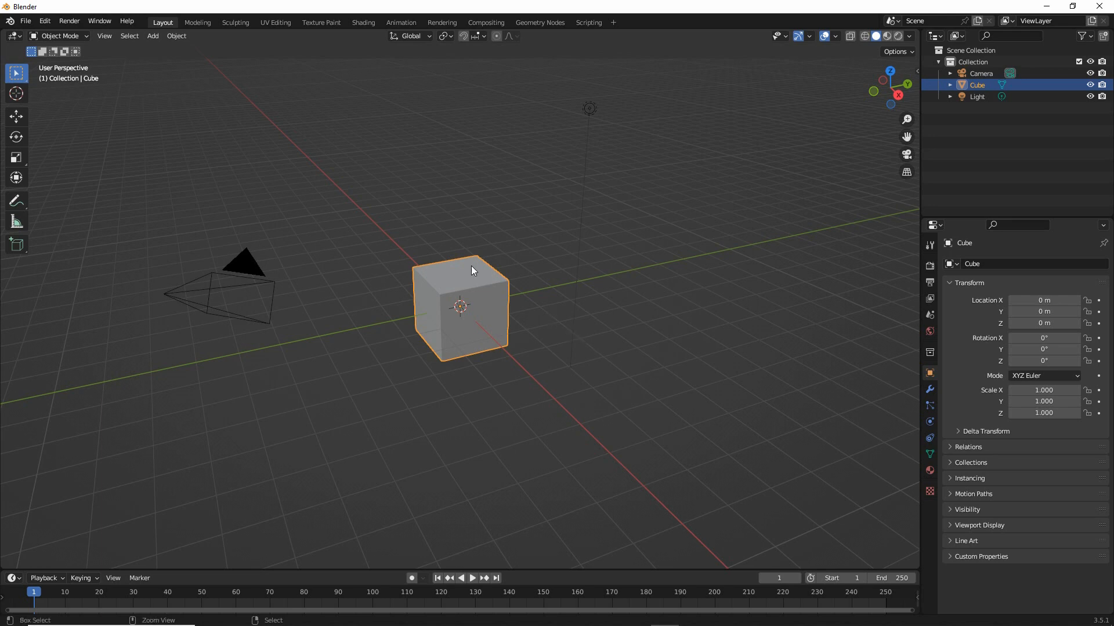
Show the viewport sidebar with the selected cube's transform and dimensions
mouse_move(453, 287)
mouse_down()
mouse_move(430, 316)
mouse_move(489, 303)
mouse_move(455, 284)
mouse_up()
key(Escape)
click(104, 36)
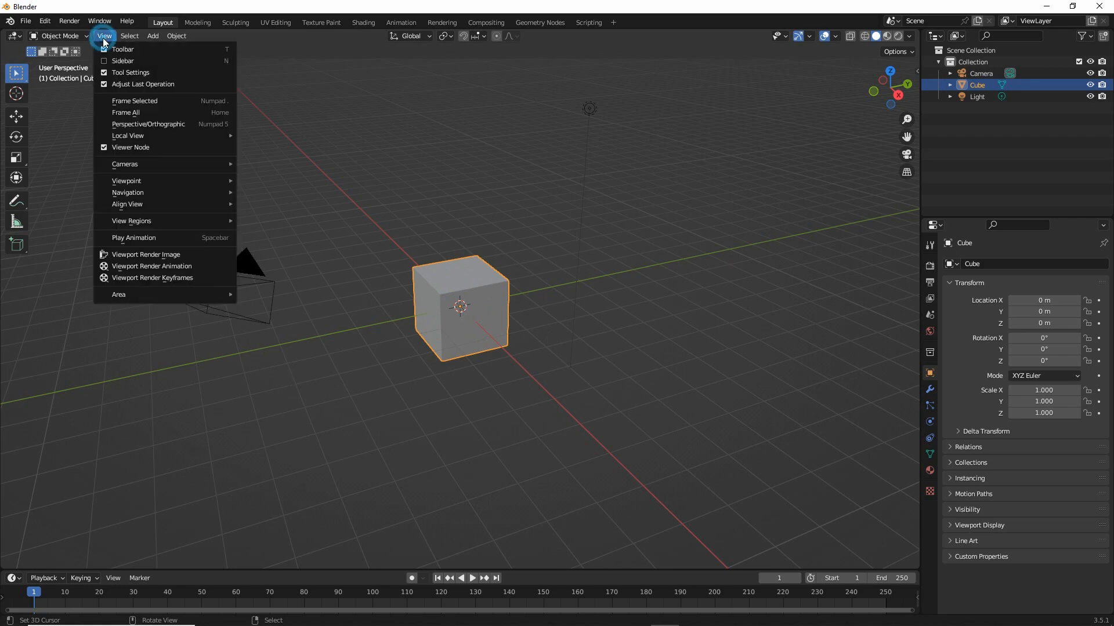
click(119, 64)
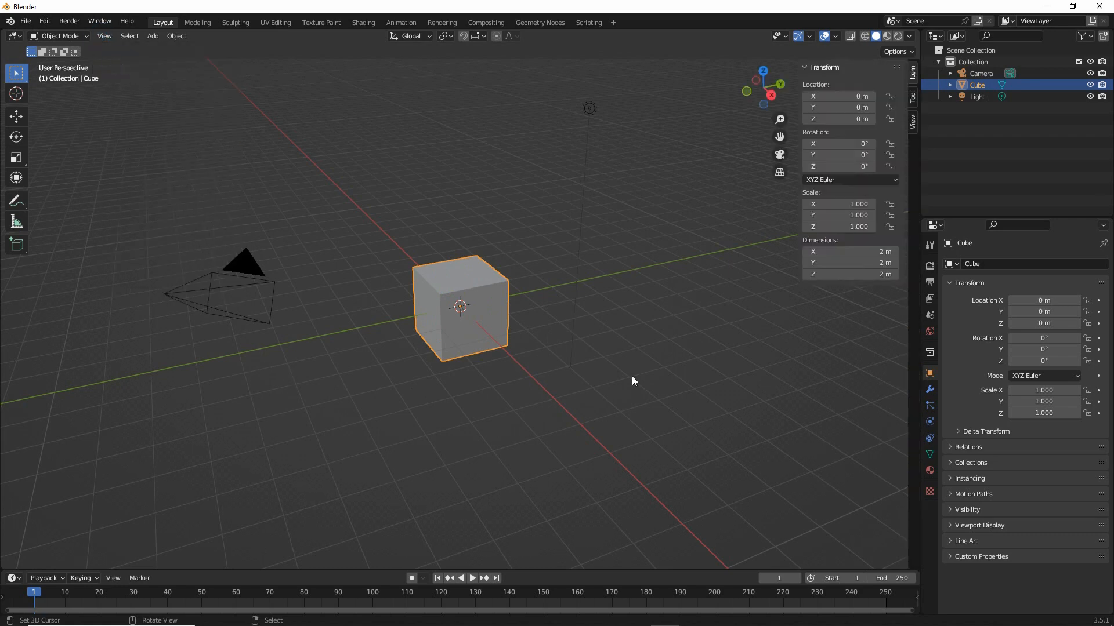
key(ctrl+2)
drag(791, 253, 790, 270)
drag(788, 203, 787, 227)
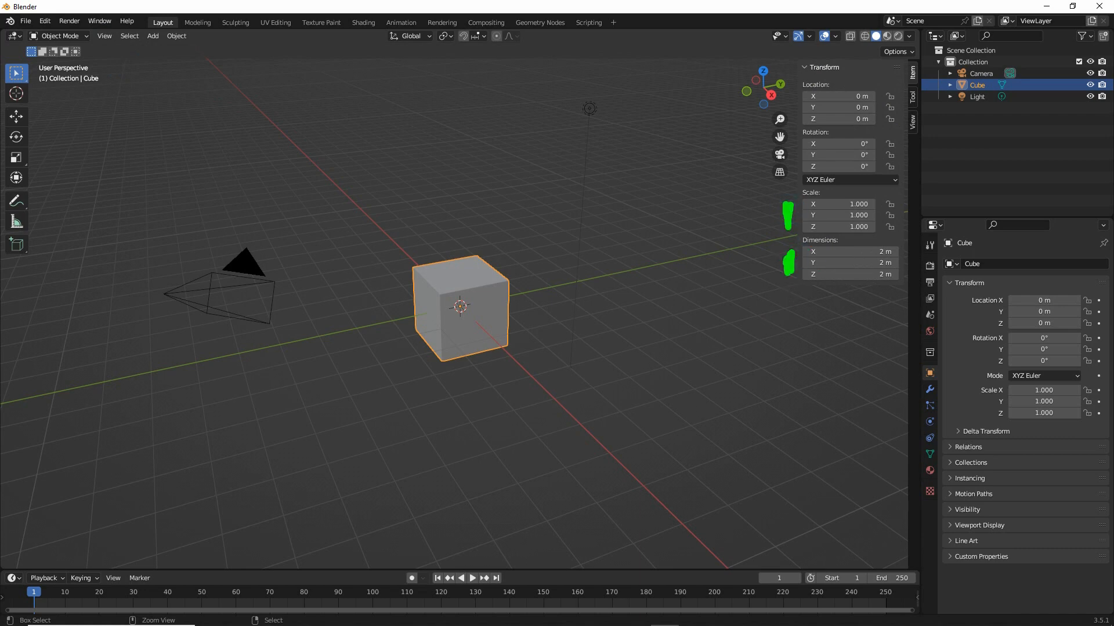
key(e)
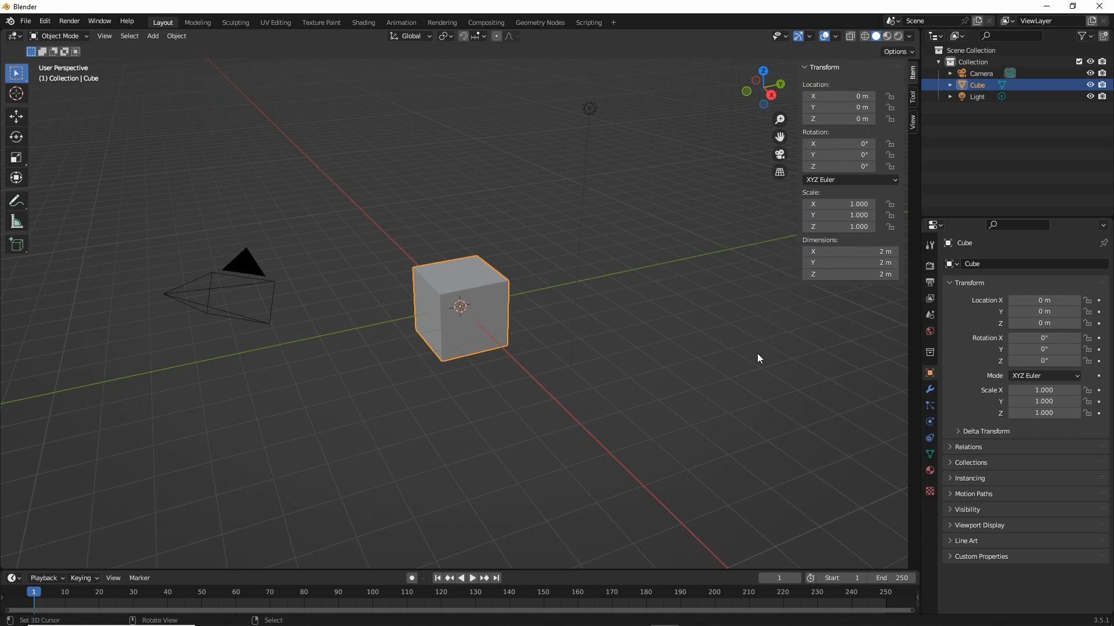
Open the scene properties and expand the Units settings
mouse_move(931, 299)
mouse_down()
mouse_move(910, 310)
mouse_move(963, 307)
mouse_move(908, 301)
mouse_up()
key(e)
click(930, 314)
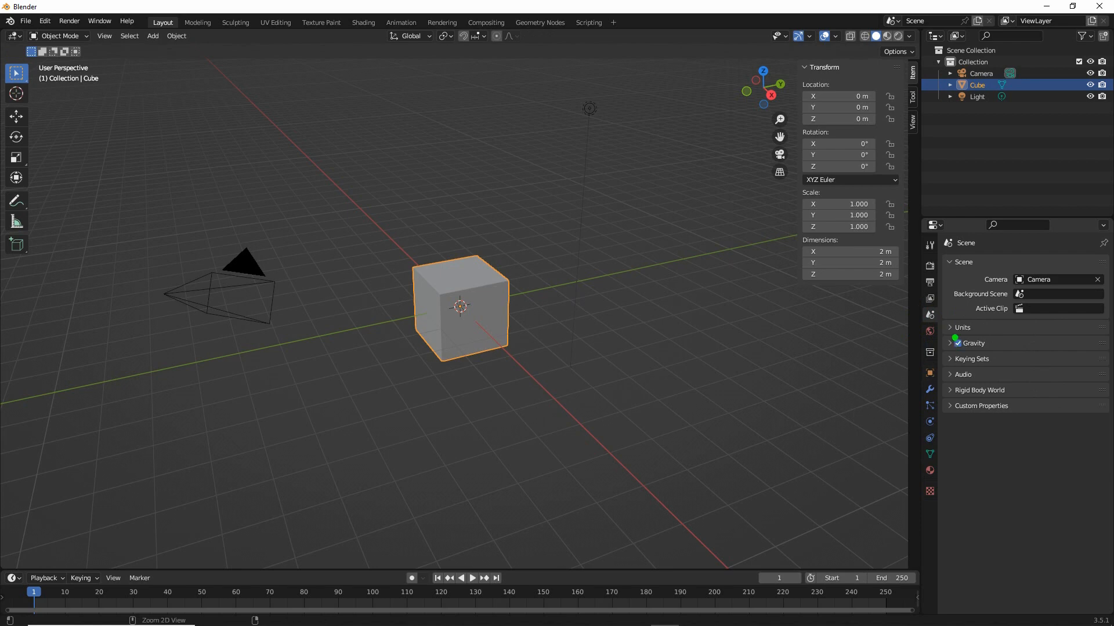
drag(940, 337, 983, 337)
key(e)
click(961, 328)
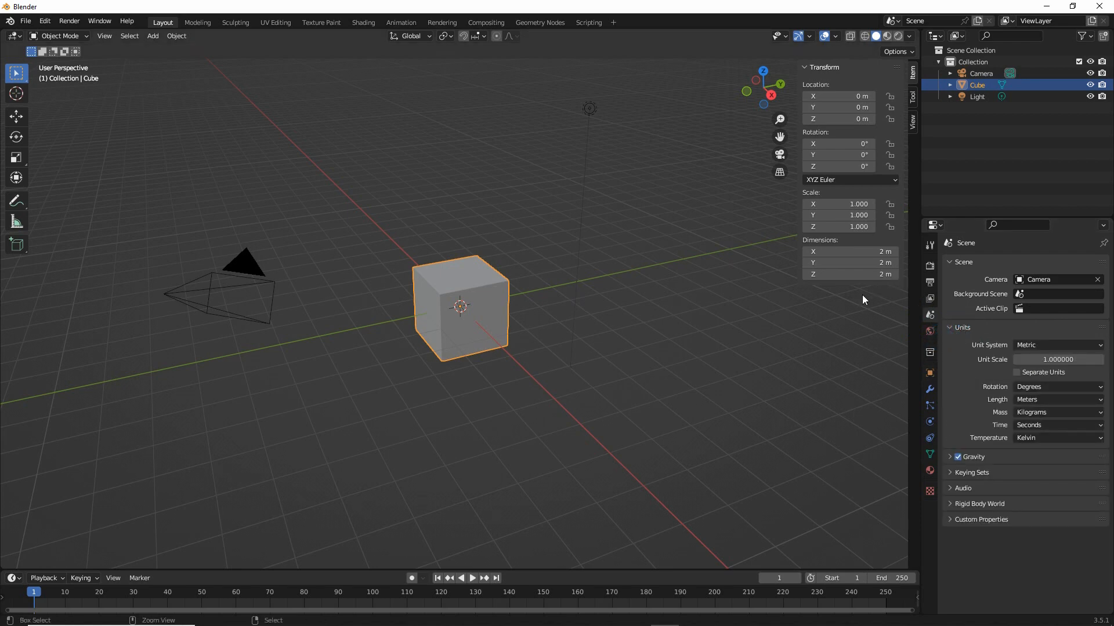
mouse_move(886, 239)
mouse_down()
mouse_move(907, 289)
mouse_move(888, 237)
mouse_up()
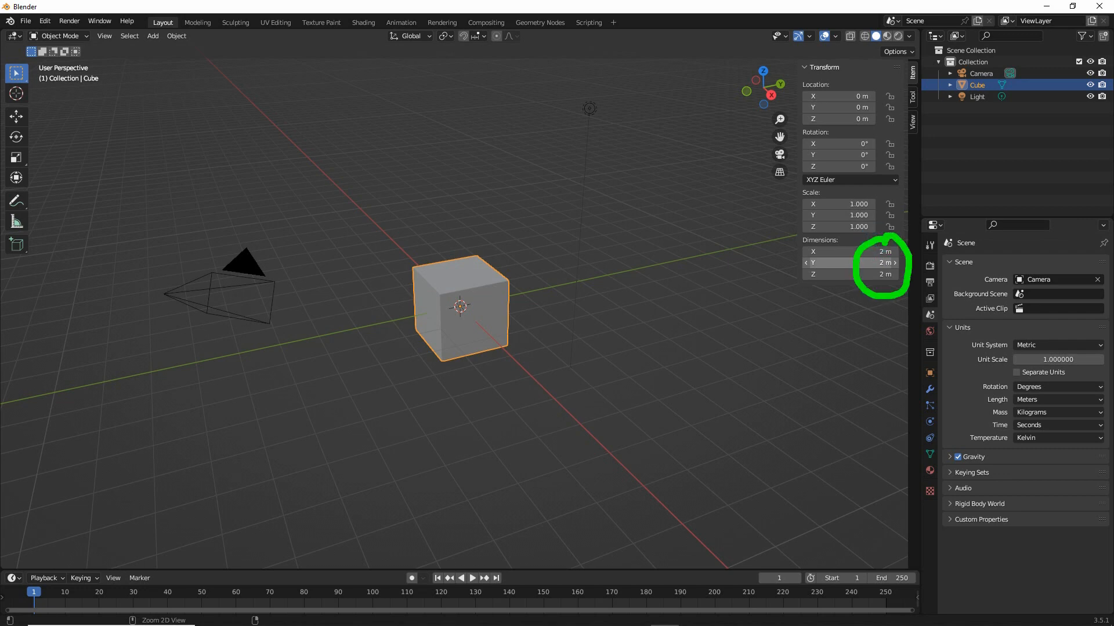
mouse_move(477, 284)
mouse_down()
mouse_move(458, 311)
mouse_move(473, 287)
mouse_up()
key(Escape)
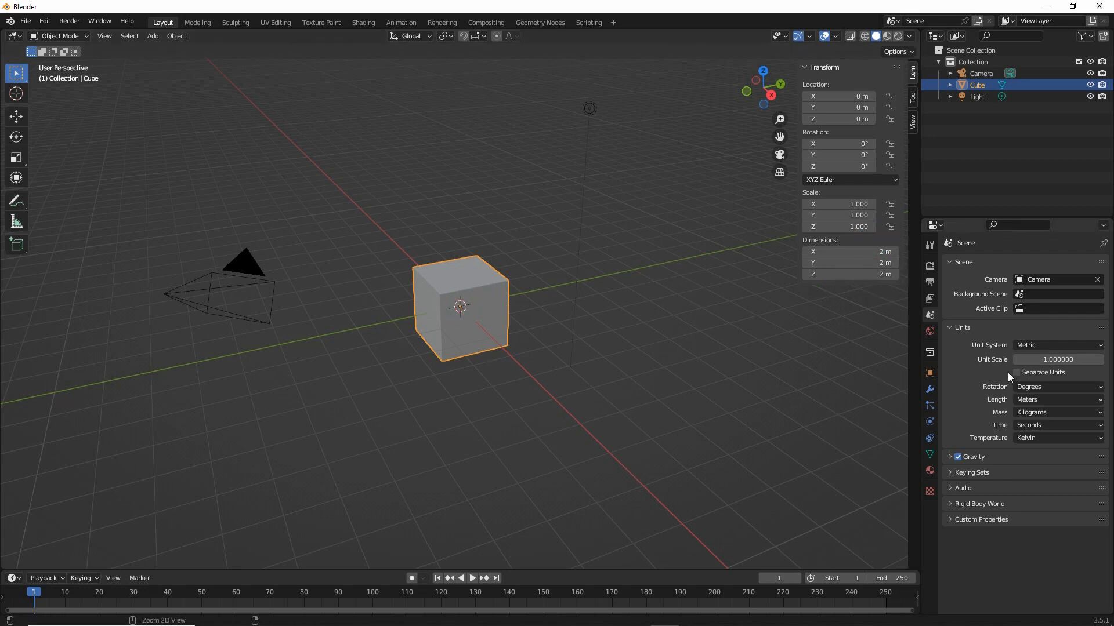
key(ctrl+2)
drag(976, 367, 1092, 369)
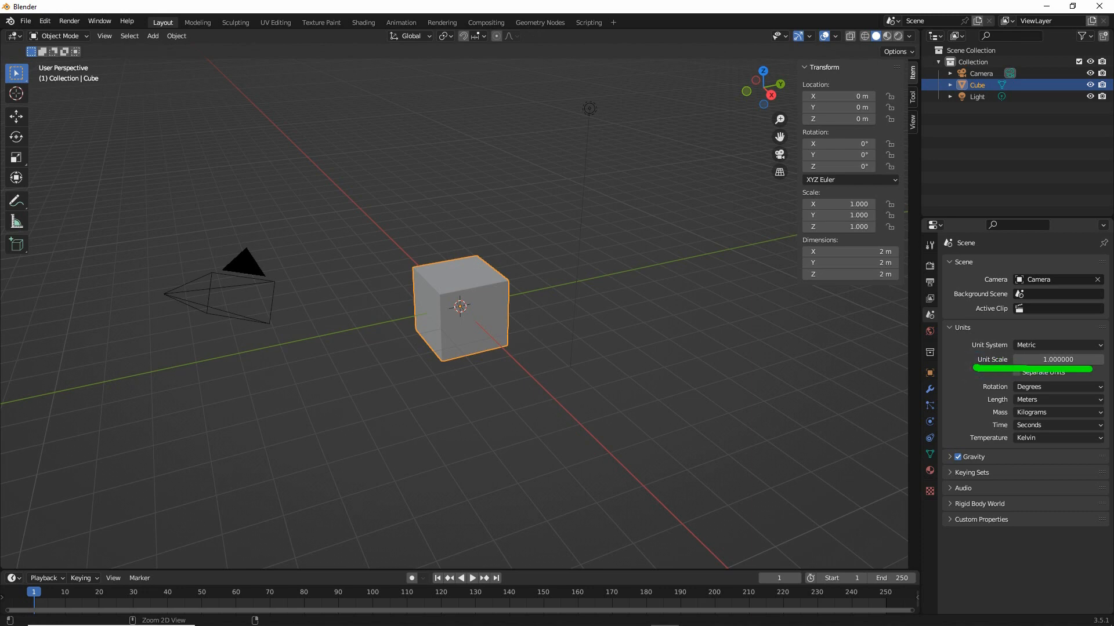
key(Escape)
Set the scene's unit scale to 4
click(1059, 358)
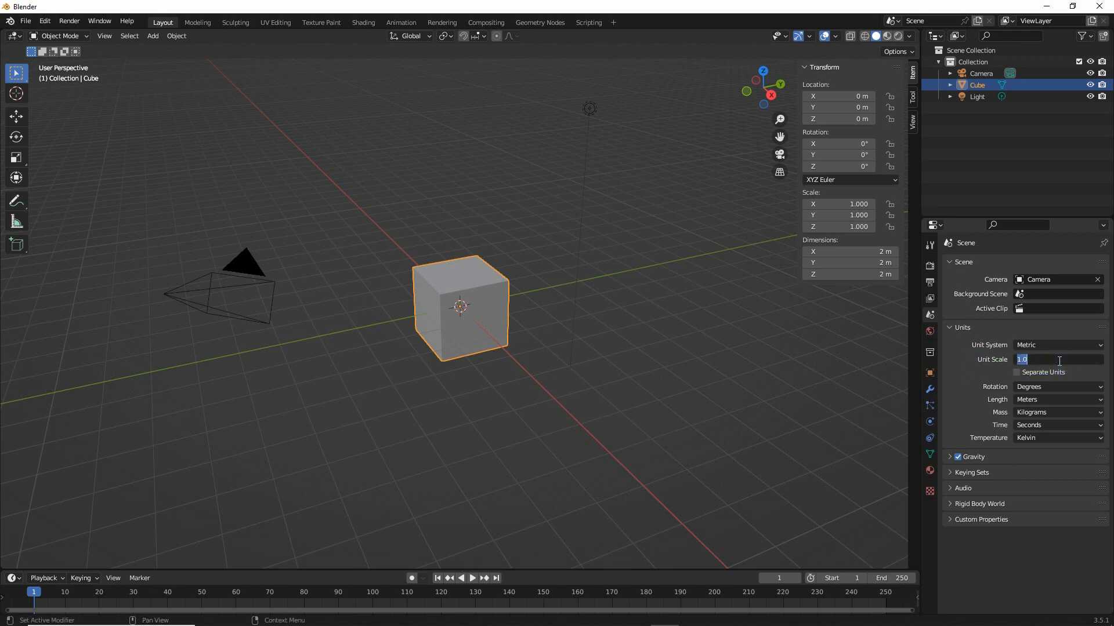
text(4)
key(Return)
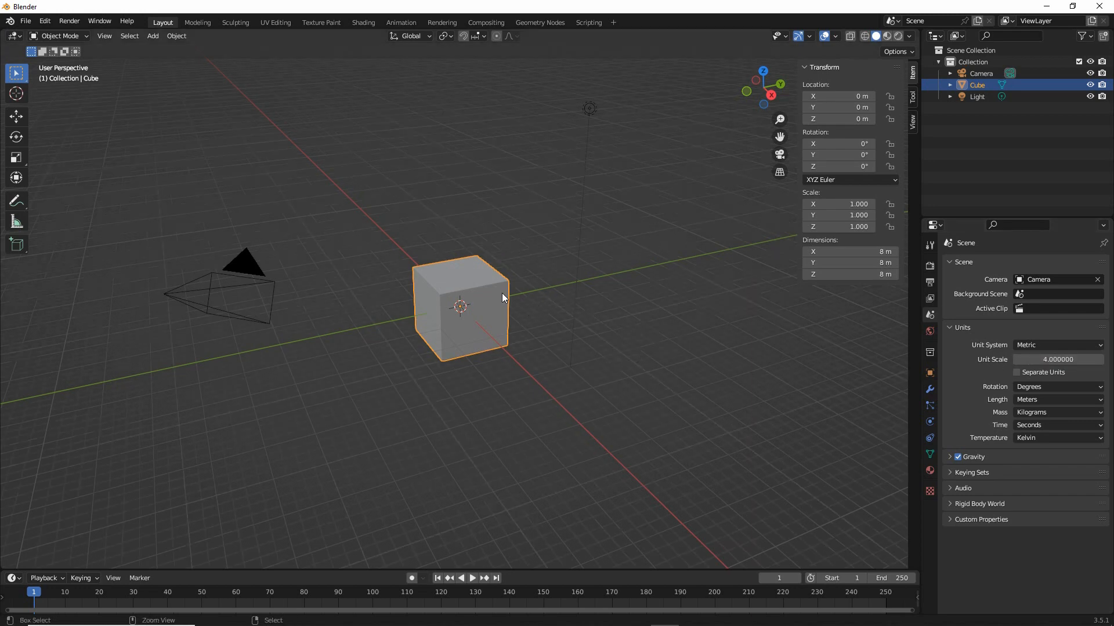
drag(470, 294, 446, 322)
mouse_move(529, 305)
mouse_down()
mouse_move(702, 293)
mouse_move(635, 270)
mouse_up()
mouse_move(879, 252)
mouse_down()
mouse_move(859, 257)
mouse_move(906, 249)
mouse_move(877, 239)
mouse_up()
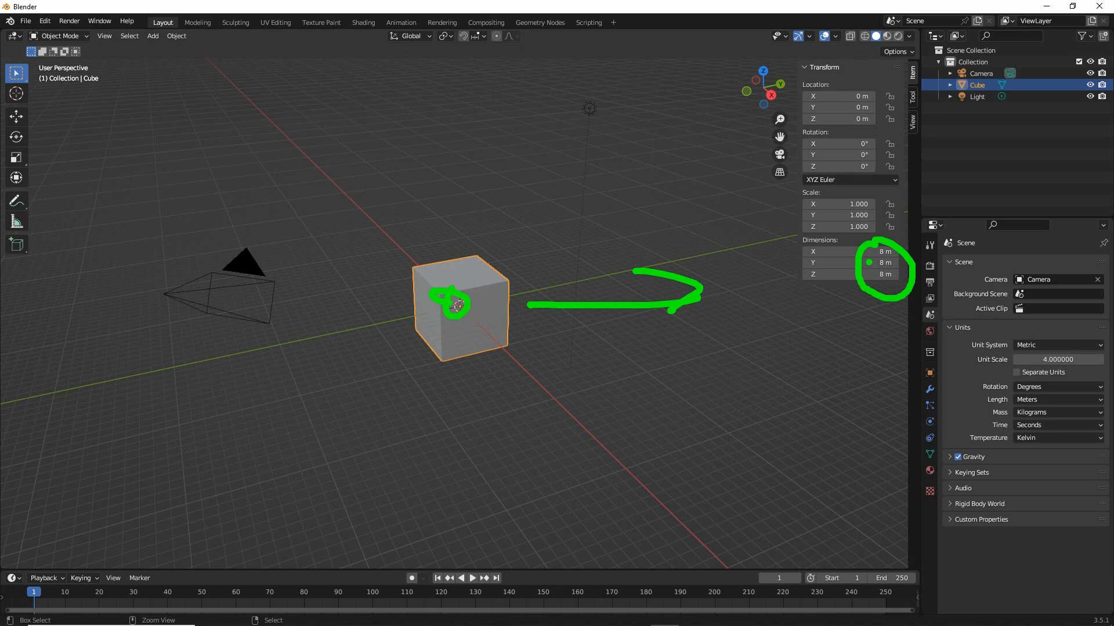
key(Escape)
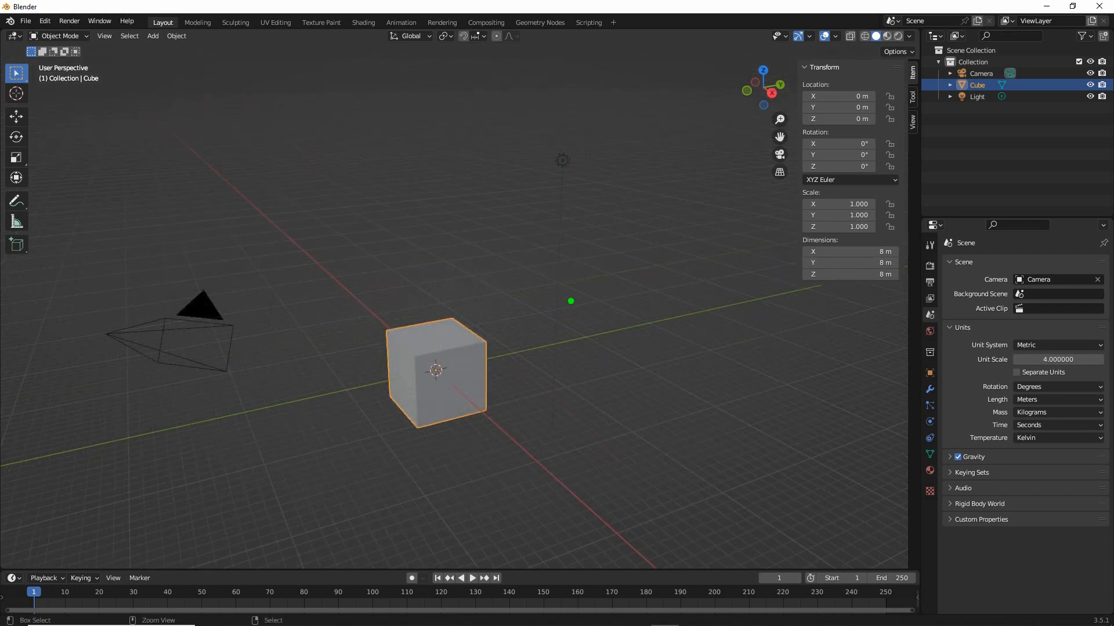
drag(964, 372, 1100, 372)
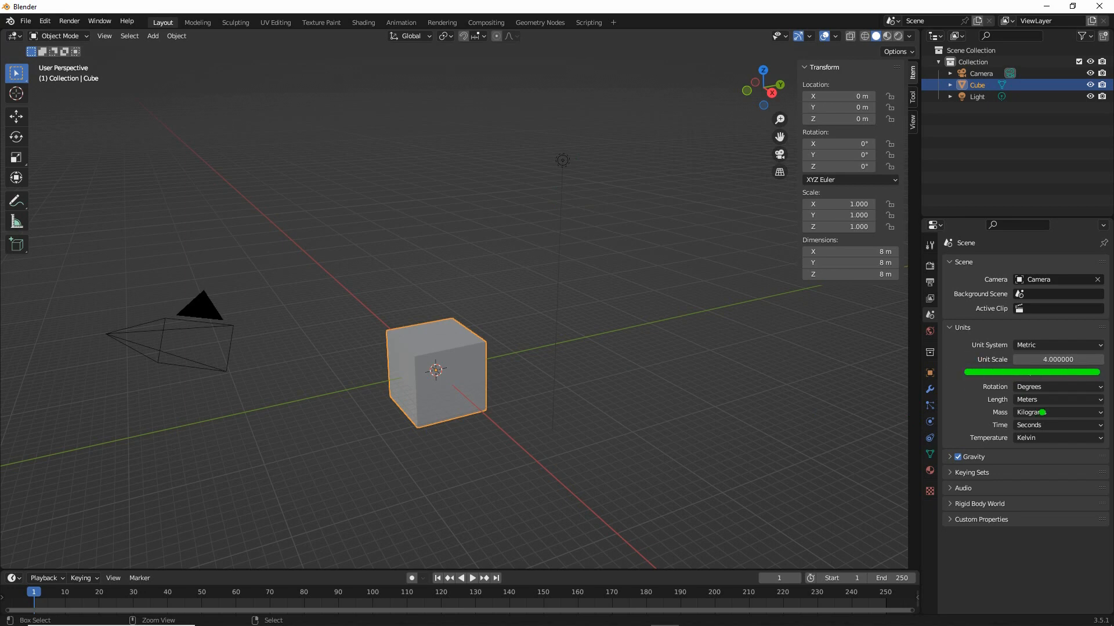
Set the scene's unit scale back to 1
click(1066, 360)
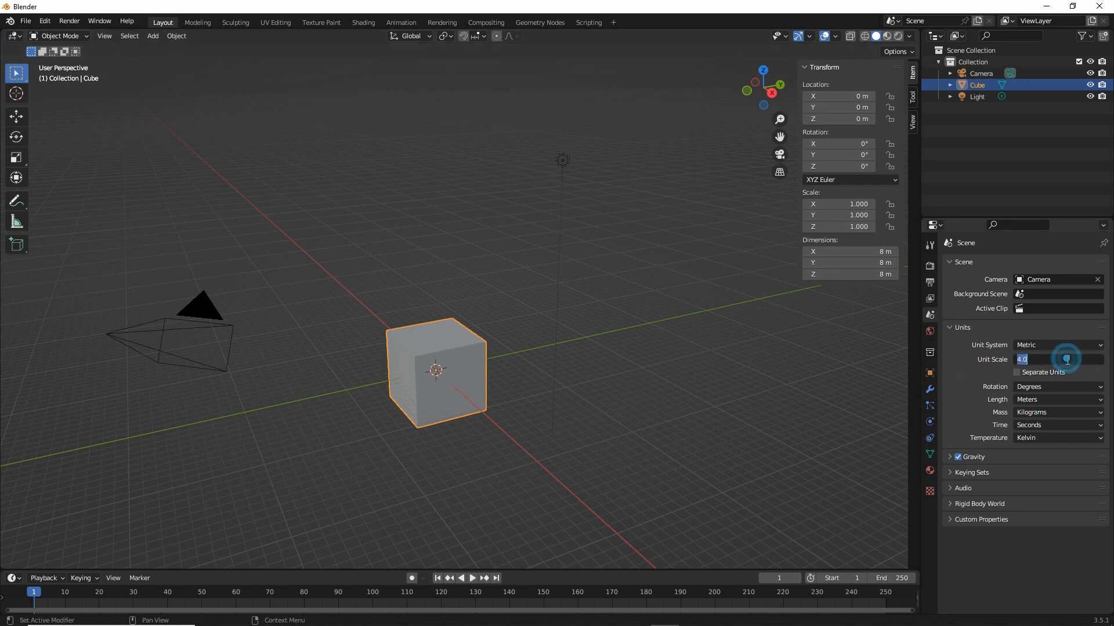
text(1)
key(Return)
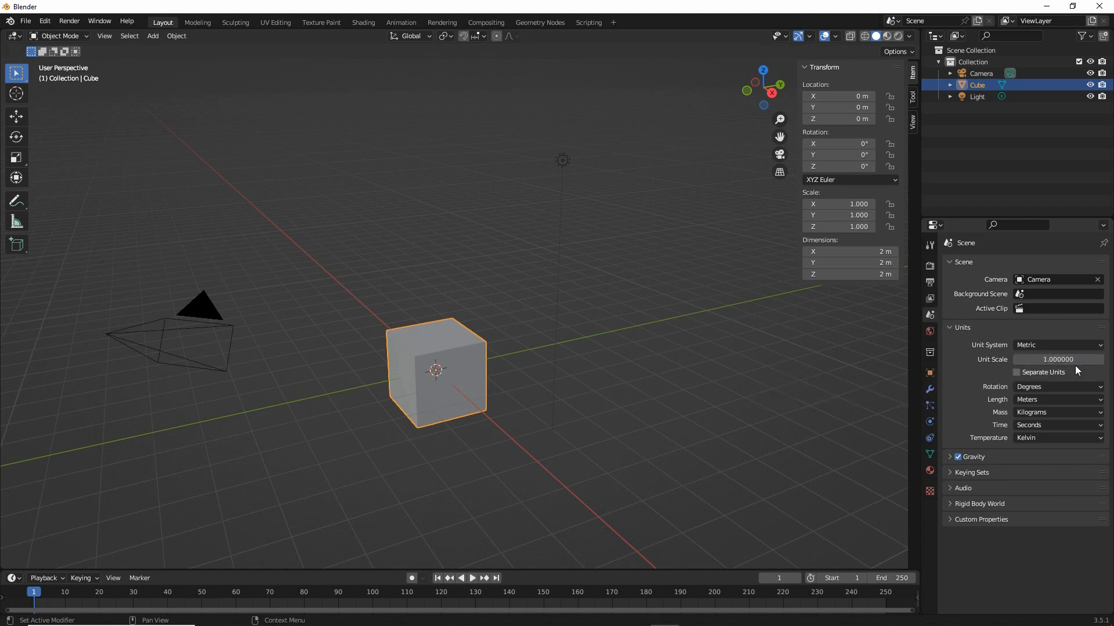
Change the scene's unit scale to 4 again
click(1062, 360)
text(4)
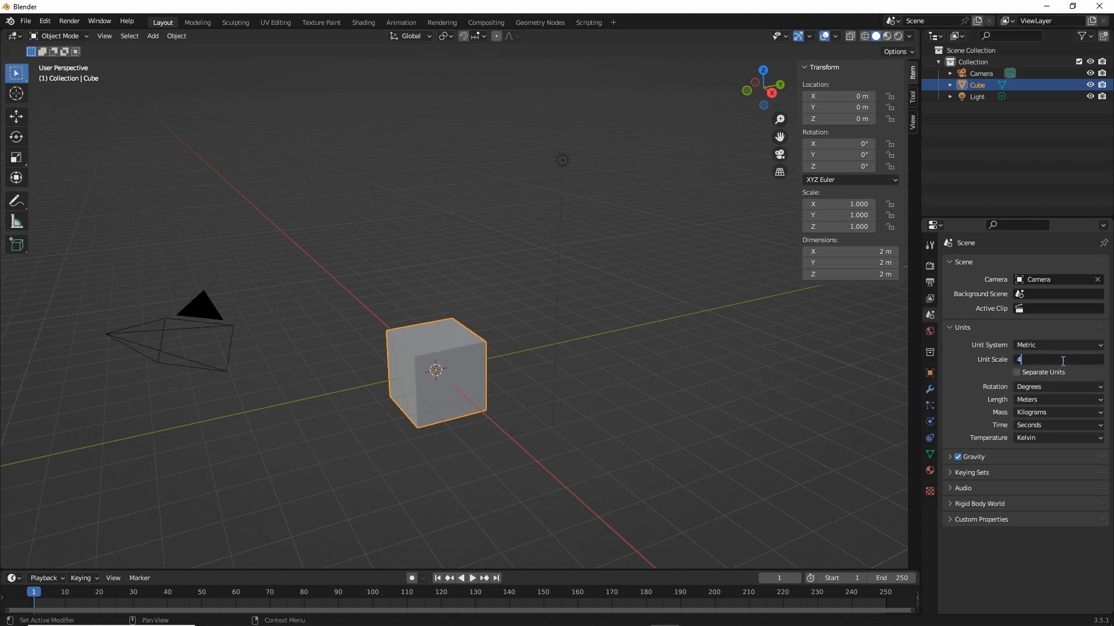
key(Return)
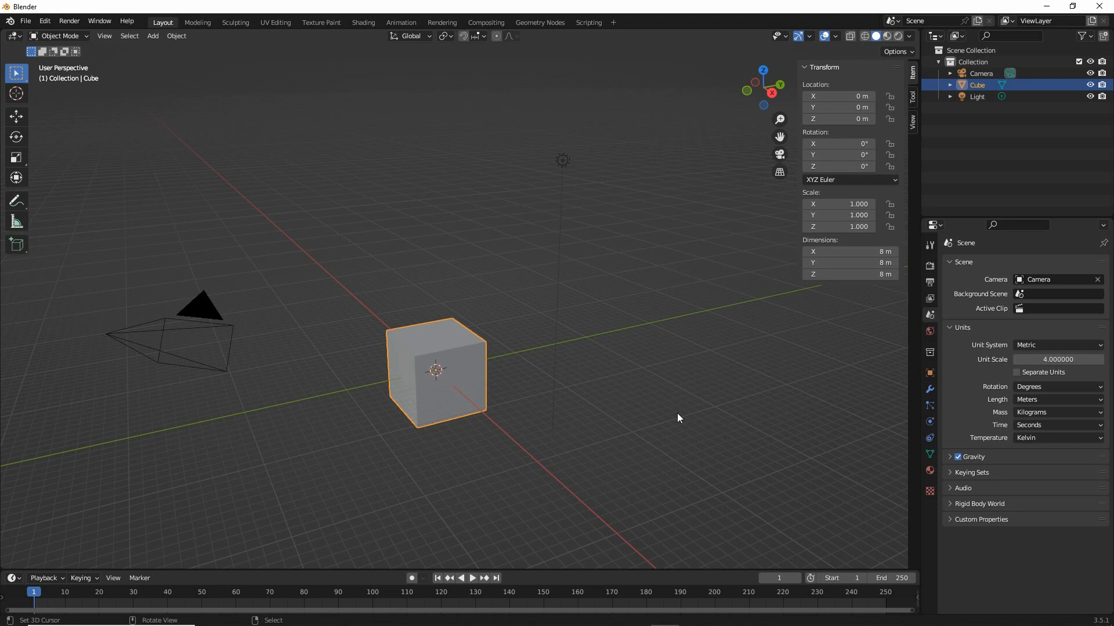
In the front view, move the cube straight up along the Z axis to 20 m
mouse_move(456, 376)
middle_down()
mouse_move(419, 381)
mouse_move(445, 377)
middle_up()
click(16, 121)
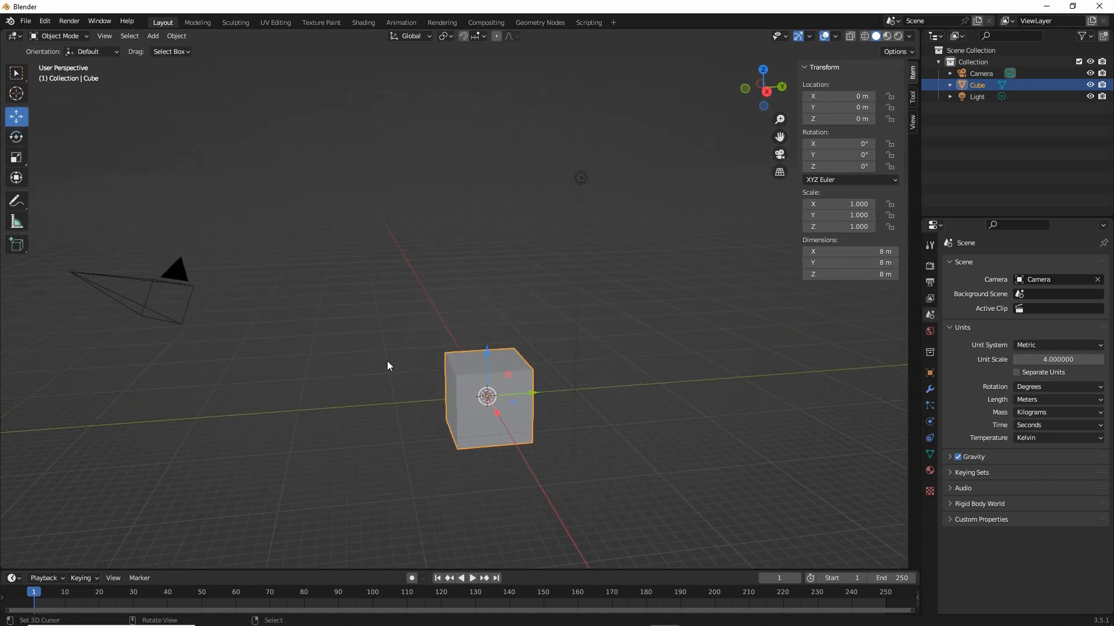
click(104, 36)
mouse_move(119, 181)
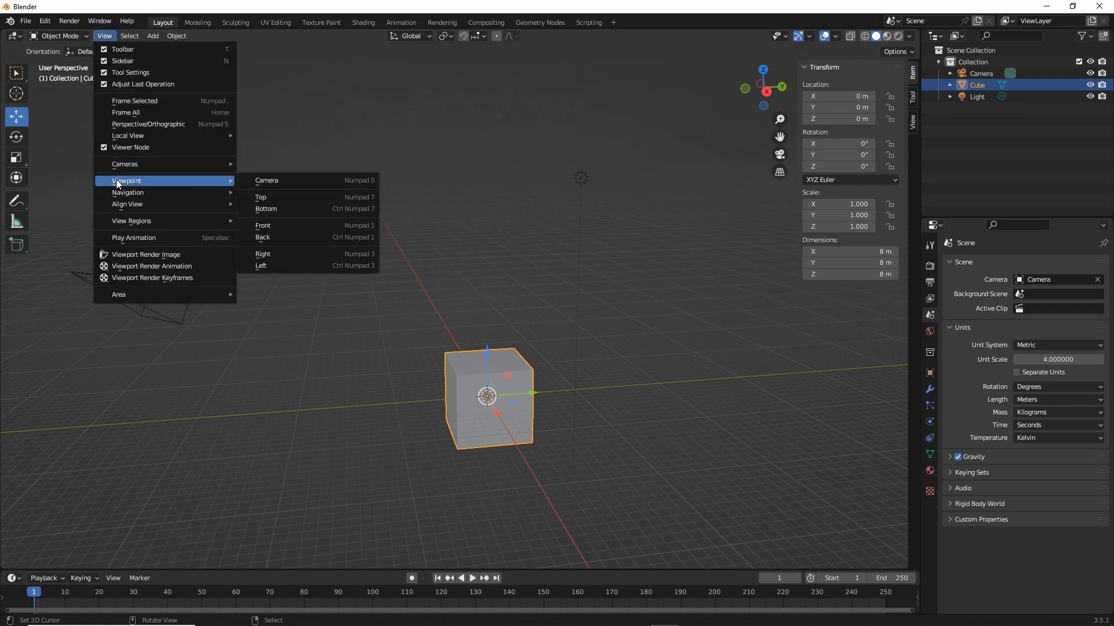
click(263, 226)
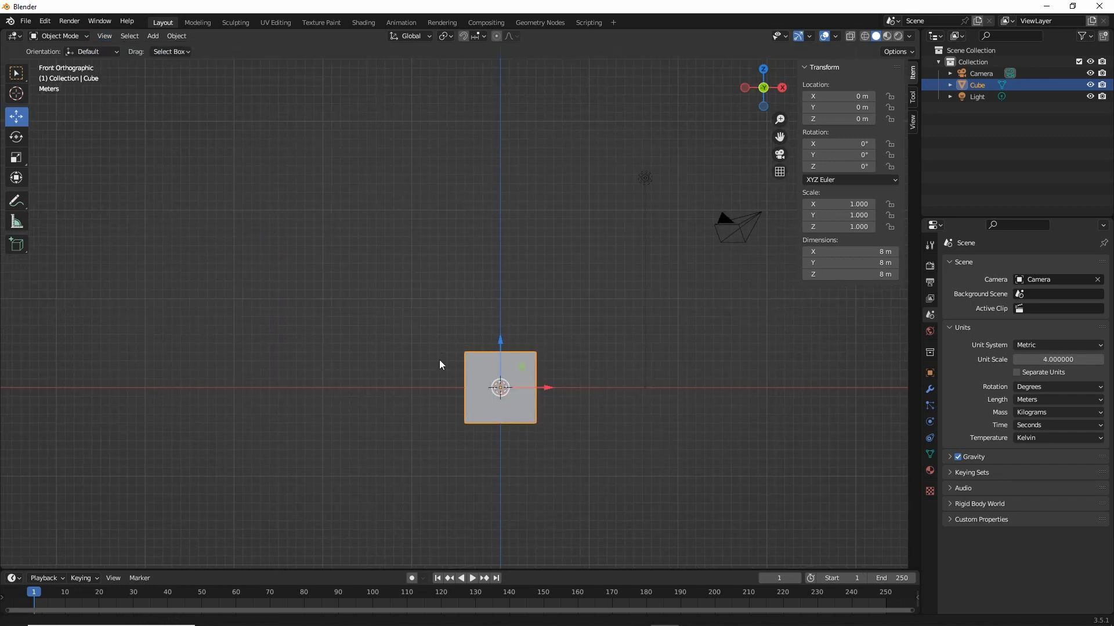
drag(487, 358, 486, 187)
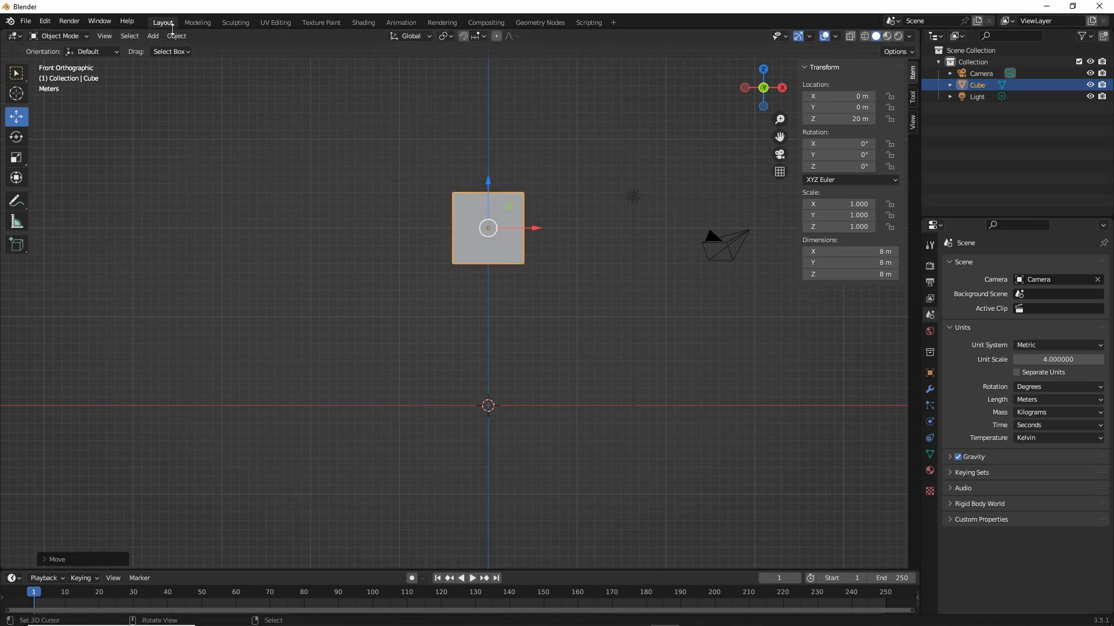
Duplicate the cube and move the copy diagonally down to X -10 m and Z 10 m
click(176, 36)
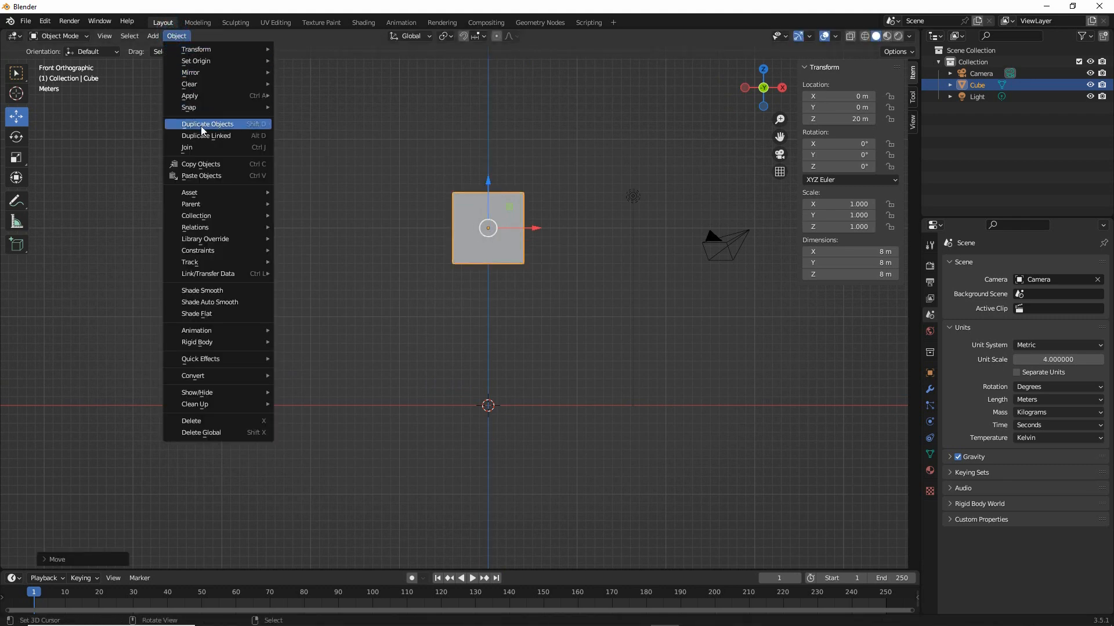
click(250, 133)
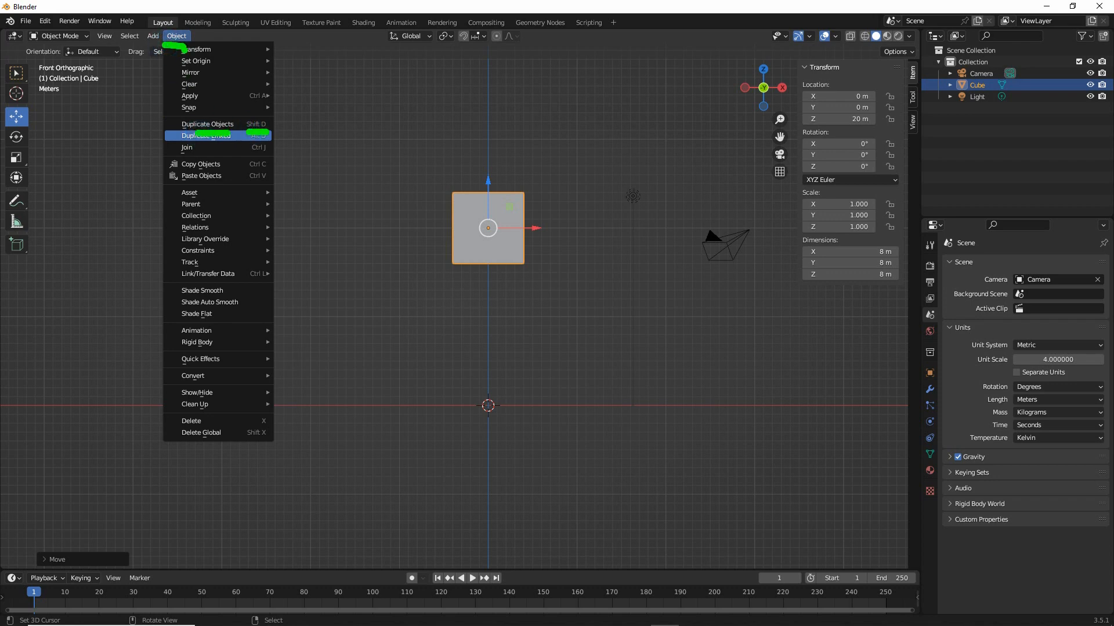
click(199, 124)
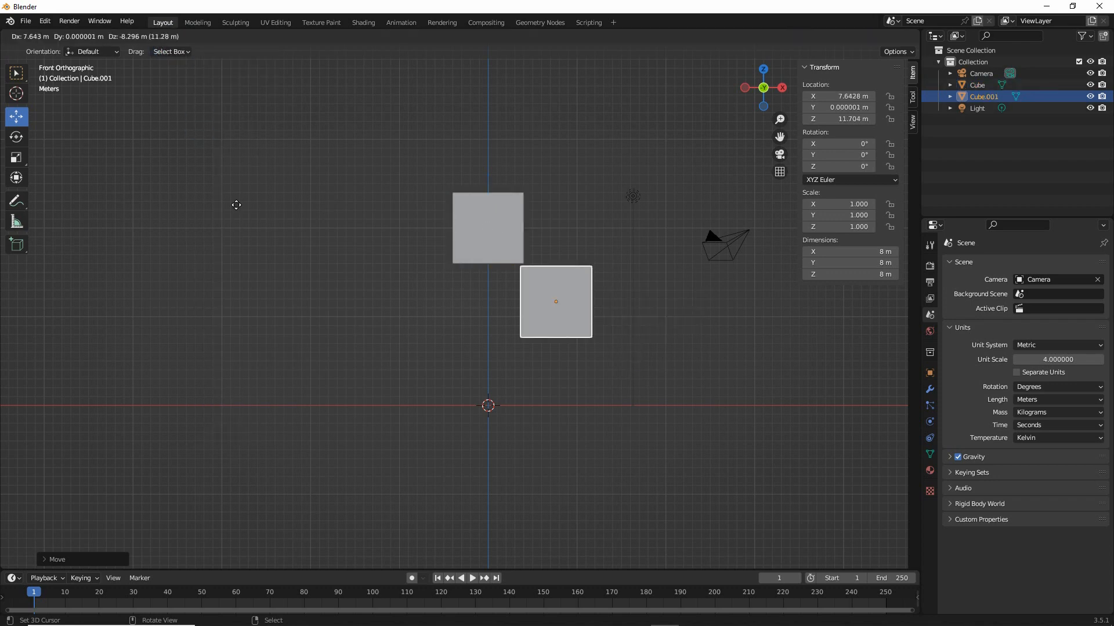
key(Escape)
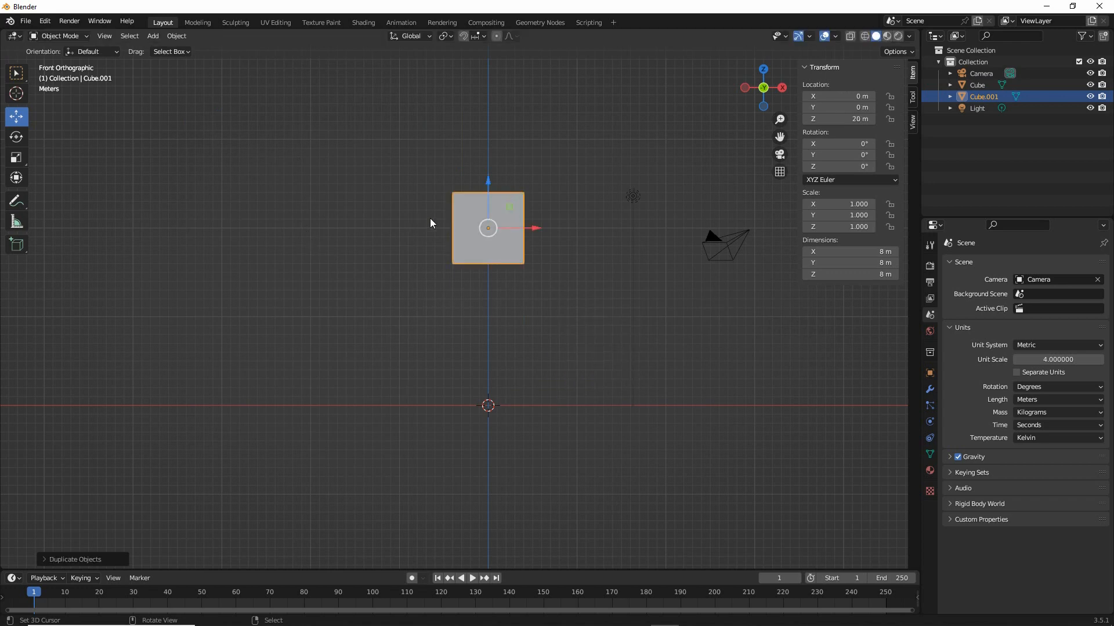
drag(509, 207, 420, 296)
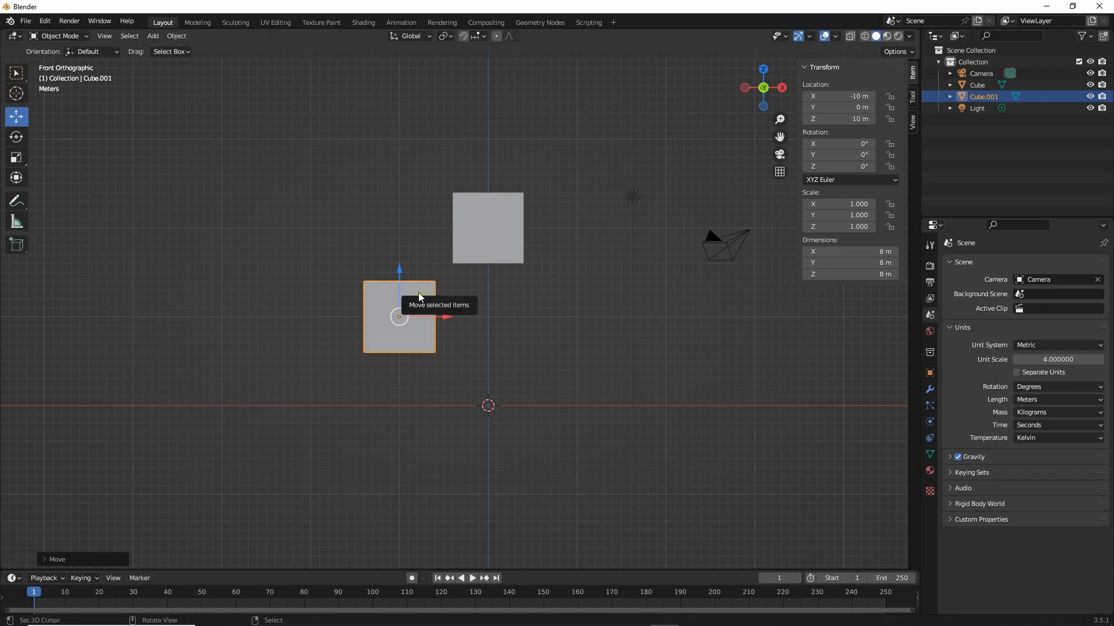
Duplicate the cube at X -10 m and move the copy along the X axis to 0 m, below the first cube
click(177, 35)
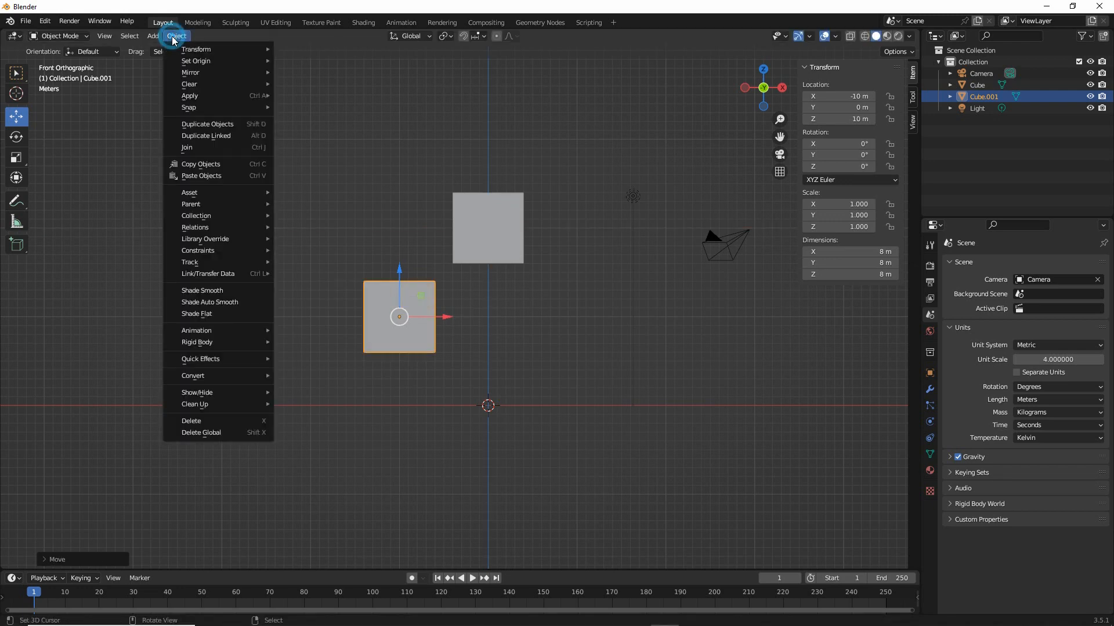
click(208, 124)
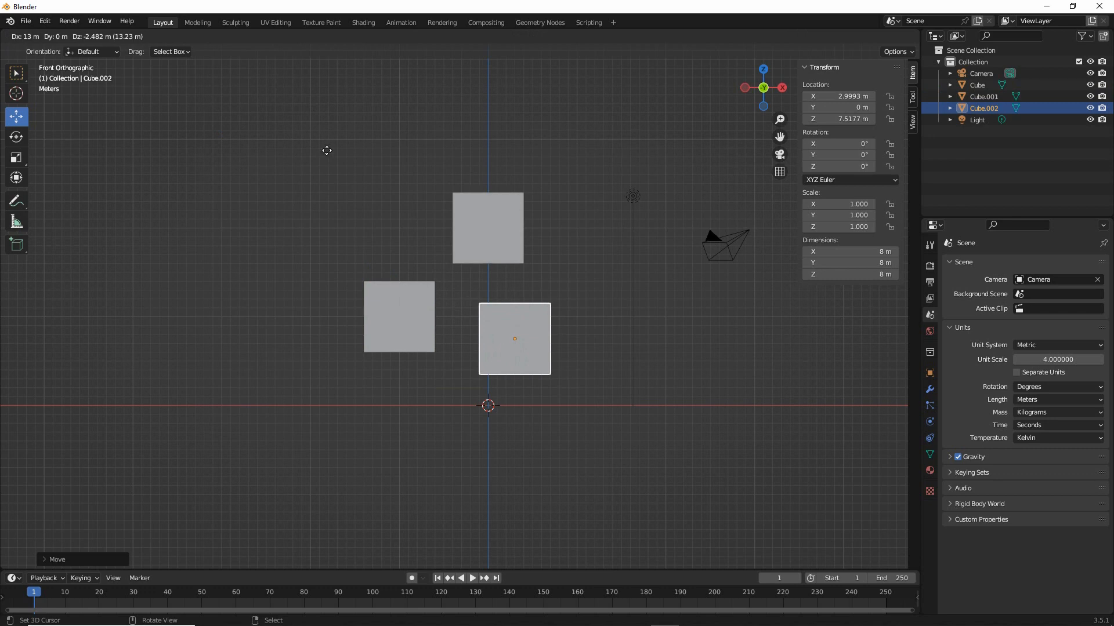
right_click(301, 129)
drag(437, 317, 537, 320)
Duplicate the middle cube and move the copy down the Z axis to 0 m, at the world origin
click(177, 36)
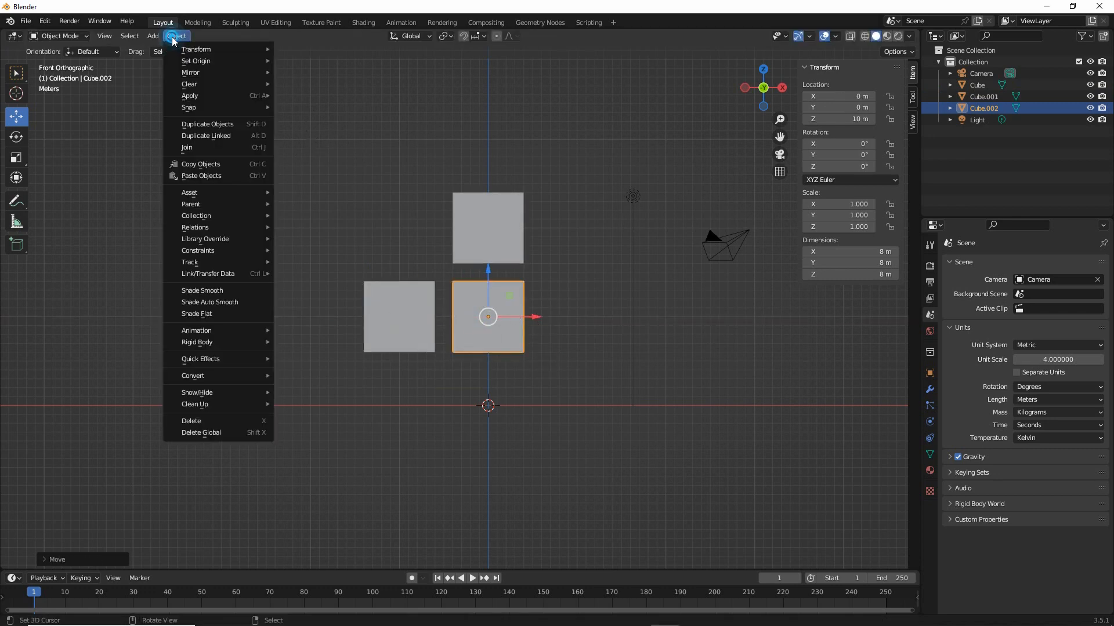
click(206, 124)
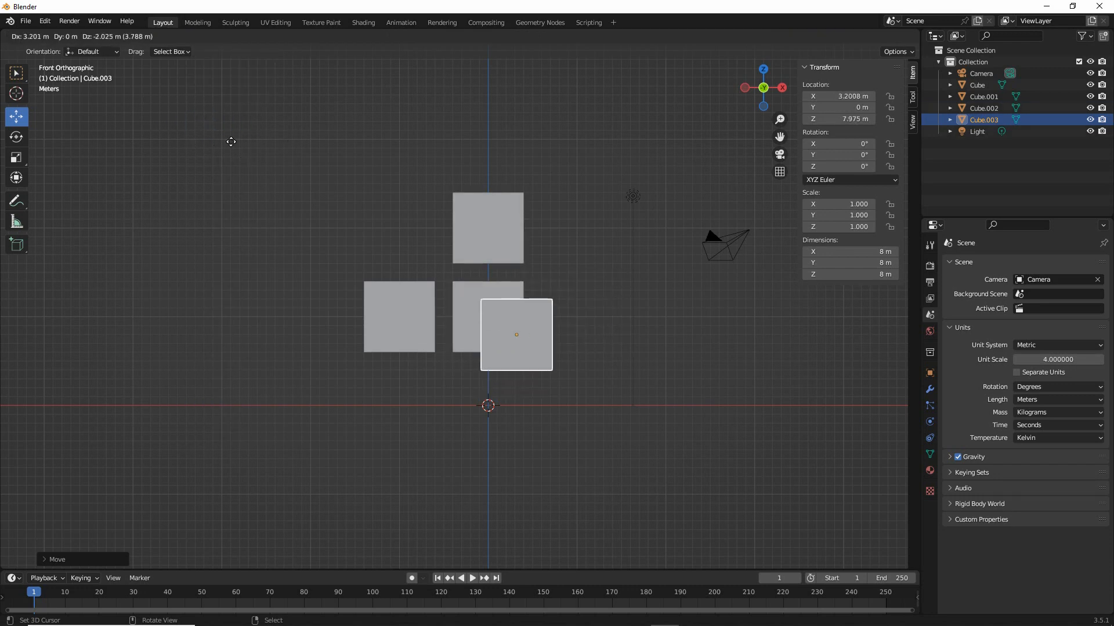
right_click(236, 116)
drag(489, 268, 488, 357)
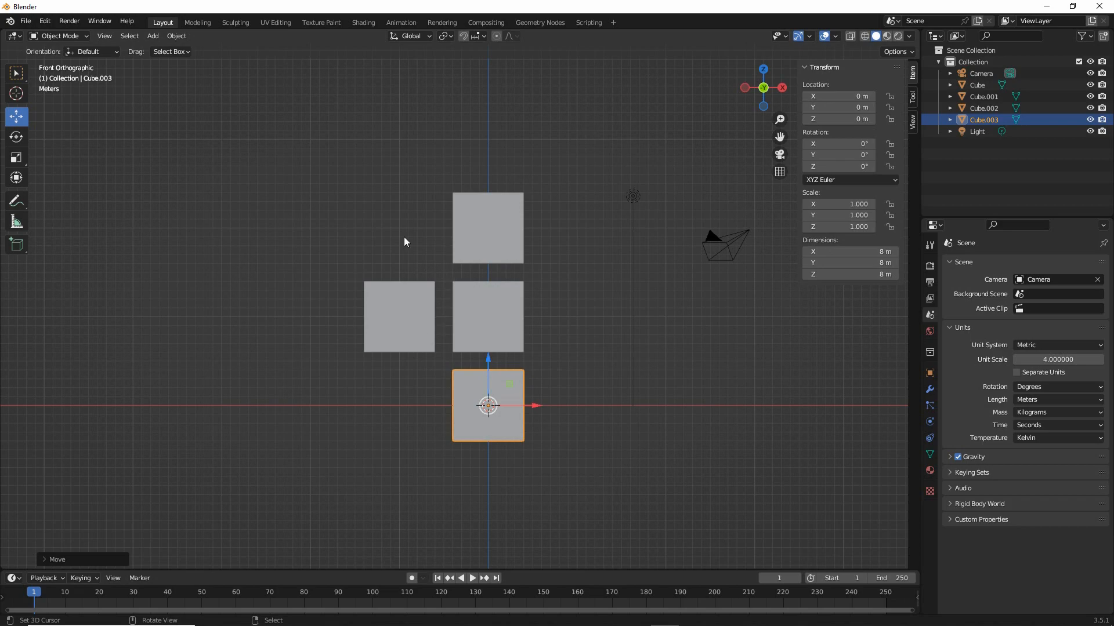
Examine the location and dimensions of the cubes in a perspective view, selecting them one after another
middle_drag(405, 241, 439, 243)
scroll(463, 338, up, 3)
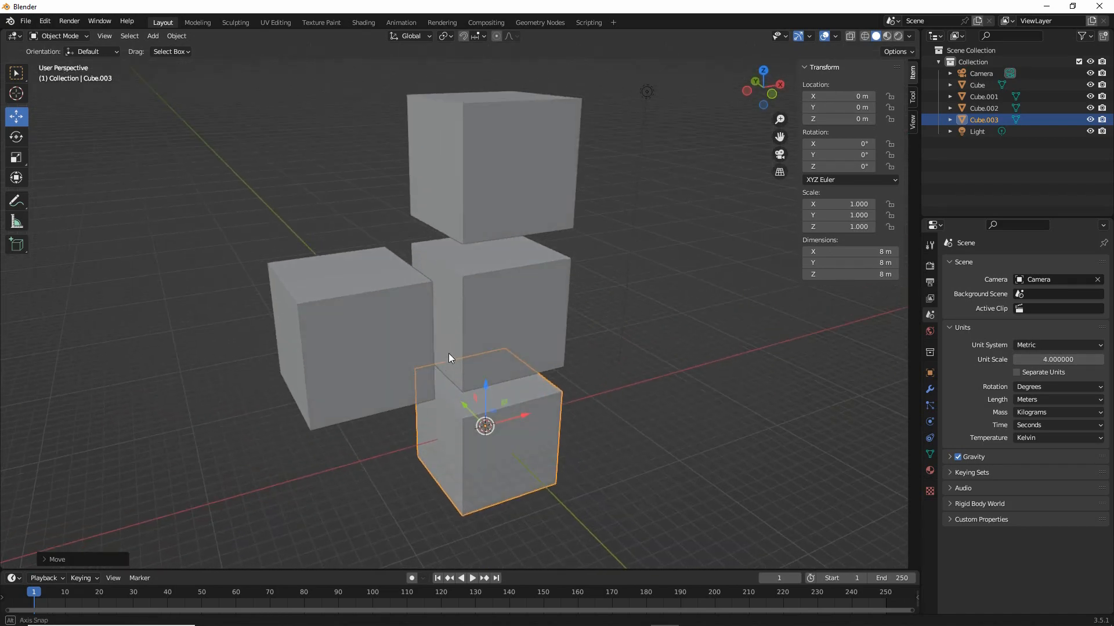
click(469, 153)
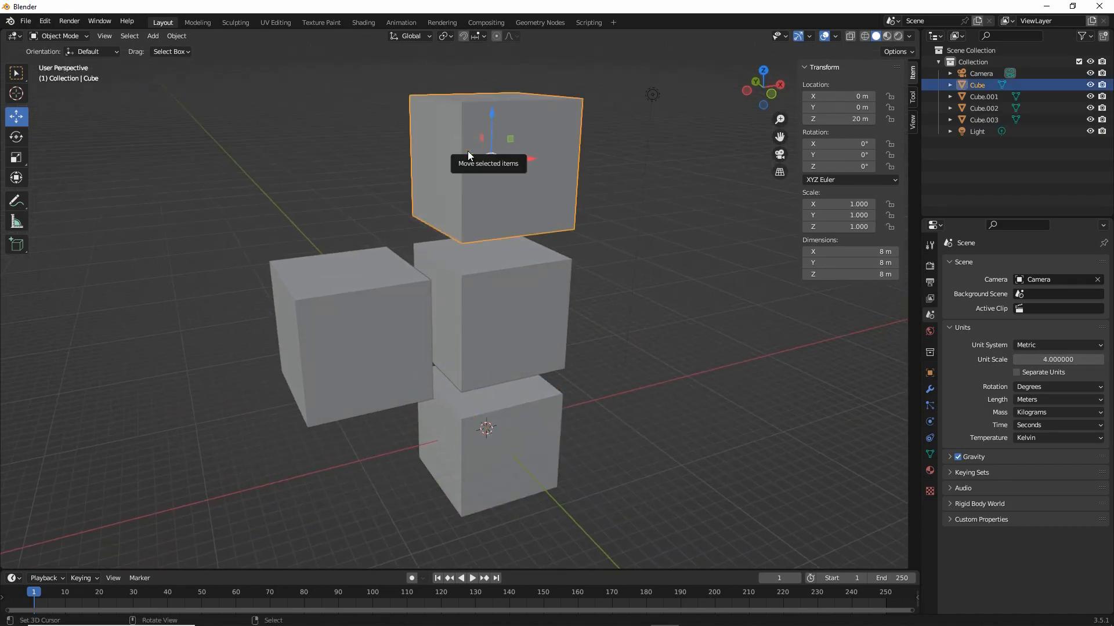
click(367, 307)
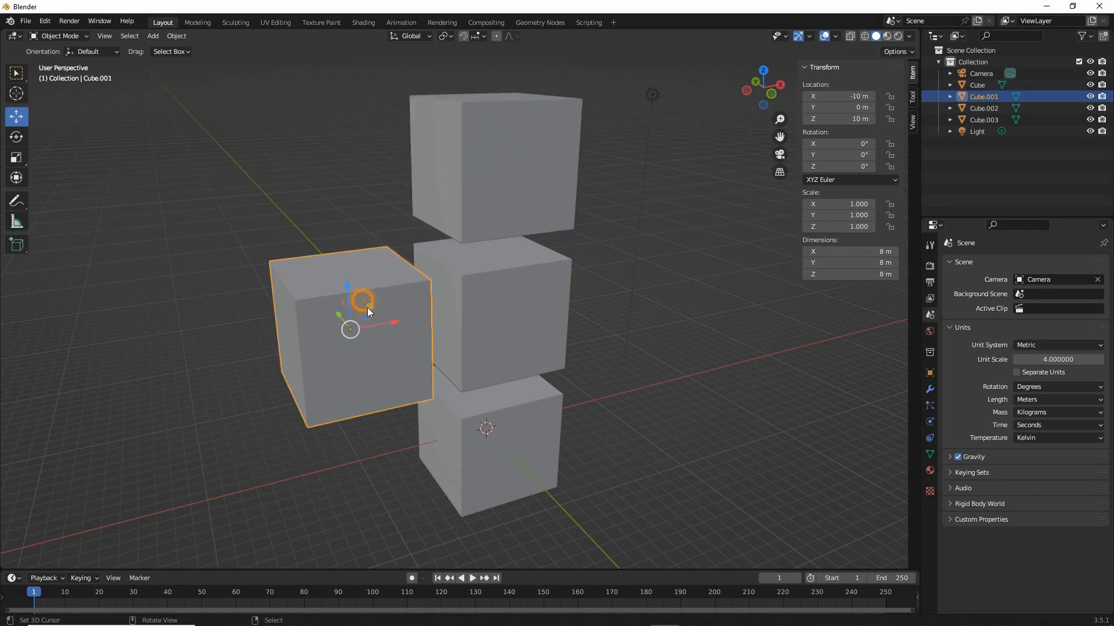
click(477, 458)
click(336, 301)
click(497, 456)
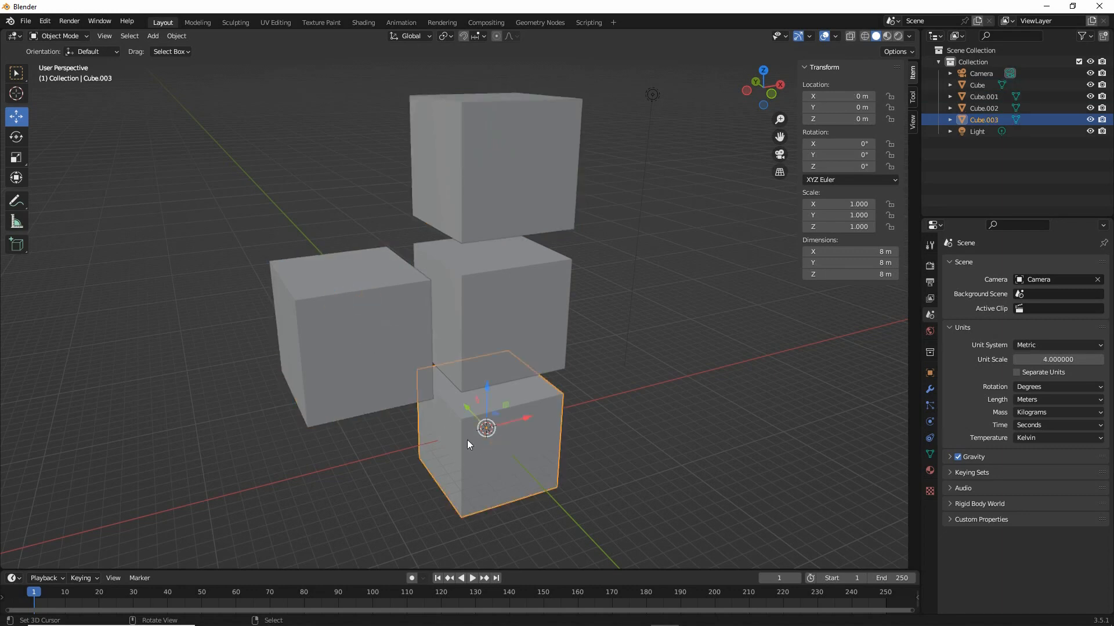
click(474, 278)
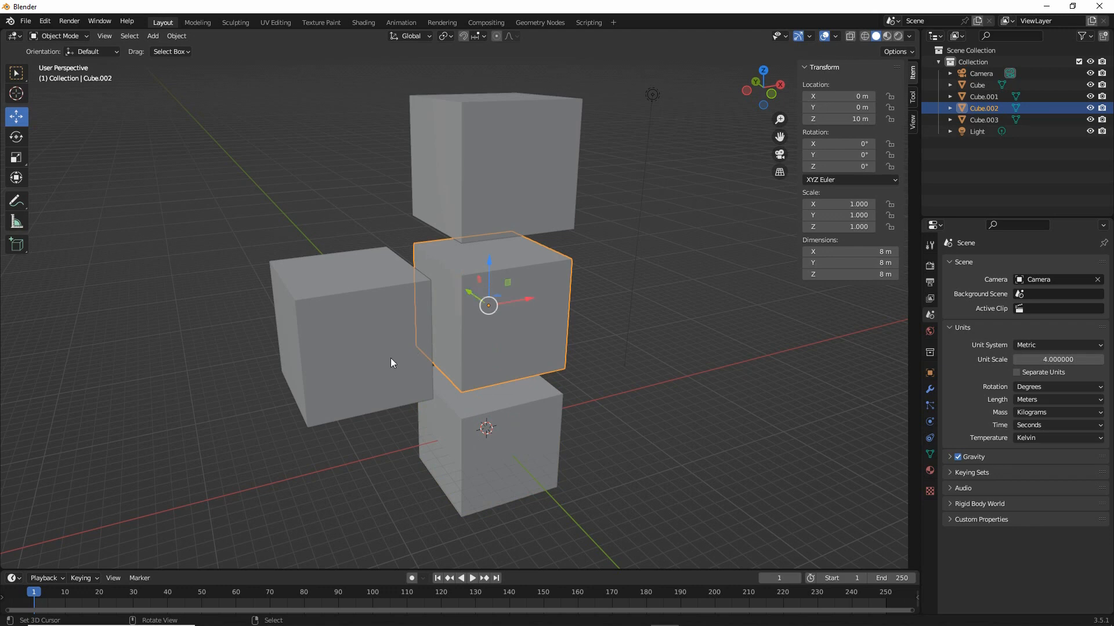
Set the dimensions of the cube standing beside the stack to X 4 m, Y 4 m and Z 12 m
click(377, 350)
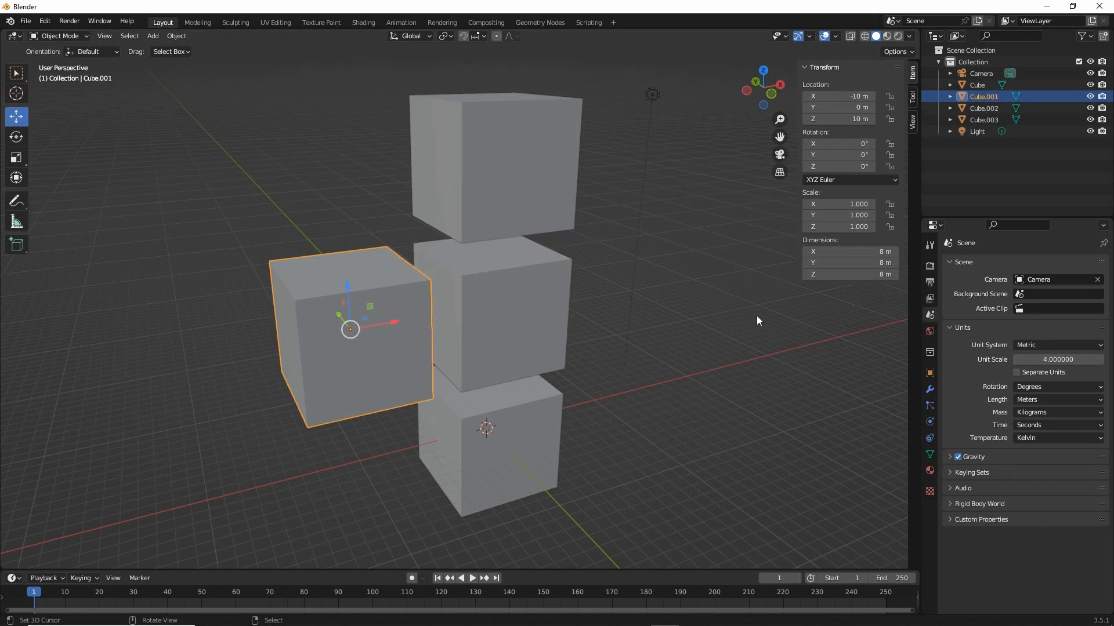
mouse_move(870, 241)
mouse_down()
mouse_move(877, 298)
mouse_move(887, 239)
mouse_up()
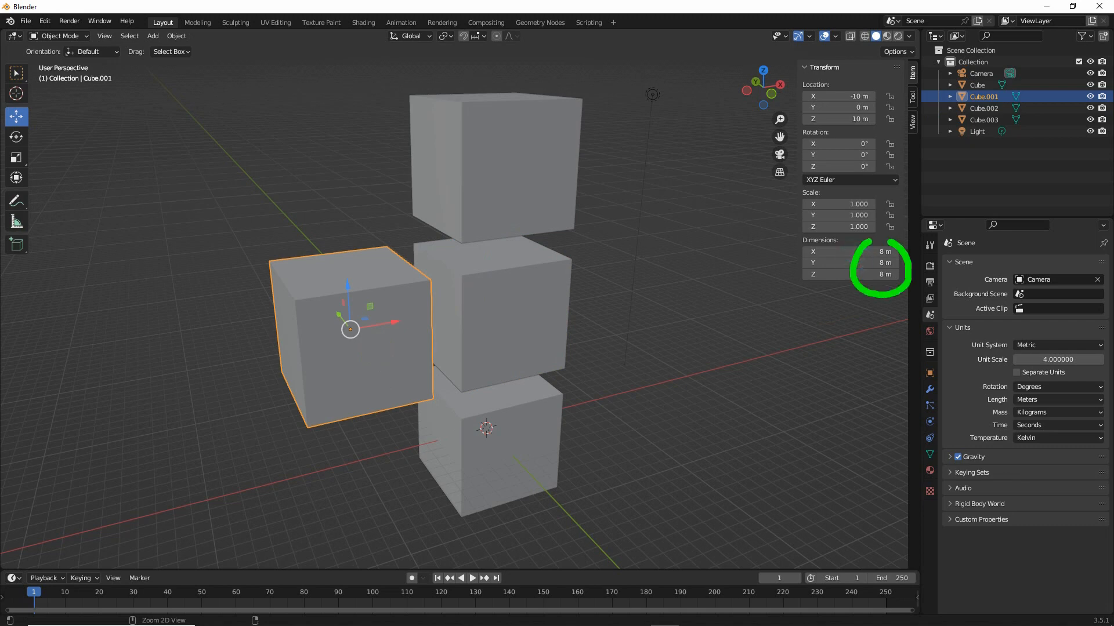
click(880, 252)
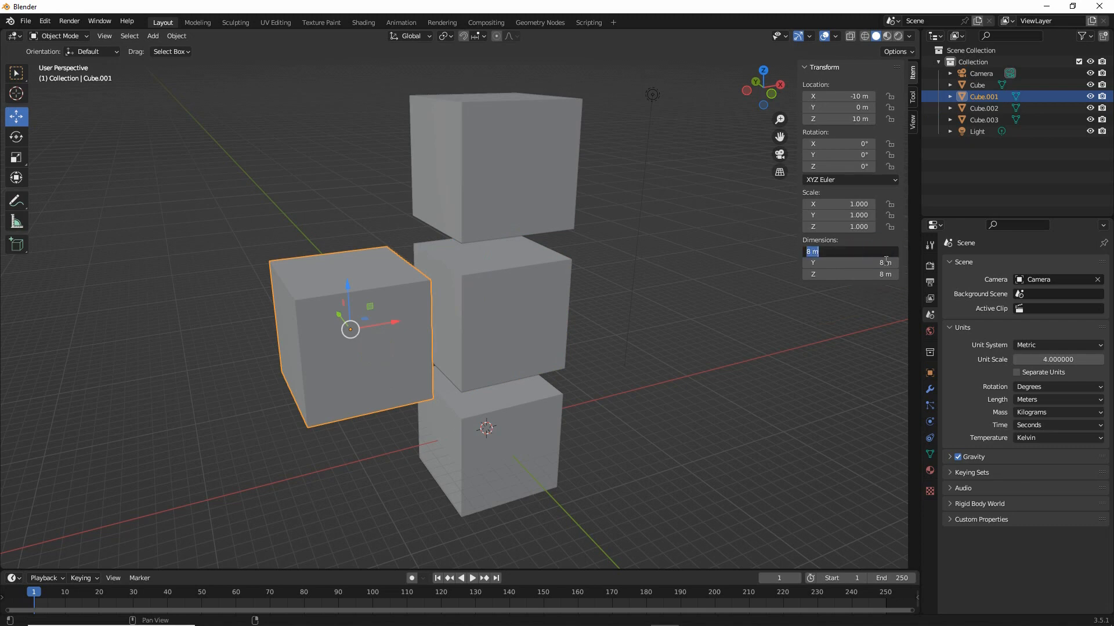
text(4)
key(Return)
click(881, 262)
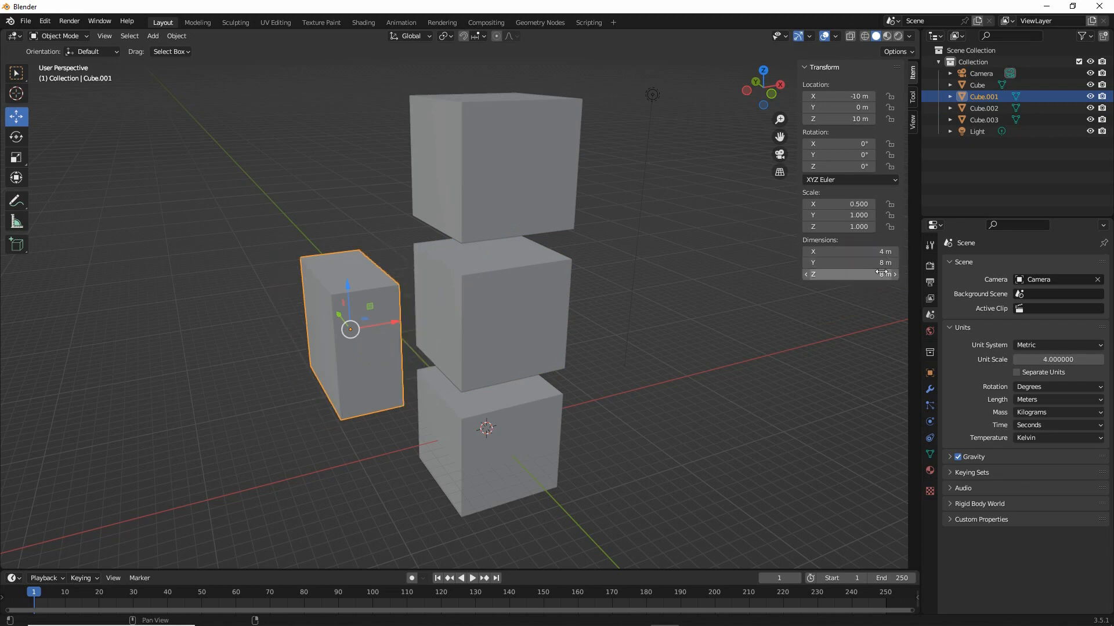
text(4)
key(Return)
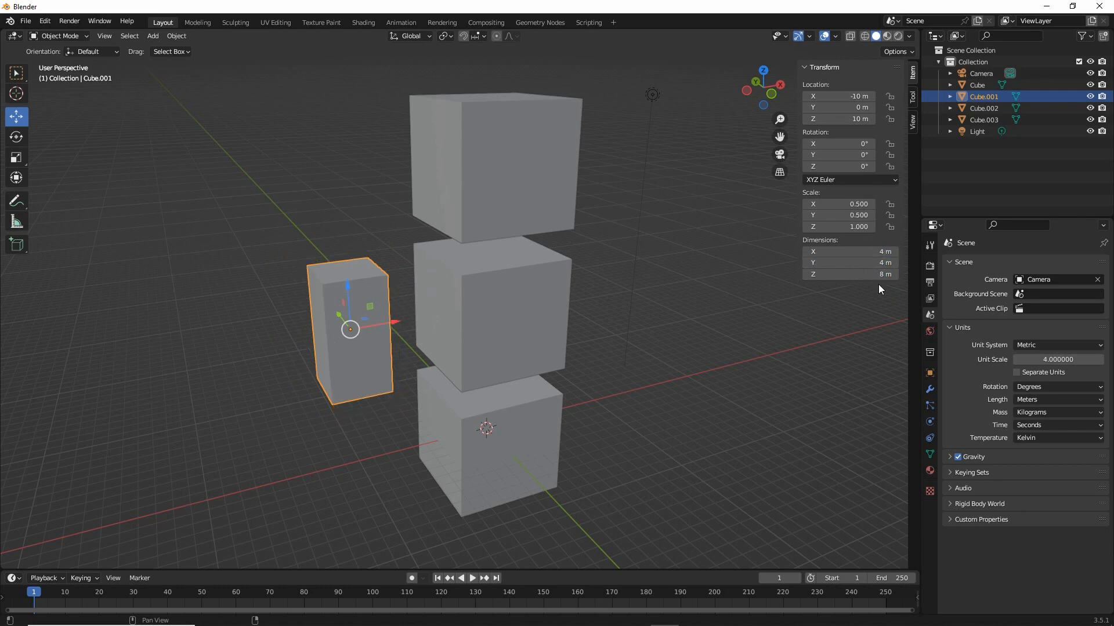
click(881, 274)
text(12)
key(Return)
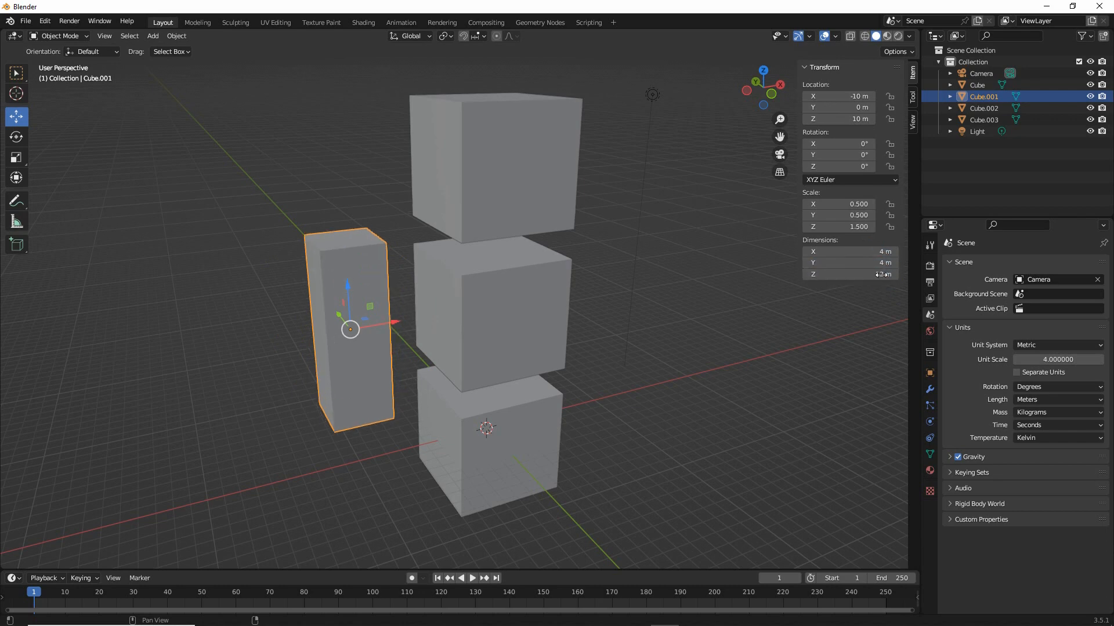
Set the dimensions of the lowest cube, at the world origin, to X 4 m, Y 4 m and Z 12 m
click(475, 457)
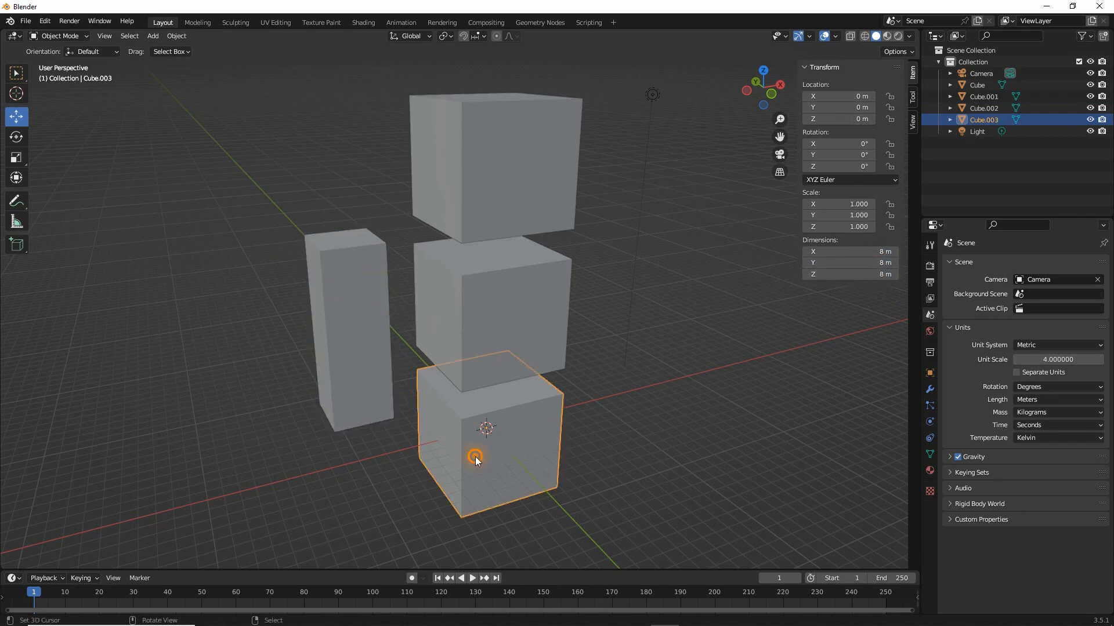
click(879, 250)
text(4)
key(Return)
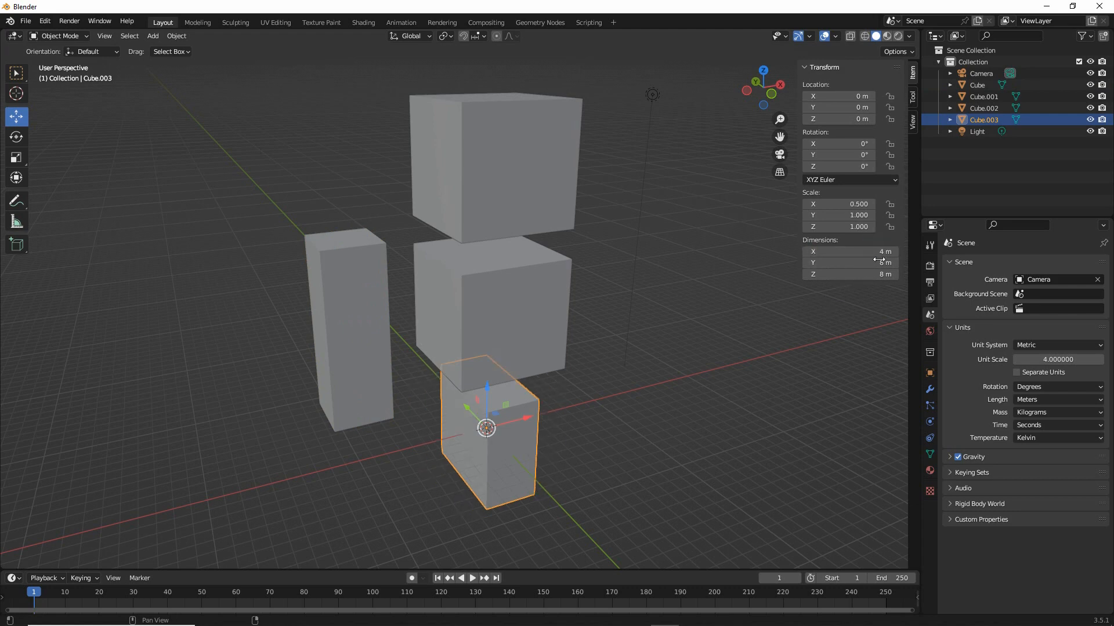
click(880, 262)
text(4)
key(Return)
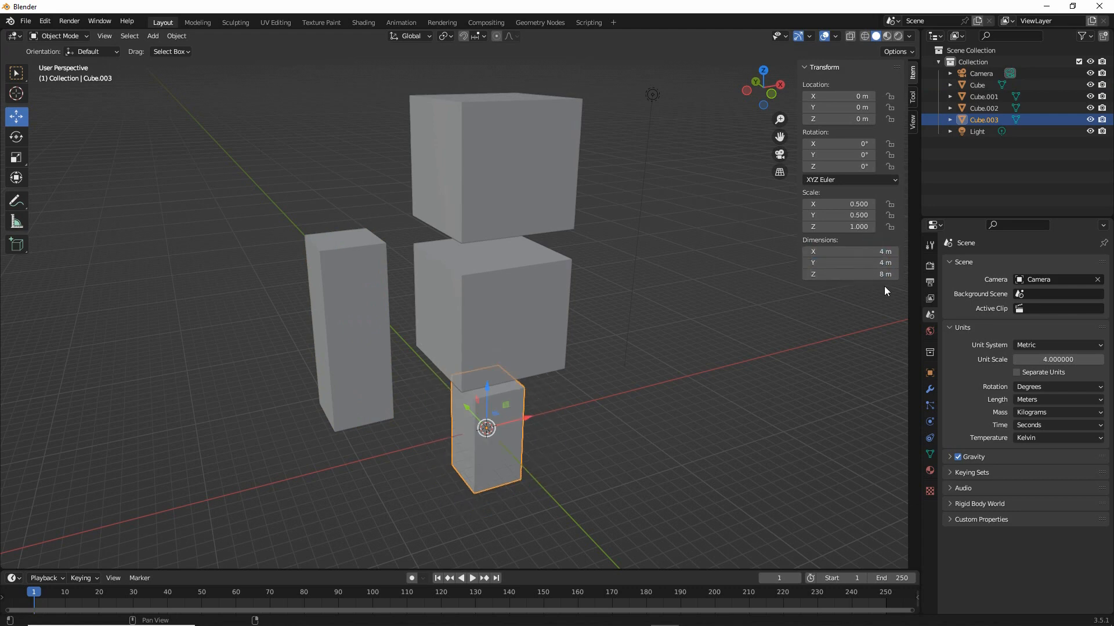
click(884, 275)
text(12)
key(Return)
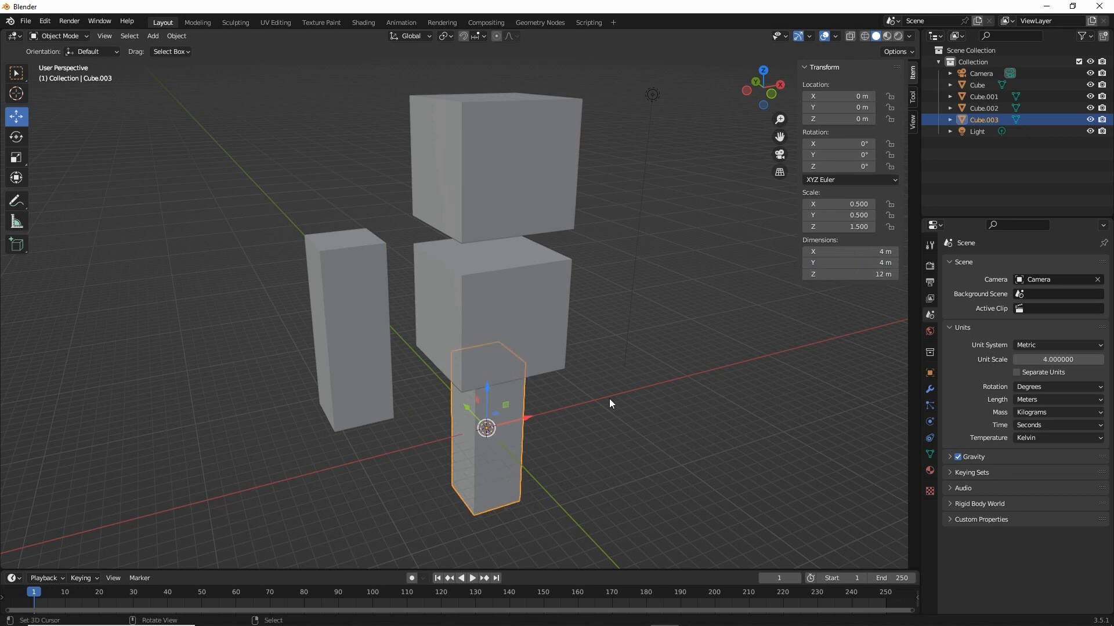
Set the dimensions of the middle cube in the stack to X 8 m, Y 4 m and Z 12 m
click(500, 314)
click(877, 252)
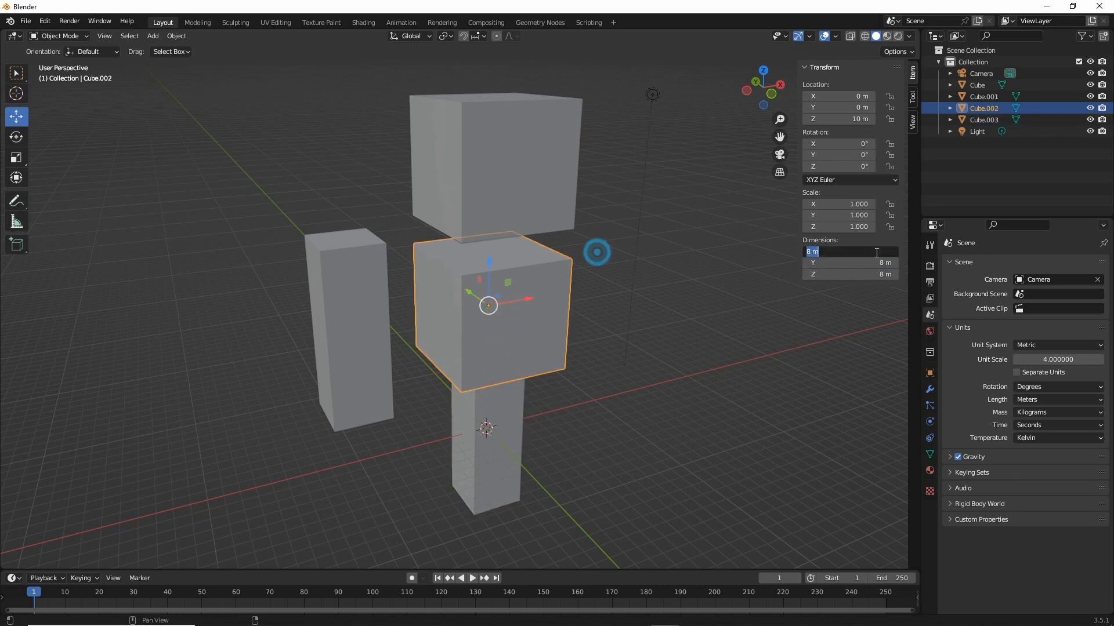
text(4)
key(Return)
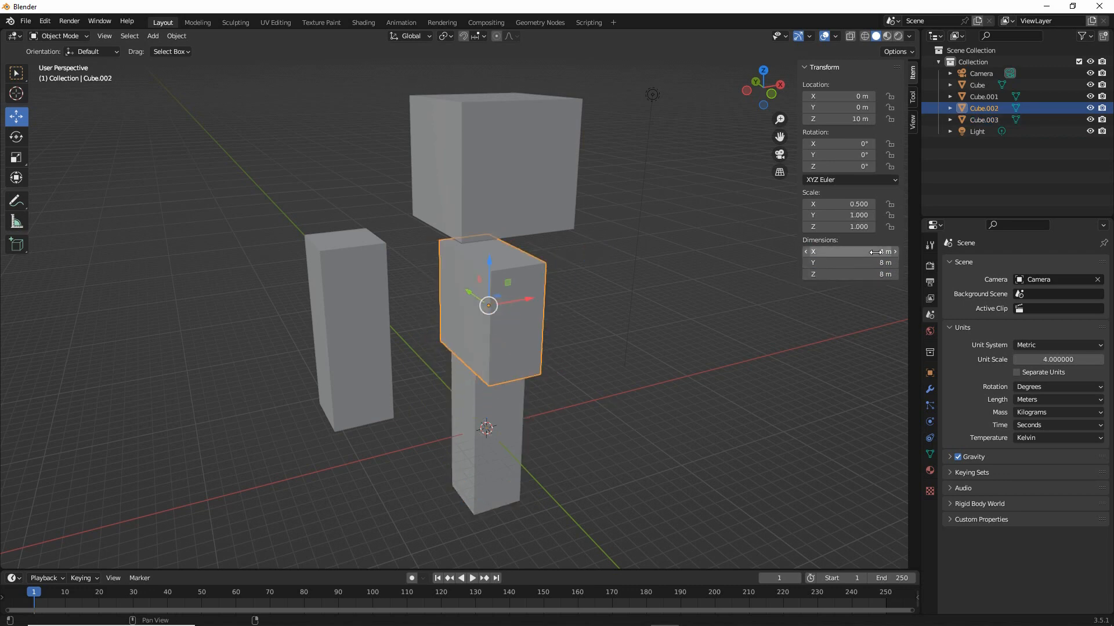
click(877, 251)
text(8)
key(Return)
click(879, 261)
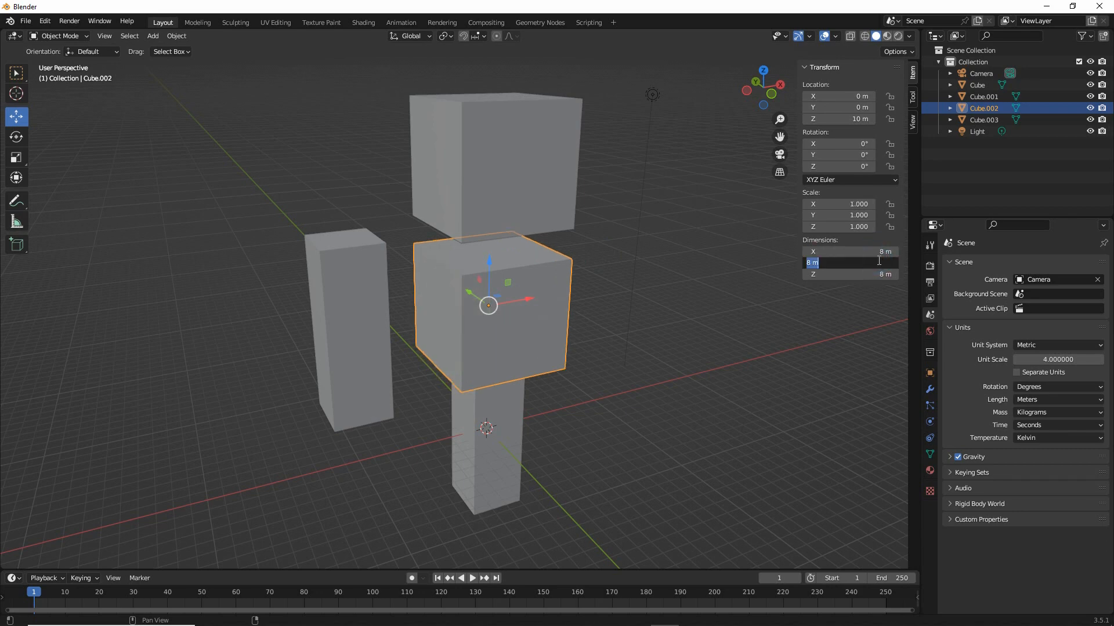
text(4)
key(Return)
click(875, 274)
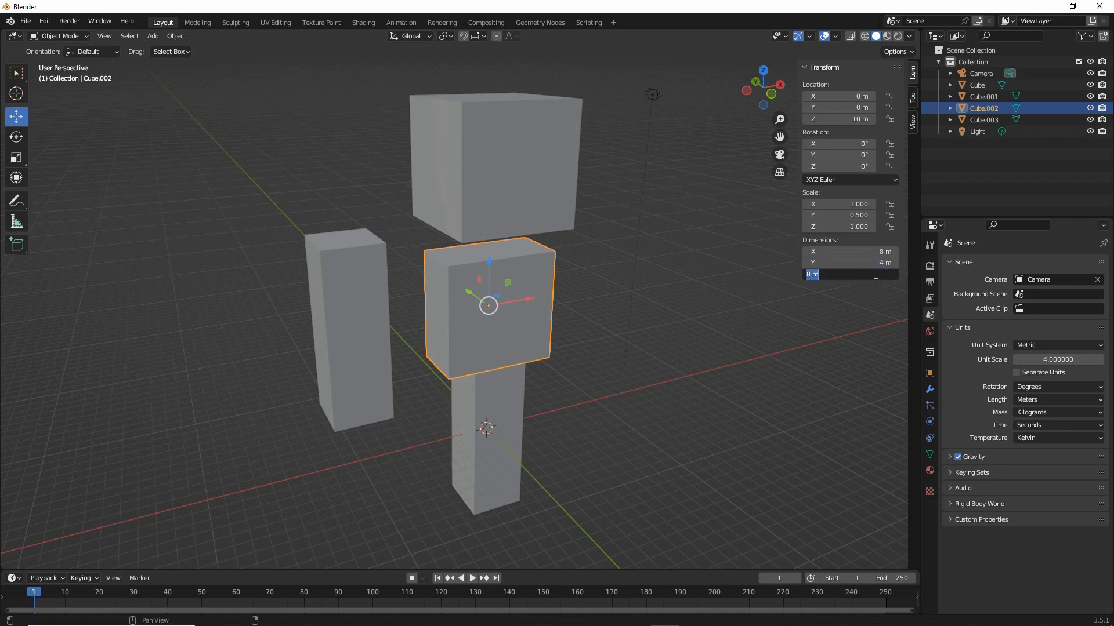
text(12)
key(Return)
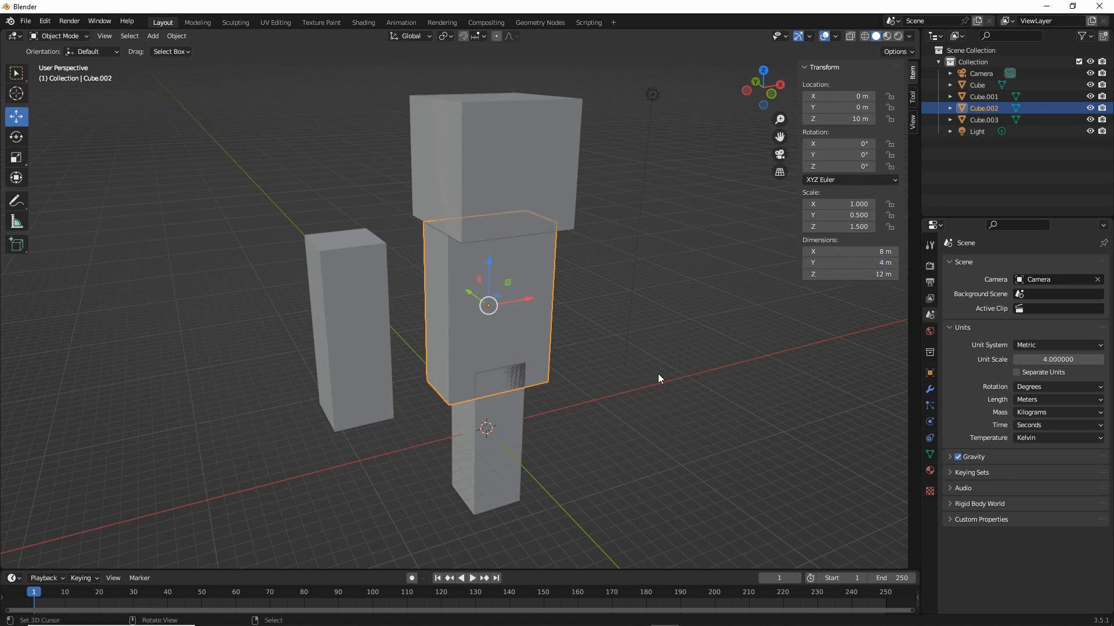
In the front view, move the lowest block so its base rests on the X axis and its right side meets the Z axis
middle_drag(658, 373, 633, 385)
click(104, 36)
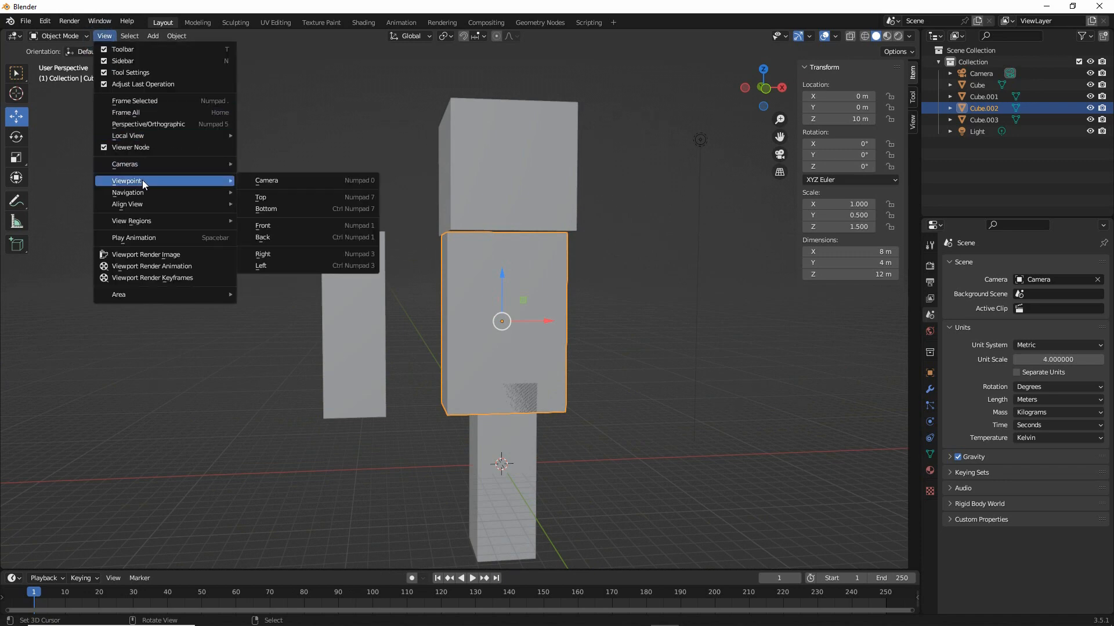
click(262, 226)
scroll(452, 362, down, 1)
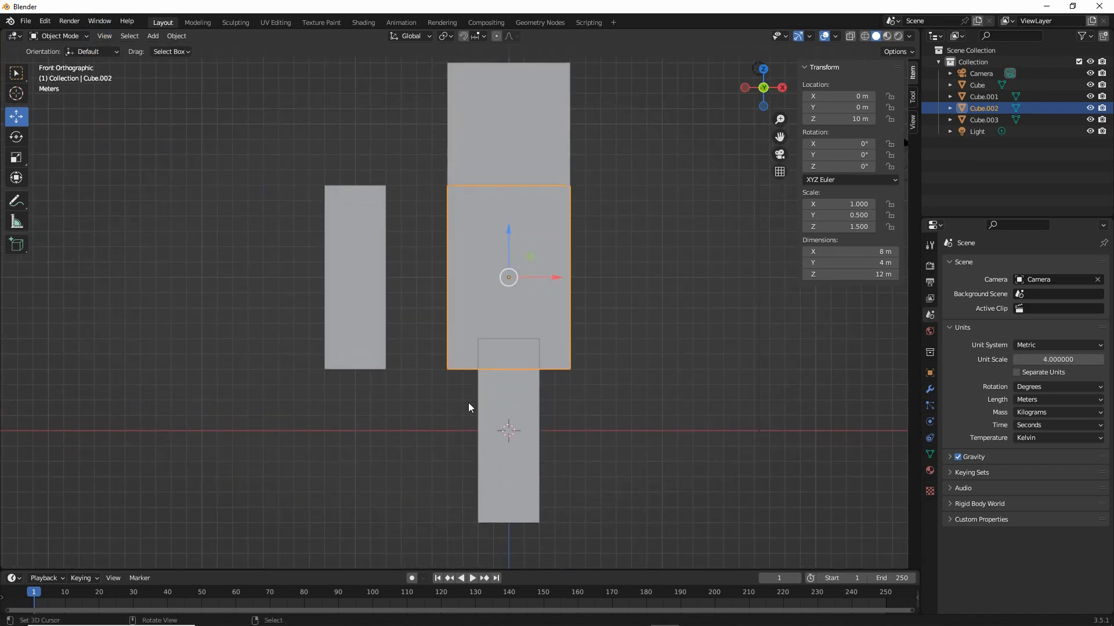
shift+middle_drag(445, 348, 442, 361)
click(495, 412)
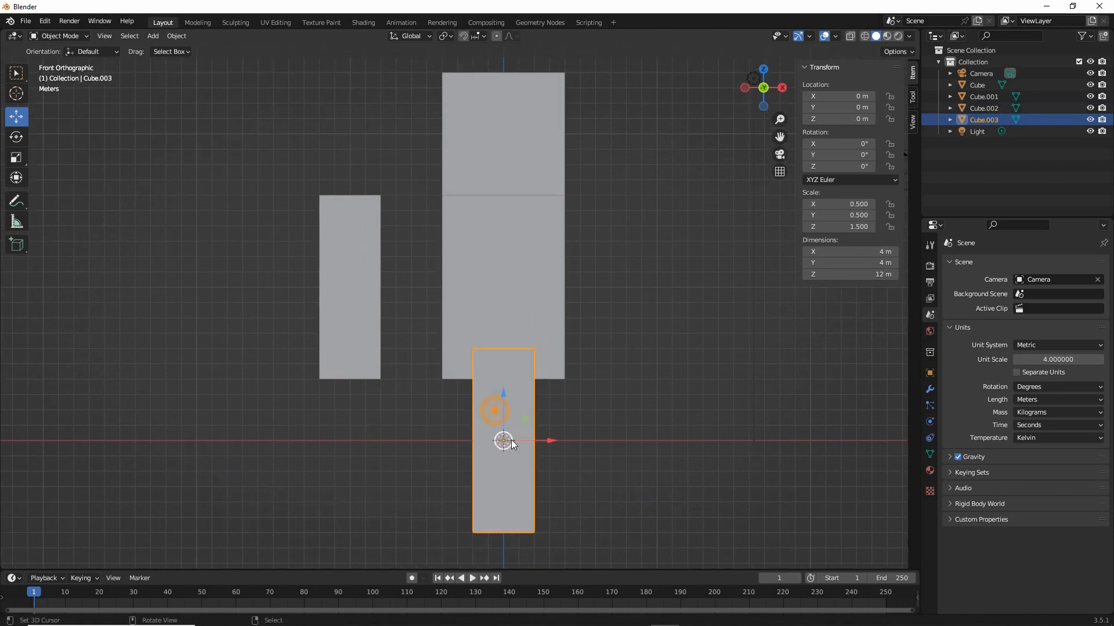
drag(526, 419, 496, 323)
Raise the torso block to Z 18 m on top of the leg block, and the head cube to Z 28 m above it
click(519, 257)
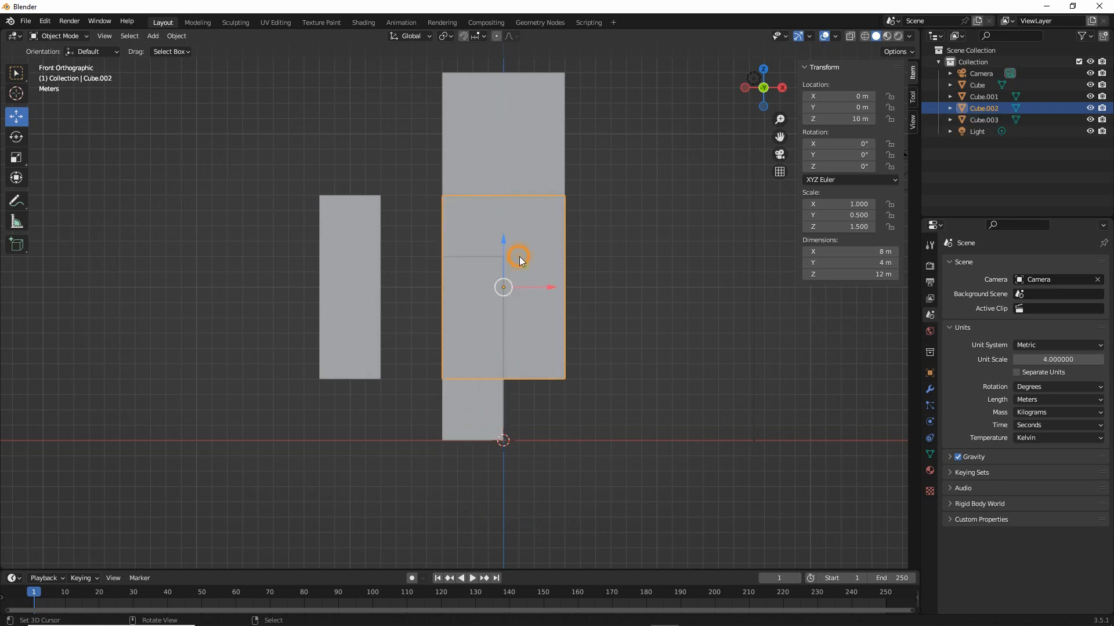
drag(525, 266, 526, 149)
shift+middle_drag(621, 214, 608, 321)
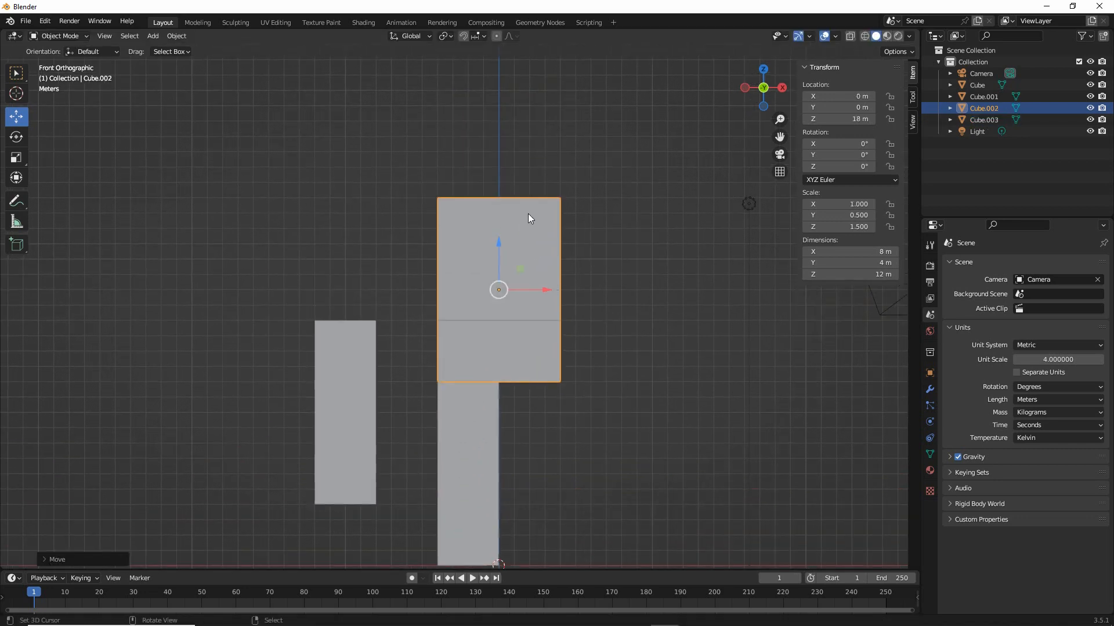
click(528, 232)
drag(523, 238, 517, 116)
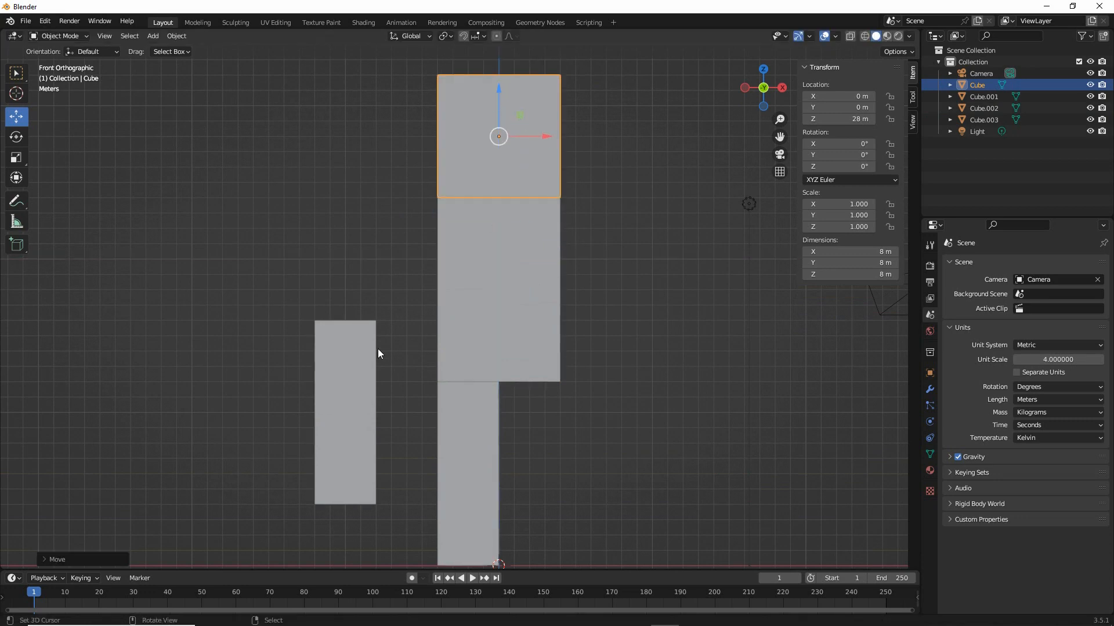
Move the separate arm block against the torso's side, to X -6 m and Z 18 m
click(365, 348)
drag(369, 398, 426, 273)
middle_drag(523, 396, 463, 351)
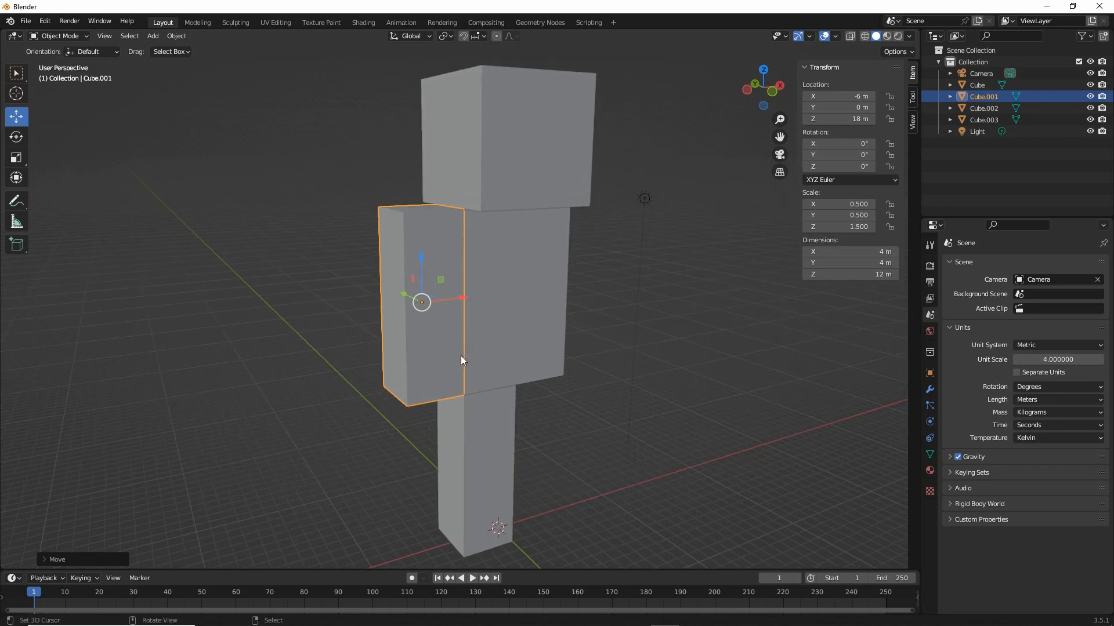
Save the scene in the minecraft folder as legacy (1).blend
click(25, 21)
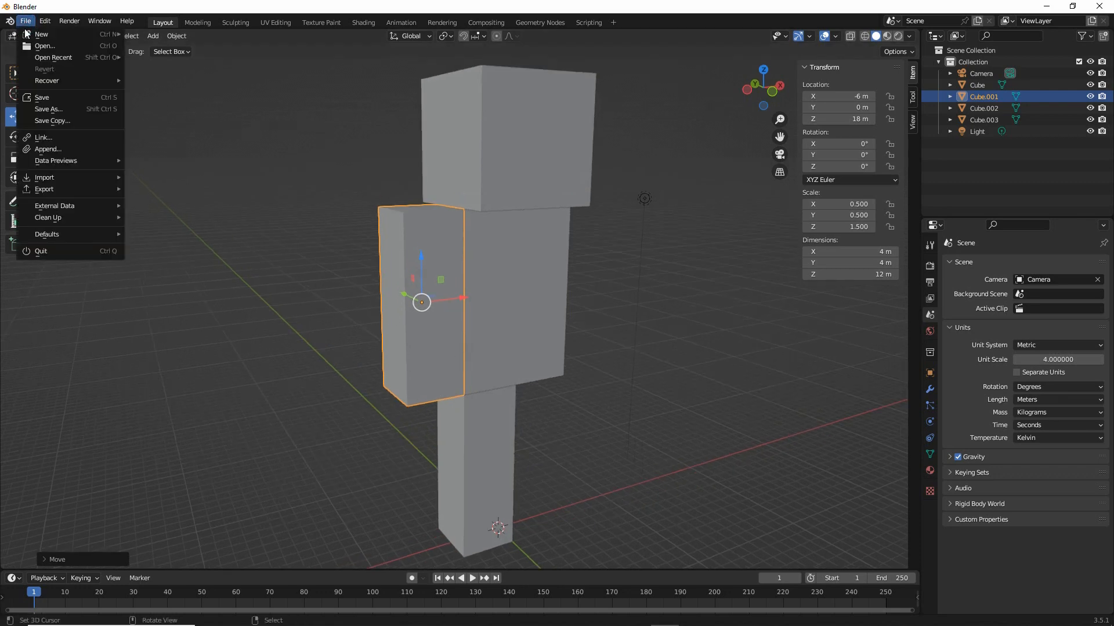
click(48, 109)
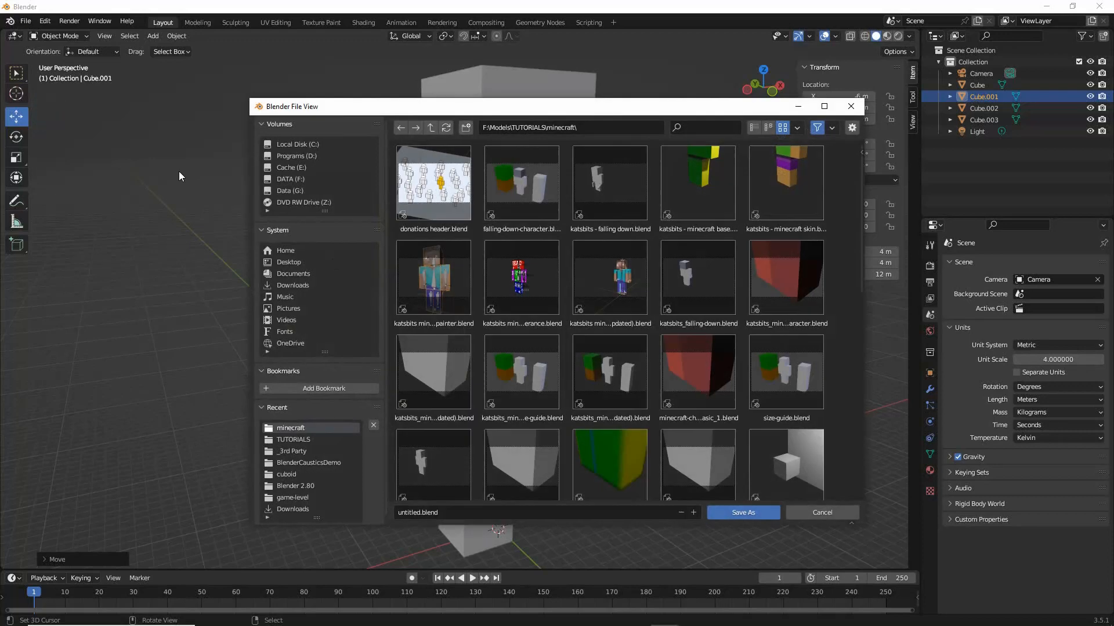
click(445, 512)
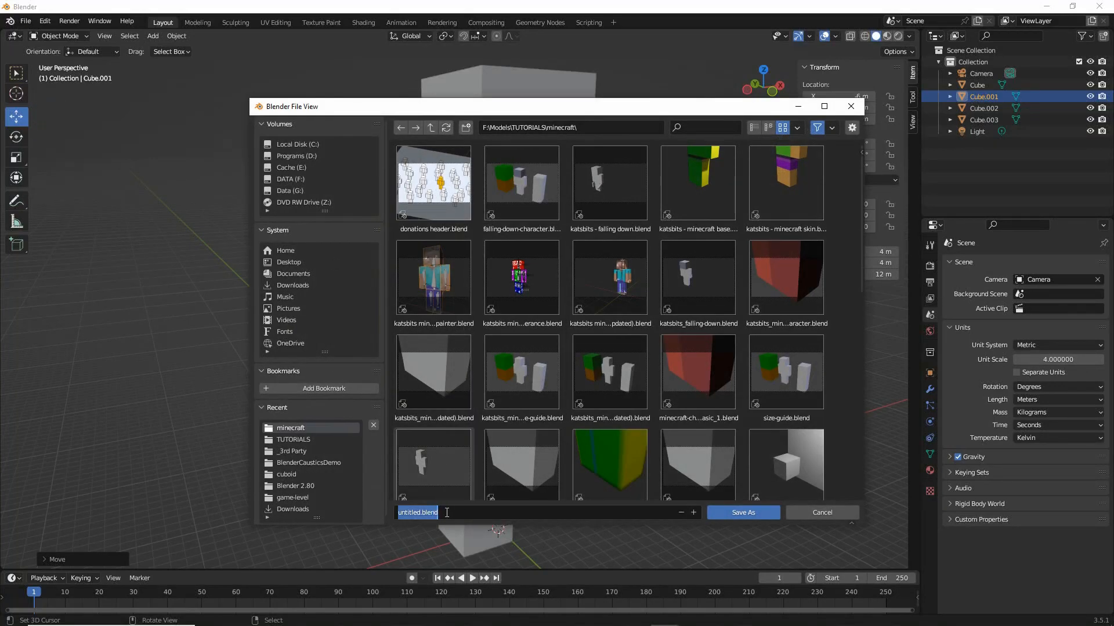
text(legacy (1)
key(Return)
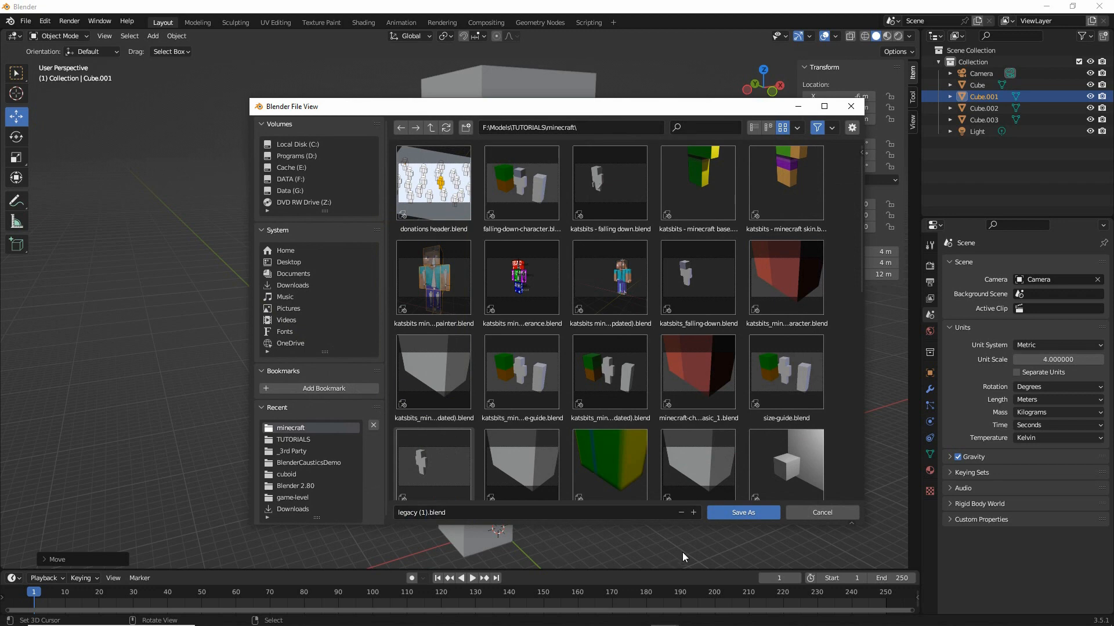
click(749, 513)
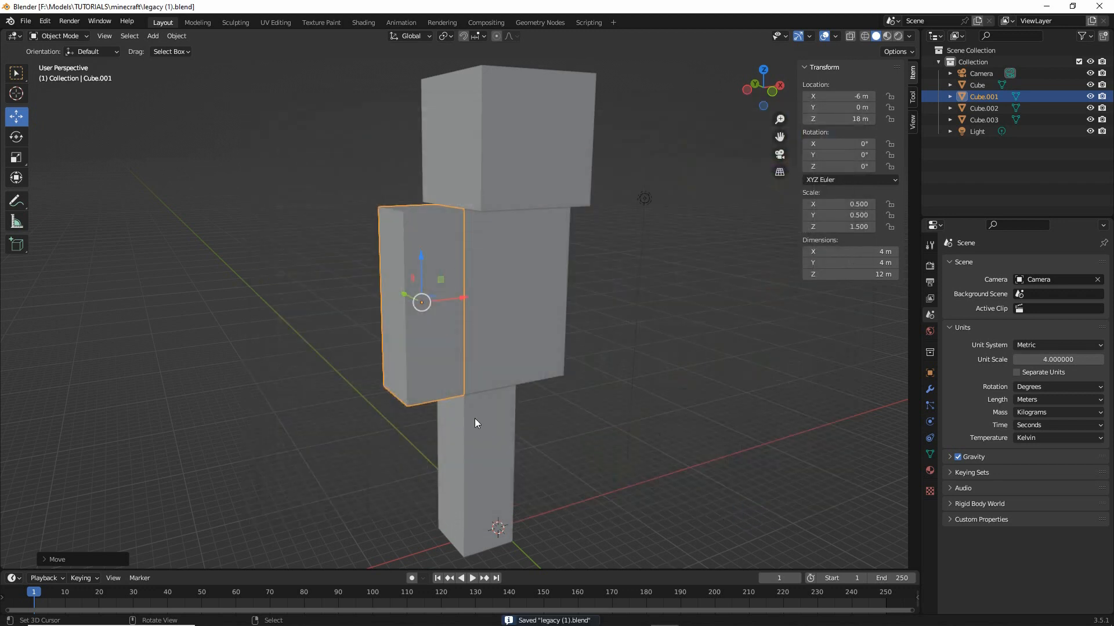
Turn on the Wireframe option for the arm block in its object viewport display settings
mouse_move(909, 362)
mouse_down()
mouse_move(943, 364)
mouse_move(908, 376)
mouse_up()
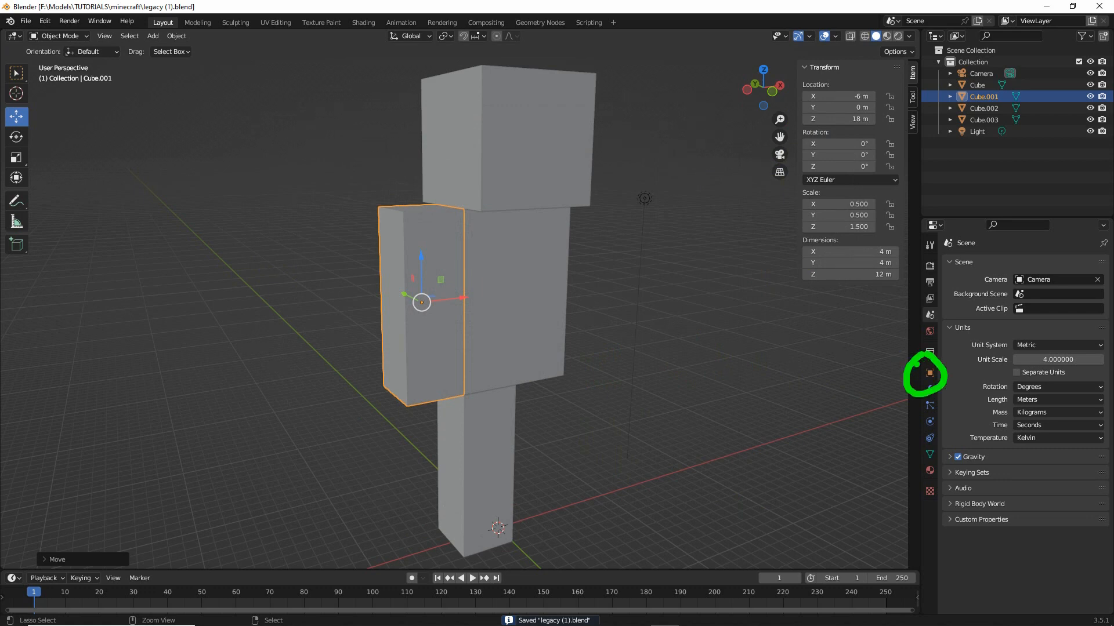
click(930, 373)
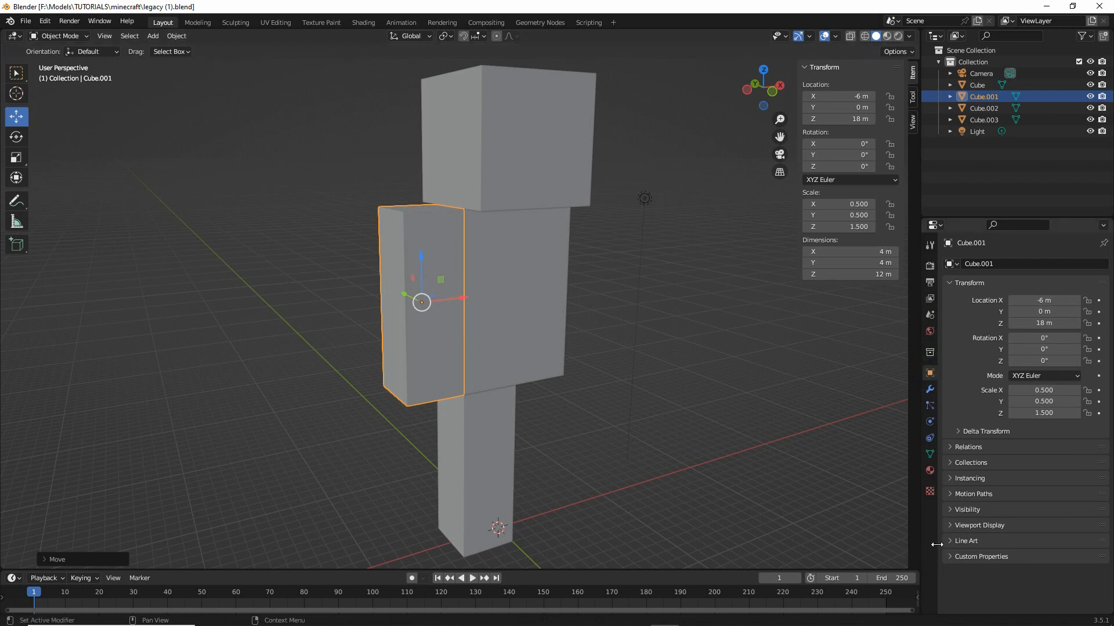
drag(946, 537, 997, 538)
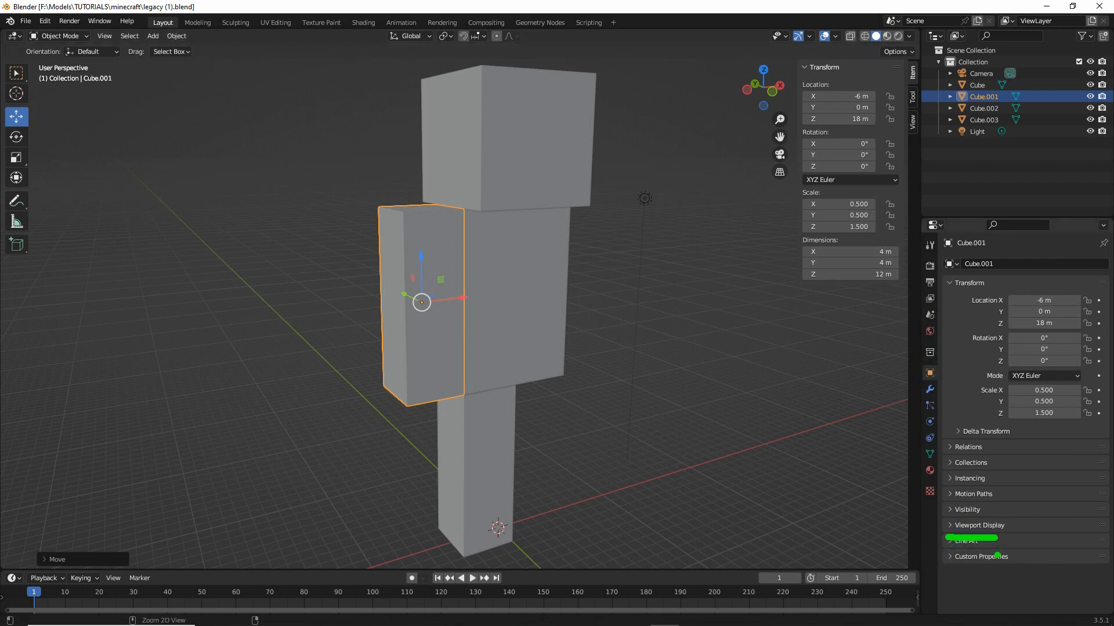
click(954, 525)
scroll(959, 509, down, 4)
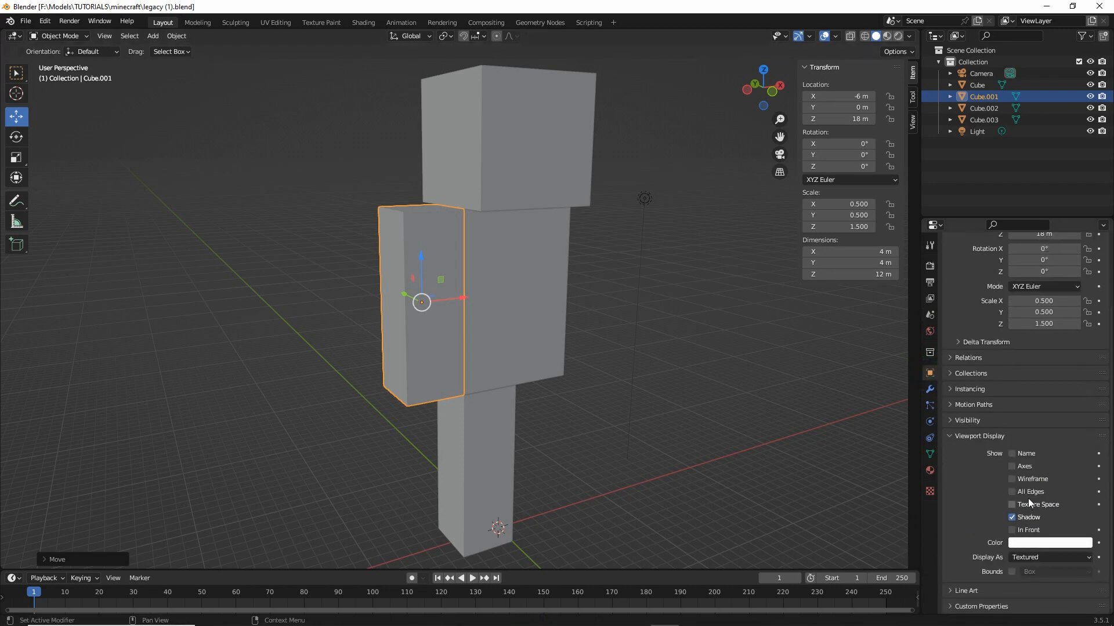
drag(1006, 488, 1063, 494)
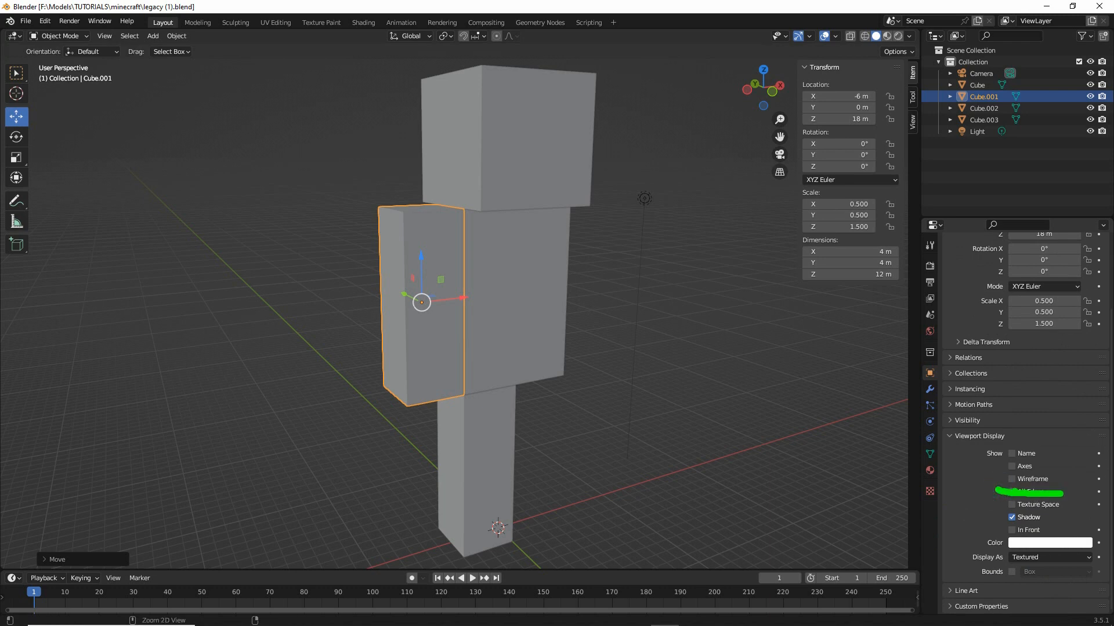
click(1011, 480)
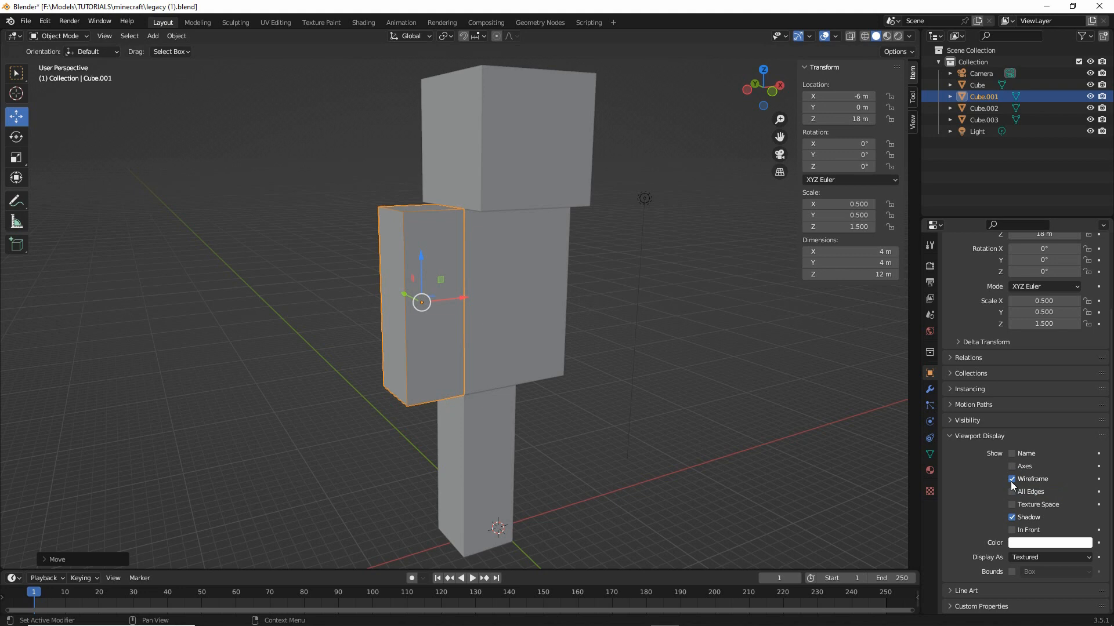
Deselect everything to view the arm block's edges, and turn its Wireframe display option off
click(130, 36)
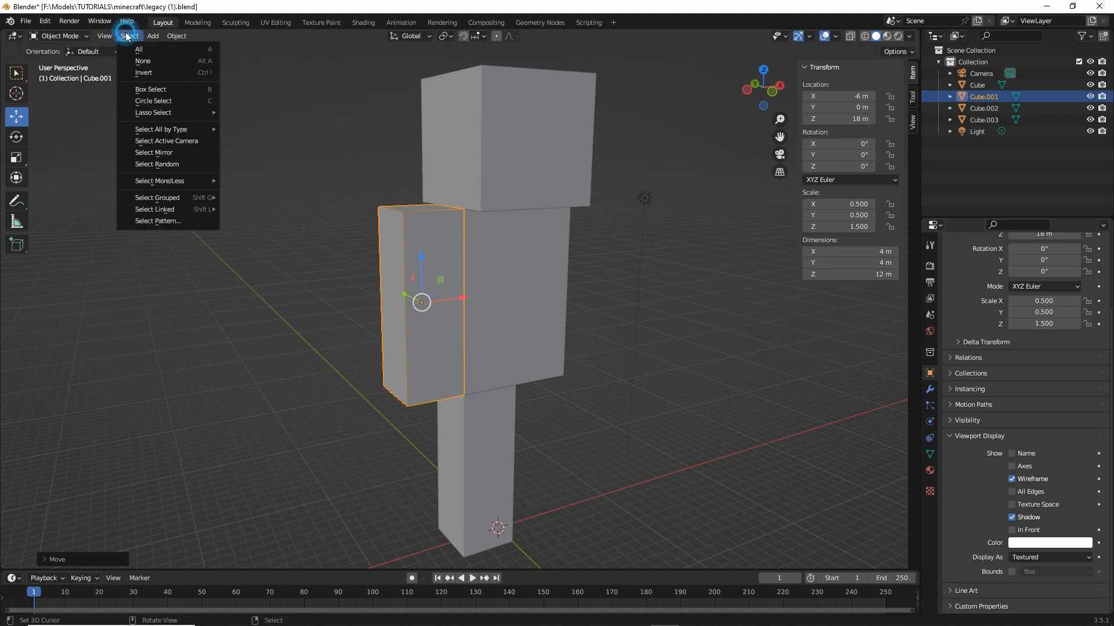
click(139, 60)
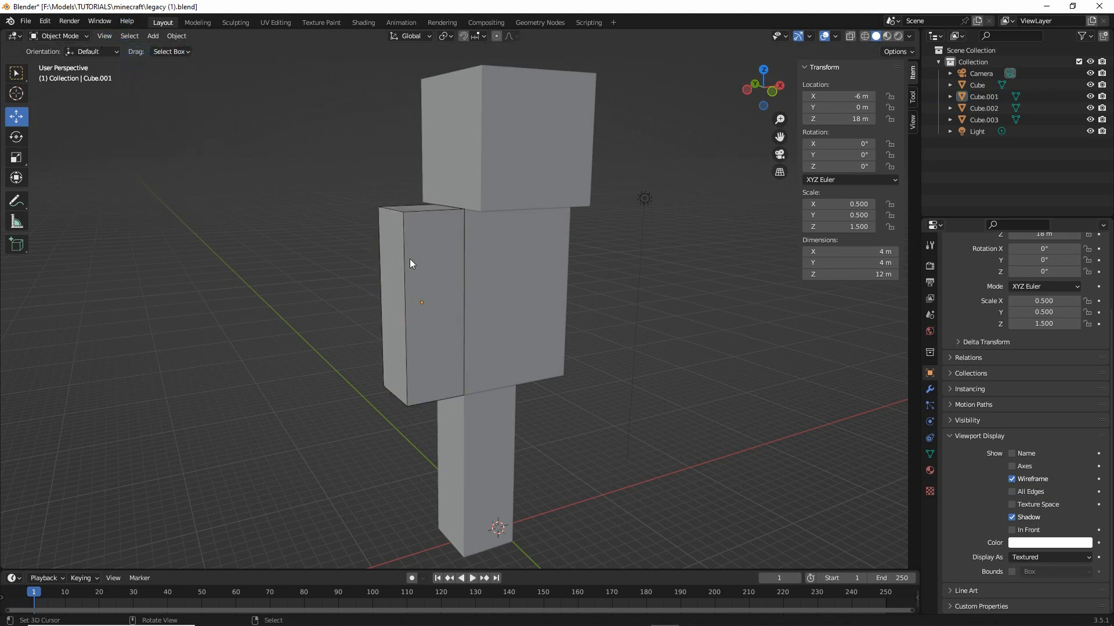
click(436, 253)
click(130, 36)
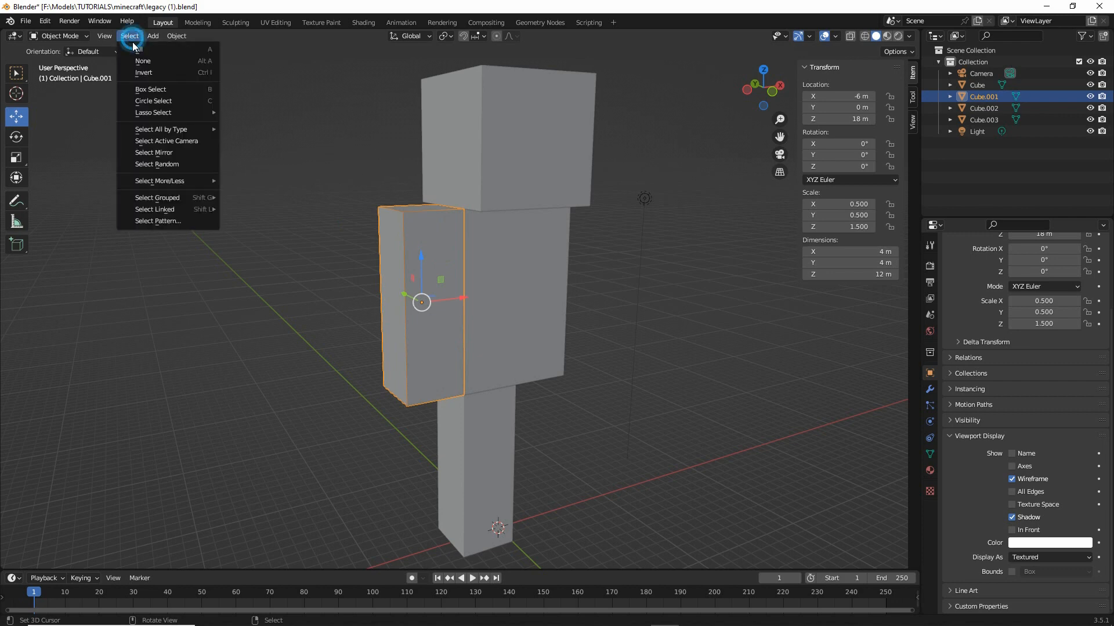
click(144, 60)
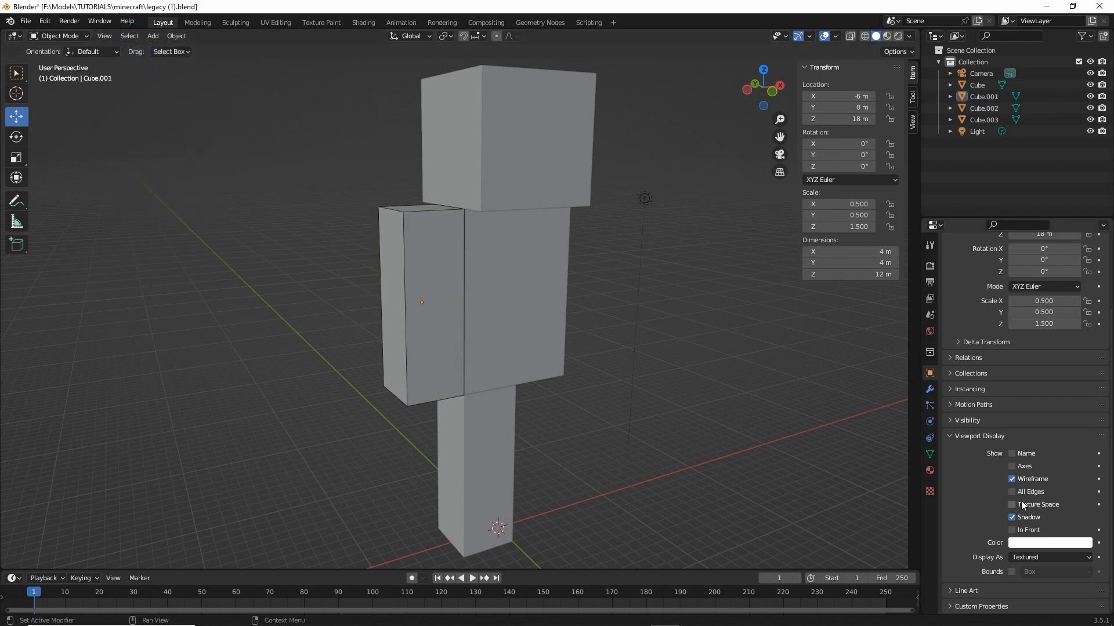
click(1012, 479)
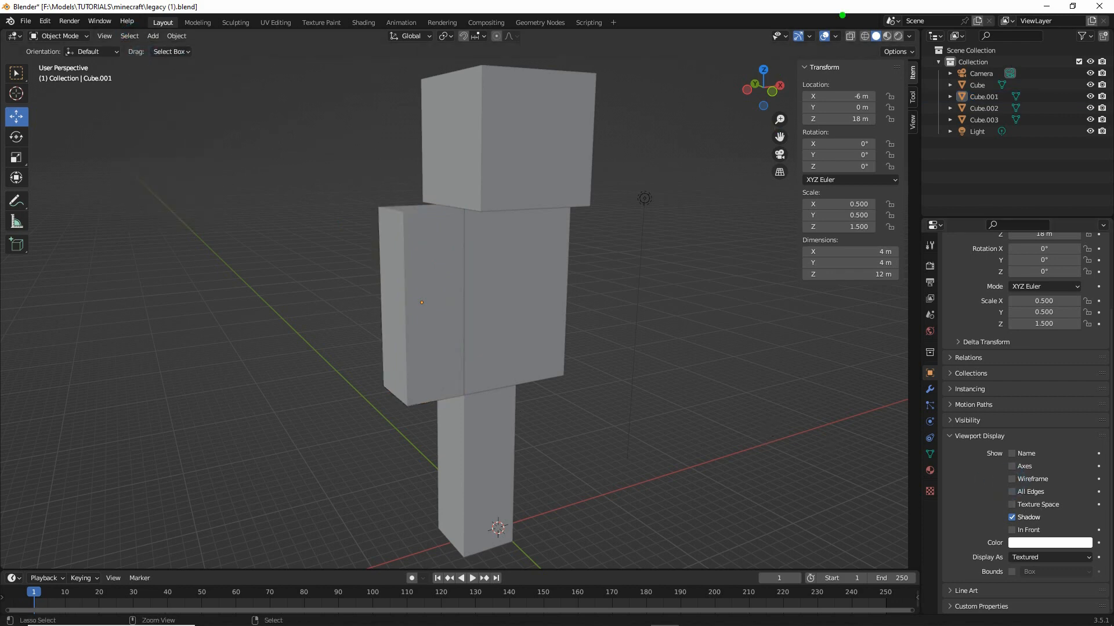
Enable the Wireframe geometry overlay in the viewport so the edges of all the blocks are drawn
mouse_move(832, 16)
mouse_down()
mouse_move(860, 36)
mouse_move(837, 25)
mouse_up()
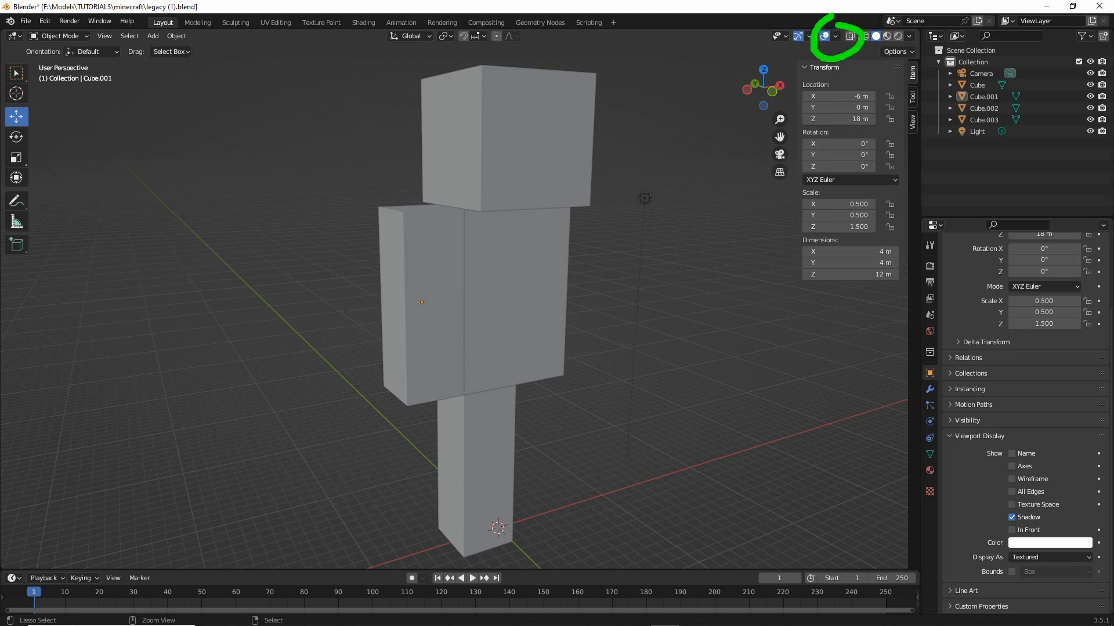
click(835, 37)
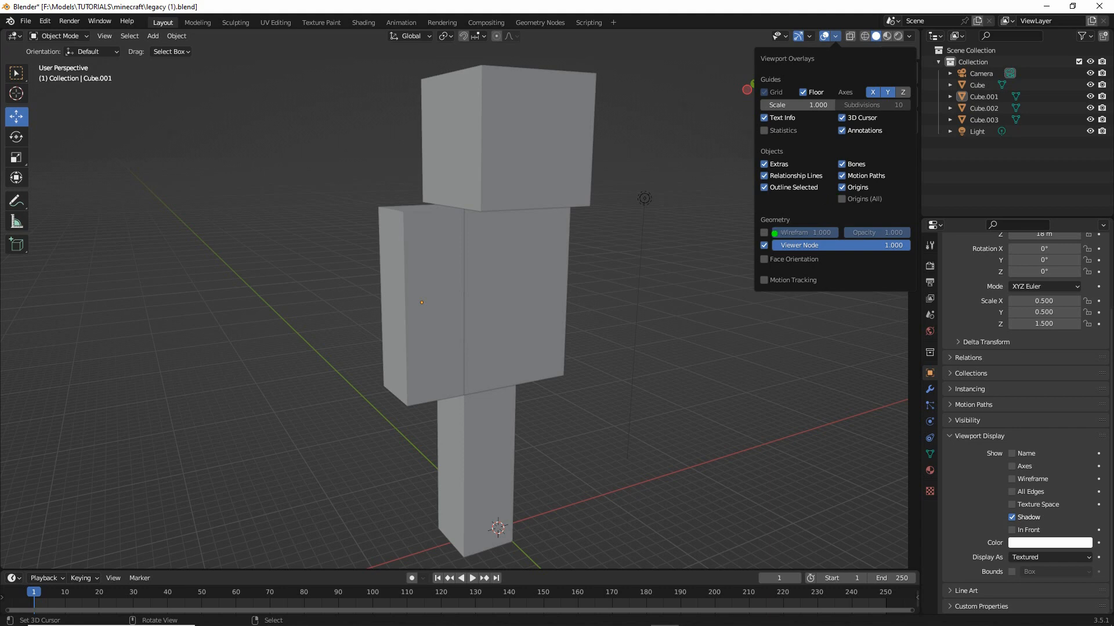
drag(760, 244, 835, 242)
click(764, 232)
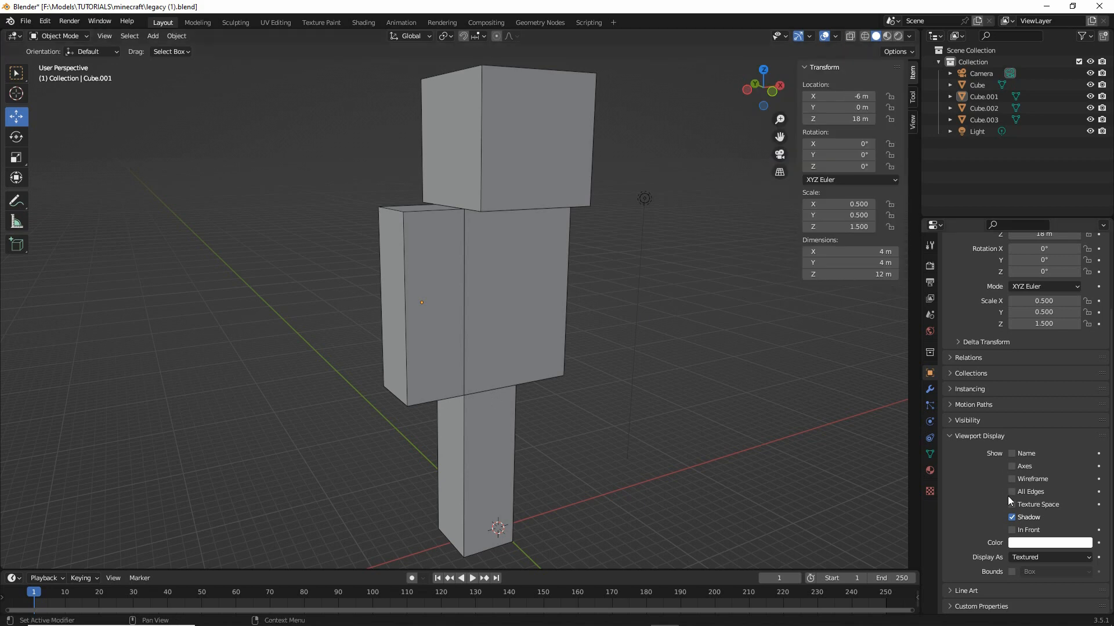
drag(1014, 490, 1057, 489)
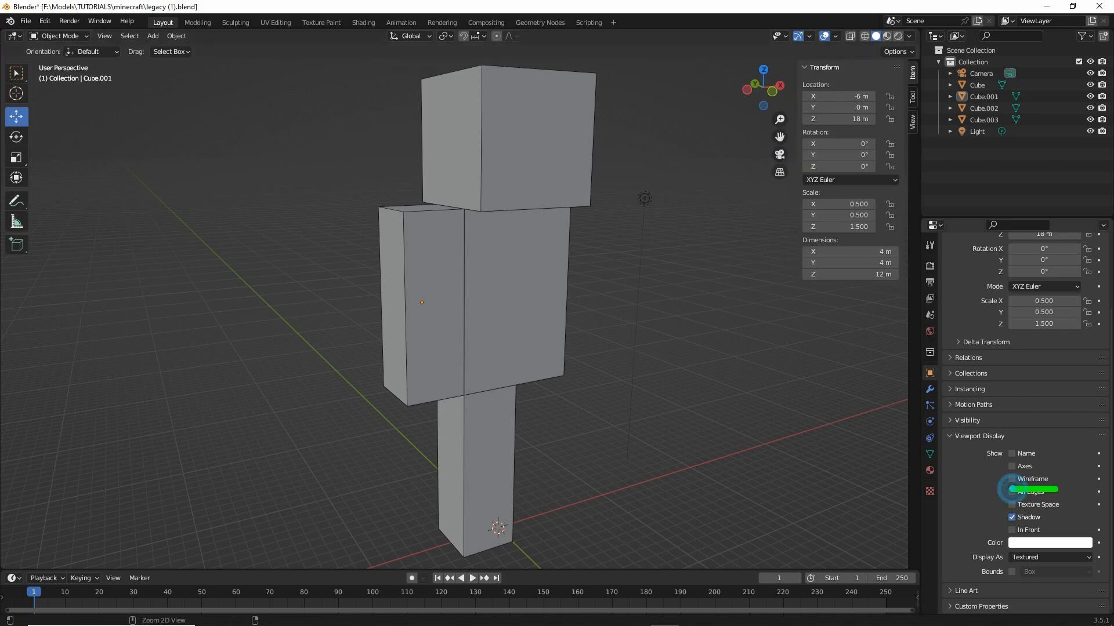
mouse_move(831, 35)
mouse_down()
mouse_move(847, 58)
mouse_move(810, 66)
mouse_up()
click(836, 36)
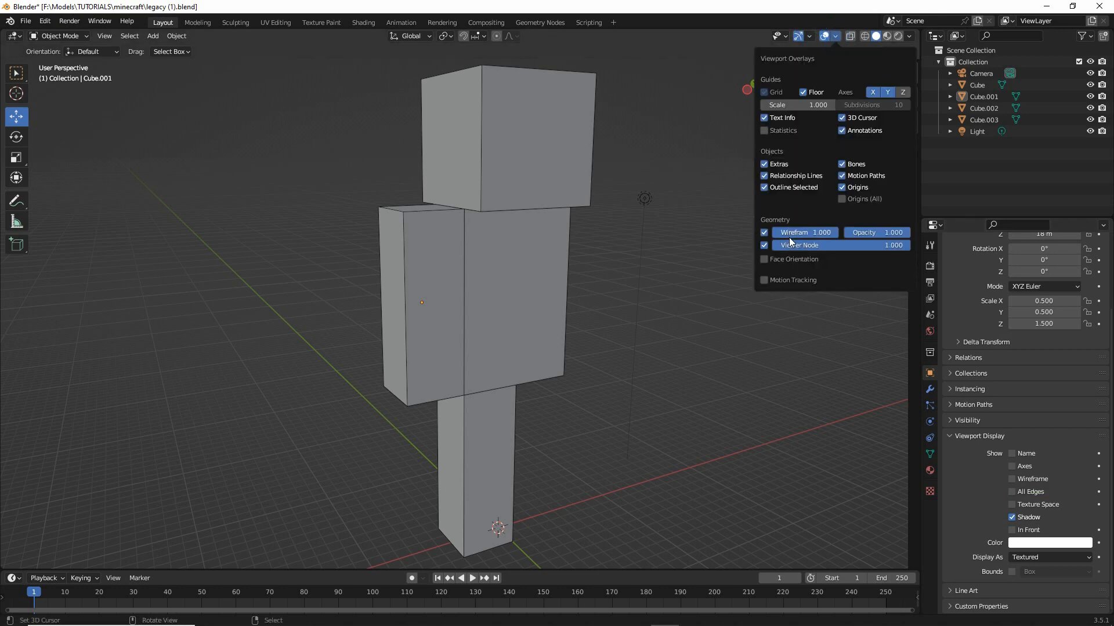
key(n)
mouse_move(646, 459)
middle_down()
mouse_move(465, 455)
mouse_move(648, 460)
middle_up()
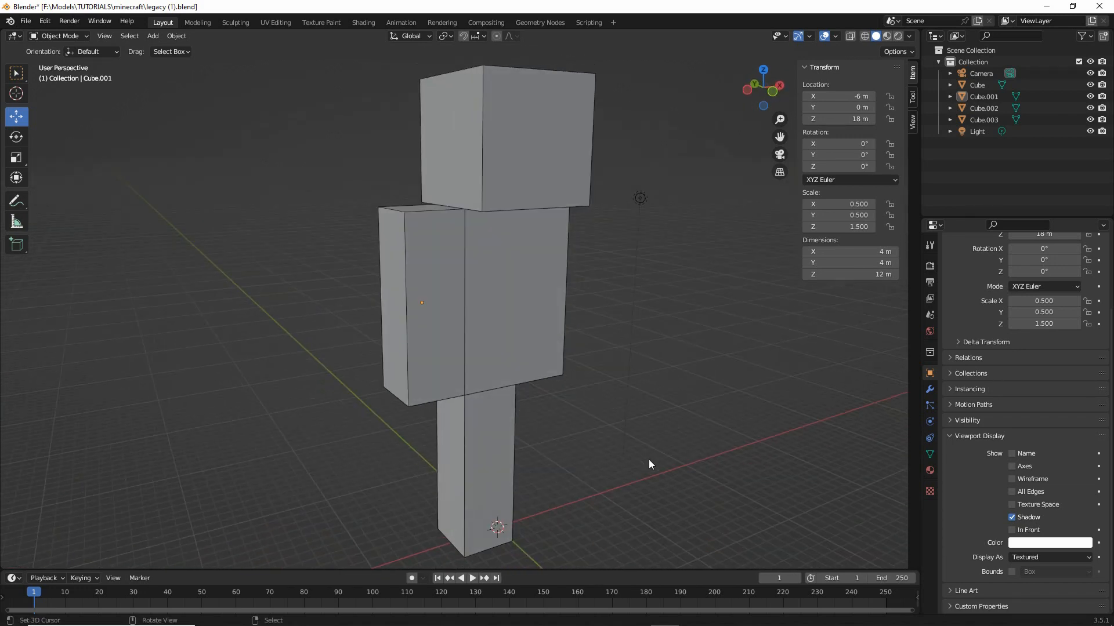
Review the material settings, checking the material assigned to the head, arm, torso and leg blocks
drag(930, 458, 944, 464)
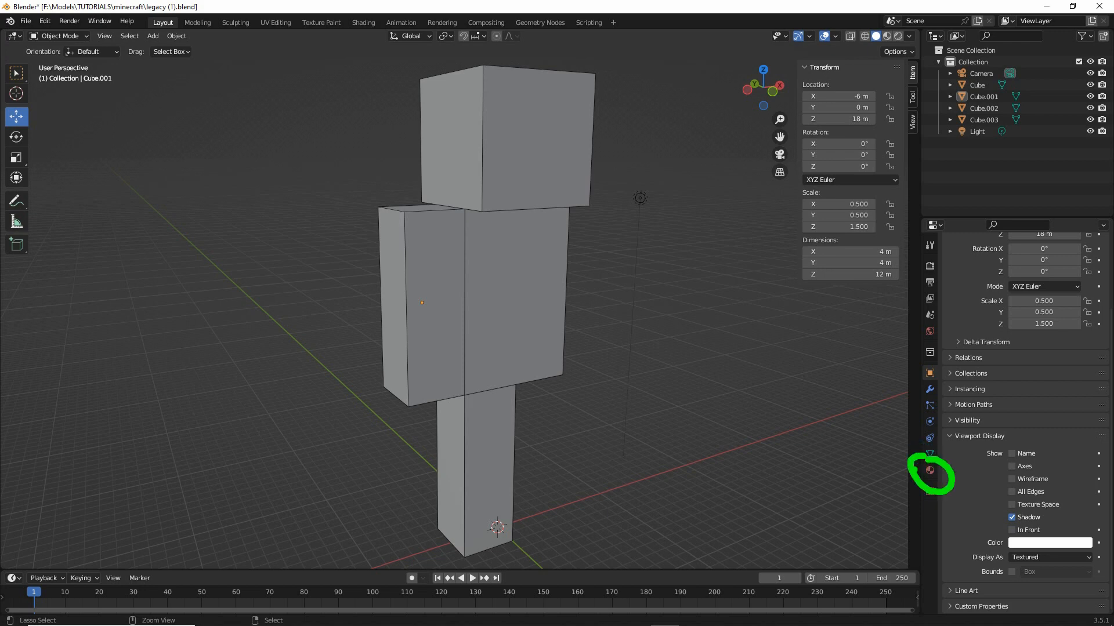
click(930, 471)
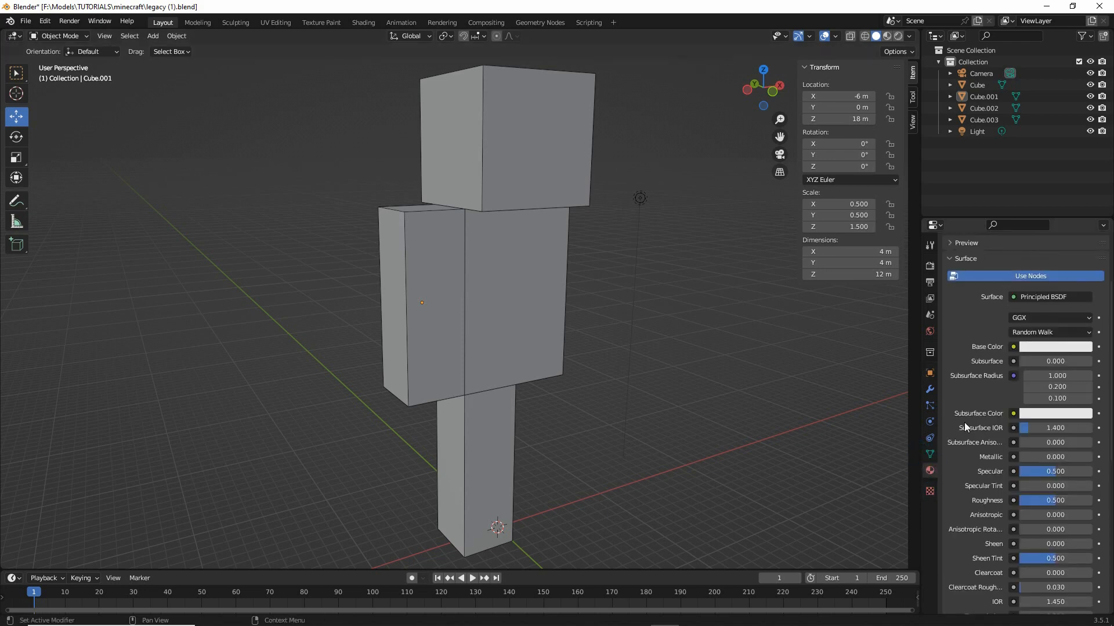
scroll(972, 405, up, 4)
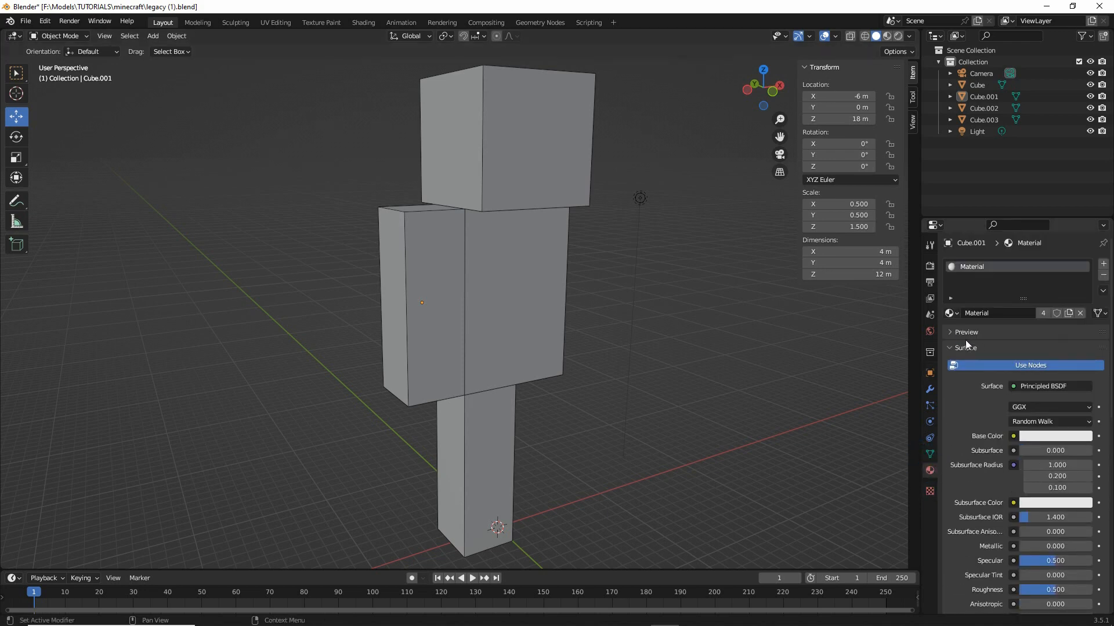
click(476, 151)
click(407, 303)
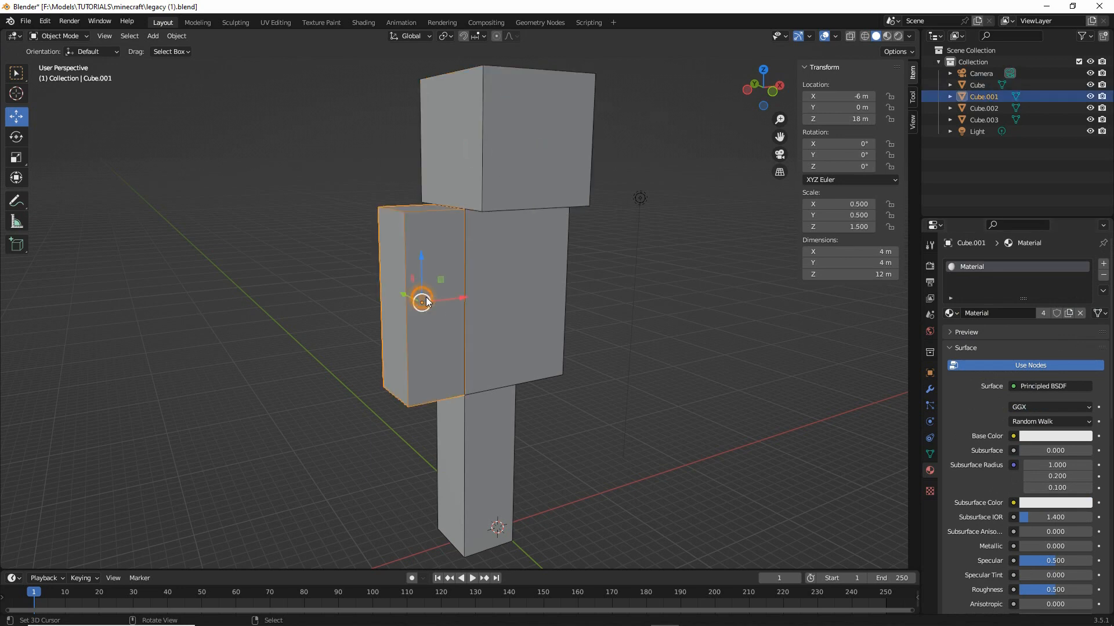
click(478, 307)
click(482, 430)
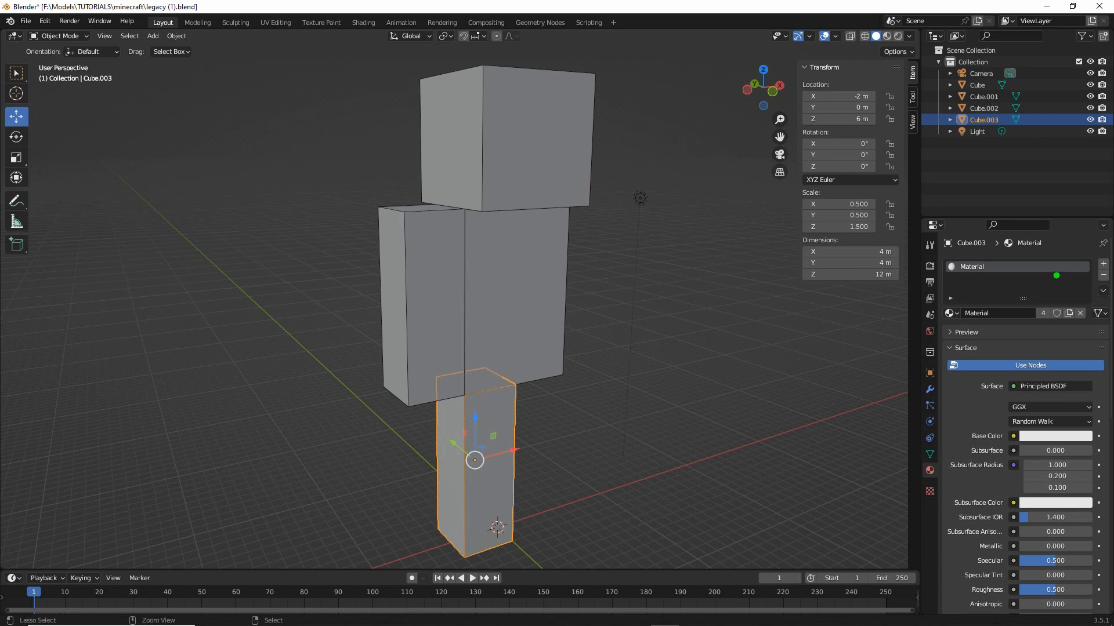
mouse_move(1107, 256)
mouse_down()
mouse_move(1093, 283)
mouse_move(1105, 247)
mouse_up()
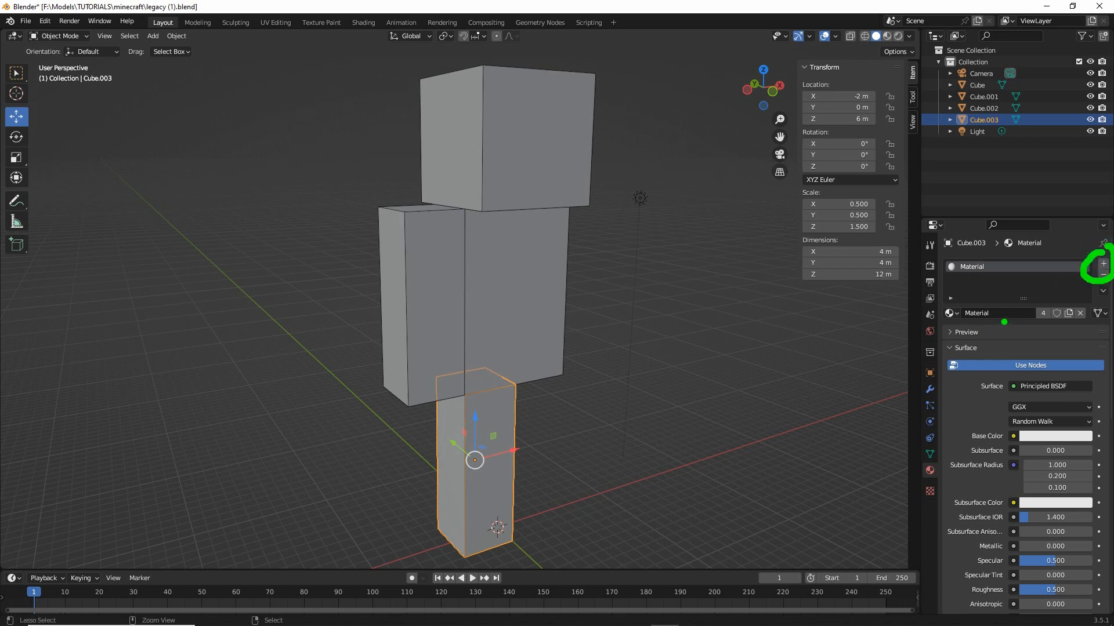
mouse_move(1021, 311)
mouse_down()
mouse_move(1001, 319)
mouse_move(1039, 302)
mouse_up()
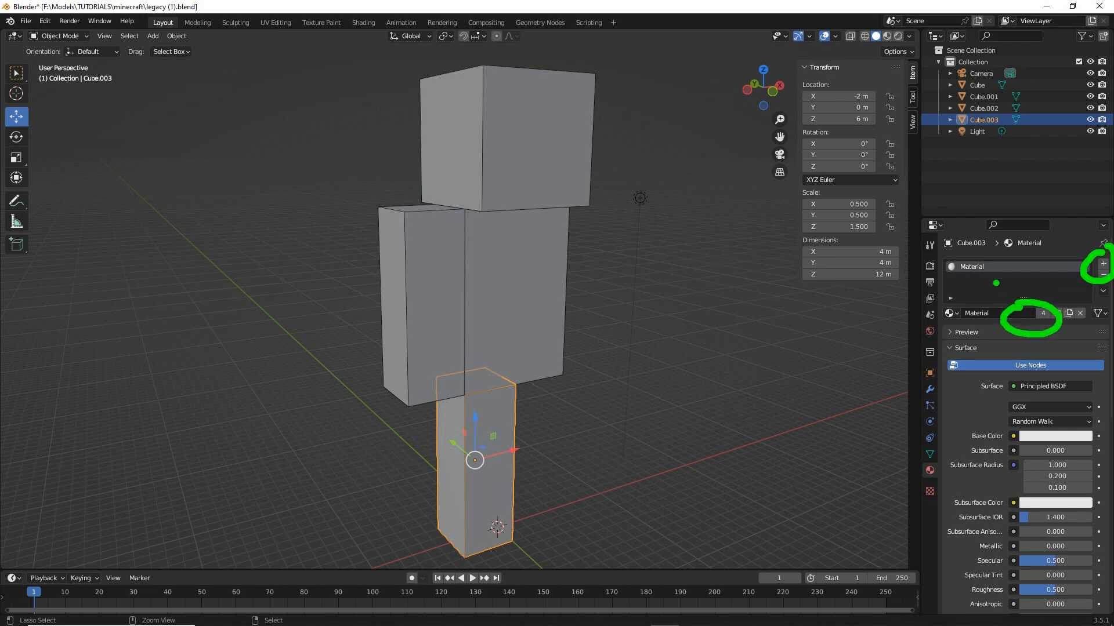
mouse_move(1024, 355)
mouse_down()
mouse_move(1022, 406)
mouse_move(1030, 386)
mouse_up()
mouse_move(1027, 430)
mouse_down()
mouse_move(978, 467)
mouse_move(1021, 583)
mouse_up()
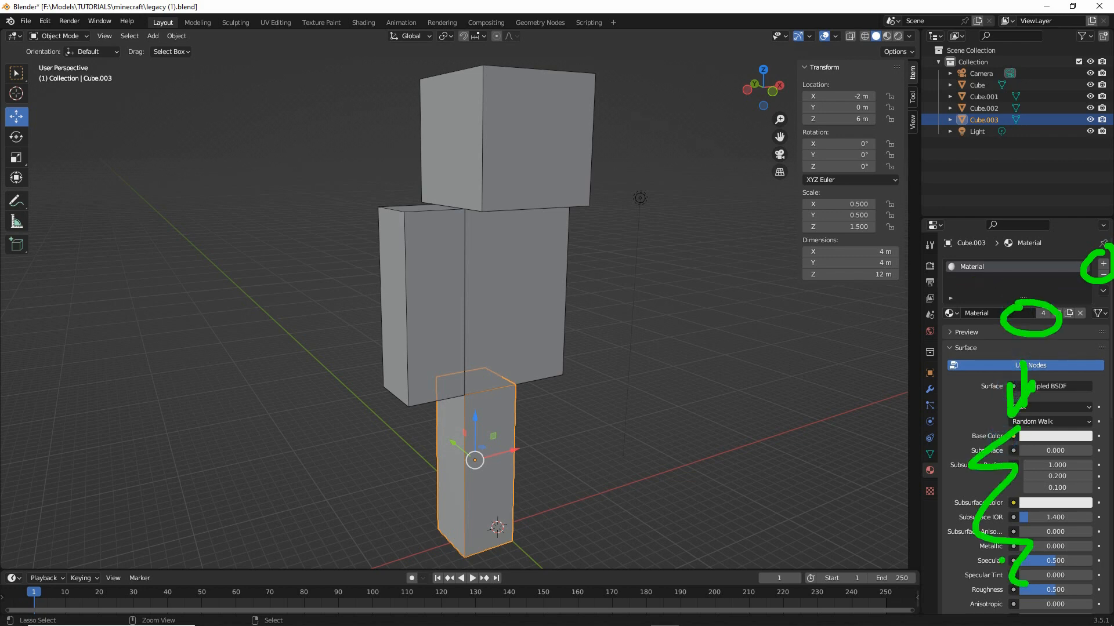
key(Escape)
Show the material preview for the leg block and rename its shared material to legacy
click(952, 333)
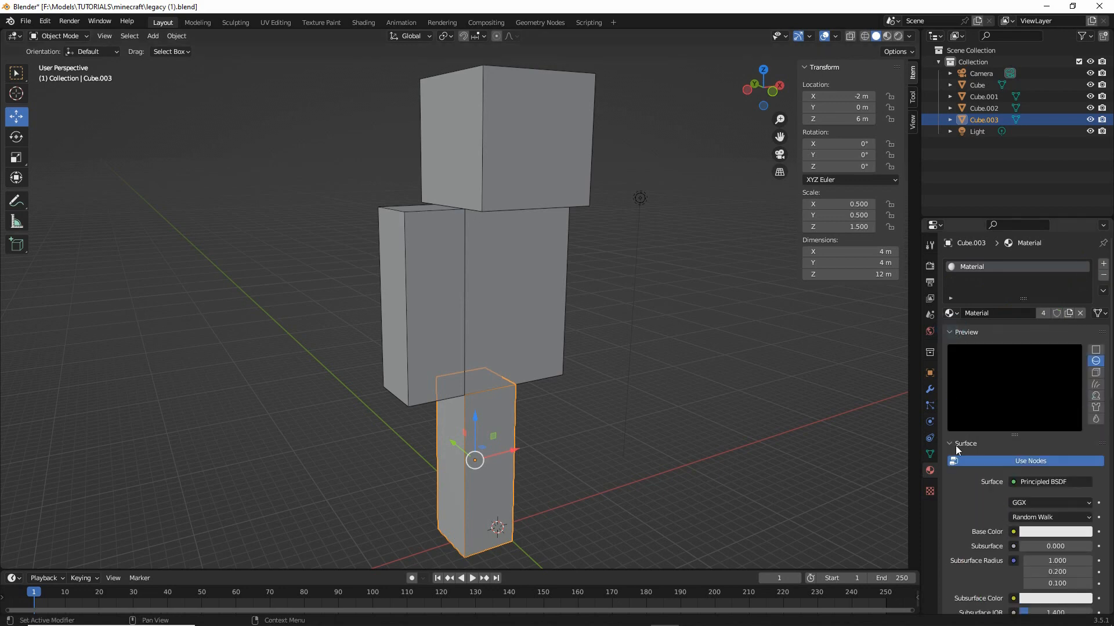
click(997, 312)
text(le)
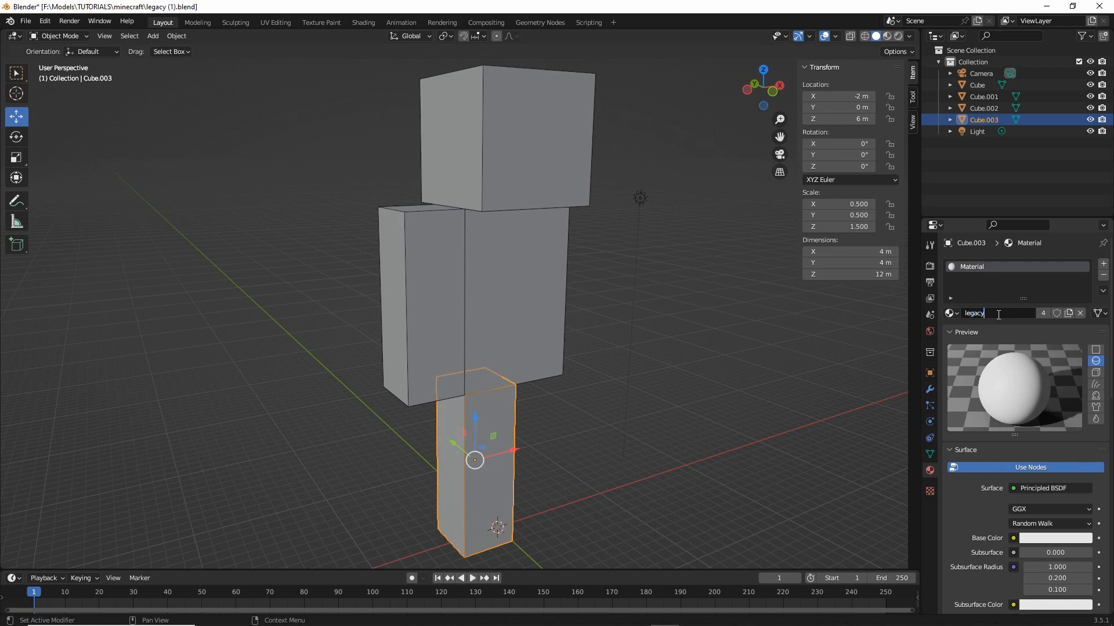
text(gacy)
key(Return)
Set the legacy material's base color to yellow-orange and switch the viewport shading to Material Preview
click(1029, 539)
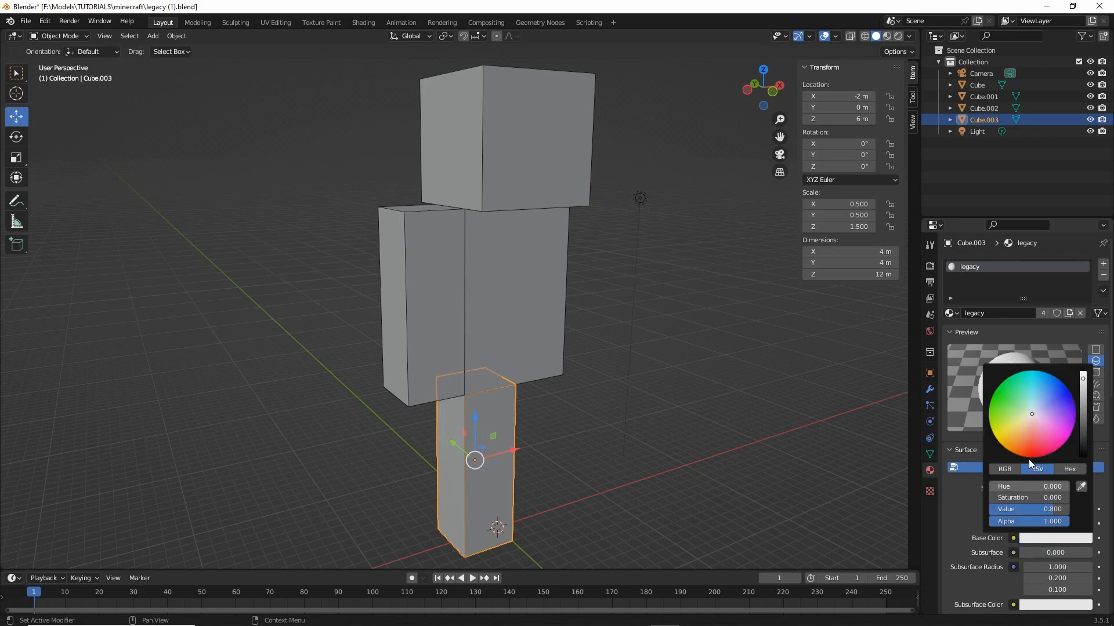
drag(1032, 415, 1013, 438)
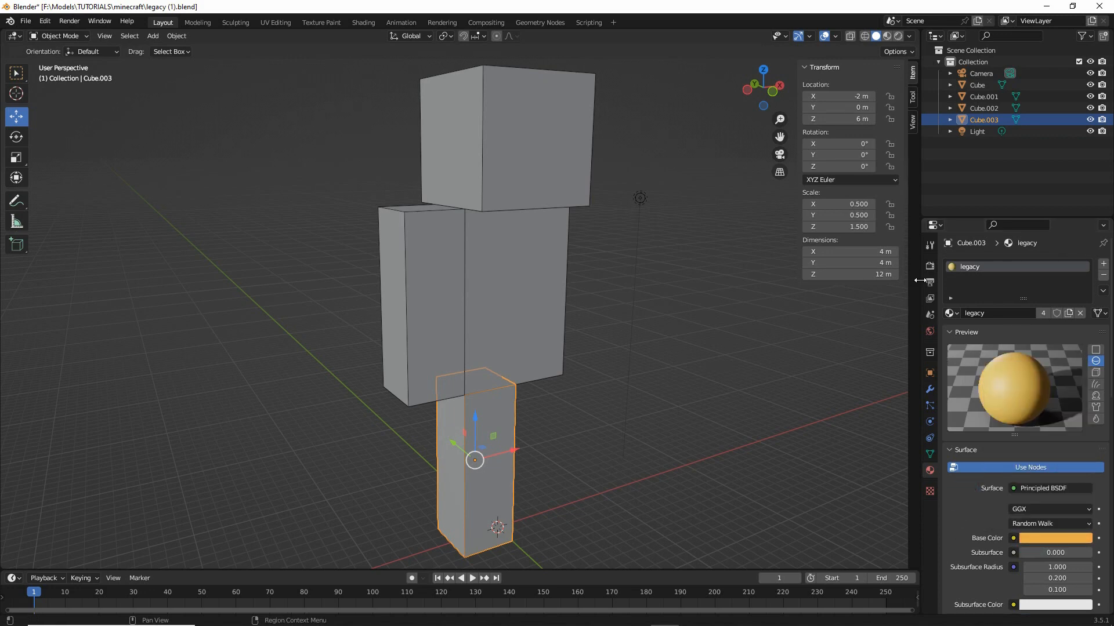
mouse_move(474, 257)
ctrl+mouse_down()
mouse_move(499, 307)
mouse_move(478, 298)
ctrl+mouse_up()
key(Escape)
key(ctrl+2)
mouse_move(888, 50)
mouse_down()
mouse_move(890, 91)
mouse_move(883, 49)
mouse_move(891, 60)
mouse_up()
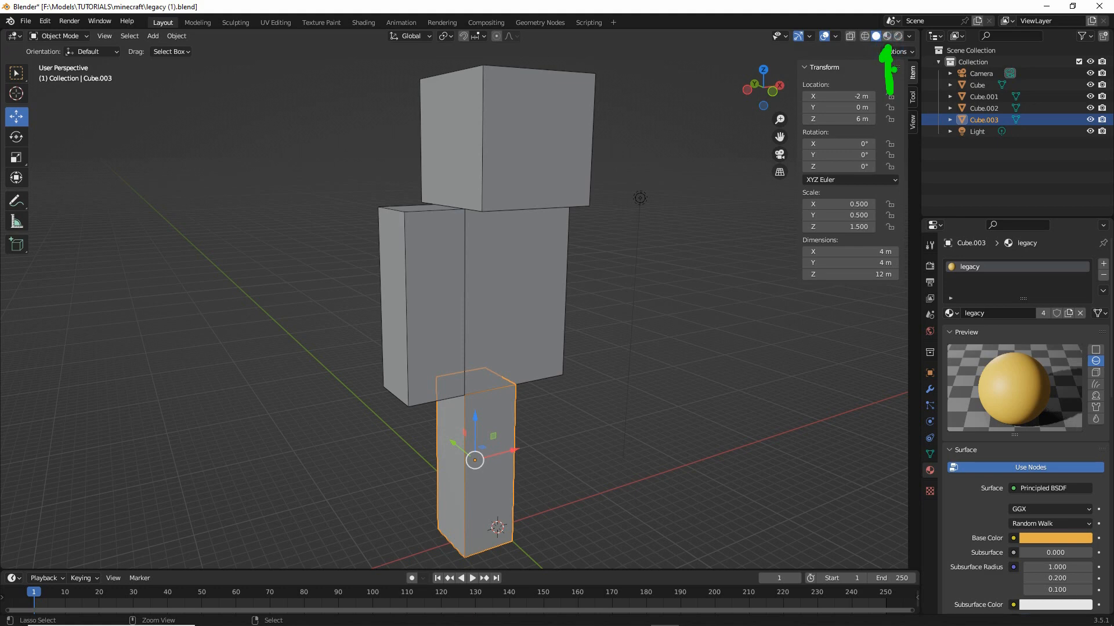
key(Escape)
click(887, 36)
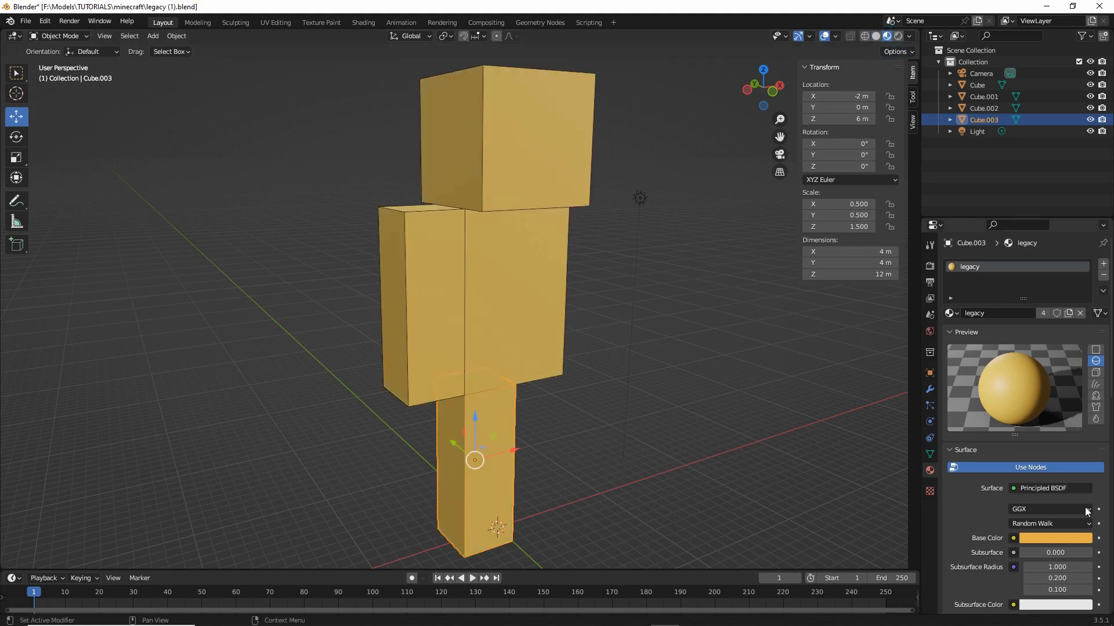
Change the legacy material's base color to pink and look through its remaining surface settings
click(1070, 538)
mouse_move(1042, 417)
mouse_down()
mouse_move(1029, 428)
mouse_move(1052, 425)
mouse_move(1024, 400)
mouse_move(1045, 437)
mouse_up()
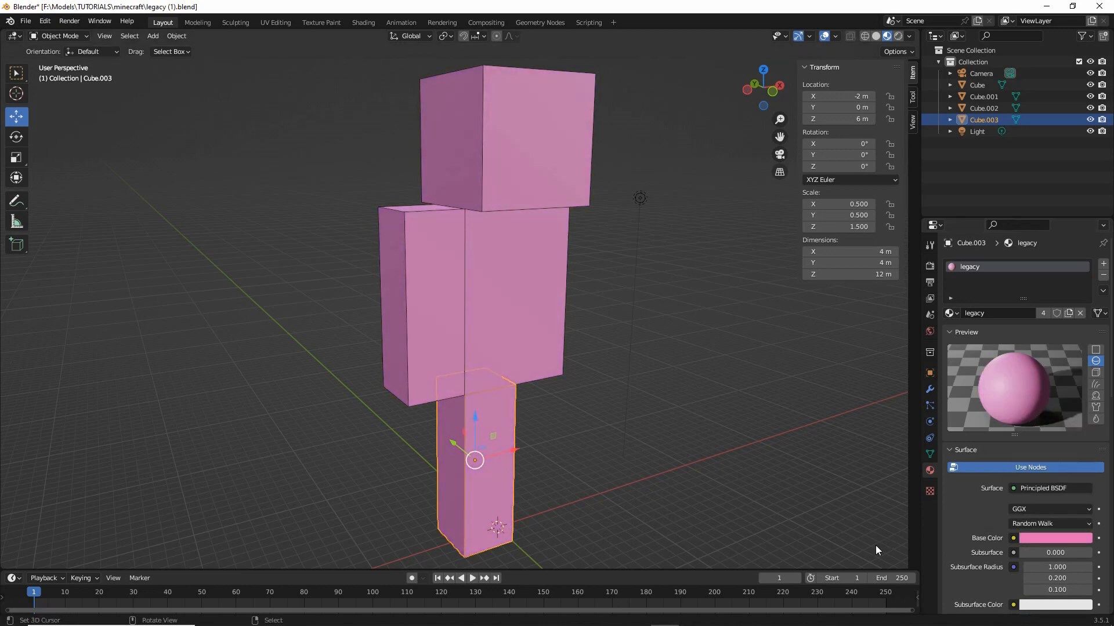
scroll(977, 545, down, 20)
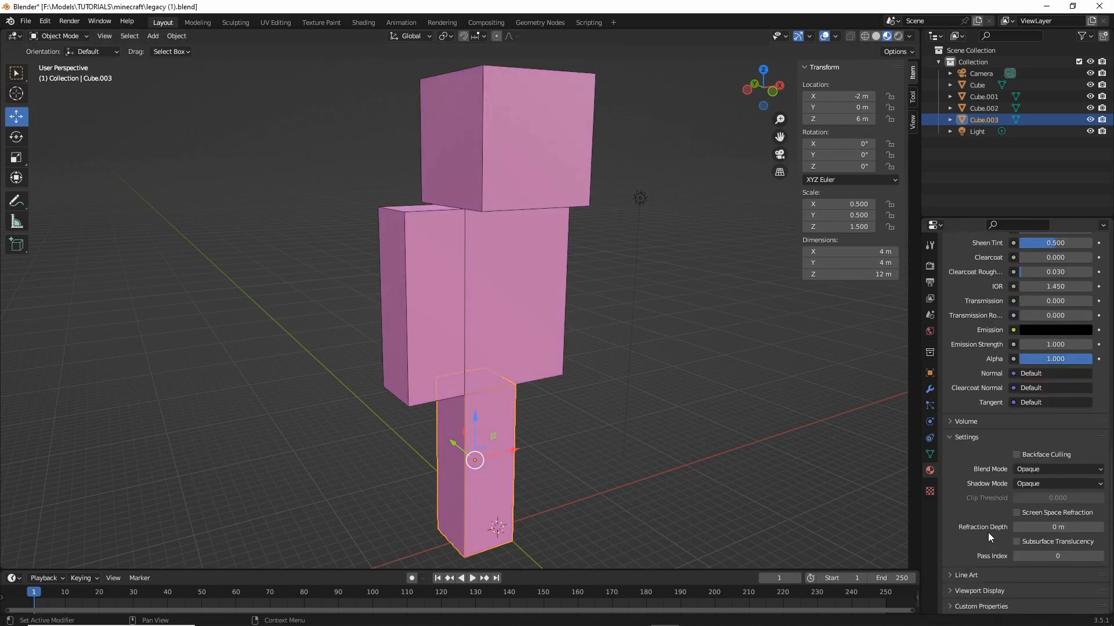
scroll(986, 539, up, 20)
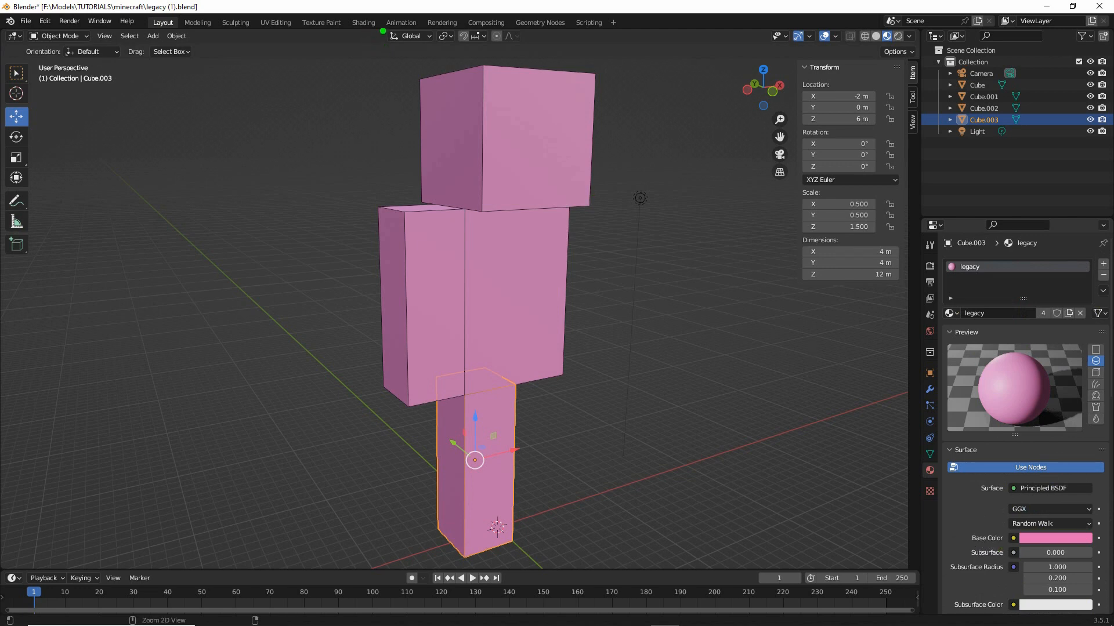
mouse_move(366, 17)
mouse_down()
mouse_move(362, 41)
mouse_move(352, 22)
mouse_up()
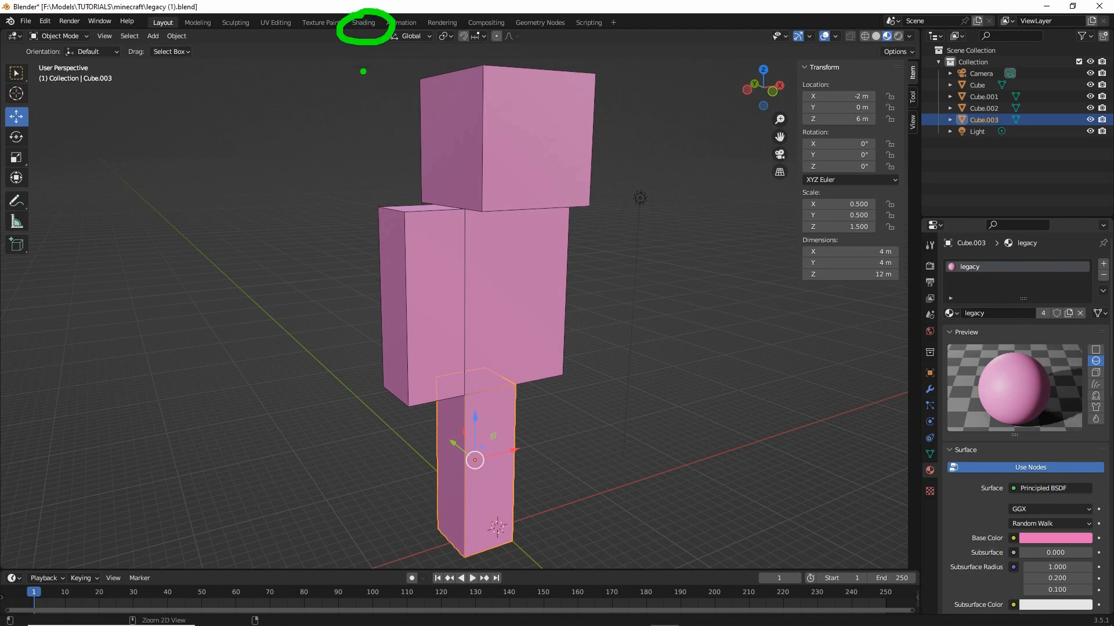
Switch to the Shading workspace, turn on the wireframe overlay in the 3D view and deselect the leg block
key(Escape)
click(364, 23)
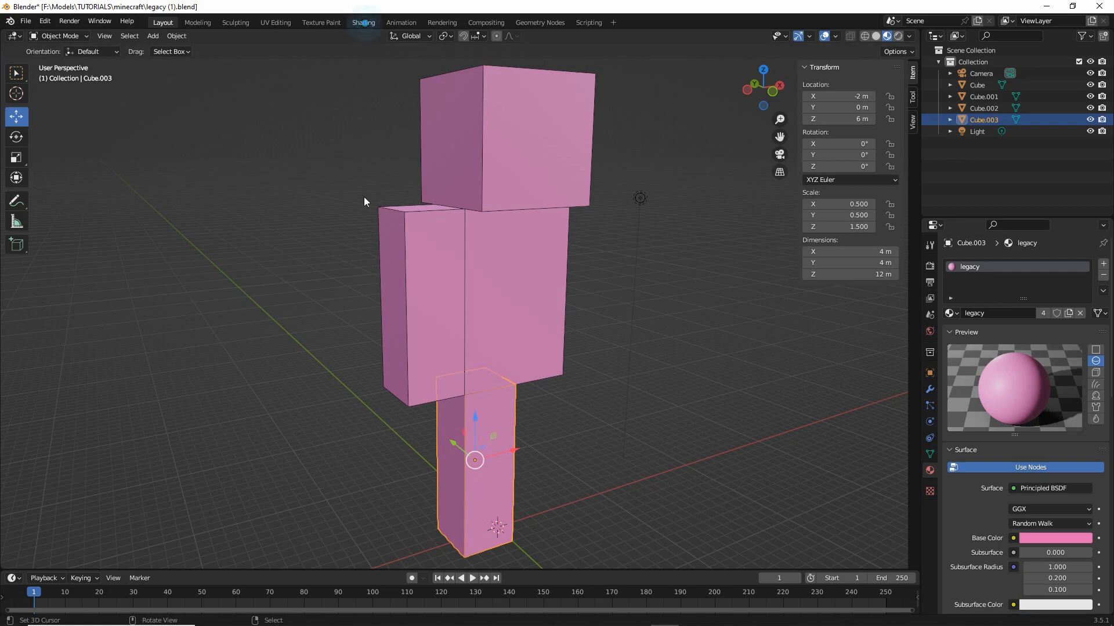
middle_drag(453, 168, 526, 245)
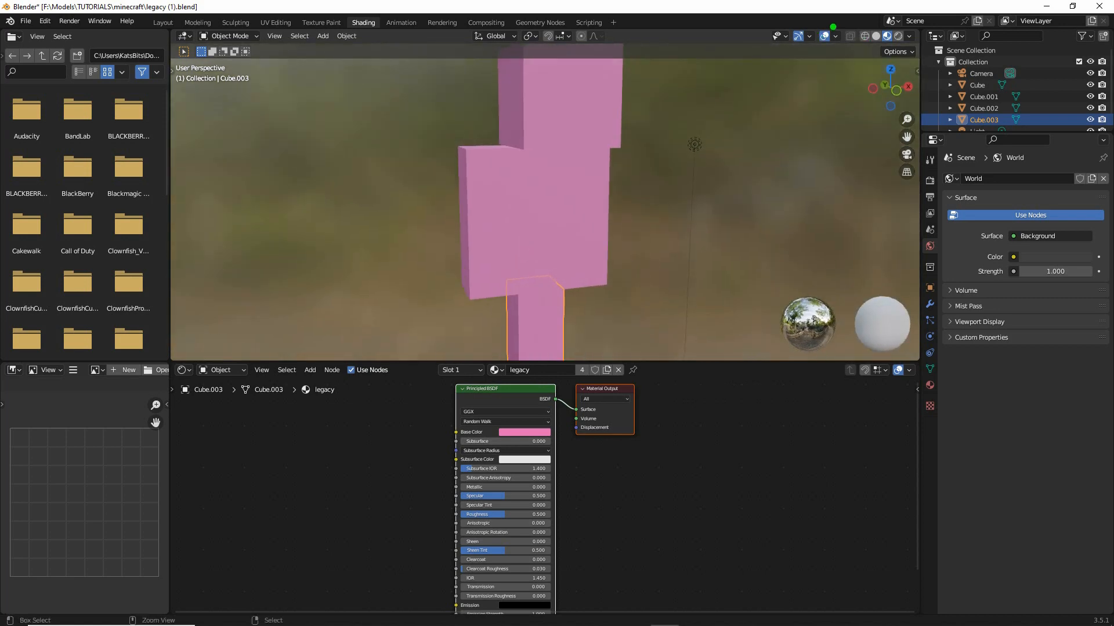
mouse_move(831, 24)
mouse_down()
mouse_move(860, 37)
mouse_move(826, 22)
mouse_up()
click(835, 36)
mouse_move(406, 179)
mouse_down()
mouse_move(432, 227)
mouse_move(667, 194)
mouse_move(684, 206)
mouse_up()
click(836, 36)
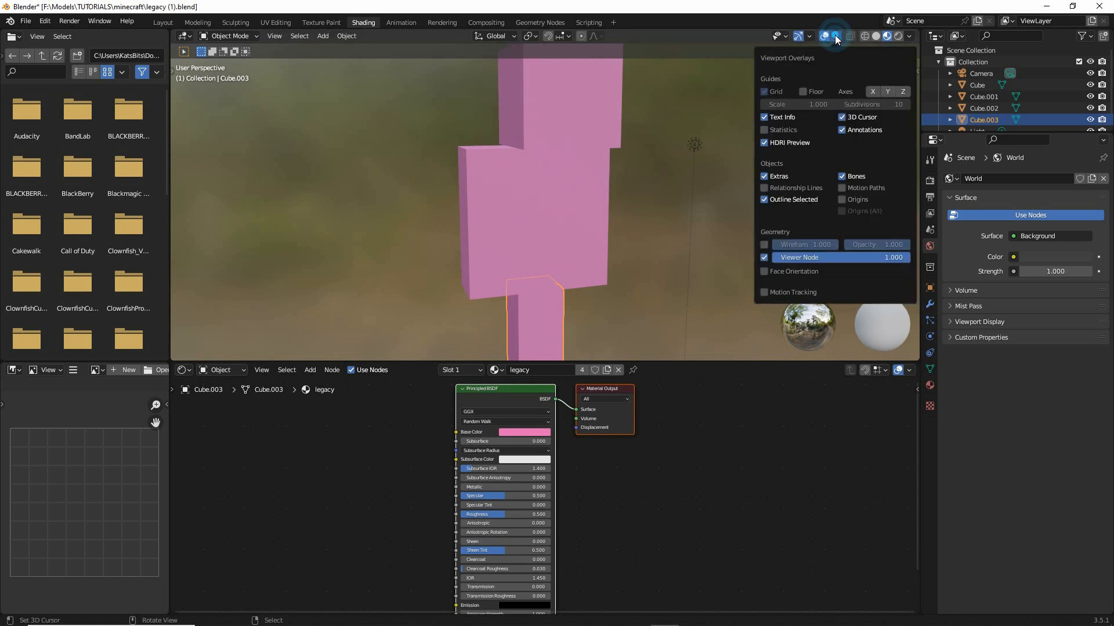
click(764, 245)
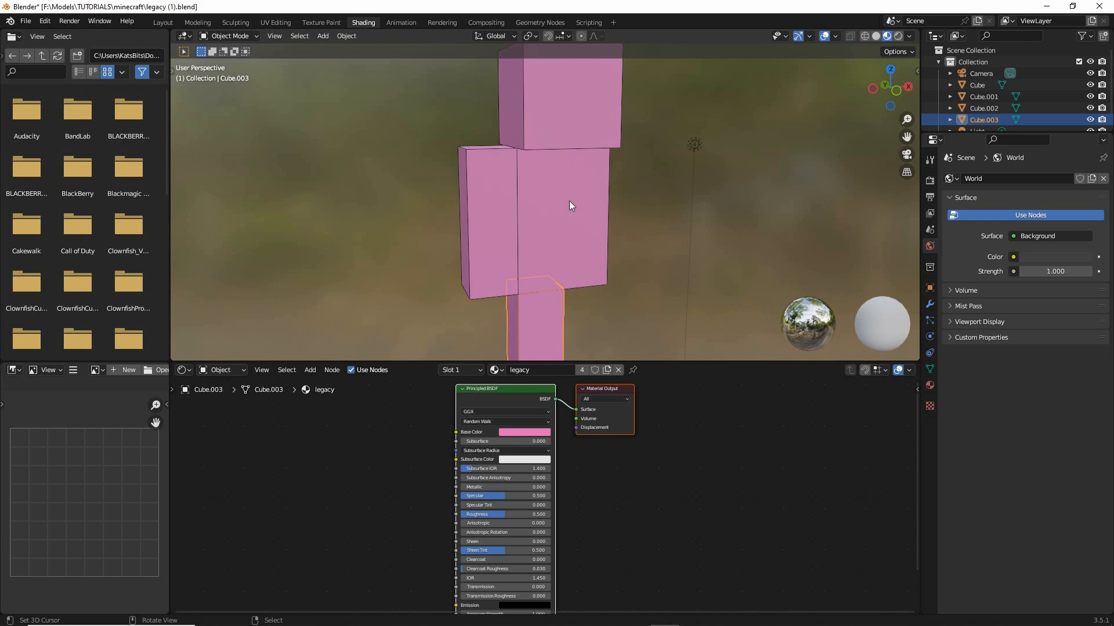
key(alt+a)
key(alt+z)
middle_drag(576, 216, 596, 240)
Add an Image Texture node beside the Principled BSDF node in the legacy material
middle_drag(554, 423, 621, 468)
scroll(558, 445, up, 2)
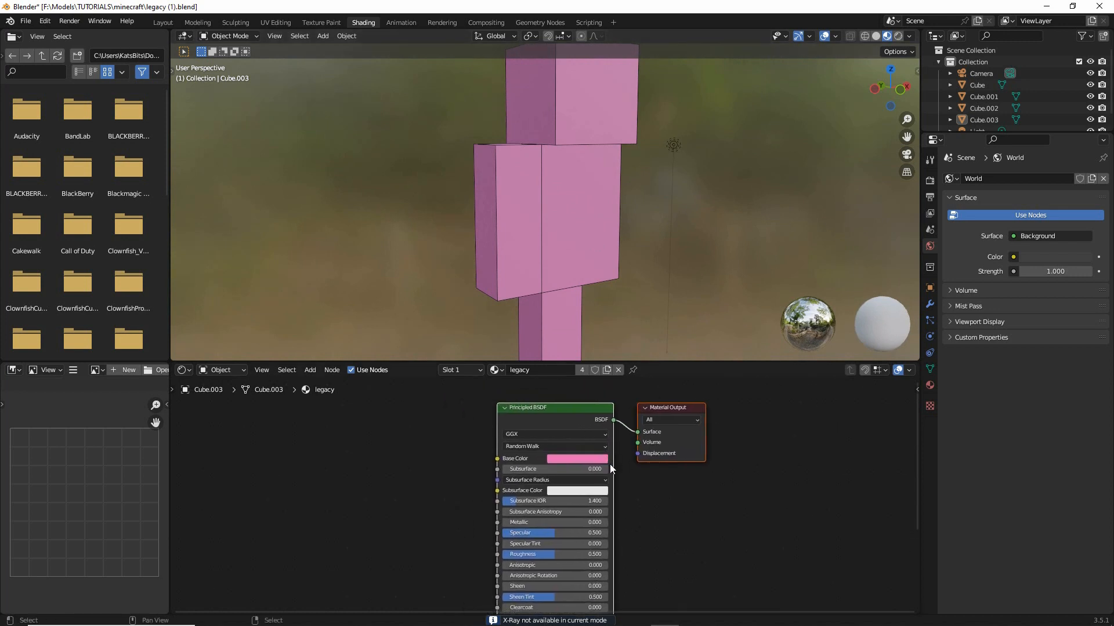
click(545, 409)
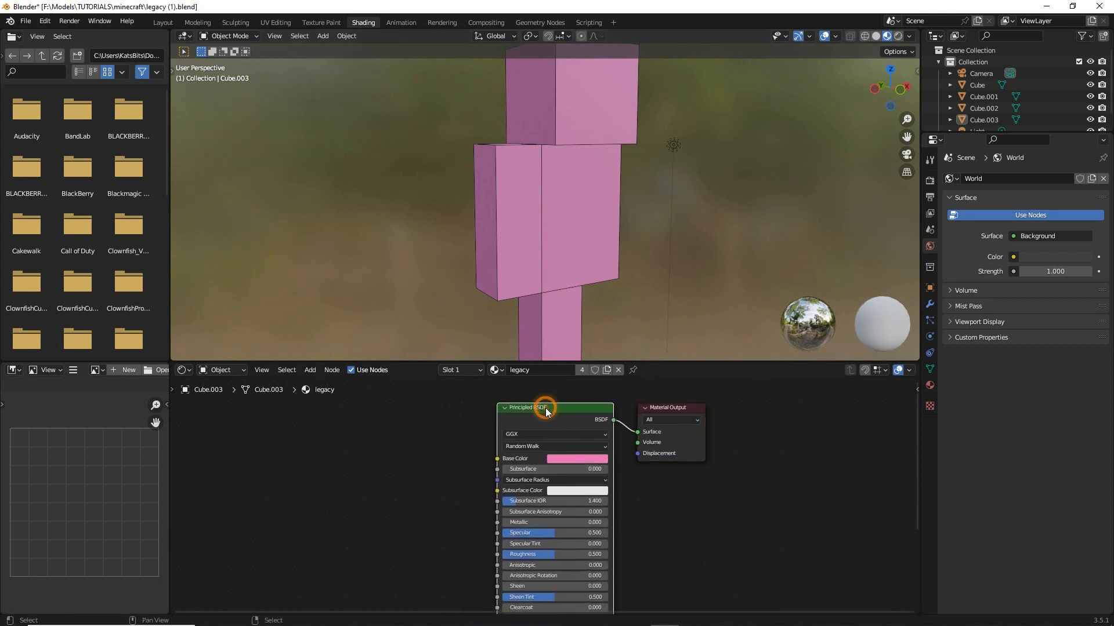
click(667, 407)
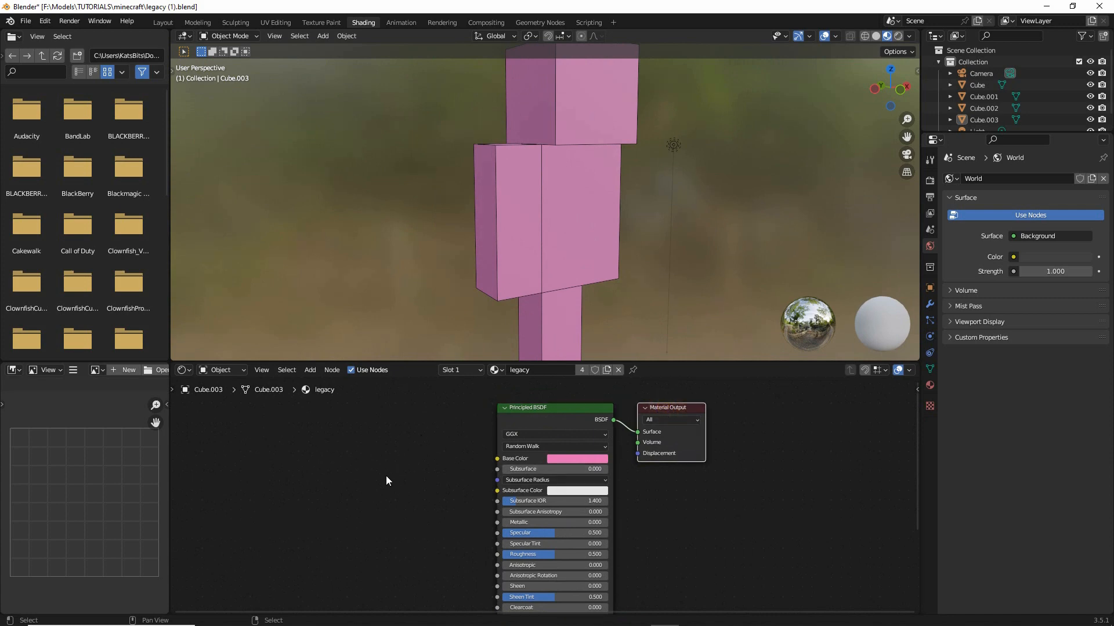
click(310, 370)
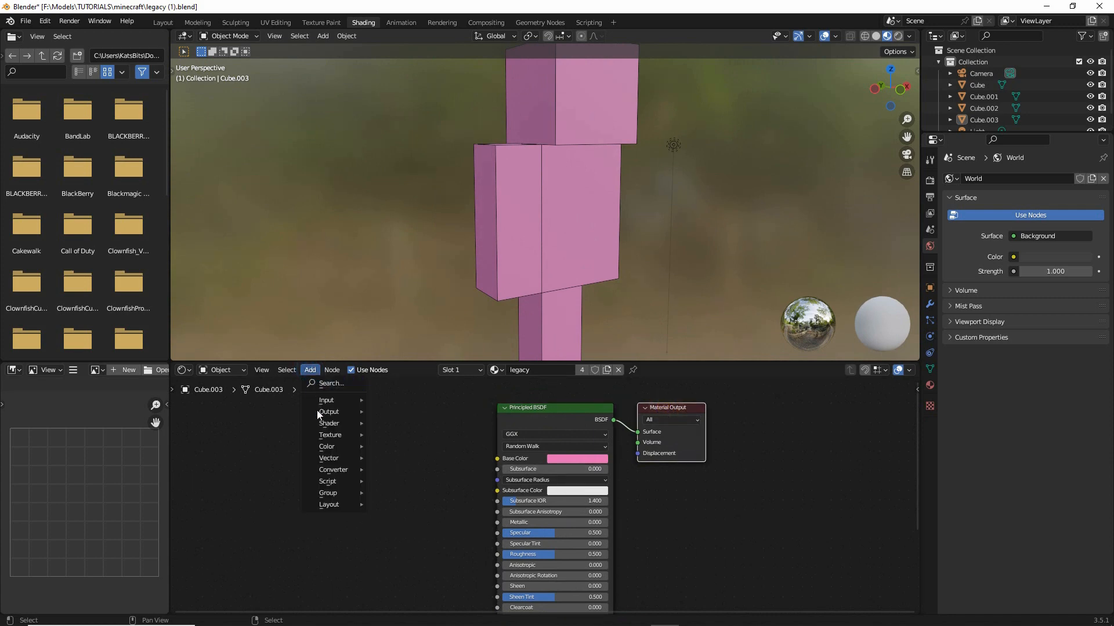
mouse_move(328, 435)
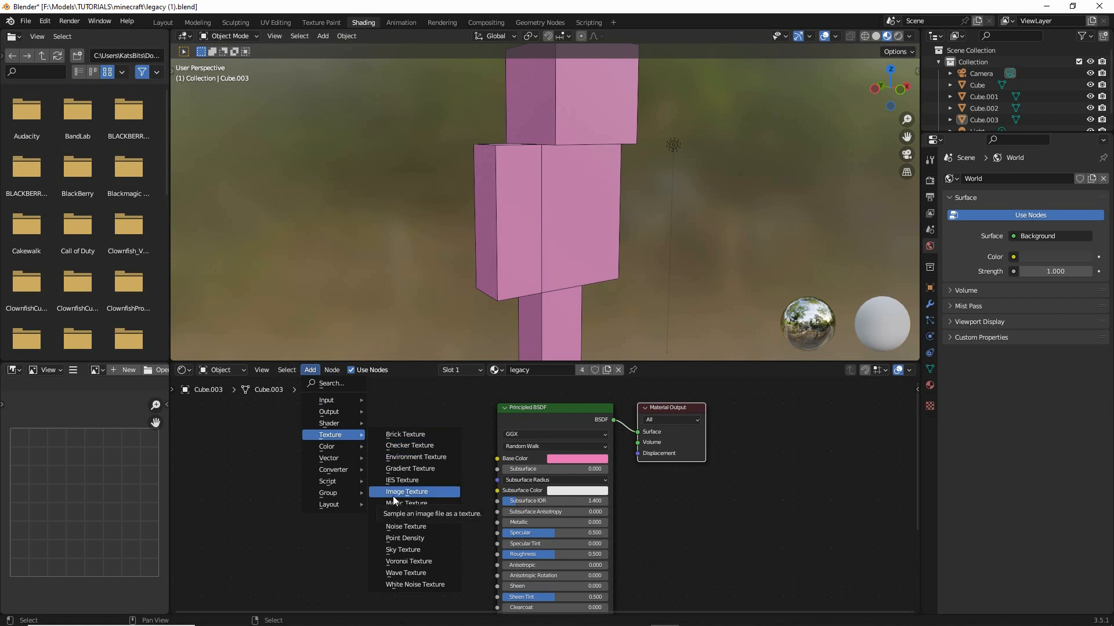
drag(316, 446, 348, 446)
drag(302, 382, 333, 383)
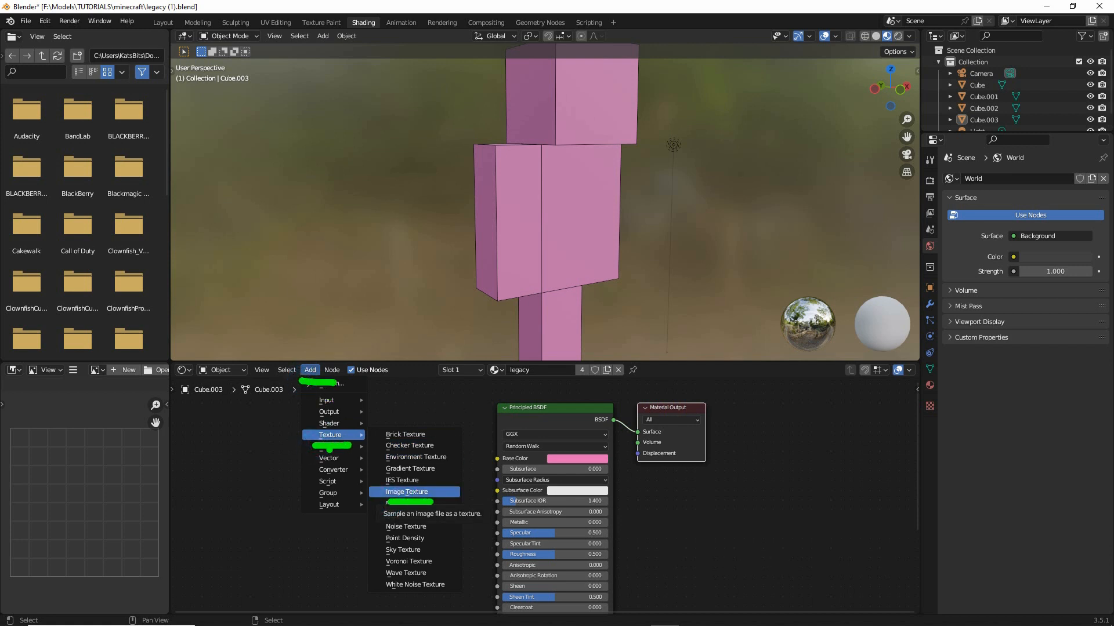
key(Escape)
mouse_move(332, 435)
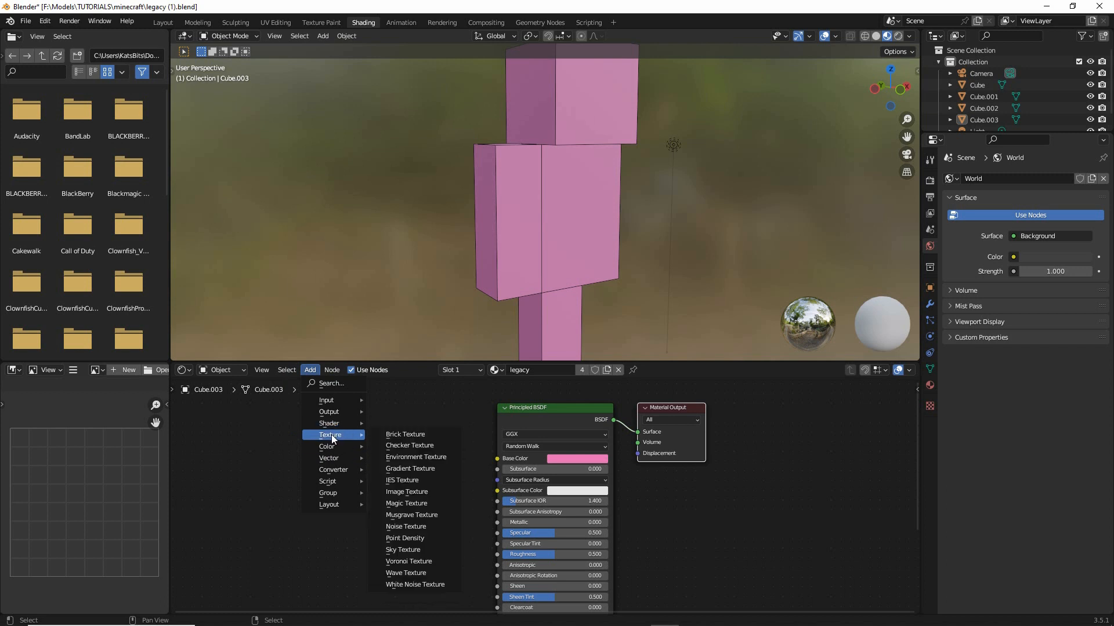
click(407, 492)
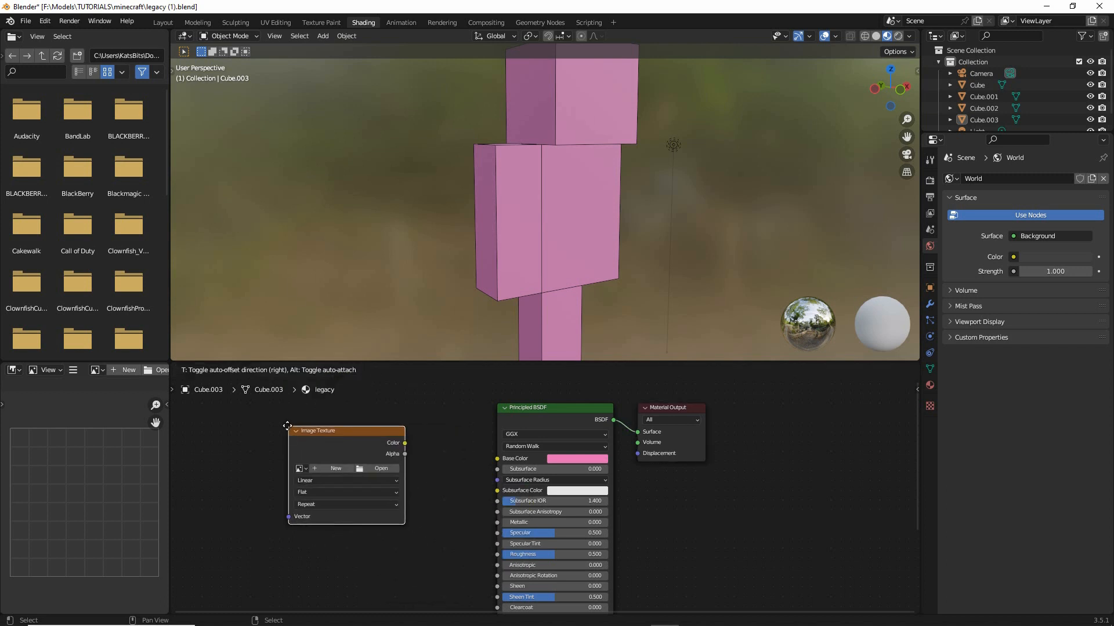
click(299, 439)
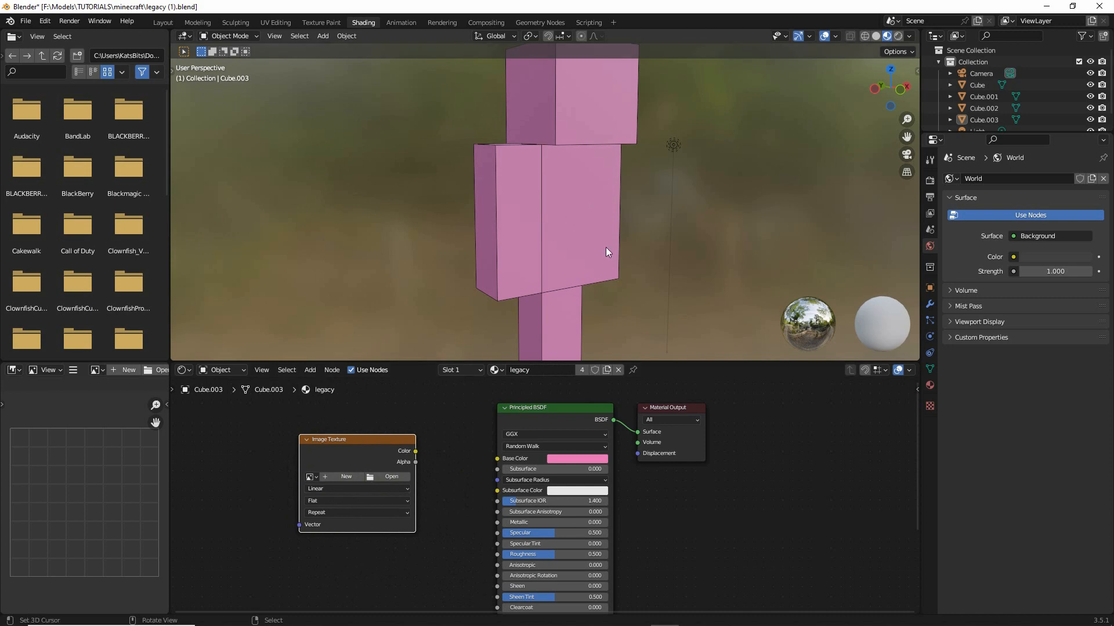
Load template legacy.png from the minecraft folder into the Image Texture node
middle_drag(606, 247, 517, 207)
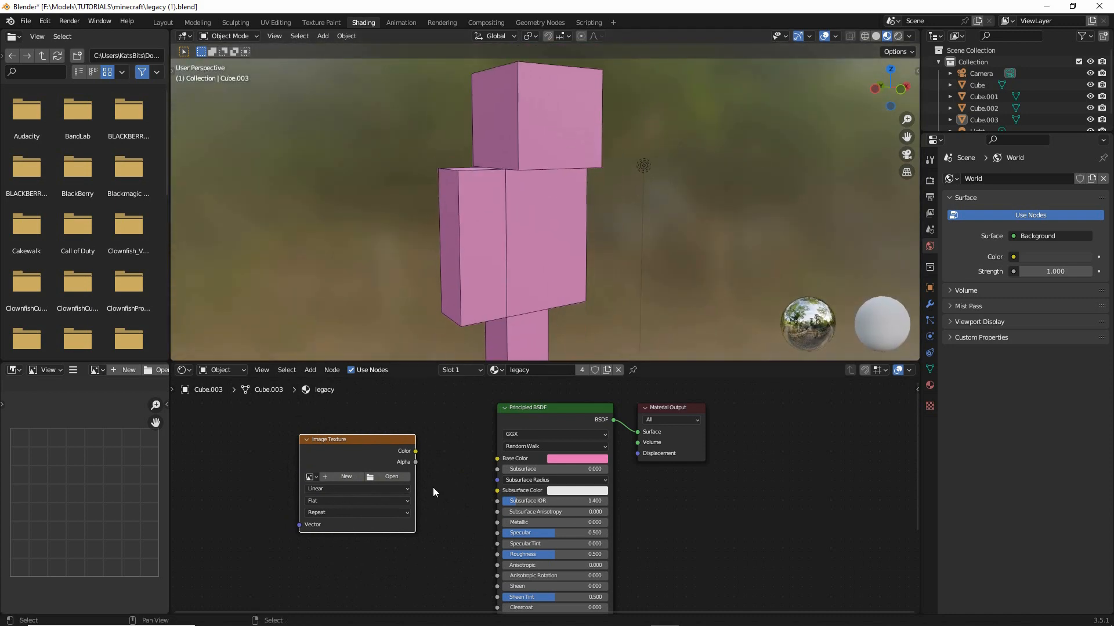
key(ctrl+2)
drag(390, 462, 383, 446)
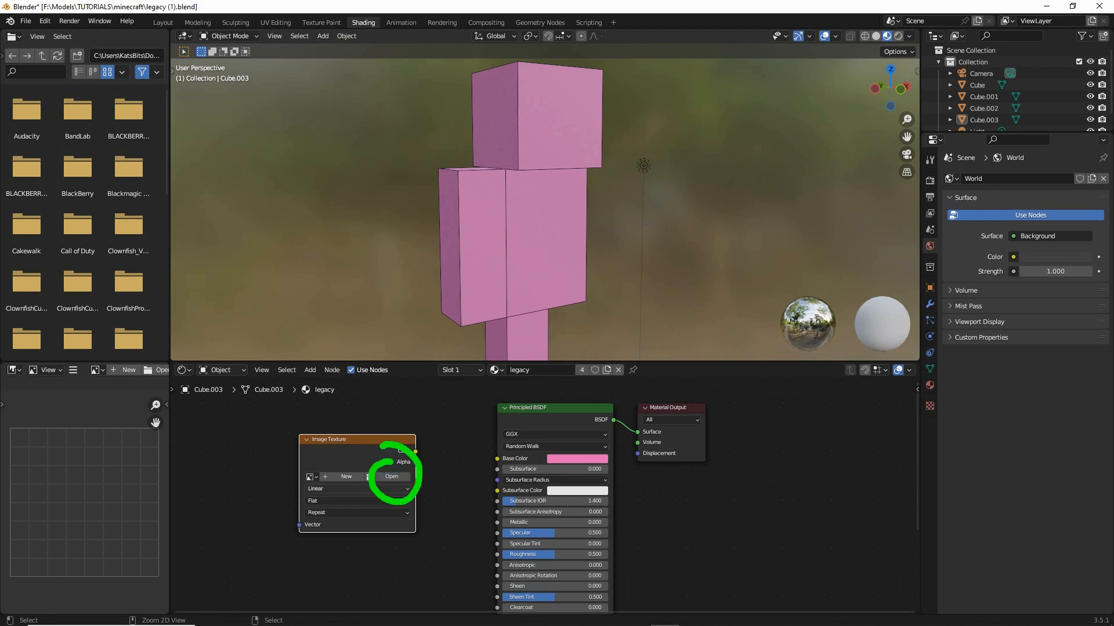
key(Escape)
click(388, 477)
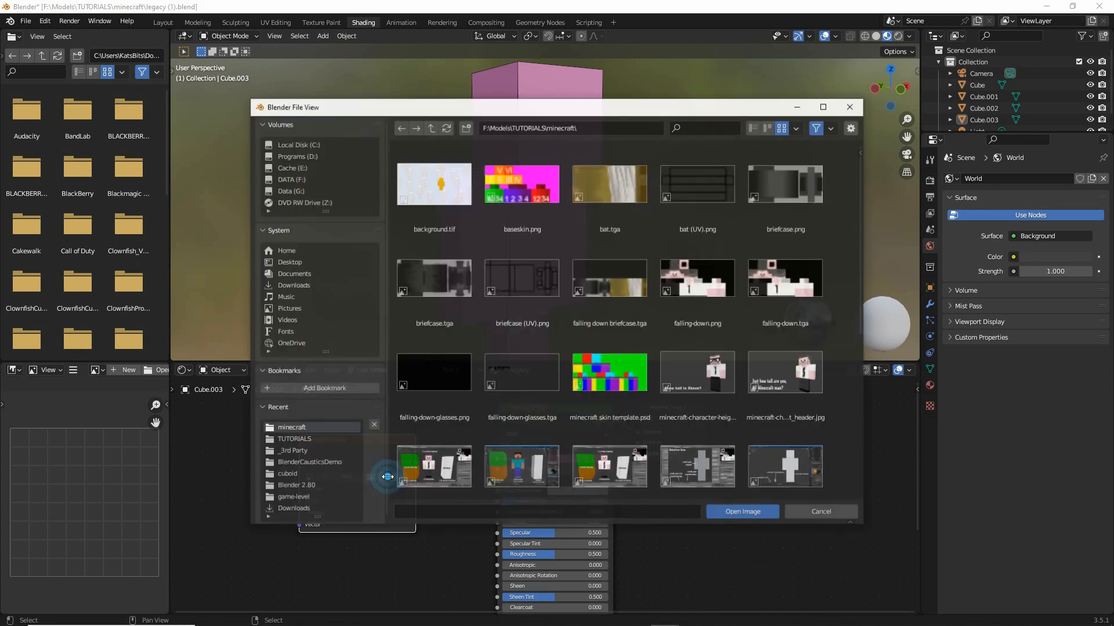
scroll(562, 378, down, 3)
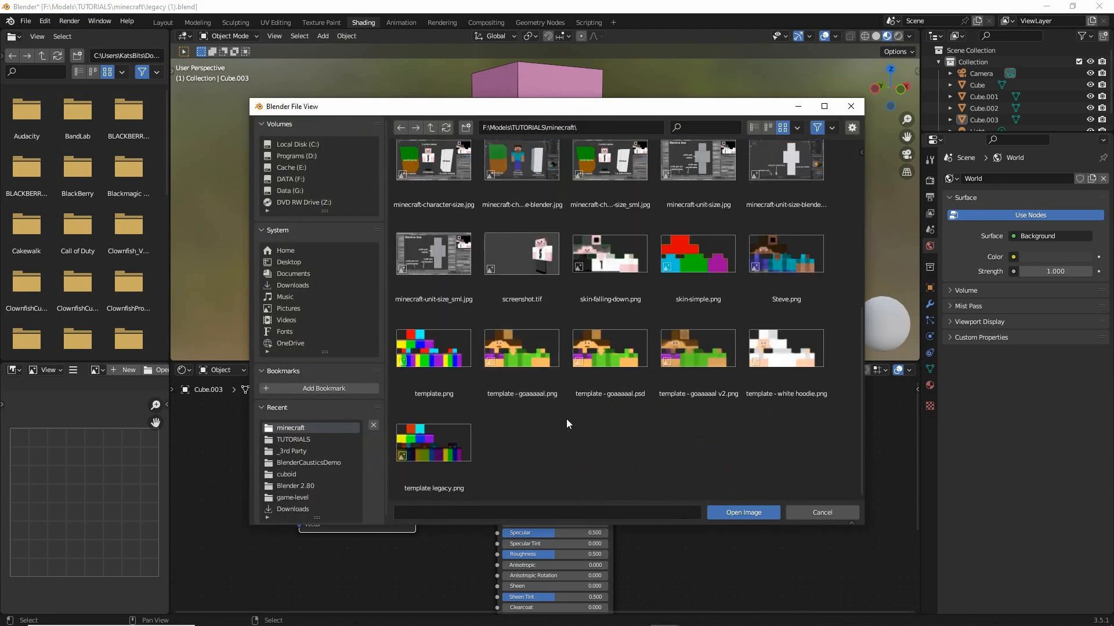
click(431, 447)
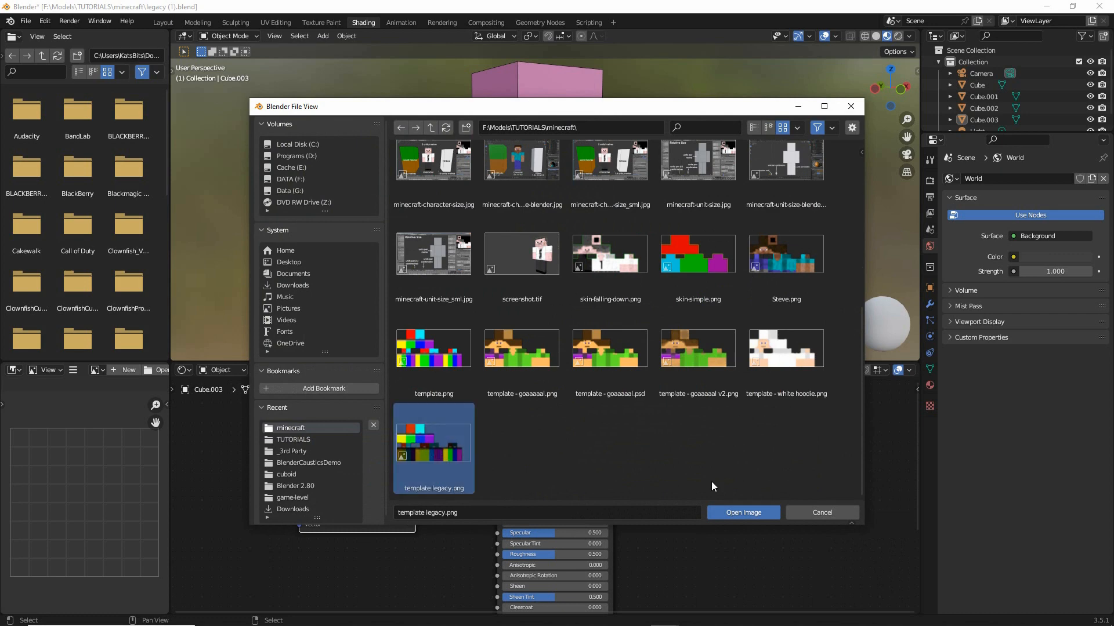
click(743, 513)
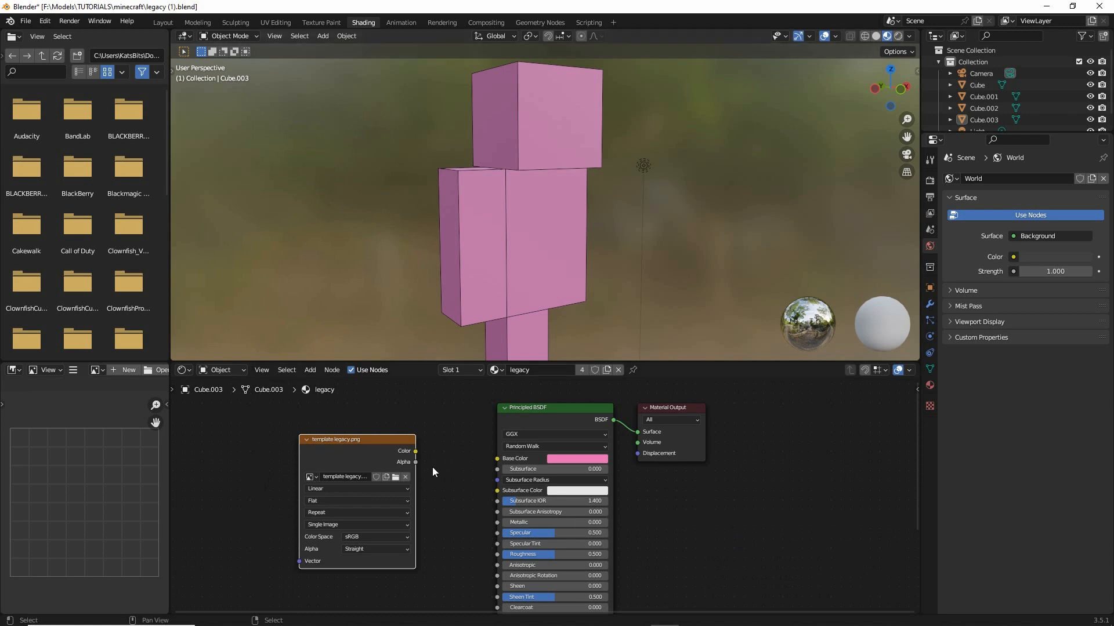
Connect the image texture's Color output to the Base Color input of the Principled BSDF node
drag(416, 451, 497, 459)
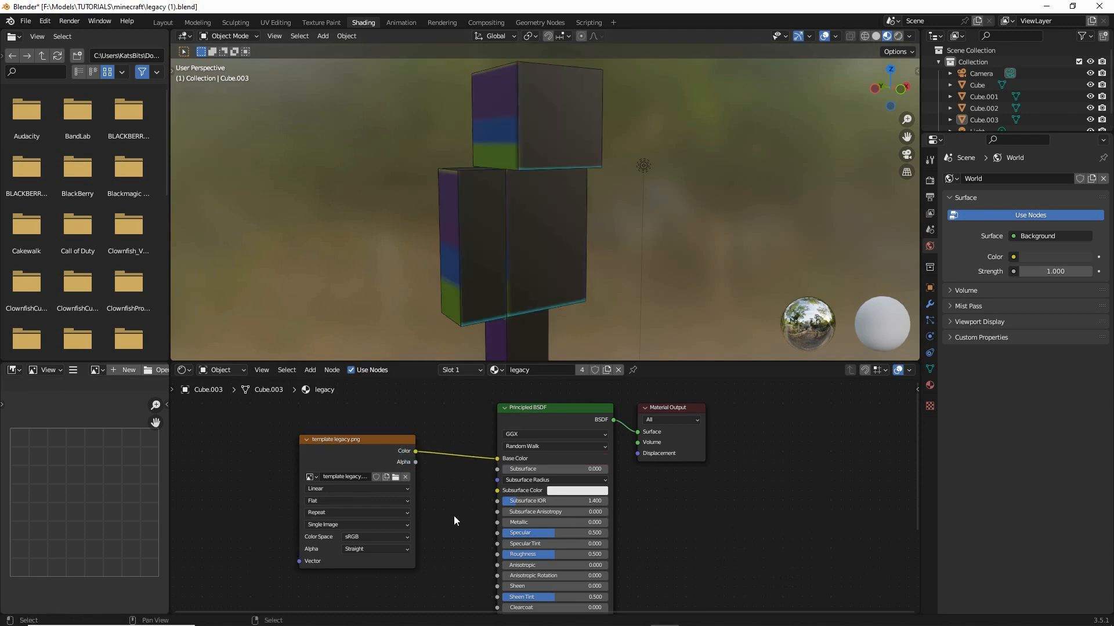
middle_drag(514, 259, 562, 231)
middle_drag(485, 241, 479, 235)
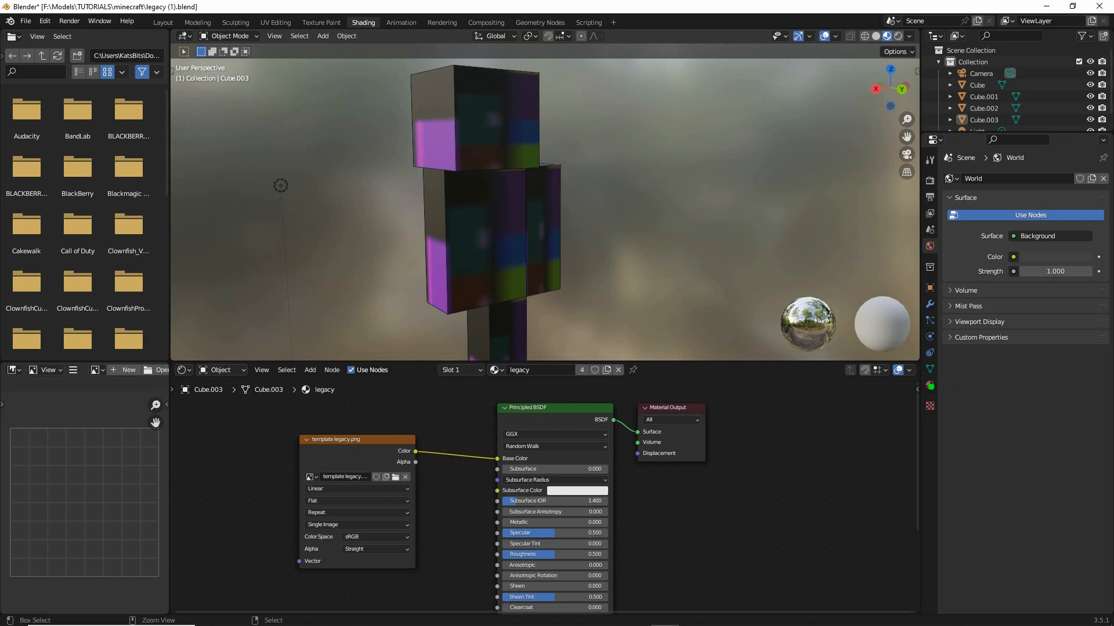
Show the legacy material's properties and expand the image settings under its Base Color
drag(930, 374, 926, 375)
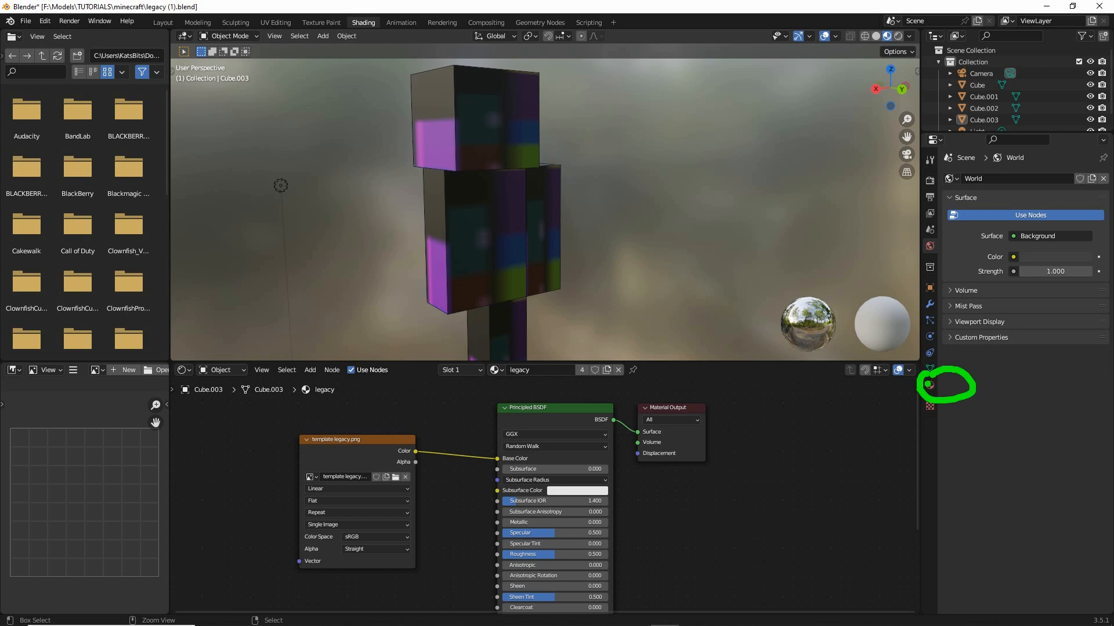
click(930, 385)
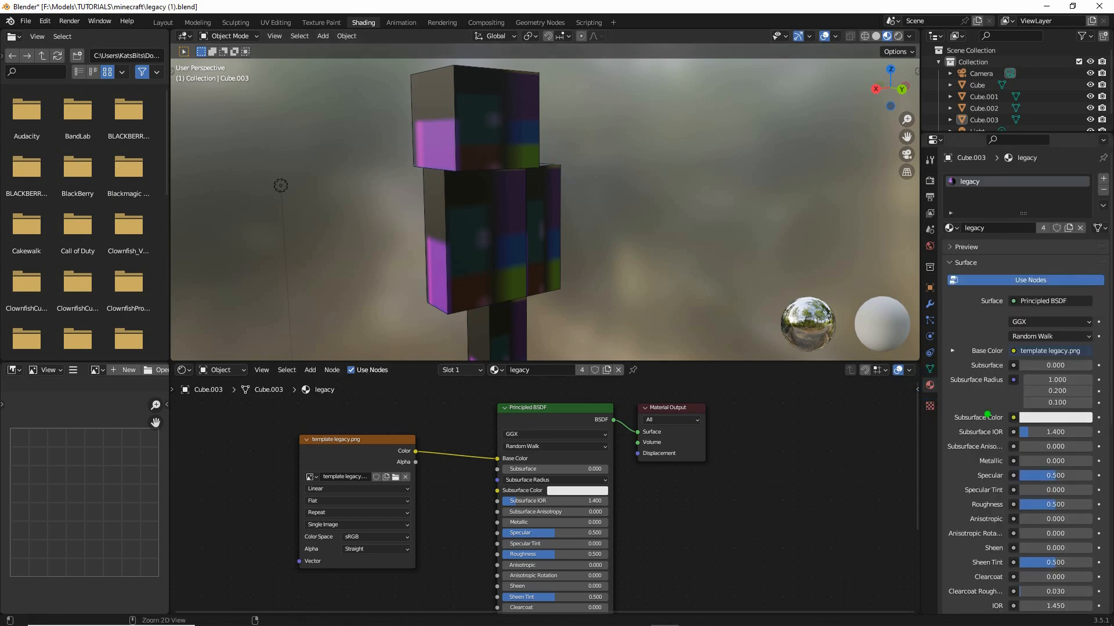
drag(948, 361, 1002, 359)
key(Escape)
click(952, 350)
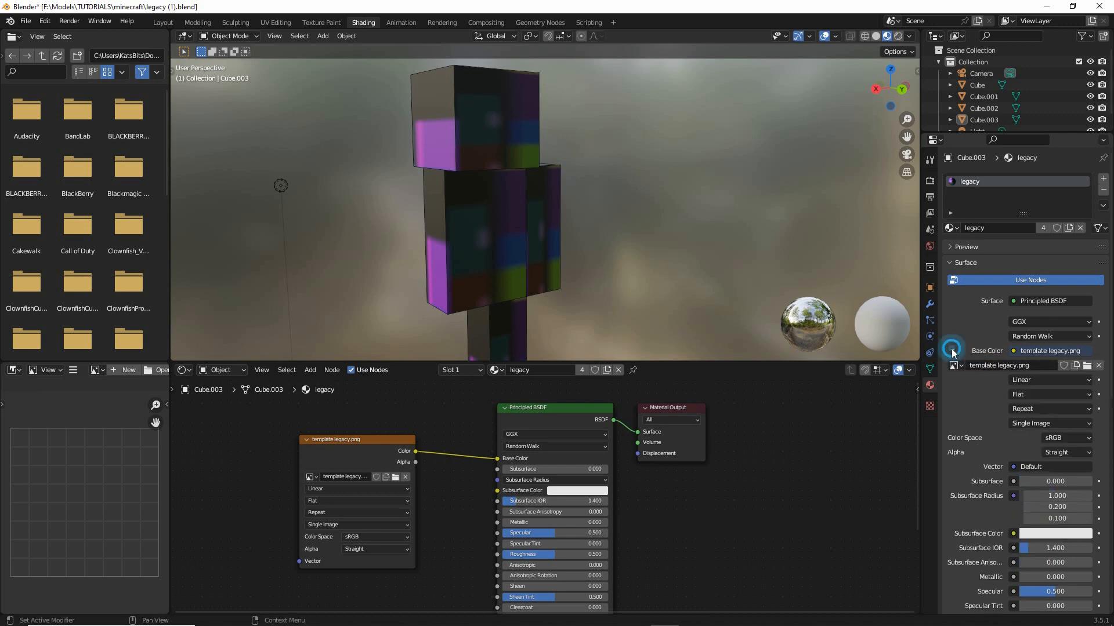
Set the interpolation of the template legacy.png texture to Closest
key(ctrl+2)
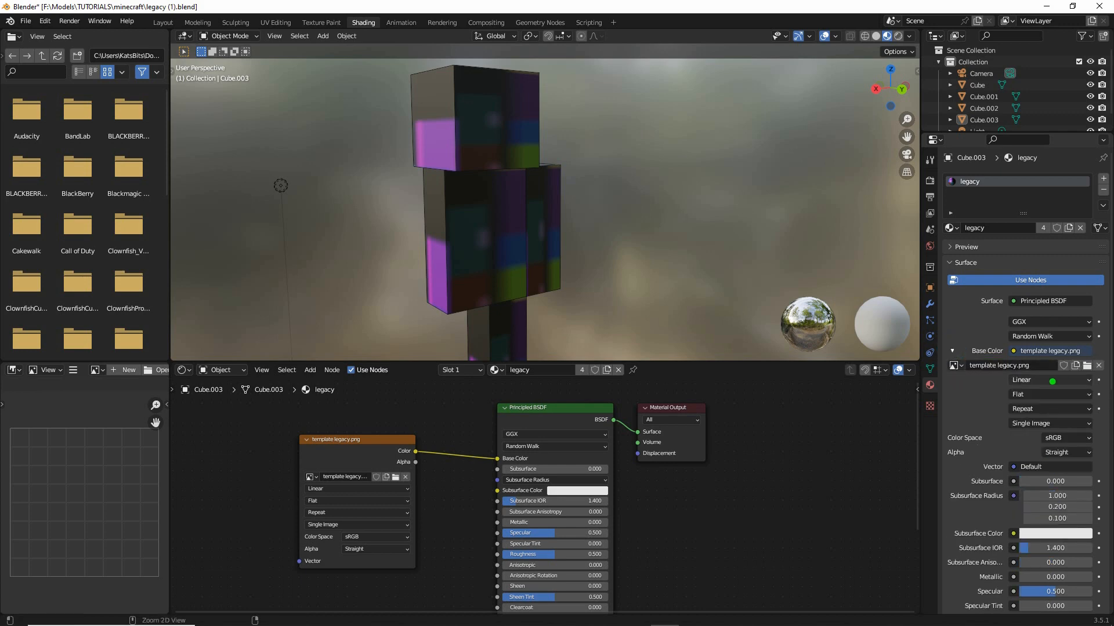
drag(1006, 390, 1066, 391)
click(1036, 382)
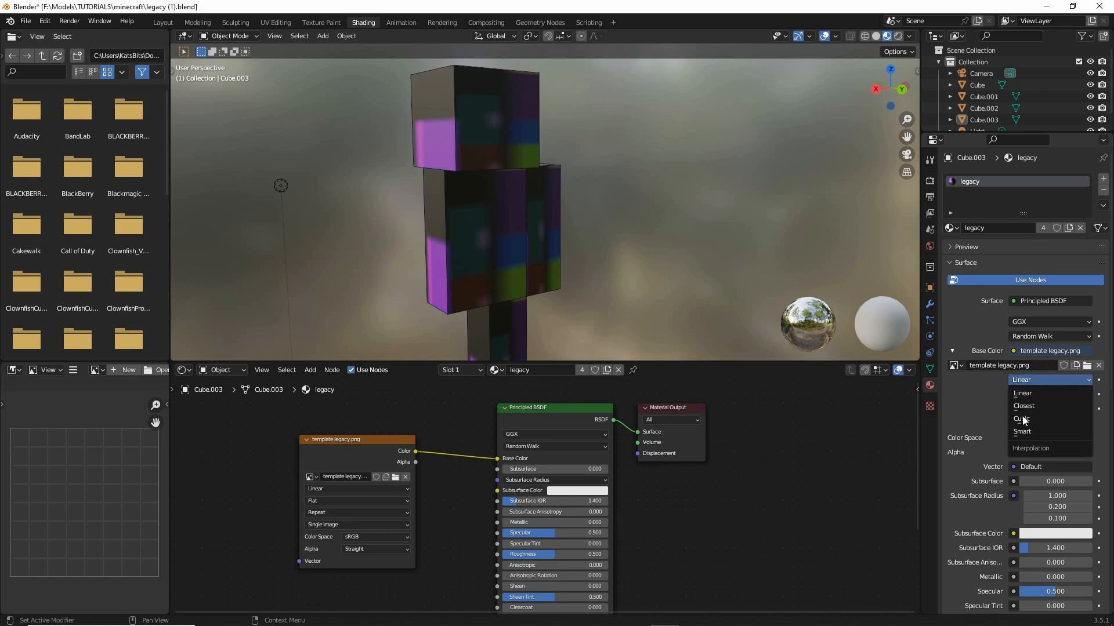
key(ctrl+2)
mouse_move(1020, 415)
mouse_down()
mouse_move(1002, 416)
mouse_move(1044, 408)
mouse_up()
key(Escape)
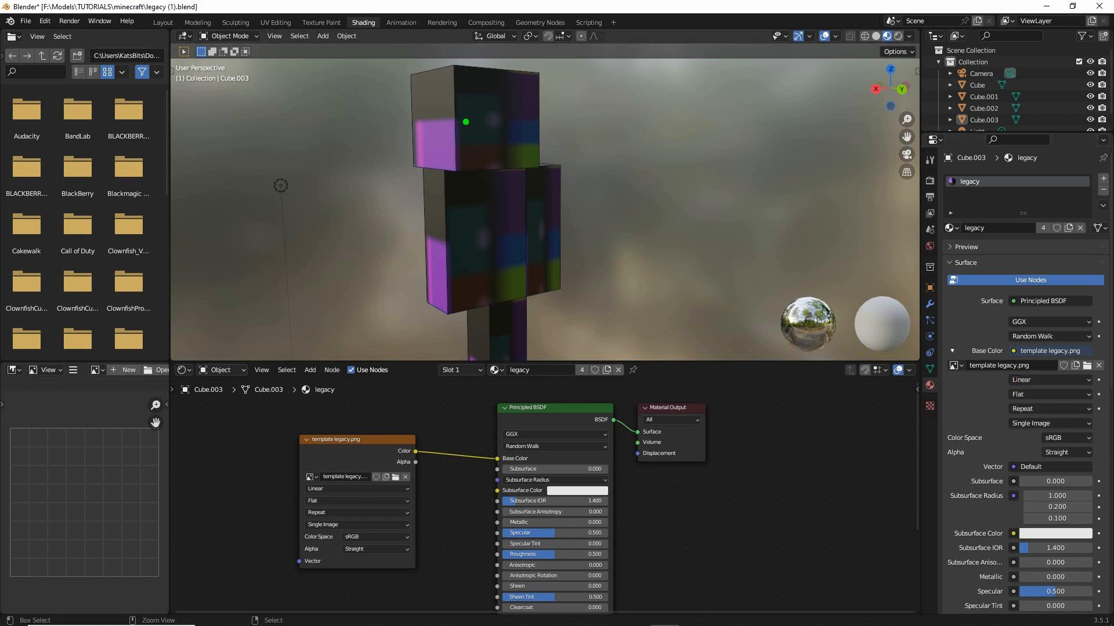
drag(465, 122, 464, 202)
key(Escape)
click(1031, 380)
click(1031, 406)
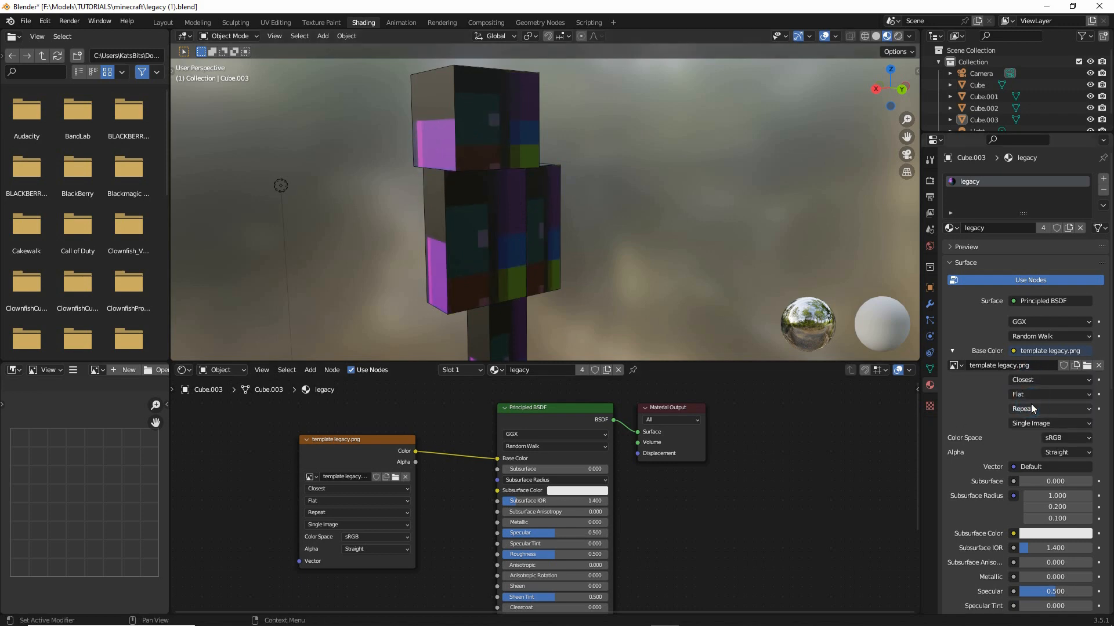
Inspect the textured blocks, show the material preview and set the template legacy.png texture's interpolation to Linear
middle_drag(603, 230, 565, 235)
scroll(565, 234, up, 2)
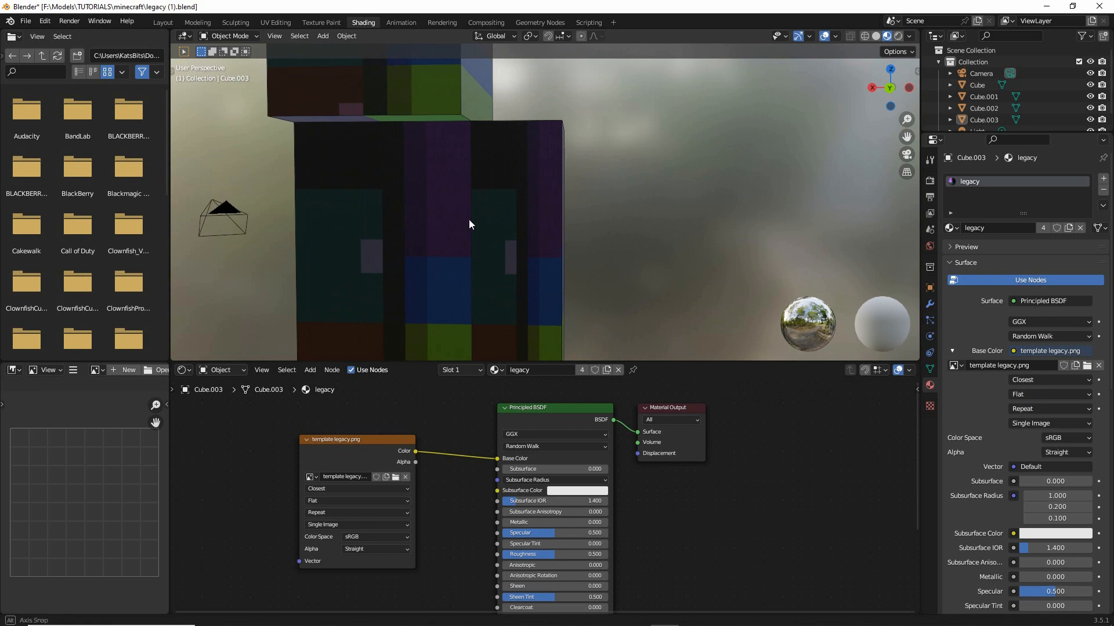
middle_drag(468, 224, 468, 263)
shift+middle_drag(563, 271, 490, 235)
scroll(491, 234, down, 2)
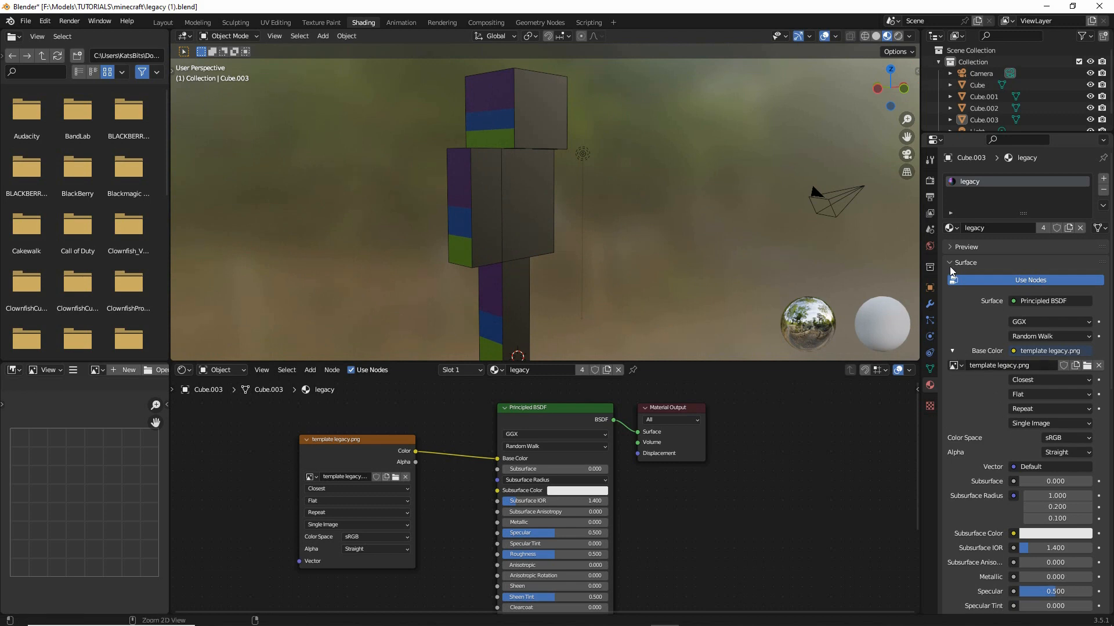
click(948, 248)
scroll(963, 435, down, 3)
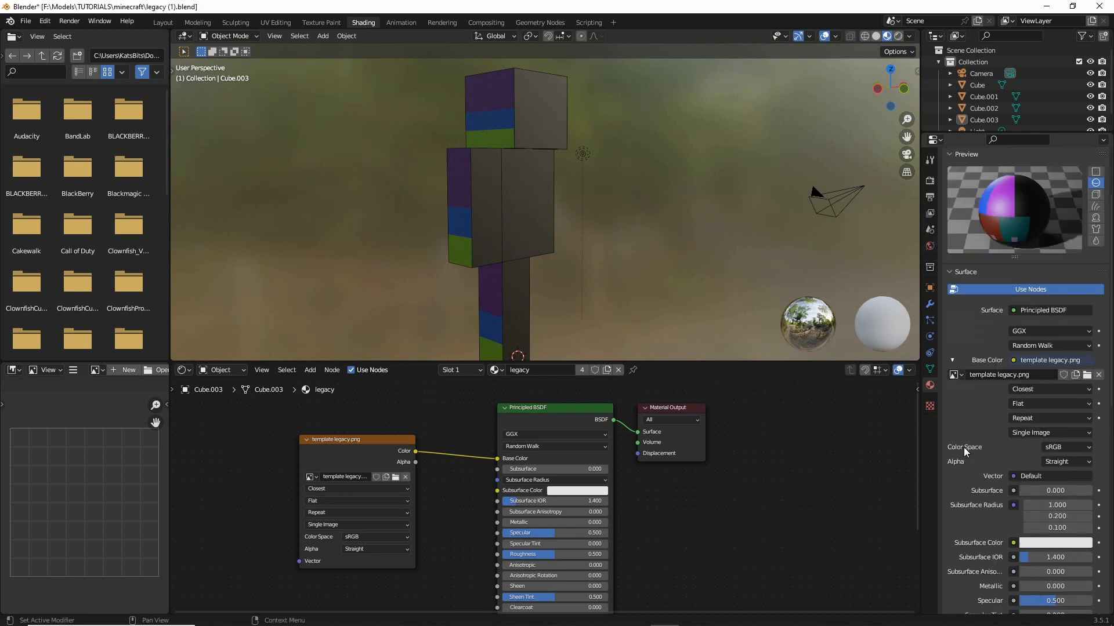
key(ctrl+2)
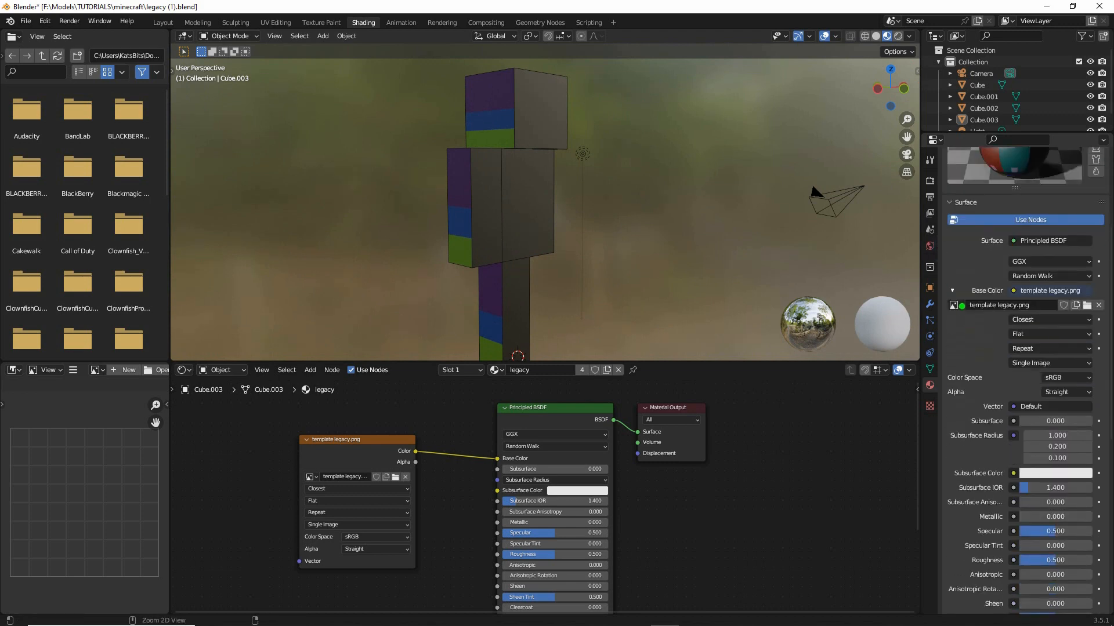
mouse_move(951, 302)
mouse_down()
mouse_move(1000, 302)
mouse_move(1030, 330)
mouse_move(1073, 329)
mouse_up()
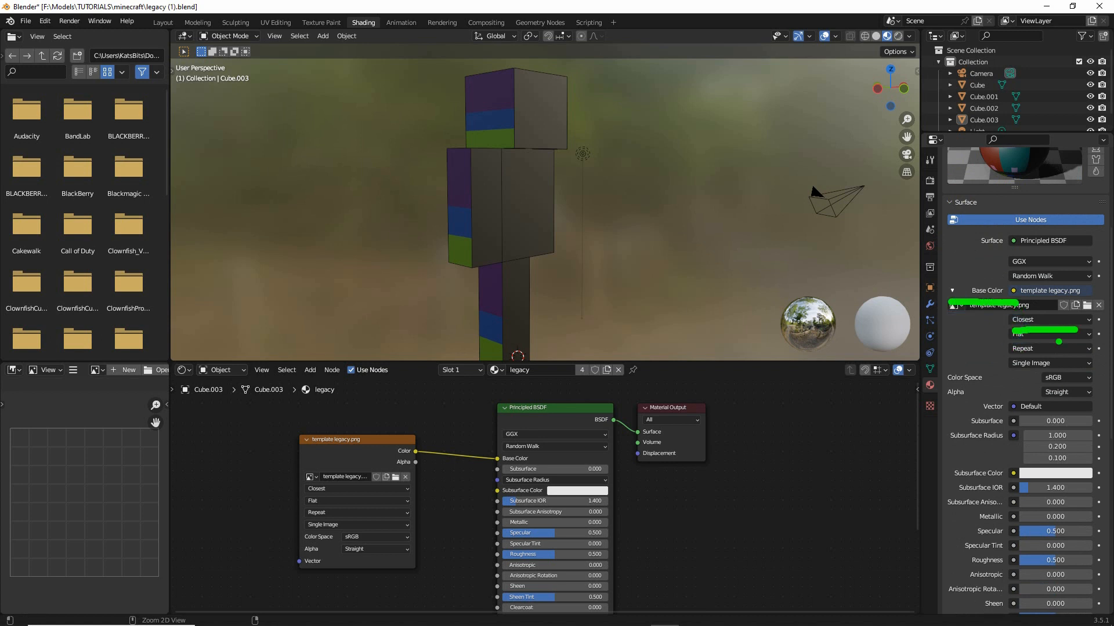
key(Escape)
click(1031, 322)
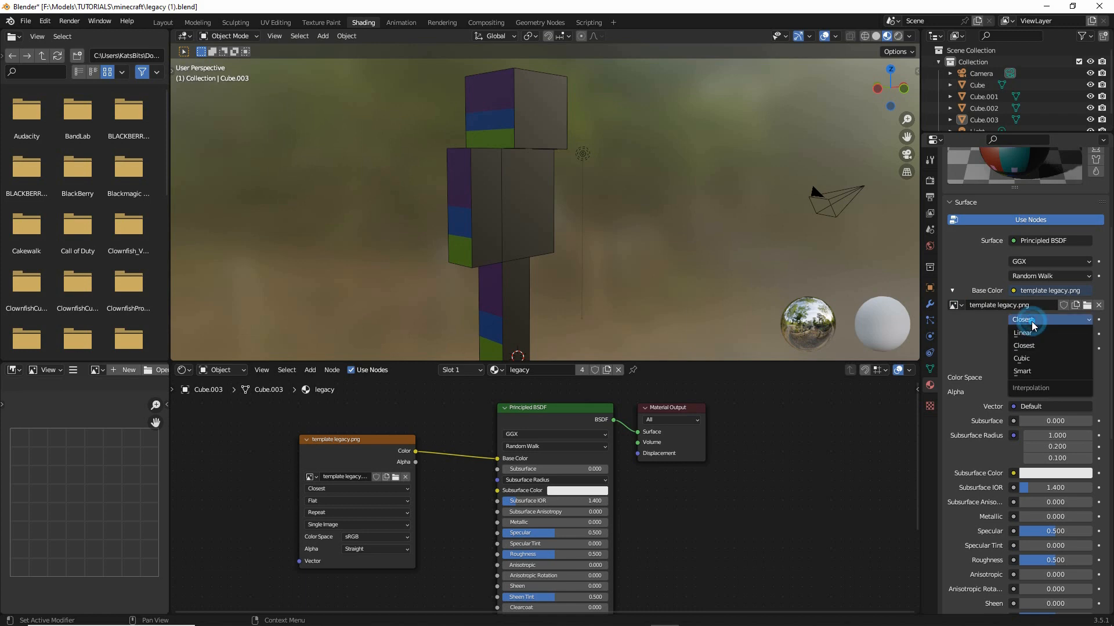
click(1029, 336)
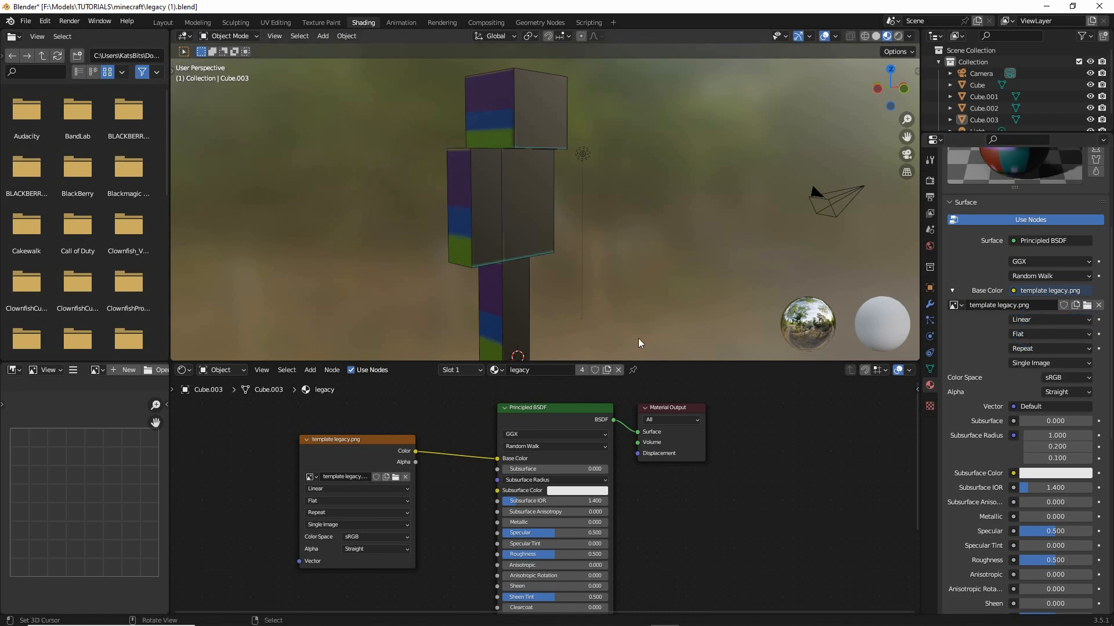
Set the interpolation of the template legacy.png texture to Closest while viewing the coloured sides of the blocks
mouse_move(641, 342)
middle_down()
mouse_move(587, 326)
mouse_move(632, 325)
middle_up()
scroll(632, 325, up, 2)
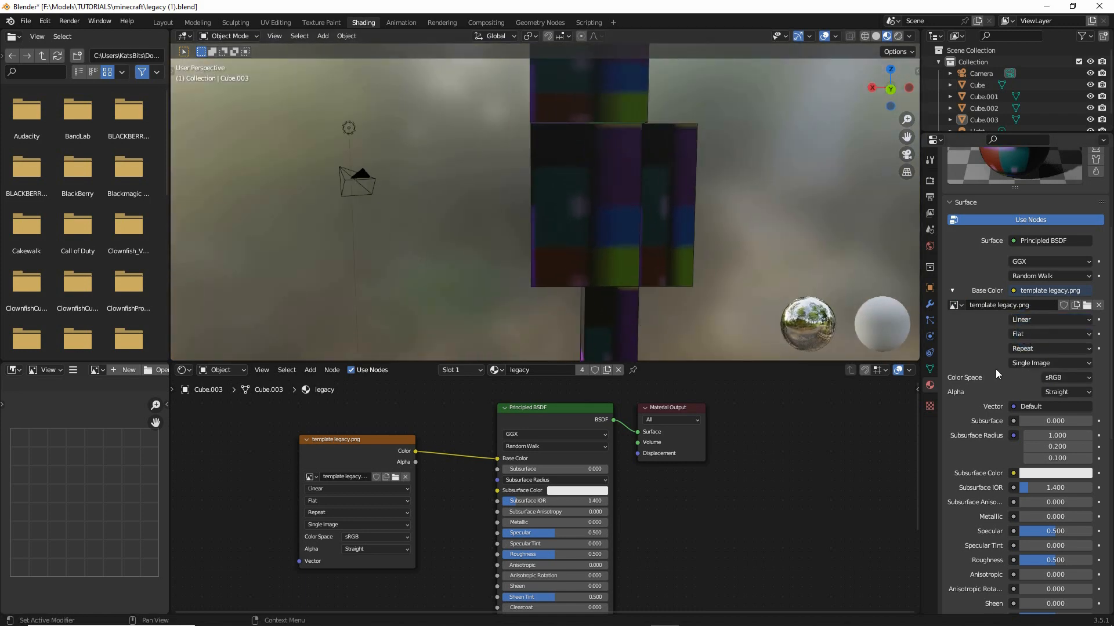
click(1030, 325)
click(1029, 338)
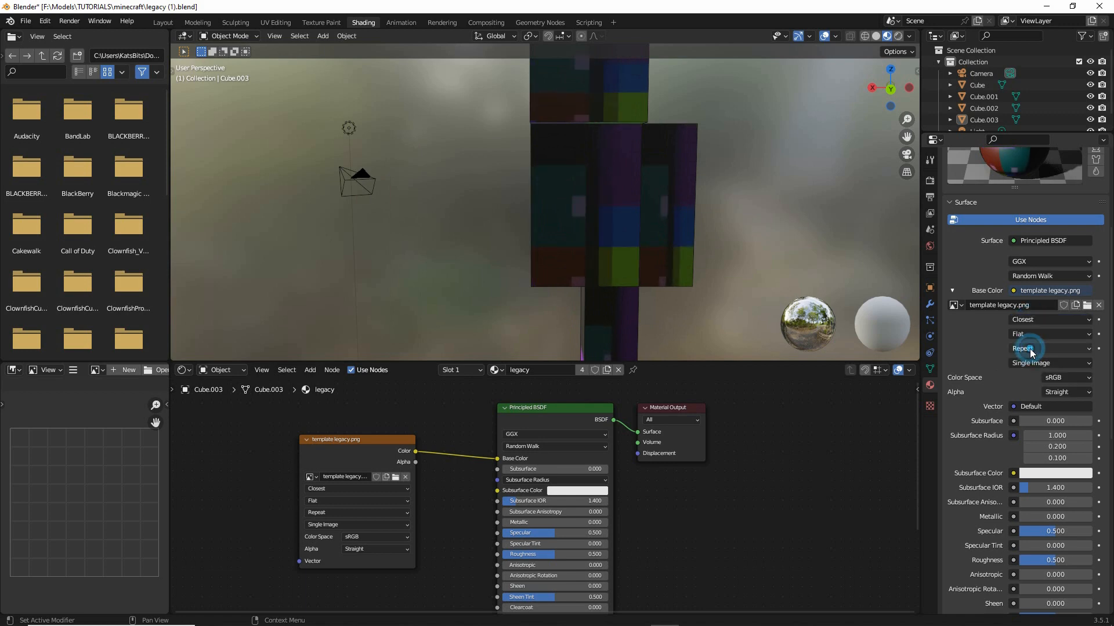
Switch the texture's interpolation to Linear to compare the blocks up close, and set it back to Closest
middle_drag(676, 244, 530, 264)
scroll(525, 252, up, 3)
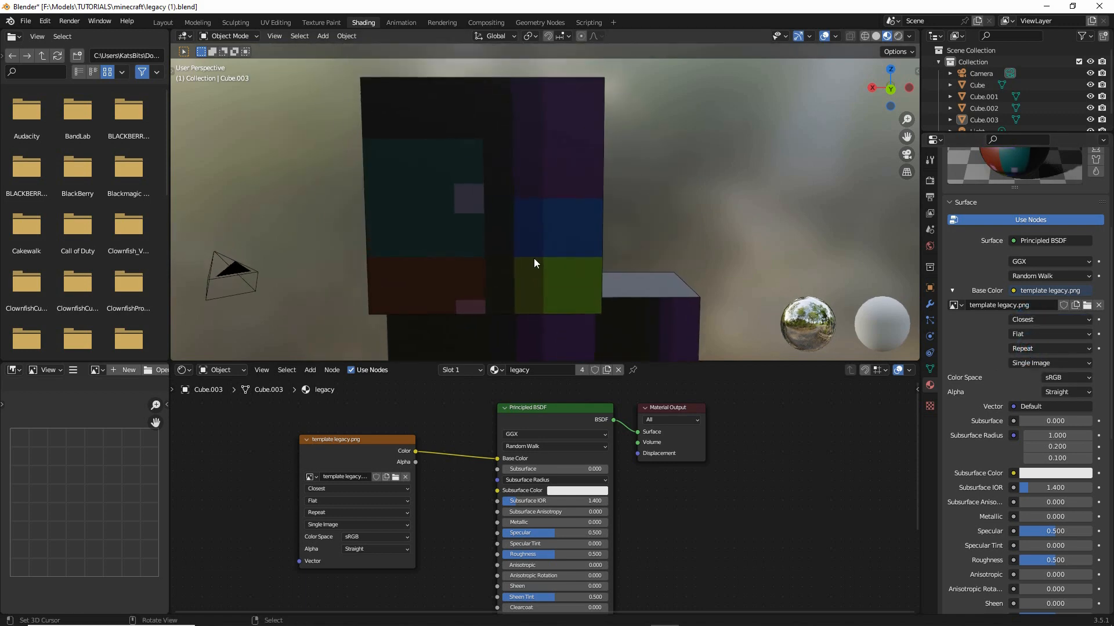
click(1042, 319)
click(1029, 333)
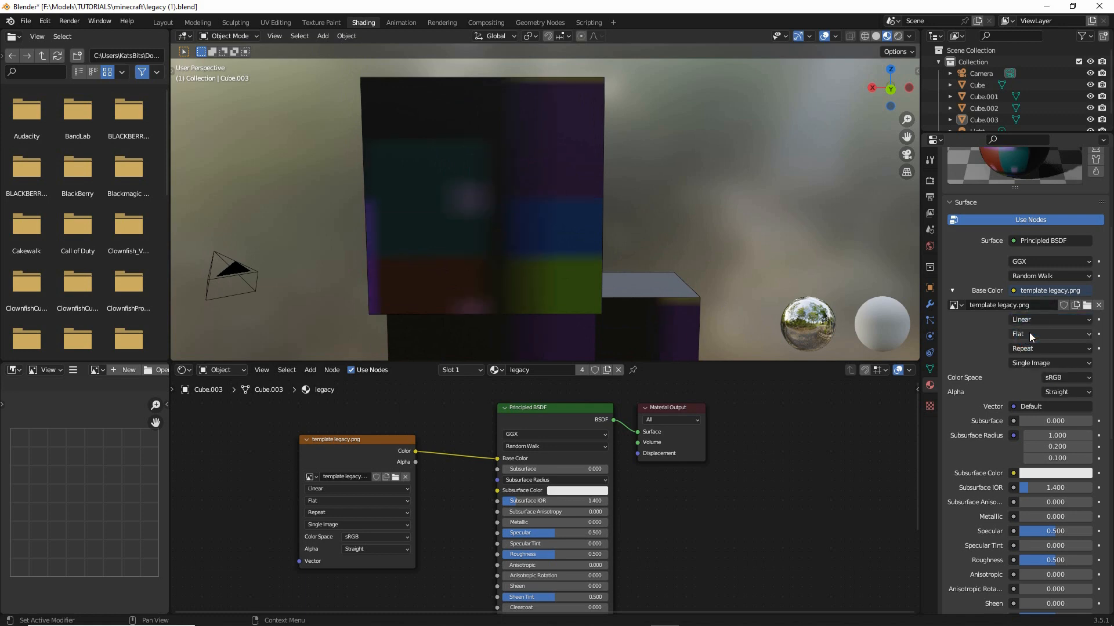
click(1029, 322)
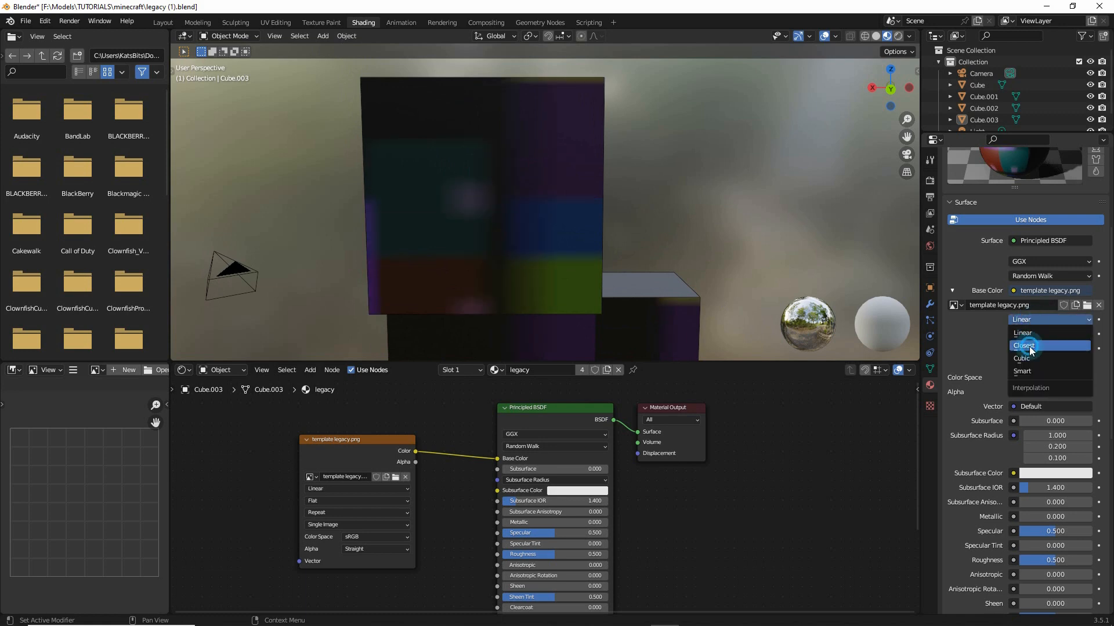
click(1029, 348)
scroll(610, 235, down, 3)
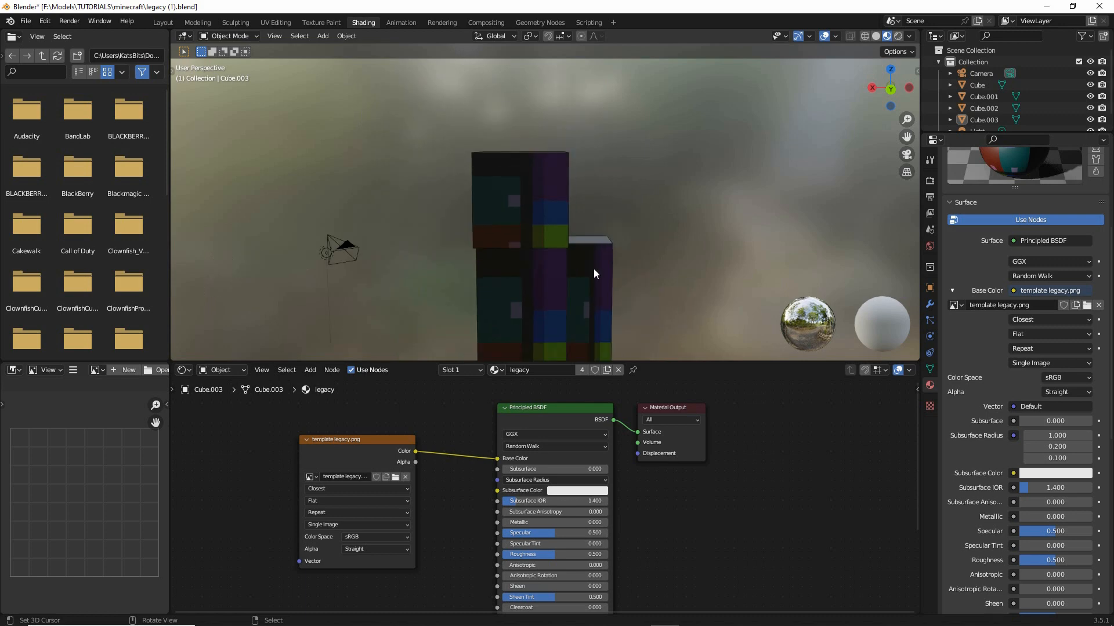
middle_drag(594, 269, 464, 257)
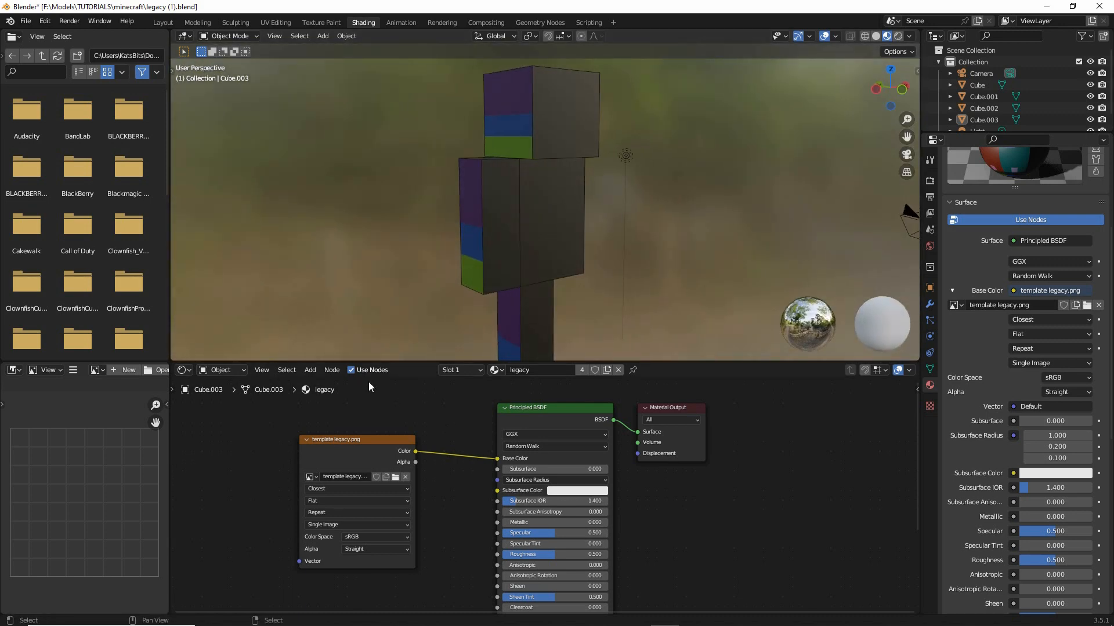
Save the project as a new file named legacy (2).blend in the minecraft folder
click(26, 21)
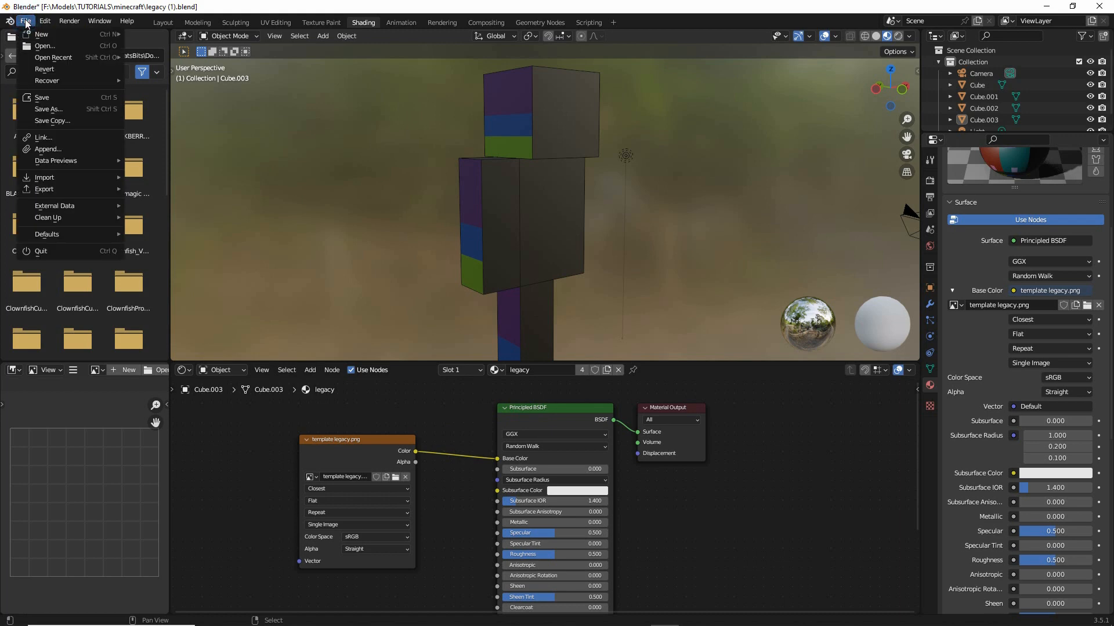
click(49, 109)
click(422, 513)
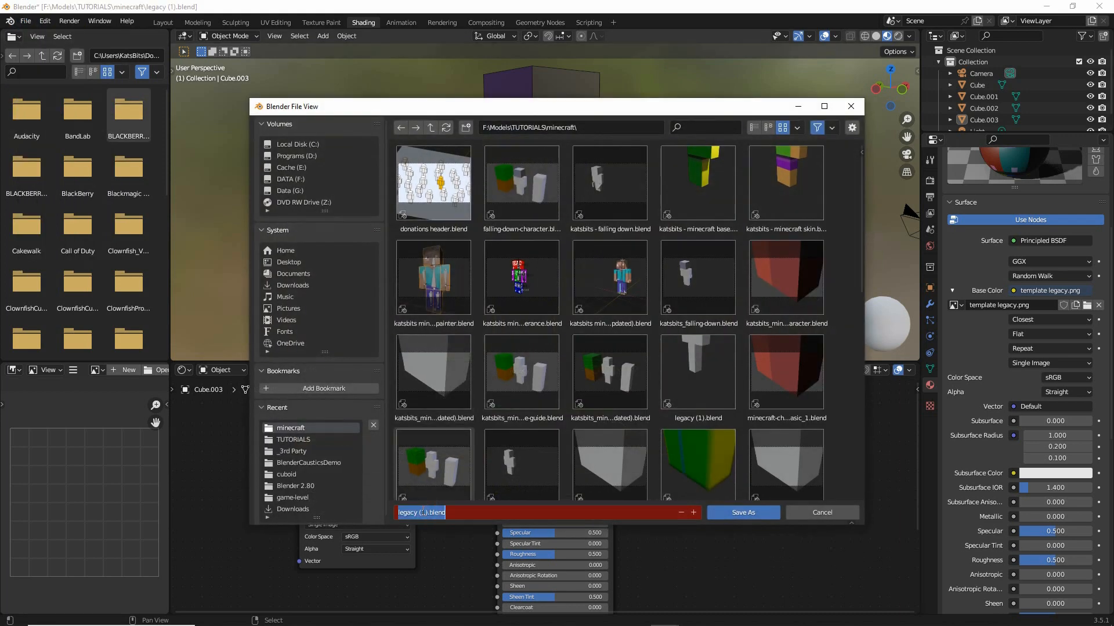
key(Return)
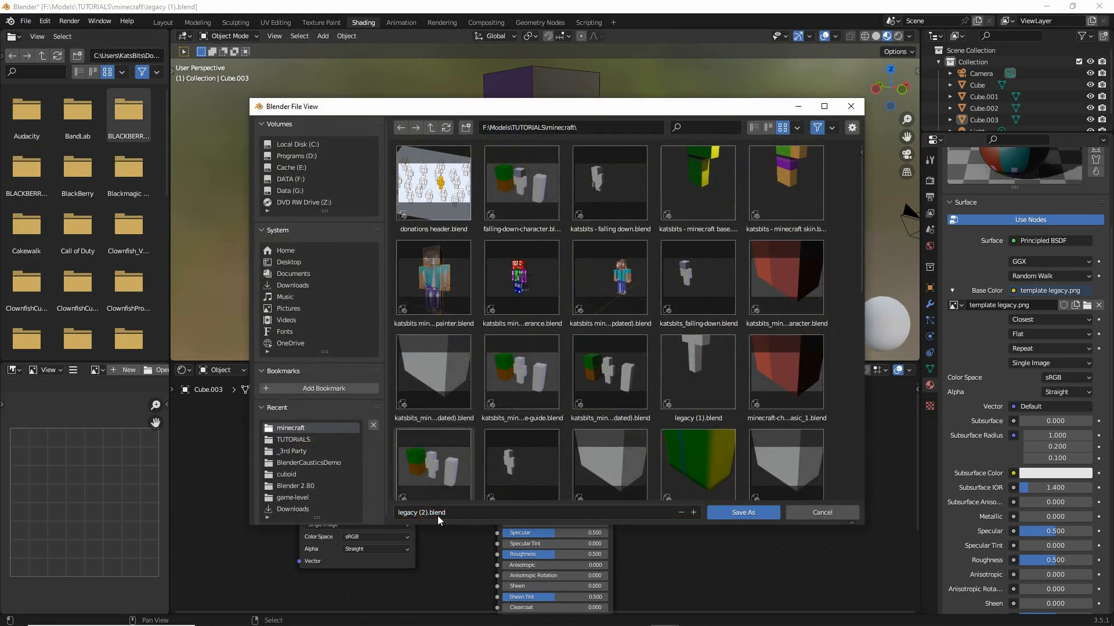
click(748, 515)
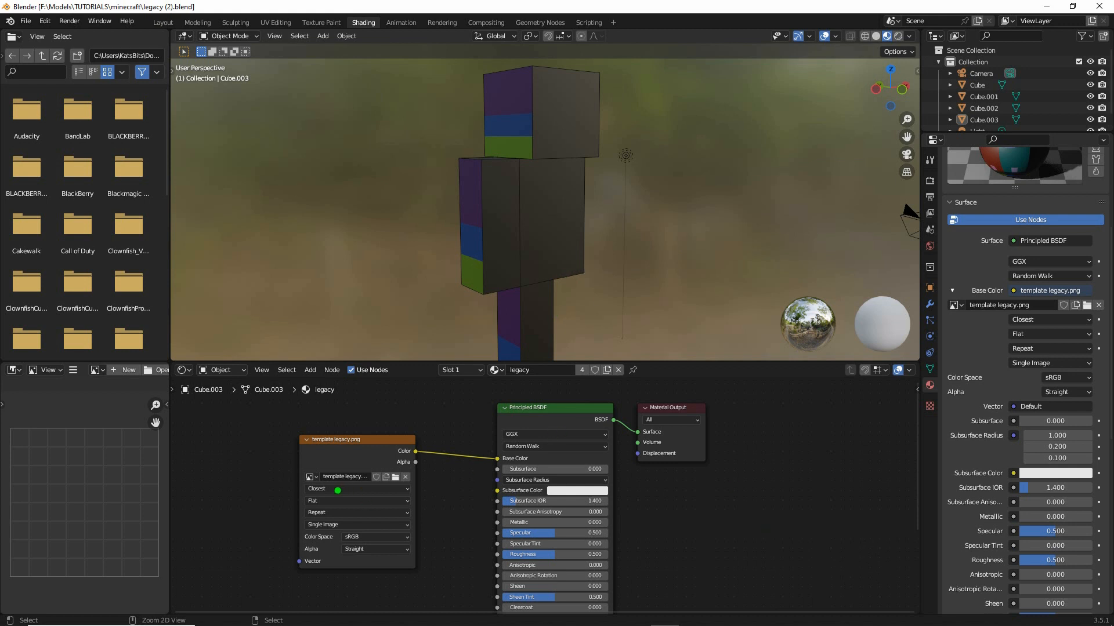
mouse_move(335, 492)
mouse_down()
mouse_move(353, 492)
mouse_move(342, 496)
mouse_up()
drag(478, 257, 436, 320)
mouse_move(444, 281)
mouse_down()
mouse_move(493, 246)
mouse_move(499, 282)
mouse_up()
key(Escape)
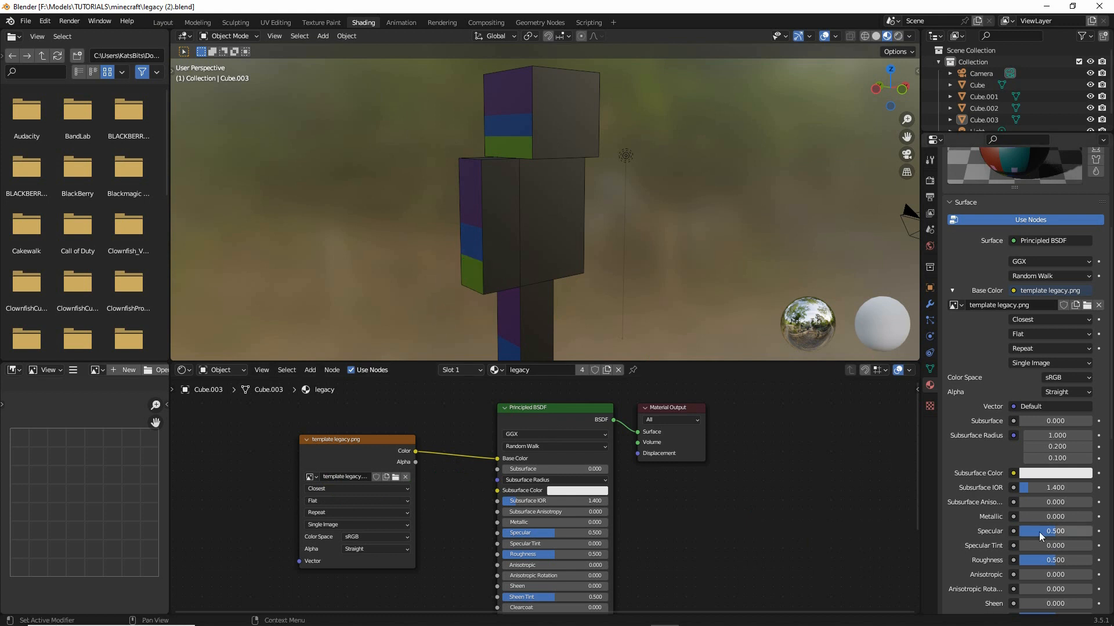
Set the legacy material's Specular value to 0.000 and check the blocks' surface
drag(1071, 531, 1018, 531)
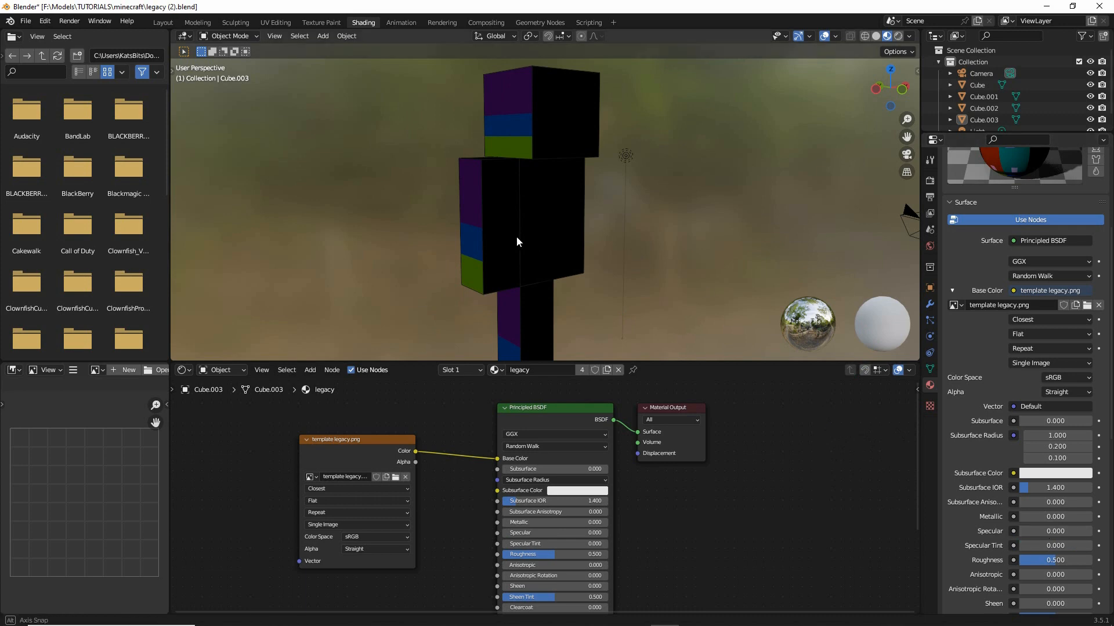
mouse_move(516, 235)
middle_down()
mouse_move(677, 252)
mouse_move(709, 287)
mouse_move(505, 244)
middle_up()
scroll(979, 267, up, 7)
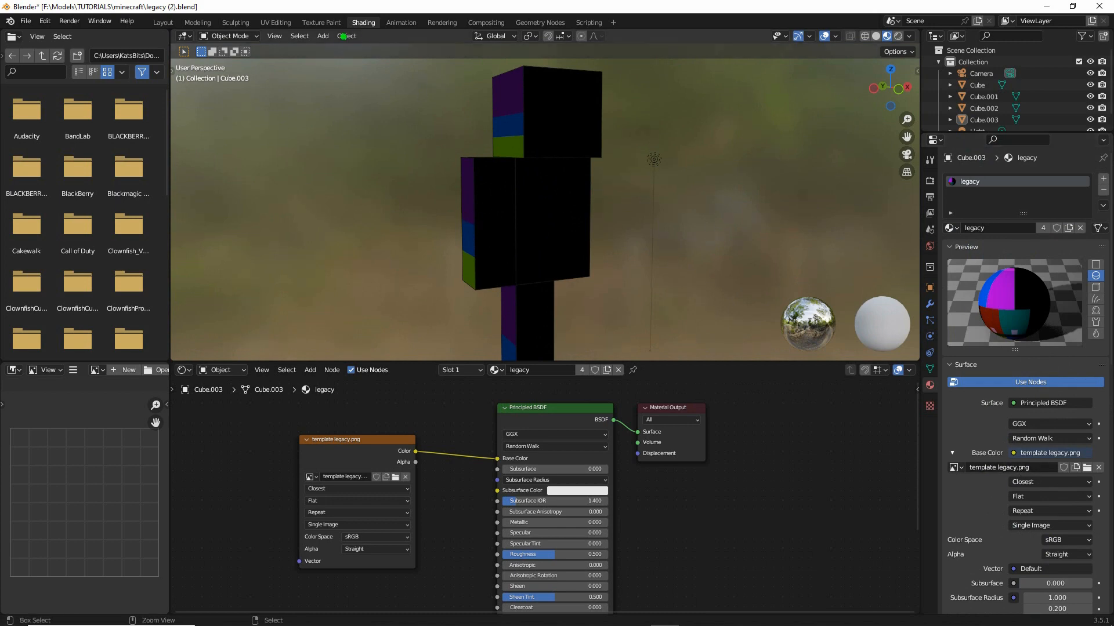
Switch to the UV Editing workspace and show the 3D view in Material Preview shading
mouse_move(277, 13)
mouse_down()
mouse_move(268, 44)
mouse_move(272, 14)
mouse_up()
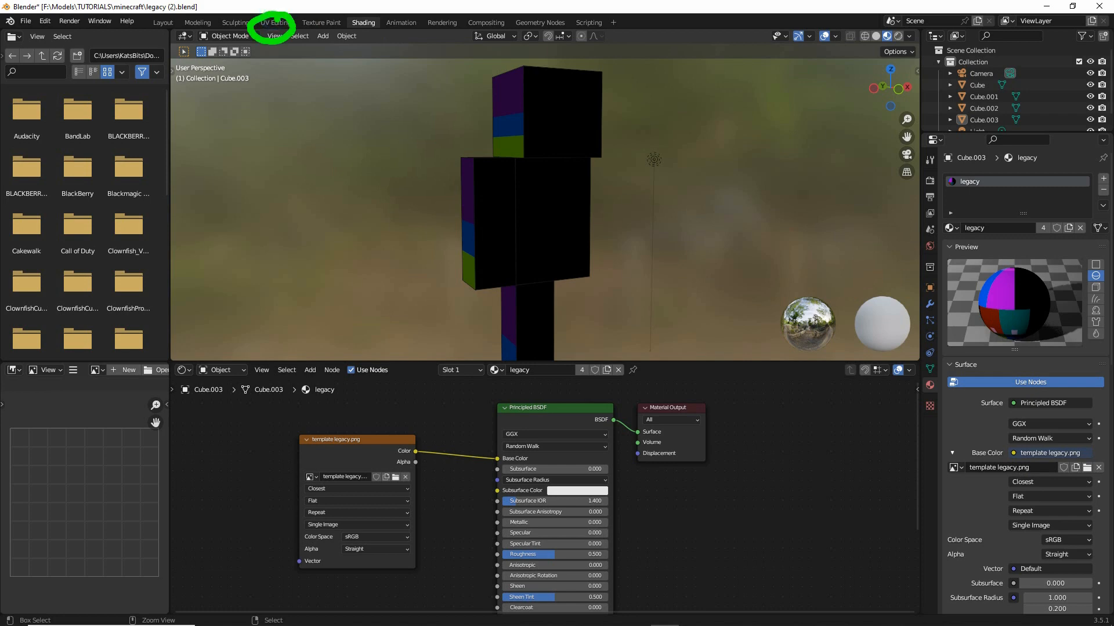
click(275, 22)
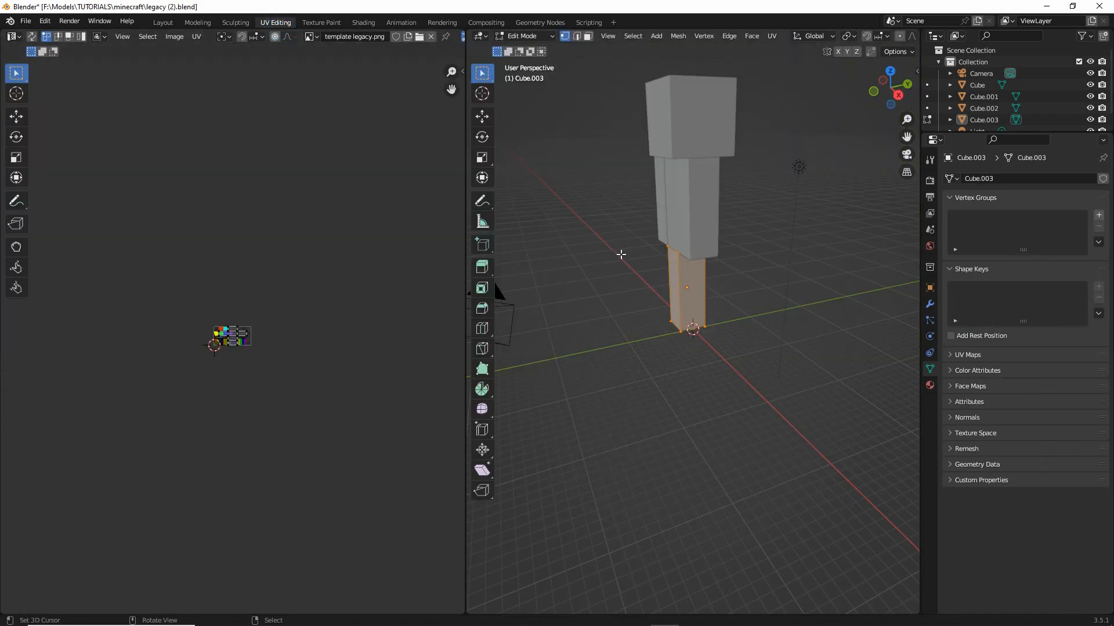
middle_drag(637, 264, 707, 259)
mouse_move(656, 177)
shift+middle_down()
mouse_move(655, 258)
mouse_move(718, 249)
mouse_move(679, 186)
mouse_move(655, 197)
shift+middle_up()
scroll(656, 266, up, 3)
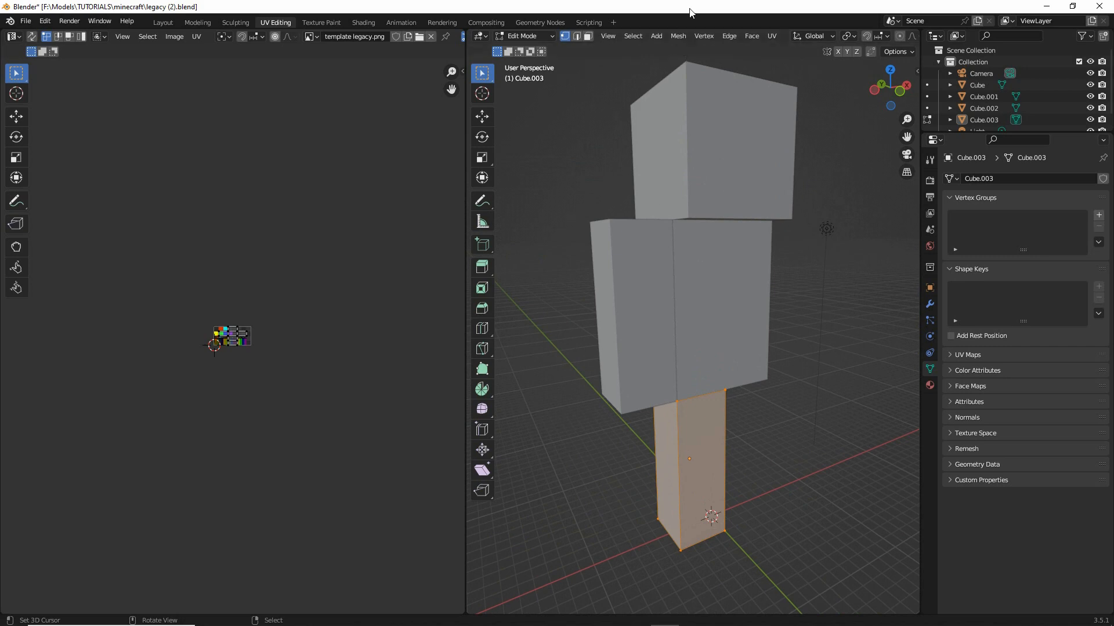
scroll(797, 40, down, 5)
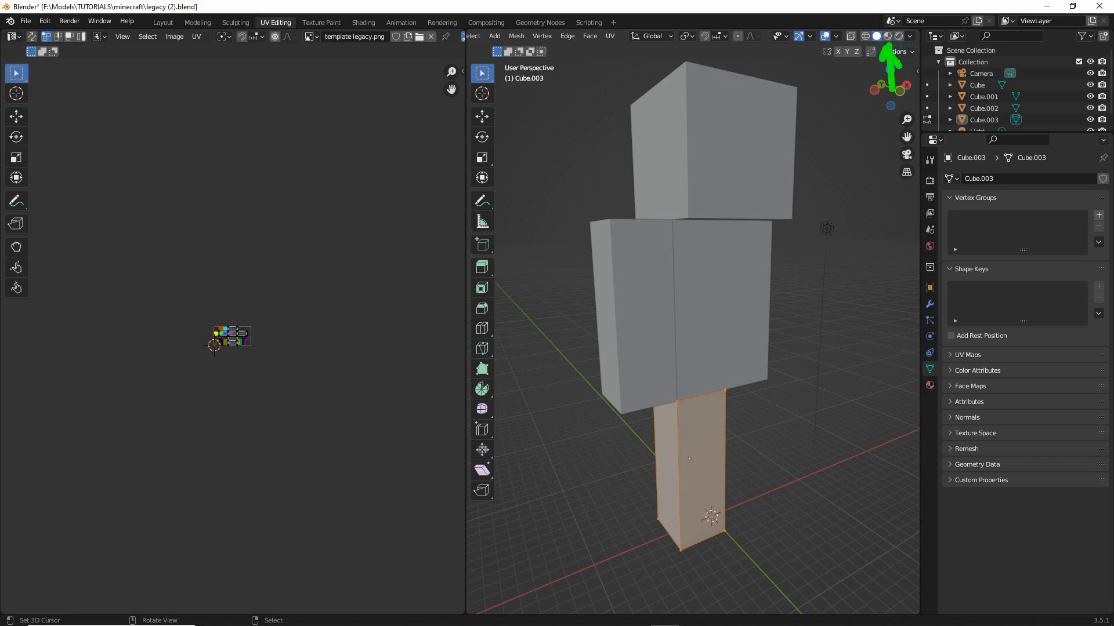
click(887, 36)
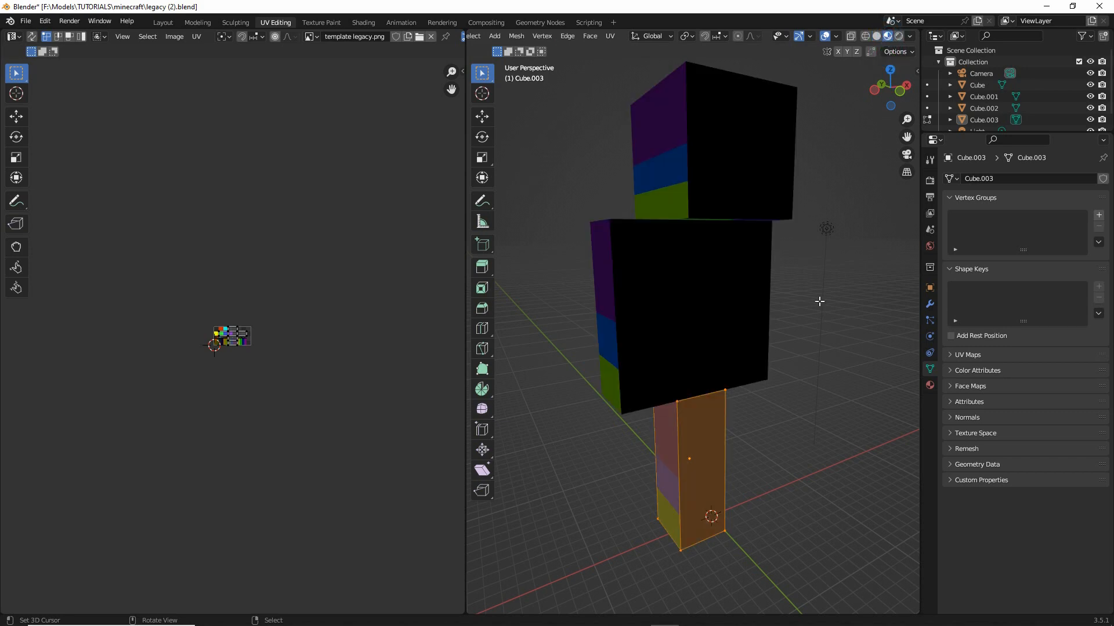
mouse_move(827, 328)
middle_down()
mouse_move(748, 351)
mouse_move(545, 348)
mouse_move(816, 352)
middle_up()
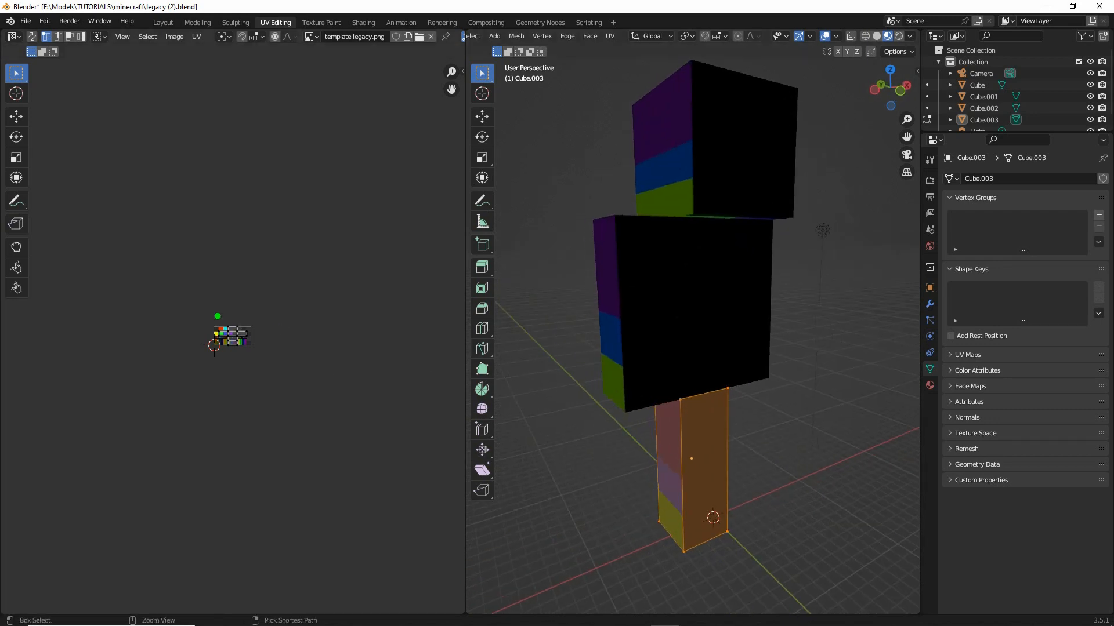
Examine the leg block's UV layout over the template legacy.png texture, enlarged in the UV editor
mouse_move(199, 298)
mouse_down()
mouse_move(290, 401)
mouse_move(197, 299)
mouse_up()
scroll(200, 311, up, 8)
scroll(199, 311, down, 1)
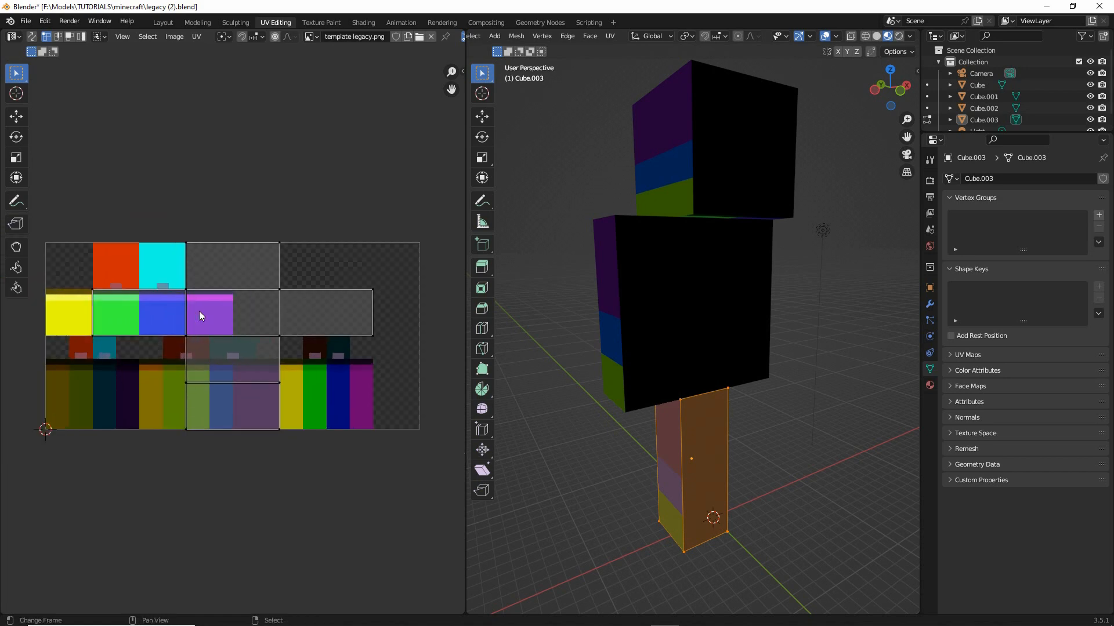
shift+middle_drag(688, 481, 679, 471)
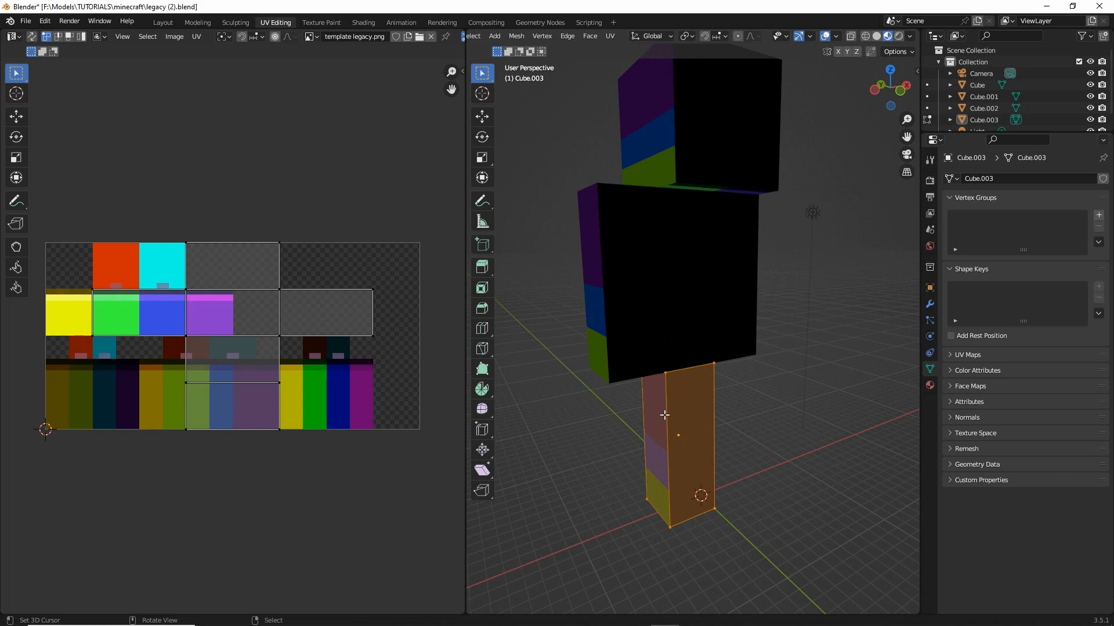
mouse_move(618, 353)
mouse_down()
mouse_move(660, 542)
mouse_move(702, 326)
mouse_move(623, 336)
mouse_up()
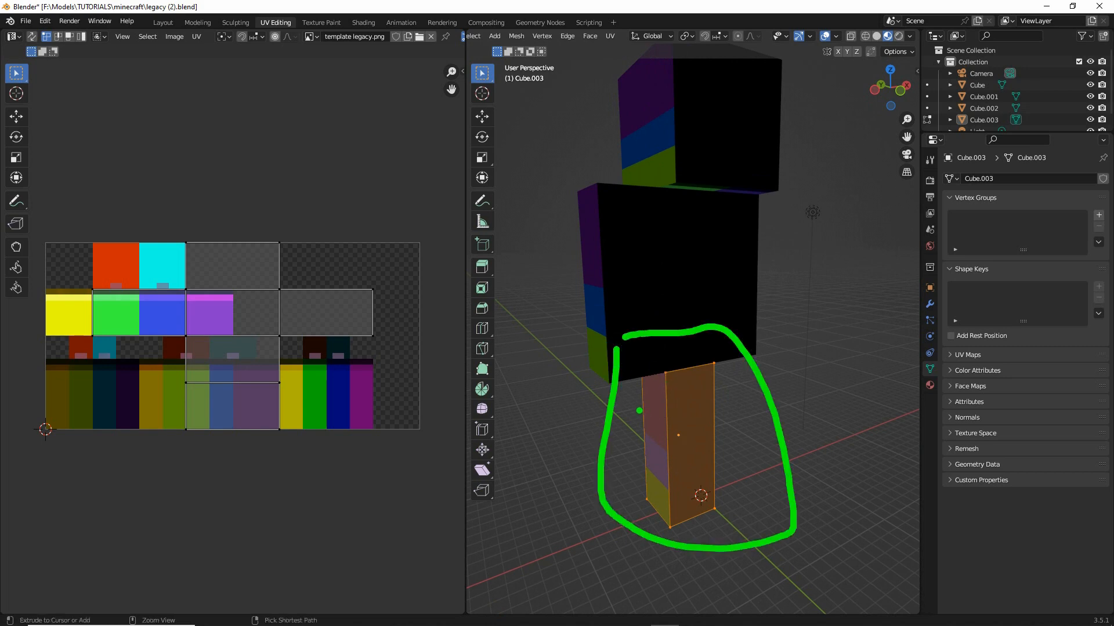
mouse_move(125, 202)
mouse_down()
mouse_move(95, 247)
mouse_move(372, 373)
mouse_move(123, 203)
mouse_up()
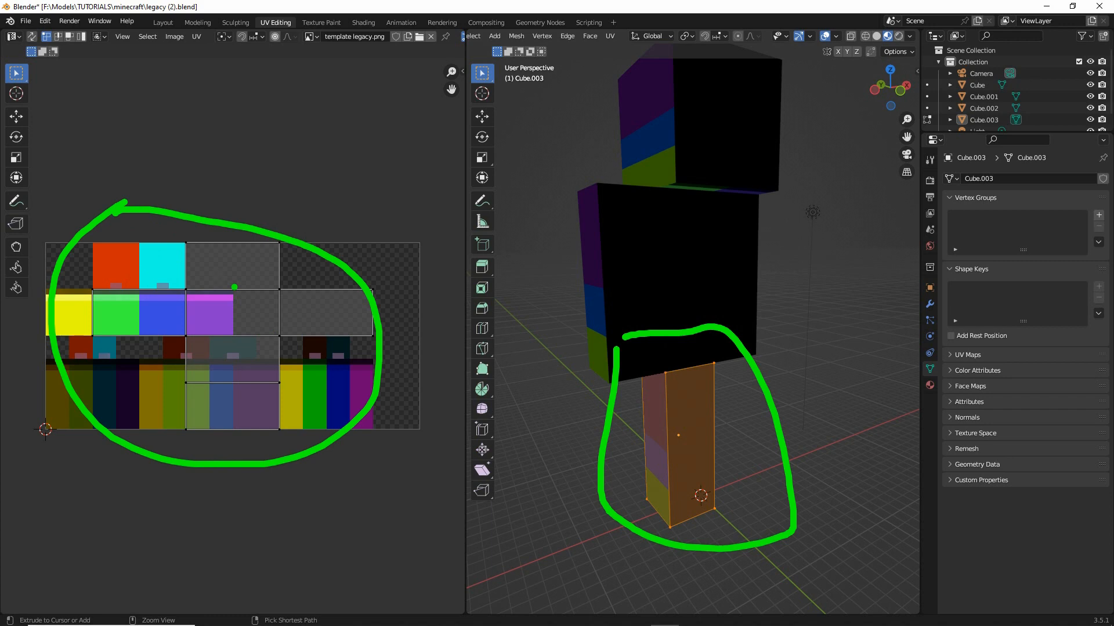
key(Escape)
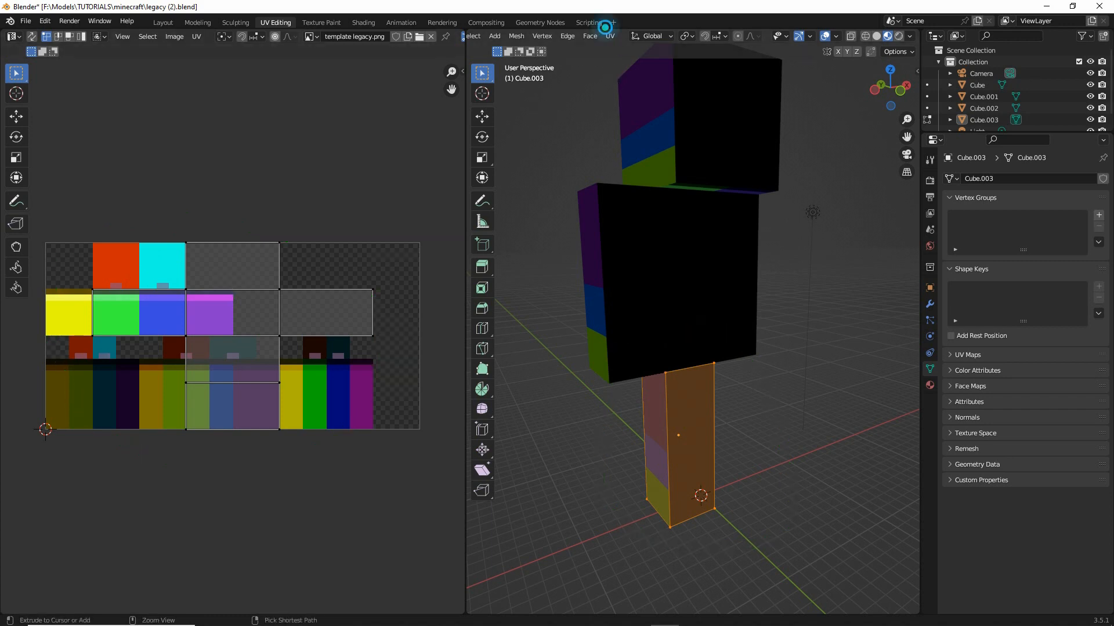
Look through the Unwrap methods offered for the leg block's UVs
drag(606, 26, 603, 23)
mouse_move(198, 31)
mouse_down()
mouse_move(184, 47)
mouse_move(205, 28)
mouse_up()
click(196, 36)
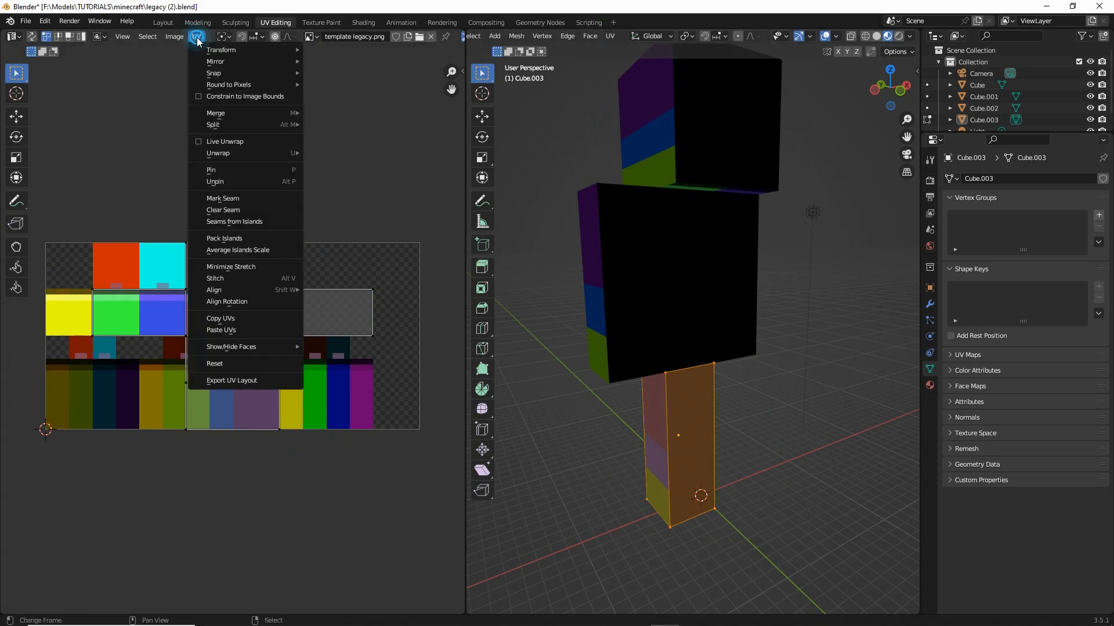
mouse_move(212, 156)
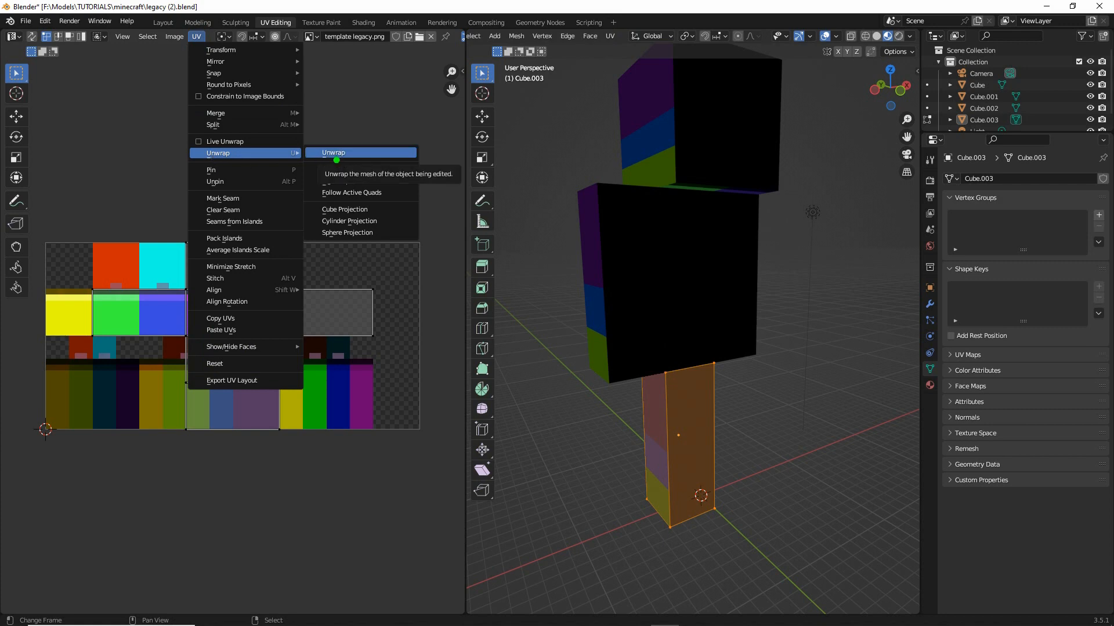
mouse_move(322, 161)
mouse_down()
mouse_move(359, 159)
mouse_move(322, 163)
mouse_up()
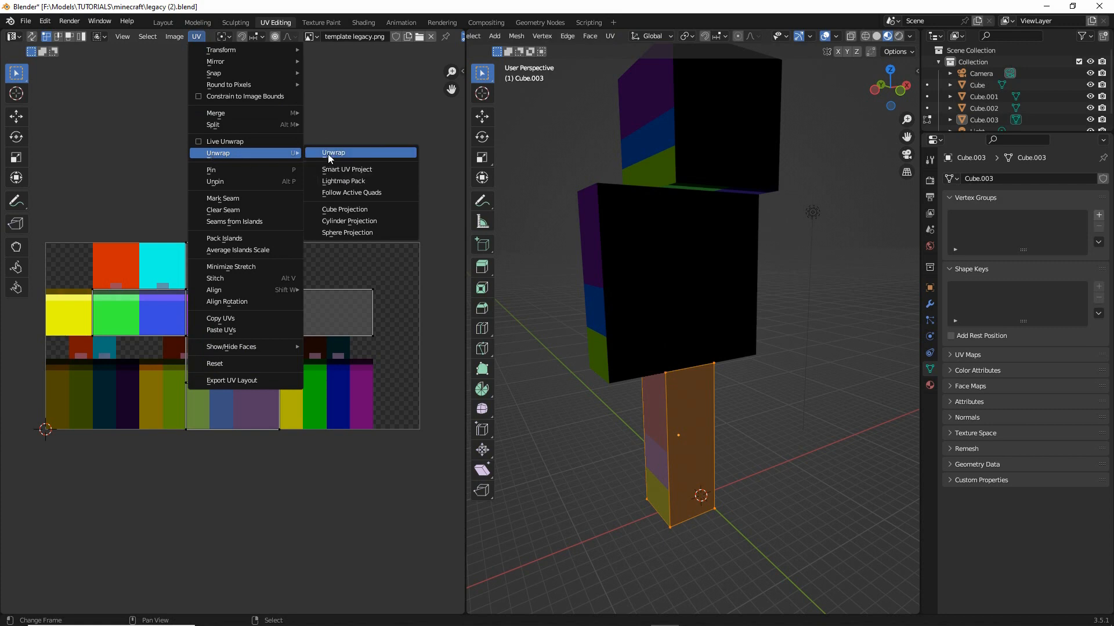
click(334, 153)
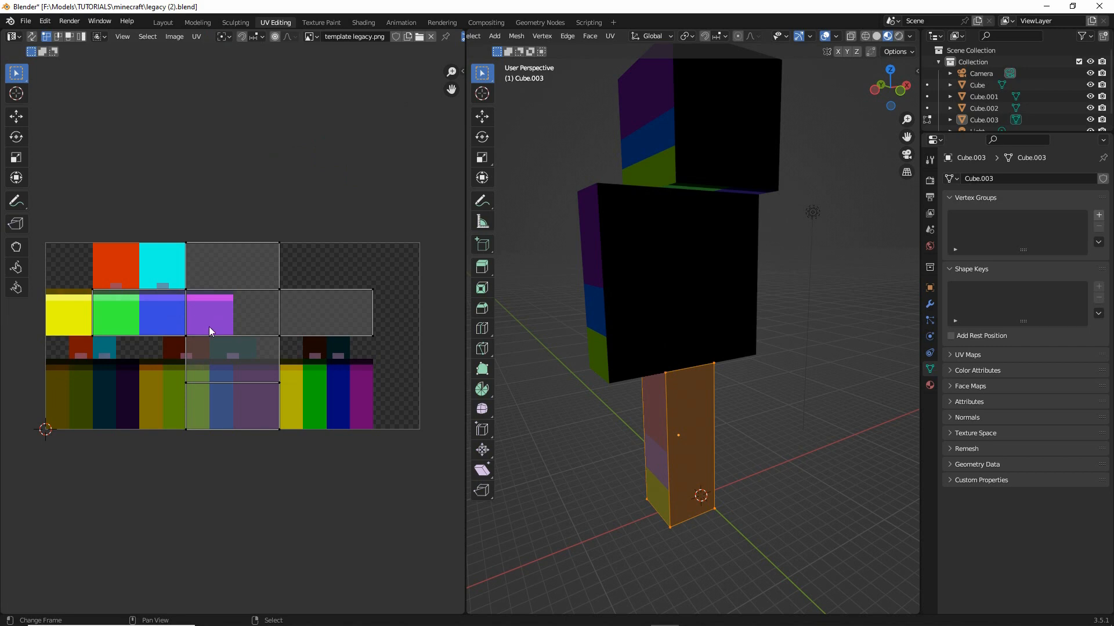
Select the leg block's entire UV layout and try moving it up above the texture
drag(64, 218, 409, 452)
key(g)
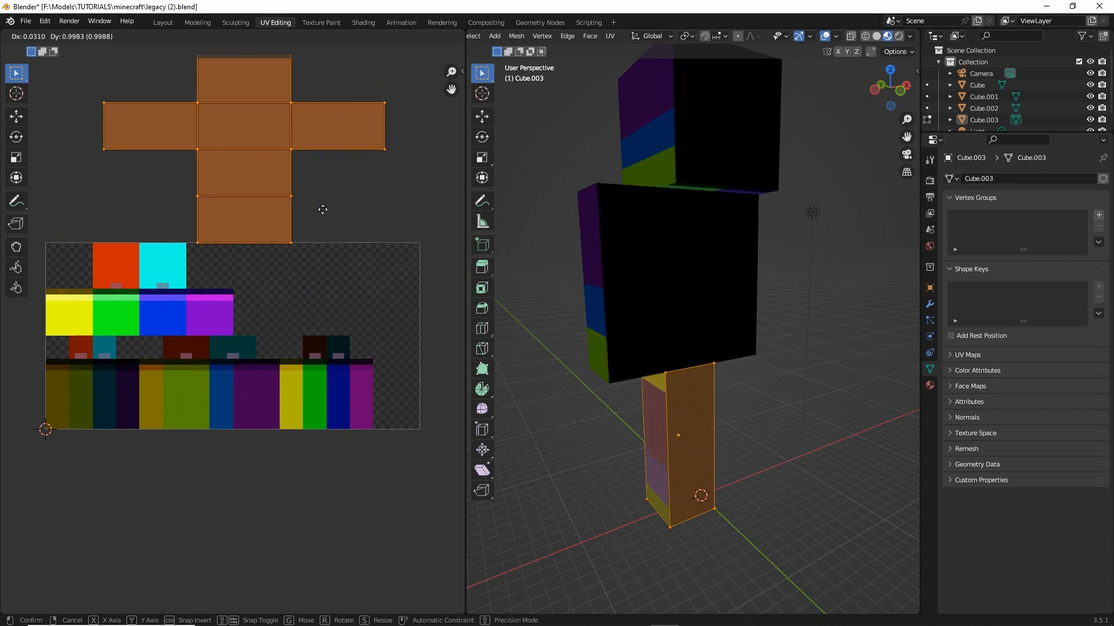
key(Escape)
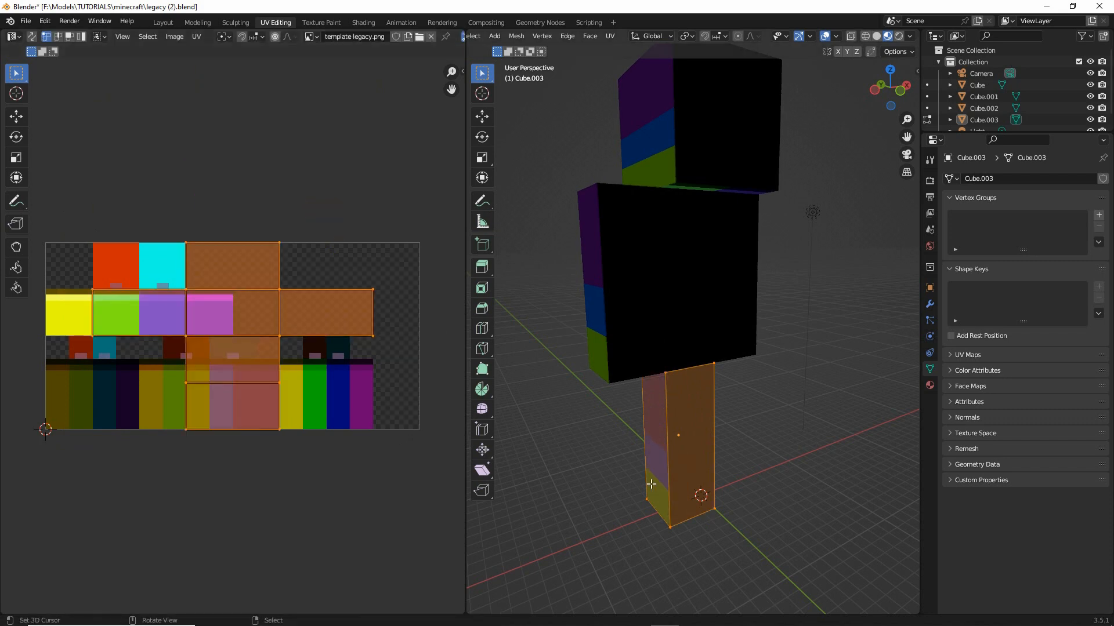
middle_drag(646, 451, 634, 427)
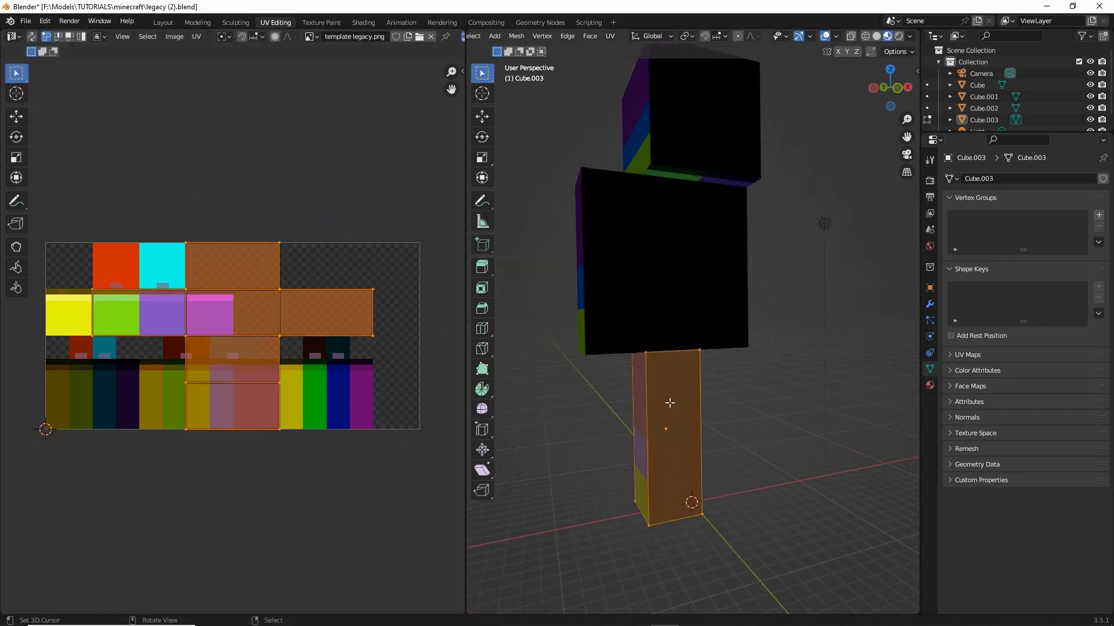
middle_drag(673, 335, 640, 385)
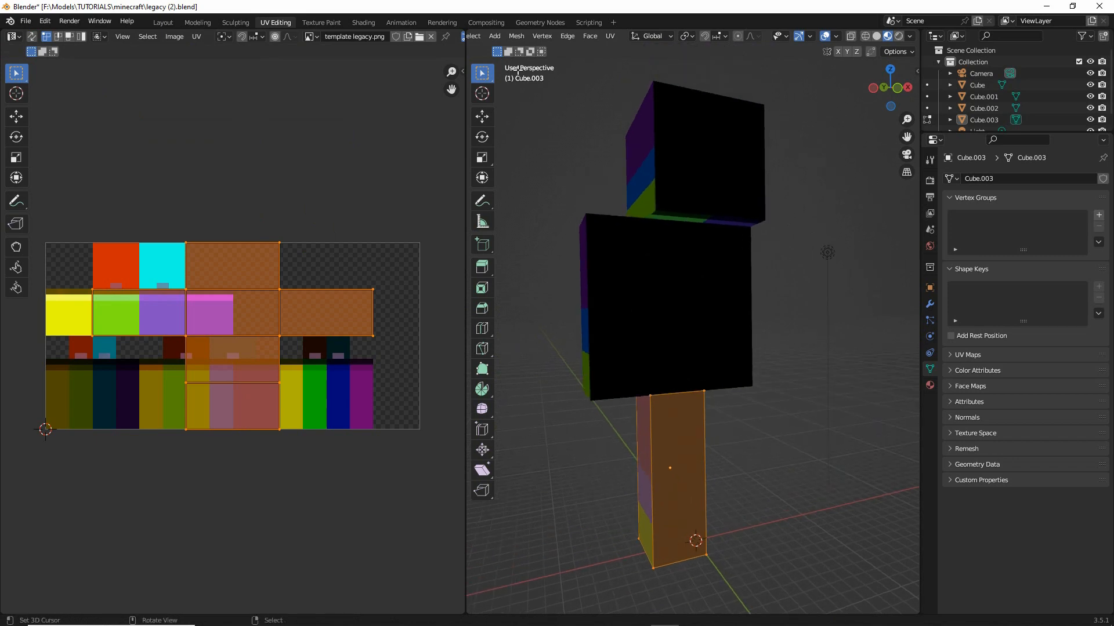
scroll(499, 36, up, 3)
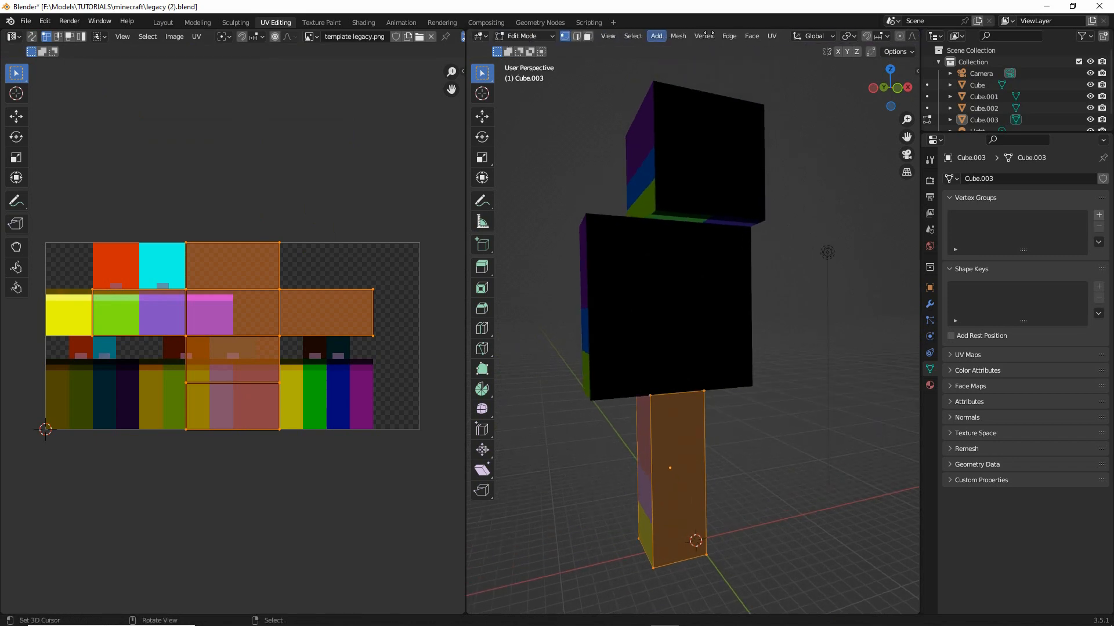
click(615, 37)
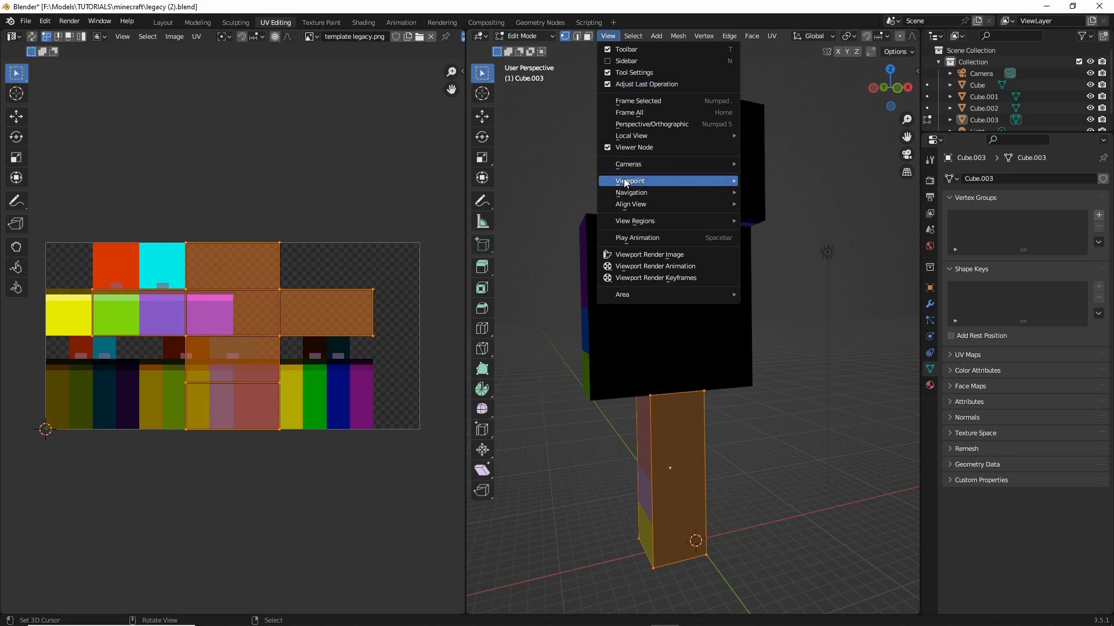
mouse_move(624, 180)
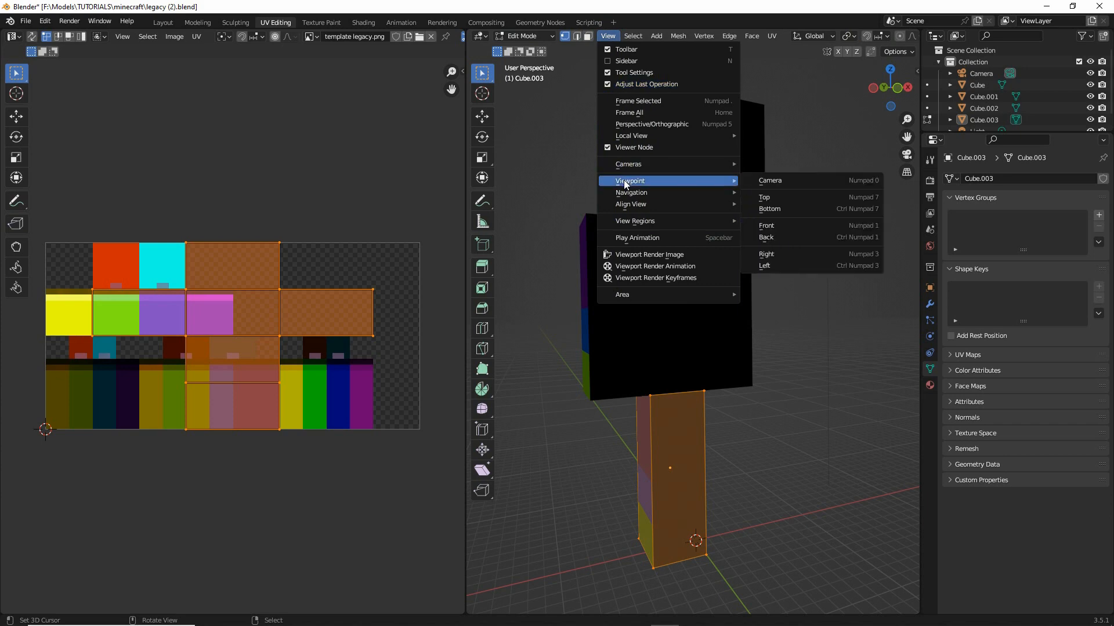
click(771, 225)
middle_drag(625, 302, 667, 307)
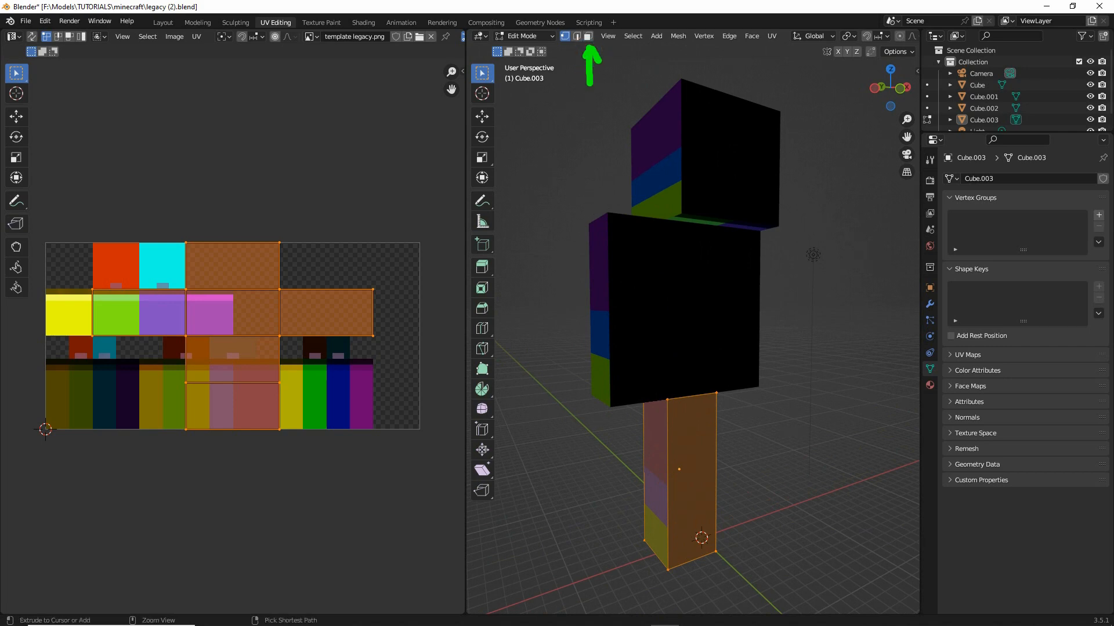
Switch to face selection and select the narrow textured side face of the leg block
click(588, 36)
click(656, 482)
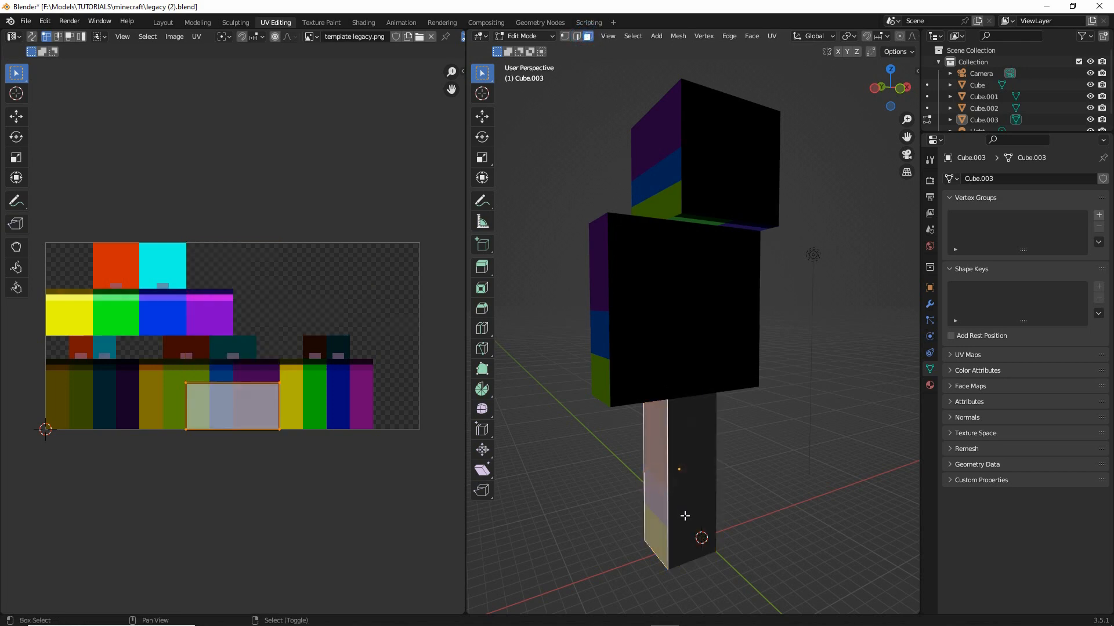
scroll(661, 458, up, 6)
middle_drag(670, 454, 687, 378)
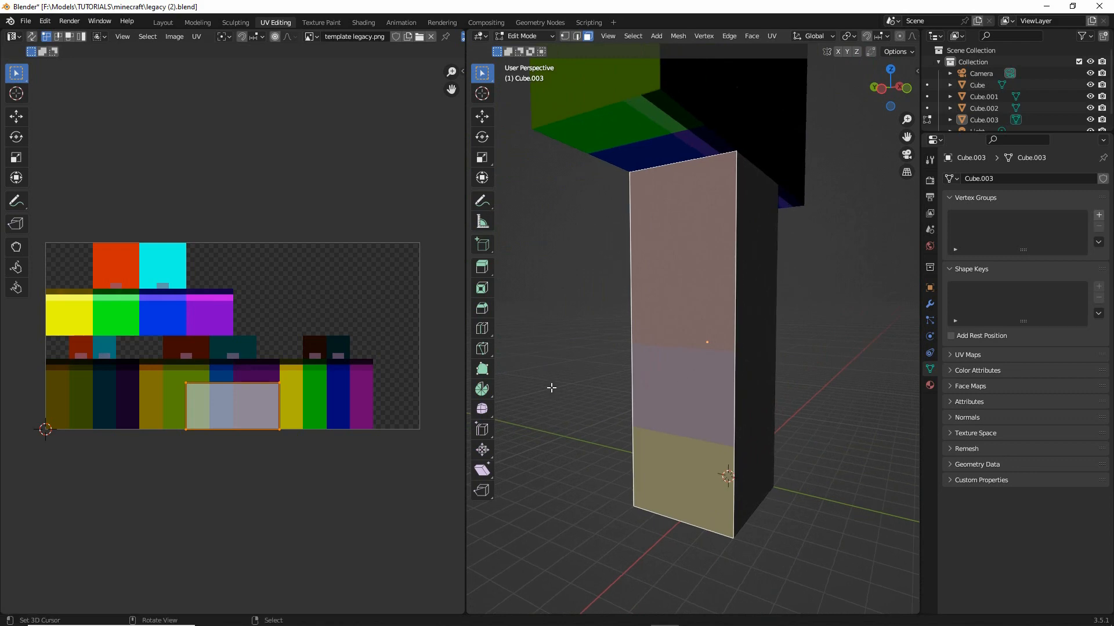
mouse_move(172, 374)
mouse_down()
mouse_move(172, 427)
mouse_move(308, 429)
mouse_move(145, 380)
mouse_up()
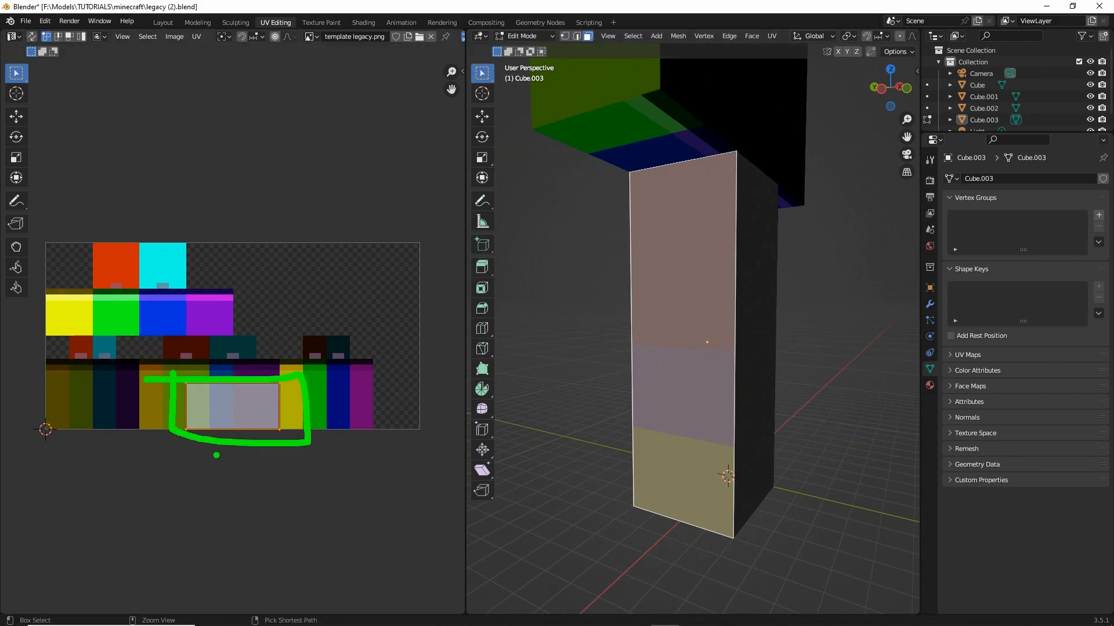
key(Escape)
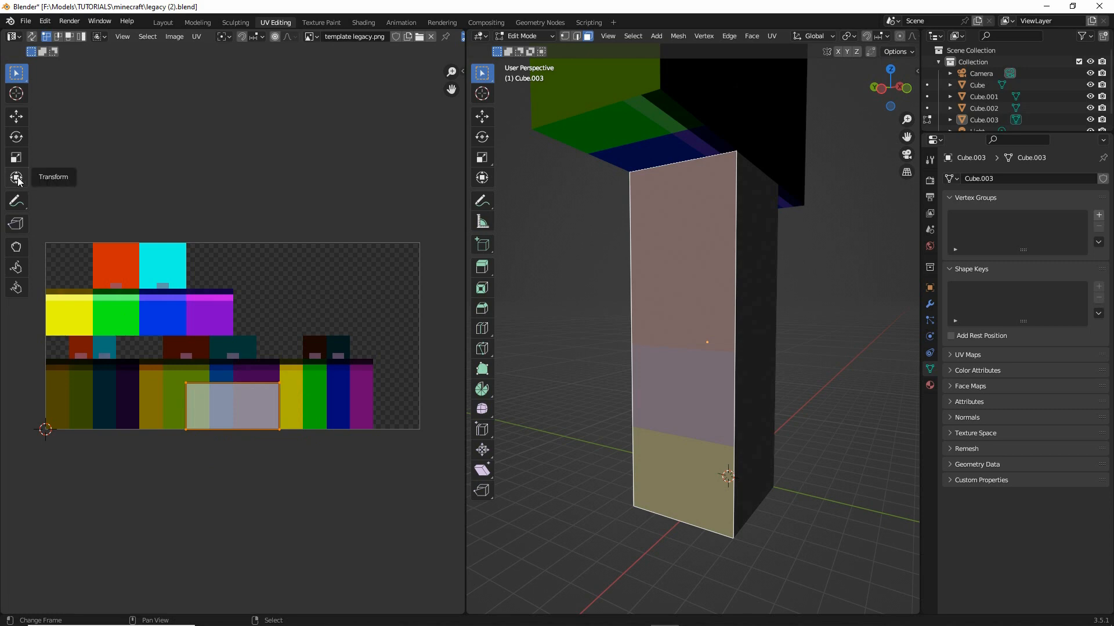
key(ctrl+2)
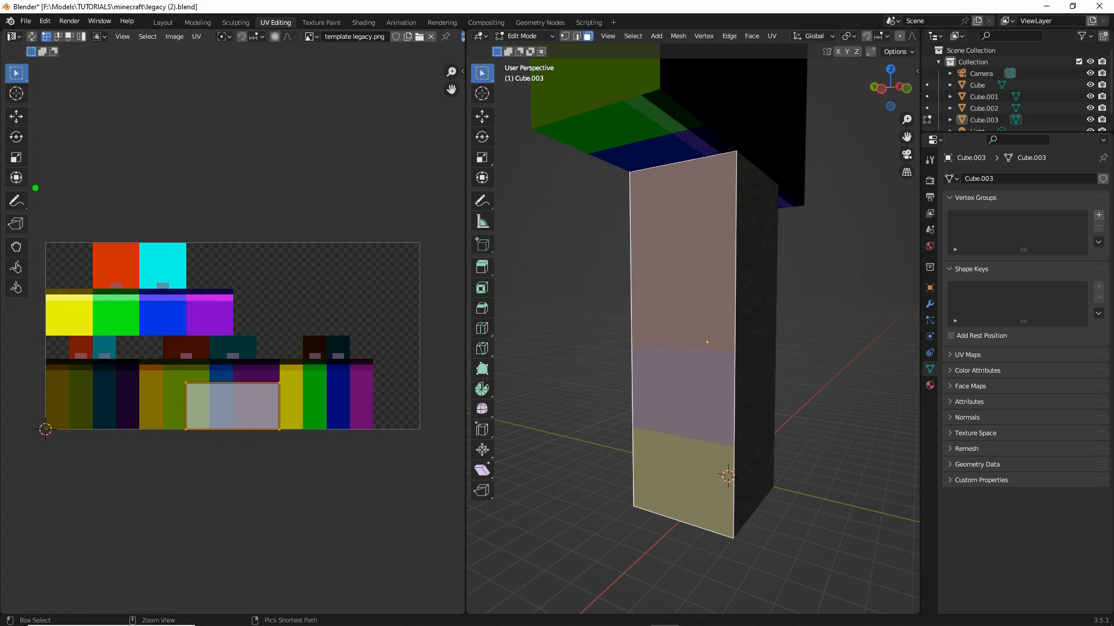
mouse_move(46, 179)
mouse_down()
mouse_move(92, 179)
mouse_move(47, 192)
mouse_up()
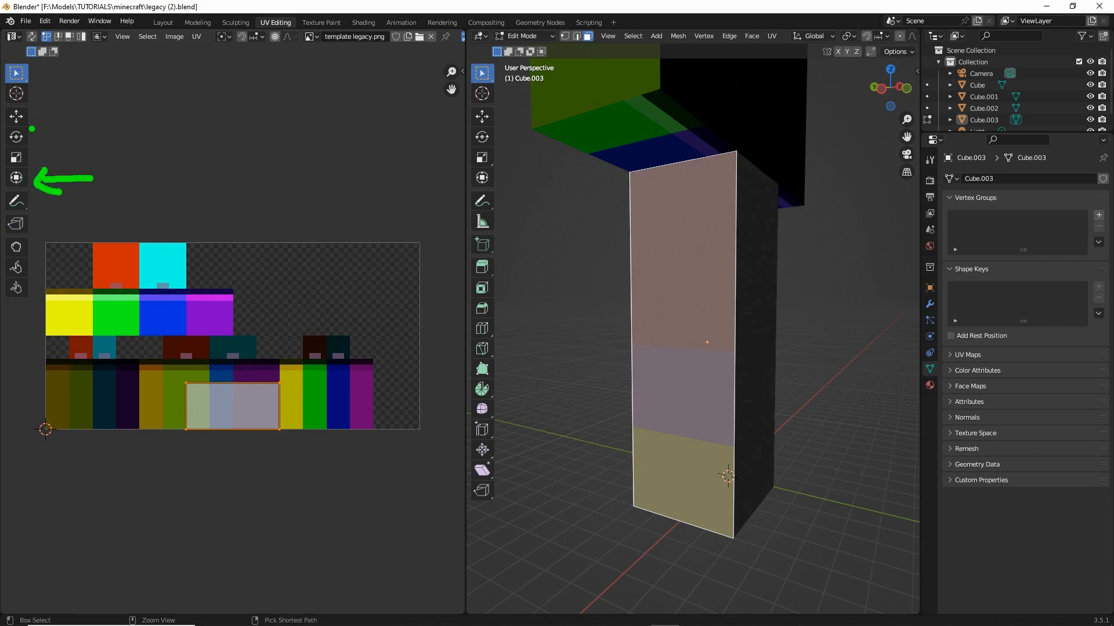
mouse_move(61, 116)
mouse_down()
mouse_move(40, 116)
mouse_move(60, 138)
mouse_move(57, 159)
mouse_up()
key(Escape)
Activate the Transform tool in the UV editor for the selected face's UV rectangle
click(16, 178)
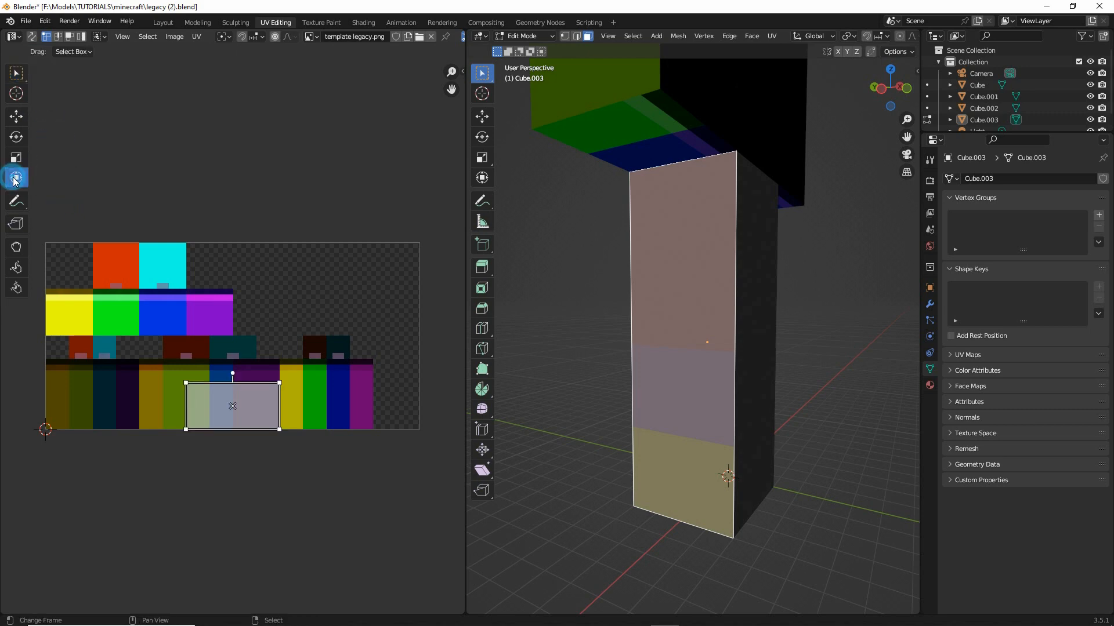
scroll(232, 418, up, 4)
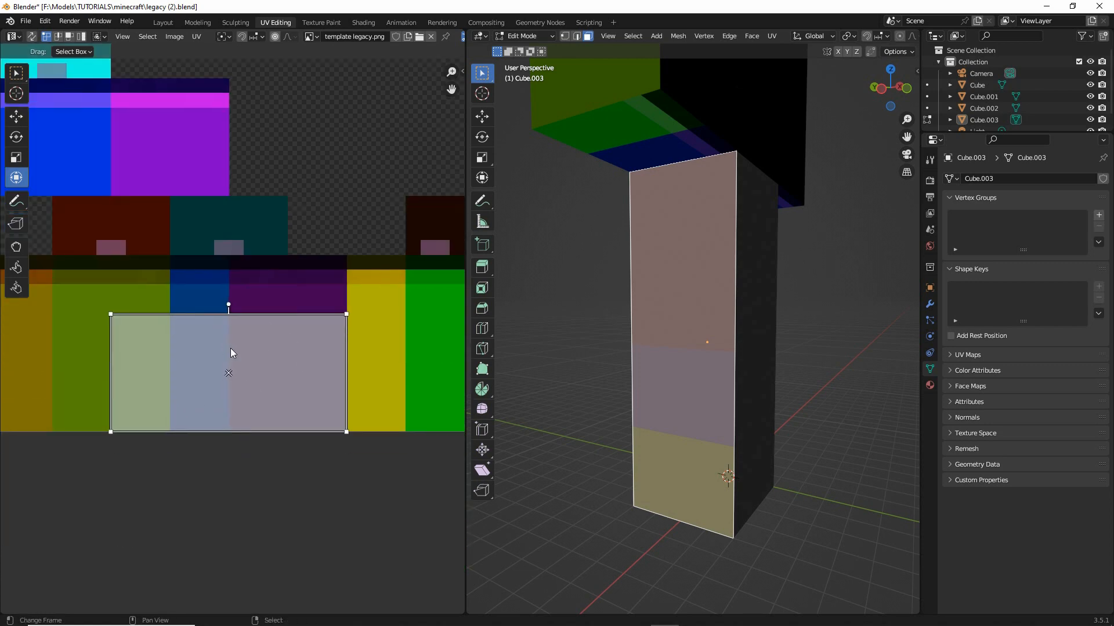
key(ctrl)
drag(248, 315, 330, 315)
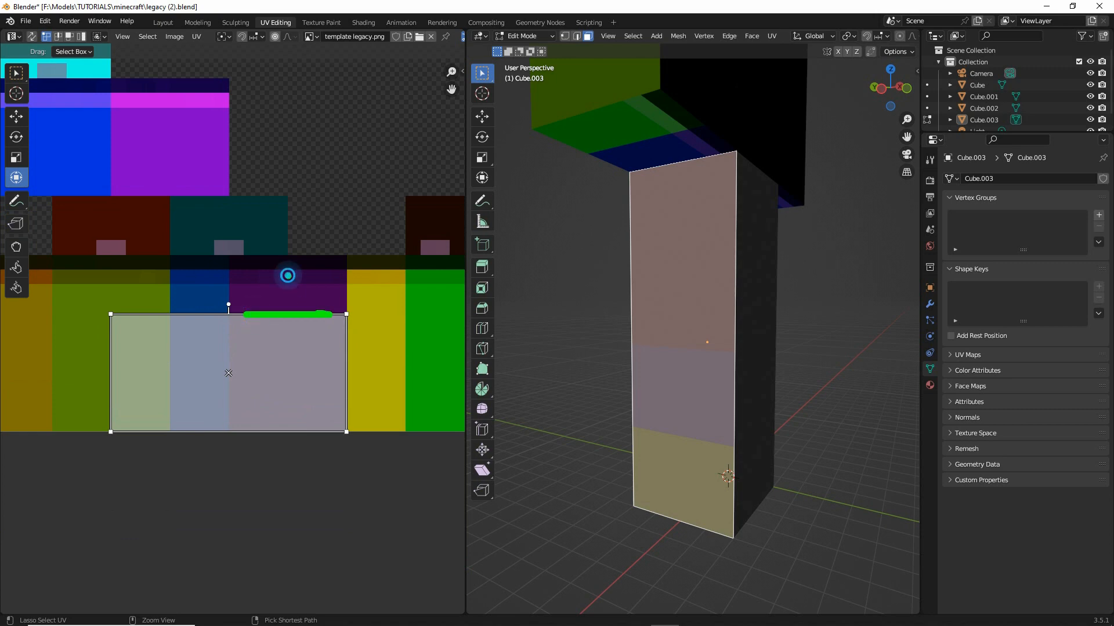
drag(289, 272, 289, 317)
mouse_move(270, 298)
mouse_down()
mouse_move(283, 269)
mouse_move(300, 292)
mouse_up()
mouse_move(292, 440)
mouse_down()
mouse_move(285, 505)
mouse_move(307, 480)
mouse_up()
mouse_move(96, 375)
mouse_down()
mouse_move(42, 375)
mouse_move(49, 396)
mouse_up()
mouse_move(95, 314)
mouse_down()
mouse_move(116, 326)
mouse_move(35, 244)
mouse_move(70, 251)
mouse_up()
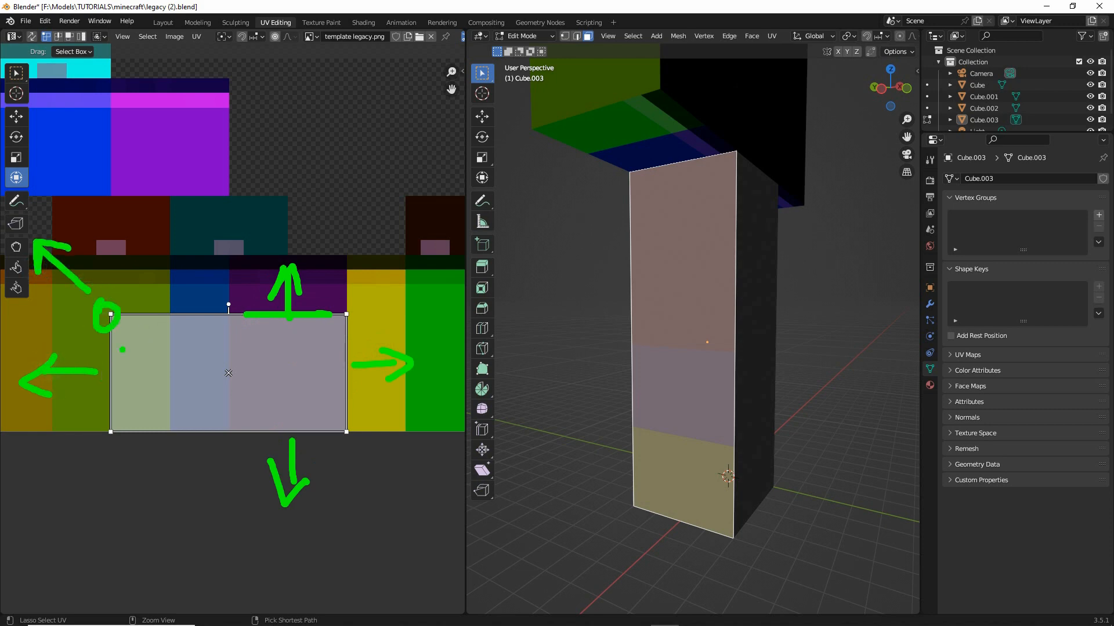
mouse_move(96, 453)
mouse_down()
mouse_move(38, 497)
mouse_move(63, 501)
mouse_up()
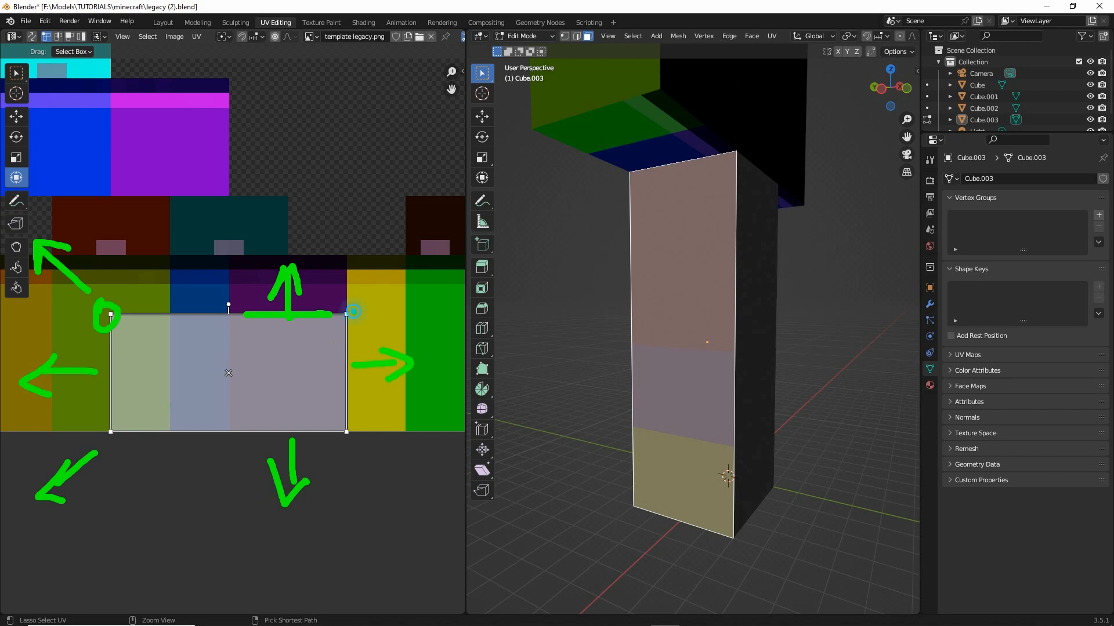
drag(352, 449, 372, 489)
drag(387, 463, 372, 489)
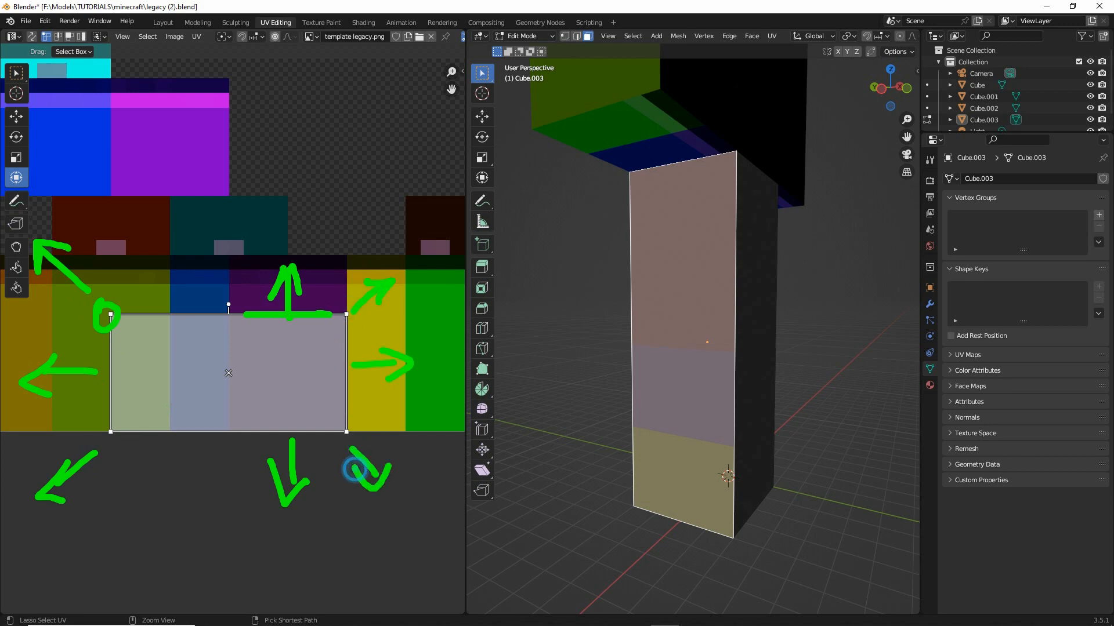
drag(229, 293, 246, 299)
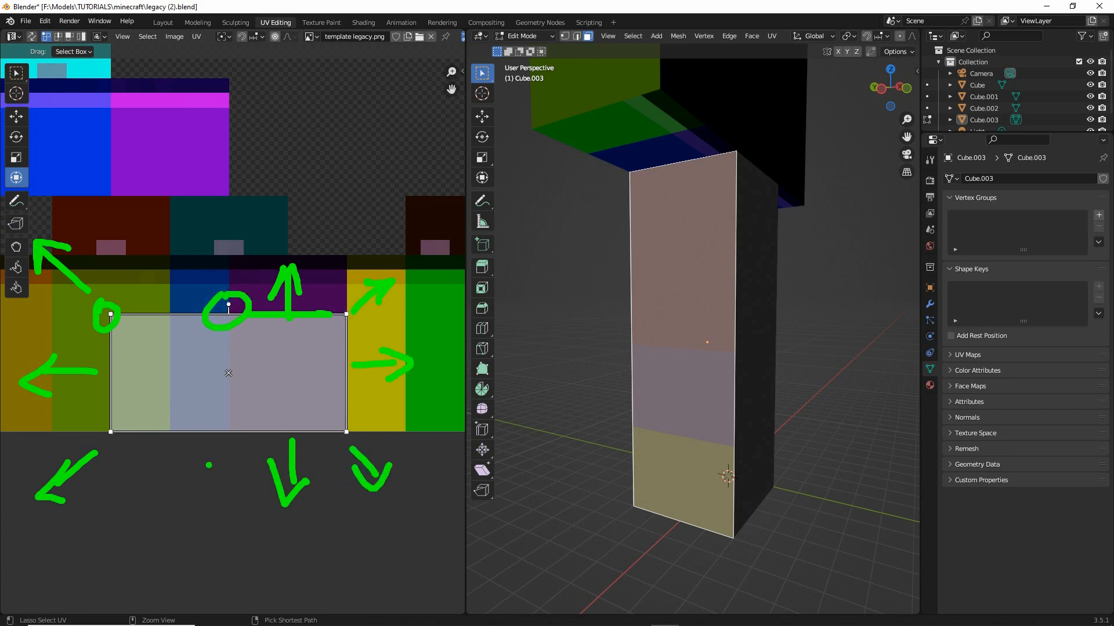
drag(204, 375, 233, 351)
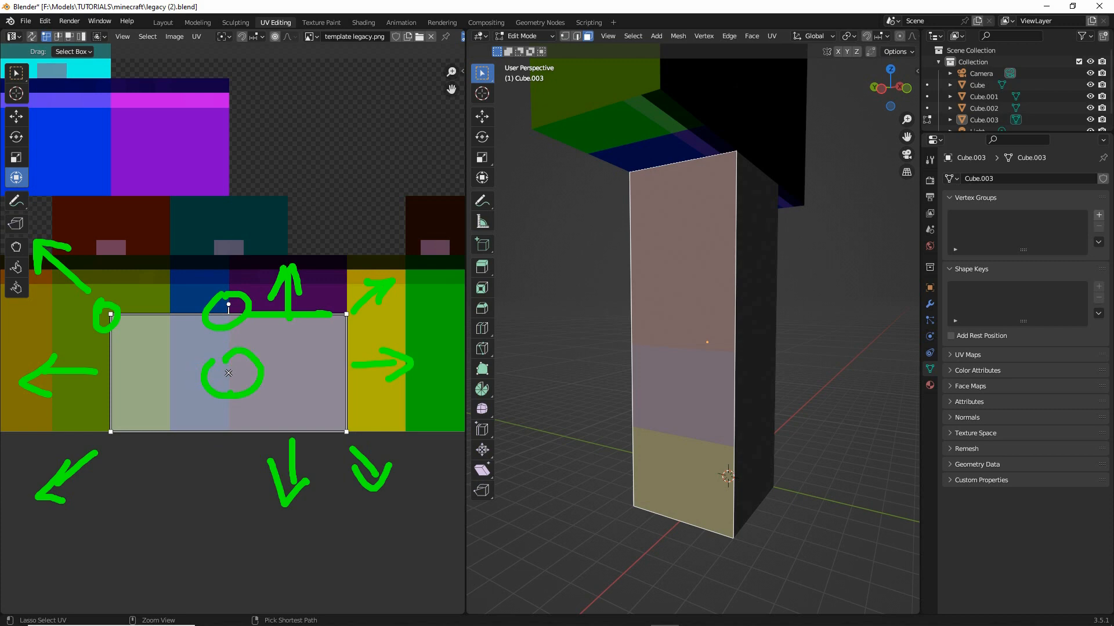
drag(270, 397, 294, 367)
drag(174, 379, 128, 377)
drag(131, 378, 154, 400)
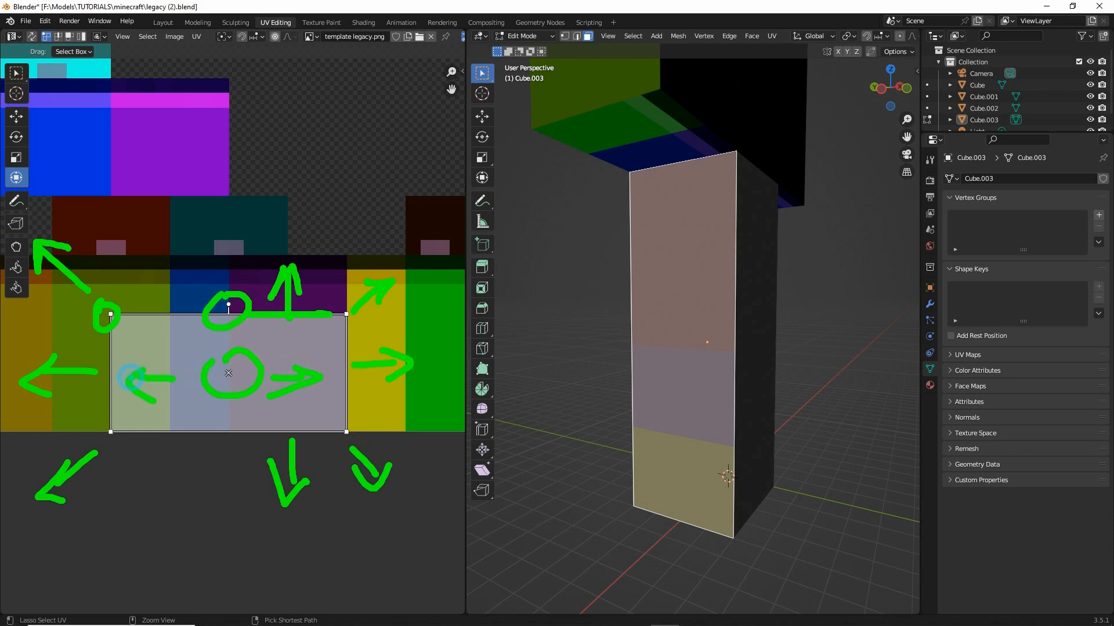
drag(232, 413, 233, 436)
drag(252, 416, 219, 422)
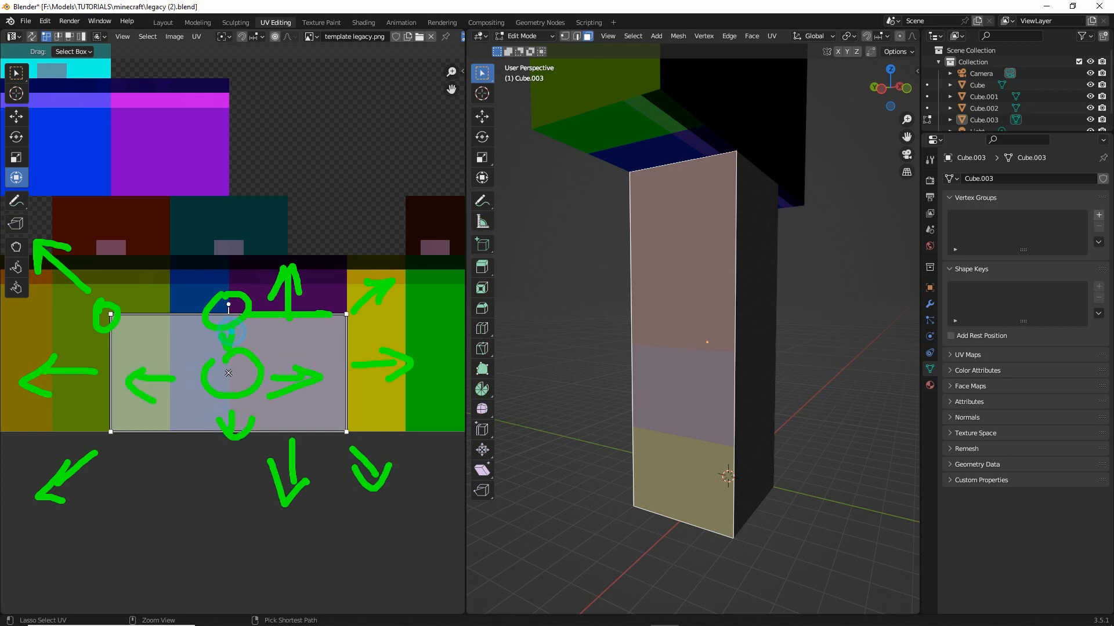
key(Escape)
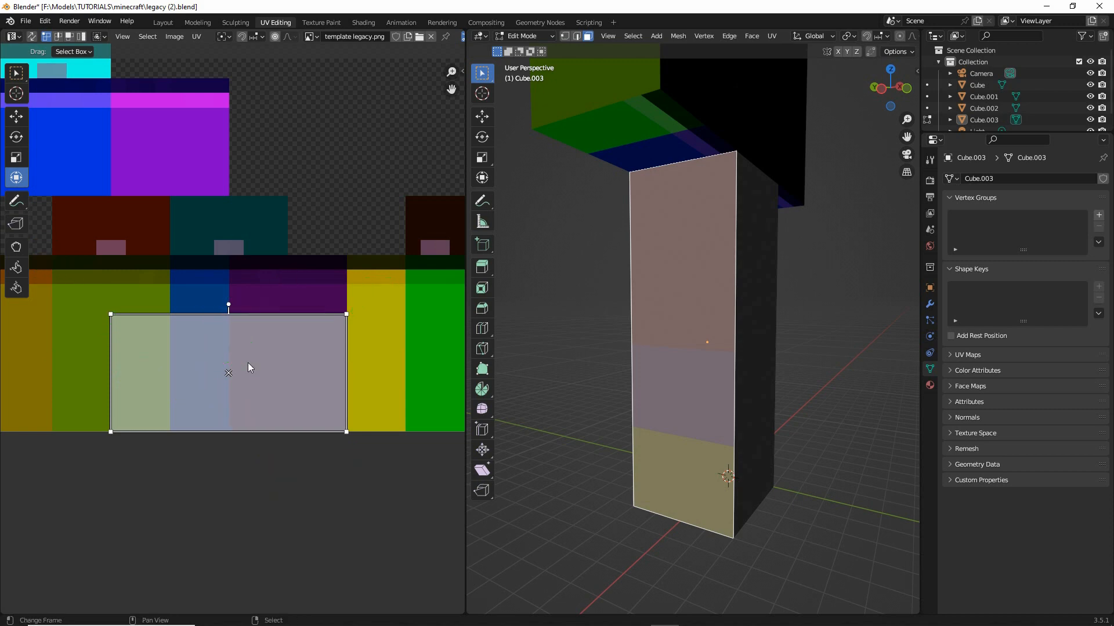
Move the selected face's UV rectangle onto the four narrow leg strips in the template's lower-left area
scroll(252, 545, down, 3)
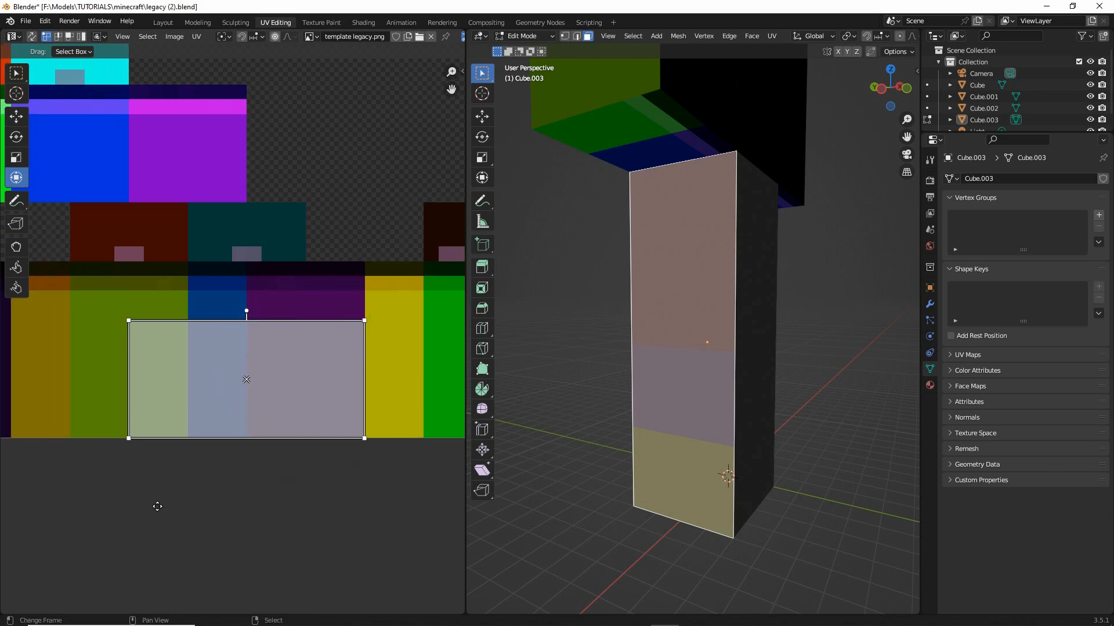
middle_drag(191, 484, 237, 500)
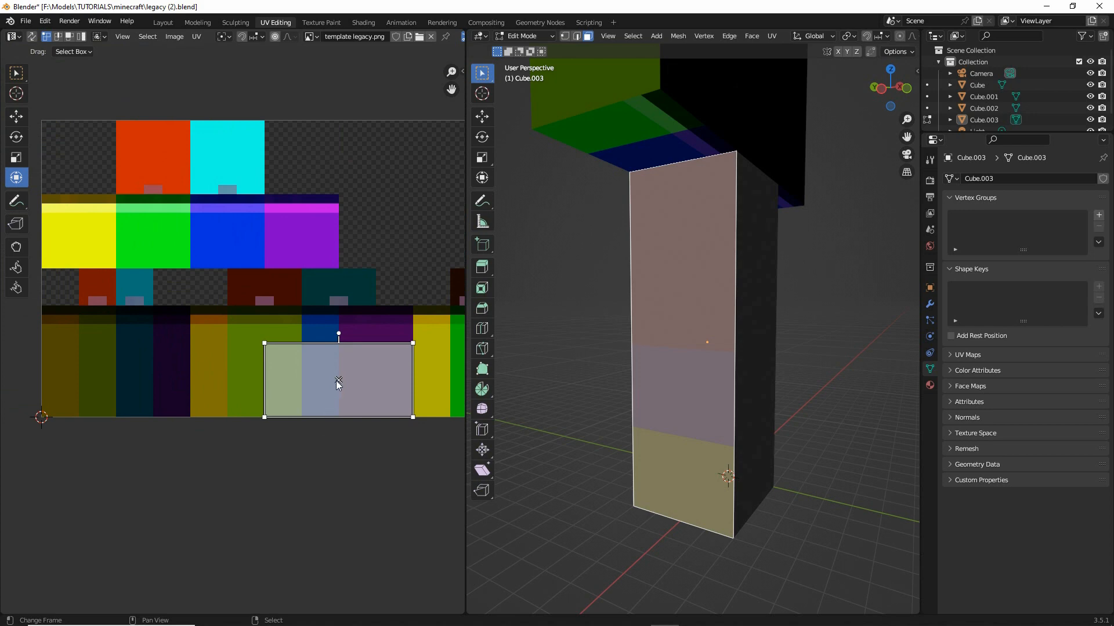
drag(338, 379, 113, 355)
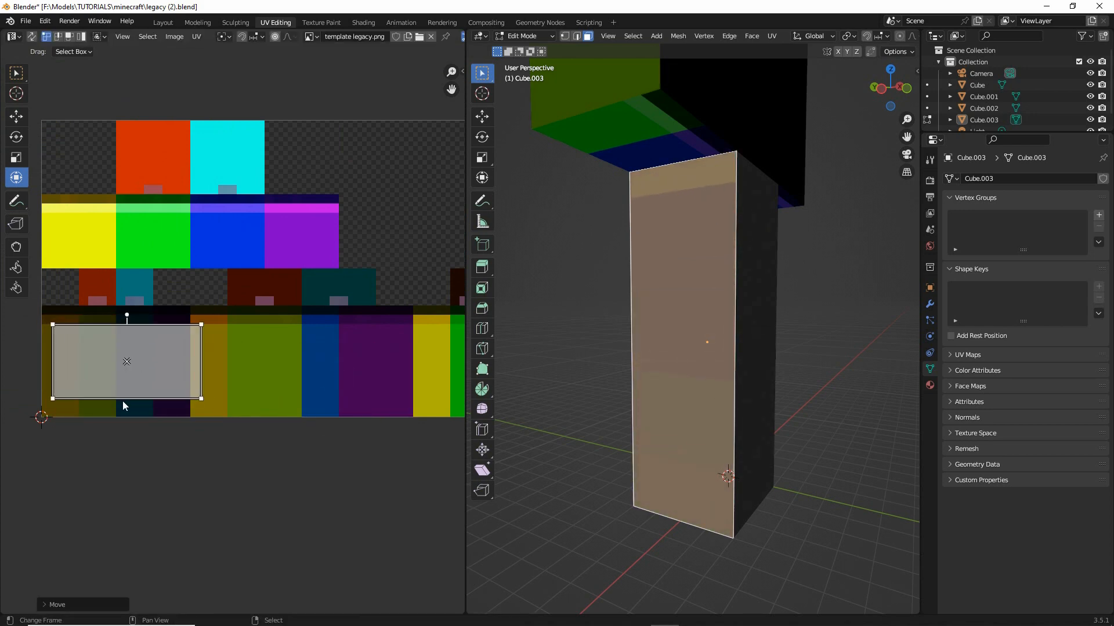
Set the UV editor's Round to Pixels option to Corner
middle_drag(116, 416, 175, 439)
scroll(176, 445, up, 1)
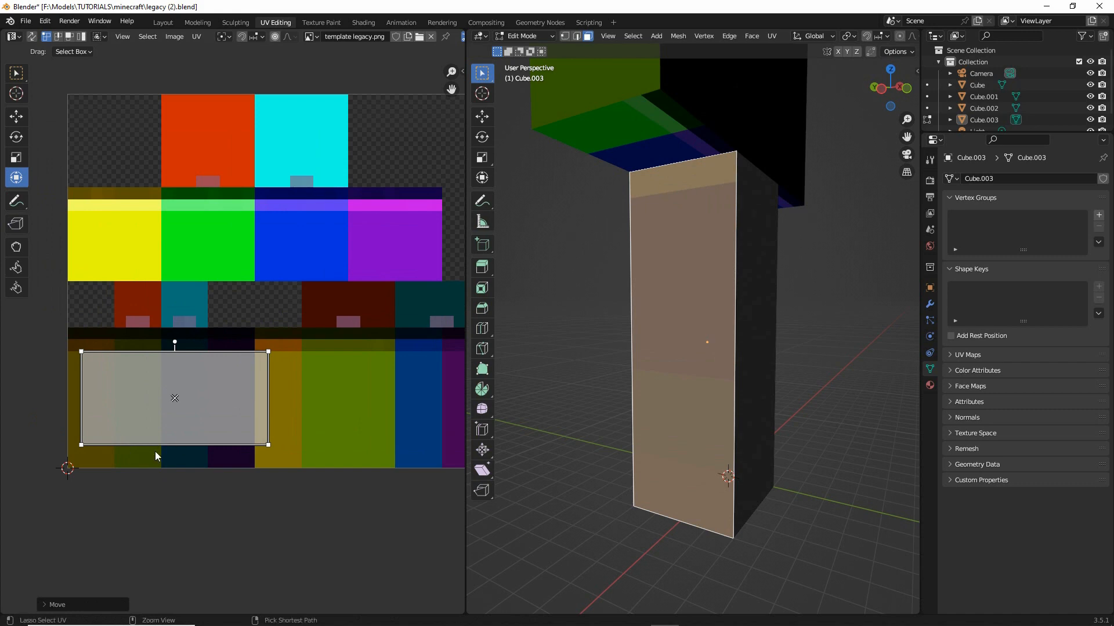
mouse_move(192, 25)
mouse_down()
mouse_move(219, 47)
mouse_move(180, 21)
mouse_up()
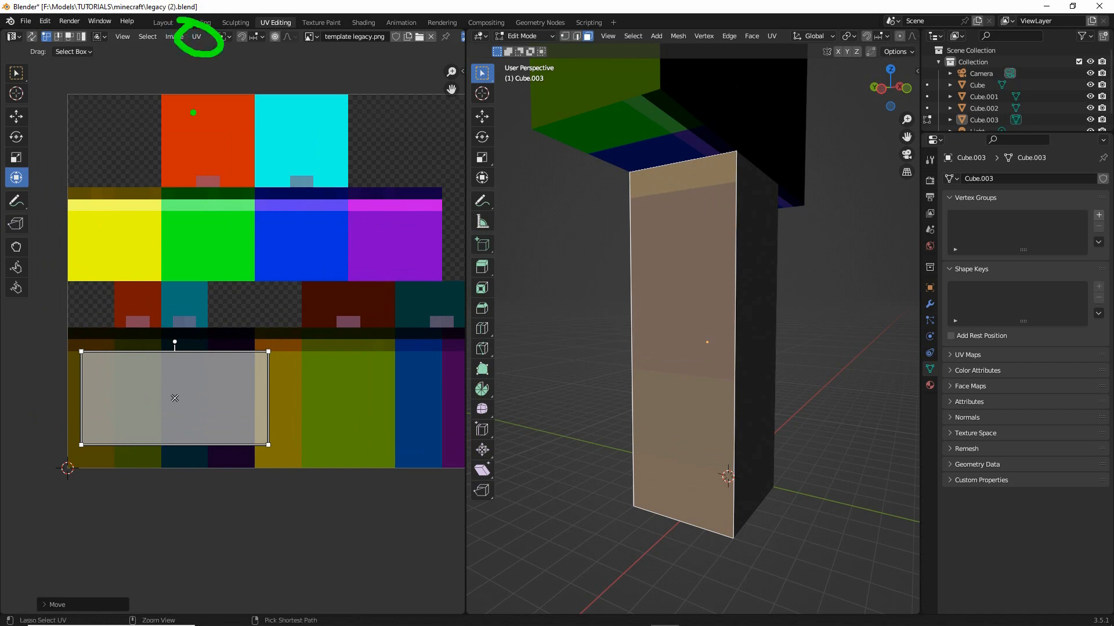
click(197, 37)
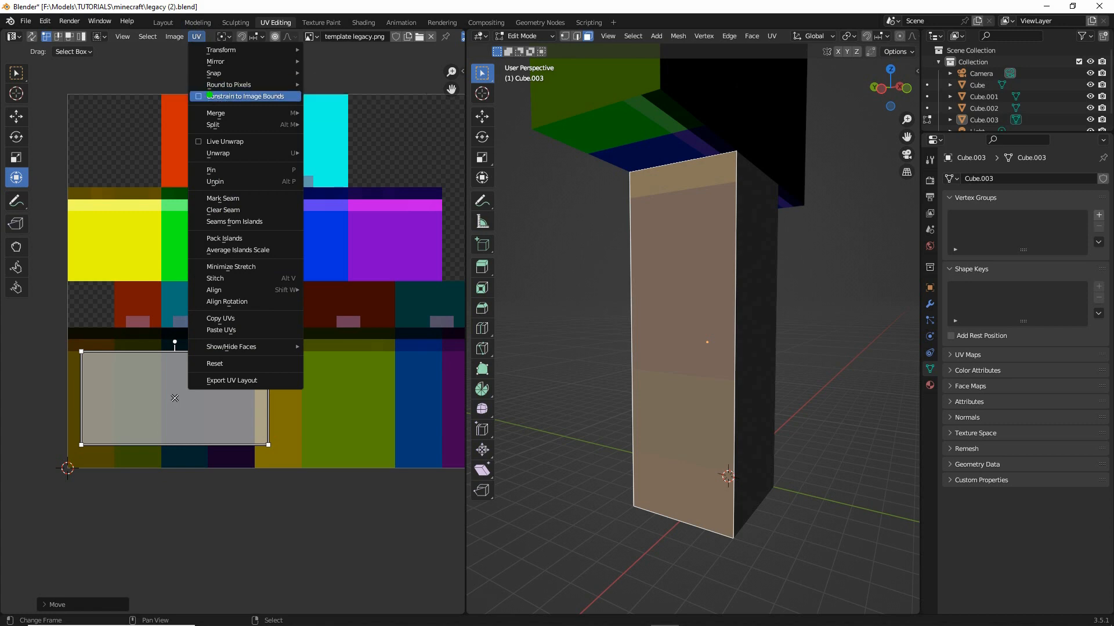
drag(203, 95, 272, 101)
mouse_move(243, 84)
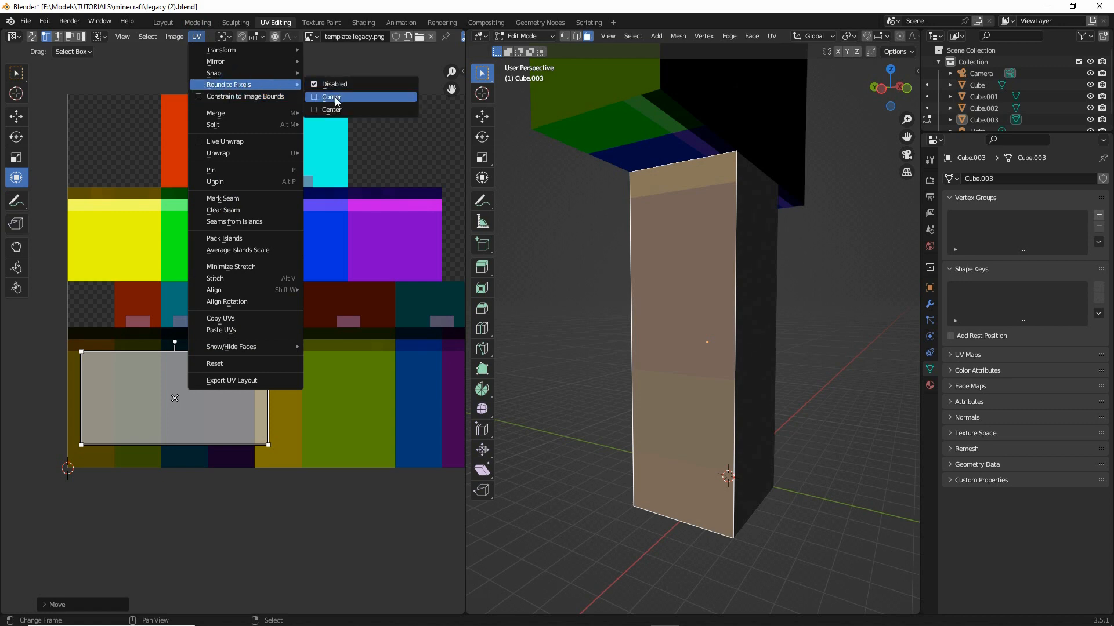
drag(317, 106, 354, 107)
drag(207, 93, 246, 93)
drag(190, 47, 209, 48)
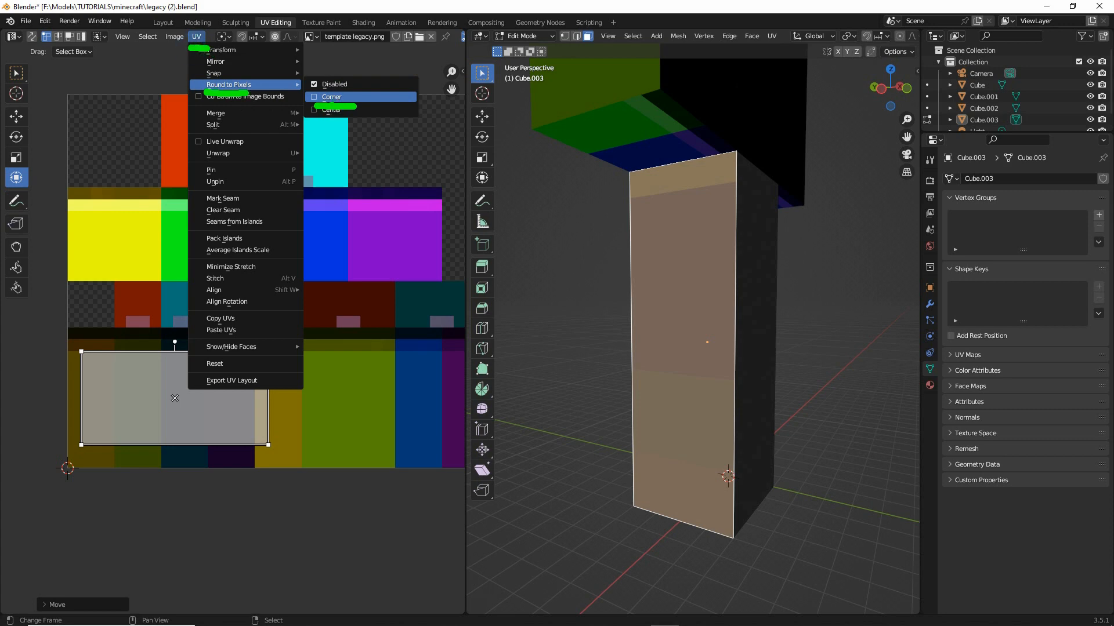
click(331, 97)
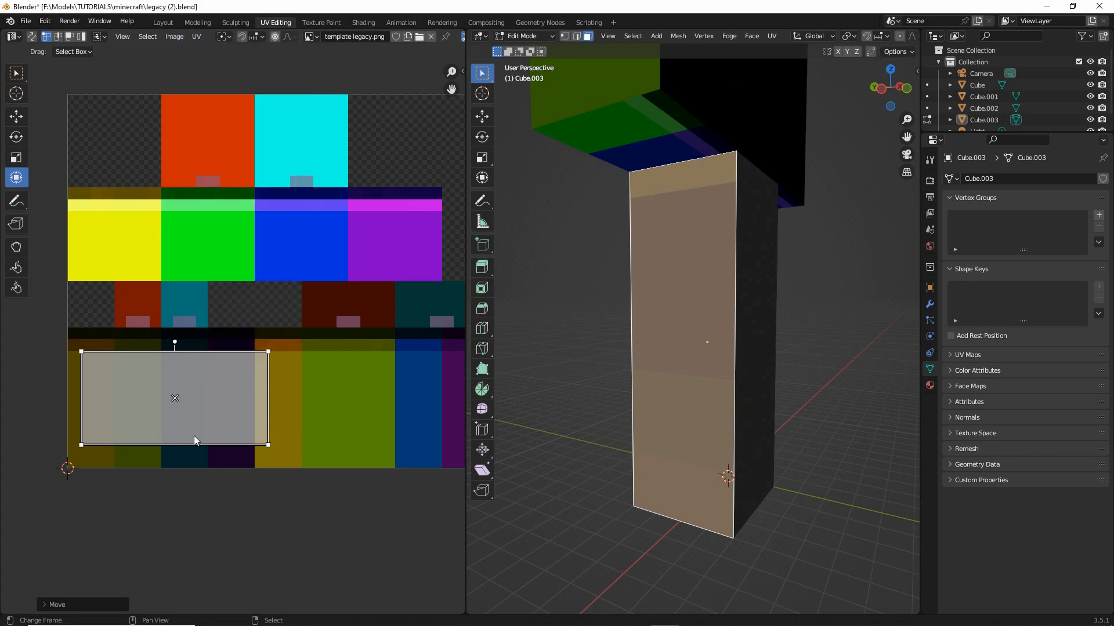
Rotate the selected face's UV rectangle upright and resize it to cover only the first, dark brown-yellow leg strip
drag(174, 400, 155, 416)
drag(163, 367, 248, 428)
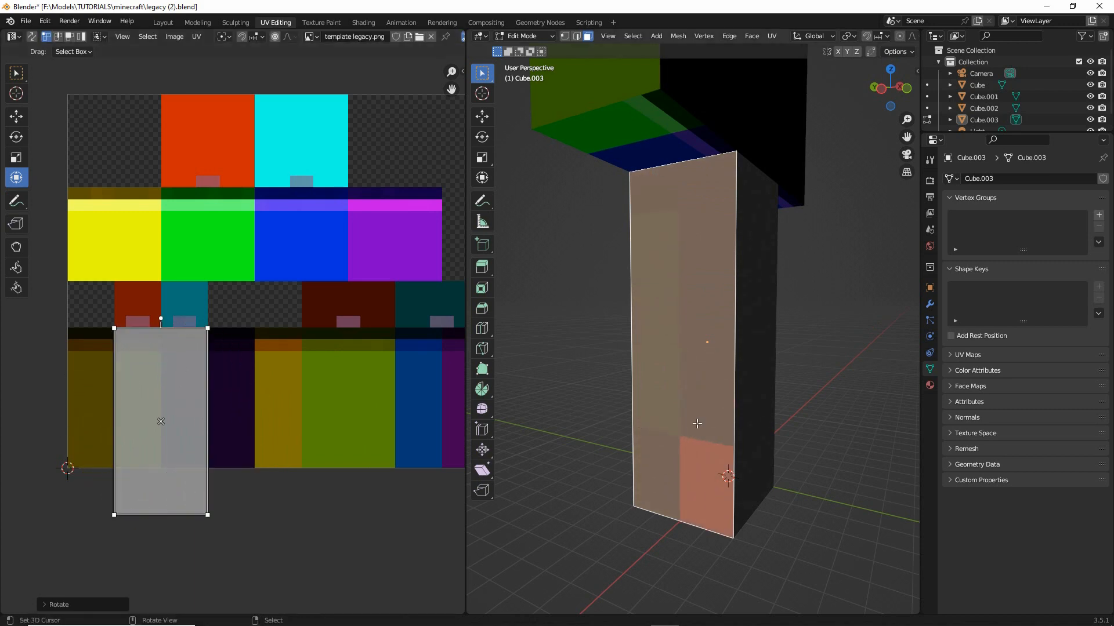
scroll(697, 424, up, 2)
mouse_move(696, 423)
middle_down()
mouse_move(626, 427)
mouse_move(675, 427)
middle_up()
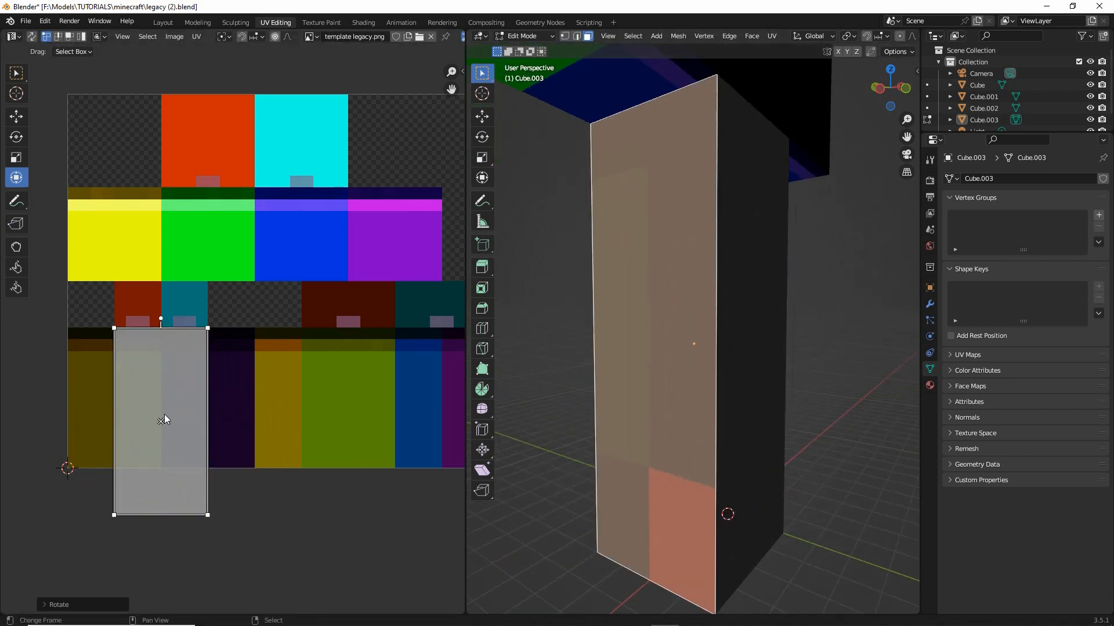
drag(165, 420, 114, 415)
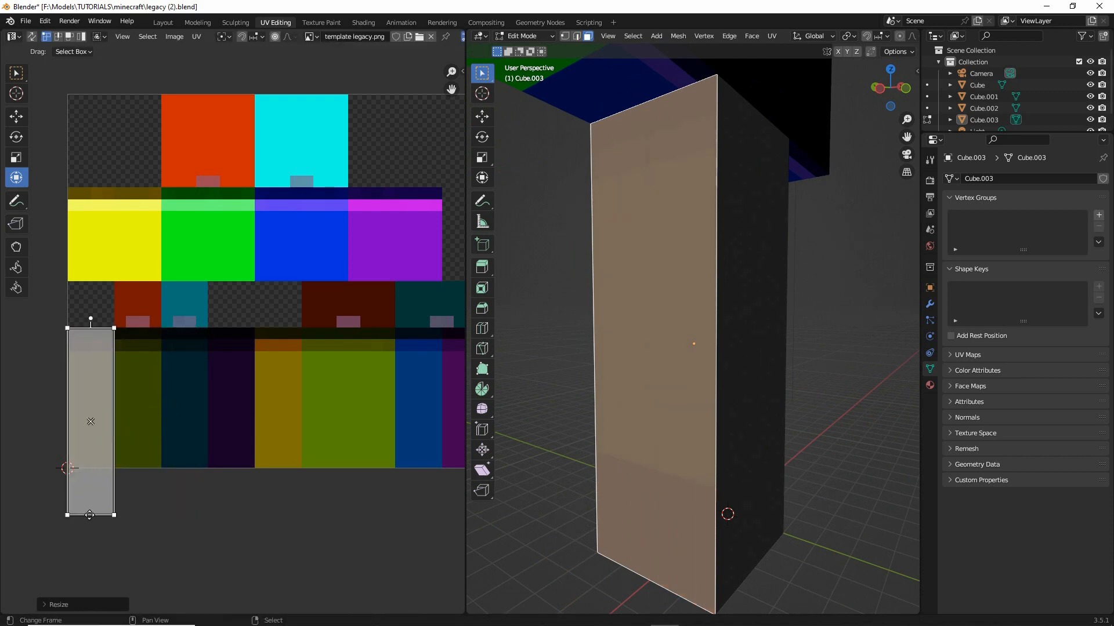
drag(89, 515, 85, 472)
Select the adjacent untextured side face of the leg and move its UV rectangle over the template's lower-left leg strips
middle_drag(649, 378, 622, 376)
right_click(716, 284)
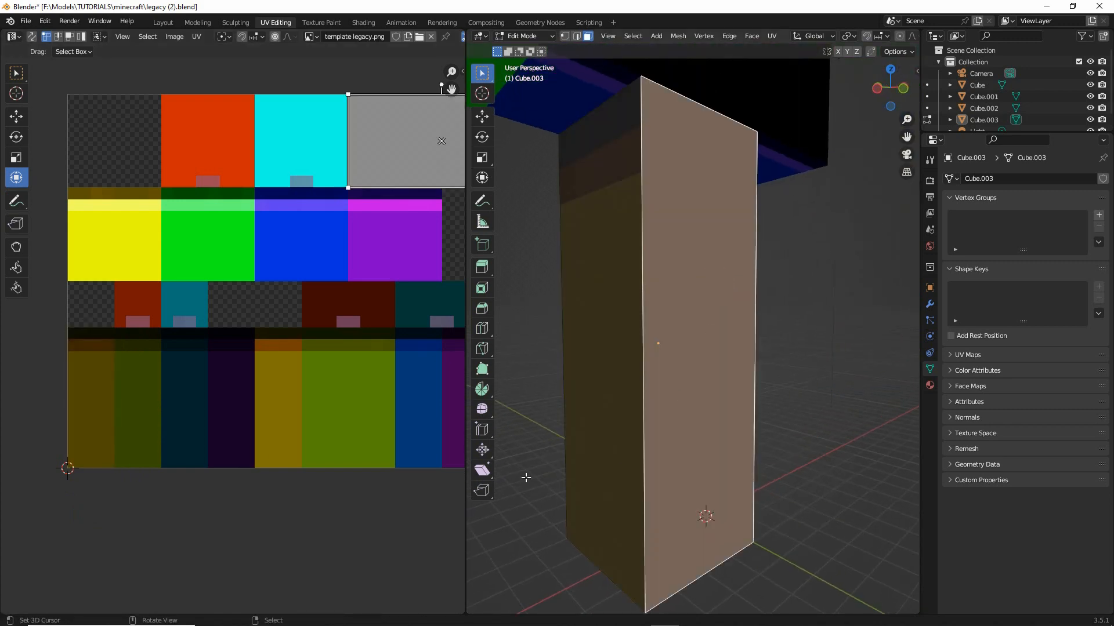
scroll(335, 443, down, 1)
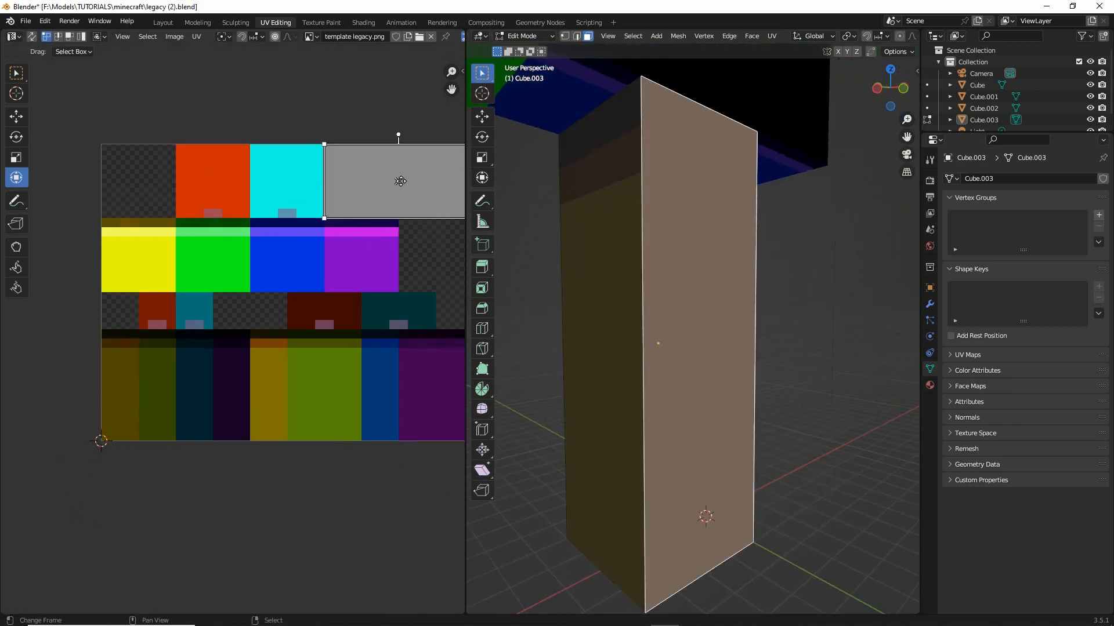
drag(402, 181, 213, 374)
scroll(214, 374, up, 3)
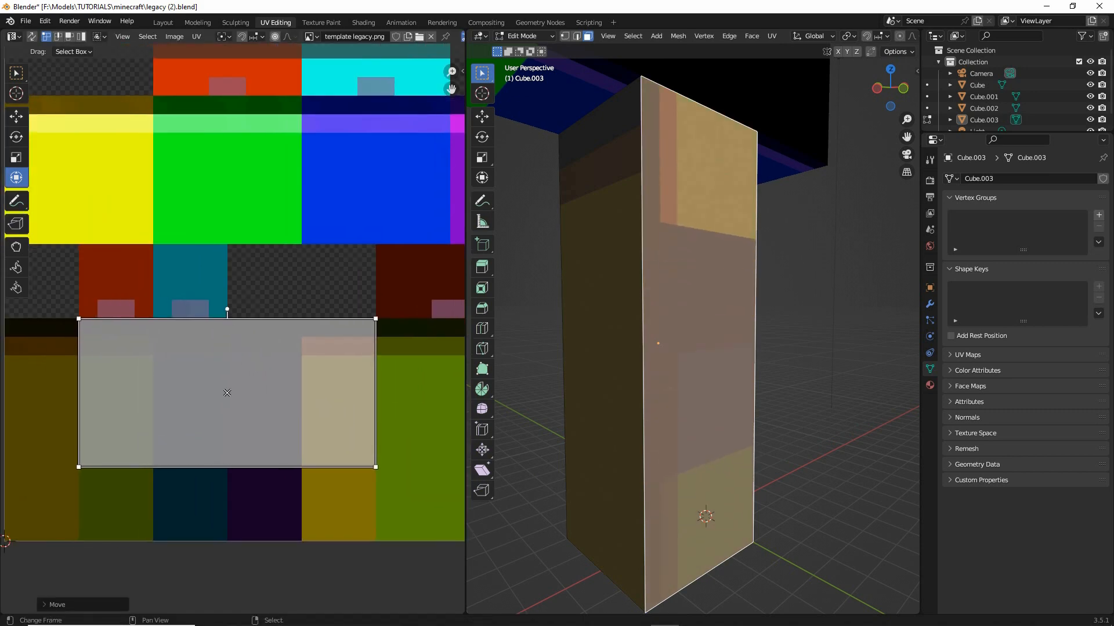
Turn the adjacent face's UV rectangle upright and fit it to the second, dark olive-green leg strip
drag(227, 309, 86, 400)
drag(226, 391, 150, 396)
drag(135, 247, 136, 319)
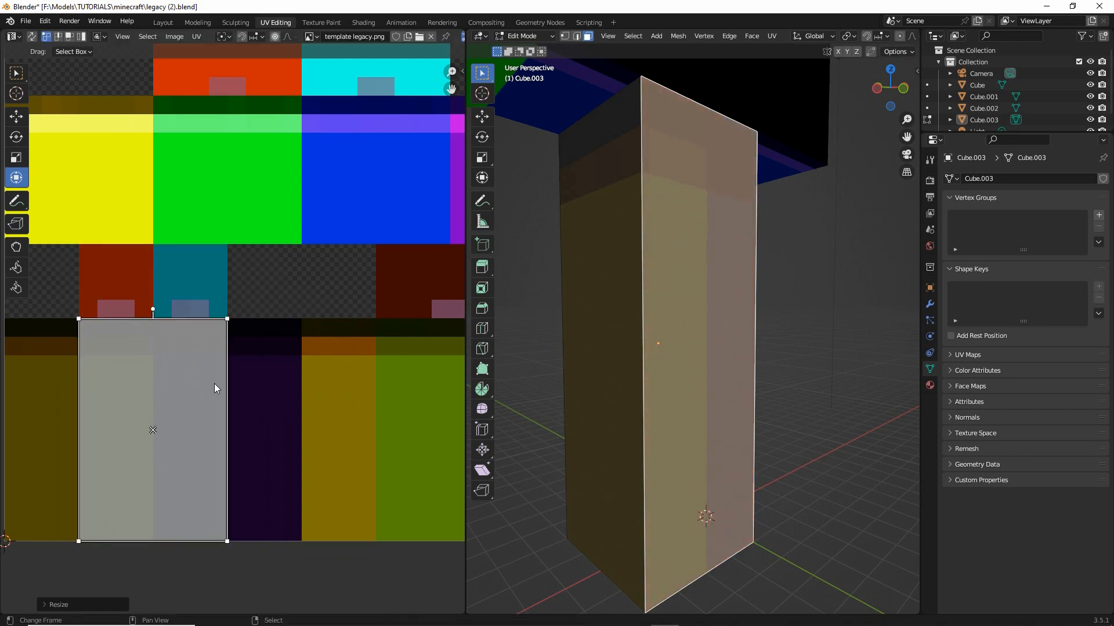
drag(226, 393, 154, 393)
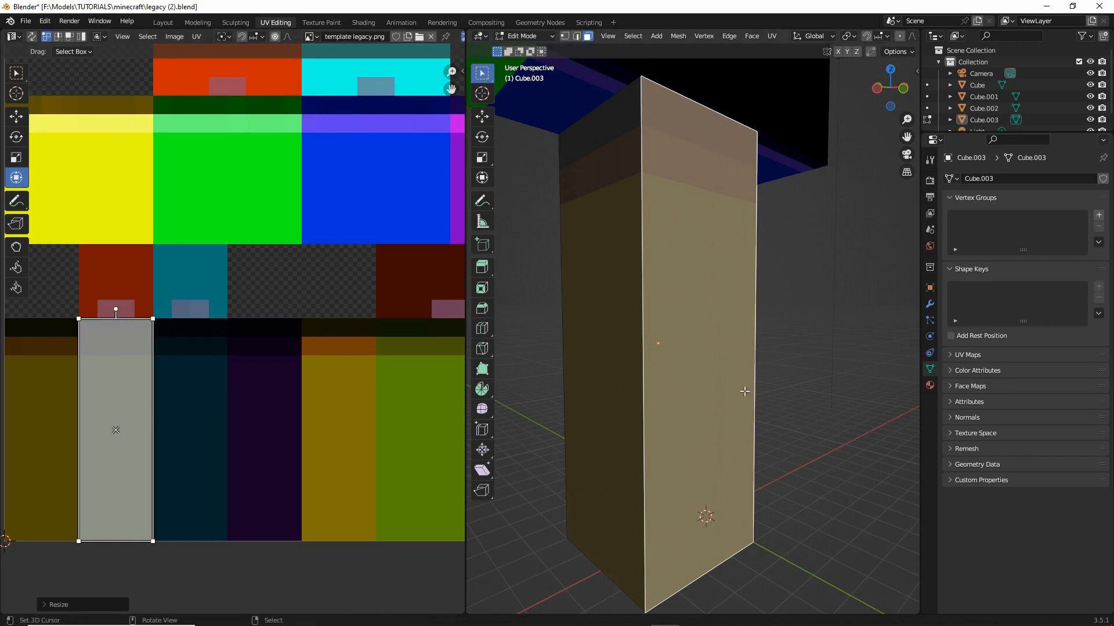
Select the leg's third side face and its UV rectangle, using face selection mode in the UV editor
middle_drag(746, 390, 616, 329)
click(616, 329)
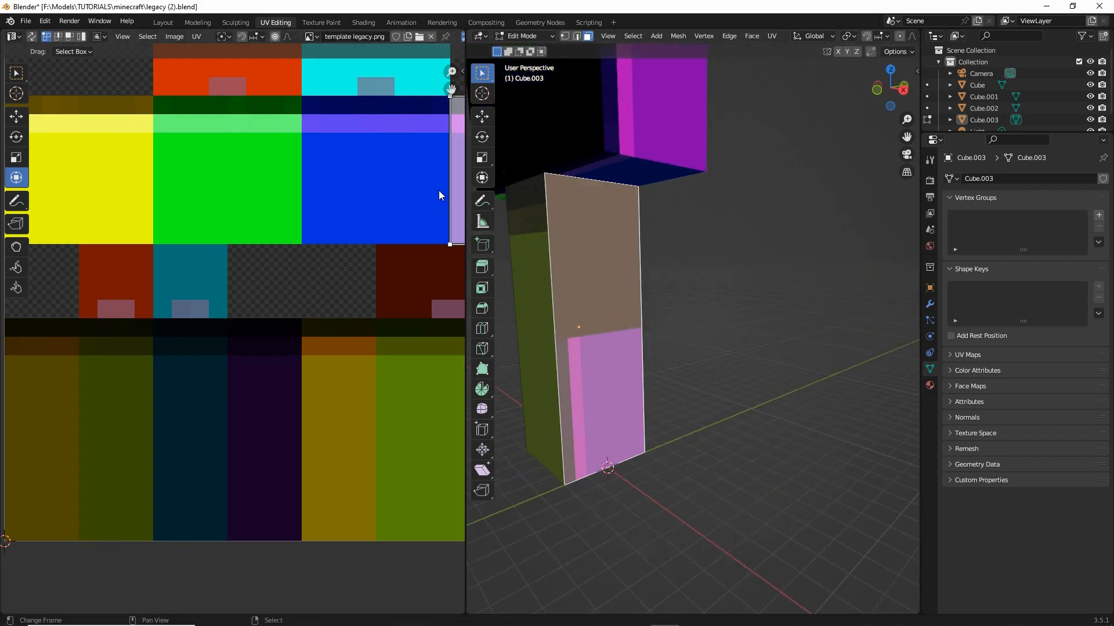
middle_drag(418, 198, 351, 215)
scroll(350, 215, down, 2)
click(408, 232)
middle_drag(399, 249, 305, 257)
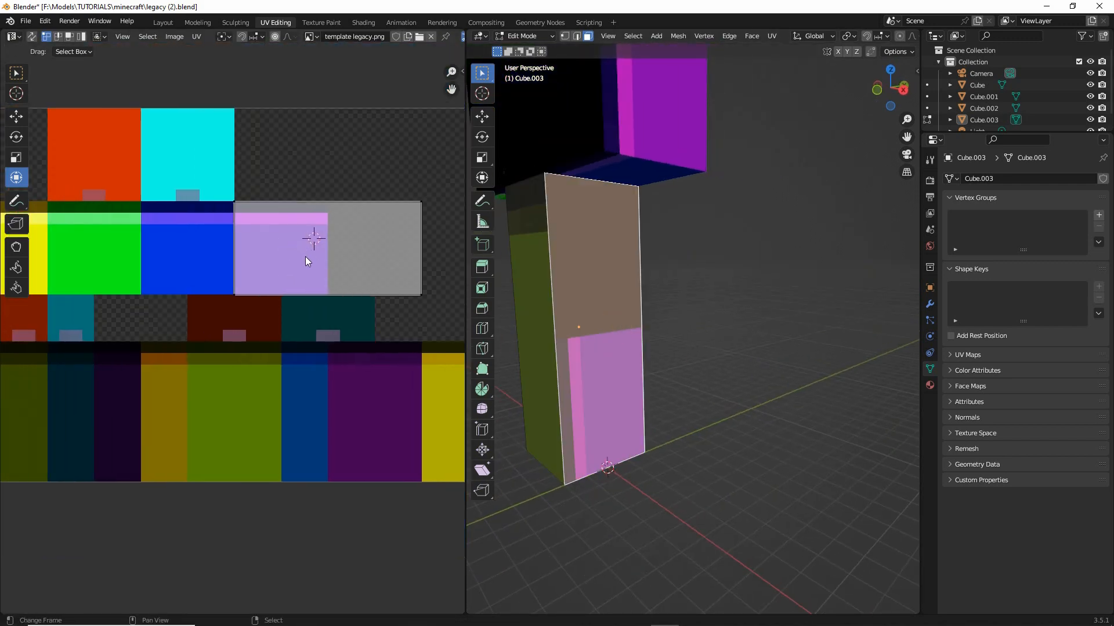
click(421, 295)
click(70, 37)
click(294, 244)
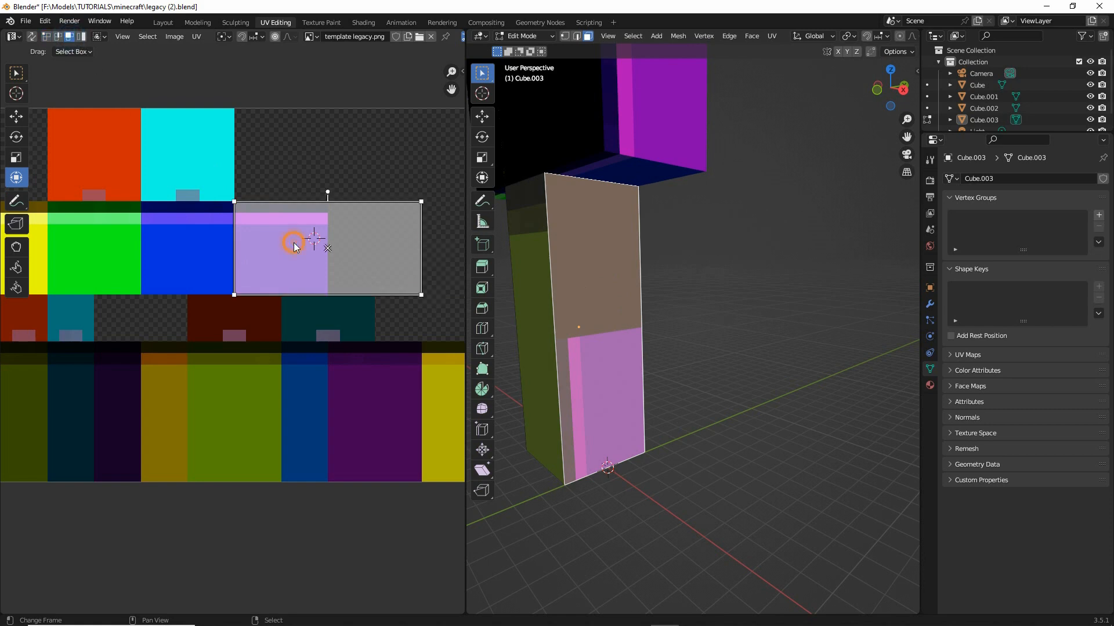
Move the third face's UV rectangle to the leg area, rotate it upright and fit it to the dark teal strip
middle_drag(280, 290, 322, 270)
drag(371, 226, 185, 368)
middle_drag(170, 395, 279, 348)
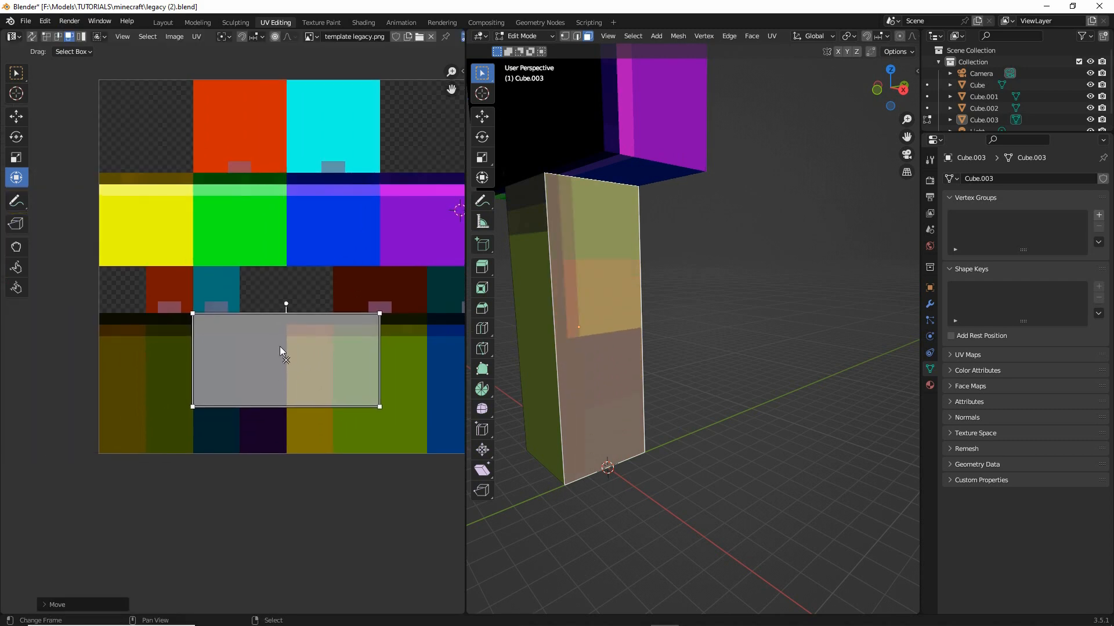
drag(287, 303, 198, 358)
drag(288, 360, 239, 360)
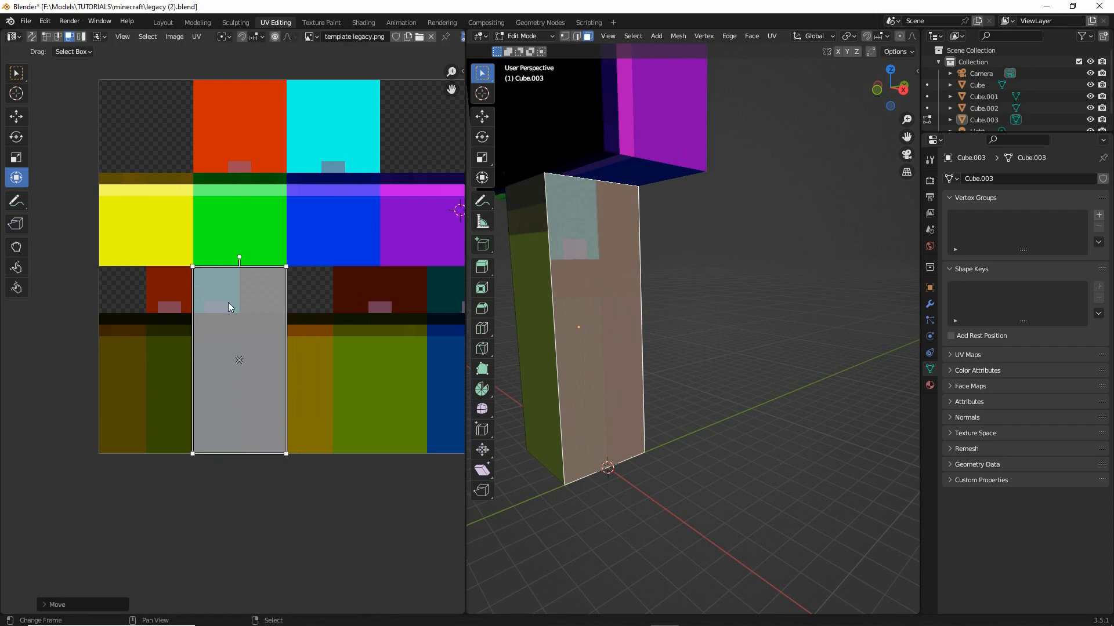
drag(222, 267, 220, 314)
drag(284, 383, 233, 384)
Select the leg's remaining side face and fit its upright UV rectangle to the fourth, dark purple leg strip
mouse_move(684, 373)
middle_down()
mouse_move(604, 385)
mouse_move(614, 373)
mouse_move(697, 371)
middle_up()
right_click(805, 323)
middle_drag(378, 314, 336, 316)
drag(429, 315, 290, 362)
drag(291, 306, 168, 363)
drag(292, 367, 246, 367)
drag(225, 271, 223, 316)
drag(291, 377, 247, 377)
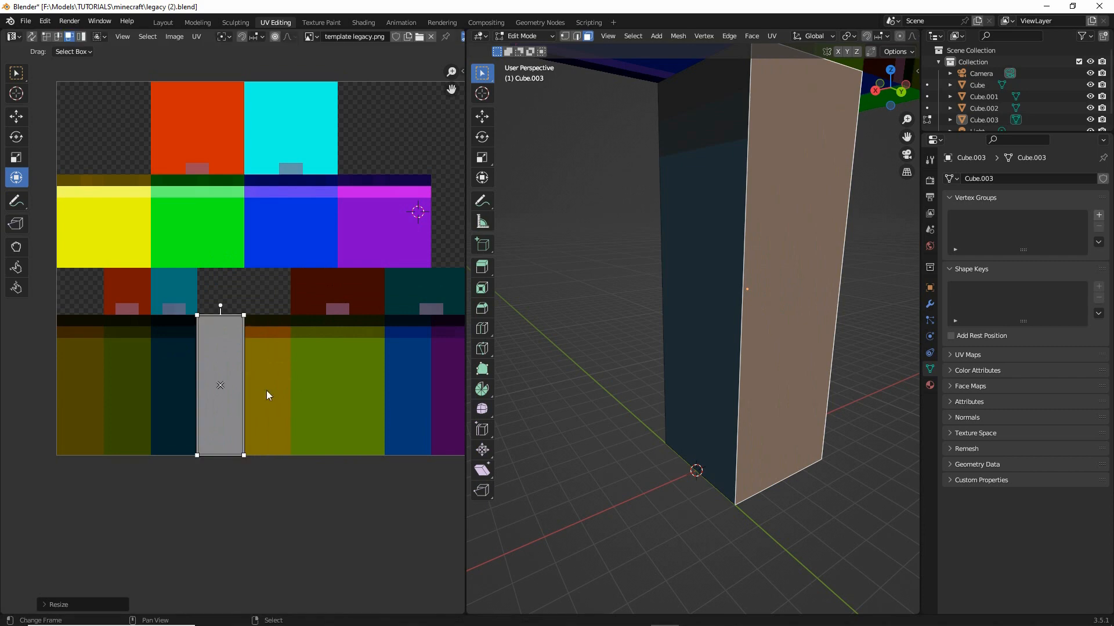
Hide Cube.002 to expose the top of the leg block
middle_drag(678, 303, 656, 404)
scroll(1076, 112, down, 1)
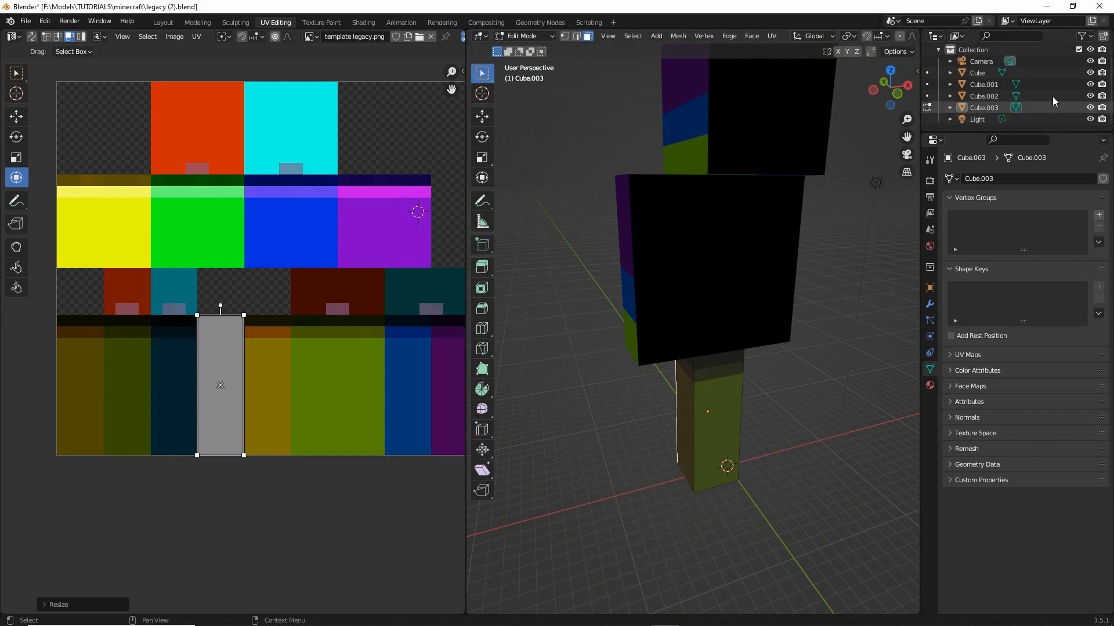
click(1090, 108)
click(1091, 108)
click(1089, 97)
scroll(699, 383, up, 2)
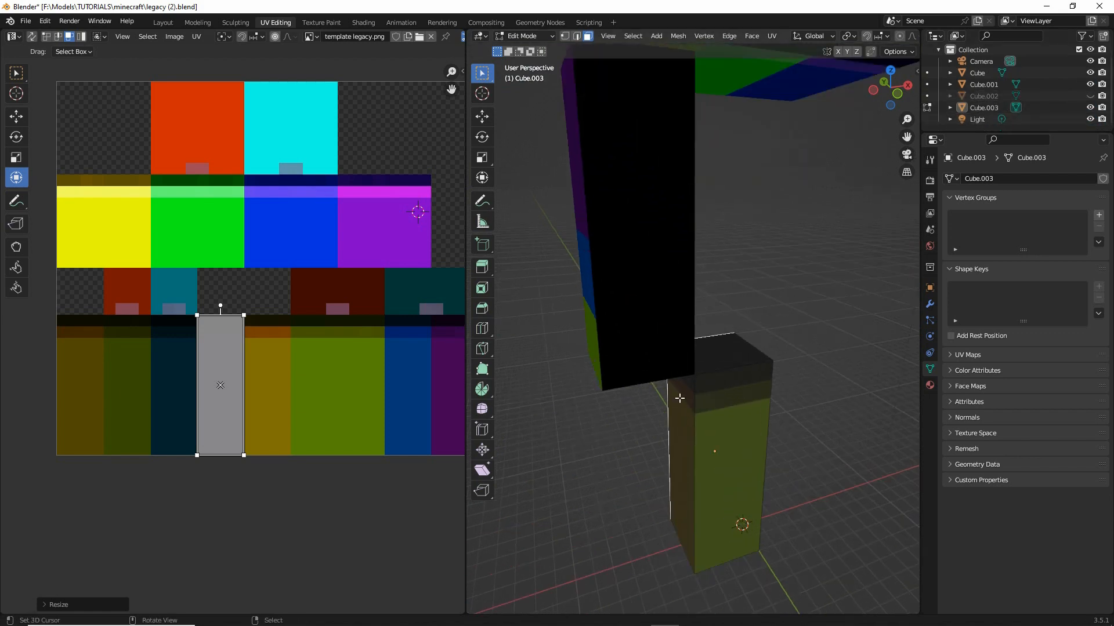
Select the leg's top face and fit its UV rectangle to the small dark red square above the leg strips
click(717, 347)
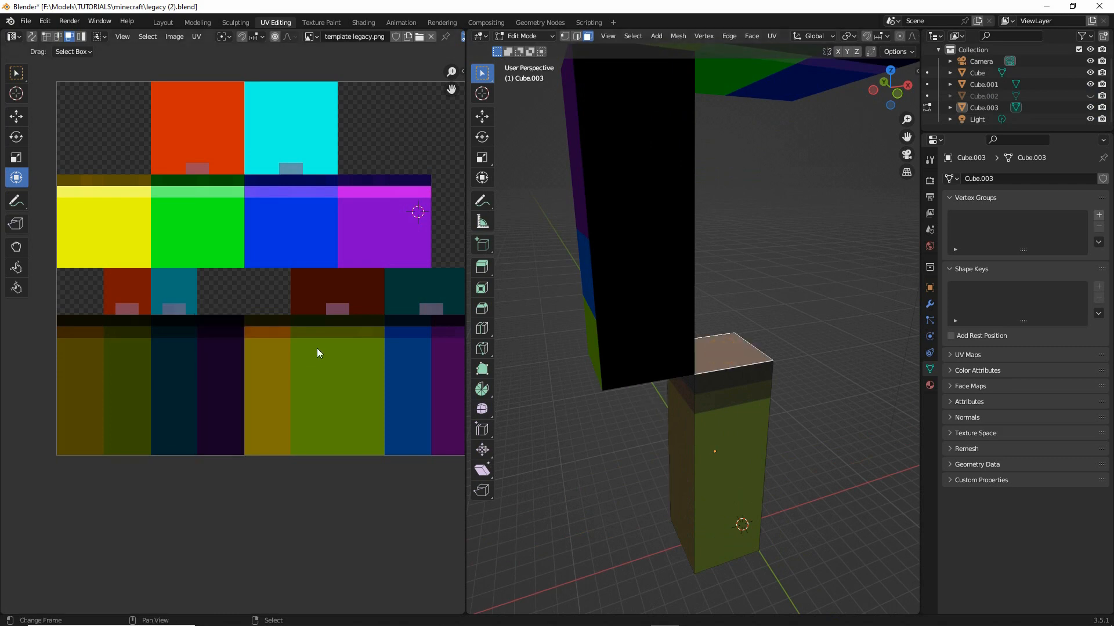
scroll(348, 328, down, 2)
middle_drag(428, 271, 367, 283)
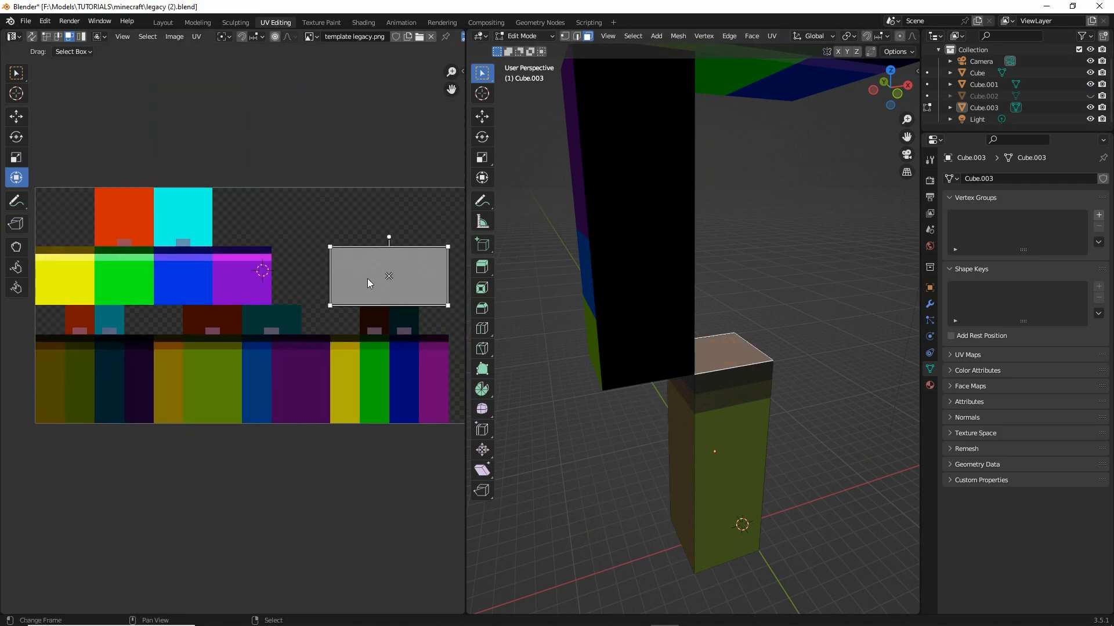
drag(388, 276, 201, 317)
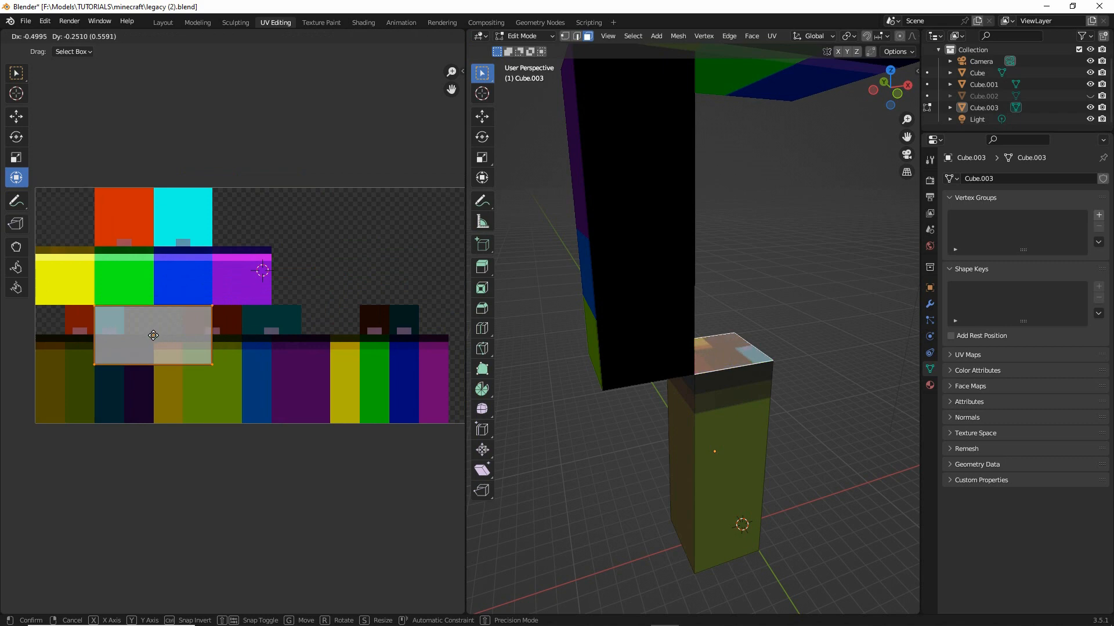
click(150, 337)
scroll(174, 365, up, 3)
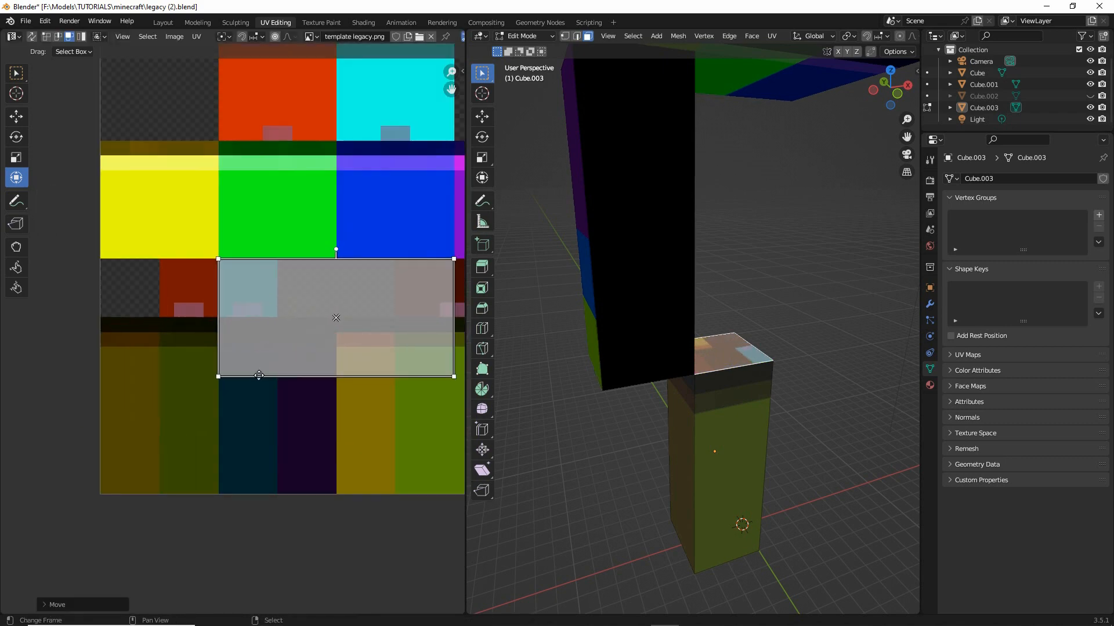
middle_drag(260, 376, 308, 383)
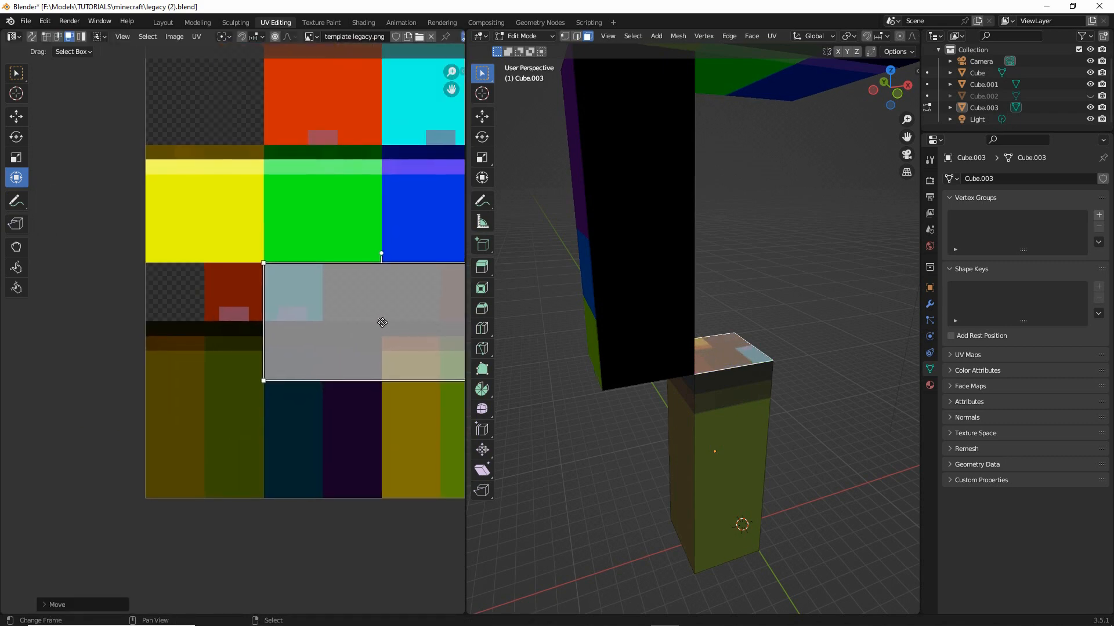
drag(382, 323, 323, 322)
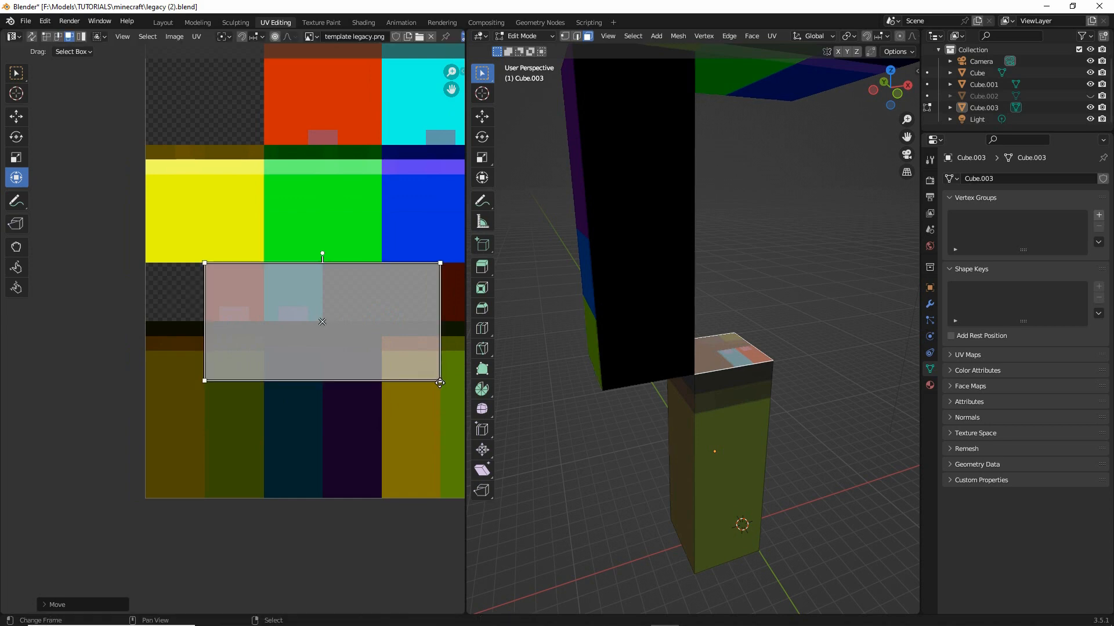
drag(440, 382, 264, 297)
Rotate the top face's UV square half a turn so the pale patch meets the leg's olive-green face
scroll(732, 356, up, 3)
middle_drag(733, 401, 715, 432)
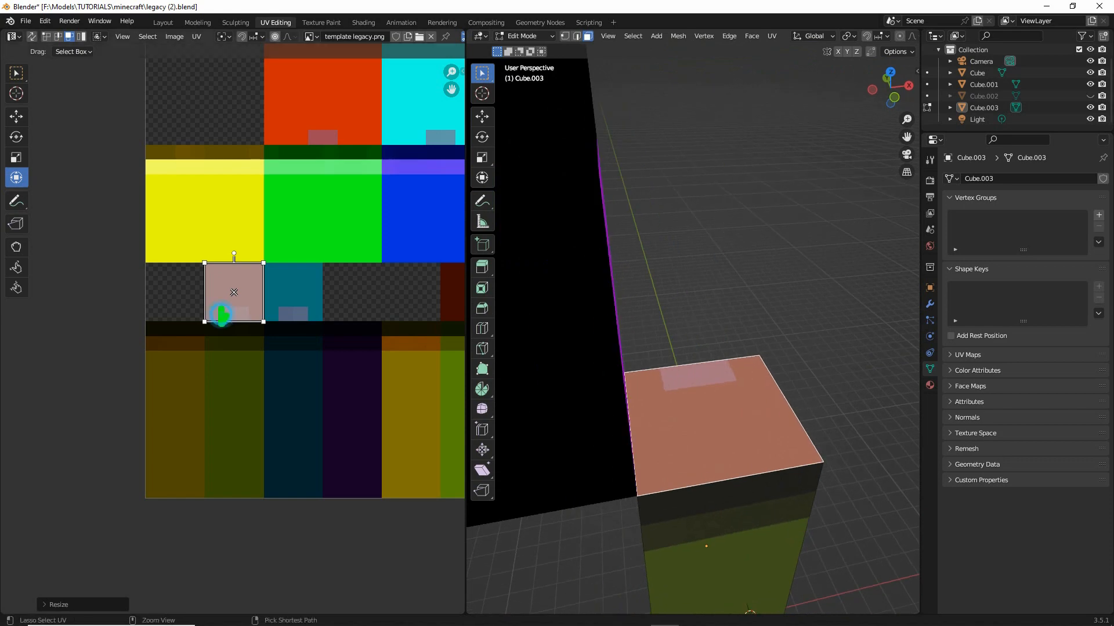
mouse_move(706, 421)
mouse_down()
mouse_move(735, 498)
mouse_move(767, 472)
mouse_up()
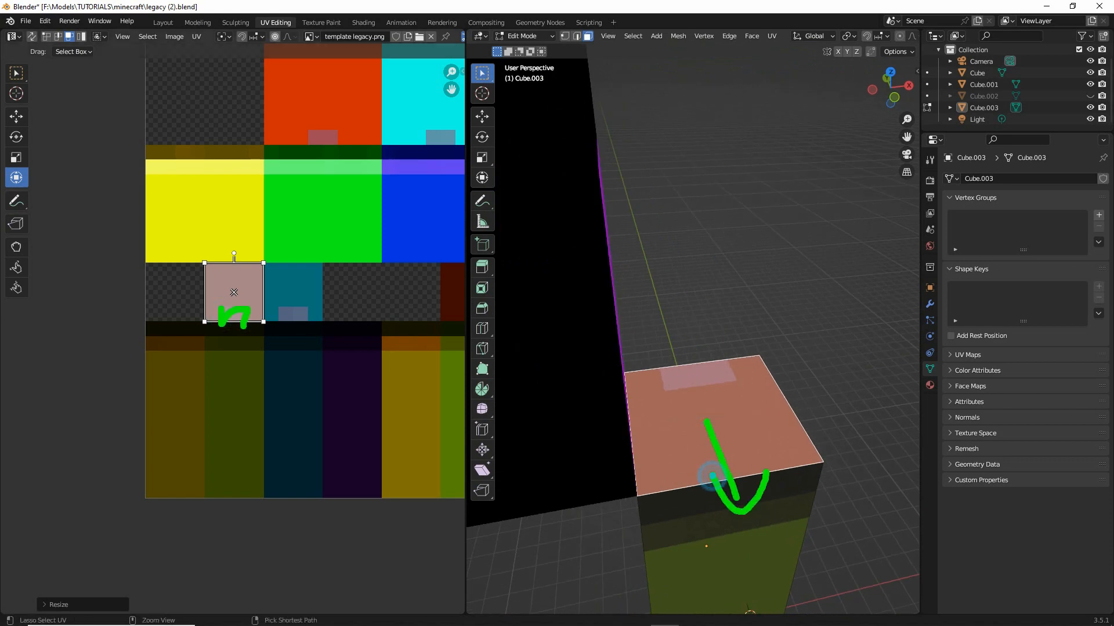
key(Escape)
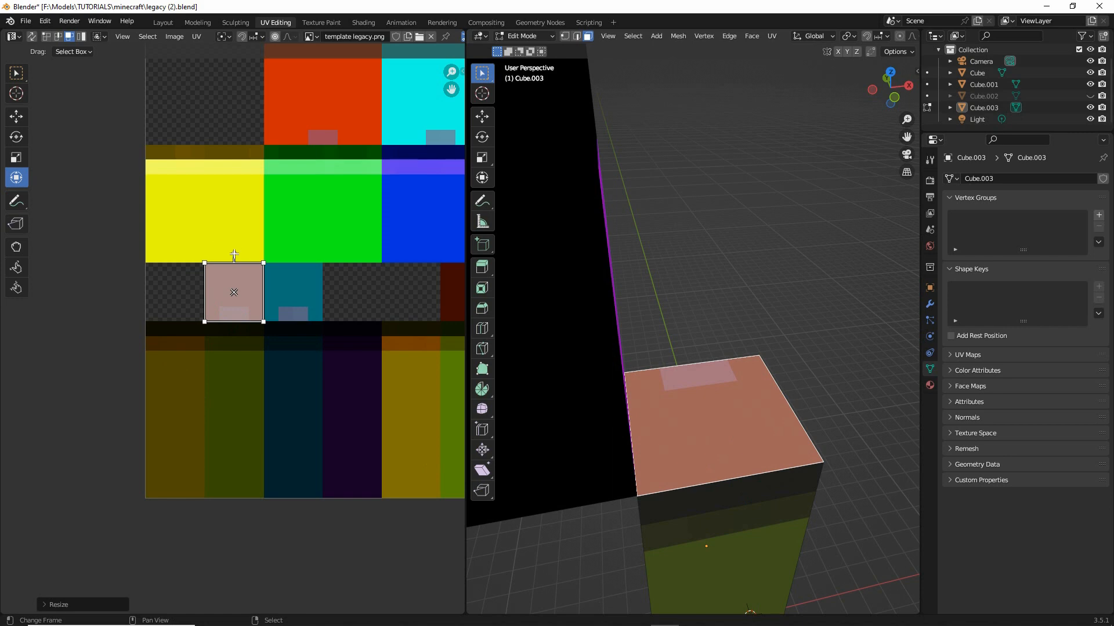
drag(234, 255, 235, 330)
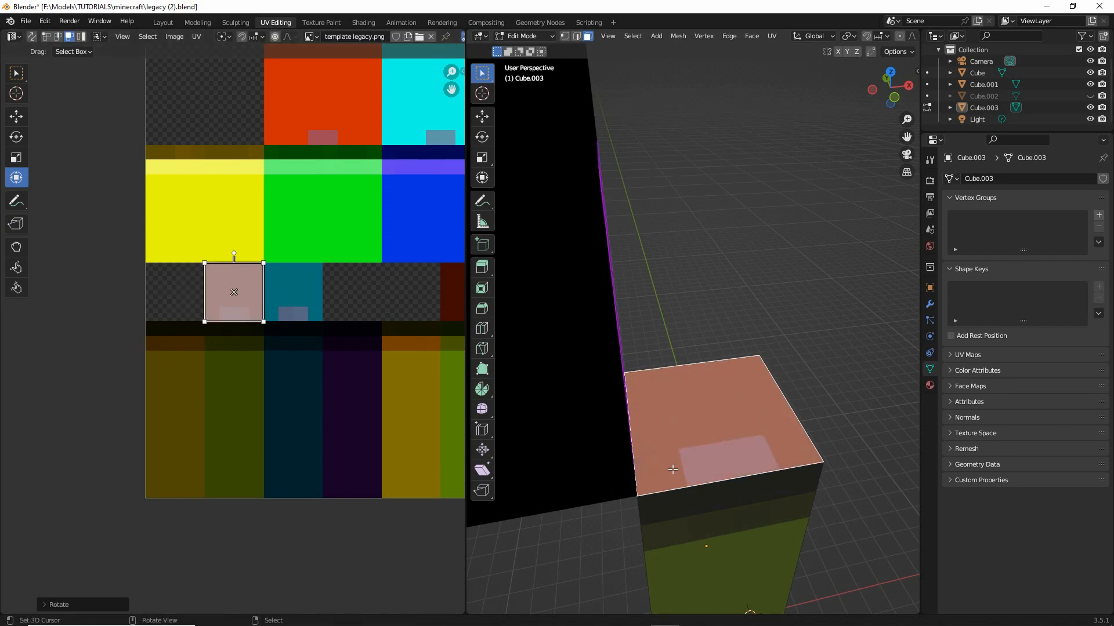
Select the leg's bottom face and fit its UV rectangle to the small teal square beside the dark red one
middle_drag(672, 469, 696, 490)
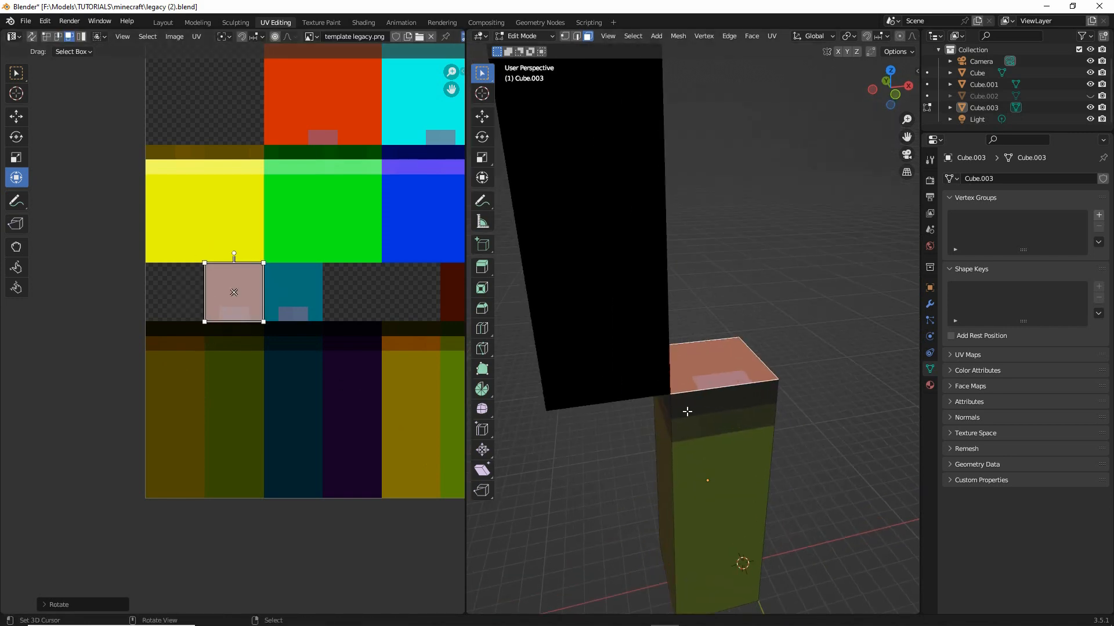
middle_drag(687, 412, 718, 415)
click(717, 412)
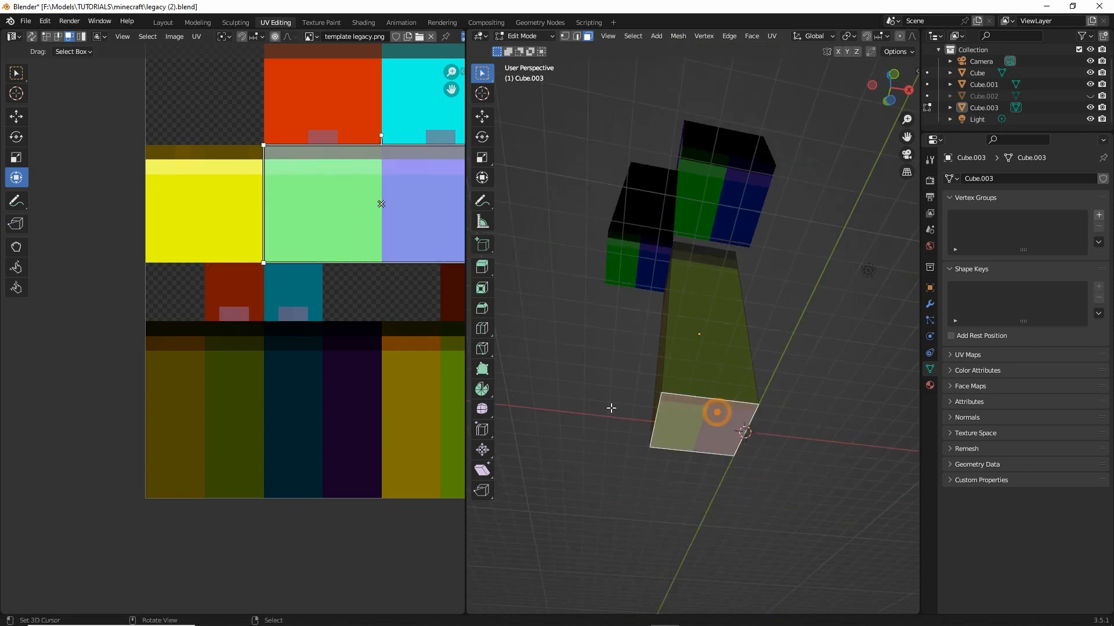
drag(378, 199, 383, 315)
middle_drag(343, 305, 221, 305)
drag(377, 381, 200, 292)
mouse_move(172, 252)
mouse_down()
mouse_move(129, 251)
mouse_move(172, 249)
mouse_up()
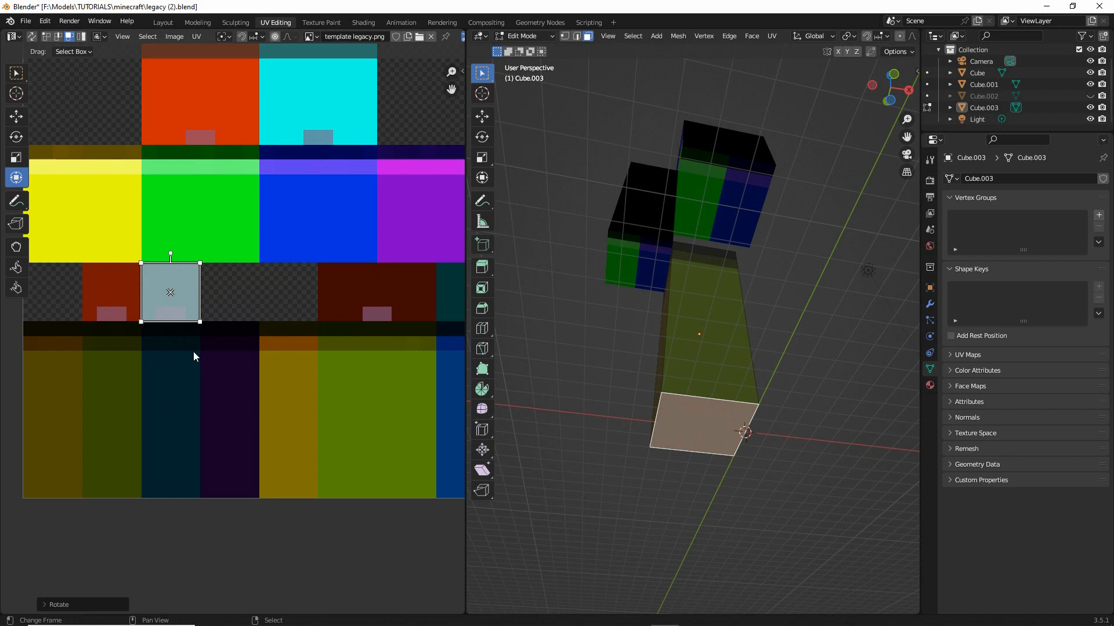
Check the template areas assigned to the leg's olive-green side face and its bottom face
click(711, 367)
middle_drag(711, 366, 680, 458)
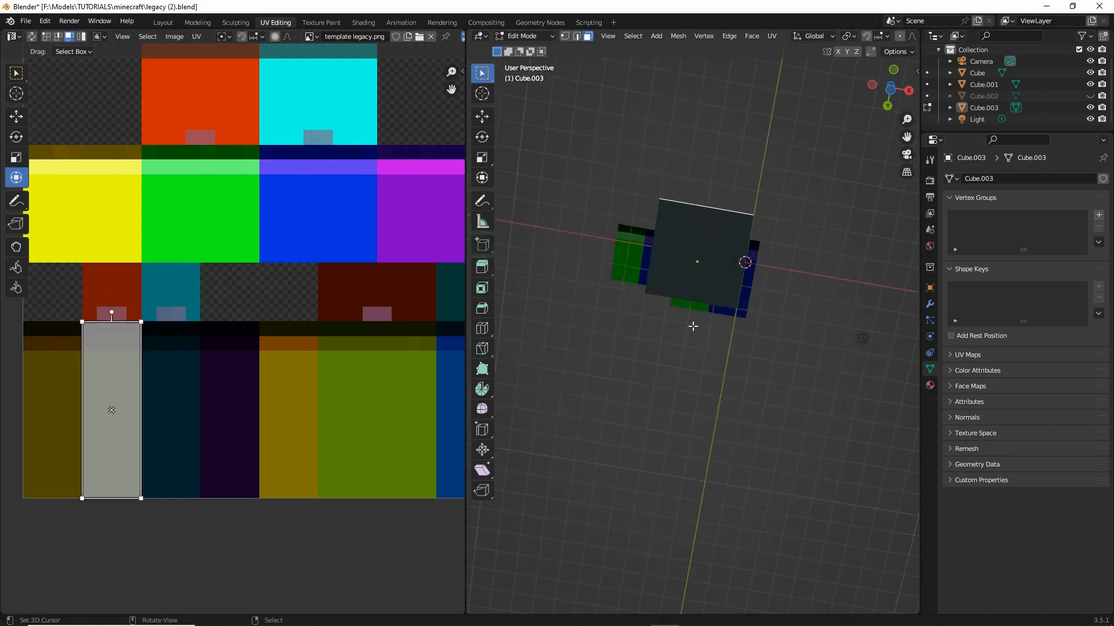
click(696, 288)
middle_drag(696, 288, 697, 373)
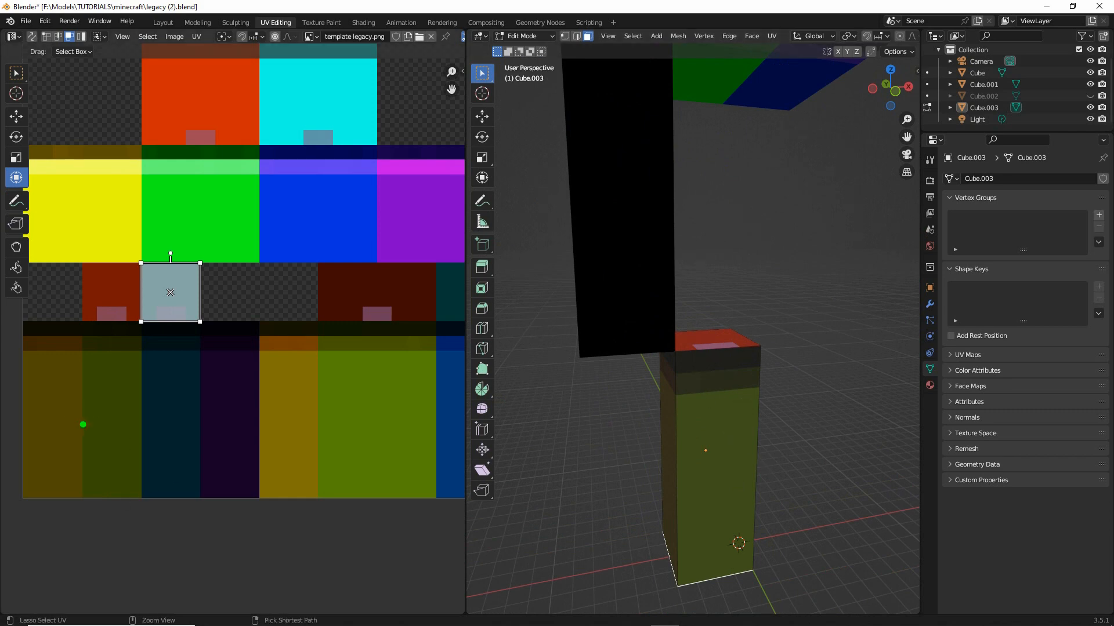
mouse_move(113, 372)
mouse_down()
mouse_move(108, 415)
mouse_move(152, 413)
mouse_up()
key(Escape)
scroll(186, 450, down, 3)
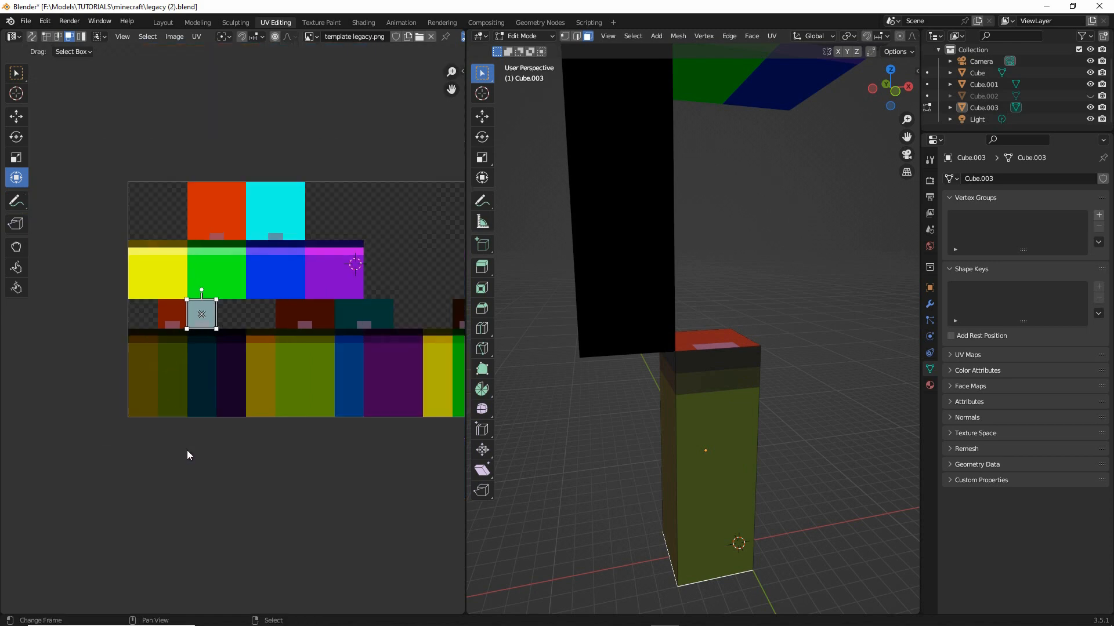
middle_drag(300, 418, 195, 460)
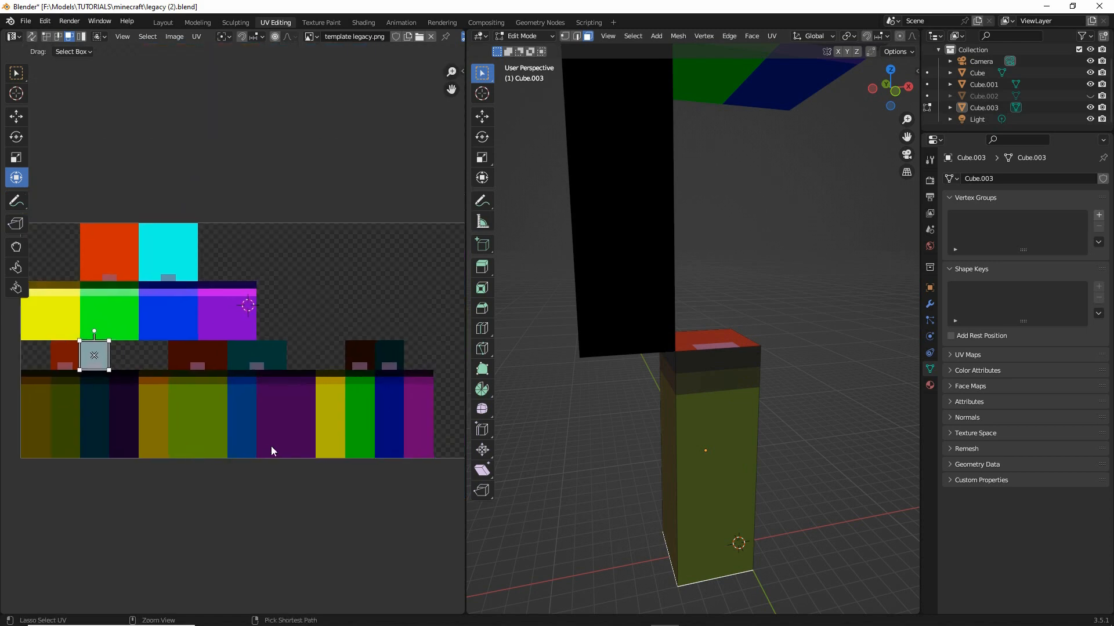
drag(348, 403, 352, 422)
drag(163, 416, 267, 415)
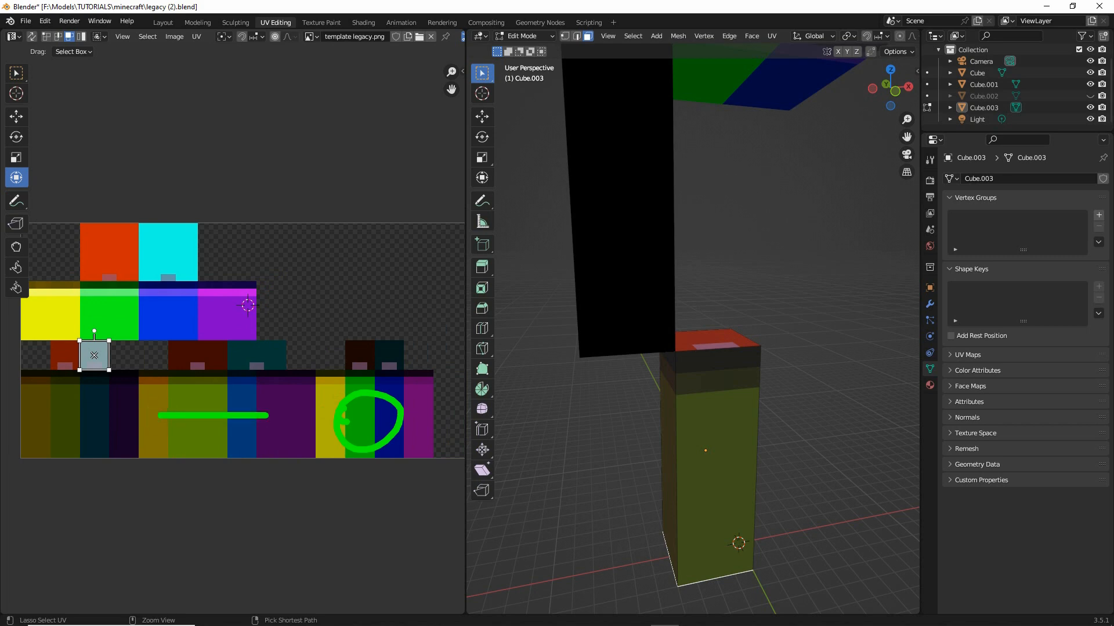
mouse_move(99, 251)
mouse_down()
mouse_move(96, 297)
mouse_move(76, 234)
mouse_up()
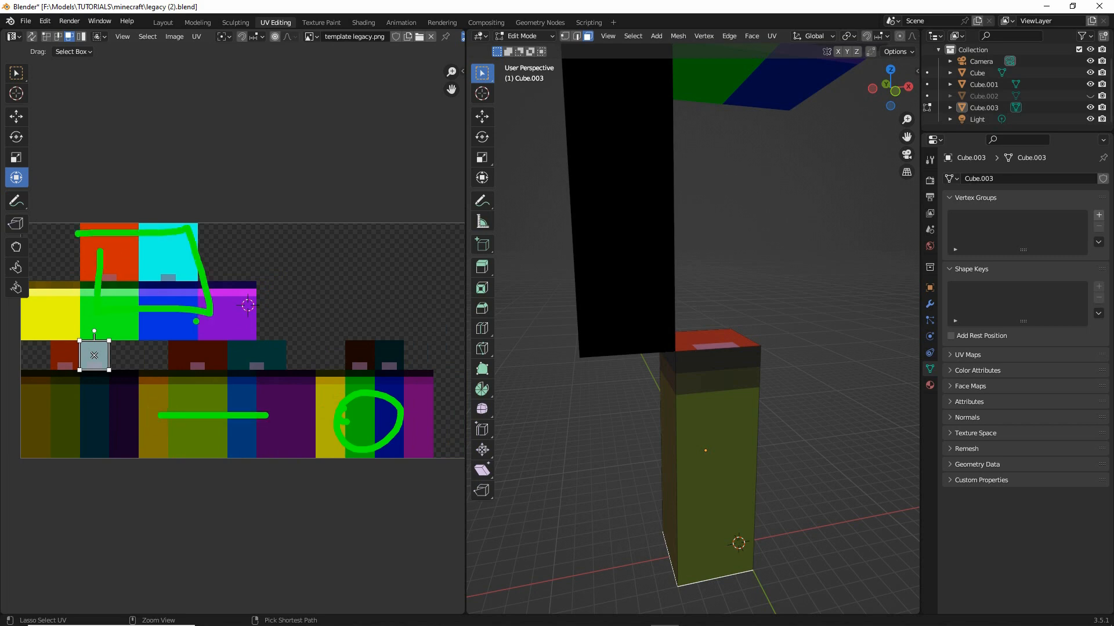
Leave mesh editing on the leg and start editing the arm block Cube.001
key(Escape)
middle_drag(698, 442, 703, 335)
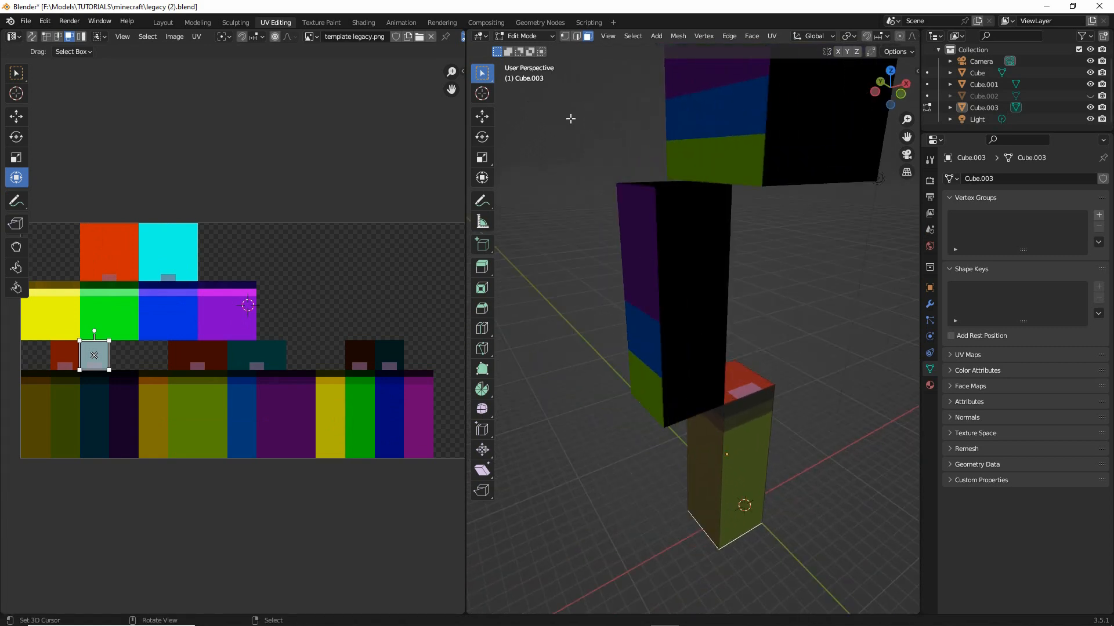
click(518, 39)
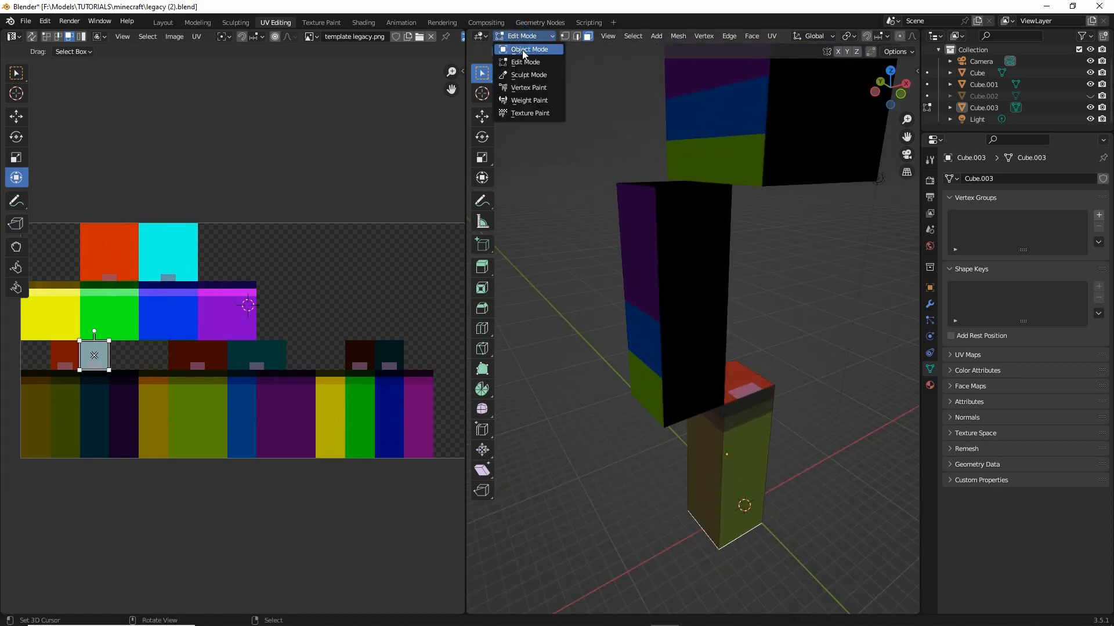
click(522, 50)
click(642, 232)
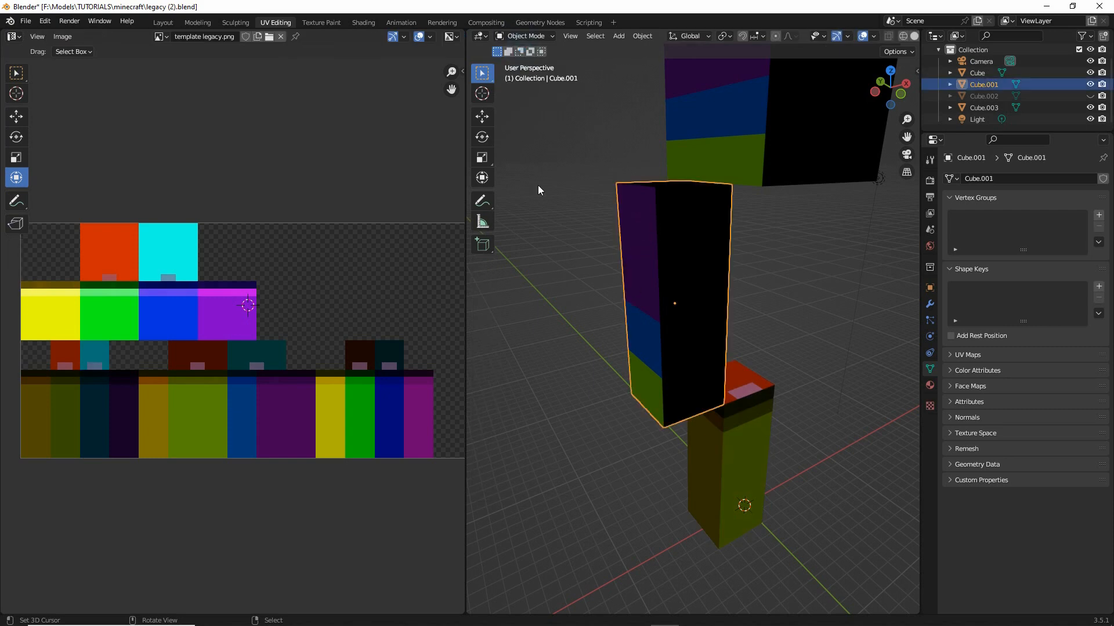
click(519, 44)
click(522, 64)
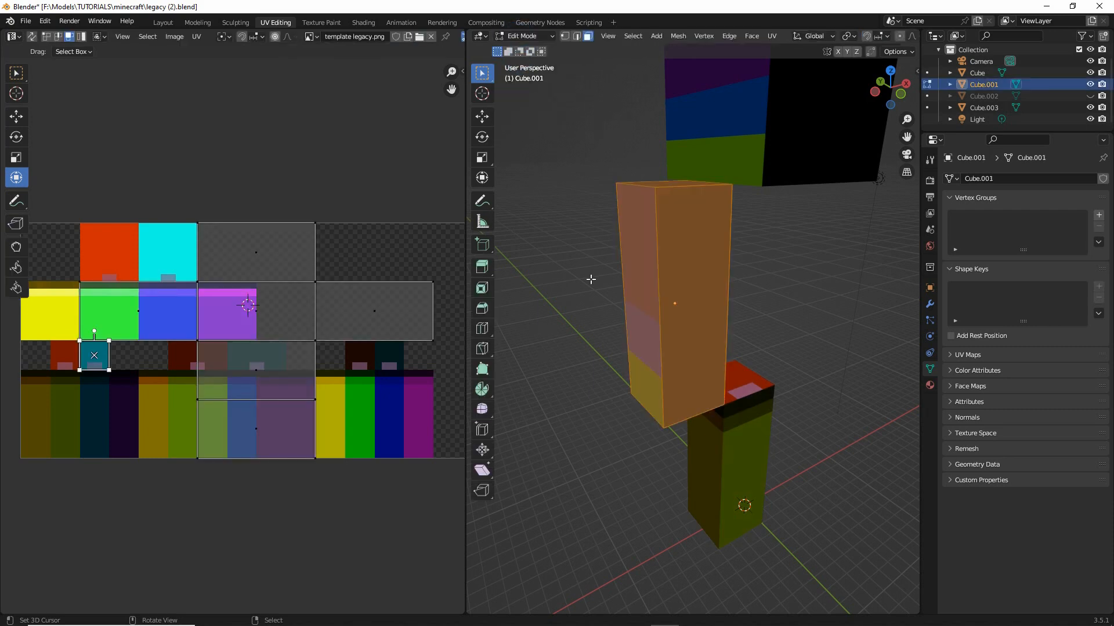
Select the arm's outer side face, turn its UV rectangle upright and fit it to the yellow strip
click(632, 269)
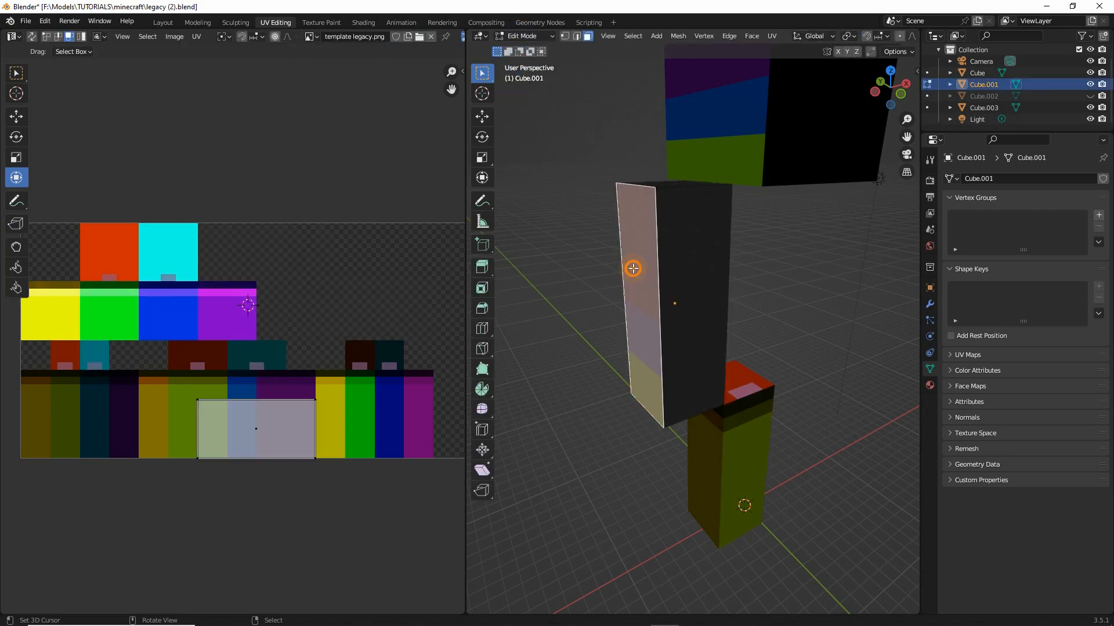
click(252, 429)
drag(253, 428, 377, 400)
scroll(354, 392, up, 4)
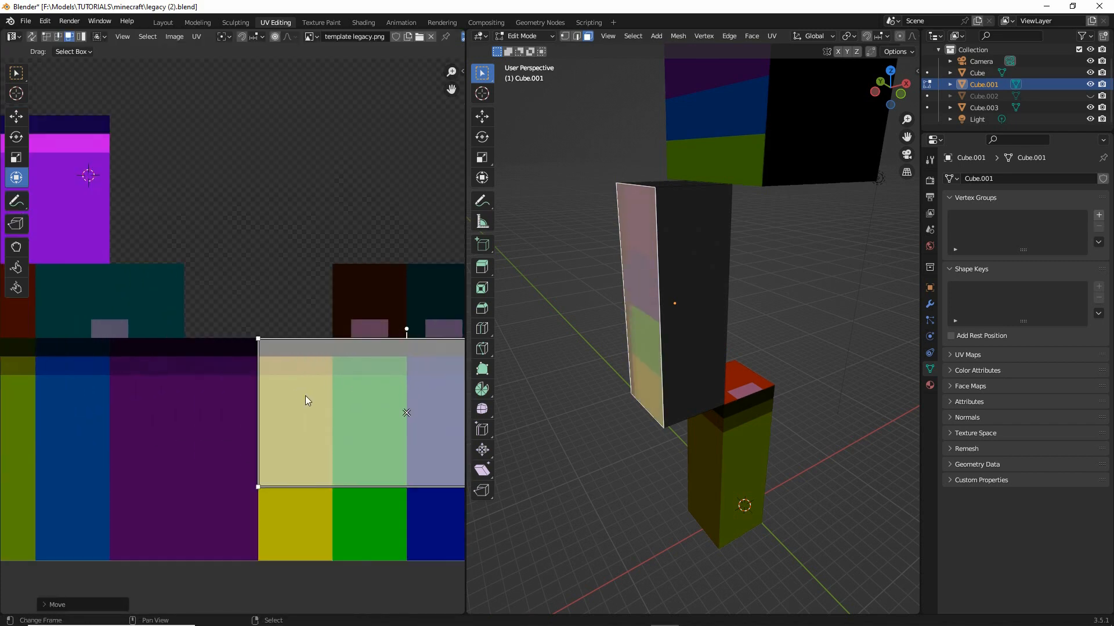
middle_drag(306, 397, 183, 343)
drag(291, 281, 143, 363)
middle_drag(532, 342, 566, 342)
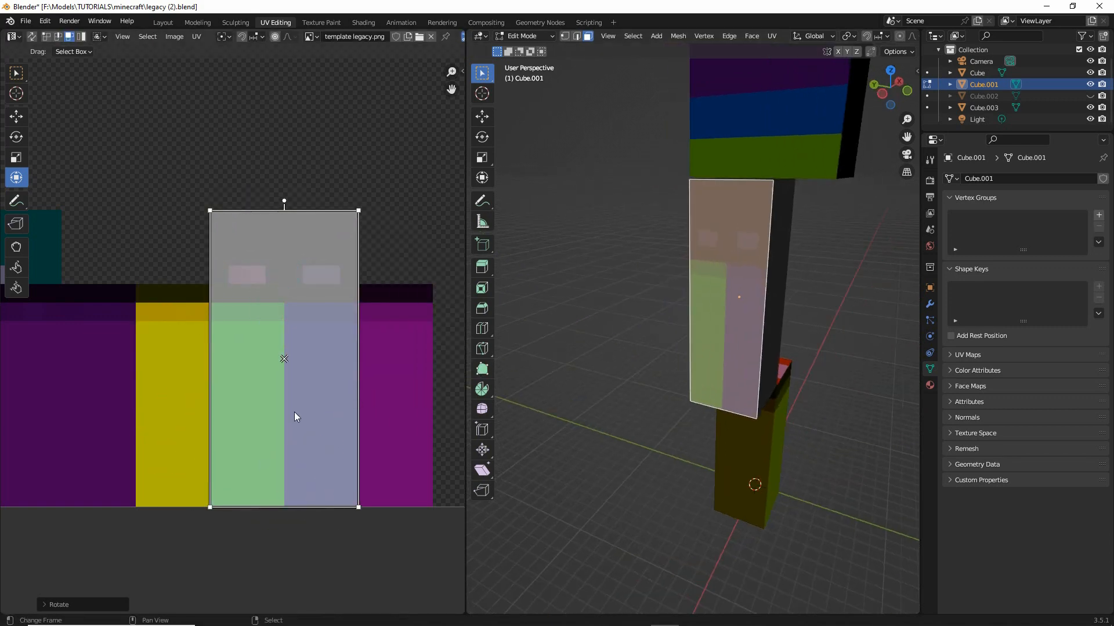
drag(285, 357, 211, 358)
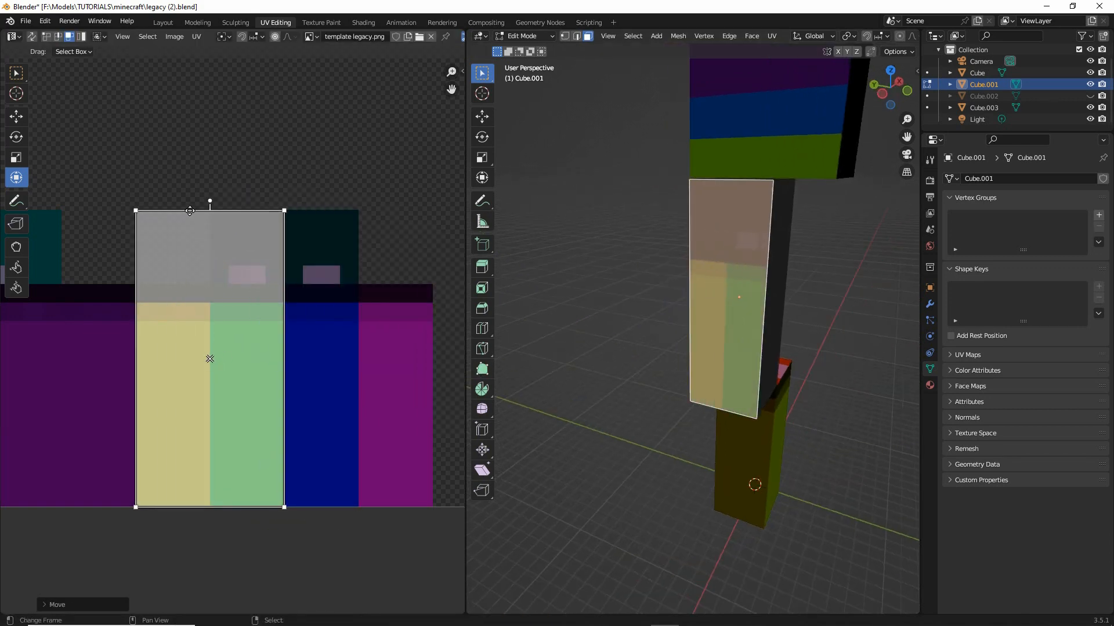
drag(189, 211, 190, 285)
drag(282, 374, 209, 377)
Select the arm's front face, turn its UV rectangle upright and fit it to the bright green strip
middle_drag(688, 377, 622, 374)
right_click(663, 303)
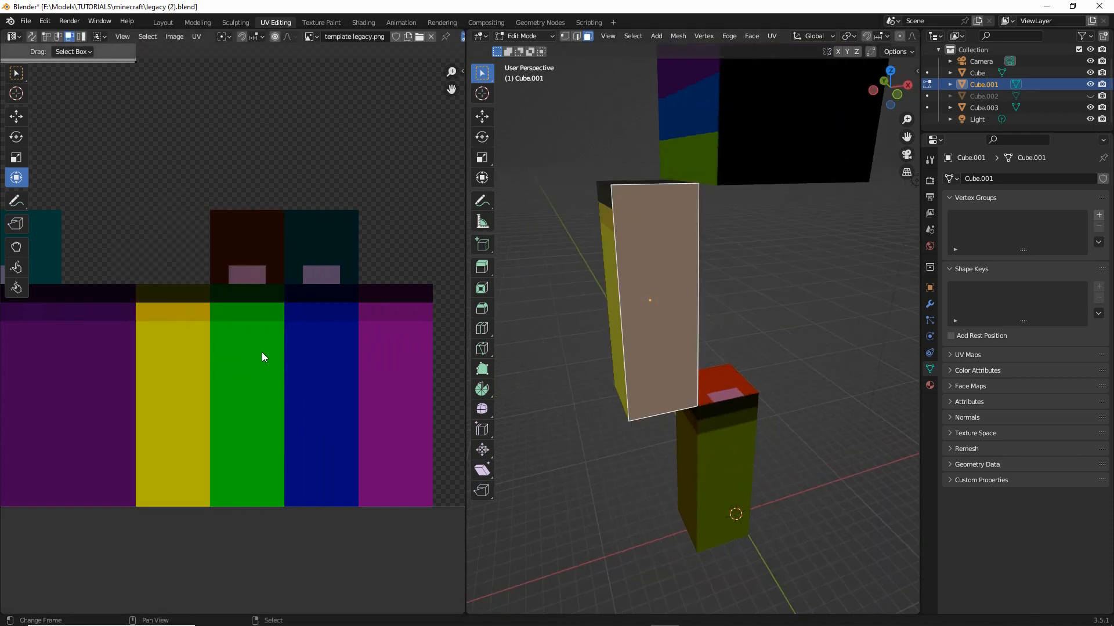
scroll(262, 357, down, 5)
drag(168, 250, 264, 348)
scroll(266, 361, up, 5)
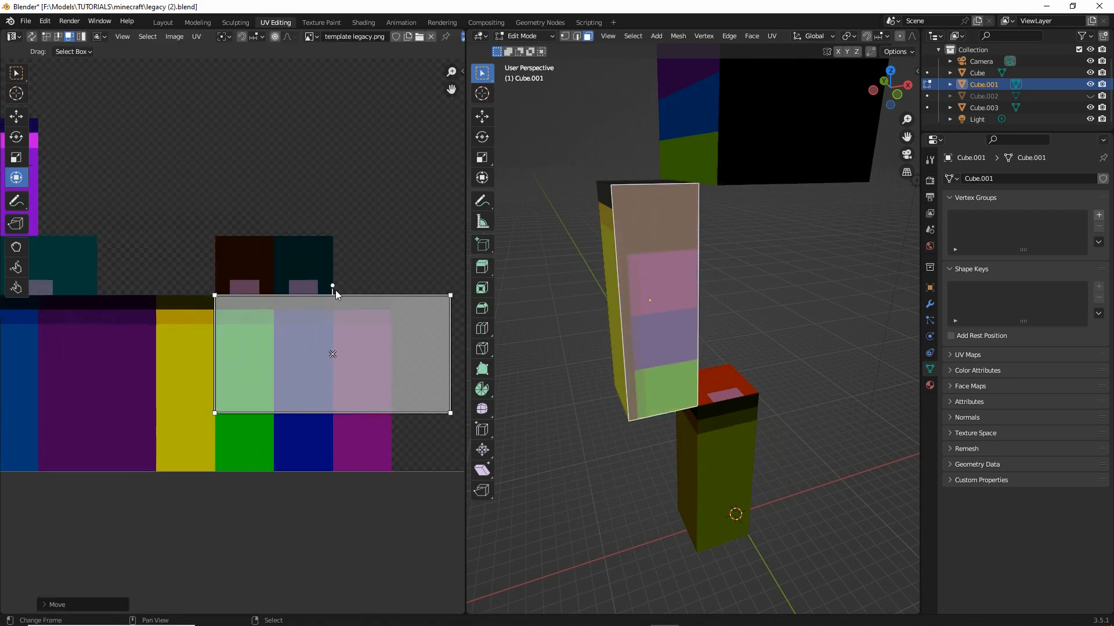
drag(333, 286, 264, 353)
drag(332, 352, 273, 355)
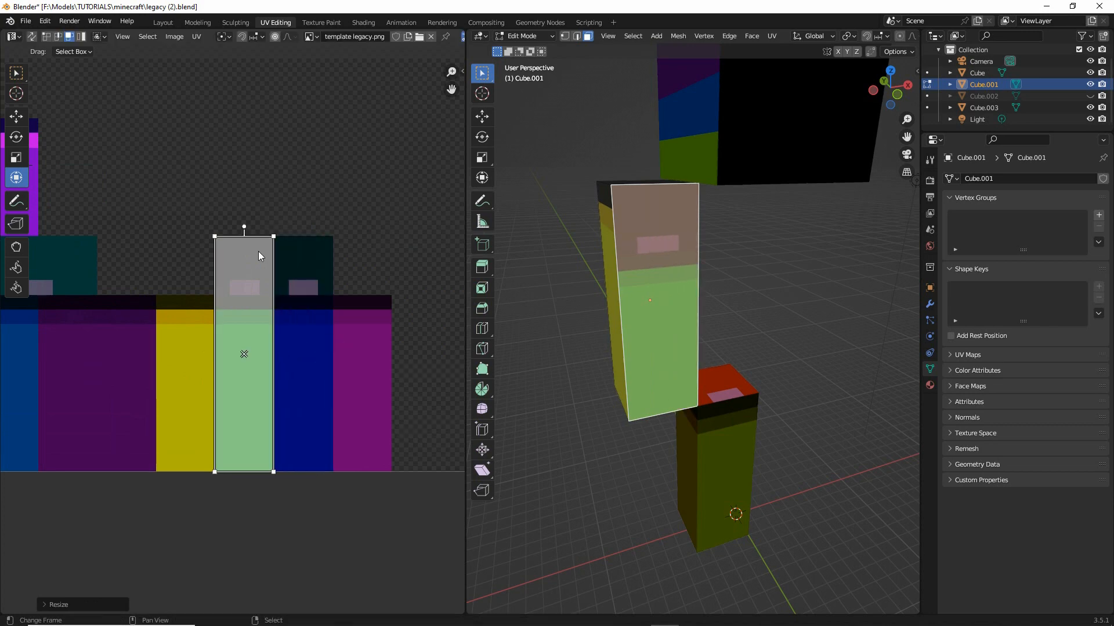
drag(250, 234, 250, 292)
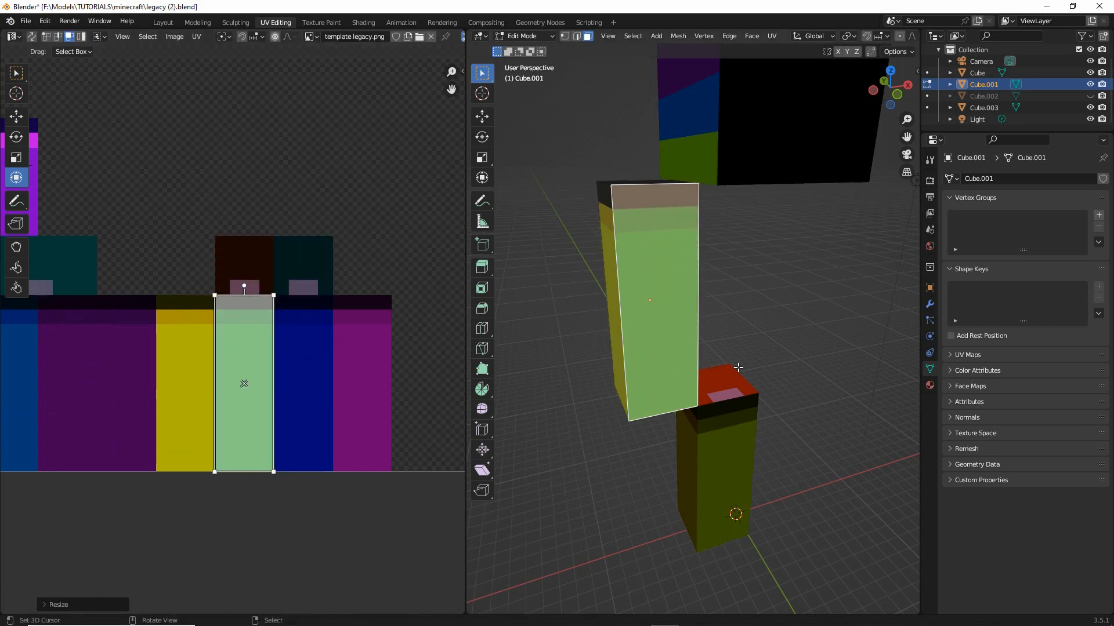
Select the arm's inner side face, turn its UV rectangle upright and fit it to the dark blue strip
middle_drag(673, 301, 626, 314)
click(626, 314)
scroll(165, 271, down, 2)
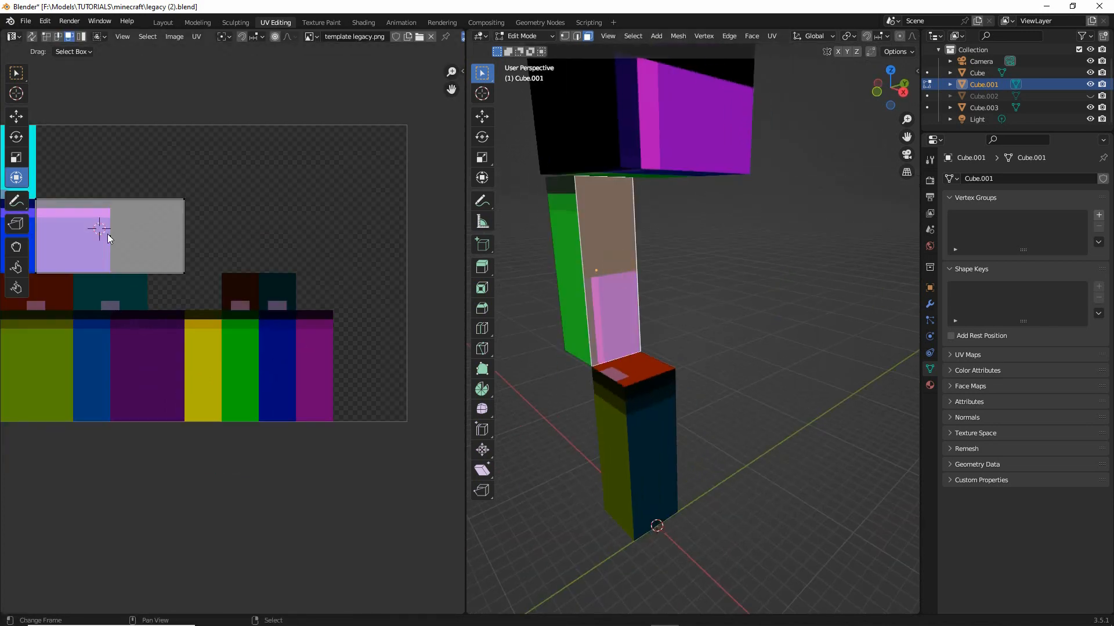
drag(109, 238, 330, 347)
scroll(339, 362, up, 3)
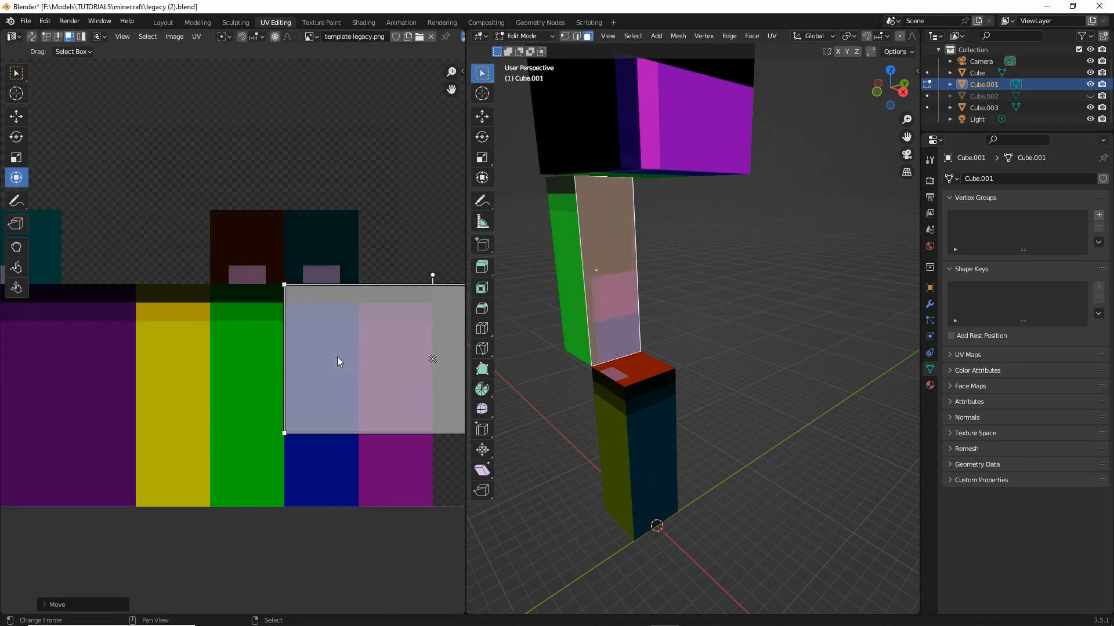
drag(432, 275, 343, 357)
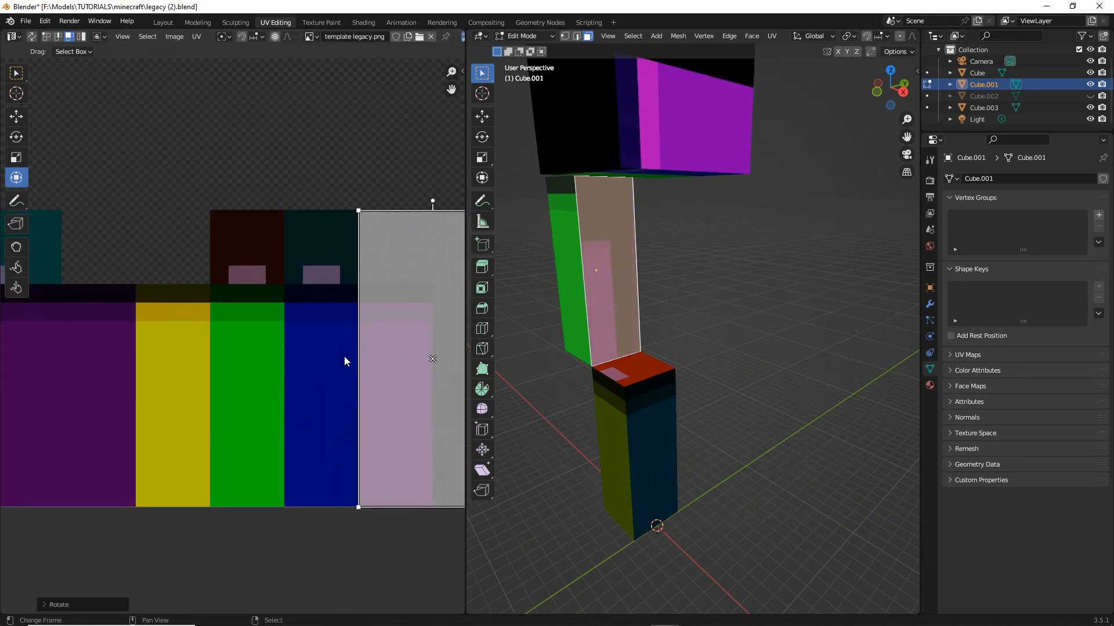
middle_drag(343, 356, 244, 359)
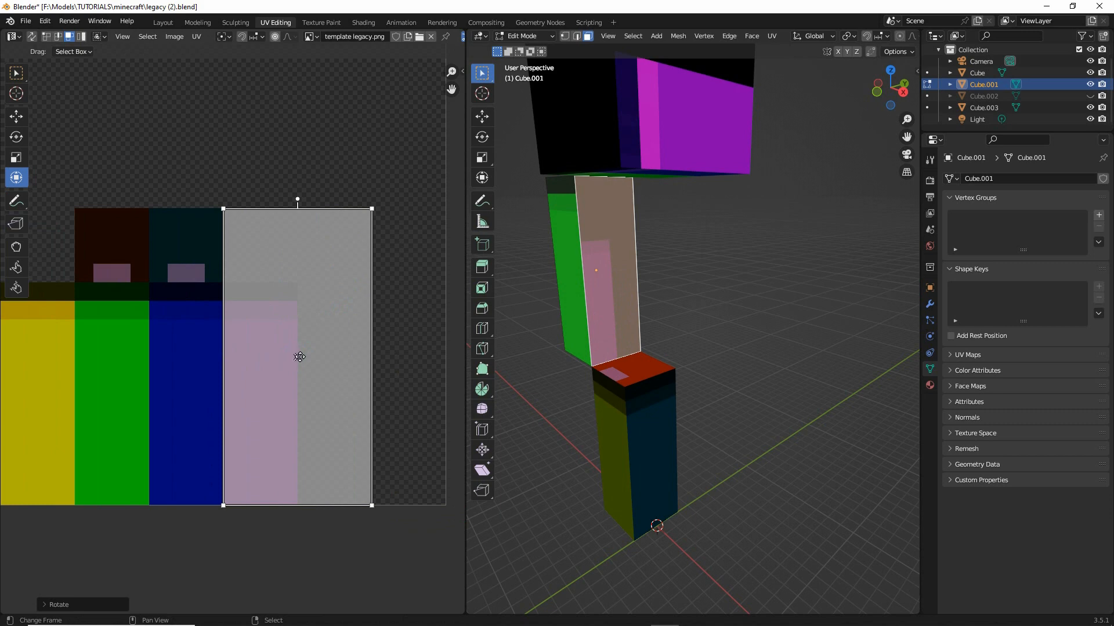
drag(300, 357, 232, 359)
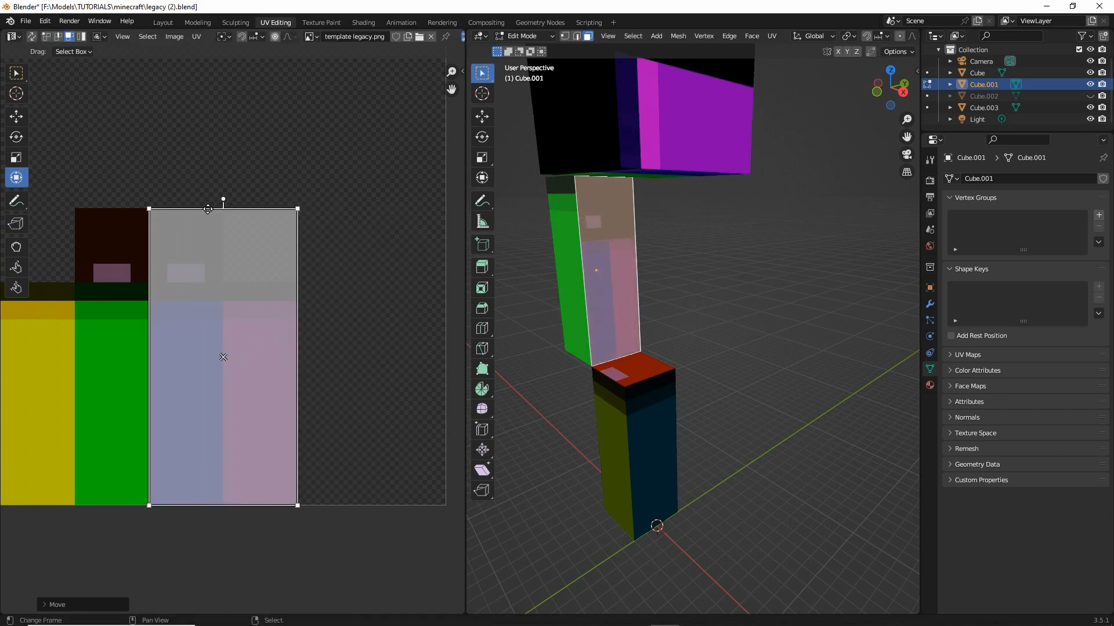
drag(208, 209, 206, 284)
drag(297, 363, 224, 363)
Select the arm's back face, turn its UV rectangle upright and fit it to the purple strip beside the dark blue one
middle_drag(667, 348, 603, 375)
click(746, 295)
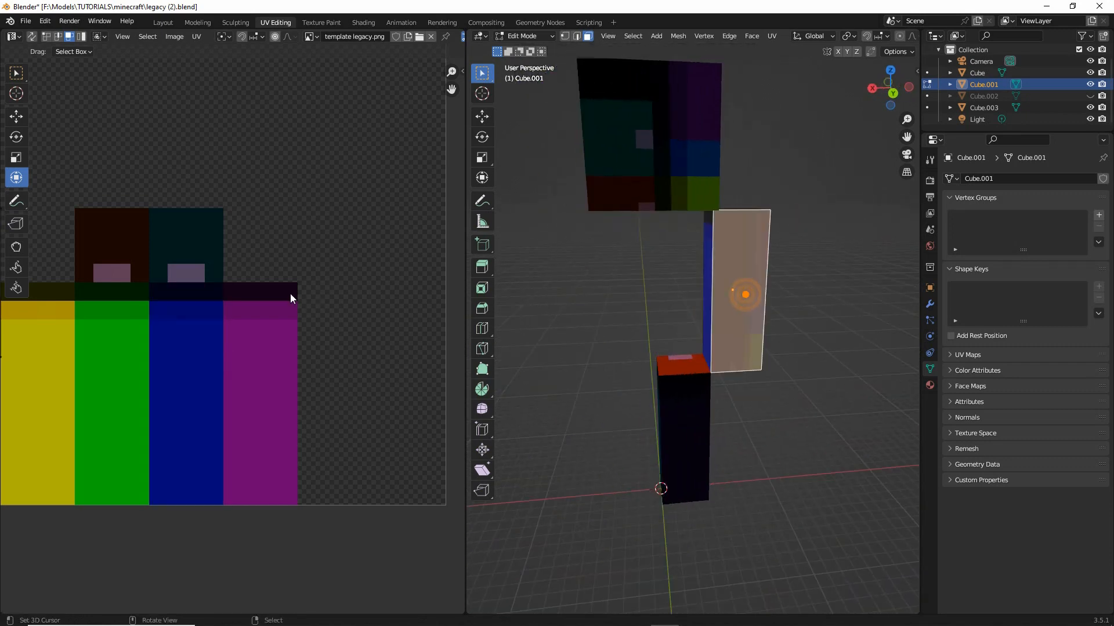
scroll(226, 267, down, 5)
click(149, 322)
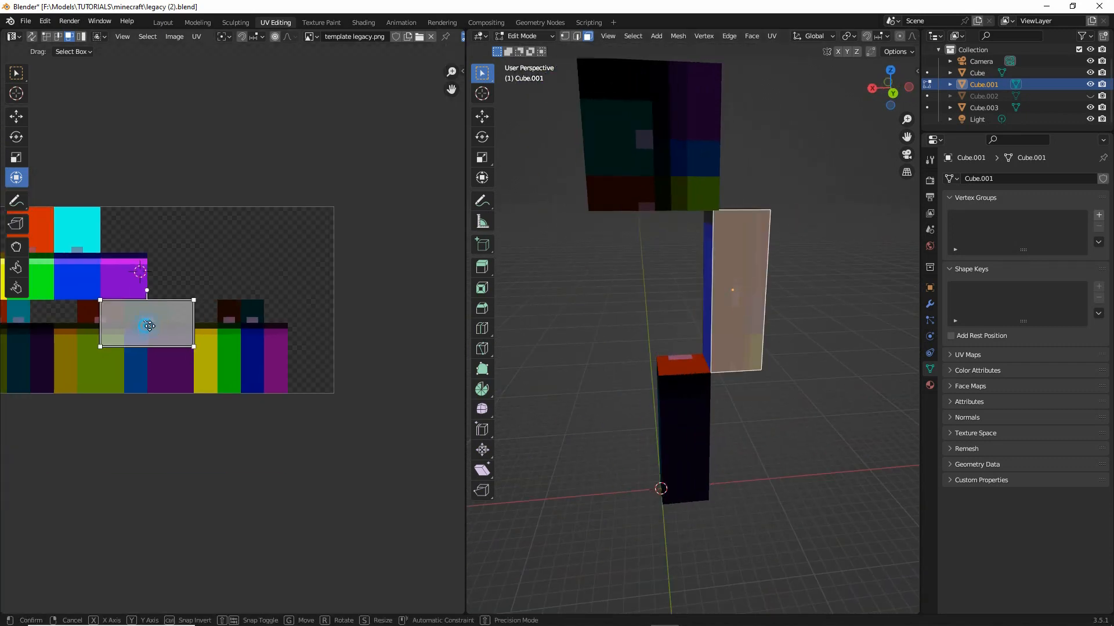
drag(149, 321, 308, 348)
scroll(322, 357, up, 4)
middle_drag(324, 363, 179, 344)
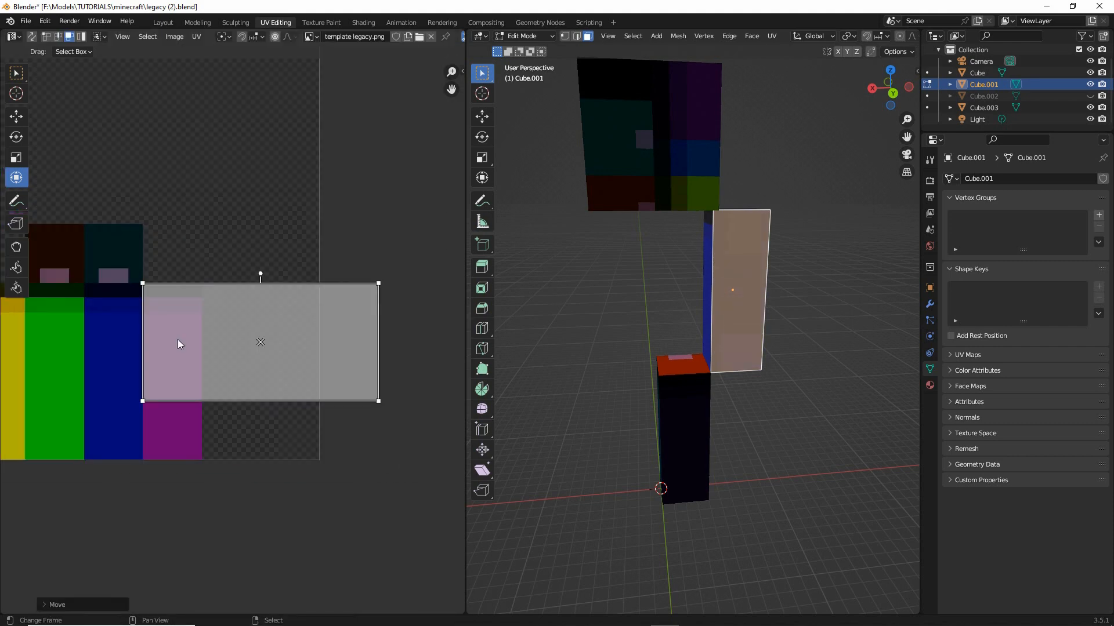
drag(264, 274, 177, 347)
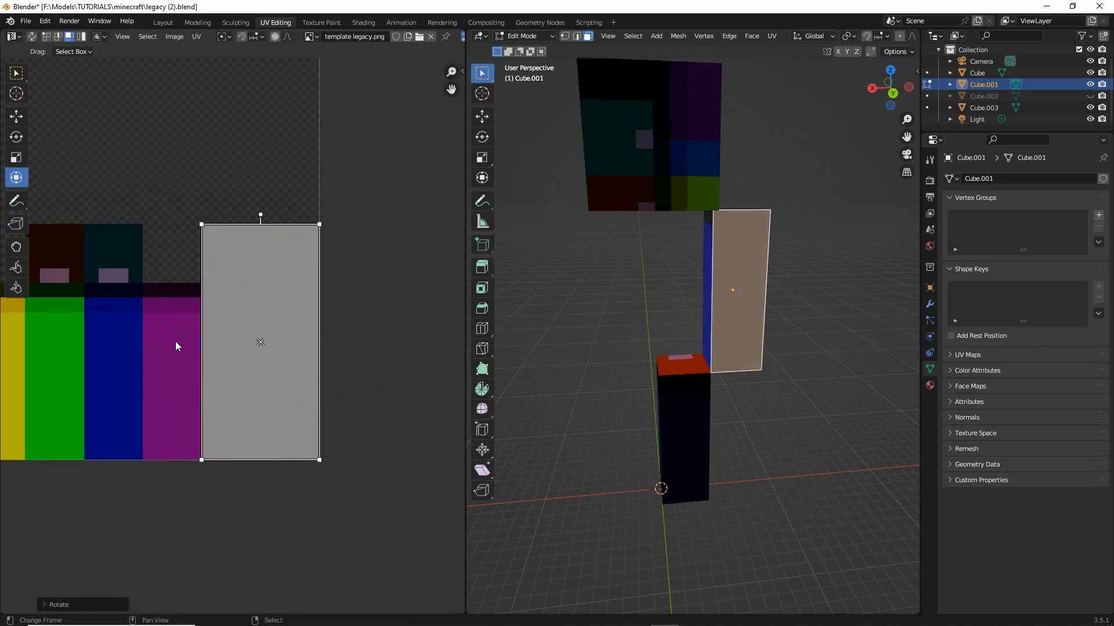
drag(260, 341, 203, 342)
drag(182, 222, 182, 282)
Select the arm's top face and fit its UV rectangle to the small dark brown square above the green strip
middle_drag(608, 329, 689, 269)
click(801, 193)
scroll(186, 249, down, 2)
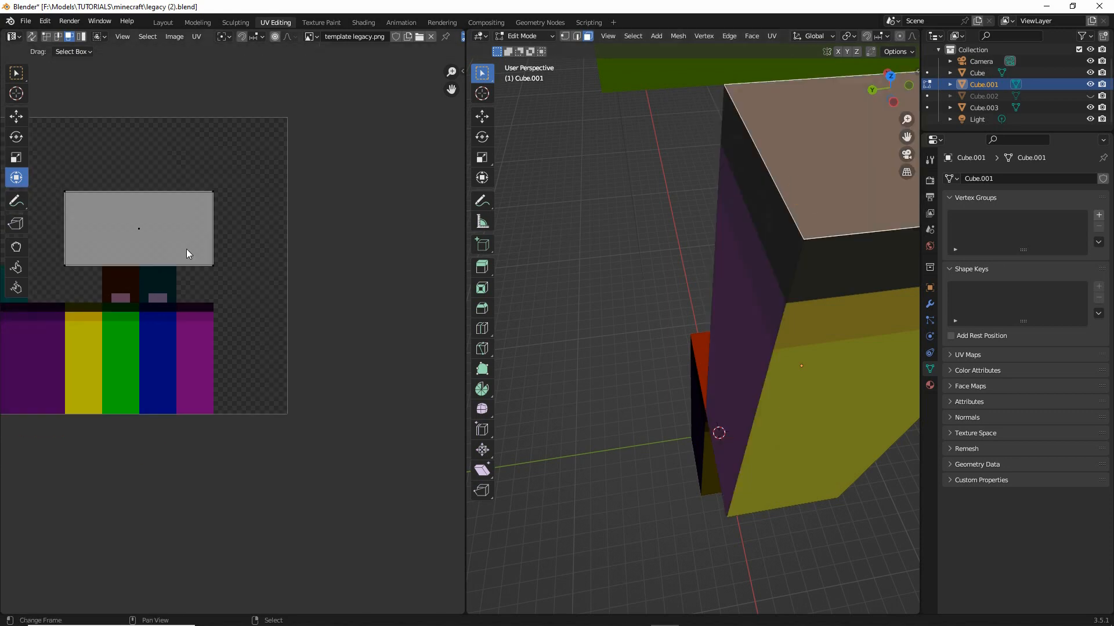
scroll(256, 239, up, 3)
click(180, 106)
drag(184, 110, 257, 245)
drag(403, 325, 177, 220)
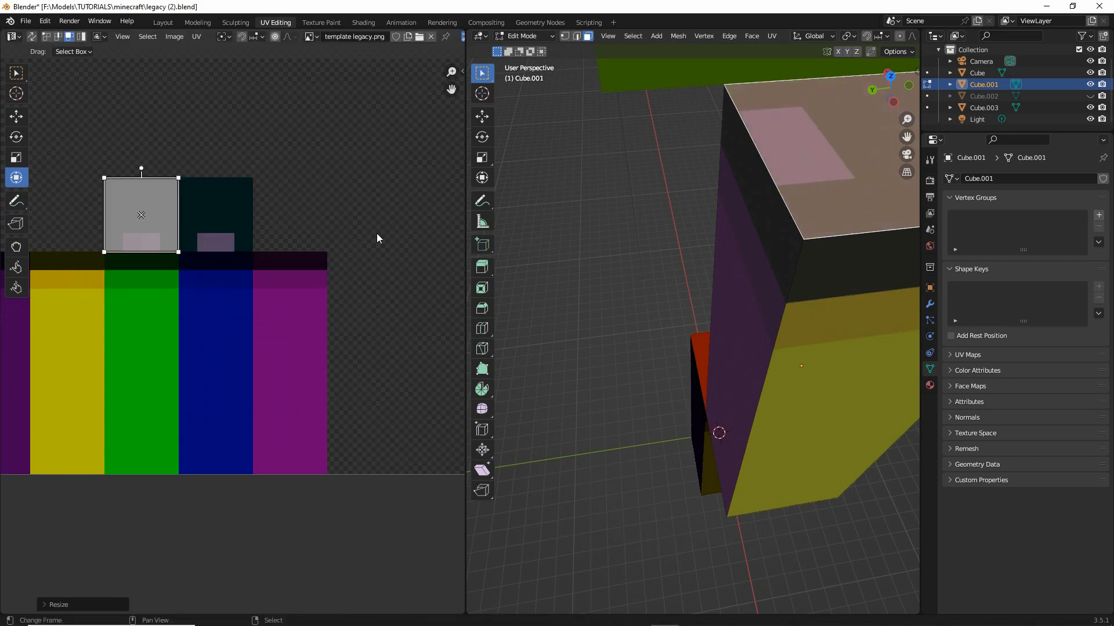
Rotate the arm's top UV square half a turn so the pale patch meets the green front face
middle_drag(738, 300, 609, 280)
scroll(785, 277, down, 3)
ctrl+drag(140, 168, 142, 265)
Select the arm's bottom face and fit its UV rectangle to the small dark teal square above the blue strip
middle_drag(652, 334, 644, 249)
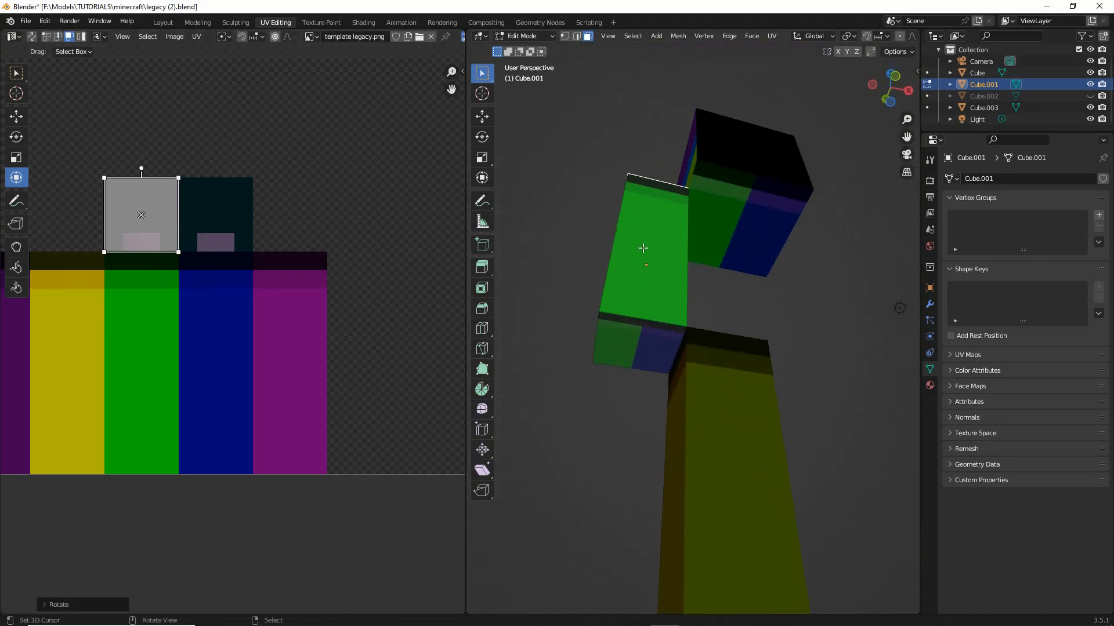
click(636, 323)
scroll(243, 211, down, 2)
middle_drag(158, 222, 288, 234)
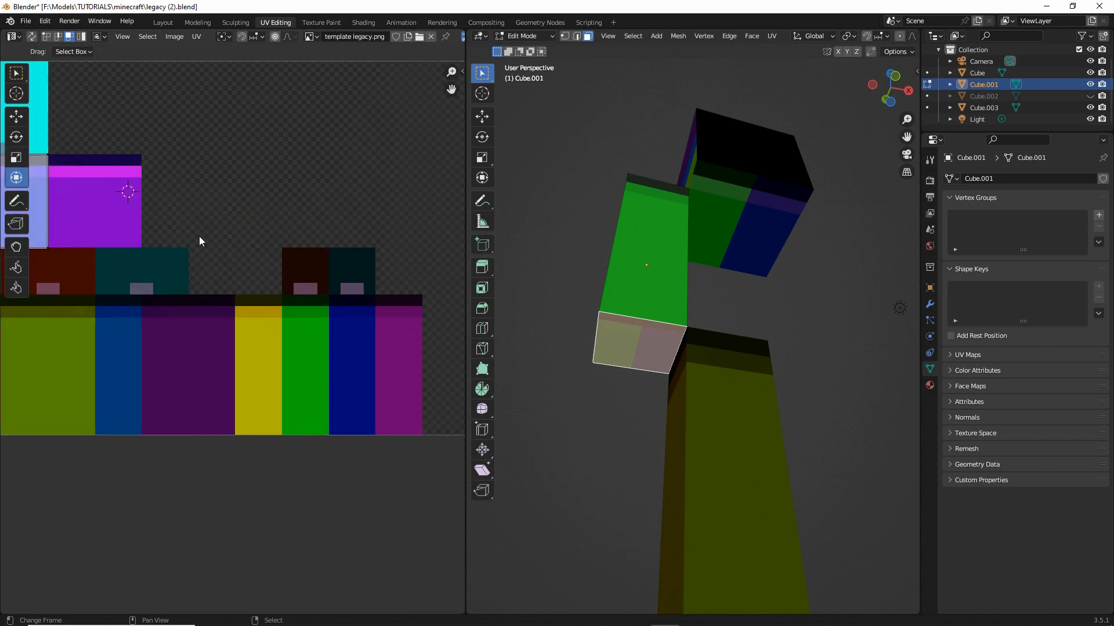
scroll(194, 235, down, 2)
drag(78, 244, 301, 281)
scroll(684, 326, up, 3)
Try to rotate the UV square of the arm's bottom face by about half a turn
scroll(684, 326, up, 4)
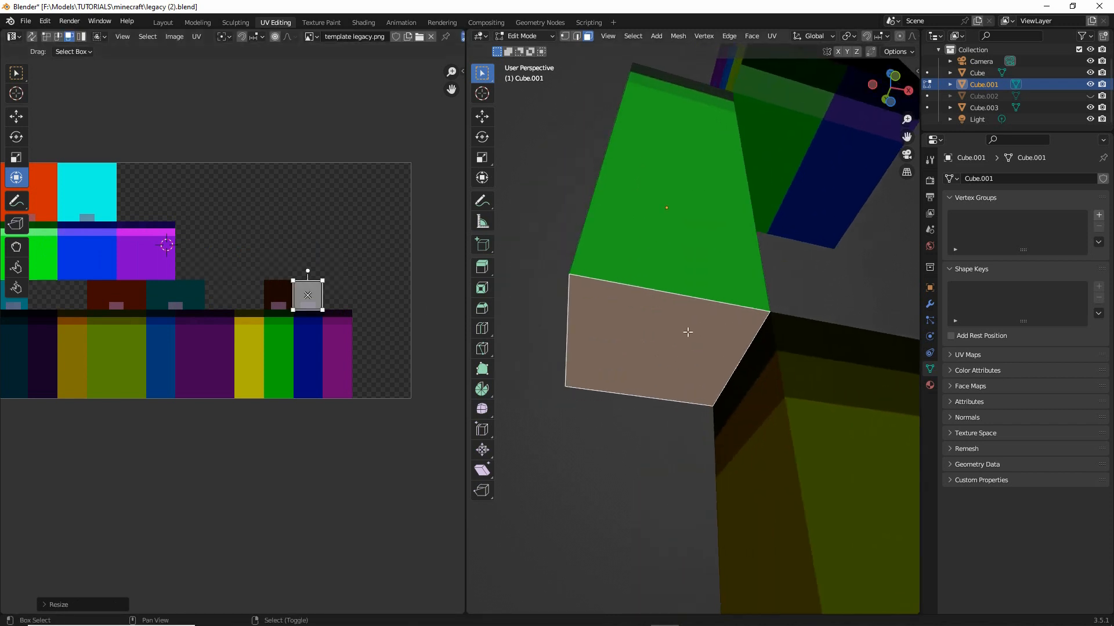
click(660, 244)
right_click(652, 405)
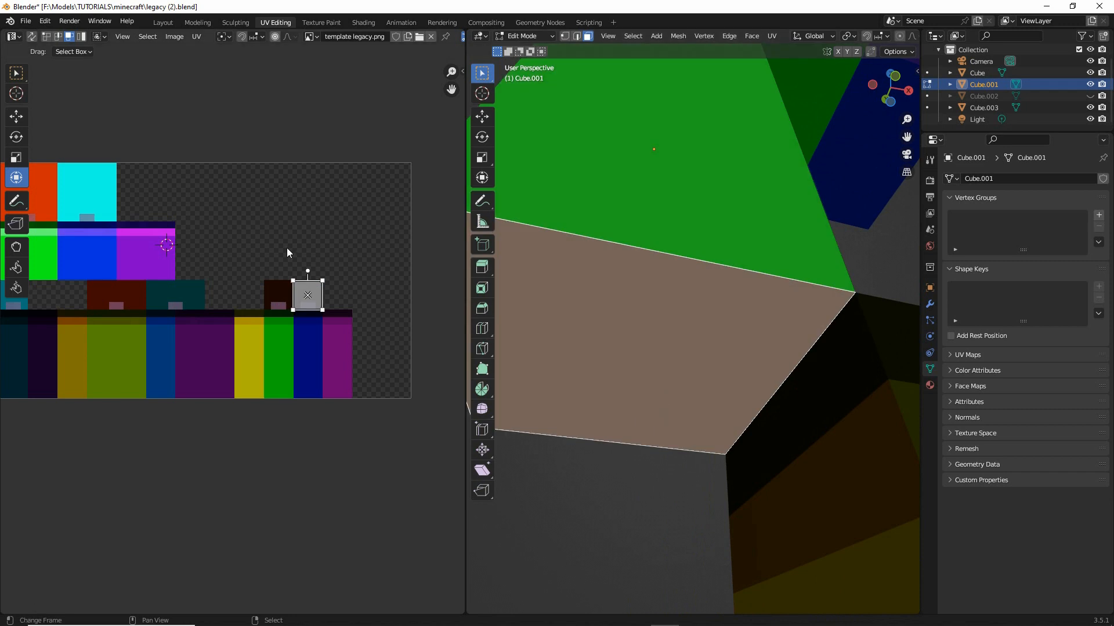
scroll(308, 261, up, 5)
middle_drag(340, 263, 178, 312)
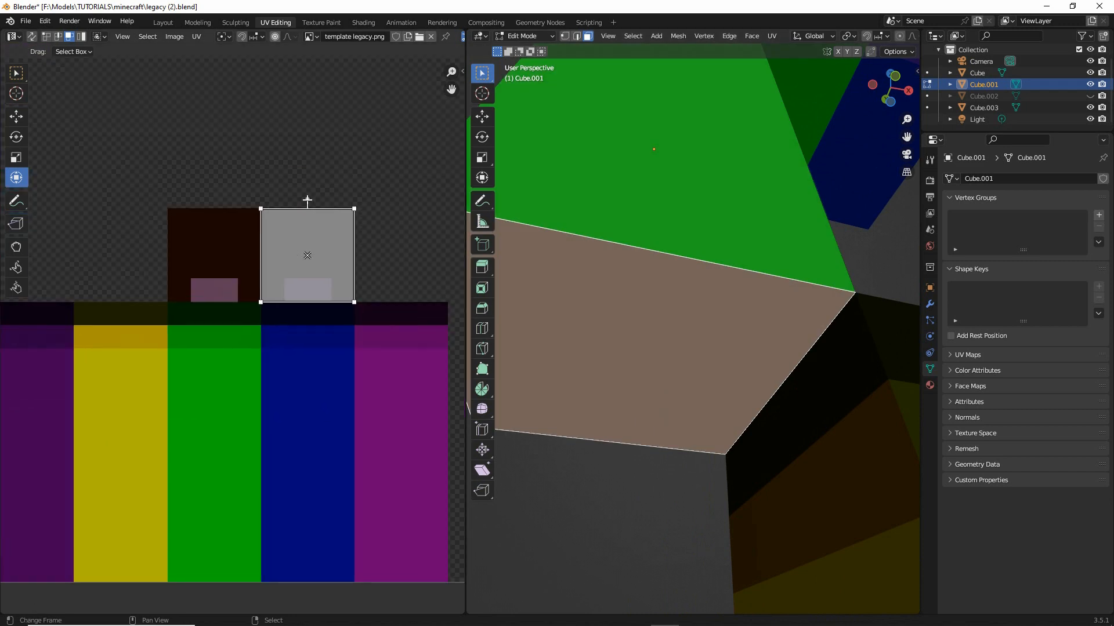
drag(308, 200, 318, 316)
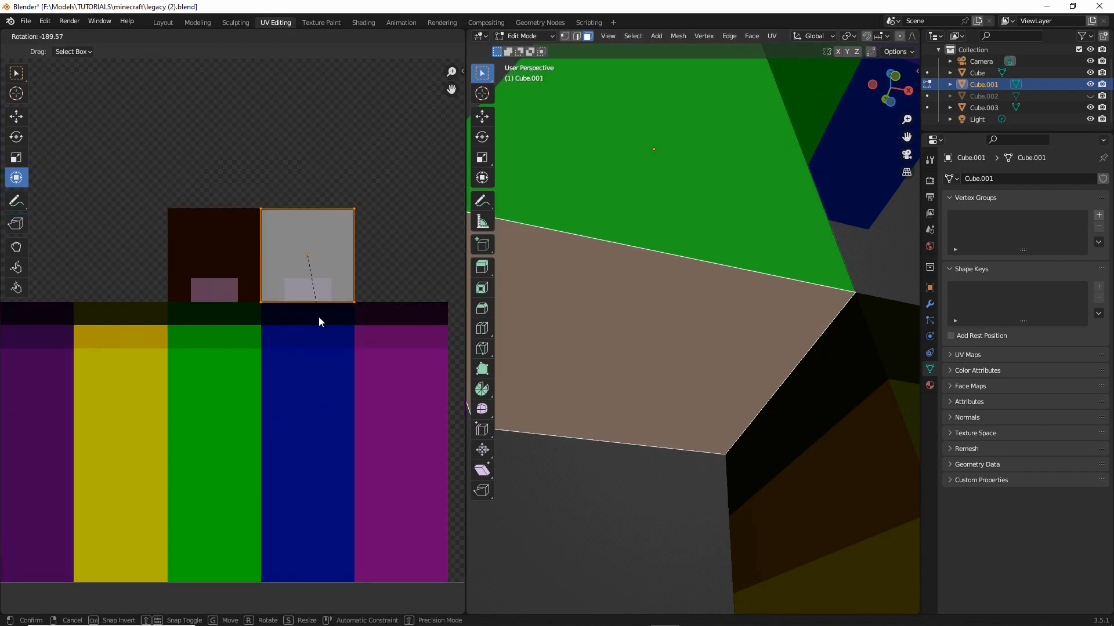
right_click(695, 222)
right_click(667, 358)
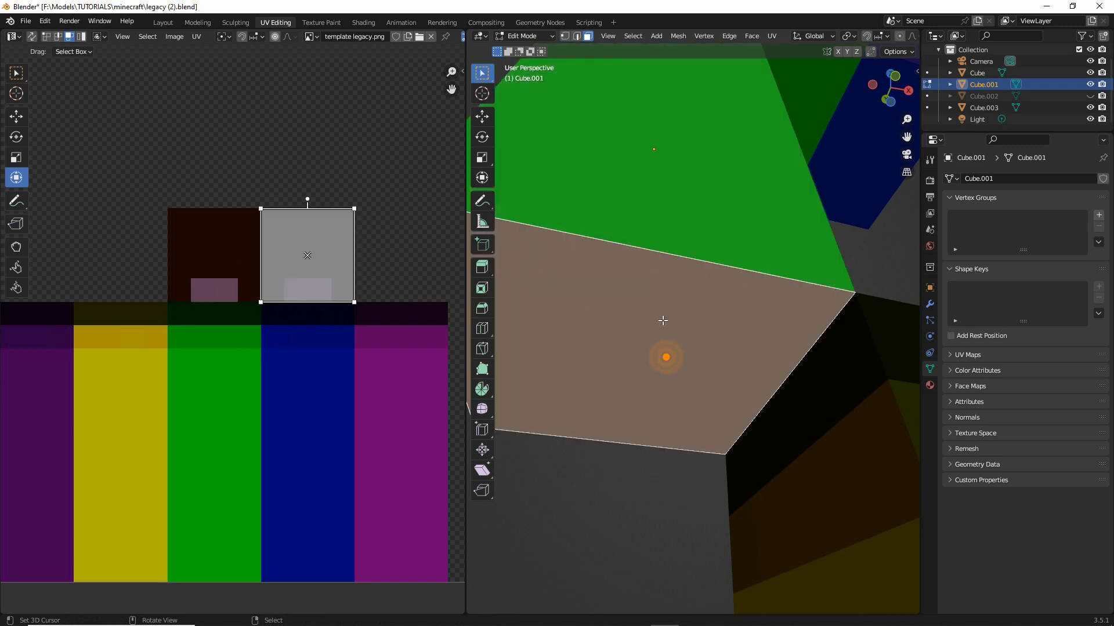
Hide the arm, leg and head blocks and unhide the body block Cube.002
scroll(661, 314, down, 5)
middle_drag(661, 227, 667, 326)
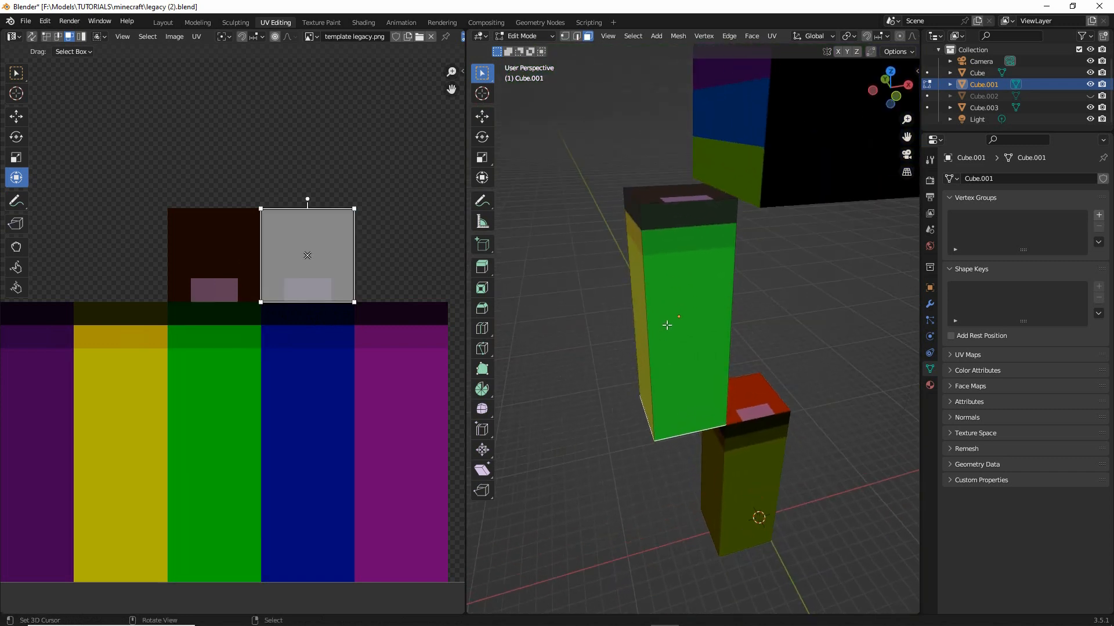
scroll(661, 322, down, 2)
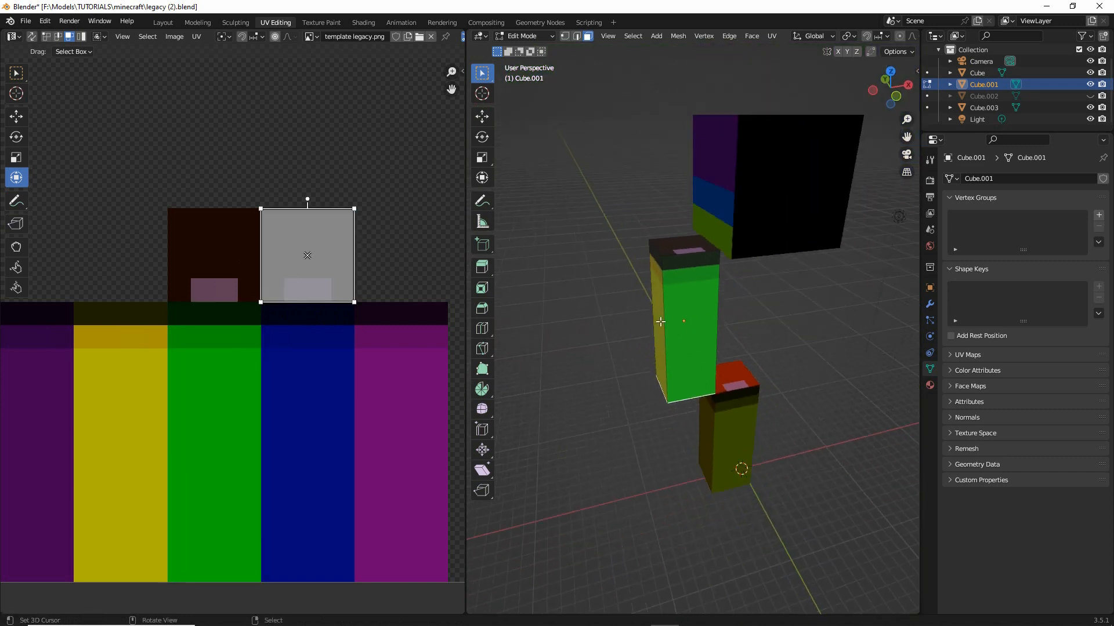
scroll(633, 314, up, 1)
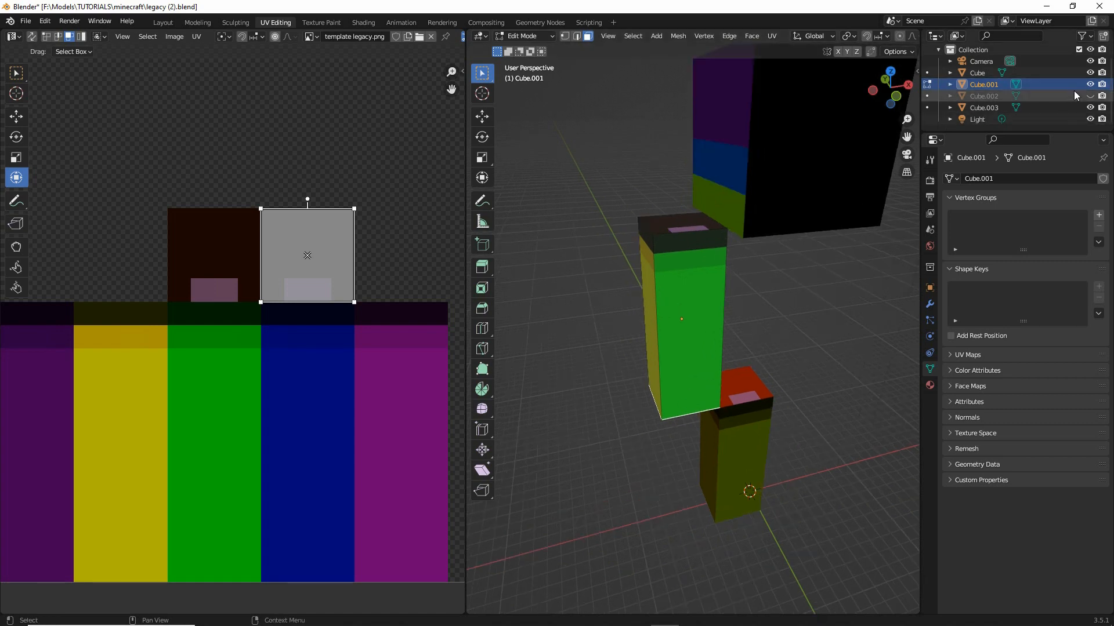
click(1090, 84)
click(1090, 107)
click(1091, 95)
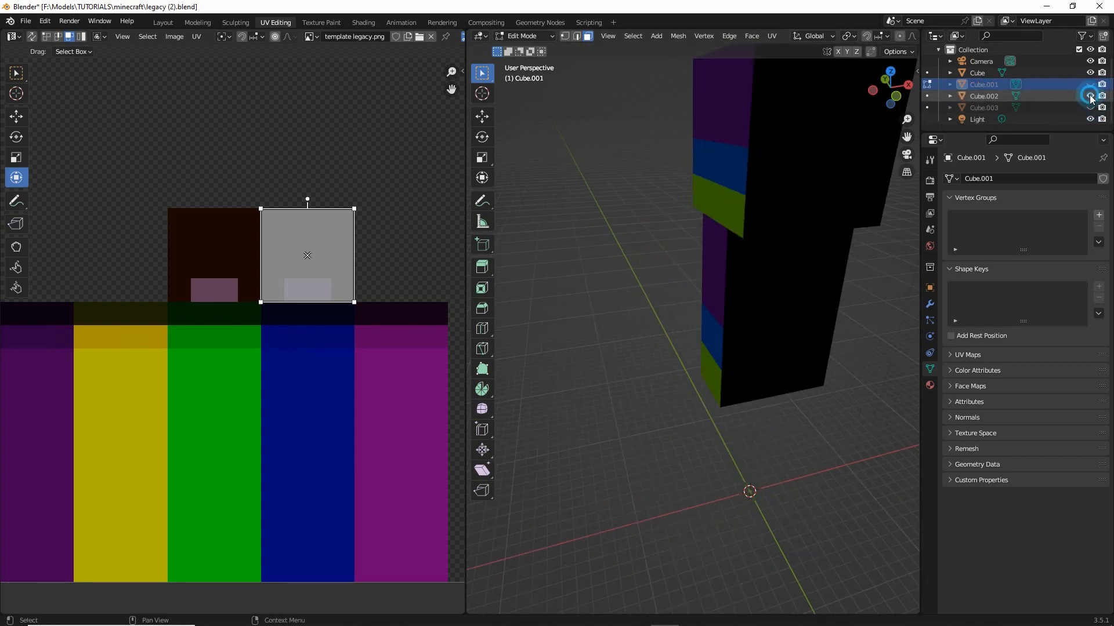
click(1091, 73)
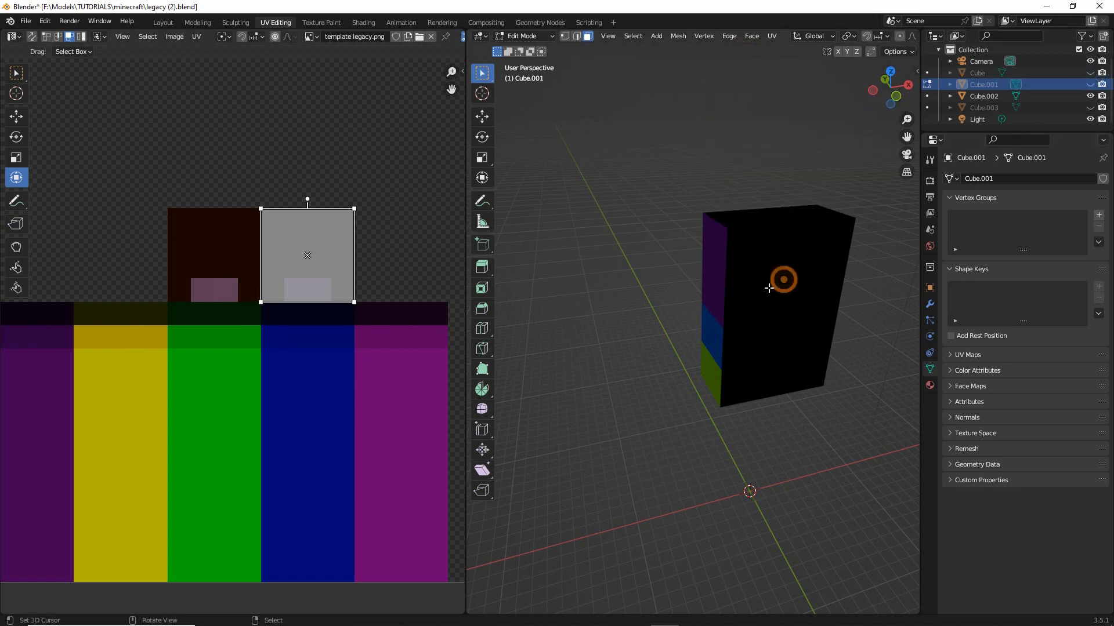
Leave Edit Mode on Cube.001, select the body block Cube.002 and open it in Edit Mode
click(525, 36)
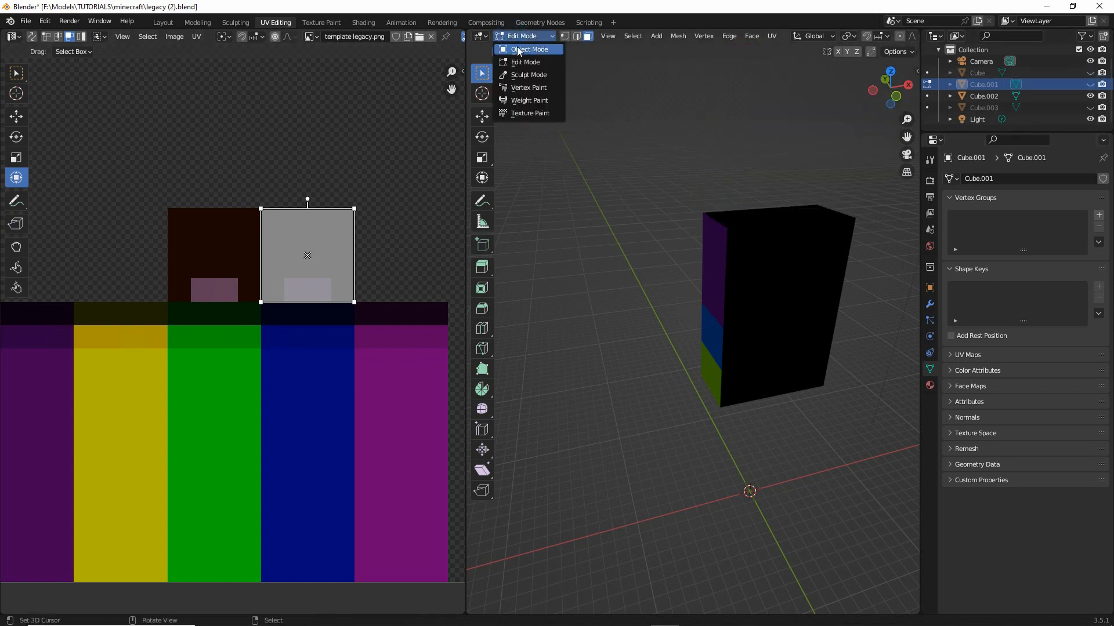
click(519, 52)
click(723, 272)
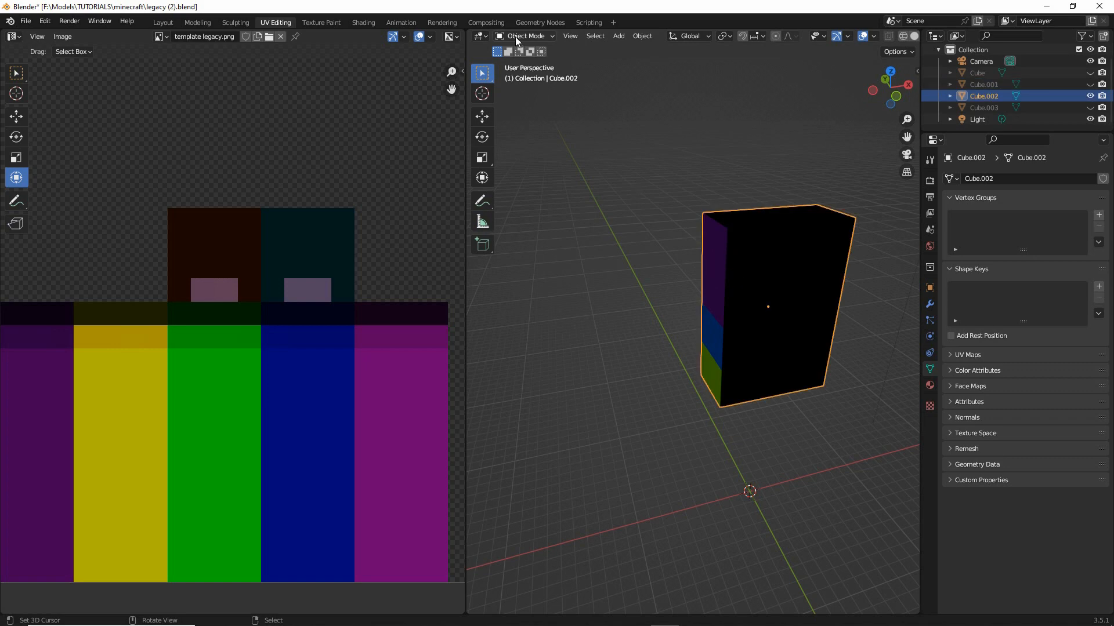
click(515, 37)
click(519, 53)
scroll(210, 410, down, 3)
middle_drag(210, 409, 345, 404)
Select the body's narrow side face, turn its UV rectangle a quarter turn and fit it to the gold-brown strip beside the wide olive-green one
right_click(713, 288)
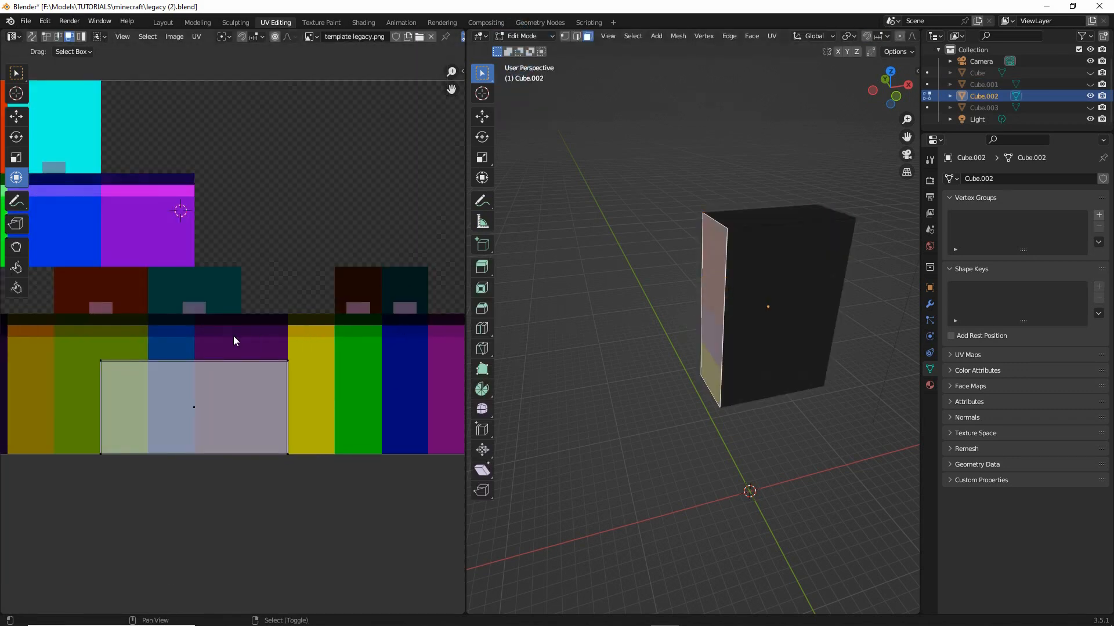
middle_drag(233, 337, 375, 374)
scroll(350, 419, up, 2)
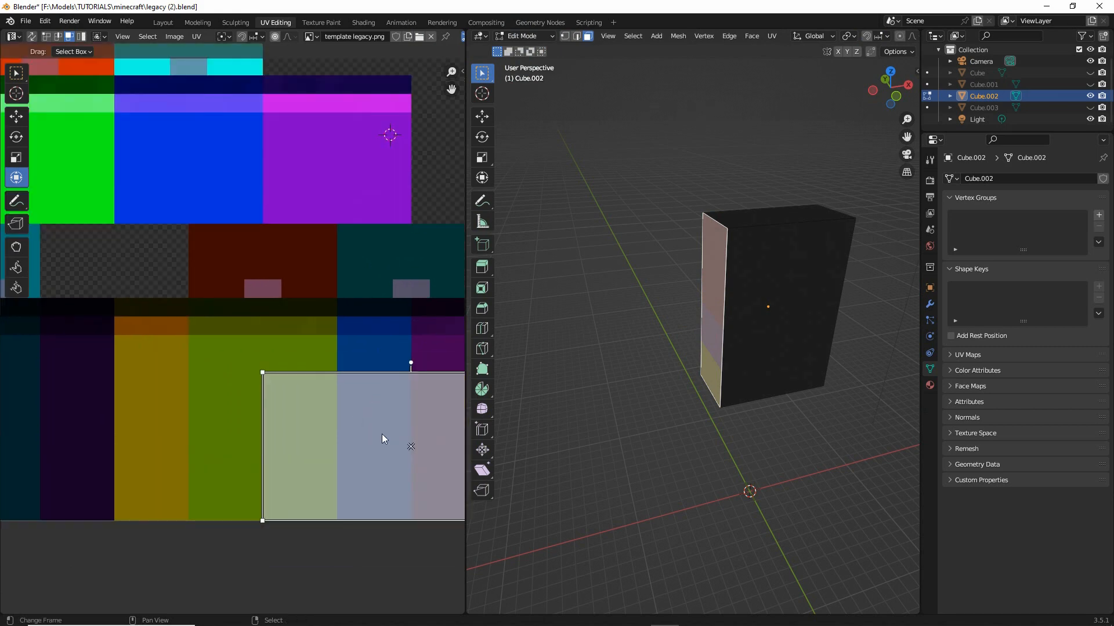
drag(374, 426, 224, 351)
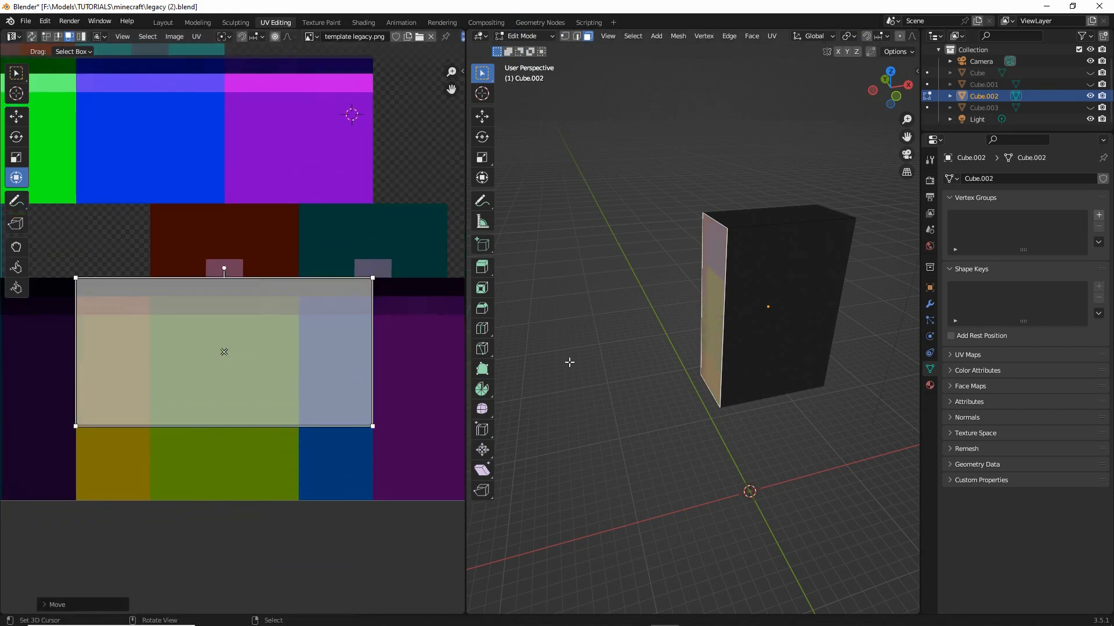
middle_drag(569, 366, 812, 339)
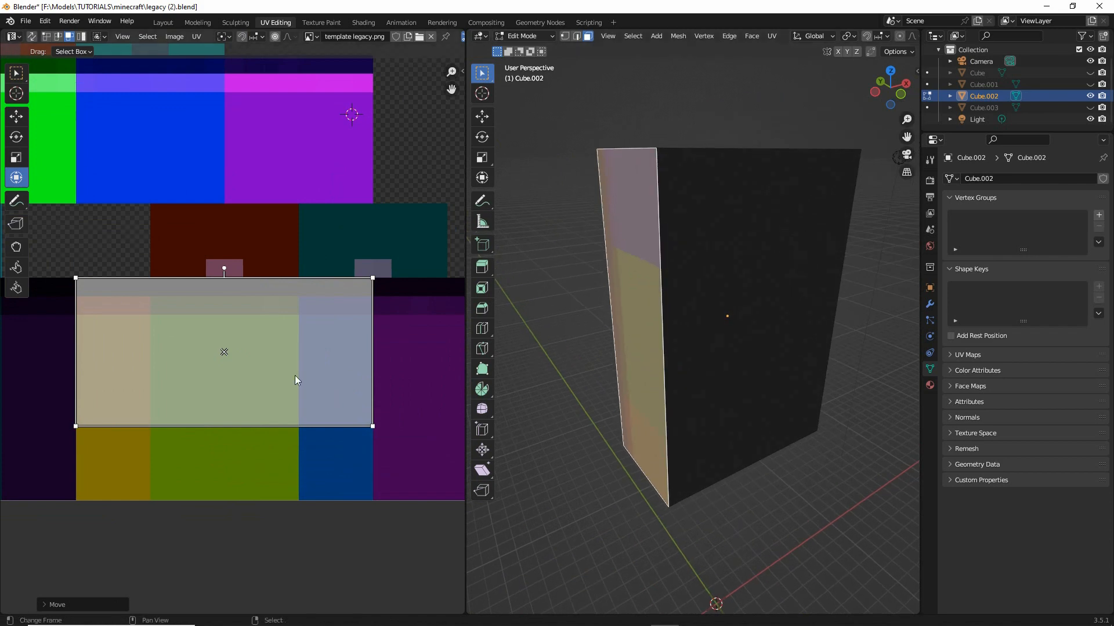
drag(222, 269, 152, 351)
click(223, 352)
drag(223, 352, 149, 352)
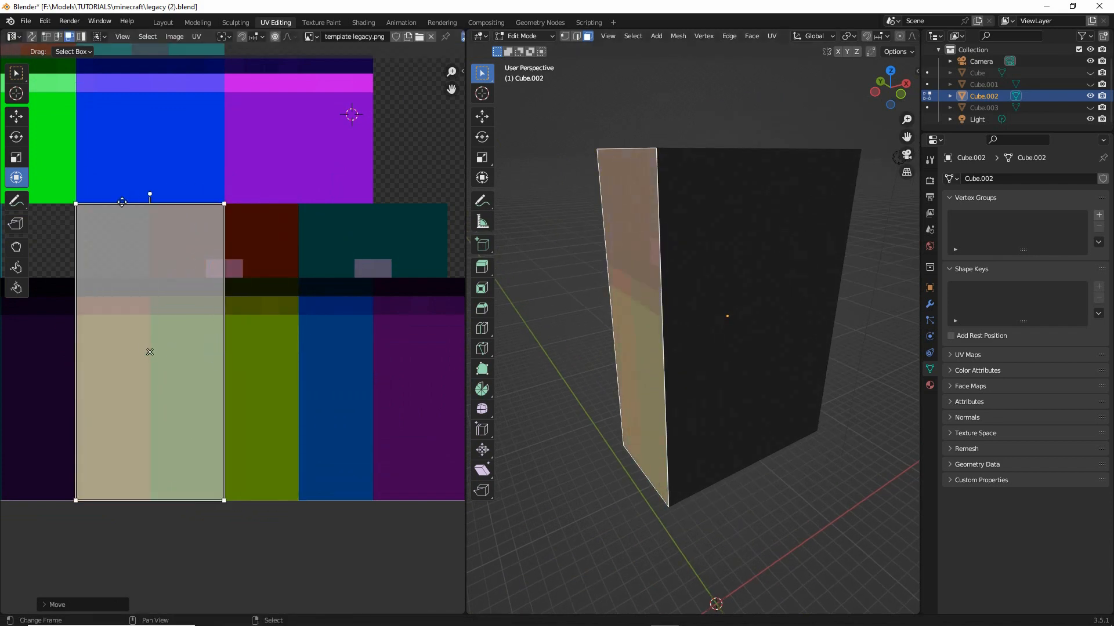
drag(121, 204, 120, 278)
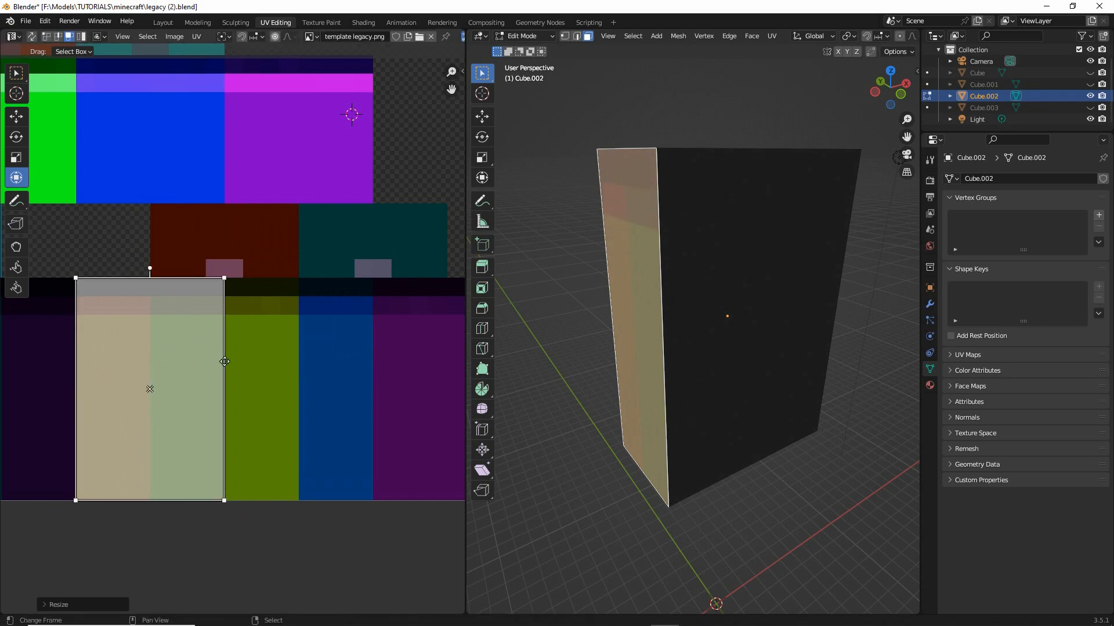
drag(224, 362, 152, 363)
Select the body's front face, turn its UV rectangle a quarter turn and fit it to the wide olive-green strip
middle_drag(756, 351, 735, 307)
right_click(735, 306)
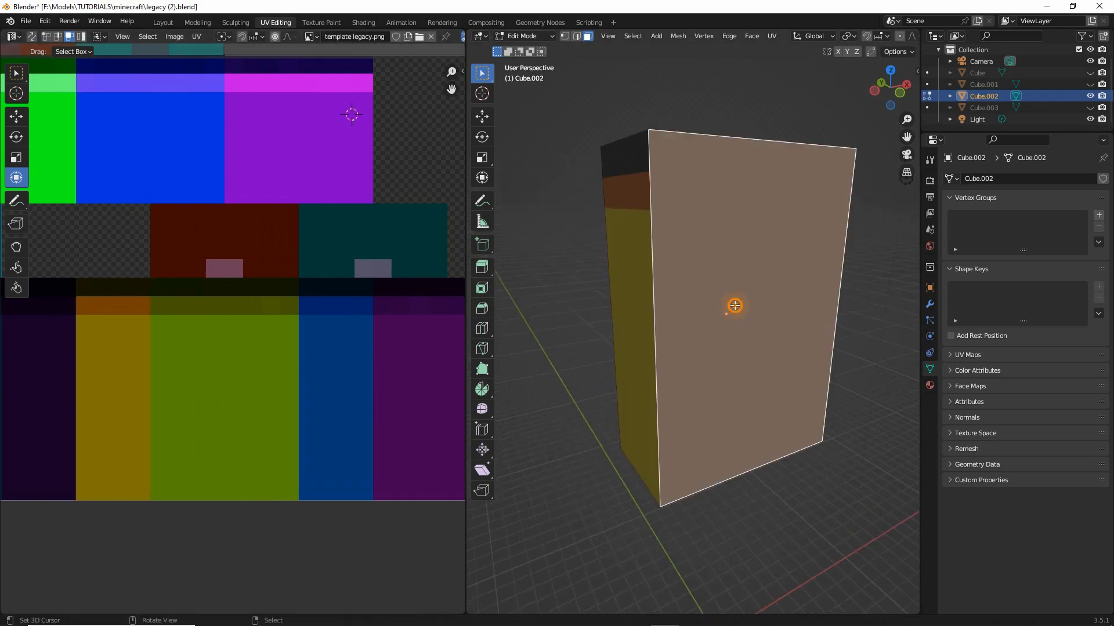
scroll(302, 304, down, 4)
click(277, 194)
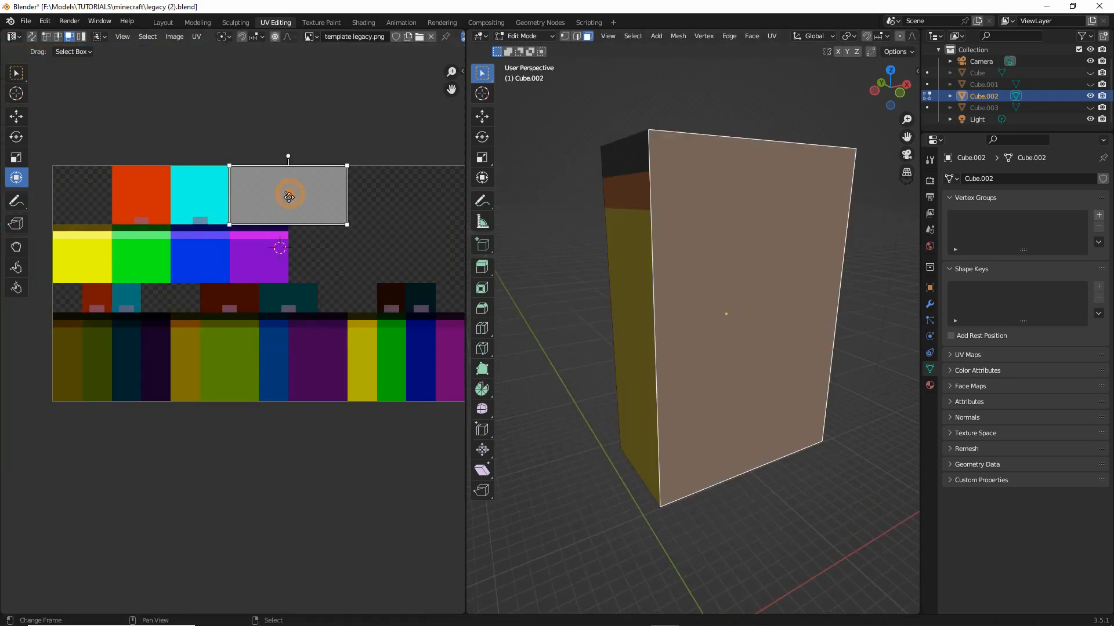
drag(276, 193, 261, 344)
scroll(255, 331, up, 3)
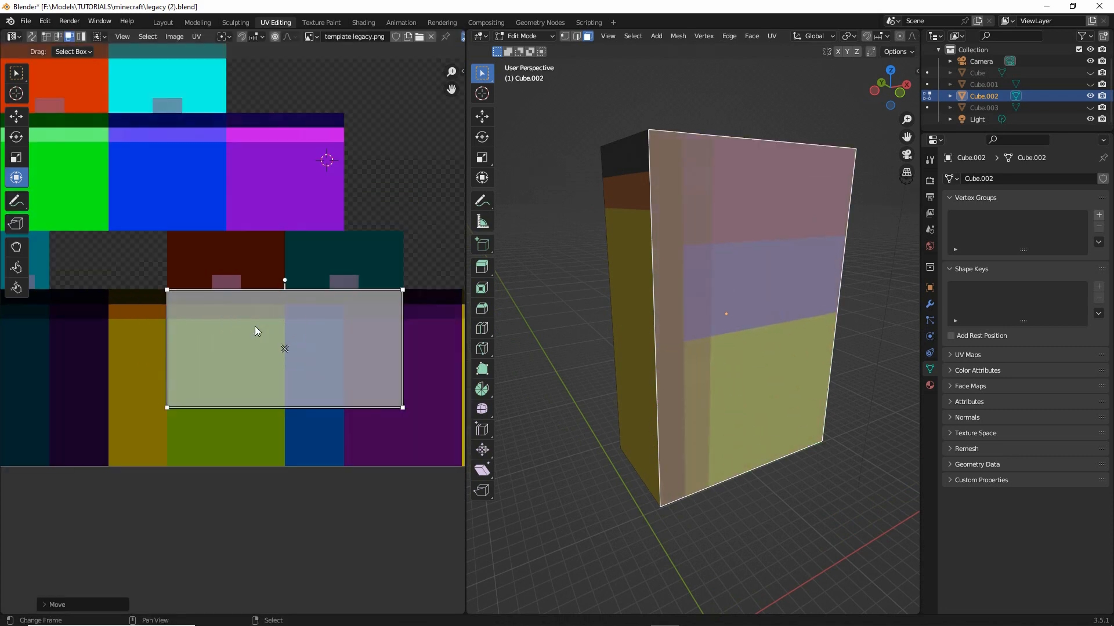
drag(283, 281, 181, 347)
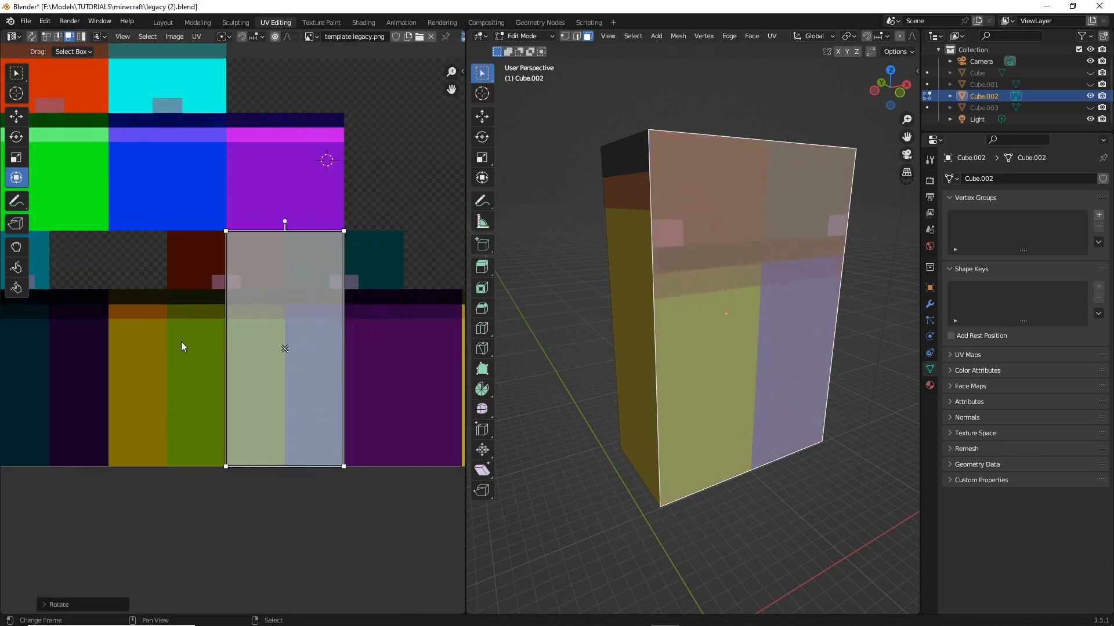
drag(283, 347, 226, 348)
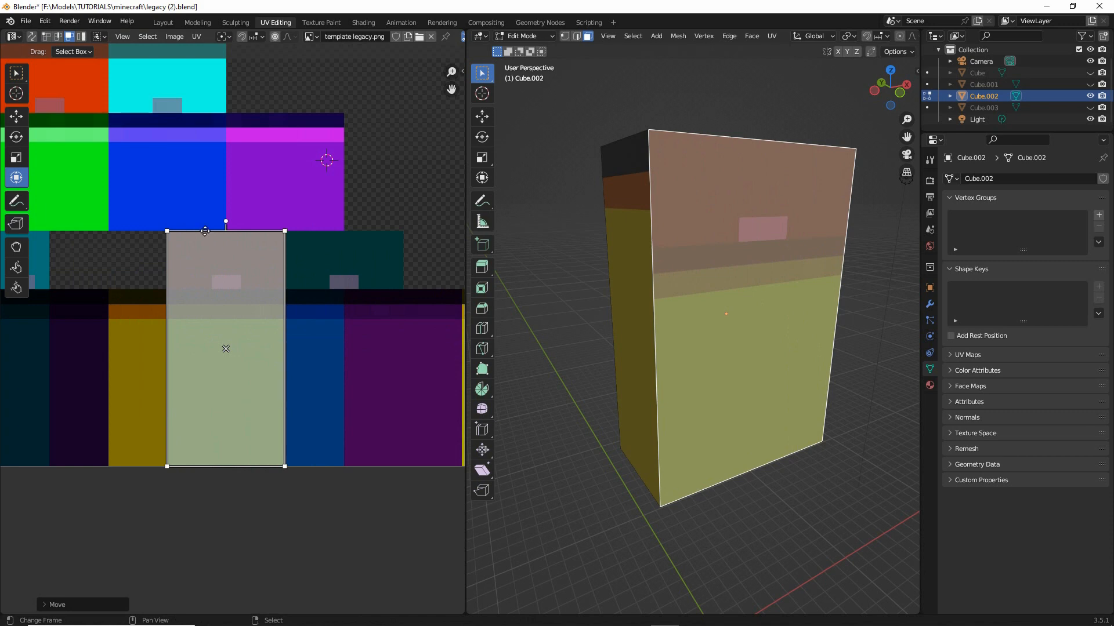
drag(205, 231, 205, 289)
Select the body's other side face, turn its UV rectangle upright and fit it to the narrow dark blue strip
middle_drag(725, 325, 704, 288)
click(704, 289)
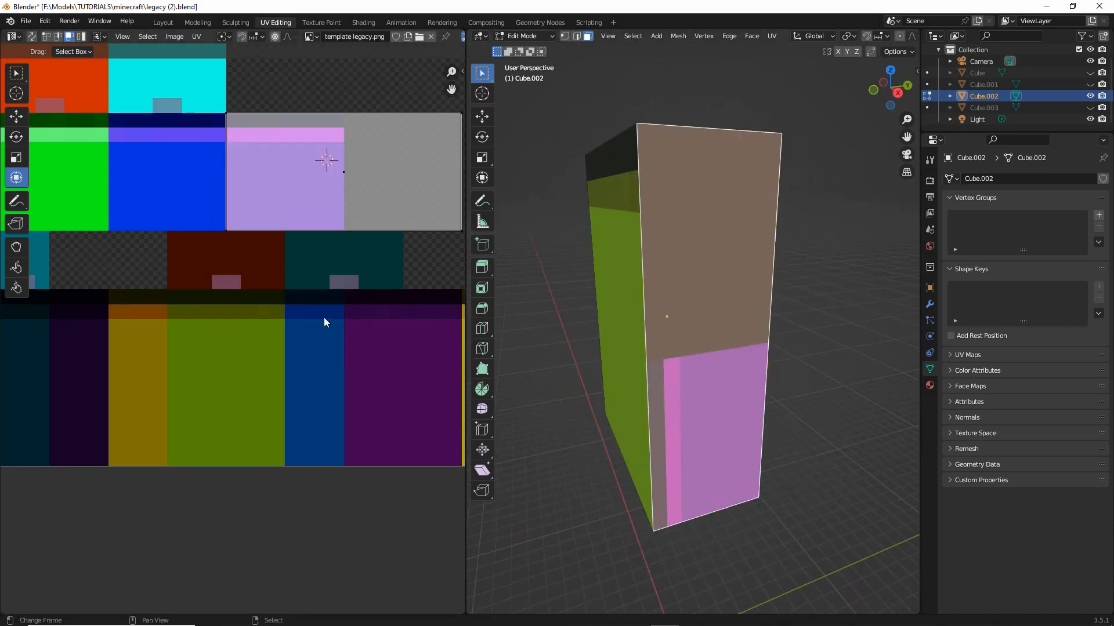
middle_drag(323, 319, 271, 343)
drag(291, 196, 349, 375)
drag(349, 302, 263, 380)
drag(349, 374, 289, 377)
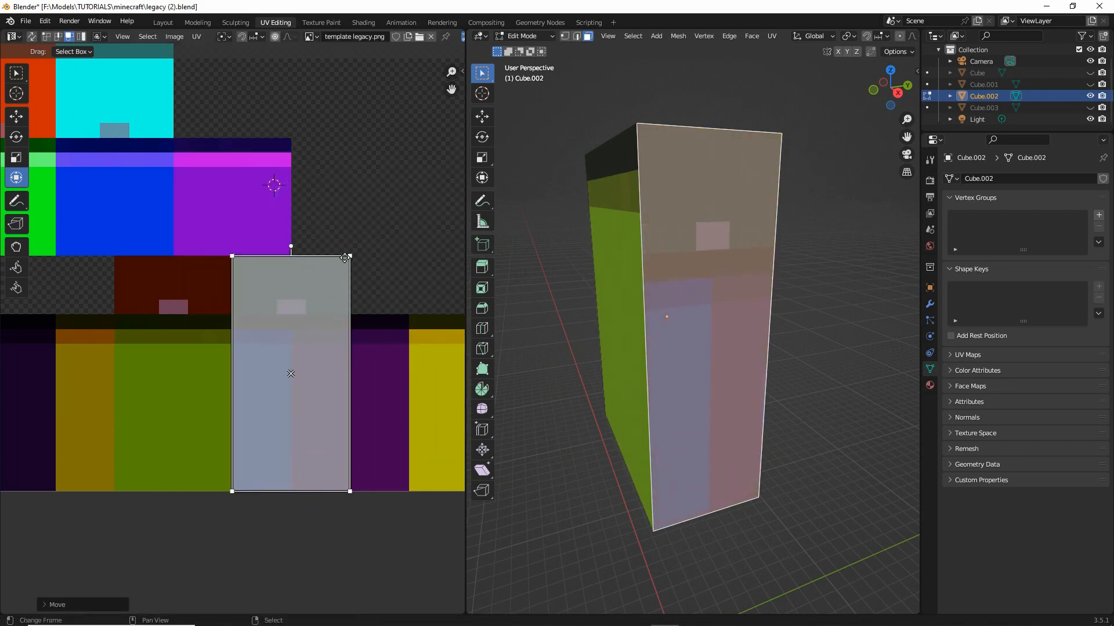
drag(349, 256, 321, 315)
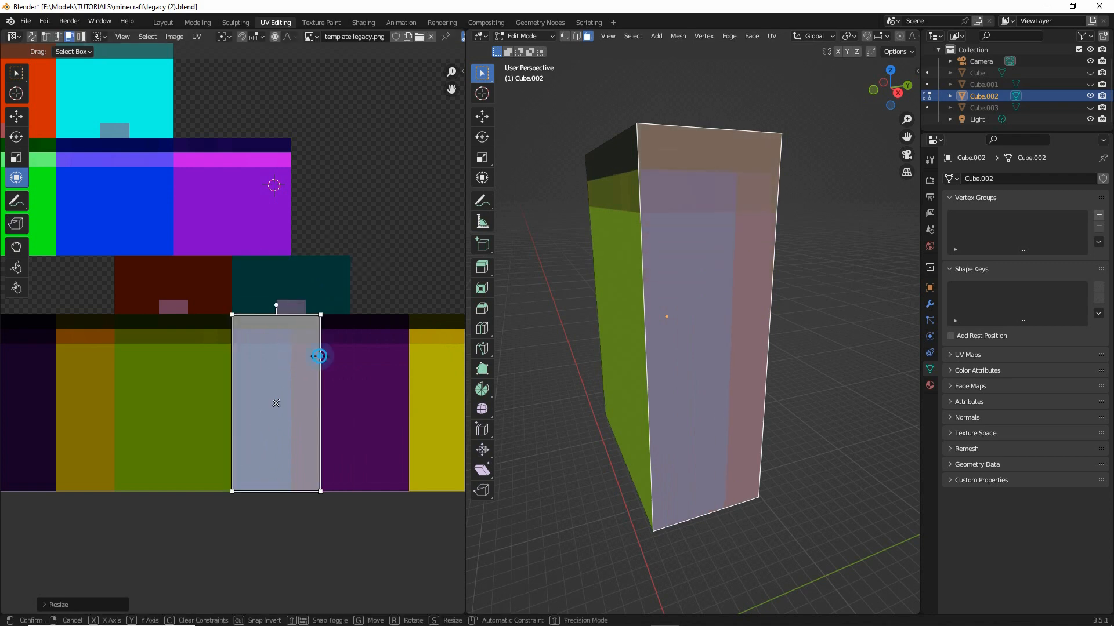
drag(316, 356, 291, 355)
Select the body's back face, turn its UV rectangle upright and fit it to the wide dark purple strip
middle_drag(667, 313, 623, 311)
click(624, 310)
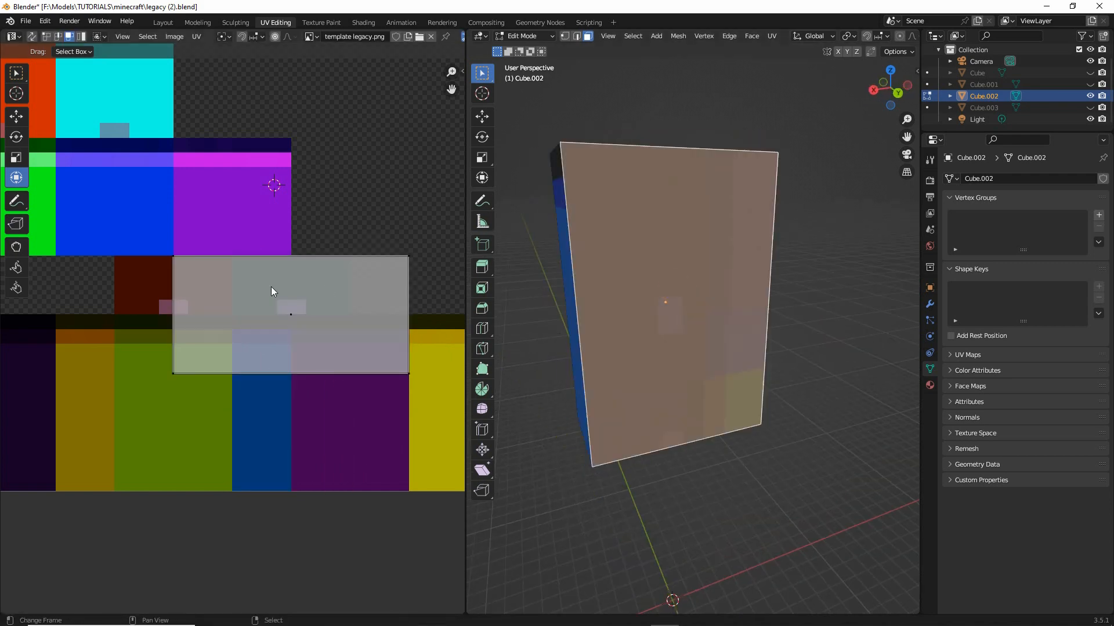
drag(293, 320, 349, 373)
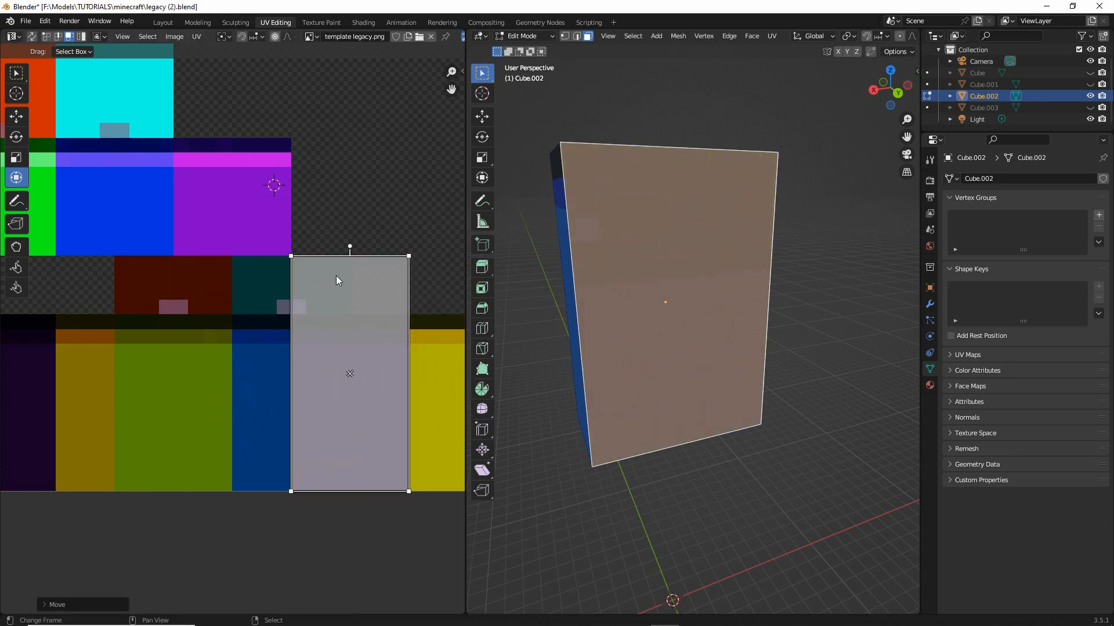
drag(329, 255, 333, 321)
Fit the UV of the body's top face to the dark red rectangle and rotate it to bring the pale patch to the front
middle_drag(524, 316, 753, 290)
click(715, 171)
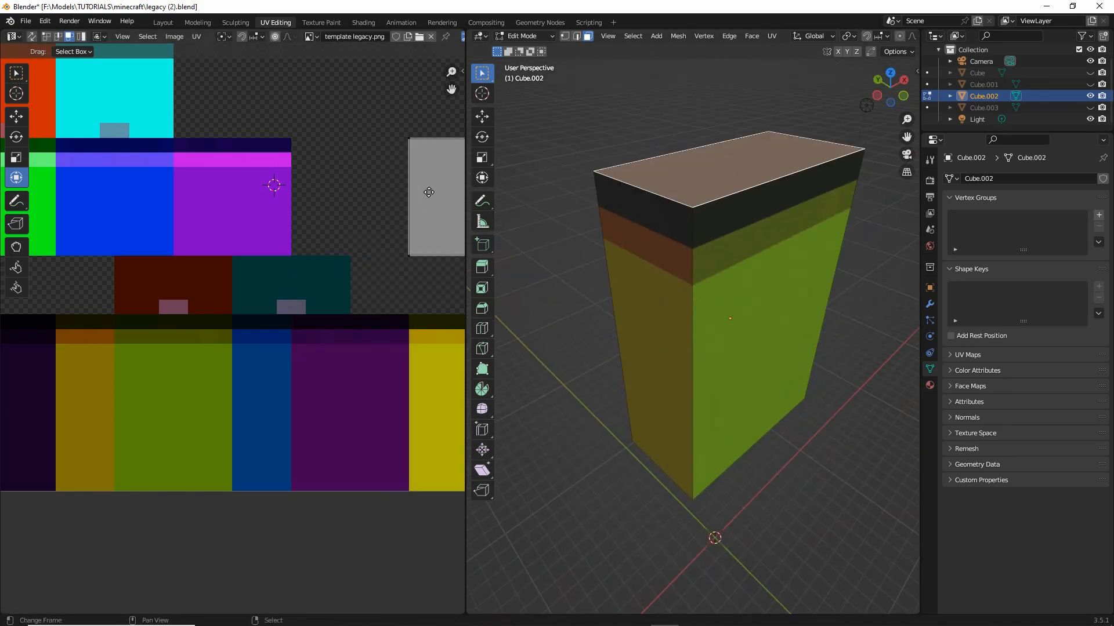
middle_drag(428, 192, 393, 202)
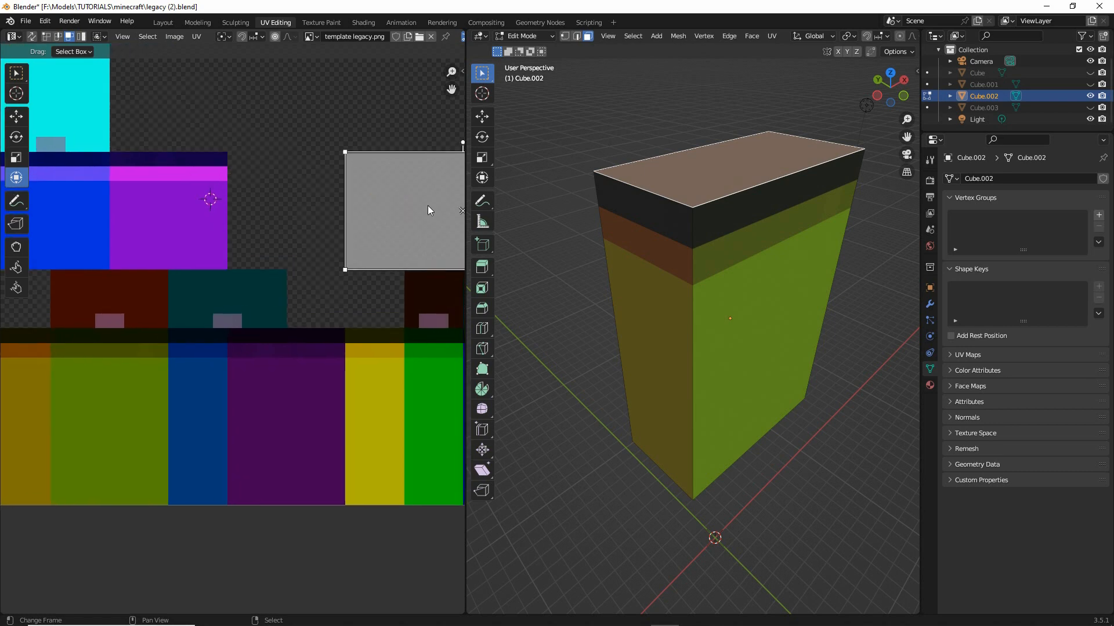
drag(457, 206, 165, 334)
drag(286, 388, 169, 329)
middle_drag(181, 331, 307, 318)
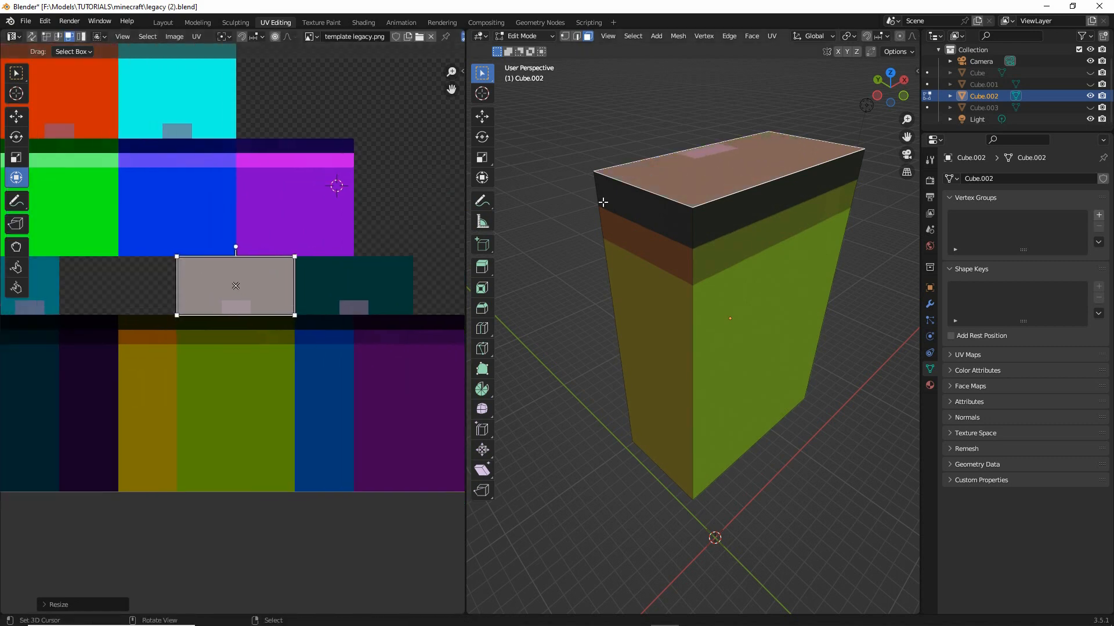
middle_drag(644, 181, 645, 205)
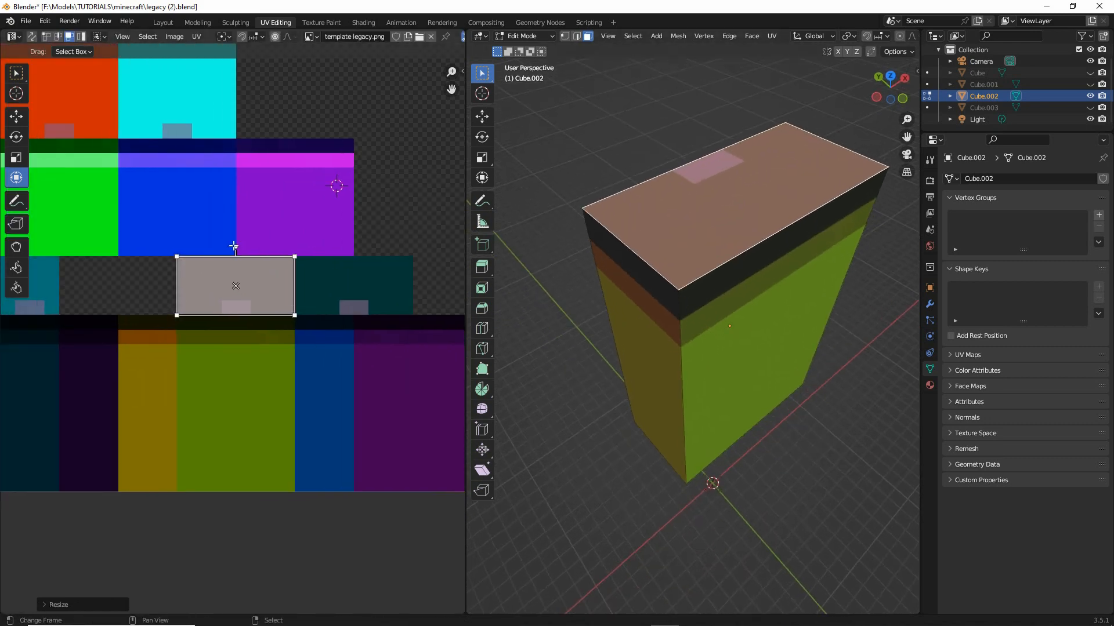
mouse_move(233, 246)
mouse_down()
mouse_move(256, 250)
mouse_move(235, 247)
mouse_up()
Select the body's bottom face, fit its UV rectangle to the dark teal rectangle above the blue strip and rotate it
middle_drag(644, 197, 662, 134)
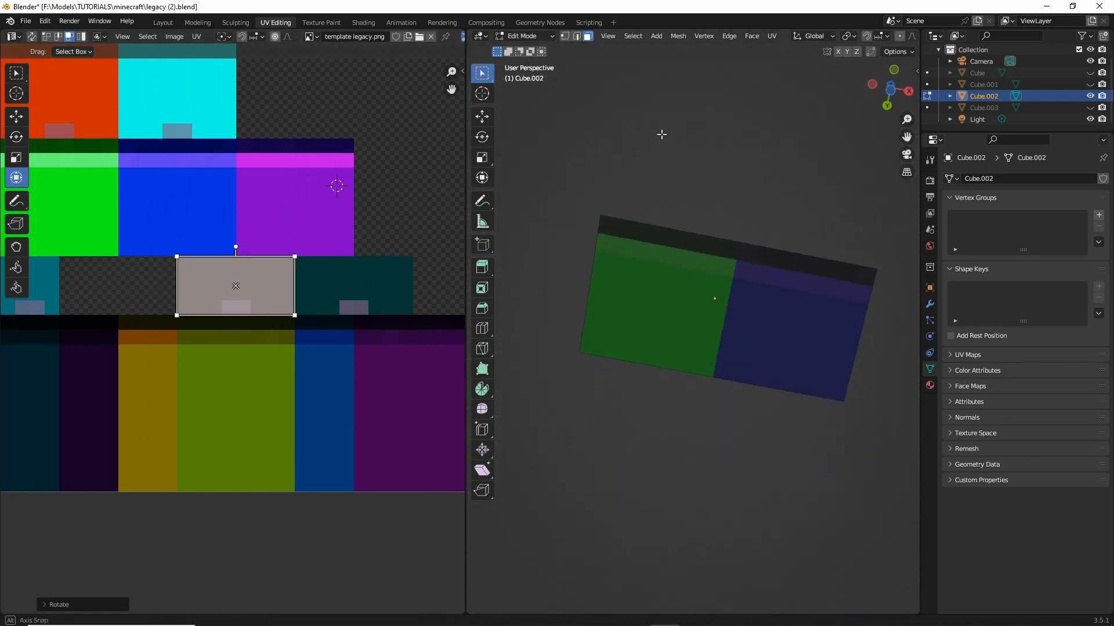
click(701, 275)
click(128, 199)
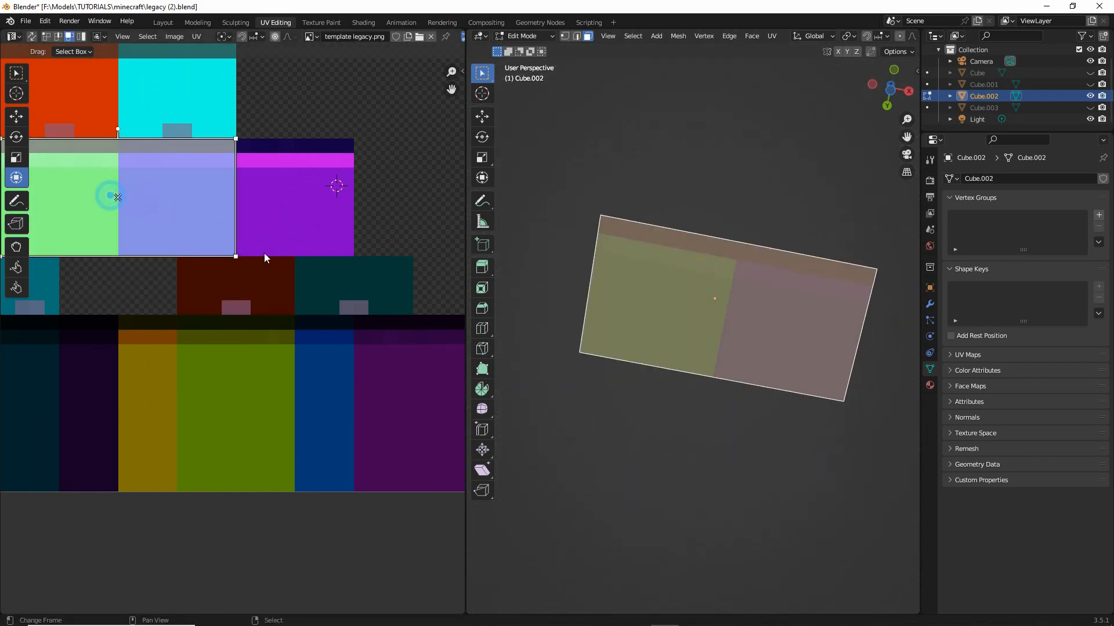
drag(68, 238, 246, 355)
drag(178, 374, 304, 315)
drag(353, 246, 354, 339)
Hide the body block Cube.002, unhide the head block Cube and switch back to Object Mode
middle_drag(711, 306, 711, 355)
right_click(722, 323)
click(1090, 97)
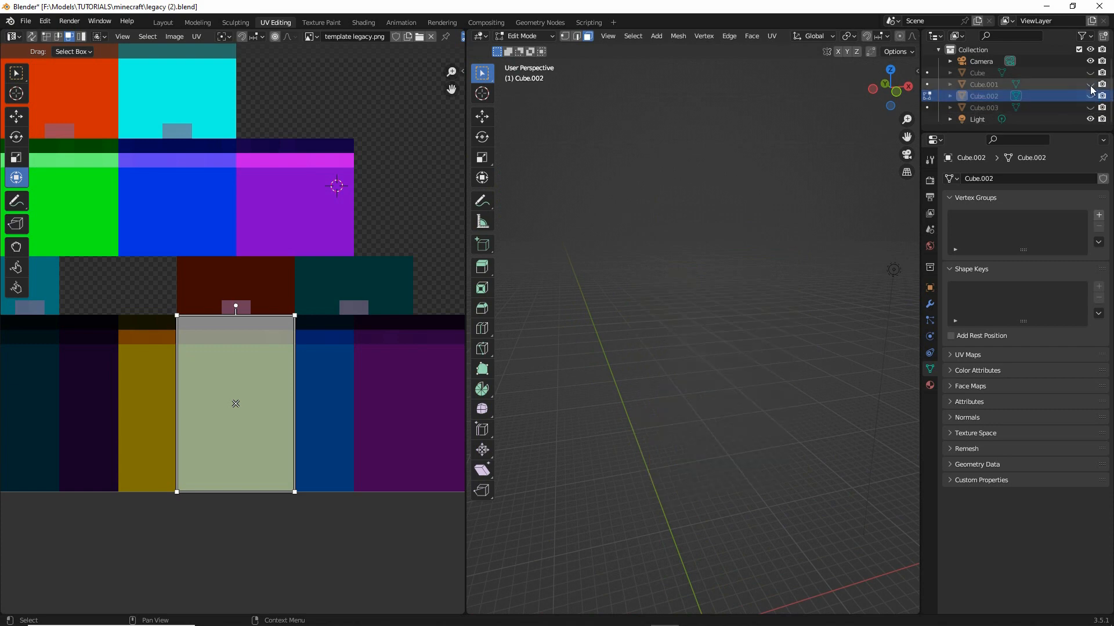
click(1090, 84)
click(1089, 84)
click(1090, 72)
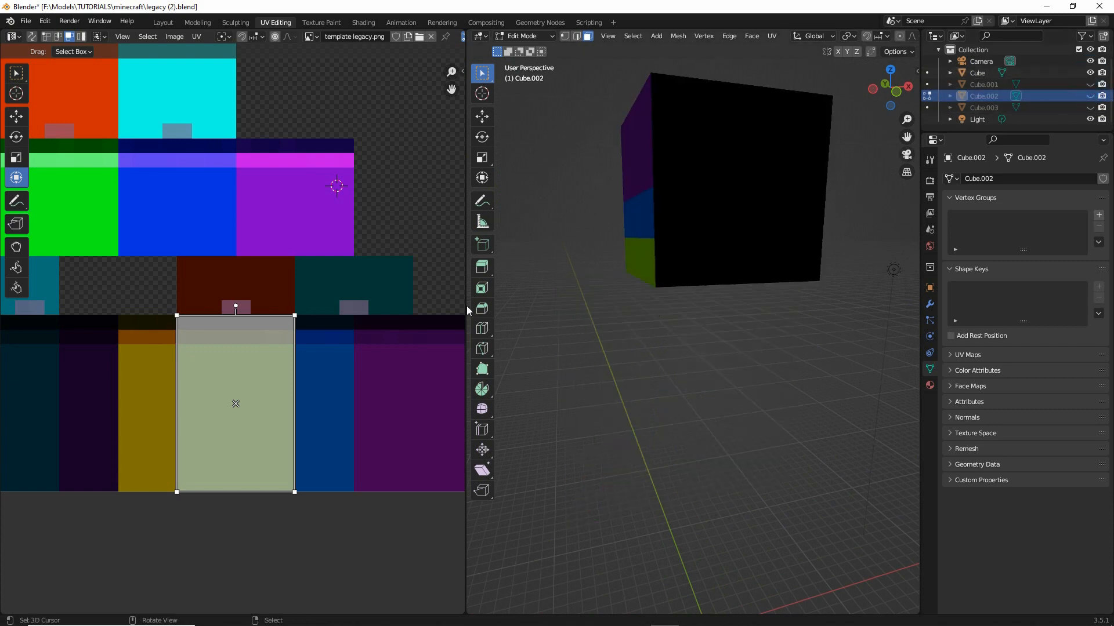
click(540, 36)
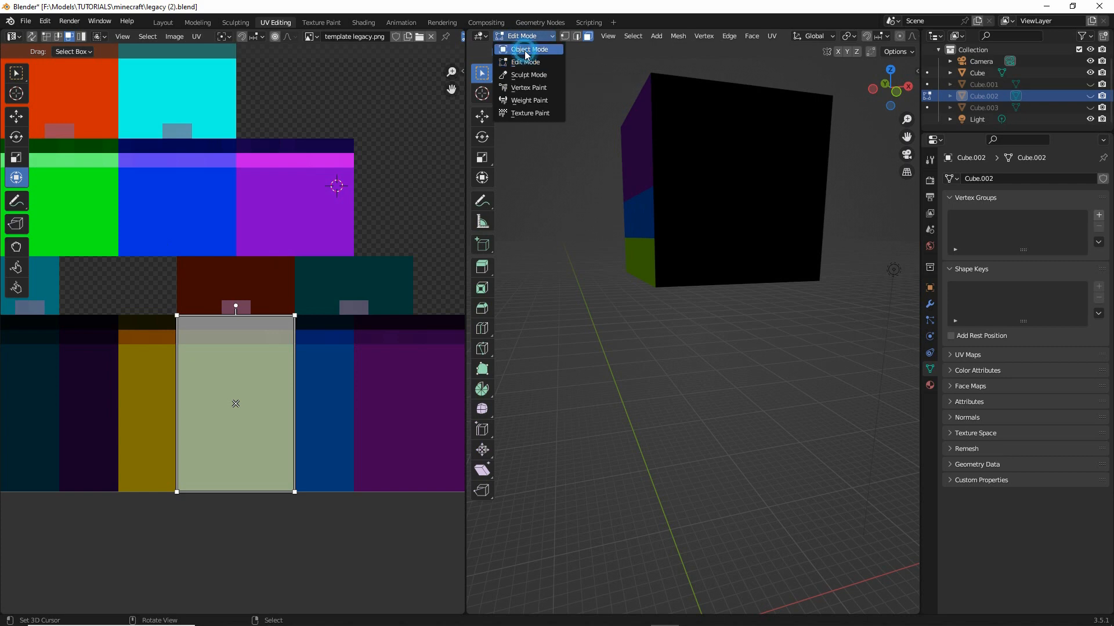
click(526, 50)
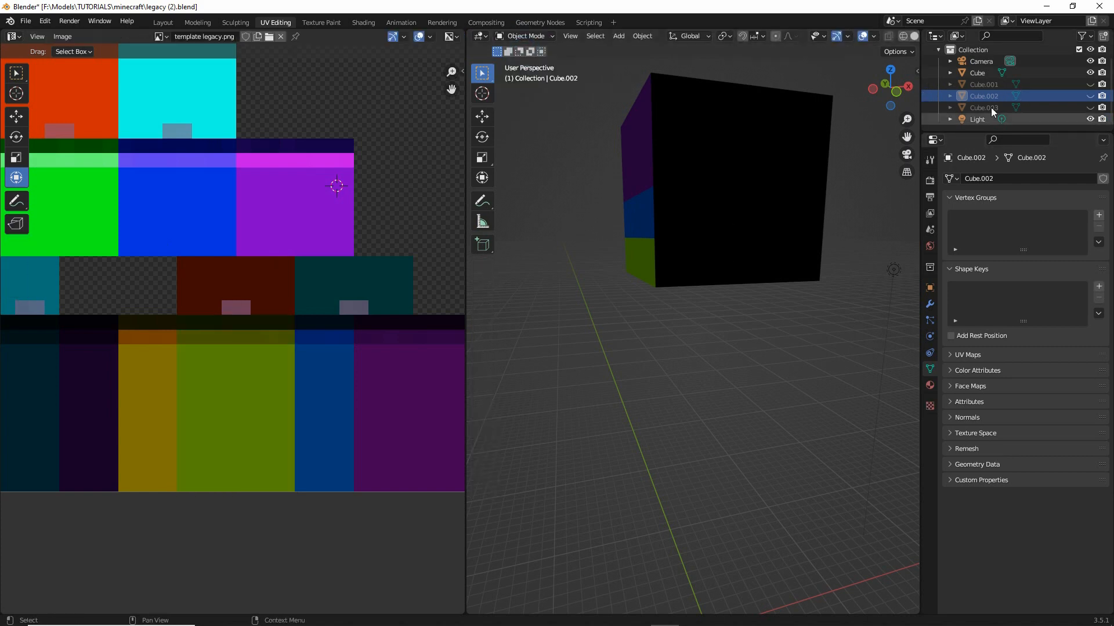
click(1090, 108)
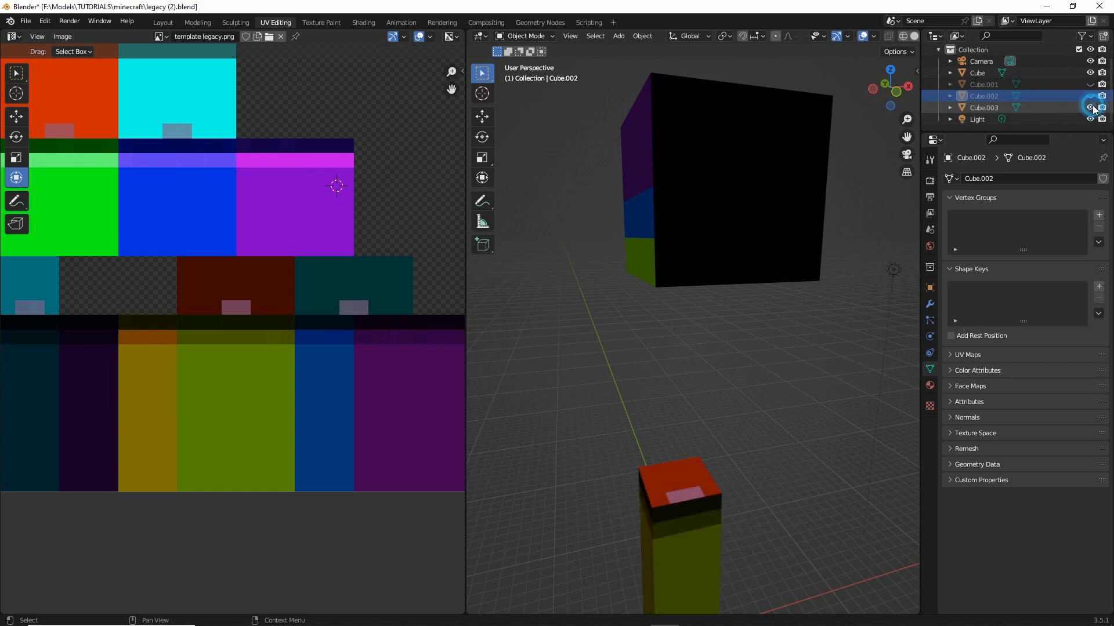
click(676, 503)
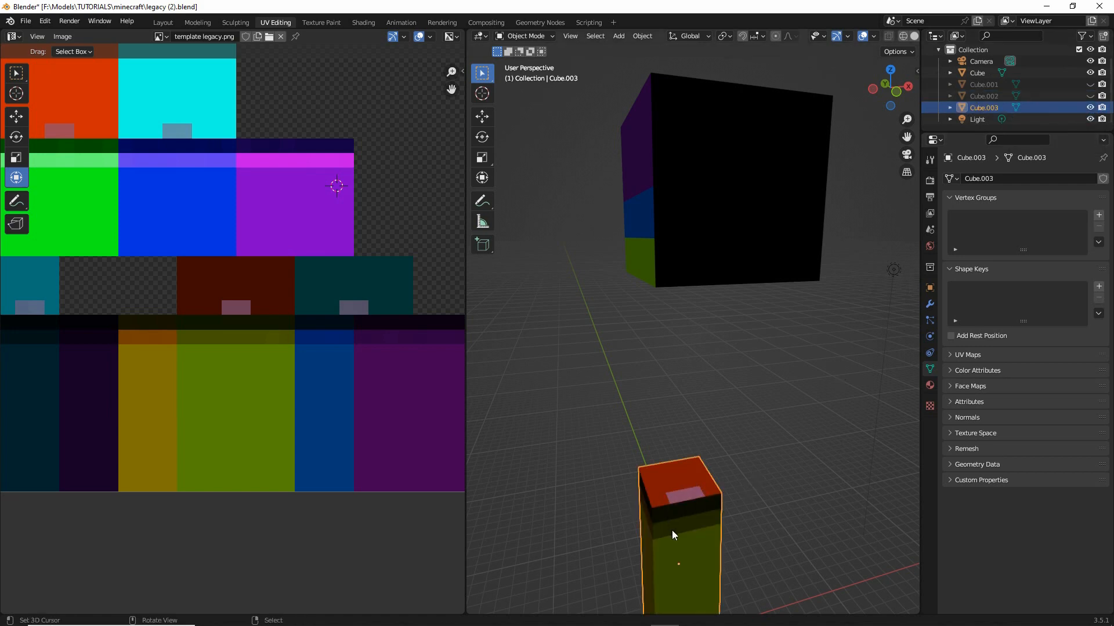
shift+middle_drag(672, 530, 671, 423)
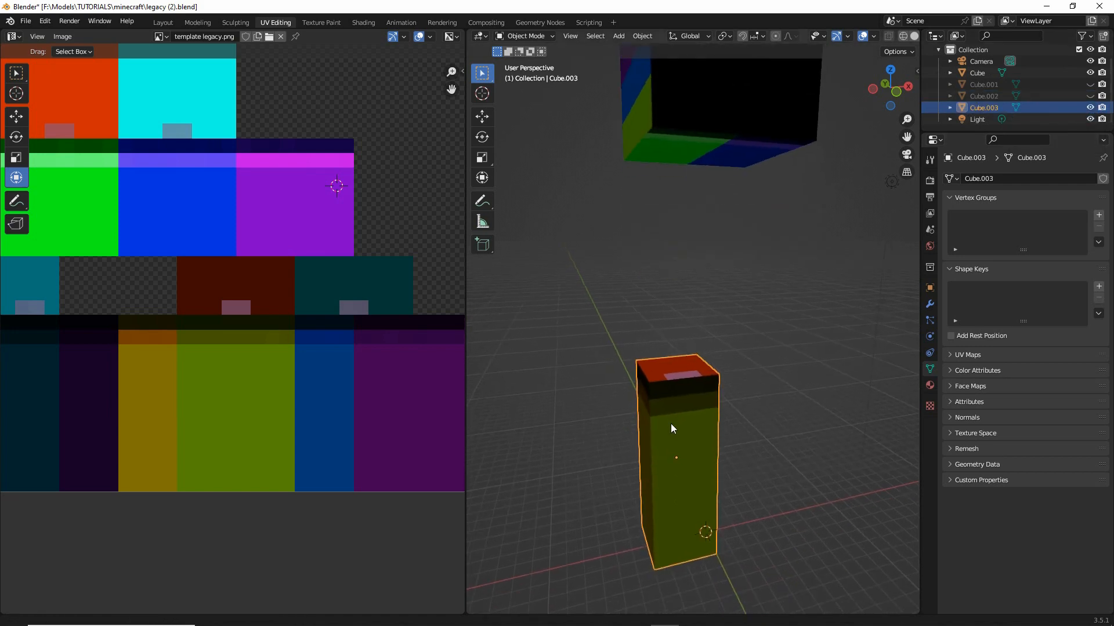
click(517, 43)
click(520, 53)
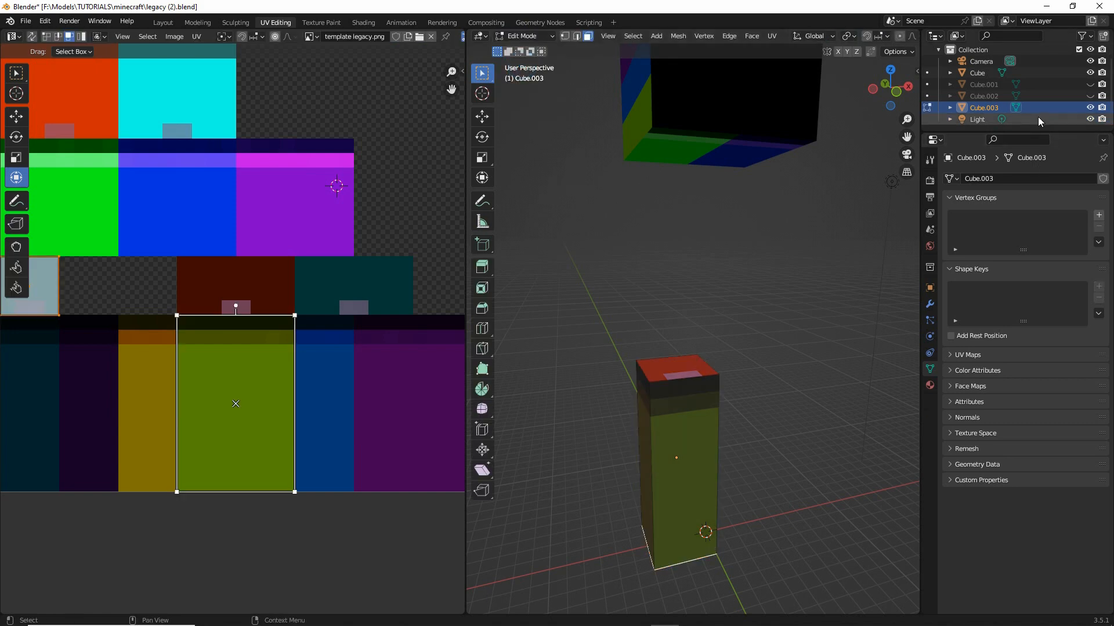
click(1090, 108)
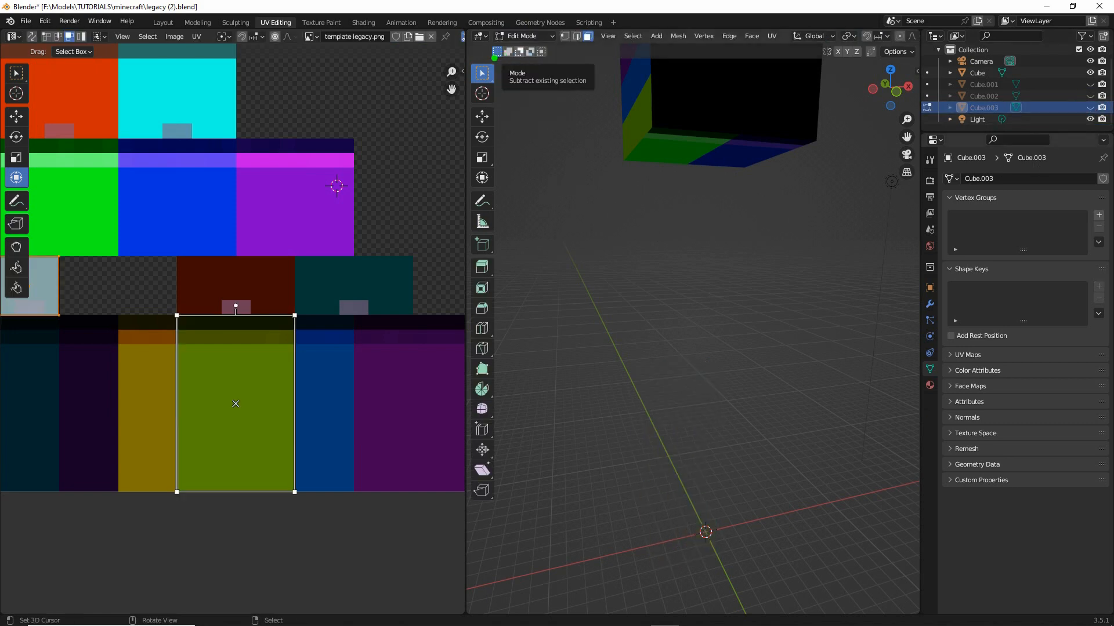
drag(486, 50, 543, 51)
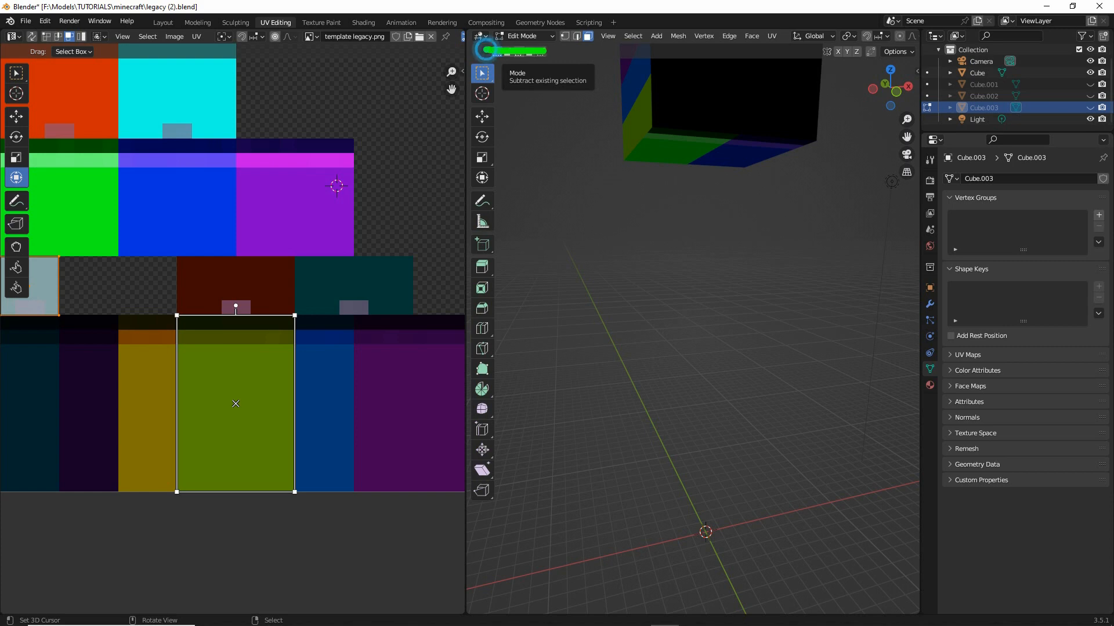
click(522, 36)
click(521, 50)
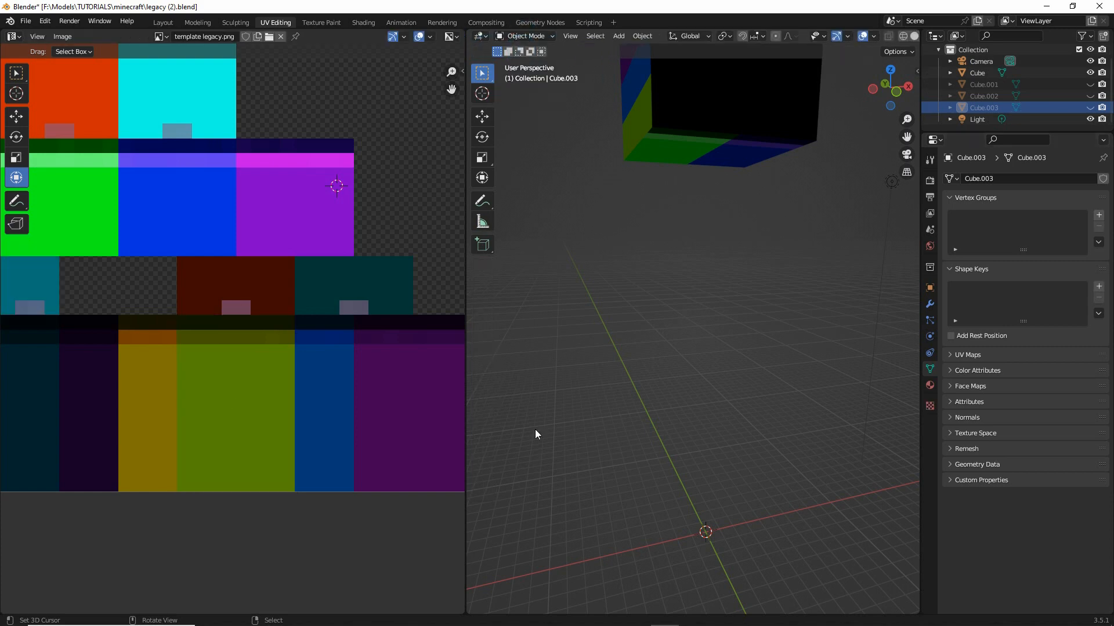
Select the head block Cube, switch it to Edit Mode and frame it in the 3D view
click(656, 109)
click(527, 37)
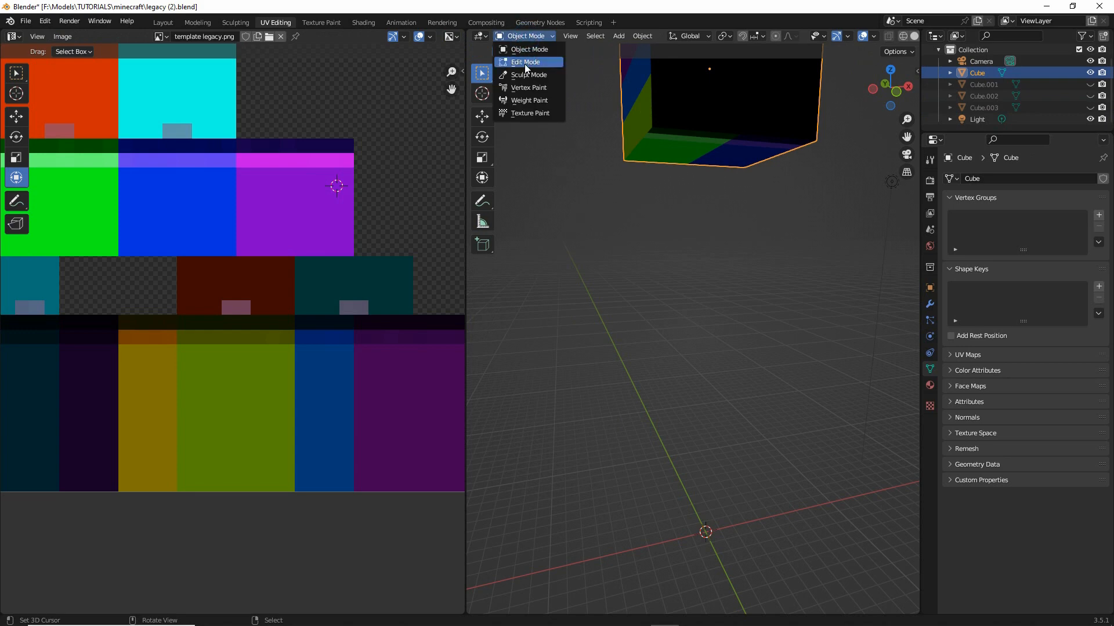
click(525, 62)
key(KP_Decimal)
middle_drag(650, 327, 684, 346)
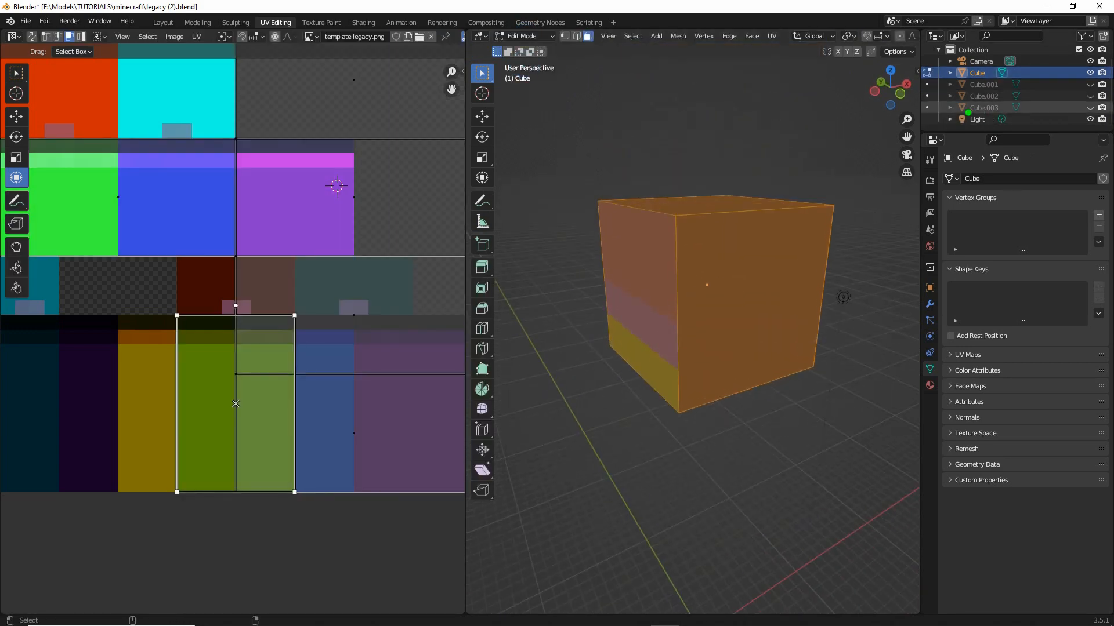
drag(631, 454, 709, 565)
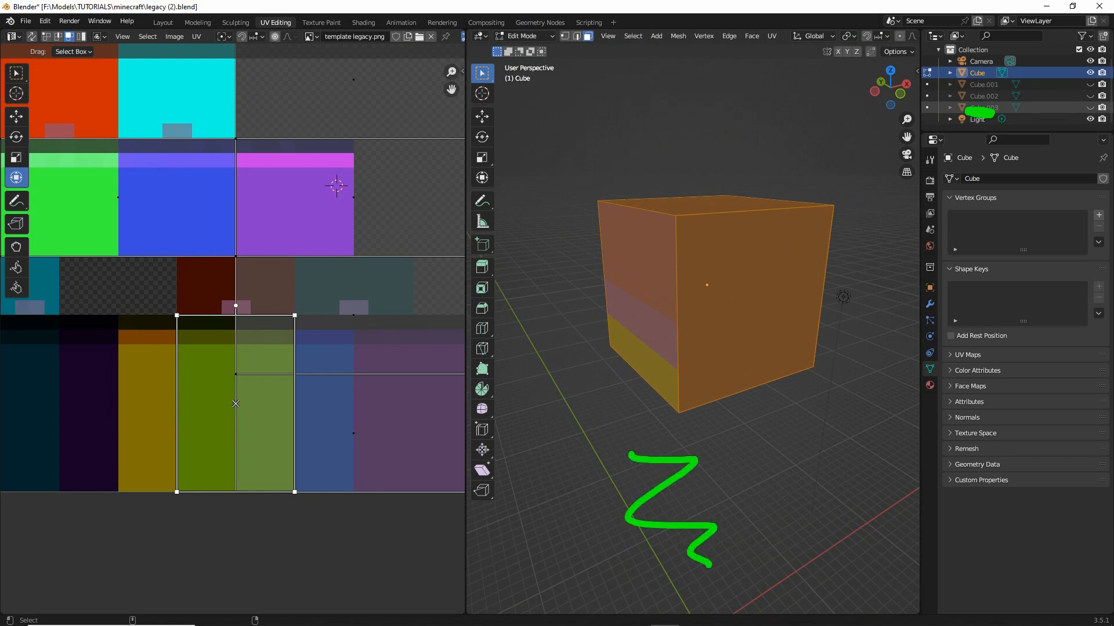
key(Escape)
Select the head's side face beside the front and move its UV rectangle over the yellow and green squares
click(656, 302)
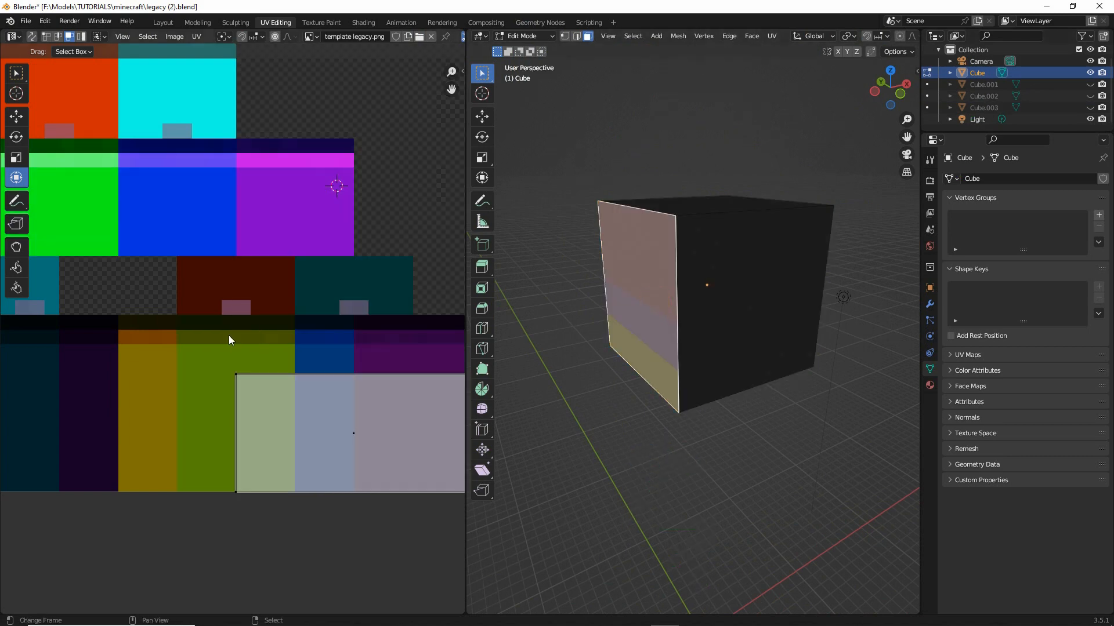
scroll(231, 344, down, 3)
middle_drag(222, 350, 266, 466)
scroll(266, 467, up, 2)
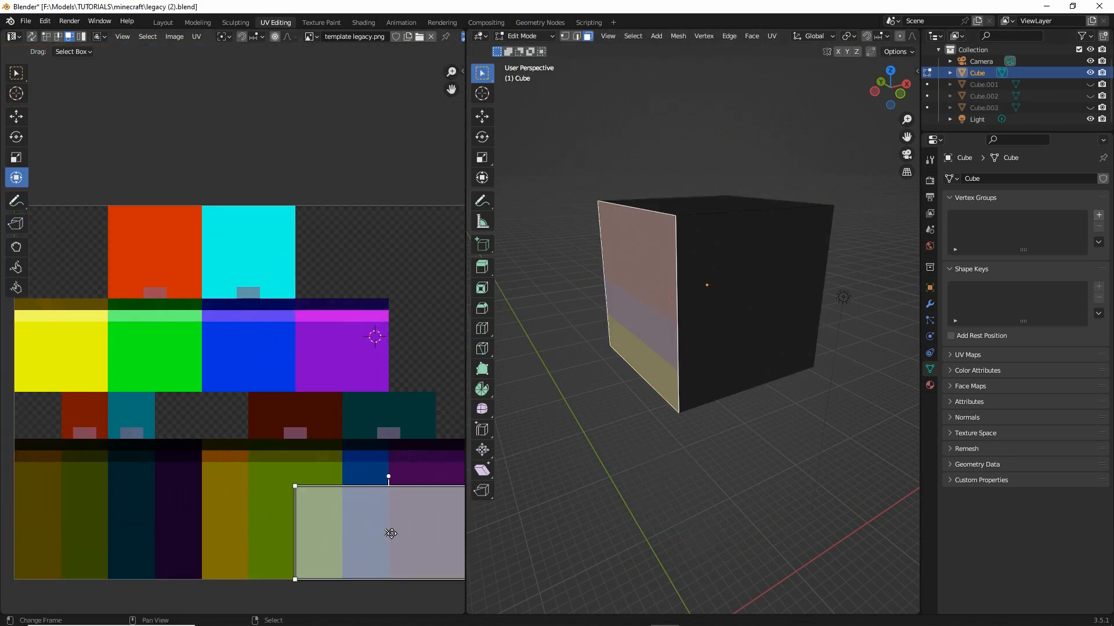
key(g)
click(109, 349)
middle_drag(189, 354, 282, 318)
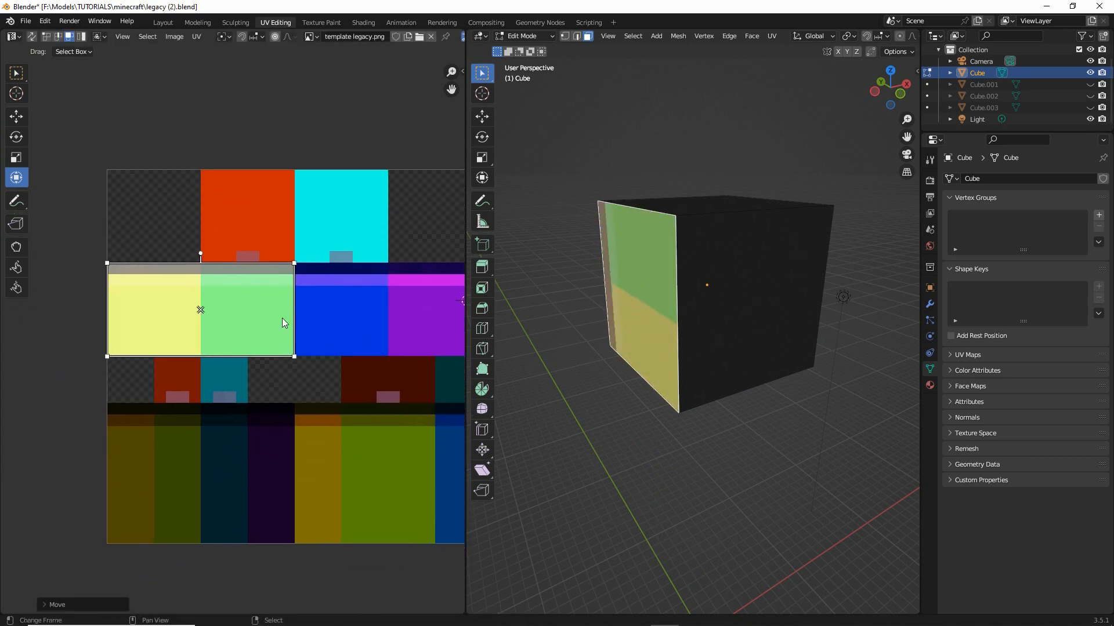
Turn the side face's UV rectangle a quarter turn, shrink it to a square and fit it to the yellow square
key(r)
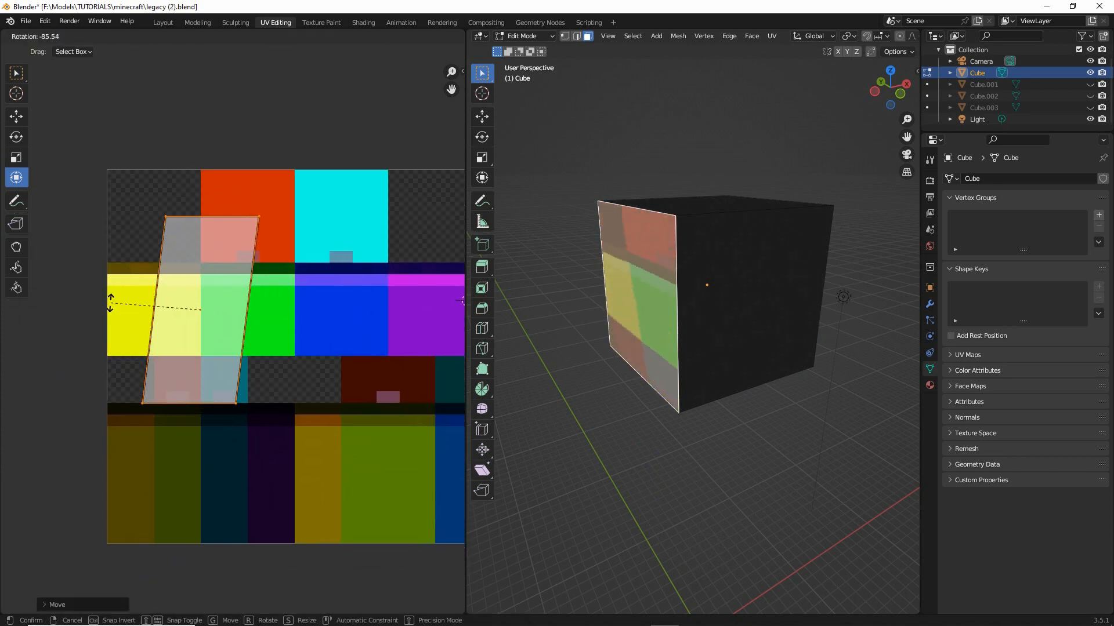
click(186, 311)
drag(192, 401, 192, 357)
drag(186, 216, 186, 256)
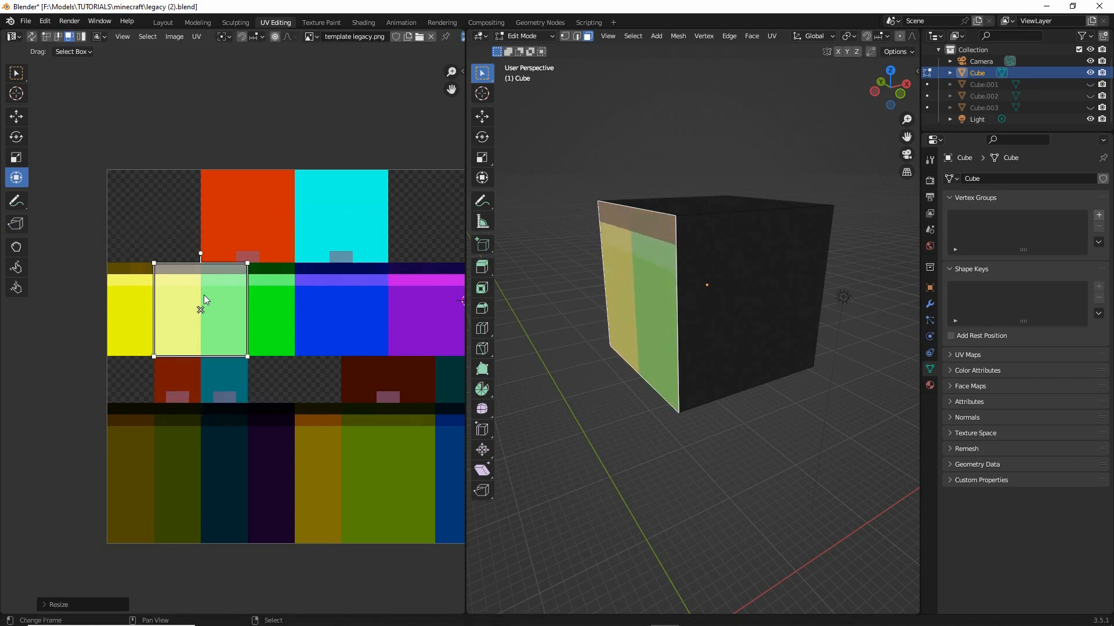
drag(199, 304, 153, 309)
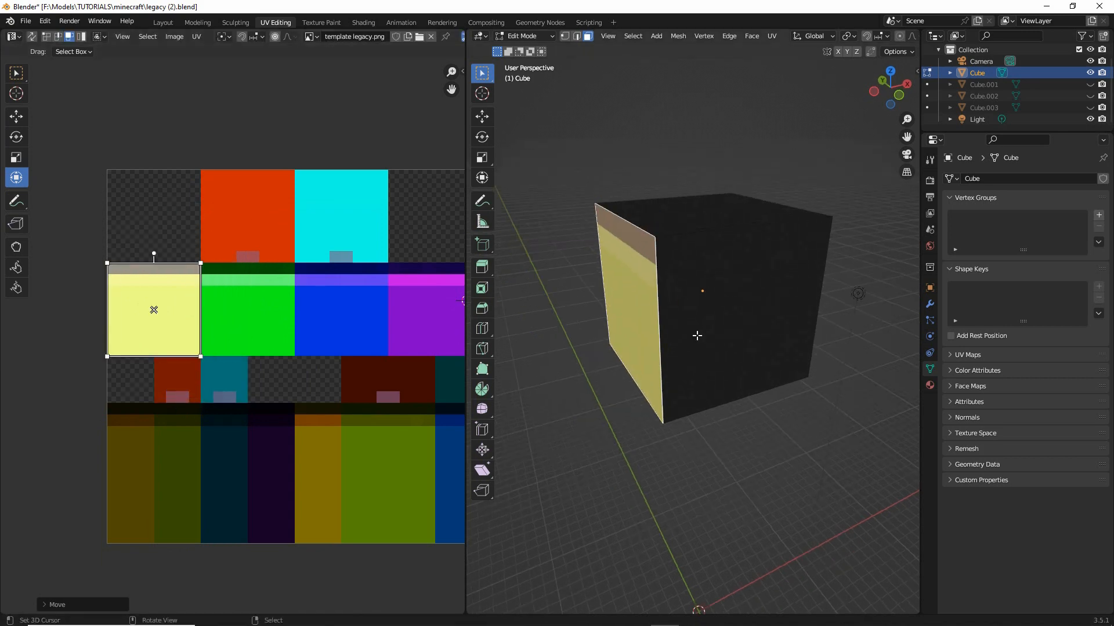
Select the head's front face, turn its UV rectangle upright and fit it to the bright green square
click(718, 308)
click(401, 221)
middle_drag(422, 220, 391, 219)
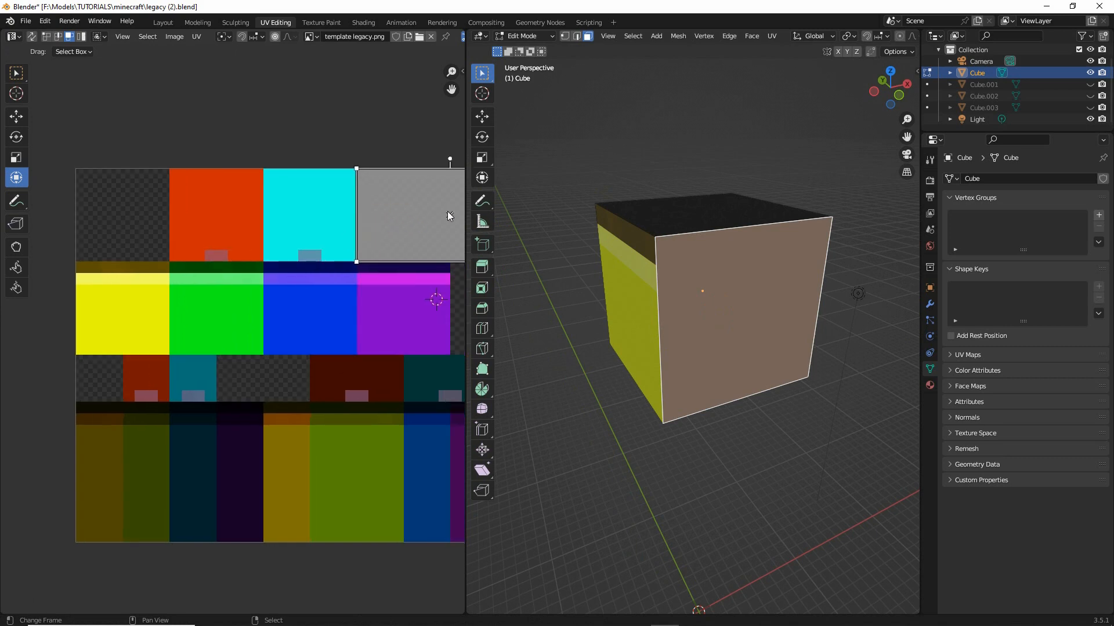
drag(448, 215, 312, 300)
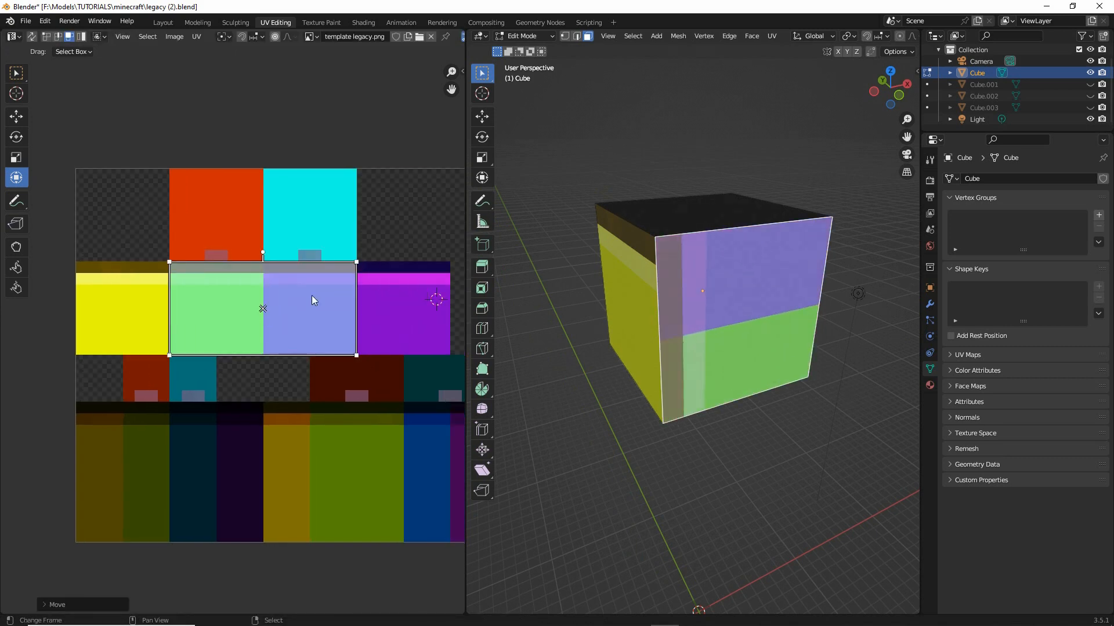
drag(263, 252, 188, 302)
drag(241, 219, 253, 346)
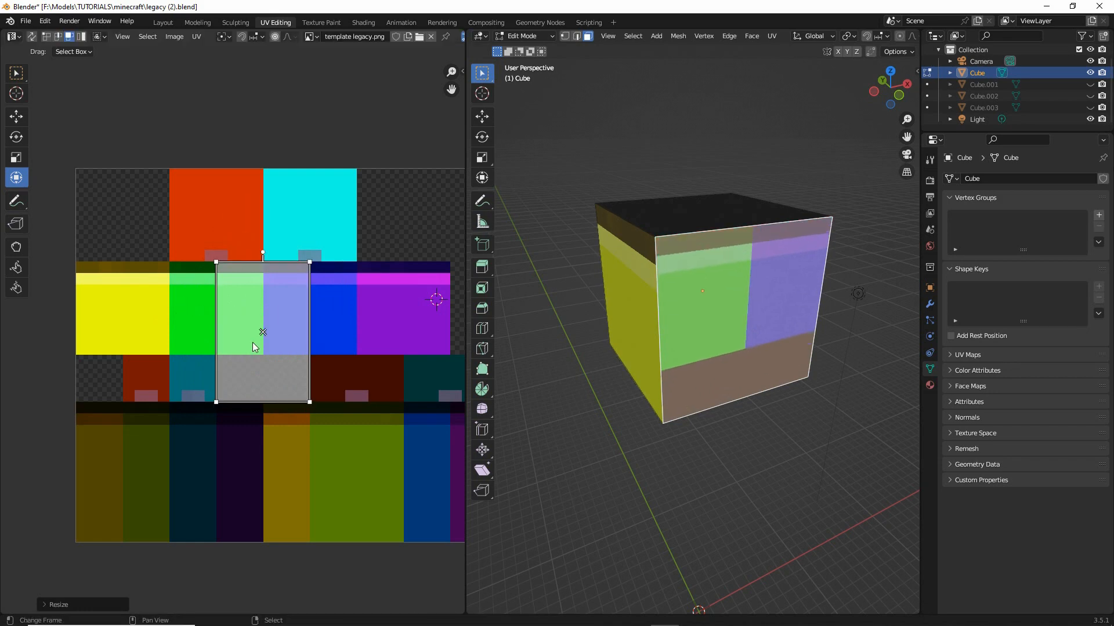
drag(262, 406, 260, 355)
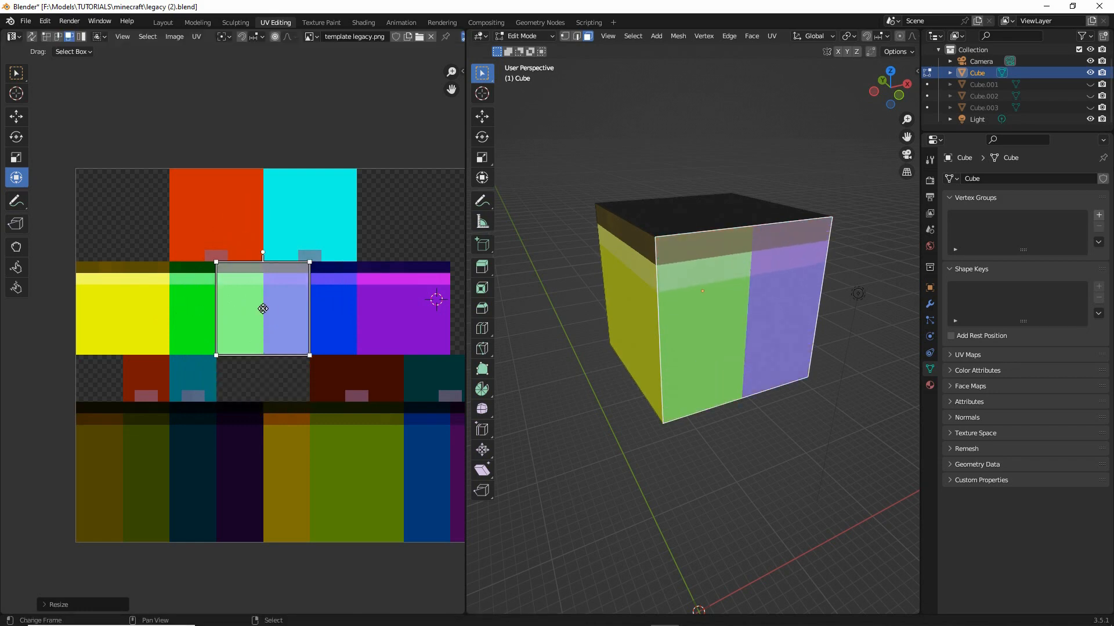
drag(263, 309, 216, 308)
Select the head's opposite side face, turn its UV rectangle upright and fit it to the bright blue square
middle_drag(809, 325, 713, 314)
right_click(659, 270)
middle_drag(370, 316, 350, 334)
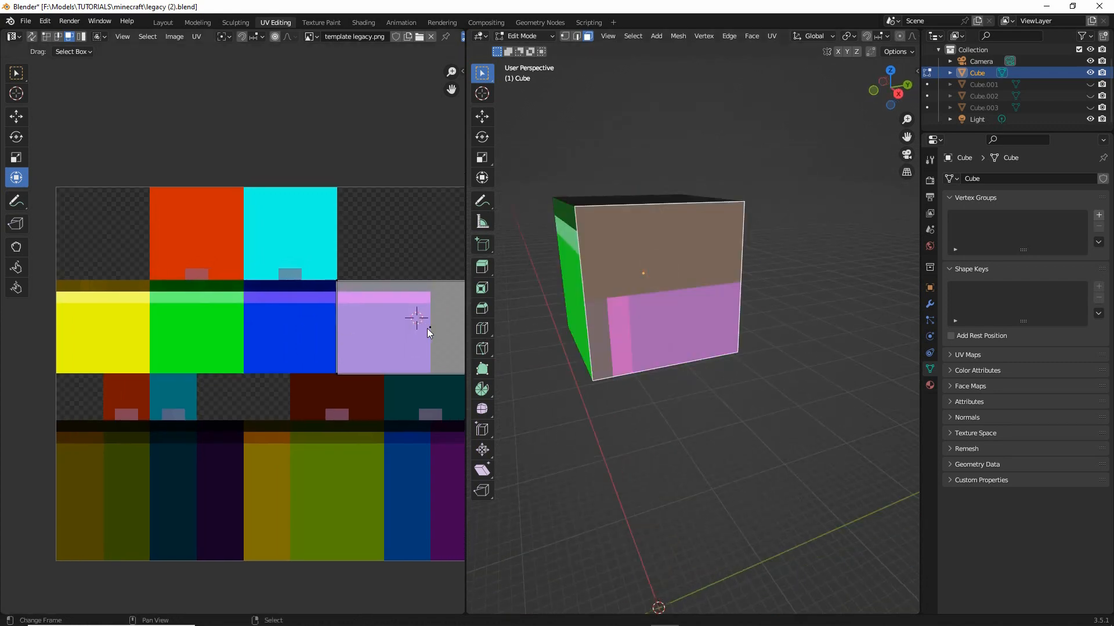
drag(427, 329, 407, 305)
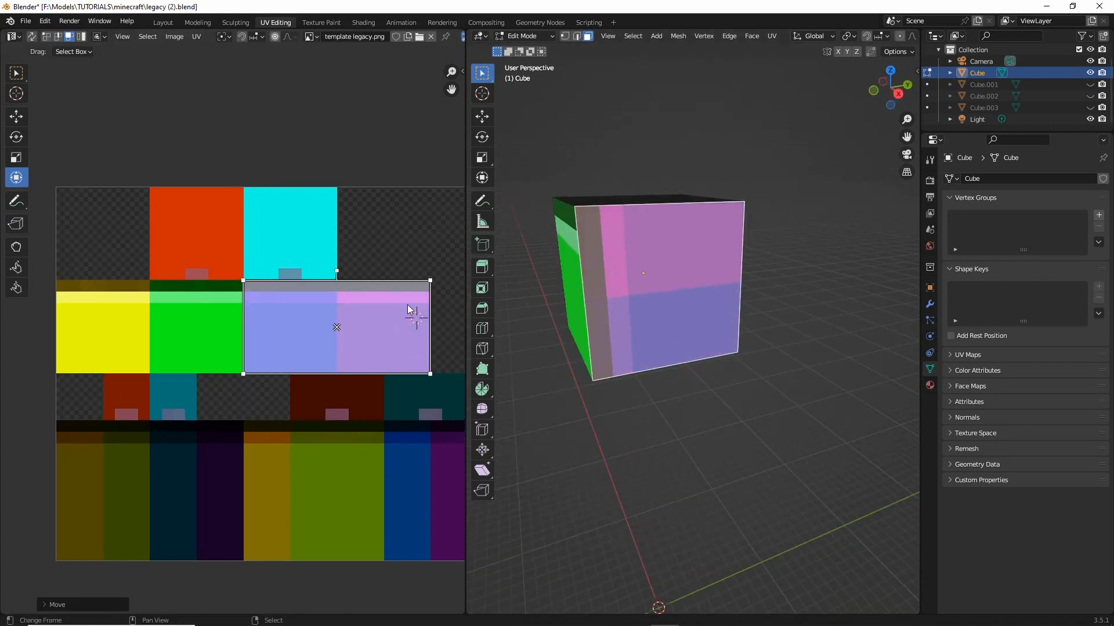
drag(337, 271, 356, 343)
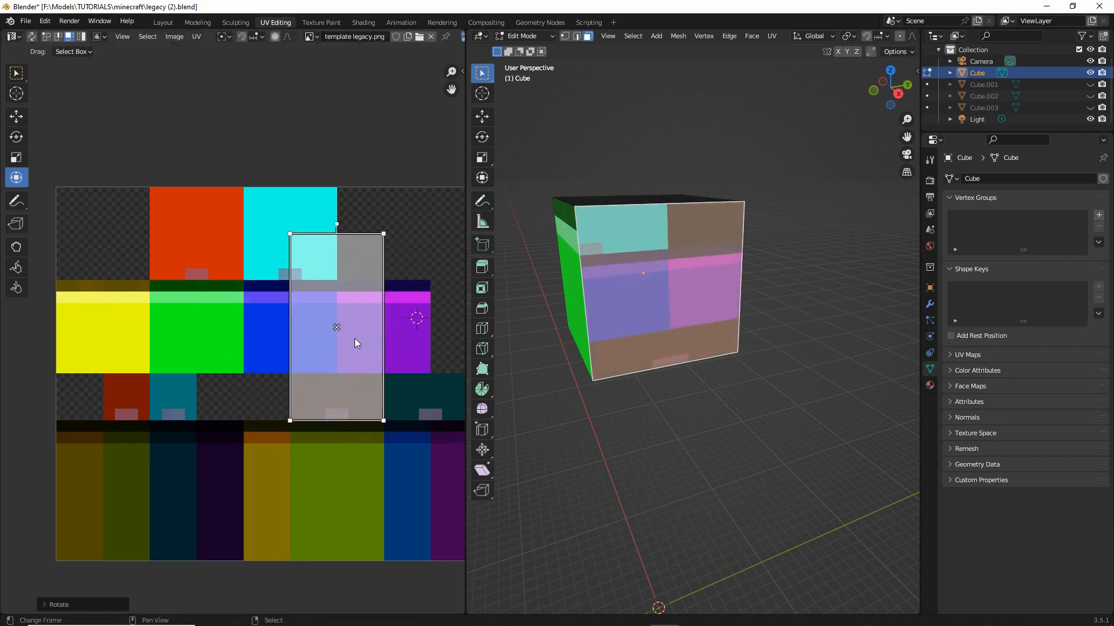
drag(338, 419, 338, 373)
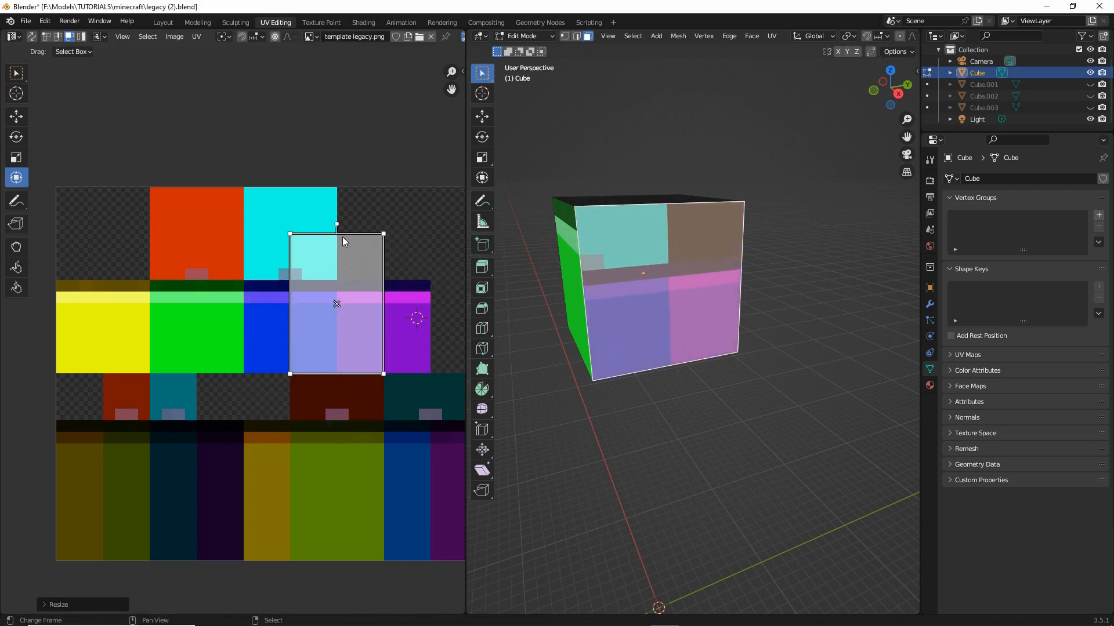
drag(343, 236, 341, 282)
drag(336, 324, 292, 324)
Select the head's back face, turn its UV rectangle upright and fit it to the bright purple square
middle_drag(739, 328, 582, 330)
right_click(680, 249)
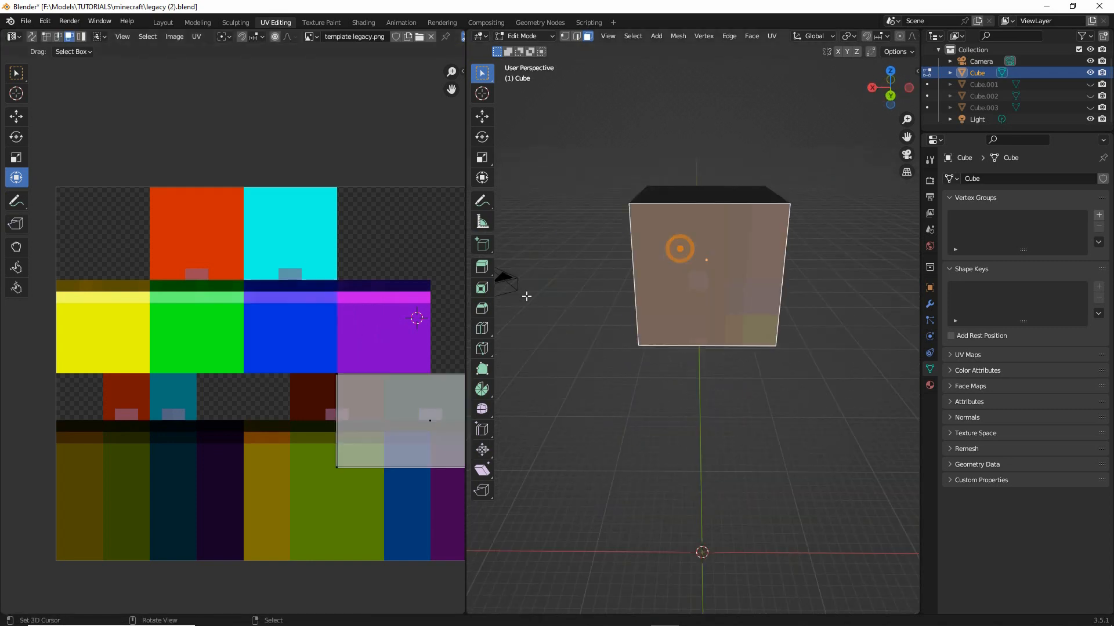
middle_drag(414, 421, 313, 423)
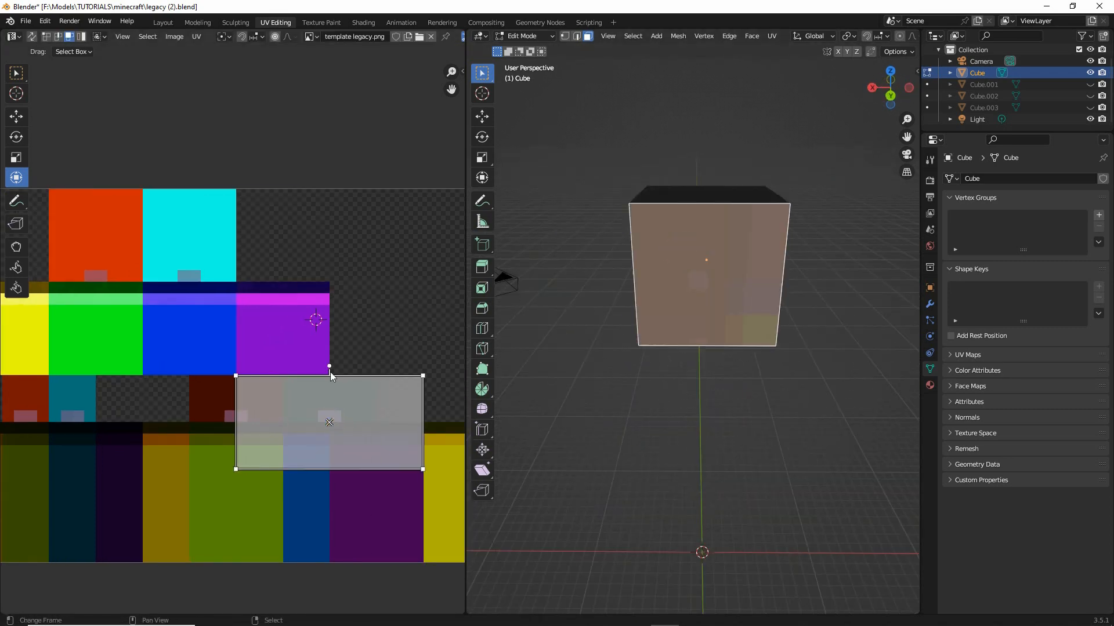
drag(327, 420, 329, 332)
mouse_move(328, 274)
mouse_down()
mouse_move(339, 236)
mouse_move(340, 283)
mouse_up()
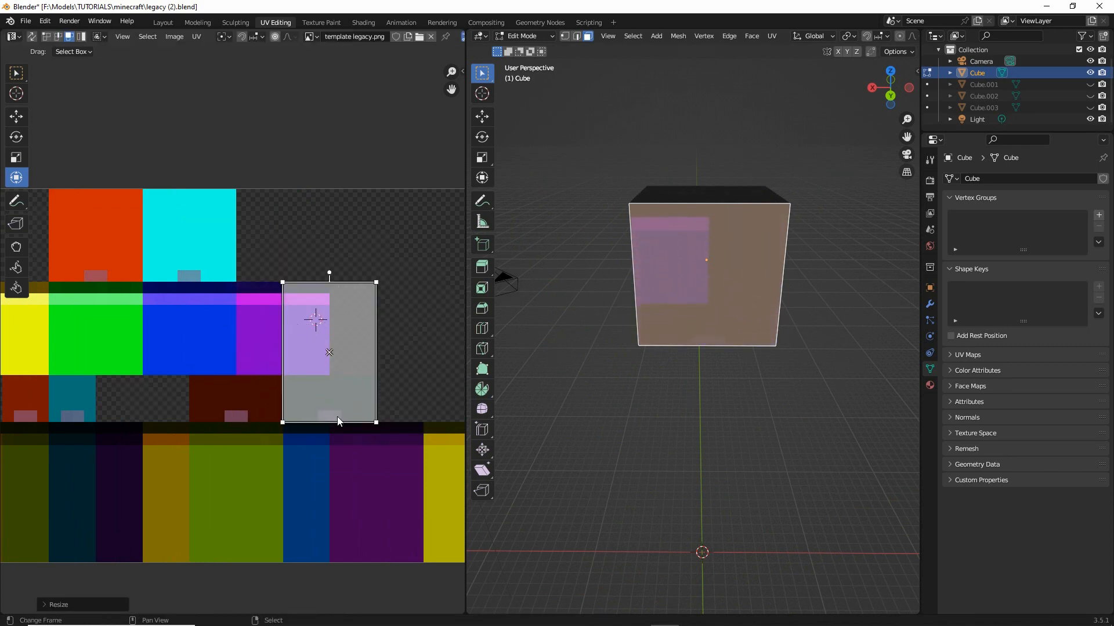
drag(337, 422, 337, 376)
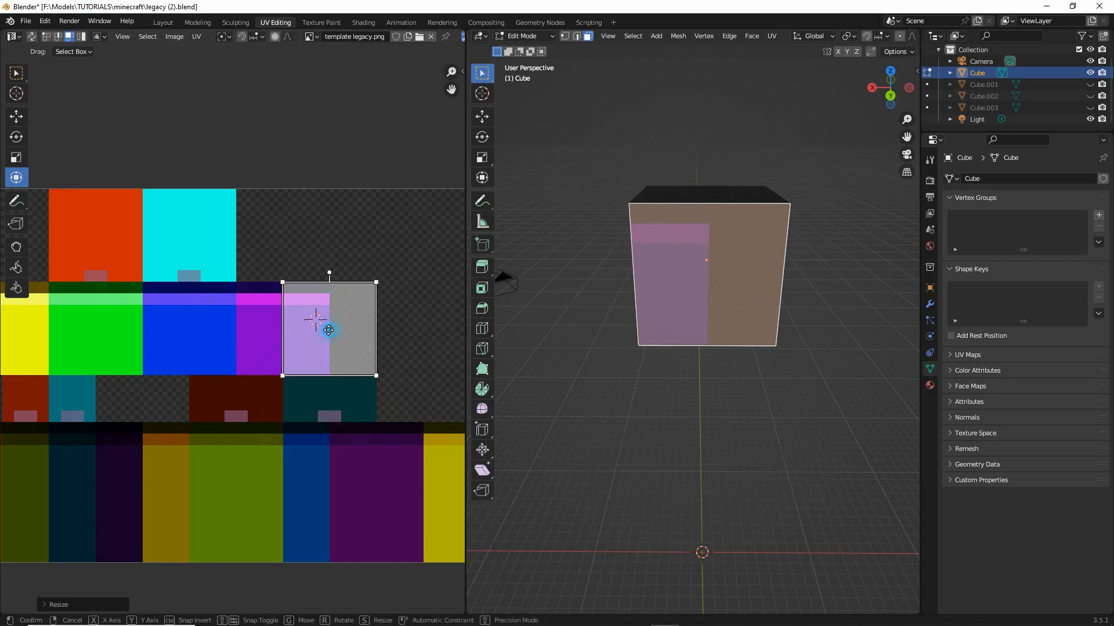
drag(326, 328, 284, 329)
Fit the UV of the head's top face to the orange-red square and rotate it to bring the pale patch to the front
middle_drag(746, 318, 749, 263)
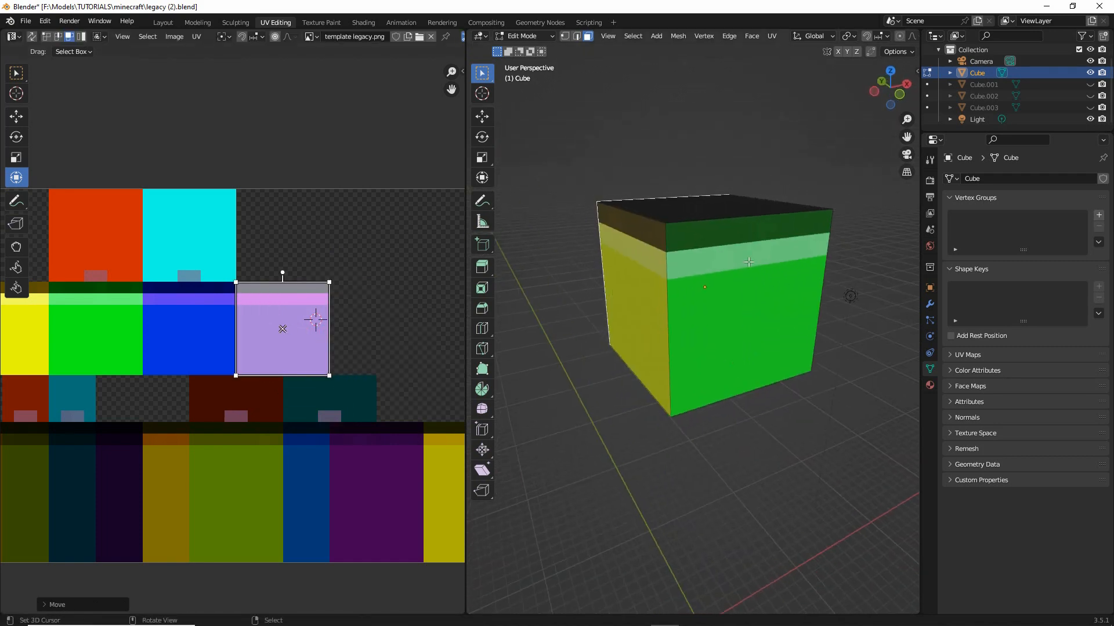
click(718, 214)
scroll(342, 374, down, 2)
click(413, 348)
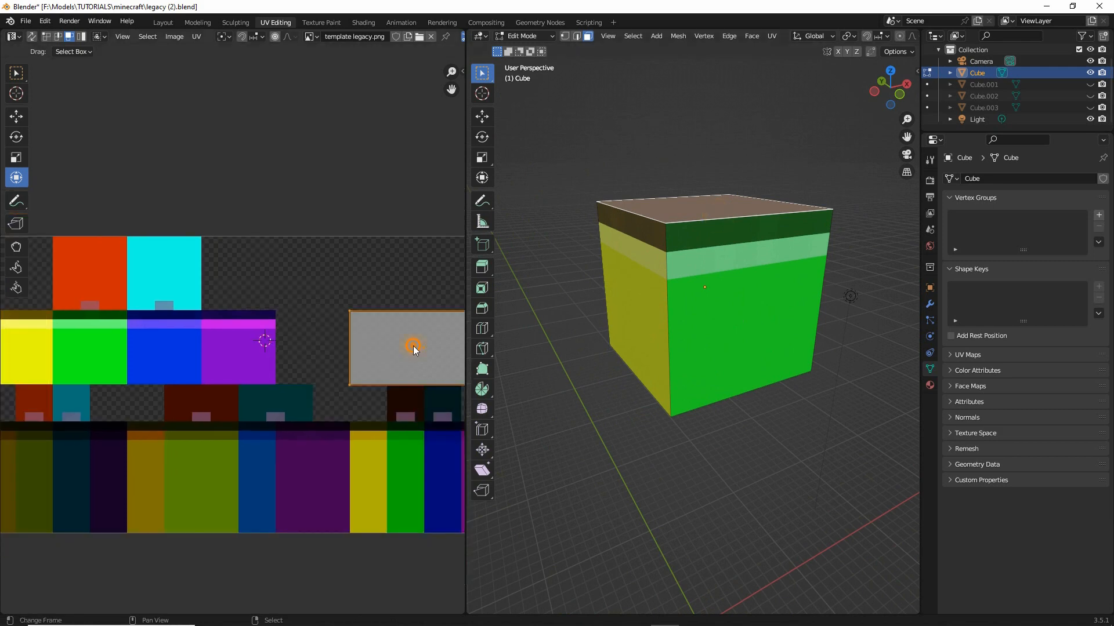
drag(423, 348, 132, 277)
middle_drag(137, 306, 296, 340)
scroll(348, 340, up, 3)
middle_drag(441, 302, 344, 322)
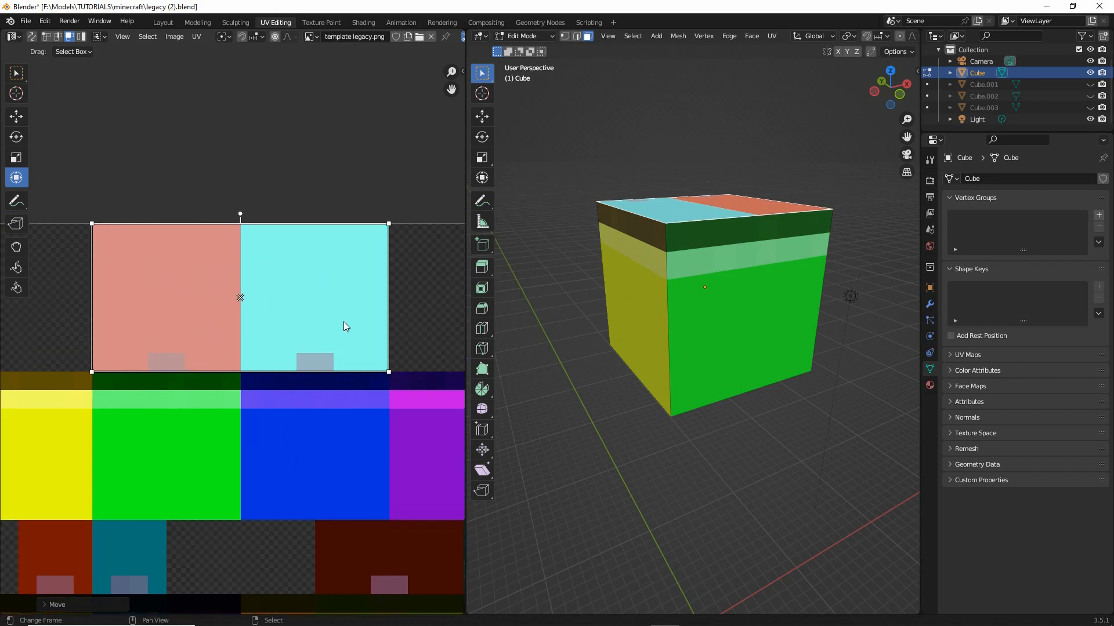
drag(387, 297, 240, 297)
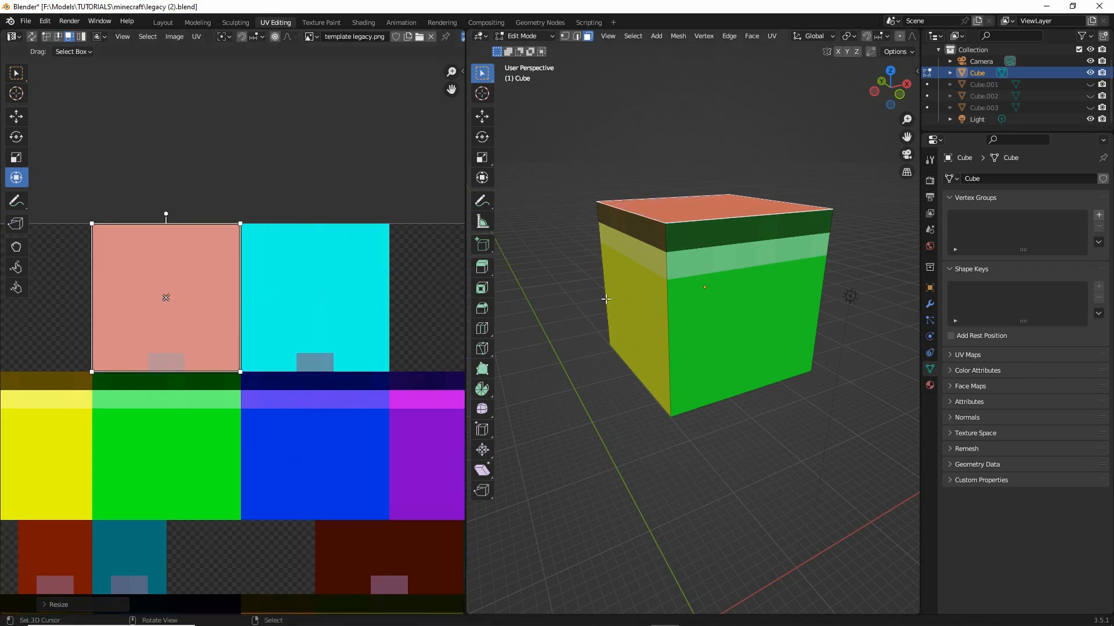
middle_drag(650, 273, 684, 325)
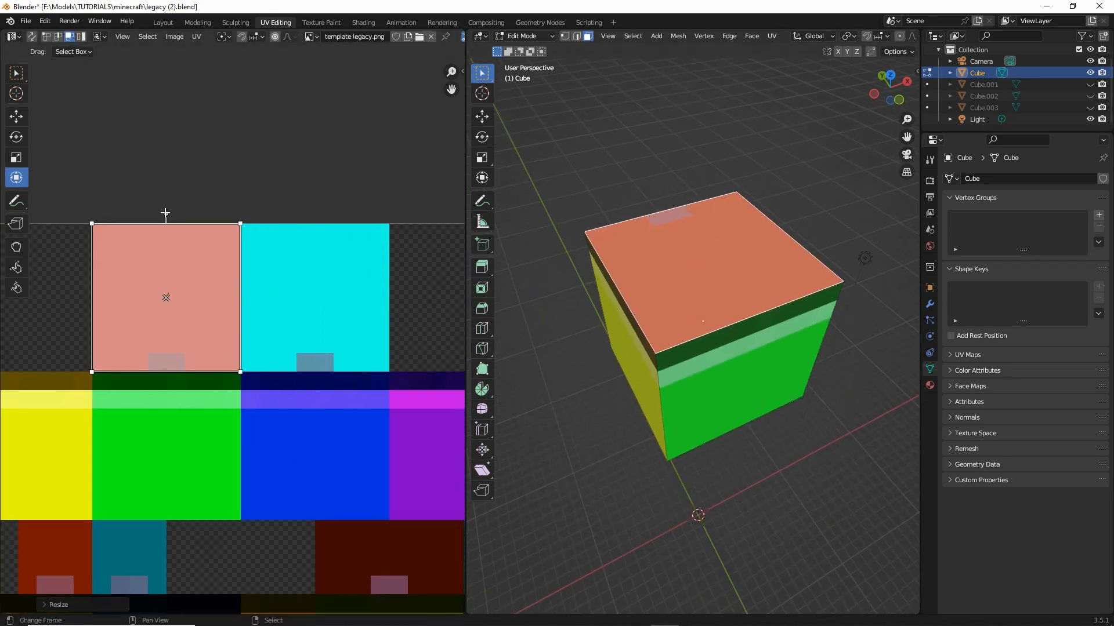
drag(165, 213, 168, 353)
Select the head's bottom face, fit its UV rectangle to the cyan square and rotate it
middle_drag(690, 401, 675, 285)
click(675, 285)
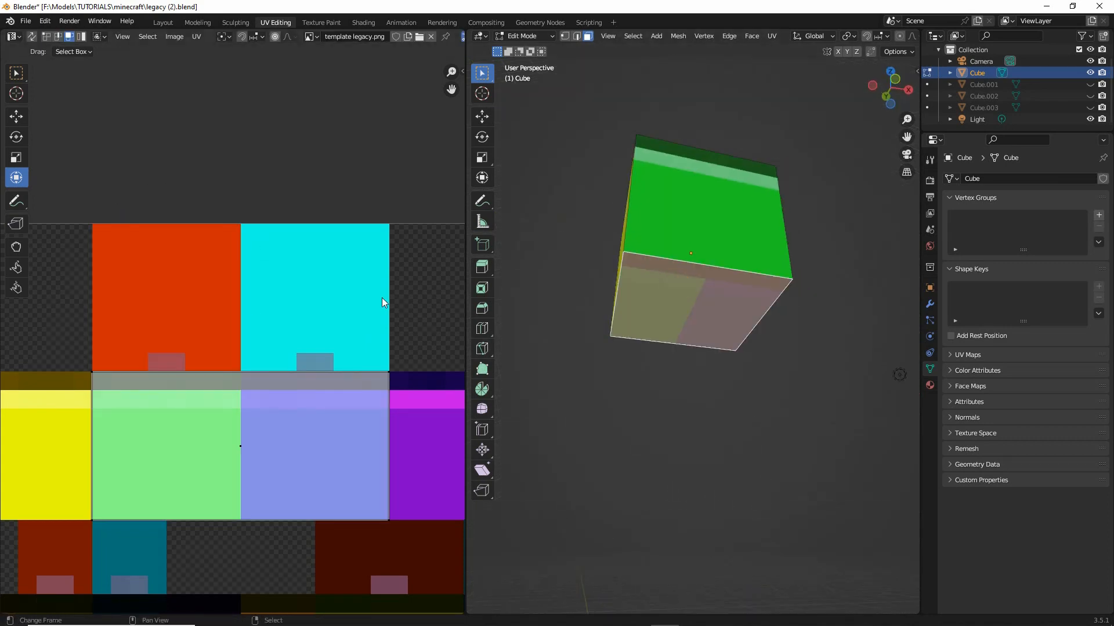
drag(241, 447, 387, 296)
middle_drag(341, 299, 235, 308)
drag(428, 309, 277, 311)
drag(208, 224, 210, 359)
Unhide Cube.001, Cube.002 and Cube.003, return to Object Mode and deselect everything
middle_drag(664, 320, 722, 370)
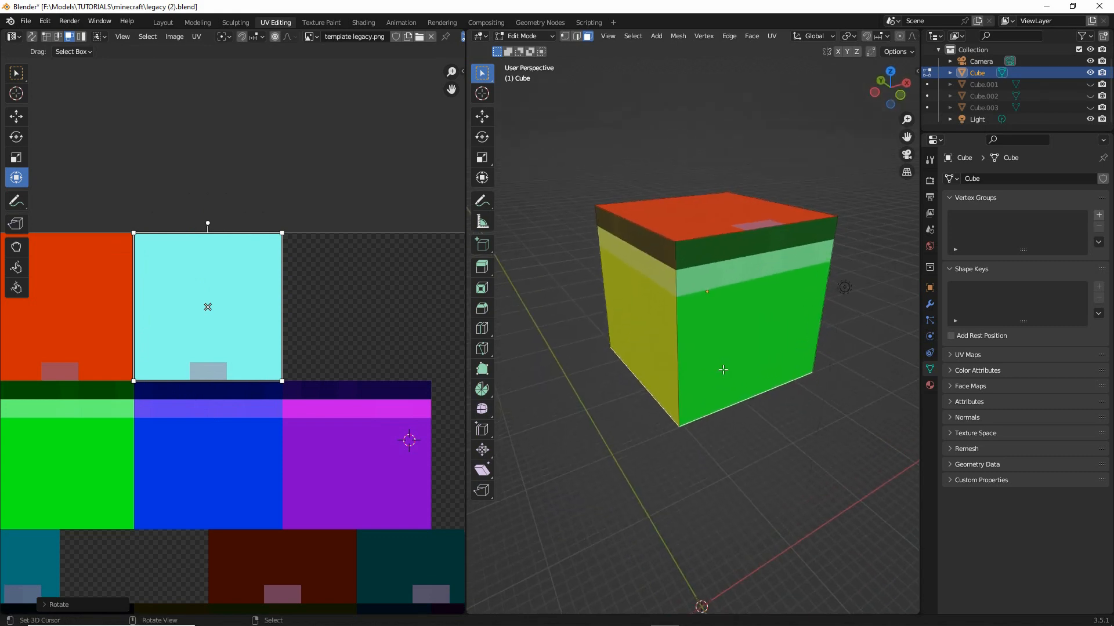
click(1090, 84)
click(1089, 96)
click(1090, 107)
middle_drag(796, 365, 673, 459)
click(543, 40)
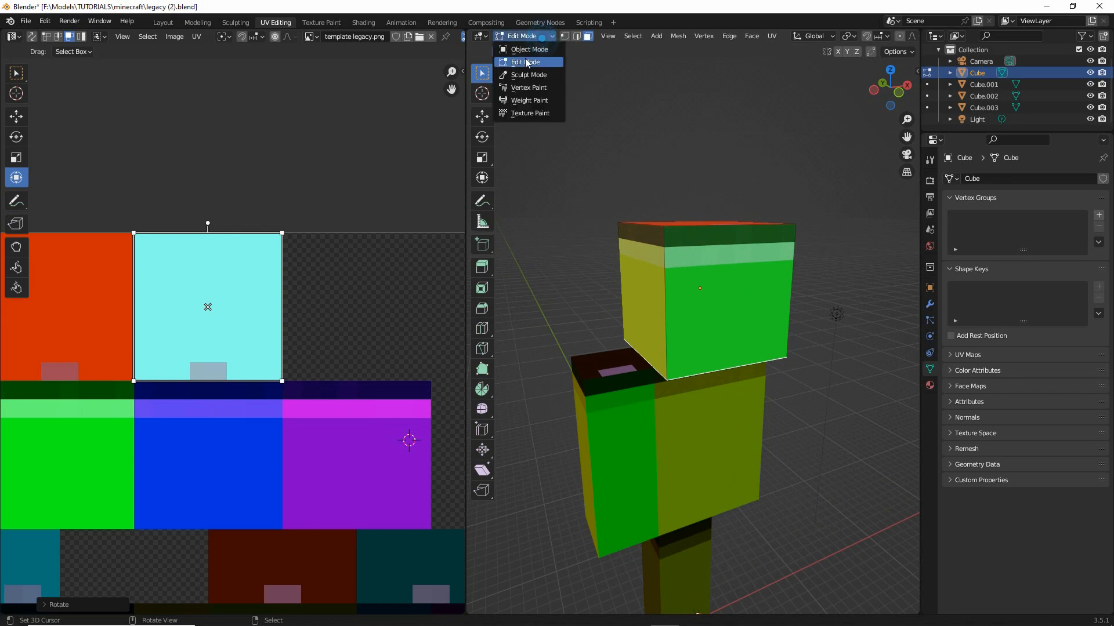
click(524, 50)
scroll(693, 367, up, 5)
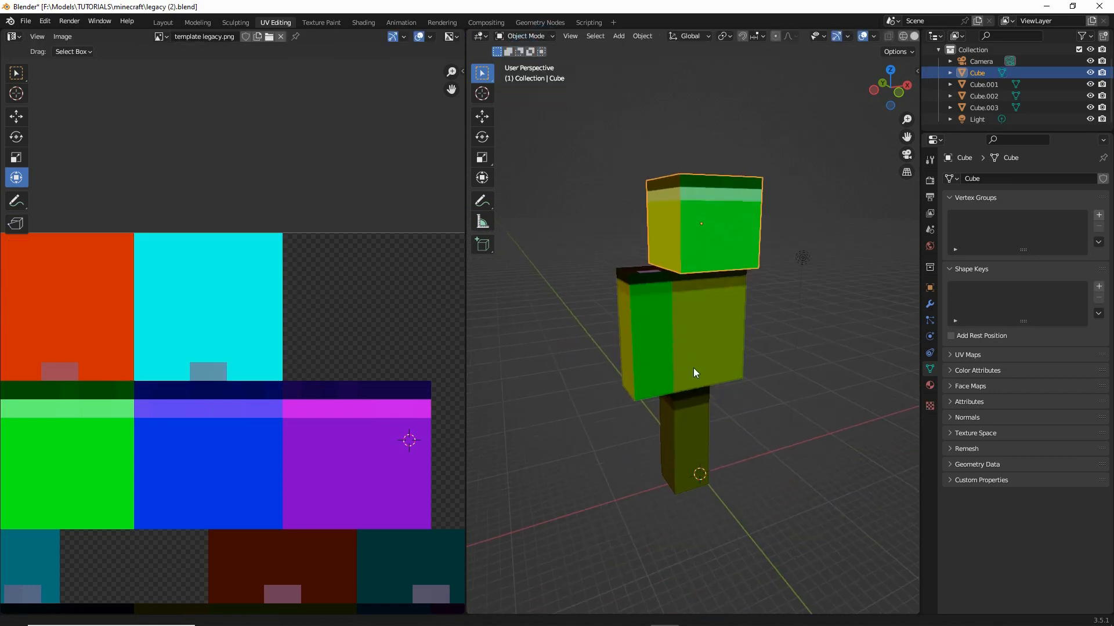
key(alt+a)
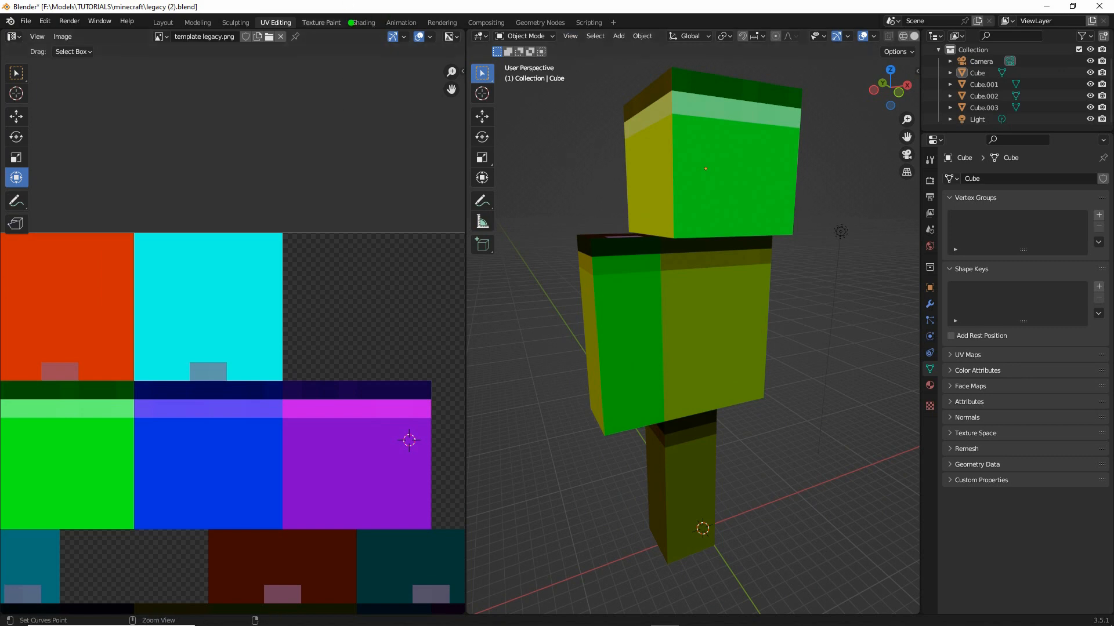
Switch to the Shading workspace and bring the template legacy.png image texture node into view
mouse_move(351, 14)
mouse_down()
mouse_move(390, 38)
mouse_move(363, 15)
mouse_up()
click(363, 22)
middle_drag(529, 181, 528, 228)
scroll(426, 490, up, 2)
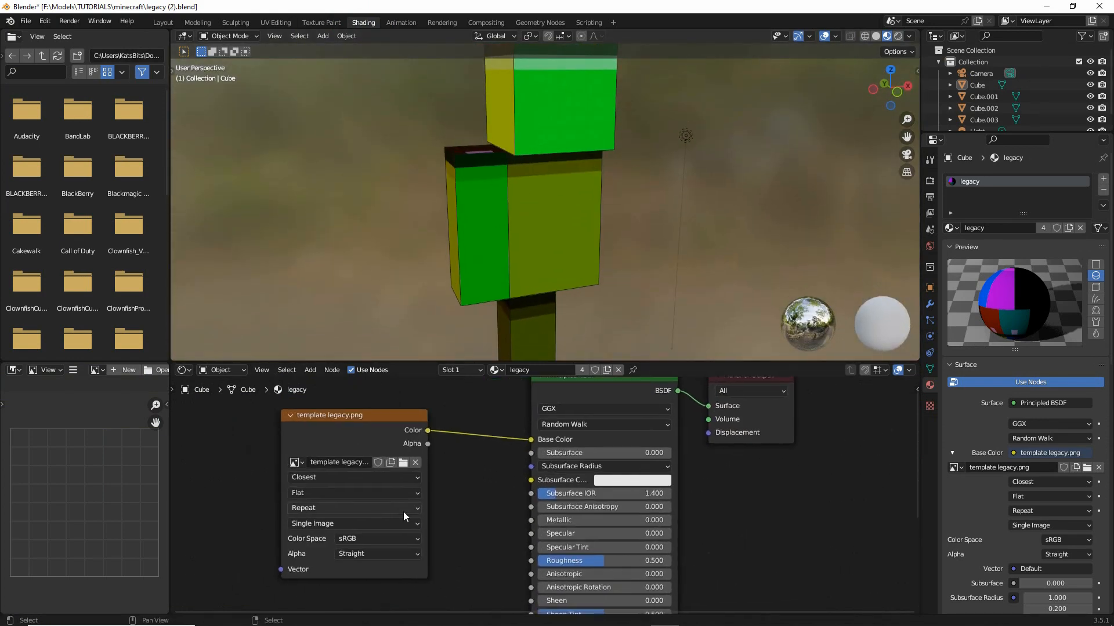
Replace the image in the template legacy.png texture node with template - goaaaaal v2.png
drag(404, 453, 419, 449)
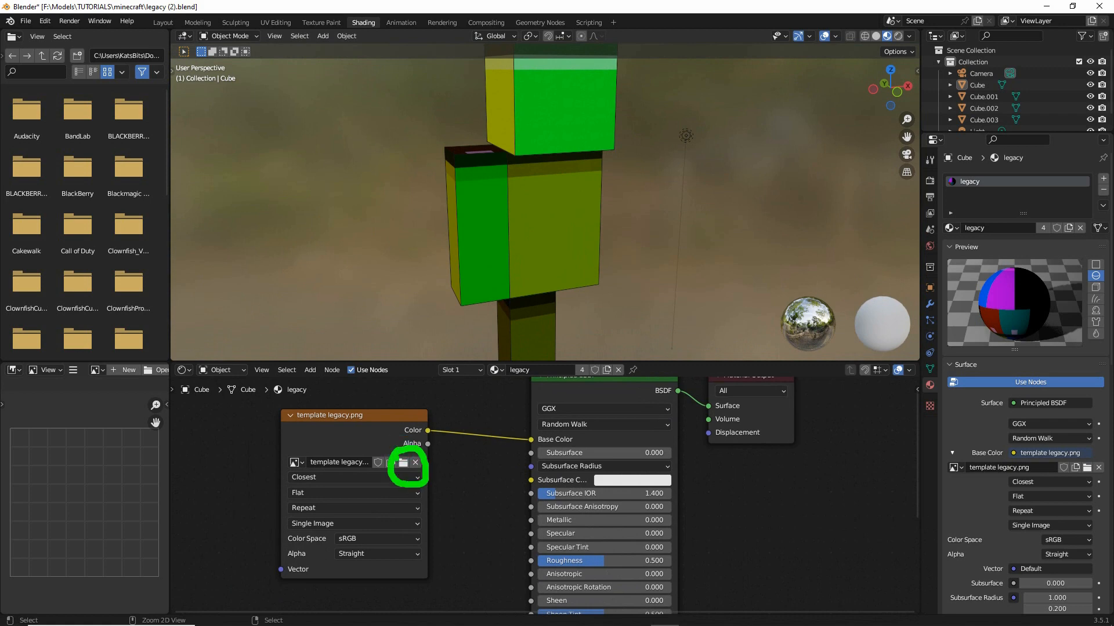
click(403, 462)
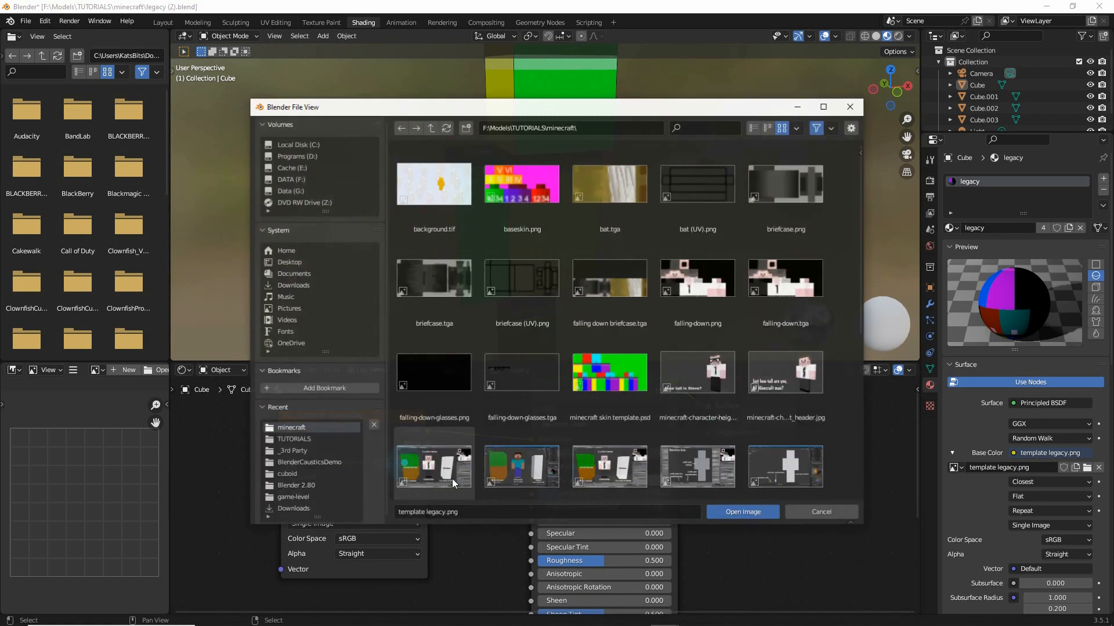
scroll(546, 371, down, 5)
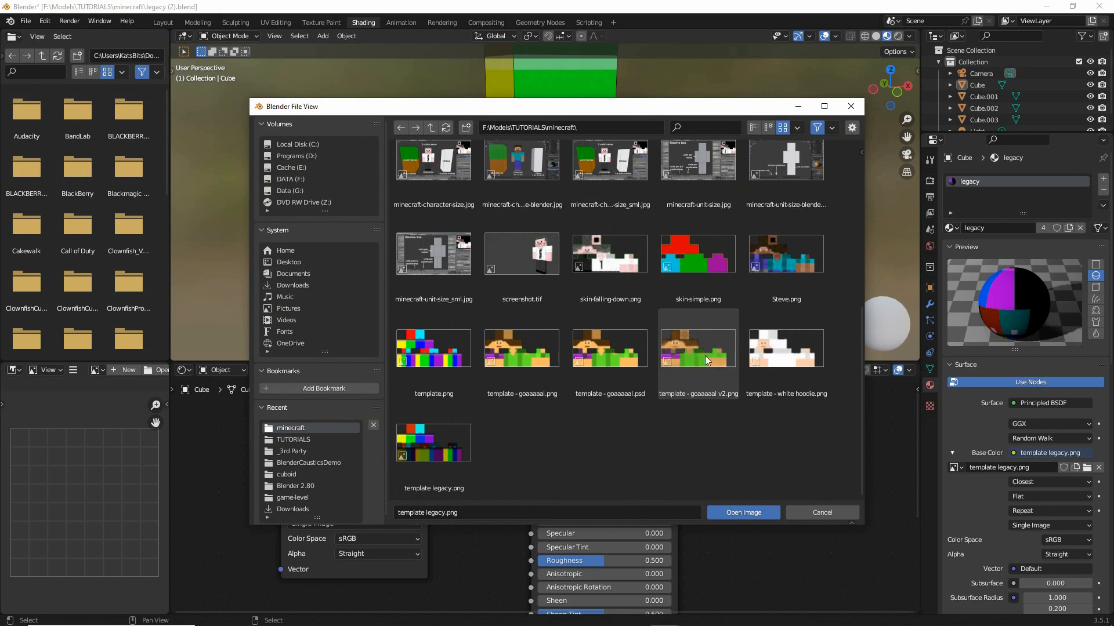
click(702, 353)
click(743, 513)
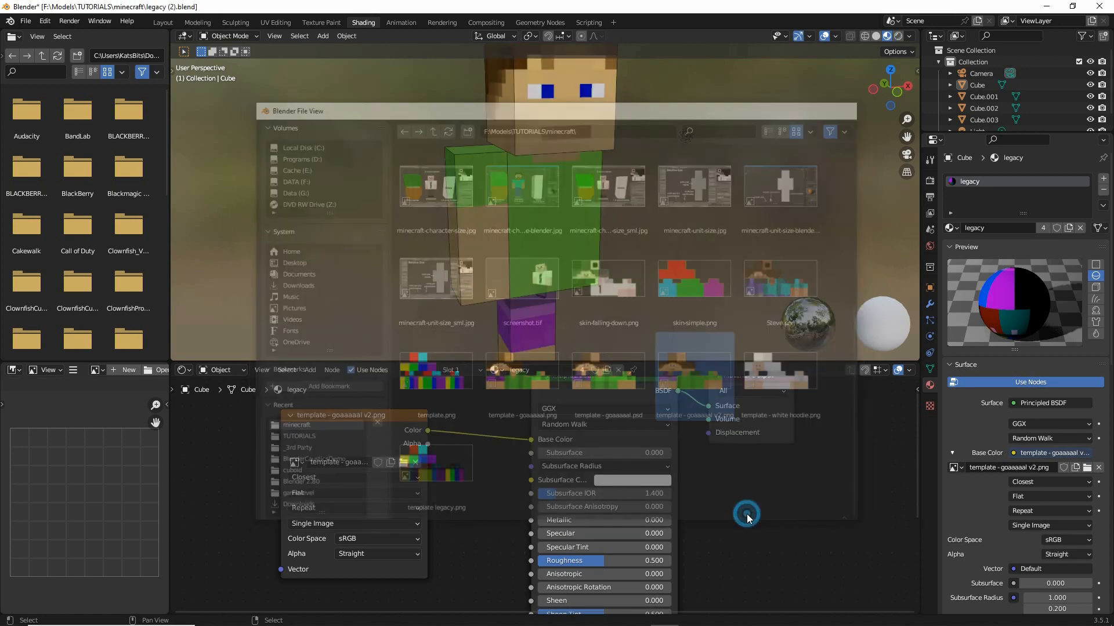
Examine the new skin on the character's underside and front, including the bottom of the arm
middle_drag(530, 227, 514, 172)
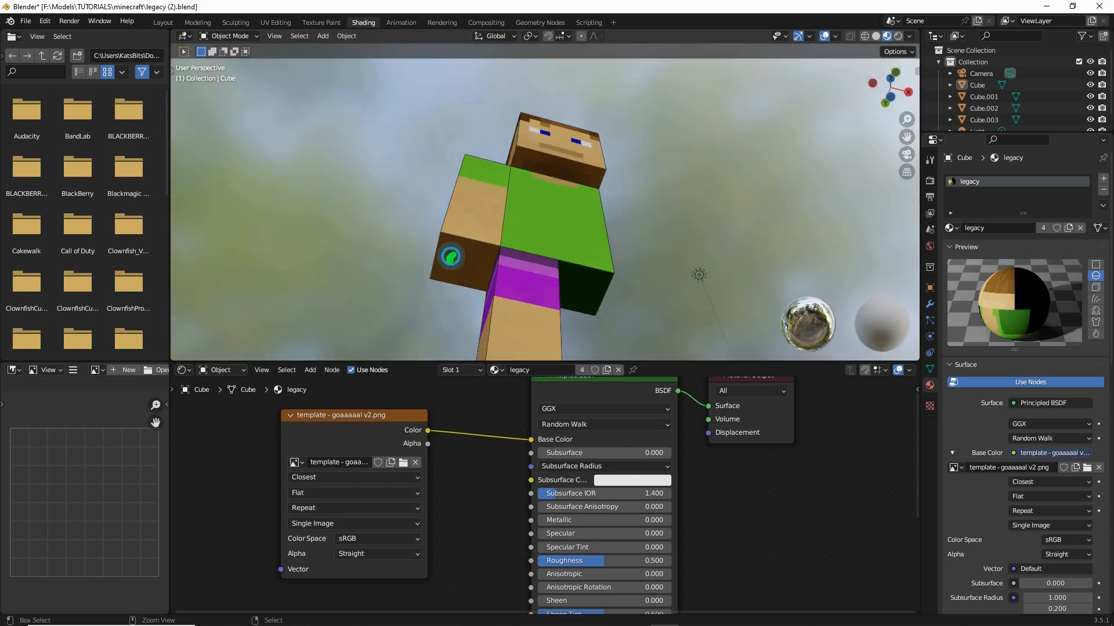
drag(450, 256, 466, 284)
key(ctrl+z)
key(ctrl+z)
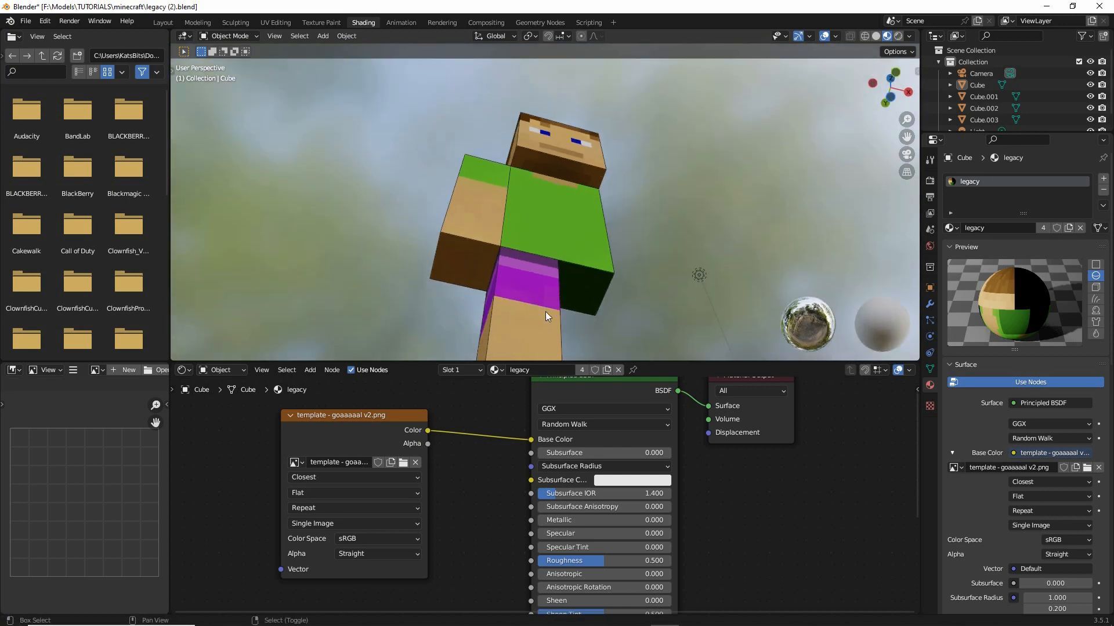
shift+middle_drag(545, 316, 517, 175)
middle_drag(521, 236, 478, 249)
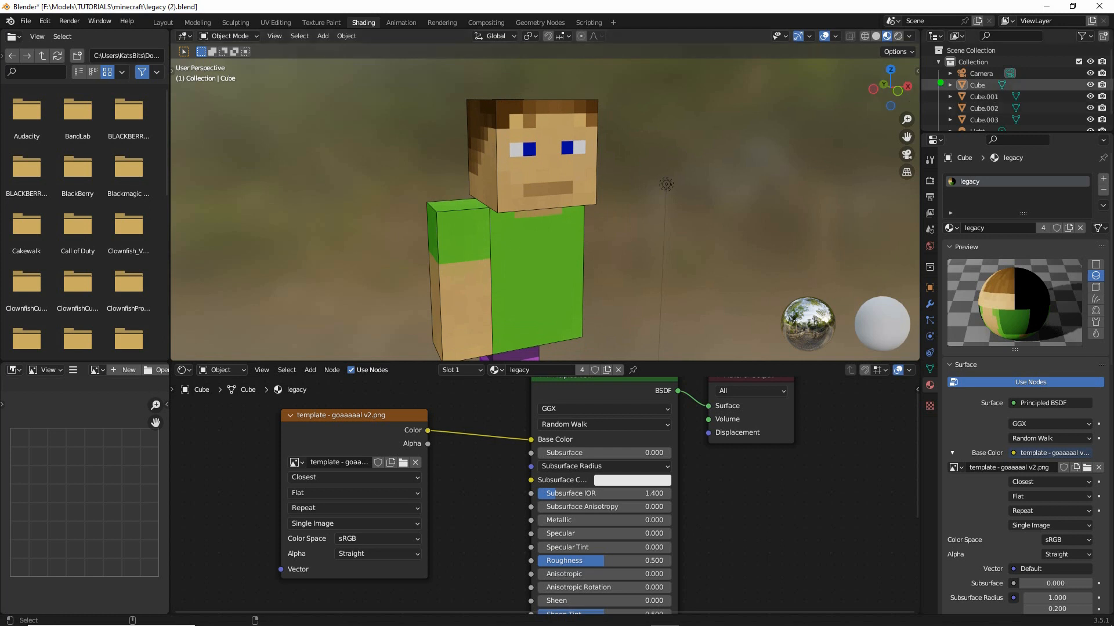
Enlarge the Outliner to fit the whole object list and rename the arm block Cube.001 as m.arm
drag(939, 82, 927, 94)
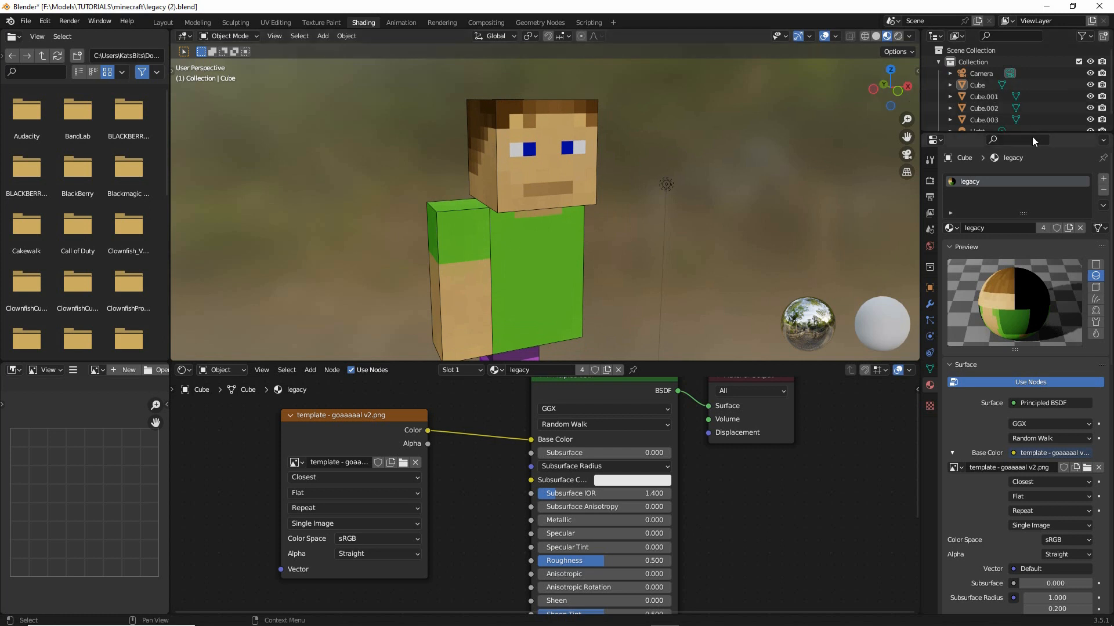
drag(1031, 134, 1030, 163)
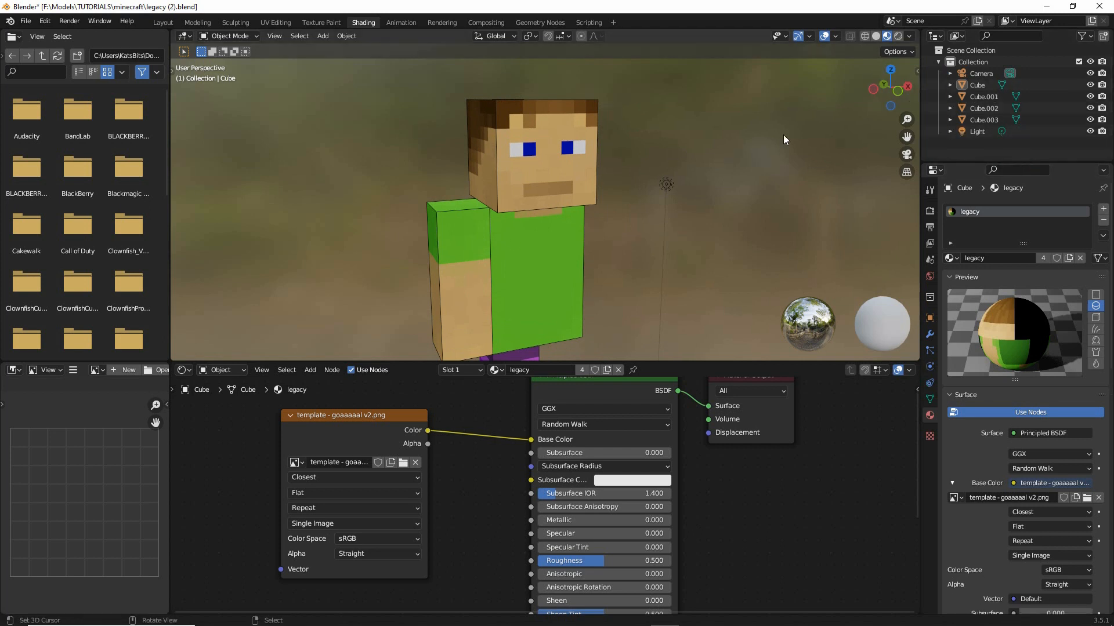
click(466, 255)
shift+middle_drag(465, 255, 484, 220)
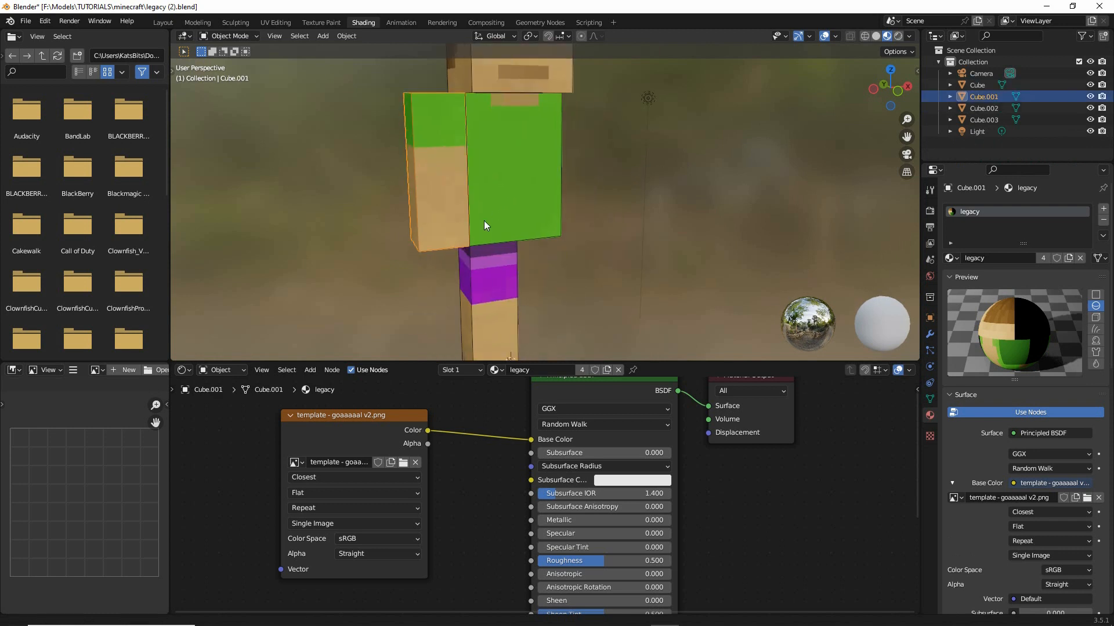
click(487, 271)
click(442, 222)
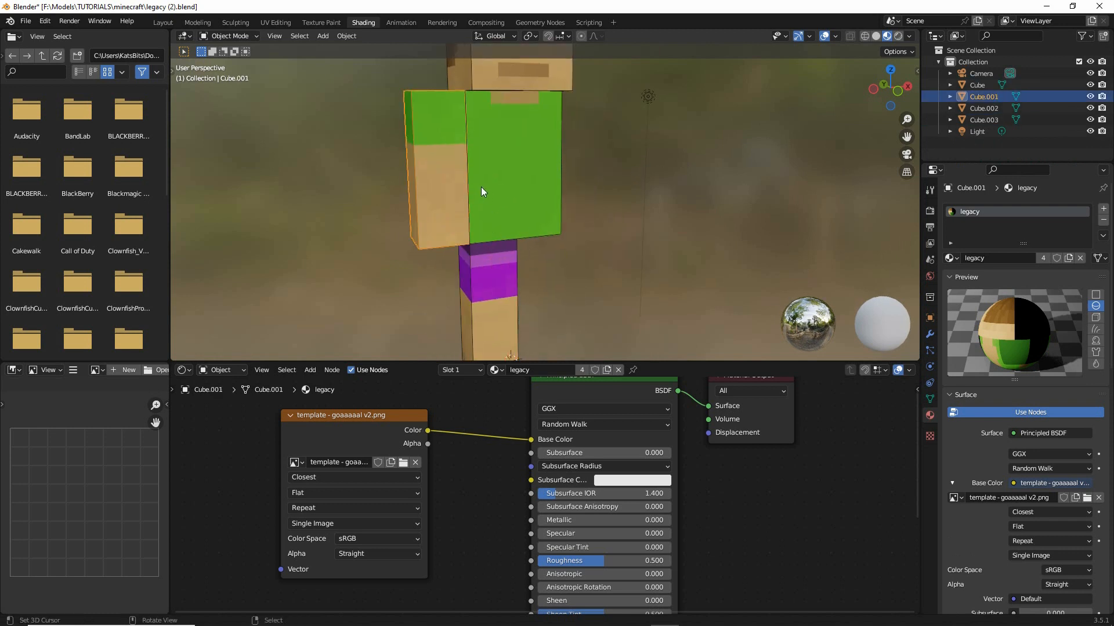
double_click(976, 97)
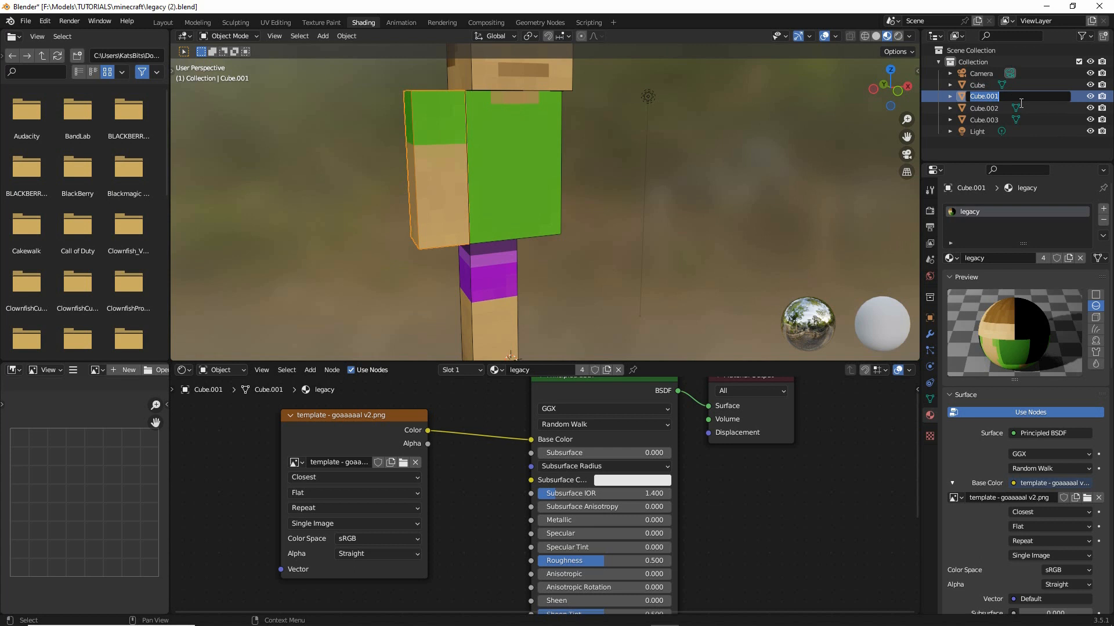
text(m.arm)
key(Return)
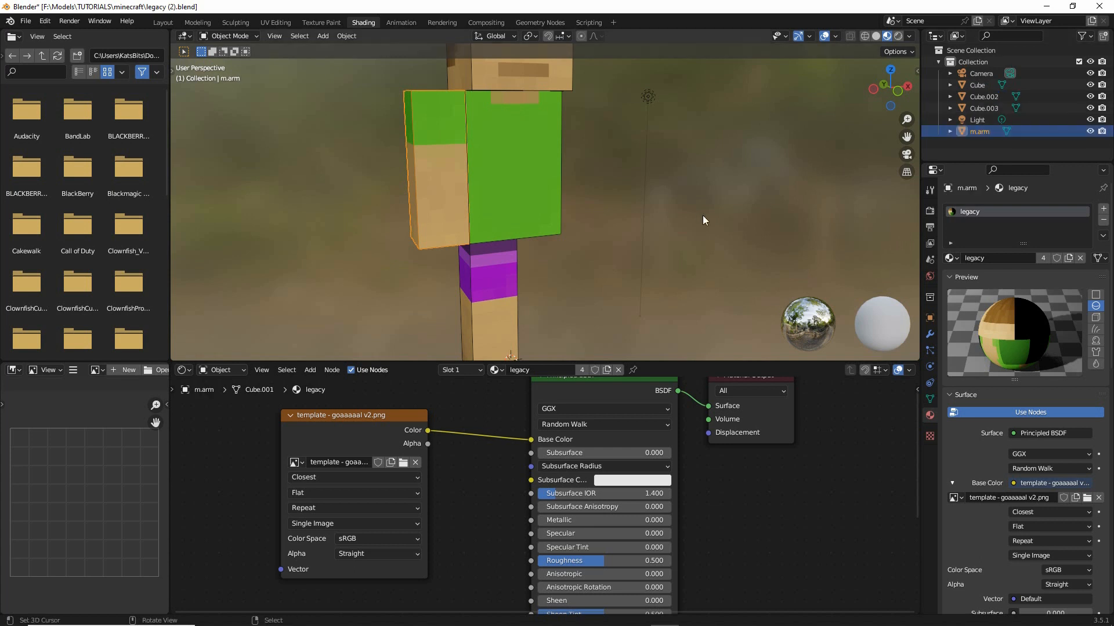
Rename the torso block Cube.002 as m.torso
click(986, 96)
double_click(990, 98)
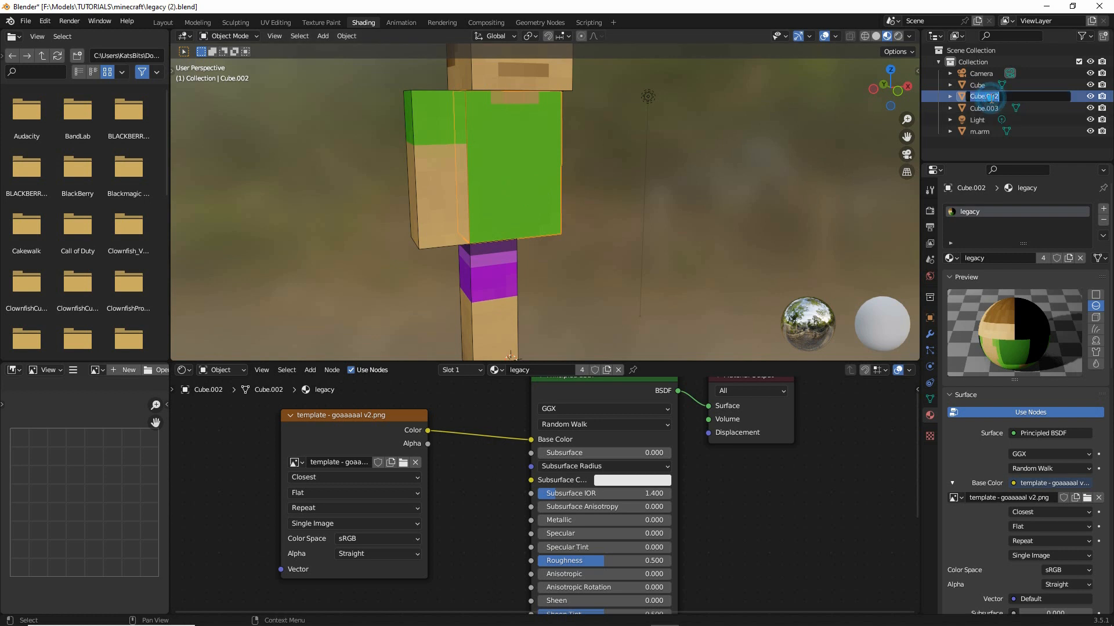
text(m.torso)
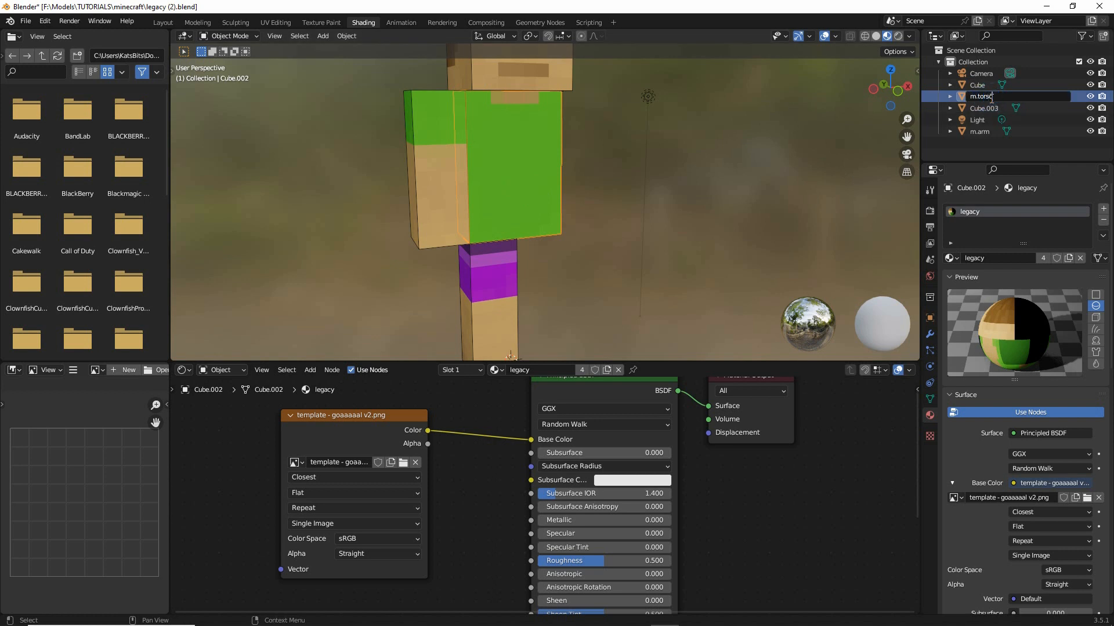
Confirm the torso's name as m.torso and rename the leg object Cube.003 as m.leg
key(Return)
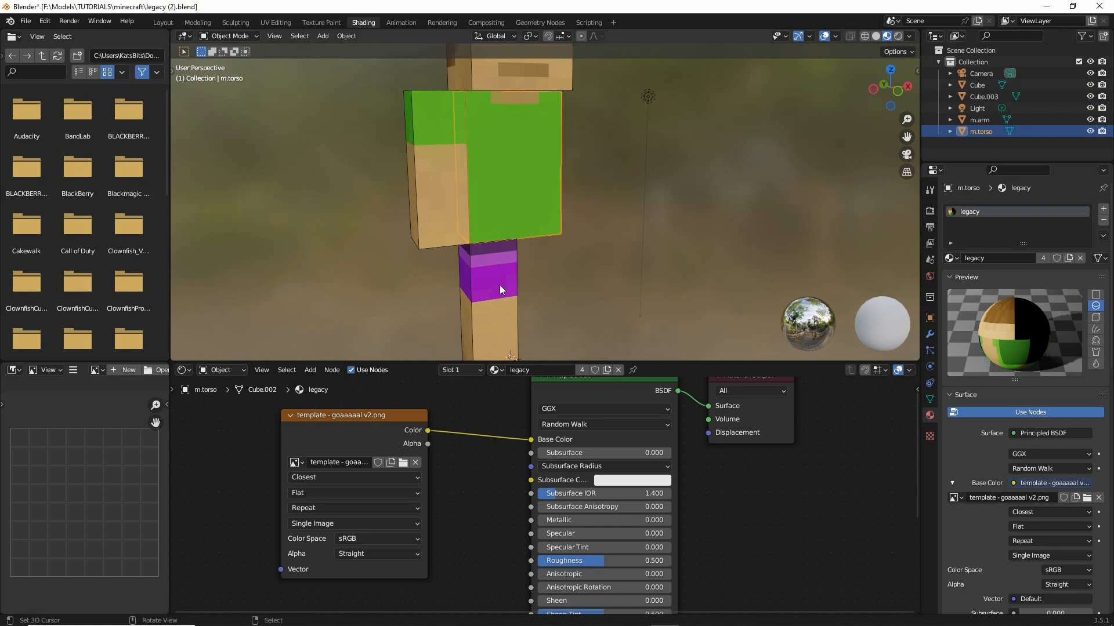
click(983, 96)
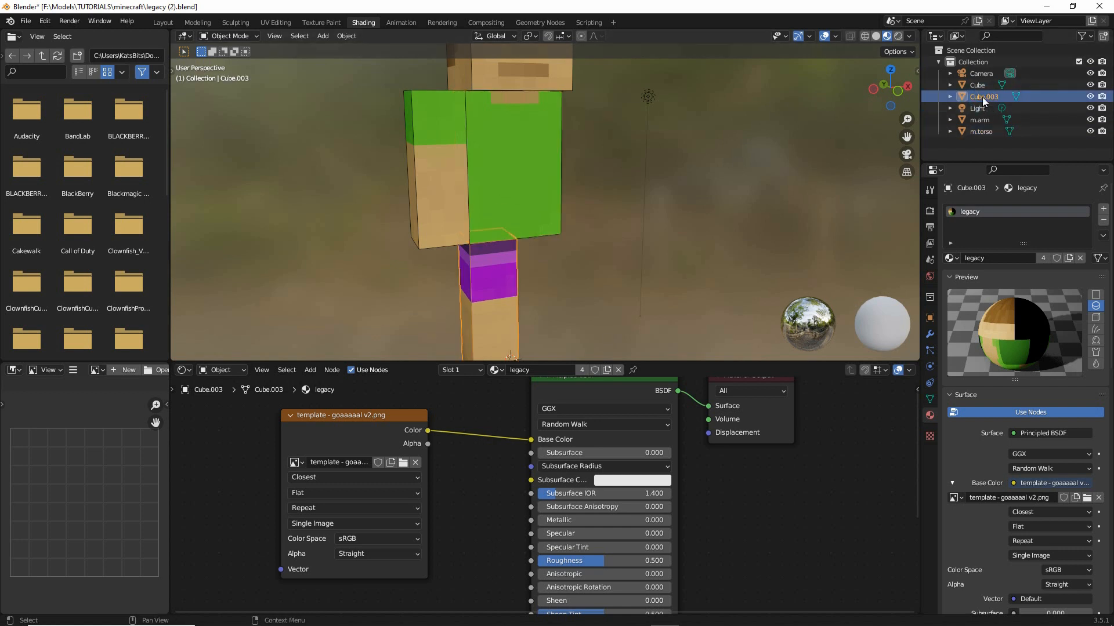
double_click(983, 96)
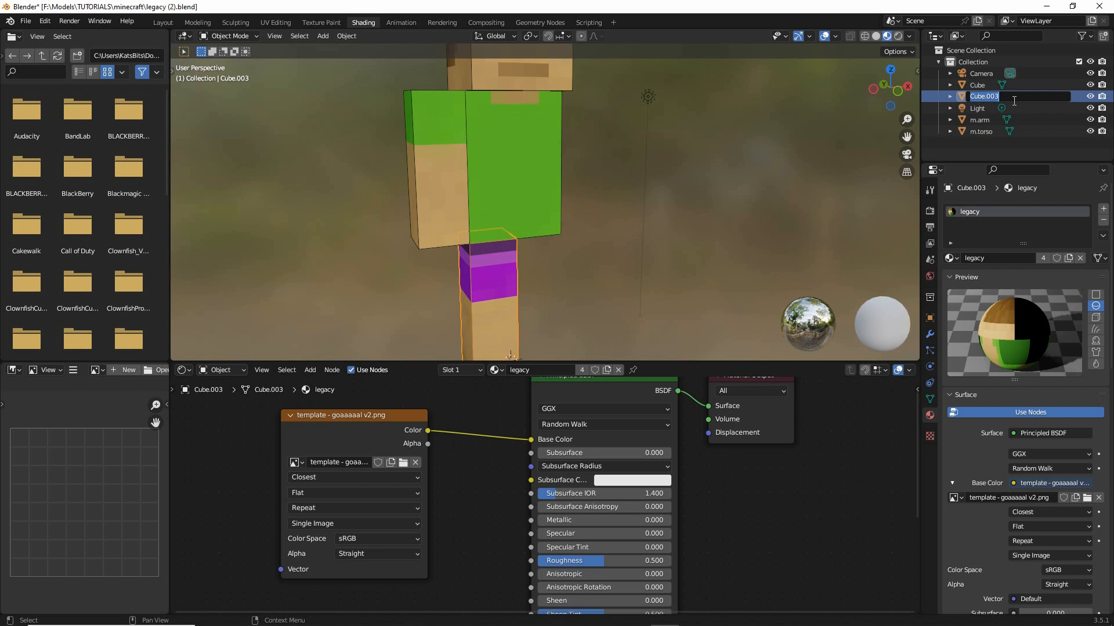
text(m.leg)
key(Return)
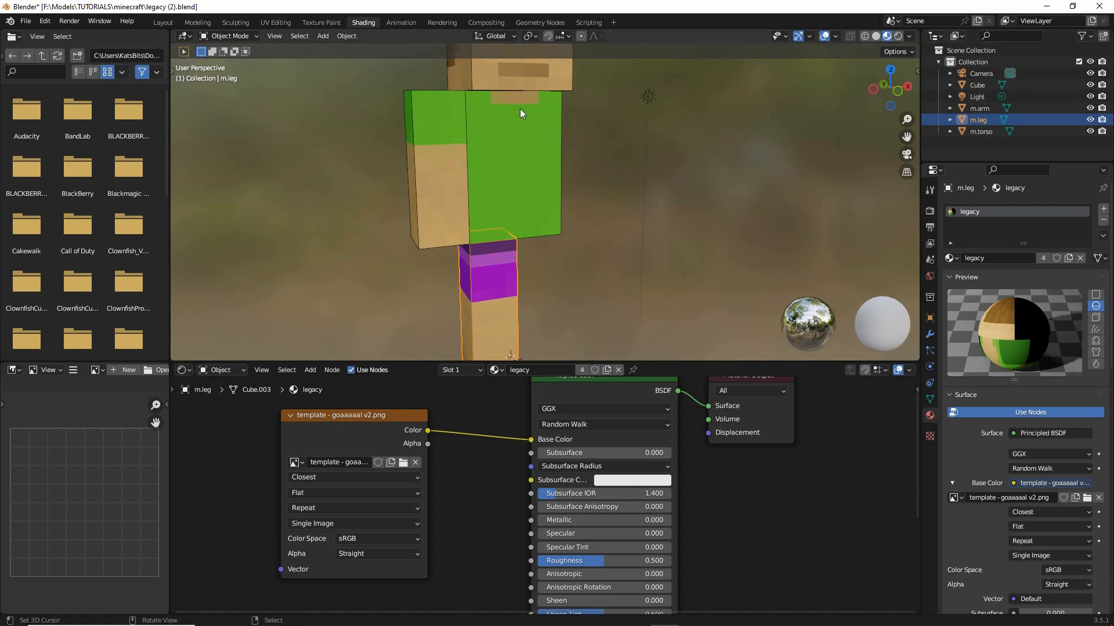
Rename the head object Cube as m.head
shift+middle_drag(530, 90, 536, 183)
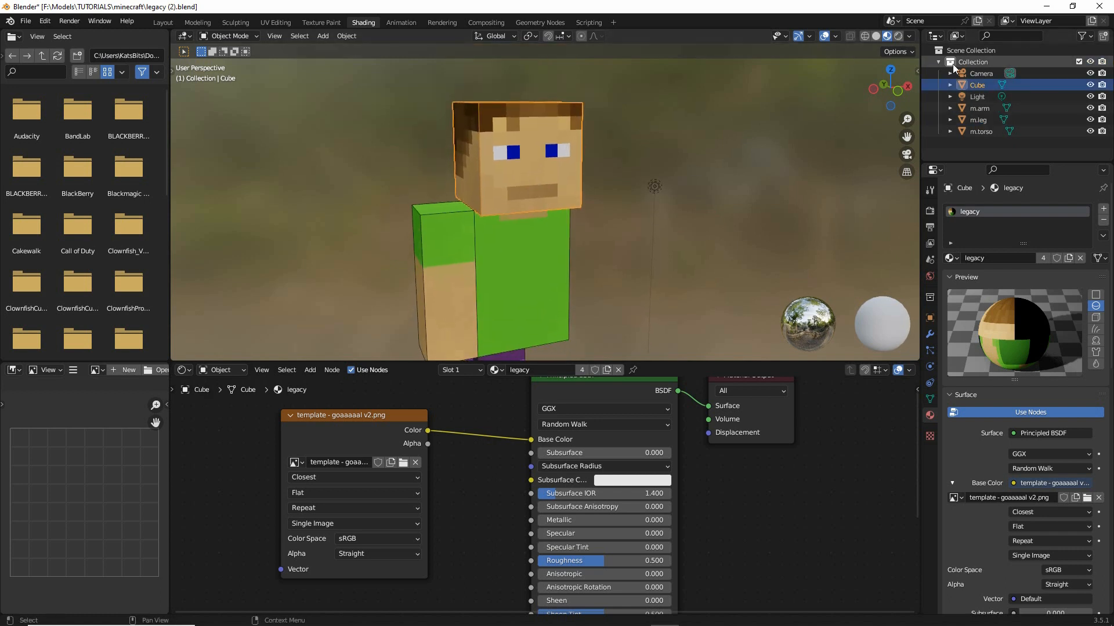
click(984, 85)
double_click(984, 86)
text(m.)
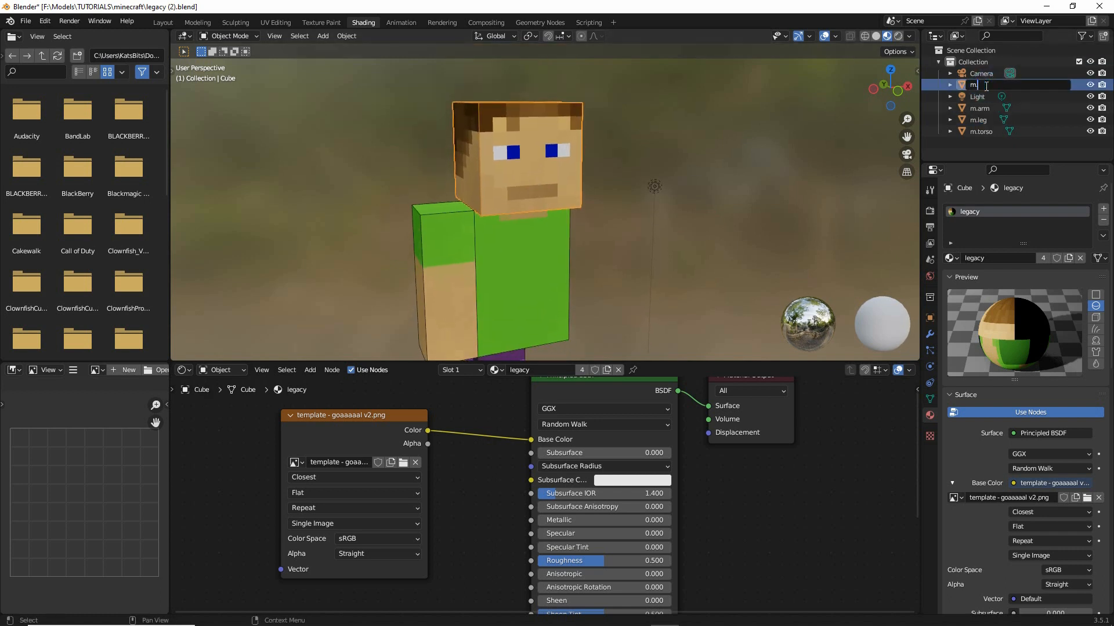
text(head)
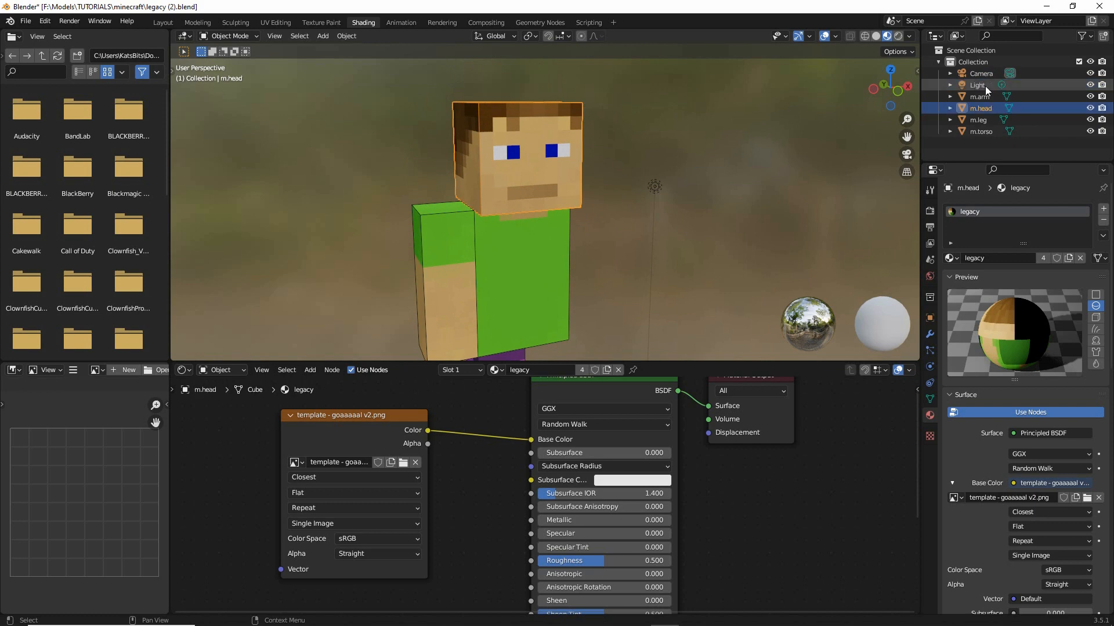
key(Return)
Examine the single arm and leg, the sides missing their counterparts, and the 3D cursor at the foot
shift+middle_drag(481, 256, 484, 195)
middle_drag(611, 279, 536, 275)
drag(536, 158, 538, 220)
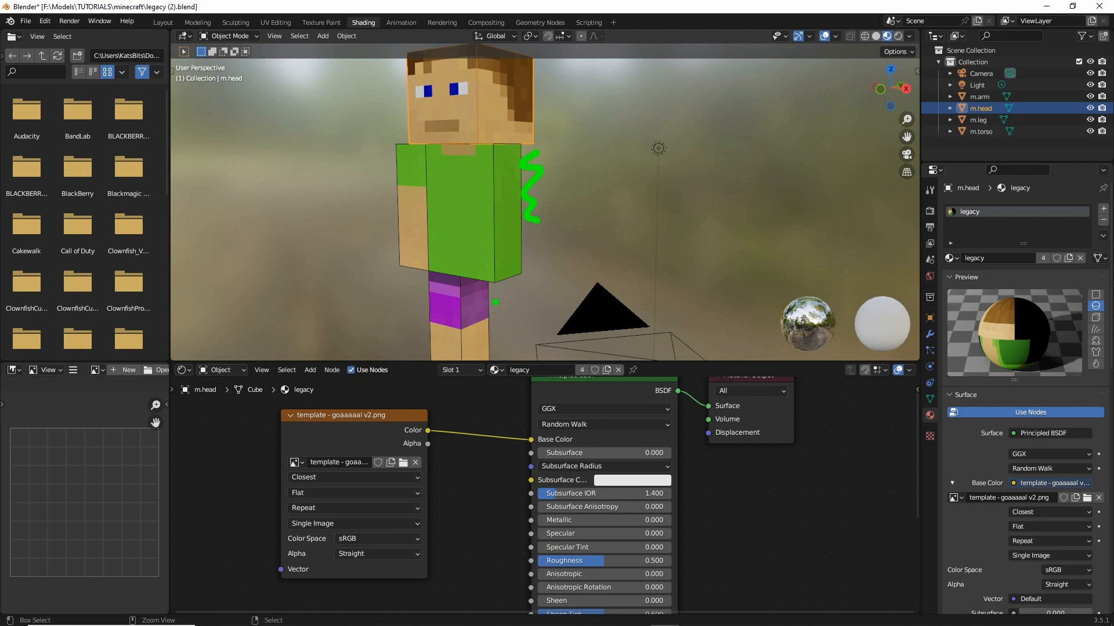
drag(494, 301, 511, 342)
click(409, 208)
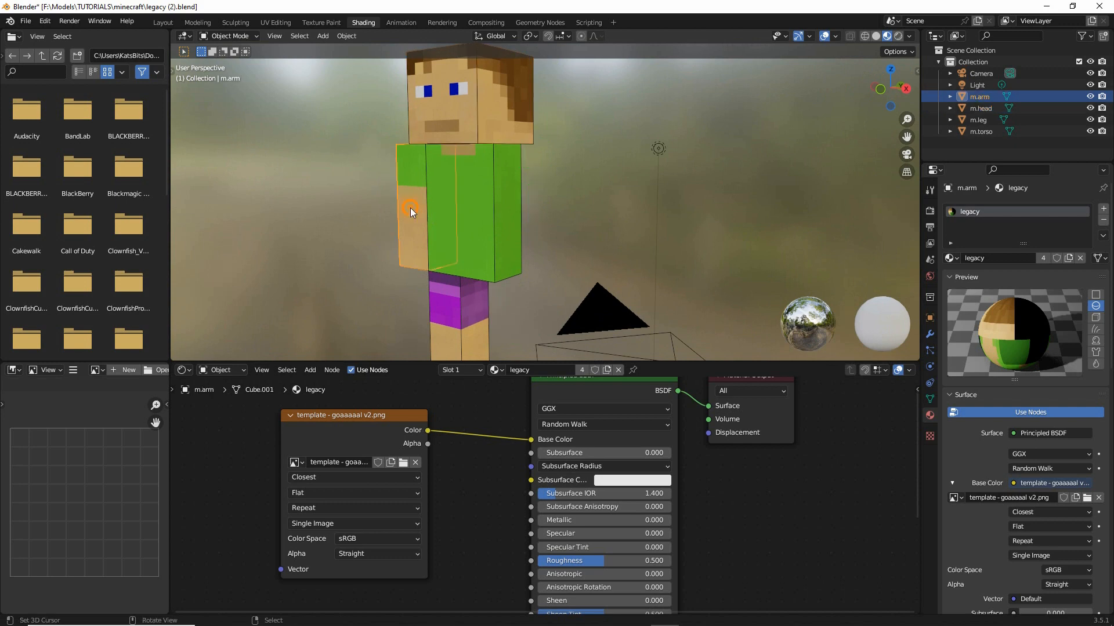
right_click(453, 325)
middle_drag(449, 272, 561, 270)
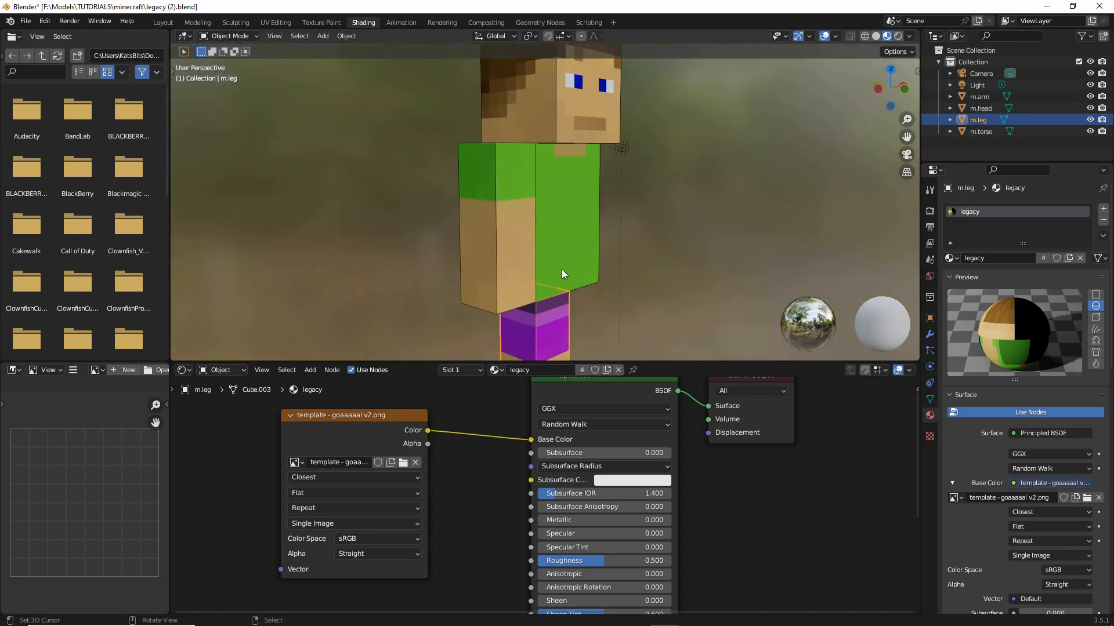
right_click(502, 237)
right_click(535, 310)
shift+middle_drag(581, 324, 531, 160)
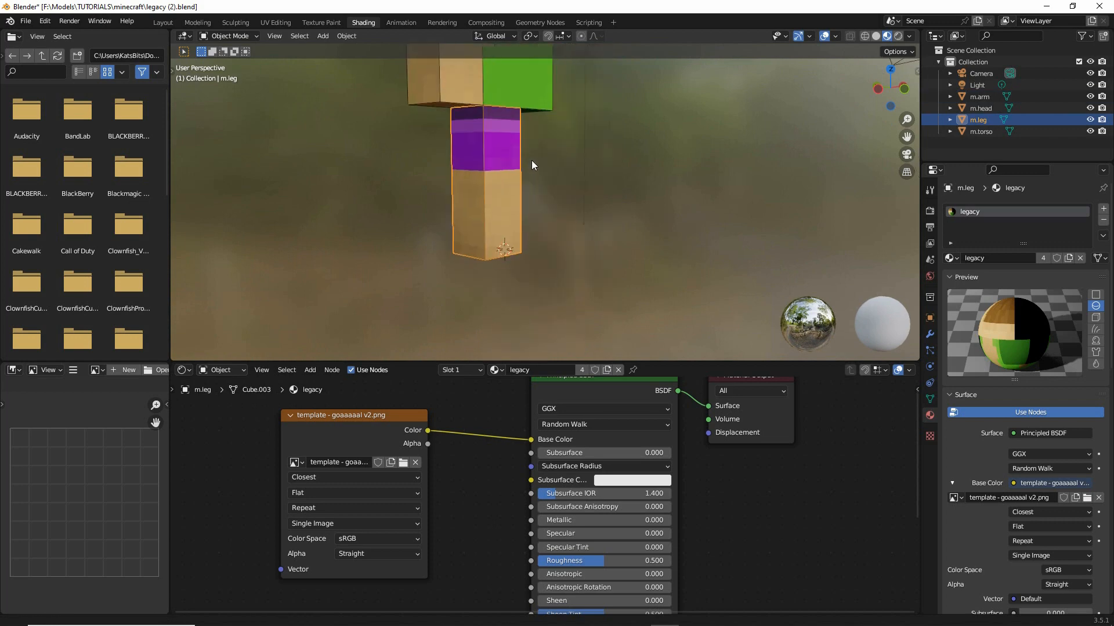
drag(489, 237, 483, 246)
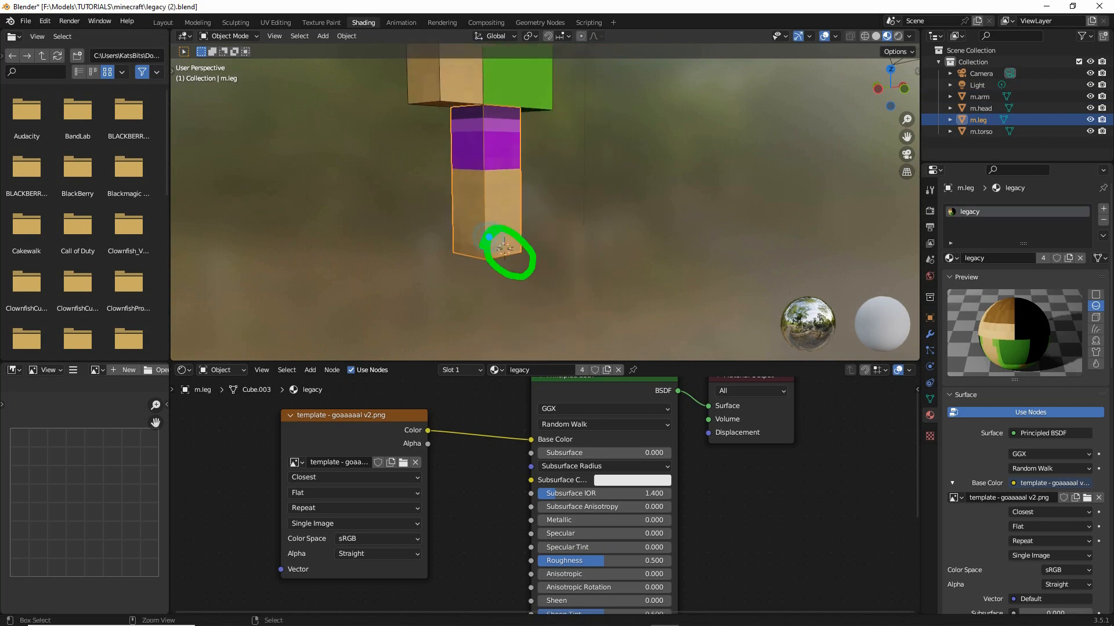
mouse_move(548, 252)
middle_down()
mouse_move(476, 254)
mouse_move(492, 198)
mouse_move(473, 211)
mouse_move(478, 239)
mouse_move(465, 229)
mouse_move(530, 231)
middle_up()
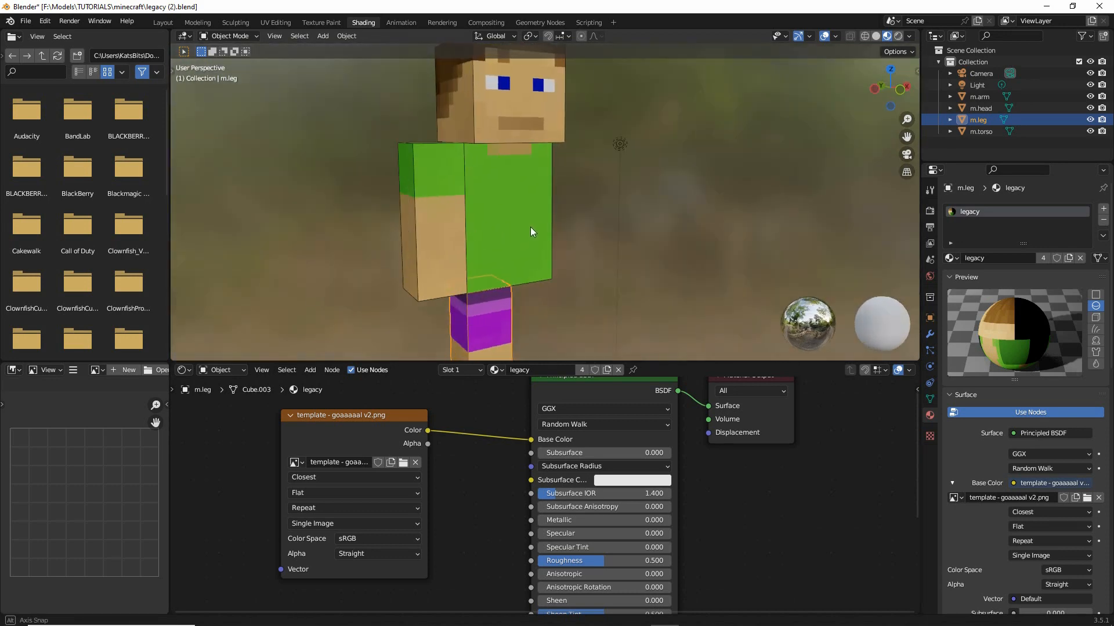
Switch to the Layout workspace and save a new copy of the file as legacy (4).blend
mouse_move(168, 22)
mouse_down()
mouse_move(152, 35)
mouse_move(174, 42)
mouse_up()
click(162, 22)
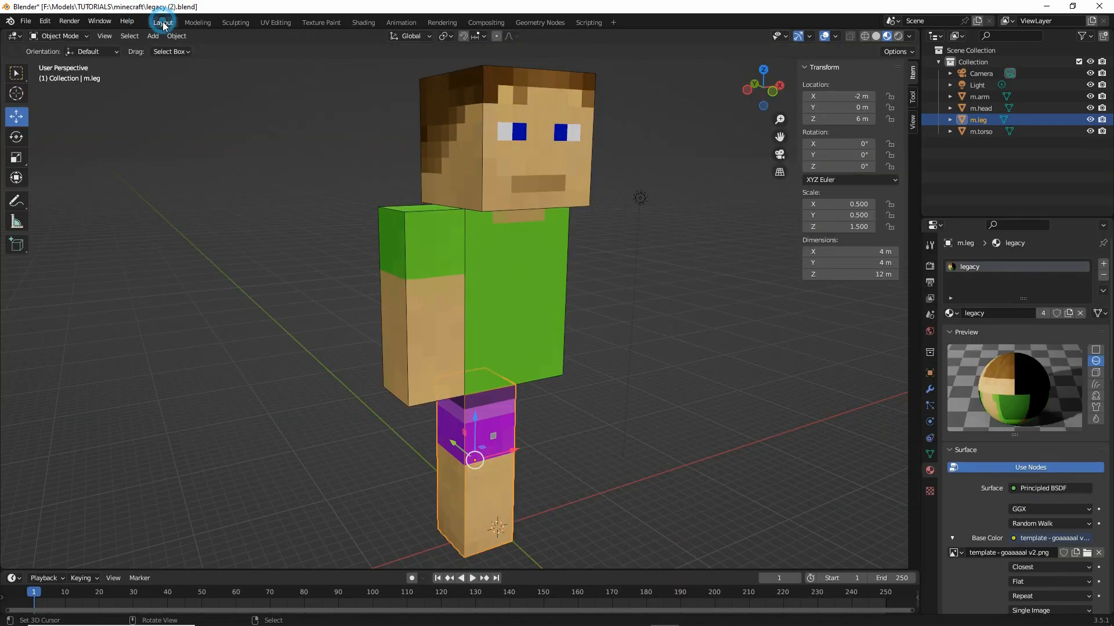
middle_drag(376, 311, 426, 378)
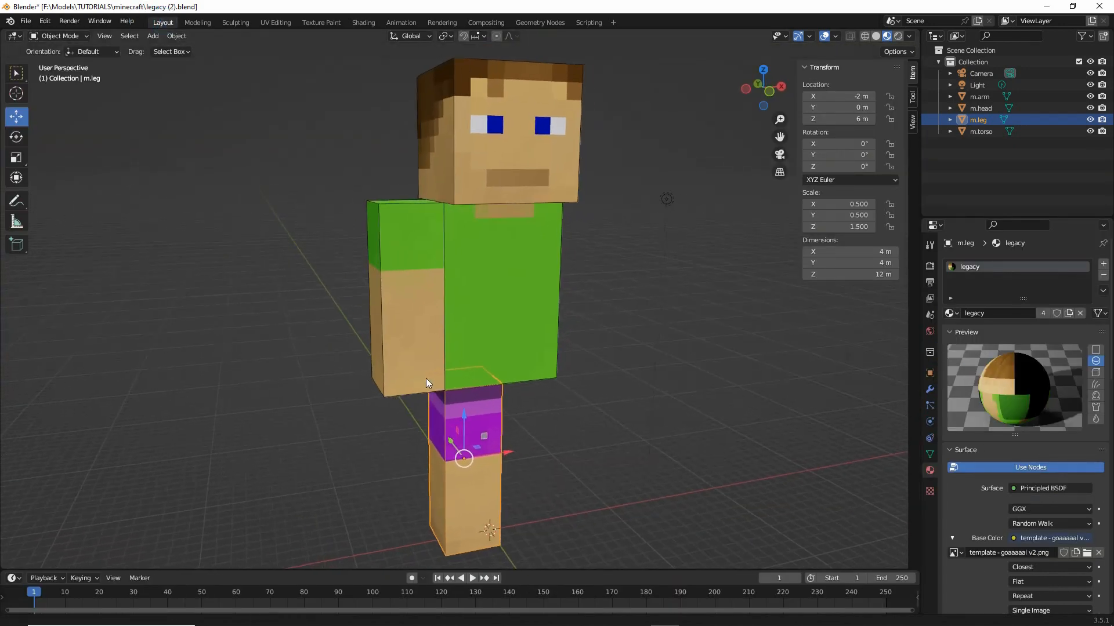
click(26, 21)
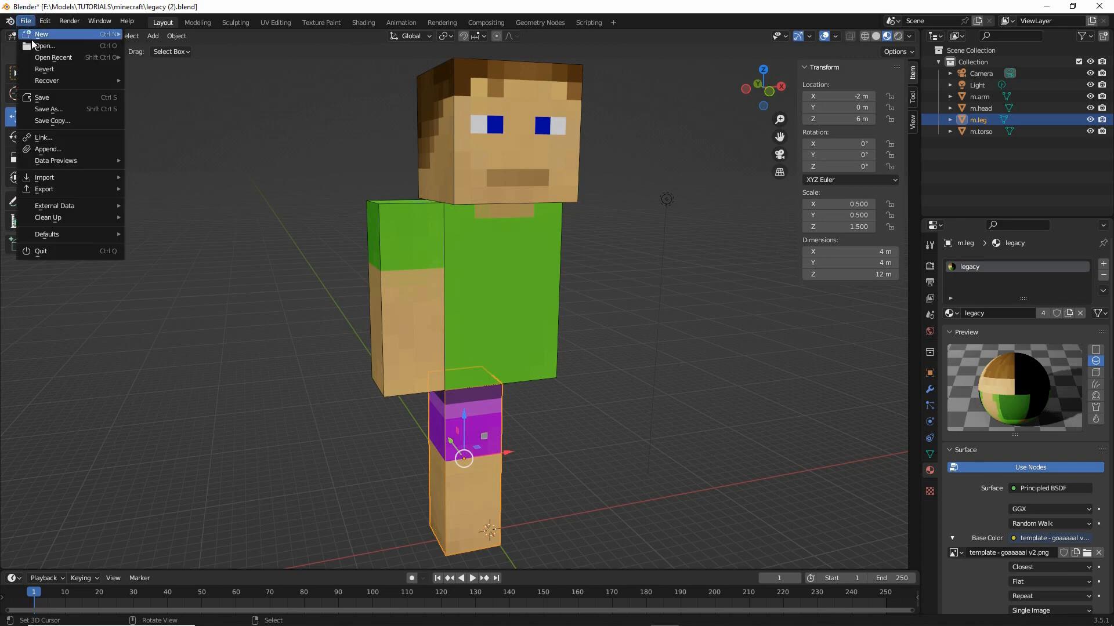
click(48, 110)
click(424, 513)
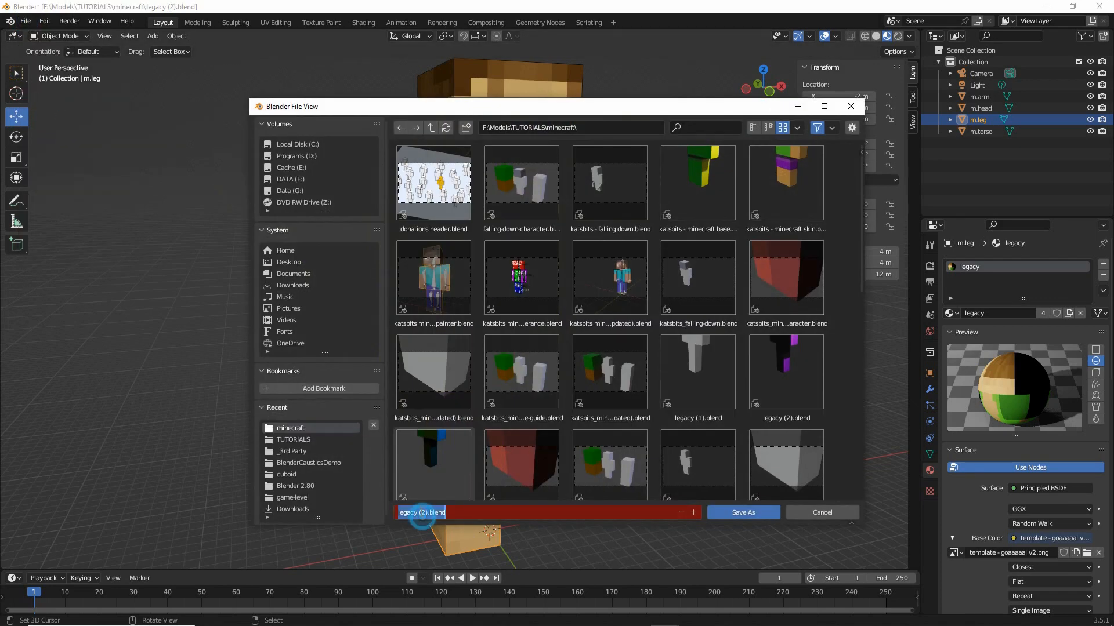
double_click(424, 513)
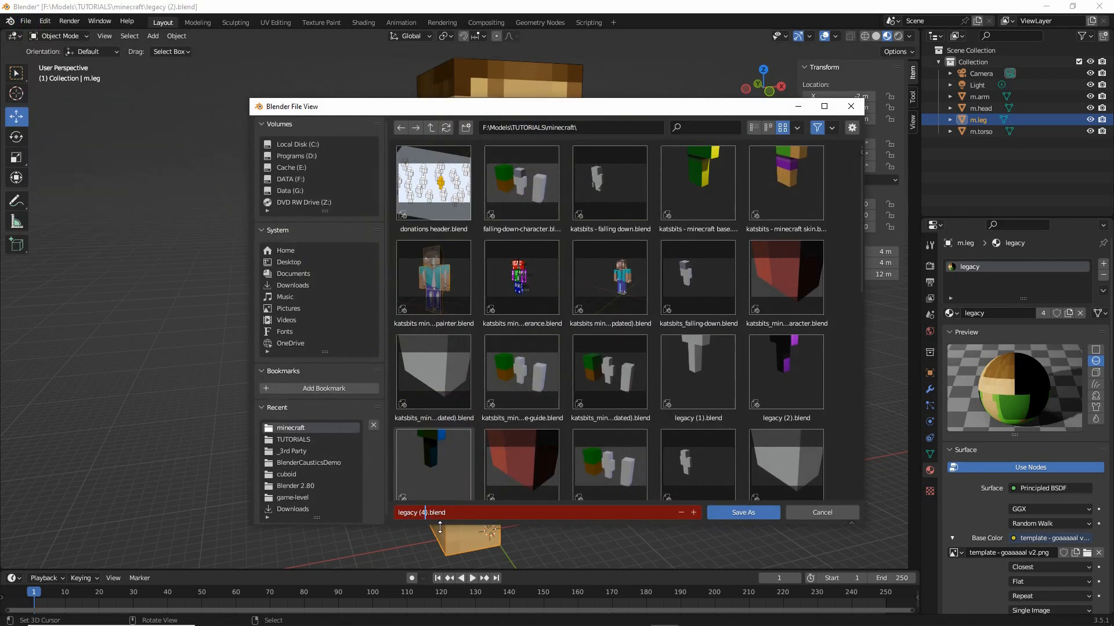
key(Return)
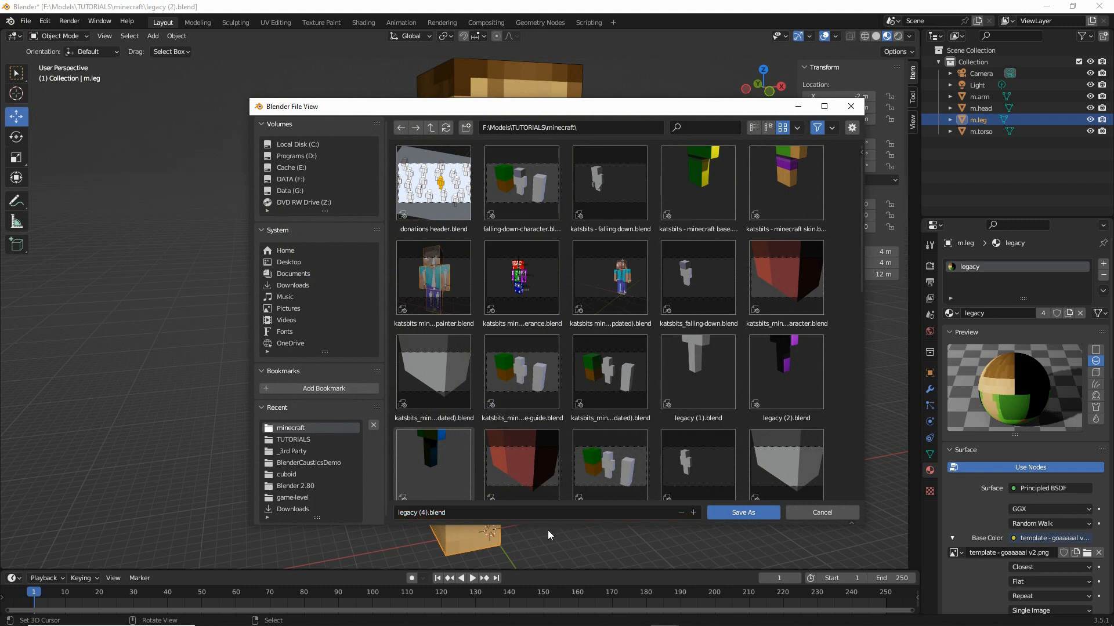
click(743, 512)
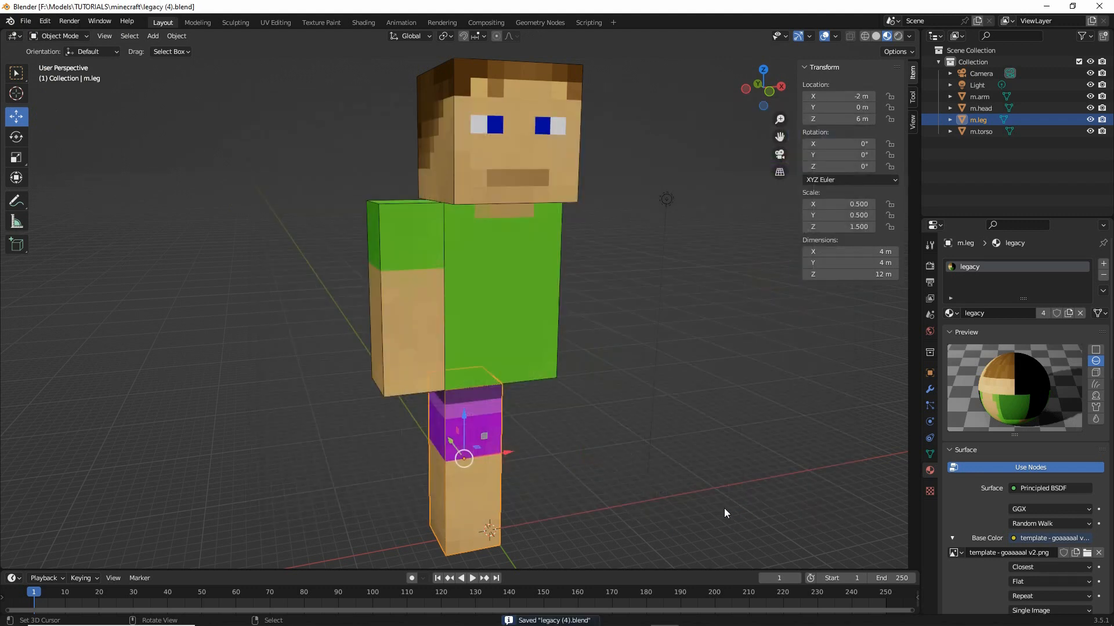
Examine the 3D cursor's position at the base of the leg against the character's centre line from the front and side
middle_drag(576, 467, 526, 461)
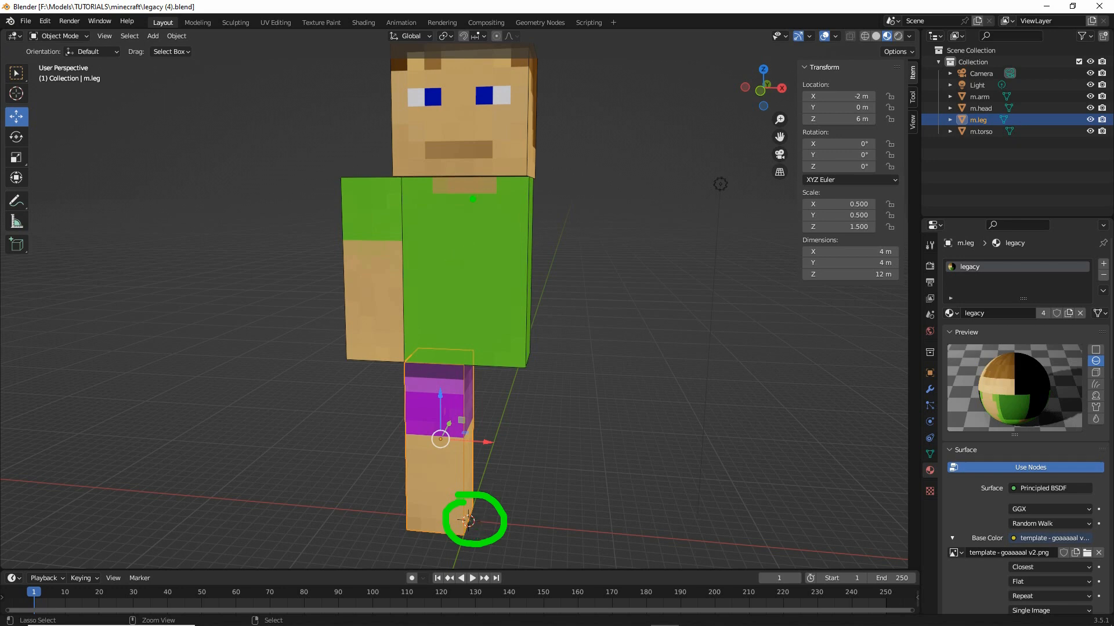
mouse_move(447, 109)
mouse_down()
mouse_move(439, 257)
mouse_move(451, 440)
mouse_up()
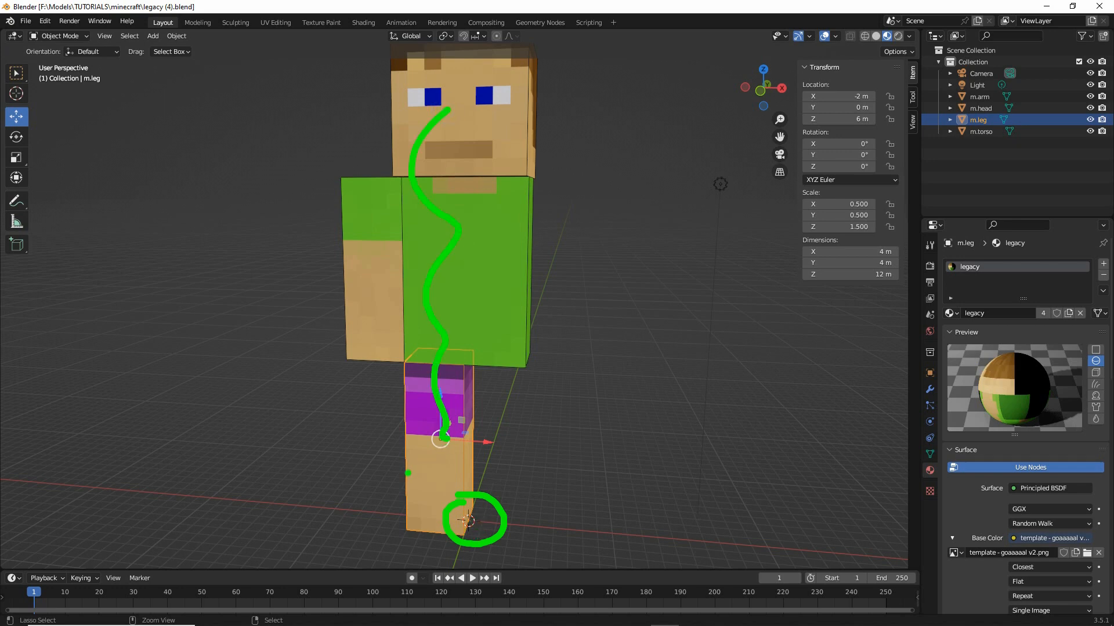
key(Escape)
middle_drag(439, 457, 492, 458)
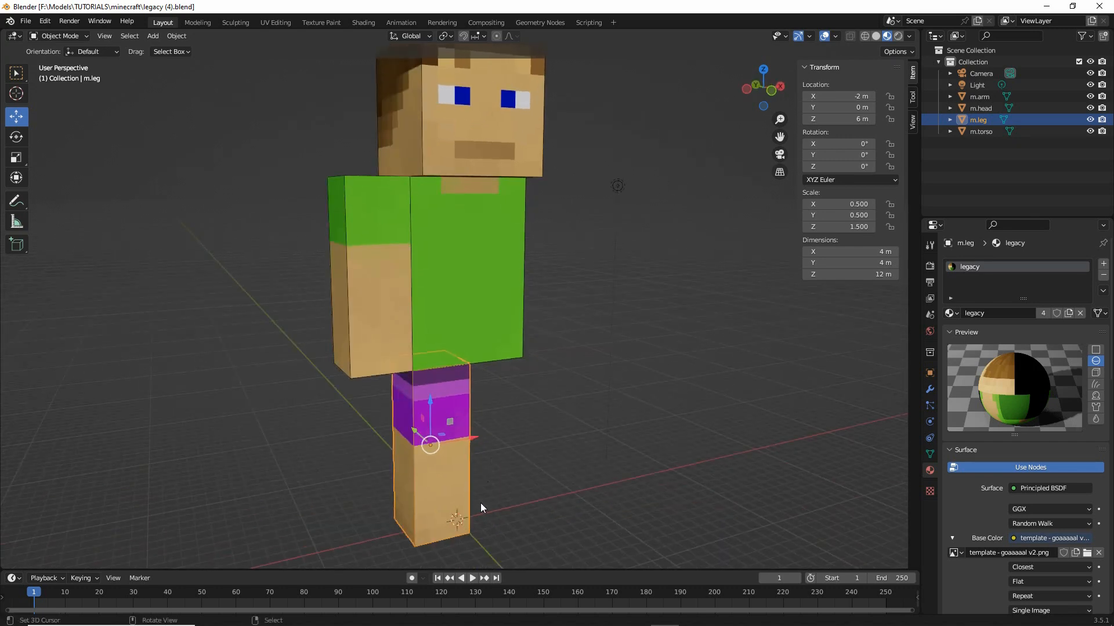
middle_drag(481, 503, 405, 501)
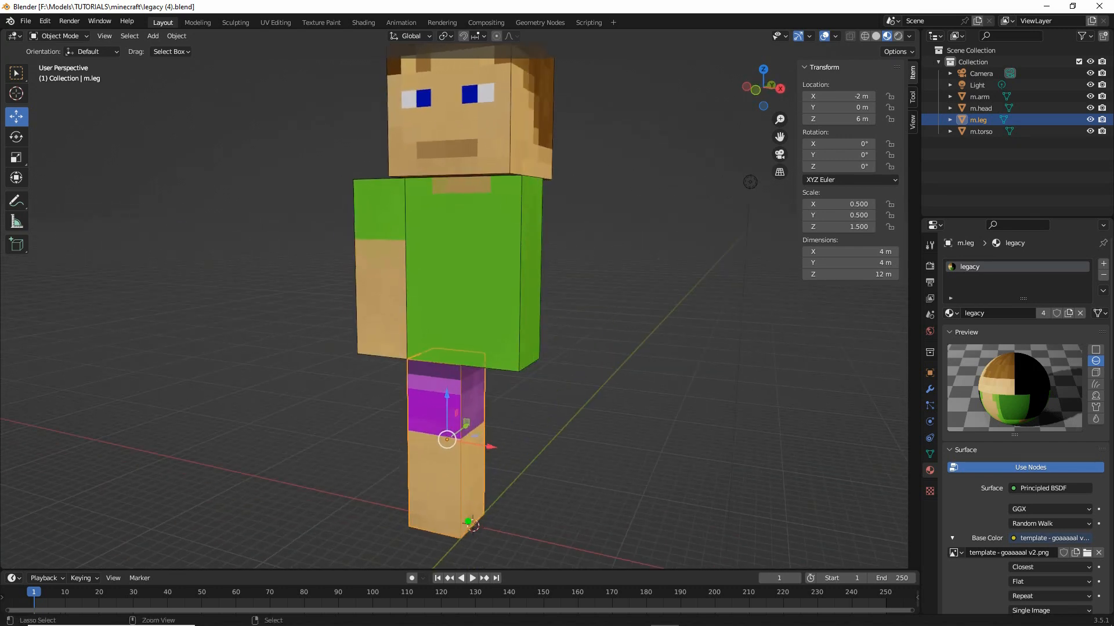
drag(472, 524, 470, 526)
middle_drag(471, 522, 528, 512)
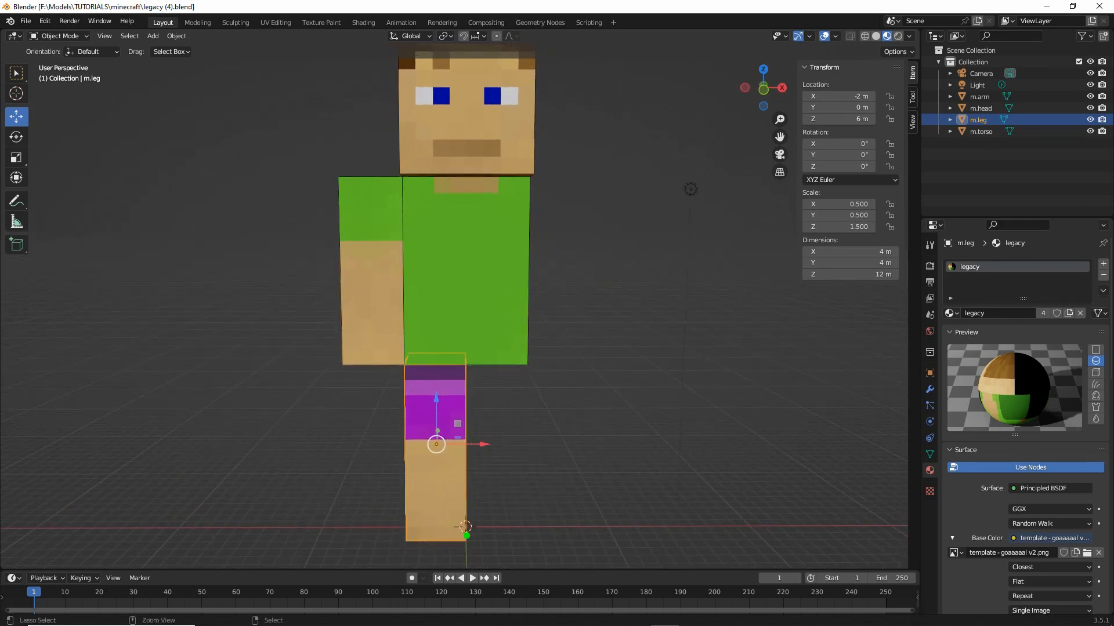
mouse_move(464, 543)
mouse_down()
mouse_move(458, 53)
mouse_move(442, 90)
mouse_move(482, 82)
mouse_up()
mouse_move(453, 521)
mouse_down()
mouse_move(471, 548)
mouse_move(485, 513)
mouse_up()
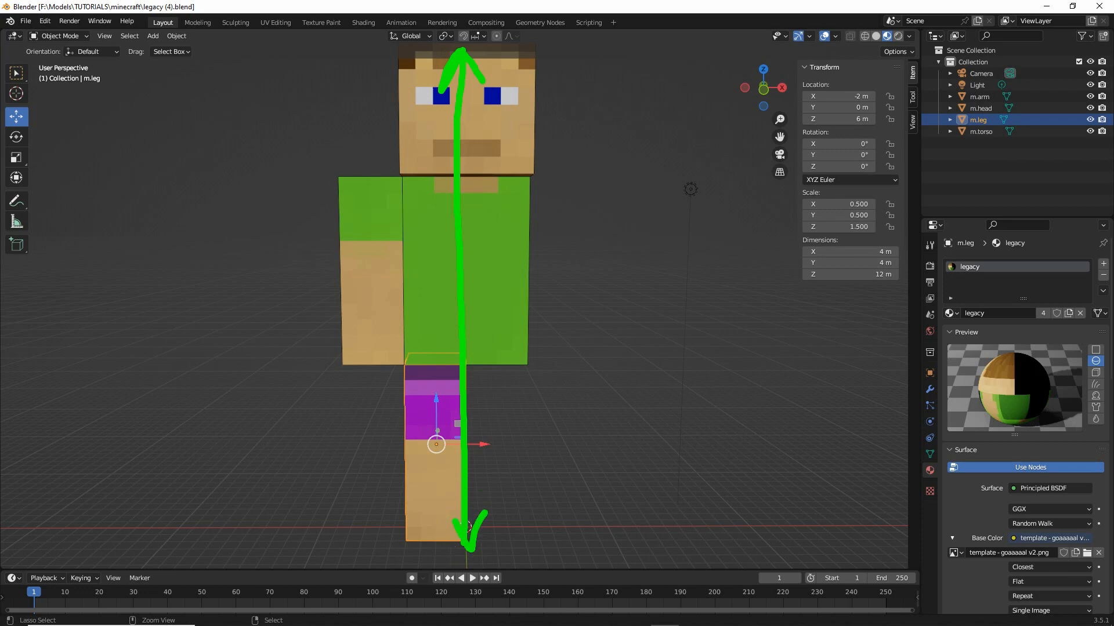
mouse_move(511, 528)
middle_down()
mouse_move(535, 485)
mouse_move(488, 528)
middle_up()
mouse_move(487, 534)
mouse_down()
mouse_move(475, 174)
mouse_move(494, 198)
mouse_up()
drag(476, 532, 502, 522)
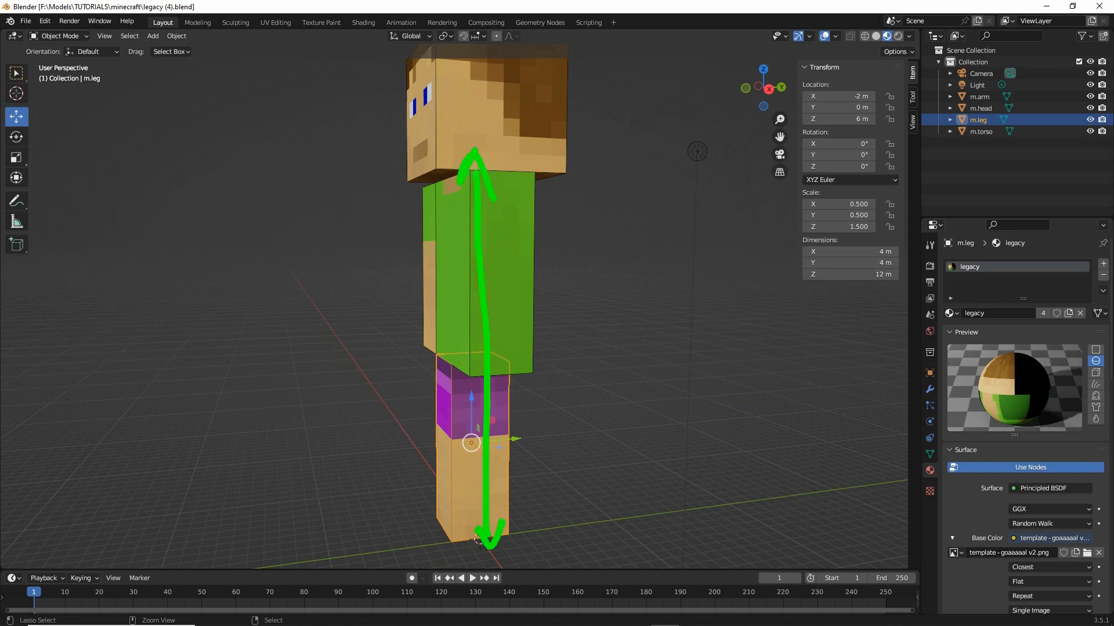
mouse_move(500, 522)
middle_down()
mouse_move(489, 461)
mouse_move(510, 463)
mouse_move(497, 493)
middle_up()
mouse_move(464, 510)
mouse_down()
mouse_move(454, 532)
mouse_move(473, 515)
mouse_up()
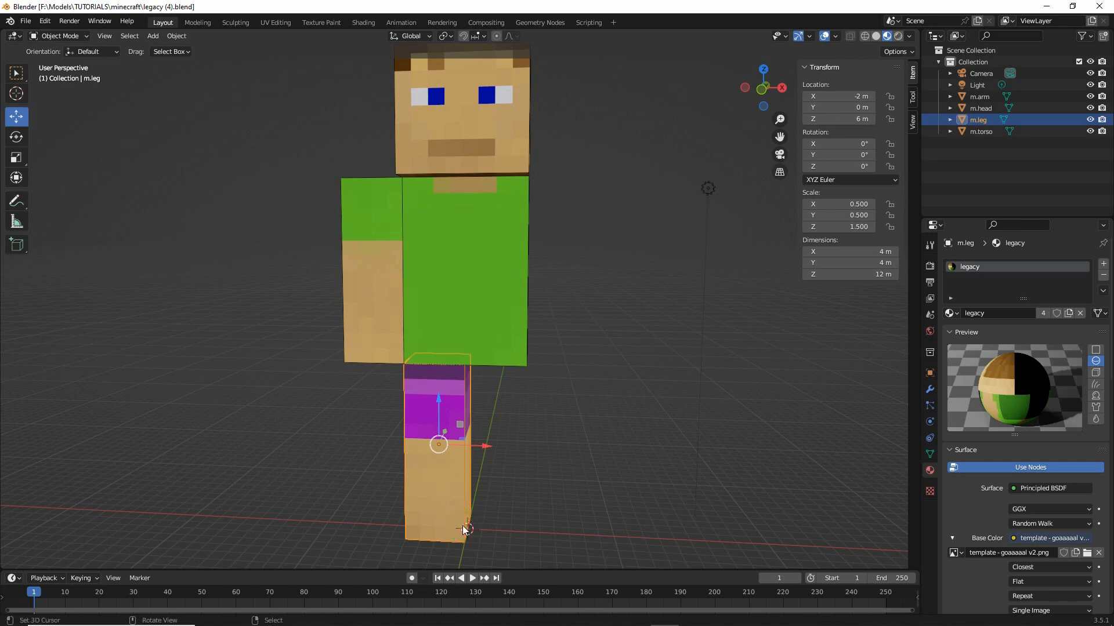
Show the 3D cursor's settings and check its X, Y and Z location values
key(ctrl+2)
drag(927, 116, 927, 127)
click(912, 122)
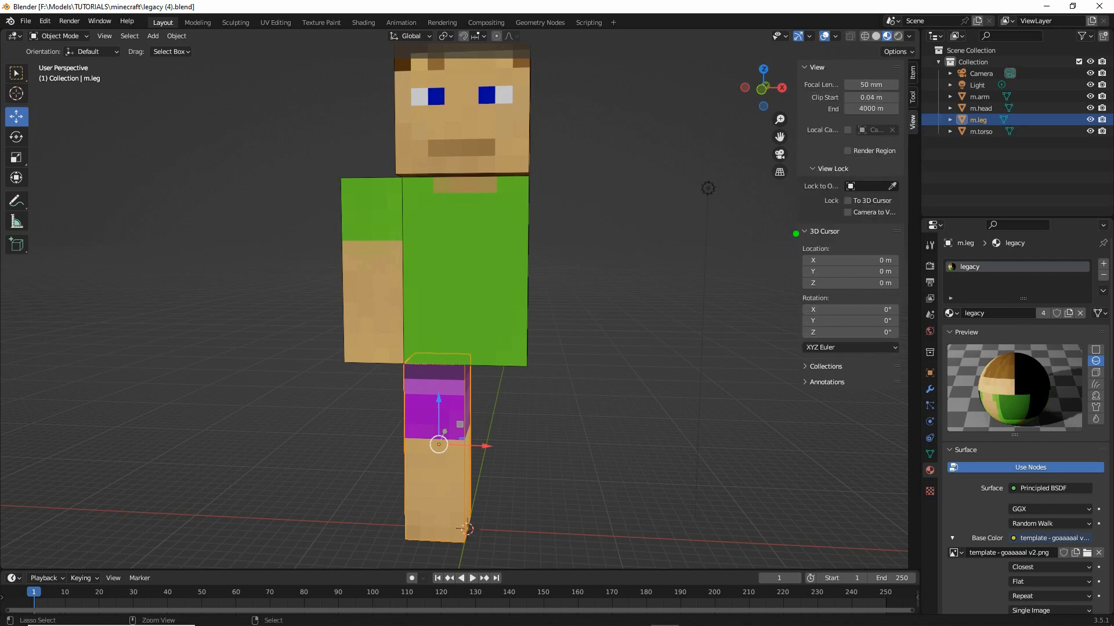
mouse_move(796, 228)
mouse_down()
mouse_move(794, 330)
mouse_move(784, 233)
mouse_up()
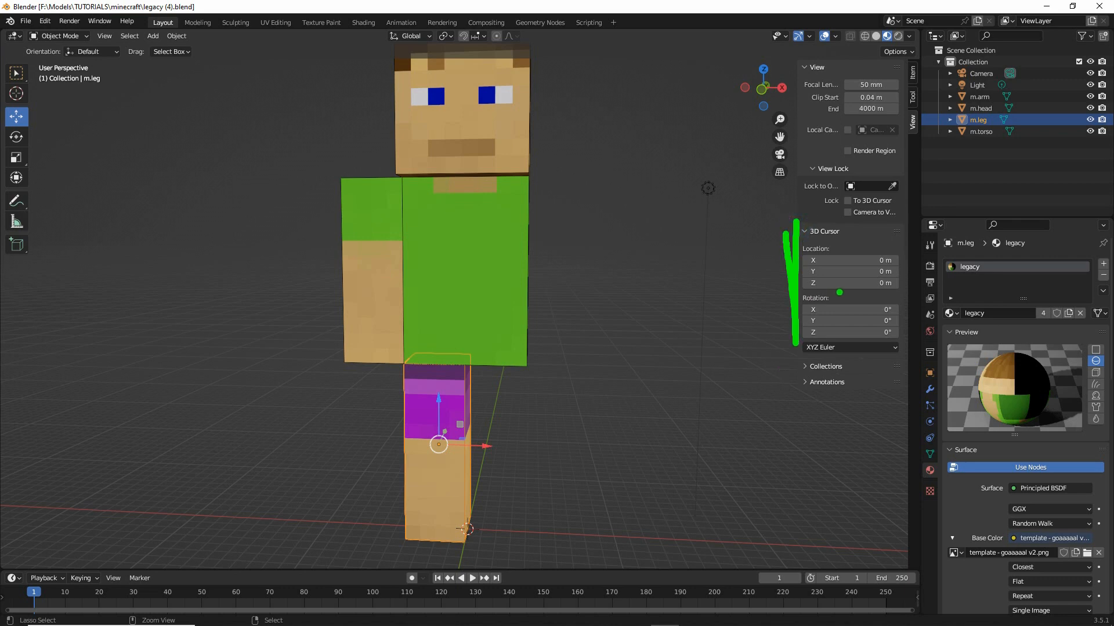
click(880, 260)
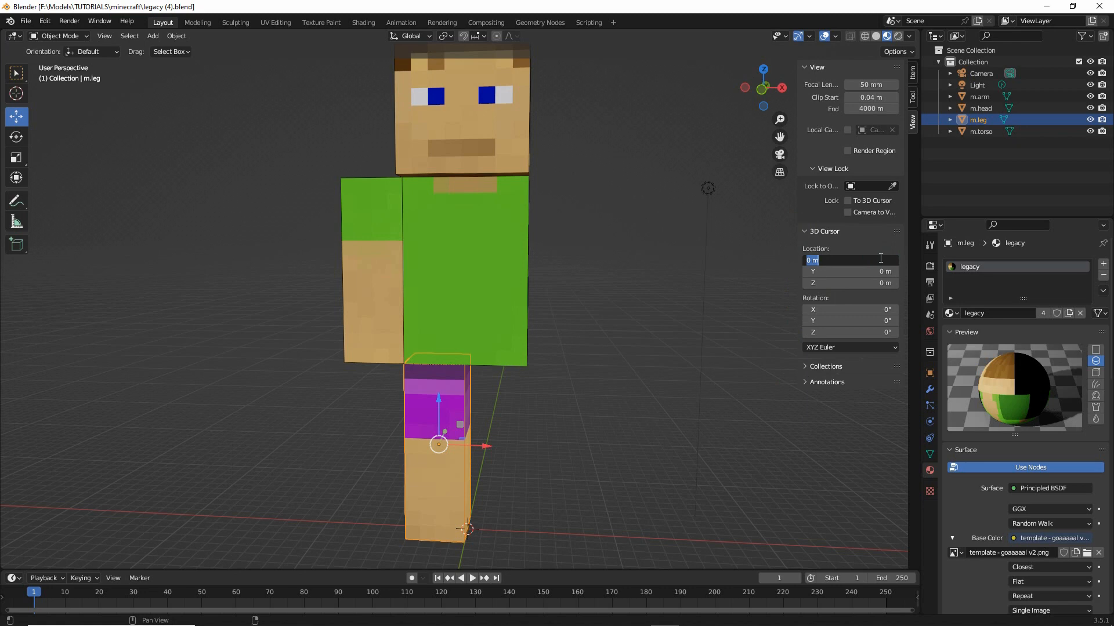
click(880, 271)
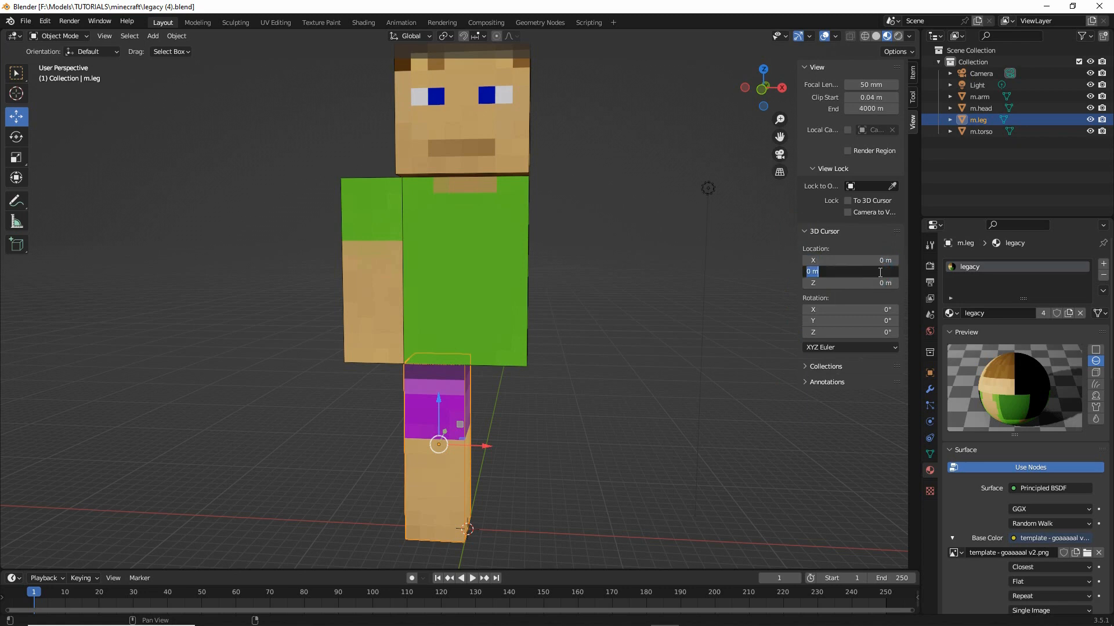
click(882, 283)
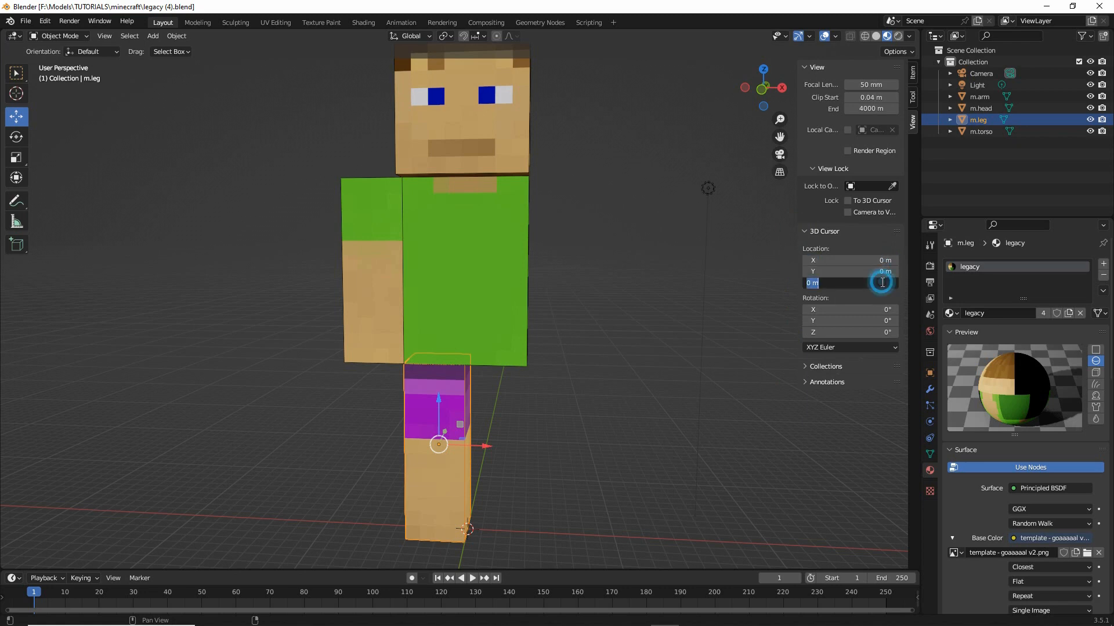
click(609, 196)
Place the 3D cursor beside the head at about Y 3.6 m and Z 24.5 m, and set its X location to 0 m
shift+right_click(604, 175)
mouse_move(627, 283)
middle_down()
mouse_move(583, 295)
mouse_move(618, 298)
middle_up()
mouse_move(868, 242)
mouse_down()
mouse_move(846, 268)
mouse_move(853, 236)
mouse_up()
key(Escape)
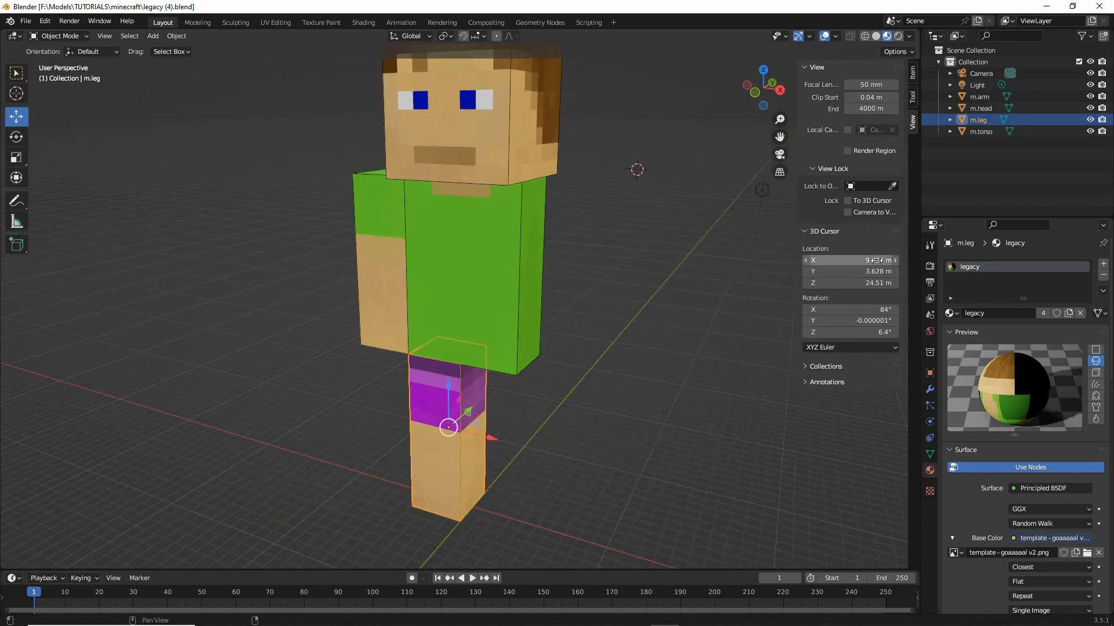
click(878, 261)
text(0)
key(Return)
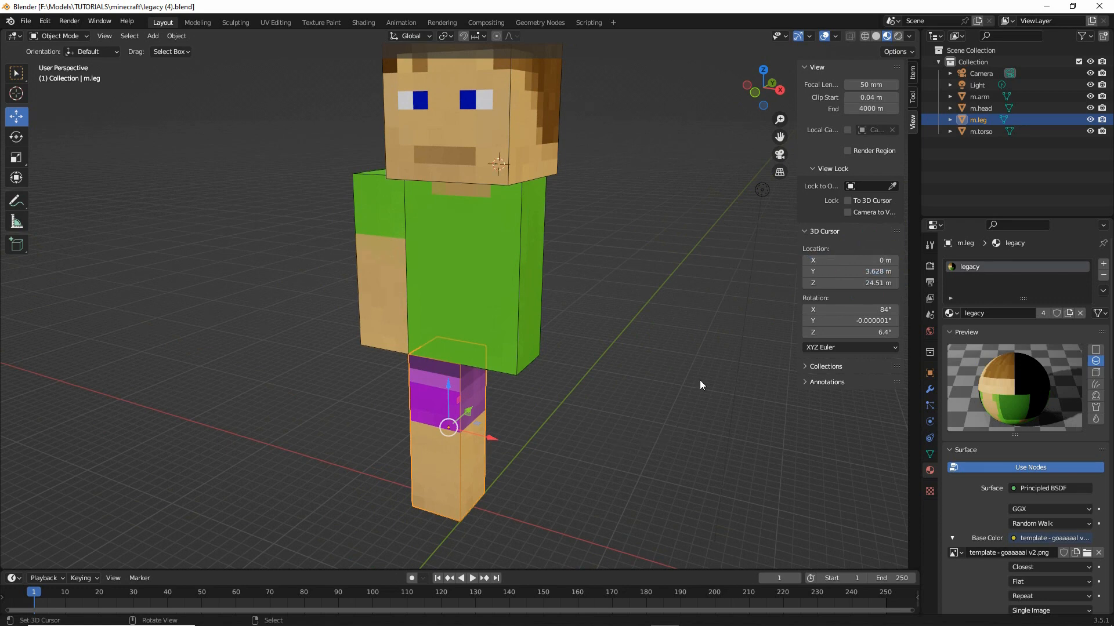
Set the 3D cursor's Y and Z locations to 0 m
click(875, 271)
text(0)
key(Return)
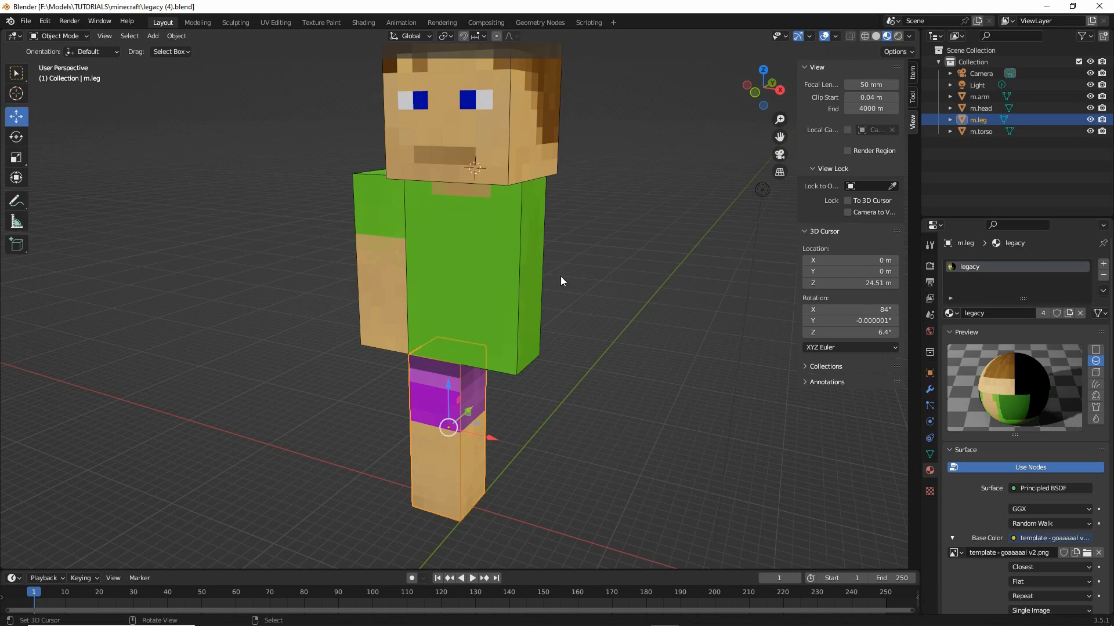
drag(464, 161, 458, 149)
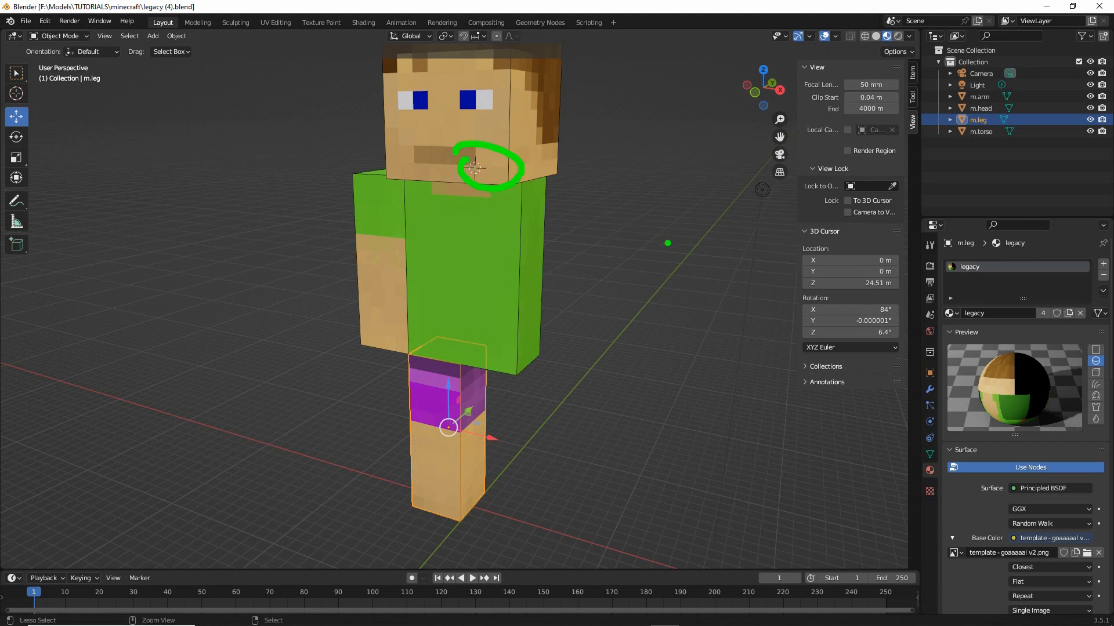
mouse_move(882, 296)
mouse_down()
mouse_move(865, 295)
mouse_move(896, 298)
mouse_up()
click(850, 283)
text(0)
key(Return)
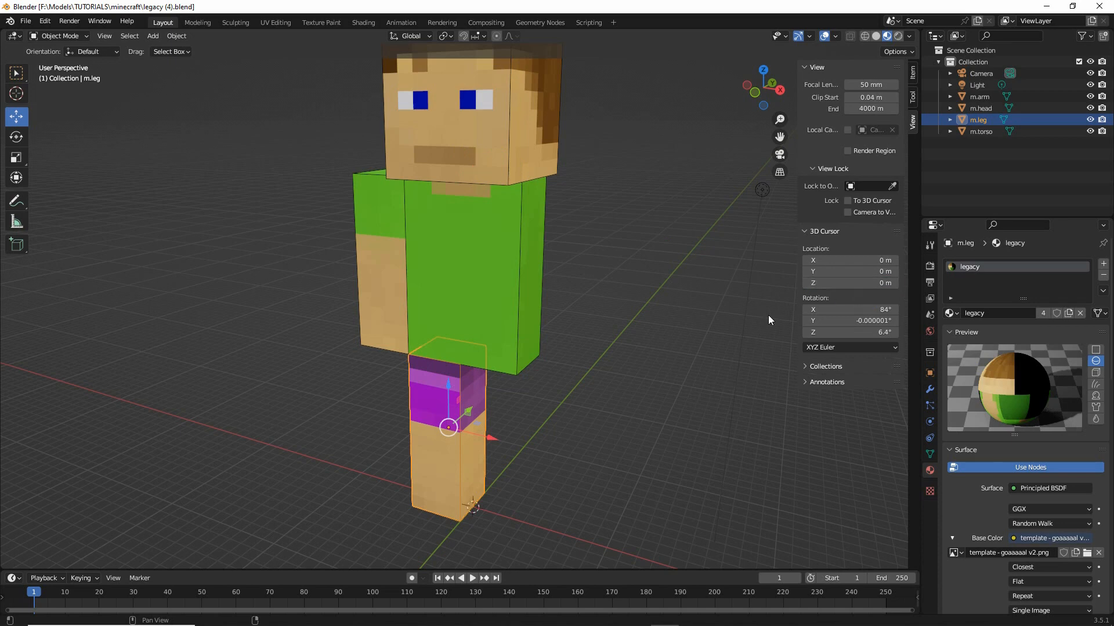
Examine the 3D cursor's position at the base of the leg from several angles
middle_drag(549, 381, 558, 381)
middle_drag(537, 445, 533, 440)
key(ctrl+2)
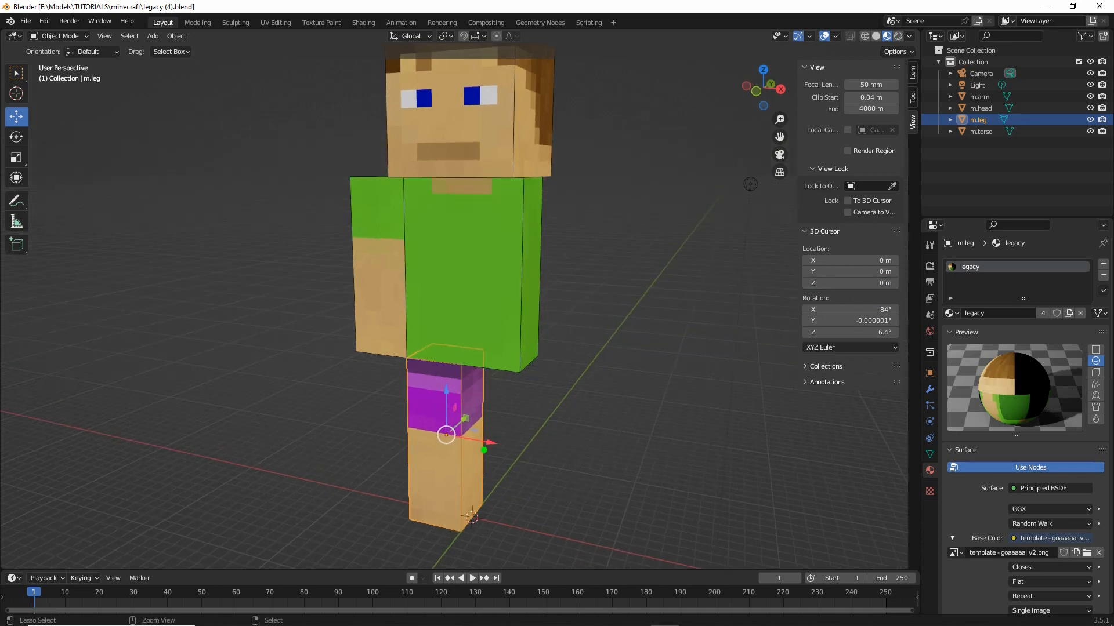
drag(460, 508, 445, 496)
key(Escape)
mouse_move(456, 473)
middle_down()
mouse_move(493, 454)
mouse_move(466, 411)
mouse_move(453, 411)
middle_up()
scroll(489, 453, down, 1)
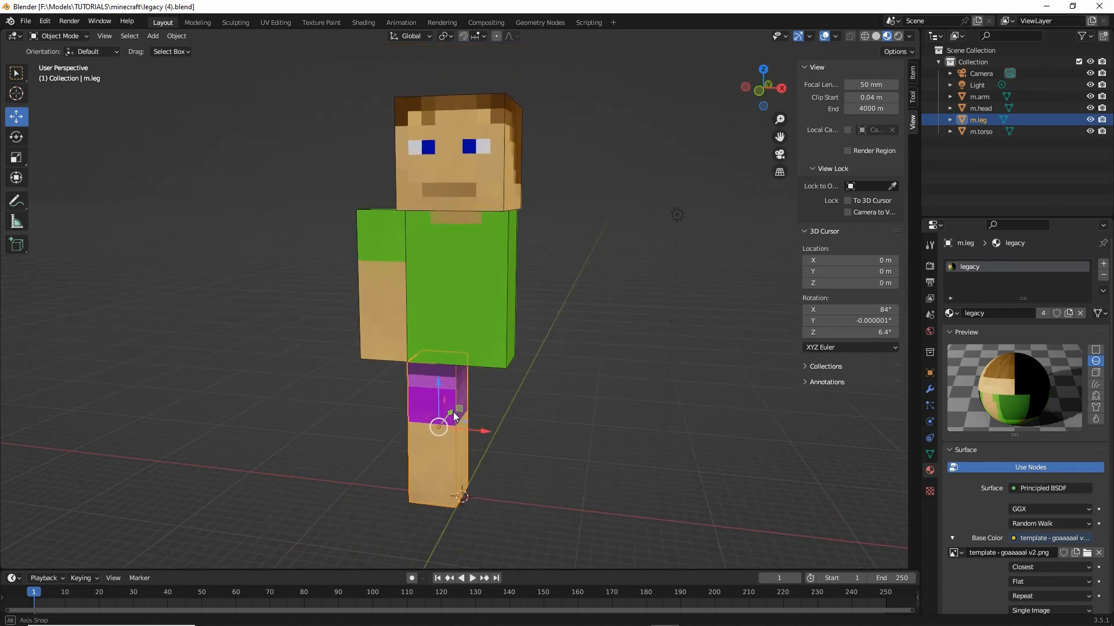
mouse_move(452, 487)
mouse_down()
mouse_move(496, 506)
mouse_move(431, 472)
mouse_up()
key(Escape)
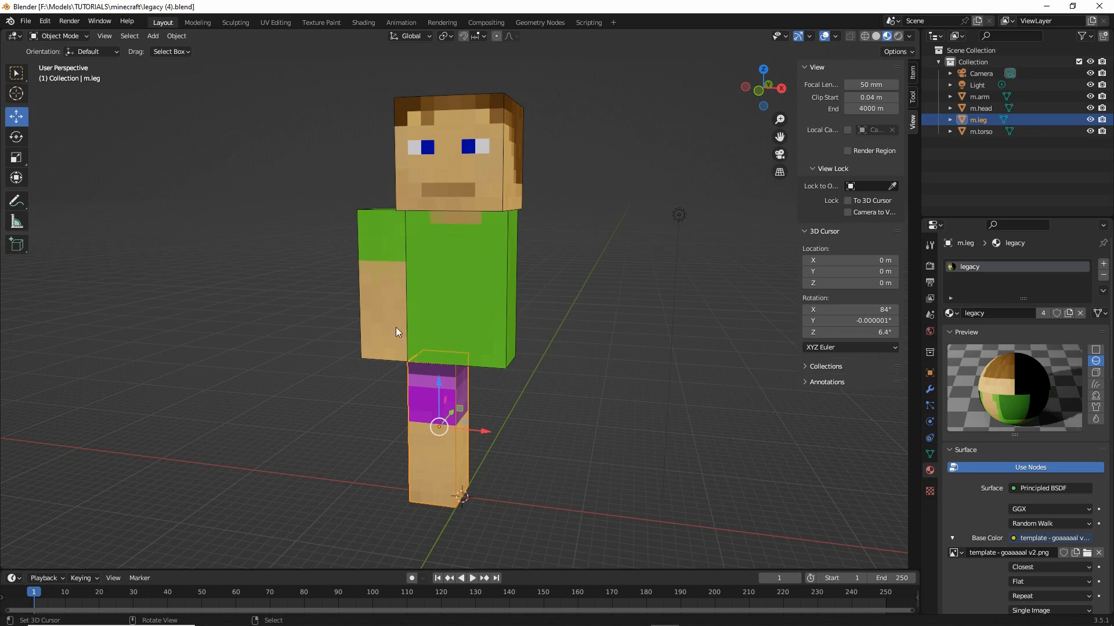
Set the transform pivot point to 3D Cursor
key(ctrl+2)
mouse_move(439, 49)
mouse_down()
mouse_move(458, 49)
mouse_move(450, 74)
mouse_up()
key(Escape)
click(446, 36)
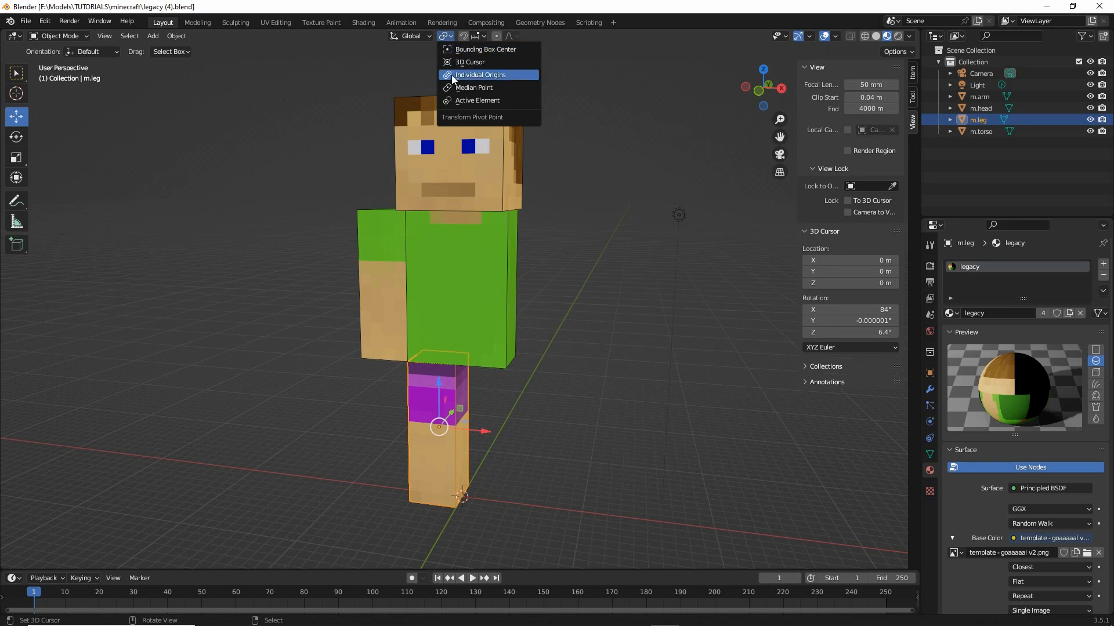
mouse_move(477, 70)
mouse_down()
mouse_move(447, 72)
mouse_move(438, 44)
mouse_up()
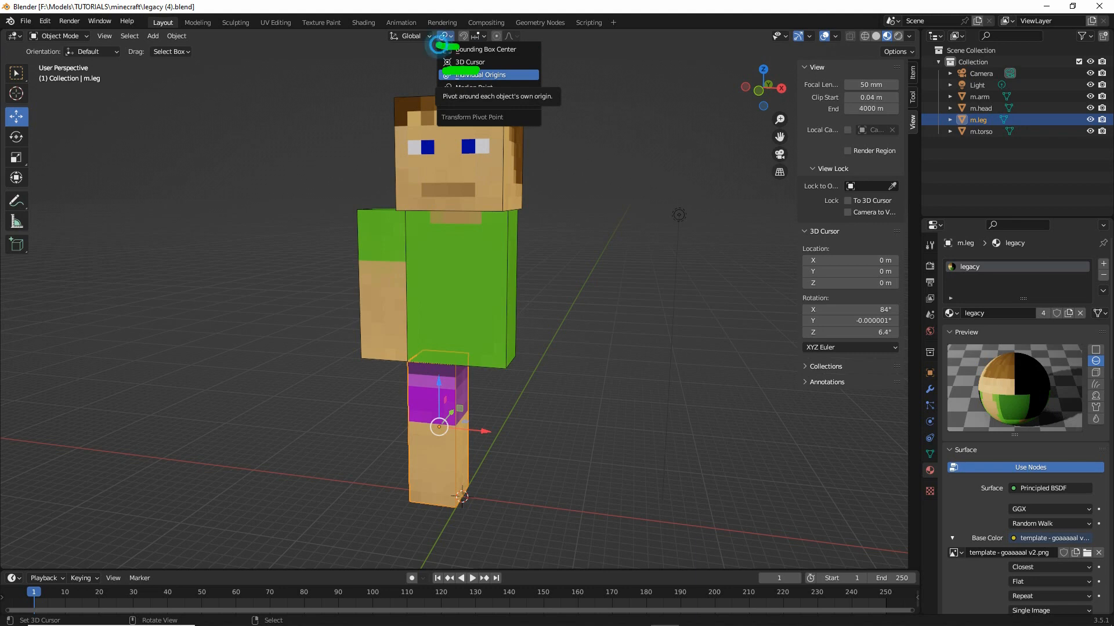
click(472, 62)
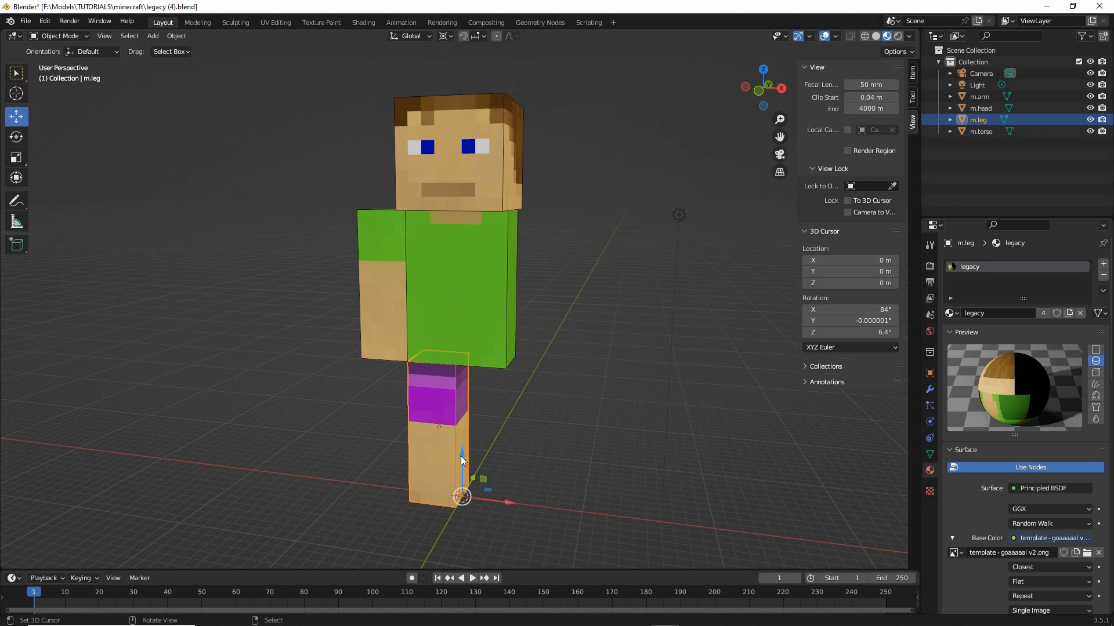
Switch the pivot point to Median Point to compare the gizmo's place on the leg, and return it to 3D Cursor
click(446, 36)
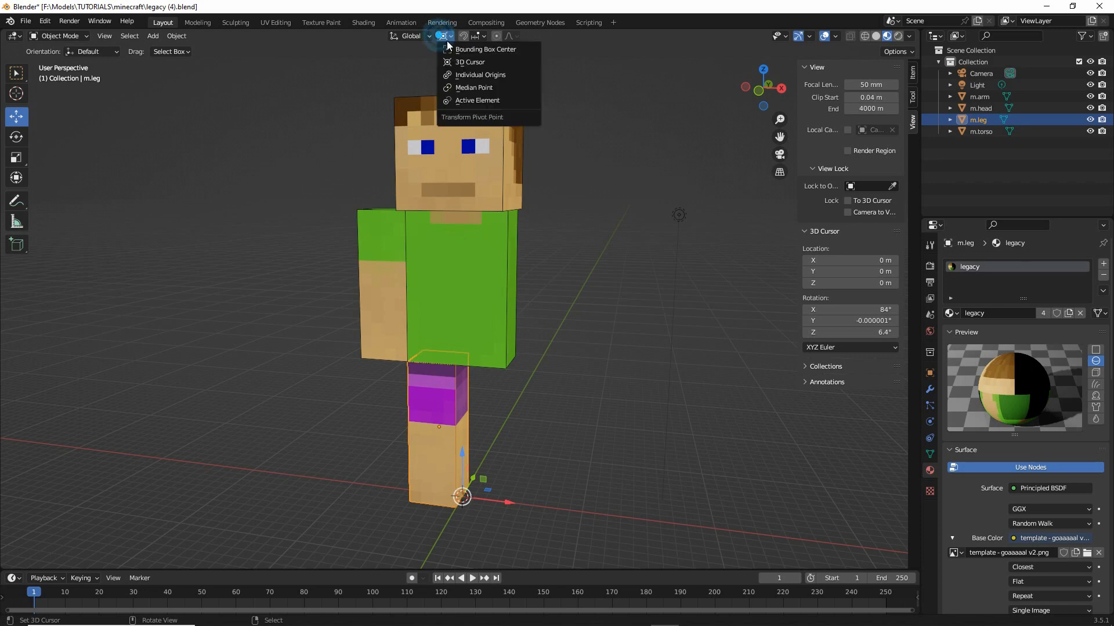
click(467, 88)
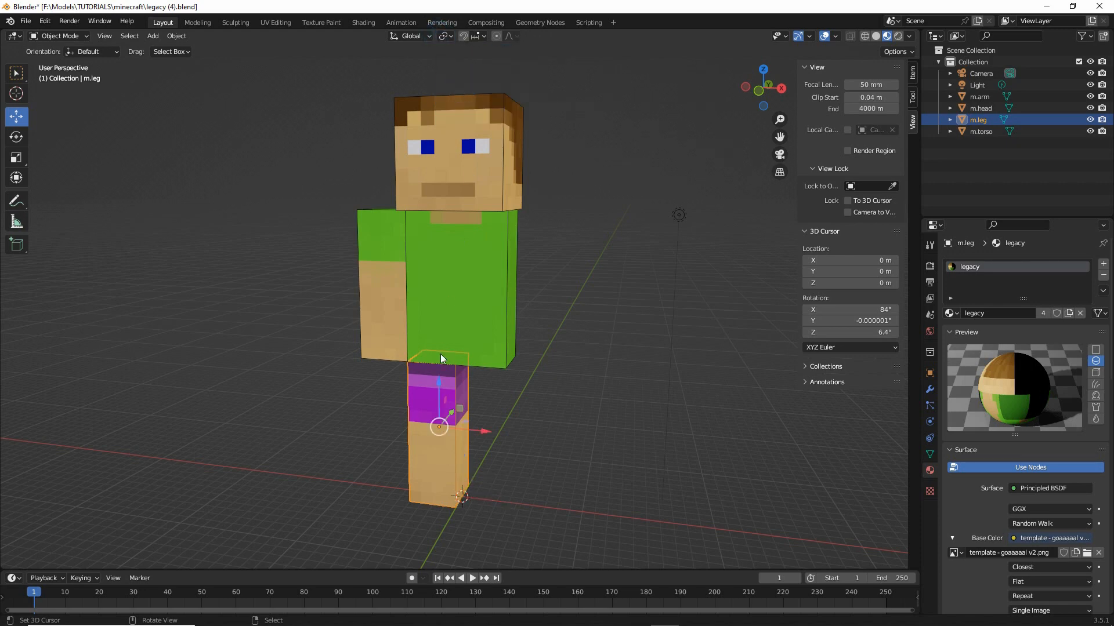
key(ctrl+2)
drag(432, 399, 422, 413)
mouse_move(439, 370)
mouse_down()
mouse_move(412, 406)
mouse_move(395, 352)
mouse_up()
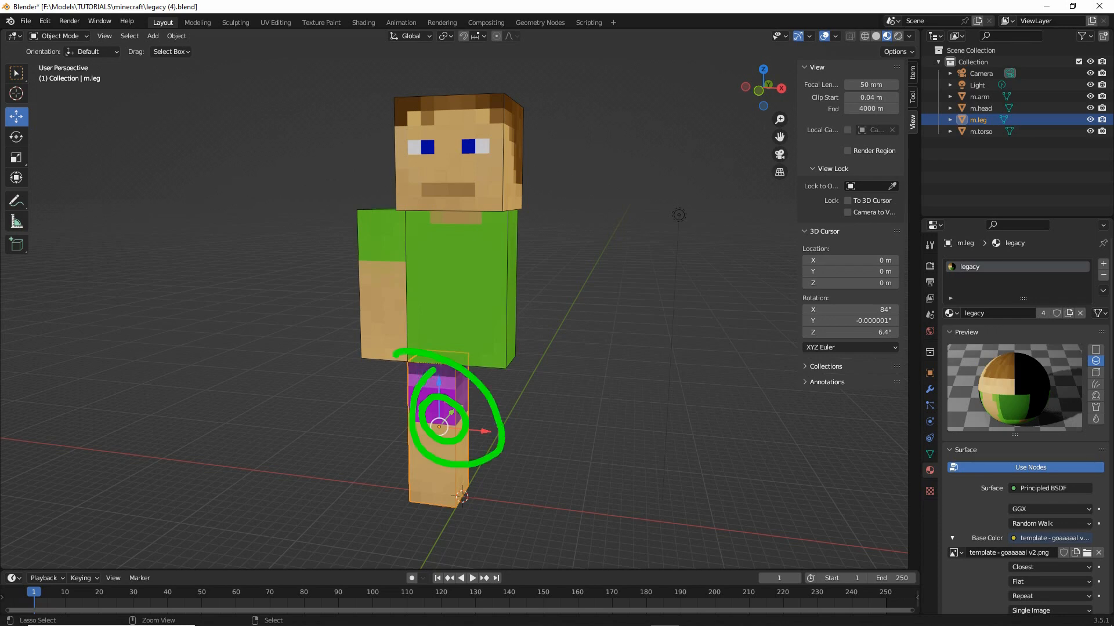
mouse_move(462, 481)
mouse_down()
mouse_move(464, 524)
mouse_move(468, 482)
mouse_up()
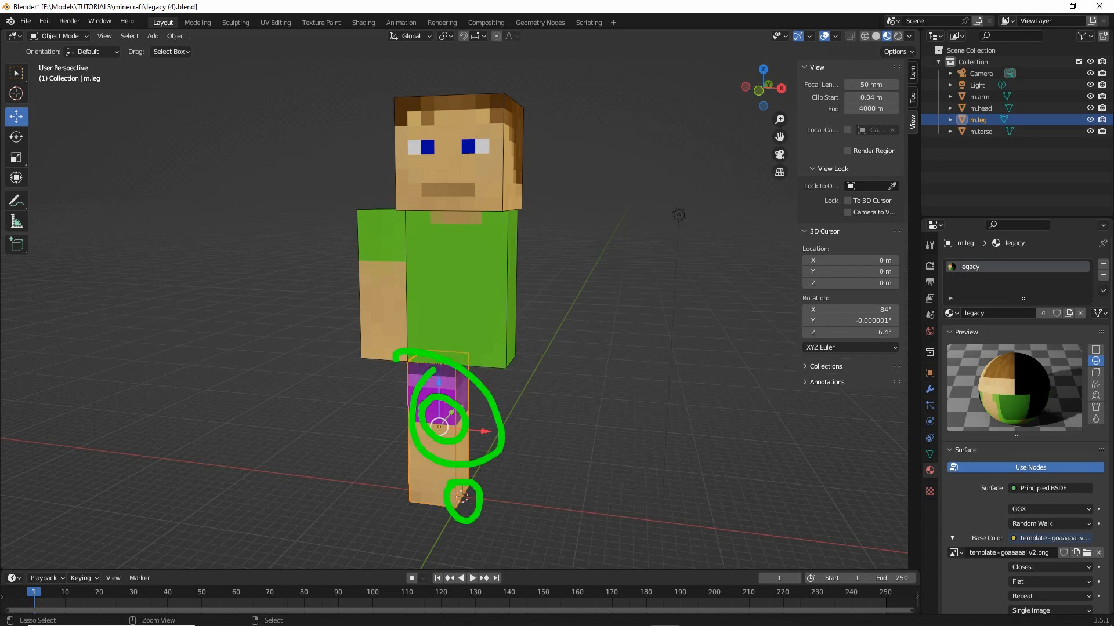
key(Escape)
click(445, 36)
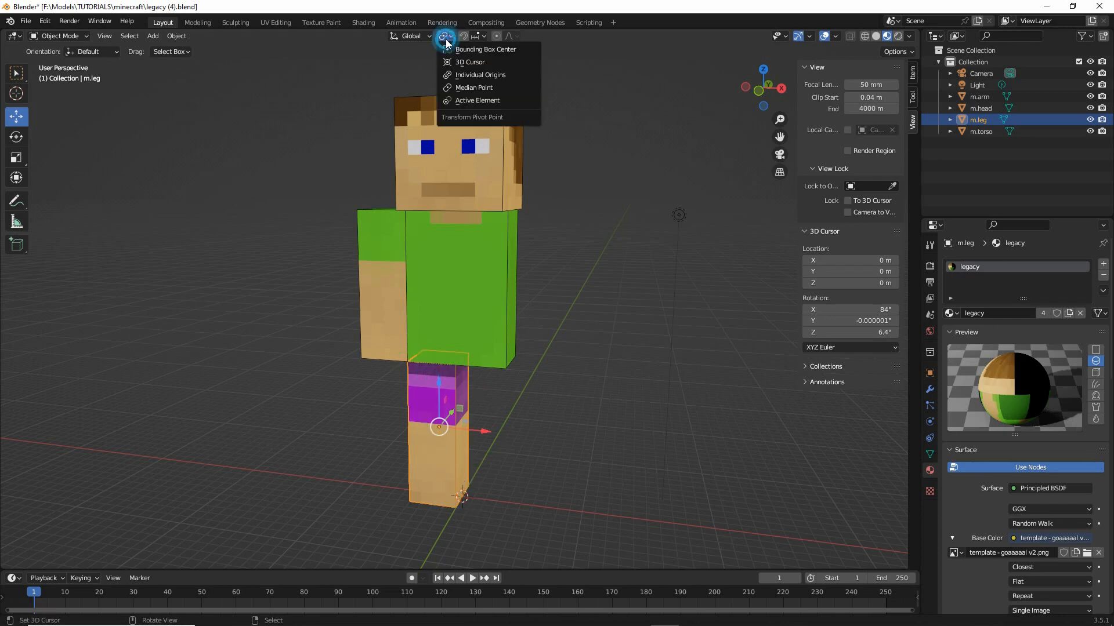
click(468, 62)
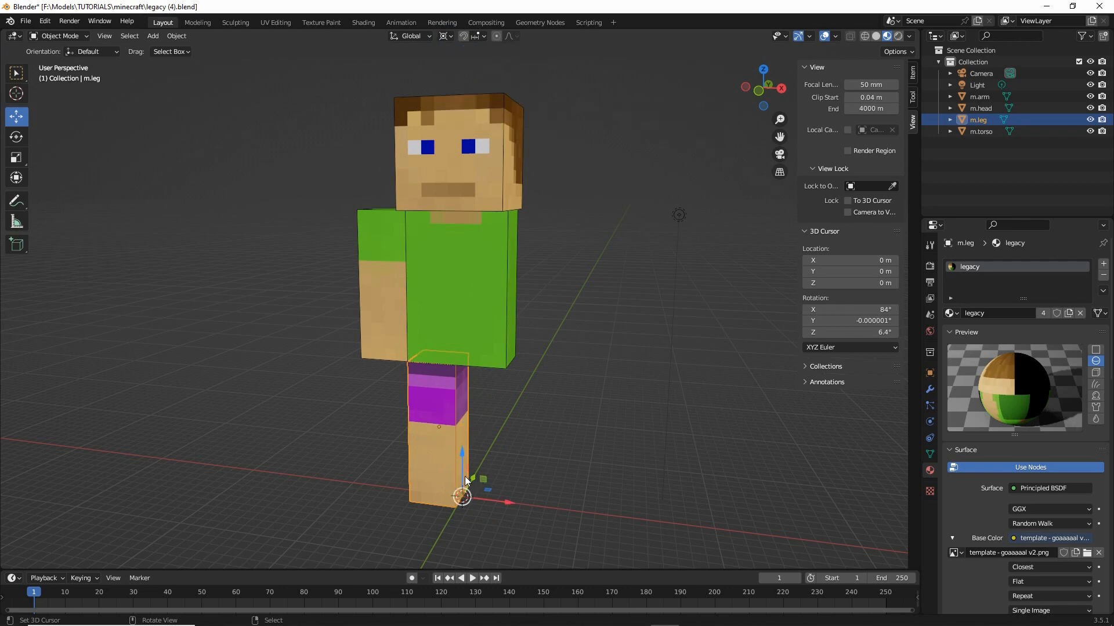
Duplicate the selected leg, leaving the copy in the original's position
middle_drag(440, 459, 475, 457)
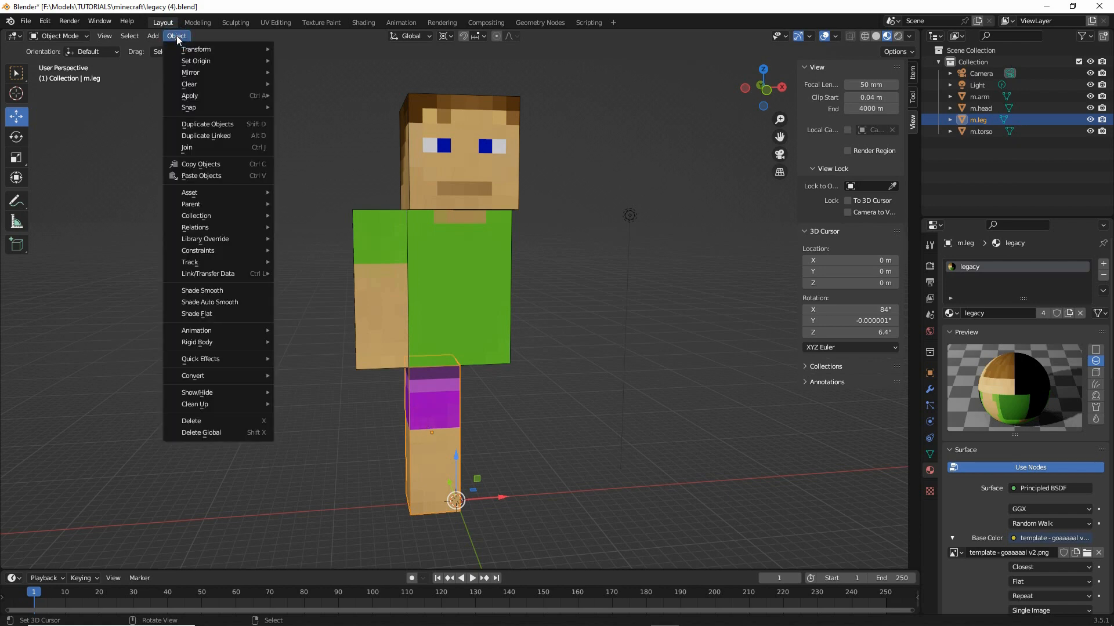
click(207, 124)
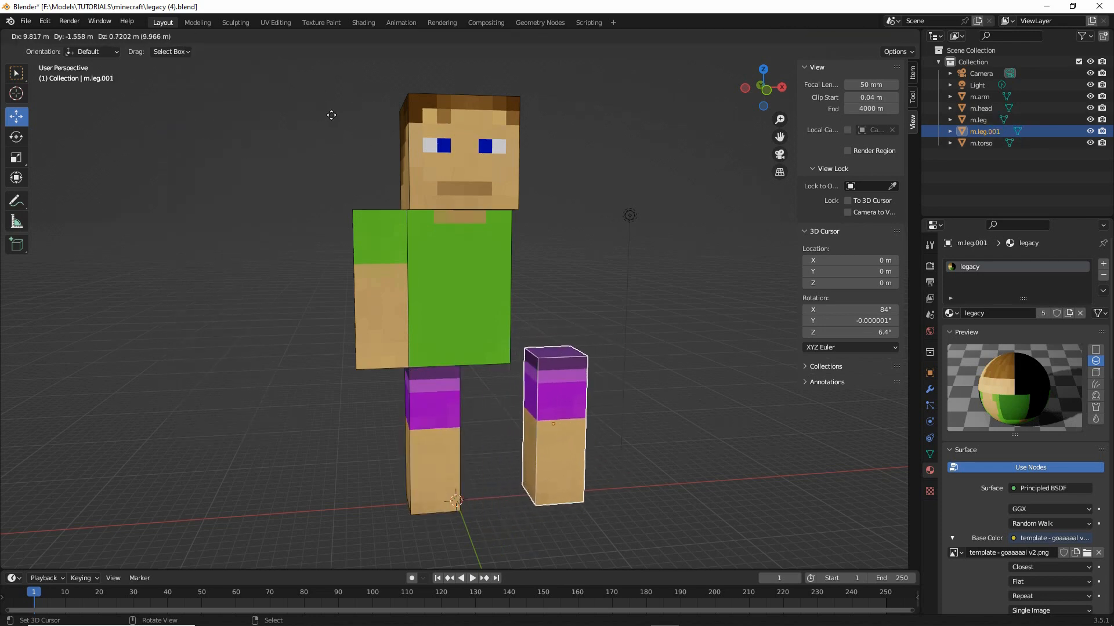
key(Escape)
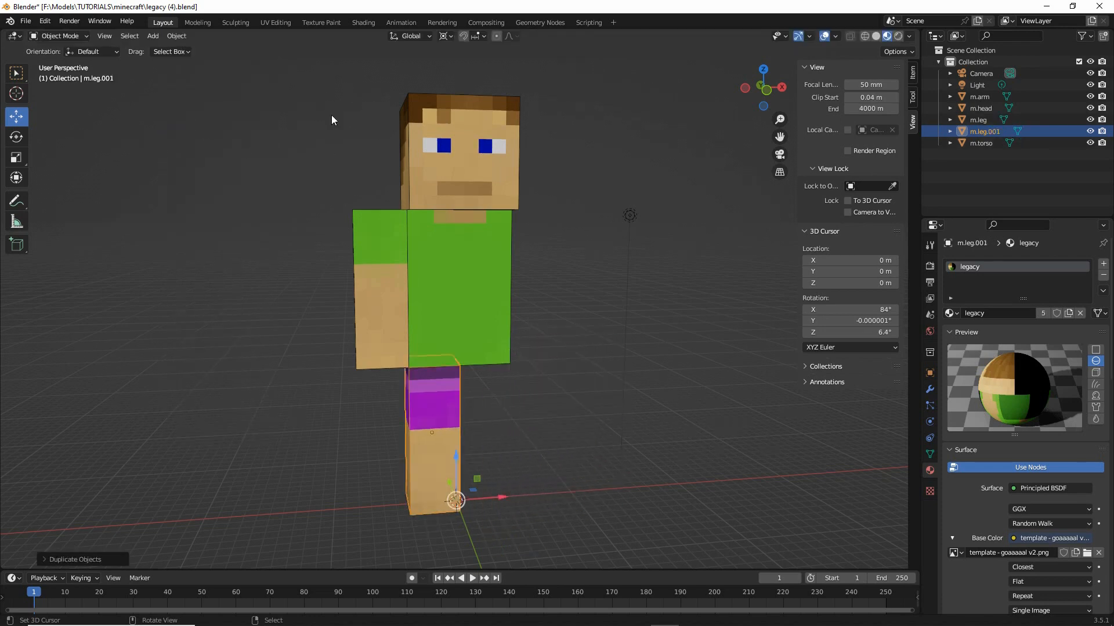
Mirror the duplicated leg across the global X axis around the 3D cursor
click(177, 36)
mouse_move(189, 73)
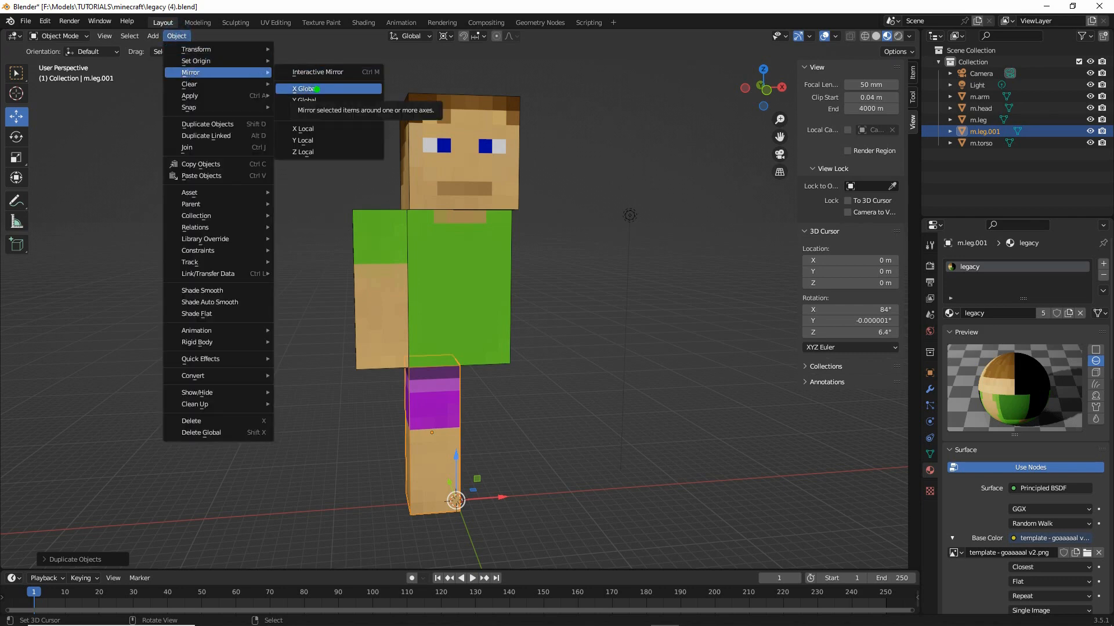
drag(294, 101, 328, 95)
drag(177, 84, 192, 85)
drag(163, 49, 185, 45)
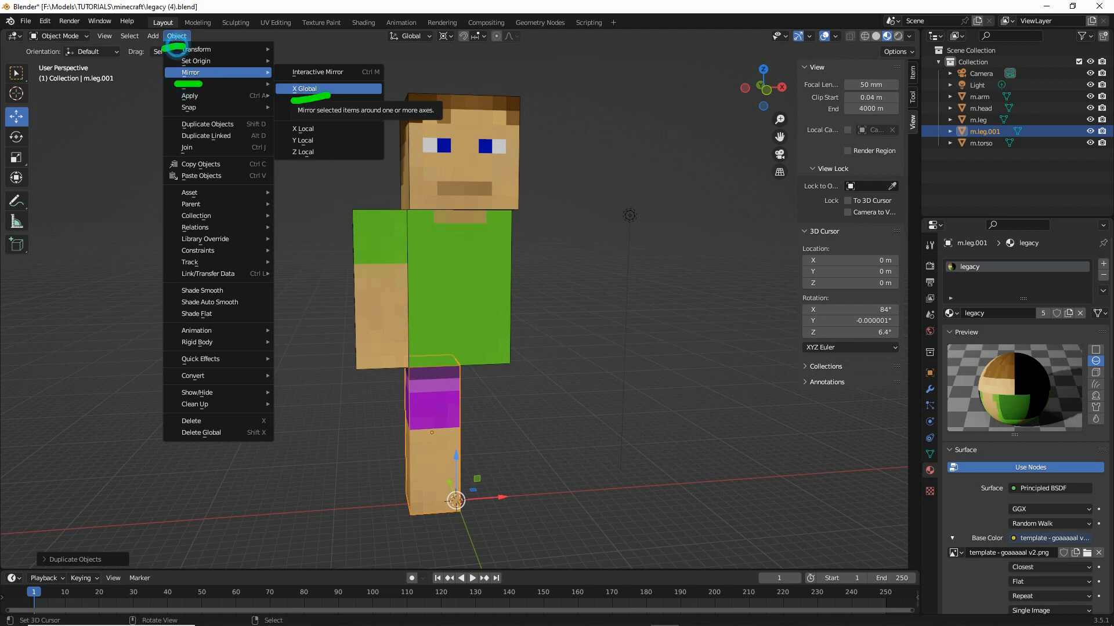
click(307, 90)
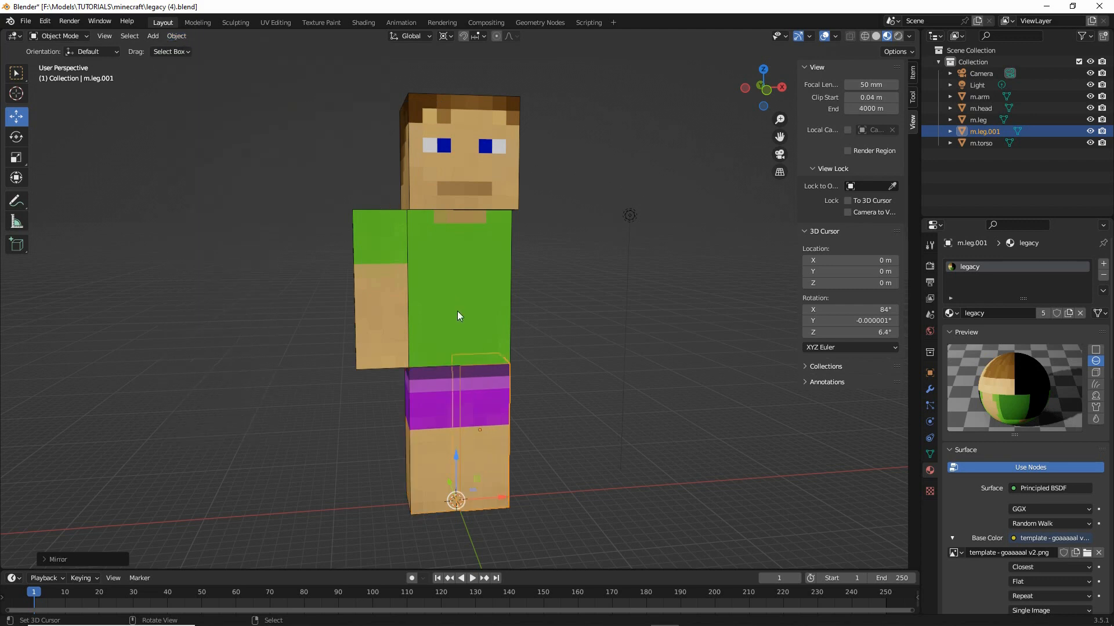
mouse_move(503, 340)
middle_down()
mouse_move(481, 339)
mouse_move(499, 341)
middle_up()
shift+middle_drag(469, 467, 415, 416)
scroll(414, 429, up, 1)
key(ctrl+2)
mouse_move(389, 463)
mouse_down()
mouse_move(417, 488)
mouse_move(359, 464)
mouse_move(427, 422)
mouse_up()
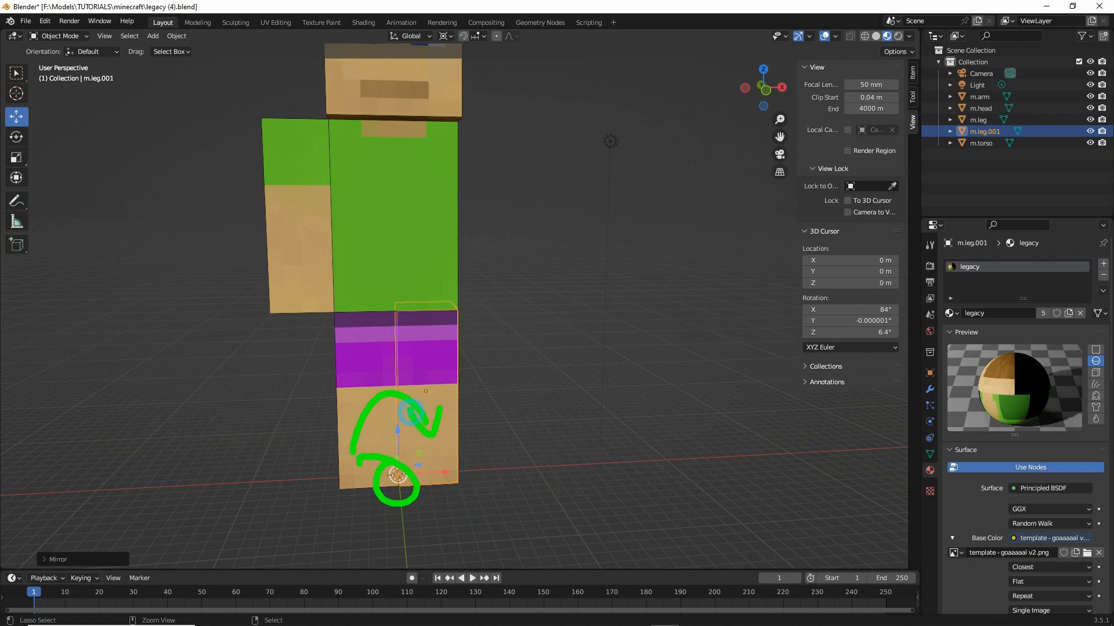
key(Escape)
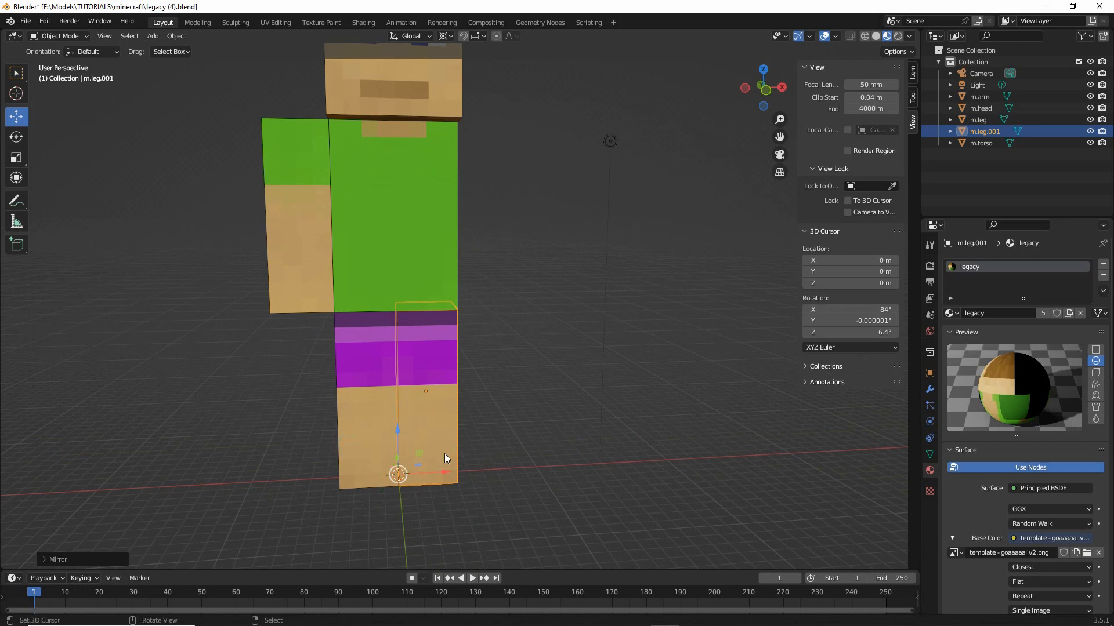
Select the character's arm and duplicate it, leaving the copy in the original's position
shift+middle_drag(427, 294, 450, 353)
click(309, 256)
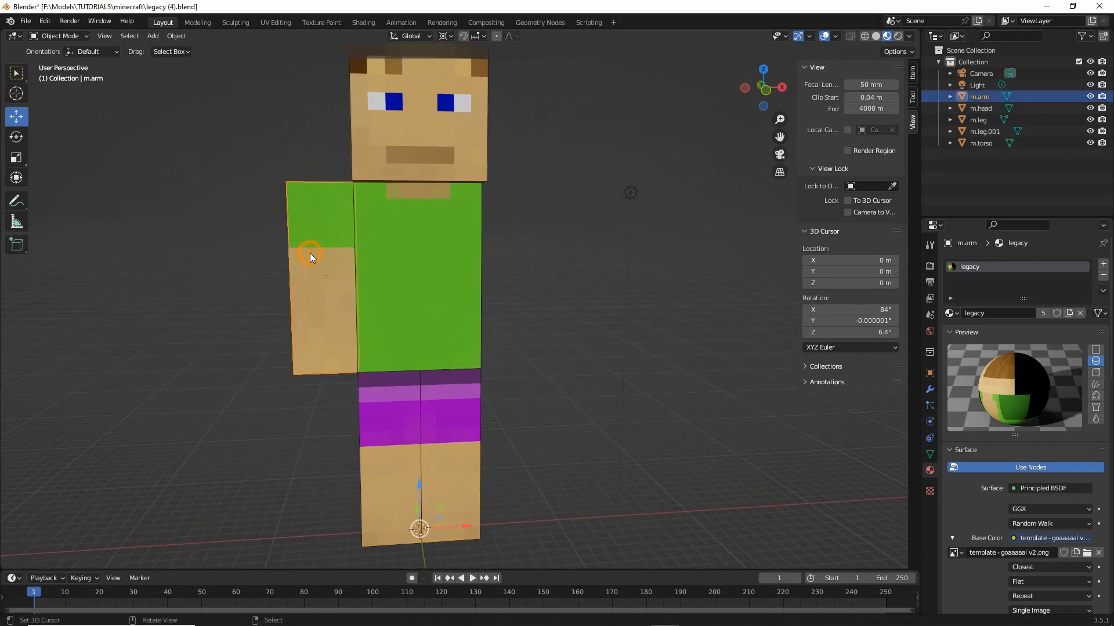
click(176, 37)
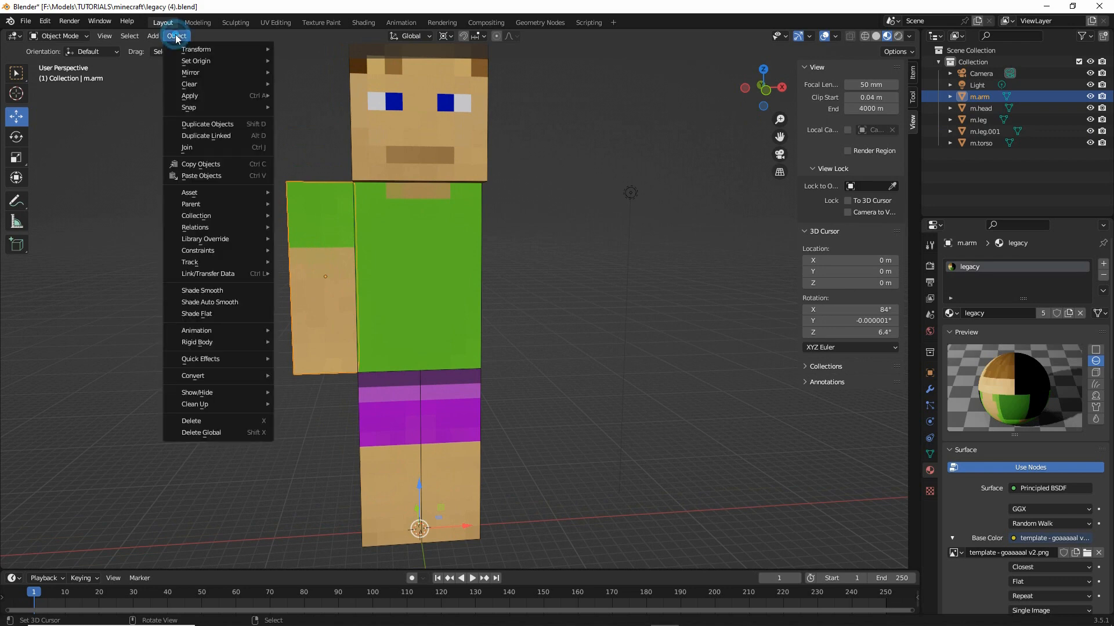
click(197, 124)
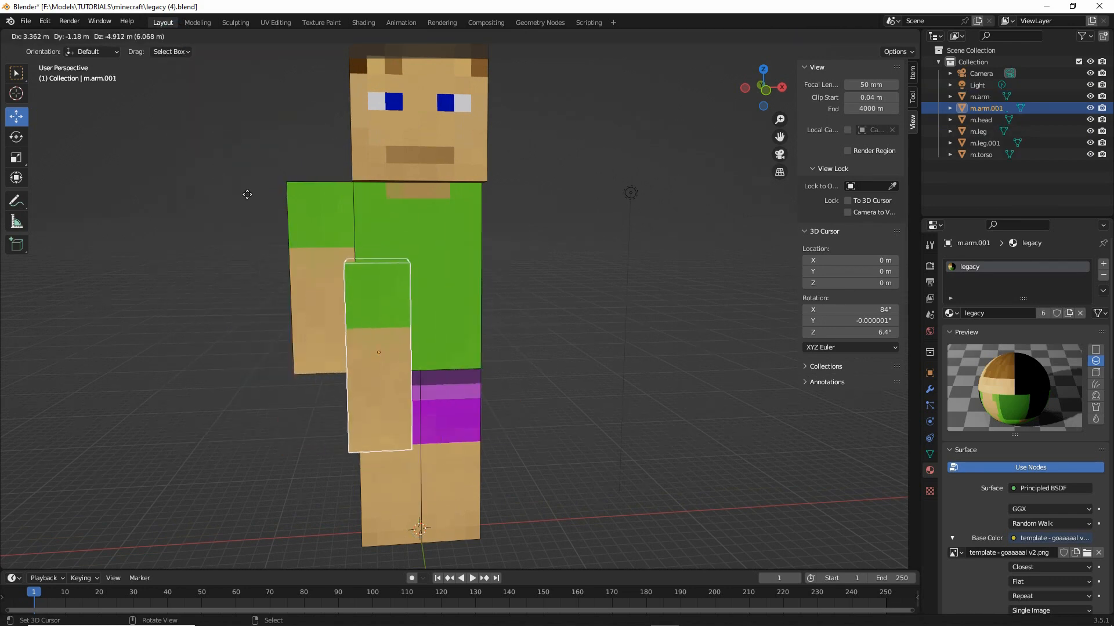
right_click(242, 193)
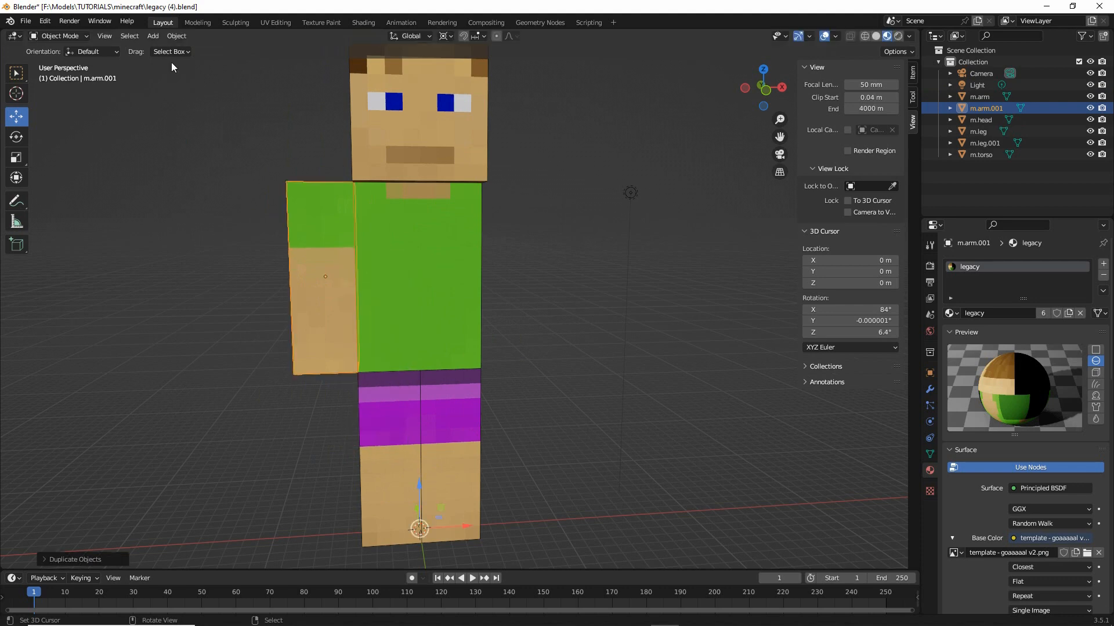
Mirror the duplicated arm across the global X axis around the 3D cursor
click(172, 36)
mouse_move(200, 72)
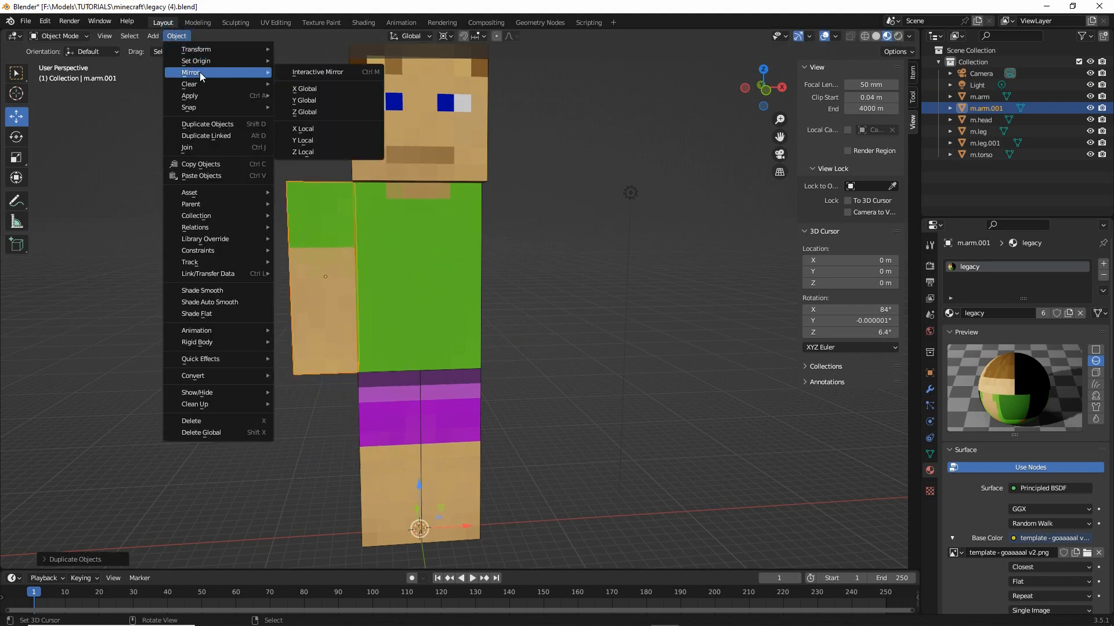
click(303, 89)
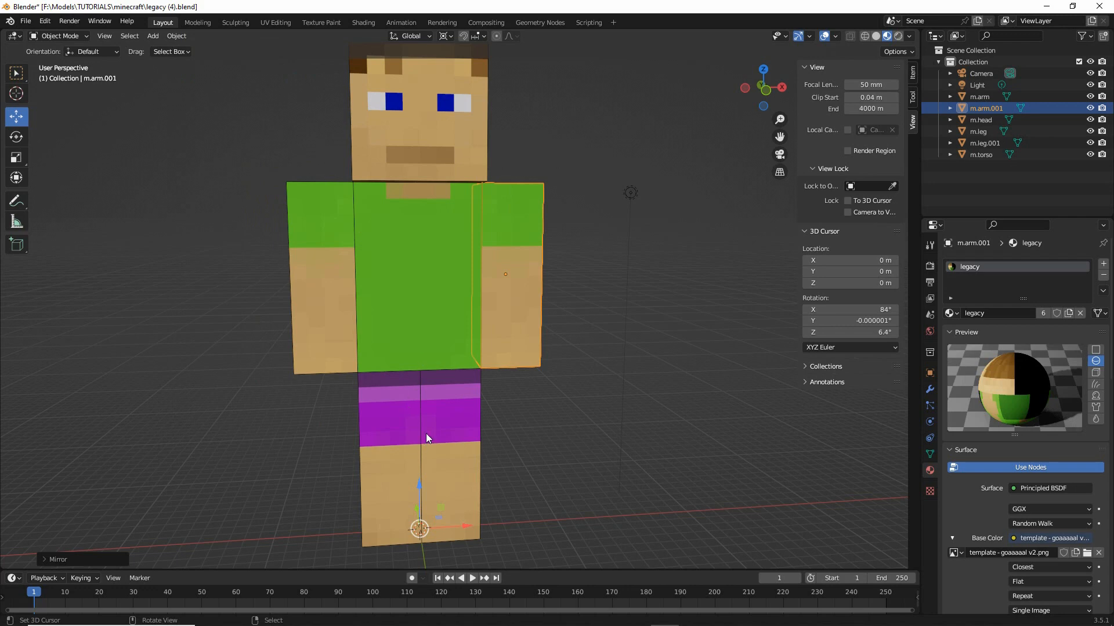
Examine how the mirrored arm and leg line up with the originals about the 3D cursor at the character's base
drag(399, 544, 421, 518)
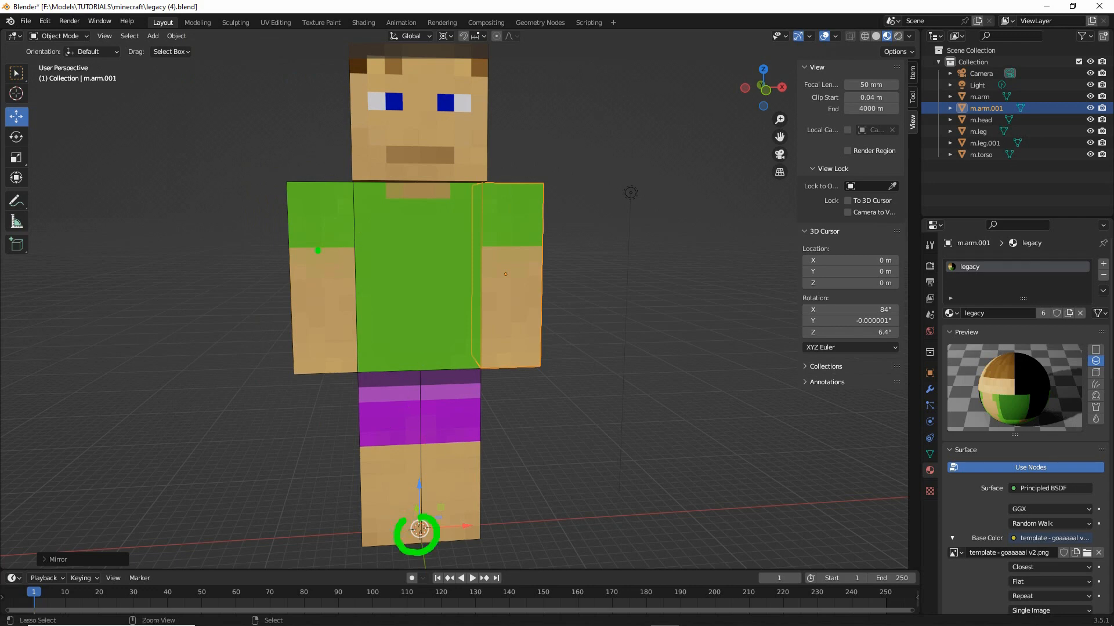
drag(413, 198, 427, 383)
drag(402, 220, 433, 218)
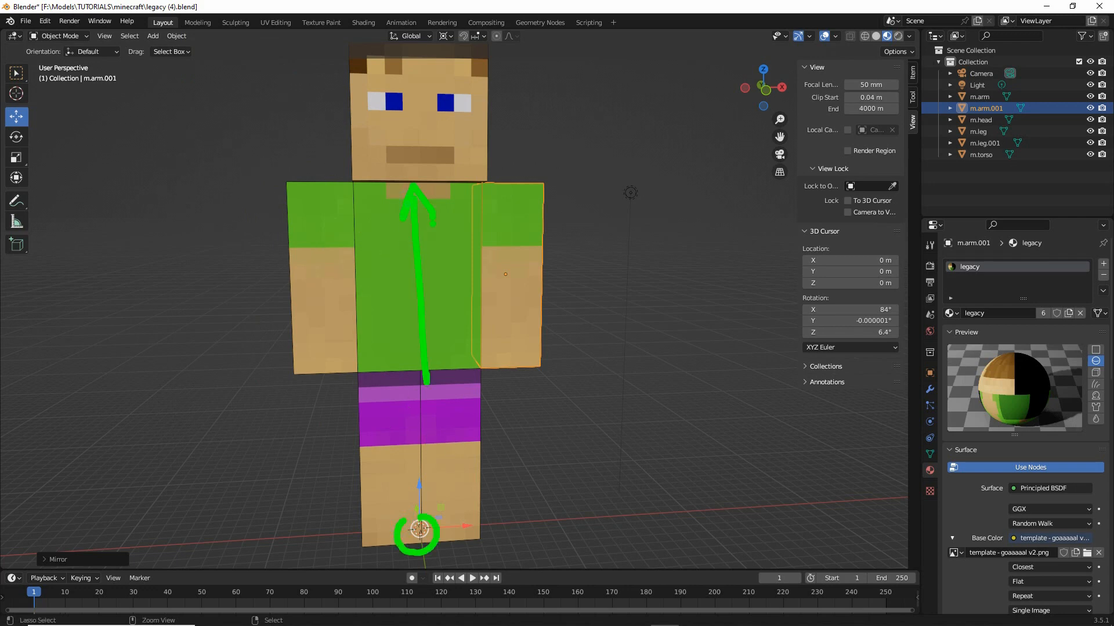
drag(415, 371, 446, 370)
mouse_move(347, 535)
mouse_down()
mouse_move(397, 534)
mouse_move(384, 547)
mouse_move(481, 528)
mouse_move(471, 550)
mouse_up()
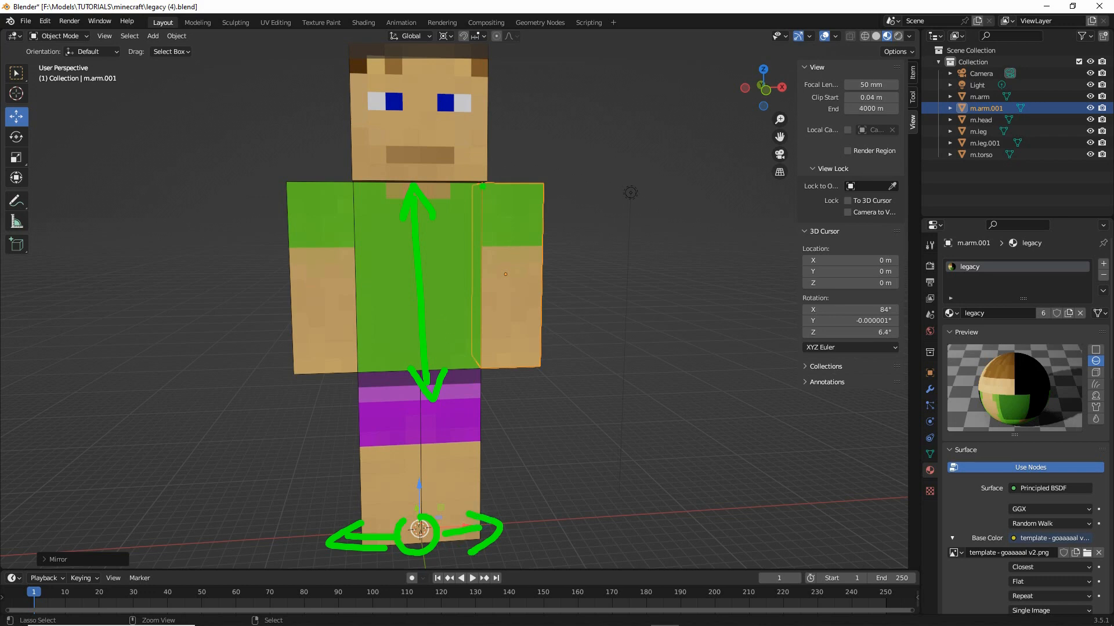
mouse_move(482, 185)
mouse_down()
mouse_move(538, 186)
mouse_move(527, 366)
mouse_move(485, 367)
mouse_up()
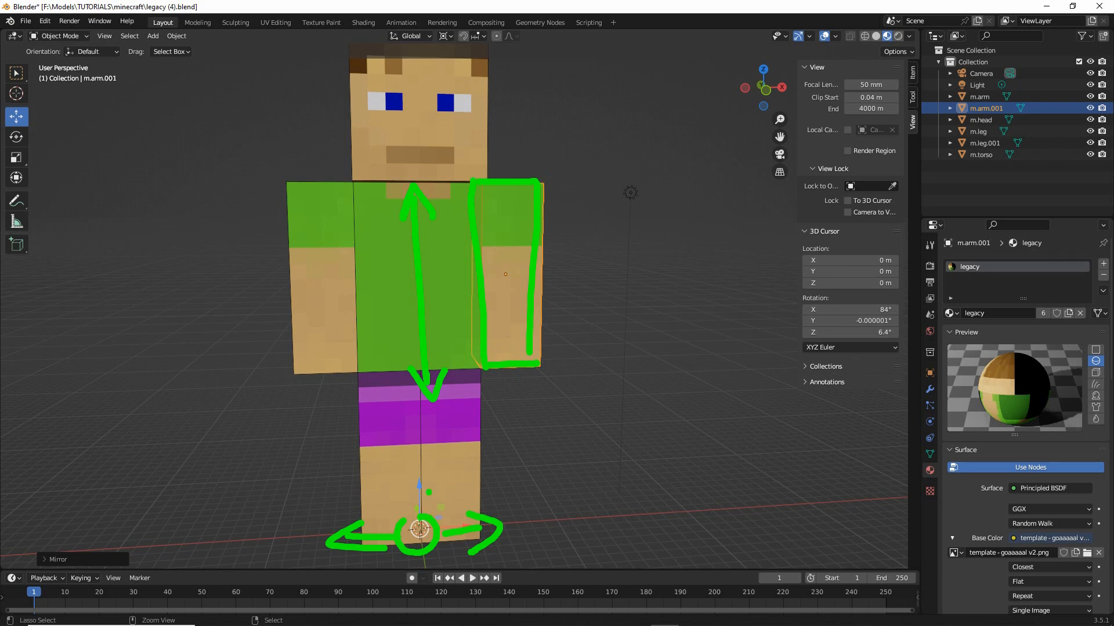
drag(418, 442, 417, 484)
mouse_move(368, 446)
mouse_down()
mouse_move(387, 446)
mouse_move(347, 457)
mouse_move(377, 467)
mouse_move(448, 456)
mouse_move(454, 469)
mouse_up()
key(Escape)
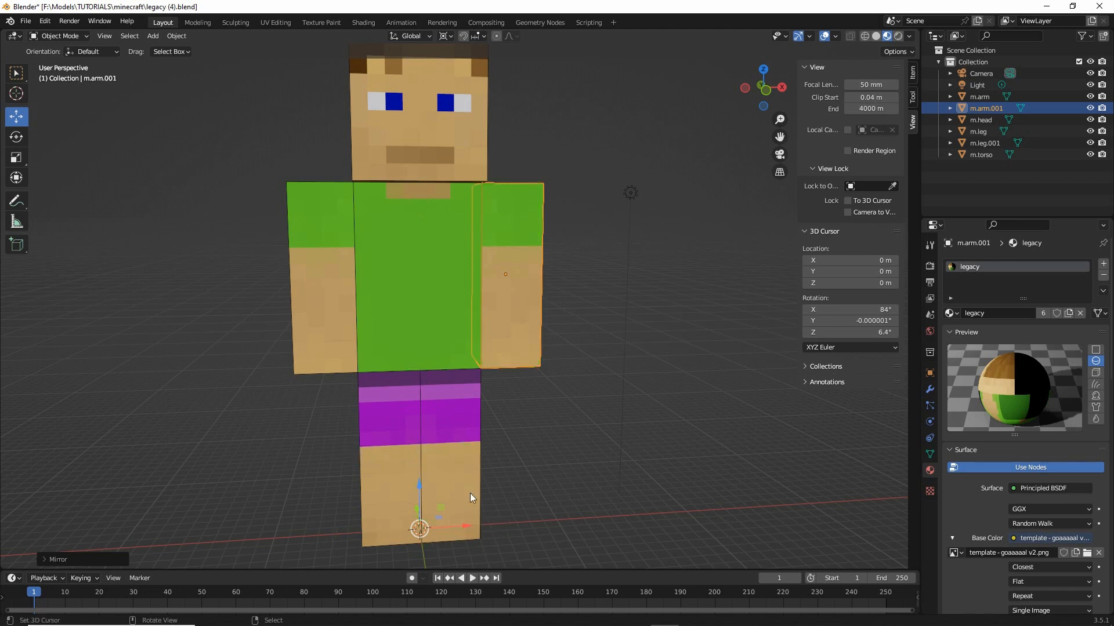
middle_drag(469, 494, 534, 426)
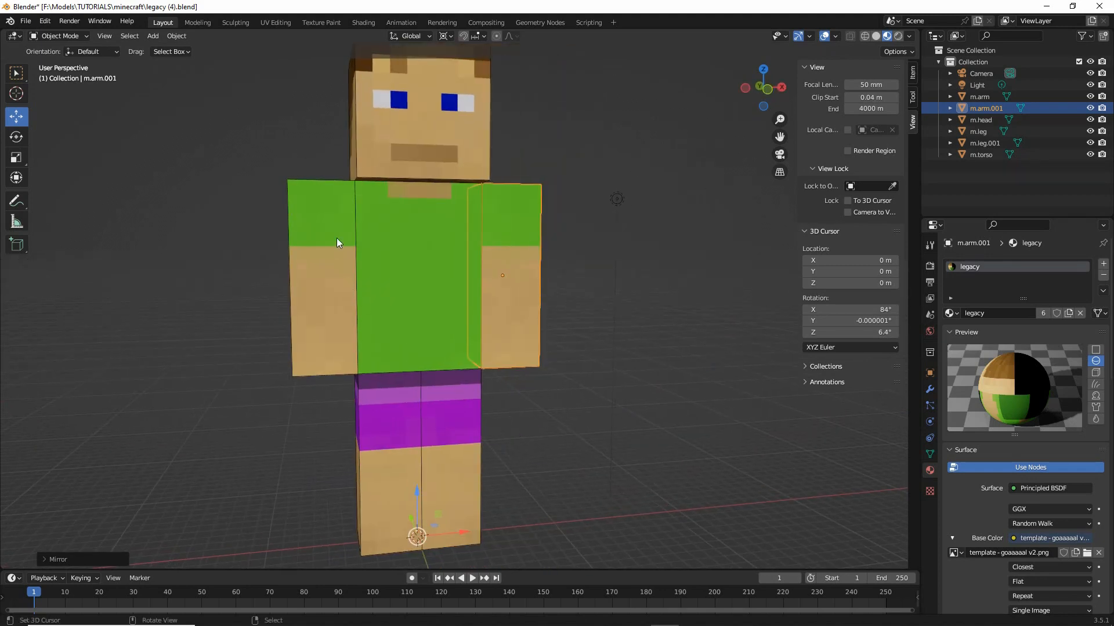
click(458, 419)
click(503, 326)
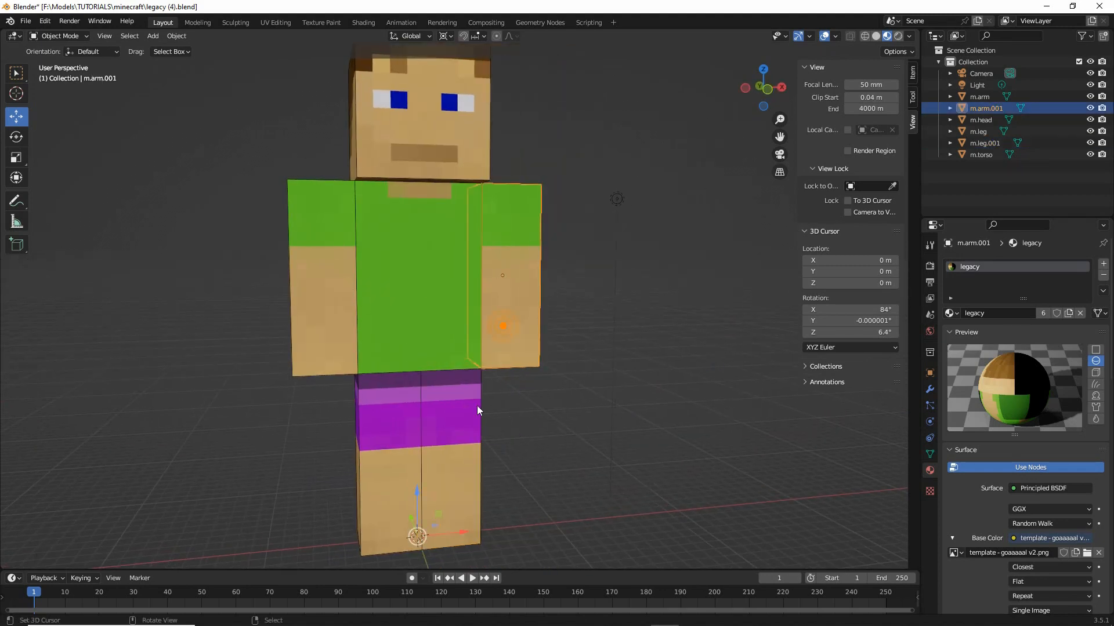
click(478, 404)
middle_drag(506, 327, 475, 433)
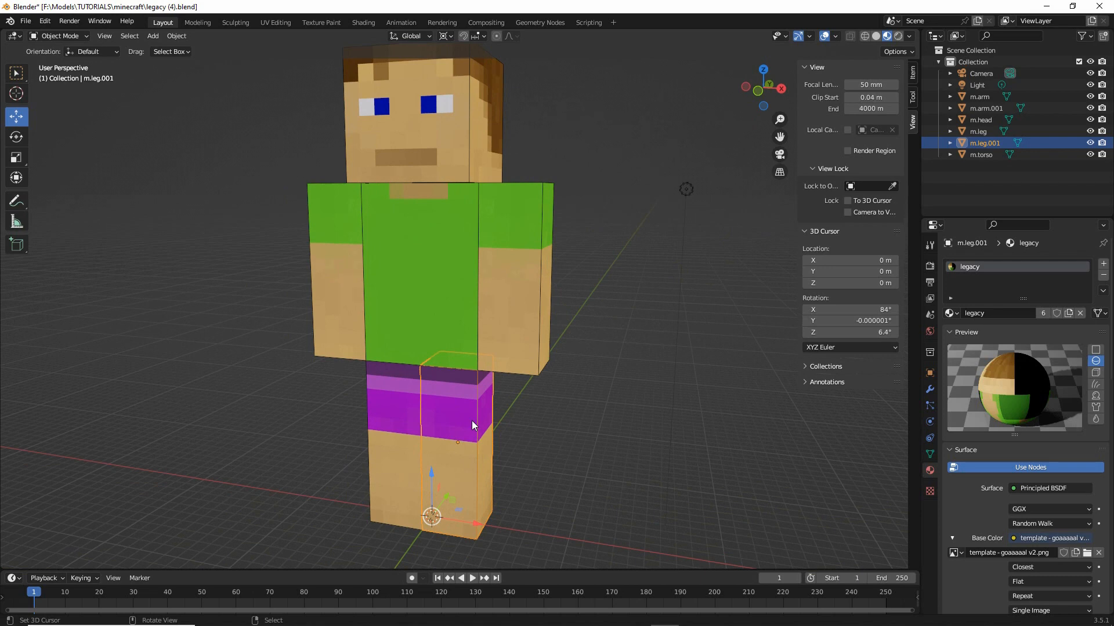
click(328, 265)
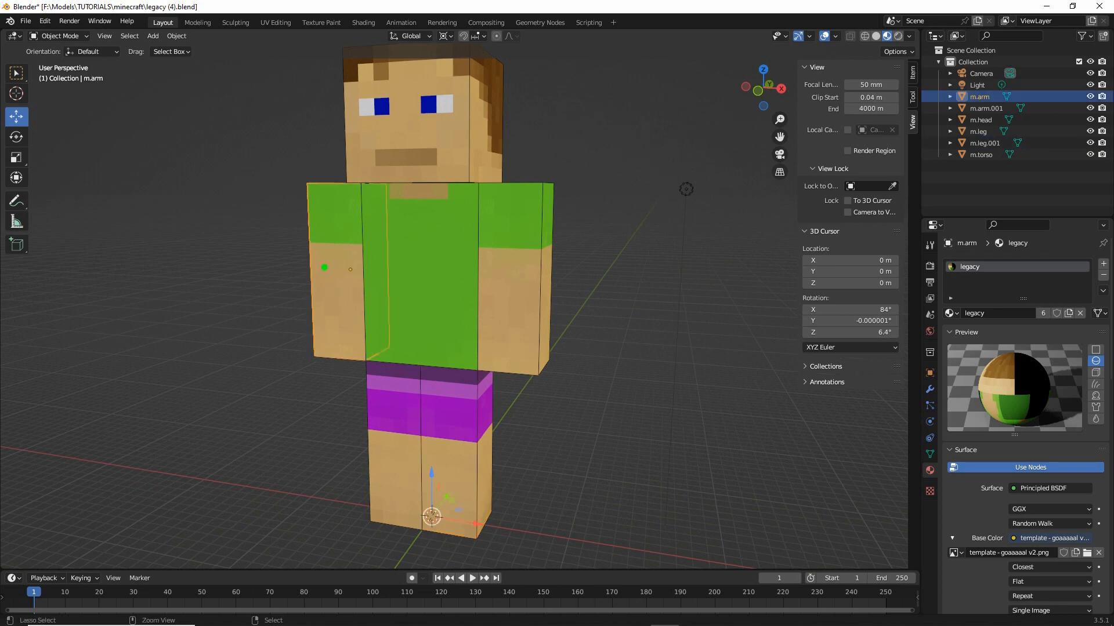
Apply rotation and scale to the mirrored arm (m.arm.001)
click(531, 257)
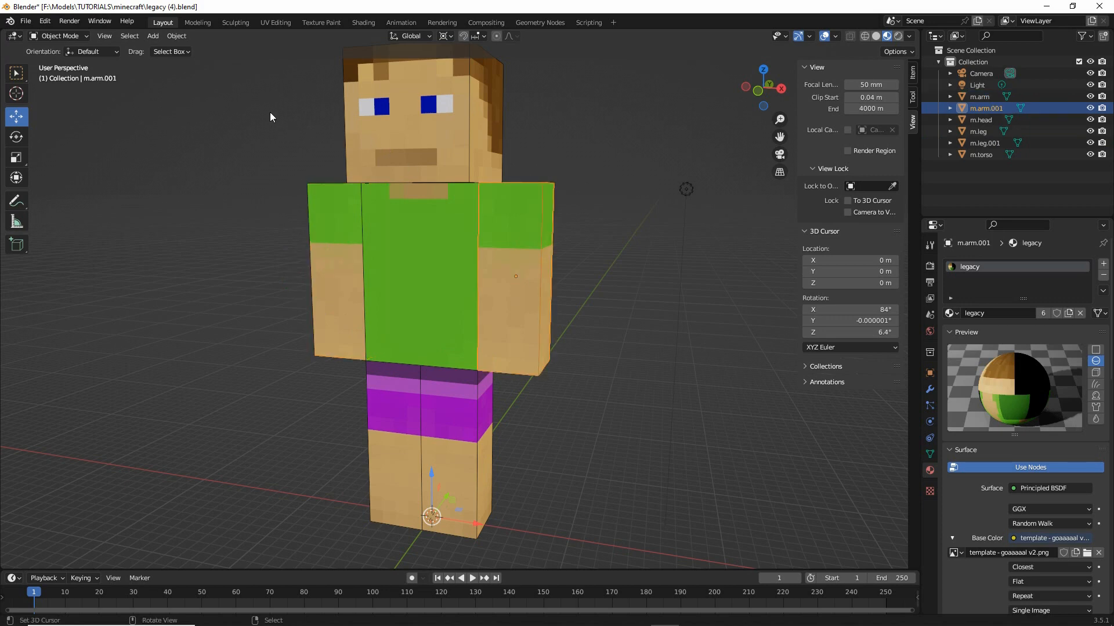
click(176, 37)
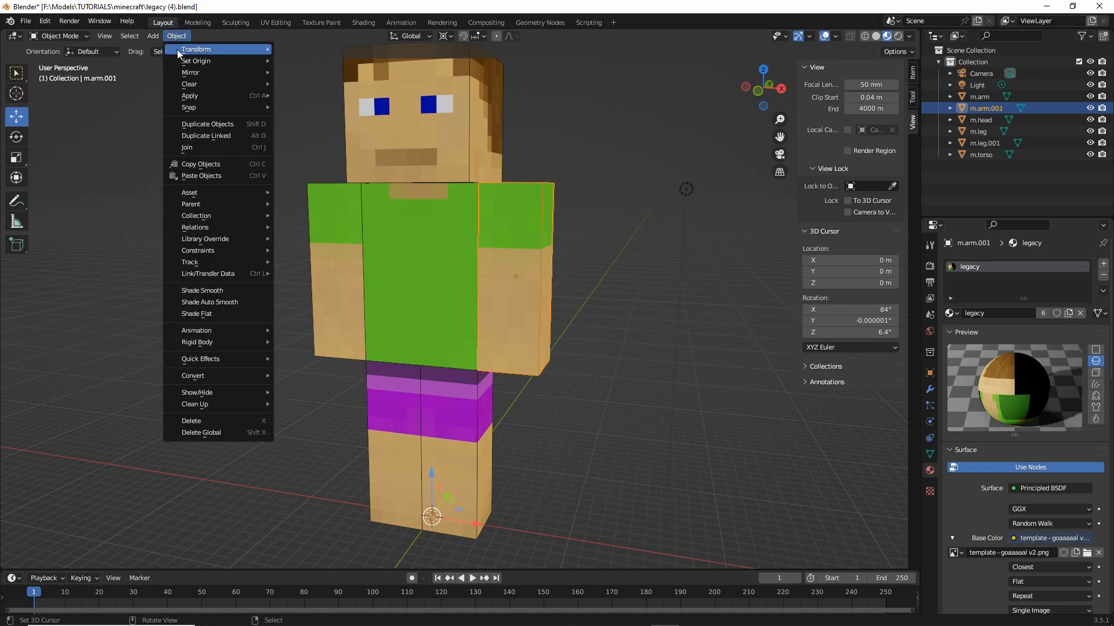
mouse_move(191, 97)
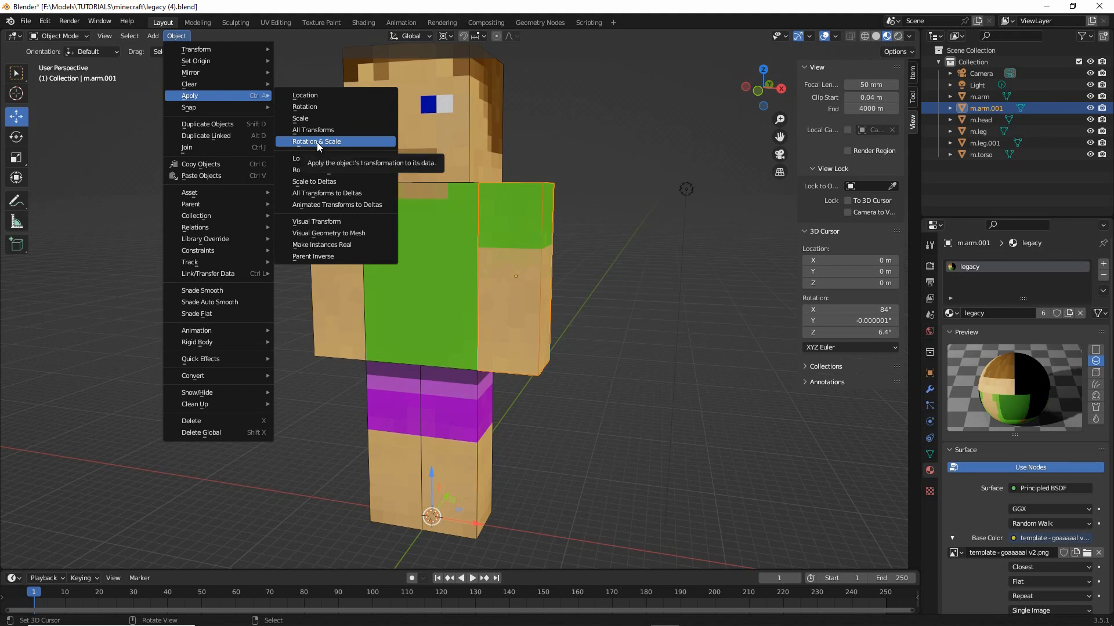
drag(298, 150, 340, 150)
drag(185, 102, 216, 103)
drag(169, 48, 202, 48)
click(321, 143)
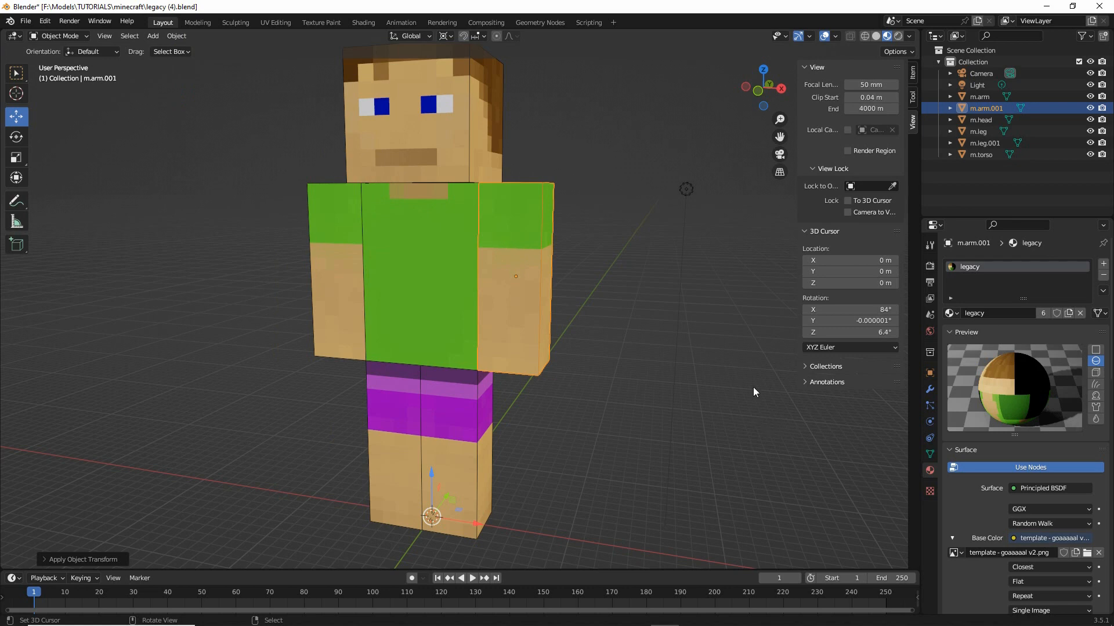
Enable backface culling in the legacy material's settings and inspect the mirrored arm's faces
scroll(1018, 389, down, 20)
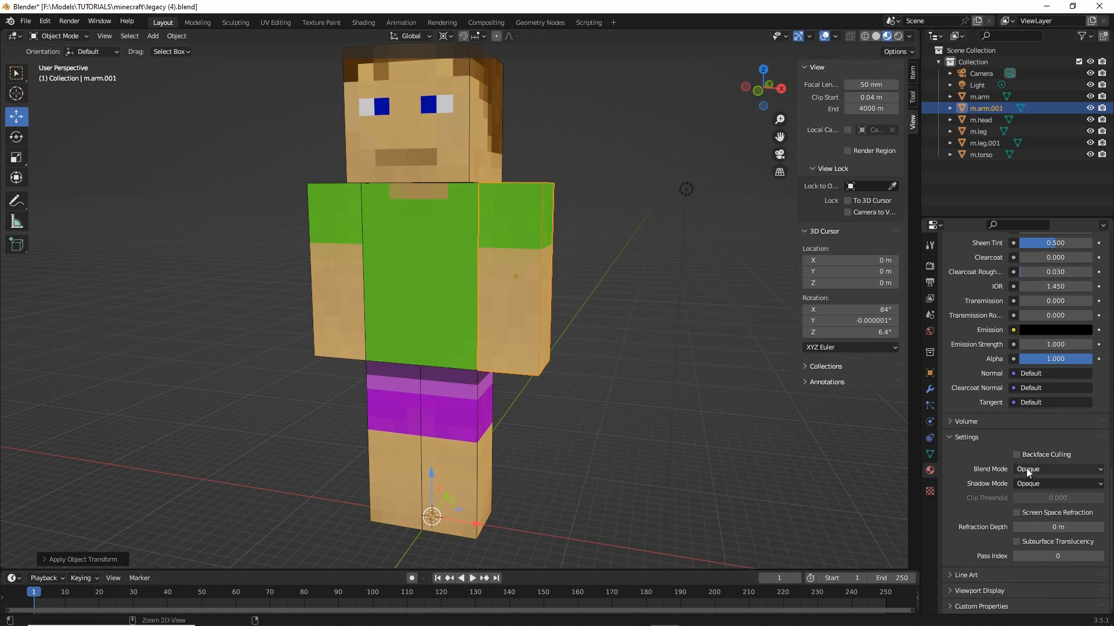
key(ctrl+2)
drag(1015, 466, 1076, 467)
key(Escape)
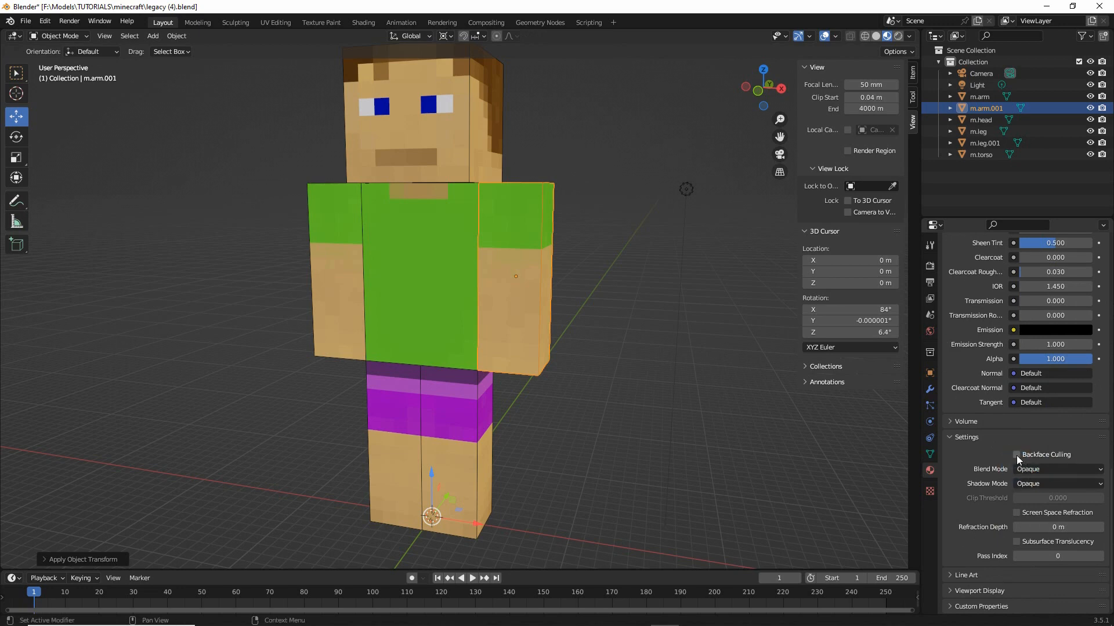
click(1016, 456)
middle_drag(538, 267, 572, 284)
scroll(490, 301, up, 2)
scroll(571, 283, down, 3)
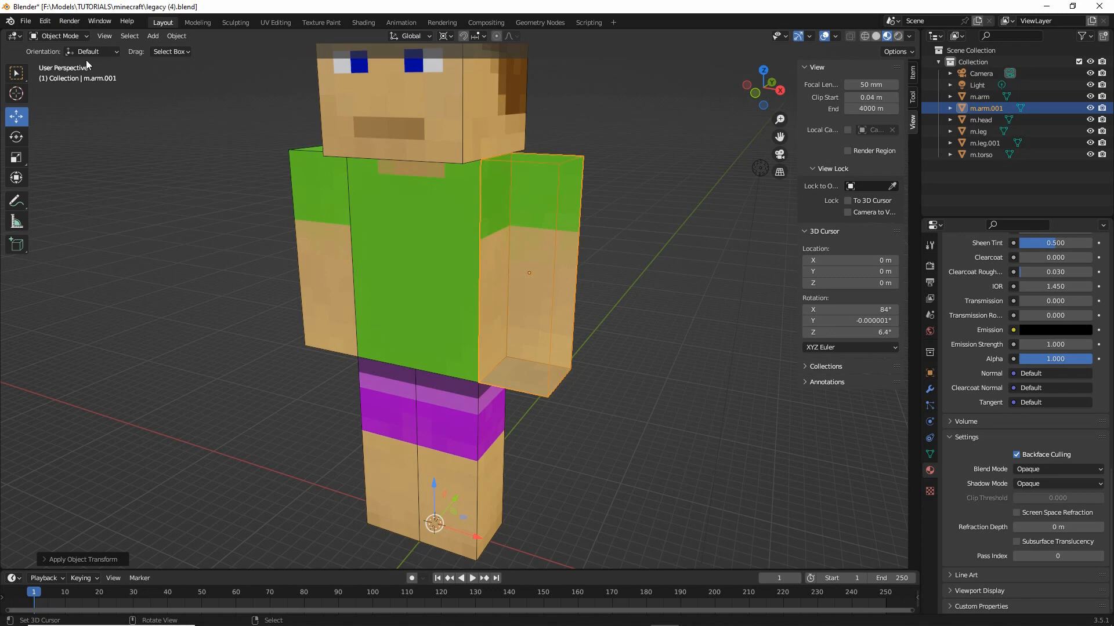
Flip the normals of all the mirrored arm's faces in Edit Mode and return to Object Mode
click(55, 36)
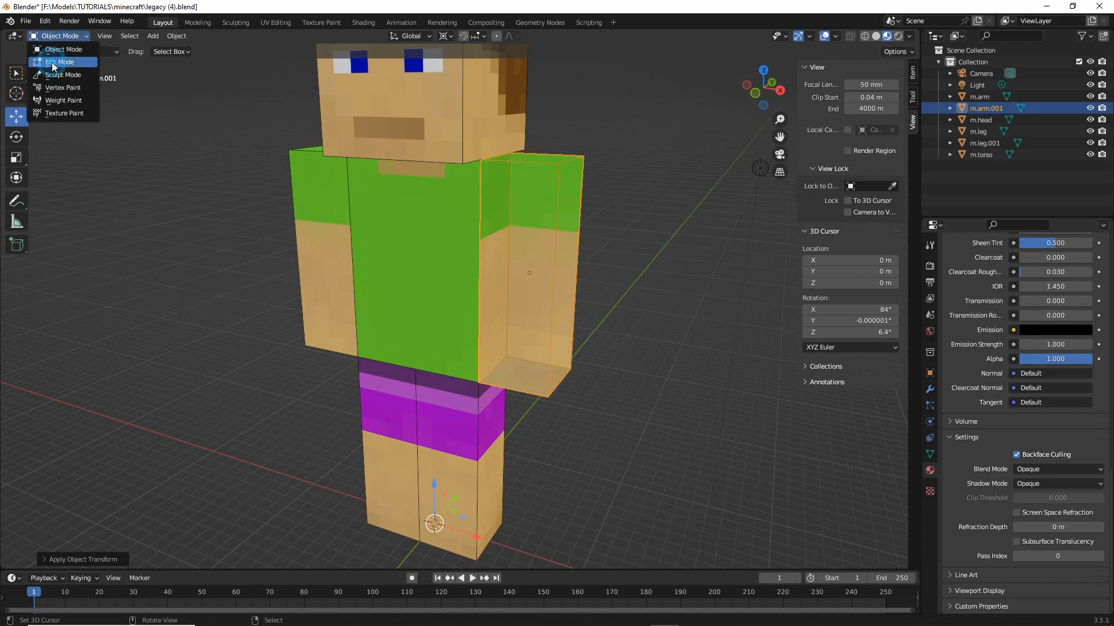
click(52, 62)
click(167, 36)
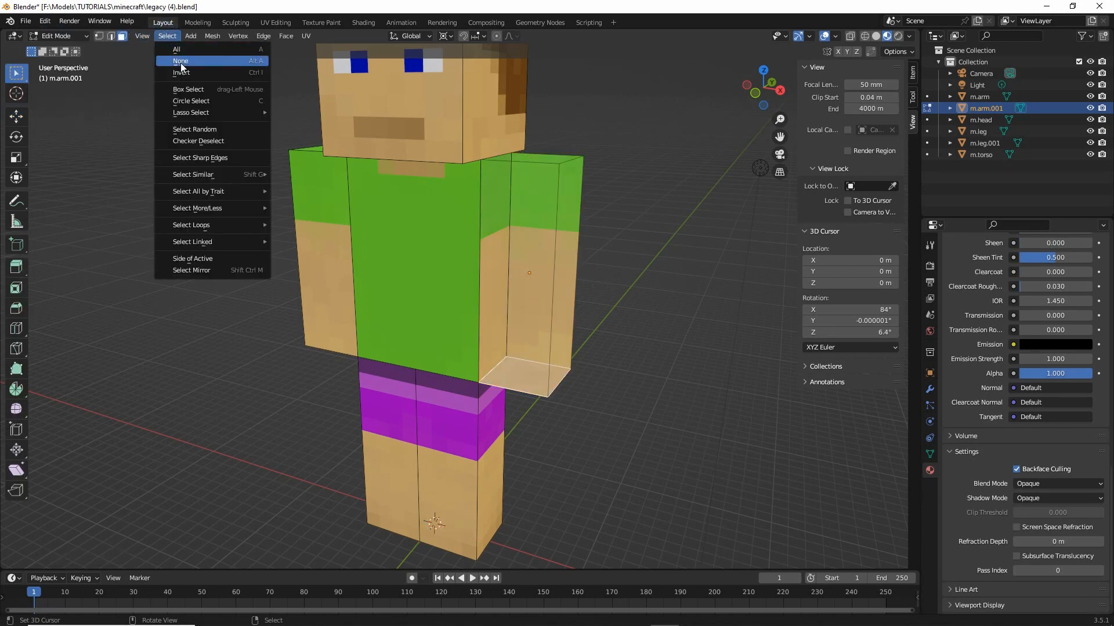
click(176, 49)
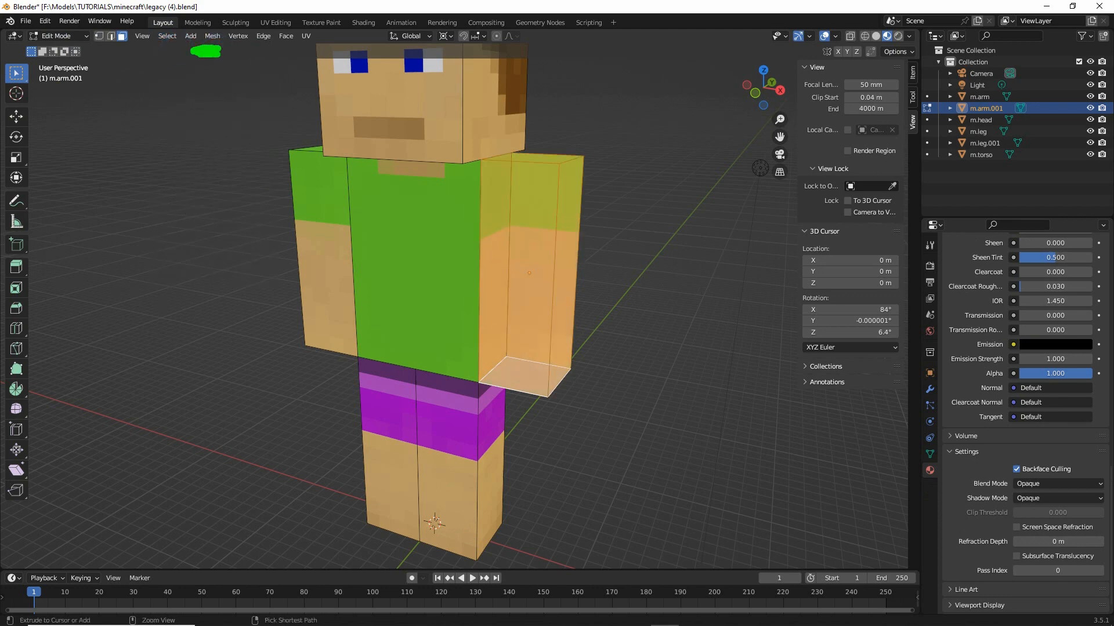
click(213, 37)
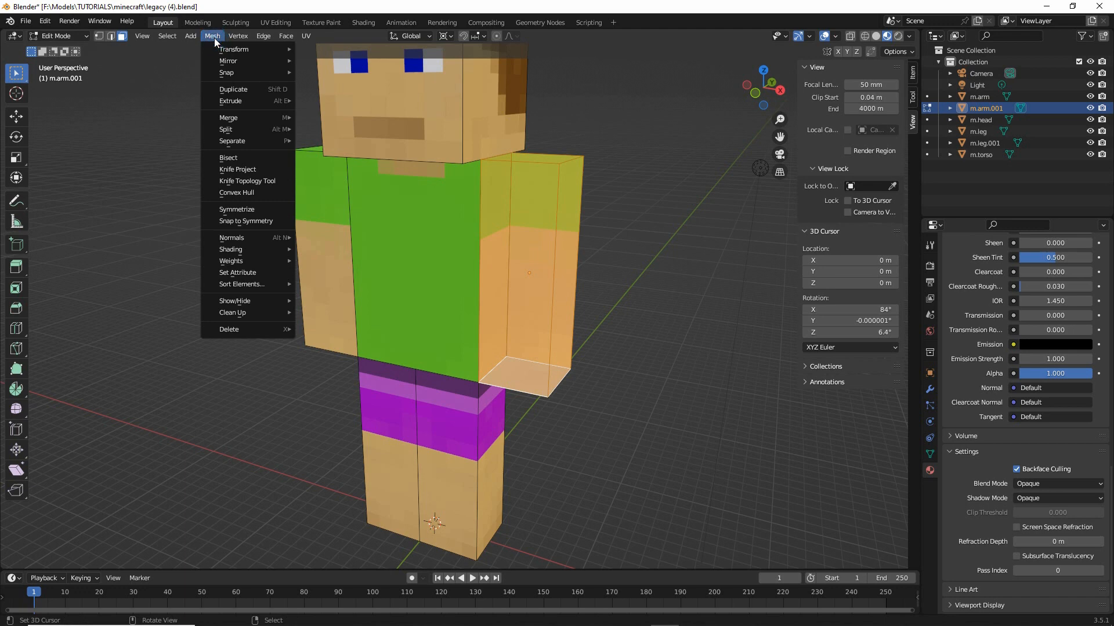
mouse_move(241, 239)
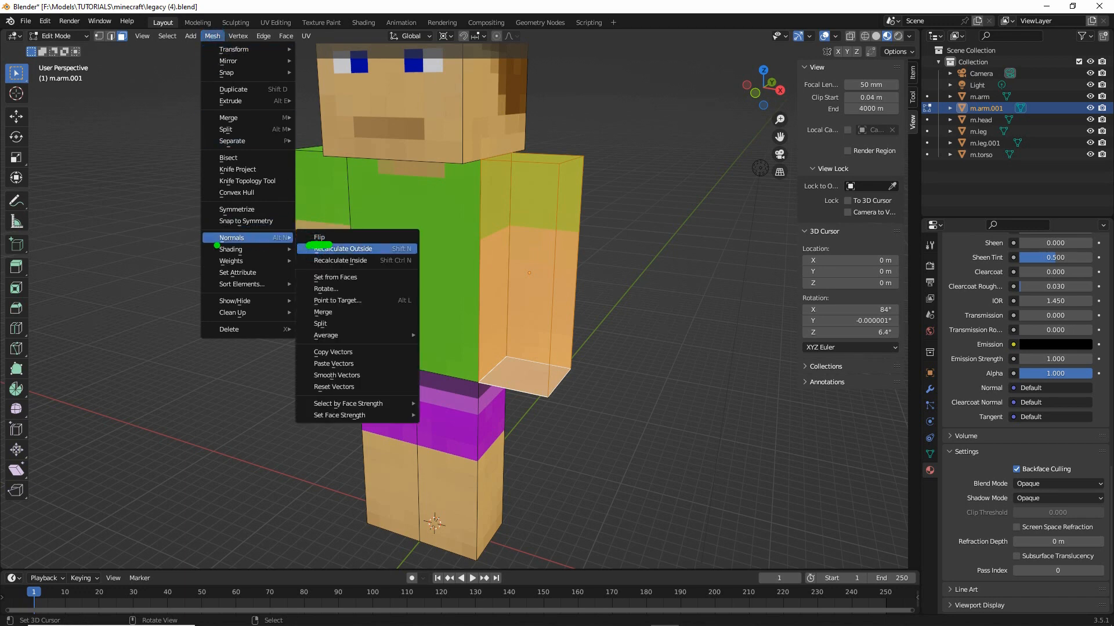
drag(216, 245, 248, 245)
drag(202, 50, 225, 50)
drag(311, 261, 374, 261)
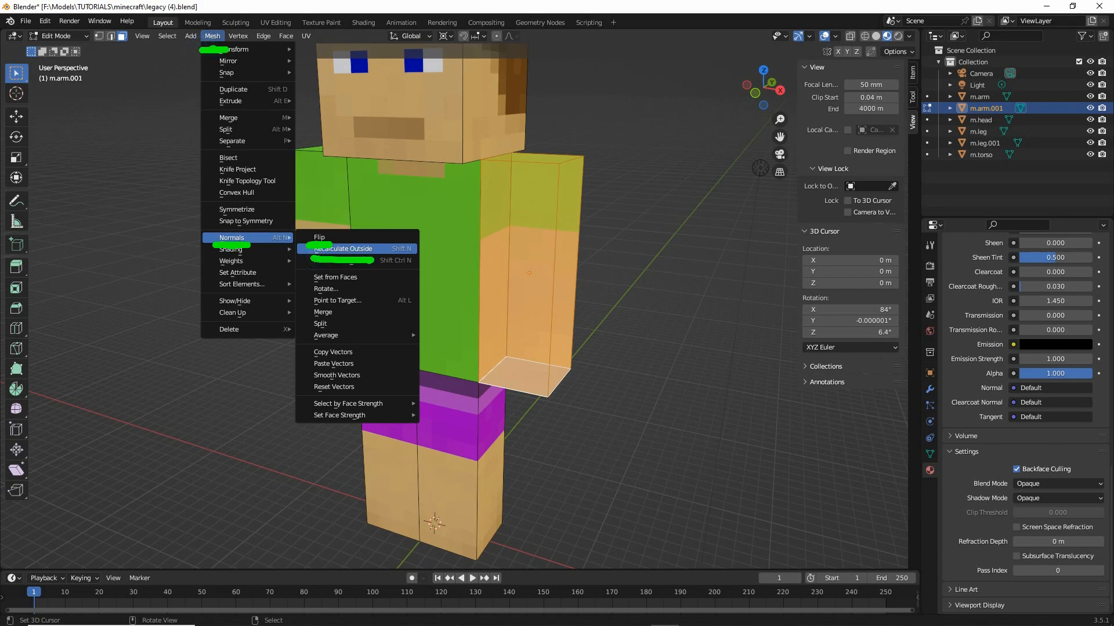
key(Escape)
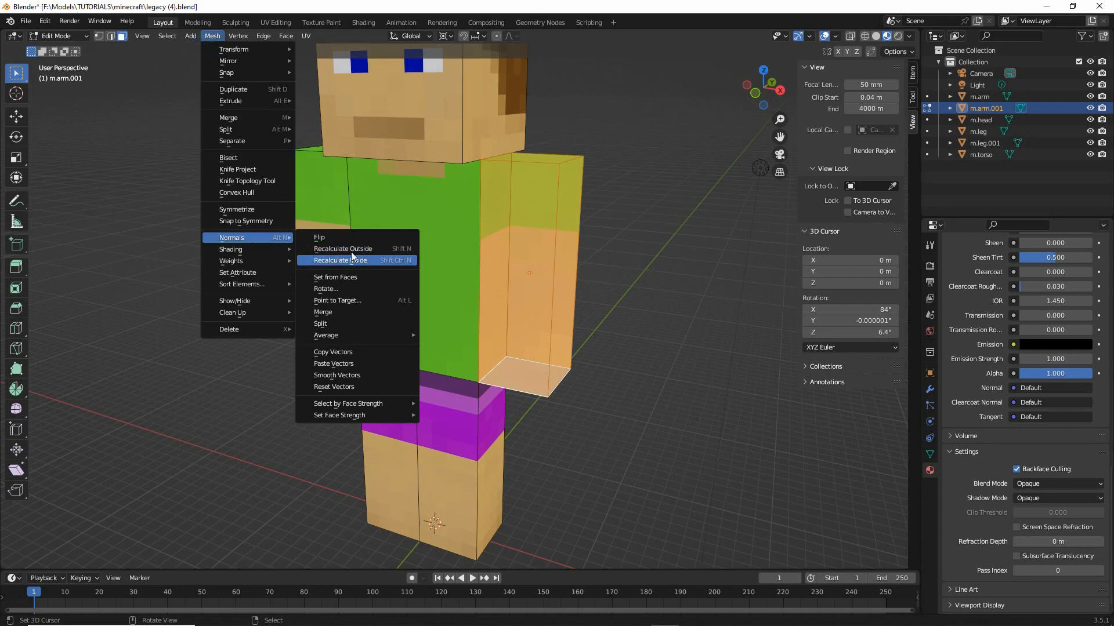
click(322, 238)
mouse_move(569, 293)
middle_down()
mouse_move(374, 273)
mouse_move(561, 279)
middle_up()
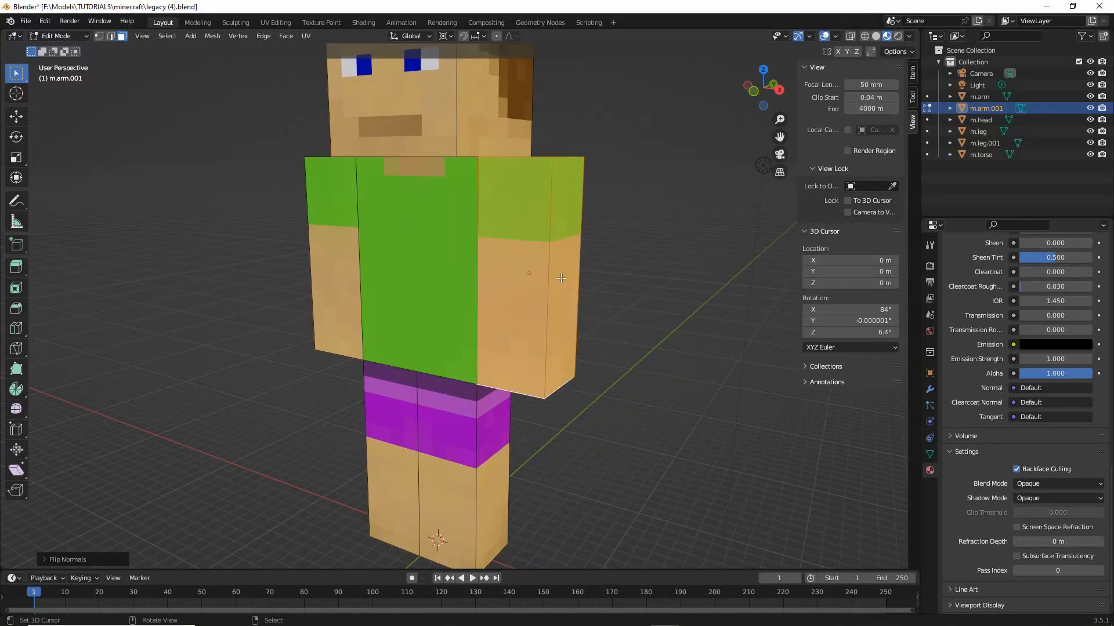
click(51, 36)
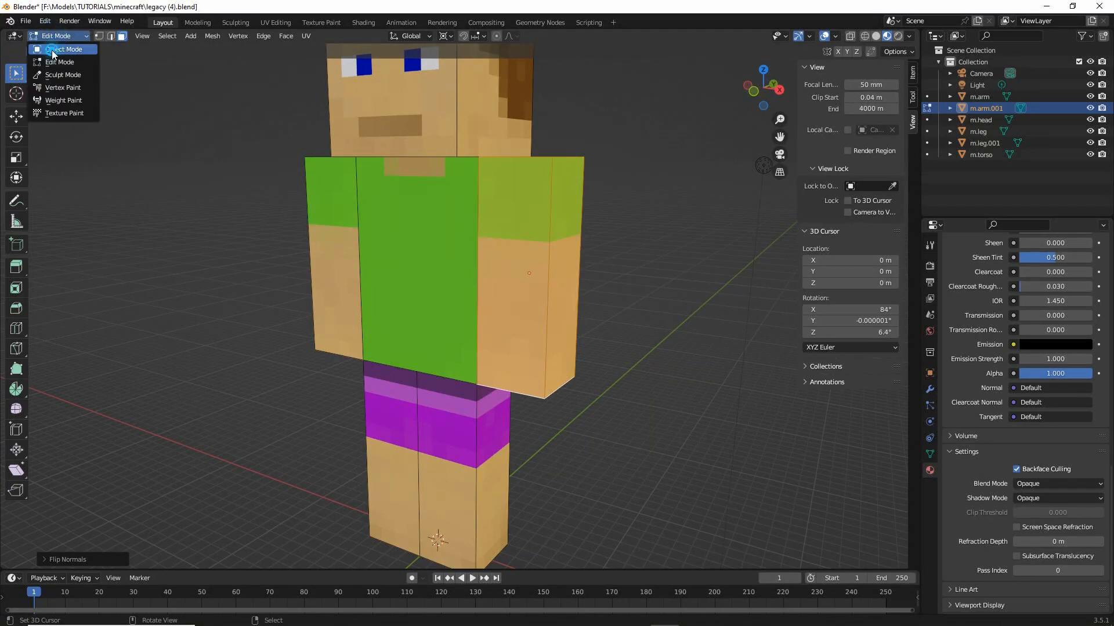
click(51, 50)
Apply rotation and scale to the mirrored leg (m.leg.001)
click(458, 433)
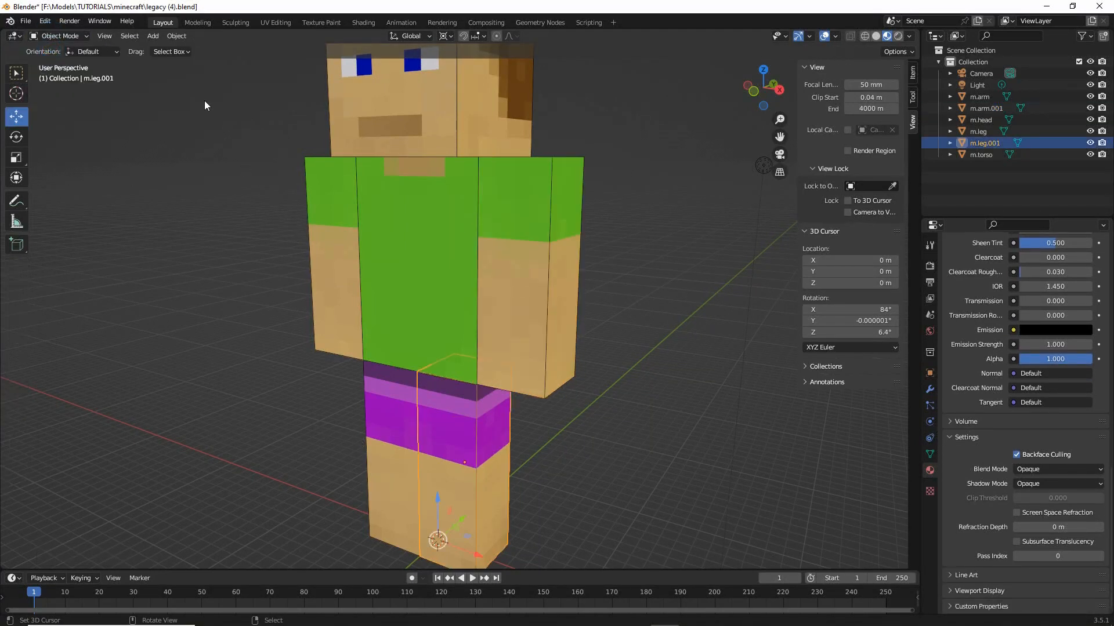
click(175, 36)
mouse_move(189, 99)
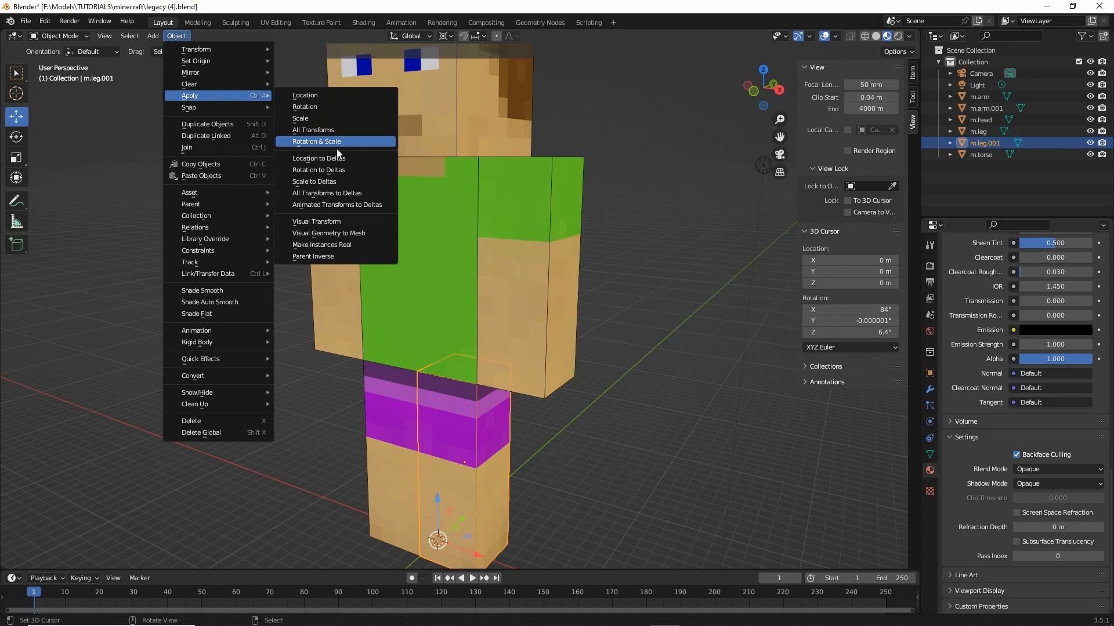
click(312, 146)
drag(180, 102, 207, 102)
drag(162, 44, 196, 45)
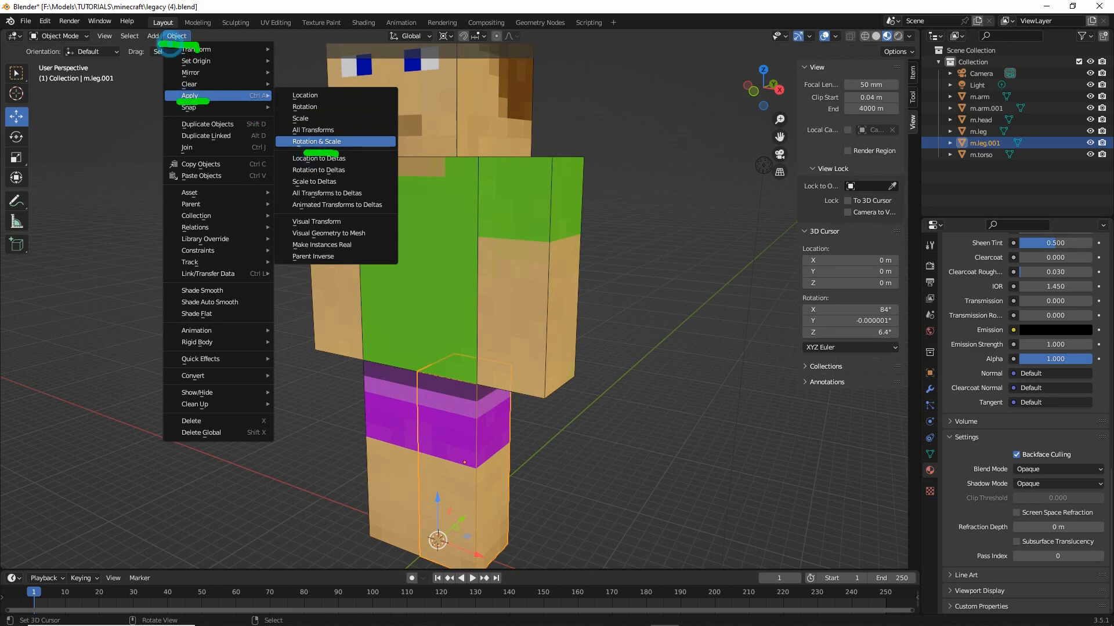
key(Escape)
click(332, 141)
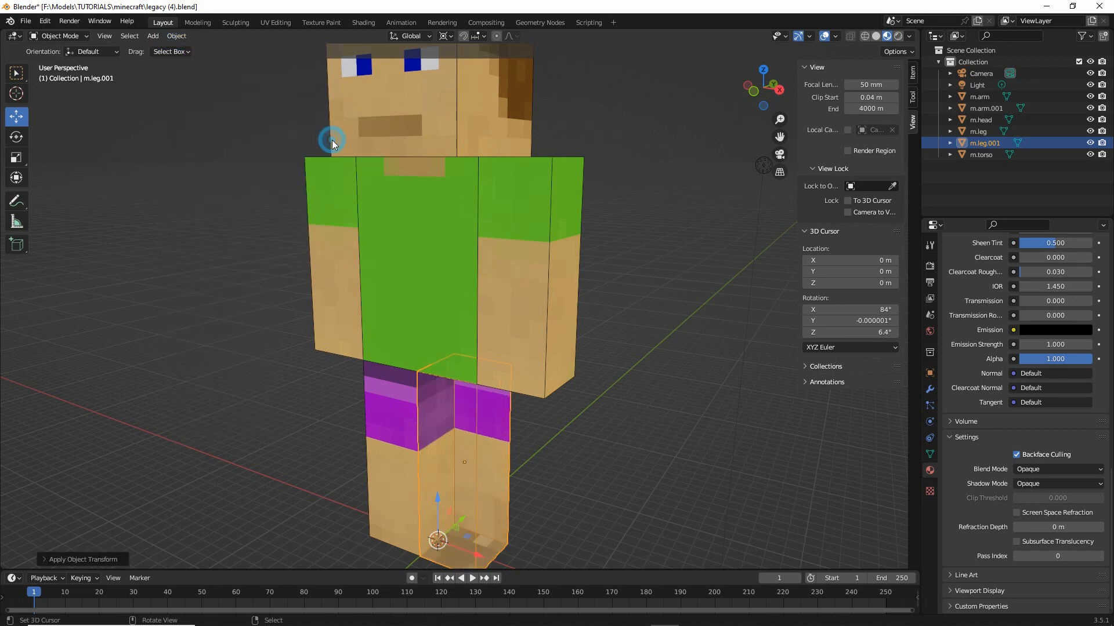
Recalculate the normals of all the mirrored leg's faces to the outside in Edit Mode and return to Object Mode
scroll(443, 481, up, 3)
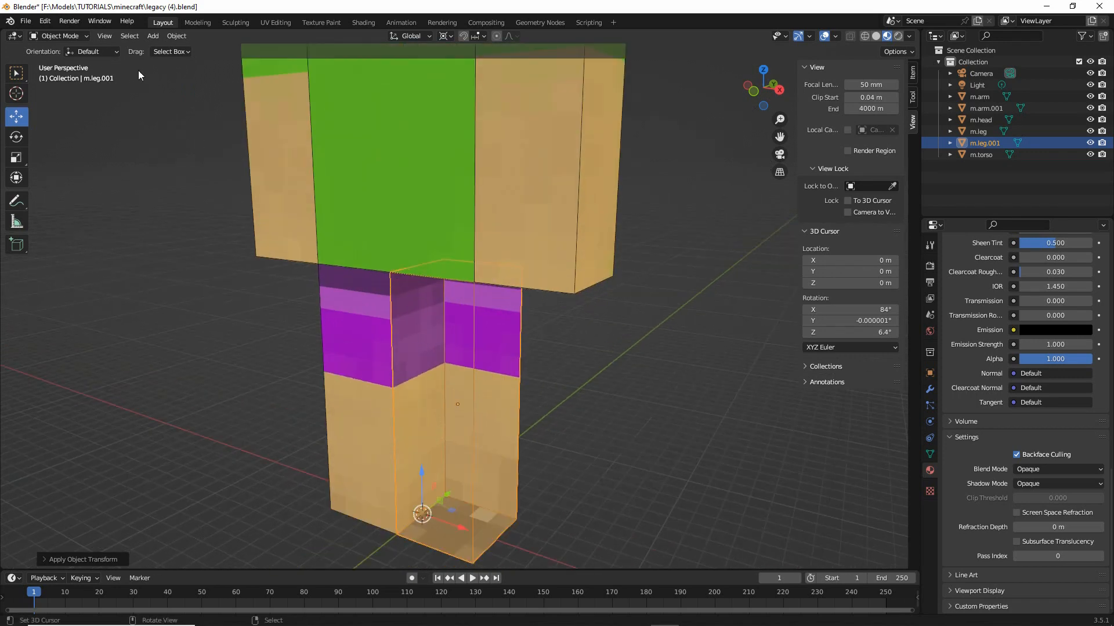
click(64, 36)
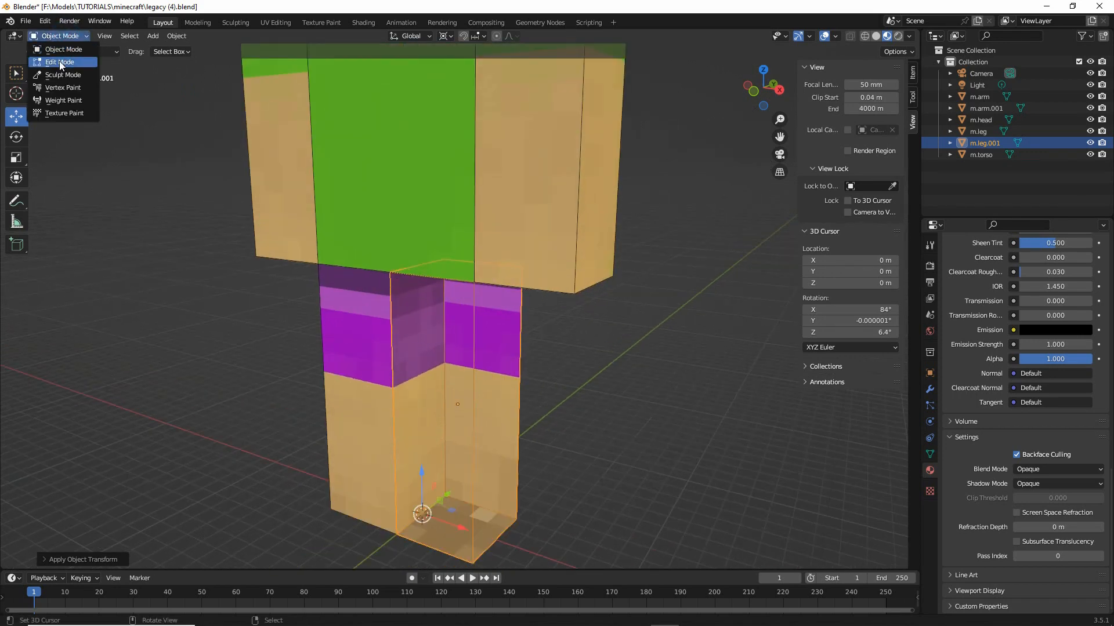
click(60, 62)
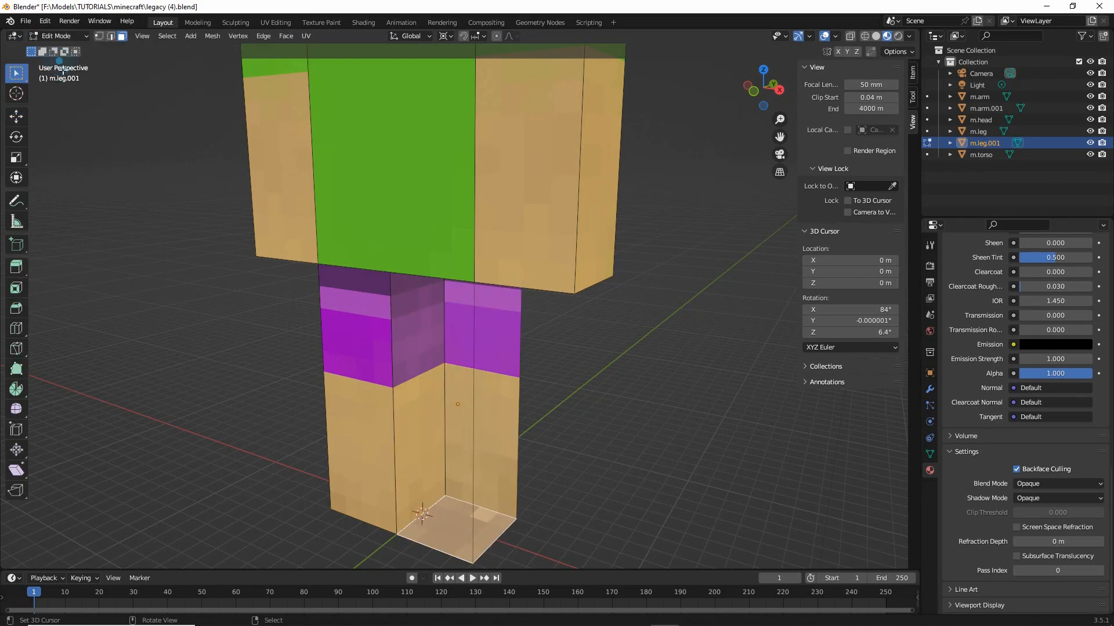
click(167, 36)
click(182, 52)
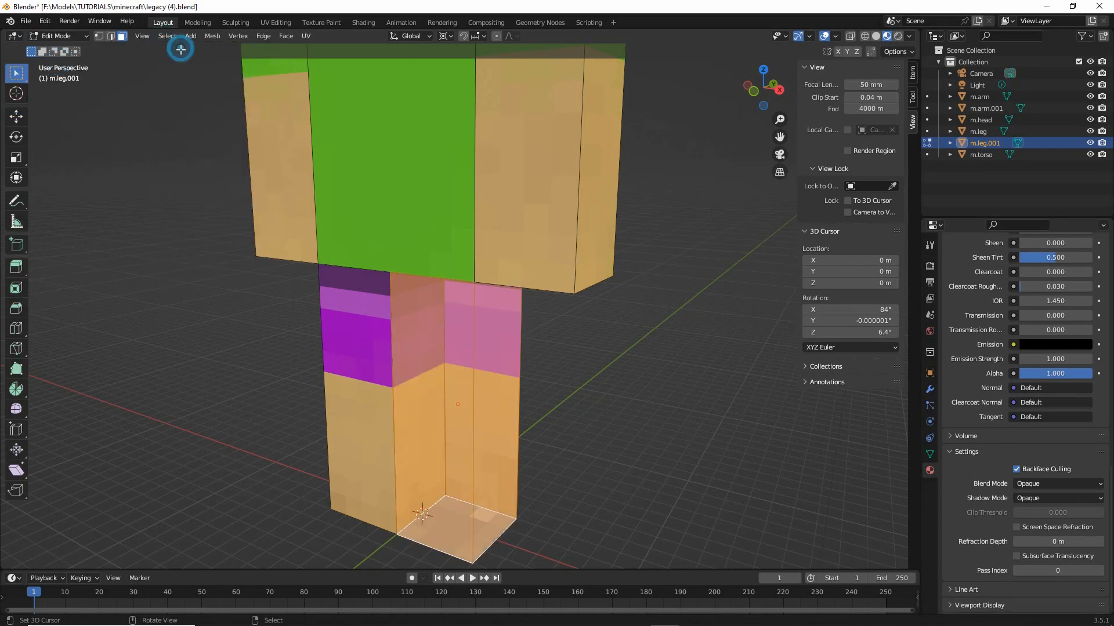
click(210, 37)
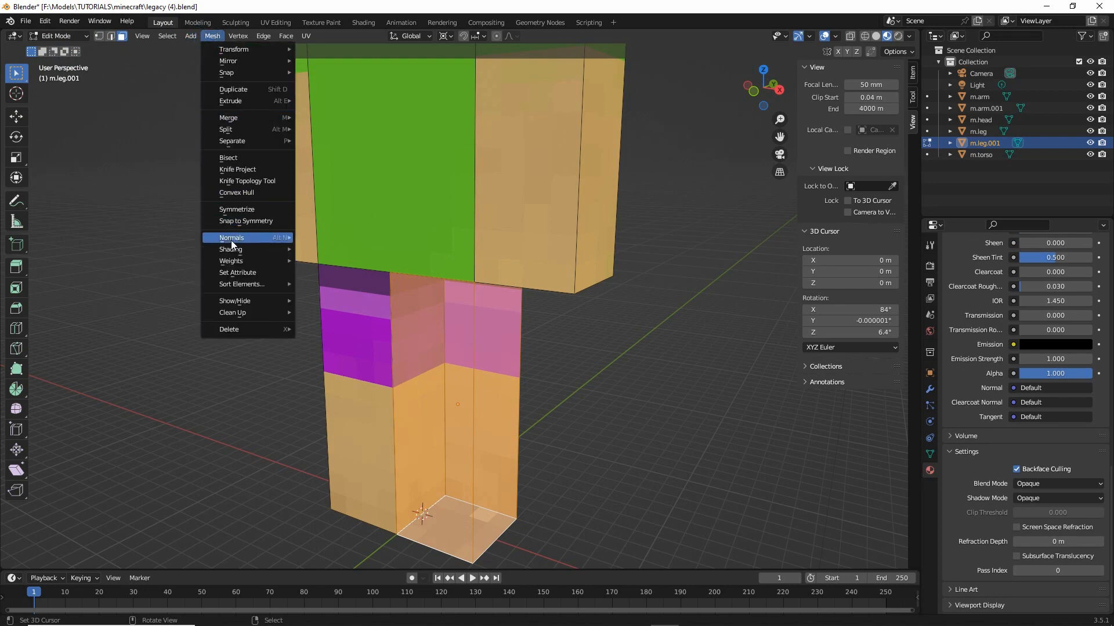
mouse_move(243, 242)
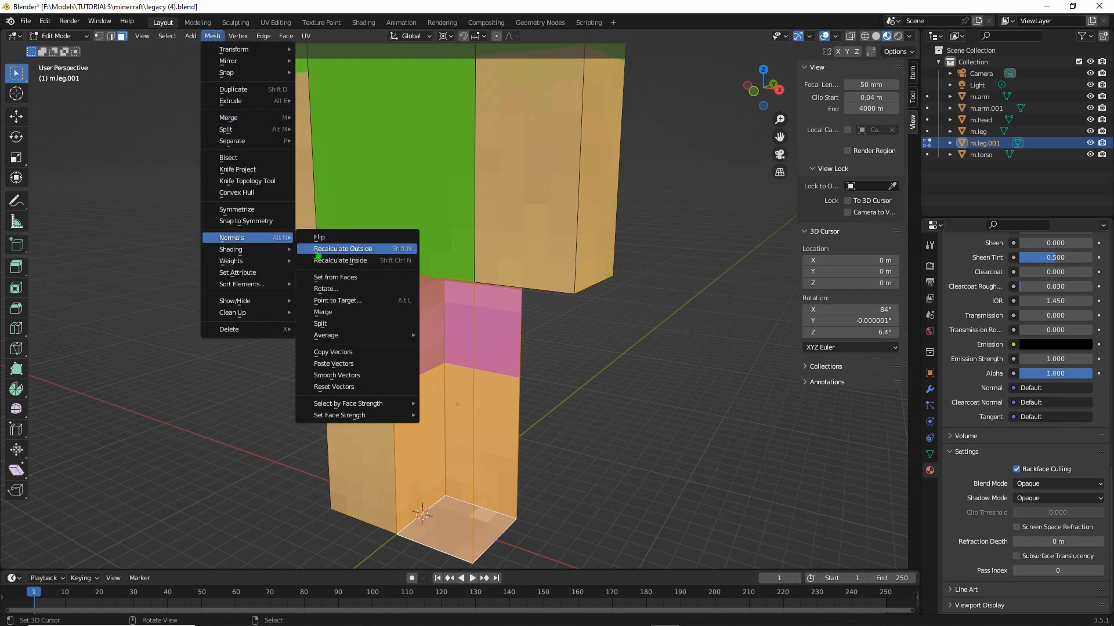
mouse_move(318, 256)
mouse_down()
mouse_move(368, 256)
mouse_move(327, 245)
mouse_up()
drag(217, 245, 256, 245)
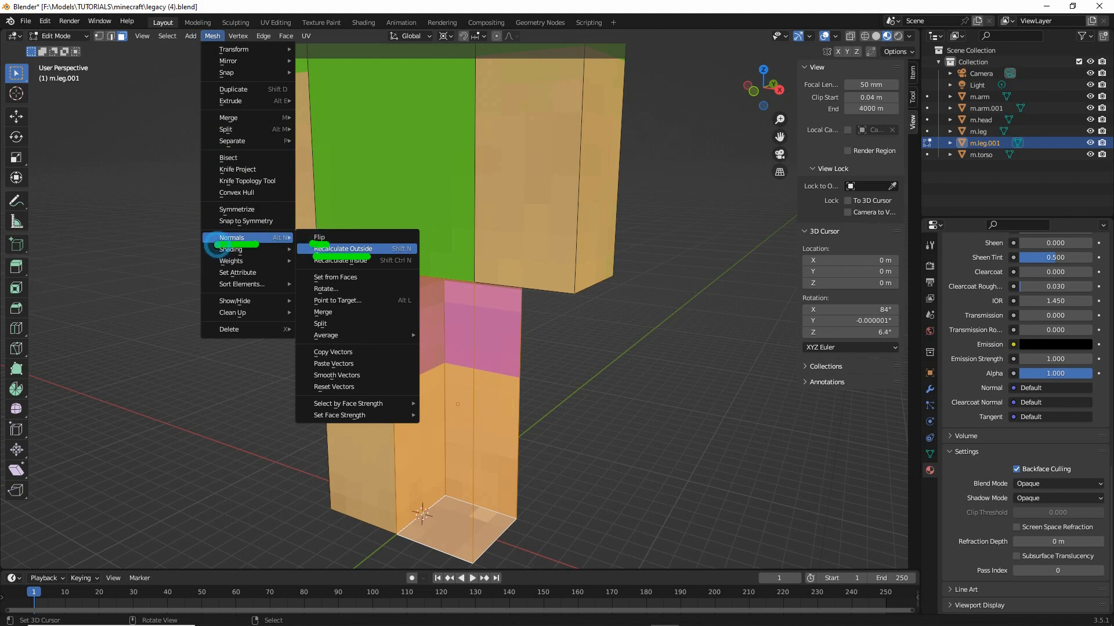
drag(200, 47, 219, 48)
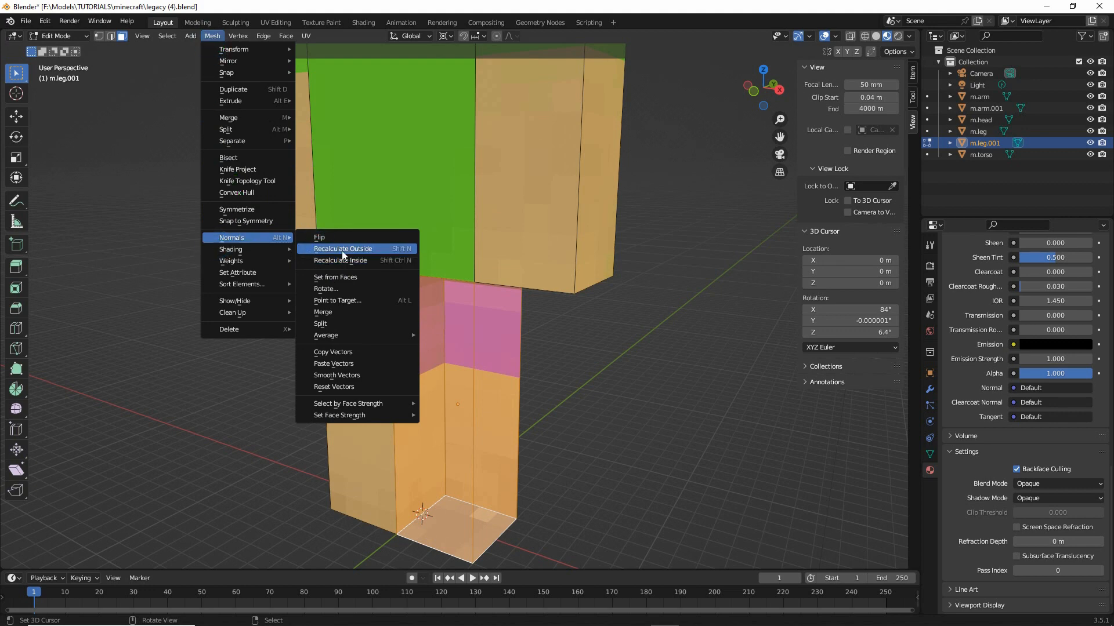
key(Return)
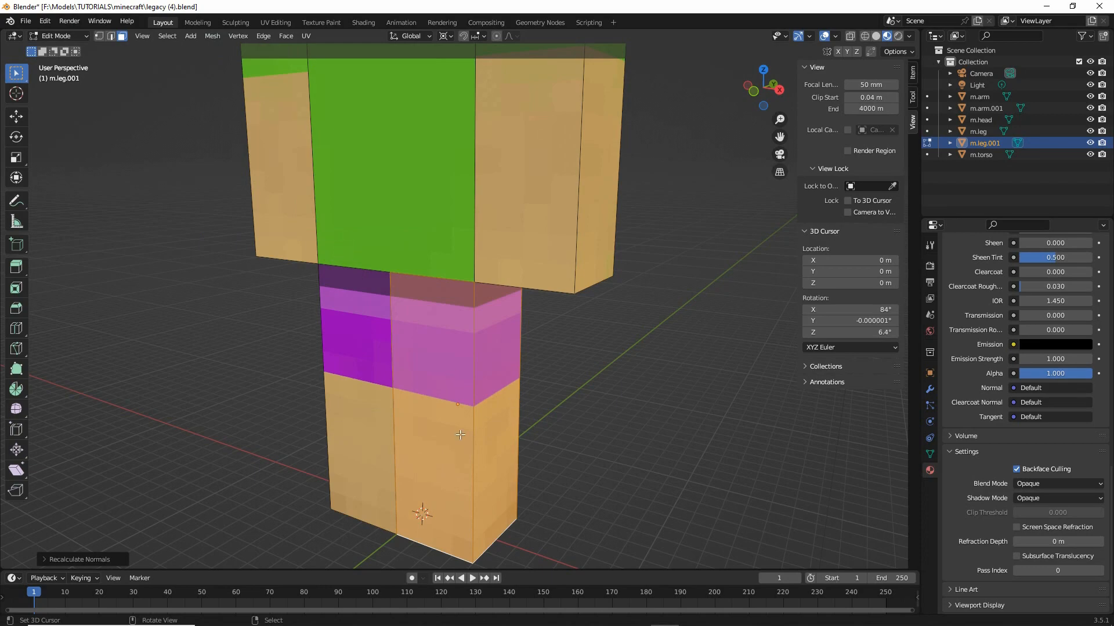
middle_drag(460, 435, 437, 327)
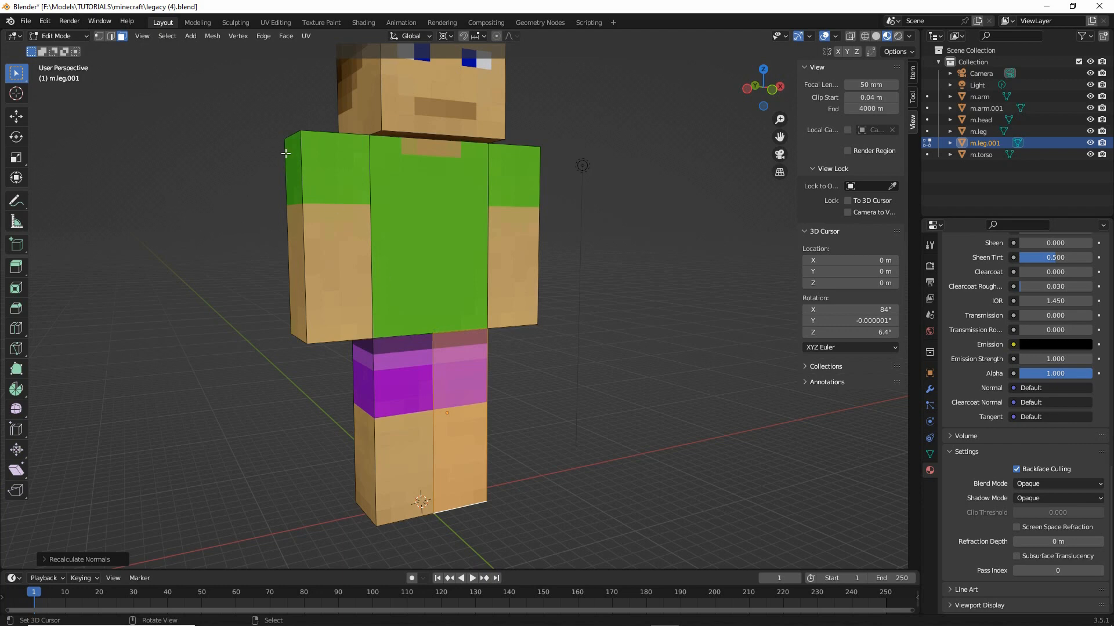
click(72, 35)
click(66, 46)
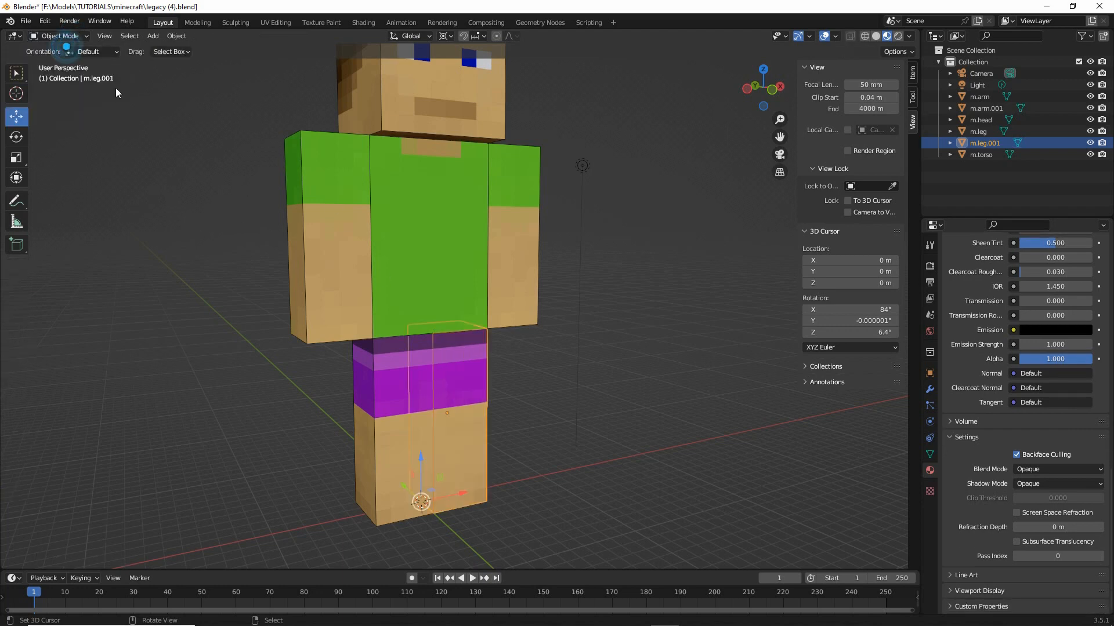
middle_drag(116, 89, 443, 418)
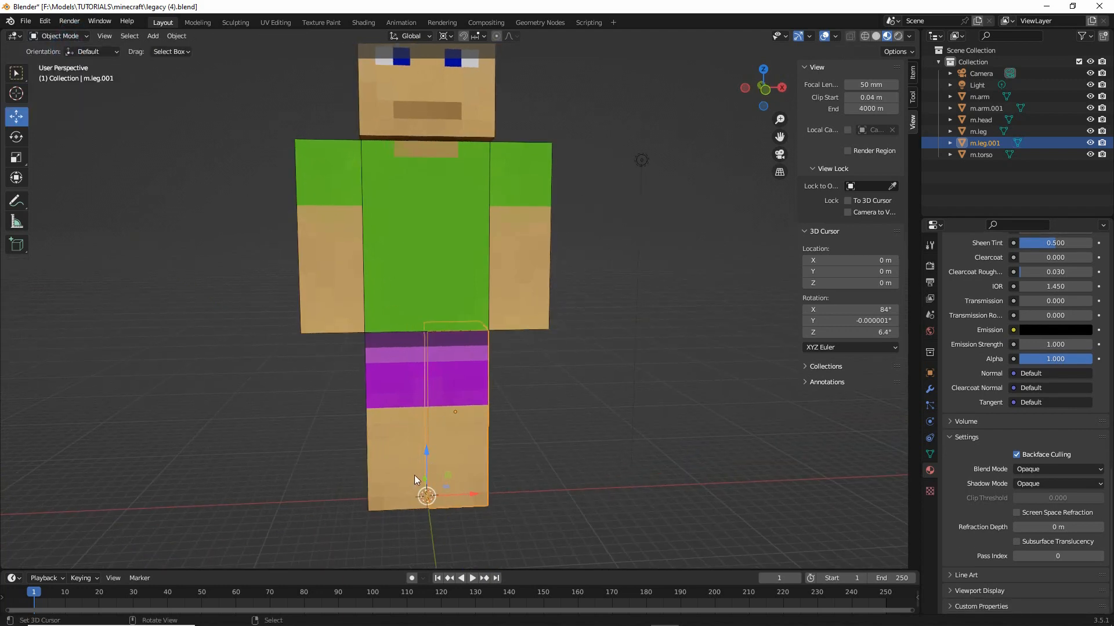
Display the object transform values and examine the scale and dimensions of the original arm (m.arm)
middle_drag(426, 459, 510, 417)
click(449, 428)
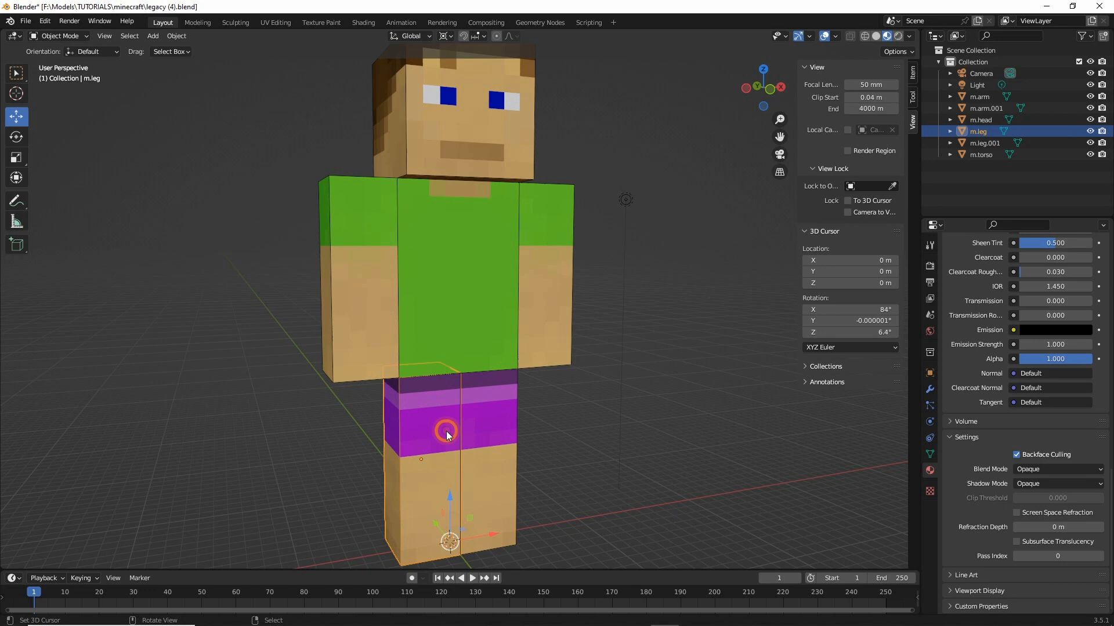
click(374, 325)
click(444, 304)
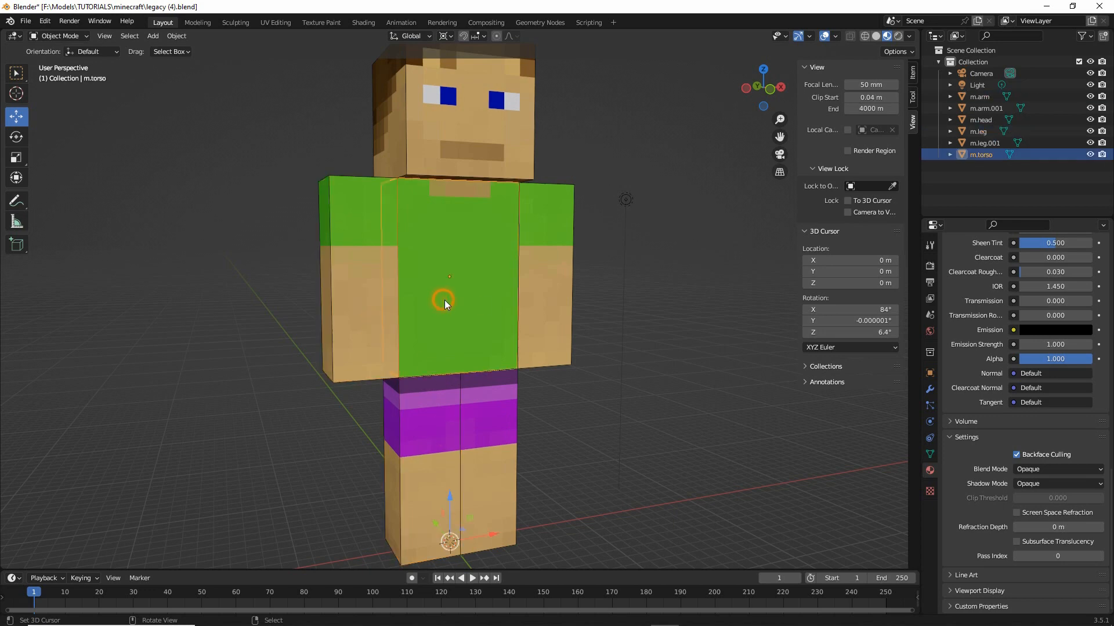
click(539, 298)
mouse_move(491, 300)
middle_down()
mouse_move(495, 355)
mouse_move(489, 304)
middle_up()
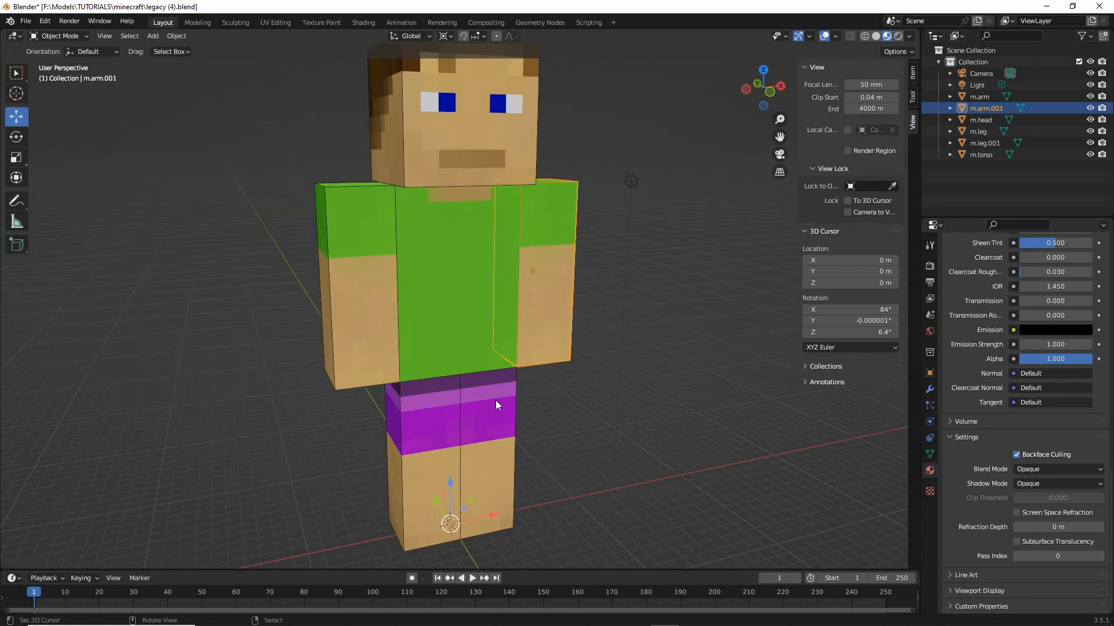
click(912, 72)
click(375, 277)
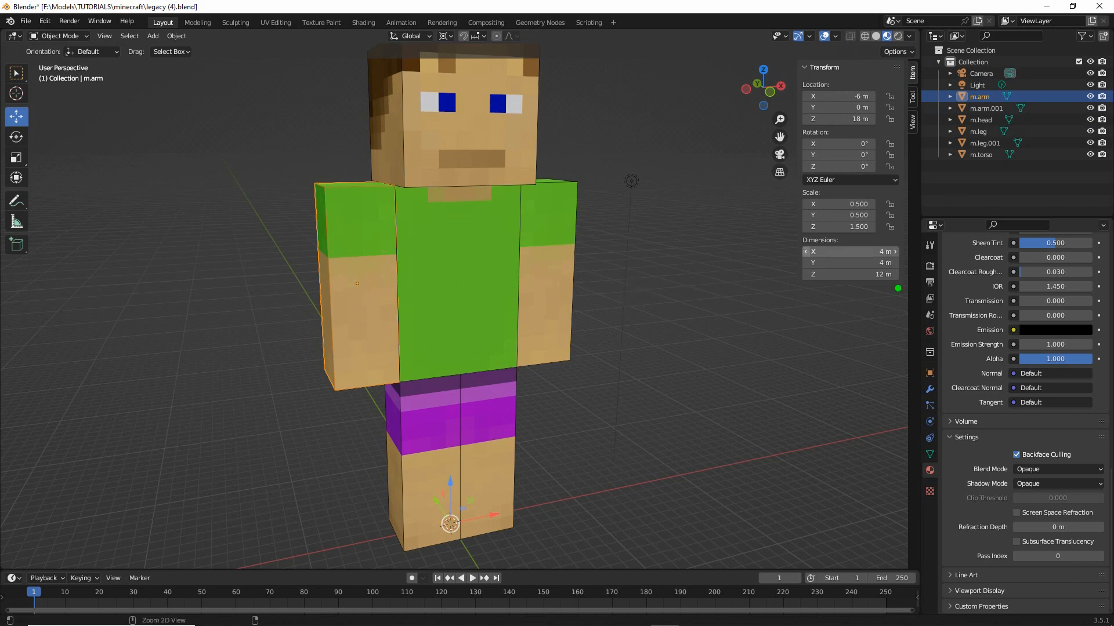
mouse_move(883, 248)
mouse_down()
mouse_move(912, 255)
mouse_move(882, 224)
mouse_up()
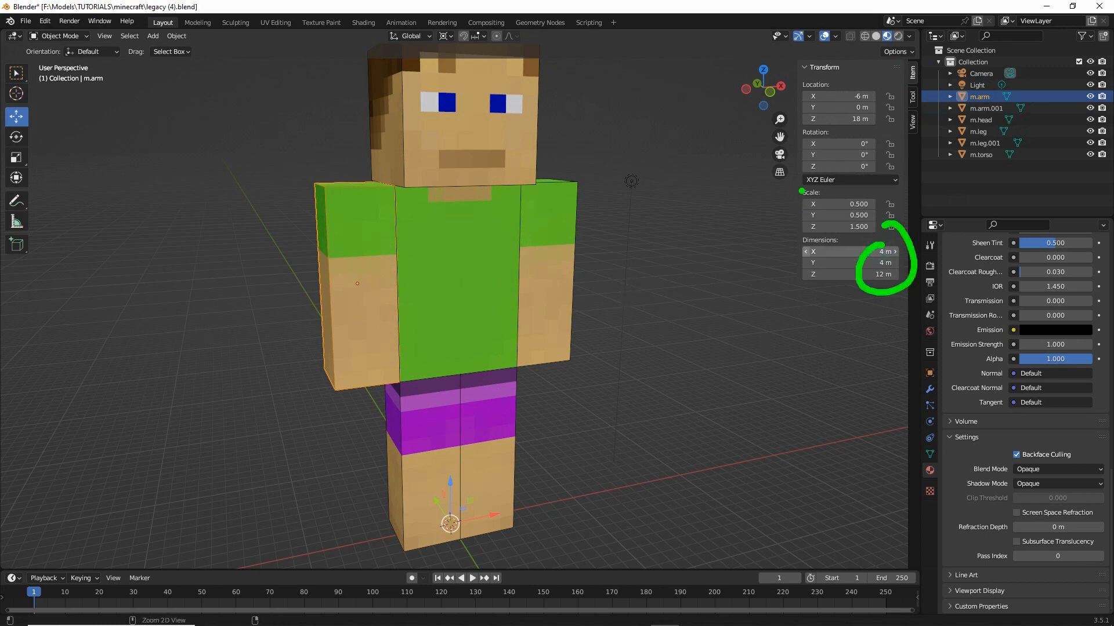
mouse_move(801, 191)
mouse_down()
mouse_move(881, 232)
mouse_move(811, 178)
mouse_up()
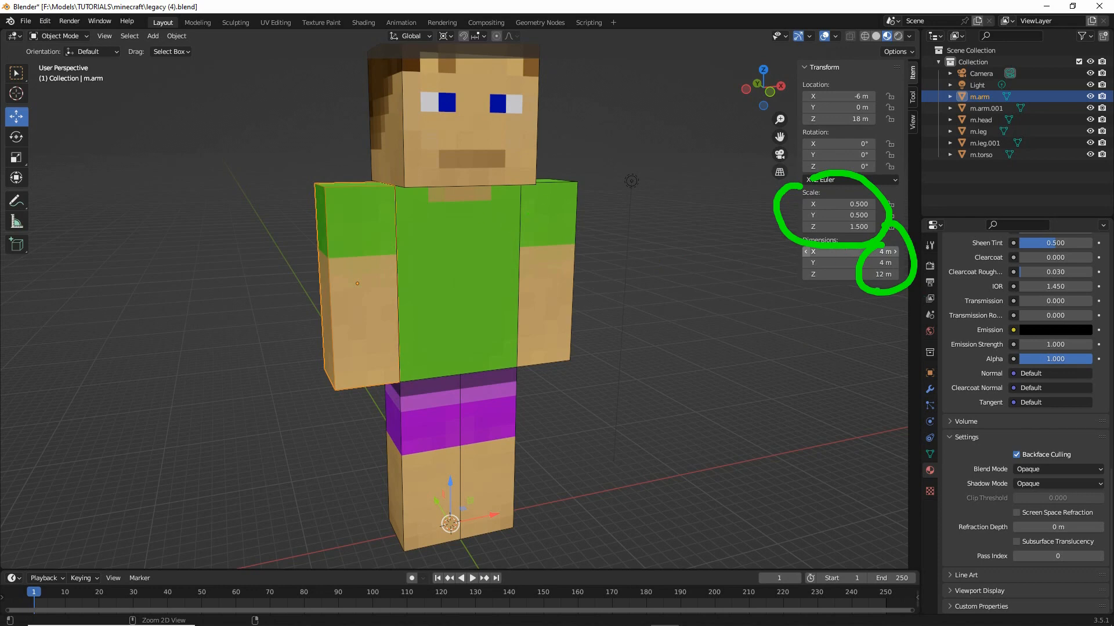
mouse_move(907, 298)
mouse_down()
mouse_move(864, 299)
mouse_move(882, 325)
mouse_up()
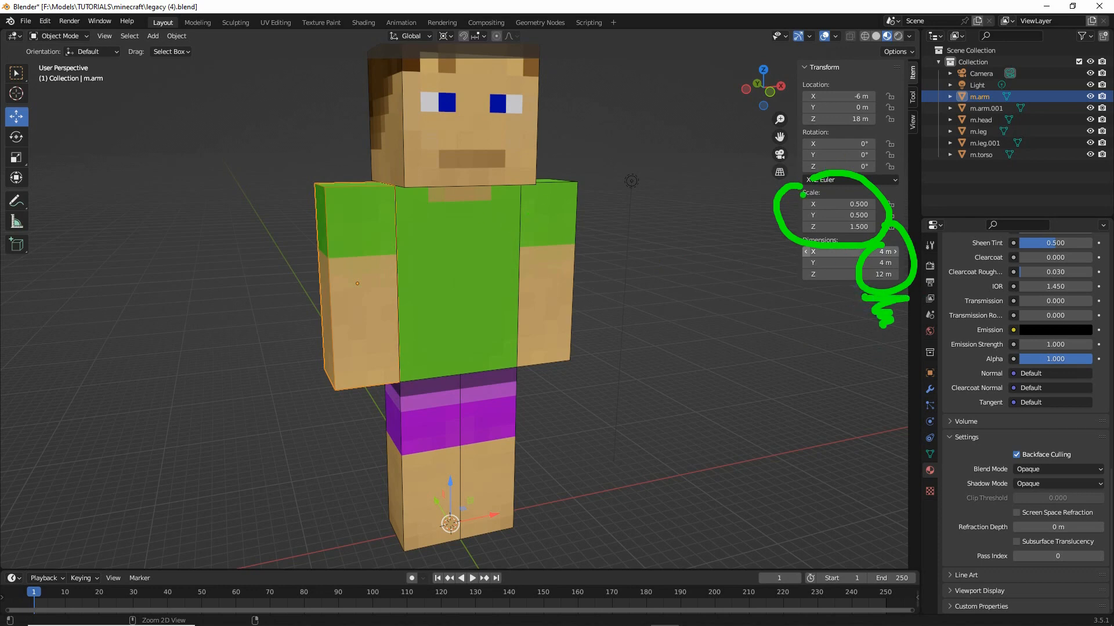
mouse_move(803, 195)
mouse_down()
mouse_move(785, 206)
mouse_move(790, 218)
mouse_up()
key(Escape)
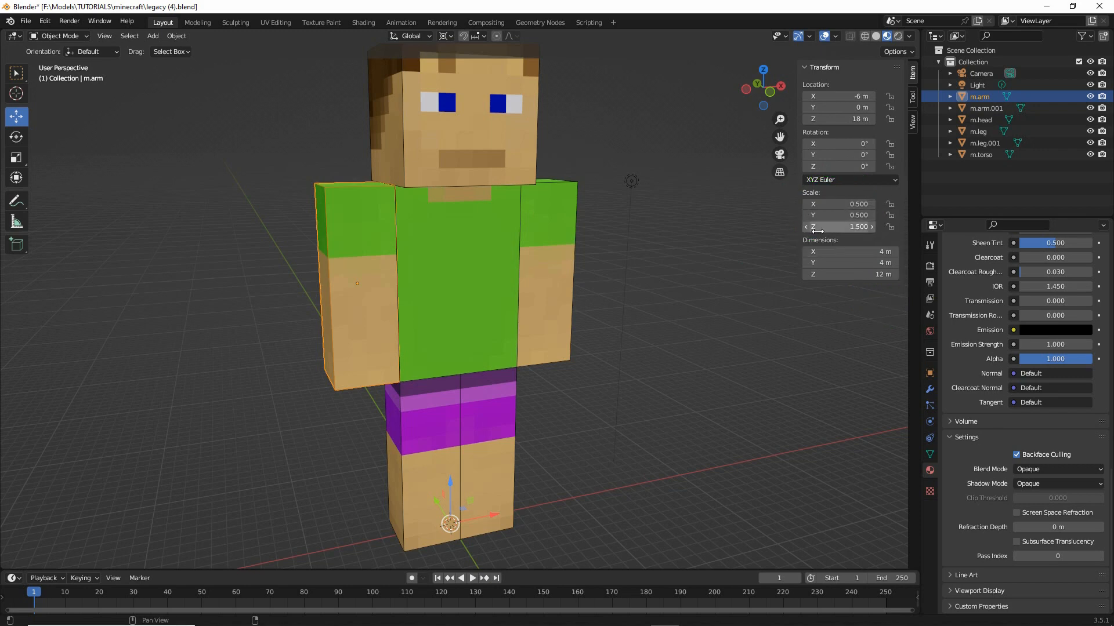
Examine the scale of the mirrored arm (m.arm.001) for comparison with the original arm
click(532, 232)
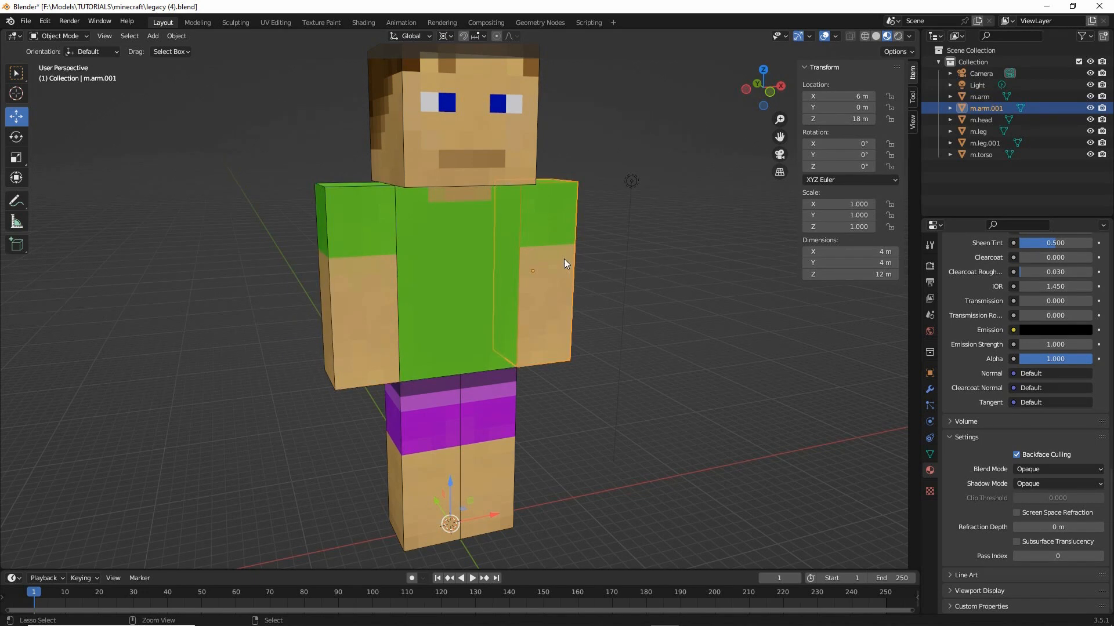
drag(551, 220, 554, 305)
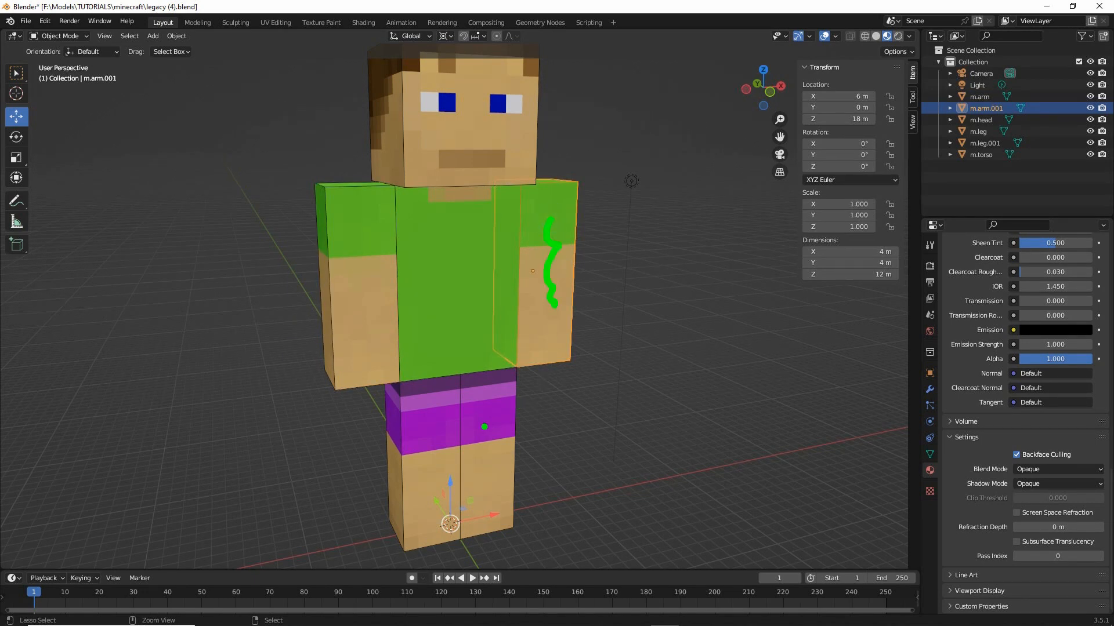
drag(491, 410, 486, 493)
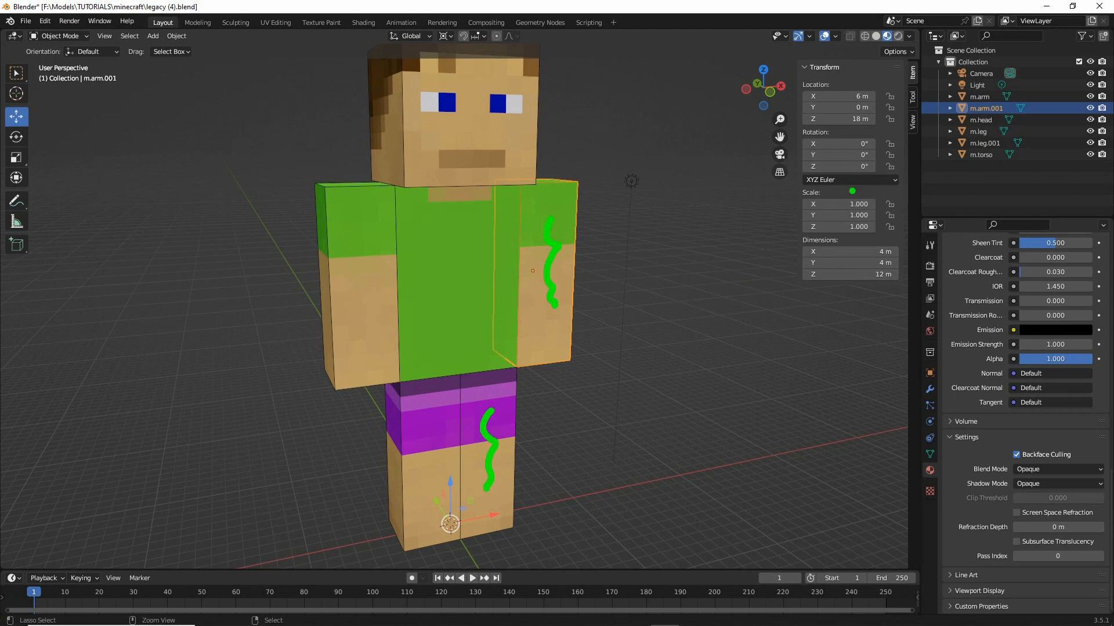
mouse_move(852, 191)
mouse_down()
mouse_move(863, 238)
mouse_move(857, 188)
mouse_up()
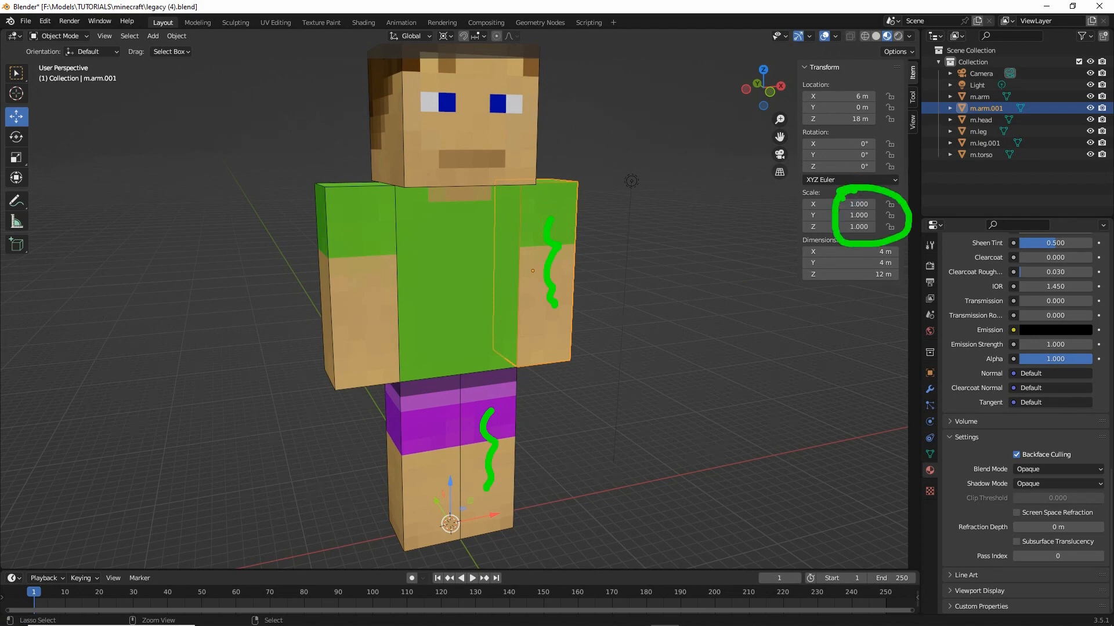
key(Escape)
Apply rotation and scale to the torso (m.torso)
click(459, 250)
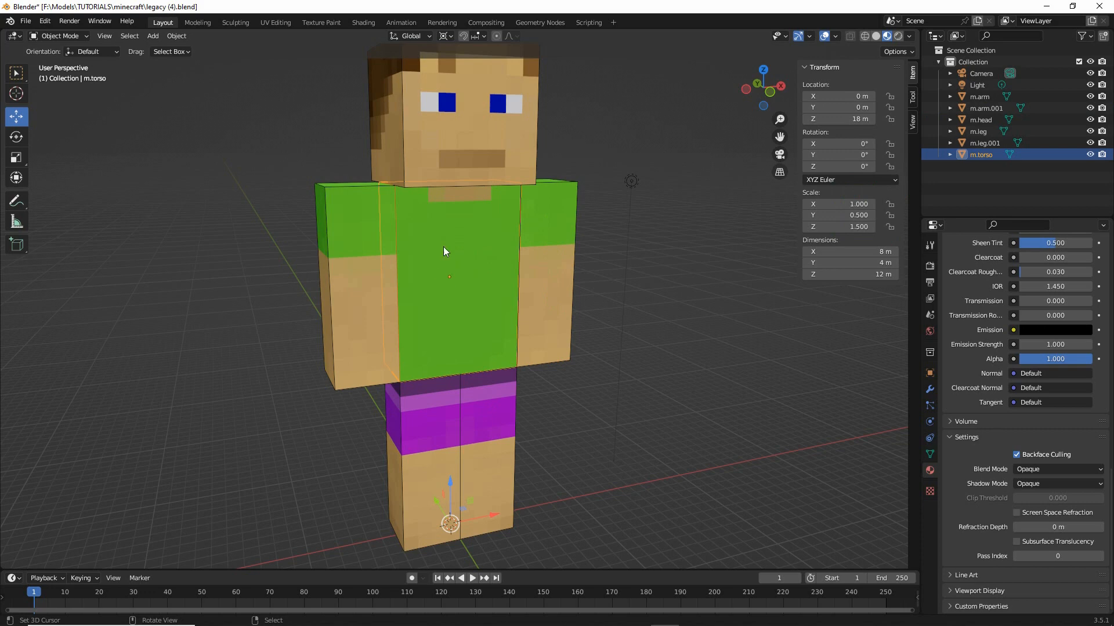
click(168, 36)
mouse_move(186, 99)
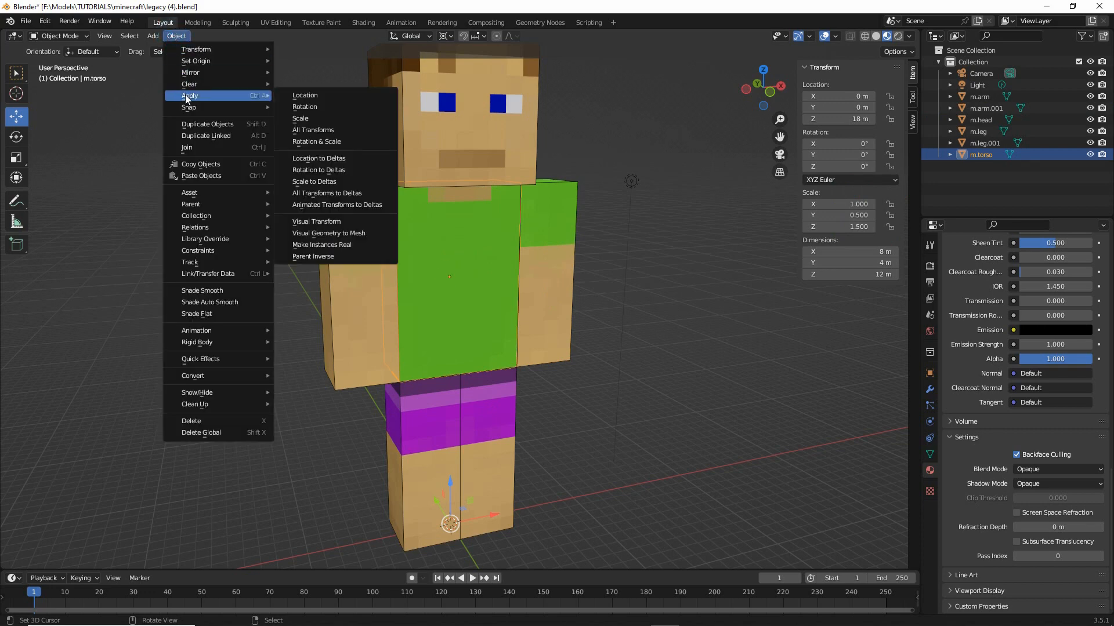
click(315, 142)
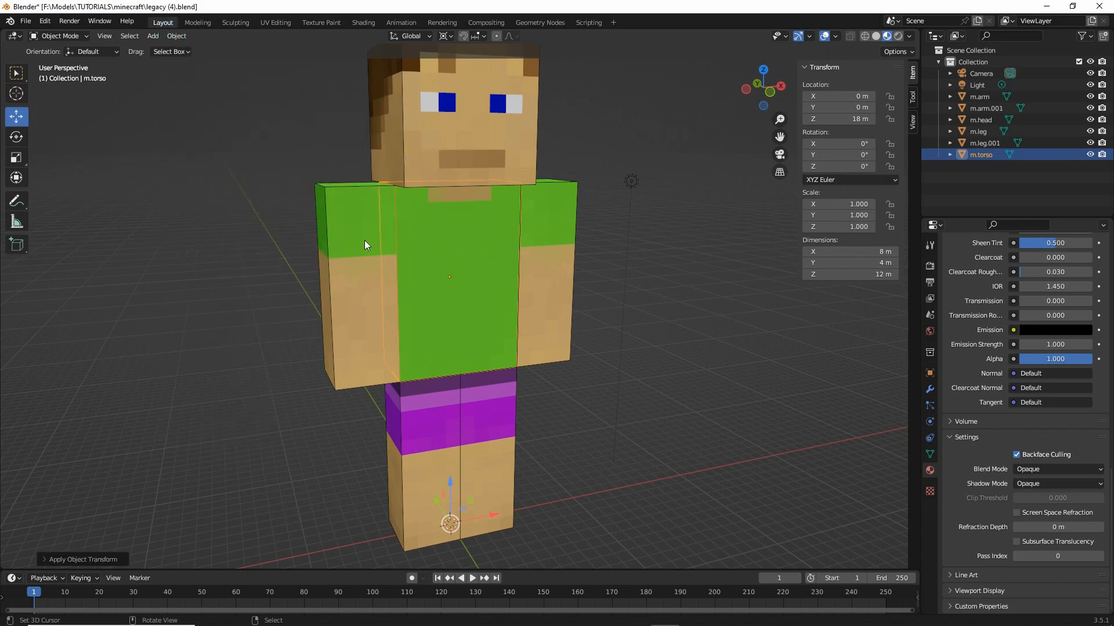
Apply rotation and scale to the original arm (m.arm)
click(374, 278)
click(176, 36)
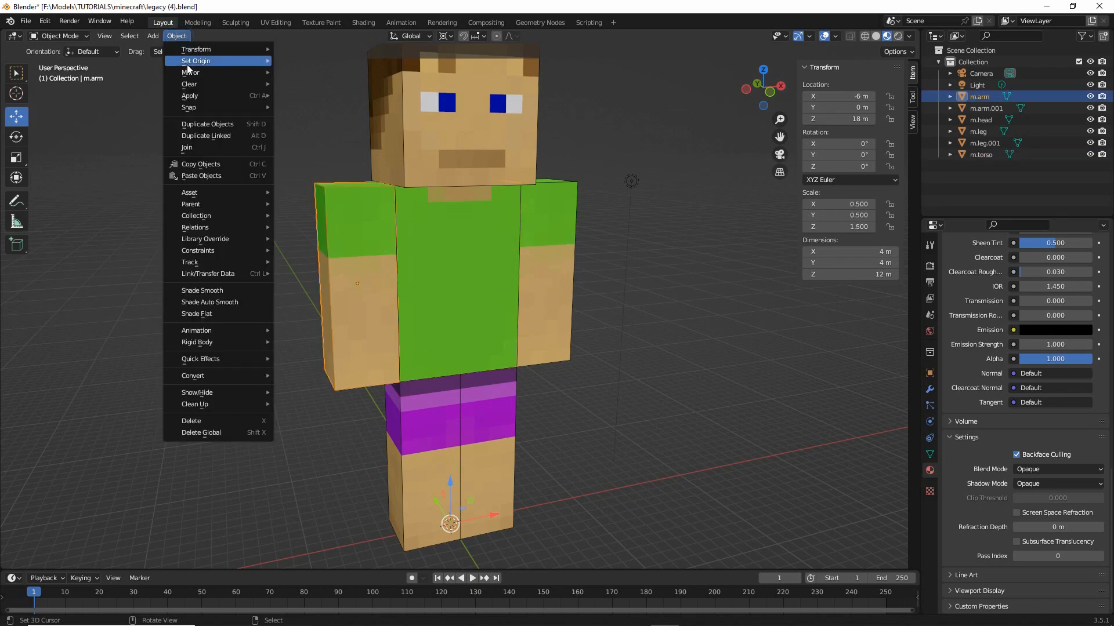
mouse_move(194, 100)
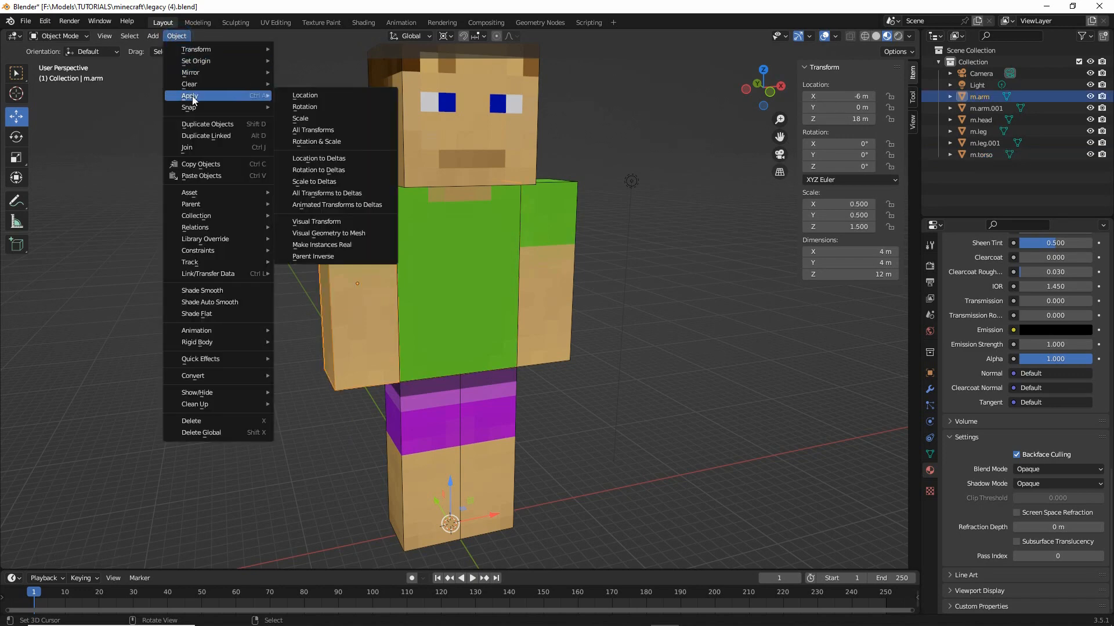
click(312, 143)
Apply rotation and scale to the original leg (m.leg)
click(423, 469)
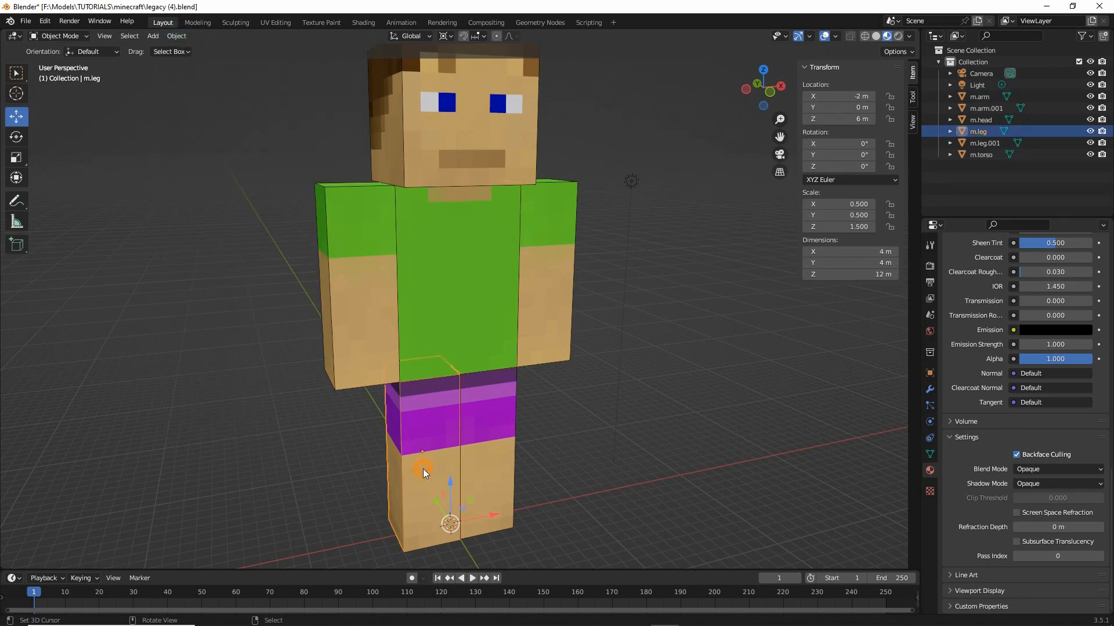
click(177, 36)
mouse_move(268, 98)
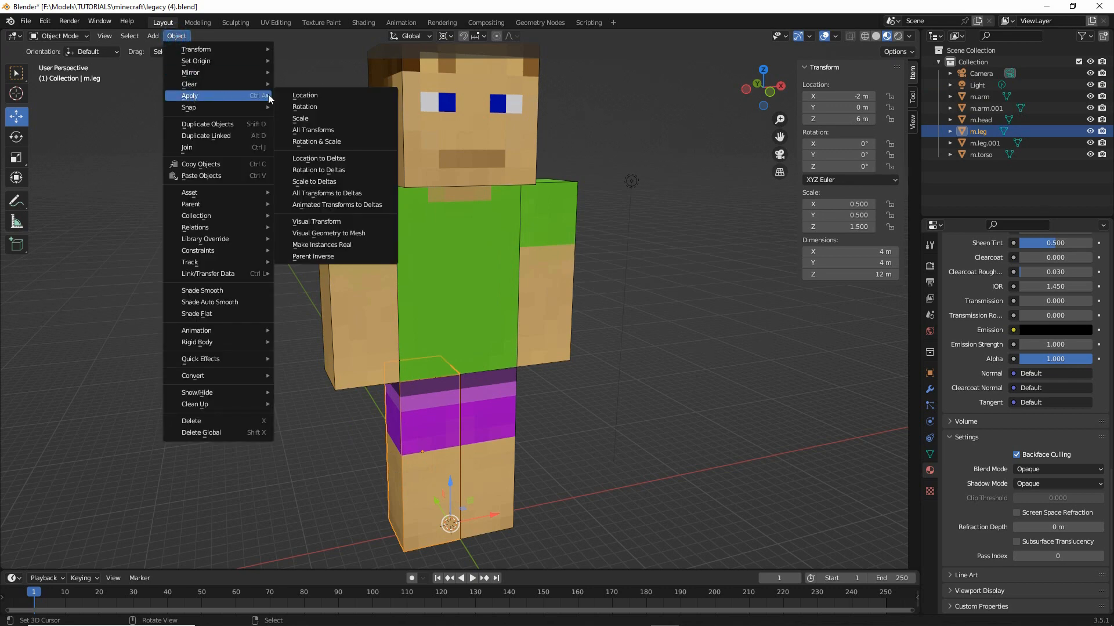
click(312, 141)
Check the scale of the head (m.head) and view the character together with the scene's light and camera
click(445, 105)
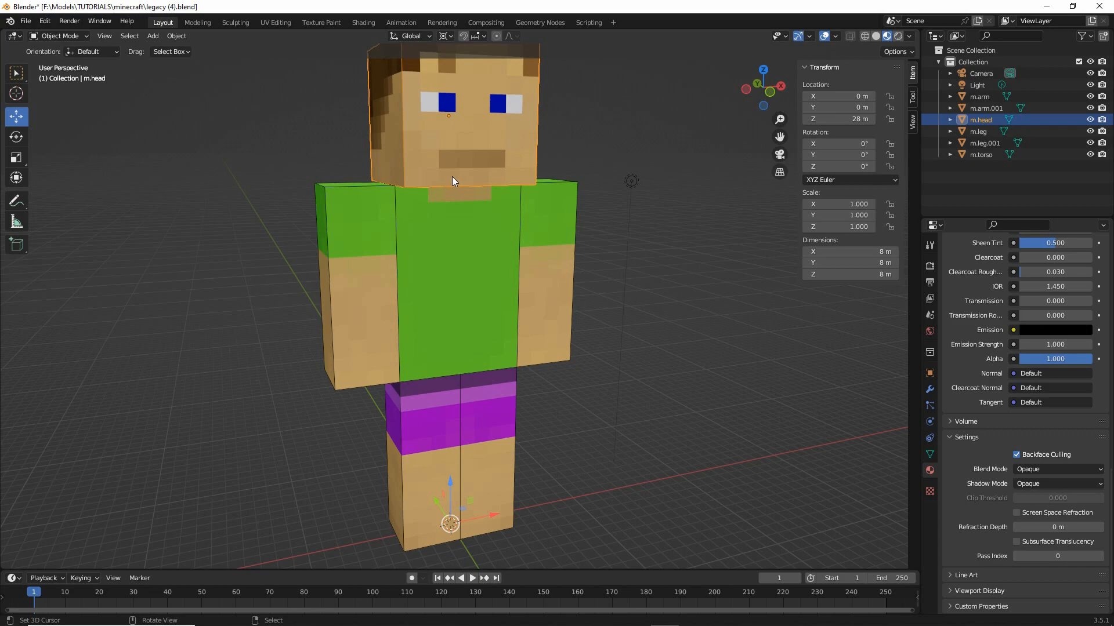
middle_drag(505, 308, 454, 290)
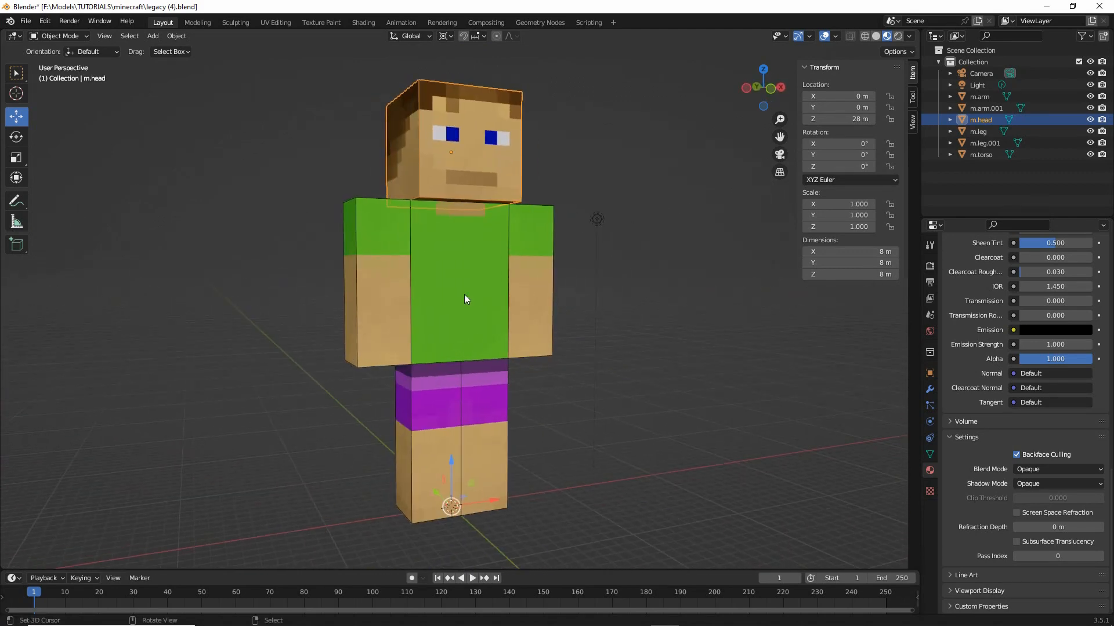
middle_drag(514, 313, 447, 318)
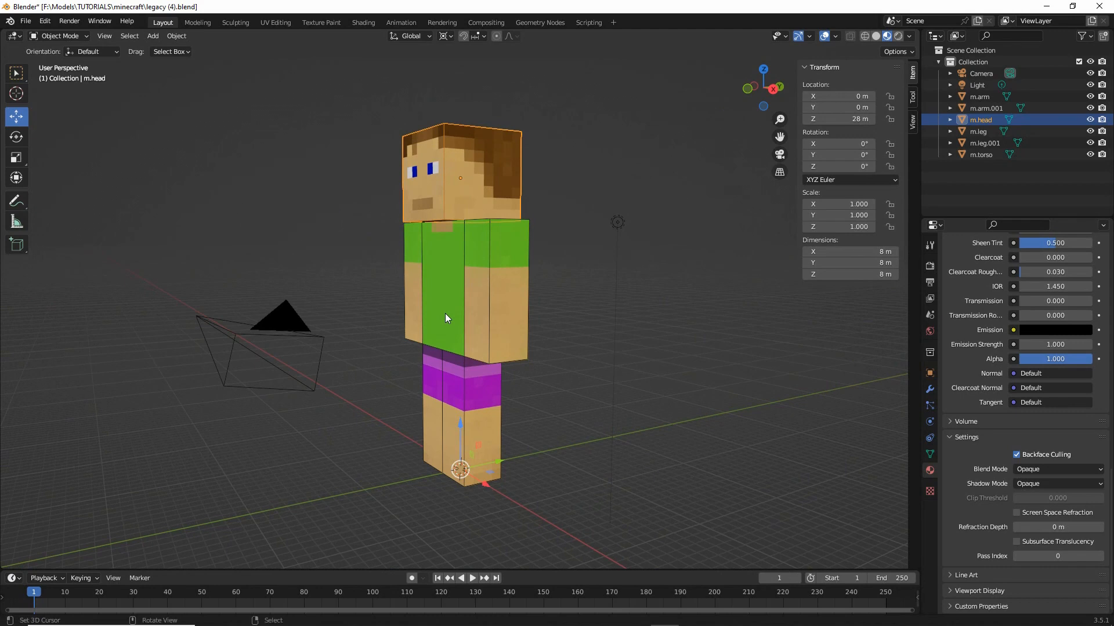
scroll(446, 318, down, 1)
ctrl+drag(580, 217, 571, 220)
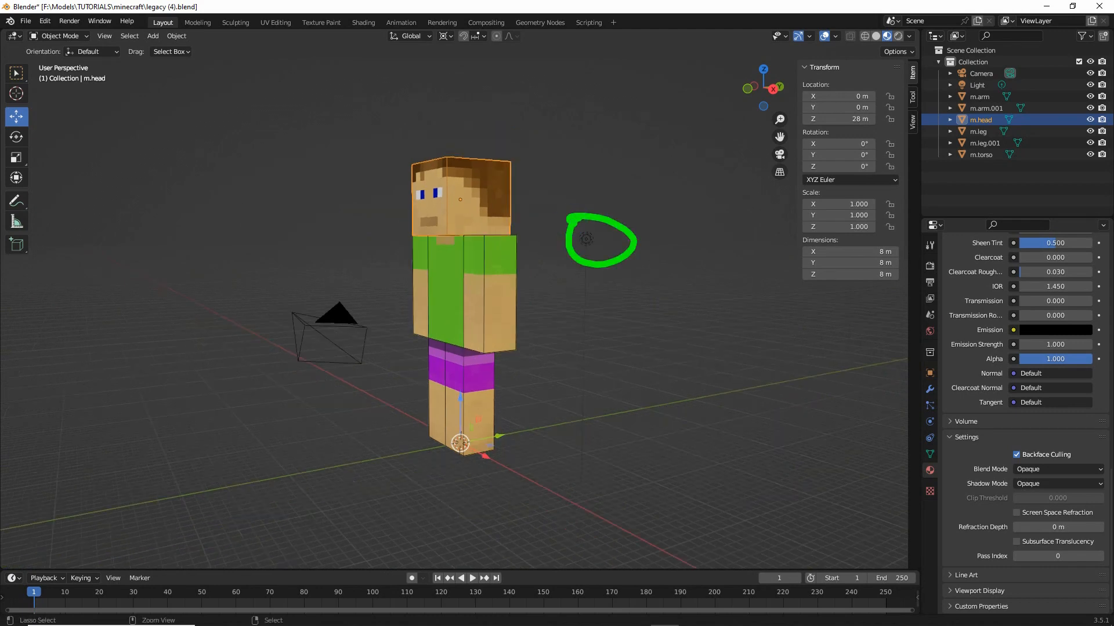
drag(294, 302, 322, 301)
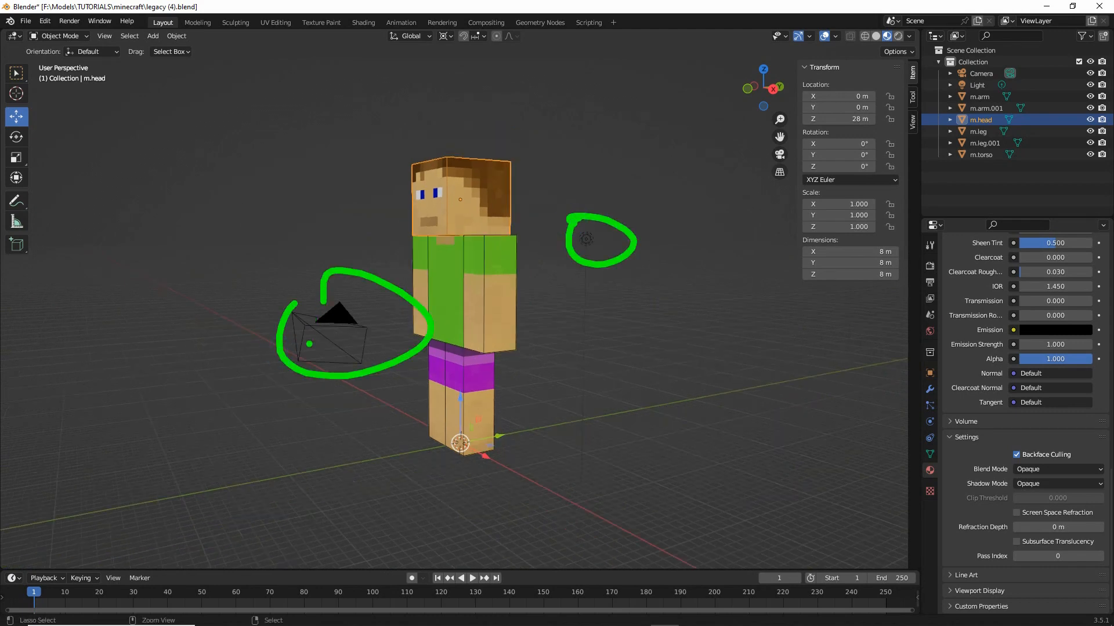
key(Escape)
middle_drag(286, 349, 418, 319)
scroll(404, 347, up, 5)
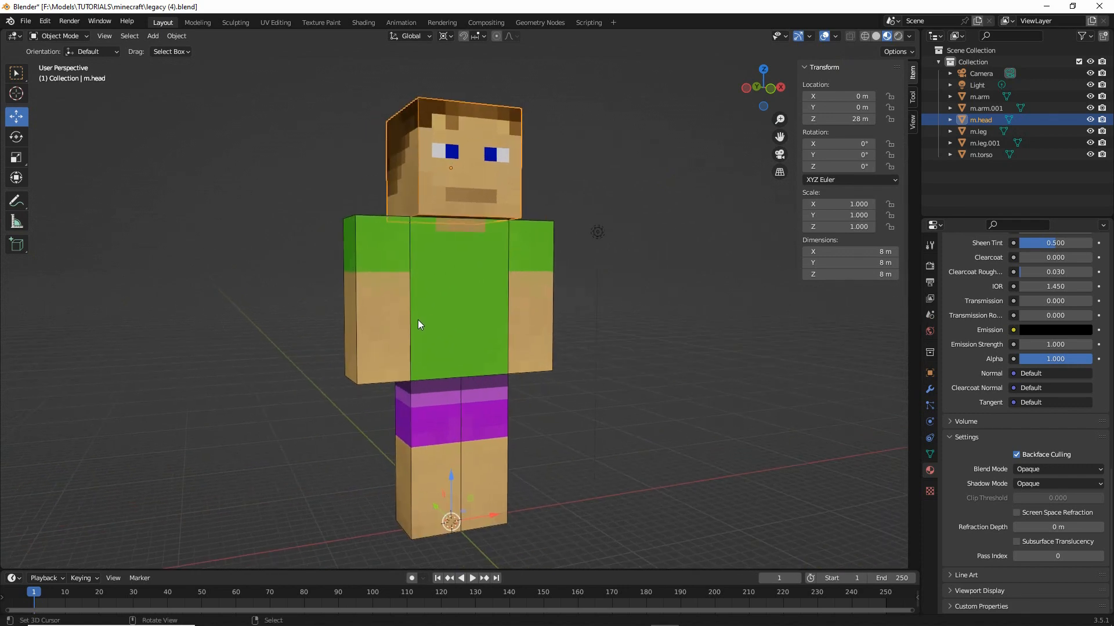
Save the file as a new version named legacy (5).blend in the minecraft folder
click(26, 21)
click(48, 112)
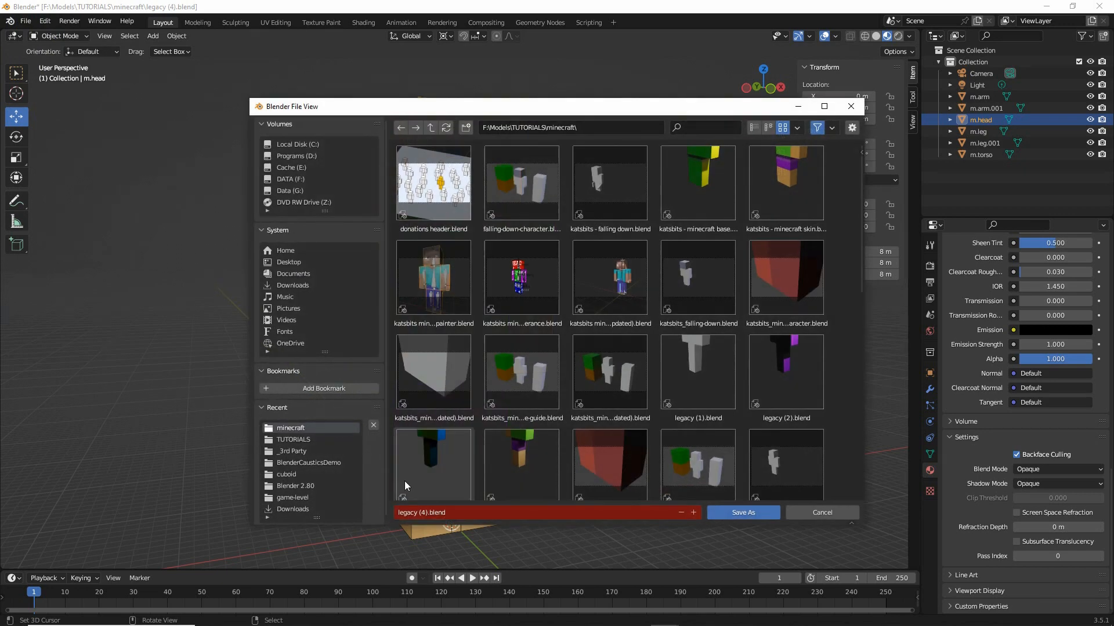
click(421, 514)
click(421, 513)
text(5)
key(Delete)
key(Return)
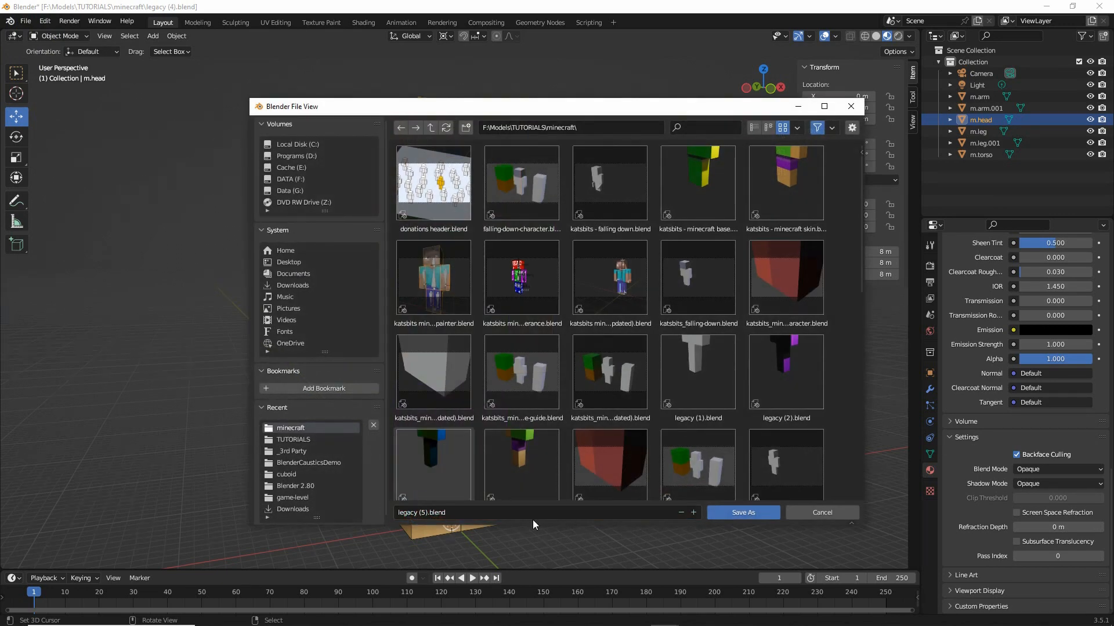
click(738, 514)
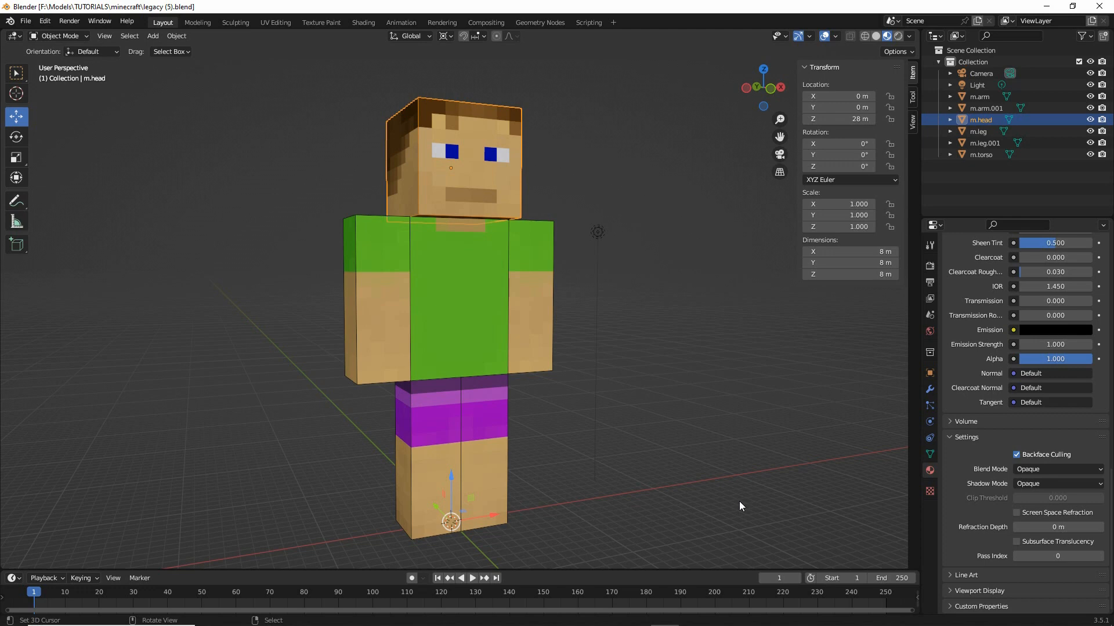
middle_drag(562, 482, 348, 456)
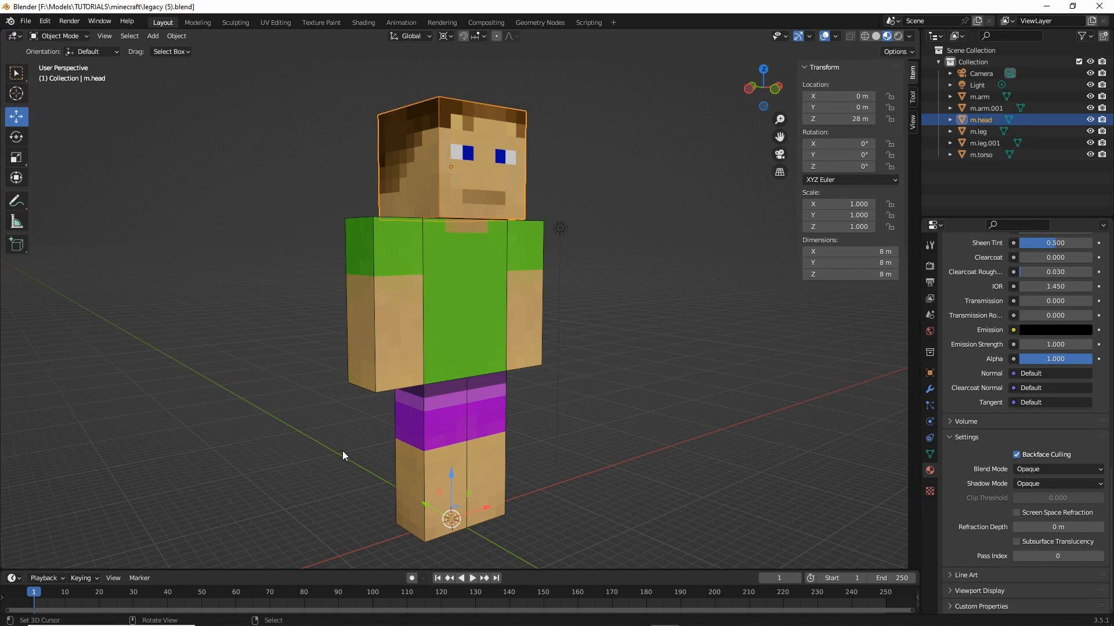
middle_drag(325, 446, 468, 467)
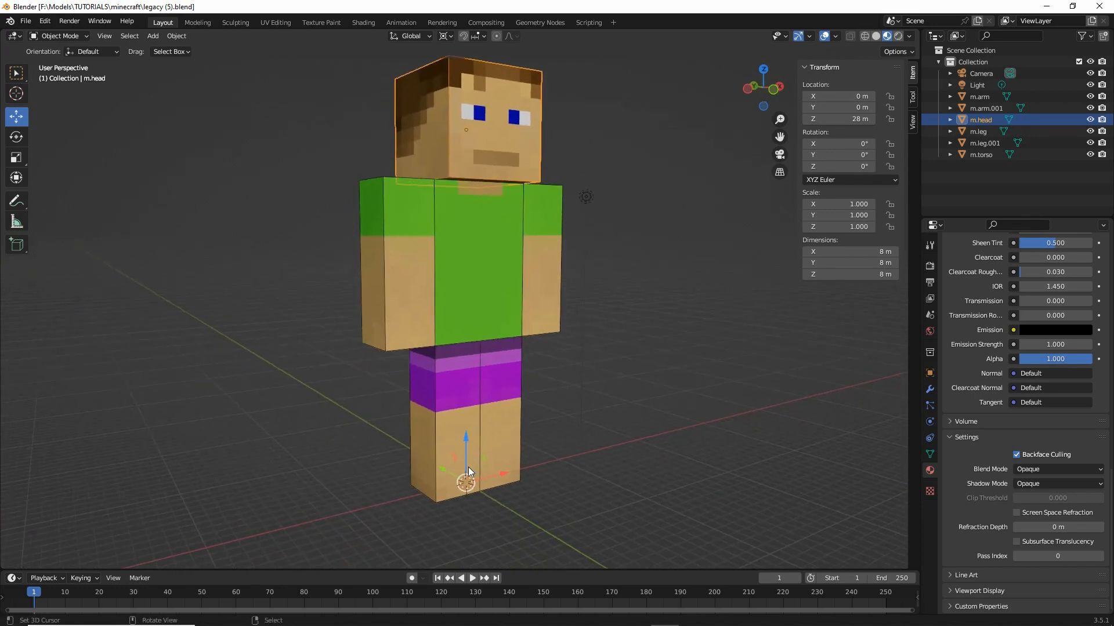
mouse_move(435, 464)
mouse_down()
mouse_move(515, 465)
mouse_move(445, 479)
mouse_up()
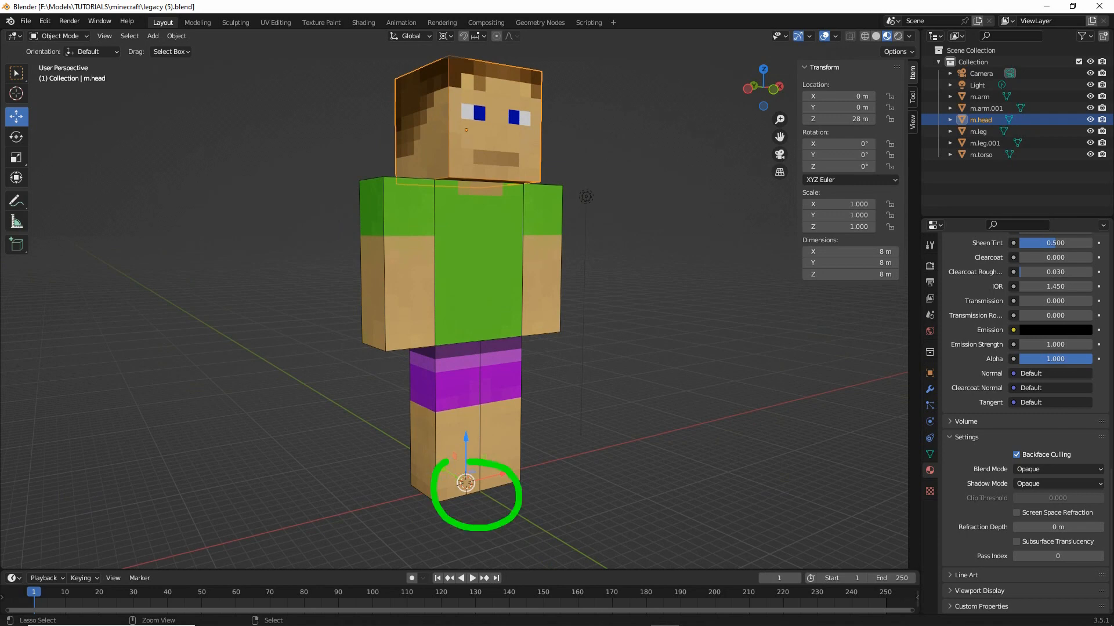
key(Escape)
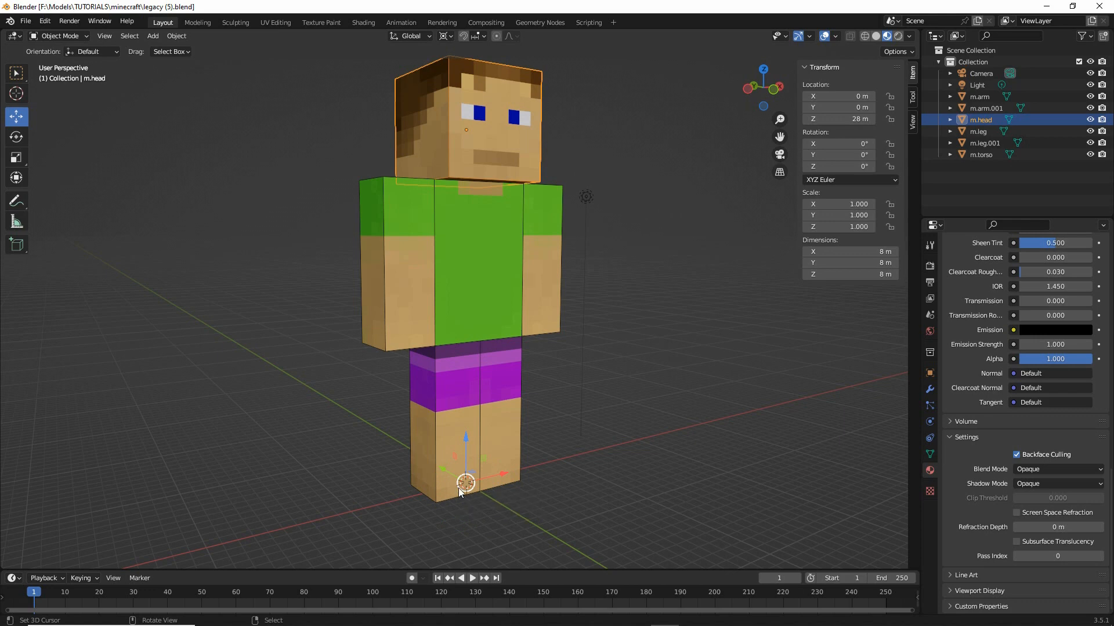
middle_drag(458, 489, 434, 488)
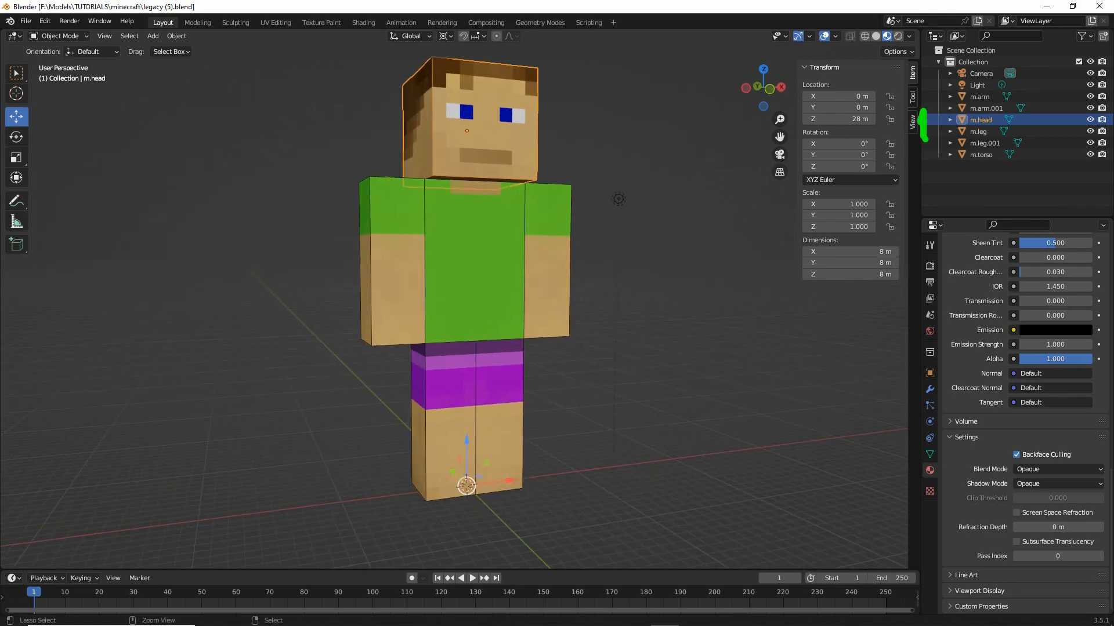
Set the 3D cursor's rotation to 0° on the X, Y and Z axes
click(913, 123)
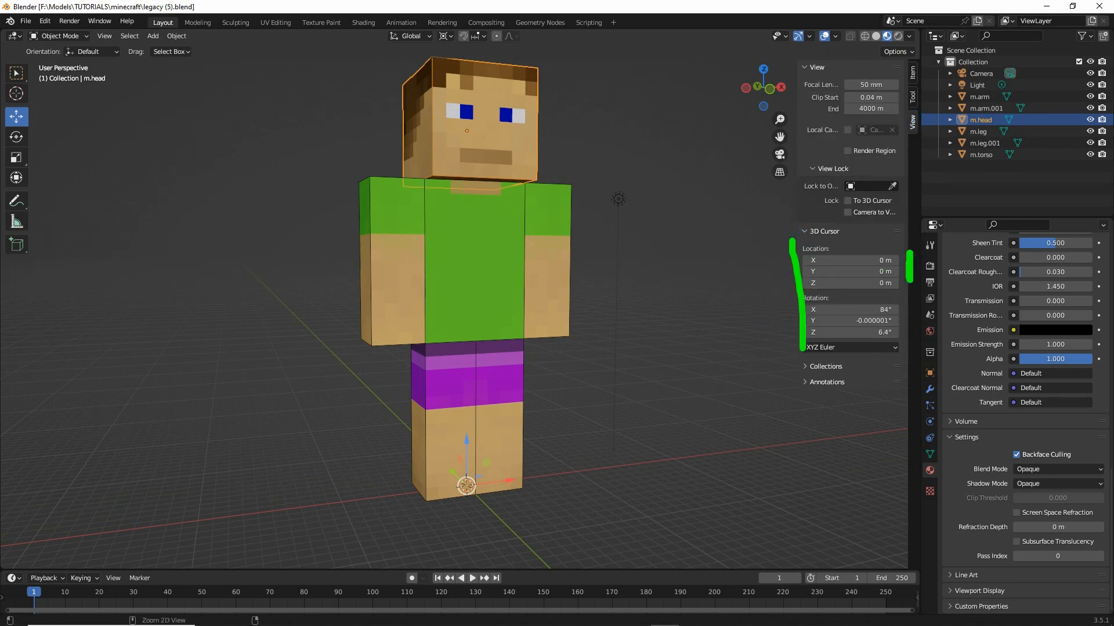
click(876, 309)
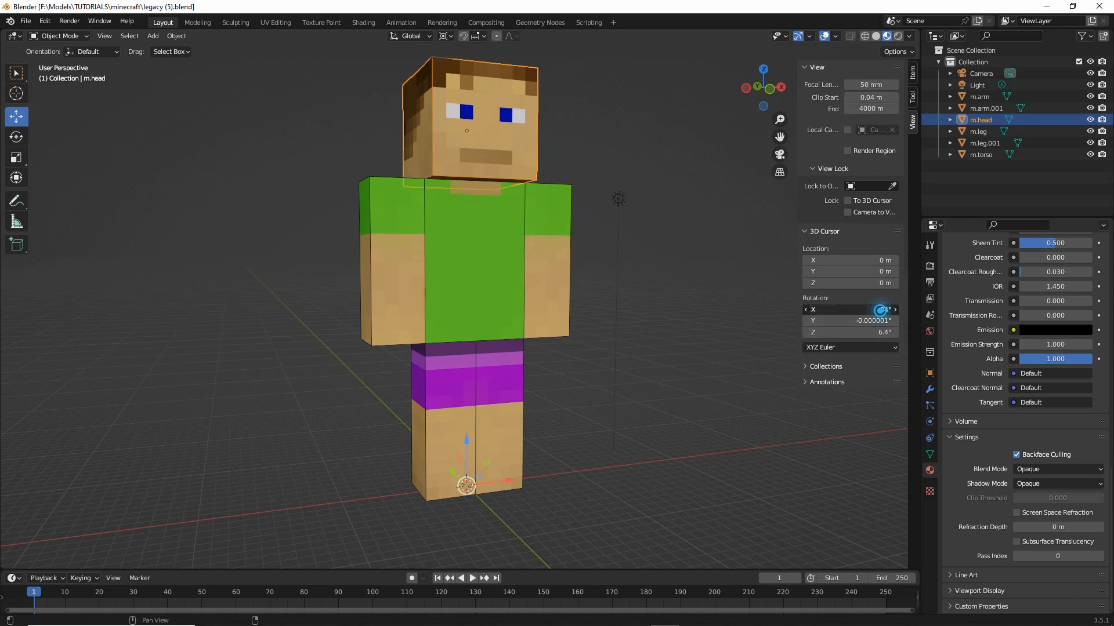
text(0)
key(Tab)
text(0)
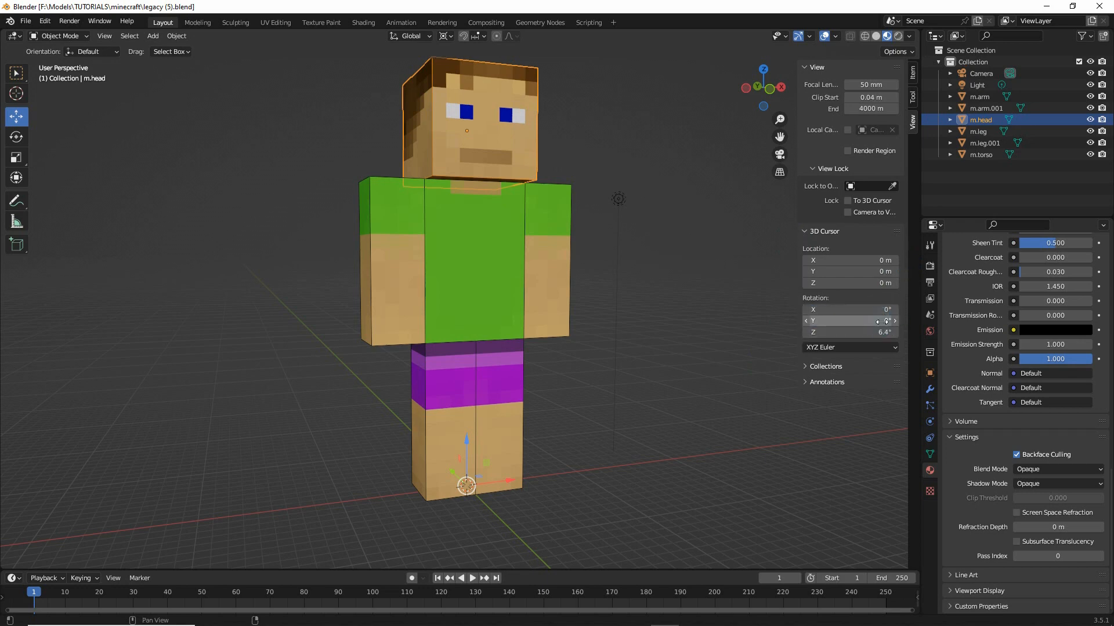
key(Tab)
text(0)
key(Return)
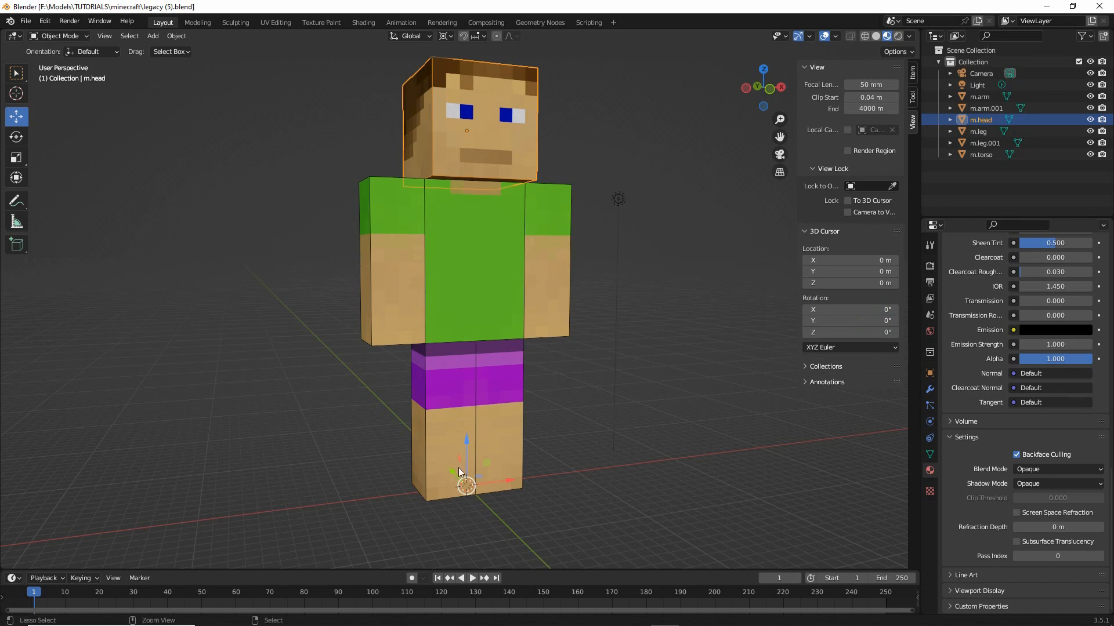
Add an armature at the 3D cursor between the character's feet
drag(436, 475, 455, 454)
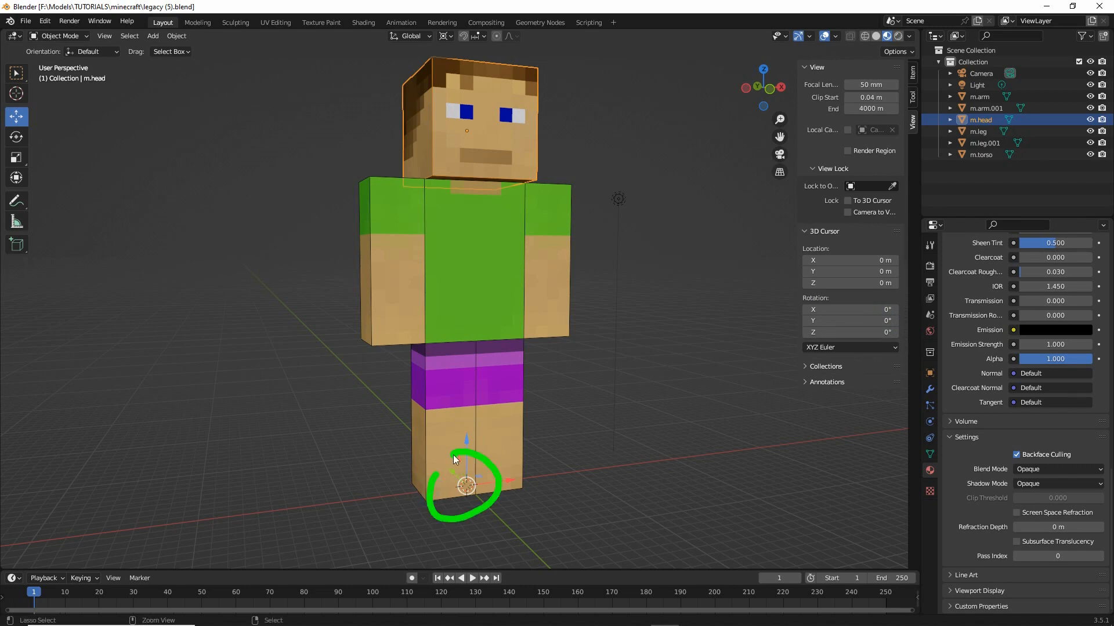
key(Escape)
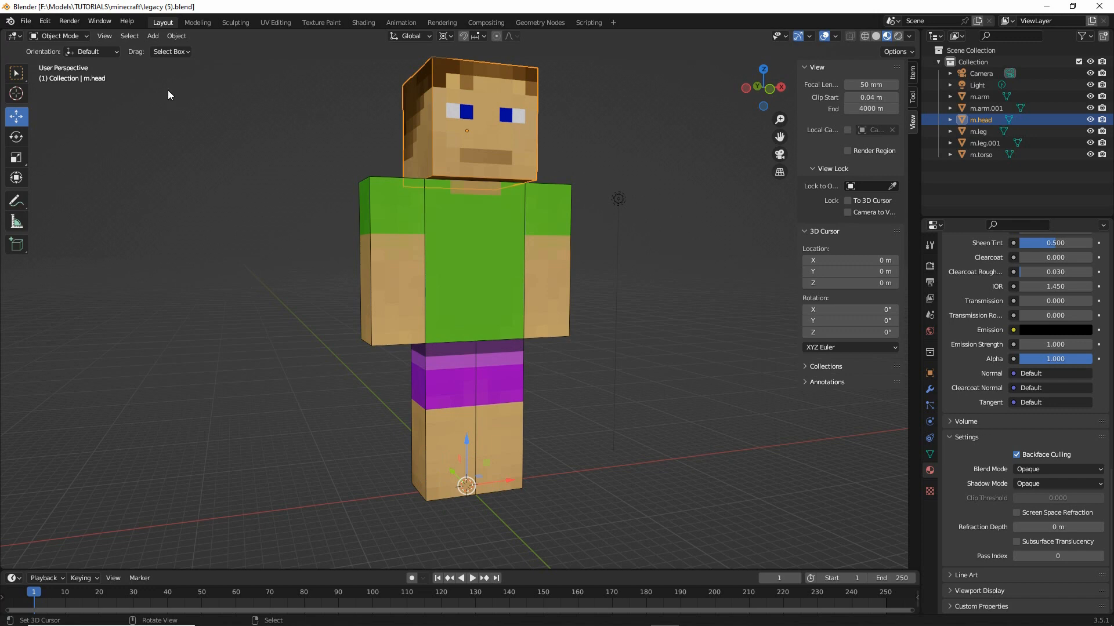
click(153, 37)
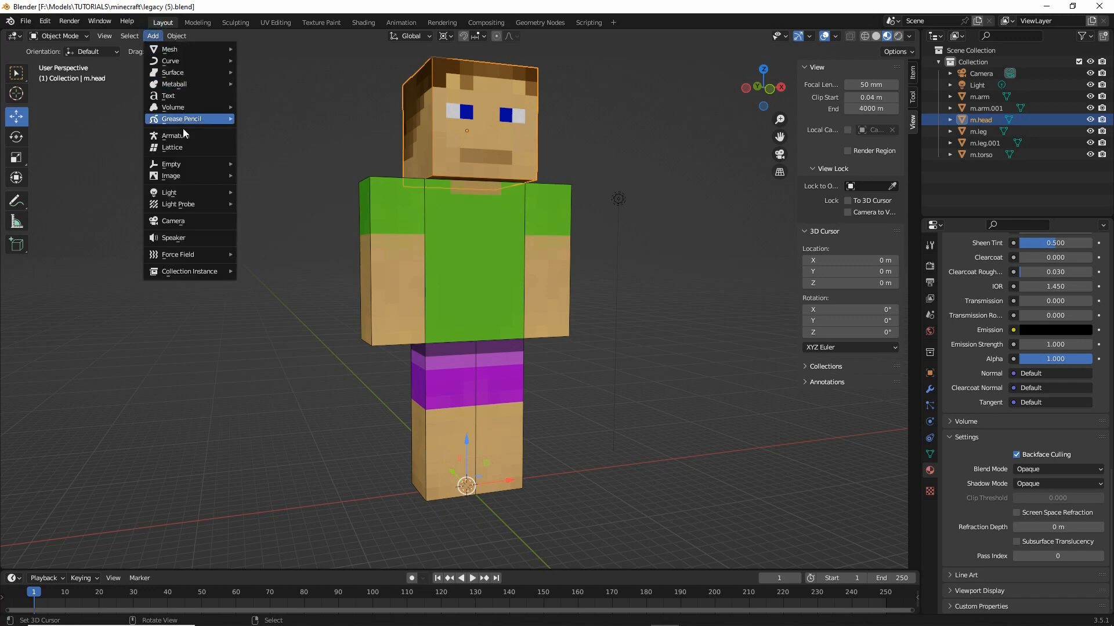
drag(158, 144, 191, 142)
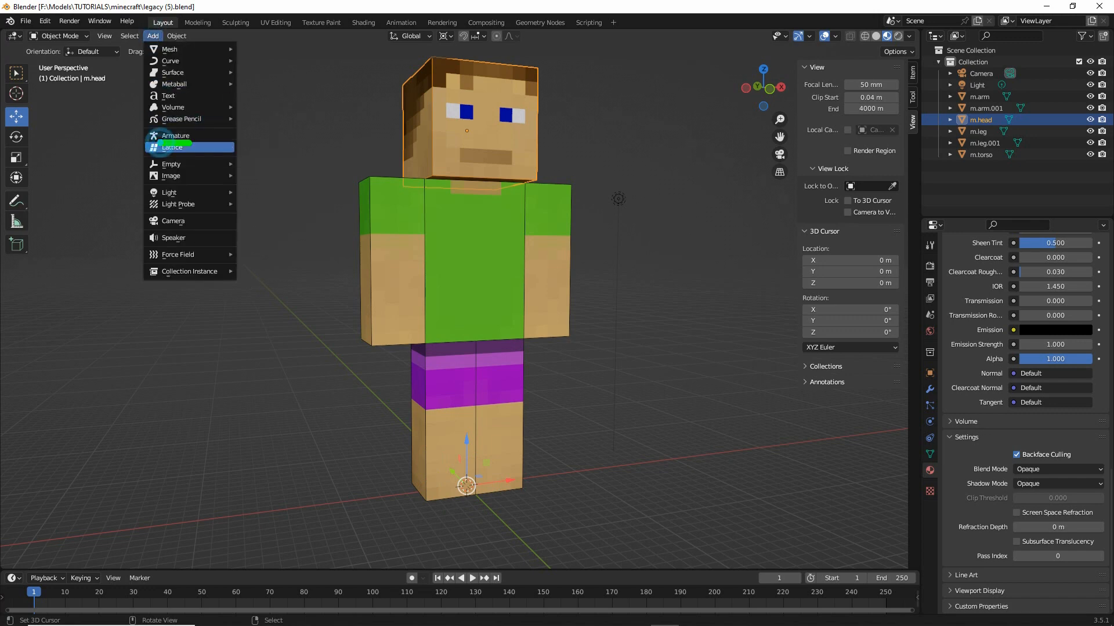
drag(140, 46, 167, 44)
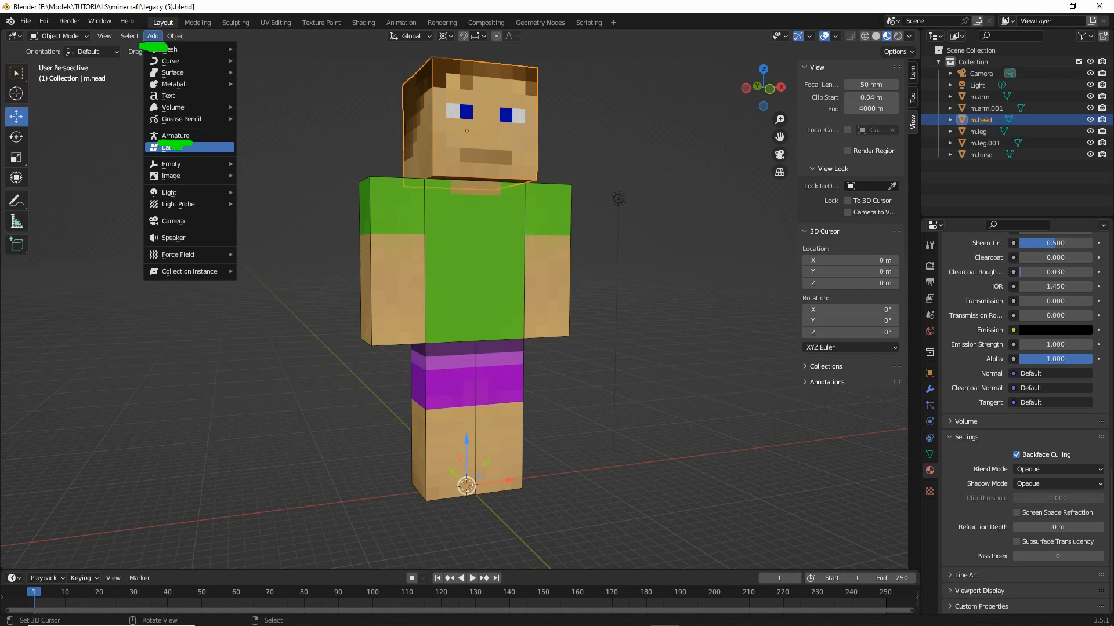
click(180, 137)
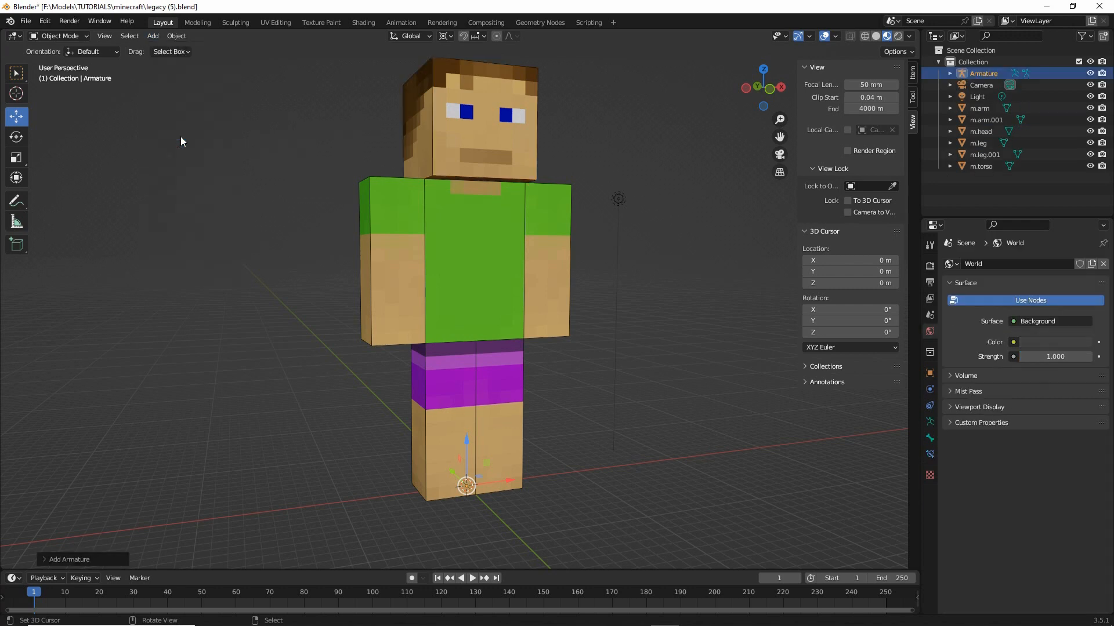
Hide both legs, m.leg and m.leg.001, in the viewport and inspect the armature's bone up close
middle_drag(434, 402, 394, 408)
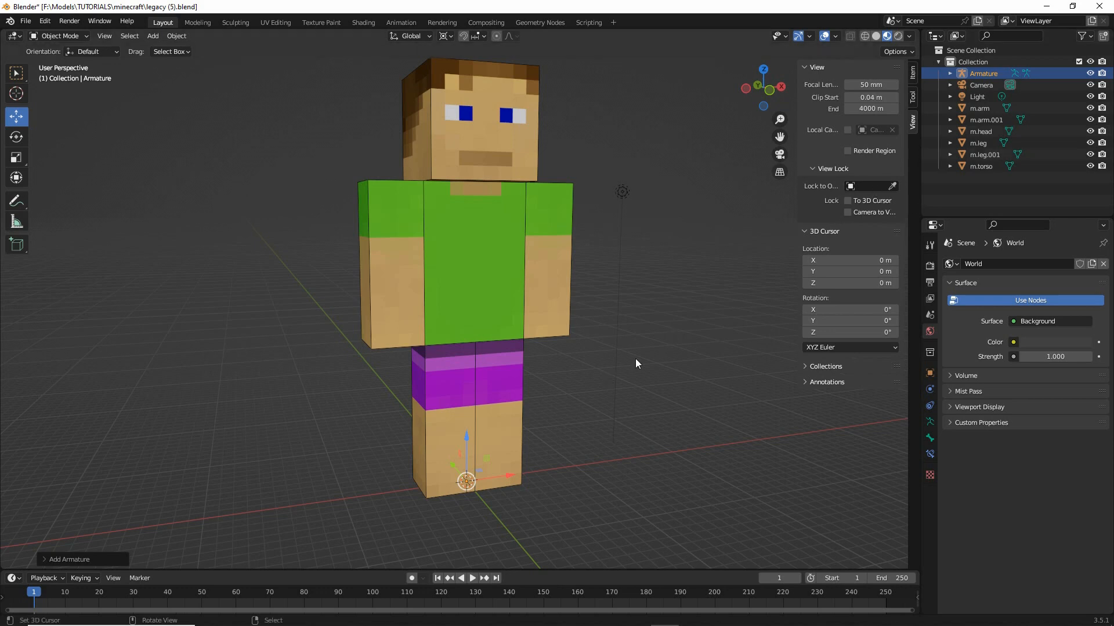
click(1089, 143)
click(1089, 154)
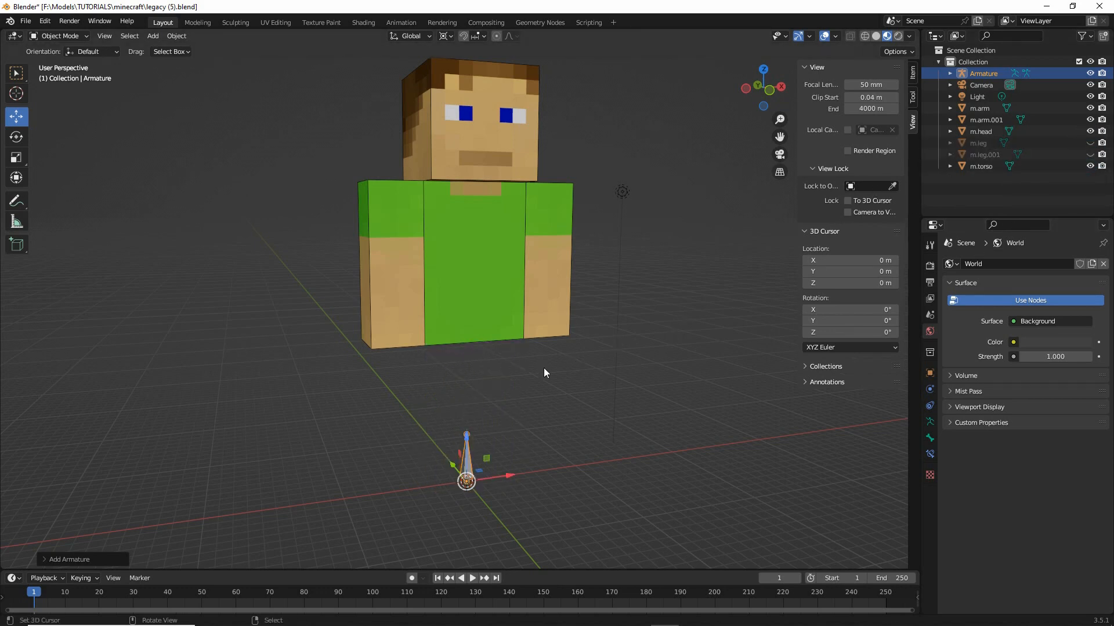
middle_drag(544, 367, 519, 406)
shift+middle_drag(474, 466, 482, 359)
scroll(474, 374, up, 5)
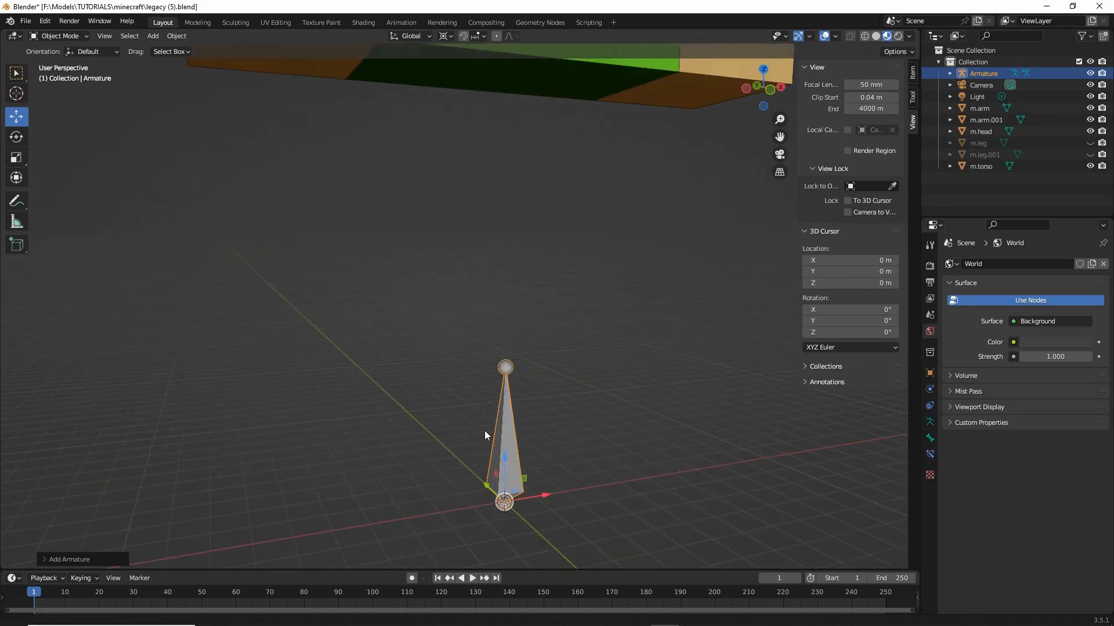
shift+middle_drag(473, 450, 447, 433)
scroll(432, 385, down, 6)
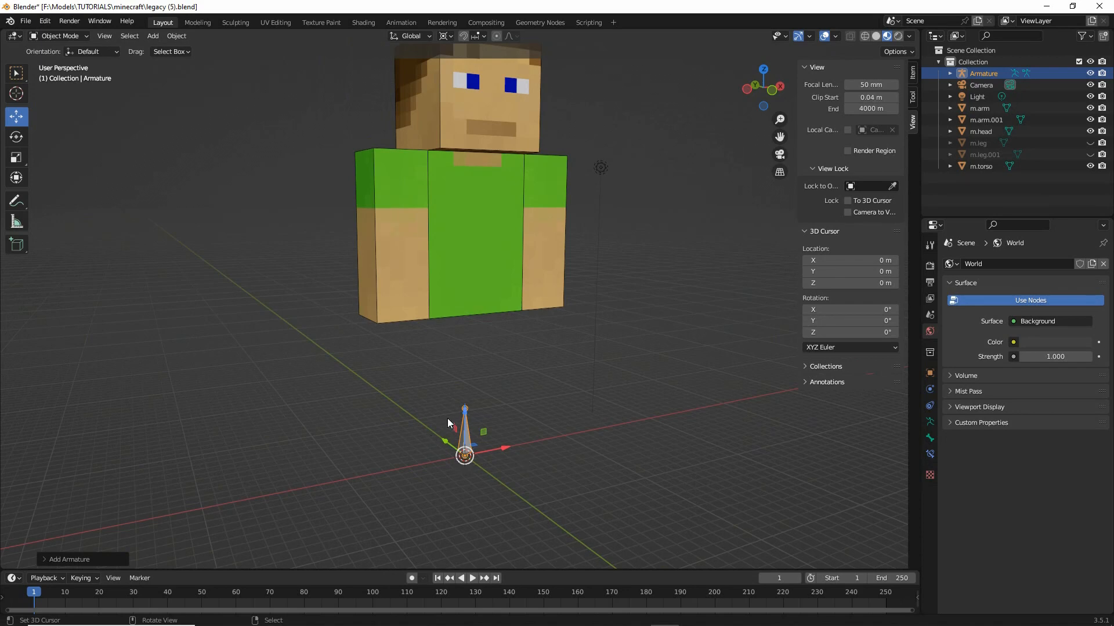
mouse_move(445, 393)
mouse_down()
mouse_move(410, 429)
mouse_move(409, 396)
mouse_up()
mouse_move(446, 358)
mouse_down()
mouse_move(446, 450)
mouse_move(487, 360)
mouse_up()
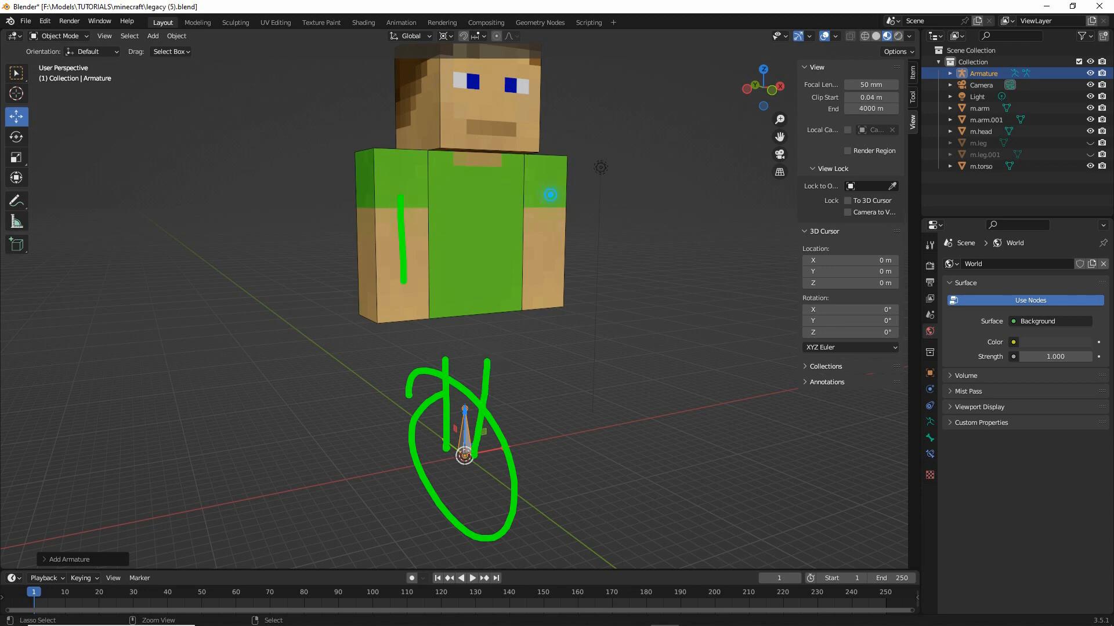
drag(475, 288, 480, 231)
drag(481, 81, 491, 108)
key(Escape)
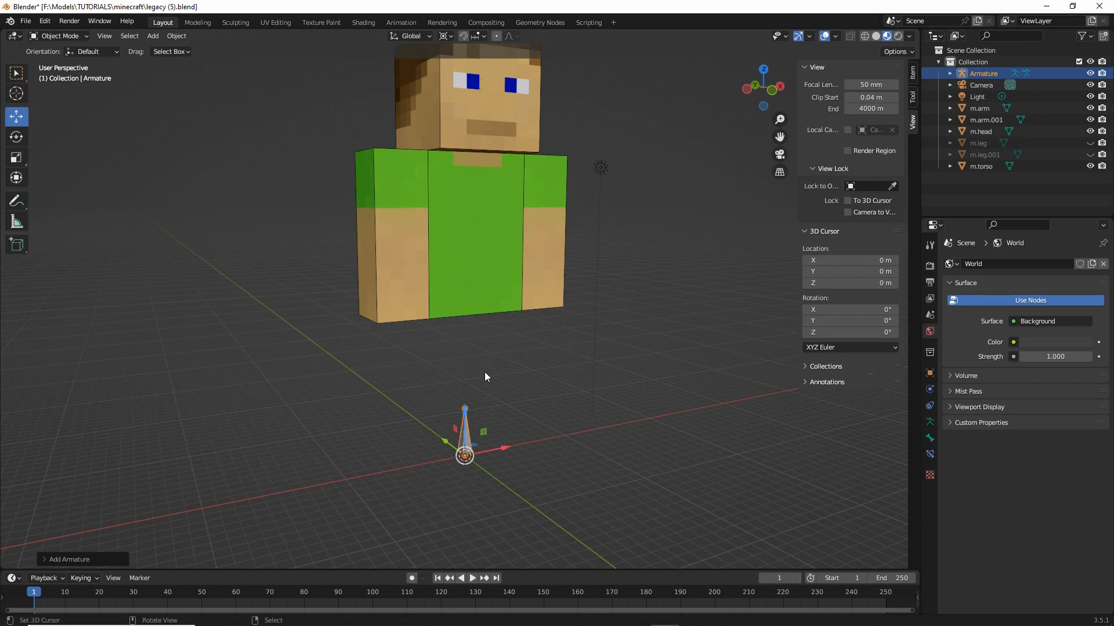
right_click(465, 430)
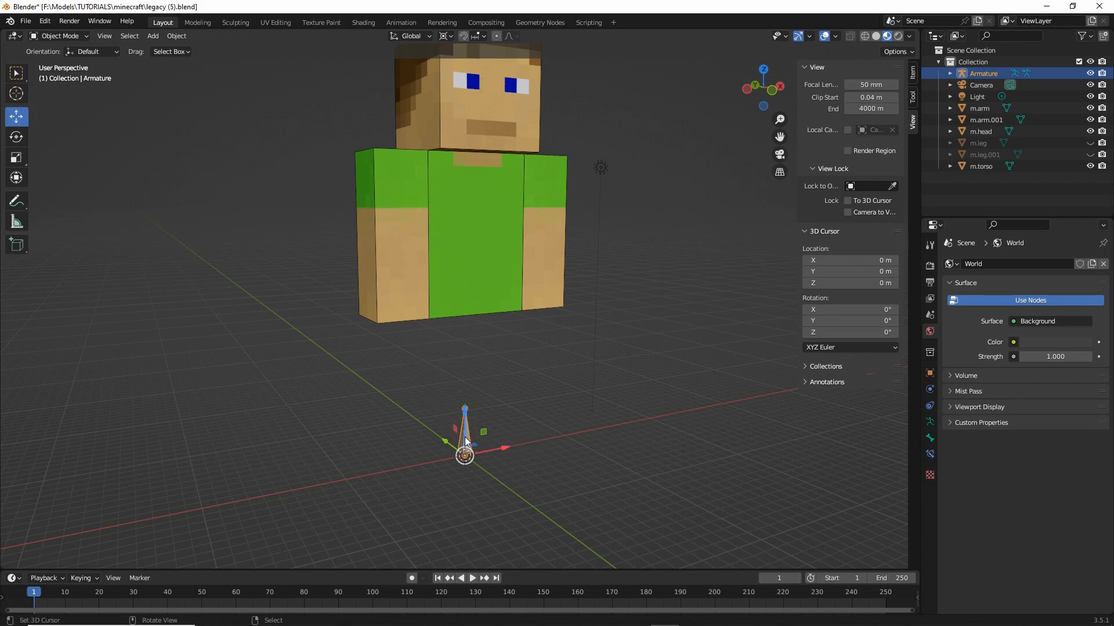
Switch the armature to Edit Mode with its single bone in close view
click(58, 36)
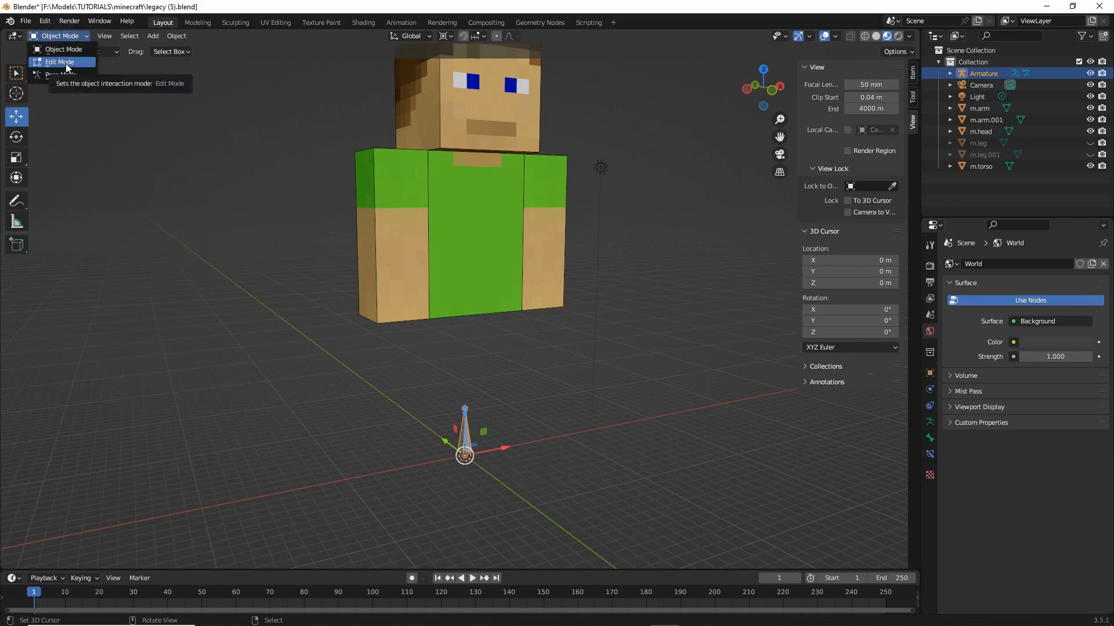
drag(44, 72, 84, 71)
drag(40, 41, 70, 43)
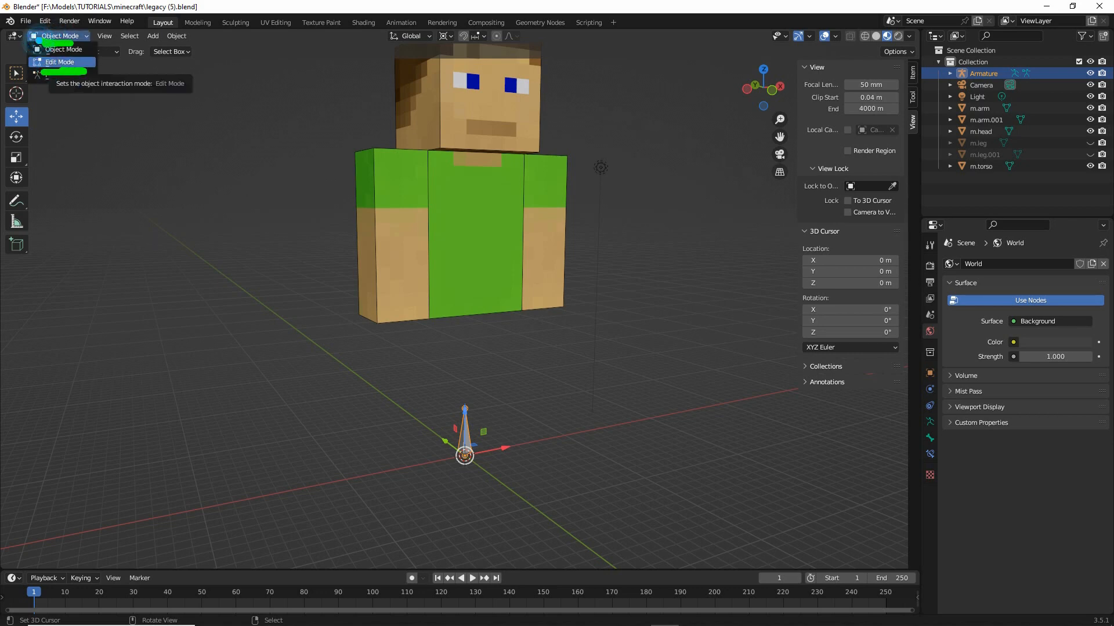
key(Escape)
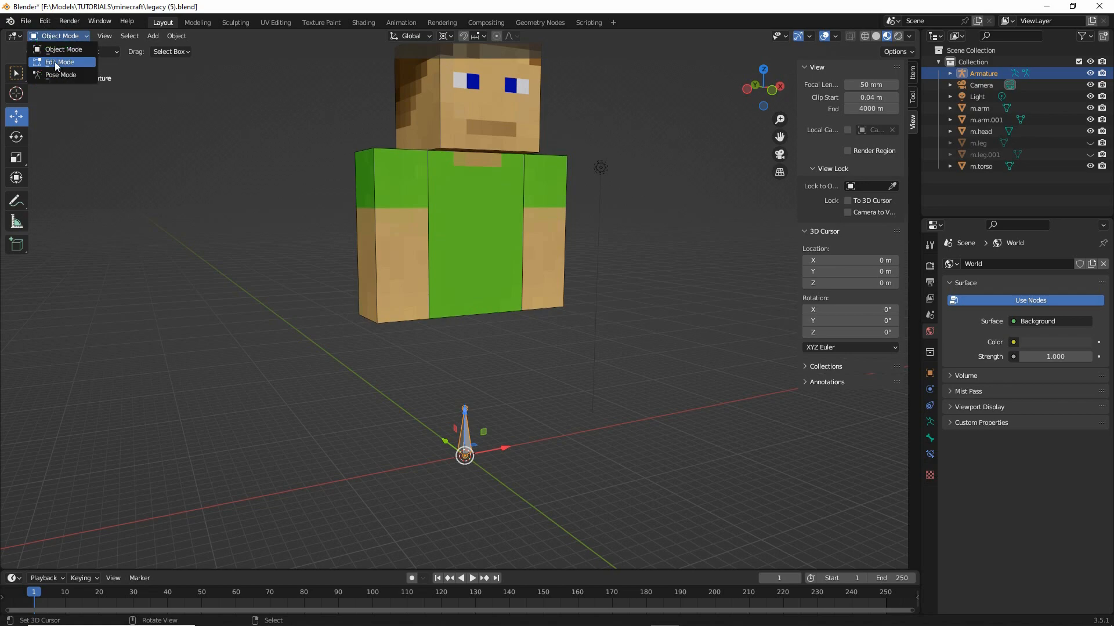
click(57, 62)
scroll(465, 460, up, 5)
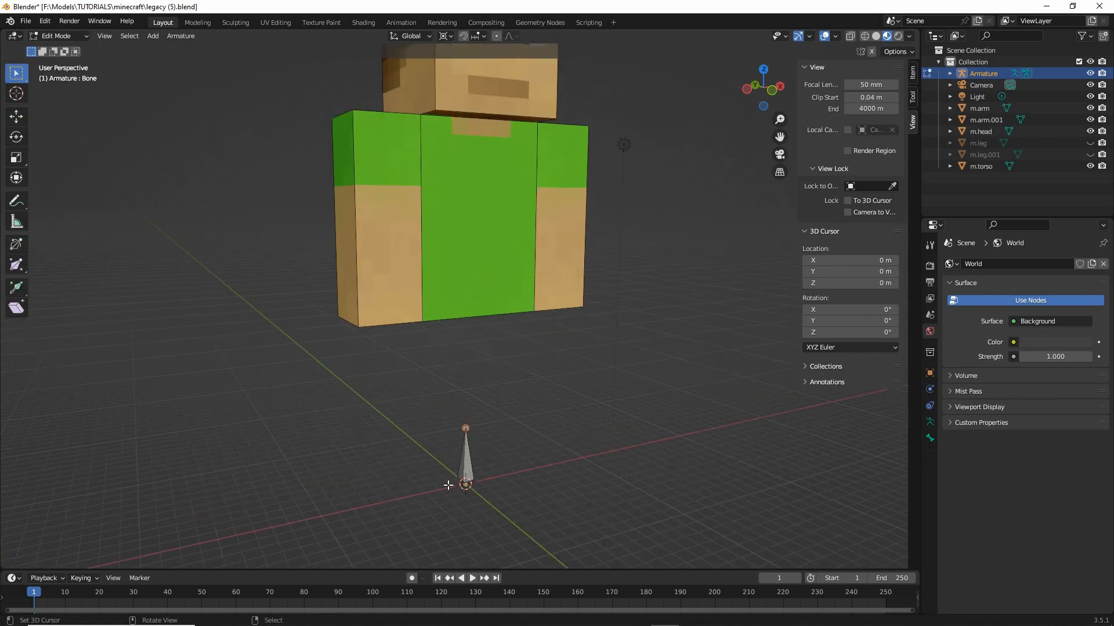
shift+middle_drag(424, 400, 430, 298)
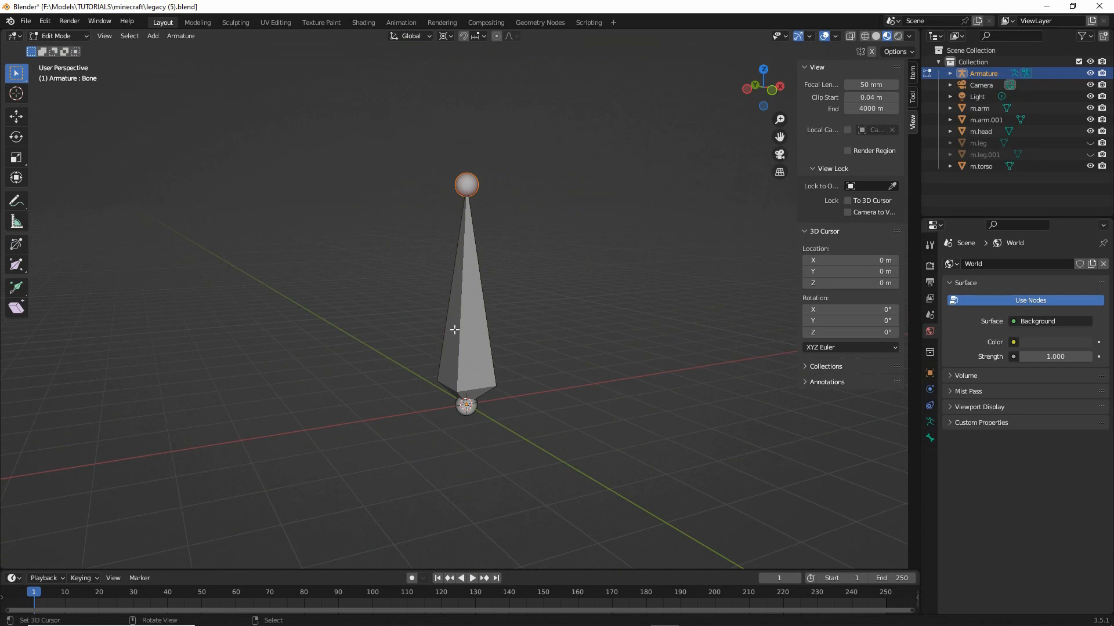
Select the armature's whole bone, including both its end joints
key(ctrl+2)
drag(463, 151, 462, 146)
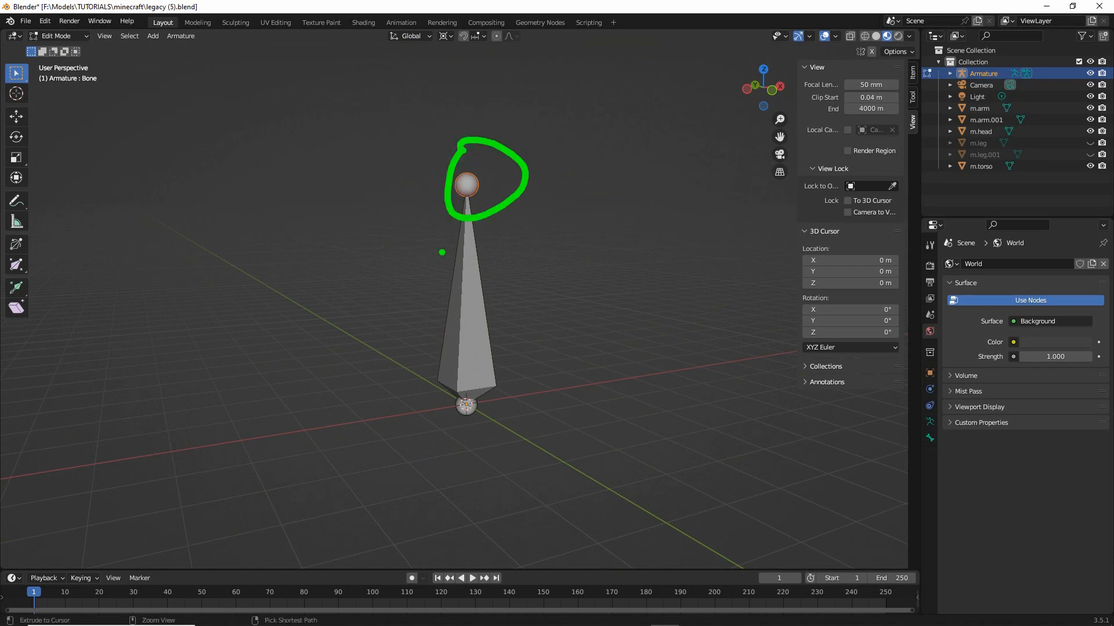
drag(454, 396, 432, 387)
drag(459, 279, 406, 313)
key(Escape)
click(462, 308)
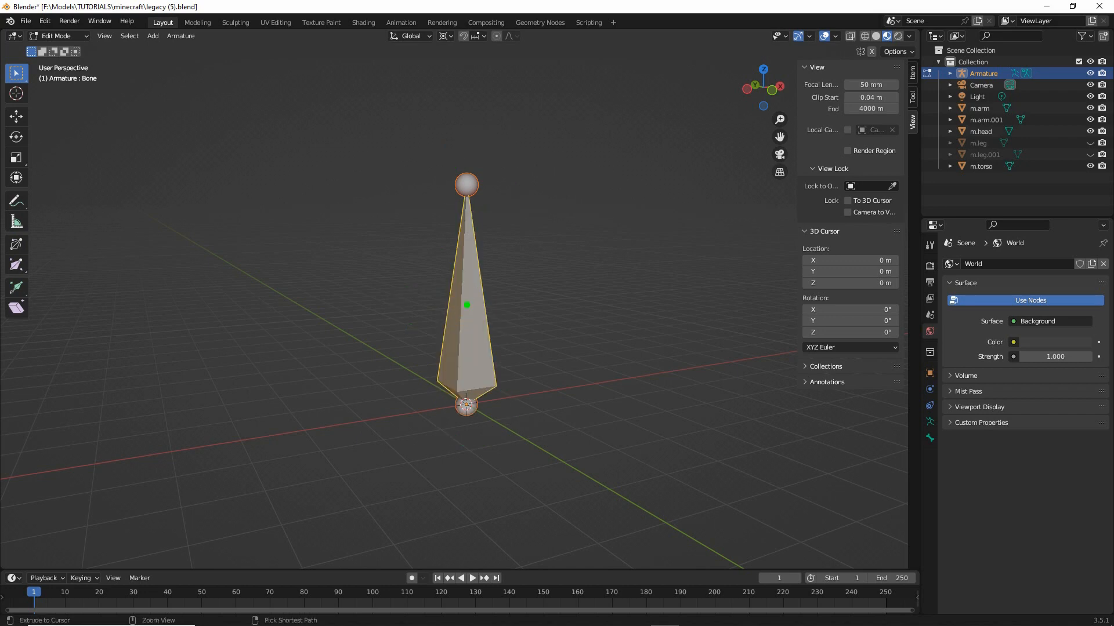
drag(464, 308, 455, 273)
key(Escape)
scroll(461, 297, down, 6)
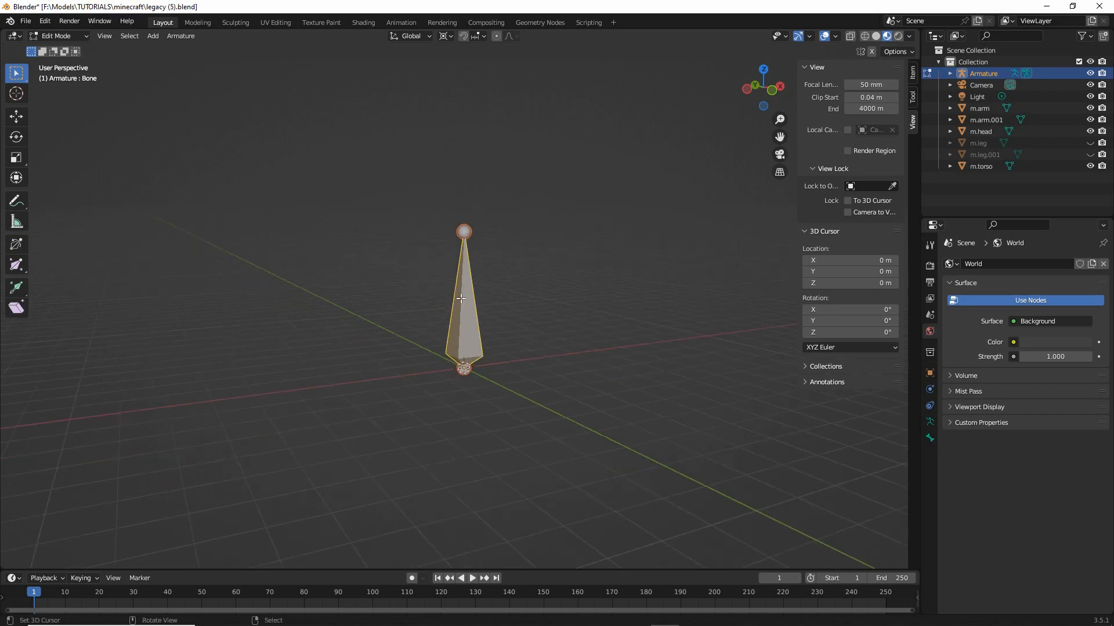
mouse_move(478, 335)
middle_down()
mouse_move(448, 332)
mouse_move(444, 350)
mouse_move(490, 372)
middle_up()
scroll(463, 333, down, 3)
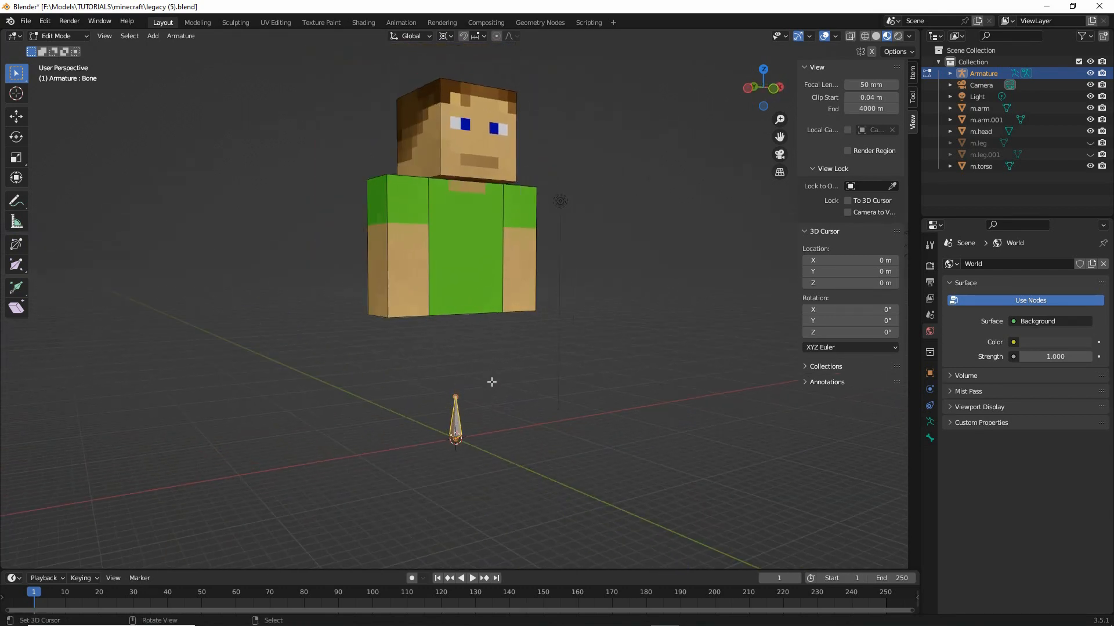
drag(454, 382, 472, 392)
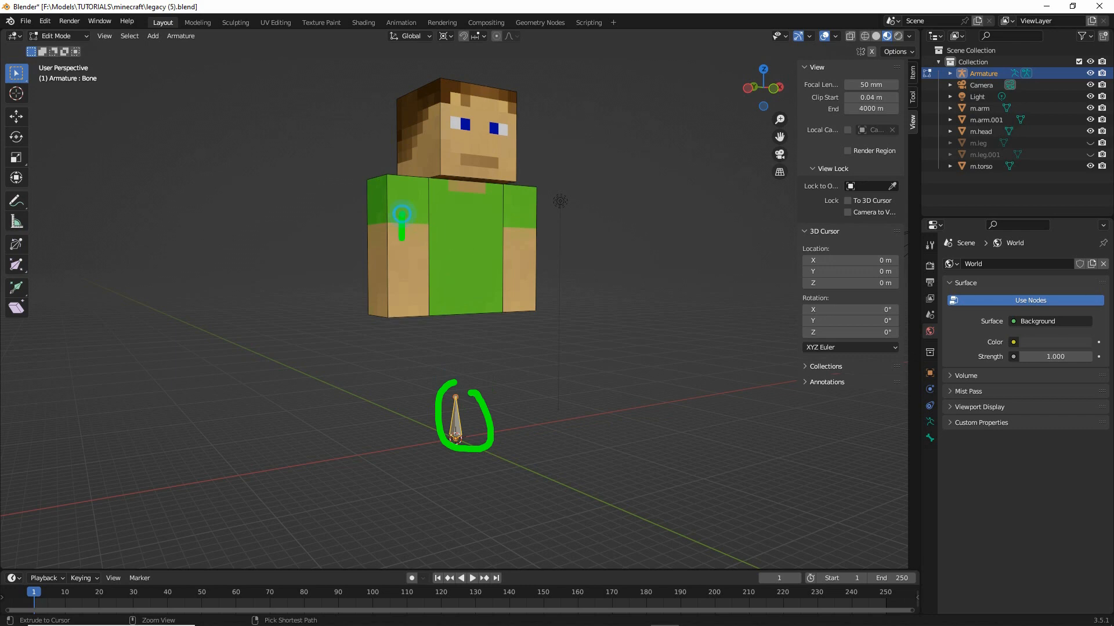
drag(479, 240, 474, 275)
drag(465, 114, 466, 135)
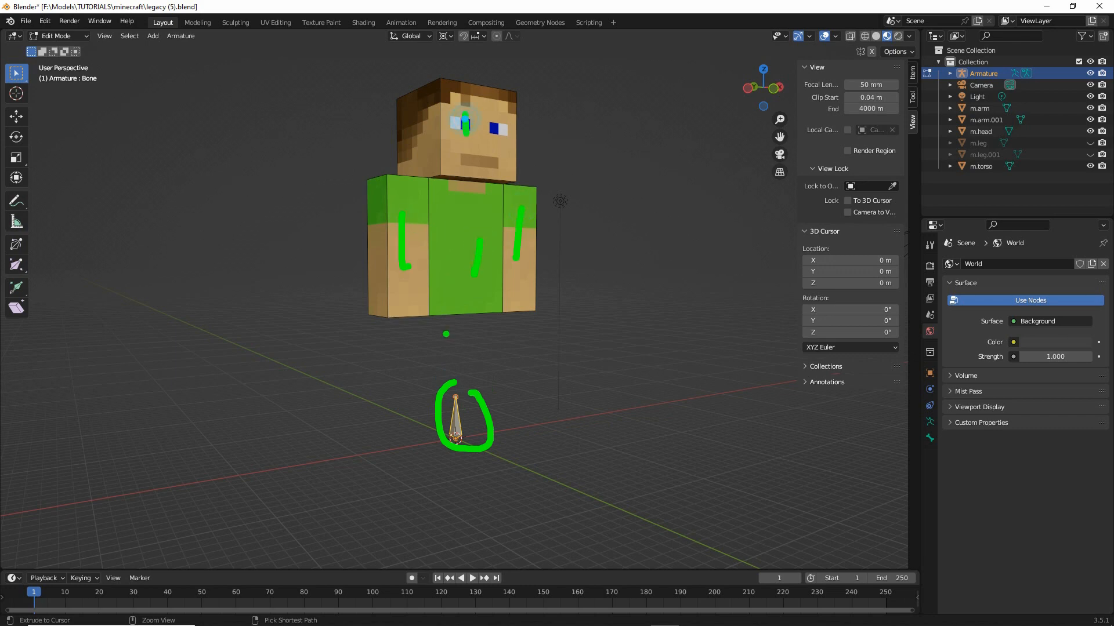
mouse_move(443, 323)
mouse_down()
mouse_move(442, 348)
mouse_move(486, 352)
mouse_move(461, 402)
mouse_move(468, 389)
mouse_up()
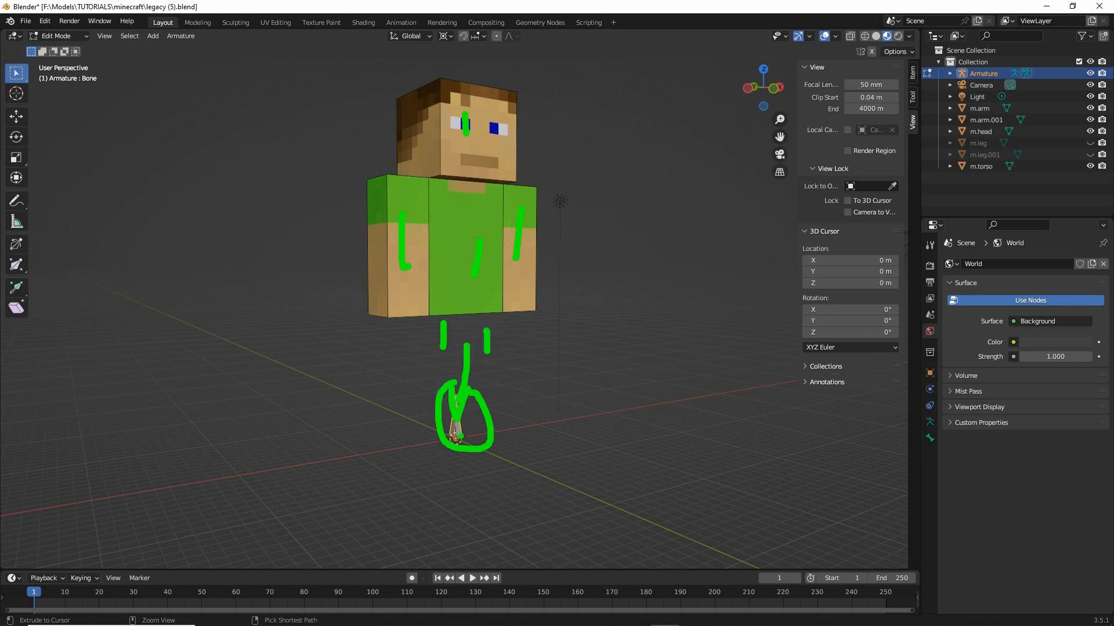
drag(461, 436, 454, 441)
key(Escape)
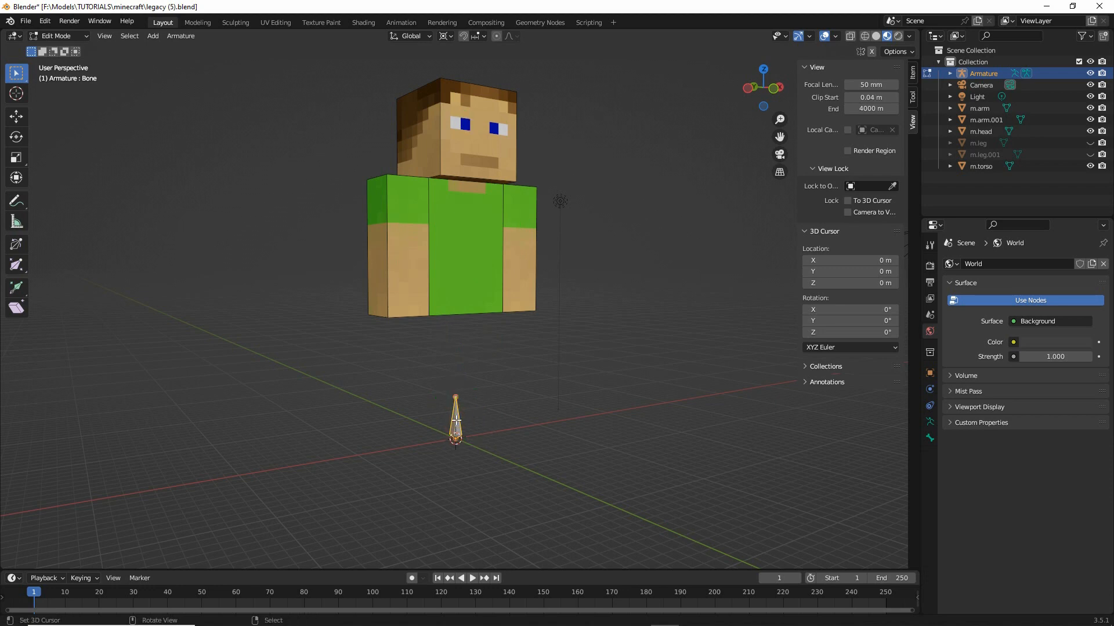
Unhide both legs, m.leg and m.leg.001, in the viewport
click(1090, 143)
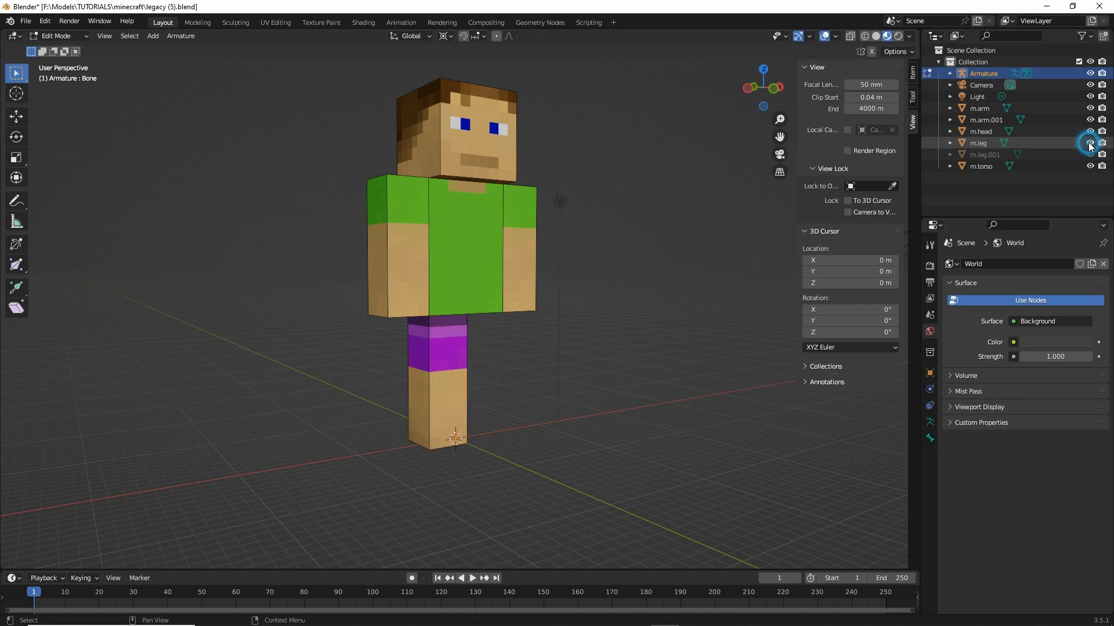
click(1090, 154)
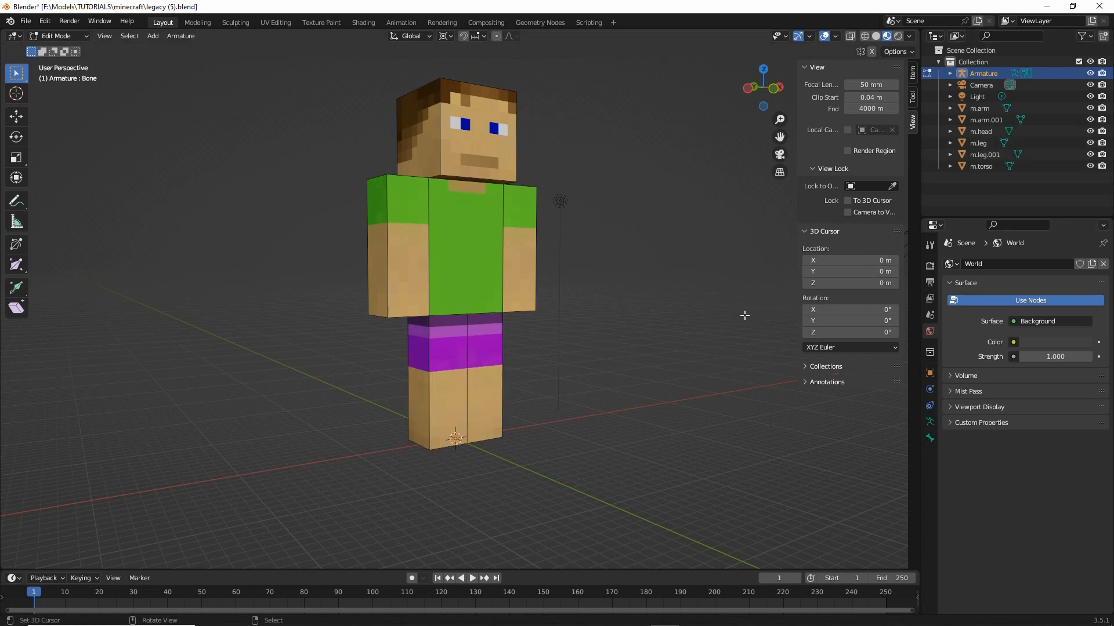
alt+middle_drag(738, 319, 654, 324)
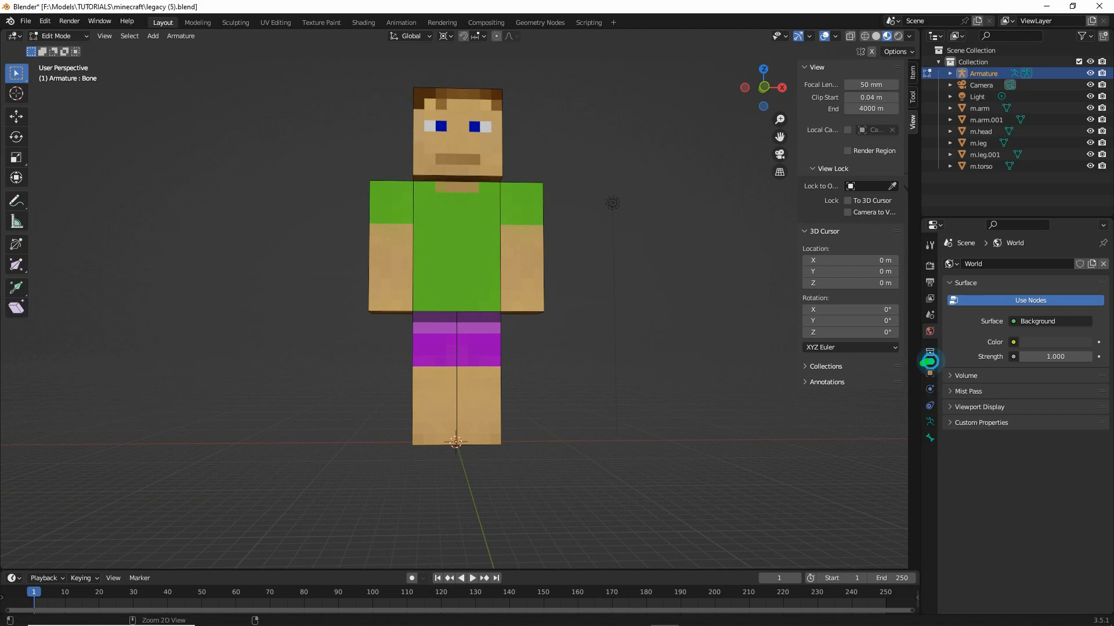
Enable the In Front display option for the armature so its bone shows through the character mesh
drag(930, 361, 924, 348)
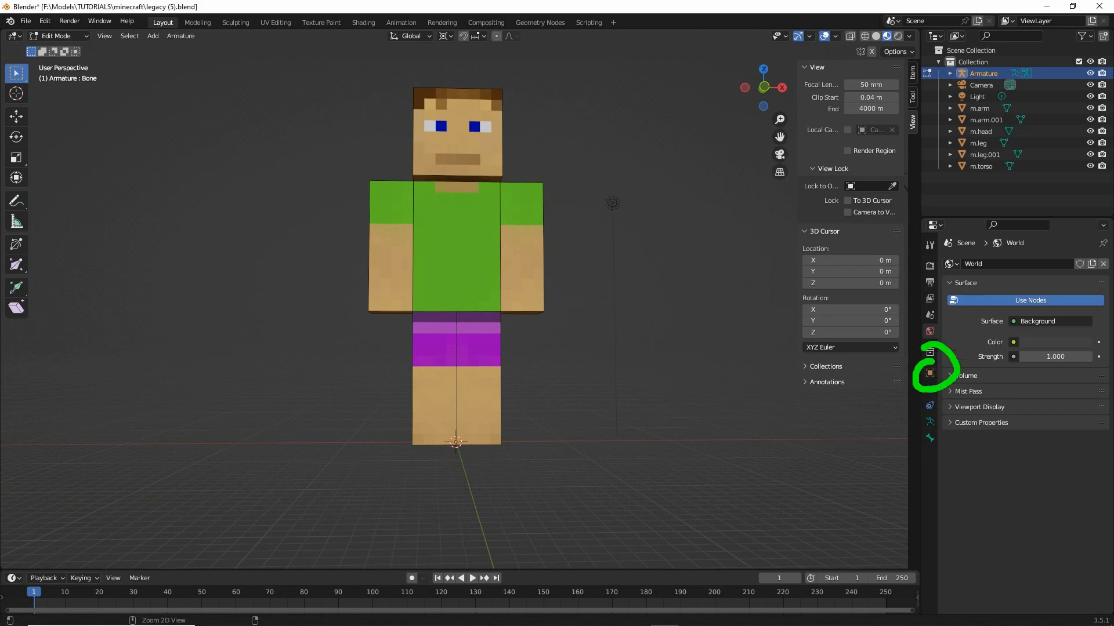
click(930, 373)
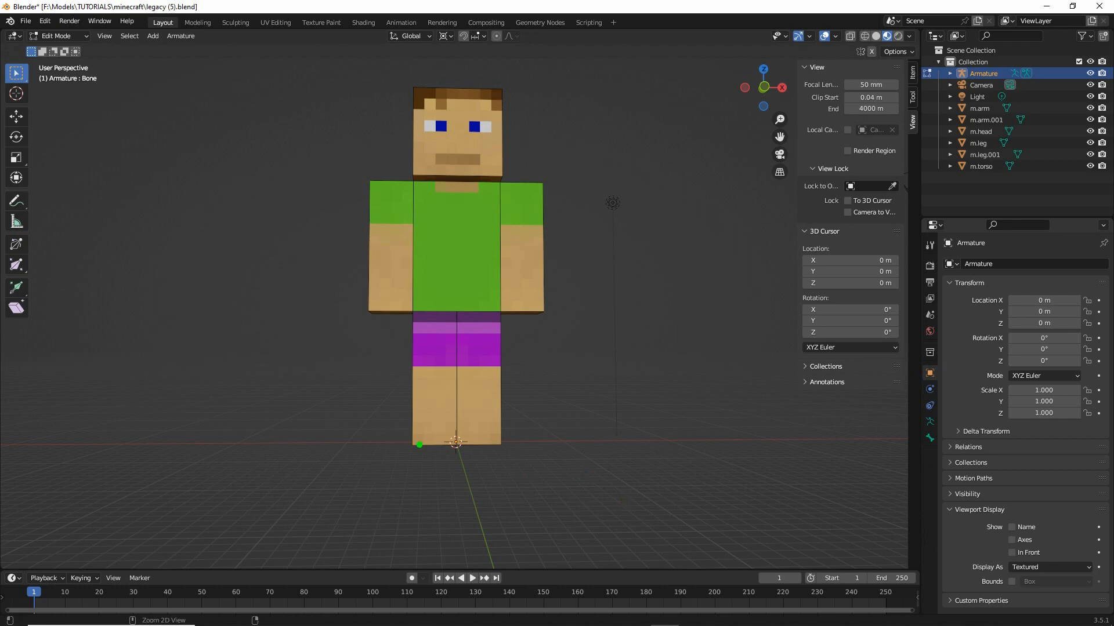
drag(447, 400, 450, 397)
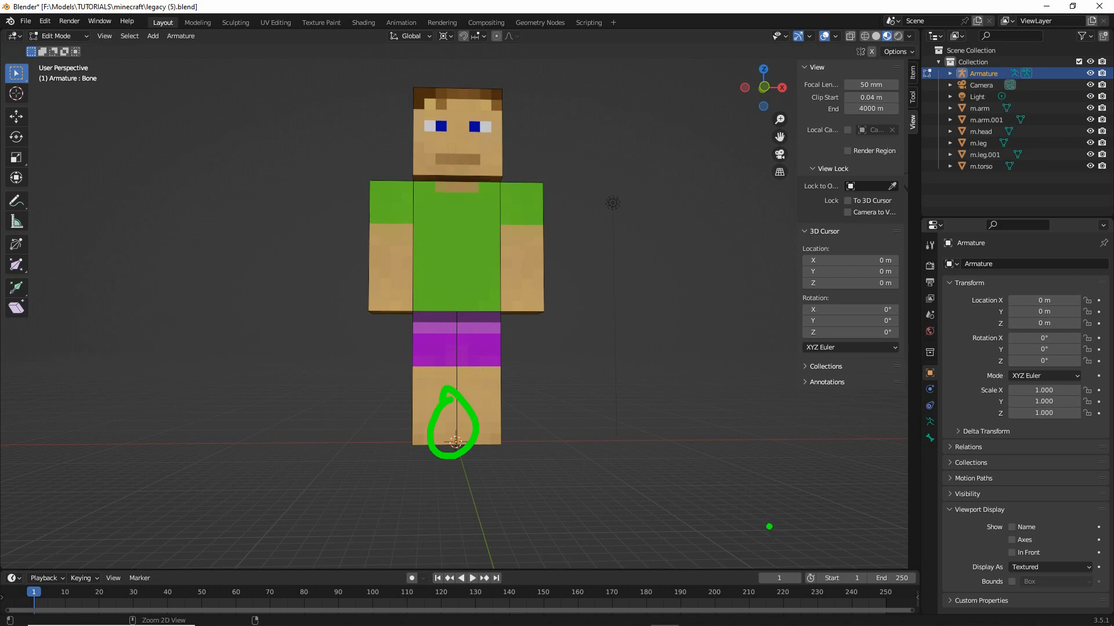
drag(1004, 563, 1042, 561)
click(1012, 552)
middle_drag(427, 418, 451, 436)
scroll(452, 418, up, 3)
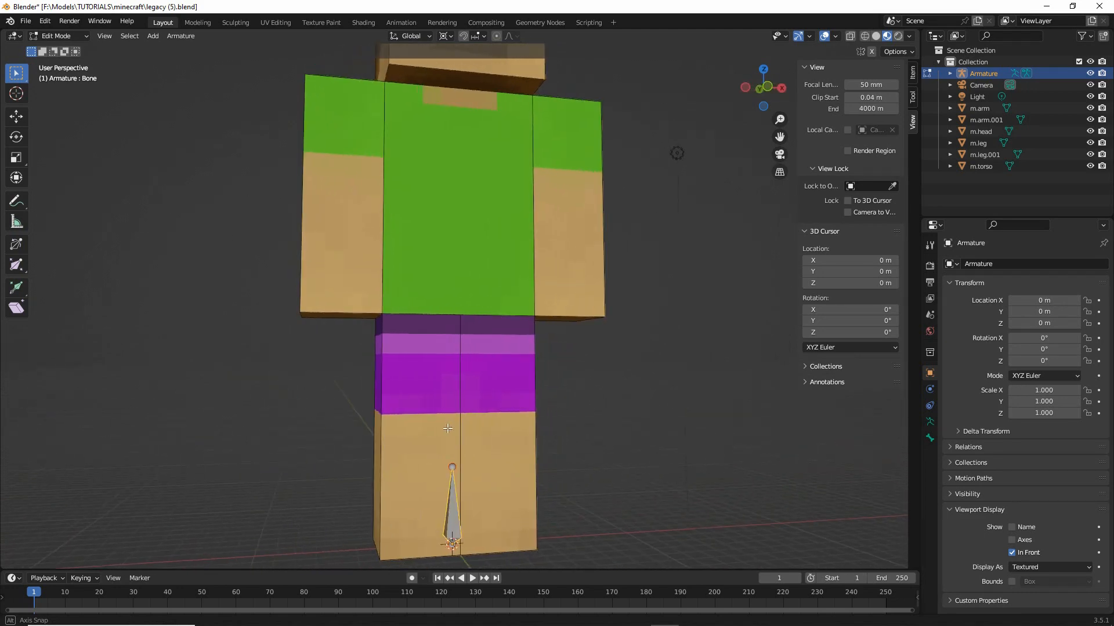
scroll(451, 435, down, 2)
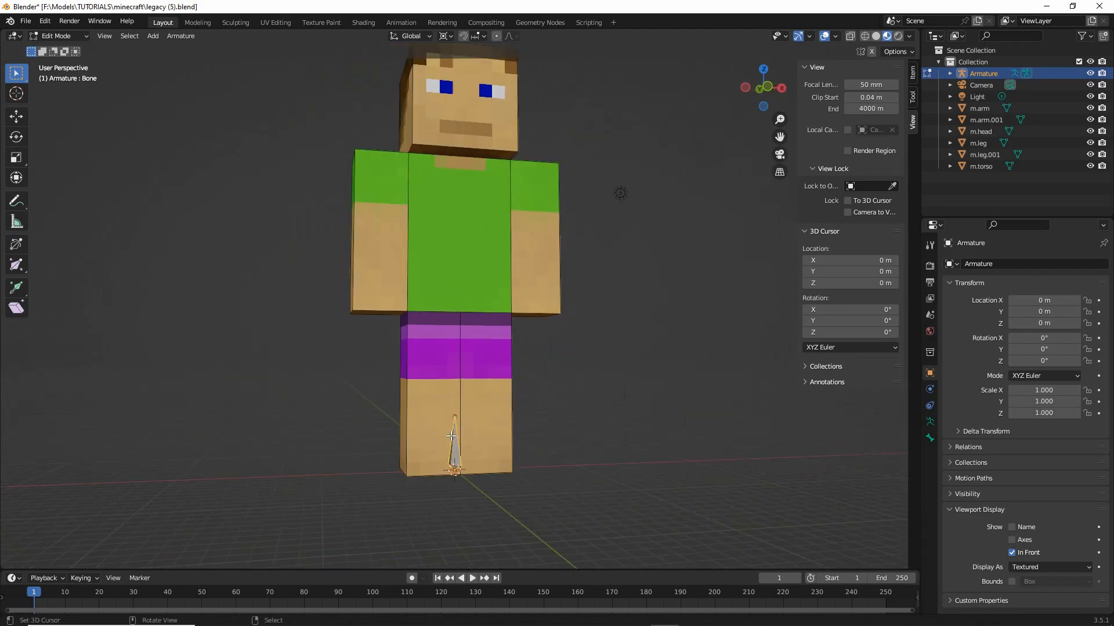
Switch the viewport to the front orthographic view, framing the character's body and the armature bone
click(105, 36)
mouse_move(131, 183)
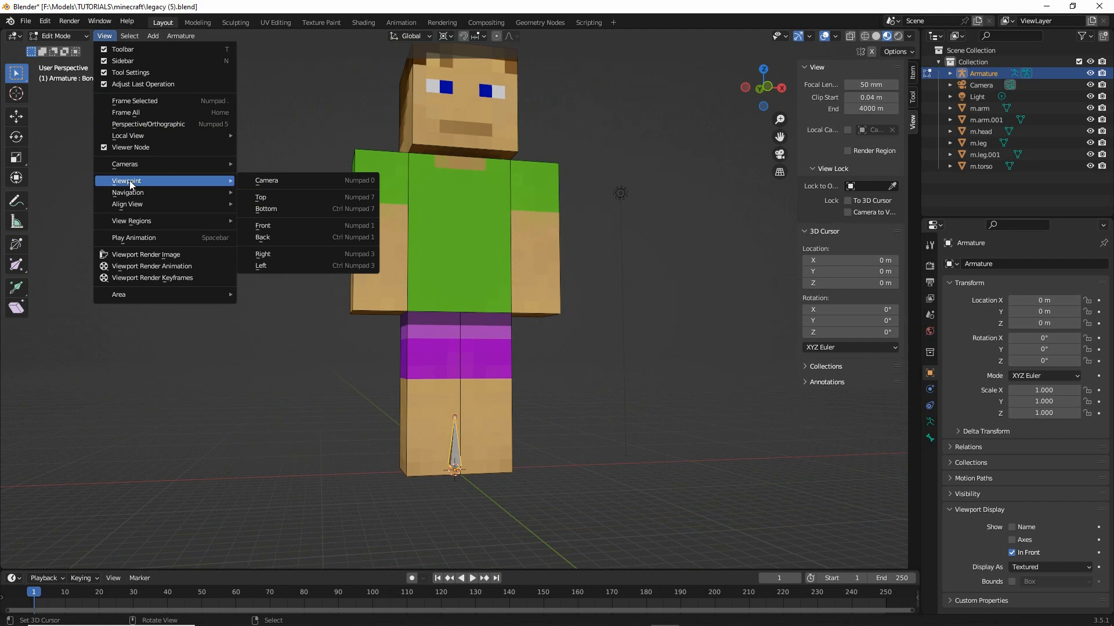
click(262, 226)
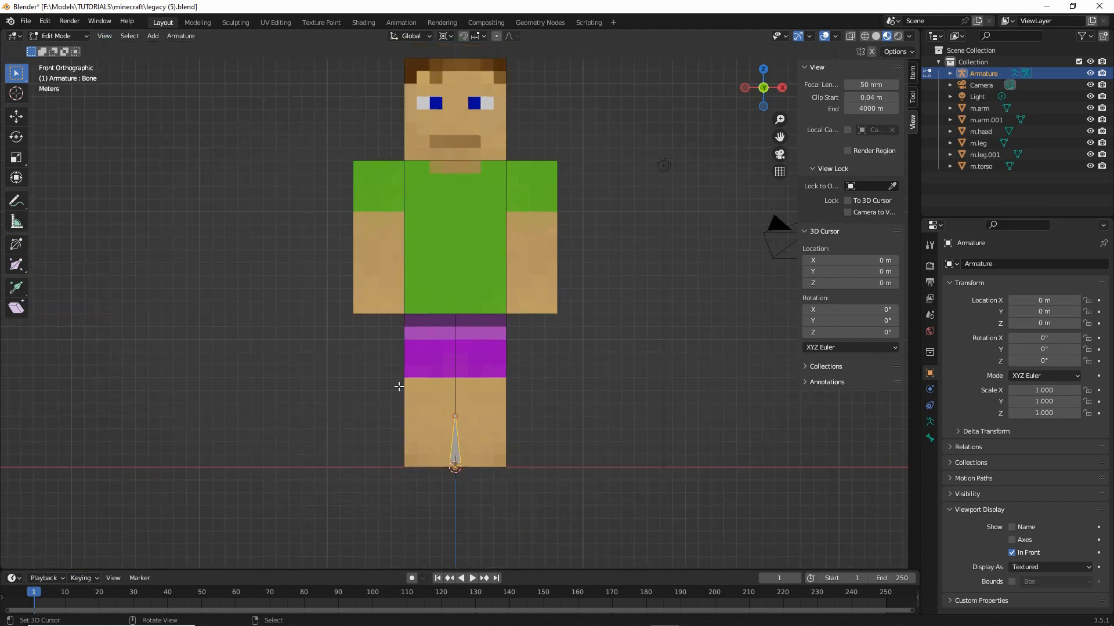
mouse_move(456, 373)
shift+middle_down()
mouse_move(469, 383)
mouse_move(468, 361)
shift+middle_up()
scroll(470, 382, up, 1)
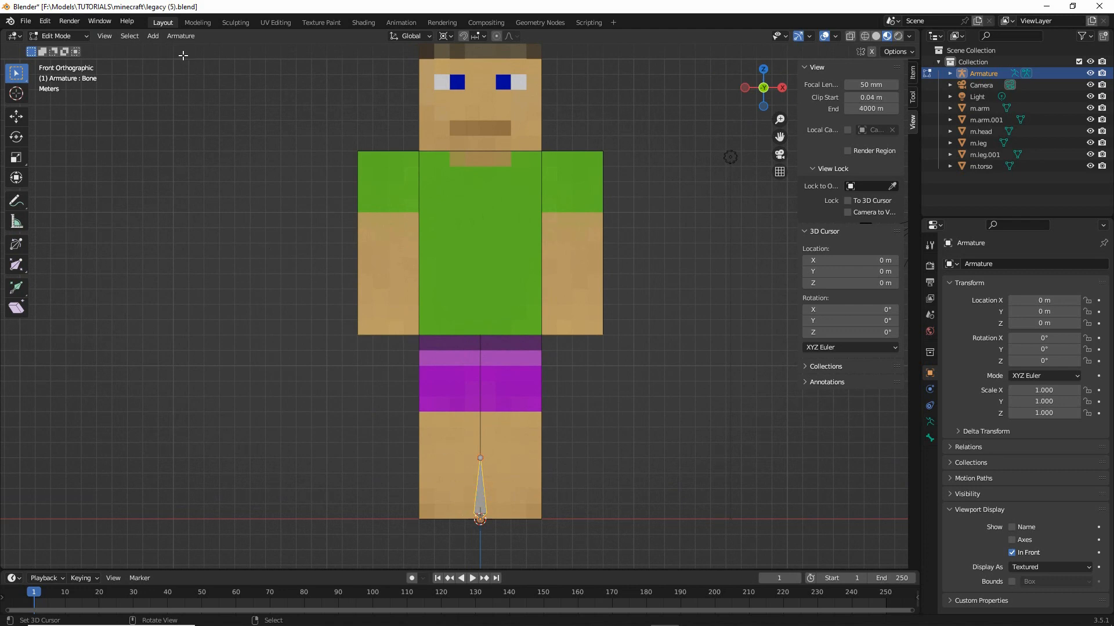
click(179, 36)
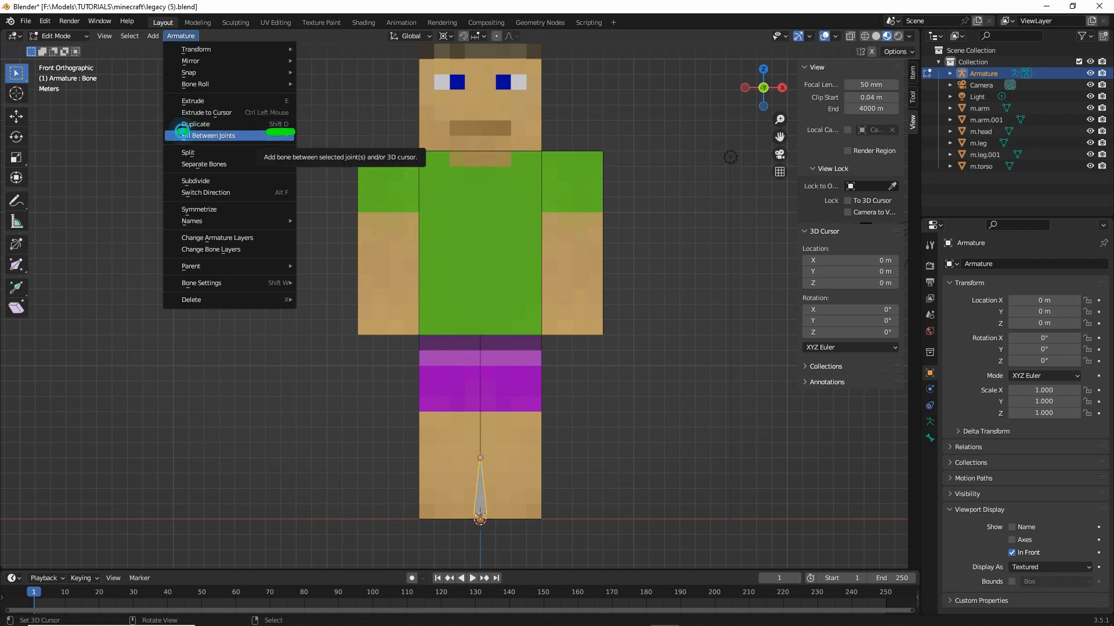
drag(182, 132, 213, 131)
drag(166, 44, 195, 44)
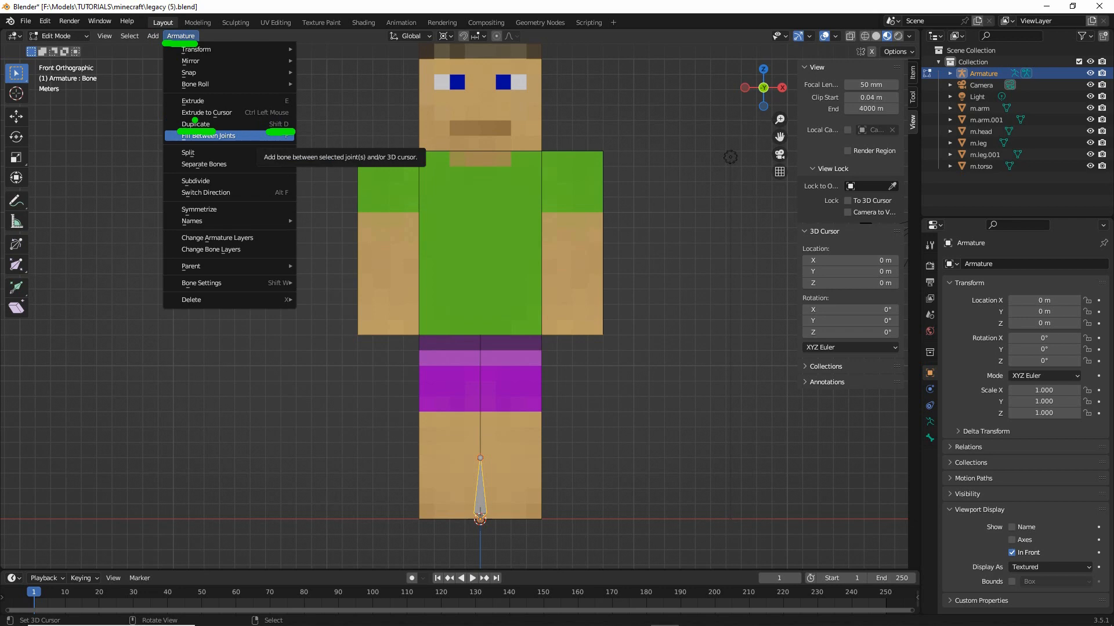
key(Escape)
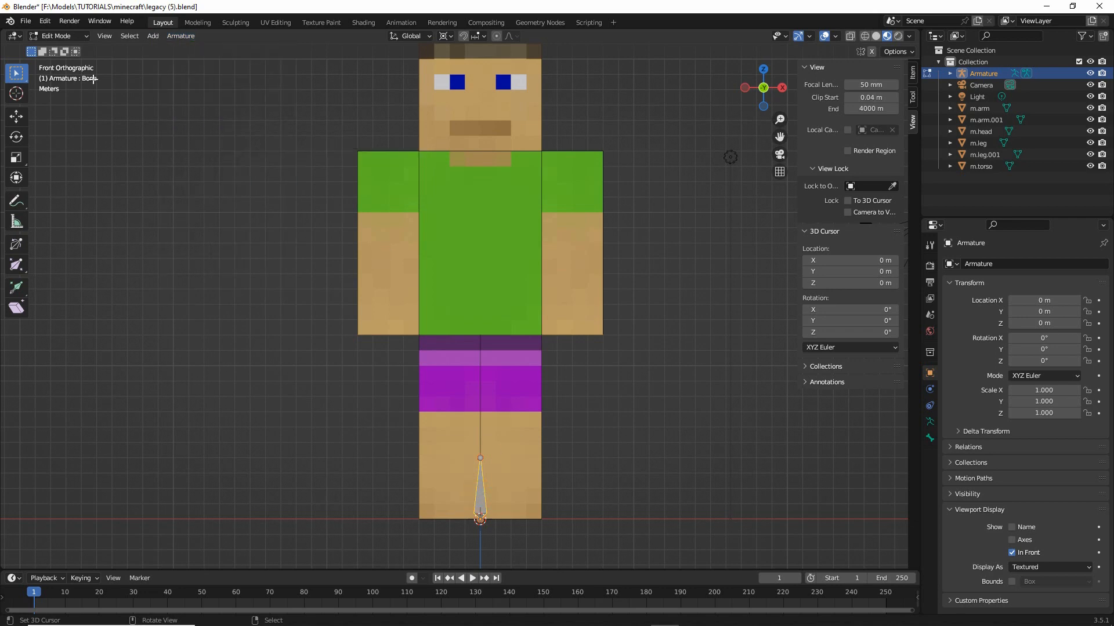
click(48, 37)
click(55, 50)
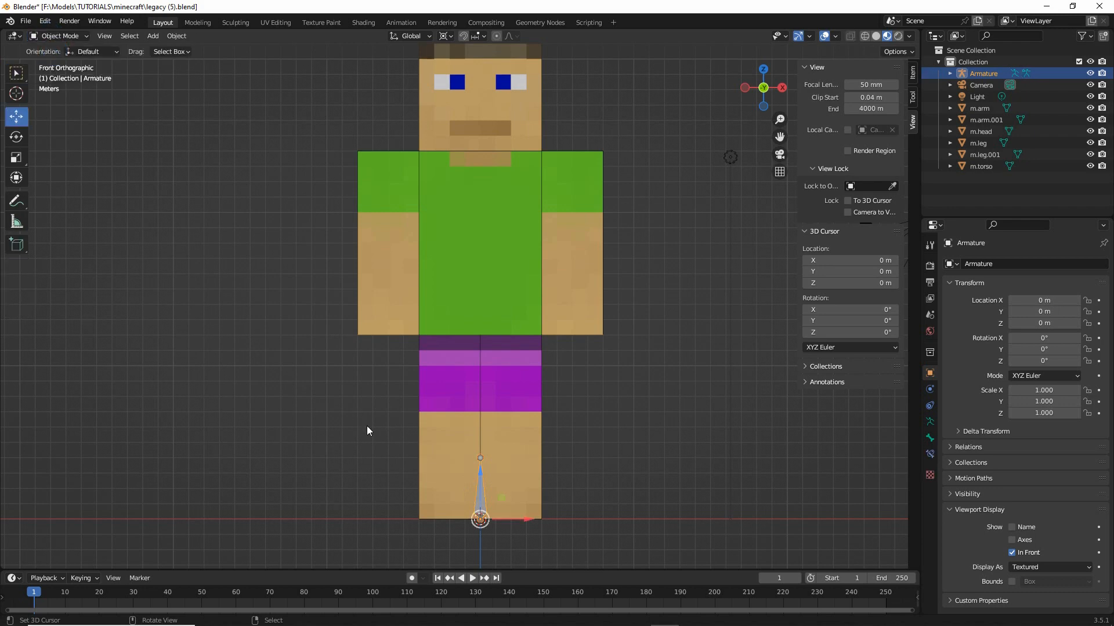
key(g)
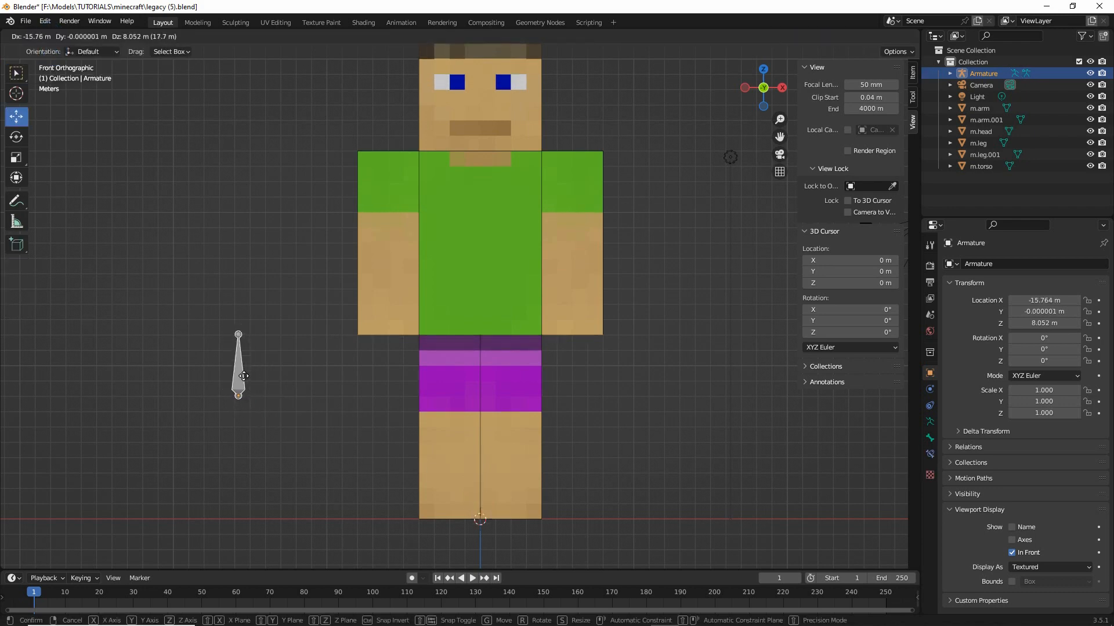
key(Escape)
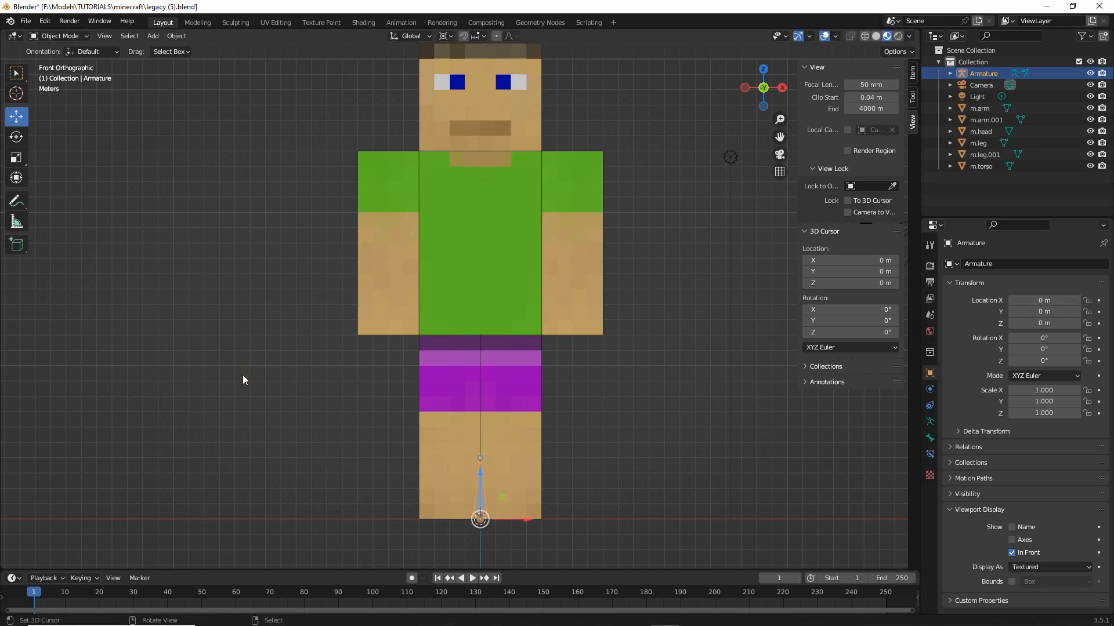
click(58, 36)
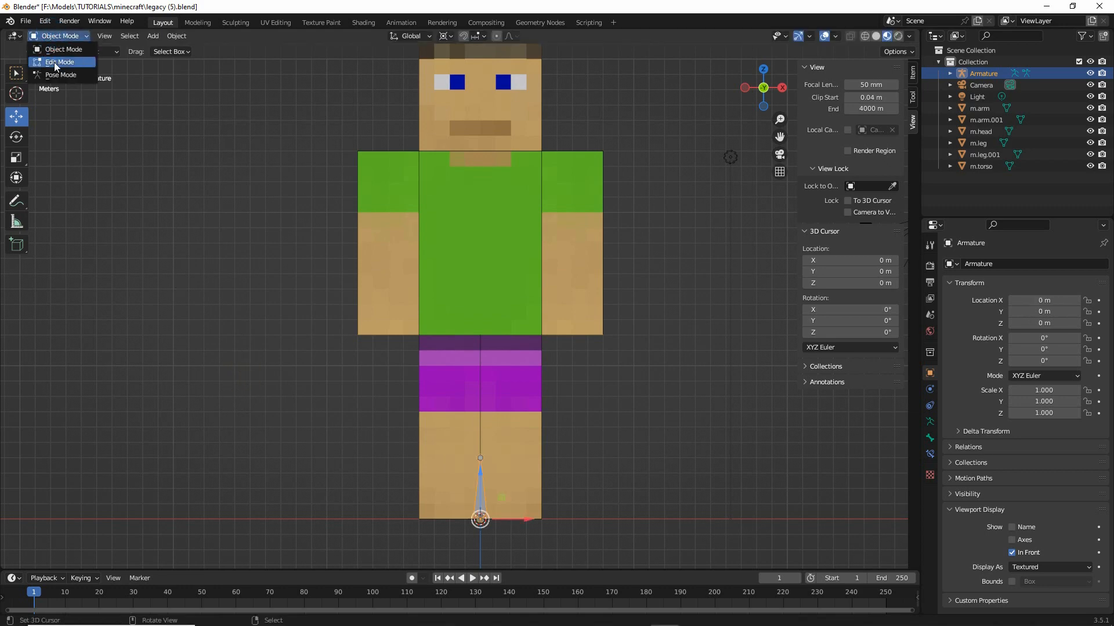
click(57, 60)
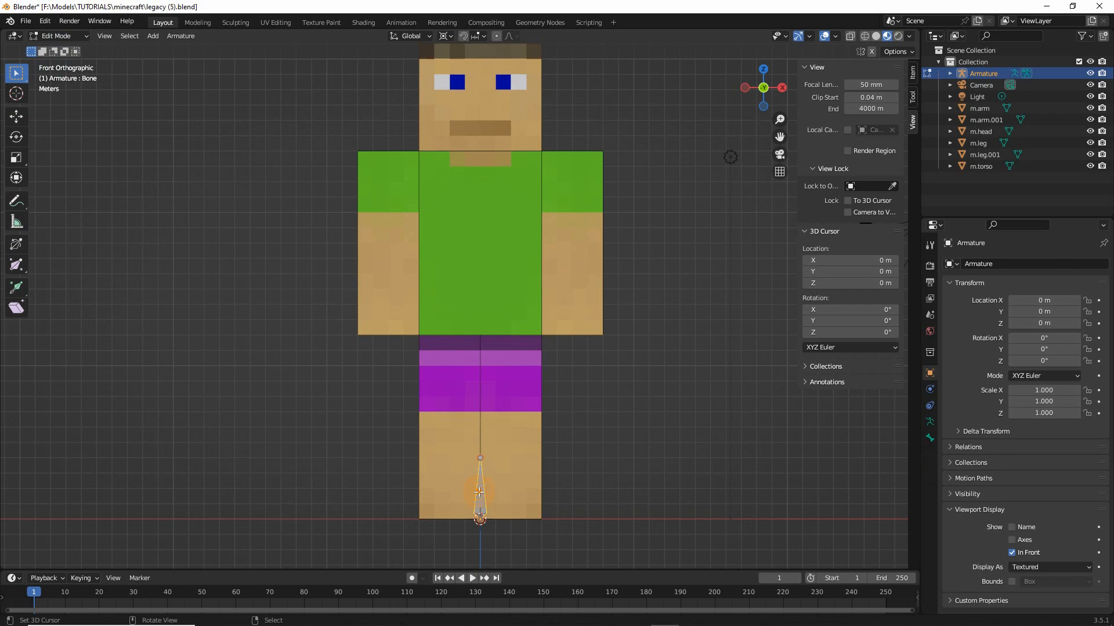
key(g)
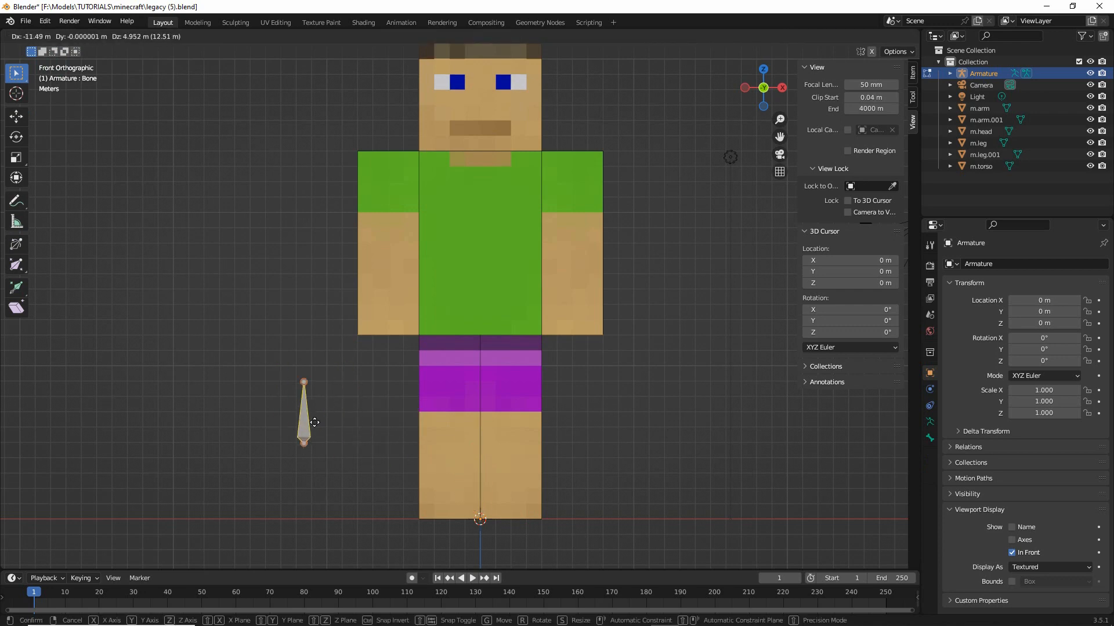
key(Escape)
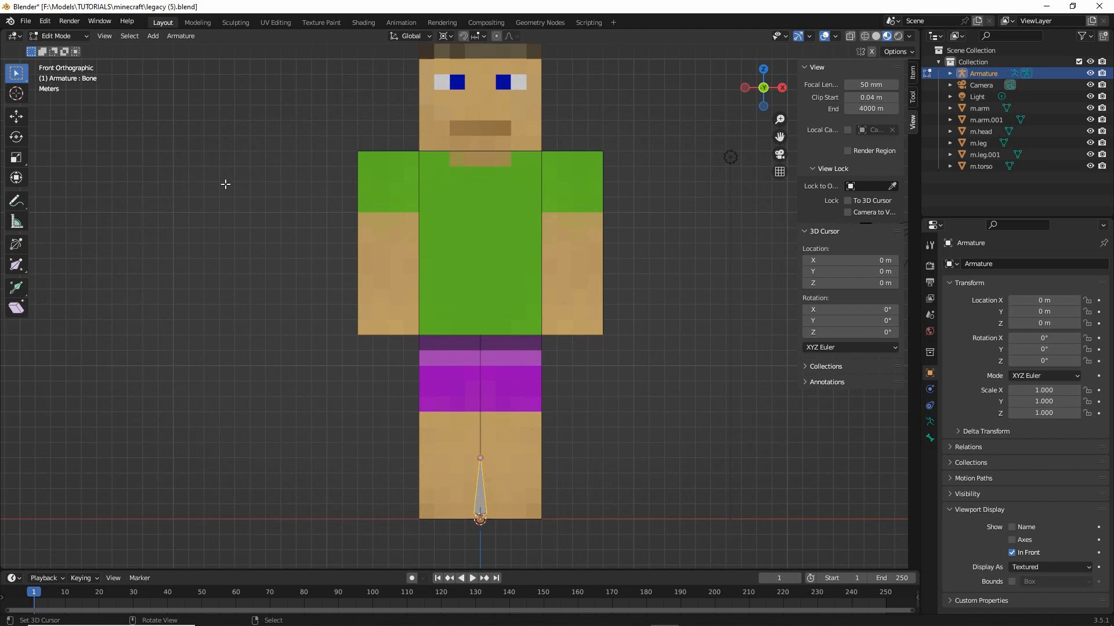
Duplicate the armature's bone in place and move the copy 6 m along negative X and up to that side's shoulder with the Move tool
click(180, 36)
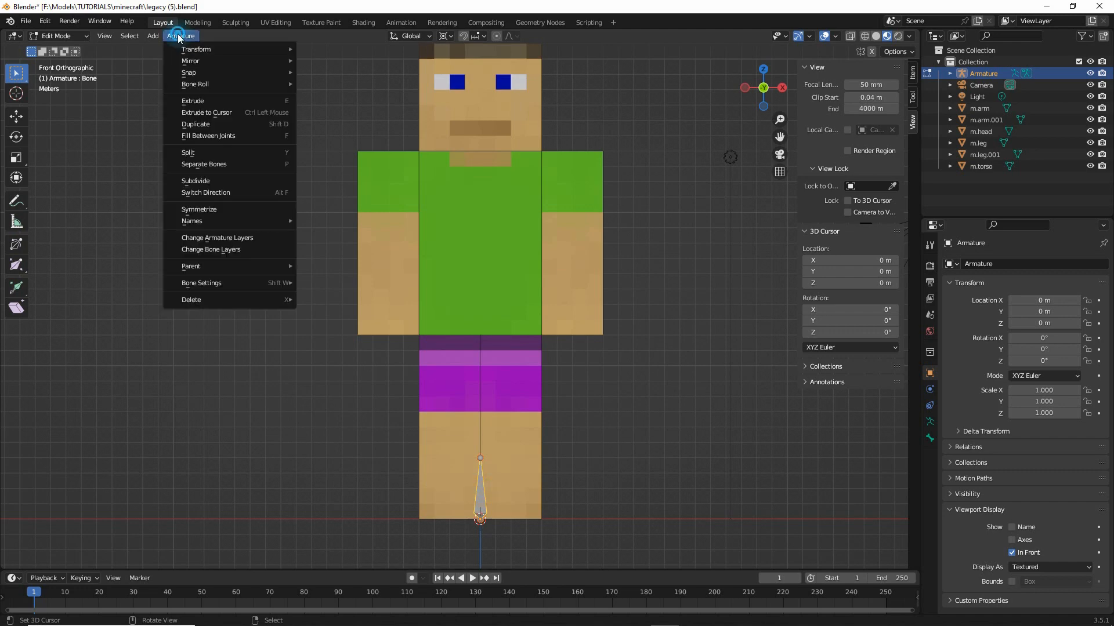
click(194, 126)
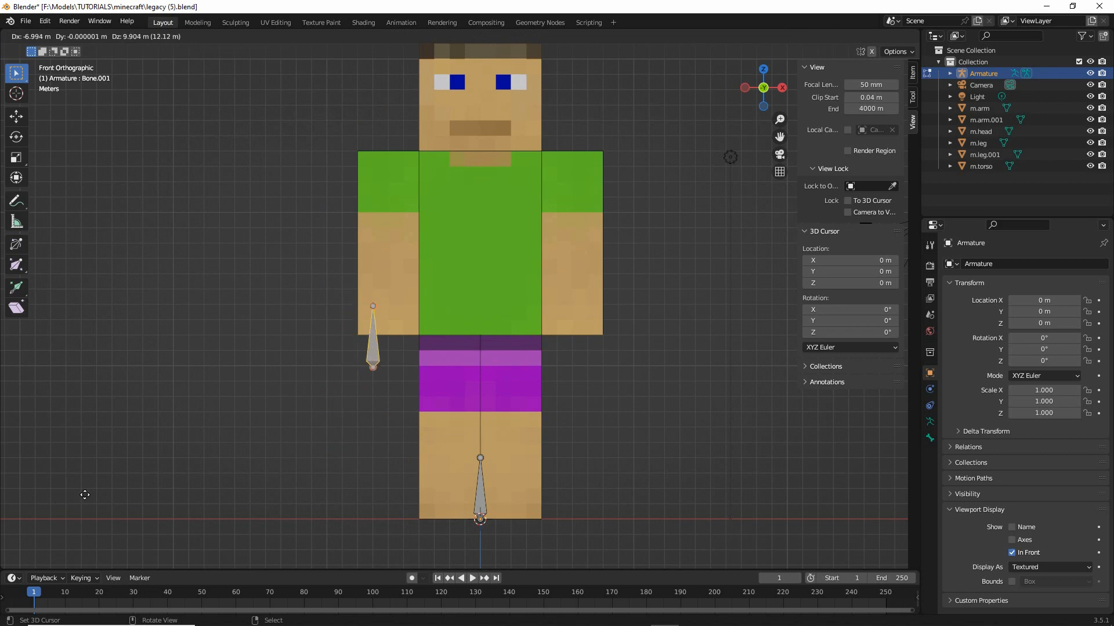
right_click(84, 494)
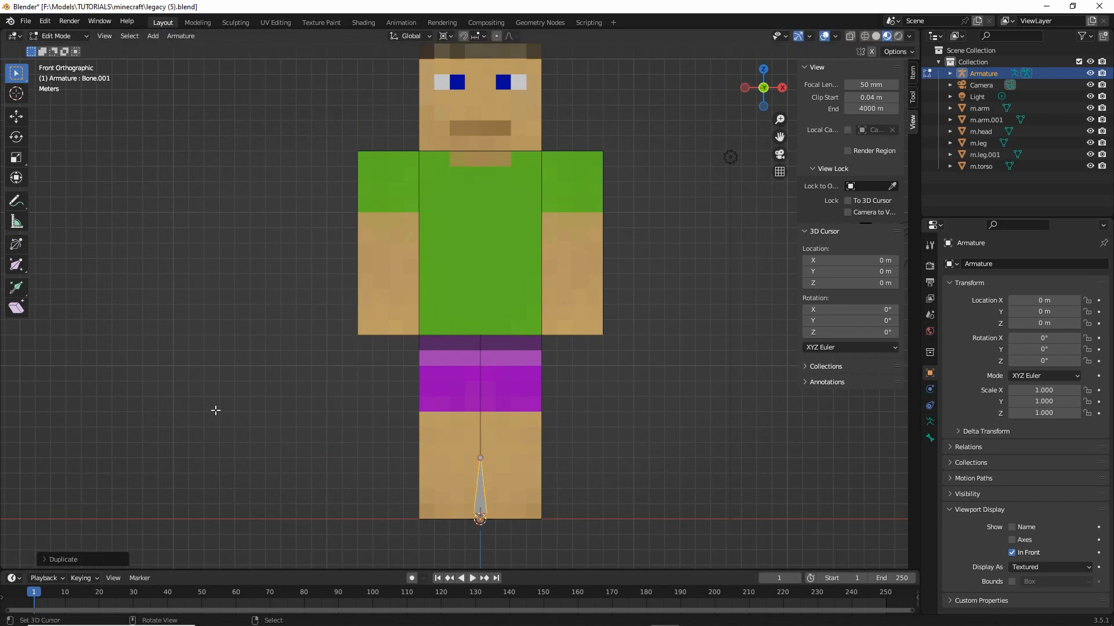
key(ctrl+2)
mouse_move(42, 118)
mouse_down()
mouse_move(56, 133)
mouse_move(47, 153)
mouse_up()
click(16, 117)
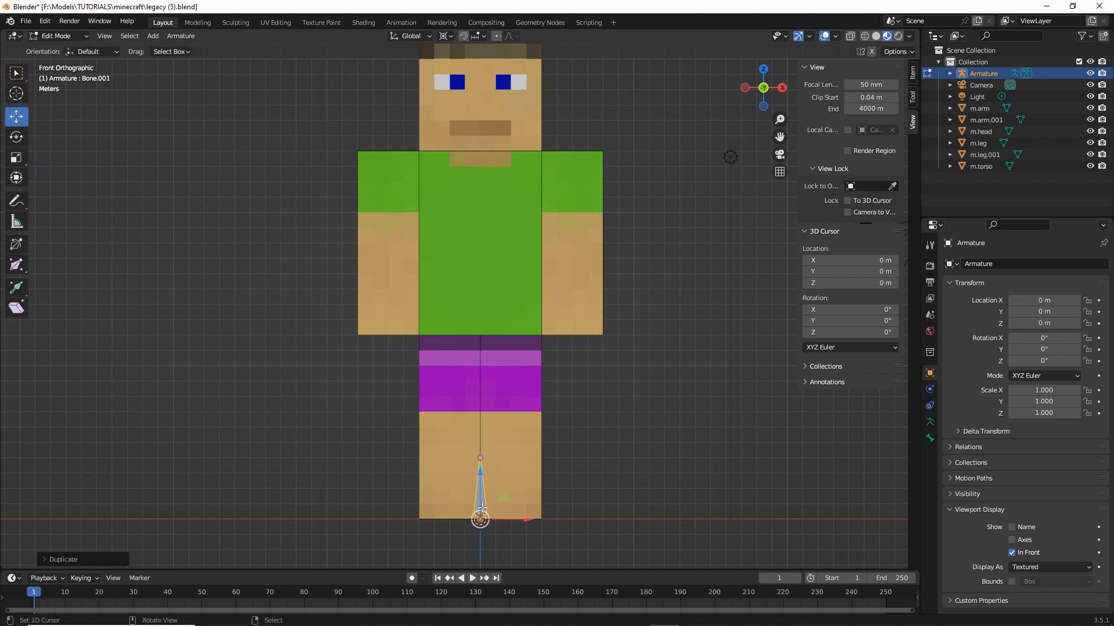
key(shift+d)
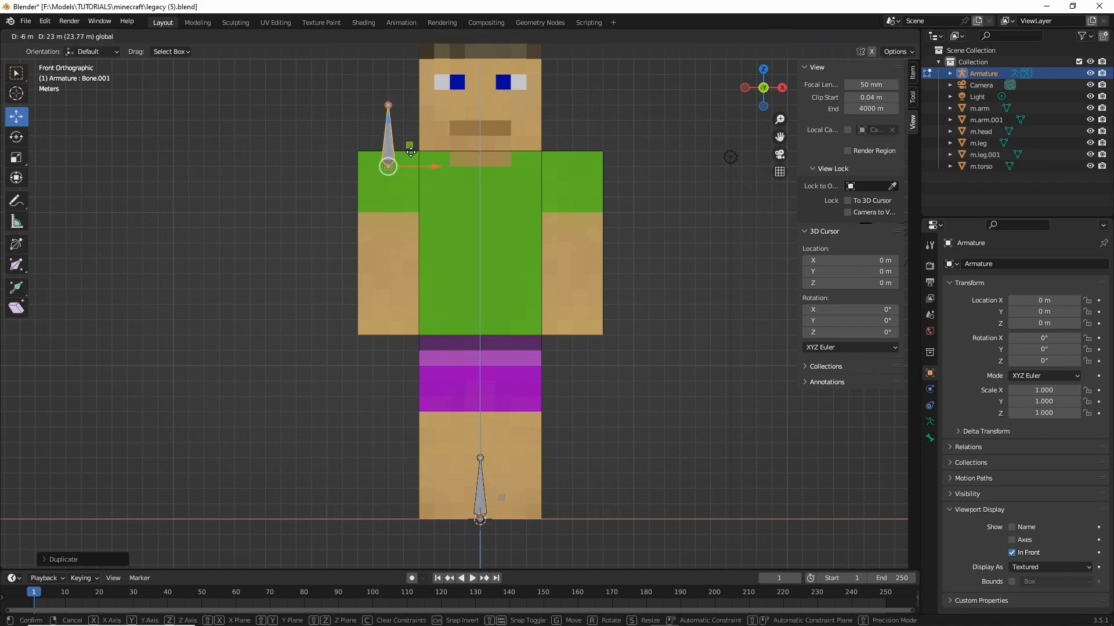
click(410, 158)
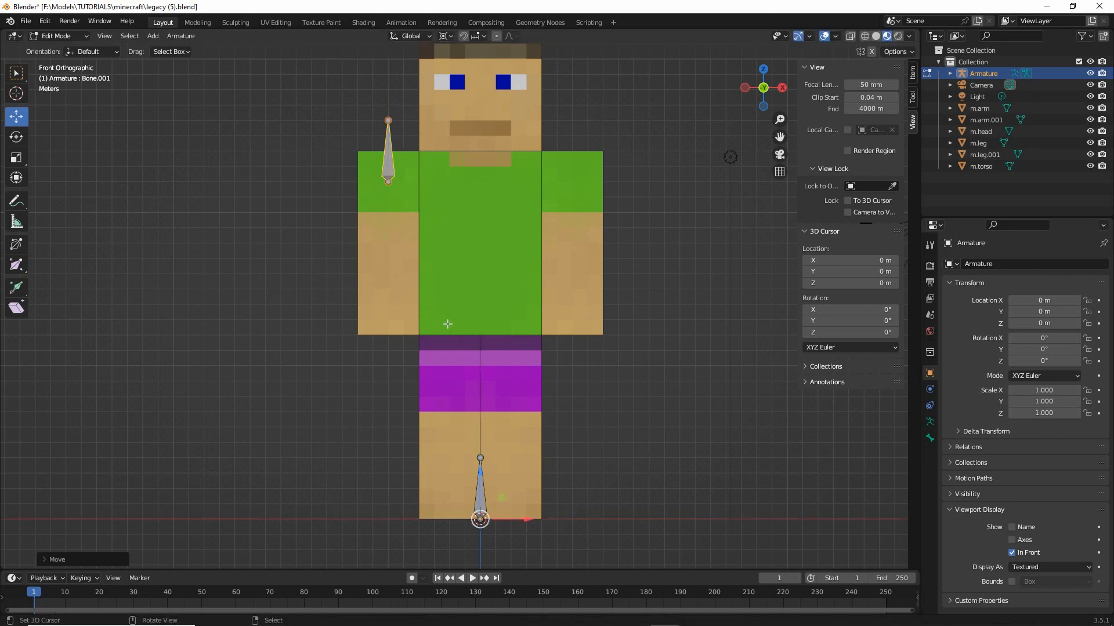
Duplicate the shoulder bone, leaving the copy at the same position as the original
shift+middle_drag(447, 302, 396, 325)
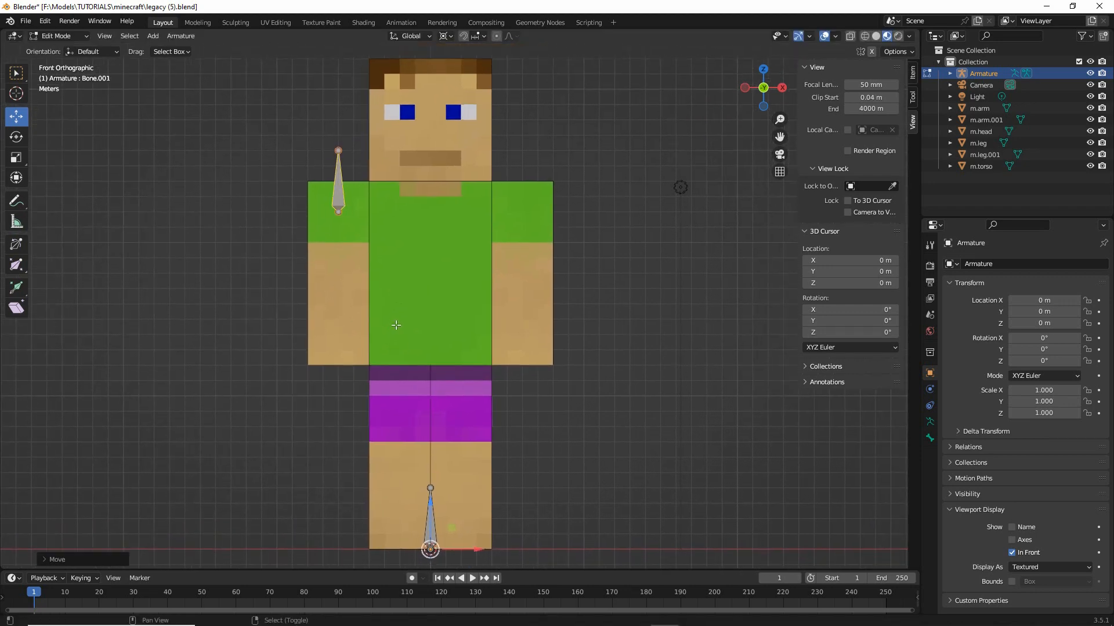
right_click(337, 183)
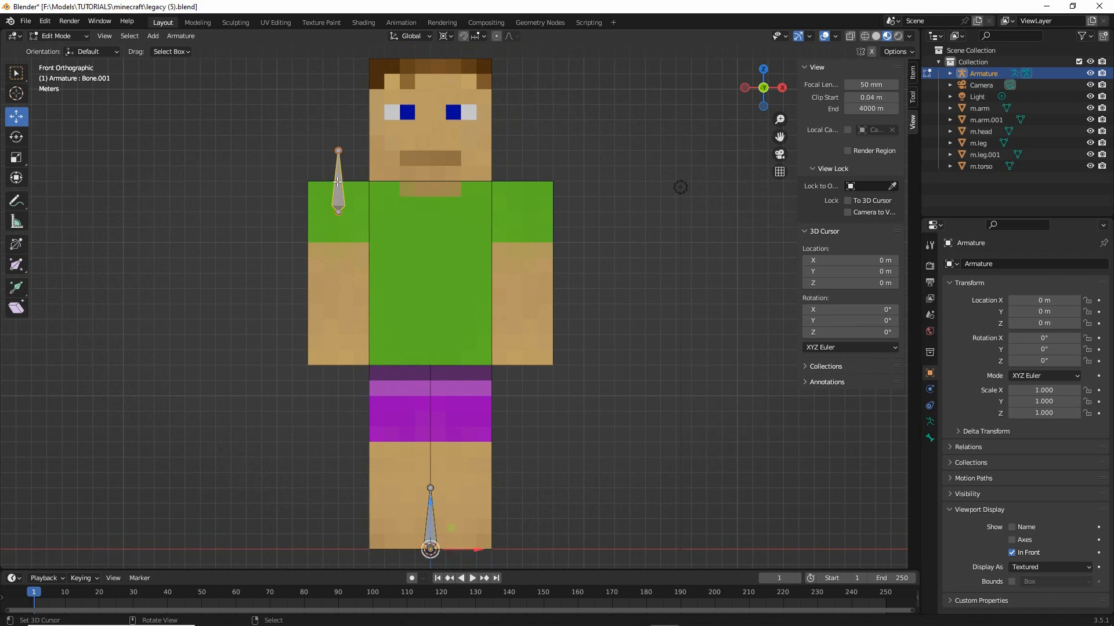
click(176, 38)
click(191, 124)
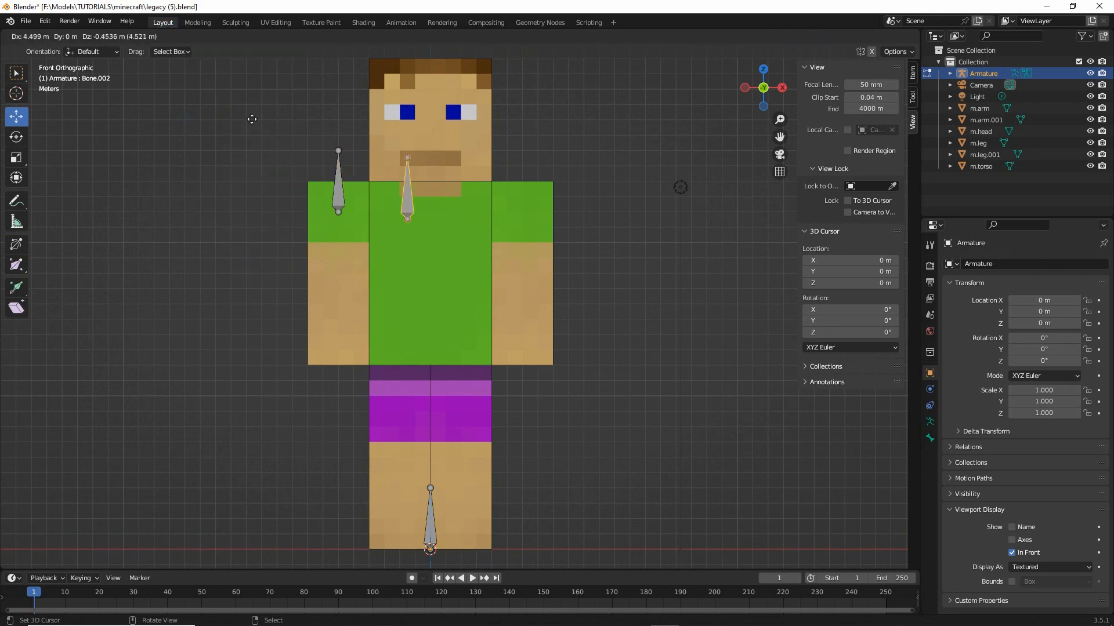
right_click(191, 77)
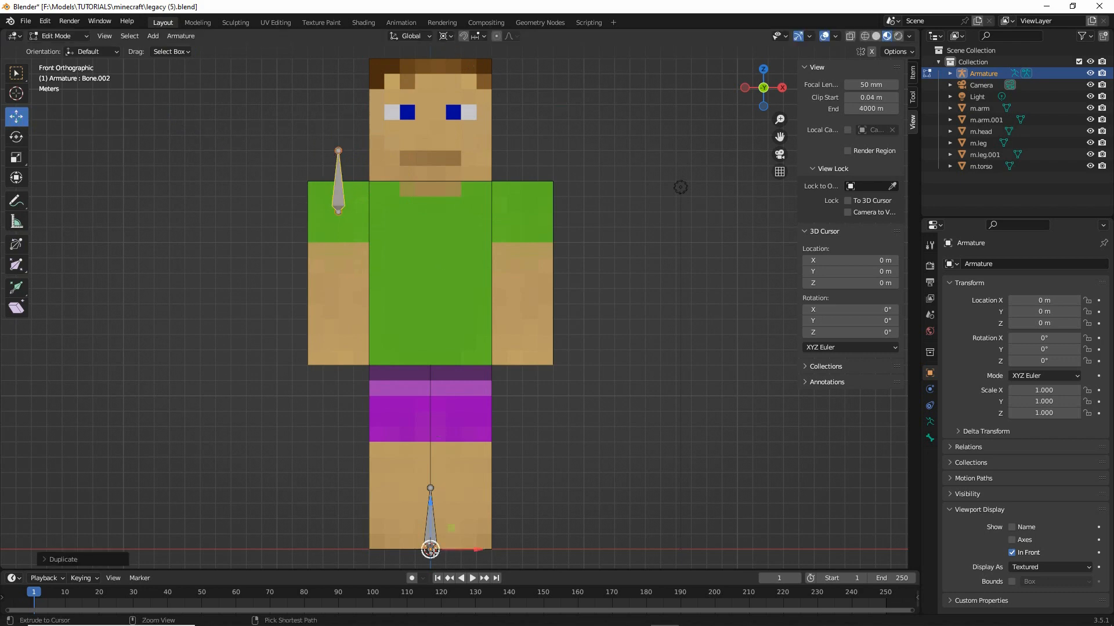
Set the transform pivot point to Median Point
drag(428, 534, 404, 508)
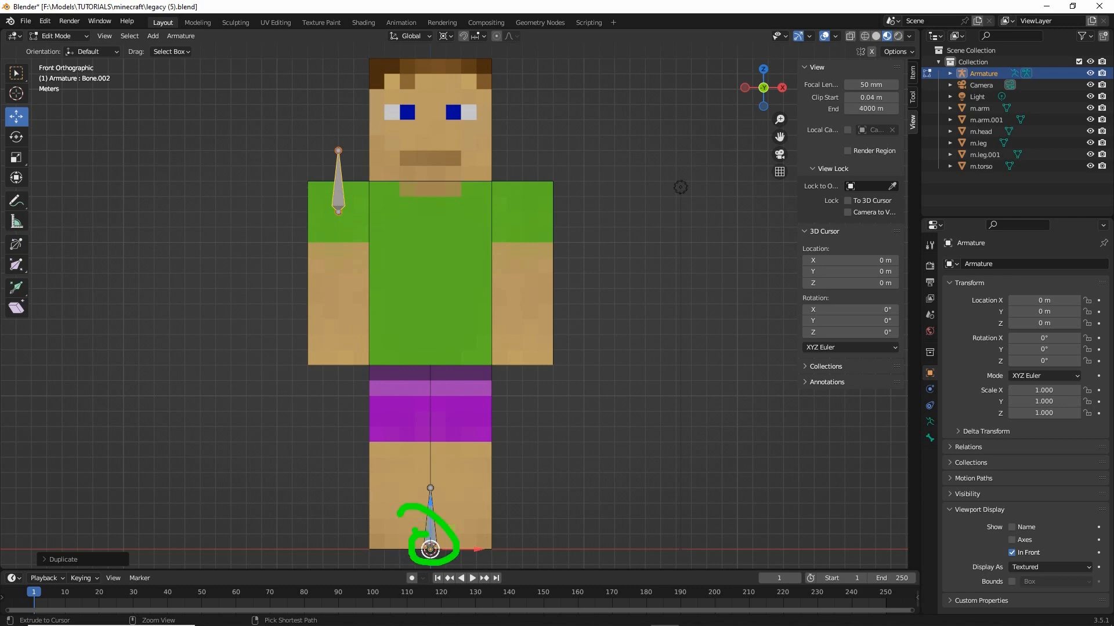
key(ctrl+z)
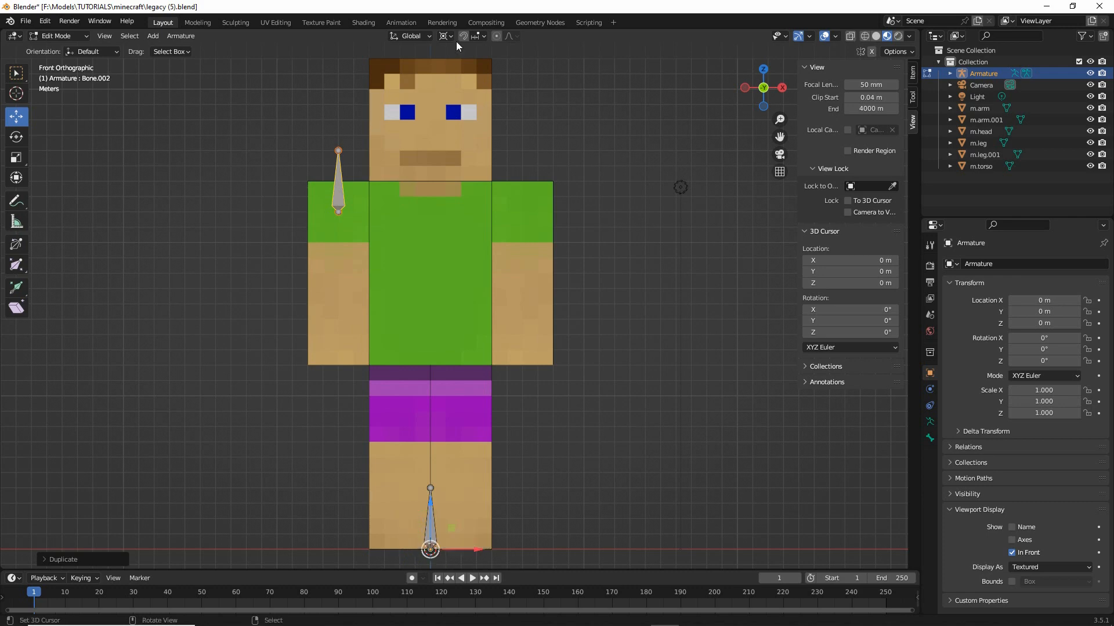
mouse_move(442, 48)
mouse_down()
mouse_move(455, 53)
mouse_move(445, 72)
mouse_up()
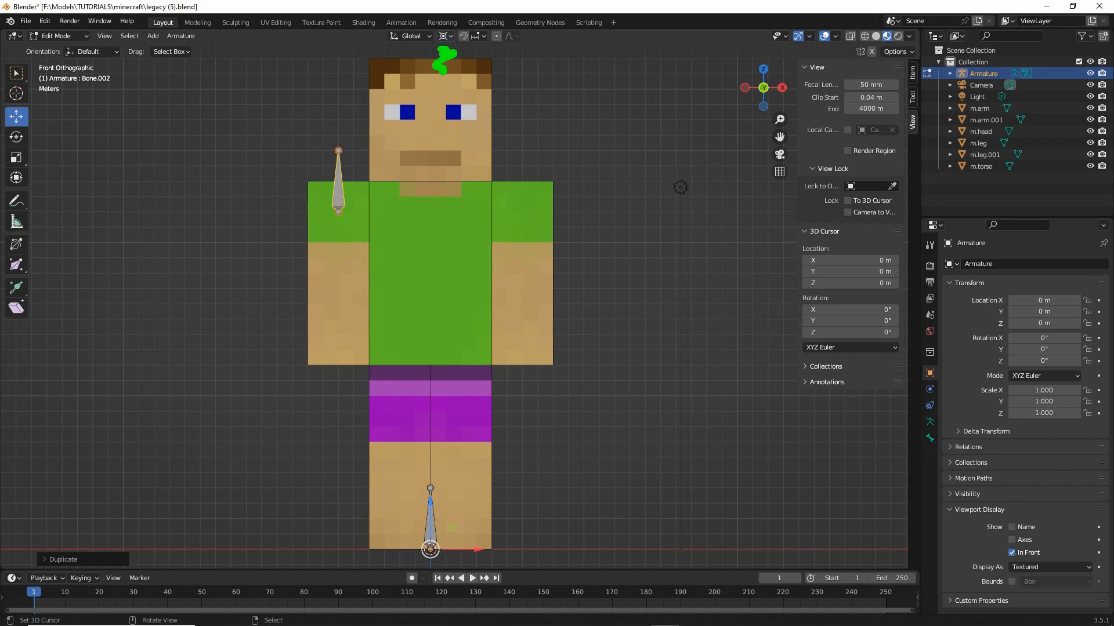
click(450, 34)
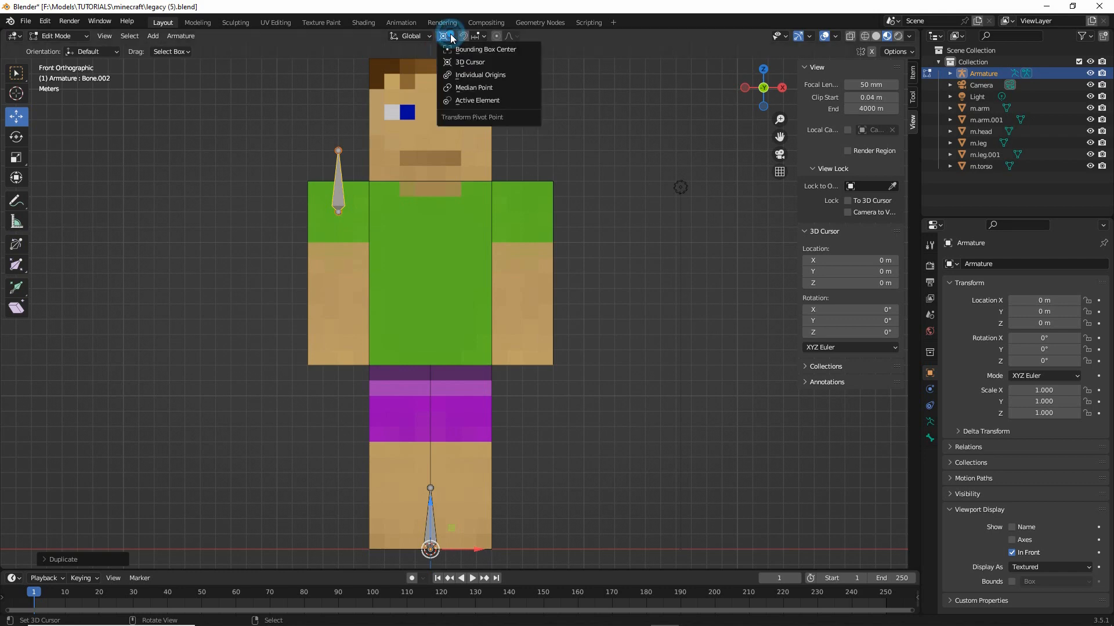
click(468, 89)
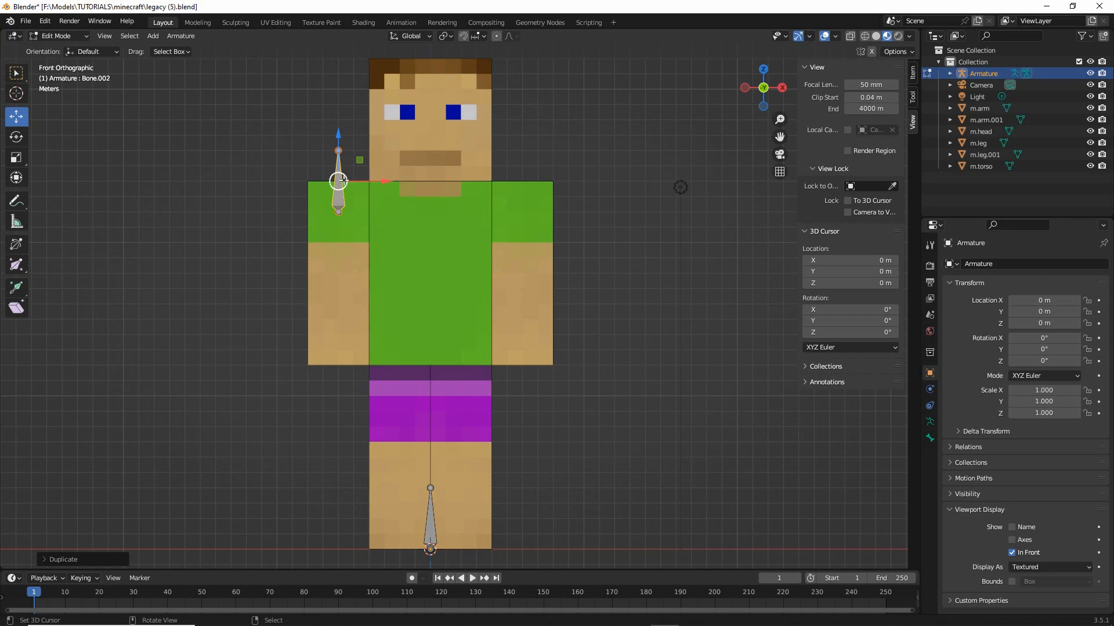
Move the duplicated shoulder bone along the X axis to the character's opposite shoulder
key(ctrl+2)
mouse_move(328, 170)
mouse_down()
mouse_move(328, 196)
mouse_move(334, 163)
mouse_move(403, 183)
mouse_move(566, 193)
mouse_up()
key(Escape)
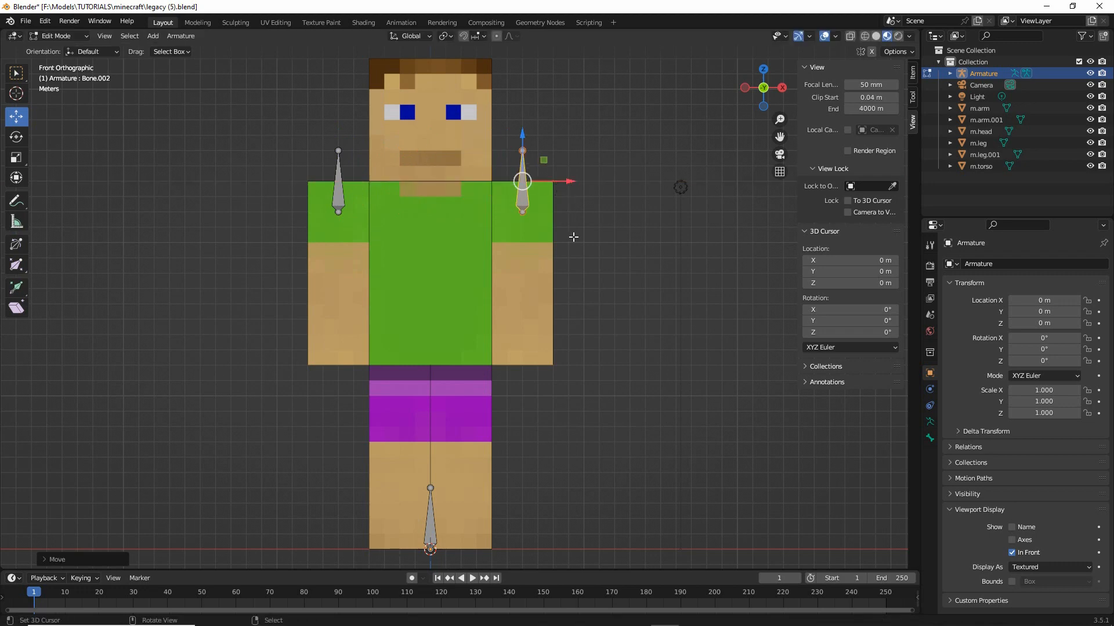
Duplicate the base bone at the feet and move the copy 2 m along negative X and up to the hip at the torso's lower edge
click(428, 529)
click(181, 36)
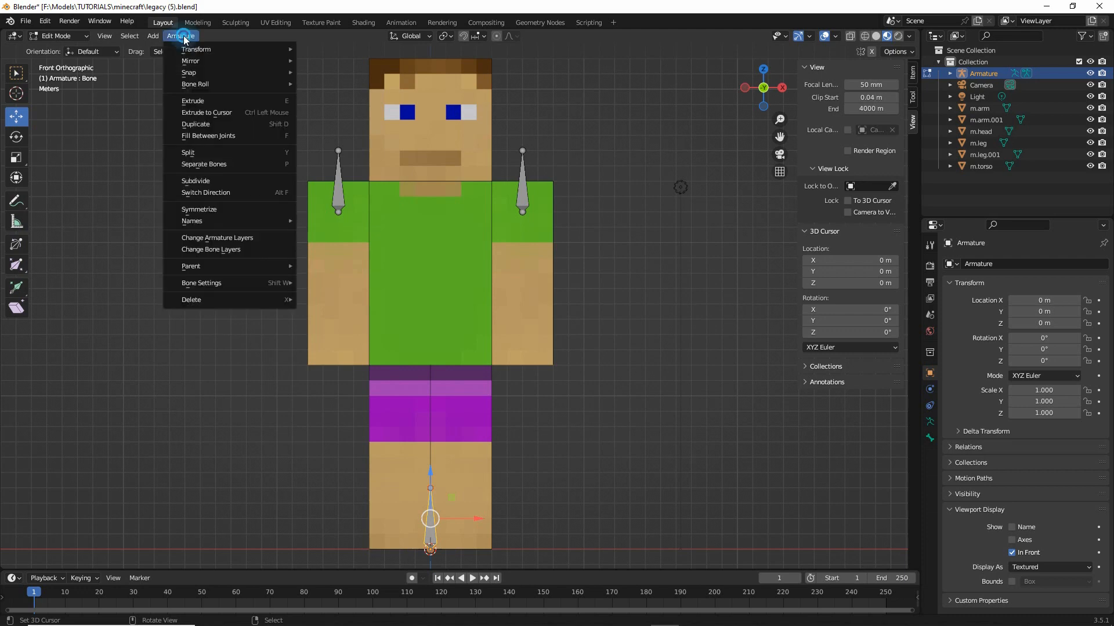
click(201, 124)
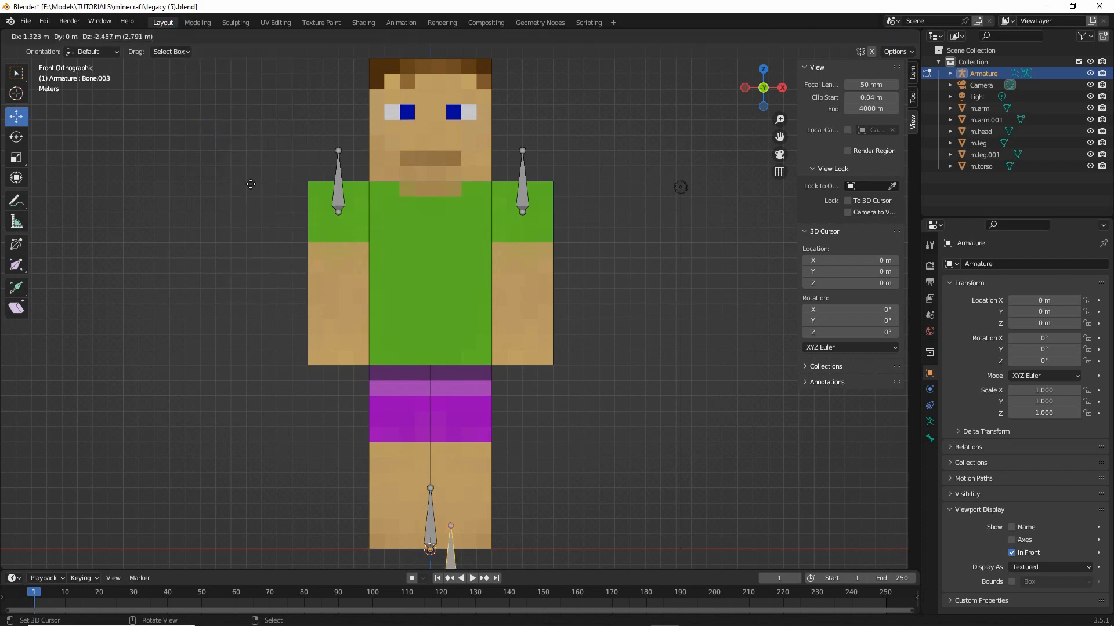
right_click(250, 158)
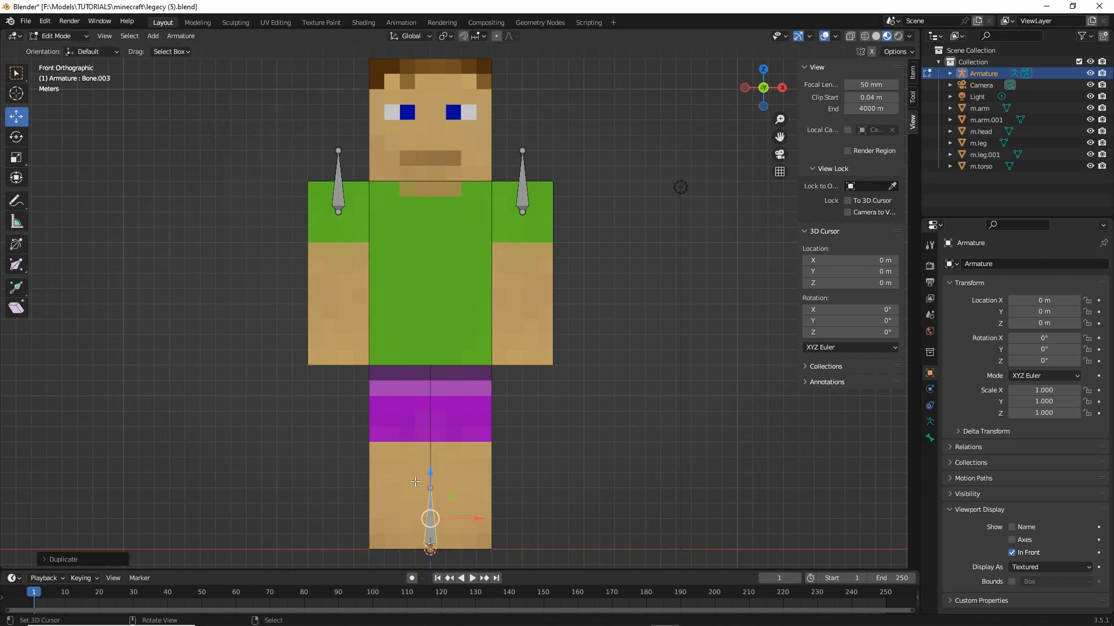
key(g)
key(shift+y)
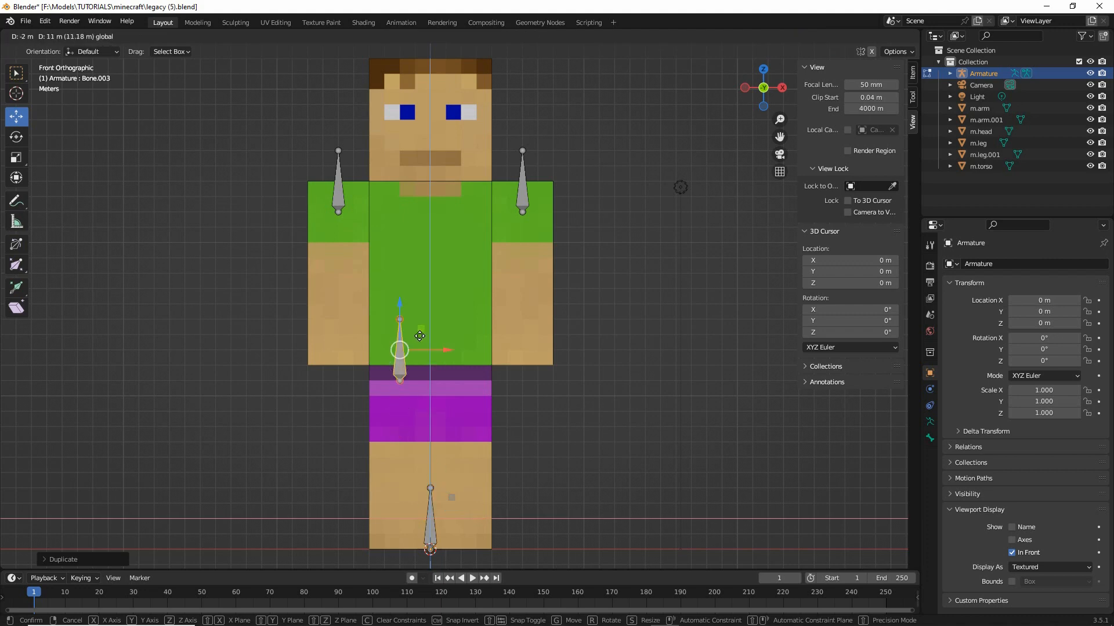
click(422, 315)
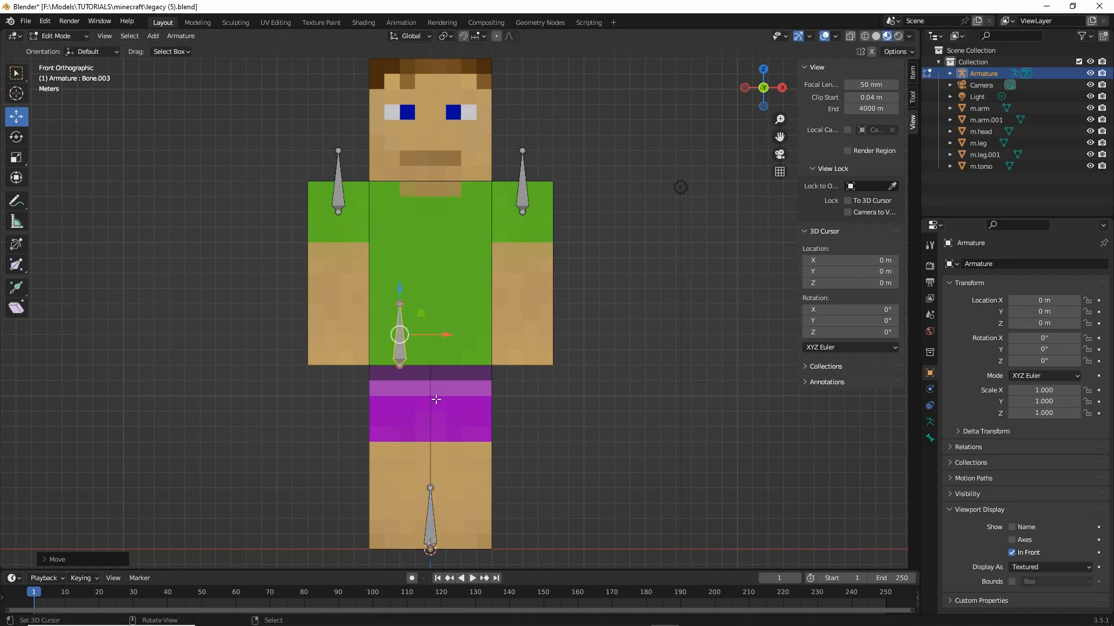
Duplicate the hip bone and move the copy along the X axis to the opposite hip
click(181, 36)
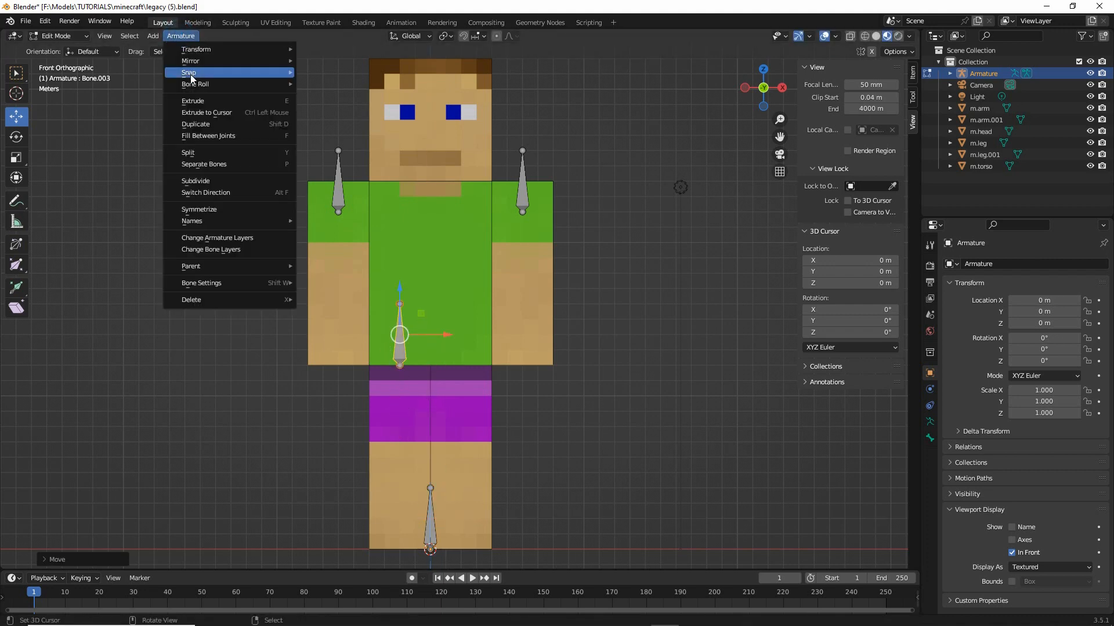
click(196, 124)
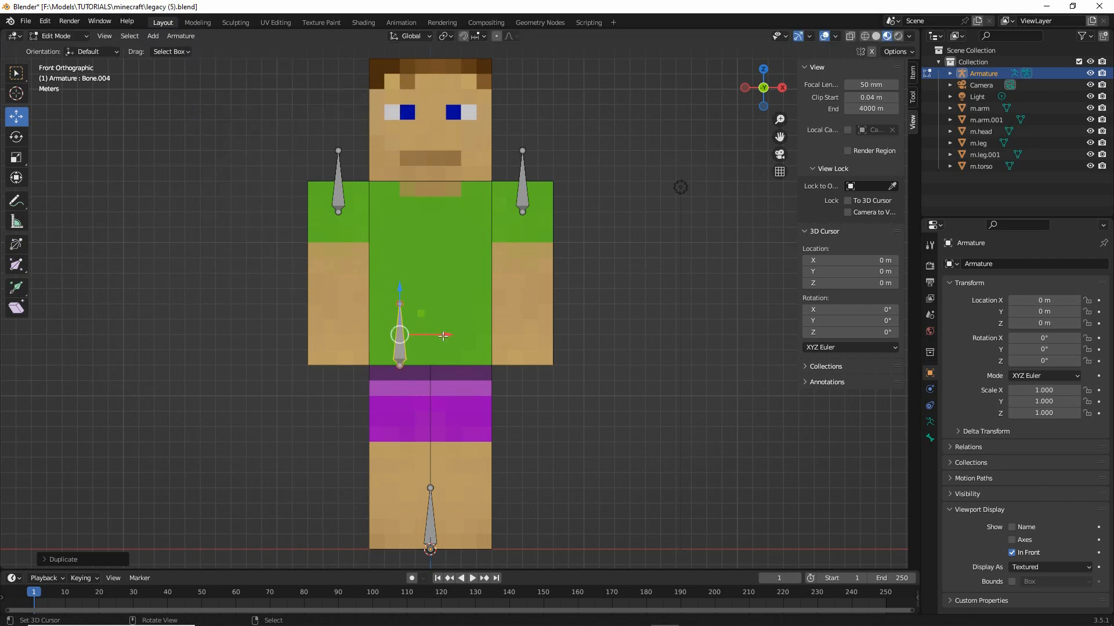
key(x)
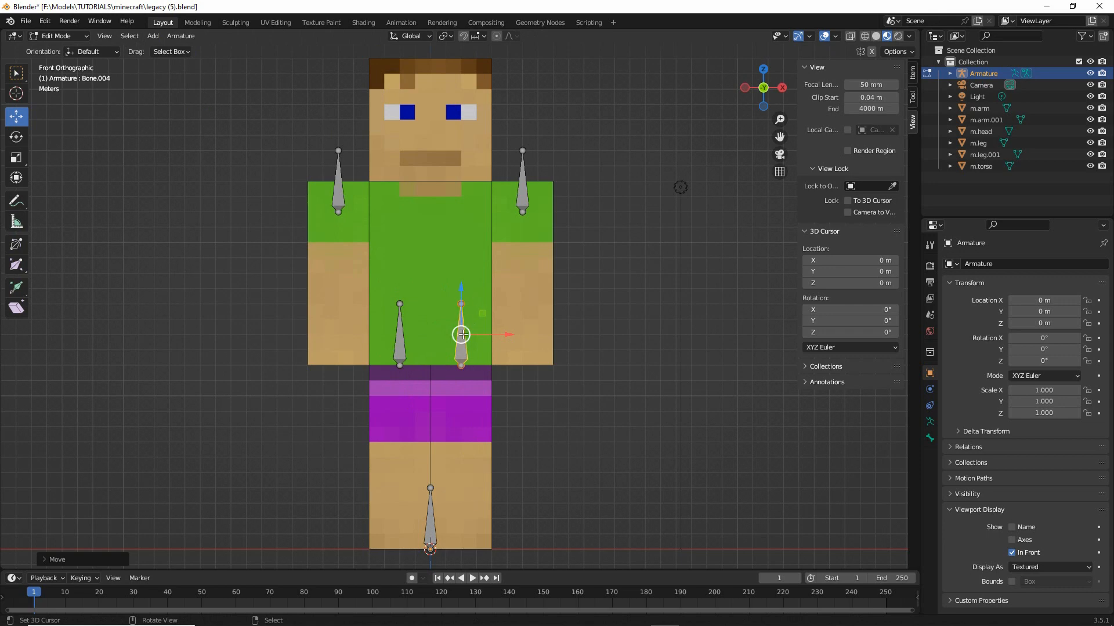
Duplicate the second hip bone, centre the copy between both hips and raise it slightly as the torso bone
click(180, 36)
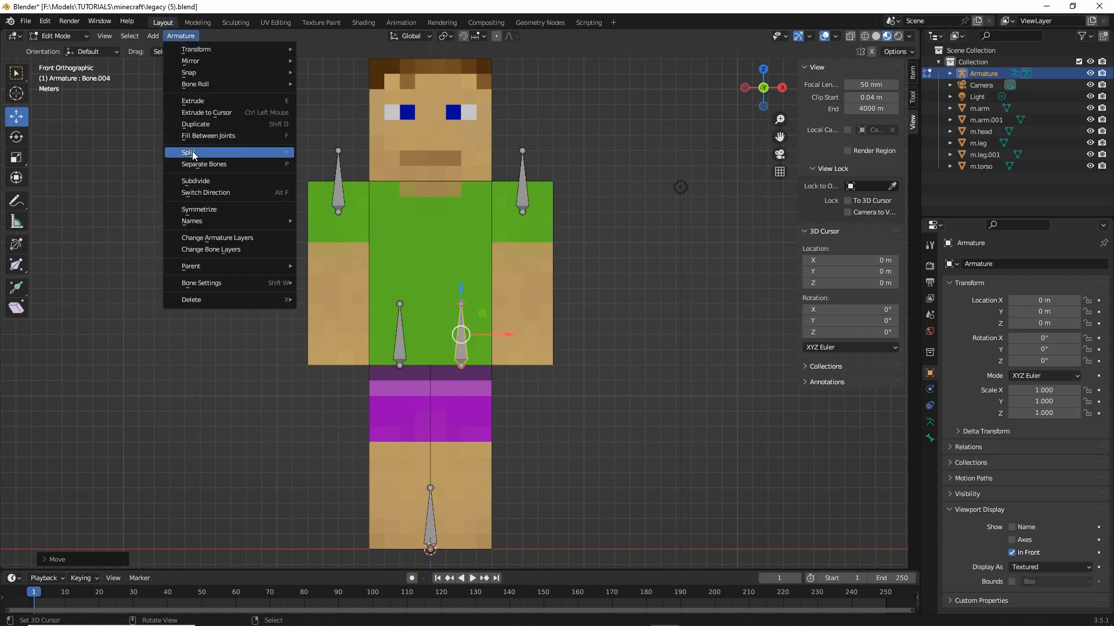
click(200, 123)
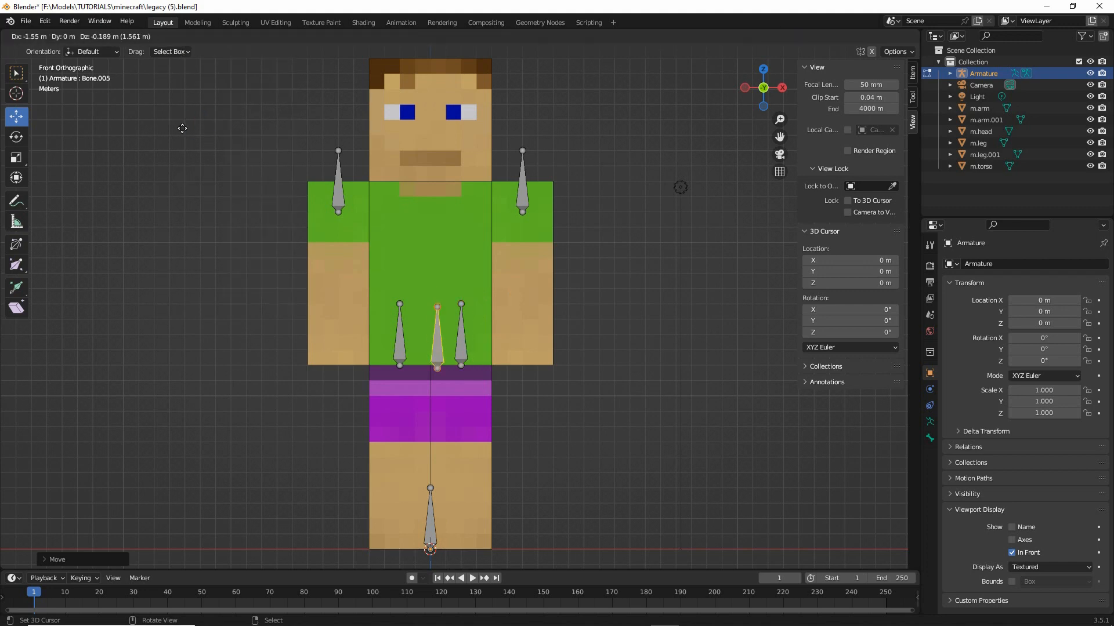
right_click(181, 112)
drag(508, 336, 477, 335)
drag(431, 286, 427, 264)
Duplicate the torso bone and move the copy straight up along Z into the character's head
click(181, 35)
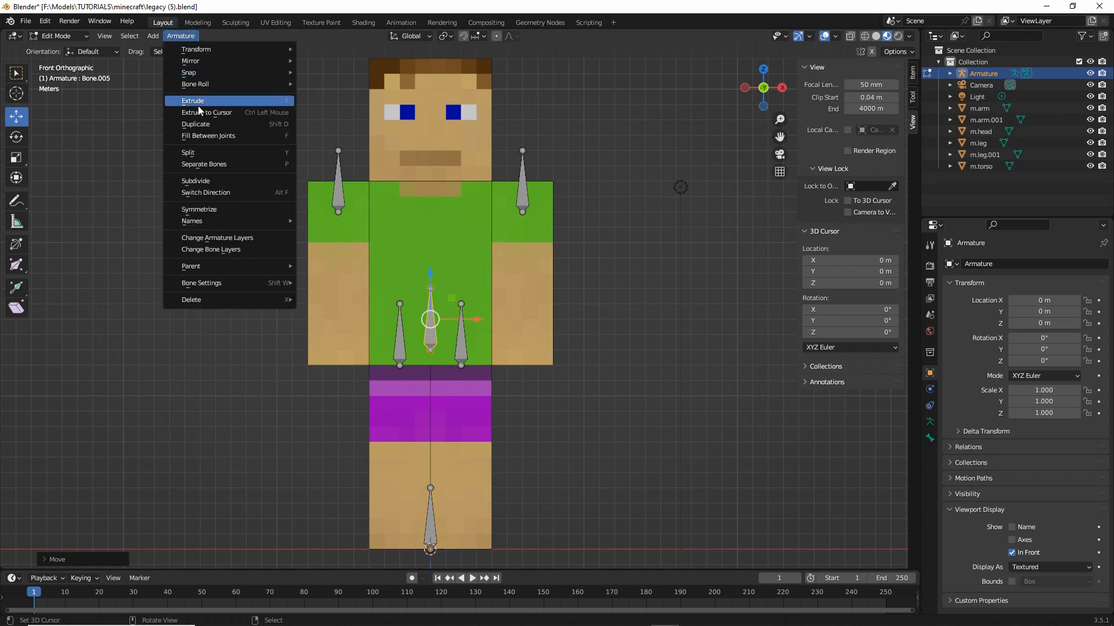
click(197, 124)
right_click(203, 120)
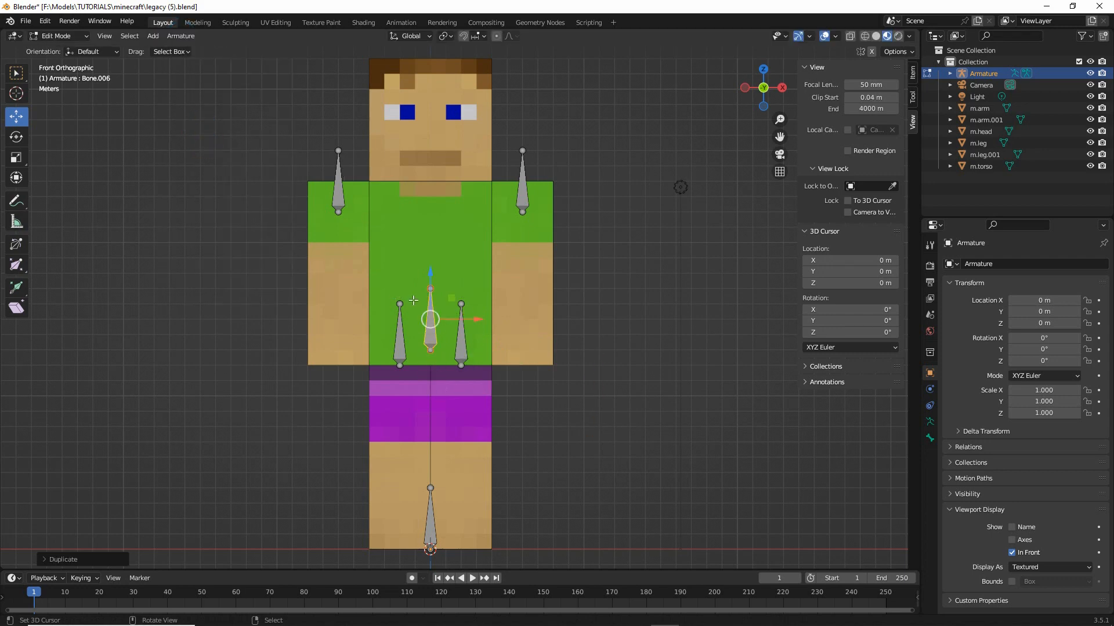
drag(430, 274, 425, 94)
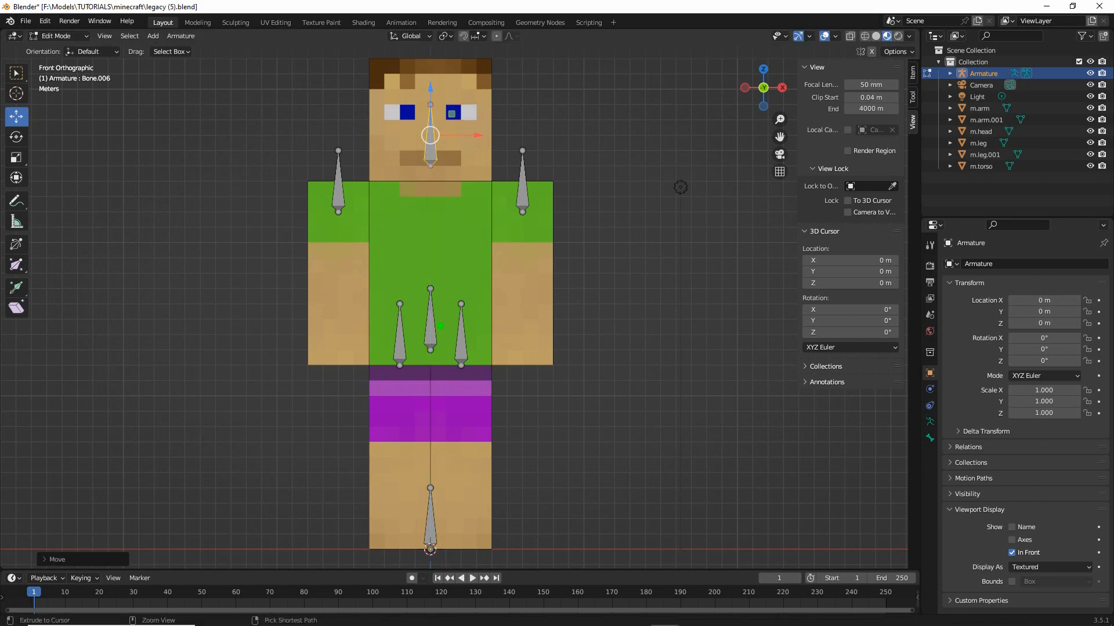
drag(334, 179, 329, 202)
drag(506, 198, 505, 203)
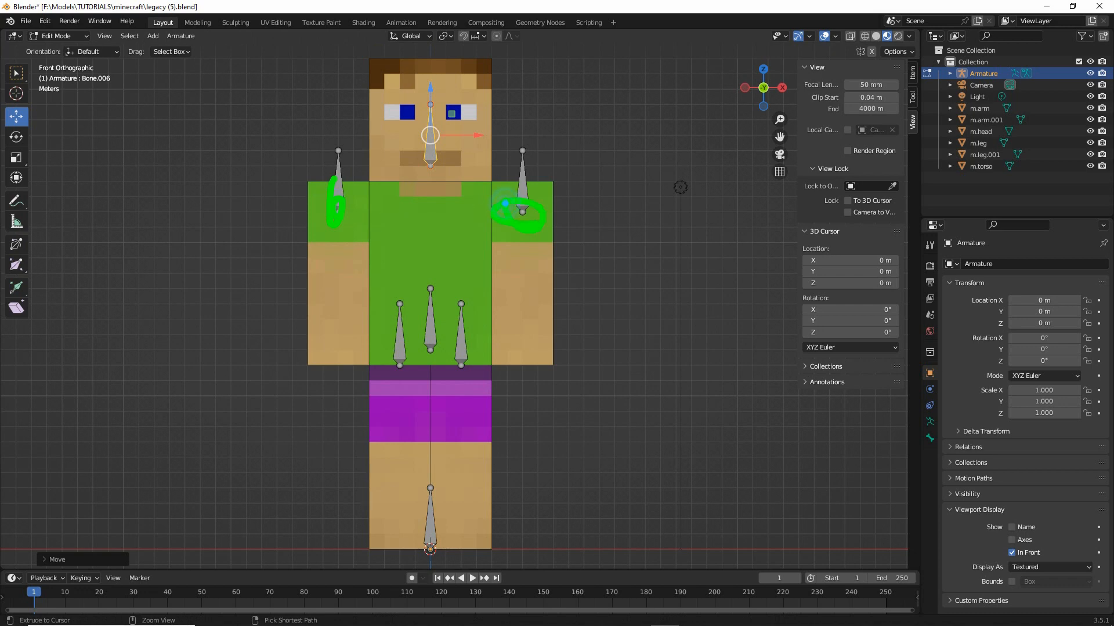
mouse_move(455, 348)
mouse_down()
mouse_move(473, 371)
mouse_move(461, 355)
mouse_up()
drag(377, 347, 430, 348)
drag(401, 137, 412, 135)
drag(428, 145, 461, 153)
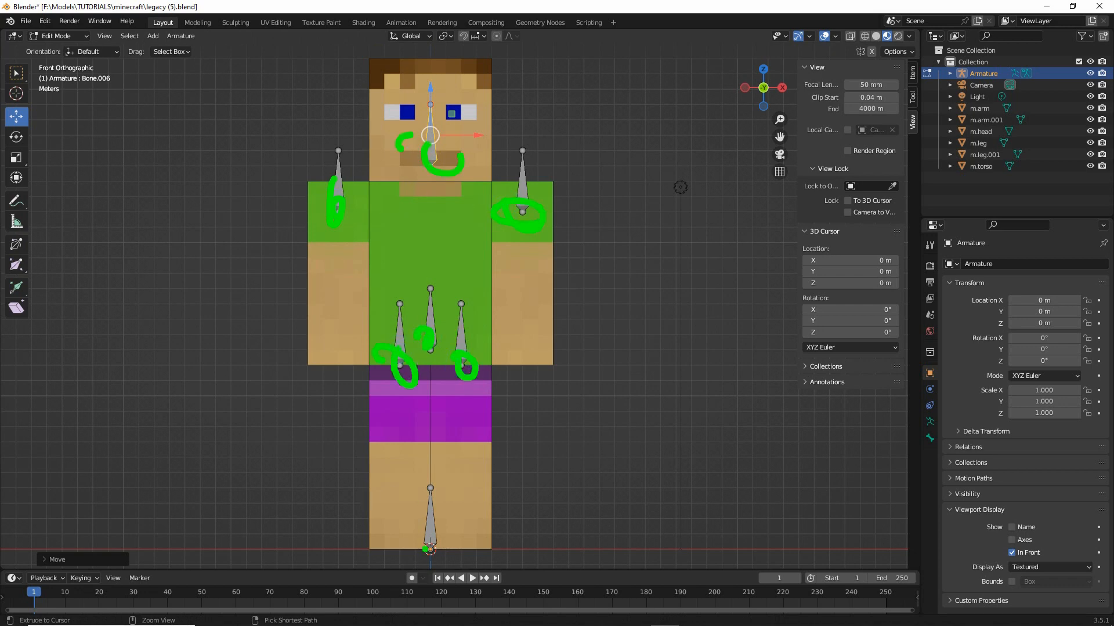
drag(410, 515, 416, 537)
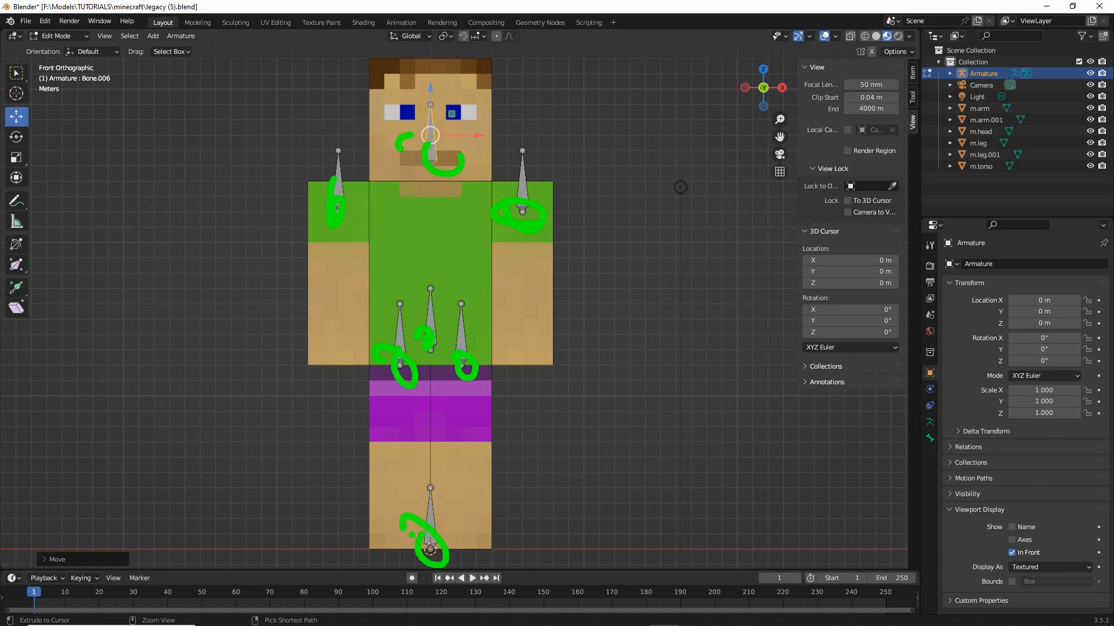
key(Escape)
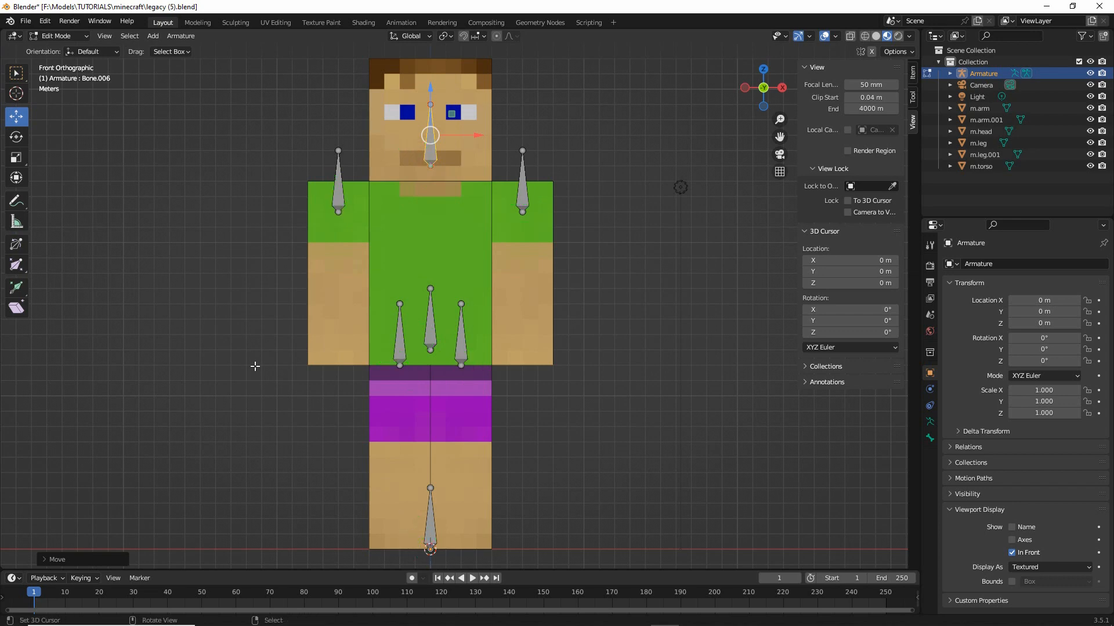
Save the scene as a new file named legacy (6).blend
click(26, 21)
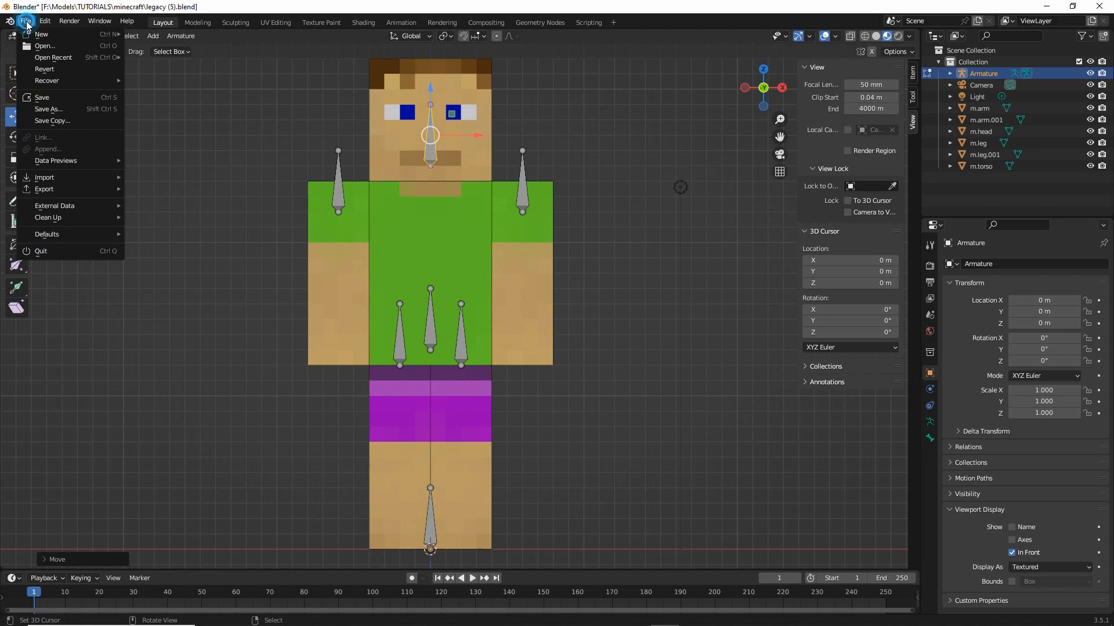
click(42, 110)
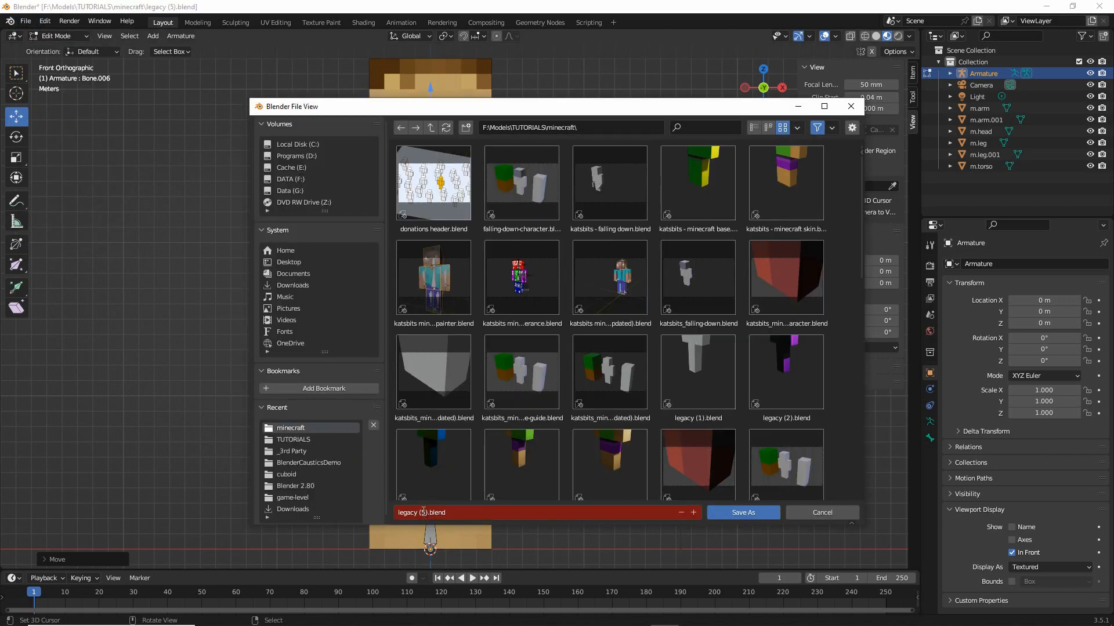
click(422, 512)
click(743, 512)
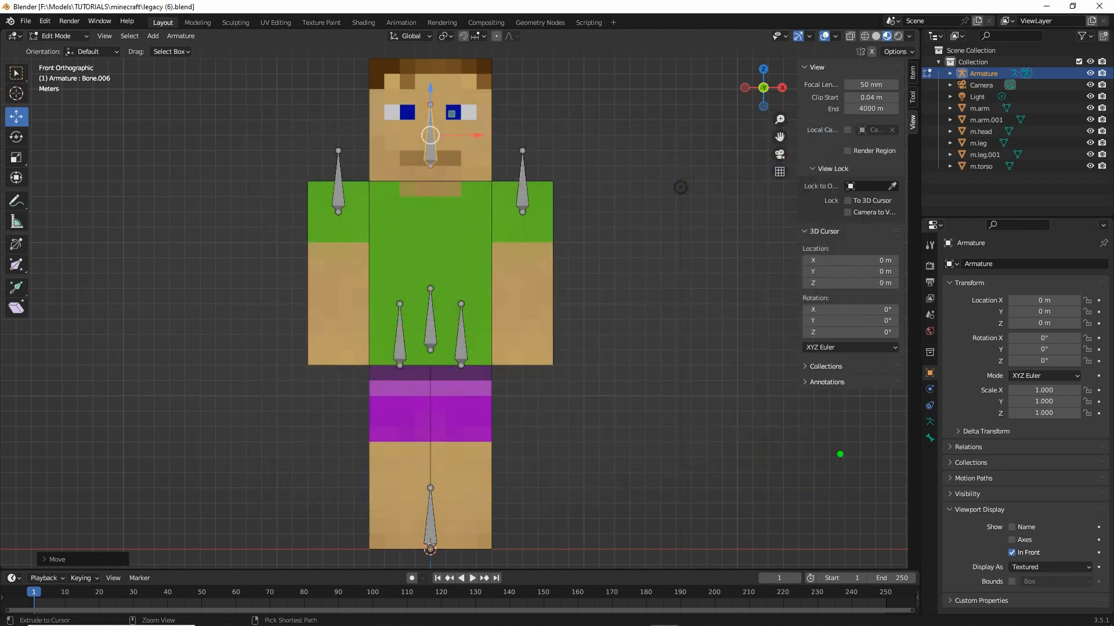
Enable the Names option in the armature data's Viewport Display settings so each bone is labelled
mouse_move(933, 409)
mouse_down()
mouse_move(921, 421)
mouse_move(948, 408)
mouse_up()
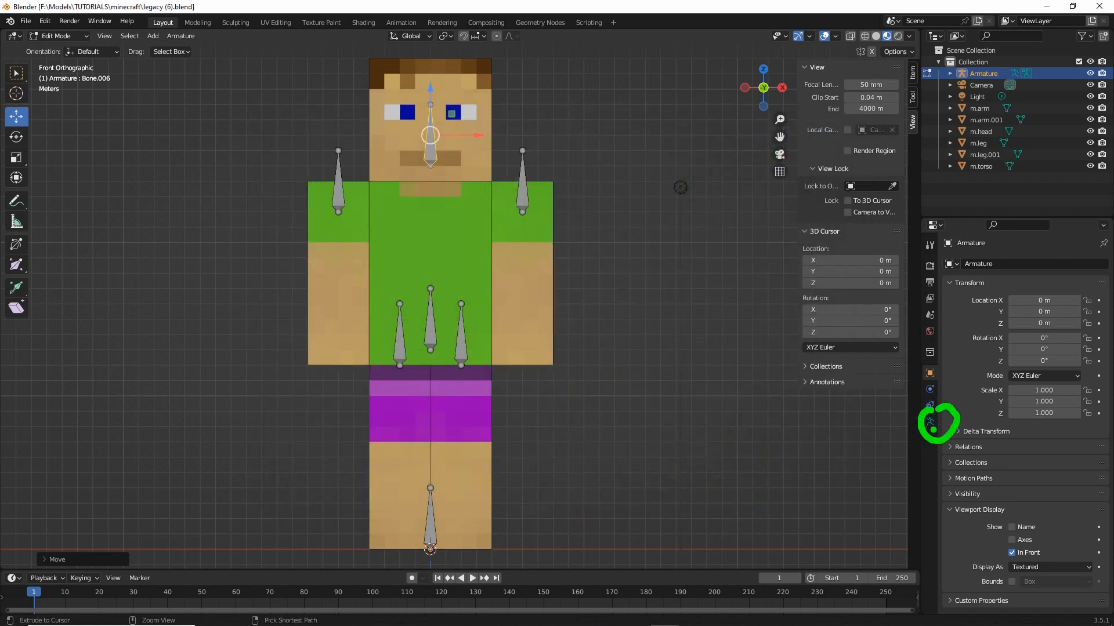
click(930, 421)
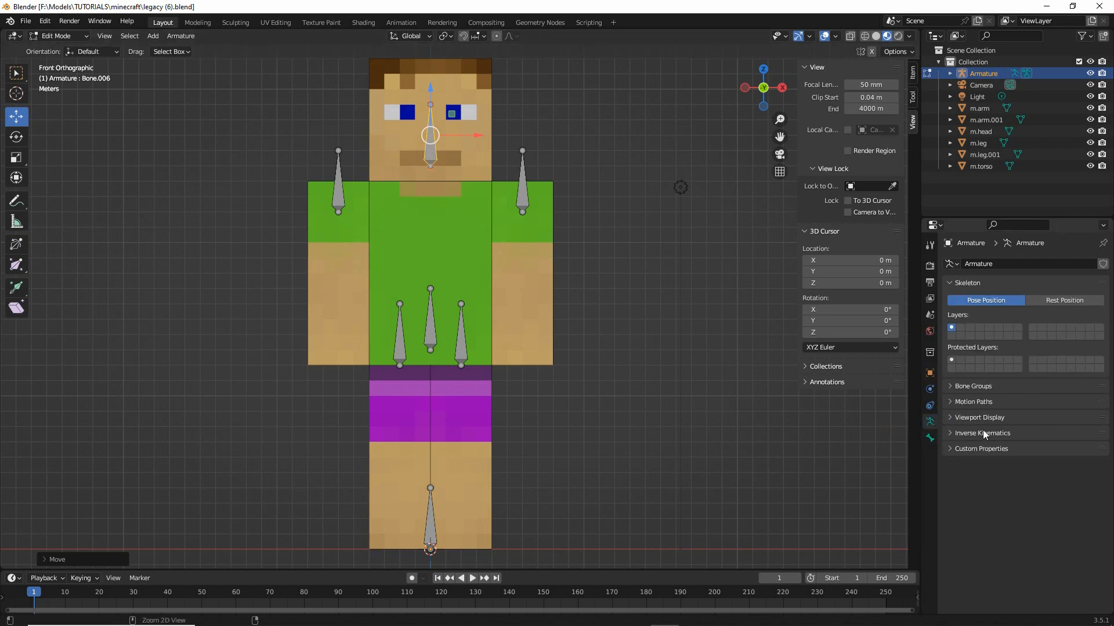
drag(958, 431, 1009, 432)
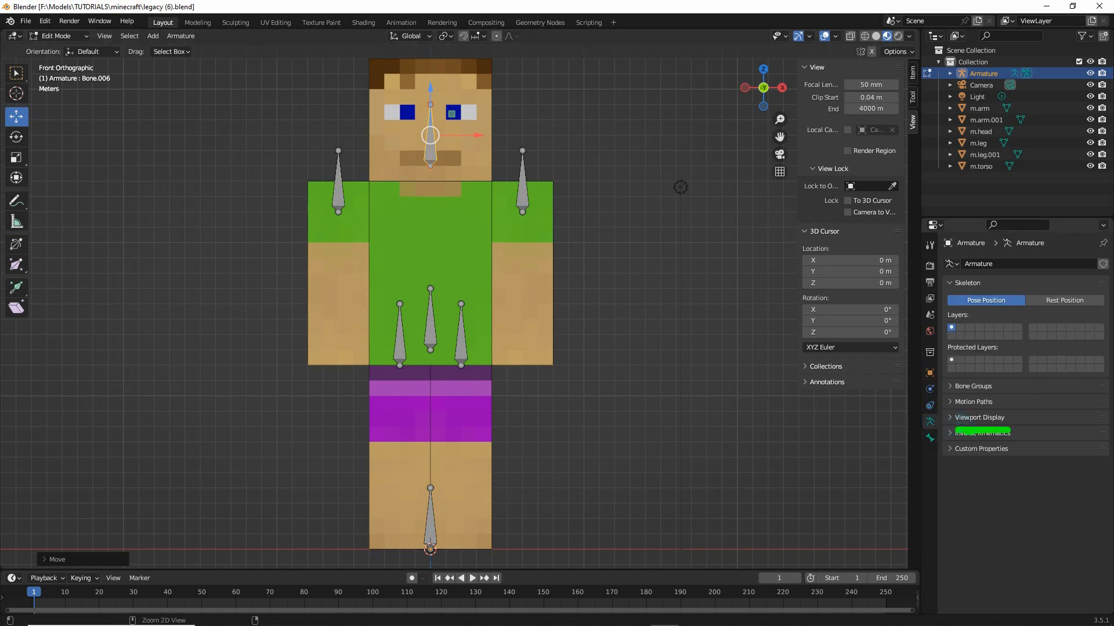
click(949, 418)
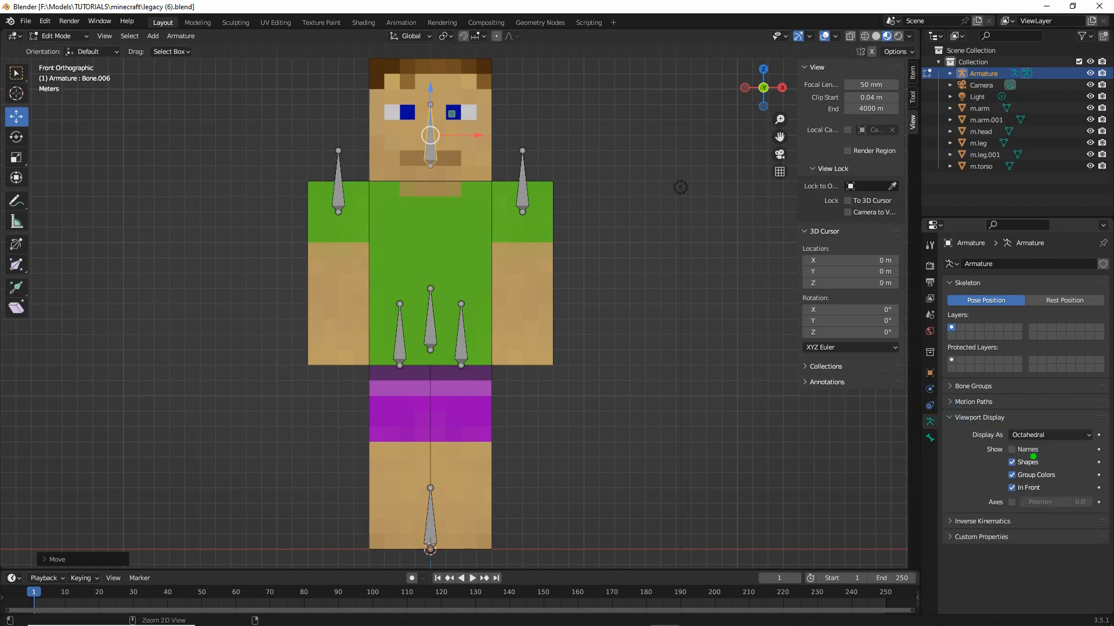
drag(1004, 459, 1047, 458)
click(1012, 449)
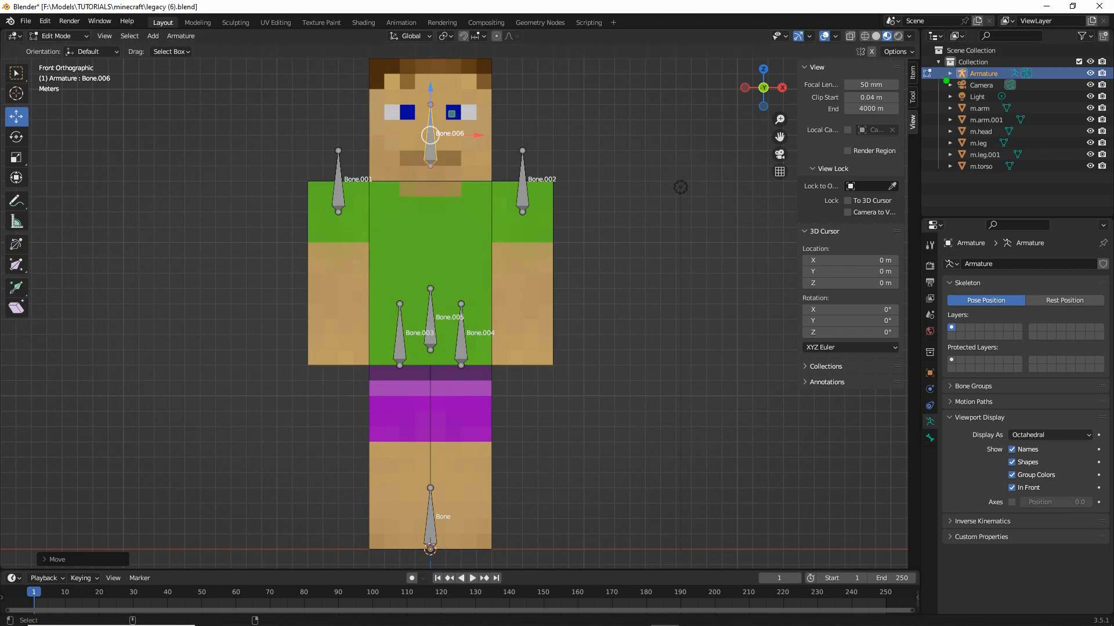
Expand the armature's hierarchy down to its individual bones and select the base bone at the character's feet
drag(946, 81, 1000, 84)
key(Escape)
click(950, 73)
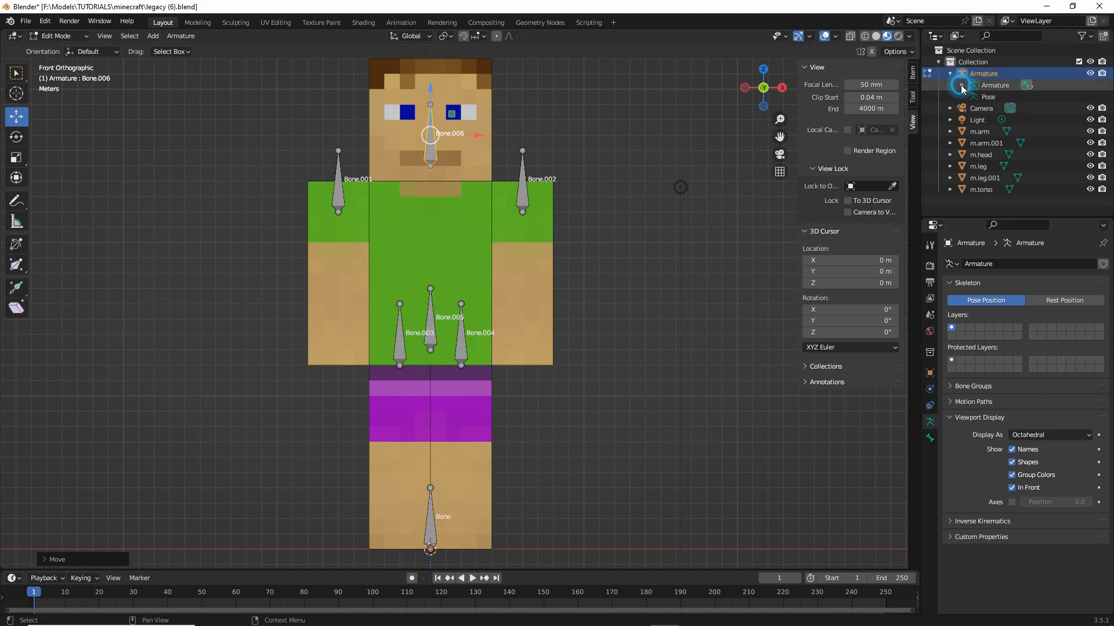
click(961, 85)
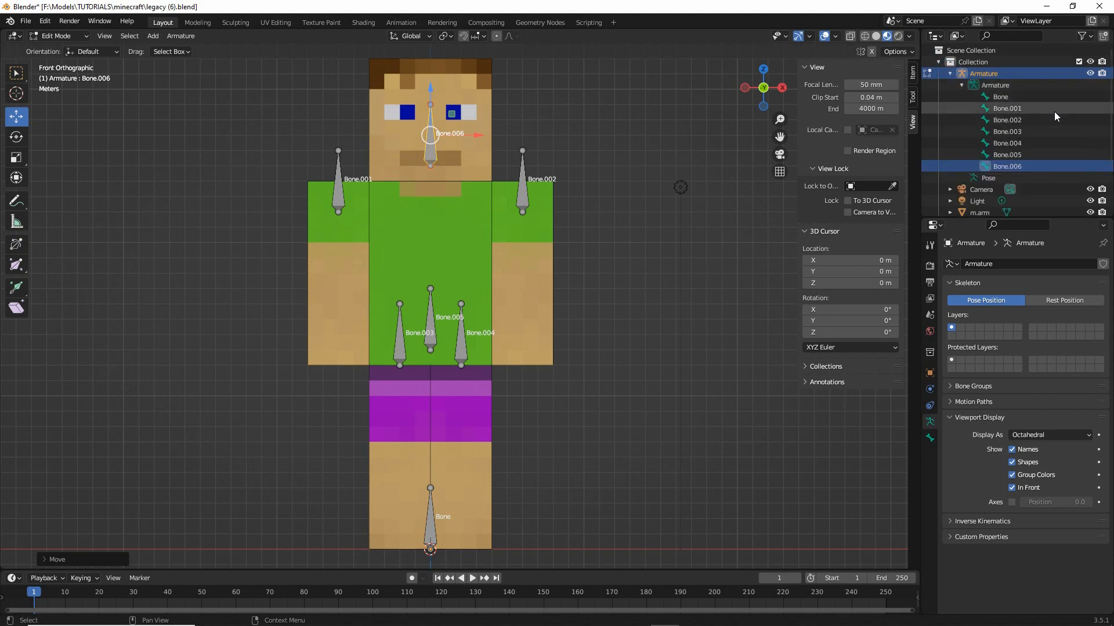
drag(1042, 92, 1043, 170)
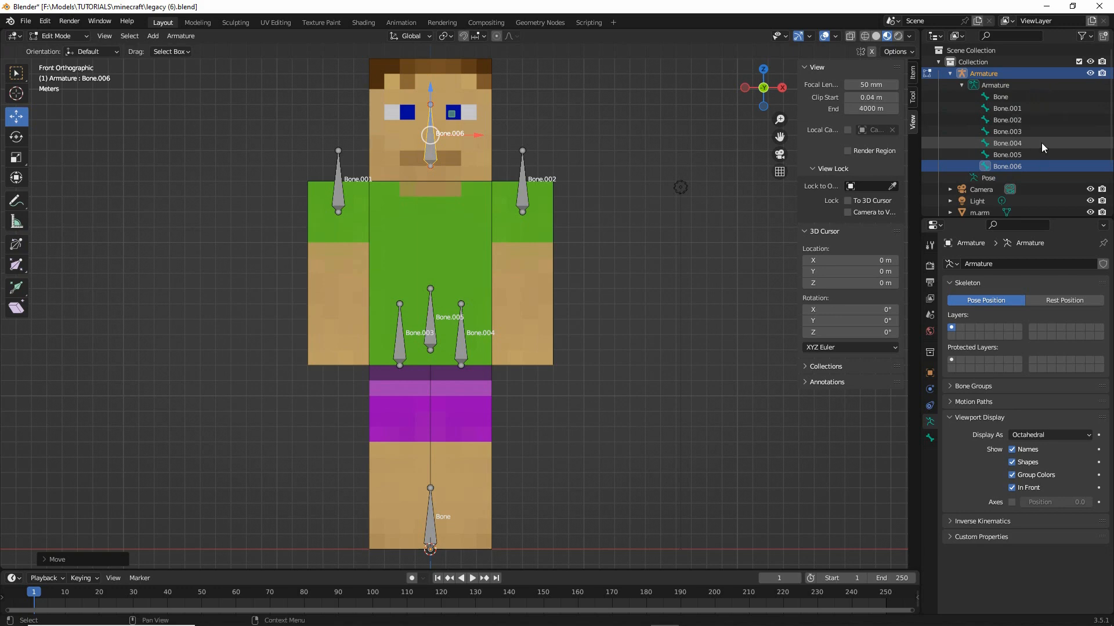
click(431, 517)
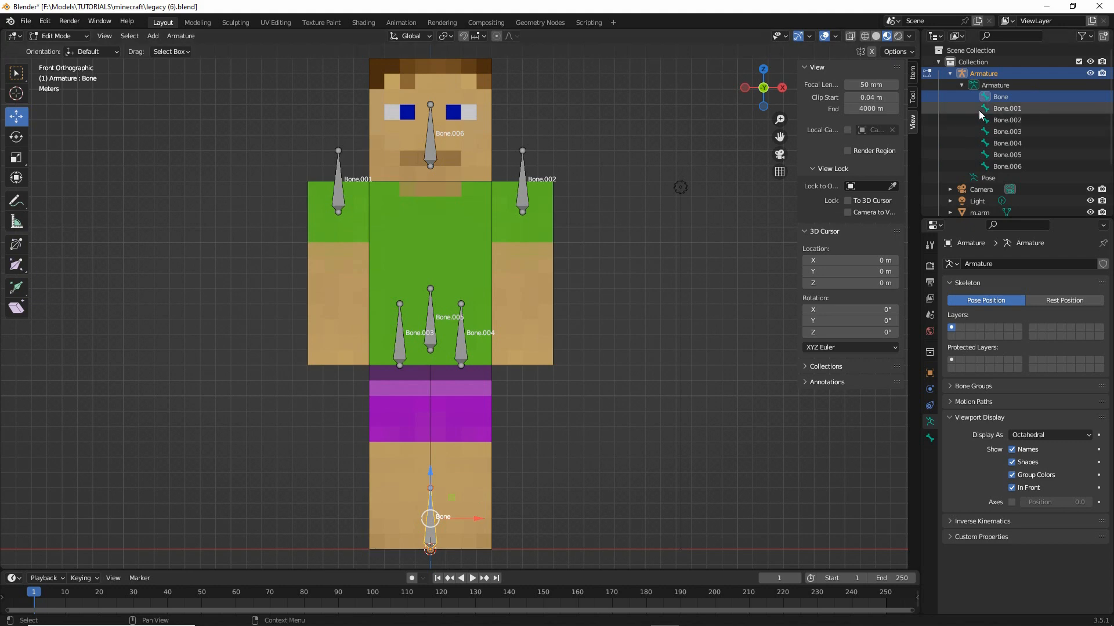
Rename the base bone at the character's feet to root and the bone of the character's right leg to leg.R
double_click(1000, 97)
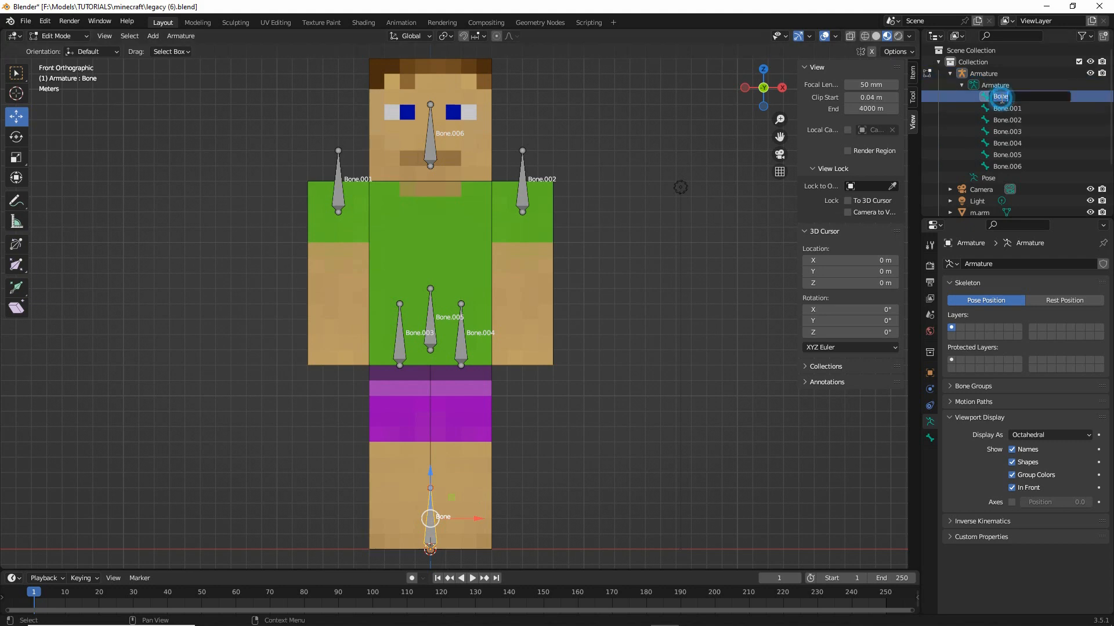
text(root)
key(Return)
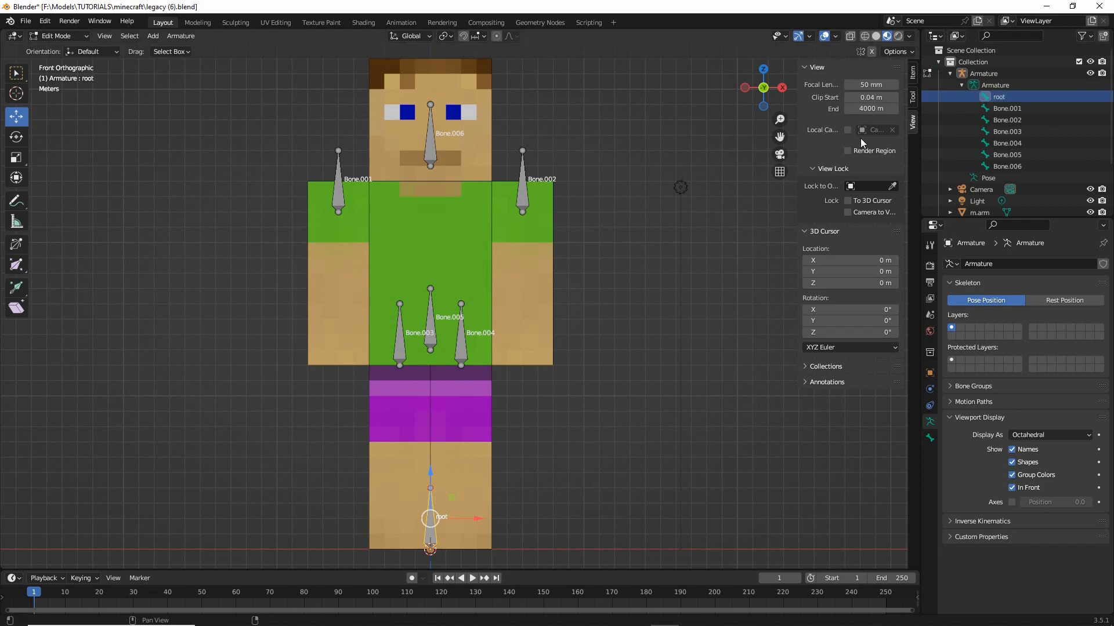
click(397, 346)
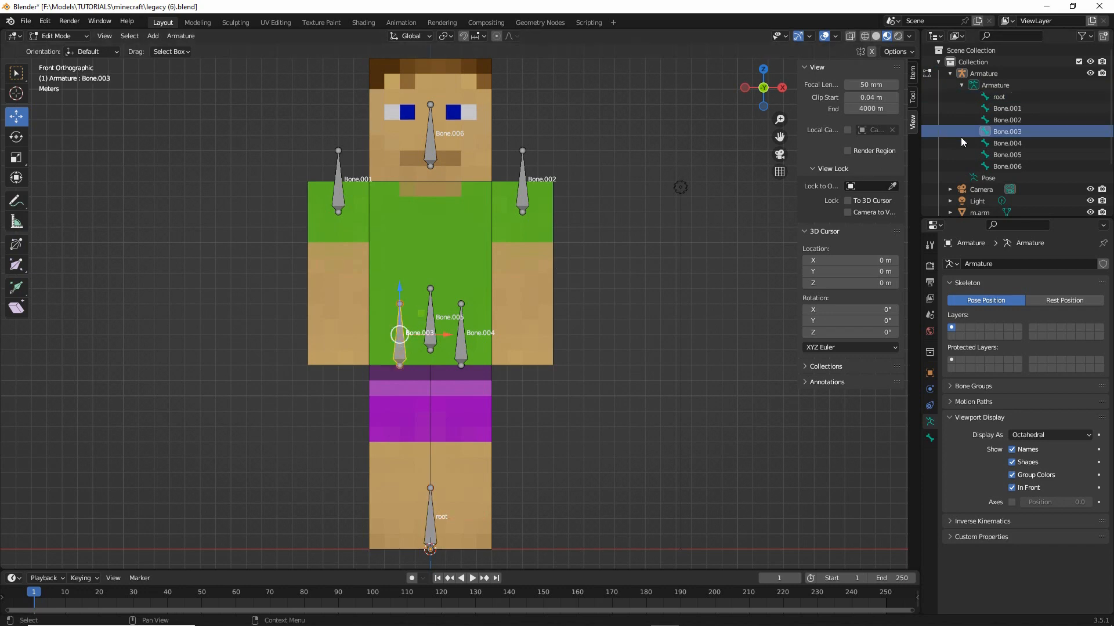
double_click(1012, 133)
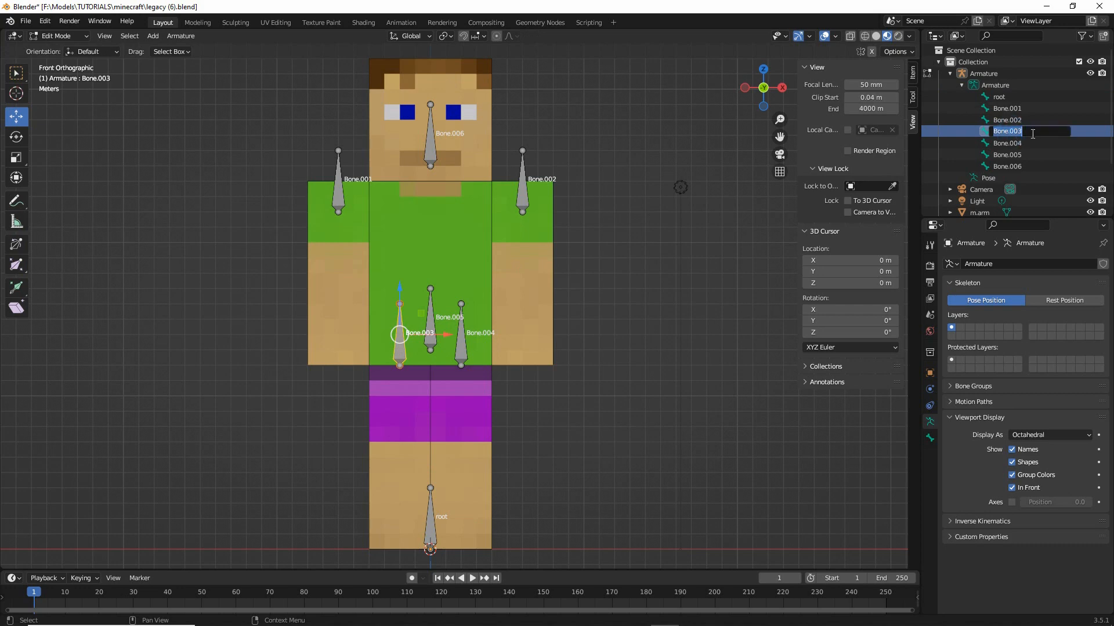
text(leg.R)
key(Return)
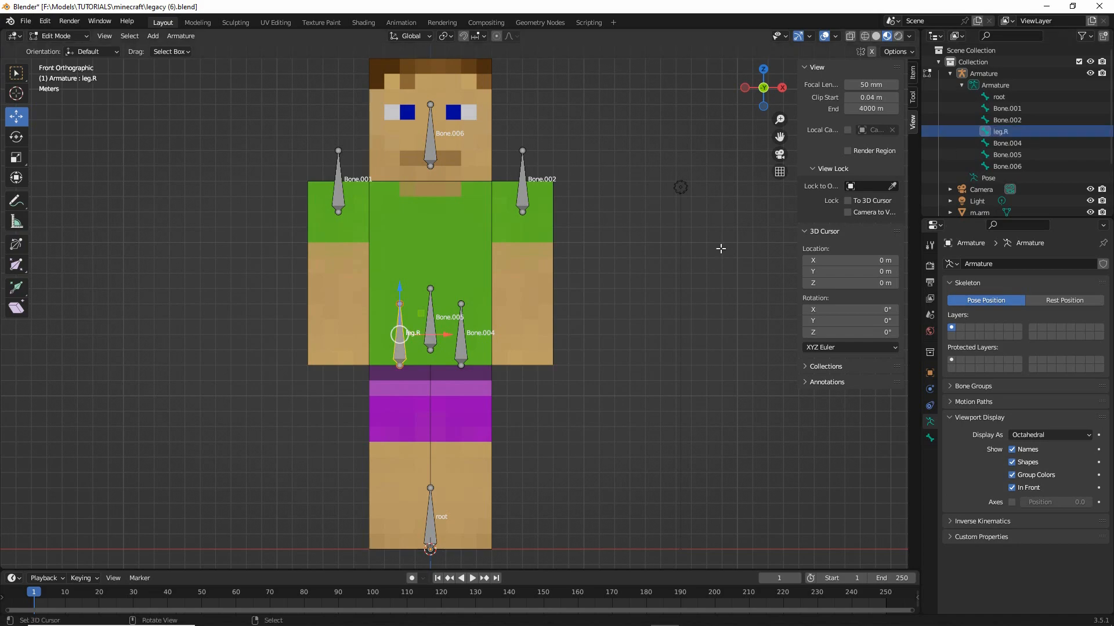
Rename the bone of the character's left leg to leg.L
middle_drag(581, 331, 358, 371)
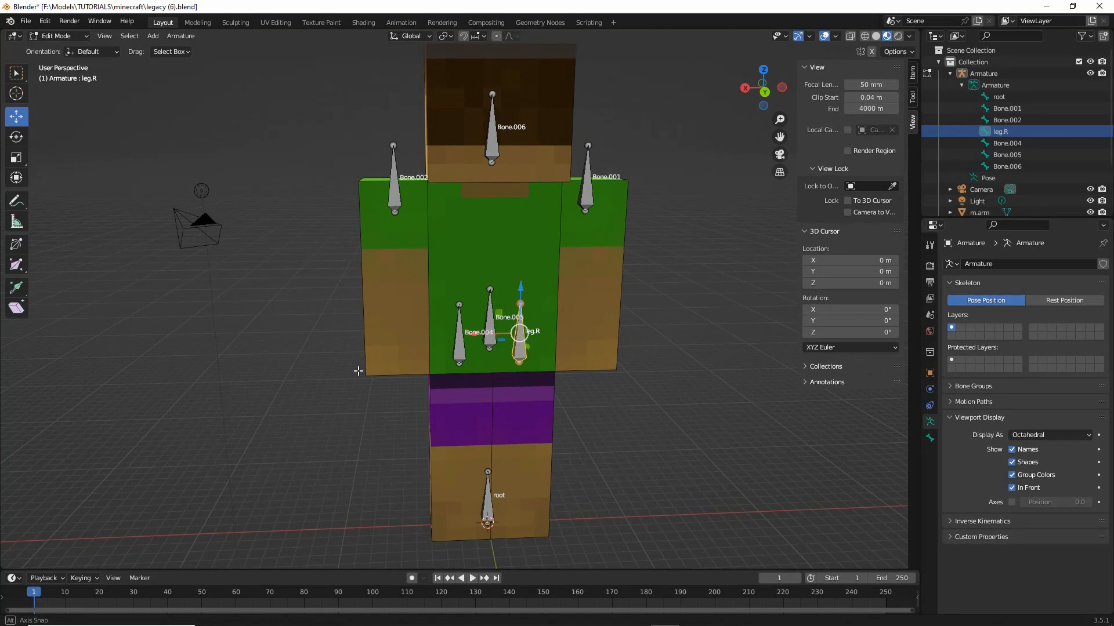
middle_drag(358, 371, 358, 372)
click(460, 344)
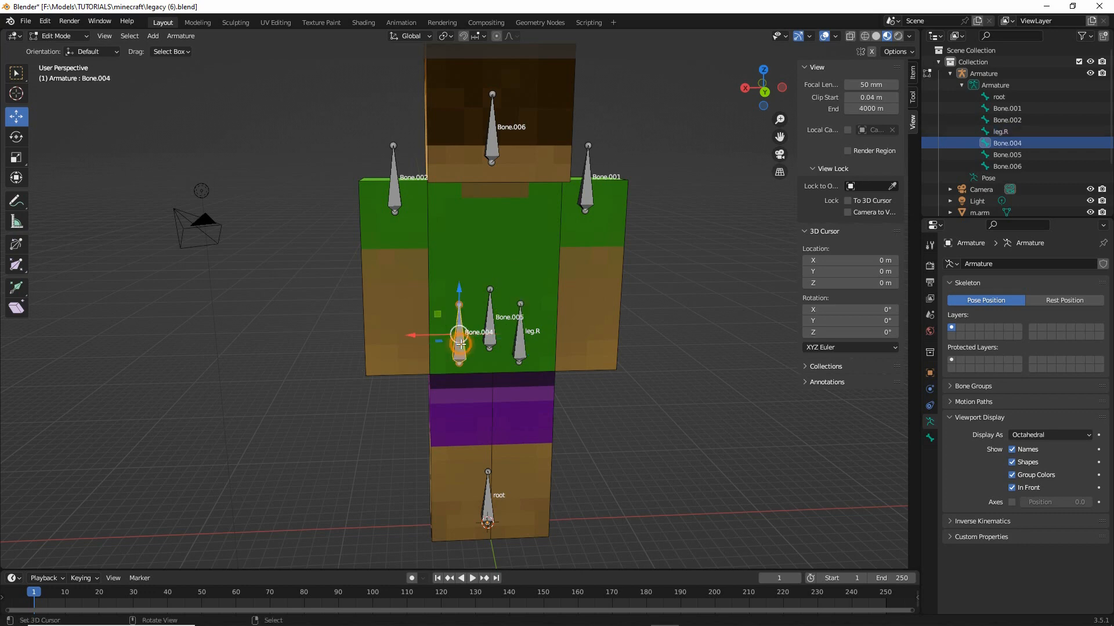
double_click(1003, 141)
scroll(1003, 142, down, 1)
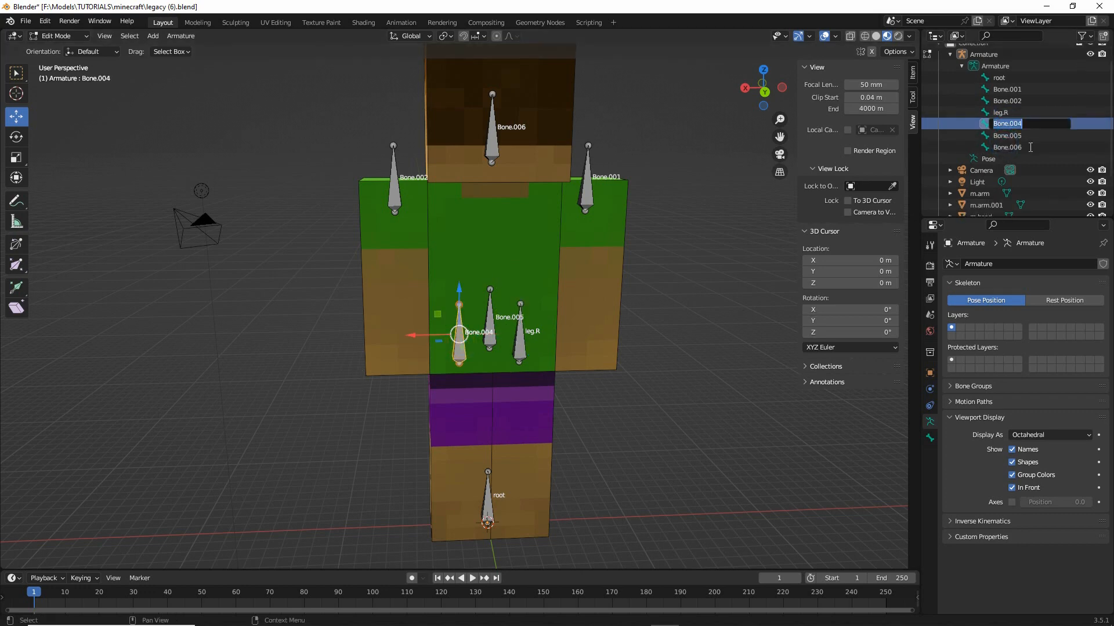
text(leg.L)
key(Return)
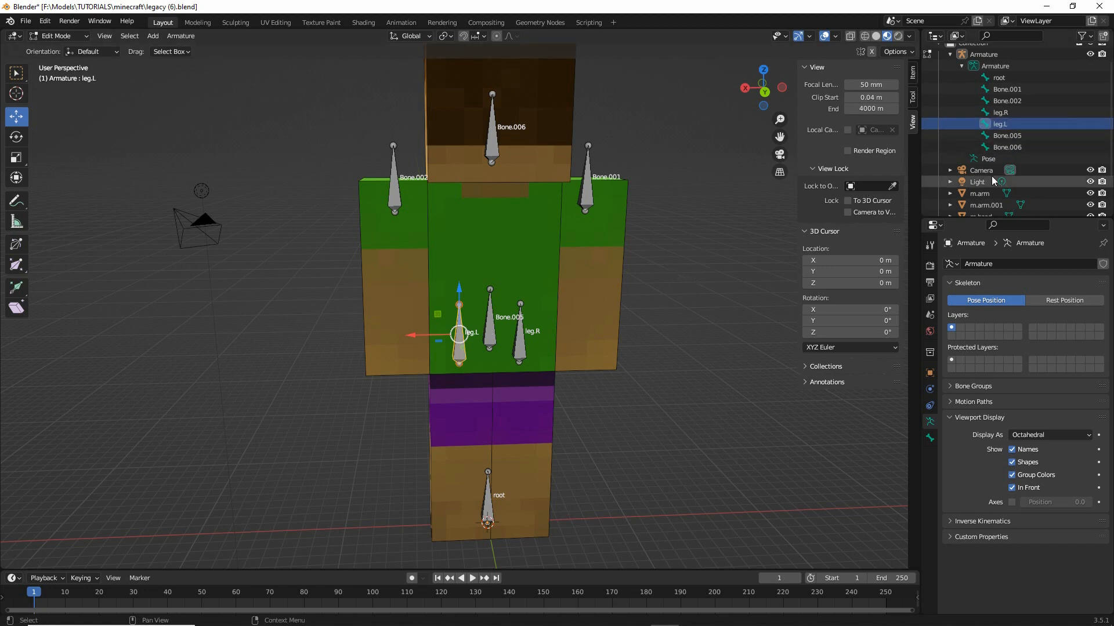
Identify which bone sits in the character's right shoulder and rename it arm.R
click(1011, 90)
click(1007, 102)
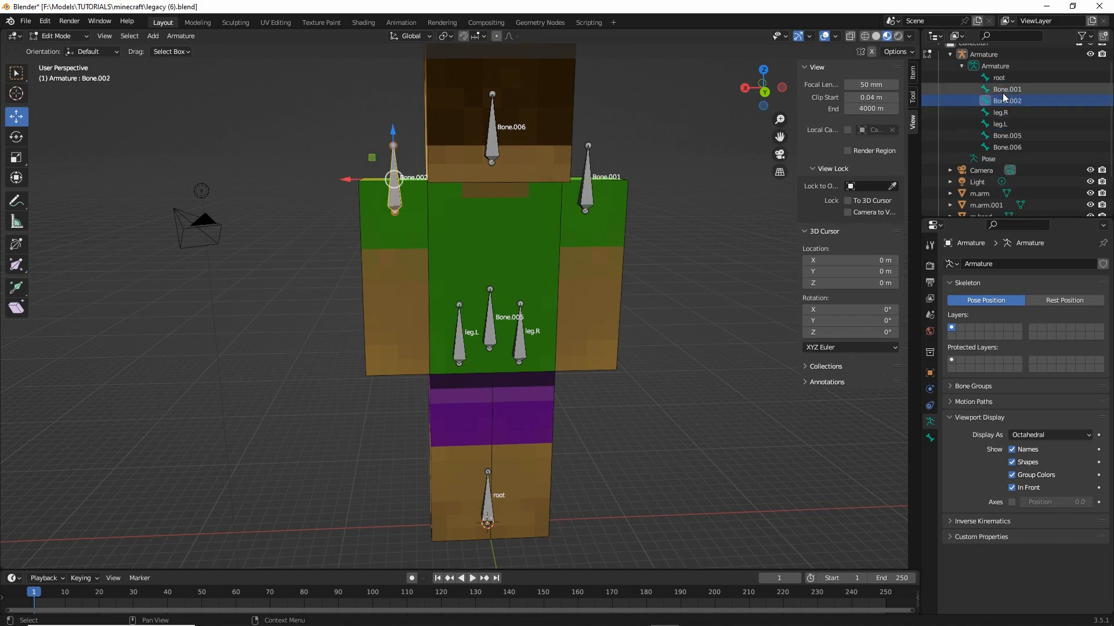
click(1003, 93)
right_click(392, 191)
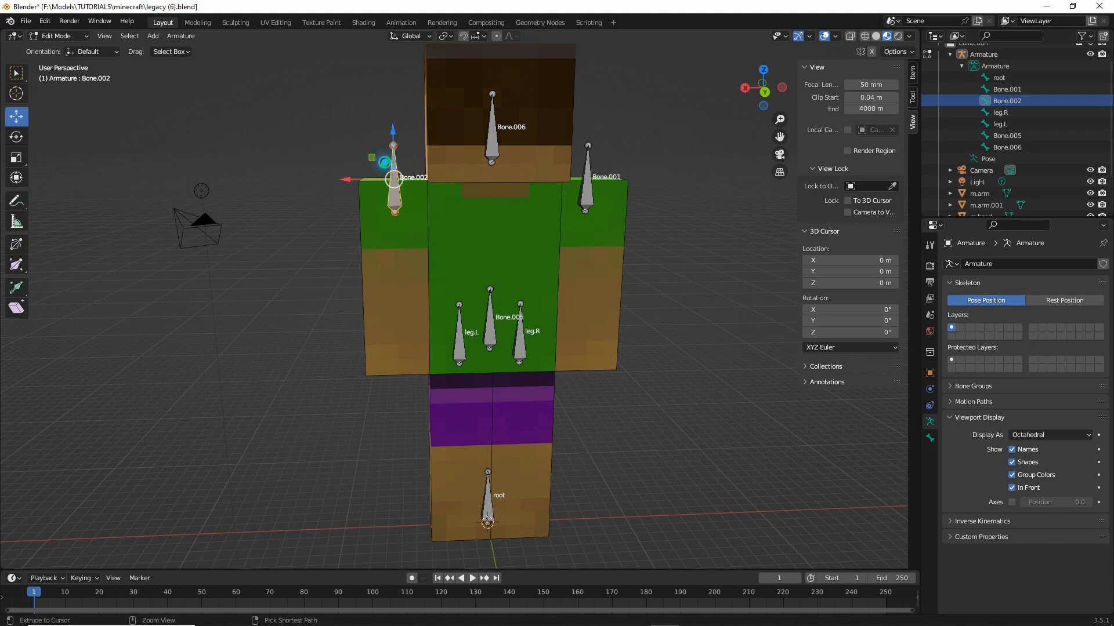
drag(384, 162, 387, 161)
mouse_move(578, 164)
mouse_down()
mouse_move(566, 181)
mouse_move(555, 151)
mouse_up()
key(Escape)
click(588, 177)
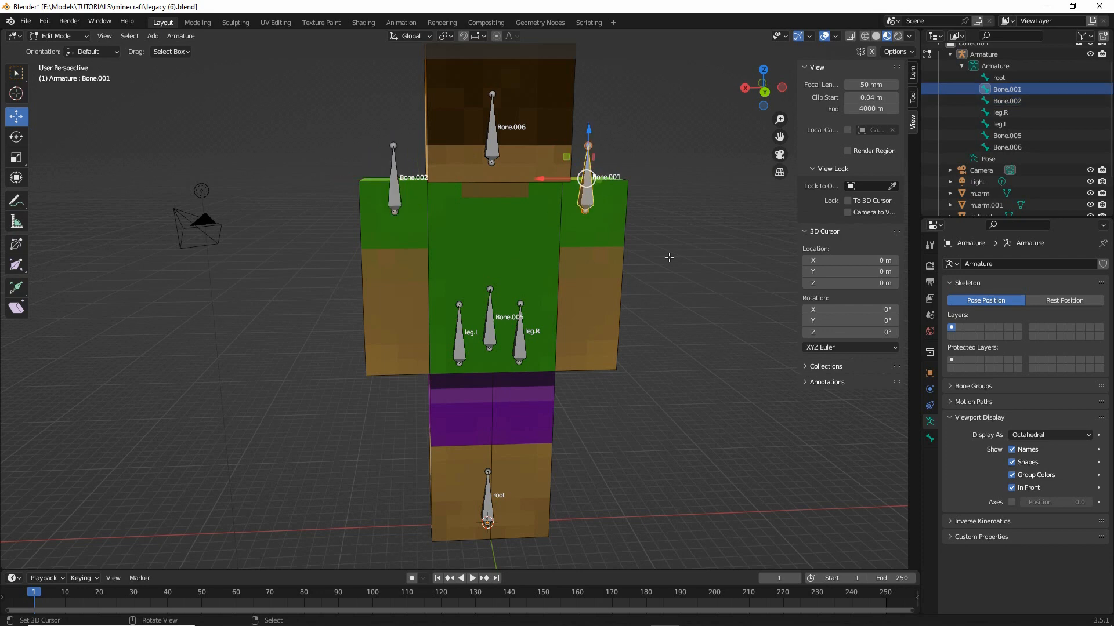
double_click(1012, 90)
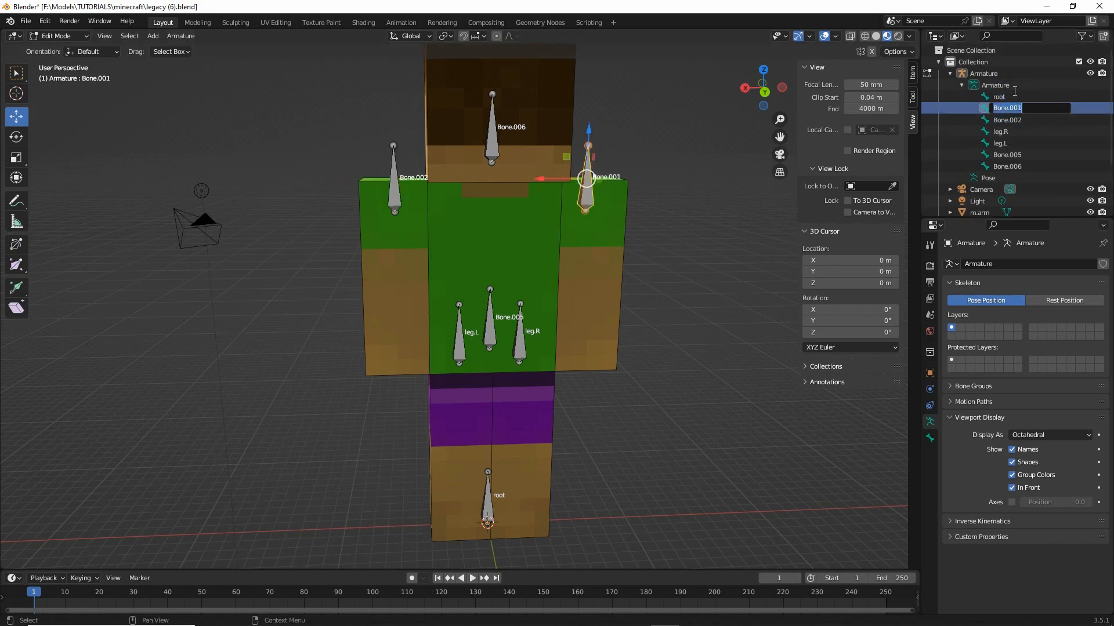
text(arm.R)
key(Return)
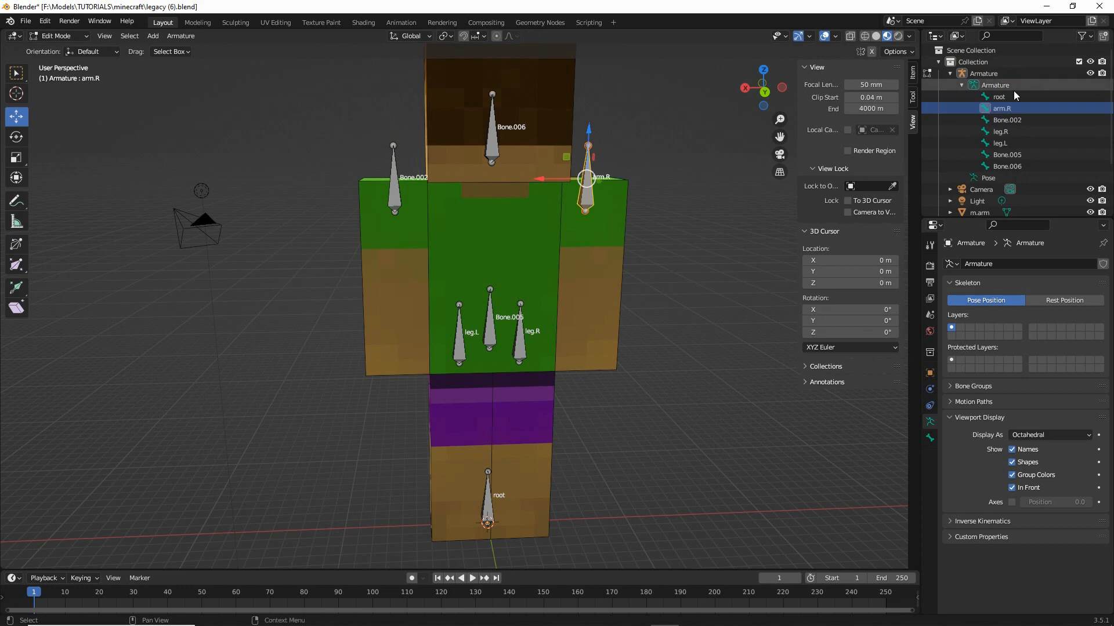
Rename the bone in the character's left shoulder to arm.L
click(1006, 120)
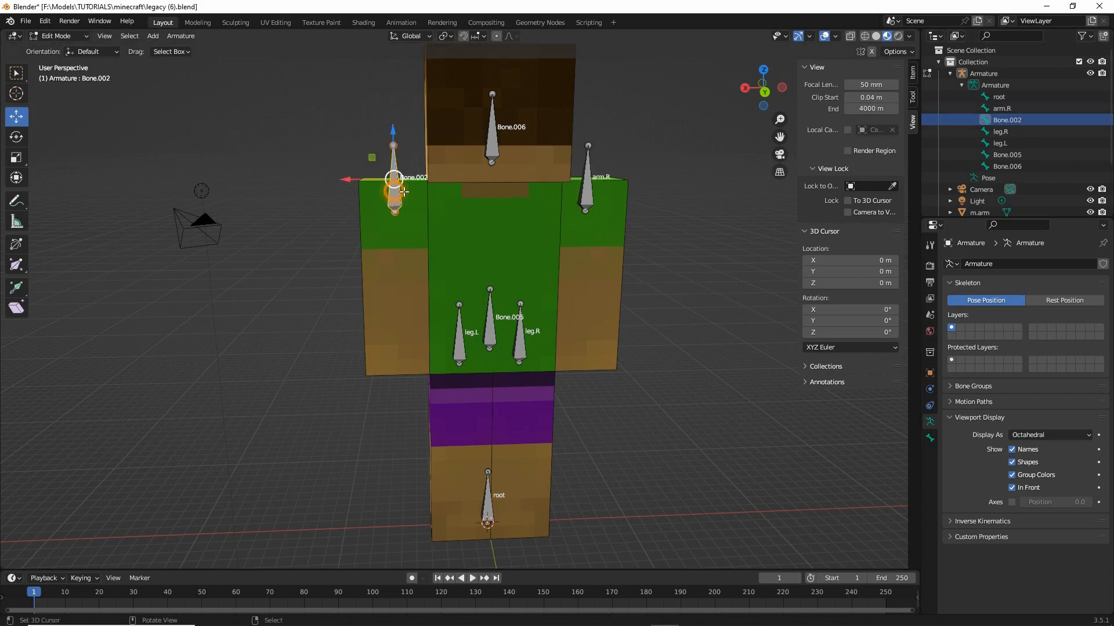
double_click(1006, 120)
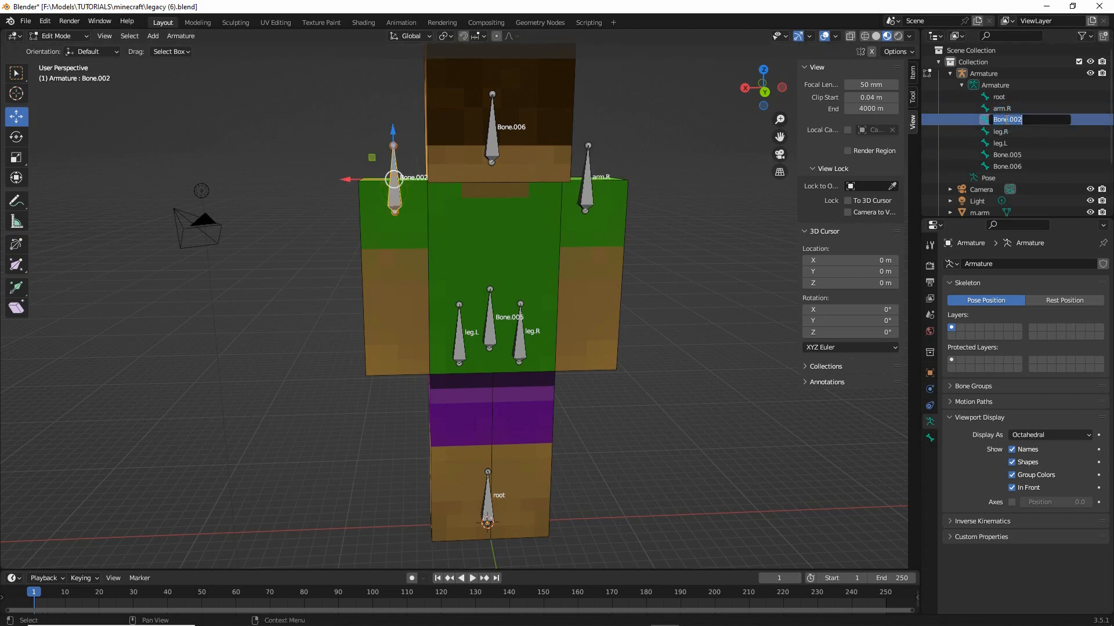
text(arm.L)
key(Return)
Rename the bone inside the character's head to head
click(1015, 167)
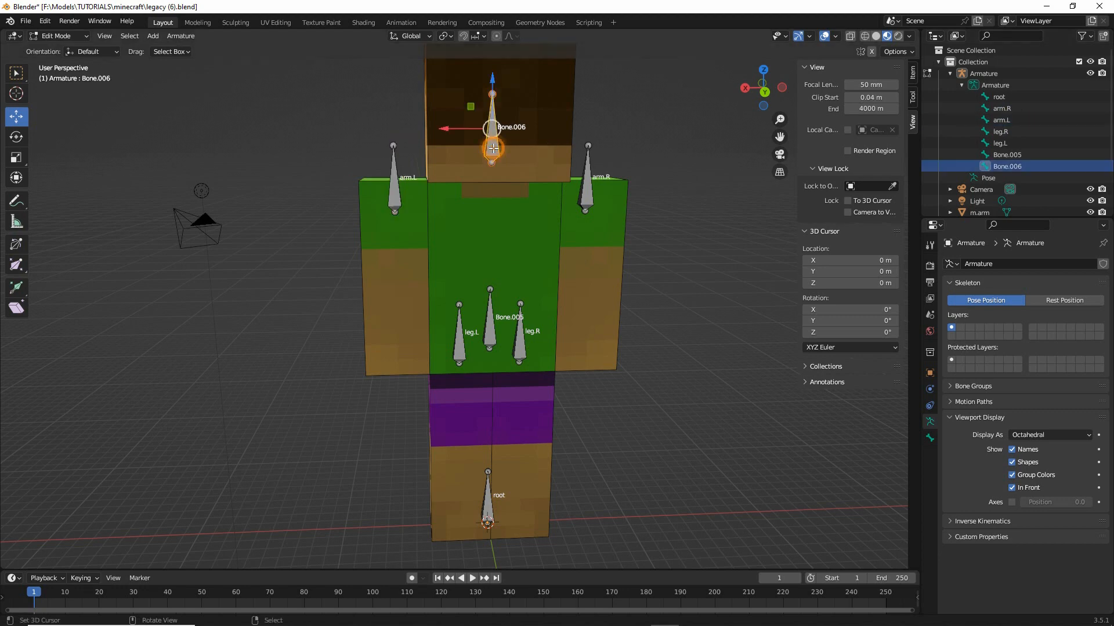
double_click(1009, 167)
scroll(1020, 169, down, 3)
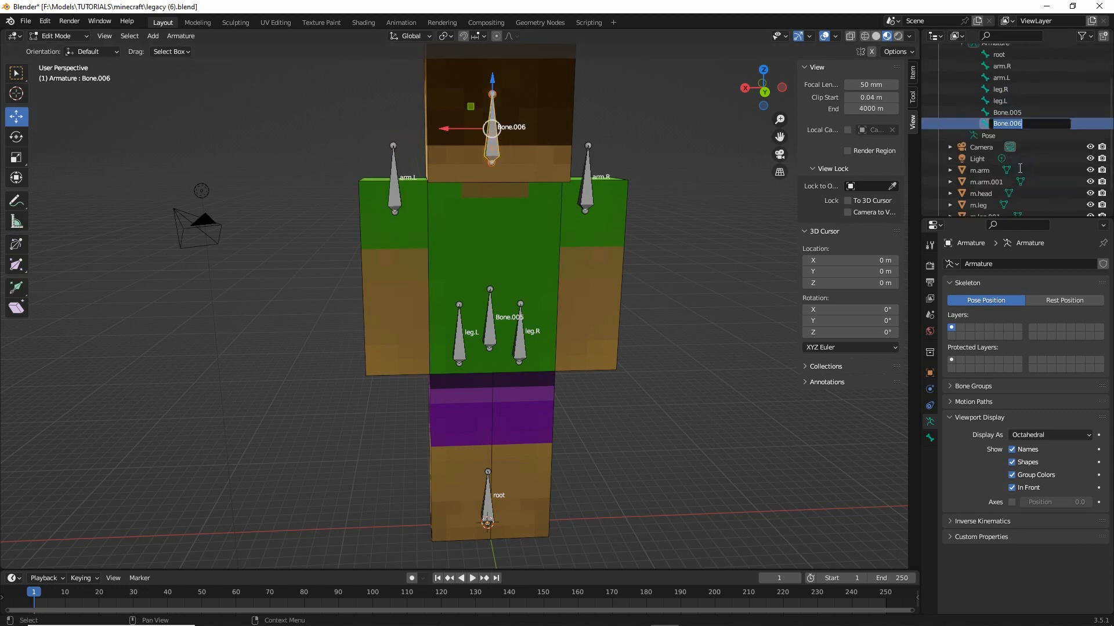
text(head)
key(Return)
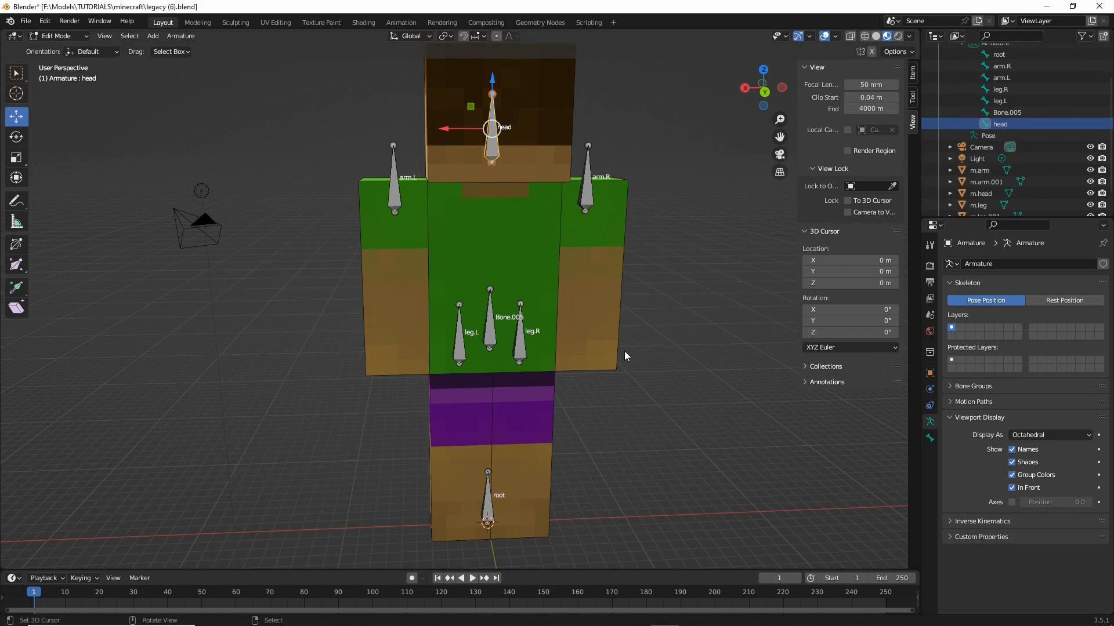
Rename the central bone between the two leg bones to torso
click(494, 328)
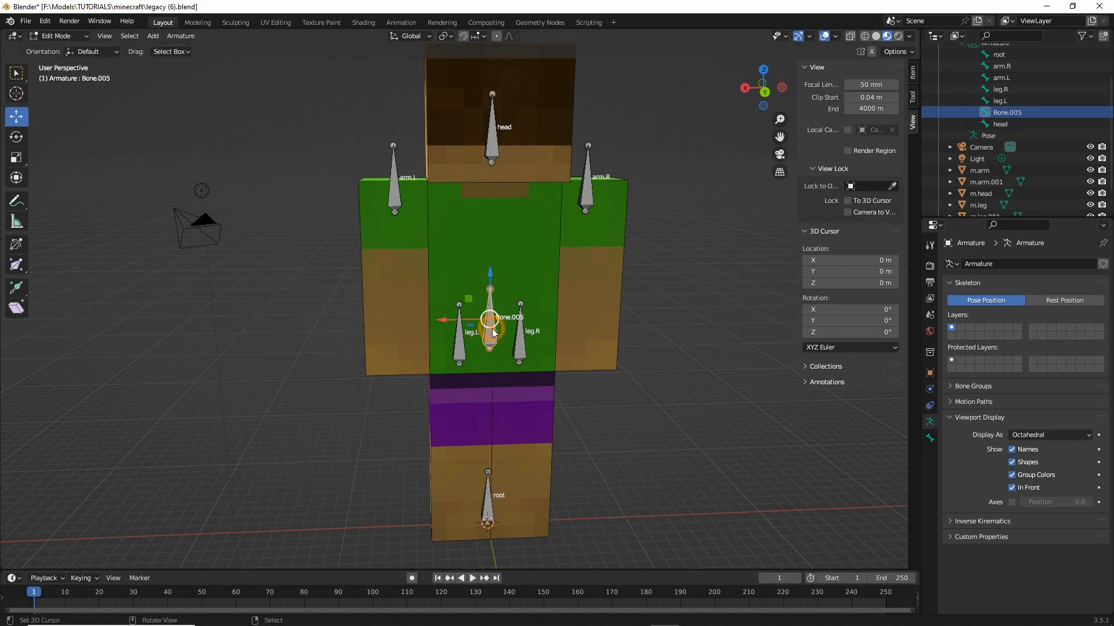
double_click(1006, 112)
scroll(1007, 112, up, 1)
text(torso)
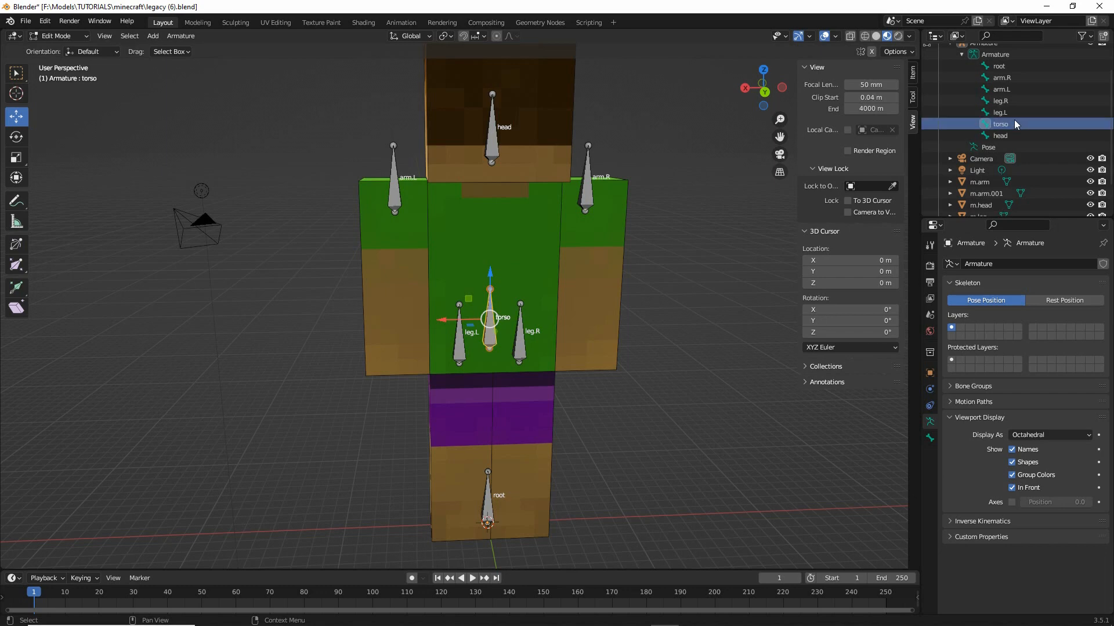
key(Return)
Rename the mesh object of the character's right arm to m.arm.R
mouse_move(964, 207)
mouse_down()
mouse_move(996, 208)
mouse_move(988, 213)
mouse_up()
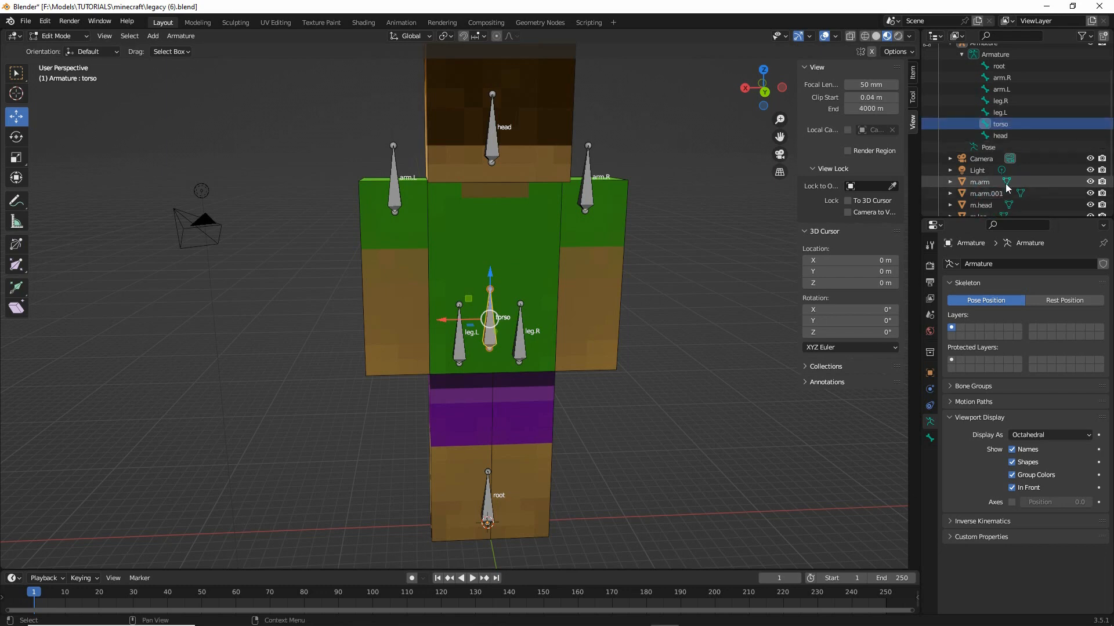
scroll(1005, 187, down, 2)
click(973, 147)
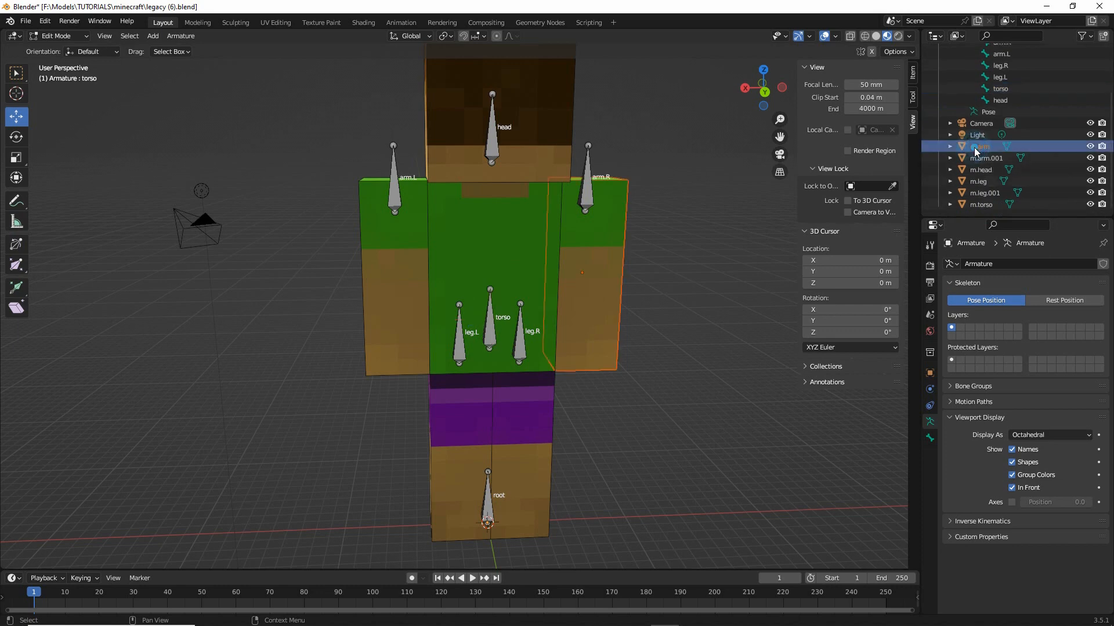
double_click(978, 147)
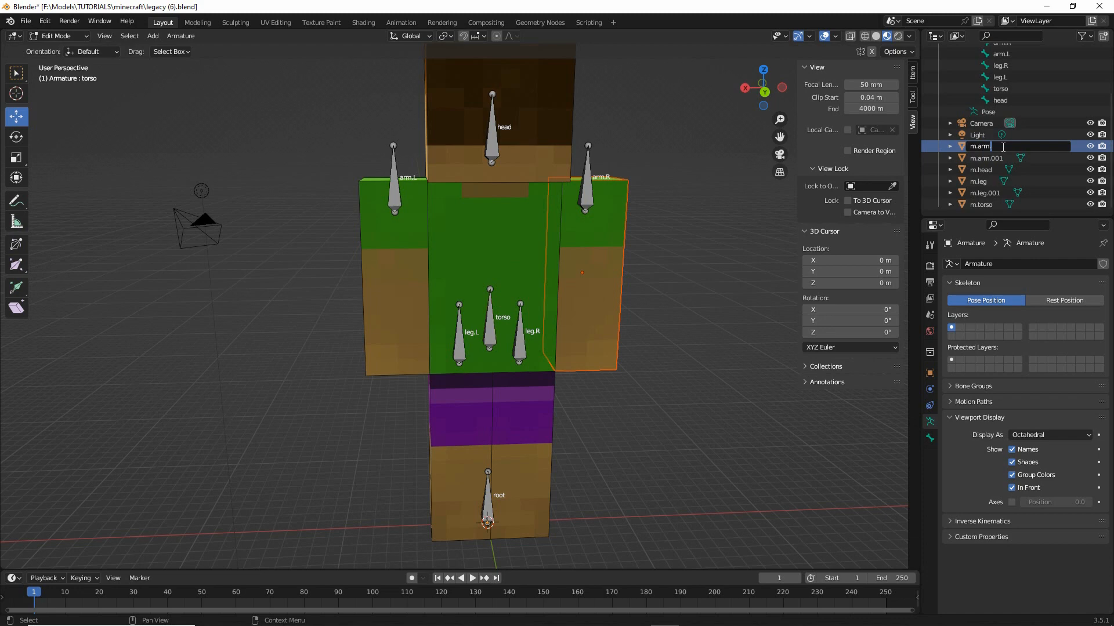
text(.R)
key(Return)
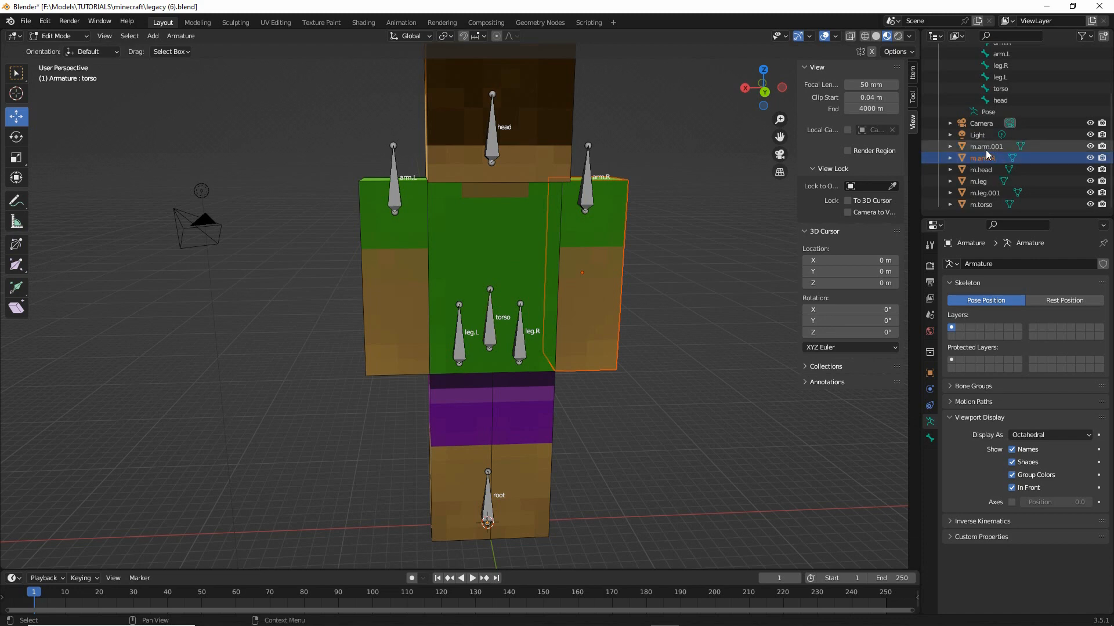
Rename the mesh object of the character's left arm to m.arm.L
click(985, 146)
double_click(980, 146)
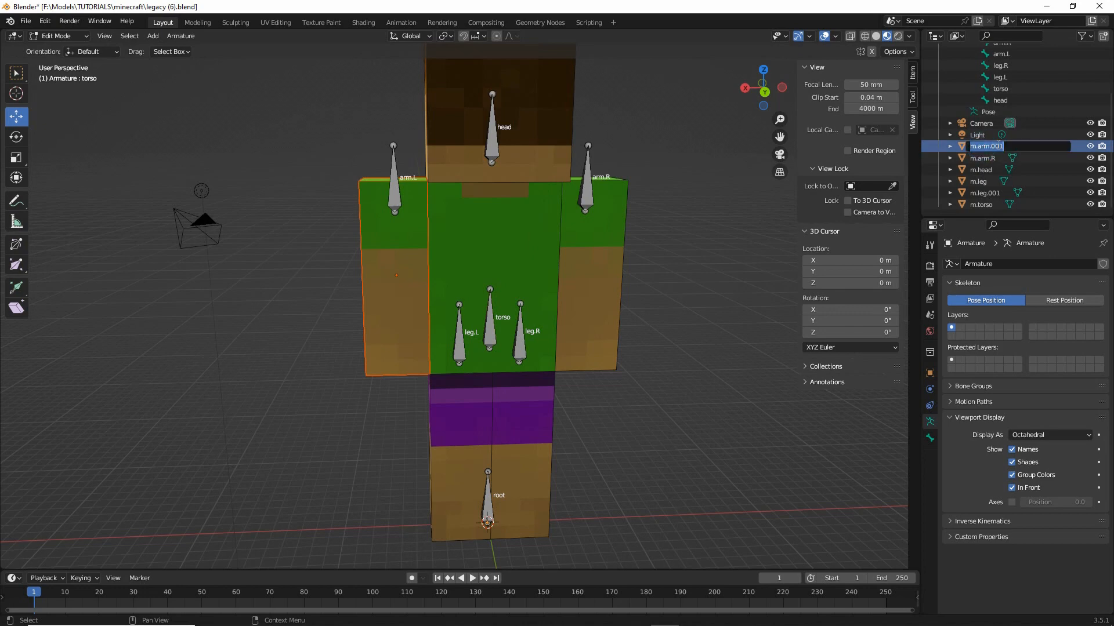
drag(991, 147, 1052, 148)
text(L)
key(Return)
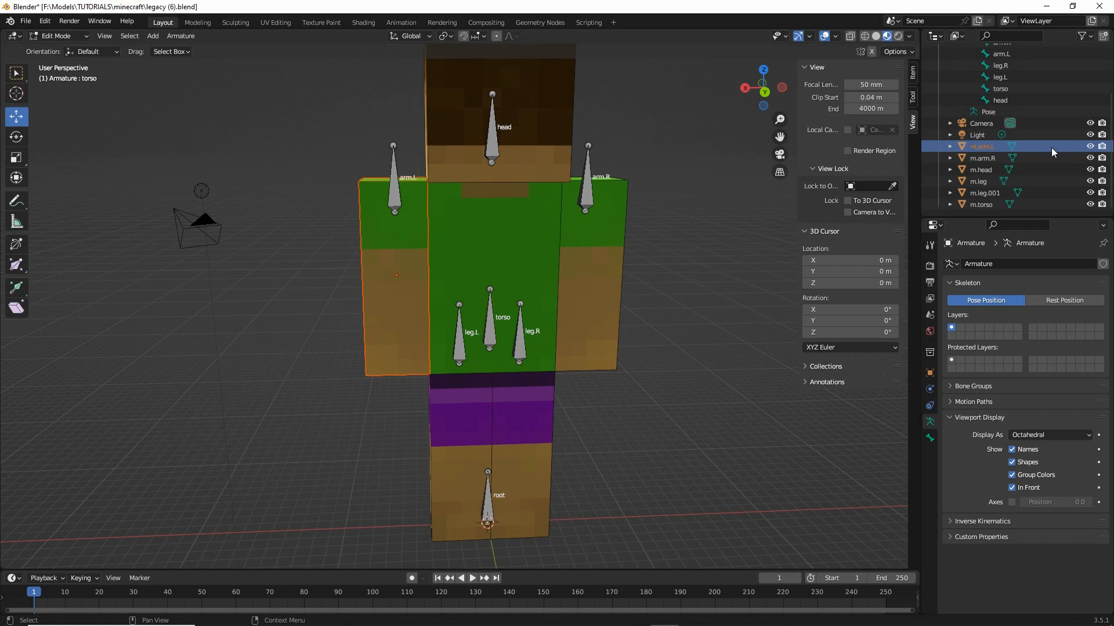
Rename the mesh object of the character's left leg to m.leg.L
click(986, 192)
double_click(994, 195)
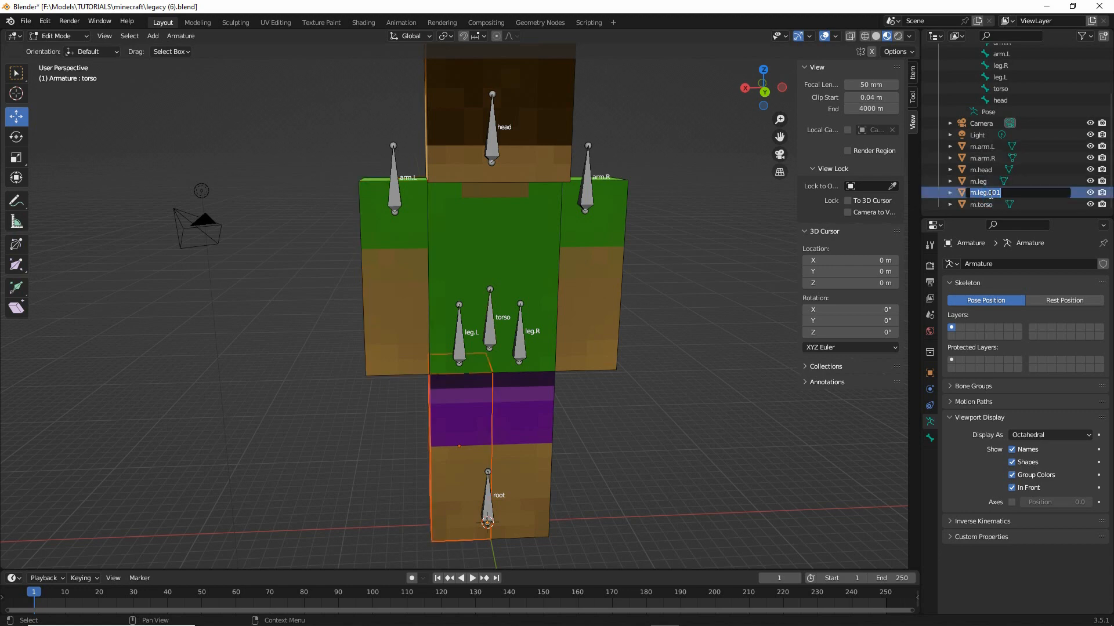
click(1008, 193)
text(L)
key(Return)
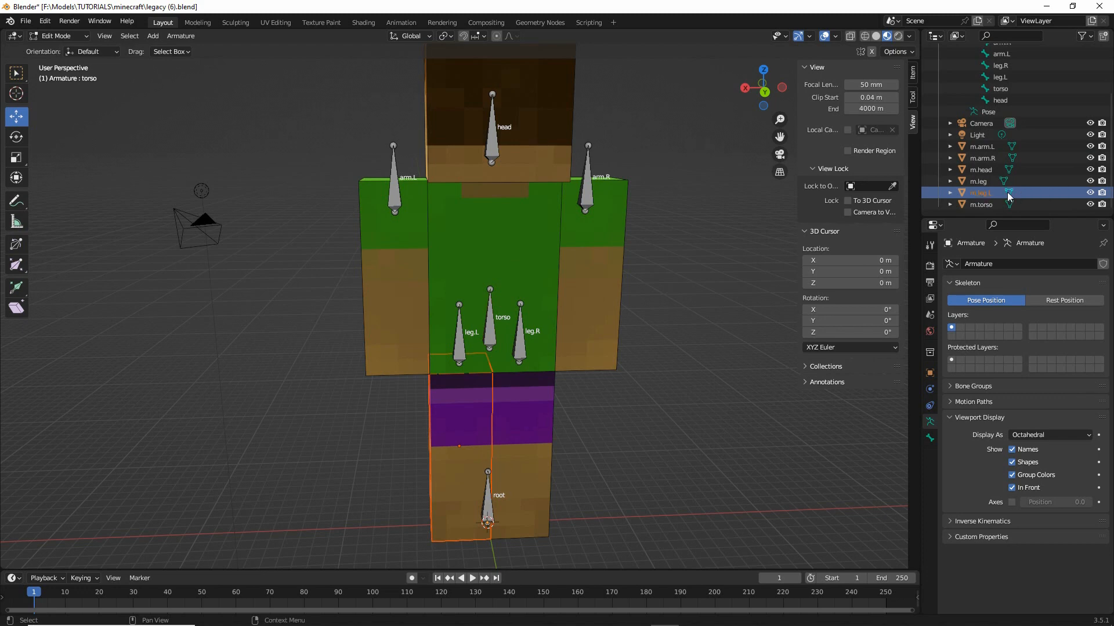
Rename the mesh object of the character's right leg to m.leg.R and collapse the armature's hierarchy
double_click(978, 181)
click(1001, 182)
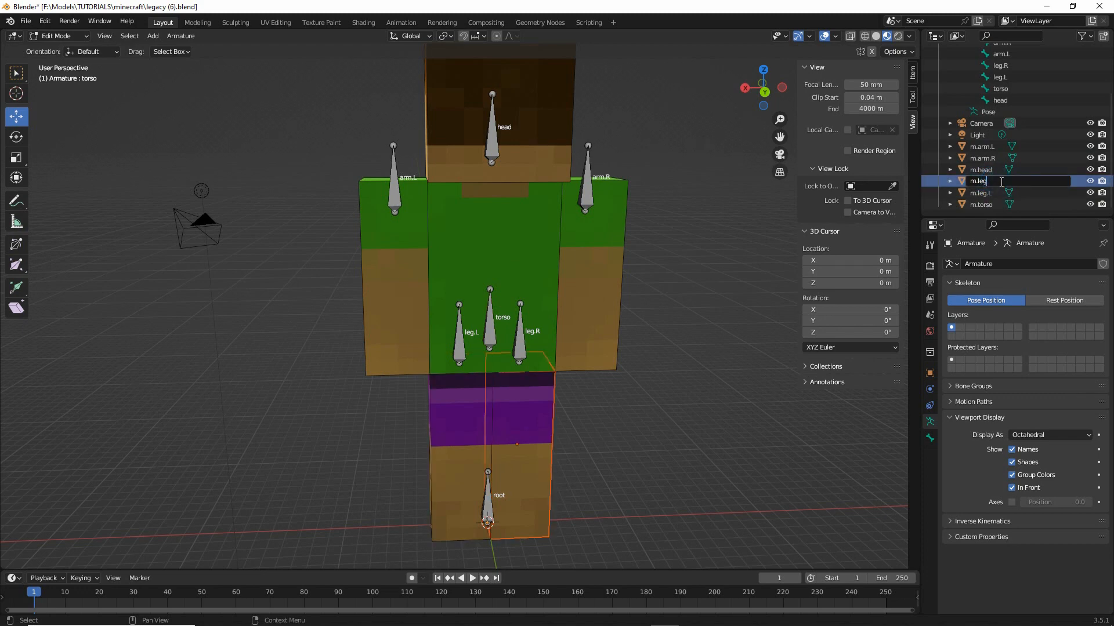
text(.R)
key(Return)
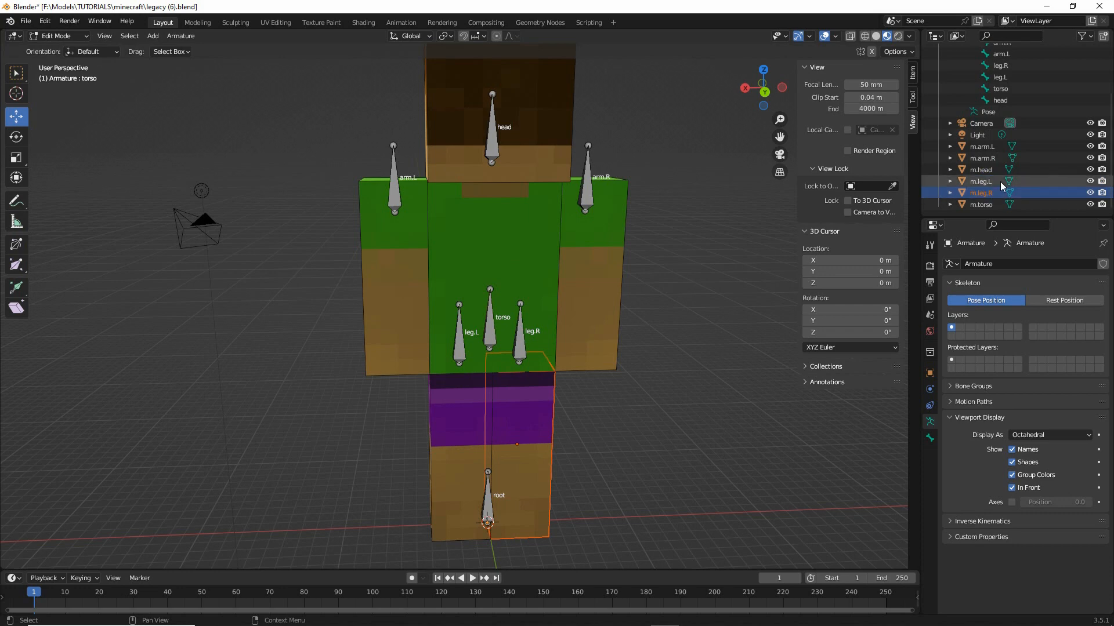
scroll(983, 167, up, 4)
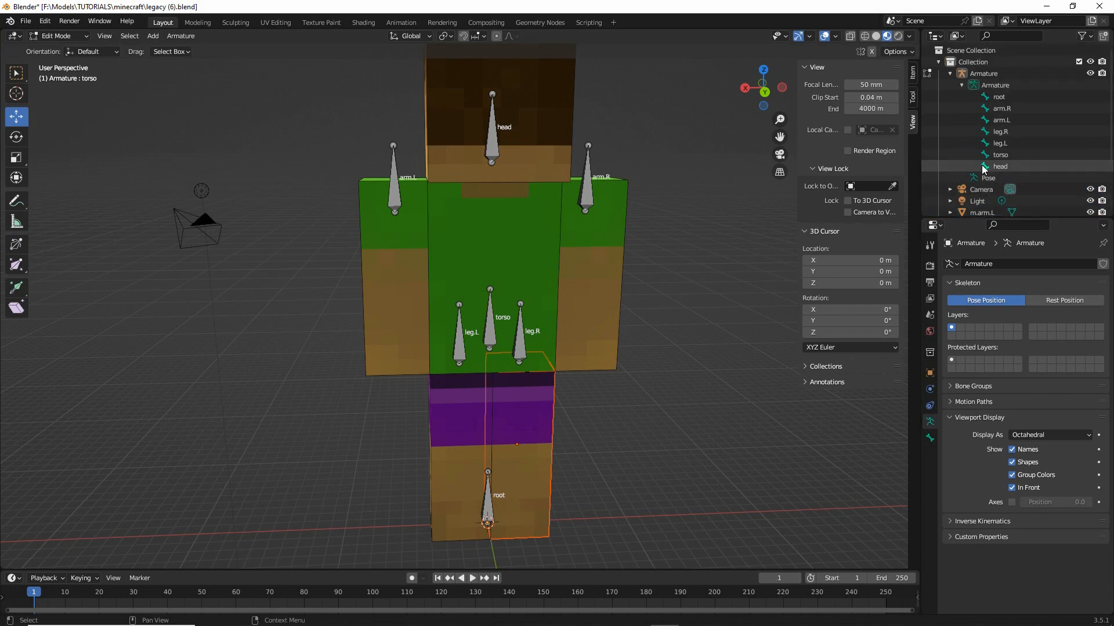
click(950, 73)
Return to the front orthographic view and select the arm.R bone
middle_drag(580, 348, 661, 336)
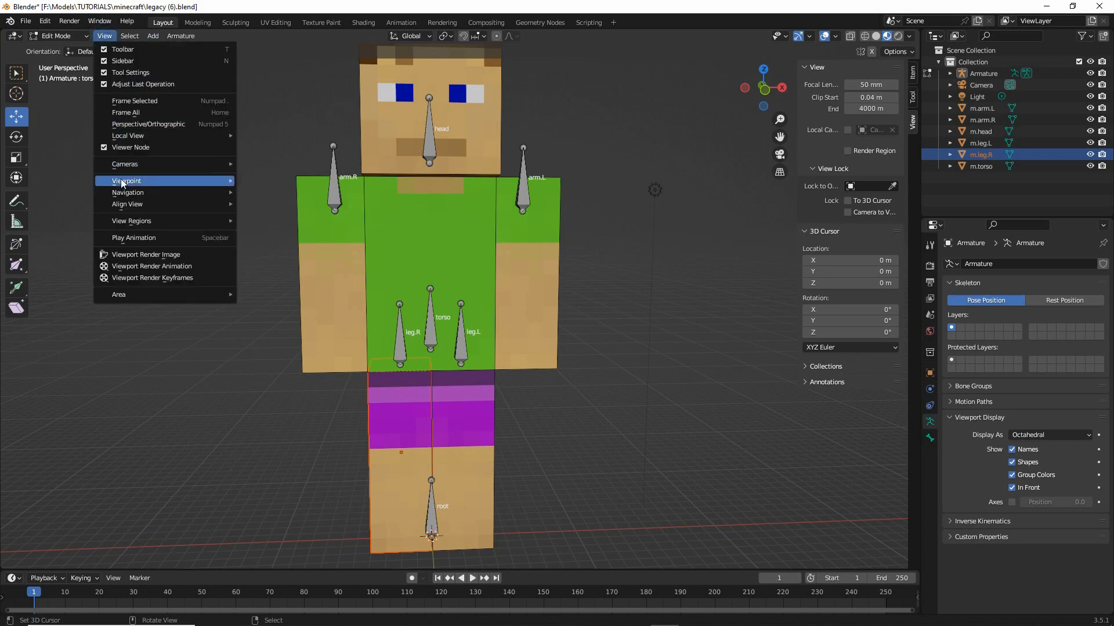
mouse_move(124, 182)
click(278, 226)
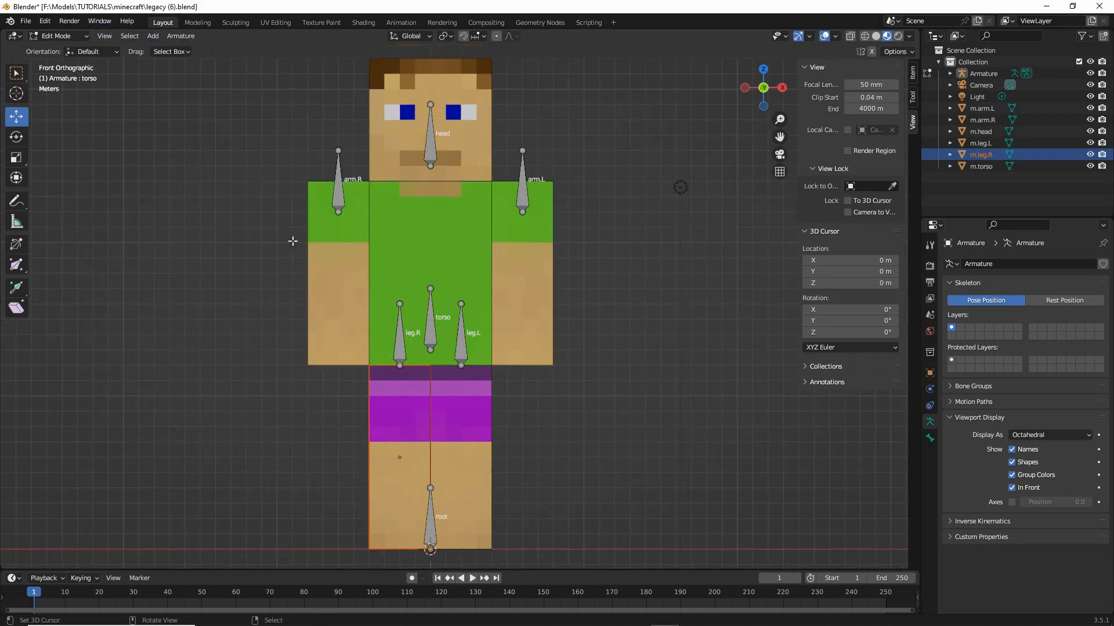
click(339, 181)
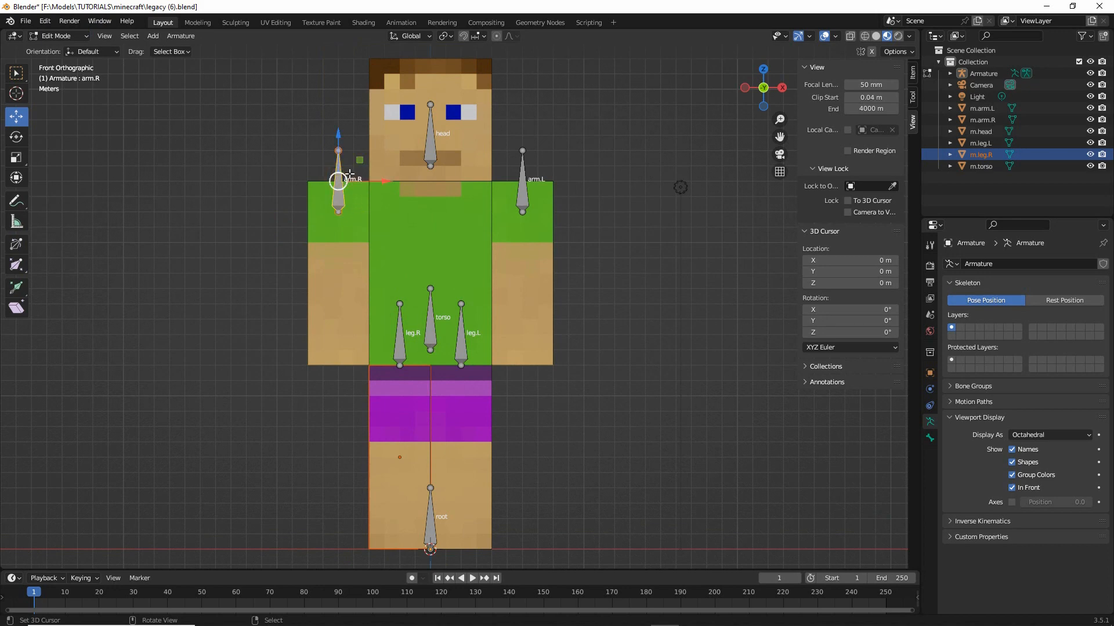
Set the transform pivot point to Individual Origins
shift+middle_drag(348, 278, 347, 265)
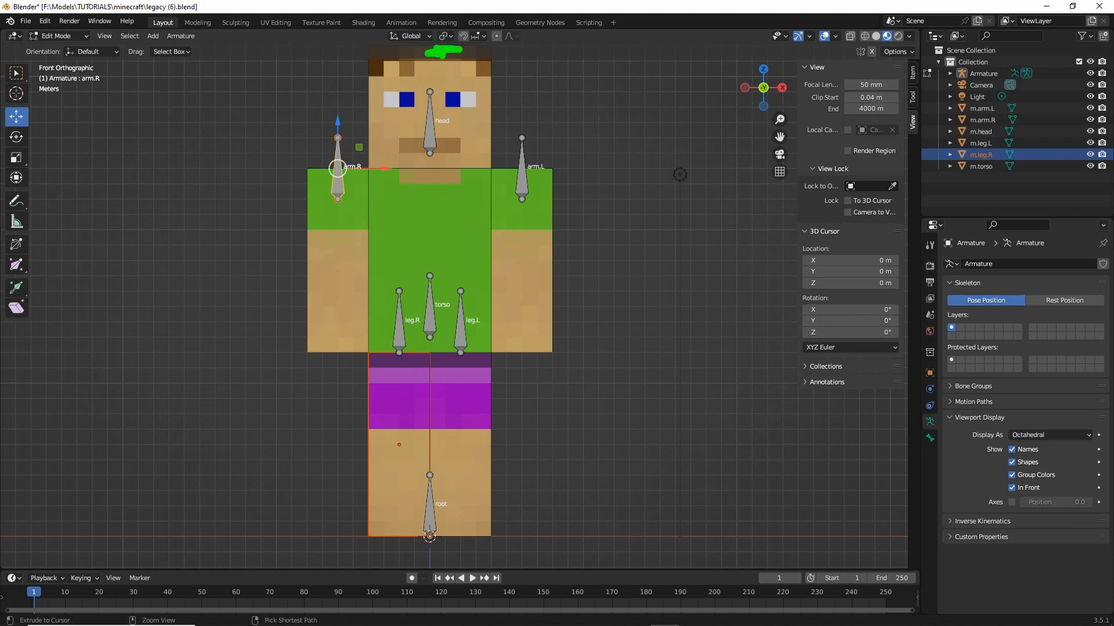
click(450, 36)
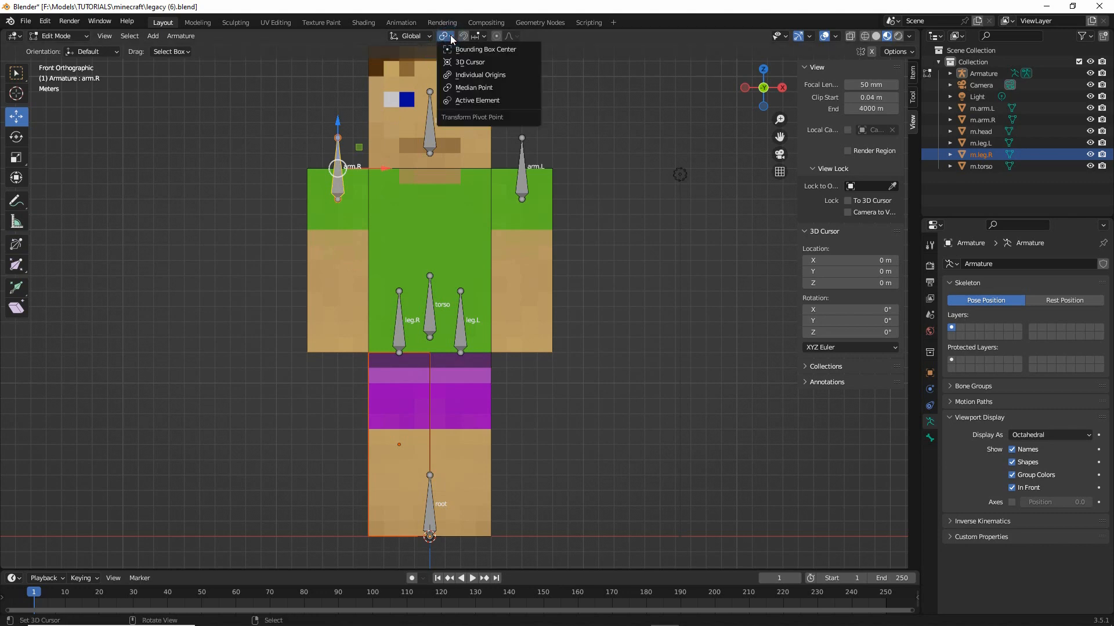
click(464, 75)
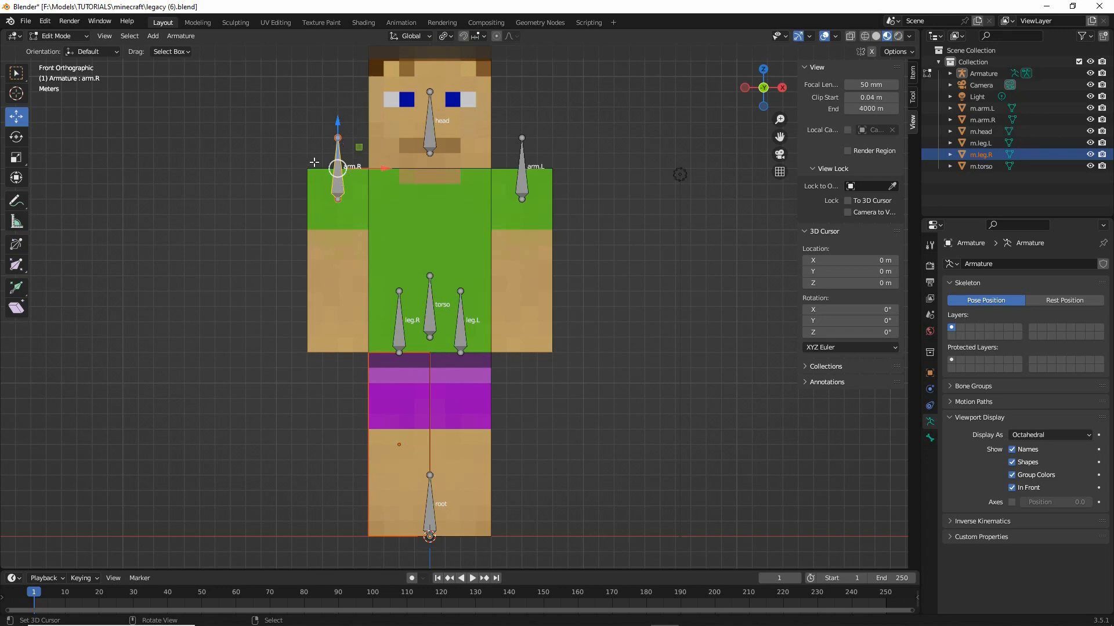
key(ctrl+2)
drag(334, 132, 345, 299)
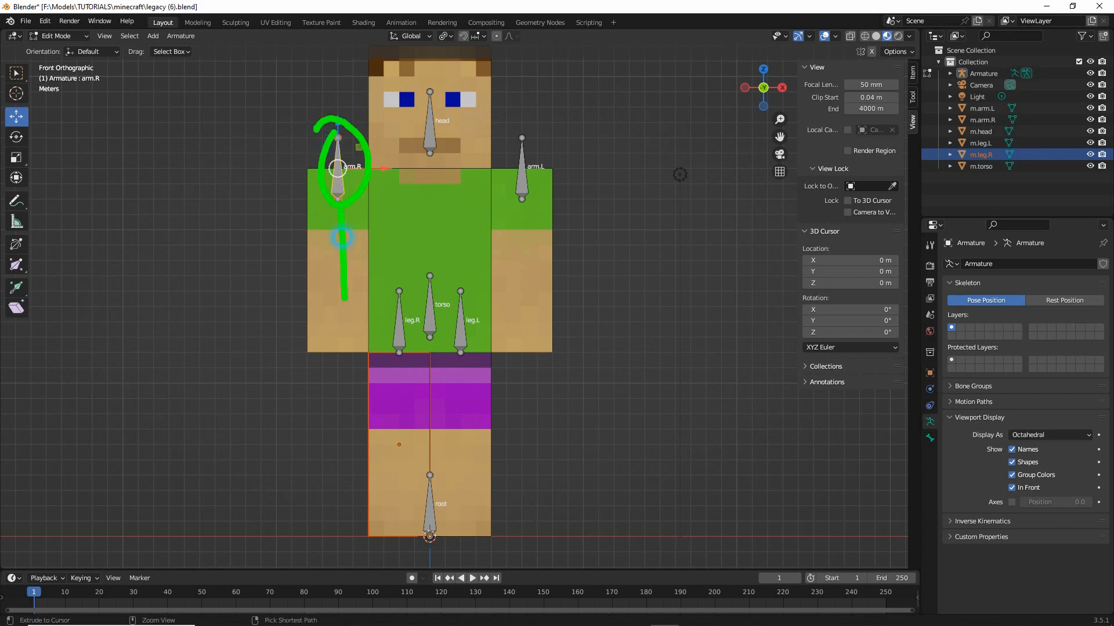
mouse_move(517, 211)
mouse_down()
mouse_move(505, 335)
mouse_move(528, 309)
mouse_up()
drag(449, 392, 451, 479)
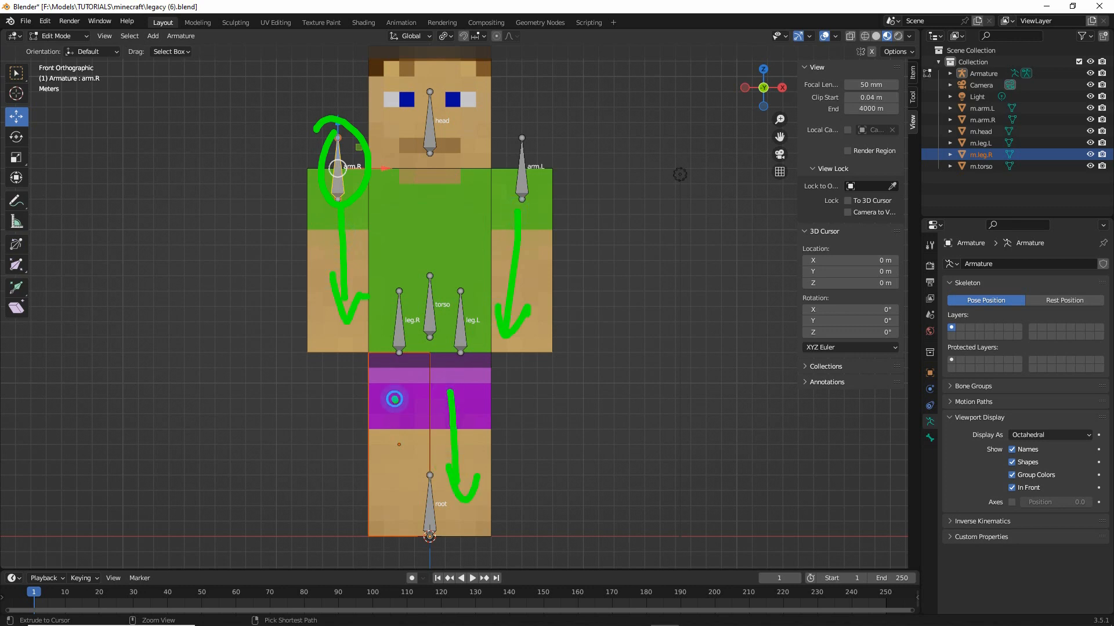
drag(395, 398, 398, 476)
mouse_move(385, 465)
mouse_down()
mouse_move(397, 496)
mouse_move(419, 456)
mouse_up()
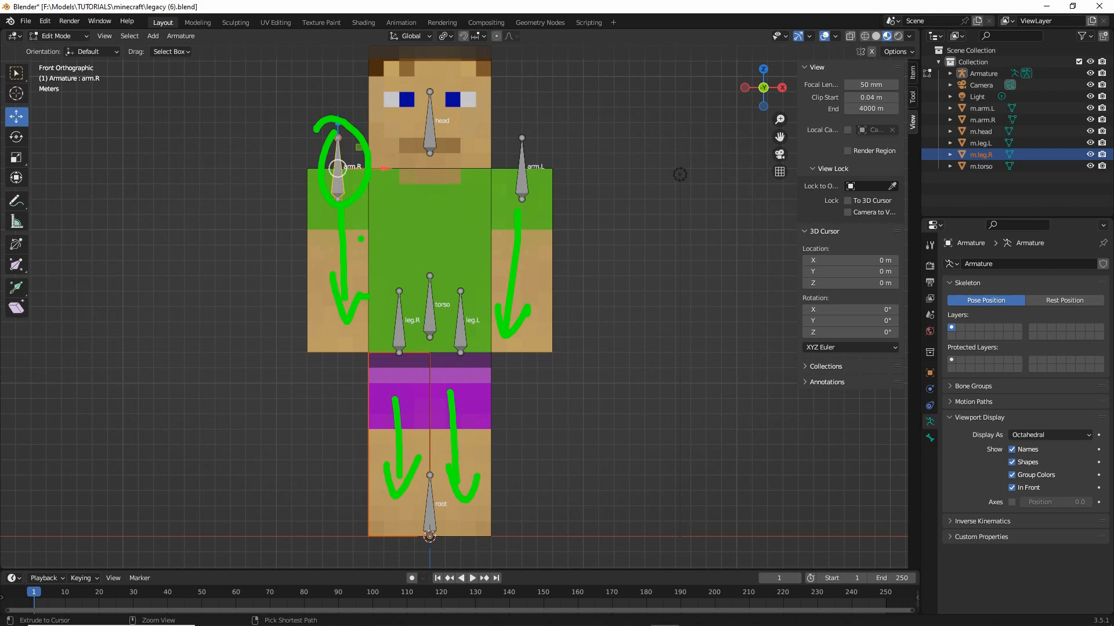
key(Escape)
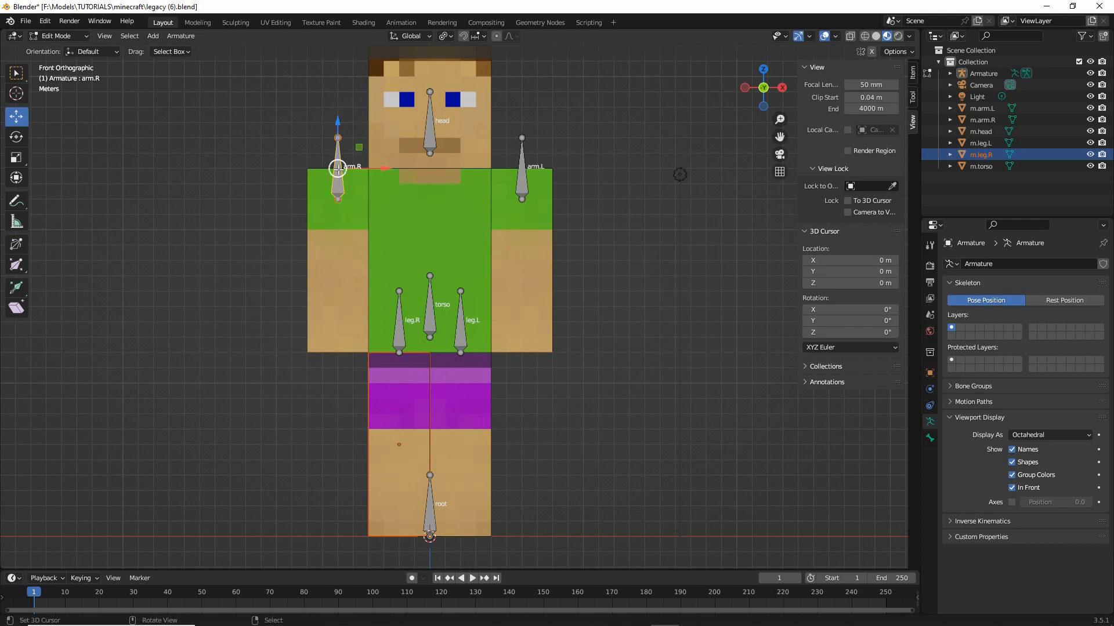
Rotate the arm.R and arm.L bones half a turn about their own origins so both point straight down the arms
click(337, 168)
click(18, 141)
key(ctrl+2)
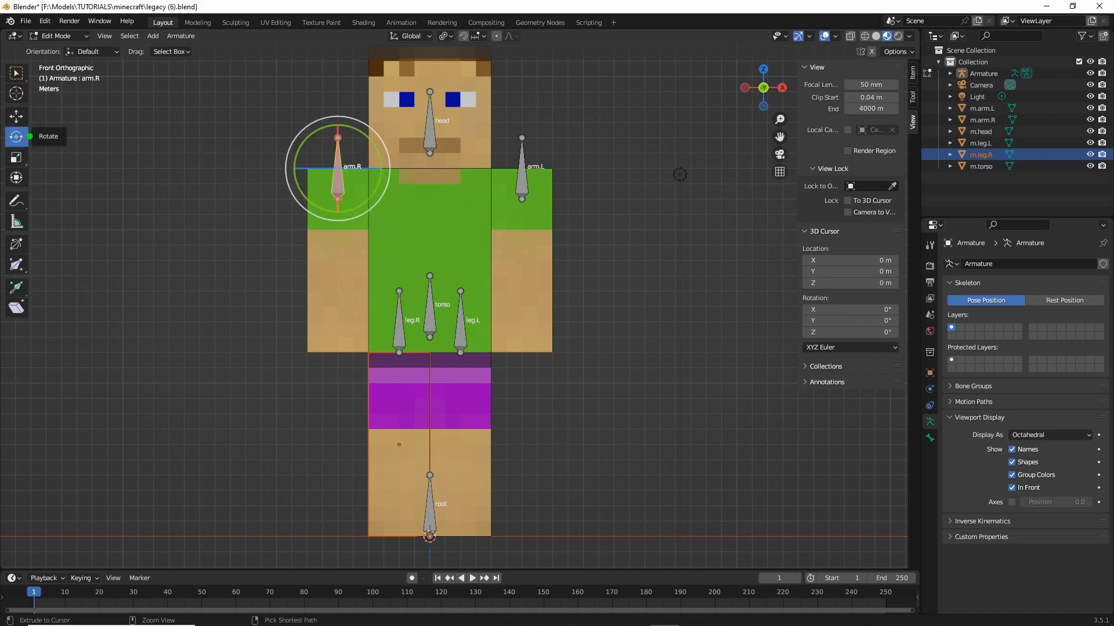
drag(76, 136, 39, 137)
key(Escape)
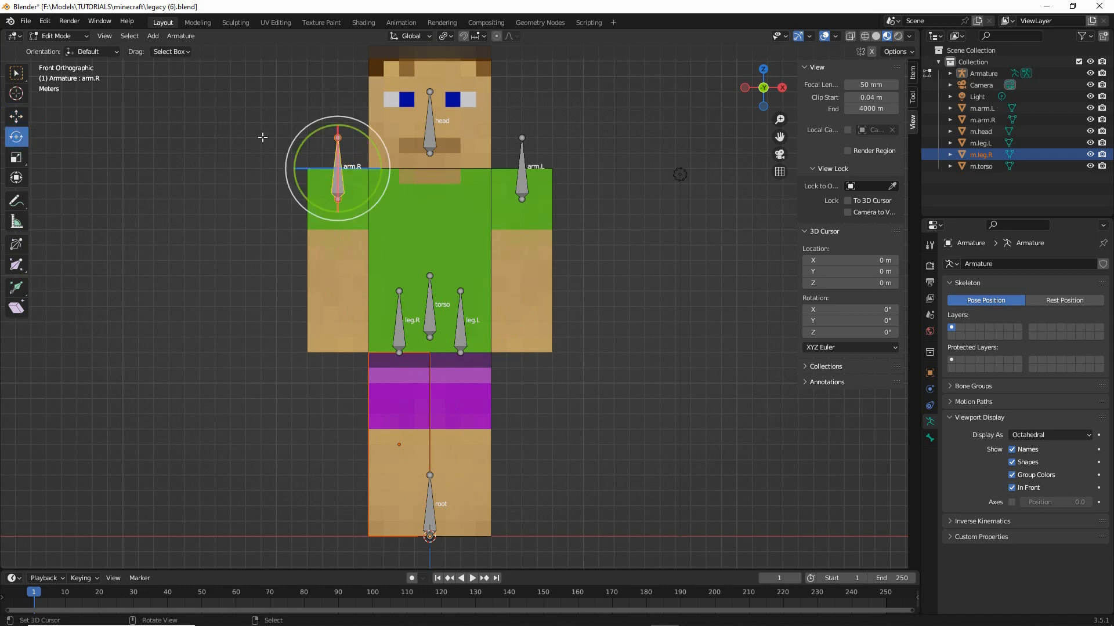
mouse_move(354, 129)
mouse_down()
mouse_move(380, 133)
mouse_move(307, 142)
mouse_move(403, 186)
mouse_move(307, 139)
mouse_move(333, 124)
mouse_move(374, 138)
mouse_up()
key(Escape)
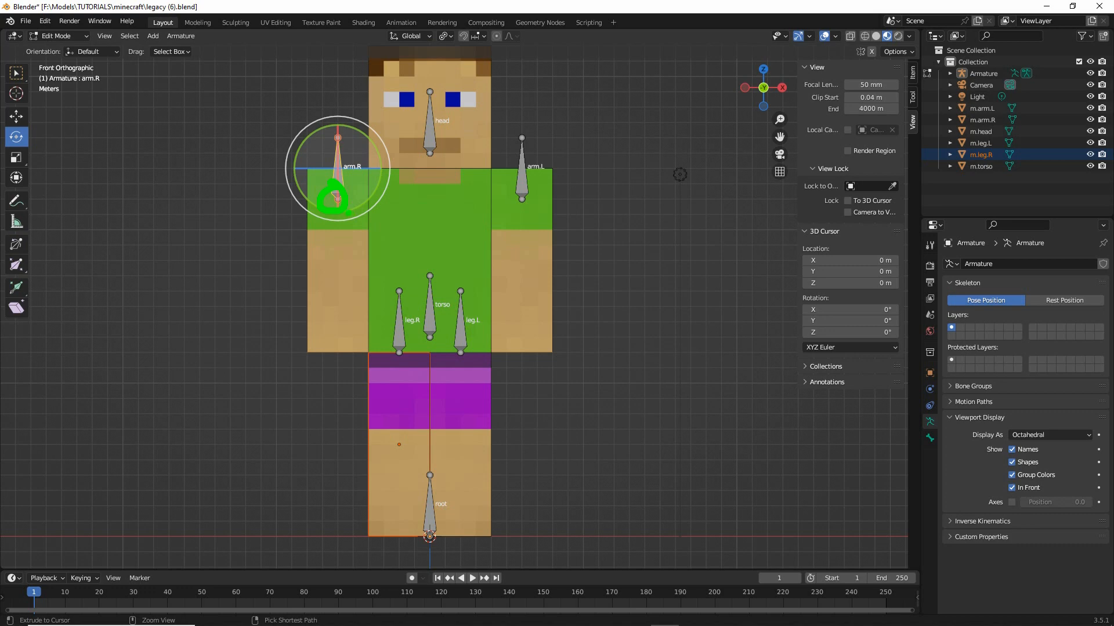
key(Escape)
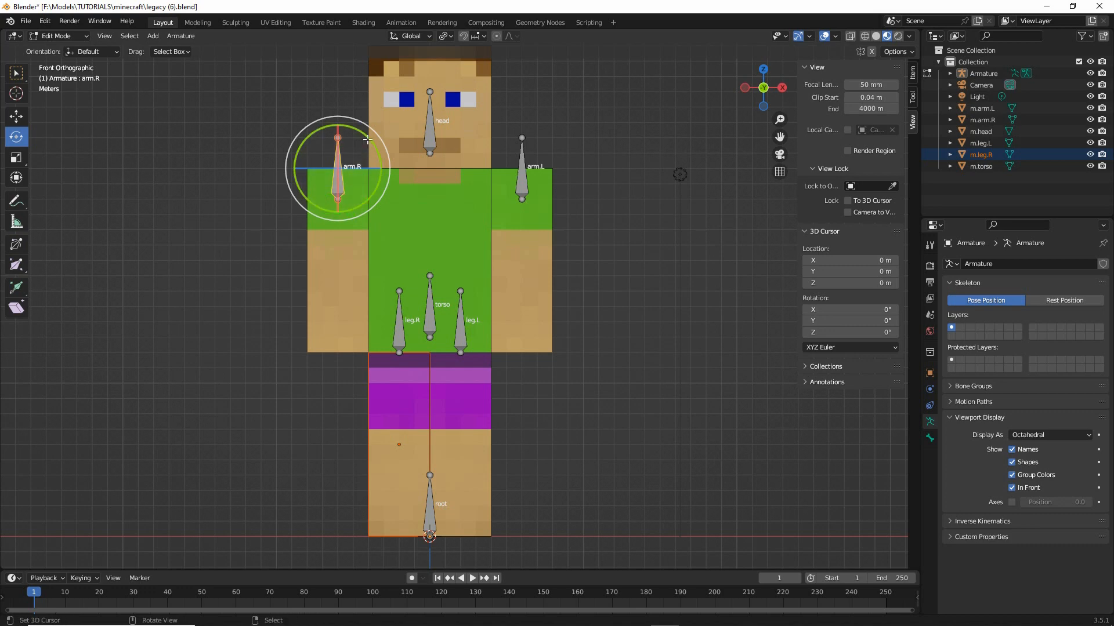
mouse_move(368, 139)
ctrl+mouse_down()
mouse_move(385, 186)
mouse_move(371, 240)
mouse_move(324, 277)
mouse_move(301, 277)
ctrl+mouse_up()
click(525, 169)
ctrl+drag(544, 134, 493, 283)
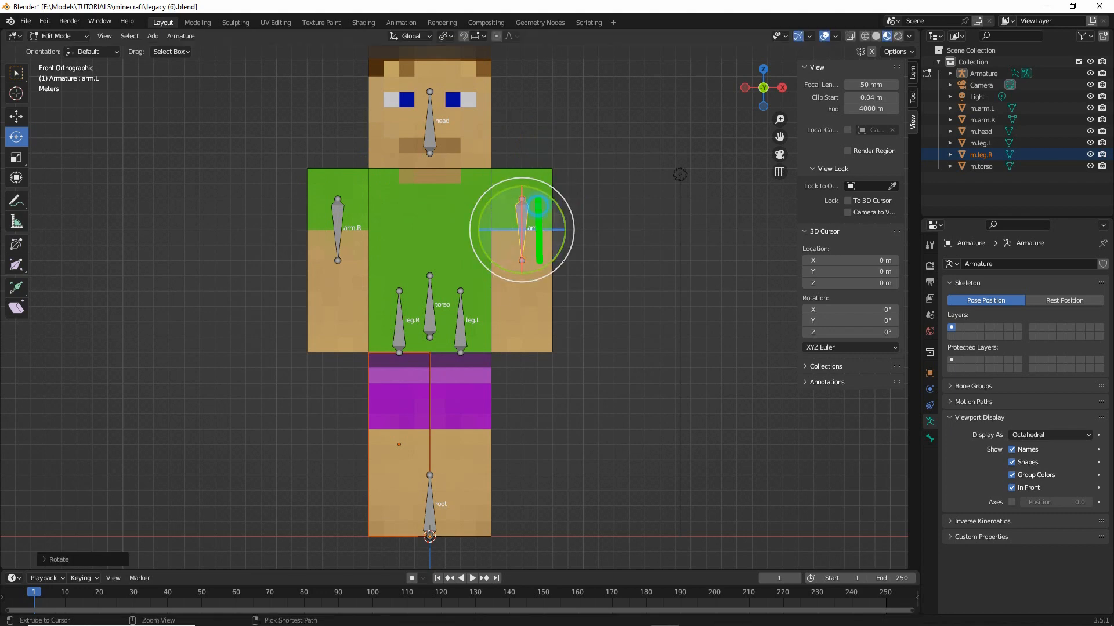
Rotate the leg.L and leg.R bones half a turn about their own origins so both point straight down the legs
drag(533, 252, 553, 251)
drag(350, 200, 352, 247)
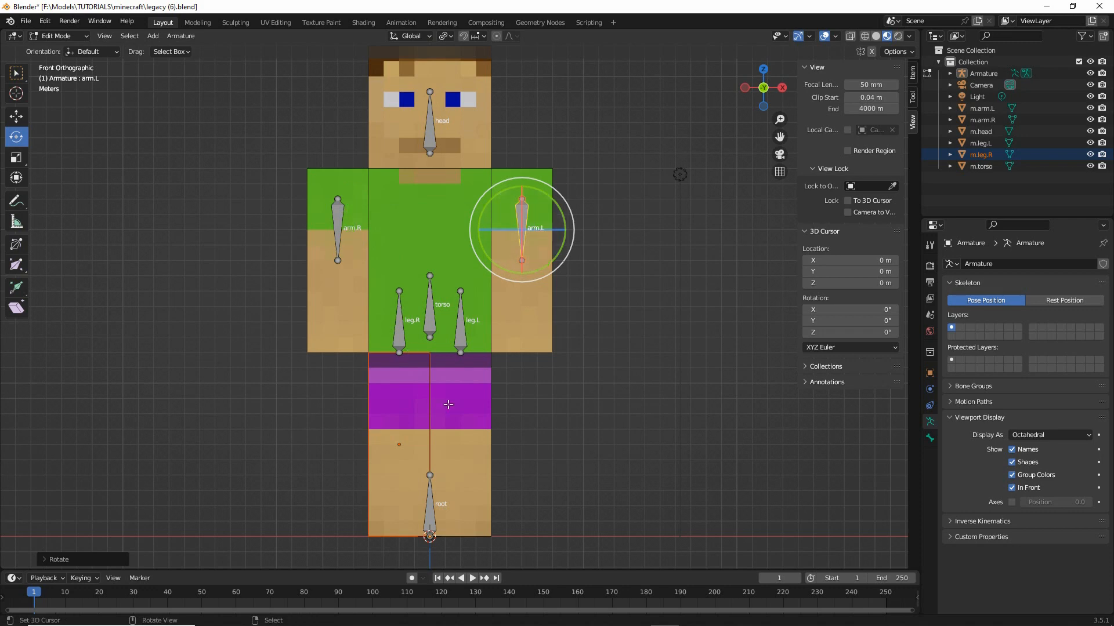
click(461, 322)
drag(489, 286, 420, 409)
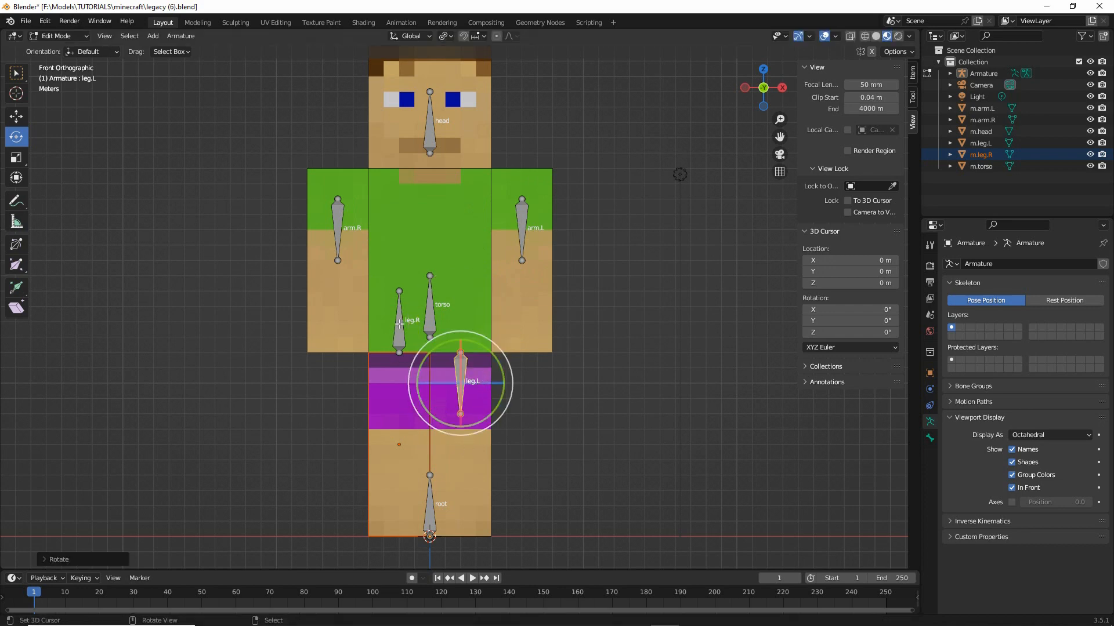
click(399, 322)
drag(416, 283, 381, 420)
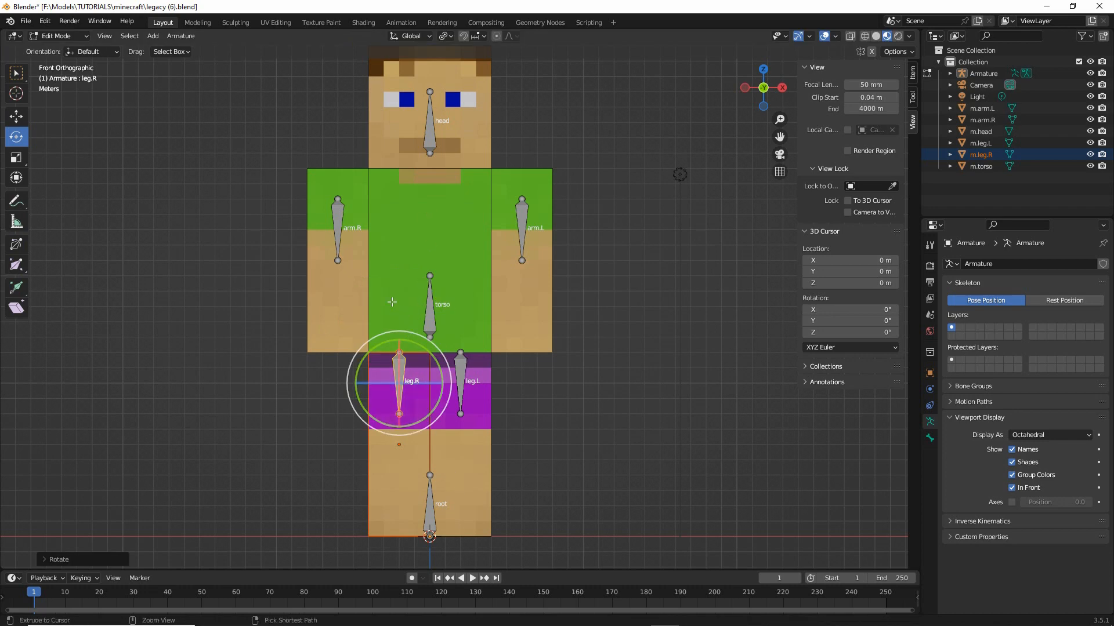
mouse_move(335, 192)
mouse_down()
mouse_move(332, 215)
mouse_move(337, 182)
mouse_up()
mouse_move(518, 195)
mouse_down()
mouse_move(509, 214)
mouse_move(524, 183)
mouse_up()
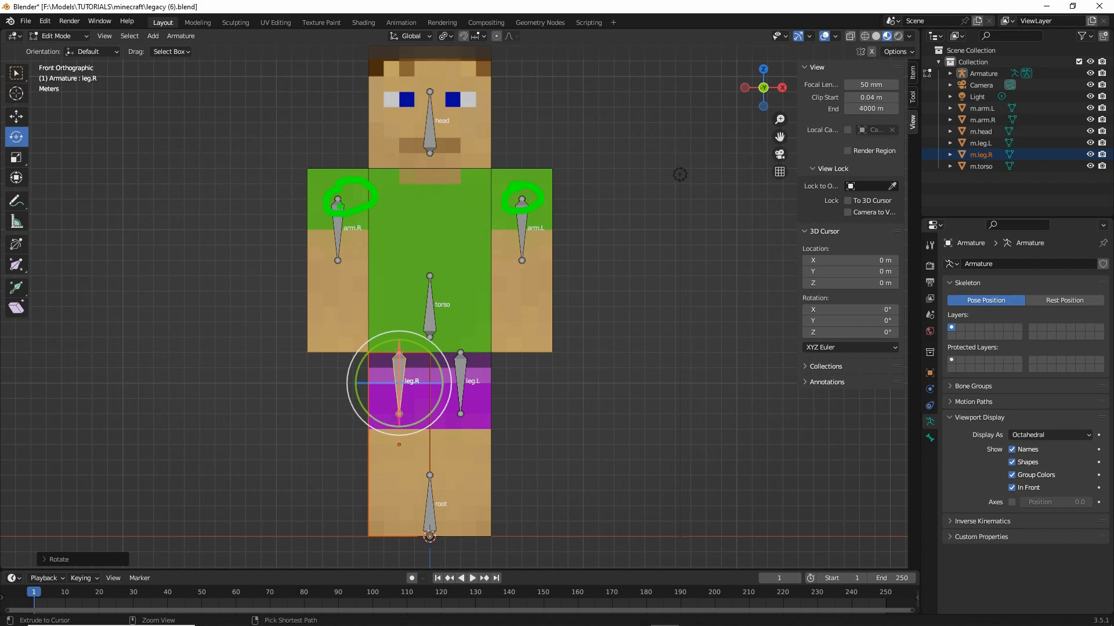
drag(348, 211, 351, 186)
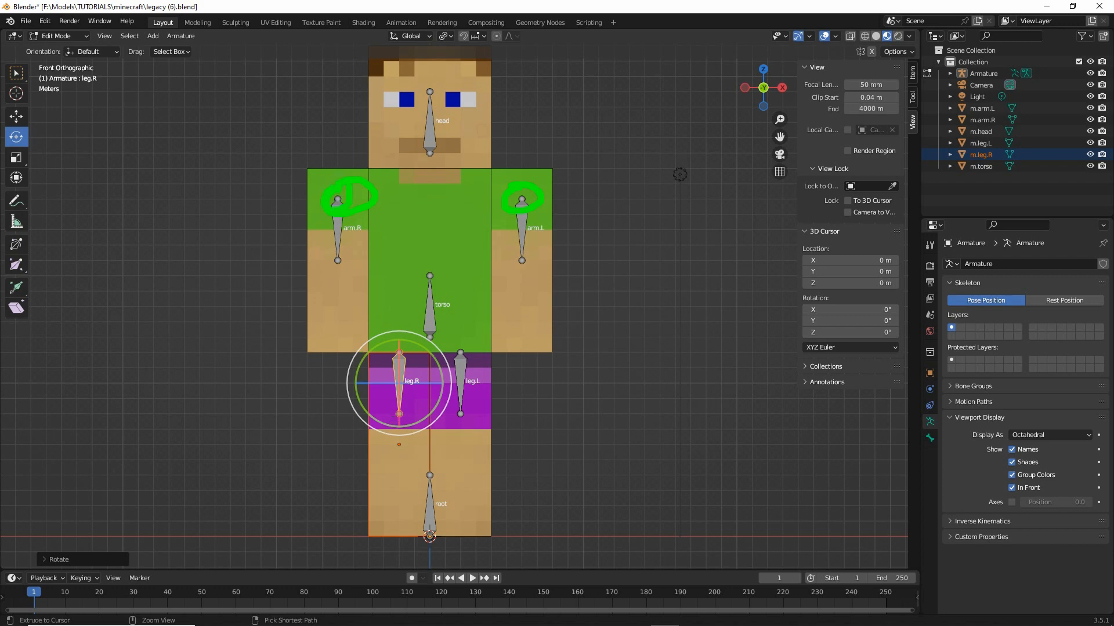
mouse_move(518, 208)
mouse_down()
mouse_move(518, 195)
mouse_move(524, 203)
mouse_up()
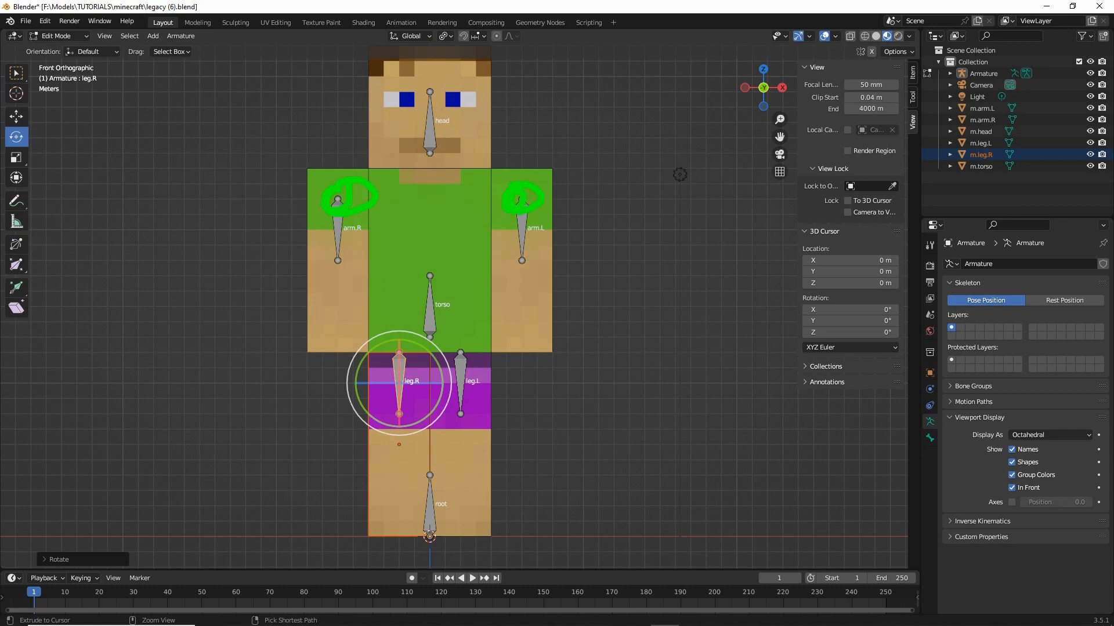
mouse_move(460, 346)
mouse_down()
mouse_move(477, 364)
mouse_move(464, 334)
mouse_up()
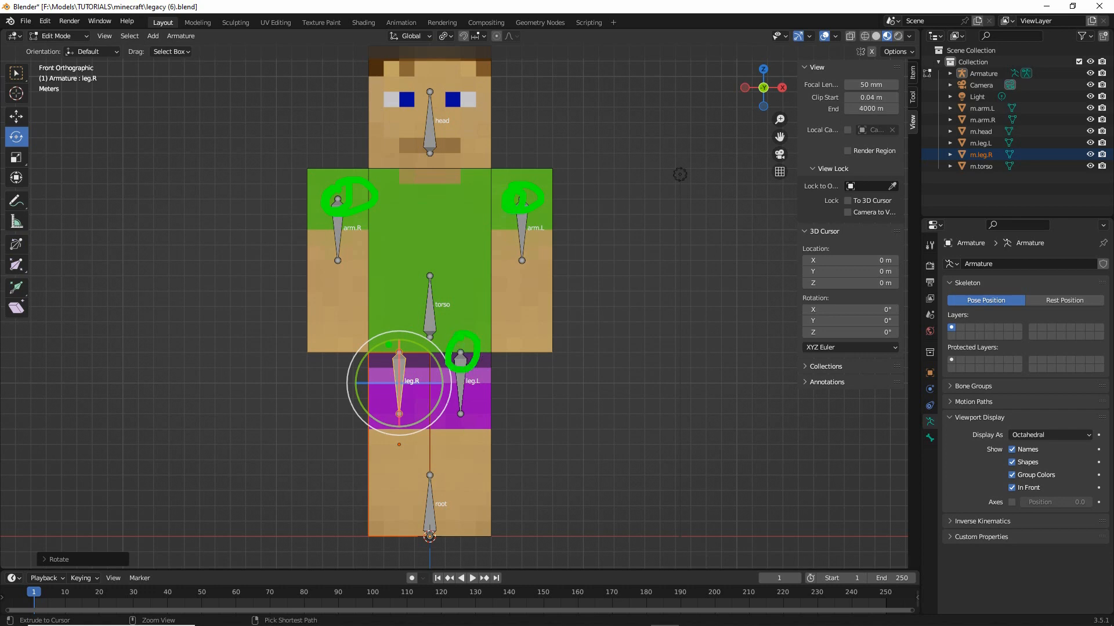
mouse_move(400, 348)
mouse_down()
mouse_move(390, 361)
mouse_move(377, 342)
mouse_up()
click(415, 409)
key(Escape)
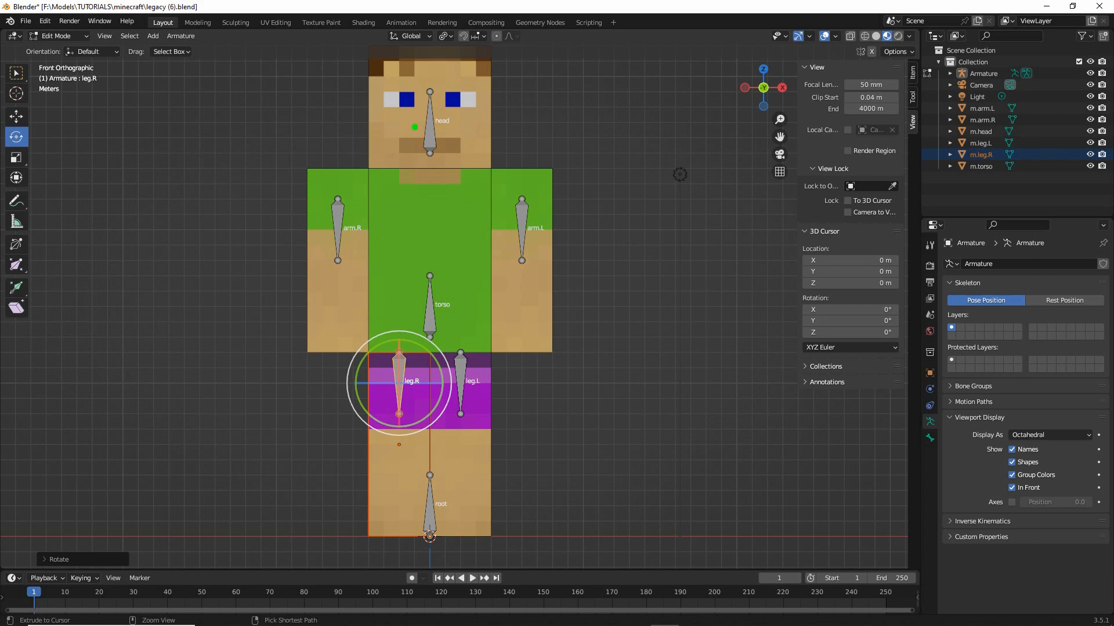
drag(425, 127, 452, 137)
drag(439, 155, 445, 163)
Move the head bone down so its base meets the torso's upper edge, and the torso bone down to the torso's lower edge
click(431, 139)
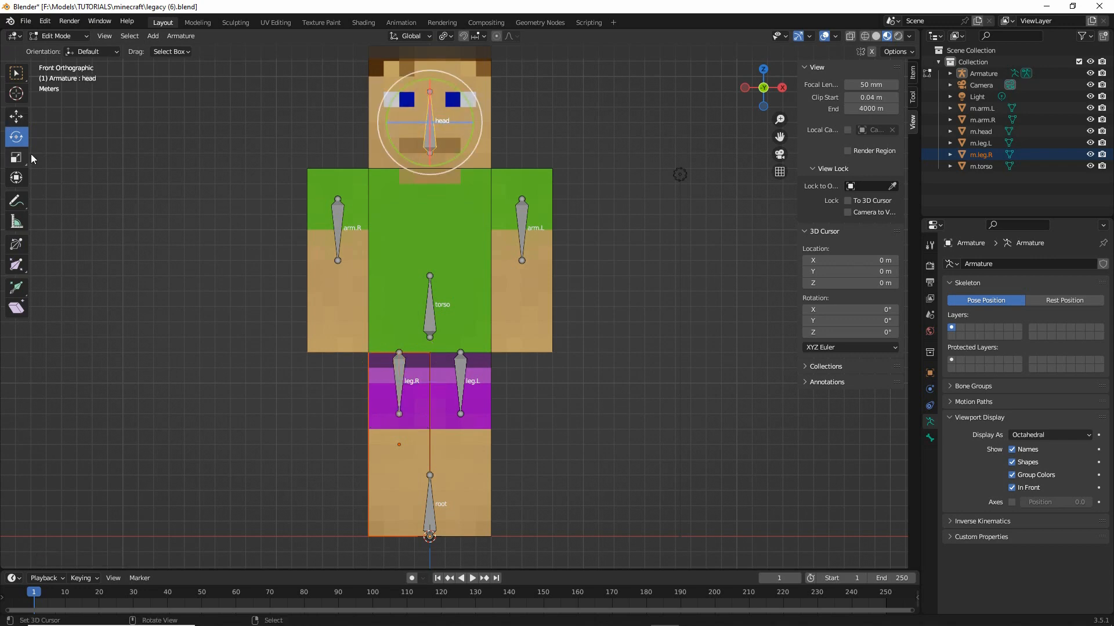
click(17, 116)
drag(423, 82, 429, 88)
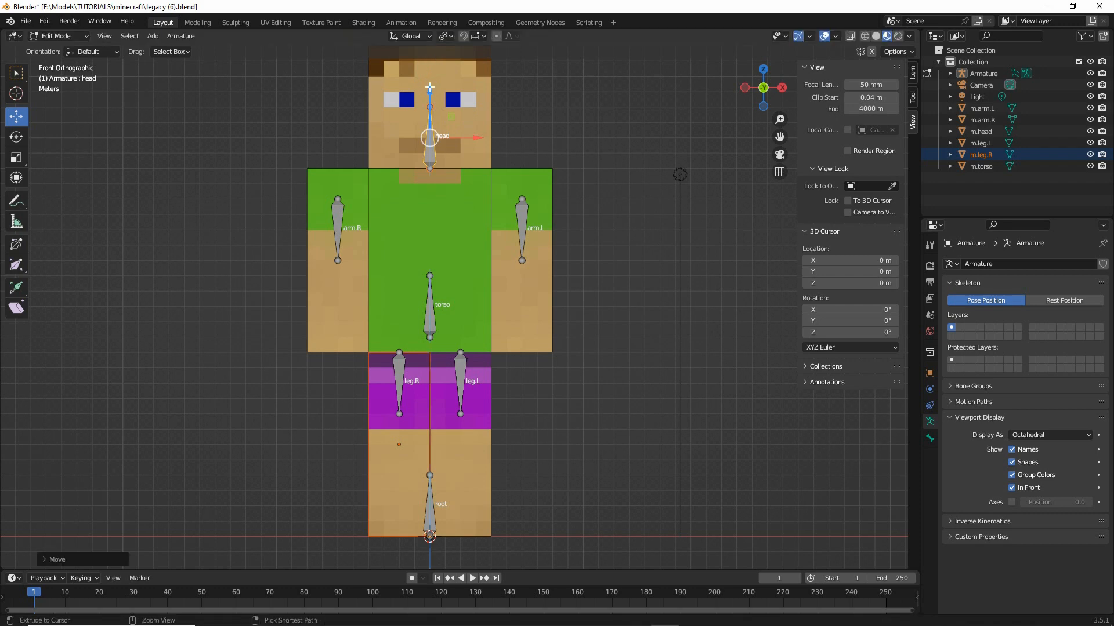
click(434, 324)
drag(429, 264, 429, 279)
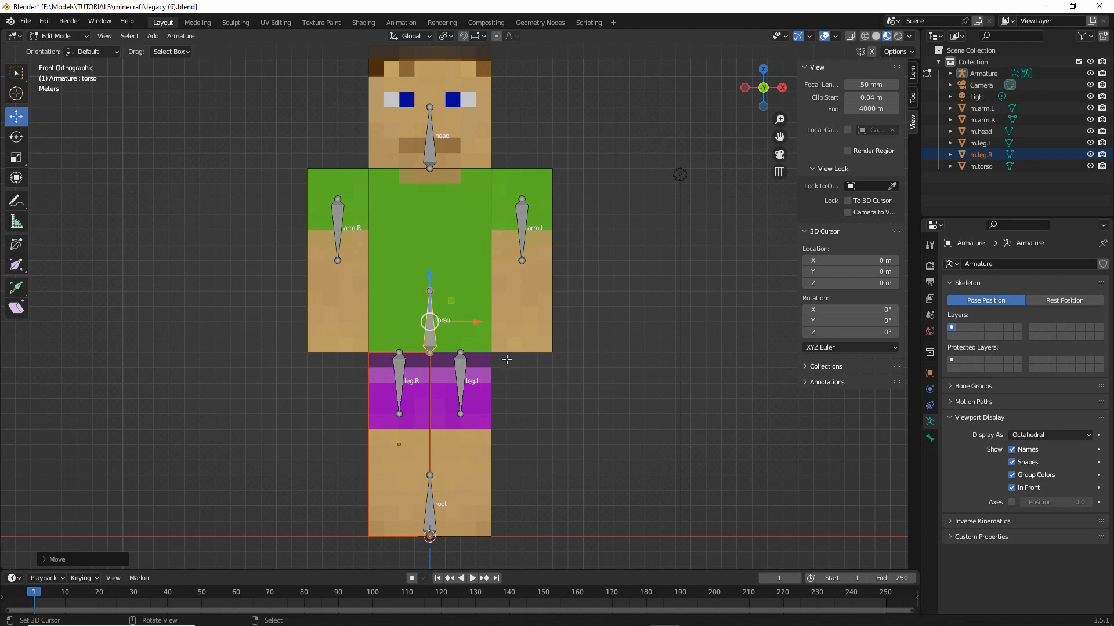
key(ctrl+2)
mouse_move(371, 352)
shift+mouse_down()
mouse_move(509, 352)
mouse_move(493, 174)
mouse_move(365, 170)
mouse_move(370, 365)
mouse_move(442, 364)
mouse_move(434, 347)
shift+mouse_up()
drag(436, 161, 429, 159)
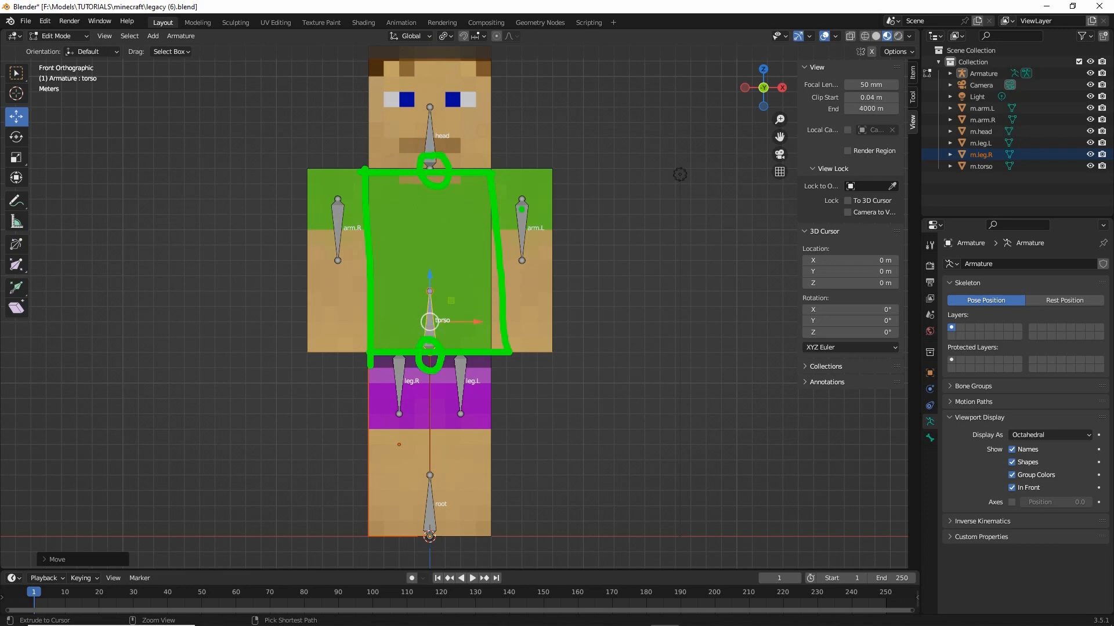
drag(524, 190, 511, 198)
drag(329, 193, 335, 187)
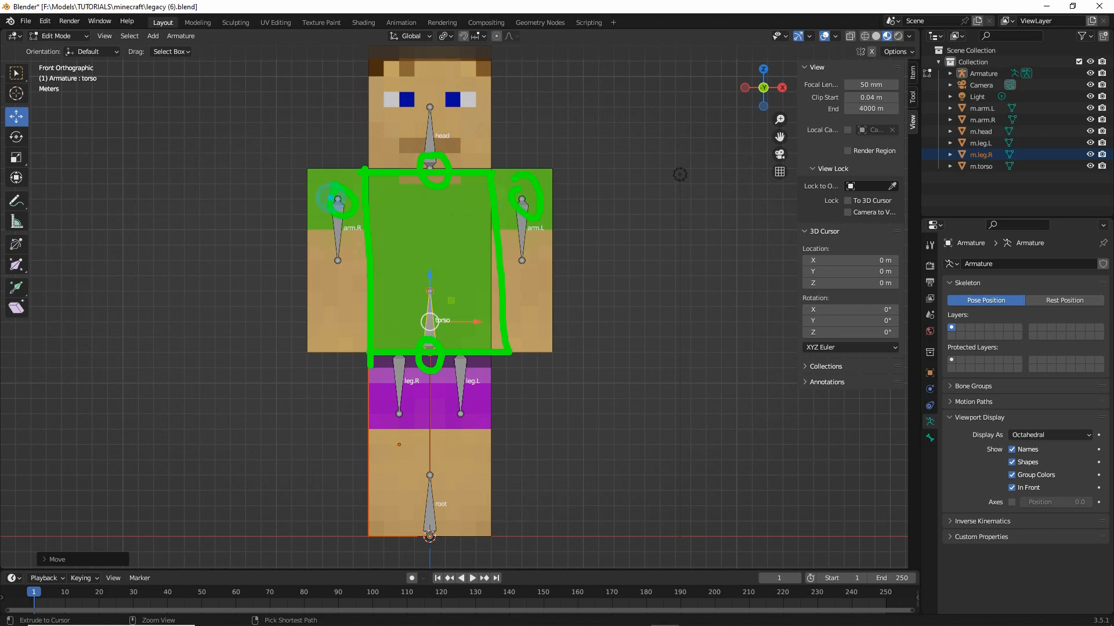
mouse_move(388, 347)
mouse_down()
mouse_move(397, 346)
mouse_move(386, 356)
mouse_move(471, 356)
mouse_up()
key(Escape)
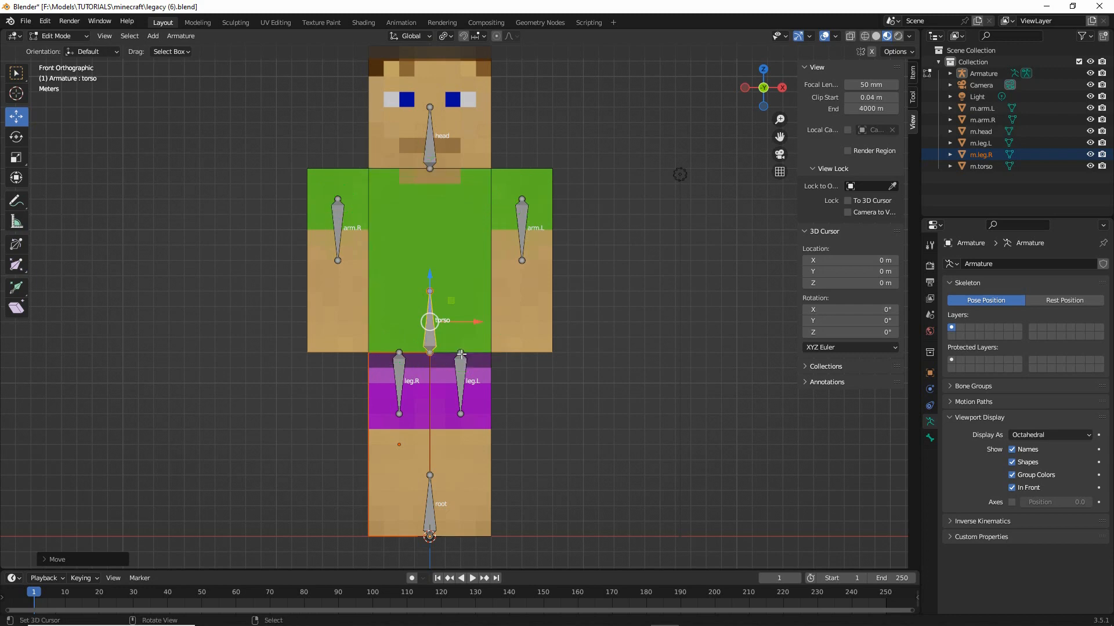
Leave armature editing by switching to Object Mode
click(51, 36)
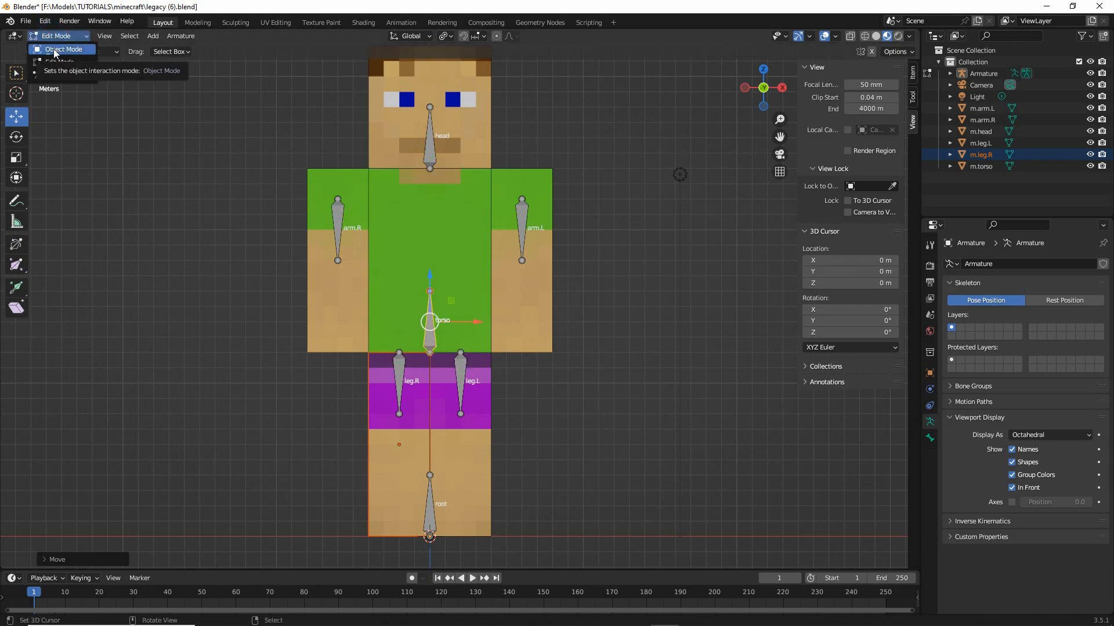
click(54, 49)
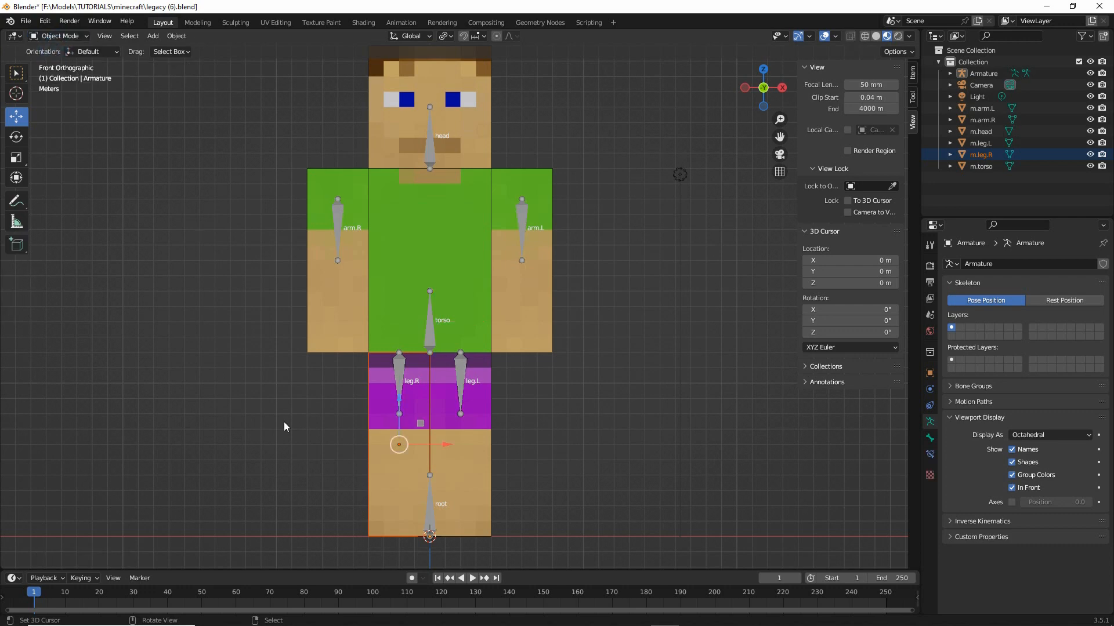
middle_drag(283, 422, 435, 372)
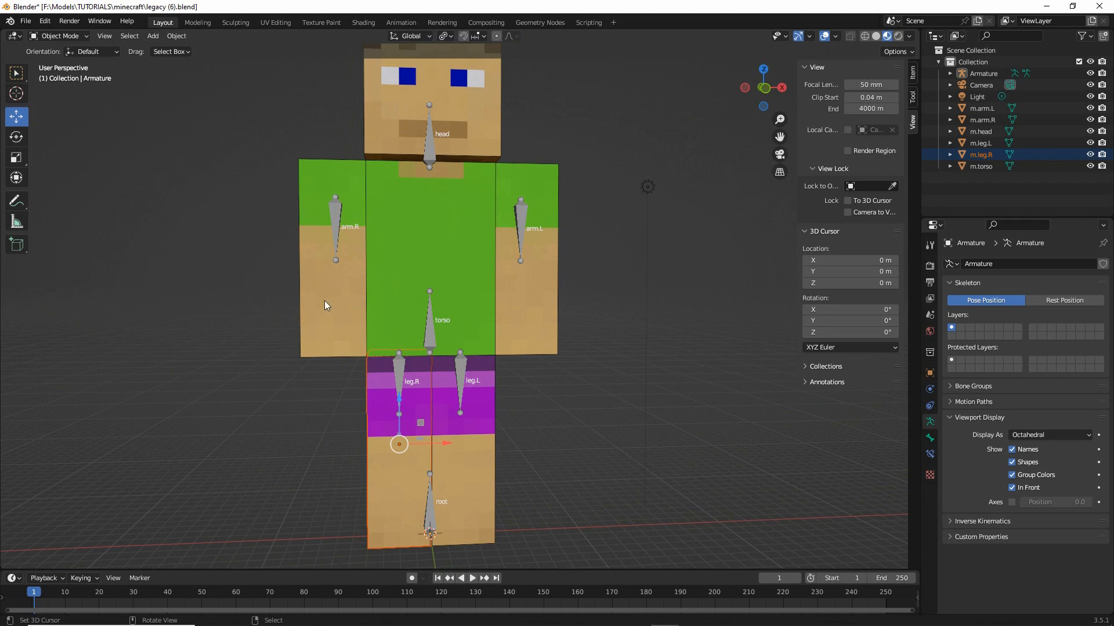
Save the scene as a new file named legacy (7).blend in the same minecraft folder
click(25, 21)
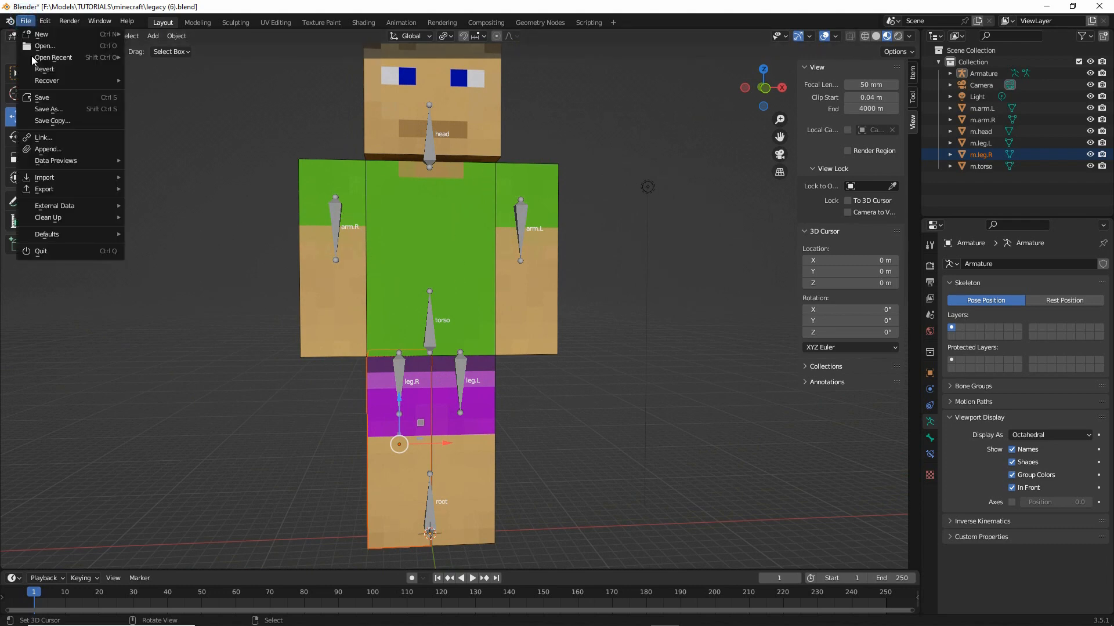
click(49, 109)
click(427, 512)
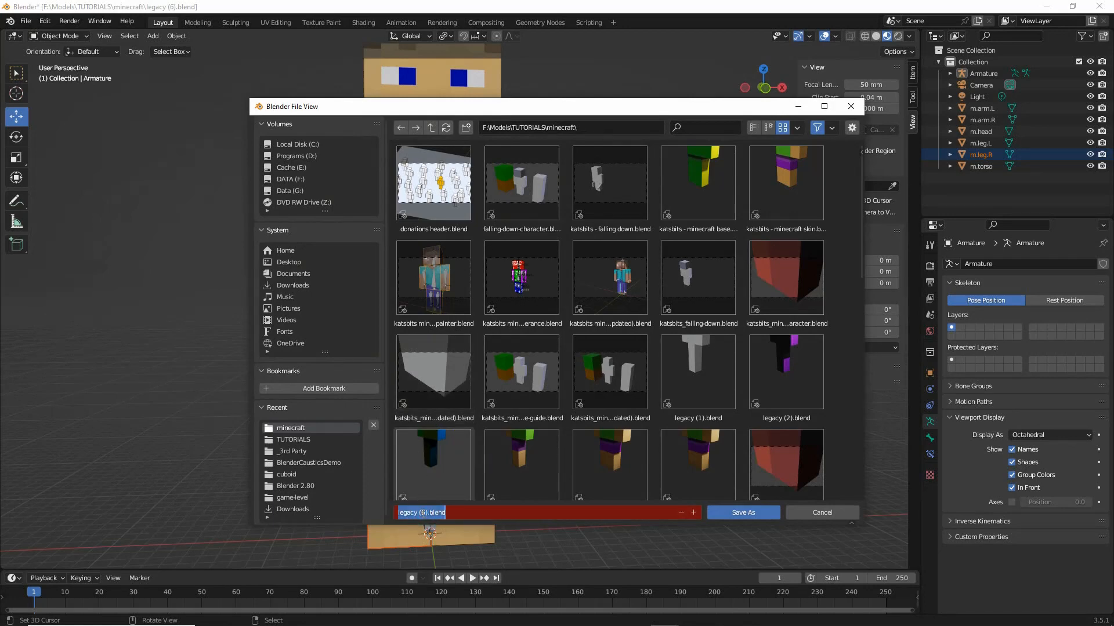
click(428, 512)
key(BackSpace)
text(7)
click(431, 524)
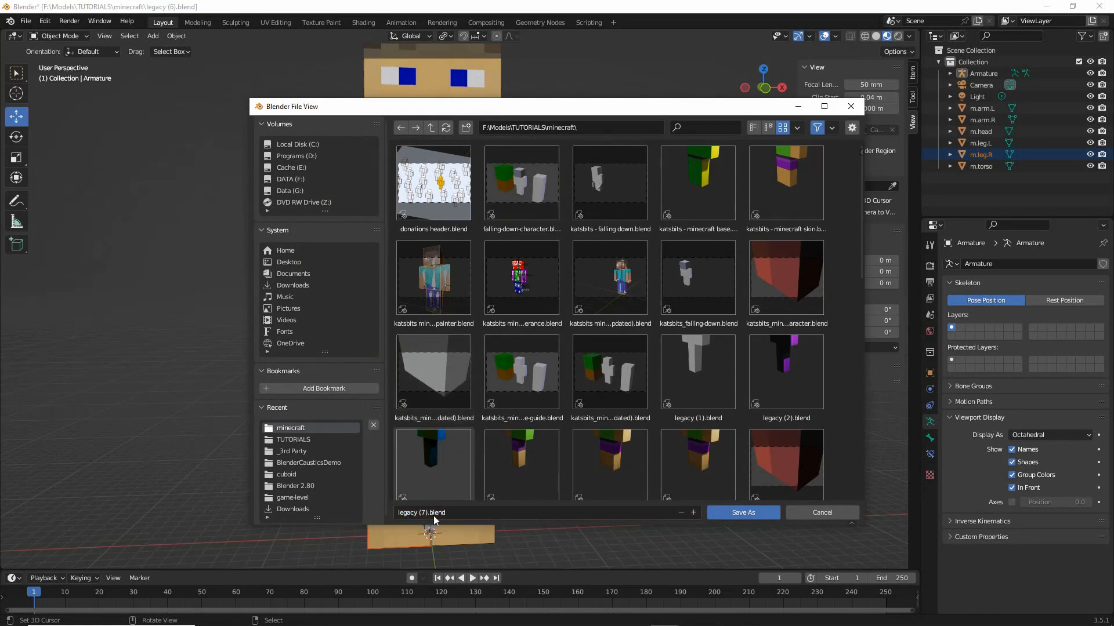
click(743, 514)
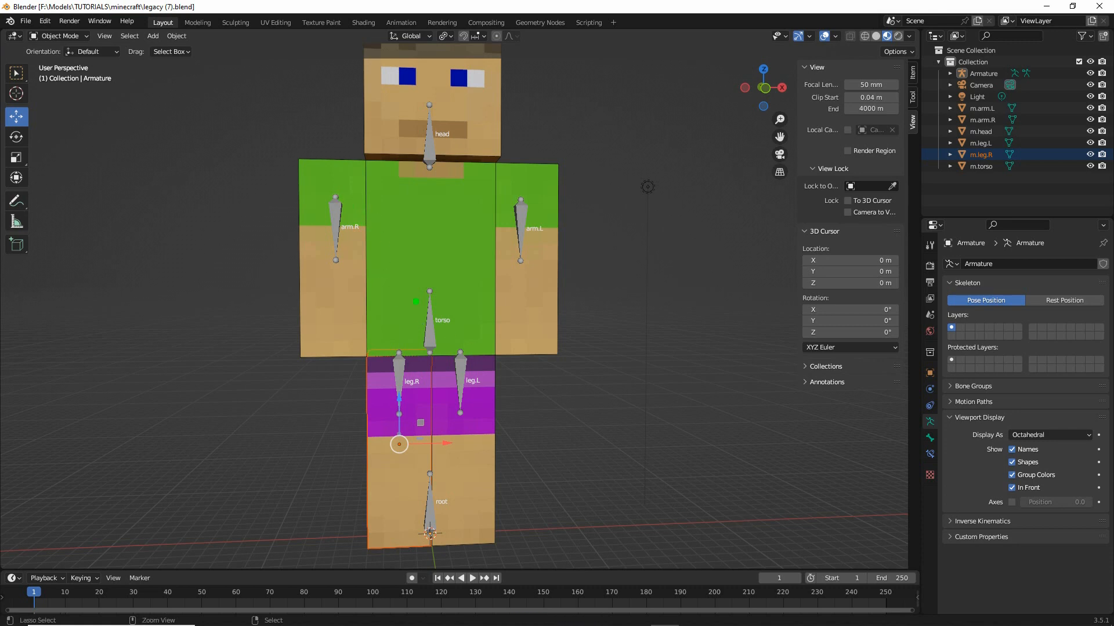
click(430, 532)
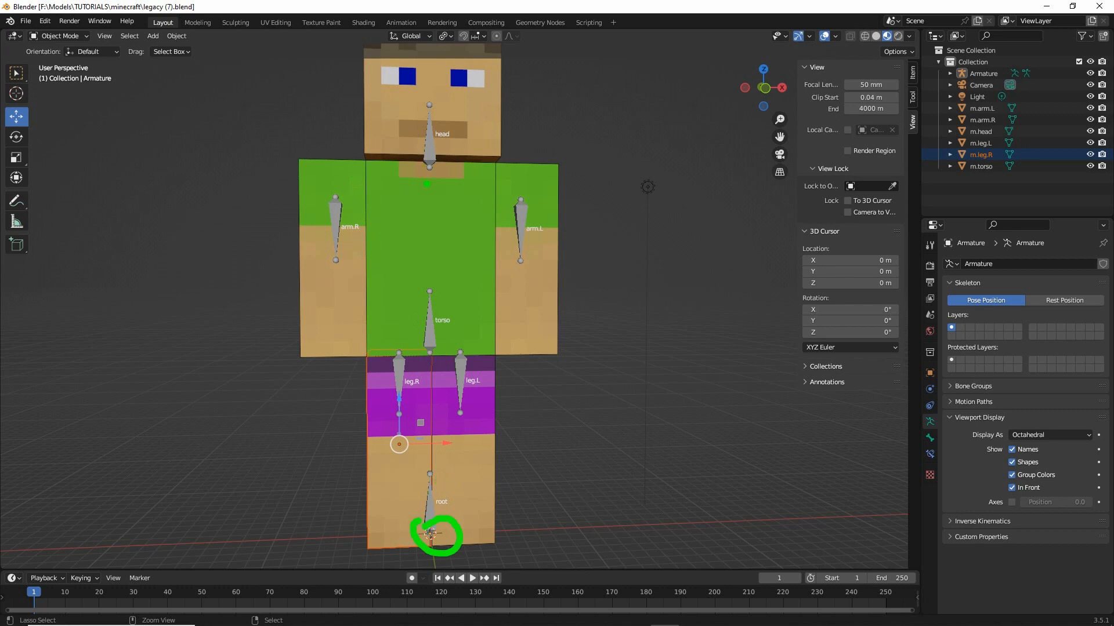
mouse_move(429, 183)
mouse_down()
mouse_move(437, 274)
mouse_move(451, 252)
mouse_up()
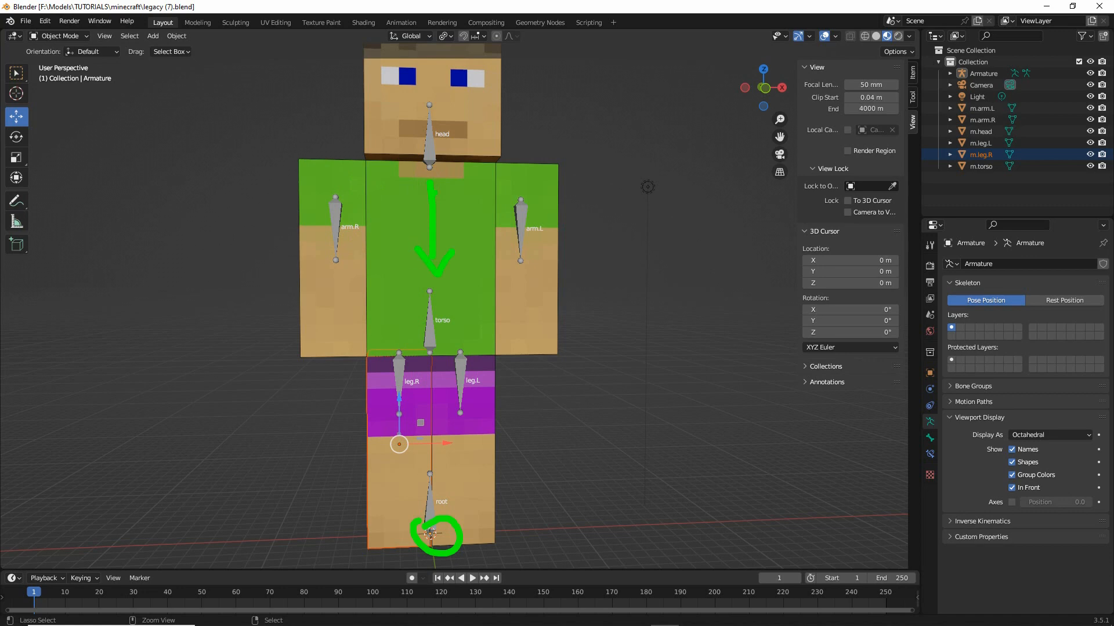
drag(427, 327, 426, 480)
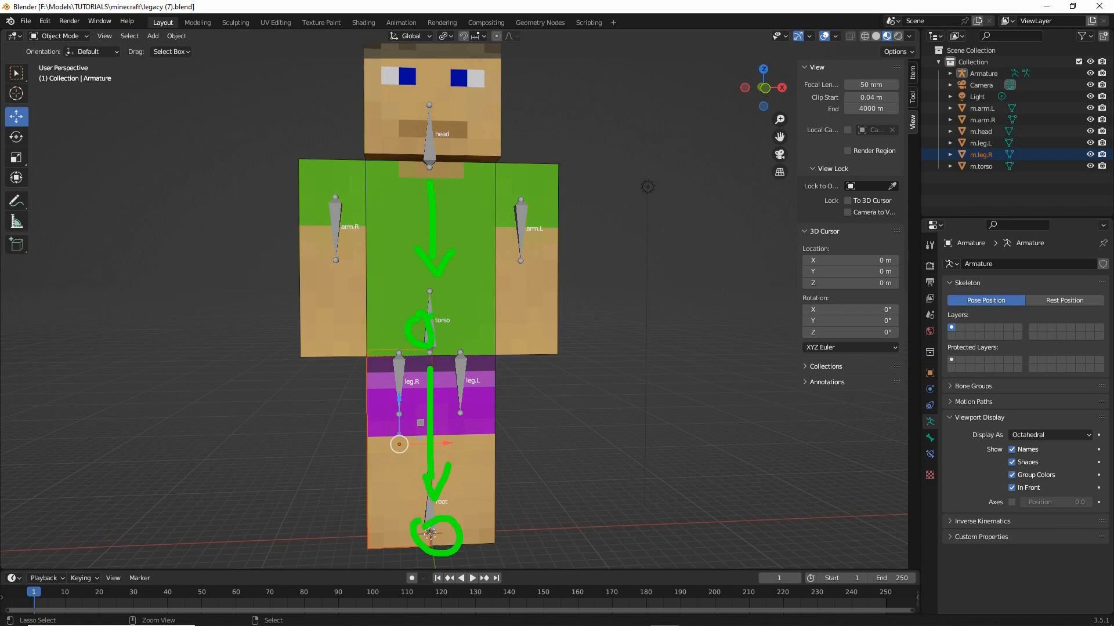
drag(461, 185, 469, 203)
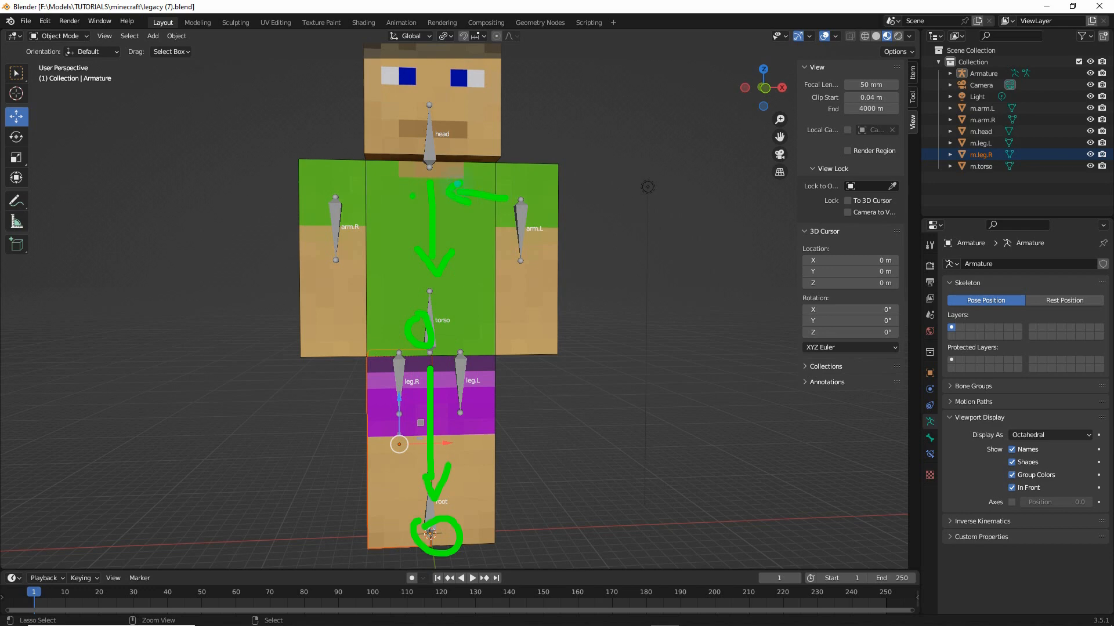
drag(340, 196, 403, 187)
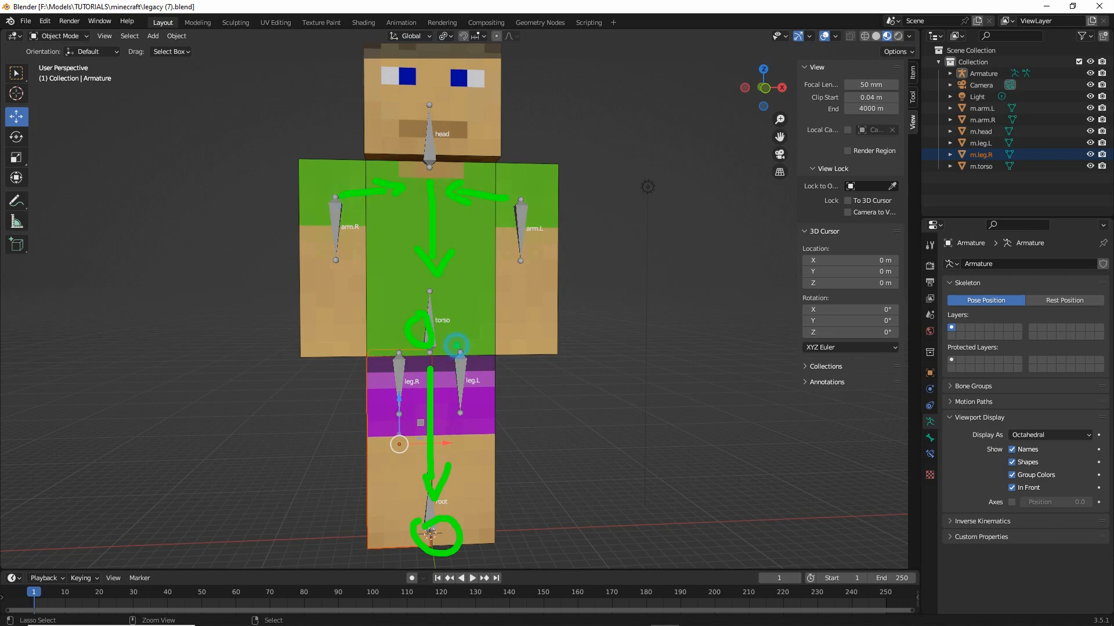
drag(458, 347, 436, 319)
mouse_move(437, 319)
mouse_down()
mouse_move(438, 333)
mouse_move(454, 325)
mouse_move(399, 343)
mouse_up()
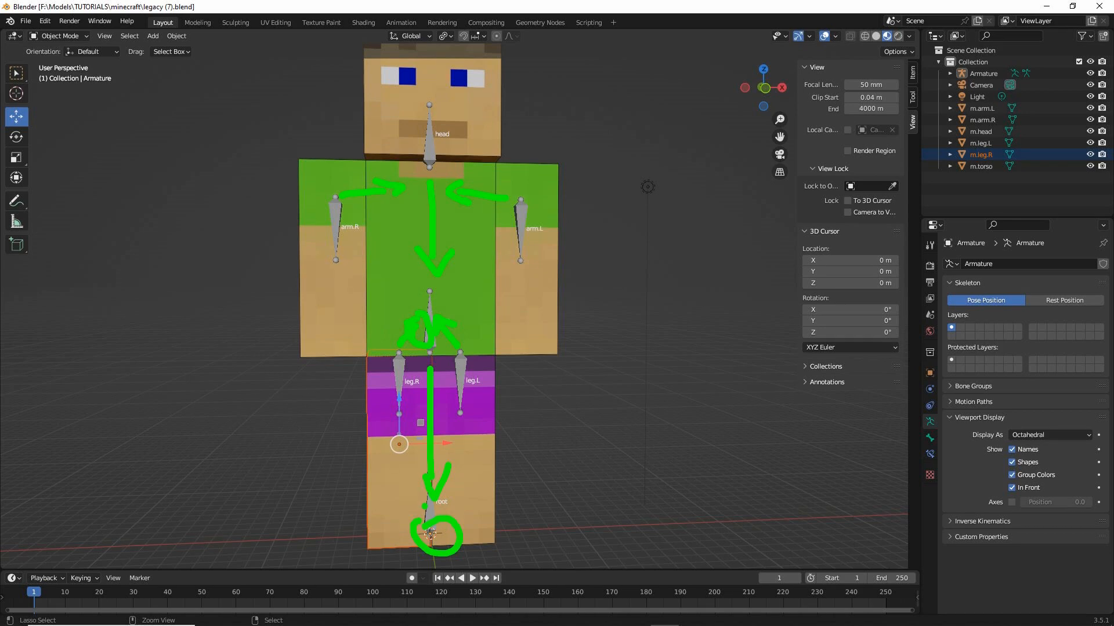
key(Escape)
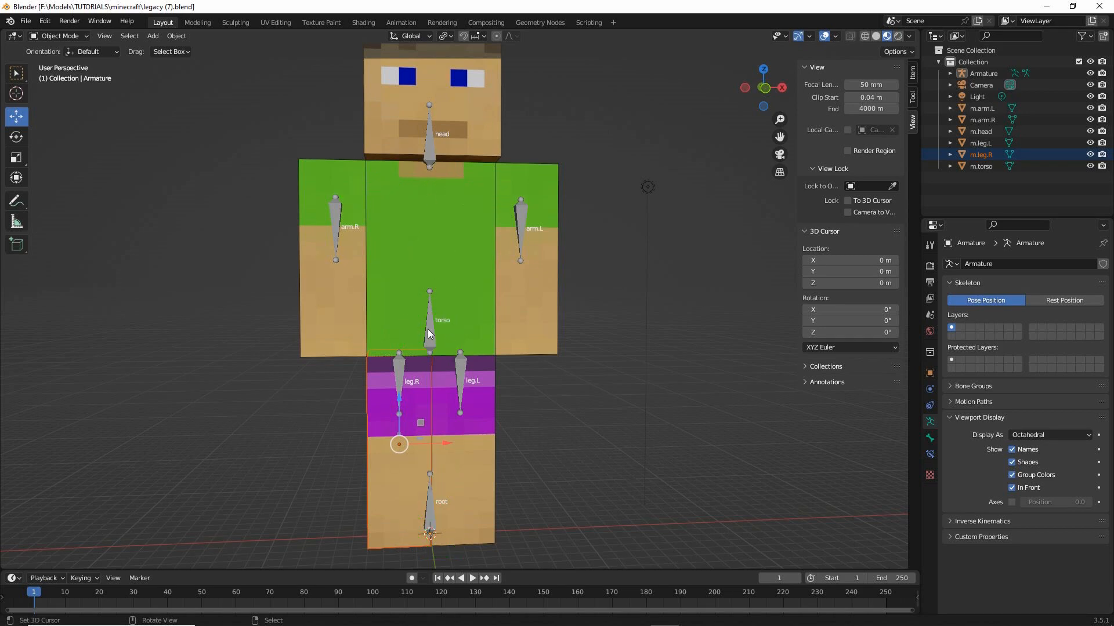
key(ctrl)
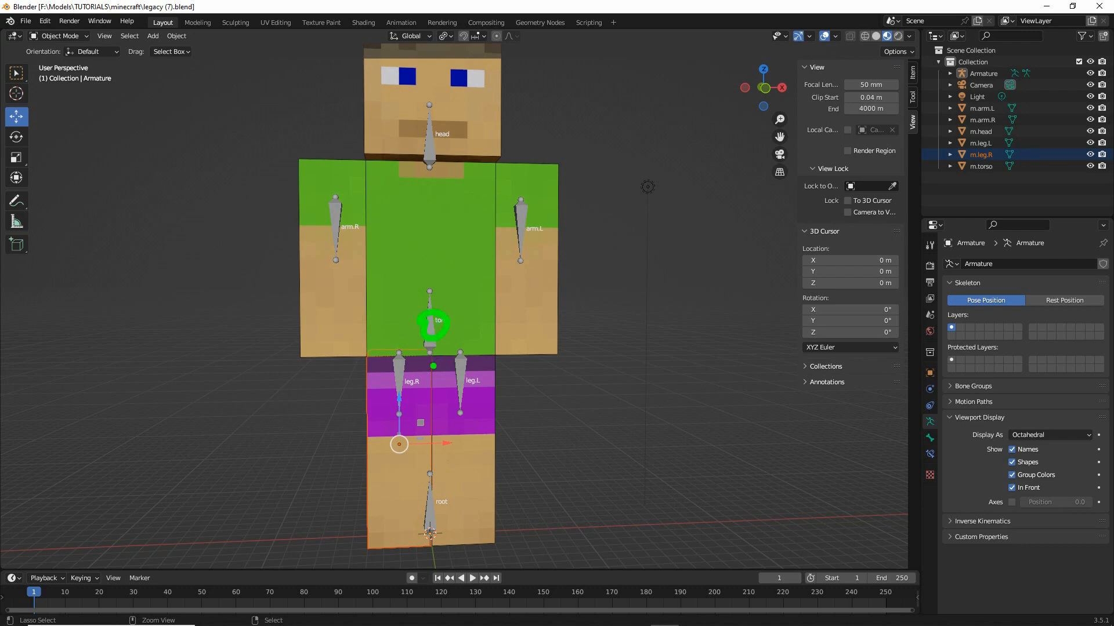
drag(432, 368, 428, 445)
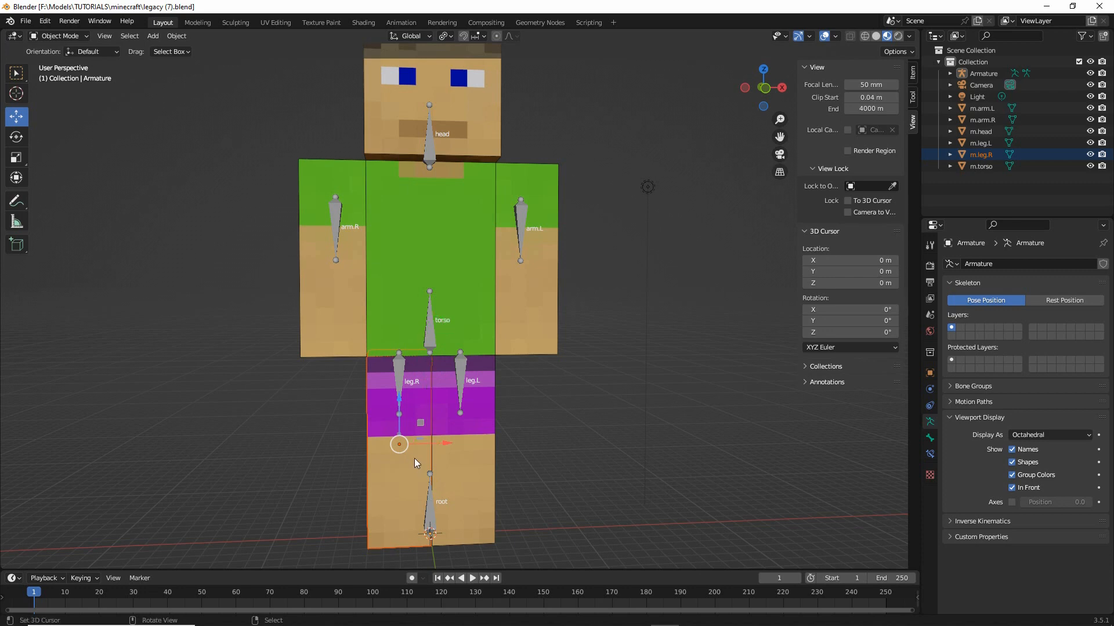
Select the armature and switch it to Edit Mode so its individual bones can be selected
click(402, 363)
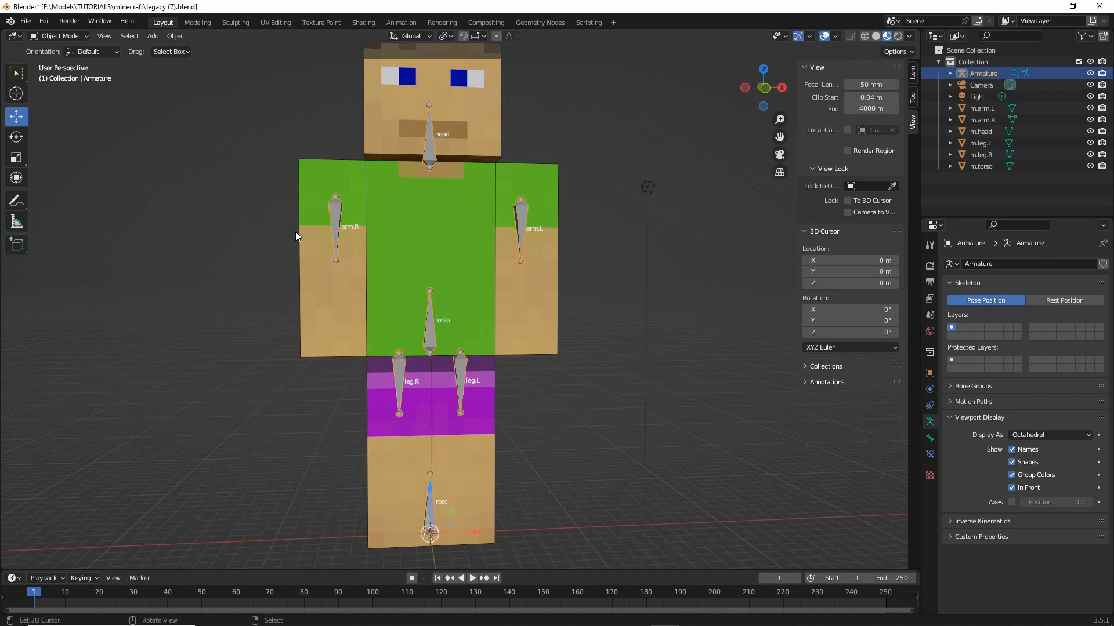
click(58, 40)
click(58, 62)
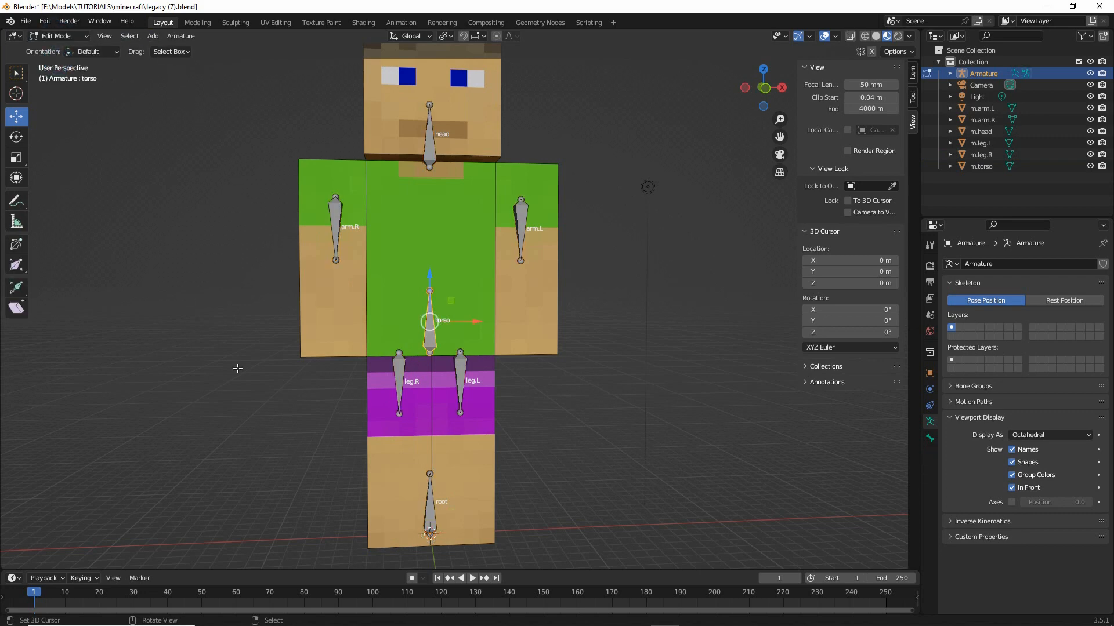
click(335, 216)
click(429, 316)
click(399, 377)
click(459, 383)
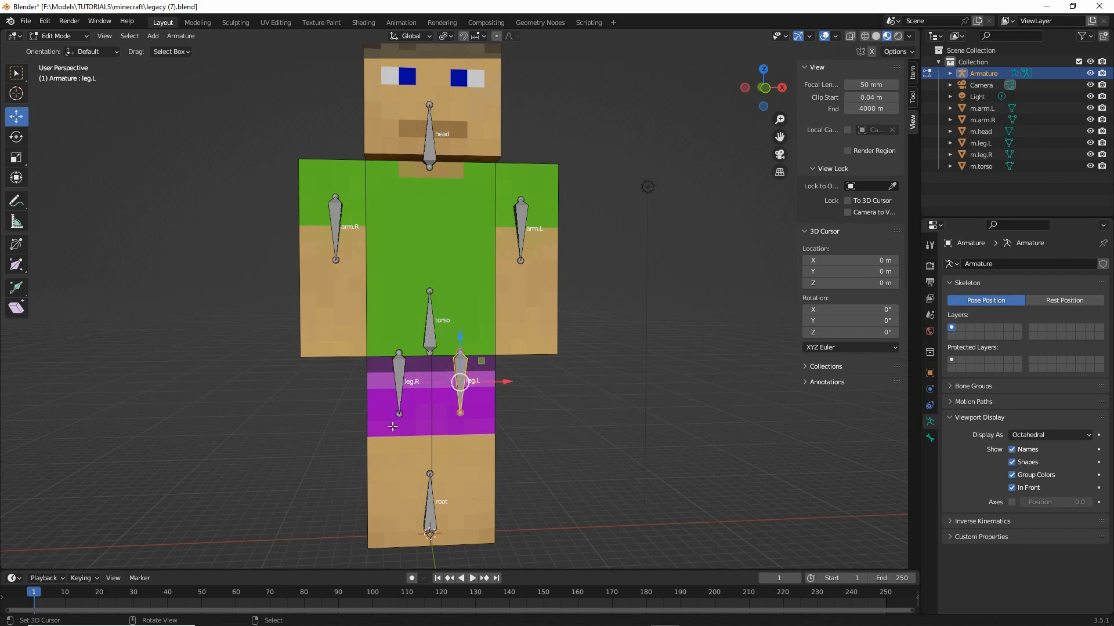
Select the root bone and show the parent choices in its bone relations settings, leaving the parent empty
middle_drag(394, 426, 520, 498)
click(442, 532)
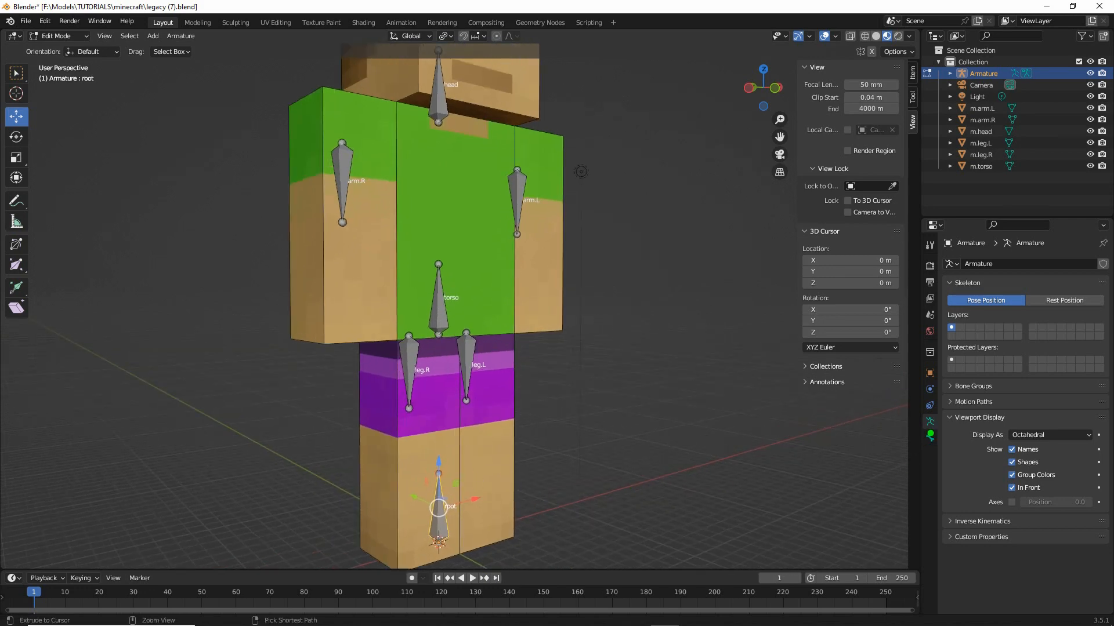
drag(938, 425, 917, 430)
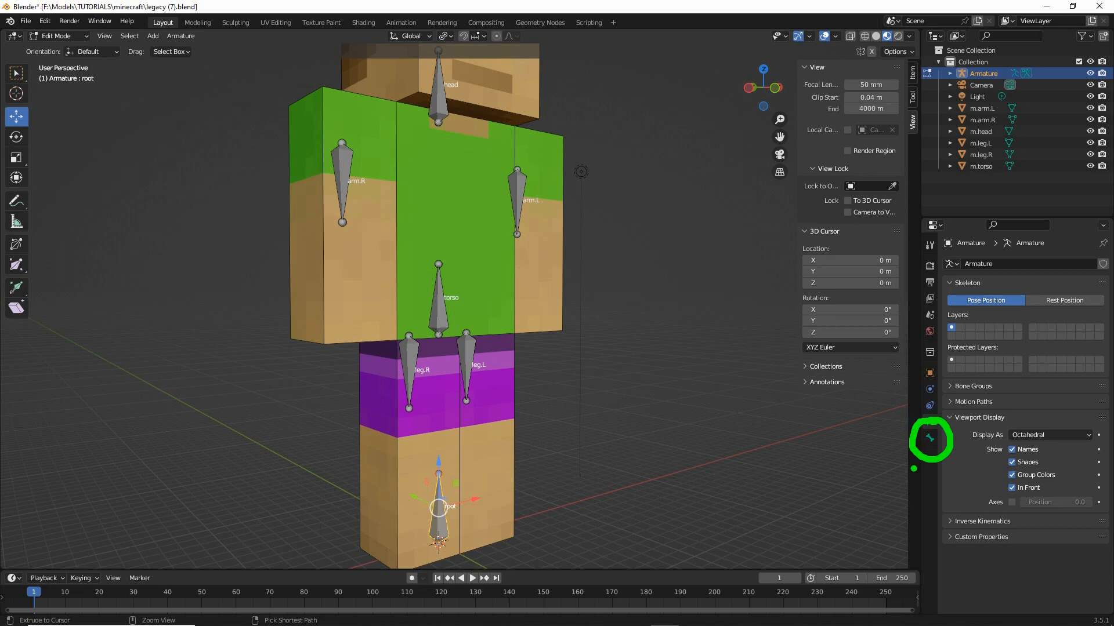
click(930, 438)
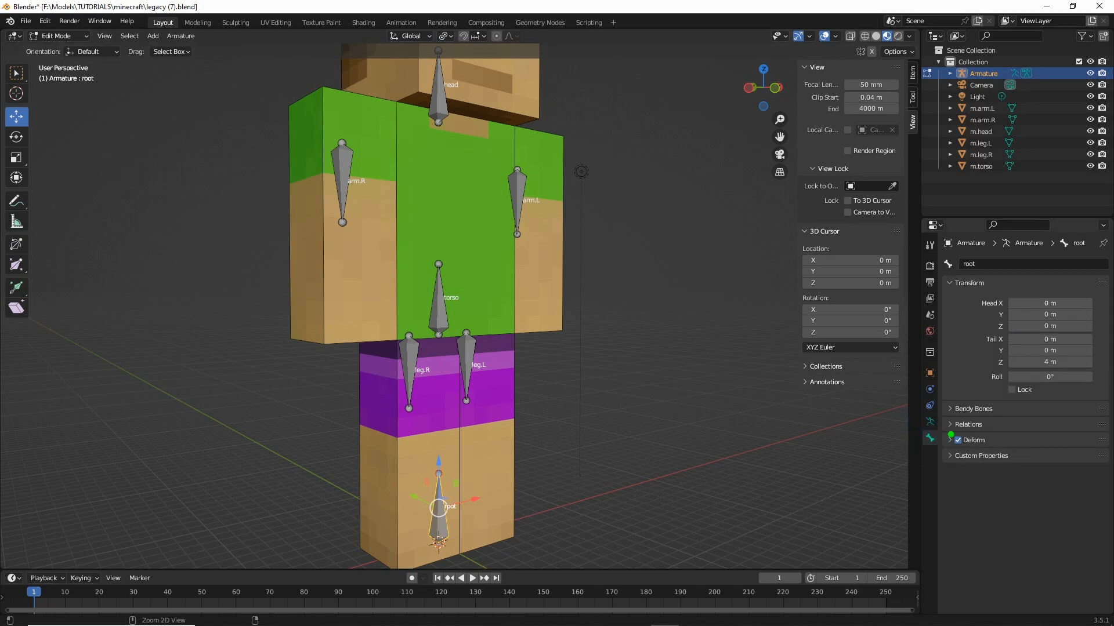
drag(945, 437, 998, 434)
click(951, 424)
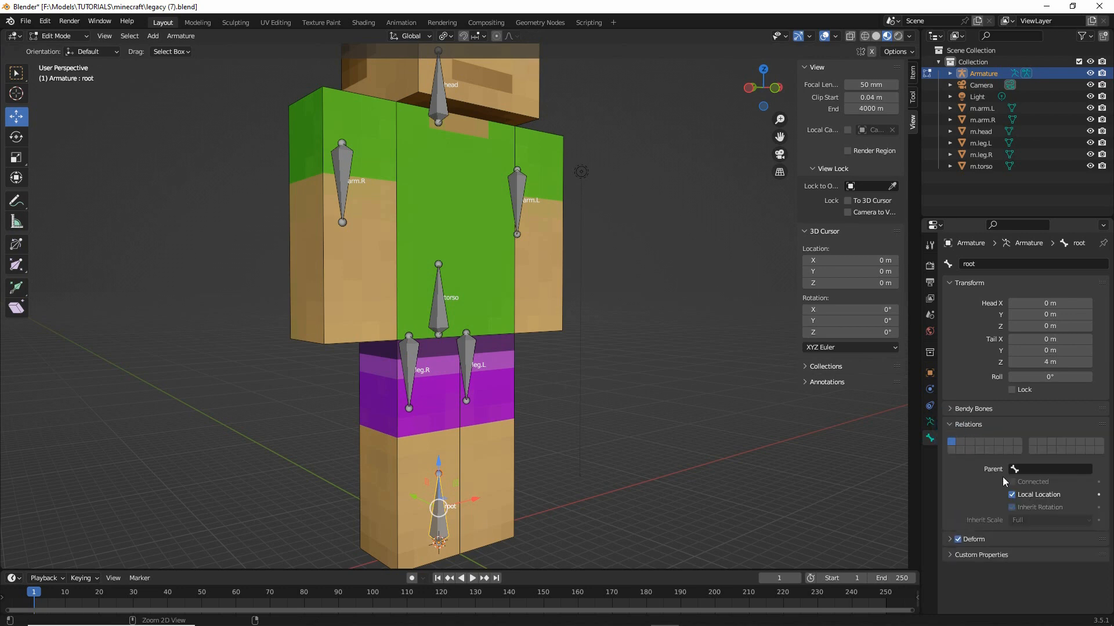
drag(984, 479, 1095, 480)
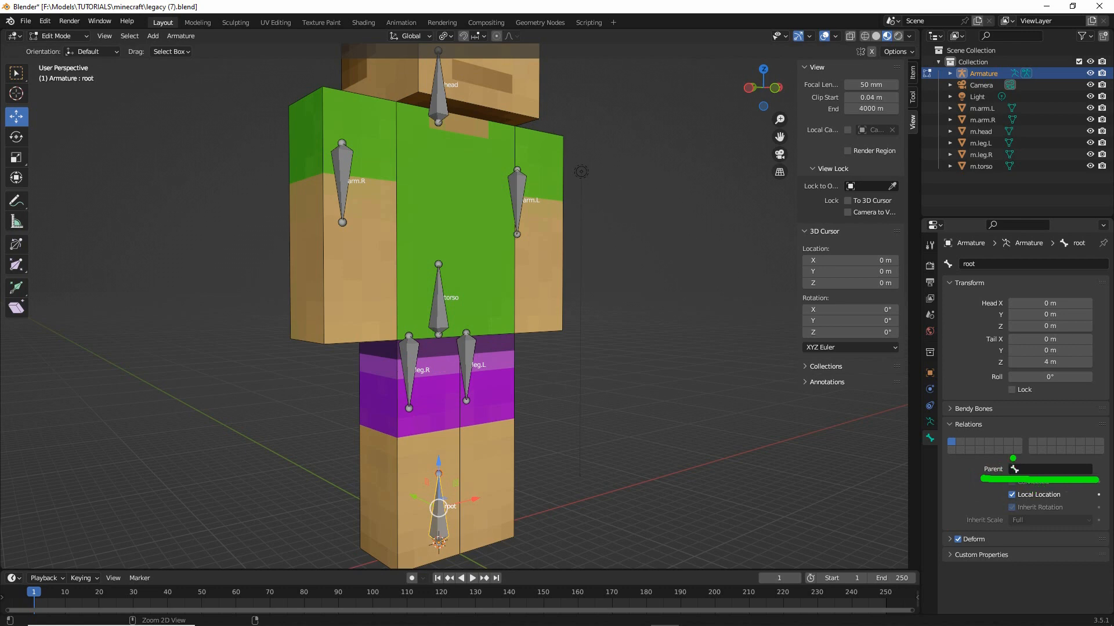
drag(1013, 459, 1015, 469)
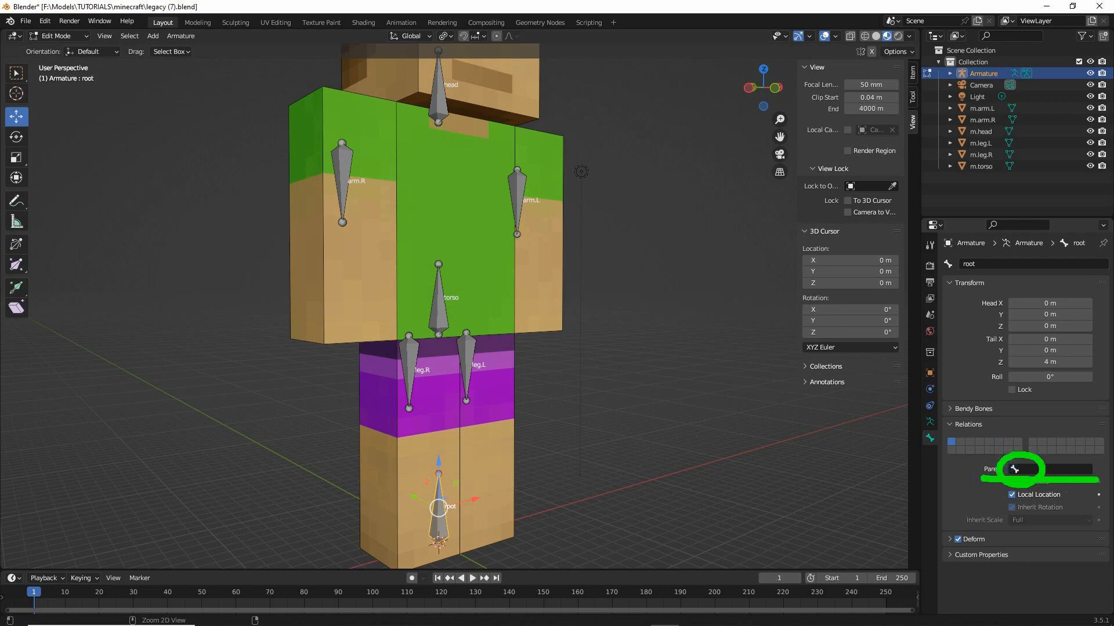
click(1018, 470)
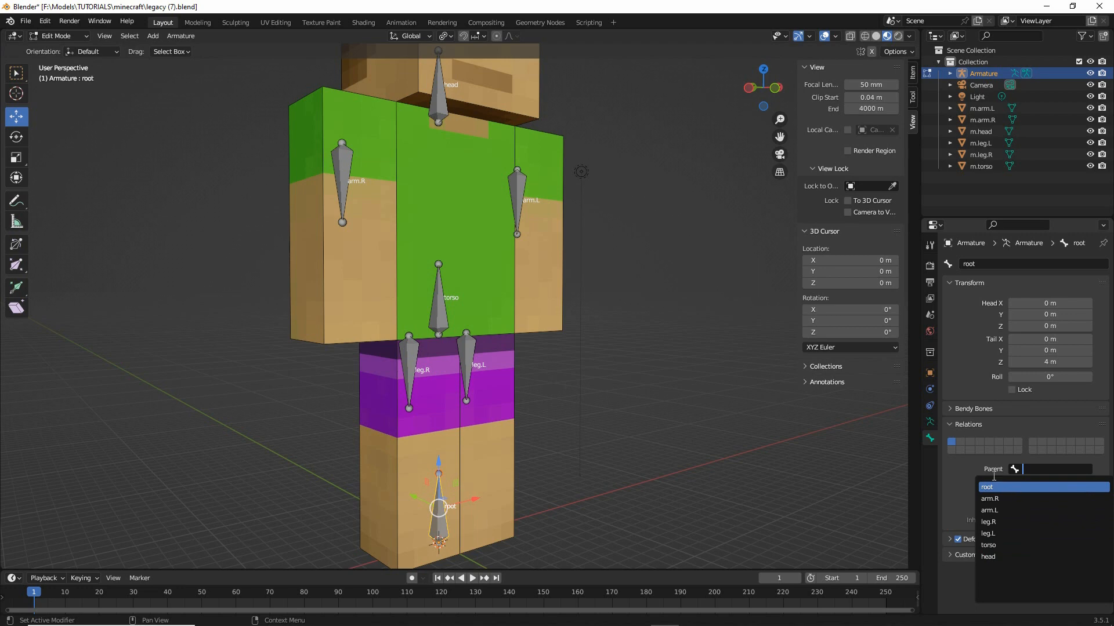
click(956, 474)
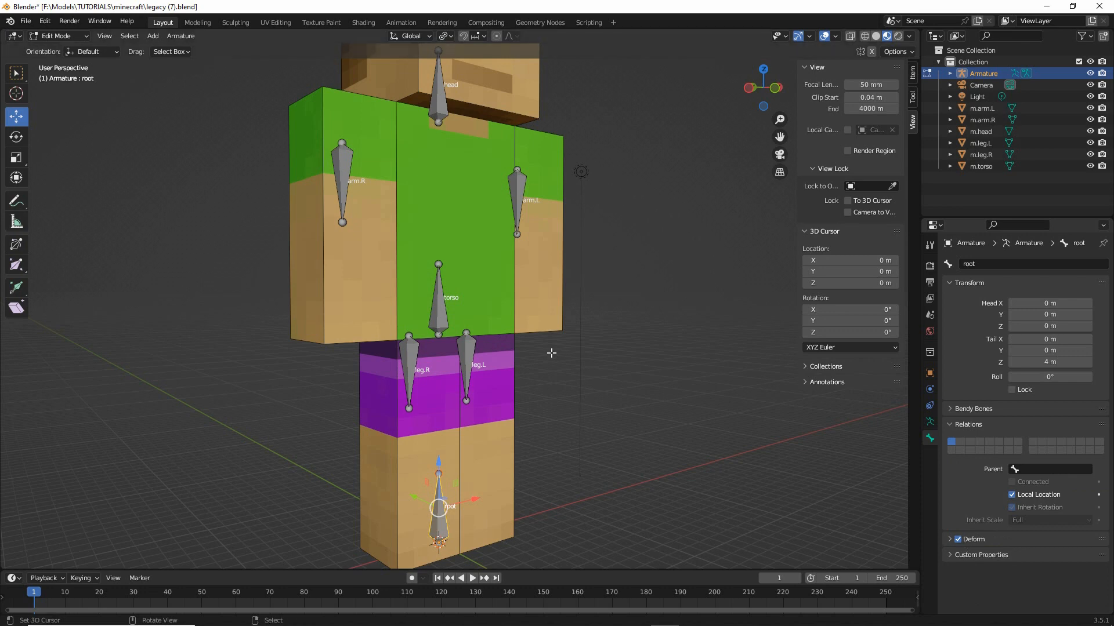
Set the root bone as the parent of the torso bone, without connecting them
right_click(438, 304)
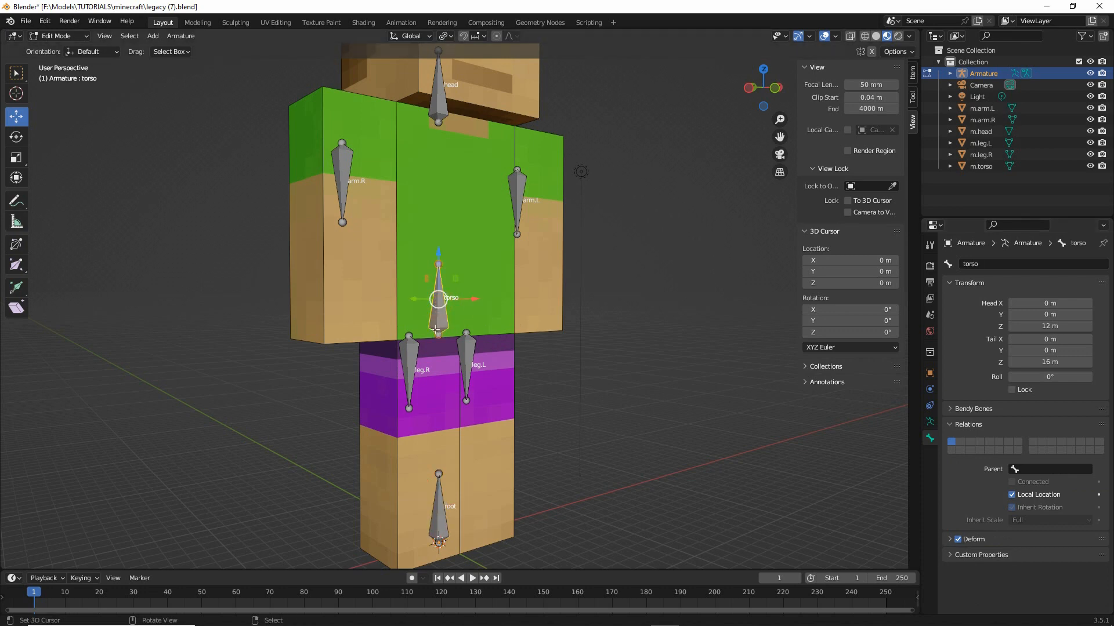
click(1016, 470)
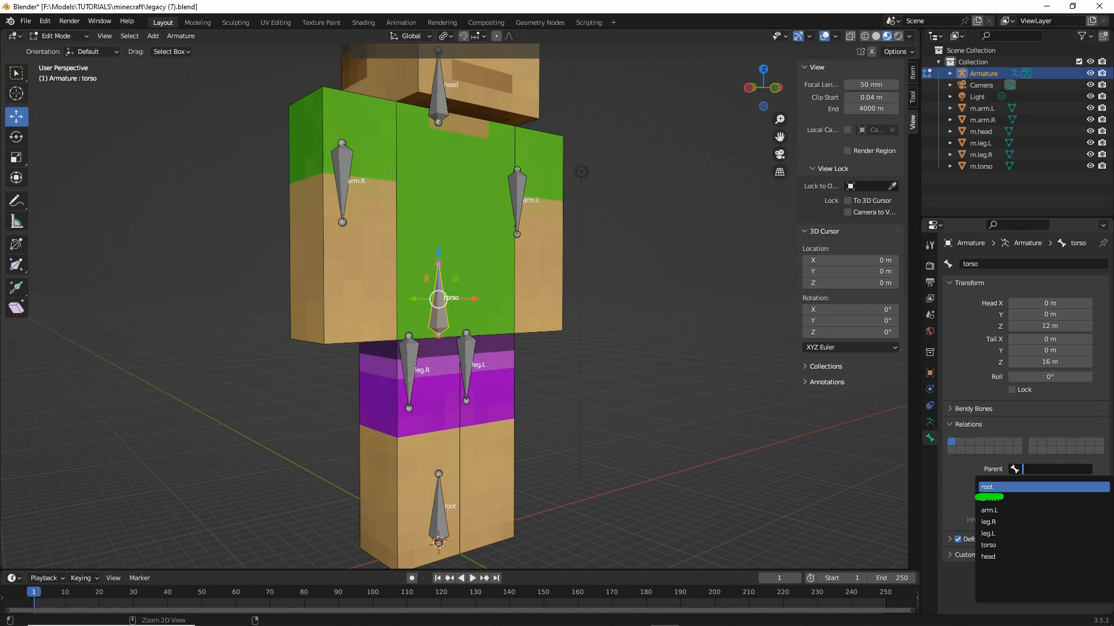
click(986, 487)
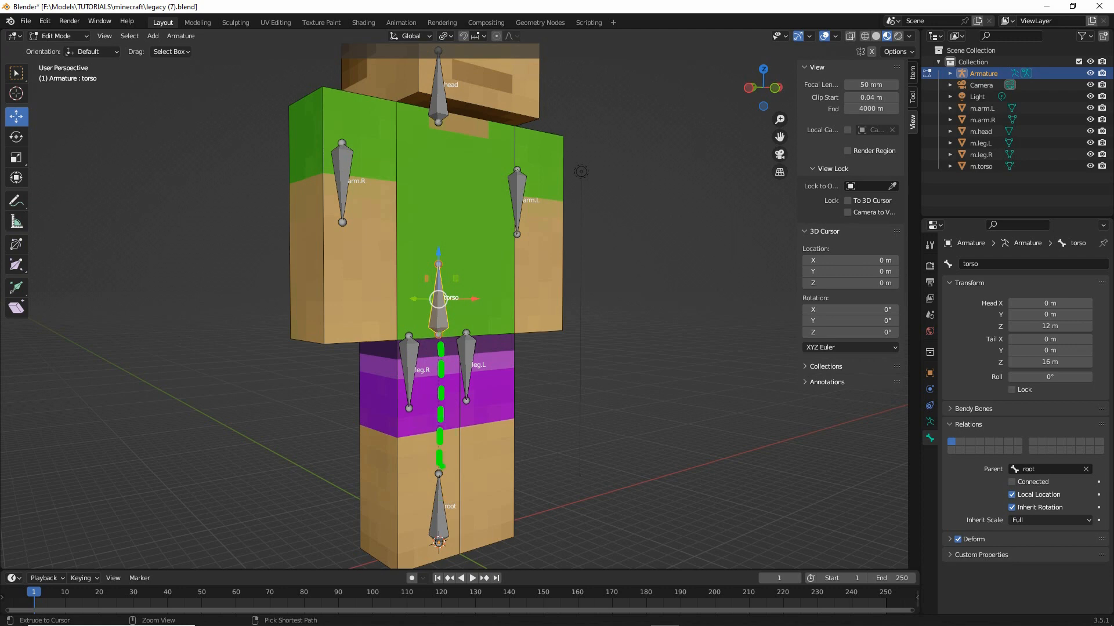
click(441, 511)
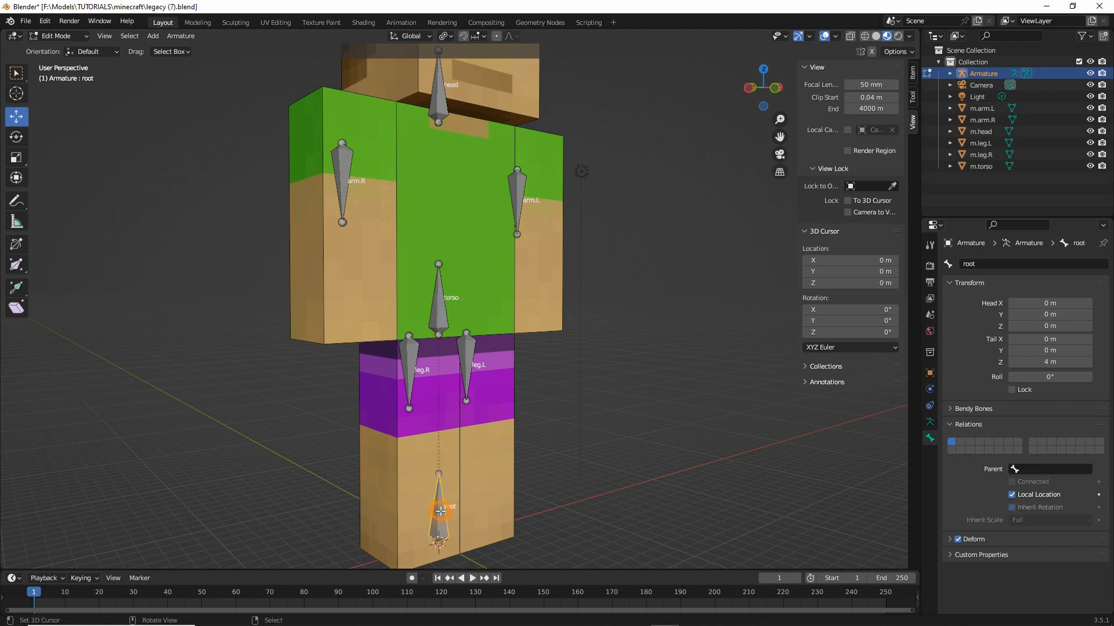
click(440, 309)
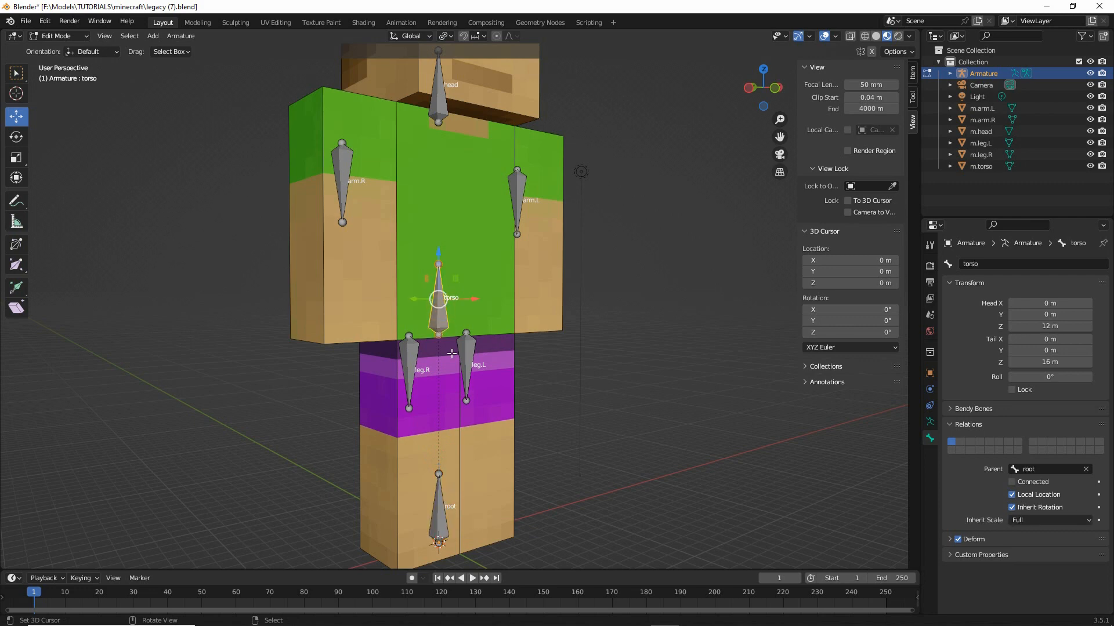
Switch the armature from Edit Mode to Pose Mode
click(58, 36)
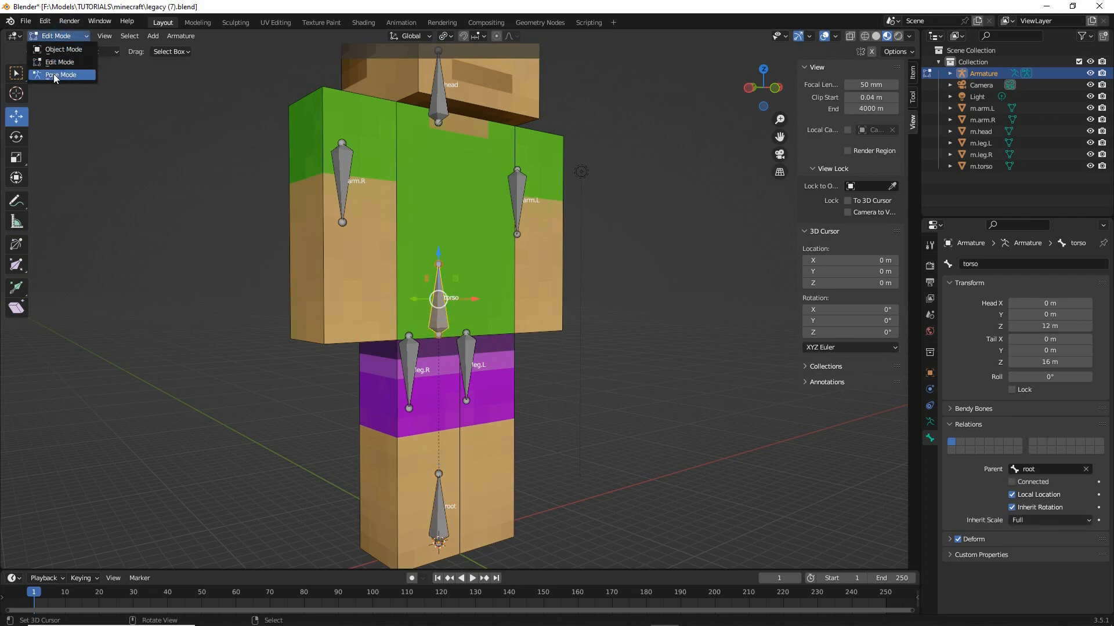
drag(43, 84, 76, 83)
drag(43, 44, 64, 45)
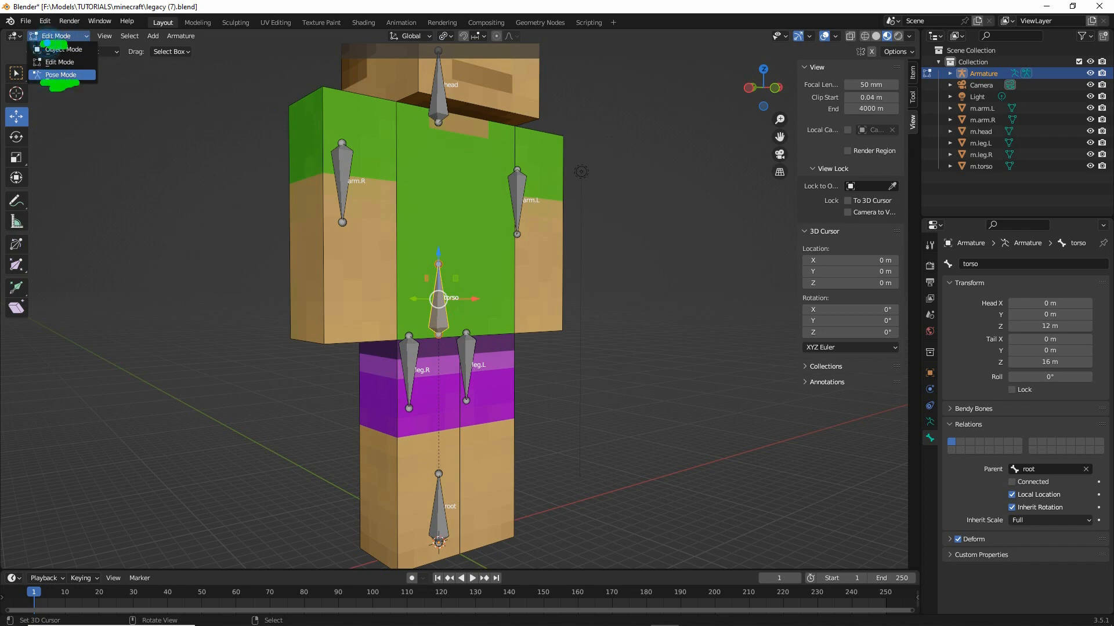
click(61, 75)
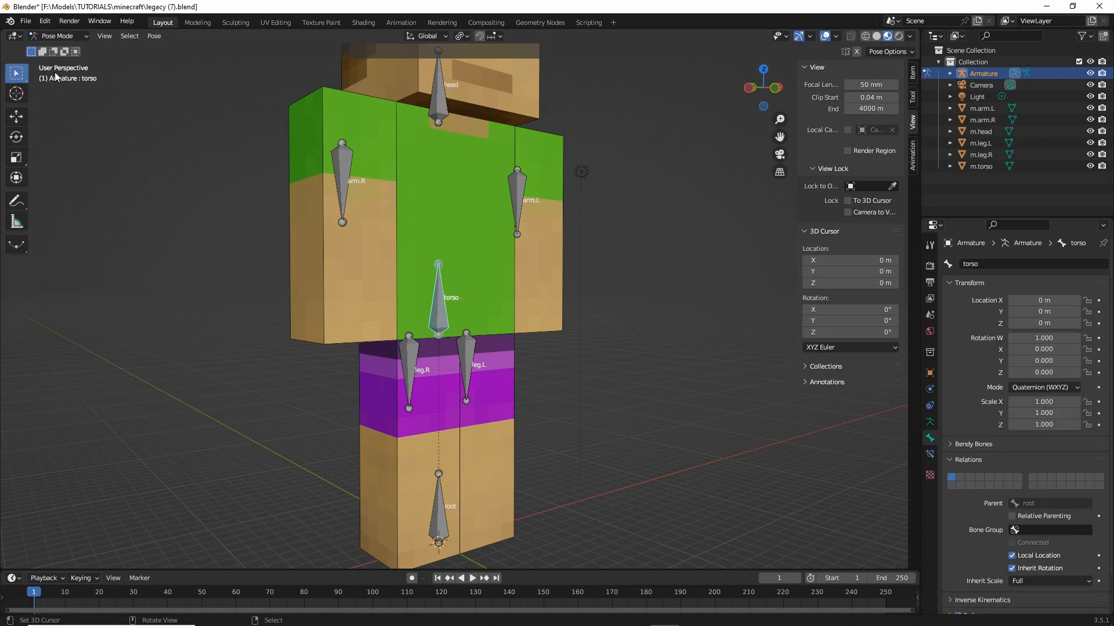
Rotate the root bone toward the character's arm.R side to test whether the parented torso bone follows
click(436, 514)
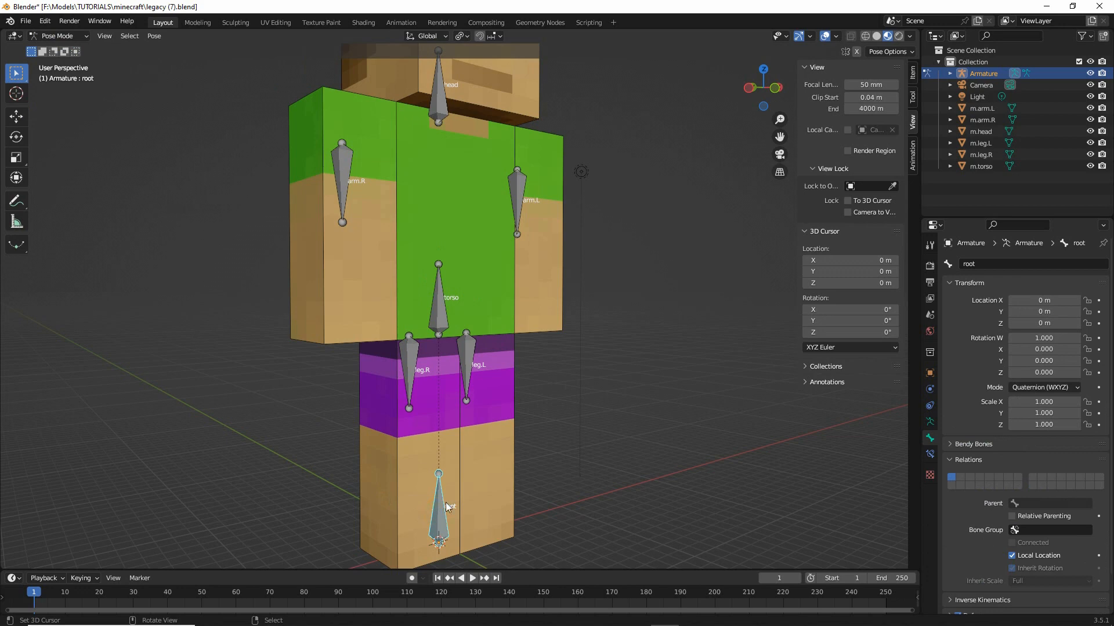
key(r)
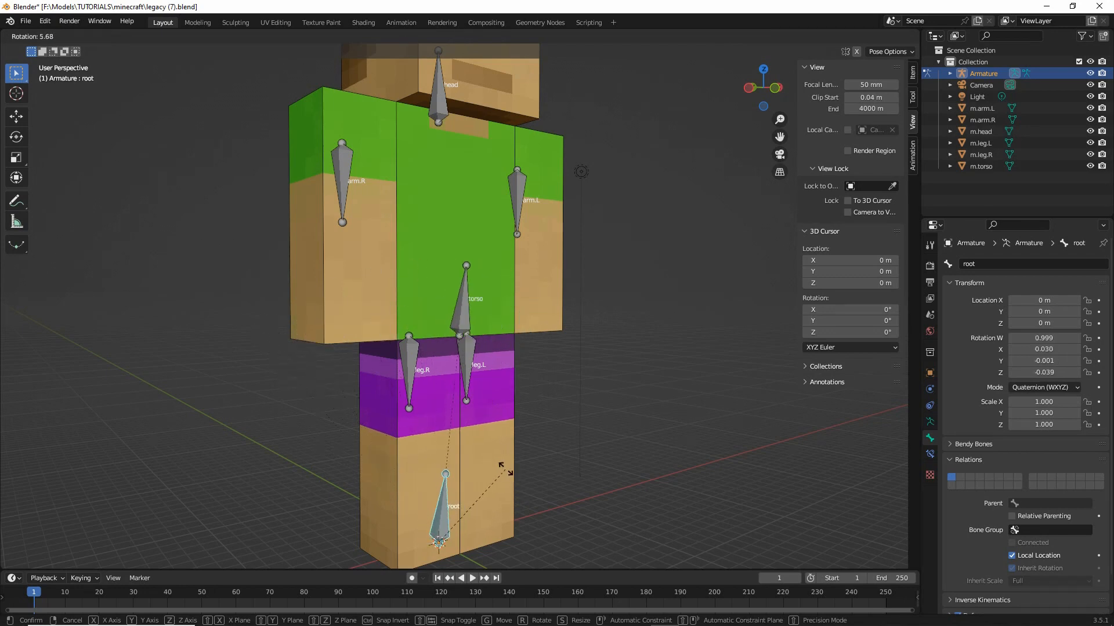
drag(329, 167, 316, 161)
drag(428, 106, 428, 110)
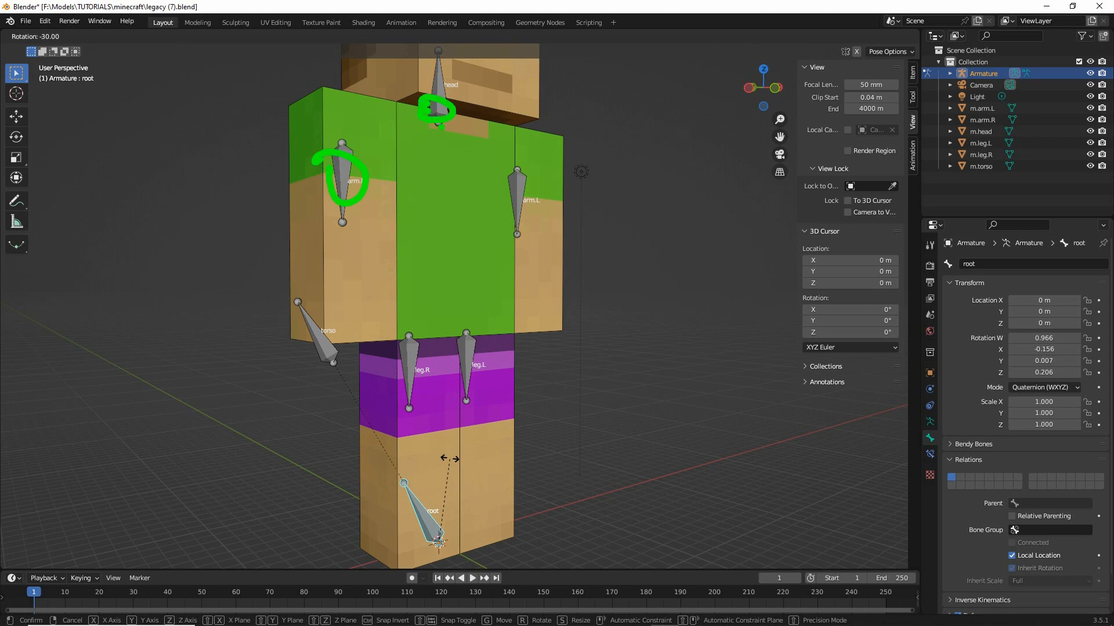
mouse_move(443, 379)
mouse_down()
mouse_move(439, 145)
mouse_move(340, 293)
mouse_up()
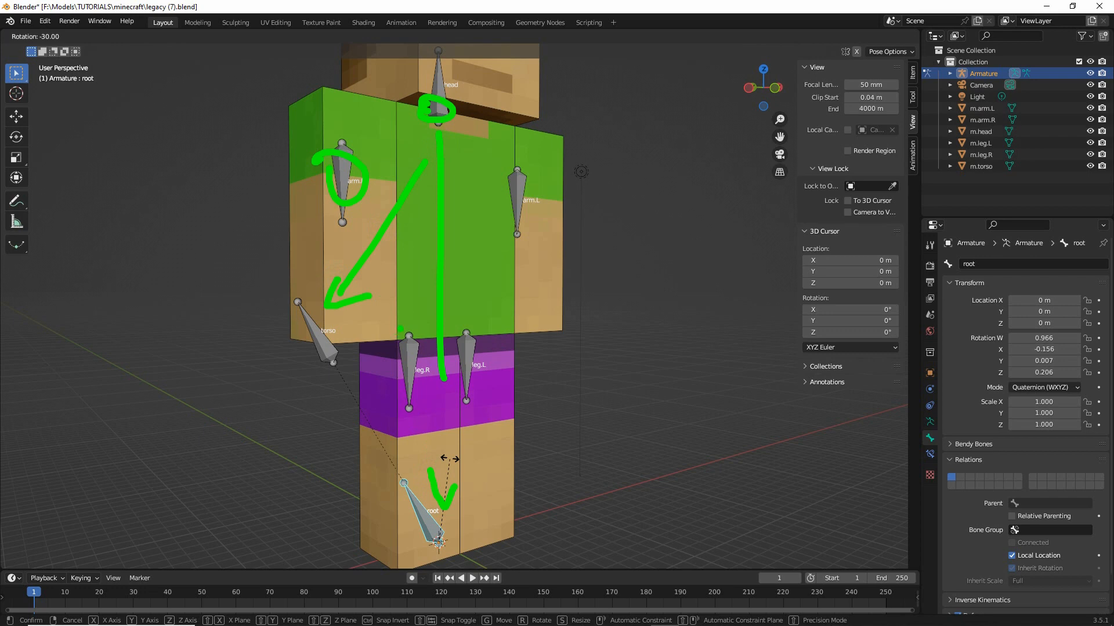
key(Escape)
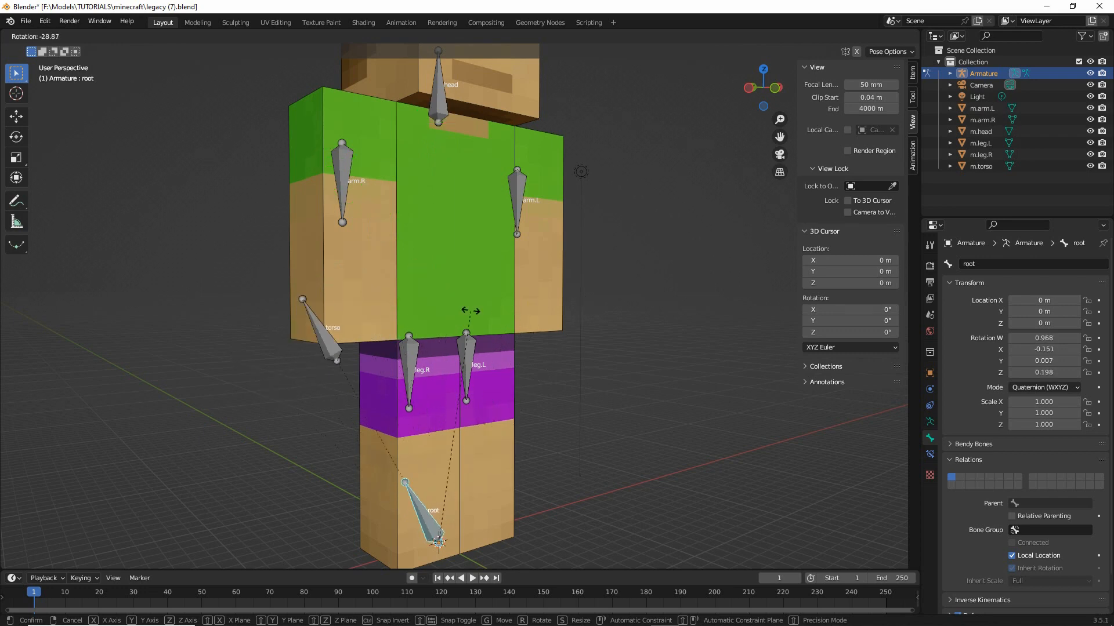
key(Escape)
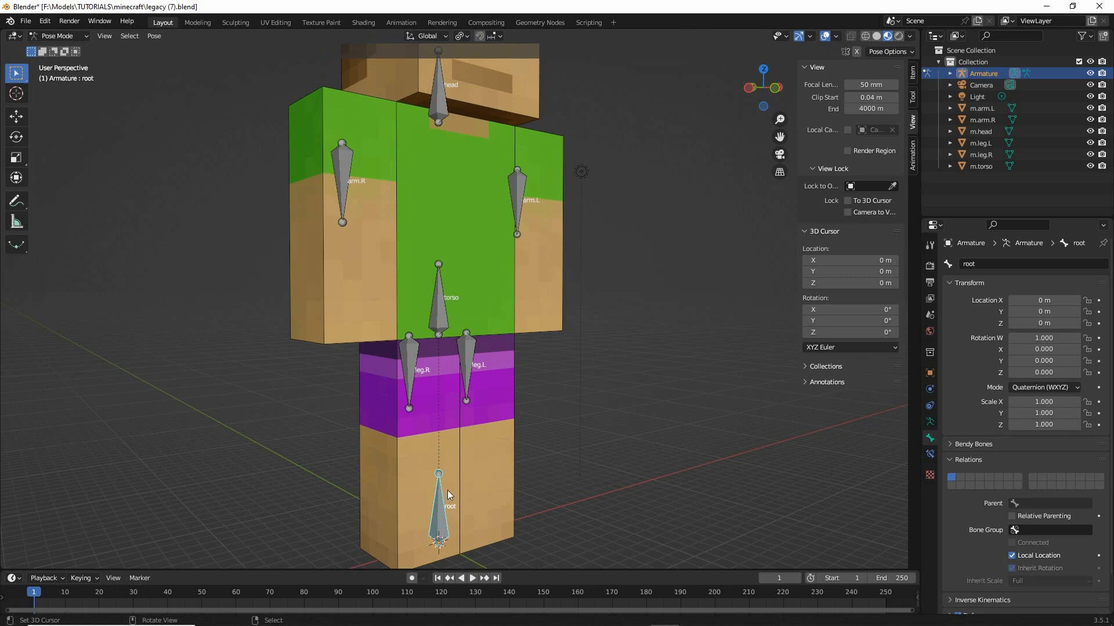
key(r)
click(388, 490)
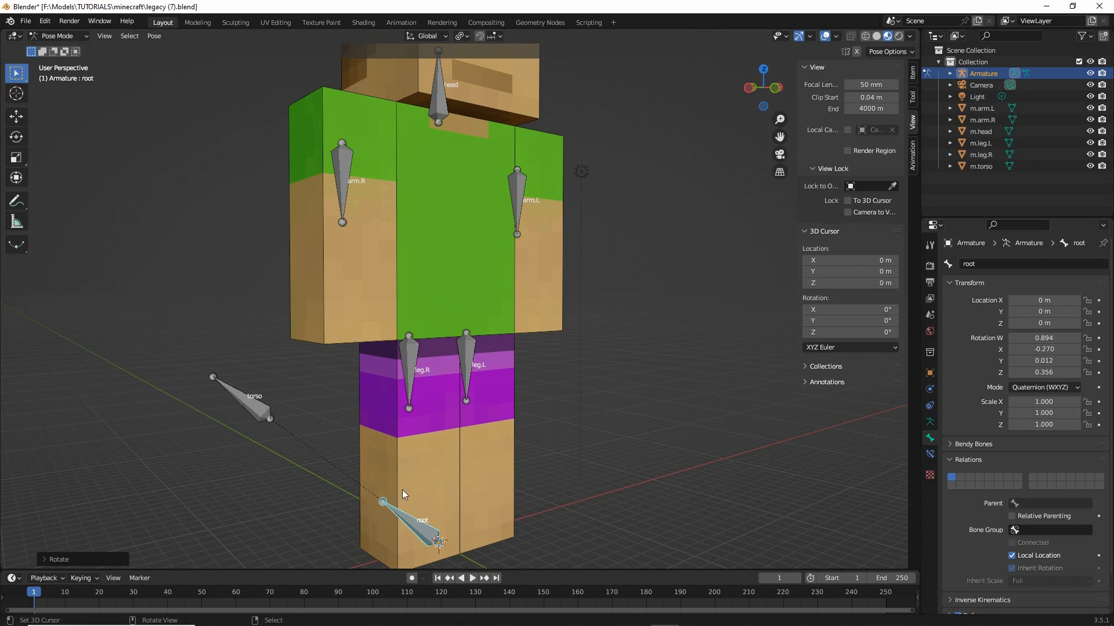
Clear all pose transforms of the root bone to return it to its rest position
click(421, 533)
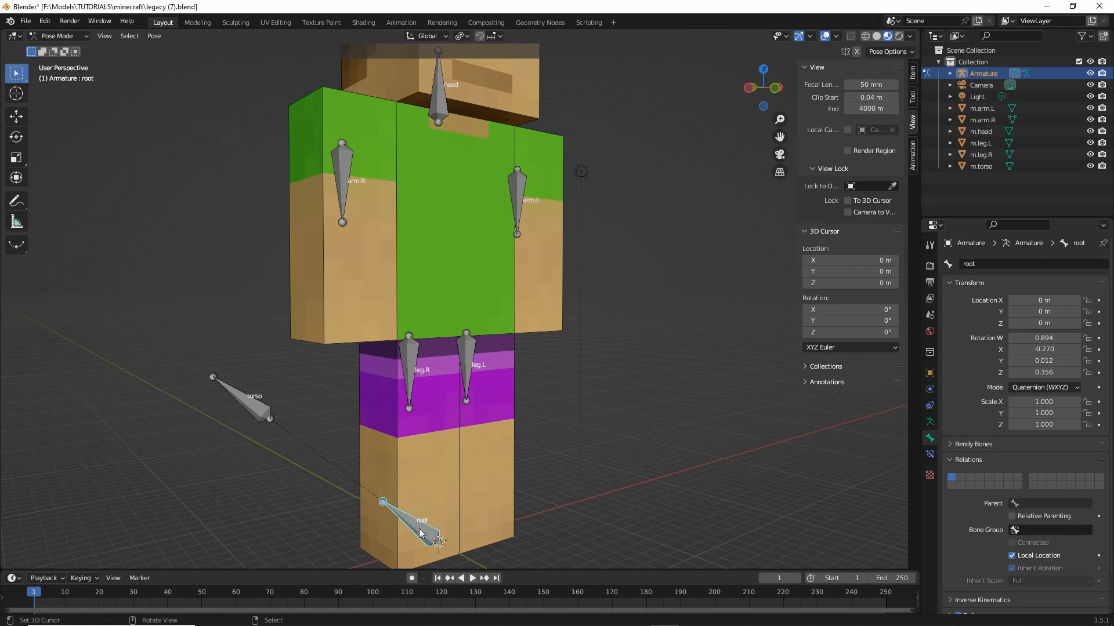
click(154, 36)
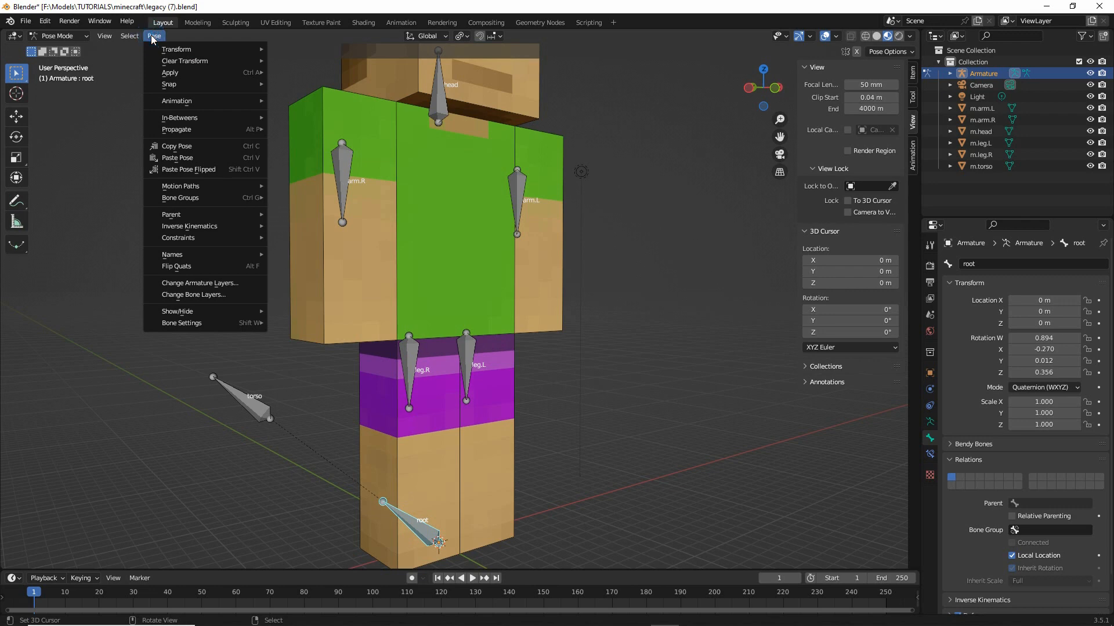
mouse_move(194, 63)
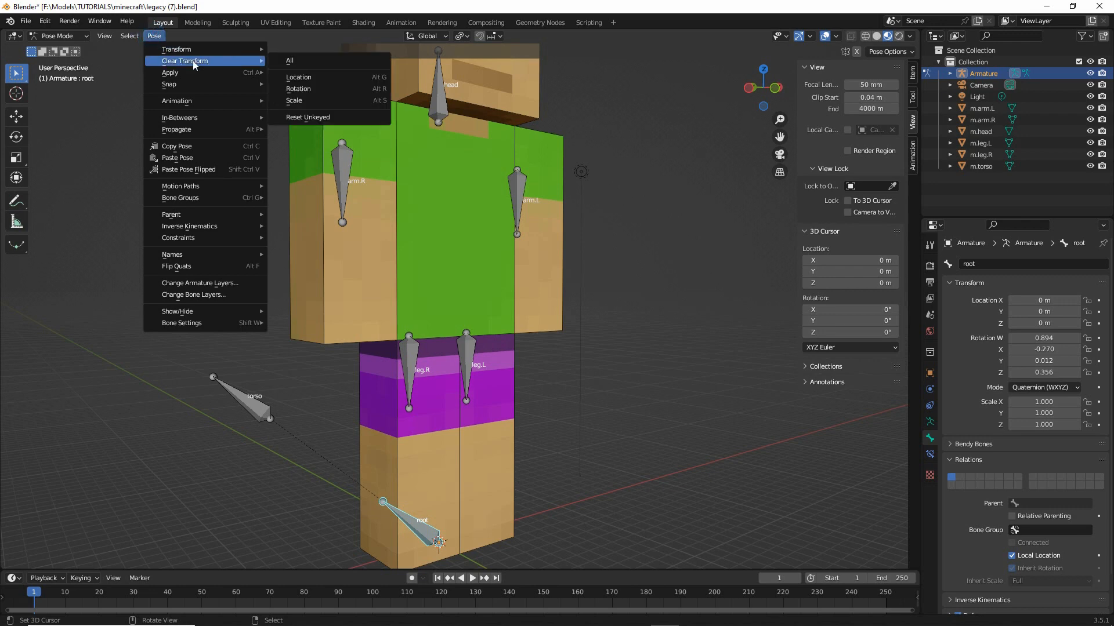
click(280, 66)
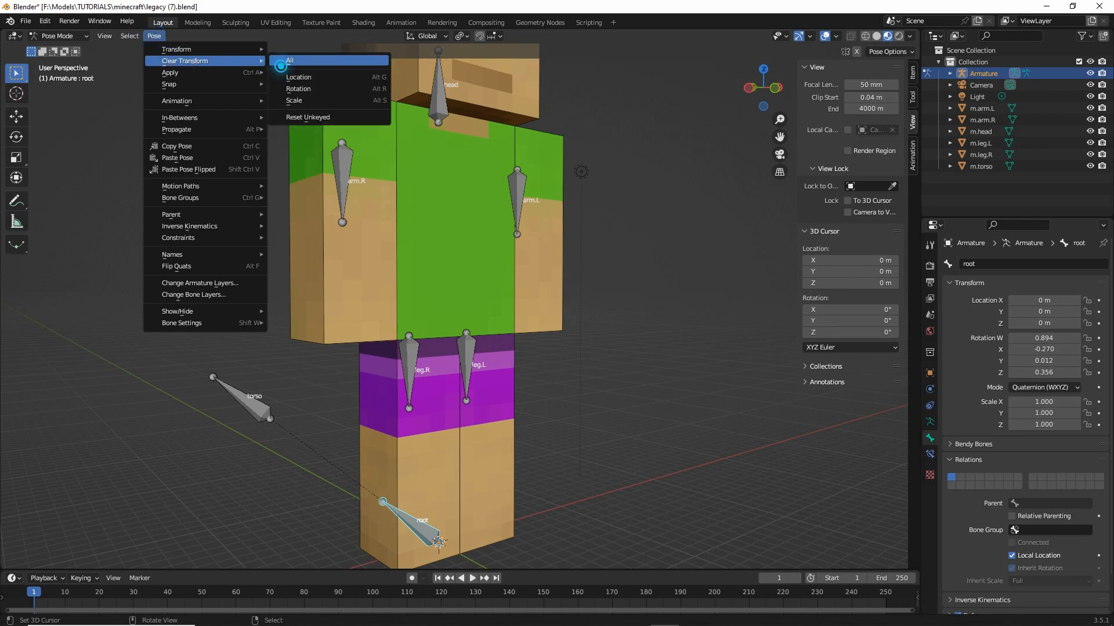
drag(280, 66, 302, 67)
drag(163, 69, 200, 70)
drag(143, 45, 165, 45)
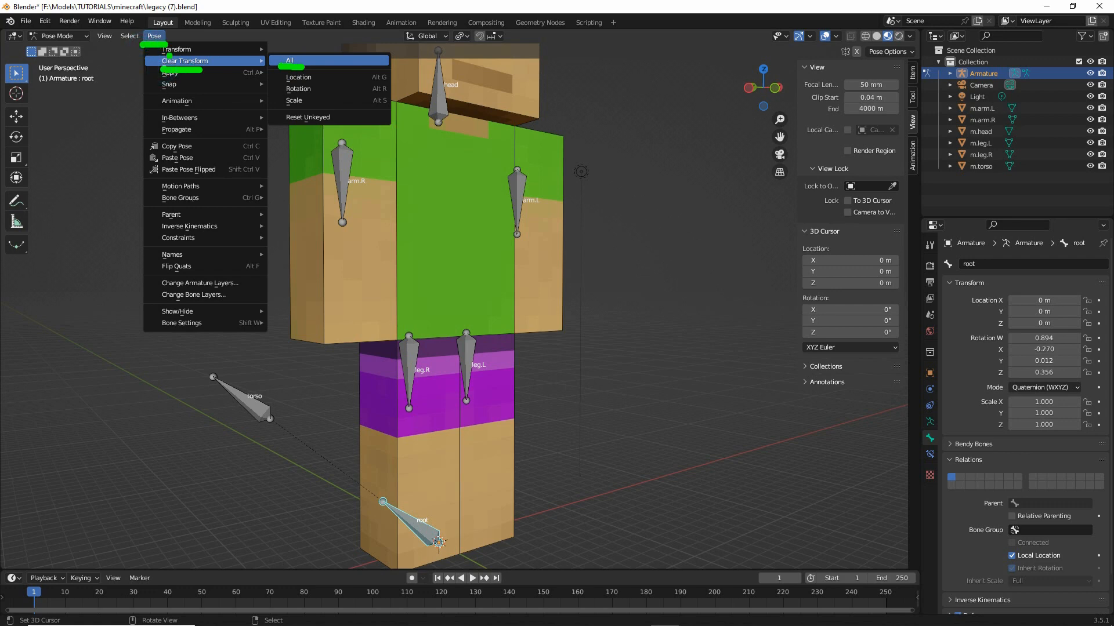
click(298, 63)
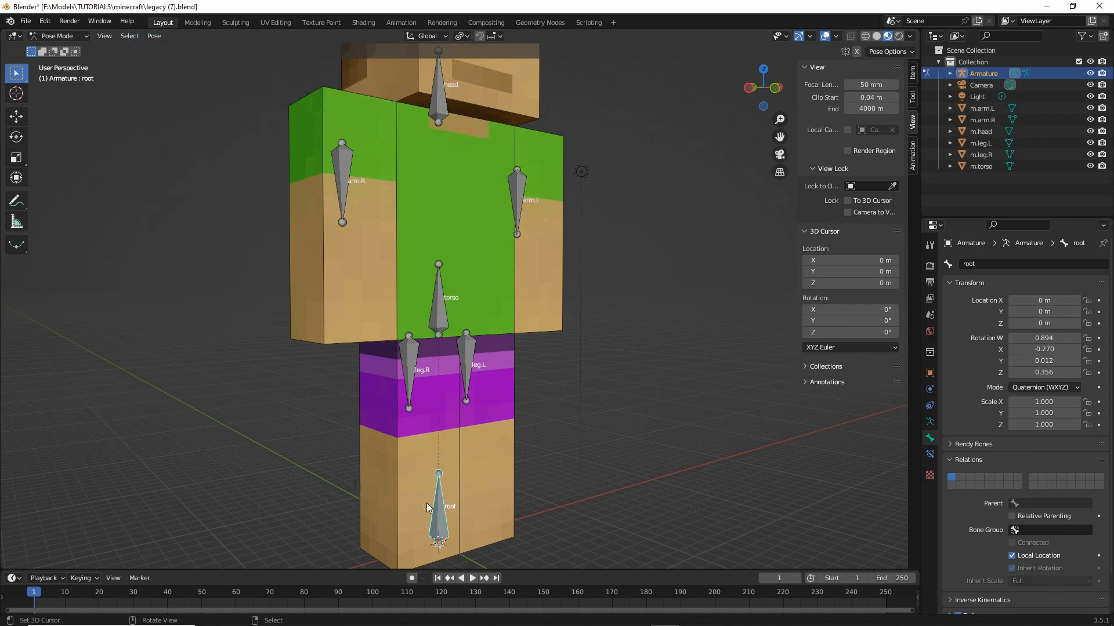
Select the leg.L bone and switch the armature from Pose Mode to Edit Mode
middle_drag(487, 429, 478, 456)
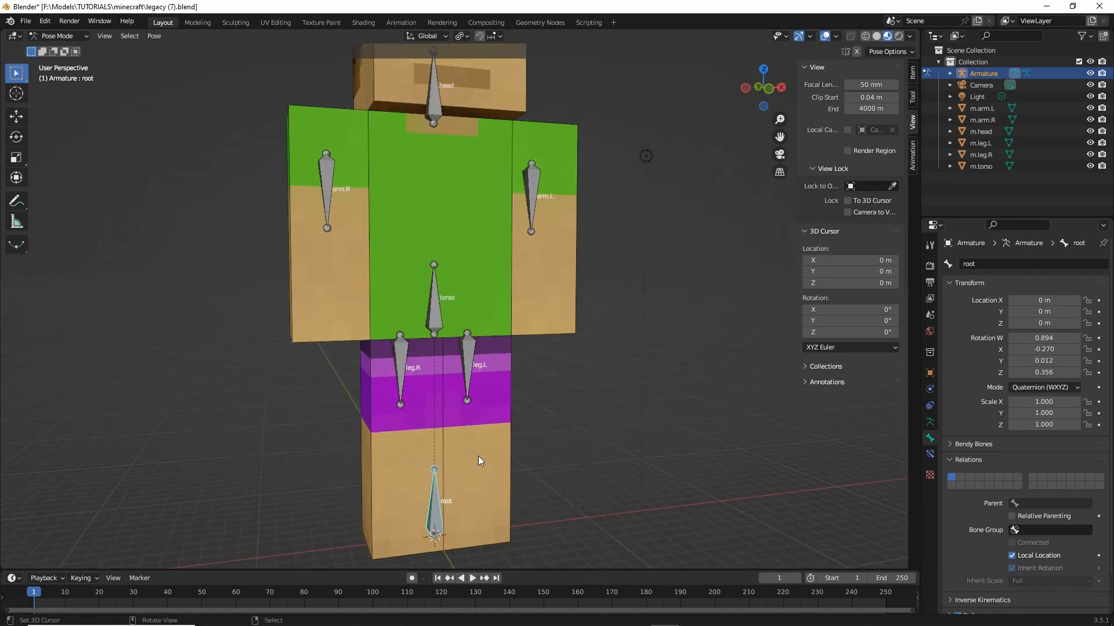
click(472, 346)
click(446, 326)
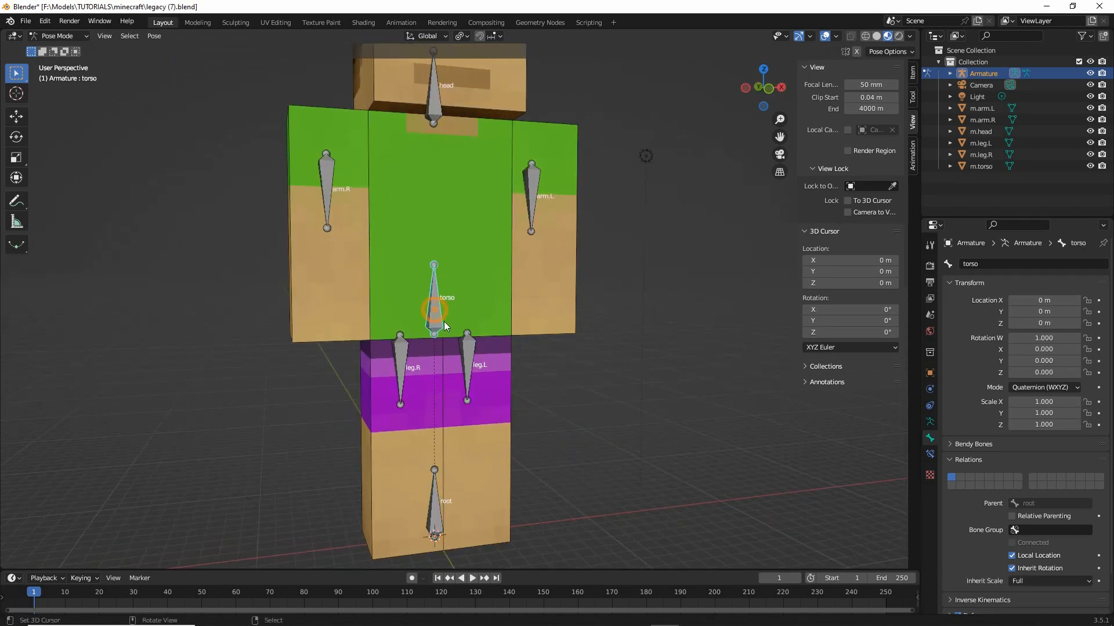
click(468, 354)
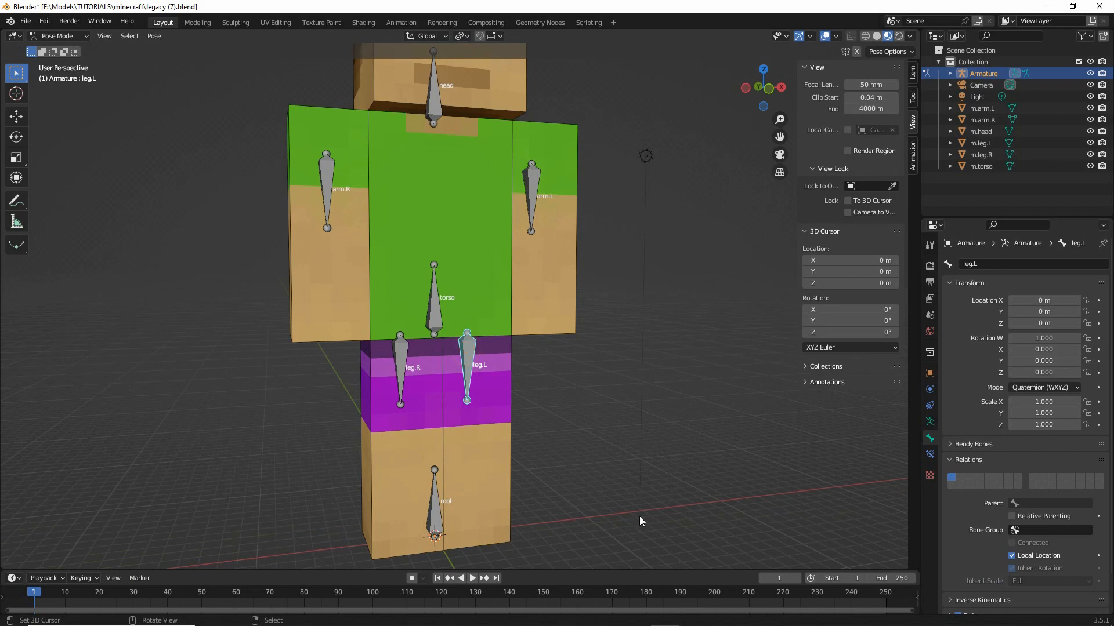
click(57, 36)
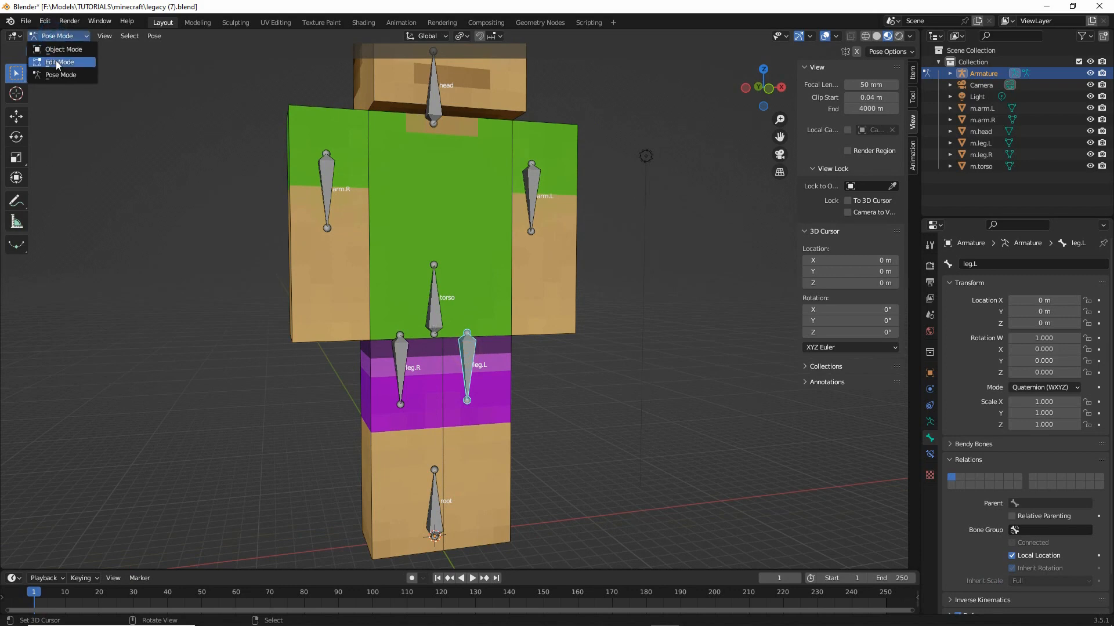
click(55, 60)
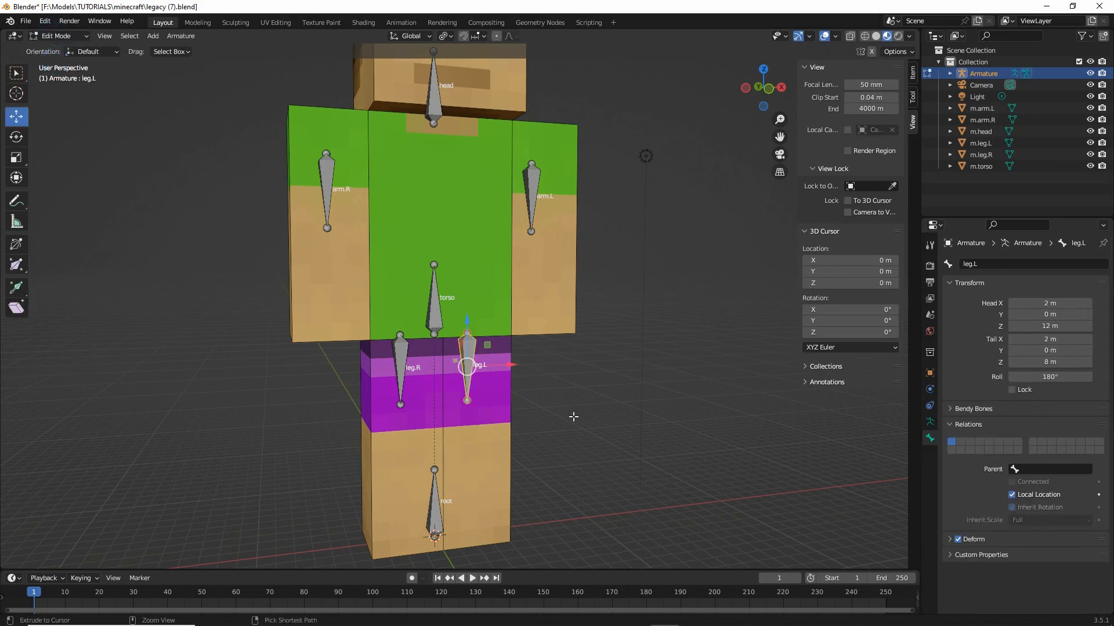
Open the list of parent choices in the leg.L bone's relations settings
drag(991, 482, 1077, 482)
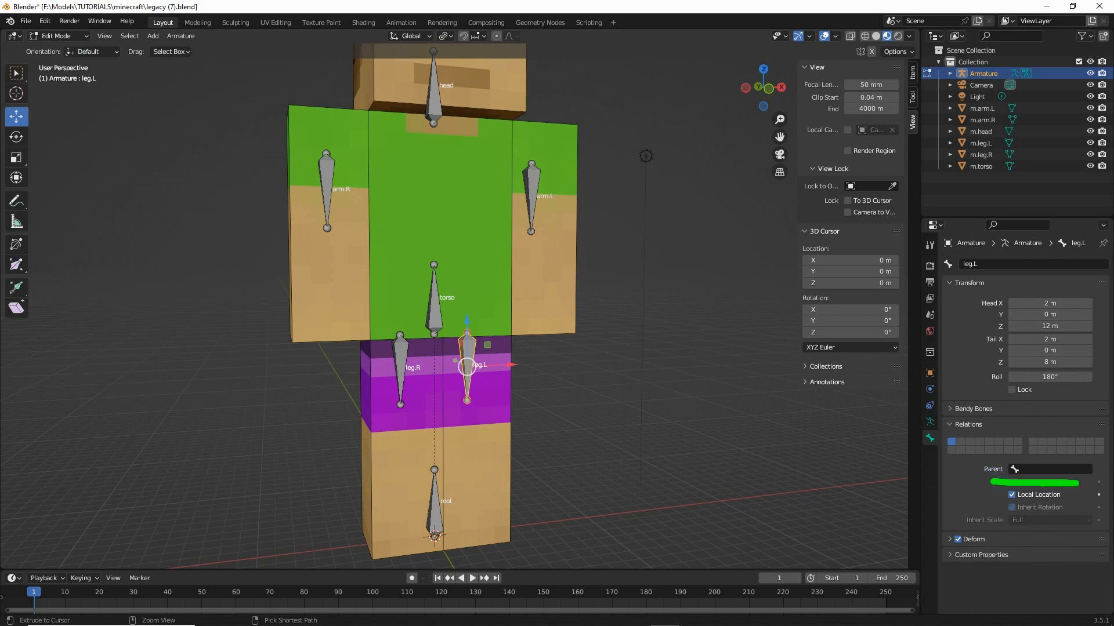
click(1018, 470)
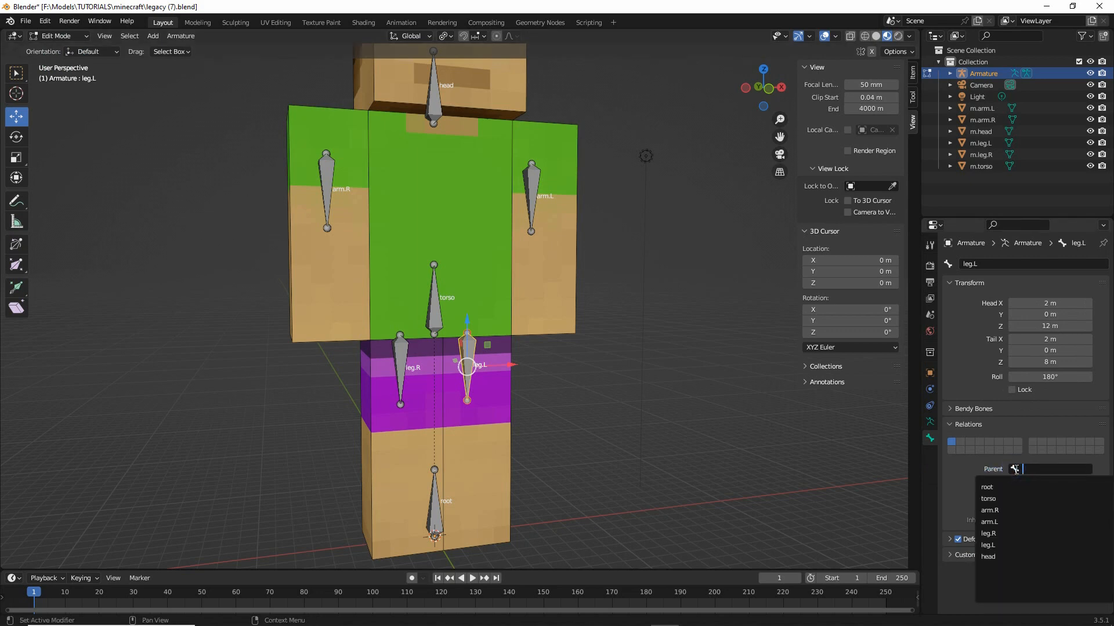
Set torso as the parent bone of both leg.L and leg.R
drag(980, 506, 998, 507)
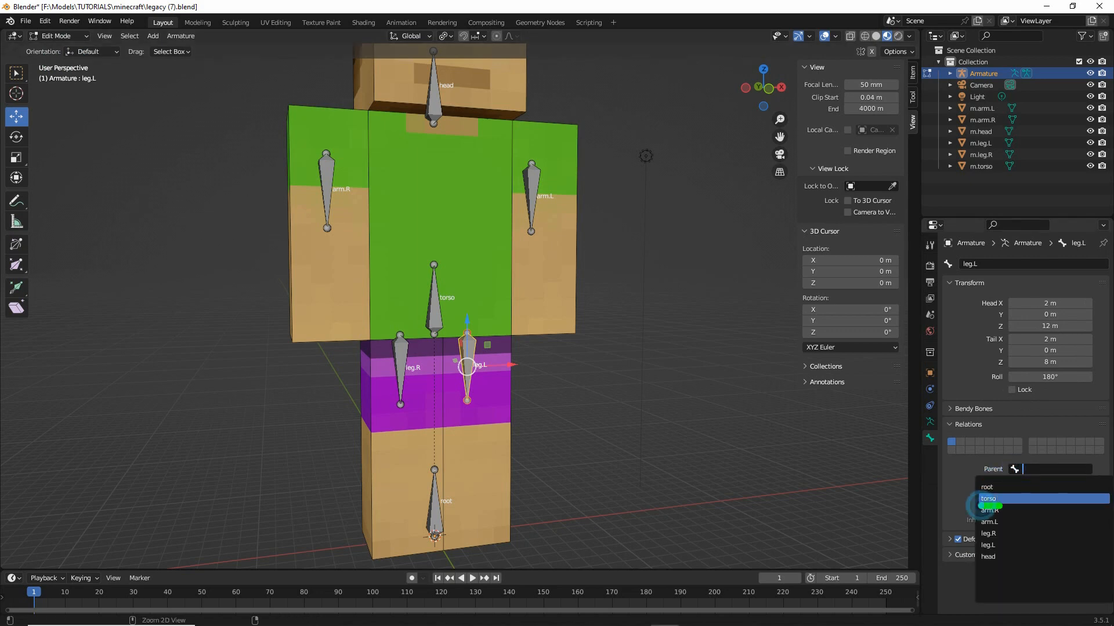
click(989, 500)
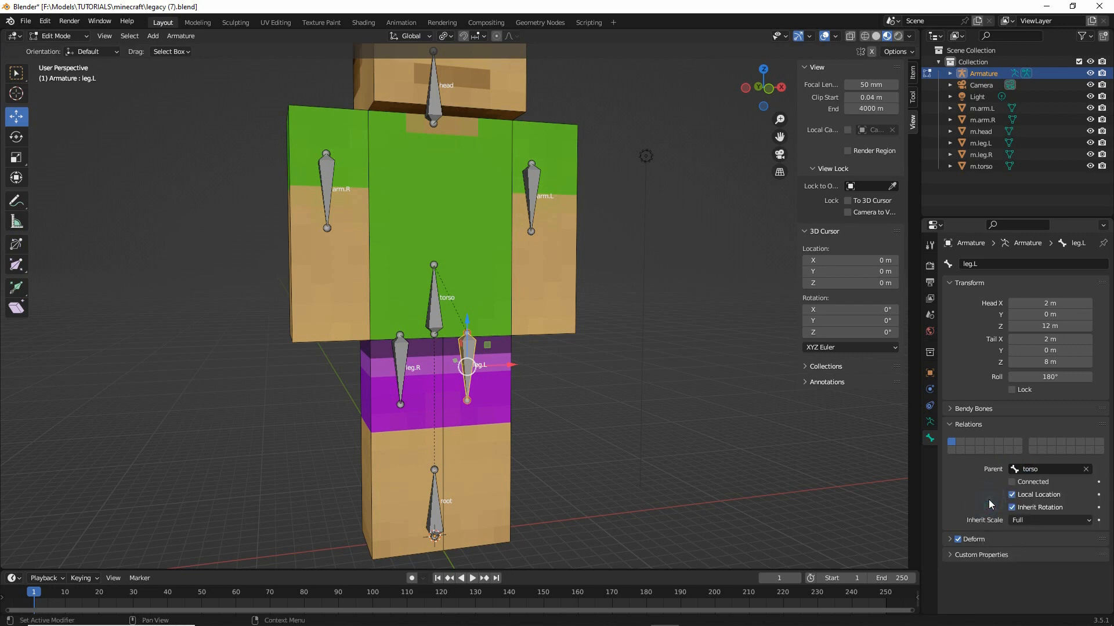
scroll(492, 368, up, 3)
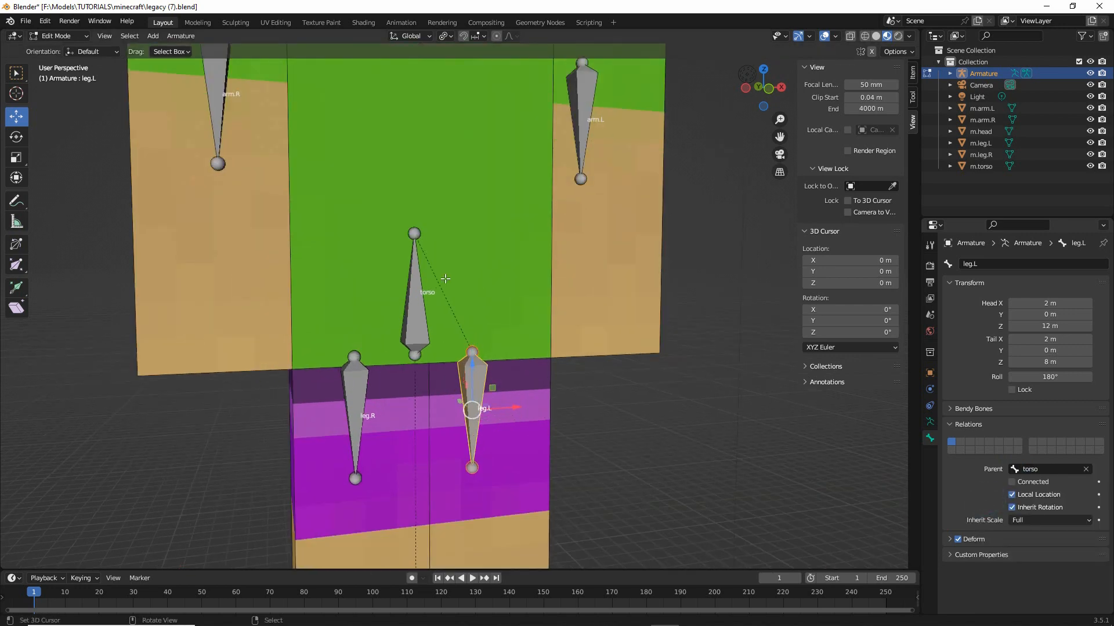
drag(434, 266, 449, 296)
click(350, 405)
click(1014, 469)
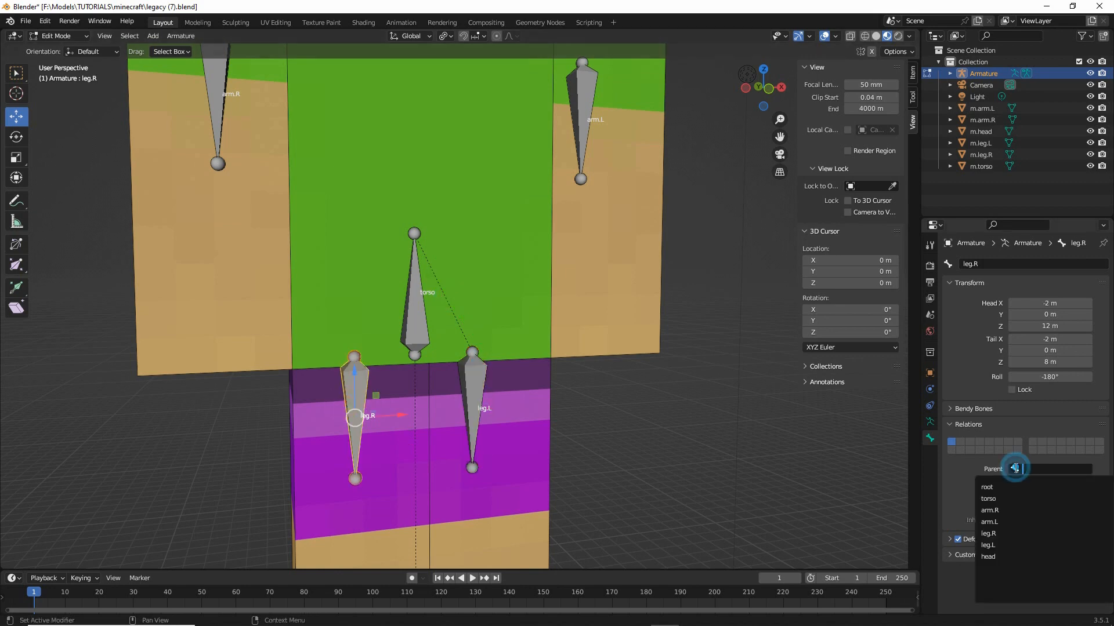
click(992, 499)
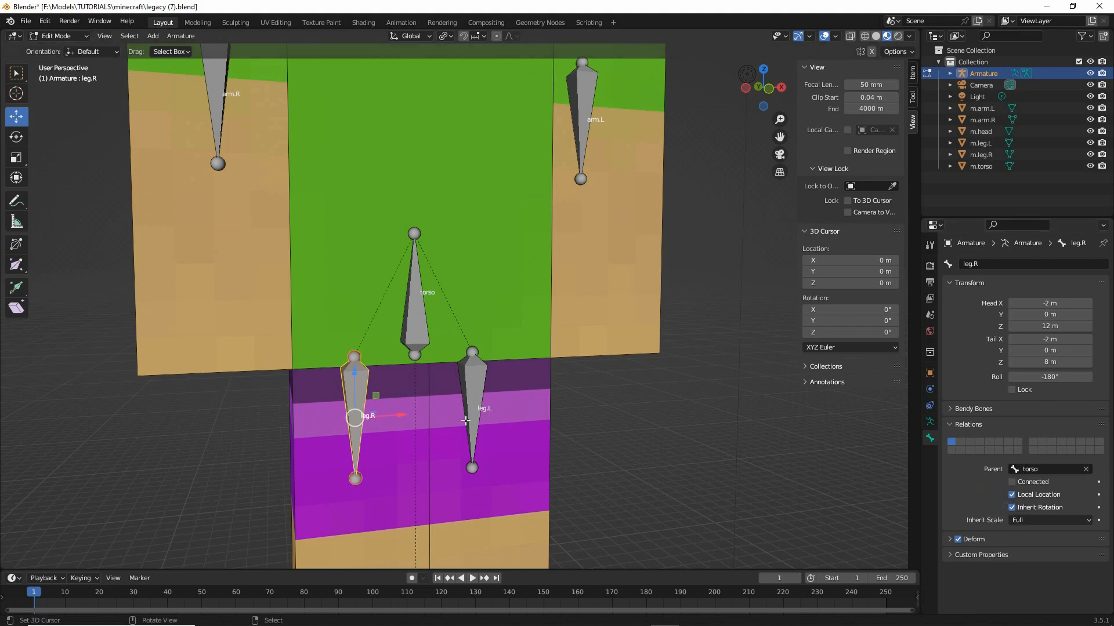
Test the leg parenting in Pose Mode by trial-rotating the root bone and the torso bone, cancelling each rotation
scroll(504, 416, down, 4)
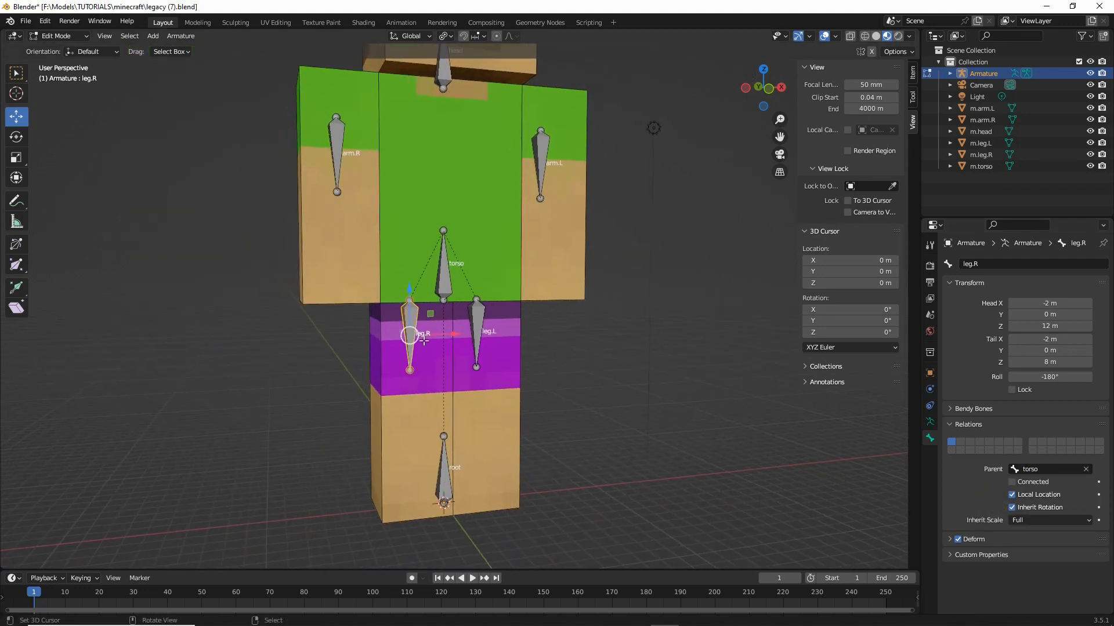
click(58, 36)
click(56, 78)
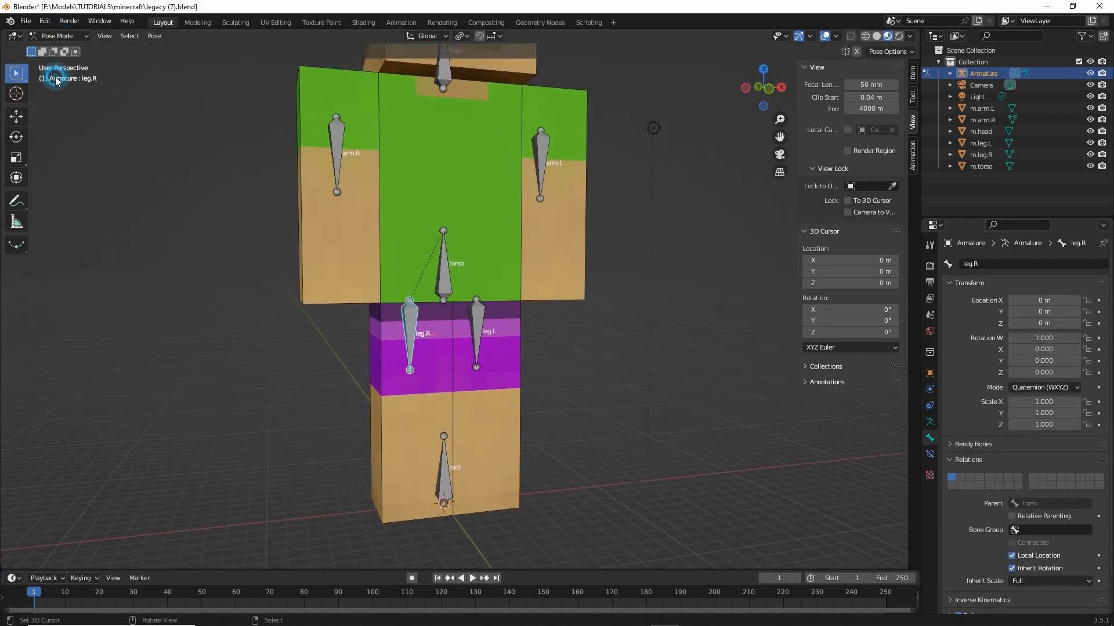
click(444, 467)
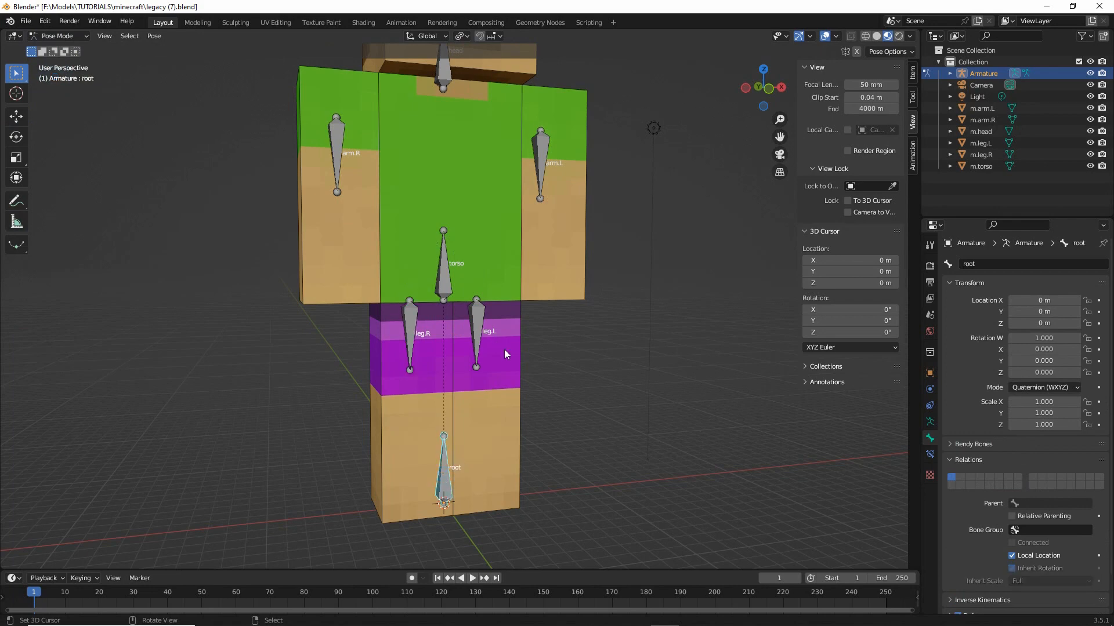
key(r)
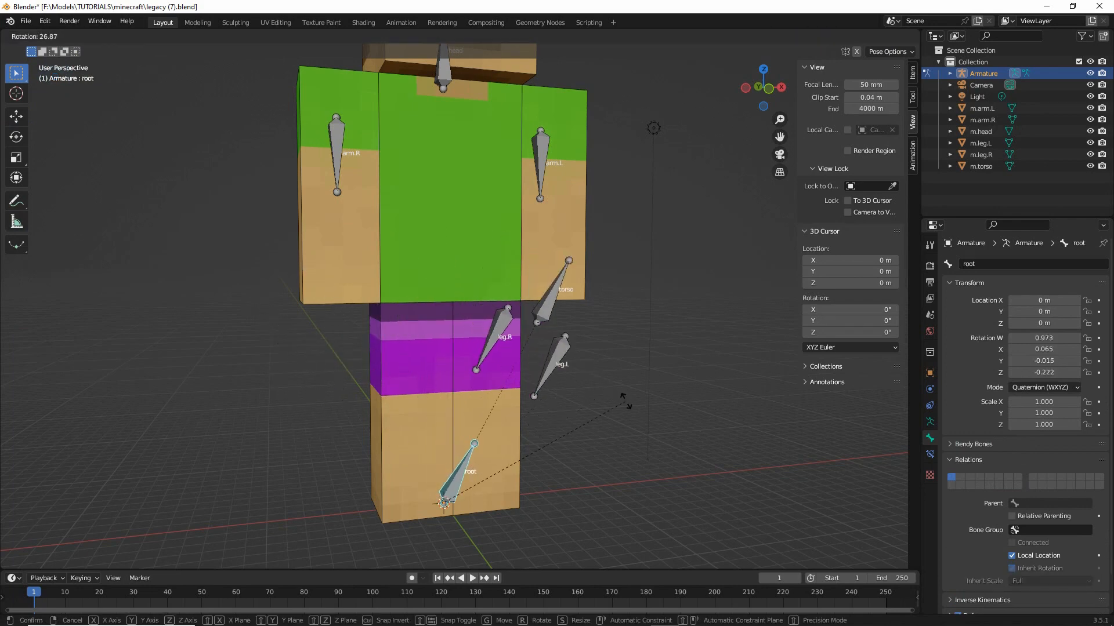
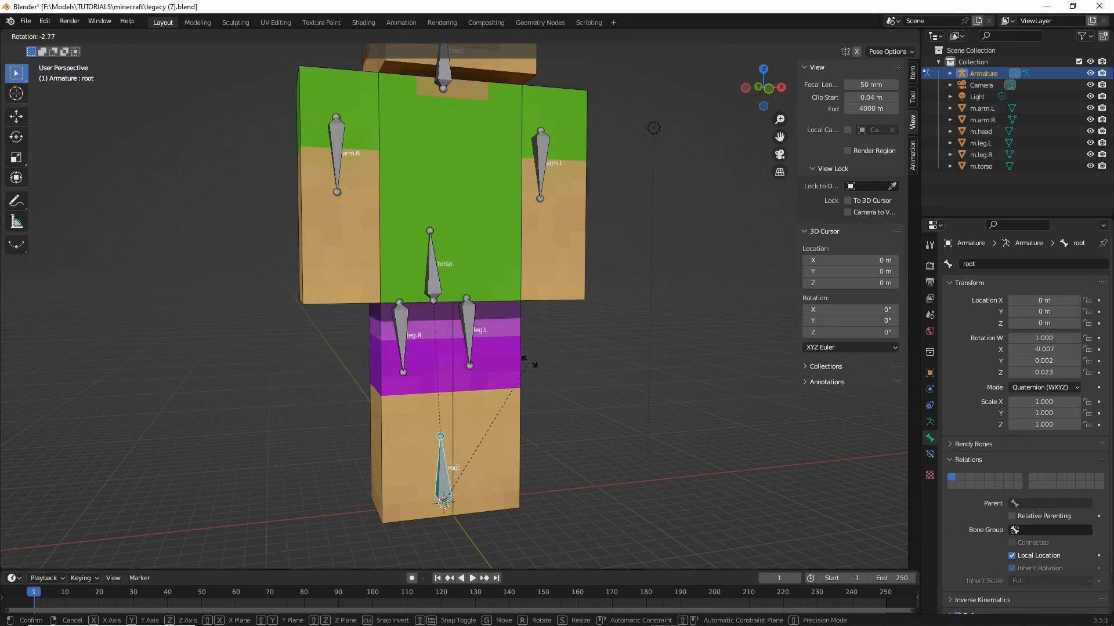
key(Escape)
click(445, 273)
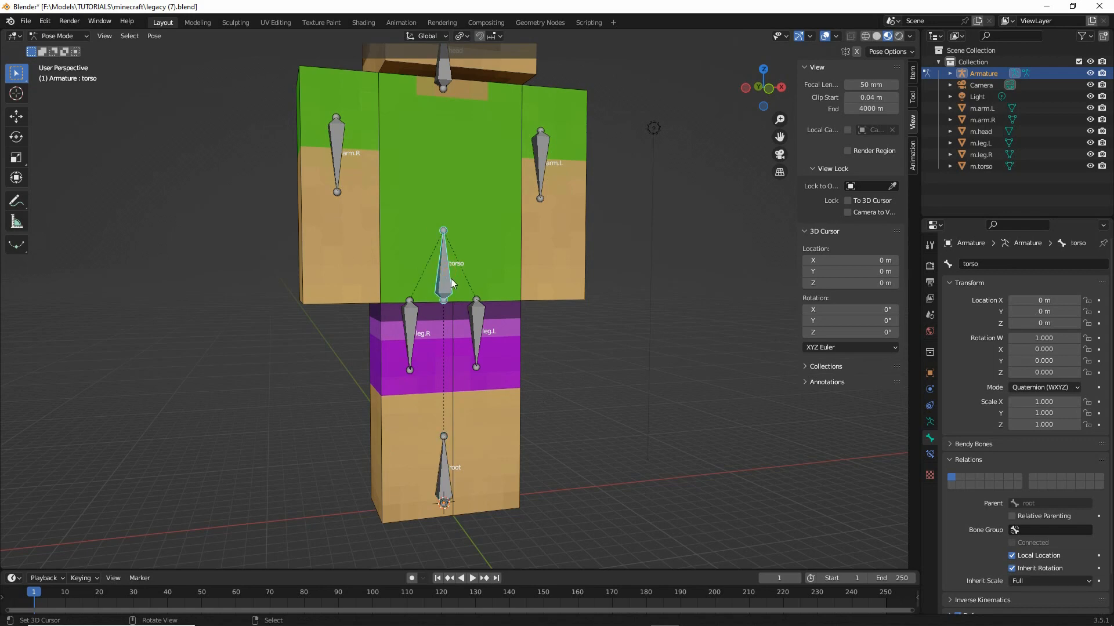
key(r)
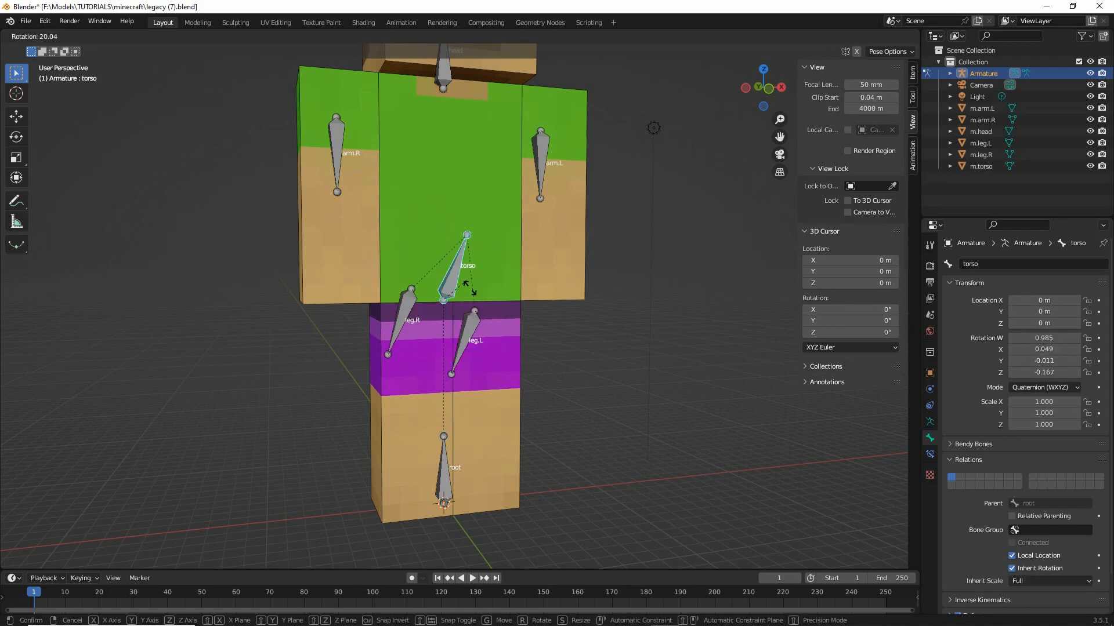
key(Escape)
Return the armature to Edit Mode and set torso as the parent of the arm.L bone
middle_drag(402, 338, 464, 344)
shift+middle_drag(532, 197, 535, 229)
middle_drag(536, 380, 530, 382)
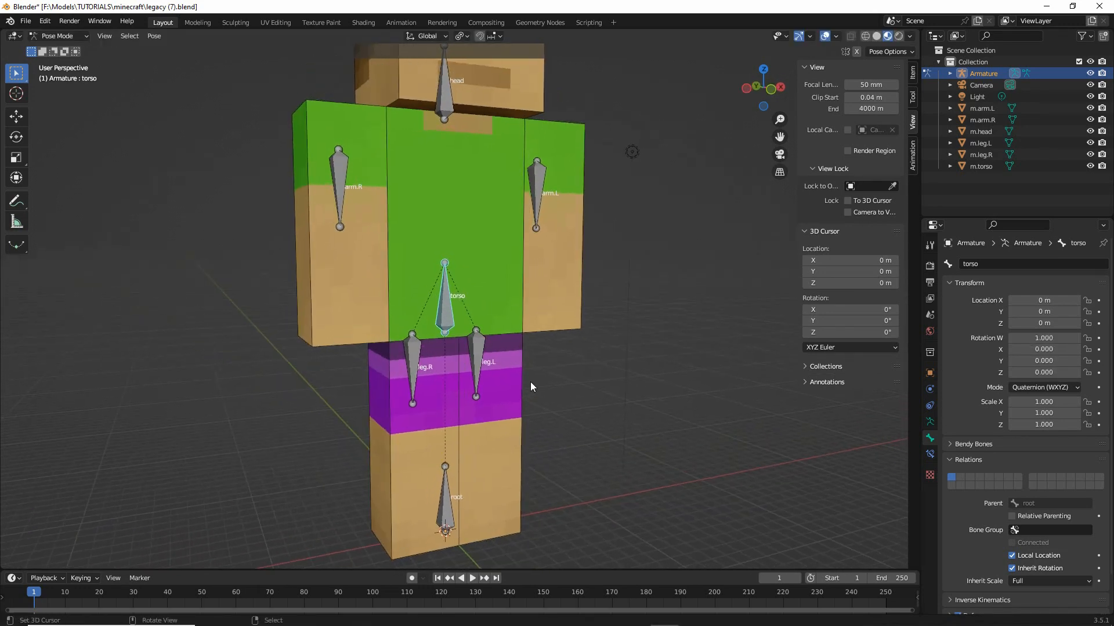
click(56, 36)
click(56, 61)
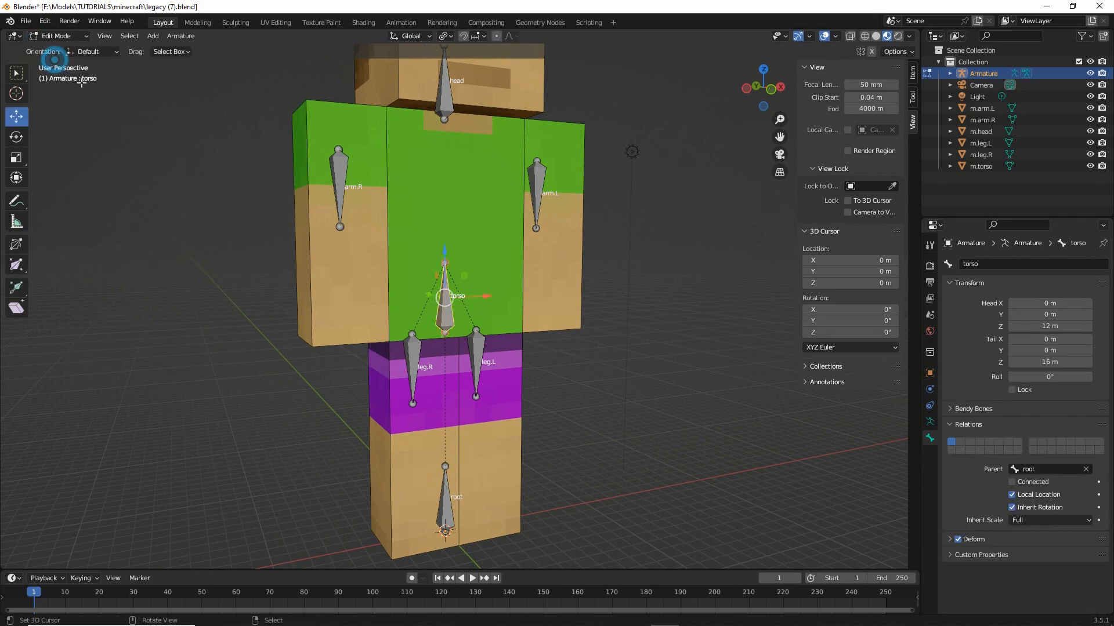
click(535, 186)
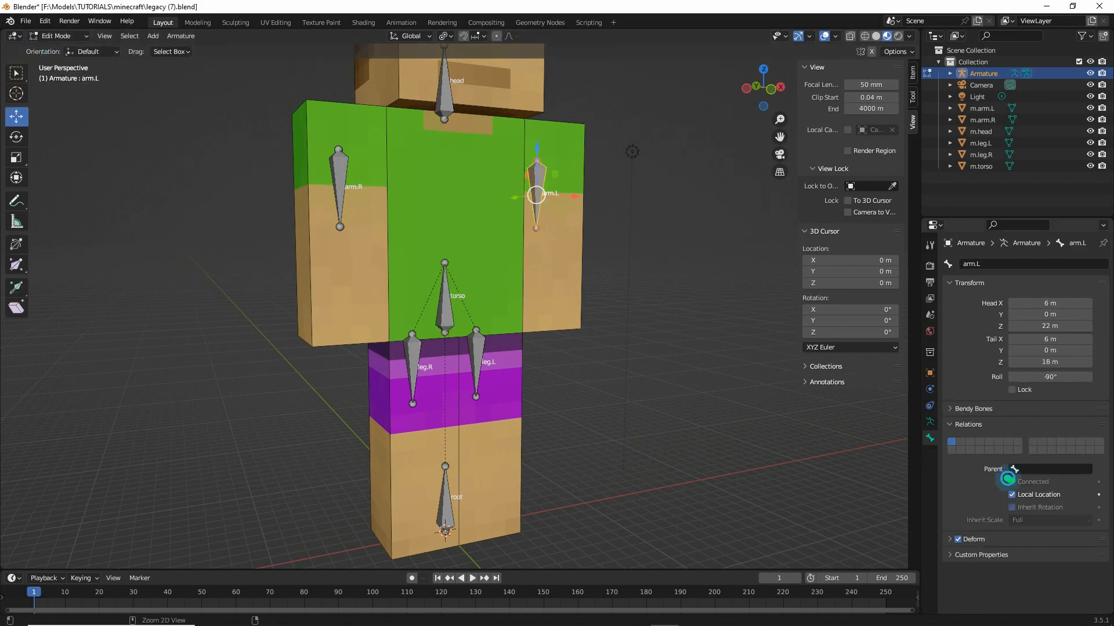
drag(1008, 479, 1056, 484)
click(1044, 469)
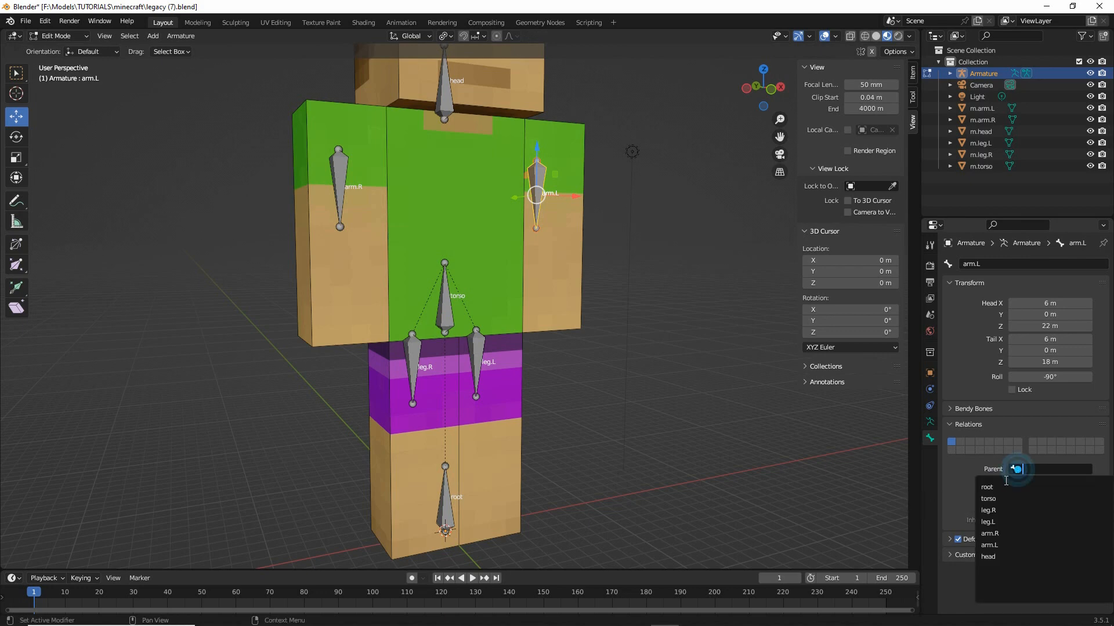
click(993, 509)
Set torso as the parent of the arm.R bone and of the head bone
click(339, 187)
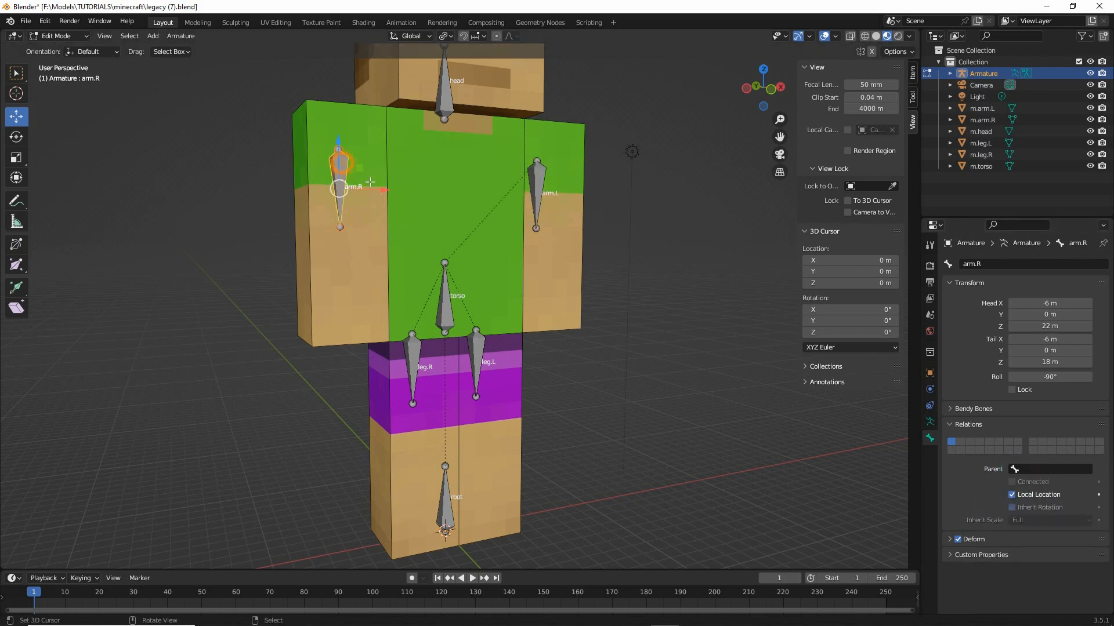
click(1014, 469)
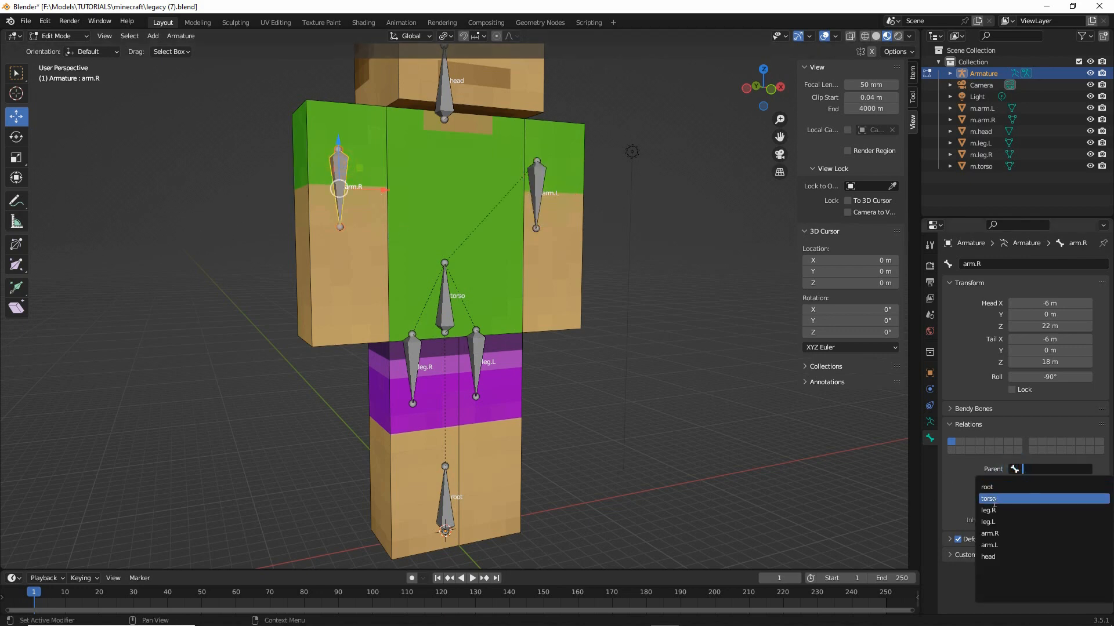
click(993, 501)
click(442, 100)
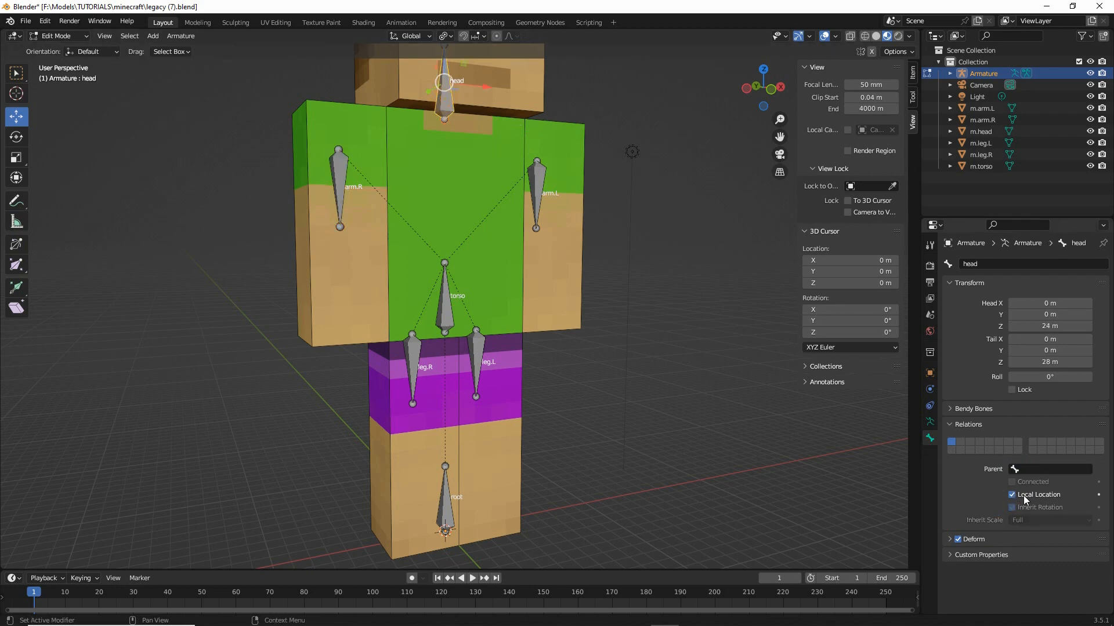
click(1019, 469)
click(997, 498)
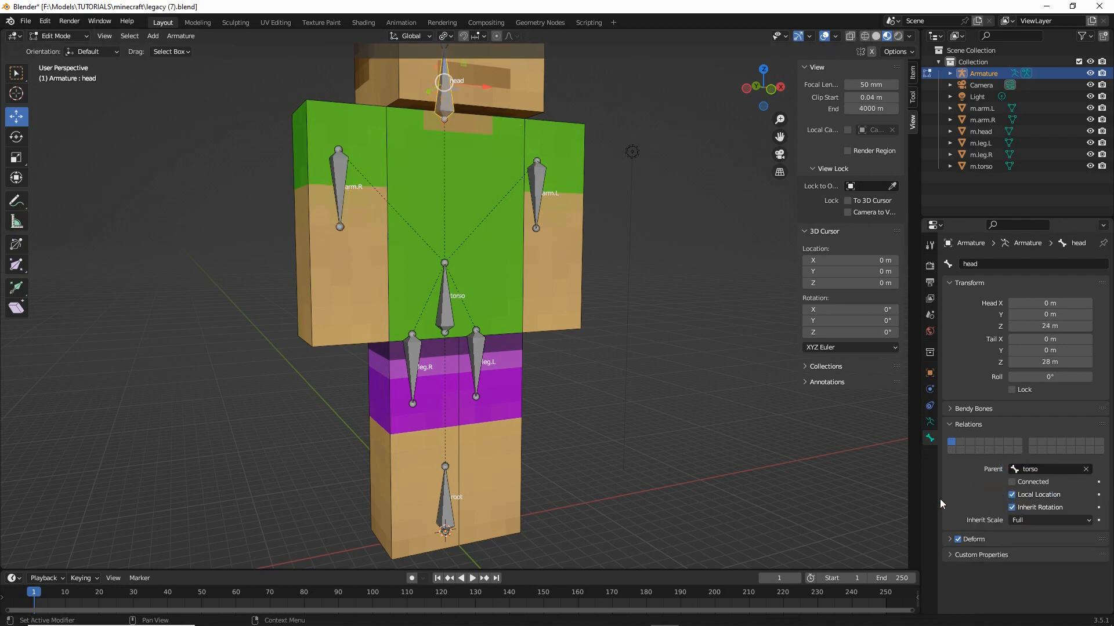
Test the complete bone hierarchy in Pose Mode with trial rotations of the torso and root bones, cancelling each one
mouse_move(498, 395)
middle_down()
mouse_move(551, 394)
mouse_move(486, 389)
middle_up()
scroll(484, 377, down, 2)
shift+middle_drag(480, 339, 483, 358)
scroll(483, 358, up, 1)
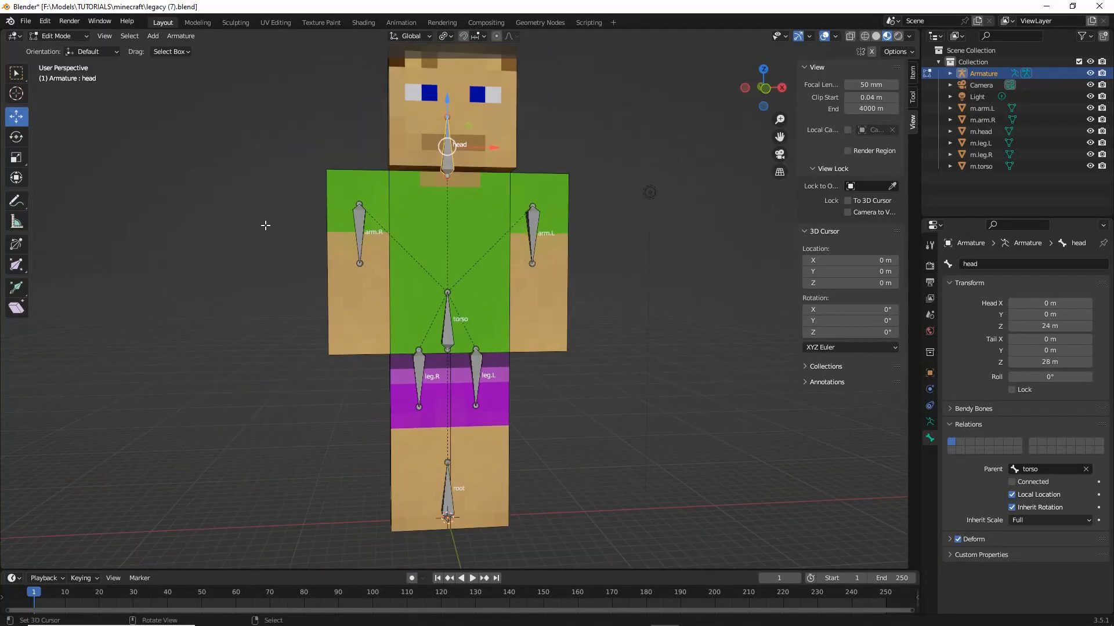
click(58, 36)
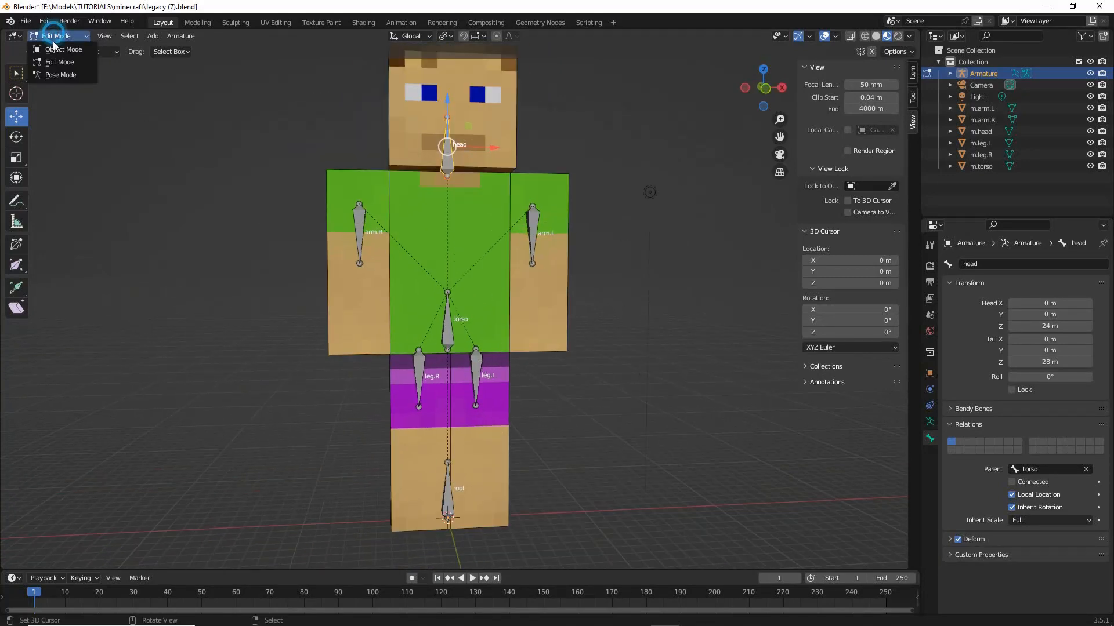
click(51, 70)
click(444, 322)
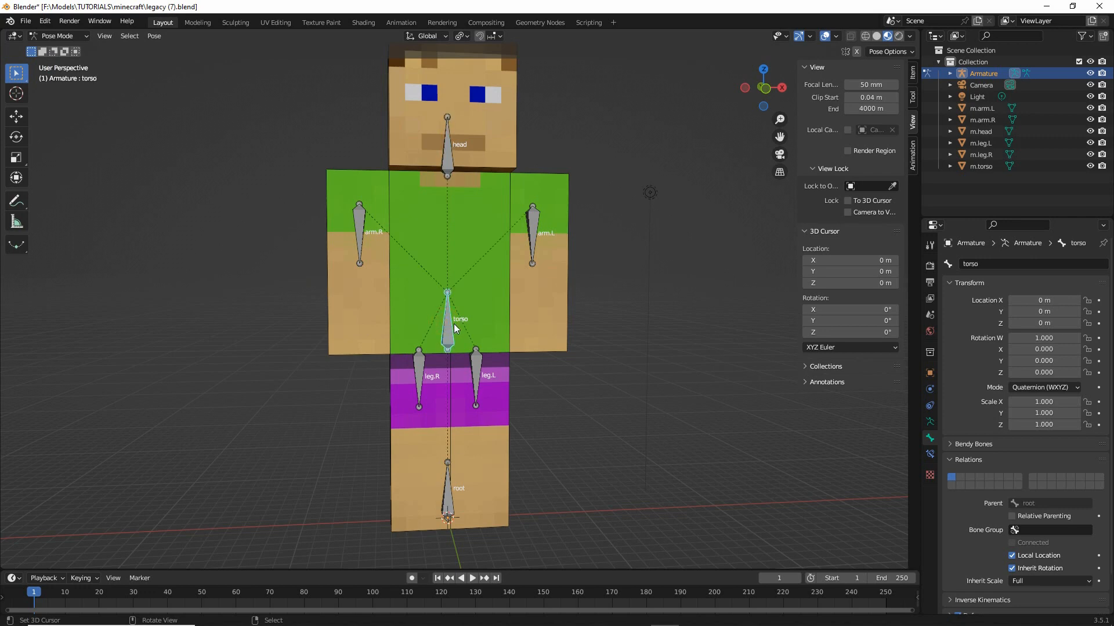
key(r)
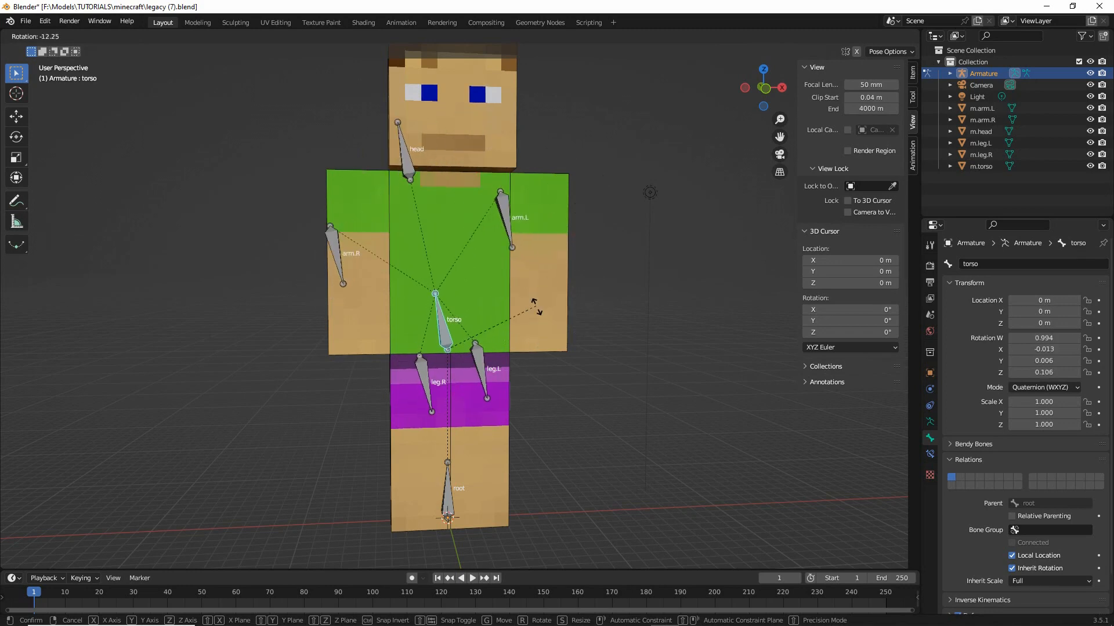
right_click(534, 306)
click(451, 484)
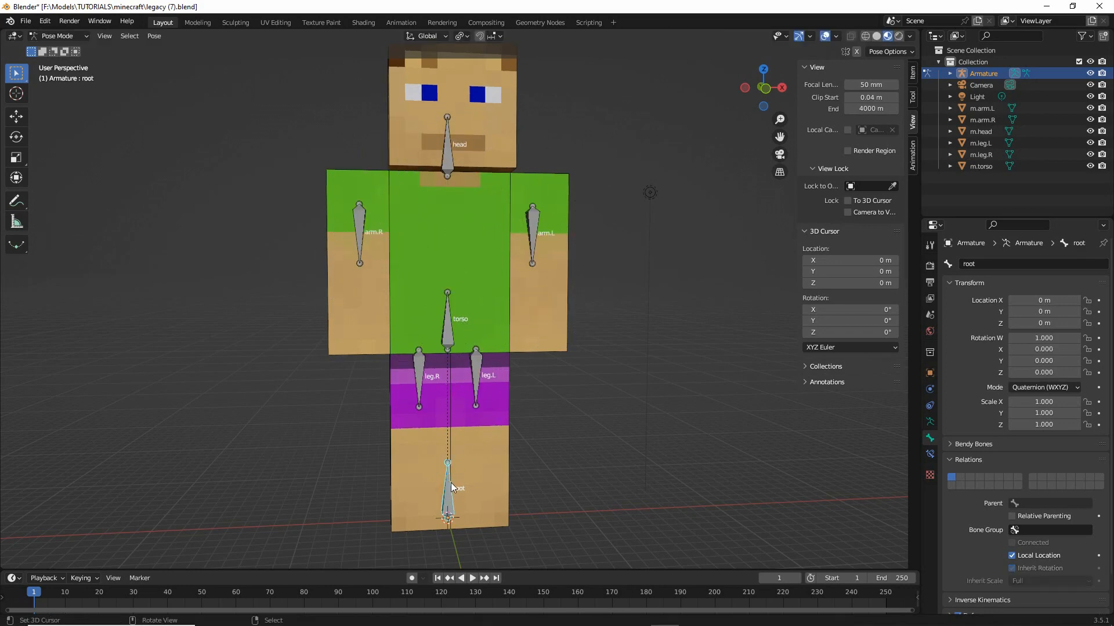
key(r)
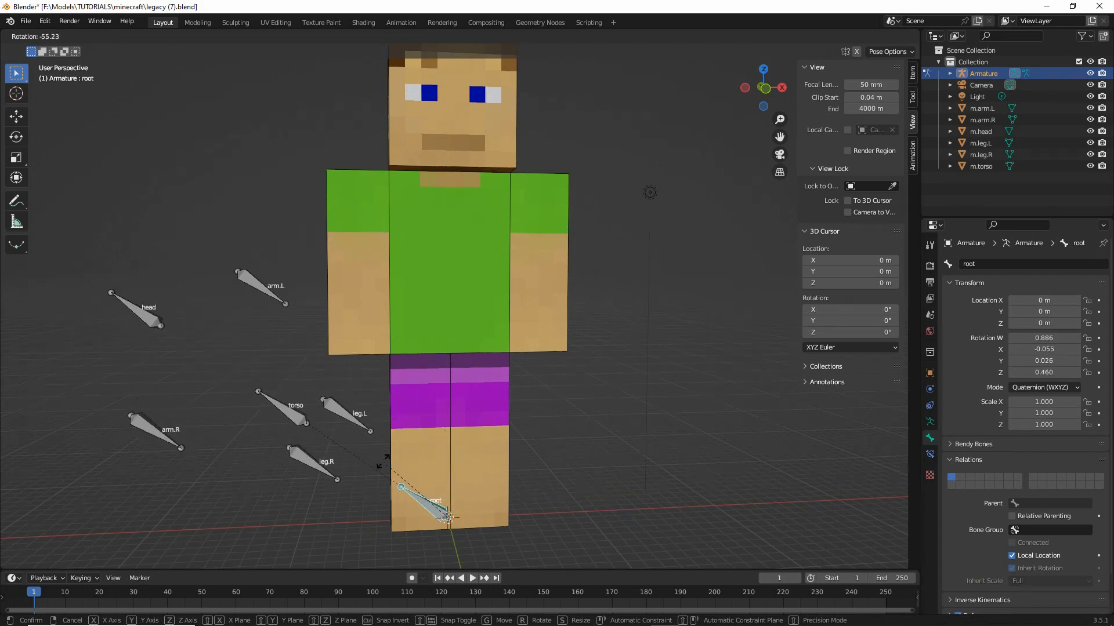
right_click(457, 451)
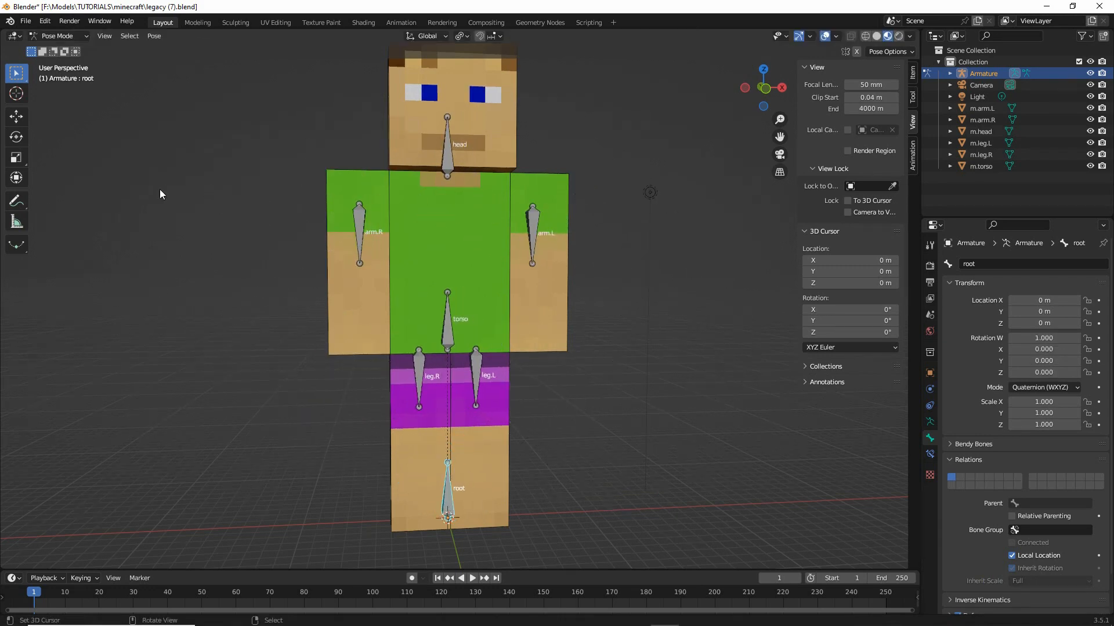
Return to Edit Mode and examine the parent links from the arms, head and legs to the torso, and from torso to root
click(40, 39)
click(50, 53)
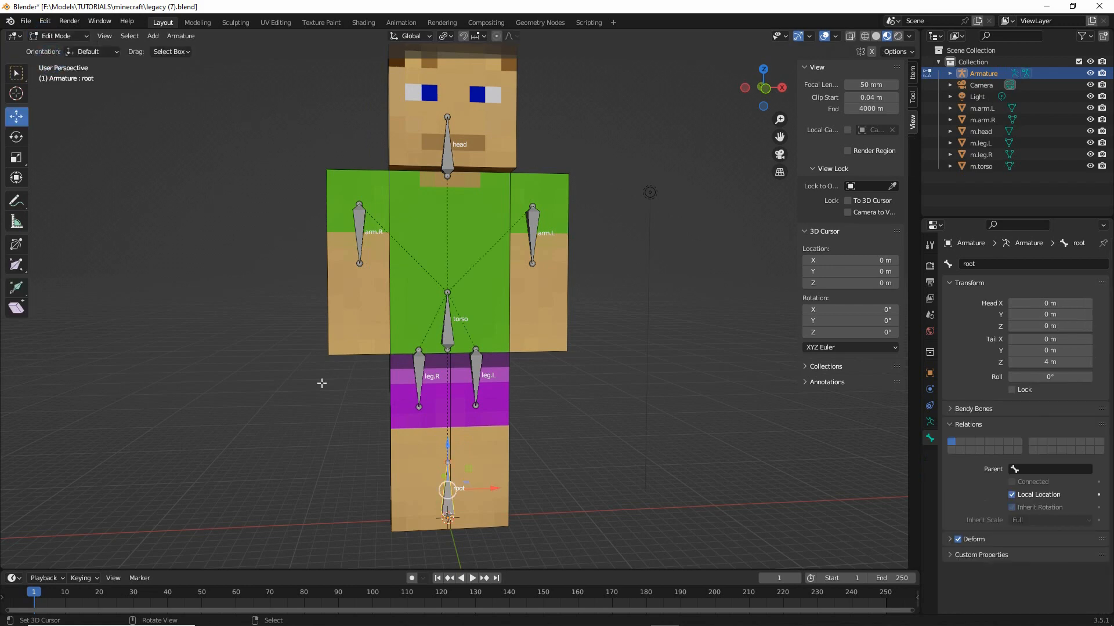
scroll(324, 384, up, 3)
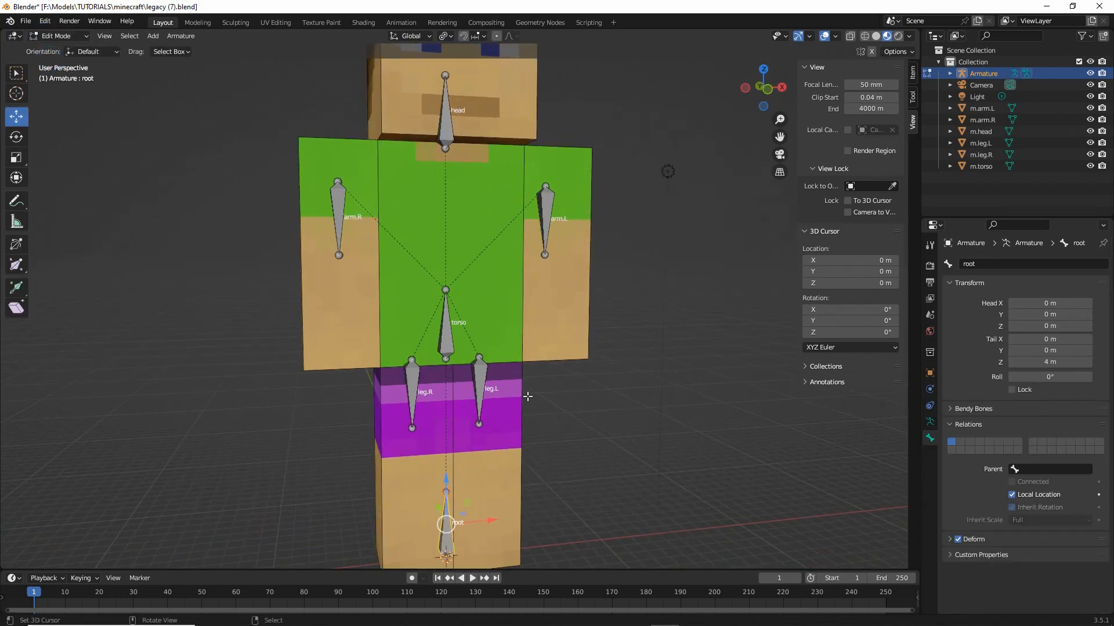
middle_drag(525, 390, 525, 367)
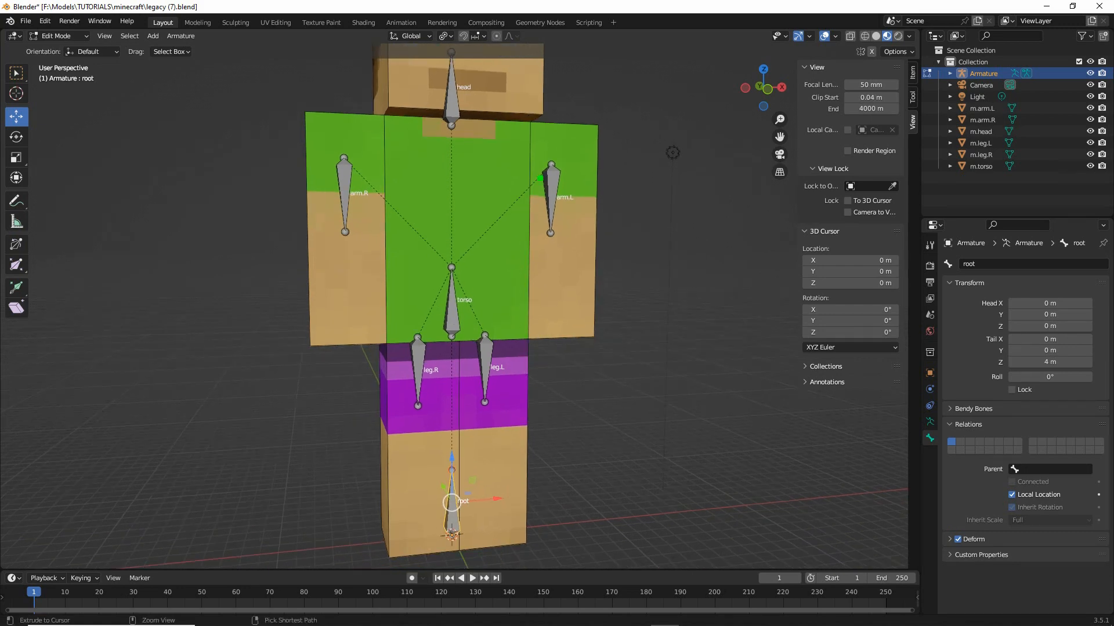
mouse_move(540, 178)
mouse_down()
mouse_move(476, 250)
mouse_move(491, 265)
mouse_up()
mouse_move(352, 192)
mouse_down()
mouse_move(422, 242)
mouse_move(402, 255)
mouse_up()
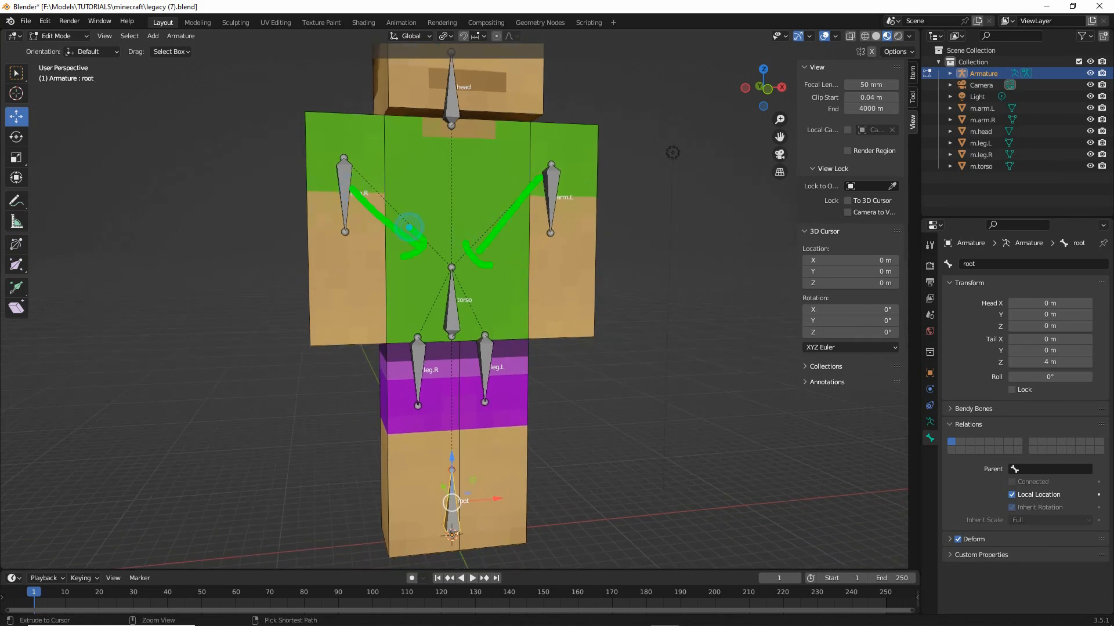
mouse_move(451, 148)
mouse_down()
mouse_move(451, 256)
mouse_move(461, 243)
mouse_move(485, 328)
mouse_move(432, 305)
mouse_move(433, 291)
mouse_up()
drag(444, 279, 446, 294)
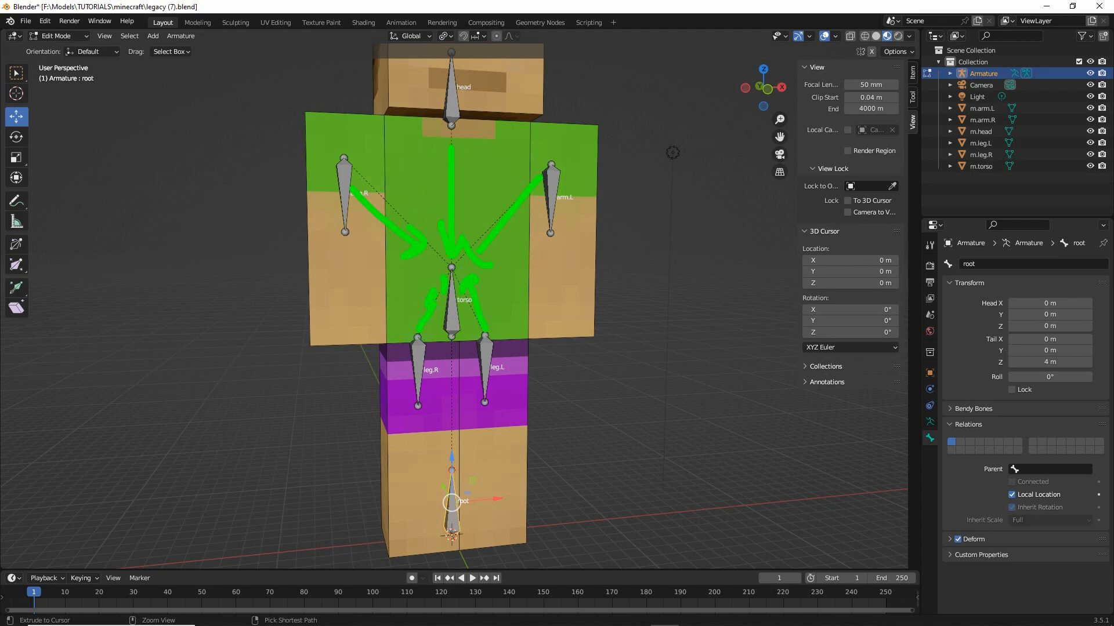
mouse_move(451, 363)
mouse_down()
mouse_move(446, 469)
mouse_move(461, 451)
mouse_up()
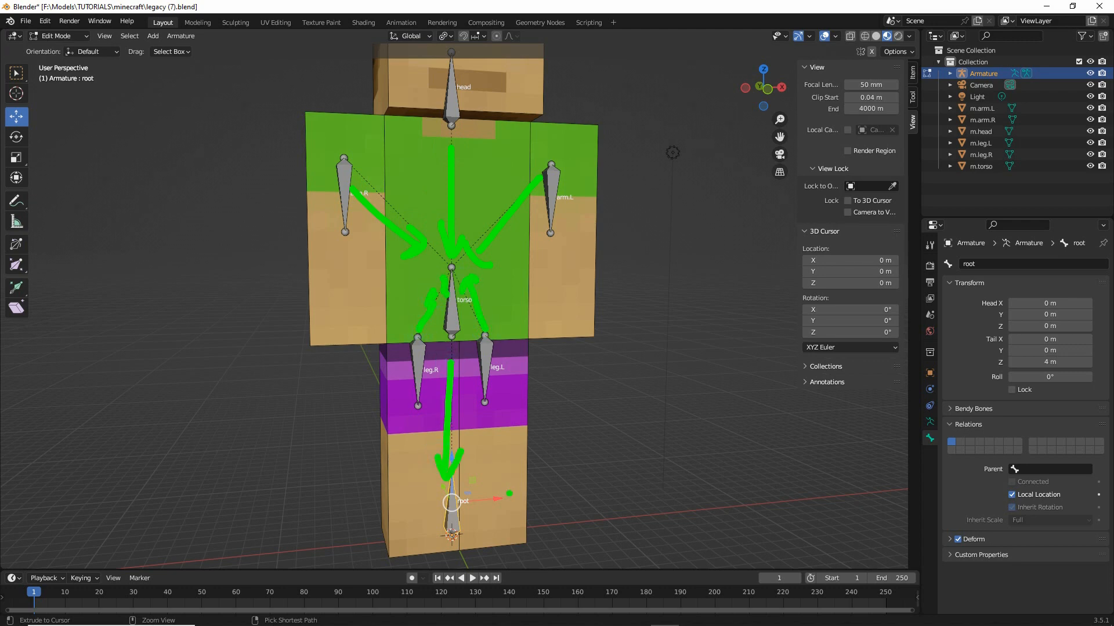
Switch the armature to Object Mode
click(58, 36)
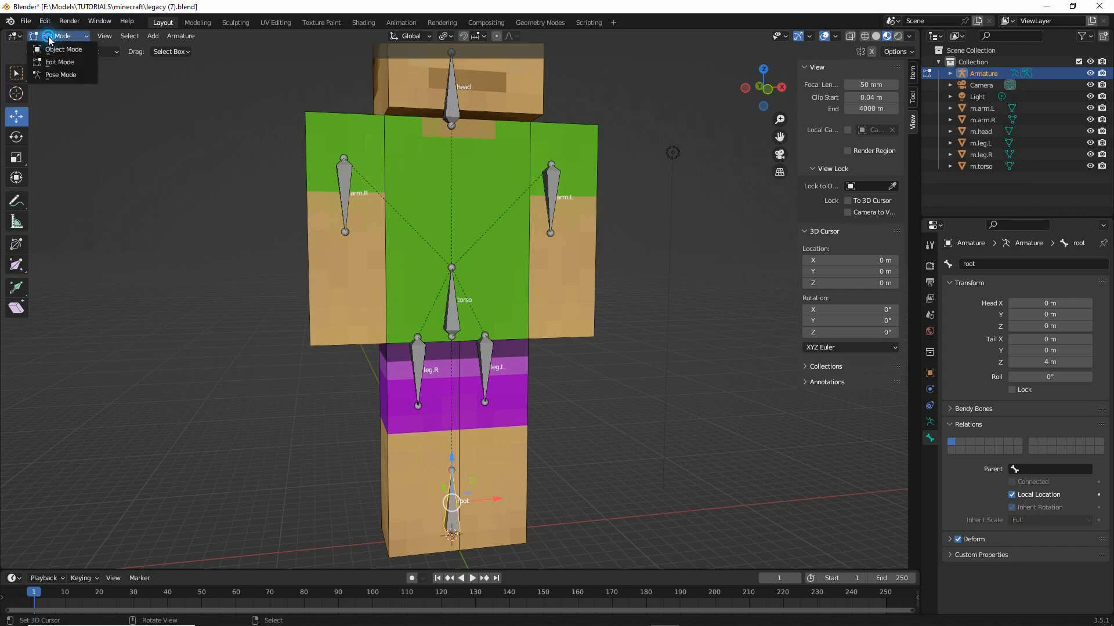
click(58, 49)
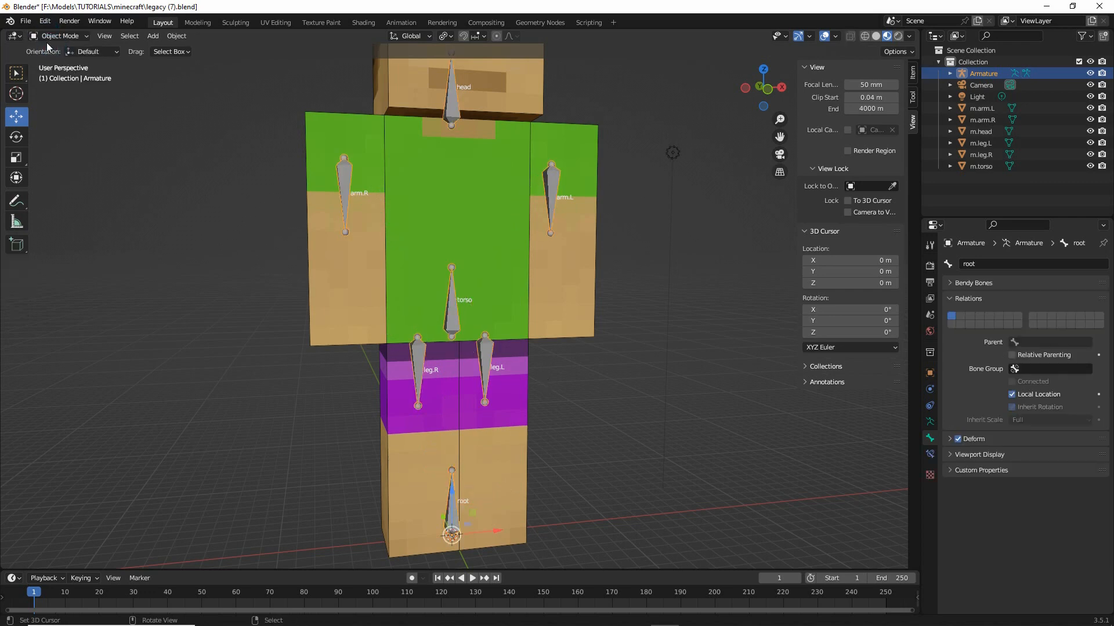
Save the scene as a new file named legacy (8).blend in the same folder
click(25, 21)
click(47, 106)
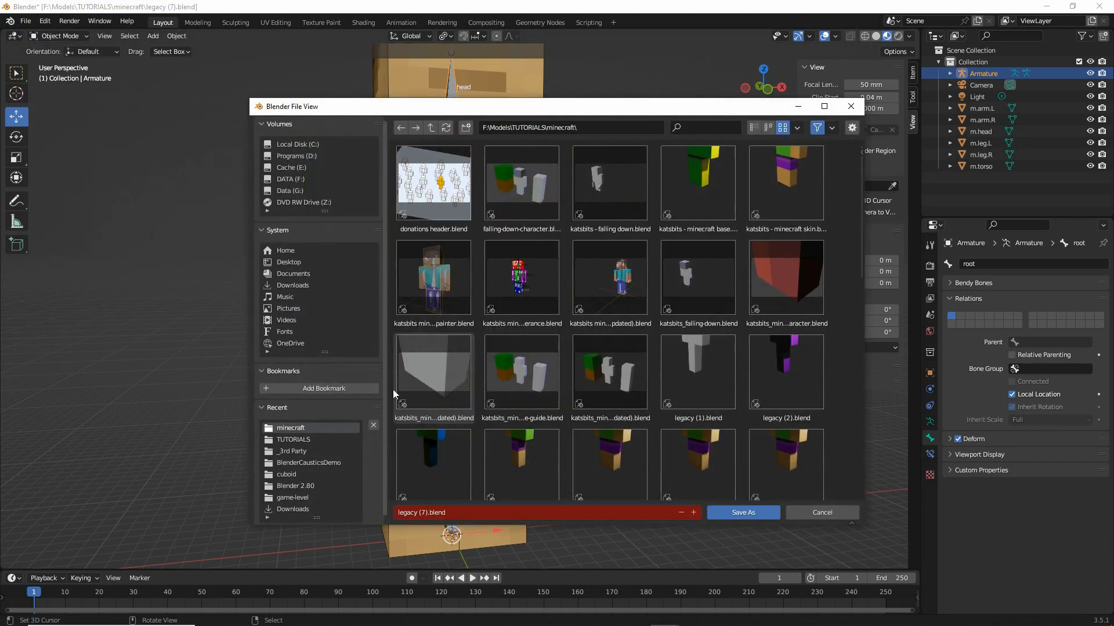
click(421, 513)
click(425, 513)
key(BackSpace)
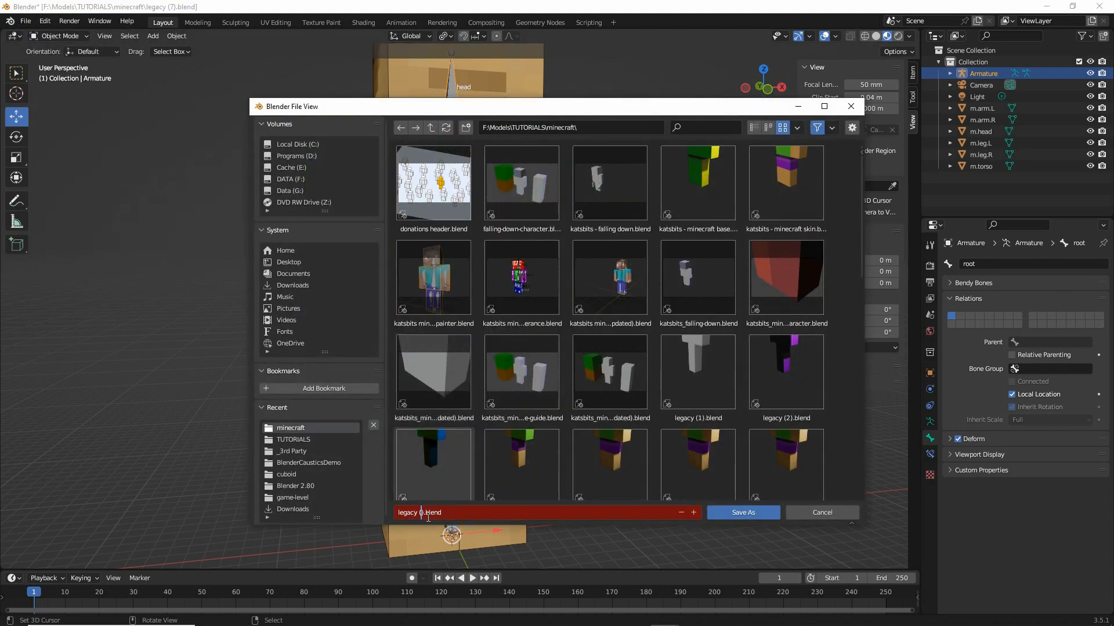
text(8)
key(Return)
click(743, 513)
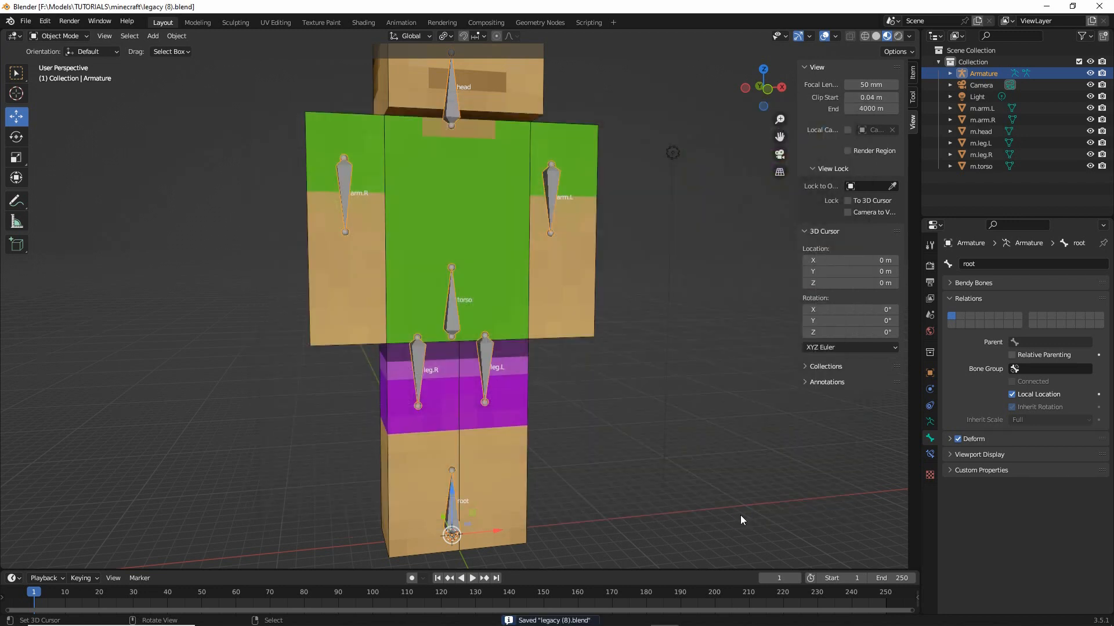
Test the arm.R bone in Pose Mode with a trial rotation against the right arm mesh, then cancel it
mouse_move(443, 441)
middle_down()
mouse_move(388, 457)
mouse_move(430, 457)
middle_up()
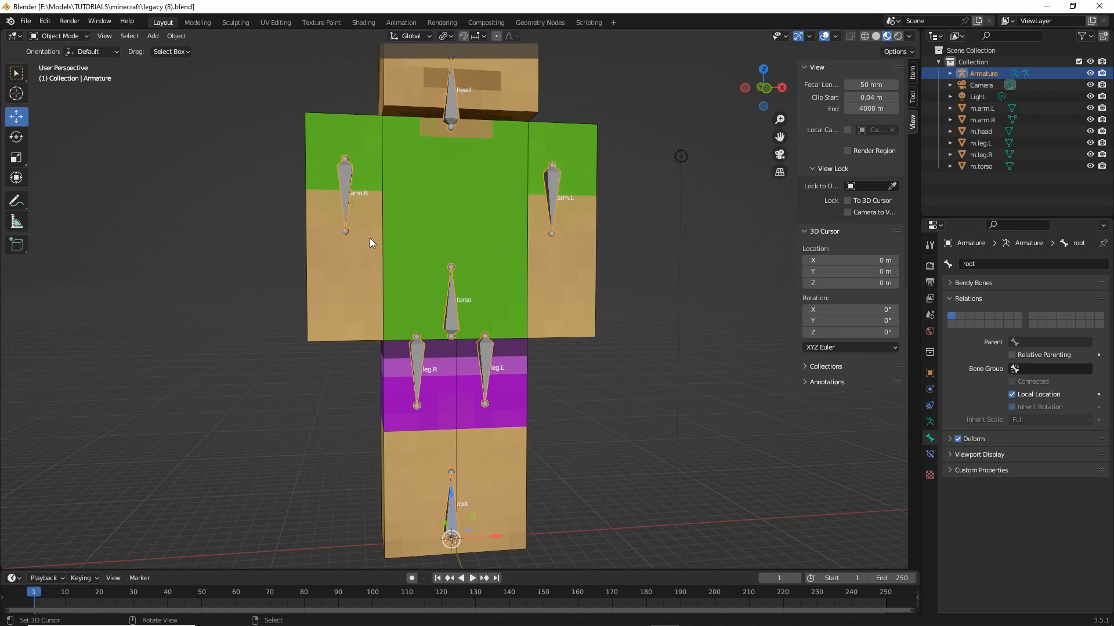
click(323, 132)
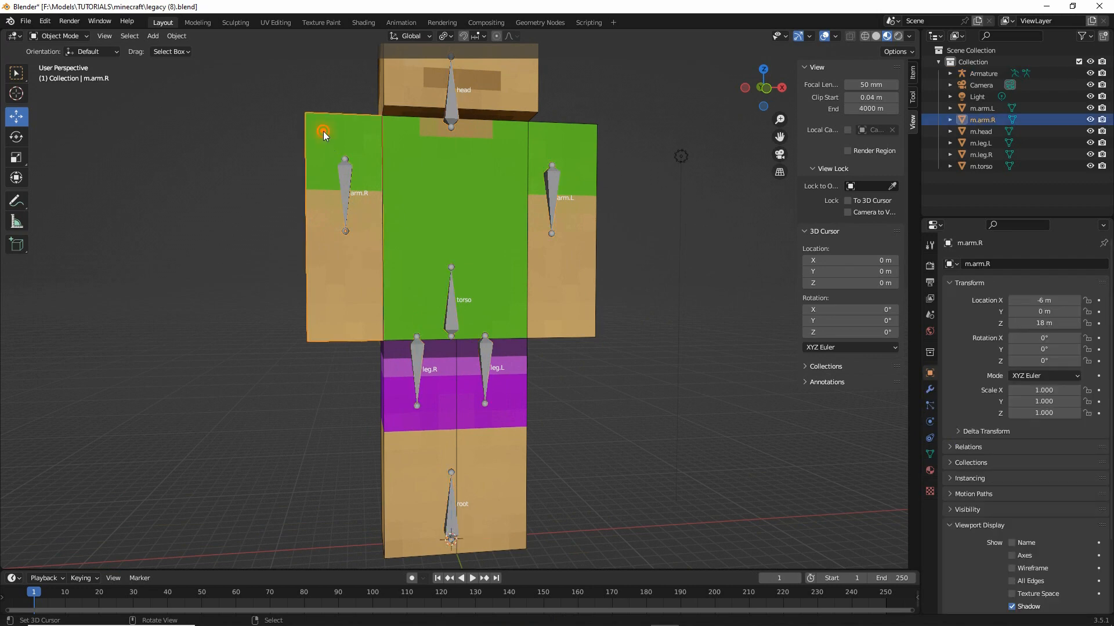
click(349, 181)
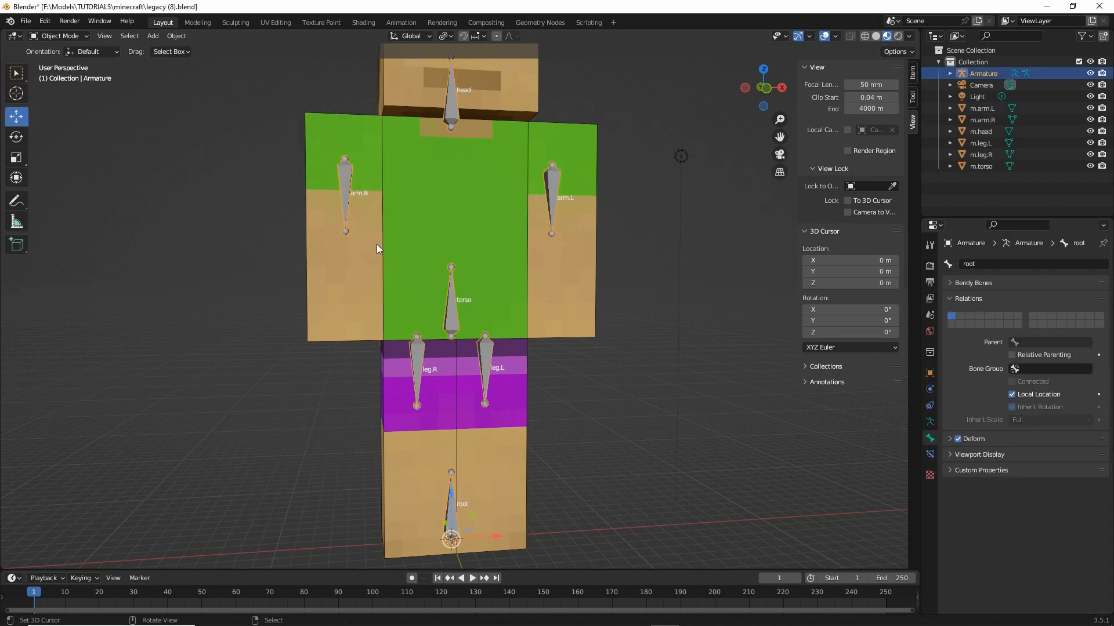
click(376, 251)
click(345, 180)
click(59, 35)
click(62, 74)
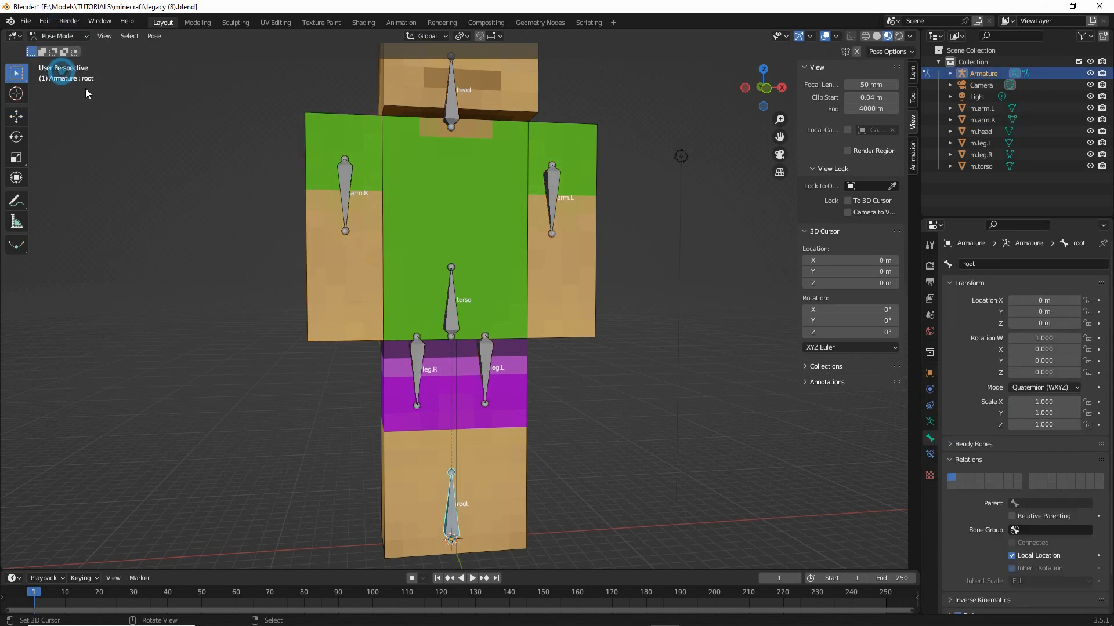
click(347, 176)
key(r)
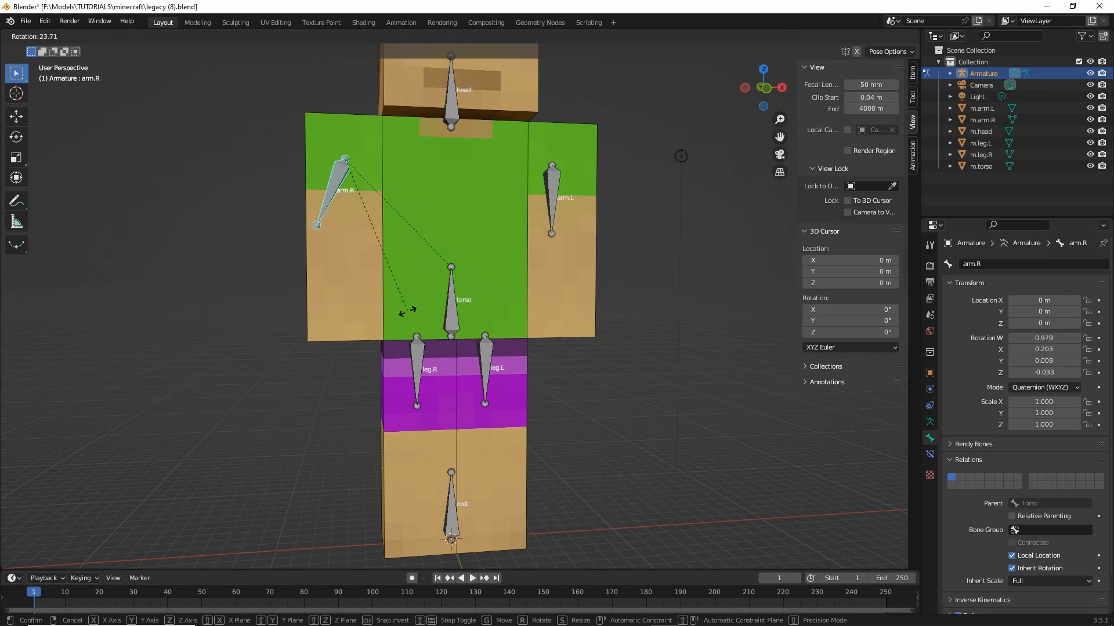
key(Escape)
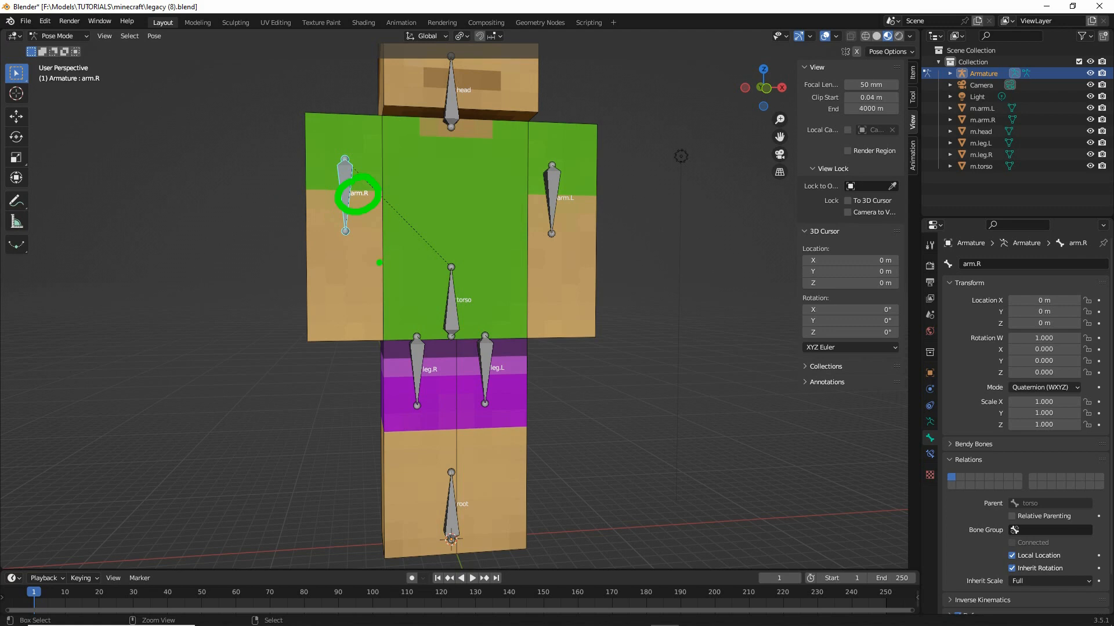
middle_drag(306, 342, 329, 342)
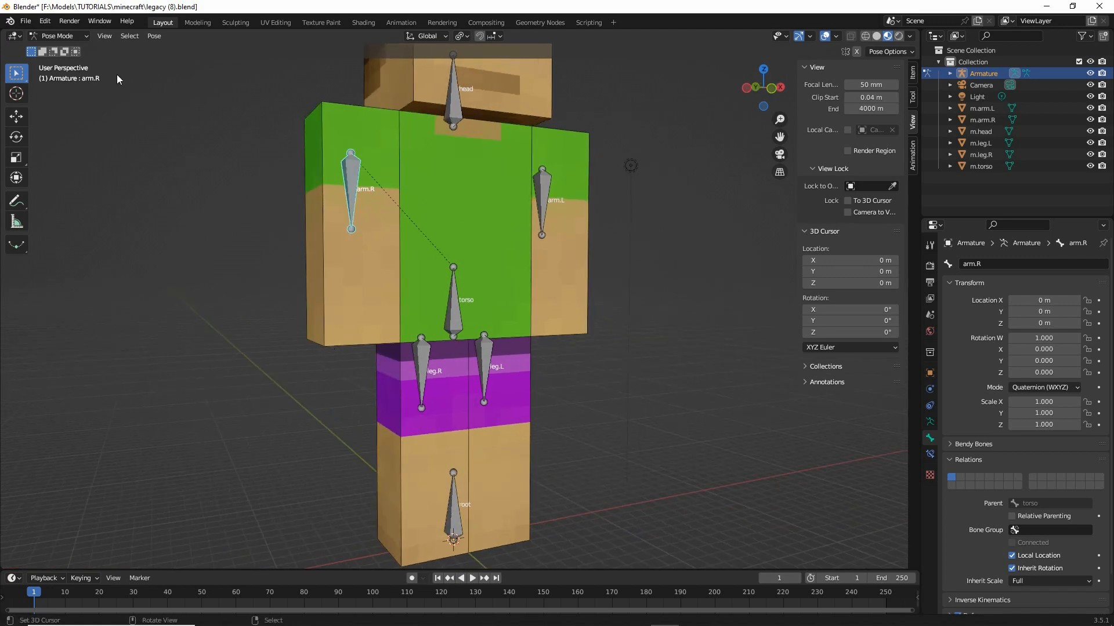
Return to Object Mode and add an Armature modifier to the m.arm.R mesh
click(58, 36)
click(58, 50)
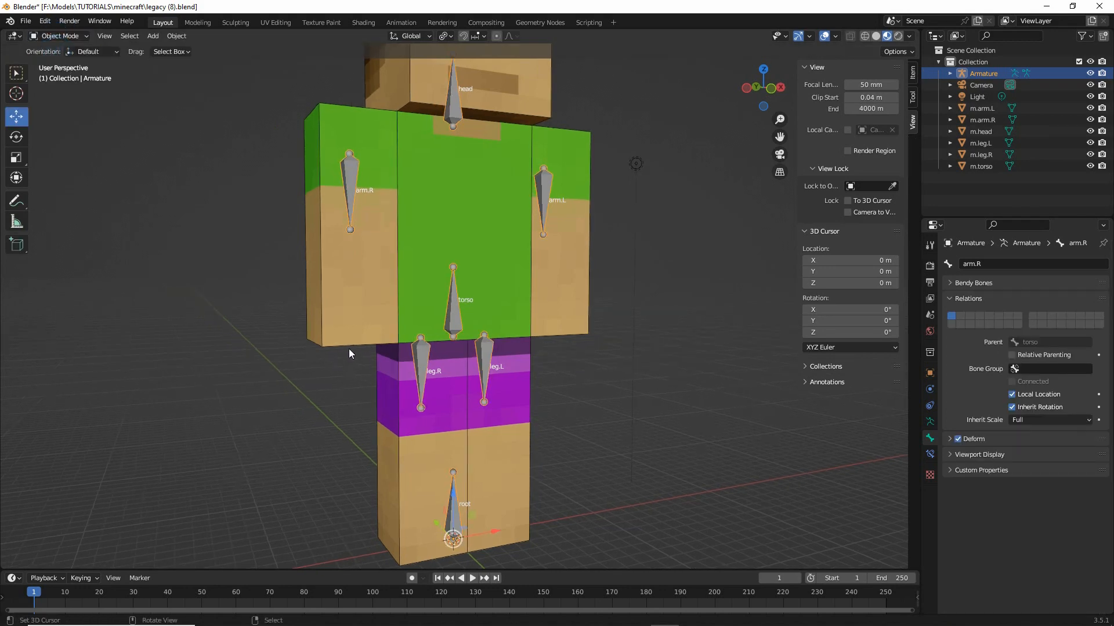
click(334, 287)
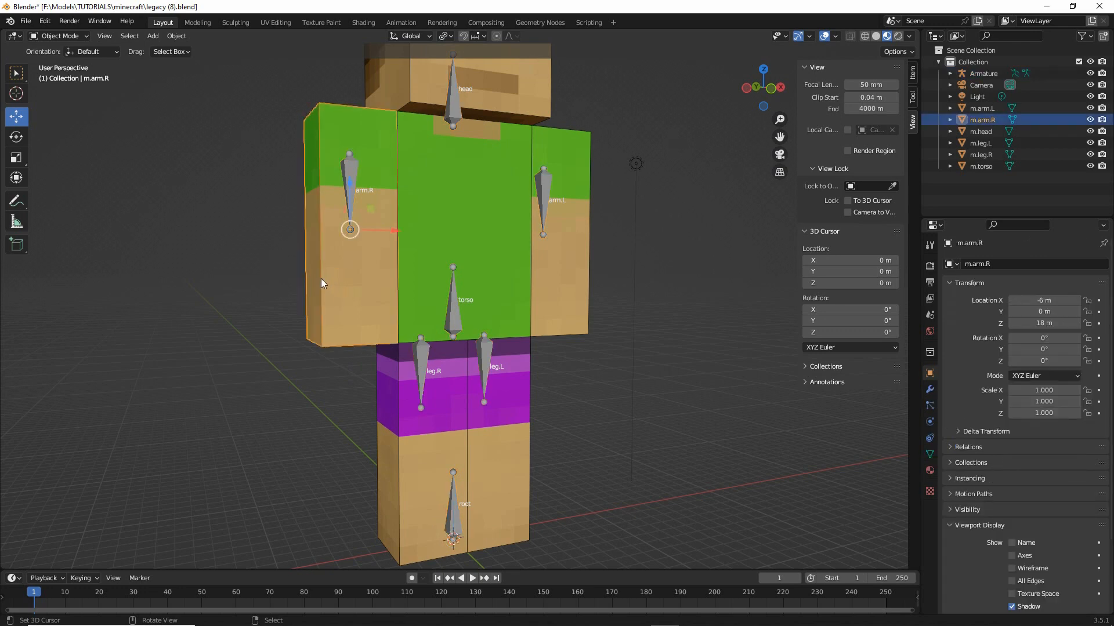
key(ctrl+2)
drag(922, 373, 935, 376)
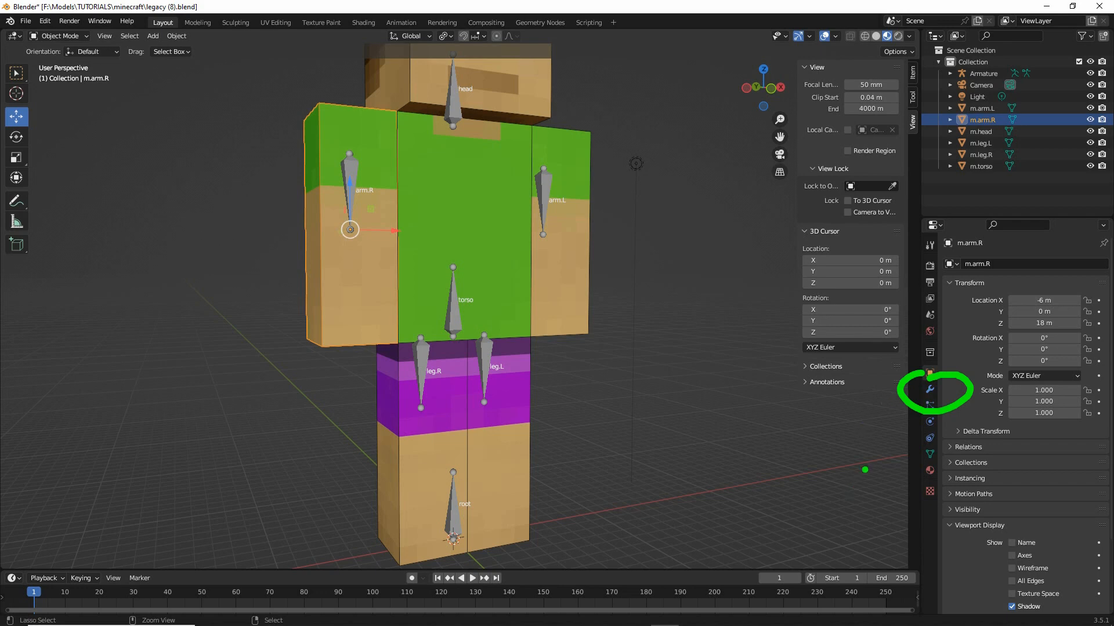
key(Escape)
click(930, 389)
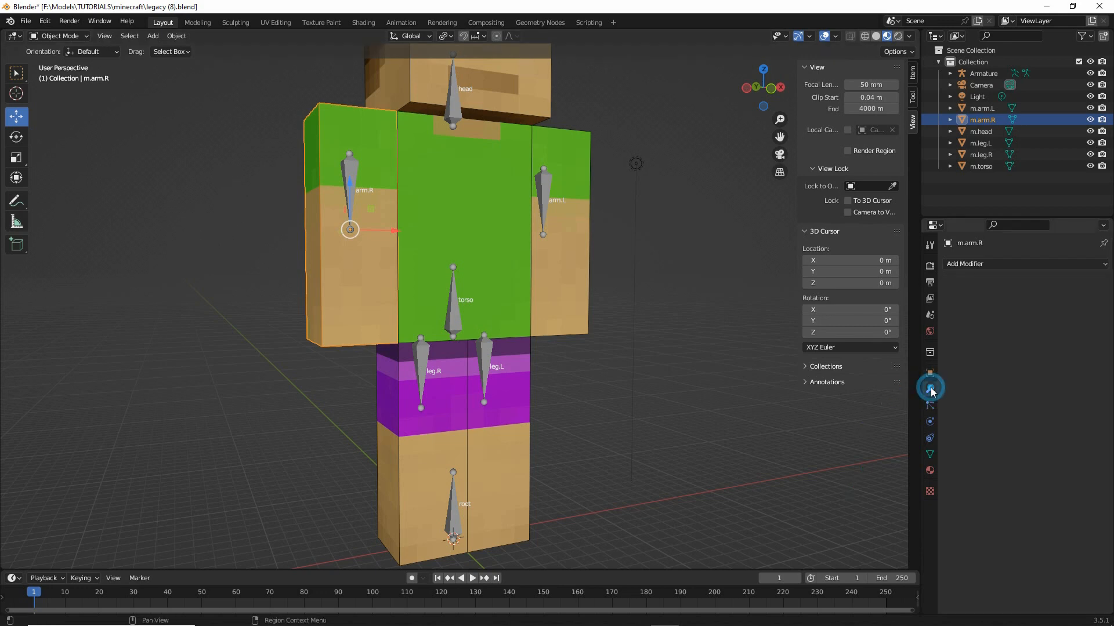
click(978, 264)
key(ctrl+2)
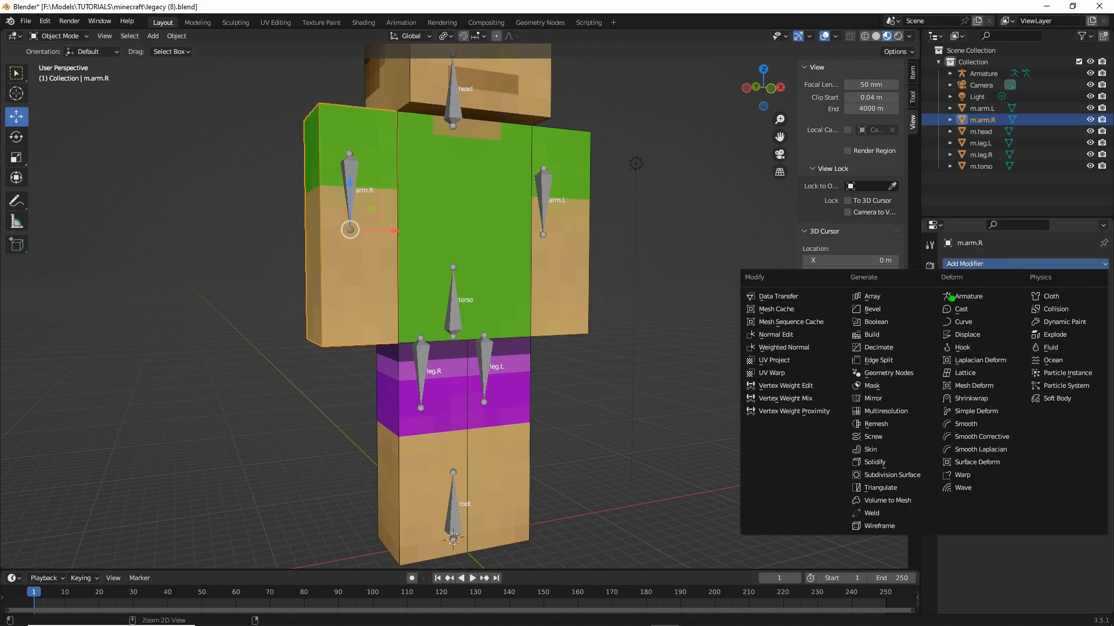
drag(944, 307, 991, 307)
key(Escape)
click(964, 297)
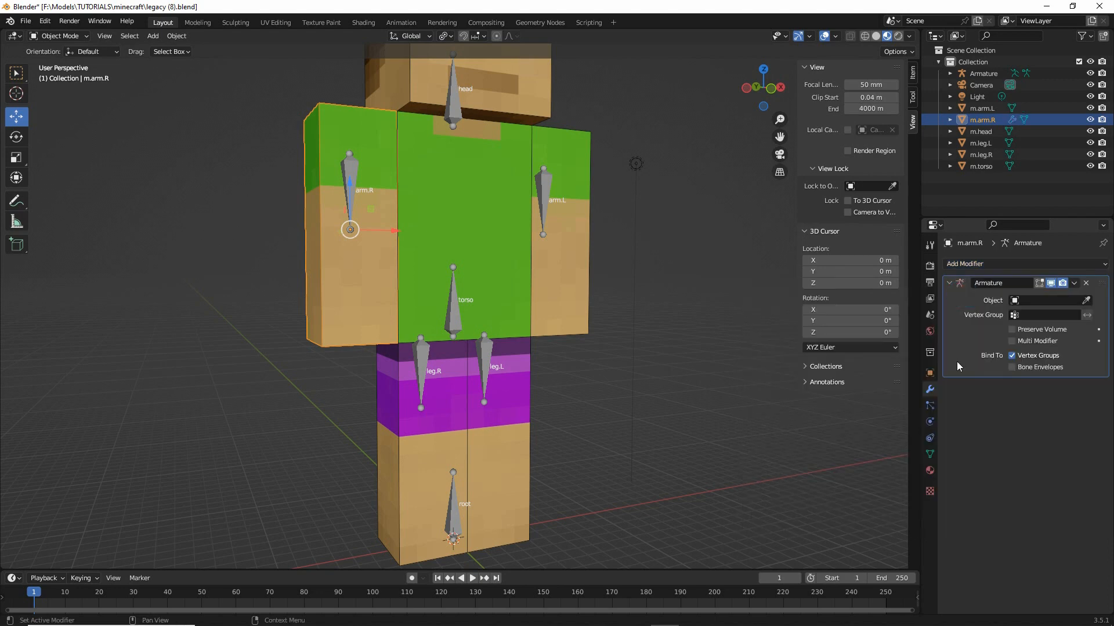
Set the Armature object as the target of the m.arm.R mesh's Armature modifier
key(ctrl+2)
mouse_move(994, 311)
mouse_down()
mouse_move(981, 310)
mouse_move(1076, 310)
mouse_up()
key(Escape)
click(1014, 301)
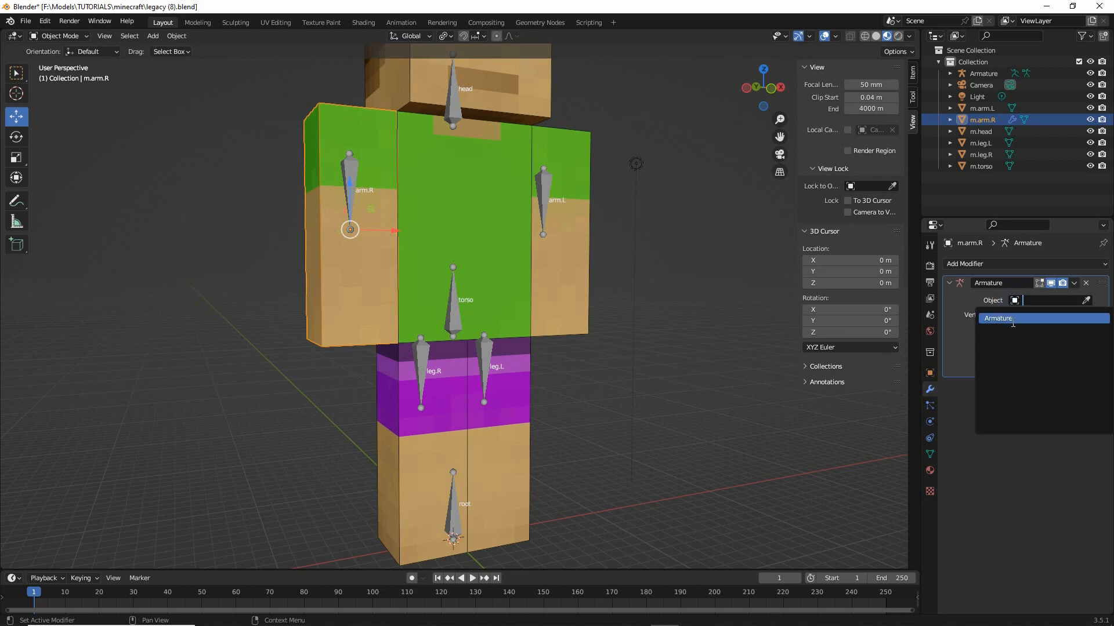
drag(993, 329, 1014, 329)
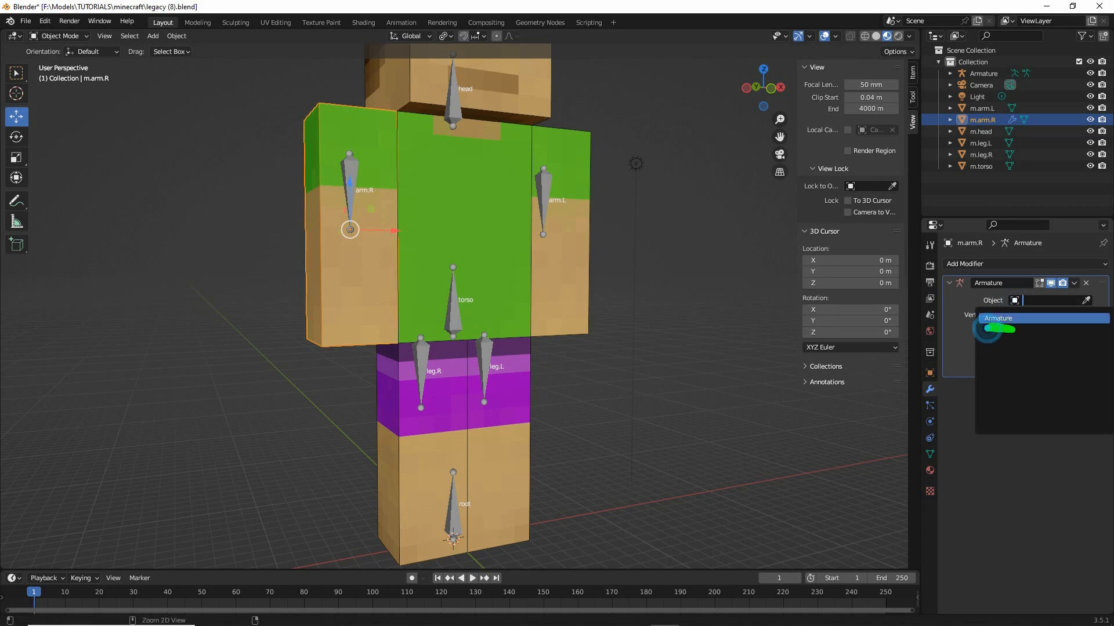
drag(465, 293, 475, 349)
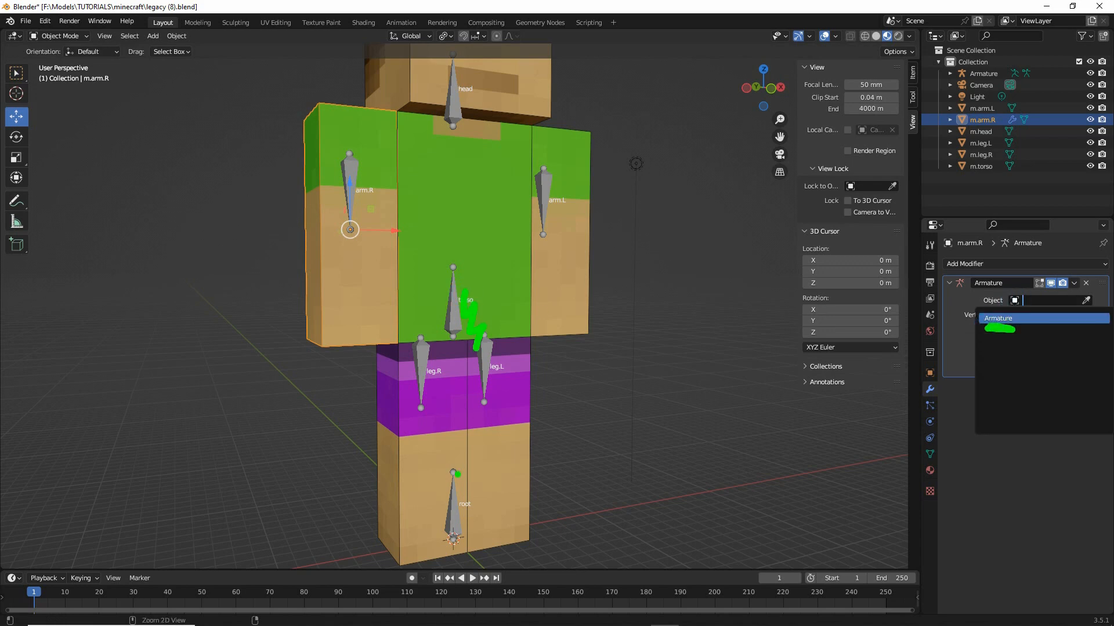
click(999, 318)
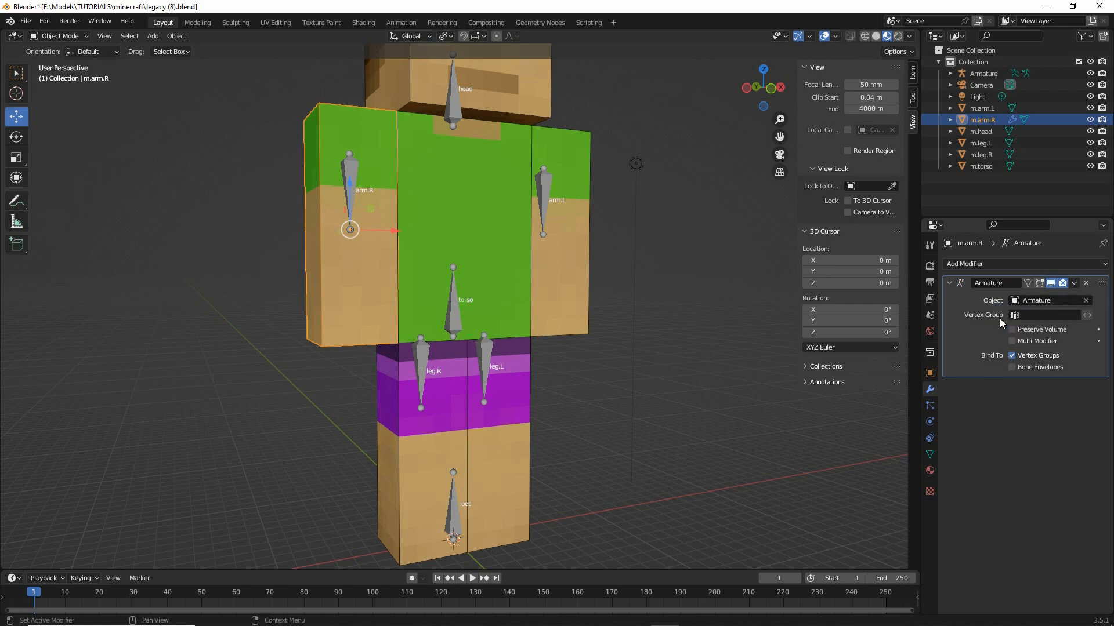
Check the right arm's new modifier in Pose Mode with a trial rotation of the arm.R bone, keeping no pose change
click(343, 181)
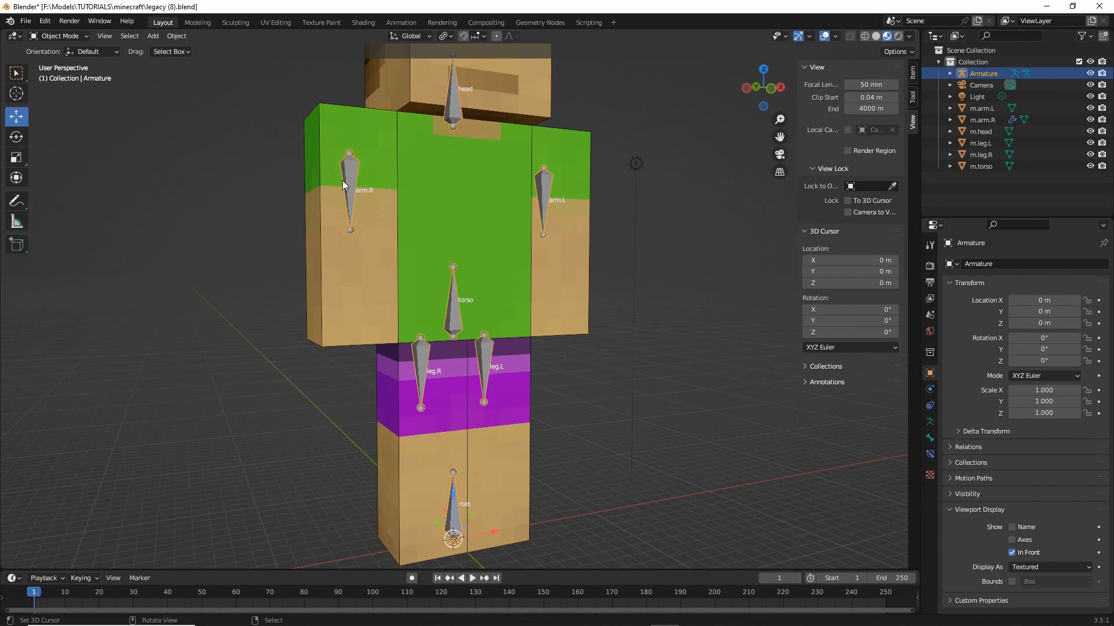
click(51, 36)
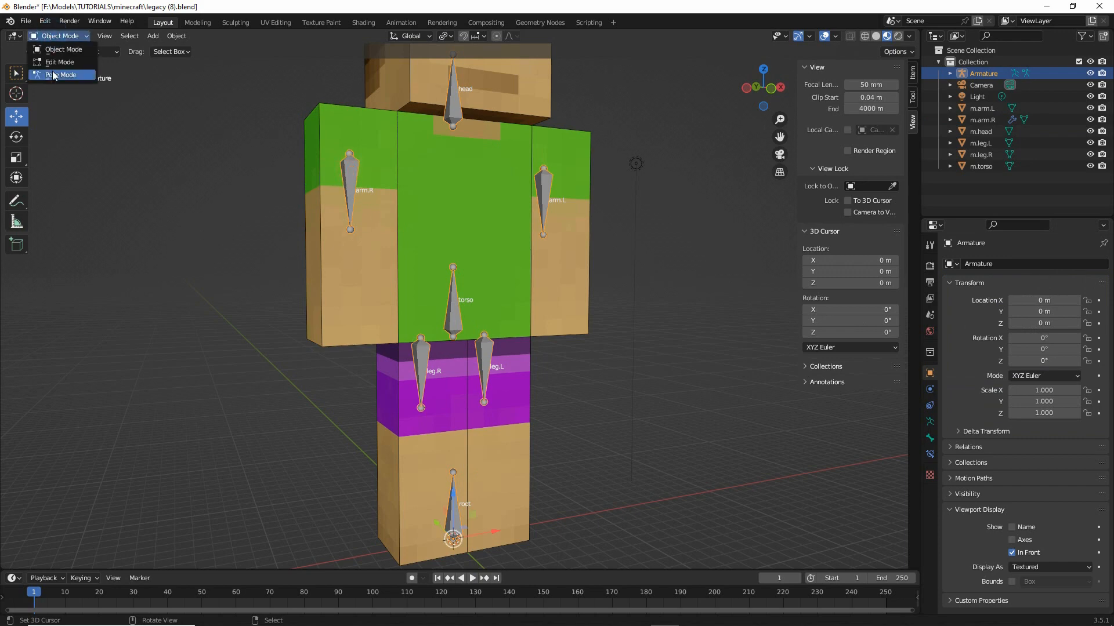
click(55, 76)
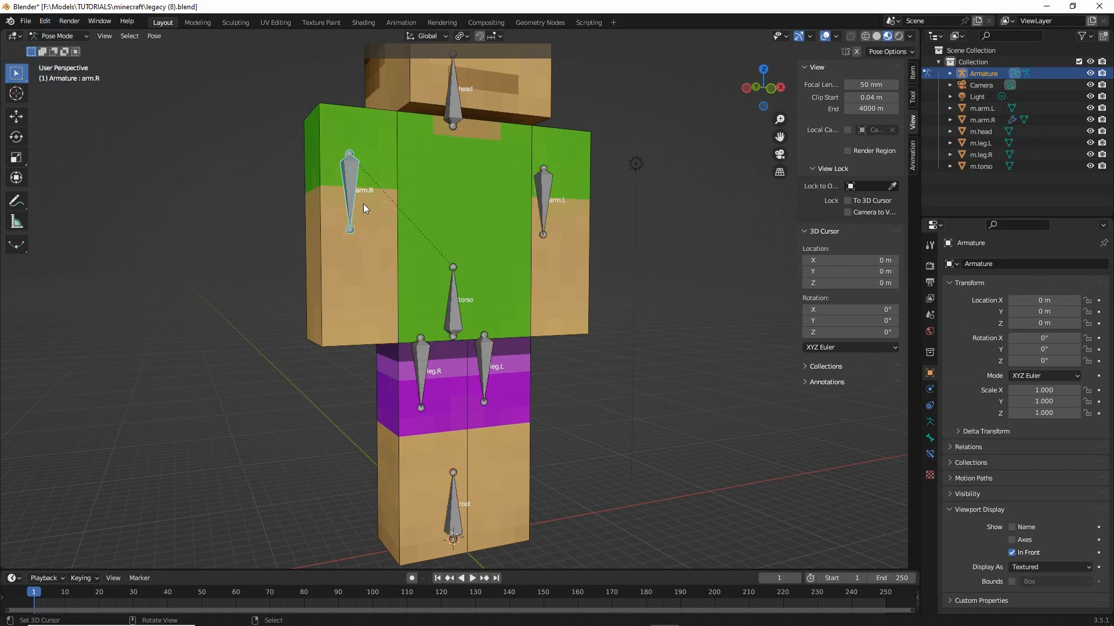
key(r)
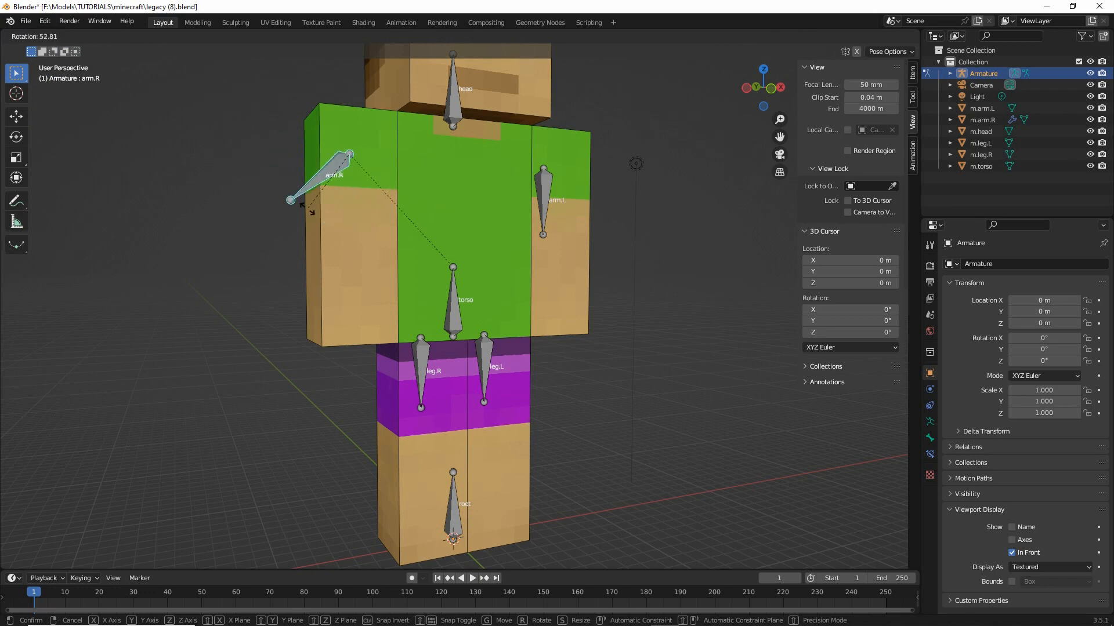
click(346, 227)
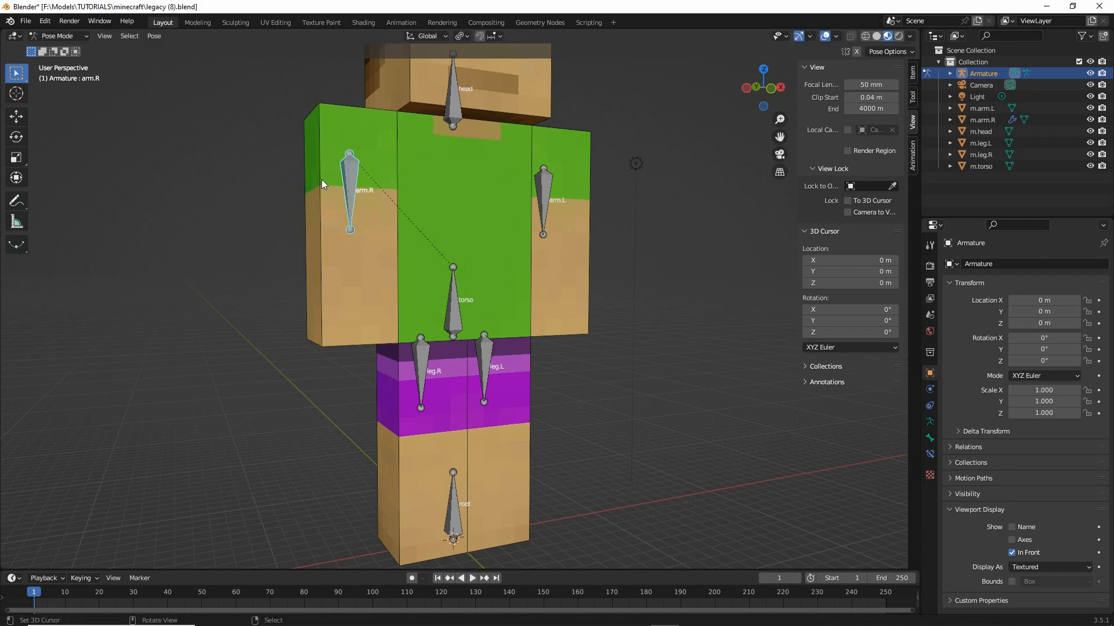
Switch the armature back to Object Mode and select the m.arm.R mesh
click(58, 35)
click(58, 50)
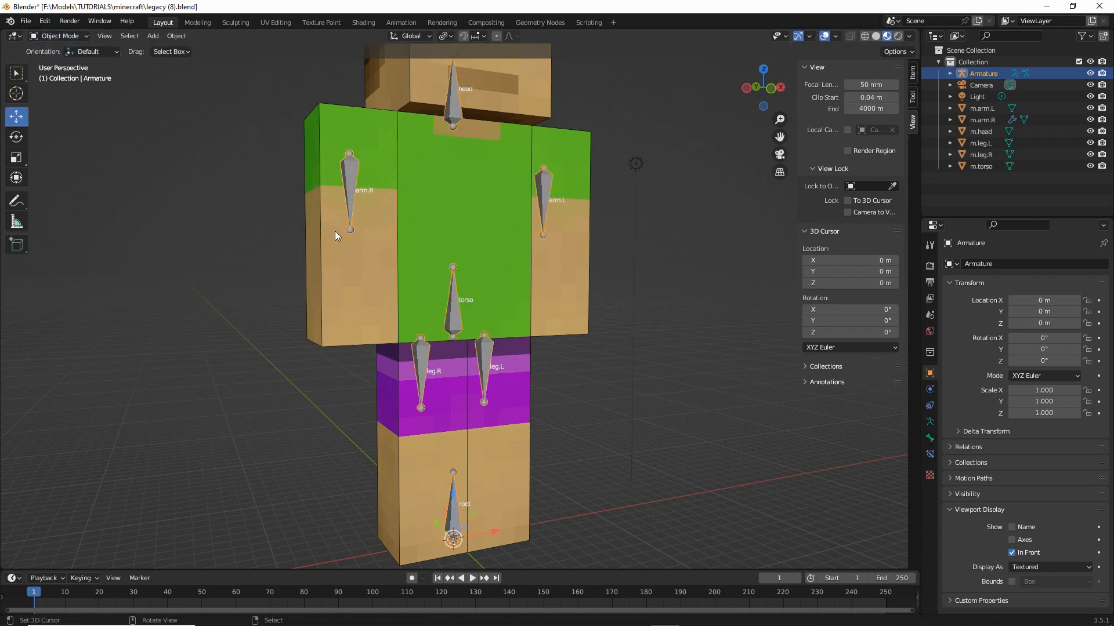
click(334, 240)
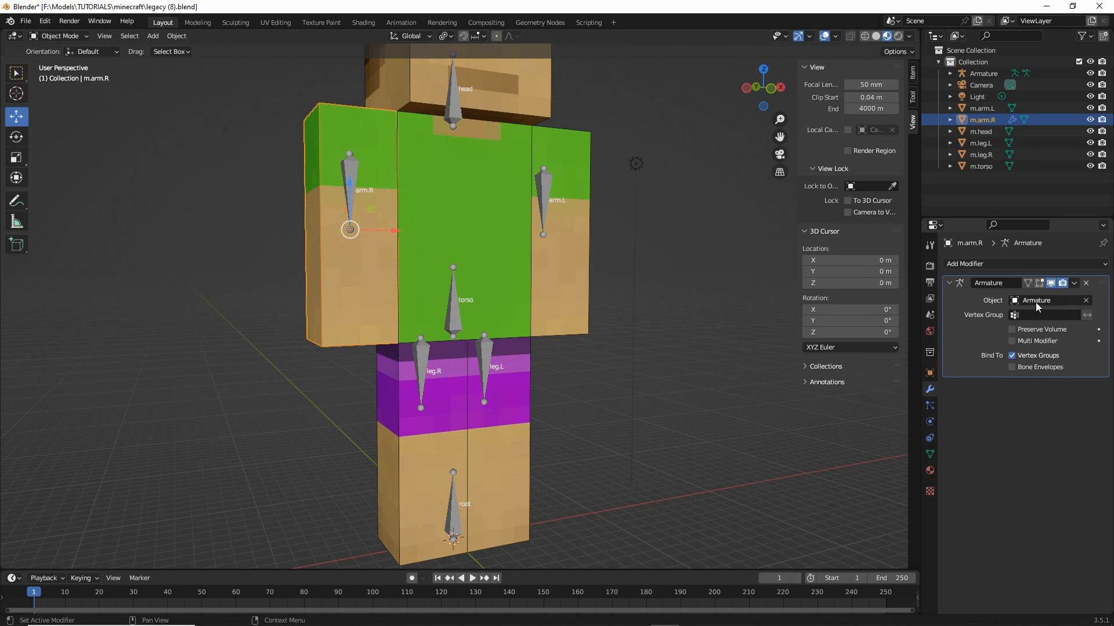
key(ctrl+2)
drag(1017, 308, 1052, 310)
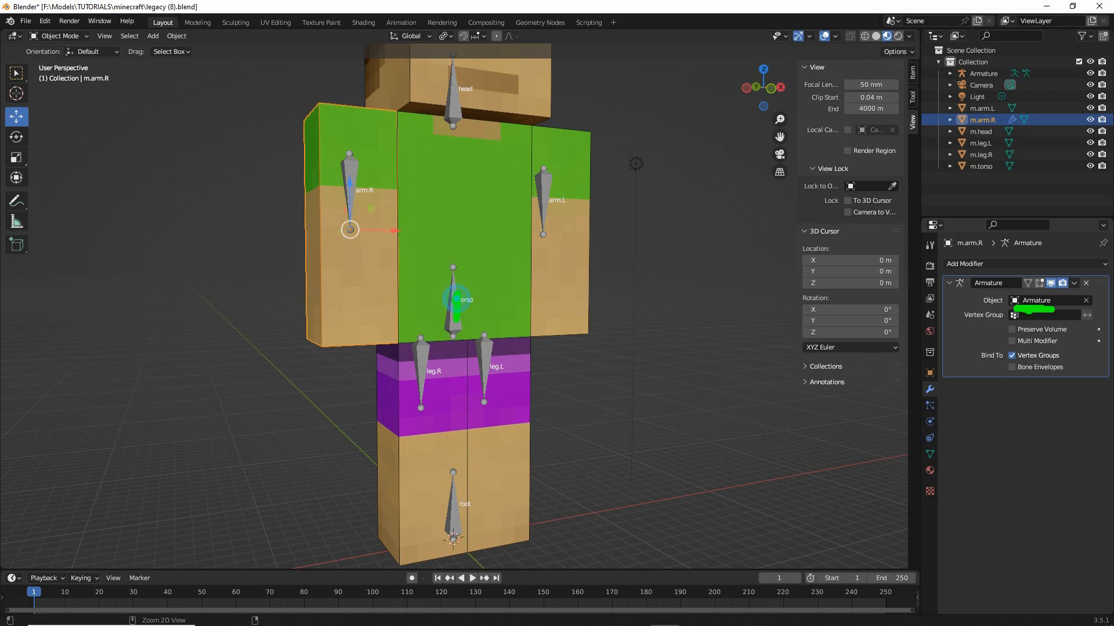
drag(456, 300, 443, 319)
mouse_move(363, 171)
mouse_down()
mouse_move(346, 232)
mouse_move(395, 318)
mouse_up()
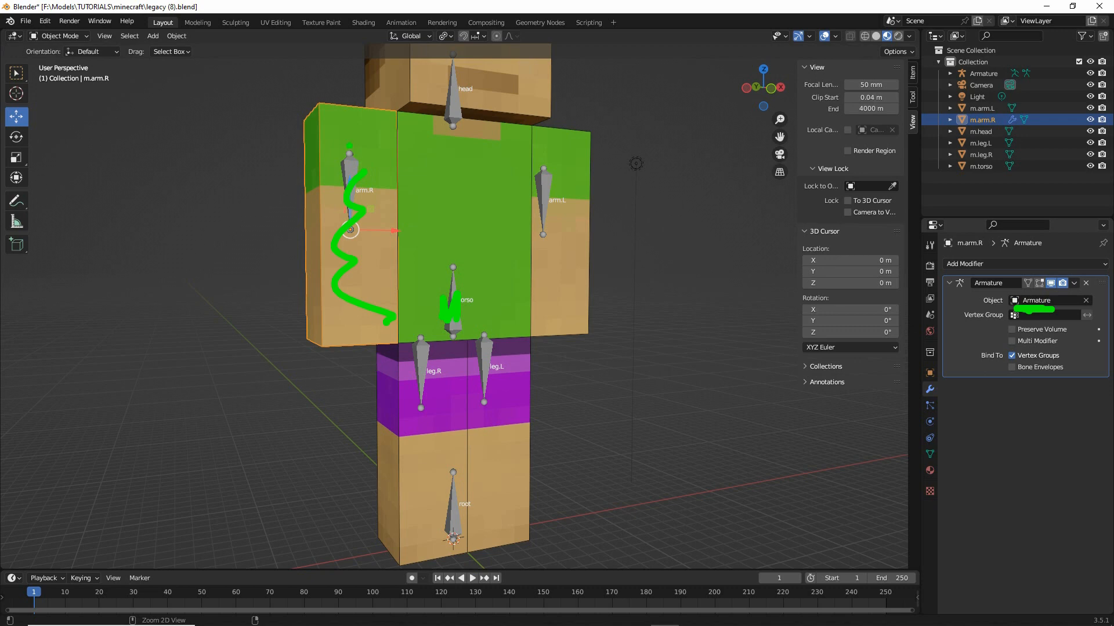
drag(323, 124, 323, 268)
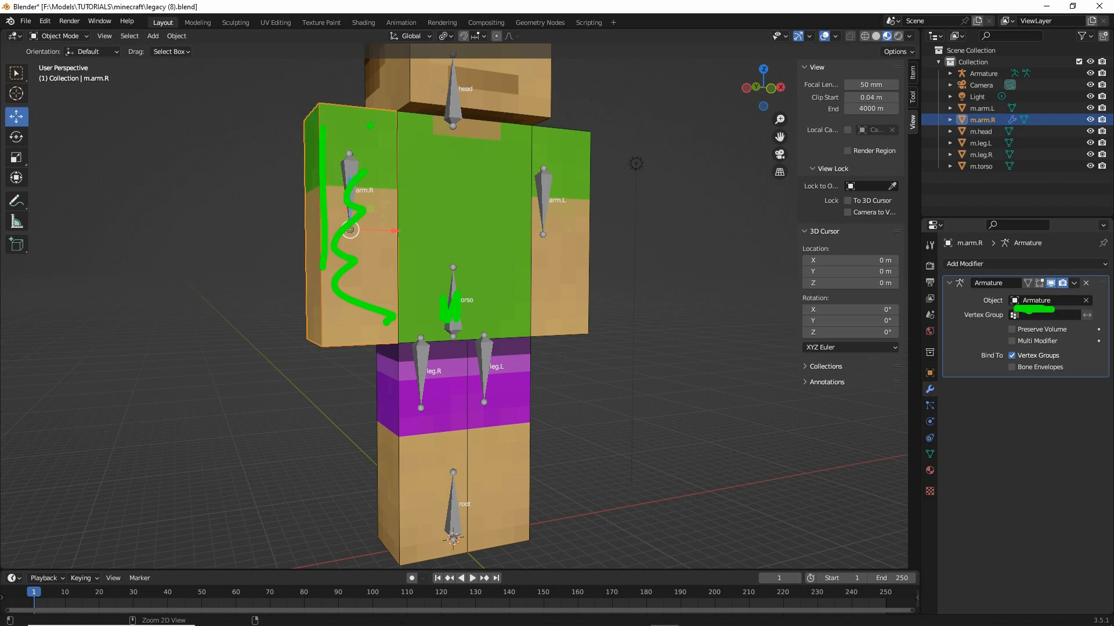
drag(447, 95, 448, 116)
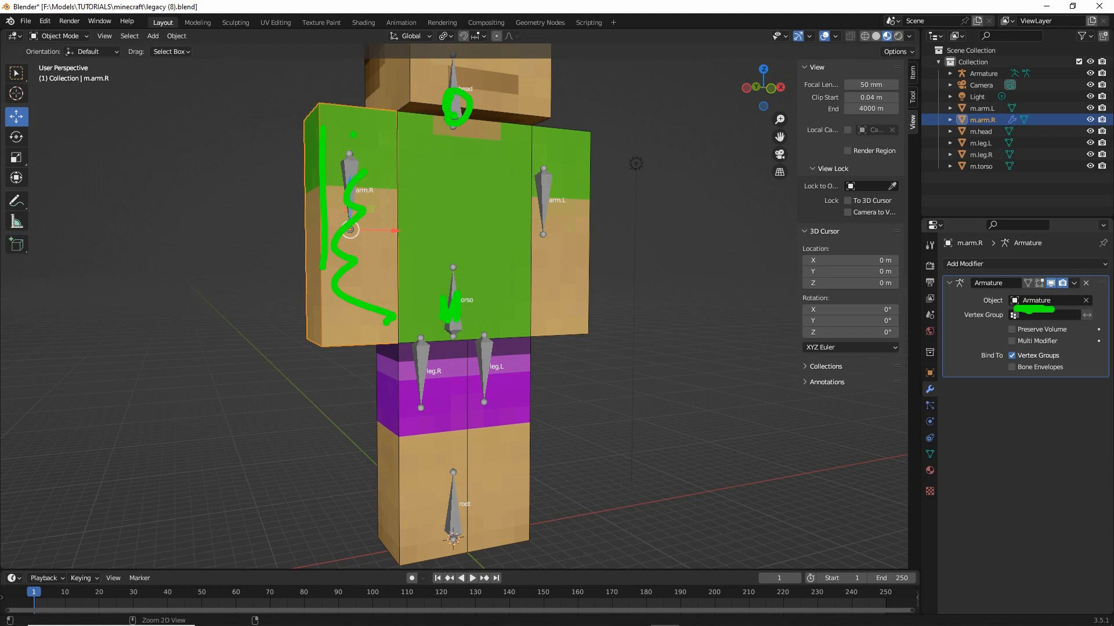
drag(339, 119, 367, 124)
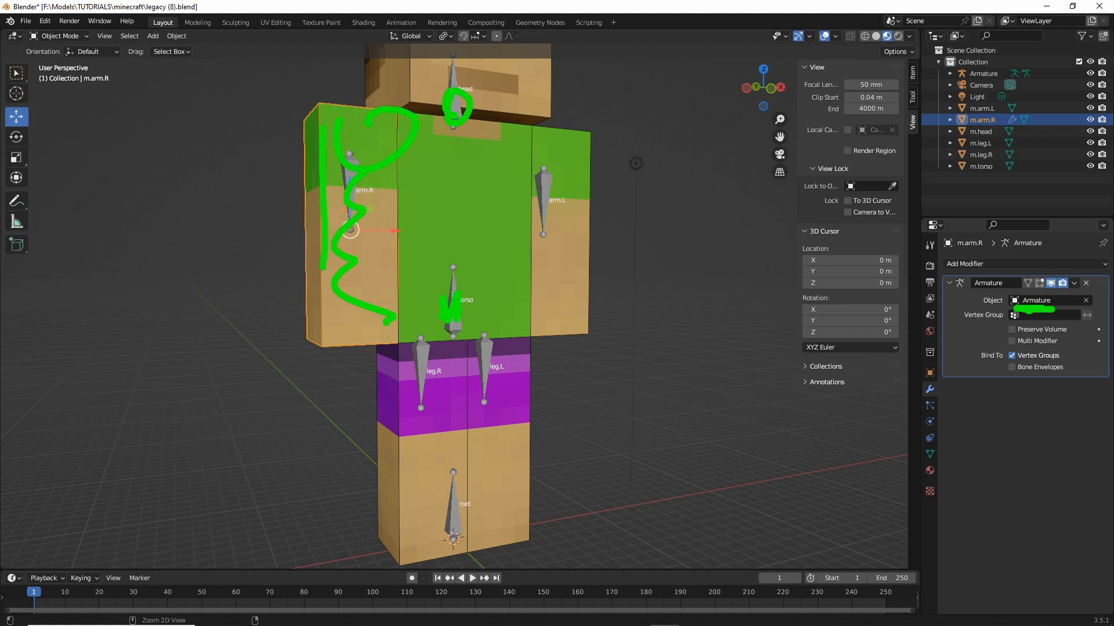
key(Escape)
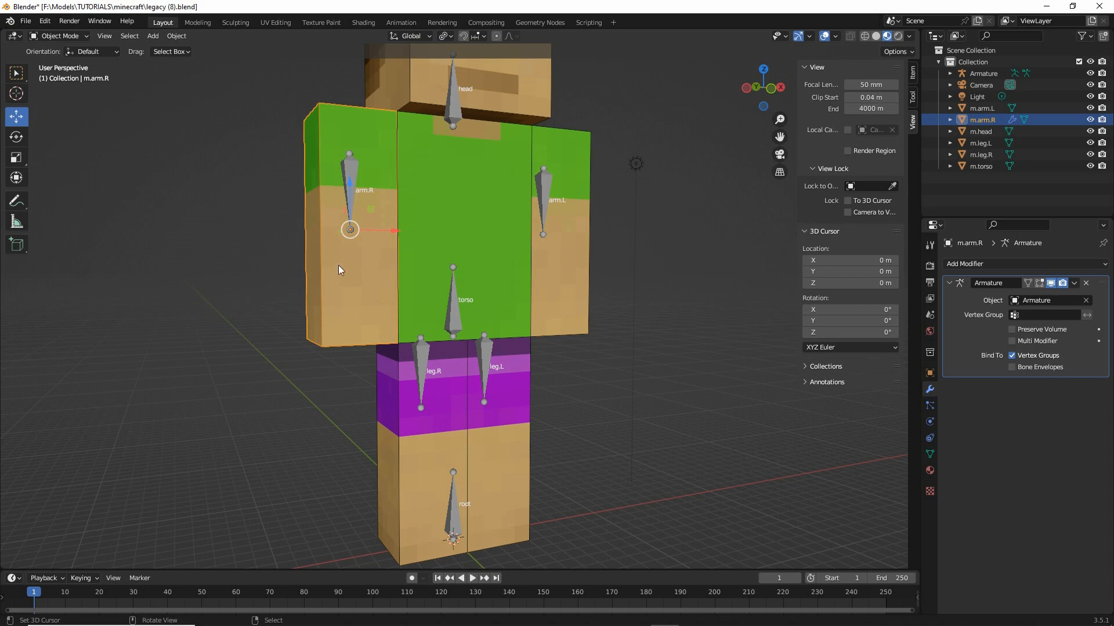
Open the mesh data properties of m.arm.R and add a new vertex group
key(ctrl+2)
drag(929, 440, 925, 434)
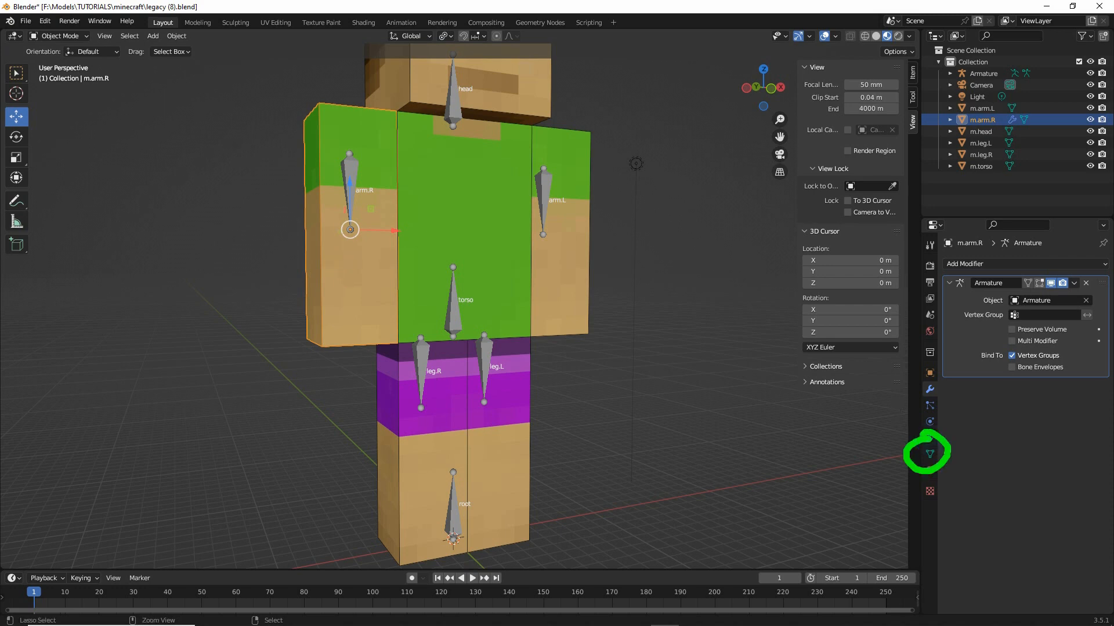
key(Escape)
click(929, 455)
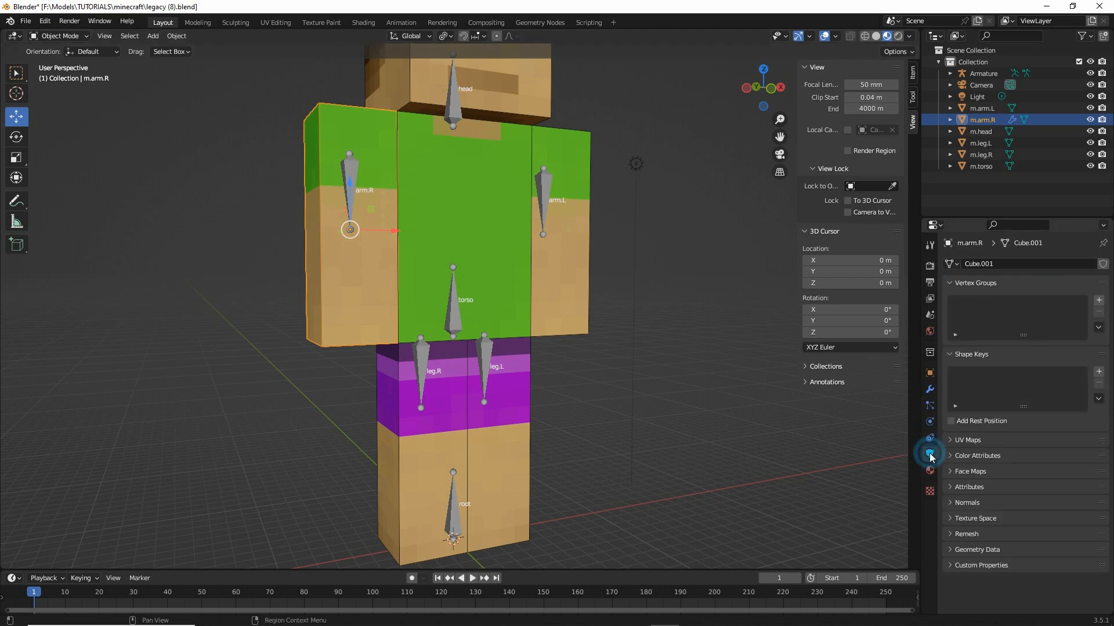
key(ctrl+2)
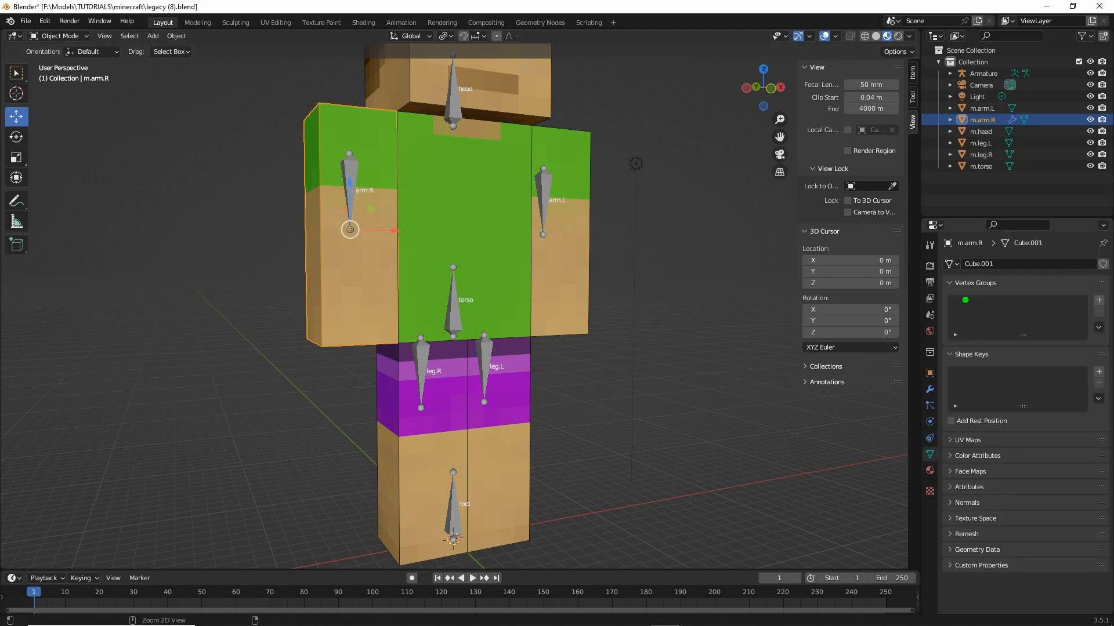
drag(953, 297, 1000, 294)
mouse_move(1103, 290)
mouse_down()
mouse_move(1110, 298)
mouse_move(1100, 284)
mouse_up()
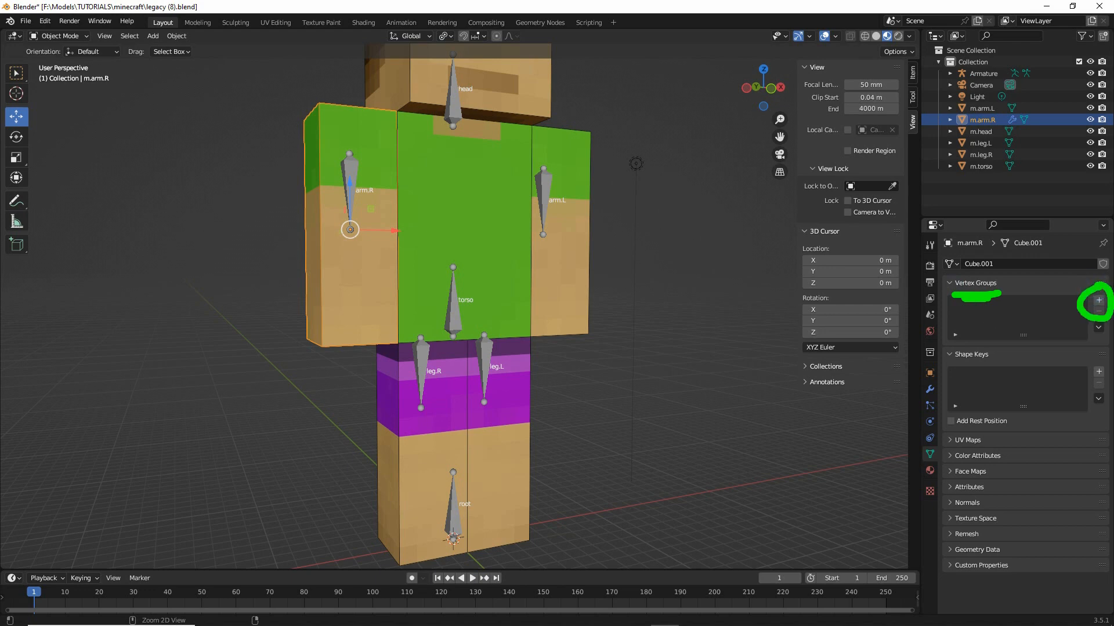
key(Escape)
click(1099, 299)
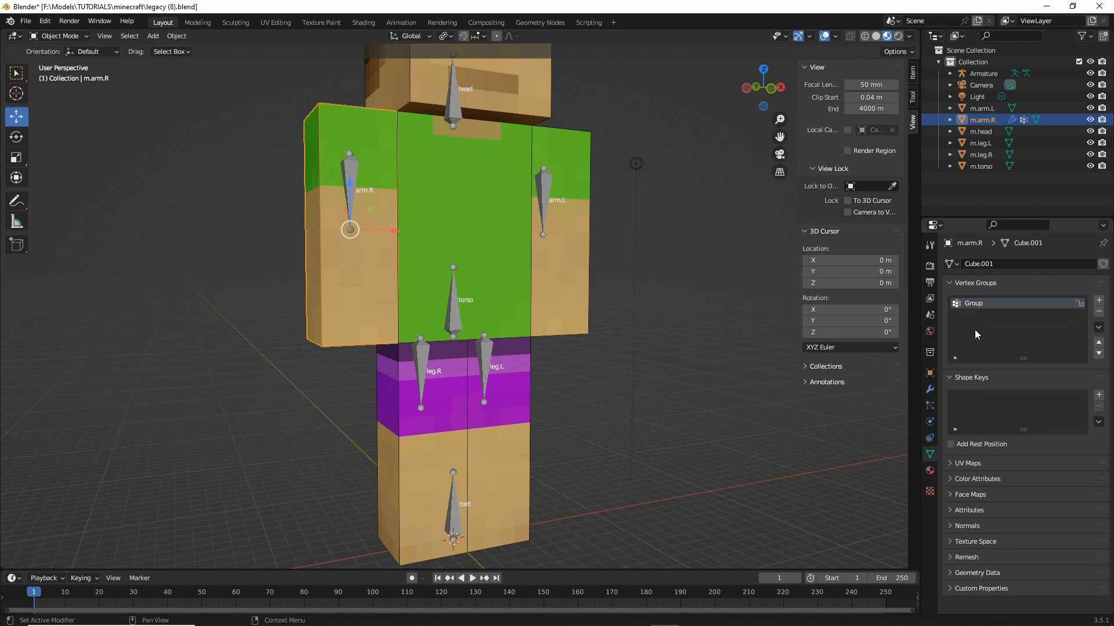
Rename the right arm mesh's vertex group to arm.R so that it matches the bone's name
double_click(972, 304)
key(ctrl+2)
mouse_move(967, 288)
mouse_down()
mouse_move(965, 316)
mouse_move(961, 298)
mouse_up()
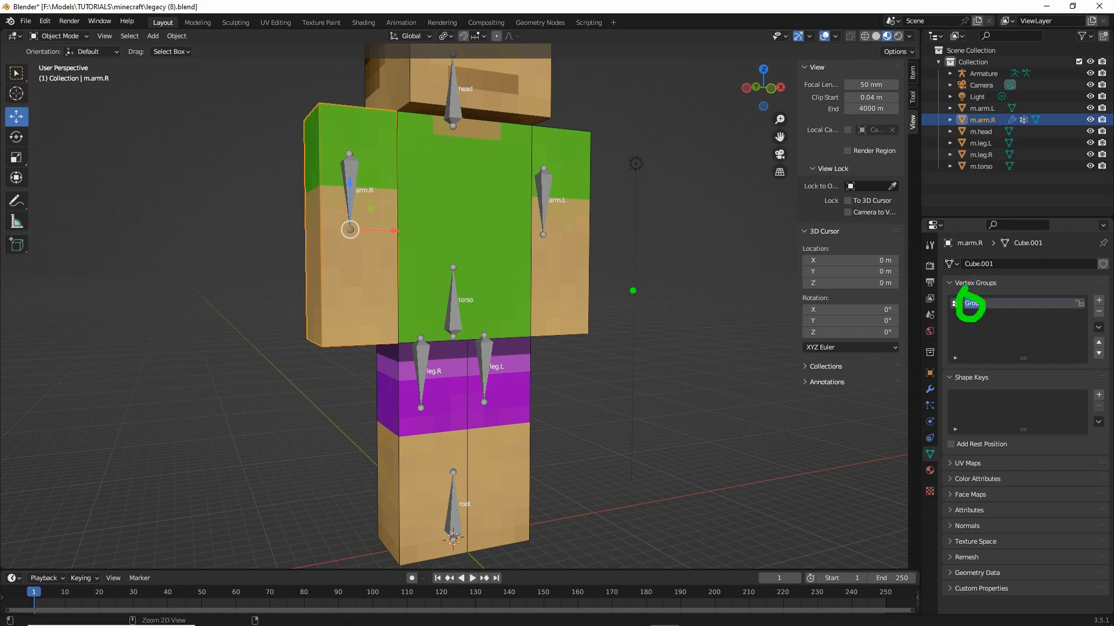
drag(872, 288, 437, 201)
mouse_move(345, 172)
mouse_down()
mouse_move(348, 195)
mouse_move(400, 214)
mouse_up()
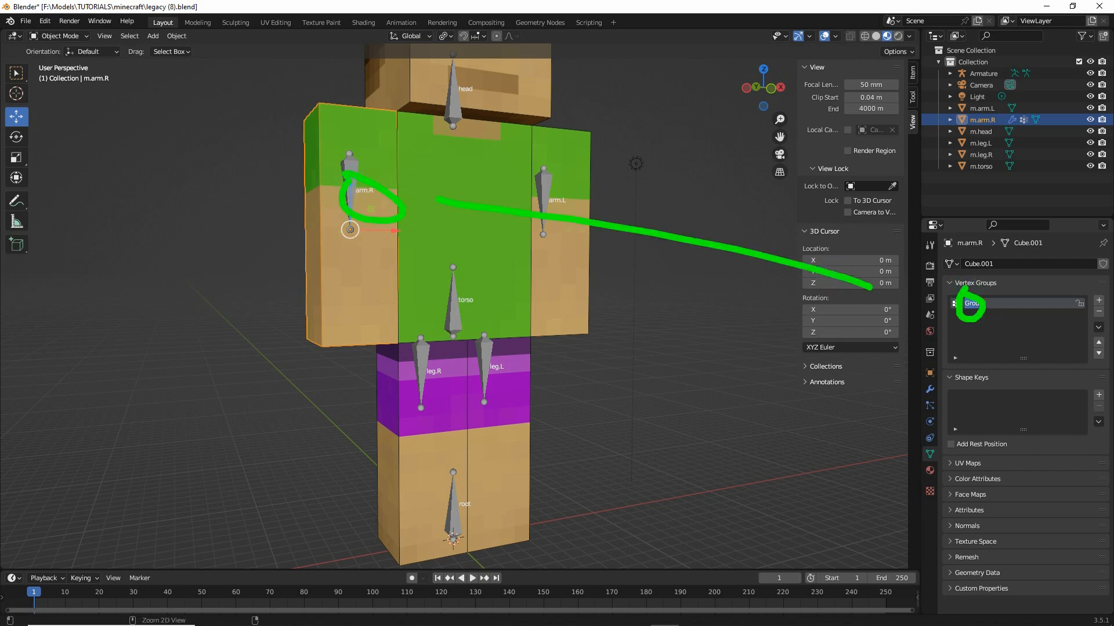
key(Escape)
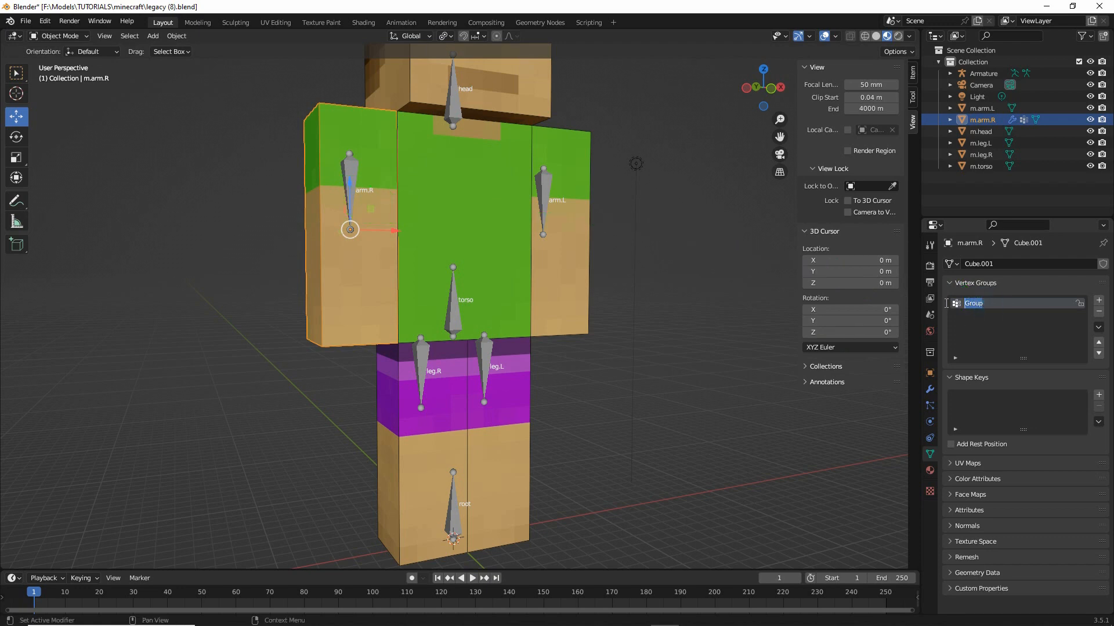
text(arm.R)
Select all of the m.arm.R geometry in Edit Mode and assign it to the arm.R vertex group with weight 1.000
click(58, 36)
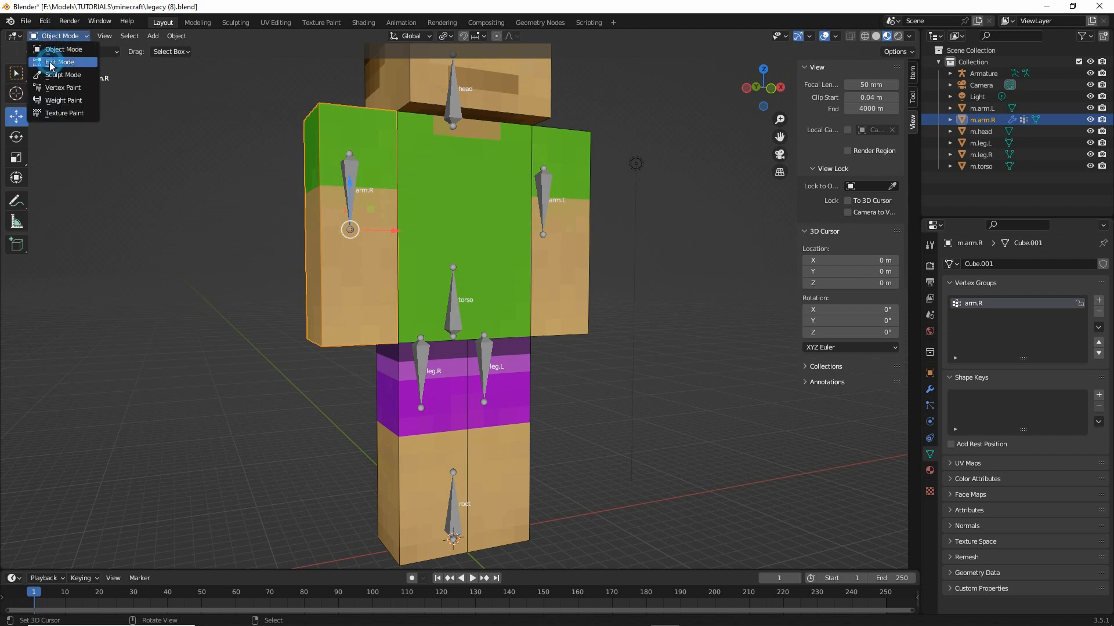
click(52, 62)
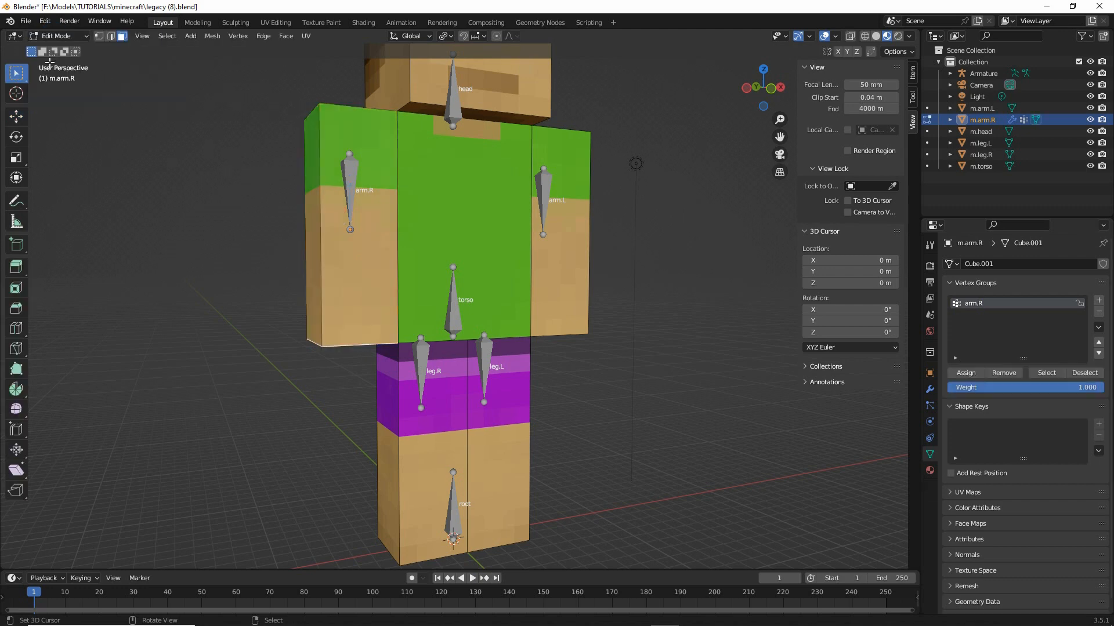
click(169, 36)
click(177, 51)
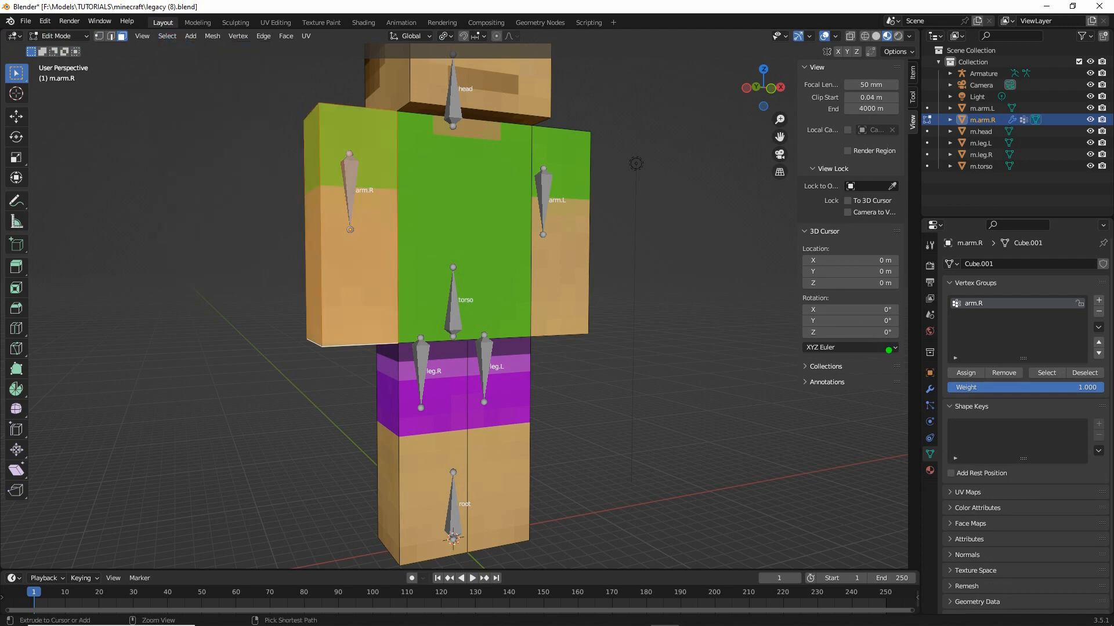
mouse_move(933, 354)
mouse_down()
mouse_move(983, 413)
mouse_move(1112, 374)
mouse_move(937, 354)
mouse_move(989, 385)
mouse_move(954, 387)
mouse_up()
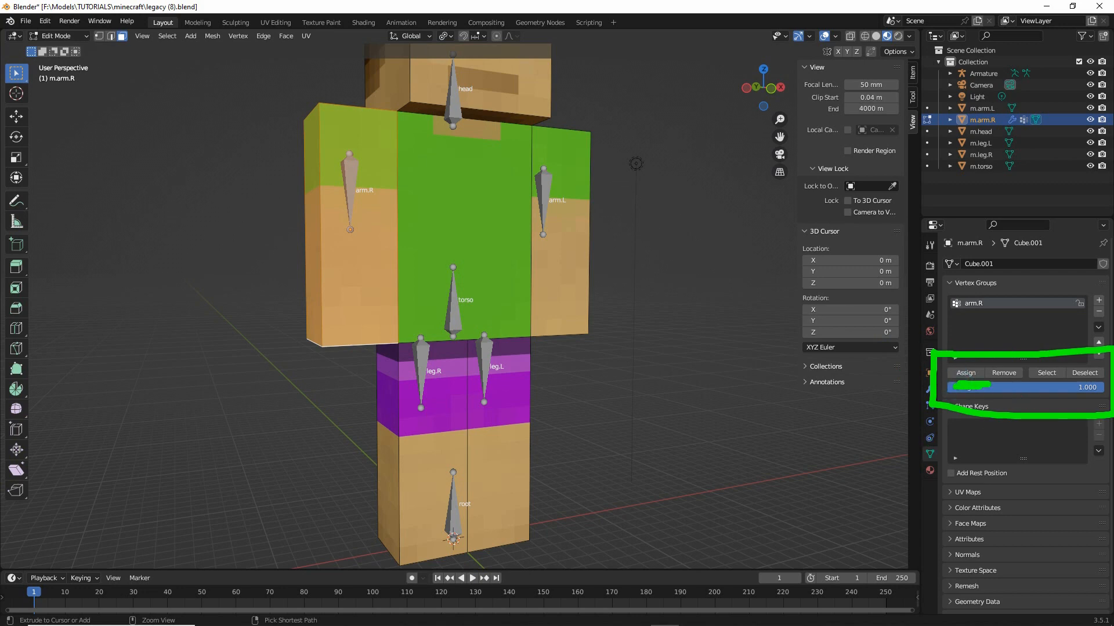
key(Escape)
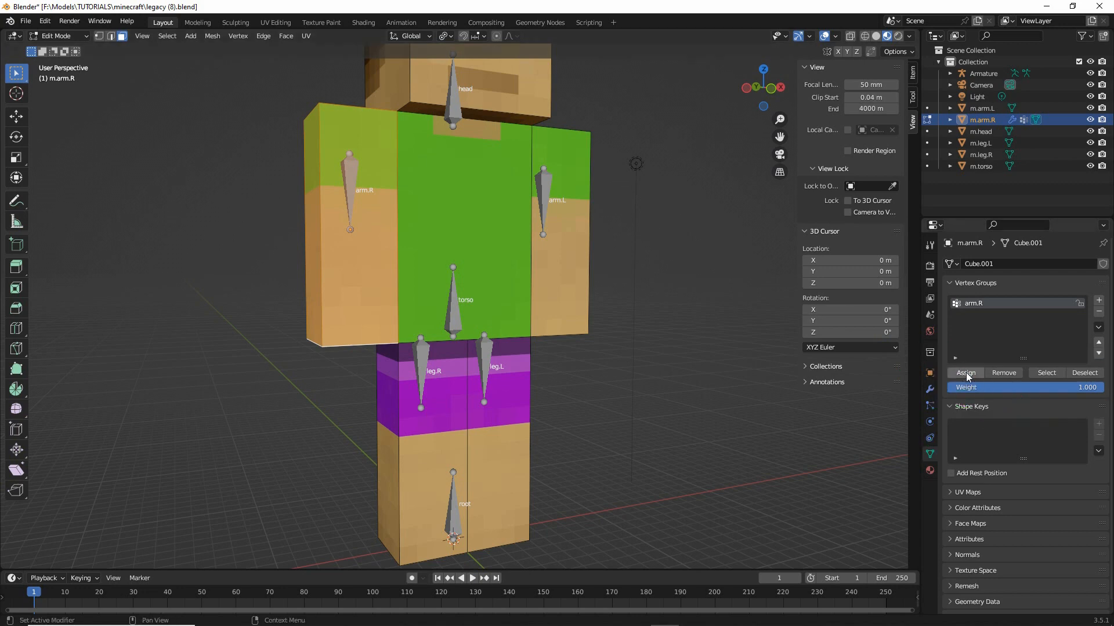
click(966, 375)
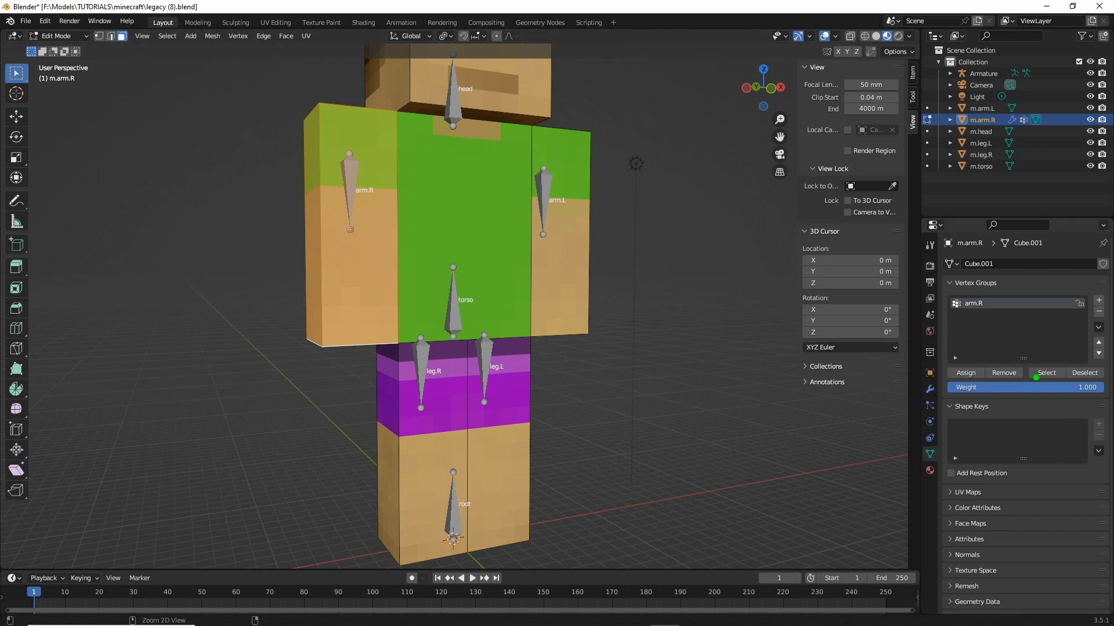
Check which geometry belongs to the arm.R vertex group by repeatedly deselecting and selecting it, including in wireframe shading
drag(1034, 384, 1097, 387)
click(1083, 373)
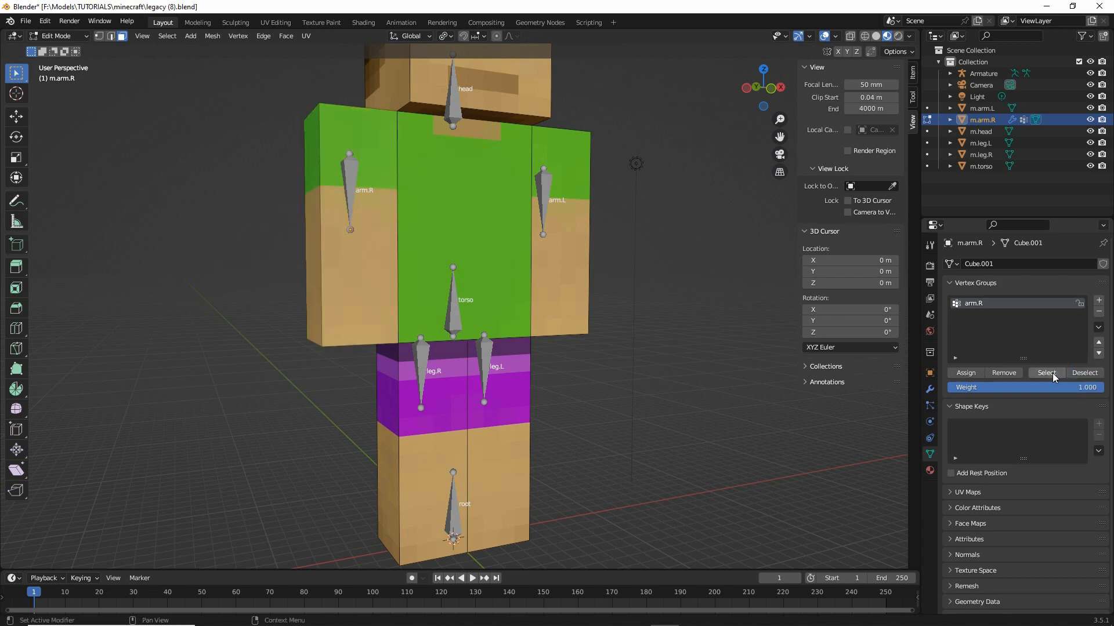
click(1053, 376)
mouse_move(341, 174)
mouse_down()
mouse_move(361, 276)
mouse_move(347, 203)
mouse_up()
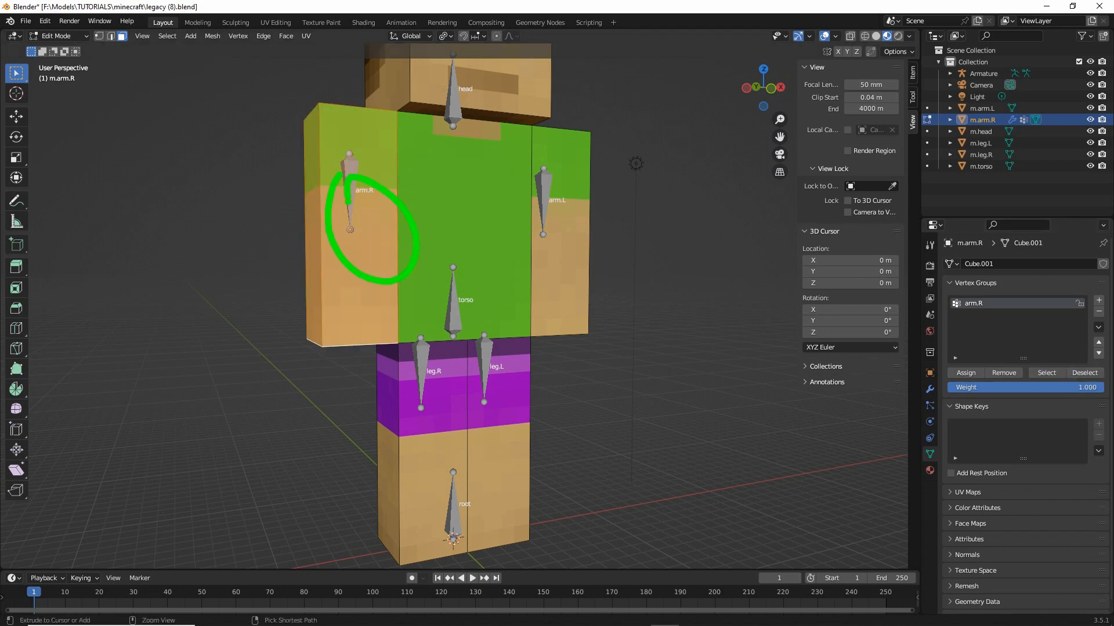
click(865, 37)
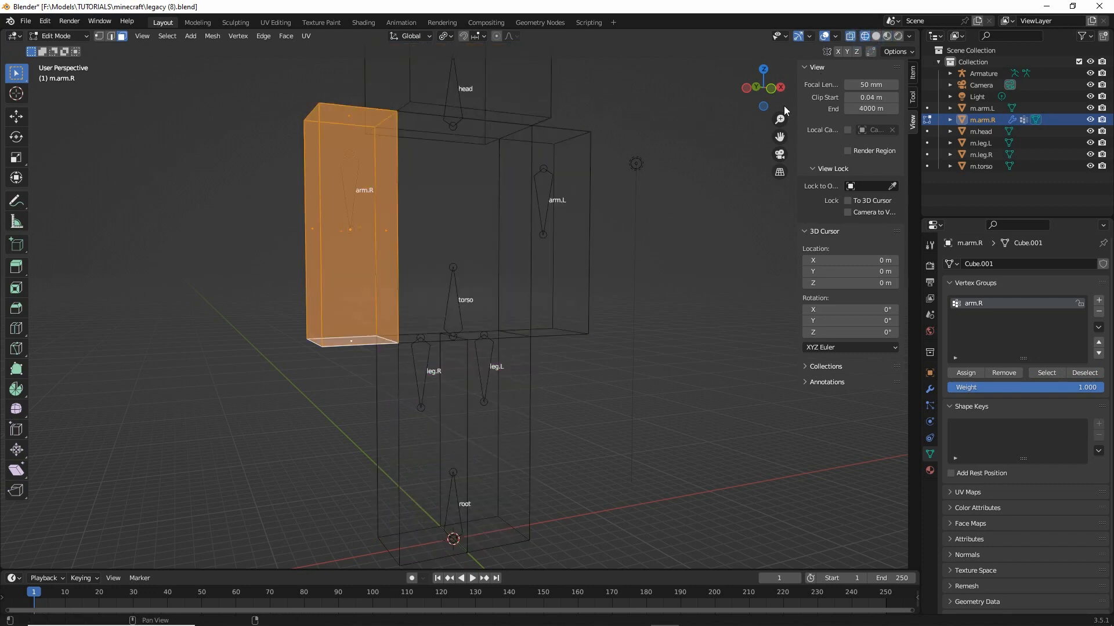
click(1084, 374)
click(1047, 374)
click(1084, 374)
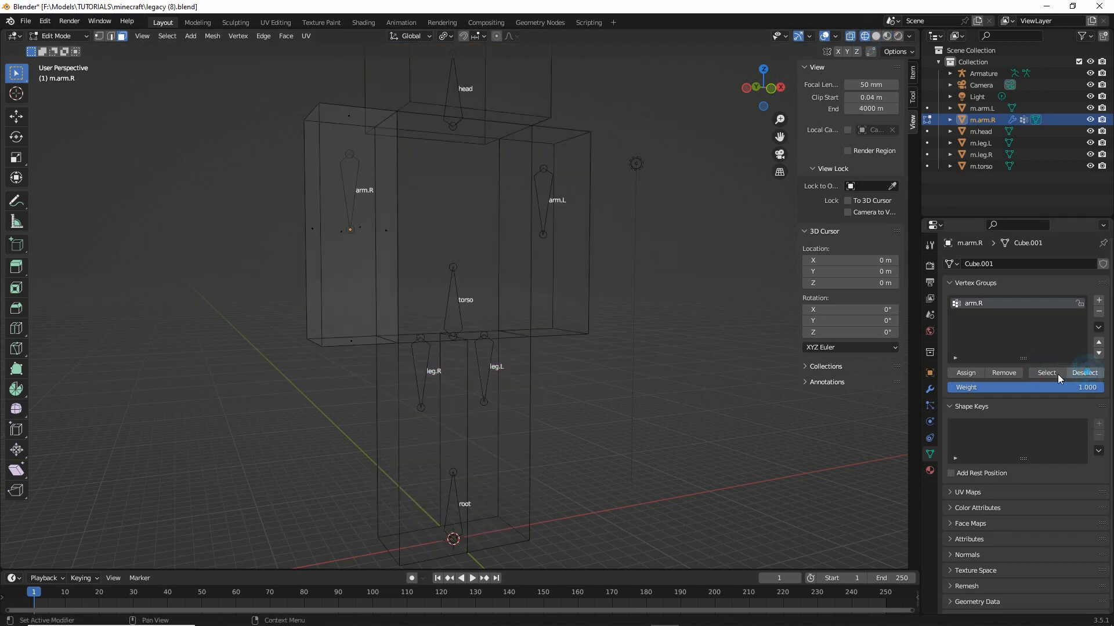
click(1049, 374)
click(1084, 375)
click(887, 36)
Leave mesh editing and test the right arm's binding with a trial rotation of the arm.R bone in Pose Mode, keeping no pose change
click(58, 36)
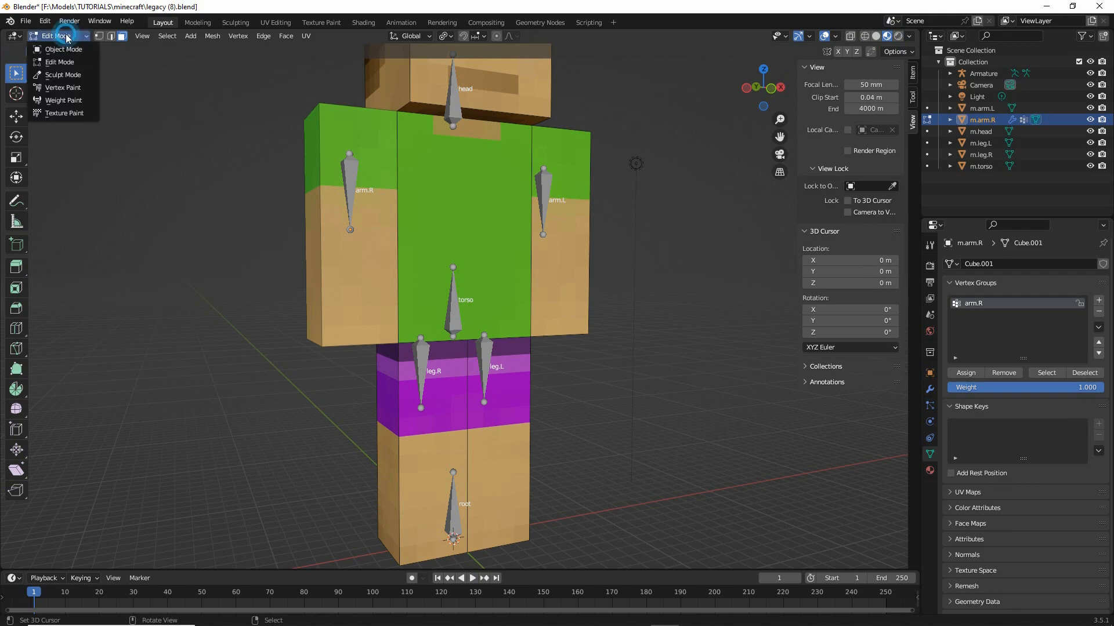
click(64, 49)
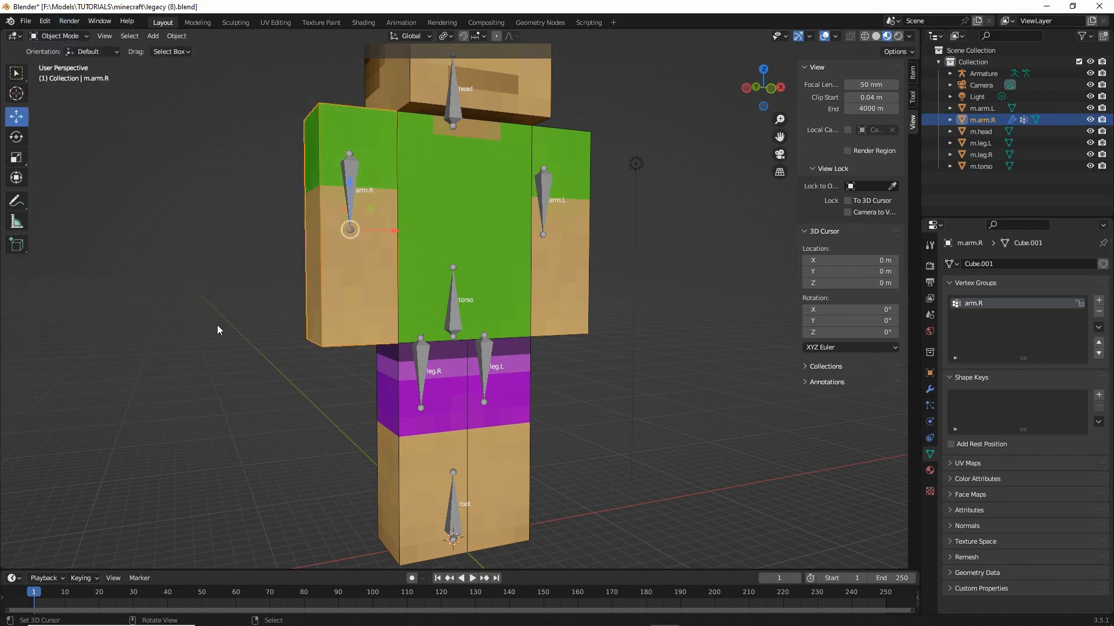
click(353, 168)
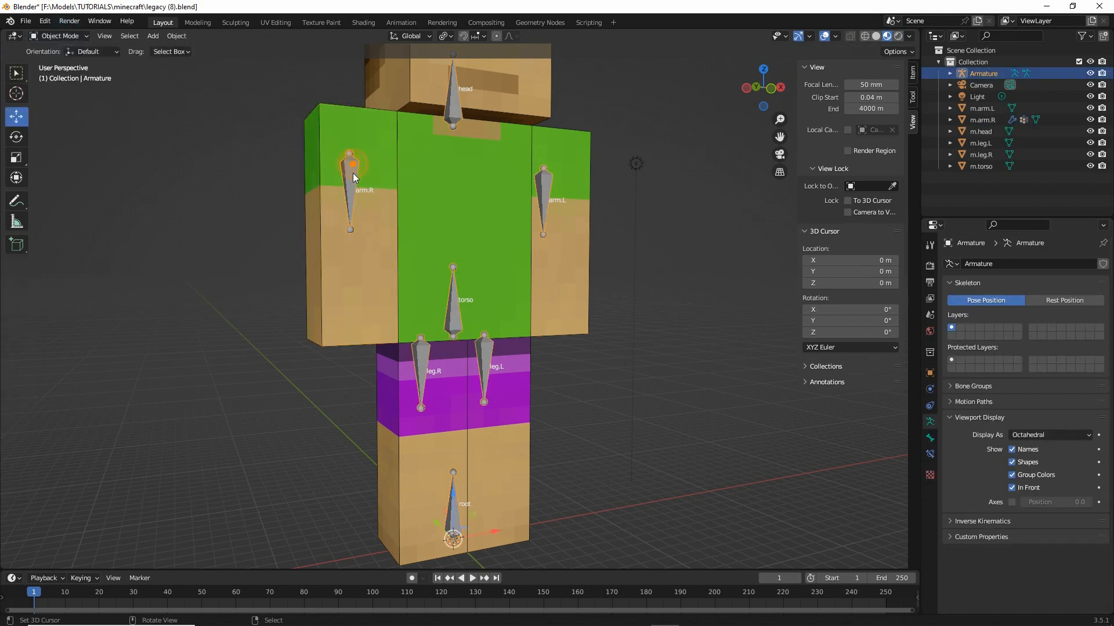
click(58, 36)
click(60, 75)
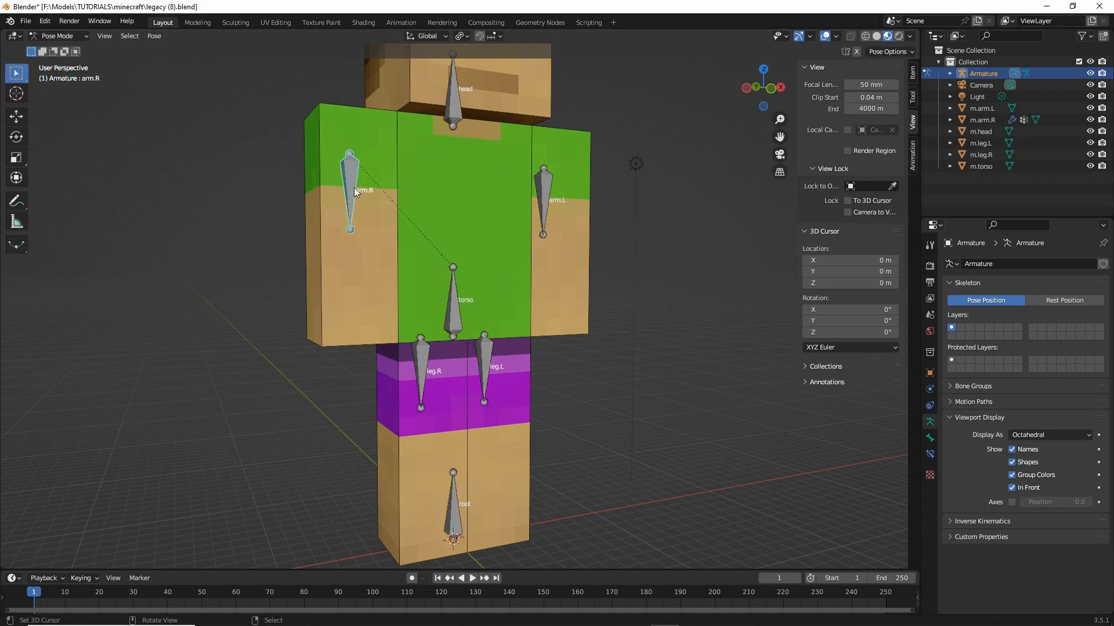
key(r)
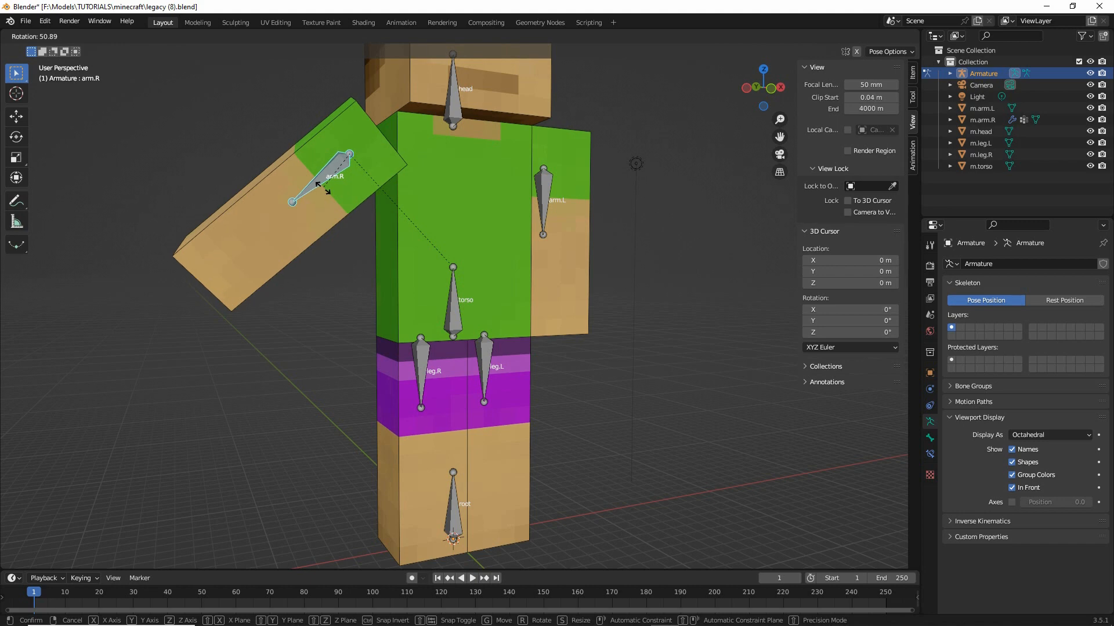
key(Escape)
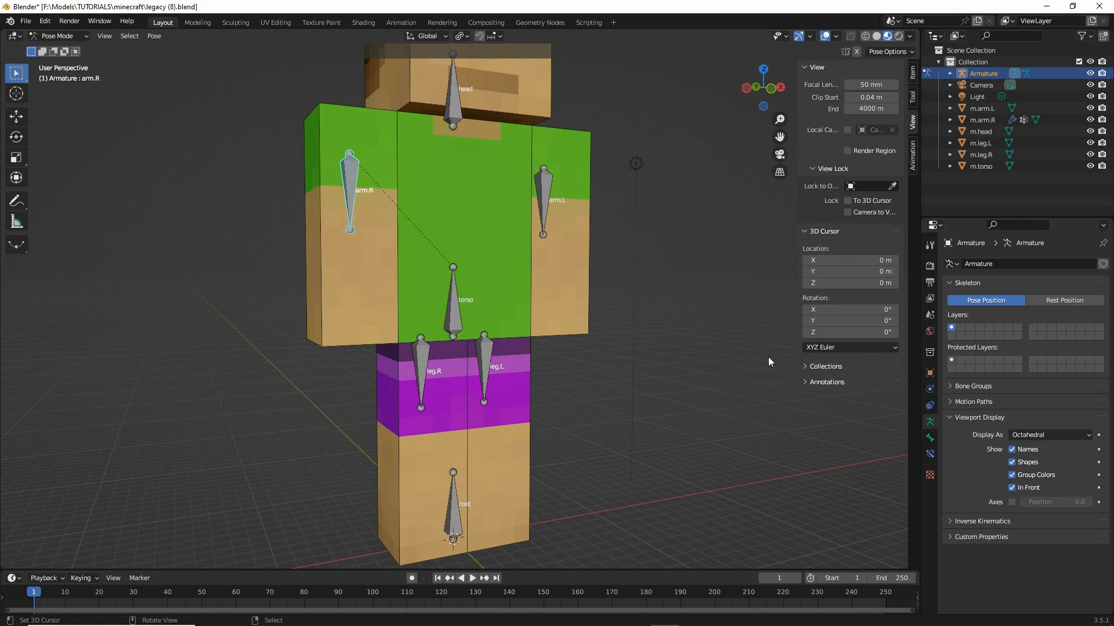
Return the armature to Object Mode and select the m.arm.R mesh
click(321, 268)
click(58, 36)
click(52, 60)
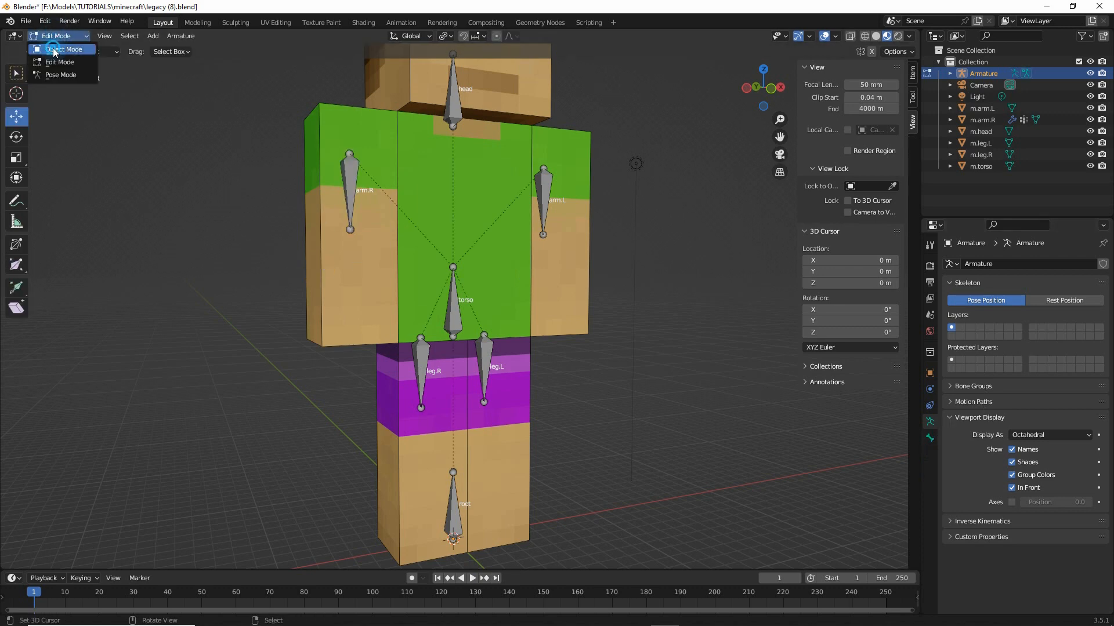
click(320, 235)
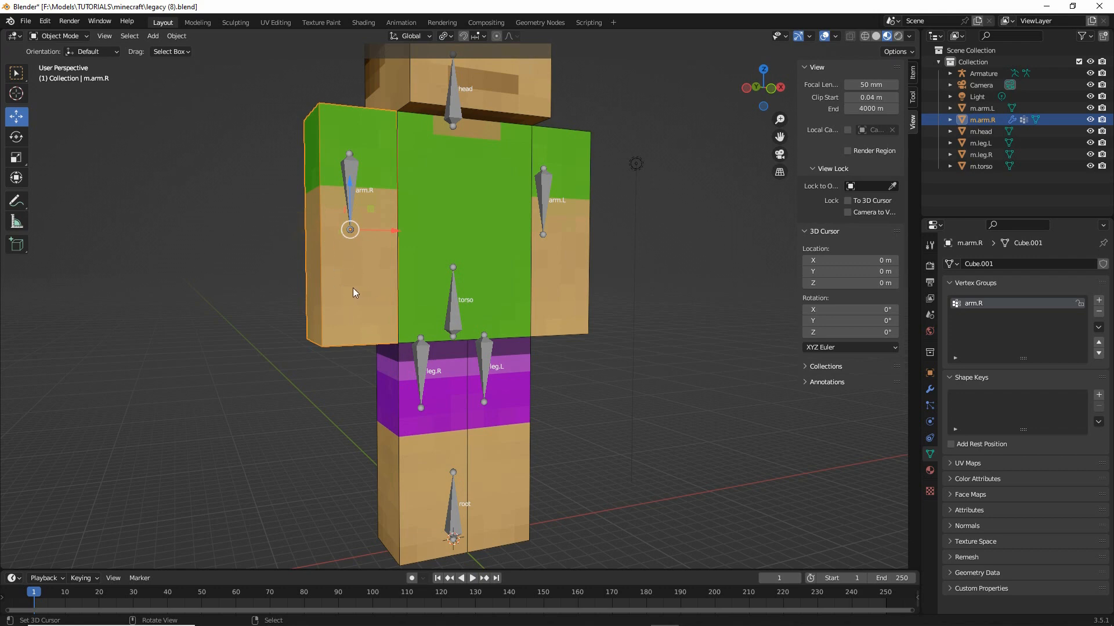
drag(955, 321, 998, 319)
drag(348, 139, 367, 142)
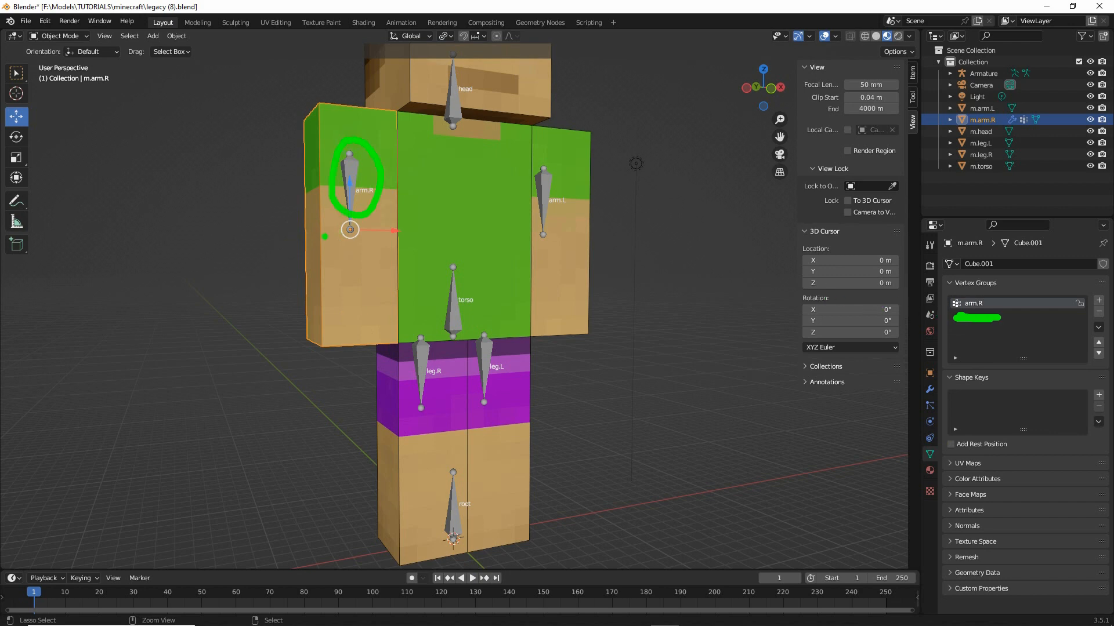
drag(324, 220, 335, 308)
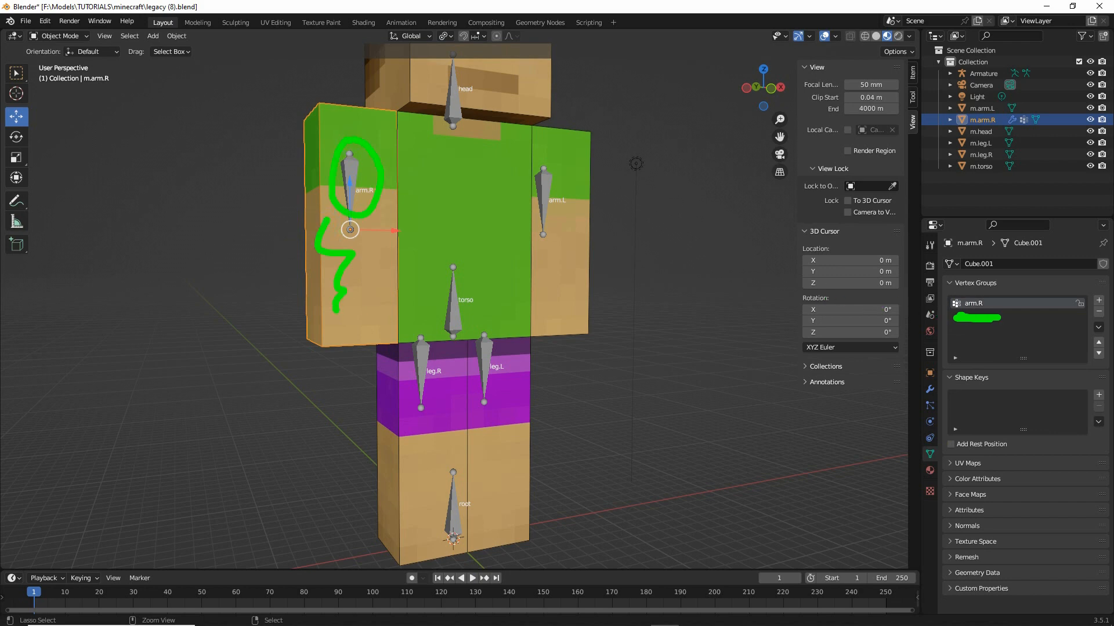
mouse_move(477, 284)
mouse_down()
mouse_move(477, 333)
mouse_move(474, 279)
mouse_up()
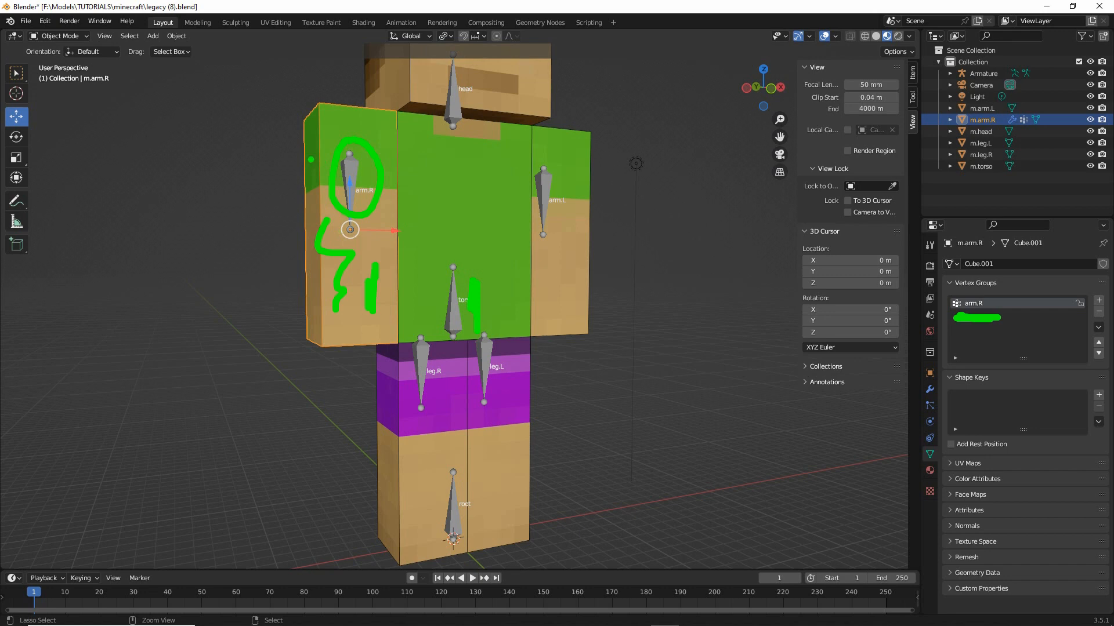
mouse_move(251, 158)
mouse_down()
mouse_move(307, 157)
mouse_move(286, 174)
mouse_up()
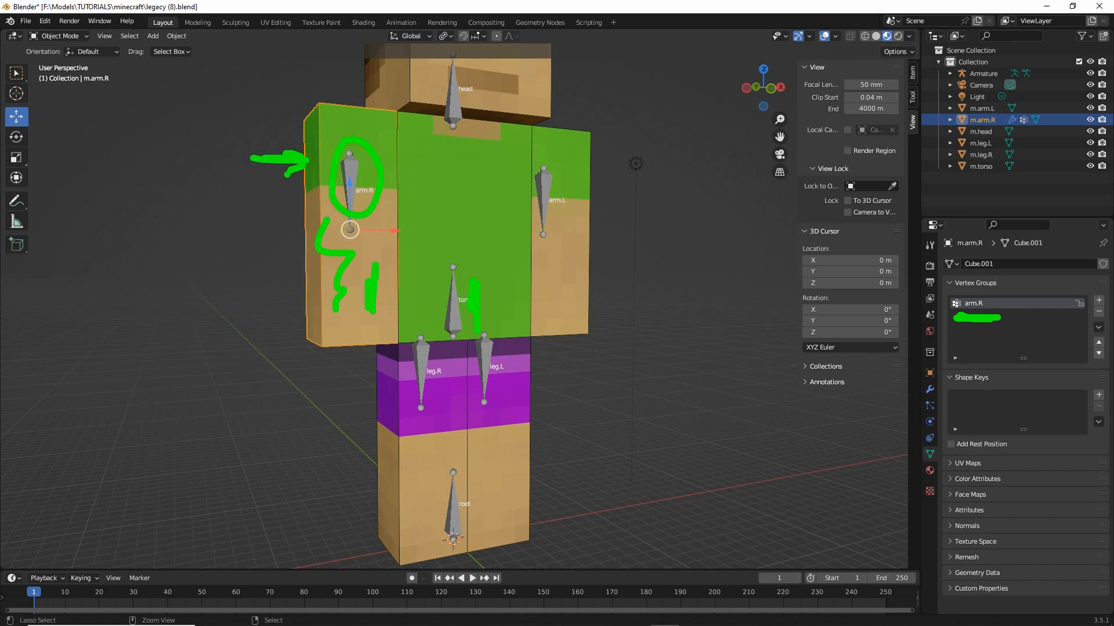
mouse_move(250, 269)
mouse_down()
mouse_move(314, 269)
mouse_move(293, 289)
mouse_up()
drag(317, 269, 294, 256)
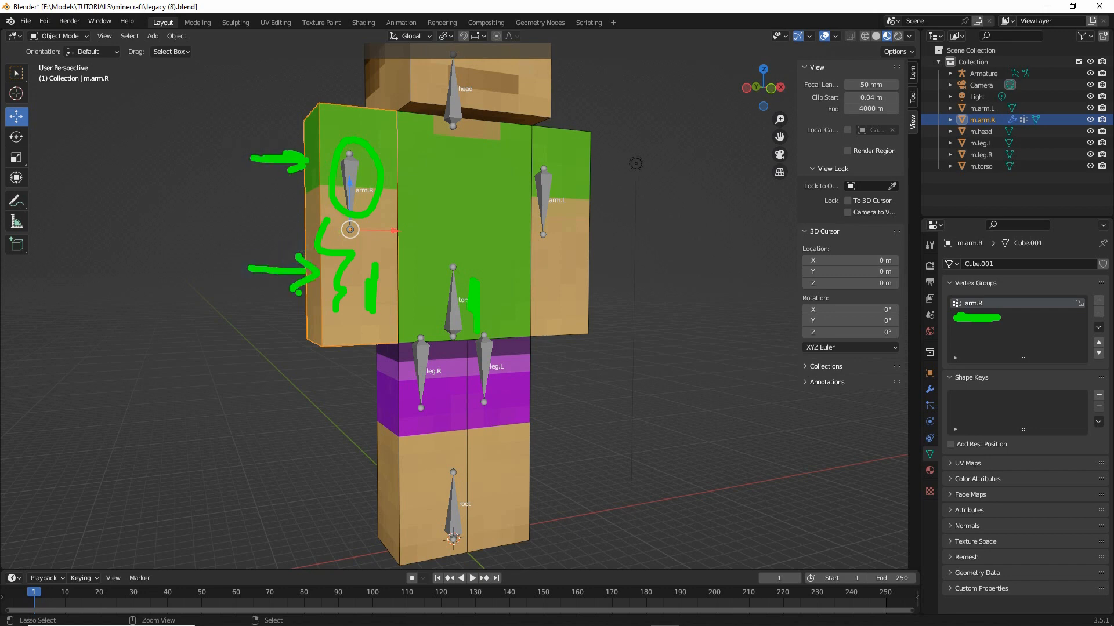
key(Escape)
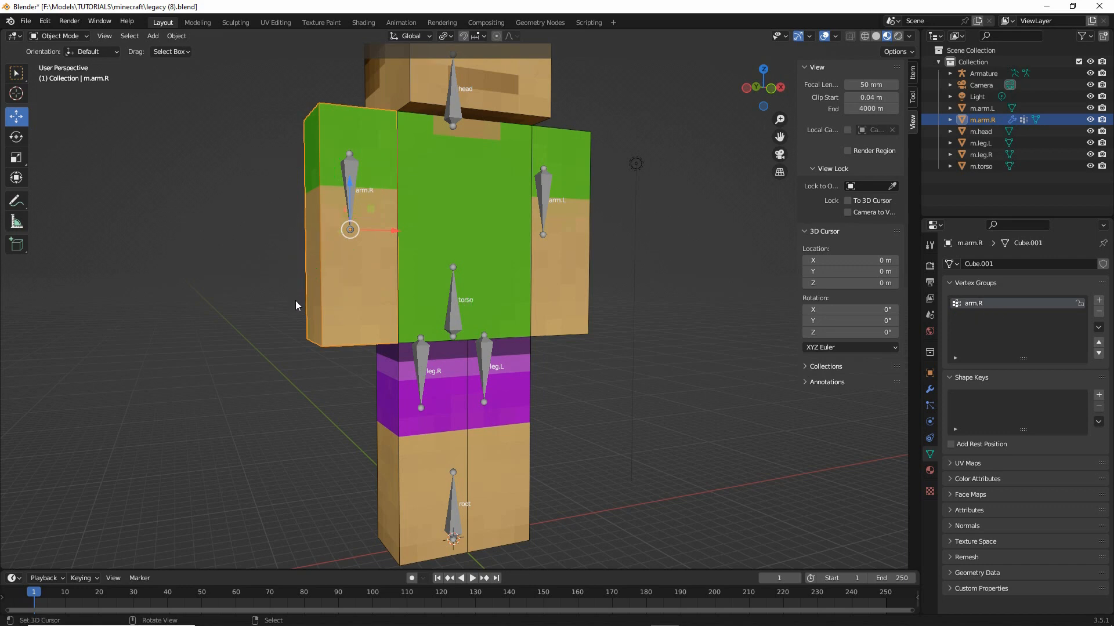
Select the left arm mesh m.arm.L, with its empty vertex group list in view
mouse_move(447, 326)
middle_down()
mouse_move(422, 321)
mouse_move(437, 324)
middle_up()
click(452, 319)
click(481, 267)
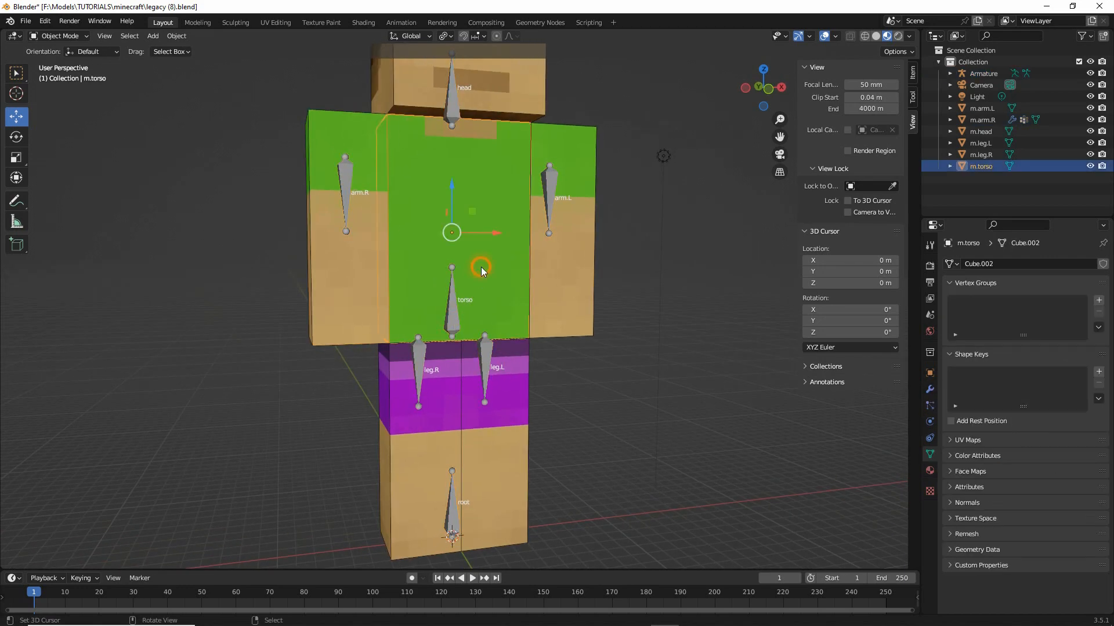
click(546, 235)
middle_drag(546, 235, 530, 340)
click(521, 291)
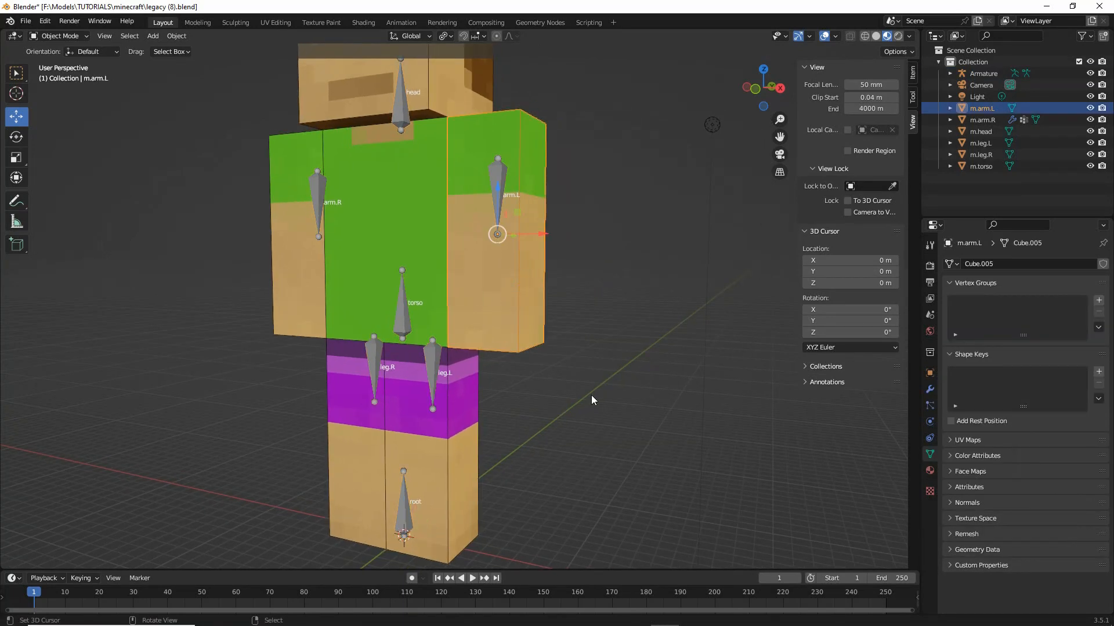
key(ctrl+2)
mouse_move(1094, 290)
mouse_down()
mouse_move(1111, 304)
mouse_move(1092, 281)
mouse_up()
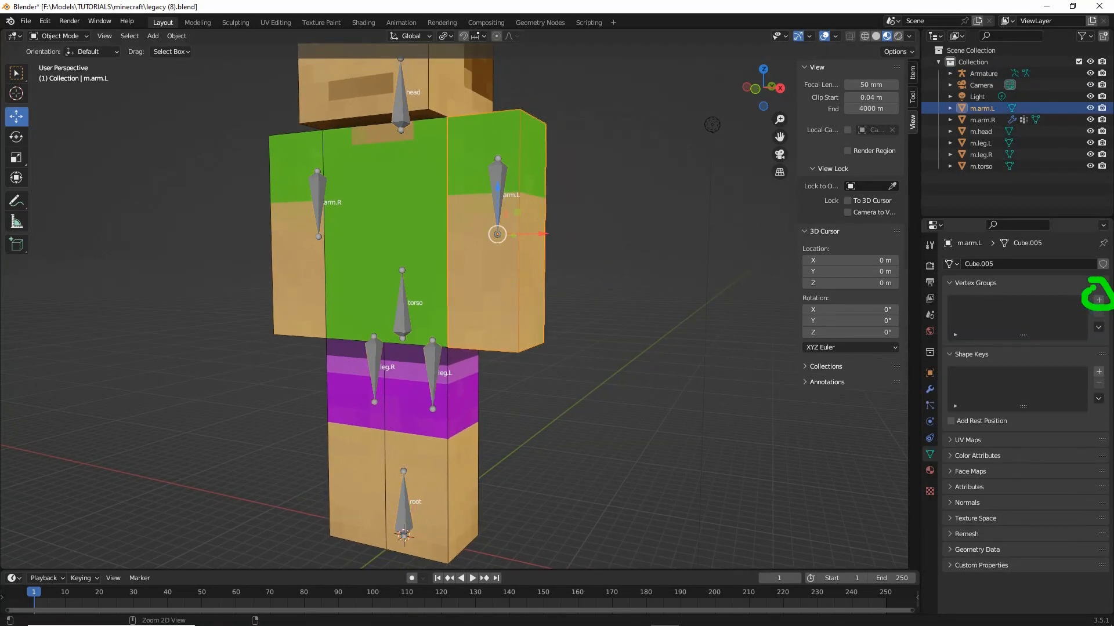
Add a vertex group named arm.L to the m.arm.L mesh
click(1098, 300)
double_click(975, 304)
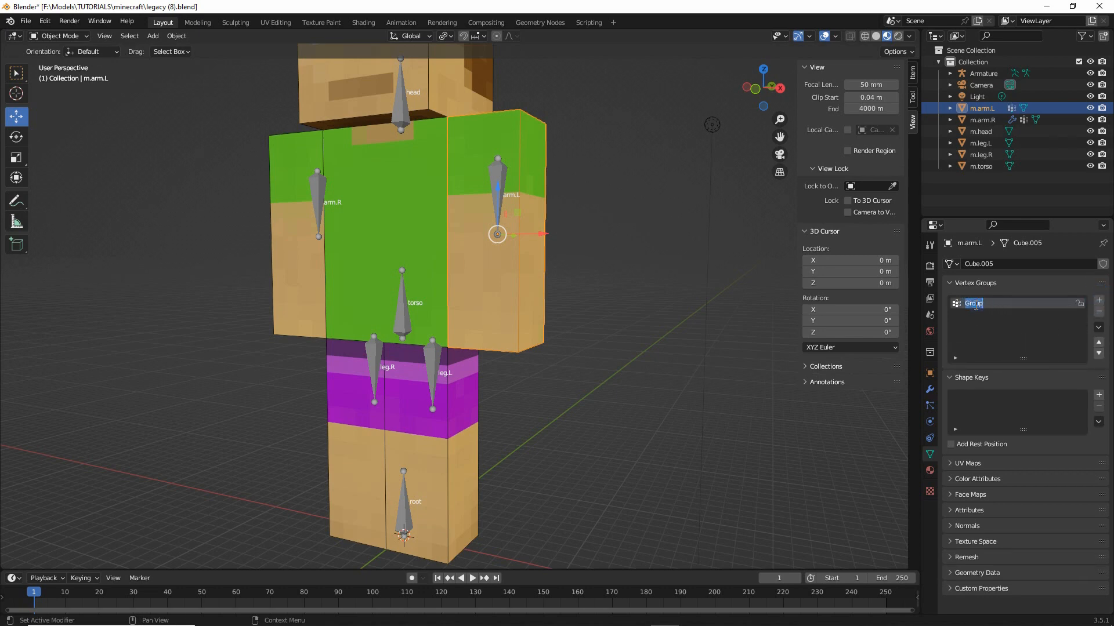
text(arm.L)
Add a vertex group named leg.L to the left leg mesh m.leg.L
click(461, 435)
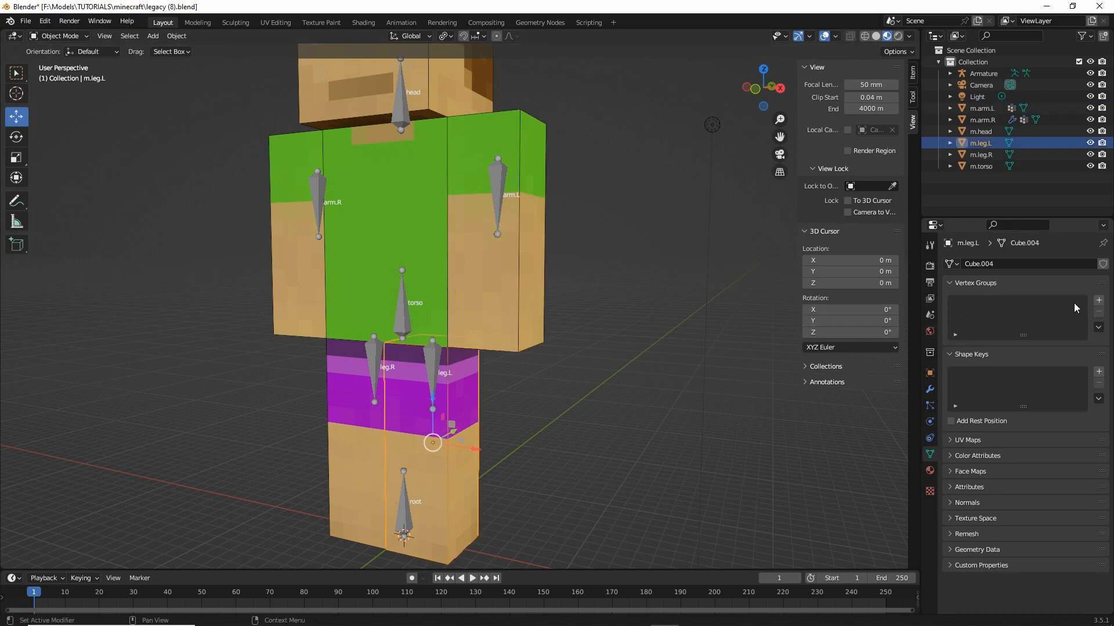
click(1099, 300)
double_click(974, 303)
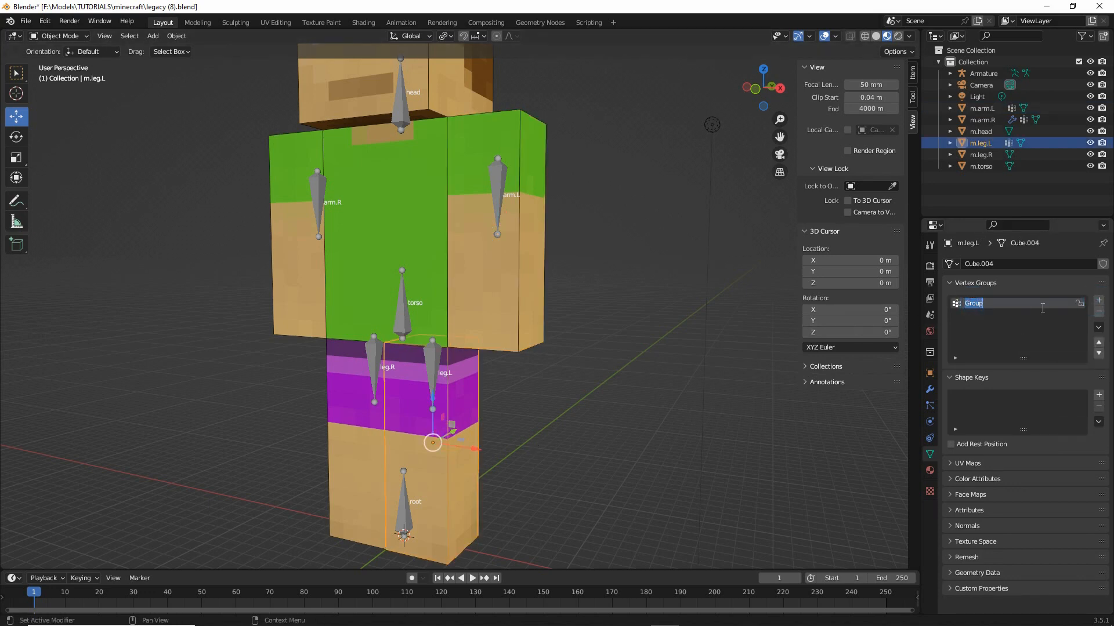
key(BackSpace)
text(leg.L)
Add a vertex group named leg.R to the right leg mesh m.leg.R
click(324, 407)
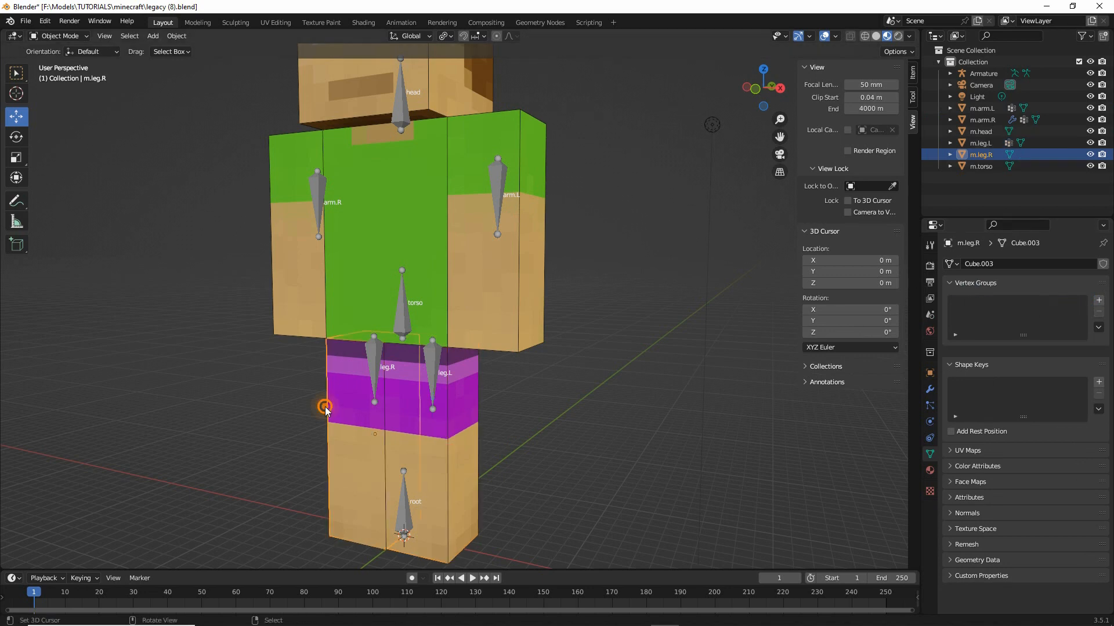
click(1099, 300)
click(977, 304)
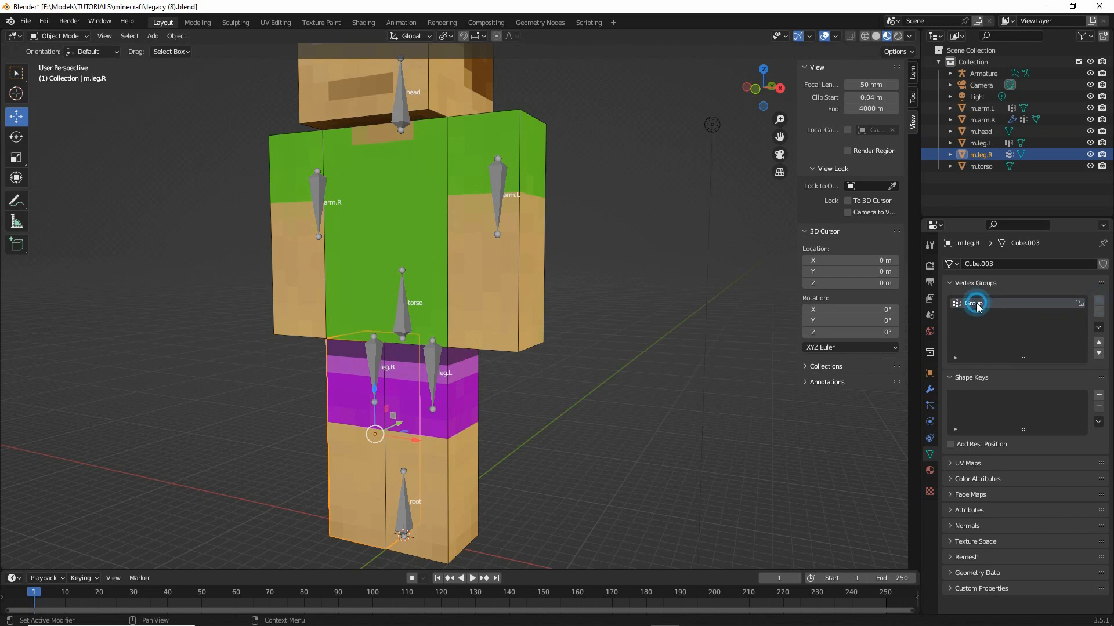
double_click(977, 304)
text(leg.R)
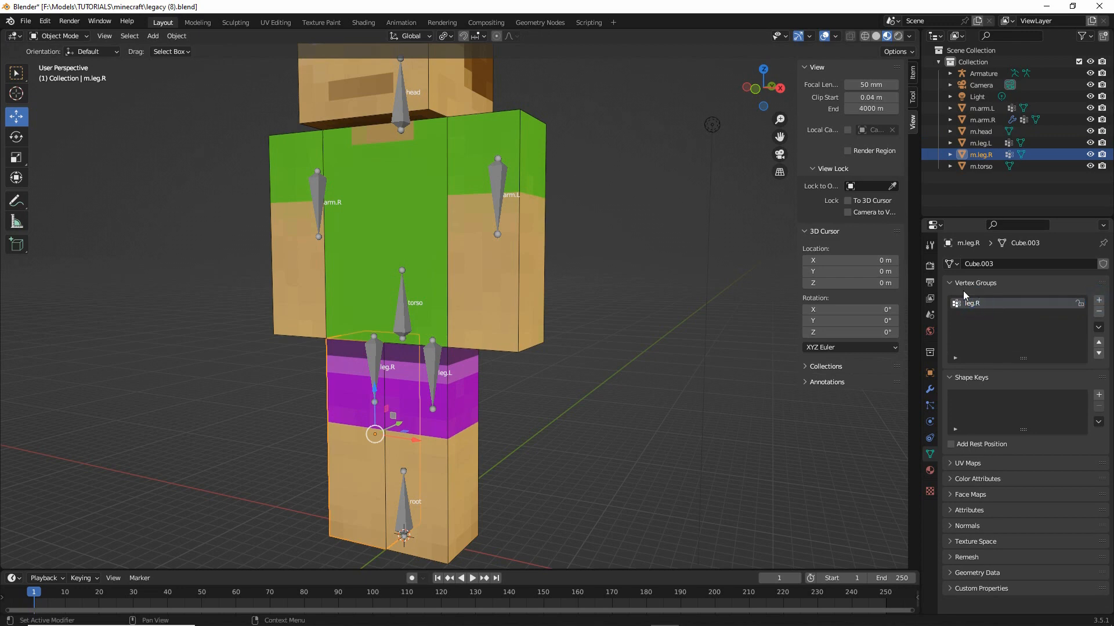
Add a vertex group named torso to the m.torso mesh
click(428, 215)
click(1099, 300)
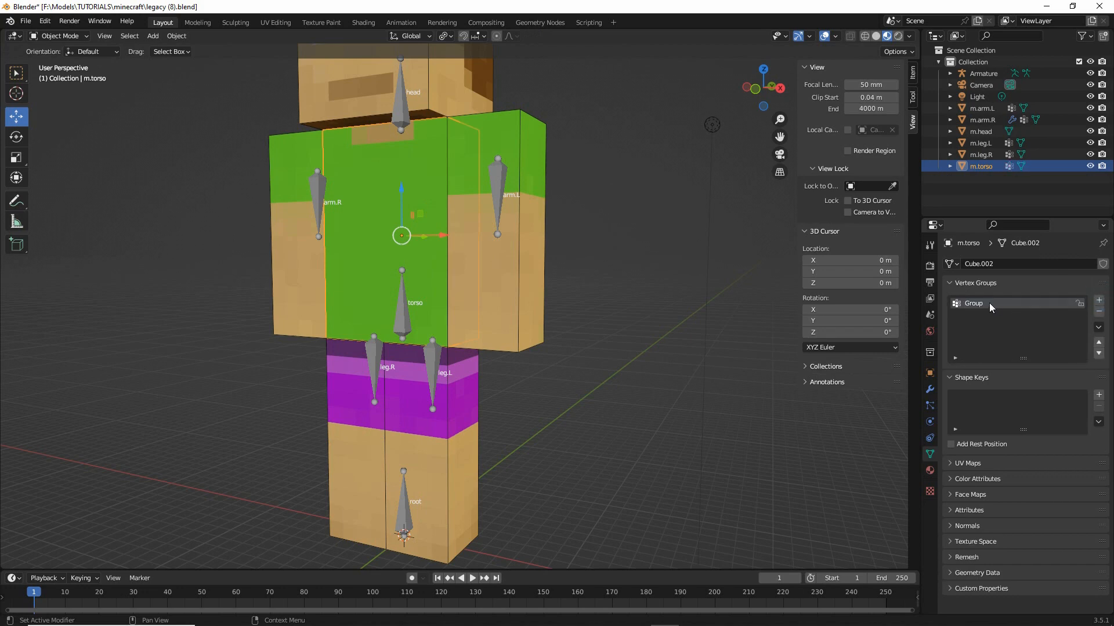
double_click(977, 304)
text(torso)
Add a vertex group named head to the m.head mesh
click(470, 65)
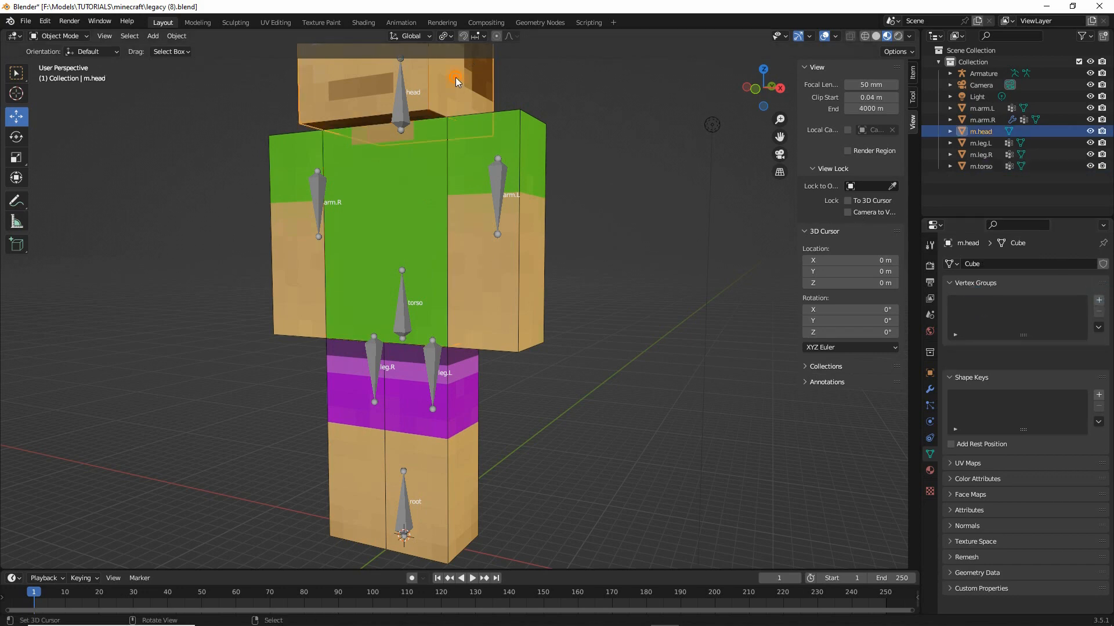
click(1098, 301)
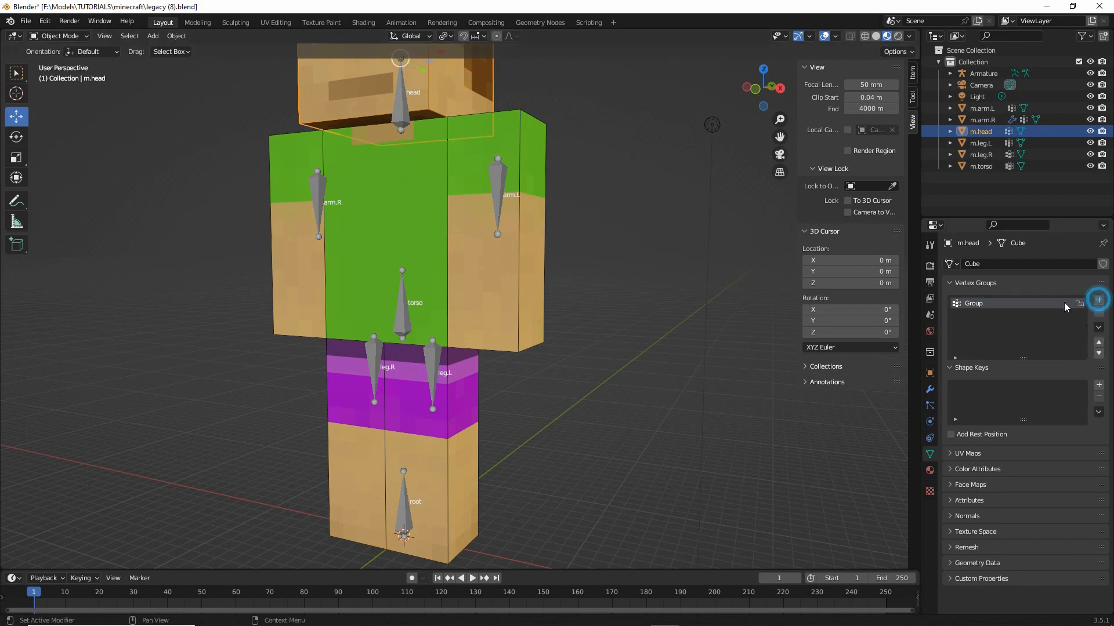
double_click(978, 303)
text(H)
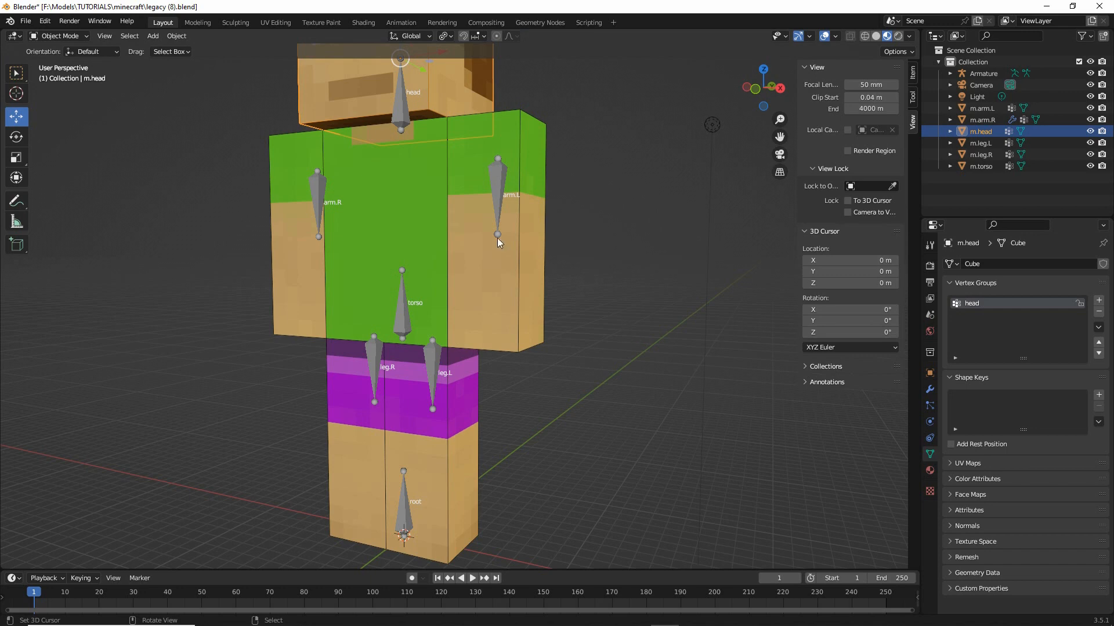
Assign all of the m.head mesh's geometry to the head vertex group in Edit Mode
shift+middle_drag(496, 238, 472, 320)
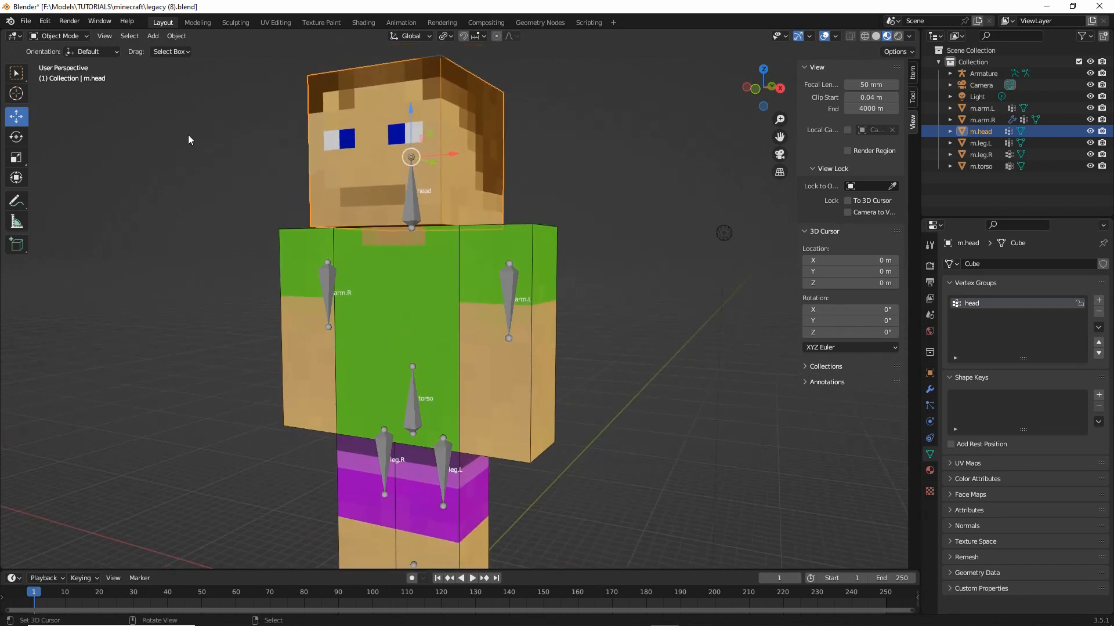
click(58, 36)
click(51, 60)
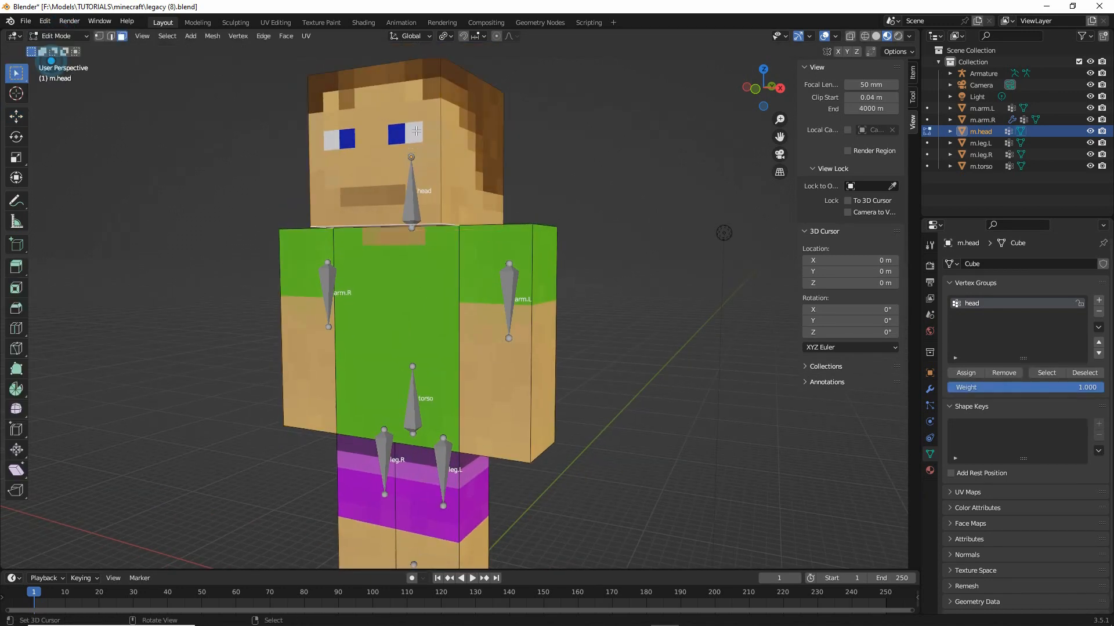
click(167, 35)
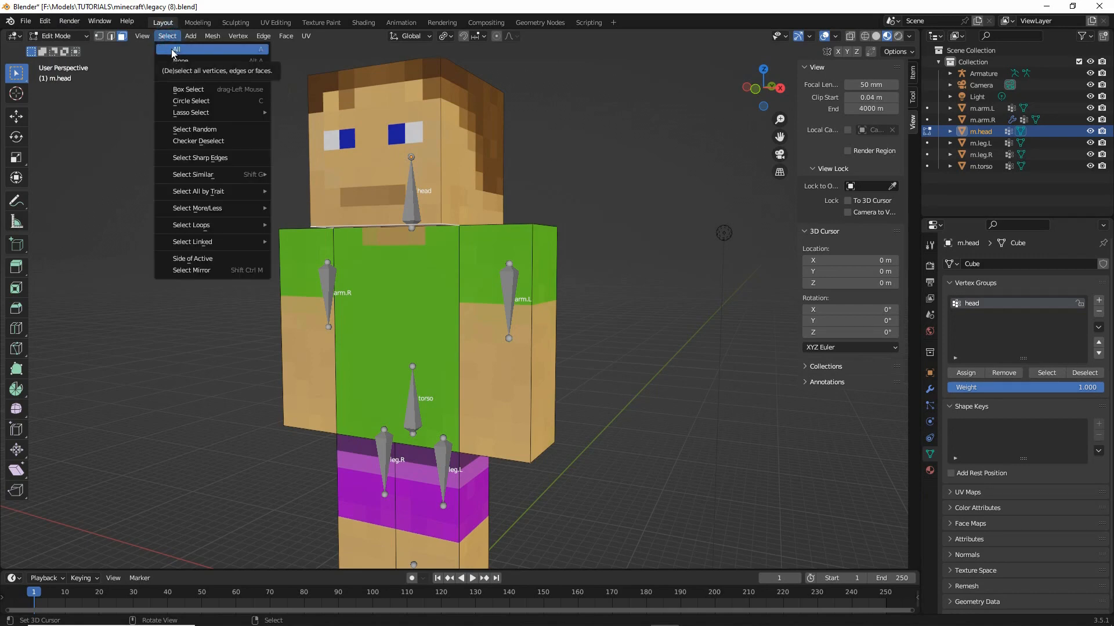
click(172, 51)
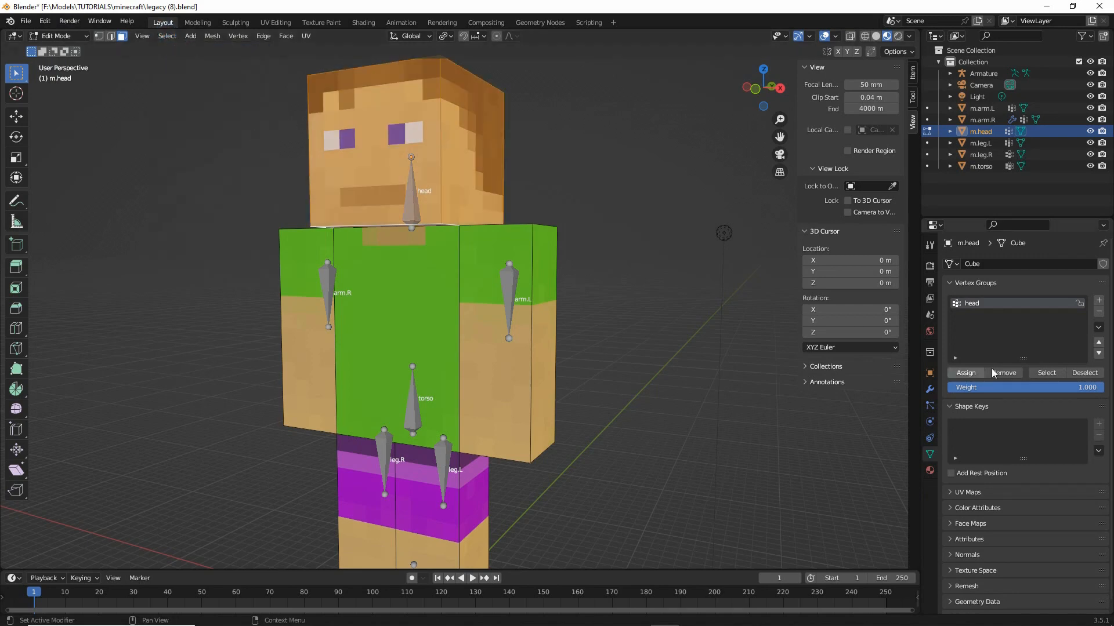
click(965, 373)
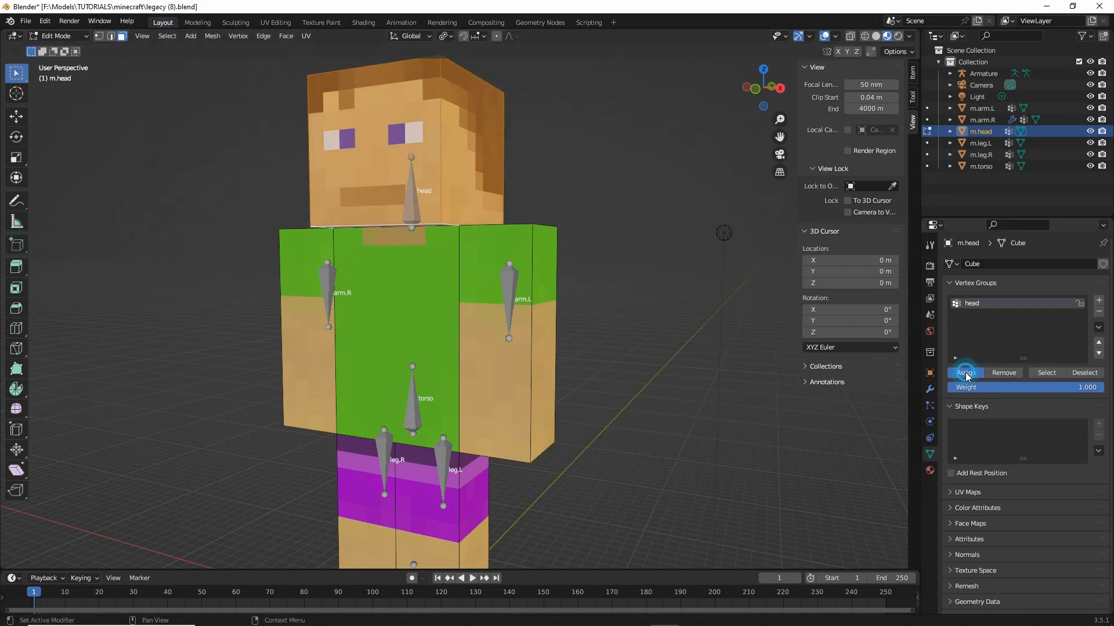
Check the head vertex group by deselecting and selecting it in wireframe shading, and return to textured shading and Object Mode
click(864, 36)
click(1083, 373)
click(1049, 373)
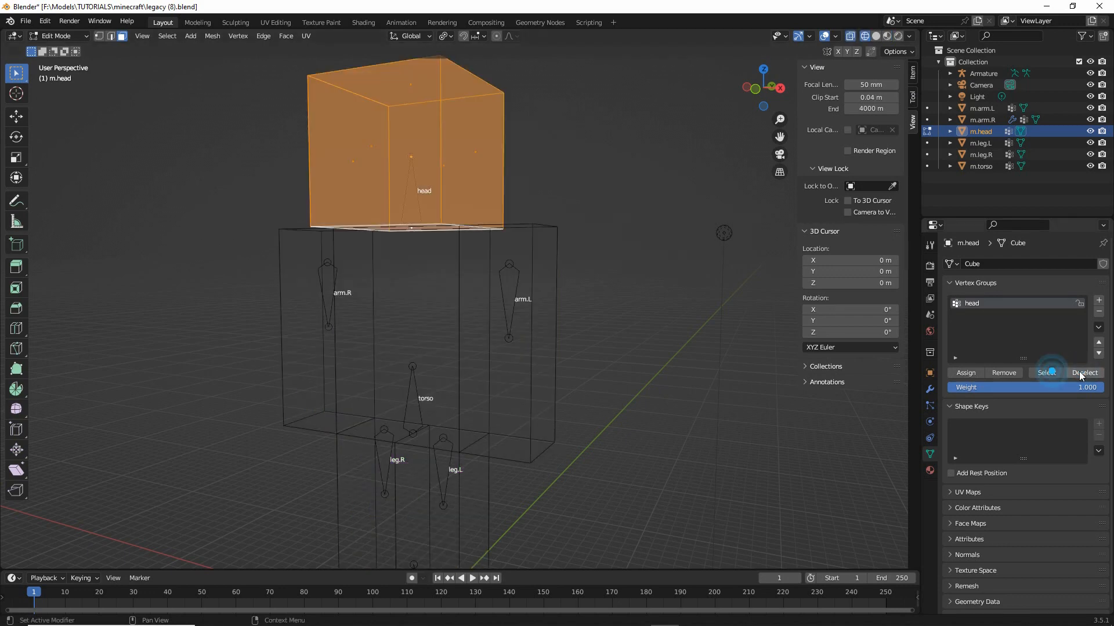
click(1082, 373)
click(1047, 373)
click(887, 36)
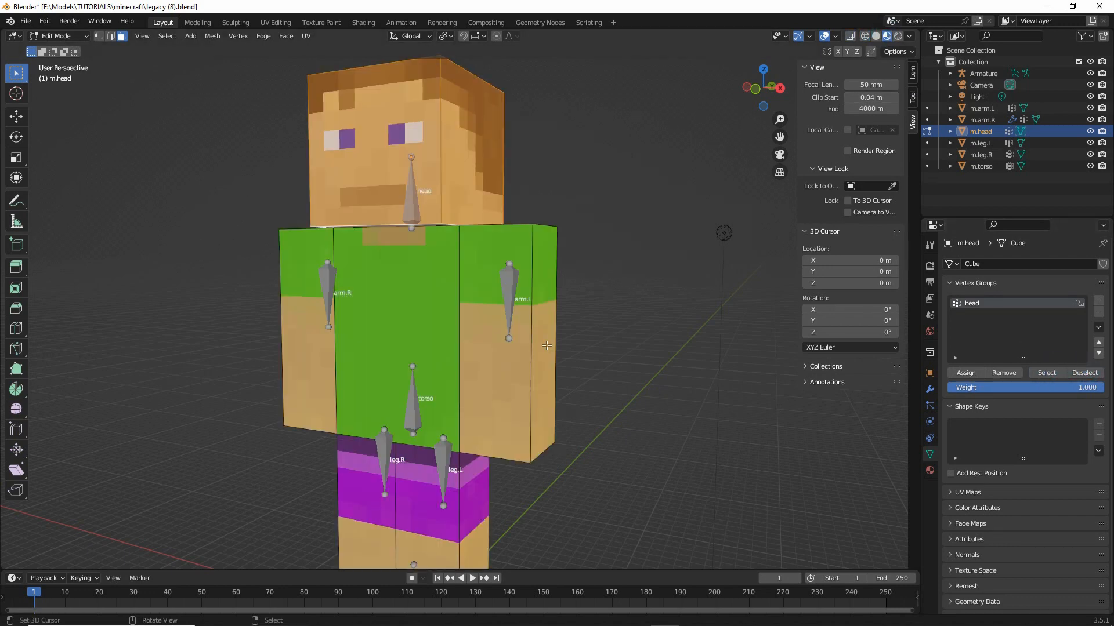
click(58, 37)
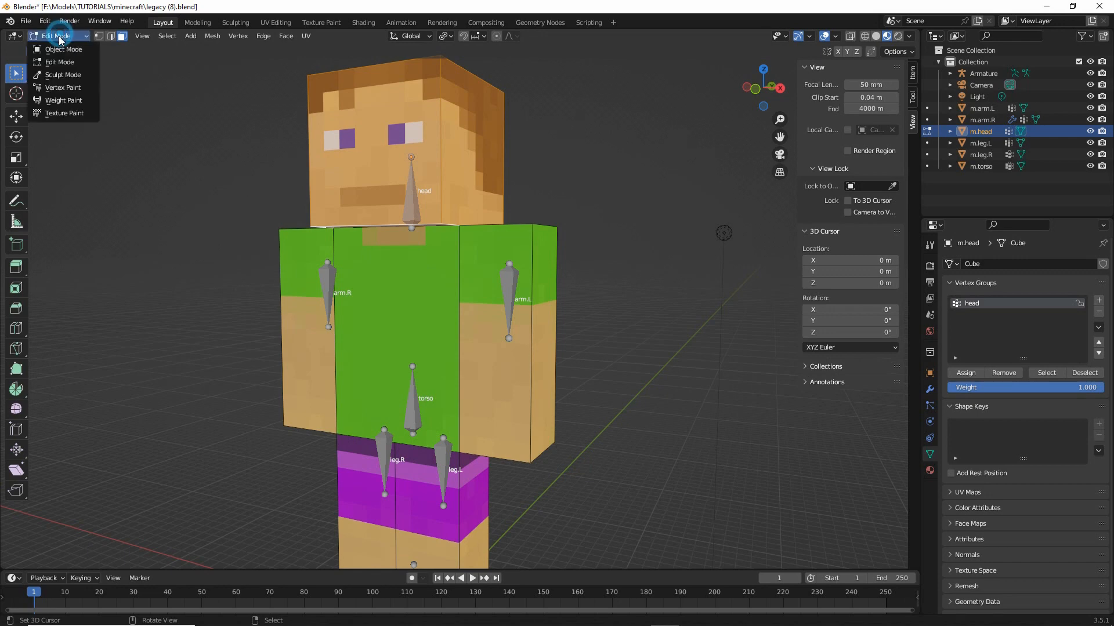
click(56, 50)
Select the m.torso mesh and assign all of its geometry to the torso vertex group in Edit Mode
click(341, 299)
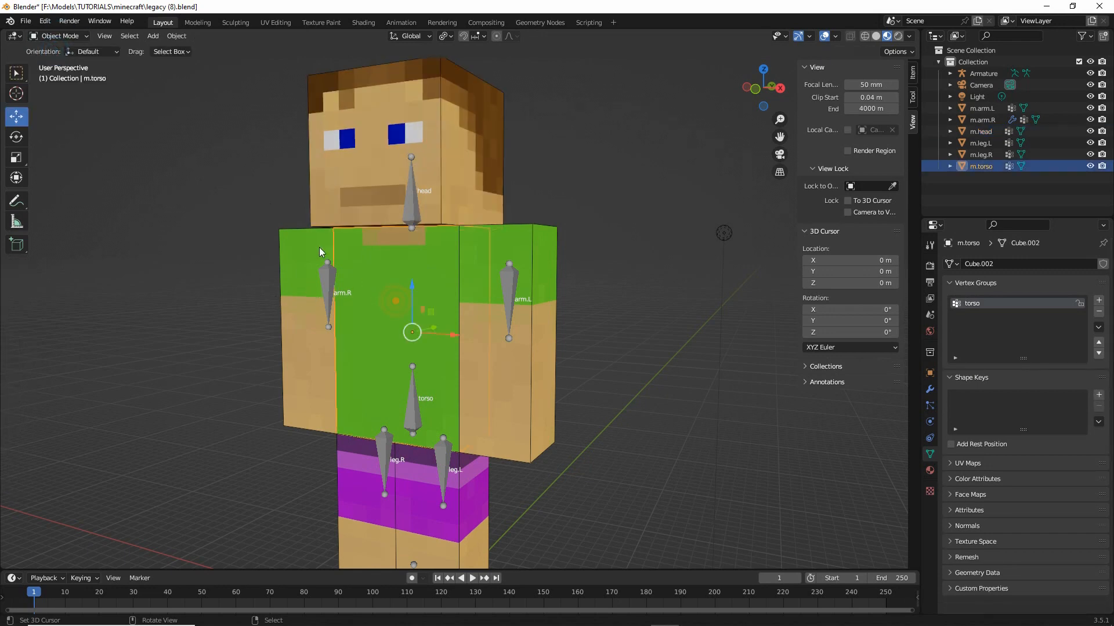
click(58, 36)
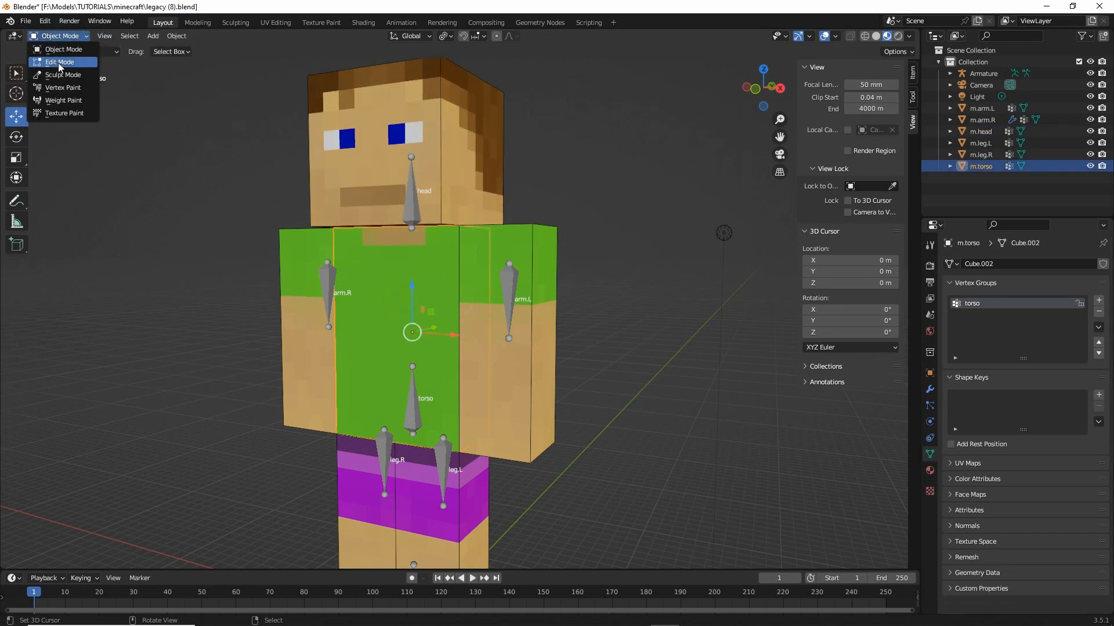
click(55, 54)
click(169, 37)
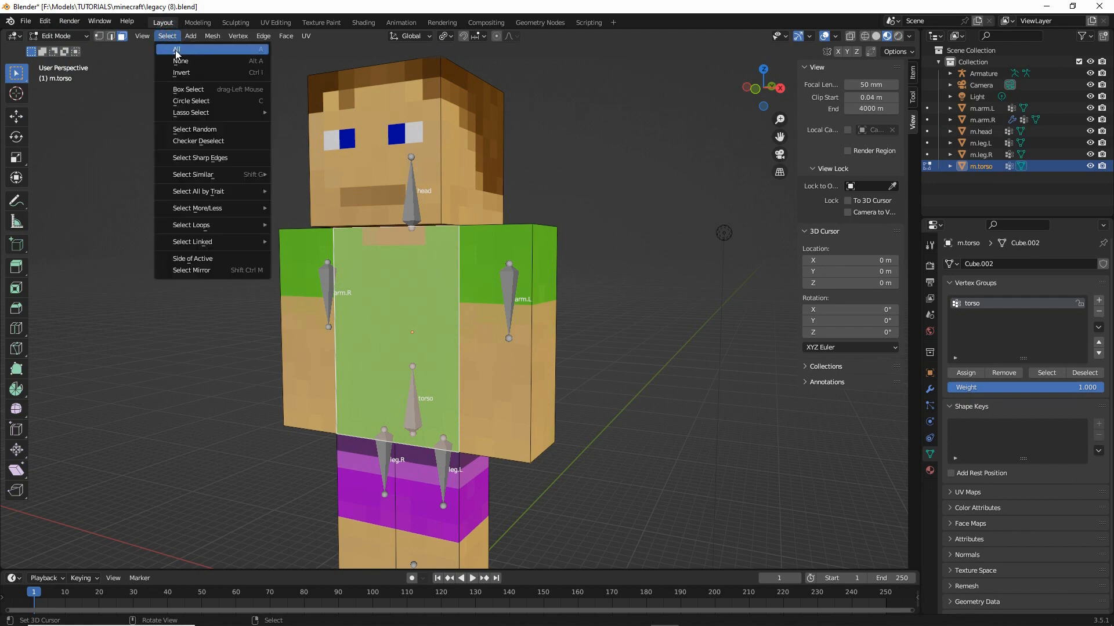
click(175, 51)
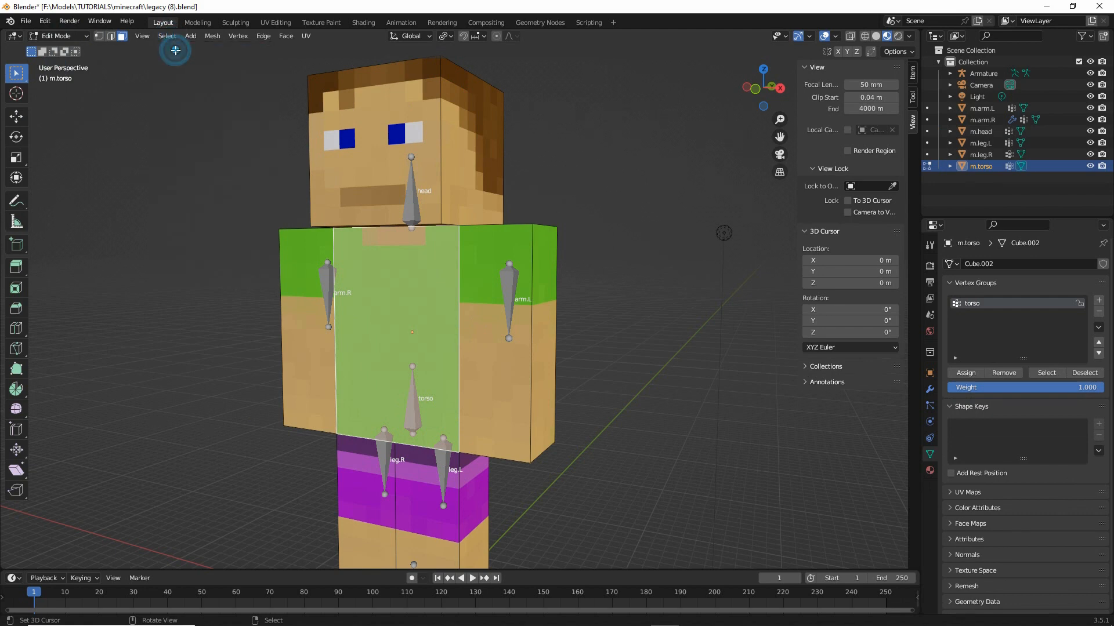
click(966, 373)
Check the torso vertex group by deselecting and selecting its geometry, and return to Object Mode
click(1082, 375)
click(1046, 373)
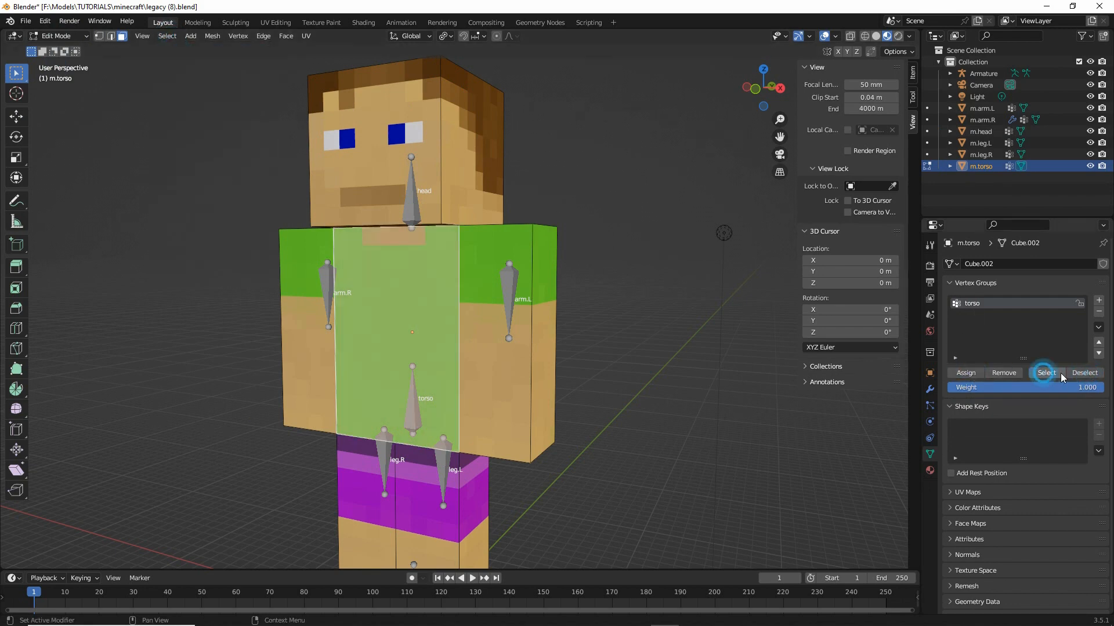
click(1084, 373)
click(58, 36)
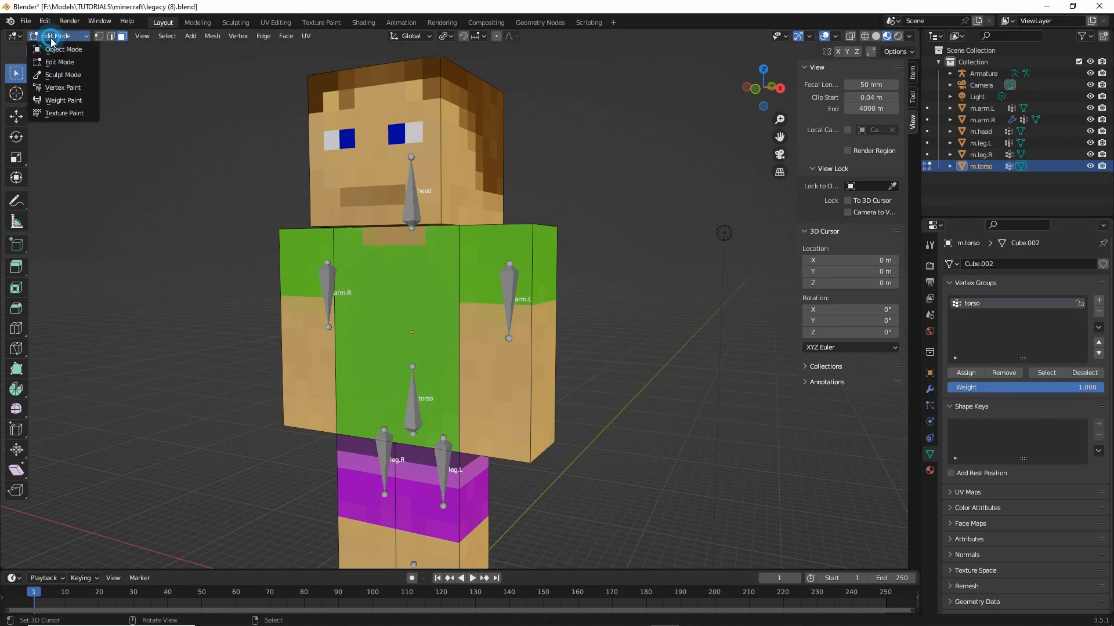
click(58, 24)
Select the m.arm.L mesh and assign all of its geometry to the arm.L vertex group in Edit Mode
click(519, 244)
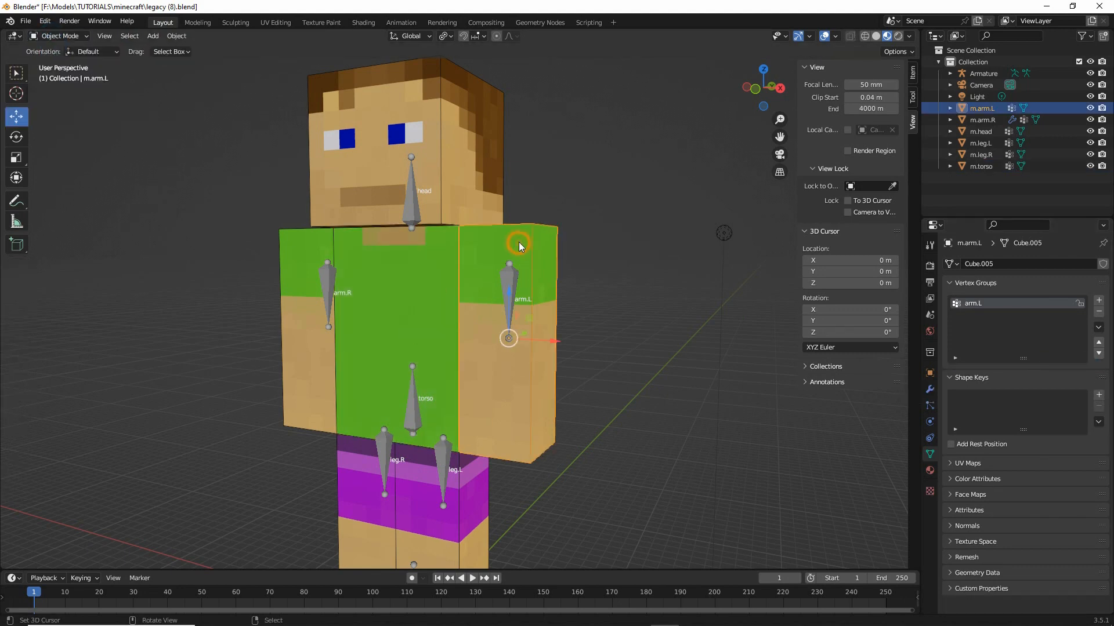
click(58, 36)
click(58, 50)
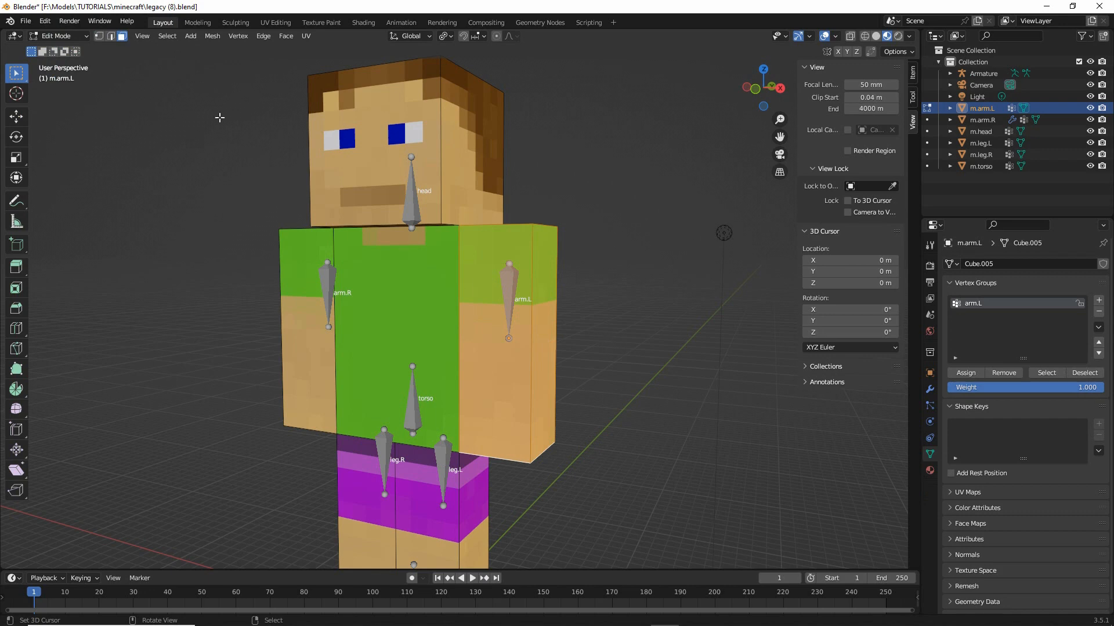
click(168, 37)
click(174, 50)
Check the arm.L vertex group by deselecting and selecting its geometry, and return to Object Mode
click(1084, 373)
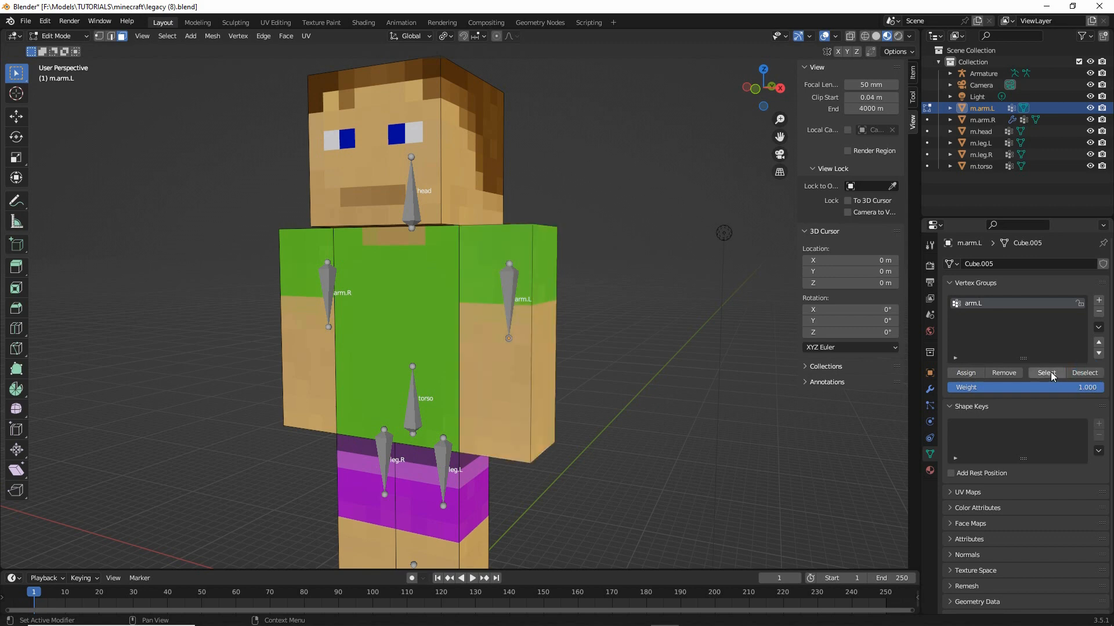
click(1047, 372)
click(1084, 373)
click(56, 36)
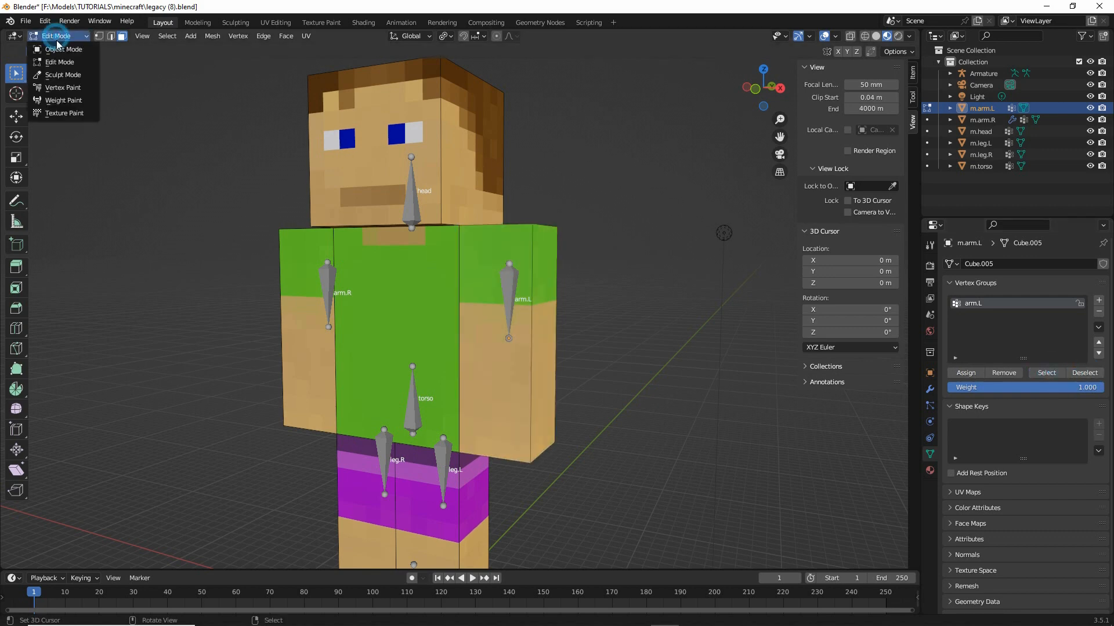
click(61, 49)
Select the m.arm.R mesh and reassign all of its geometry to the arm.R vertex group in Edit Mode
click(290, 269)
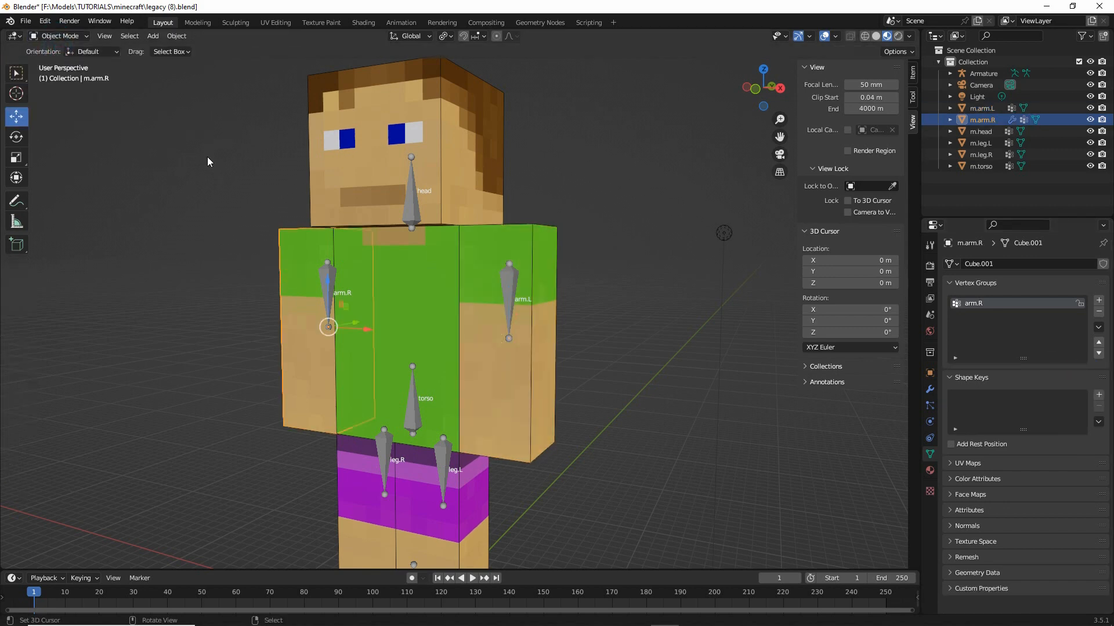
click(58, 36)
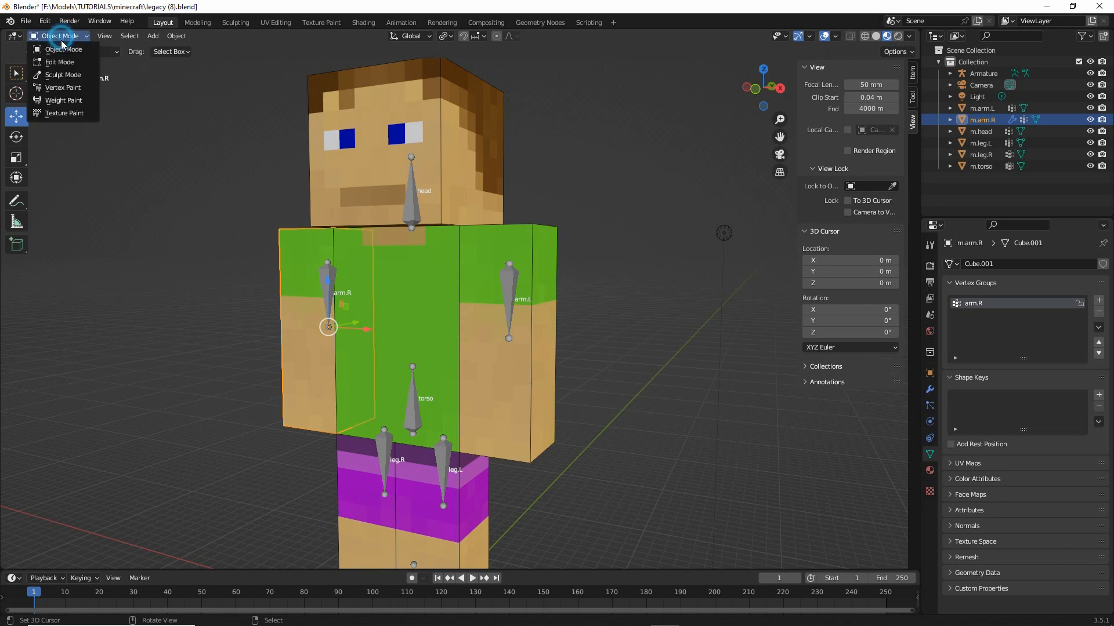
click(58, 60)
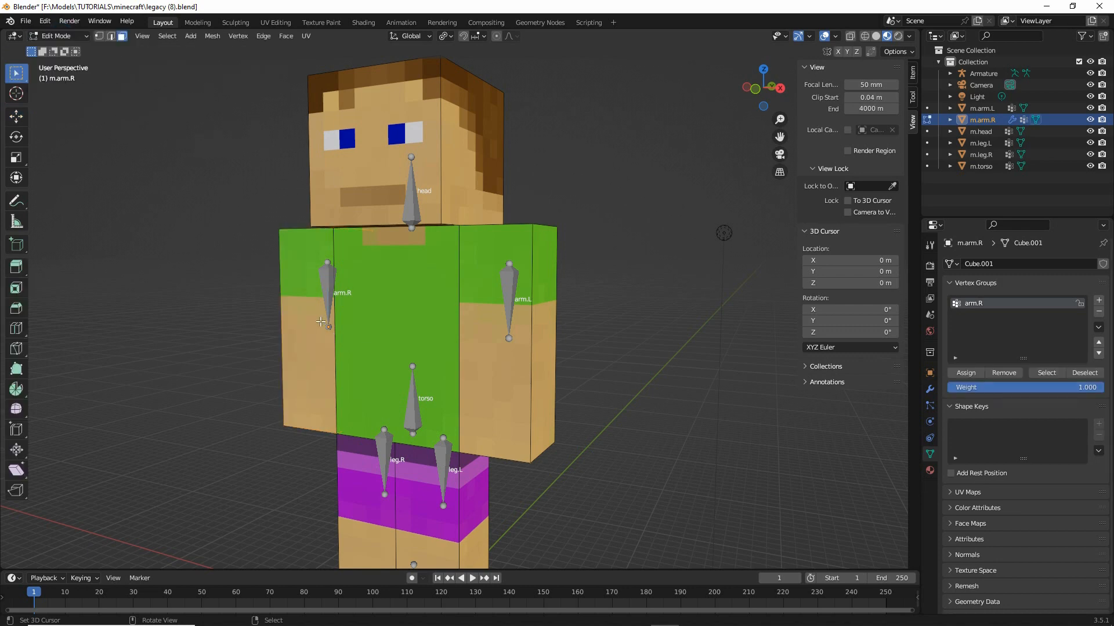
click(191, 36)
click(177, 48)
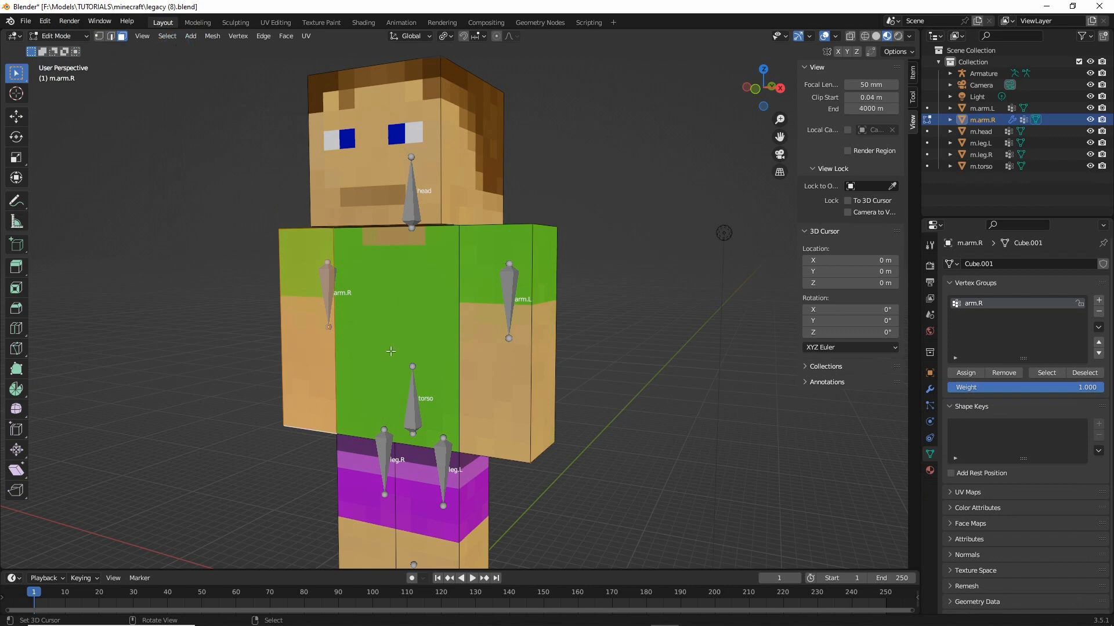
click(966, 374)
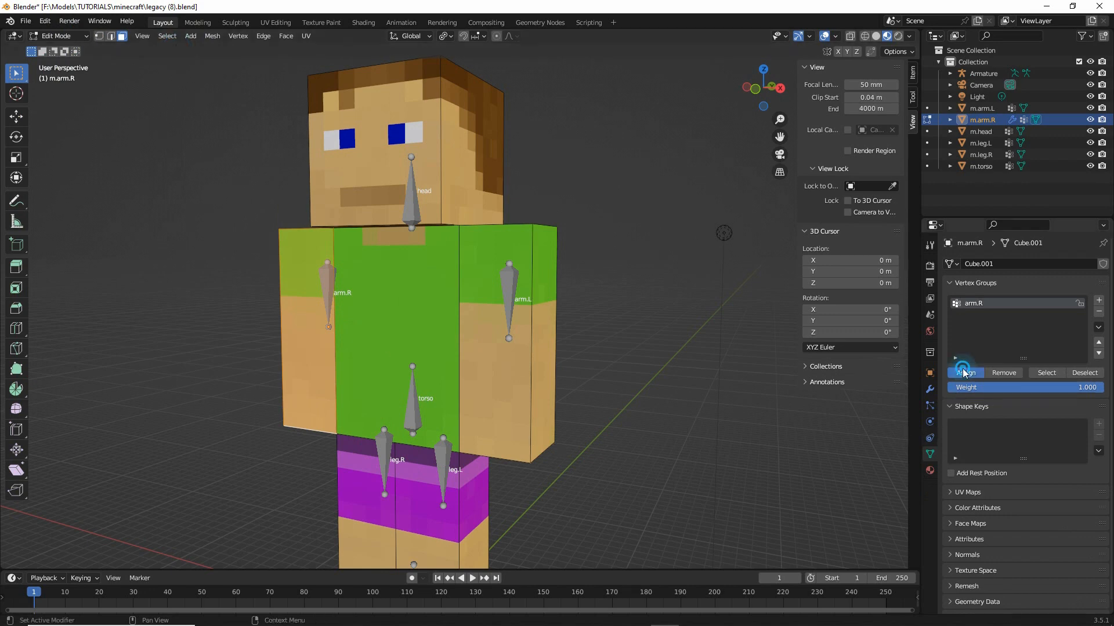
Check the arm.R vertex group by deselecting and selecting its geometry, and return to Object Mode
click(1083, 372)
click(1047, 373)
click(1083, 373)
click(1059, 374)
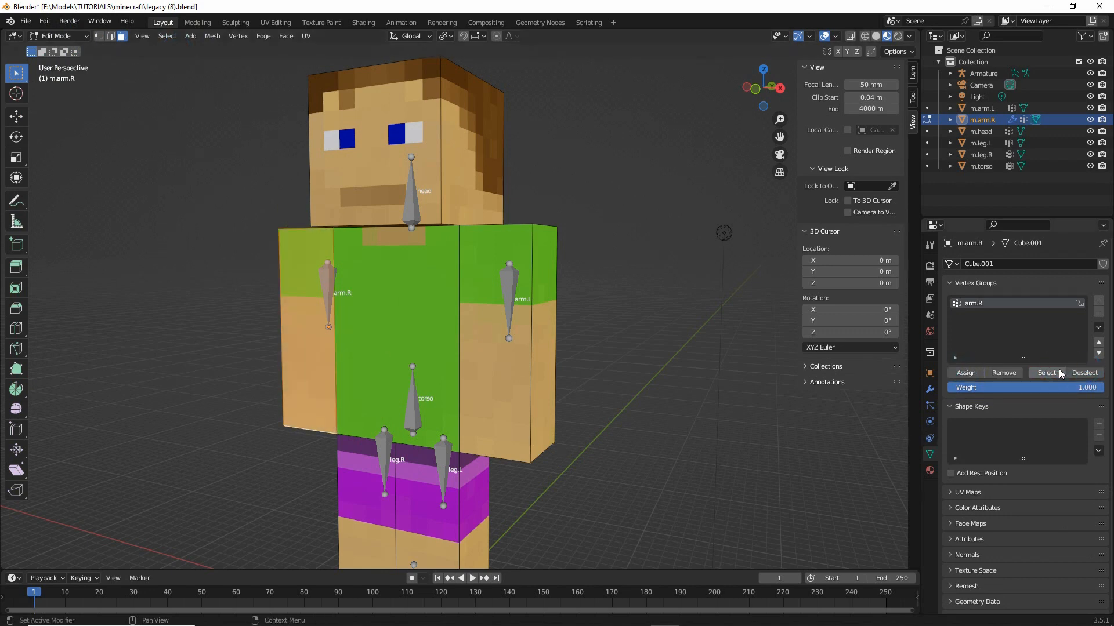
click(58, 36)
click(58, 49)
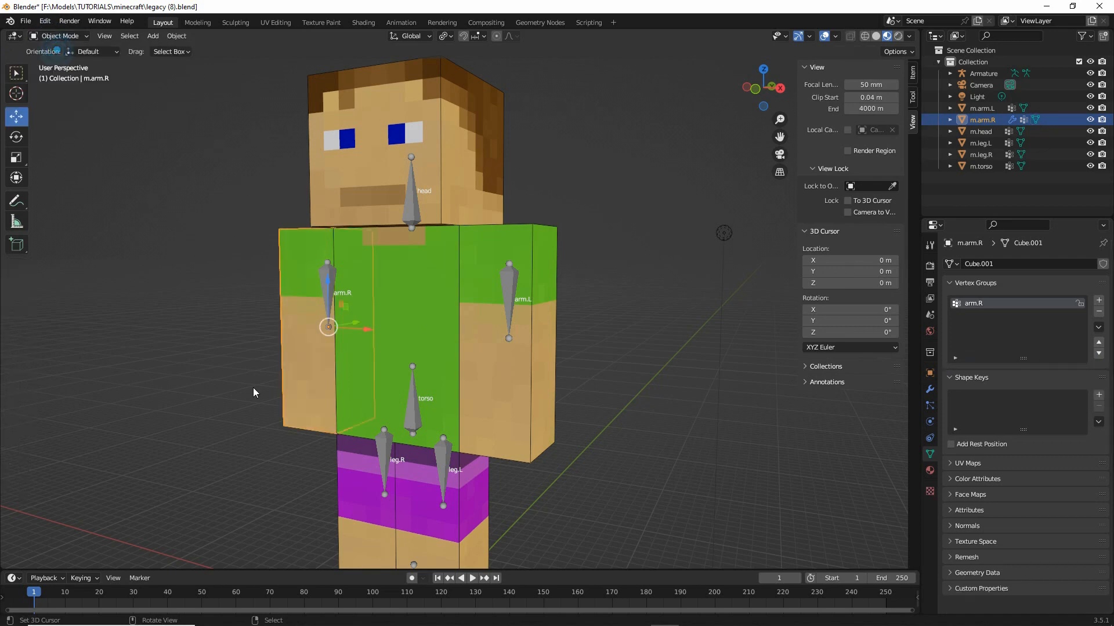
Select the m.leg.R mesh and assign all of its geometry to the leg.R vertex group in Edit Mode
click(357, 490)
shift+middle_drag(356, 487, 363, 394)
click(58, 36)
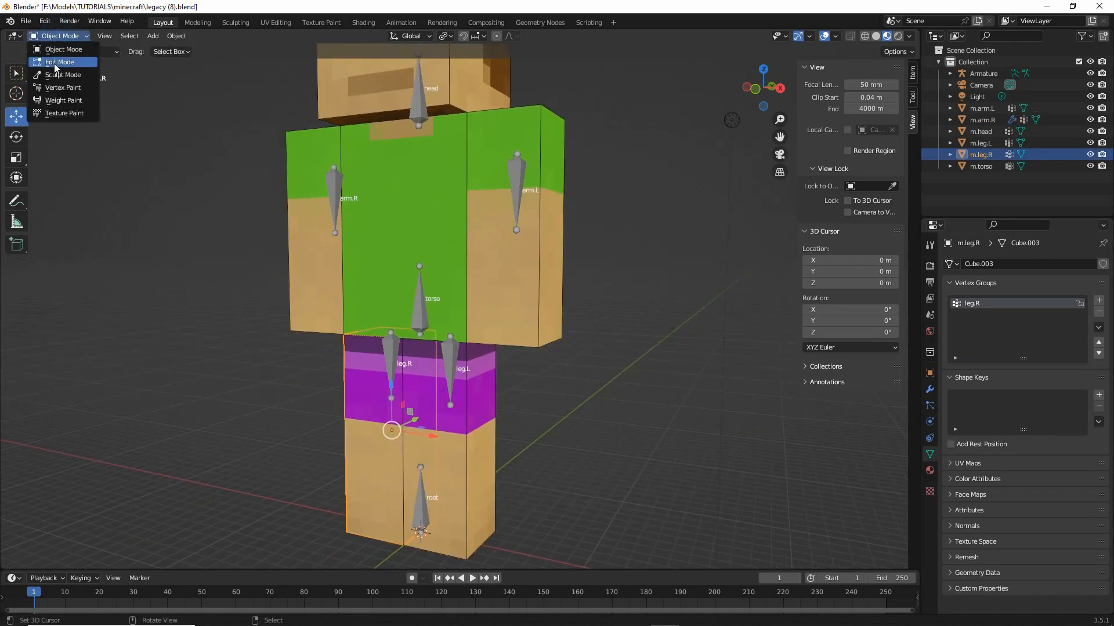
click(64, 56)
click(167, 36)
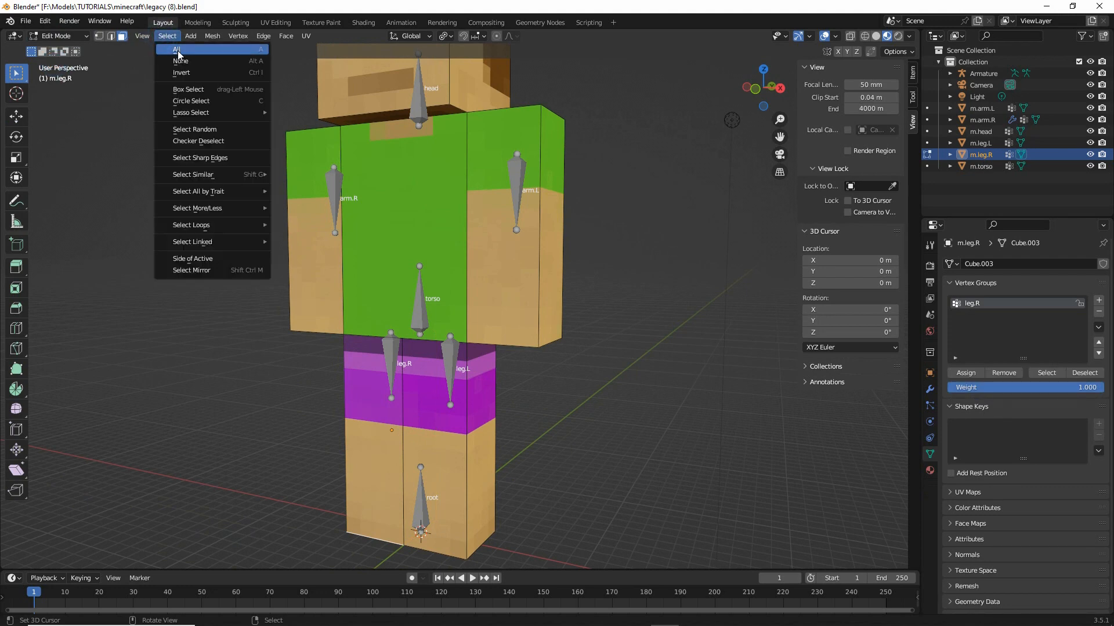
click(175, 51)
click(972, 374)
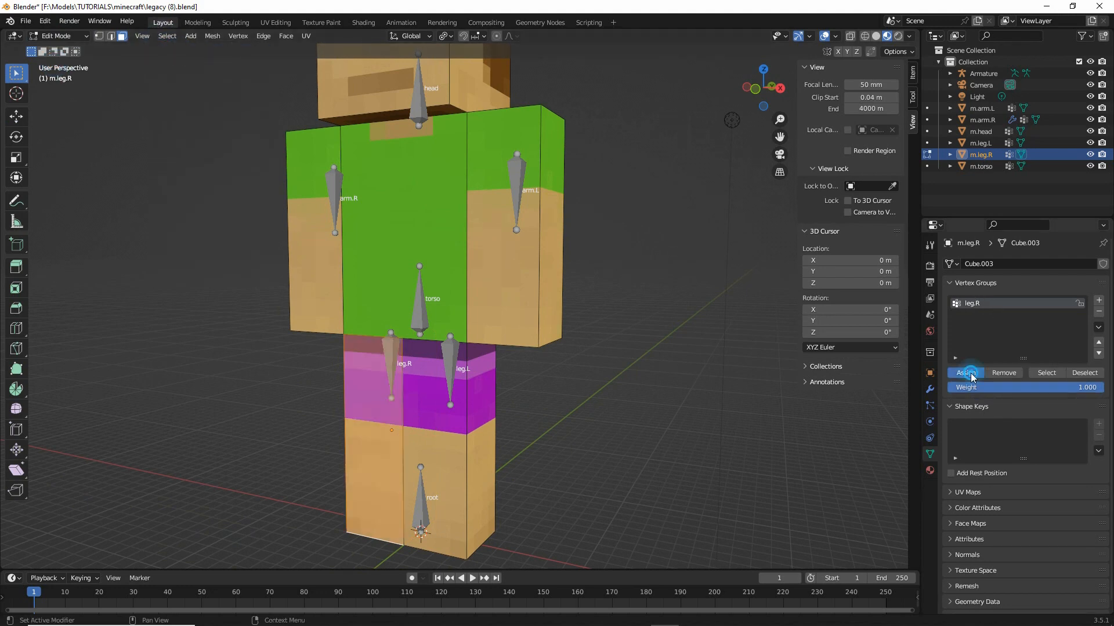
Check the leg.R vertex group by deselecting and selecting its geometry, and return to Object Mode
click(1084, 373)
click(1046, 373)
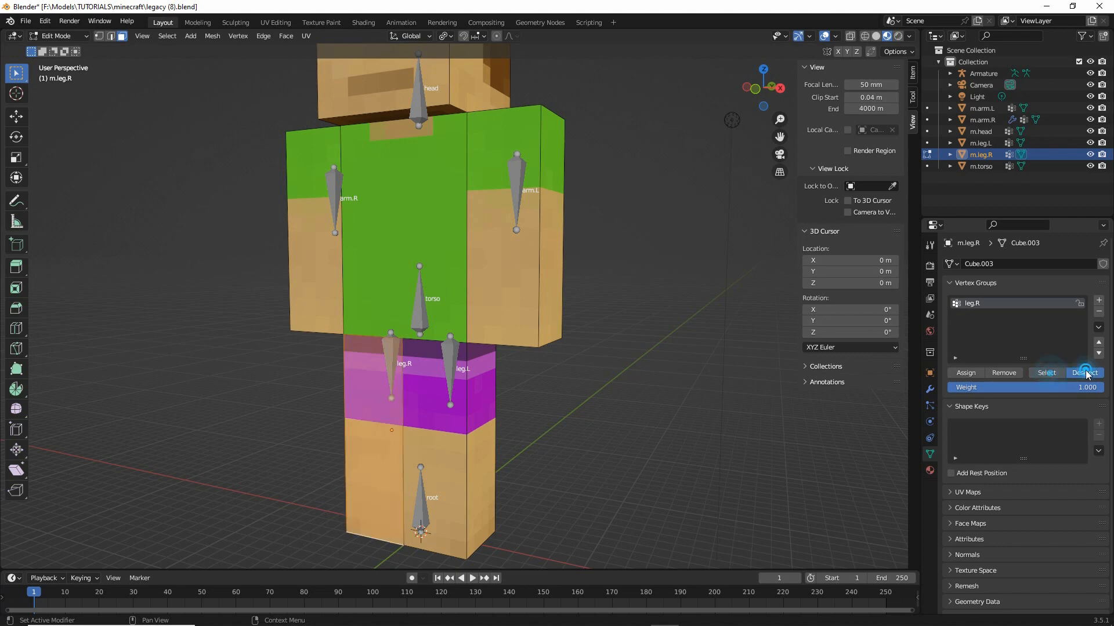
click(1084, 373)
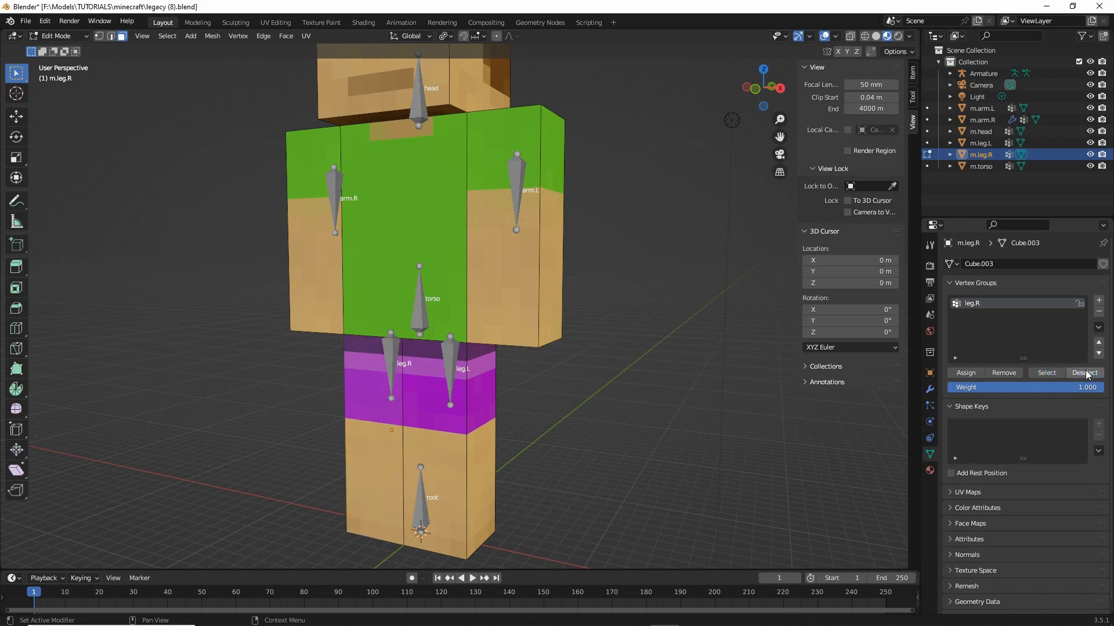
click(1047, 373)
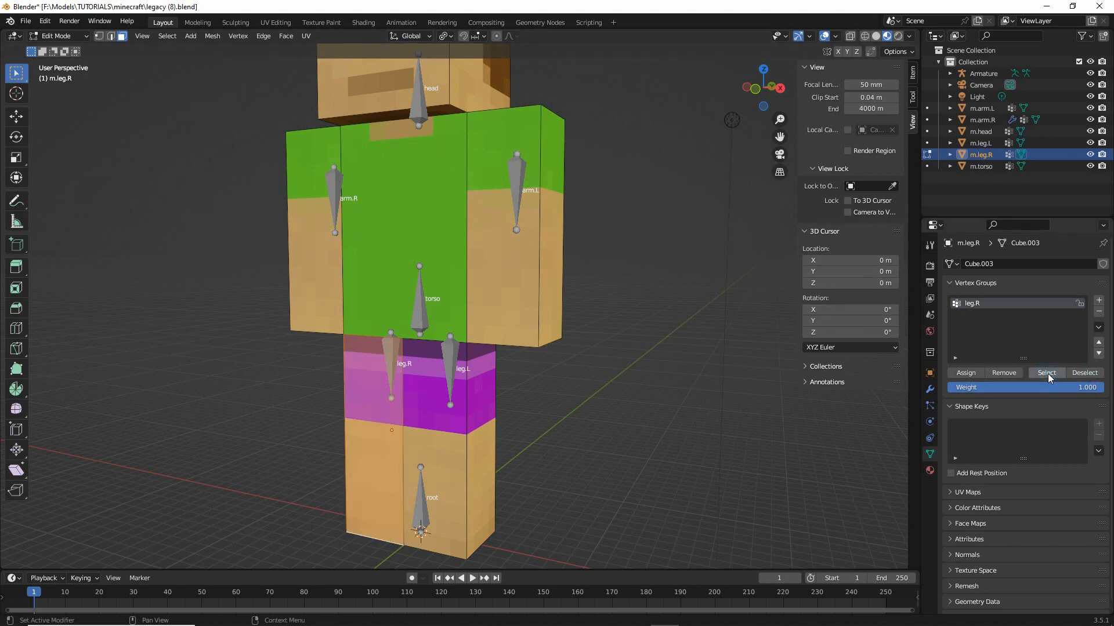
click(58, 36)
click(64, 49)
Select the m.leg.L mesh and assign all of its geometry to the leg.L vertex group in Edit Mode
click(471, 461)
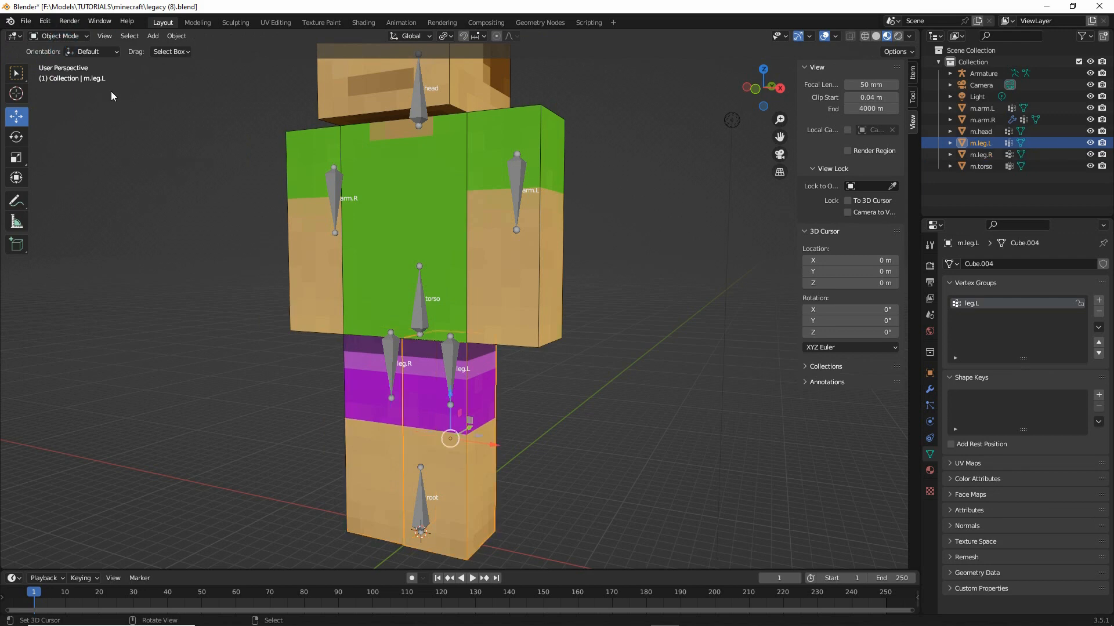
click(47, 38)
click(59, 62)
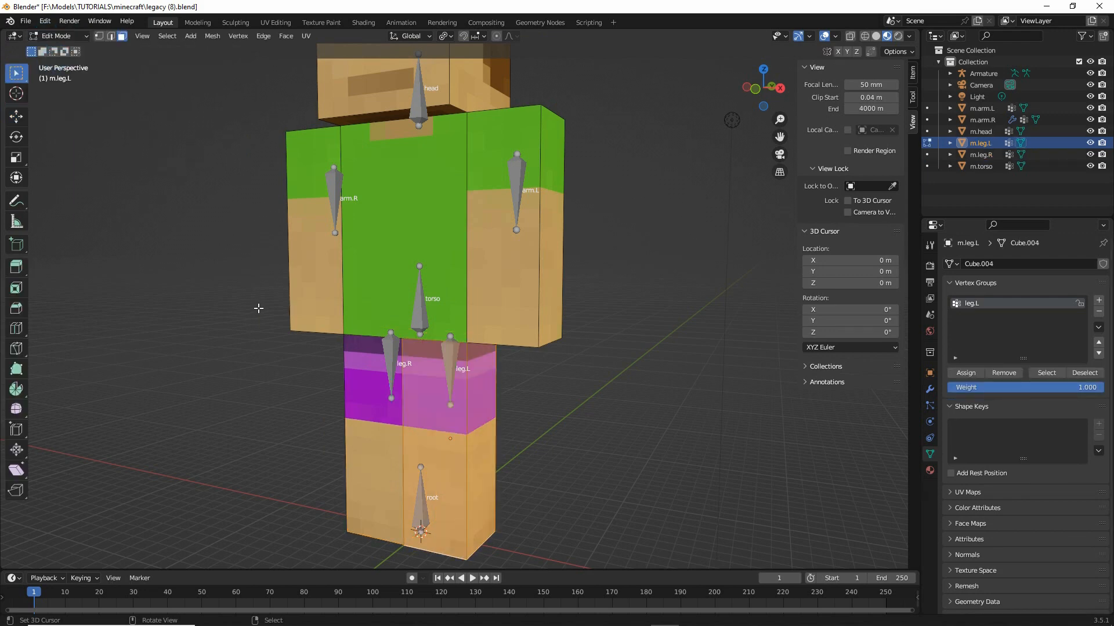
click(167, 36)
click(966, 373)
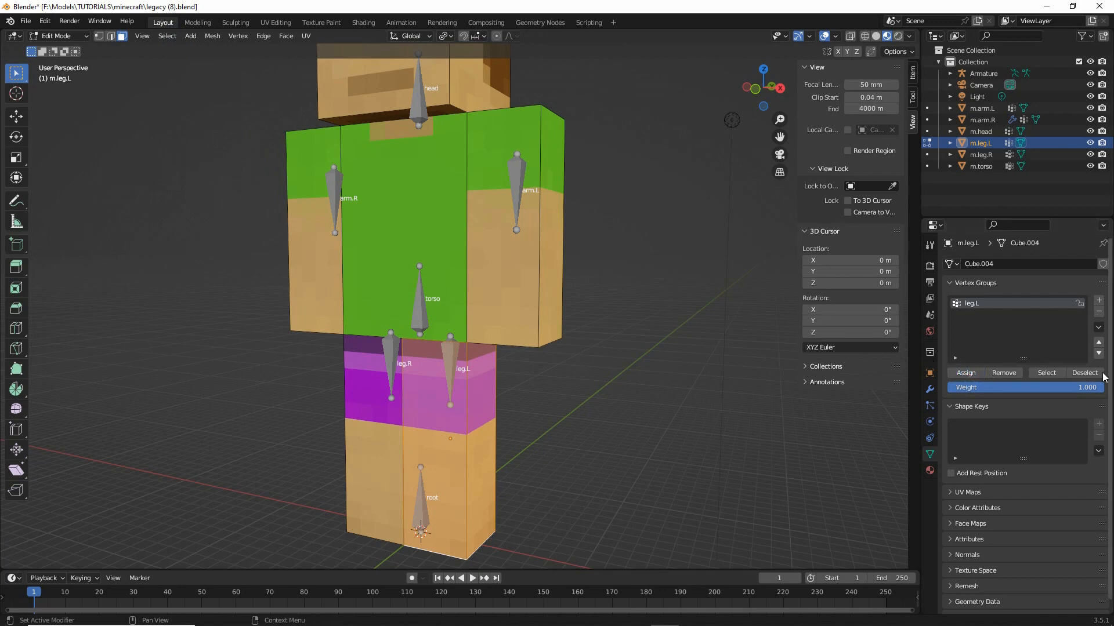
Check the leg.L vertex group by deselecting and selecting its geometry, and return to Object Mode
click(1085, 373)
click(1049, 373)
click(1083, 373)
click(1047, 372)
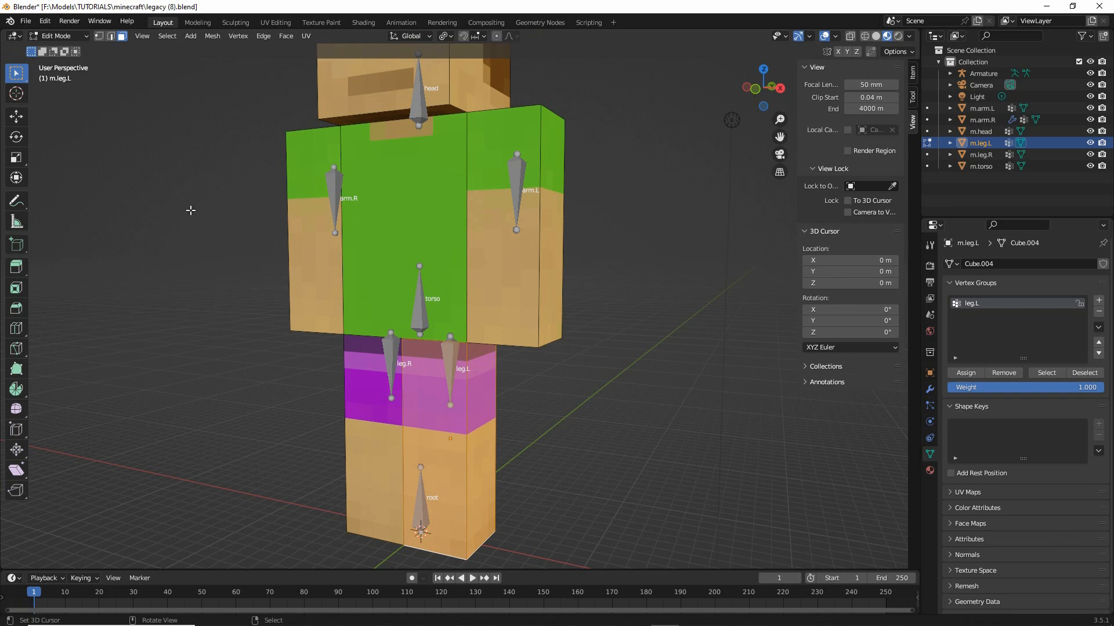
click(59, 36)
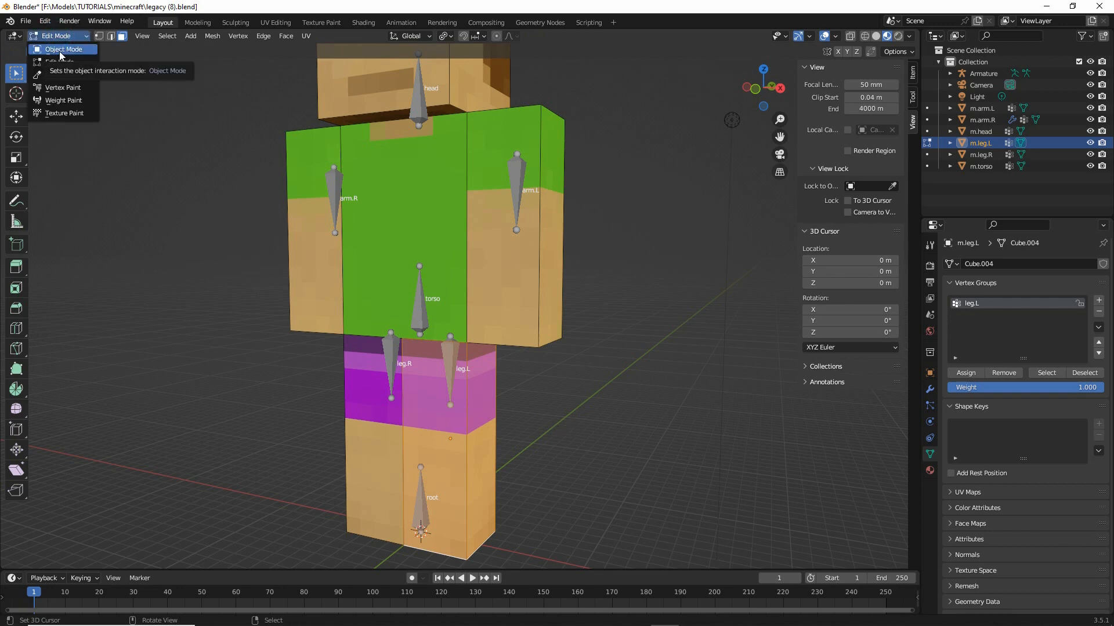
click(58, 35)
Select the armature and switch it to Pose Mode with the whole character in view
click(419, 510)
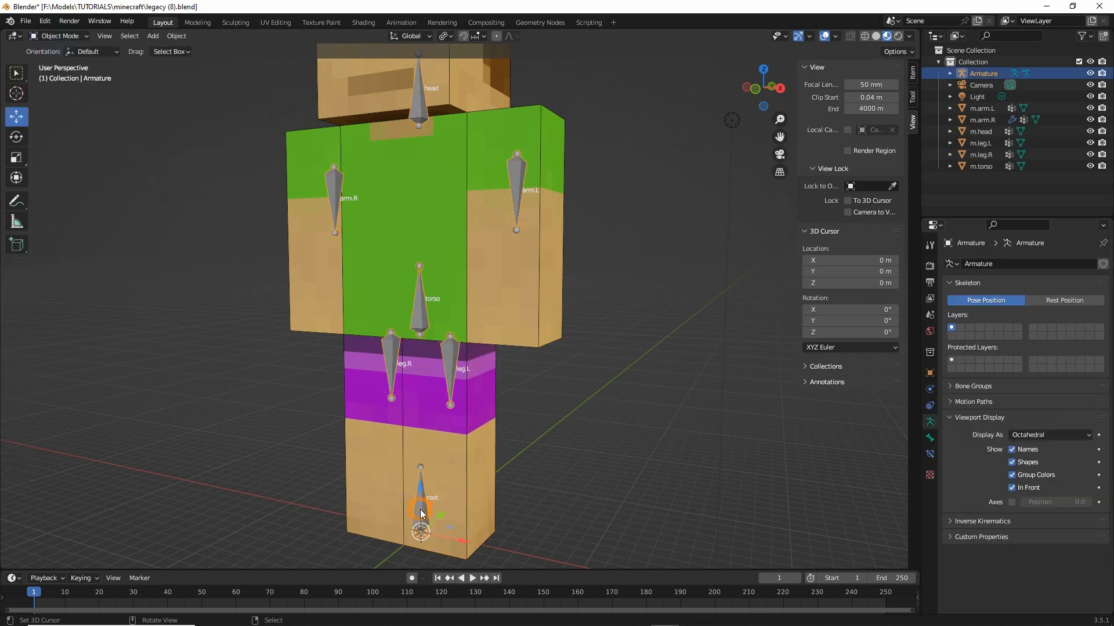
middle_drag(223, 383, 264, 371)
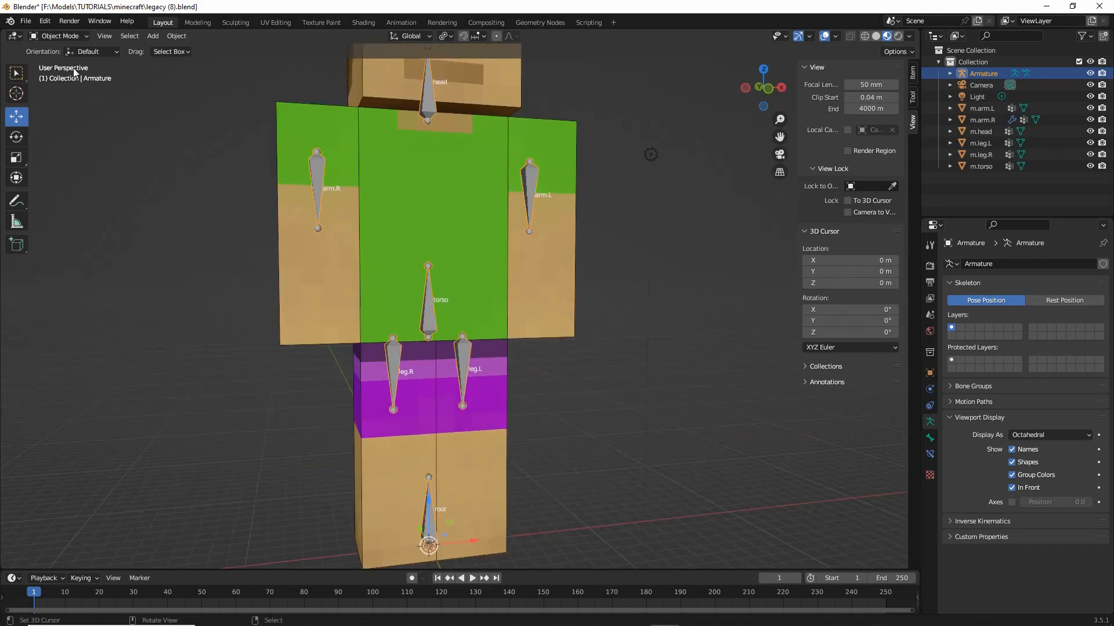
click(58, 36)
click(59, 76)
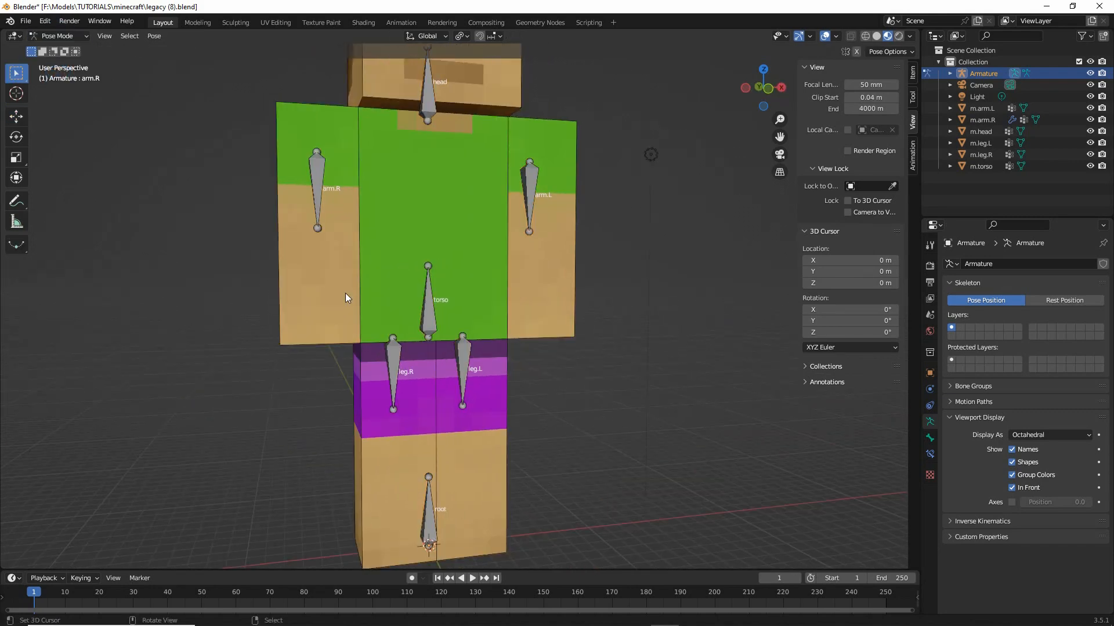
middle_drag(346, 293, 439, 411)
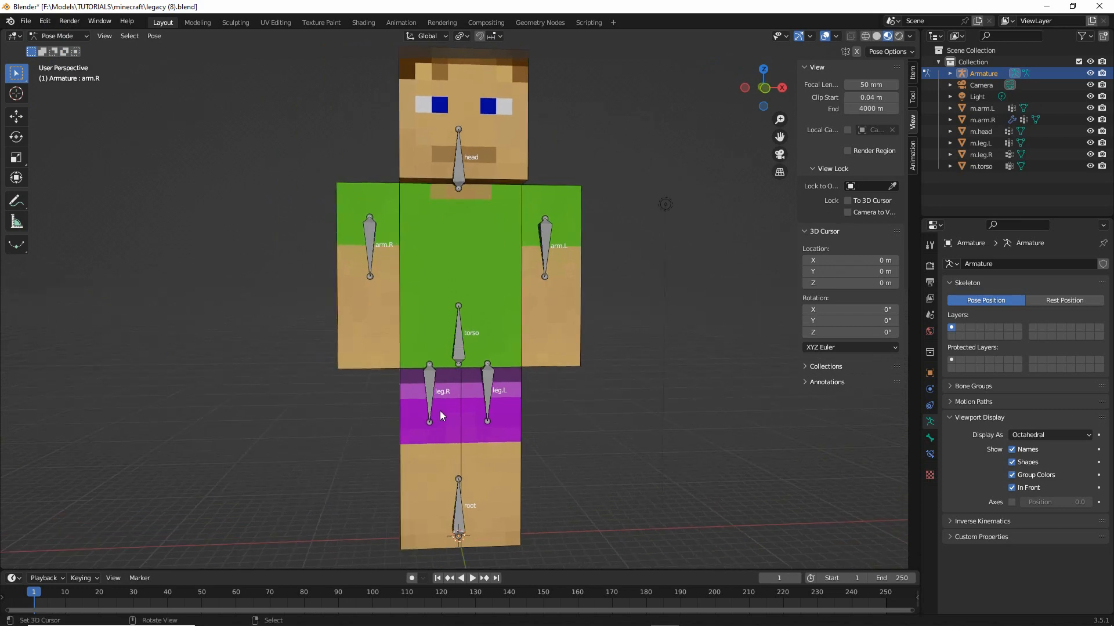
Test the arm.R and arm.L bones by rotating each one and cancelling the rotation
click(372, 237)
key(r)
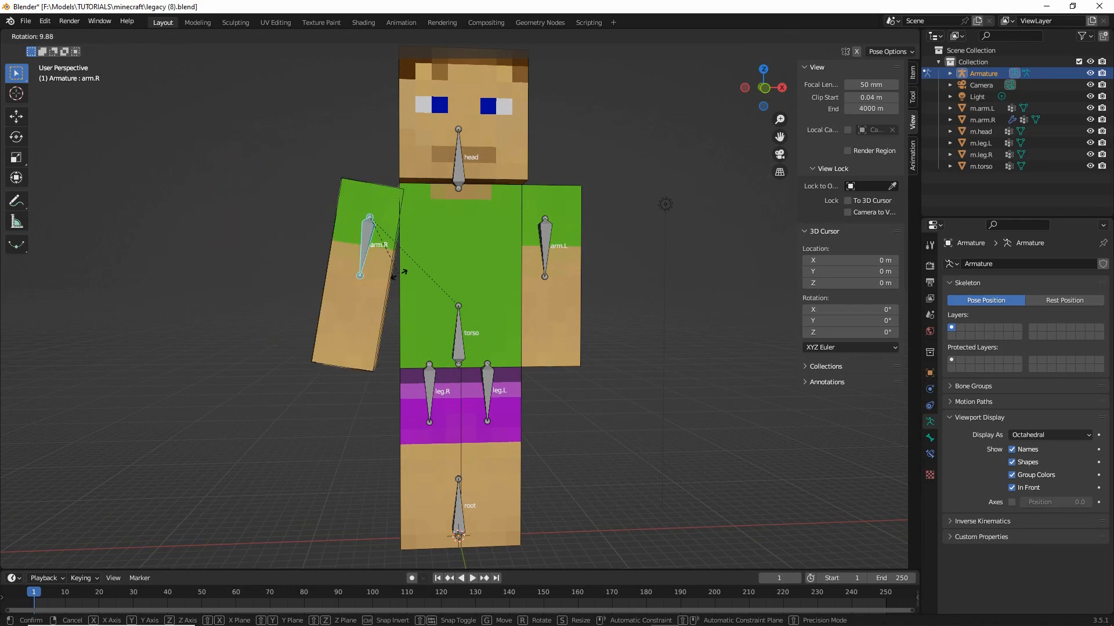
right_click(312, 264)
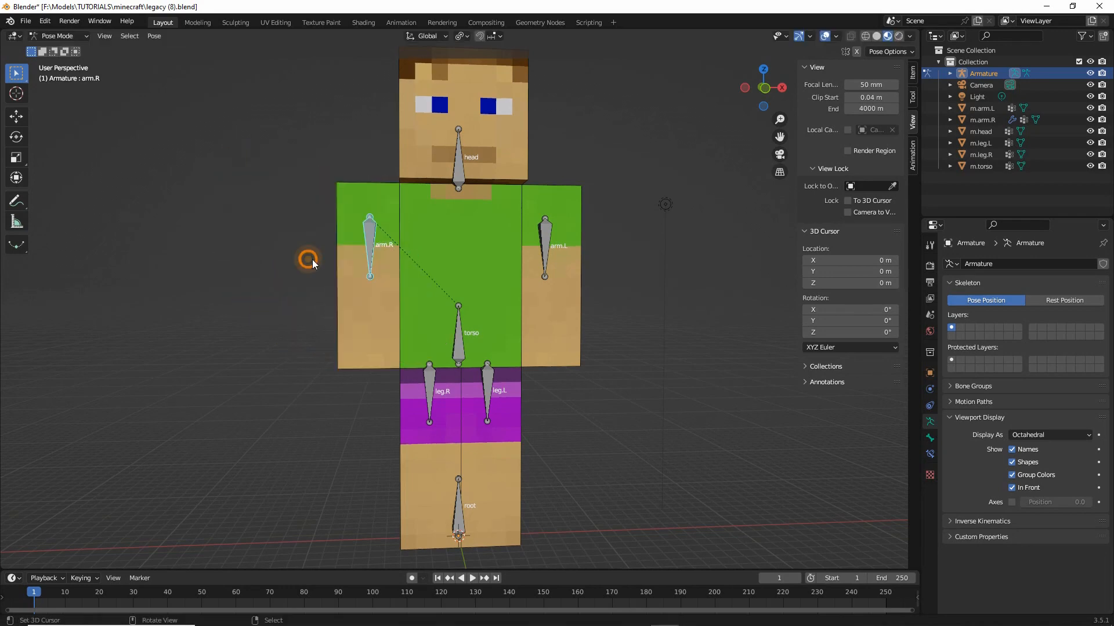
click(552, 245)
key(r)
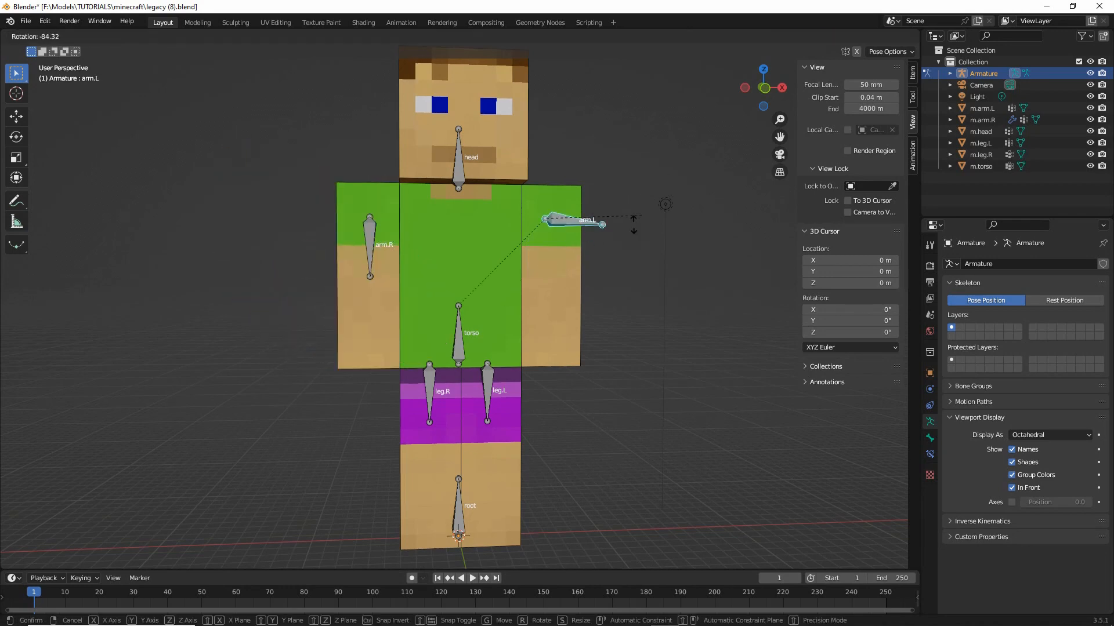
right_click(604, 224)
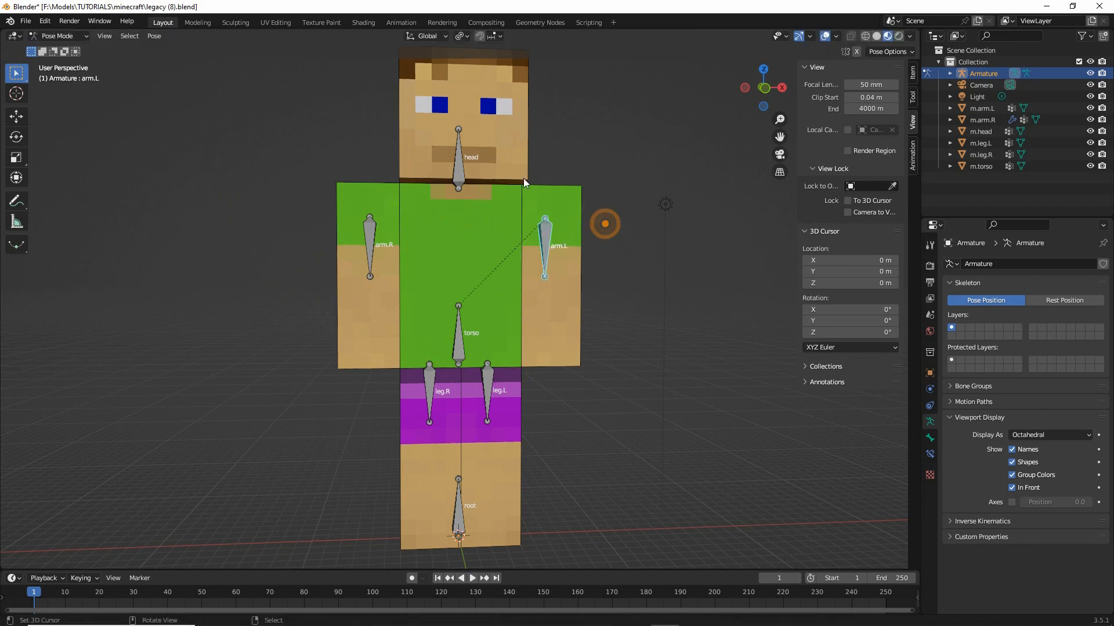
Test the head and torso bones by rotating each one and cancelling the rotation
click(461, 158)
key(r)
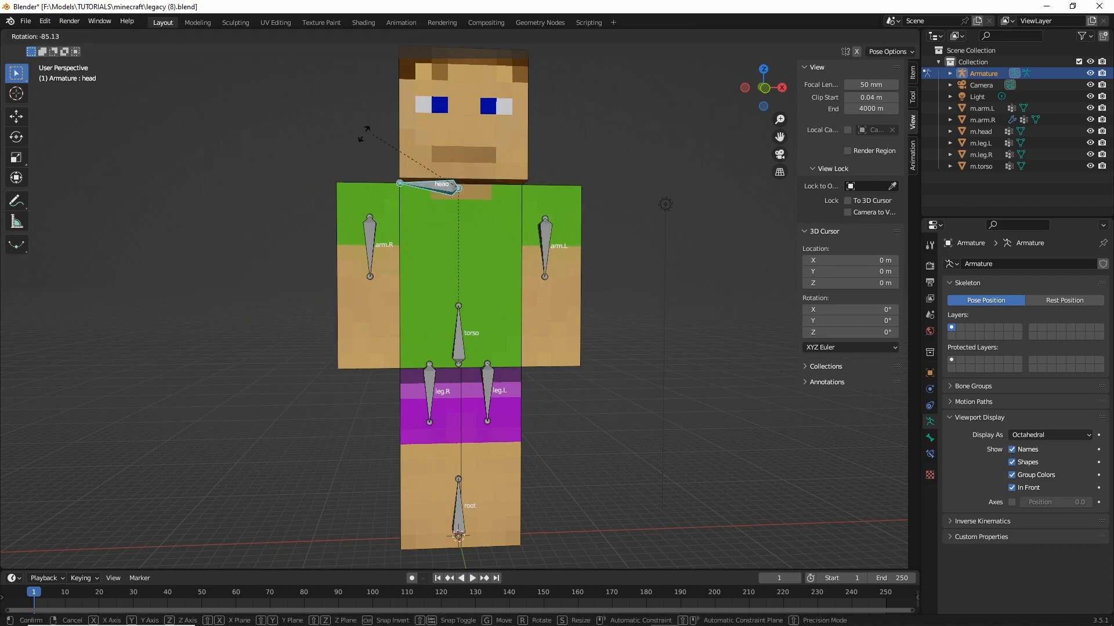
right_click(476, 138)
click(460, 331)
key(r)
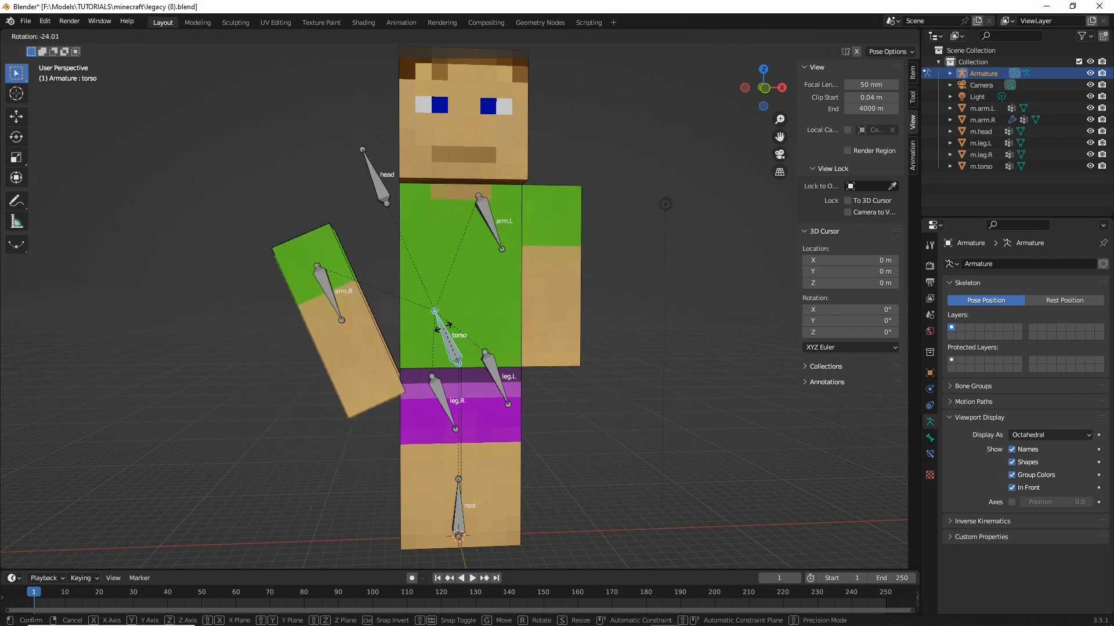
right_click(437, 499)
Test-rotate the leg.R and leg.L bones, cancelling each rotation, and return the armature to Object Mode
click(430, 406)
key(r)
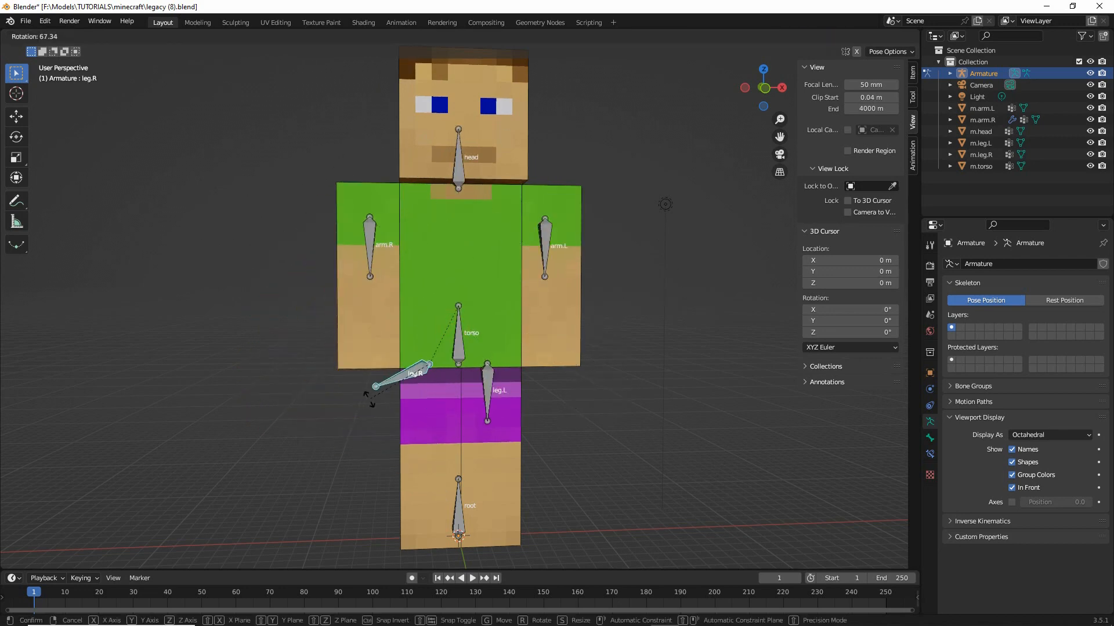
right_click(363, 427)
click(486, 387)
key(r)
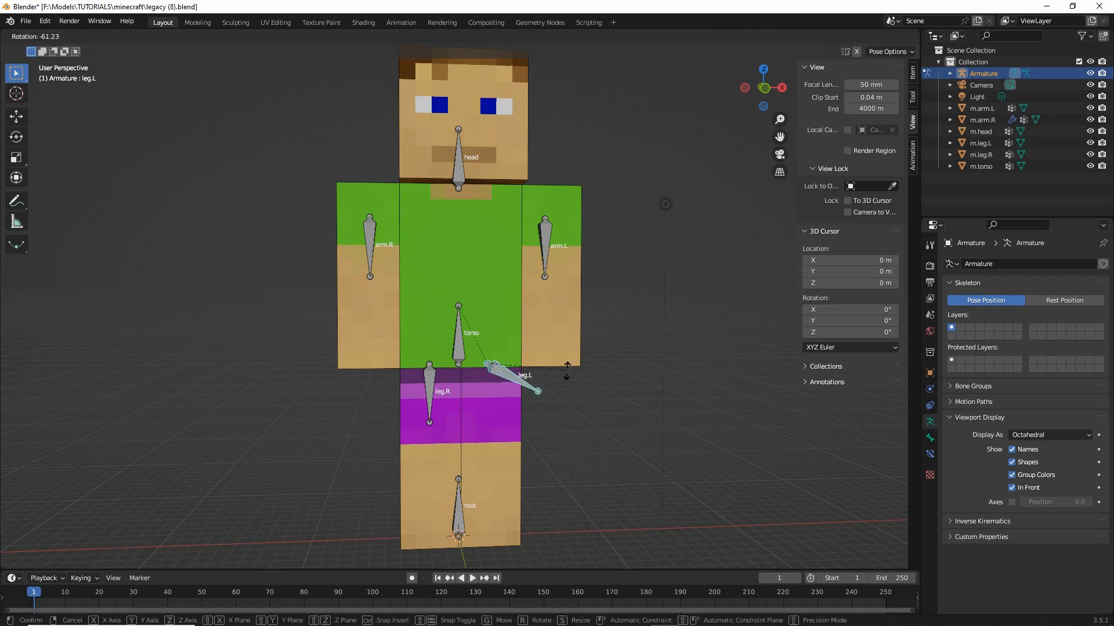
right_click(549, 395)
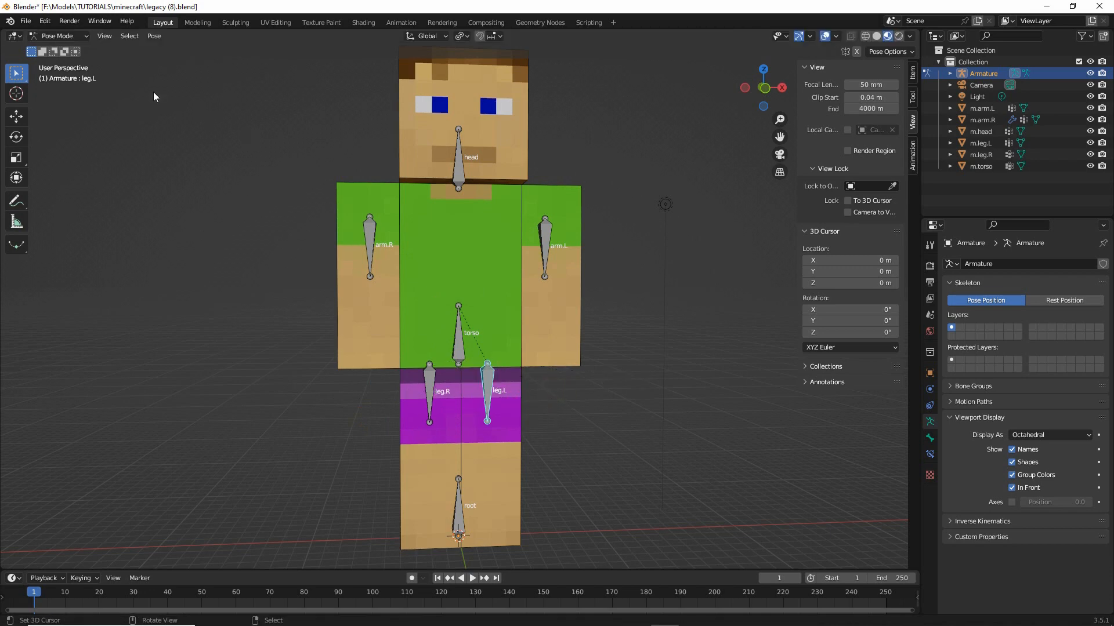
click(58, 36)
click(60, 49)
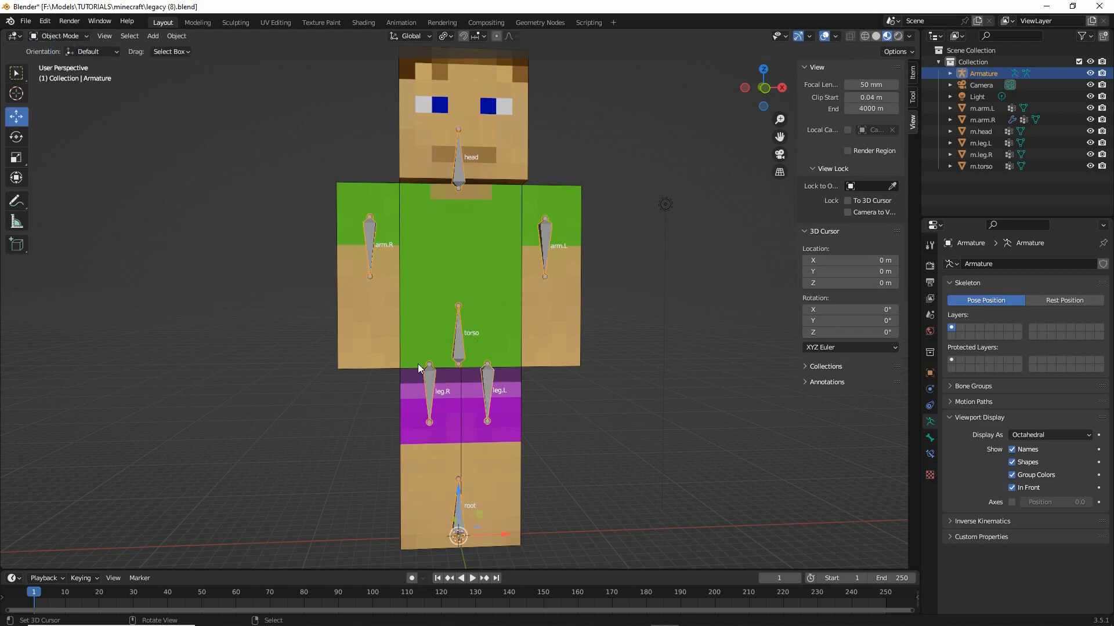
Add an Armature modifier to the m.torso mesh and set its target object to Armature
click(492, 263)
key(ctrl+2)
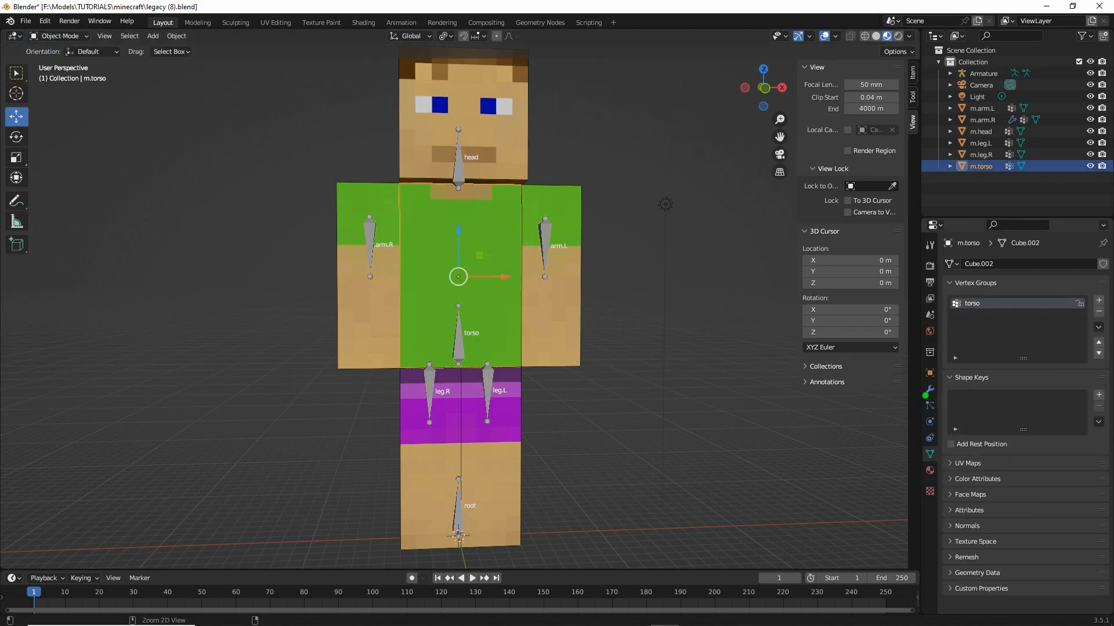
mouse_move(940, 379)
mouse_down()
mouse_move(942, 410)
mouse_move(937, 378)
mouse_up()
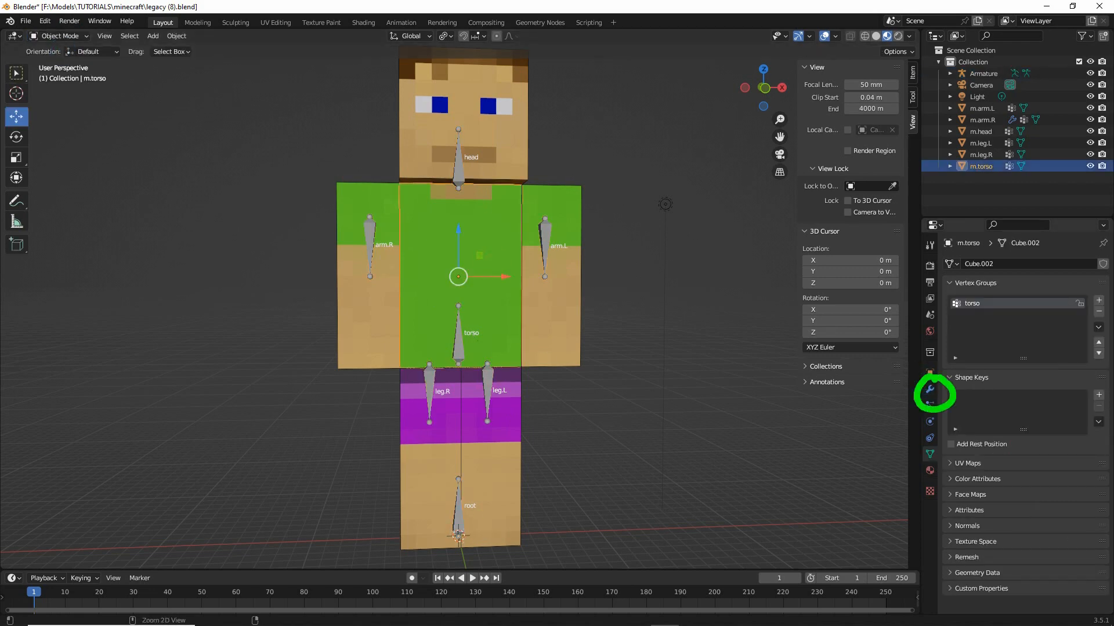
key(Escape)
click(930, 389)
click(974, 264)
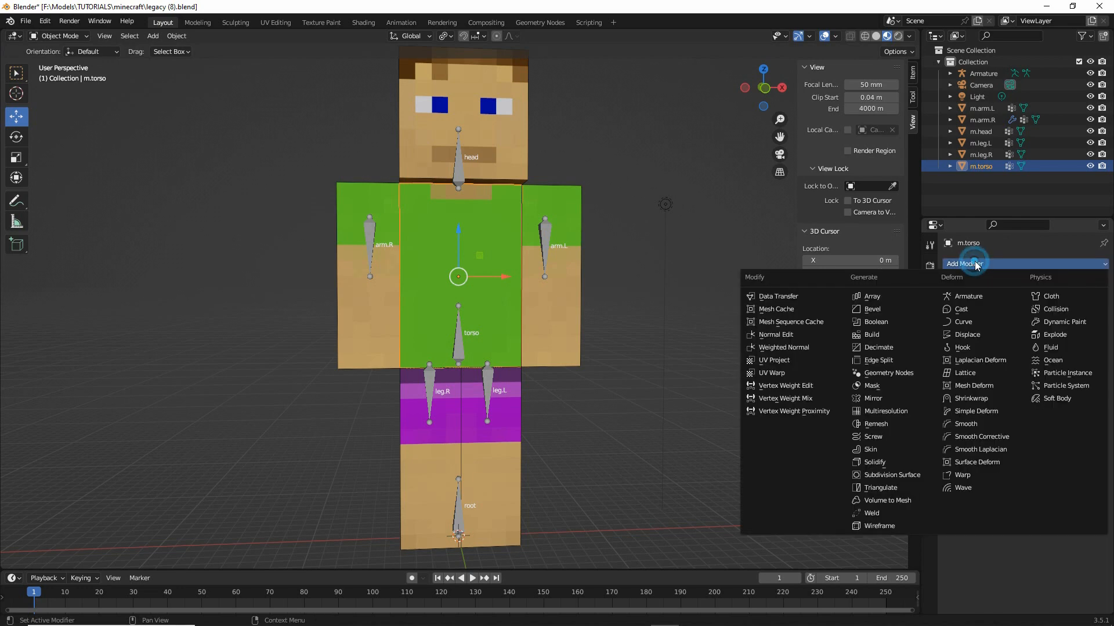
key(ctrl+2)
drag(947, 309, 987, 308)
key(Escape)
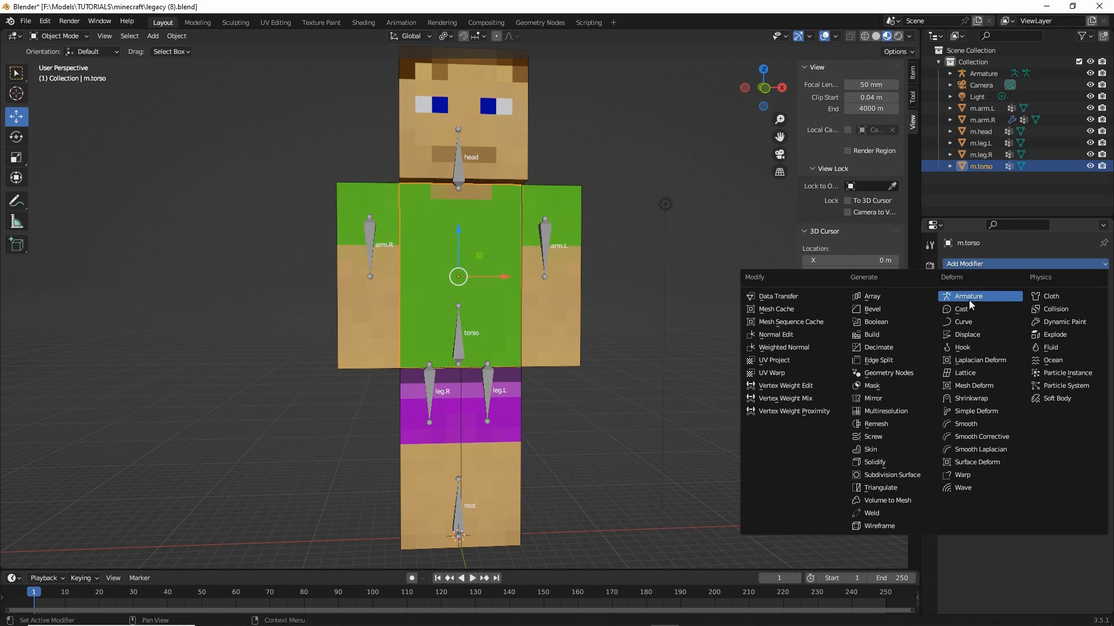
click(969, 297)
click(1023, 301)
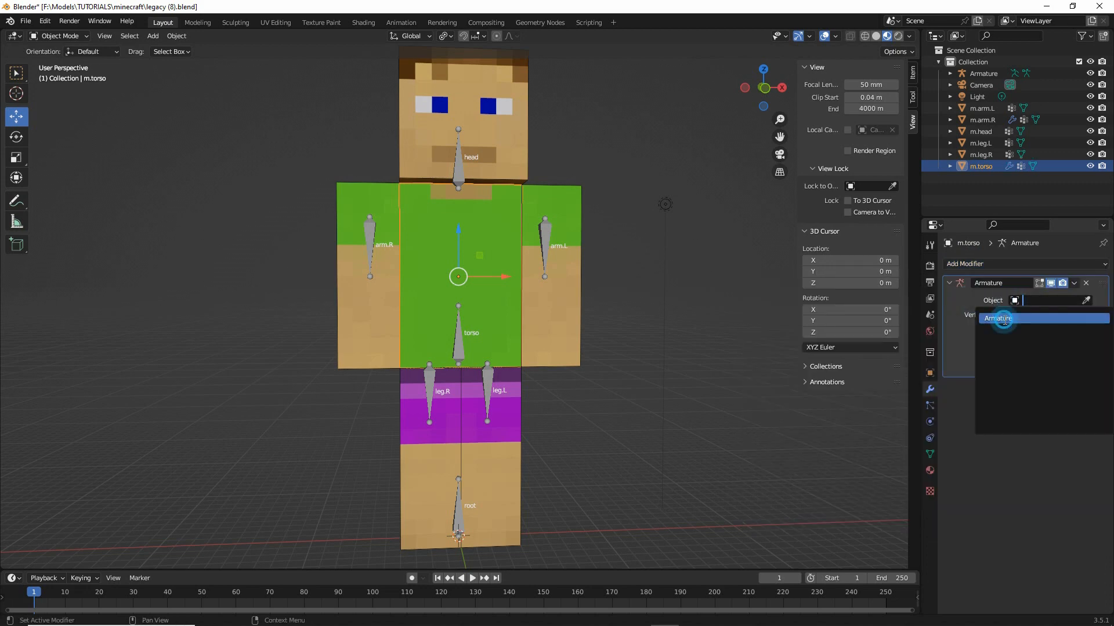
click(1000, 318)
Add an Armature modifier to the m.arm.L mesh and set its target object to Armature
click(565, 281)
click(983, 264)
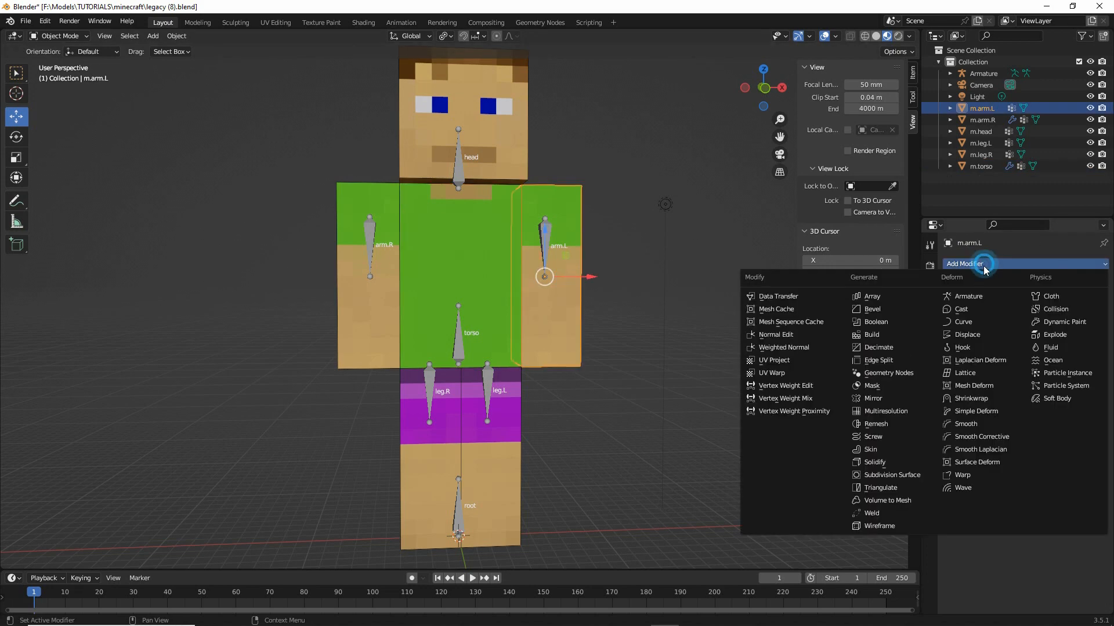
click(969, 297)
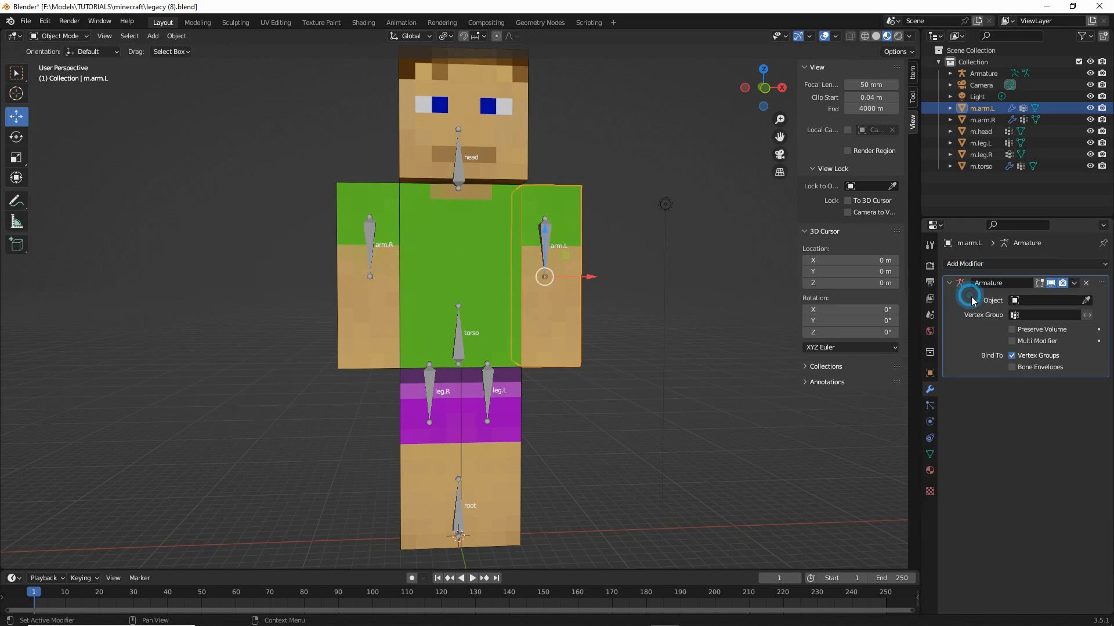
click(1017, 301)
click(1000, 317)
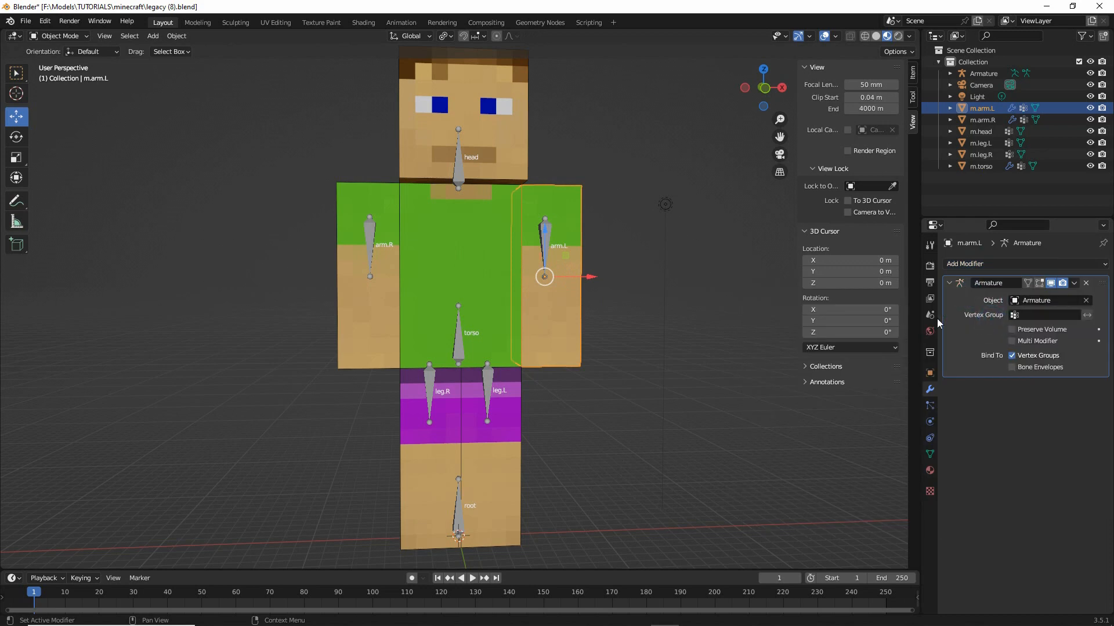
Add an Armature modifier to the m.head mesh and set its target object to Armature
click(471, 278)
click(371, 307)
click(407, 147)
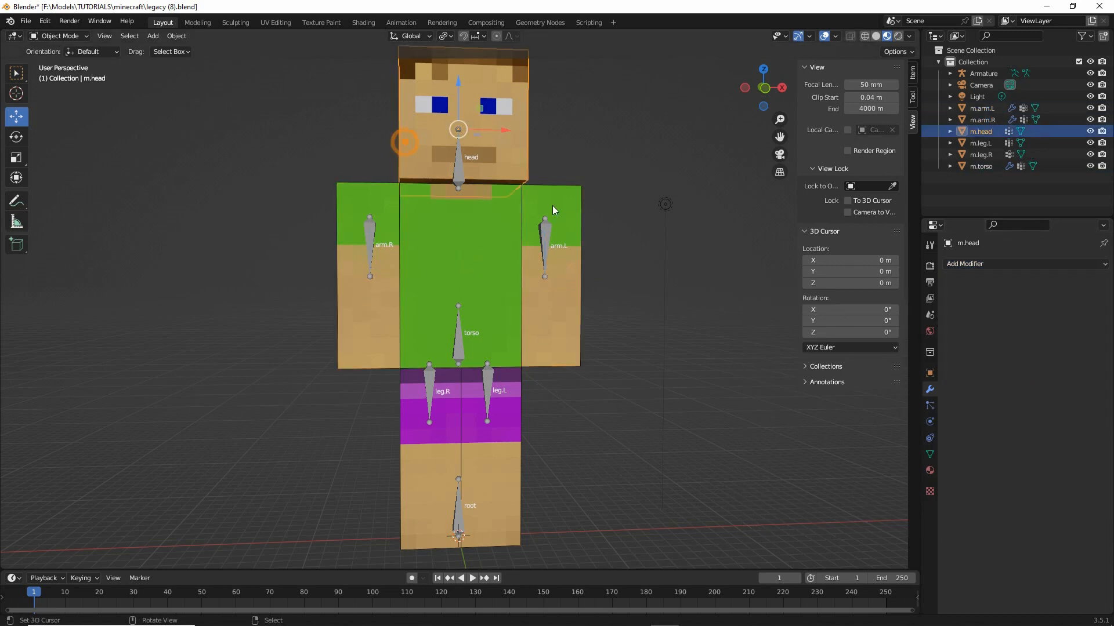
click(964, 264)
click(986, 296)
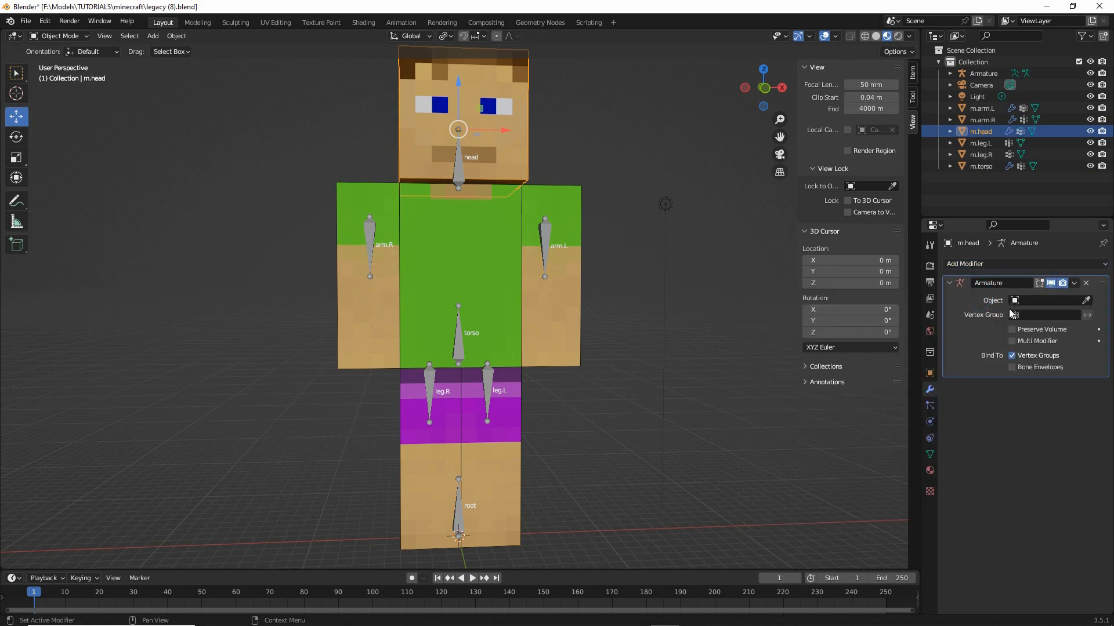
click(1016, 300)
click(1004, 319)
Add an Armature modifier to the m.leg.L mesh and set its target object to Armature
click(510, 450)
click(969, 264)
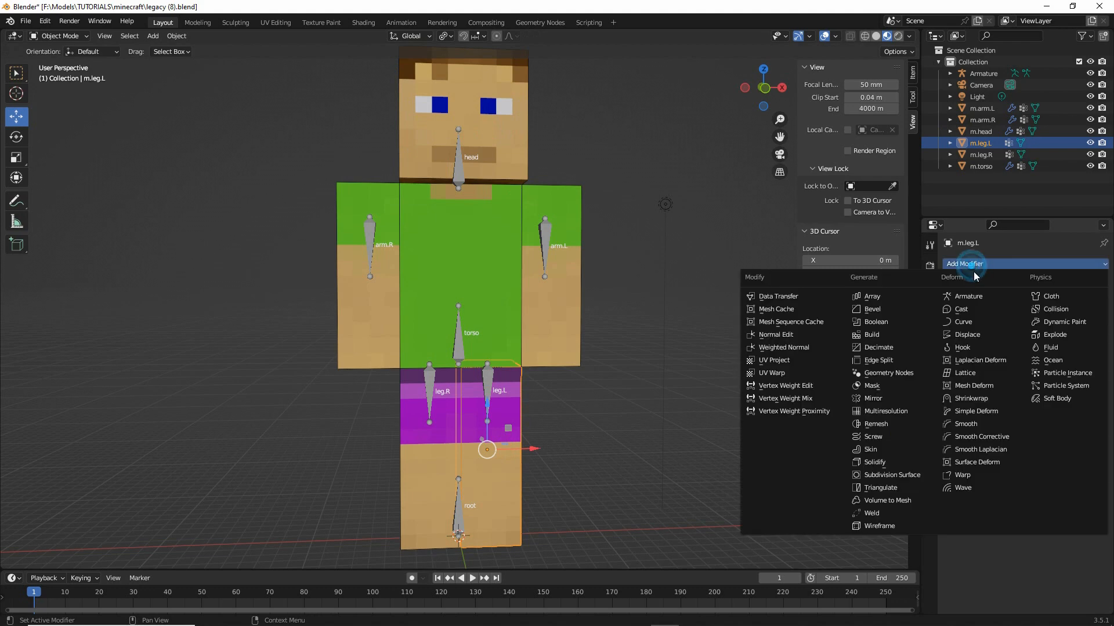
click(968, 296)
click(1017, 300)
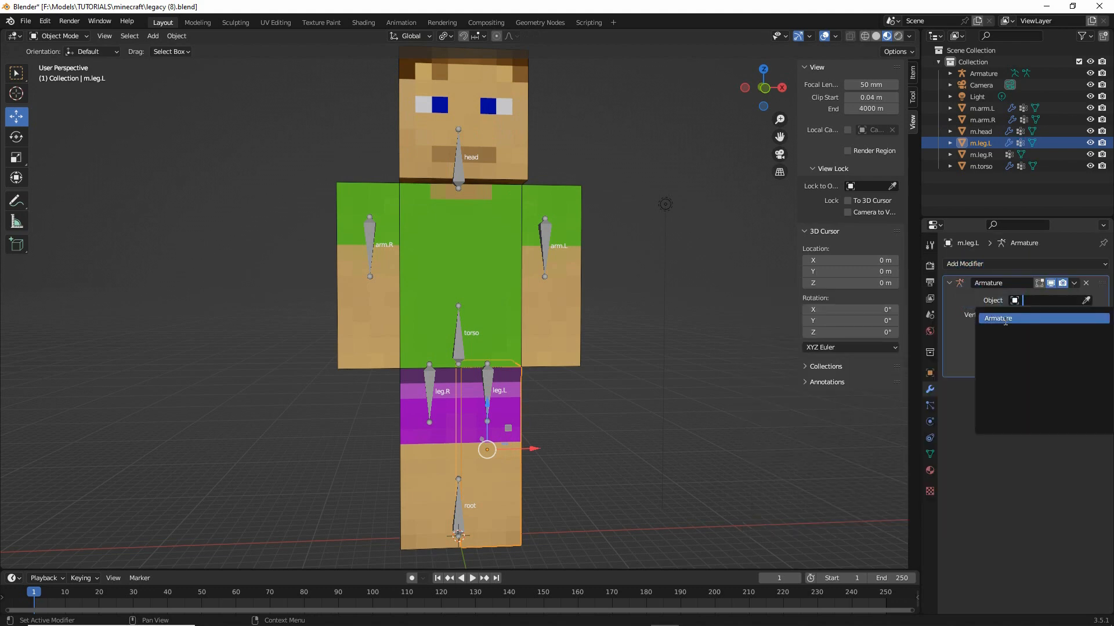
click(1004, 320)
Add an Armature modifier to the m.leg.R mesh and set its target object to Armature
click(422, 467)
click(982, 264)
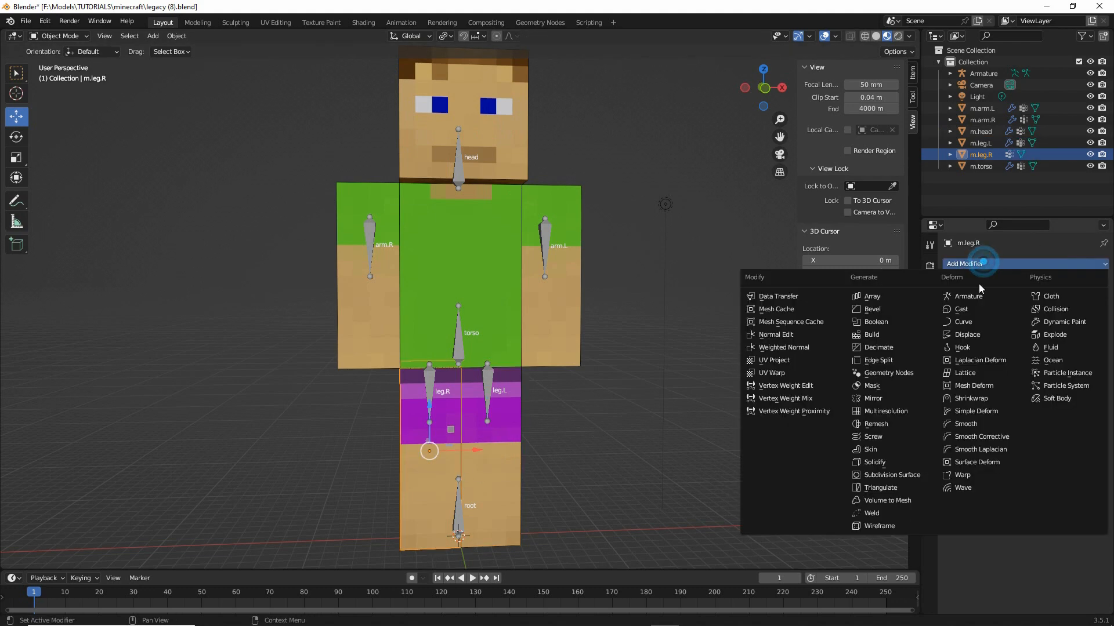
click(982, 296)
click(1018, 300)
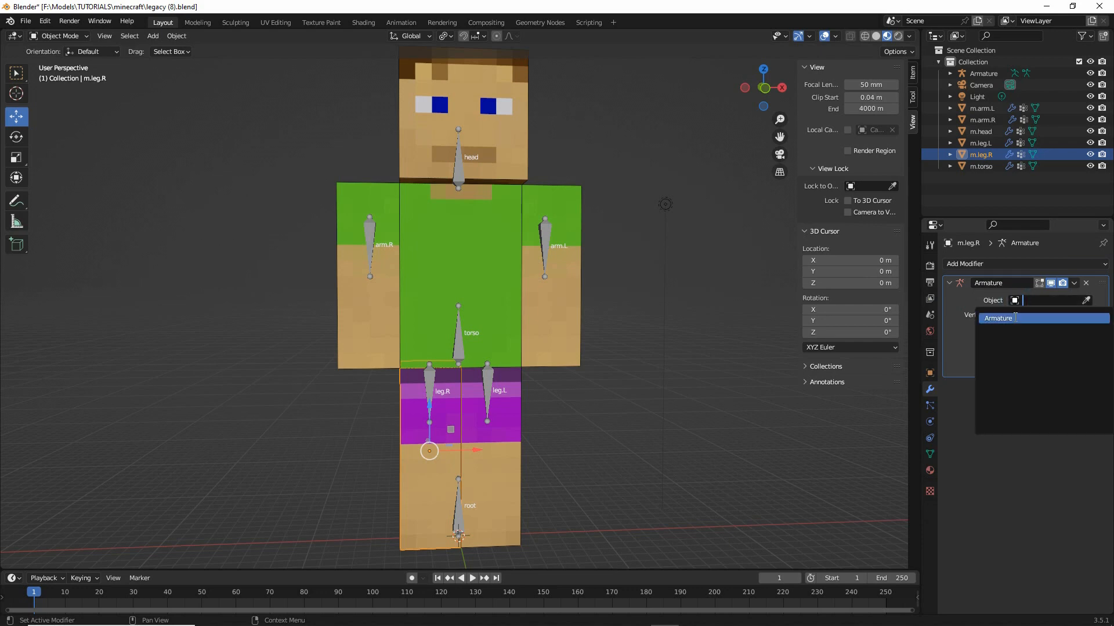
click(1015, 317)
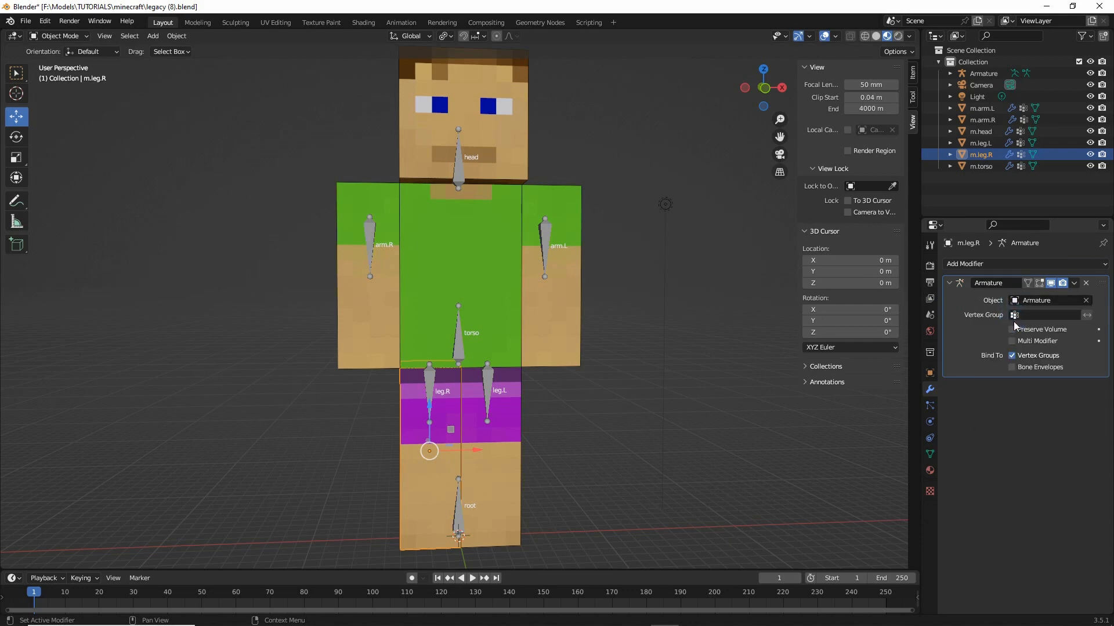
Put the armature in Pose Mode and test-rotate the arm.R and head bones, cancelling each rotation
click(428, 380)
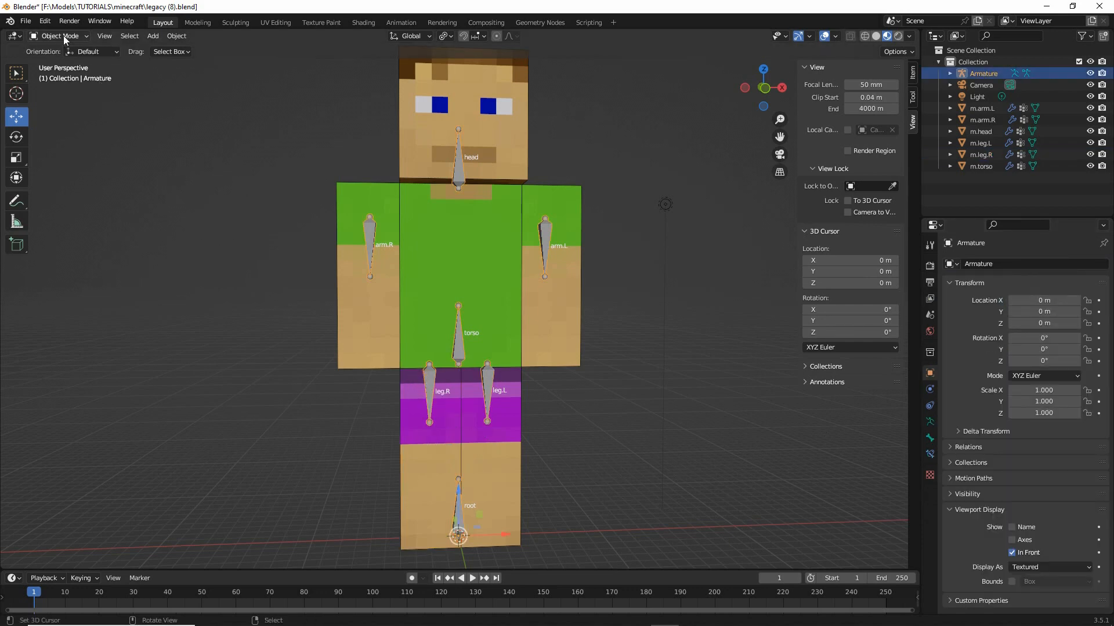
click(55, 75)
click(369, 254)
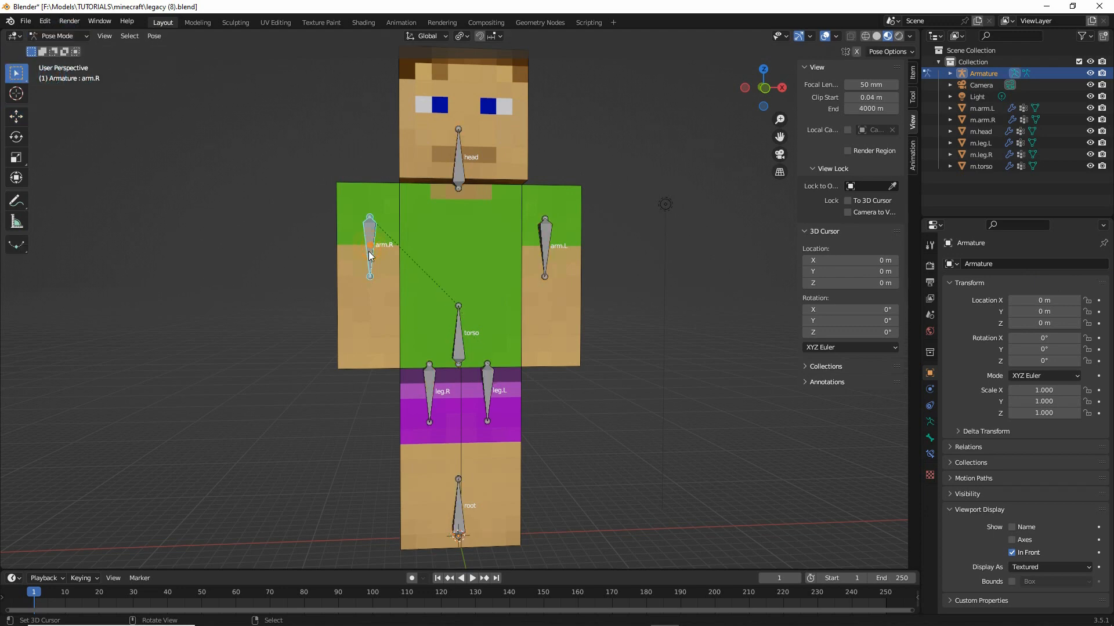
key(r)
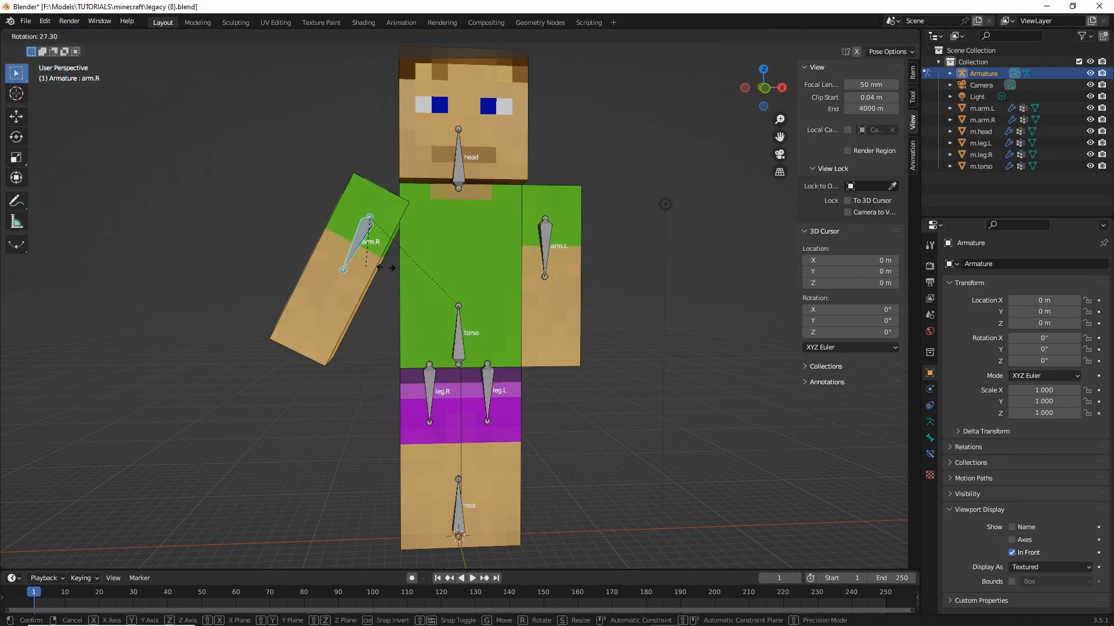
right_click(268, 270)
click(459, 156)
key(r)
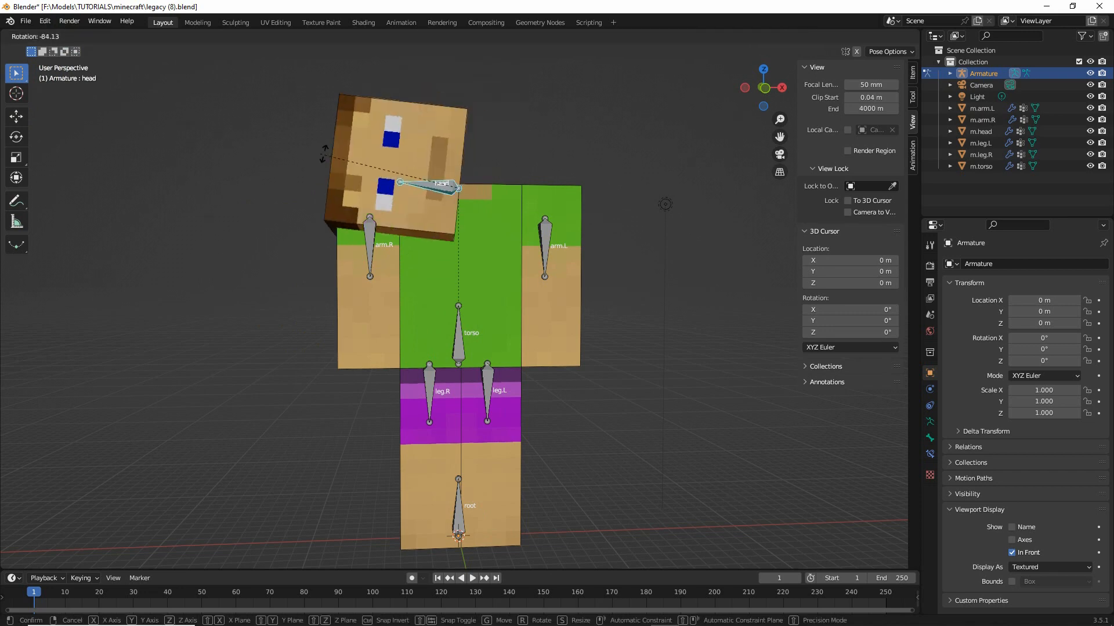
right_click(447, 172)
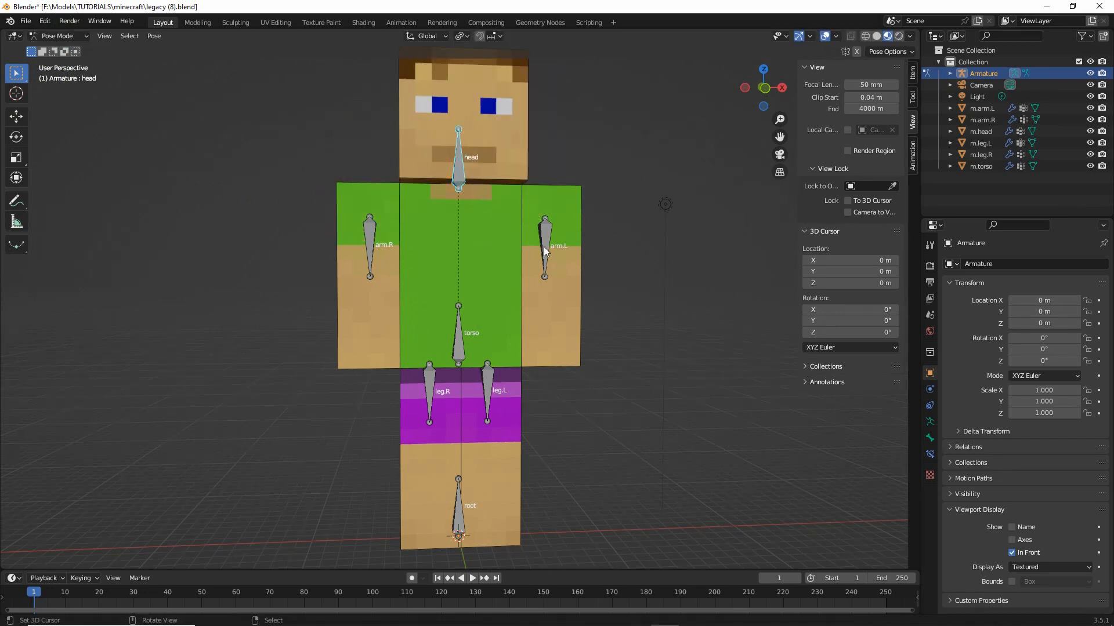
Test-rotate the arm.L and torso bones, cancelling each rotation
click(546, 250)
key(r)
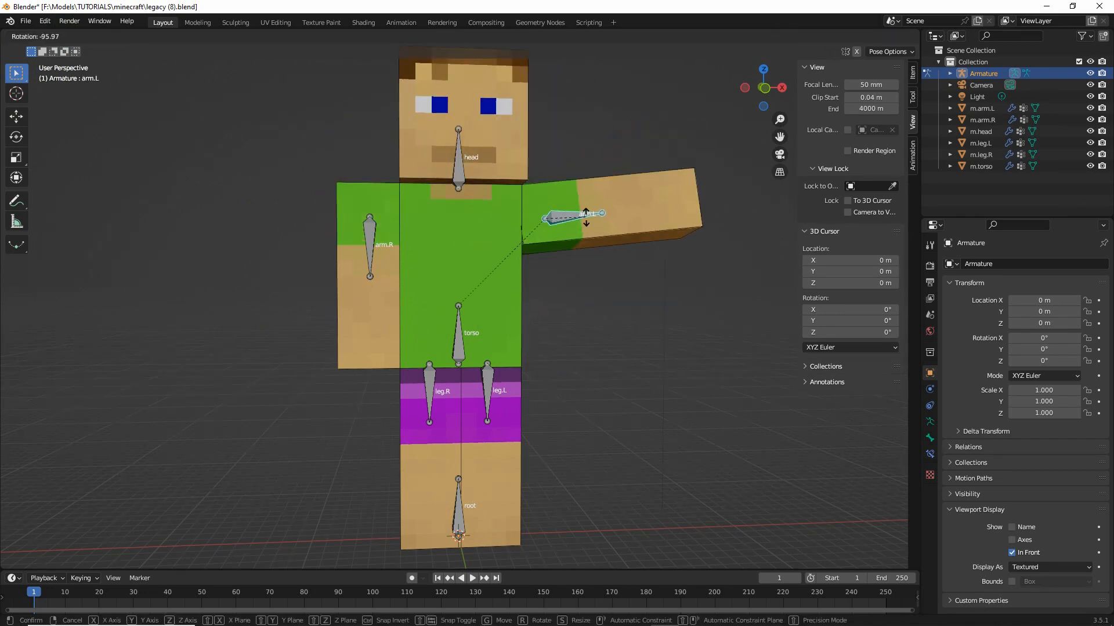
right_click(575, 224)
click(460, 330)
key(r)
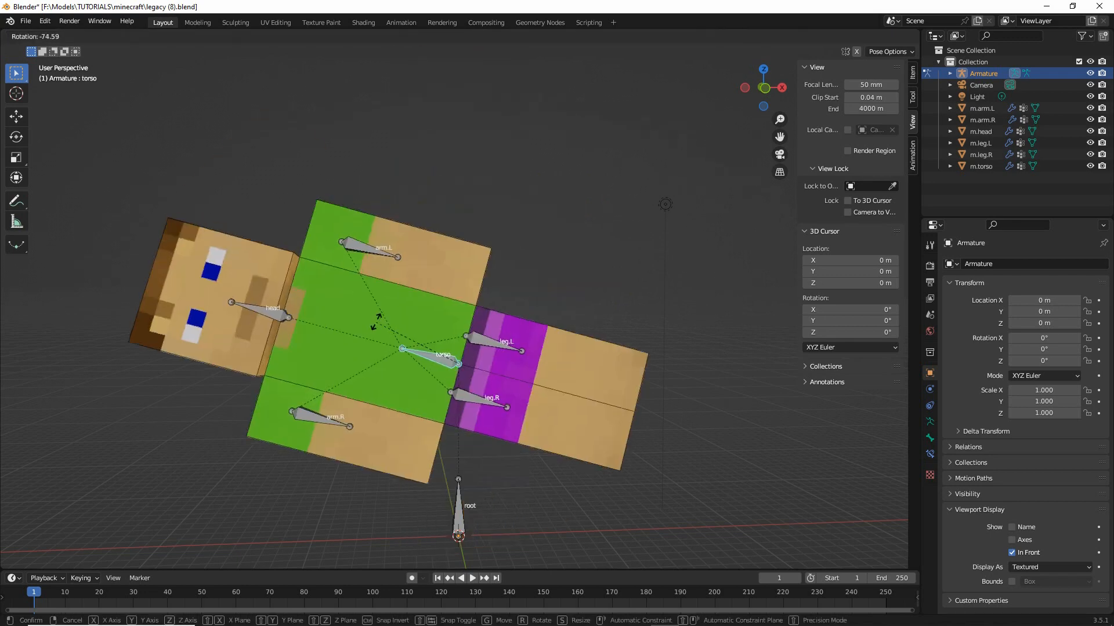
right_click(434, 440)
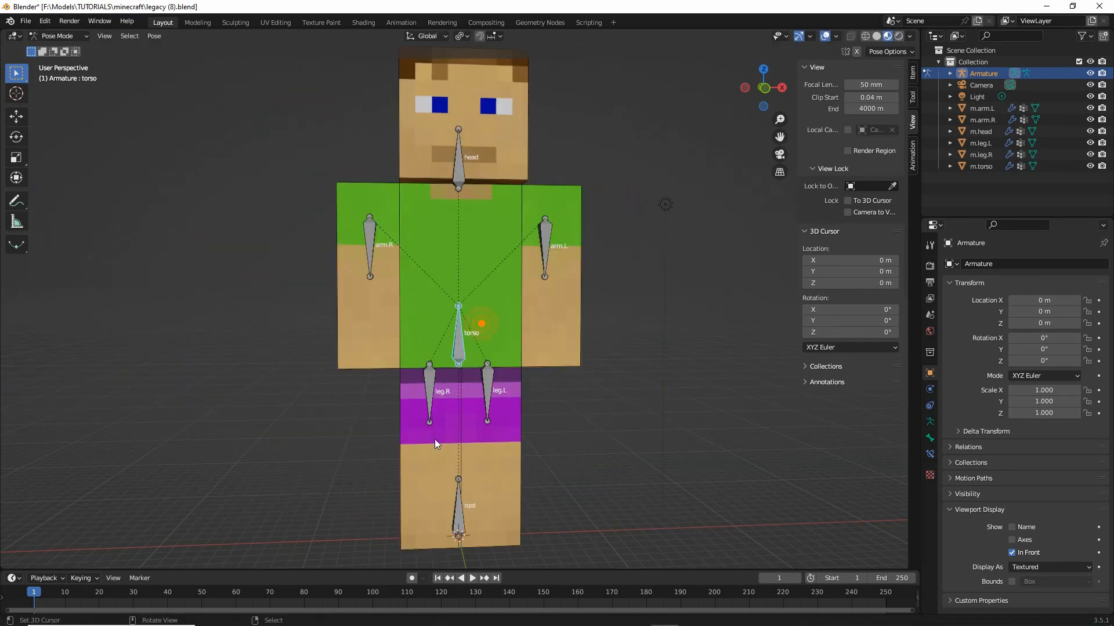
Test-rotate the leg.R, leg.L and root bones, cancelling each rotation
click(426, 390)
key(r)
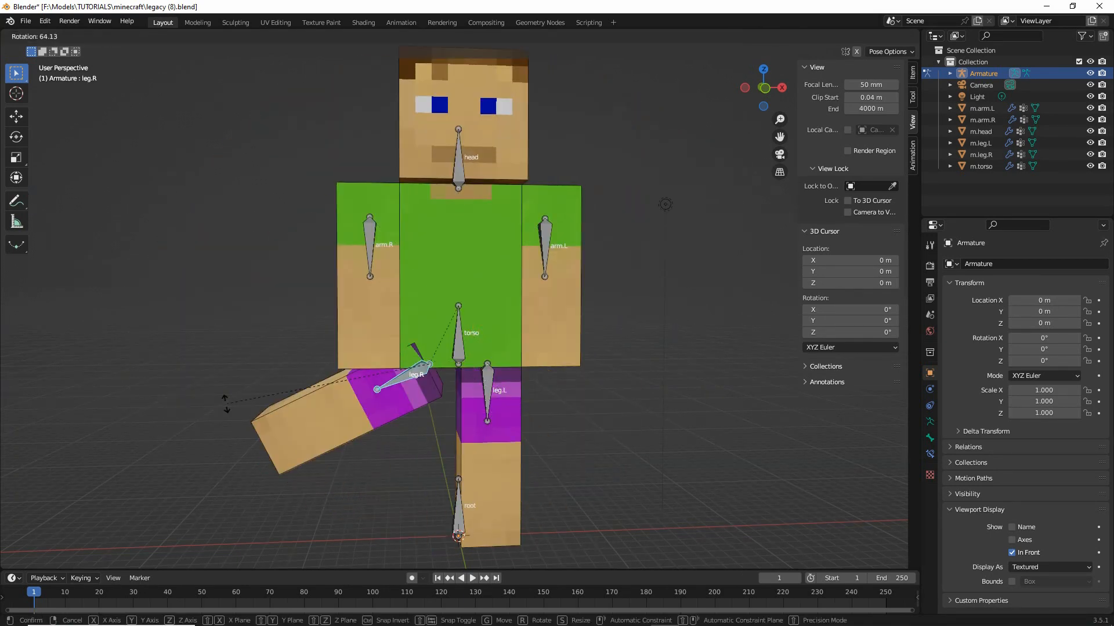
right_click(305, 398)
click(497, 381)
key(r)
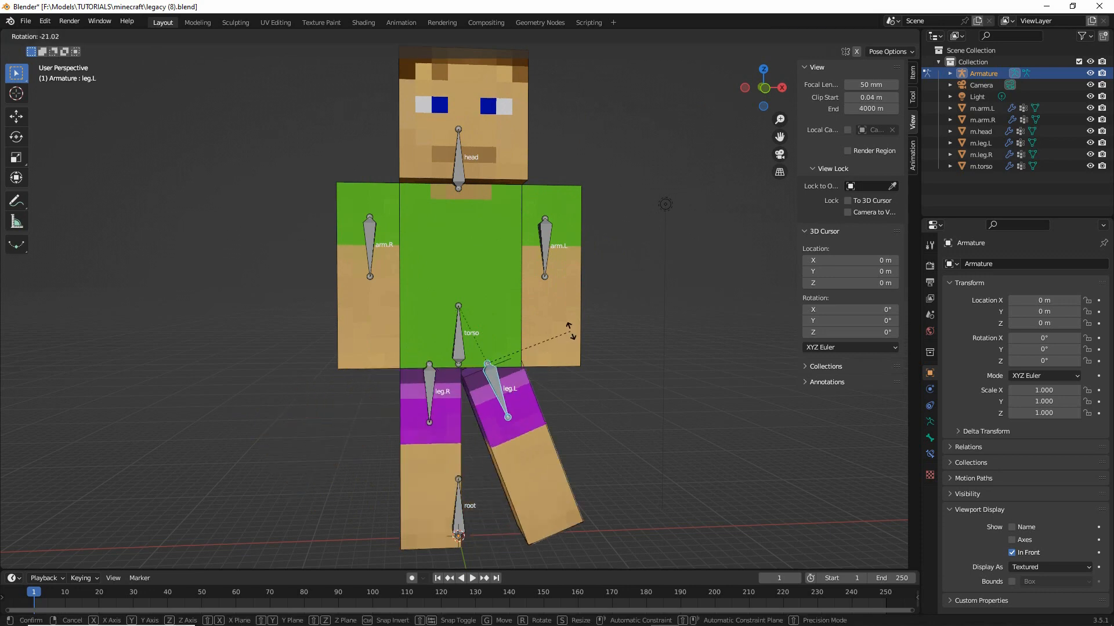
right_click(490, 480)
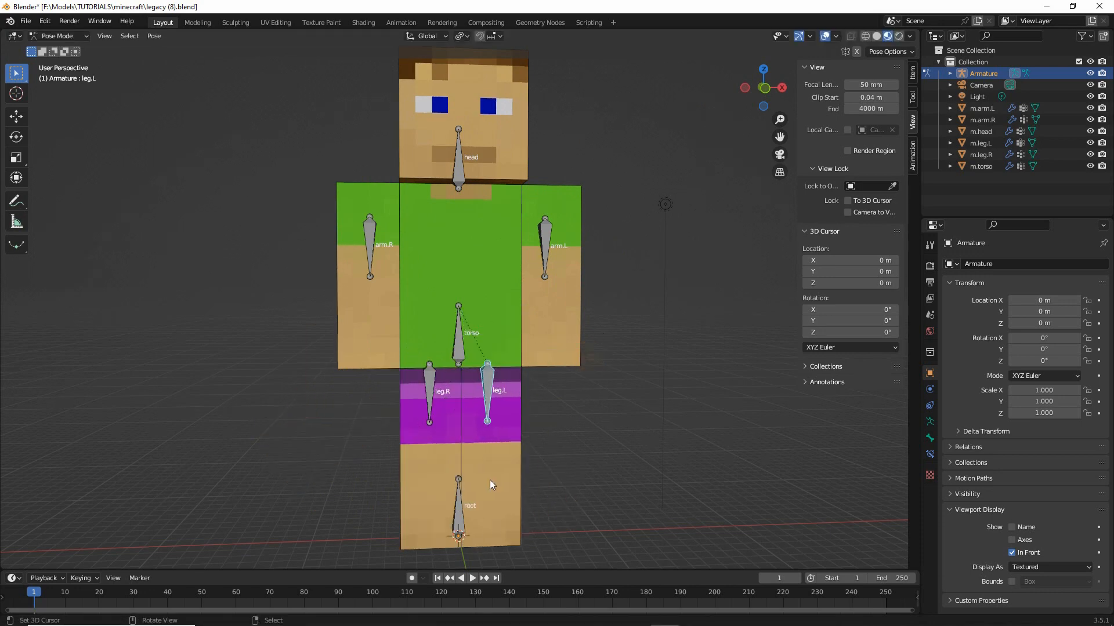
click(457, 502)
key(r)
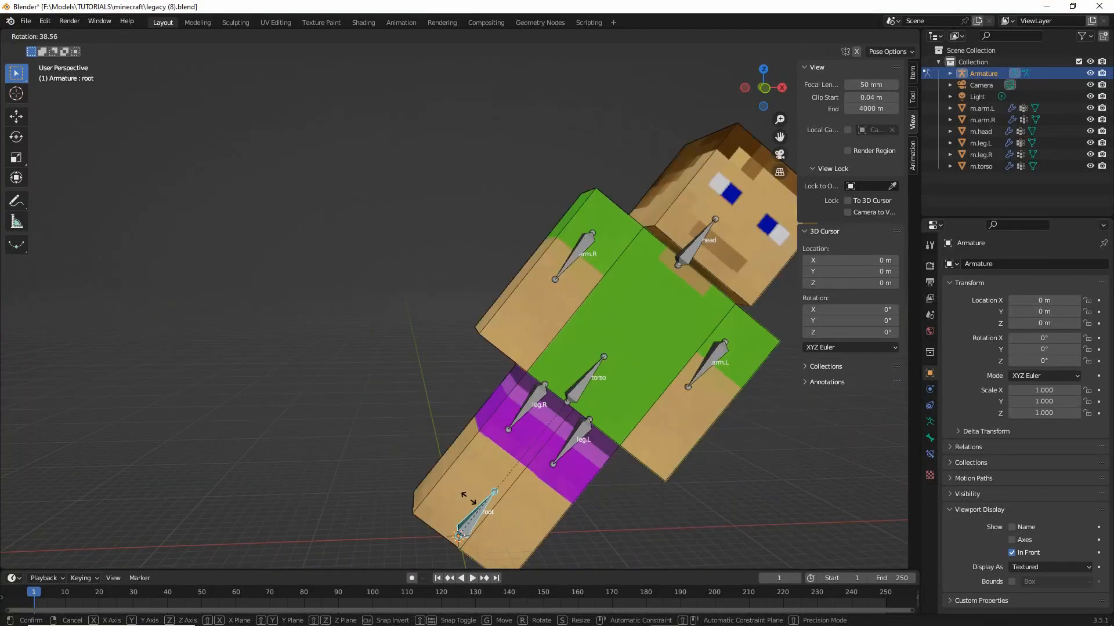
right_click(450, 491)
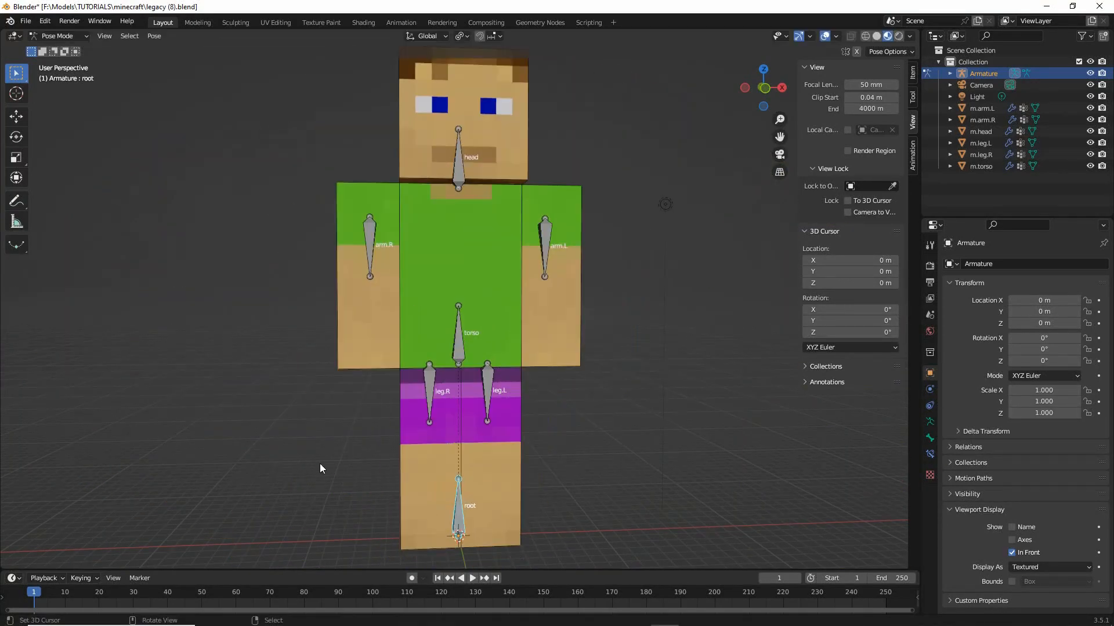
Test-rotate the arm.R and arm.L bones again from a slightly angled view, cancelling each rotation
middle_drag(320, 469, 364, 419)
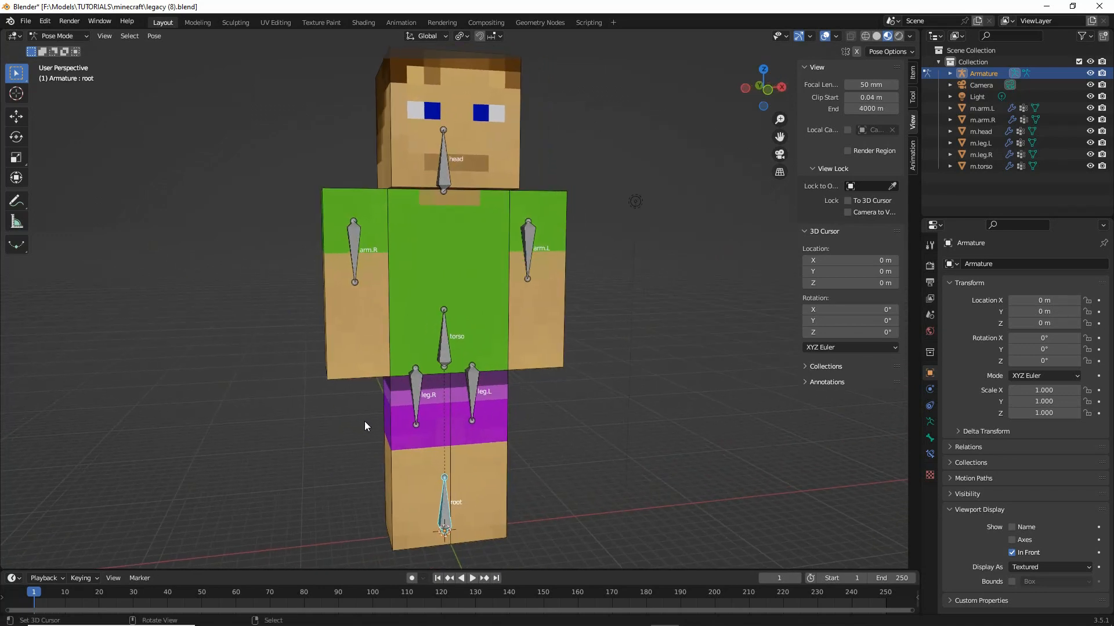
click(354, 251)
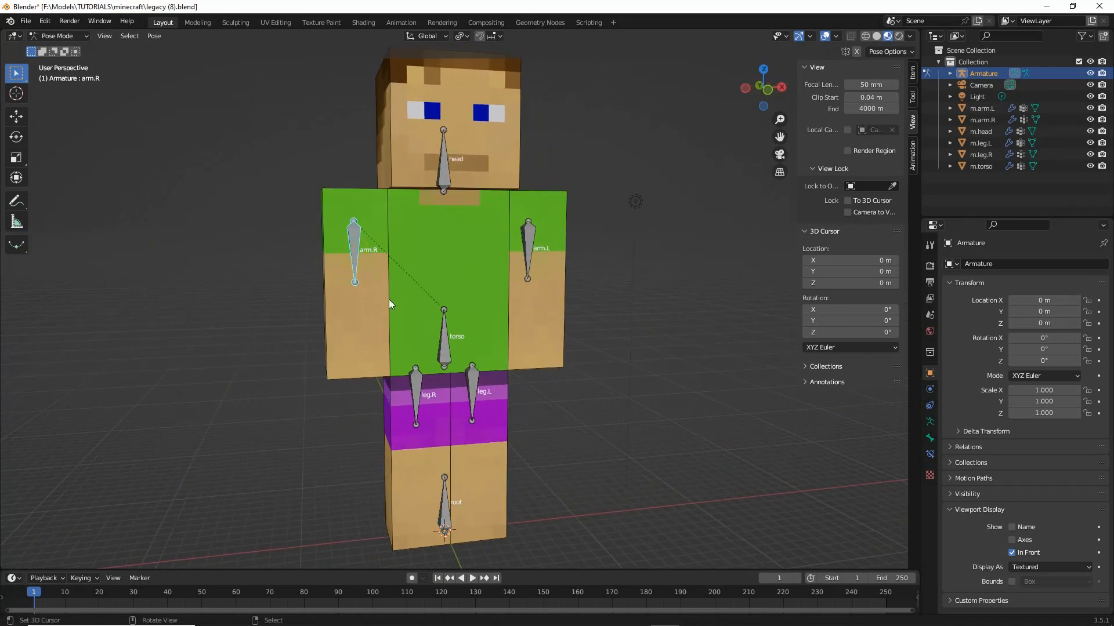
key(r)
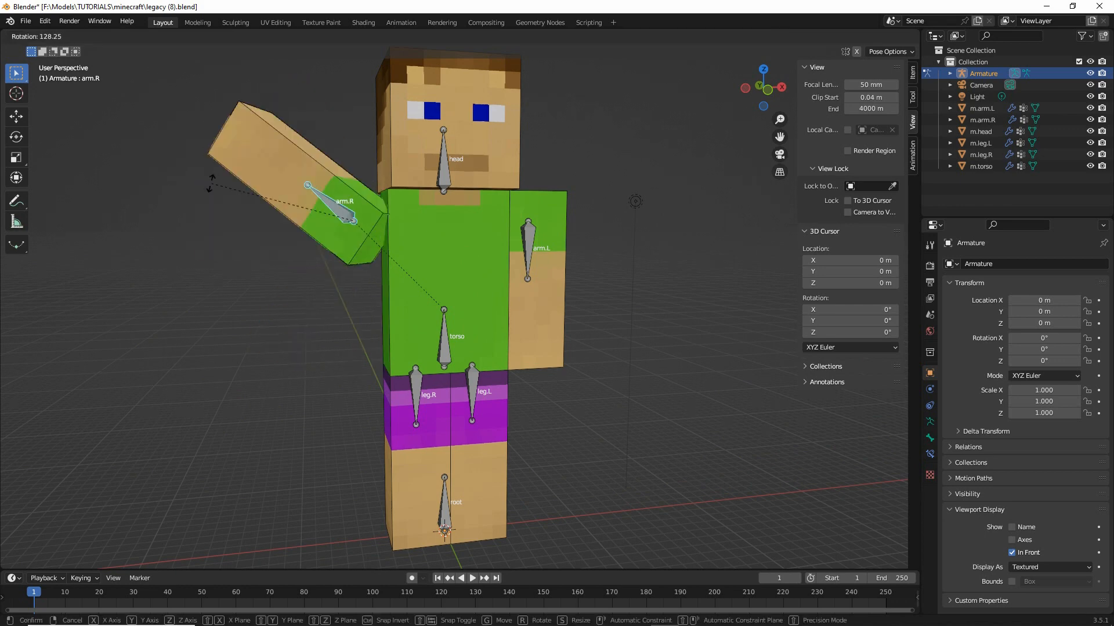
right_click(137, 206)
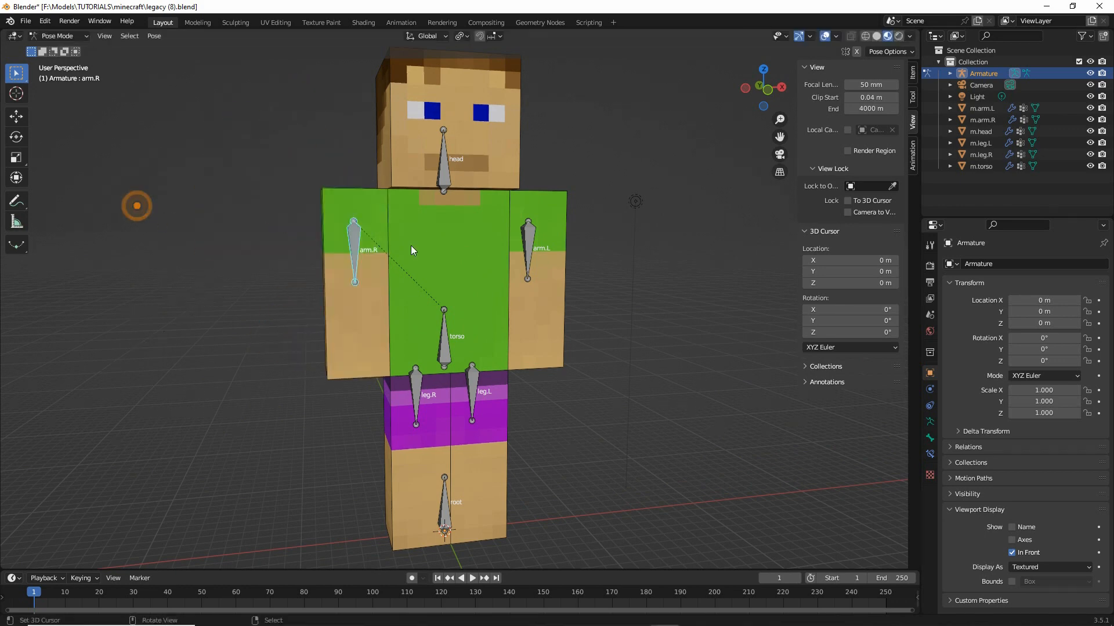
click(529, 244)
key(r)
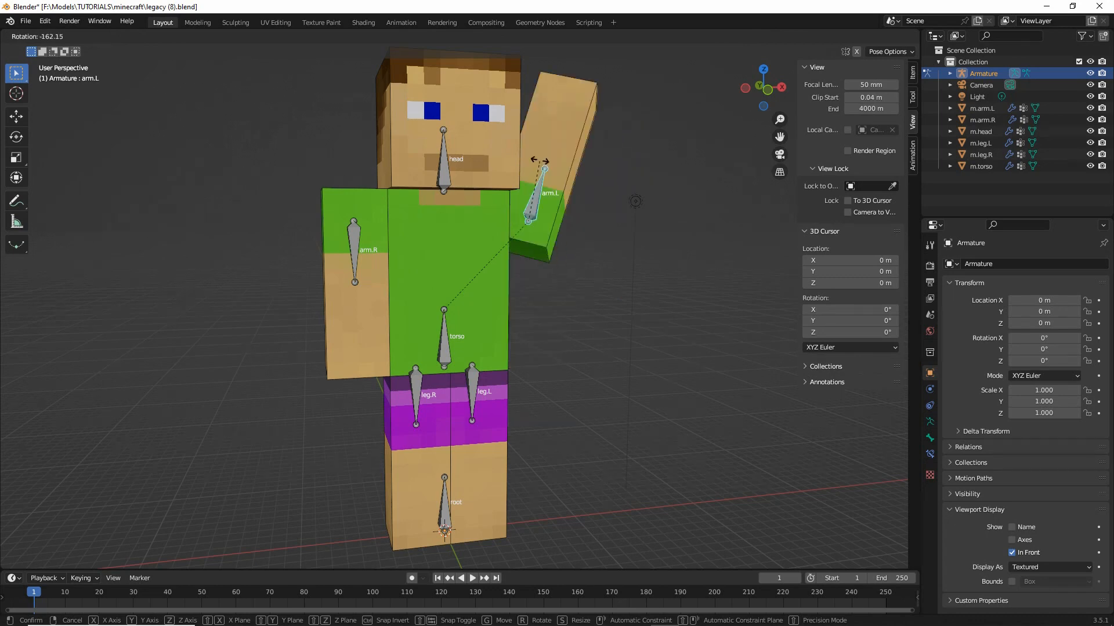
right_click(552, 186)
Test-rotate the head bone again, cancel the rotation, and return the armature to Object Mode
click(450, 165)
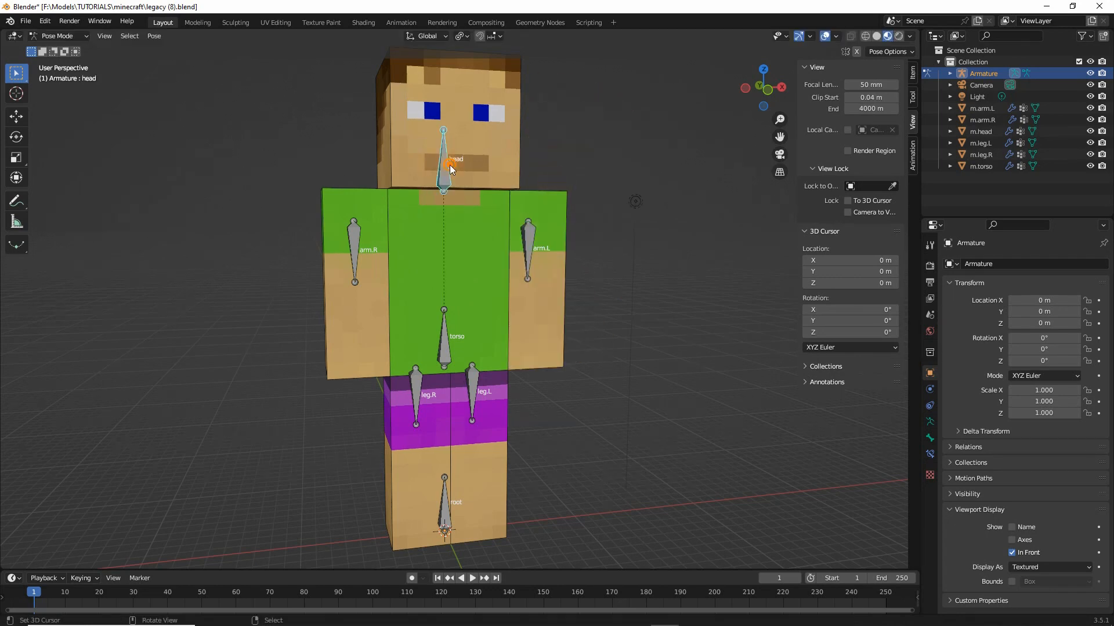
key(r)
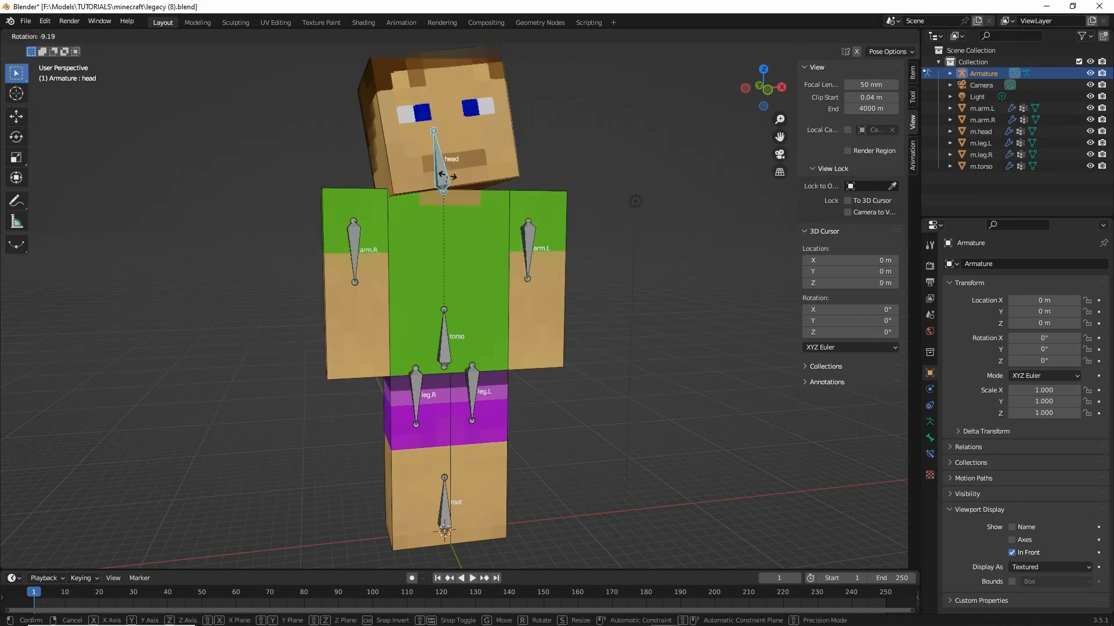
right_click(469, 168)
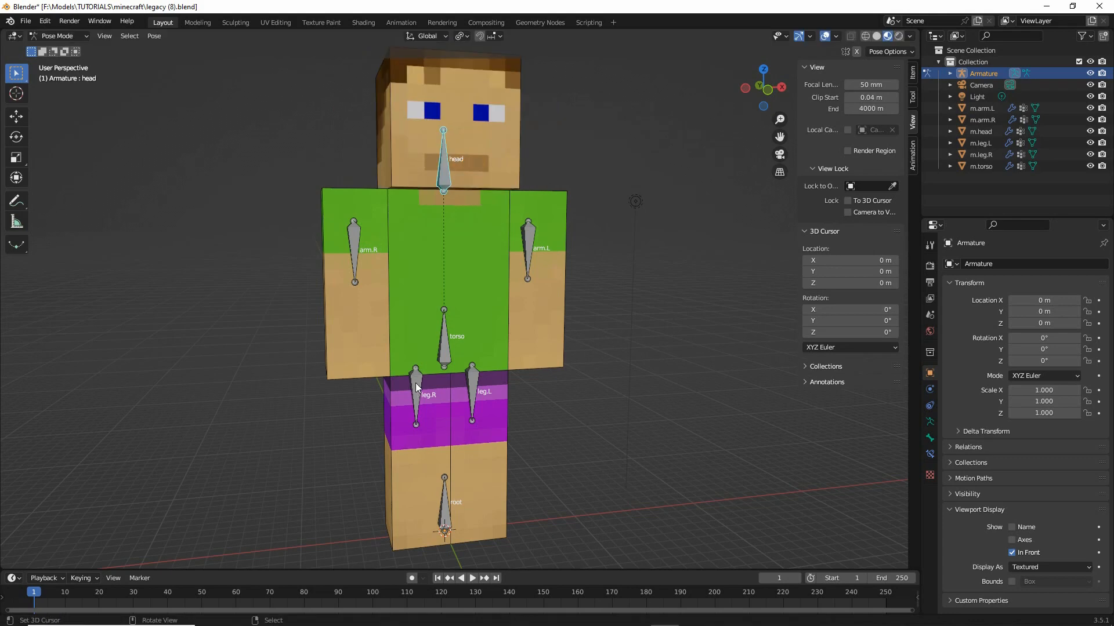
mouse_move(415, 383)
middle_down()
mouse_move(471, 384)
mouse_move(416, 381)
middle_up()
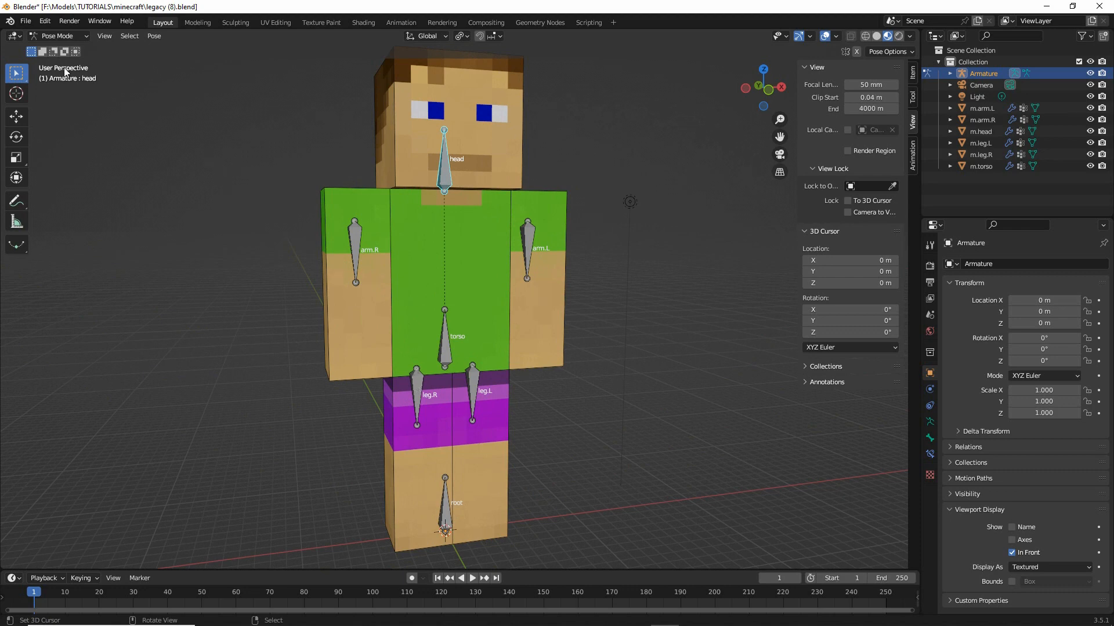
click(52, 36)
click(62, 50)
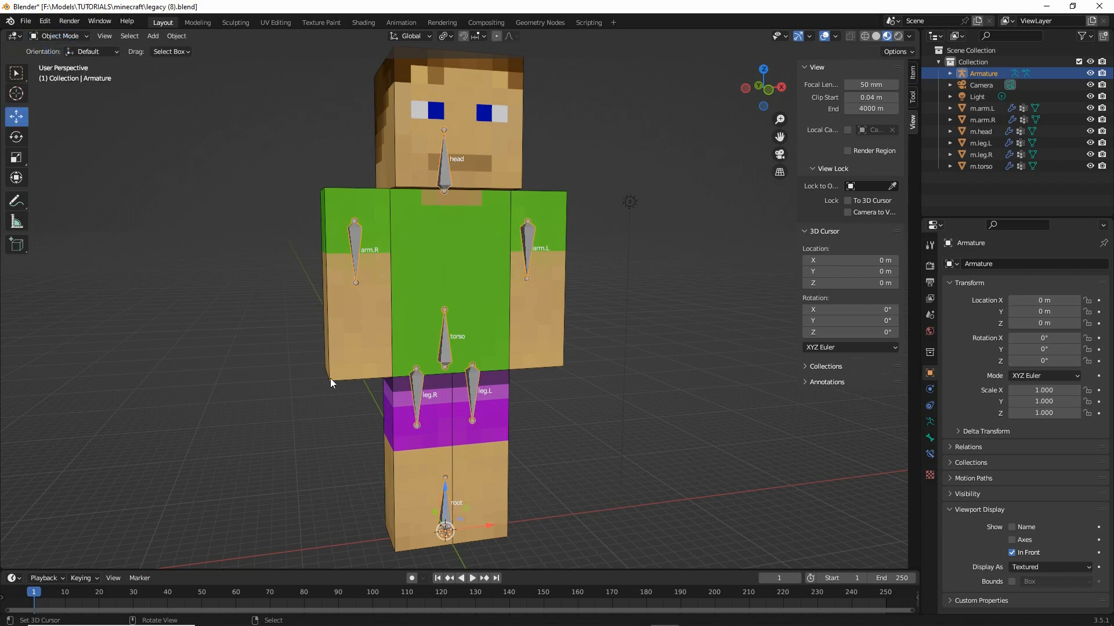
Save the project as a new file named legacy (9).blend in the minecraft folder
click(27, 22)
click(59, 109)
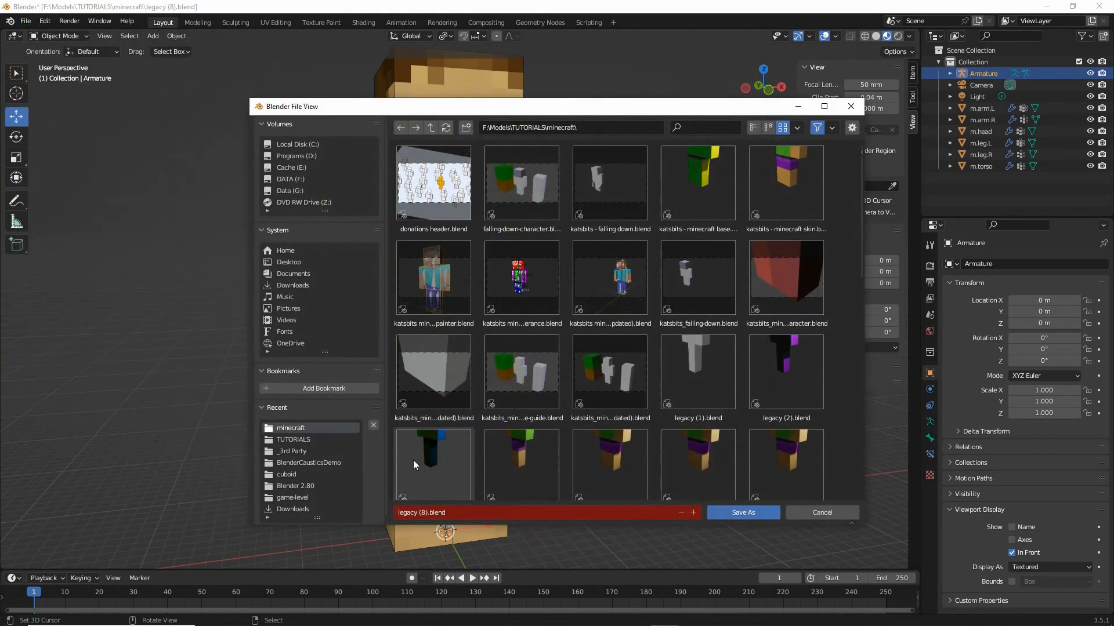
click(424, 514)
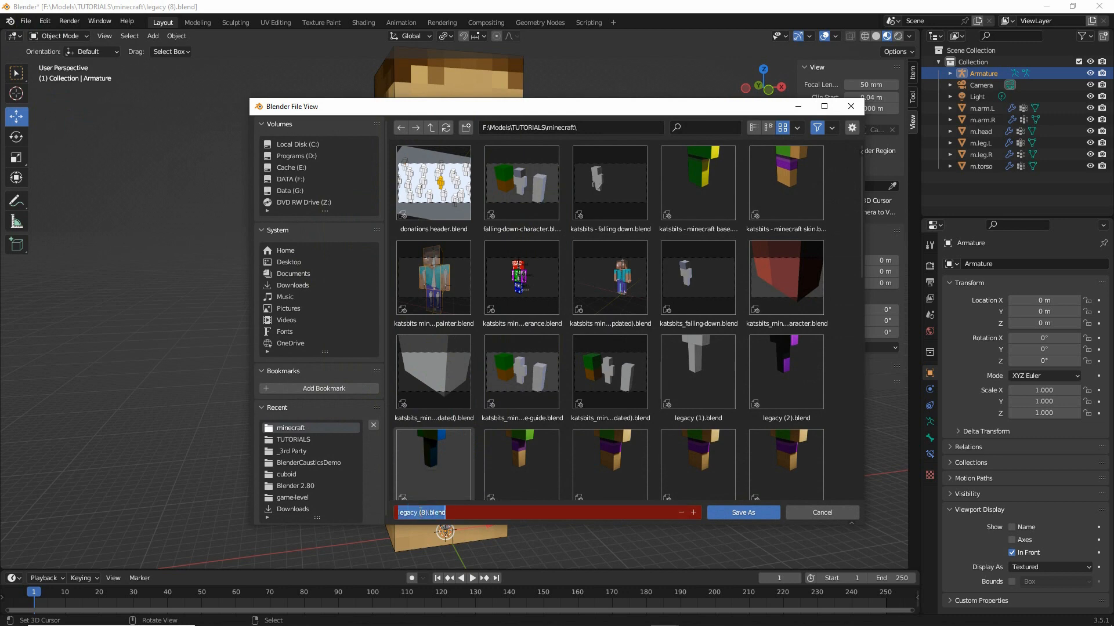
click(425, 513)
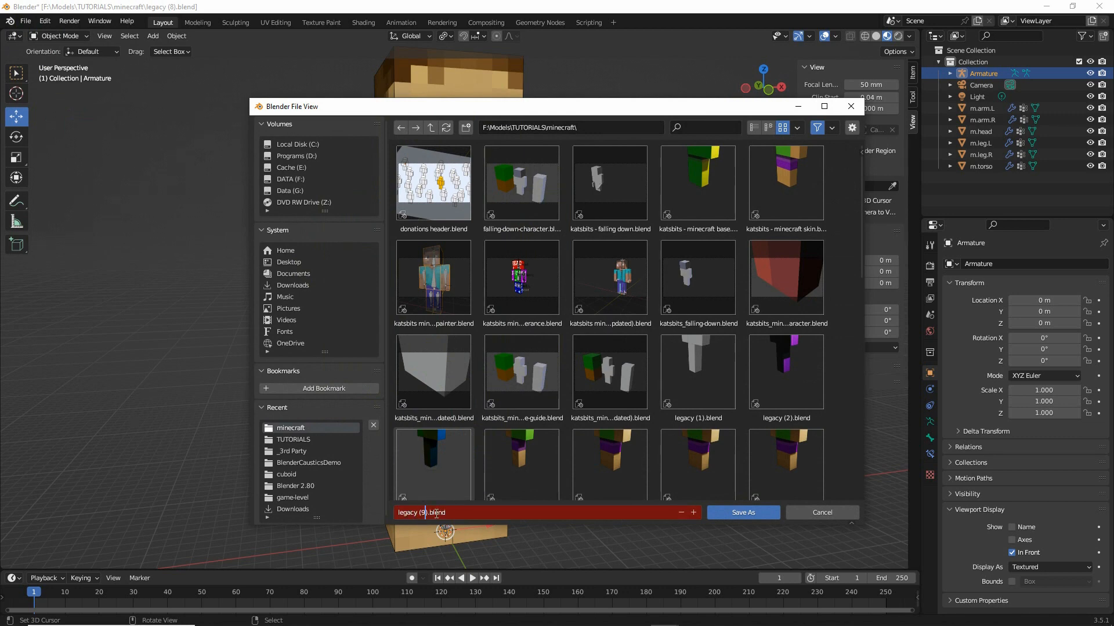
text(9)
key(Return)
click(744, 513)
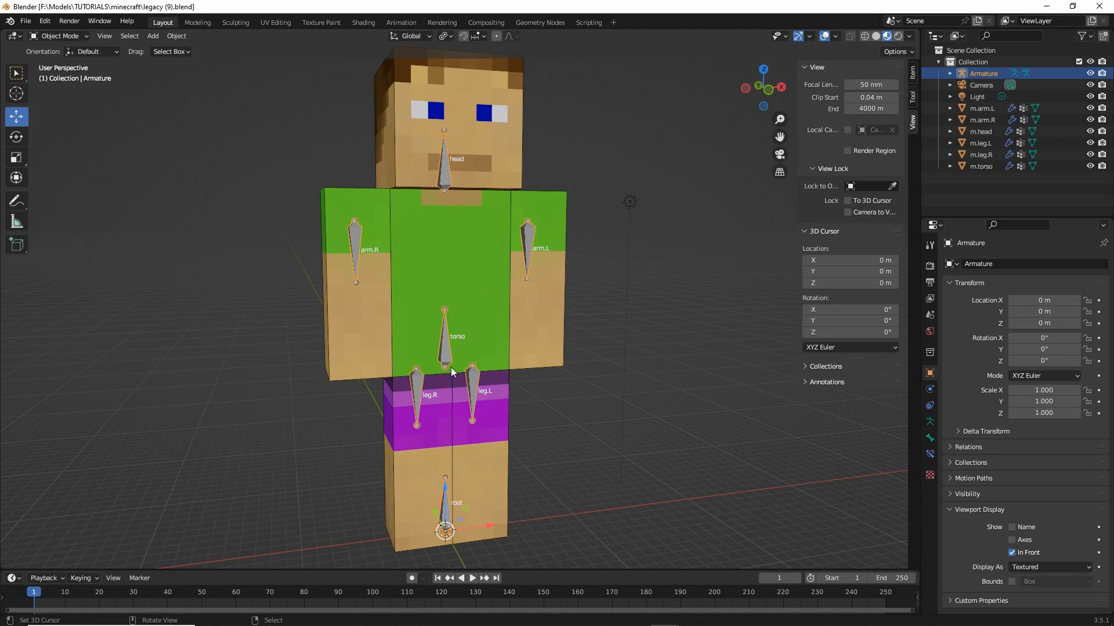
Switch the selected armature from Object Mode to Pose Mode
click(446, 350)
click(61, 36)
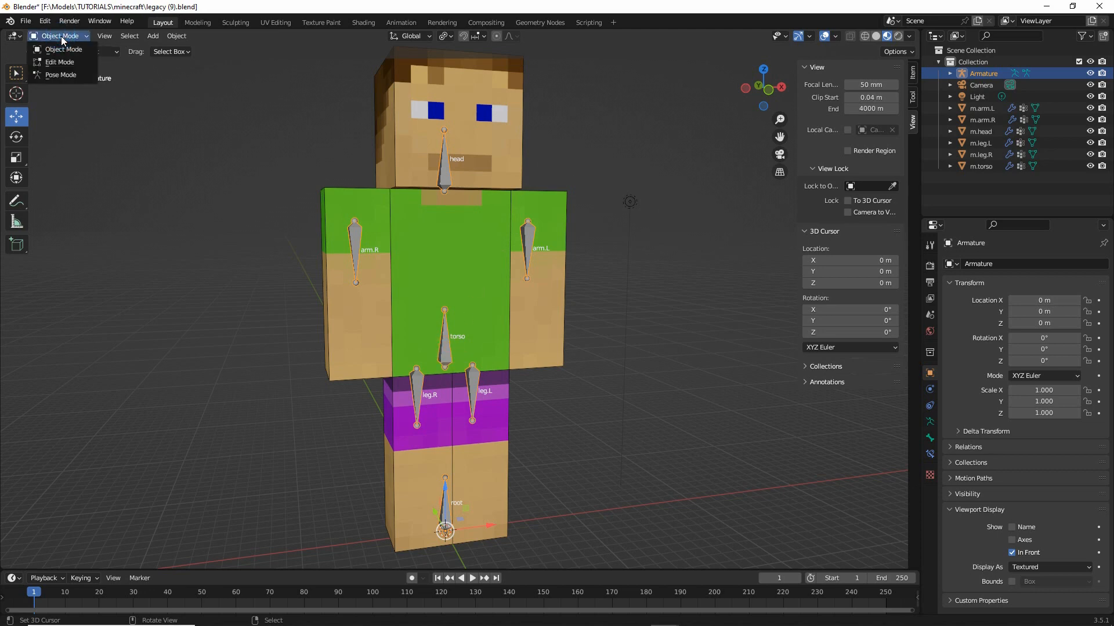
drag(42, 87, 74, 87)
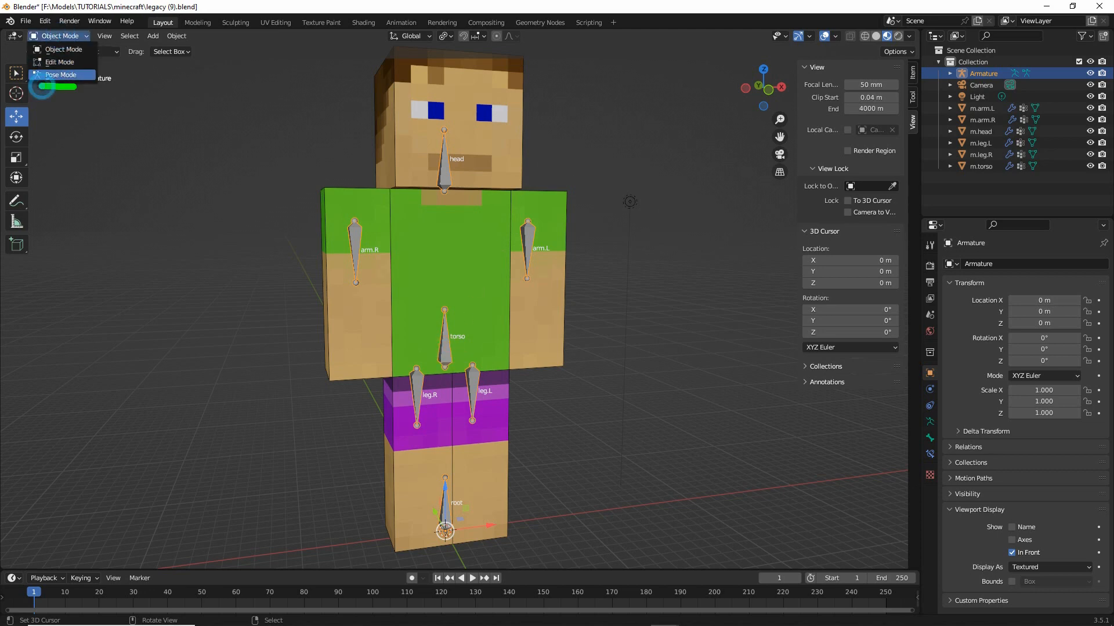
drag(47, 46, 73, 45)
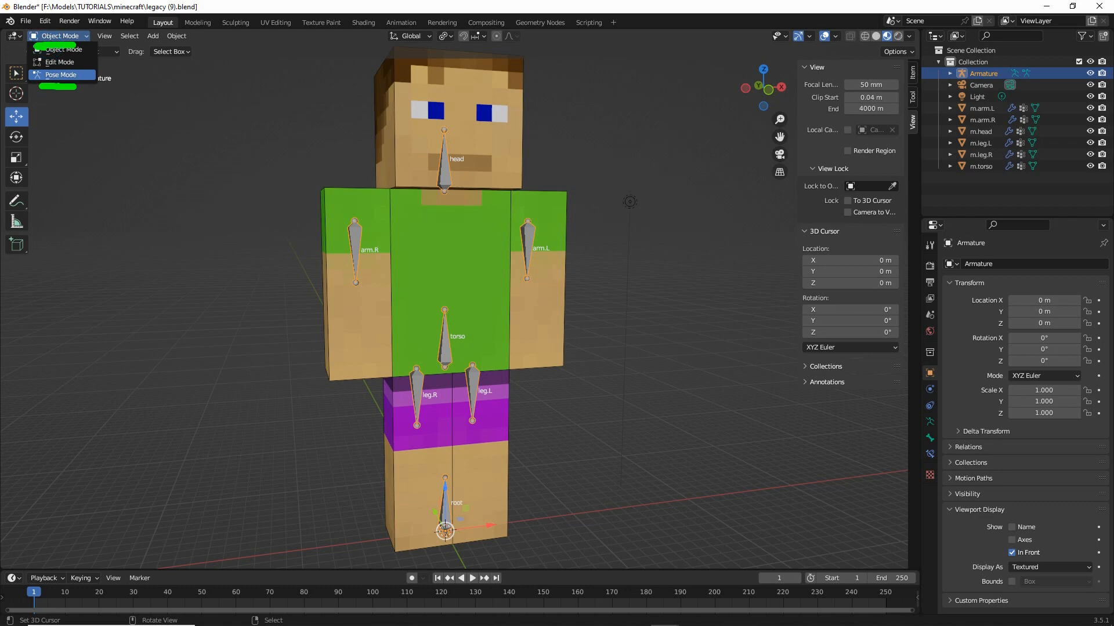
click(61, 75)
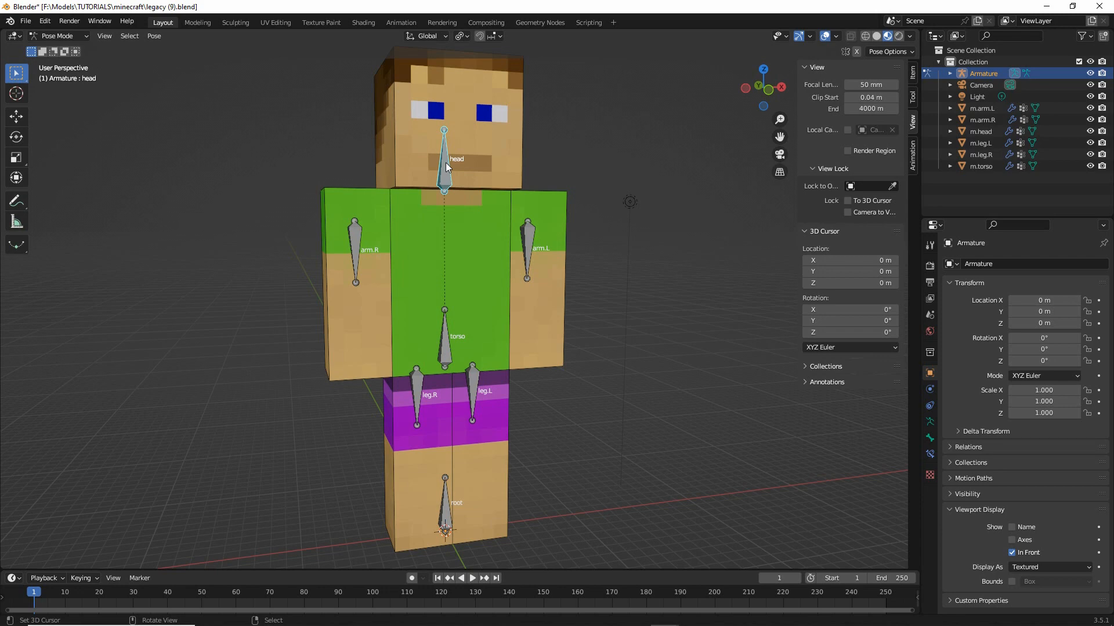
Test-rotate the head, arm.R and arm.L bones in turn, cancelling each rotation
key(r)
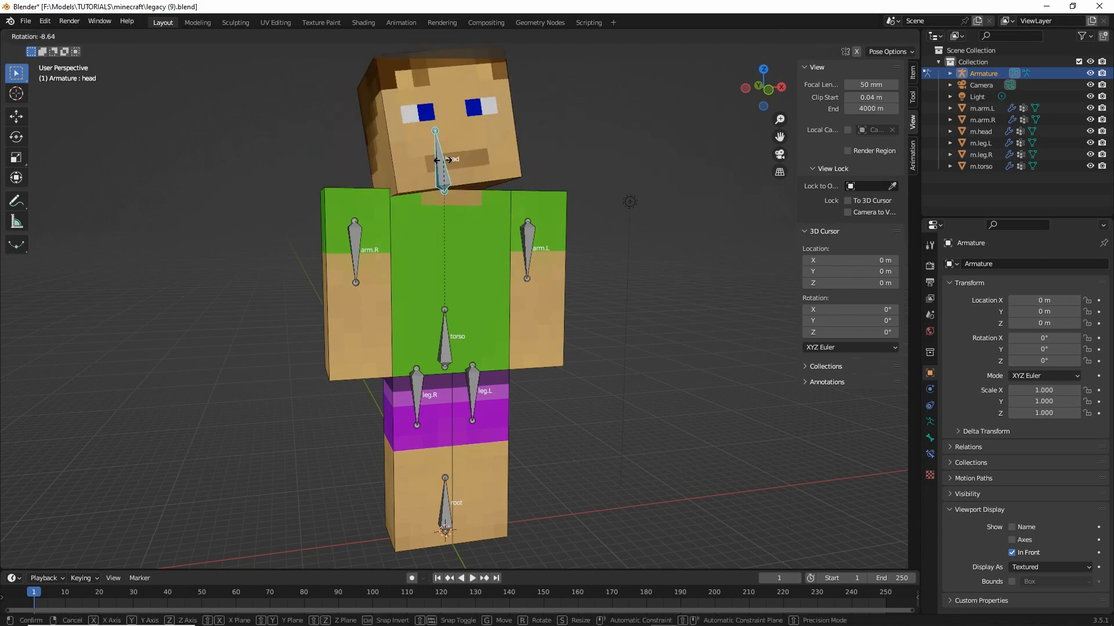
right_click(445, 160)
click(361, 249)
key(r)
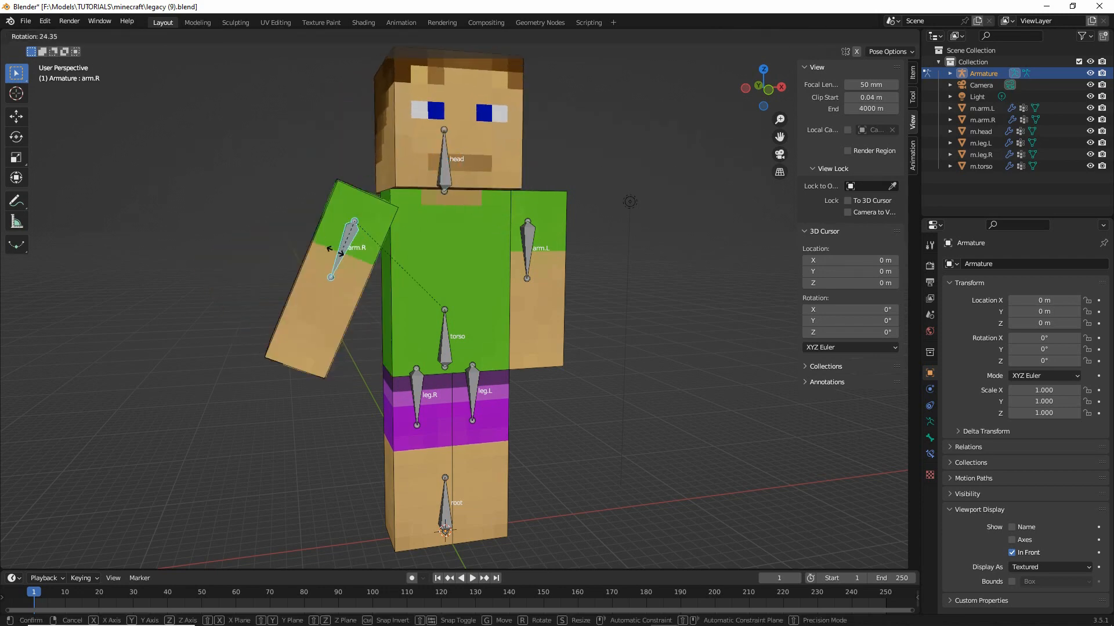
right_click(341, 250)
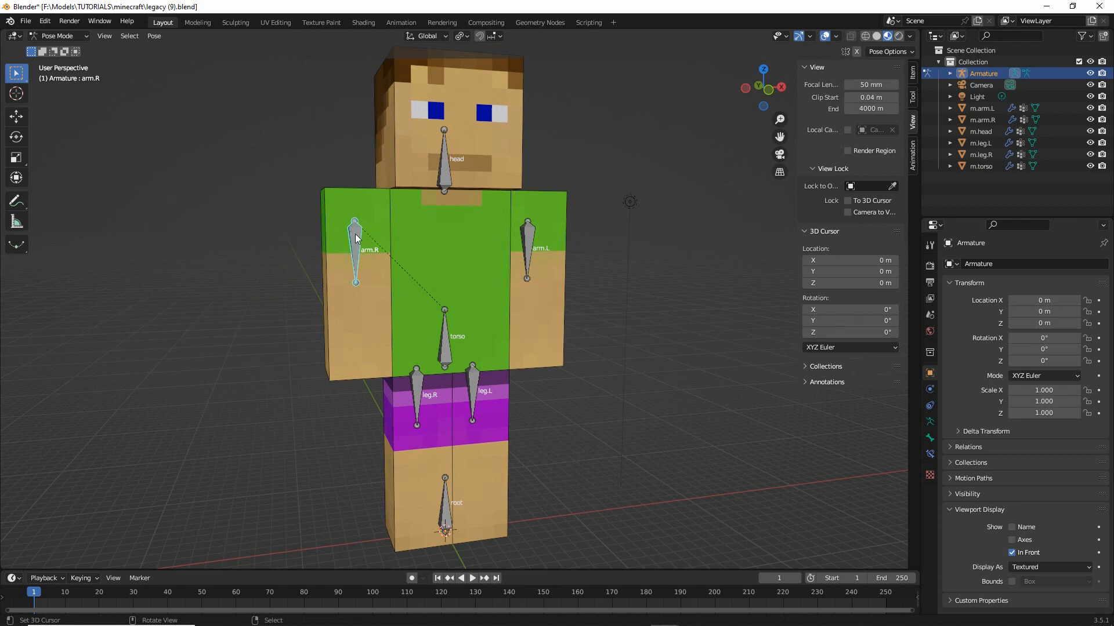
mouse_move(351, 210)
mouse_down()
mouse_move(376, 255)
mouse_move(356, 212)
mouse_move(372, 210)
mouse_move(335, 208)
mouse_up()
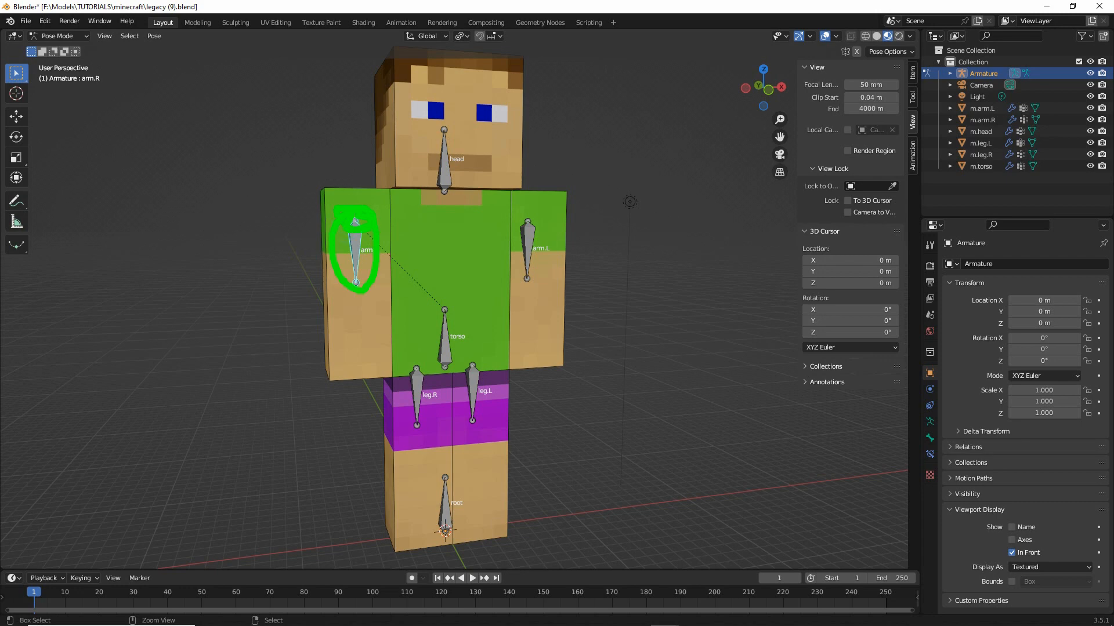
key(Escape)
click(522, 233)
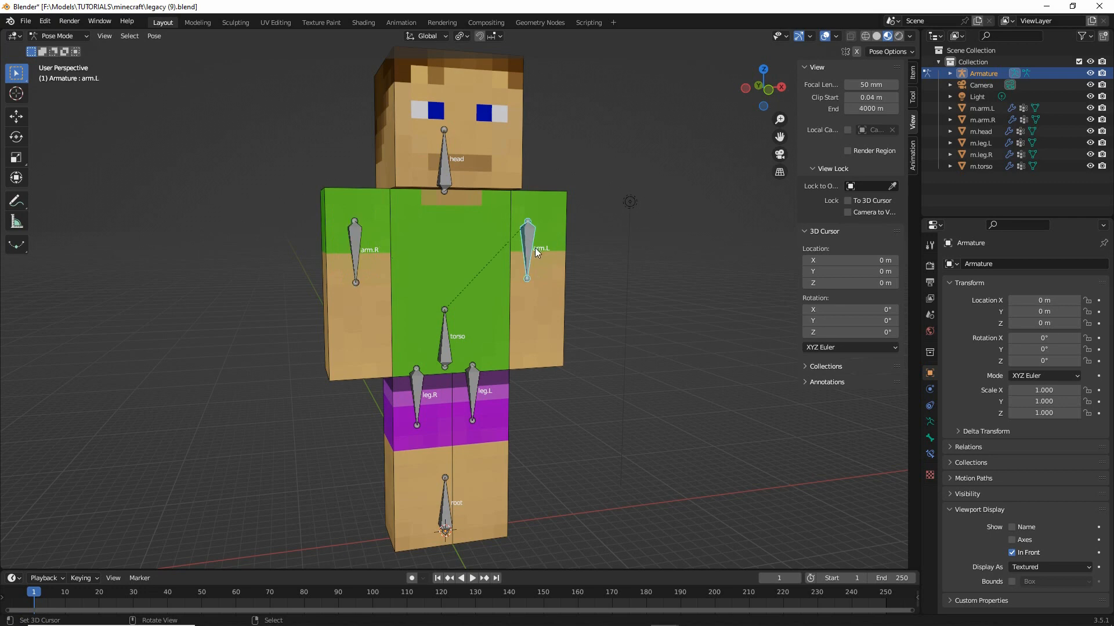
key(r)
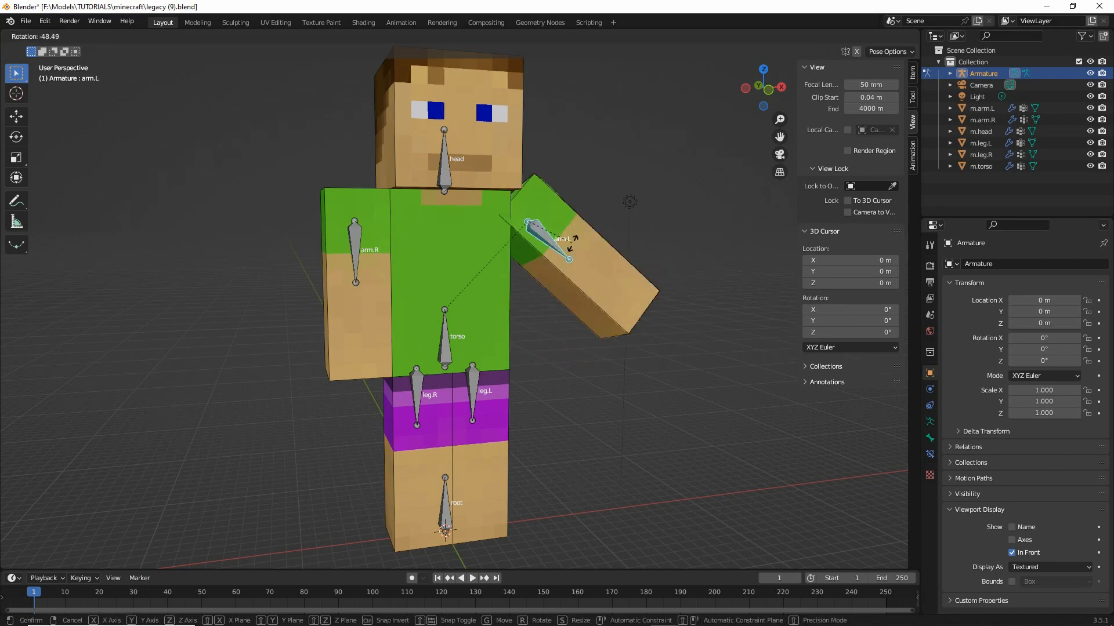
key(Escape)
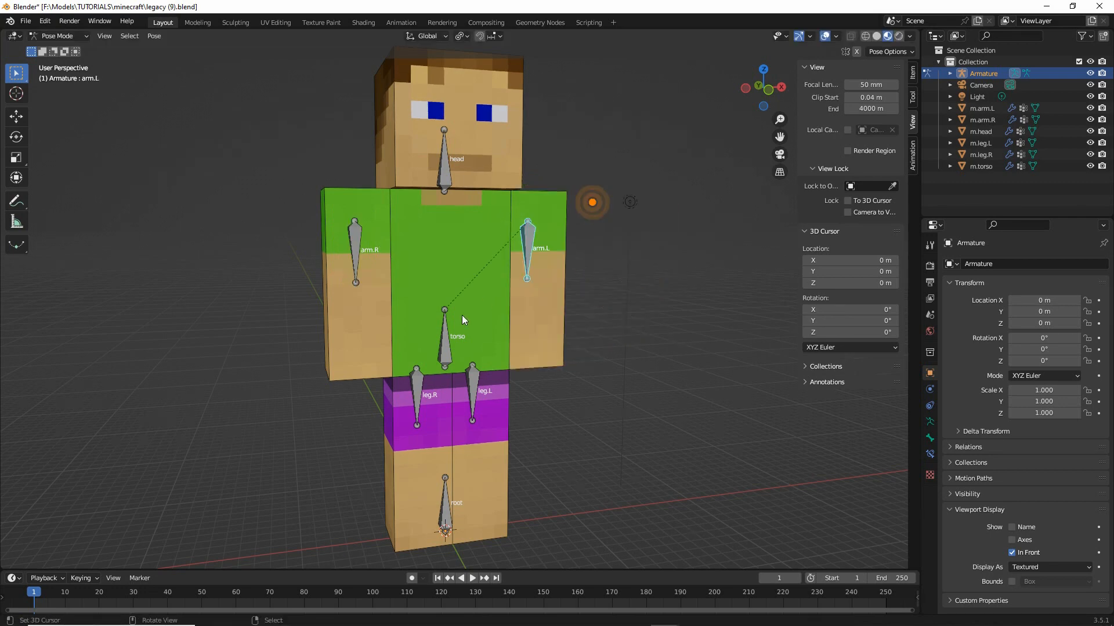
Test-rotate the leg.L and leg.R bones in Pose Mode, cancelling each rotation
click(472, 369)
key(r)
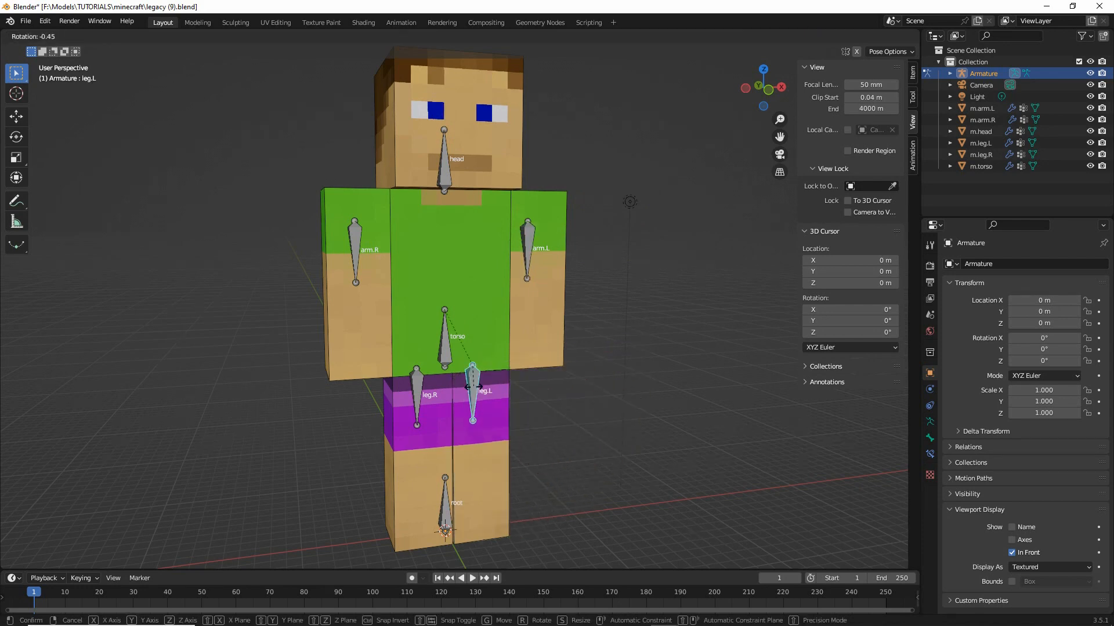
key(Escape)
click(411, 390)
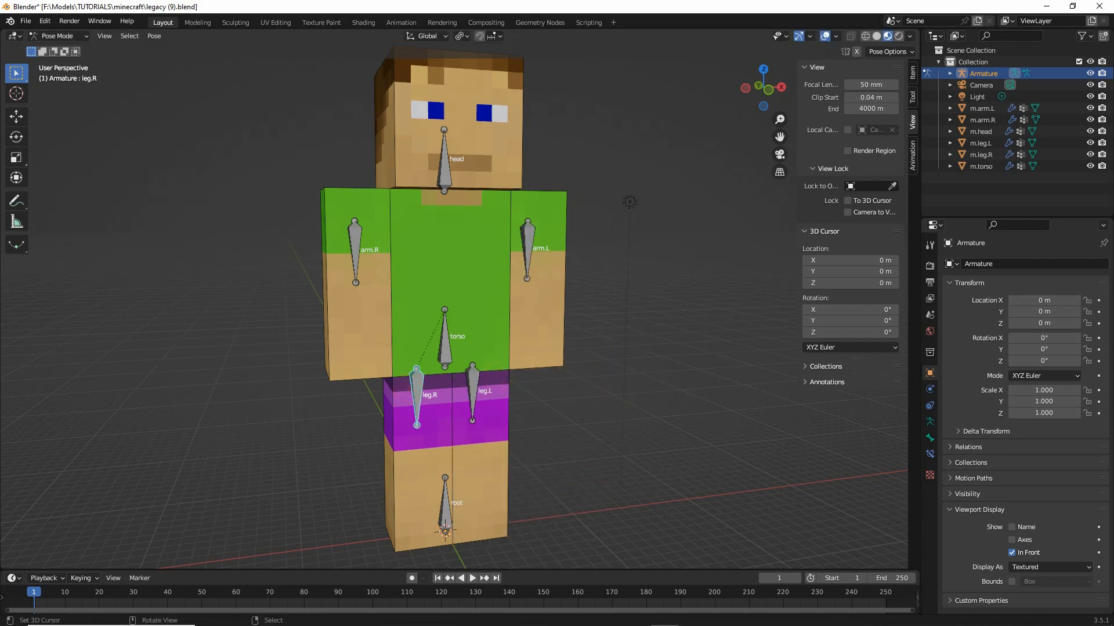
key(r)
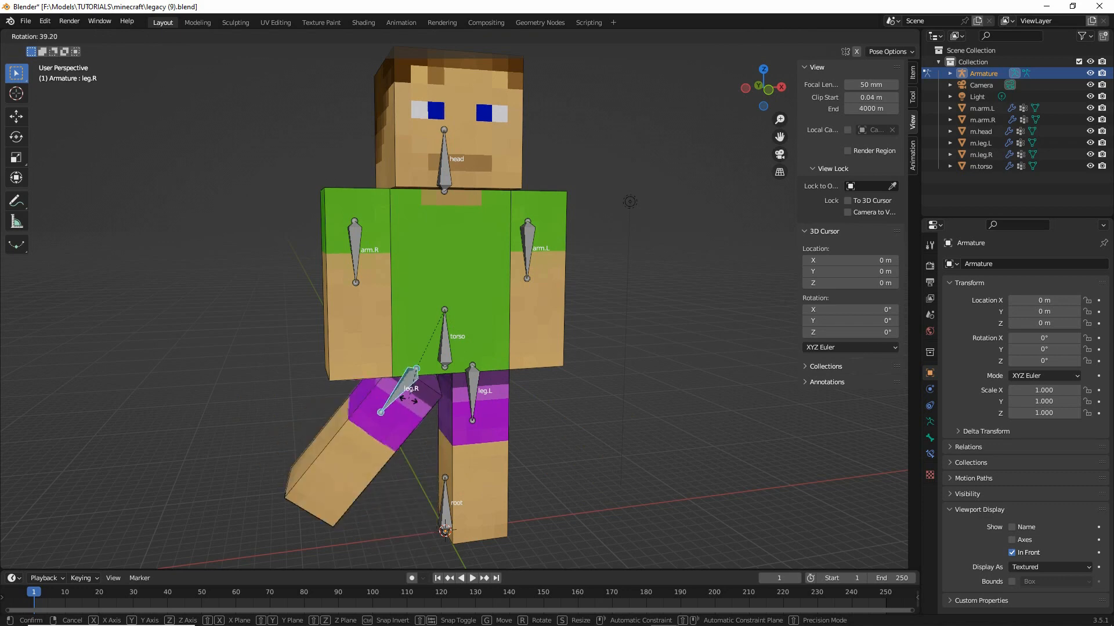
key(Escape)
key(ctrl+2)
mouse_move(404, 364)
mouse_down()
mouse_move(398, 373)
mouse_move(409, 361)
mouse_up()
mouse_move(475, 371)
mouse_down()
mouse_move(458, 360)
mouse_move(473, 352)
mouse_up()
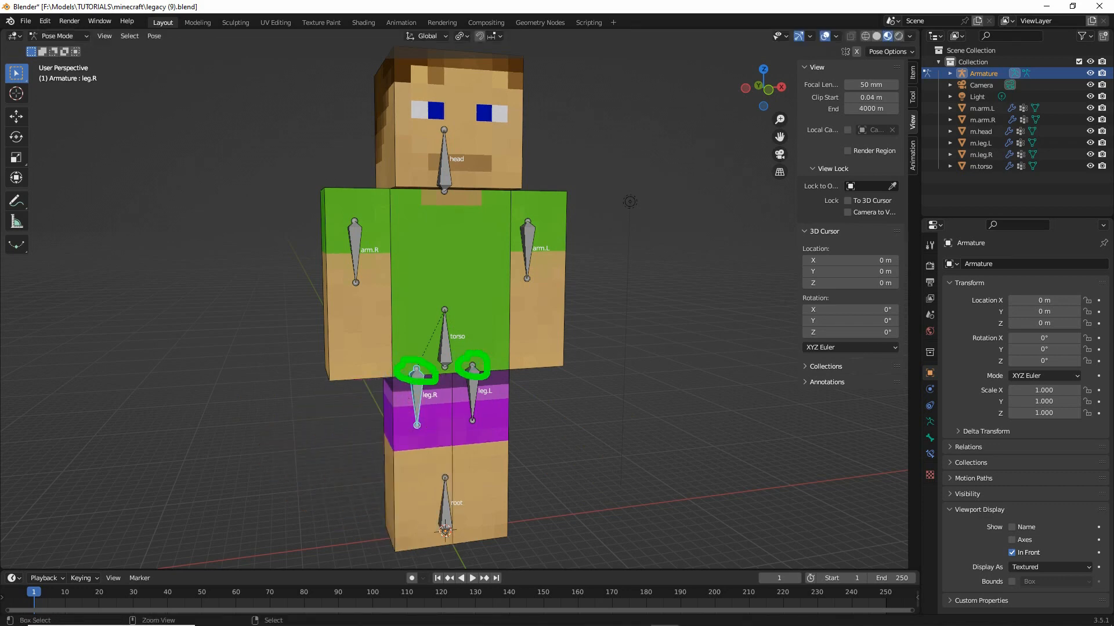
mouse_move(541, 216)
mouse_down()
mouse_move(509, 225)
mouse_move(538, 208)
mouse_up()
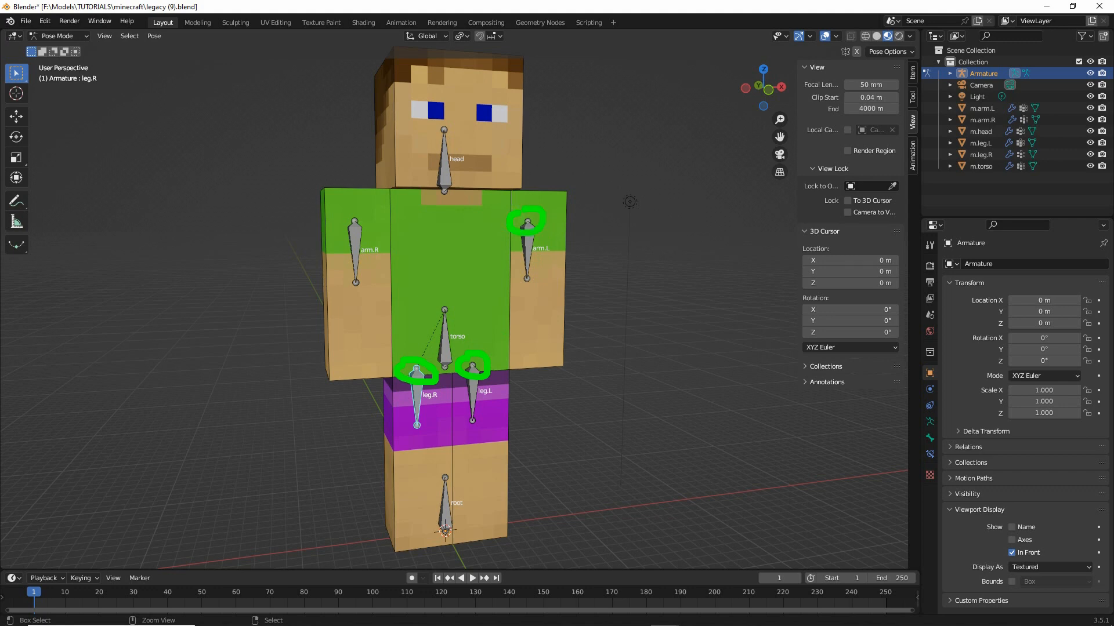
drag(359, 213, 325, 196)
key(Escape)
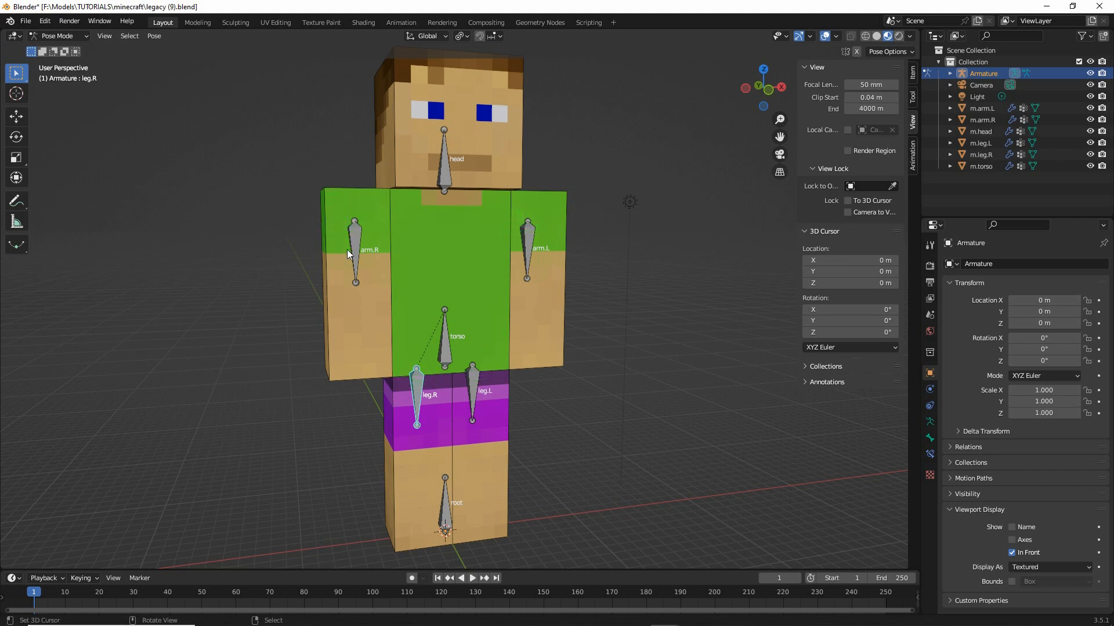
Test-rotate the torso bone together with its child bones, cancelling the rotation
click(447, 339)
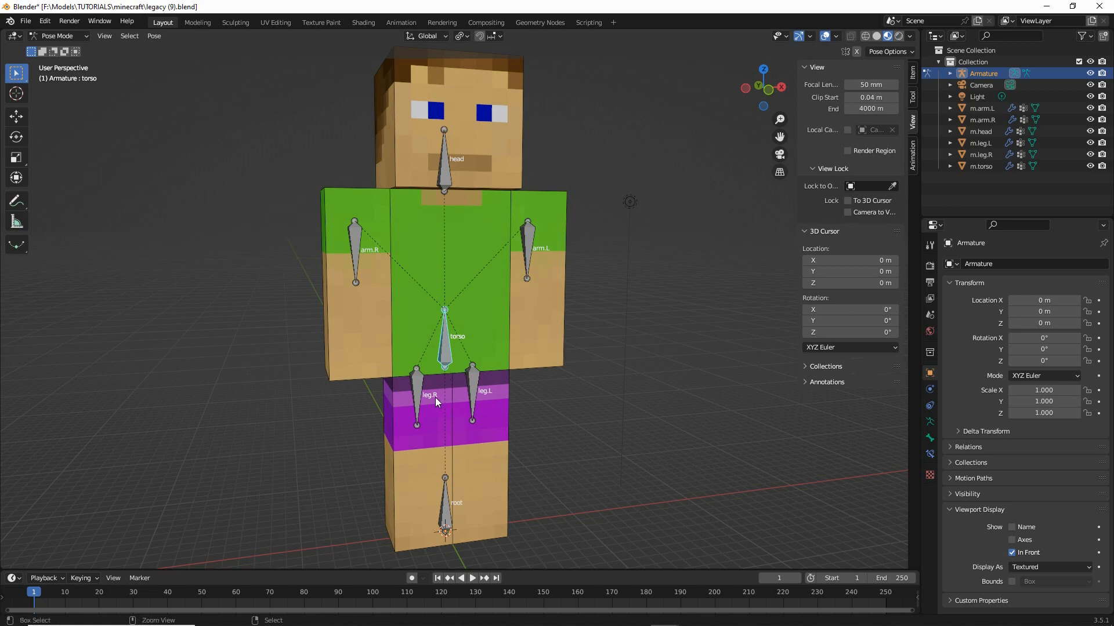
mouse_move(448, 363)
mouse_down()
mouse_move(432, 376)
mouse_move(458, 357)
mouse_move(430, 352)
mouse_up()
mouse_move(453, 393)
mouse_down()
mouse_move(452, 380)
mouse_move(470, 406)
mouse_up()
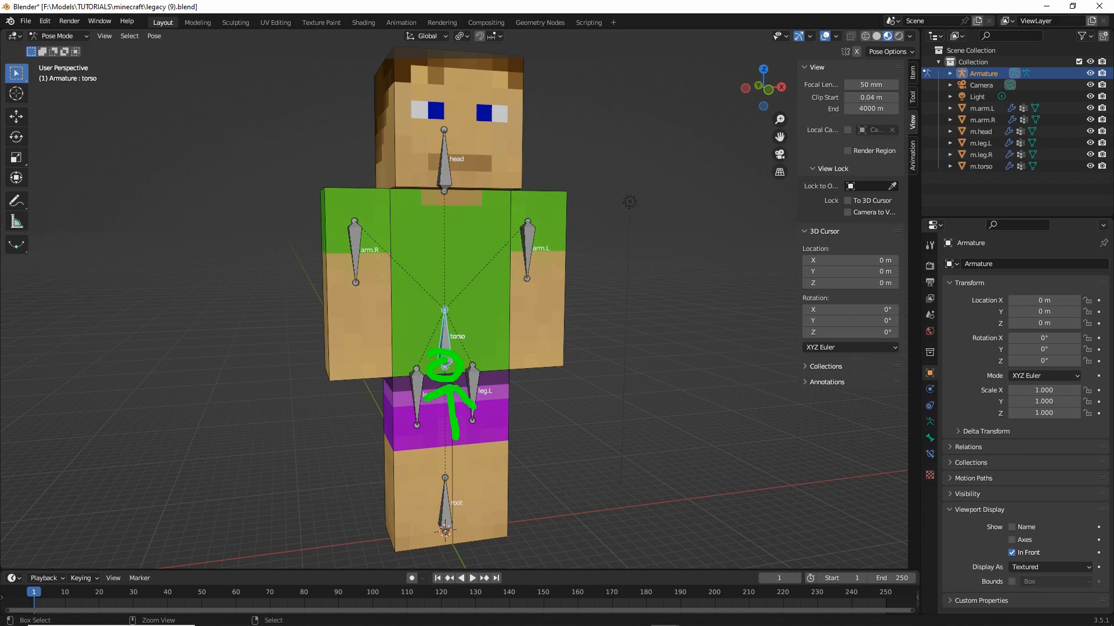
key(r)
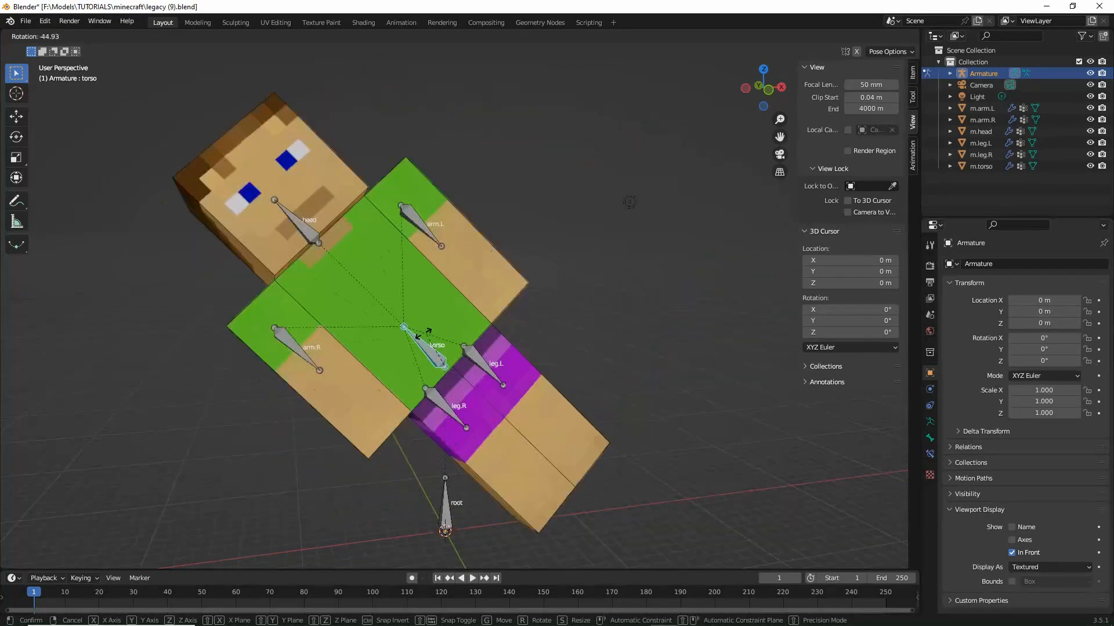
right_click(442, 343)
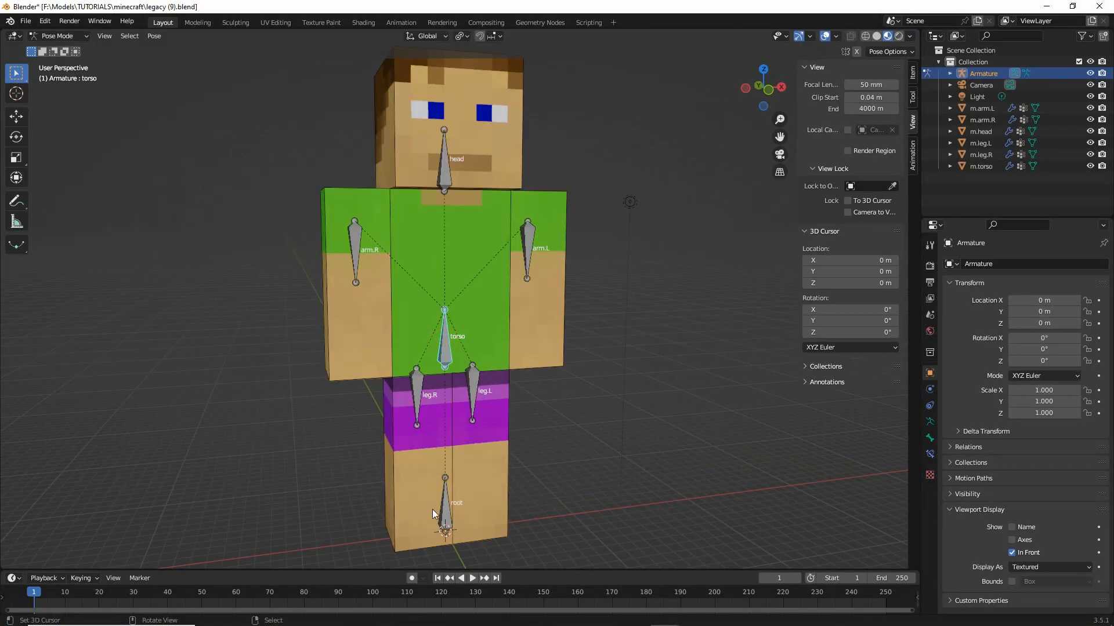
Test-rotate and test-move the root bone at the character's feet, cancelling each transform
click(443, 509)
key(r)
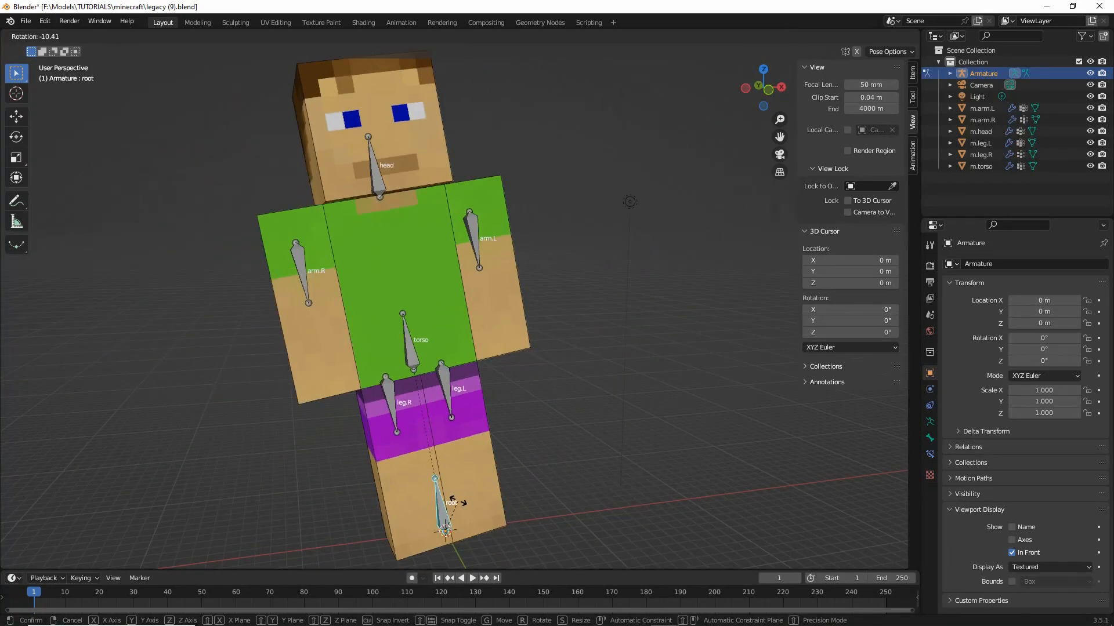
right_click(469, 502)
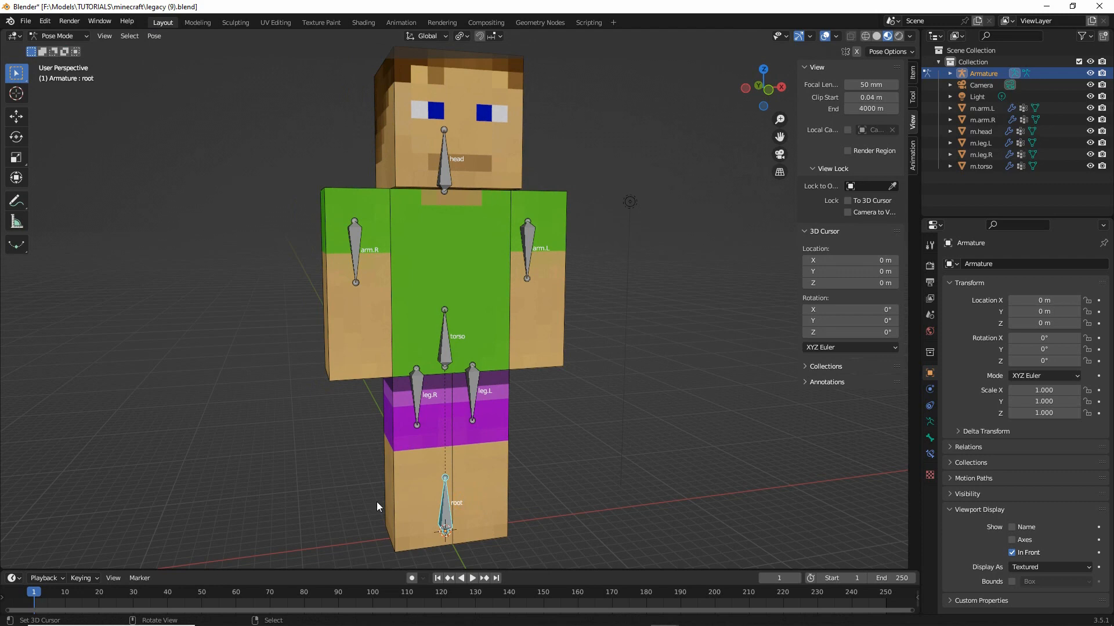
middle_drag(377, 502, 407, 497)
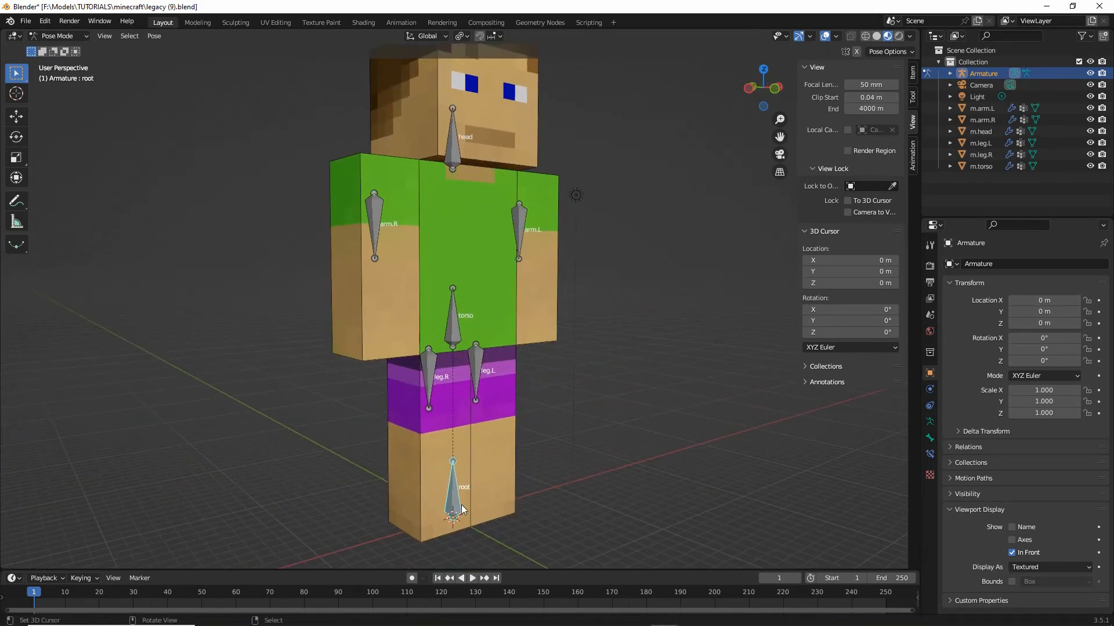
middle_drag(456, 524, 493, 518)
key(g)
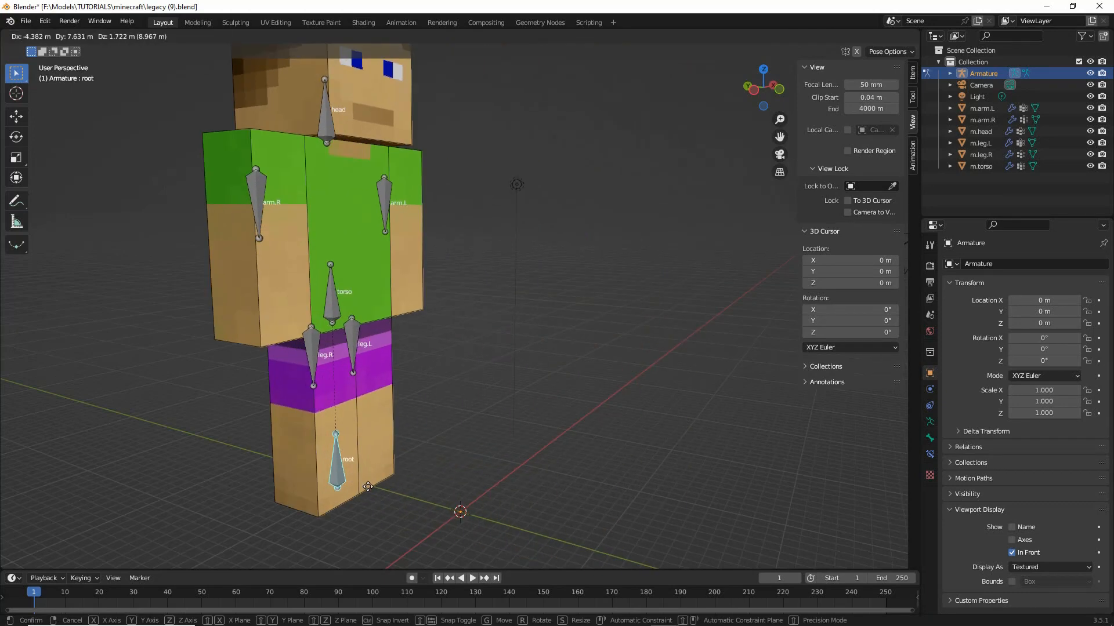
right_click(480, 508)
middle_drag(479, 508, 419, 507)
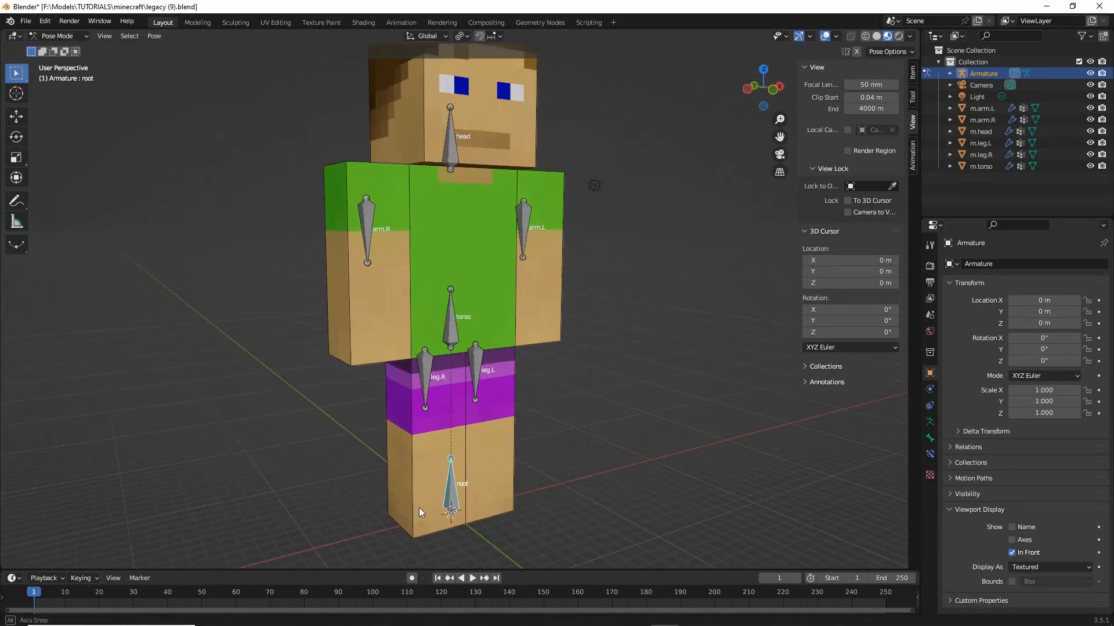
drag(457, 500, 454, 500)
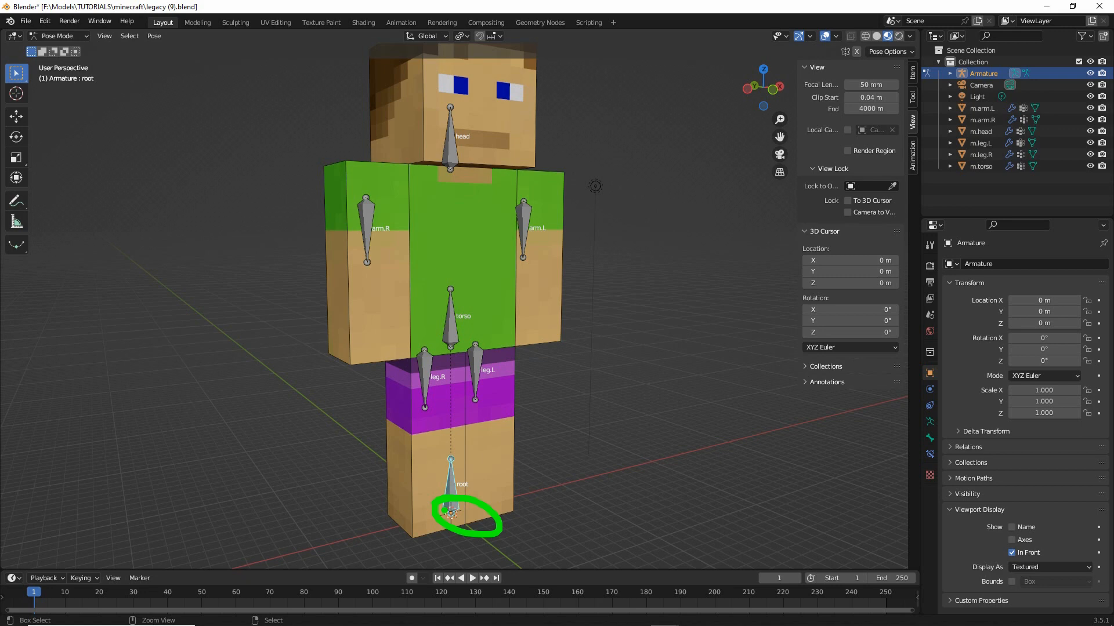
key(Escape)
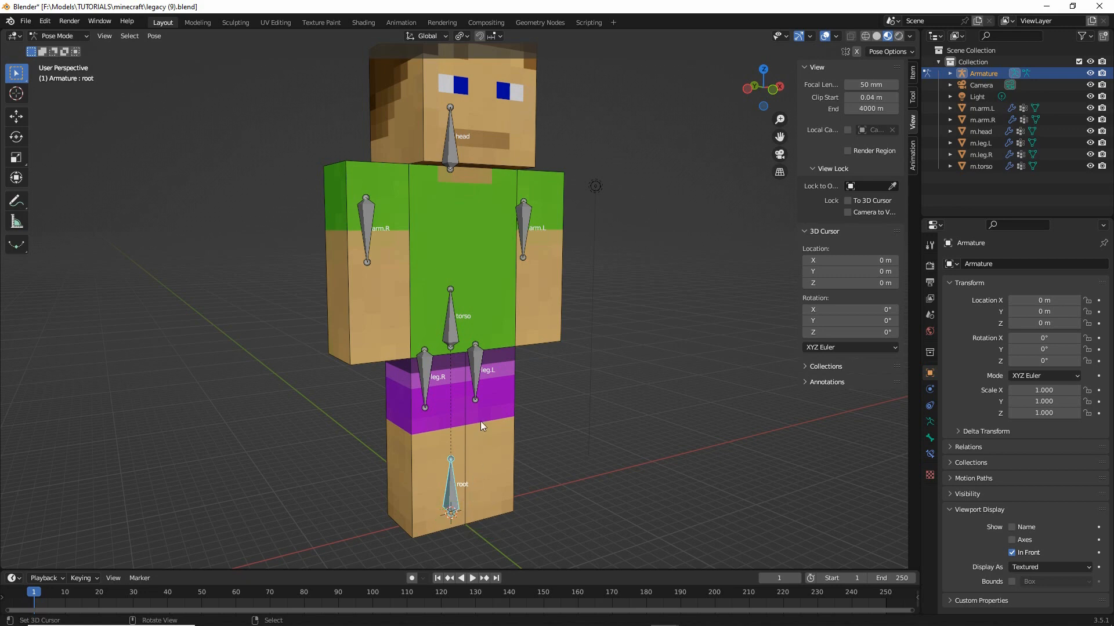
key(r)
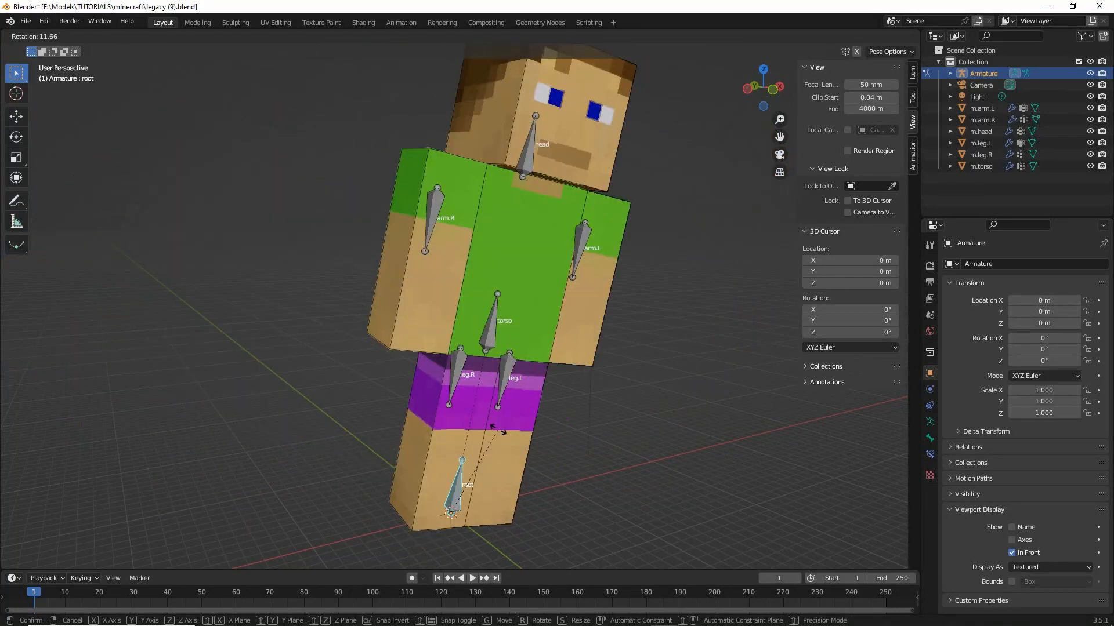
key(Escape)
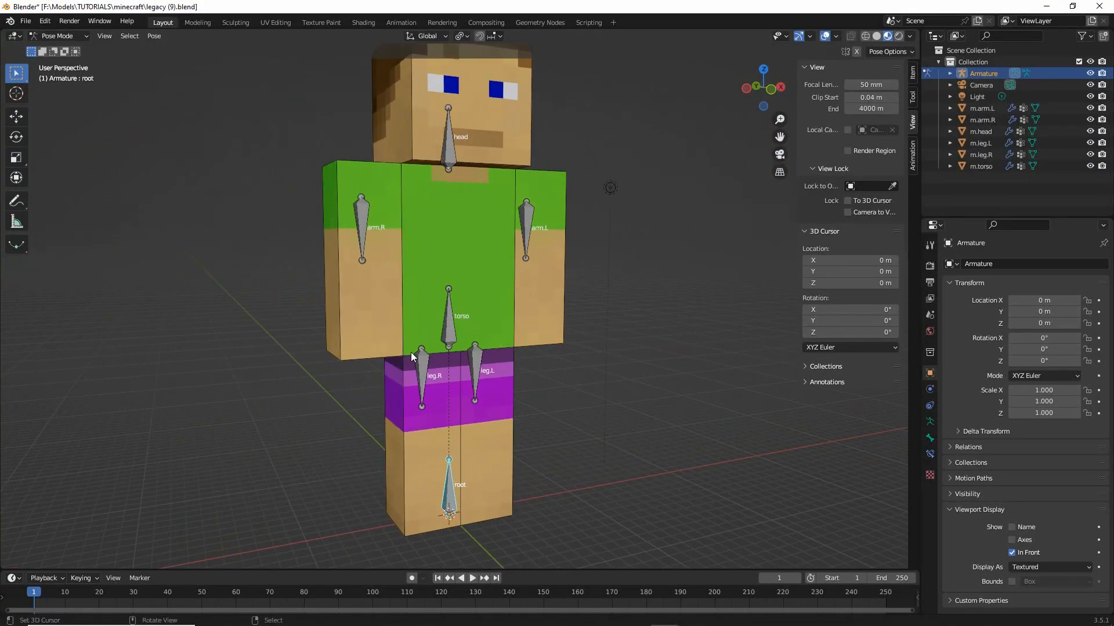
Select the torso bone and test-rotate it once more, cancelling the rotation
click(449, 331)
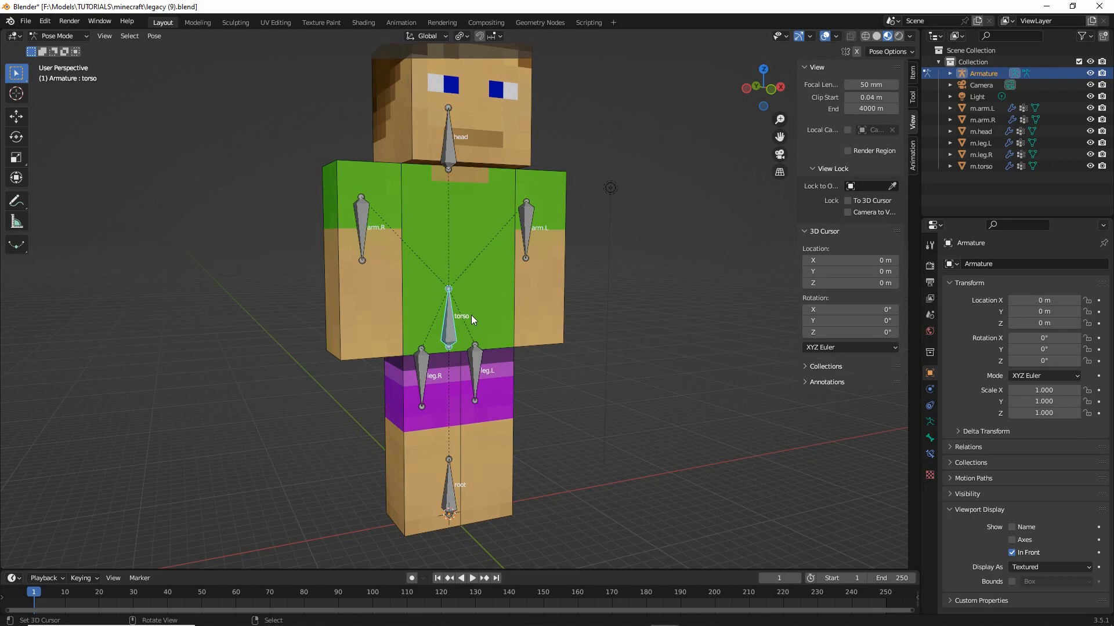
key(r)
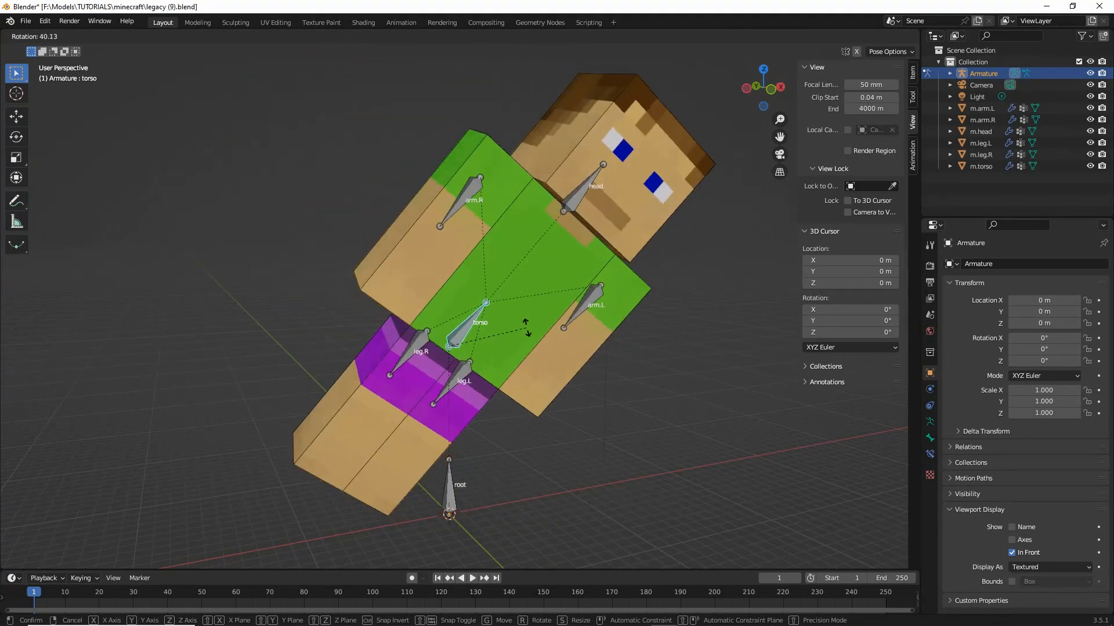
right_click(475, 321)
middle_drag(474, 327, 388, 388)
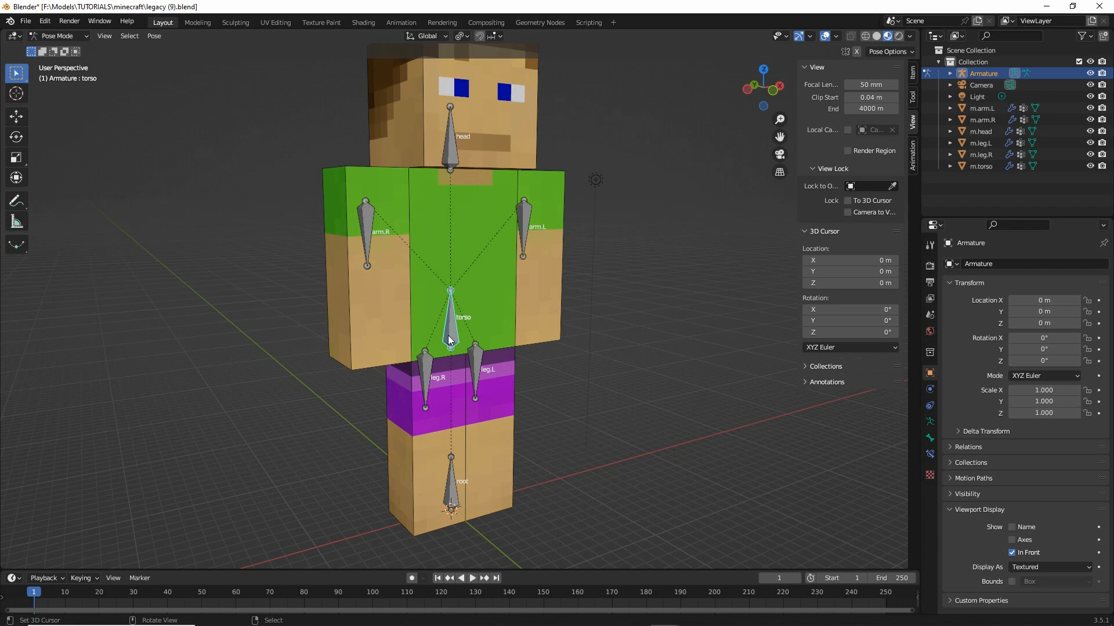
key(ctrl+2)
mouse_move(430, 336)
mouse_down()
mouse_move(468, 330)
mouse_move(421, 338)
mouse_move(462, 361)
mouse_move(407, 374)
mouse_move(413, 399)
mouse_up()
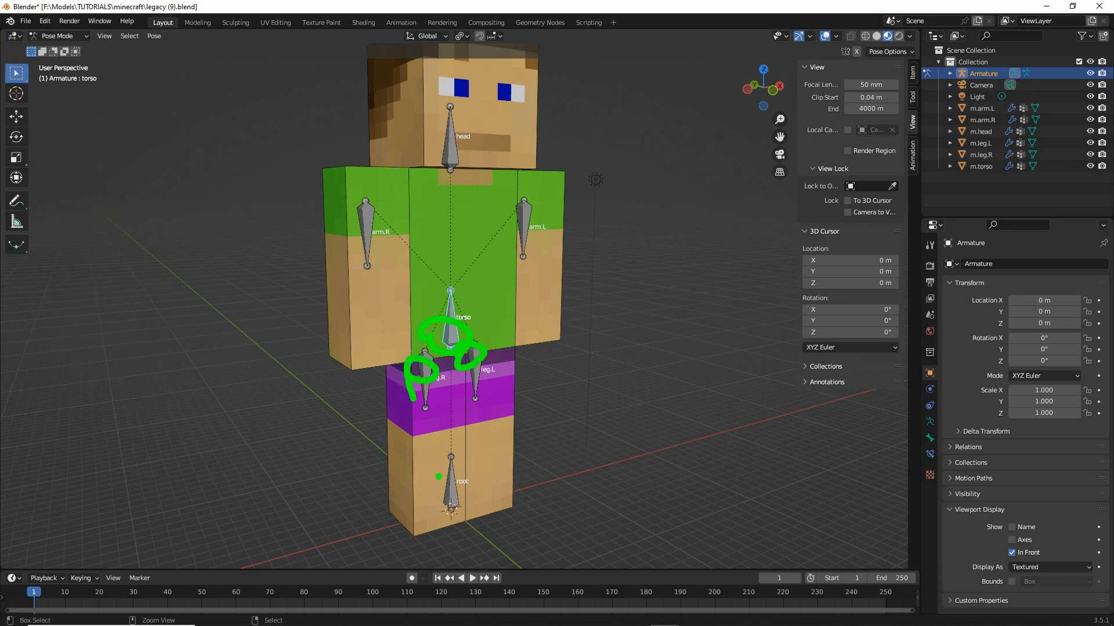
drag(454, 474, 450, 477)
key(Escape)
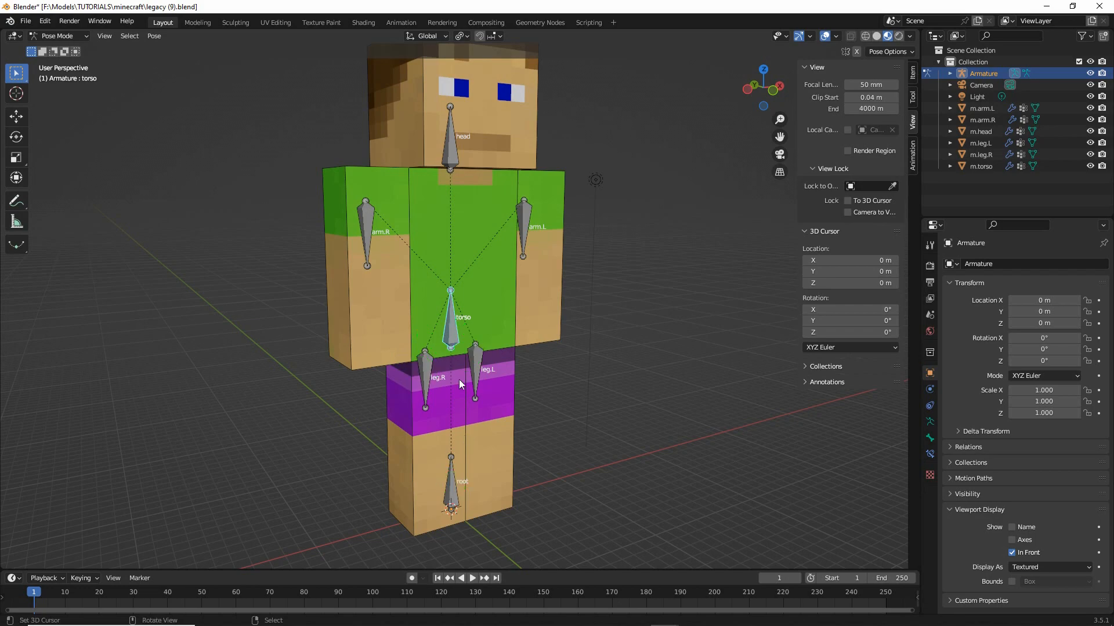
Test-rotate the torso bone from two view angles to check how its child bones follow, cancelling each rotation
key(r)
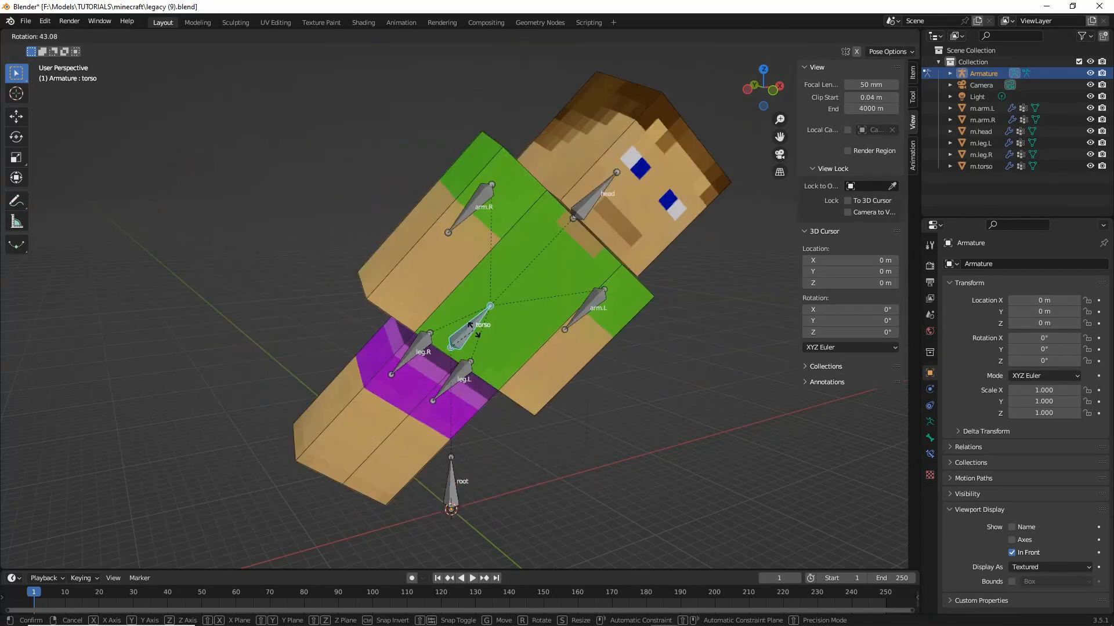
key(Escape)
key(r)
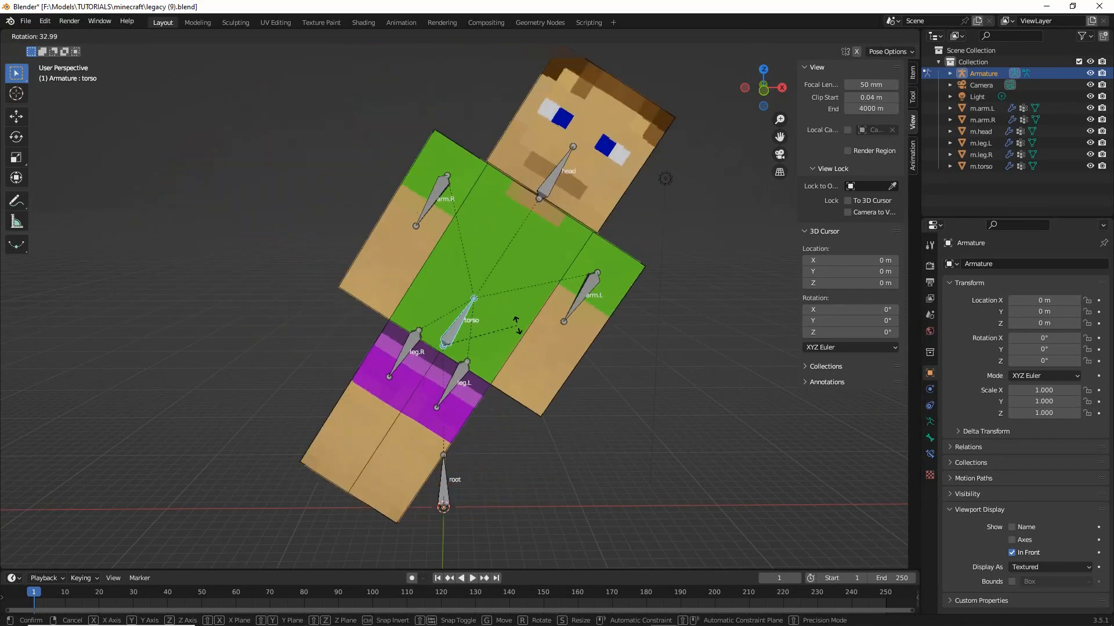
key(Escape)
middle_drag(374, 358, 426, 353)
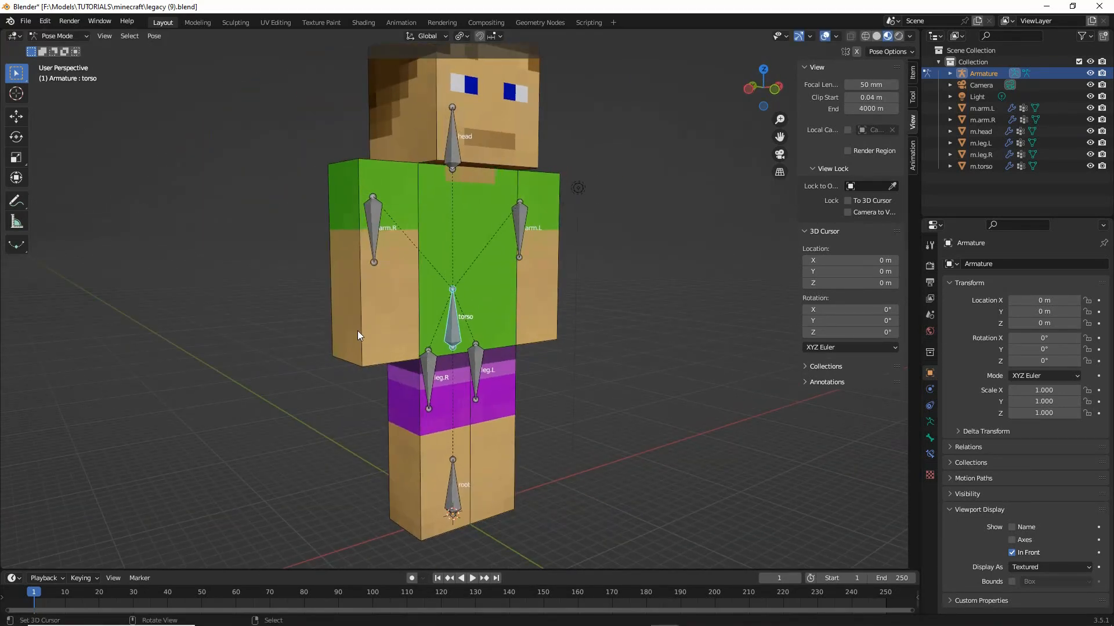
Switch the armature from Pose Mode to Object Mode
click(58, 36)
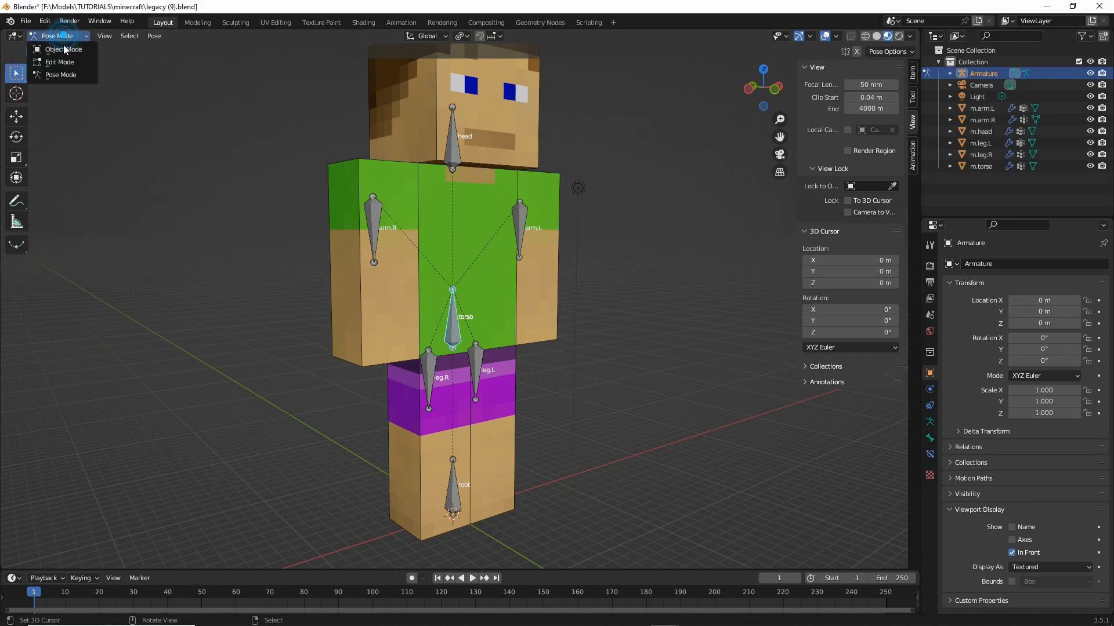
click(64, 49)
middle_drag(323, 331, 329, 329)
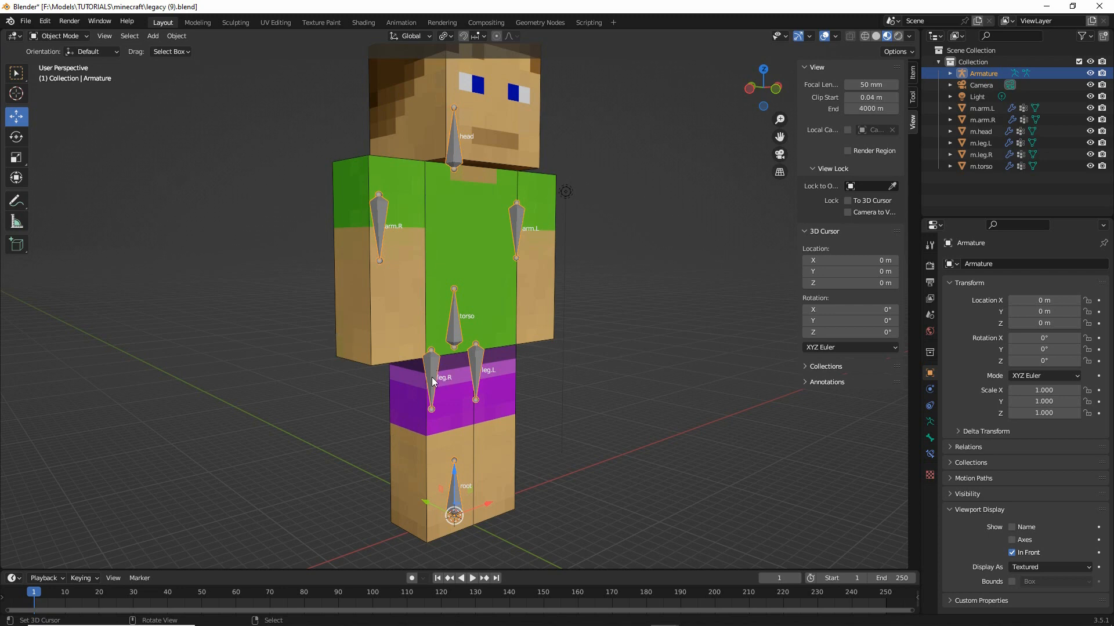
Return the armature to Pose Mode and test-rotate the leg.R bone from angled, side and front views, cancelling each rotation
click(60, 36)
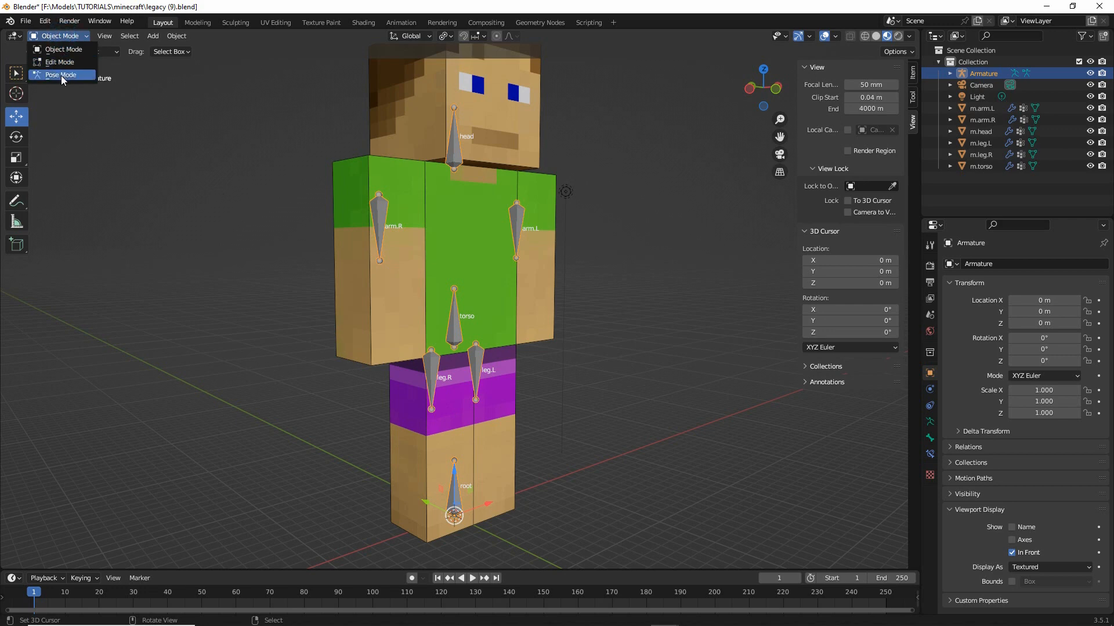
click(61, 75)
click(430, 357)
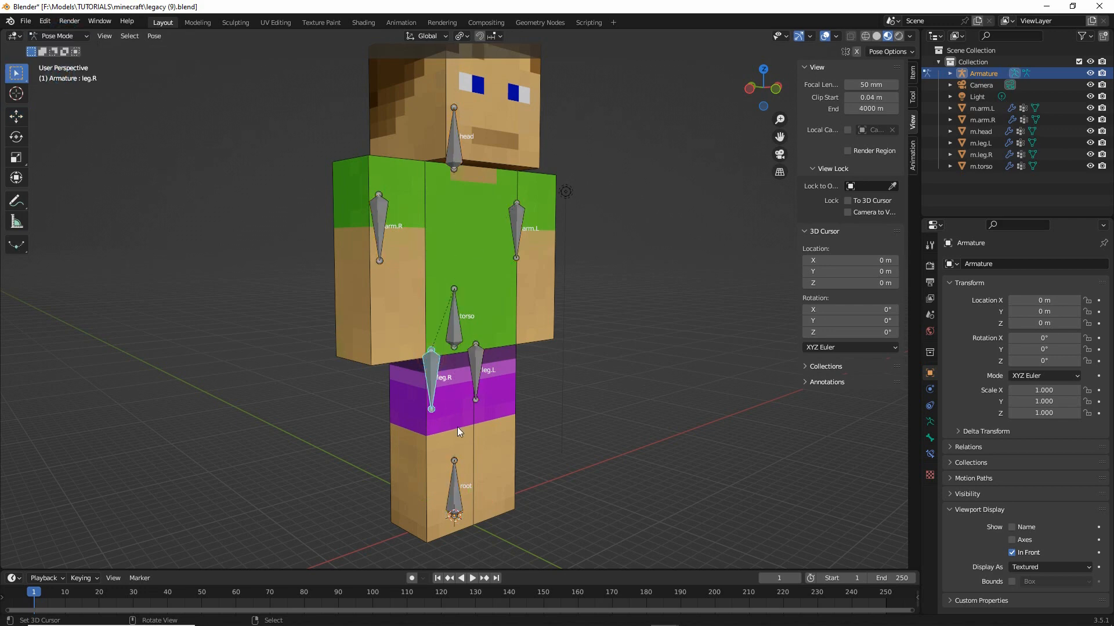
key(r)
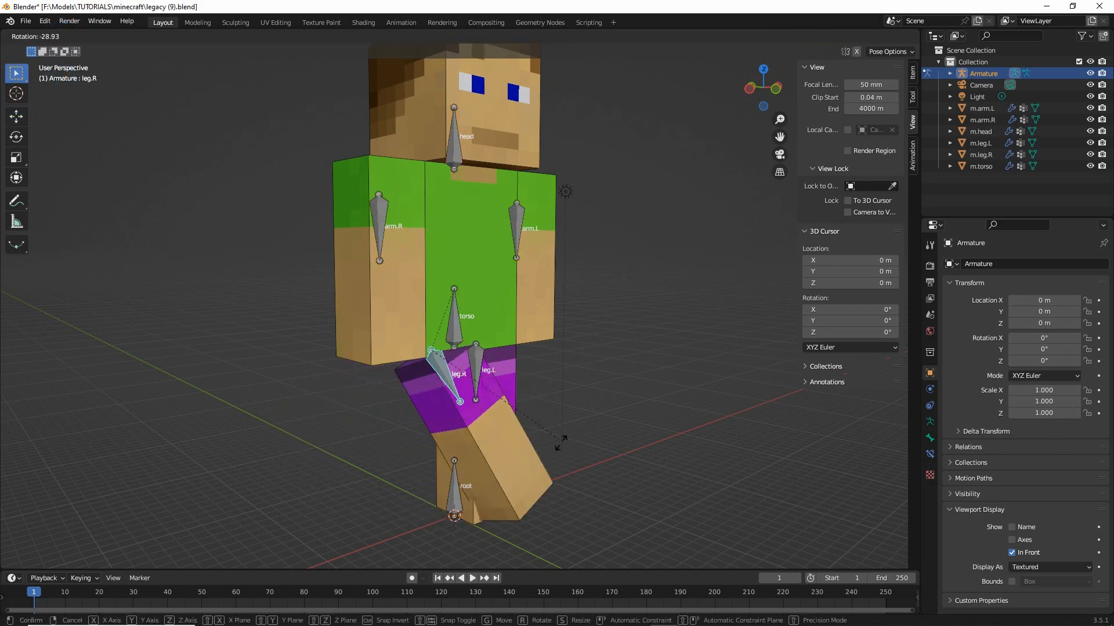
right_click(427, 443)
middle_drag(400, 432, 452, 430)
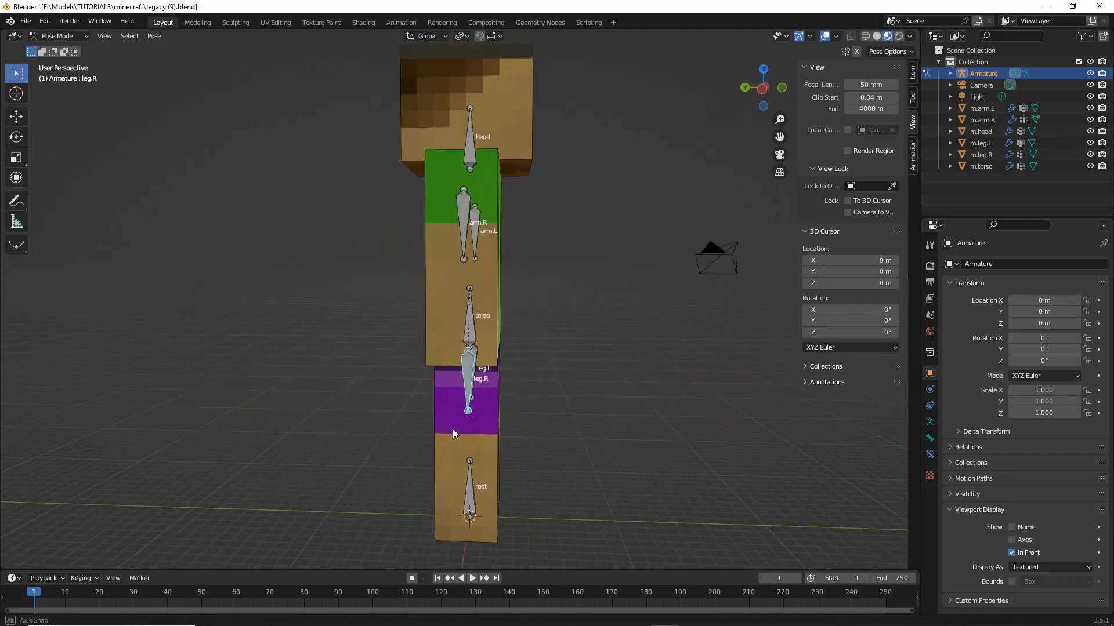
key(r)
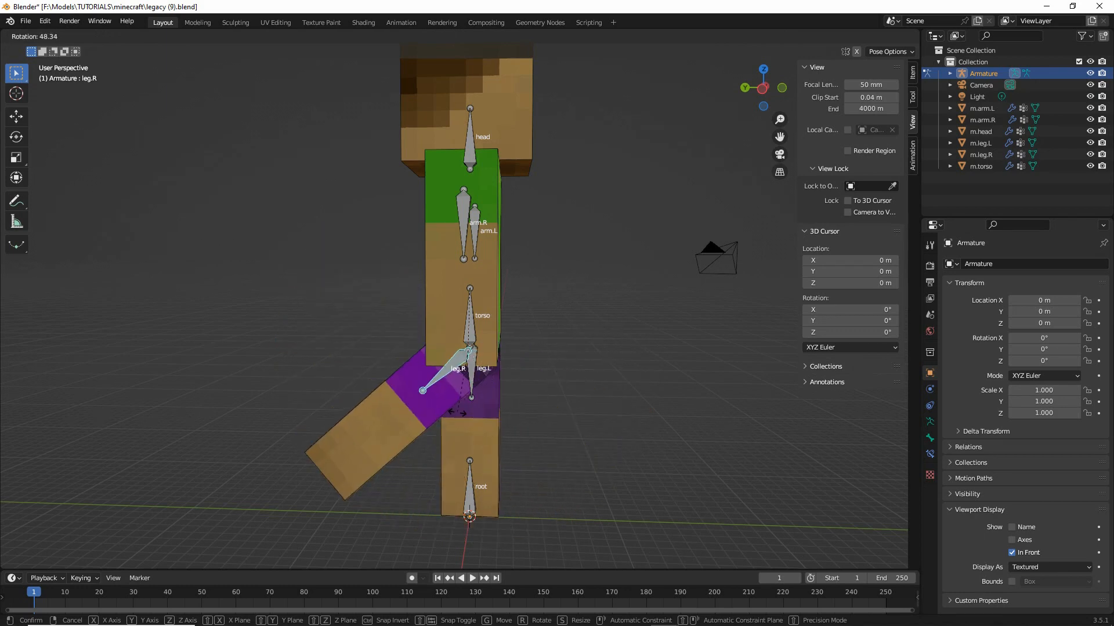
right_click(574, 419)
middle_drag(576, 418, 482, 424)
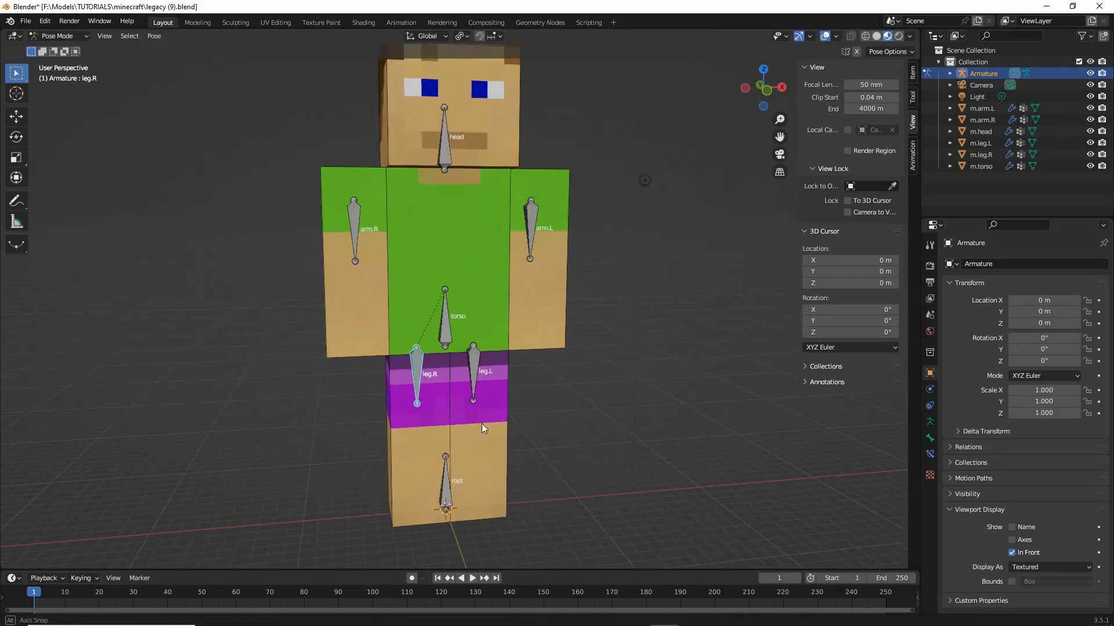
key(r)
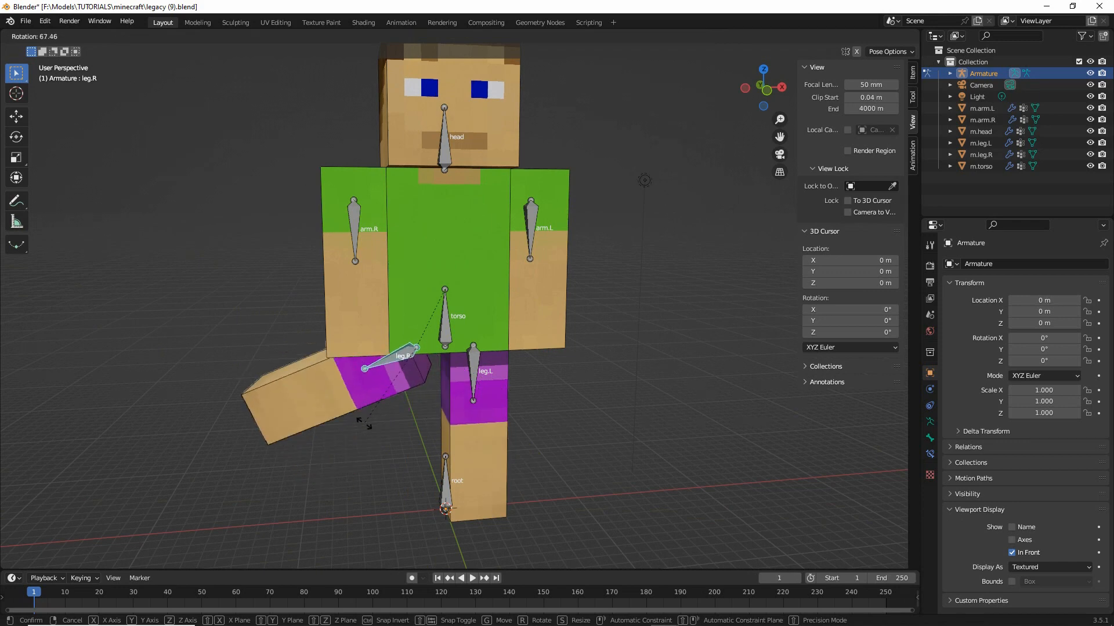
right_click(455, 458)
middle_drag(454, 458, 496, 460)
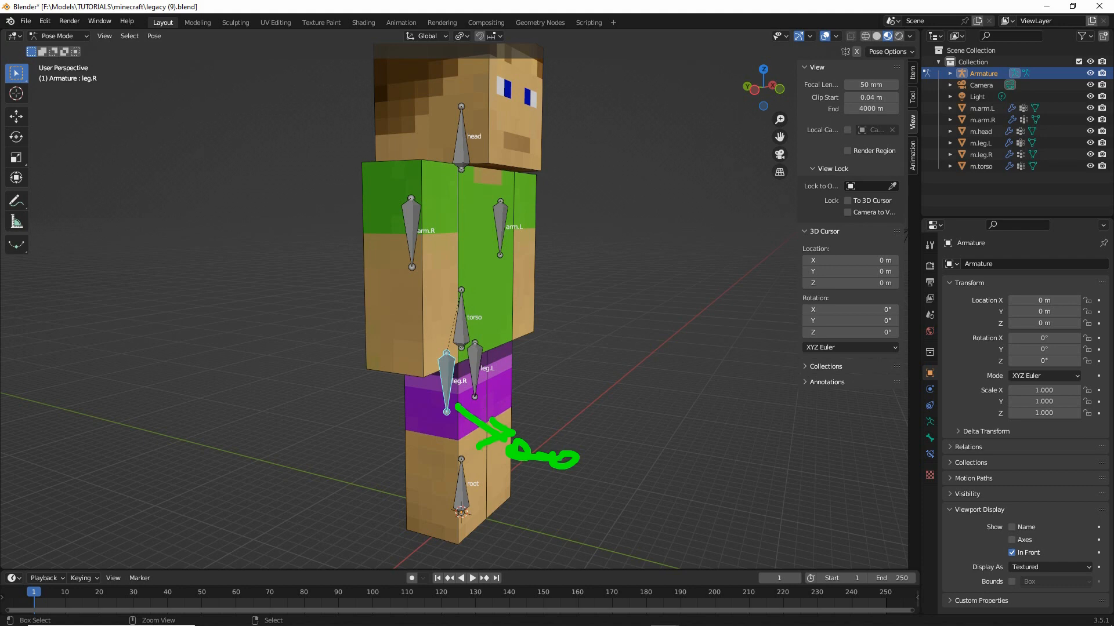
click(497, 389)
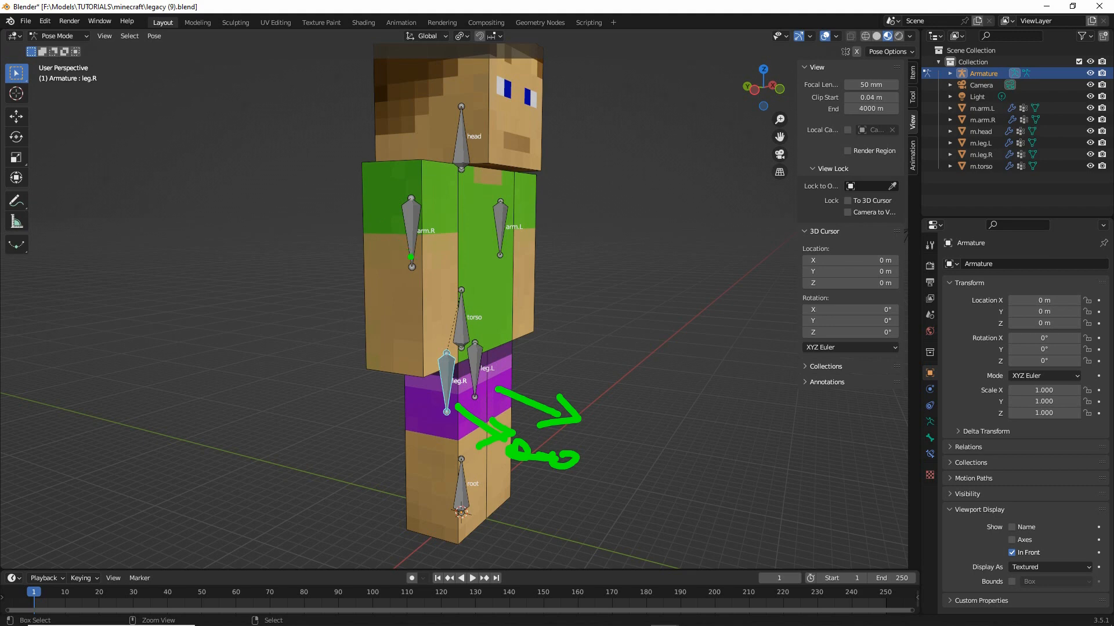
drag(406, 261, 261, 258)
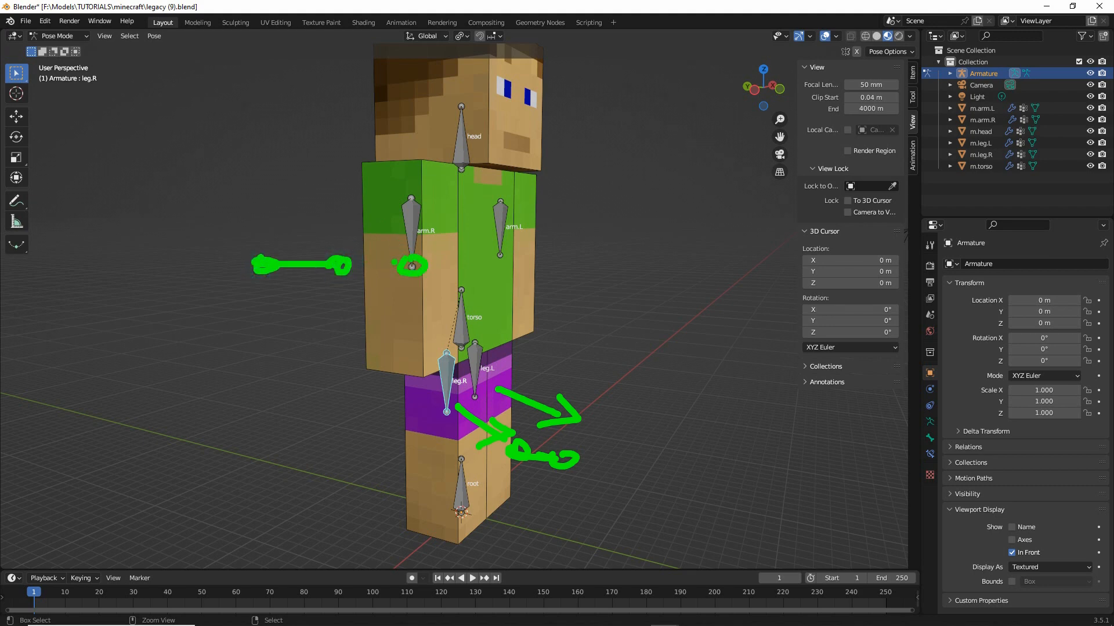
mouse_move(401, 265)
mouse_down()
mouse_move(364, 253)
mouse_move(364, 274)
mouse_up()
drag(260, 273, 268, 276)
key(Escape)
middle_drag(551, 351, 412, 288)
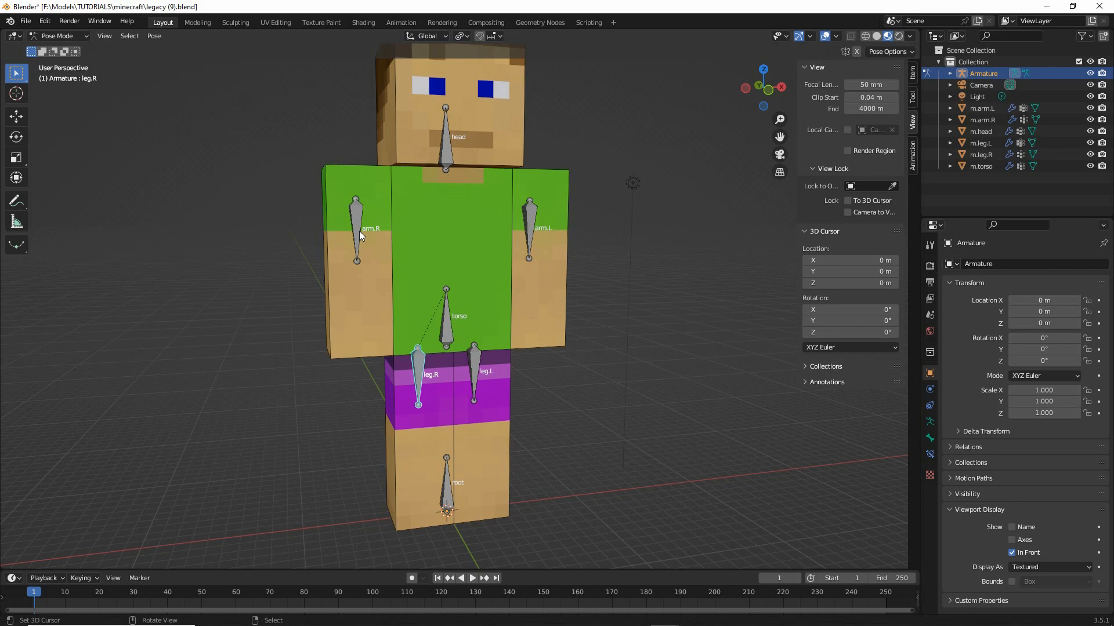
middle_drag(326, 329, 469, 332)
mouse_move(521, 332)
middle_down()
mouse_move(642, 339)
mouse_move(371, 284)
middle_up()
key(ctrl+2)
drag(373, 201, 361, 221)
drag(520, 208, 517, 222)
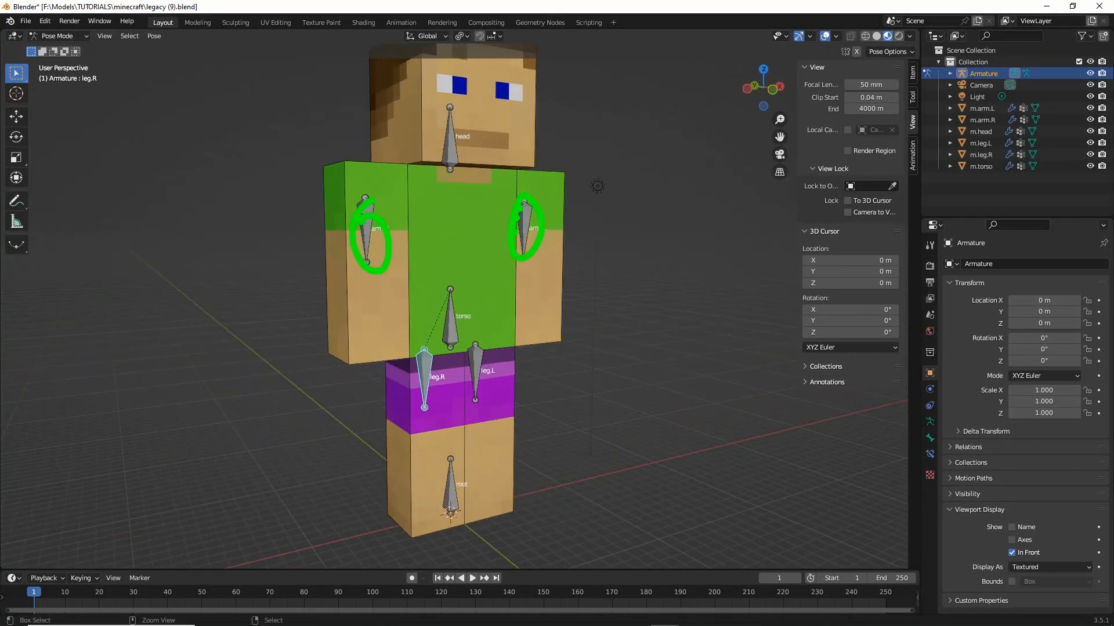
key(Escape)
middle_drag(353, 287, 389, 290)
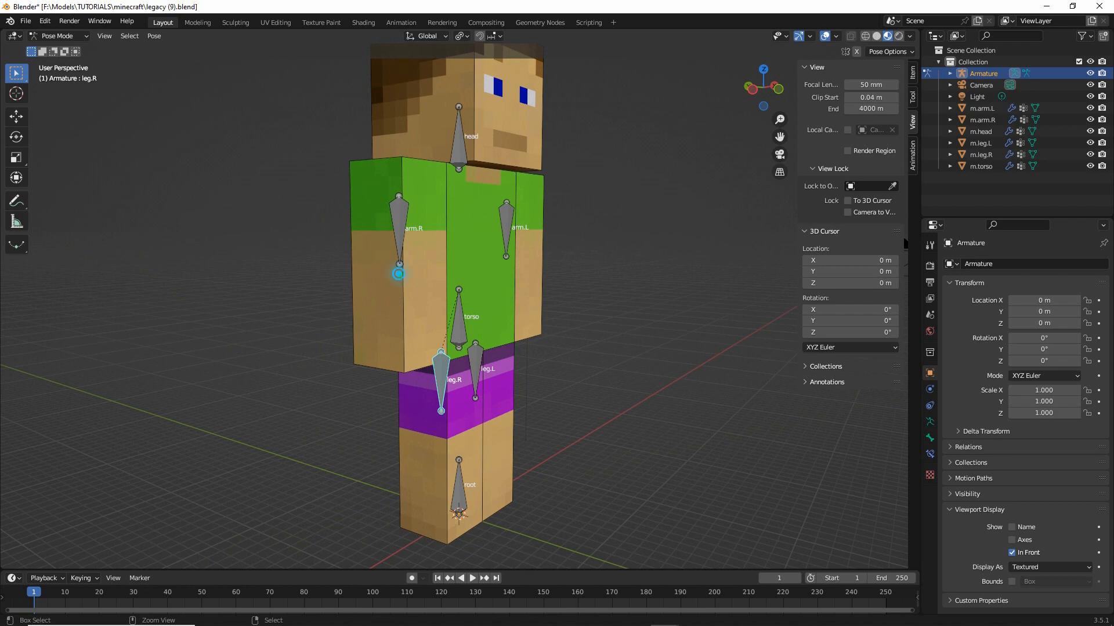
drag(398, 274, 393, 339)
drag(383, 275, 352, 274)
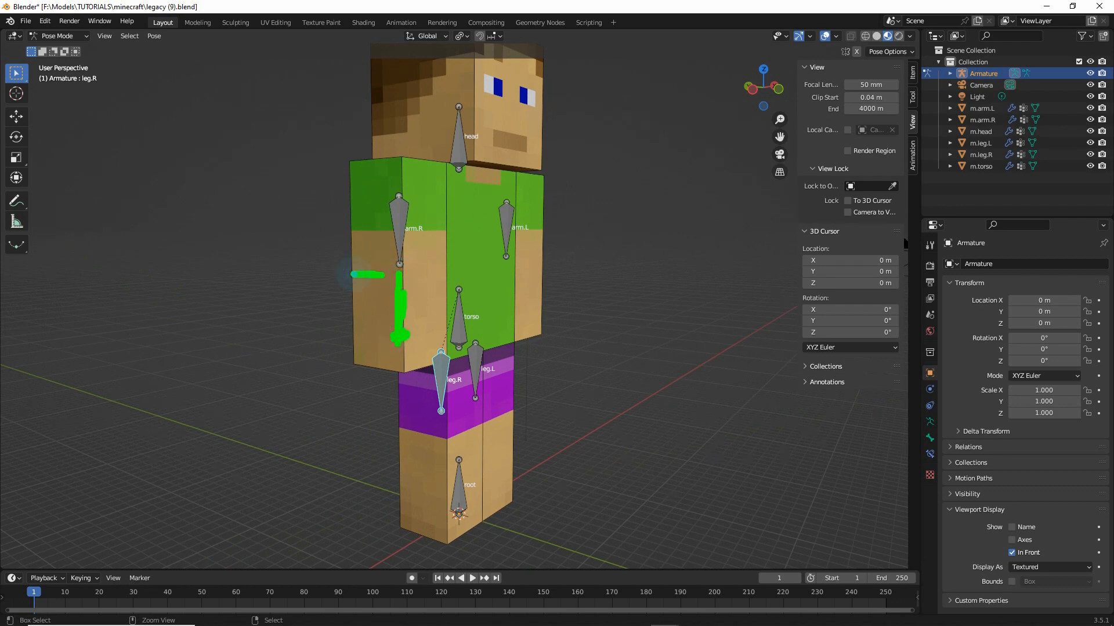
drag(440, 459, 404, 459)
mouse_move(440, 420)
mouse_down()
mouse_move(432, 516)
mouse_move(445, 506)
mouse_up()
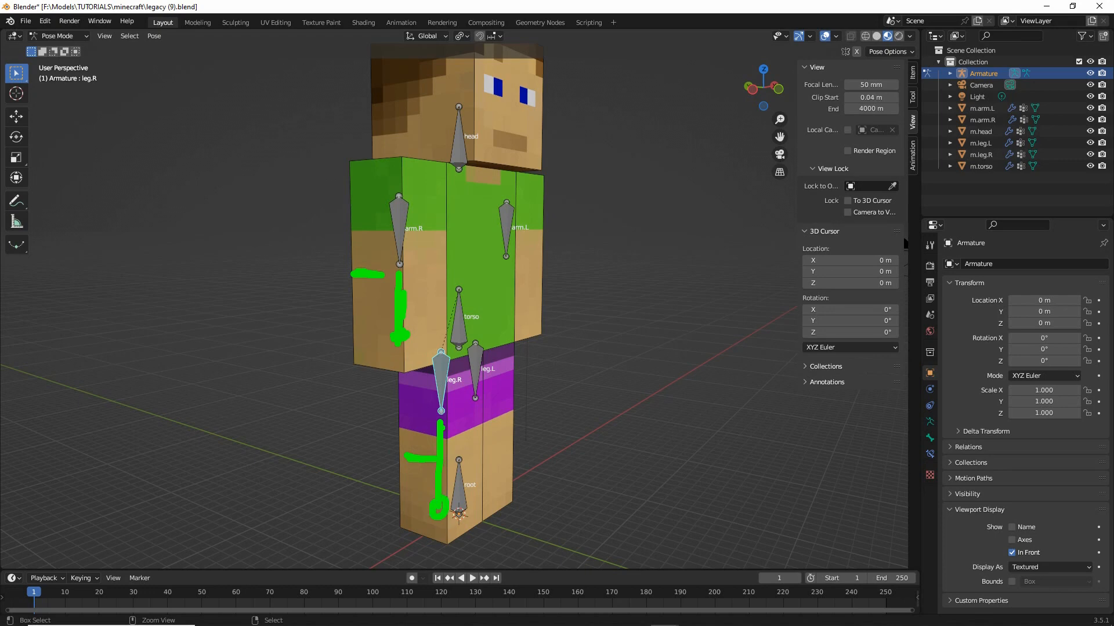
drag(440, 429, 436, 418)
mouse_move(398, 278)
mouse_down()
mouse_move(387, 272)
mouse_move(397, 268)
mouse_up()
mouse_move(471, 185)
mouse_down()
mouse_move(473, 278)
mouse_move(455, 181)
mouse_up()
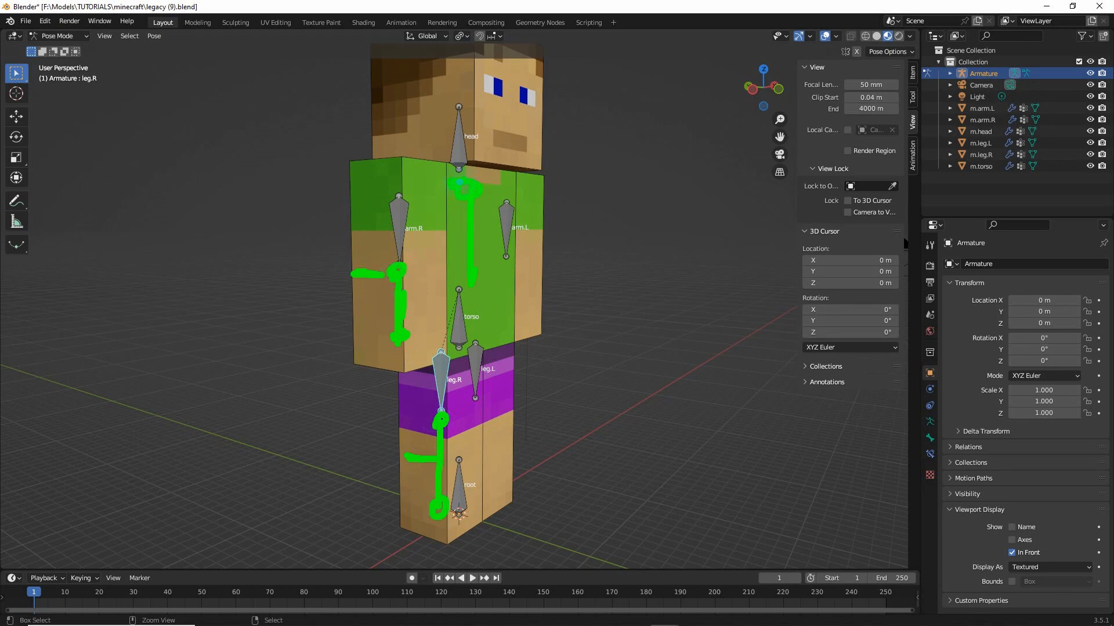
drag(467, 290, 477, 295)
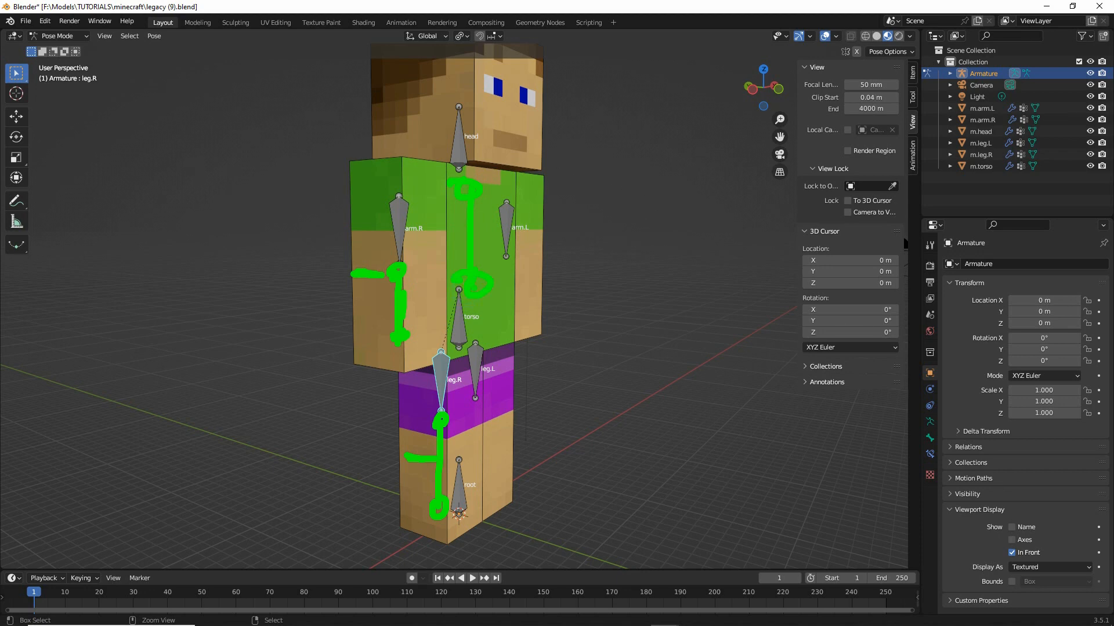
key(Escape)
mouse_move(558, 388)
middle_down()
mouse_move(489, 385)
mouse_move(514, 389)
middle_up()
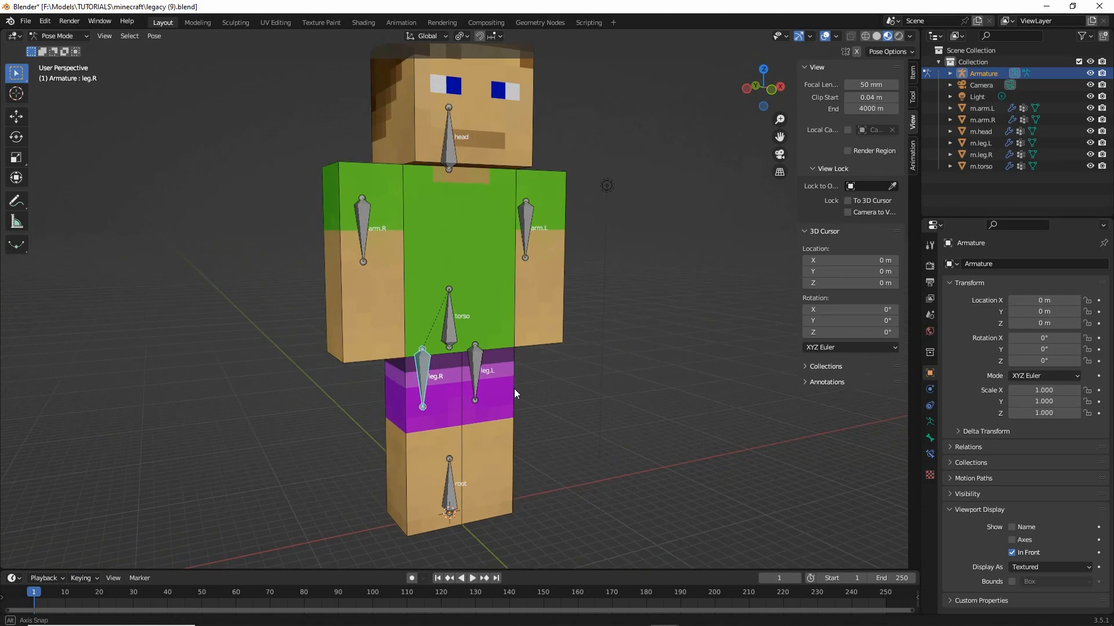
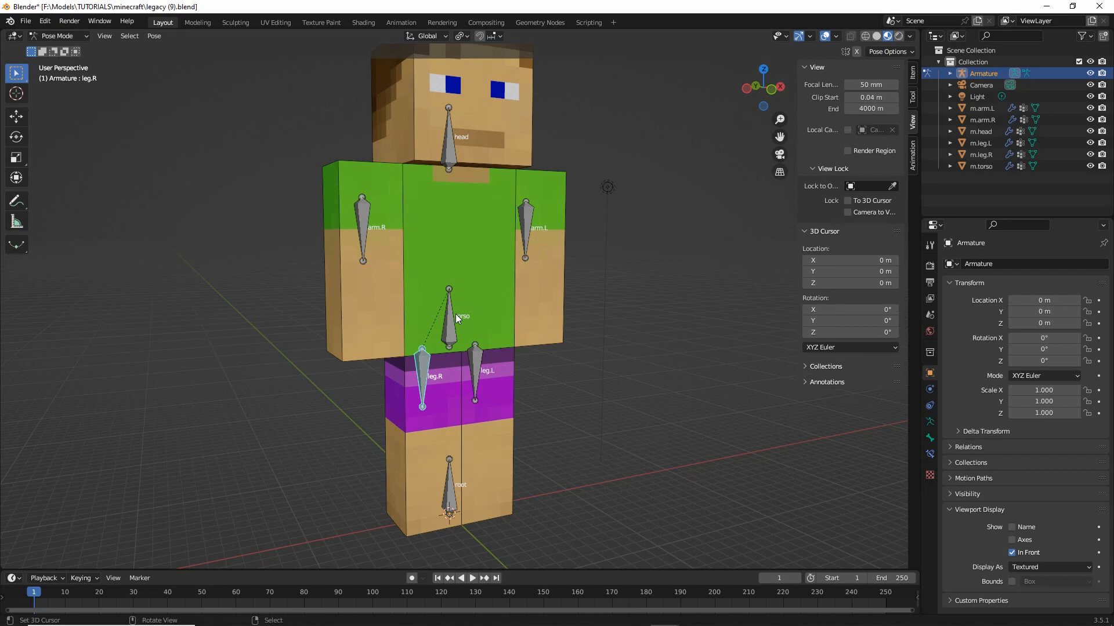
key(ctrl+2)
mouse_move(350, 203)
mouse_down()
mouse_move(347, 237)
mouse_move(351, 204)
mouse_up()
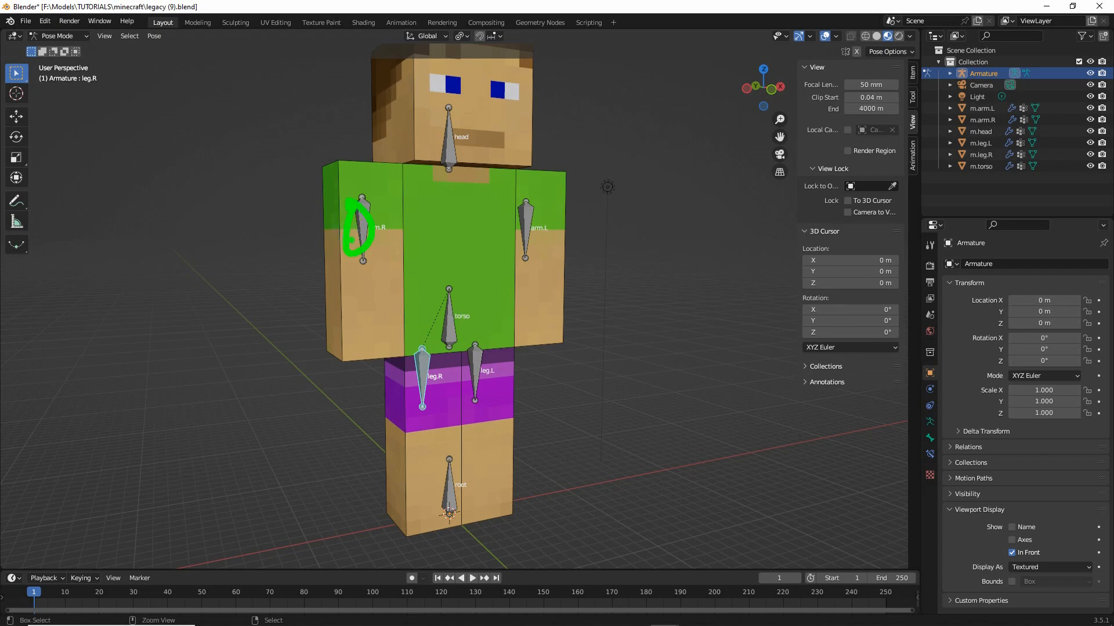
drag(358, 307, 351, 323)
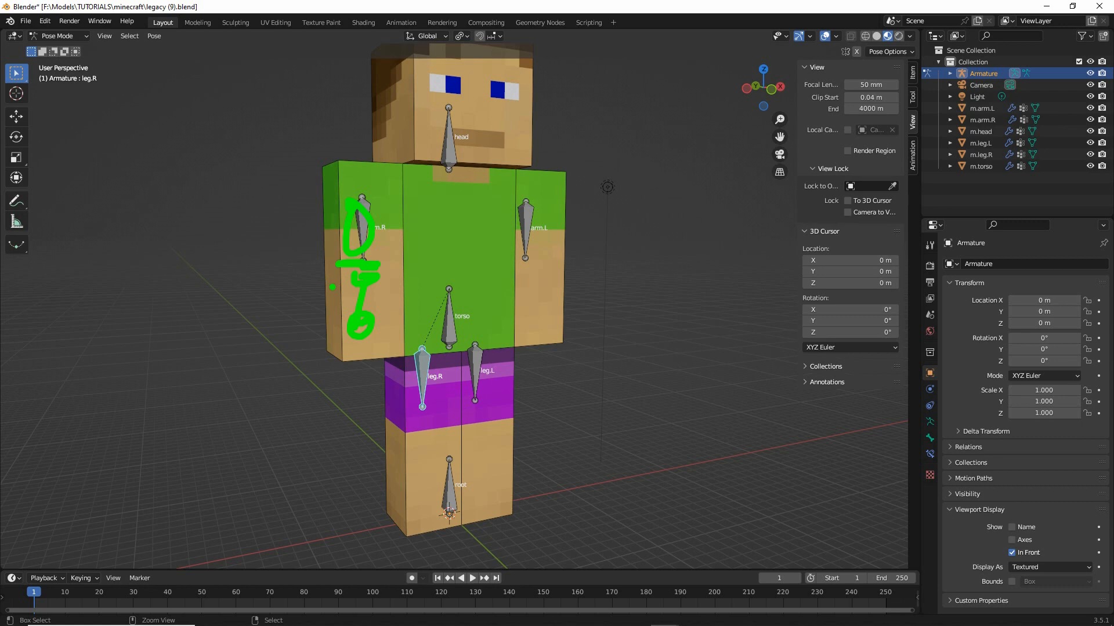
key(Escape)
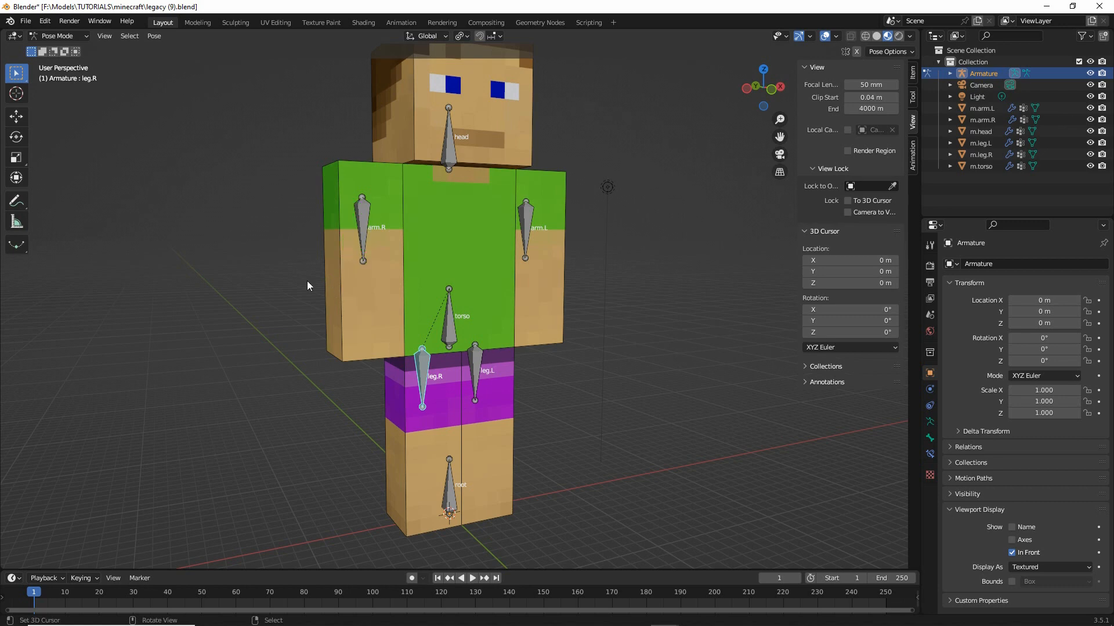
Leave Pose Mode and put the armature back in Object Mode
click(58, 36)
click(53, 48)
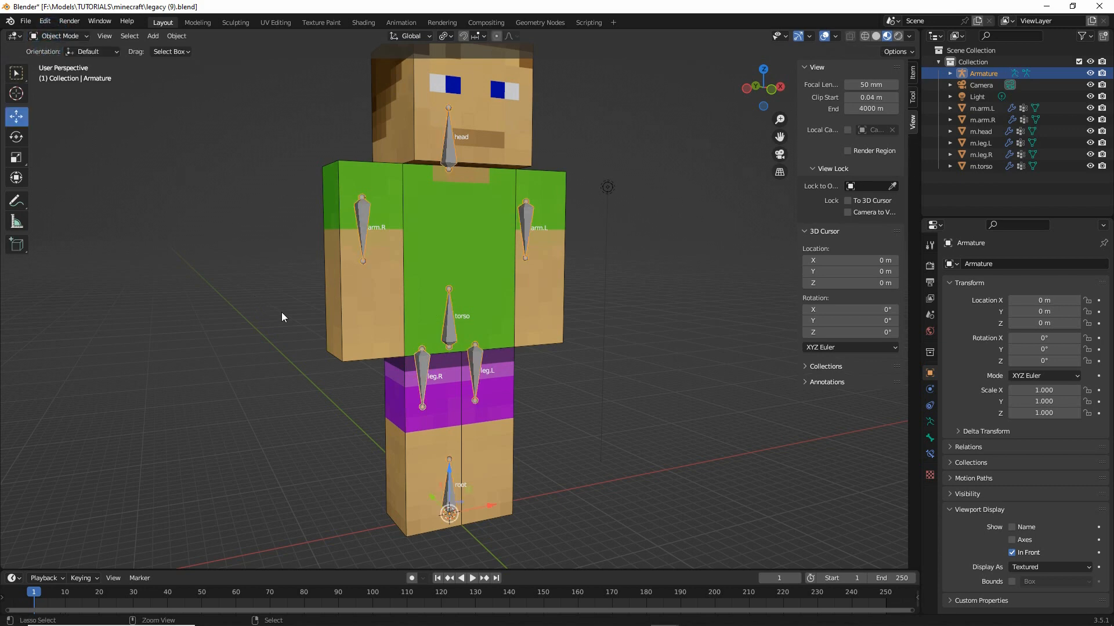
drag(370, 351, 371, 350)
drag(537, 339, 539, 339)
drag(426, 526, 429, 528)
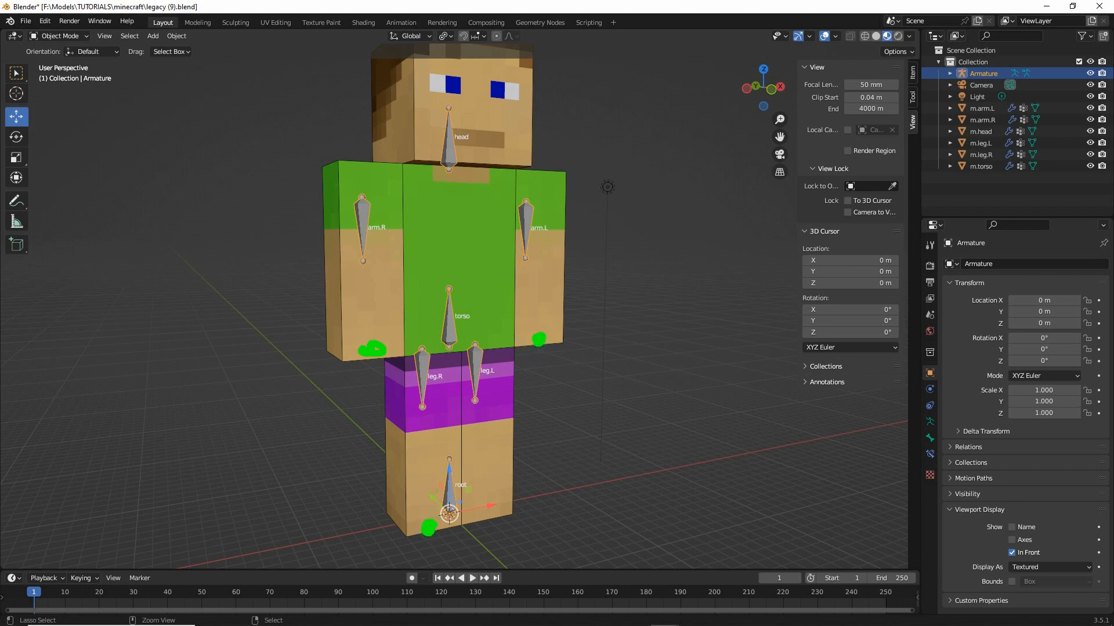
drag(495, 515, 510, 535)
drag(429, 529, 450, 553)
drag(510, 536, 517, 544)
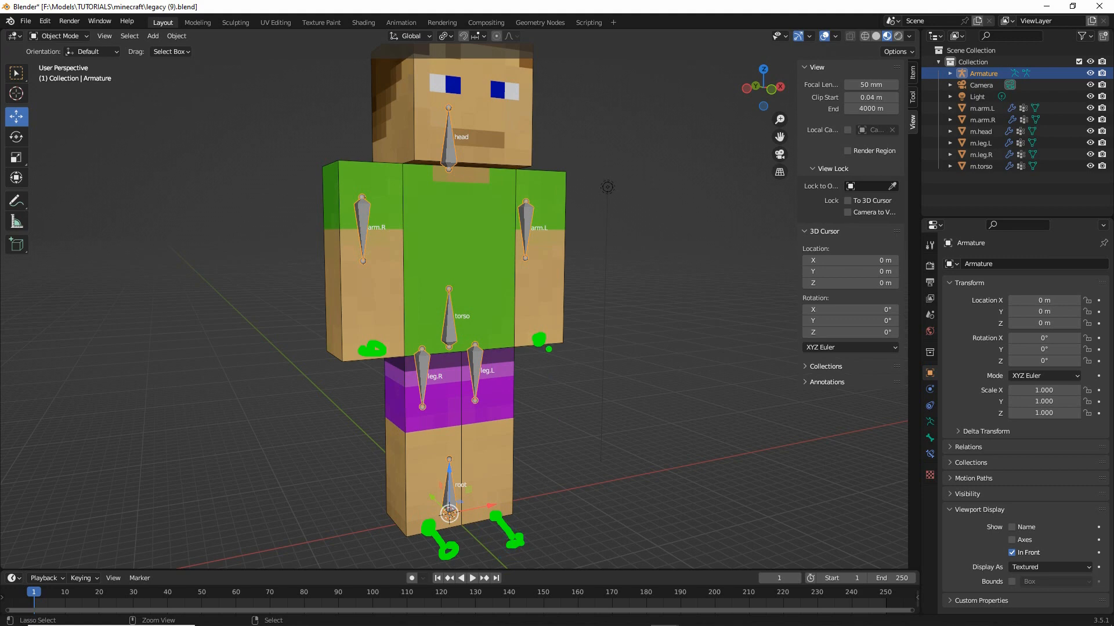
drag(538, 341, 567, 361)
drag(371, 350, 395, 379)
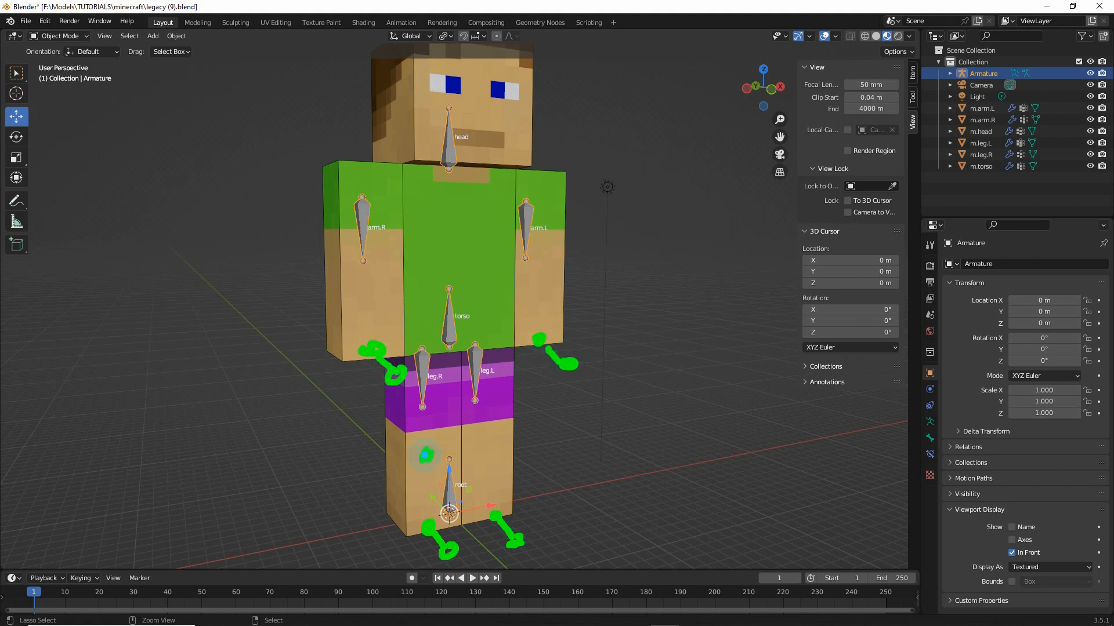
mouse_move(291, 268)
mouse_down()
mouse_move(298, 255)
mouse_move(318, 260)
mouse_up()
drag(469, 249, 468, 250)
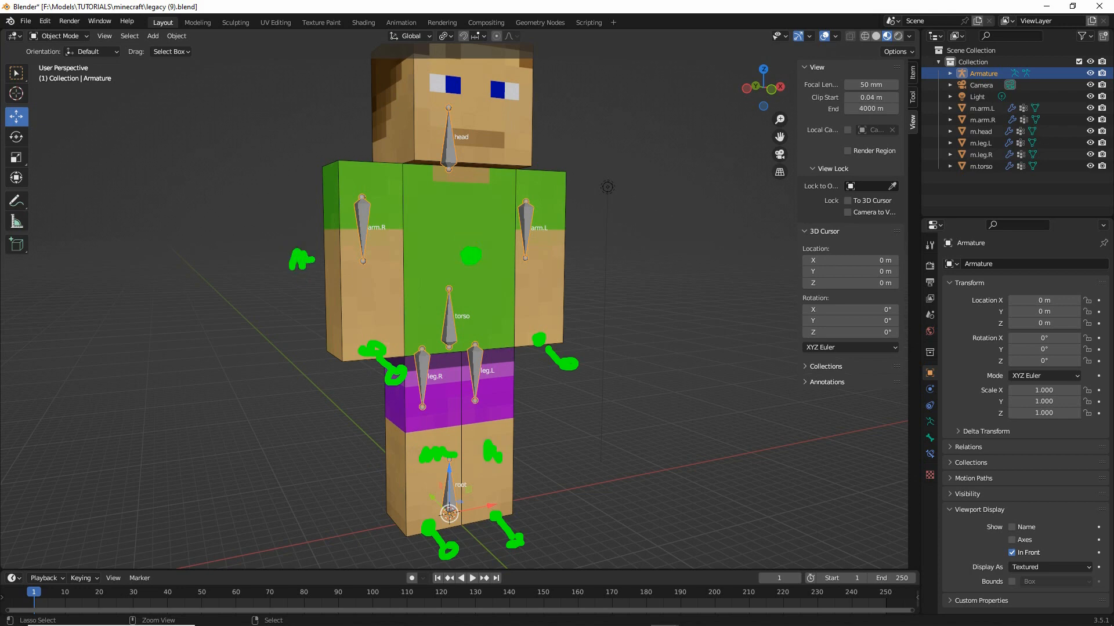
key(Escape)
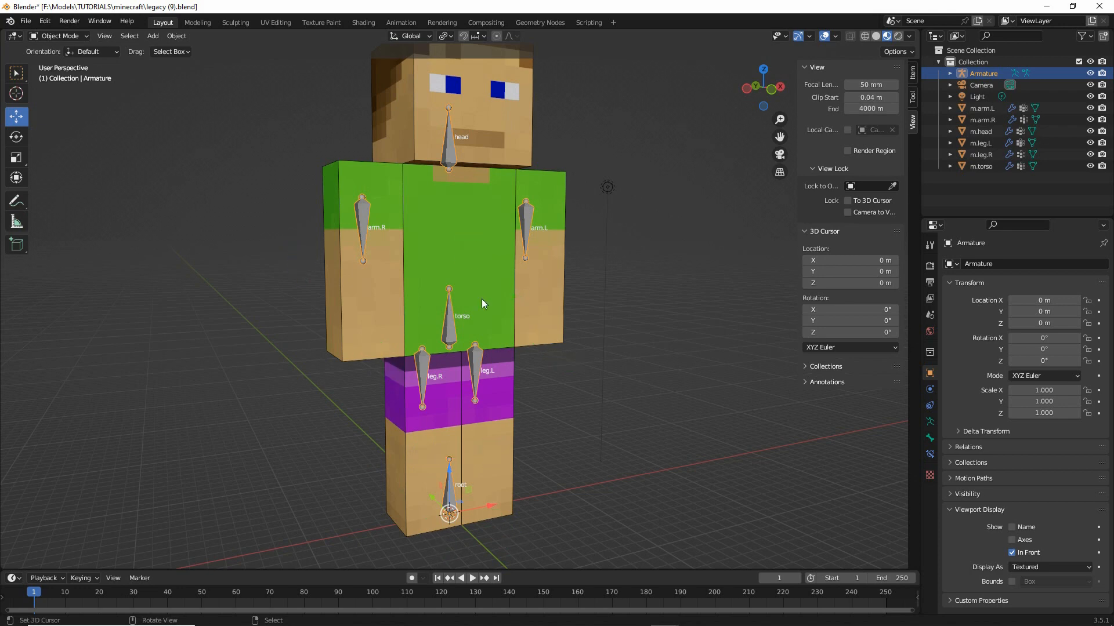
Switch the armature from Object Mode to Edit Mode
mouse_move(353, 351)
middle_down()
mouse_move(376, 354)
mouse_move(361, 351)
middle_up()
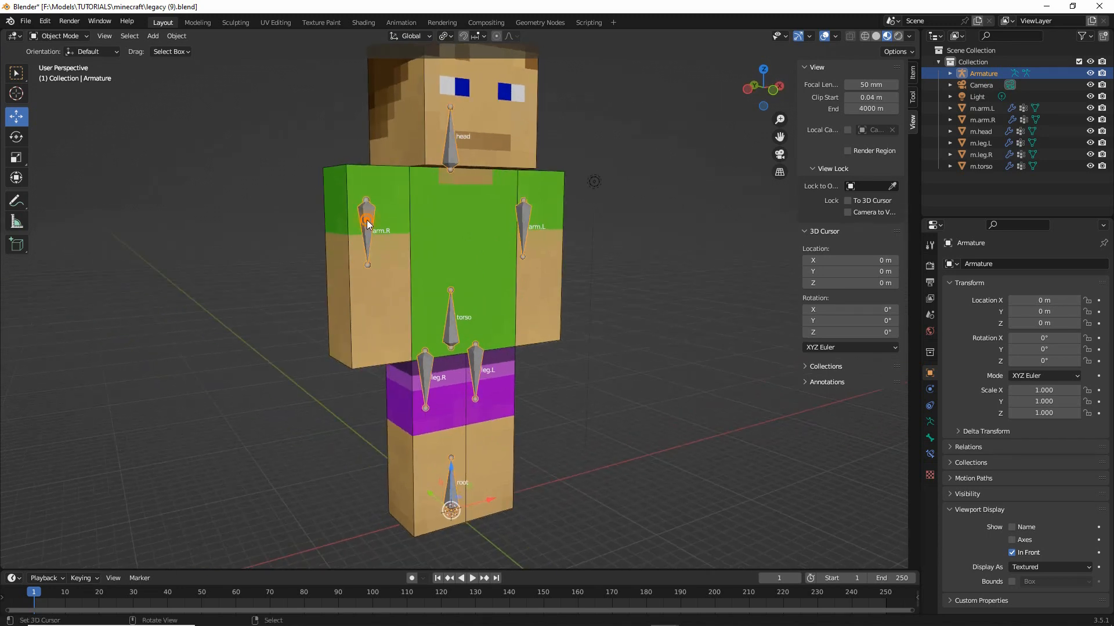
click(60, 36)
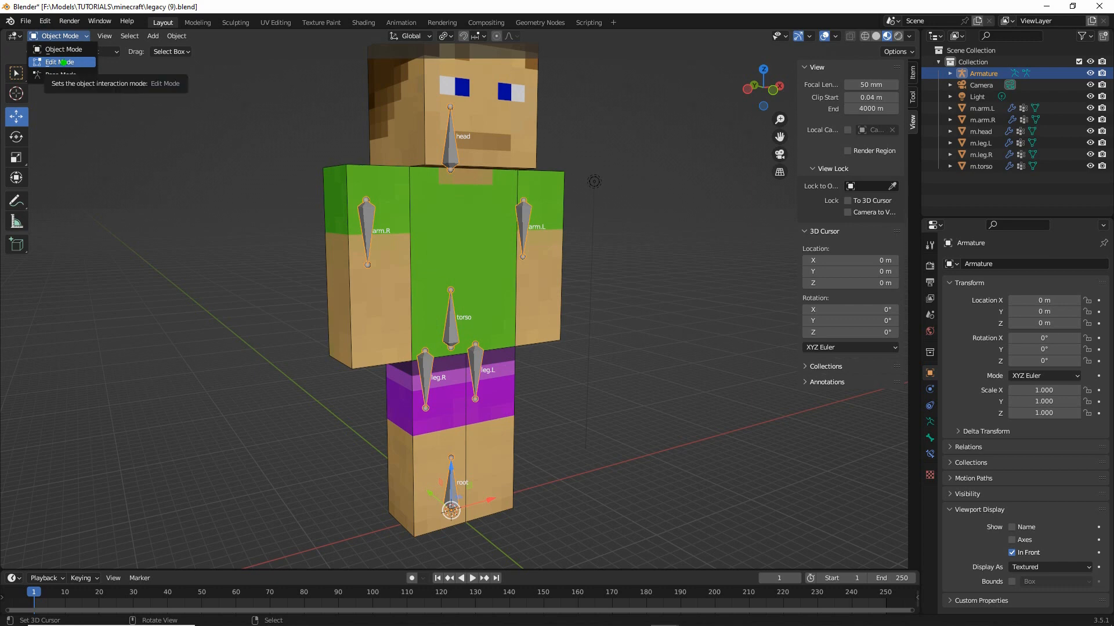
mouse_move(39, 72)
mouse_down()
mouse_move(78, 69)
mouse_move(85, 42)
mouse_up()
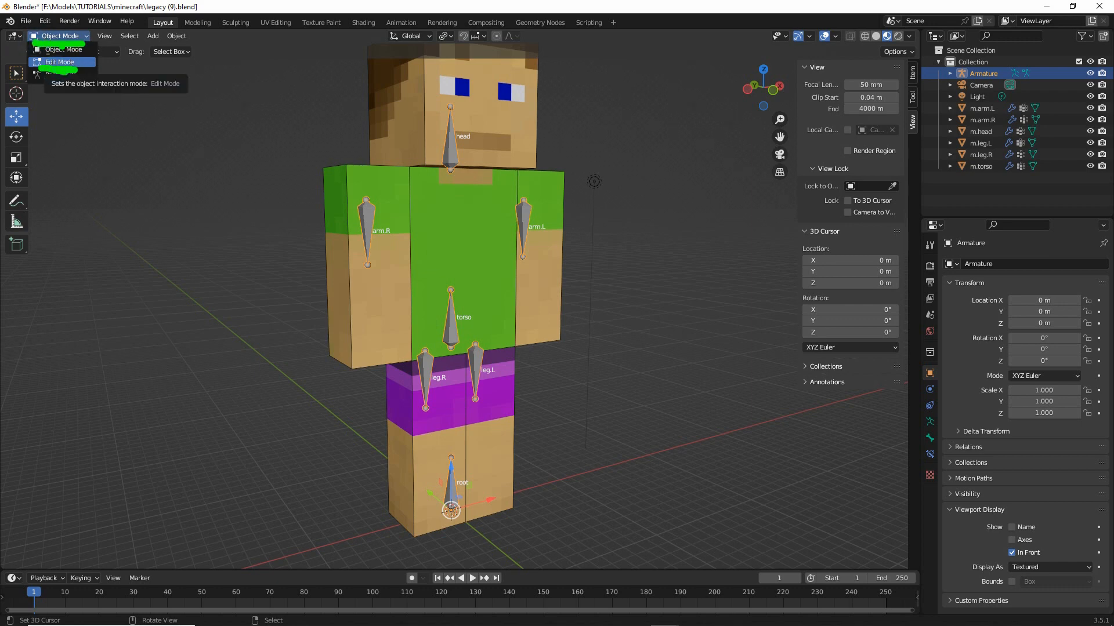
click(60, 62)
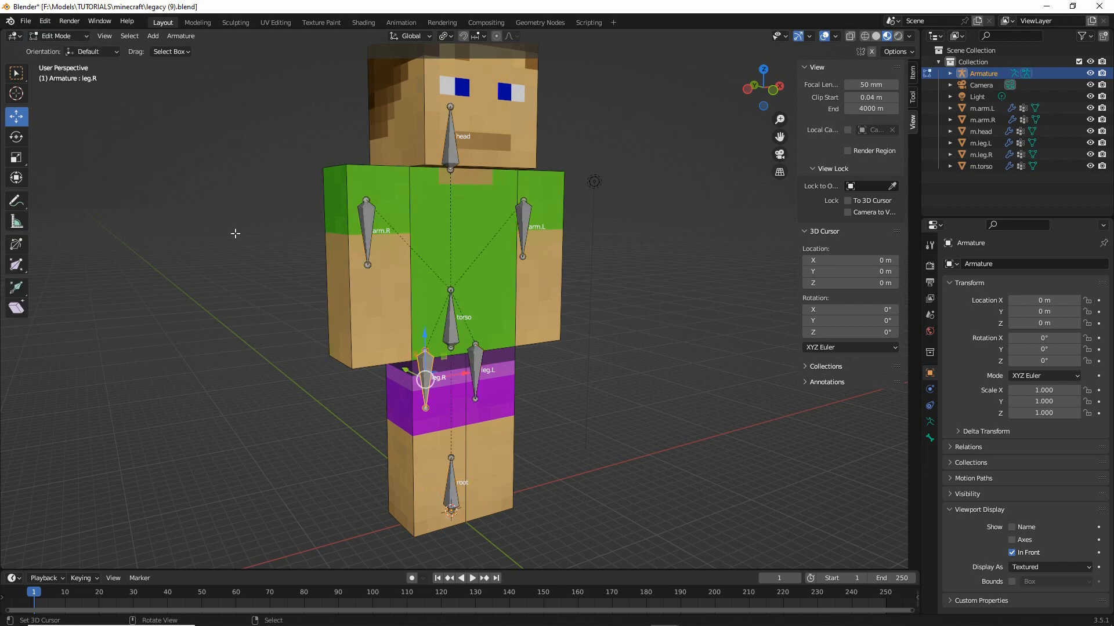
Duplicate the arm.R and arm.L bones together, leaving the copies in place over the originals
mouse_move(285, 392)
middle_down()
mouse_move(311, 392)
mouse_move(293, 390)
middle_up()
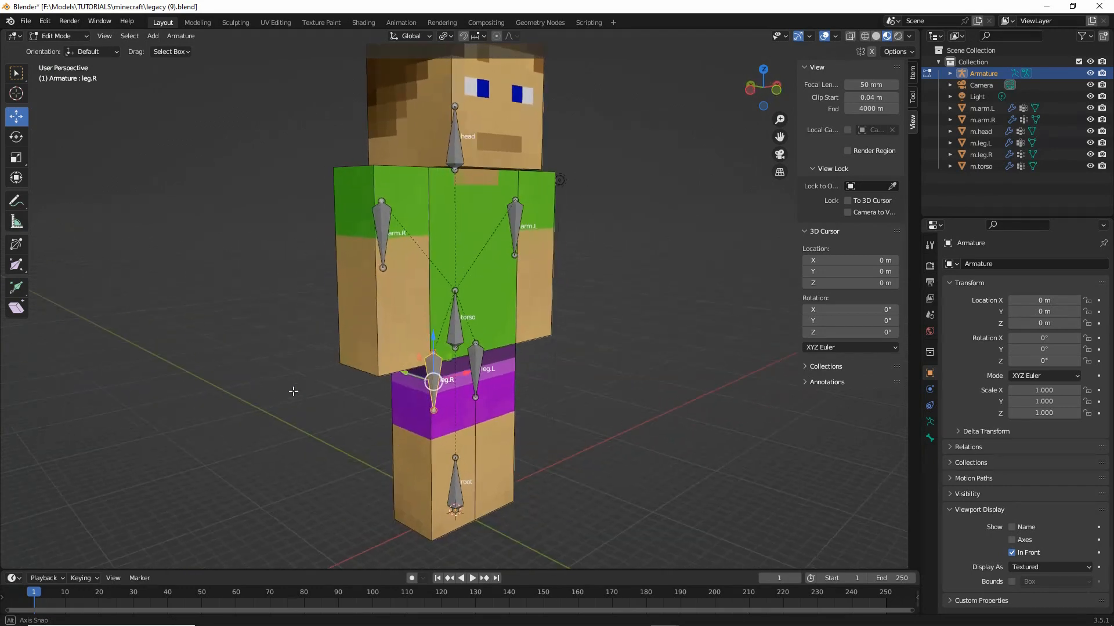
click(379, 219)
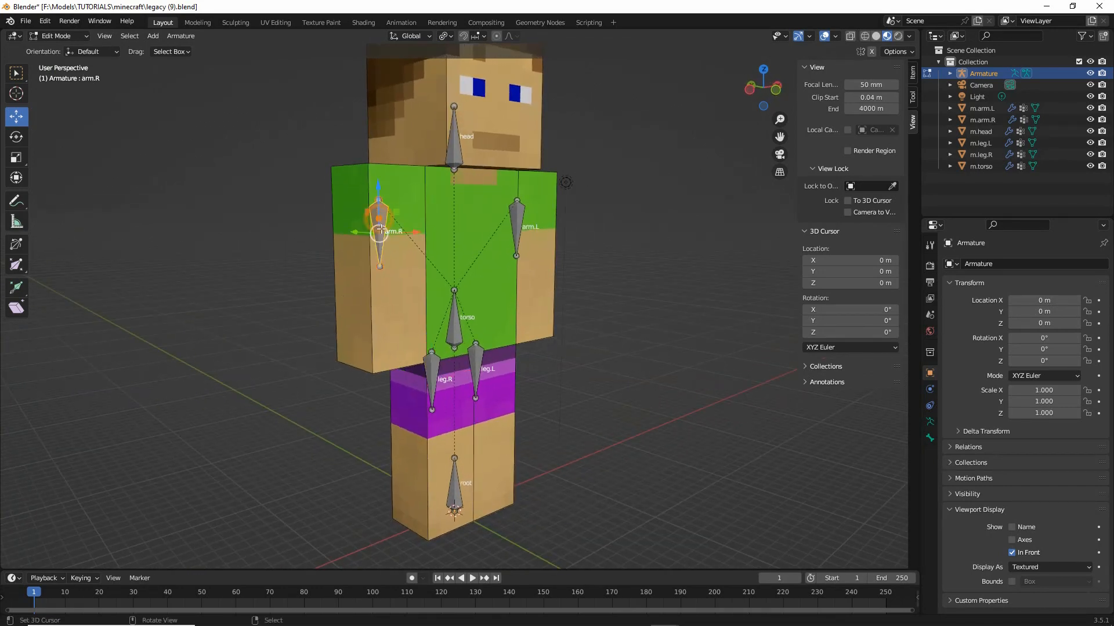
shift+click(514, 210)
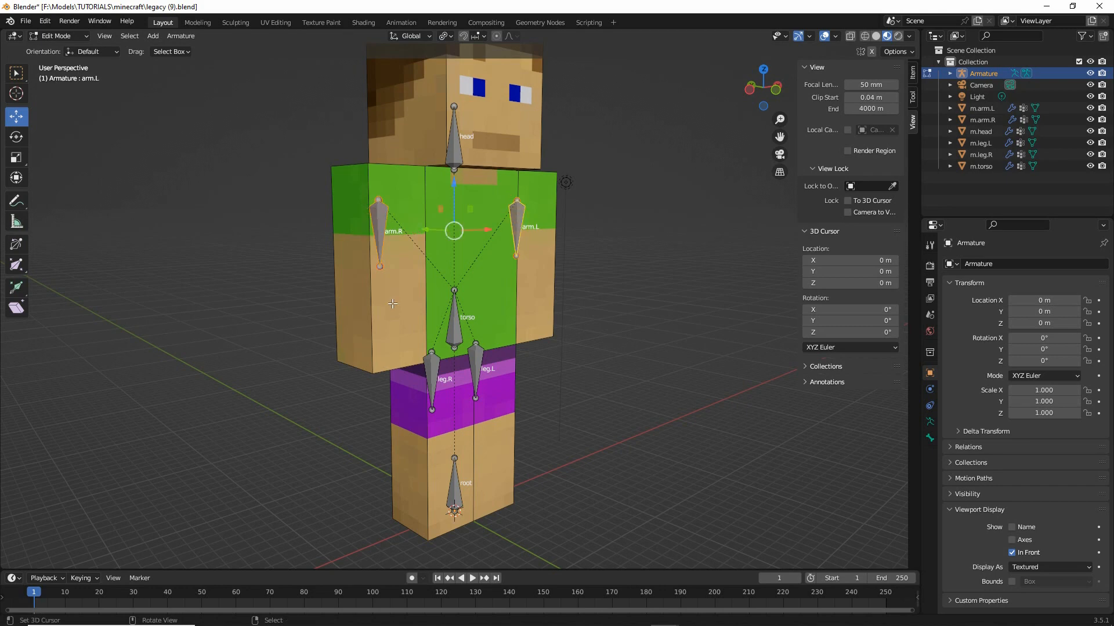
click(181, 36)
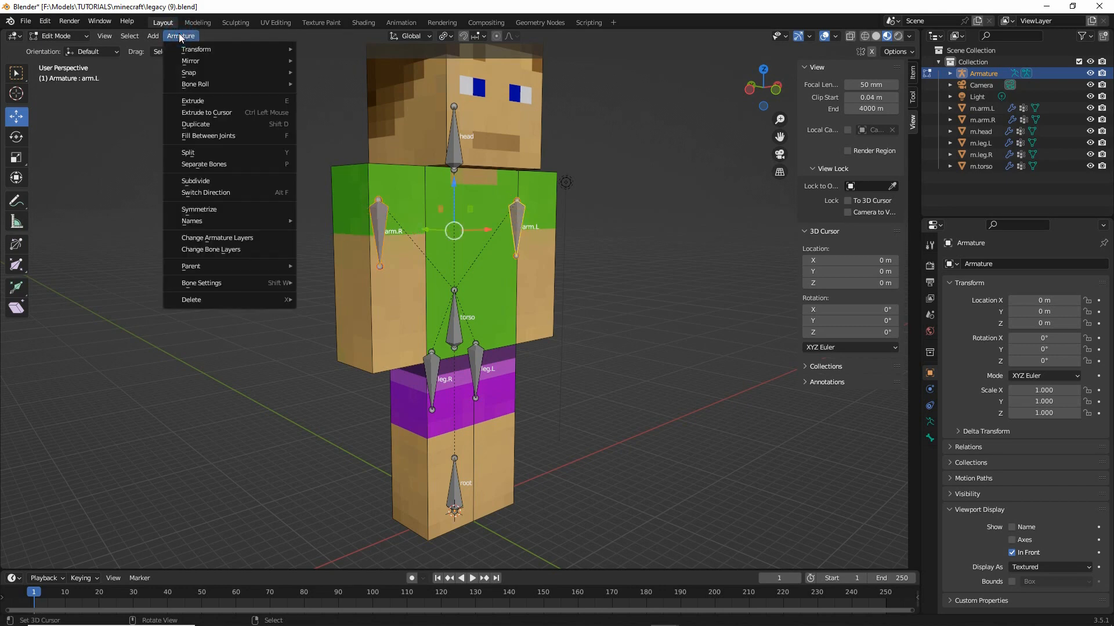
click(196, 127)
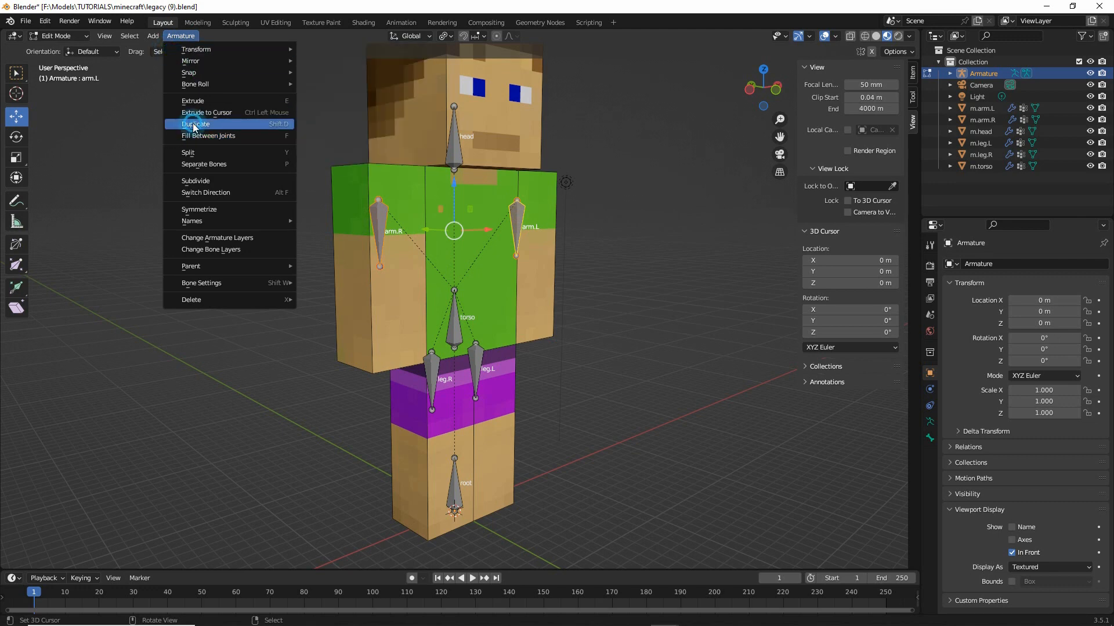
click(195, 124)
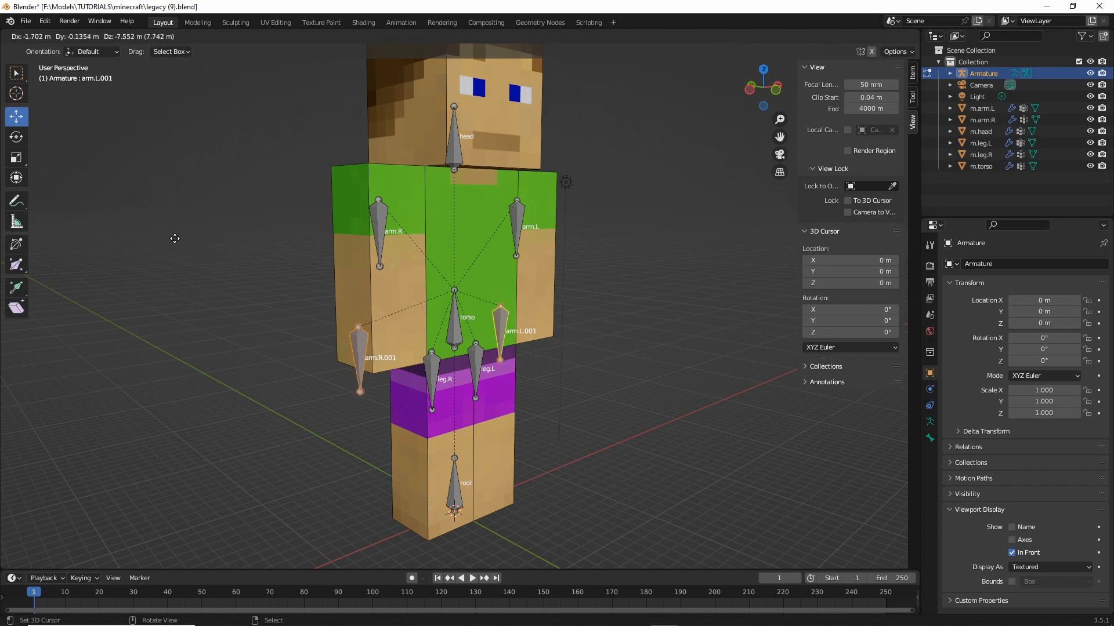
right_click(240, 218)
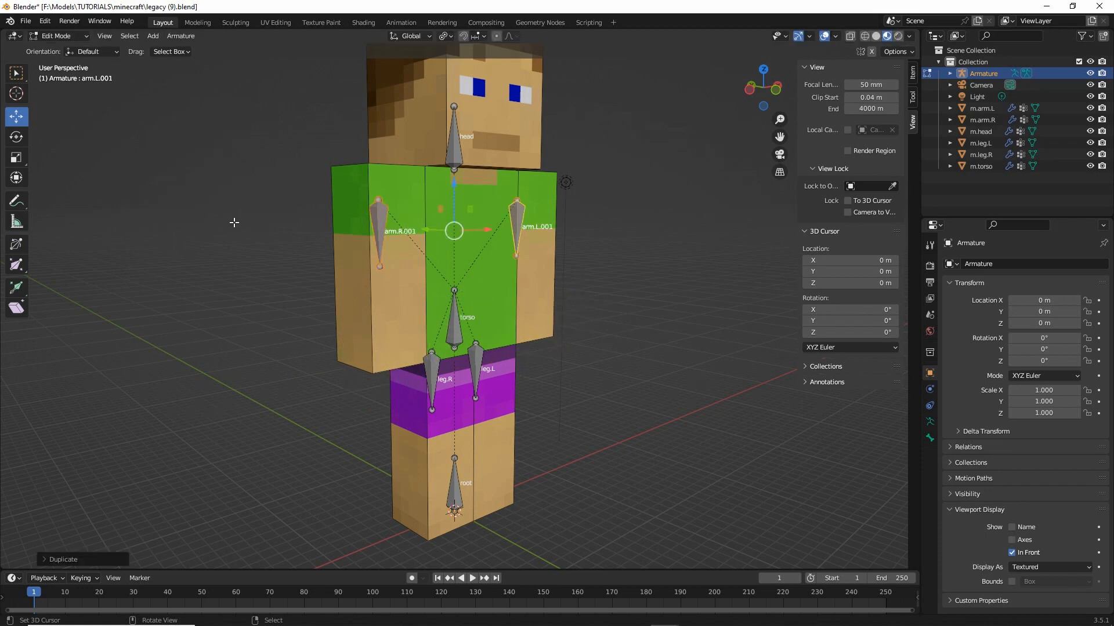
Move the duplicated arm bones along the Y axis to a spot well behind the character's back
click(26, 121)
middle_drag(157, 183, 410, 240)
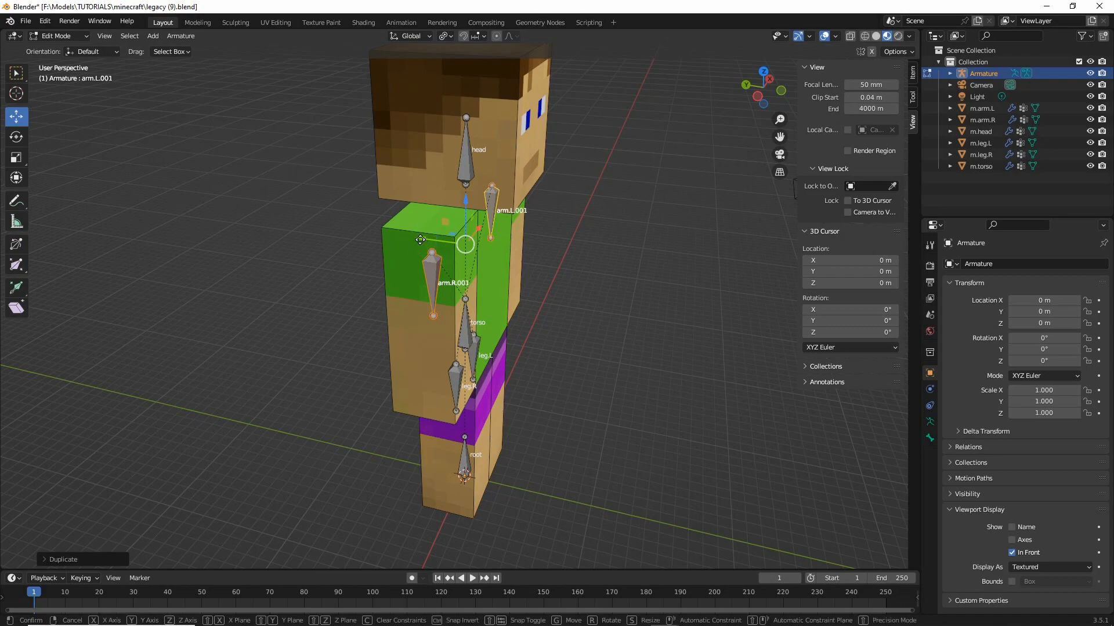
drag(412, 240, 277, 226)
middle_drag(350, 322, 348, 282)
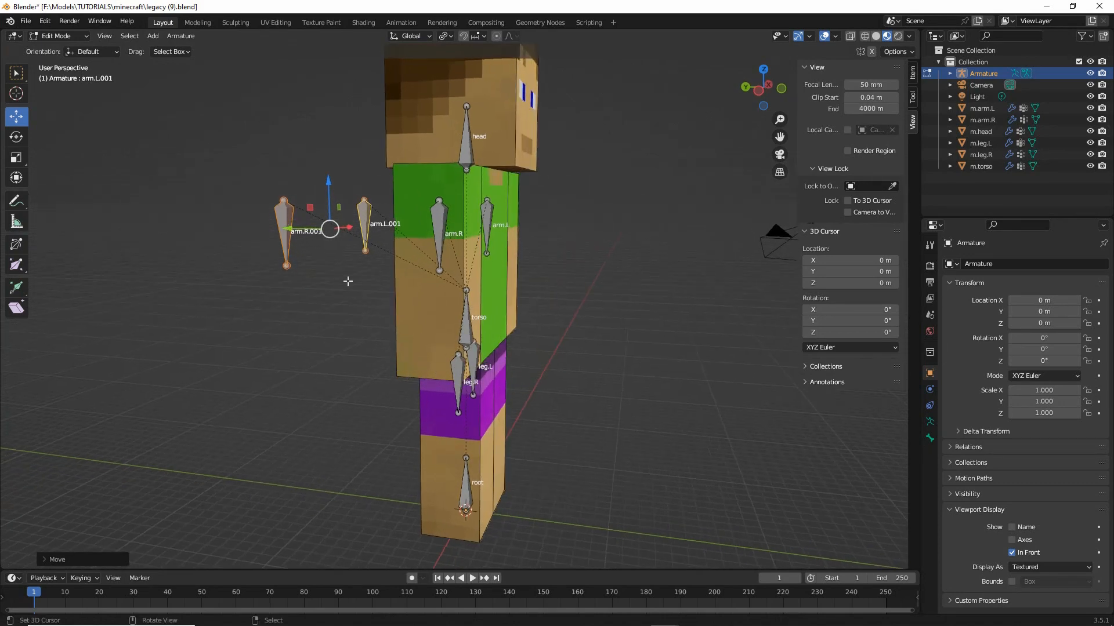
Duplicate the arm.R.001 and arm.L.001 bones and move the new pair to the lower ends of the arms
click(184, 36)
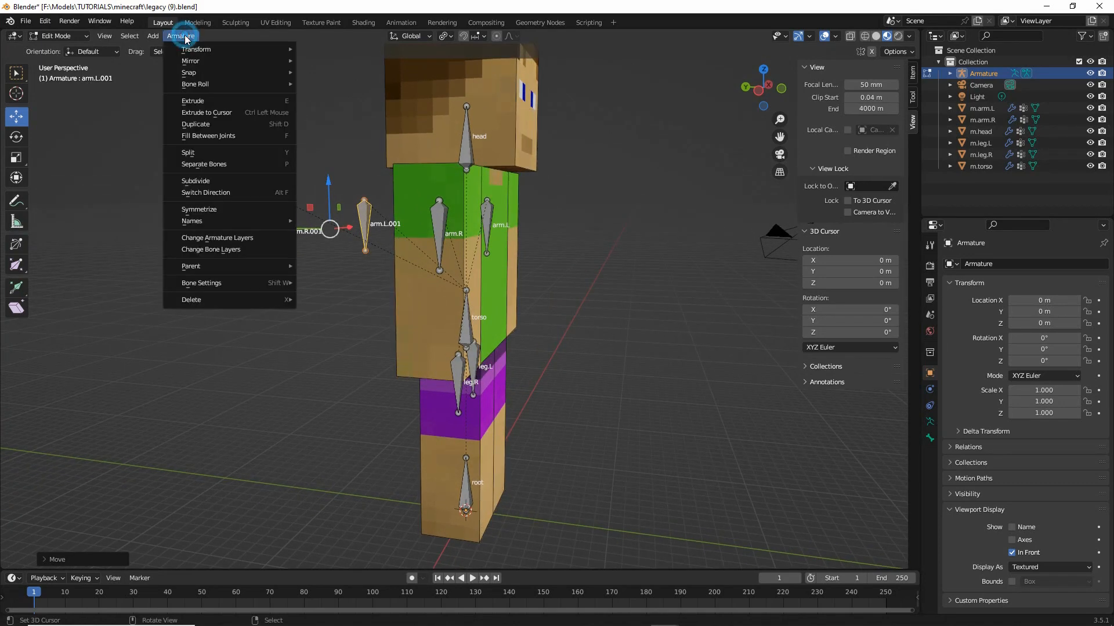
click(191, 124)
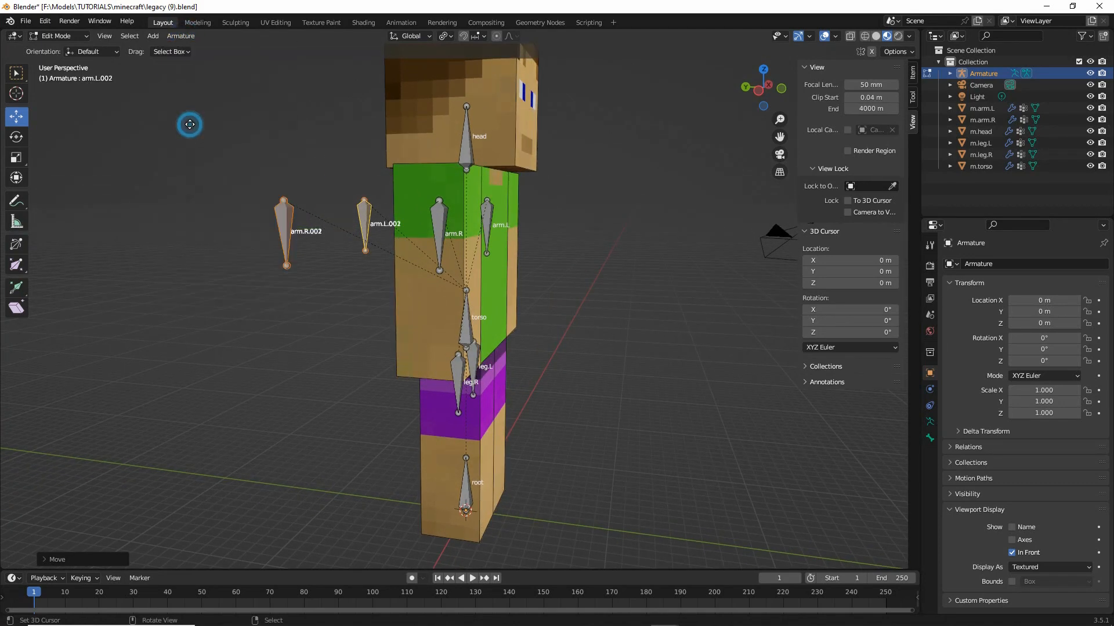
right_click(212, 176)
drag(329, 182, 434, 379)
middle_drag(534, 389, 449, 372)
ctrl+drag(444, 313, 443, 327)
middle_drag(326, 369, 357, 384)
scroll(357, 384, up, 1)
shift+middle_drag(368, 442, 372, 415)
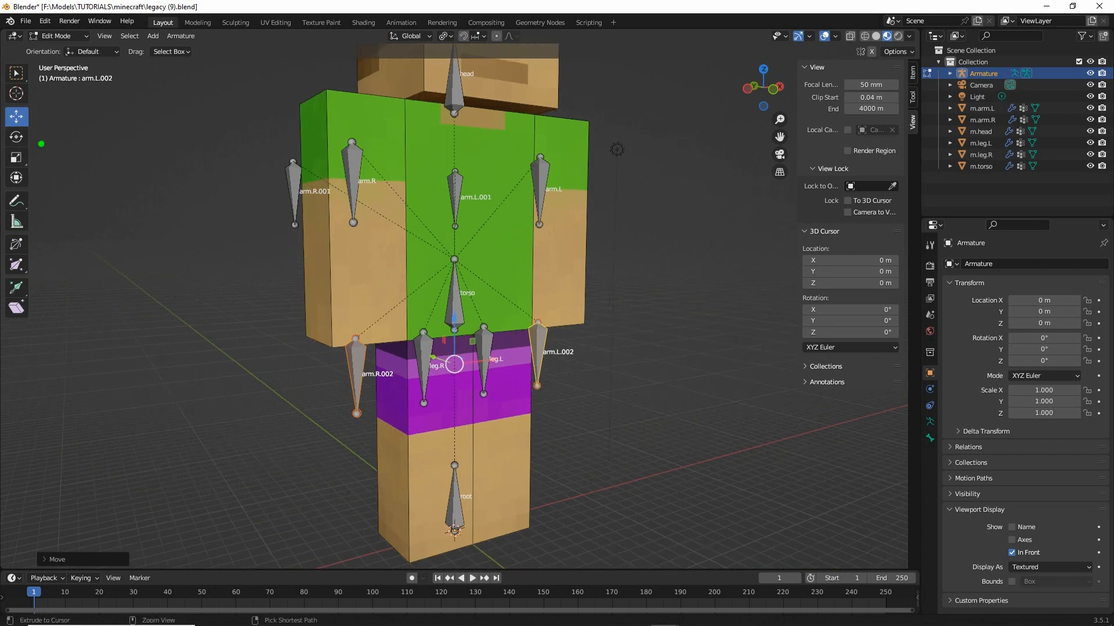
Rotate the two bones at the ends of the arms about the X axis so they point horizontally forward
click(17, 137)
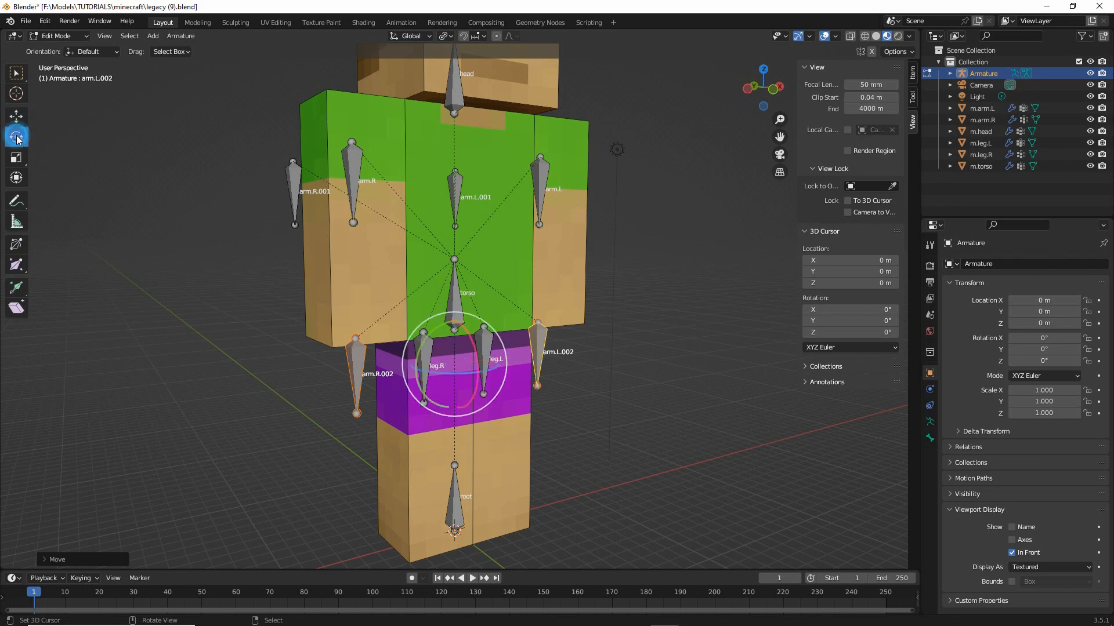
middle_drag(256, 380, 294, 387)
ctrl+drag(493, 344, 467, 312)
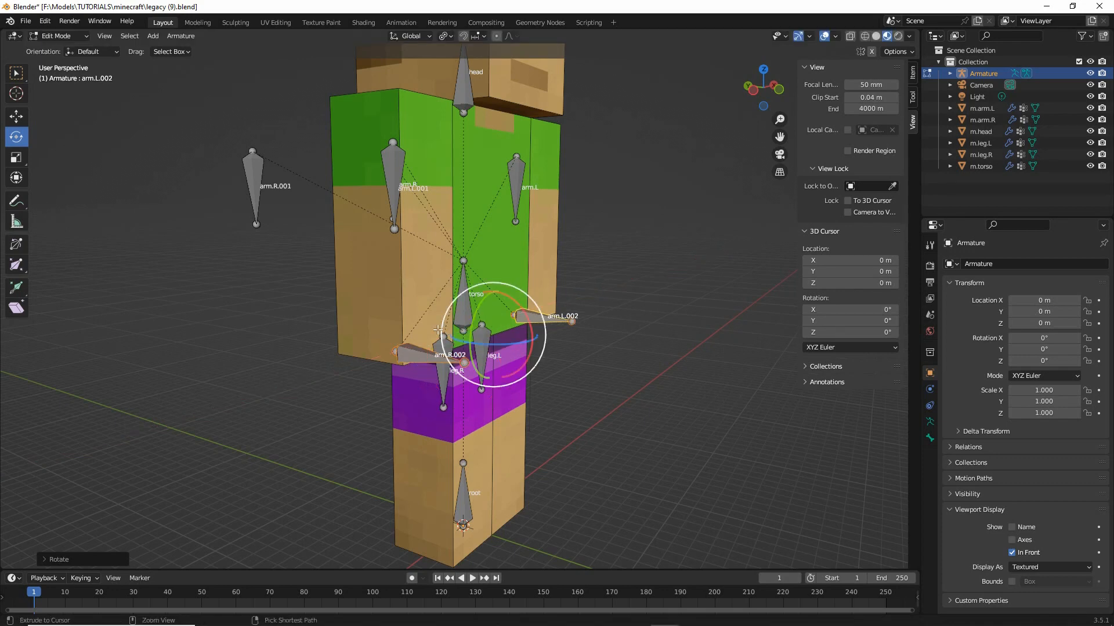
click(393, 352)
click(515, 316)
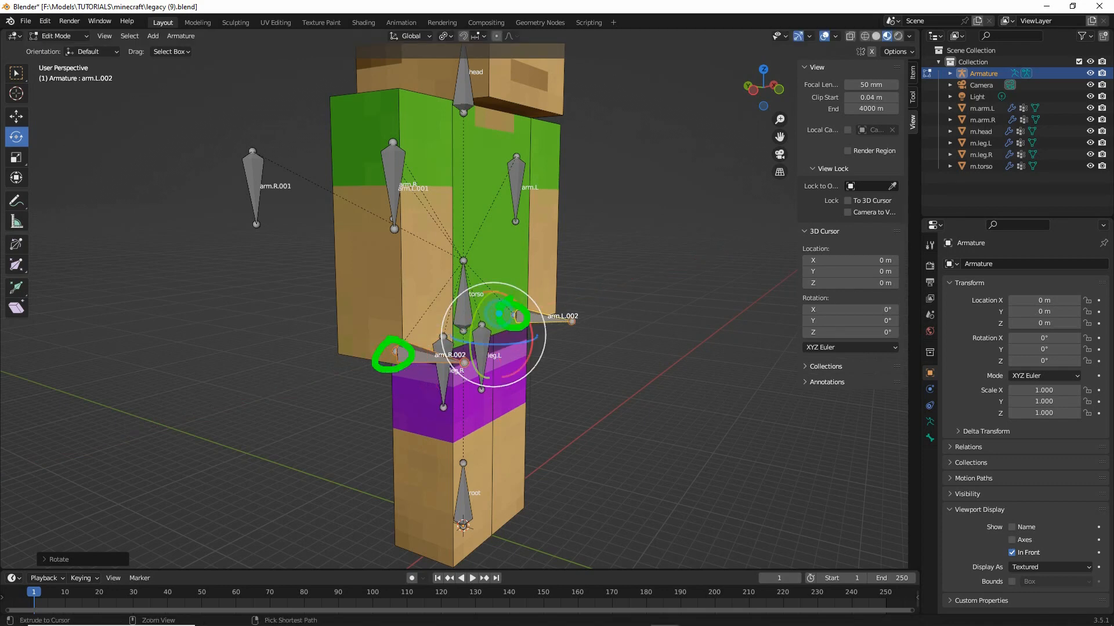
shift+click(252, 152)
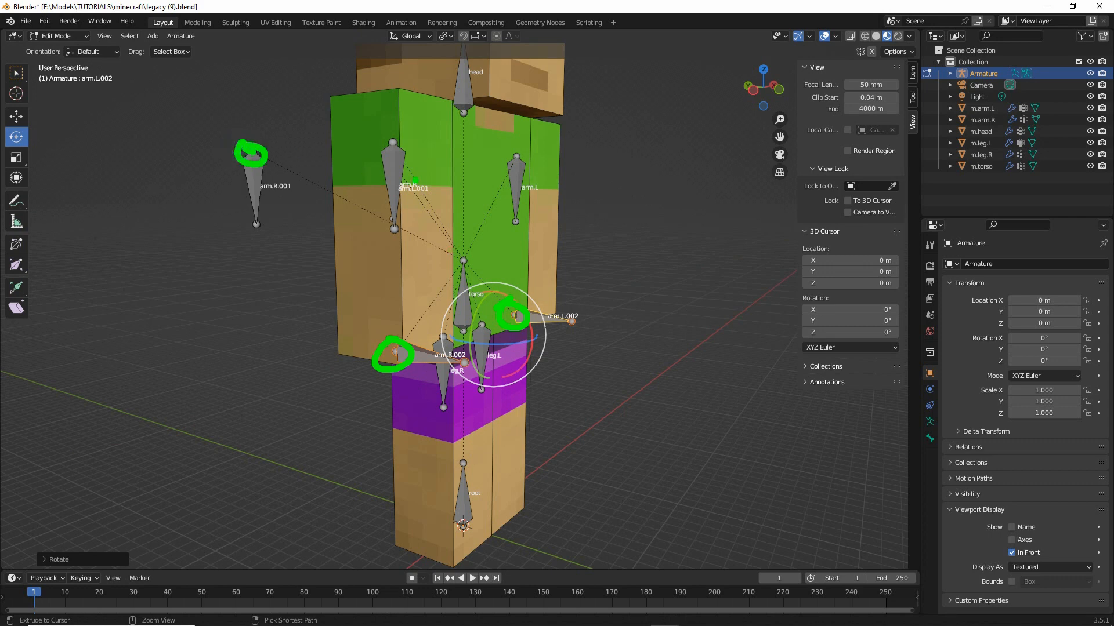
shift+click(394, 176)
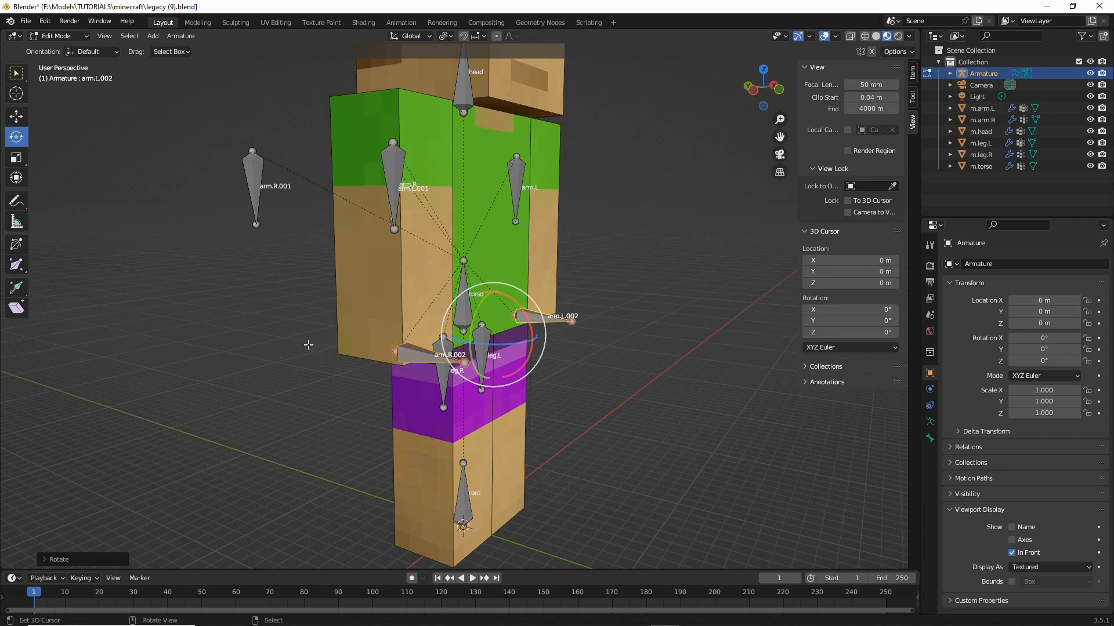
Select the arm.R.001 and arm.L.001 bones behind the character and rotate them about the X axis to point horizontally backward
middle_drag(308, 344, 366, 349)
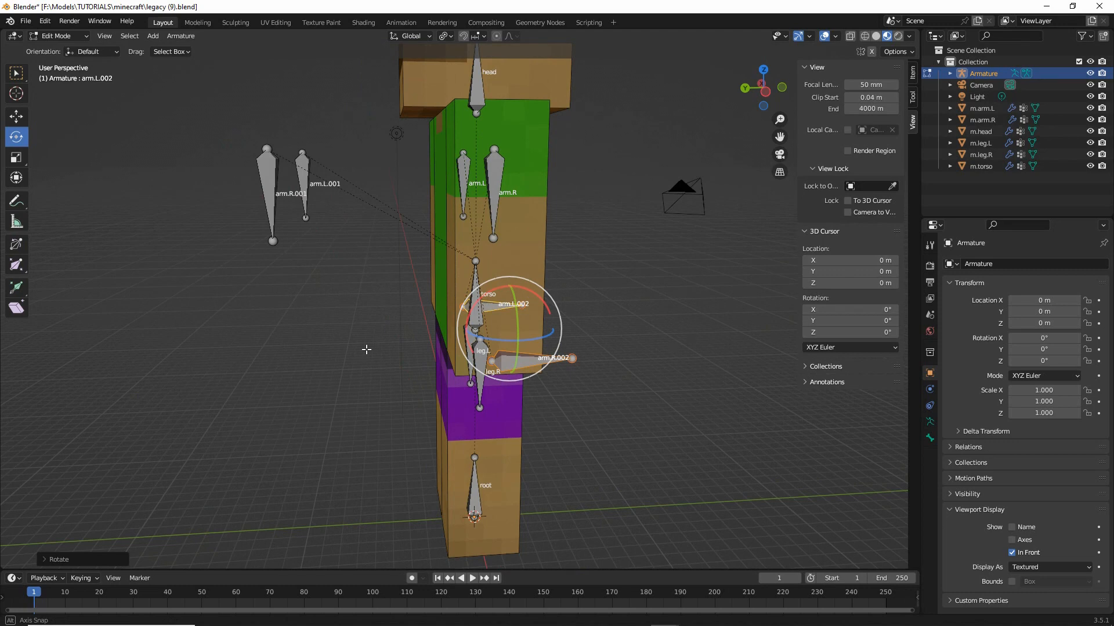
drag(264, 140, 324, 253)
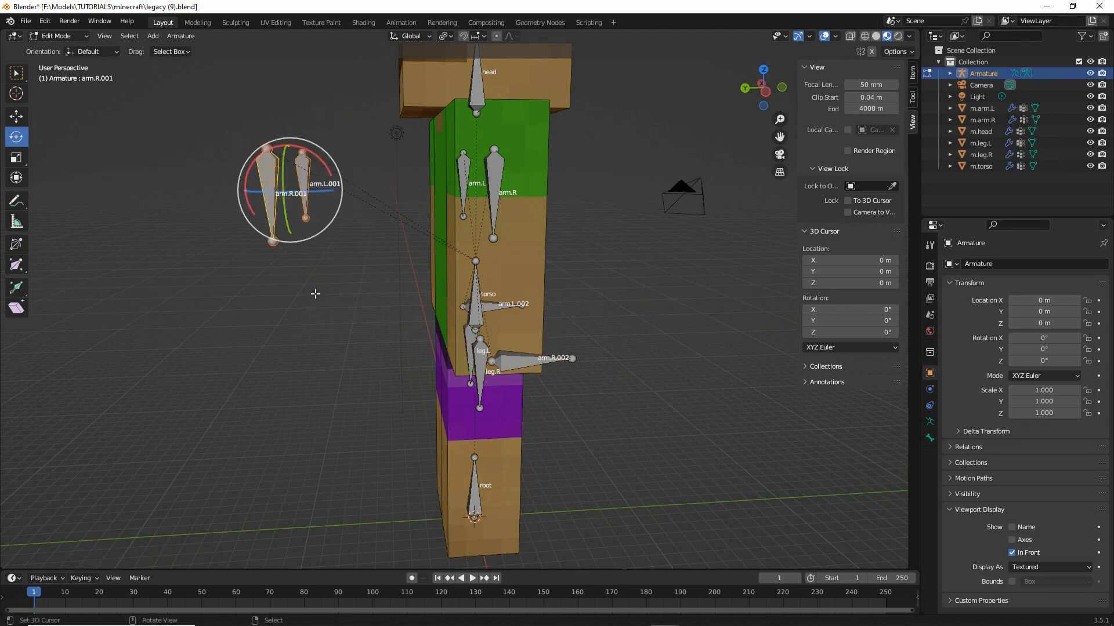
middle_drag(315, 295, 322, 243)
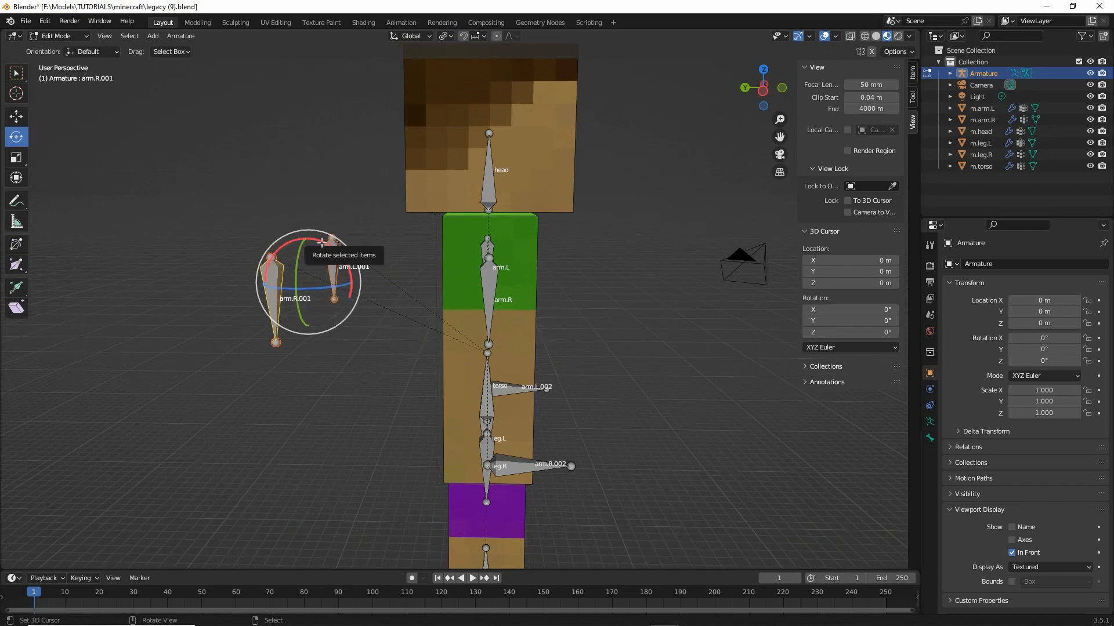
drag(322, 243, 325, 297)
middle_drag(332, 295, 905, 293)
middle_drag(301, 385, 313, 334)
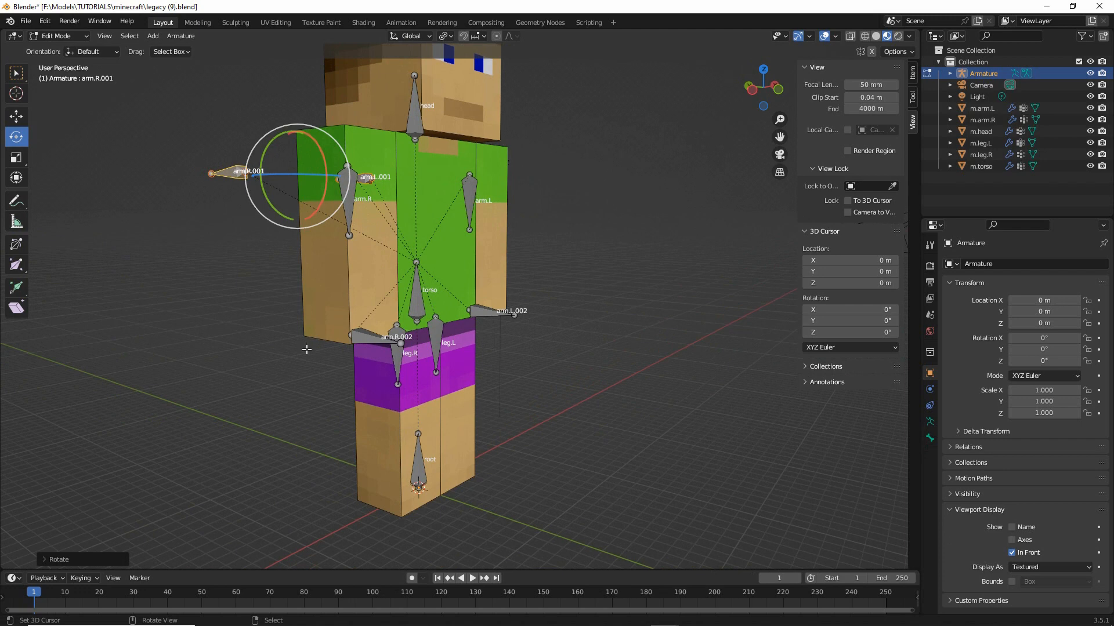
Duplicate the leg.R and leg.L bones together, leaving the copies in place over the originals
click(399, 360)
shift+click(448, 370)
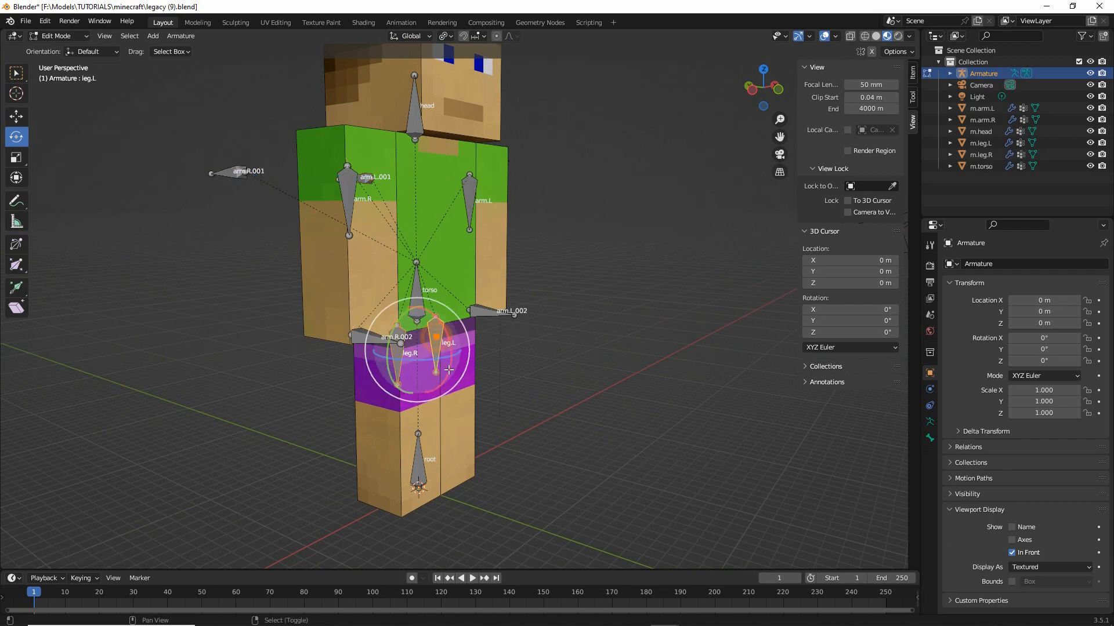
middle_drag(449, 369, 461, 304)
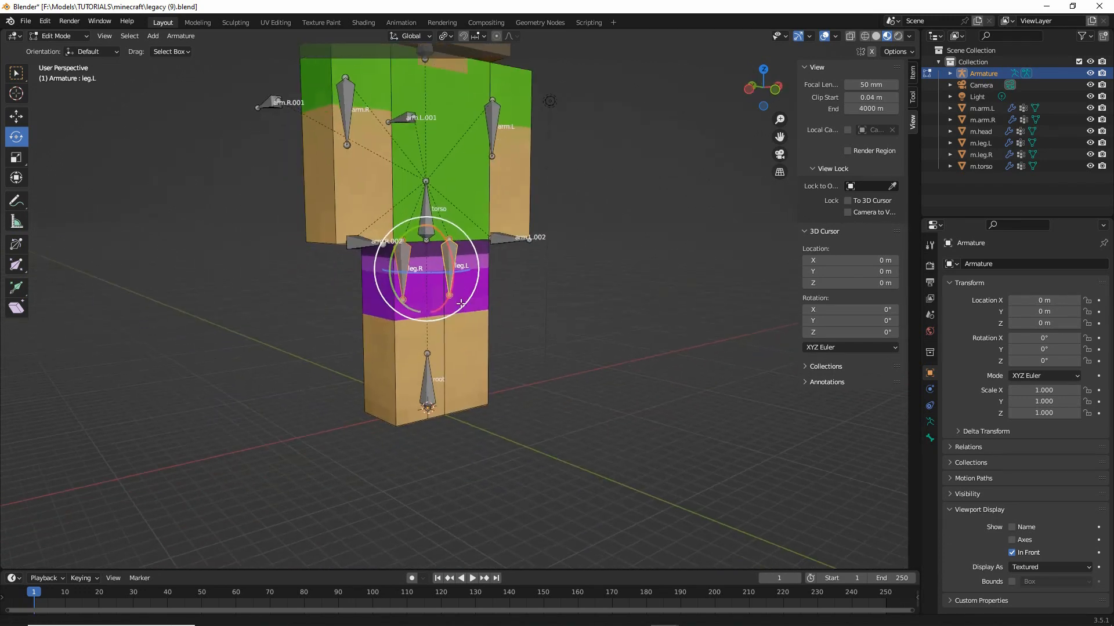
scroll(168, 305, up, 2)
click(180, 35)
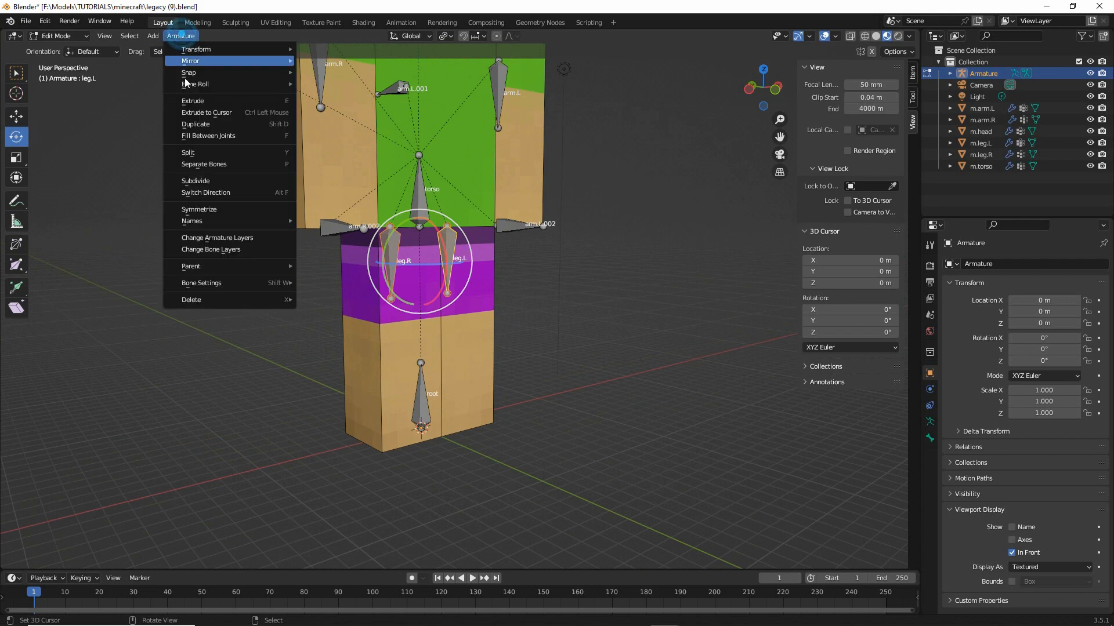
click(194, 124)
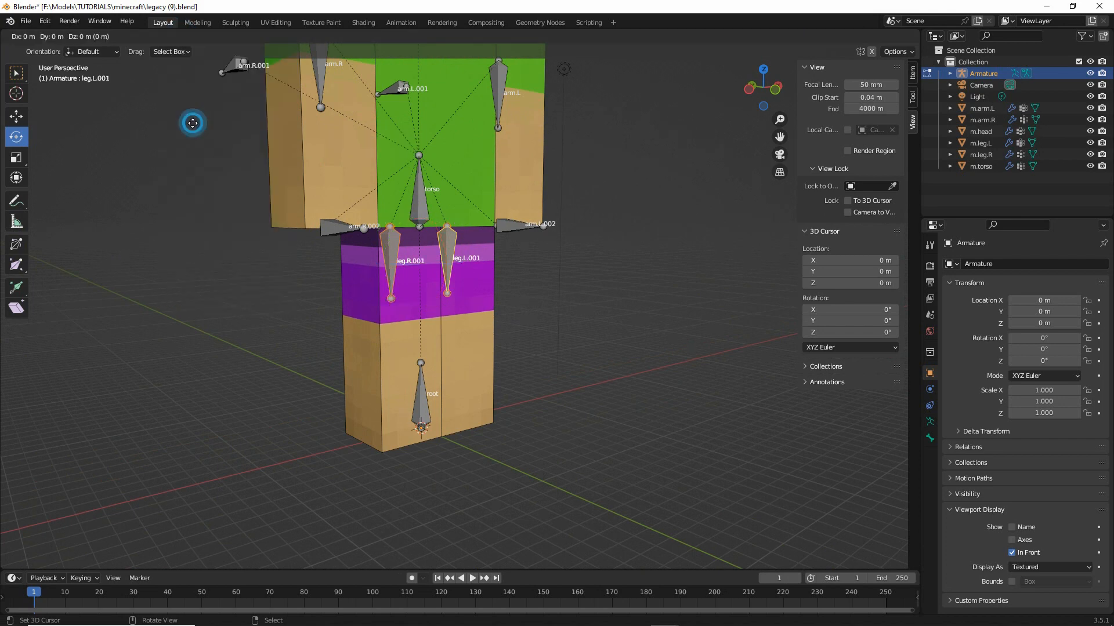
key(Escape)
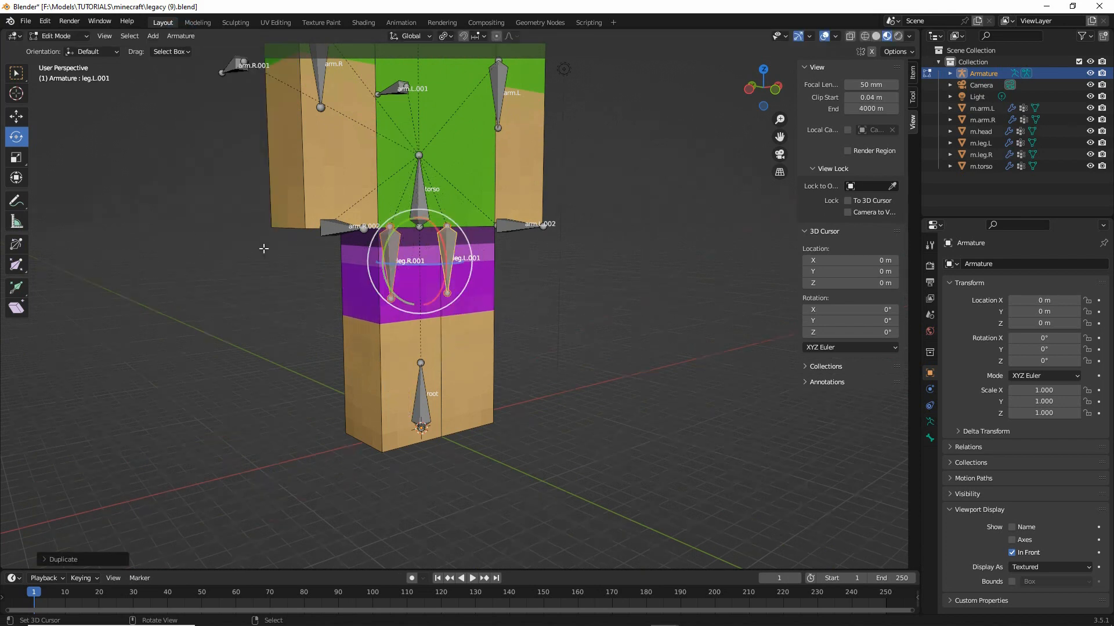
Rotate the duplicated leg bones about the X axis so they point horizontally forward
middle_drag(263, 248, 497, 267)
ctrl+drag(467, 249, 436, 205)
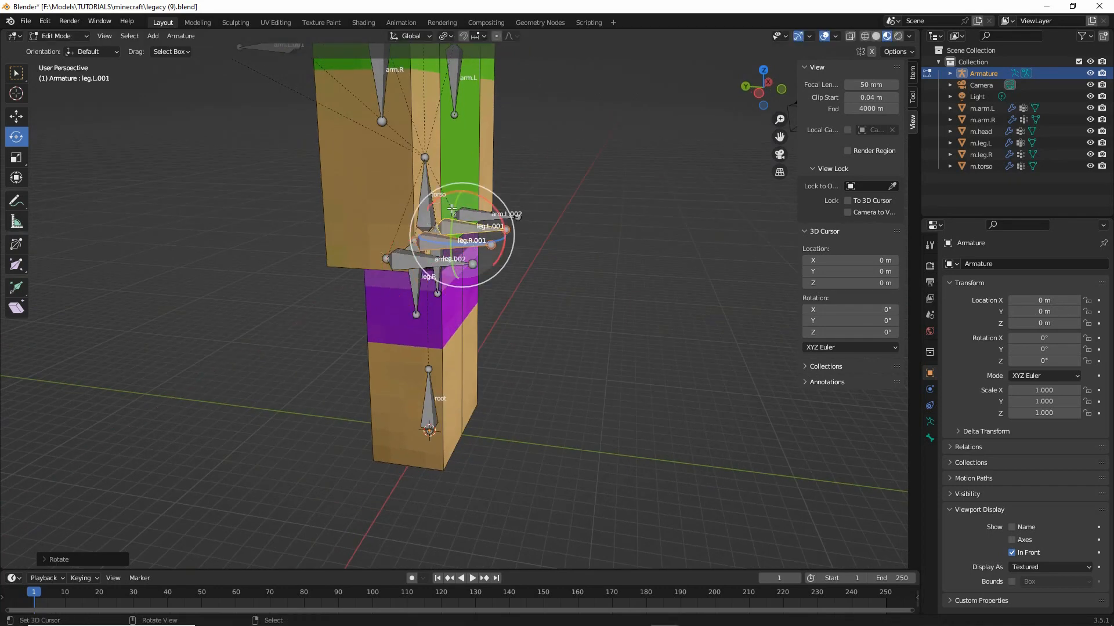
mouse_move(25, 43)
mouse_down()
mouse_move(45, 73)
mouse_move(52, 58)
mouse_up()
key(Escape)
Move the leg.R.001 and leg.L.001 bones straight down to the bottoms of the legs
mouse_move(485, 199)
mouse_down()
mouse_move(494, 206)
mouse_move(456, 204)
mouse_move(421, 393)
mouse_up()
click(17, 116)
middle_drag(422, 392, 255, 198)
Duplicate the two foot bones and move the copies -5 m in Y and 5 m in Z, in front of the legs
click(180, 36)
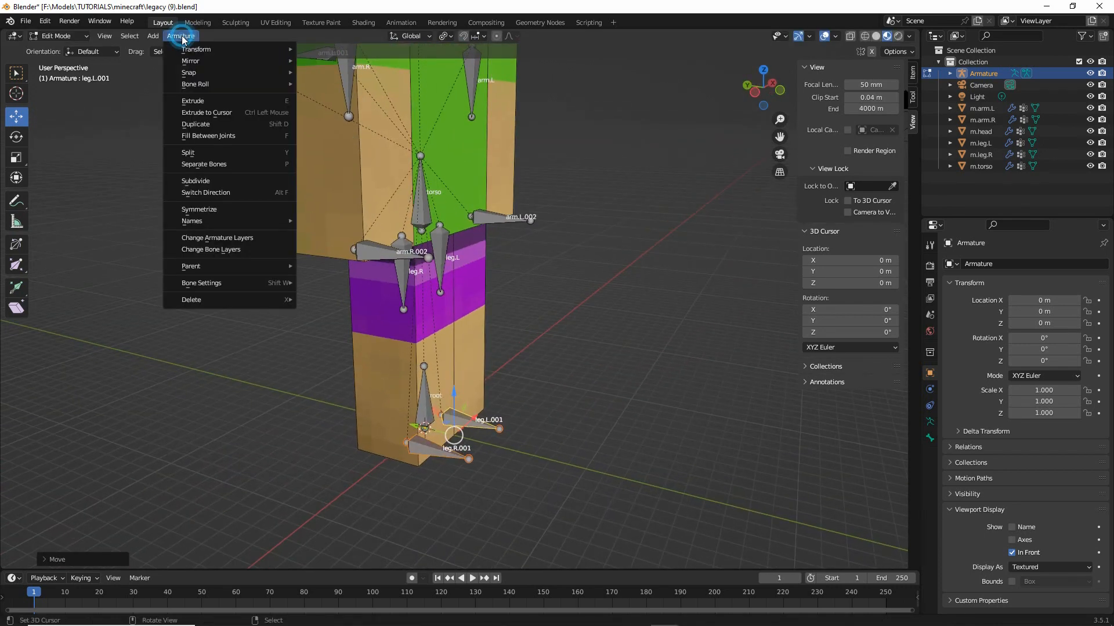
click(200, 124)
key(Escape)
middle_drag(263, 134, 371, 348)
key(g)
key(shift+x)
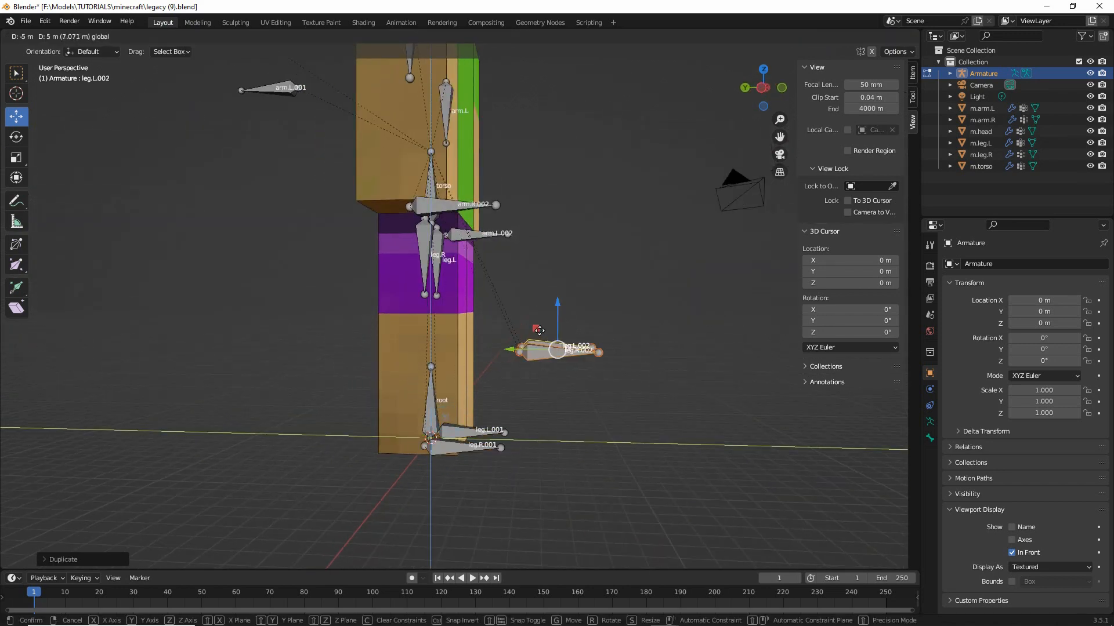
click(539, 330)
middle_drag(539, 333, 455, 423)
middle_drag(389, 388, 320, 315)
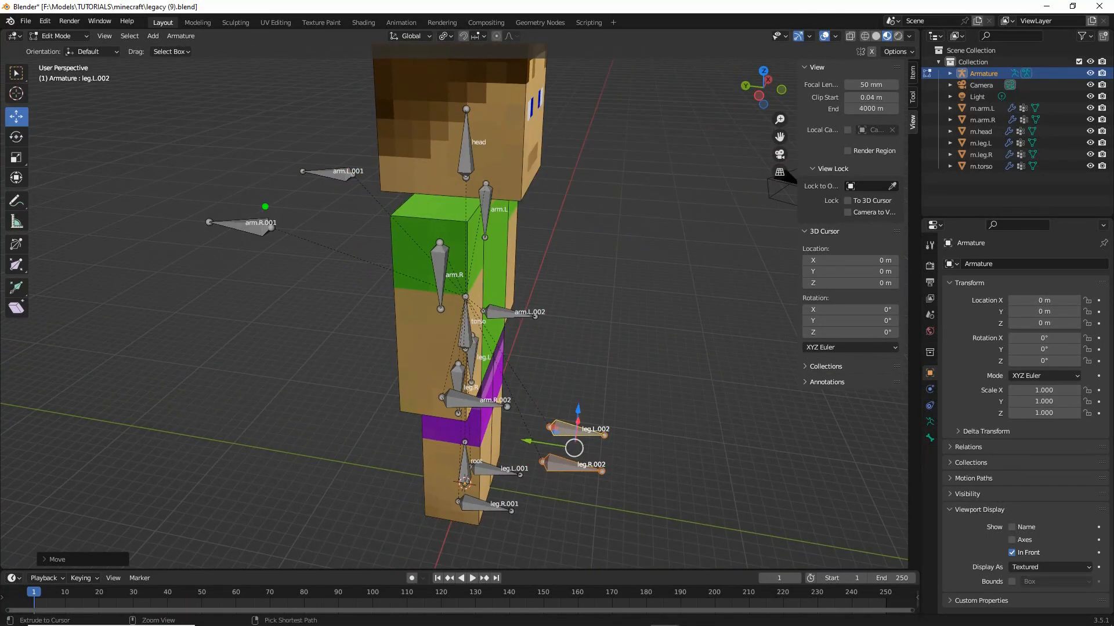
mouse_move(268, 214)
mouse_down()
mouse_move(278, 245)
mouse_move(272, 206)
mouse_up()
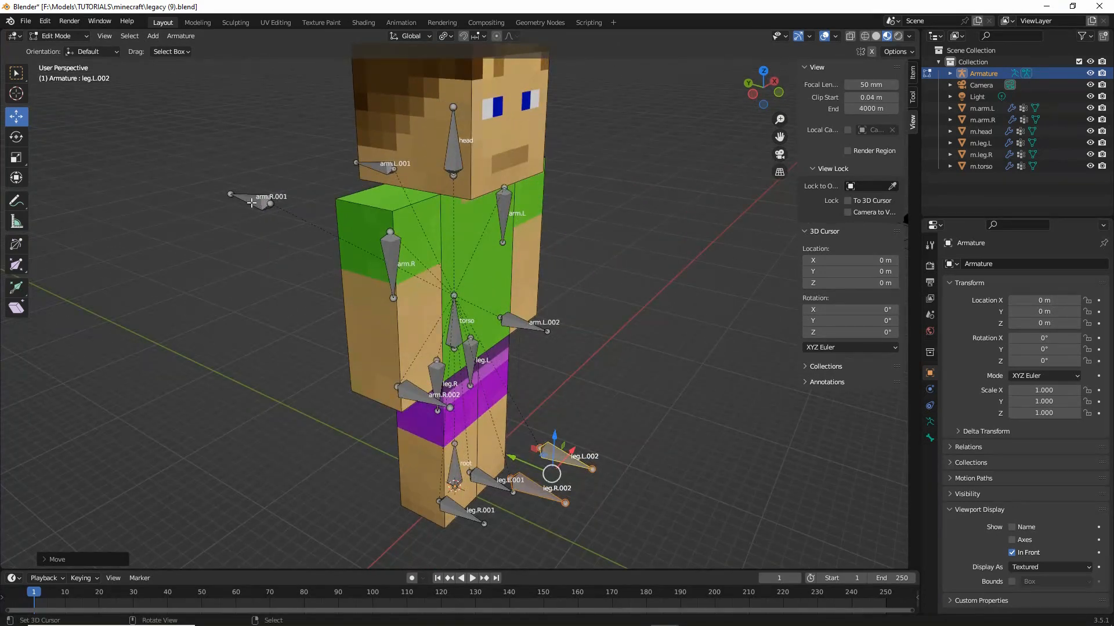
Select the arm.R.001 bone and expand the Armature's hierarchy through root and torso to list all its bones
click(250, 199)
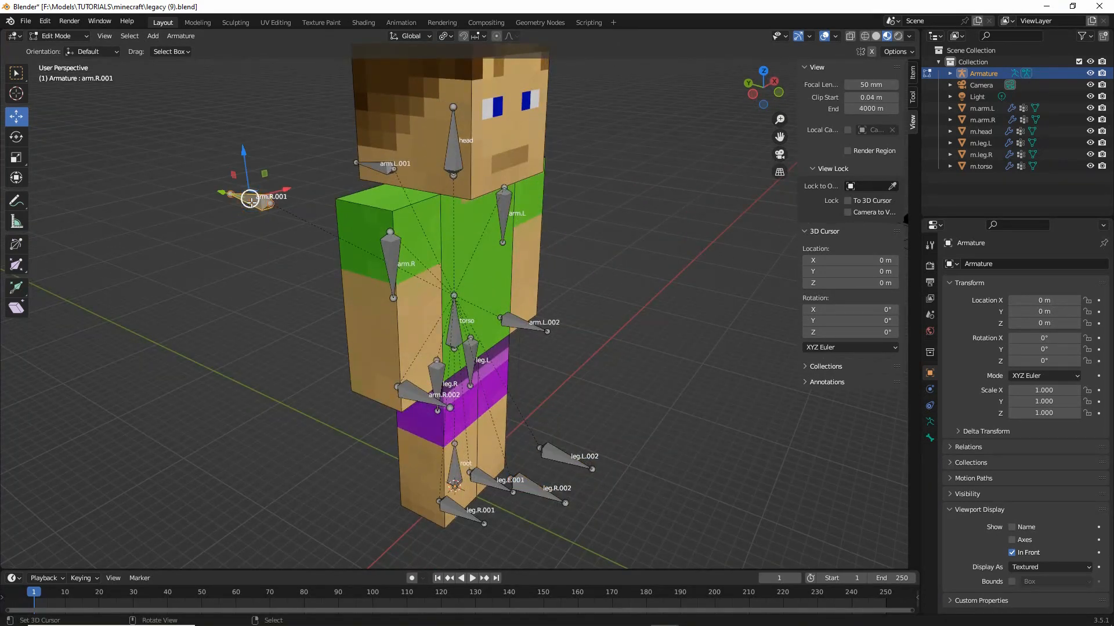
mouse_move(985, 85)
mouse_down()
mouse_move(967, 85)
mouse_move(1003, 86)
mouse_up()
click(950, 74)
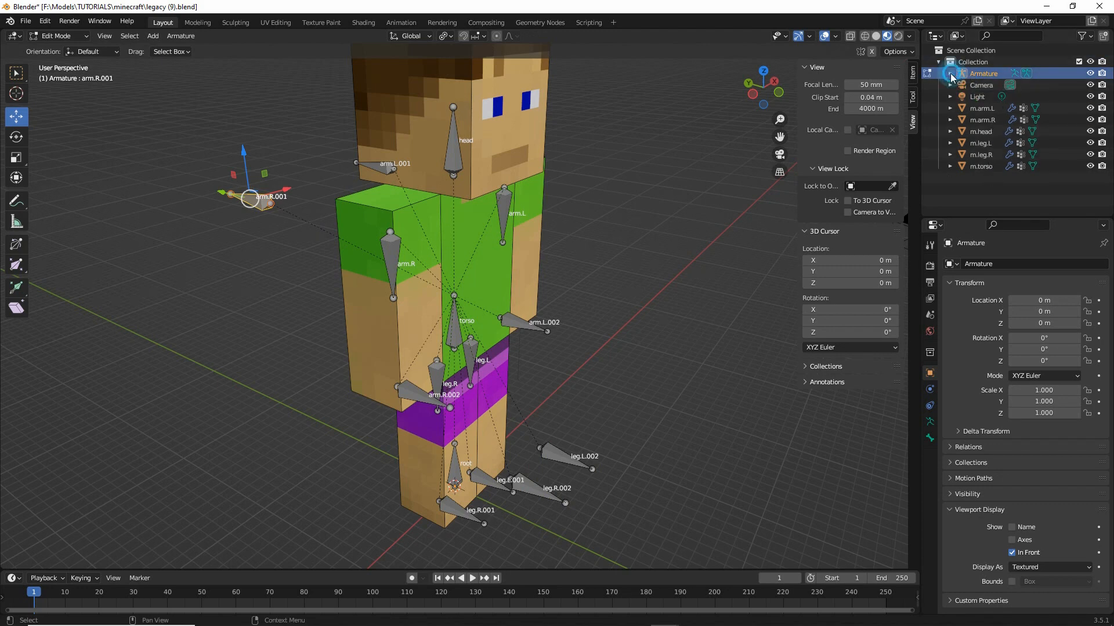
click(962, 85)
click(961, 85)
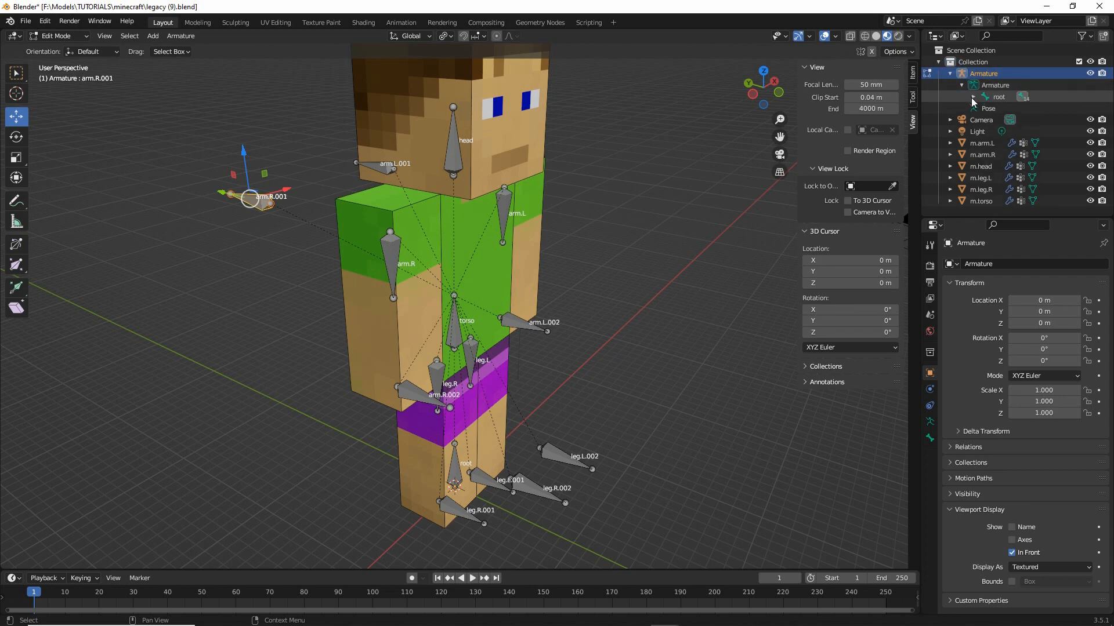
click(974, 97)
click(984, 108)
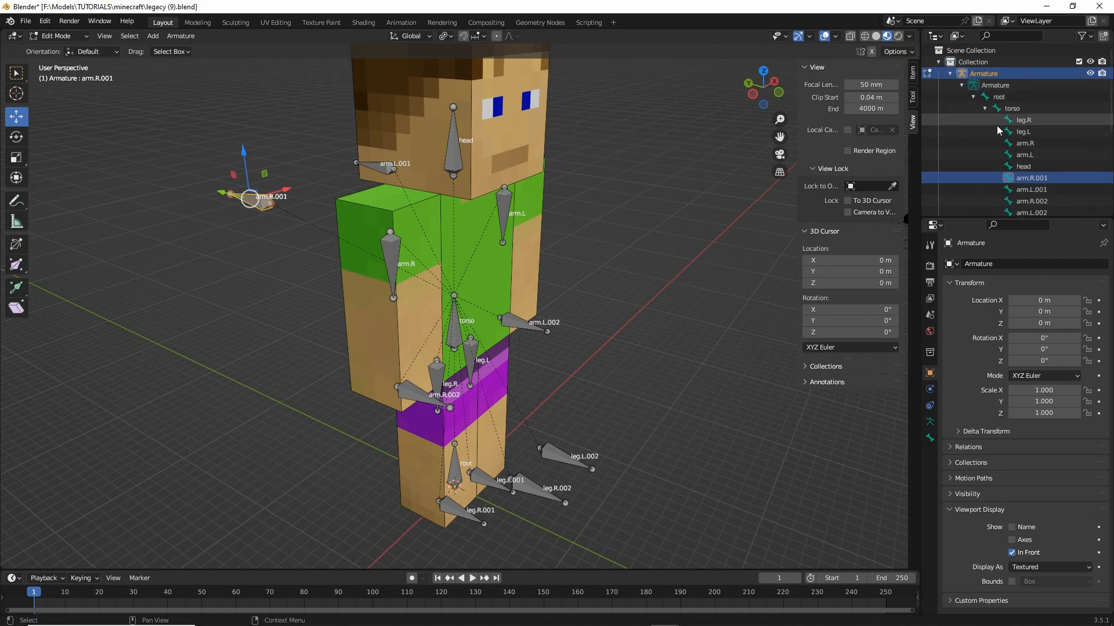
scroll(990, 151, down, 3)
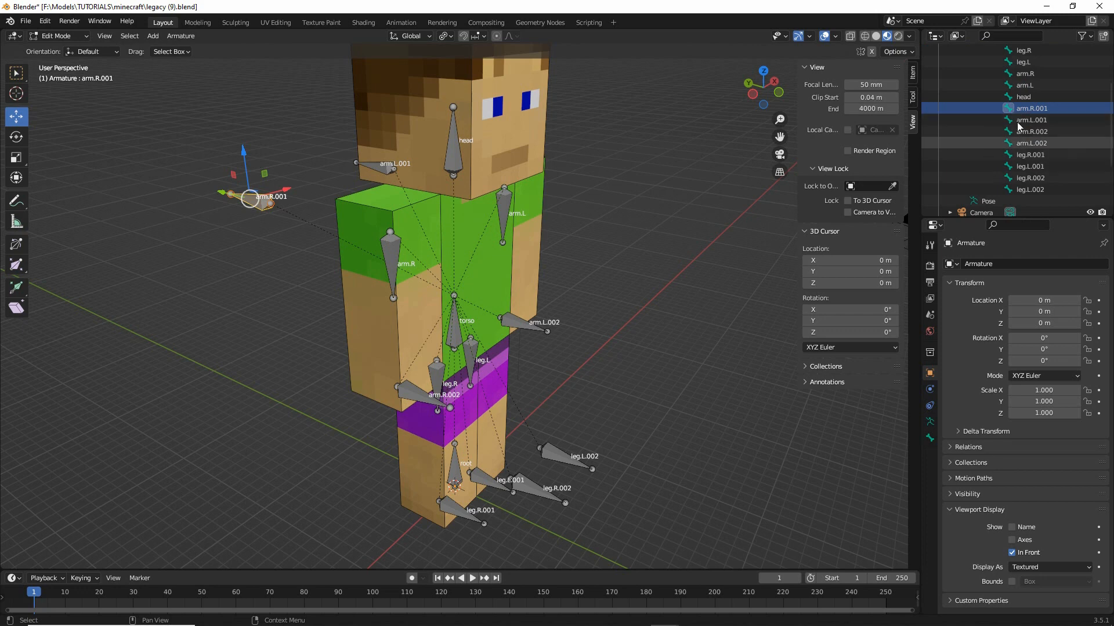
mouse_move(992, 108)
mouse_down()
mouse_move(994, 176)
mouse_move(986, 152)
mouse_up()
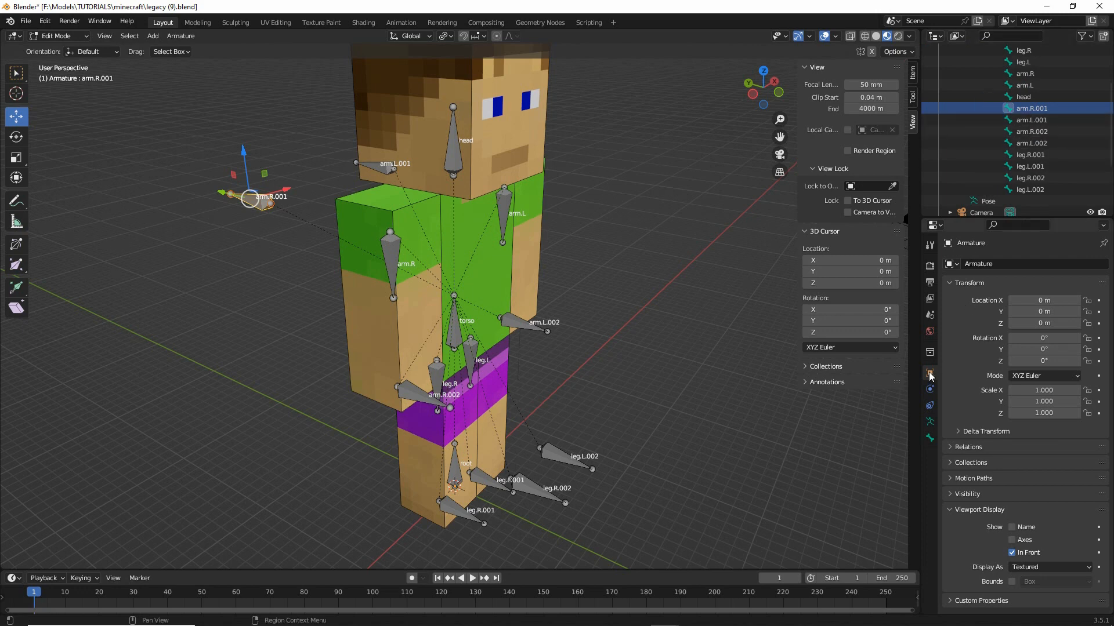
Rename the arm.R.001 bone as elbow.R in its bone properties
mouse_move(923, 425)
mouse_down()
mouse_move(913, 444)
mouse_move(934, 422)
mouse_up()
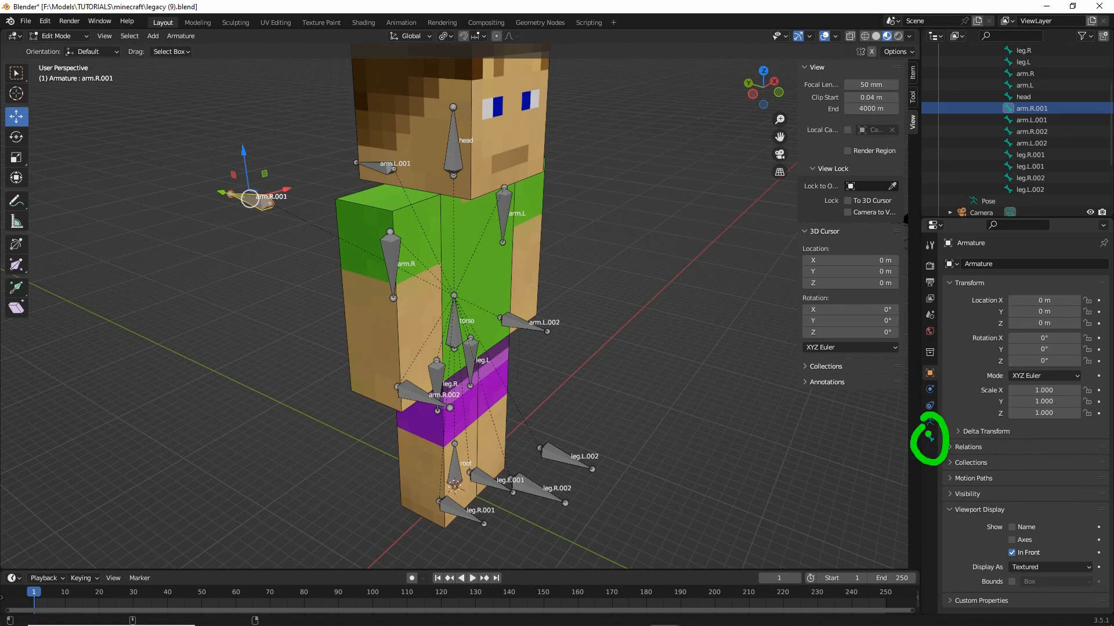
click(930, 438)
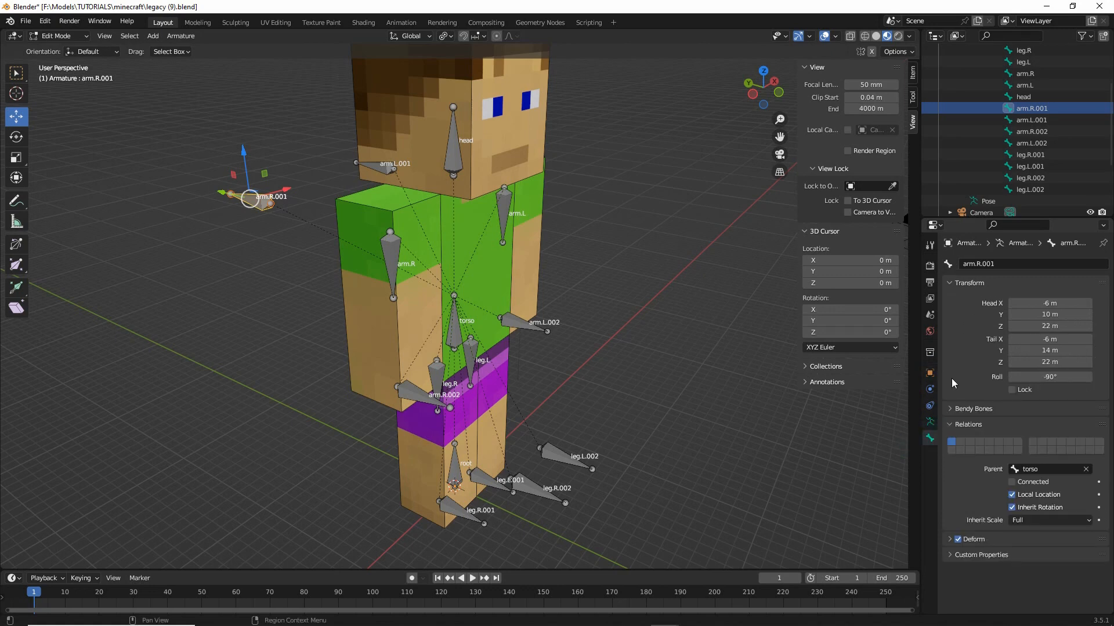
click(1015, 264)
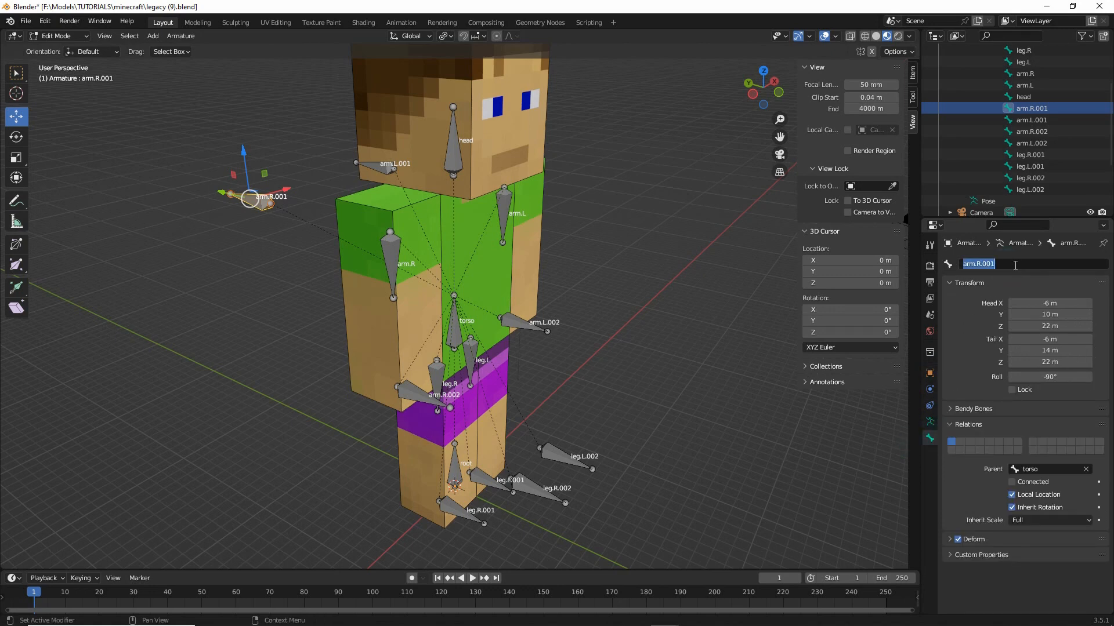
text(elbow.R)
key(Return)
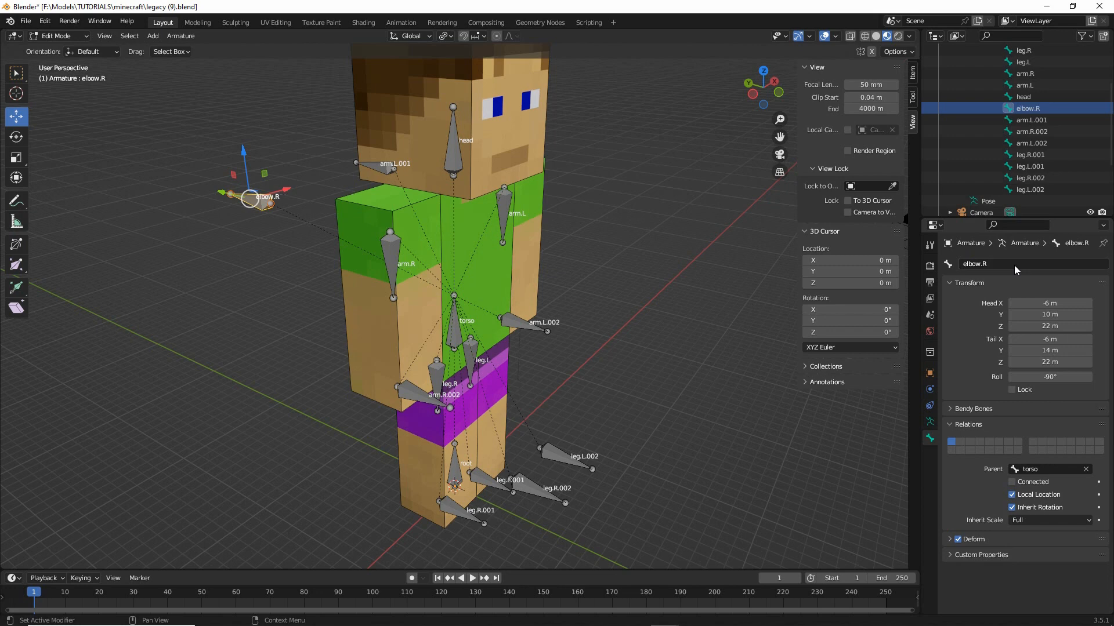
Rename the arm.L.001 bone behind the left shoulder as elbow.L
click(360, 167)
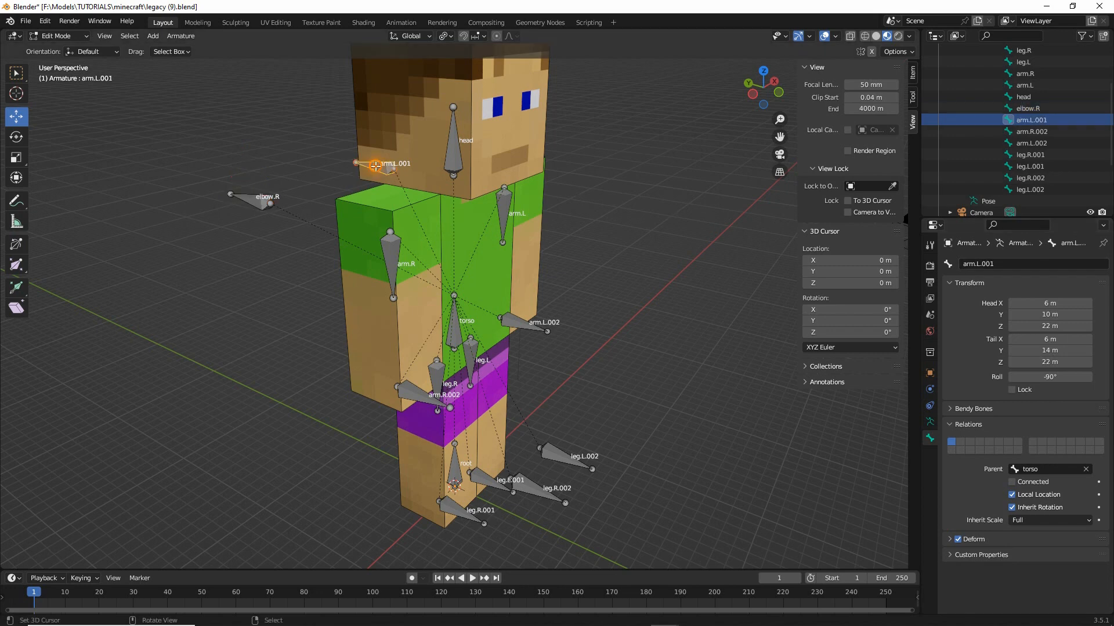
click(1004, 265)
text(e)
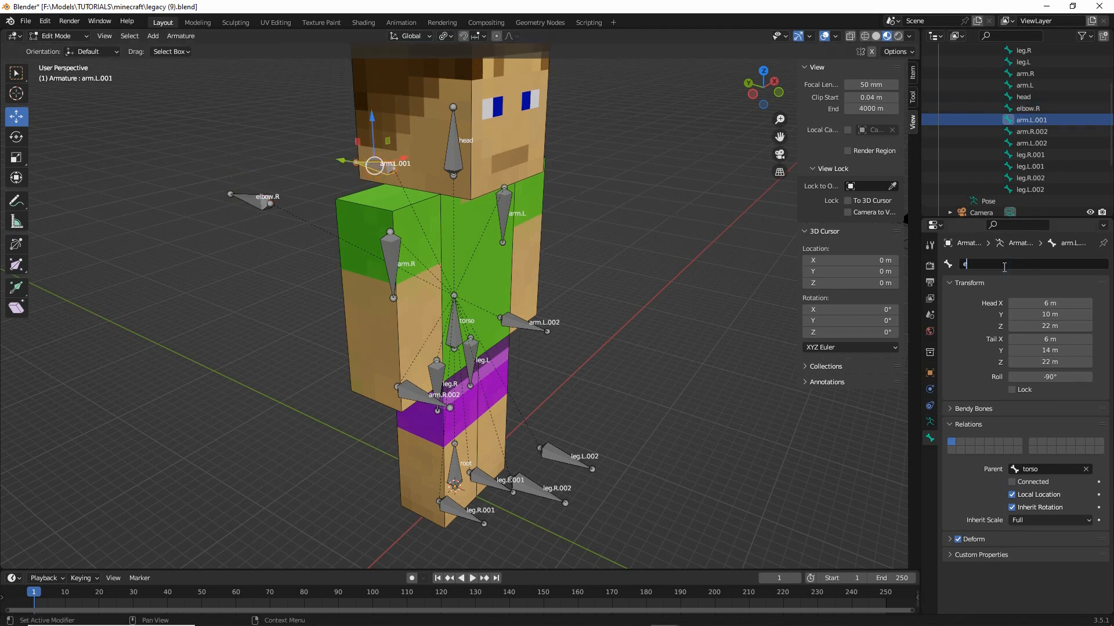
text(lbow.L)
key(Return)
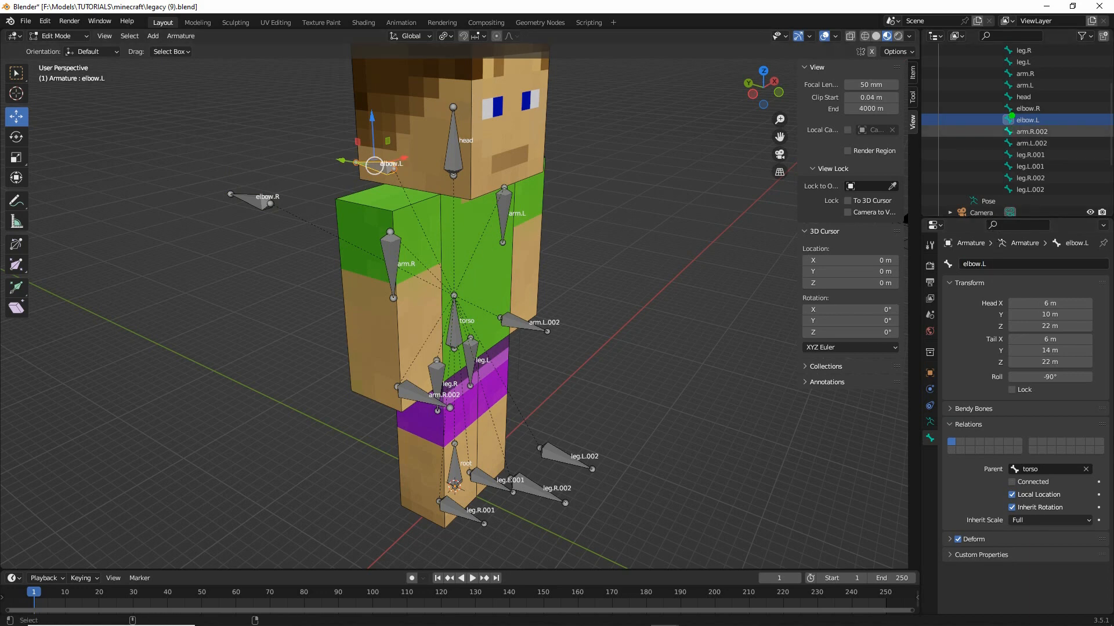
mouse_move(982, 111)
mouse_down()
mouse_move(979, 152)
mouse_move(978, 135)
mouse_up()
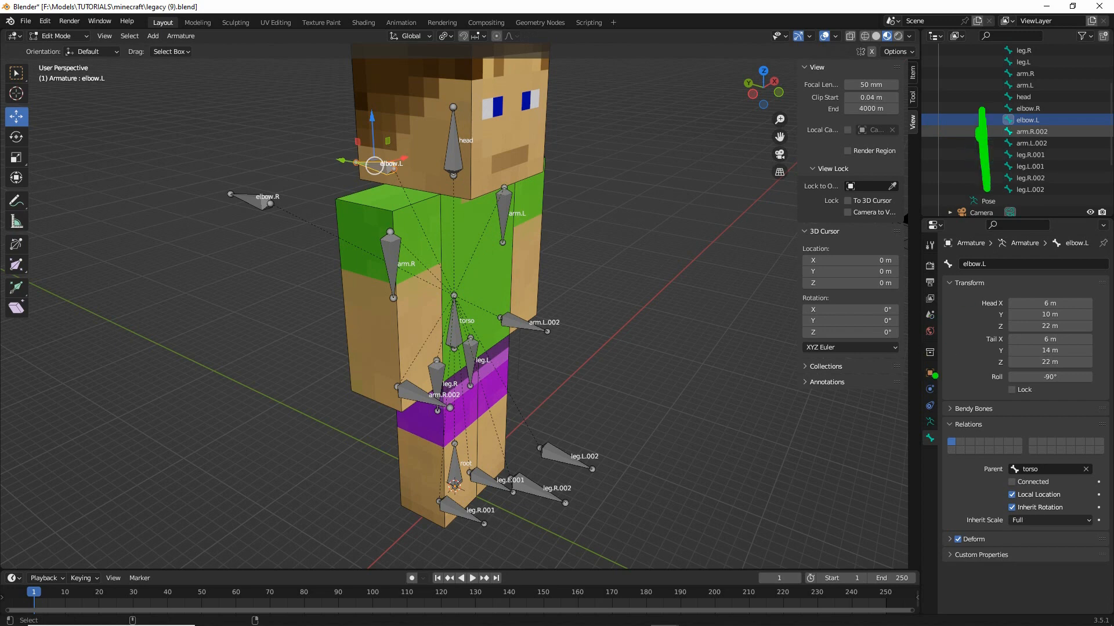
drag(920, 428, 943, 425)
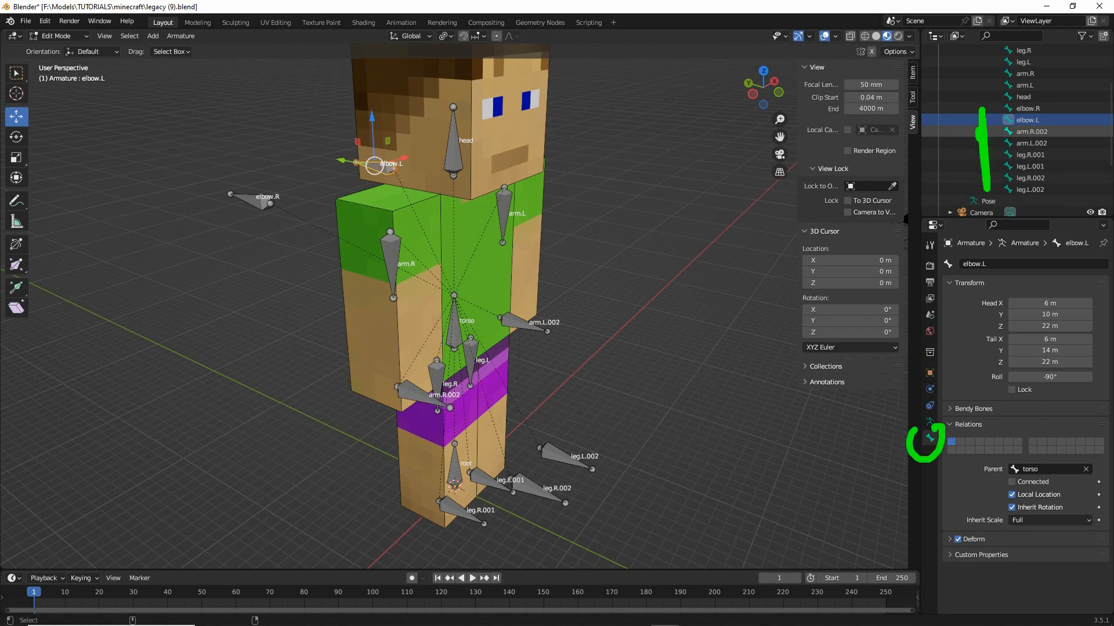
mouse_move(341, 312)
middle_down()
mouse_move(363, 309)
mouse_move(367, 344)
middle_up()
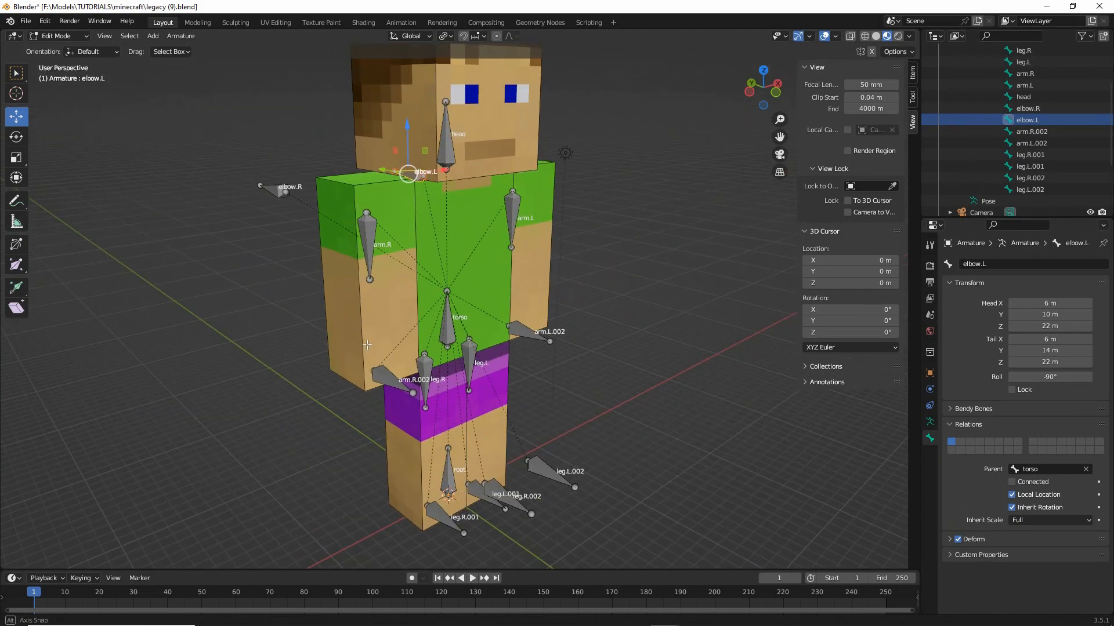
Rename the two hand control bones: arm.R.002 as hand.R and arm.L.002 as hand.L
double_click(1035, 132)
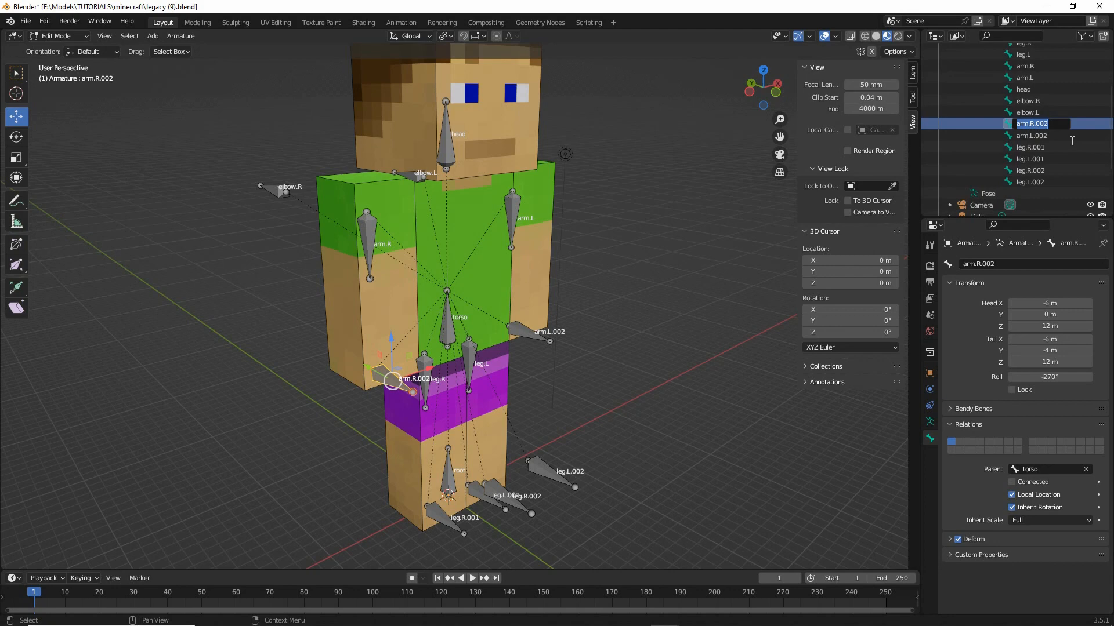
text(hand.R)
key(Return)
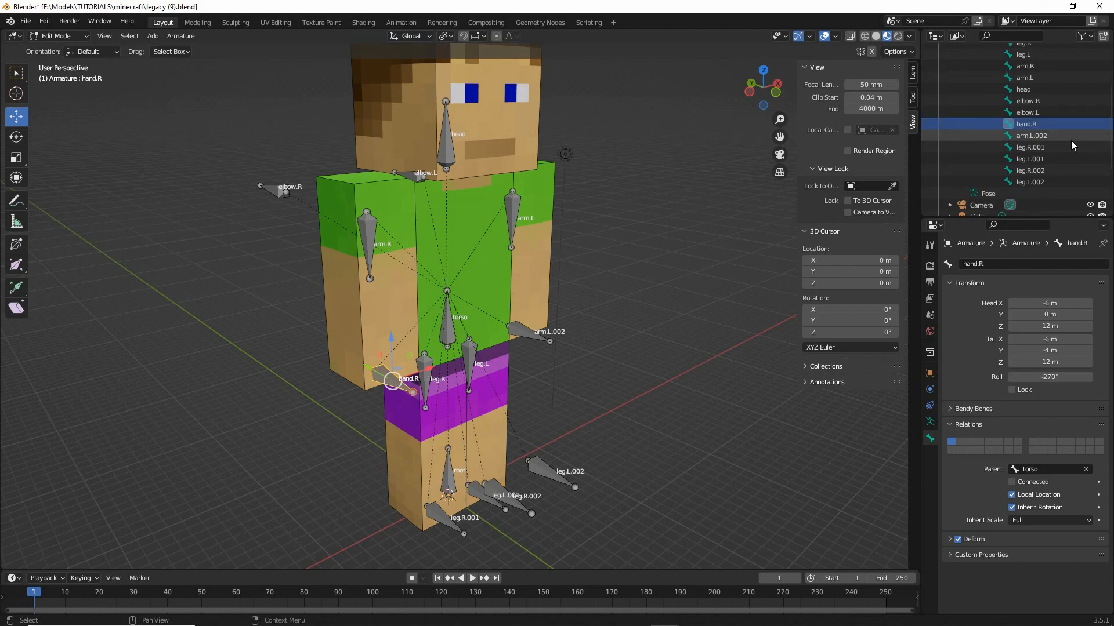
double_click(1031, 136)
scroll(1038, 142, down, 1)
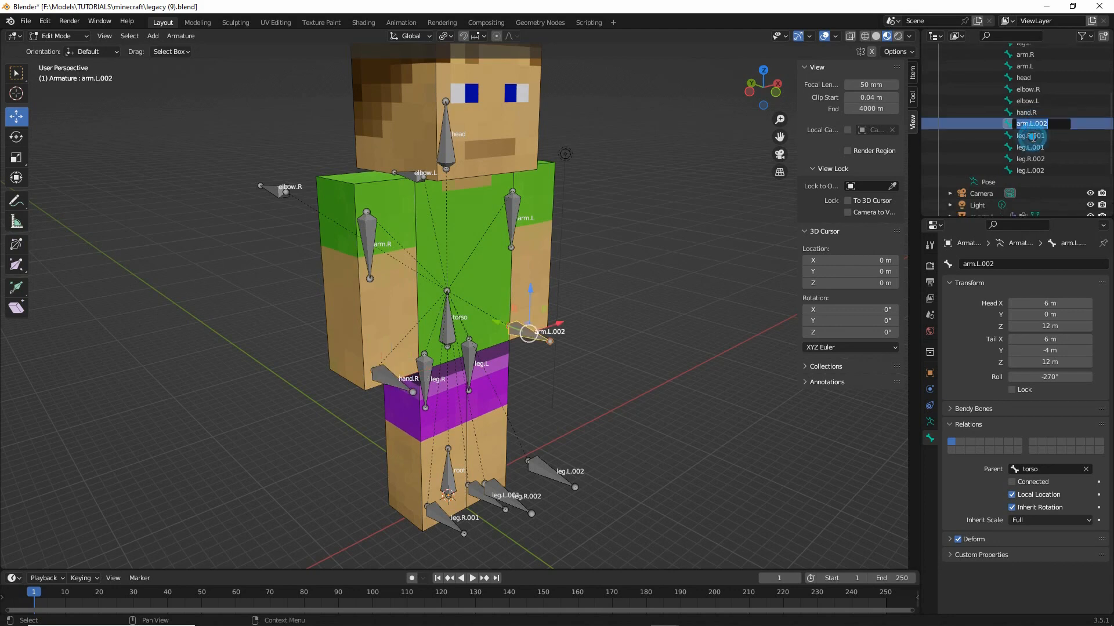
text(hand)
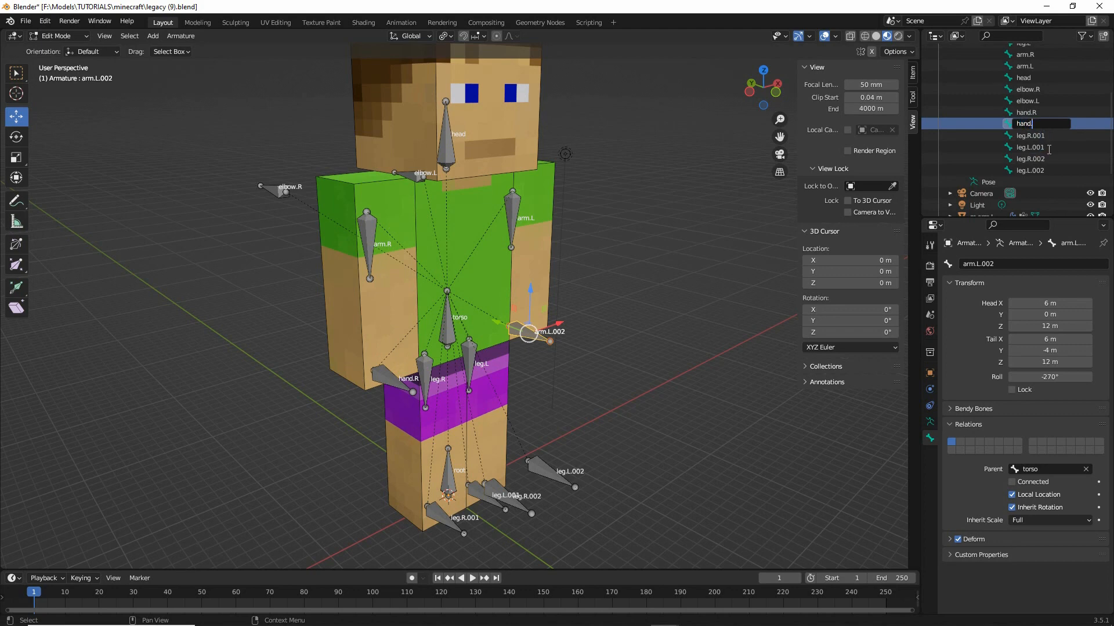
text(.L)
key(Return)
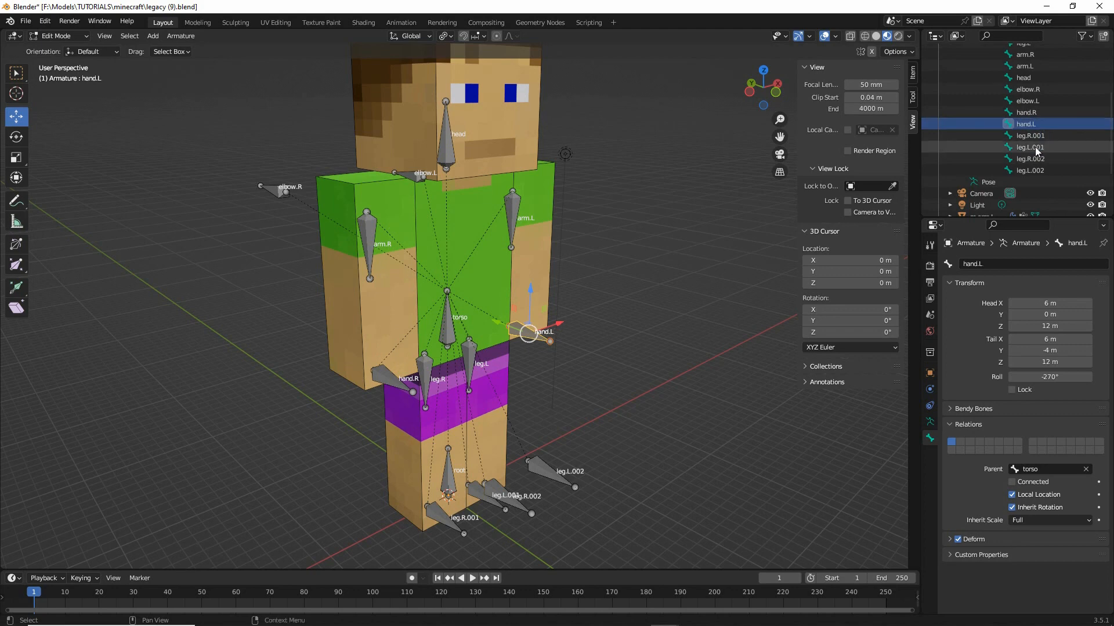
Rename the two bones at the bottoms of the legs: leg.R.001 as foot.R and leg.L.001 as foot.L
click(1026, 136)
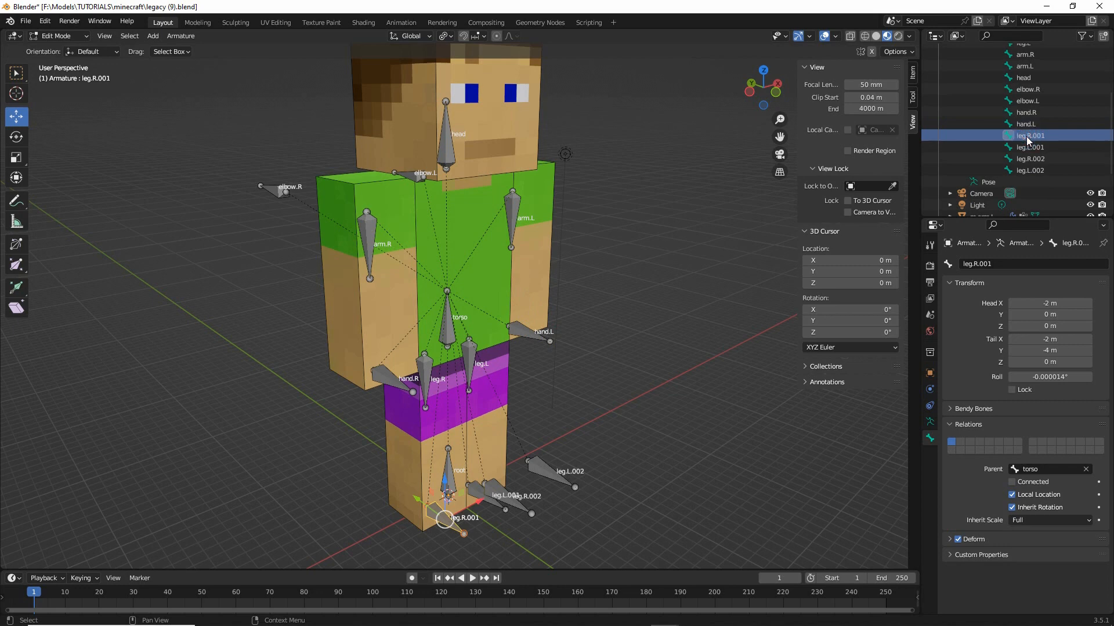
double_click(1027, 136)
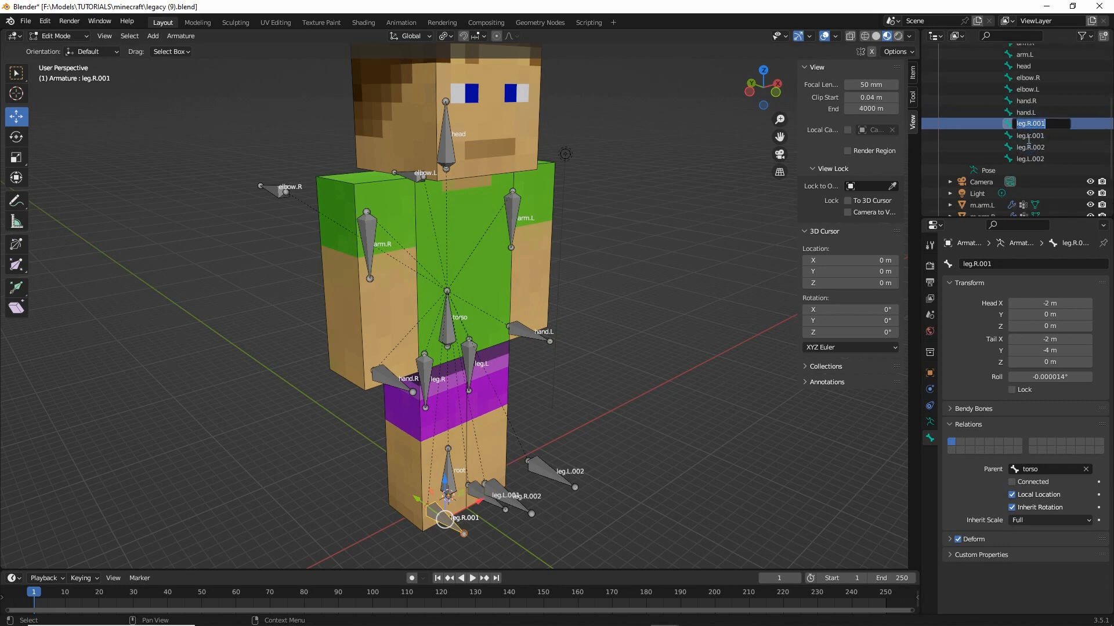
text(foot.R)
key(Return)
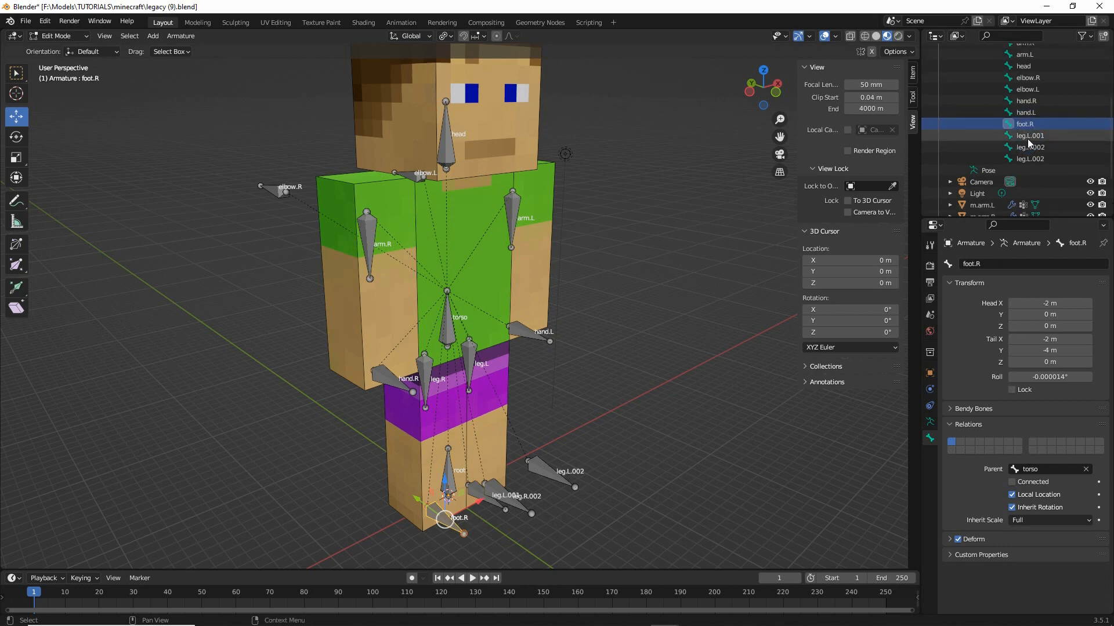
click(1028, 139)
double_click(1029, 138)
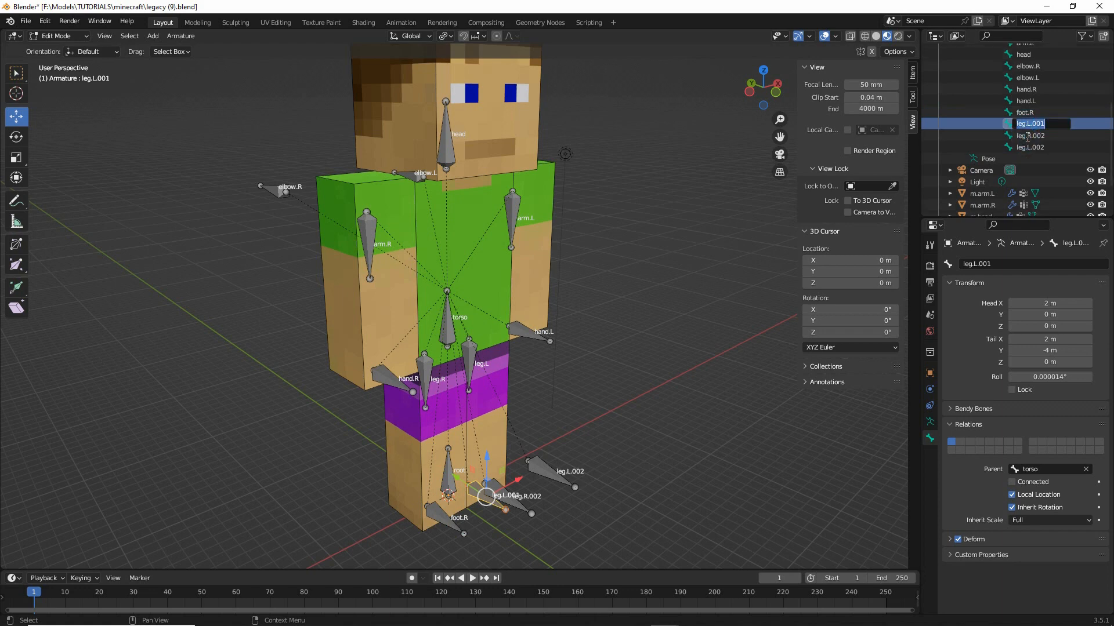
text(foot.L)
key(Return)
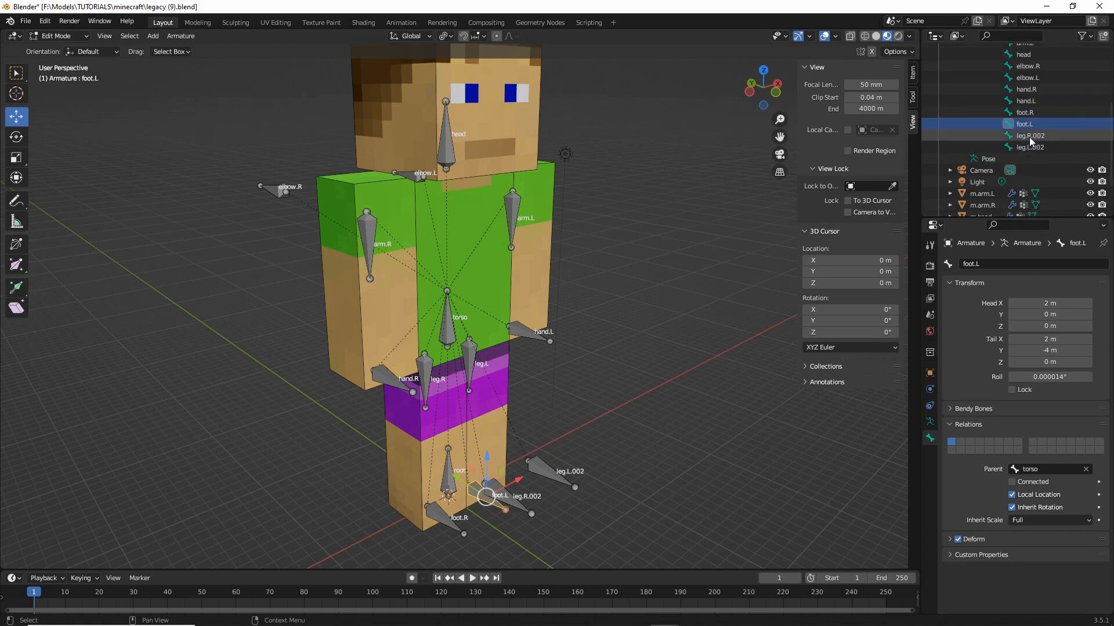
Rename the two control bones in front of the legs: leg.R.002 as knee.R and leg.L.002 as knee.L
click(1028, 138)
double_click(1030, 136)
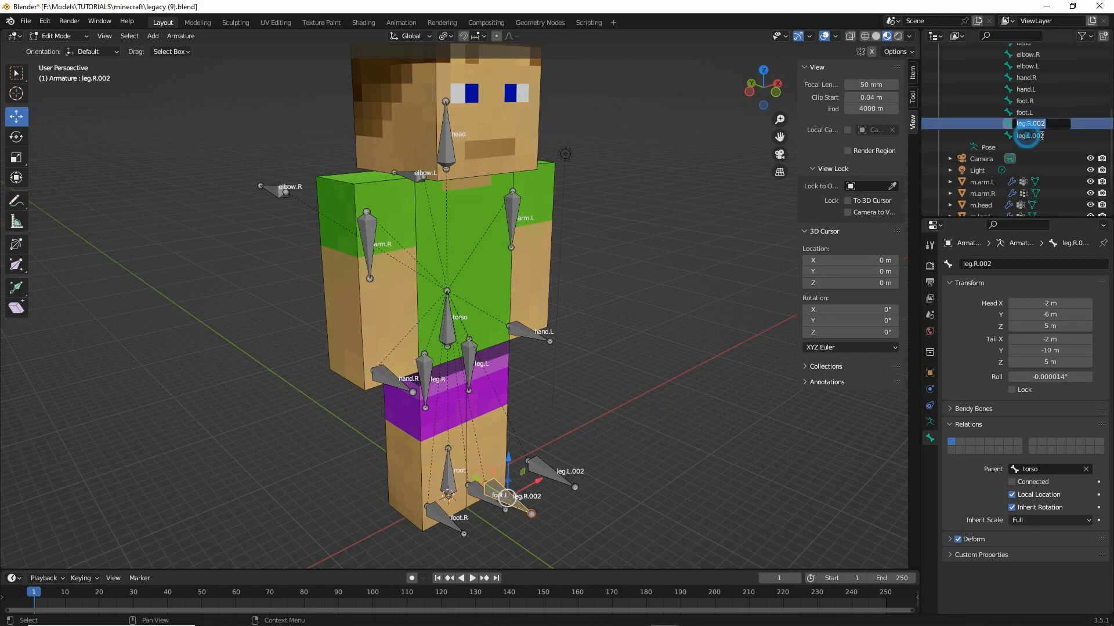
text(kne)
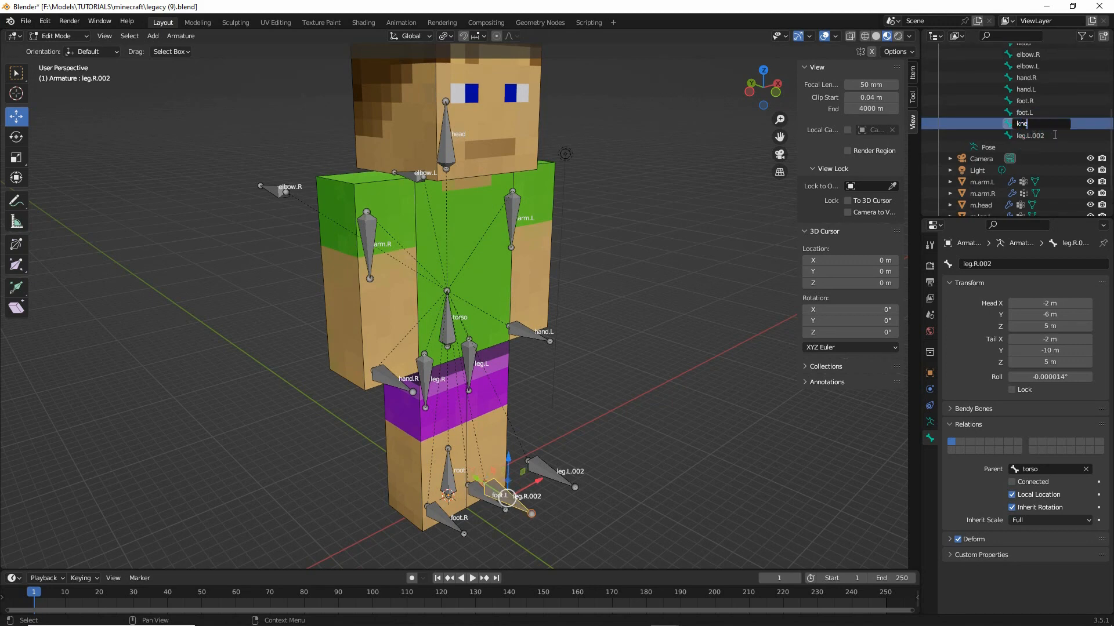
text(e.R)
key(Return)
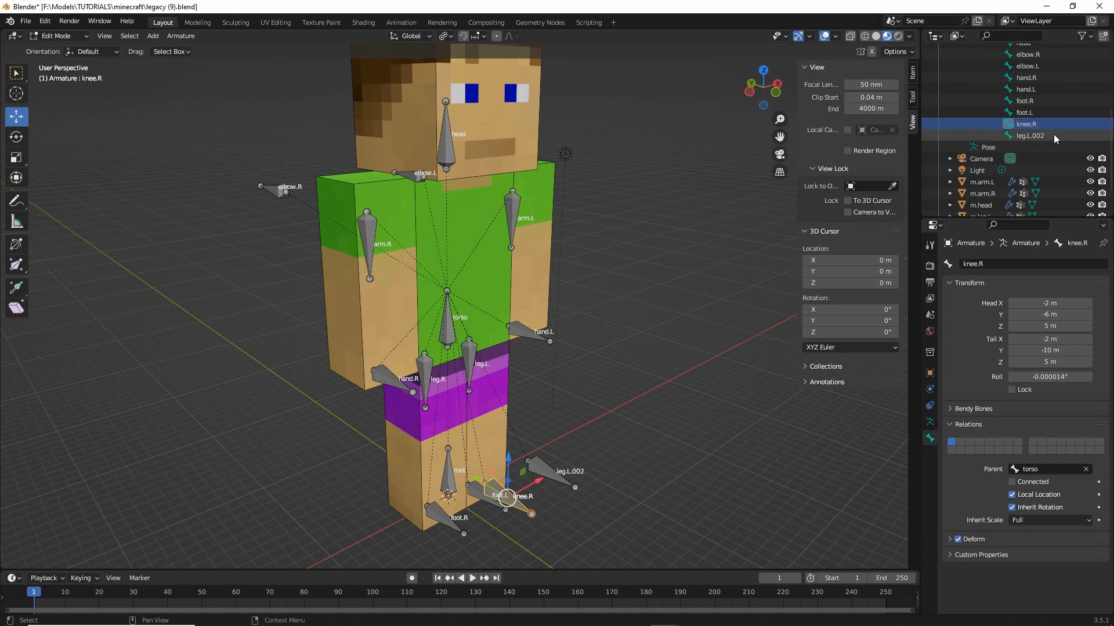
click(1029, 137)
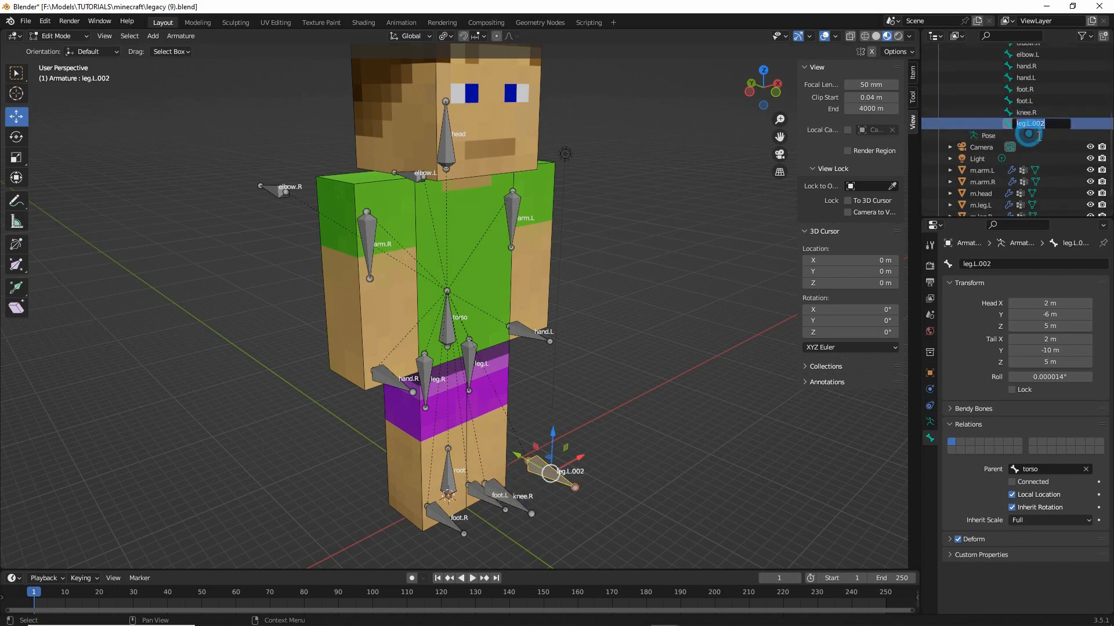
double_click(1044, 136)
text(kn)
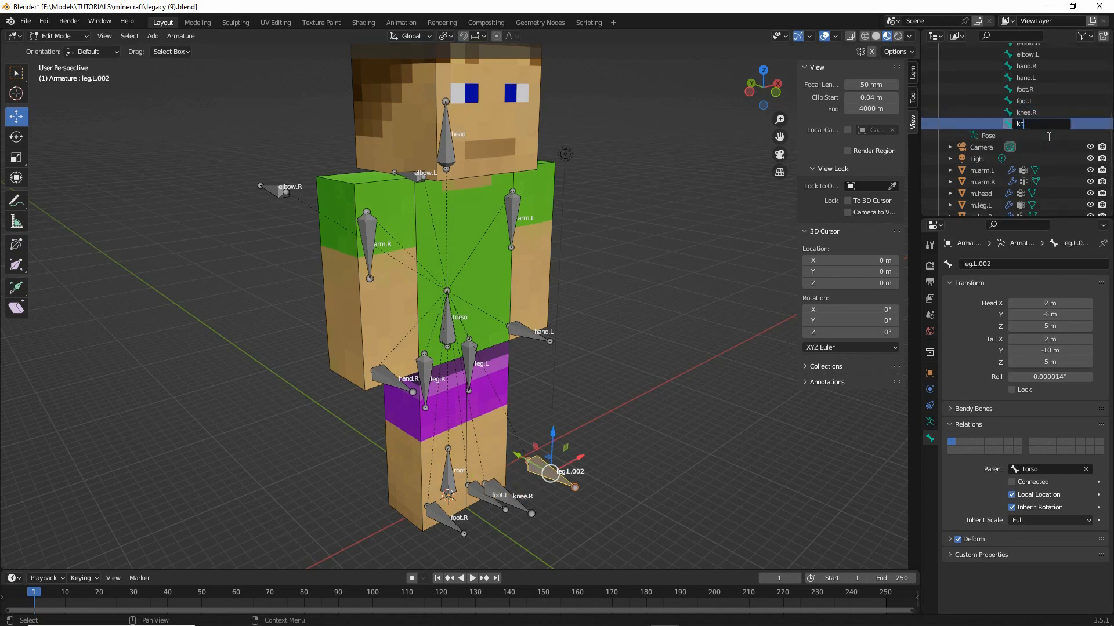
text(ee.L)
key(Return)
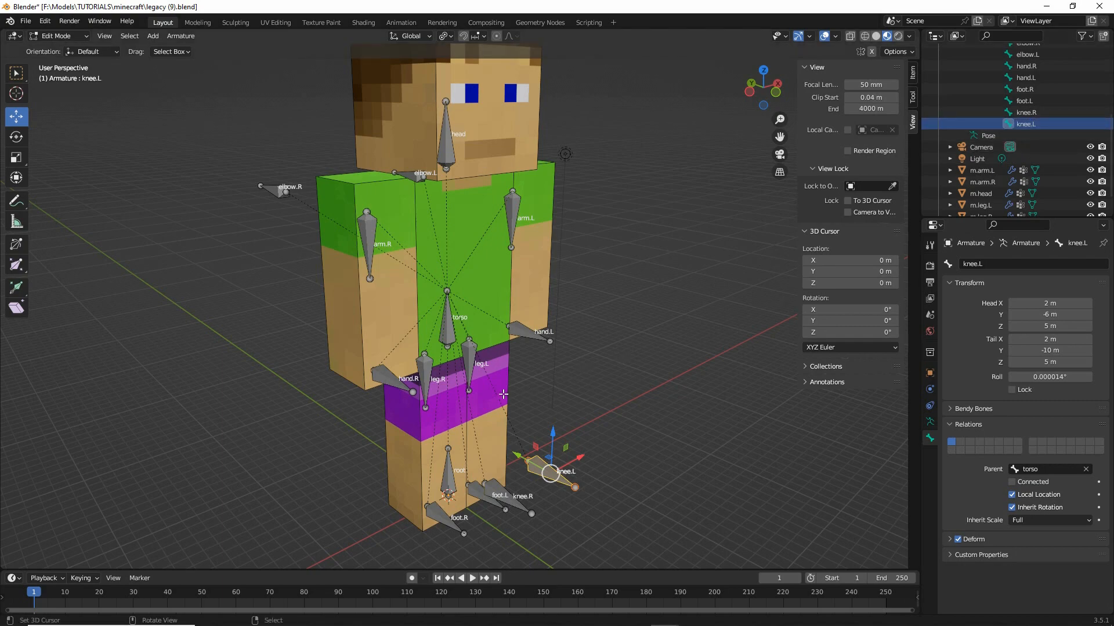
middle_drag(503, 395, 180, 385)
mouse_move(653, 462)
middle_down()
mouse_move(601, 463)
mouse_move(649, 447)
middle_up()
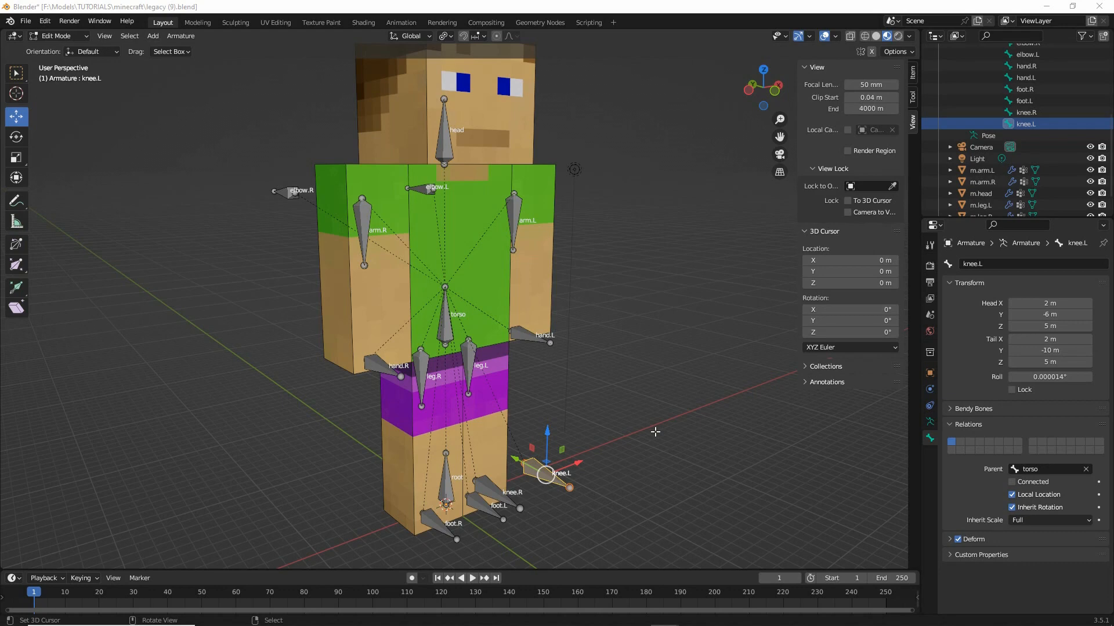
middle_drag(635, 432, 590, 406)
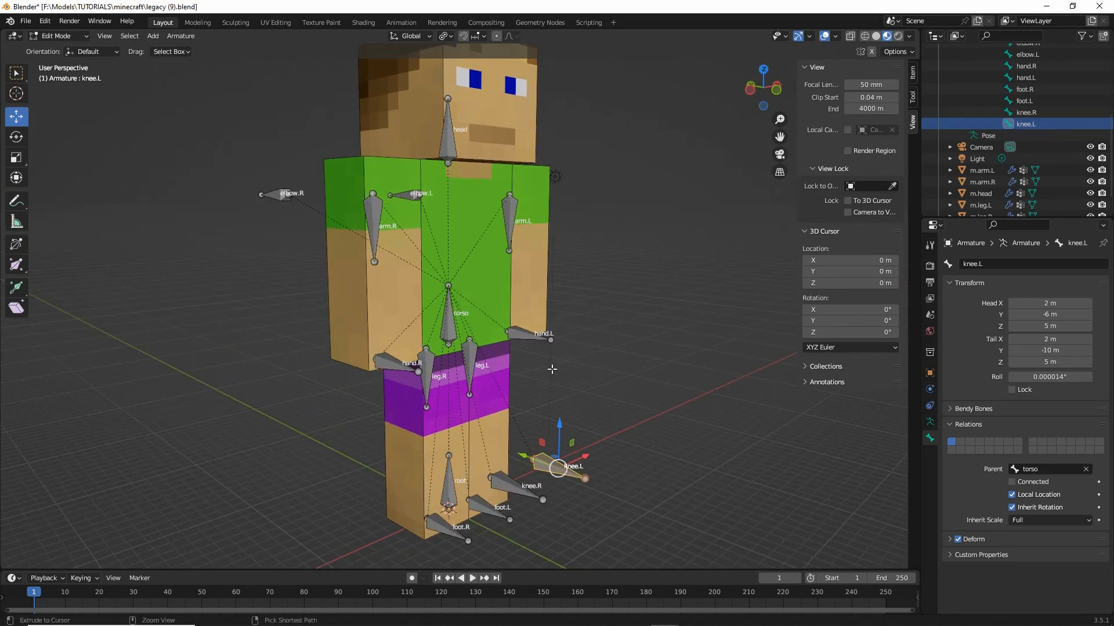
drag(376, 202, 377, 209)
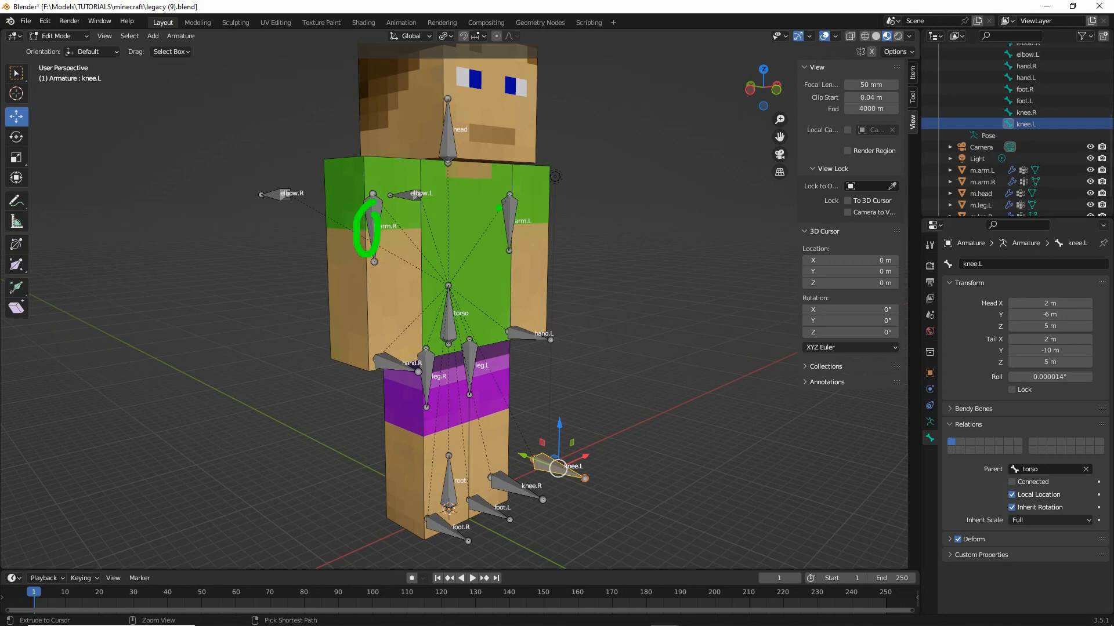
mouse_move(499, 207)
mouse_down()
mouse_move(517, 216)
mouse_move(503, 203)
mouse_up()
key(Escape)
Set the parent of the knee.R bone in front of the right leg to foot.R
middle_drag(393, 396, 377, 343)
scroll(372, 427, up, 1)
middle_drag(371, 427, 410, 378)
scroll(416, 386, up, 2)
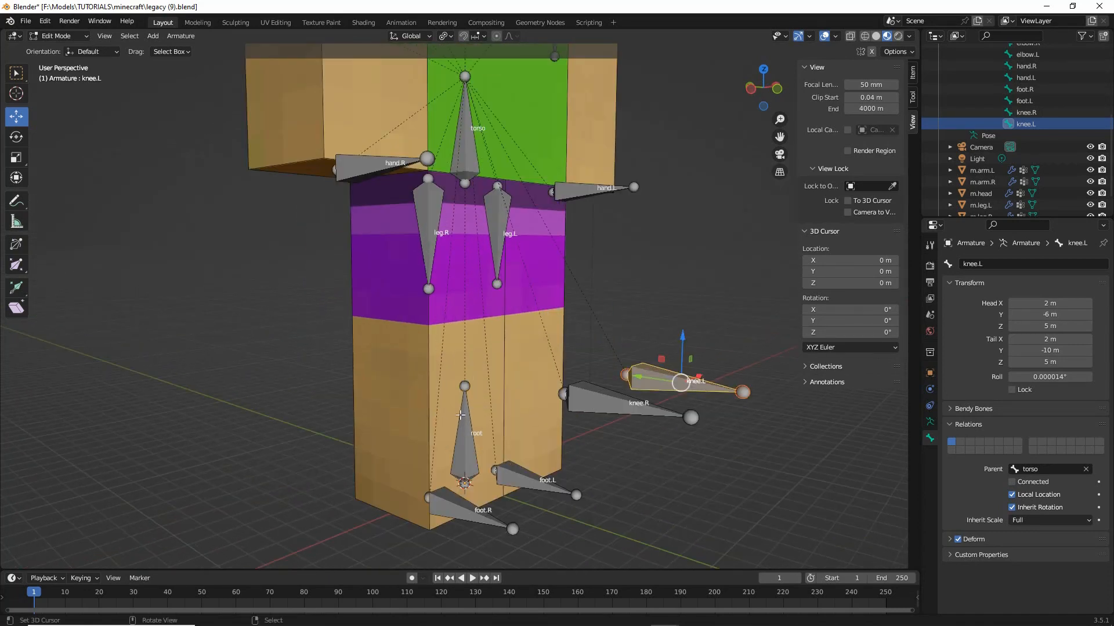
click(590, 407)
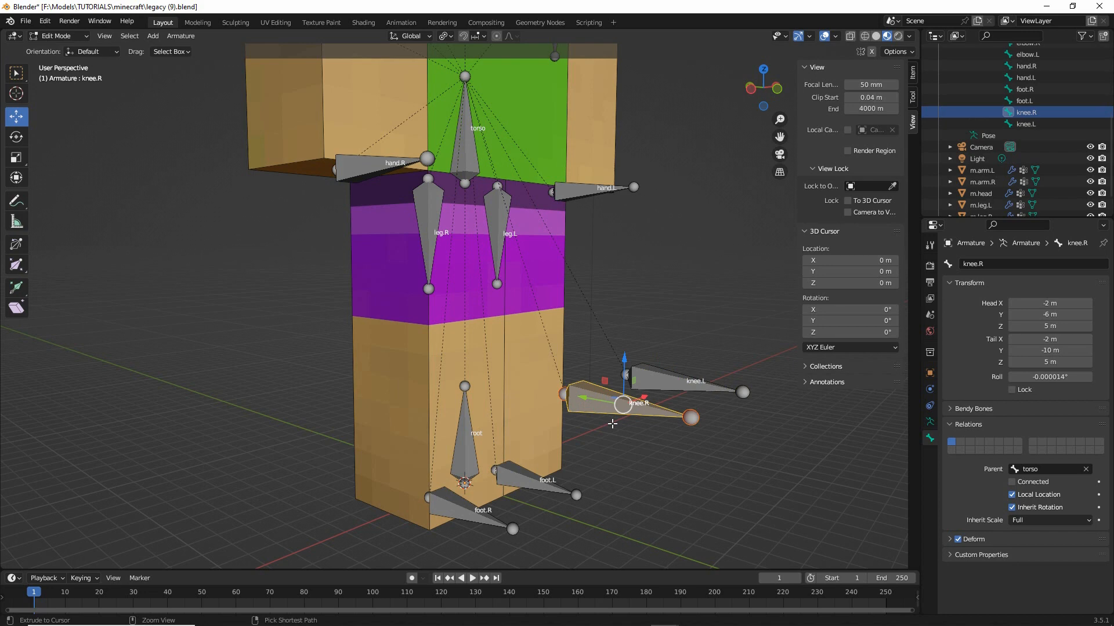
drag(931, 426, 932, 427)
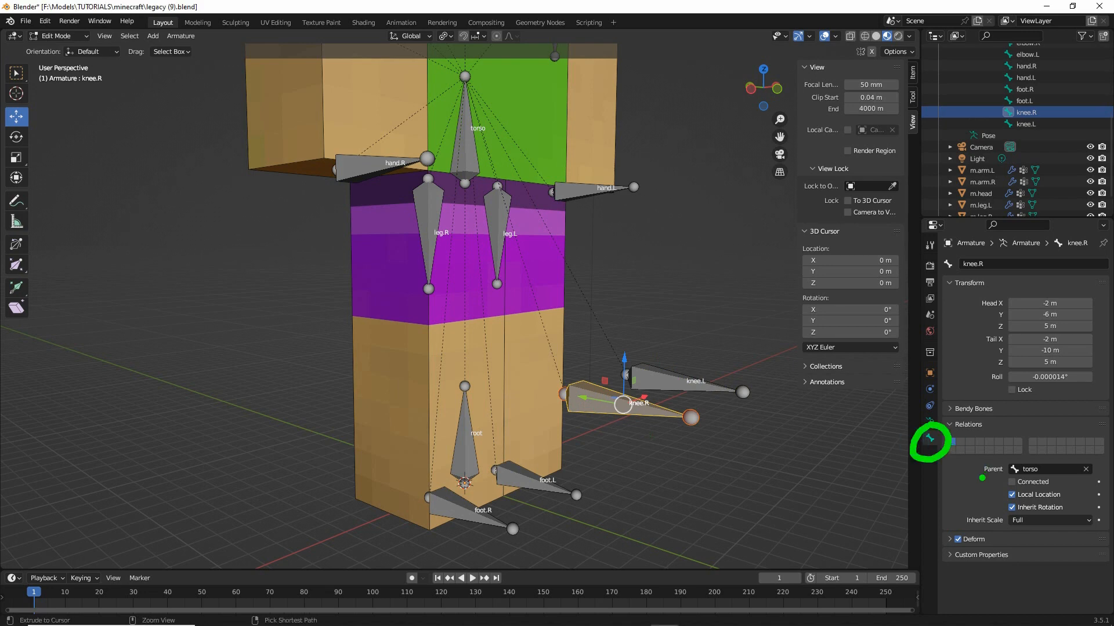
drag(982, 479, 1111, 479)
key(Escape)
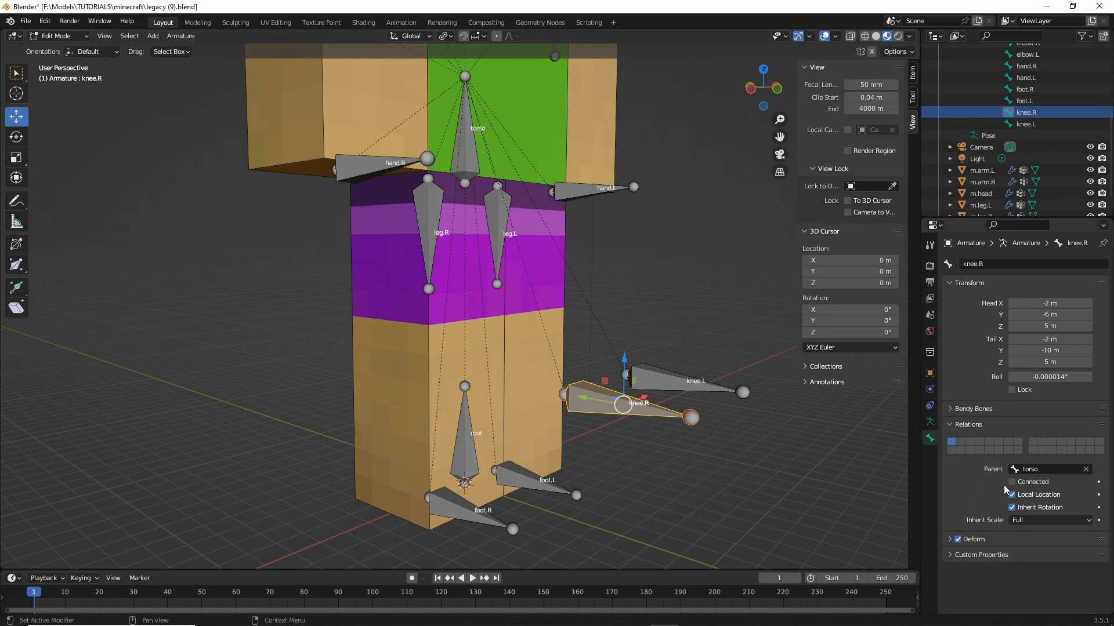
click(1015, 470)
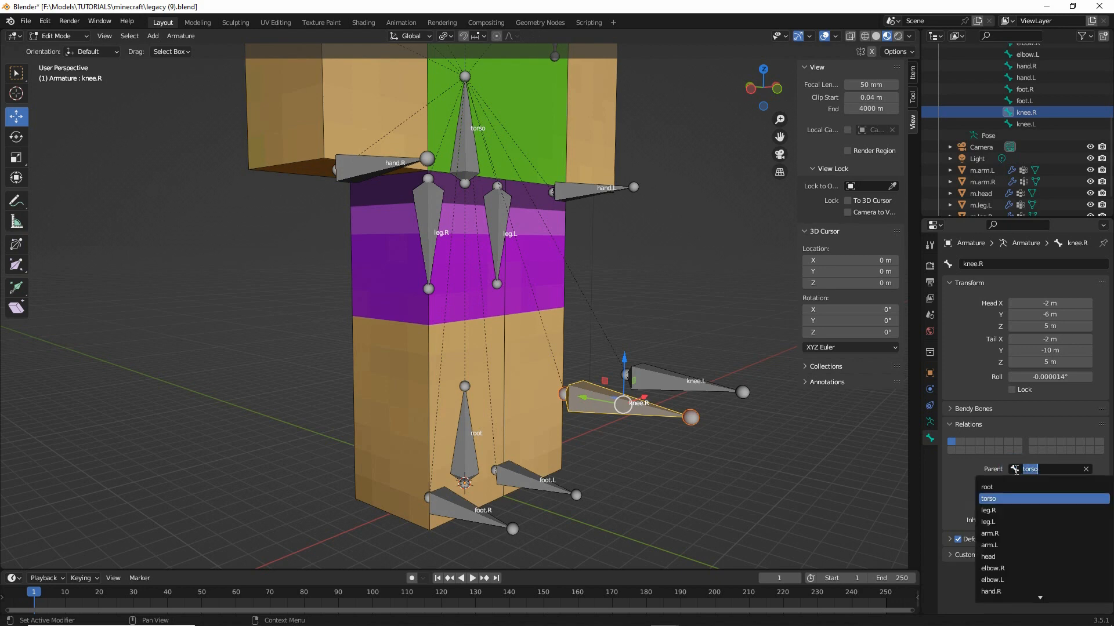
scroll(1015, 469, down, 13)
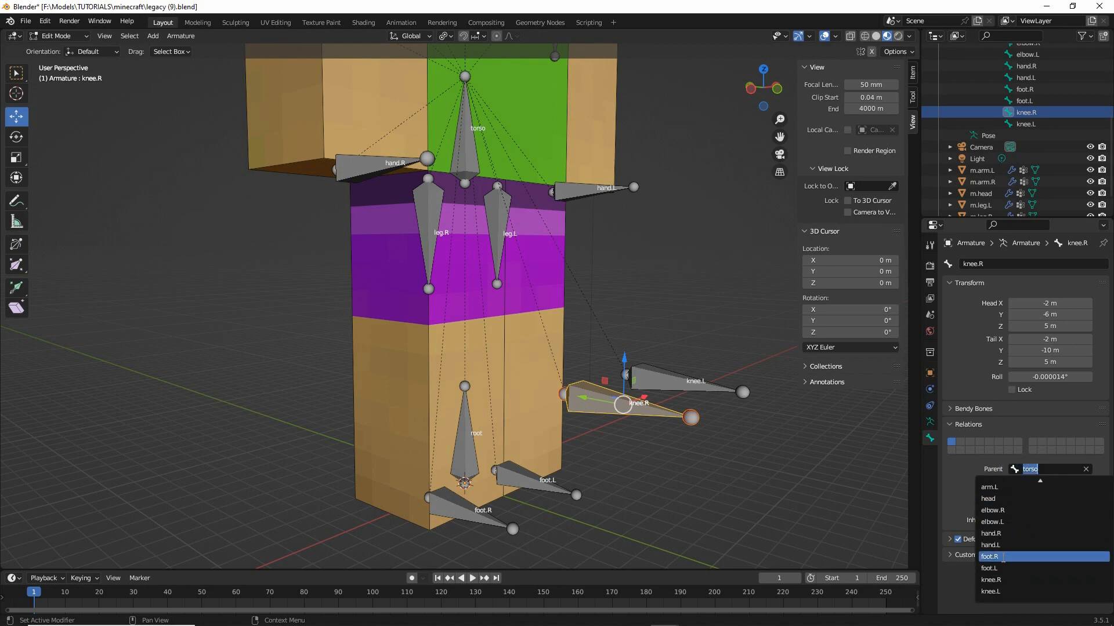
Set the parent of the knee.R bone to foot.R
click(990, 557)
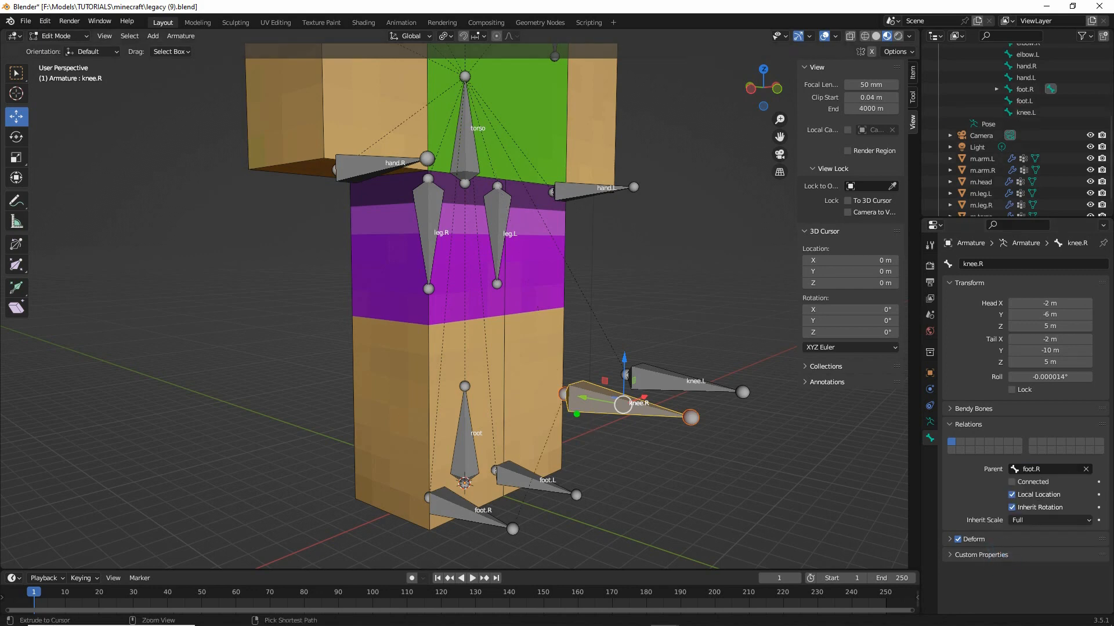
drag(565, 399, 520, 522)
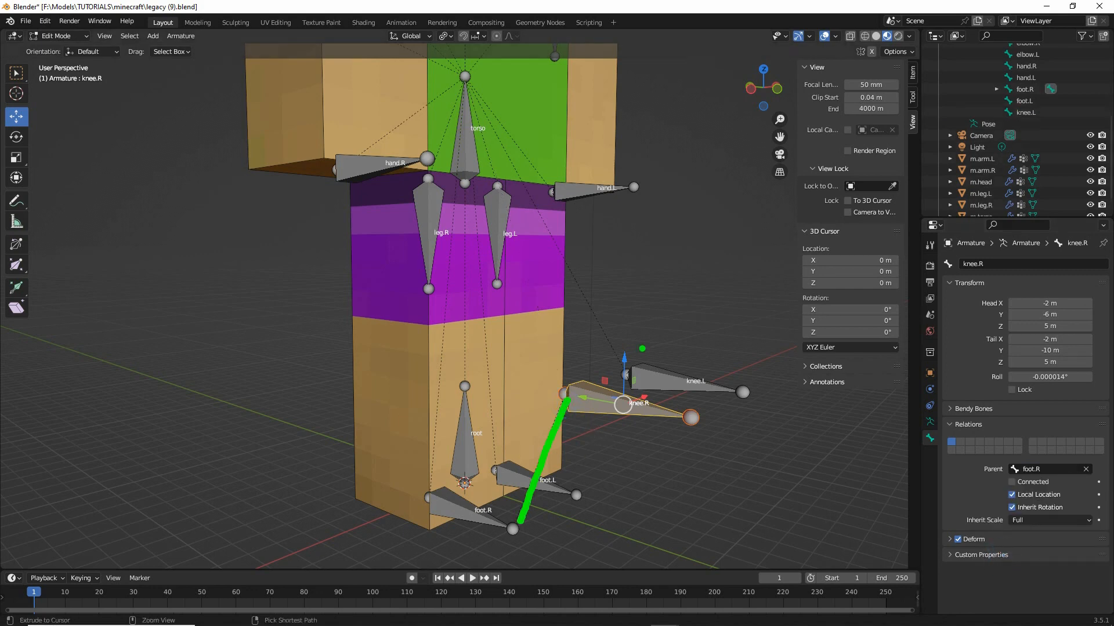
mouse_move(627, 376)
mouse_down()
mouse_move(514, 214)
mouse_move(464, 95)
mouse_move(465, 85)
mouse_move(476, 90)
mouse_up()
drag(611, 364, 641, 354)
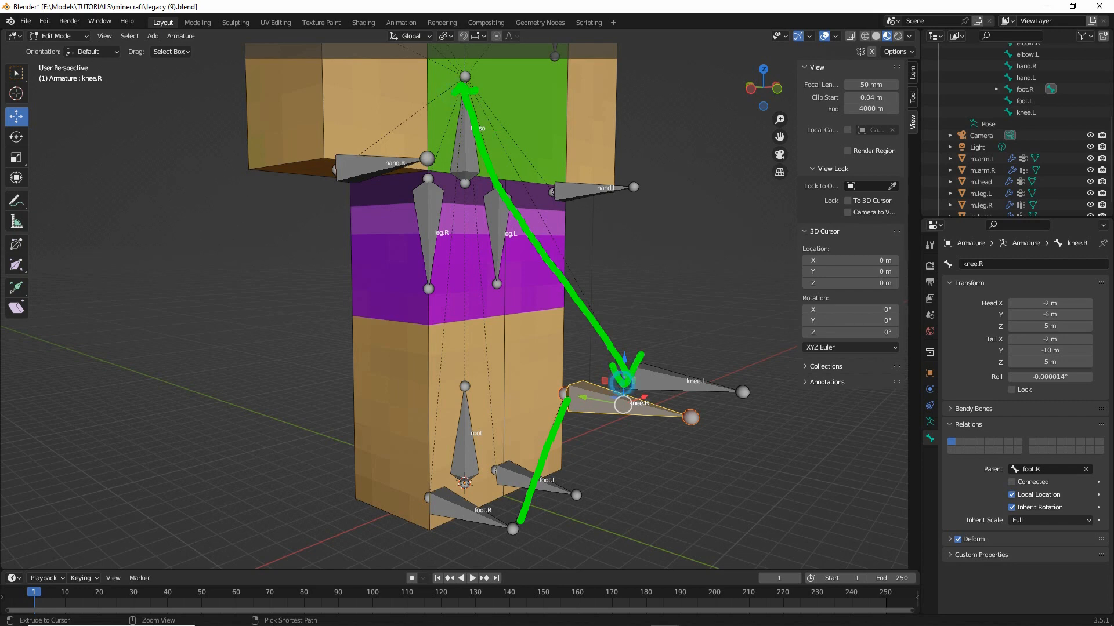
mouse_move(510, 509)
mouse_down()
mouse_move(516, 528)
mouse_move(537, 520)
mouse_up()
click(539, 504)
key(Escape)
Change the parent of the knee.L bone to foot.L
click(683, 383)
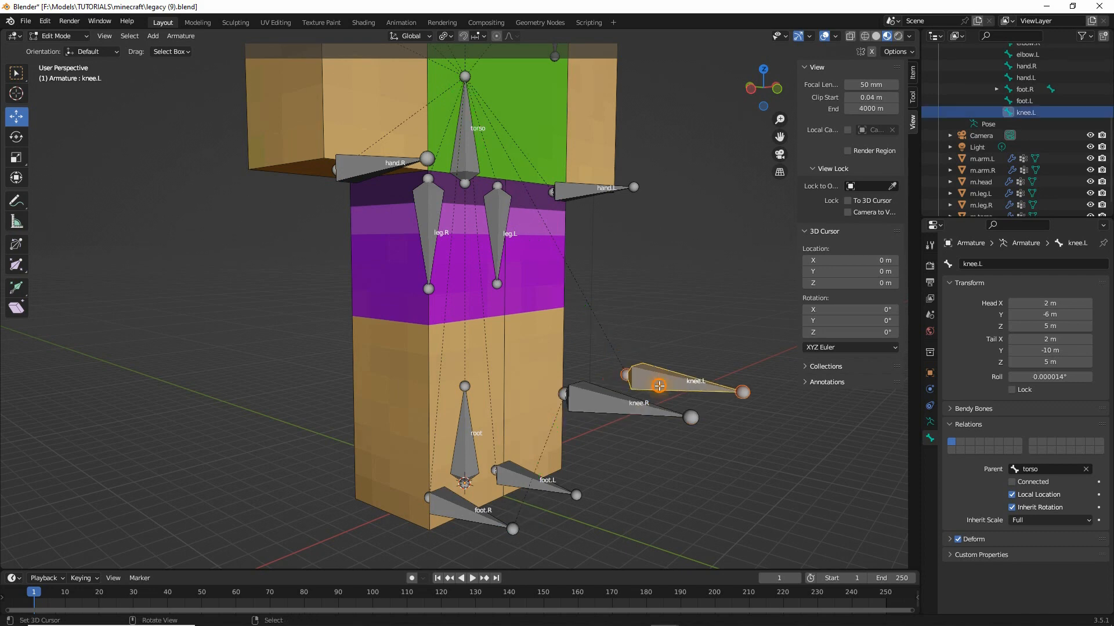
click(1013, 469)
scroll(1001, 580, down, 5)
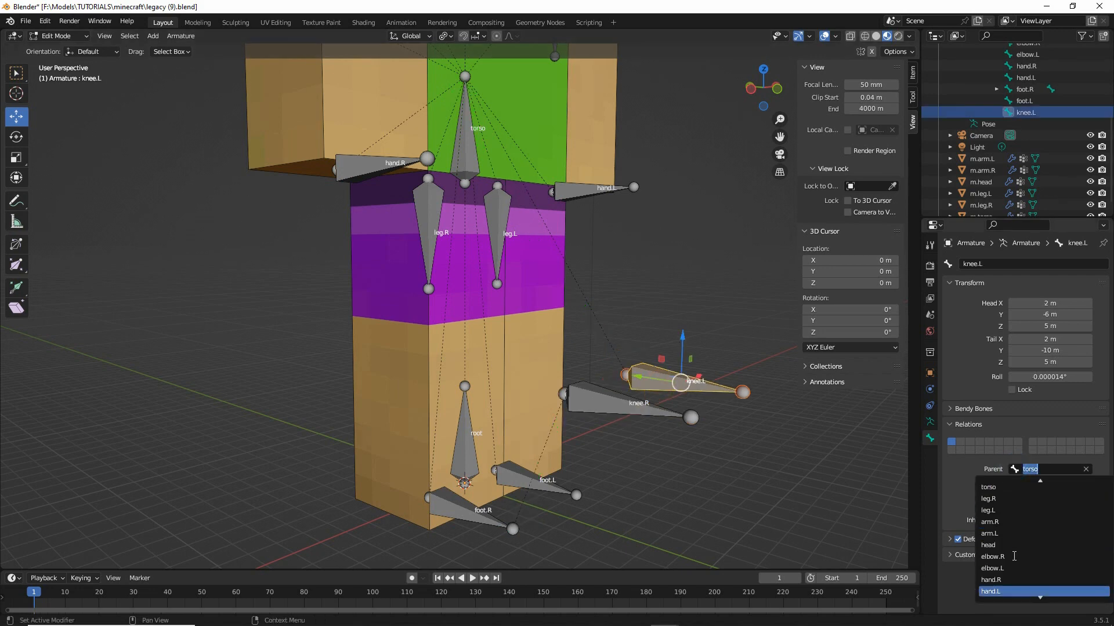
click(1001, 568)
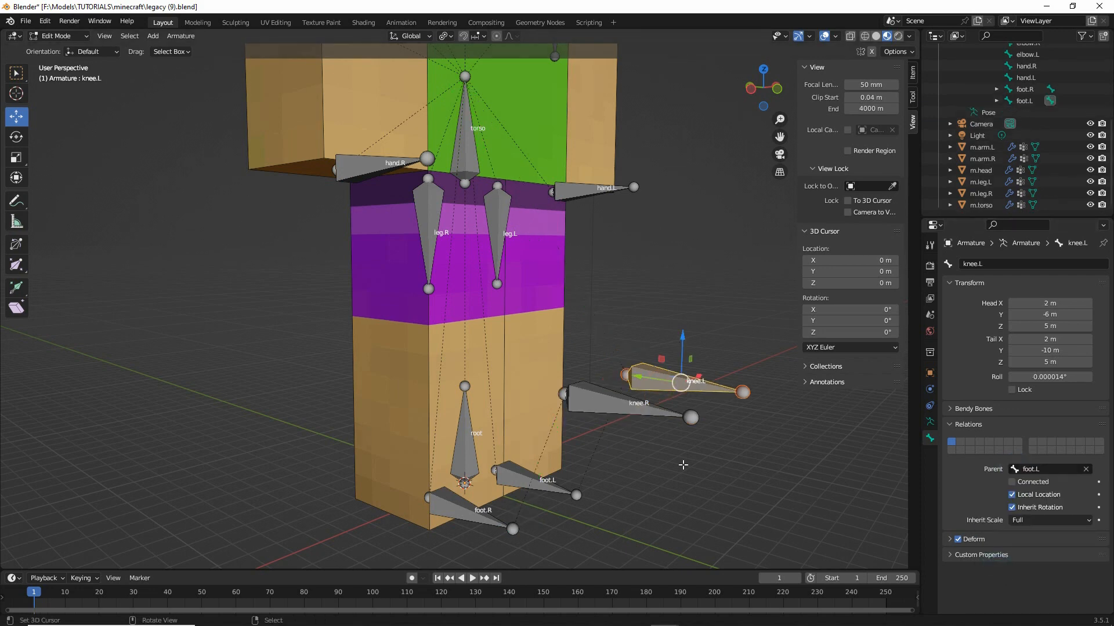
Change the parent of the foot.R bone to root
mouse_move(577, 433)
middle_down()
mouse_move(493, 435)
mouse_move(555, 431)
middle_up()
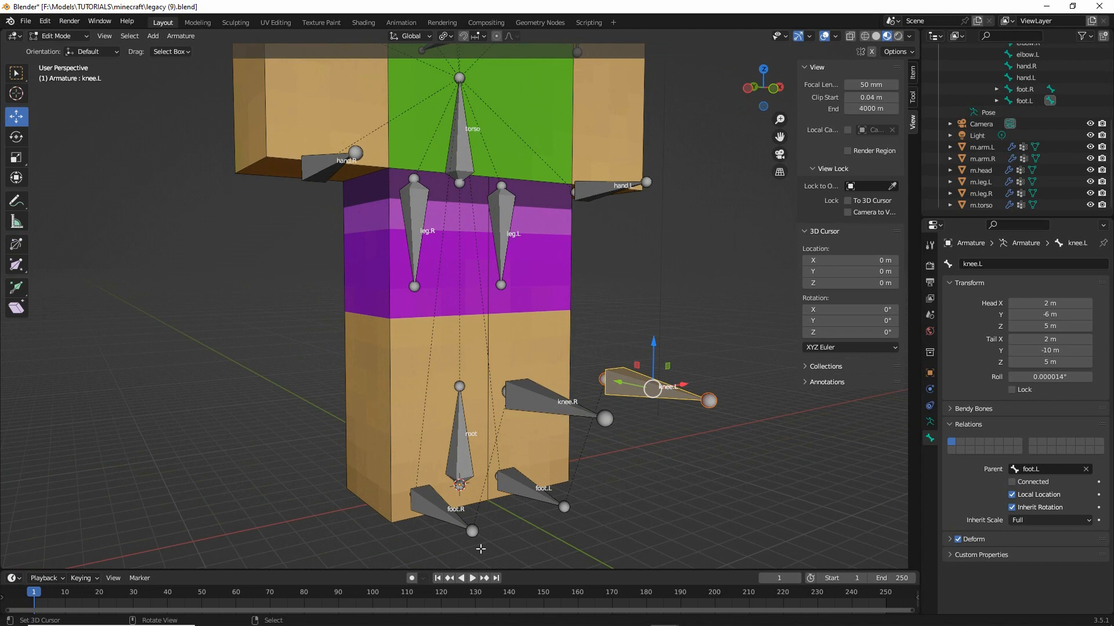
click(432, 503)
middle_drag(433, 473, 445, 471)
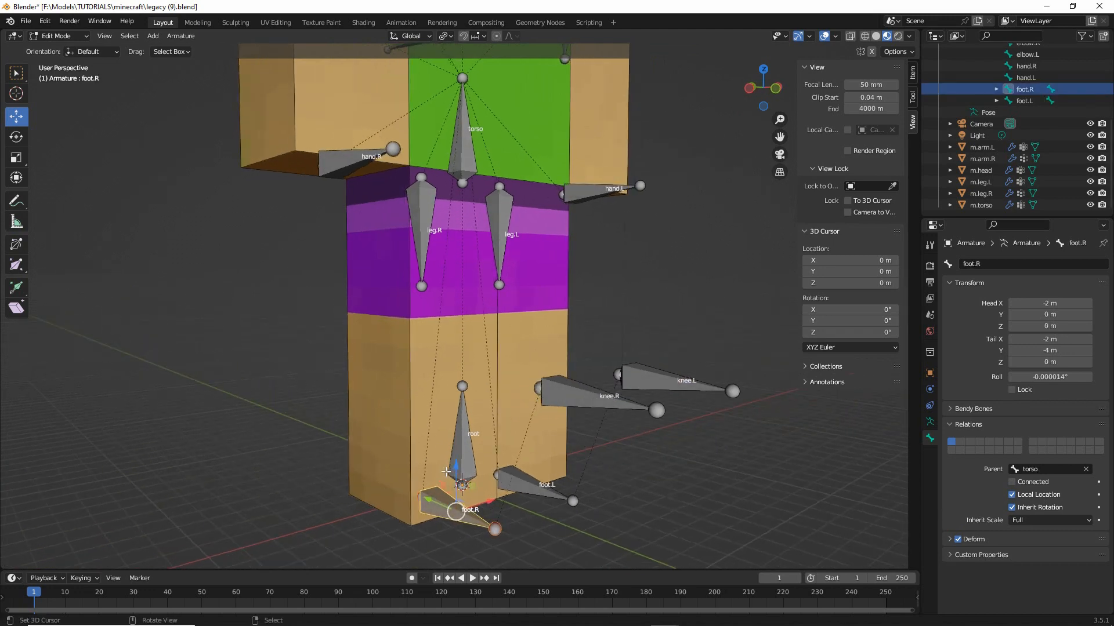
key(ctrl+2)
mouse_move(459, 429)
mouse_down()
mouse_move(476, 417)
mouse_move(470, 431)
mouse_up()
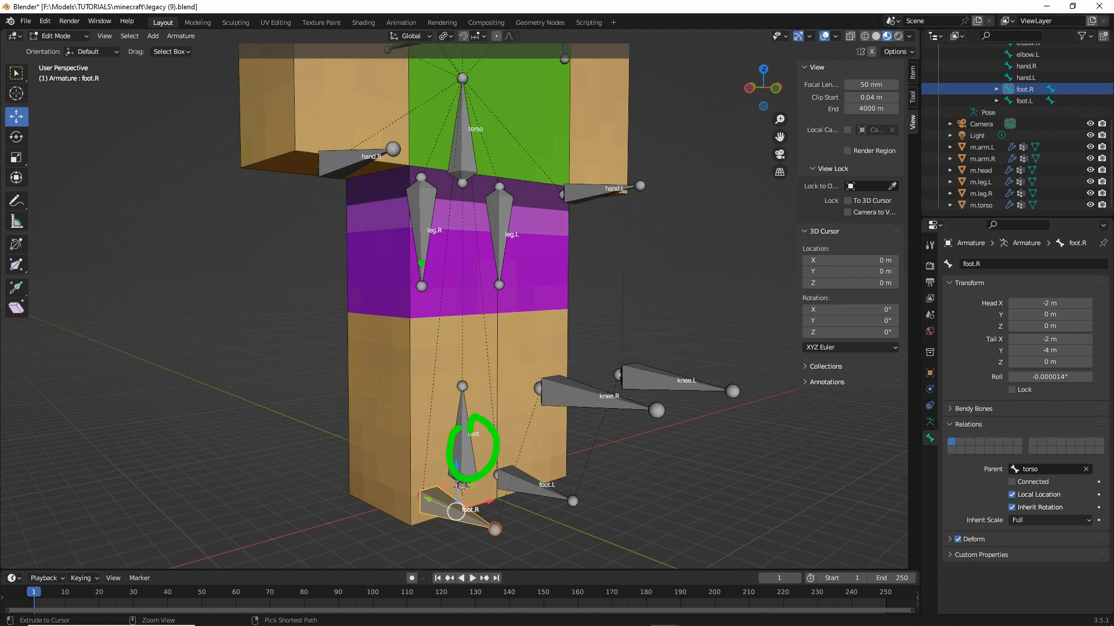
drag(421, 262, 415, 255)
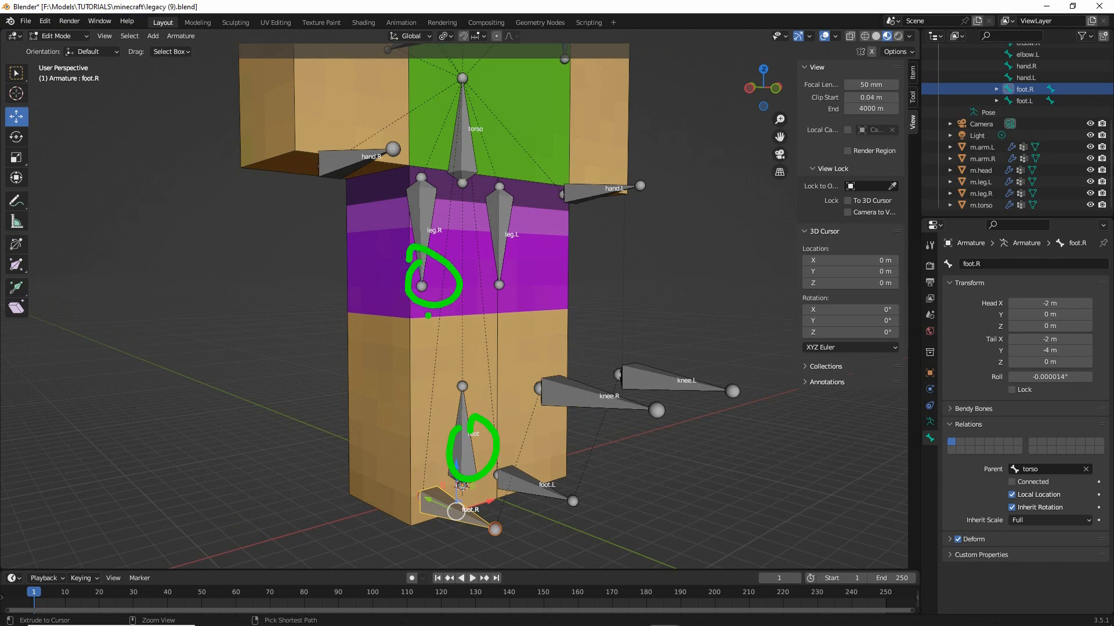
key(Escape)
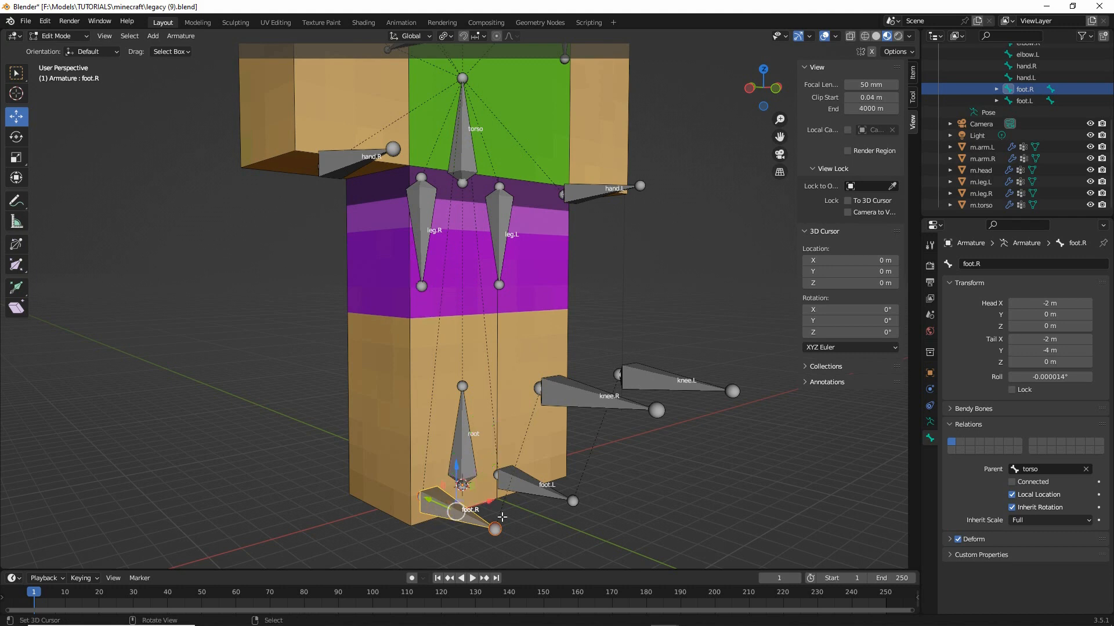
click(1016, 470)
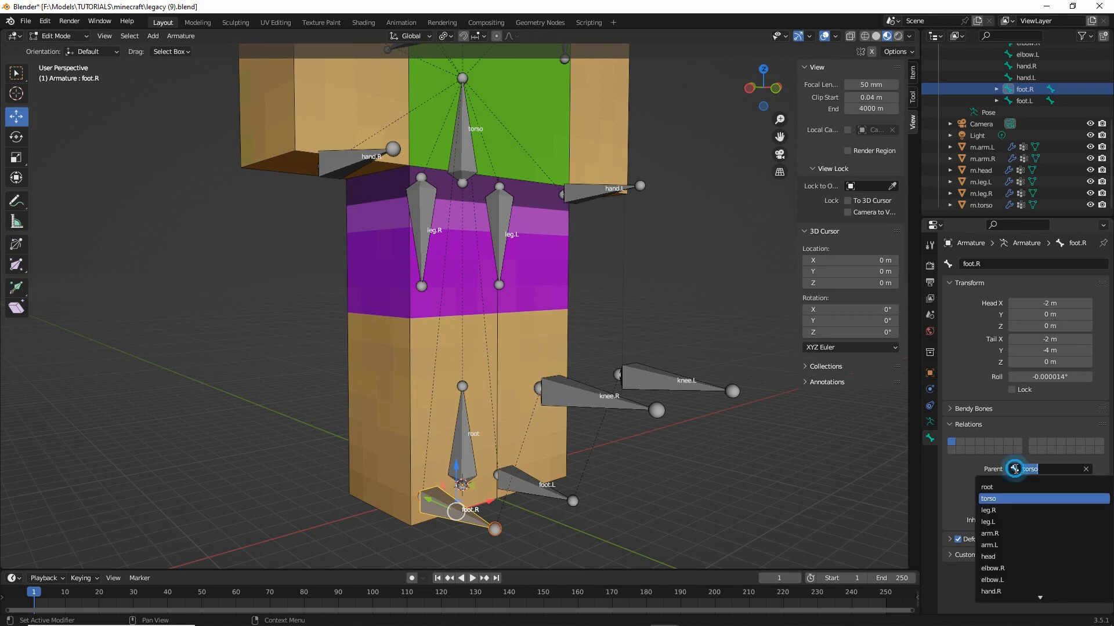
click(988, 487)
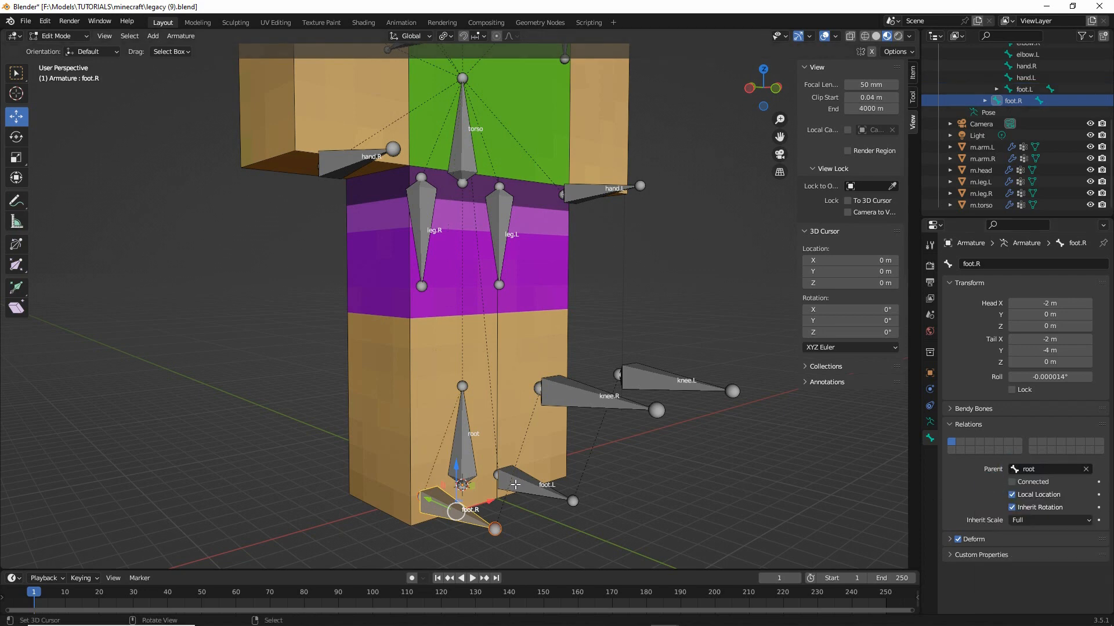
Change the parent of the foot.L bone to root
click(515, 484)
click(1021, 469)
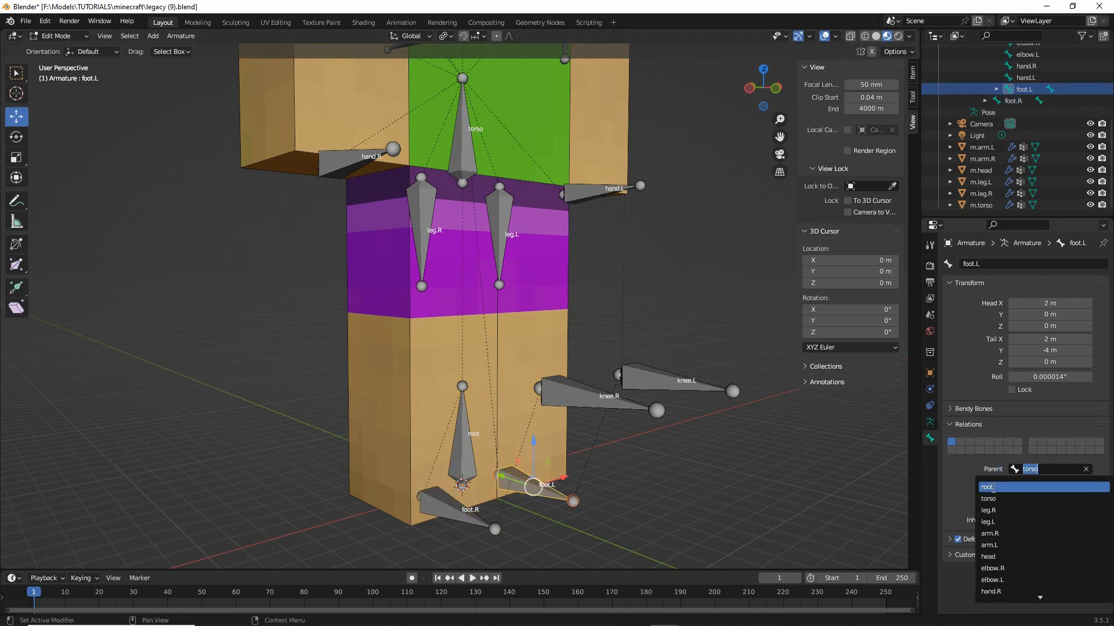
click(988, 487)
Change the parent of the elbow.R bone behind the character to hand.R
shift+scroll(432, 278, up, 6)
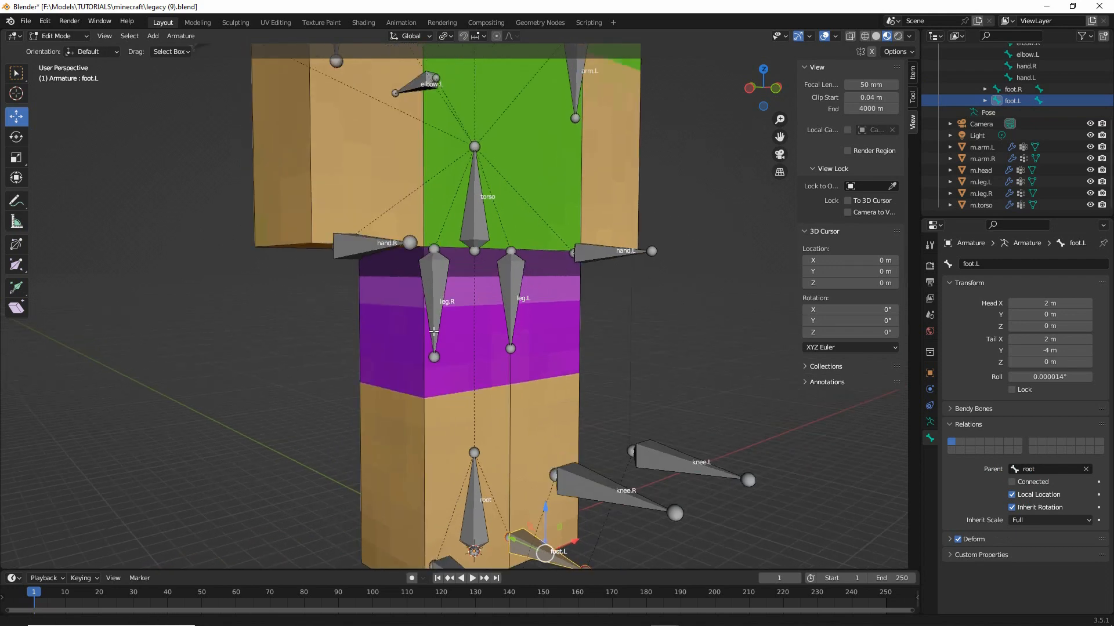
mouse_move(397, 349)
middle_down()
mouse_move(433, 357)
mouse_move(400, 344)
middle_up()
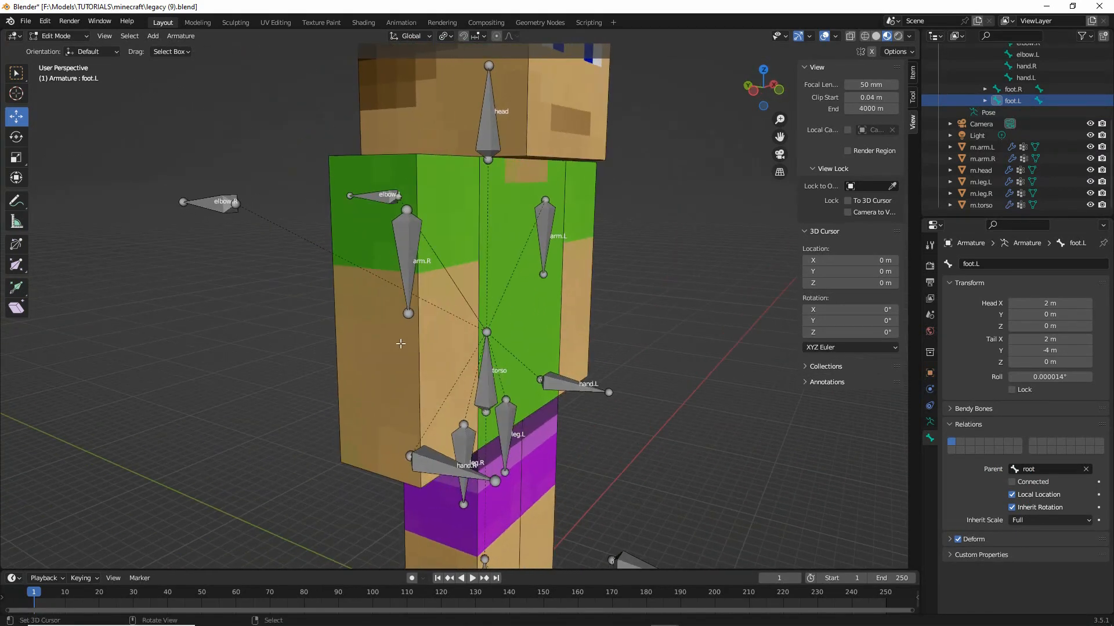
click(215, 210)
shift+scroll(320, 317, up, 2)
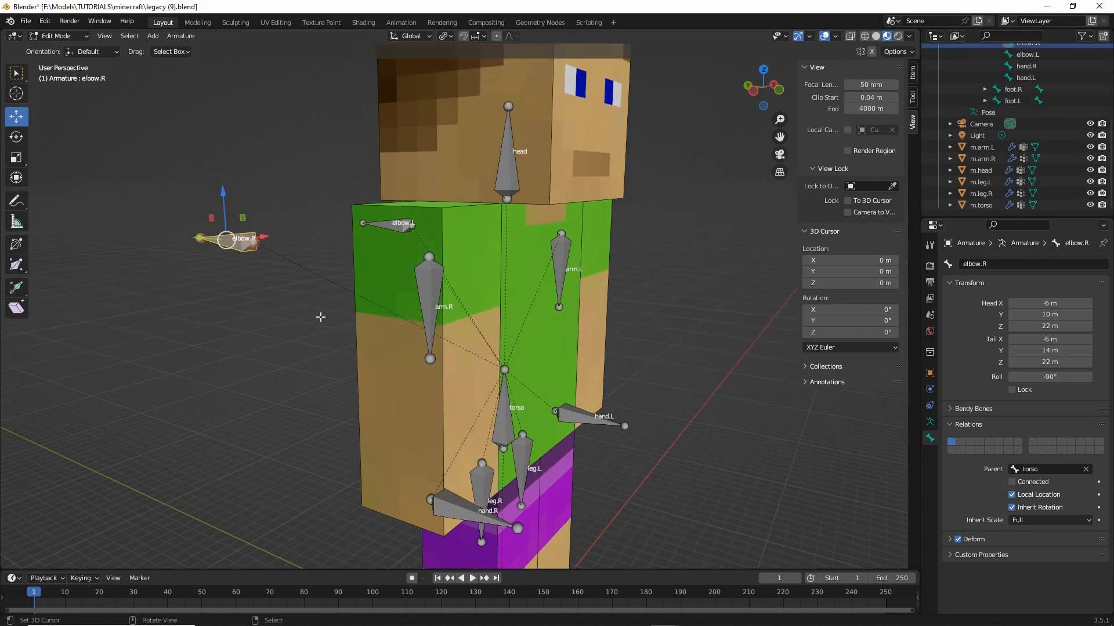
middle_drag(320, 317, 413, 451)
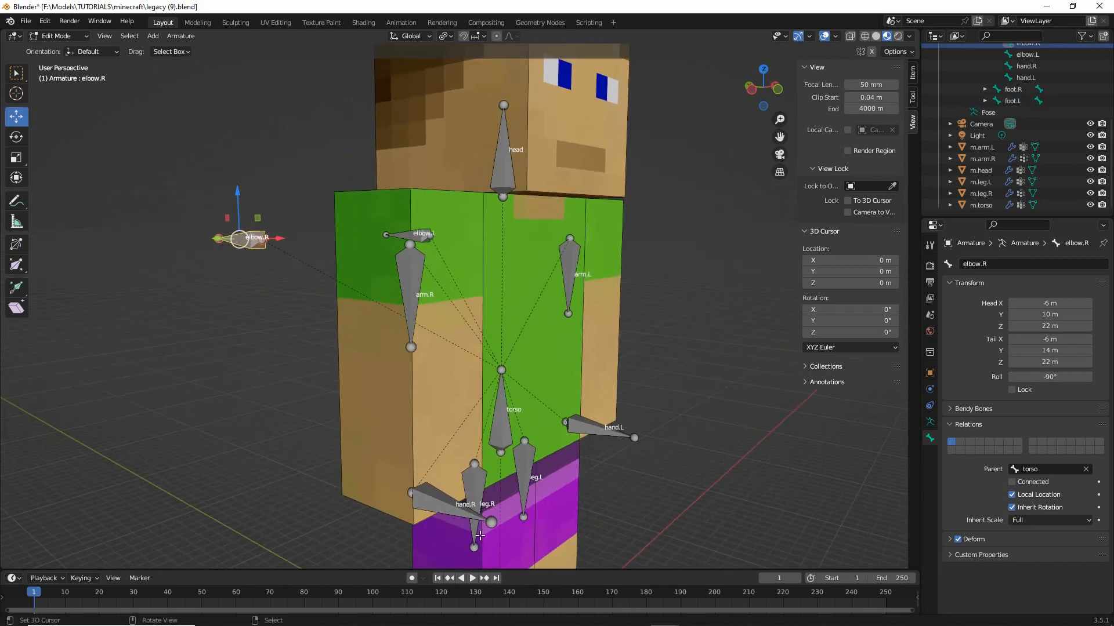
click(1023, 471)
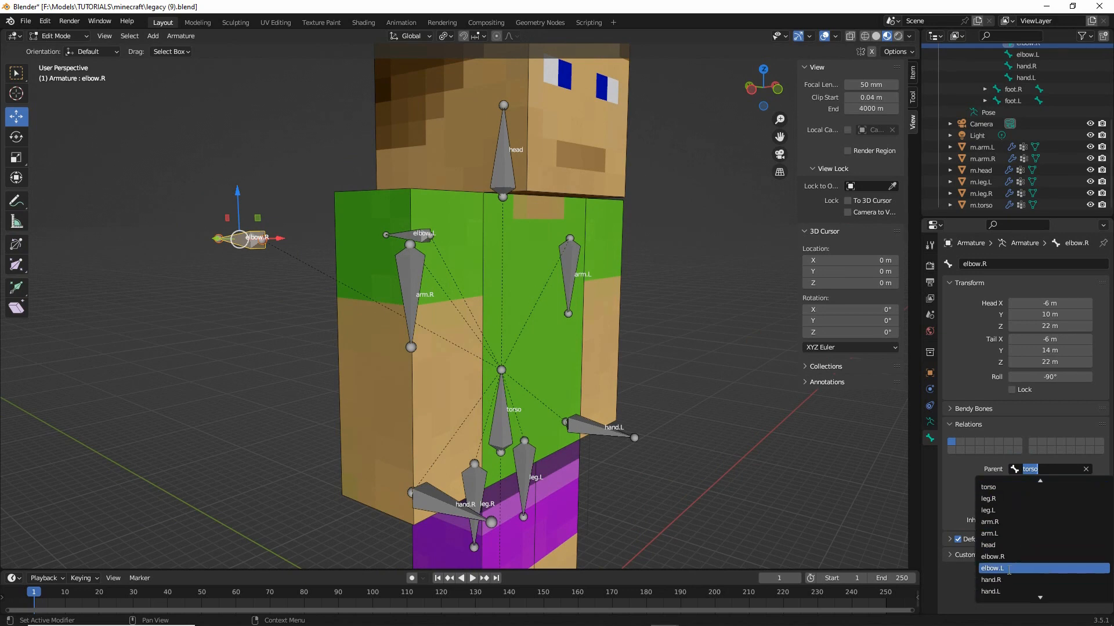
scroll(1005, 585, down, 1)
click(1006, 580)
Change the parent of the elbow.L bone behind the character to hand.L
middle_drag(406, 250, 441, 240)
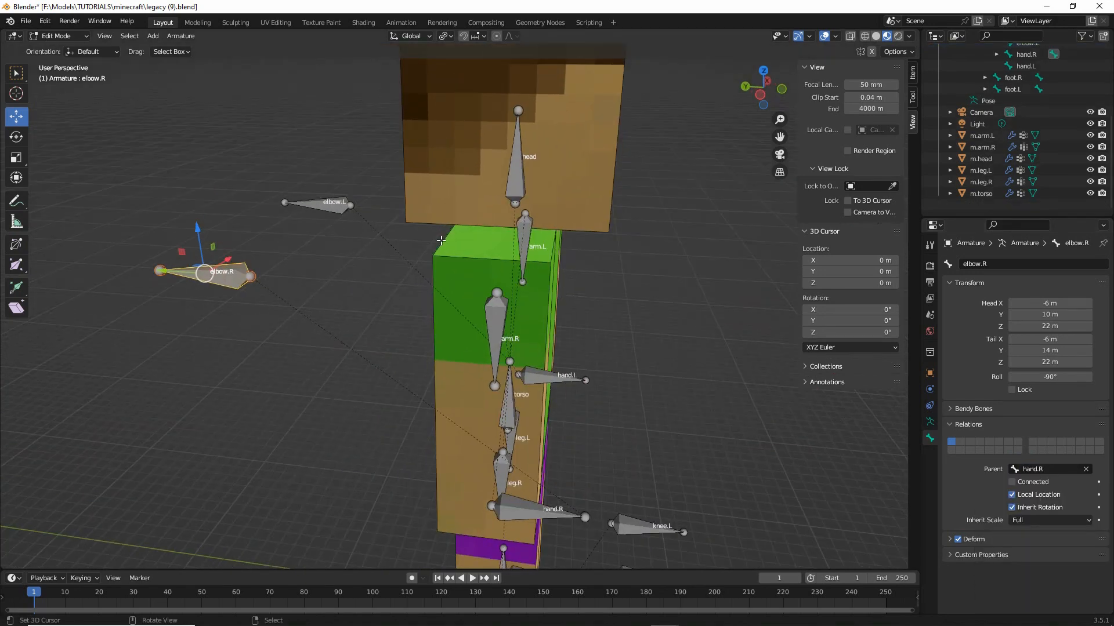
click(319, 203)
middle_drag(609, 325, 414, 316)
shift+middle_drag(426, 360, 434, 328)
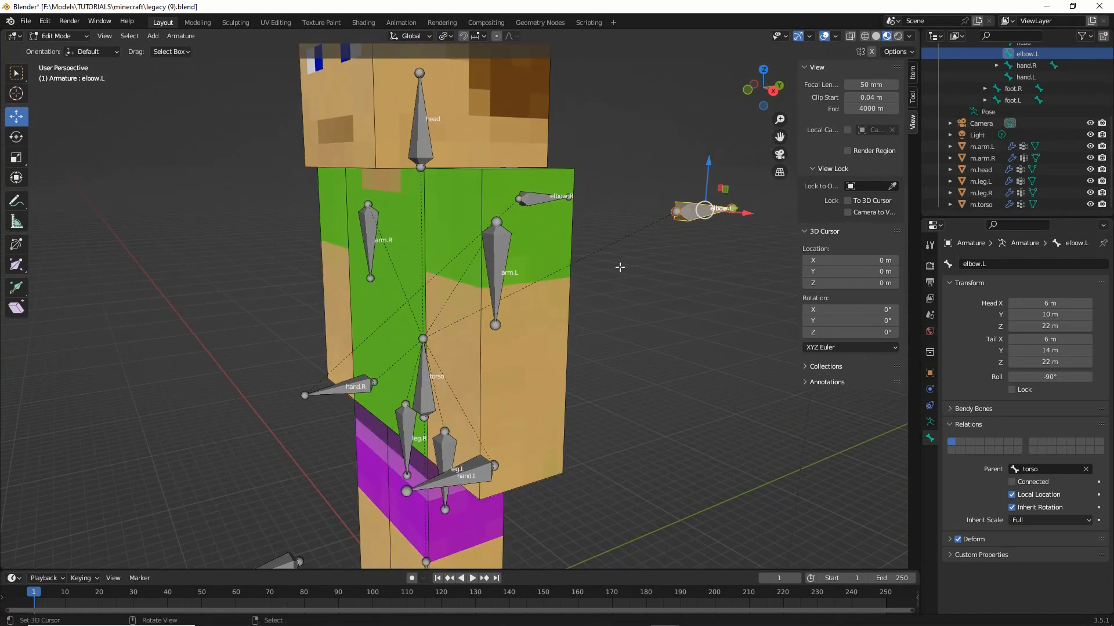
drag(661, 220, 458, 316)
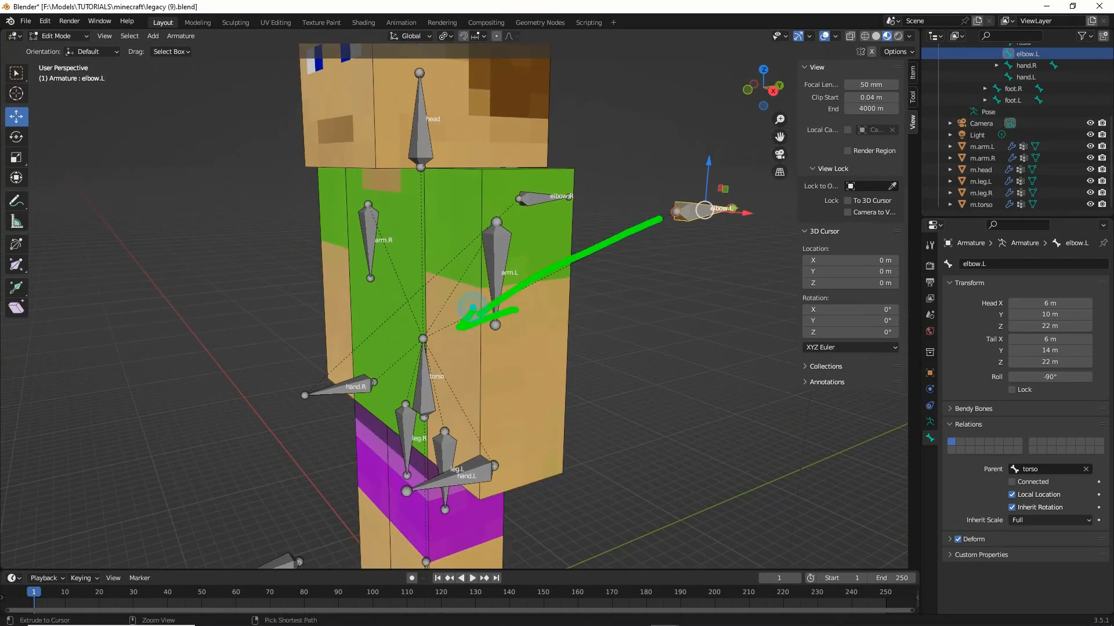
drag(648, 256, 532, 401)
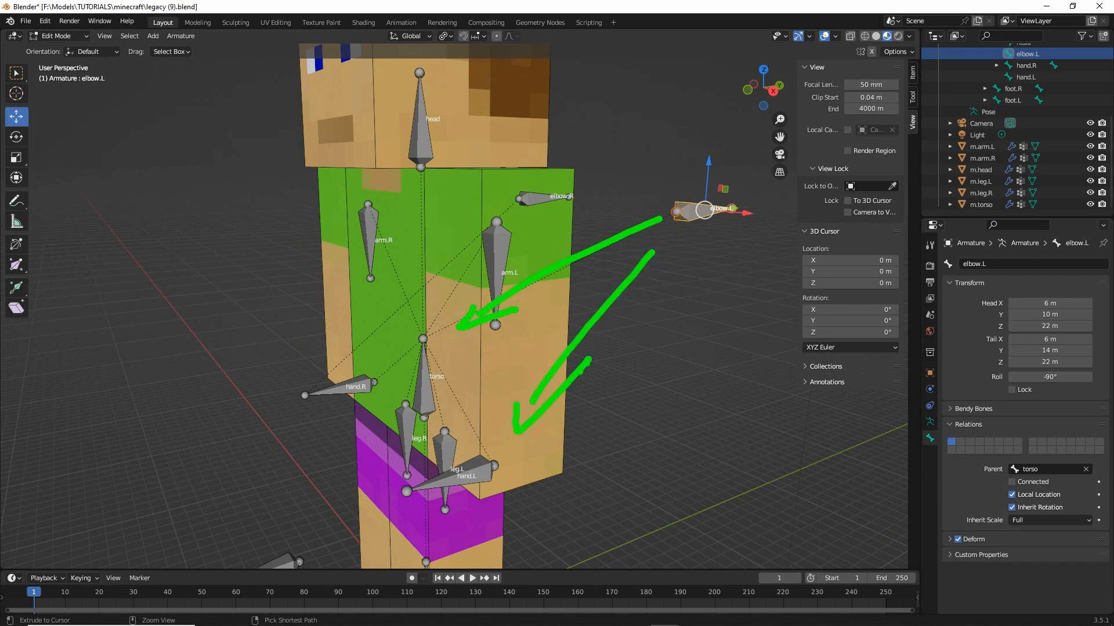
key(Escape)
click(1038, 468)
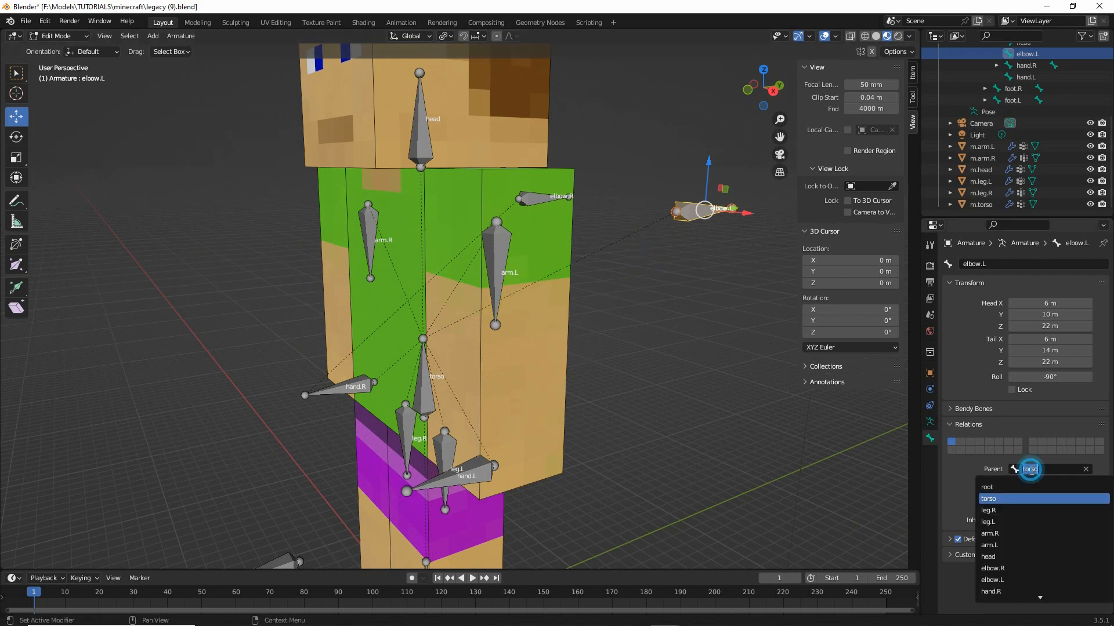
scroll(1012, 557, down, 5)
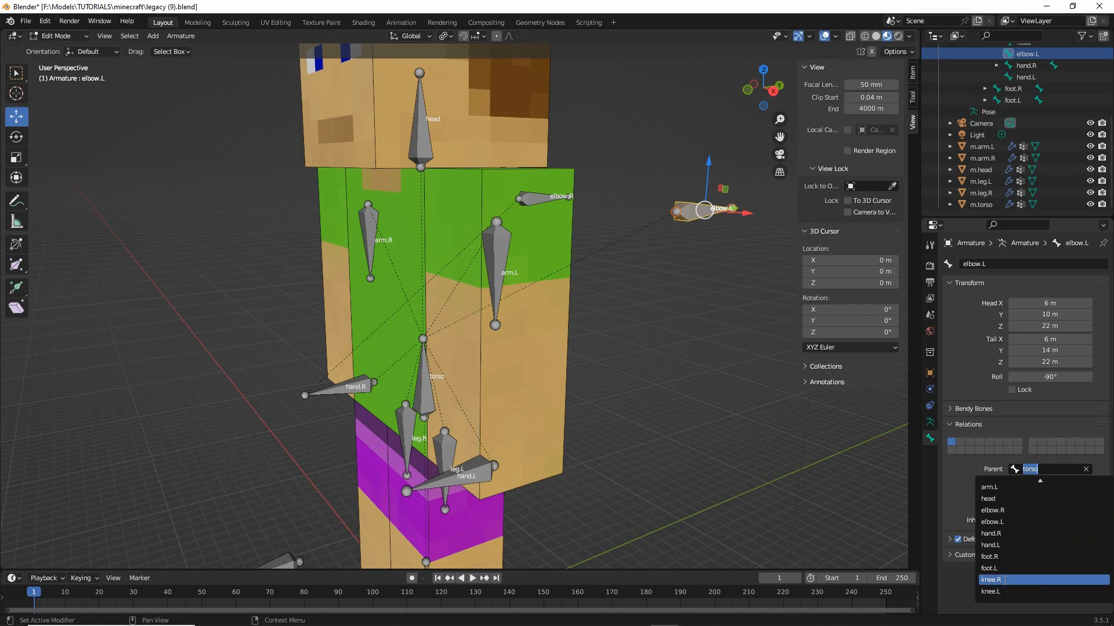
click(1009, 546)
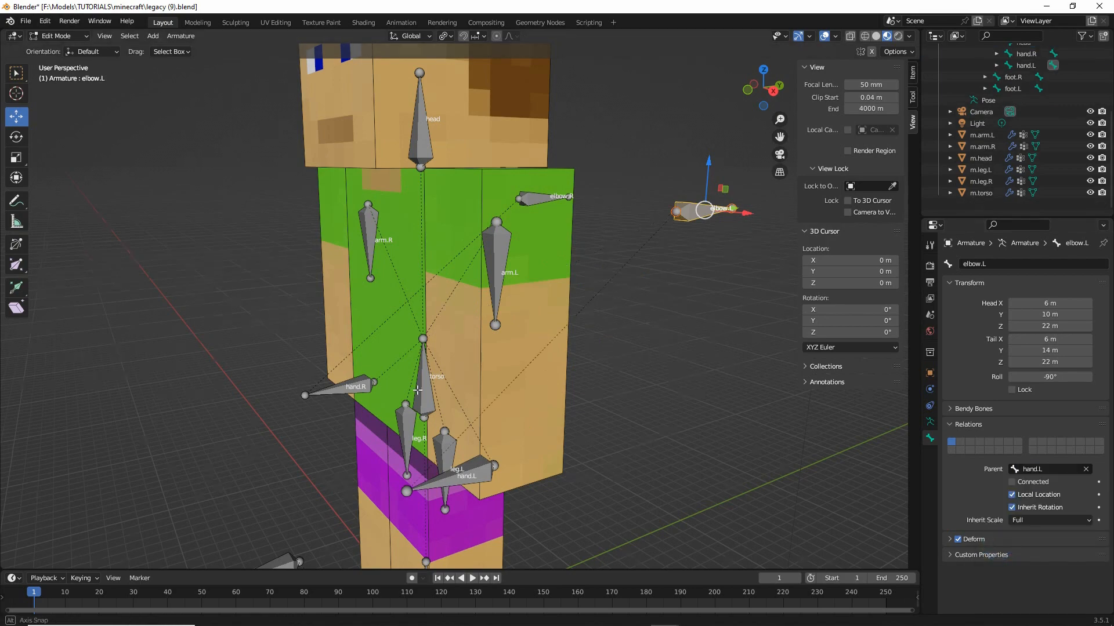
Switch the armature from Edit Mode to Pose Mode
middle_drag(379, 392, 479, 392)
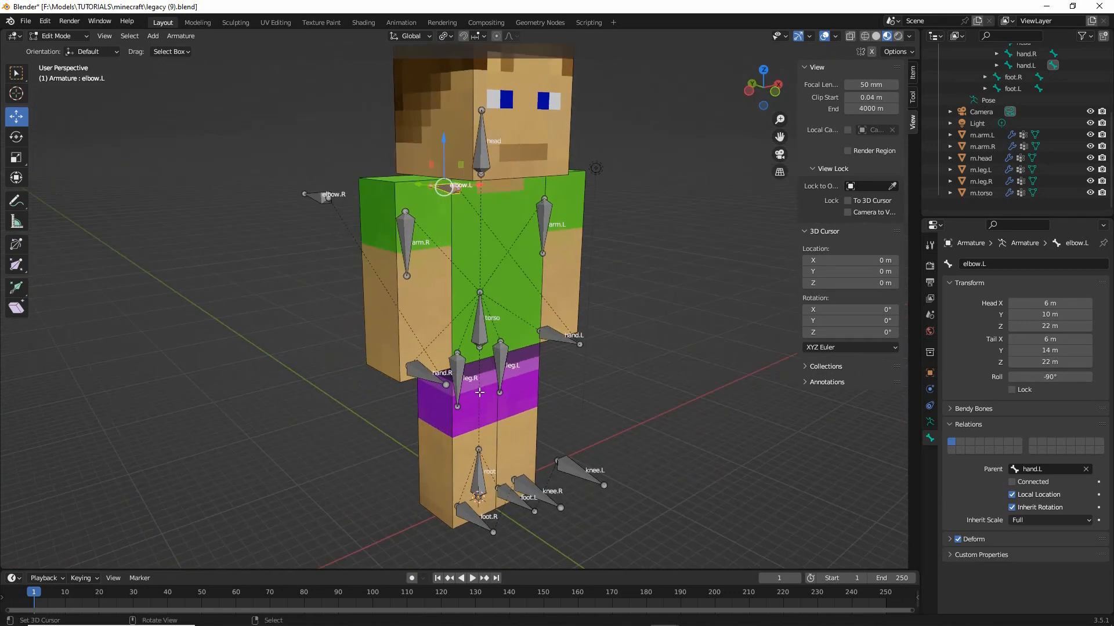
click(63, 36)
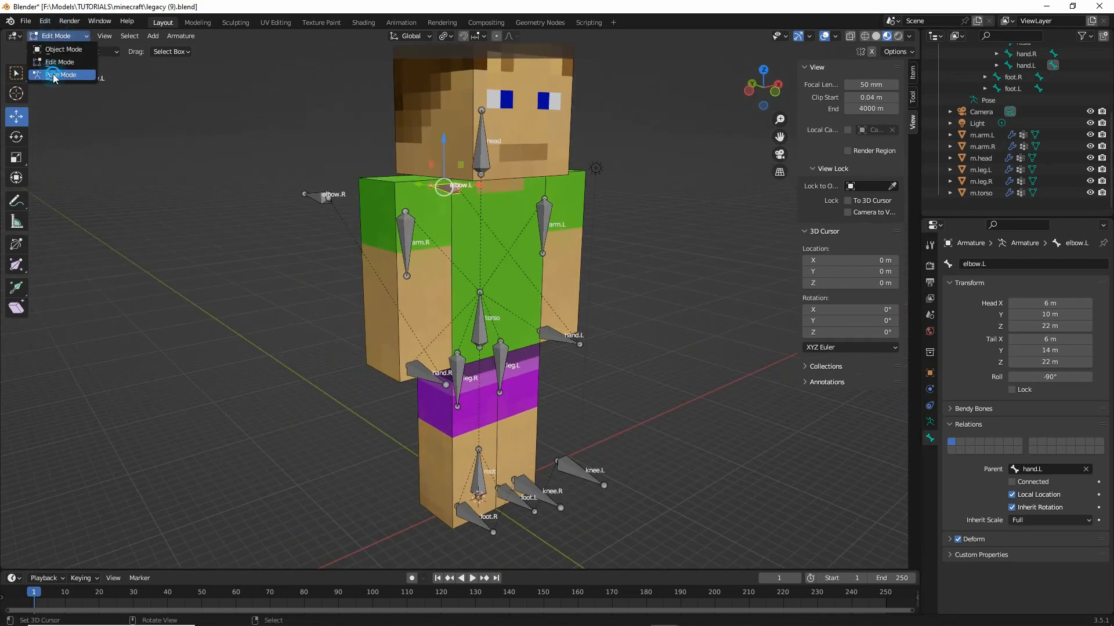
click(55, 74)
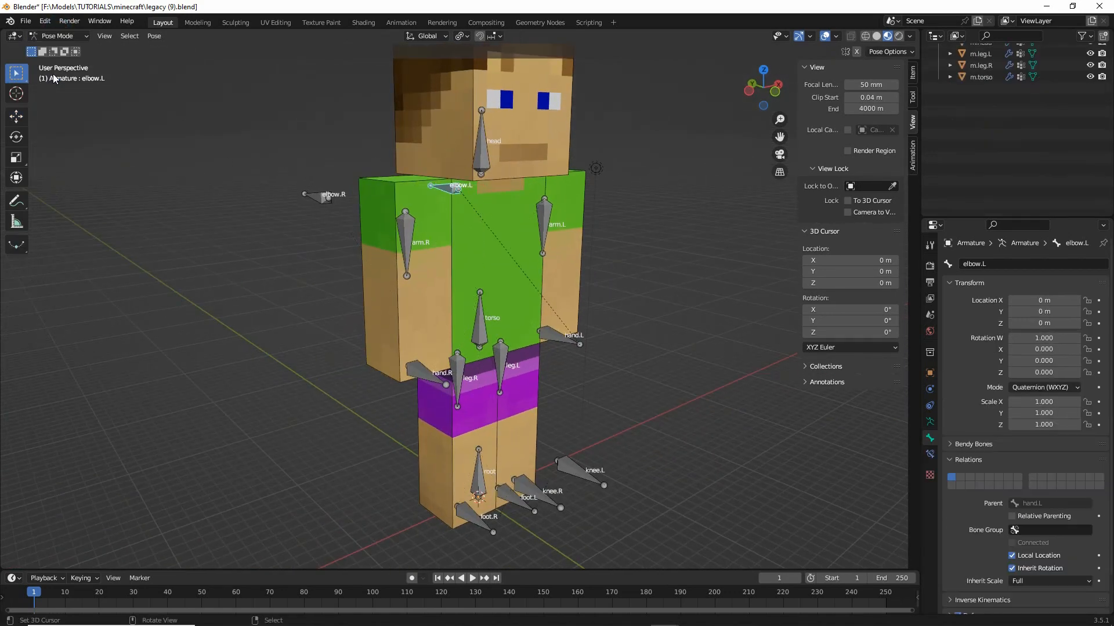
Try moving the hand.R bone freely to test the parenting of elbow.R, cancelling each move
click(420, 376)
key(g)
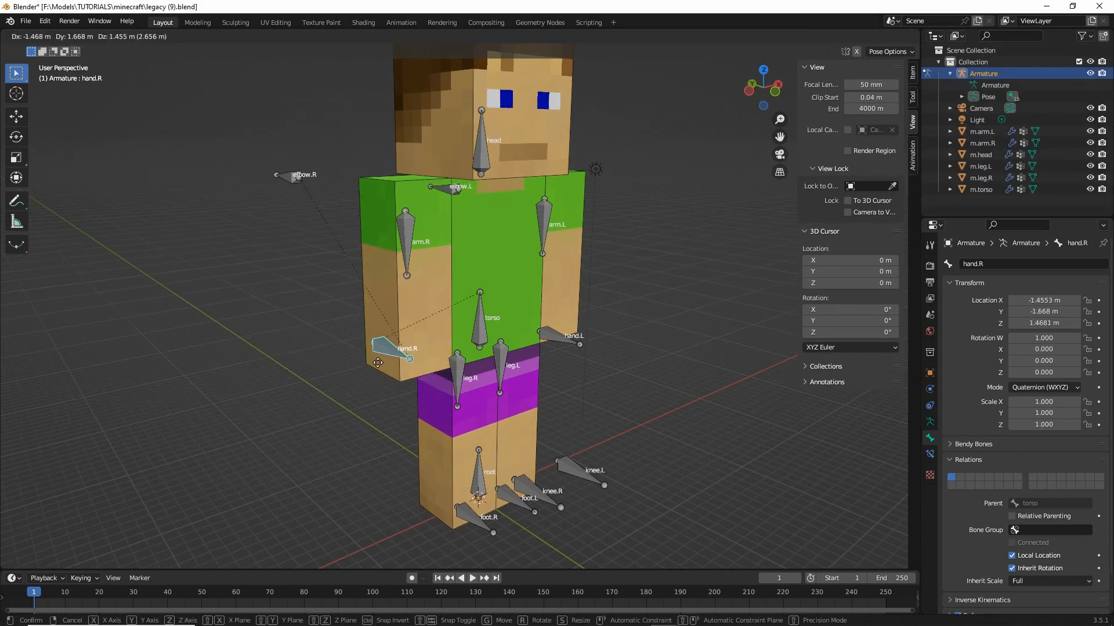
key(Escape)
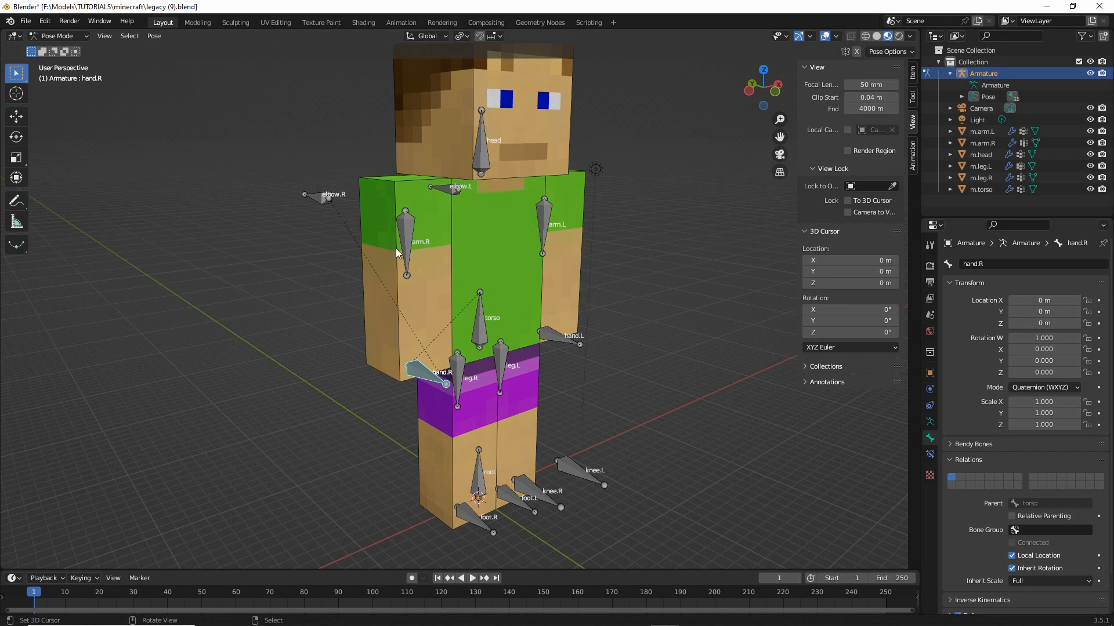
key(g)
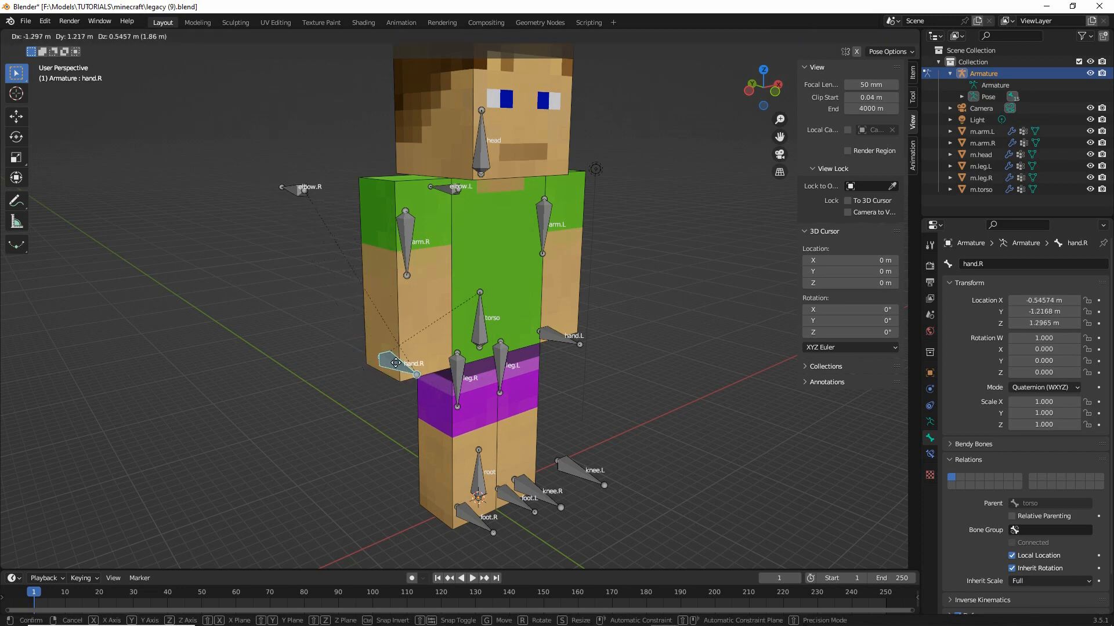
right_click(403, 372)
Try rotating the arm.R bone to test the right arm, and cancel the rotation
click(406, 253)
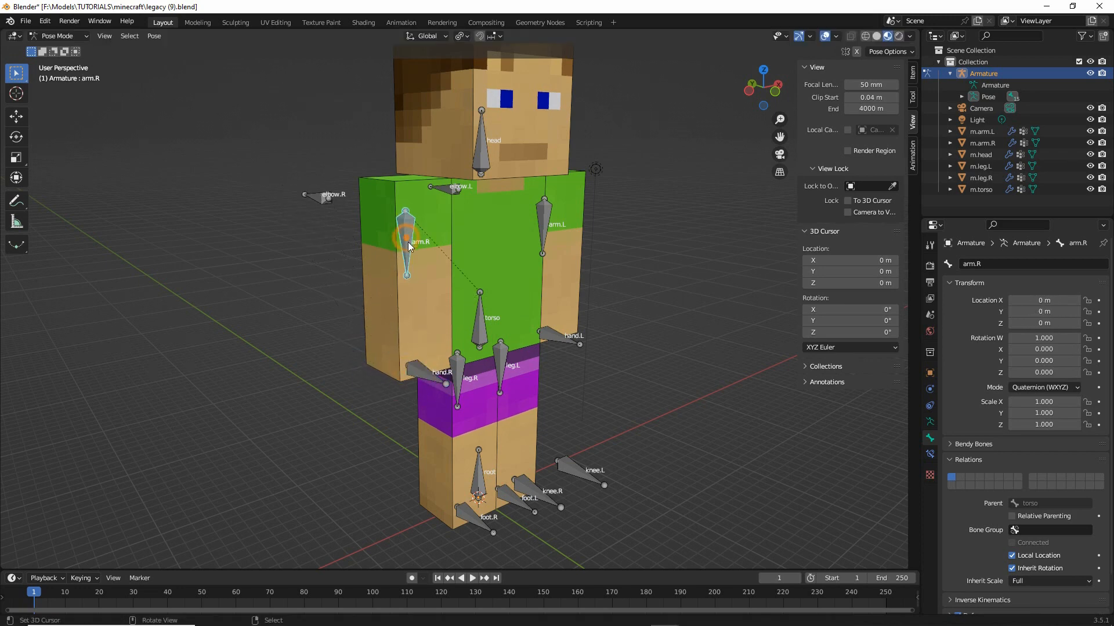
key(g)
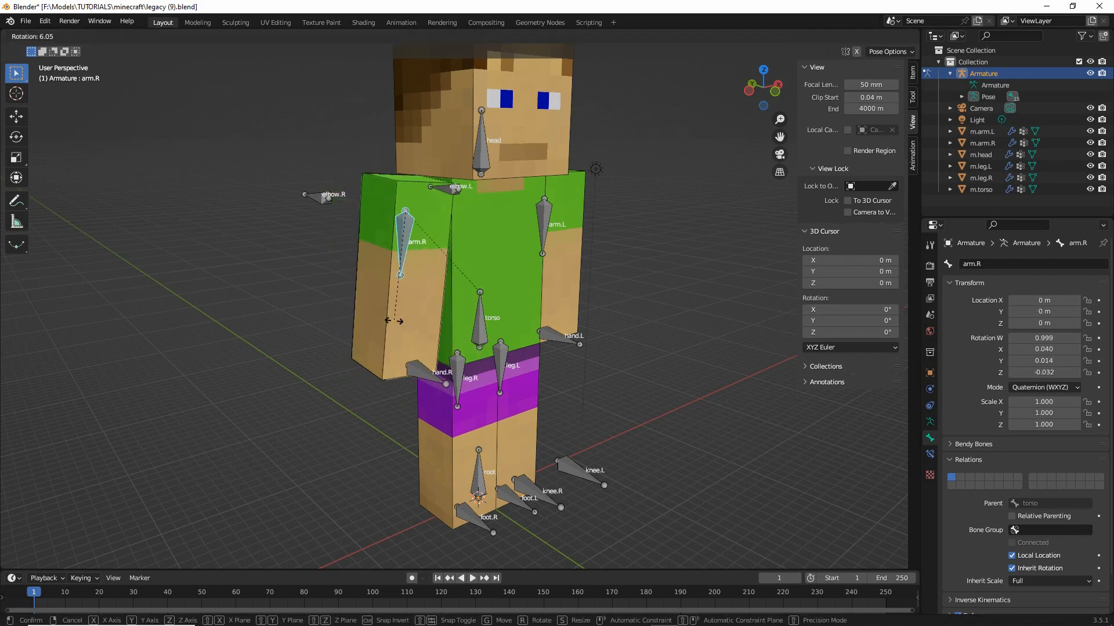
key(Escape)
Try rotating the arm.L bone and moving the hand.L bone to test the left arm, cancelling both transforms
click(546, 205)
key(r)
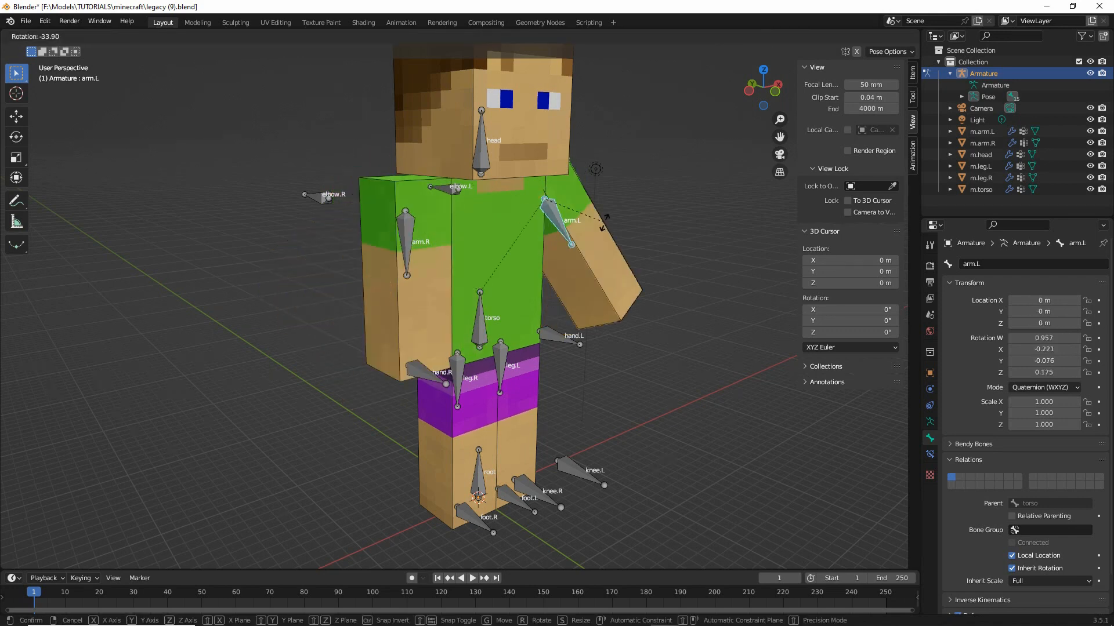
right_click(602, 229)
middle_drag(641, 328, 514, 348)
click(510, 380)
key(g)
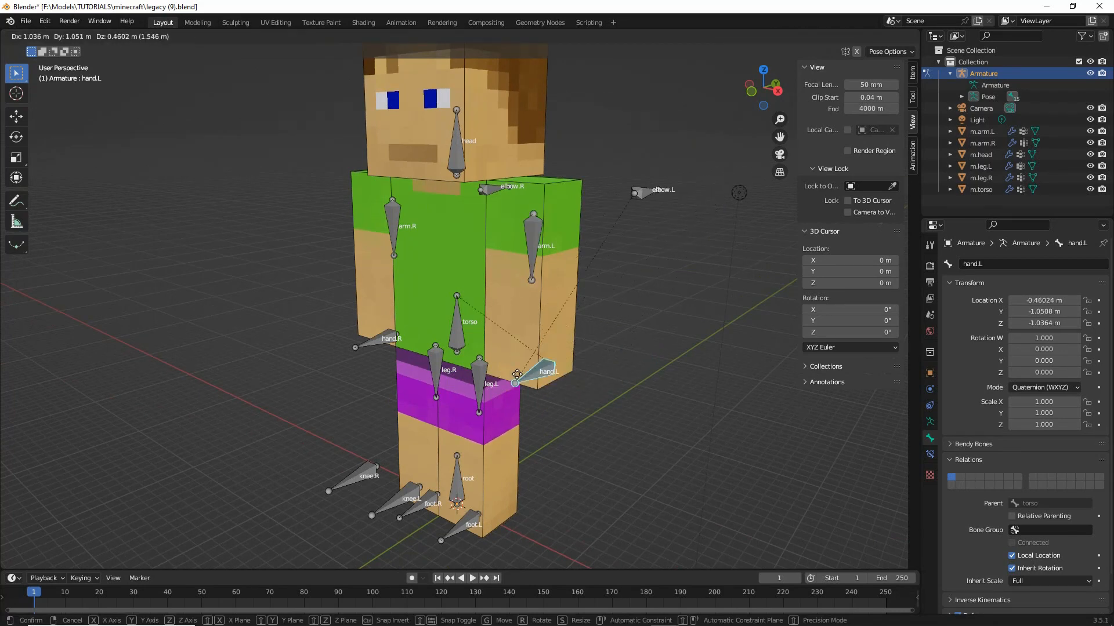
right_click(541, 373)
Try moving the foot.L and foot.R bones to test the parenting of the knee bones, cancelling the moves
shift+middle_drag(505, 477, 492, 393)
click(467, 444)
key(g)
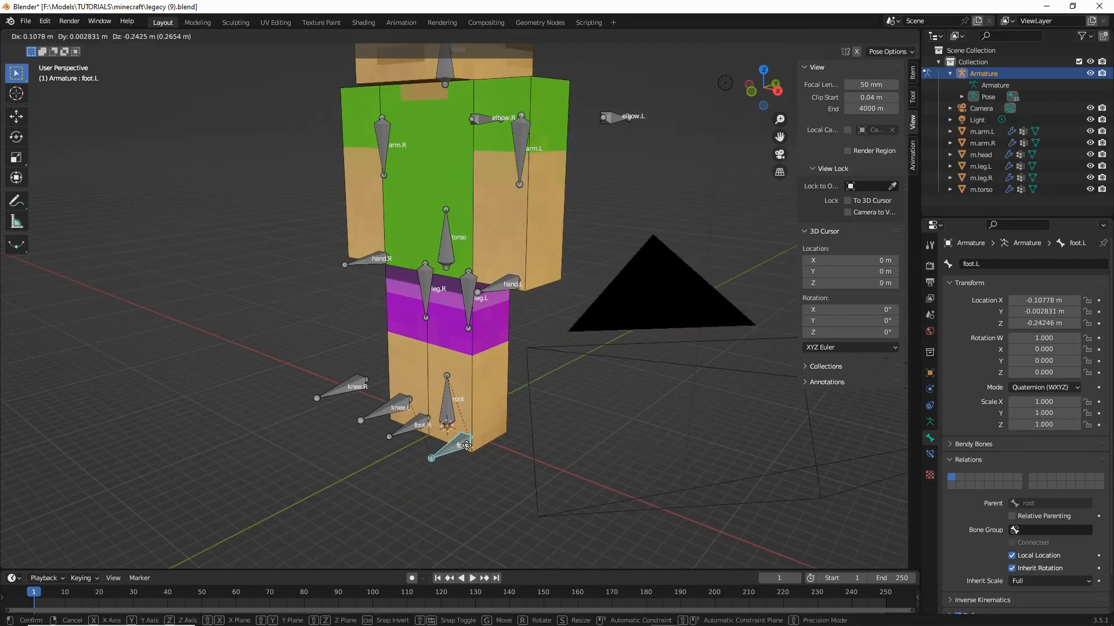
right_click(449, 418)
click(415, 420)
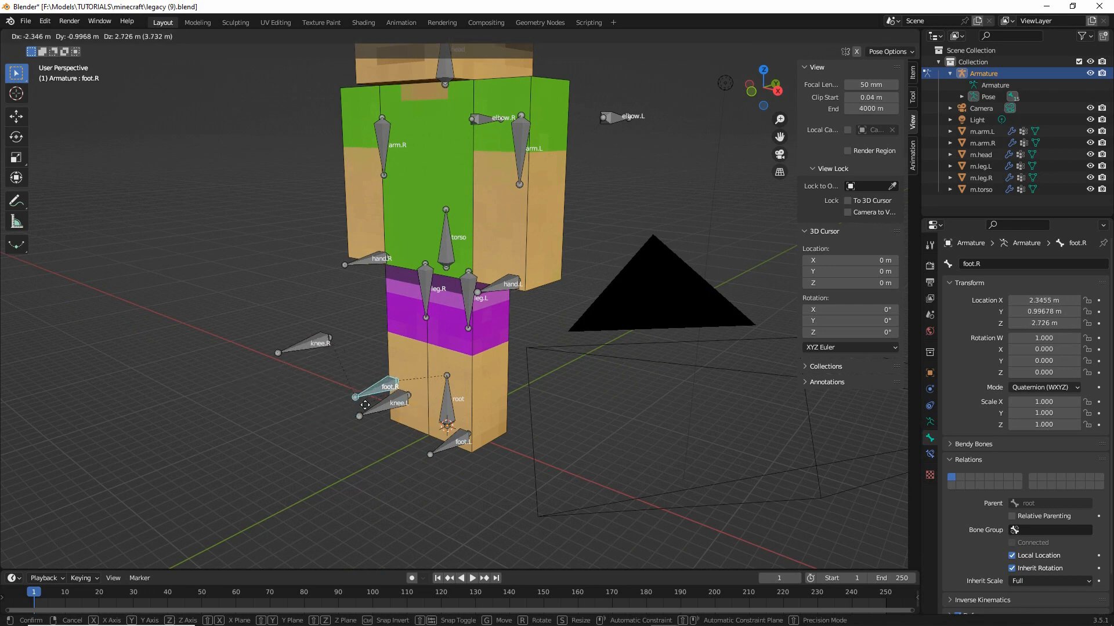
Try rotating the leg.R bone from two viewing angles to test the right leg, cancelling each rotation
click(428, 282)
key(r)
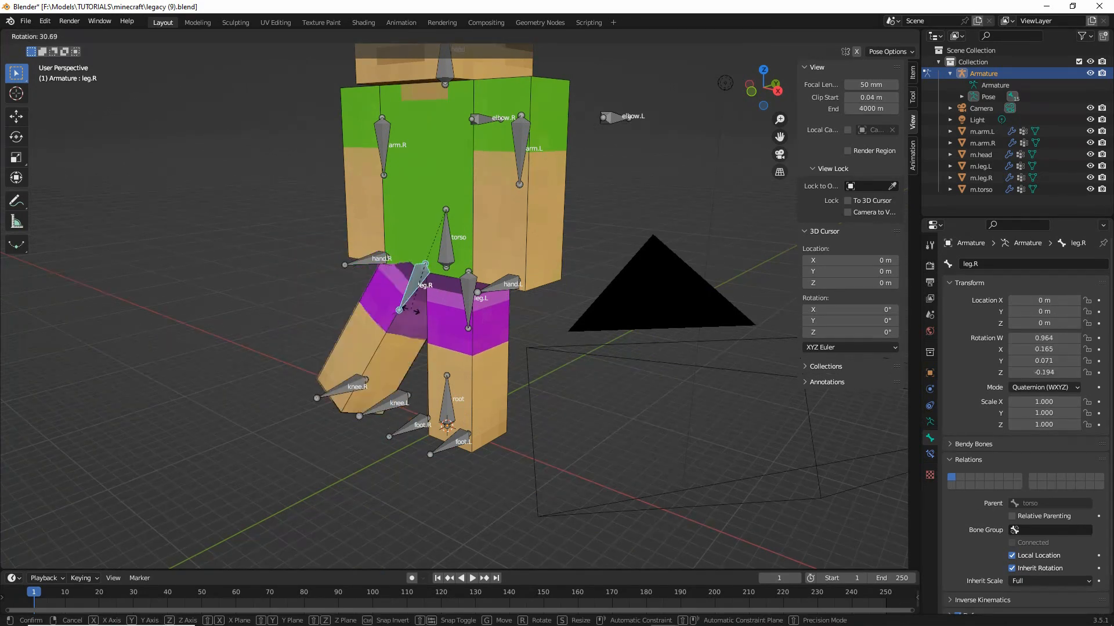
right_click(385, 314)
mouse_move(386, 315)
middle_down()
mouse_move(290, 322)
mouse_move(368, 322)
middle_up()
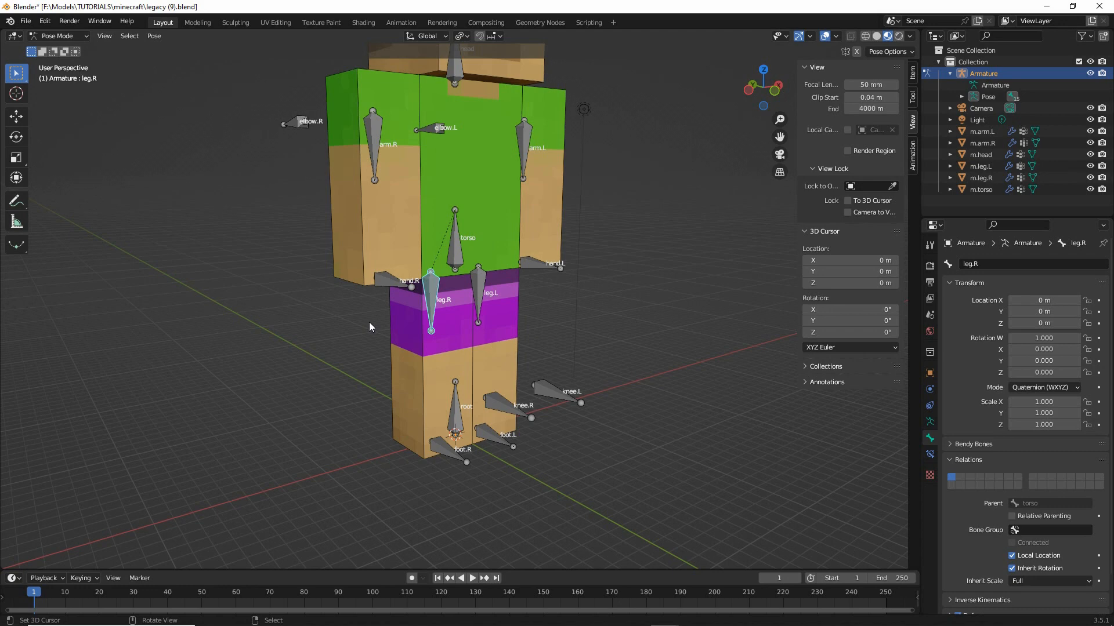
middle_drag(359, 321, 409, 366)
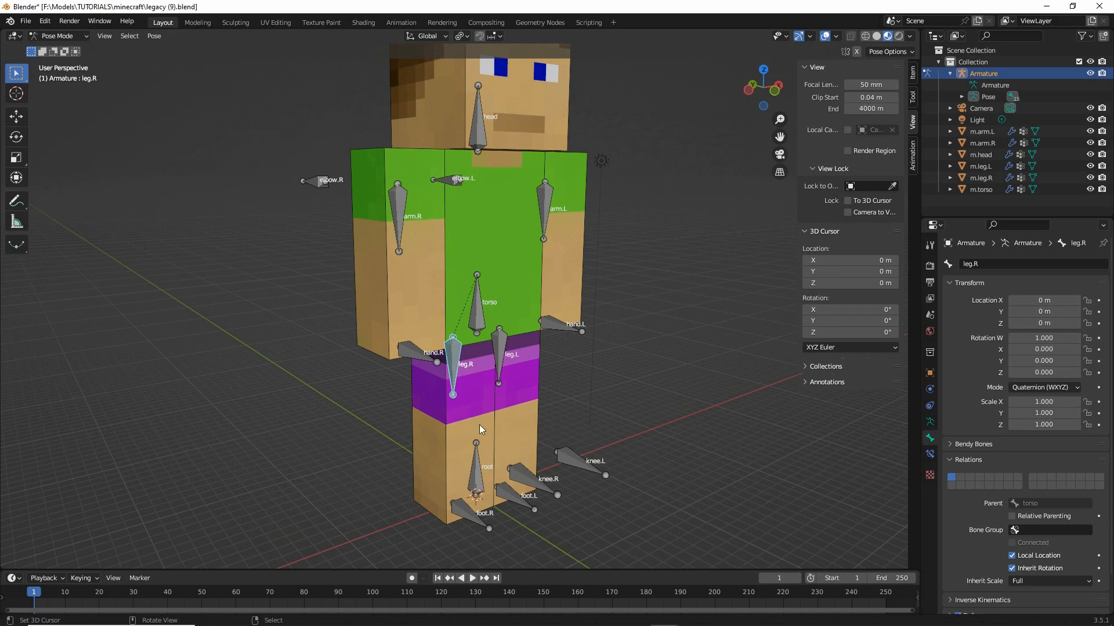
key(r)
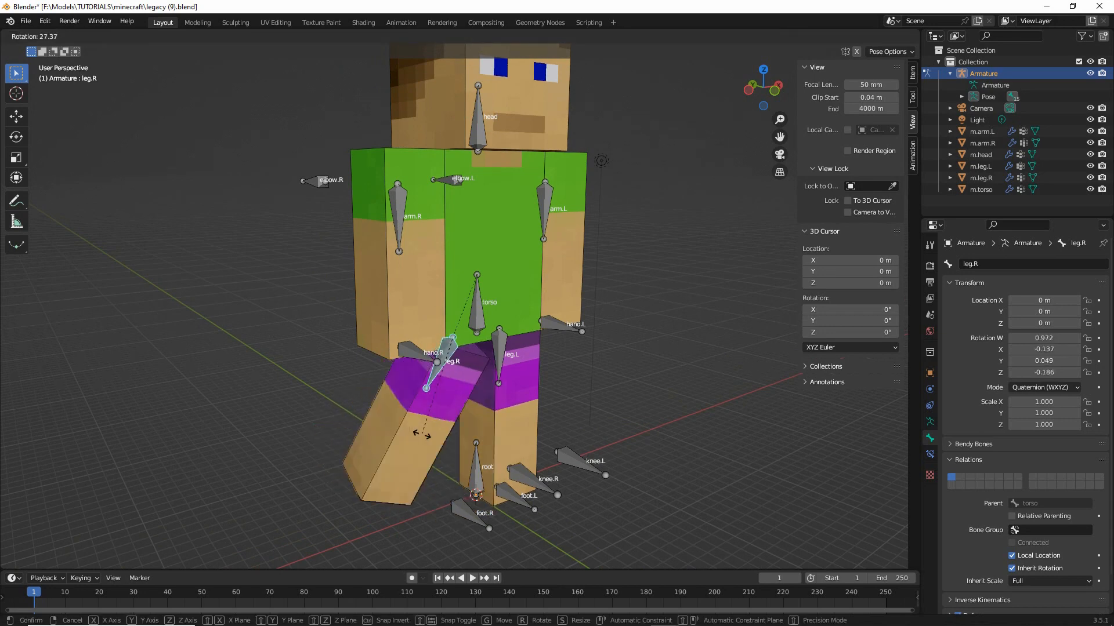
right_click(450, 437)
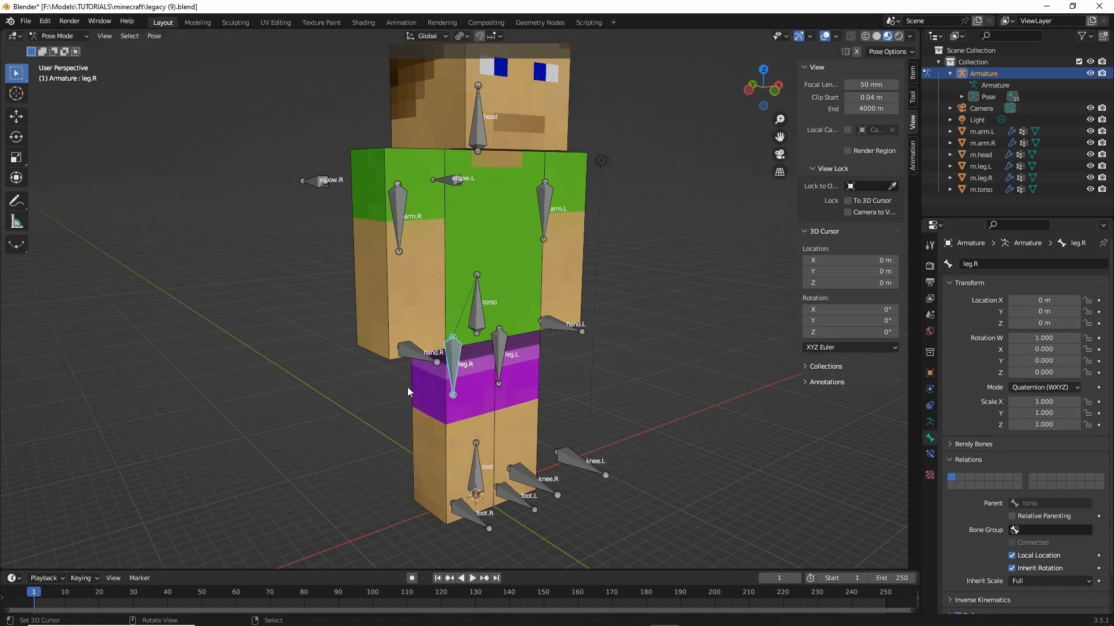
Add an Inverse Kinematics bone constraint to the torso bone
click(479, 310)
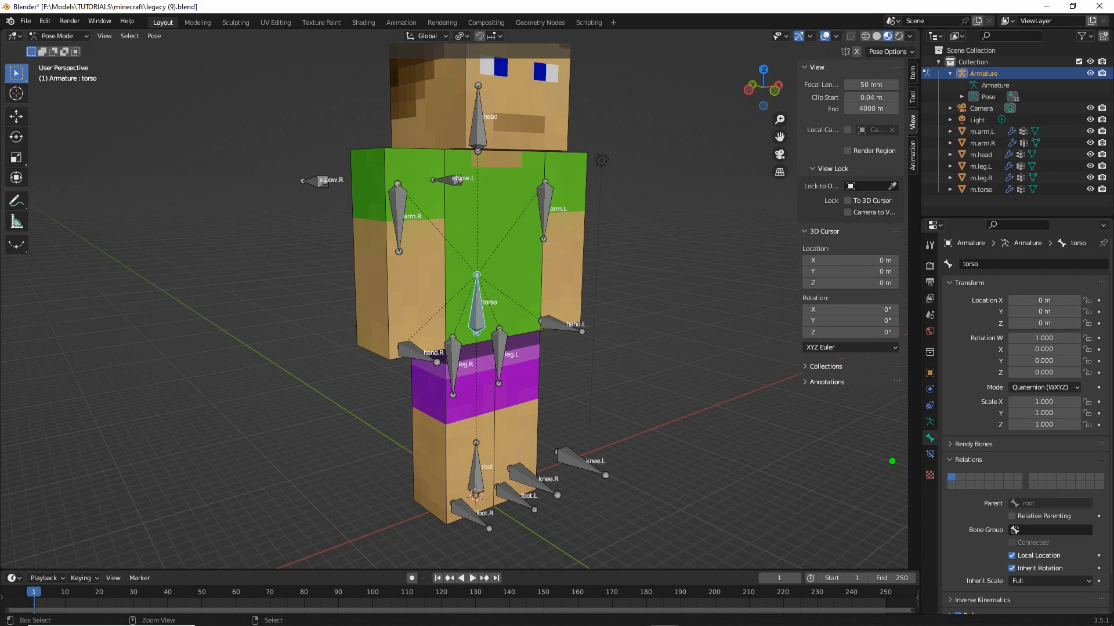
mouse_move(924, 440)
mouse_down()
mouse_move(950, 458)
mouse_move(927, 442)
mouse_up()
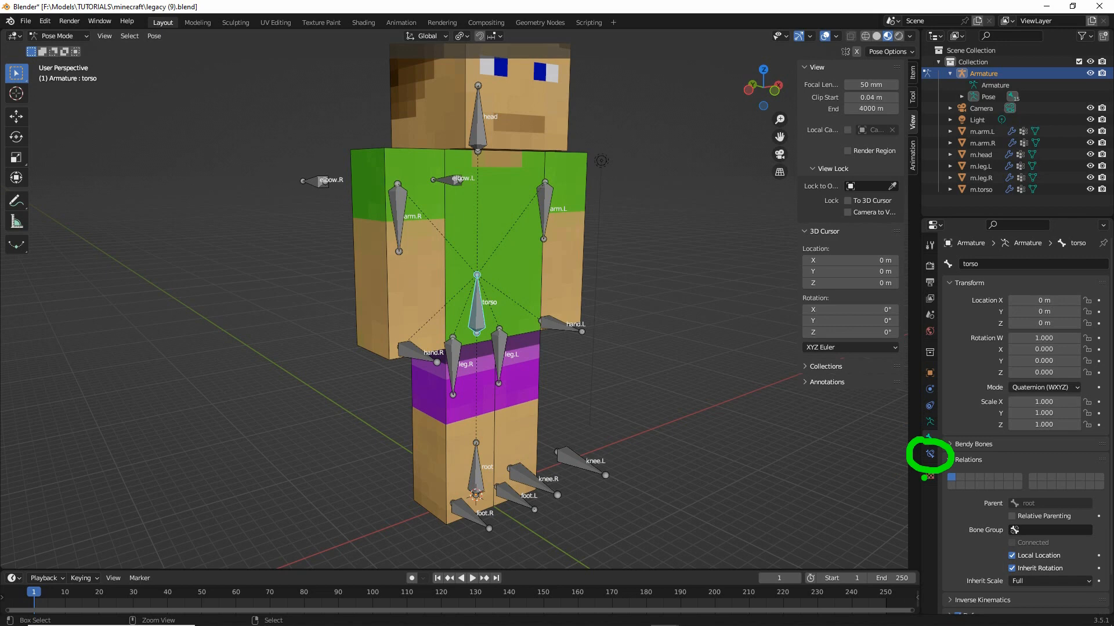
key(Escape)
click(930, 454)
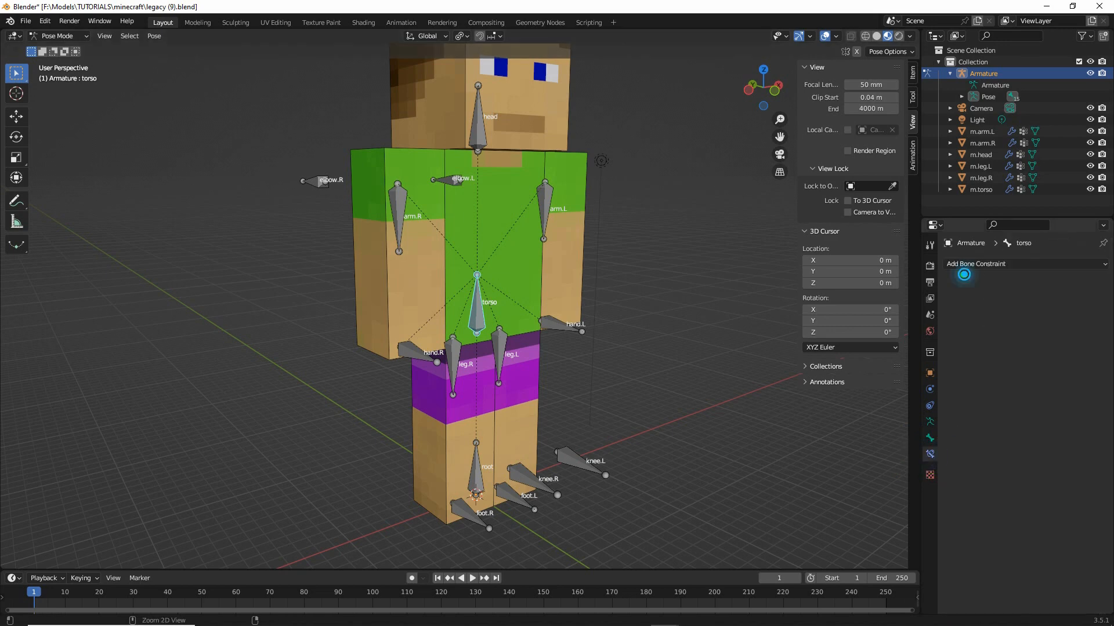
click(1003, 265)
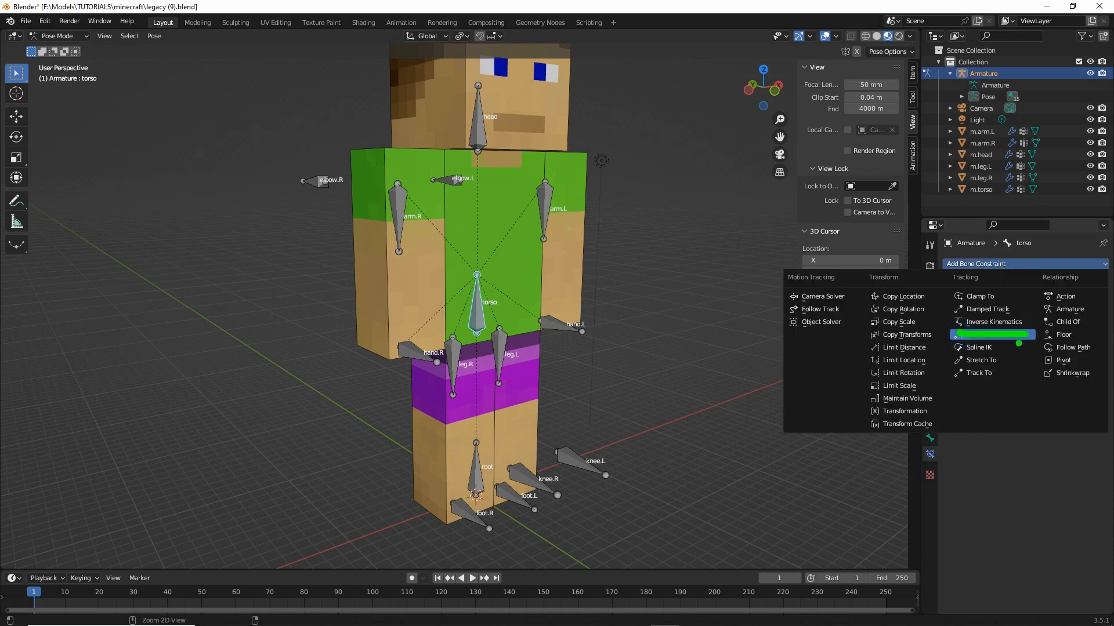
click(996, 322)
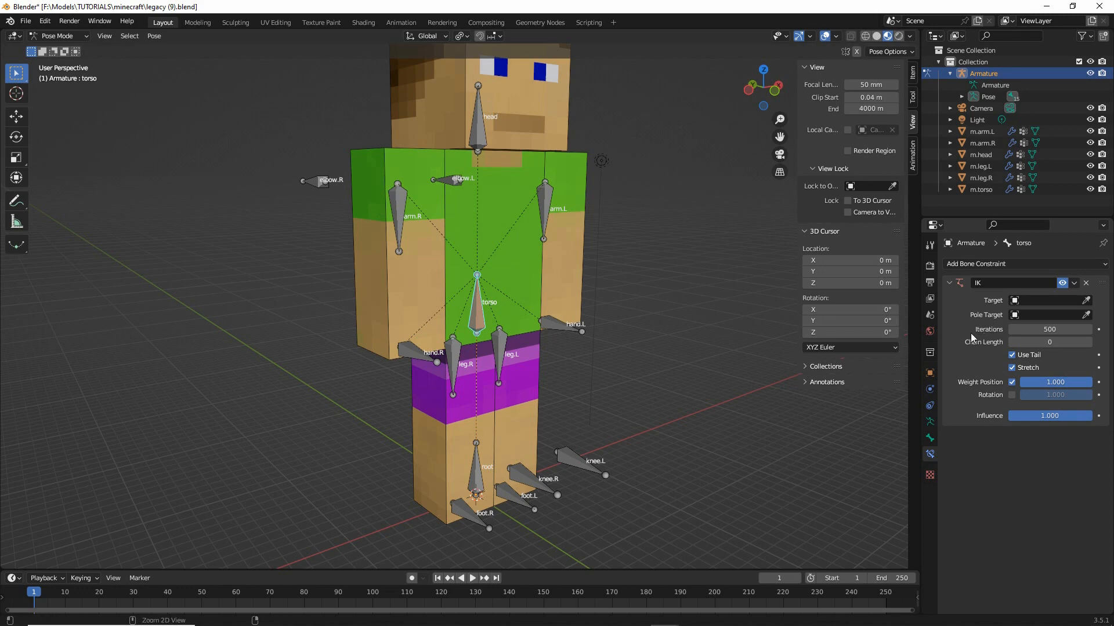
drag(968, 351, 1069, 354)
key(Escape)
Set the chain length of the torso's IK constraint to 1, testing torso rotation before and after and cancelling each test
key(r)
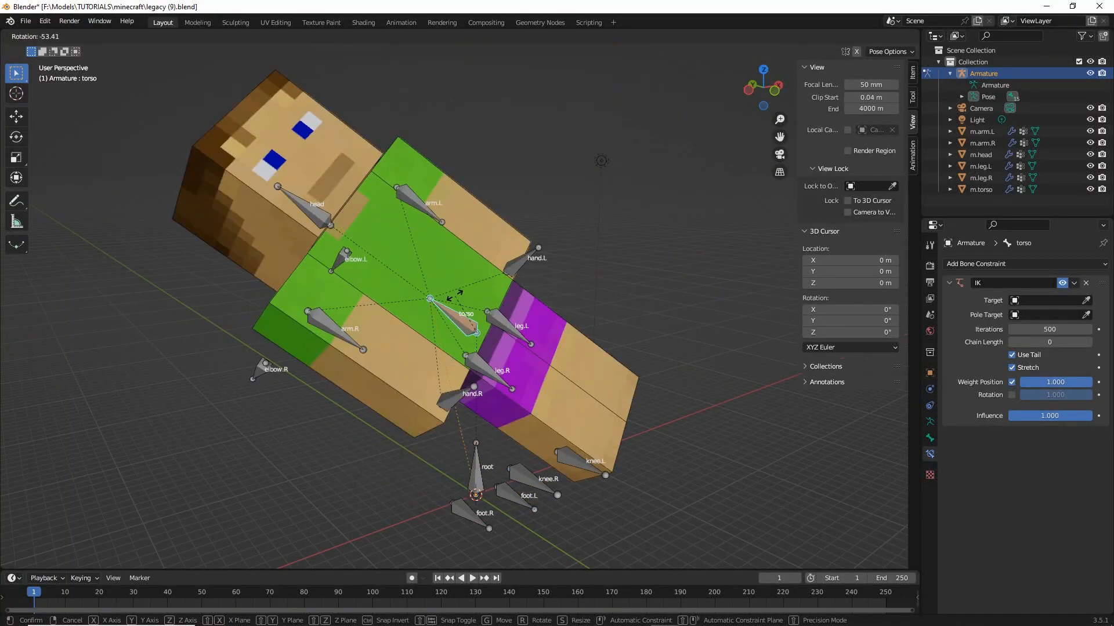
key(Escape)
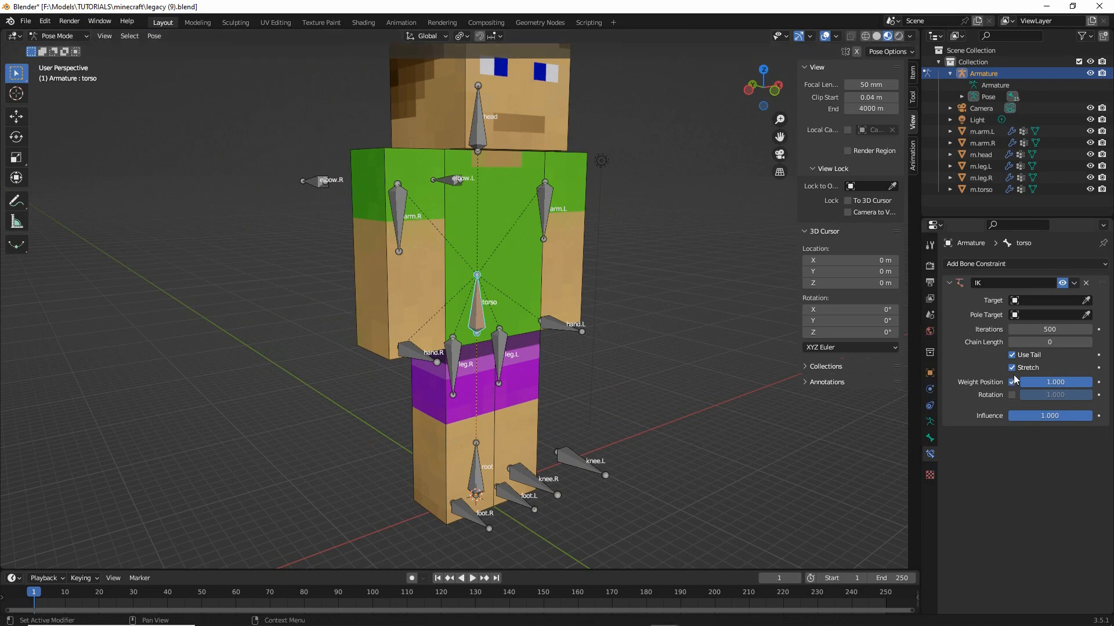
click(1088, 342)
key(r)
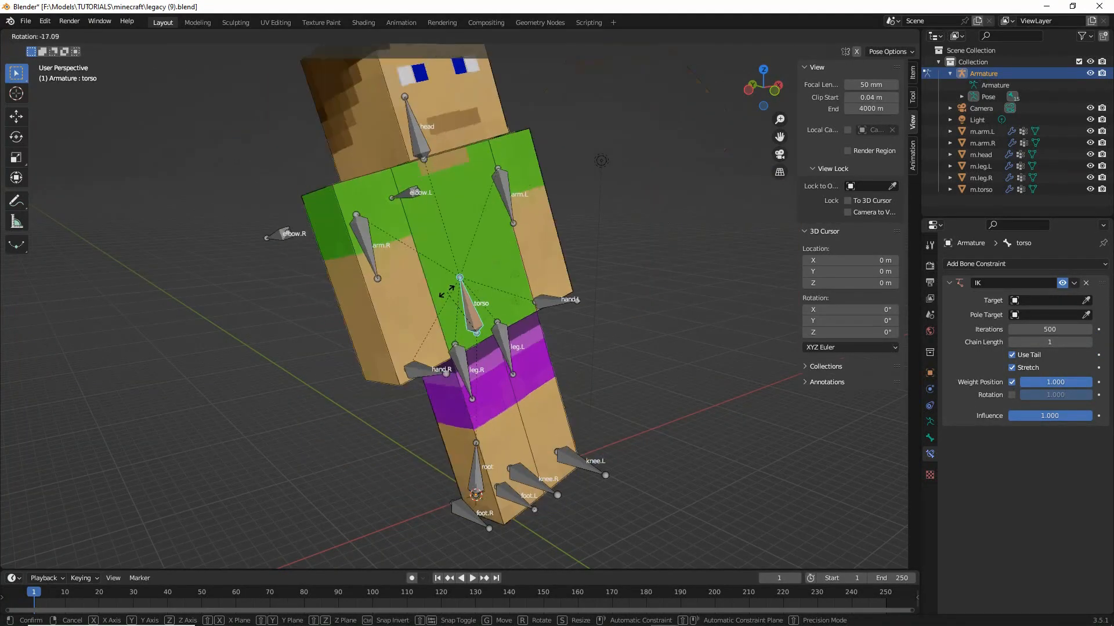
key(Escape)
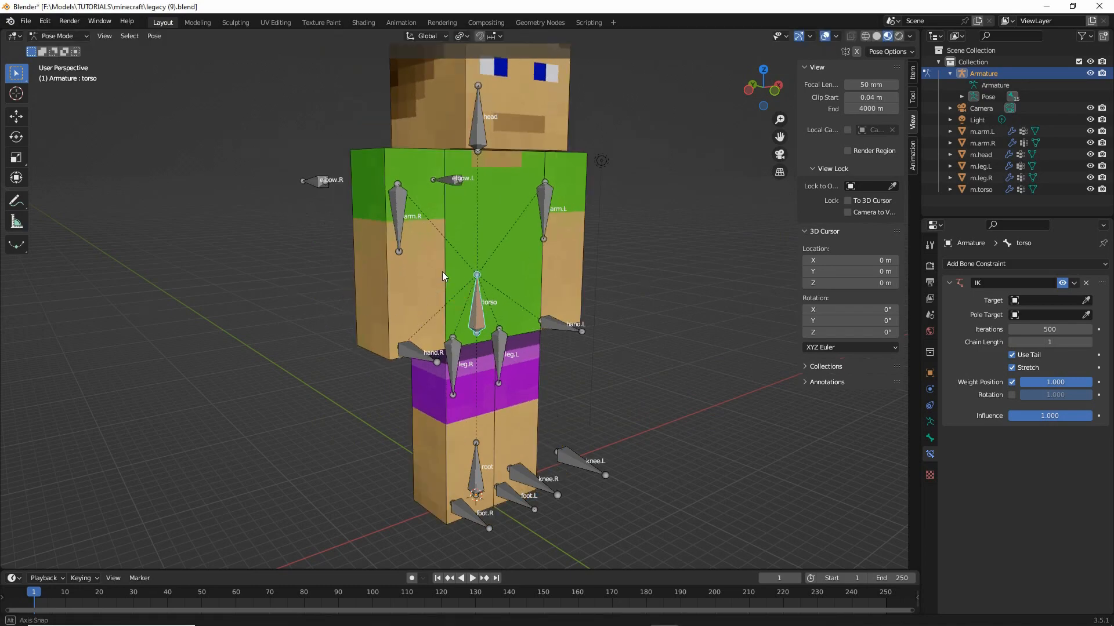
Add an Inverse Kinematics constraint to the head bone and test it with a move that is cancelled
middle_drag(442, 271, 496, 193)
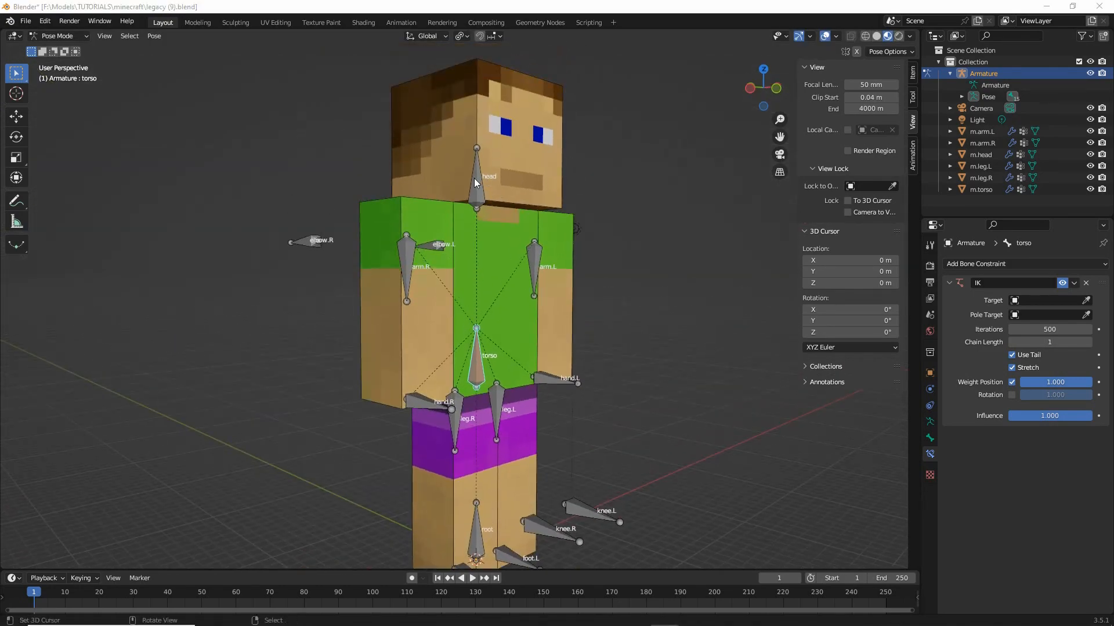
click(475, 182)
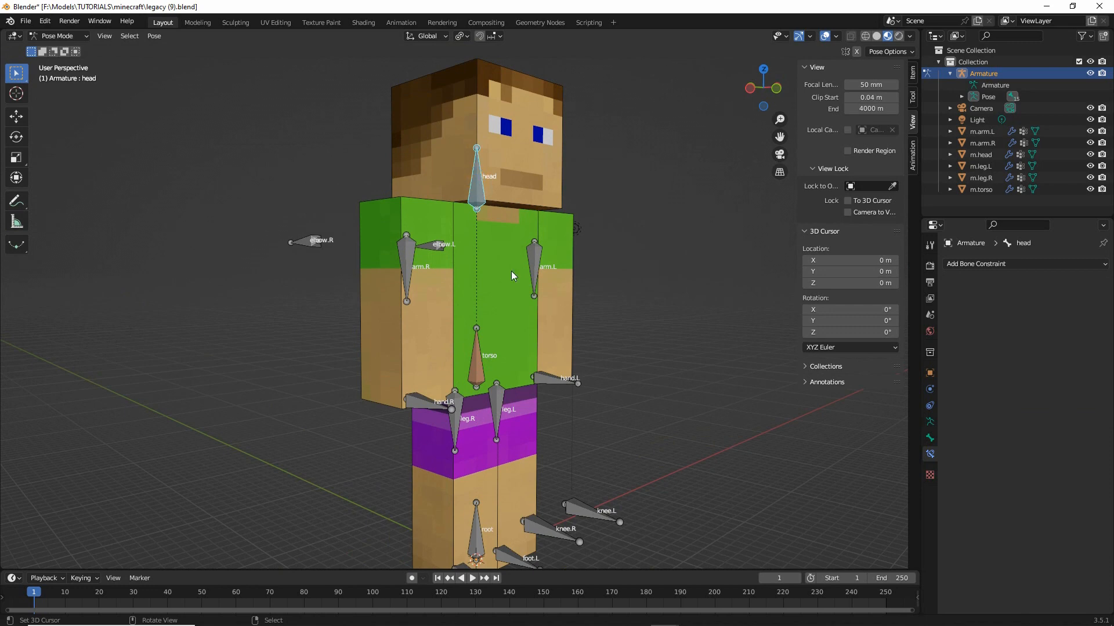
click(985, 266)
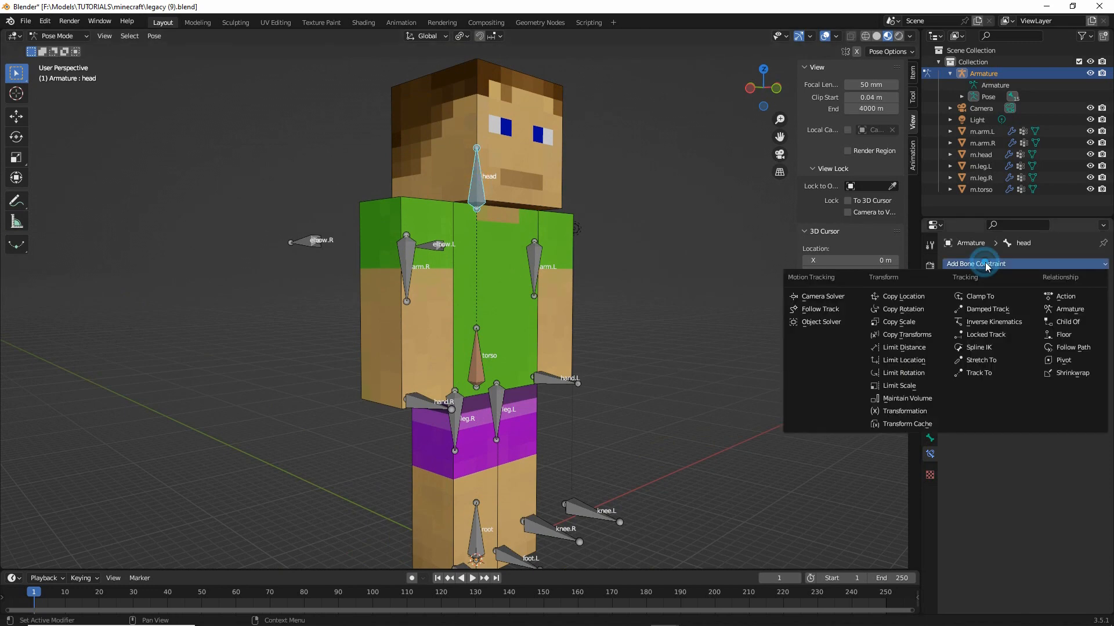
click(994, 324)
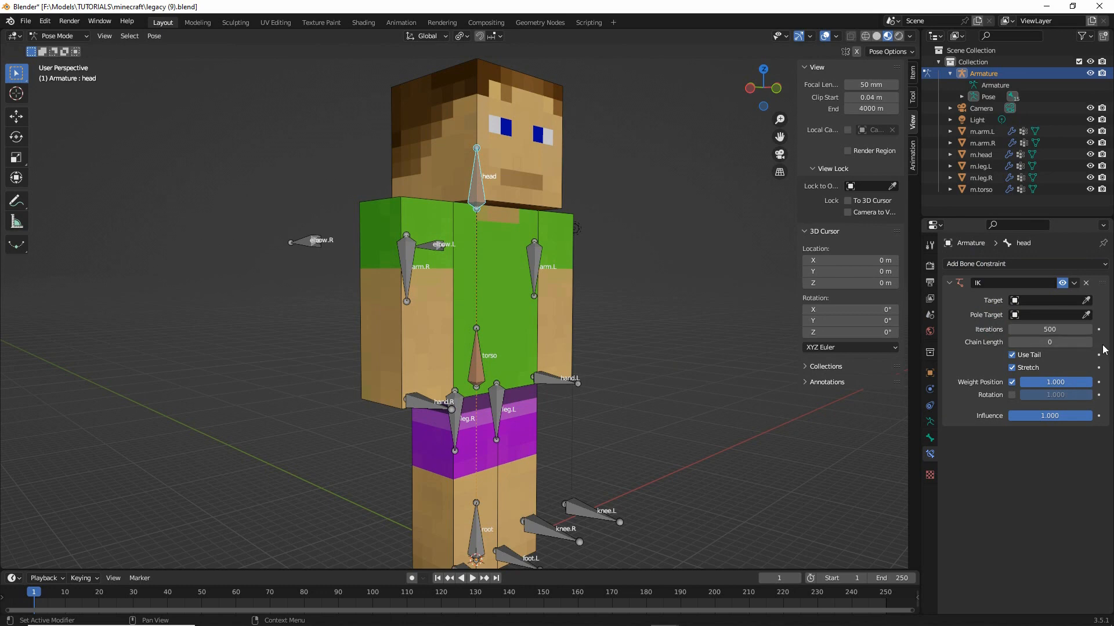
key(g)
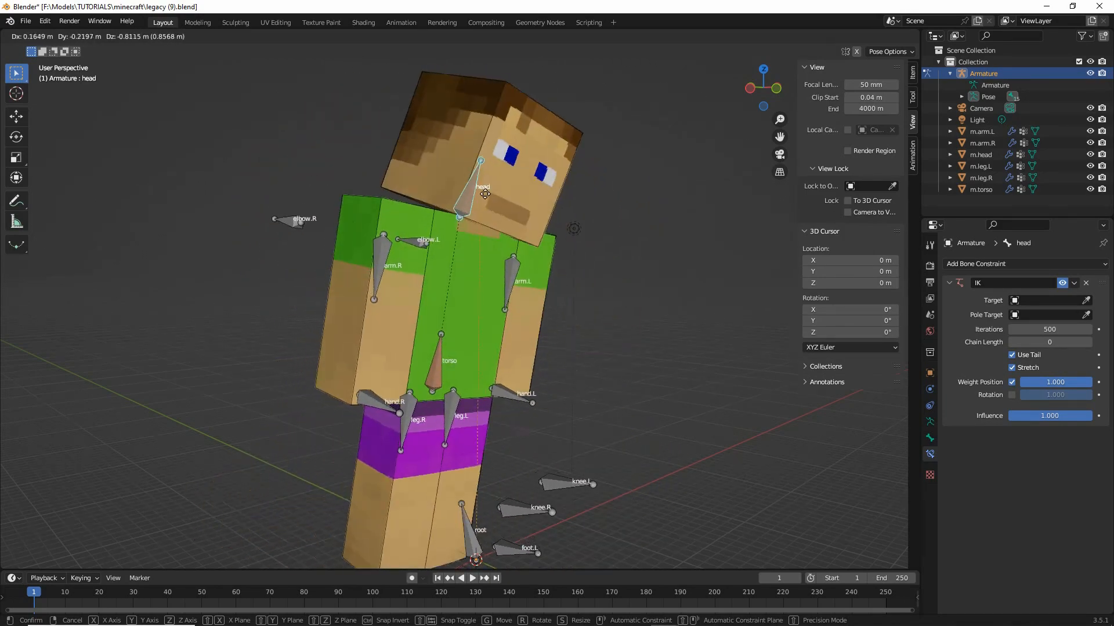
click(420, 178)
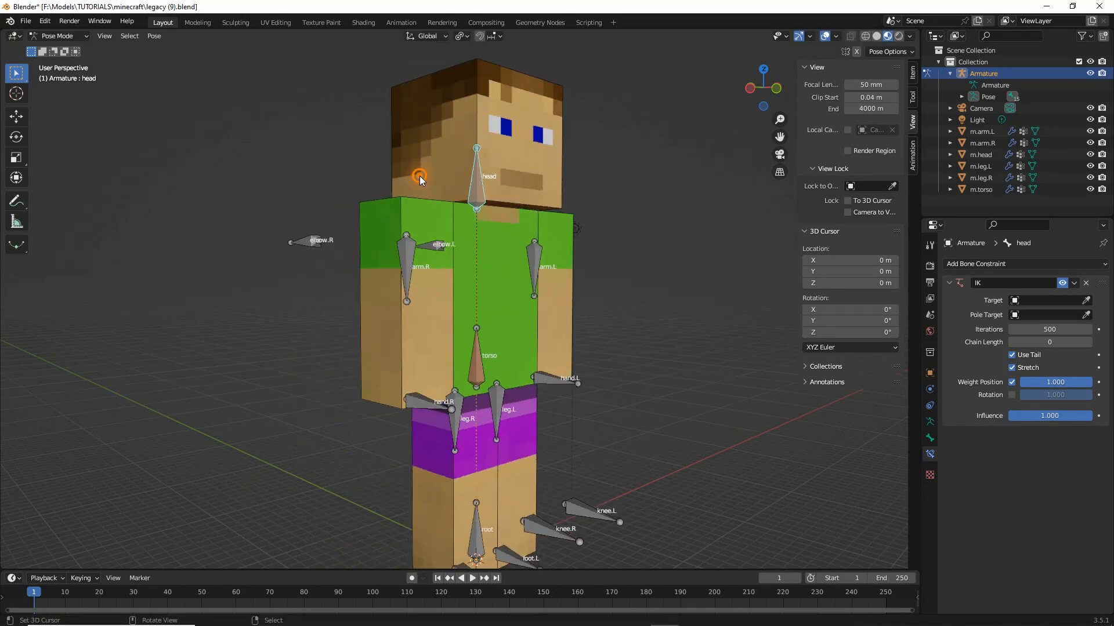
Try a chain length of 1 on the head's IK constraint, testing it with a move that is cancelled
click(1090, 338)
key(g)
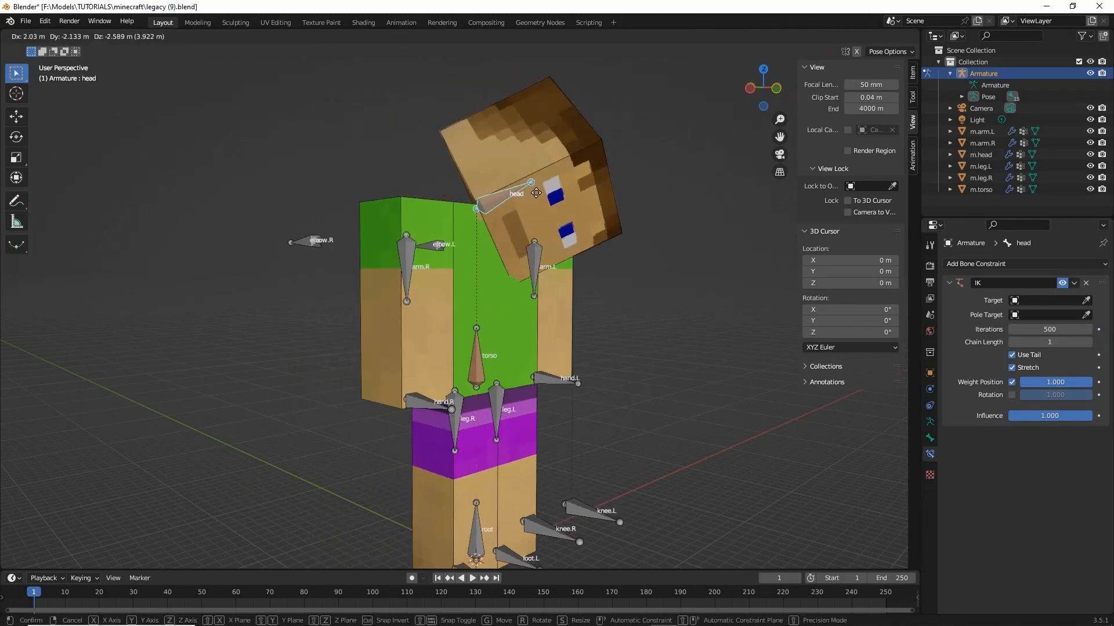
right_click(491, 123)
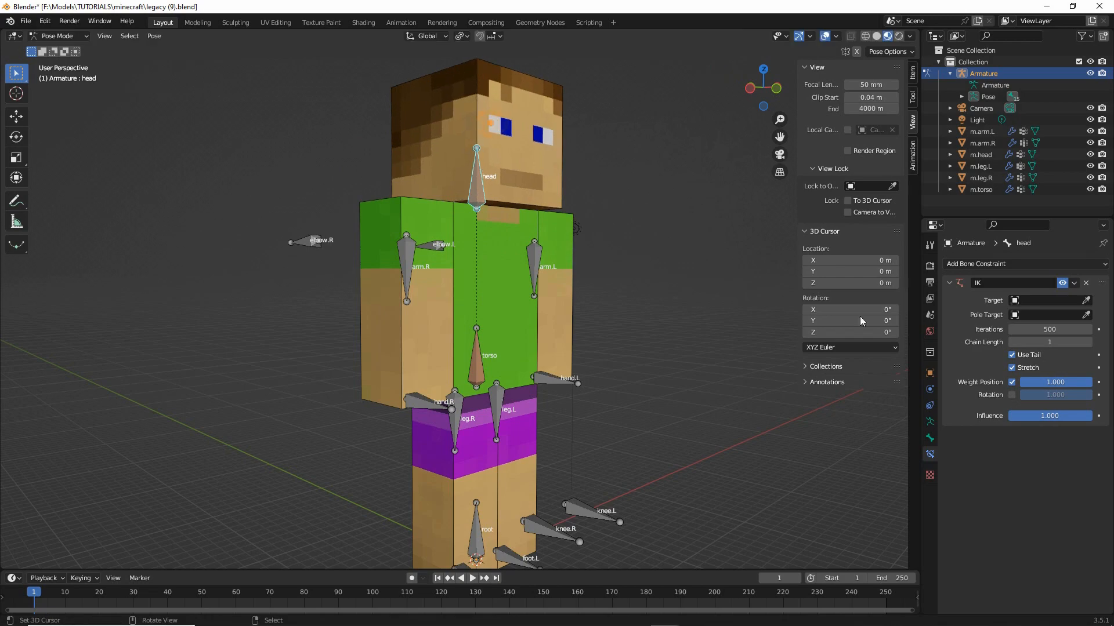
Set the chain length of the head's IK constraint to 2 and test it with a move that is cancelled
click(1088, 342)
key(g)
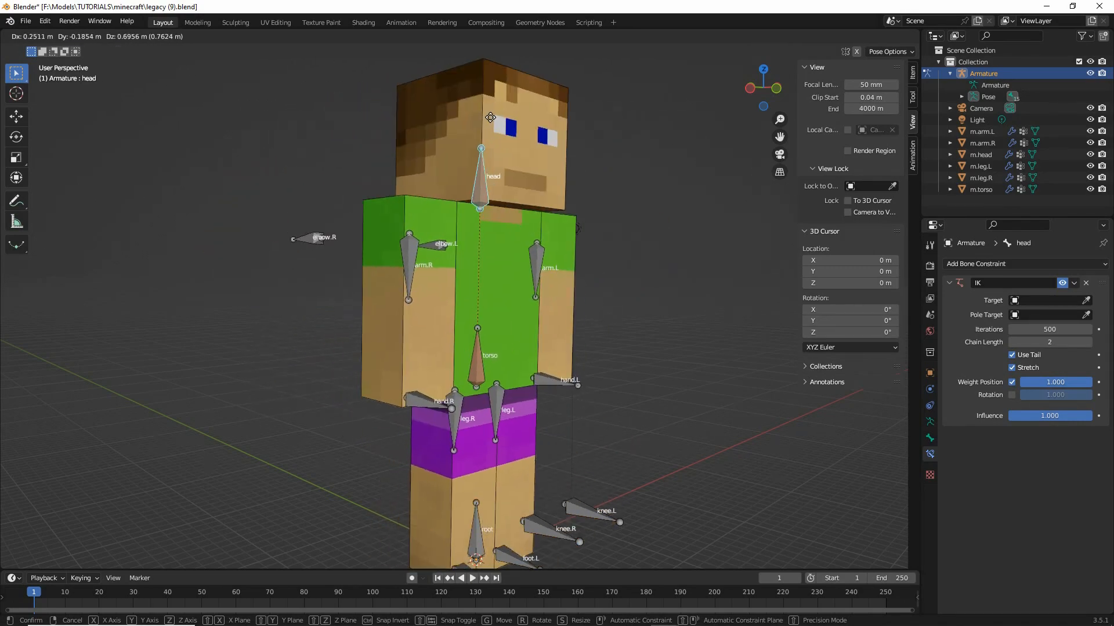
right_click(493, 121)
Try moving the torso bone and the head bone to compare their IK behaviour, cancelling each move
middle_drag(623, 394, 592, 409)
scroll(593, 409, down, 1)
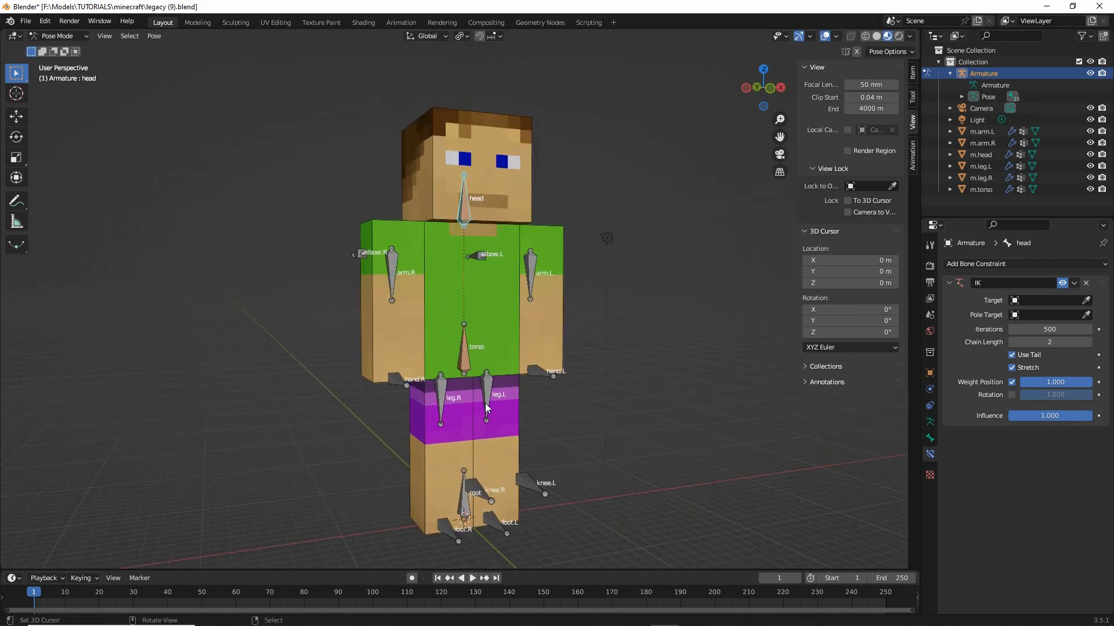
middle_drag(427, 443, 407, 364)
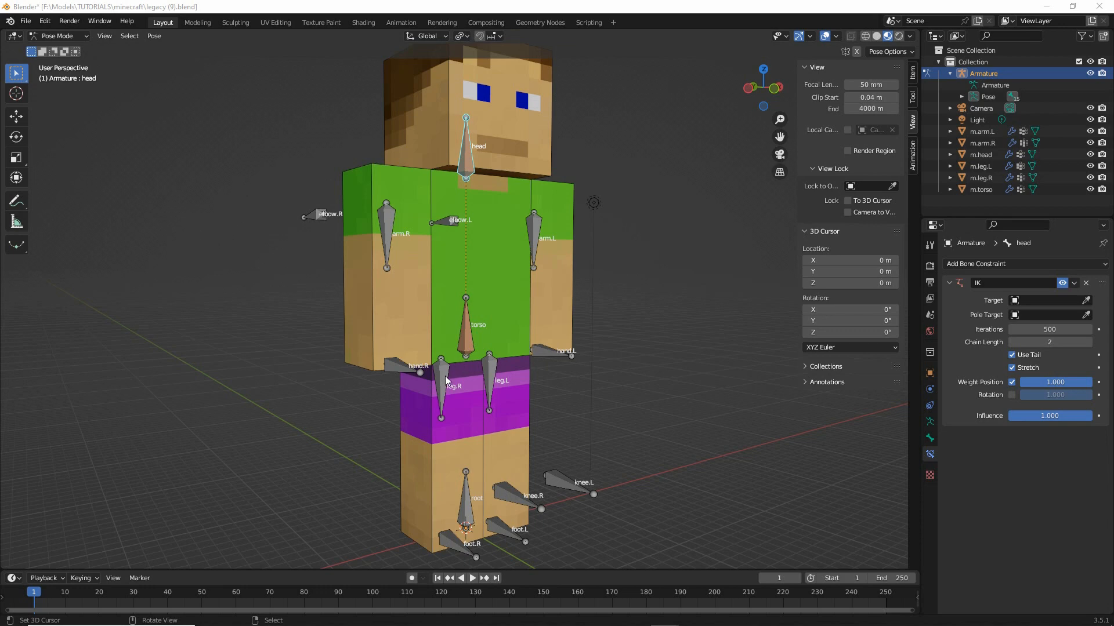
click(481, 302)
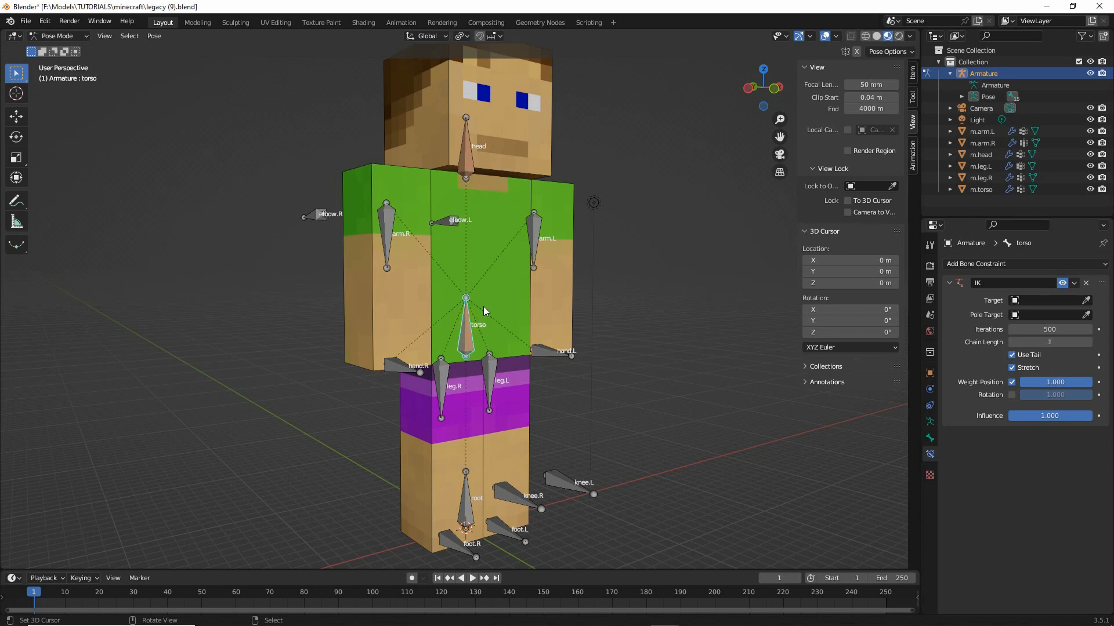
key(g)
right_click(468, 273)
click(464, 152)
key(g)
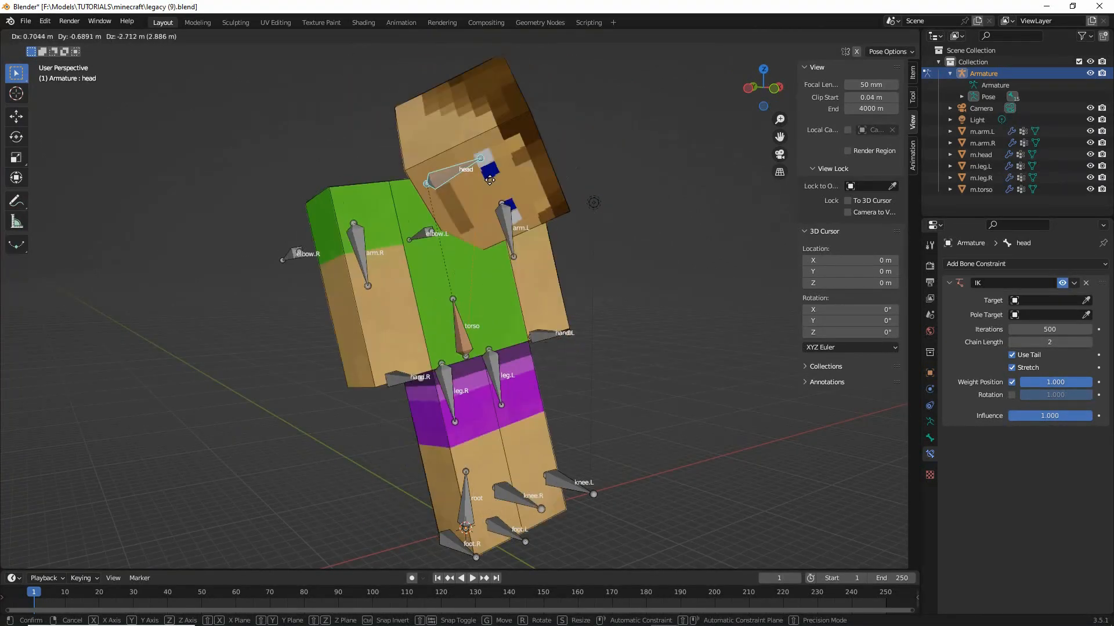
right_click(465, 382)
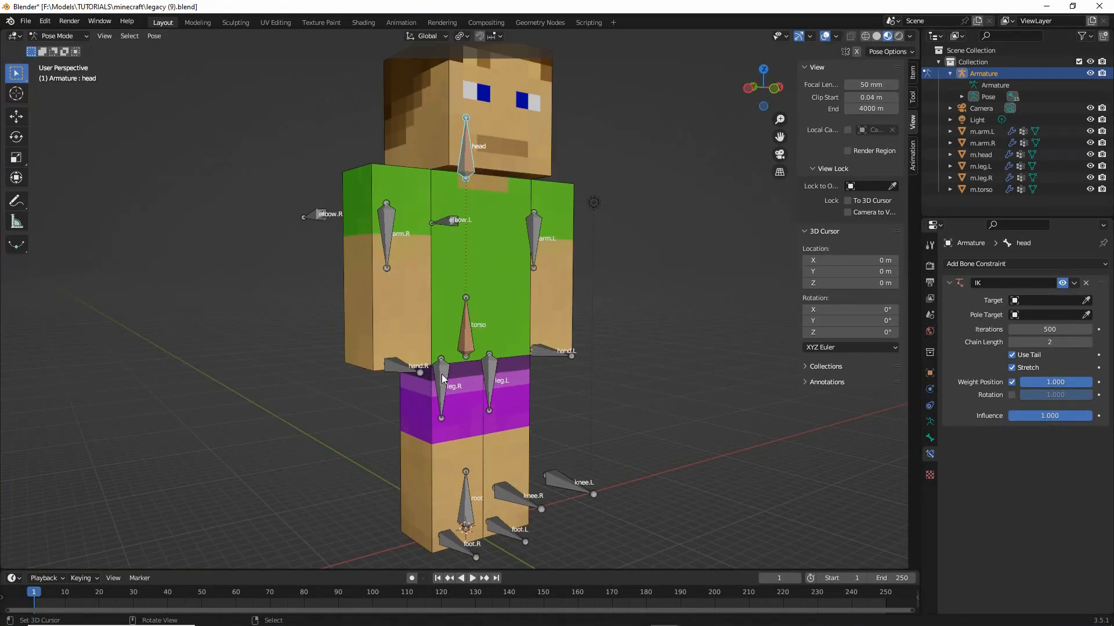
Add an Inverse Kinematics bone constraint to the leg.R bone
click(443, 379)
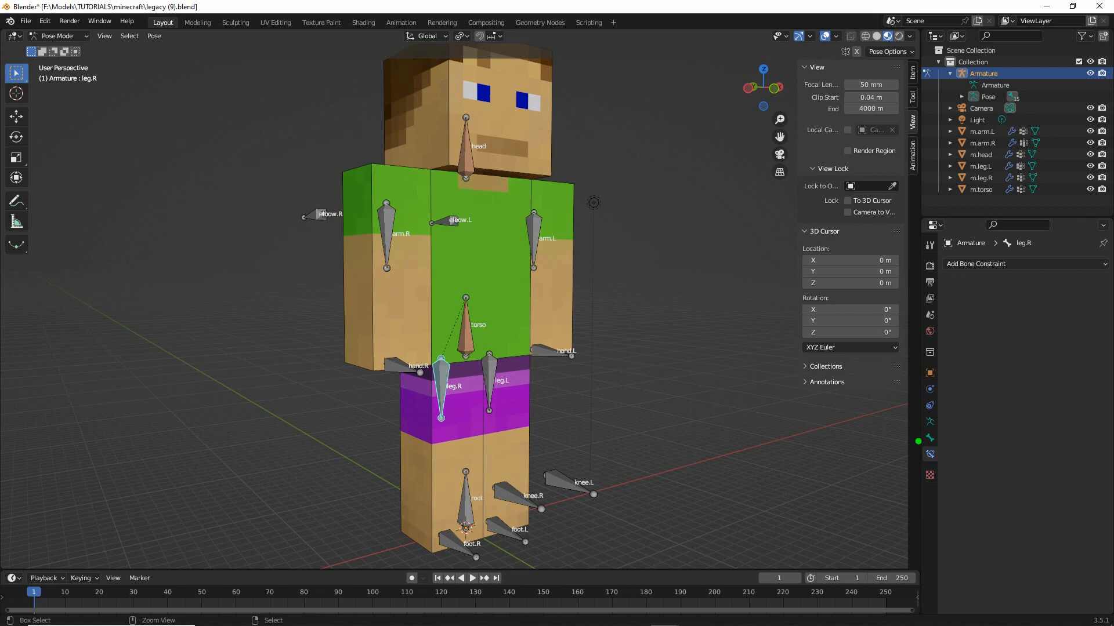
mouse_move(917, 441)
mouse_down()
mouse_move(905, 461)
mouse_move(932, 438)
mouse_up()
click(981, 264)
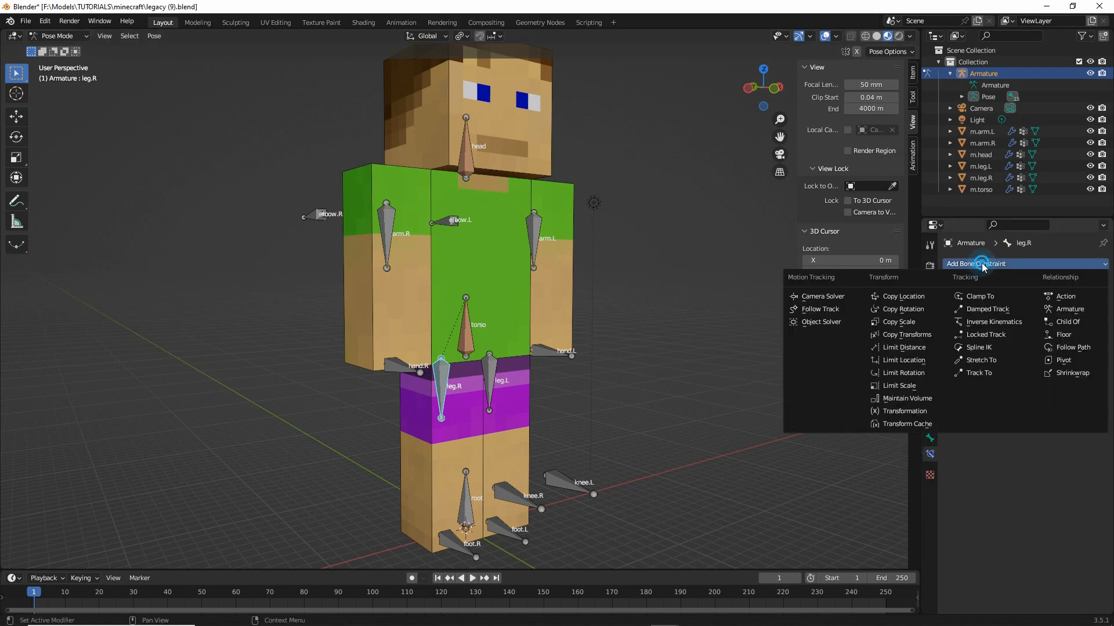
click(990, 322)
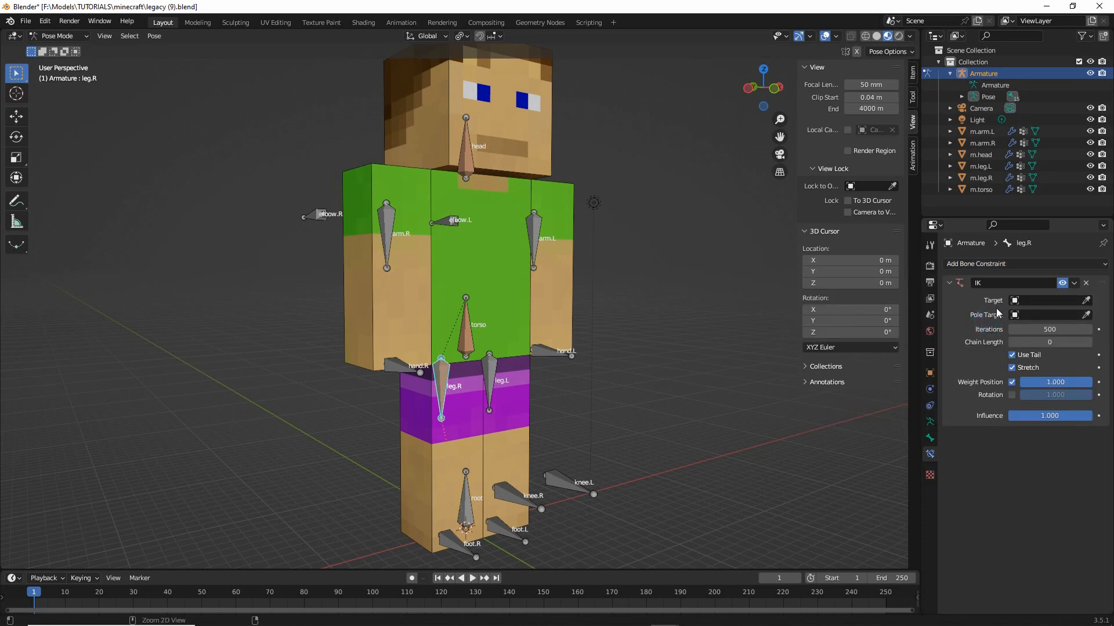
Set the target of leg.R's IK constraint to the Armature and its target bone to foot.R
mouse_move(982, 308)
mouse_down()
mouse_move(1007, 310)
mouse_move(1001, 327)
mouse_up()
click(1015, 301)
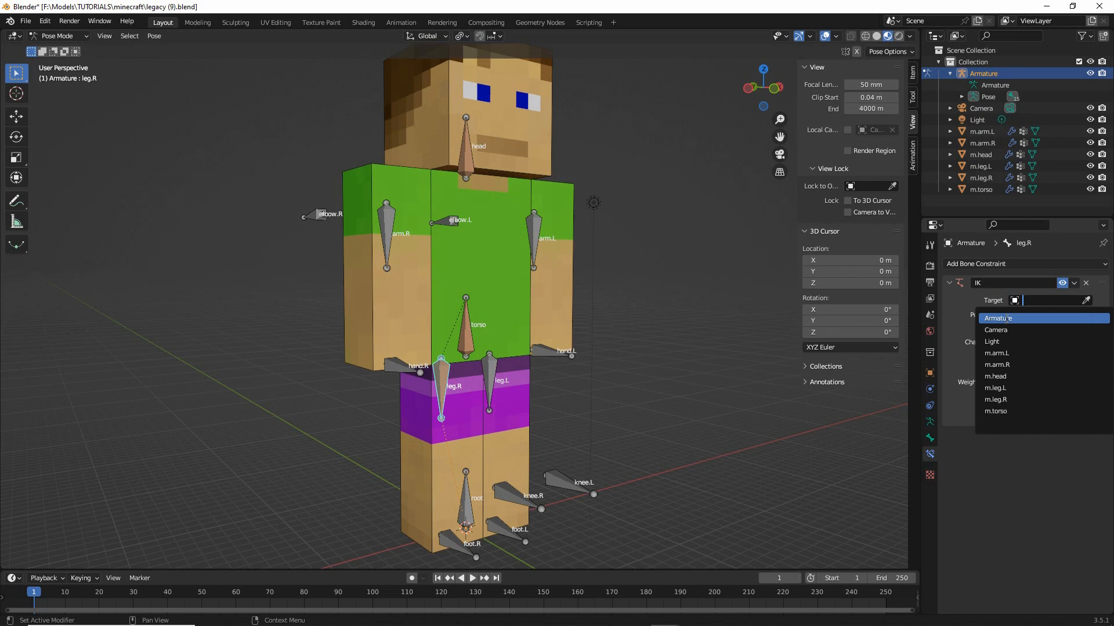
click(1006, 319)
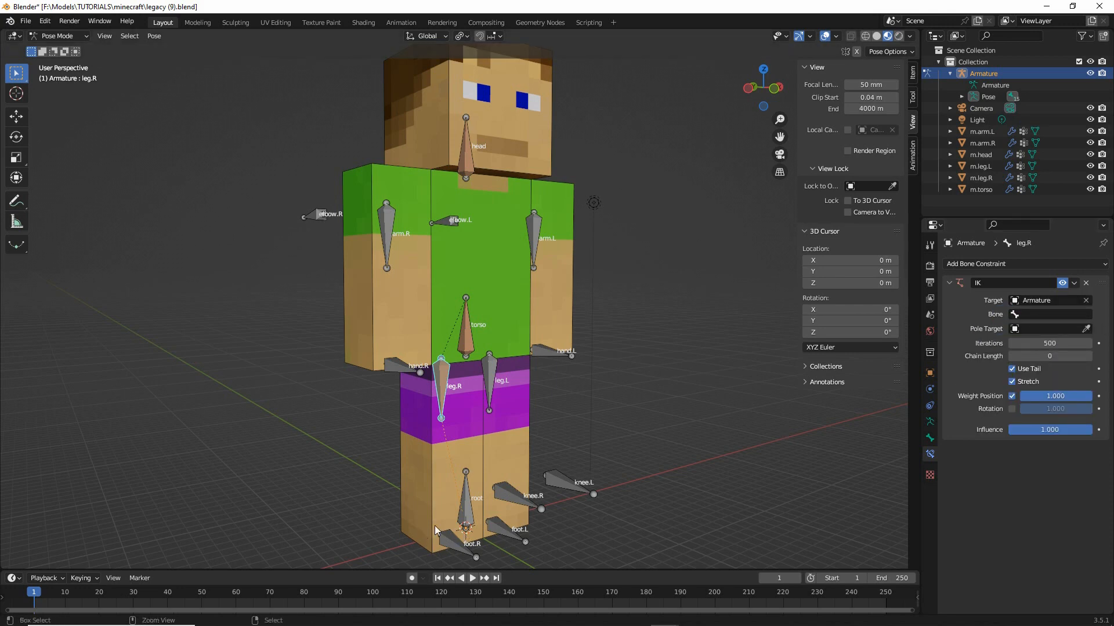
mouse_move(444, 540)
mouse_down()
mouse_move(461, 539)
mouse_move(447, 534)
mouse_up()
mouse_move(445, 440)
mouse_down()
mouse_move(436, 515)
mouse_move(450, 488)
mouse_up()
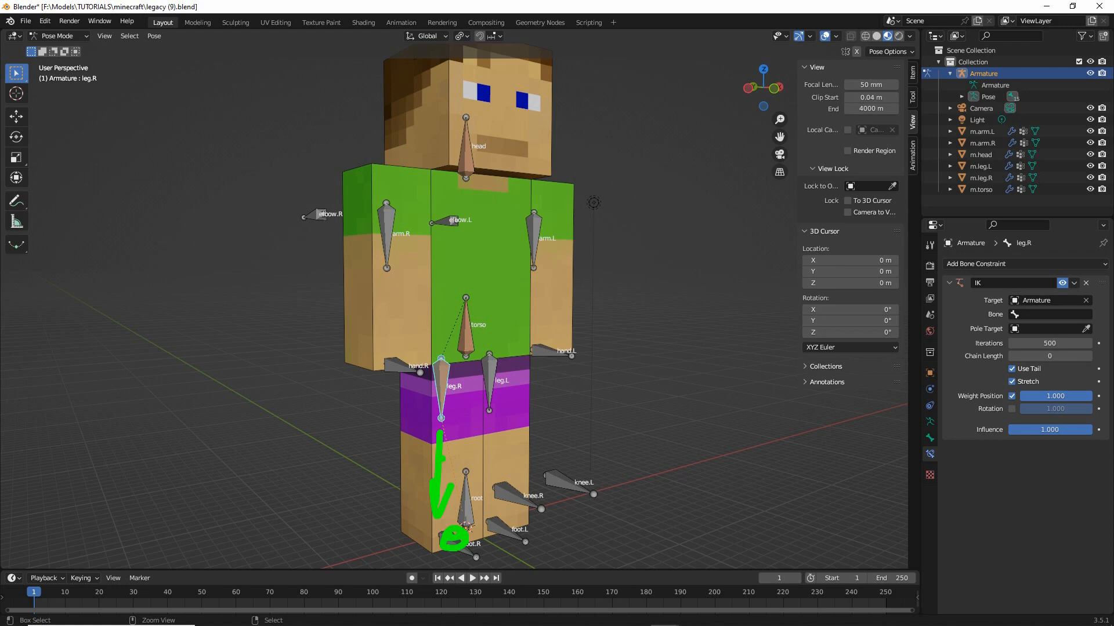
drag(440, 377, 431, 440)
mouse_move(434, 515)
mouse_down()
mouse_move(428, 529)
mouse_move(455, 533)
mouse_up()
key(Escape)
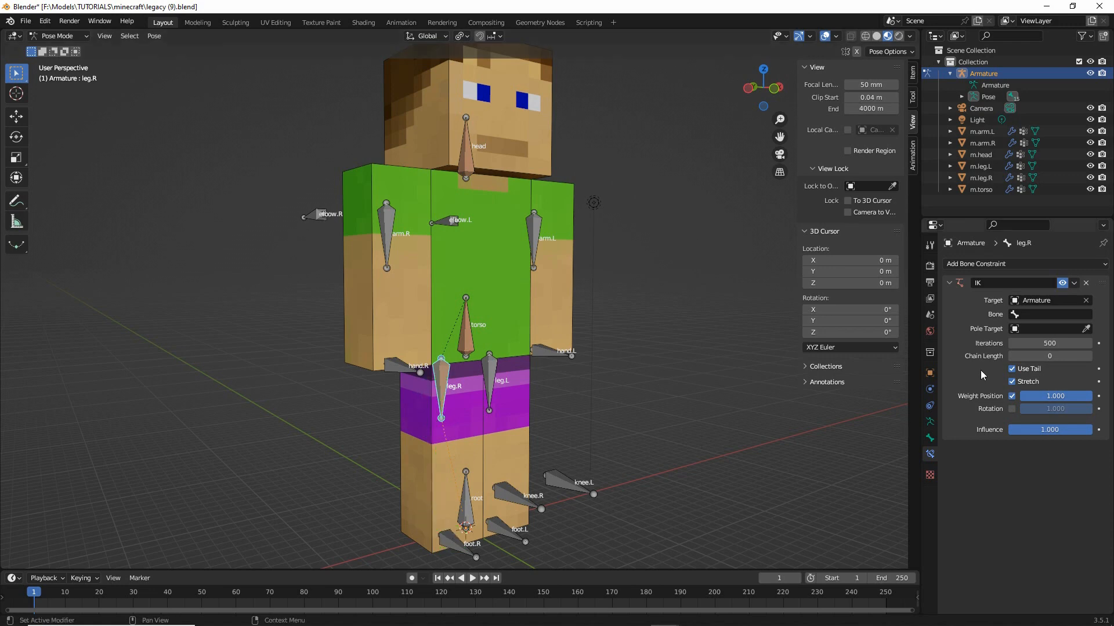
click(1015, 316)
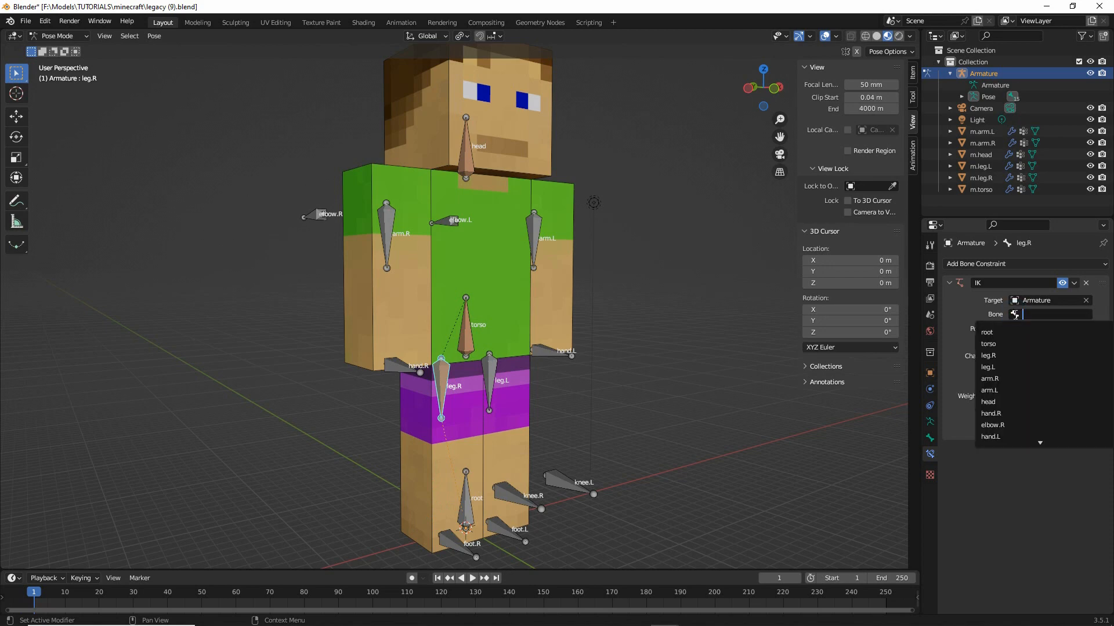
scroll(1012, 403, down, 7)
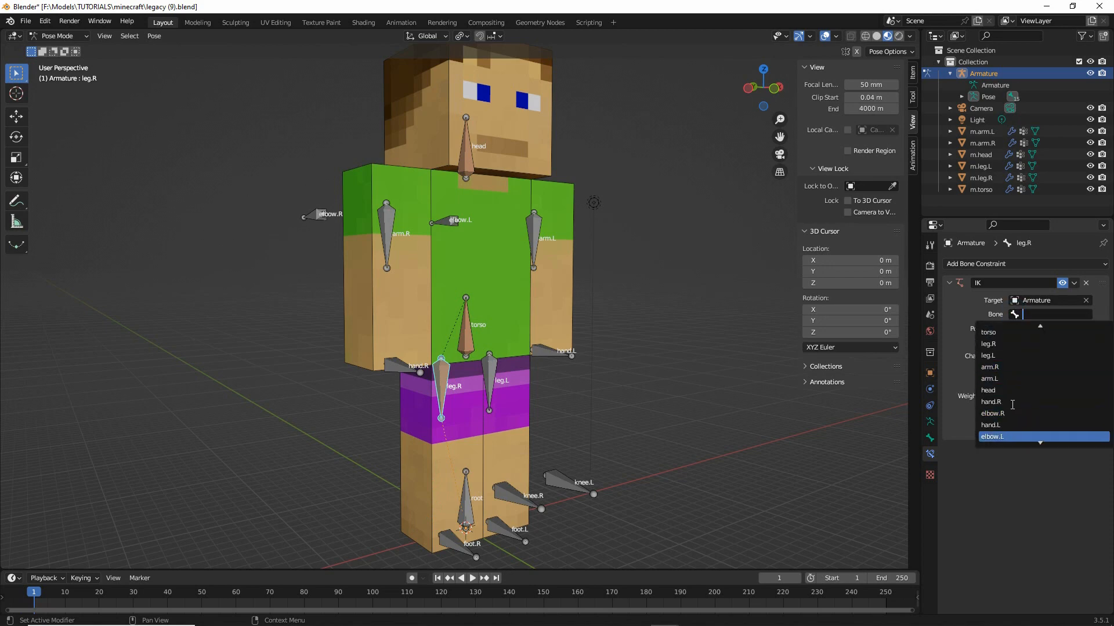
scroll(1012, 404, down, 1)
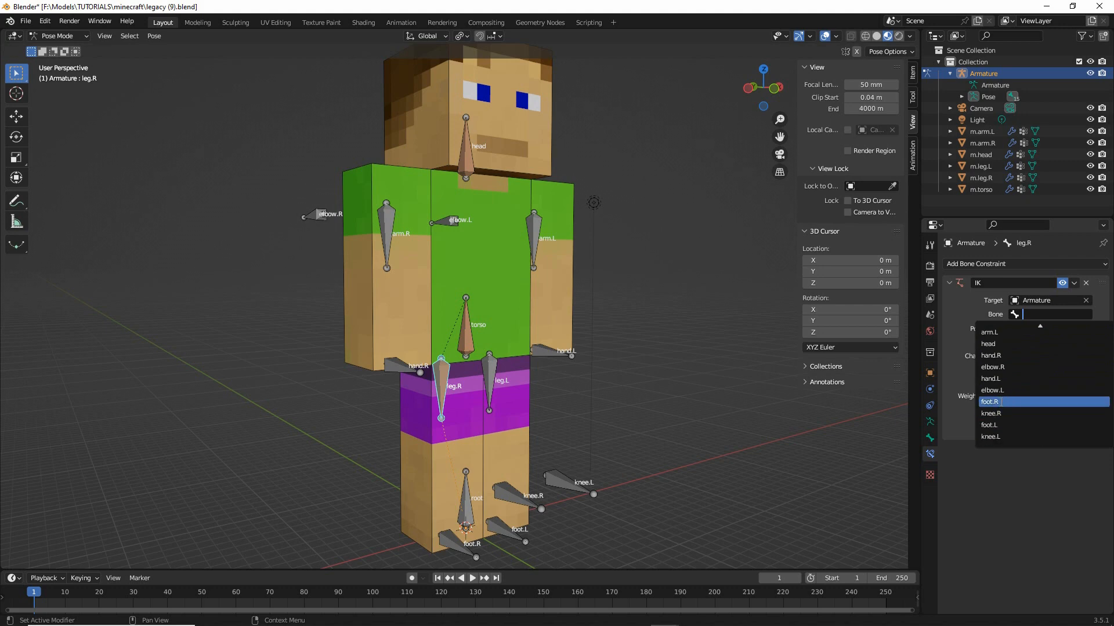
click(997, 402)
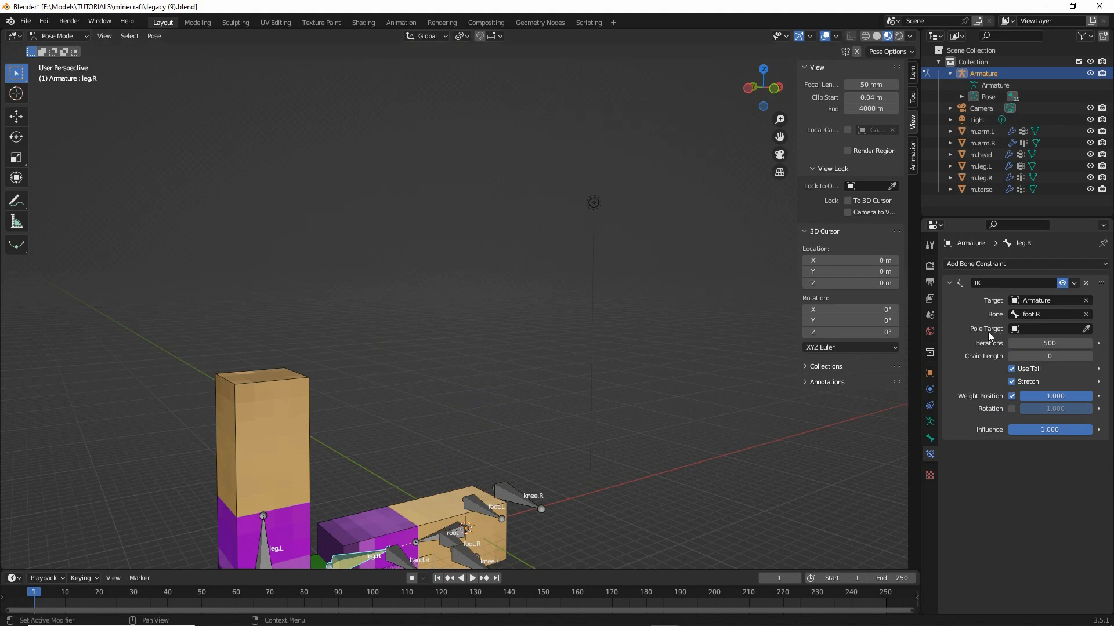
Set the pole target of leg.R's IK constraint to the Armature with knee.R as the pole bone
drag(967, 337, 1008, 339)
click(1018, 329)
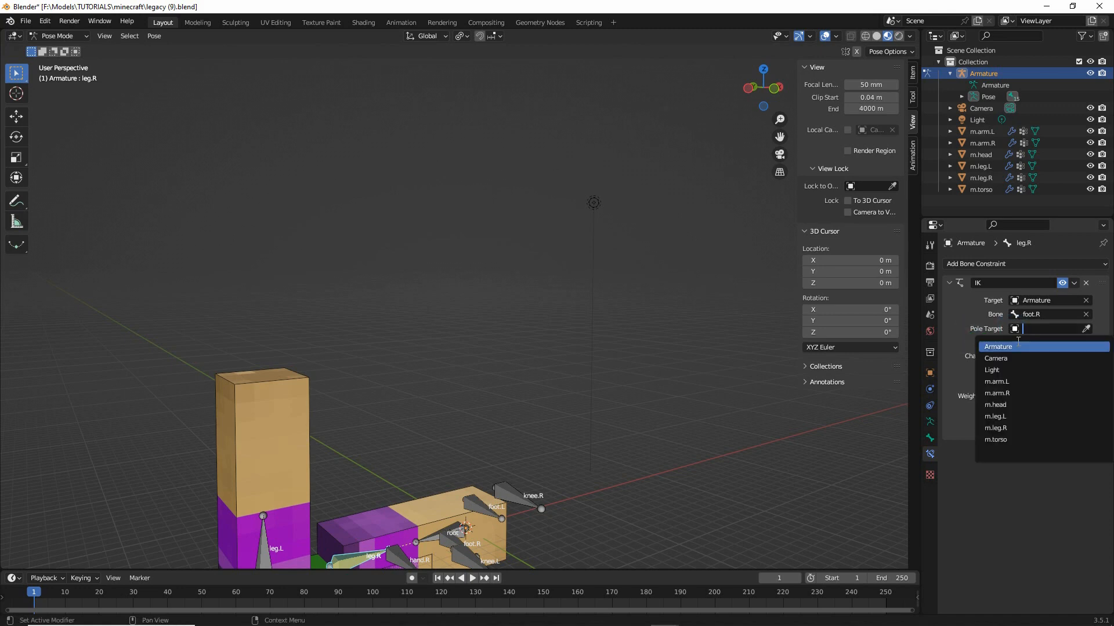
click(998, 347)
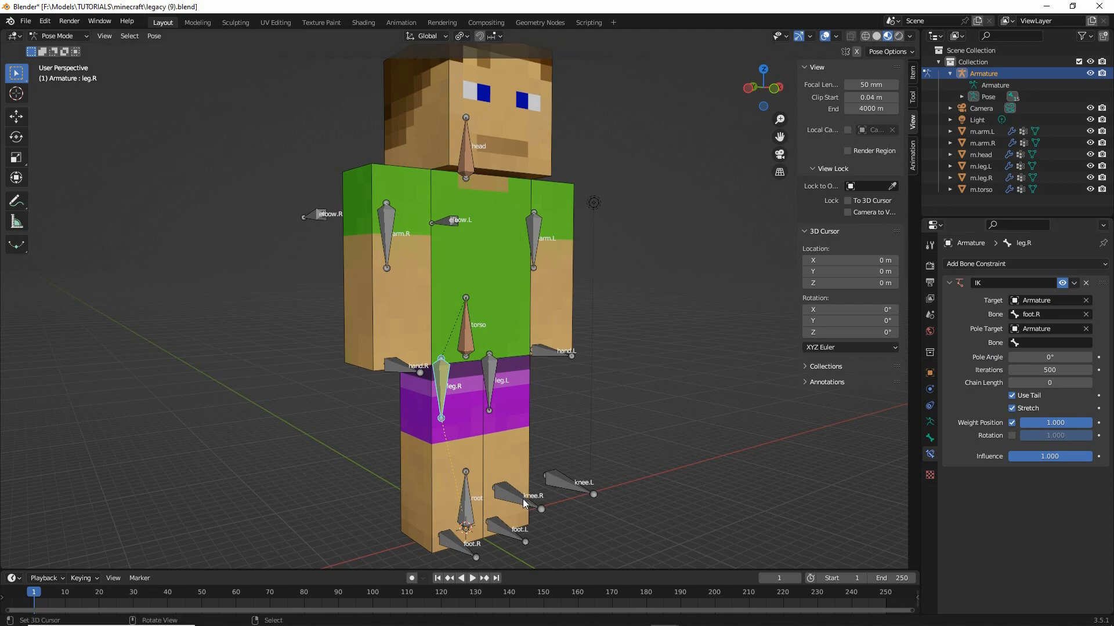
drag(451, 388, 449, 489)
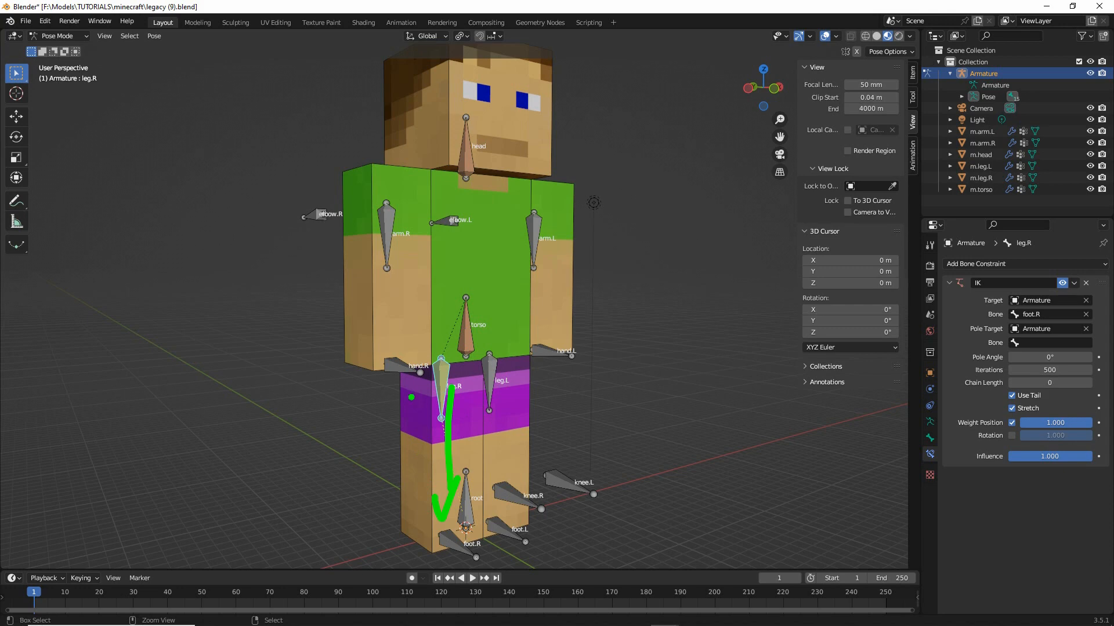
mouse_move(506, 479)
mouse_down()
mouse_move(510, 501)
mouse_move(513, 485)
mouse_up()
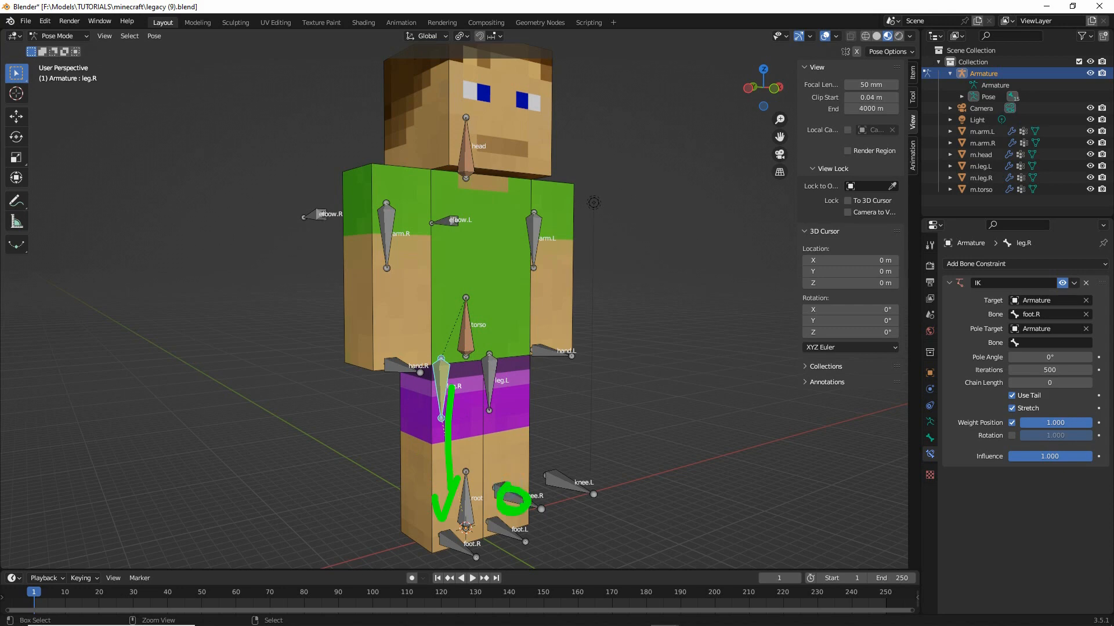
click(1015, 343)
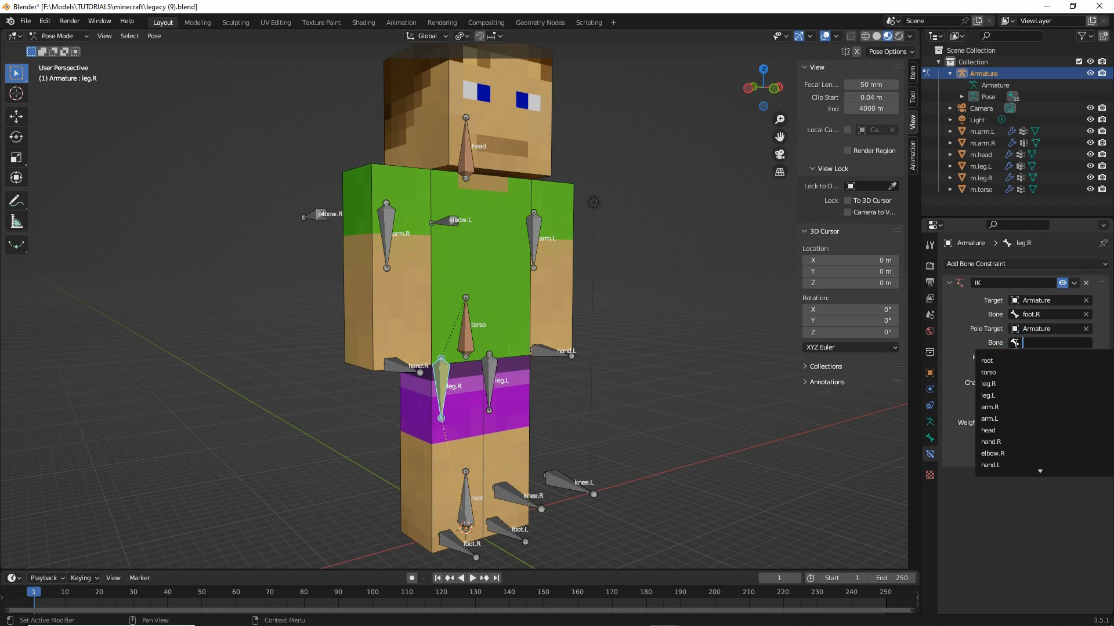
scroll(1012, 451, down, 15)
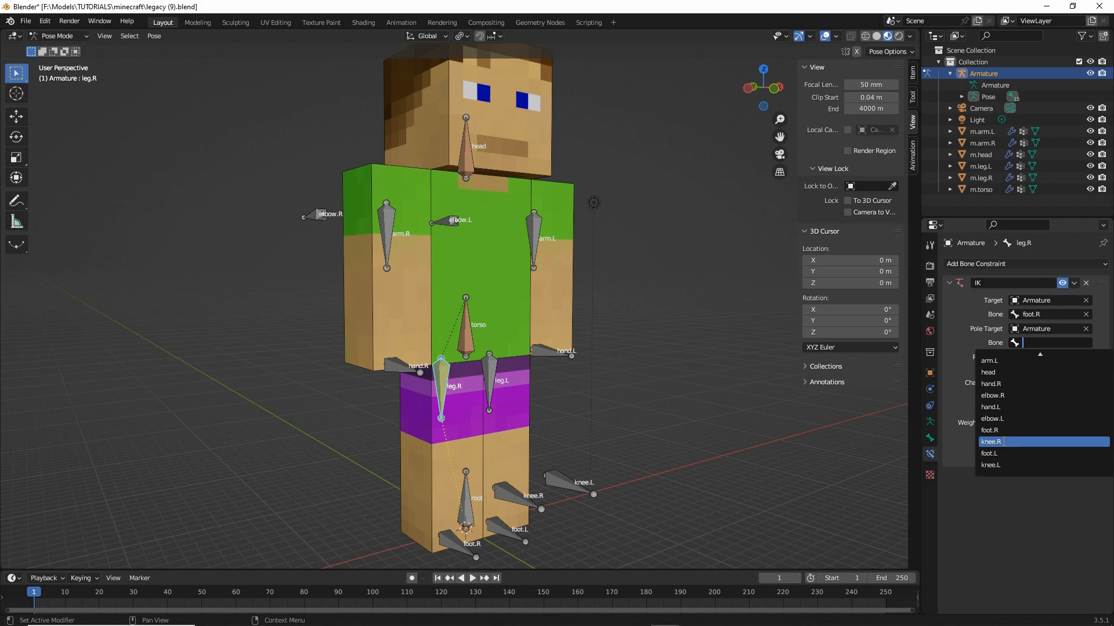
key(ctrl+2)
drag(984, 452, 1010, 450)
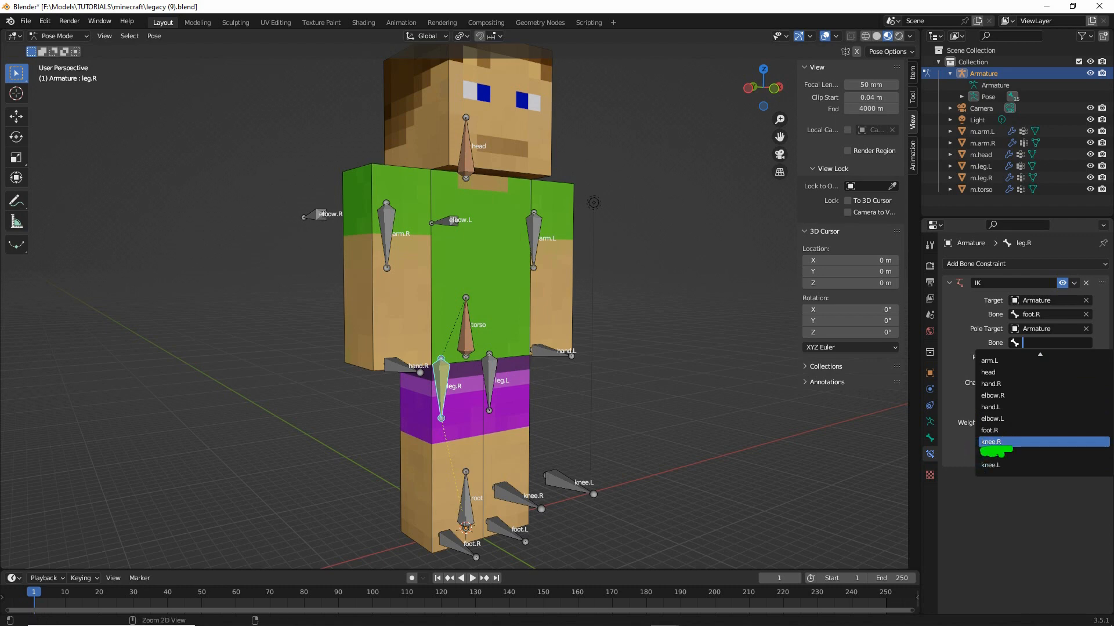
click(992, 442)
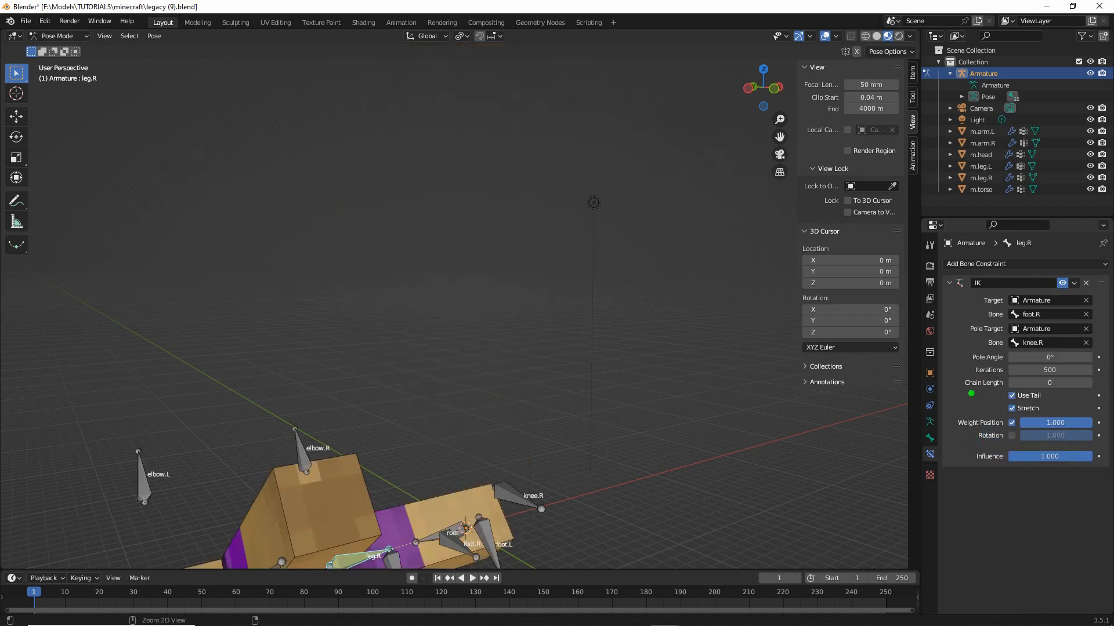
Set the chain length of leg.R's IK constraint to 1 and test it with a cancelled move of foot.R
drag(971, 394, 1004, 397)
click(1089, 383)
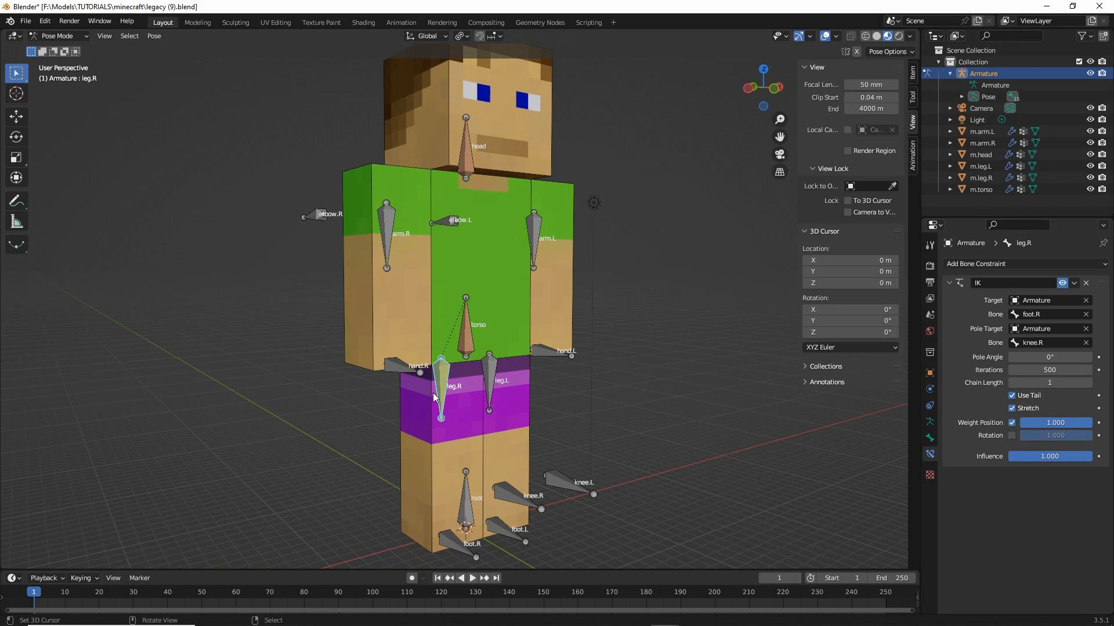
click(454, 544)
middle_drag(454, 544, 409, 513)
key(g)
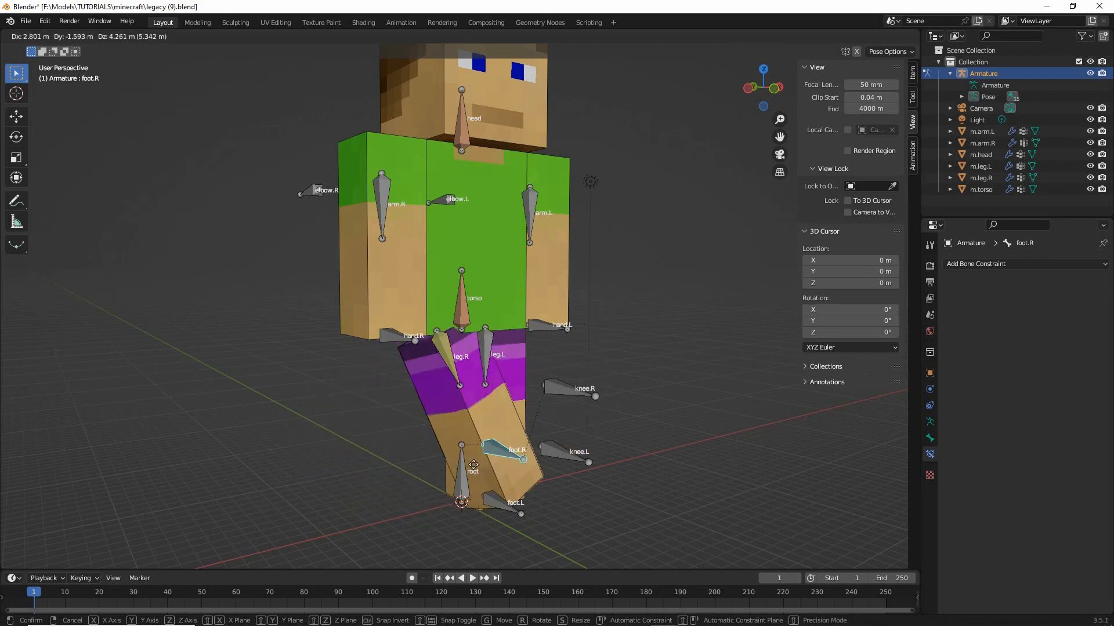
right_click(401, 529)
Try moving the foot.R bone in side view to check how the right leg swings, cancelling each move
middle_drag(405, 507, 529, 522)
key(g)
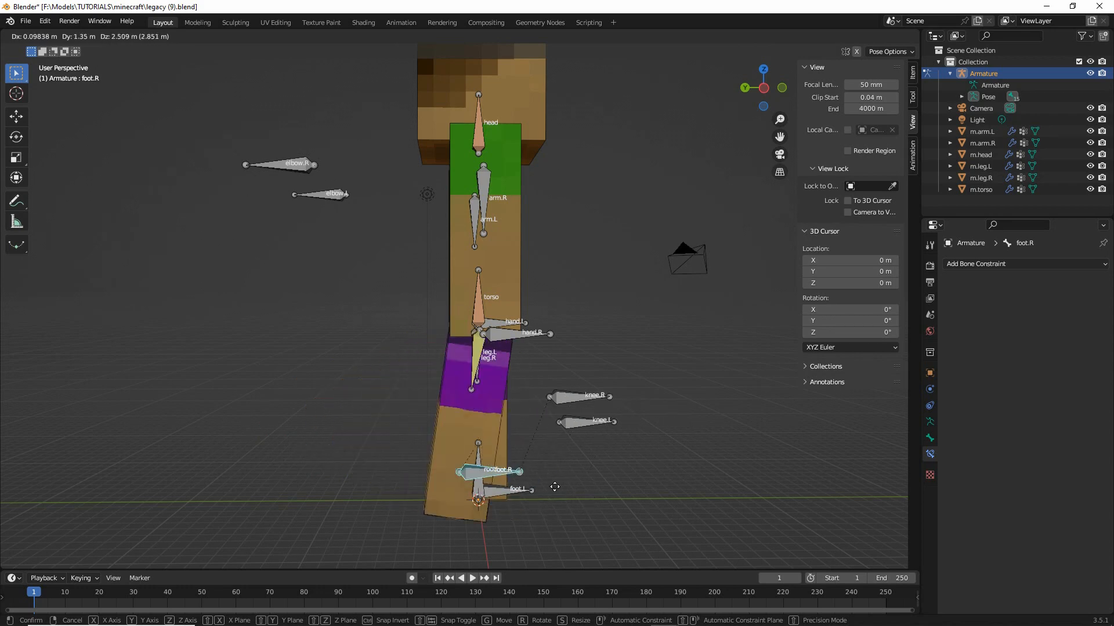
right_click(521, 461)
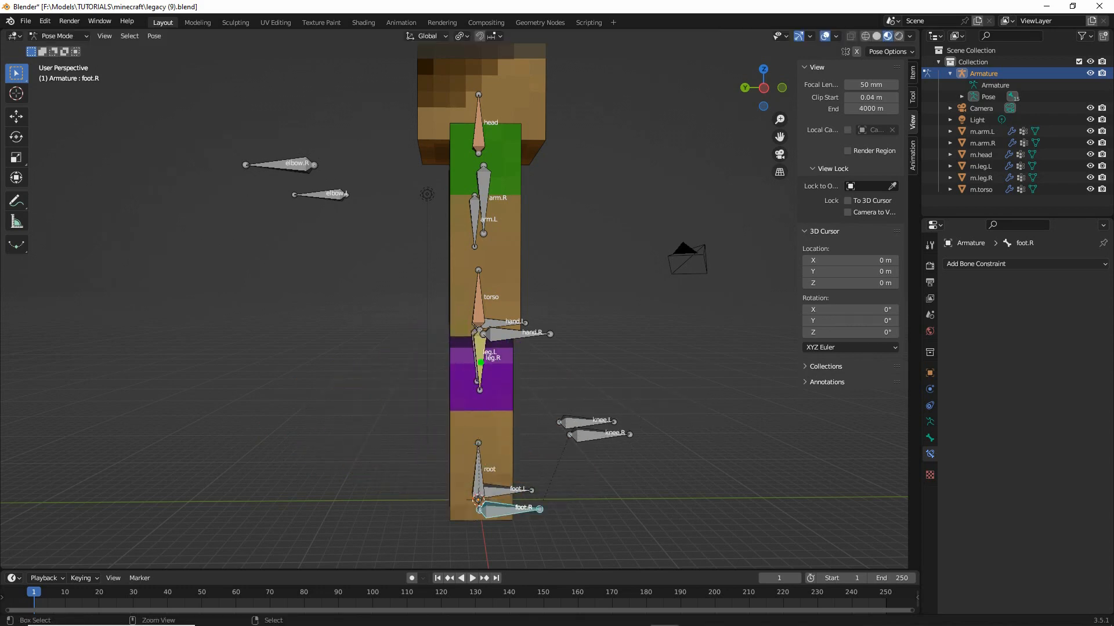
drag(486, 340, 466, 329)
key(g)
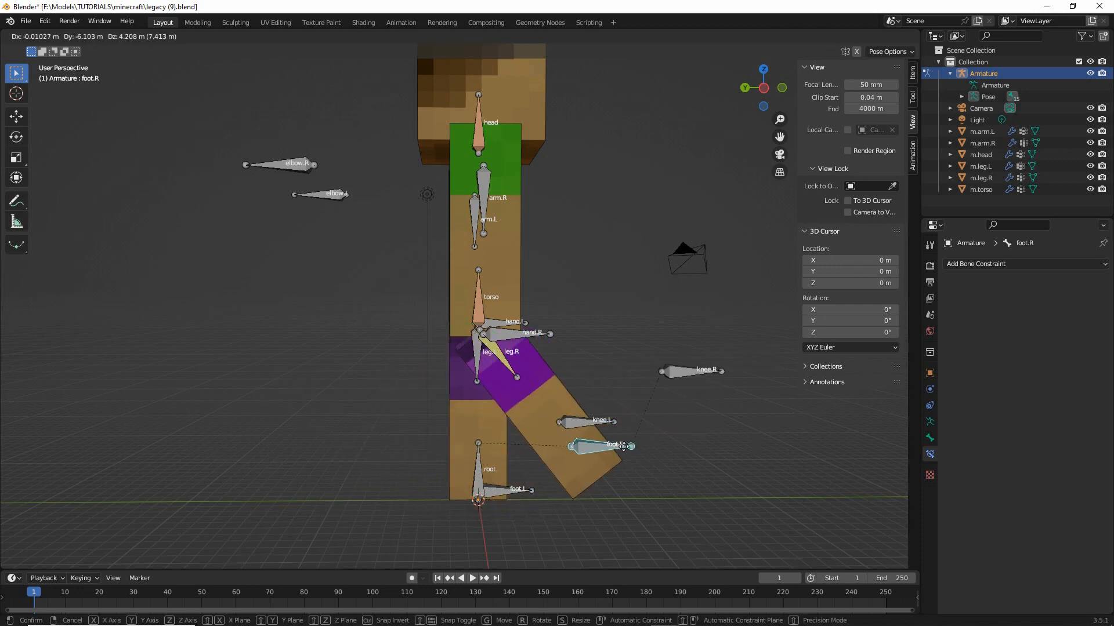
right_click(622, 372)
Try moving the torso bone to compare the right leg with the left one, and cancel the move
middle_drag(621, 372, 497, 373)
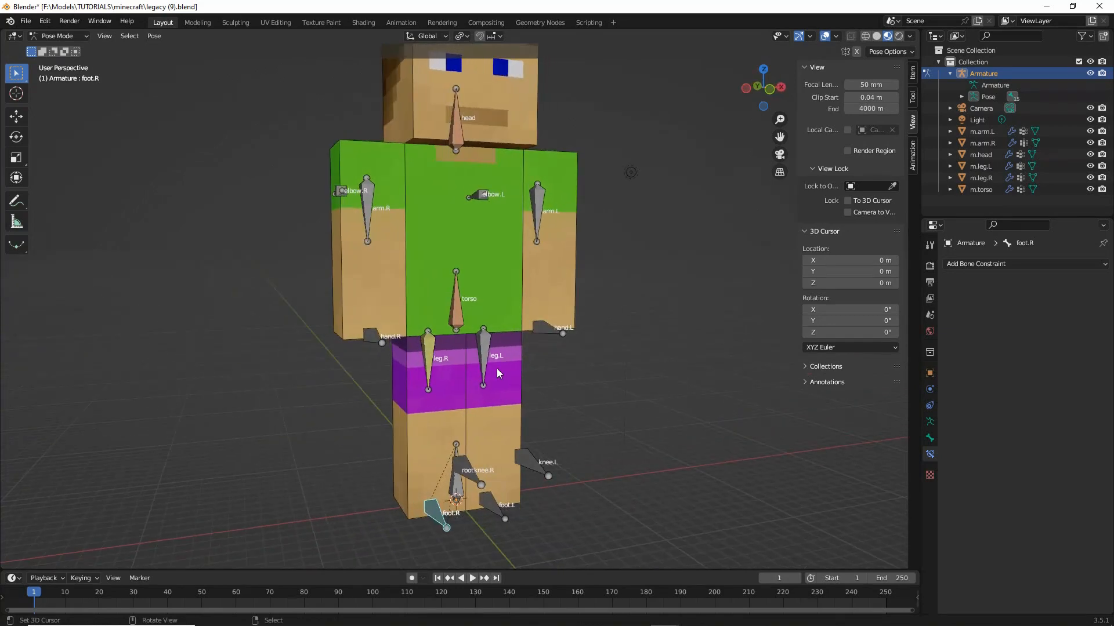
click(455, 305)
key(g)
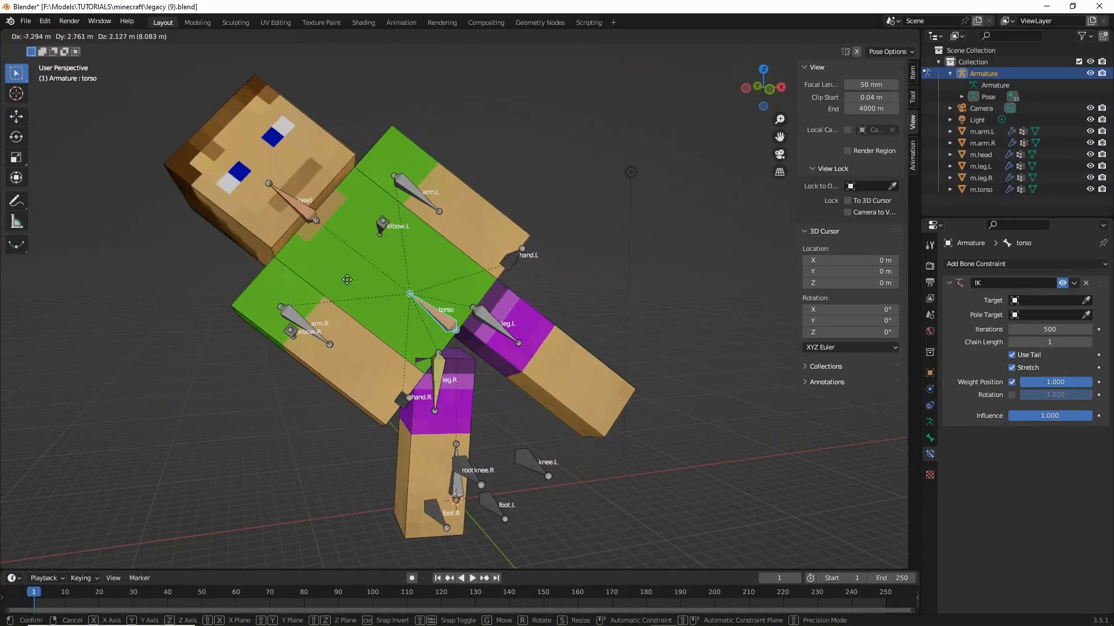
key(Escape)
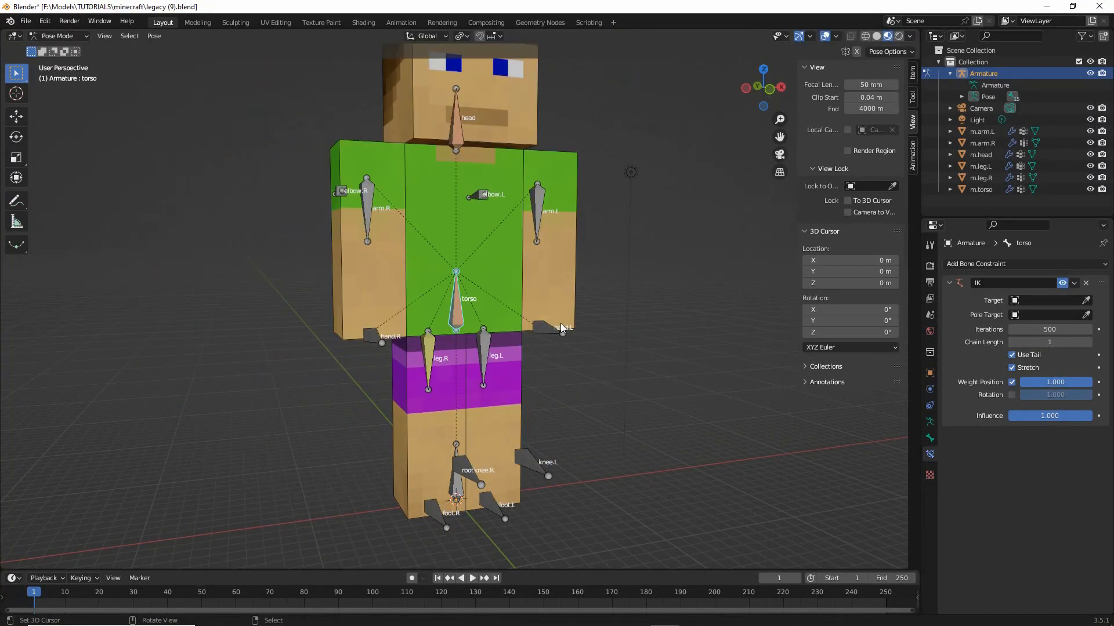
Add an Inverse Kinematics bone constraint to the leg.L bone
middle_drag(508, 405, 460, 426)
click(466, 333)
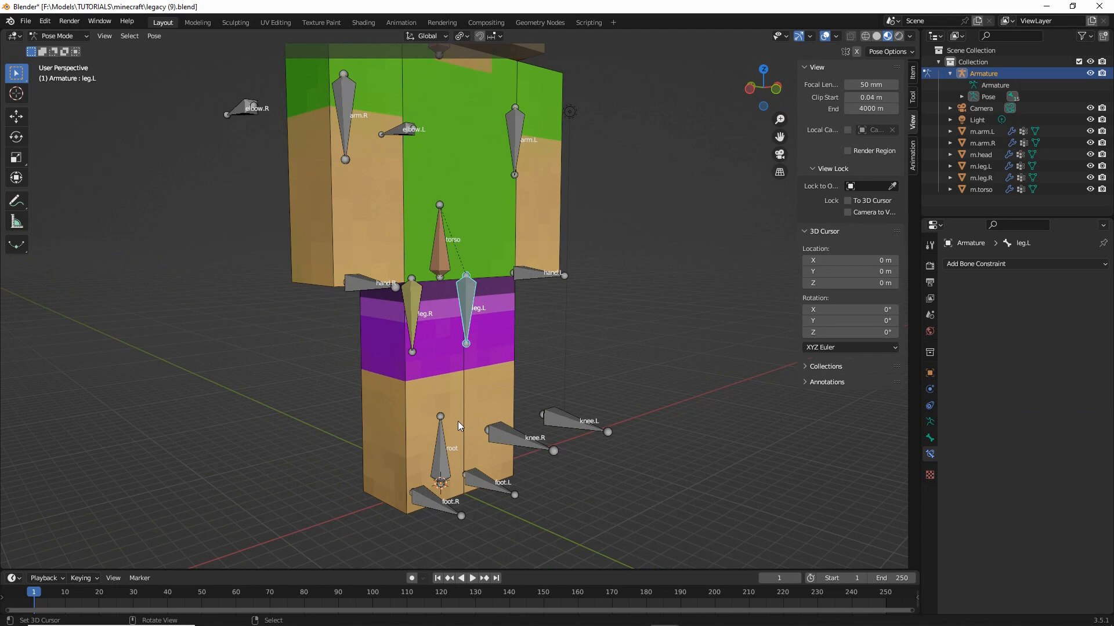
scroll(456, 419, up, 3)
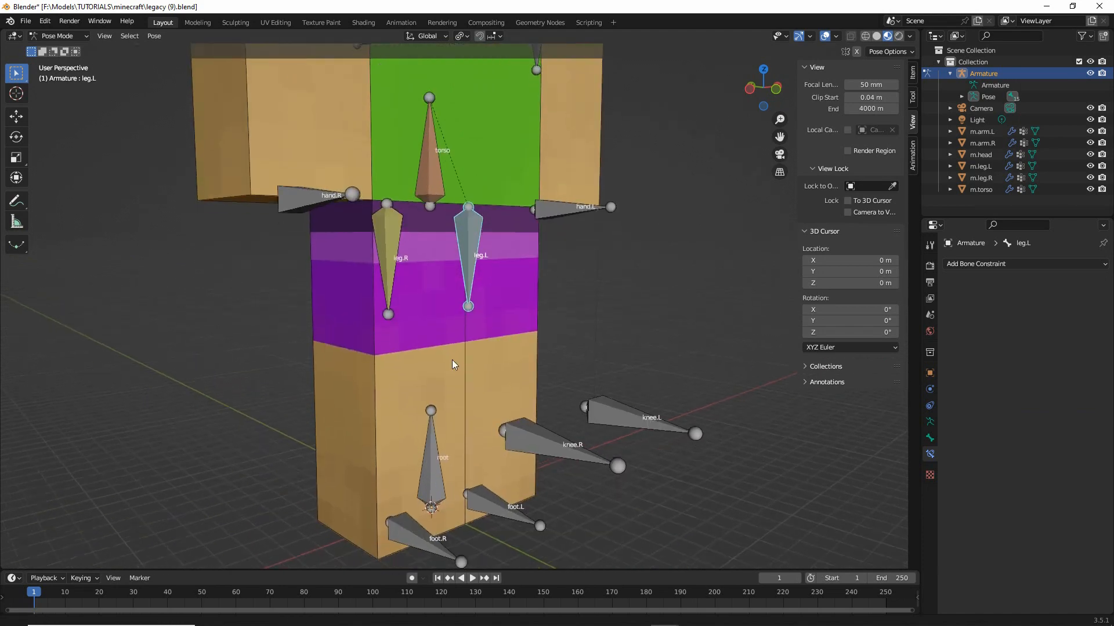
shift+middle_drag(451, 359, 479, 378)
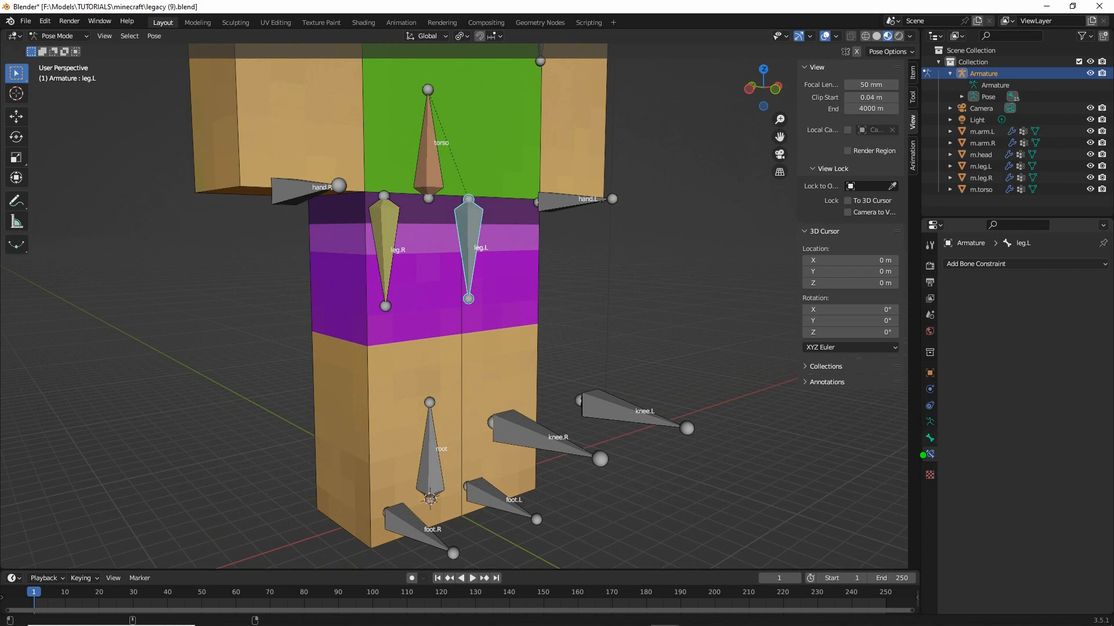
mouse_move(930, 443)
mouse_down()
mouse_move(908, 460)
mouse_move(923, 443)
mouse_up()
click(994, 264)
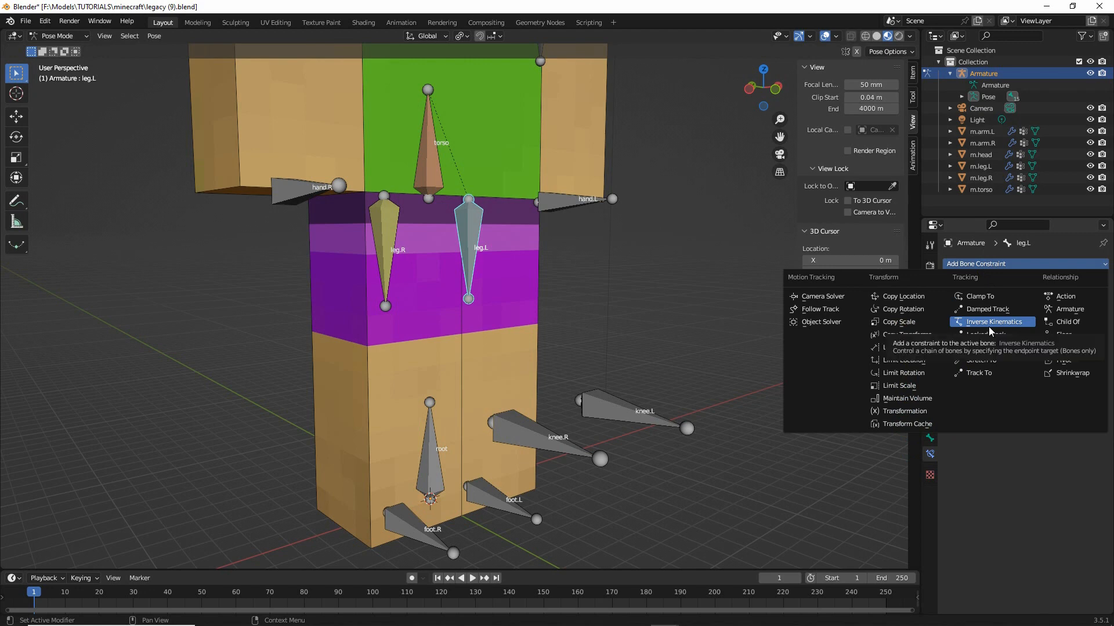
drag(954, 334, 1012, 333)
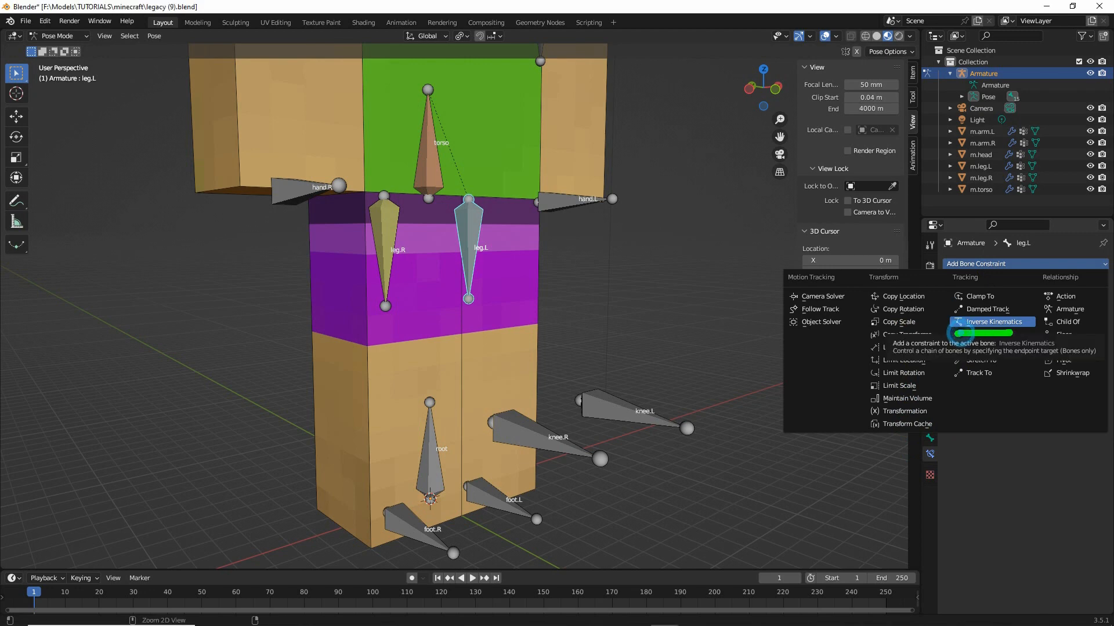
click(994, 322)
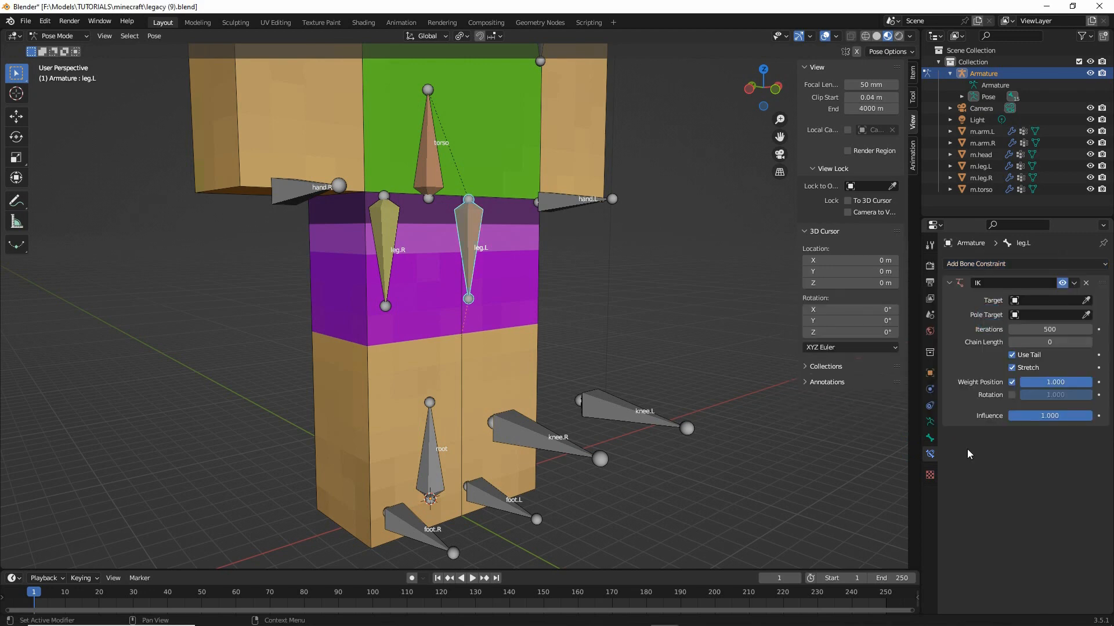
Set the target of leg.L's IK constraint to the Armature object and its foot.L bone
click(1015, 302)
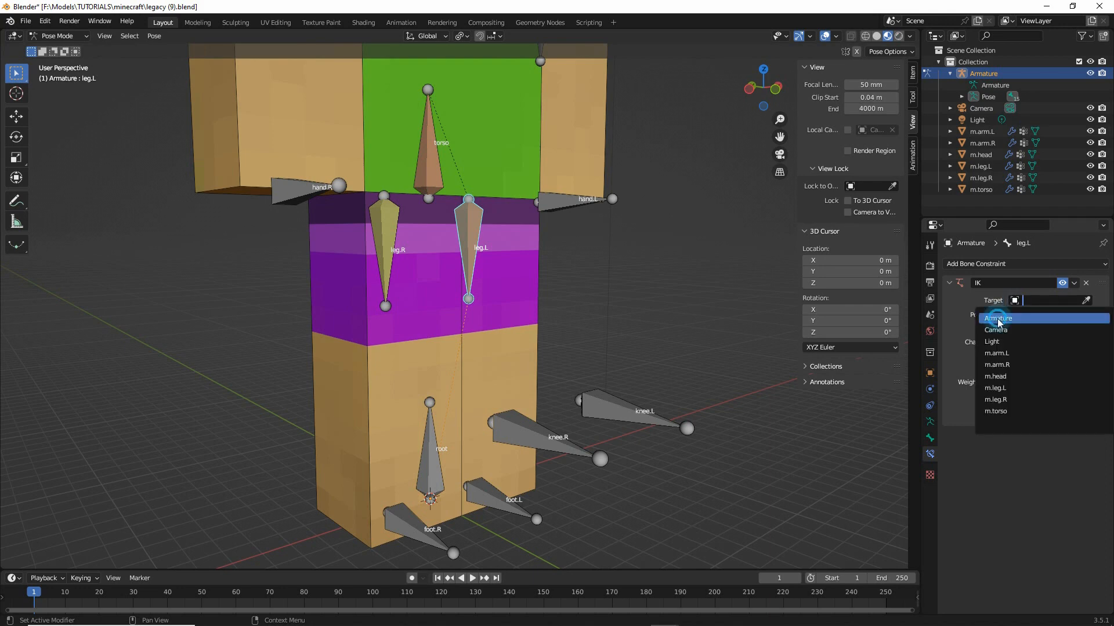
click(998, 319)
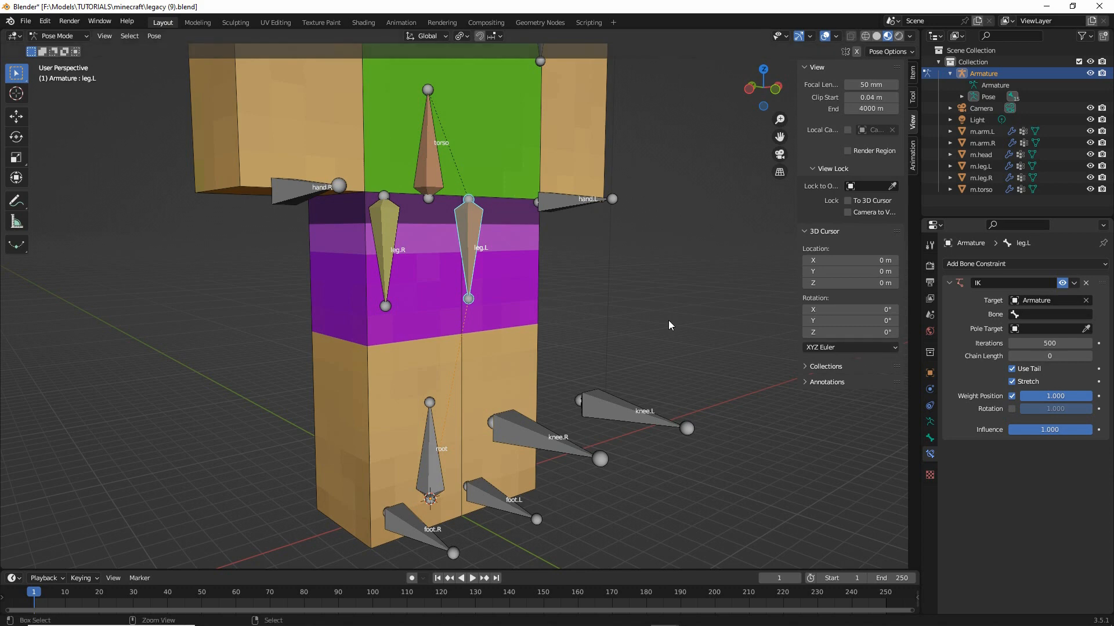
drag(471, 311, 458, 416)
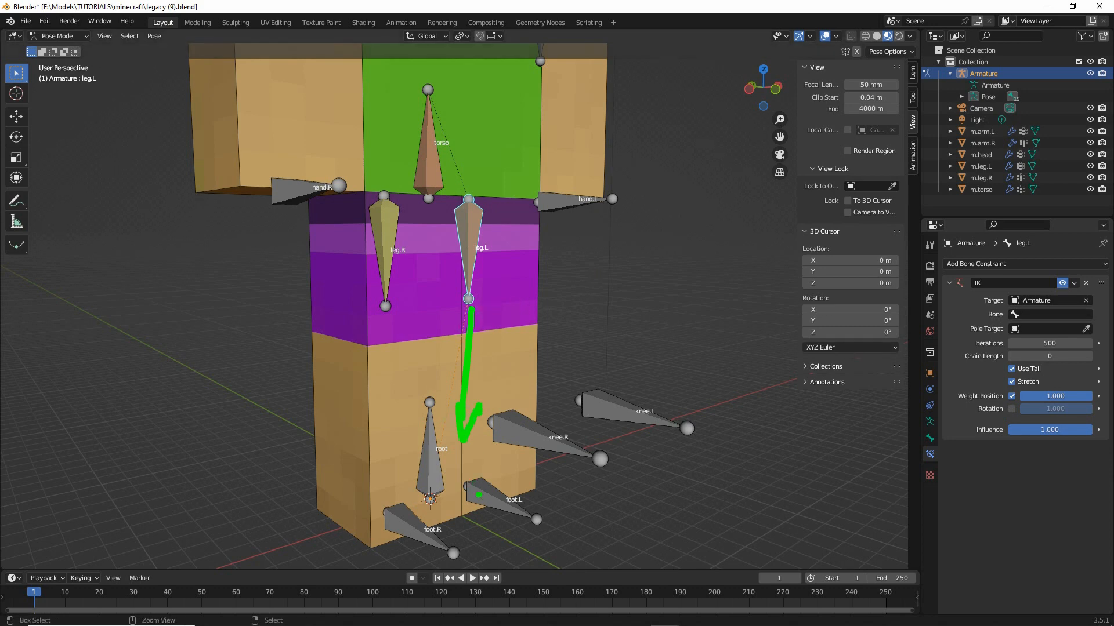
drag(478, 495, 451, 490)
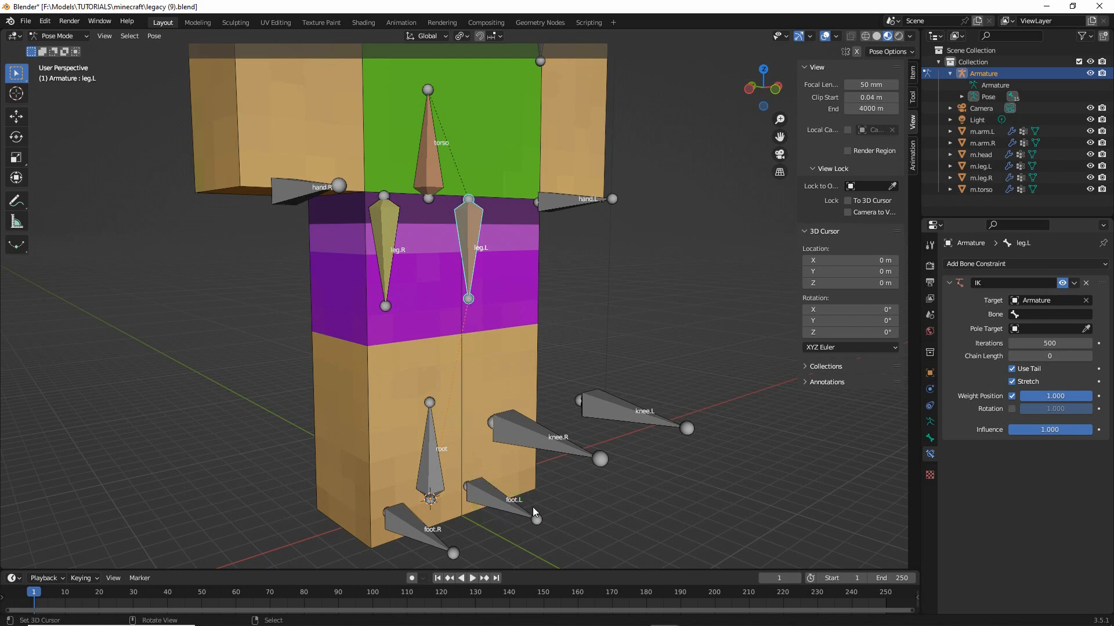
click(1017, 314)
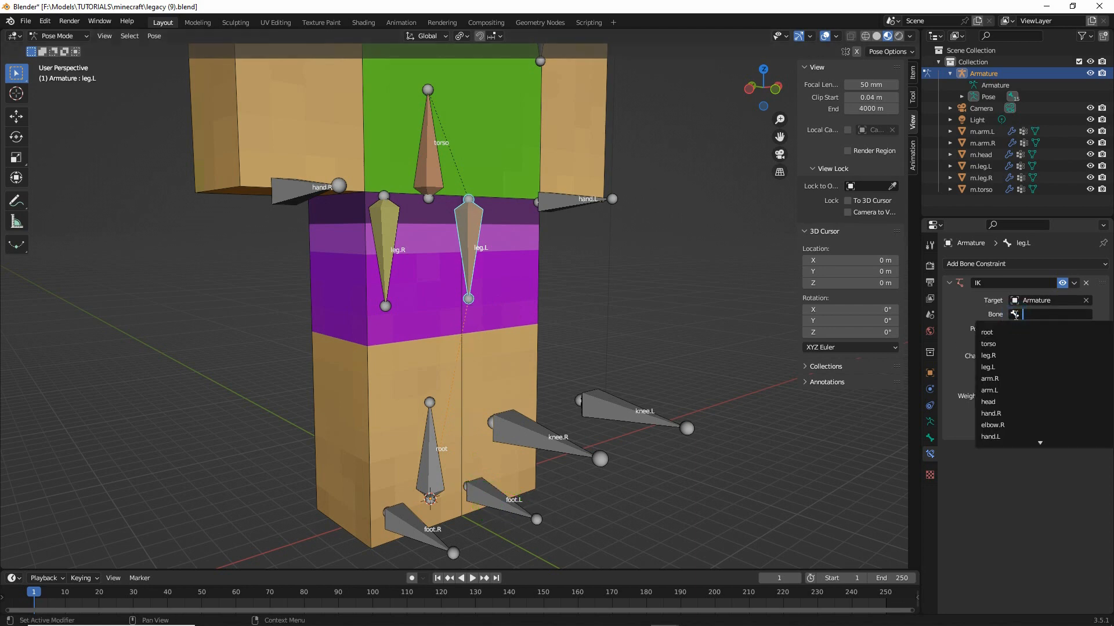
scroll(1009, 387, down, 9)
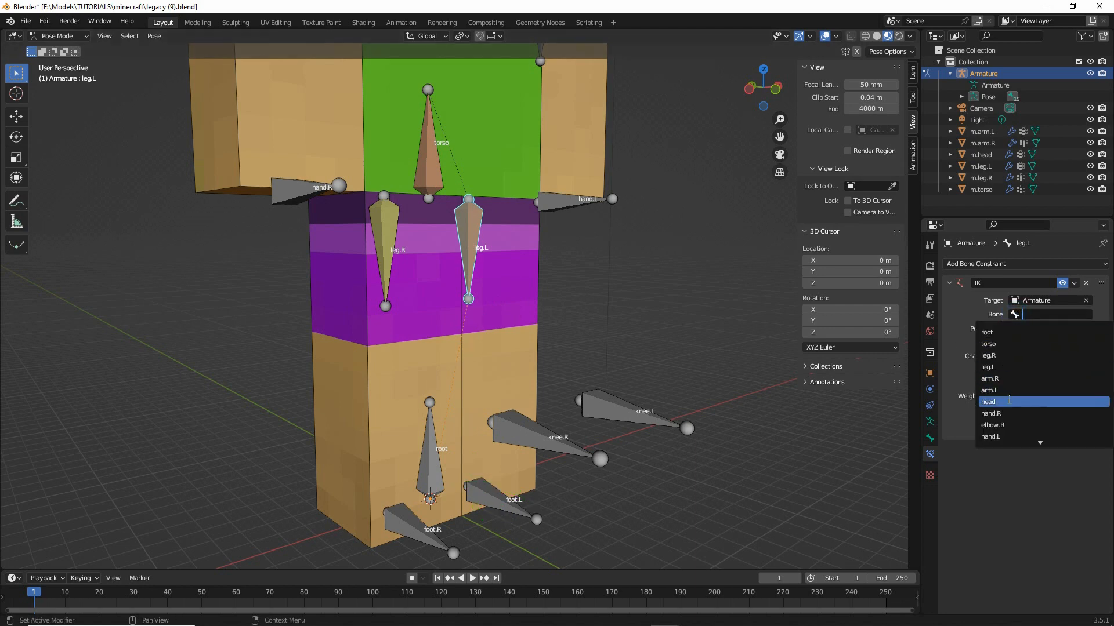
scroll(1008, 402, down, 1)
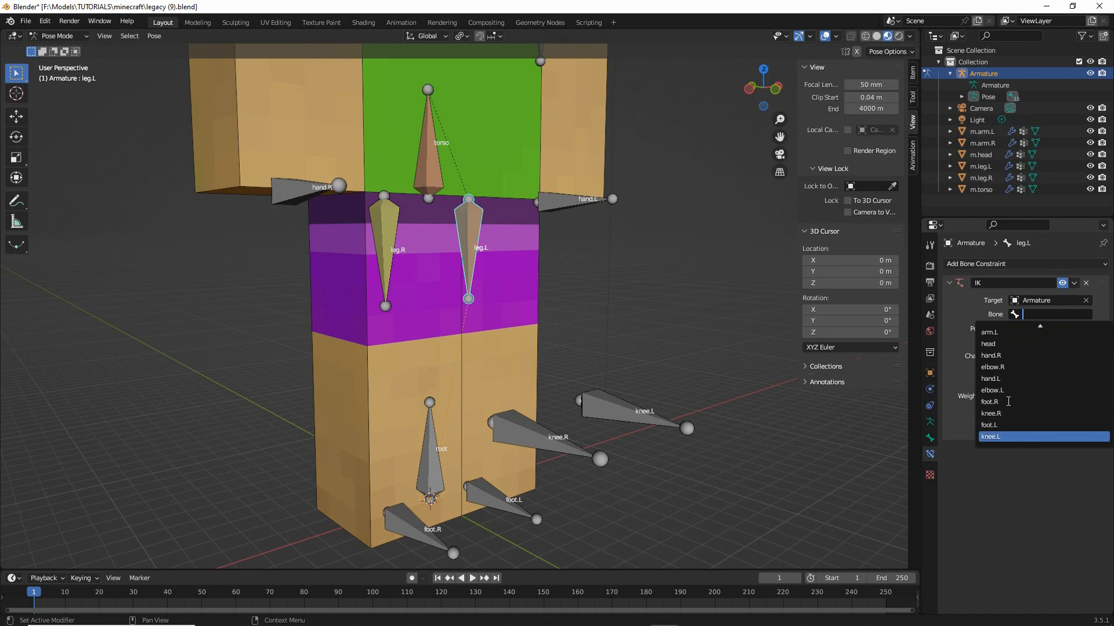
click(989, 426)
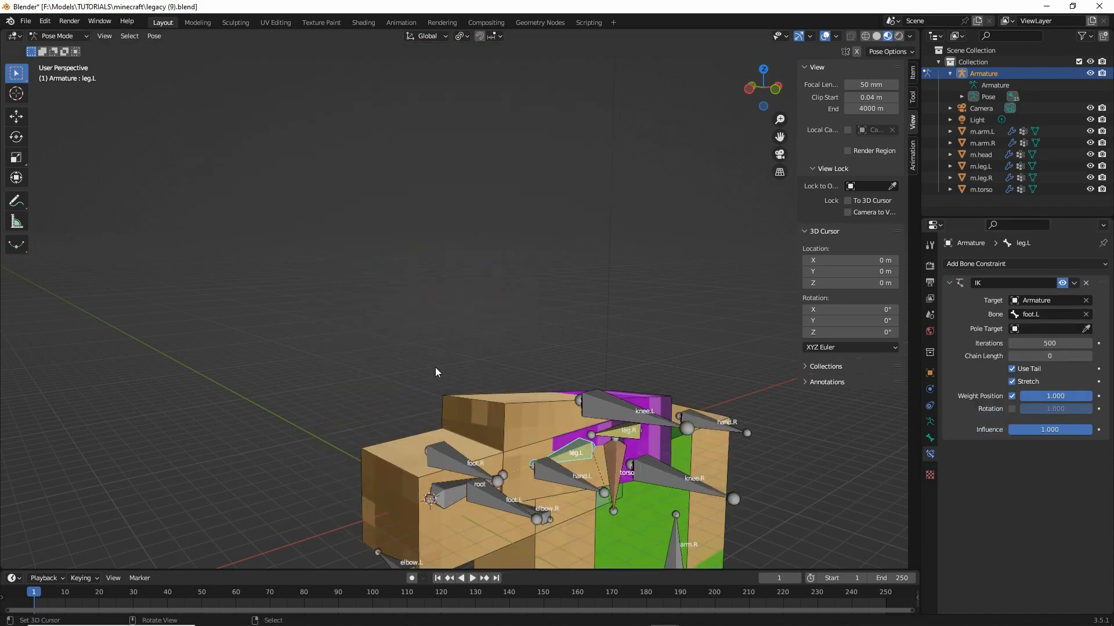
Set the pole target of leg.L's IK constraint to the Armature object and its knee.L bone
click(1016, 330)
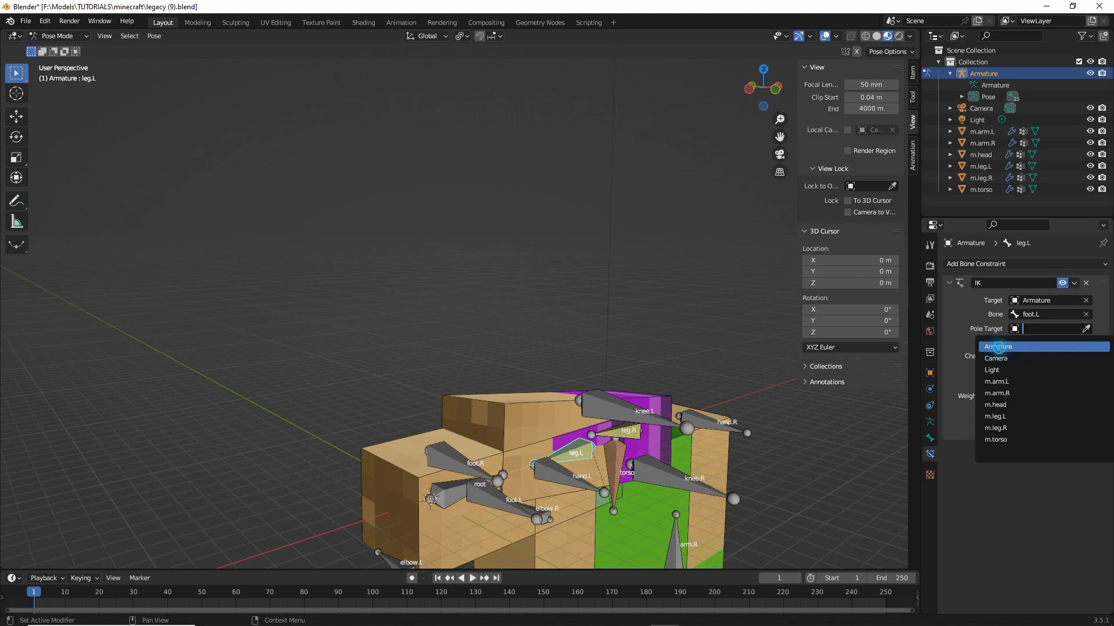
click(999, 346)
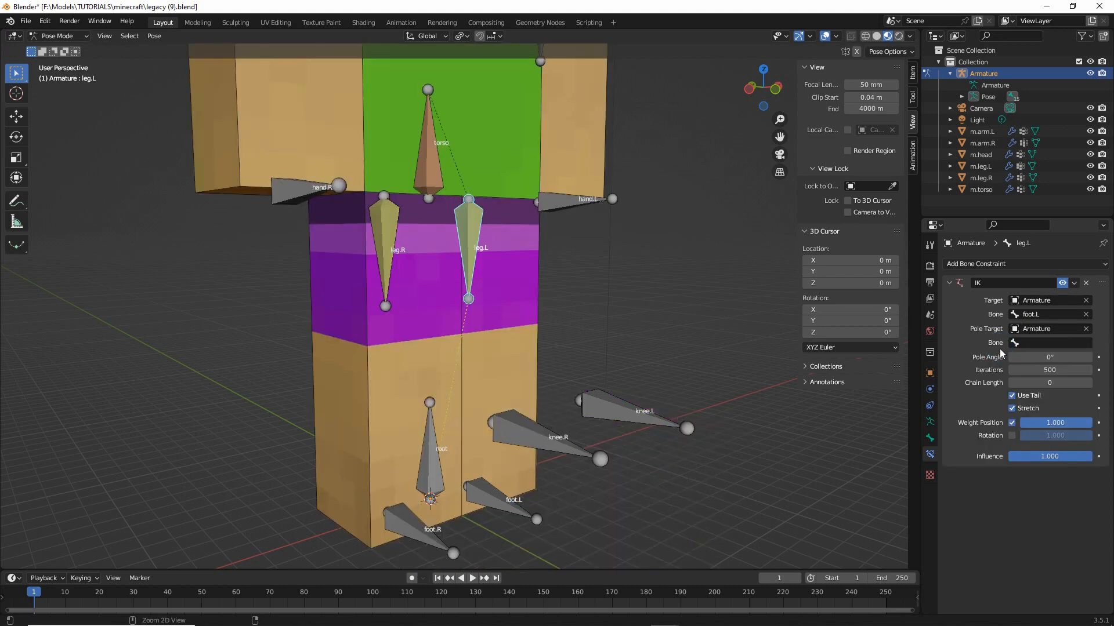
mouse_move(606, 409)
mouse_down()
mouse_move(619, 428)
mouse_move(638, 420)
mouse_up()
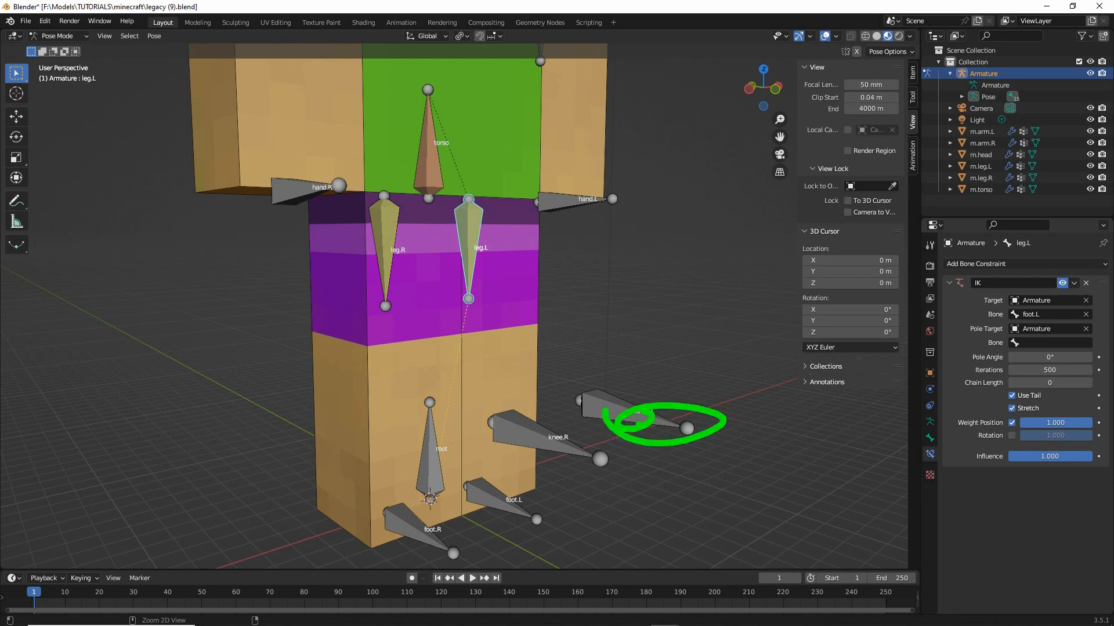
key(Escape)
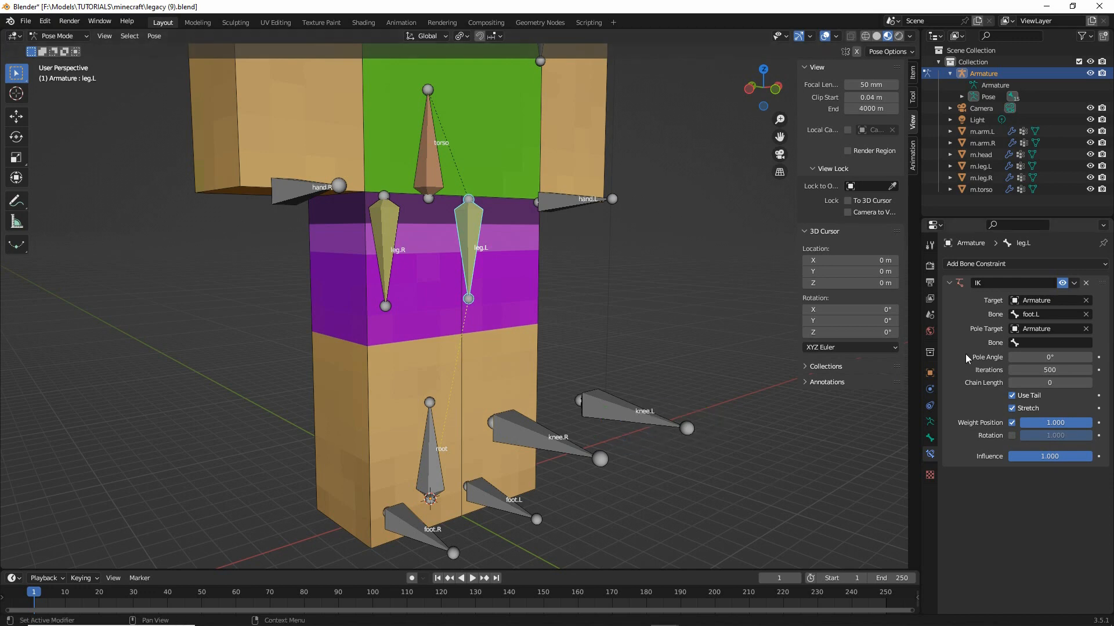
click(1011, 343)
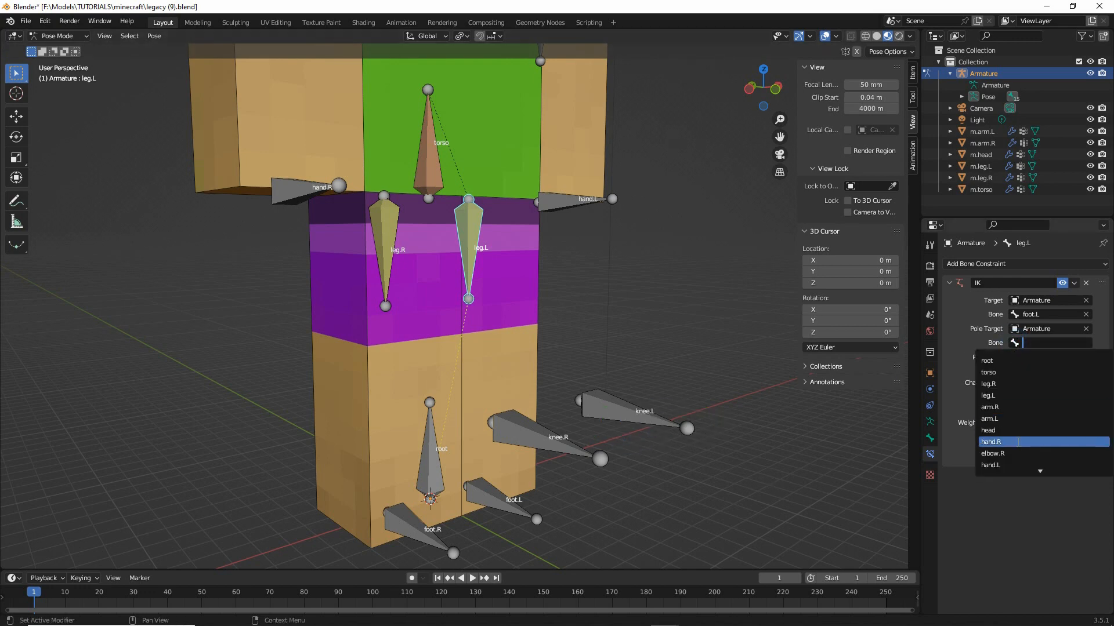
scroll(1019, 443, down, 2)
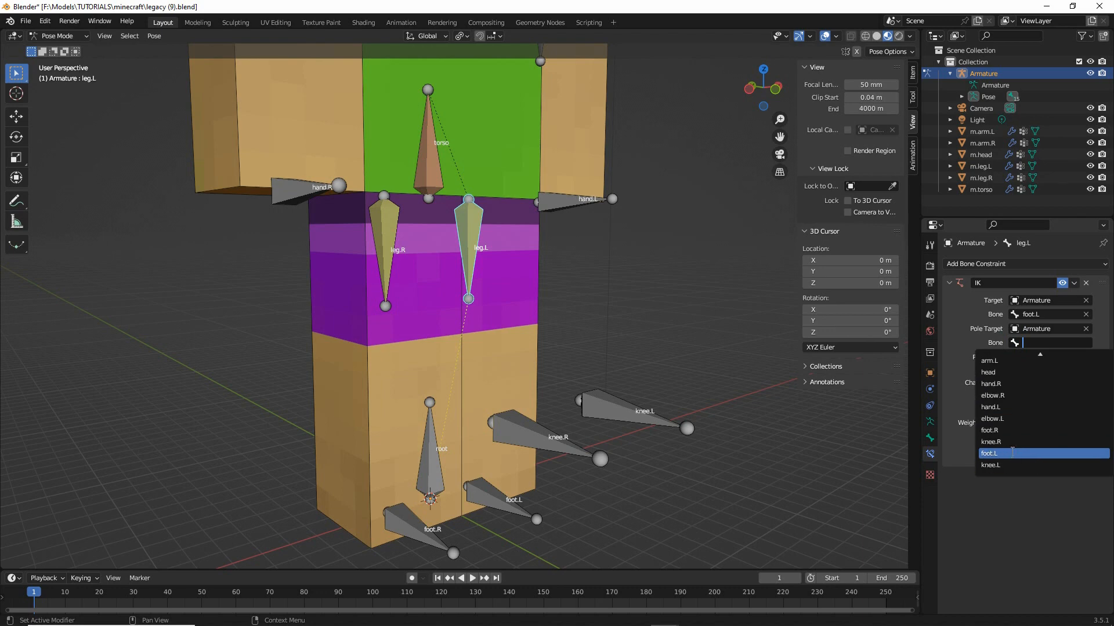
click(1002, 466)
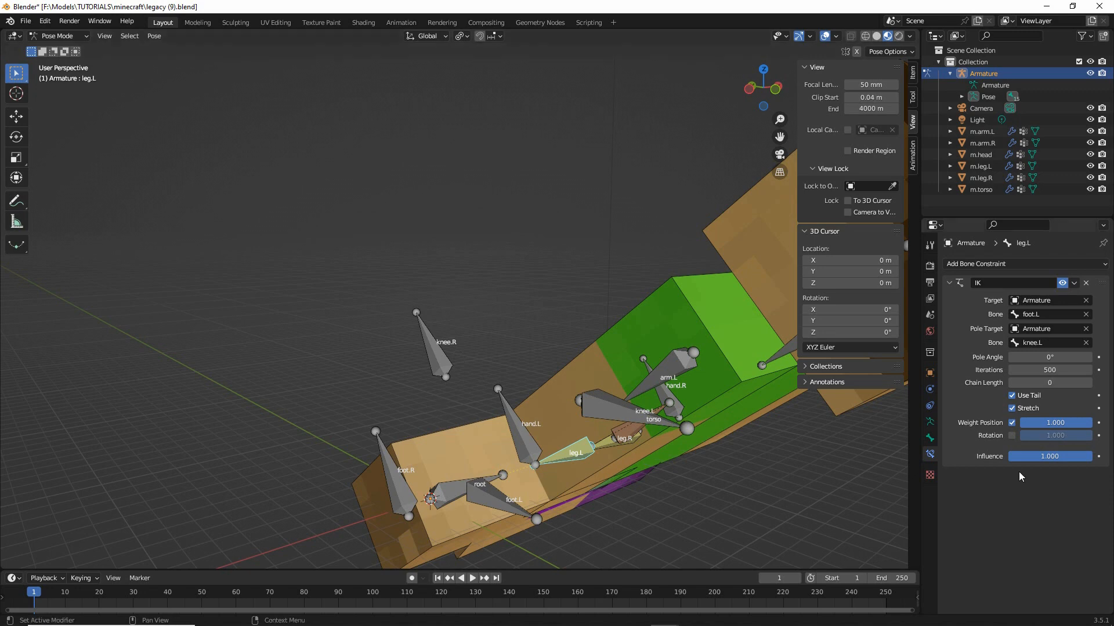
Set the chain length of leg.L's IK constraint to 1
drag(957, 396, 1014, 395)
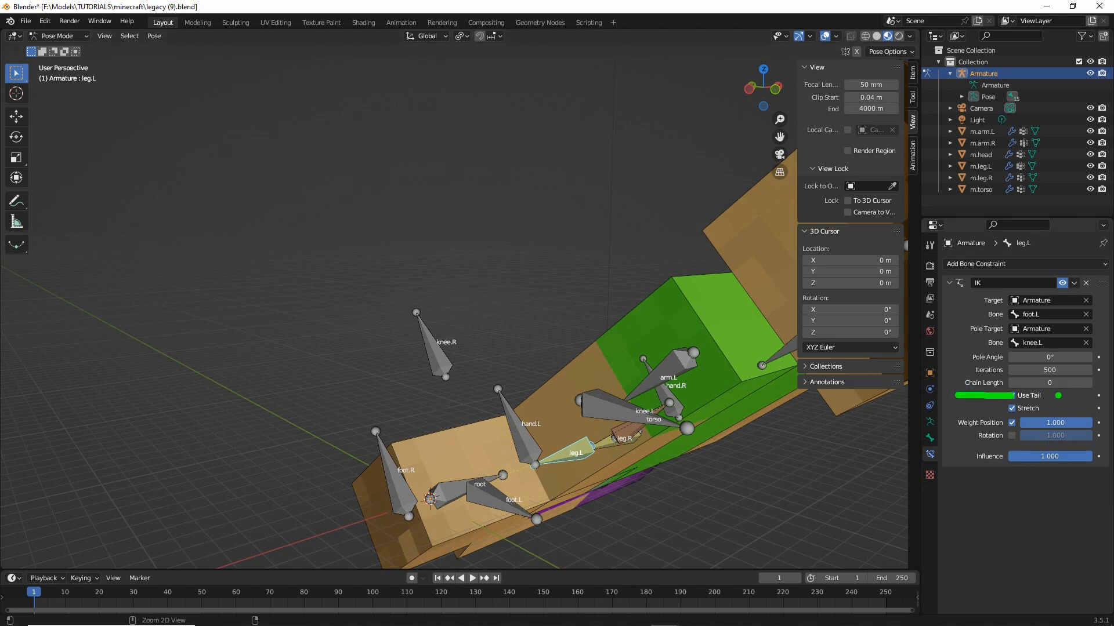
click(1089, 383)
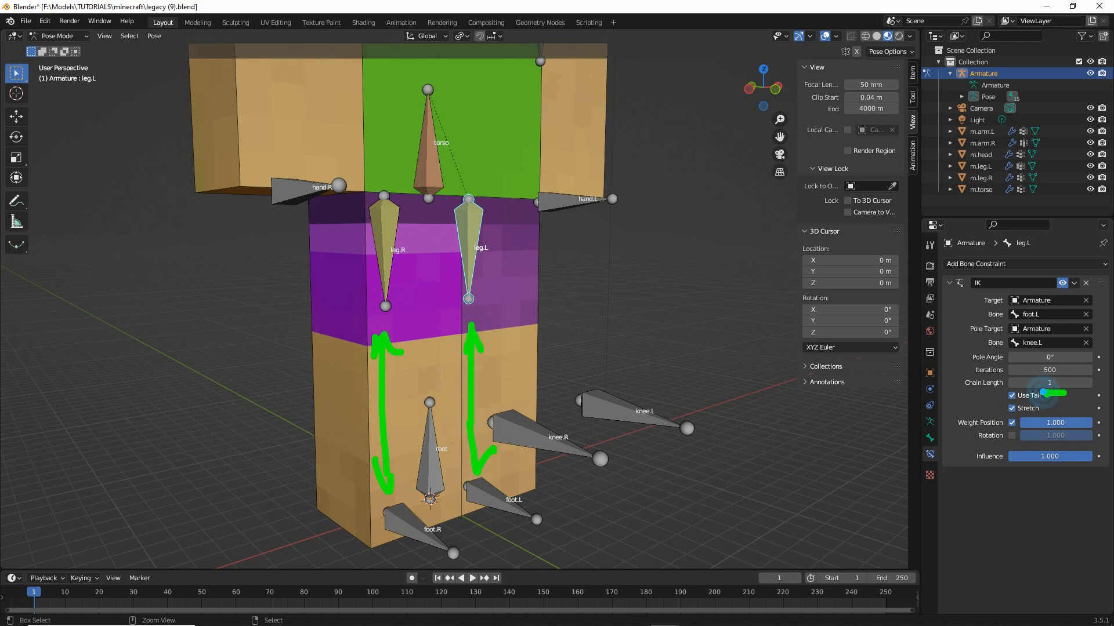
key(Escape)
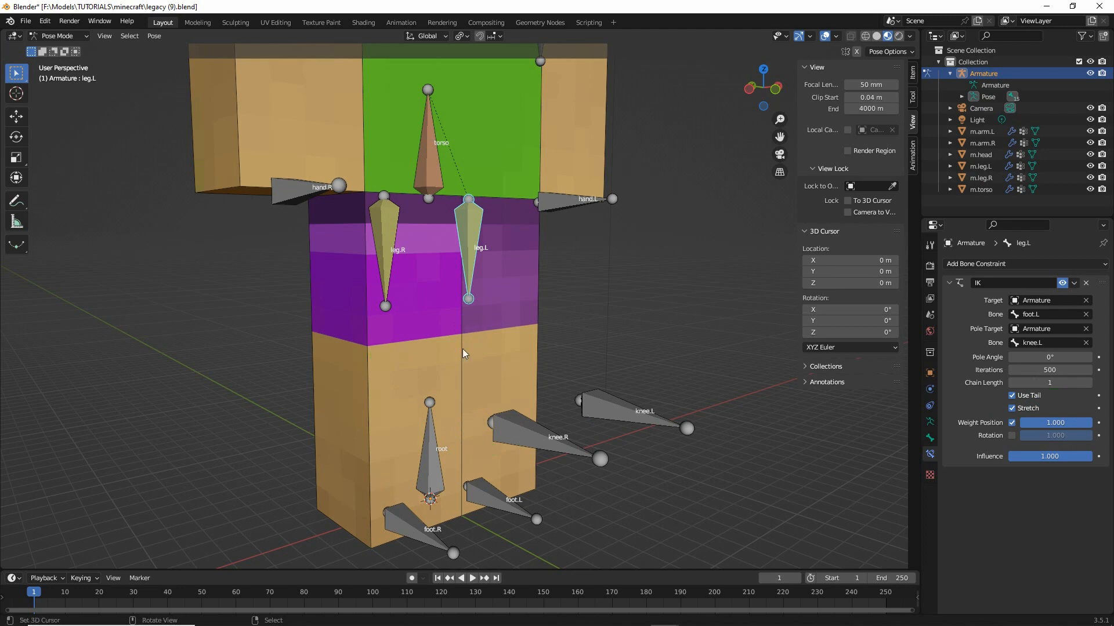
Try moving the foot.L bone from the front and the side to check how the left leg swings, cancelling each move
middle_drag(465, 407, 500, 418)
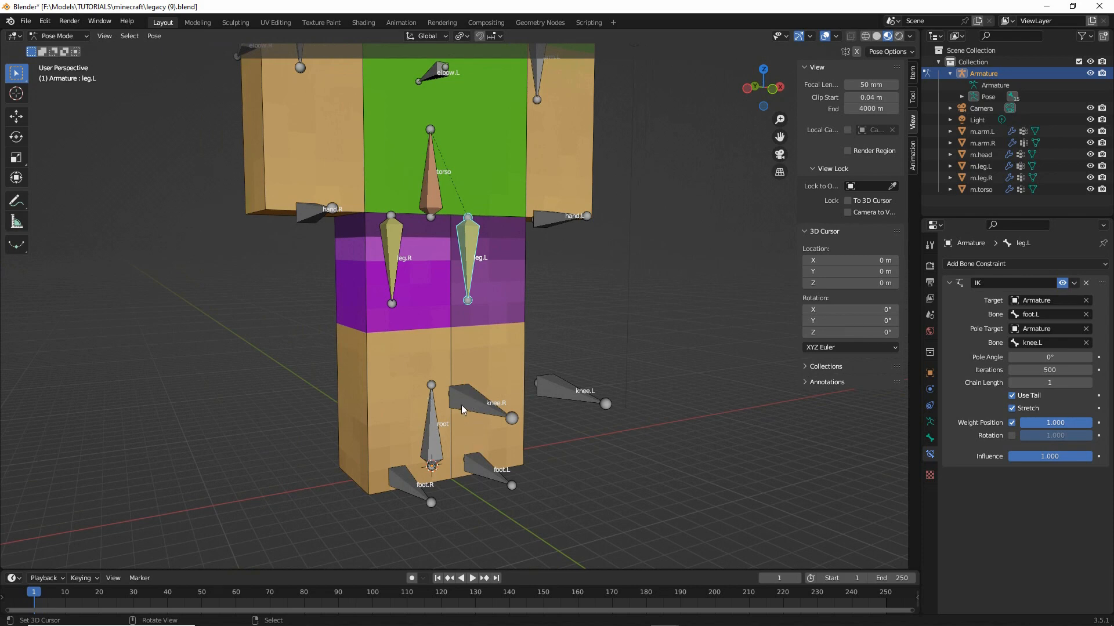
middle_drag(463, 409, 476, 413)
middle_drag(446, 290, 496, 466)
click(488, 473)
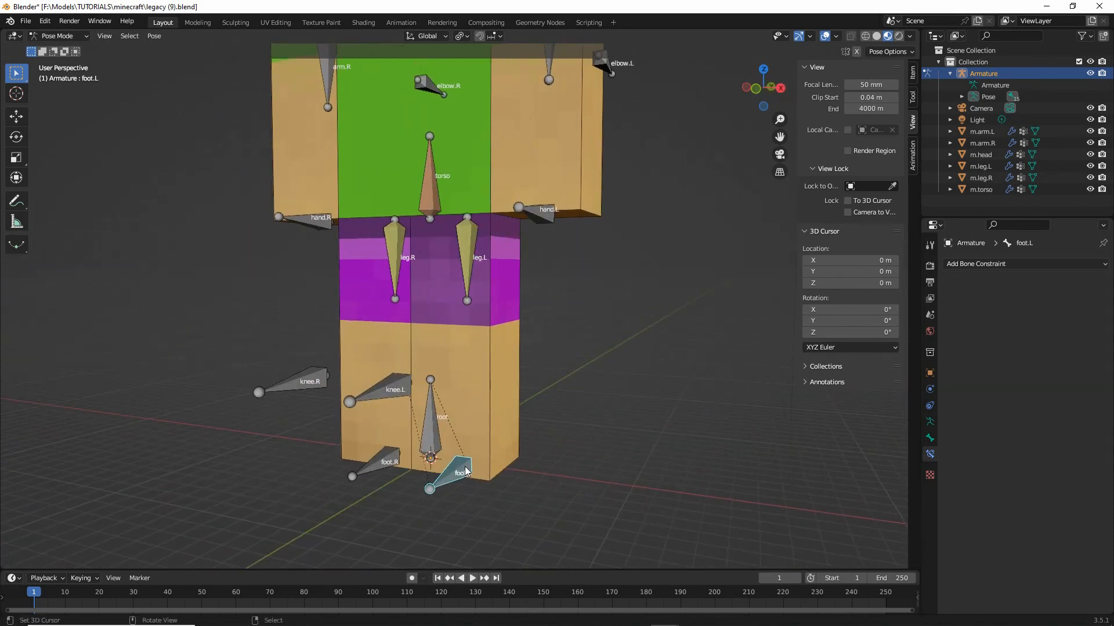
key(g)
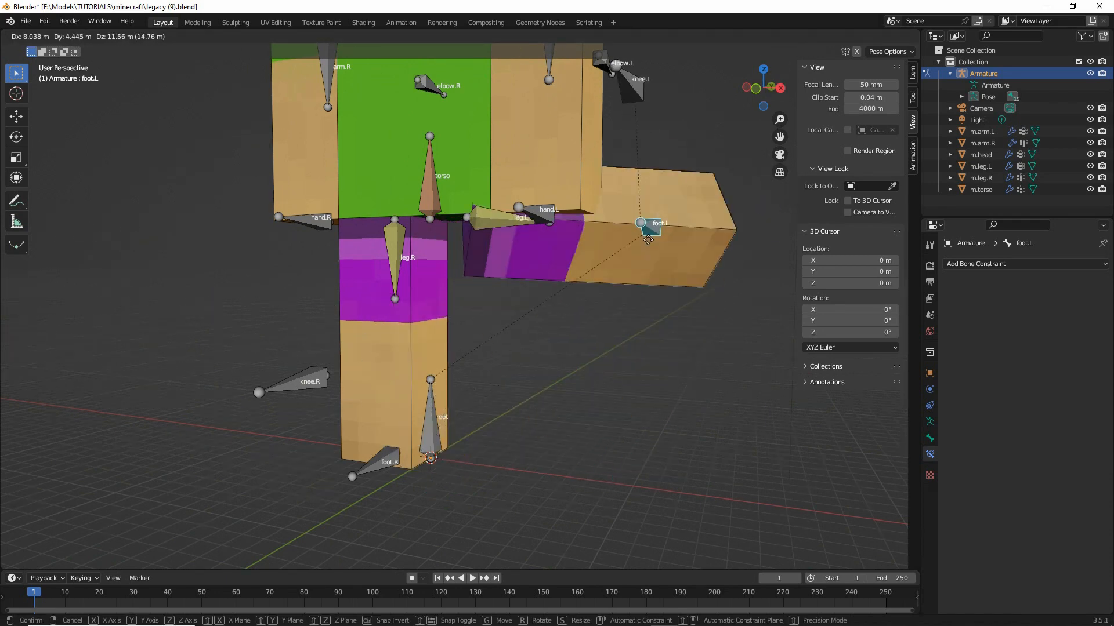
right_click(607, 319)
middle_drag(607, 319, 516, 361)
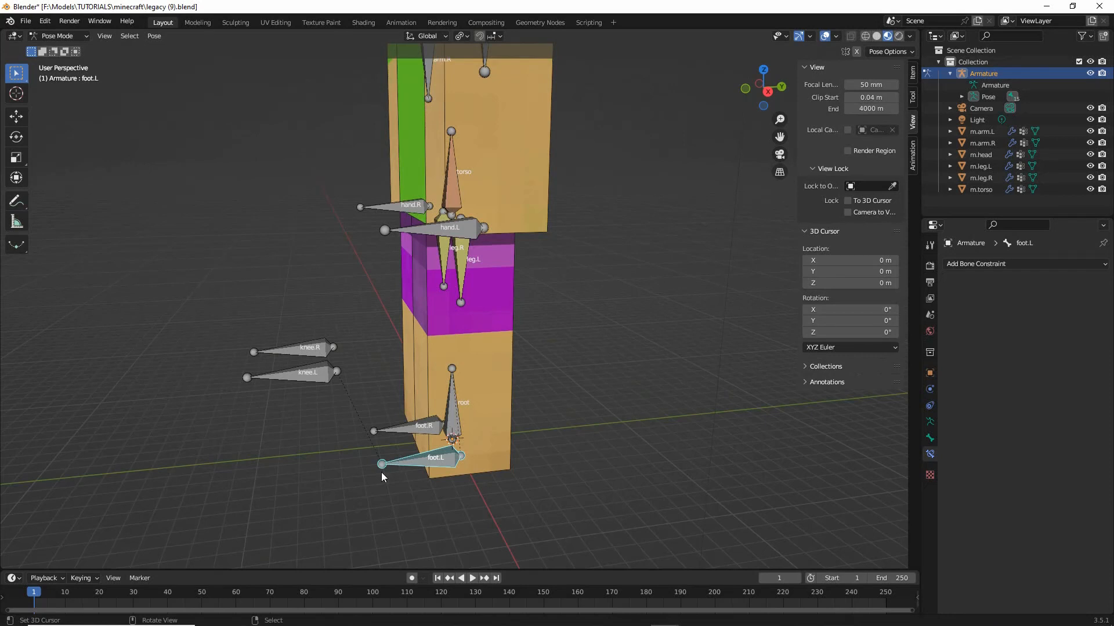
key(g)
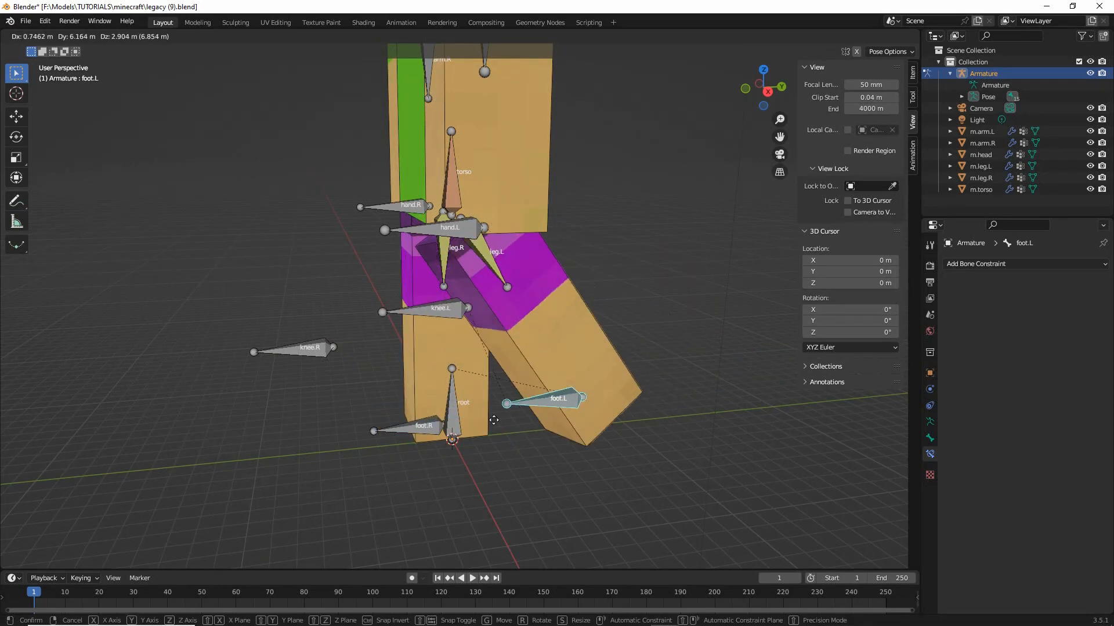
right_click(360, 423)
middle_drag(346, 423, 484, 264)
Select the leg.L bone and compare which way the left and right leg meshes face around their bones
click(475, 239)
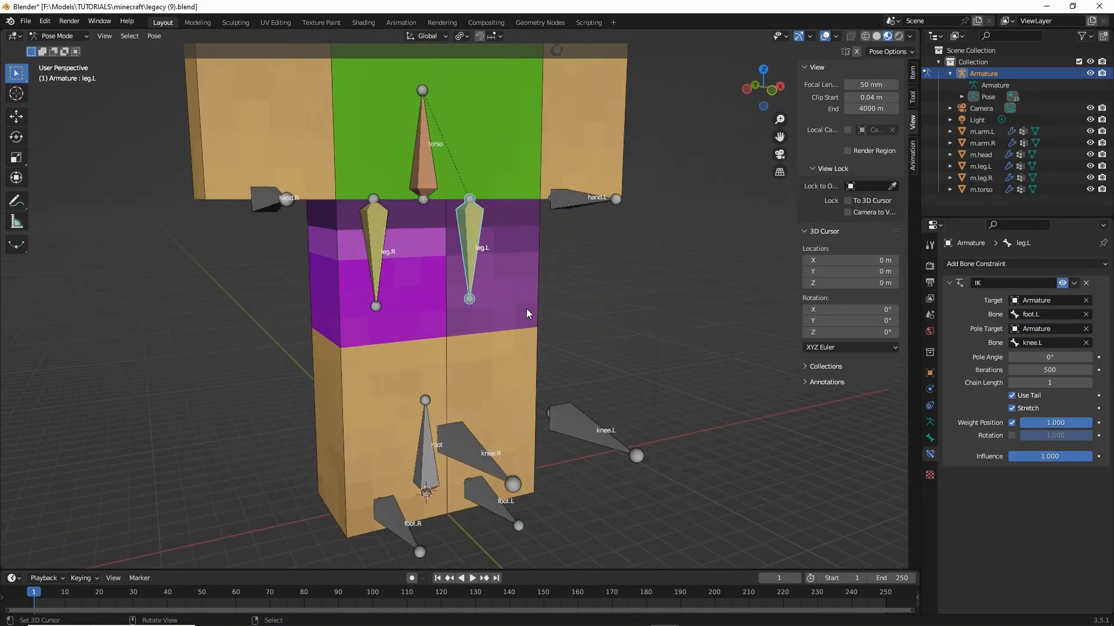
key(ctrl+2)
drag(509, 266, 504, 287)
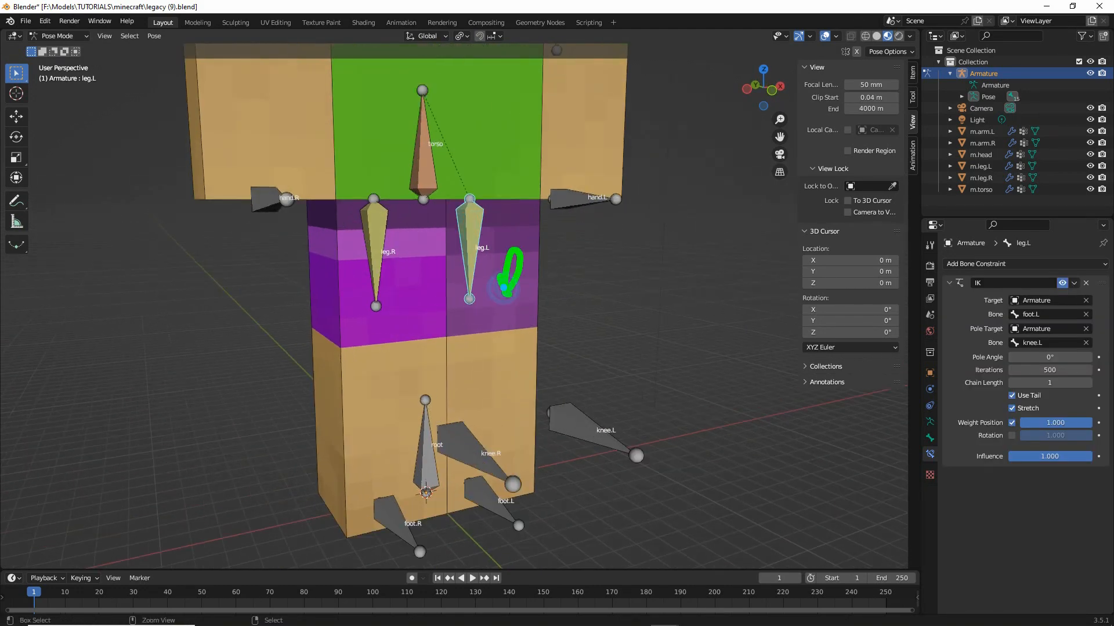
drag(406, 271, 399, 271)
drag(482, 300, 485, 304)
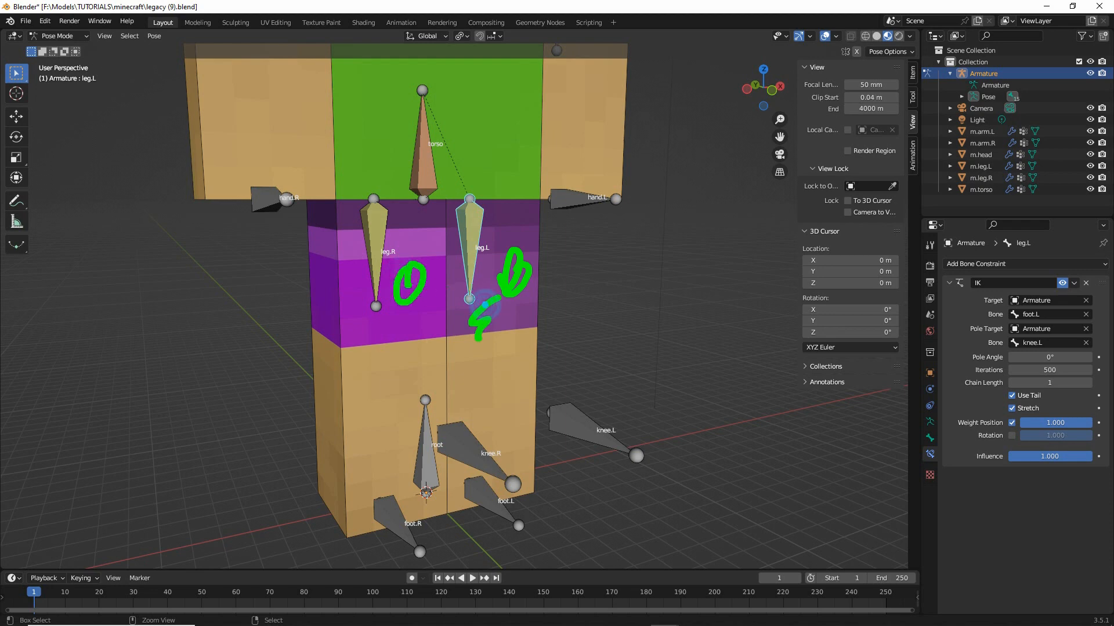
key(Escape)
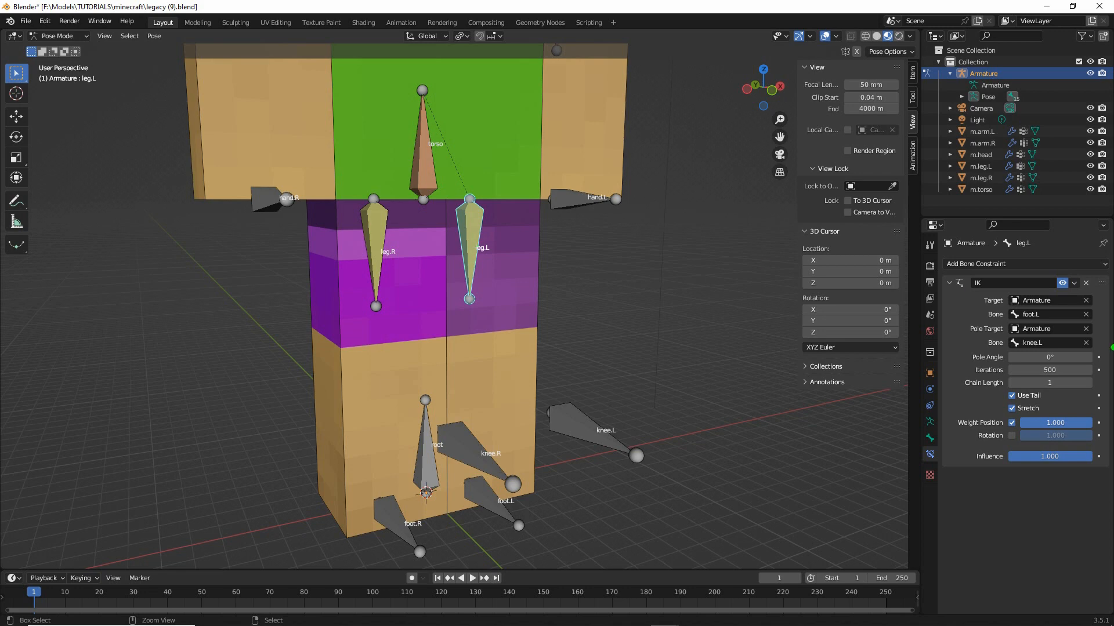
mouse_move(524, 238)
mouse_down()
mouse_move(527, 288)
mouse_move(540, 279)
mouse_up()
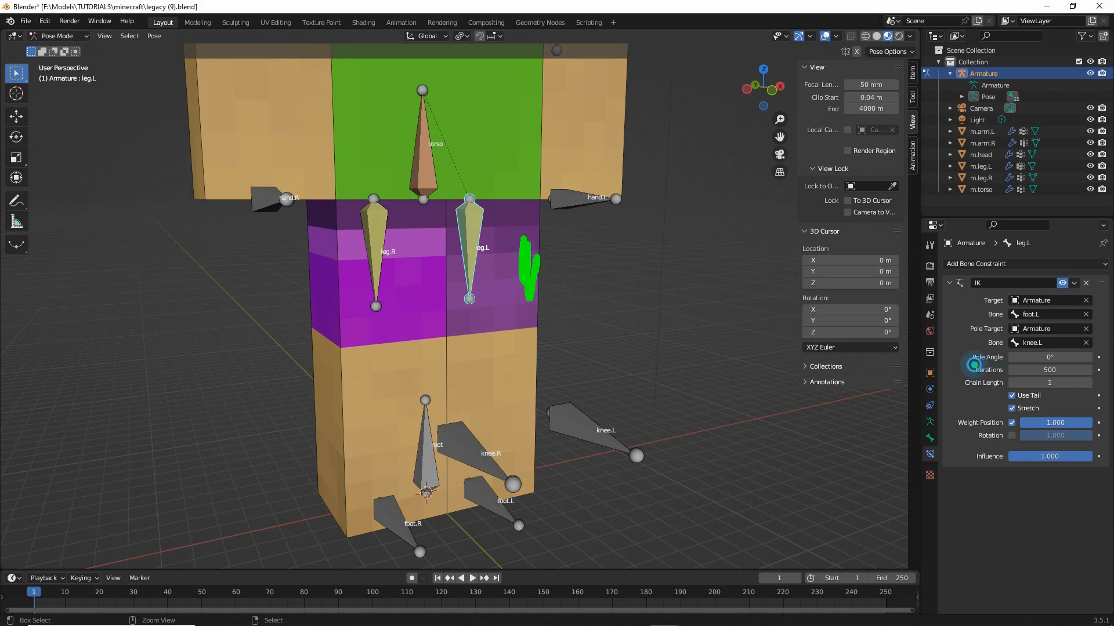
drag(973, 364, 1009, 365)
drag(531, 318, 616, 280)
drag(537, 308, 554, 332)
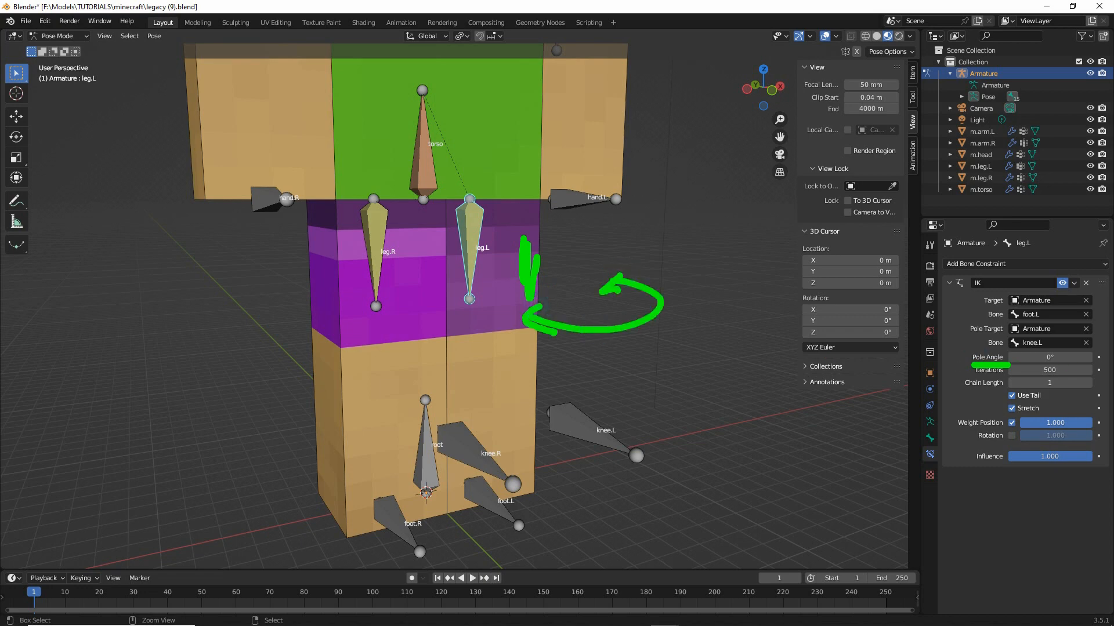
mouse_move(559, 344)
middle_down()
mouse_move(309, 339)
mouse_move(569, 336)
mouse_move(496, 306)
middle_up()
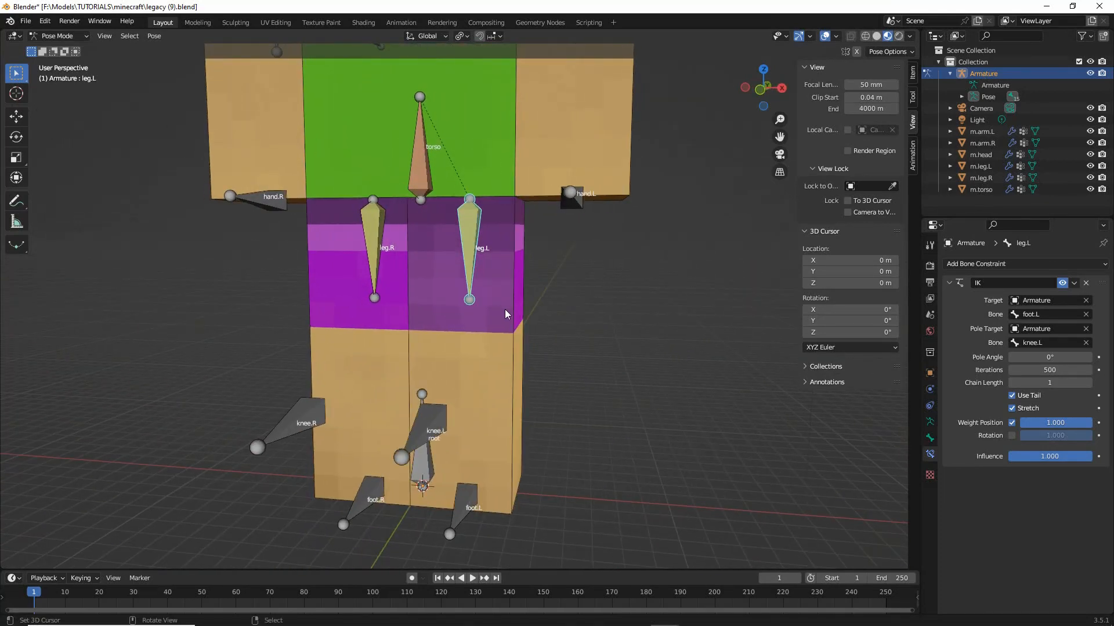
Try a pole angle of -90° on leg.L's IK constraint, and change it to 90°
click(1059, 357)
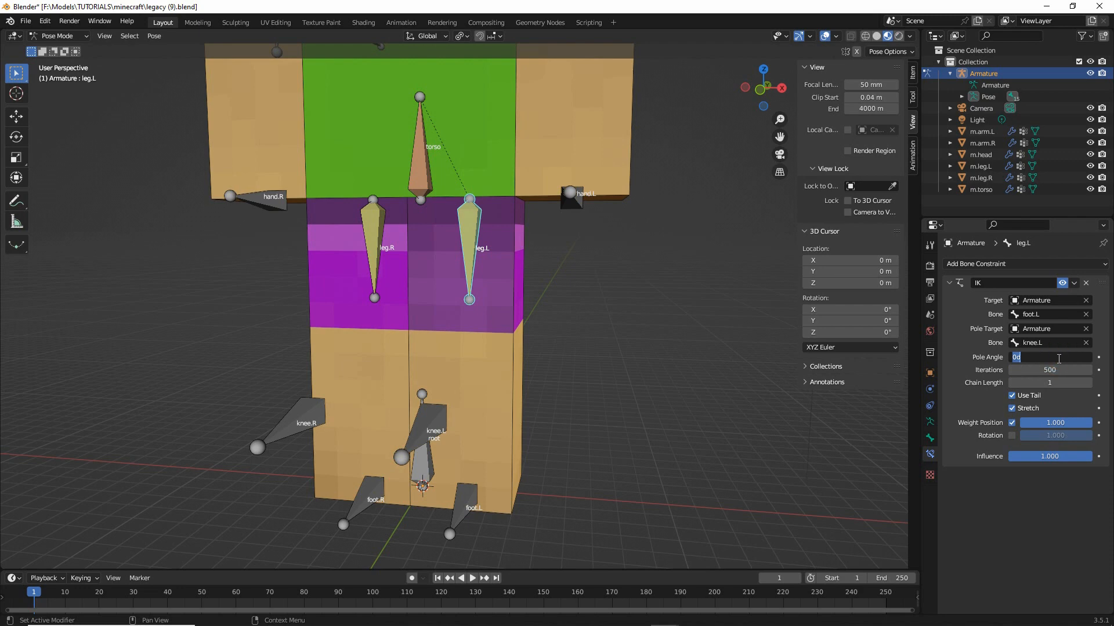
text(-90)
key(Return)
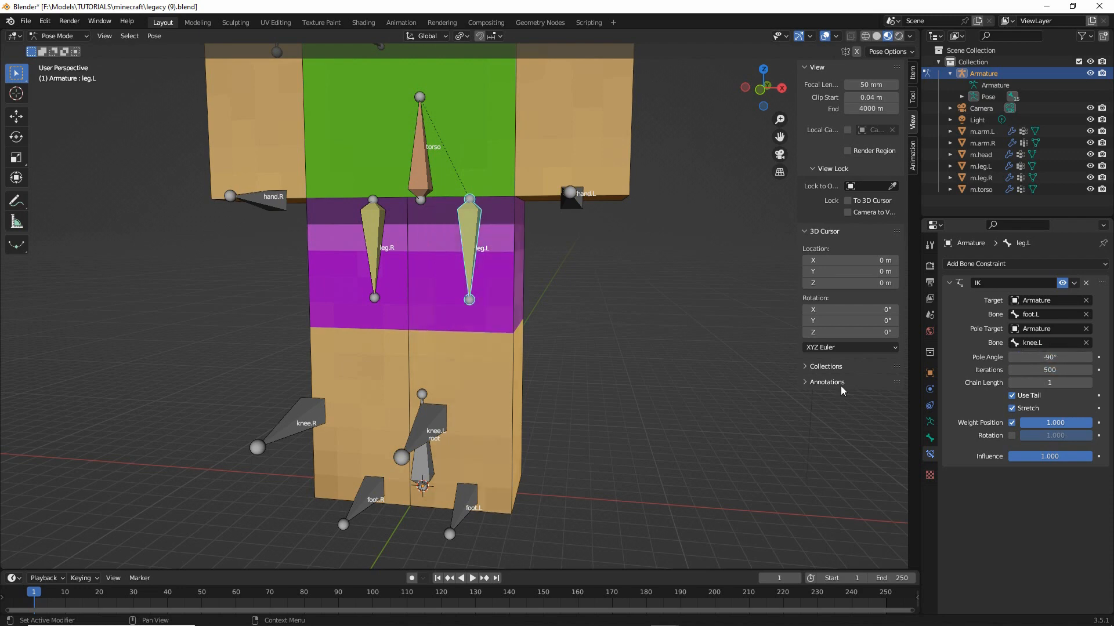
middle_drag(638, 377, 554, 374)
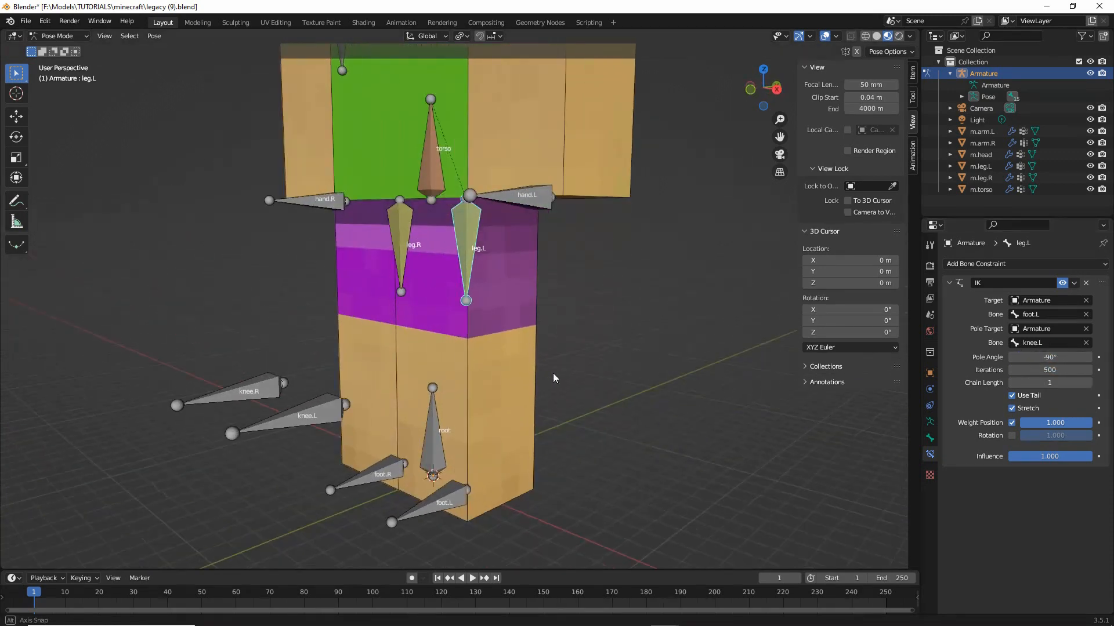
click(1061, 357)
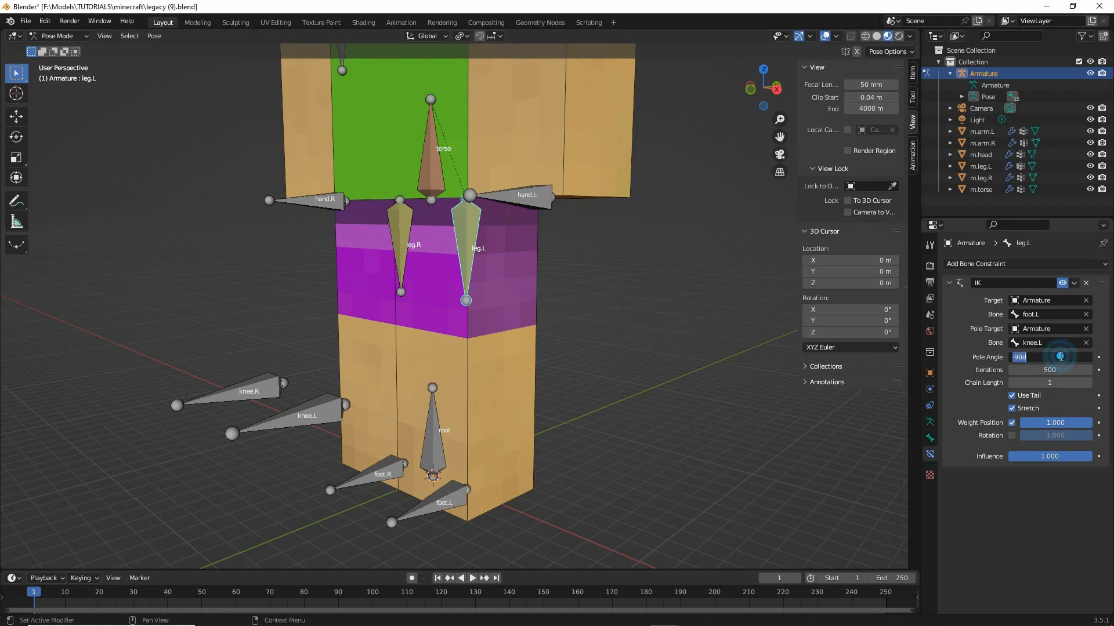
key(Return)
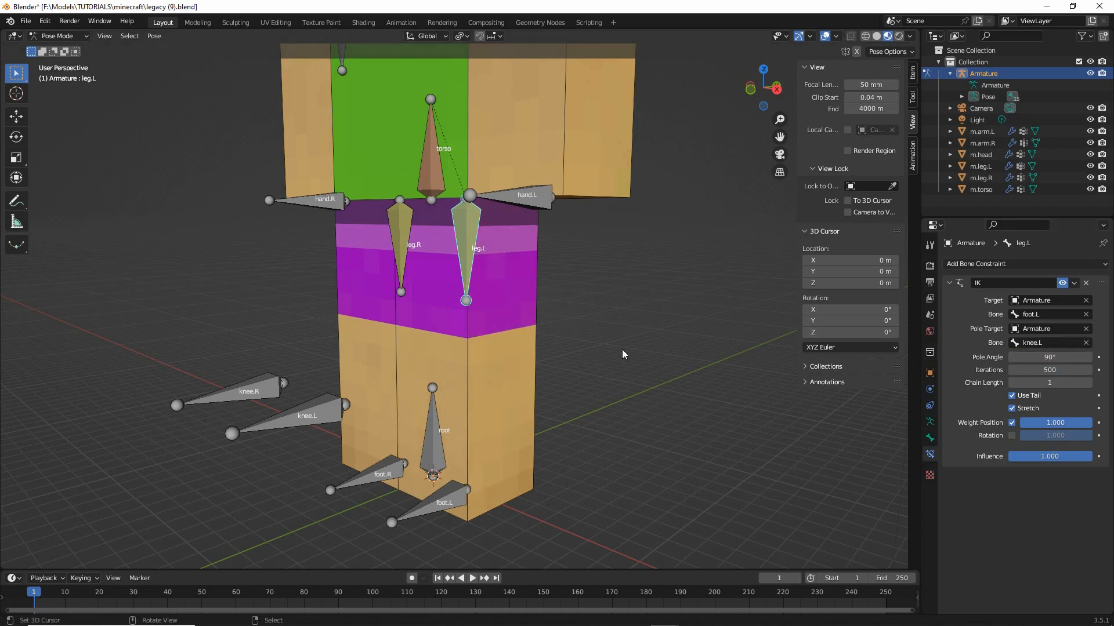
Select the leg.R bone, try a pole angle of -90° on its IK constraint, and change it to 90°
middle_drag(625, 350, 525, 259)
click(525, 259)
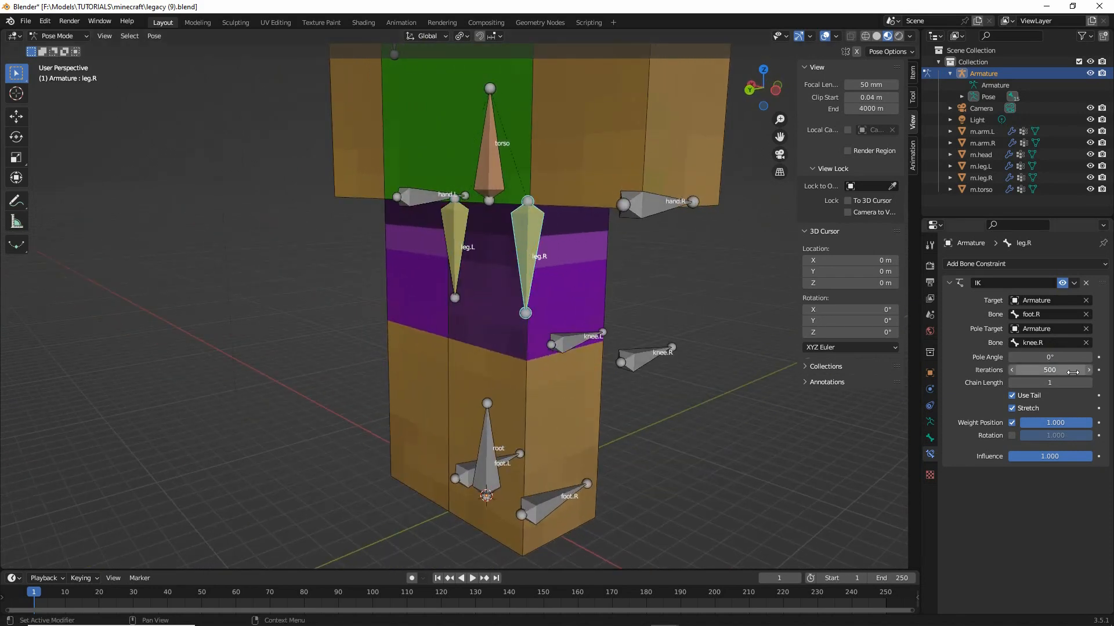
click(1059, 357)
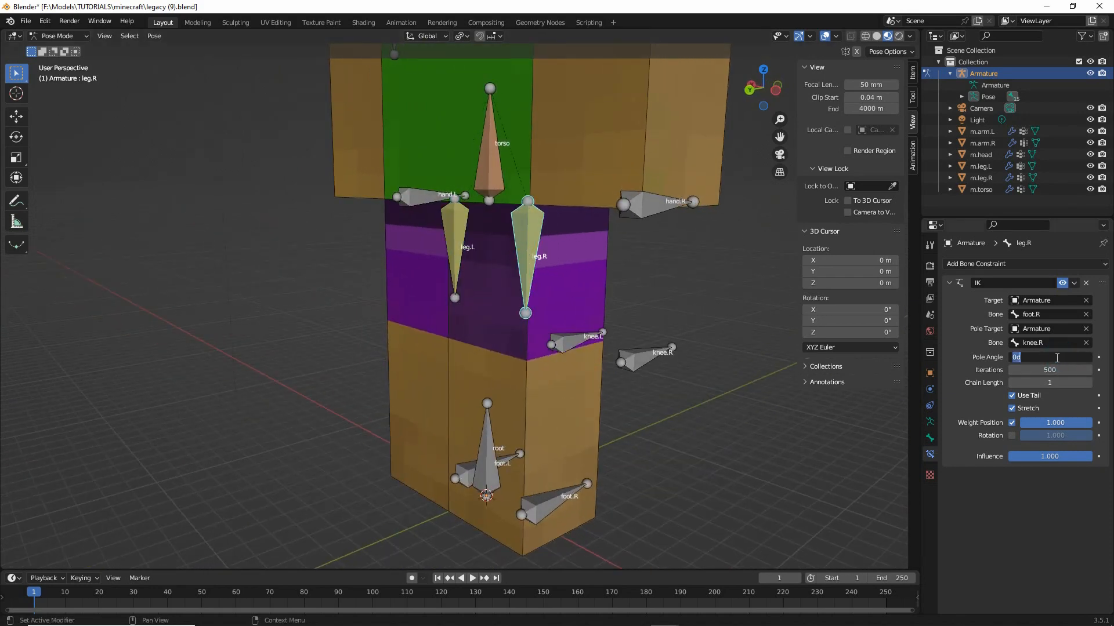
text(-90)
key(Return)
middle_drag(722, 364, 532, 373)
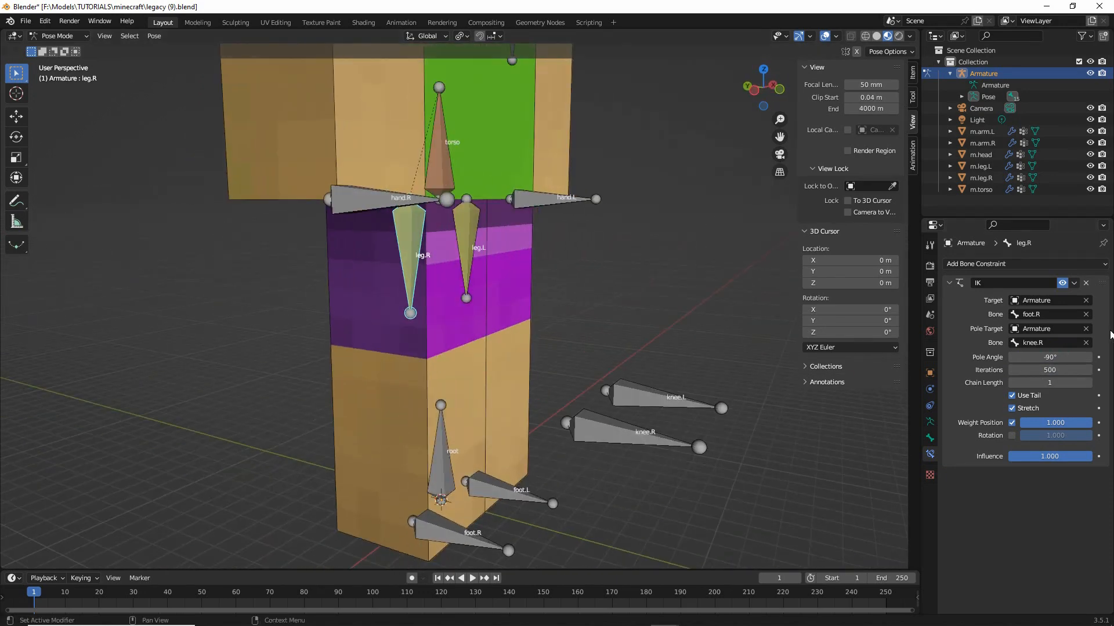
click(1055, 355)
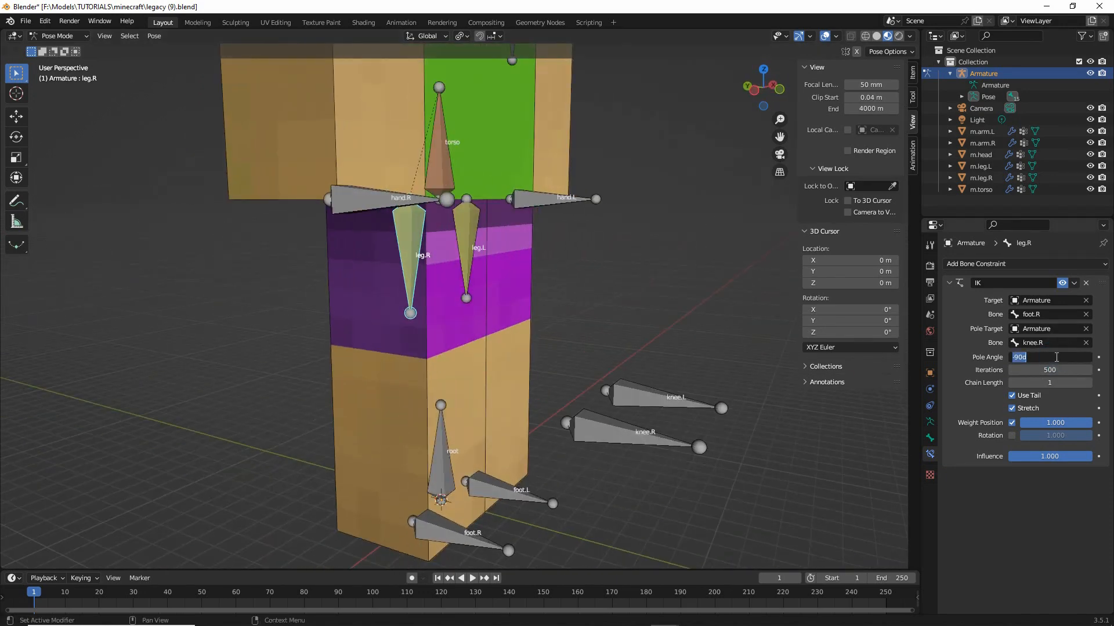
text(90)
key(Return)
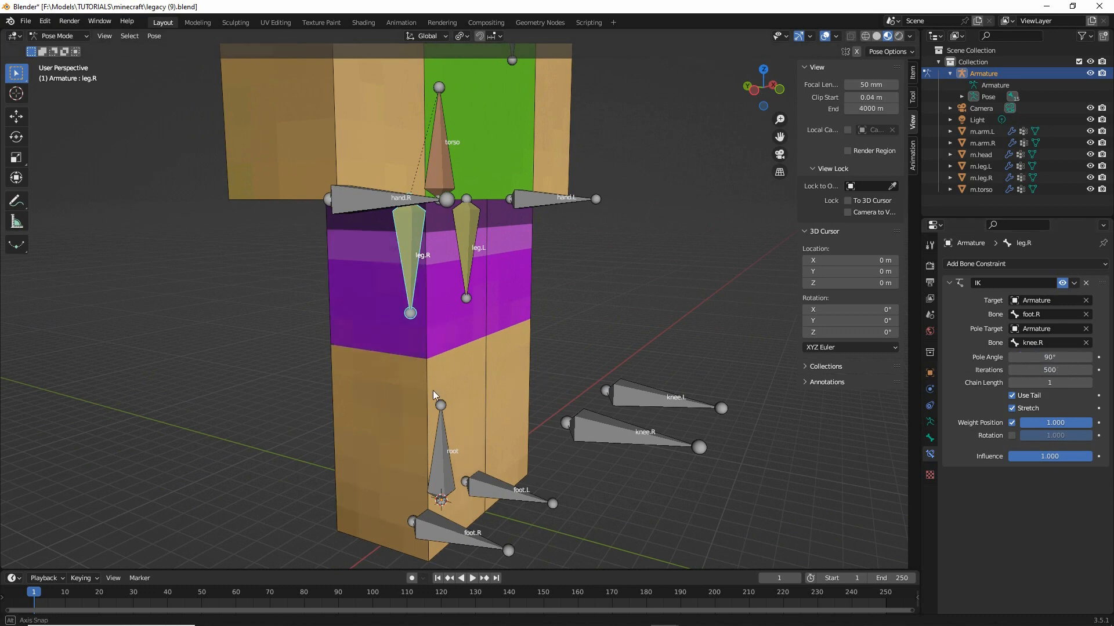
Try moving the foot.R bone to check how the right leg follows, cancelling the move
middle_drag(522, 385, 483, 459)
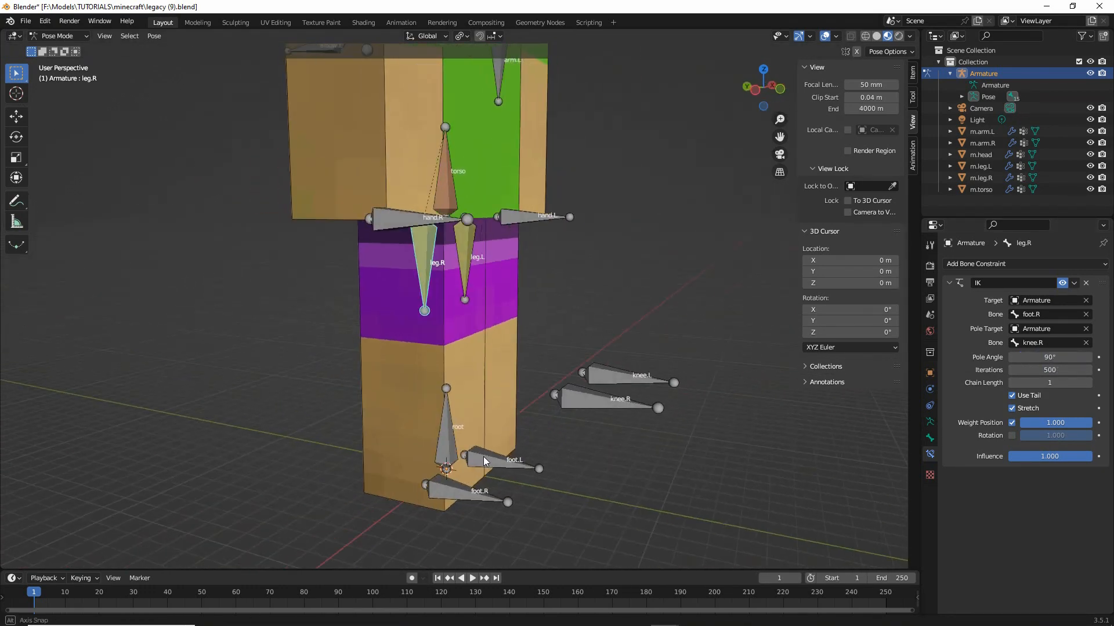
drag(465, 492, 408, 334)
right_click(464, 358)
middle_drag(460, 285, 432, 281)
drag(399, 244, 367, 247)
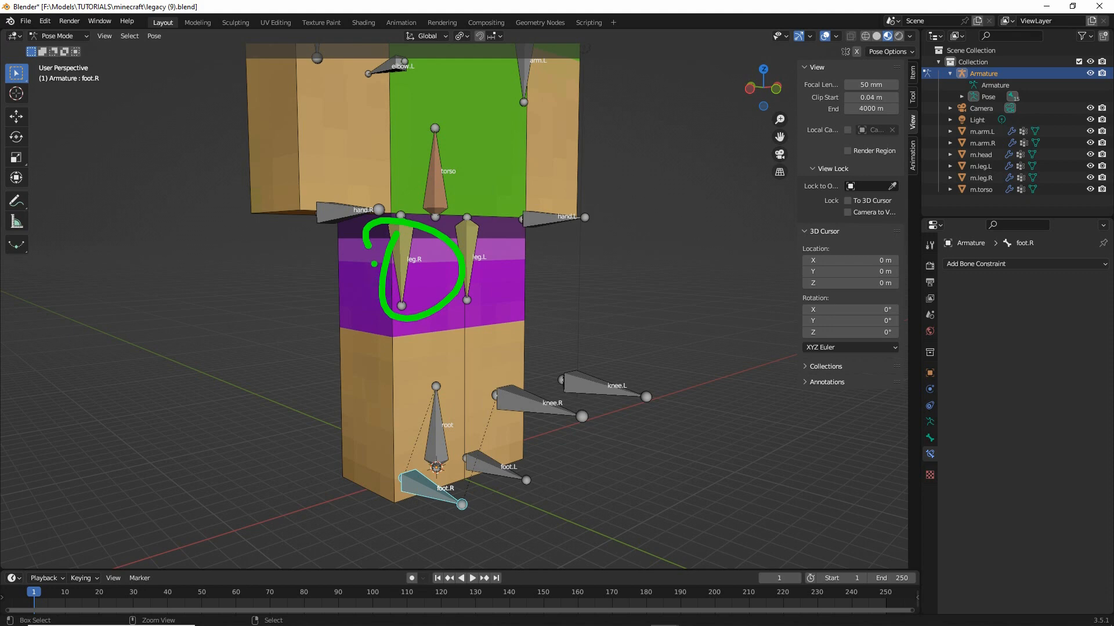
key(Escape)
Try moving the torso bone from the side and the front to check how the upper body follows, cancelling each move
middle_drag(402, 377, 458, 246)
click(462, 248)
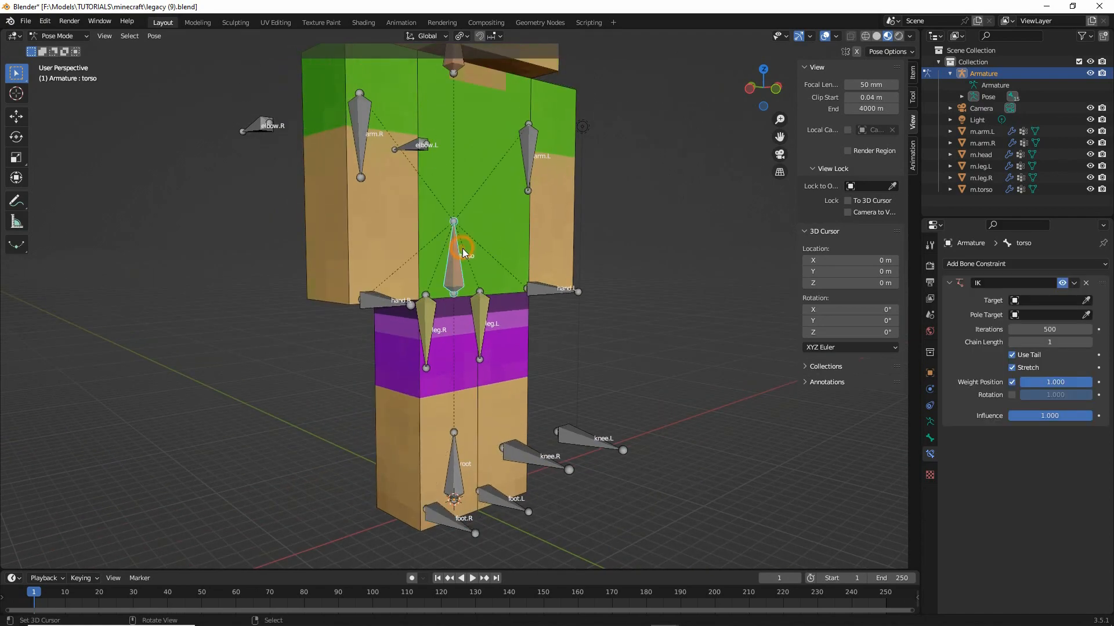
key(g)
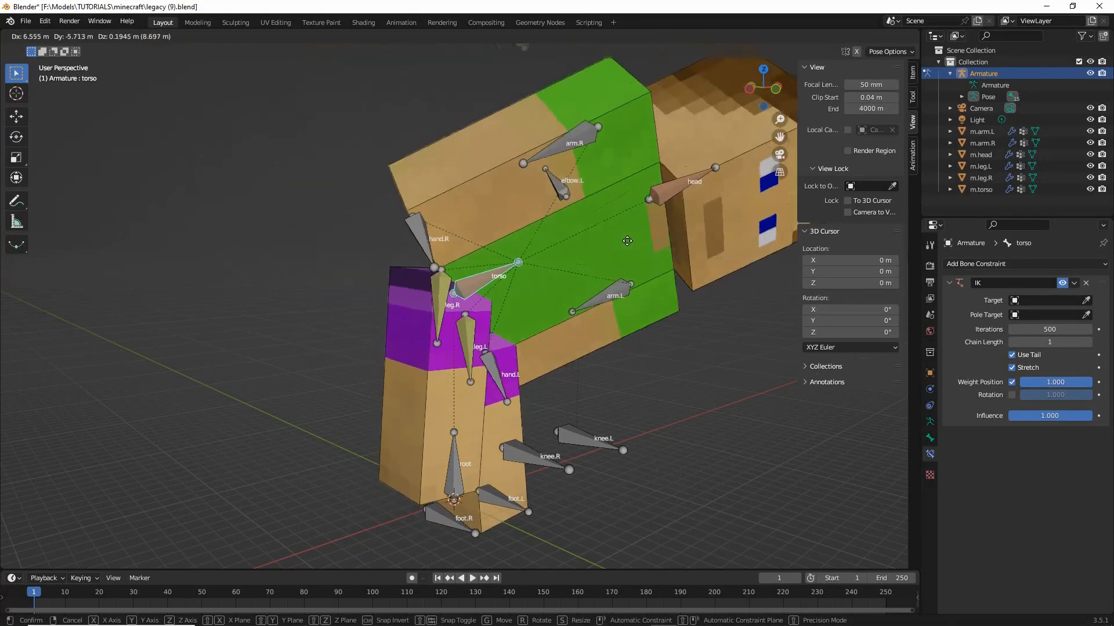
right_click(565, 274)
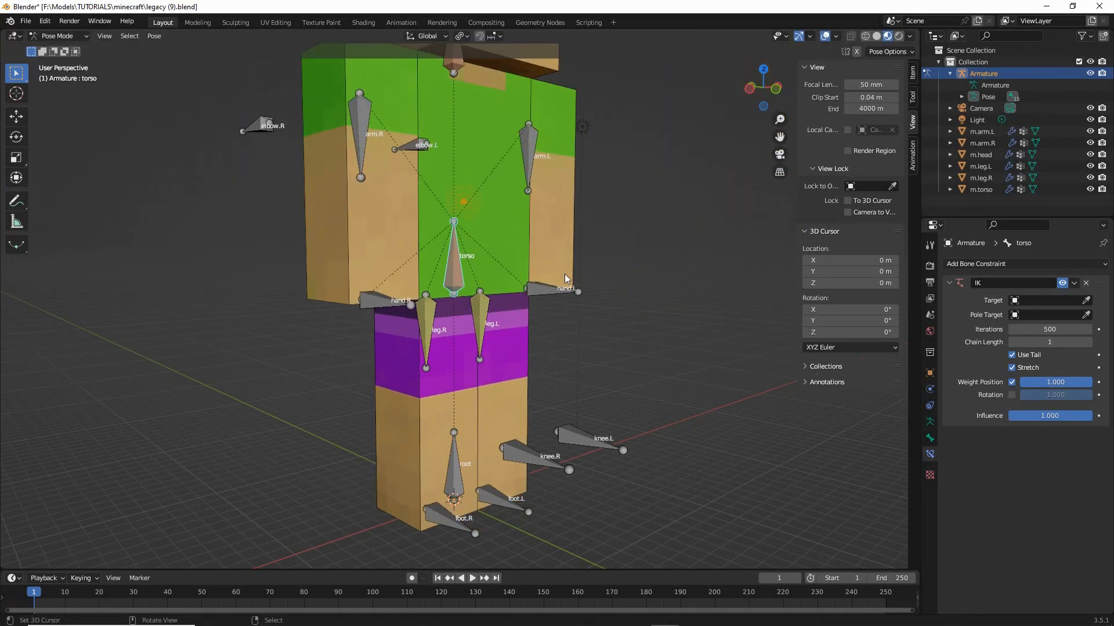
middle_drag(565, 274, 503, 280)
key(g)
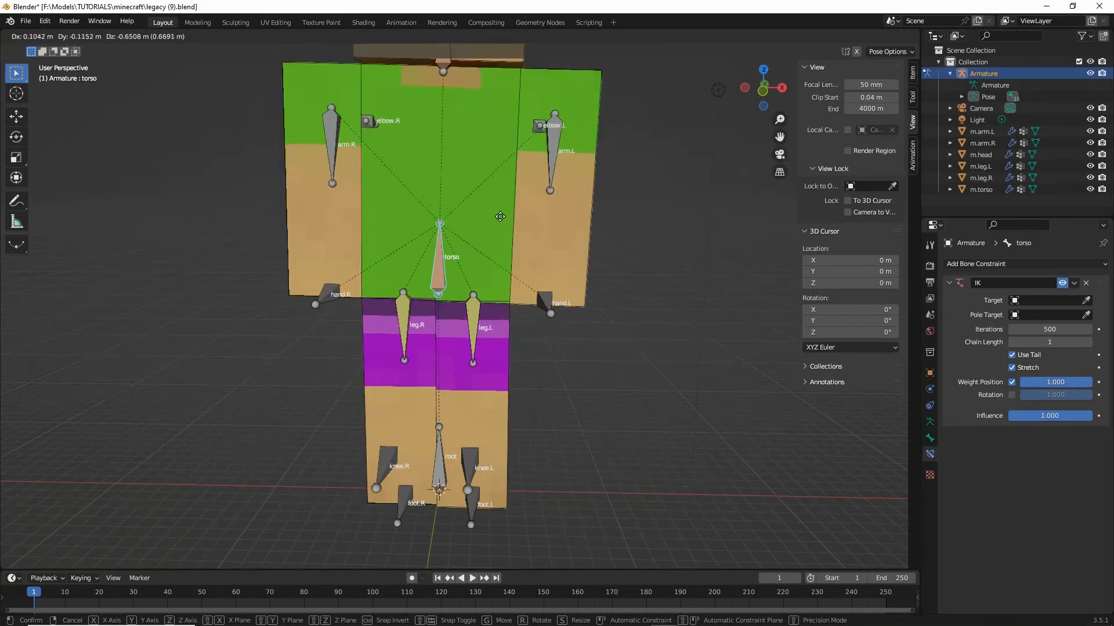
right_click(500, 217)
Add an Inverse Kinematics constraint to the arm.R bone
middle_drag(369, 298, 419, 296)
shift+middle_drag(371, 212, 380, 290)
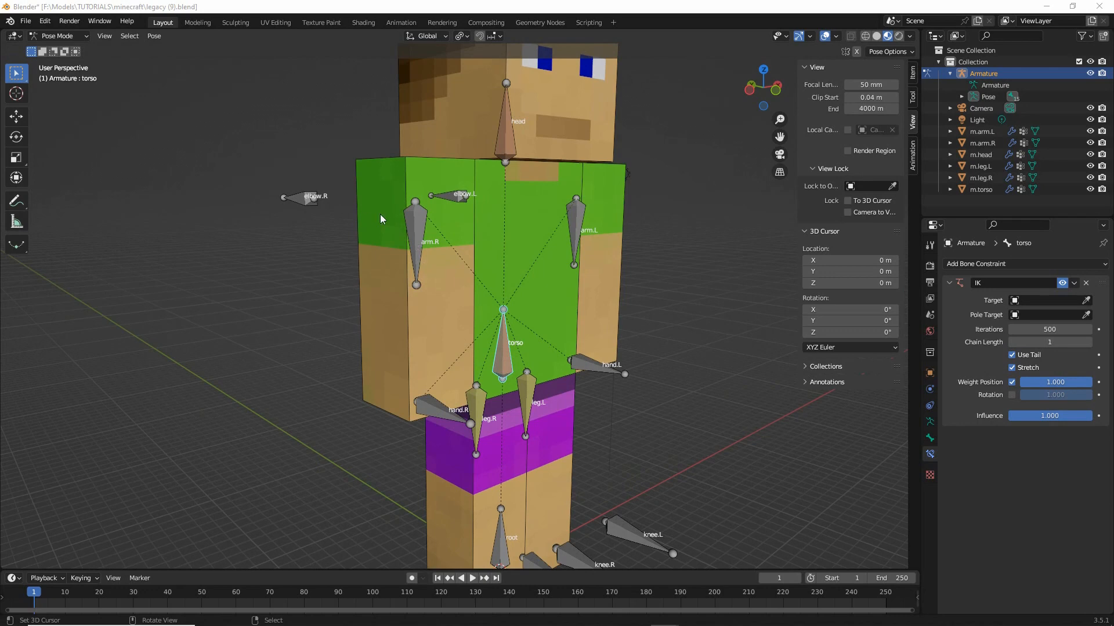
click(416, 228)
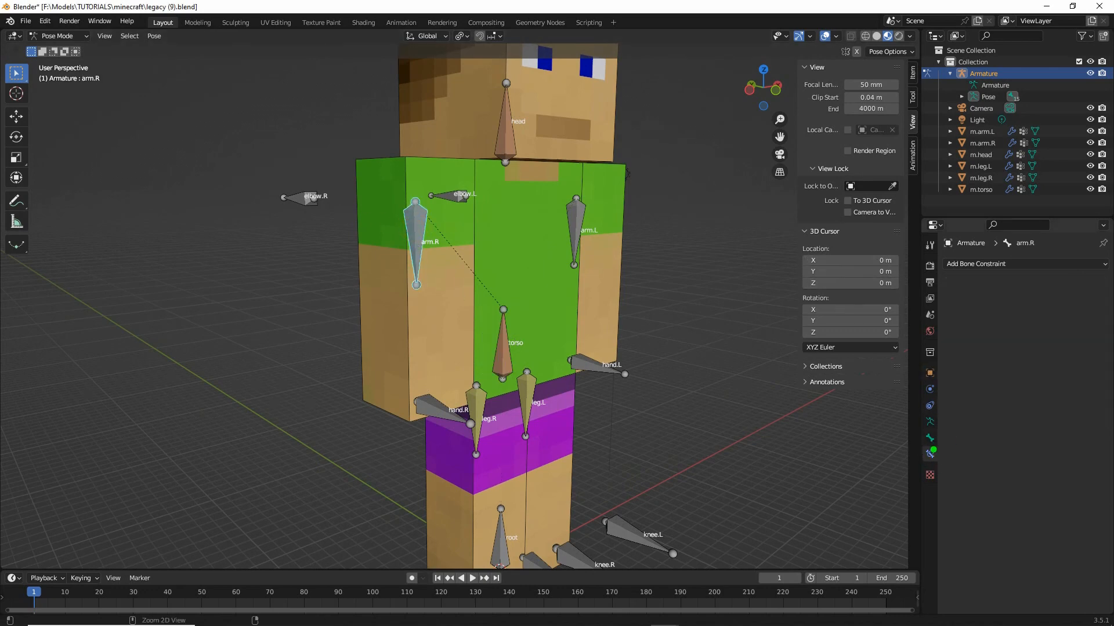
drag(933, 451, 926, 443)
key(Escape)
mouse_move(964, 276)
mouse_down()
mouse_move(1015, 276)
mouse_move(997, 283)
mouse_up()
key(Escape)
click(986, 263)
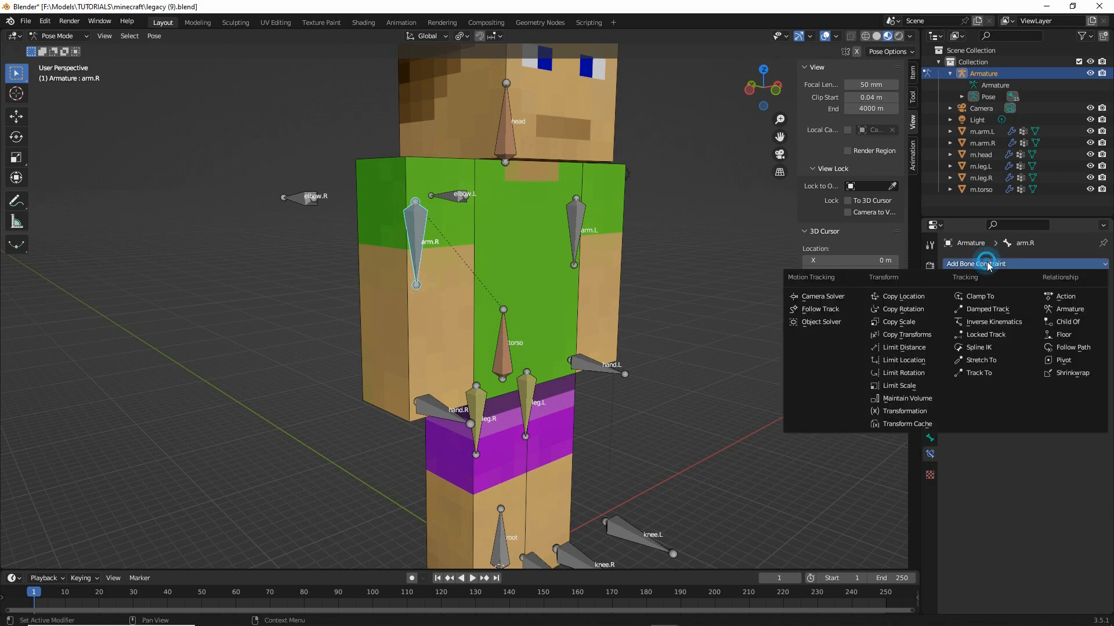
click(984, 322)
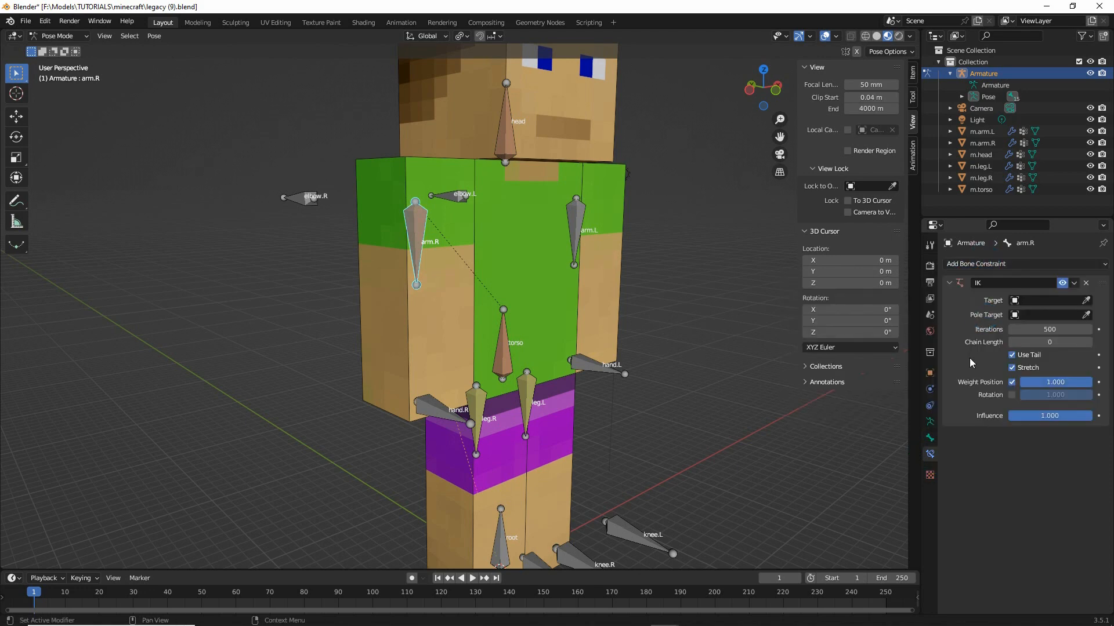
Set the target of arm.R's IK constraint to the Armature's hand.R bone
click(1020, 300)
click(1004, 319)
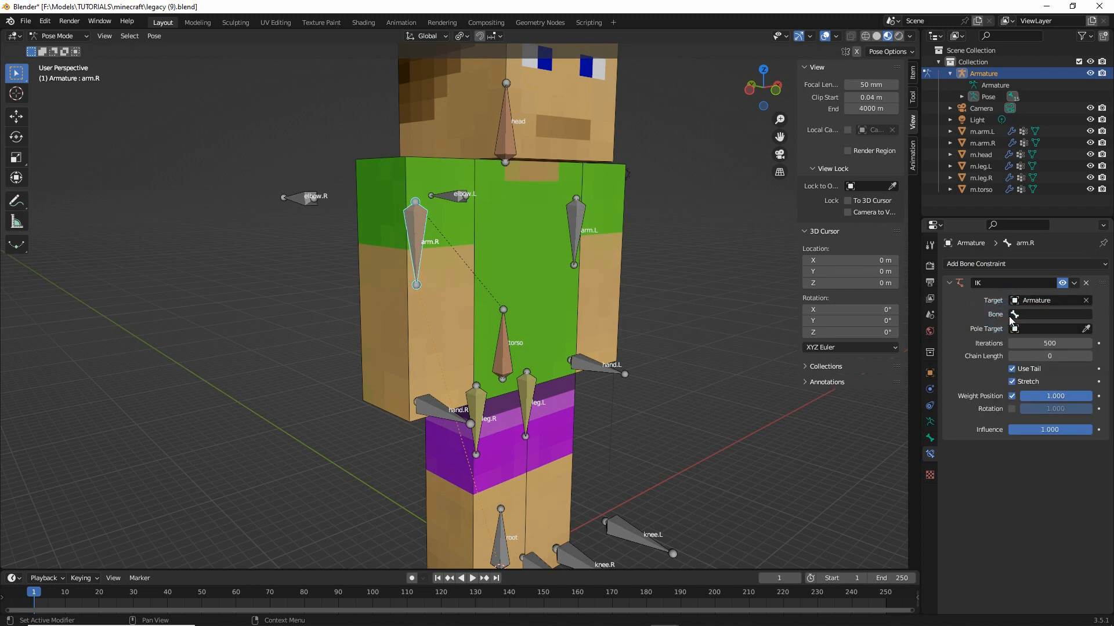
click(1010, 316)
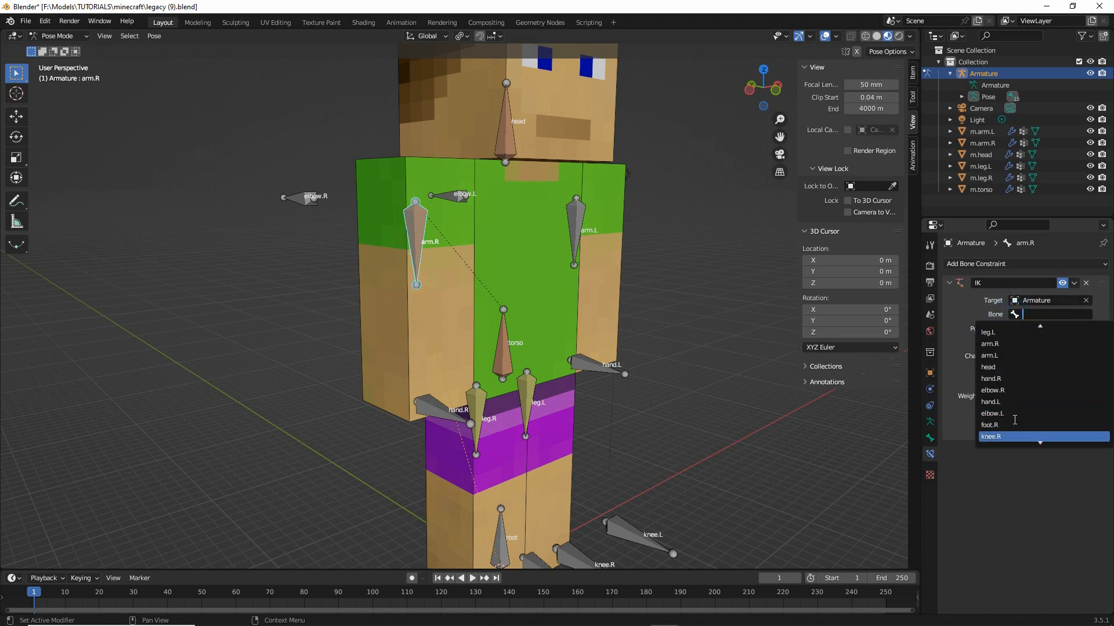
click(1008, 377)
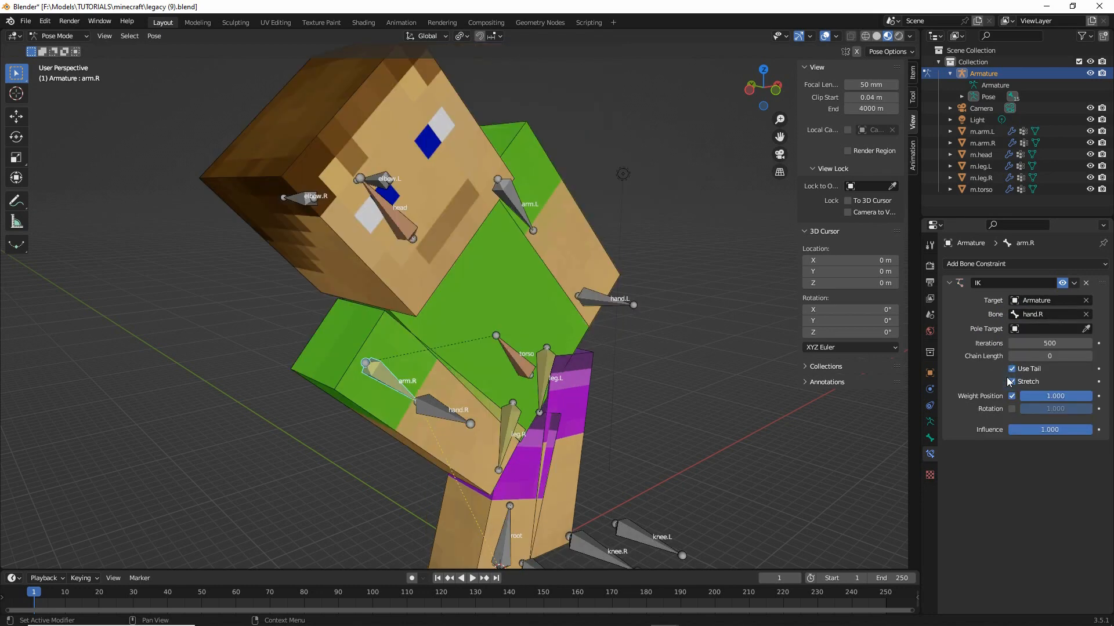
Set the pole target of arm.R's IK constraint to the Armature's elbow.R bone and its chain length to 1
click(1016, 332)
click(1005, 348)
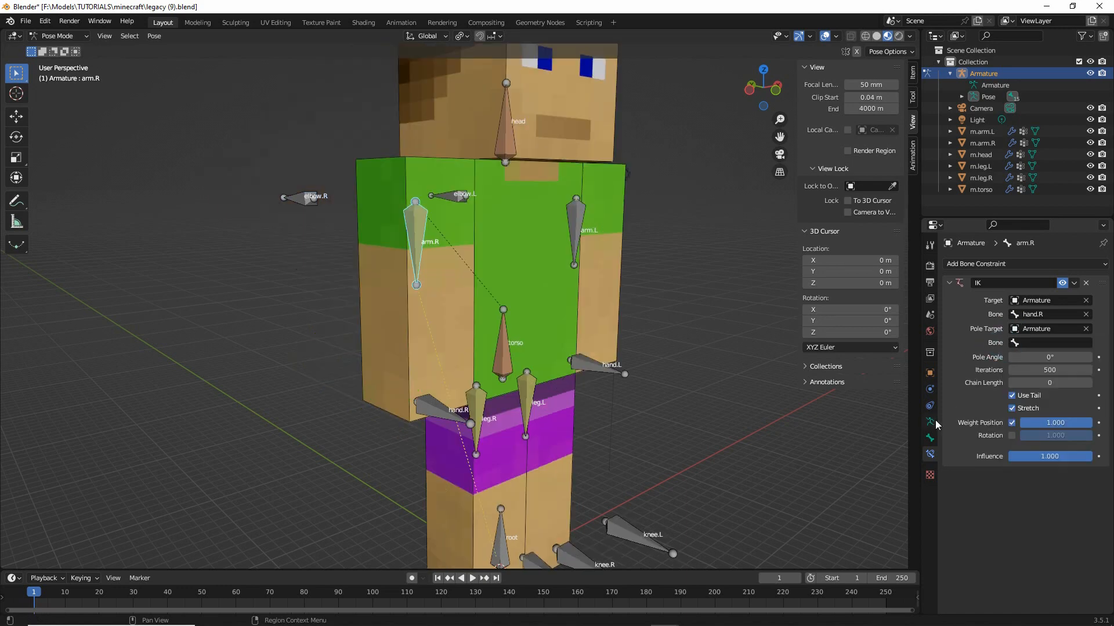
click(1015, 343)
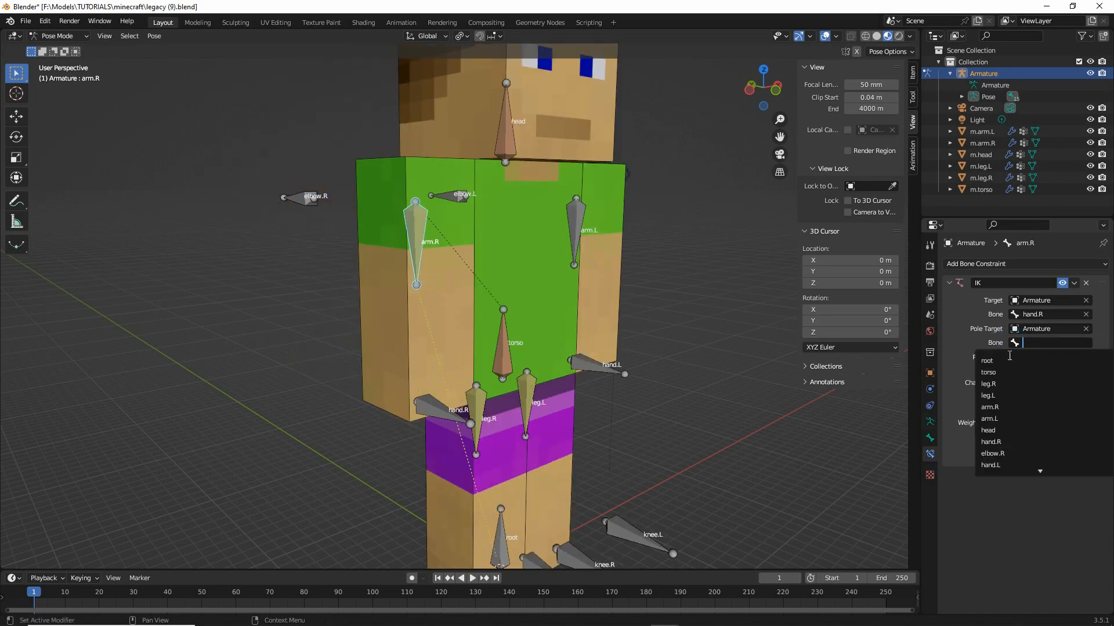
click(1003, 455)
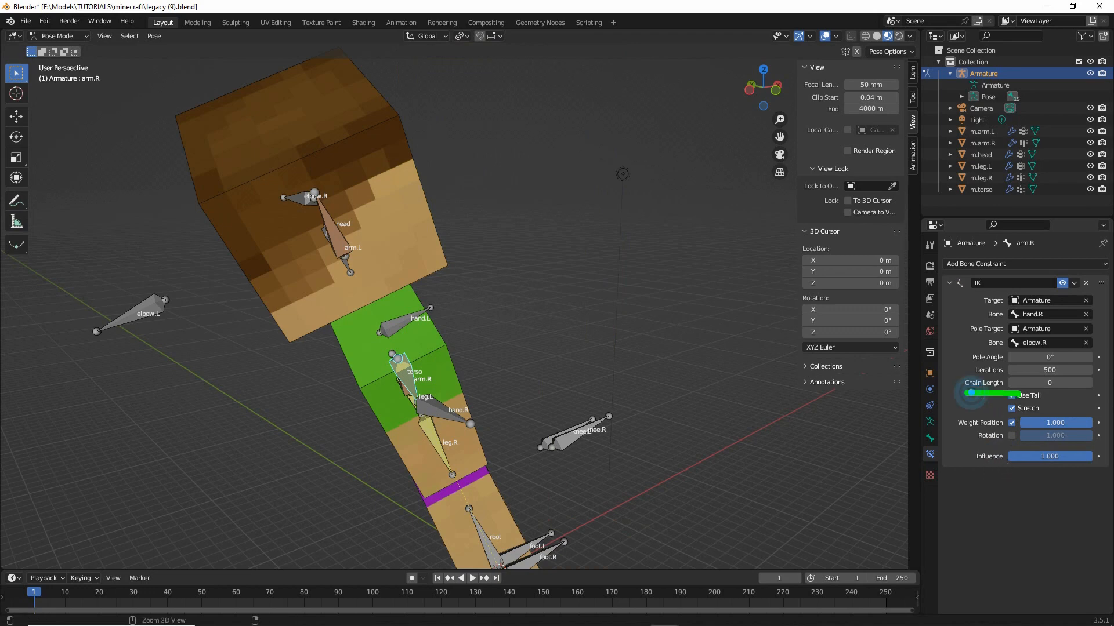
click(1088, 382)
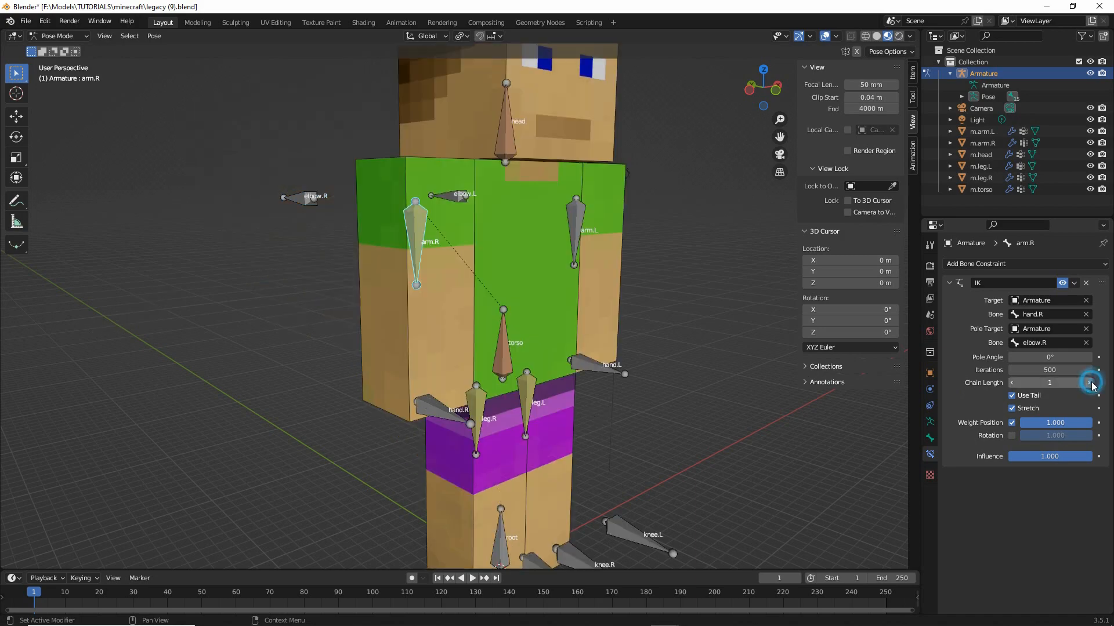
Try moving the hand.R bone from several view angles to check how the right arm follows, without keeping the moves
click(408, 409)
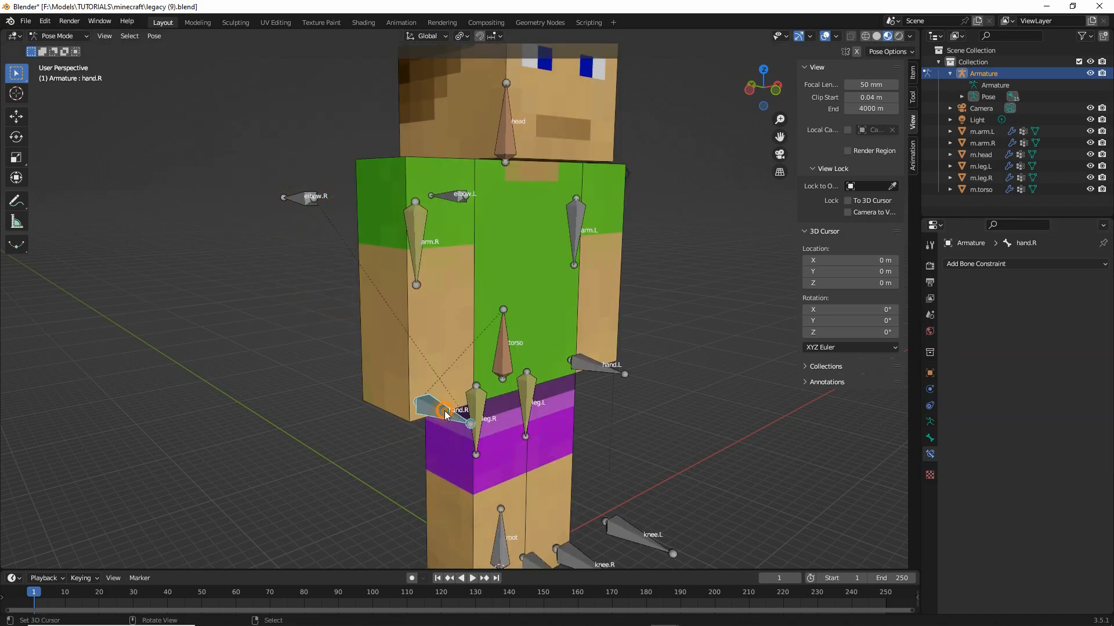
key(g)
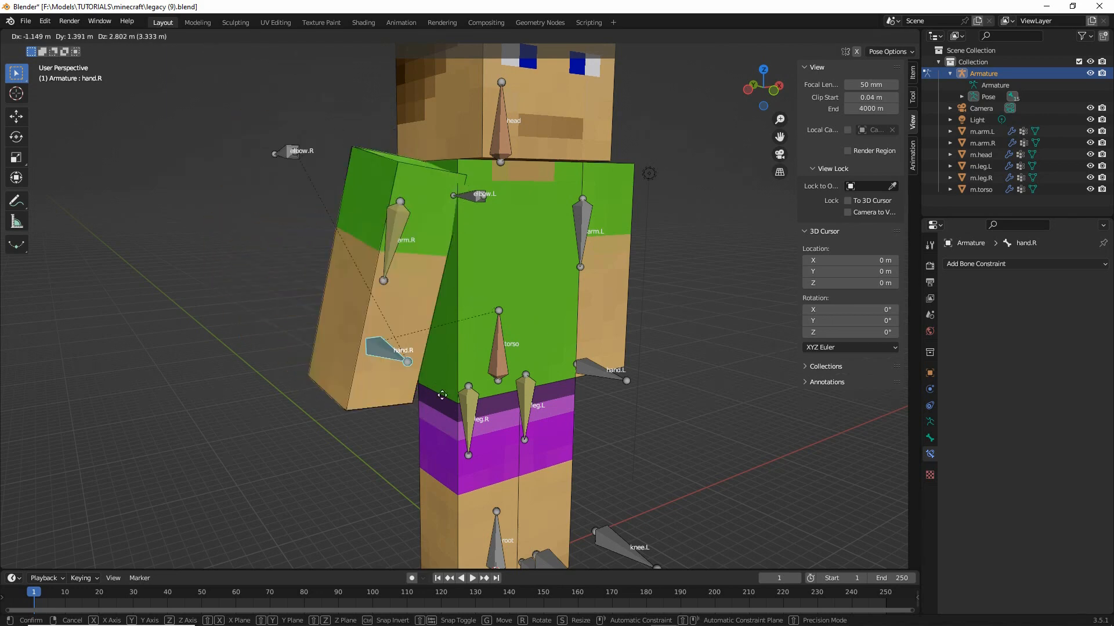
right_click(465, 438)
middle_drag(492, 416, 450, 415)
key(g)
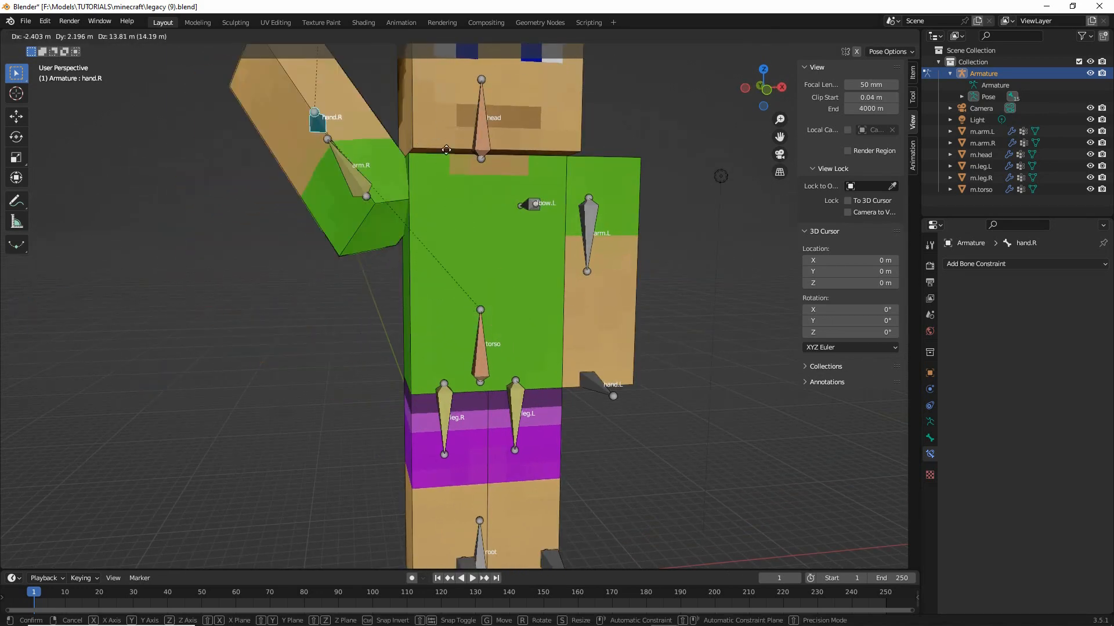
right_click(333, 291)
middle_drag(333, 291, 428, 288)
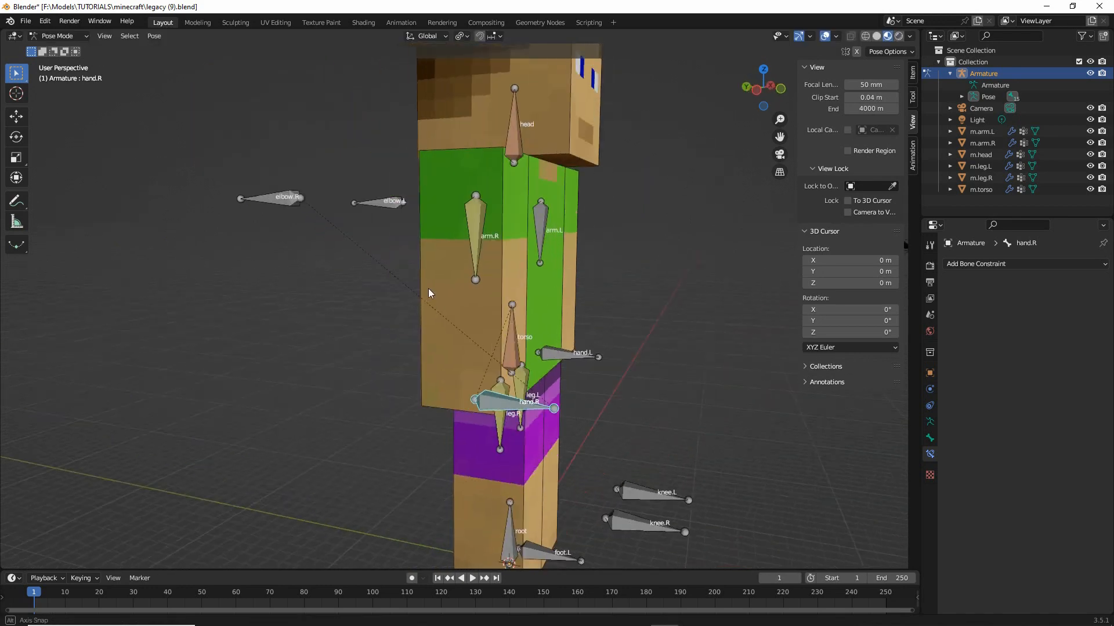
key(g)
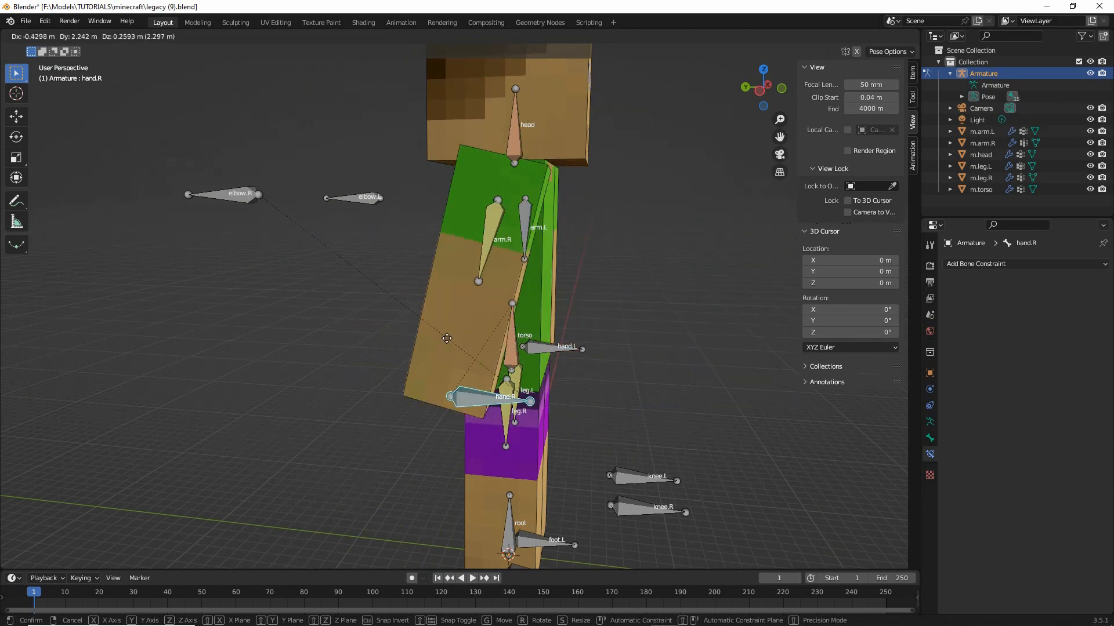
click(493, 336)
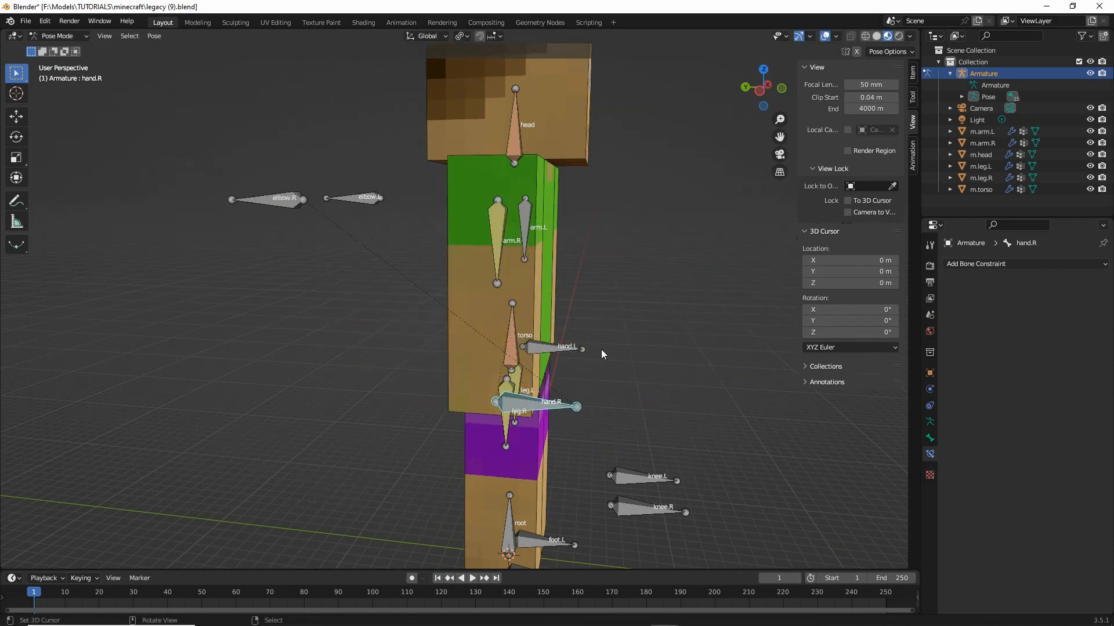
Try moving the hand.L bone from the front to compare the left arm's behaviour, cancelling the move
middle_drag(601, 349, 553, 357)
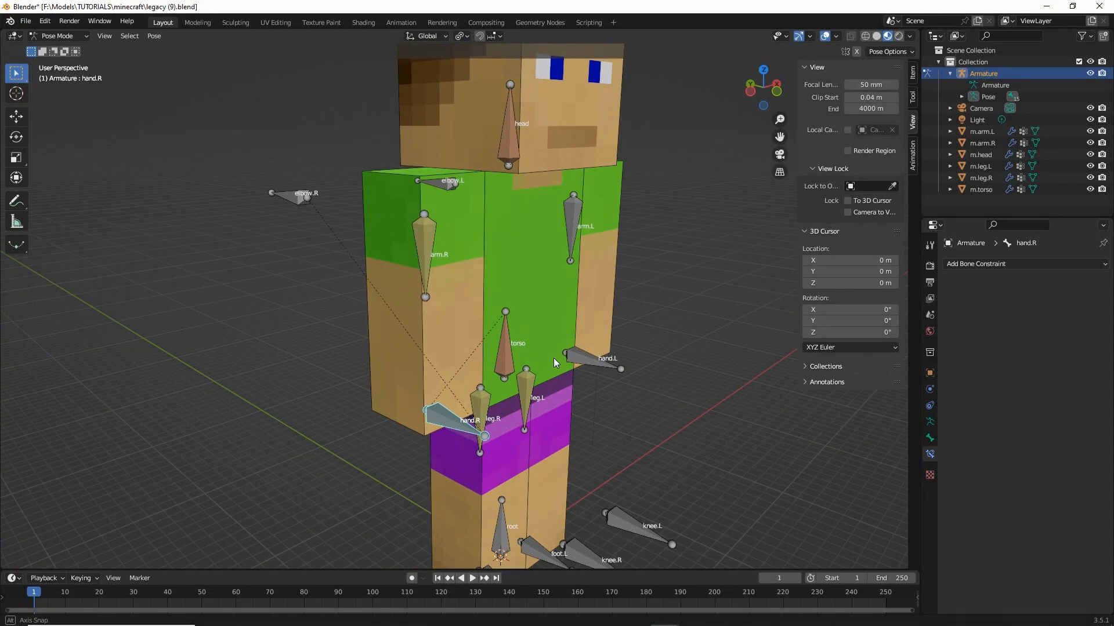
middle_drag(553, 357, 485, 358)
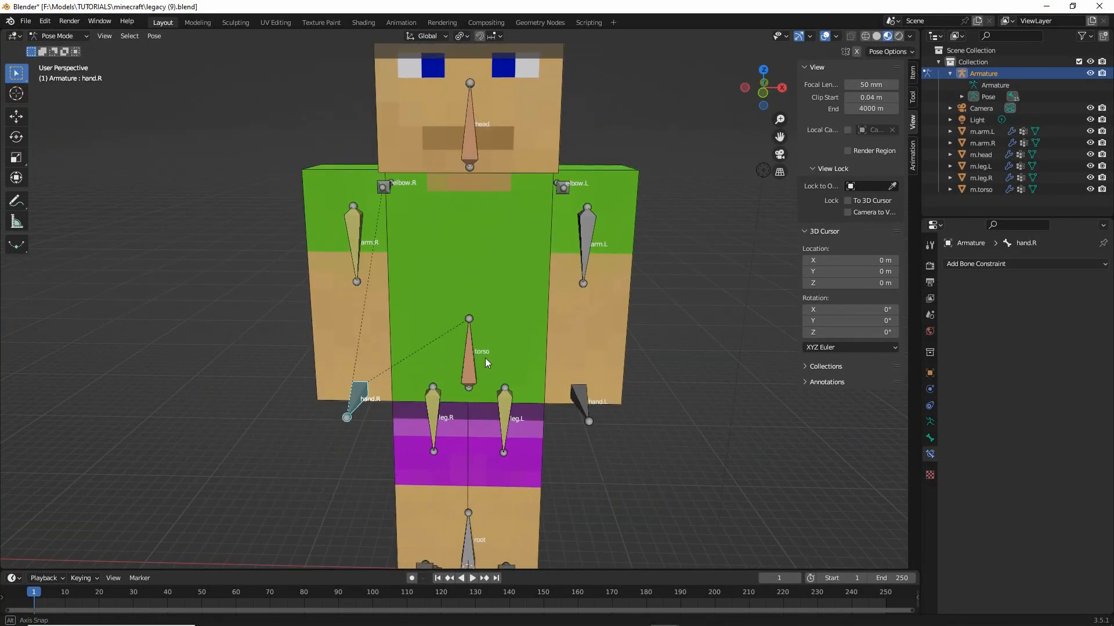
click(580, 399)
key(g)
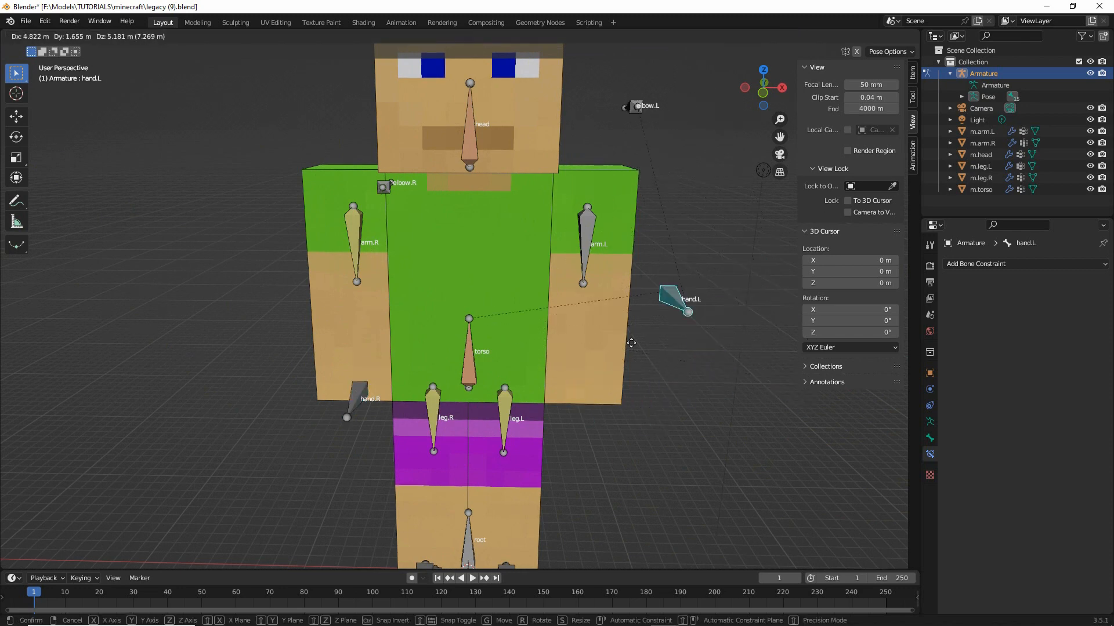
right_click(612, 348)
Try moving and rotating the arm.L bone to check how the left arm swings, cancelling the rotation
click(587, 250)
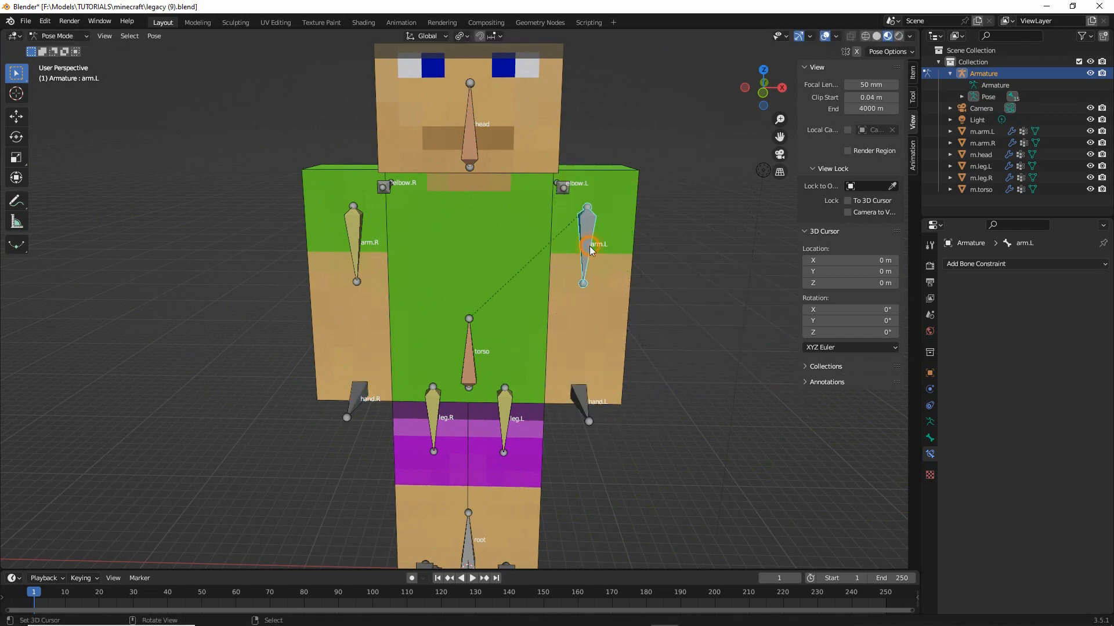
key(g)
key(r)
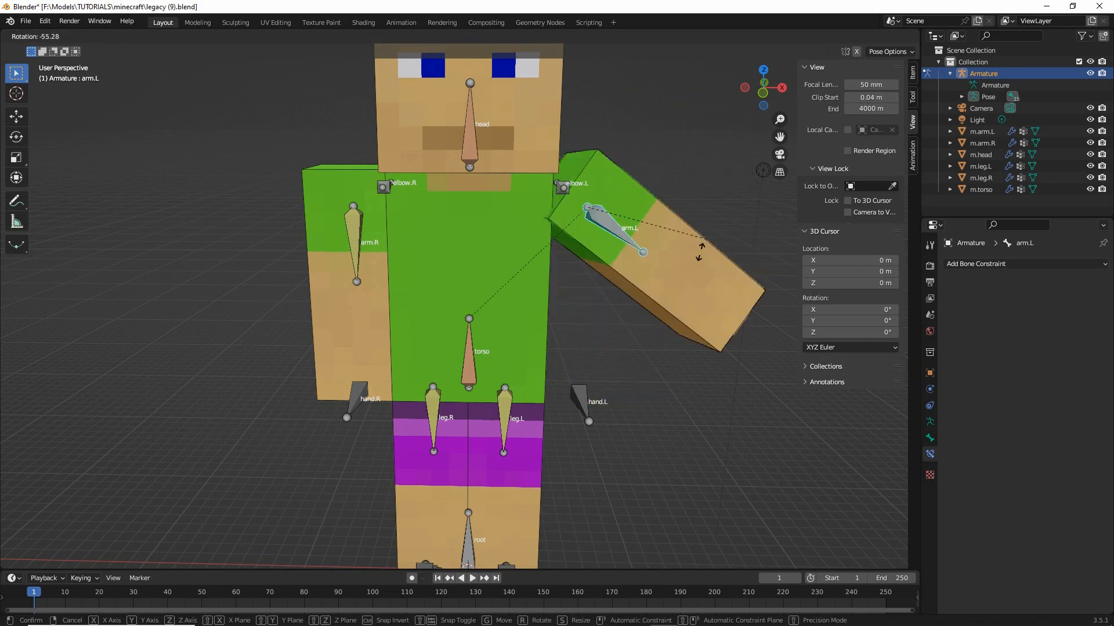
right_click(679, 275)
Add an Inverse Kinematics constraint to the arm.L bone, targeting the Armature's hand.L bone
middle_drag(545, 392, 573, 373)
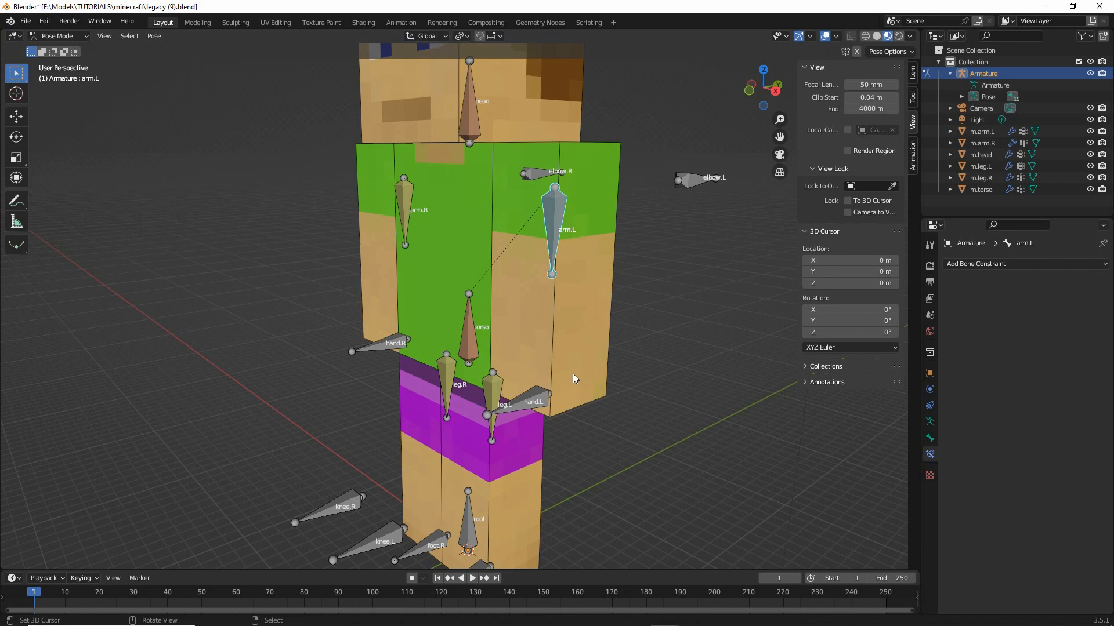
click(554, 215)
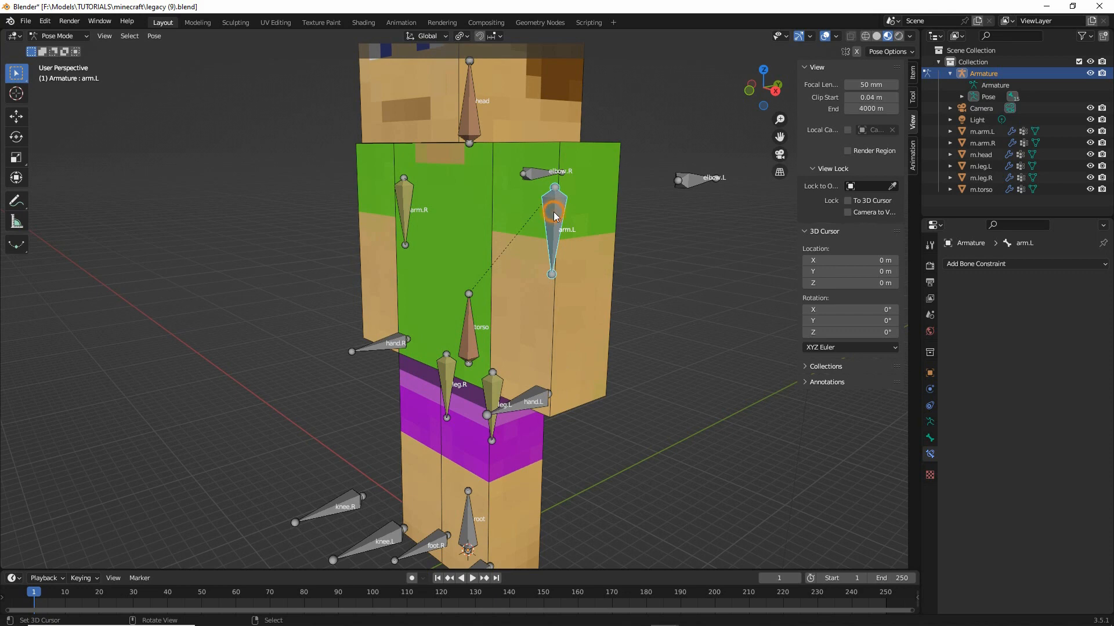
click(988, 269)
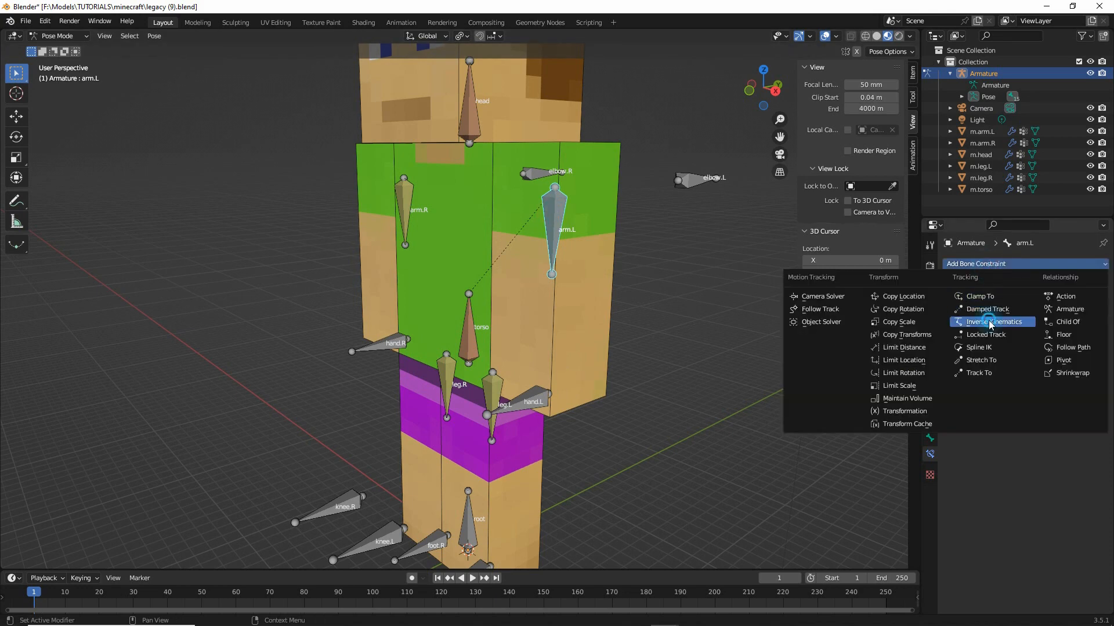
click(988, 320)
click(1017, 301)
click(1019, 315)
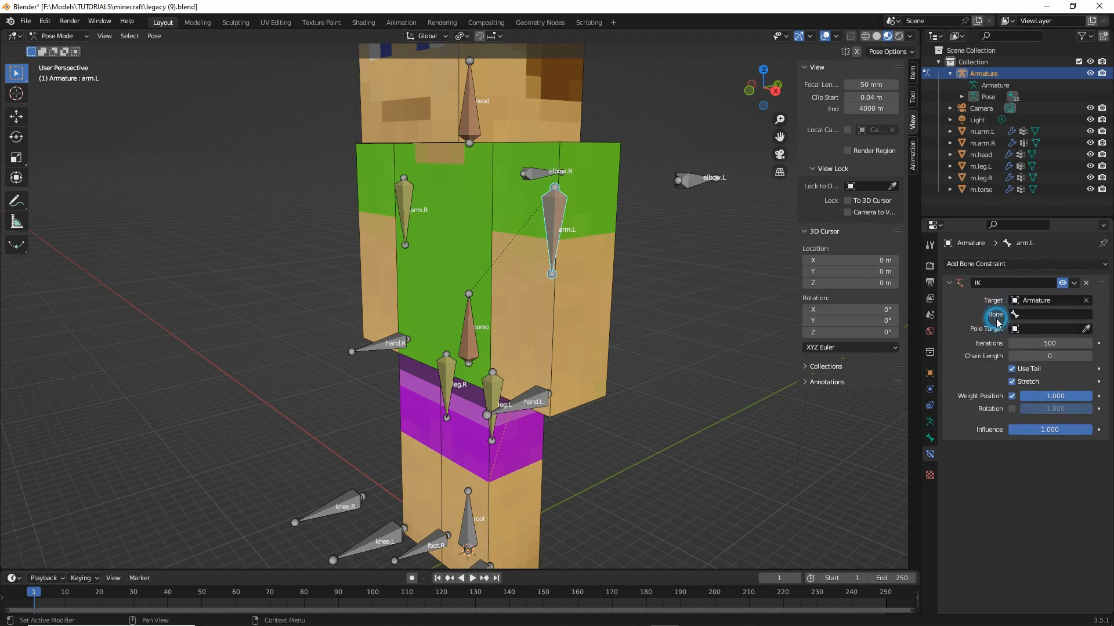
click(1016, 317)
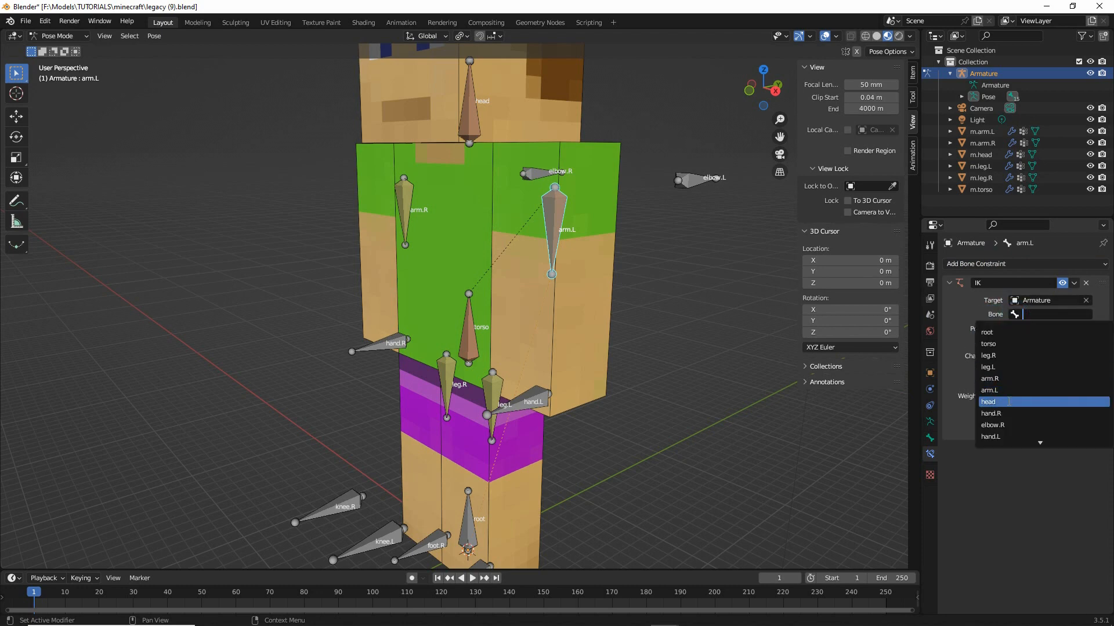
click(993, 437)
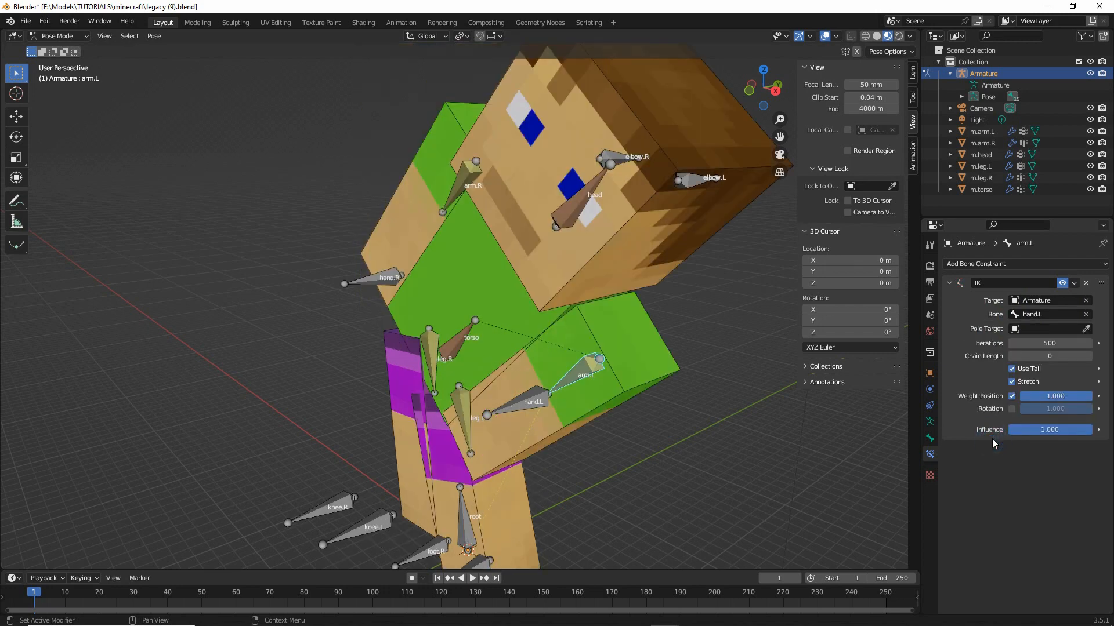
Set the pole target of arm.L's IK constraint to the Armature's elbow.L bone and its chain length to 1
click(1015, 329)
click(1016, 344)
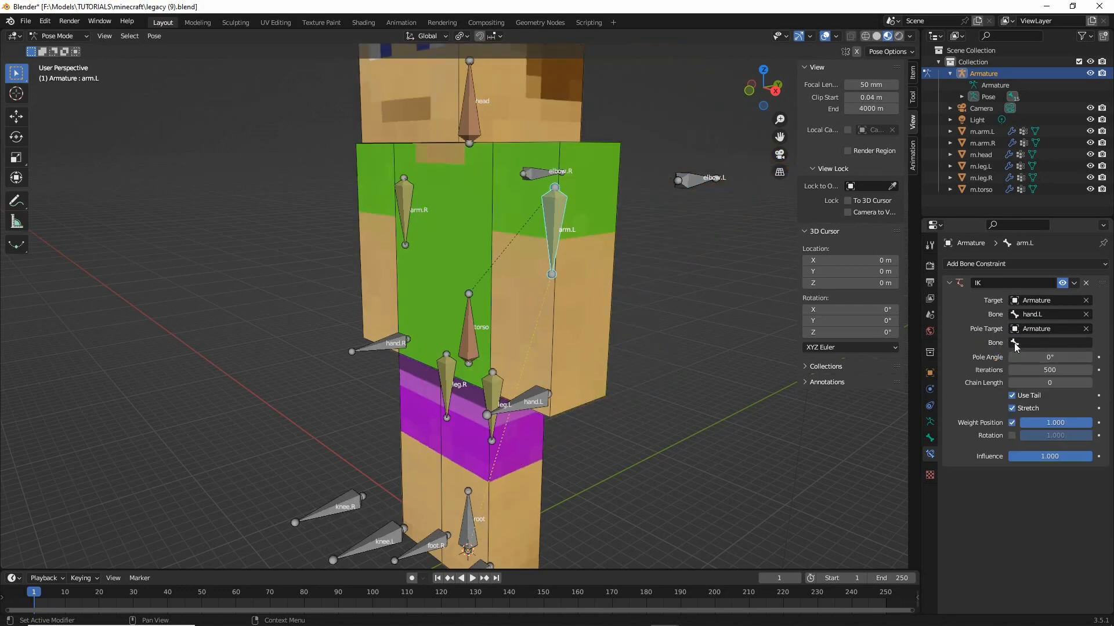
click(1016, 344)
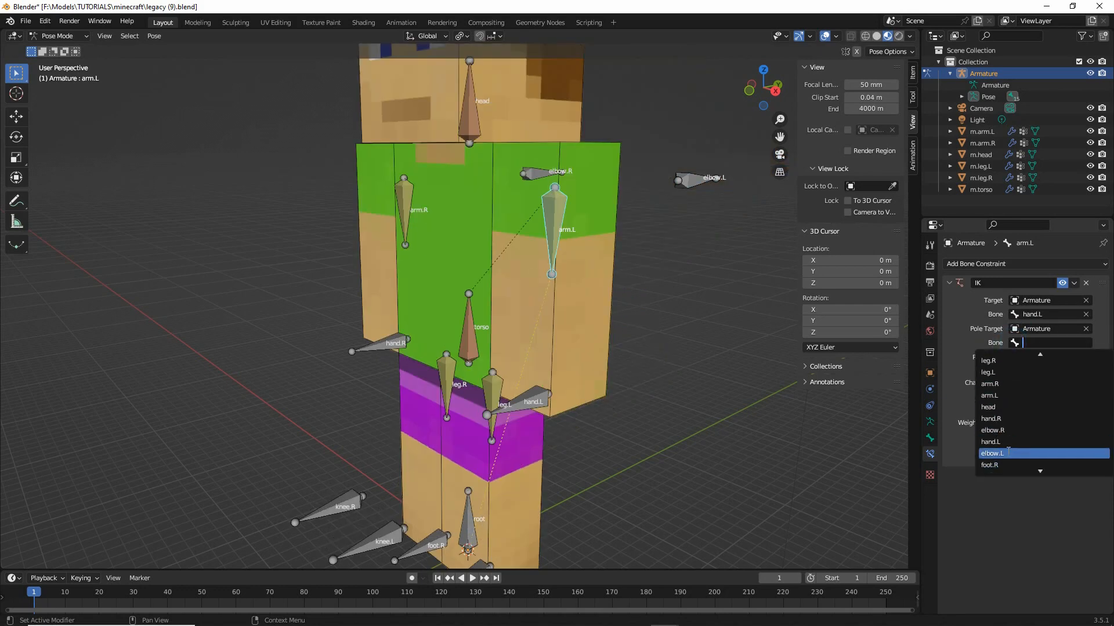
click(1008, 454)
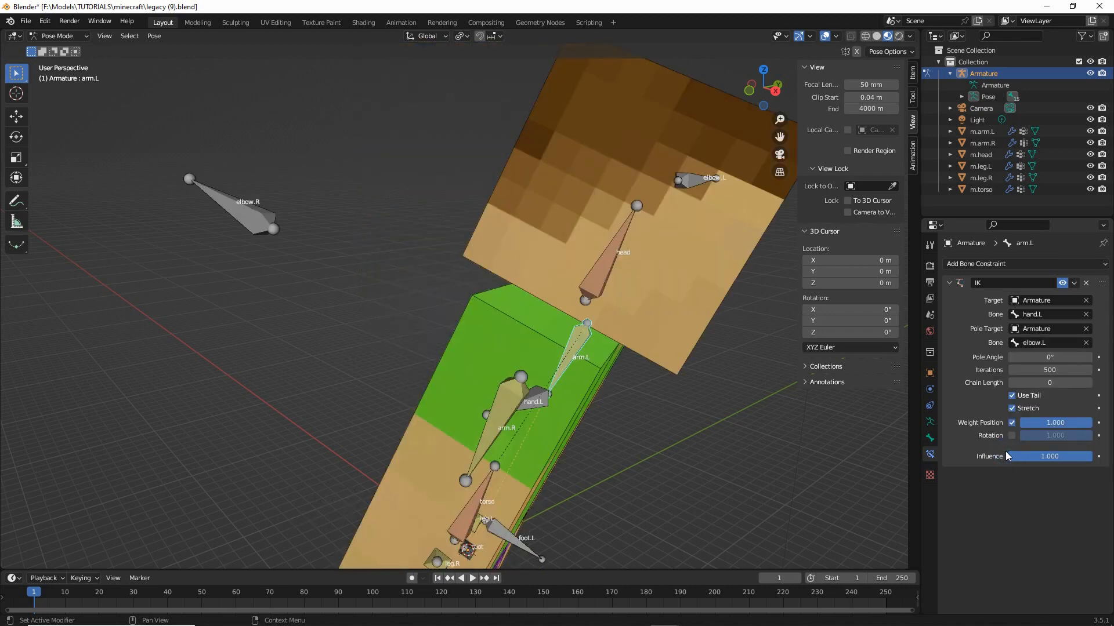
click(1087, 383)
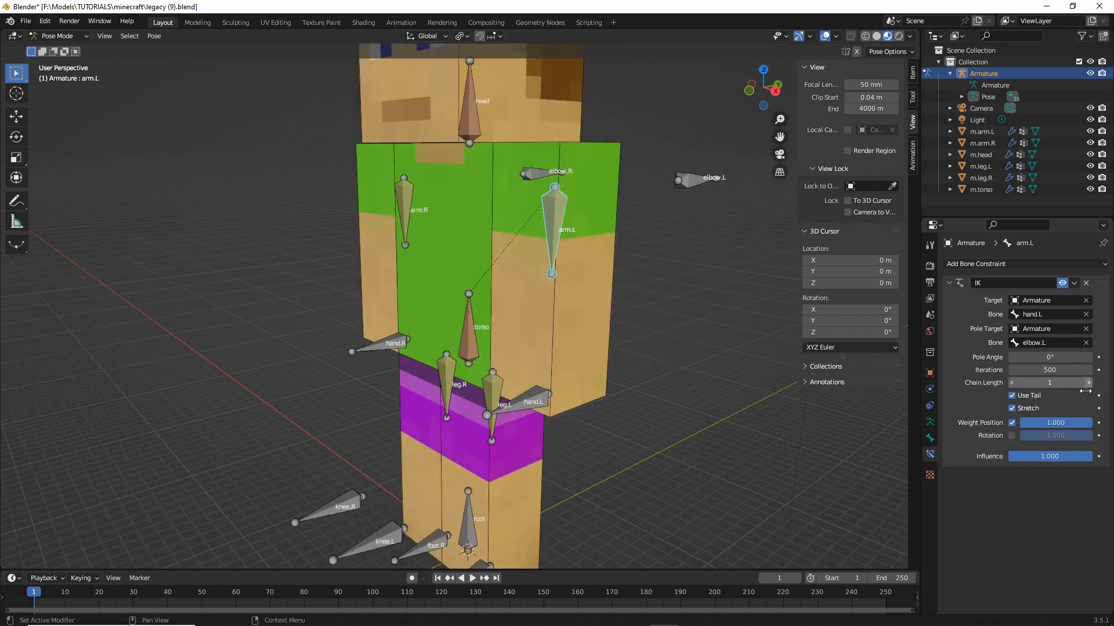
Try moving the hand.L bone from the front to check how the left arm follows, without keeping the move
click(532, 405)
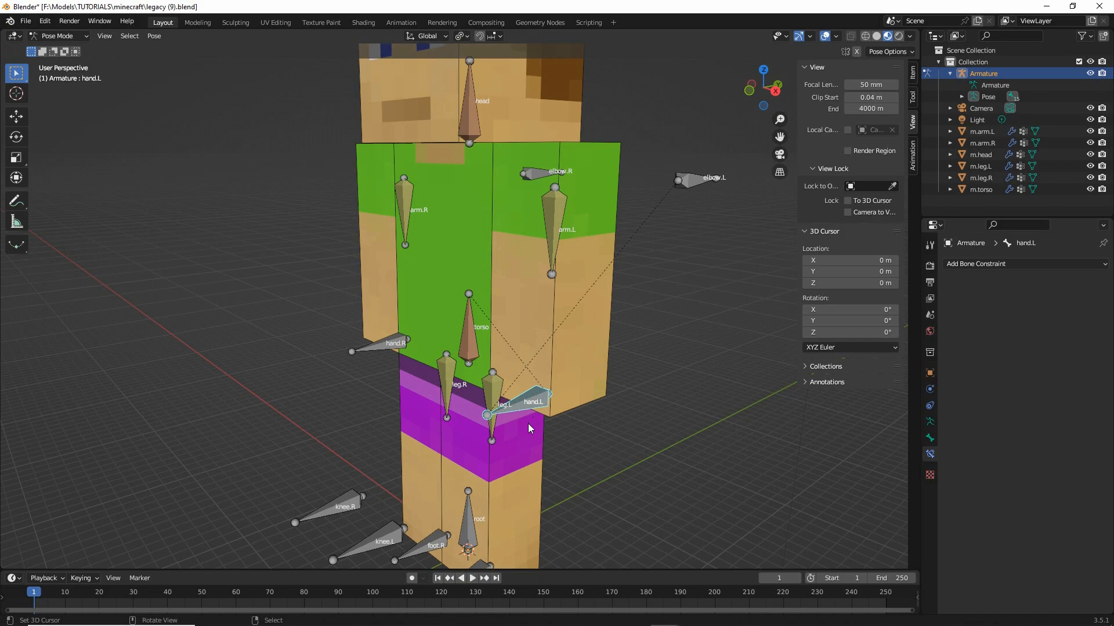
middle_drag(529, 428, 521, 437)
key(g)
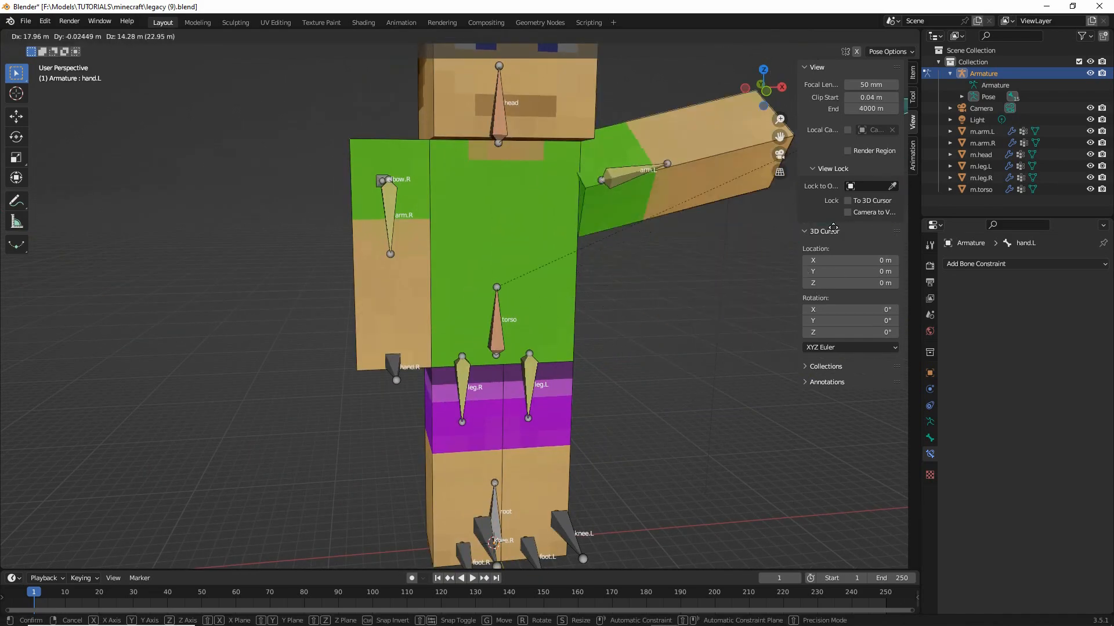
click(639, 382)
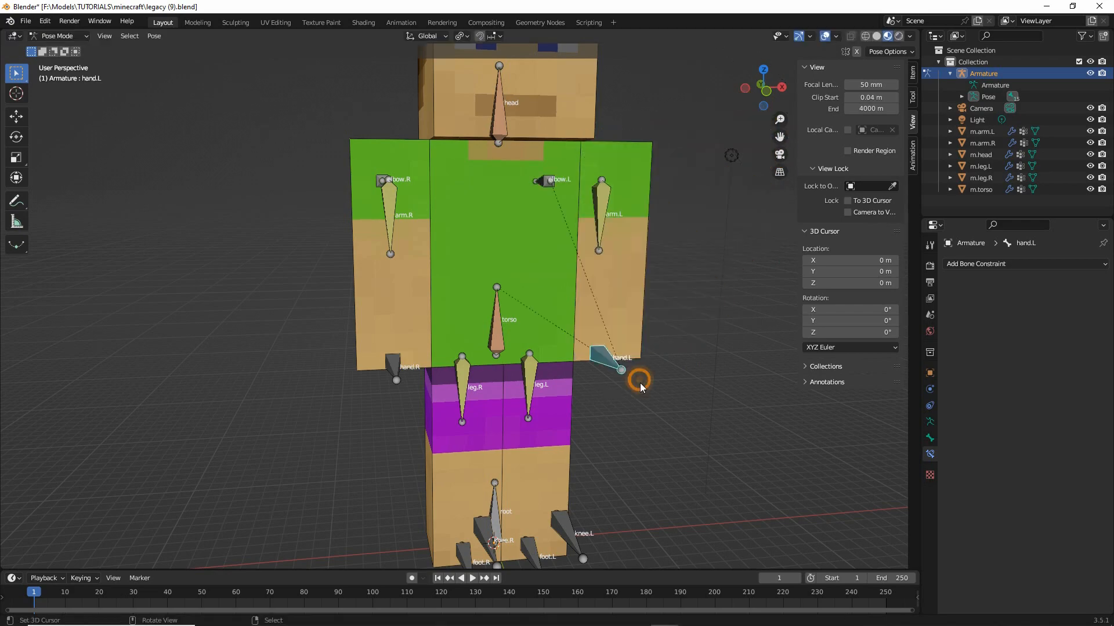
middle_drag(639, 383, 552, 374)
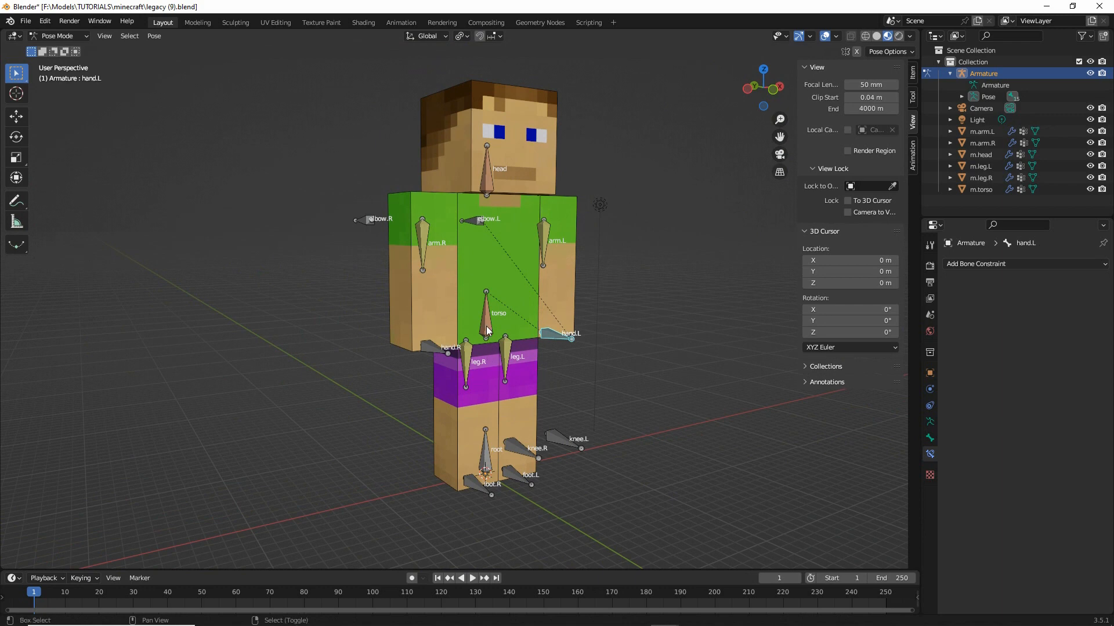
Try moving the torso bone and the head bone to check how each bends the body, cancelling both moves
scroll(487, 334, up, 2)
click(489, 343)
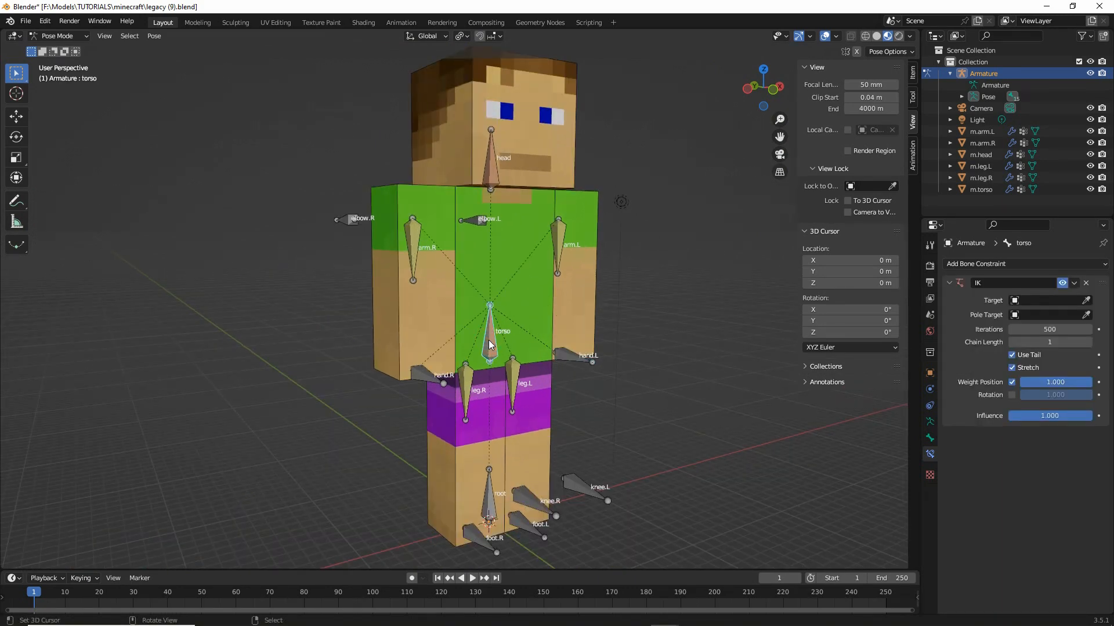
key(g)
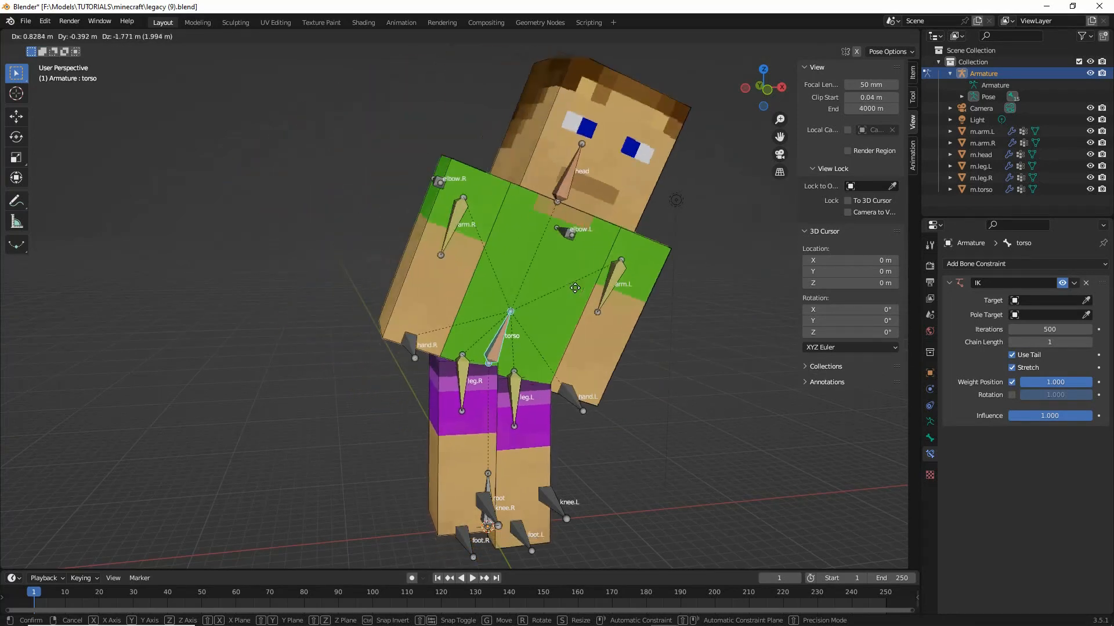
right_click(574, 287)
click(496, 161)
key(g)
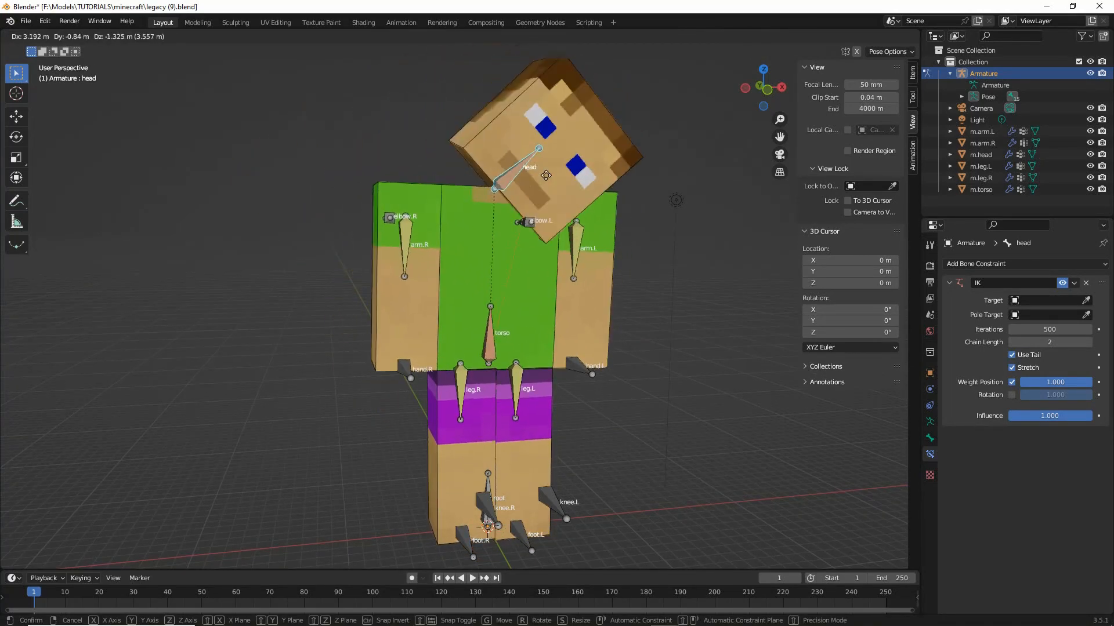
right_click(530, 149)
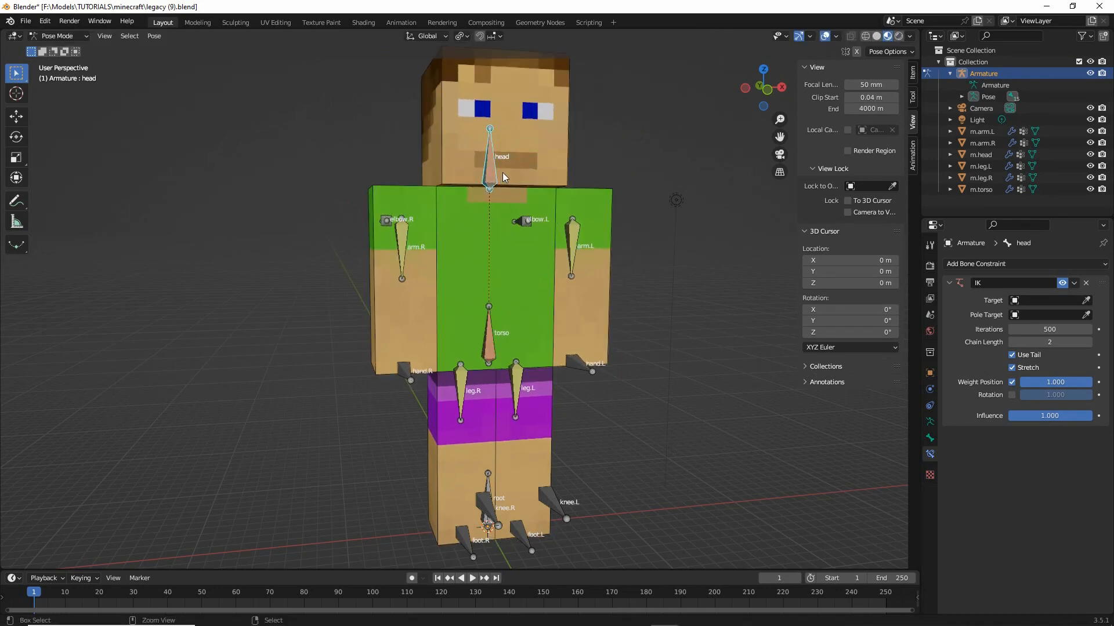
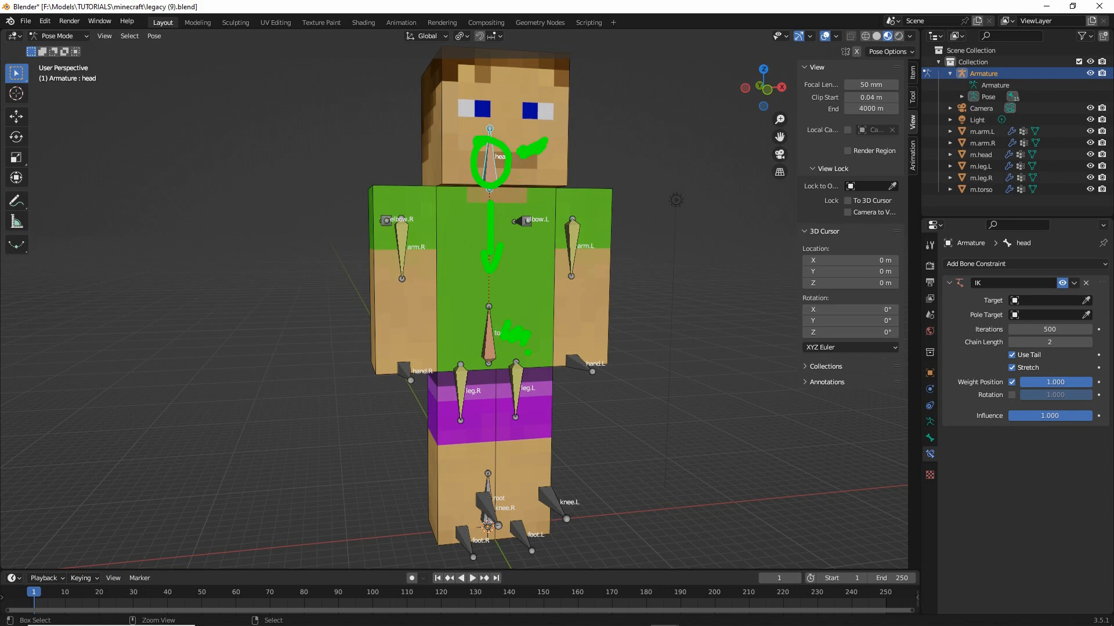
Try moving the torso bone to both sides to check how the head and arms follow, cancelling each move
click(489, 336)
key(g)
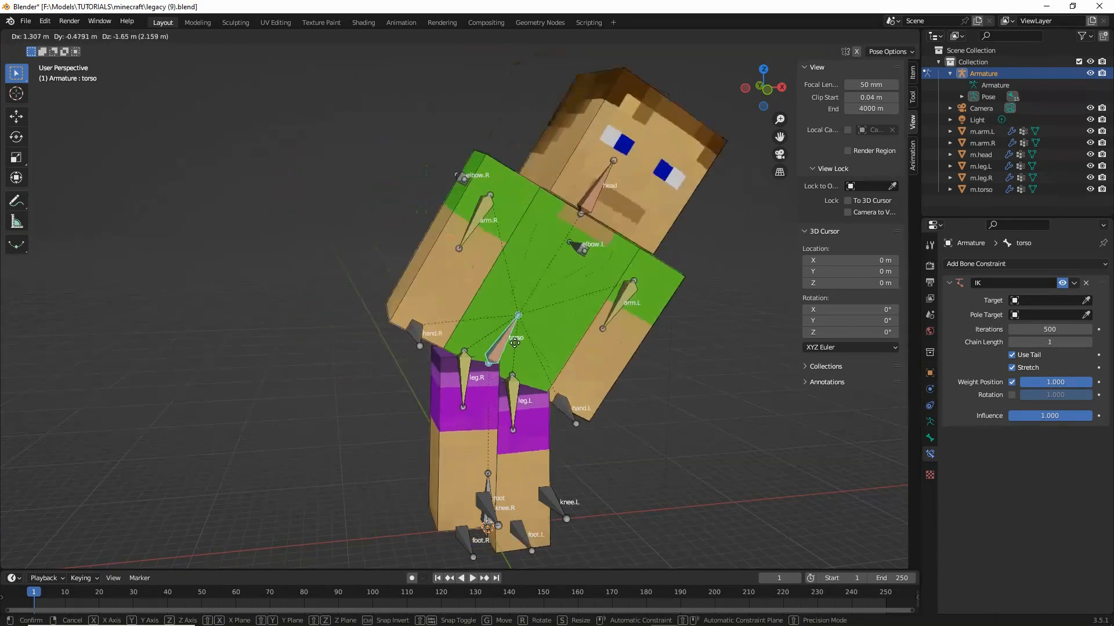
right_click(496, 336)
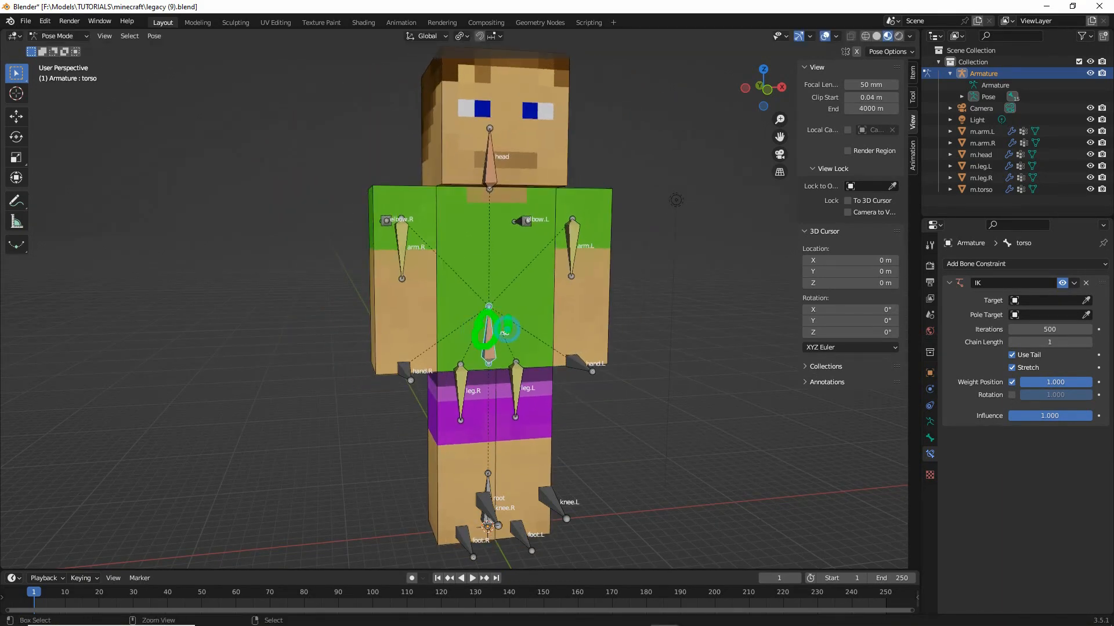
key(Escape)
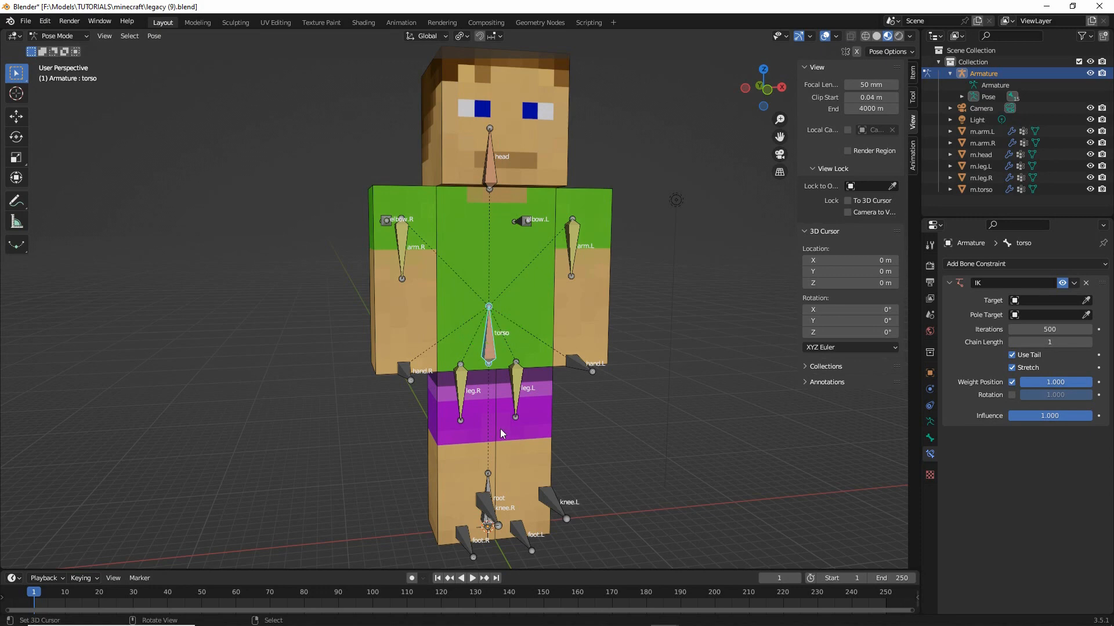
key(g)
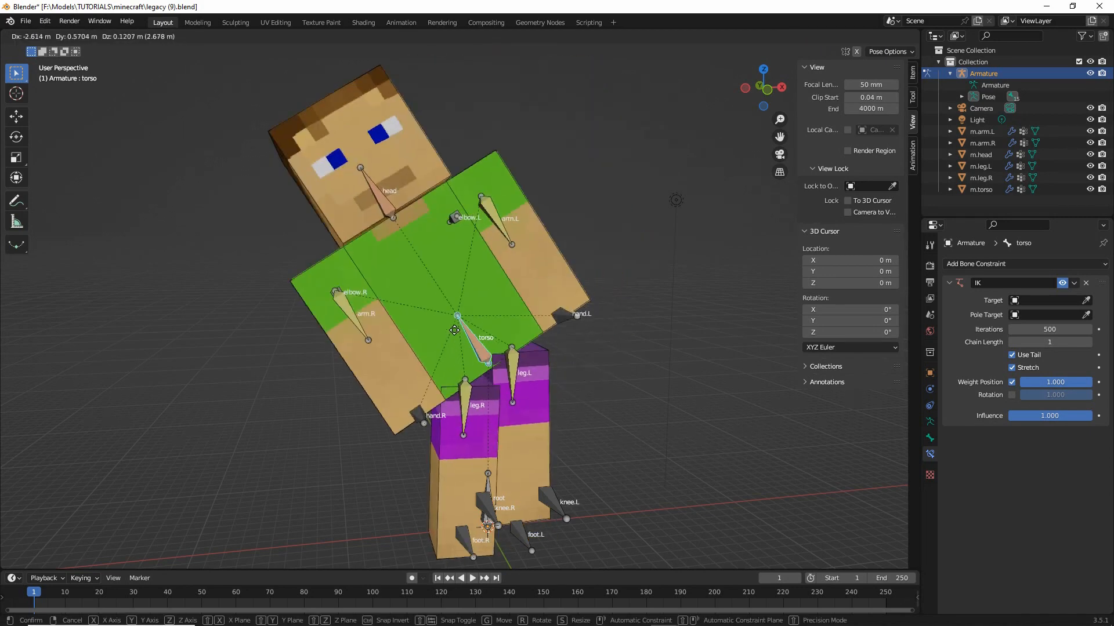
right_click(496, 334)
Try moving the hand.R and hand.L bones to check both arms' IK, cancelling each move
middle_drag(303, 437, 326, 441)
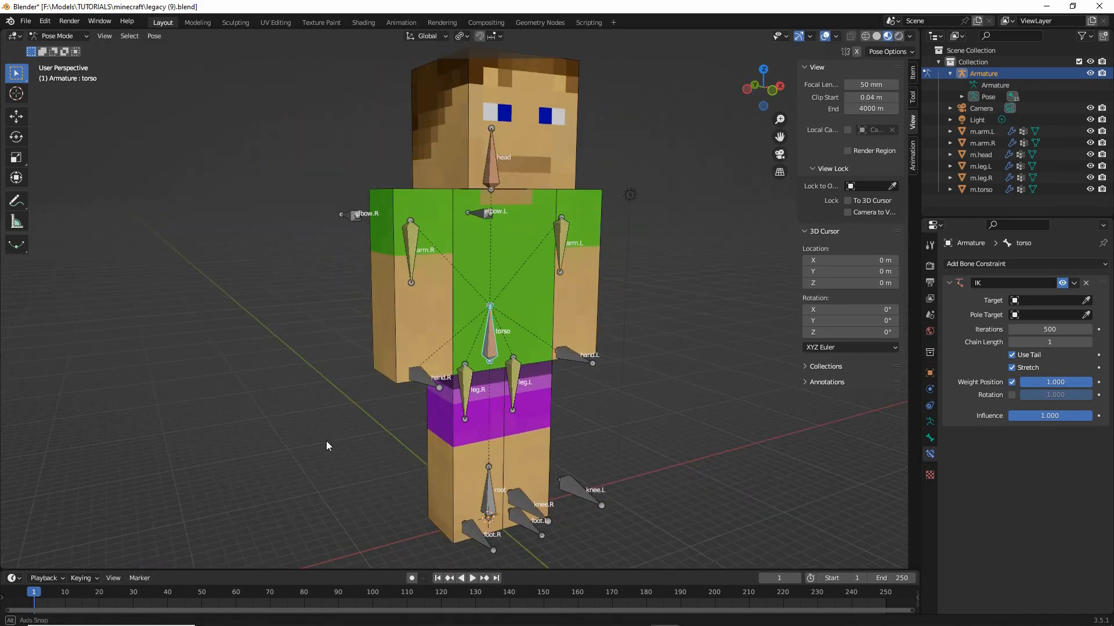
click(422, 366)
key(g)
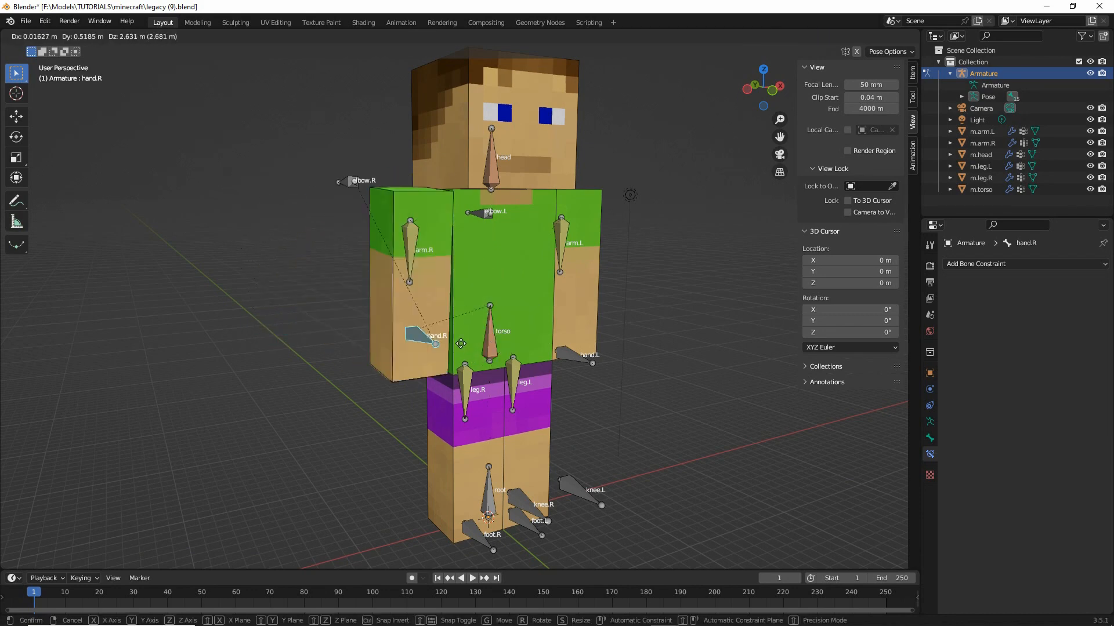
right_click(388, 337)
click(570, 355)
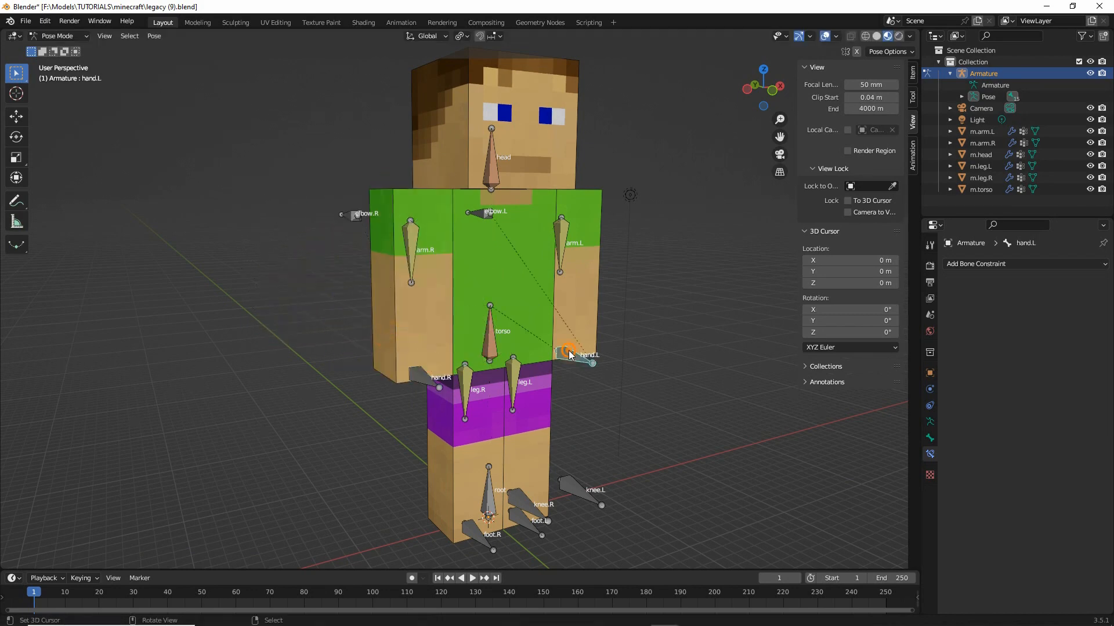
middle_drag(570, 355, 597, 357)
key(g)
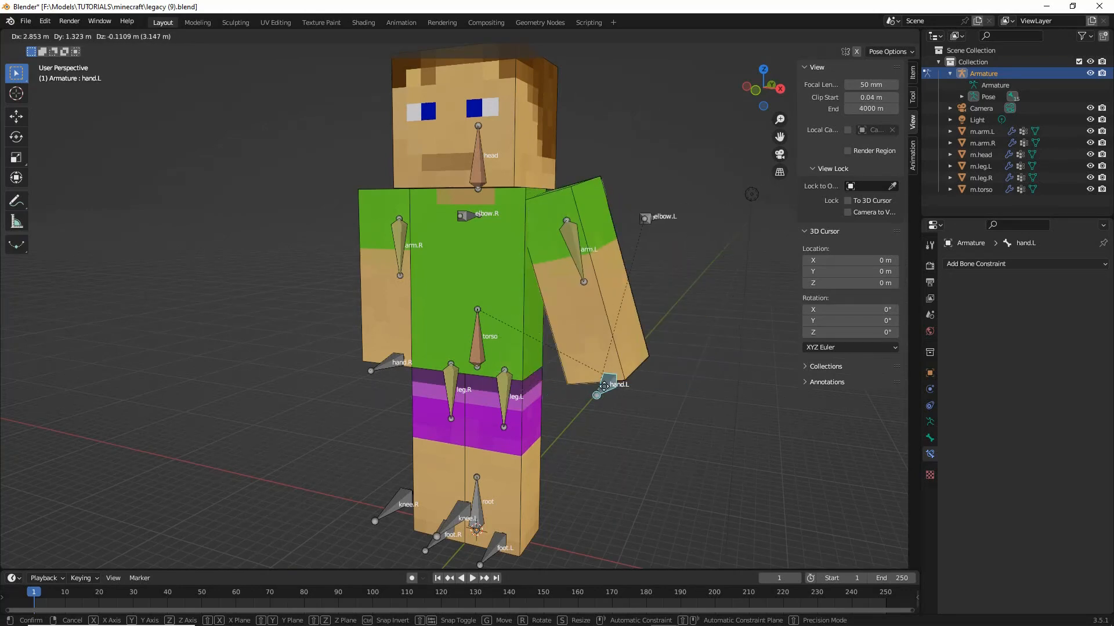
right_click(603, 386)
Try moving the foot.R and foot.L bones to check both legs' IK, cancelling each move
middle_drag(481, 426, 439, 462)
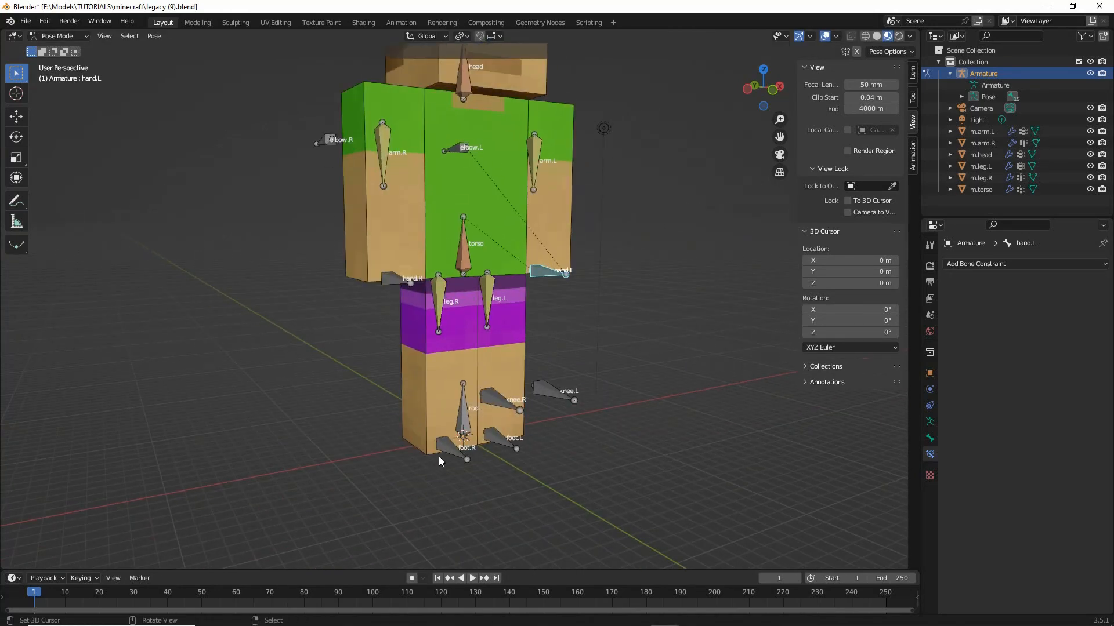
click(439, 463)
key(g)
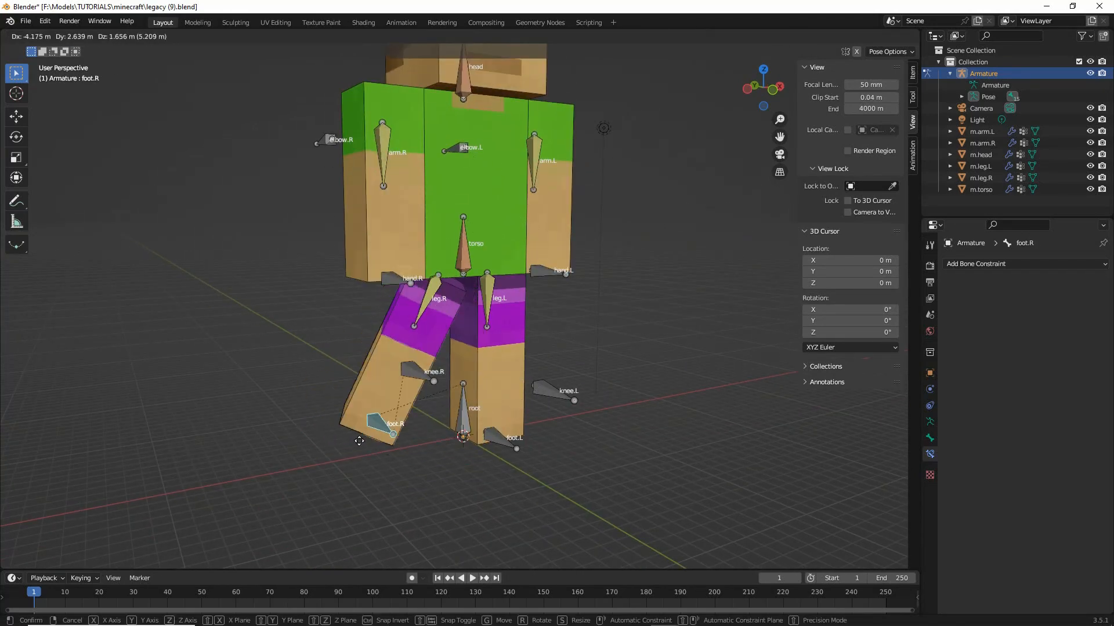
right_click(359, 440)
click(493, 438)
middle_drag(493, 437, 454, 450)
key(g)
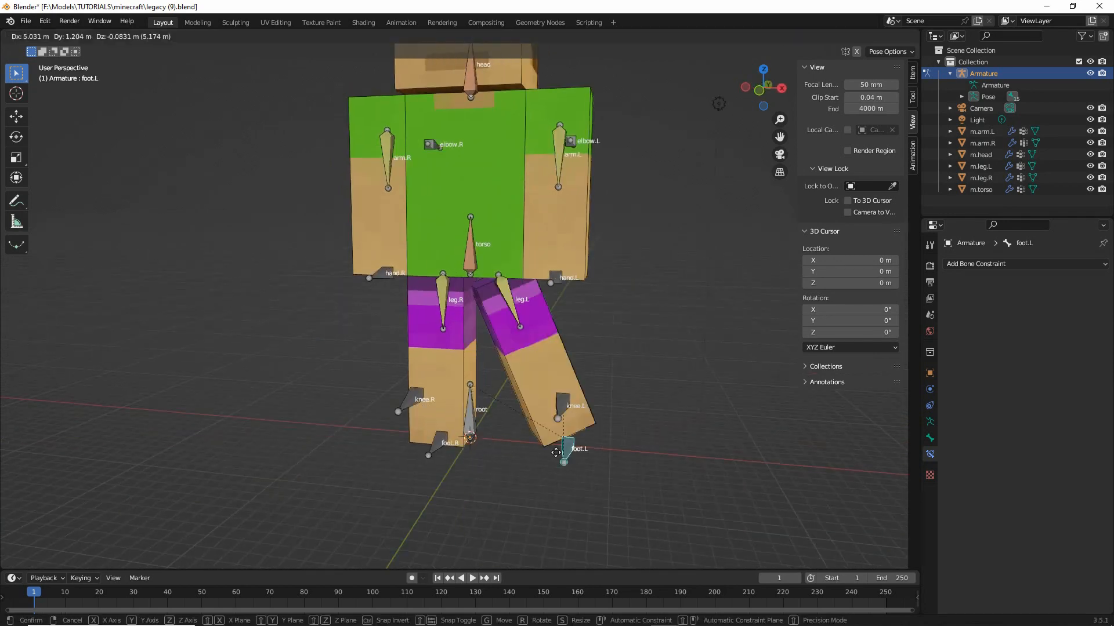
right_click(508, 430)
Select the arm.R bone and review its IK constraint settings
middle_drag(355, 426, 377, 439)
click(379, 224)
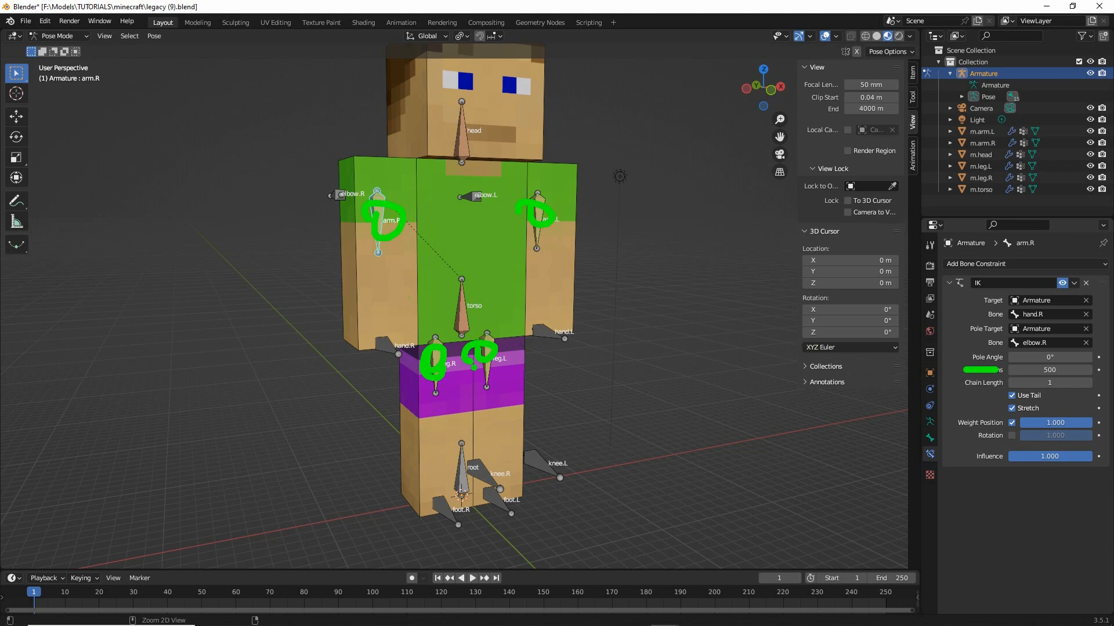
mouse_move(359, 393)
middle_down()
mouse_move(512, 389)
mouse_move(418, 383)
middle_up()
Try moving the torso bone sideways to check how the upper body follows, cancelling the move
right_click(467, 305)
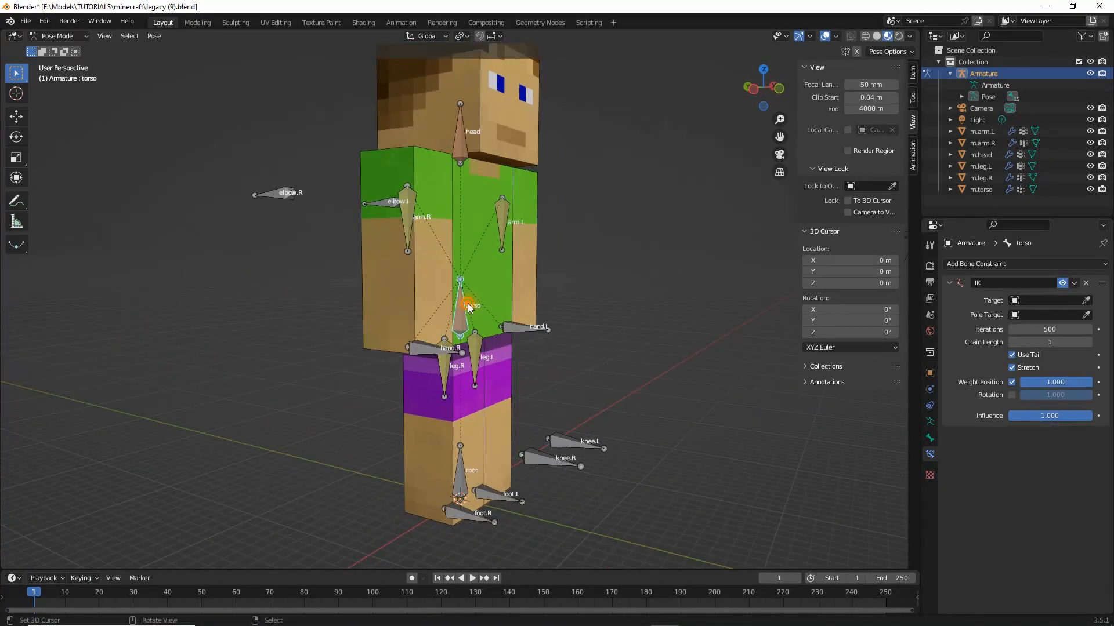
middle_drag(509, 348, 458, 354)
key(g)
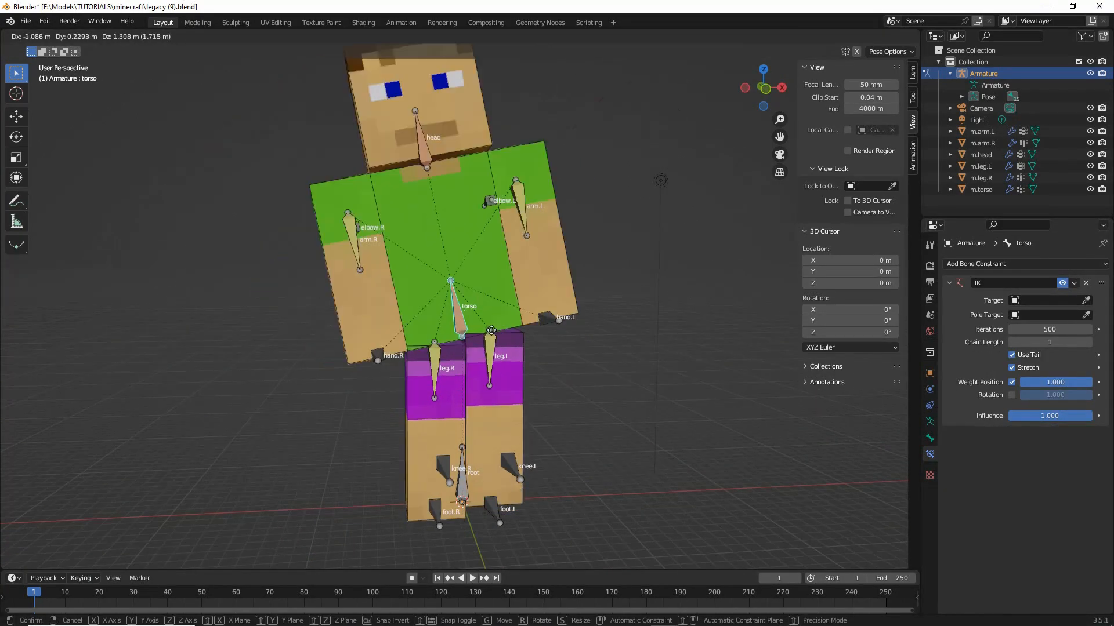
right_click(447, 304)
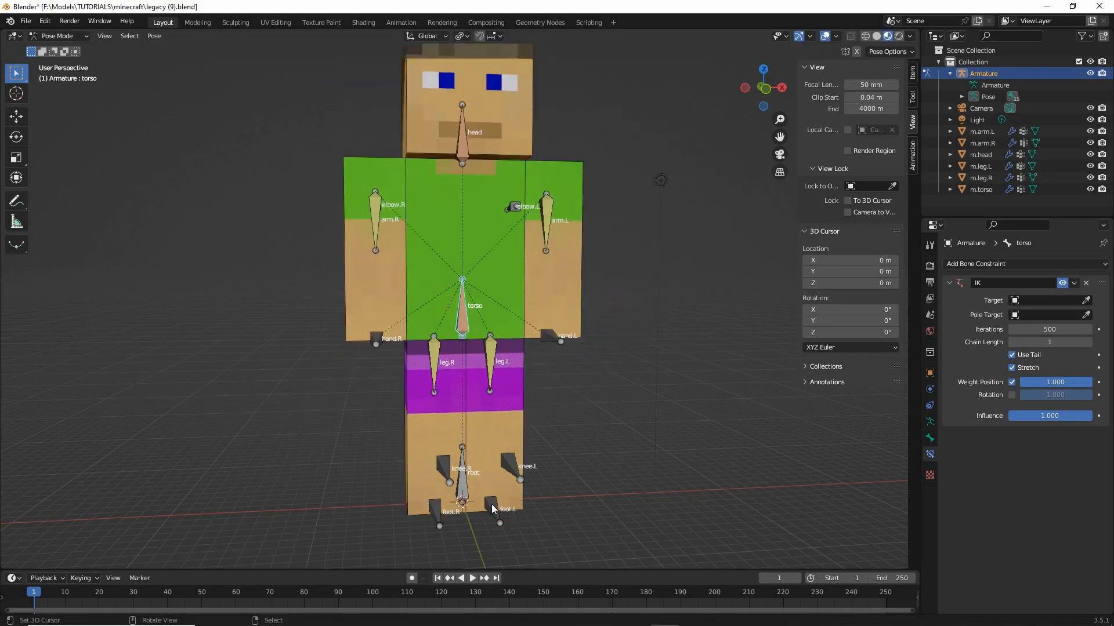
Try moving the foot.L bone outward twice to check the left leg's IK, cancelling each move
right_click(495, 506)
key(g)
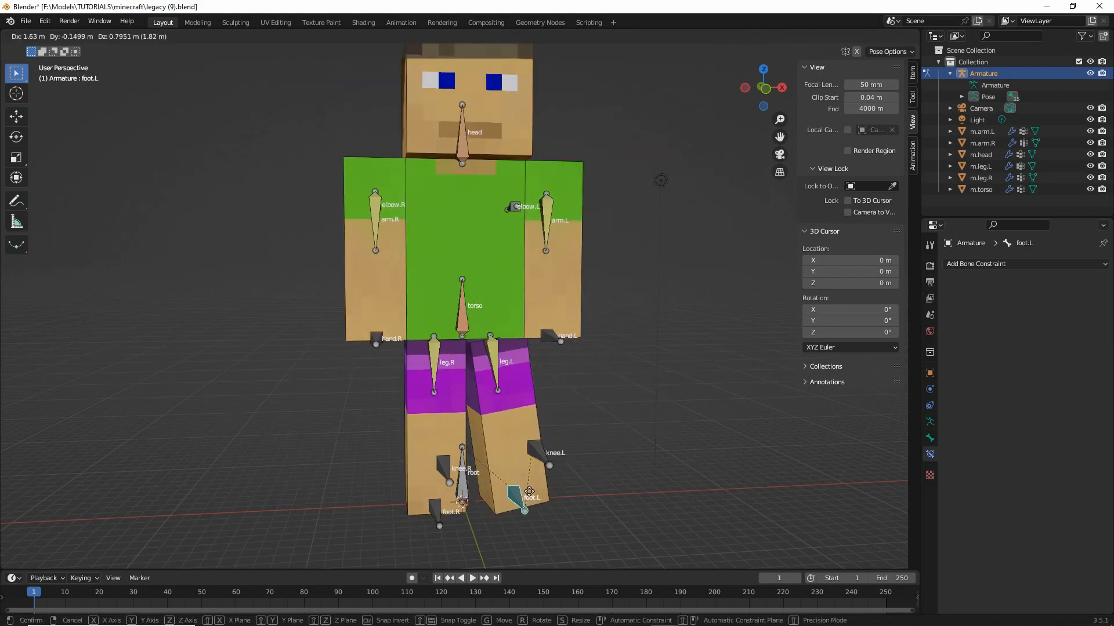
right_click(531, 493)
key(g)
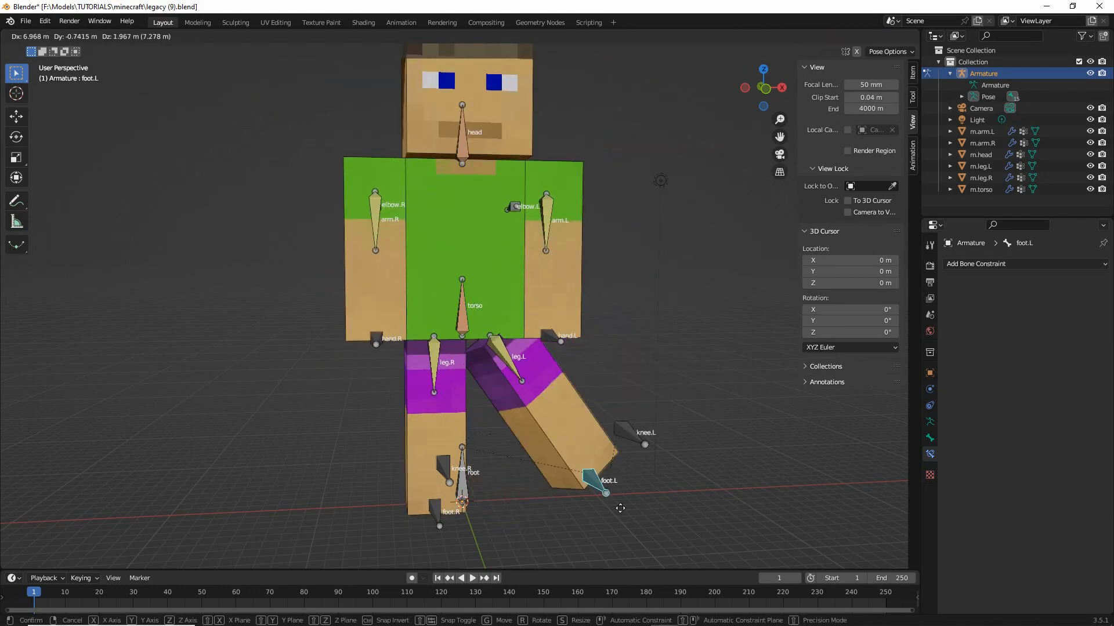
right_click(609, 442)
Try moving the foot.R bone backward in a side view to check the right leg's IK, without keeping the move
middle_drag(609, 442, 460, 411)
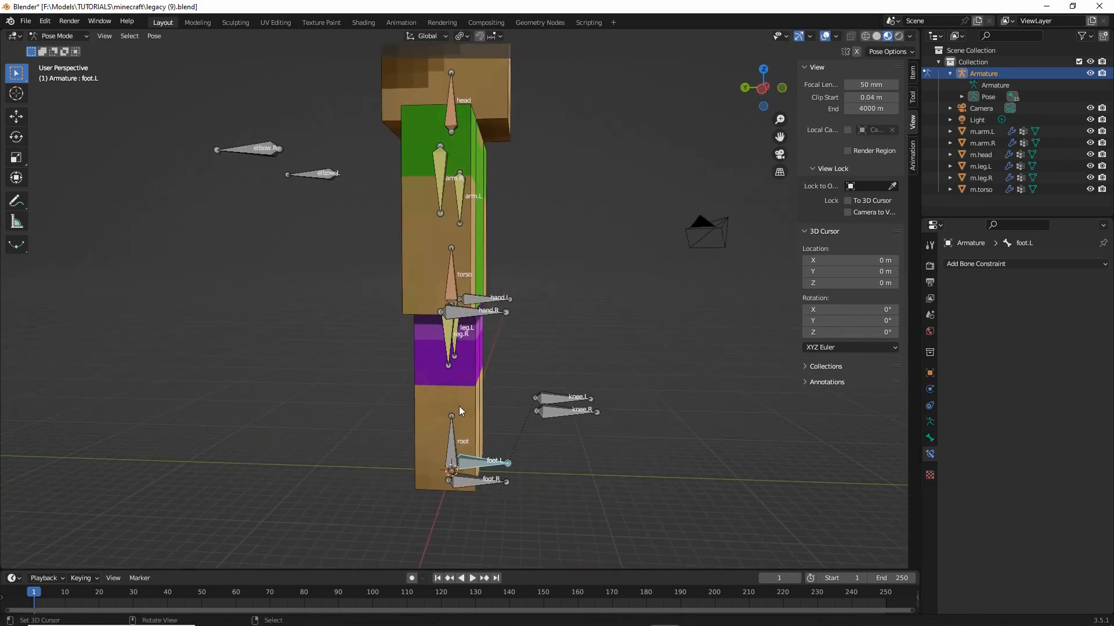
click(484, 483)
key(g)
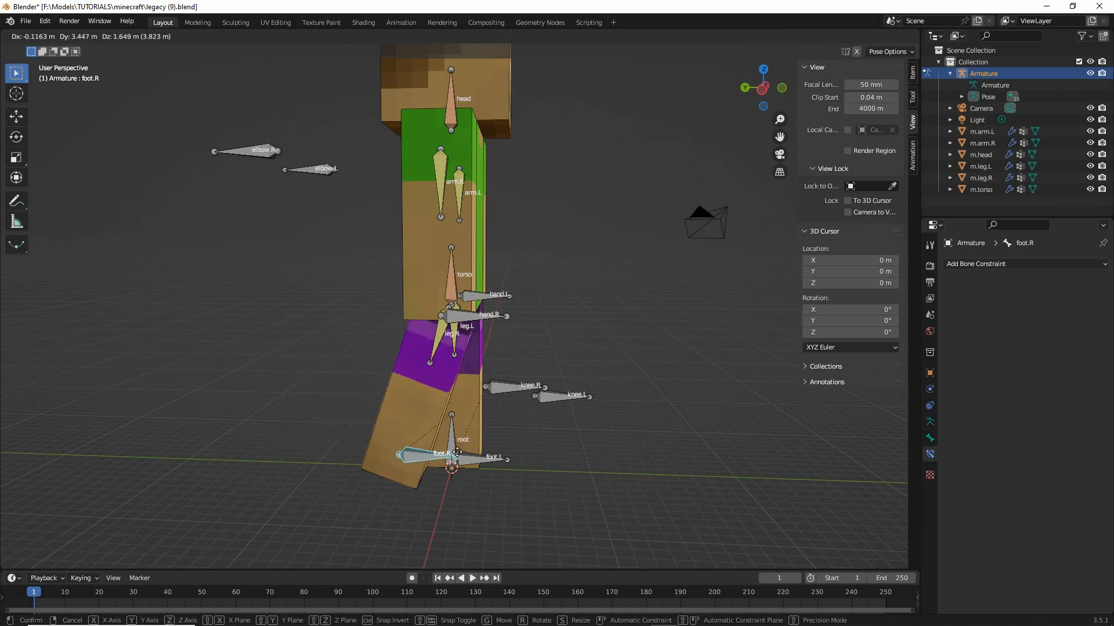
click(514, 447)
Try moving the hand.R bone forward and backward to check the right arm against its elbow.R pole, cancelling the move
click(481, 315)
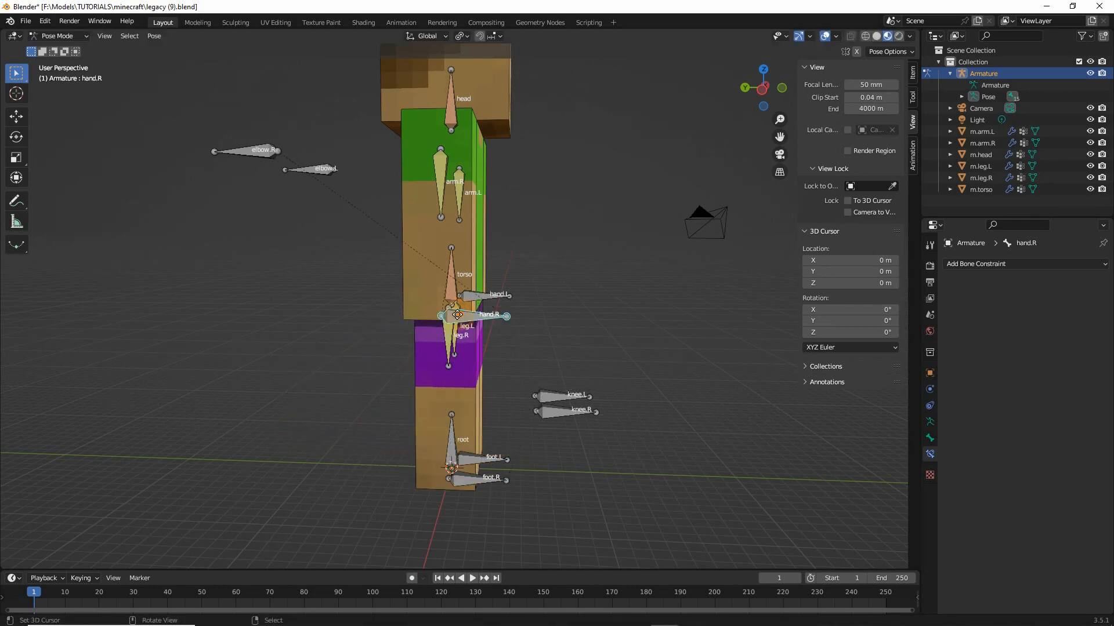
key(g)
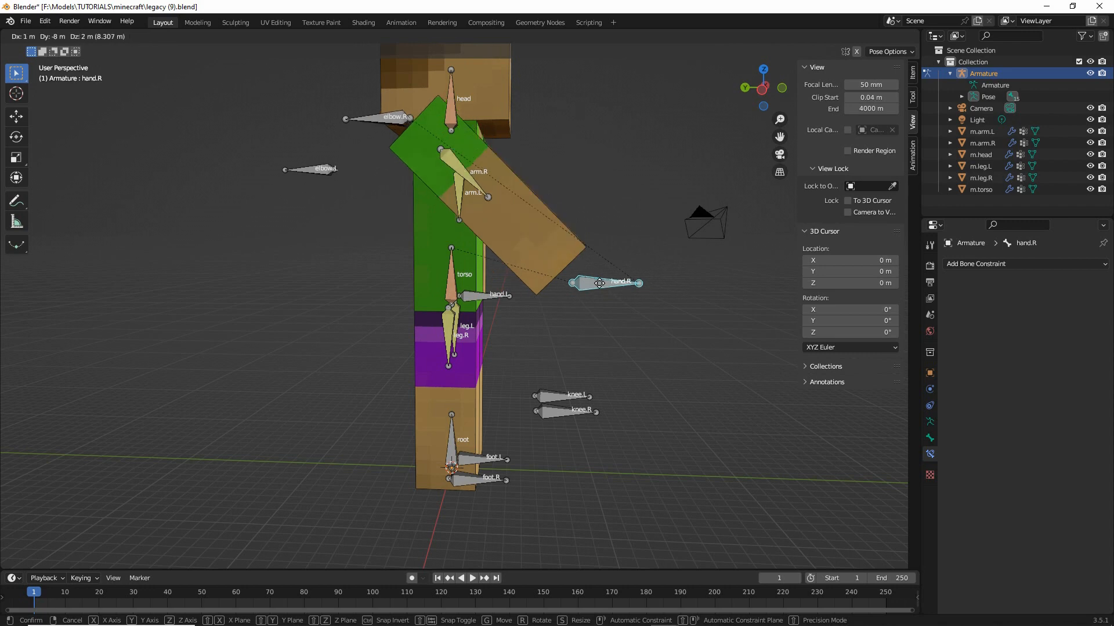
drag(400, 106, 378, 104)
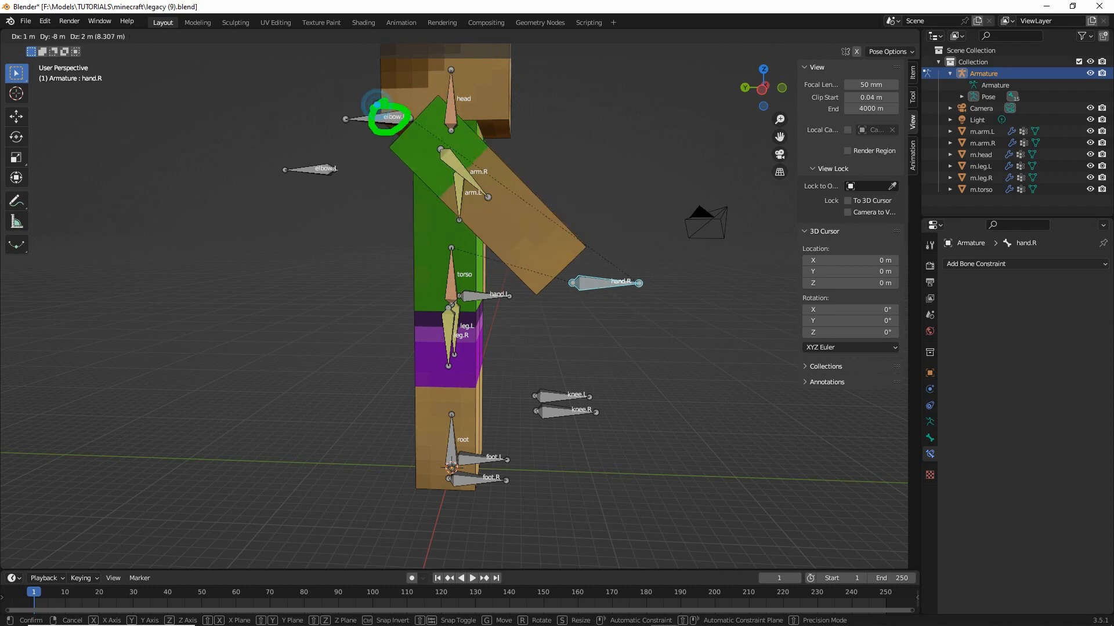
drag(540, 428, 536, 407)
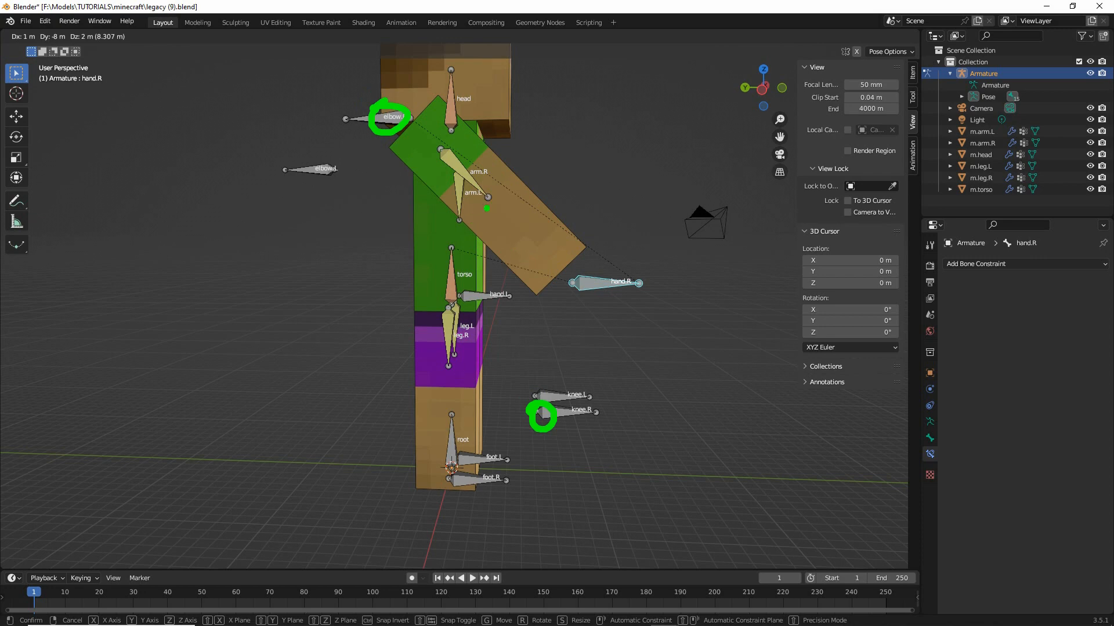
right_click(419, 306)
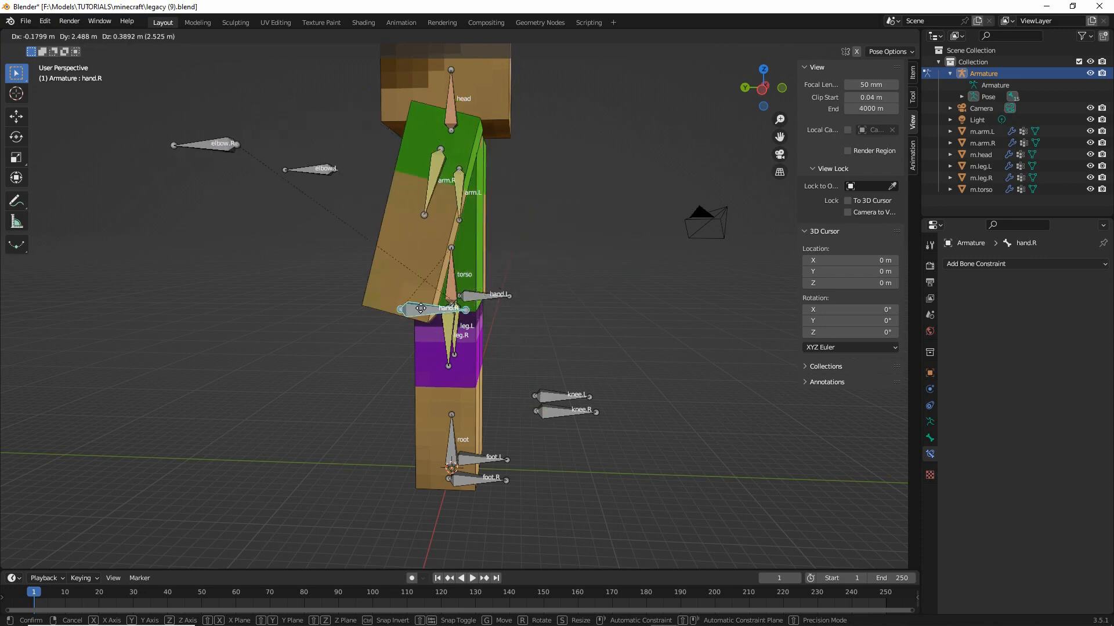
In Edit Mode, lower the elbow.R and elbow.L bones together to hand height and shift them farther behind the character
mouse_move(308, 342)
middle_down()
mouse_move(327, 345)
mouse_move(316, 345)
middle_up()
shift+middle_drag(203, 181, 242, 193)
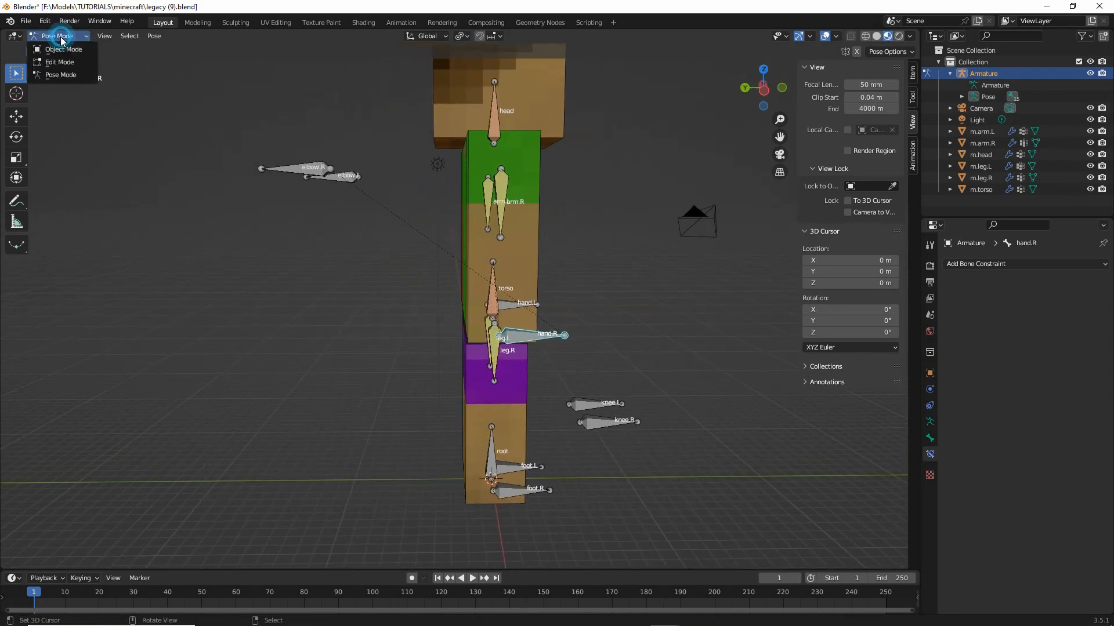
click(53, 65)
right_click(321, 173)
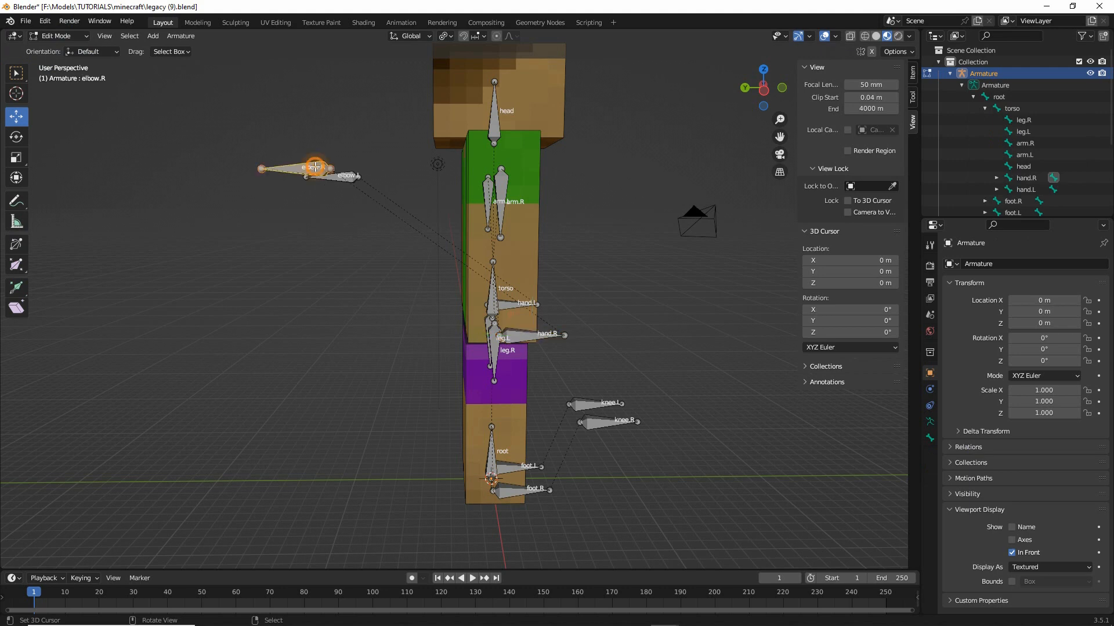
shift+right_click(338, 178)
key(g)
key(shift+x)
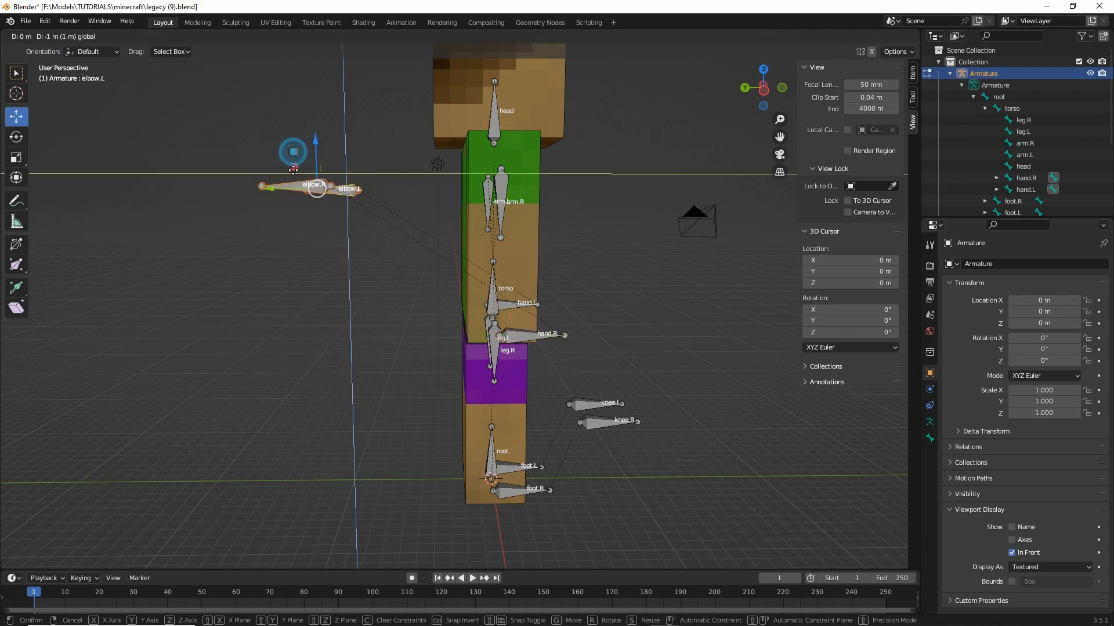
click(294, 296)
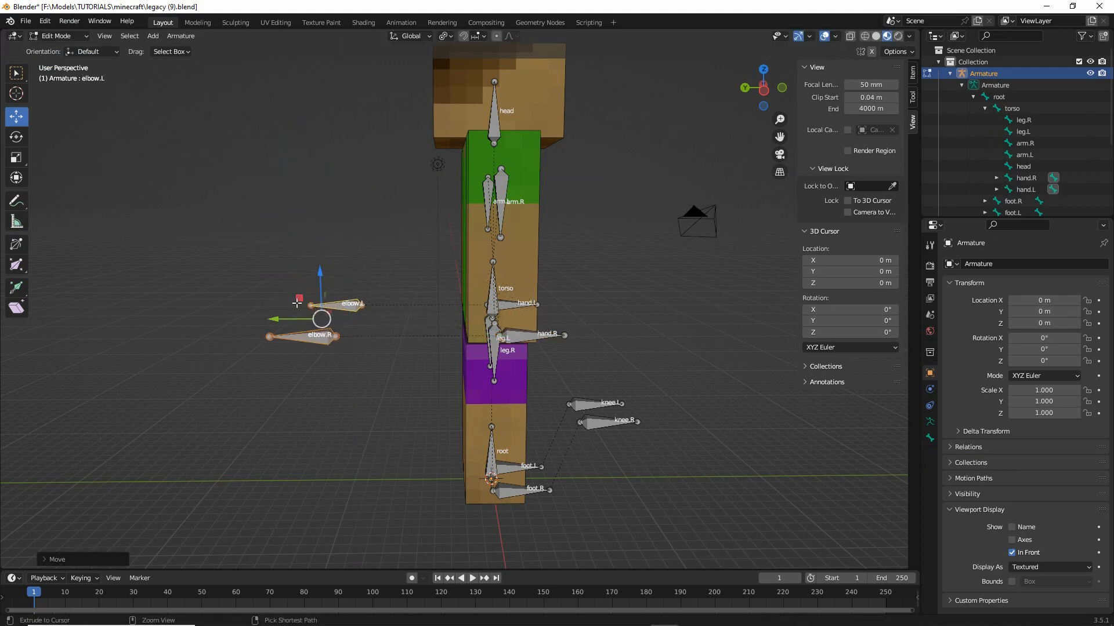
drag(266, 325, 190, 323)
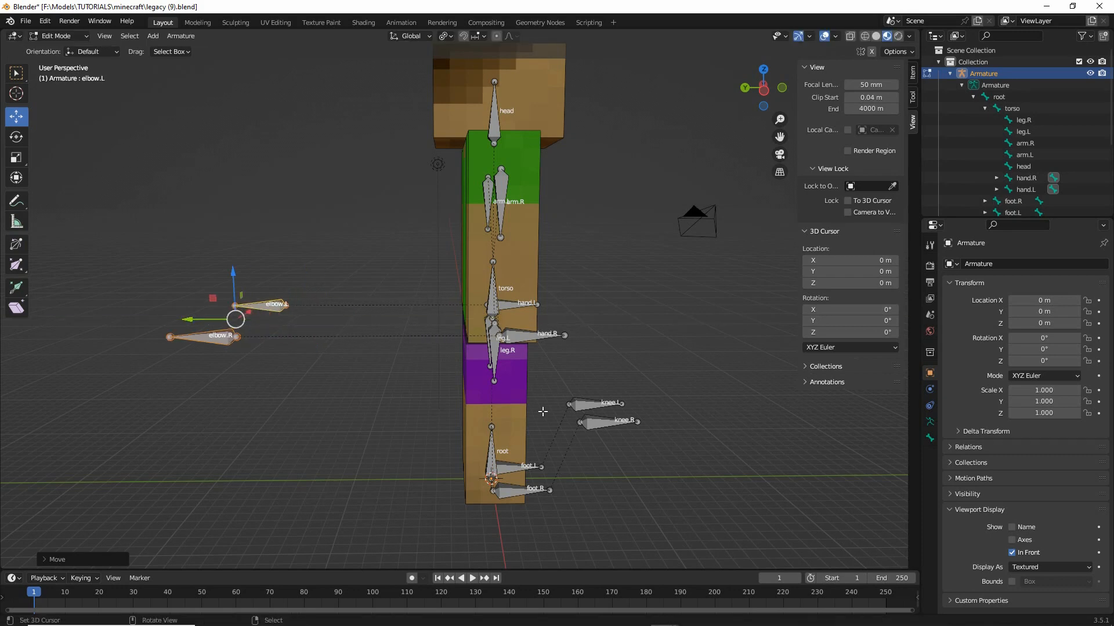
Move the knee.L and knee.R bones together down to foot height and farther in front of the character, then return to Pose Mode
click(570, 406)
shift+click(592, 425)
click(593, 404)
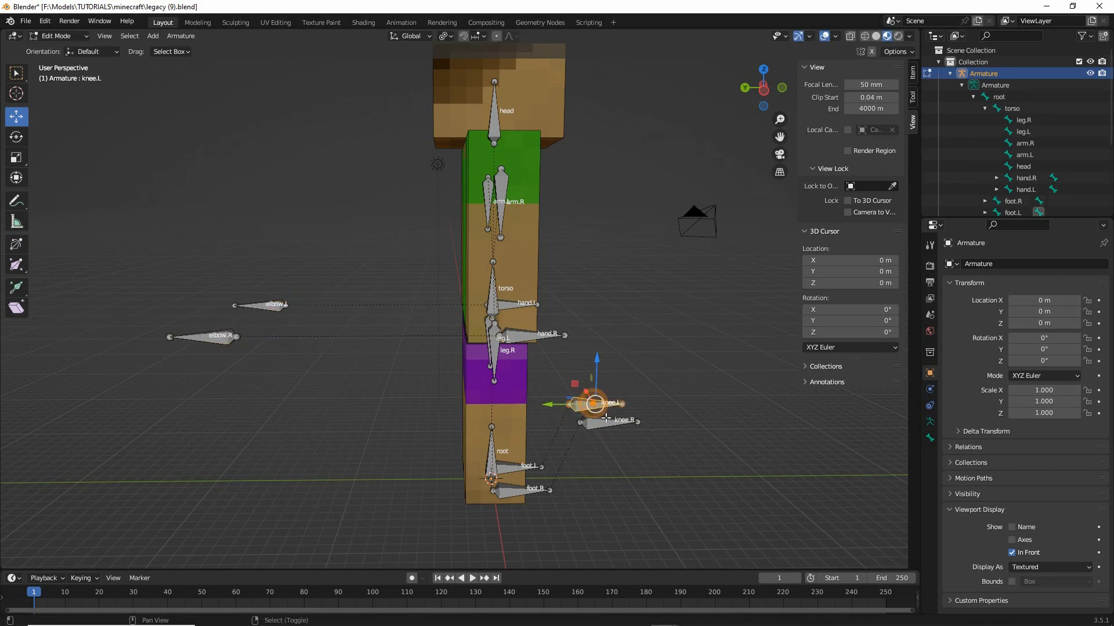
shift+click(606, 424)
shift+middle_drag(566, 439, 443, 357)
drag(464, 313, 650, 383)
middle_drag(559, 385, 445, 439)
key(Tab)
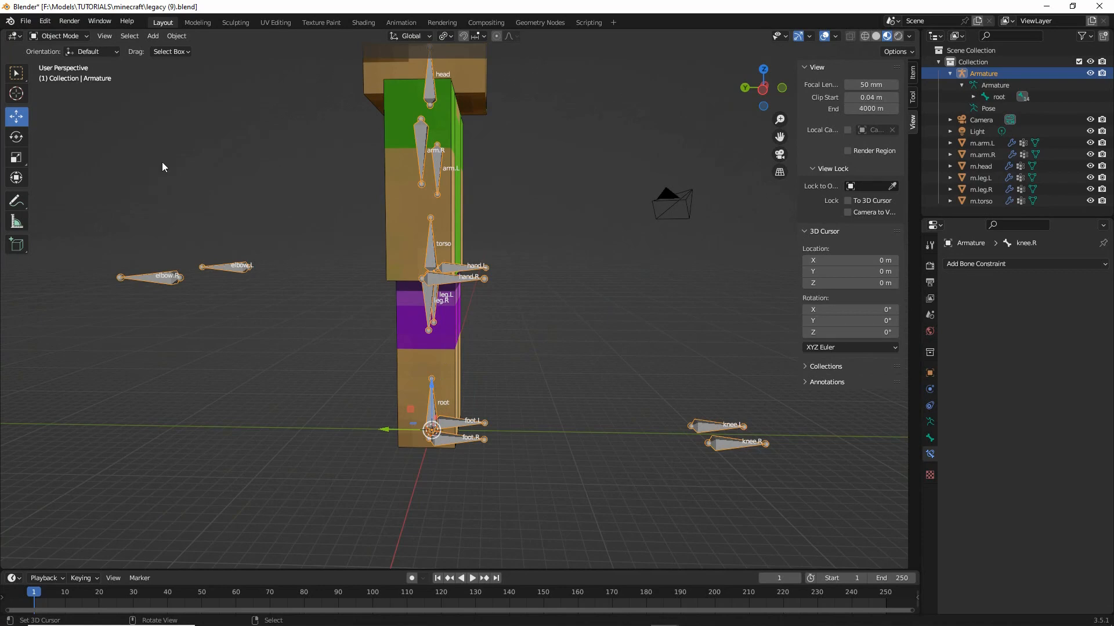
key(Tab)
click(58, 36)
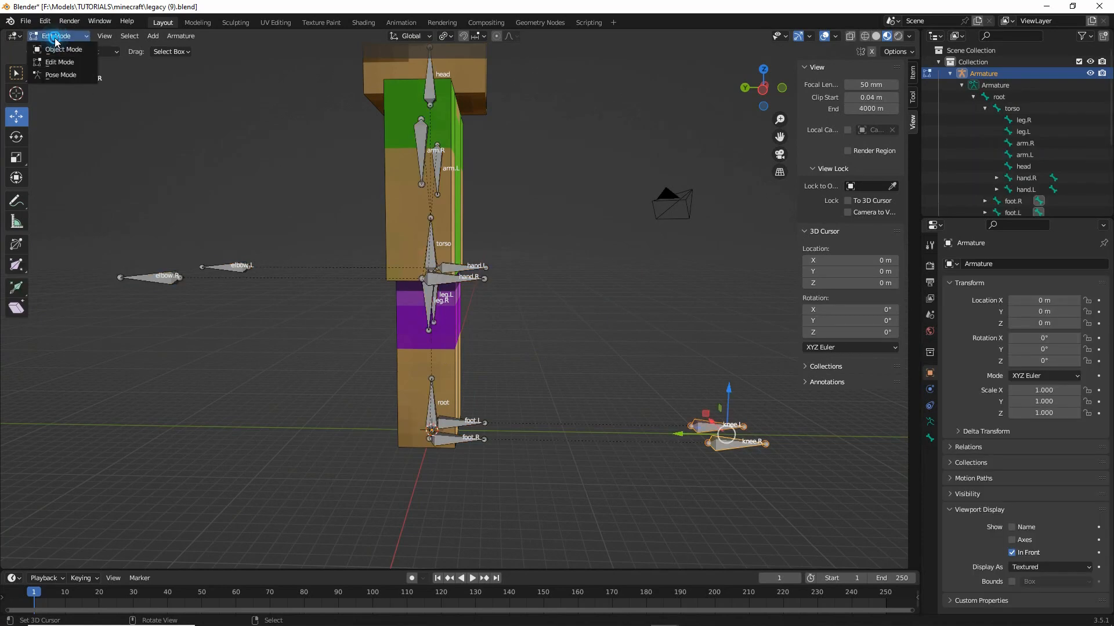
click(61, 75)
Try raising the hand.R bone forward to check the right arm with the repositioned elbow pole, cancelling the move
middle_drag(403, 263, 429, 243)
click(442, 290)
key(g)
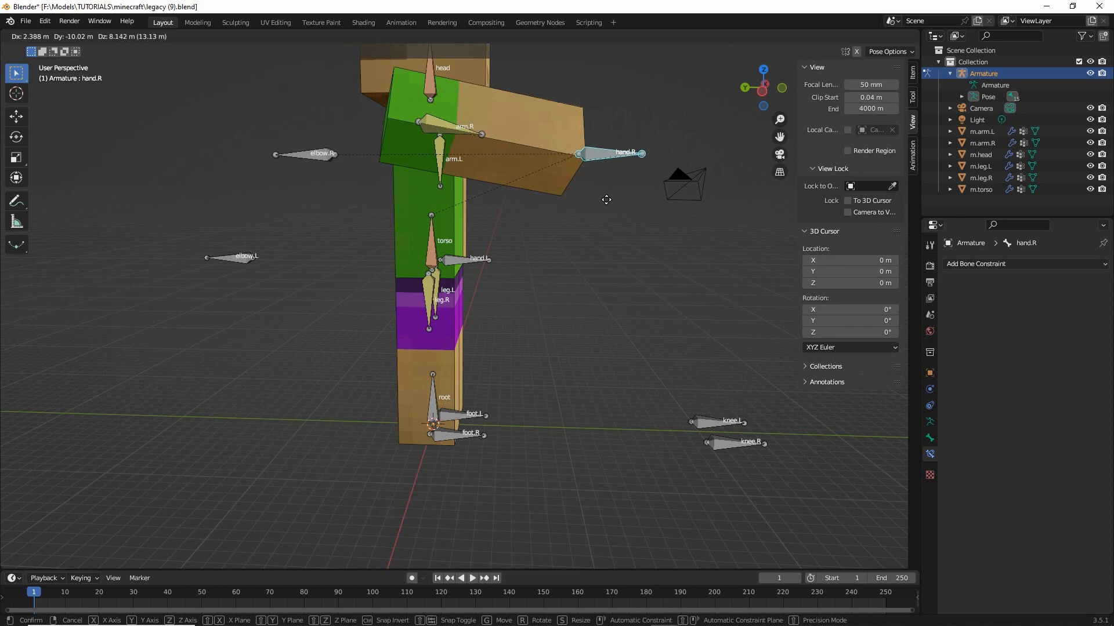
key(ctrl)
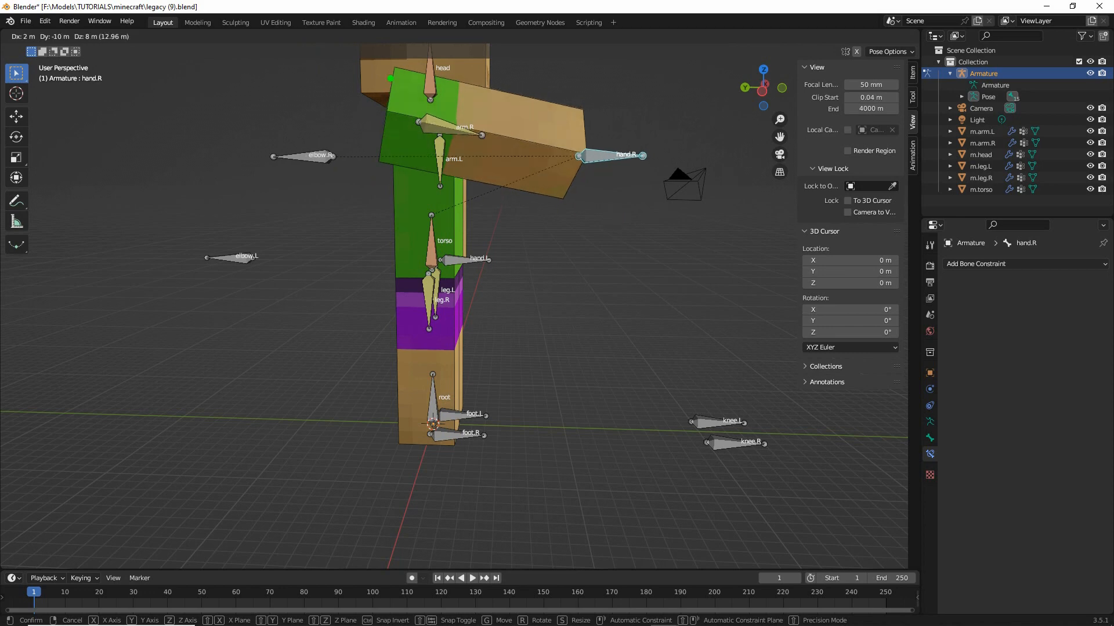
drag(390, 78, 404, 59)
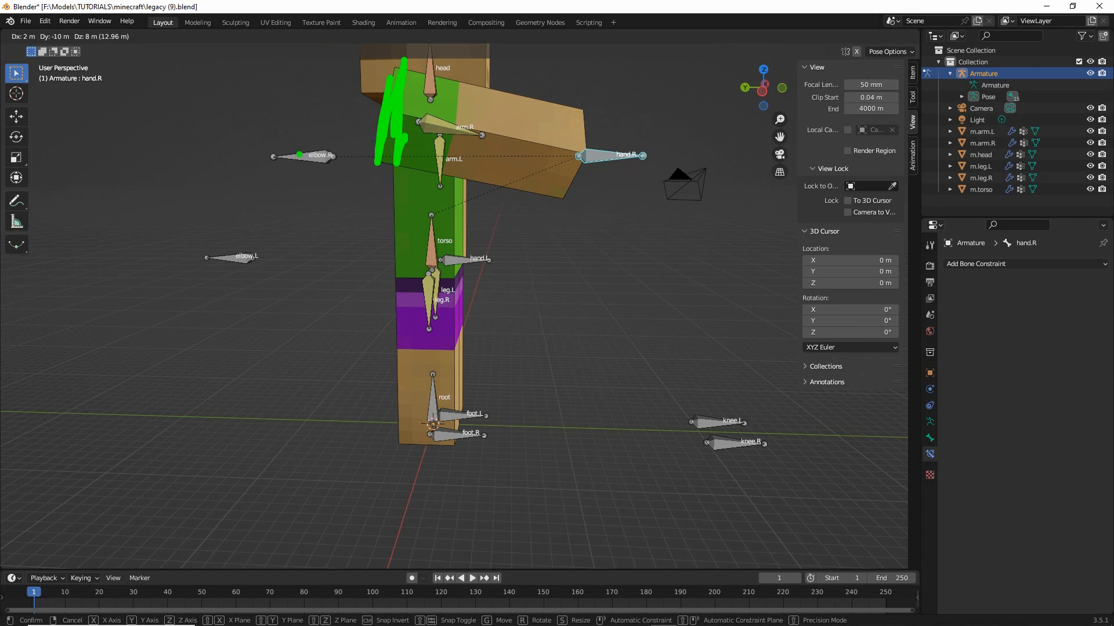
drag(348, 163, 261, 137)
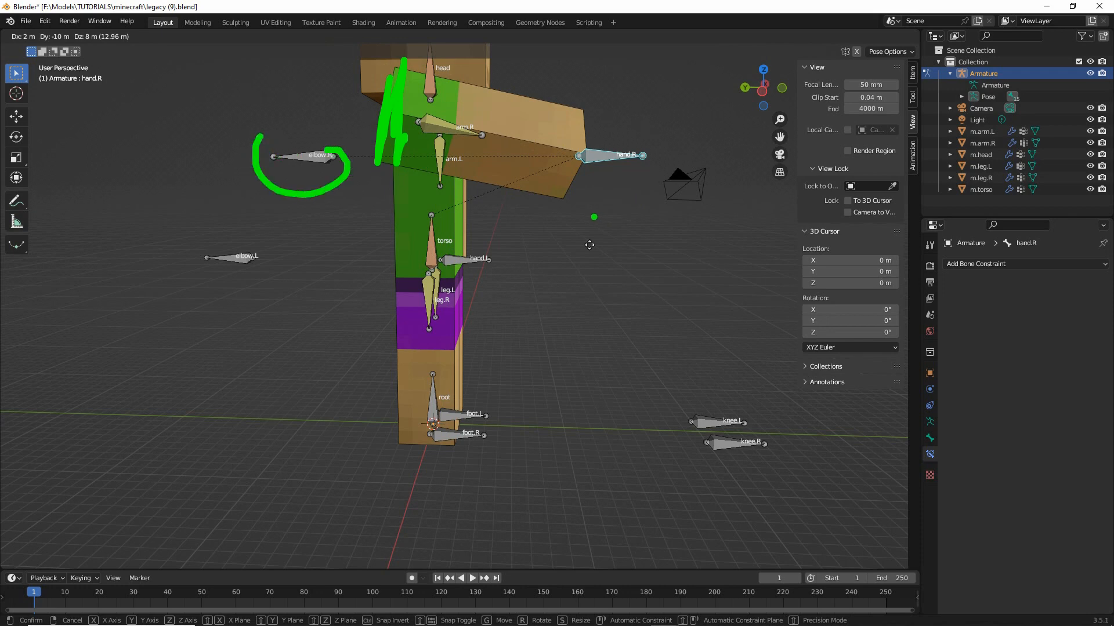
key(Escape)
right_click(532, 363)
Try raising the foot.R bone from the side and from the front to check the right leg's bending, cancelling each move
right_click(446, 443)
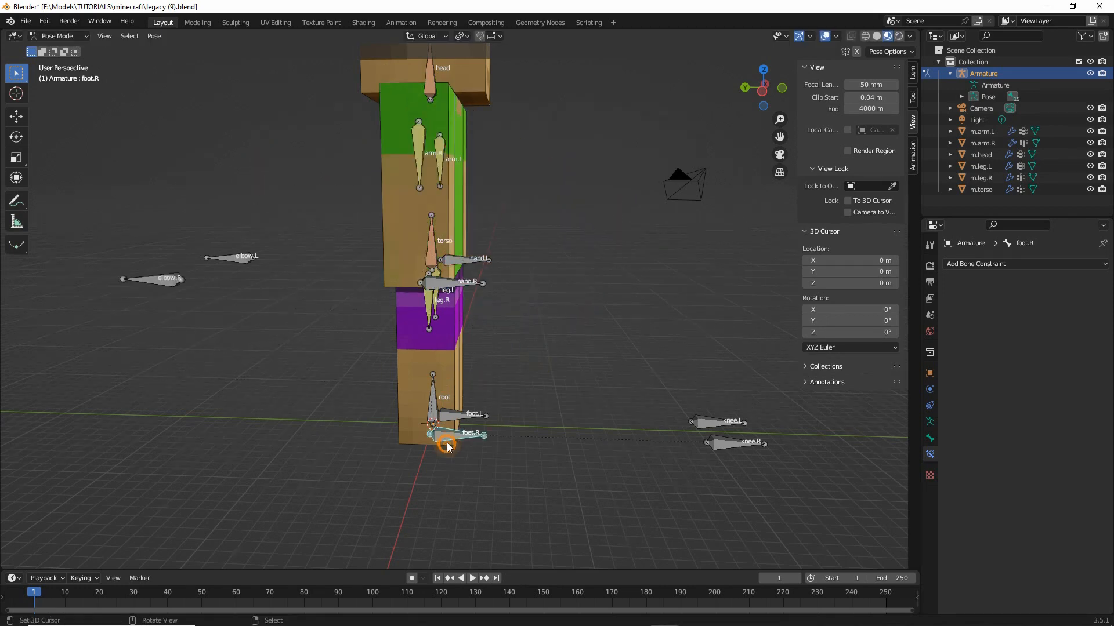
key(g)
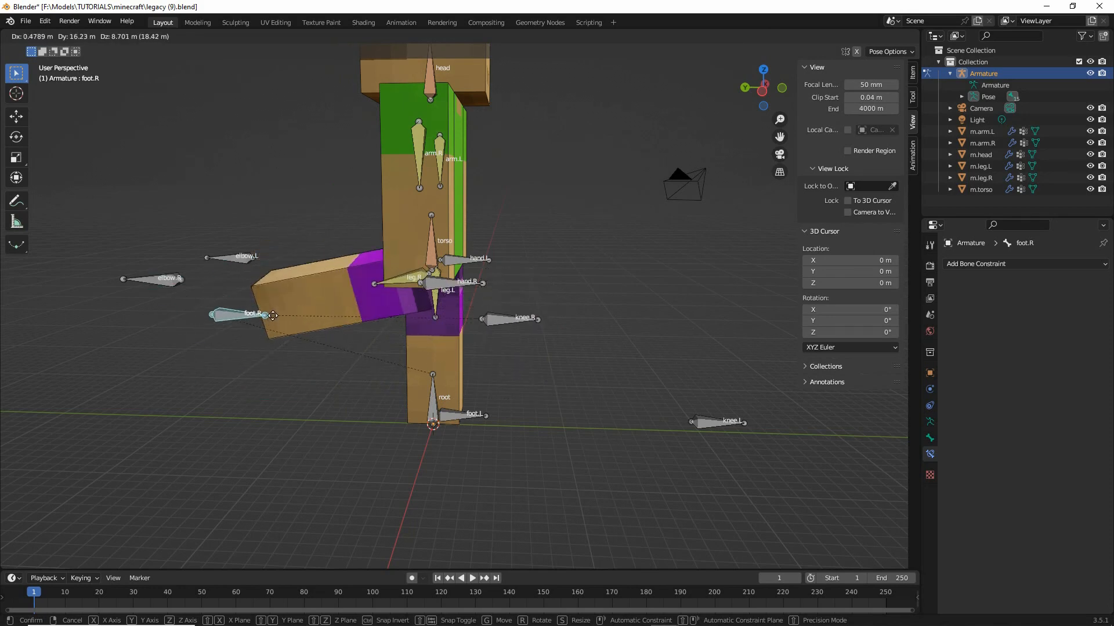
right_click(410, 336)
middle_drag(410, 333, 294, 330)
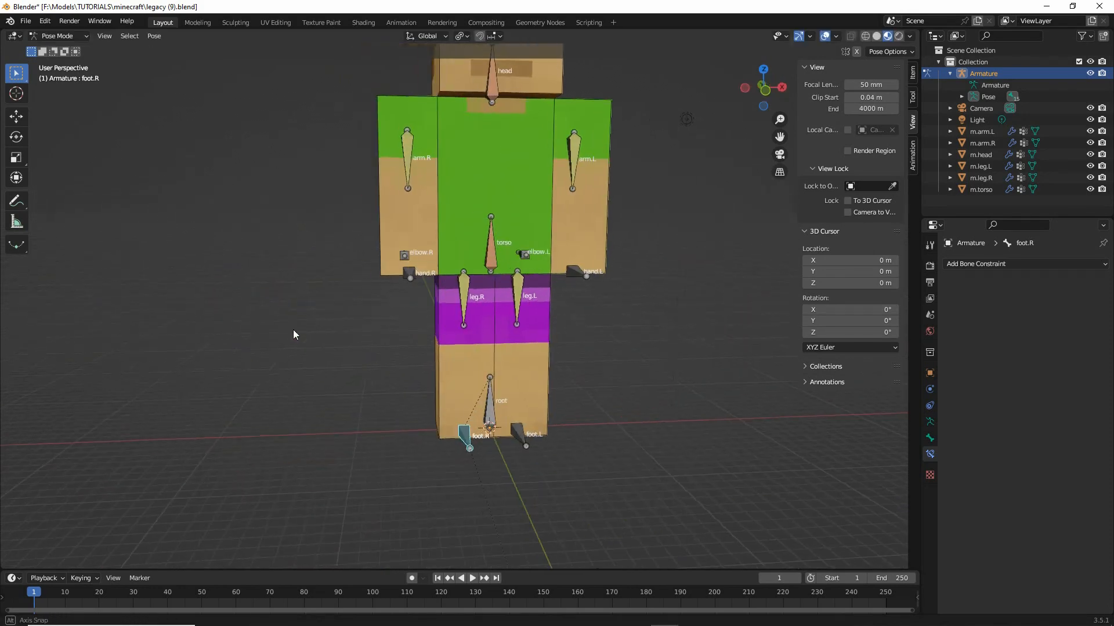
key(g)
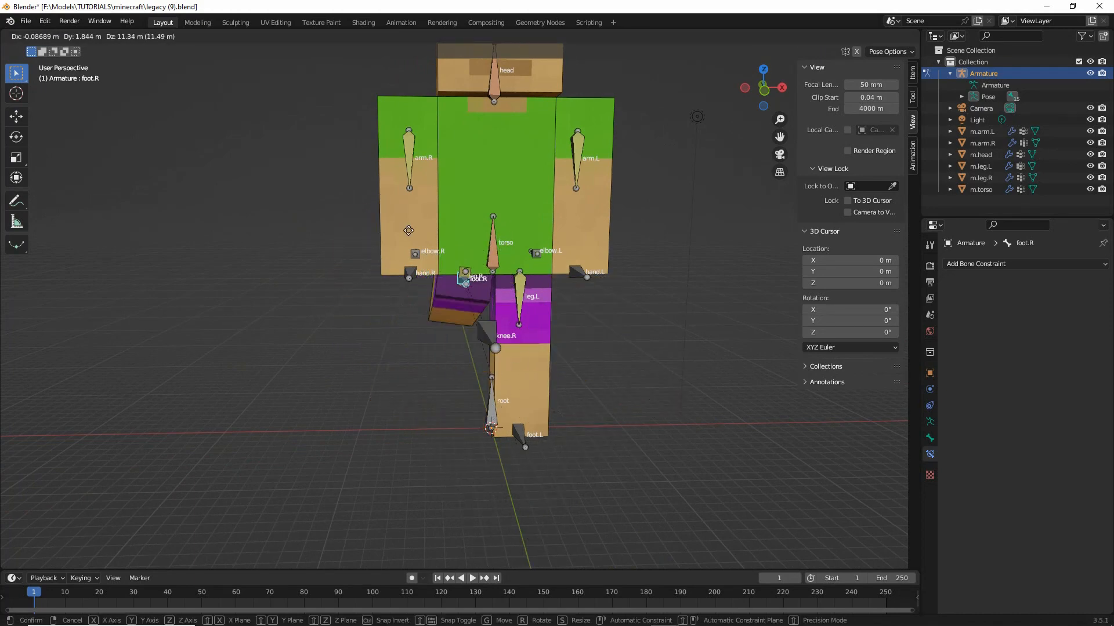
right_click(364, 270)
Try bending the character forward with the torso bone to check how the arms and head follow, cancelling the move
middle_drag(367, 279, 376, 339)
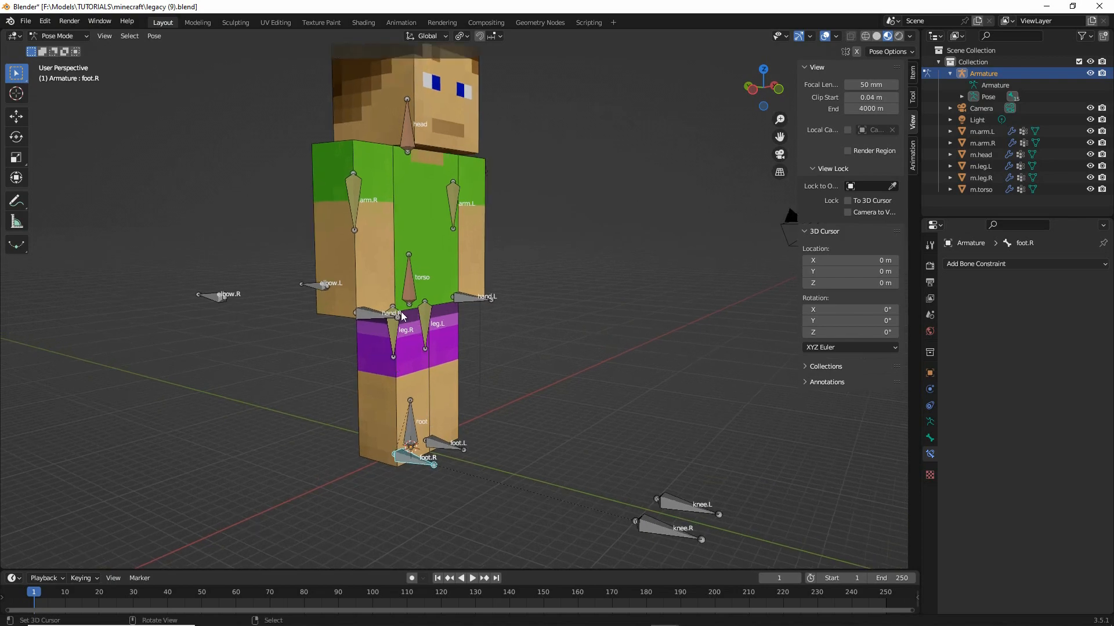
click(410, 288)
key(g)
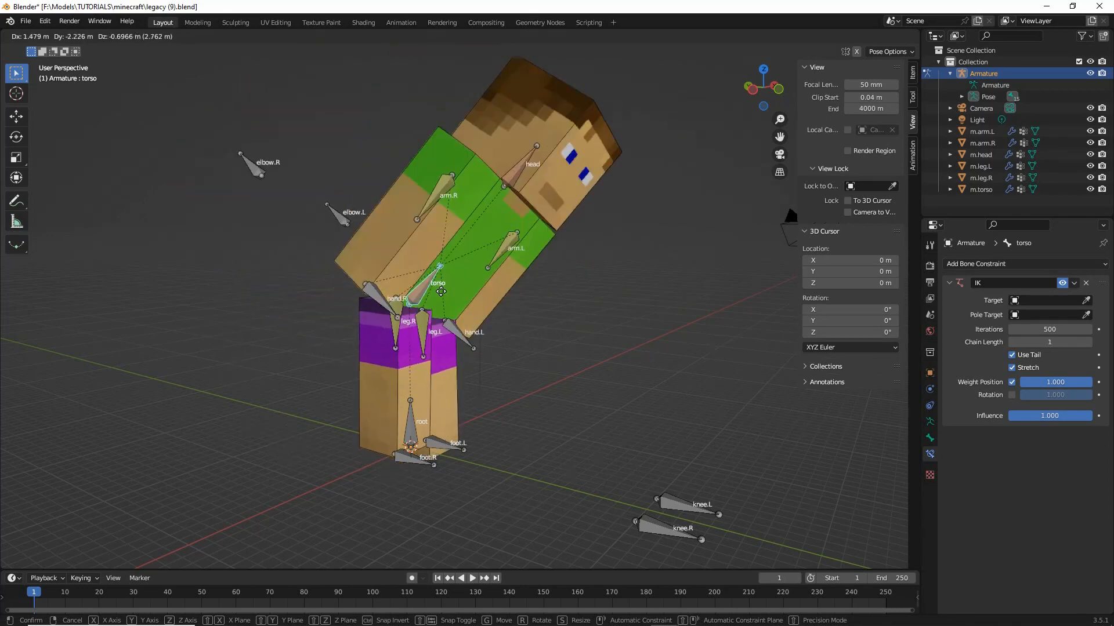
right_click(434, 303)
Select the hand.R, hand.L, foot.R and foot.L control bones together
middle_drag(430, 326, 385, 298)
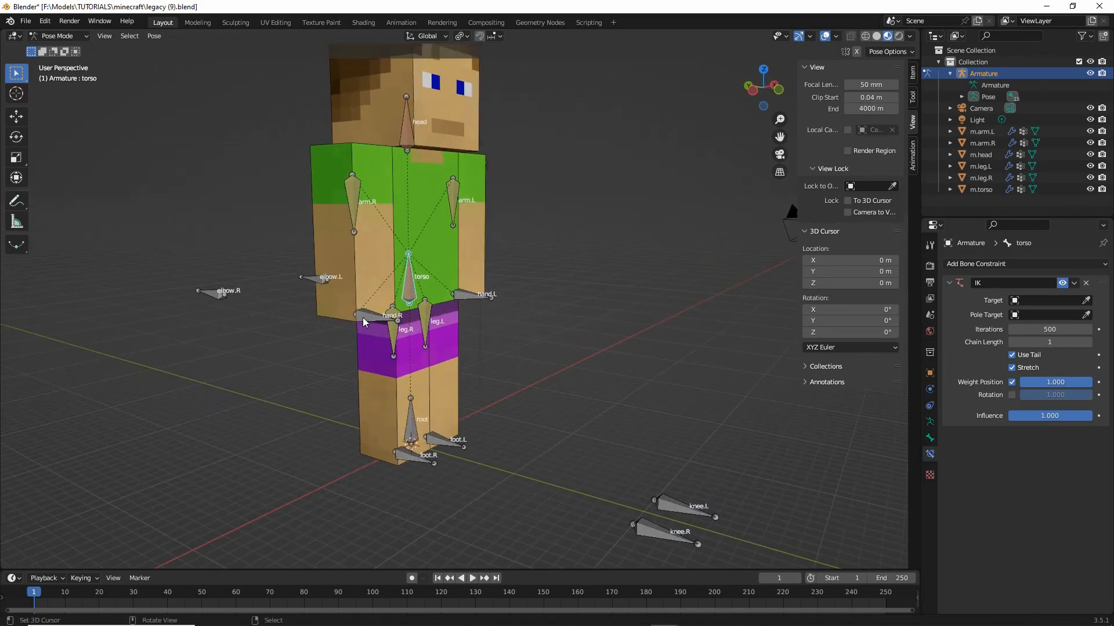
click(363, 316)
shift+click(465, 294)
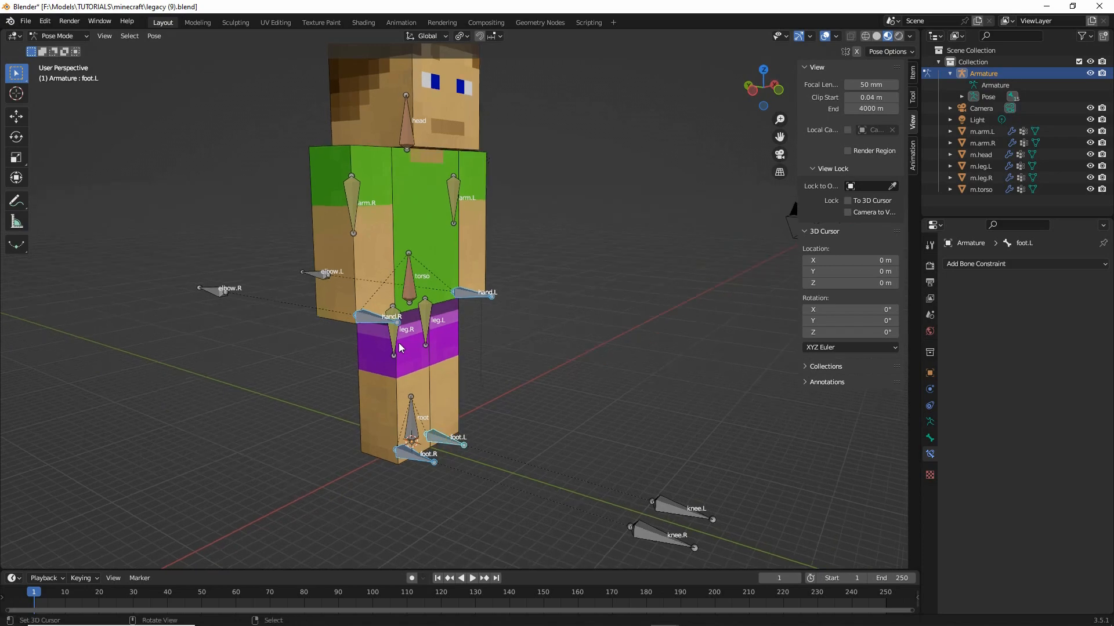
Try leaning the character backward with the torso bone, cancelling the move
scroll(364, 357, up, 1)
click(406, 261)
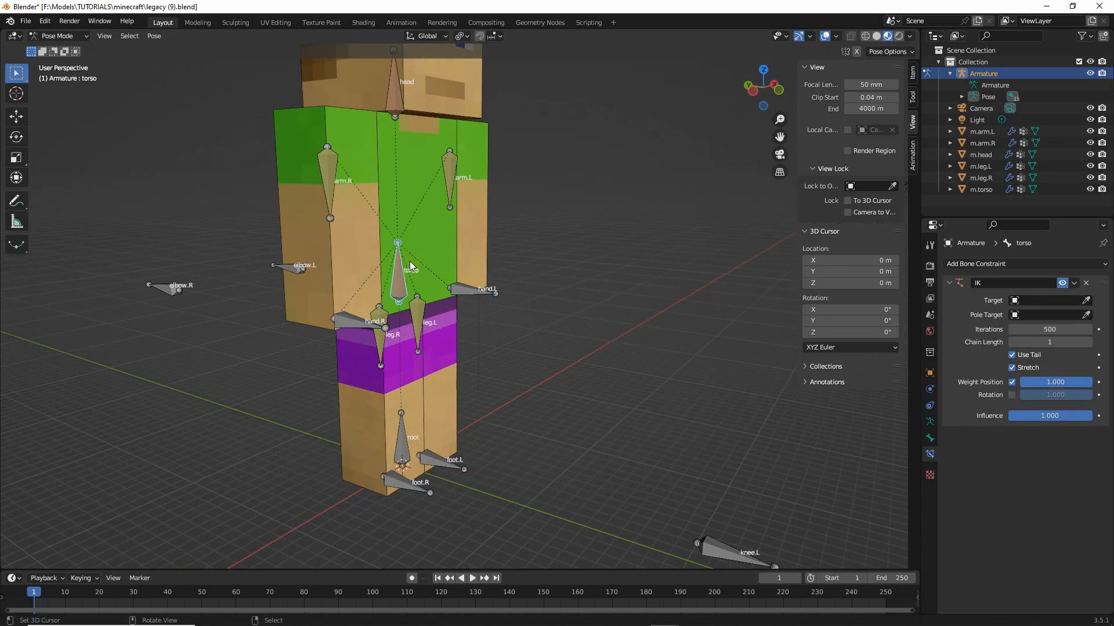
key(g)
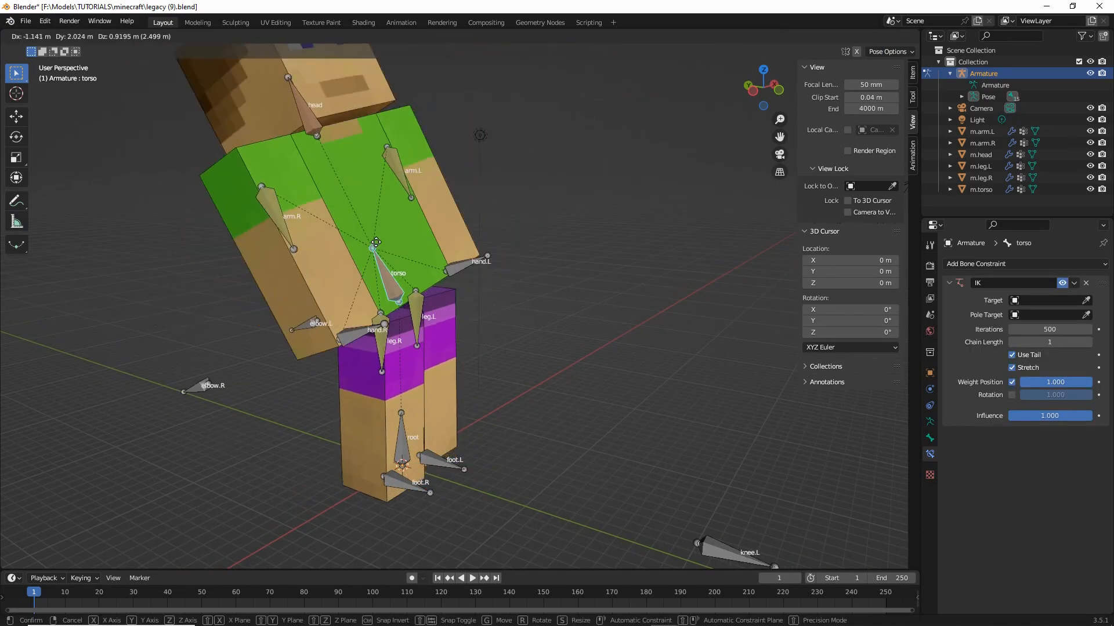
right_click(411, 238)
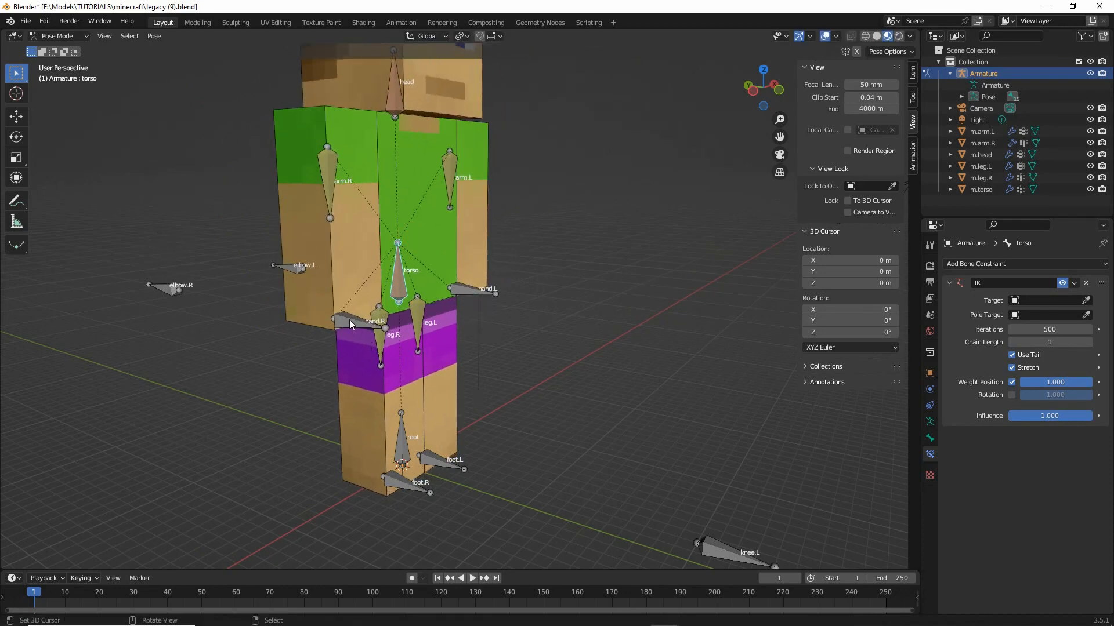
In Edit Mode, change the parent of the hand.R bone to root
click(55, 37)
click(60, 62)
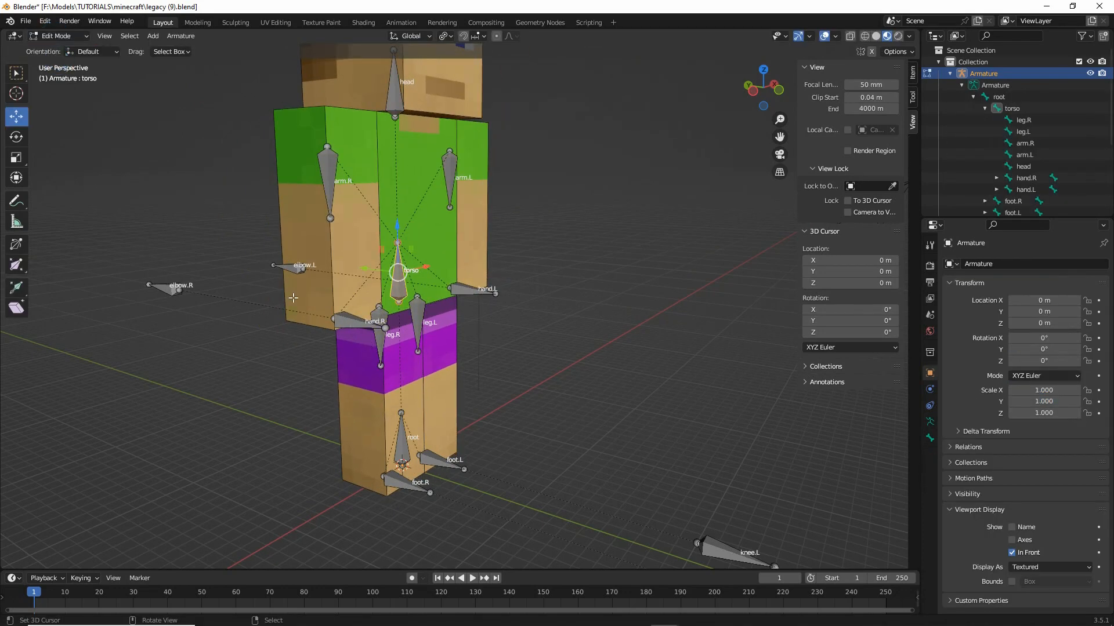
click(348, 319)
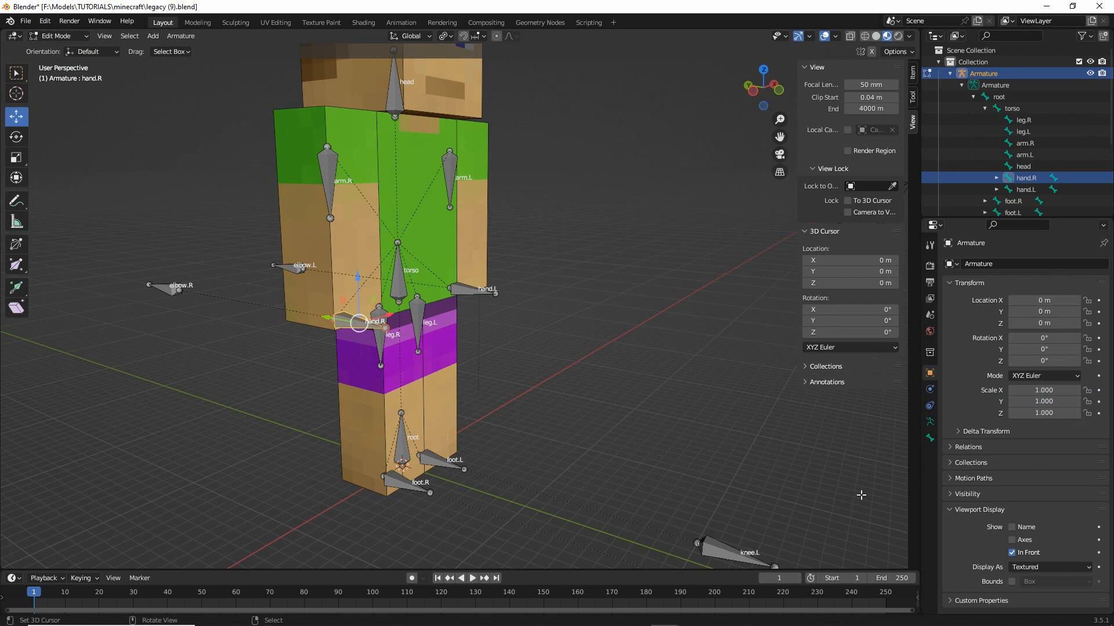
click(931, 439)
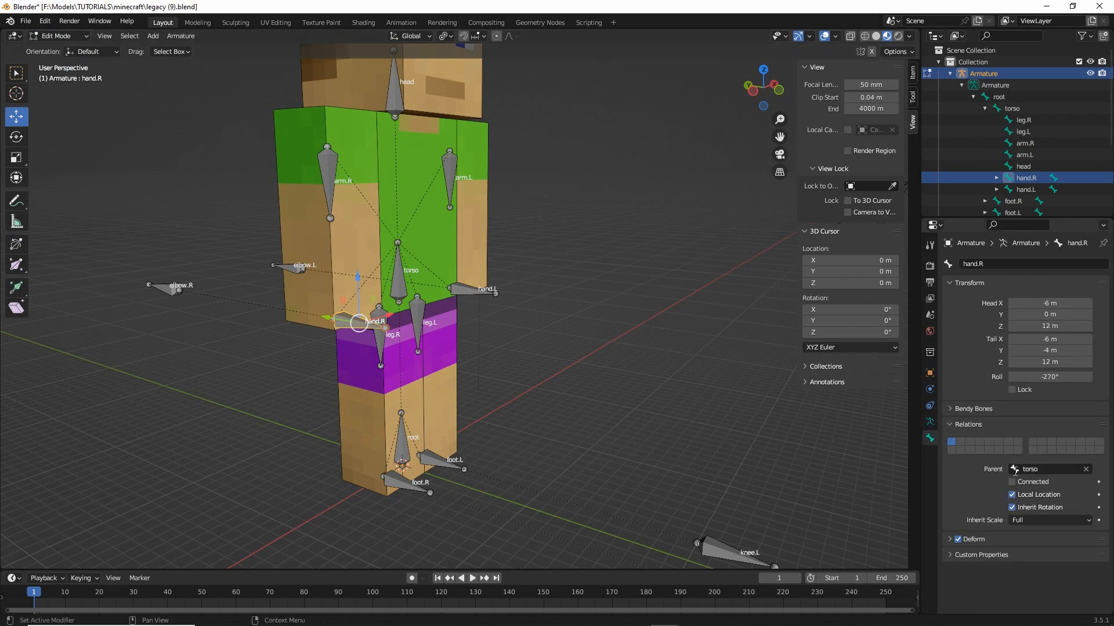
click(1014, 469)
click(993, 486)
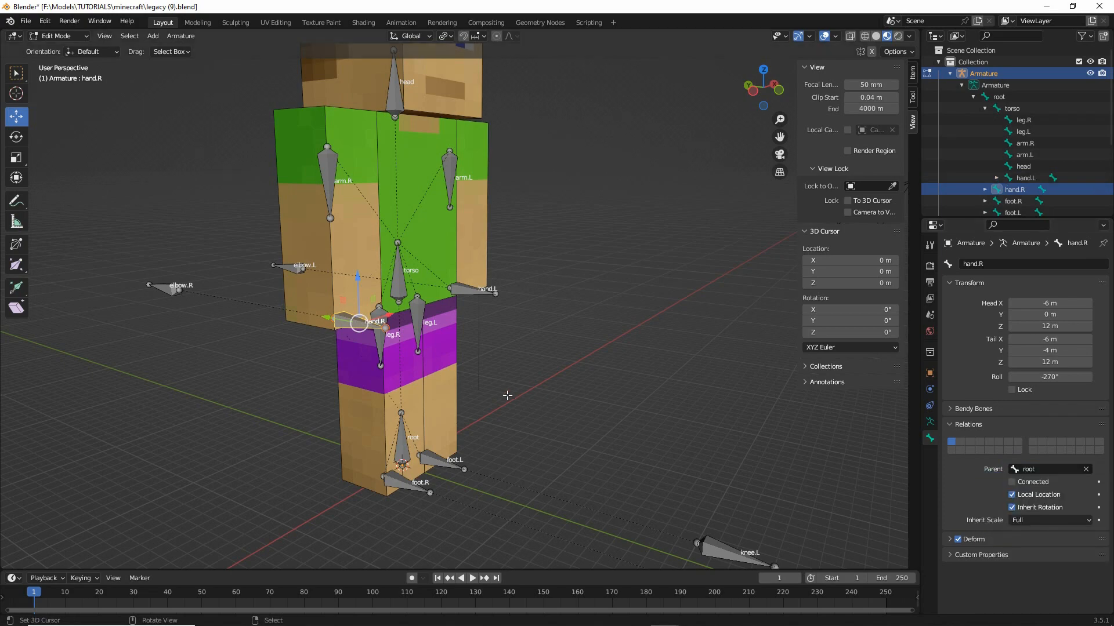
Return to Pose Mode and try tilting the character with the torso bone to check the right arm, cancelling the move
middle_drag(506, 395, 463, 396)
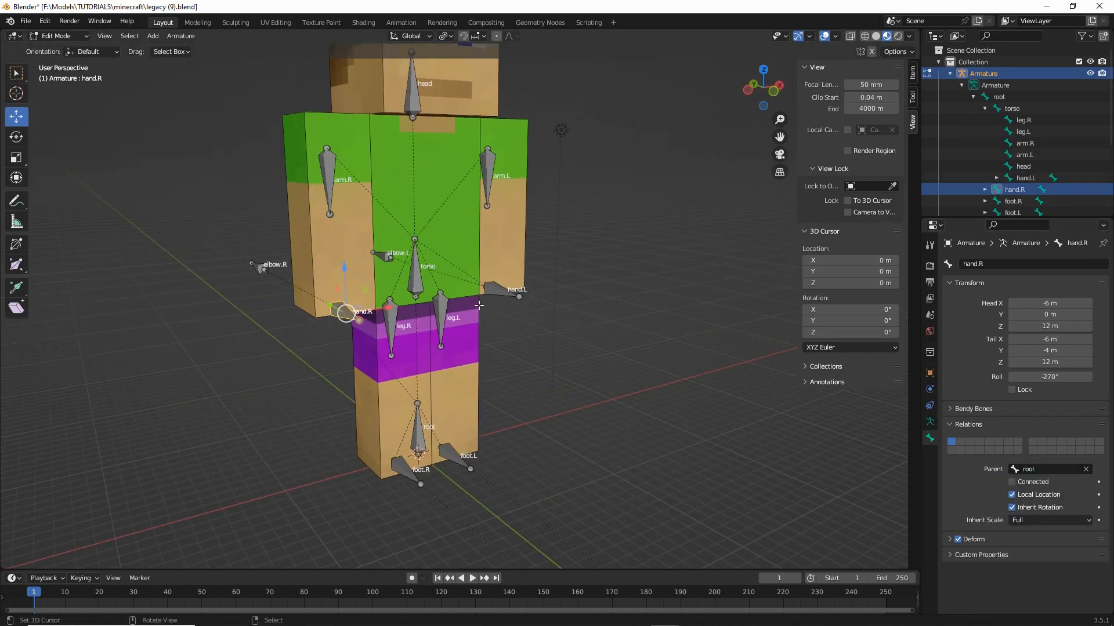
middle_drag(478, 306, 499, 312)
scroll(412, 271, up, 2)
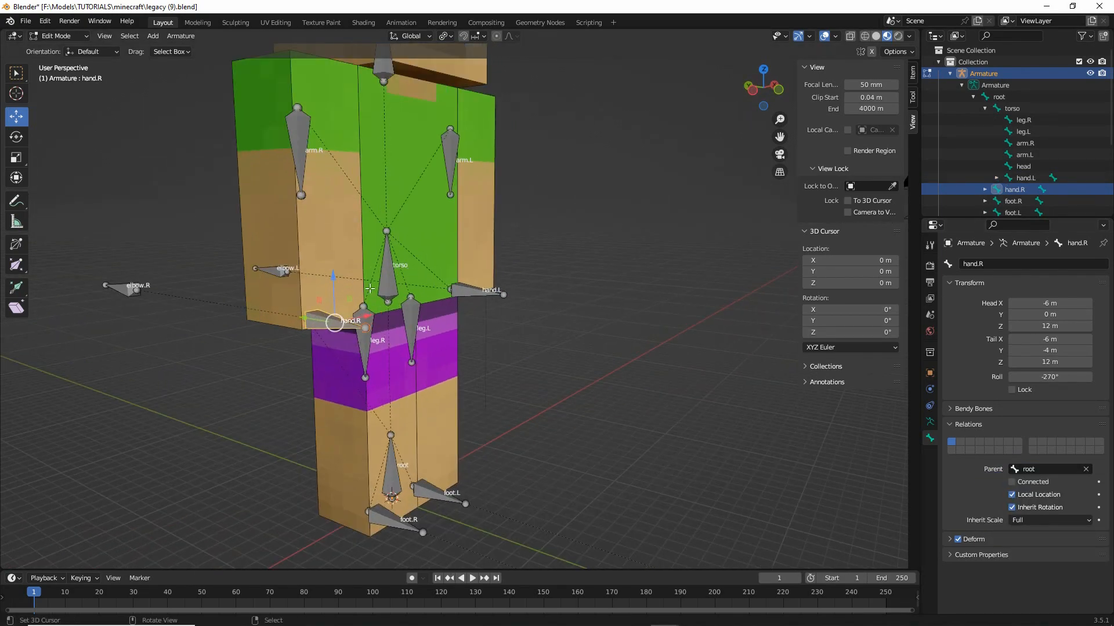
click(51, 36)
click(55, 72)
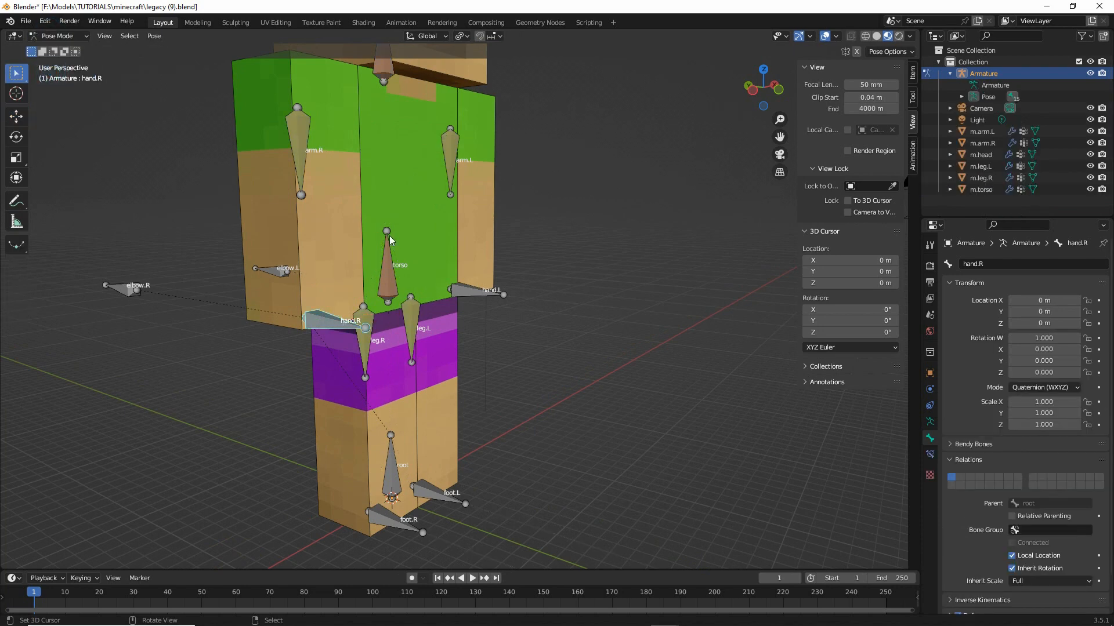
click(399, 267)
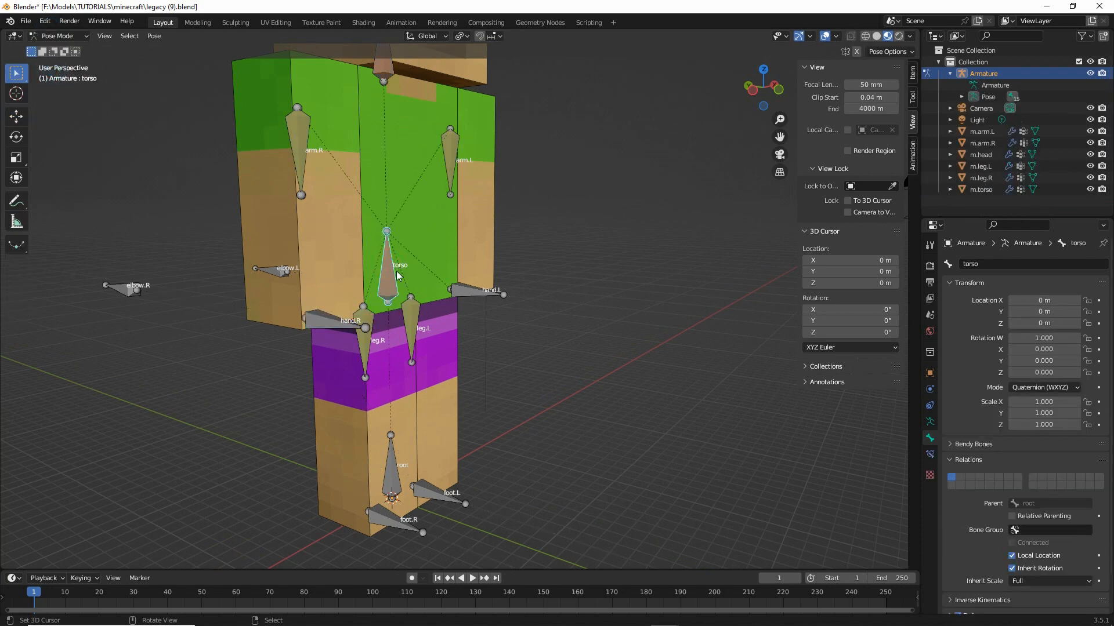
key(g)
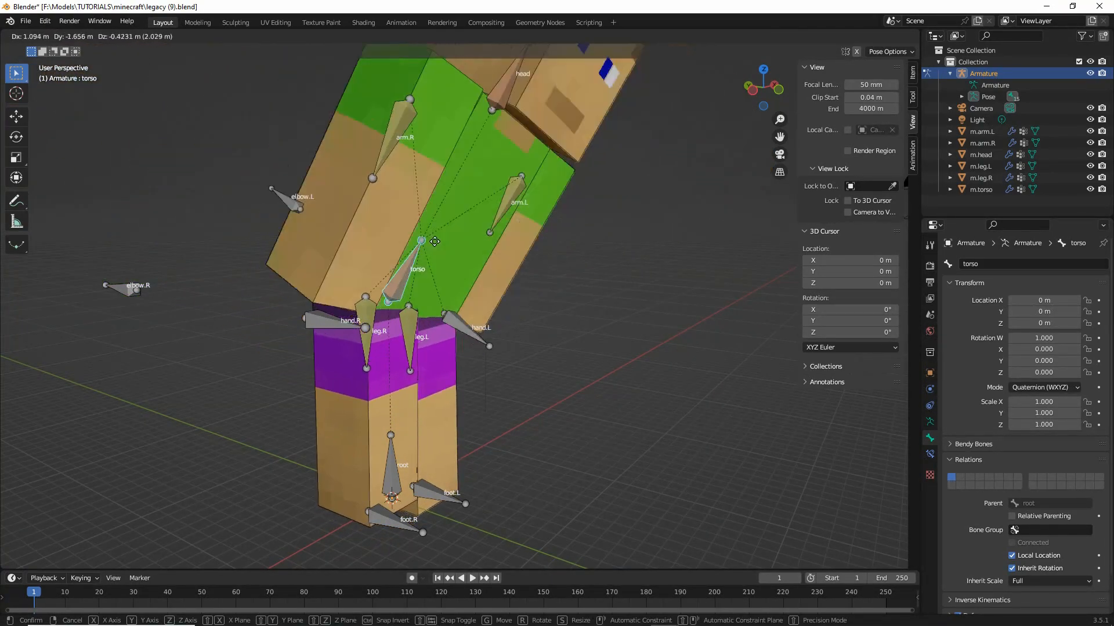
right_click(410, 215)
Try moving the torso bone from the front, then rotating and moving it from an angle, cancelling each transform
middle_drag(471, 293, 465, 297)
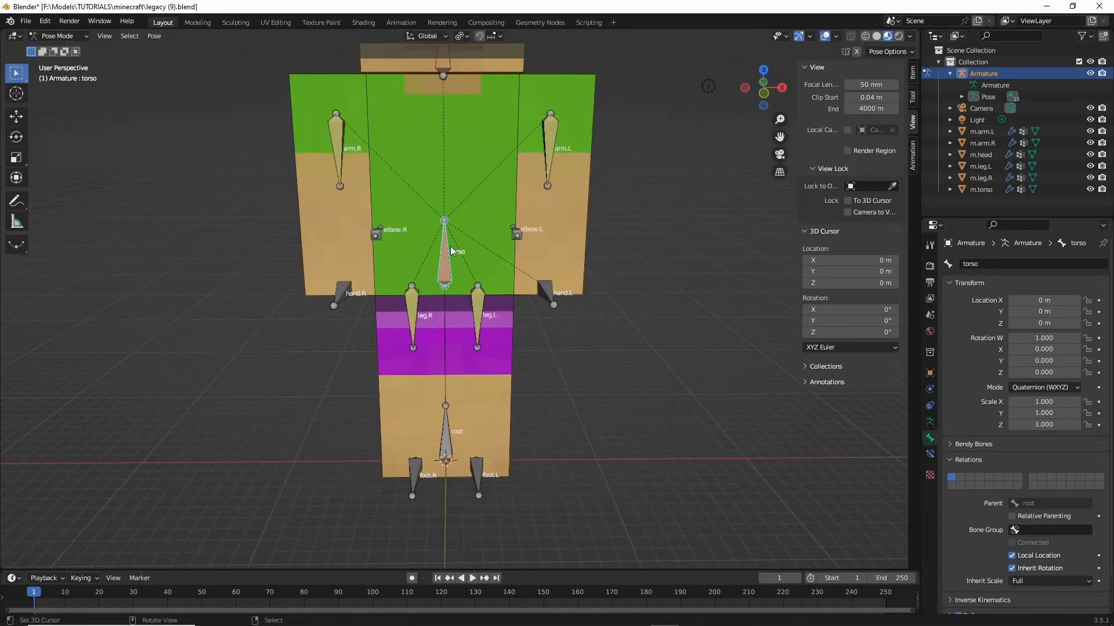
key(g)
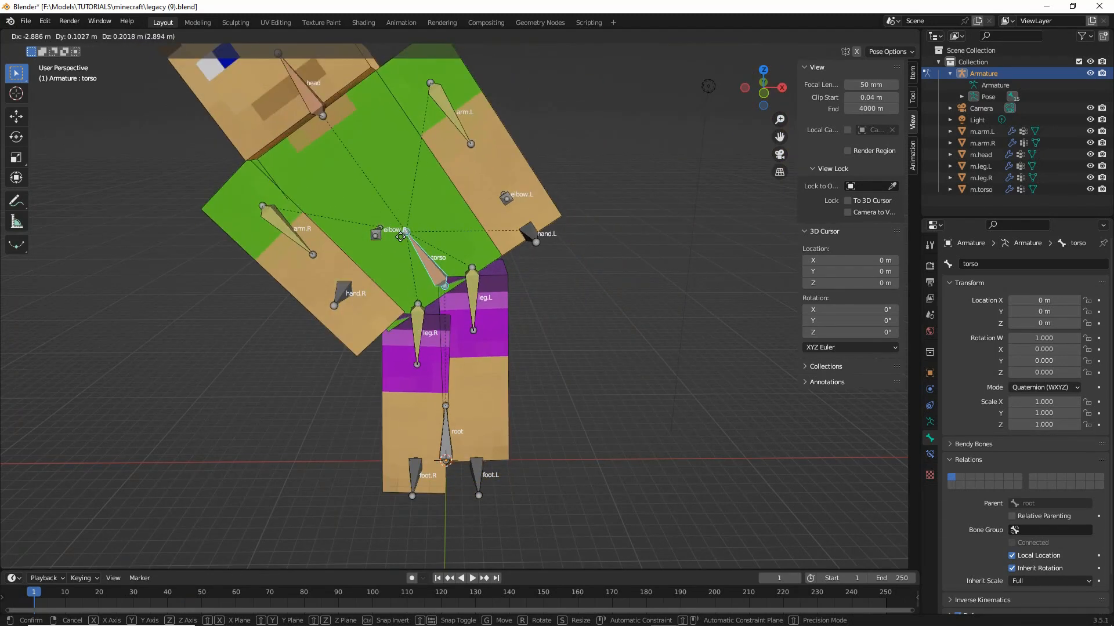
key(Escape)
middle_drag(365, 325, 409, 340)
key(r)
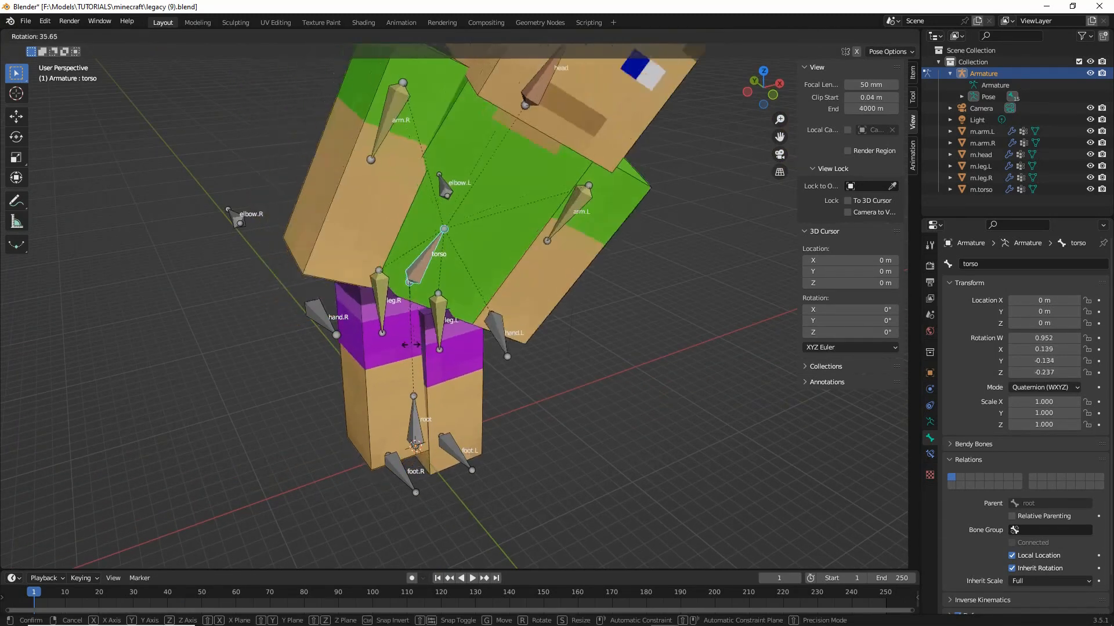
key(Escape)
key(g)
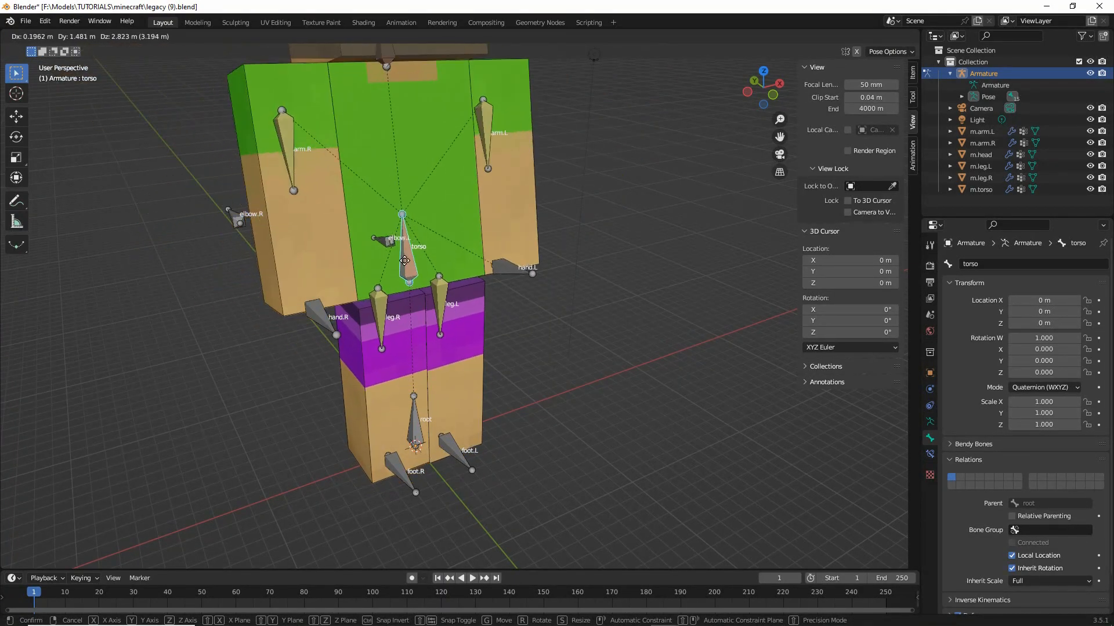
right_click(446, 325)
In Edit Mode, change the parent of the hand.L bone to root
middle_drag(446, 324, 290, 322)
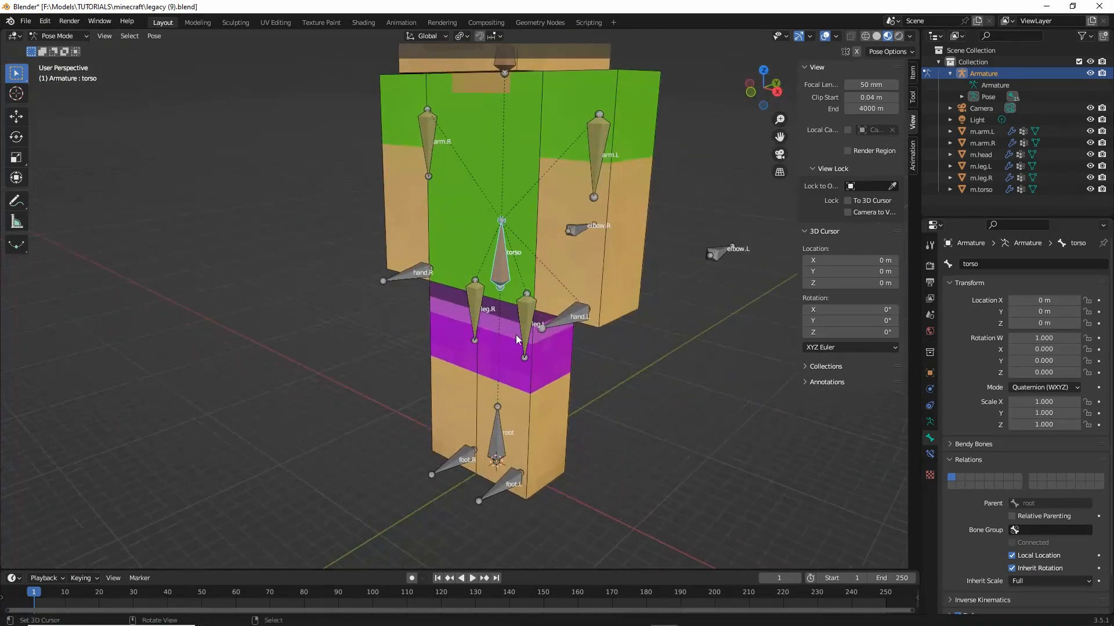
click(573, 320)
click(58, 36)
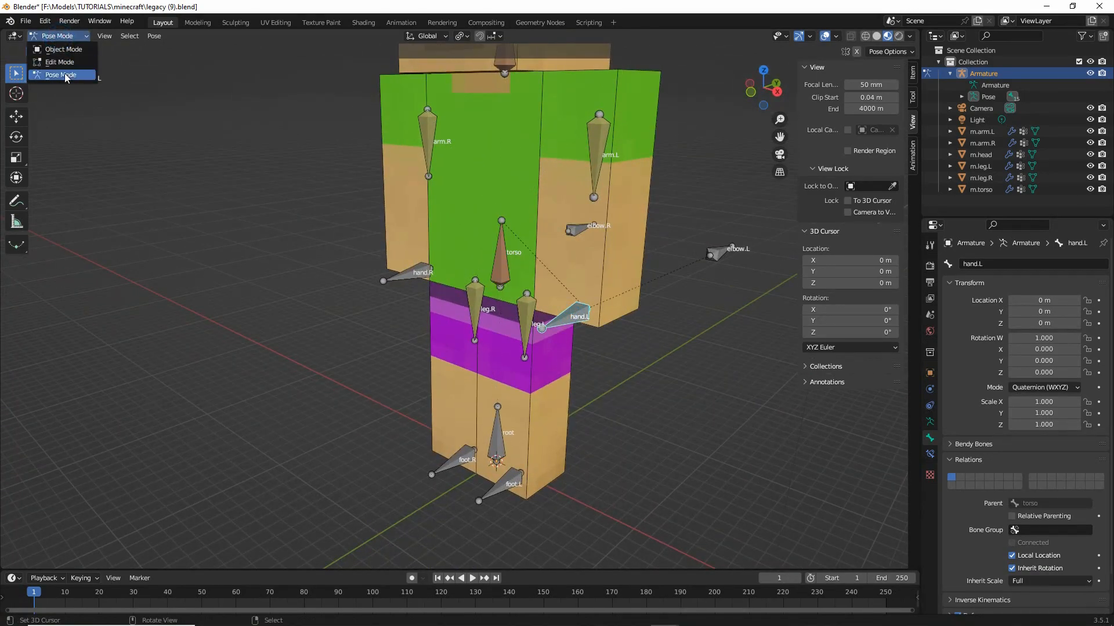
click(55, 61)
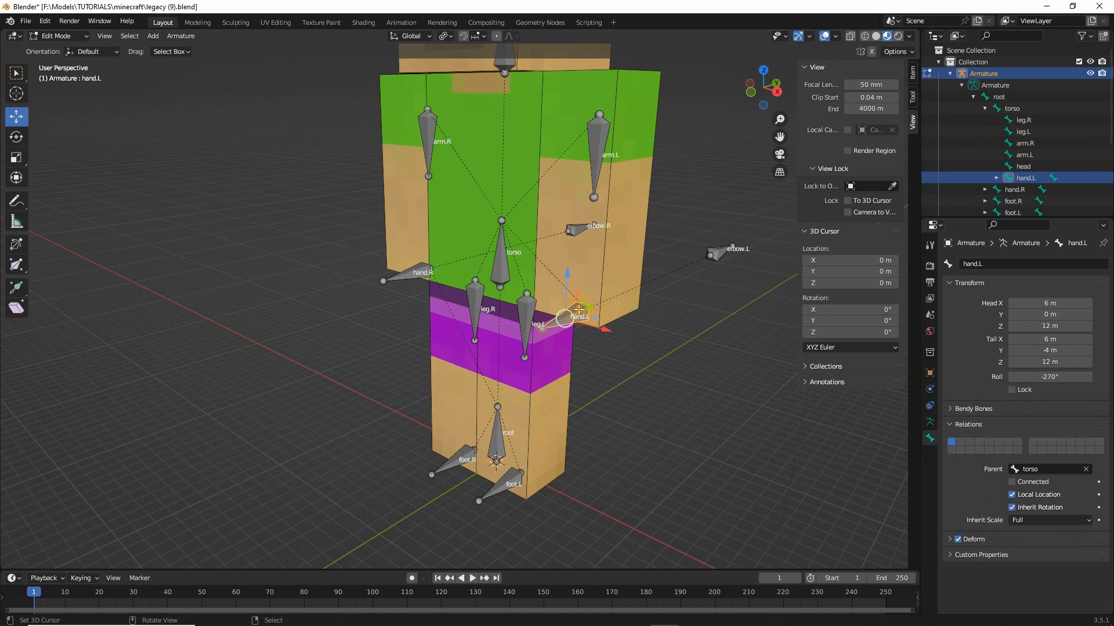
shift+middle_drag(560, 360, 507, 360)
scroll(507, 360, up, 1)
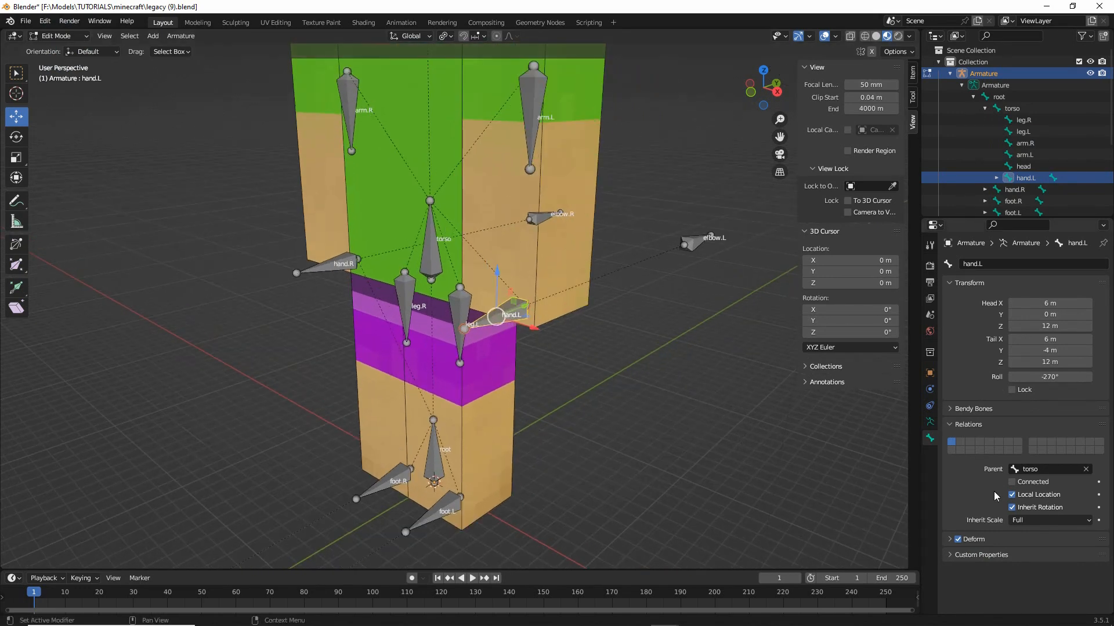
click(1016, 470)
click(990, 487)
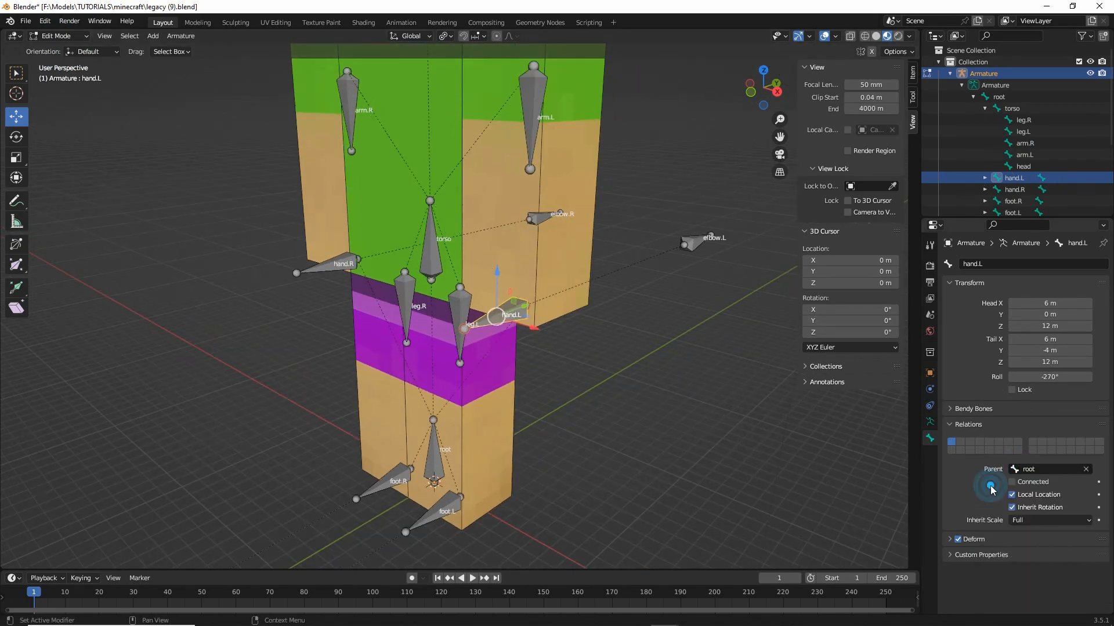
middle_drag(495, 460, 500, 301)
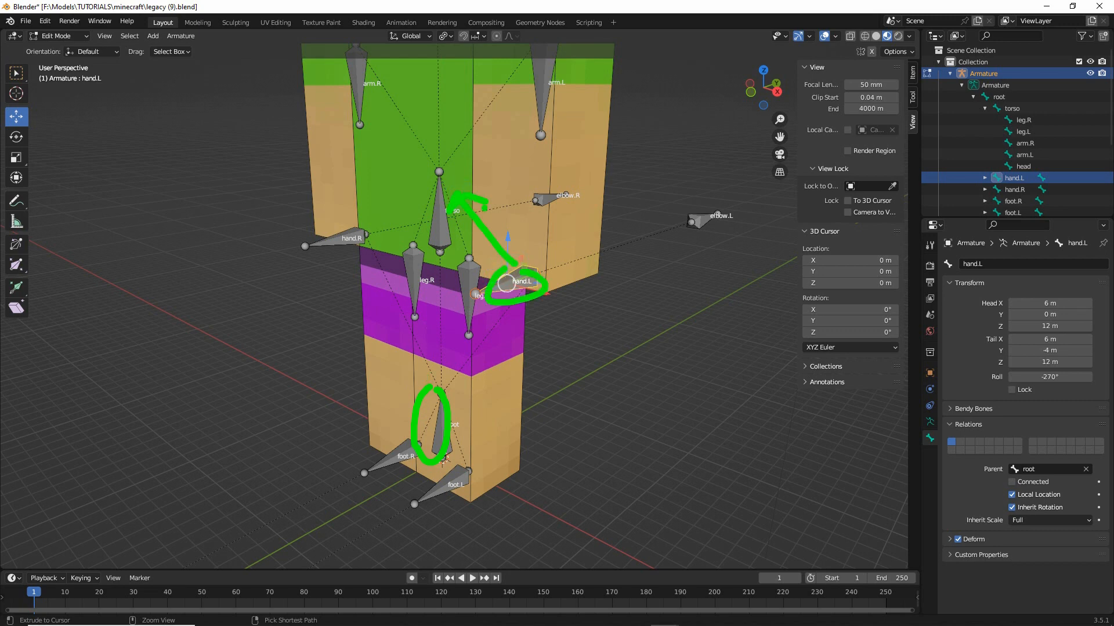
key(Escape)
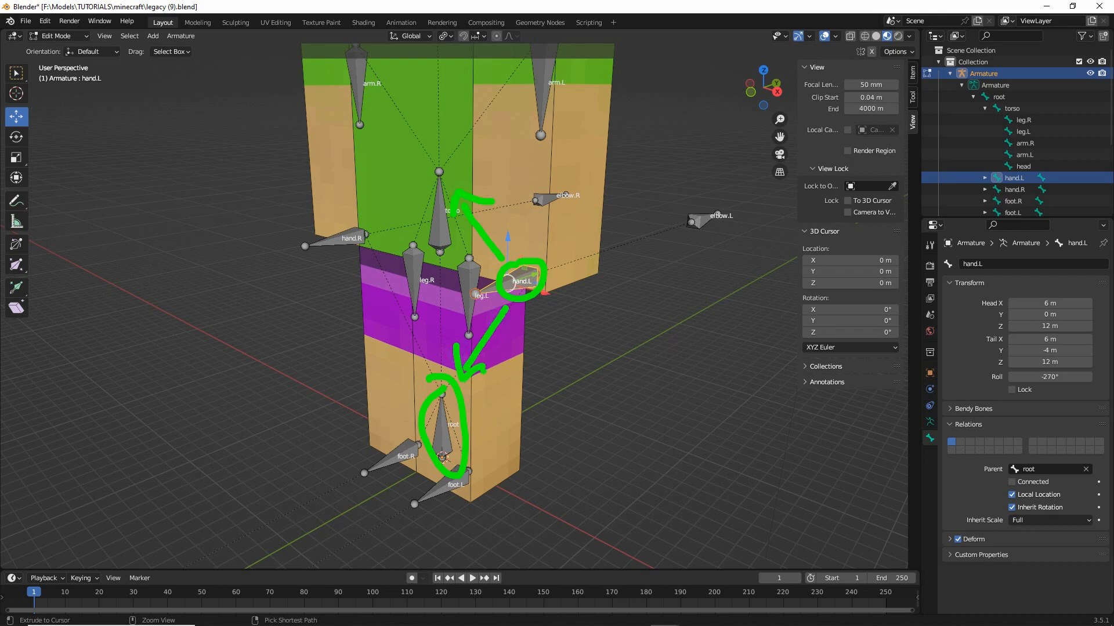
key(Escape)
middle_drag(484, 321, 491, 323)
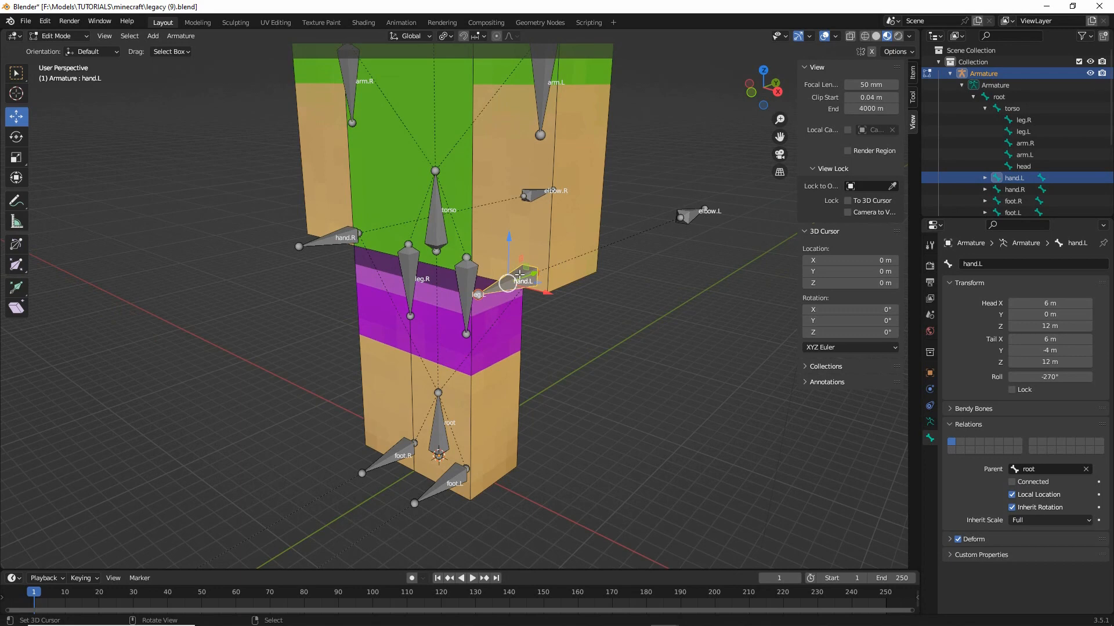
Switch back to Pose Mode and try moving the torso bone from the front, cancelling the move
middle_drag(487, 366, 380, 239)
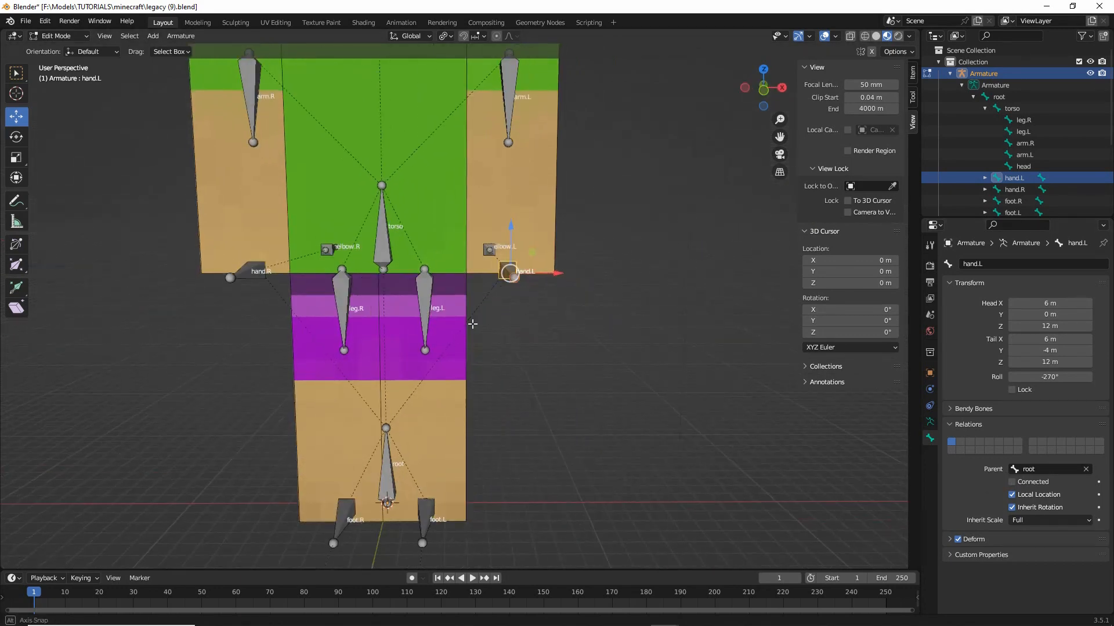
click(56, 36)
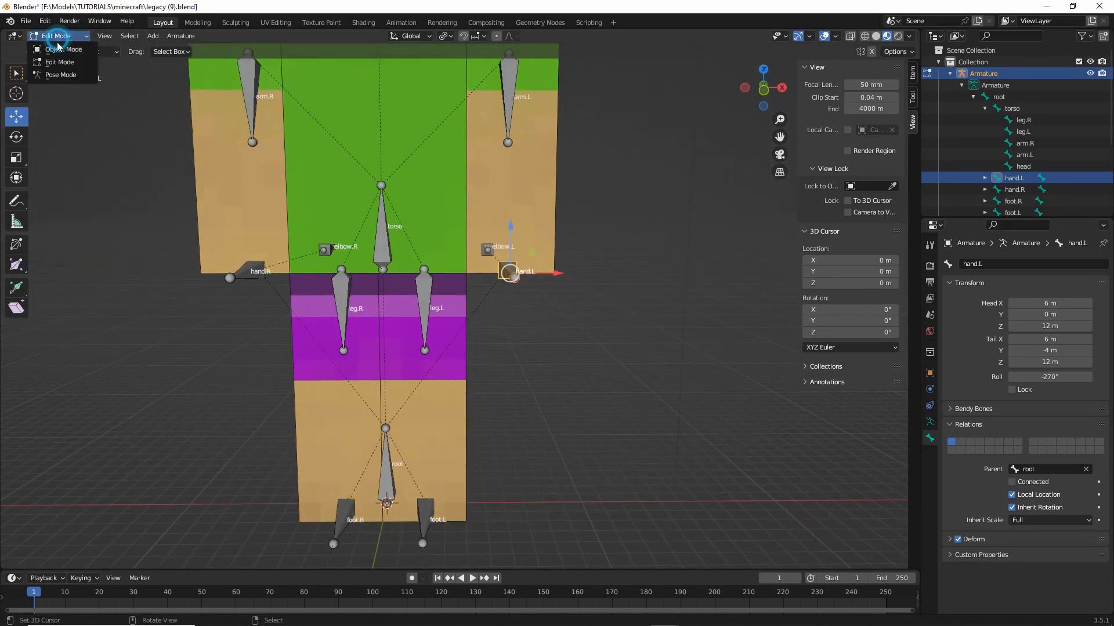
click(55, 75)
key(g)
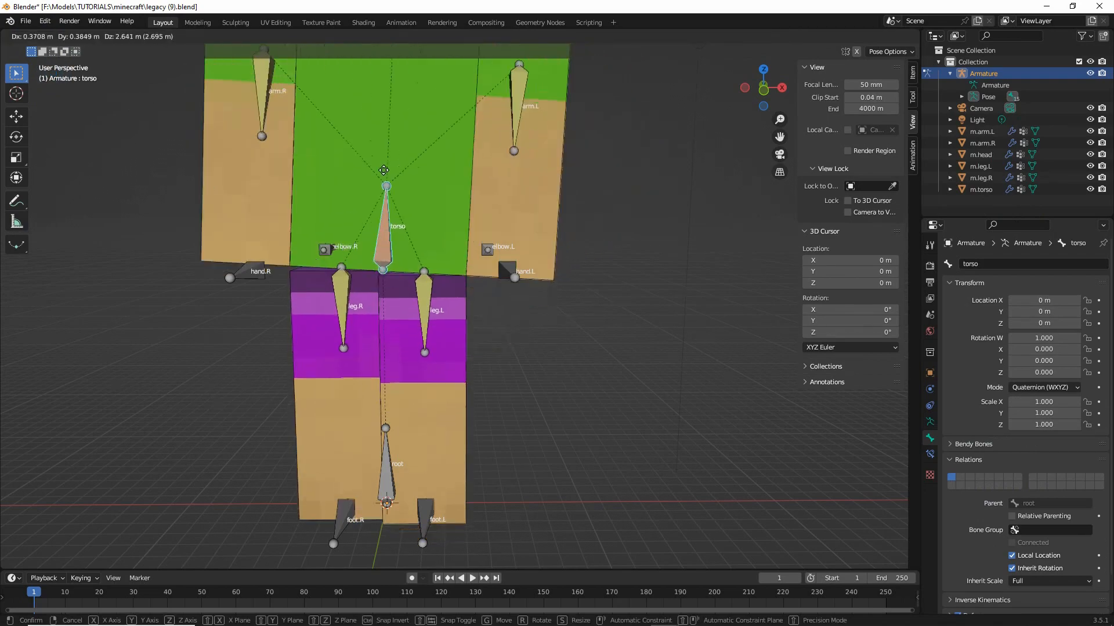
right_click(400, 181)
Try rotating the torso bone slightly, then bending it far forward from the side, cancelling both rotations
middle_drag(500, 369, 550, 194)
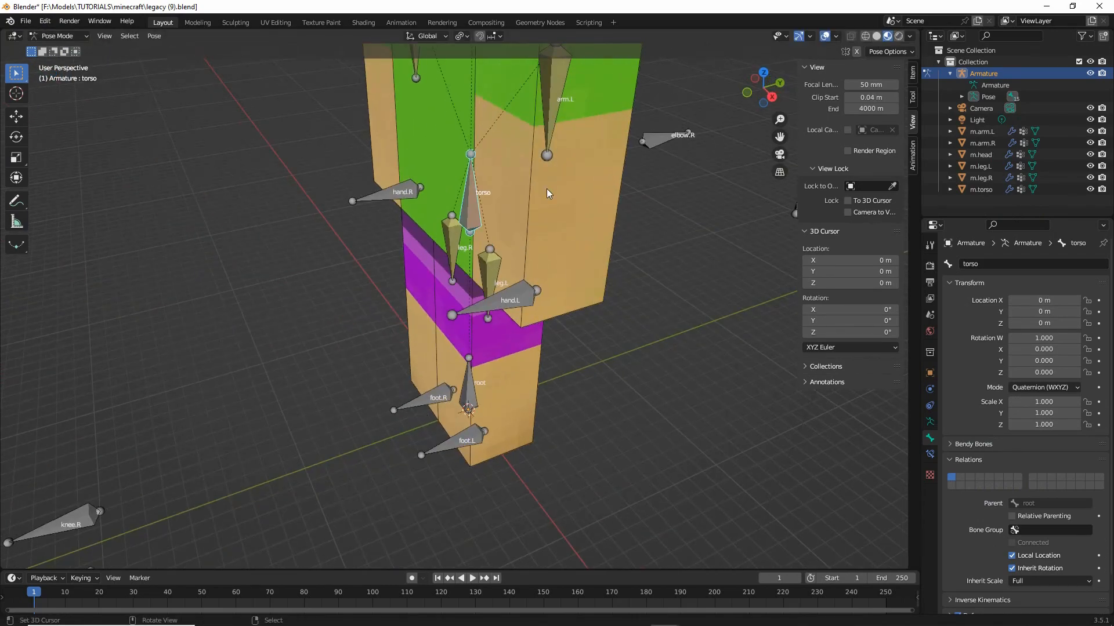
key(r)
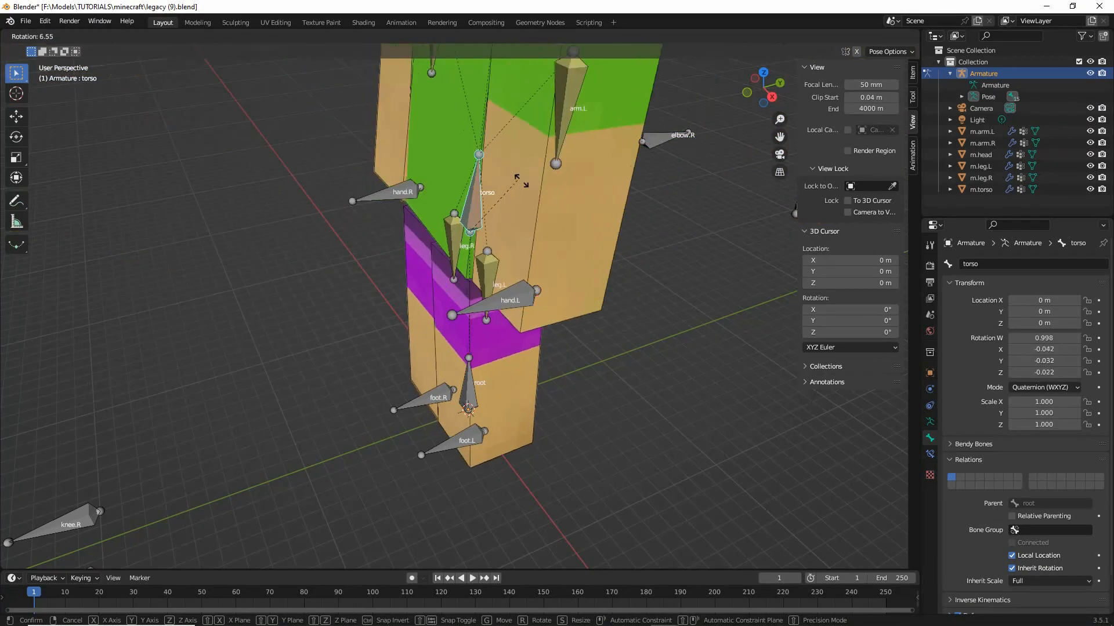
right_click(557, 193)
scroll(473, 385, down, 2)
mouse_move(462, 412)
middle_down()
mouse_move(458, 326)
mouse_move(430, 389)
mouse_move(449, 405)
middle_up()
key(r)
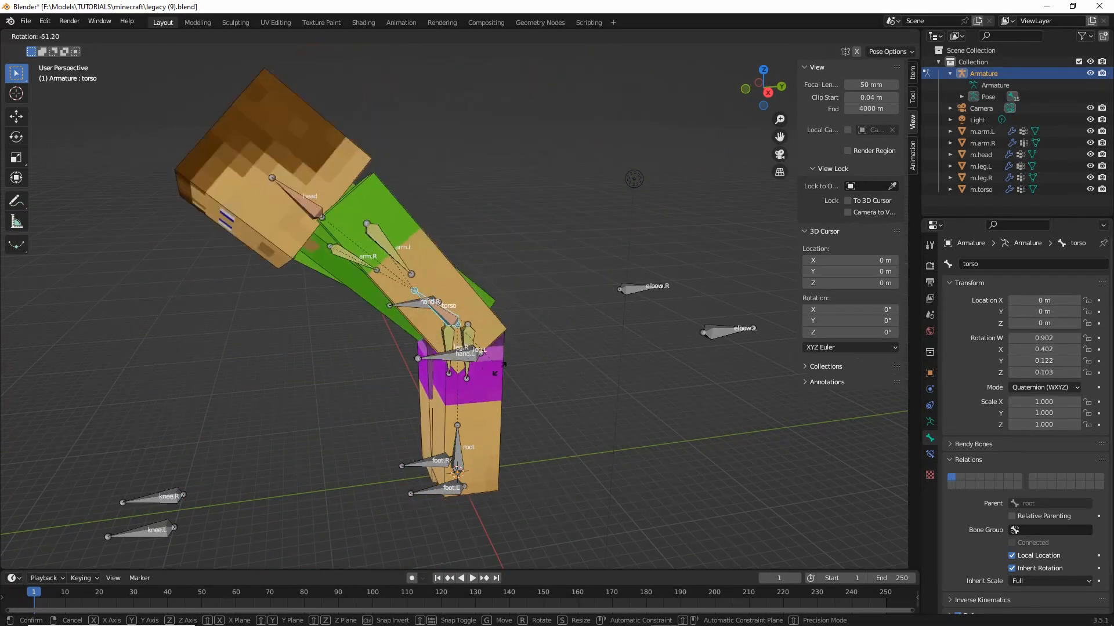
right_click(384, 380)
Try moving the hand.R bone and then the hand.L bone to check each arm, cancelling both moves
mouse_move(384, 380)
middle_down()
mouse_move(475, 385)
mouse_move(413, 384)
mouse_move(475, 375)
mouse_move(489, 390)
mouse_move(465, 386)
mouse_move(482, 433)
mouse_move(381, 379)
middle_up()
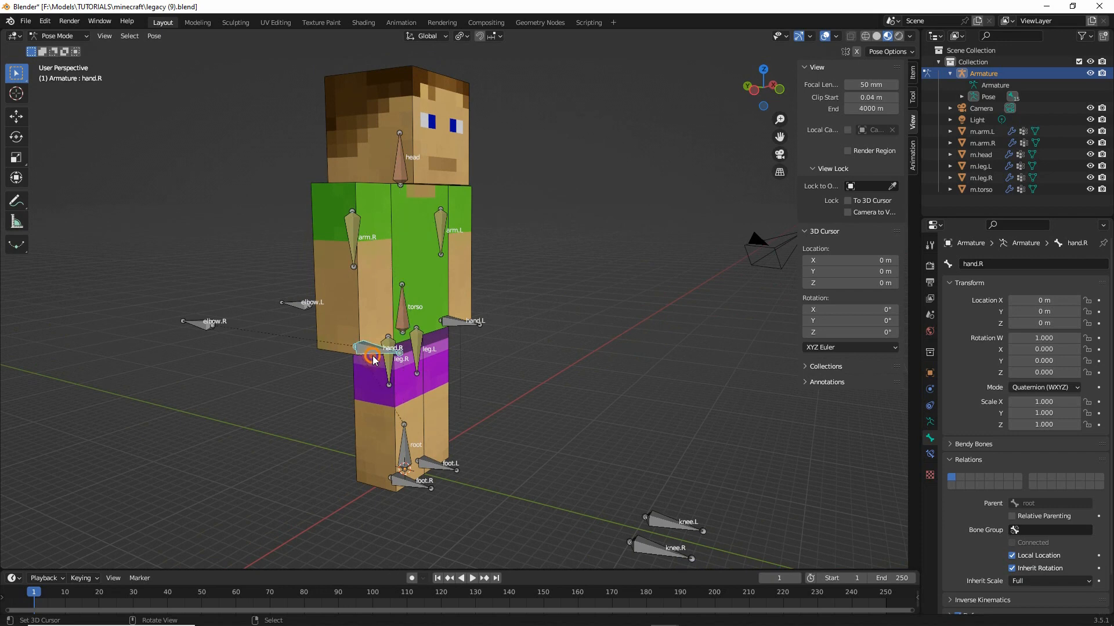
key(g)
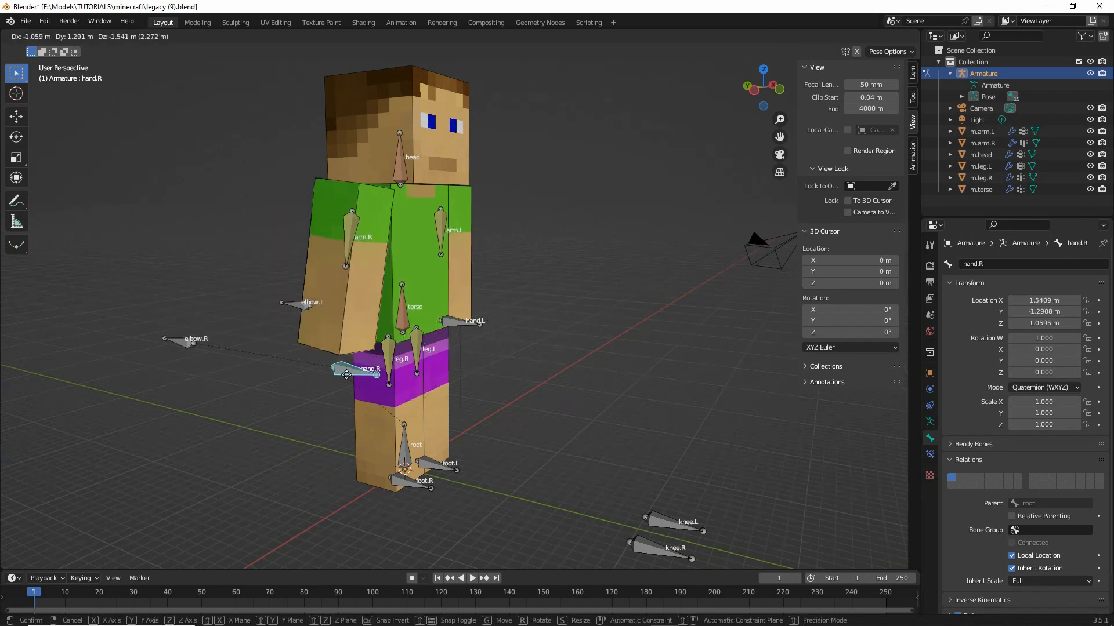
right_click(346, 375)
middle_drag(403, 394, 431, 343)
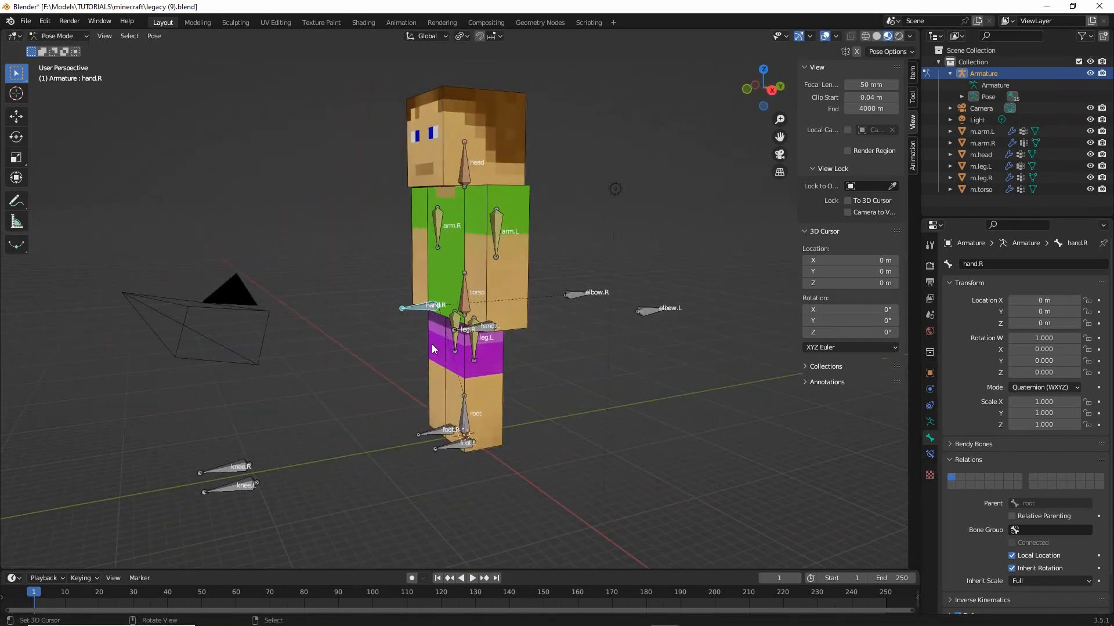
key(g)
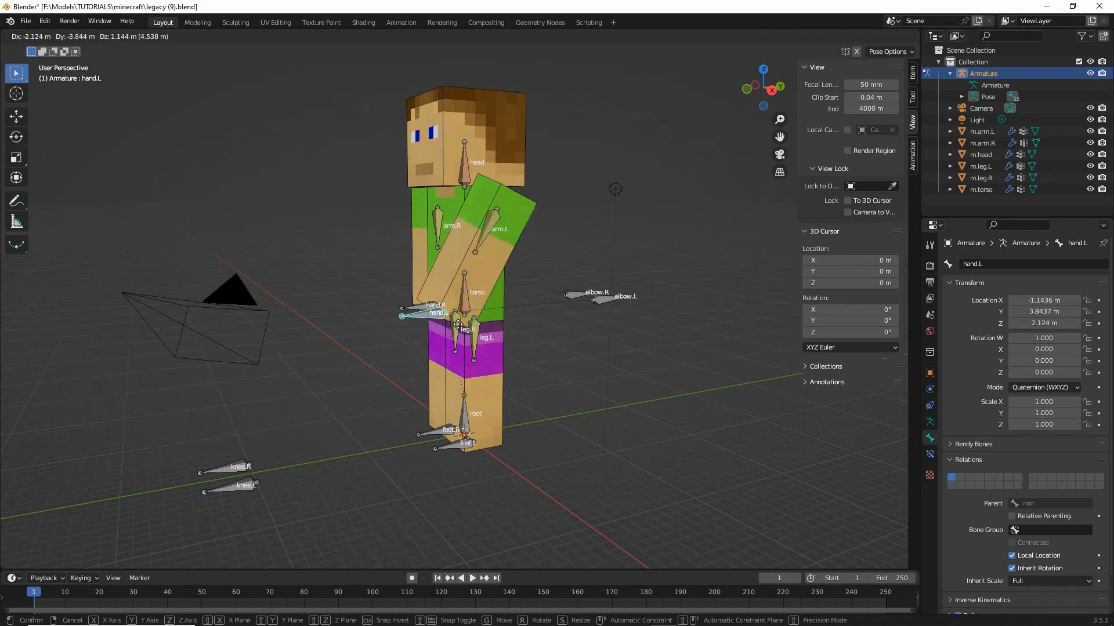
right_click(470, 331)
Try lowering the torso bone to check how the body and arms bend, cancelling the move
middle_drag(268, 345, 428, 347)
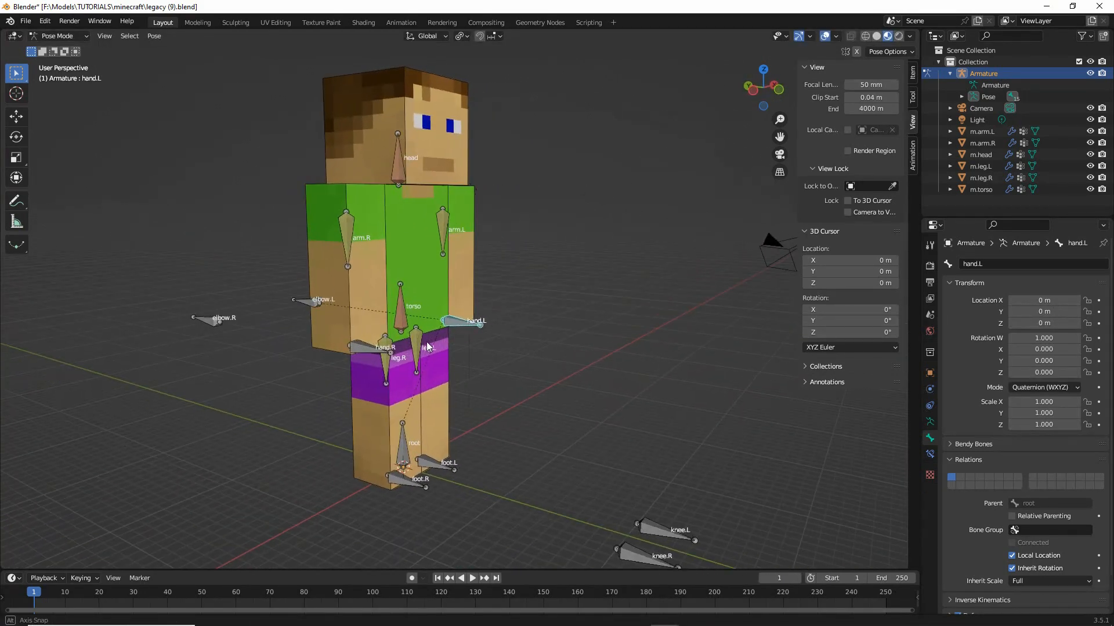
key(g)
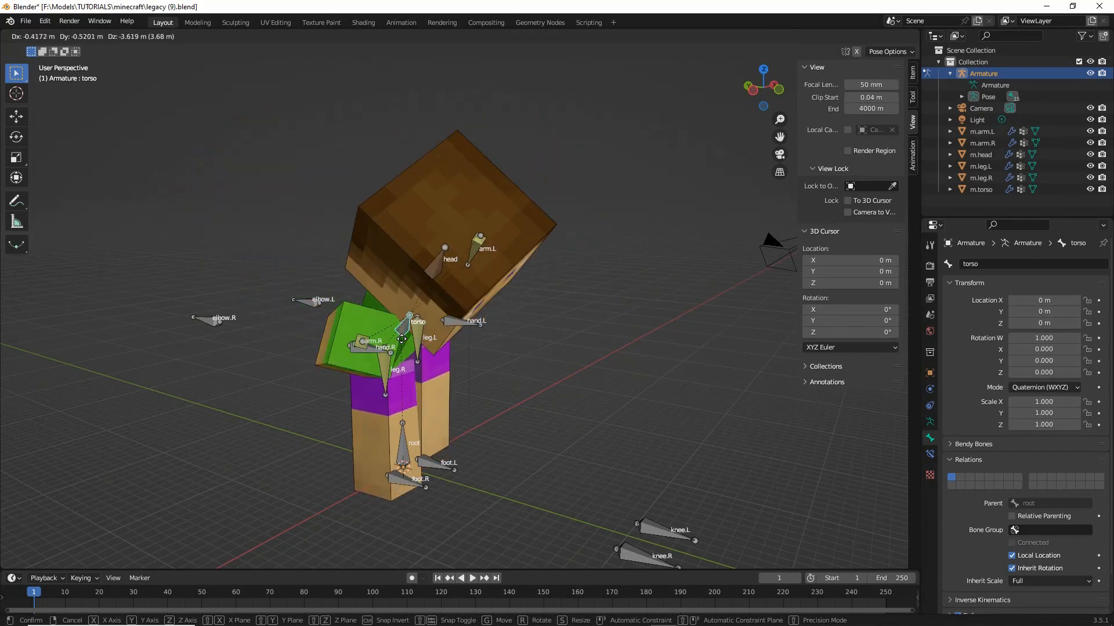
key(Escape)
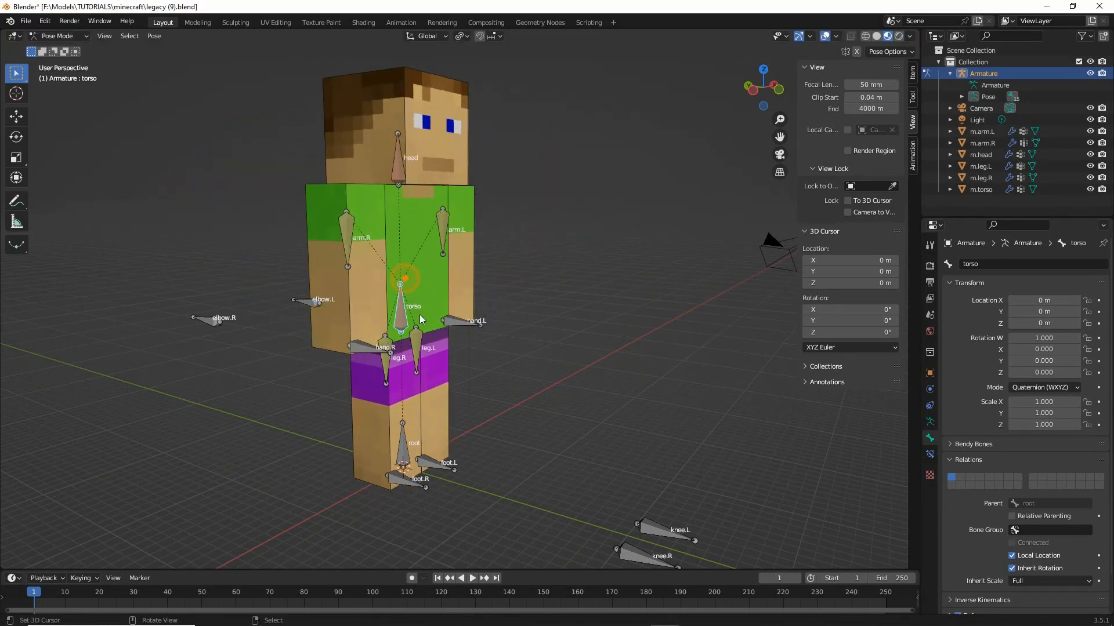
middle_drag(419, 314, 468, 392)
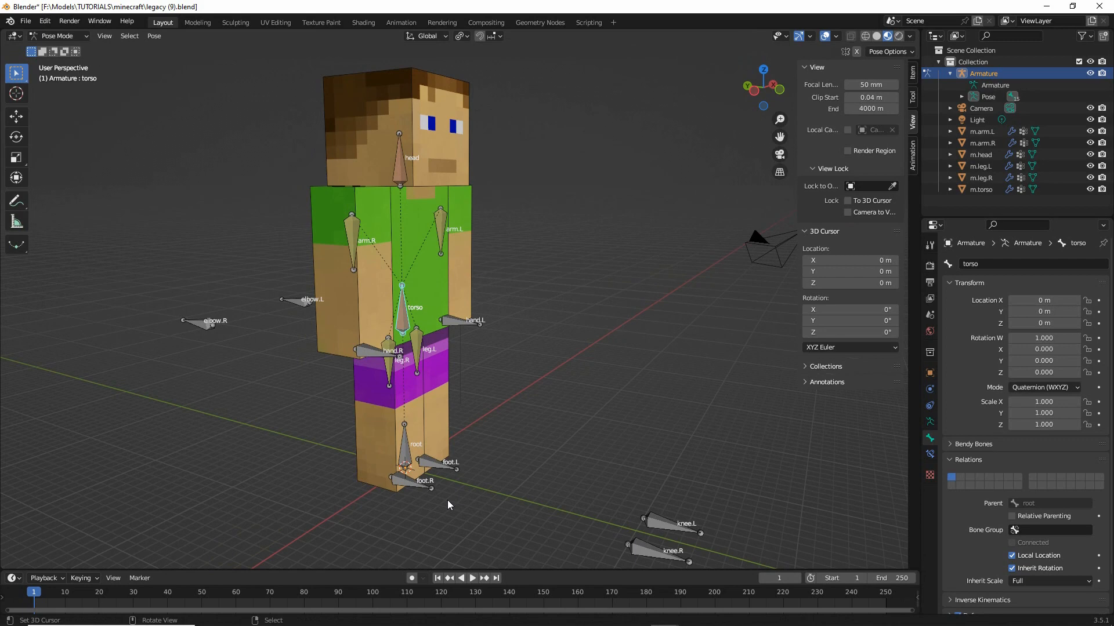
Save the scene as a new file named legacy (10).blend
click(24, 22)
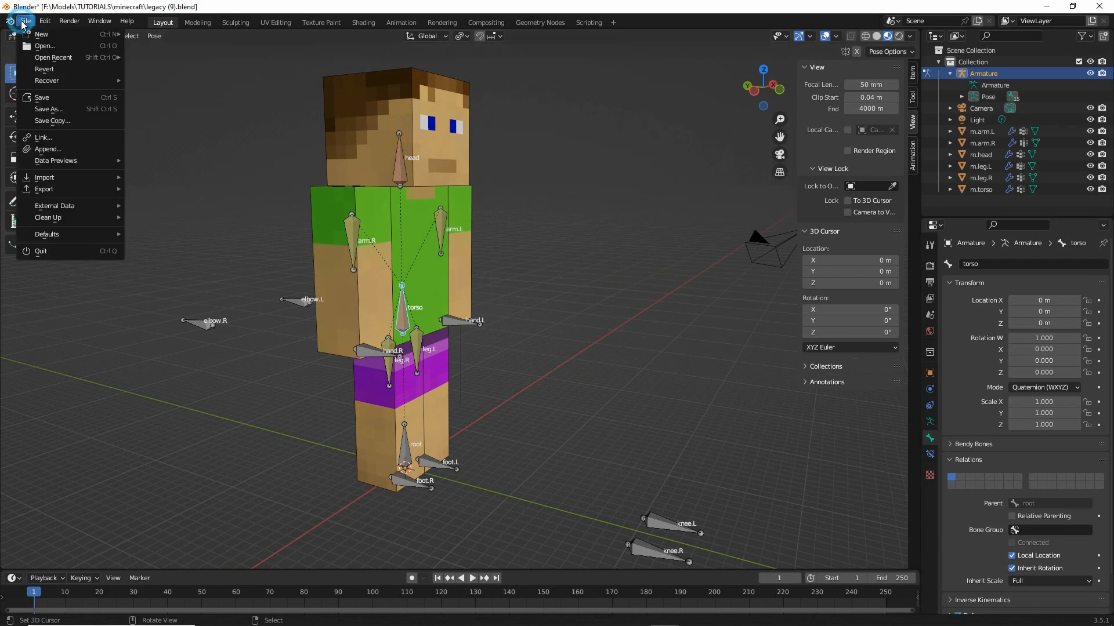
click(46, 109)
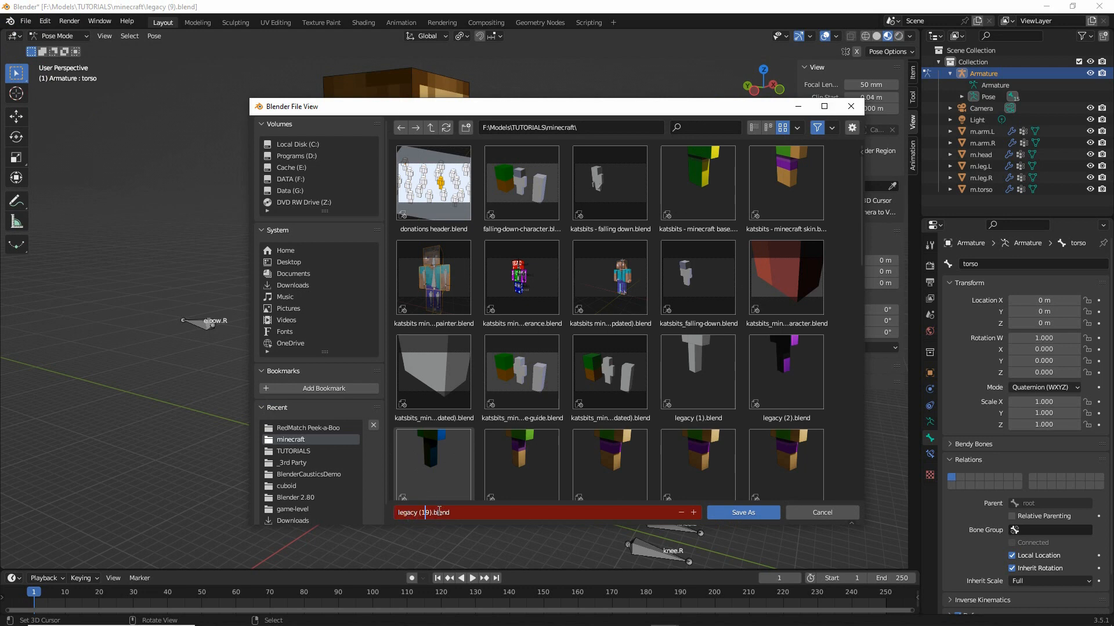
key(Return)
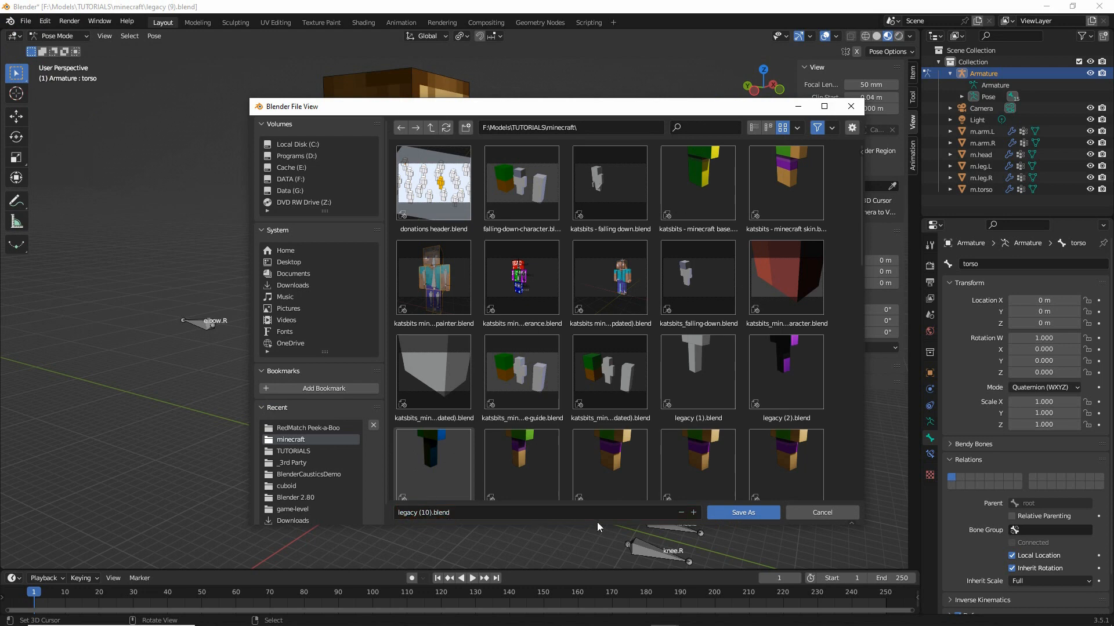
click(746, 513)
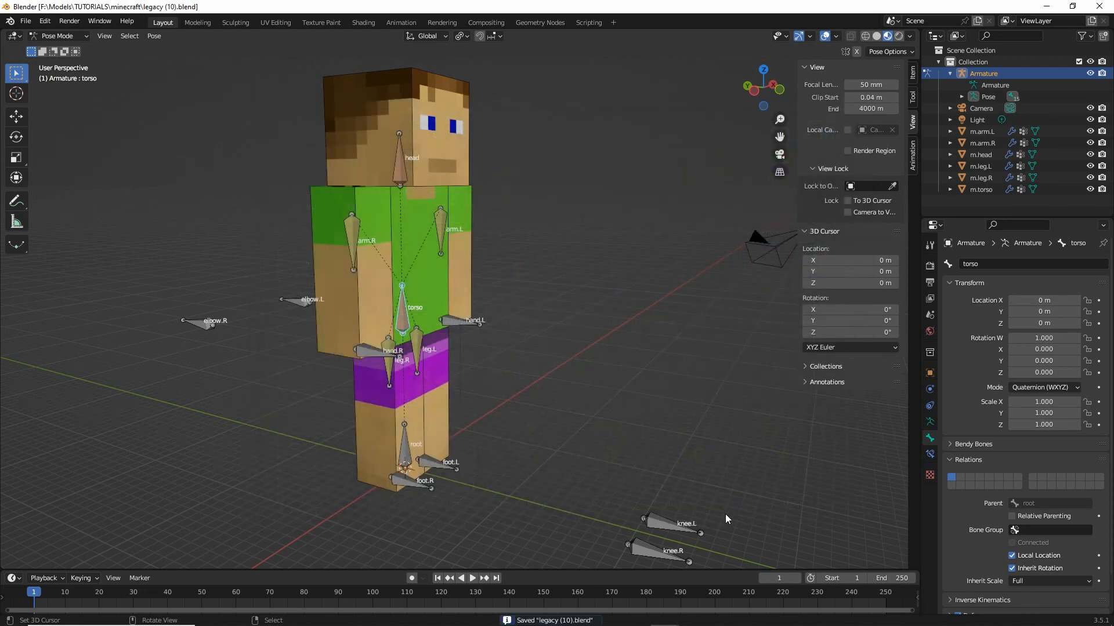
Open the recent file legacy (9).blend and switch its armature to Pose Mode
click(26, 21)
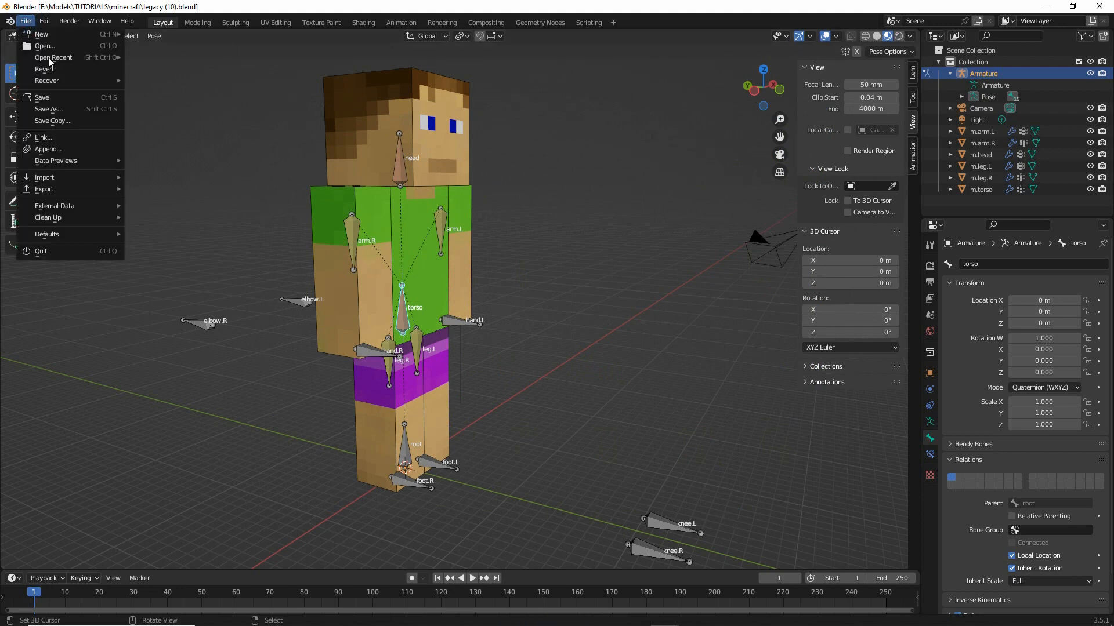
mouse_move(56, 61)
click(165, 69)
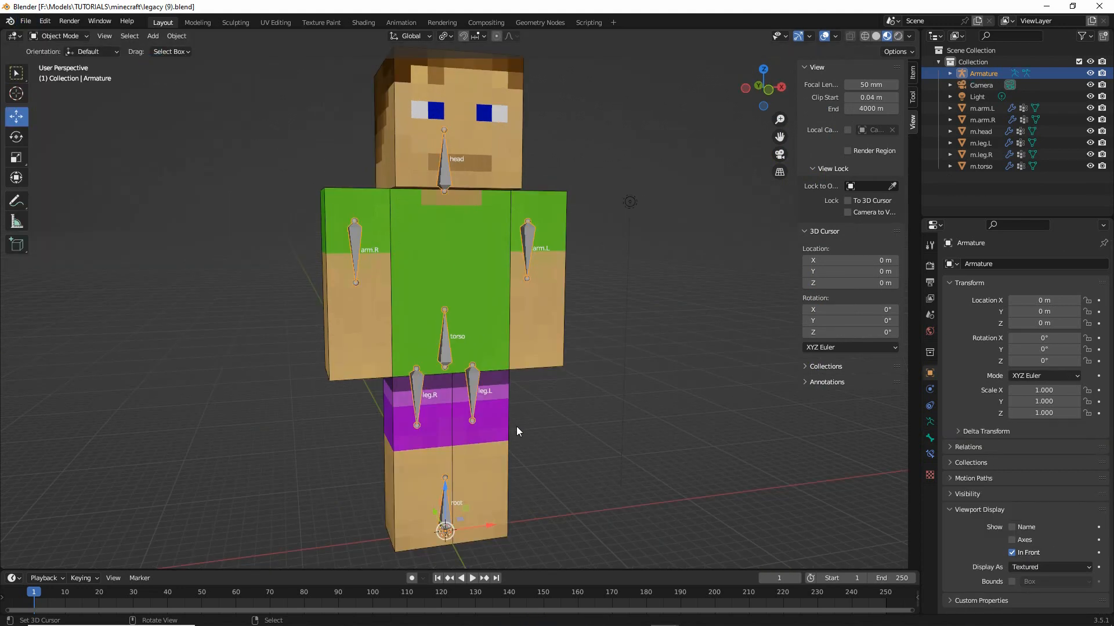
click(60, 36)
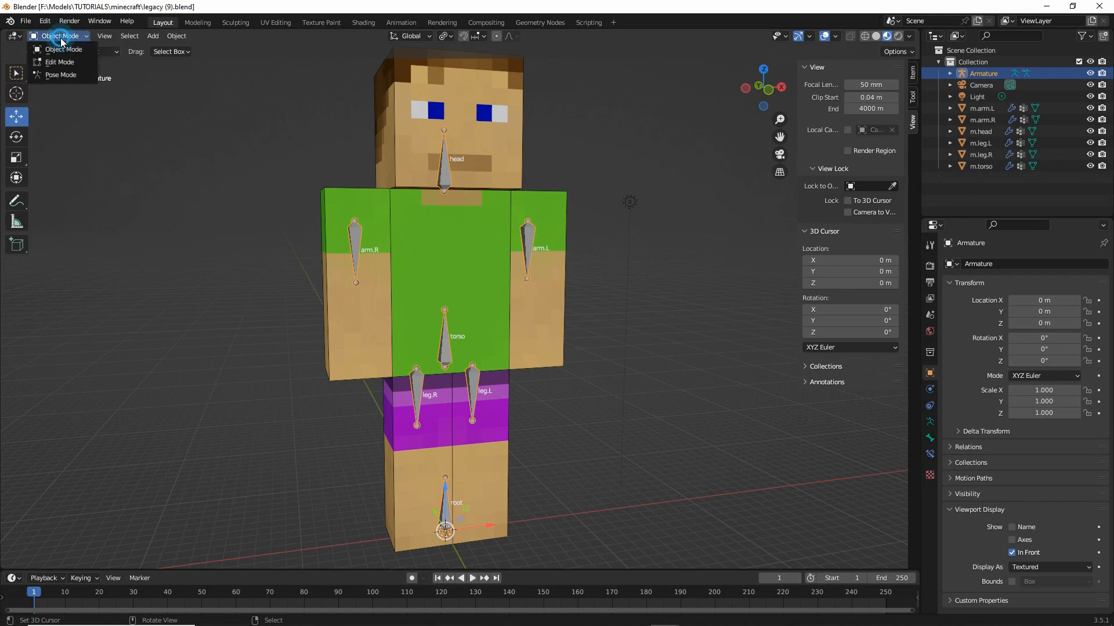
click(62, 74)
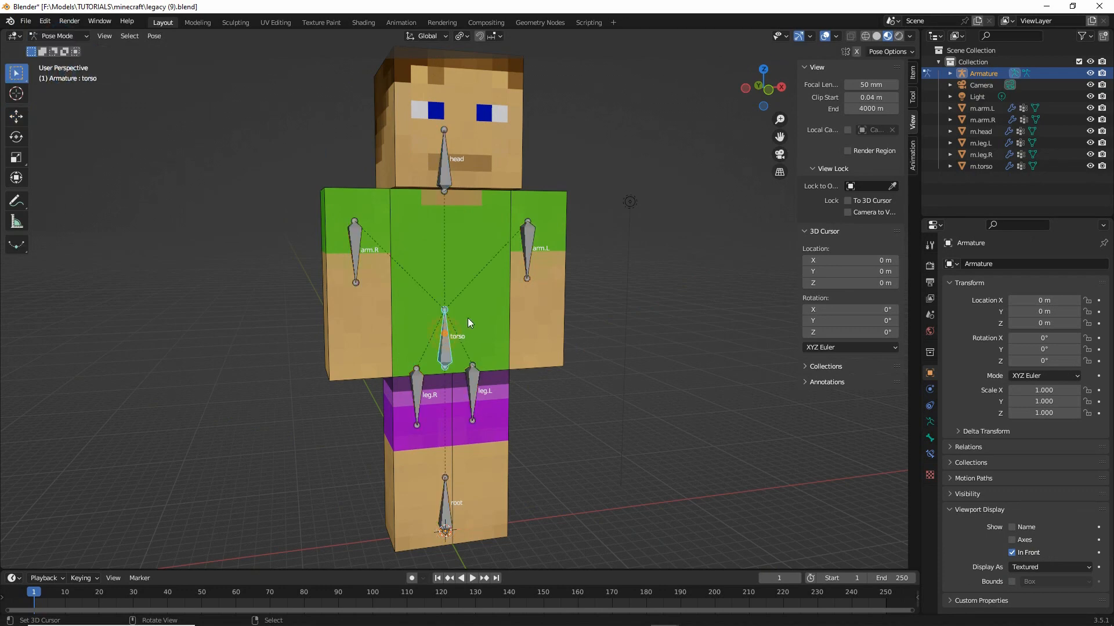
Try moving and then rotating the torso bone of the rig without IK, cancelling the transforms
key(g)
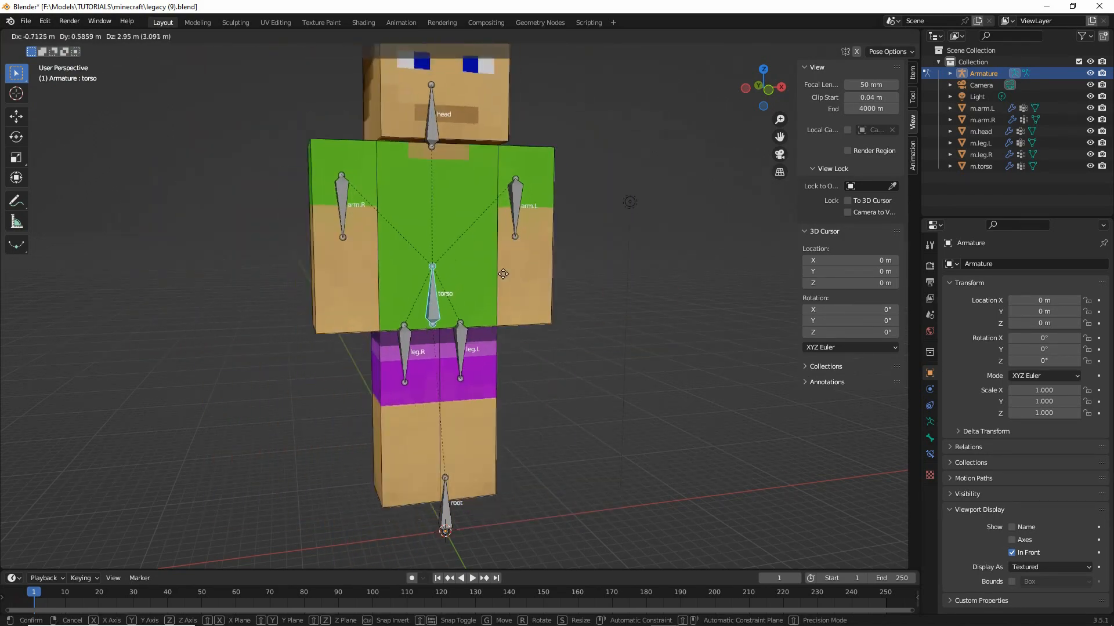
key(r)
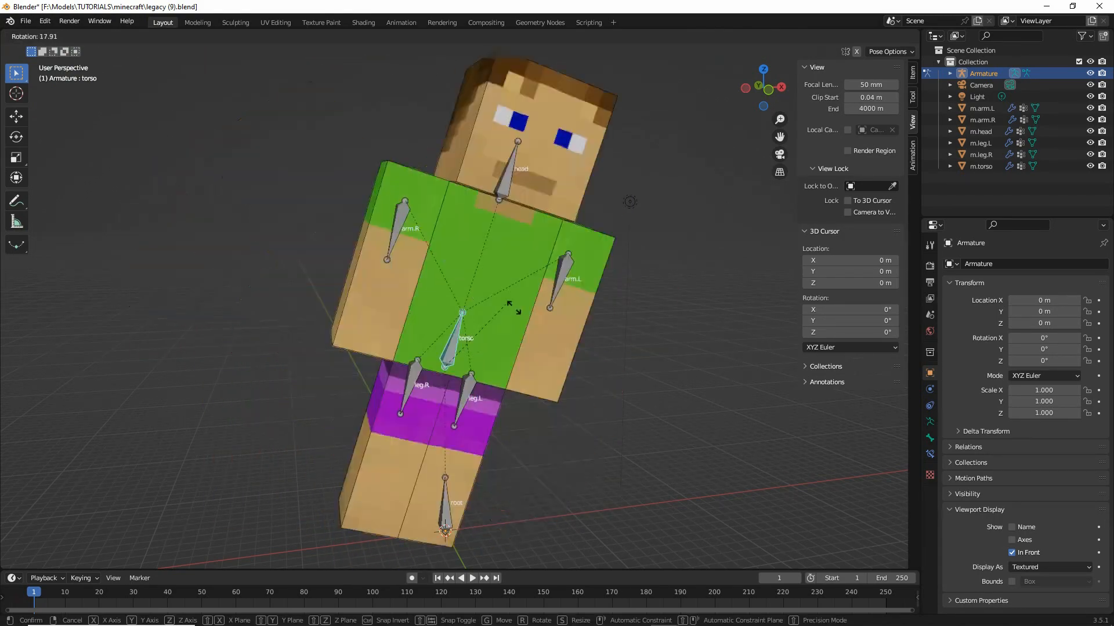
key(Escape)
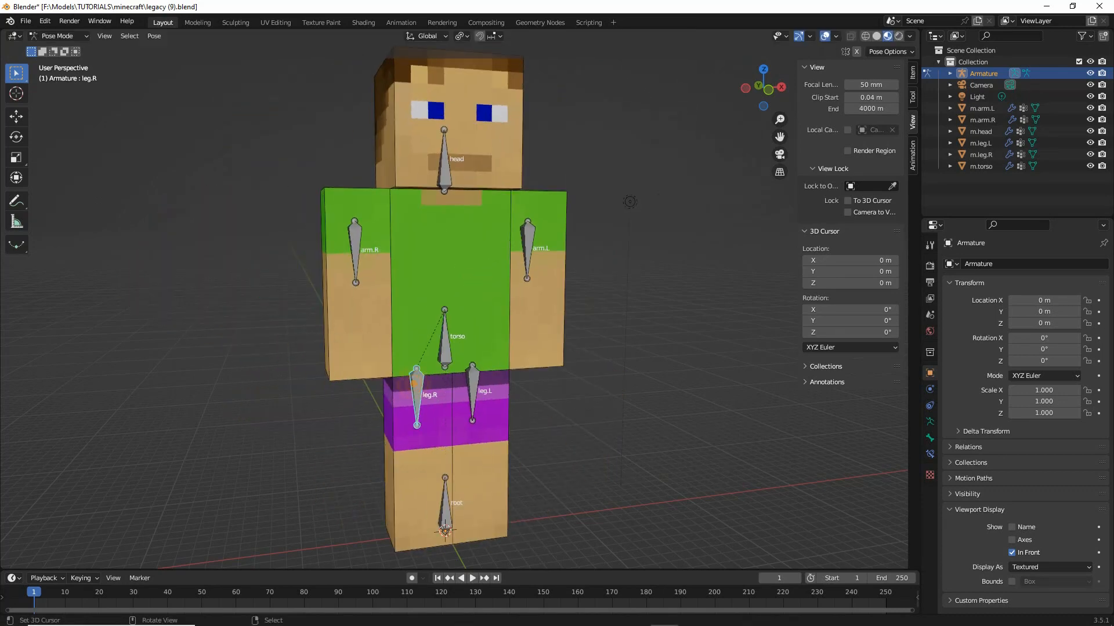
Try rotating and moving the leg.R bone, then rotating the leg.L bone, cancelling each transform
key(r)
right_click(406, 421)
key(g)
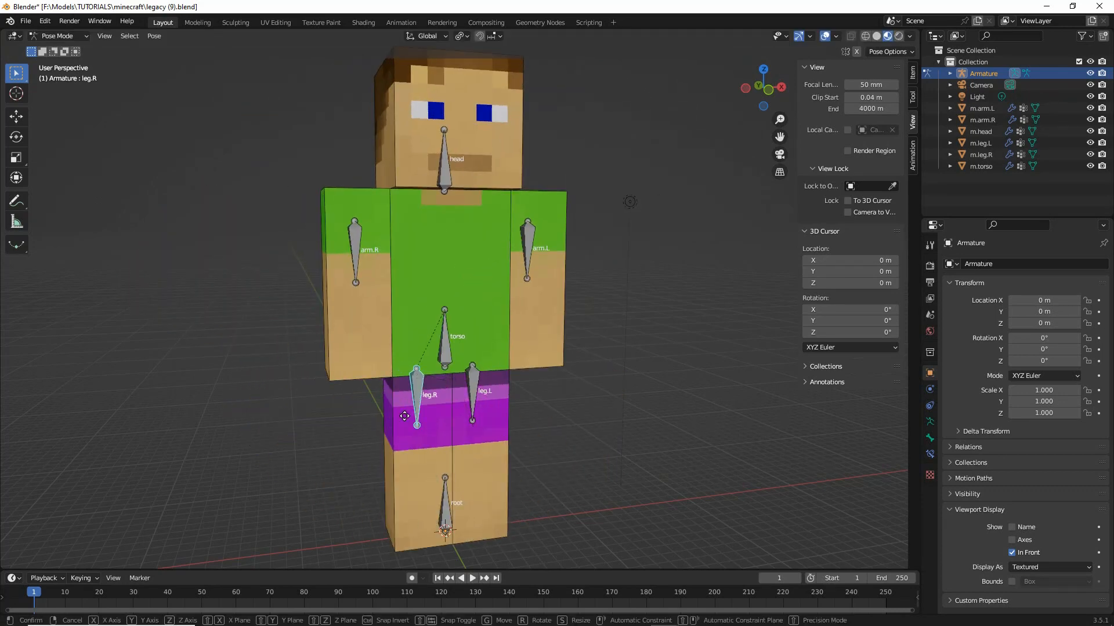
click(473, 414)
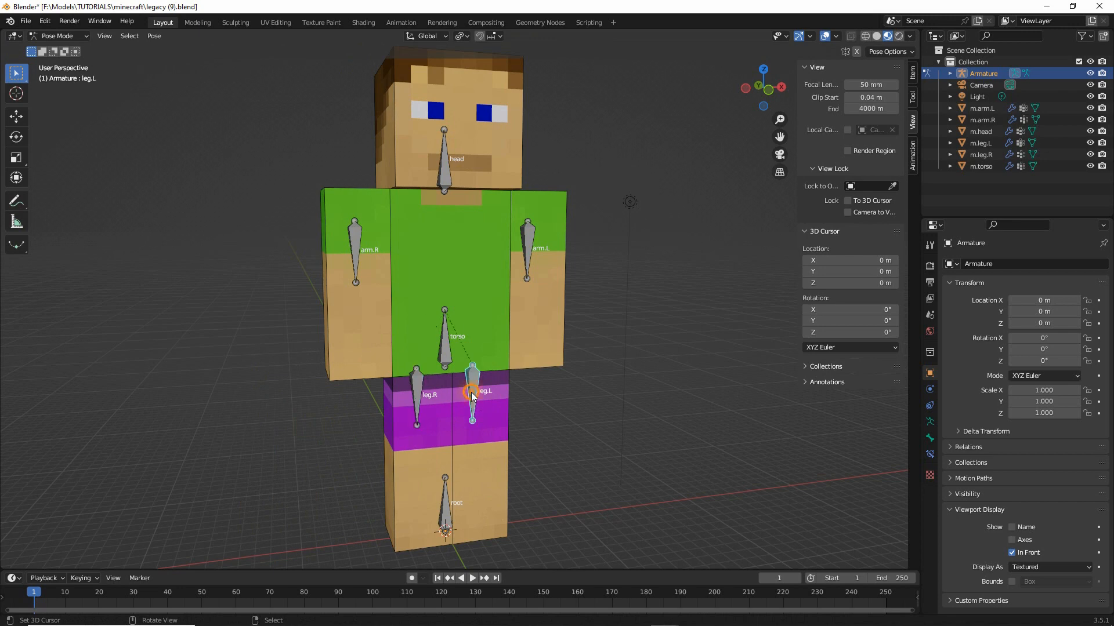
key(r)
right_click(468, 393)
Try moving the arm.L bone away from the body and rotating the arm.R bone outward, cancelling both
click(526, 249)
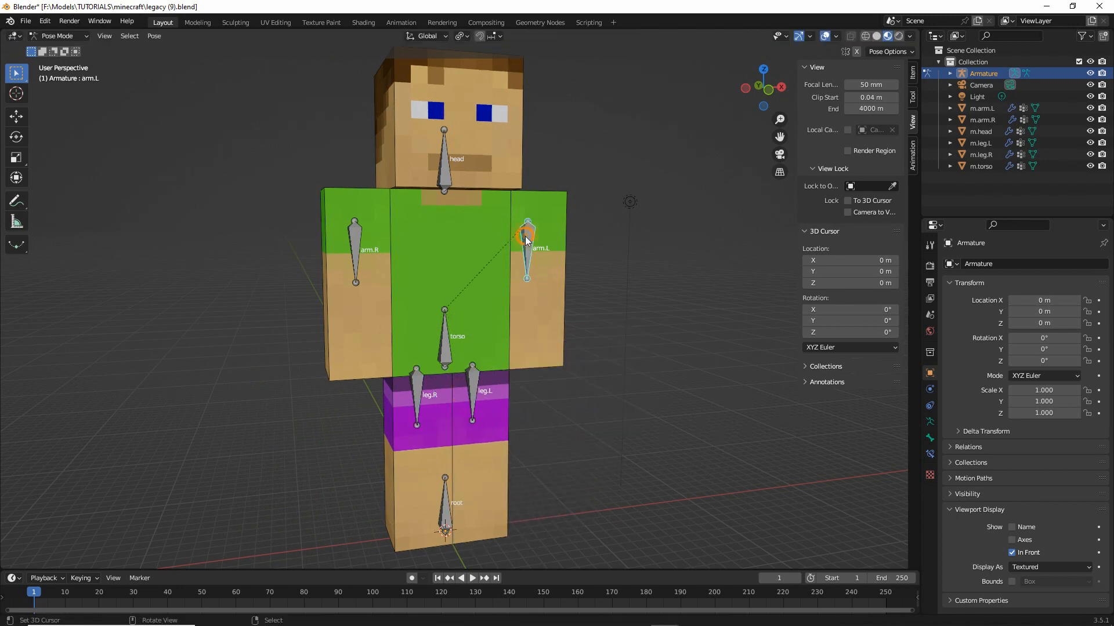
key(g)
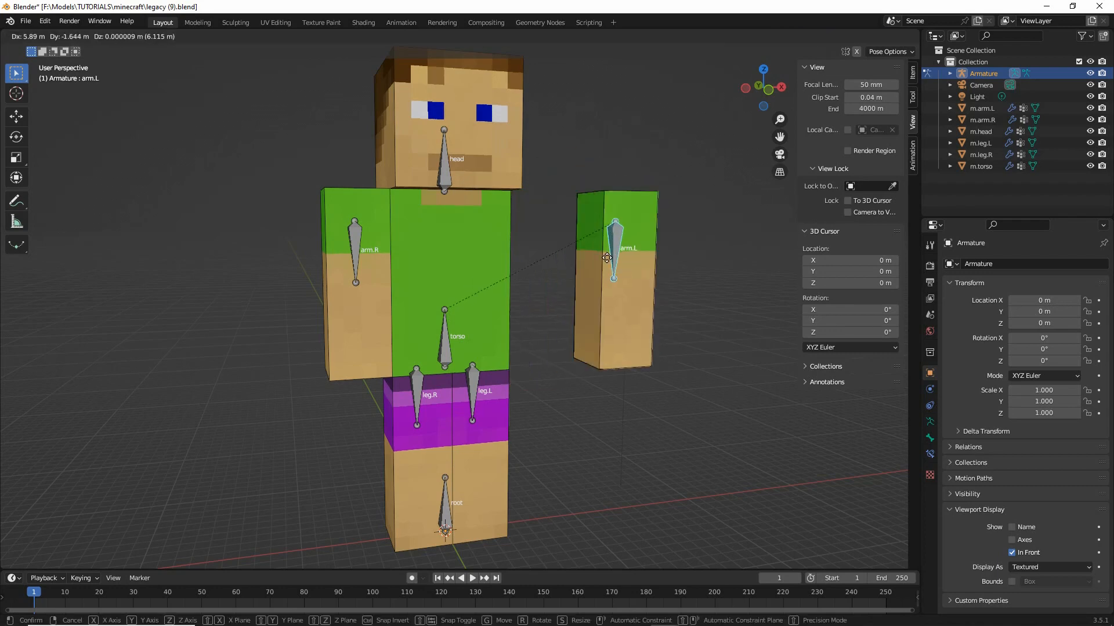
right_click(617, 241)
click(356, 241)
key(g)
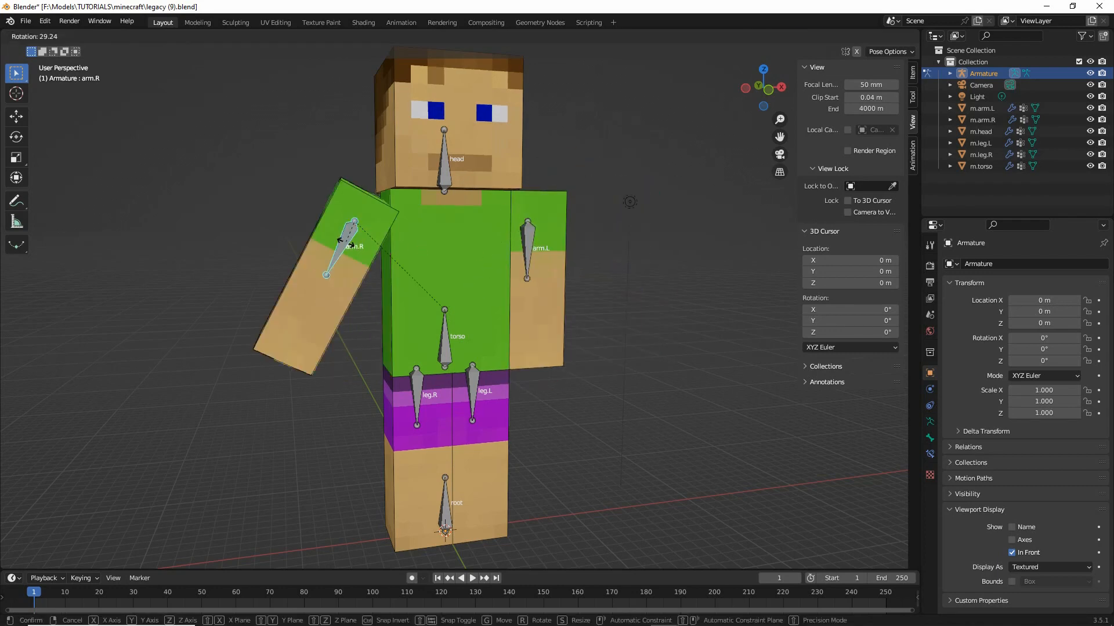
right_click(326, 265)
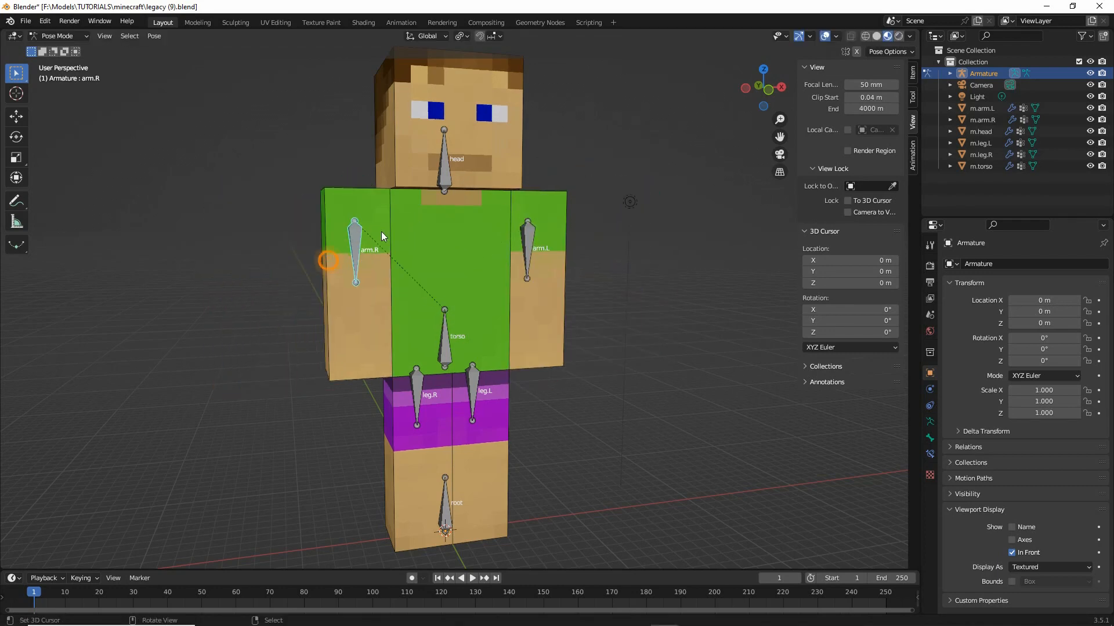
Try rotating and then moving the head bone, cancelling both transforms
click(438, 169)
key(r)
right_click(406, 201)
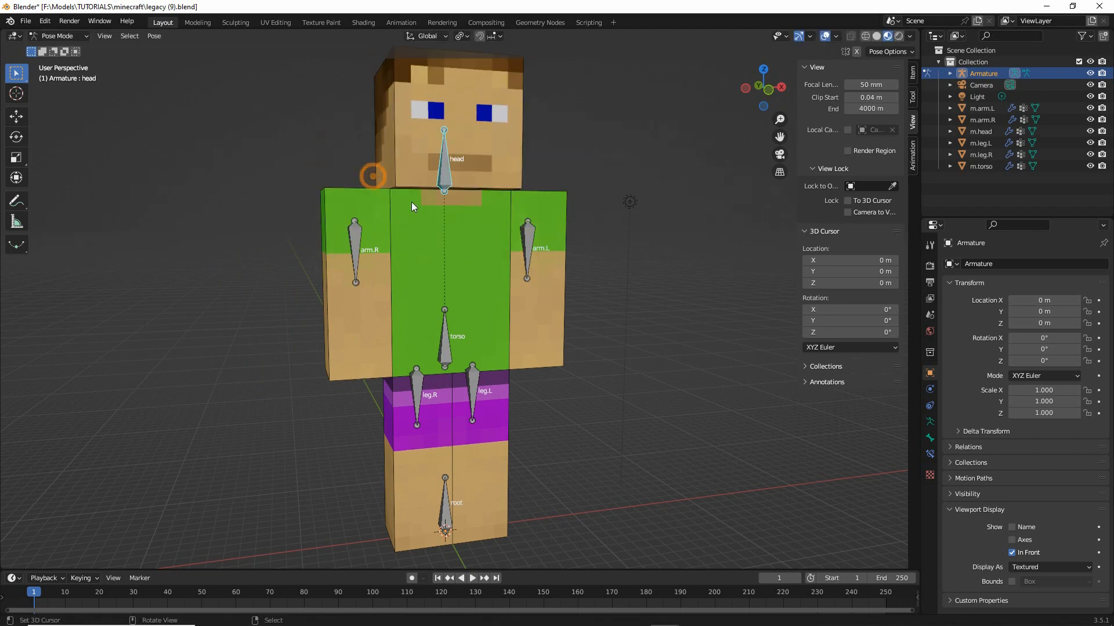
key(g)
right_click(438, 212)
Try moving and rotating the root bone to check the whole character, cancelling the transforms
click(442, 530)
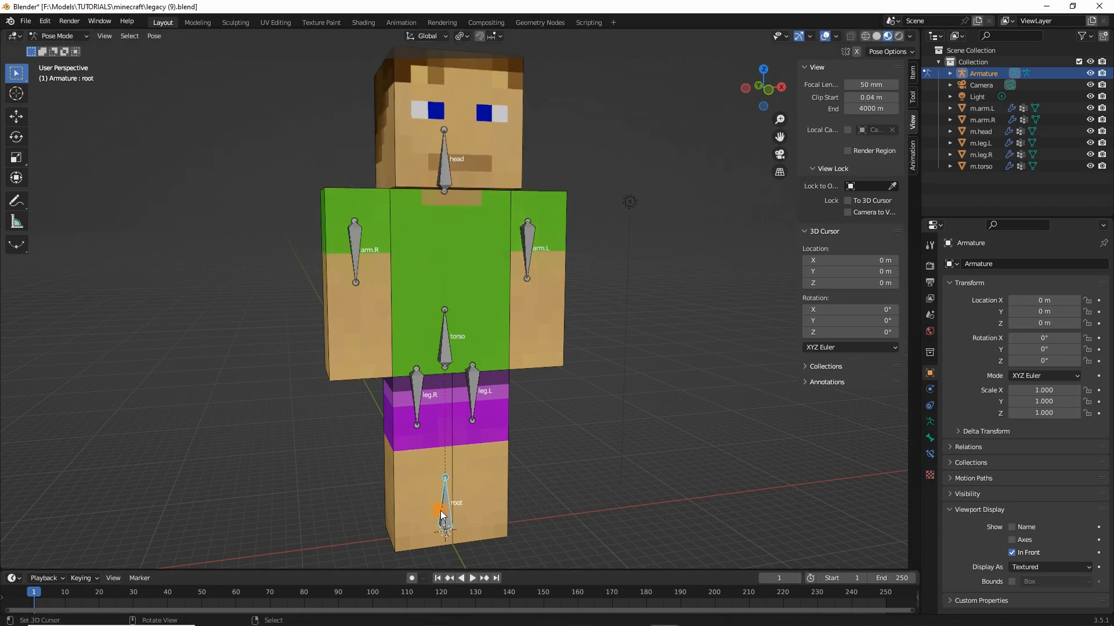
key(g)
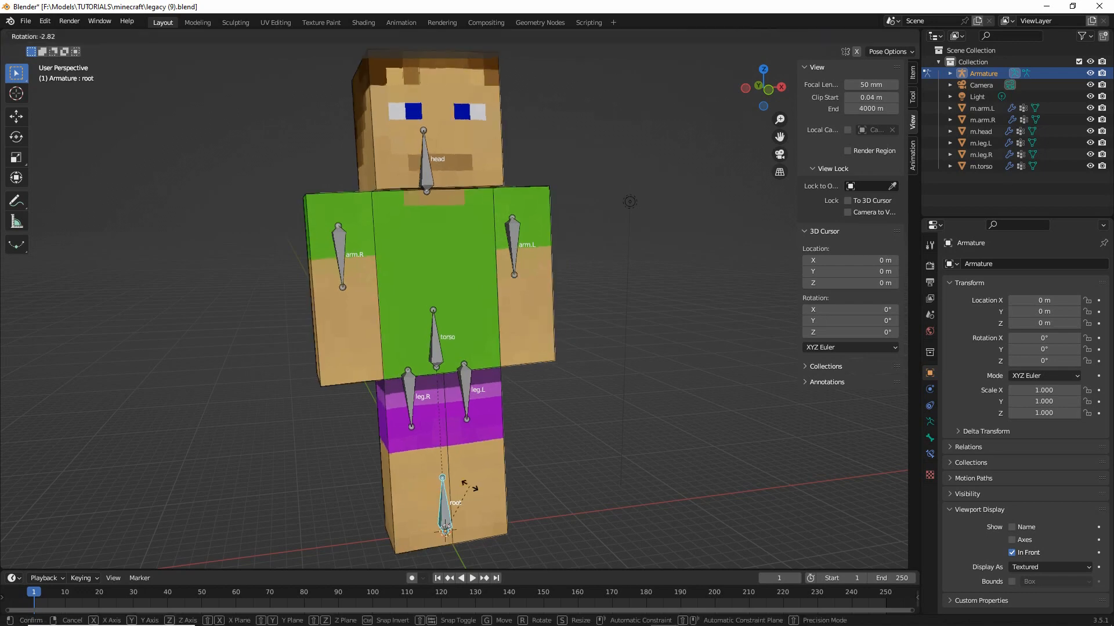
key(r)
right_click(480, 492)
Try swinging the leg.R bone backward and forward from a side angle, cancelling the rotation
middle_drag(481, 492, 342, 481)
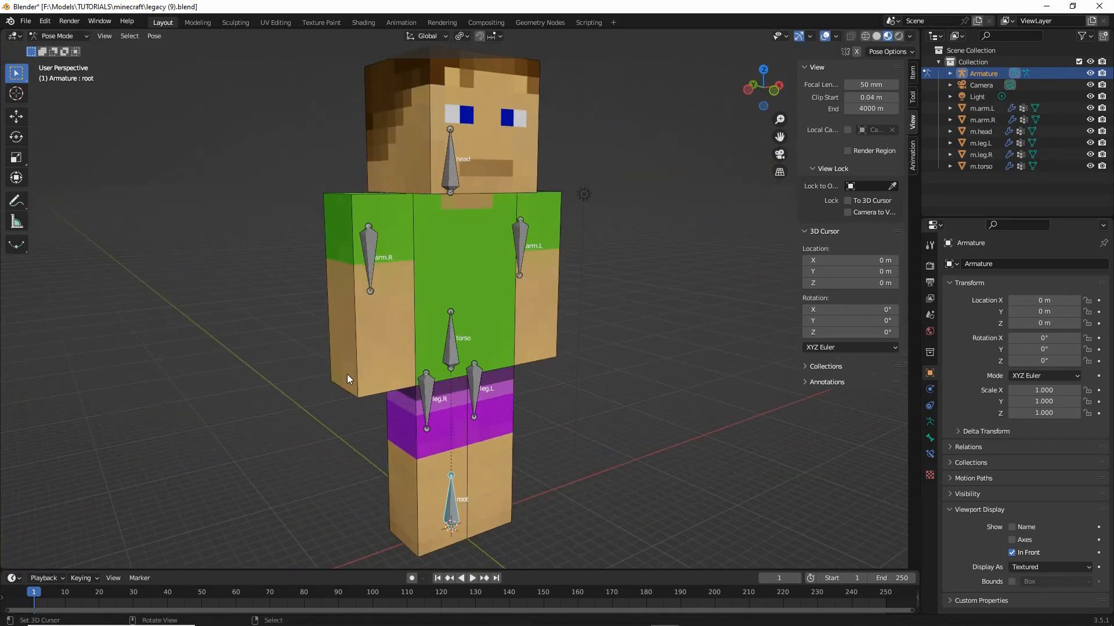
click(432, 397)
middle_drag(432, 397, 468, 408)
key(r)
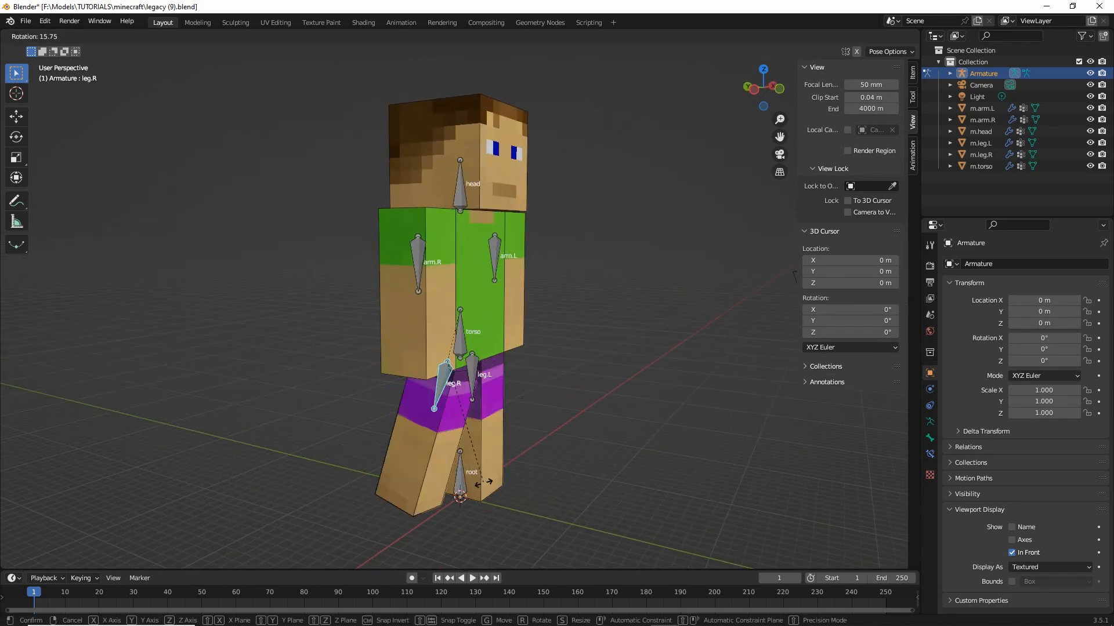
right_click(558, 360)
Try rotating the leg.L bone from the side to raise the leg to about horizontal, cancelling the rotations
middle_drag(542, 363, 422, 397)
click(476, 370)
key(r)
right_click(524, 382)
key(r)
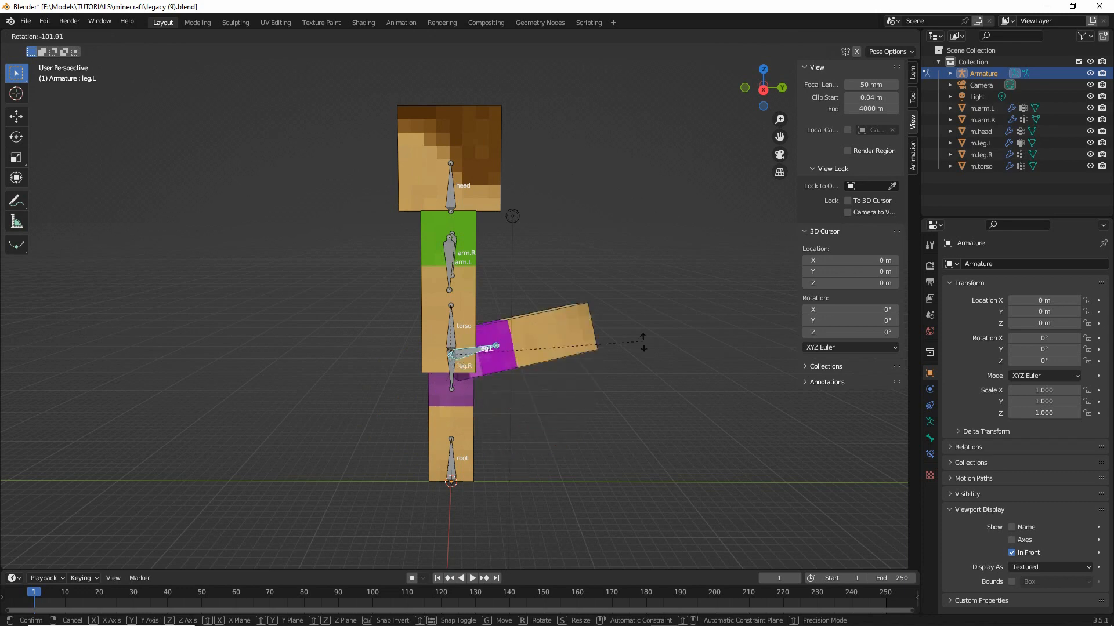
right_click(622, 364)
Tilt the torso bone sideways by about 47 degrees from a front angle
middle_drag(355, 373, 503, 373)
click(452, 332)
key(r)
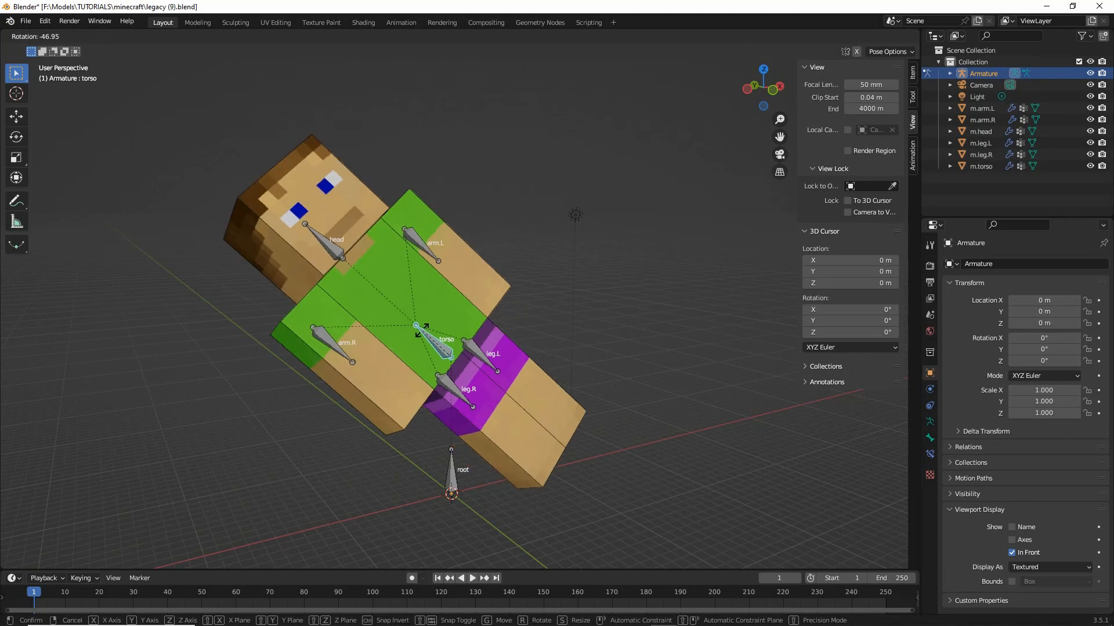
click(422, 330)
Rotate the leg.R bone and then the leg.L bone back to nearly upright beneath the tilted torso
right_click(460, 391)
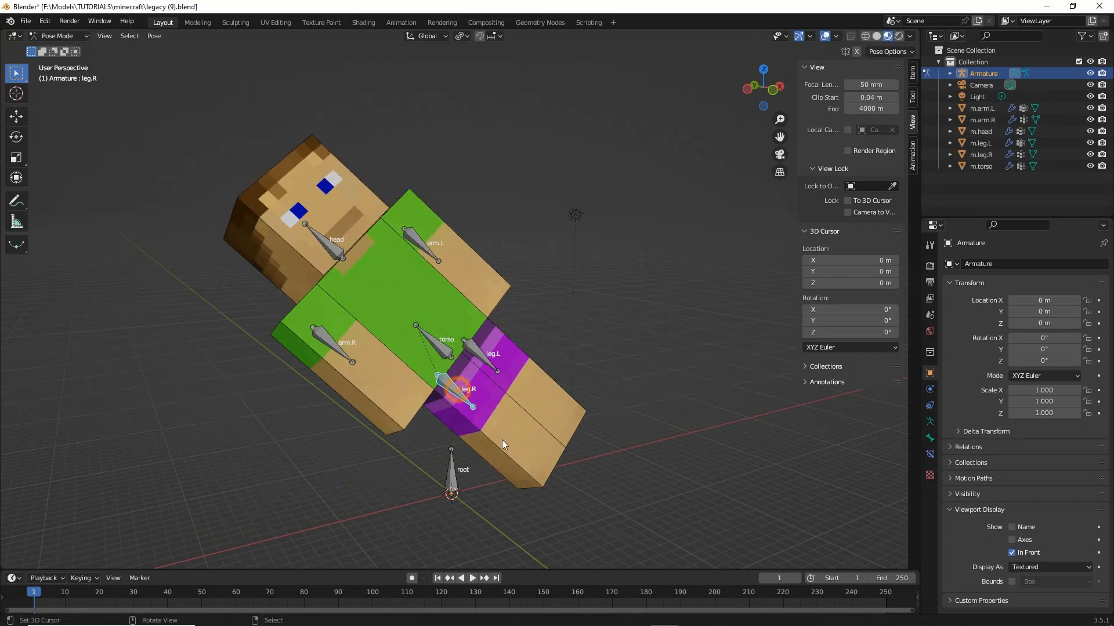
middle_drag(502, 440, 447, 445)
key(r)
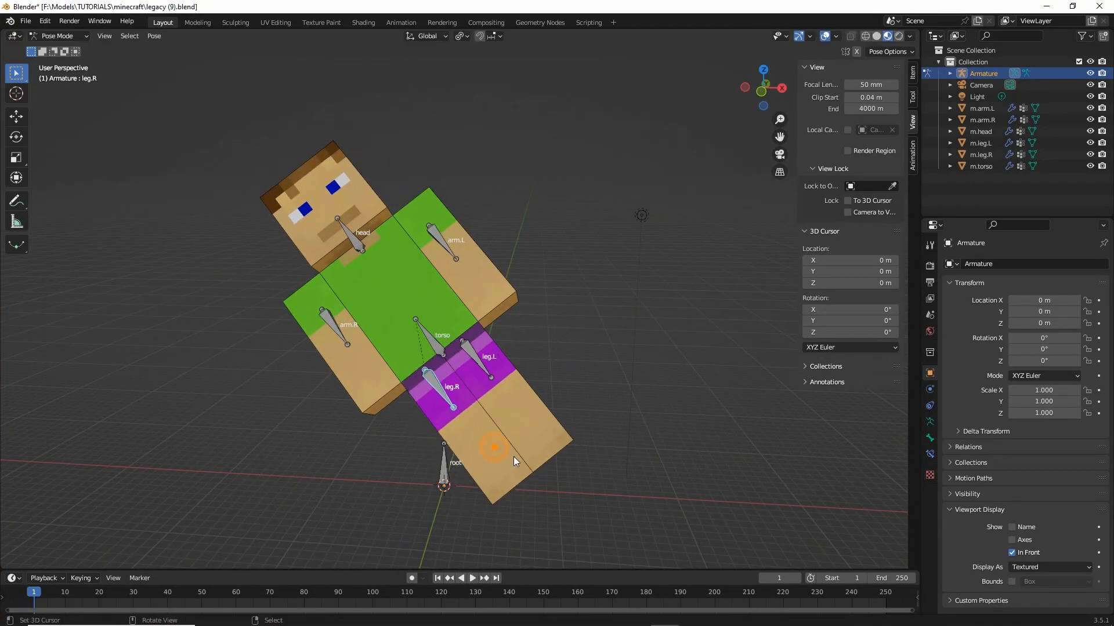
click(428, 480)
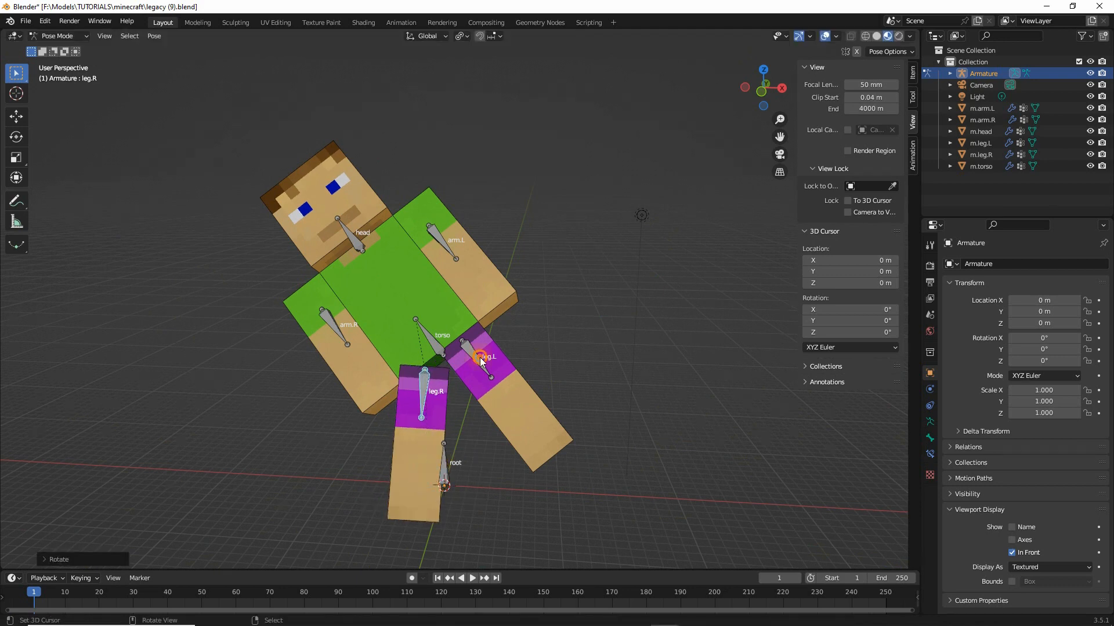
click(480, 359)
key(r)
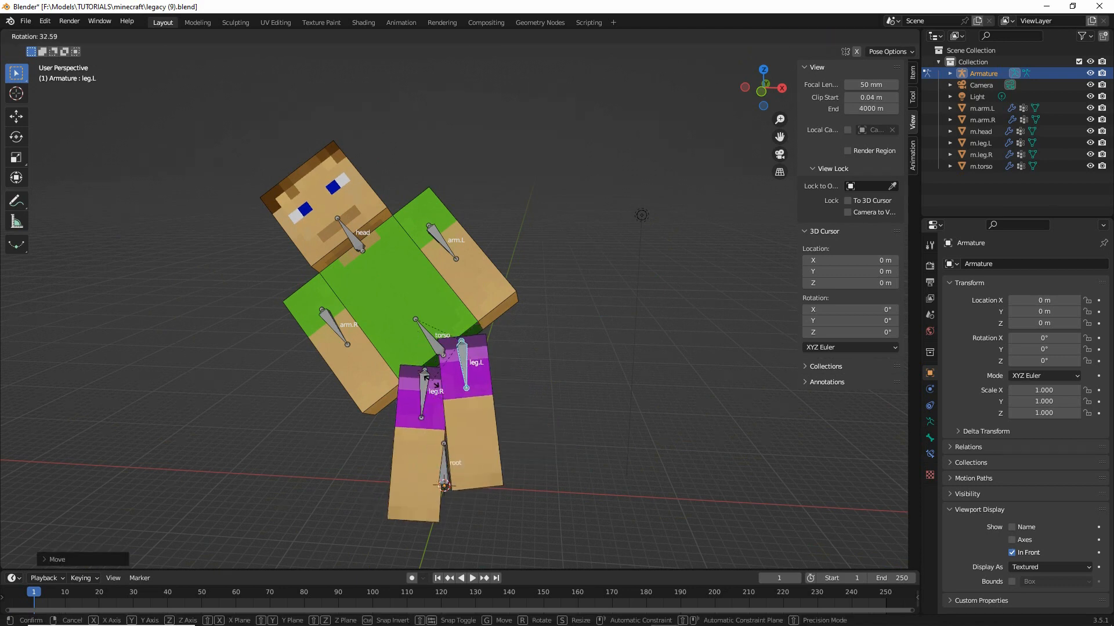
click(432, 381)
Select all bones and clear their rotations
mouse_move(366, 374)
middle_down()
mouse_move(419, 367)
mouse_move(312, 372)
mouse_move(370, 370)
middle_up()
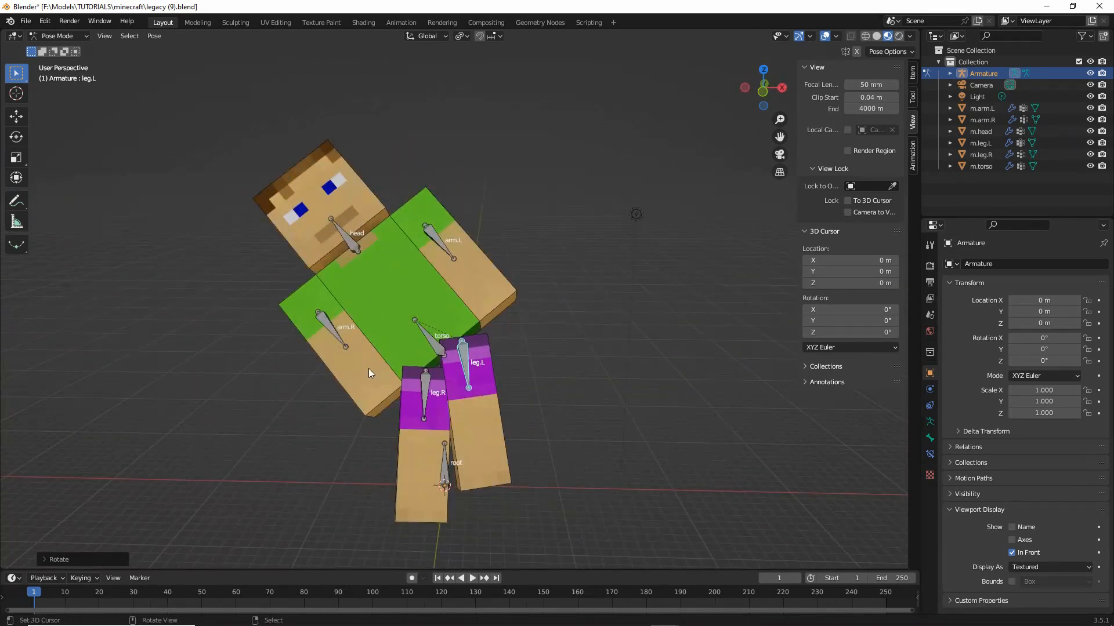
key(a)
key(alt+r)
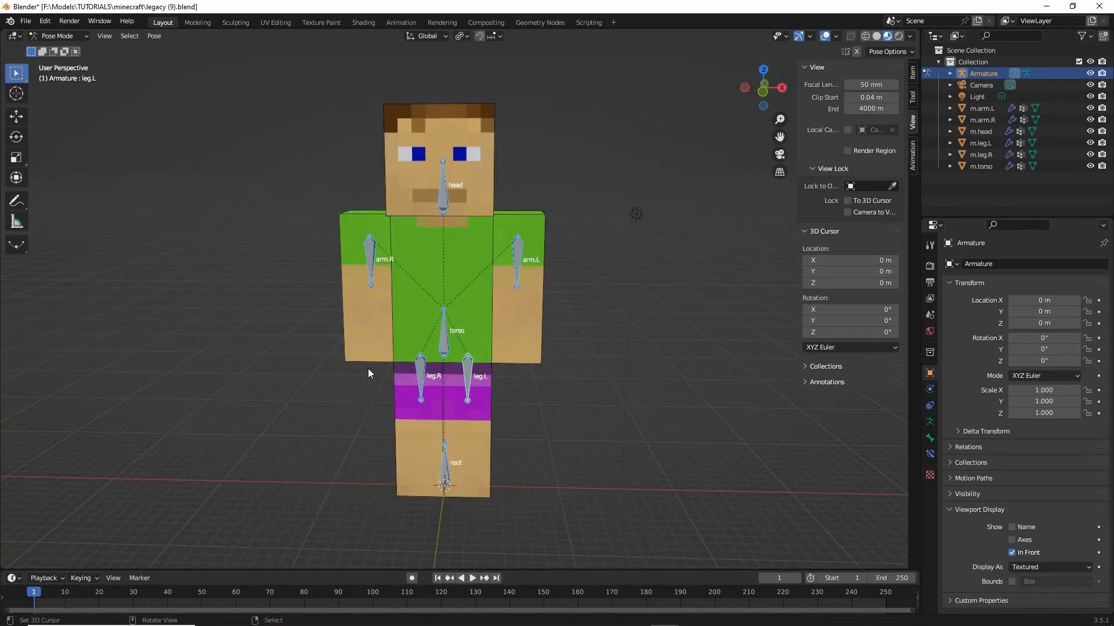
Reopen the recent file legacy (10).blend without saving the changes to legacy (9).blend
middle_drag(368, 369, 219, 276)
click(25, 21)
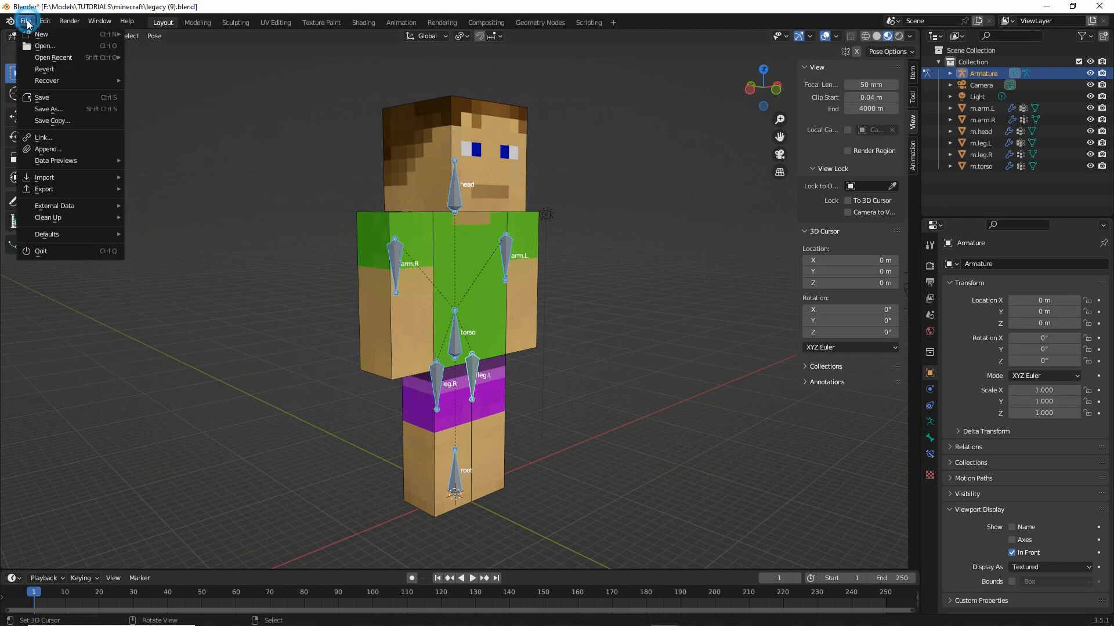
mouse_move(47, 62)
click(169, 71)
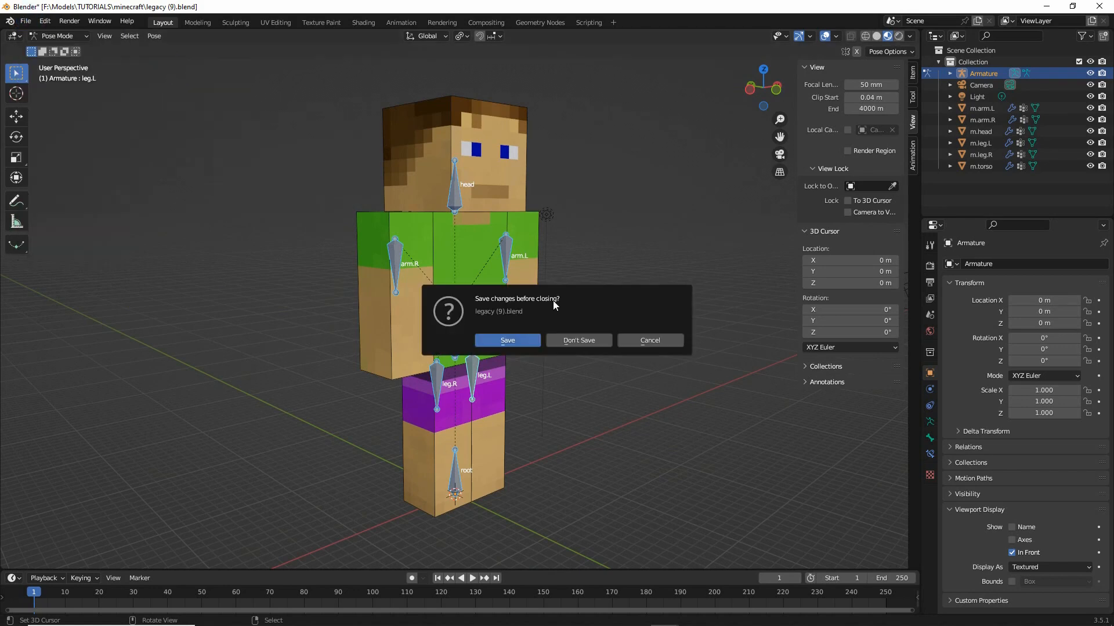
click(577, 341)
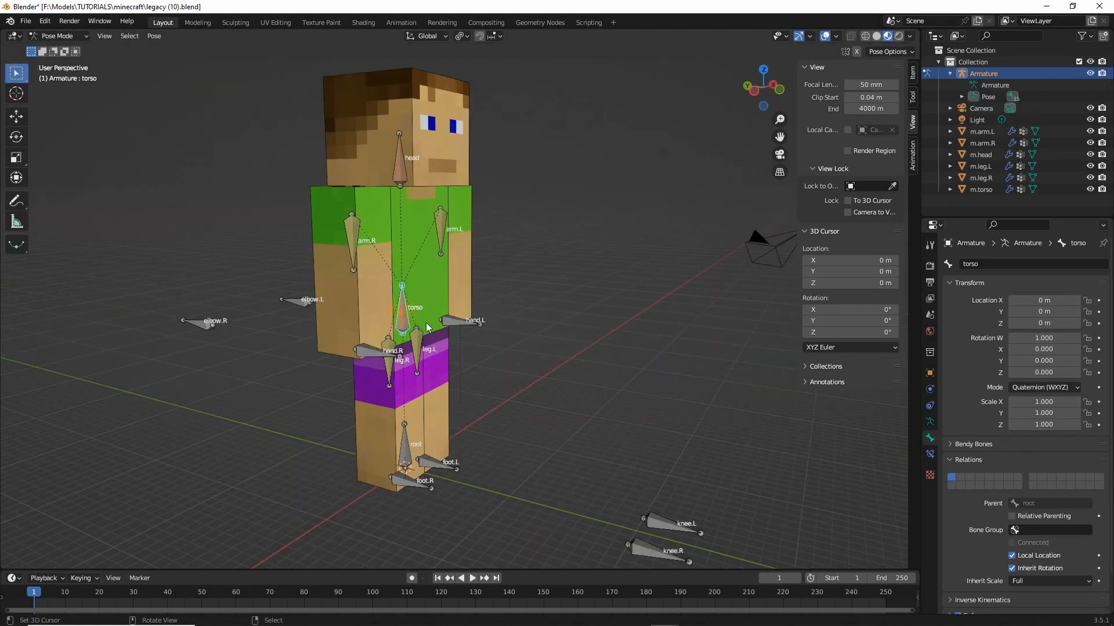
Tilt the torso bone of the IK rig sideways by about 43 degrees and view the pose from the front
middle_drag(396, 318, 394, 326)
key(r)
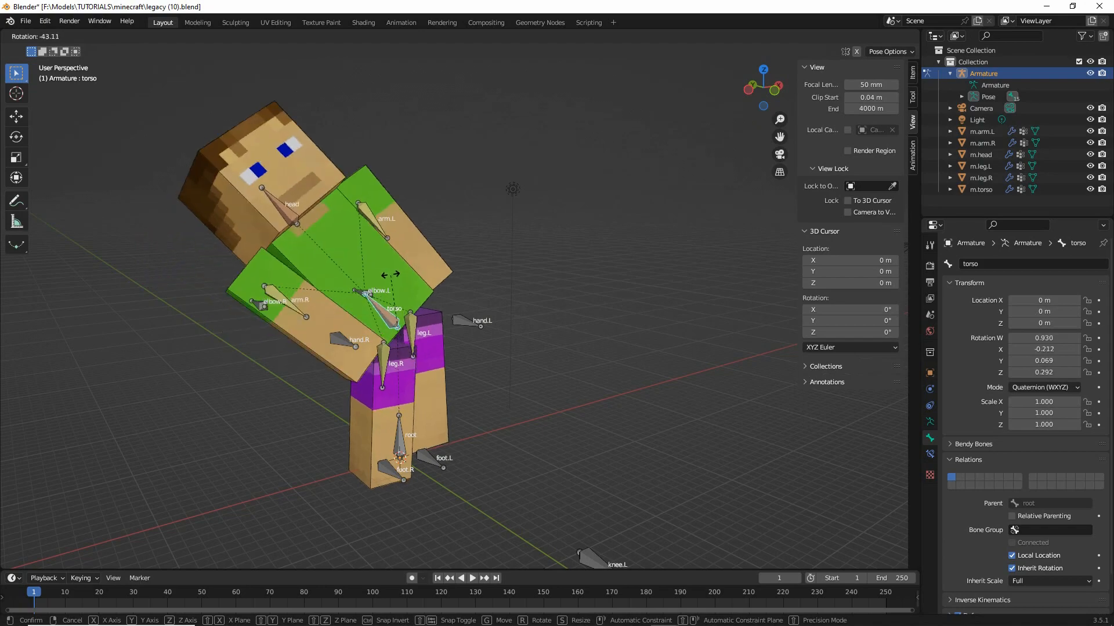
click(390, 273)
middle_drag(371, 380, 341, 378)
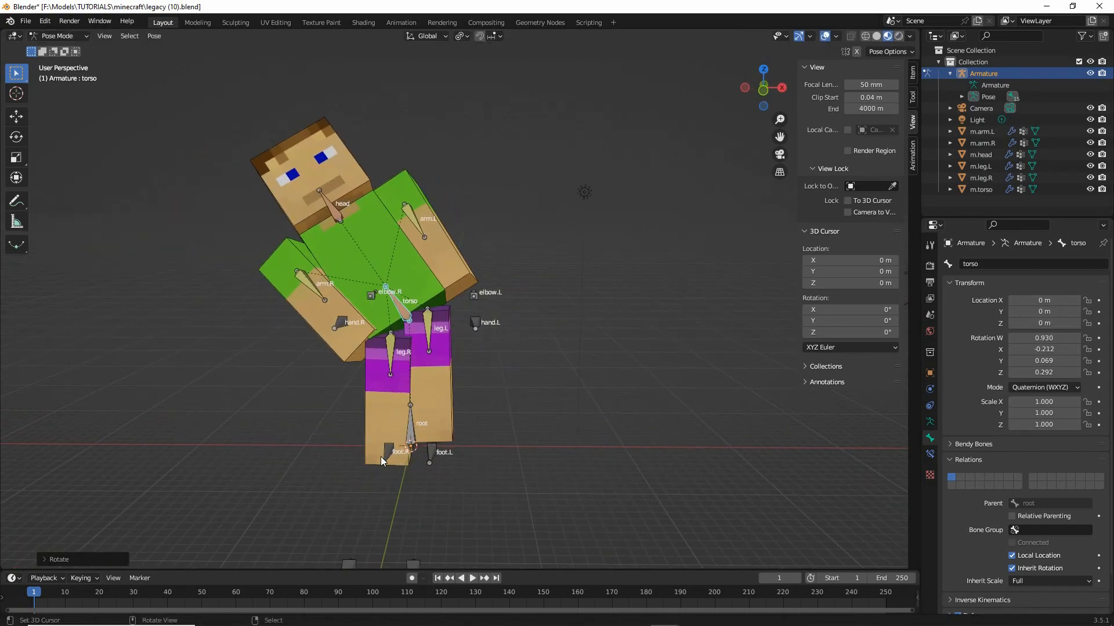
Move the hand.R bone outward and down to about X 2.83, Y -2.02, Z 5.8 m so the right arm hangs
middle_drag(436, 446, 428, 322)
middle_drag(408, 468, 395, 365)
click(403, 289)
middle_drag(424, 314, 392, 315)
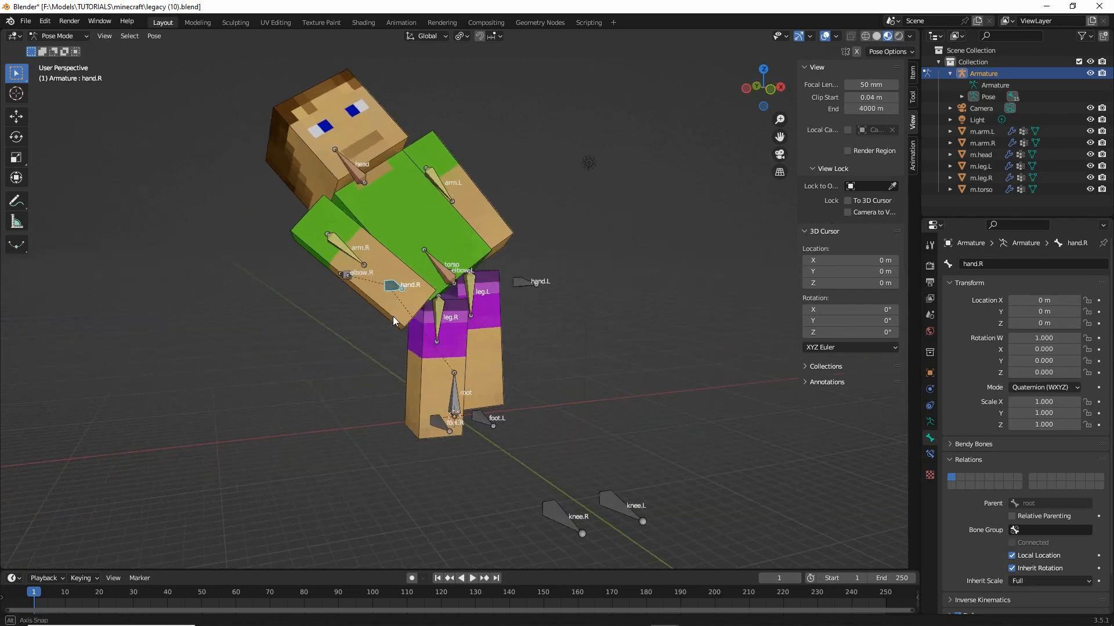
key(g)
click(405, 351)
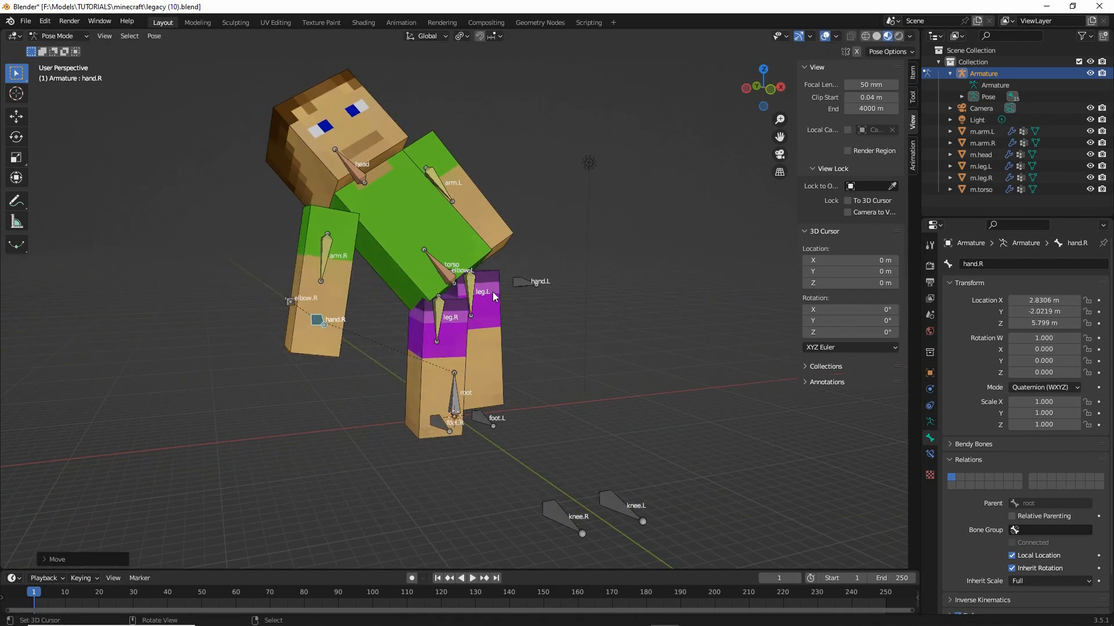
Raise the hand.L bone by about 17 m so the left arm points upward beside the head
click(523, 281)
key(g)
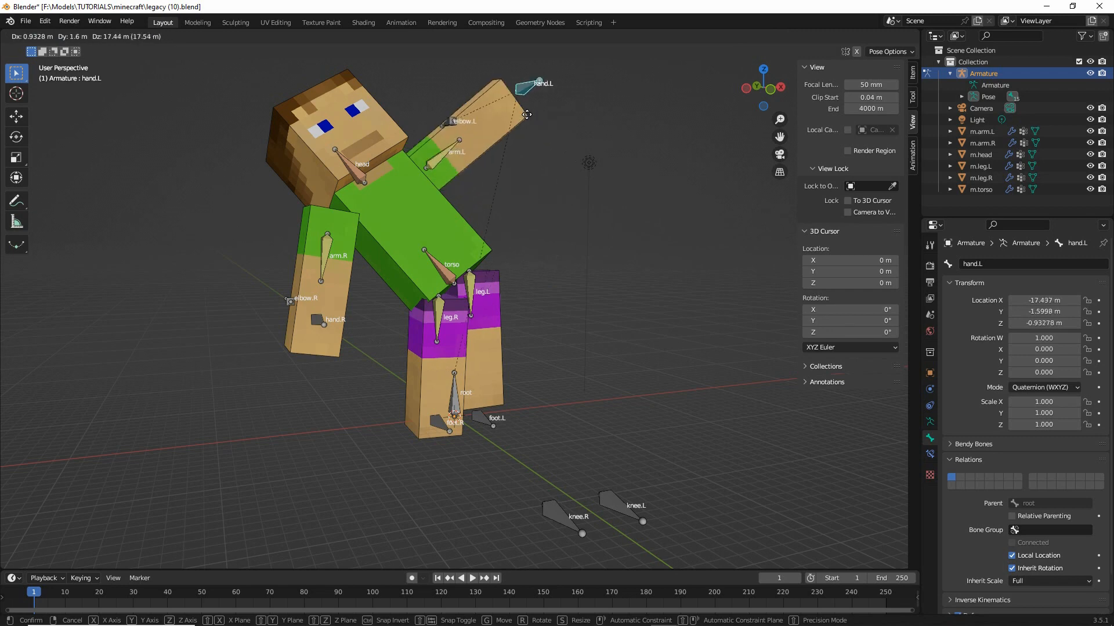
click(529, 119)
middle_drag(529, 119, 490, 318)
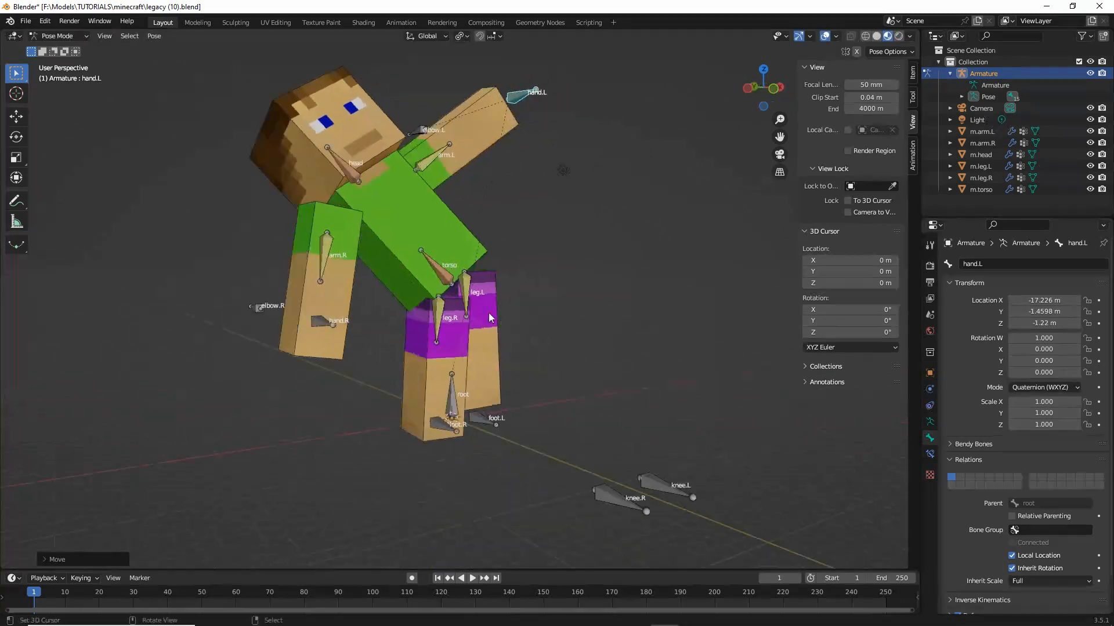
Rotate the head bone by about -47 degrees from a side view
click(345, 173)
middle_drag(345, 173, 371, 168)
key(r)
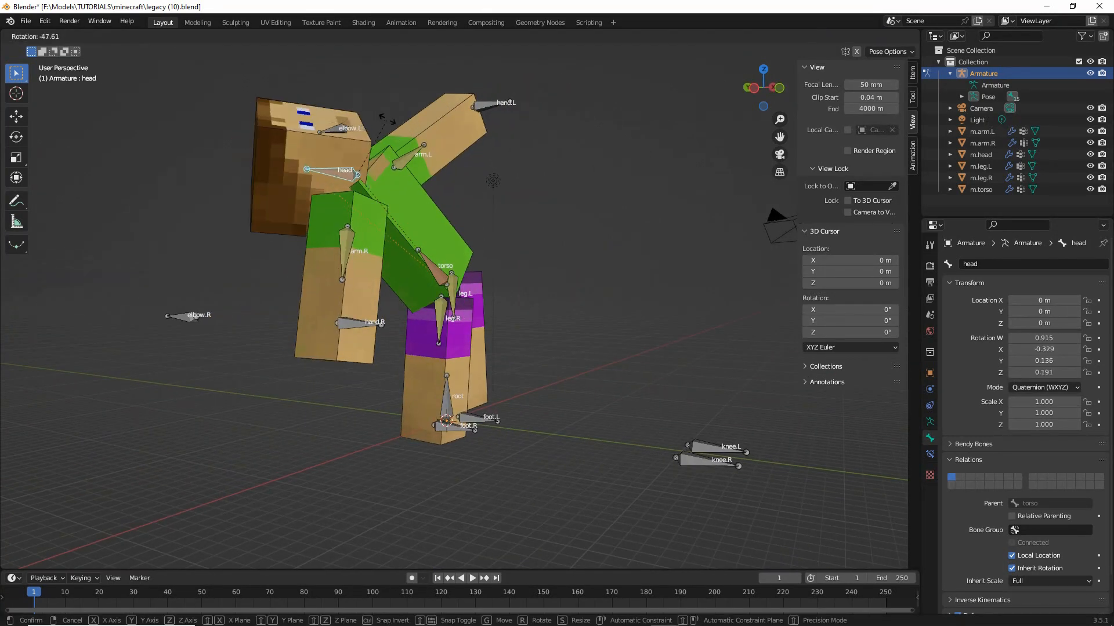
click(389, 125)
middle_drag(389, 125, 488, 315)
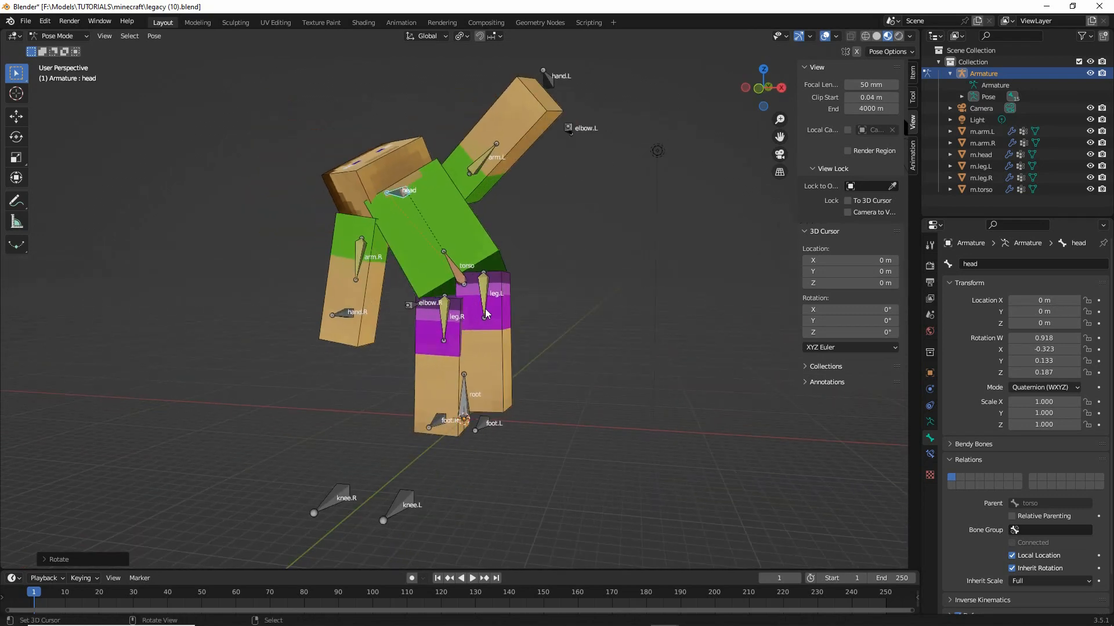
Move the foot.L bone outward and up by about 16 m so the left leg swings out sideways, and inspect the pose
click(491, 429)
key(g)
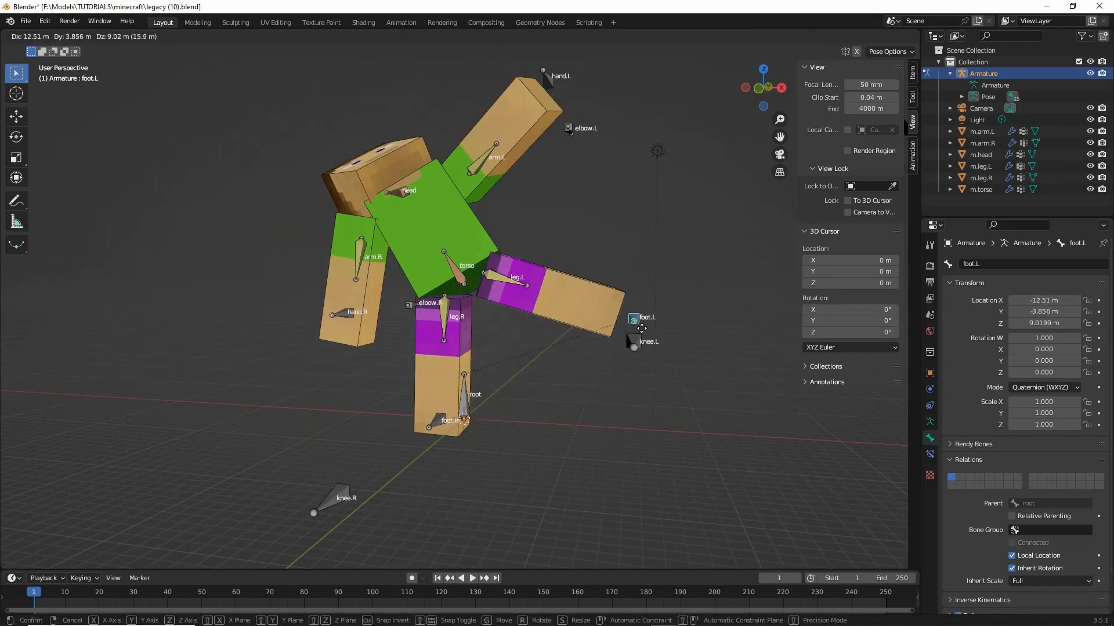
click(641, 328)
middle_drag(433, 373, 388, 411)
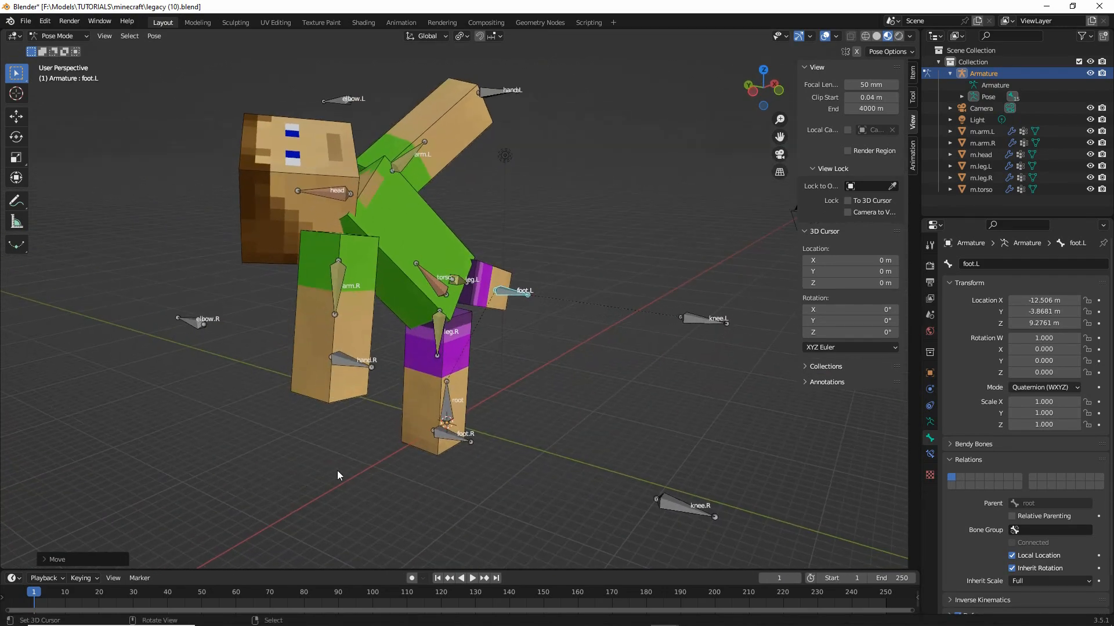
middle_drag(338, 468, 356, 418)
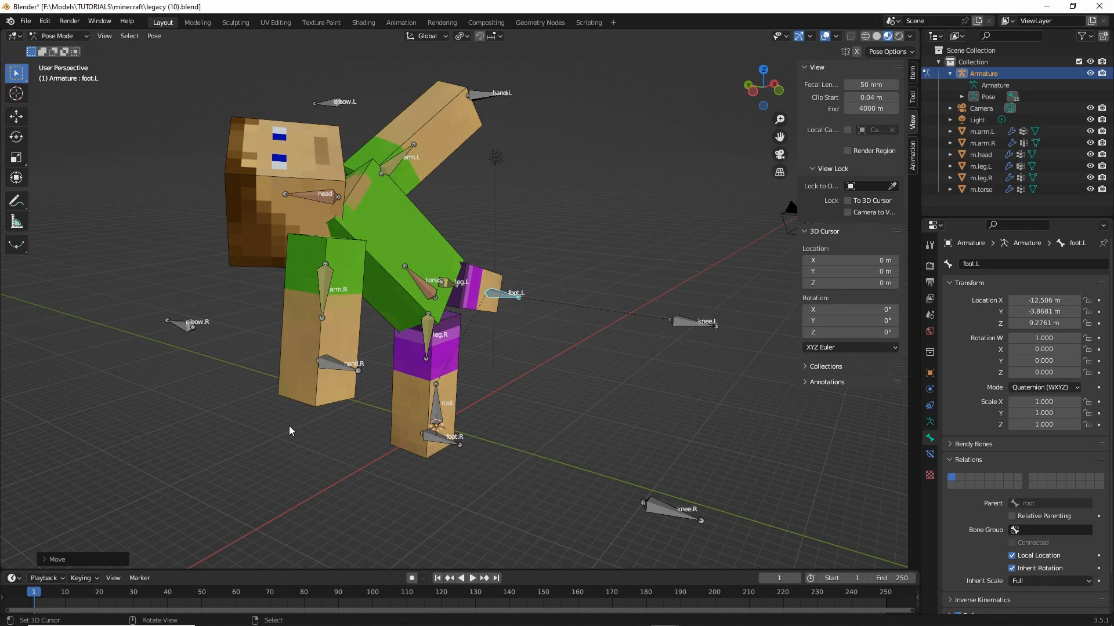
Select all bones and clear all of their transforms to restore the rest pose
click(129, 36)
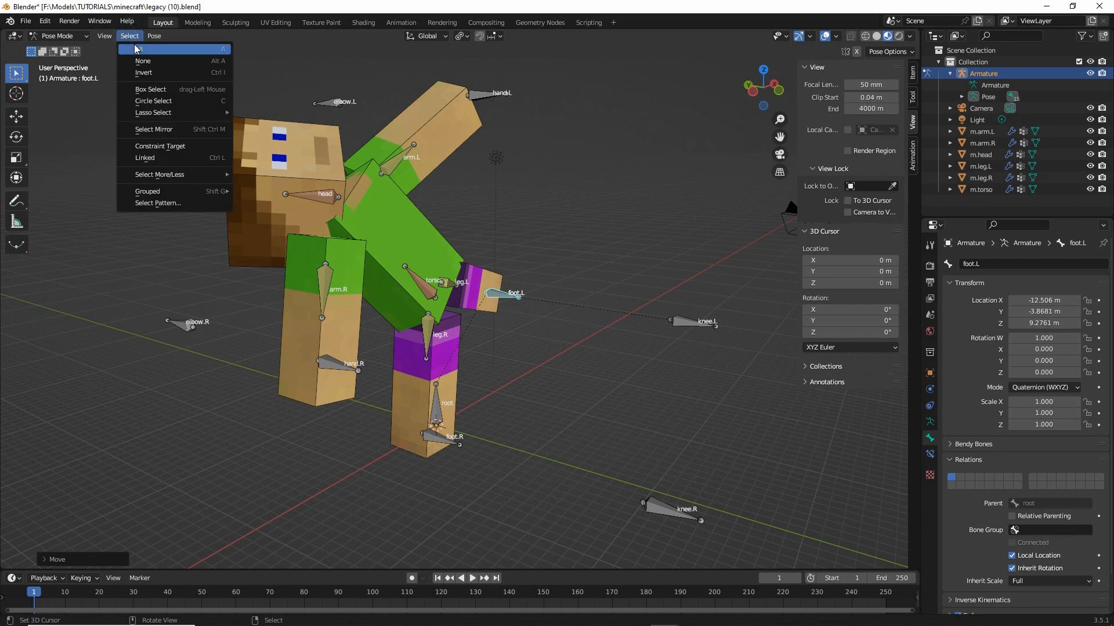
click(135, 46)
click(153, 36)
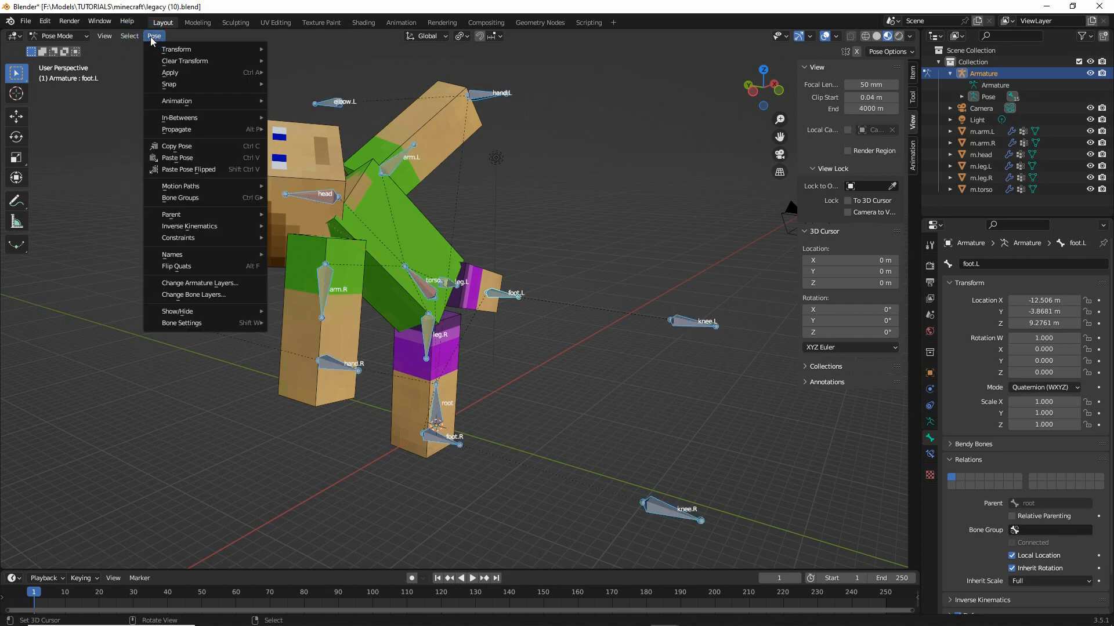
mouse_move(175, 71)
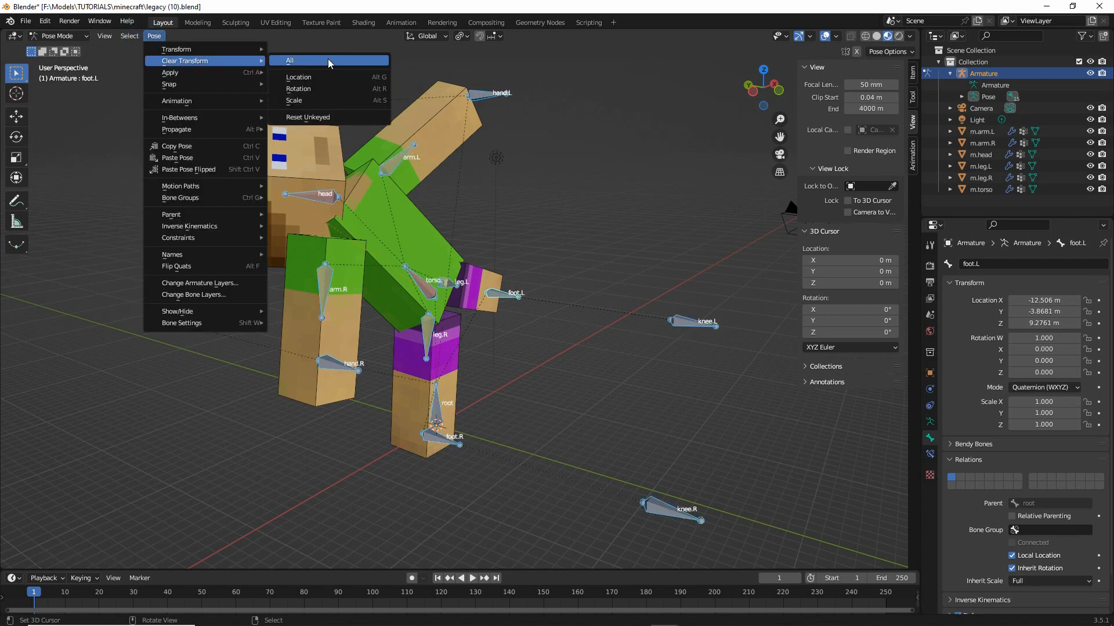
click(329, 58)
middle_drag(504, 347, 523, 337)
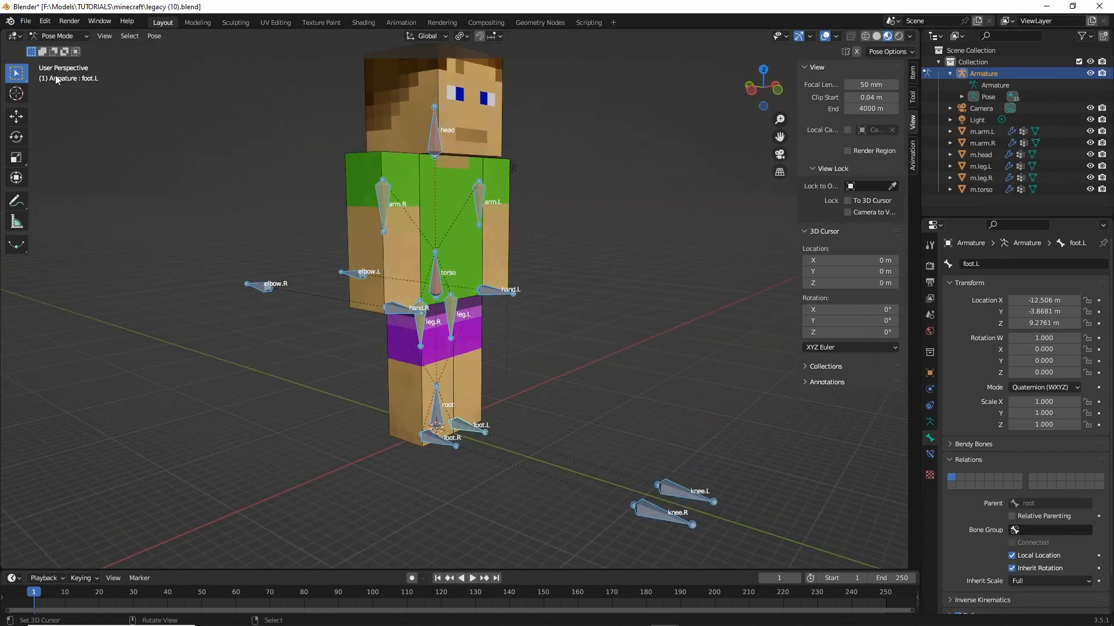
Save the file under the new name legacy (11).blend
click(26, 21)
click(50, 109)
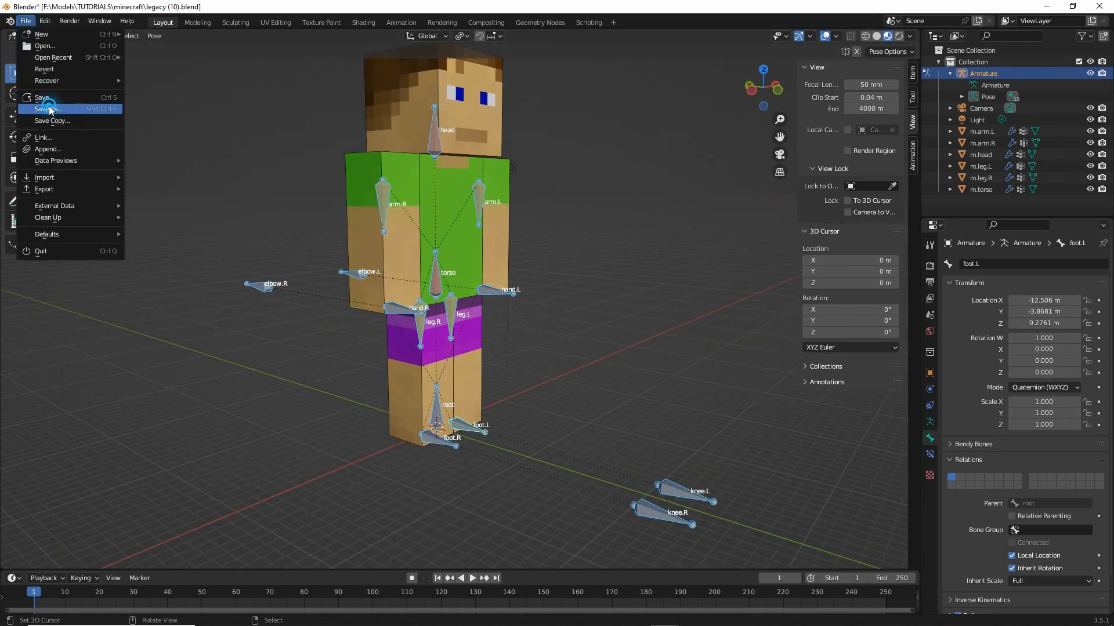
click(426, 514)
click(426, 514)
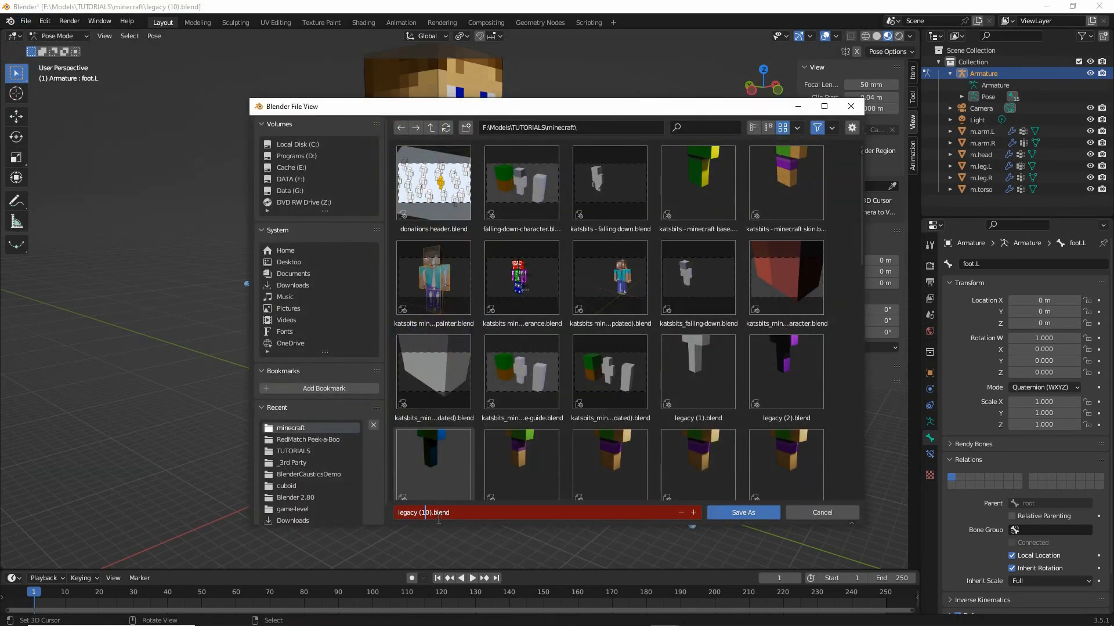
text(1)
key(Delete)
key(Return)
click(740, 508)
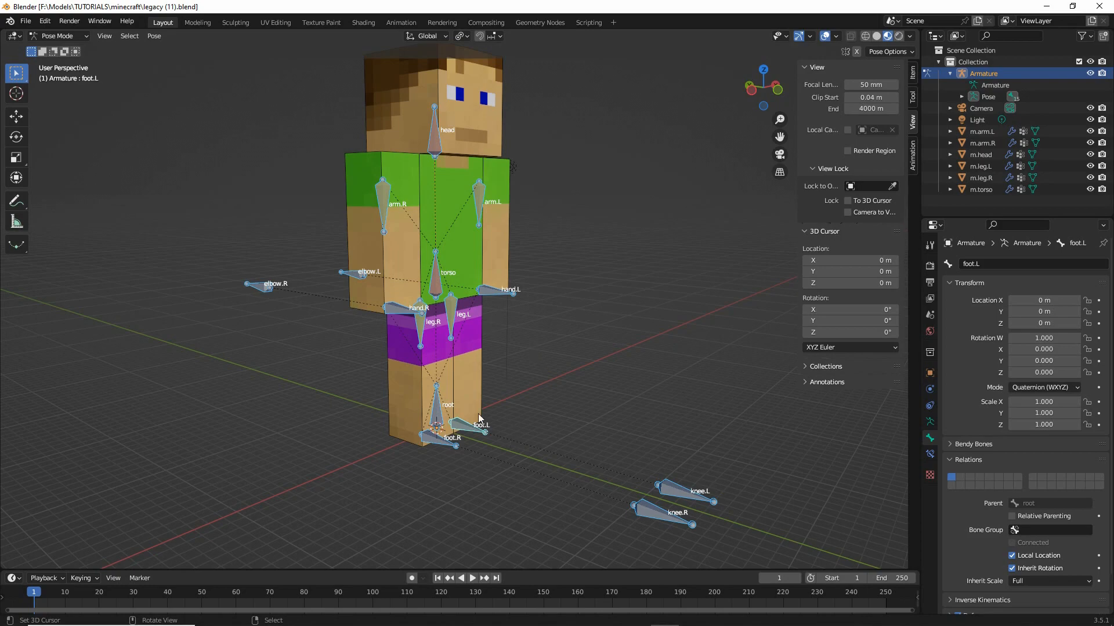
Switch the armature from Pose Mode to Object Mode
click(60, 35)
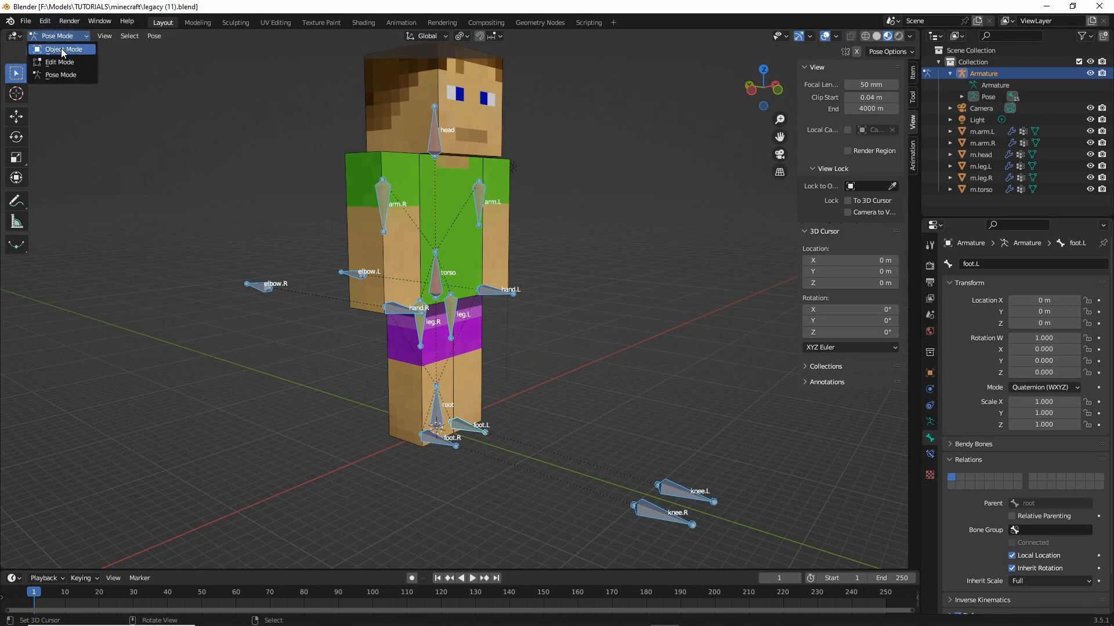
click(58, 48)
scroll(466, 293, up, 3)
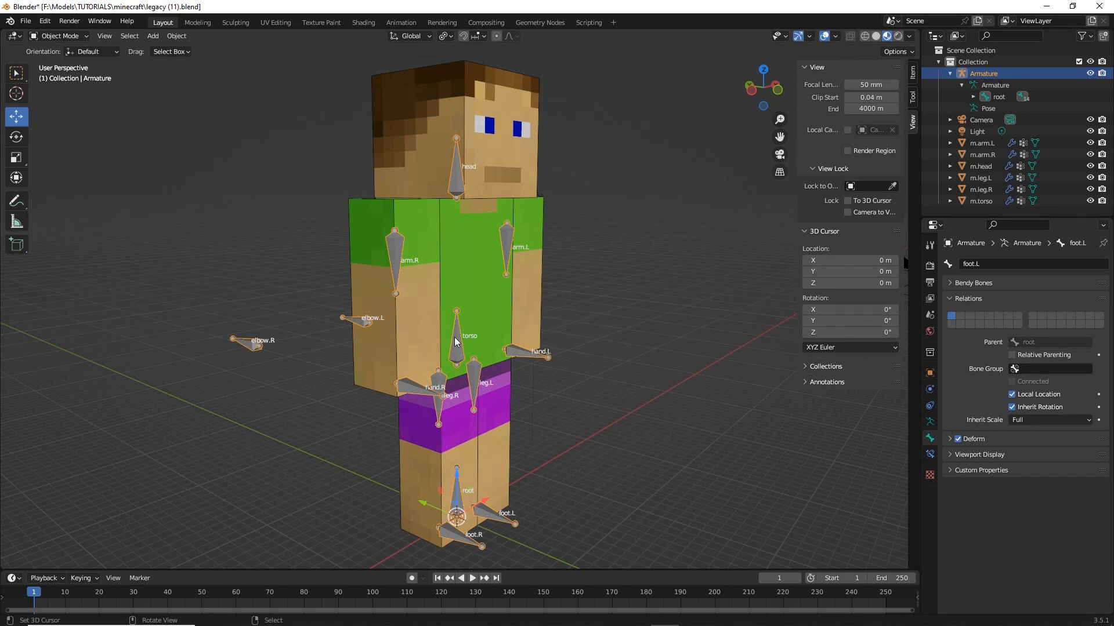
mouse_move(439, 199)
ctrl+right_down()
mouse_move(336, 196)
mouse_move(354, 388)
mouse_move(415, 407)
mouse_move(396, 407)
mouse_move(398, 521)
mouse_move(459, 546)
mouse_move(508, 512)
mouse_move(509, 357)
mouse_move(548, 358)
mouse_move(548, 96)
mouse_move(410, 70)
mouse_move(380, 160)
ctrl+right_up()
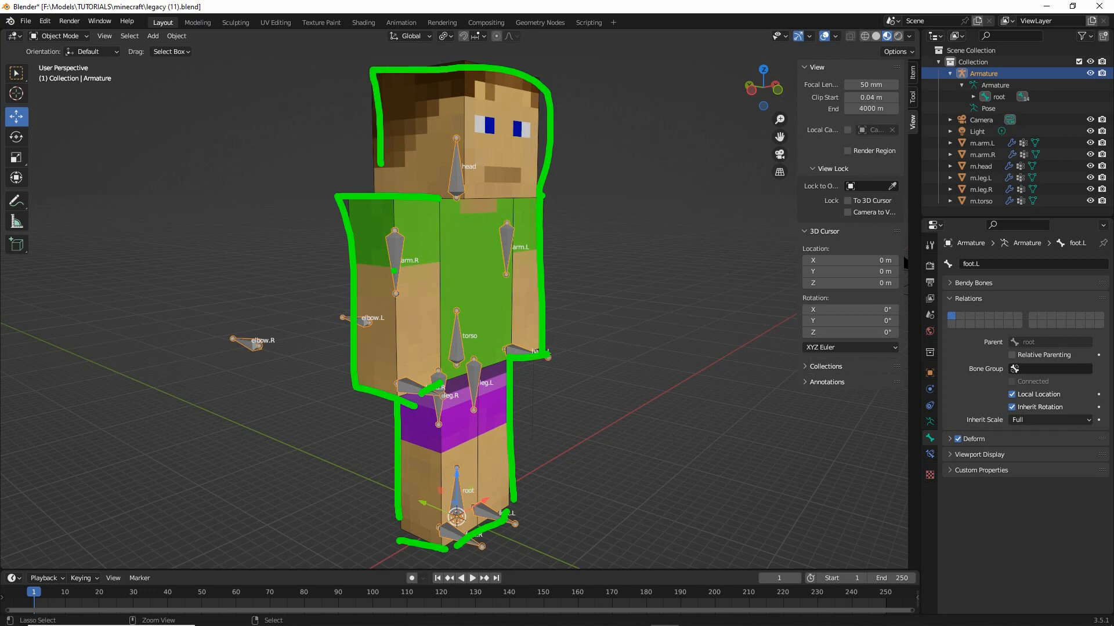
ctrl+right_drag(393, 270, 395, 273)
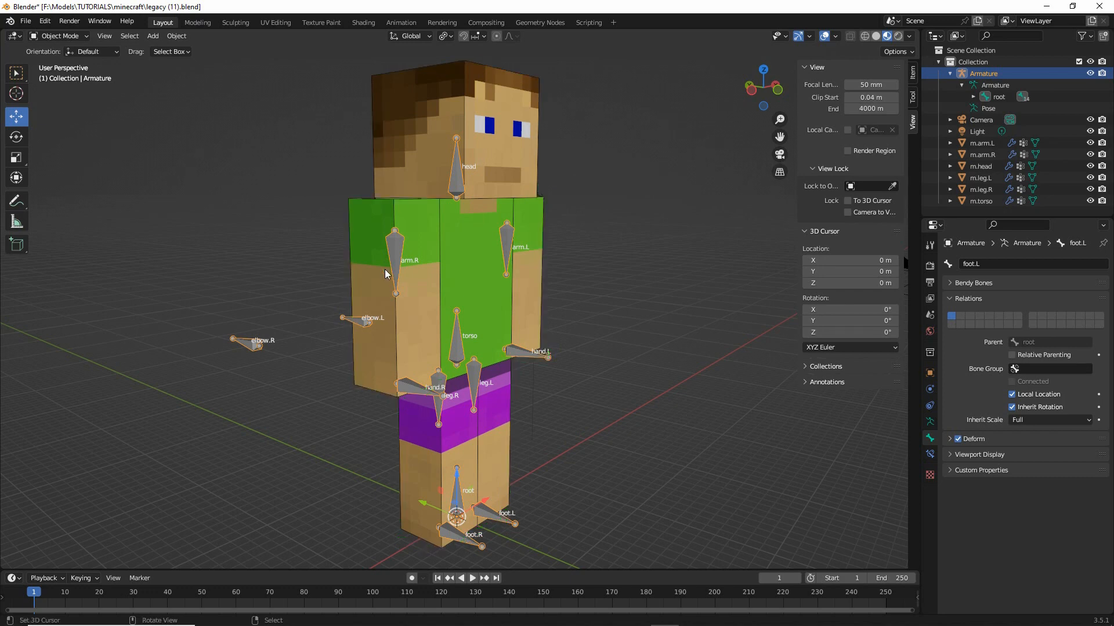
Try moving the m.arm.R, m.torso and m.head meshes separately, cancelling each move
right_click(366, 216)
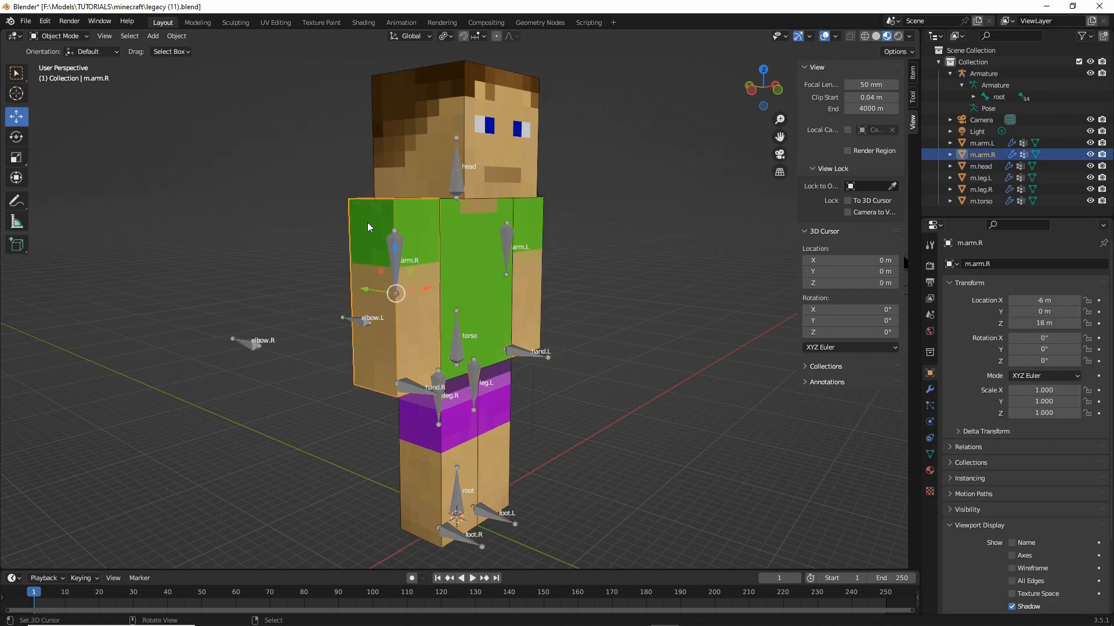
key(g)
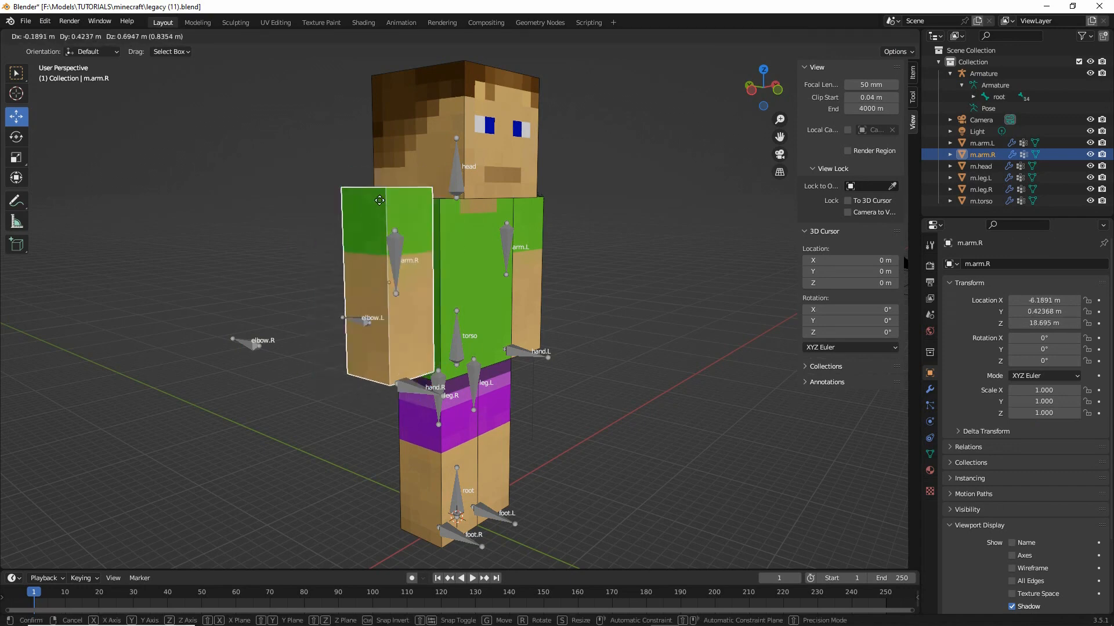
right_click(349, 198)
right_click(449, 226)
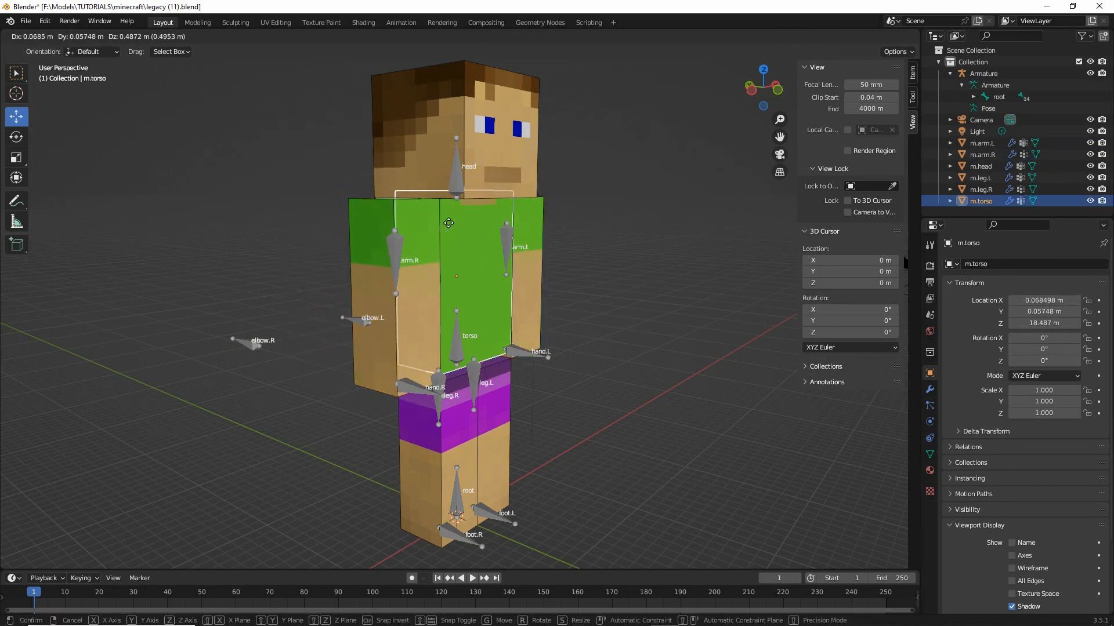
right_click(450, 79)
key(g)
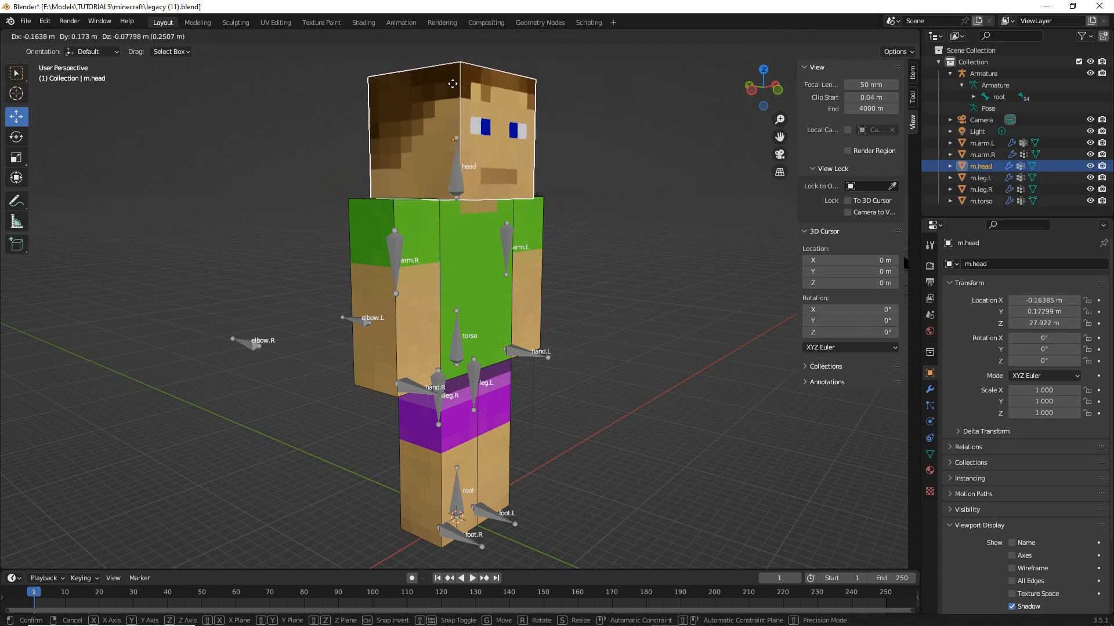
right_click(446, 78)
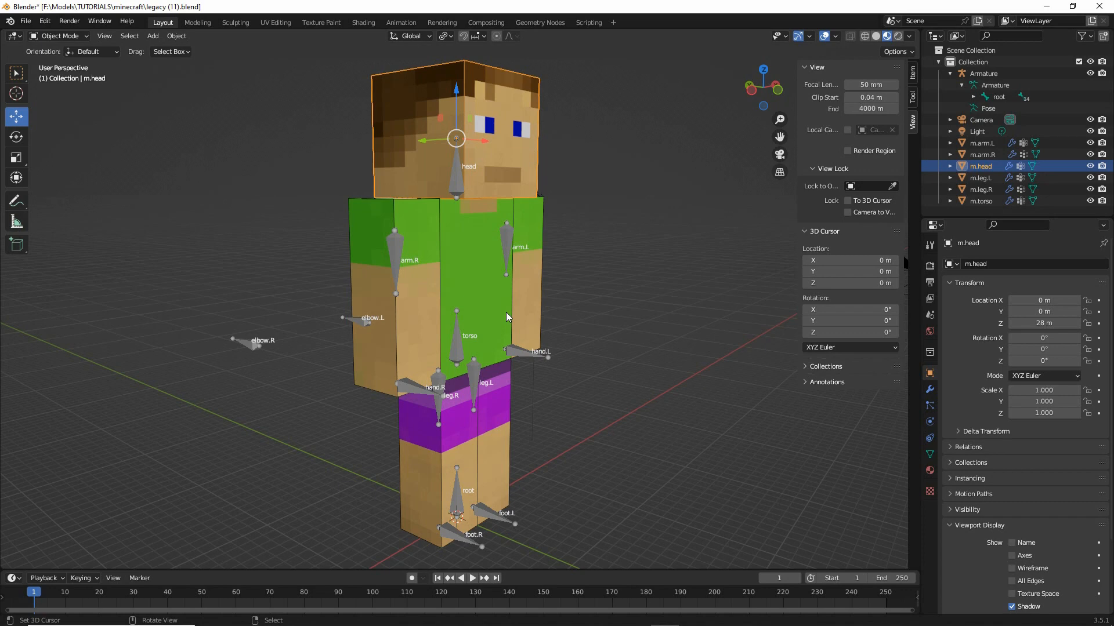
Duplicate the m.arm.R mesh and leave the copy exactly over the original
middle_drag(552, 365, 479, 340)
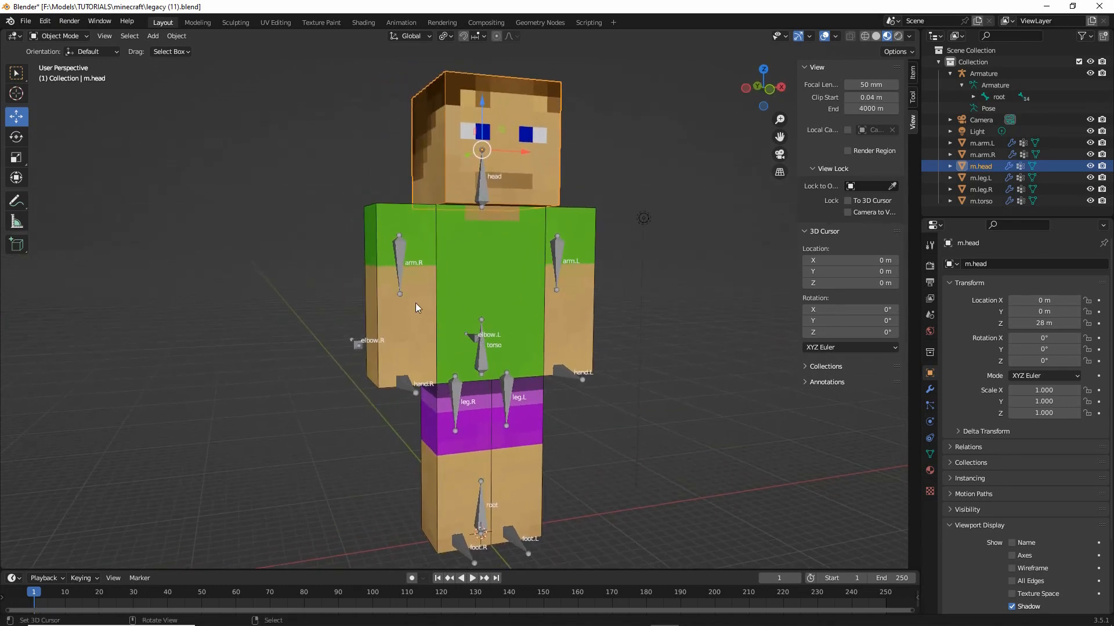
scroll(416, 303, up, 3)
shift+middle_drag(414, 322, 429, 263)
click(398, 188)
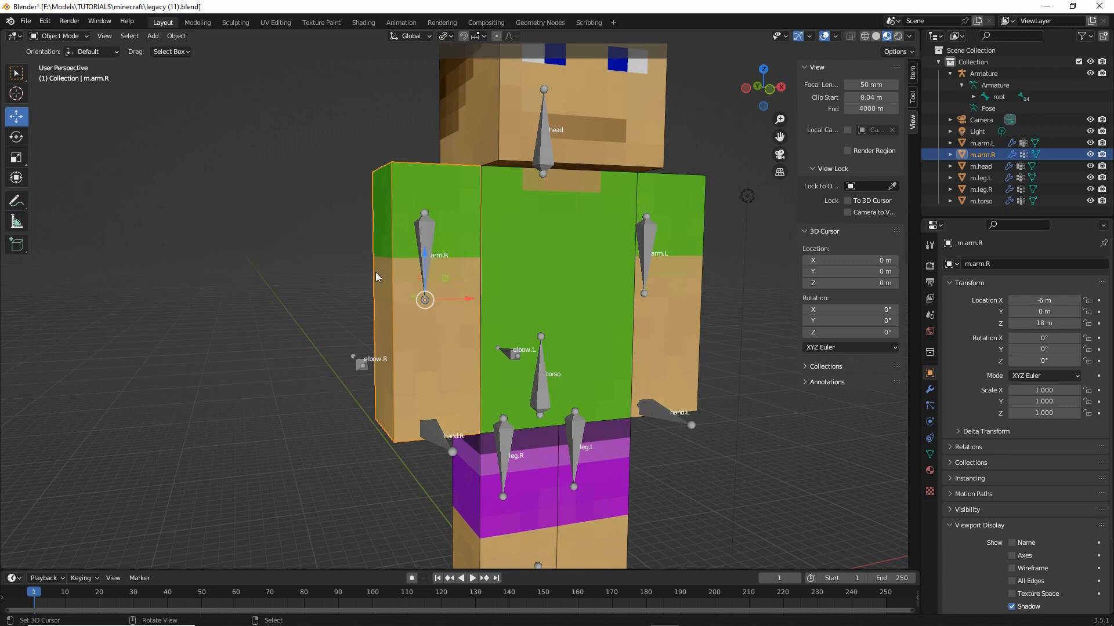
click(179, 38)
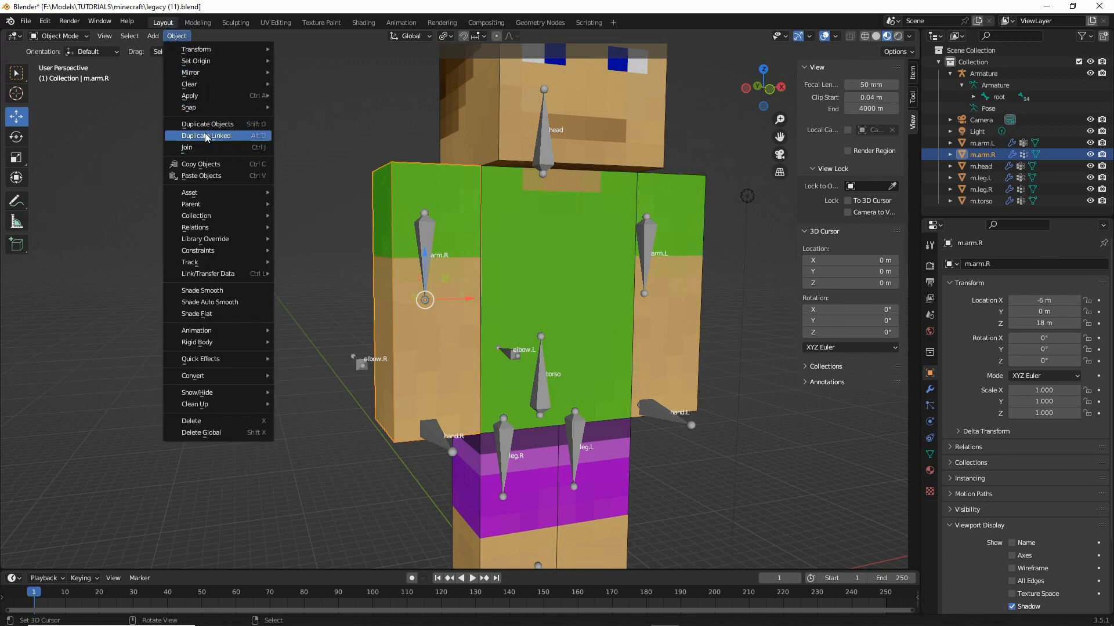
drag(194, 132, 258, 128)
drag(157, 50, 187, 47)
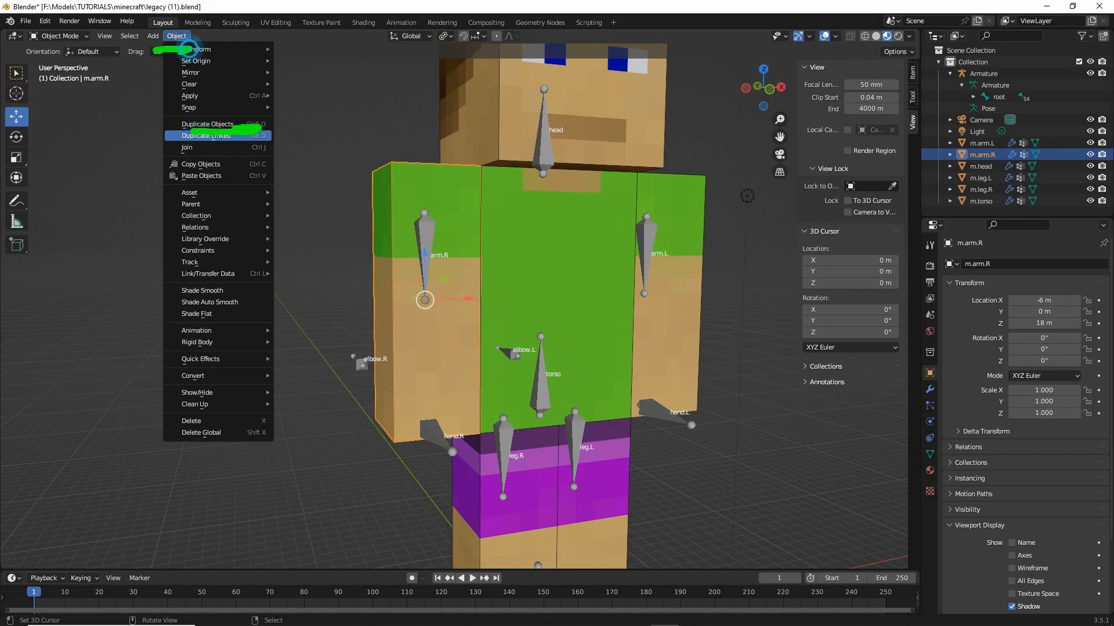
key(Escape)
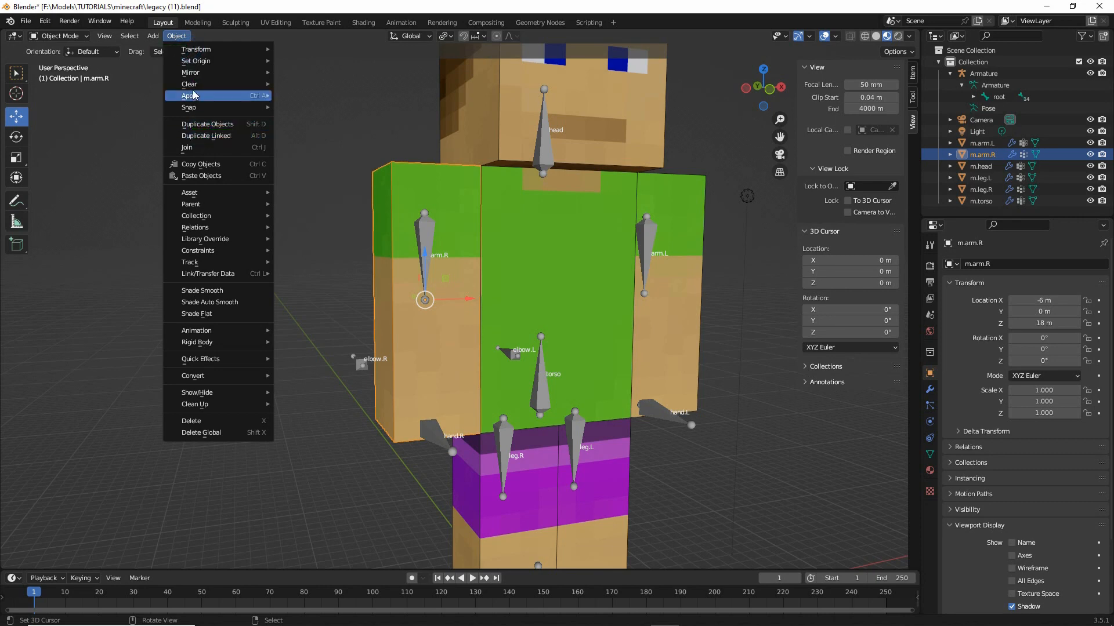
click(203, 130)
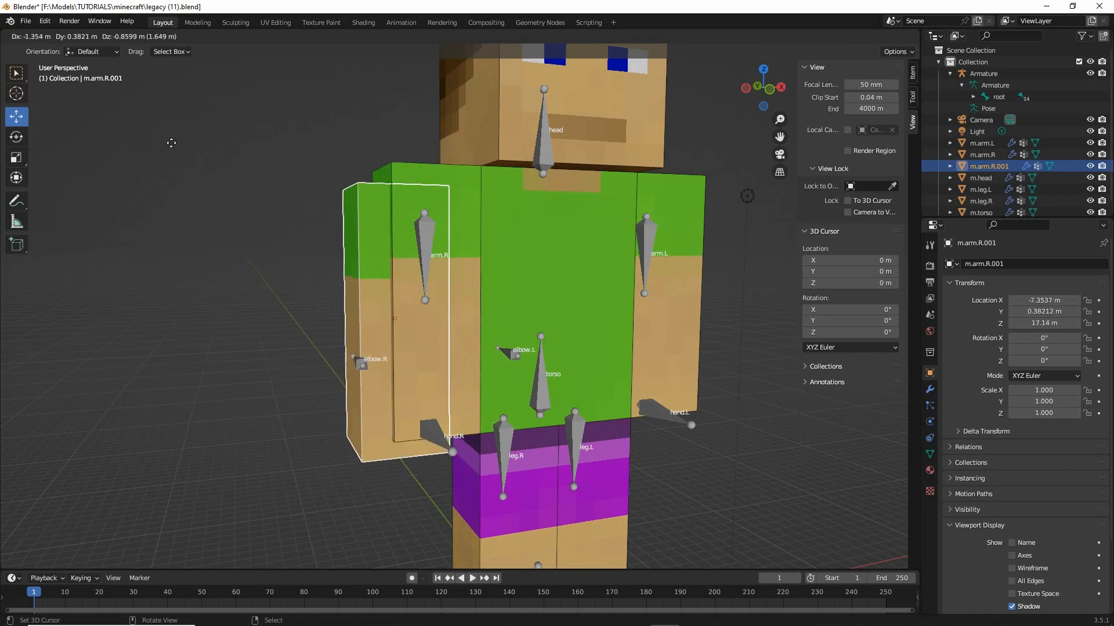
key(Escape)
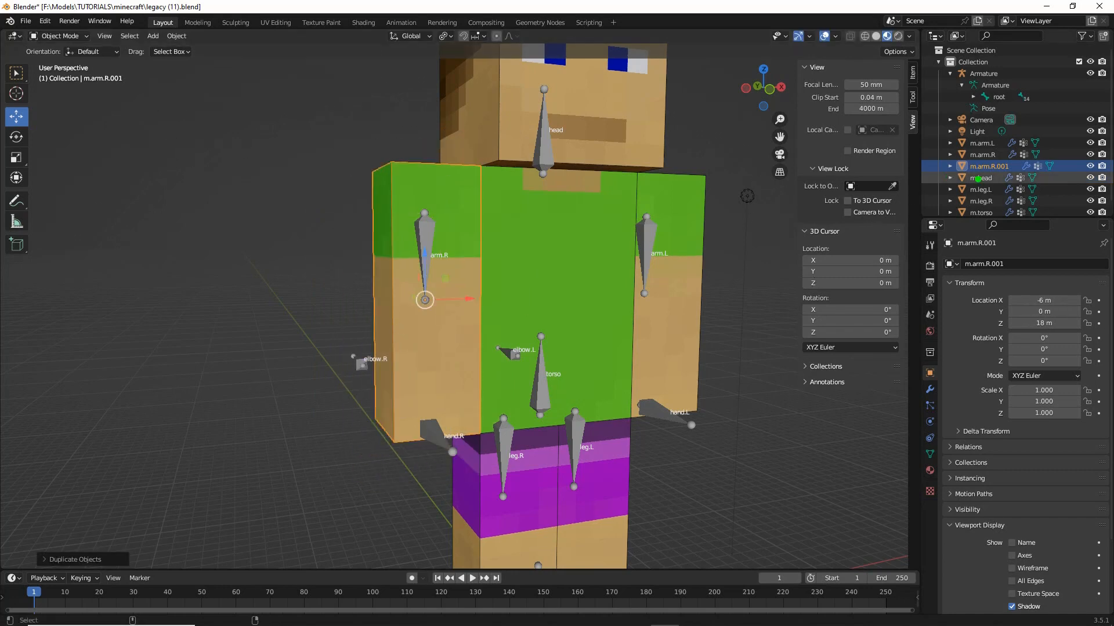
Rename the duplicated right arm mesh to m.arm-outline.R
mouse_move(966, 178)
mouse_down()
mouse_move(1013, 178)
mouse_move(981, 179)
mouse_up()
drag(939, 154, 949, 168)
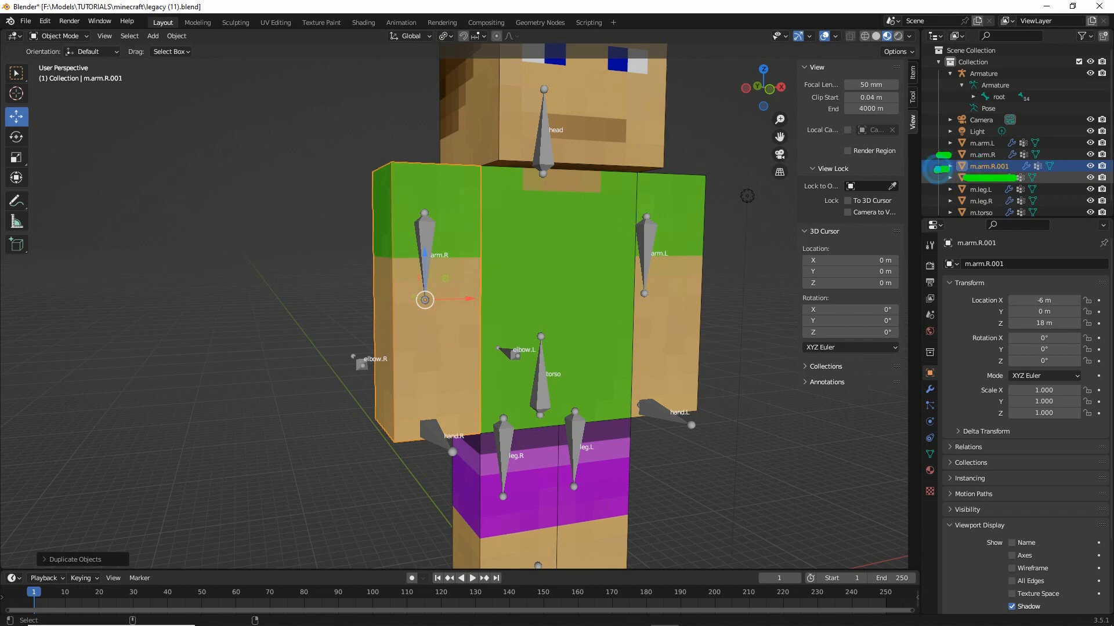
double_click(993, 166)
click(991, 165)
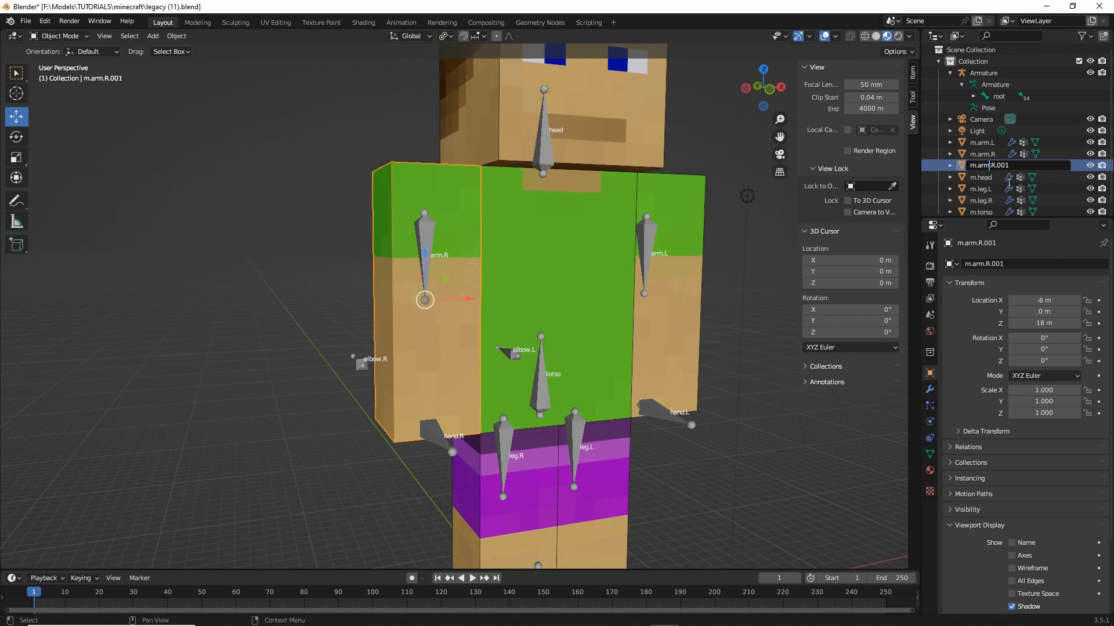
text(outline)
key(BackSpace)
key(BackSpace)
key(BackSpace)
text(-)
key(Return)
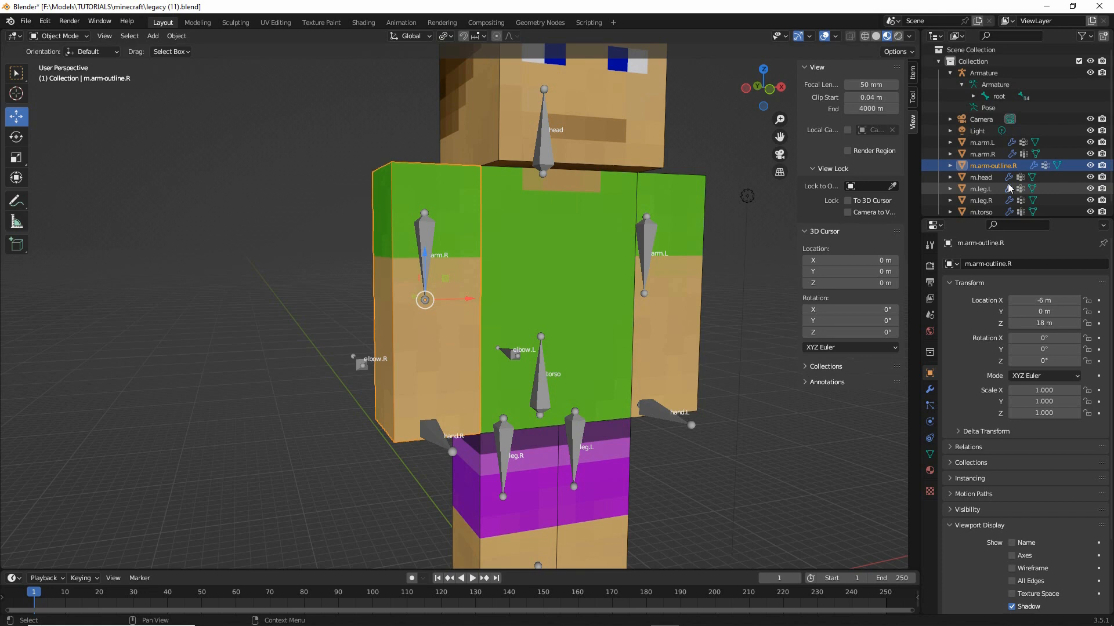
Show the material settings of m.arm-outline.R and examine its assigned legacy material and how many objects share it
key(ctrl+2)
mouse_move(927, 459)
mouse_down()
mouse_move(910, 473)
mouse_move(923, 443)
mouse_up()
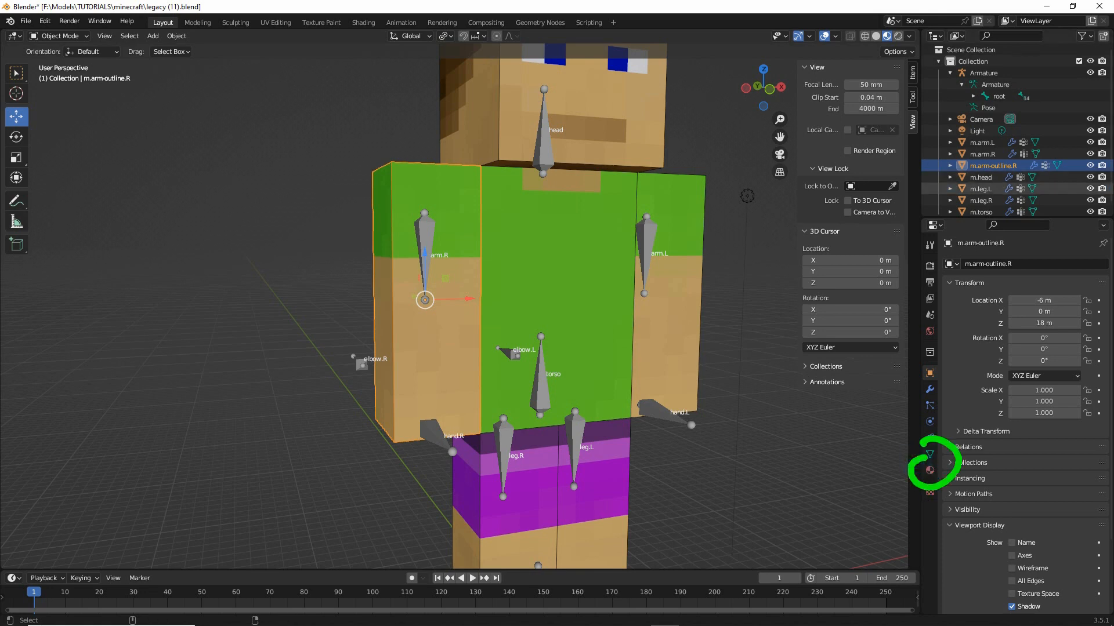
click(930, 470)
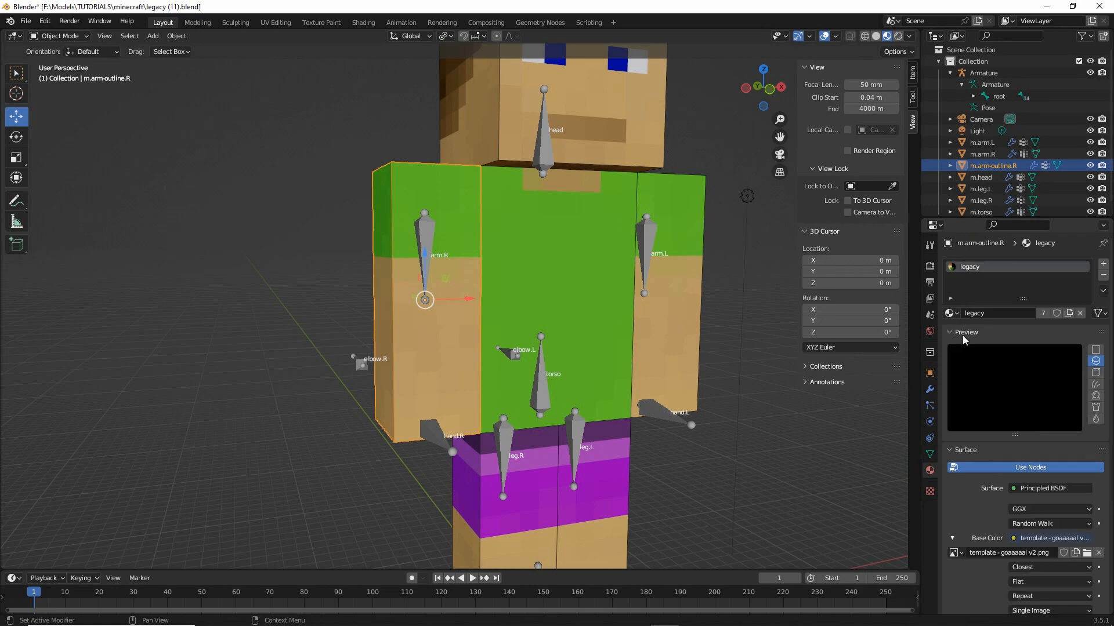
drag(954, 277, 981, 277)
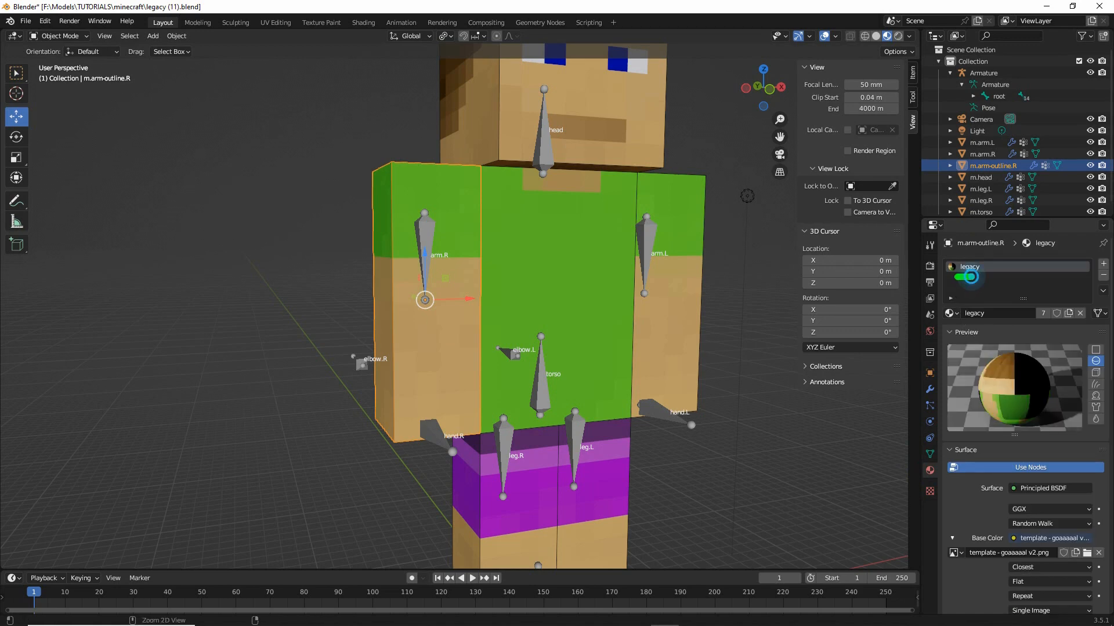
drag(933, 154, 954, 156)
mouse_move(934, 259)
mouse_down()
mouse_move(989, 283)
mouse_move(918, 246)
mouse_up()
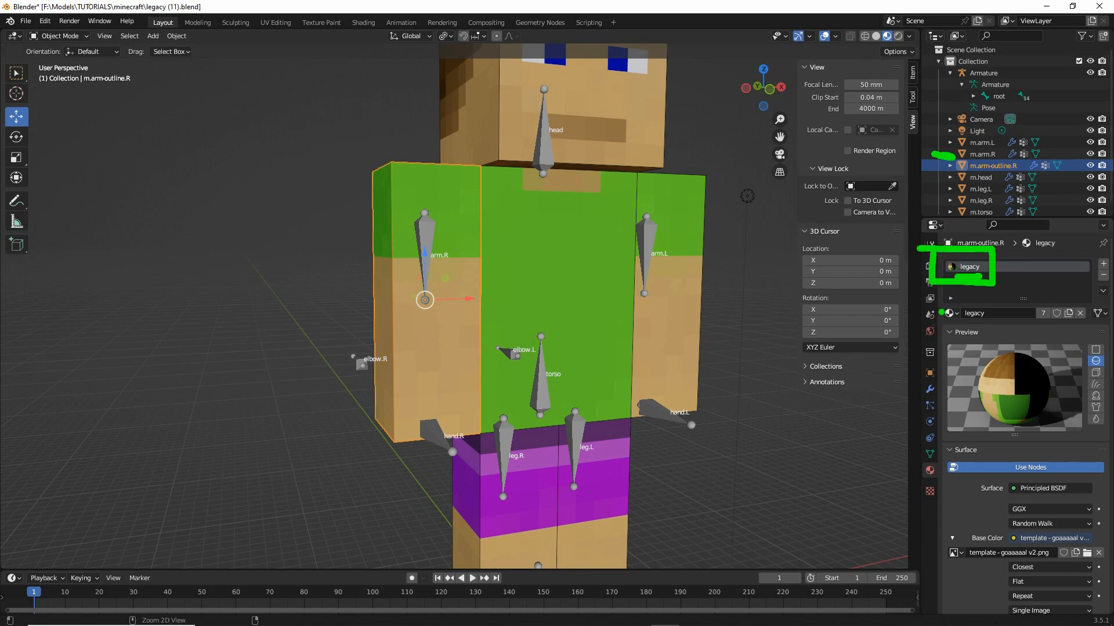
mouse_move(940, 300)
mouse_down()
mouse_move(938, 328)
mouse_move(999, 295)
mouse_move(935, 295)
mouse_up()
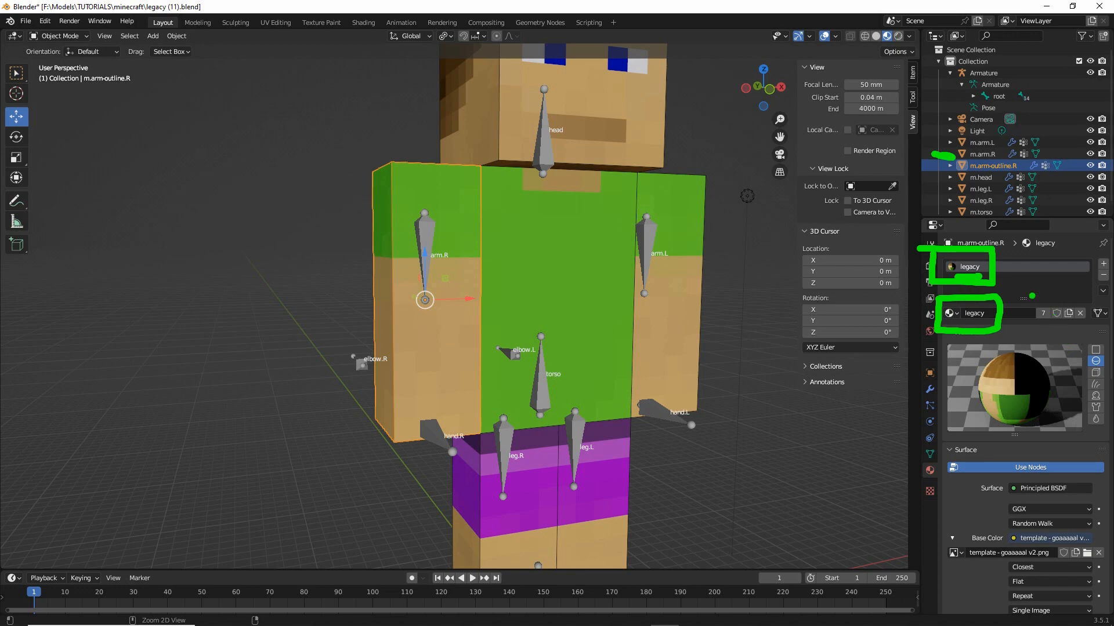
mouse_move(1030, 293)
mouse_down()
mouse_move(1059, 334)
mouse_move(1032, 296)
mouse_up()
mouse_move(1051, 371)
mouse_down()
mouse_move(1044, 333)
mouse_move(1057, 341)
mouse_up()
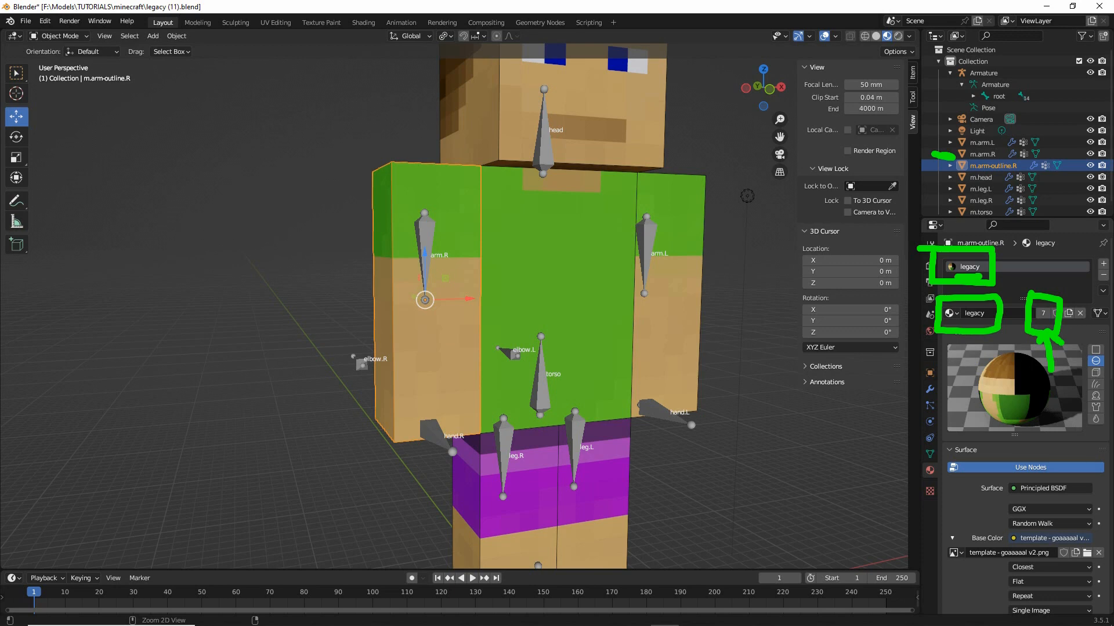
key(Escape)
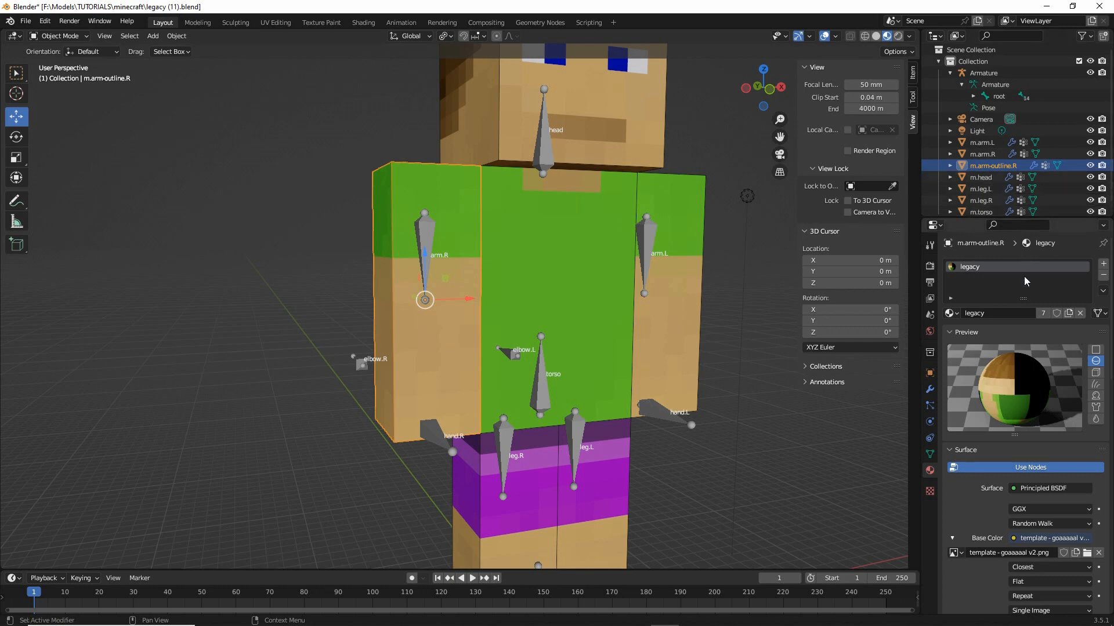
Make the legacy material on m.arm-outline.R a single-user copy, independent of the other body parts
key(ctrl+2)
mouse_move(959, 311)
mouse_down()
mouse_move(943, 317)
mouse_move(946, 297)
mouse_up()
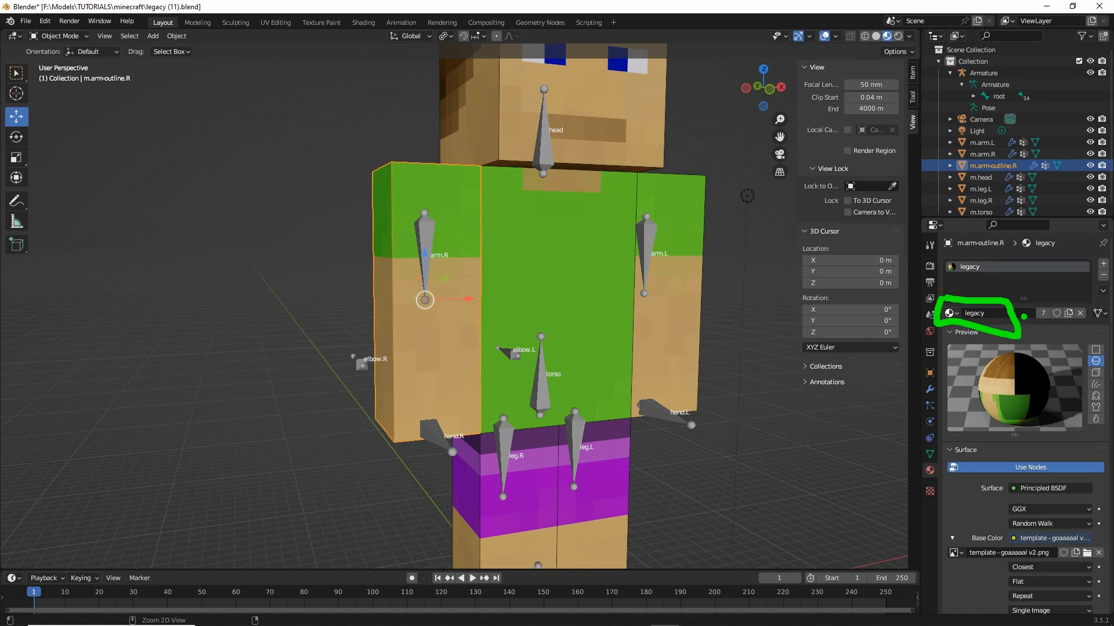
key(Escape)
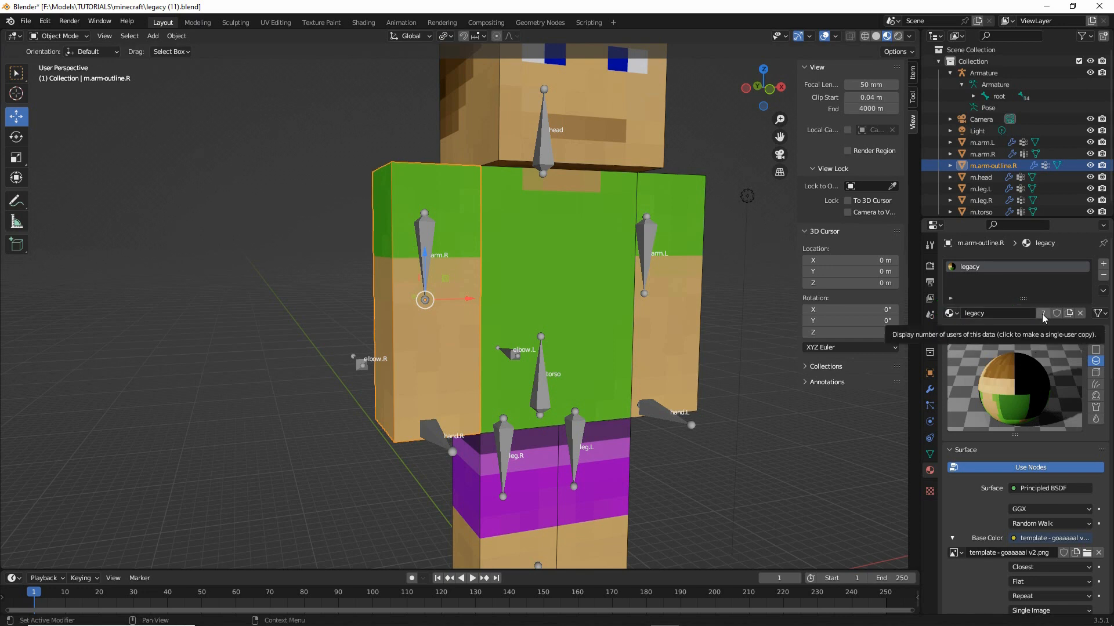
click(1042, 313)
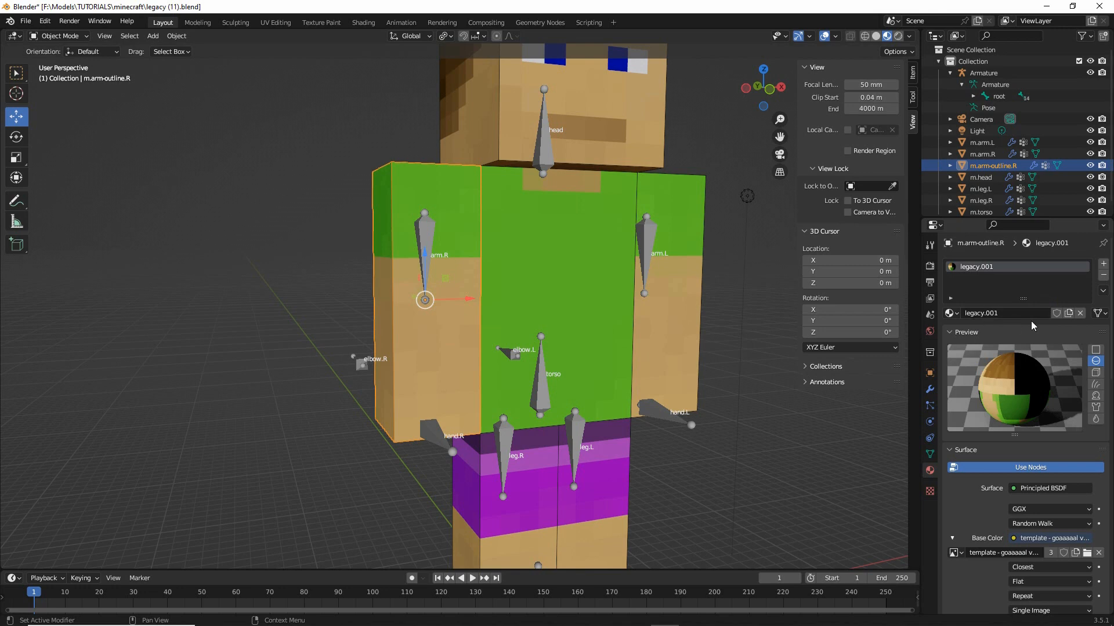
mouse_move(1044, 299)
mouse_down()
mouse_move(1059, 303)
mouse_move(1038, 297)
mouse_up()
drag(959, 327, 981, 332)
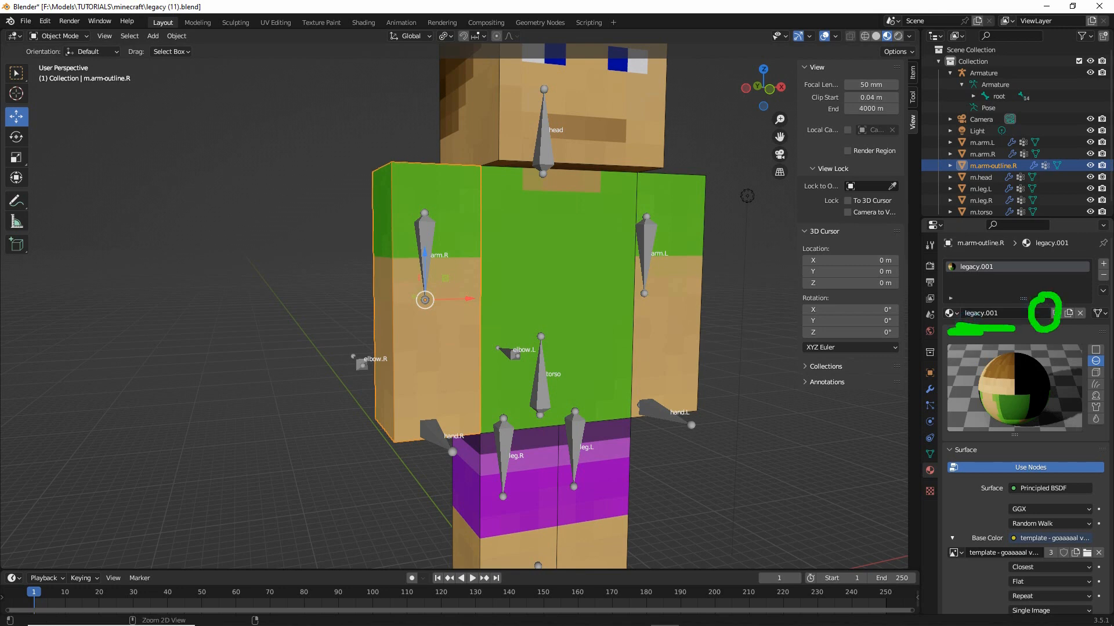
Rename the material on the right arm's outline mesh to outline
double_click(1008, 313)
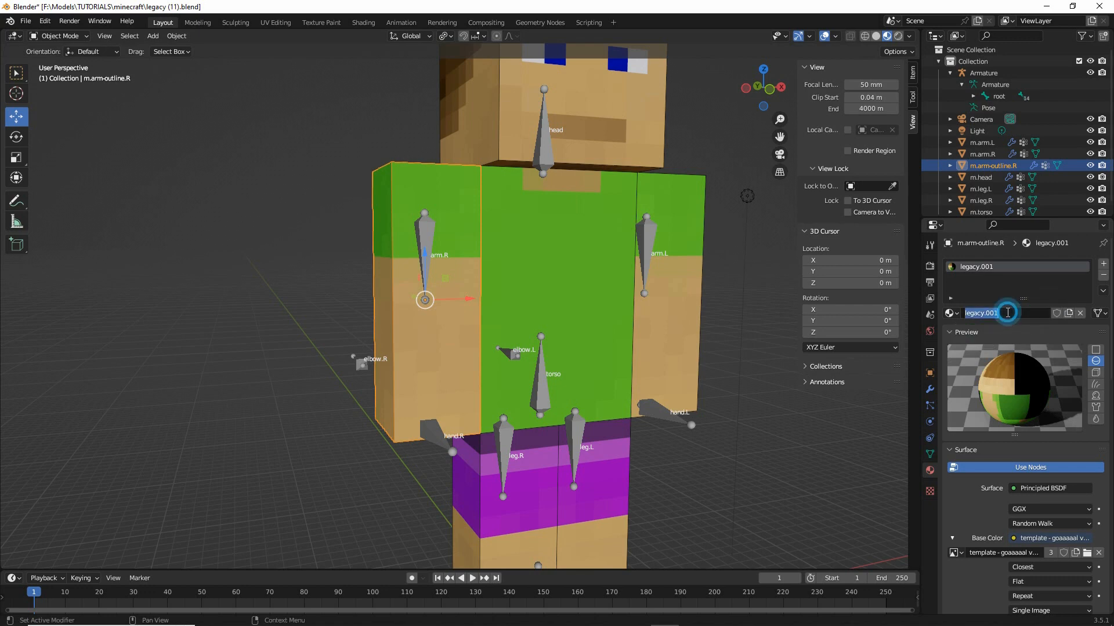
text(outlin)
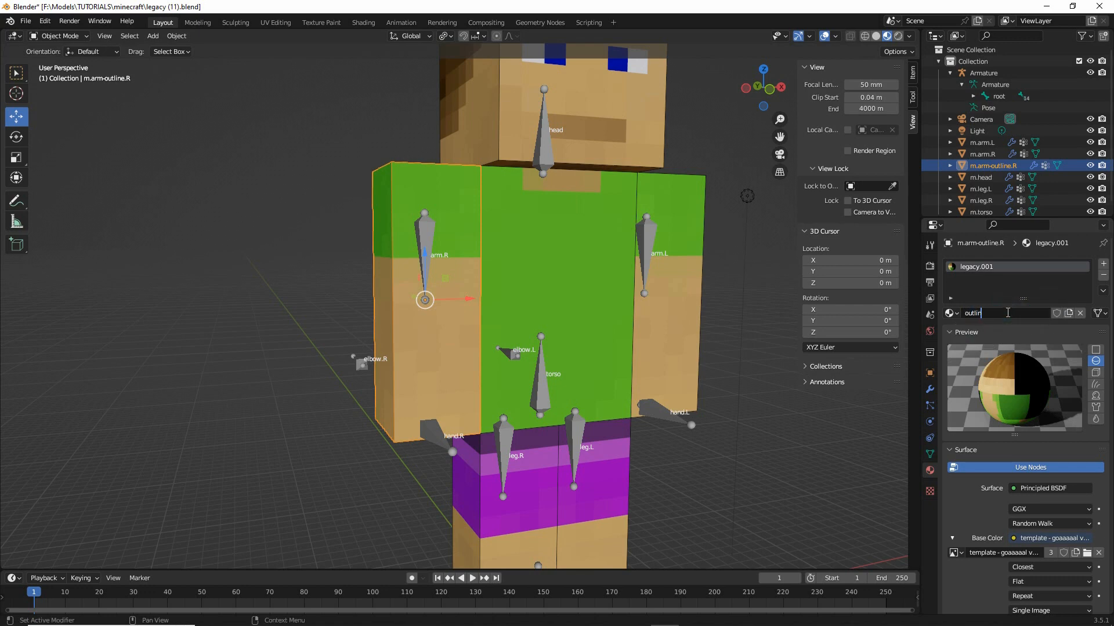
text(e)
key(Return)
scroll(989, 411, down, 10)
scroll(990, 411, down, 10)
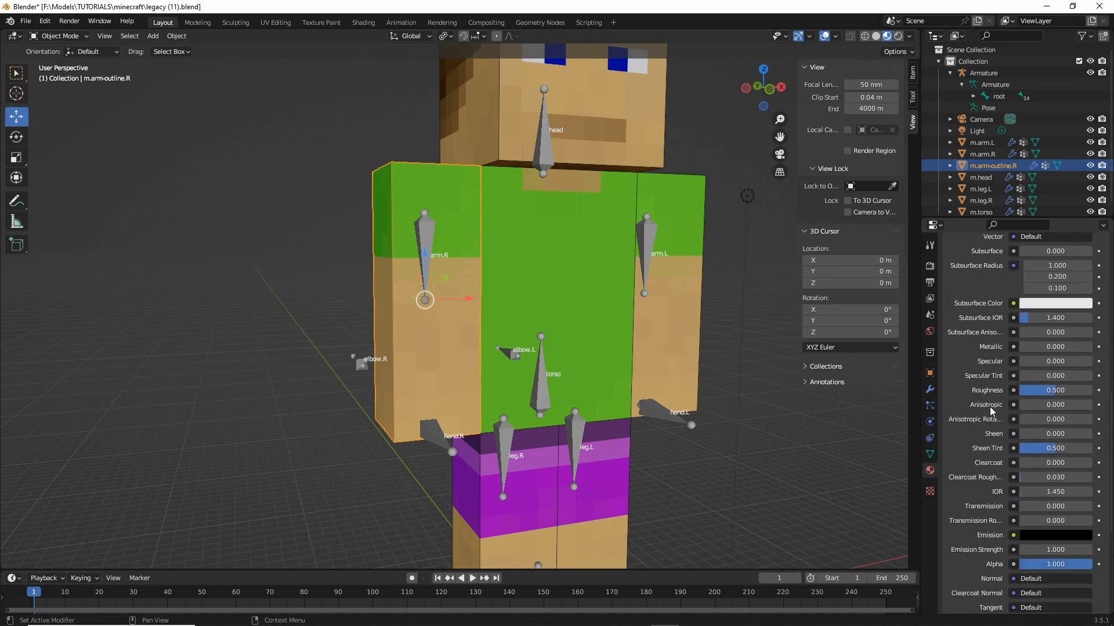
scroll(991, 409, up, 20)
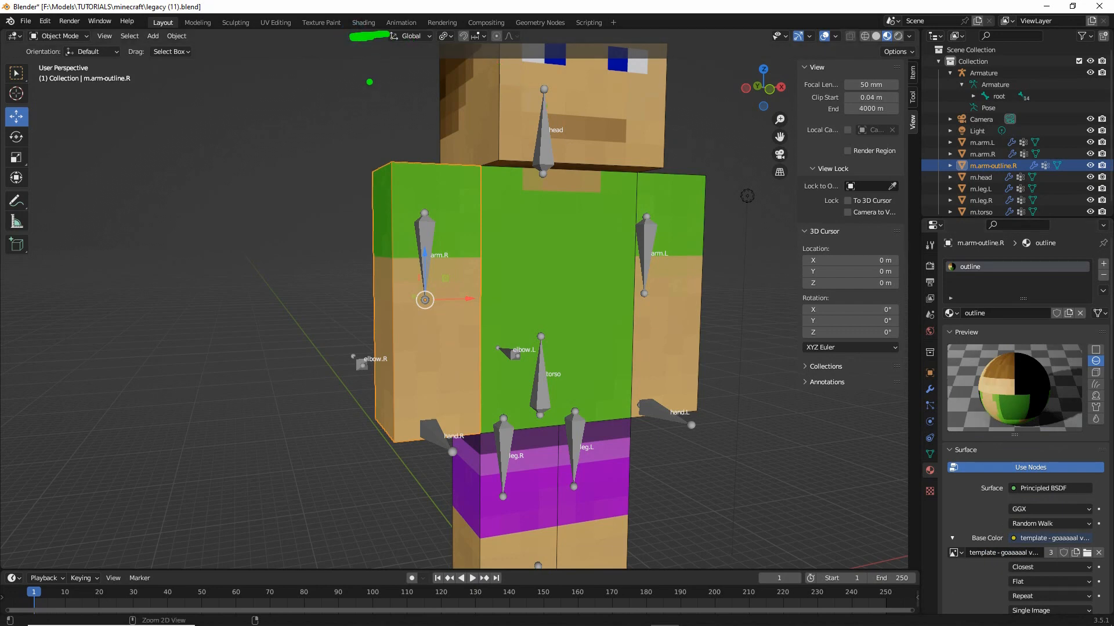
Switch to the Shading workspace to work on the outline material's nodes
click(363, 22)
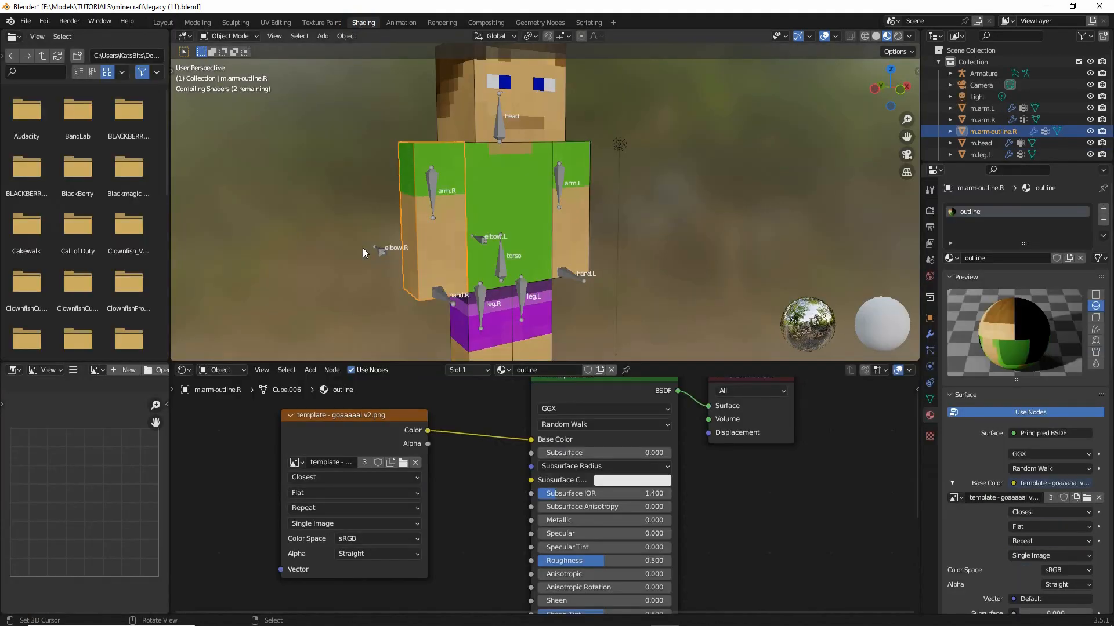
scroll(342, 434, up, 1)
mouse_move(329, 426)
middle_down()
mouse_move(365, 431)
mouse_move(364, 449)
middle_up()
key(ctrl+2)
mouse_move(302, 460)
mouse_down()
mouse_move(288, 546)
mouse_move(450, 436)
mouse_move(328, 435)
mouse_up()
key(Escape)
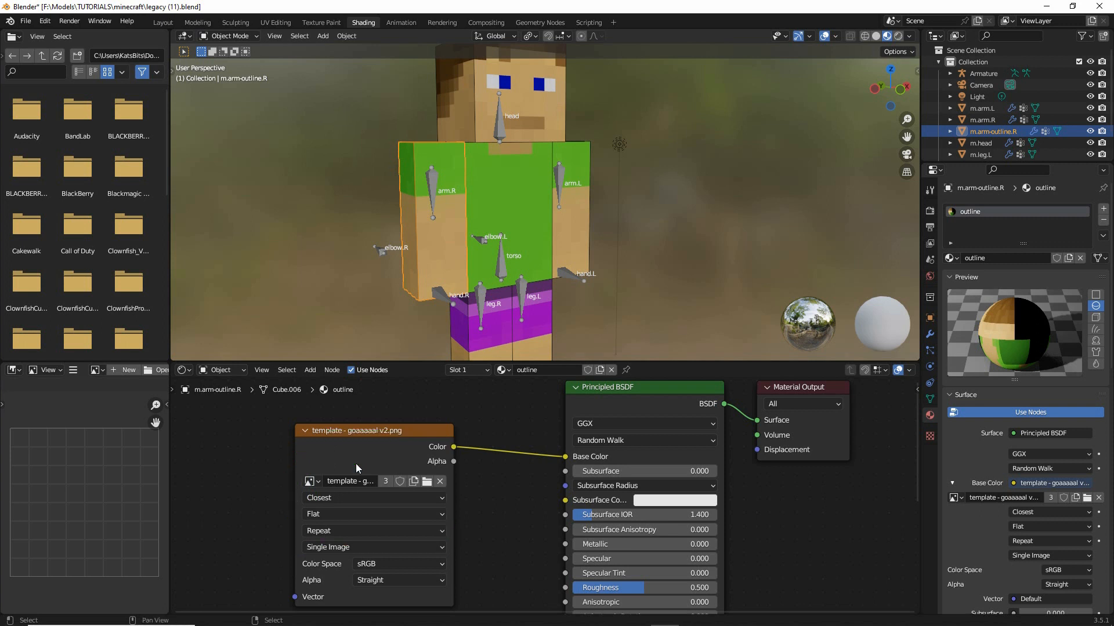
Disconnect the image texture from the Base Color input of the outline material's Principled BSDF
key(ctrl+2)
mouse_move(562, 446)
mouse_down()
mouse_move(577, 464)
mouse_move(538, 436)
mouse_up()
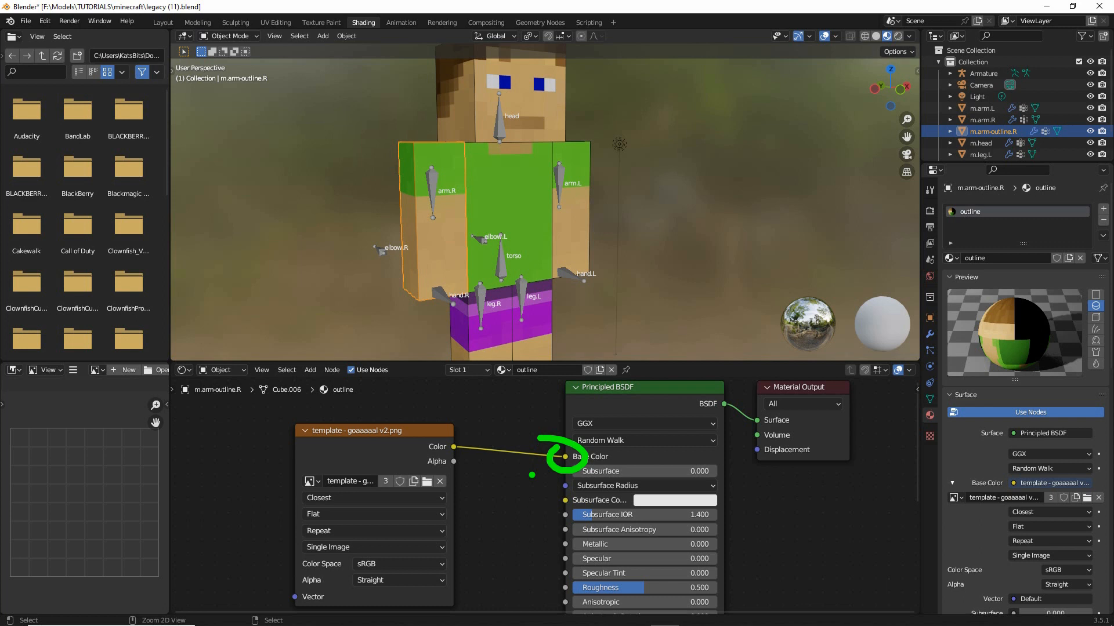
key(Escape)
mouse_move(564, 458)
mouse_down()
mouse_move(517, 481)
mouse_move(690, 466)
mouse_up()
key(ctrl+2)
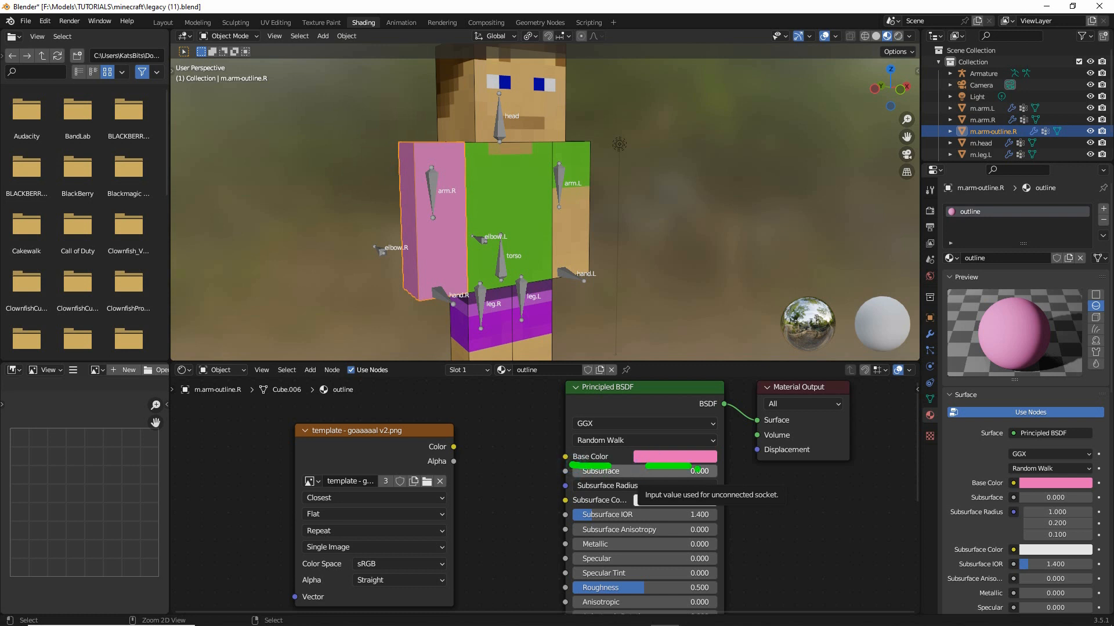
drag(583, 397, 631, 402)
key(Escape)
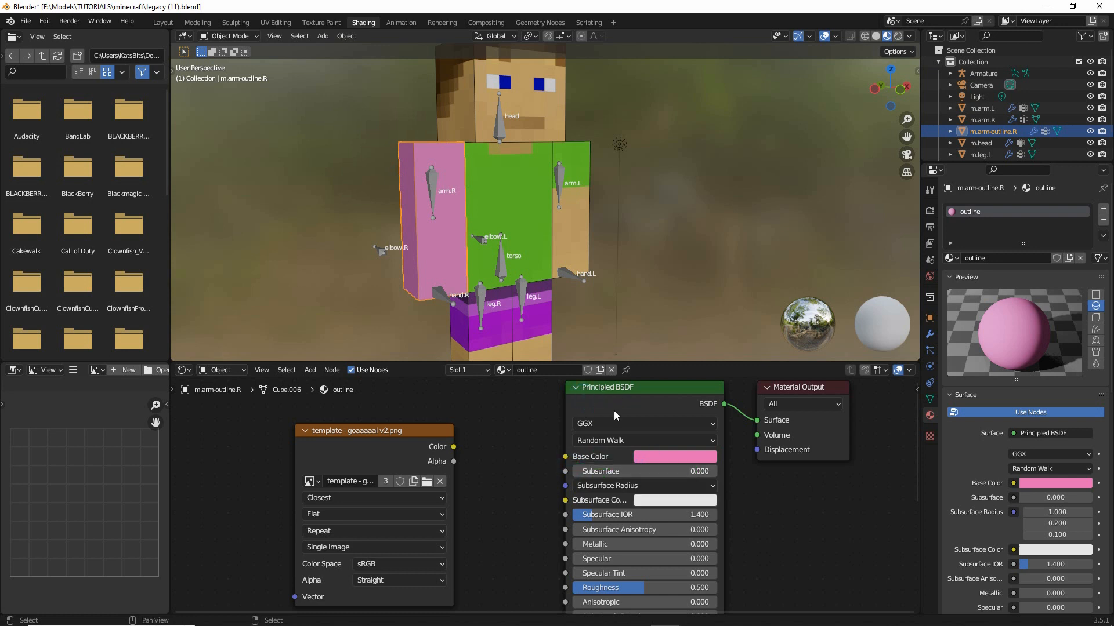
Set the outline material's Base Color to black by lowering its HSV value to 0
click(665, 457)
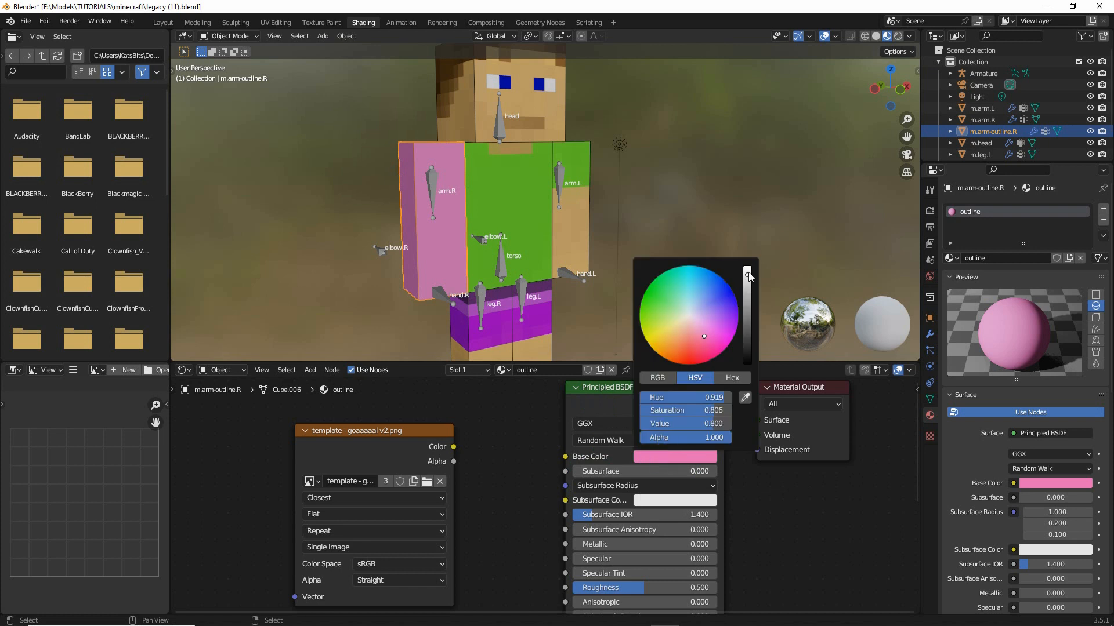
drag(747, 274, 747, 363)
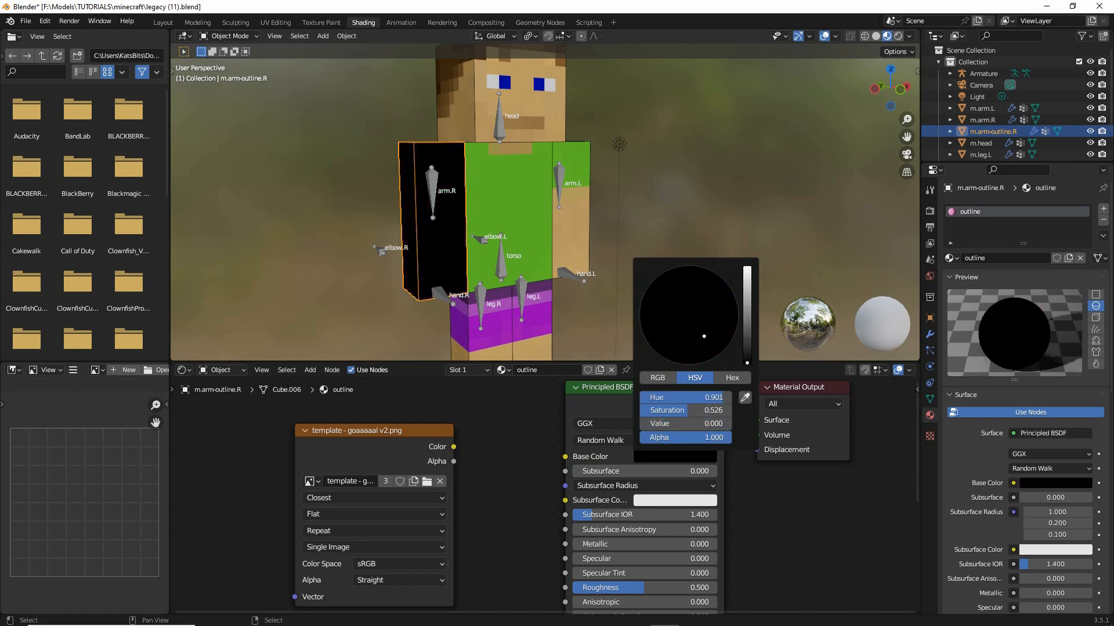
scroll(407, 182, up, 3)
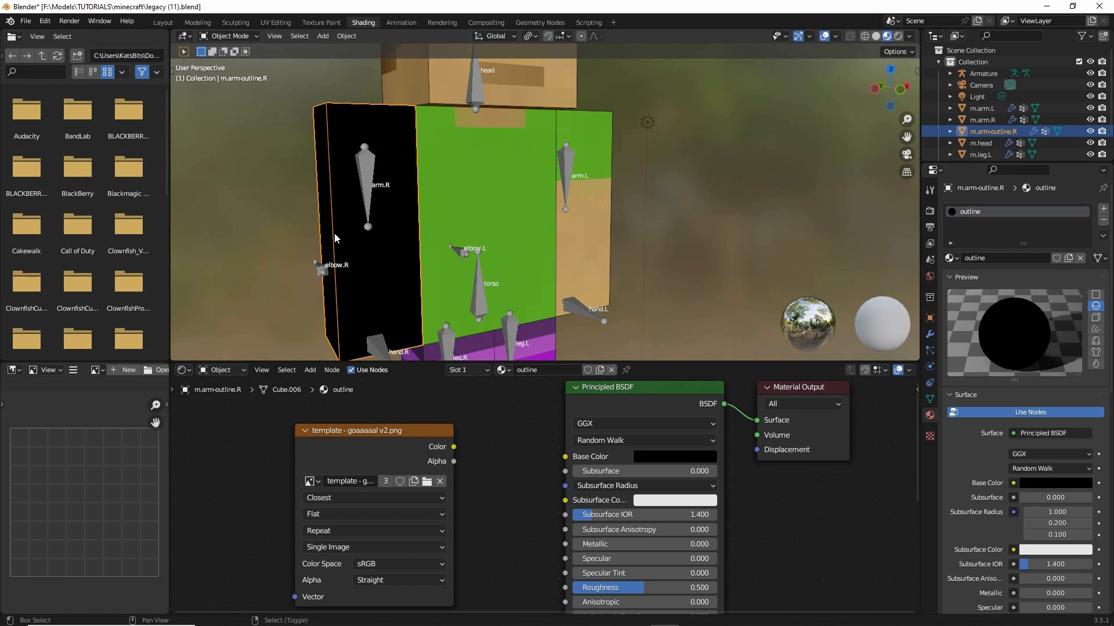
middle_drag(334, 232, 402, 224)
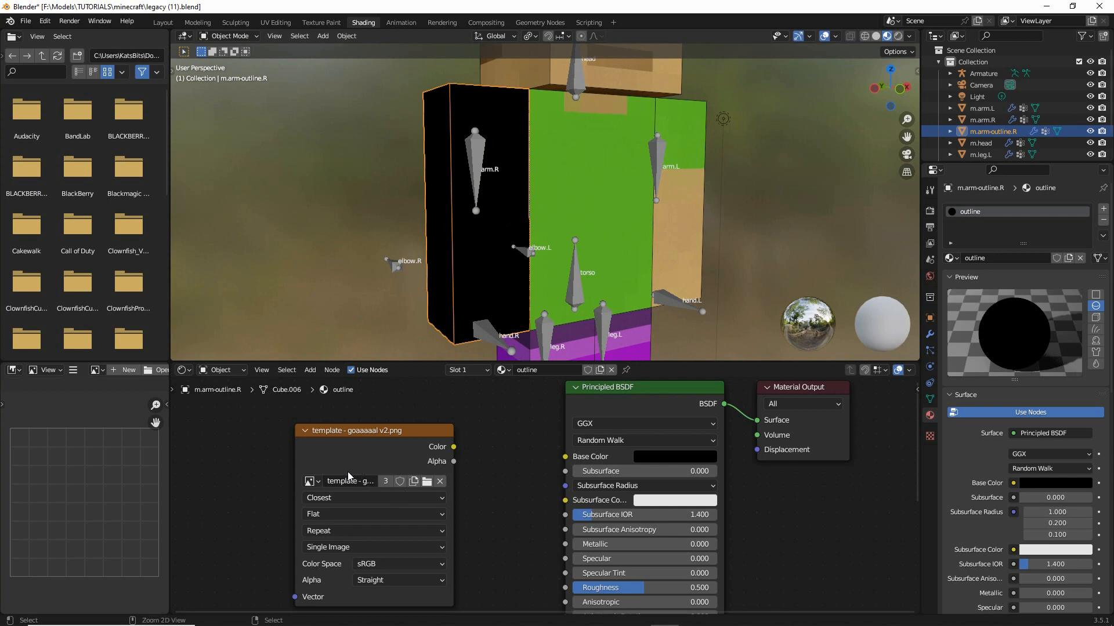
mouse_move(306, 464)
mouse_down()
mouse_move(385, 502)
mouse_move(309, 460)
mouse_up()
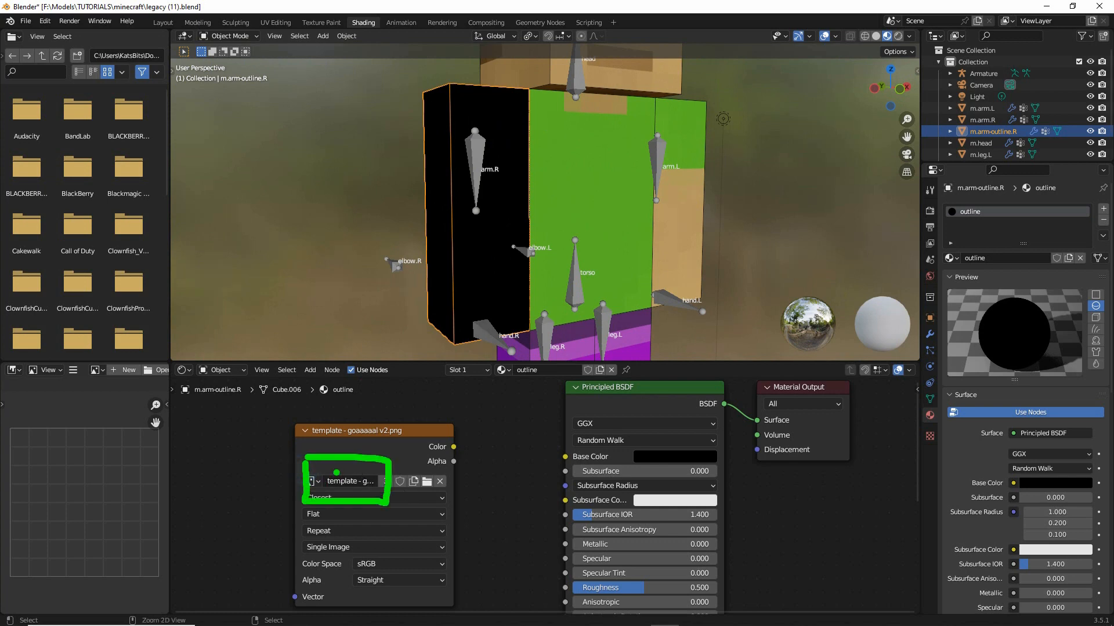
key(Escape)
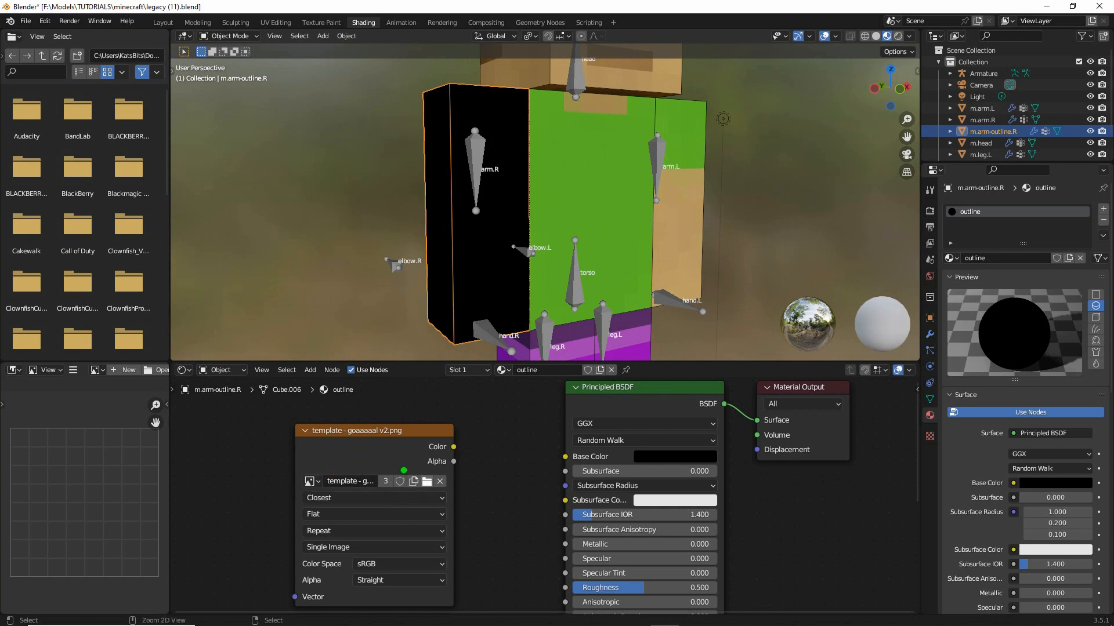
mouse_move(411, 464)
mouse_down()
mouse_move(423, 497)
mouse_move(436, 463)
mouse_up()
key(Escape)
click(427, 481)
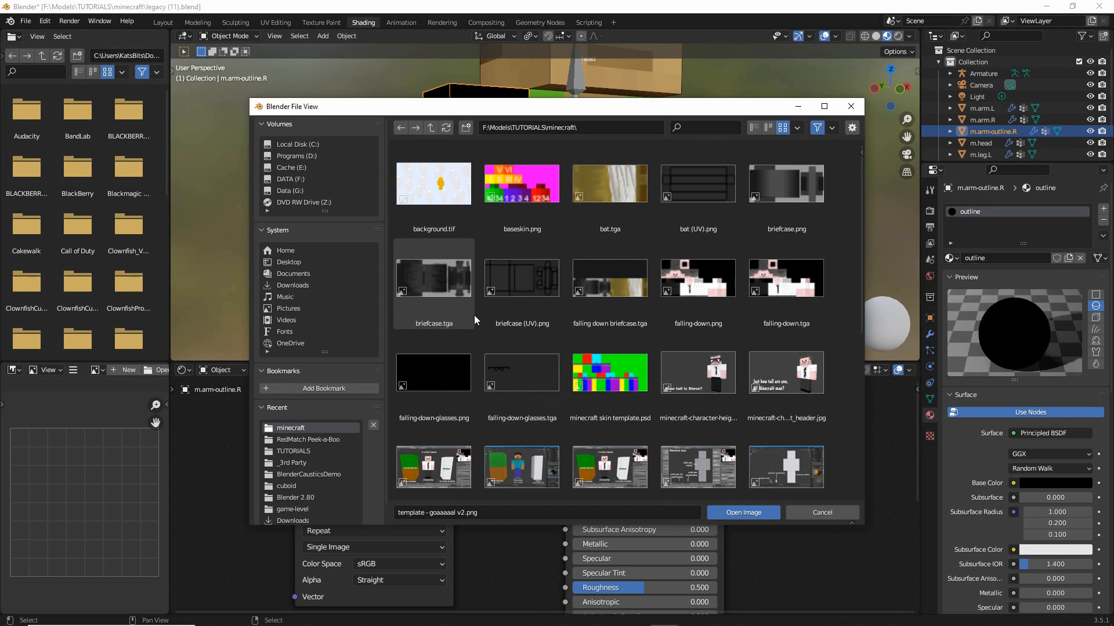
scroll(474, 318, down, 5)
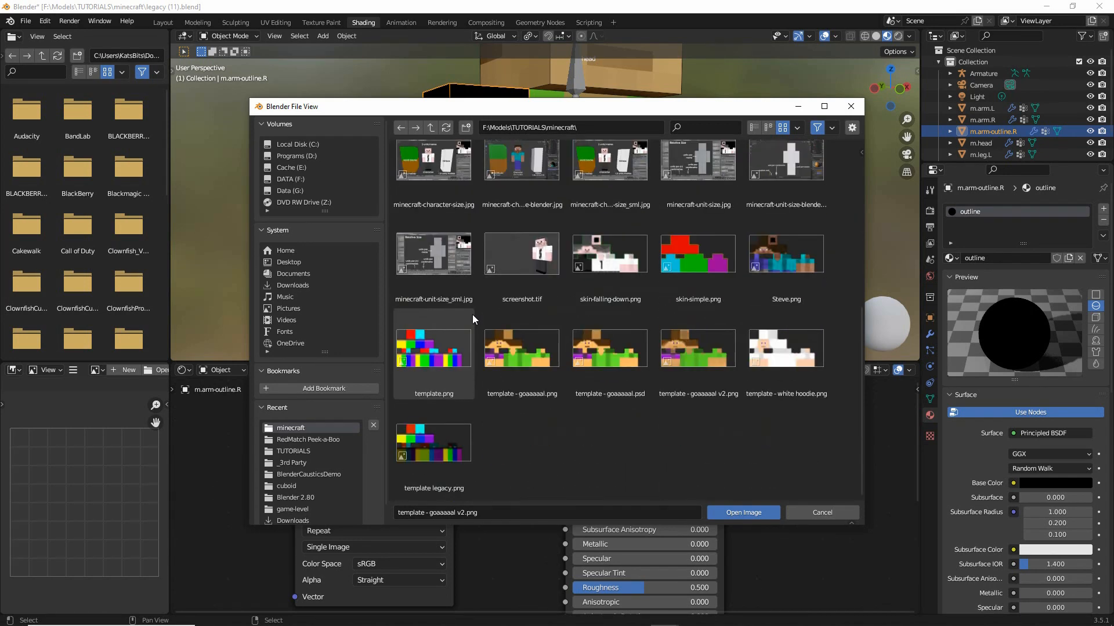
scroll(472, 315, up, 5)
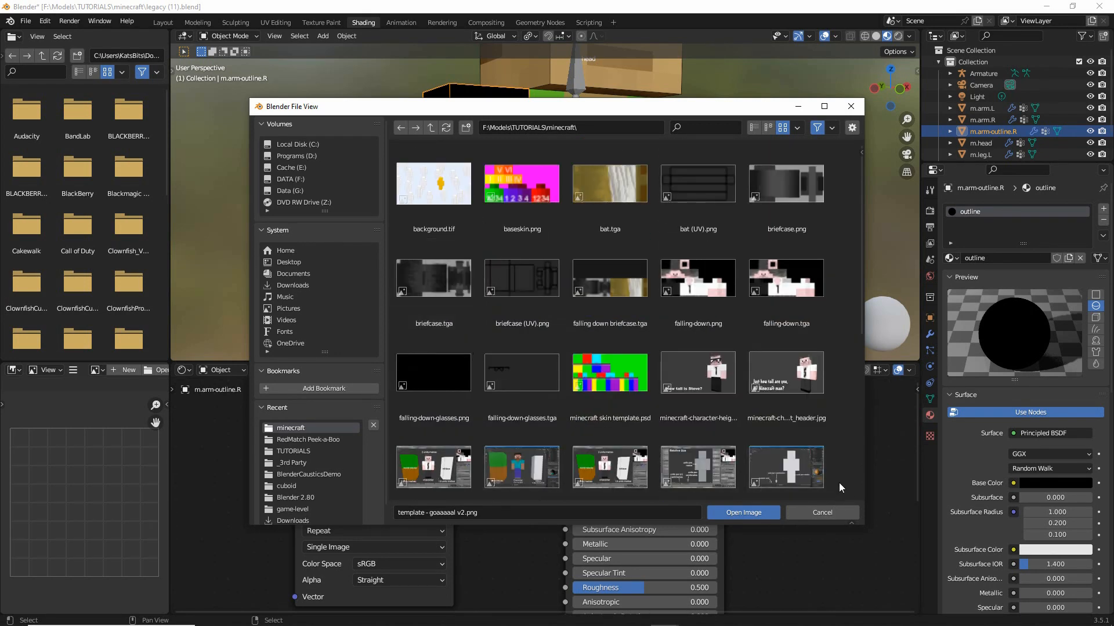
click(831, 514)
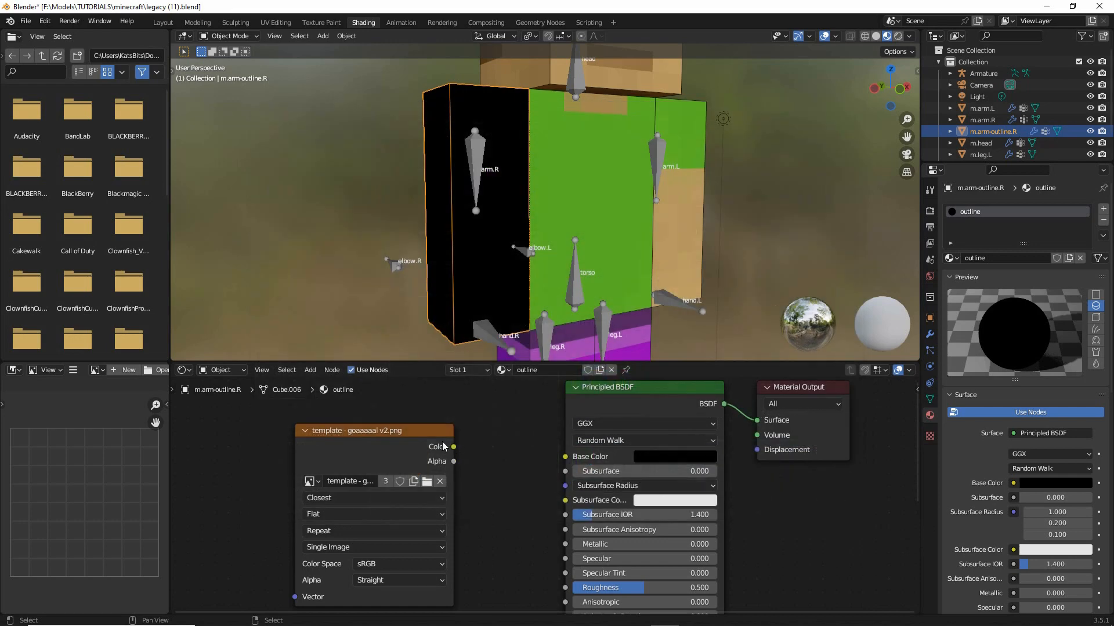
Replace the template image node with a new, empty Image Texture node beside the Principled BSDF
click(422, 434)
key(x)
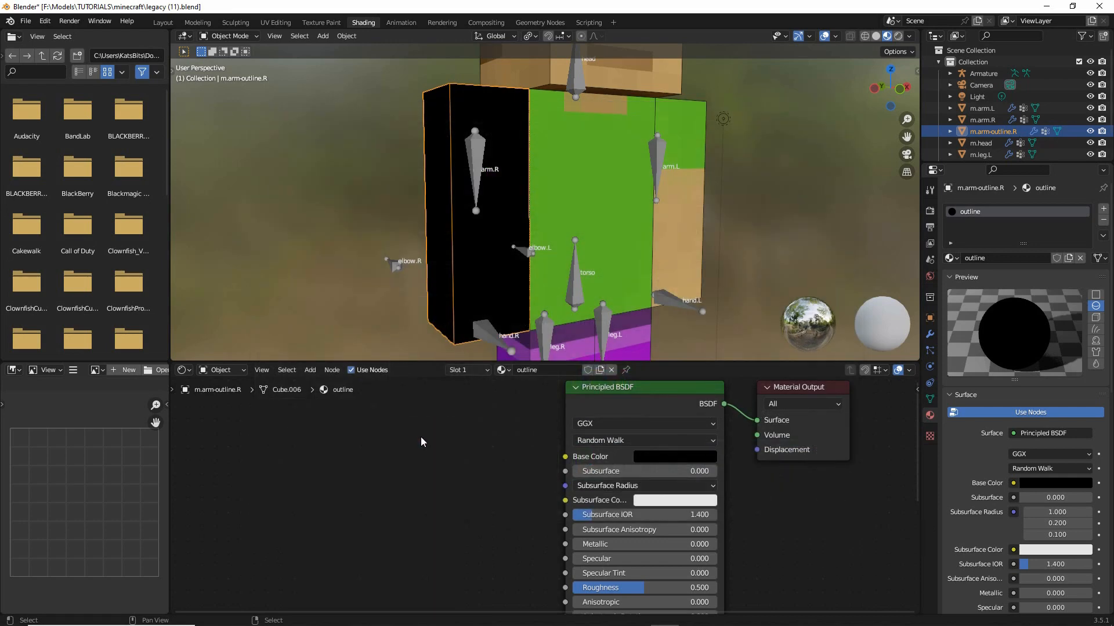
click(311, 370)
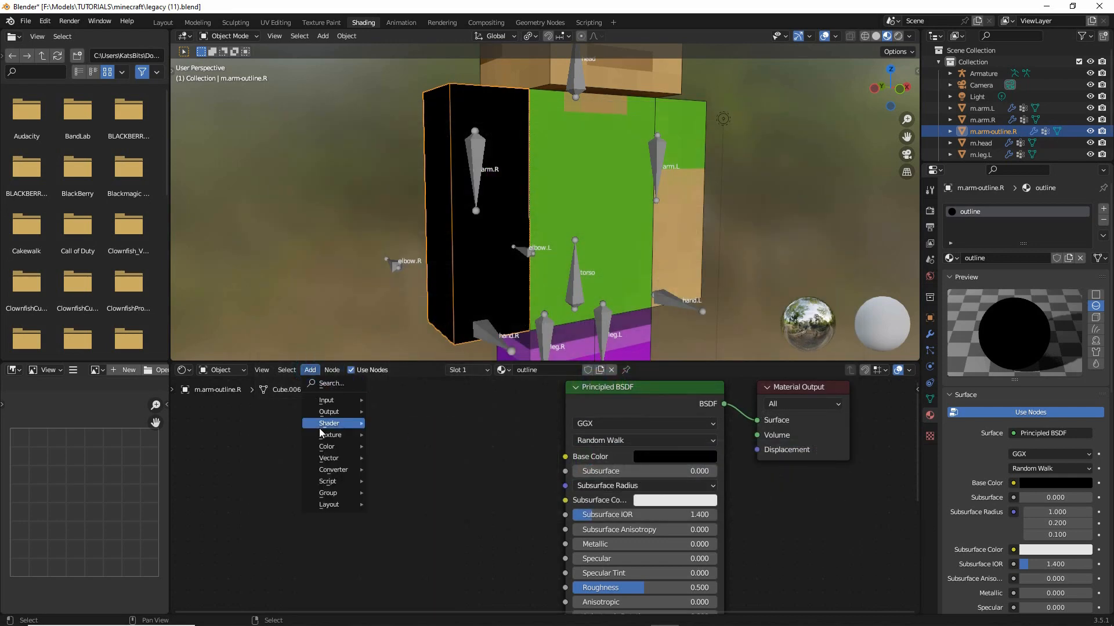
mouse_move(323, 435)
click(411, 490)
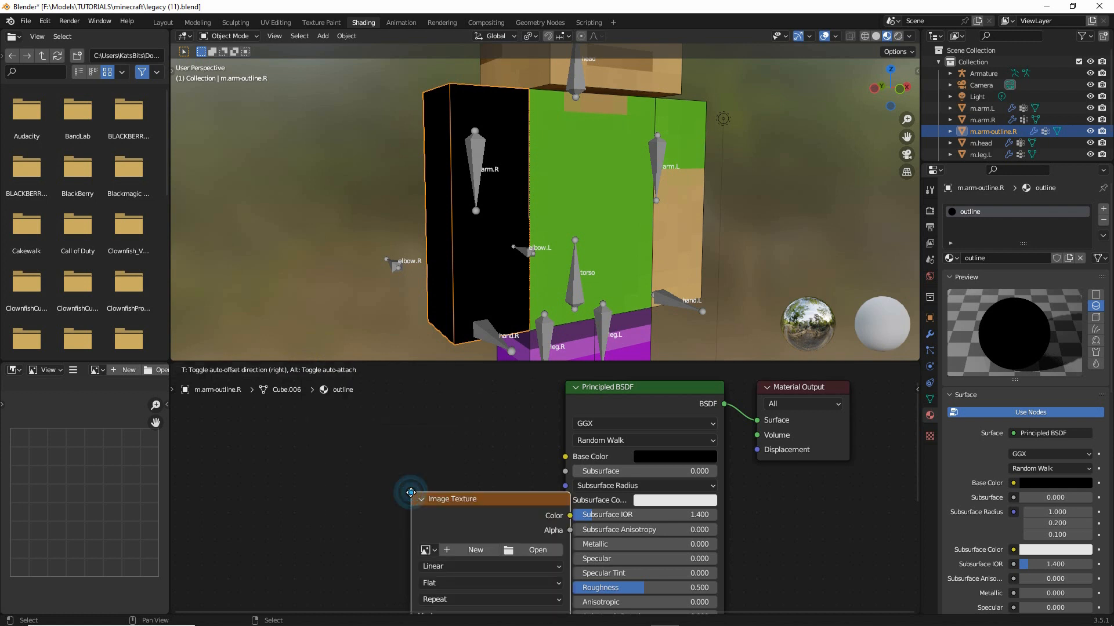
click(318, 415)
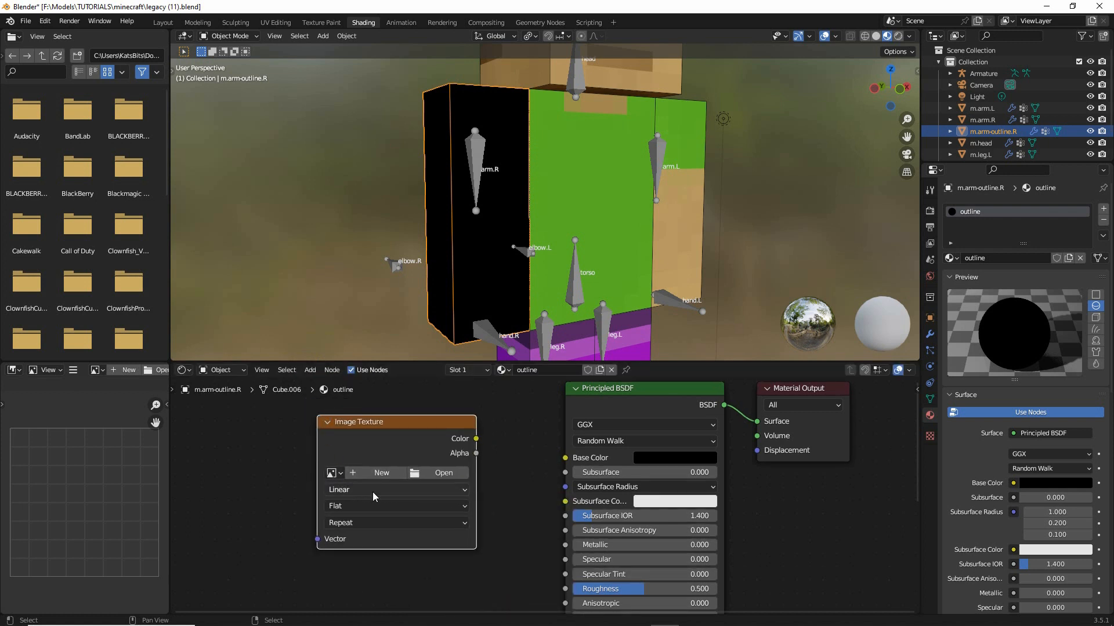
Start a new image for the Image Texture node and name it outline
key(ctrl+2)
mouse_move(354, 462)
mouse_down()
mouse_move(369, 489)
mouse_move(342, 462)
mouse_up()
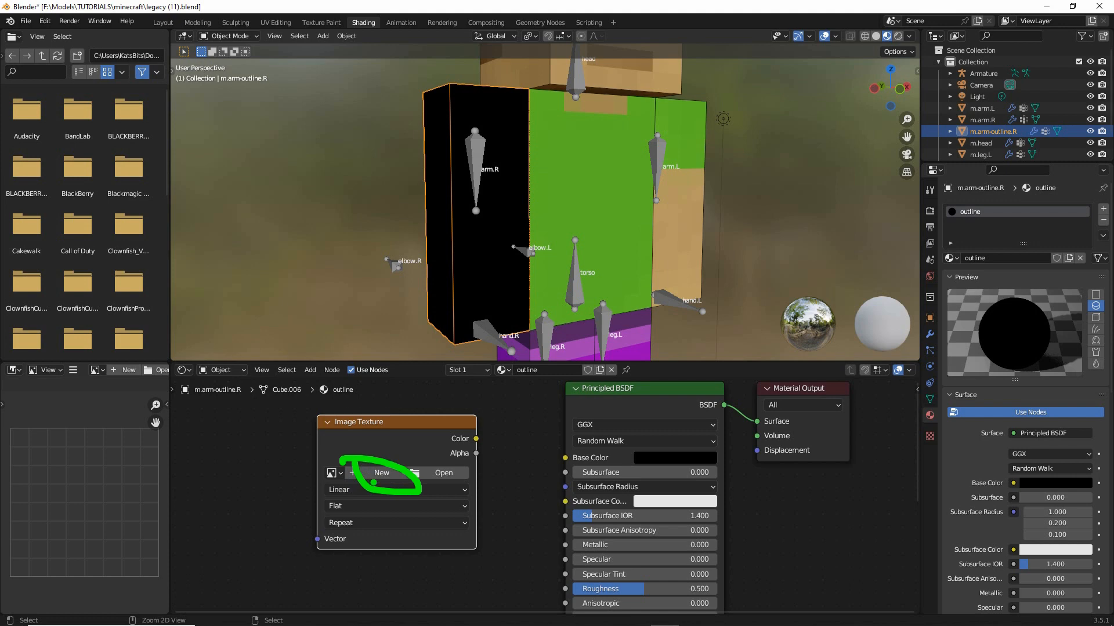
key(Escape)
click(382, 475)
click(398, 495)
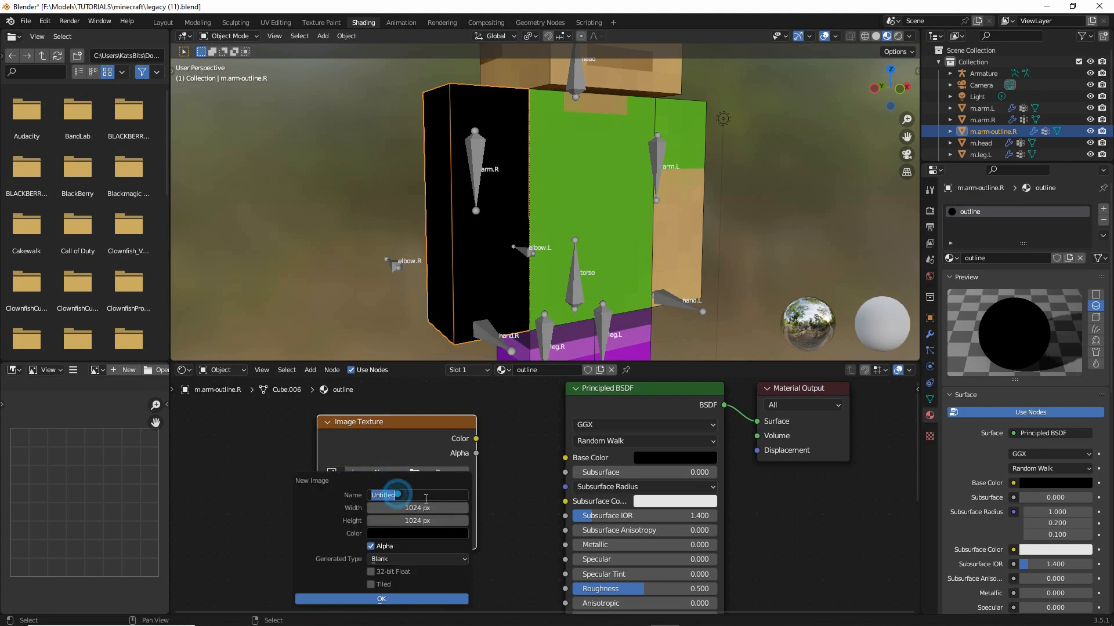
text(outline)
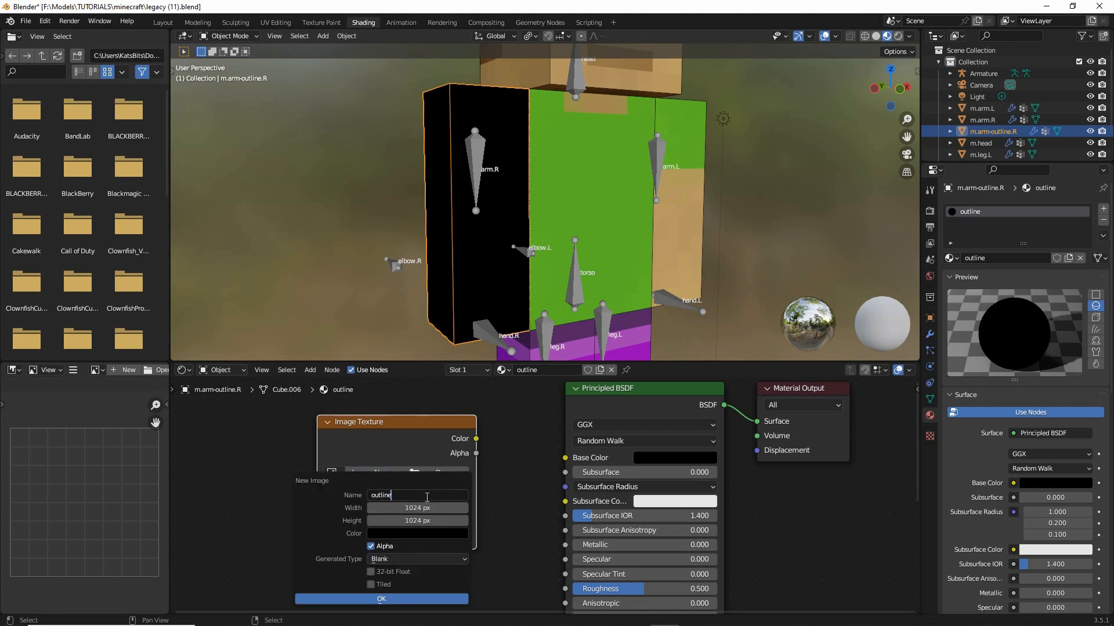
key(Return)
Set the new image's width and height to 256 px and create it
click(426, 509)
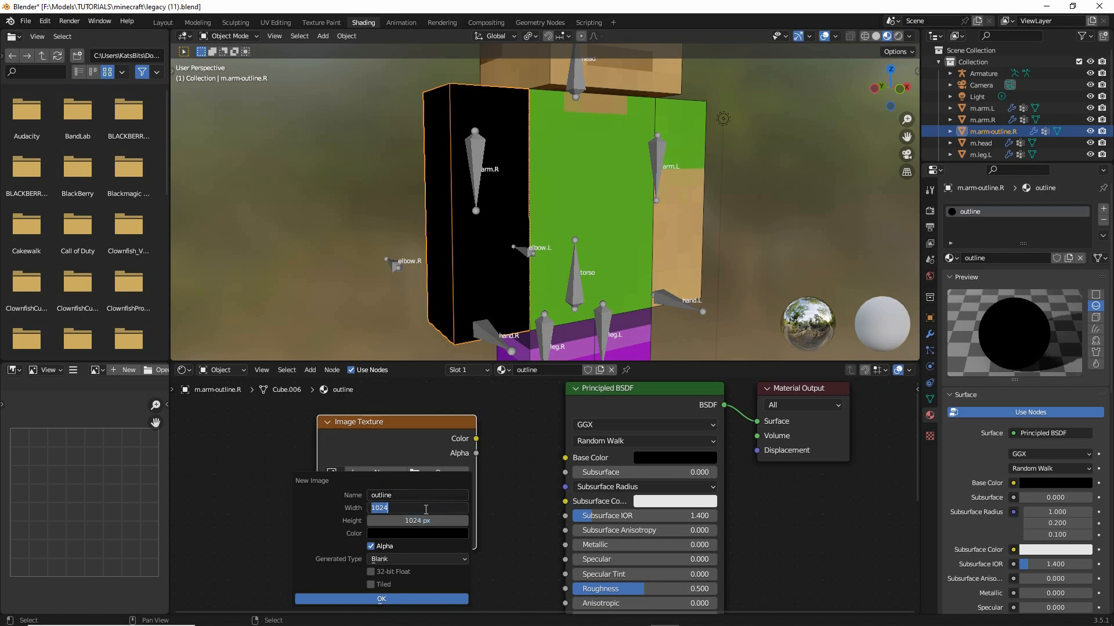
text(256)
click(416, 525)
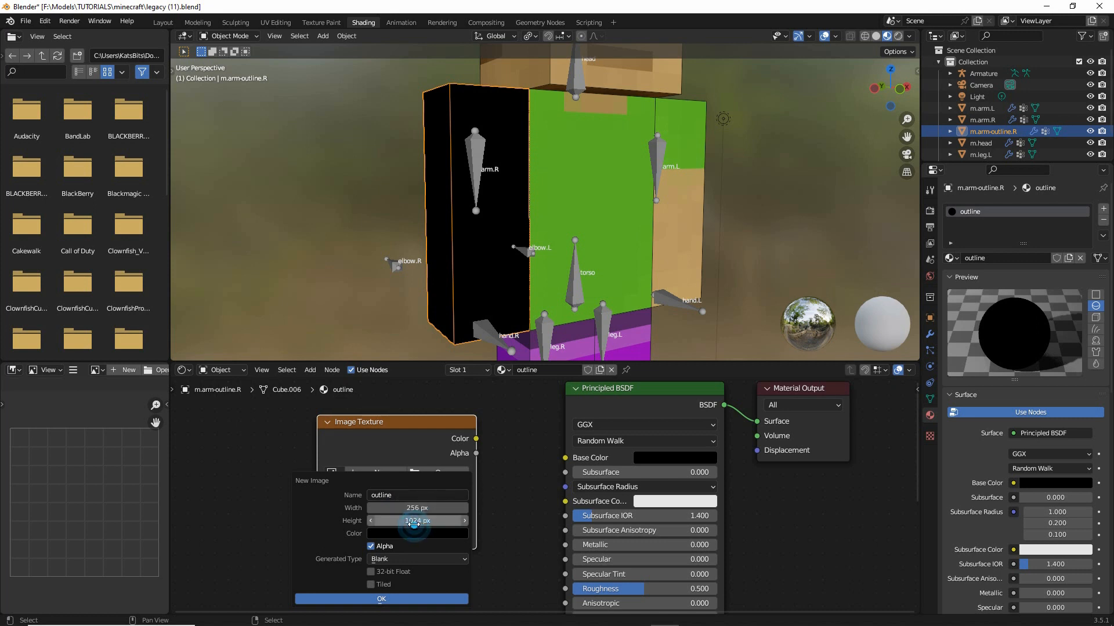
text(256)
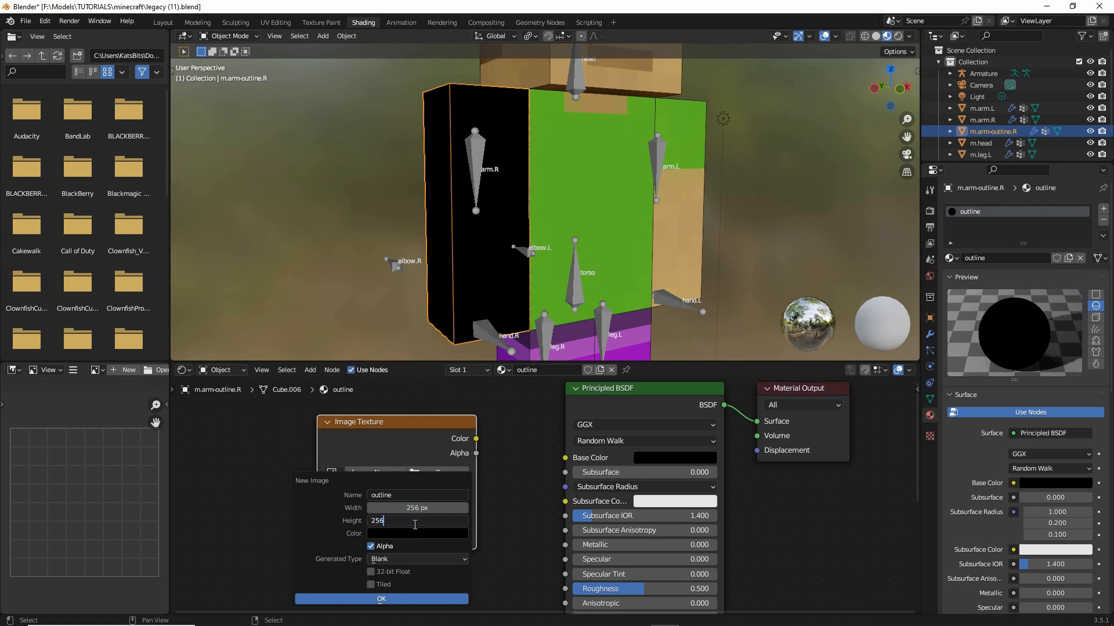
key(Return)
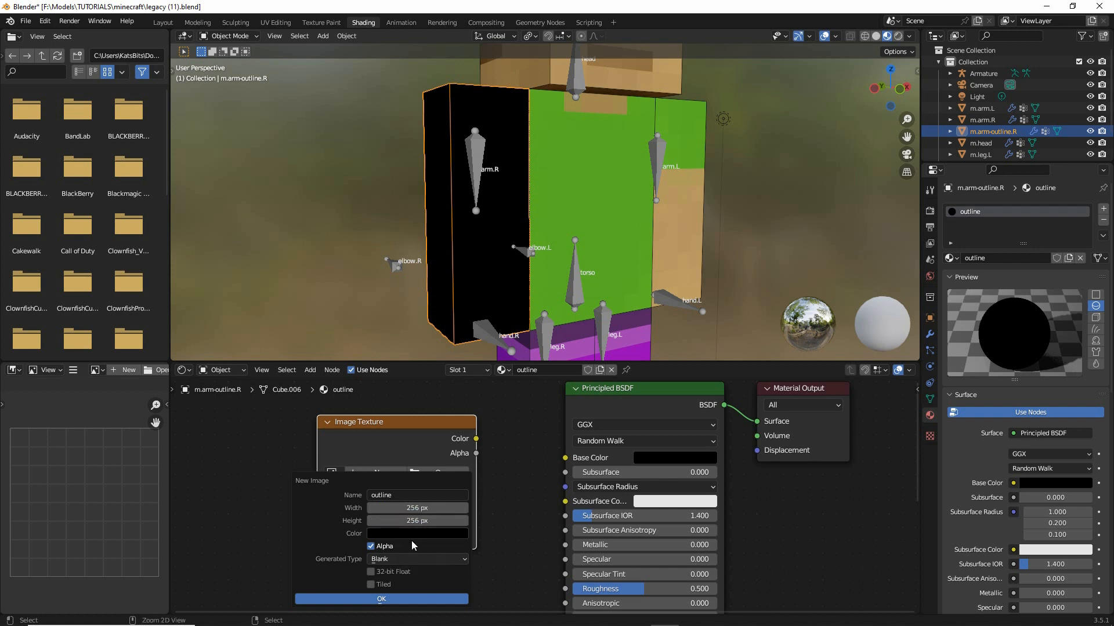
drag(344, 543, 443, 545)
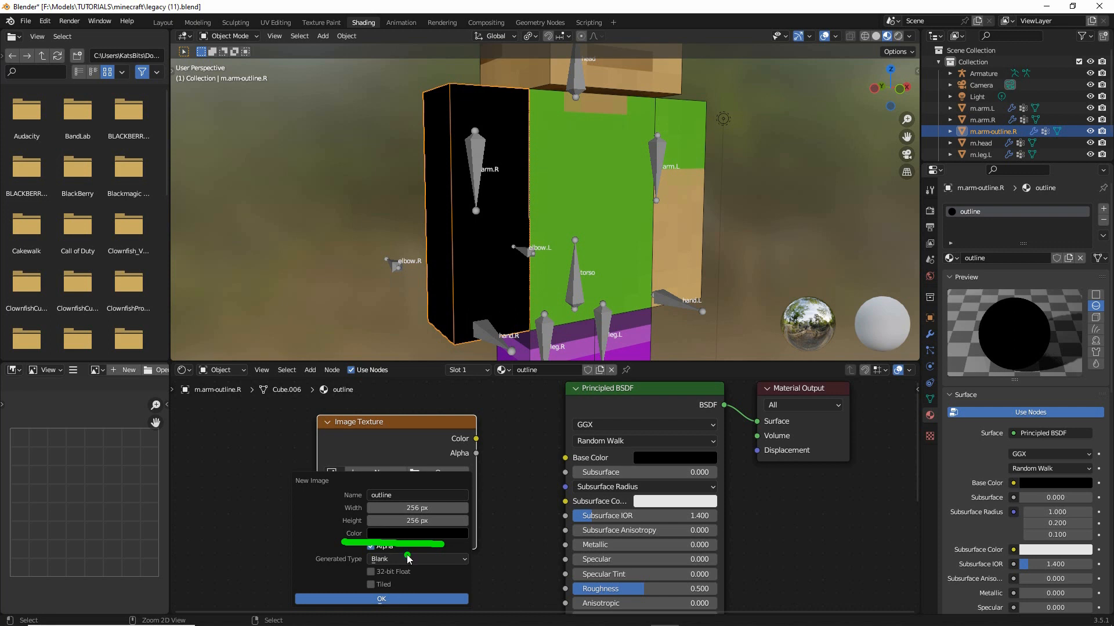
click(382, 599)
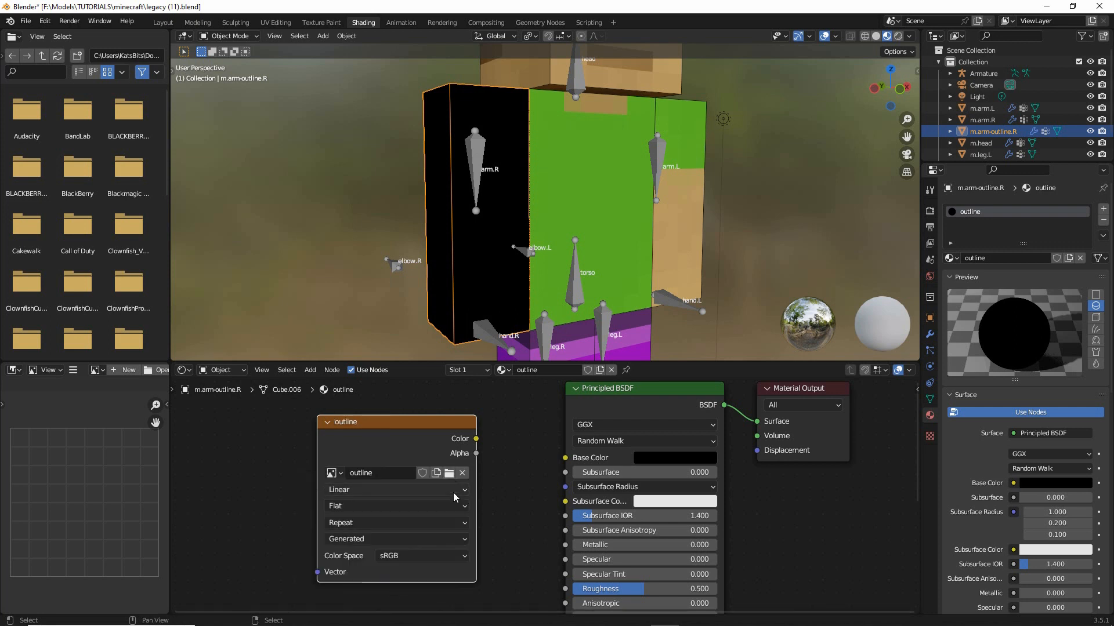
Connect the outline texture's Color output to the Principled BSDF's Base Color
drag(476, 438, 564, 460)
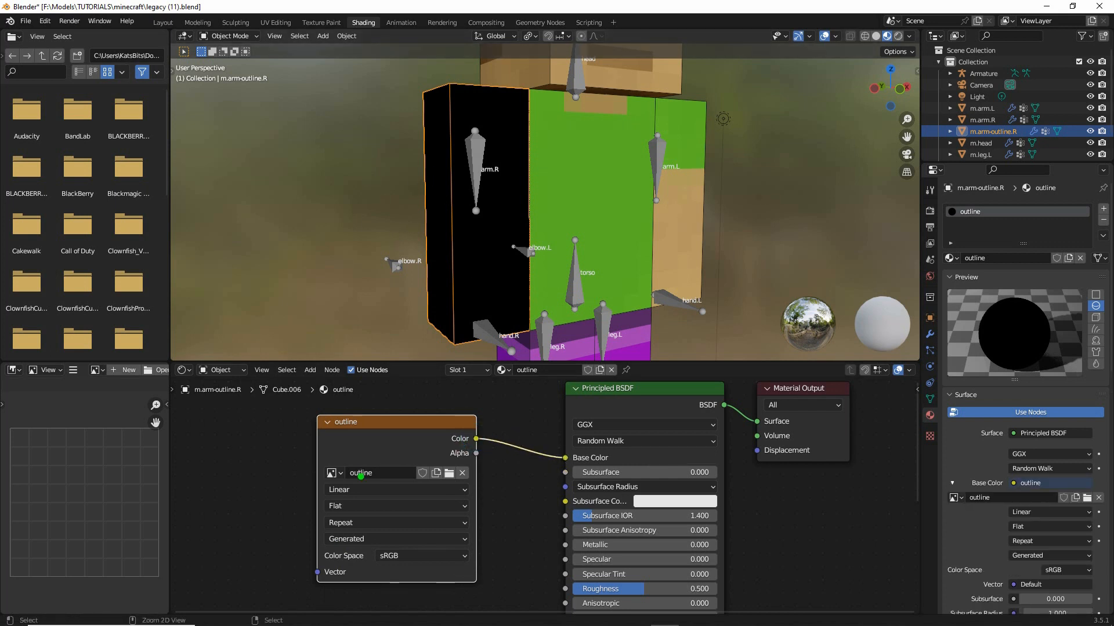
mouse_move(347, 447)
mouse_down()
mouse_move(347, 554)
mouse_move(454, 431)
mouse_move(324, 433)
mouse_up()
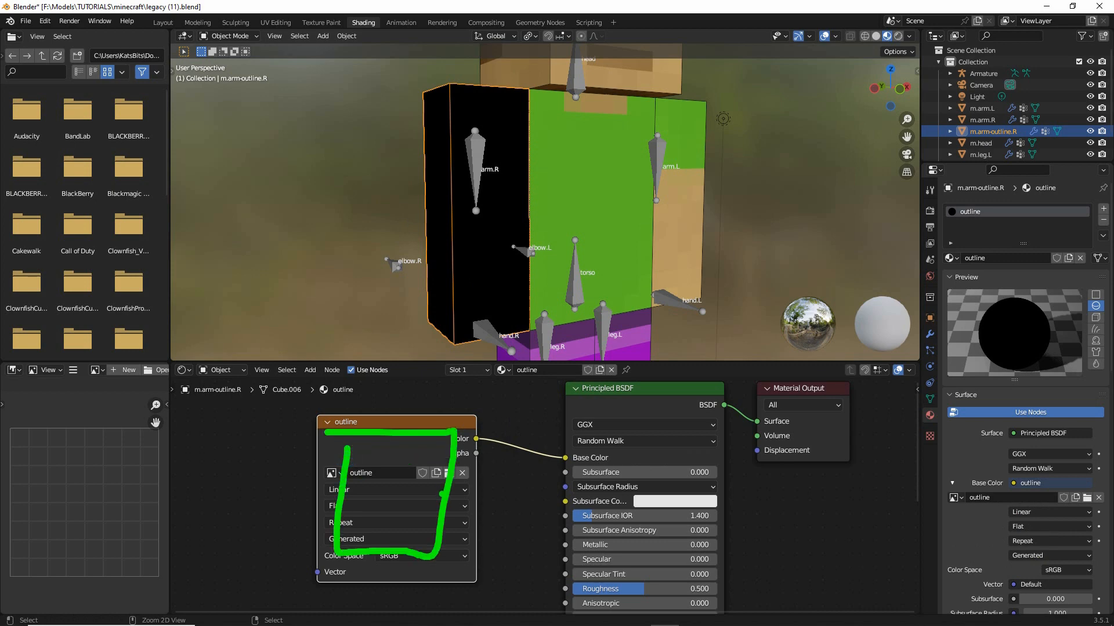
key(Escape)
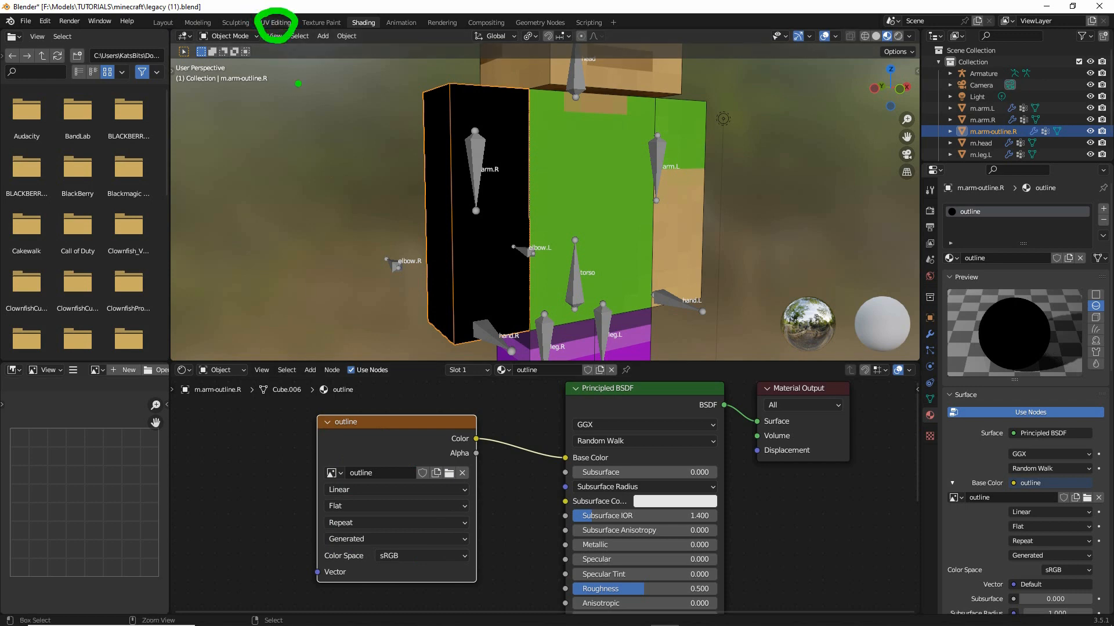
Switch to the UV Editing workspace and show the outline image's properties beside the arm's UV layout
click(276, 23)
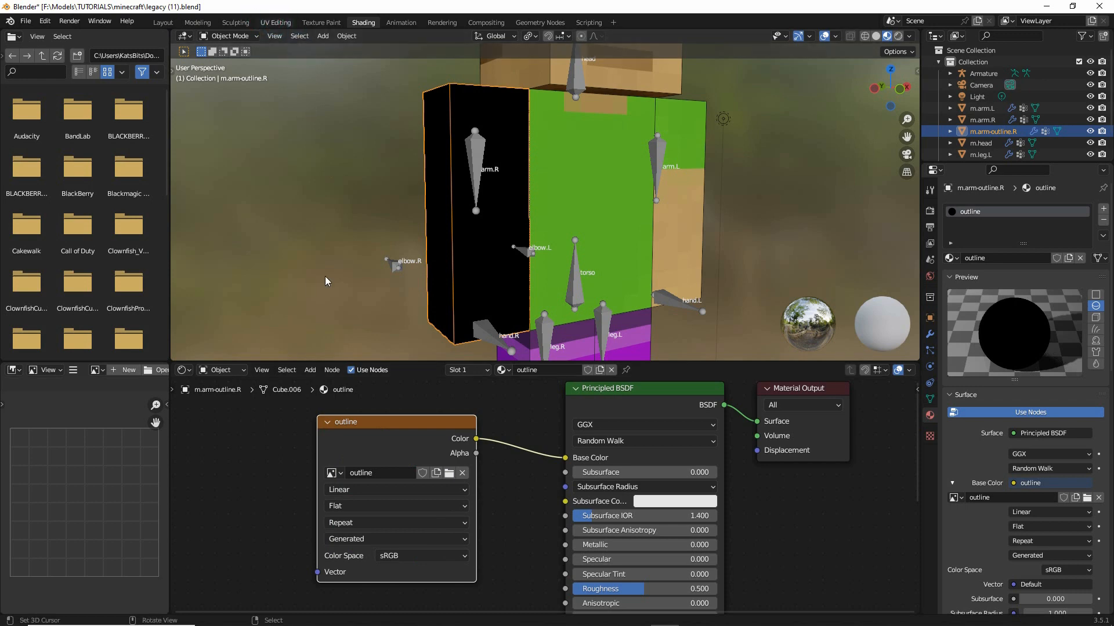
key(Home)
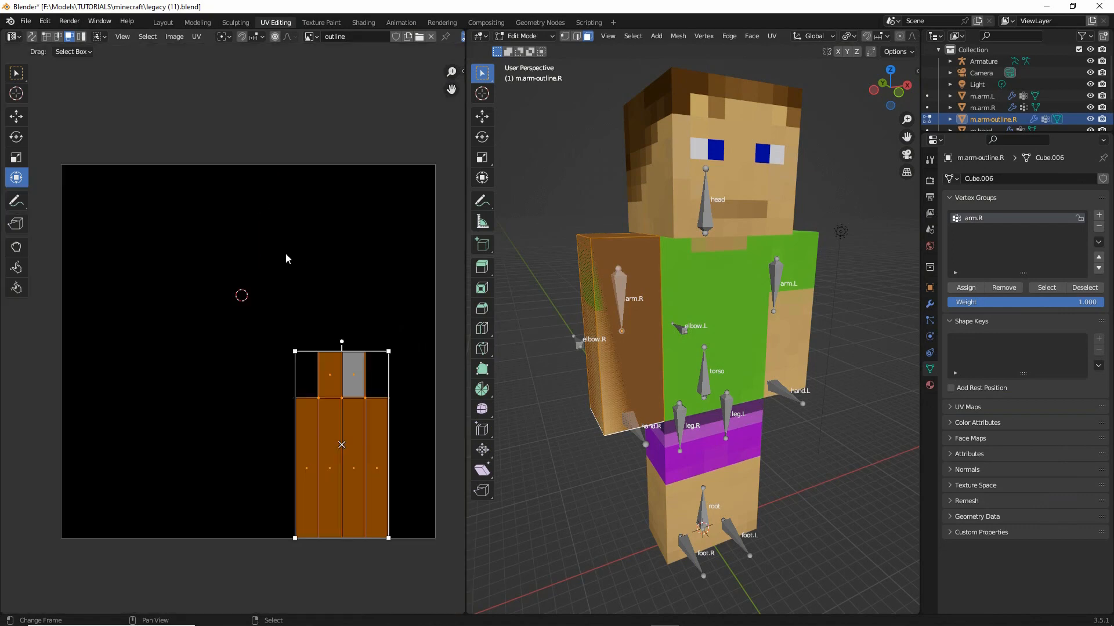
mouse_move(641, 371)
middle_down()
mouse_move(586, 367)
mouse_move(659, 363)
middle_up()
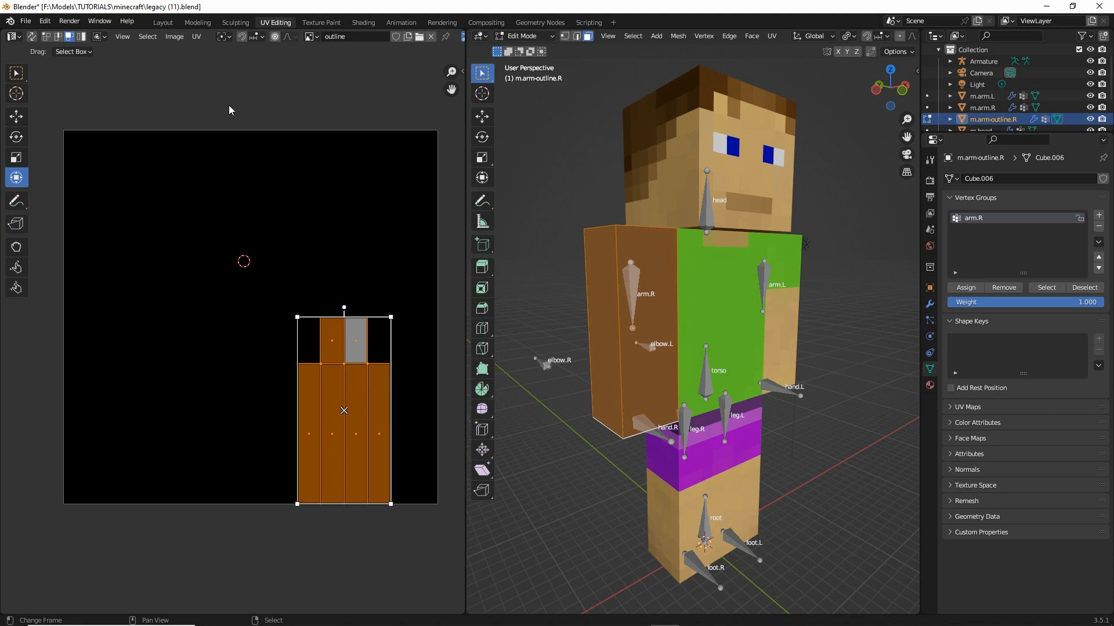
click(122, 36)
click(131, 58)
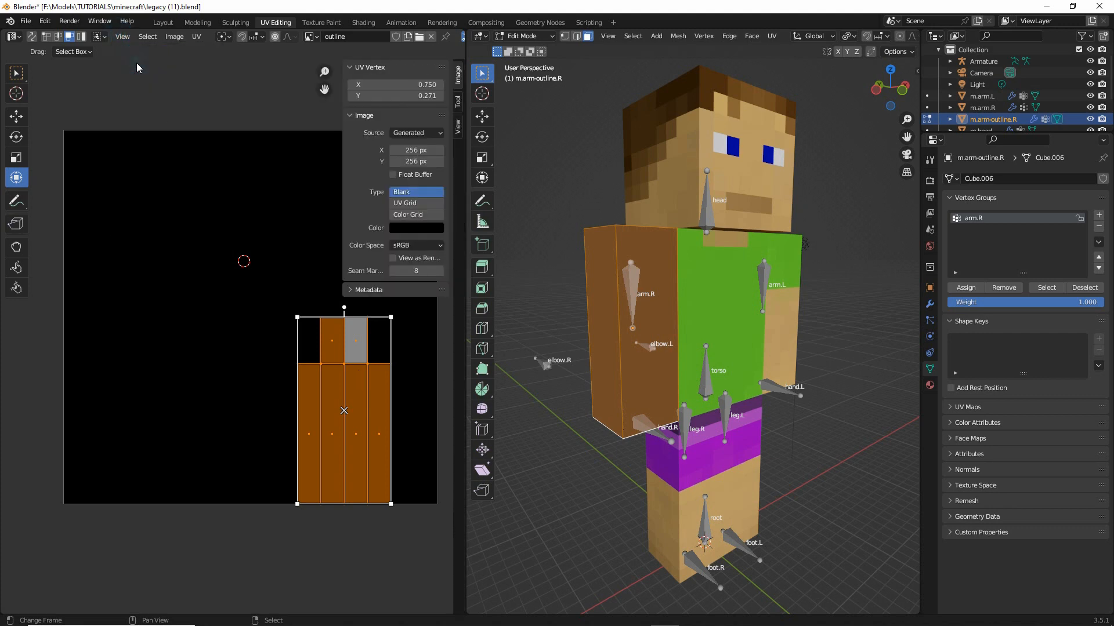
Try a width of 128 px for the generated outline image and return it to 256 px
click(410, 150)
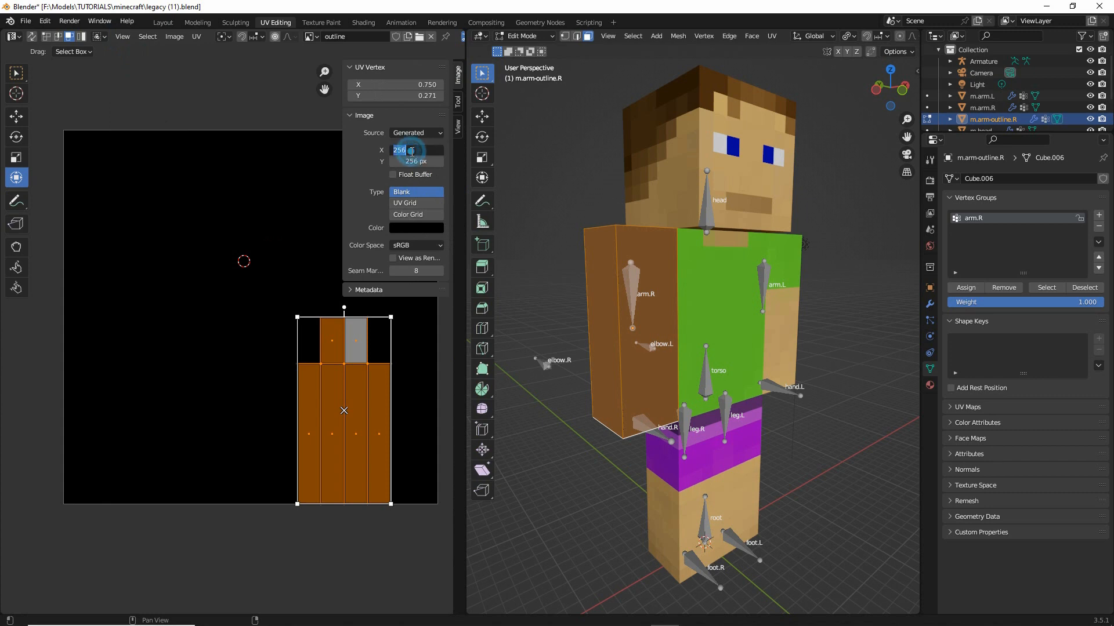
text(128)
key(Return)
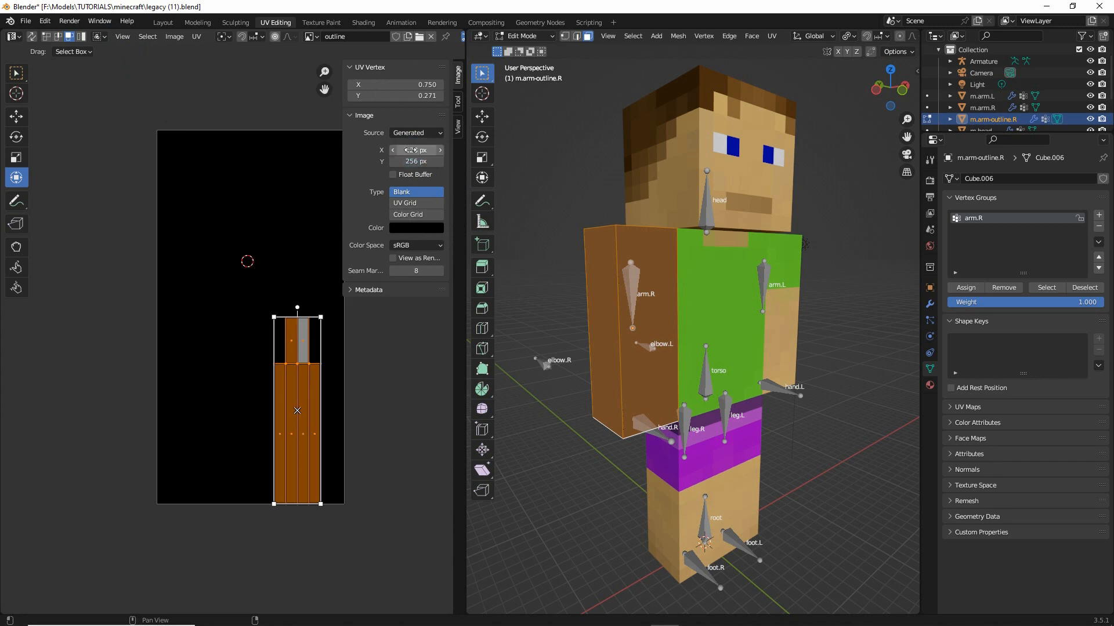
click(411, 150)
text(256)
key(Return)
Set the generated outline image's height to 128 px
click(415, 162)
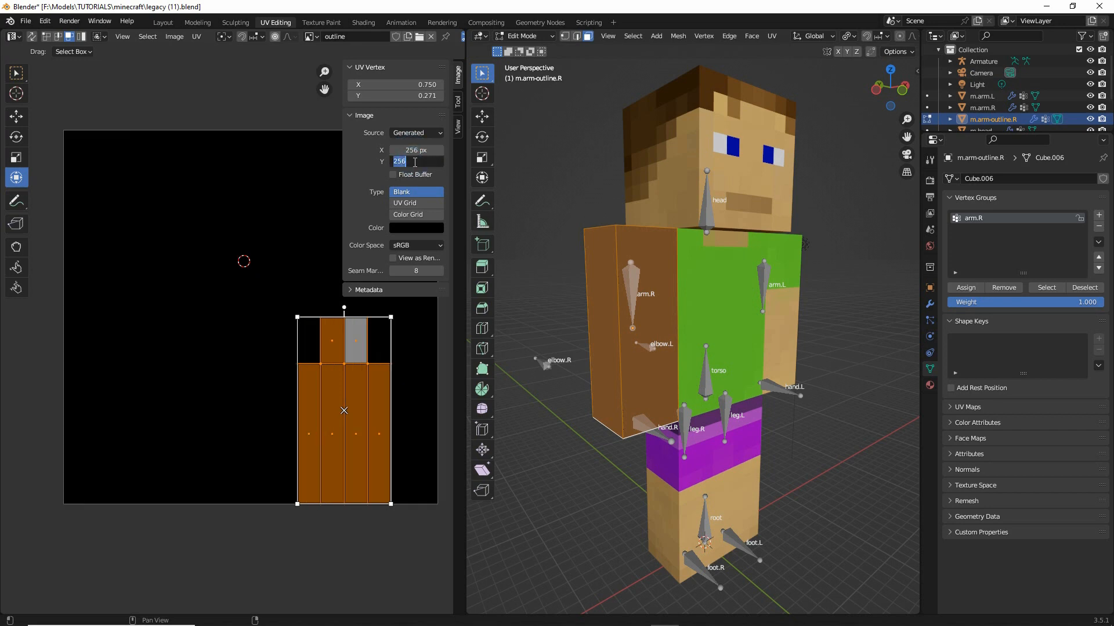
text(128)
key(Return)
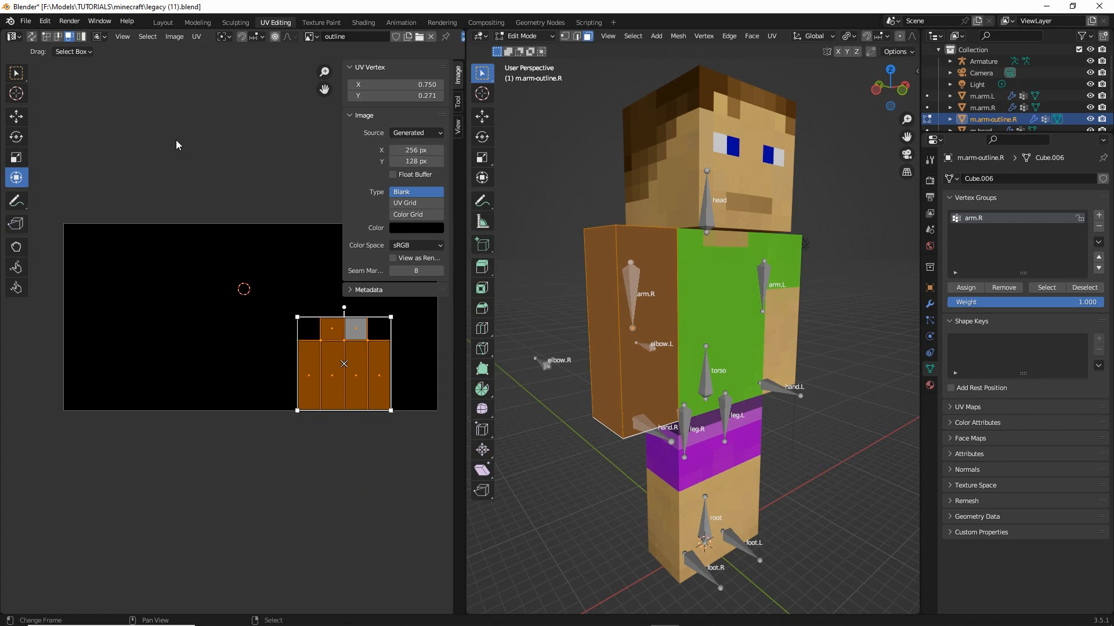
Save the image as outline.png in the minecraft folder, in PNG format with 0% compression
click(176, 37)
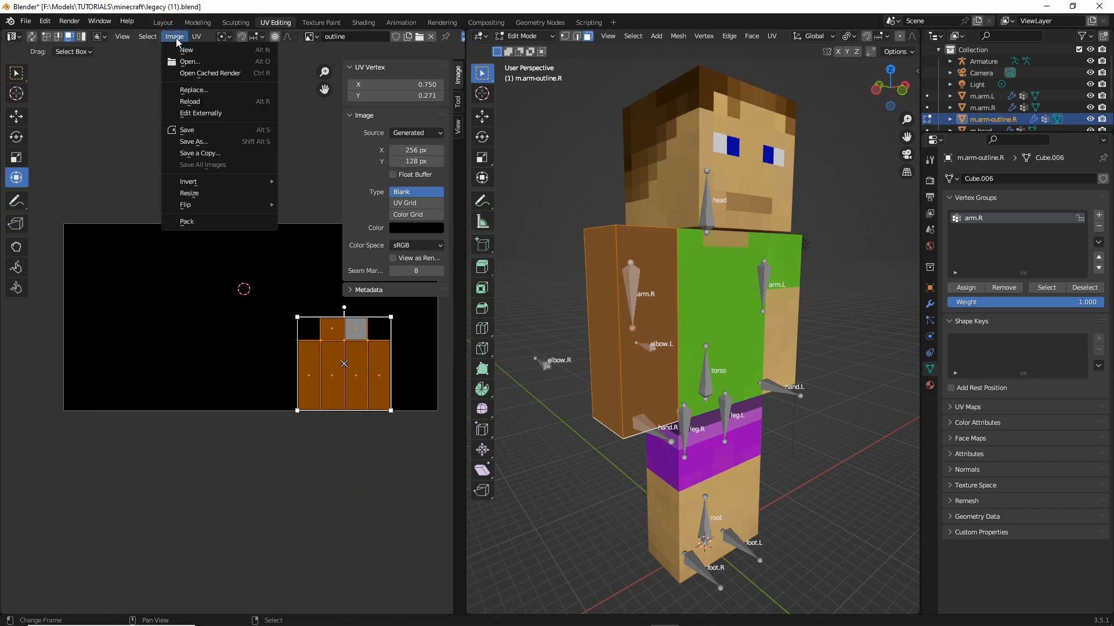
key(ctrl+shift+3)
drag(161, 50, 185, 48)
key(Escape)
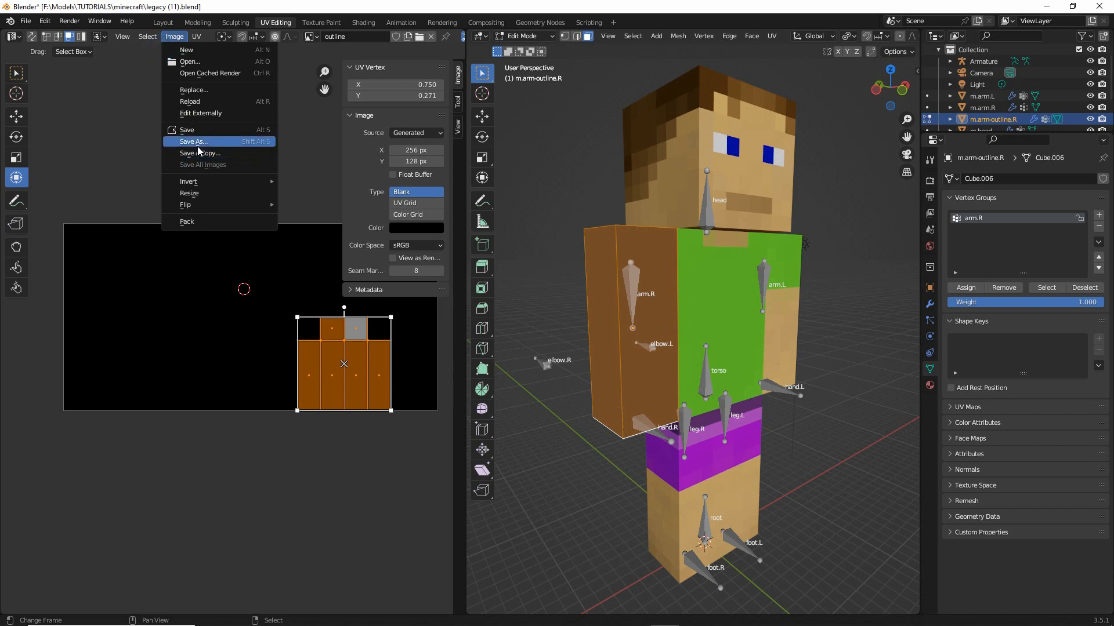
click(195, 143)
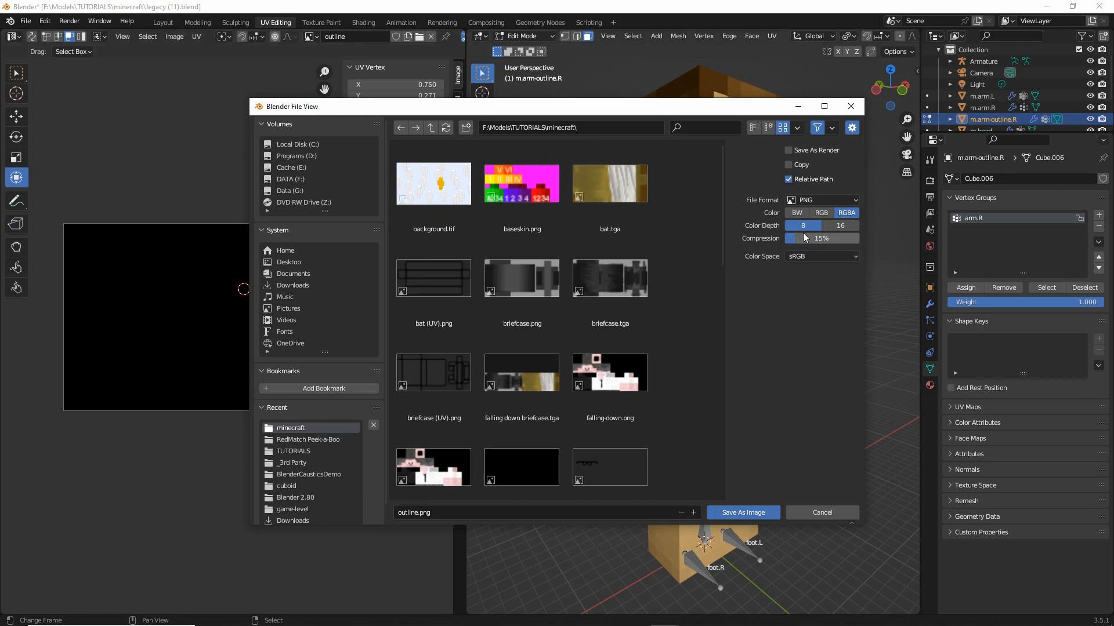
drag(820, 244, 781, 246)
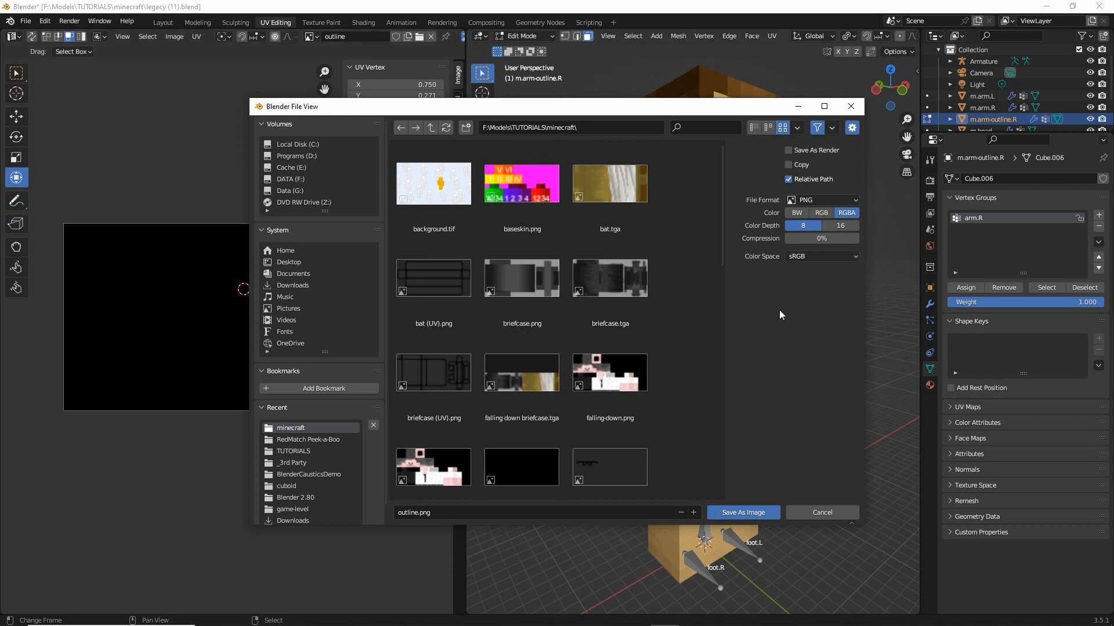
click(748, 510)
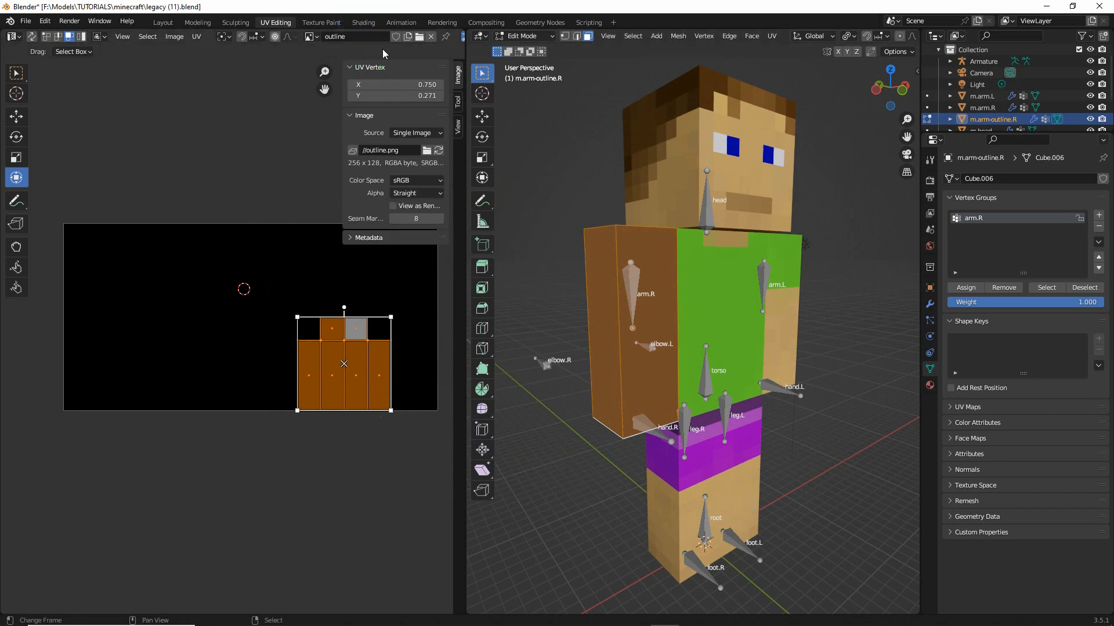
Check the outline Image Texture node and its linked image file in the Shading workspace
click(364, 23)
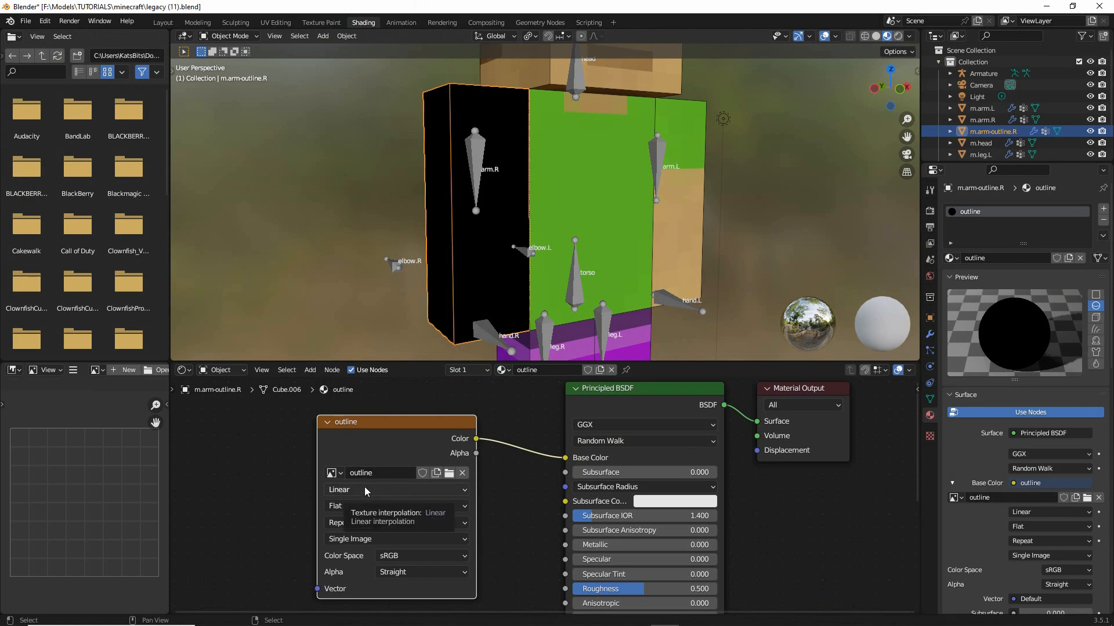
key(ctrl+2)
mouse_move(348, 445)
mouse_down()
mouse_move(399, 437)
mouse_move(376, 447)
mouse_up()
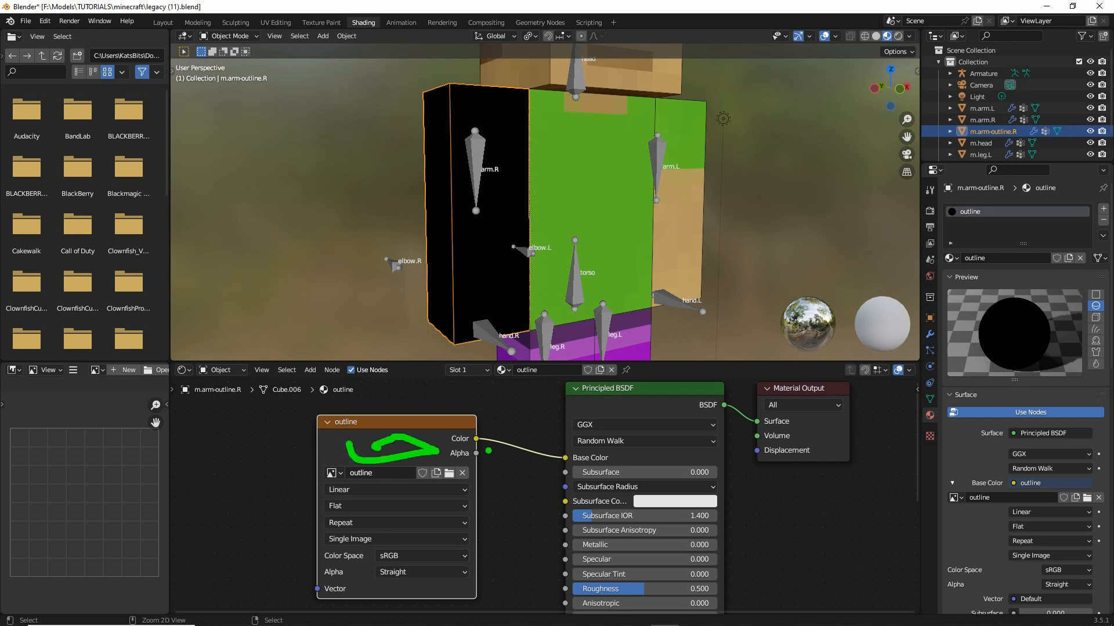
mouse_move(473, 439)
mouse_down()
mouse_move(543, 463)
mouse_move(533, 480)
mouse_up()
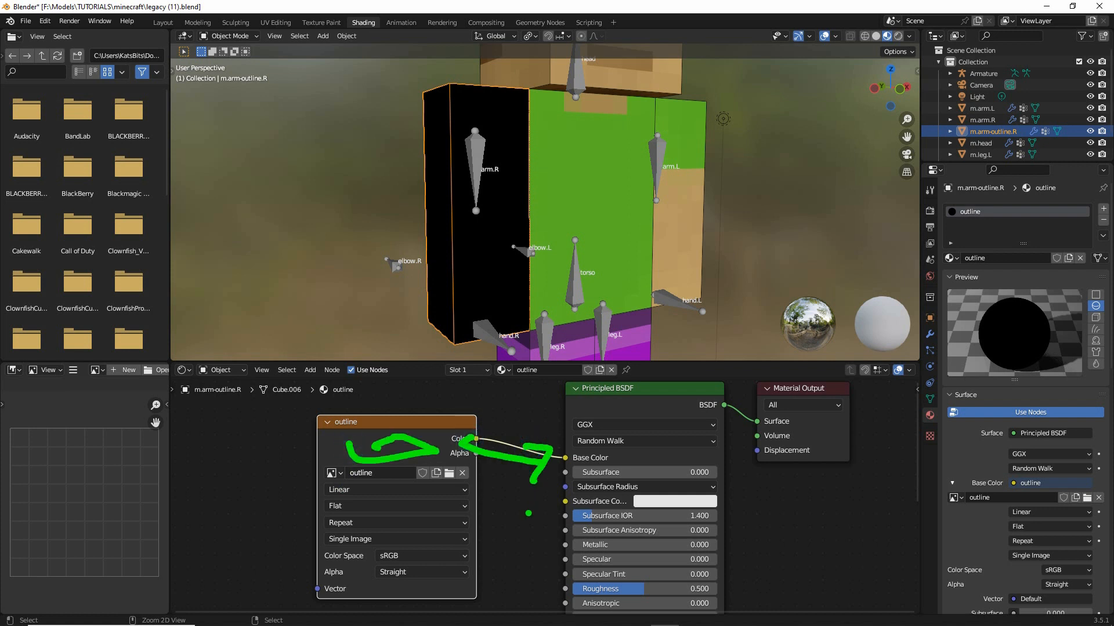
key(Escape)
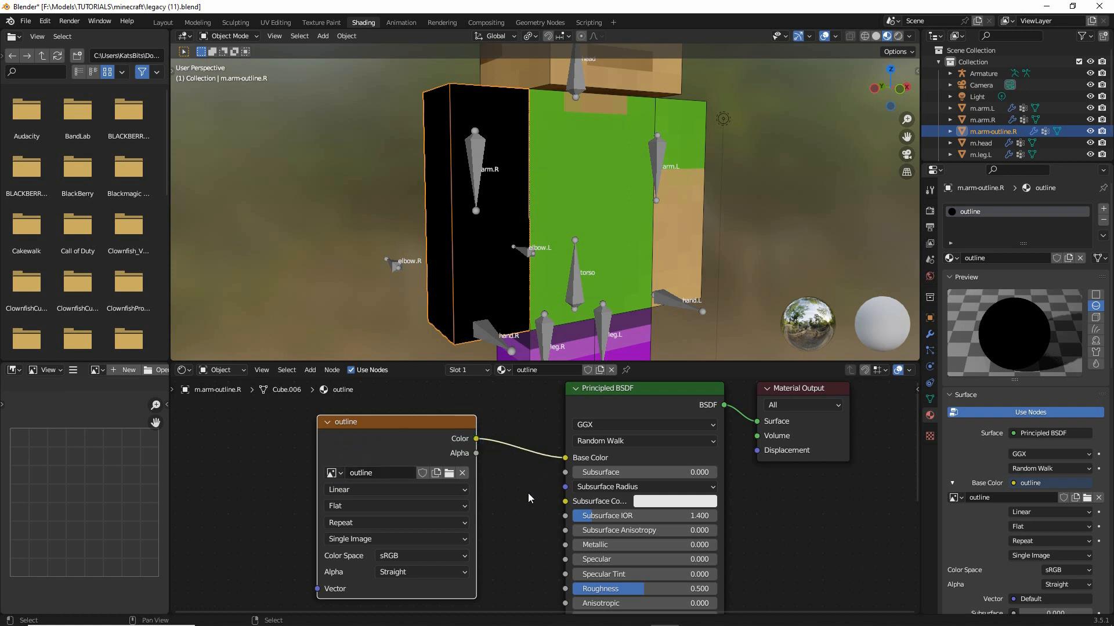
click(449, 474)
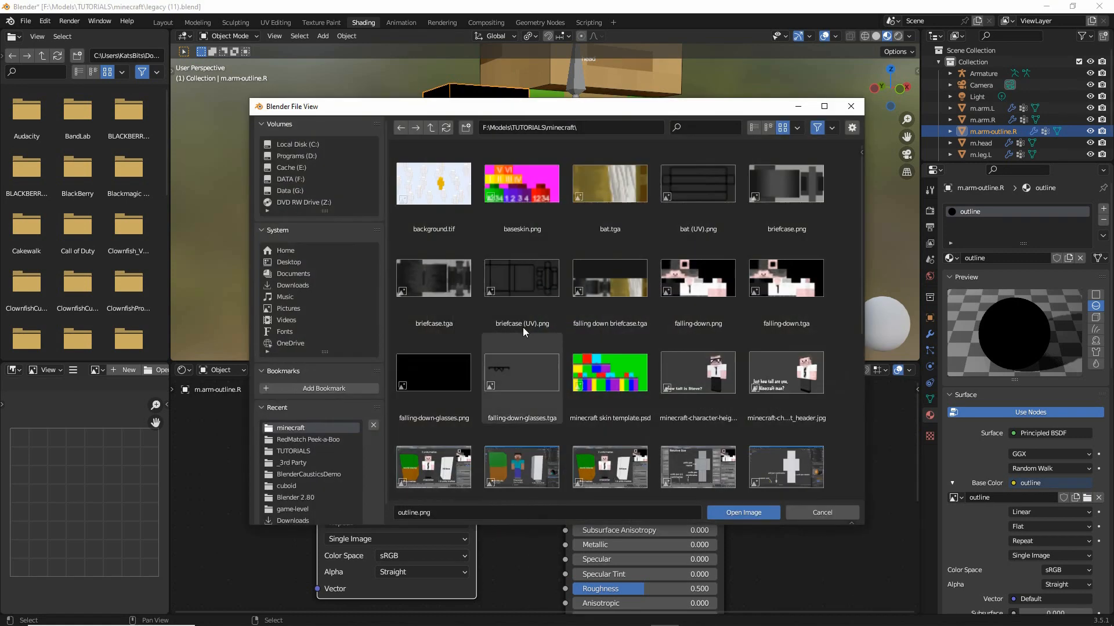
click(818, 513)
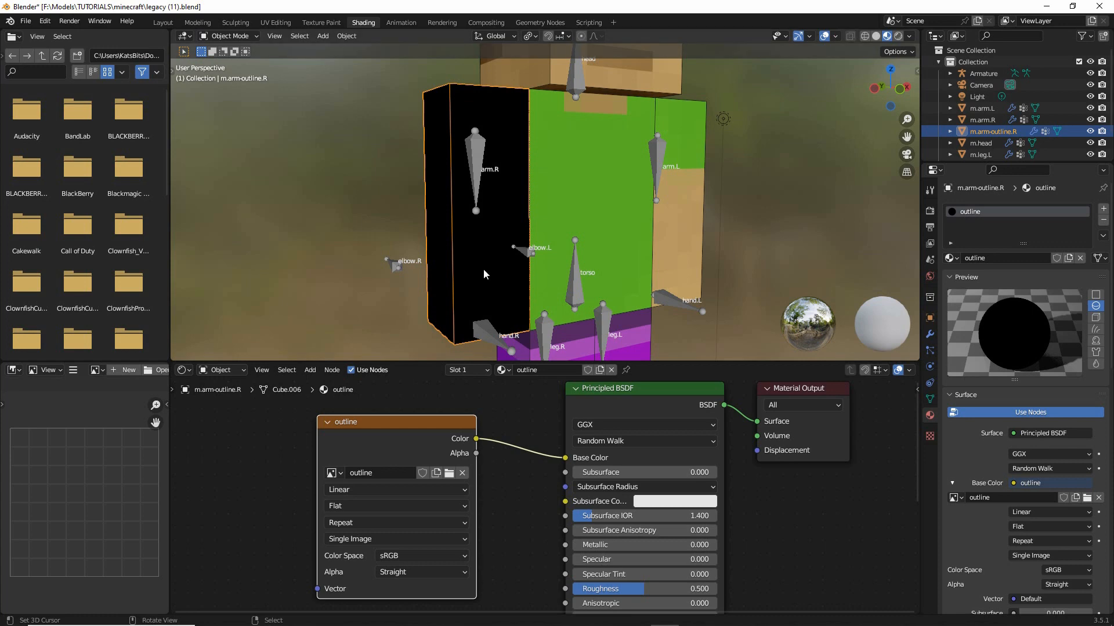
In the Layout workspace, put the right arm outline mesh in Edit Mode and select all of its faces
click(163, 22)
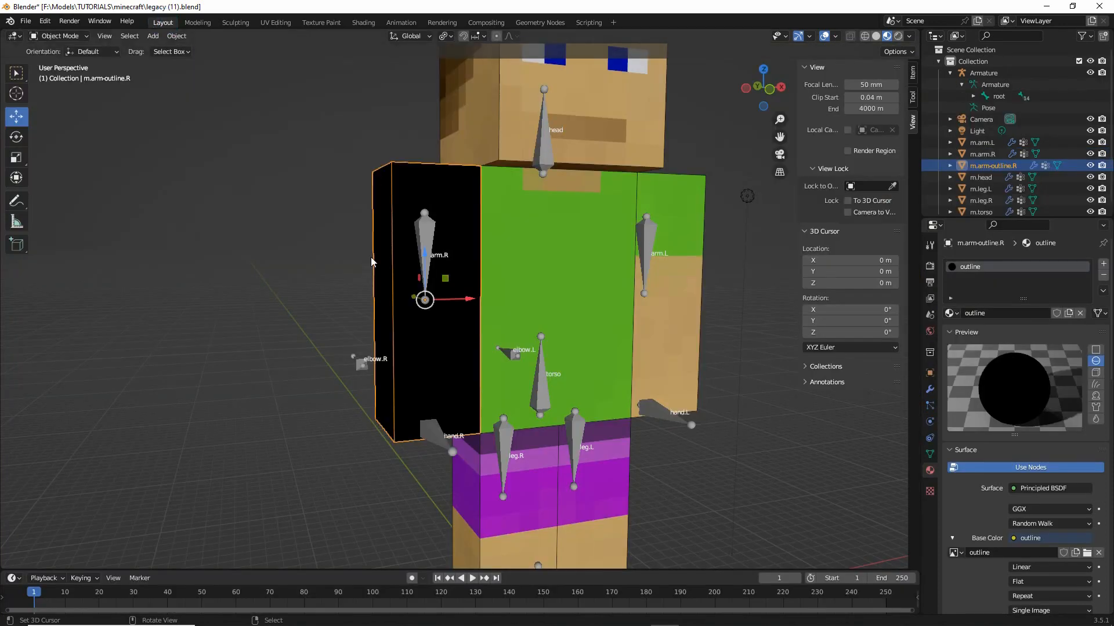
mouse_move(400, 312)
middle_down()
mouse_move(391, 311)
mouse_move(451, 312)
mouse_move(403, 312)
middle_up()
click(58, 36)
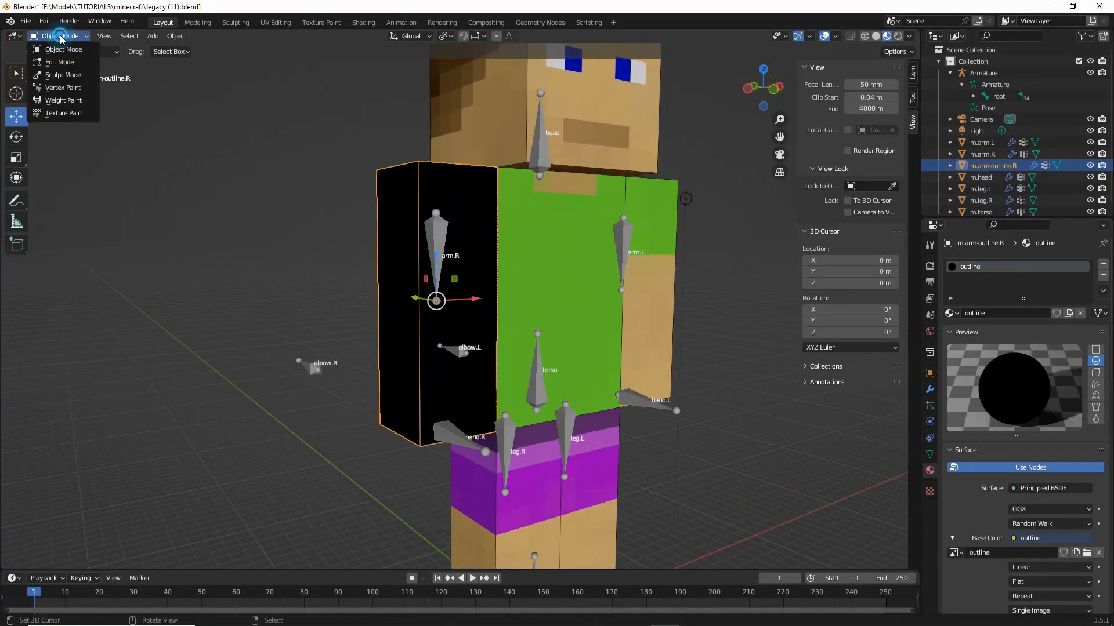
click(61, 62)
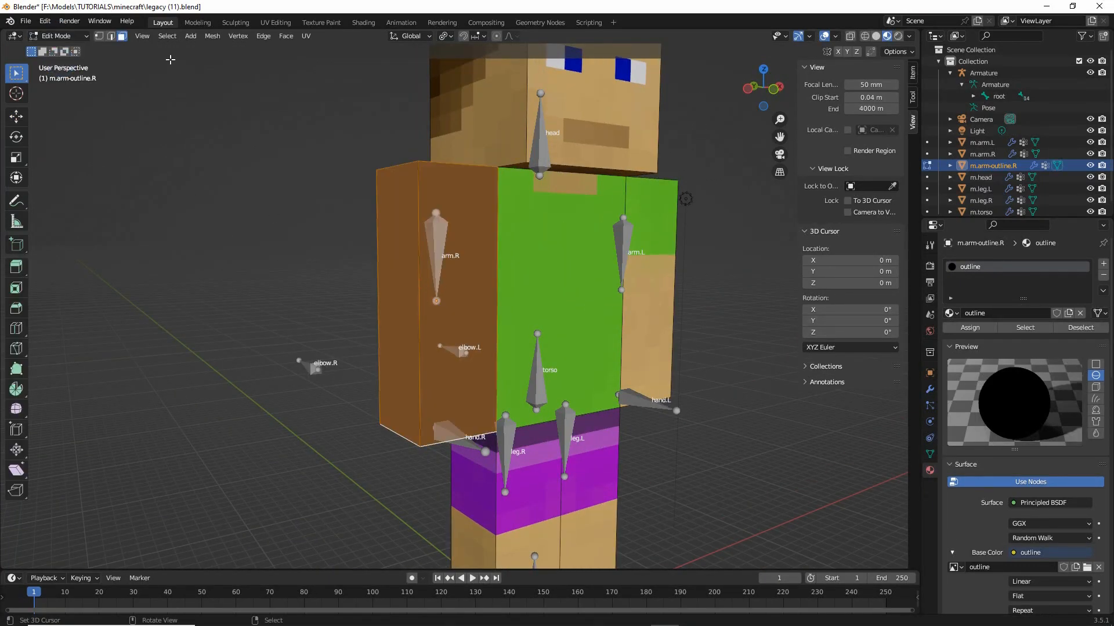
click(167, 36)
click(176, 51)
Flip the normals of the right arm outline mesh's selected faces and return to Object Mode
click(211, 36)
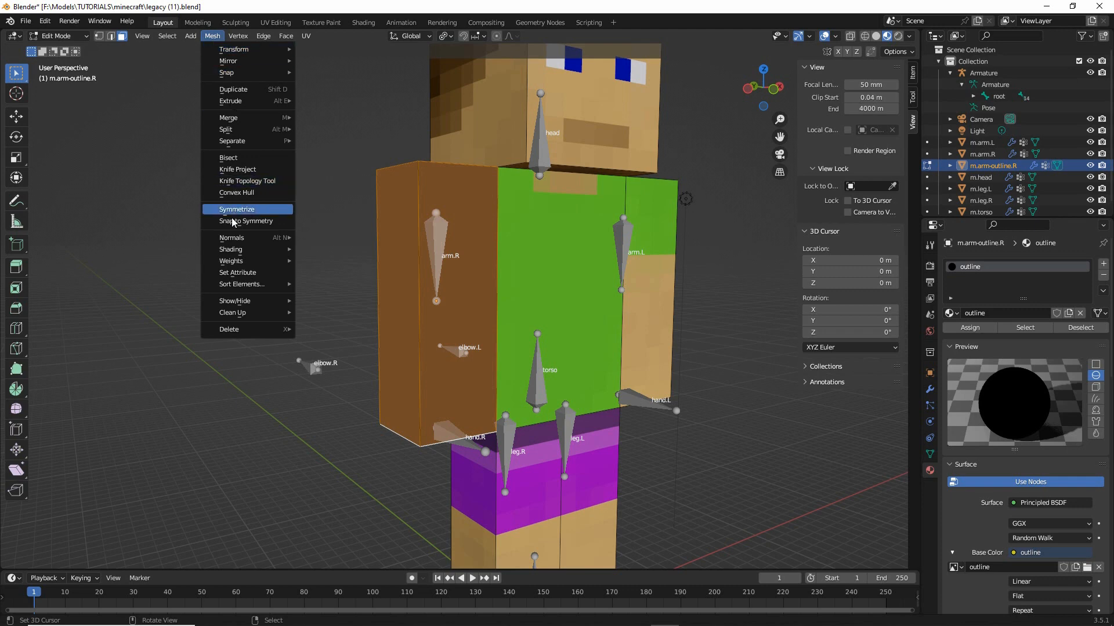
mouse_move(231, 239)
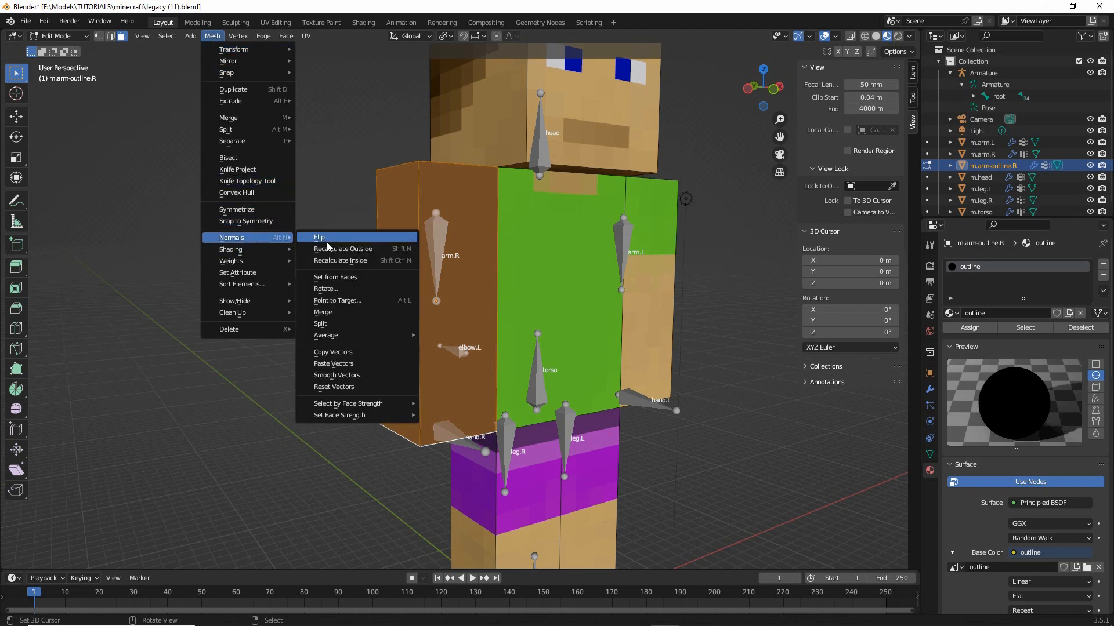
drag(312, 246, 338, 244)
drag(217, 245, 244, 244)
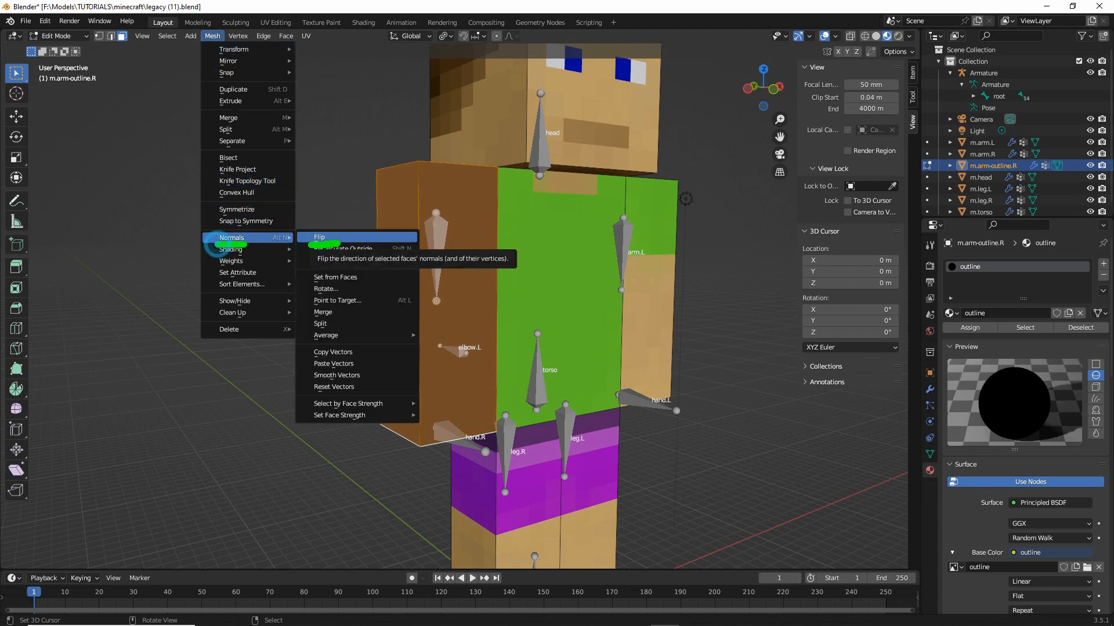
drag(199, 46, 227, 47)
drag(216, 253, 230, 253)
drag(311, 253, 337, 252)
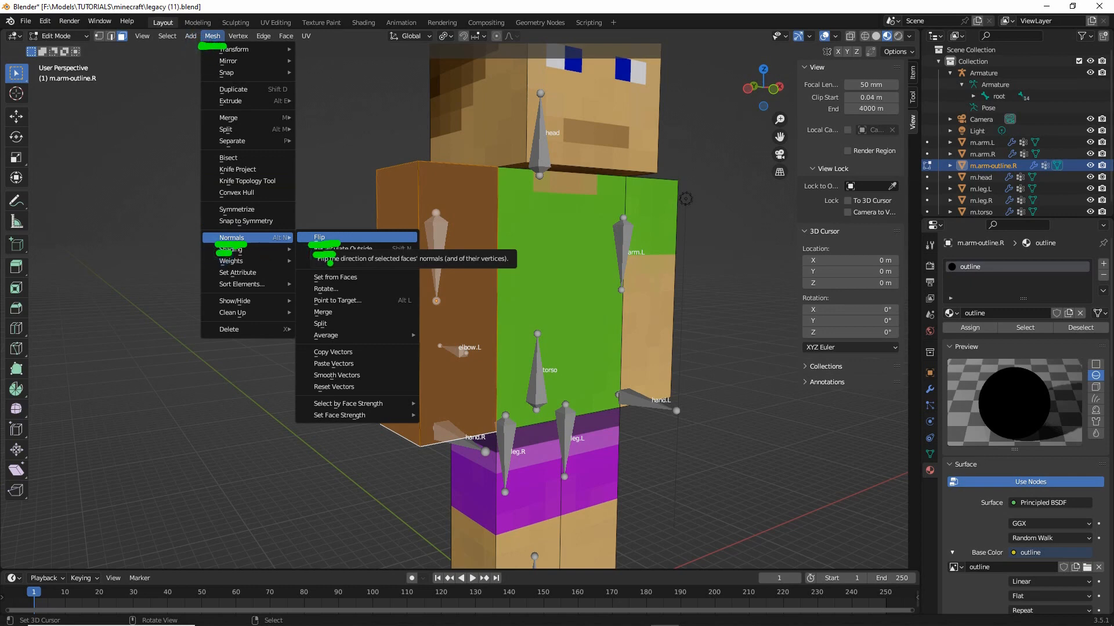
click(318, 237)
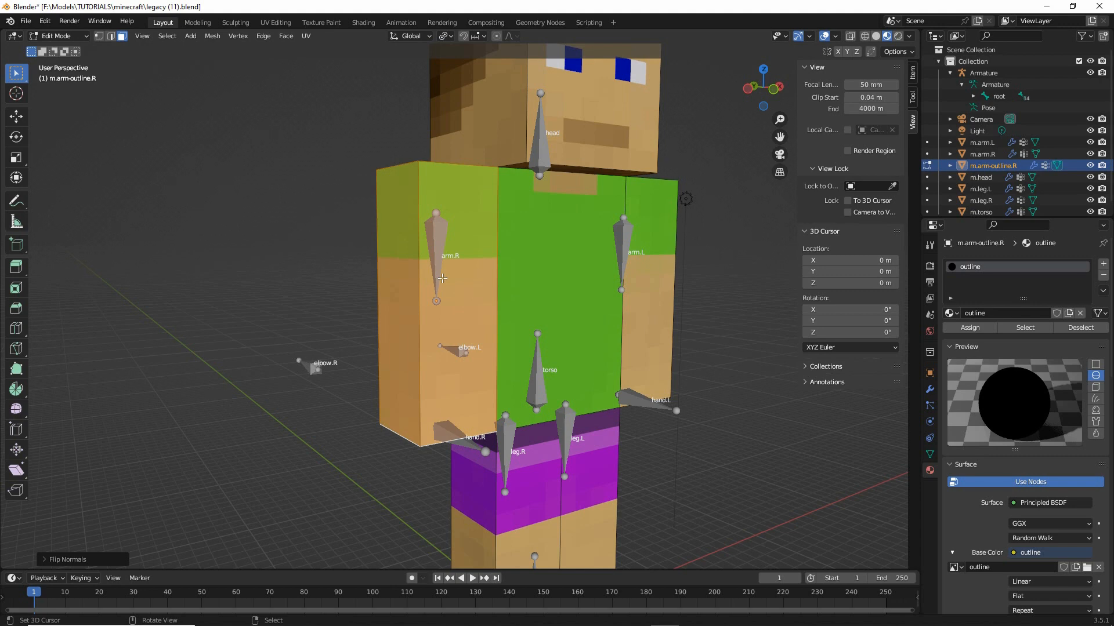
click(55, 37)
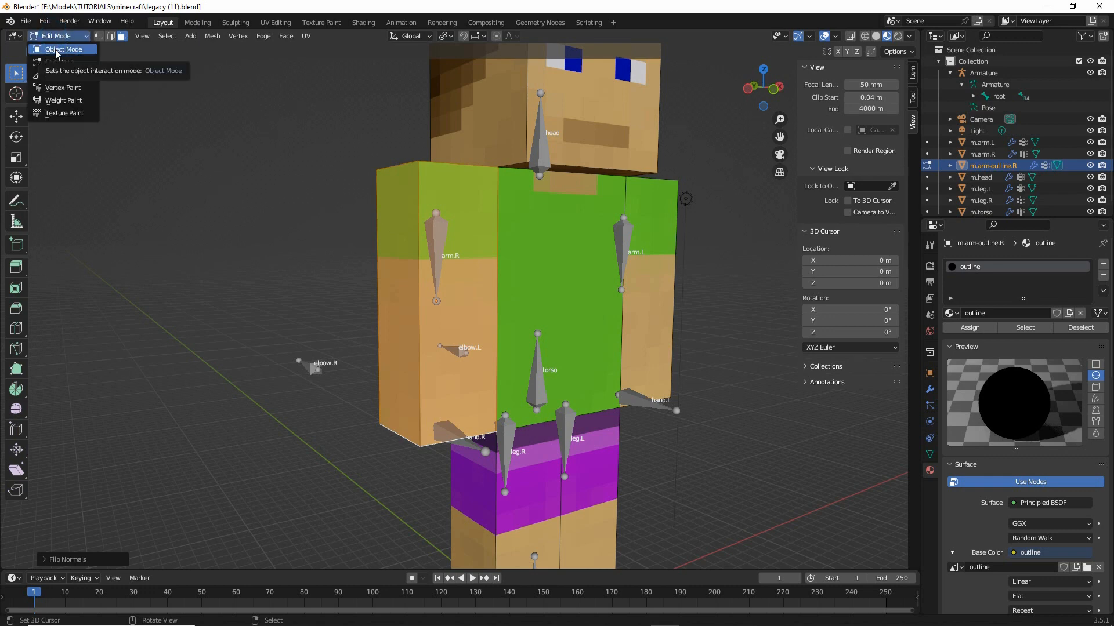
click(57, 51)
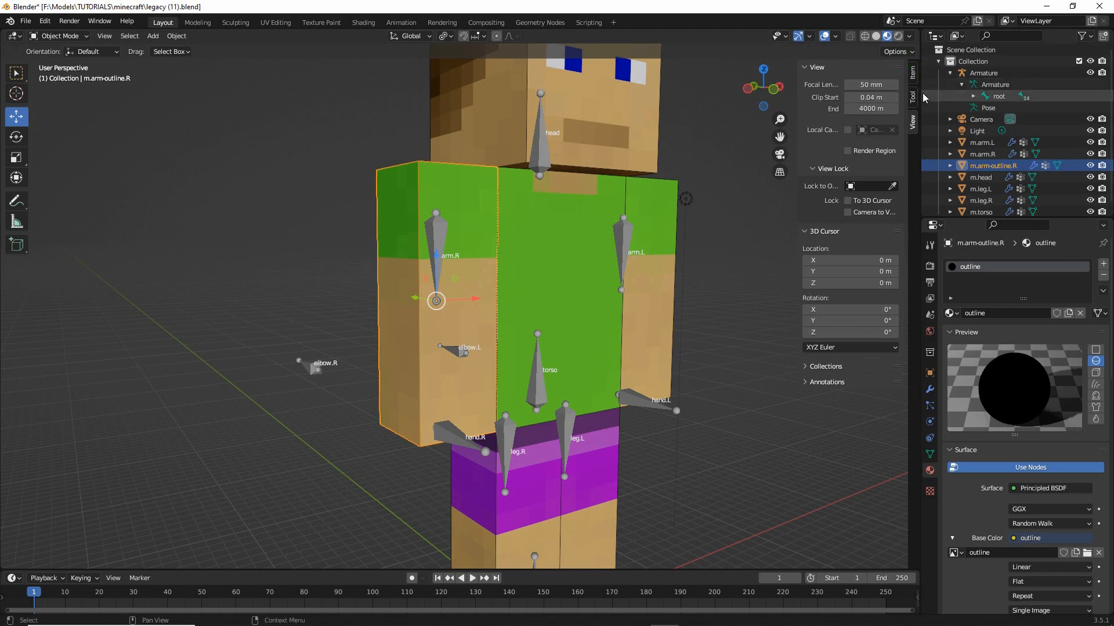
Show the right arm outline mesh's transform values and set its X dimension to 4.8 m
click(913, 73)
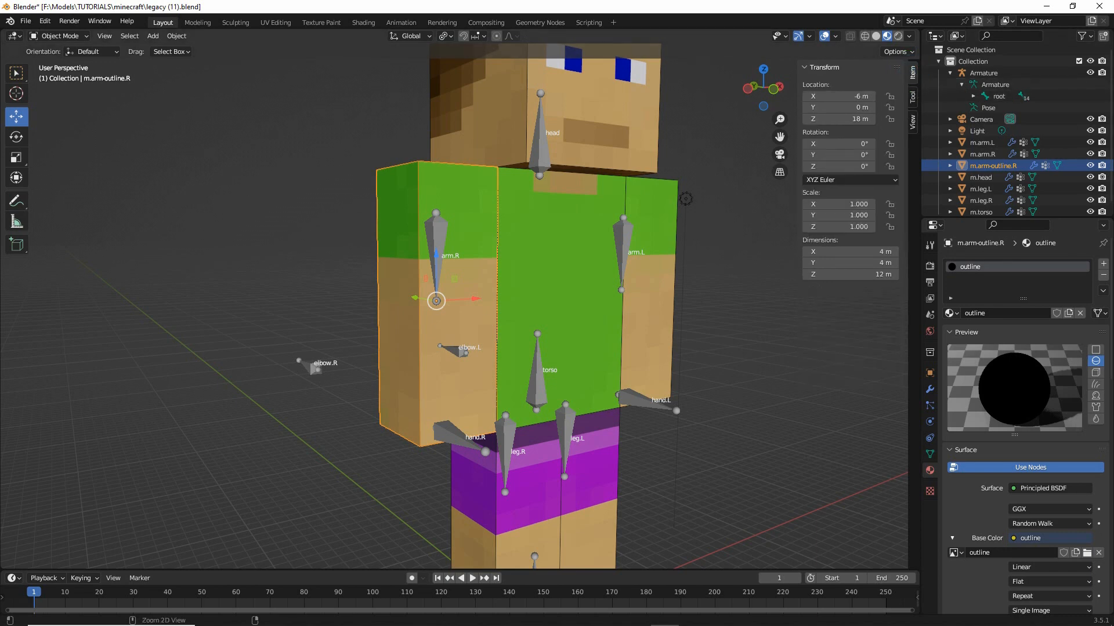
drag(795, 250, 783, 258)
scroll(459, 346, up, 3)
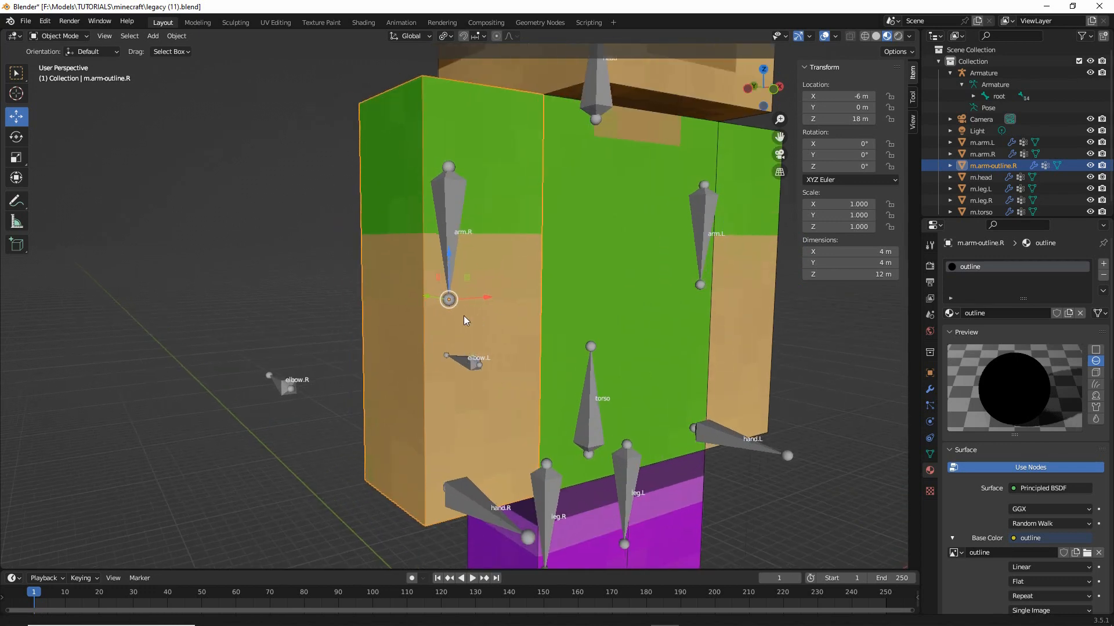
shift+middle_drag(464, 316, 463, 323)
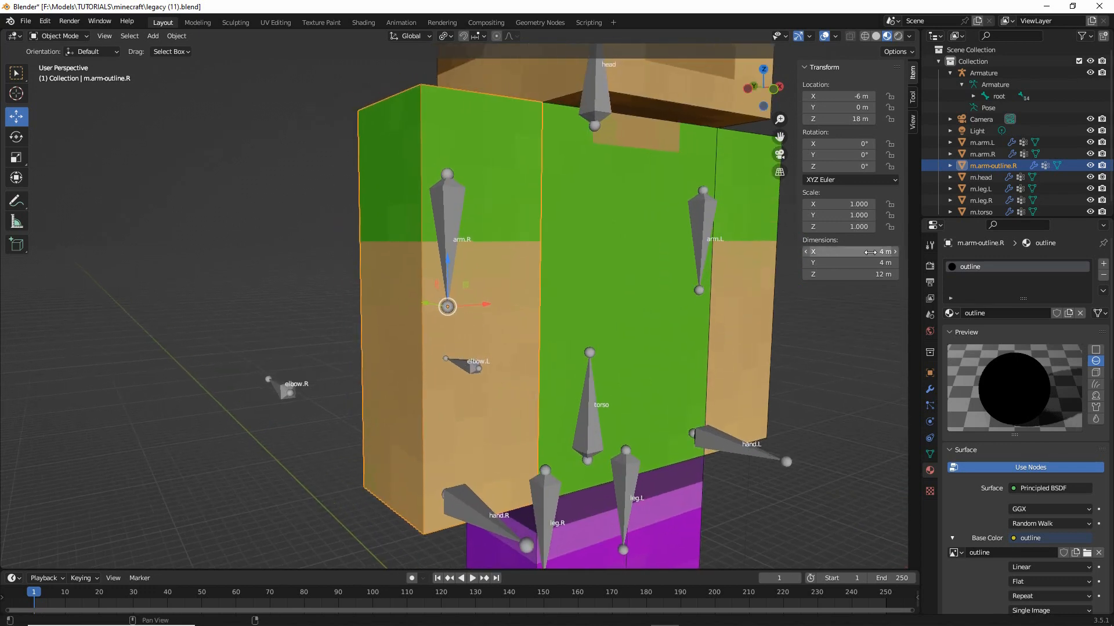
click(874, 251)
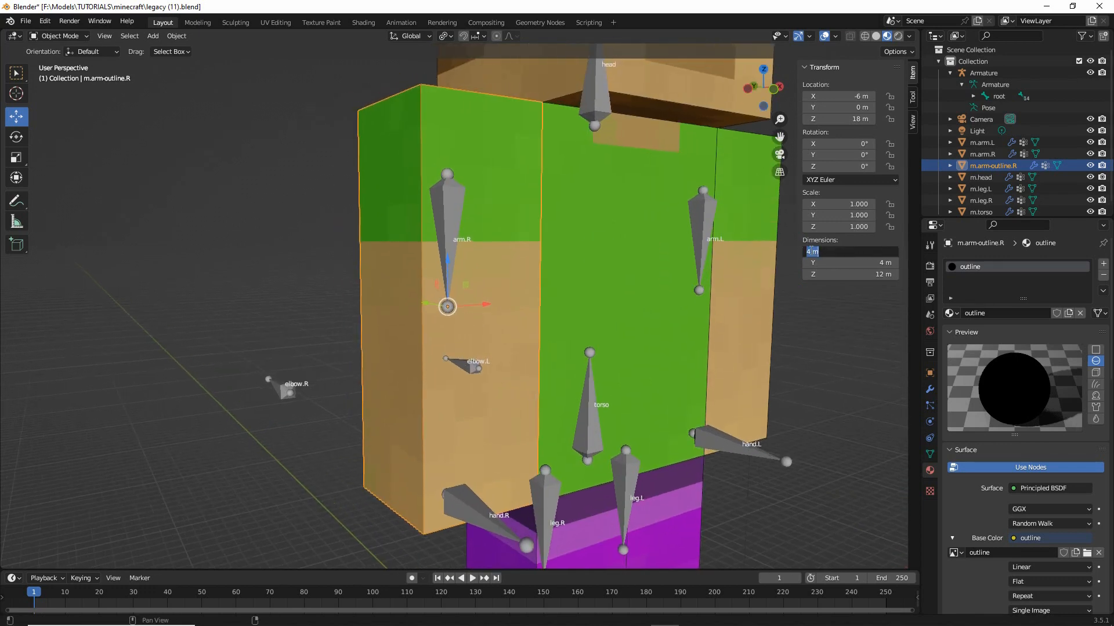
click(810, 252)
key(Return)
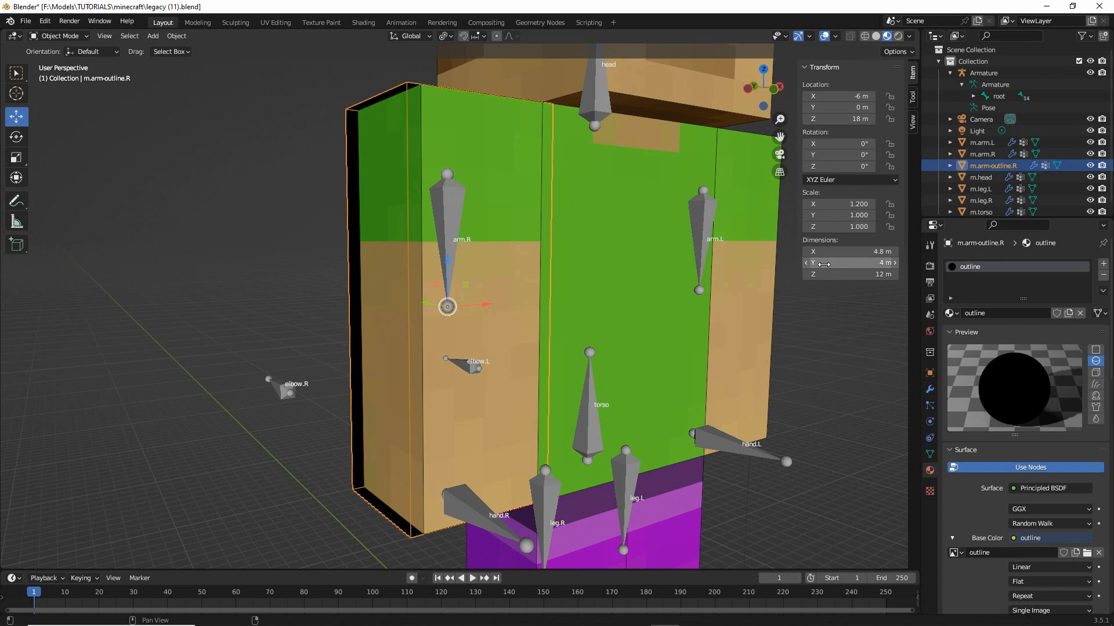
Set the right arm outline mesh's Y dimension to 4.8 m and Z dimension to 12.8 m, then deselect it
click(880, 263)
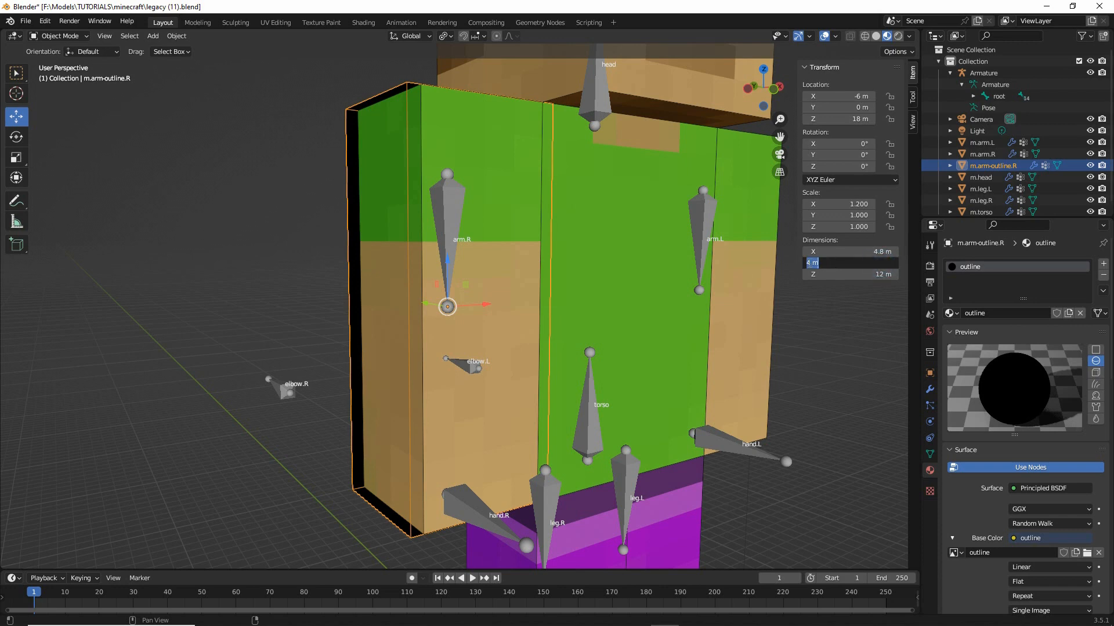
click(813, 264)
text(.8)
key(Return)
click(873, 274)
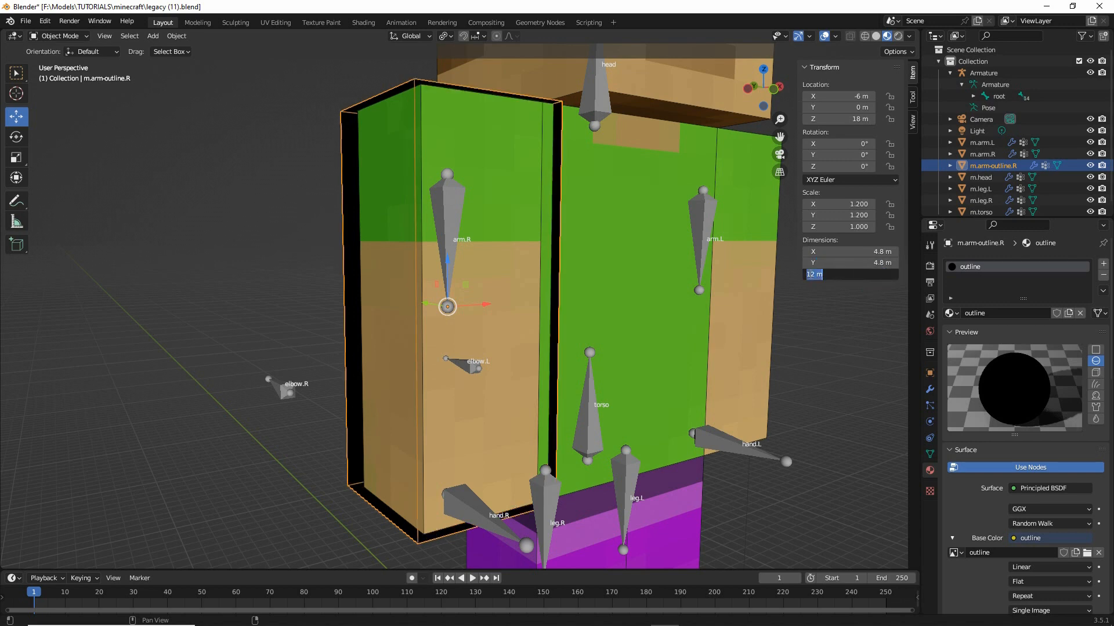
click(813, 274)
key(Return)
middle_drag(515, 332, 487, 329)
scroll(502, 331, down, 2)
key(alt+a)
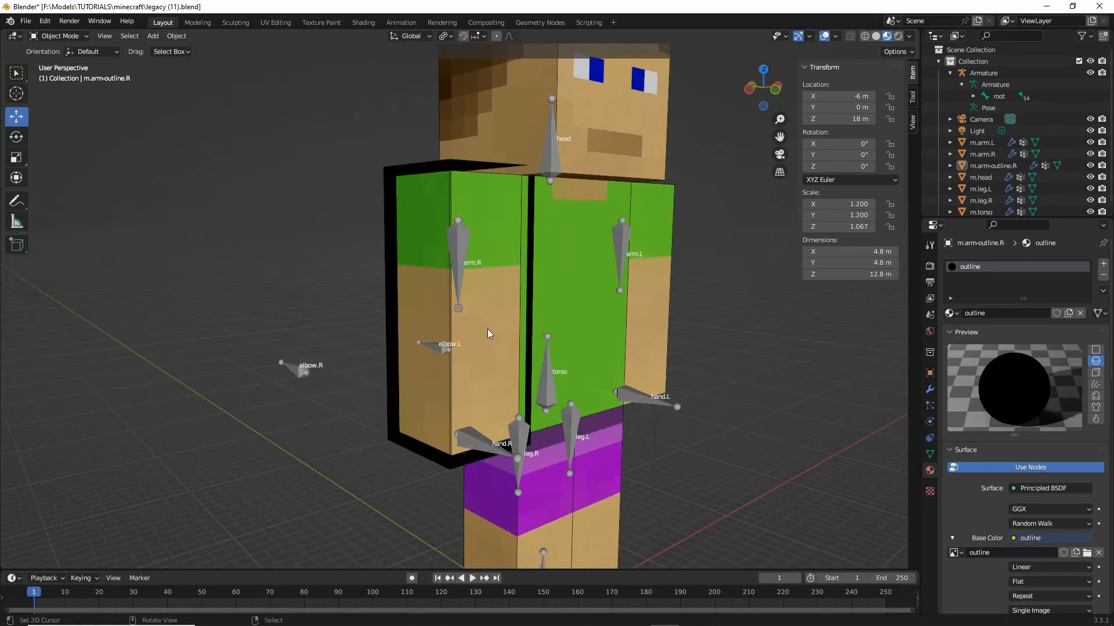
key(ctrl+2)
drag(452, 255, 447, 329)
drag(518, 256, 519, 314)
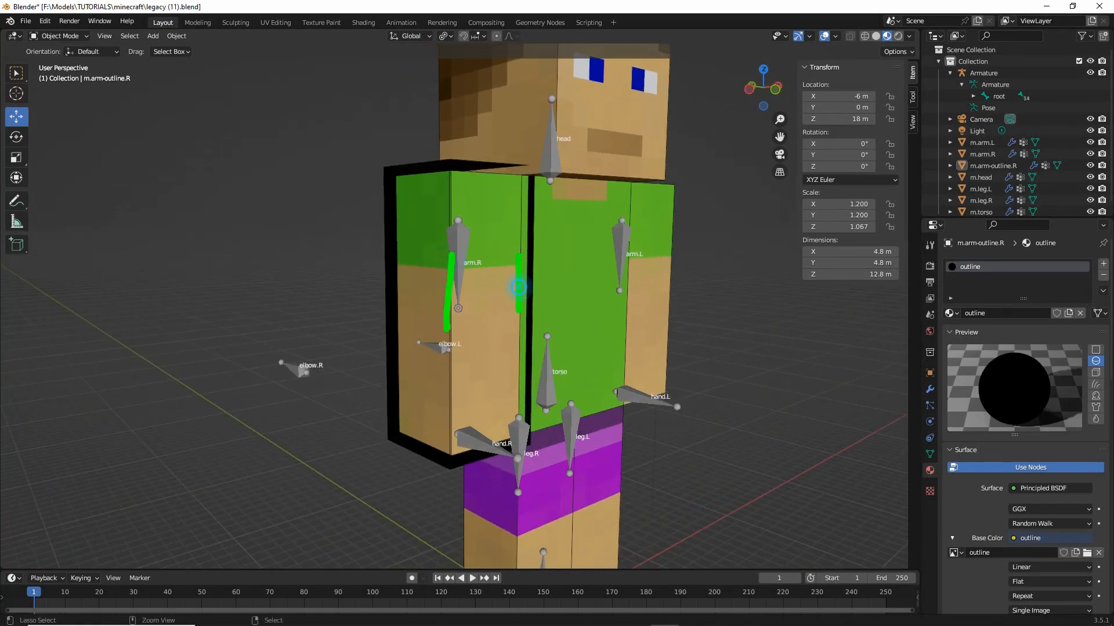
drag(629, 243, 620, 331)
key(Escape)
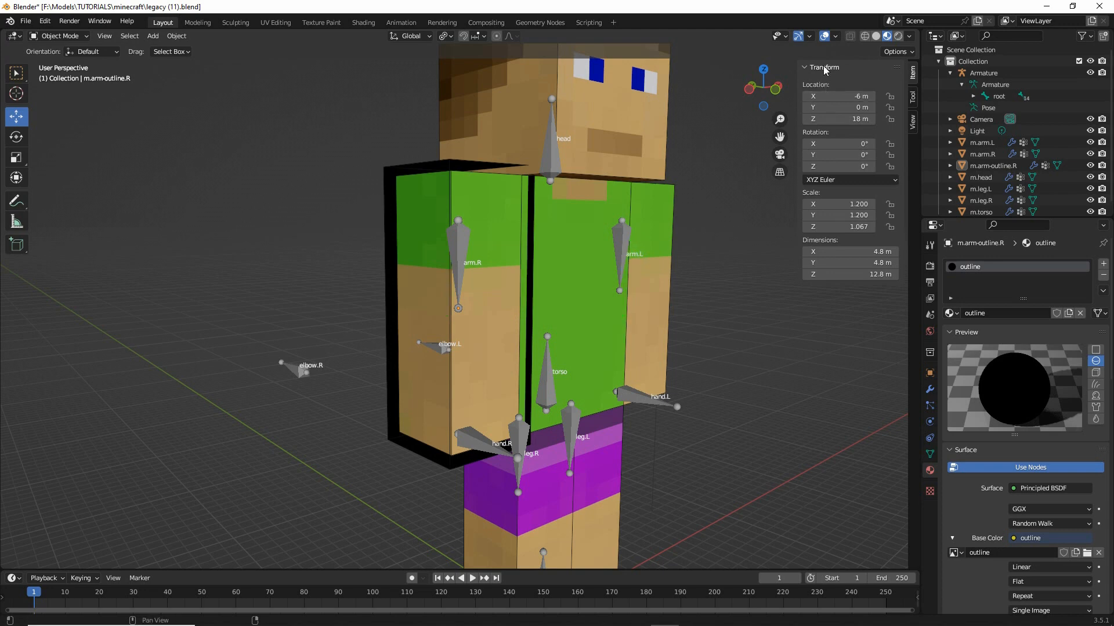
key(ctrl+2)
mouse_move(835, 17)
mouse_down()
mouse_move(838, 63)
mouse_move(838, 24)
mouse_up()
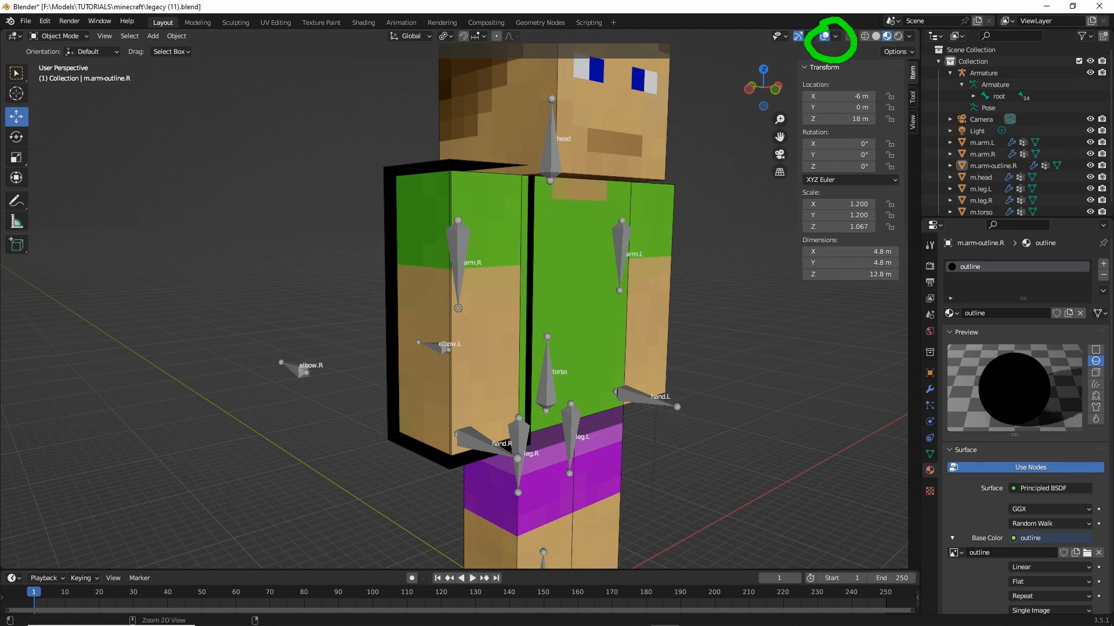
key(Escape)
Turn off the Wireframe geometry overlay in the viewport
click(835, 36)
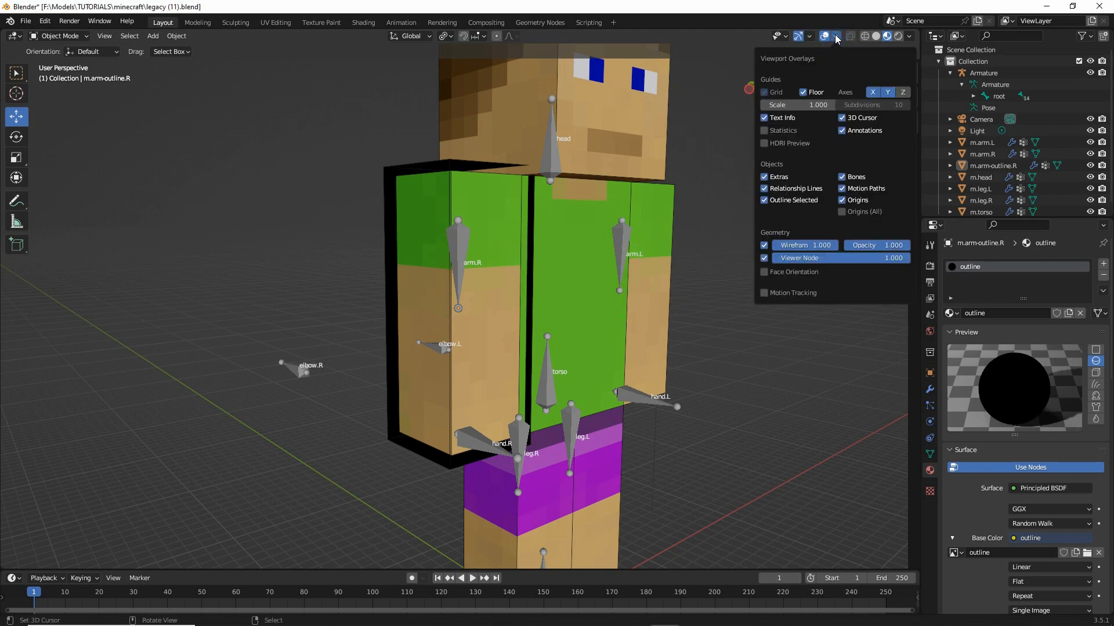
drag(814, 49, 827, 48)
drag(763, 258, 831, 253)
key(Escape)
click(764, 245)
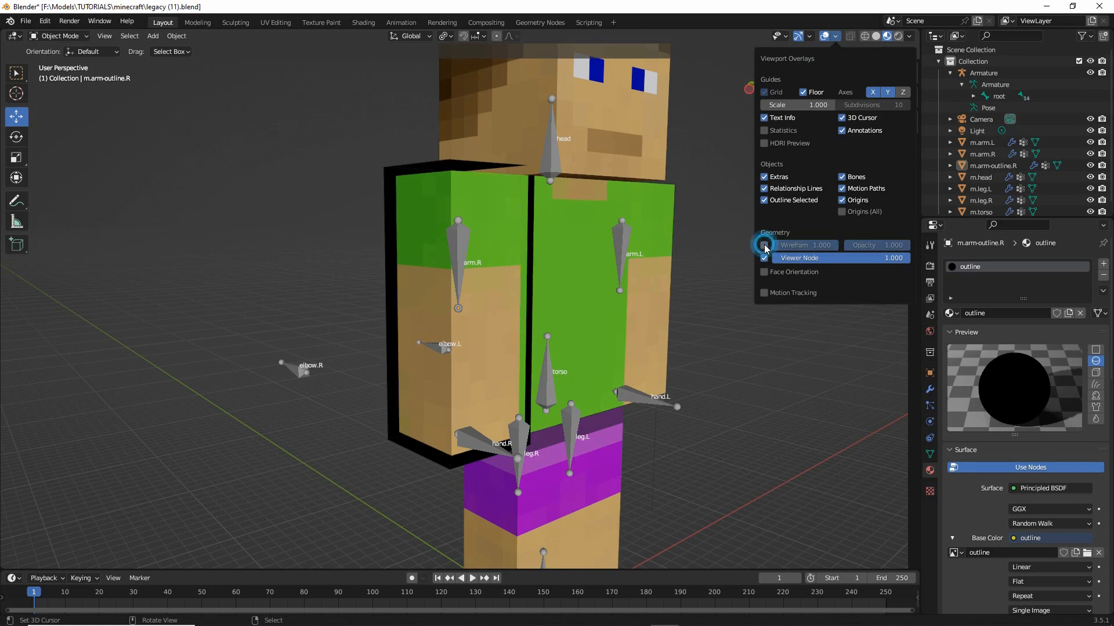
Select the character's armature and switch it to Pose Mode
middle_drag(569, 468, 453, 423)
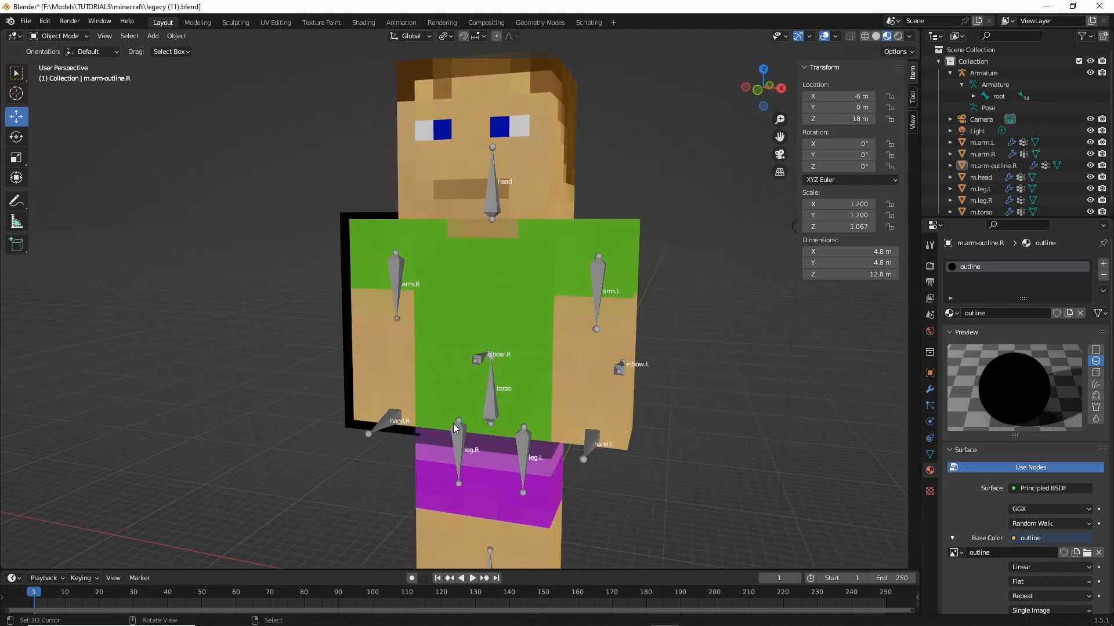
click(388, 422)
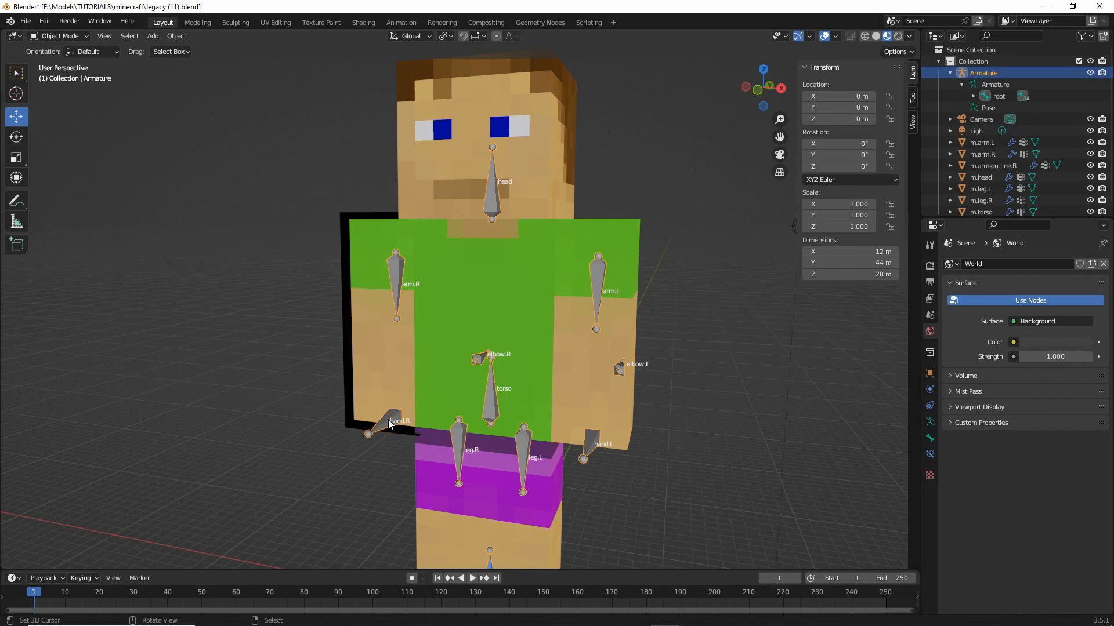
click(58, 36)
click(63, 77)
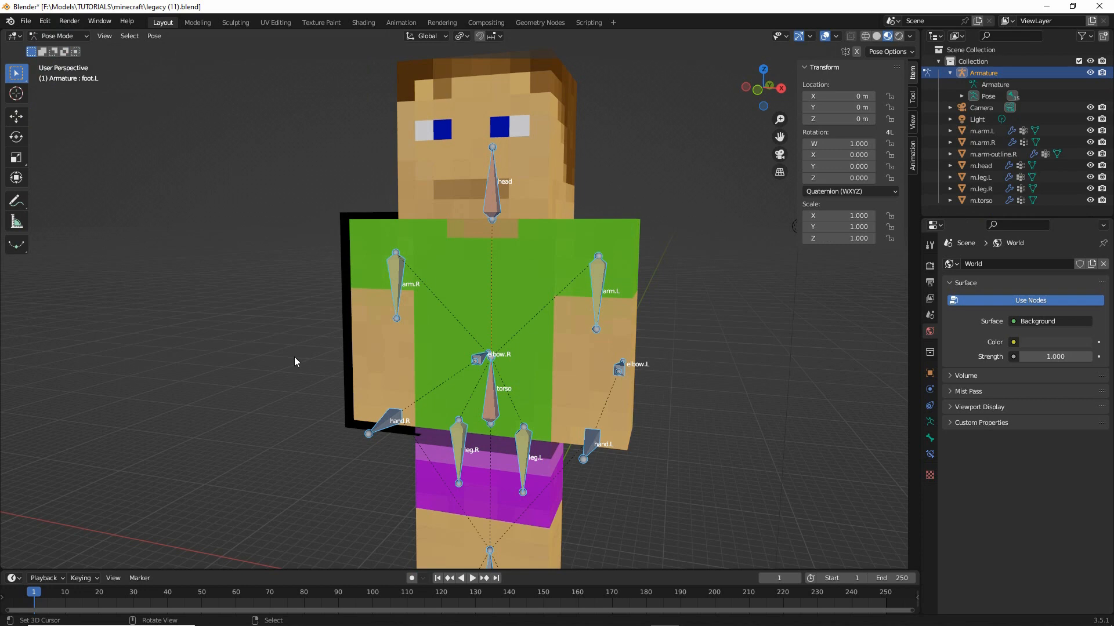
Test how the outlined and plain arms follow the hand.R and hand.L bones, cancelling each move
click(382, 431)
key(g)
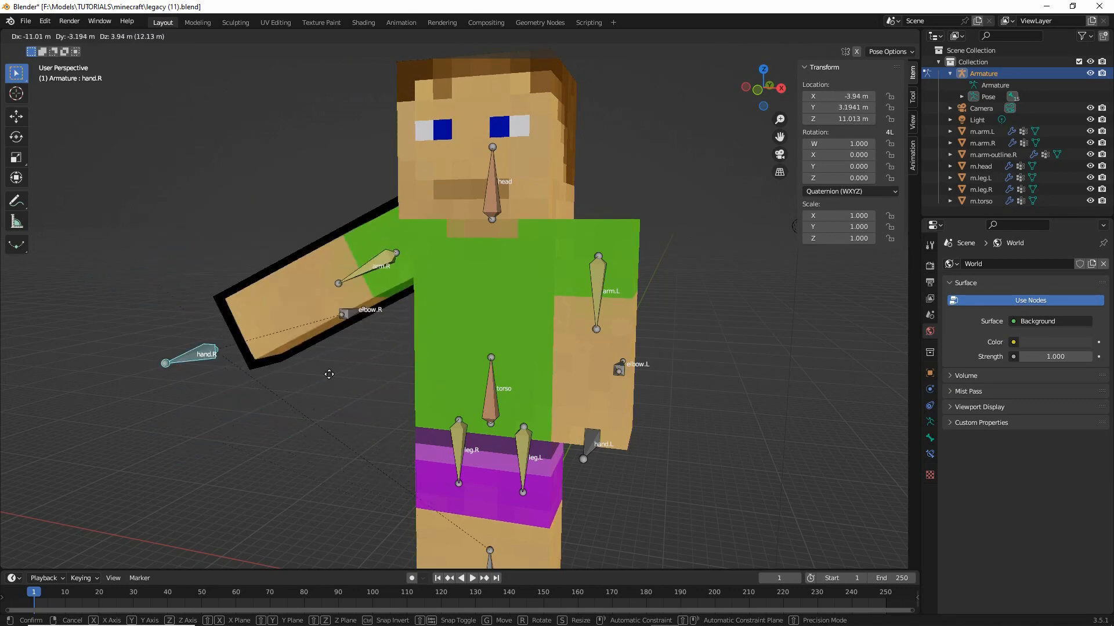
right_click(311, 353)
click(598, 442)
key(g)
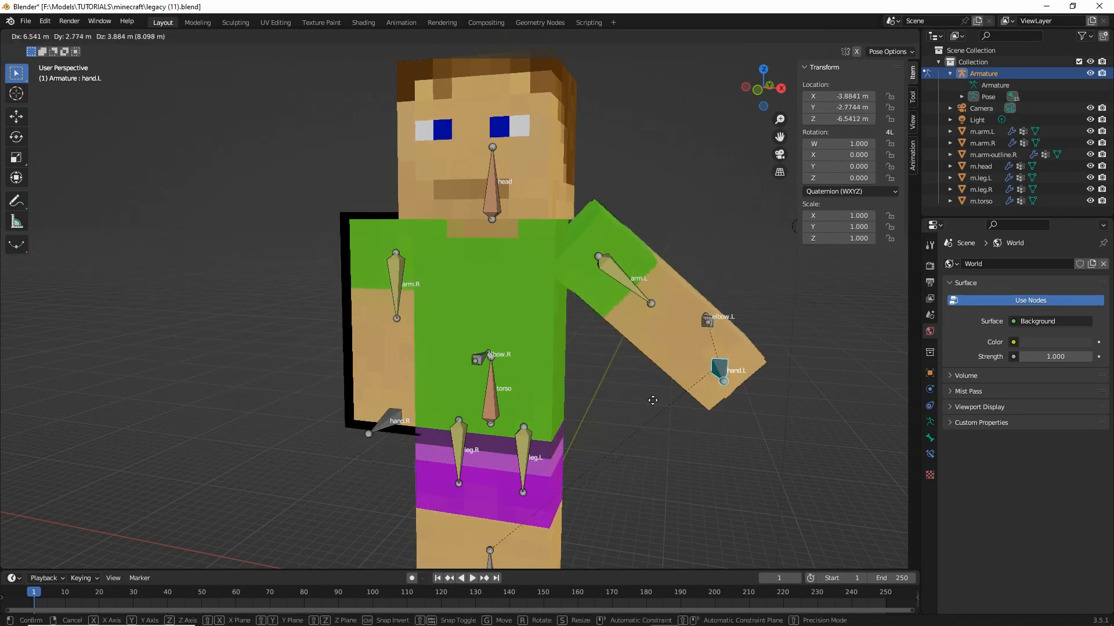
right_click(691, 409)
Test the outlined right arm again by moving the hand.R bone from different viewing angles, cancelling each move
click(391, 432)
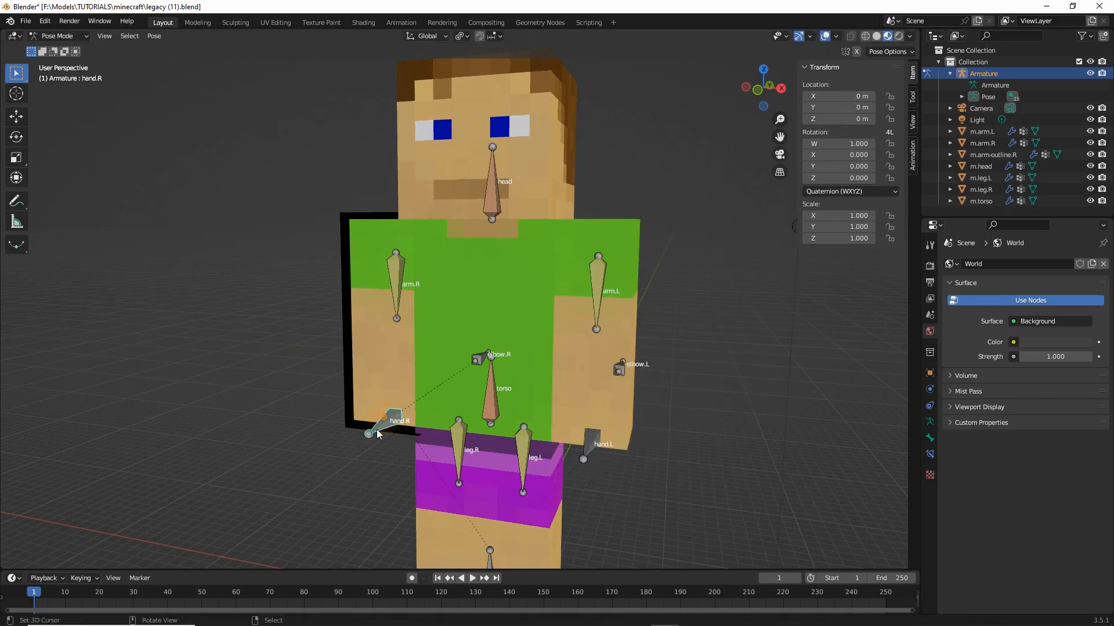
key(g)
right_click(263, 391)
middle_drag(263, 391, 441, 406)
click(503, 426)
key(g)
right_click(509, 442)
click(483, 439)
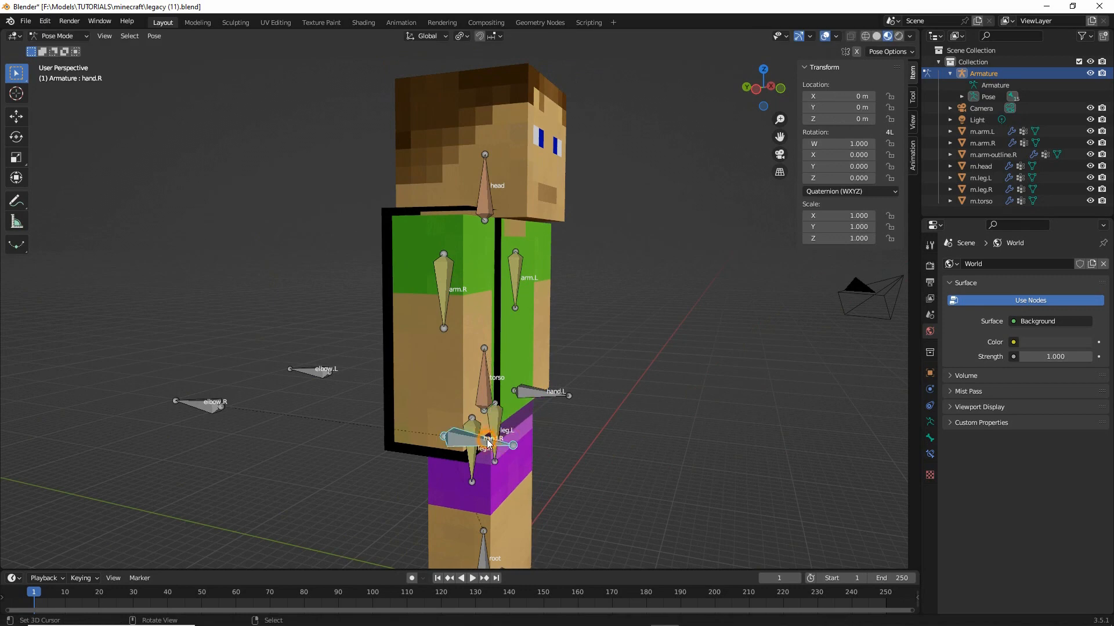
key(g)
right_click(635, 391)
middle_drag(635, 392, 755, 347)
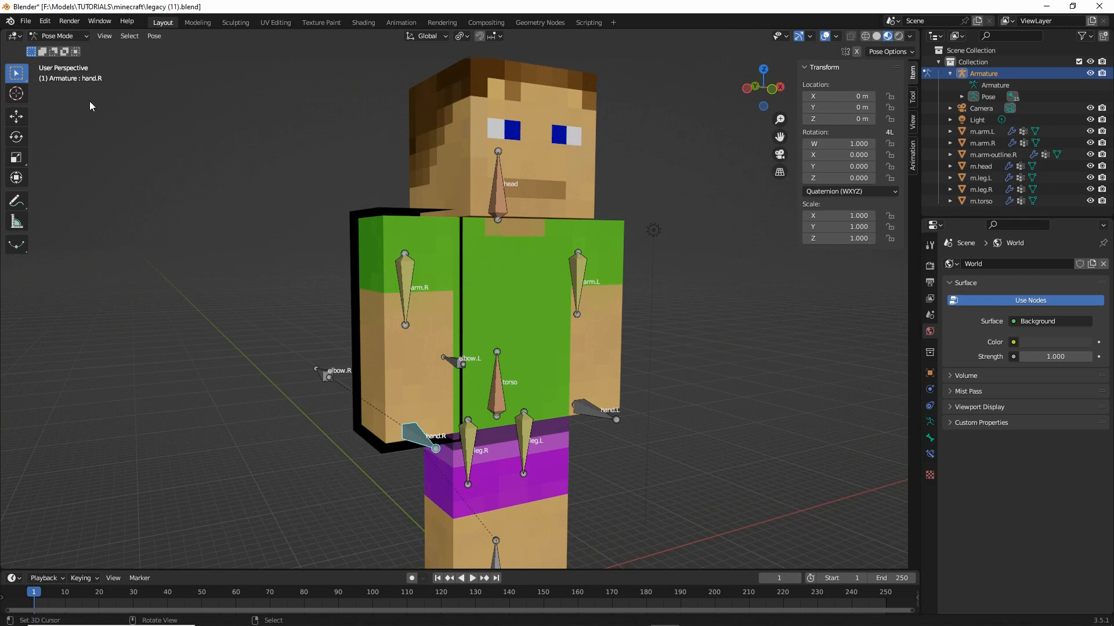
Return to Object Mode and select the right arm outline mesh
click(52, 36)
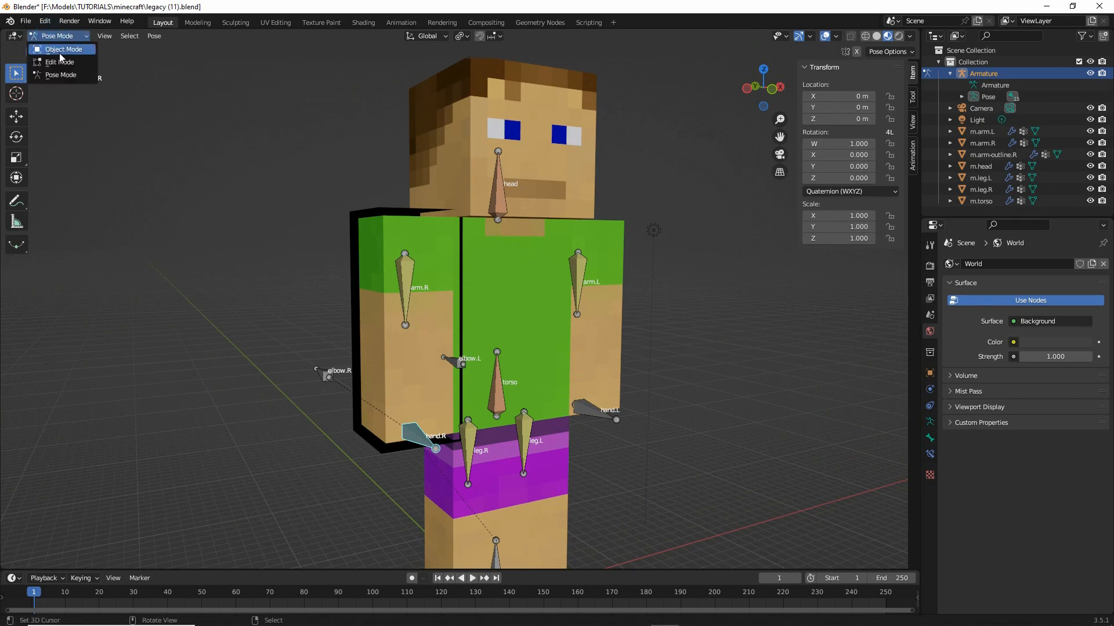
click(352, 222)
scroll(415, 308, up, 1)
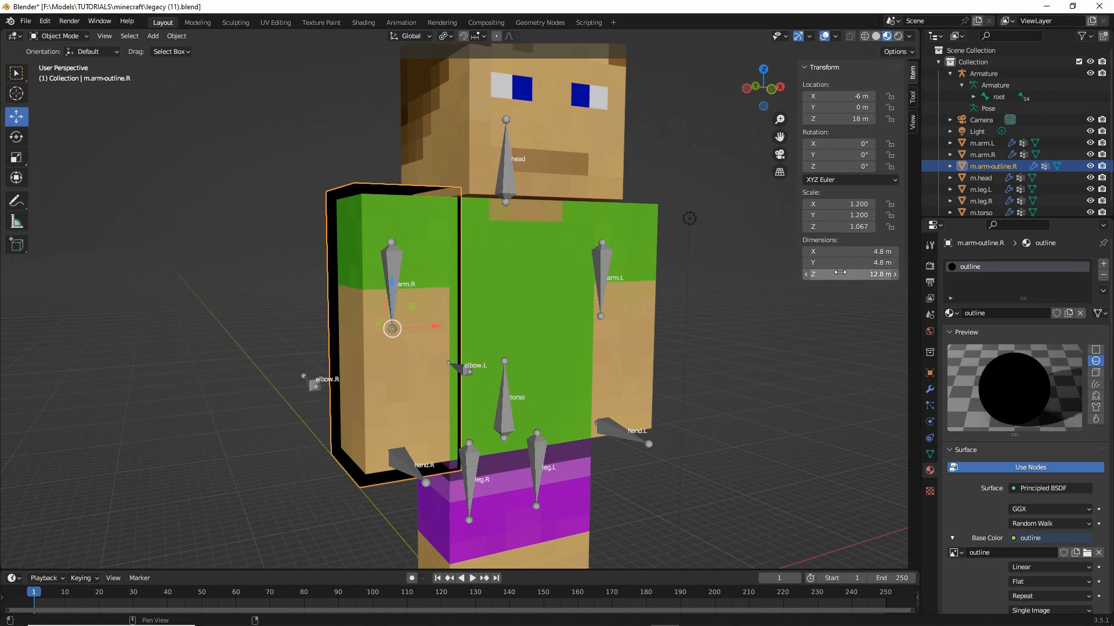
Set the right arm outline mesh's dimensions to 4.6 m in X, 4.6 m in Y and 12.6 m in Z
click(829, 252)
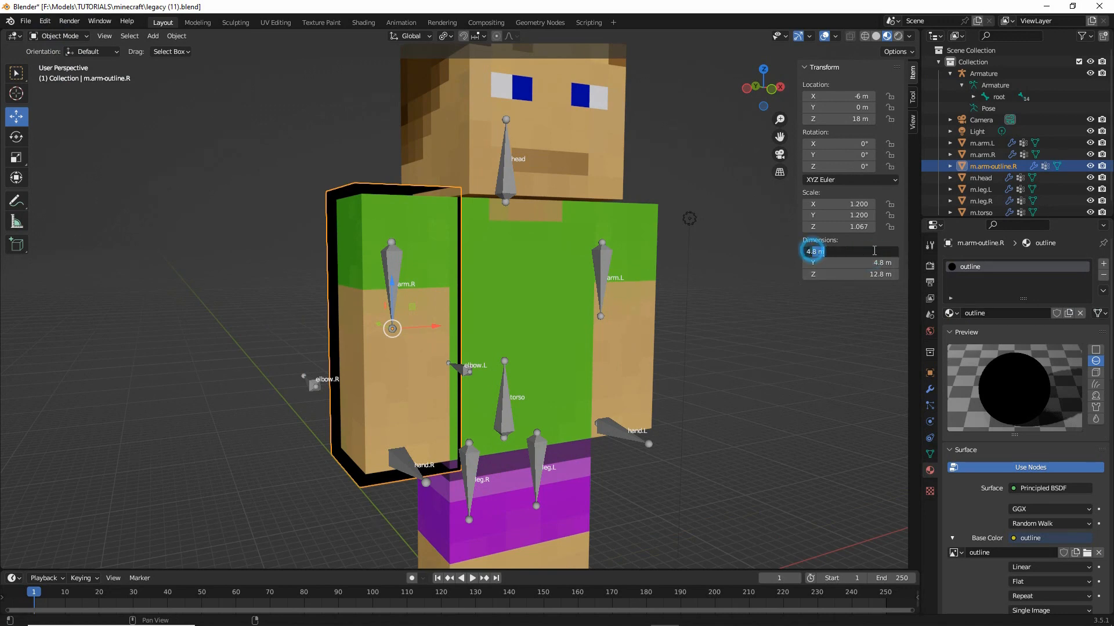
drag(815, 251, 877, 251)
text(6)
key(Return)
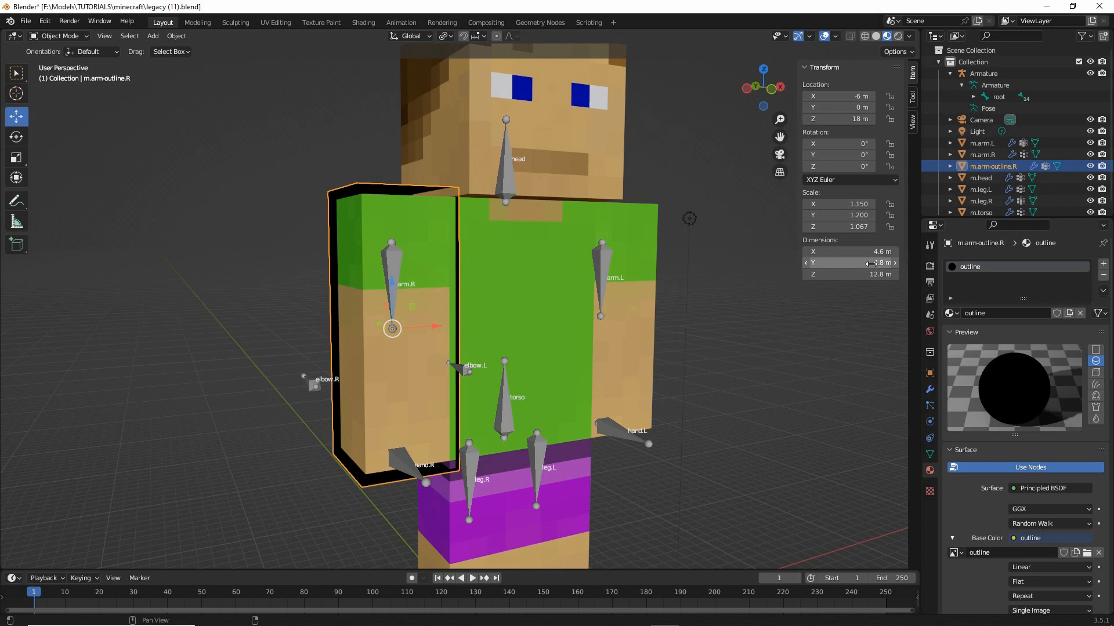
click(829, 263)
drag(811, 263, 862, 260)
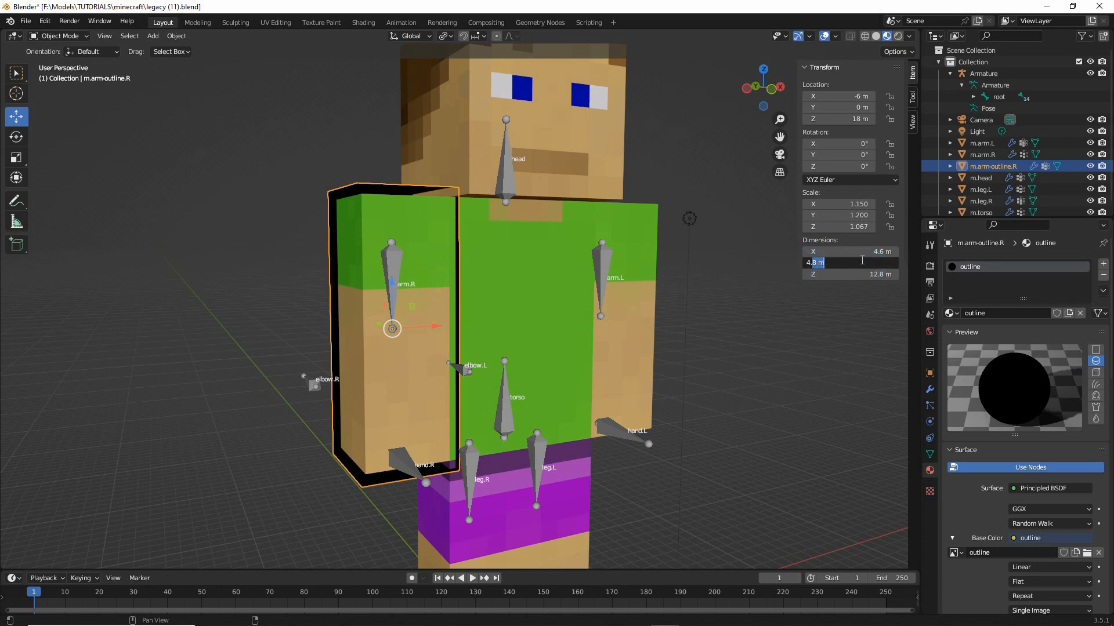
text(6)
key(Return)
click(870, 274)
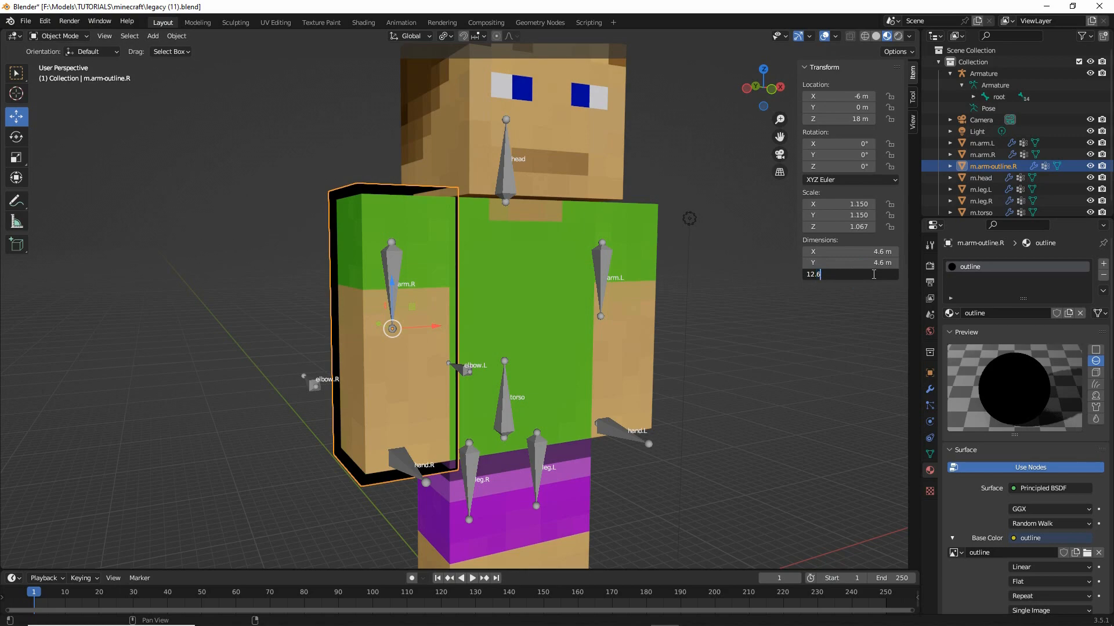
text(12.6)
key(Return)
mouse_move(475, 346)
middle_down()
mouse_move(614, 344)
mouse_move(430, 346)
mouse_move(414, 300)
mouse_move(479, 353)
middle_up()
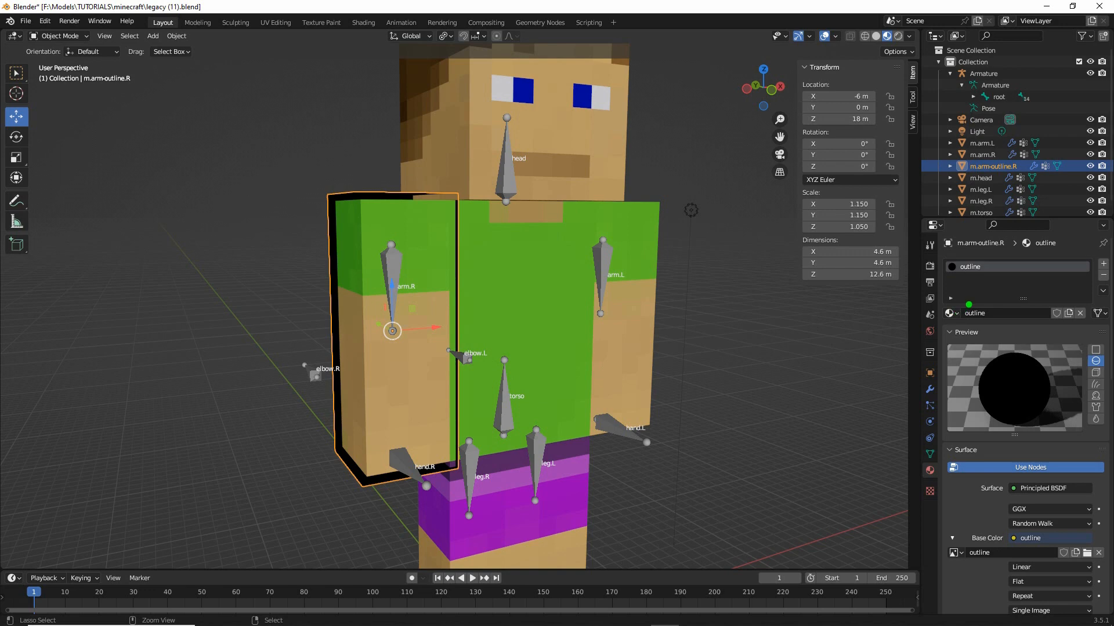
Duplicate the torso mesh and leave the copy at the original position
drag(968, 304, 926, 306)
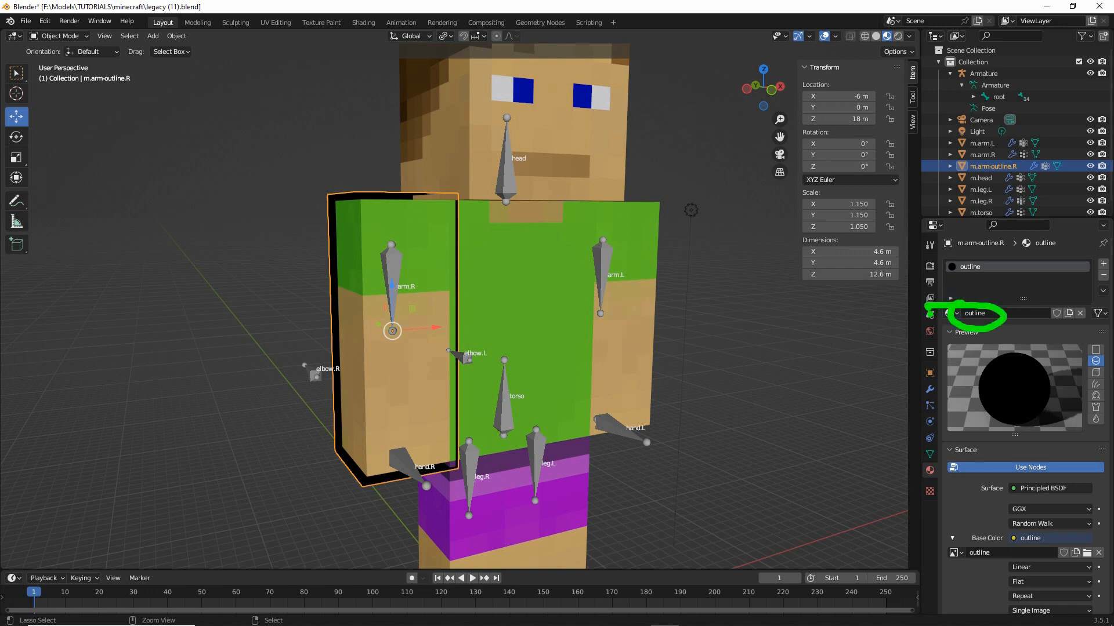
click(548, 317)
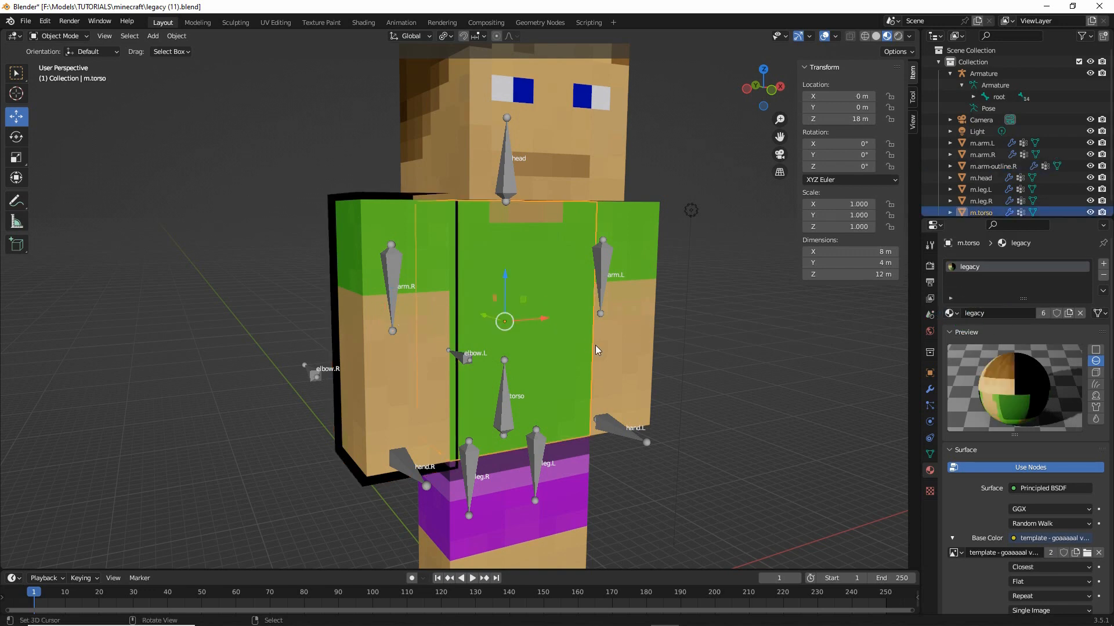
click(176, 35)
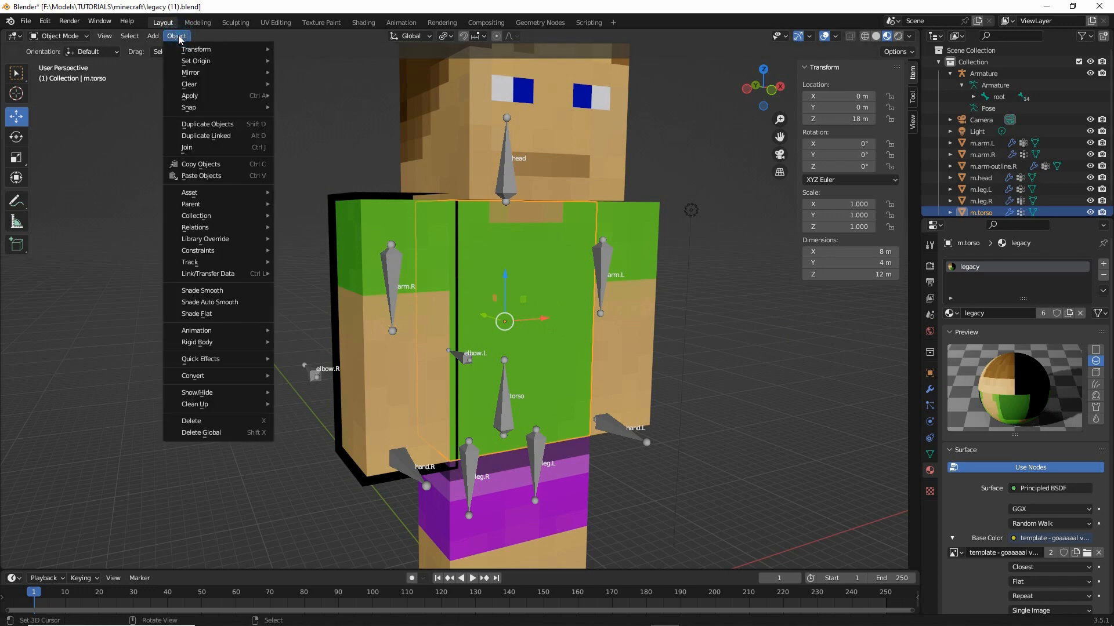
mouse_move(210, 207)
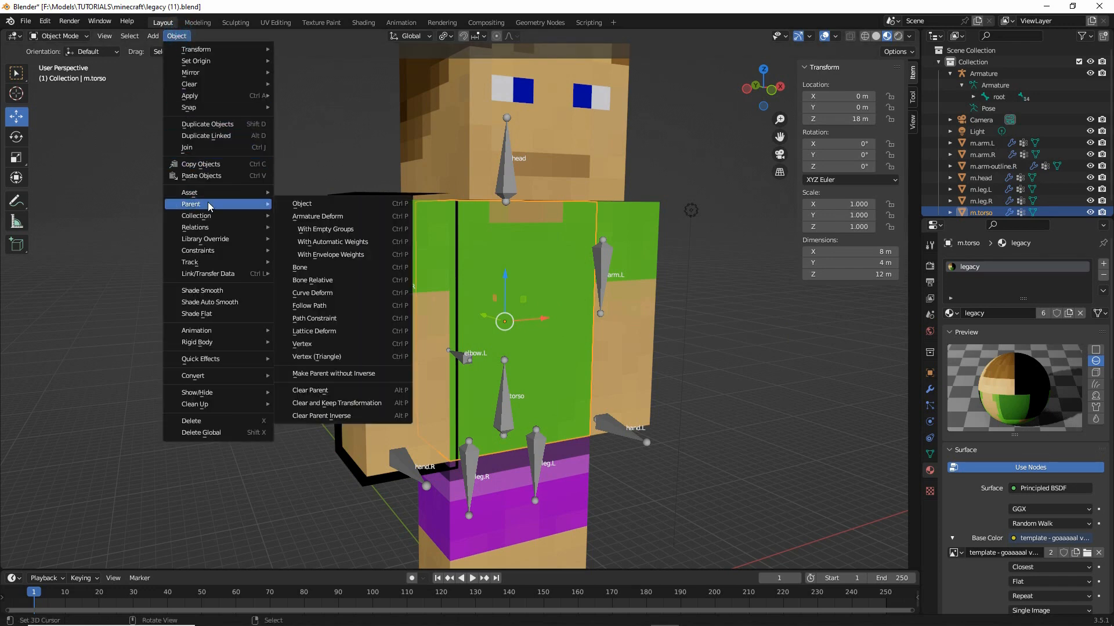
click(231, 123)
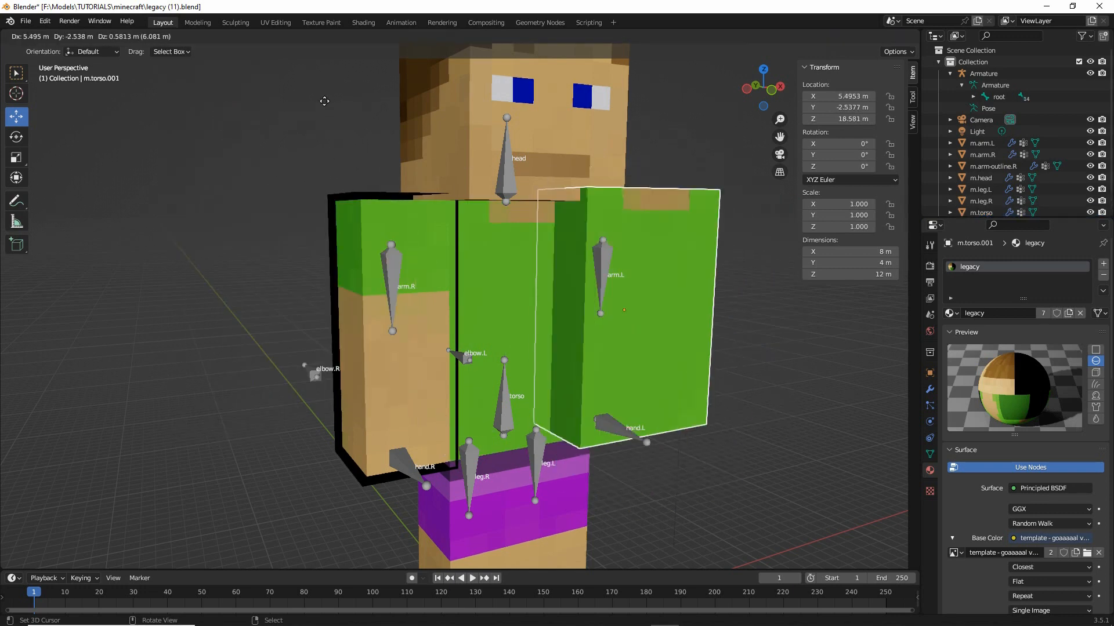
right_click(336, 149)
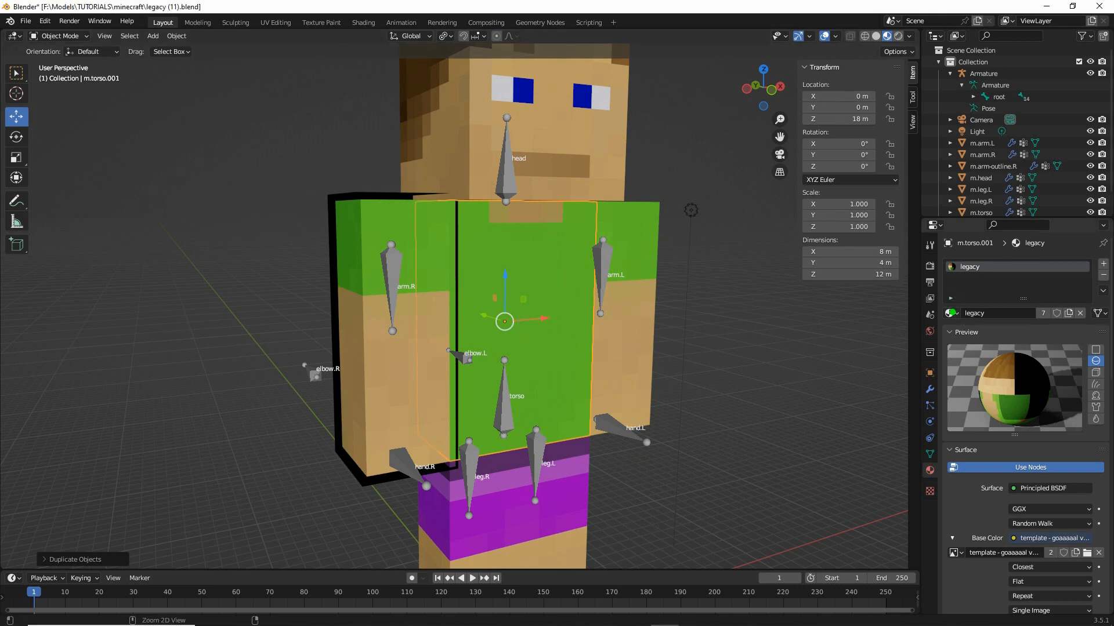
Assign the existing outline material to the duplicated torso mesh in place of the legacy material
drag(951, 297, 959, 300)
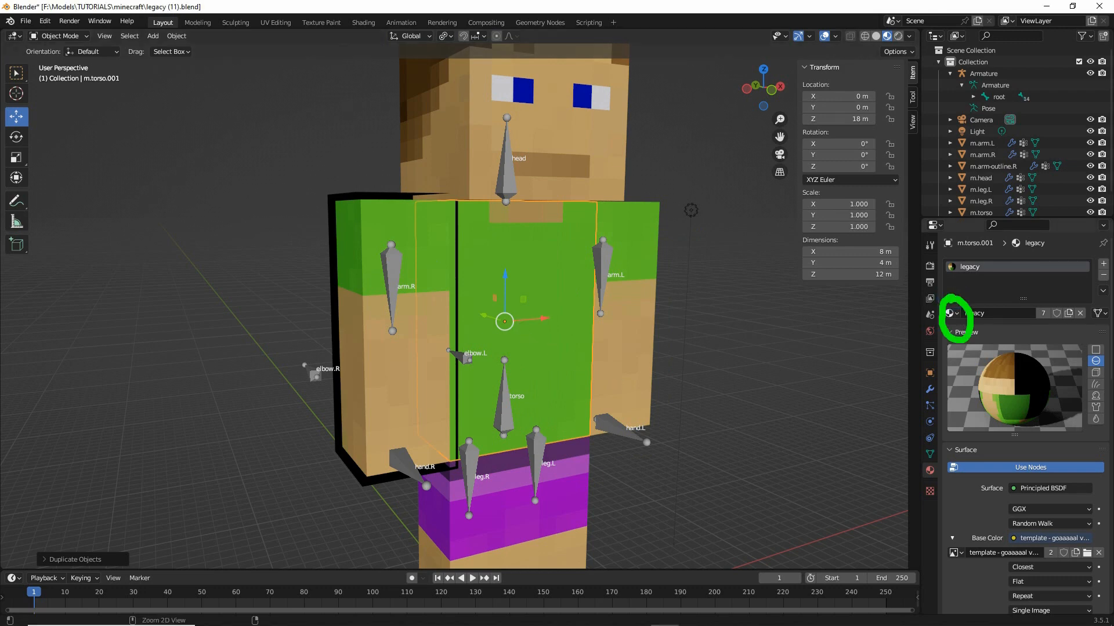
key(Escape)
click(952, 313)
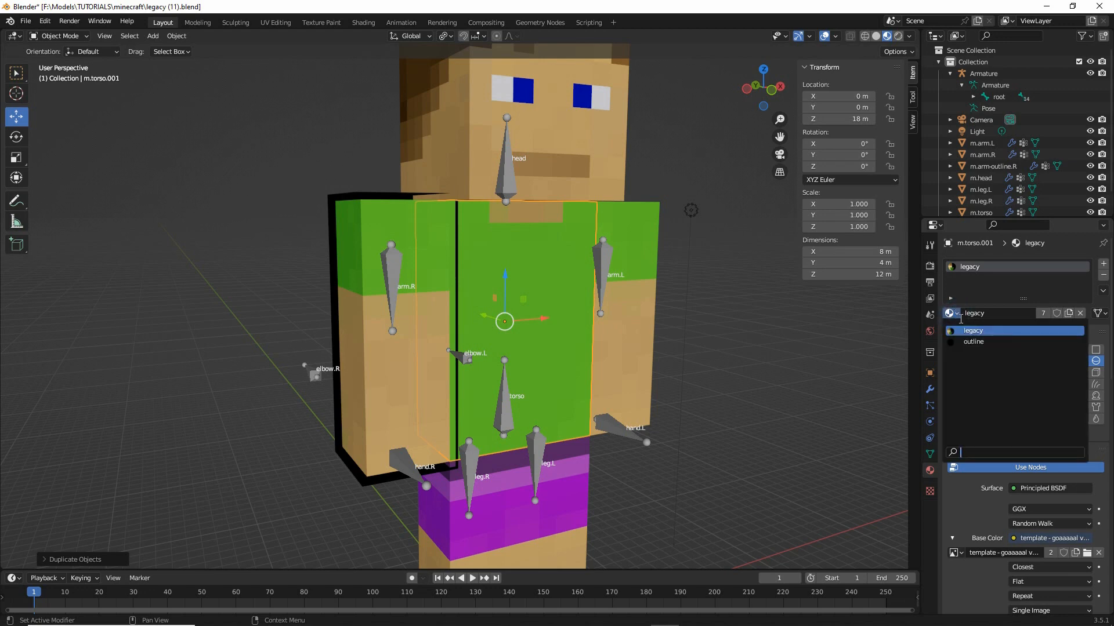
click(971, 344)
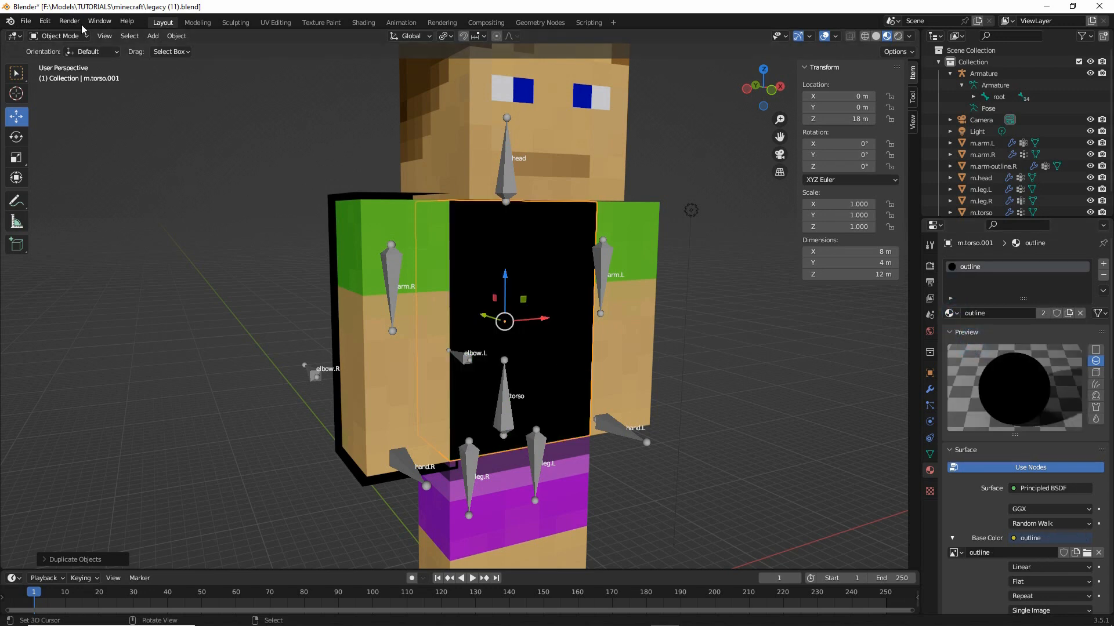
Put the duplicated torso mesh in Edit Mode and select all of its faces
click(52, 41)
click(56, 61)
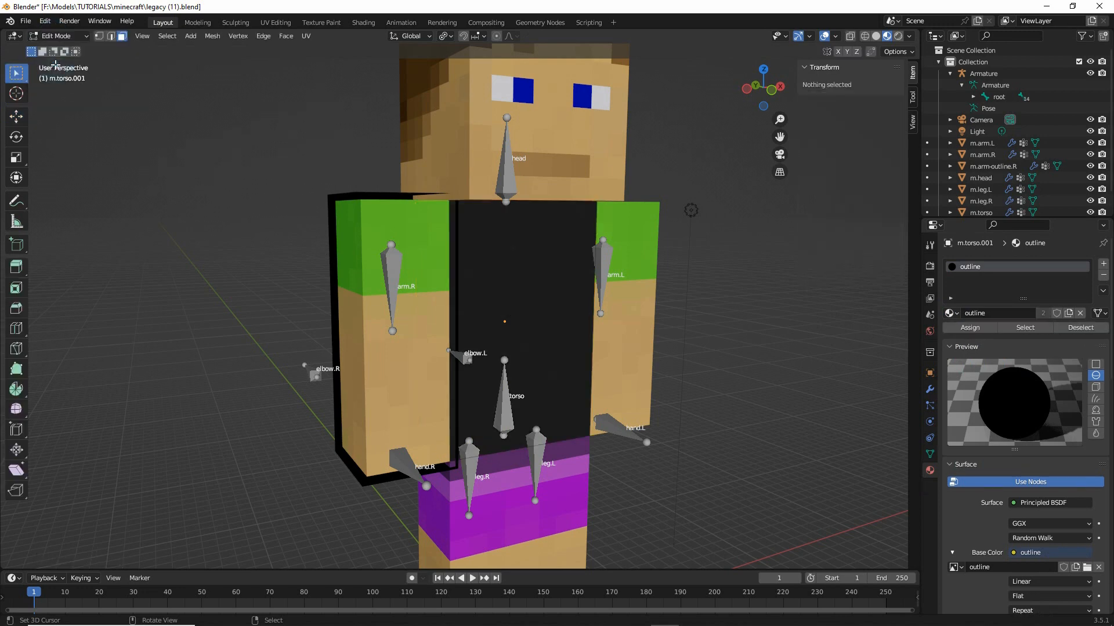
click(167, 36)
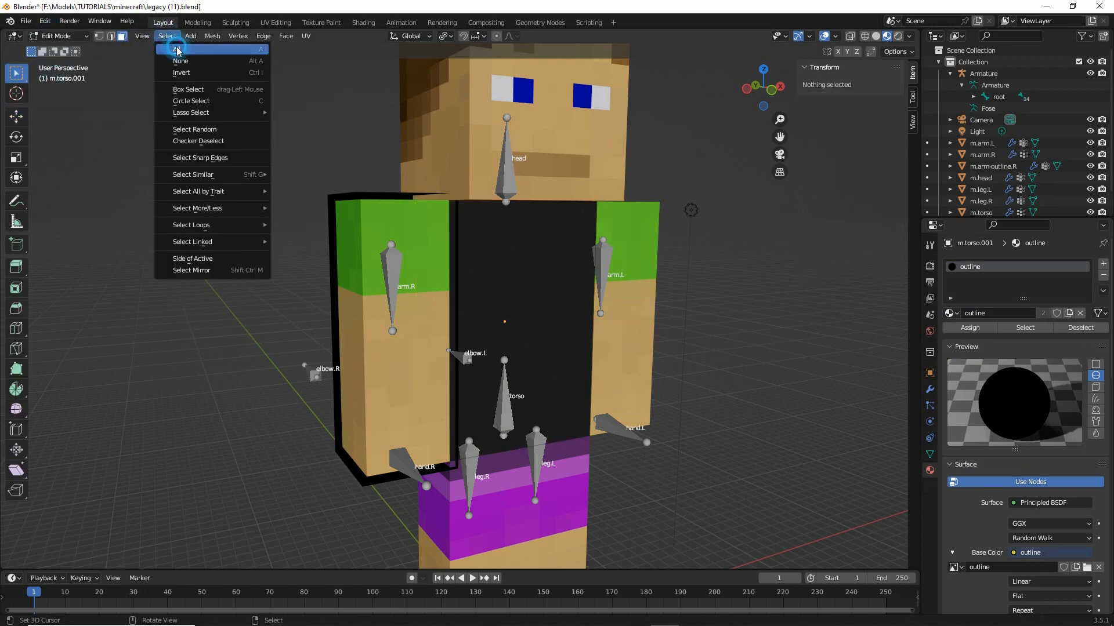
click(176, 46)
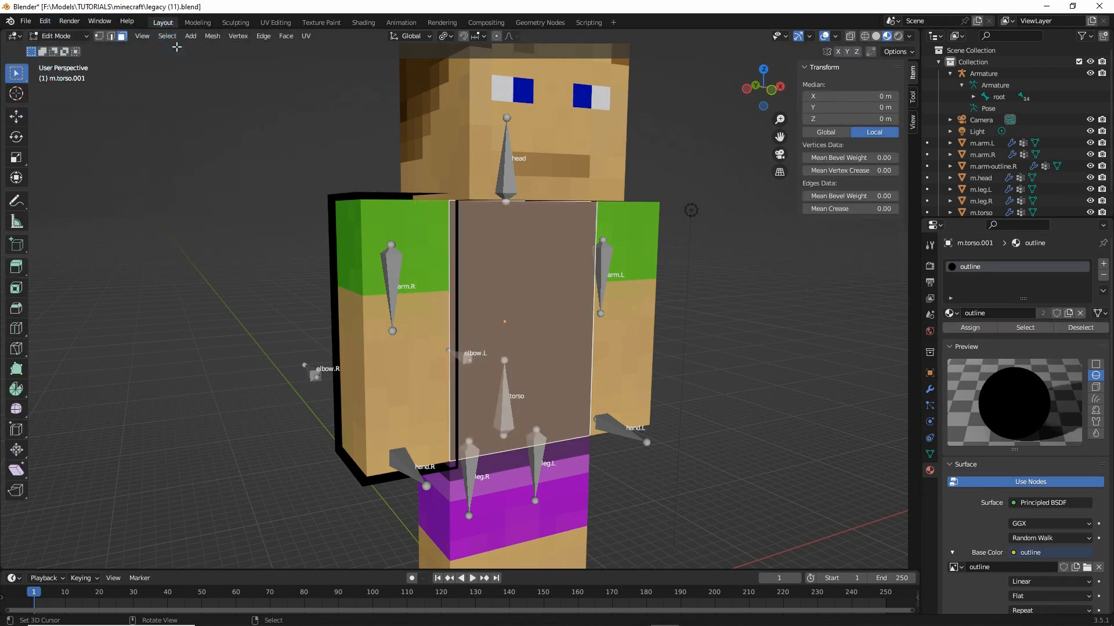
Flip the normals of the duplicated torso mesh's selected faces and return to Object Mode
click(213, 37)
mouse_move(264, 242)
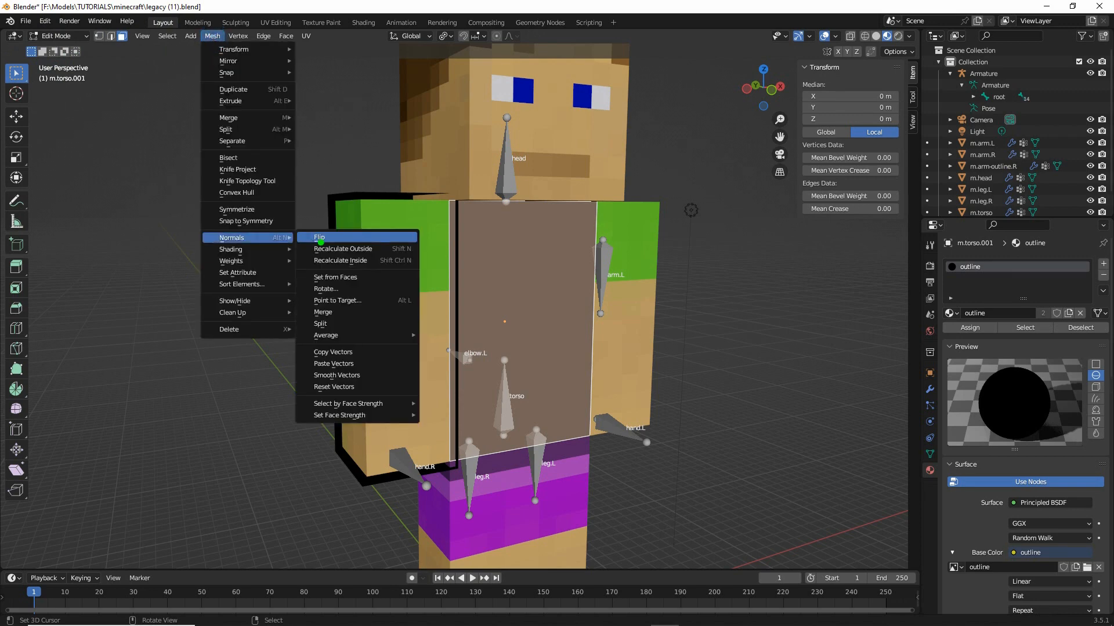
click(315, 243)
drag(218, 247, 250, 248)
drag(203, 47, 221, 48)
click(321, 237)
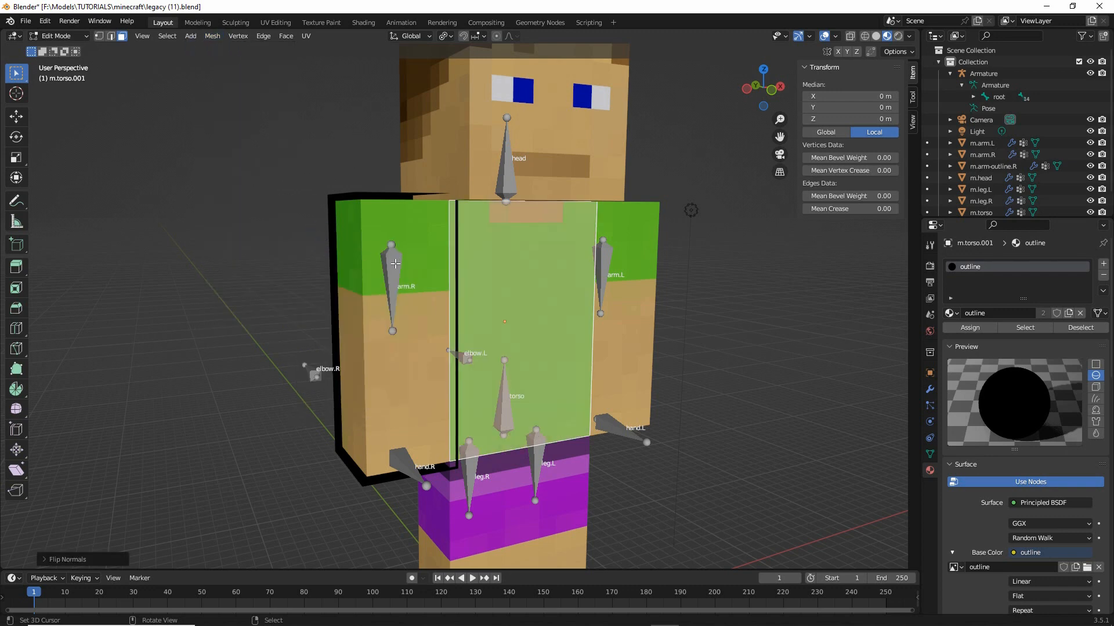
click(60, 36)
click(58, 46)
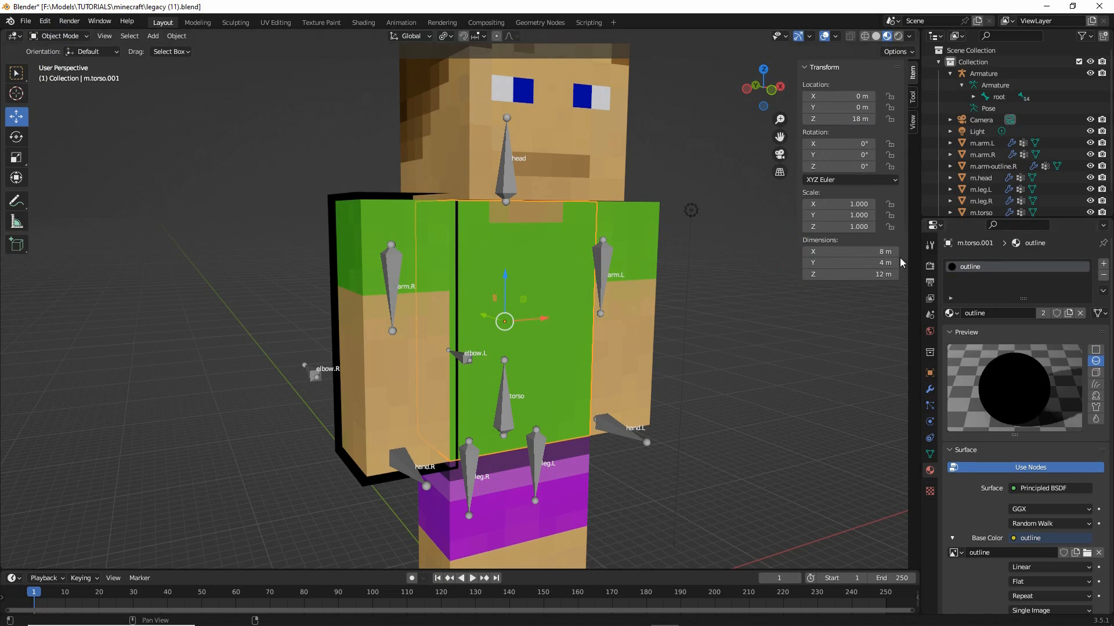
Set the torso outline mesh's dimensions to 8.6 m in X, 4.6 m in Y and 12.6 m in Z
click(882, 252)
click(811, 252)
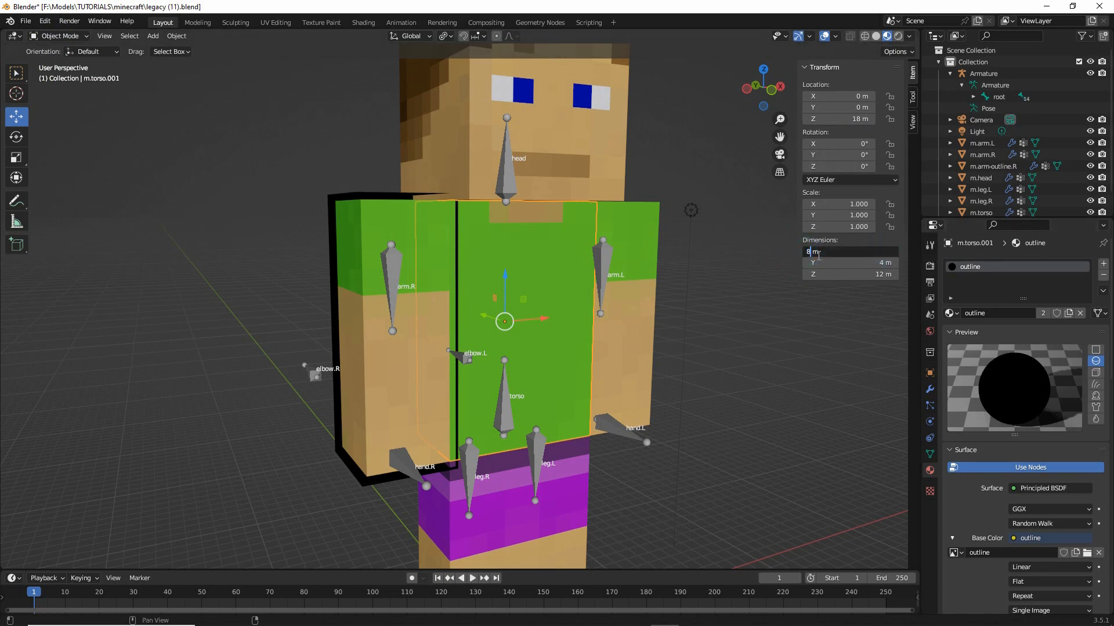
key(Return)
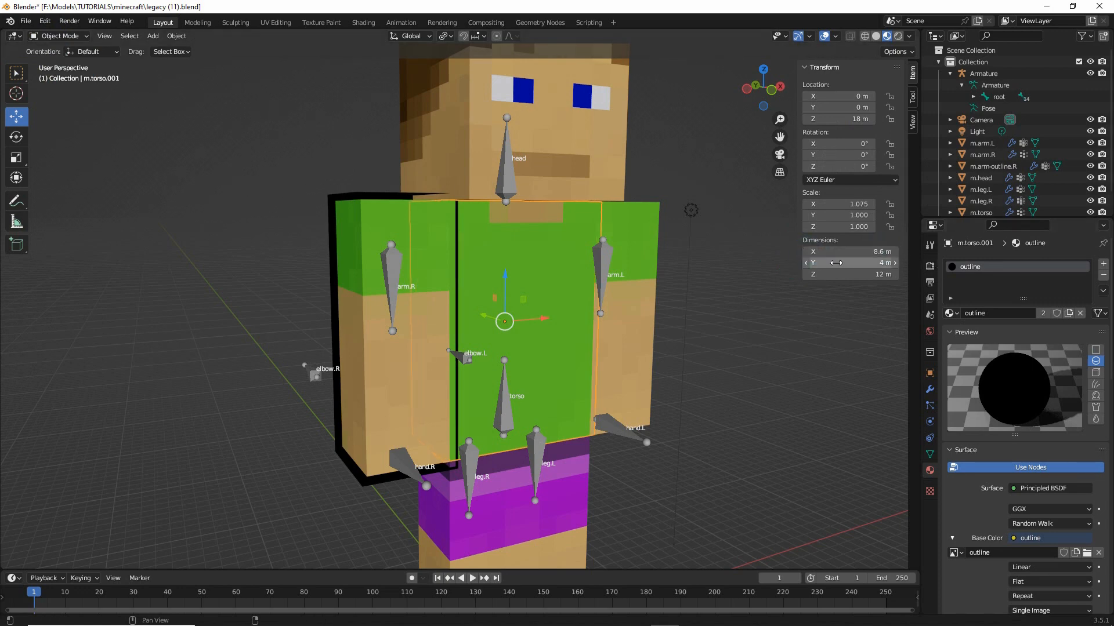
click(826, 263)
click(813, 264)
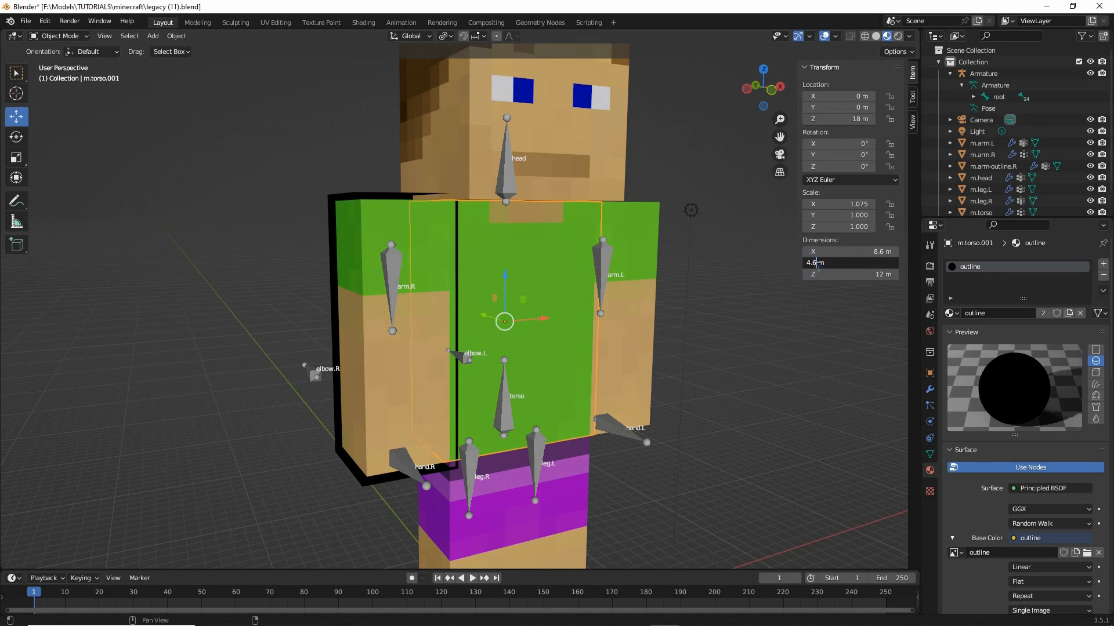
text(.6)
key(Return)
click(815, 274)
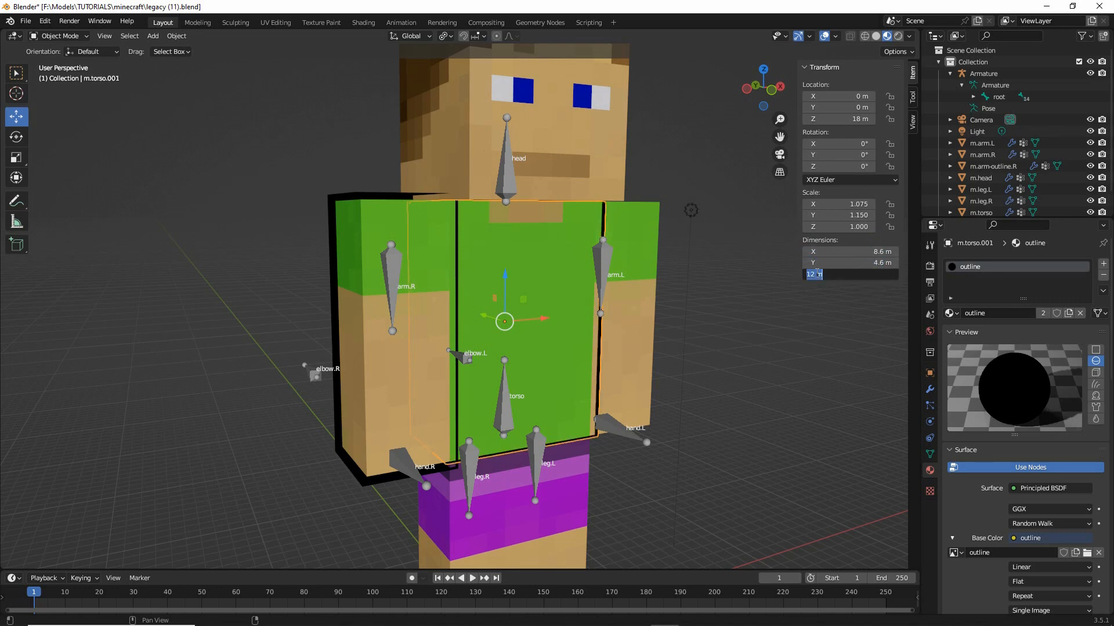
click(815, 274)
key(Return)
middle_drag(641, 352, 660, 355)
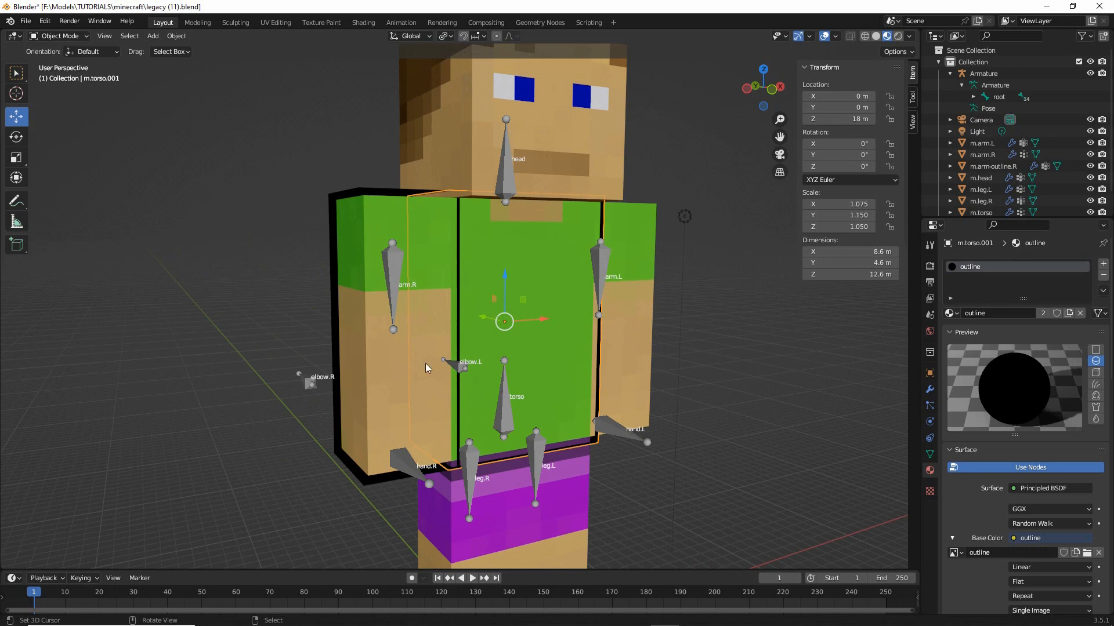
Test the torso outline by moving the torso bone in Pose Mode, cancel the move and return to Object Mode
click(408, 460)
click(58, 36)
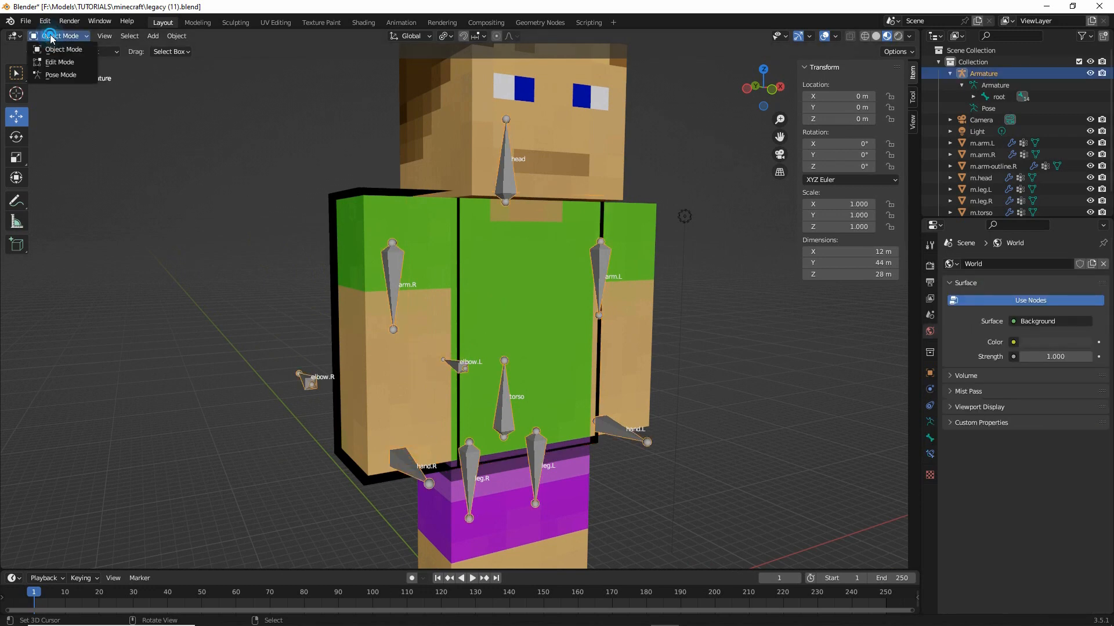
click(58, 75)
click(505, 357)
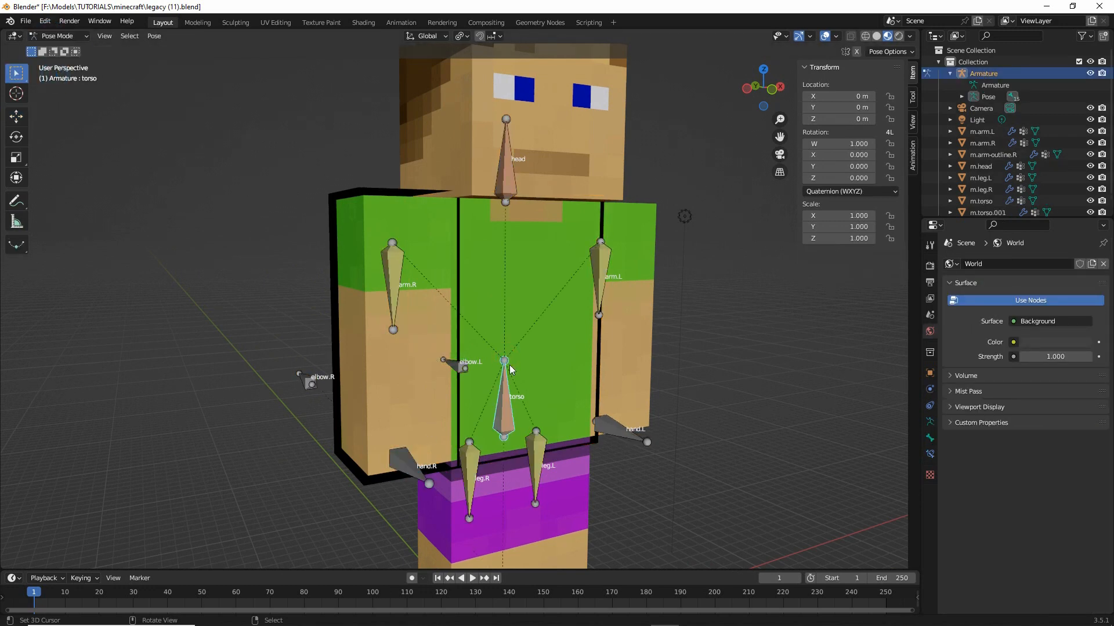
key(g)
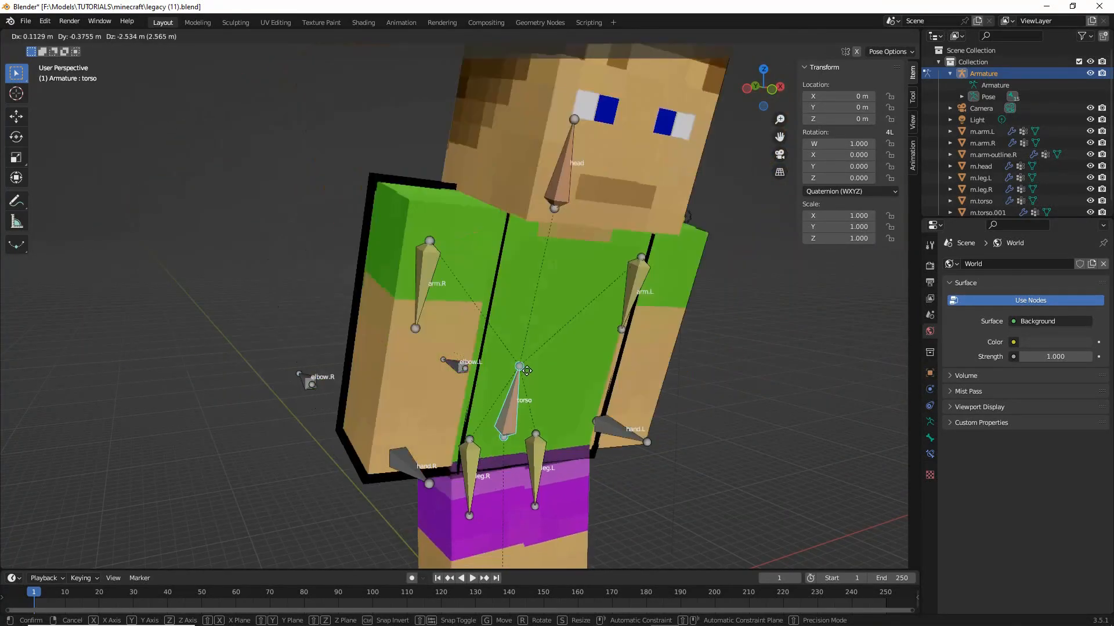
right_click(520, 362)
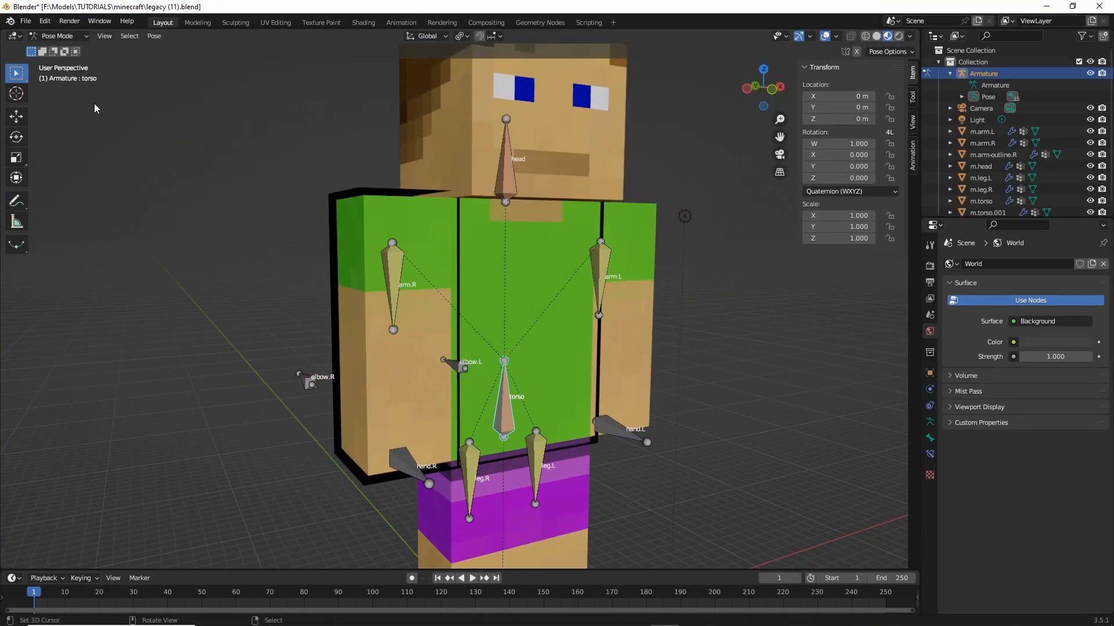
click(58, 36)
click(55, 45)
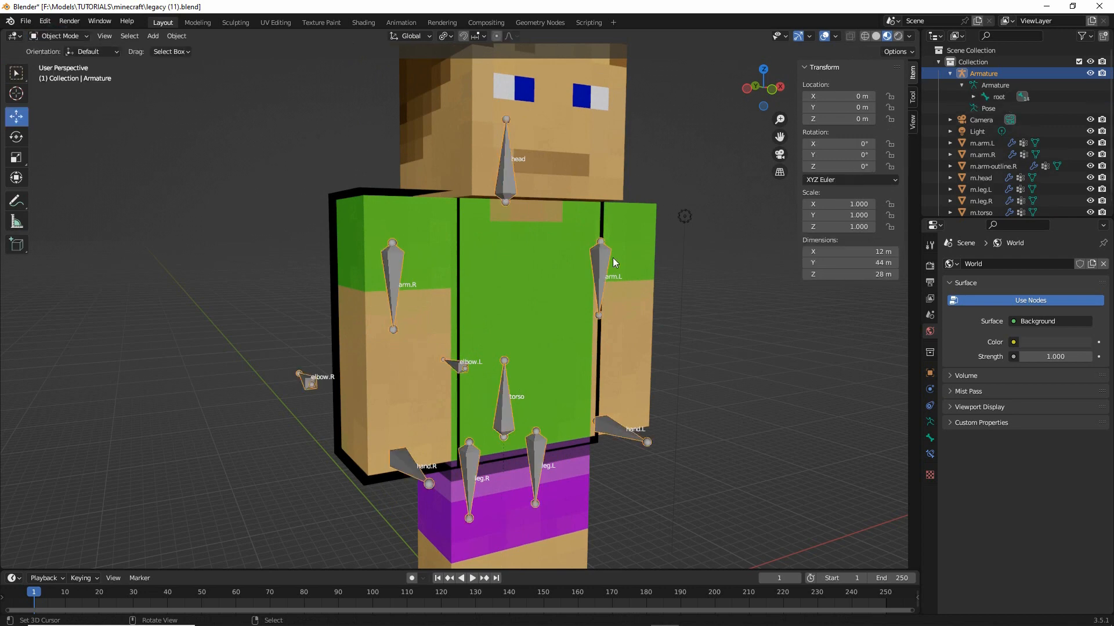
Duplicate the left arm mesh at its original position and assign the existing outline material to the copy
right_click(635, 227)
middle_drag(696, 350, 525, 350)
click(176, 36)
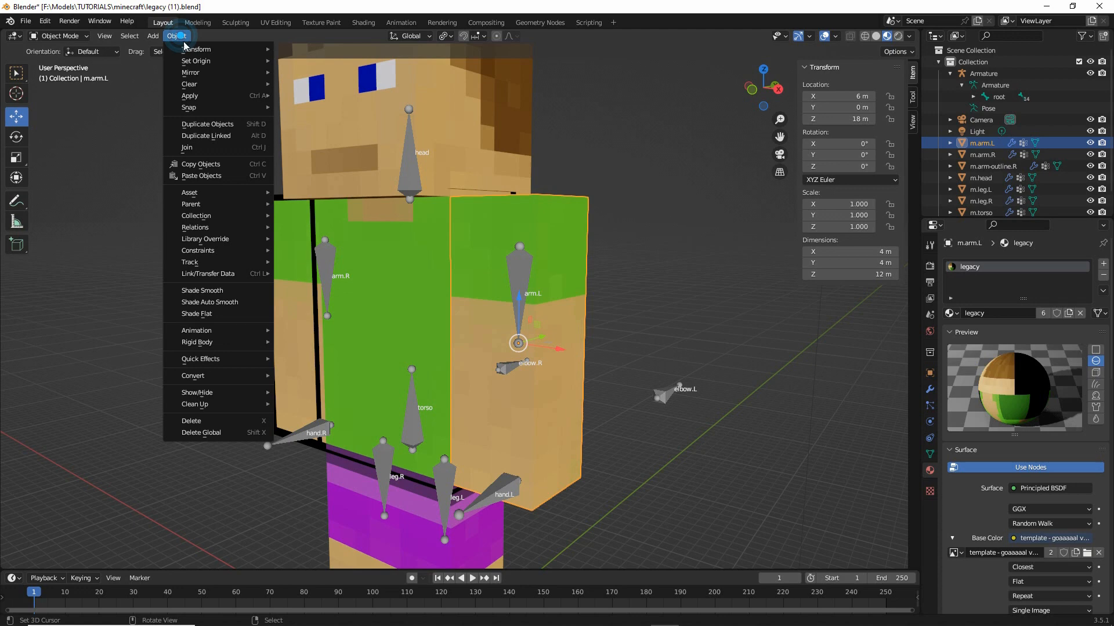
click(200, 124)
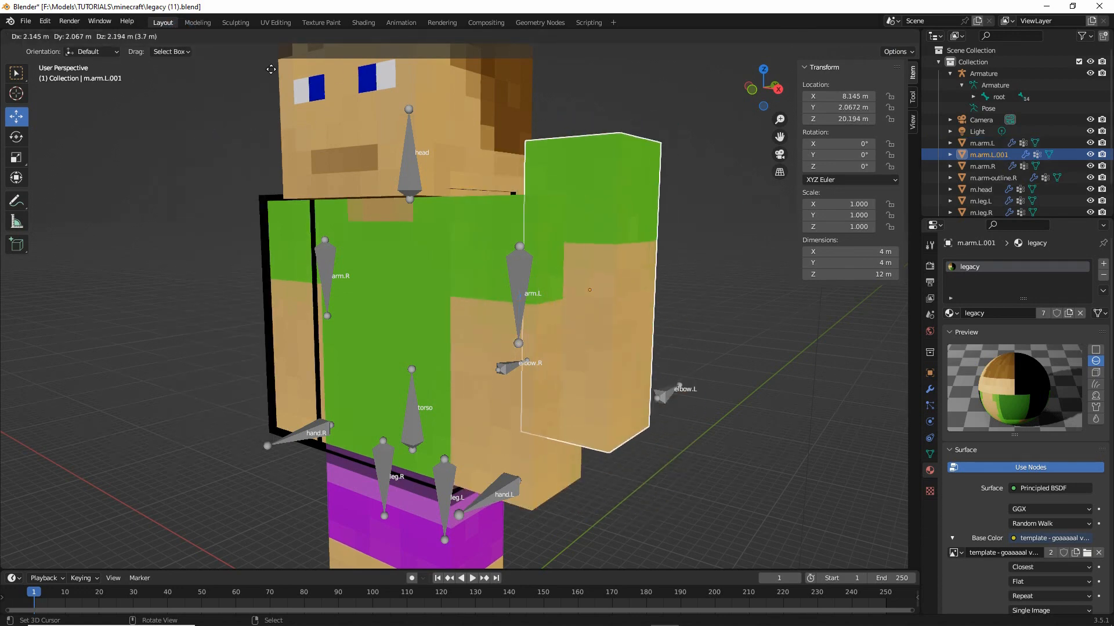
key(Escape)
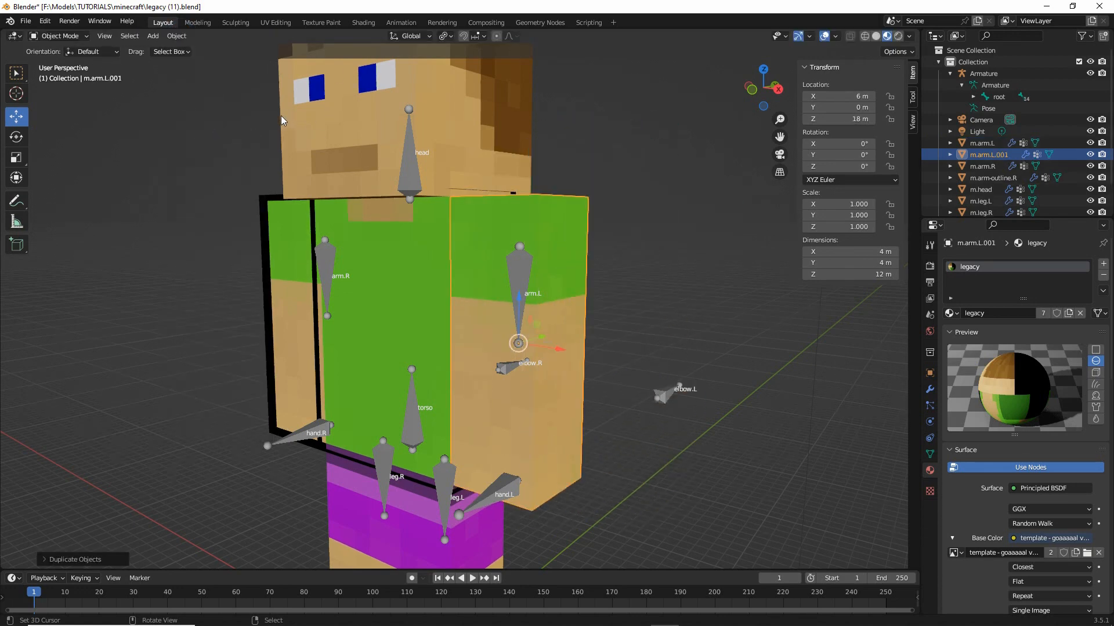
click(951, 313)
click(964, 336)
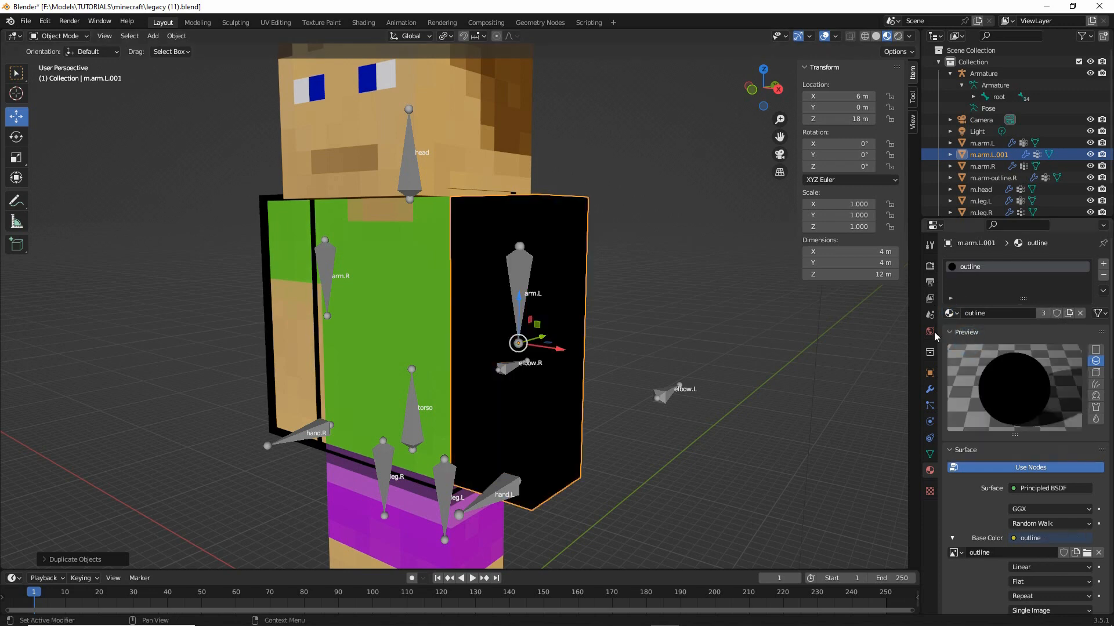
Flip the normals of all faces on the duplicated left arm mesh in Edit Mode and return to Object Mode
click(58, 36)
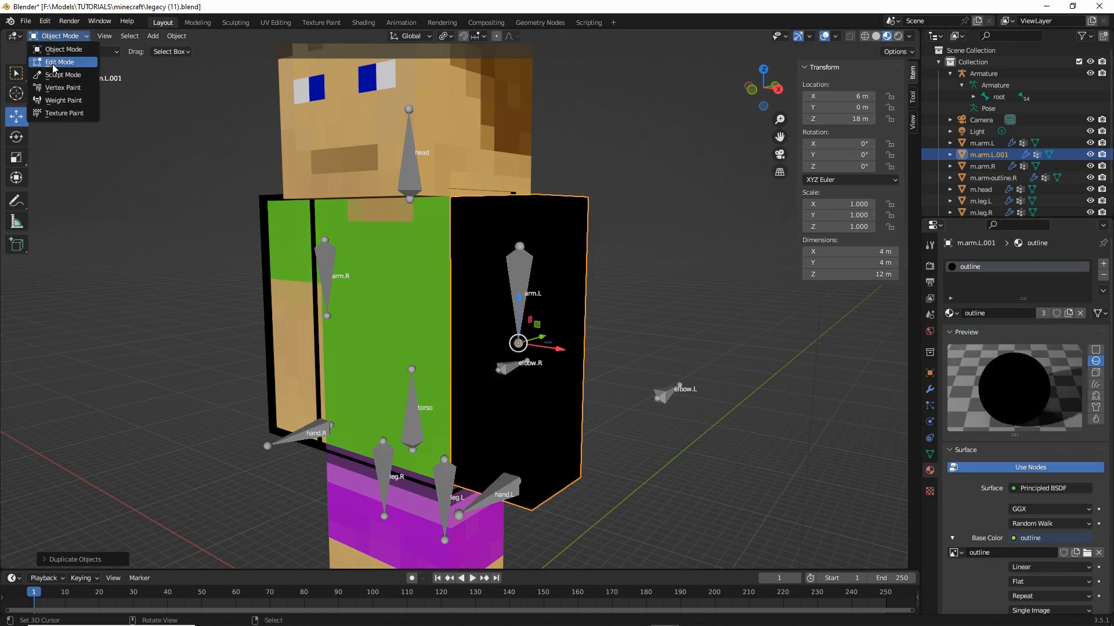
click(52, 62)
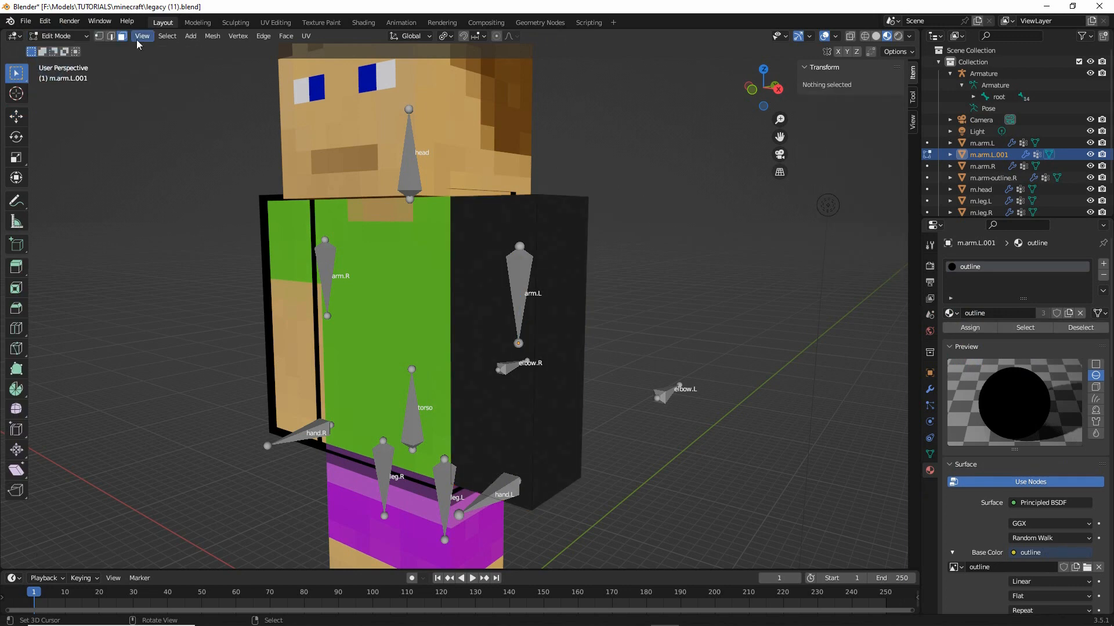
click(167, 36)
click(171, 49)
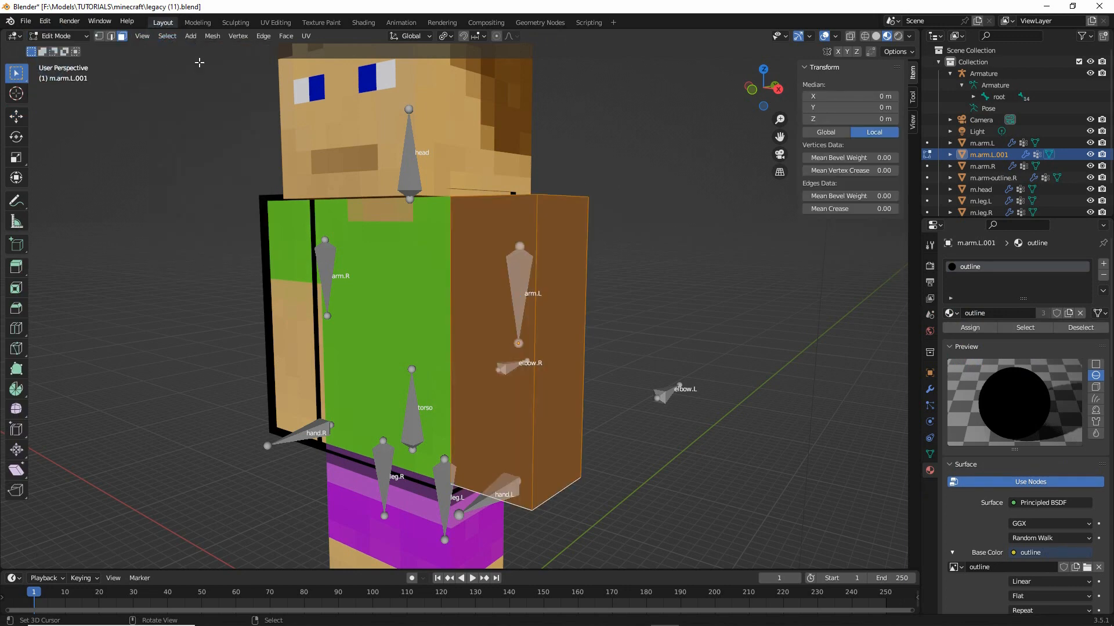
click(212, 36)
mouse_move(238, 241)
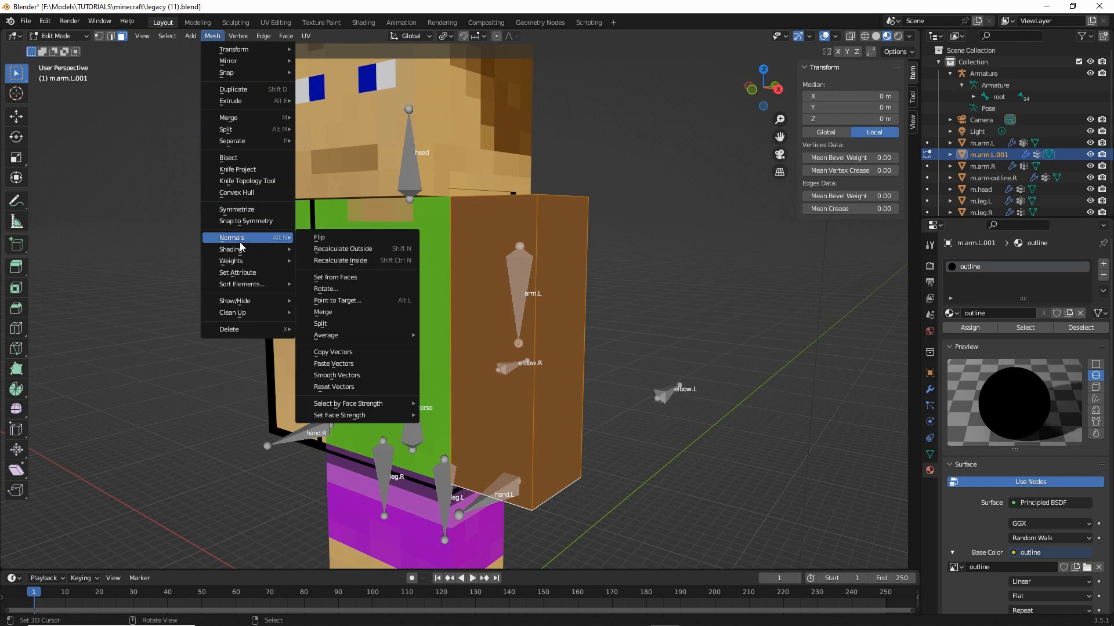
click(317, 238)
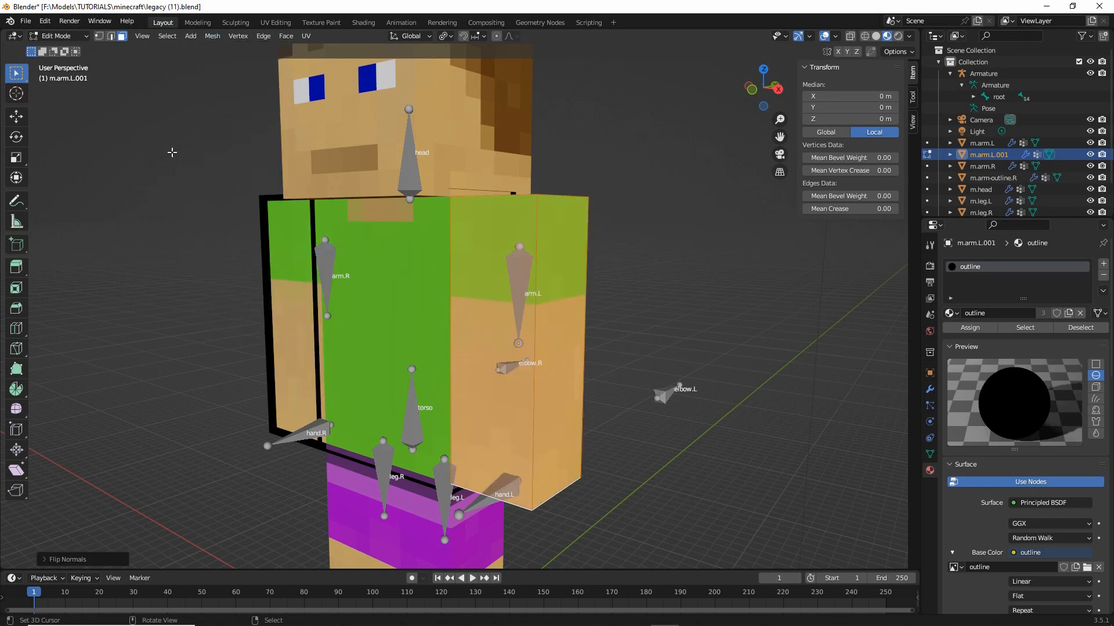
click(58, 36)
click(55, 24)
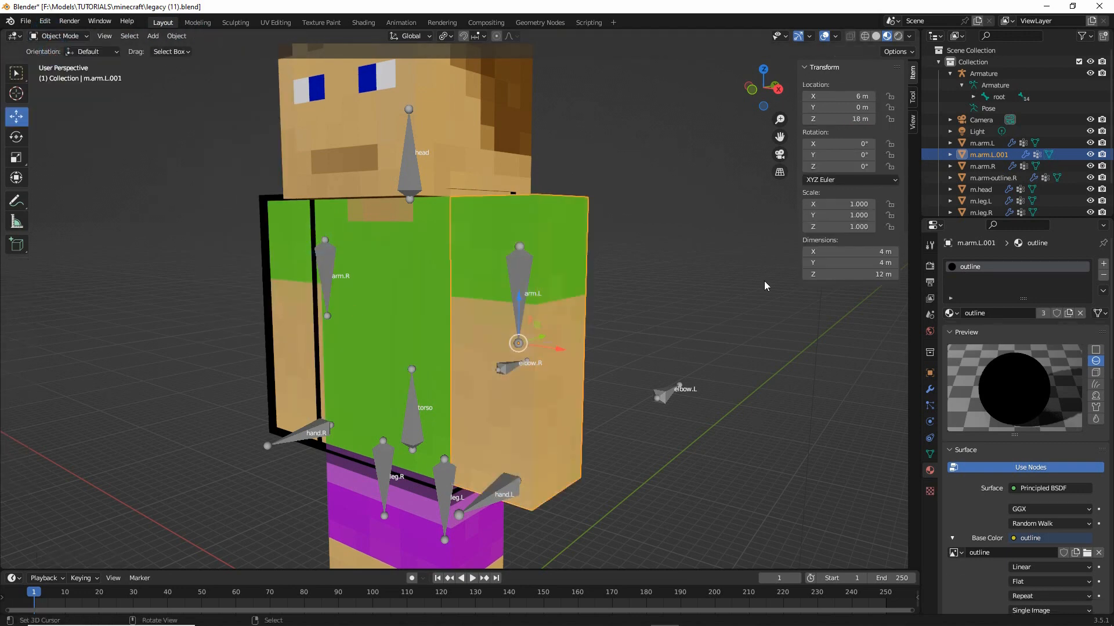
Set the left arm outline mesh's dimensions to 4.6 m in X, 4.6 m in Y and 12.6 m in Z
click(857, 251)
click(809, 251)
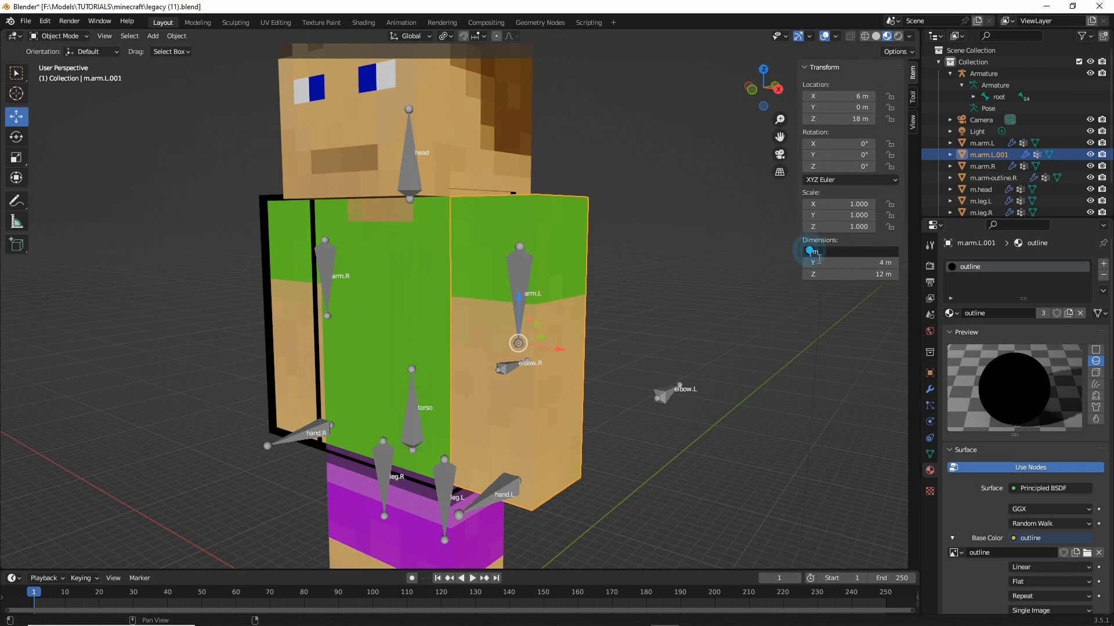
text(.6)
key(Return)
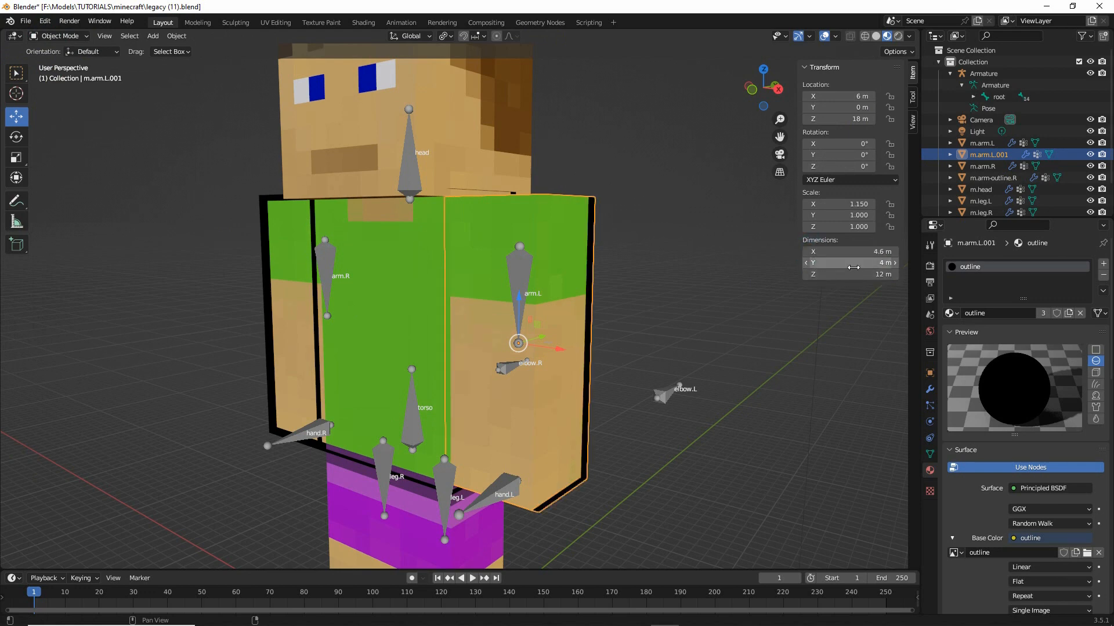
click(819, 262)
click(811, 262)
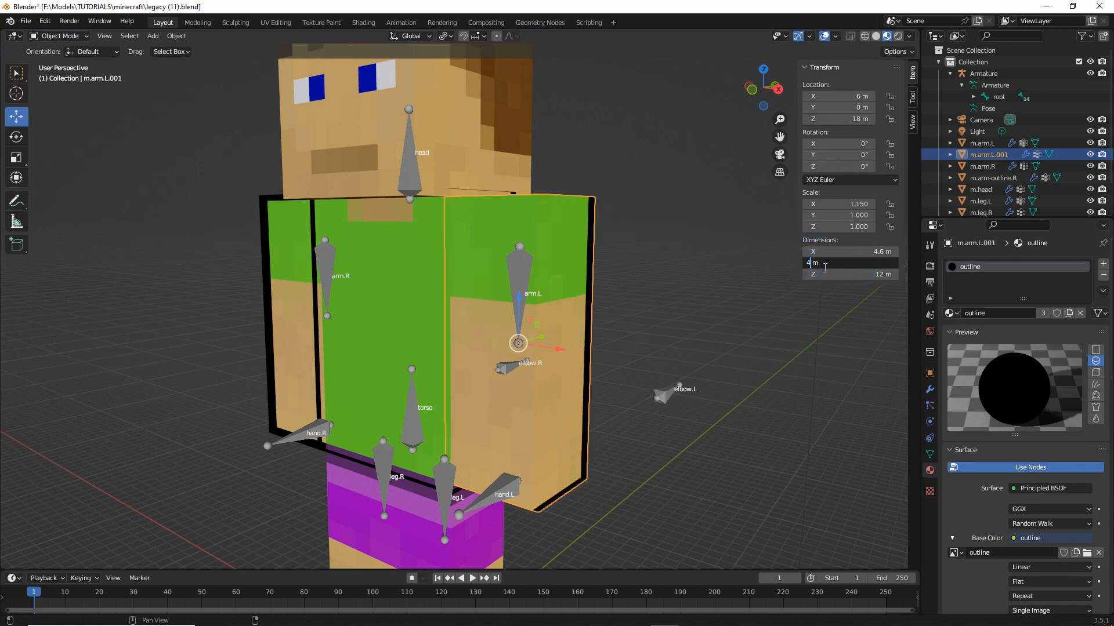
text(.6)
key(Return)
click(875, 273)
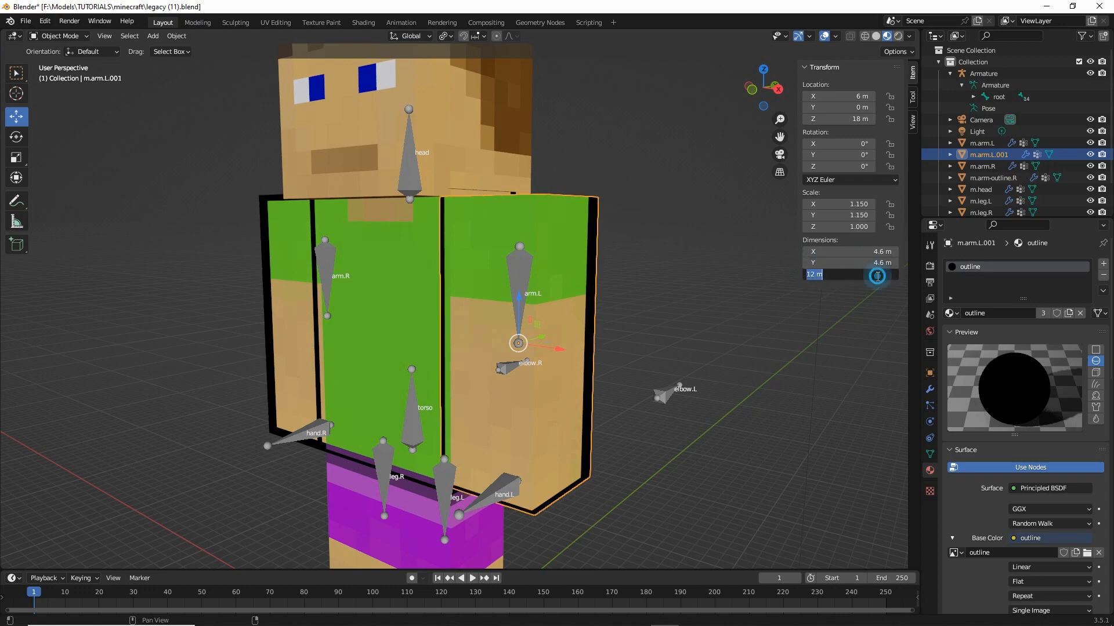
click(812, 274)
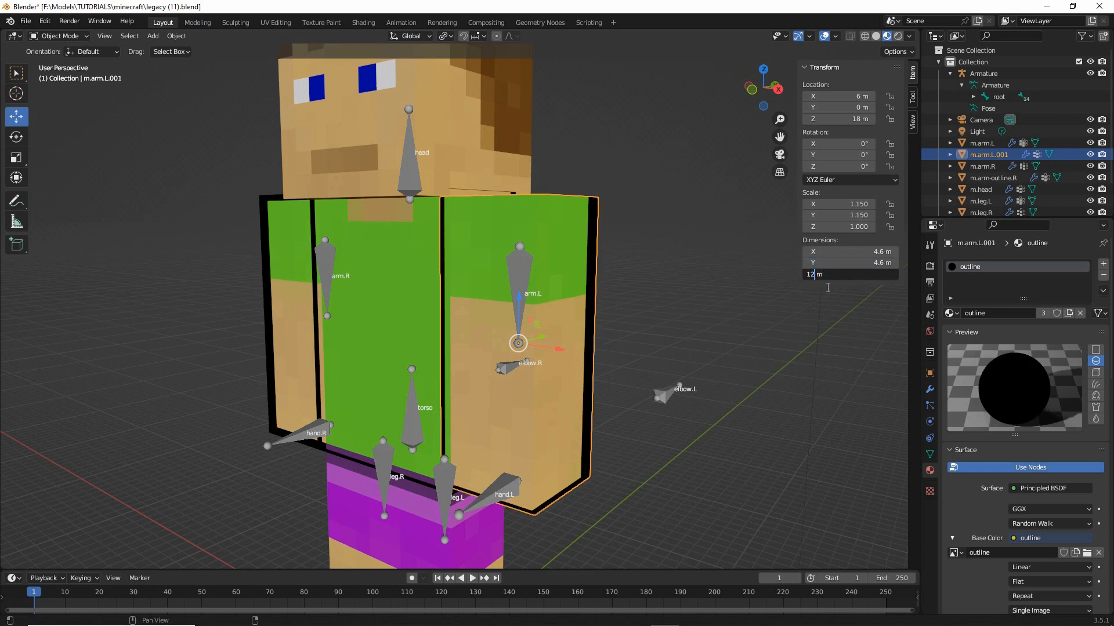
text(.6)
key(Return)
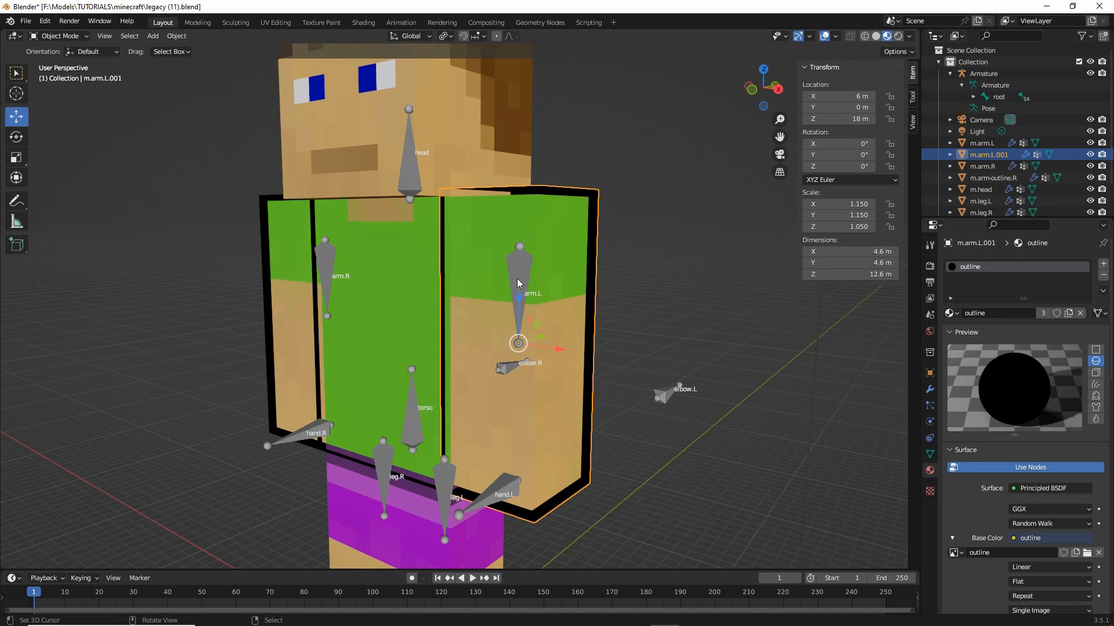
Put the armature in Pose Mode and test the left arm outline by moving the left hand bone, cancelling the move
click(517, 278)
click(26, 22)
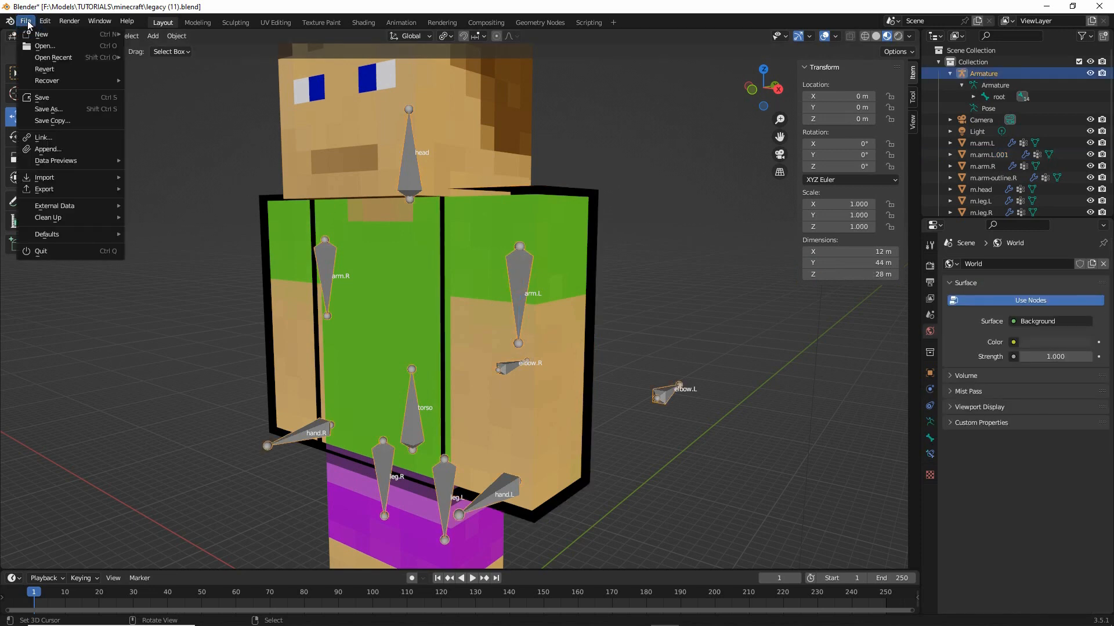
click(26, 22)
click(58, 36)
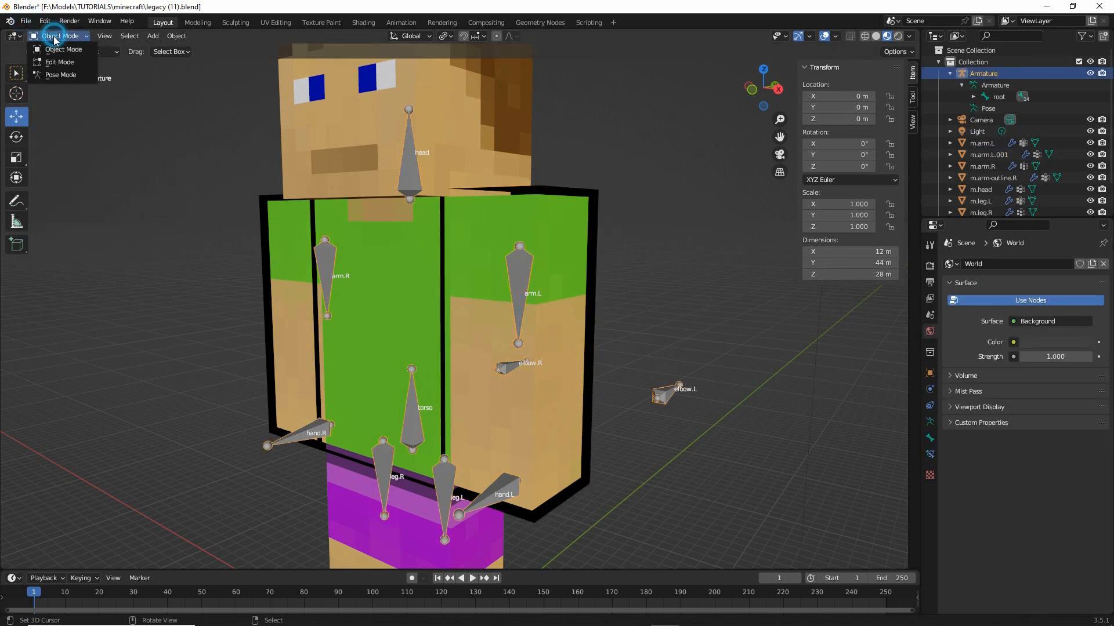
click(61, 75)
click(496, 498)
key(g)
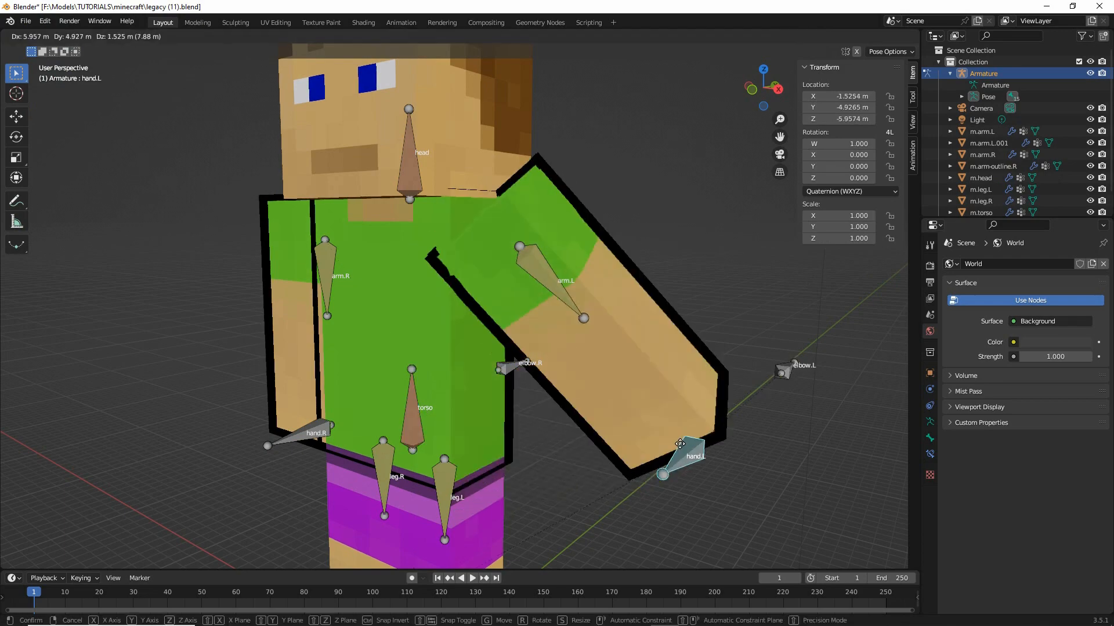
right_click(665, 398)
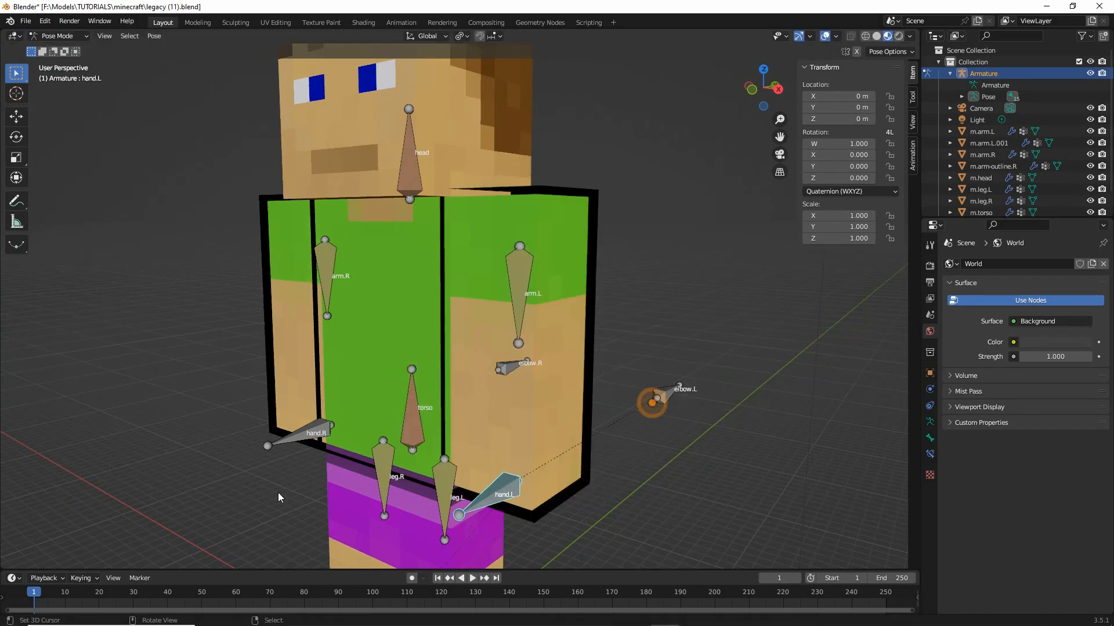
Test how the arm and torso outlines follow the torso bone by moving it, and cancel the move
click(408, 403)
key(g)
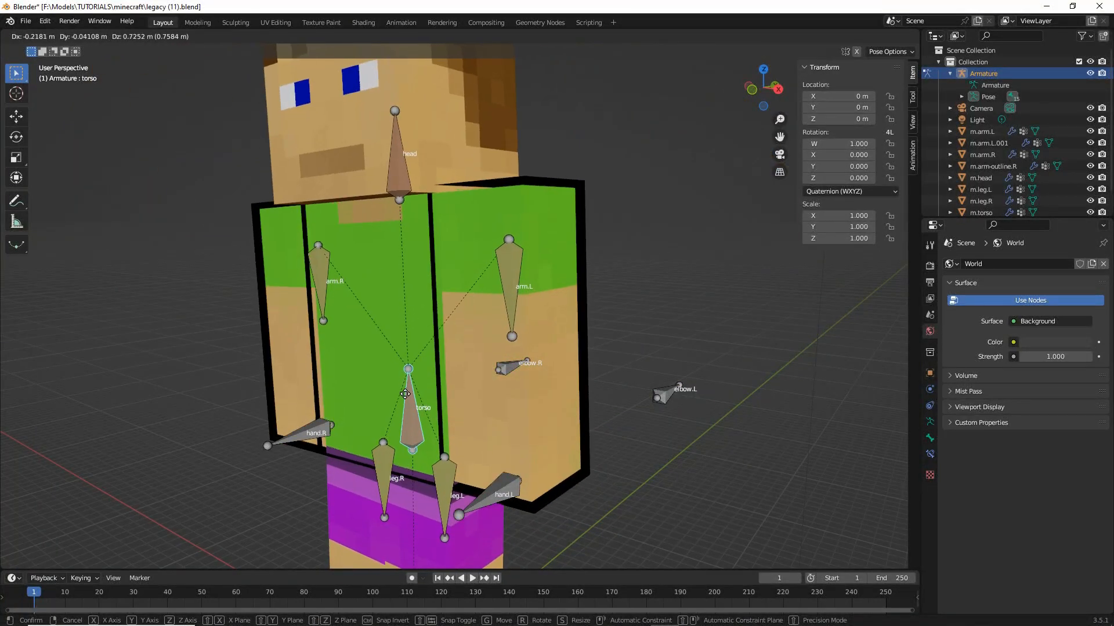
right_click(433, 427)
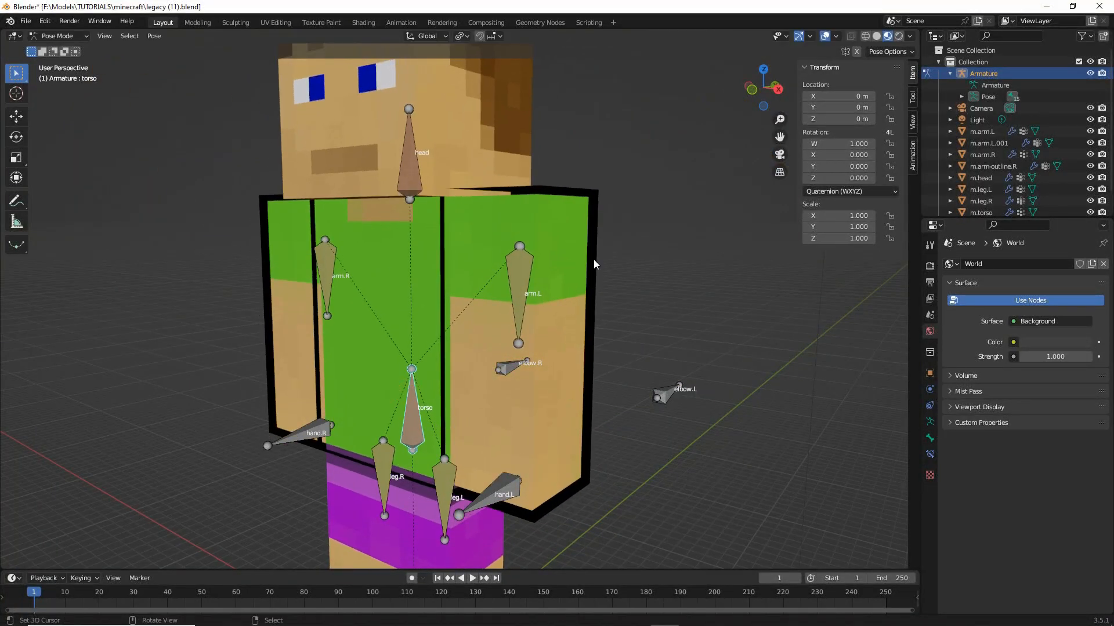
Return the armature to Object Mode and select the left arm outline mesh
click(589, 192)
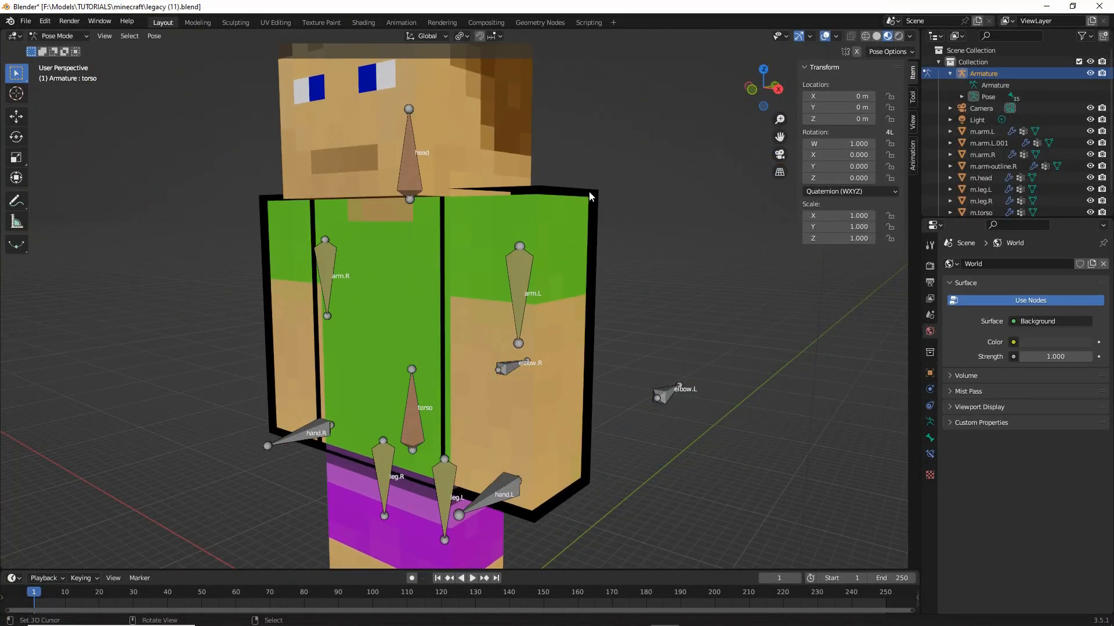
click(58, 36)
click(58, 50)
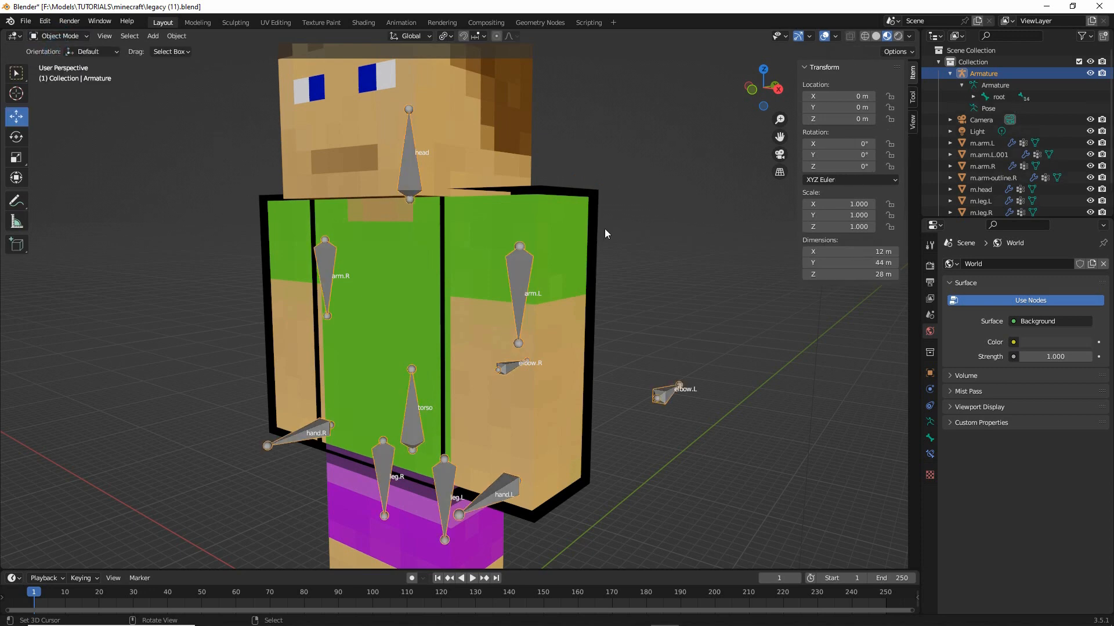
click(598, 188)
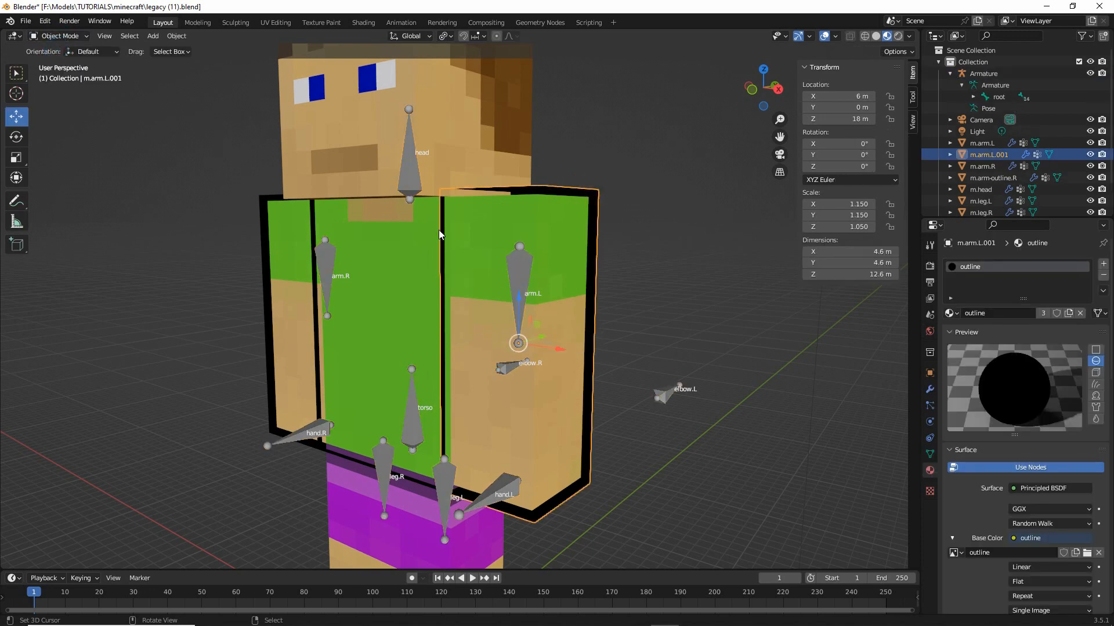
Duplicate the head mesh in place and assign the outline material to the duplicate
shift+middle_drag(439, 230, 478, 325)
click(515, 216)
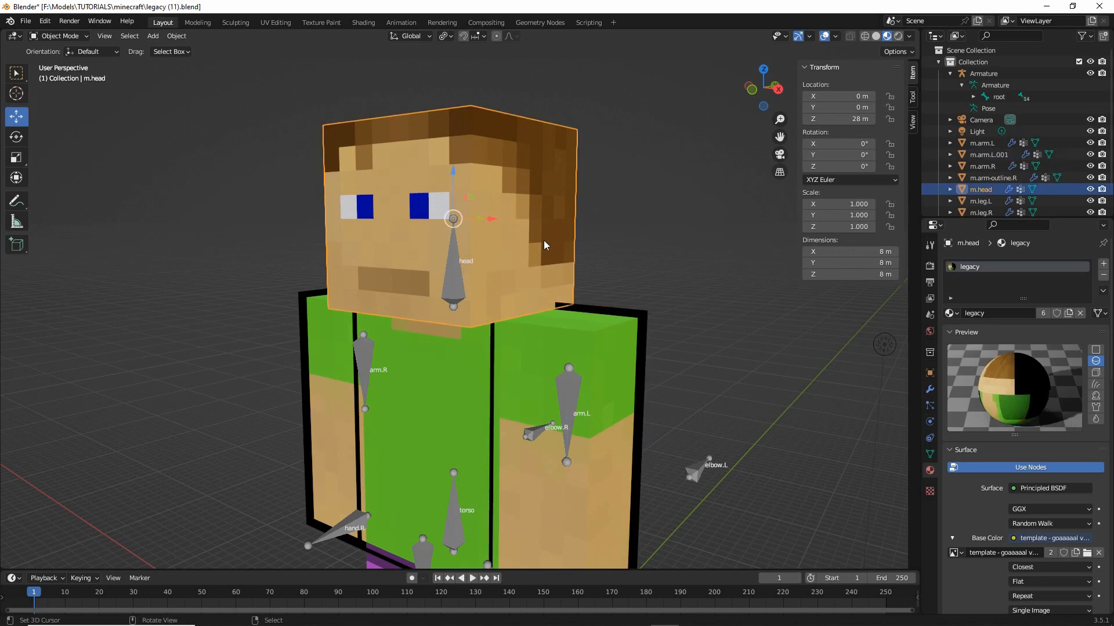
click(176, 36)
click(195, 125)
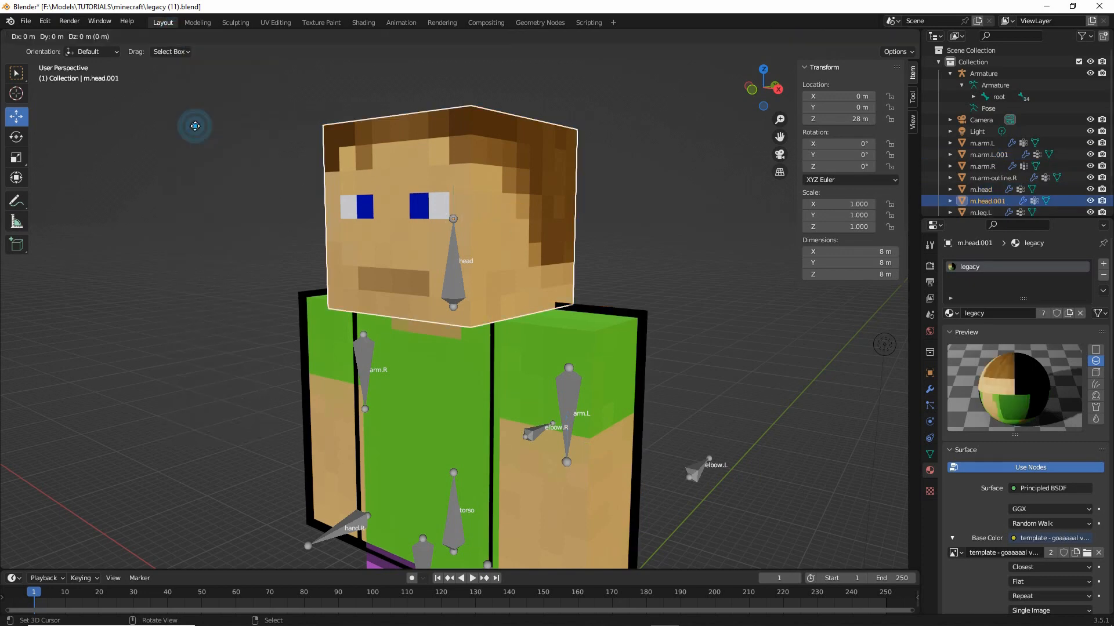
right_click(228, 91)
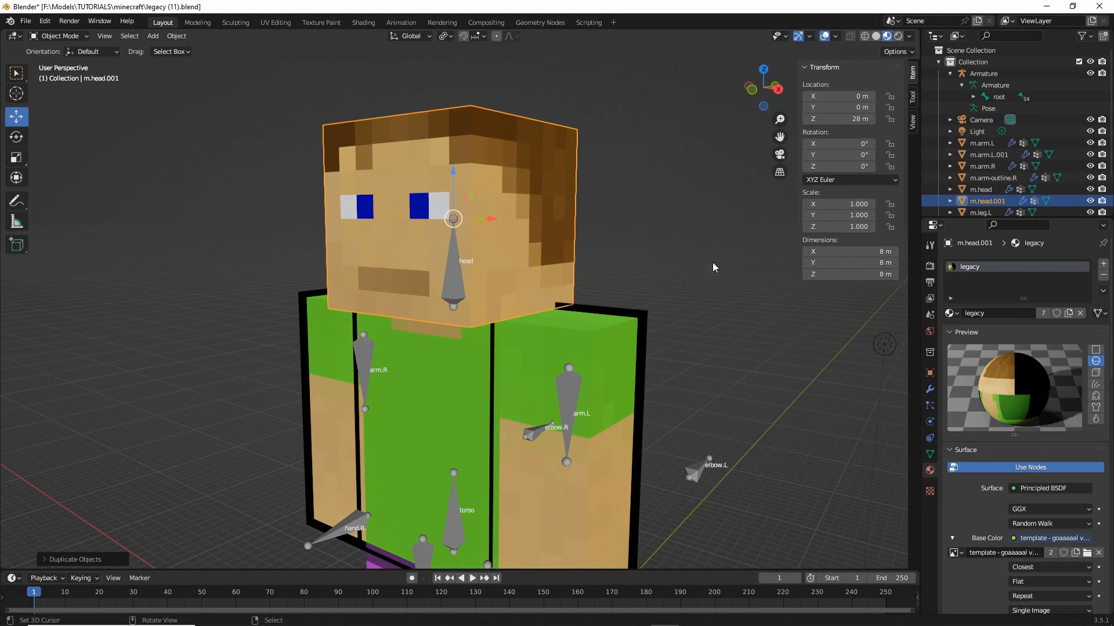
click(951, 313)
click(971, 346)
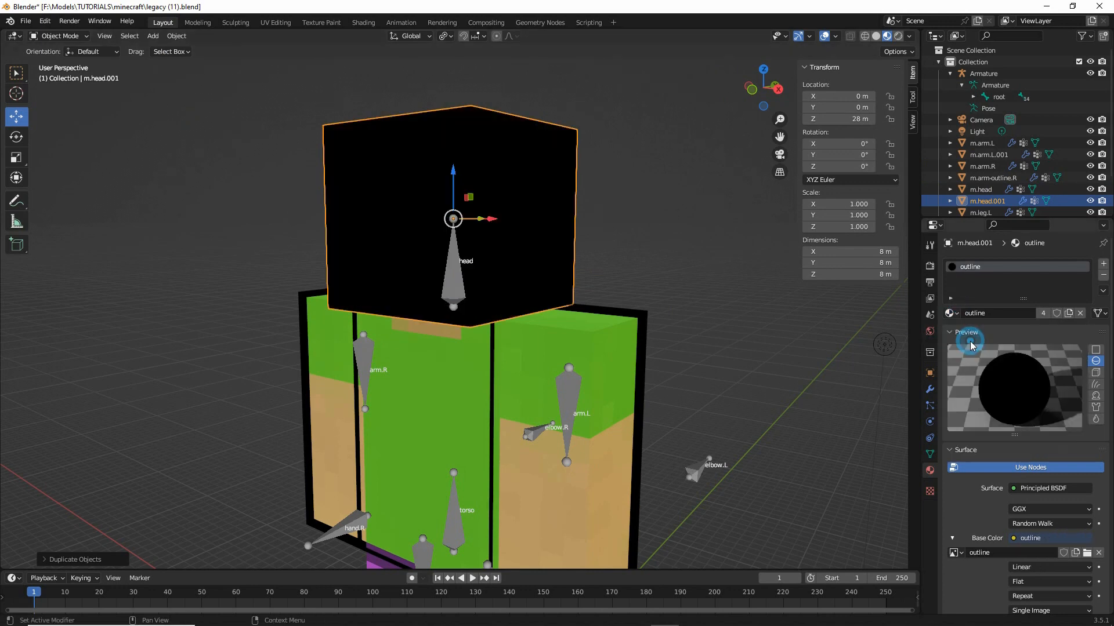
Flip the normals of all faces on the duplicated head mesh in Edit Mode and return to Object Mode
click(58, 36)
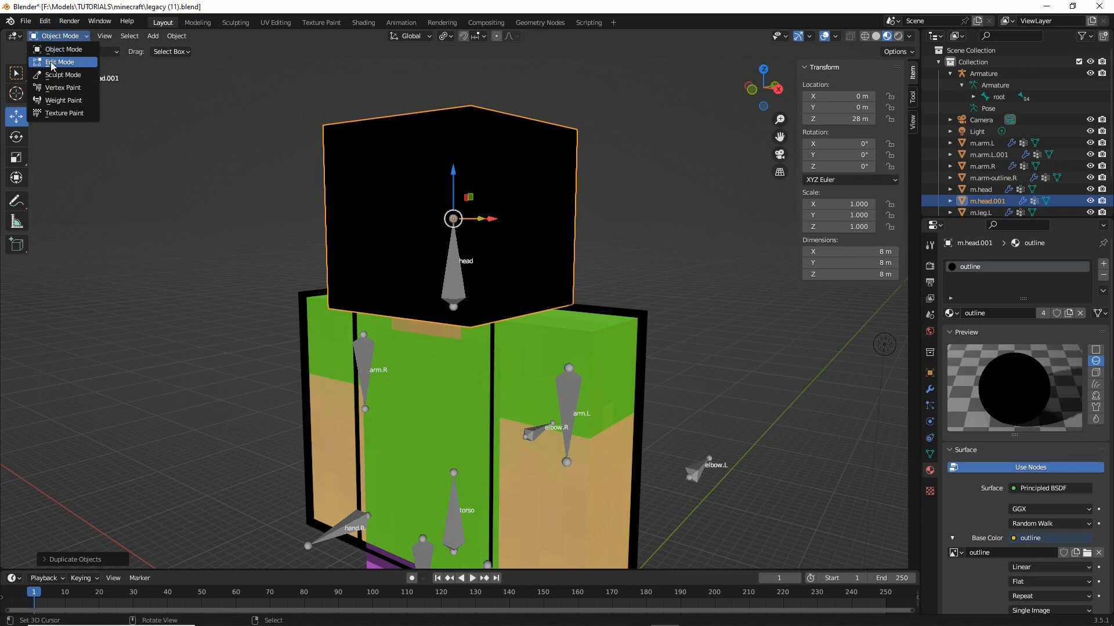
click(55, 58)
click(169, 37)
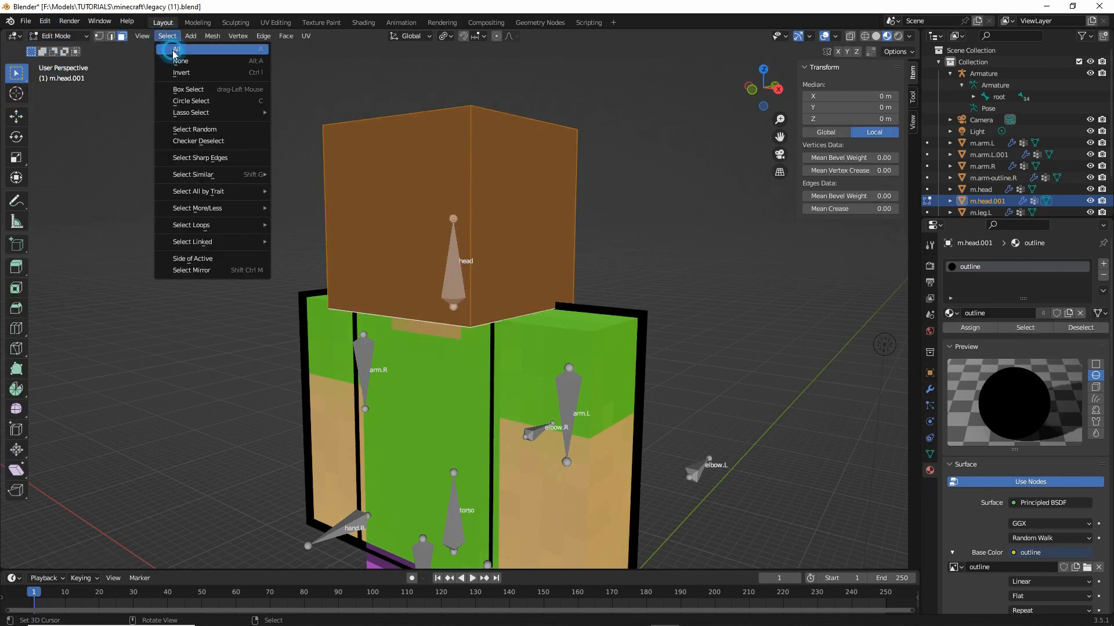
click(217, 36)
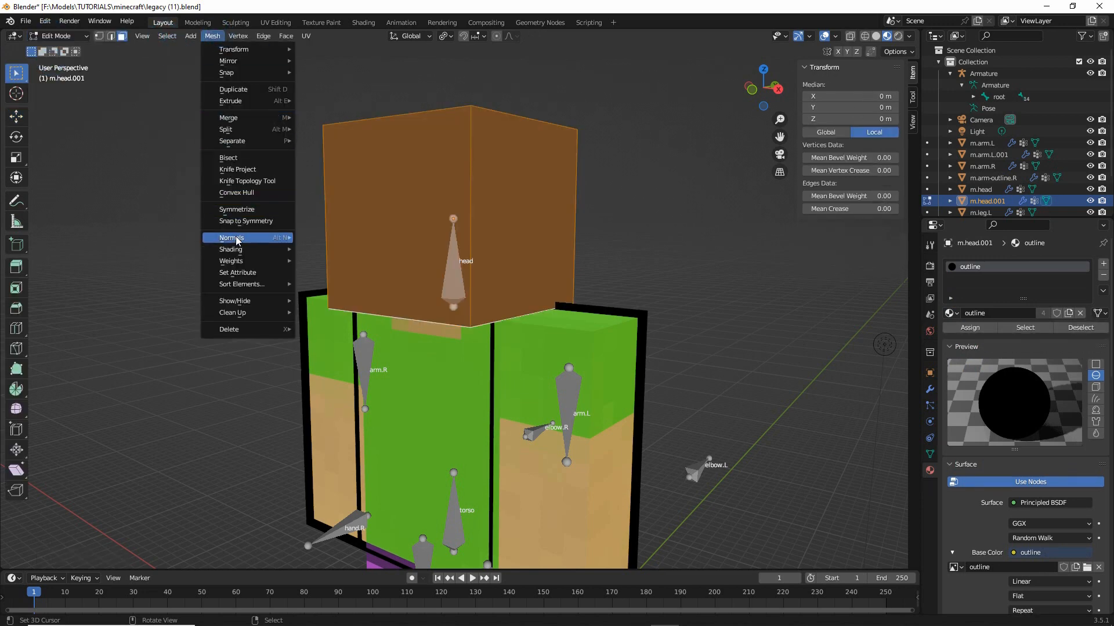
mouse_move(238, 238)
click(328, 238)
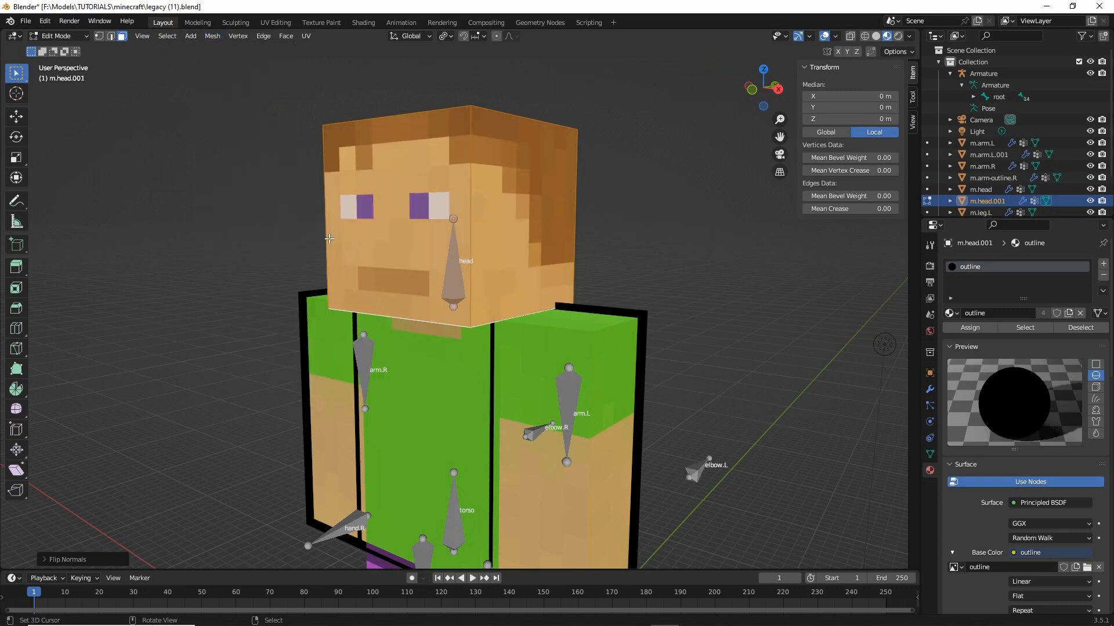
click(58, 36)
click(56, 30)
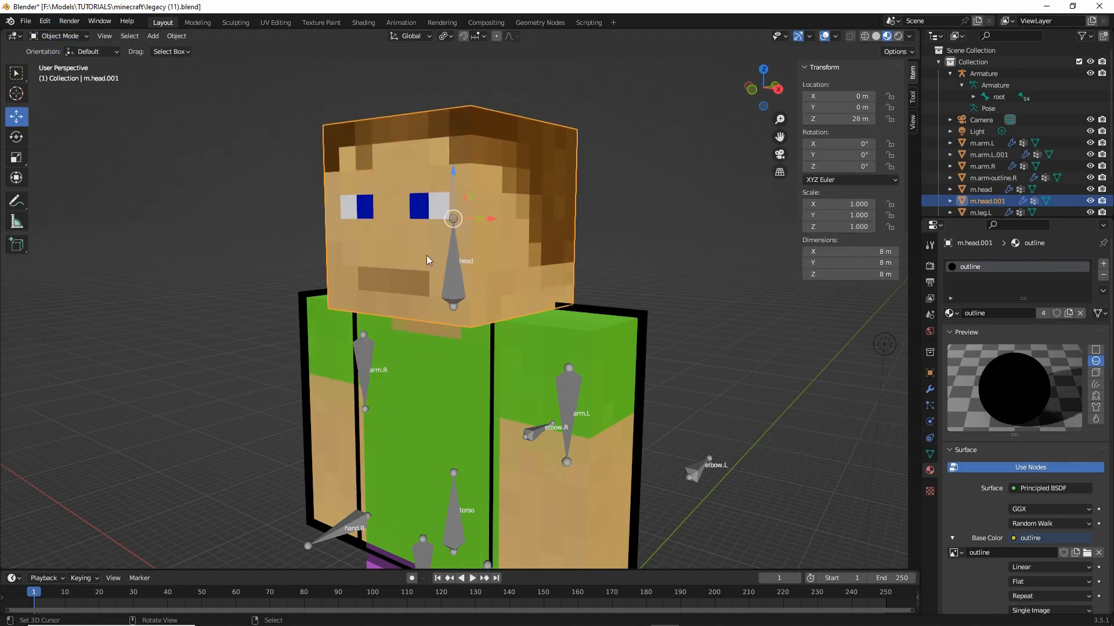
Set the head outline mesh's dimensions to 8.6 m in X, 8.8 m in Y and 8.6 m in Z
click(884, 251)
click(810, 251)
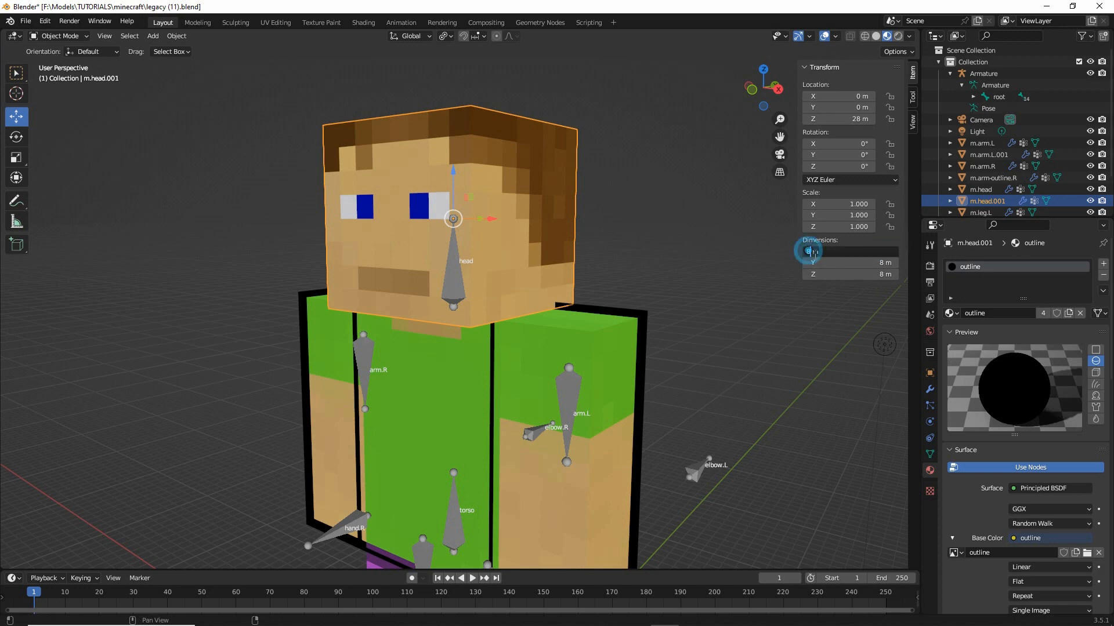
text(.6)
key(Return)
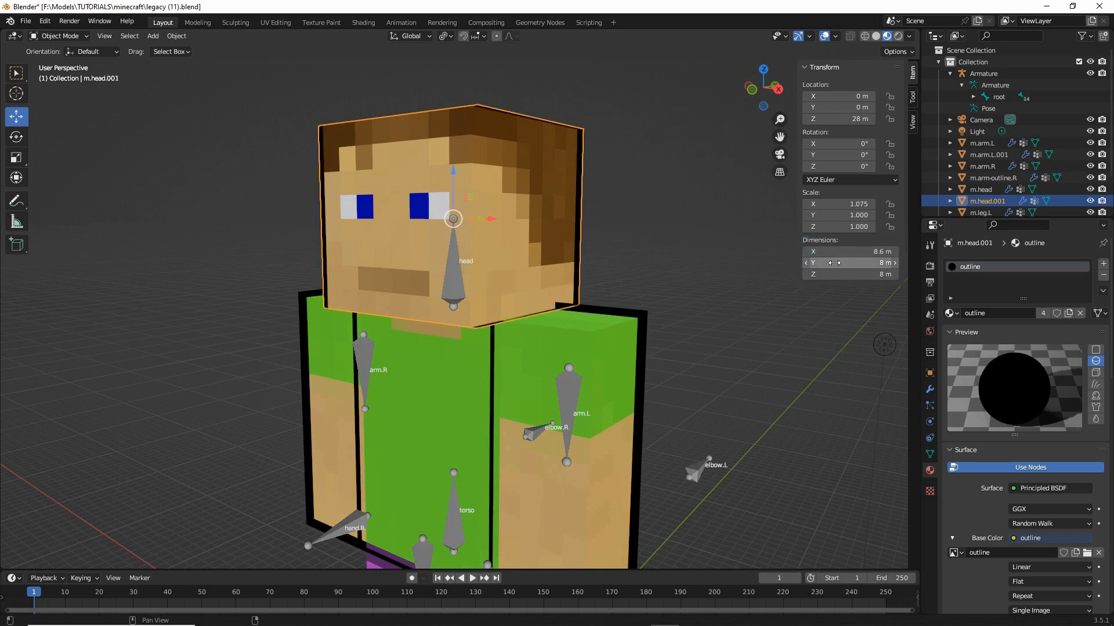
click(879, 263)
click(812, 264)
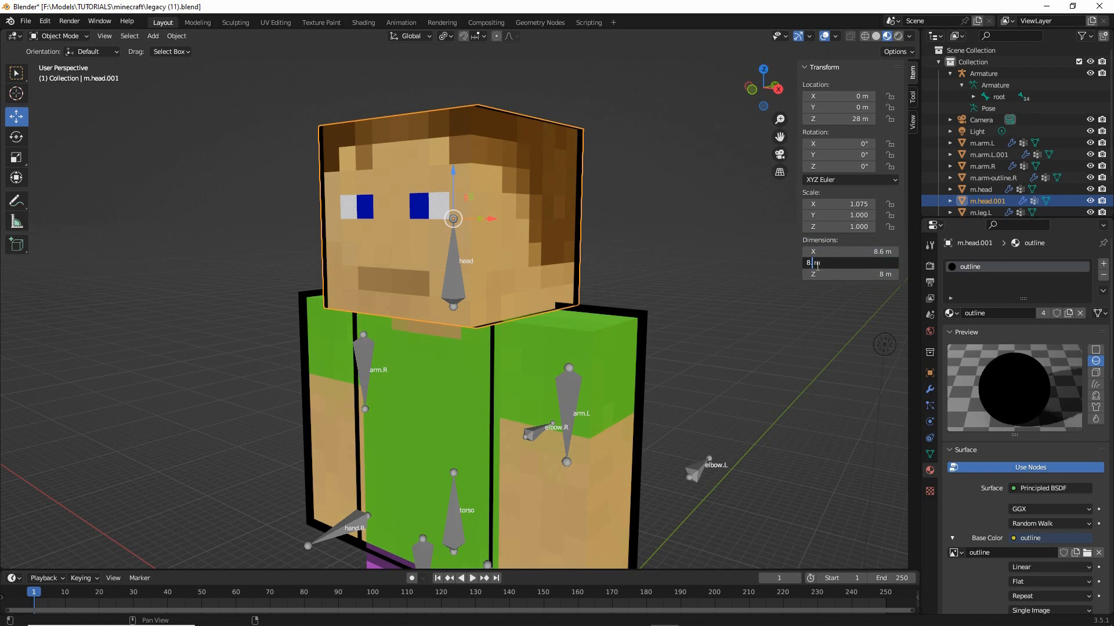
key(Return)
click(820, 275)
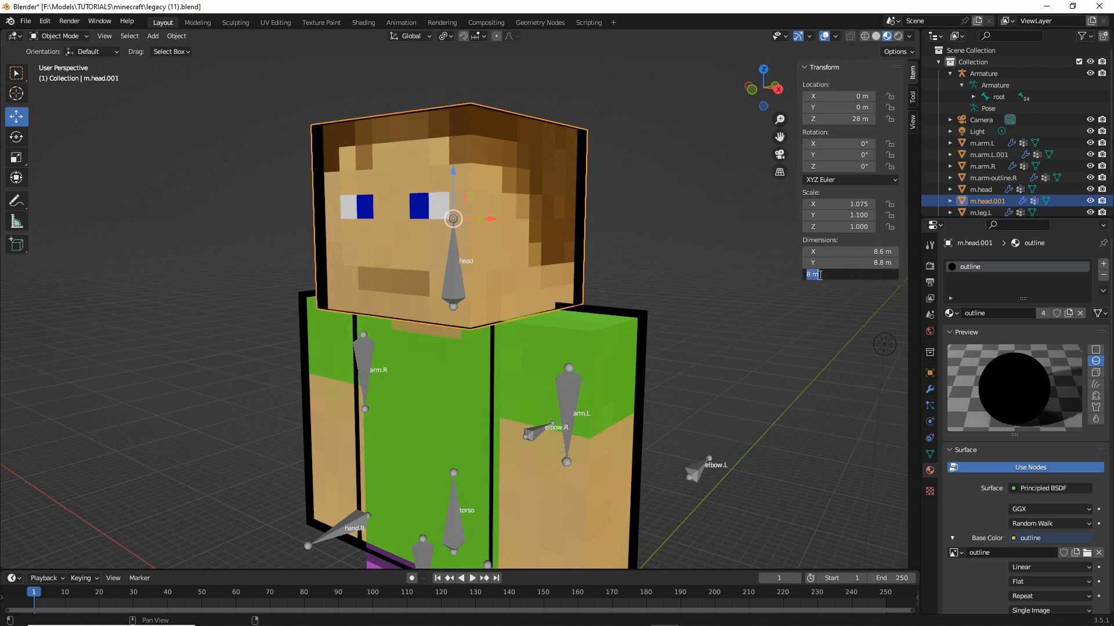
click(811, 275)
text(.6)
key(Return)
Put the armature in Pose Mode and test the head outline by moving the head bone, cancelling the move
middle_drag(447, 342, 457, 344)
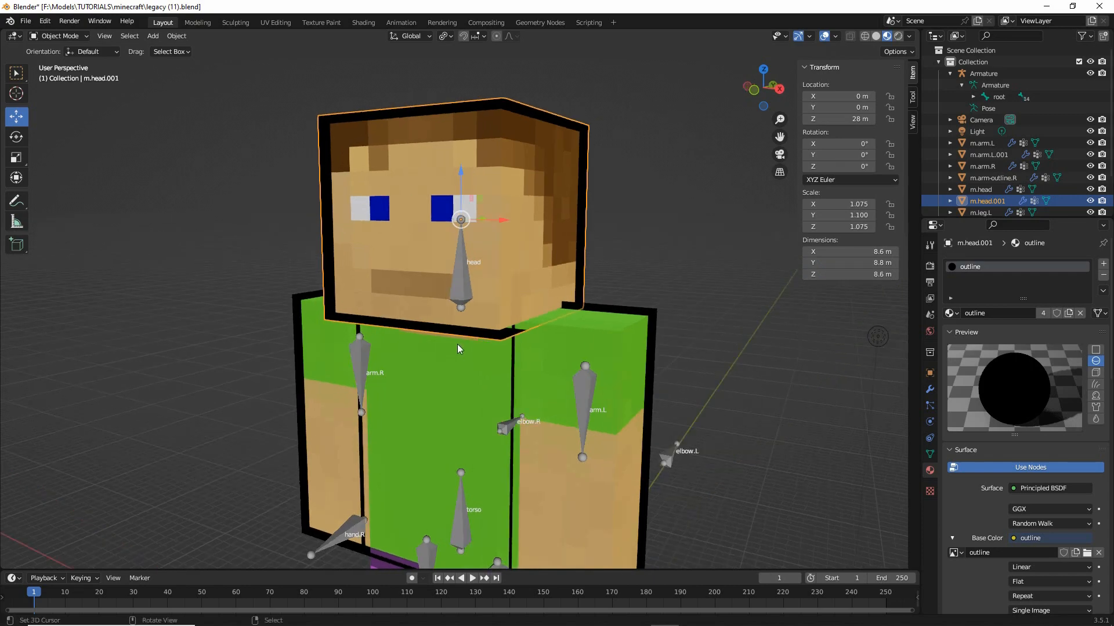
right_click(463, 286)
click(51, 36)
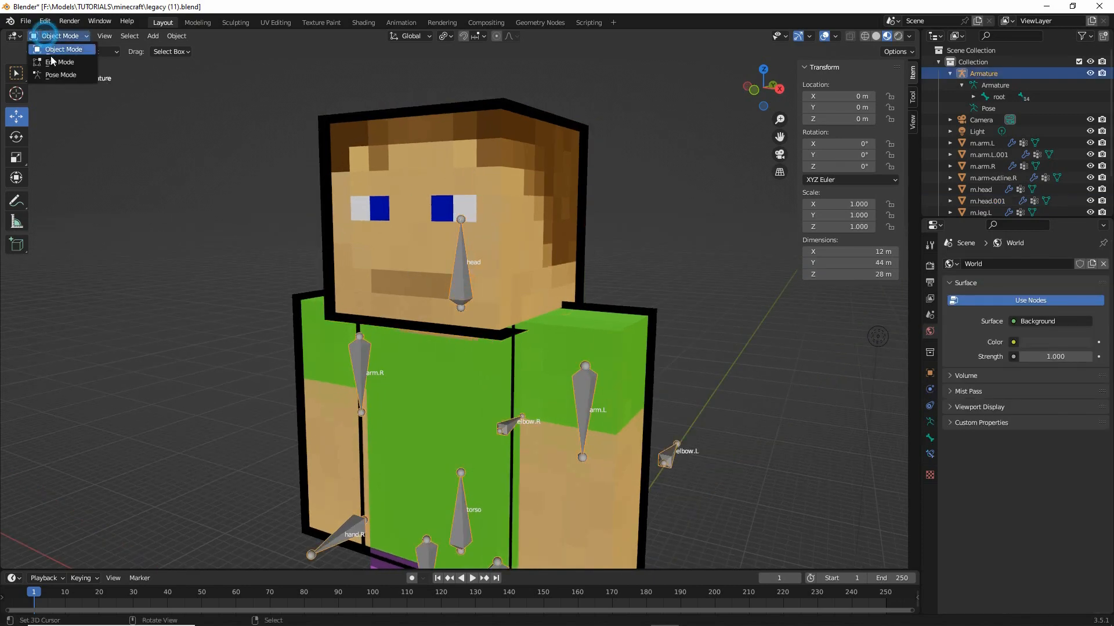
click(51, 73)
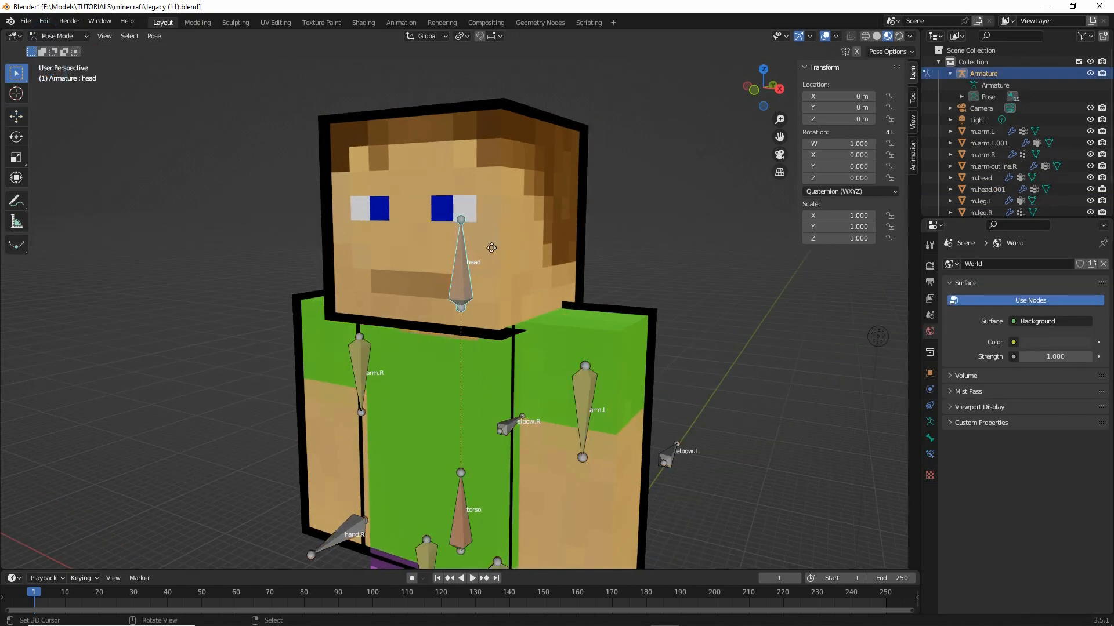
key(g)
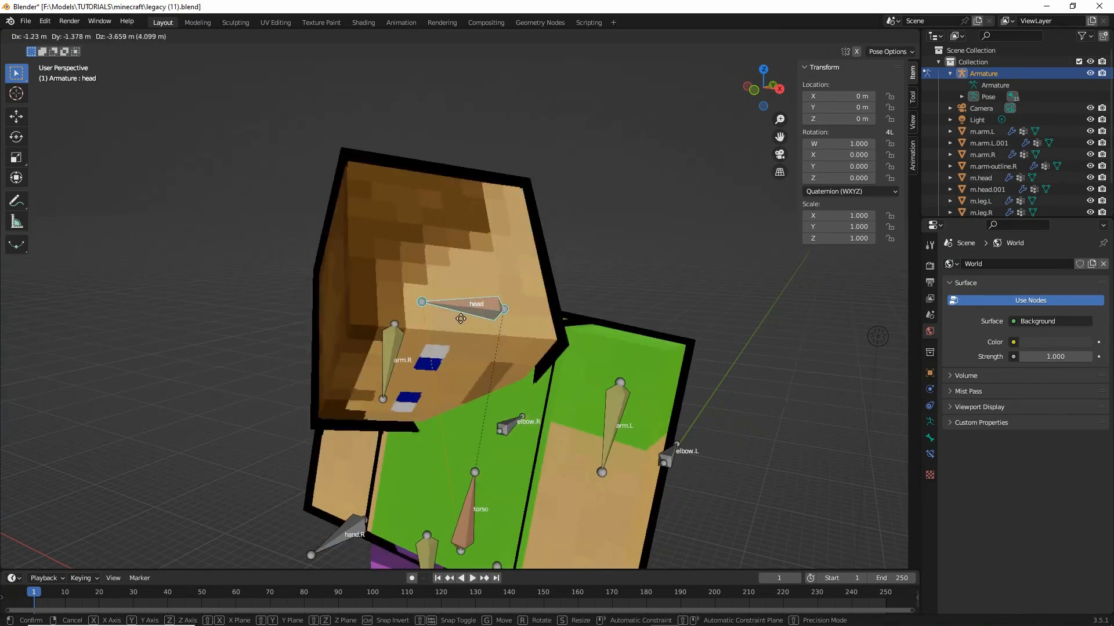
right_click(511, 242)
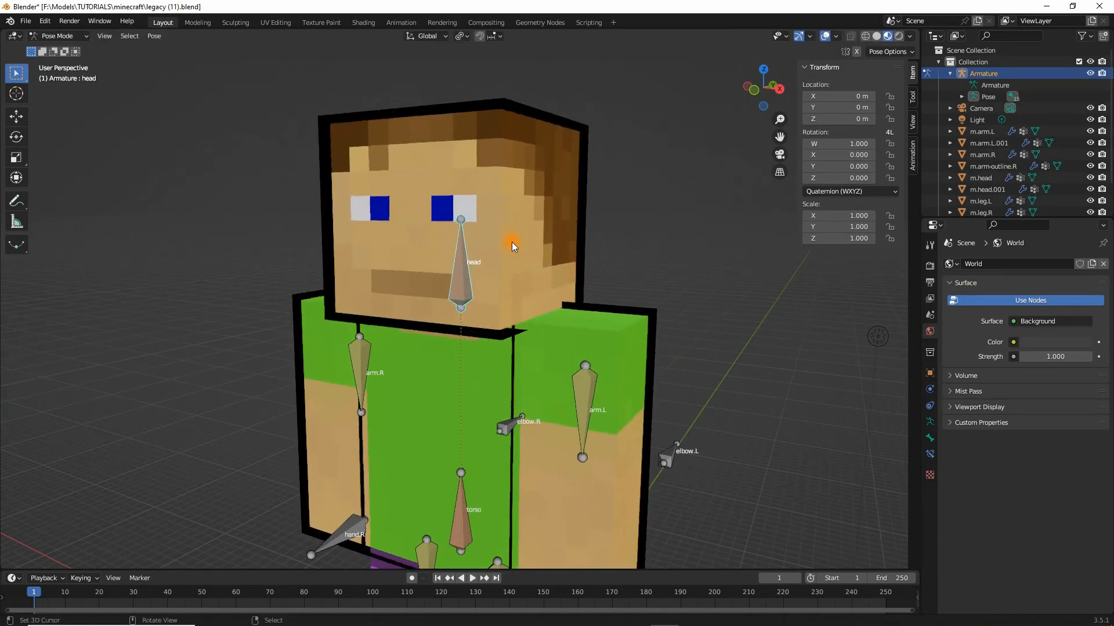
Take the armature out of Pose Mode and back to Object Mode
scroll(511, 242, down, 2)
shift+middle_drag(465, 433, 461, 301)
middle_drag(468, 313, 446, 314)
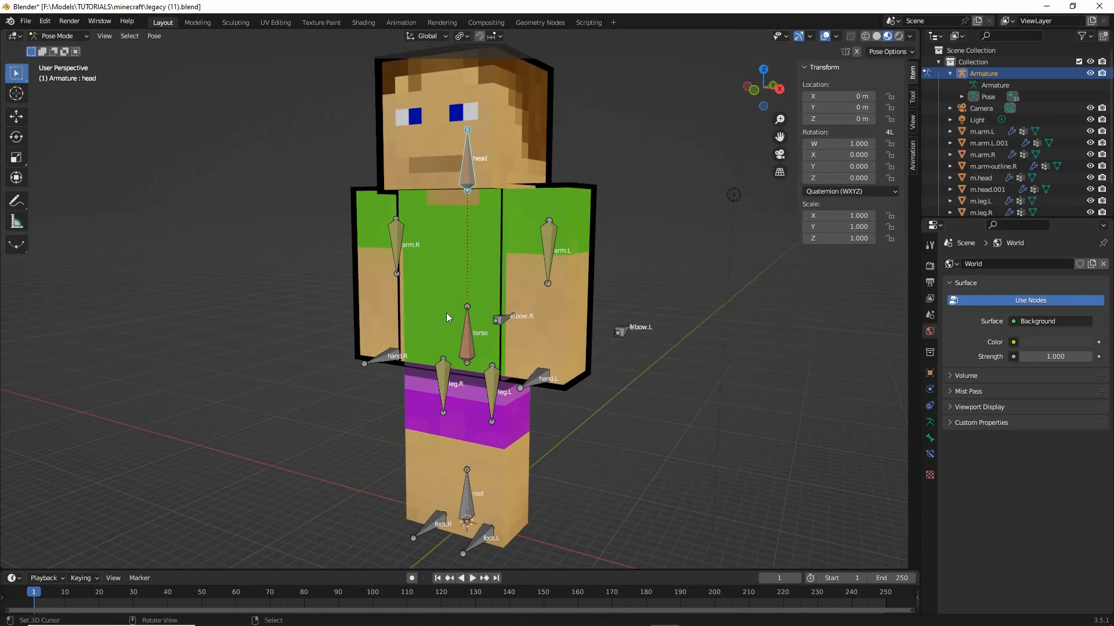
click(58, 36)
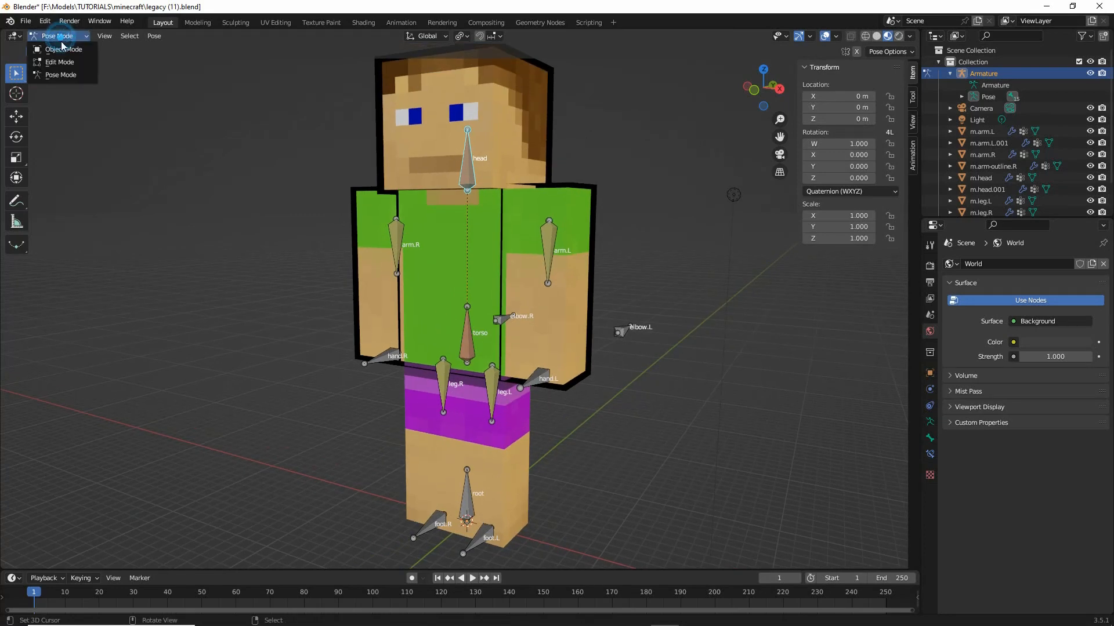
click(55, 48)
Duplicate the right leg mesh in place and assign the outline material to the duplicate
click(447, 453)
middle_drag(421, 471, 385, 426)
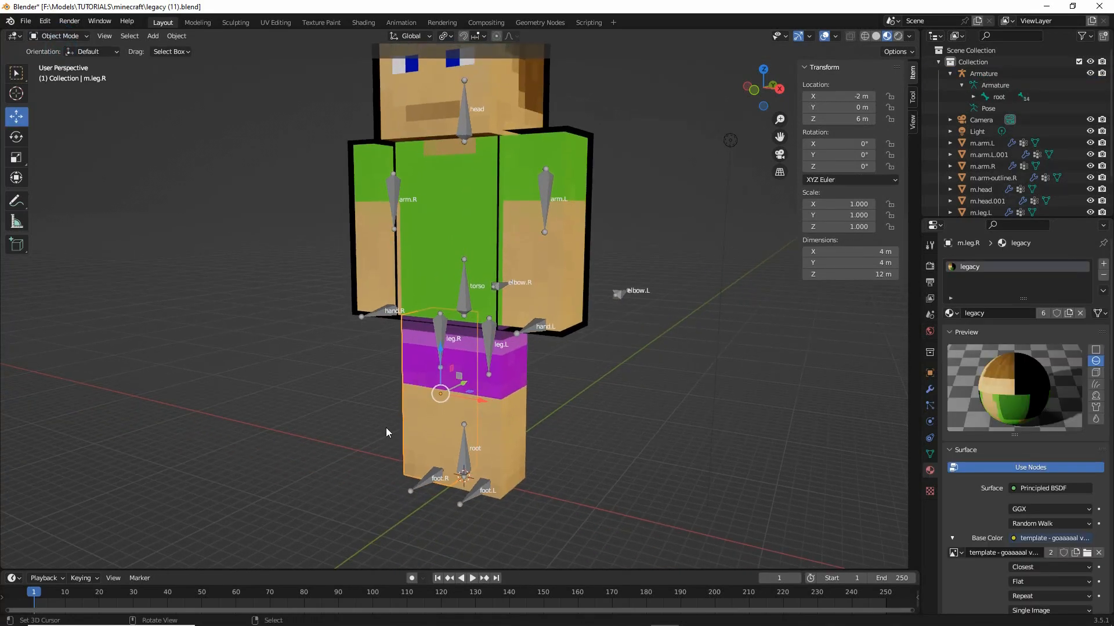
click(176, 36)
click(200, 125)
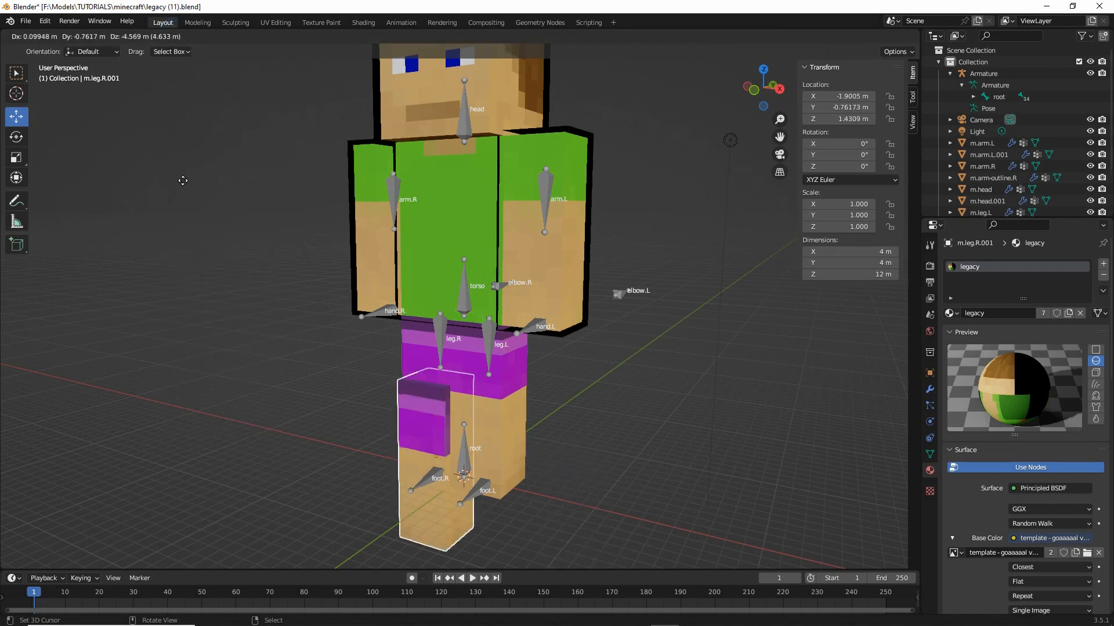
right_click(160, 146)
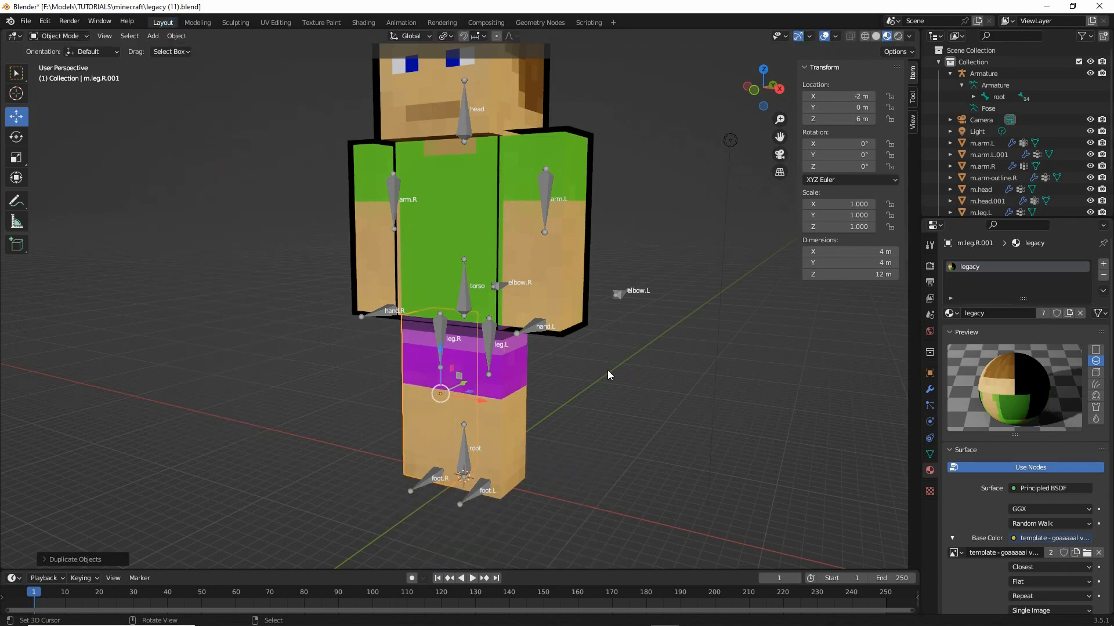
click(952, 313)
click(961, 342)
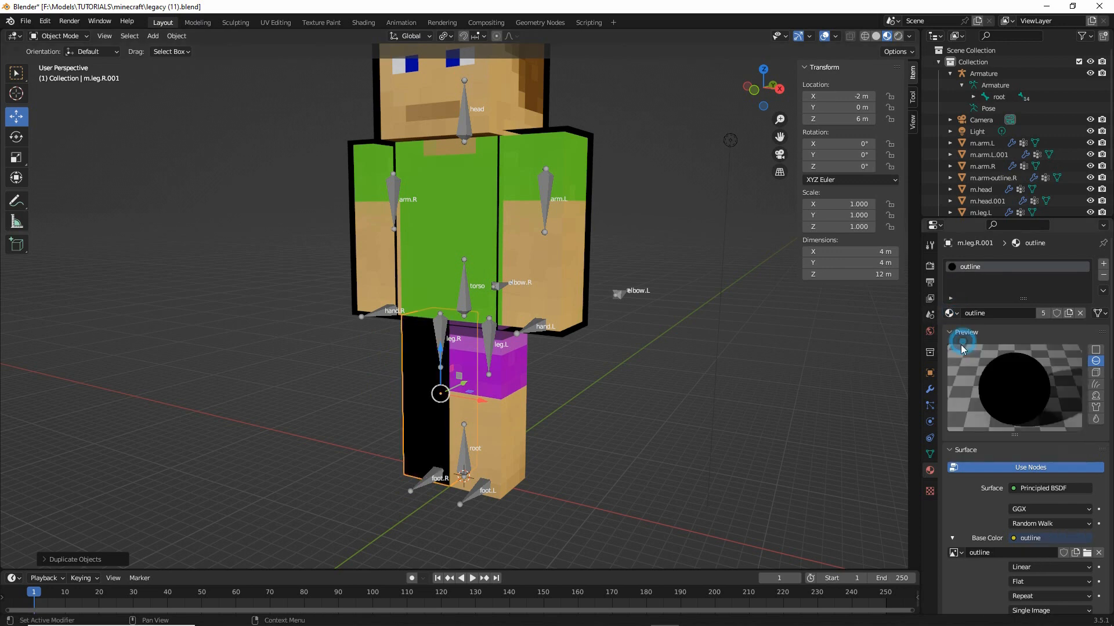
Flip the normals of all faces on the duplicated right leg mesh in Edit Mode and return to Object Mode
click(58, 36)
click(58, 59)
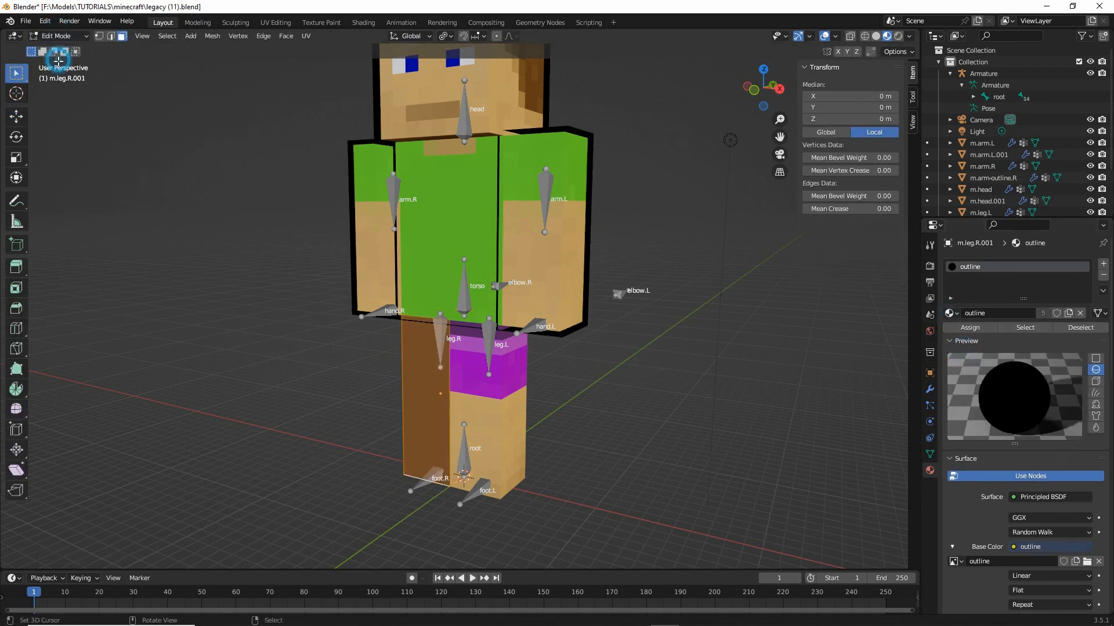
click(167, 36)
click(167, 36)
click(216, 37)
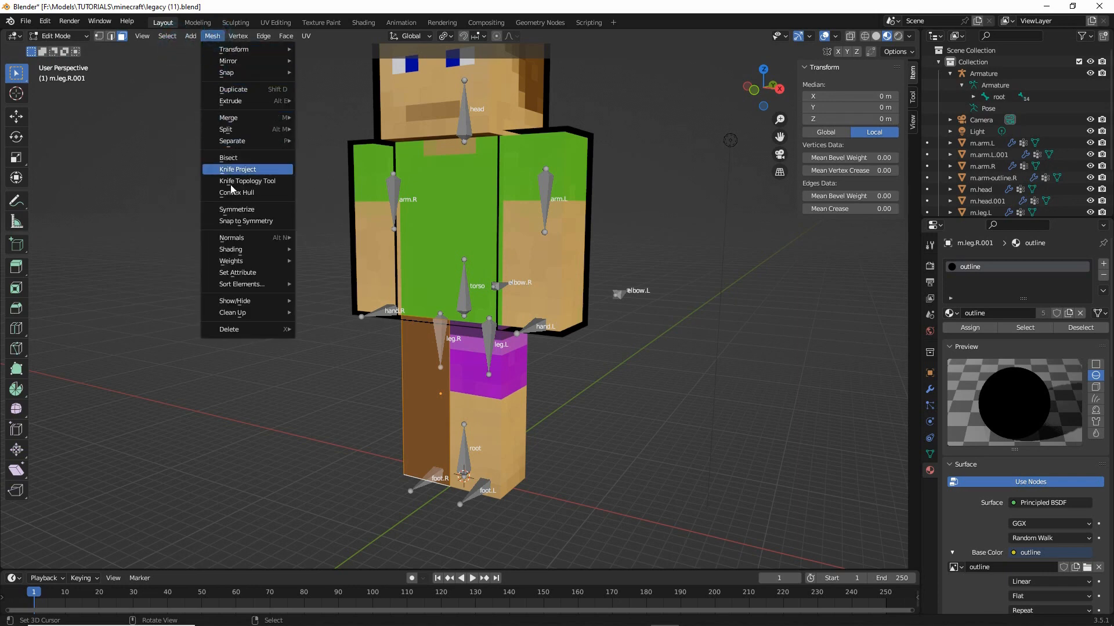
mouse_move(232, 238)
click(326, 238)
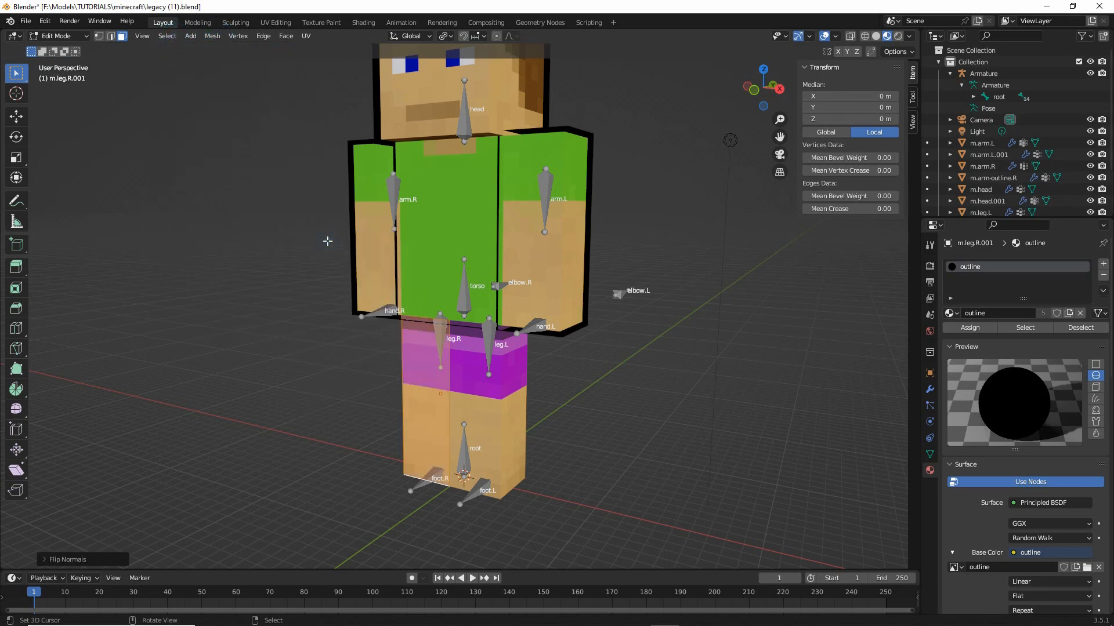
click(57, 36)
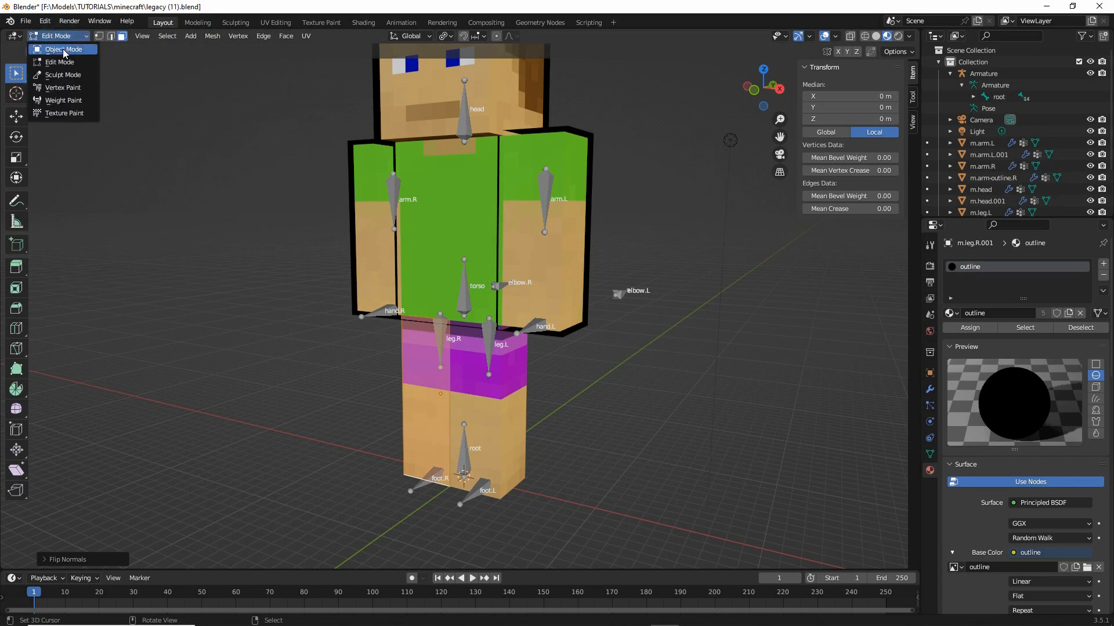
click(63, 49)
Set the right leg outline mesh's dimensions to 4.6 m in X, 4.6 m in Y and 12.6 m in Z
click(811, 251)
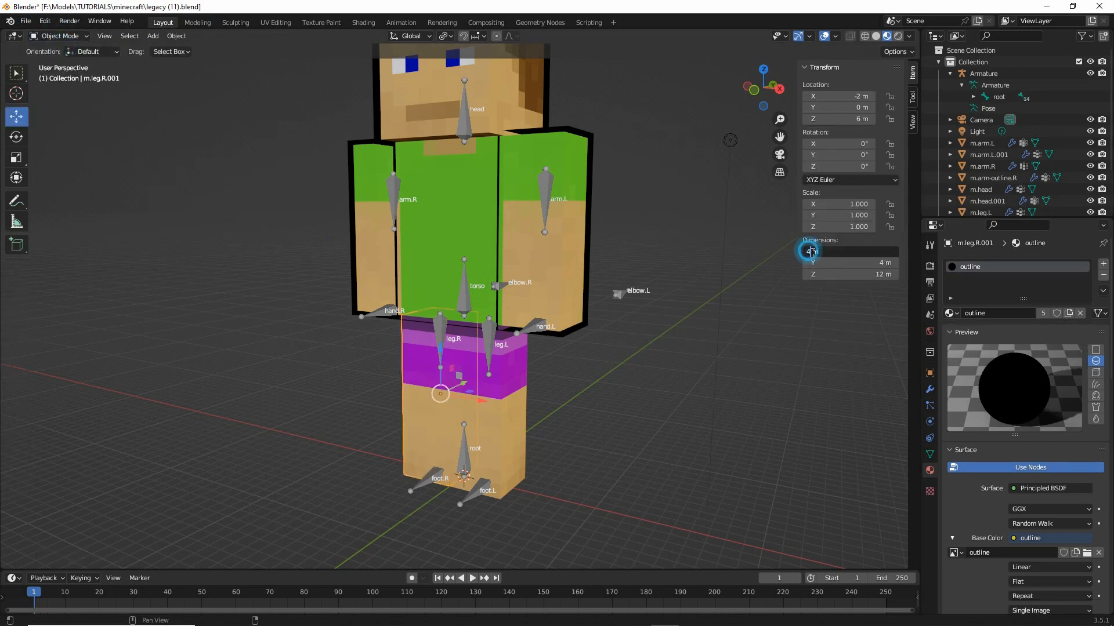
text(.6)
key(Return)
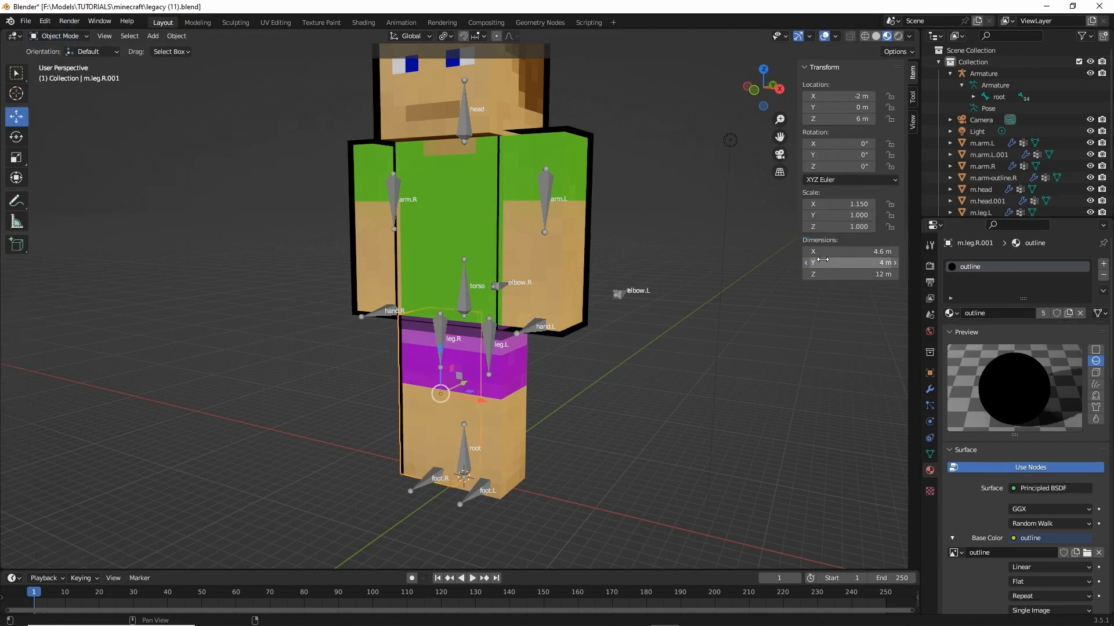
click(870, 262)
click(814, 265)
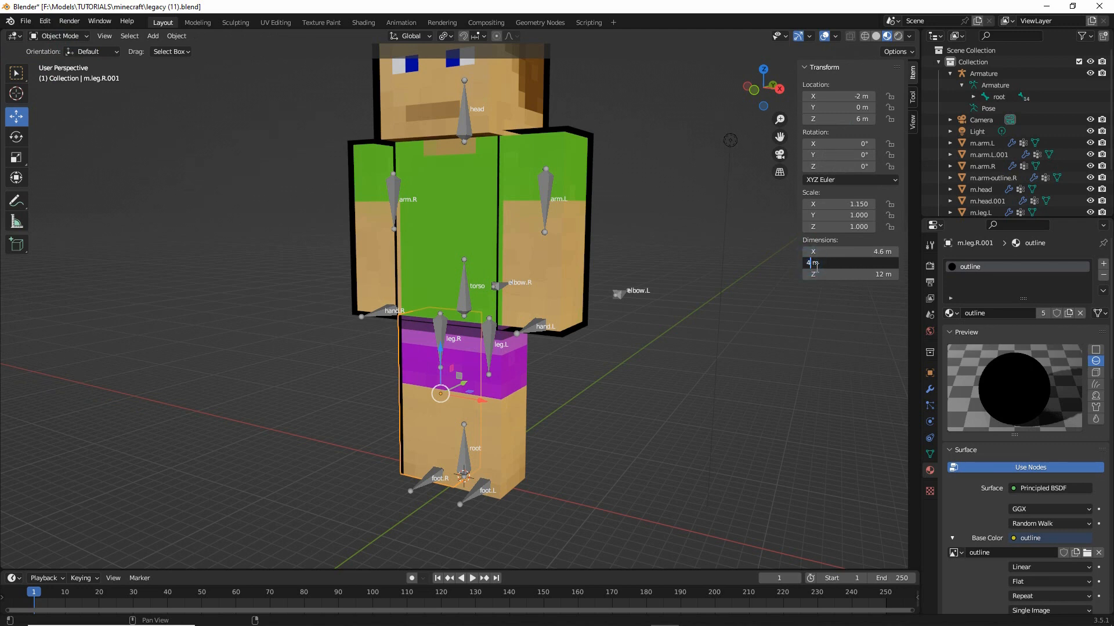
key(Return)
click(870, 274)
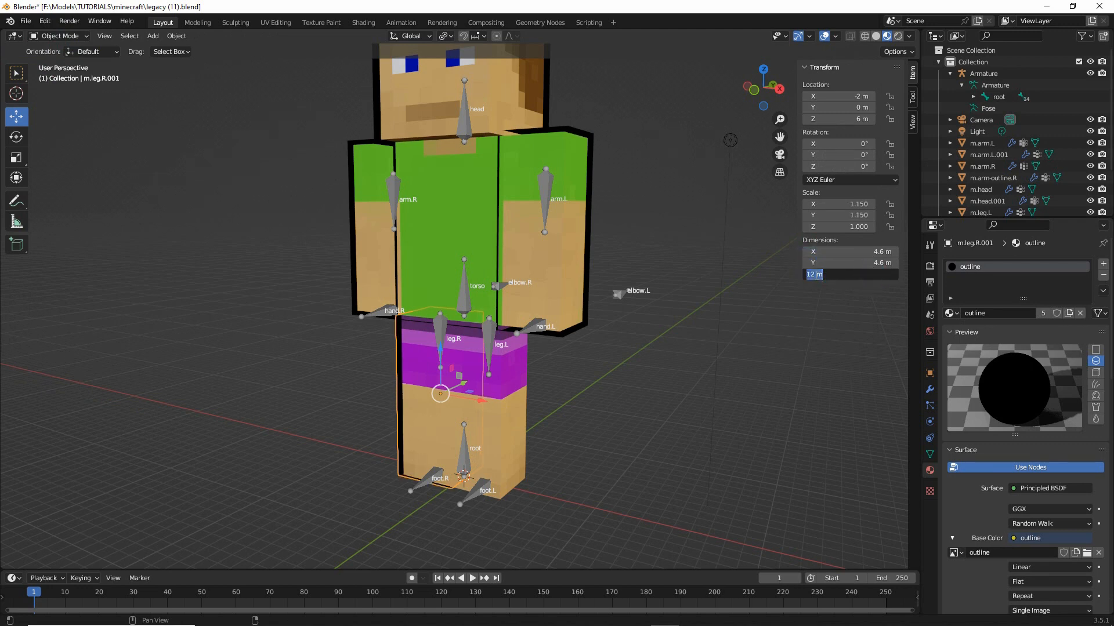
click(813, 274)
text(.6)
key(Return)
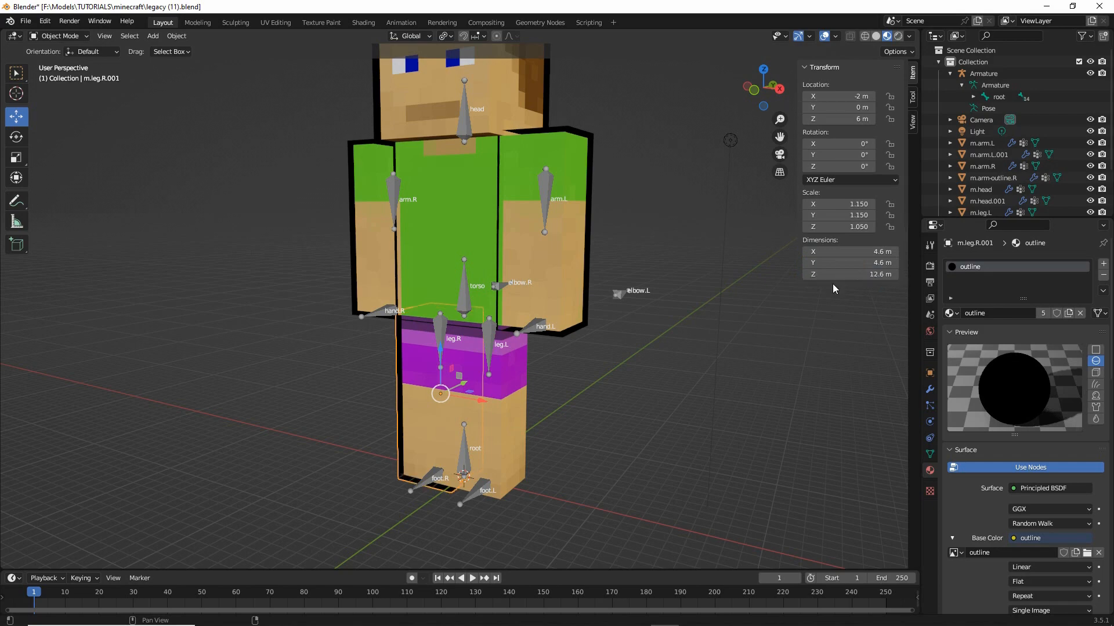
Put the armature in Pose Mode and test the right leg outline by moving the foot.R bone, cancelling the move
middle_drag(521, 349, 497, 349)
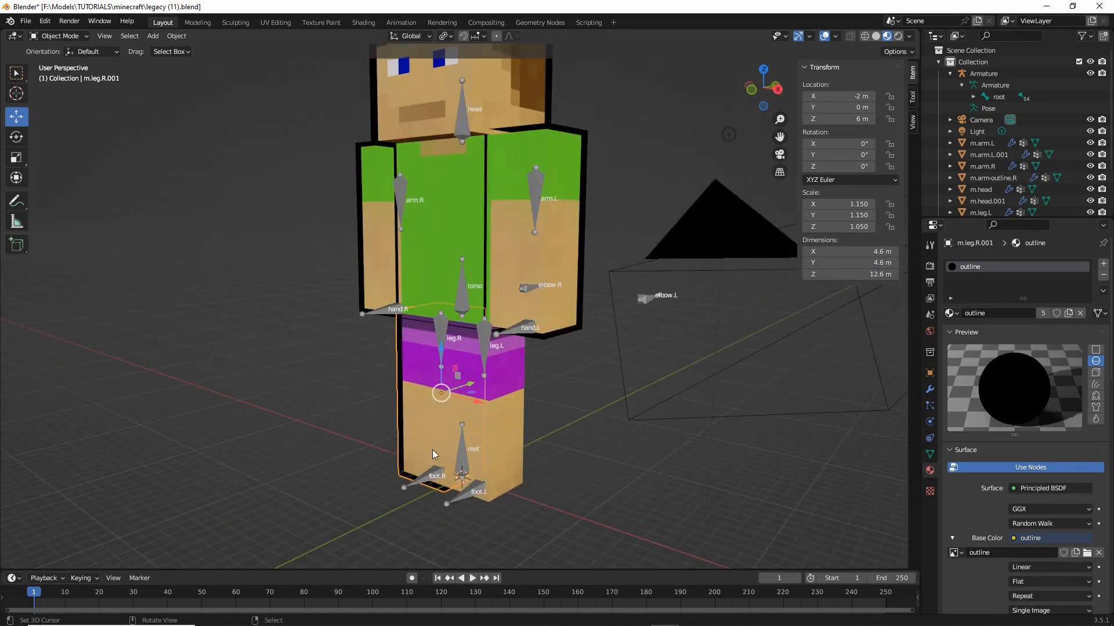
click(420, 481)
click(50, 36)
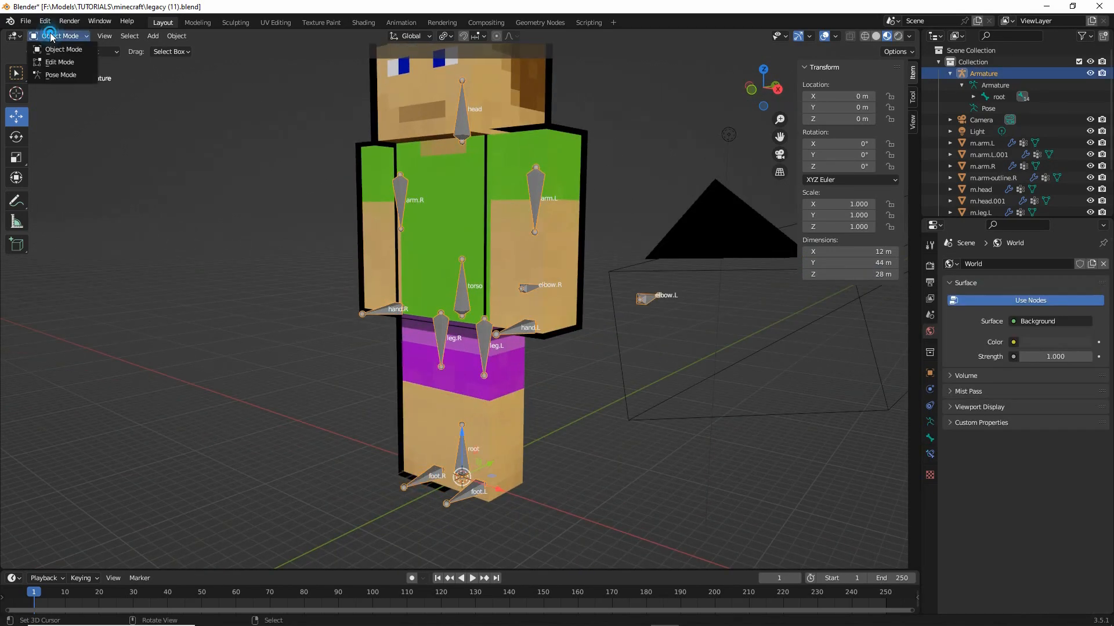
click(60, 75)
click(431, 473)
key(g)
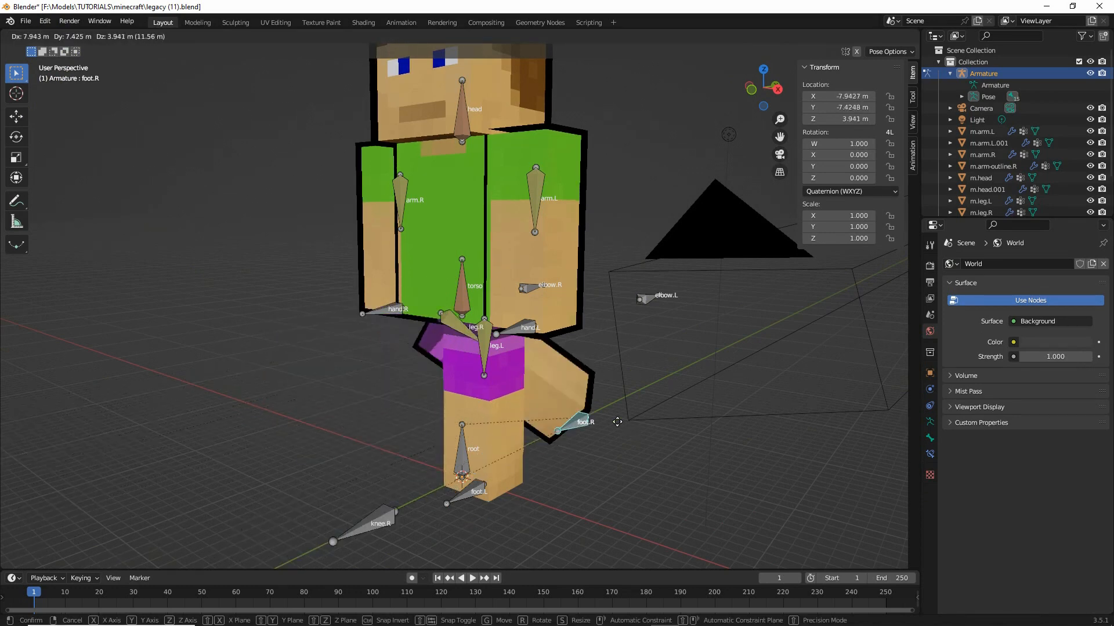
right_click(416, 347)
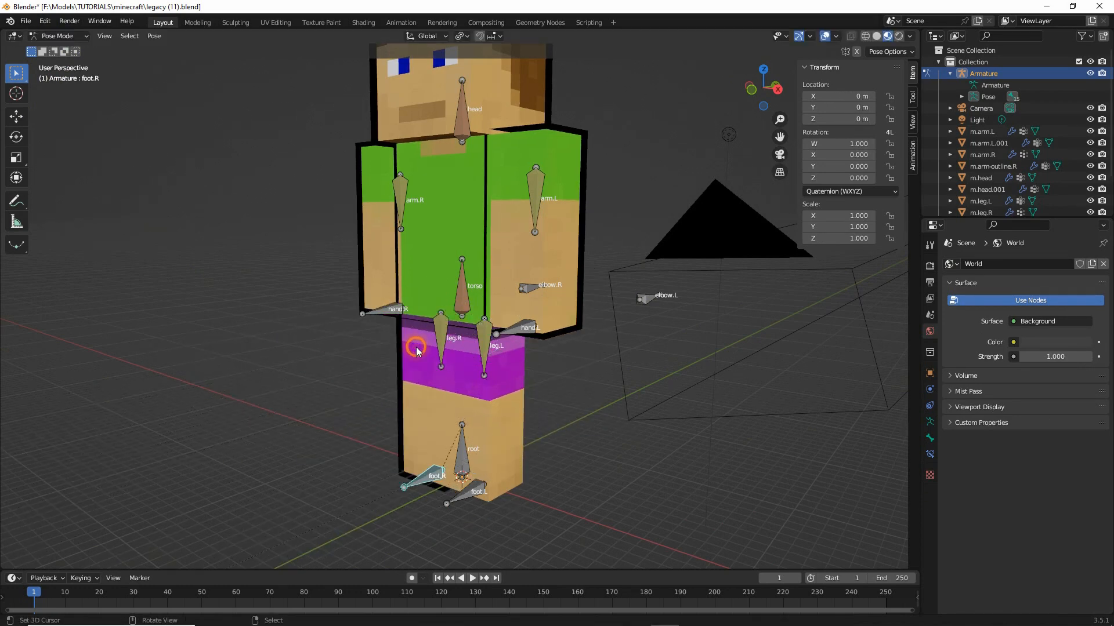
Switch the armature from Pose Mode back to Object Mode
middle_drag(416, 347, 439, 349)
click(47, 39)
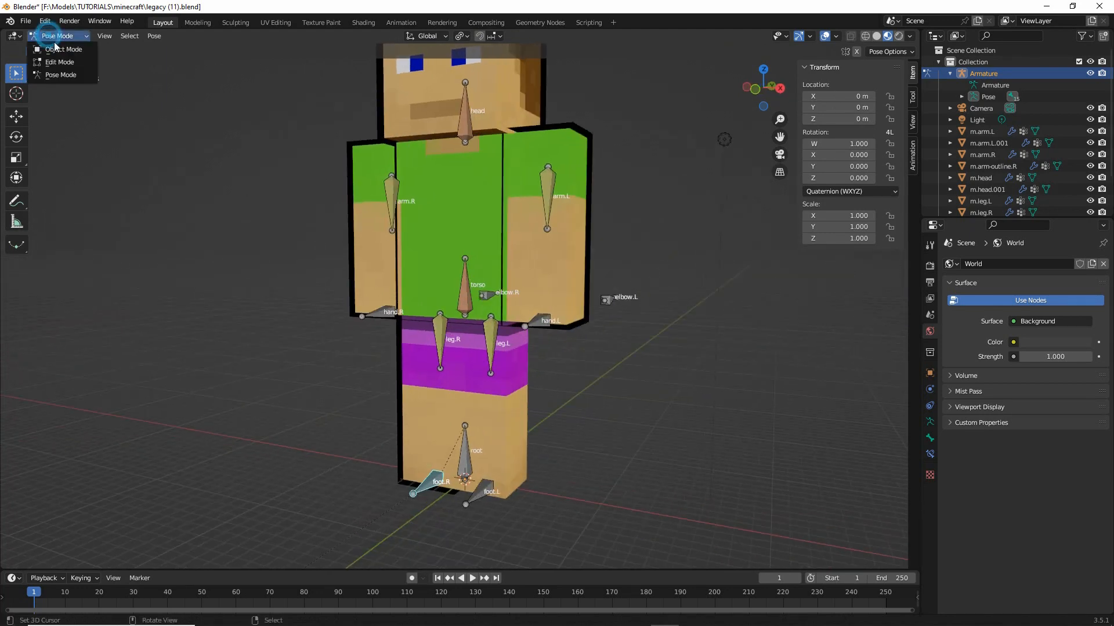
click(55, 48)
Duplicate the left leg mesh in place and assign the outline material to the duplicate
click(507, 445)
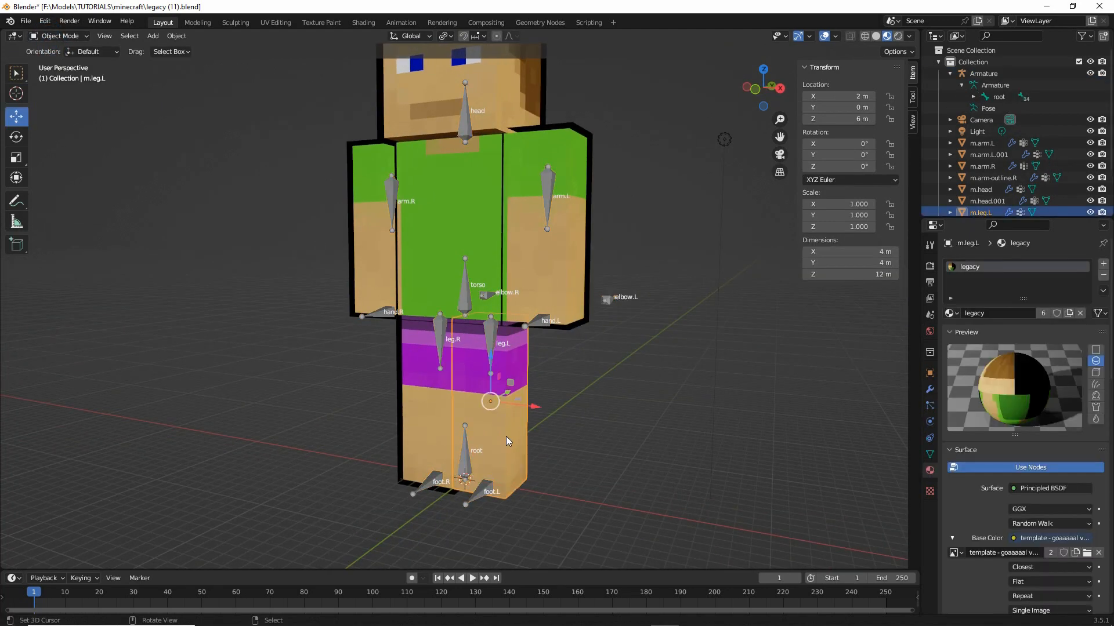
click(177, 36)
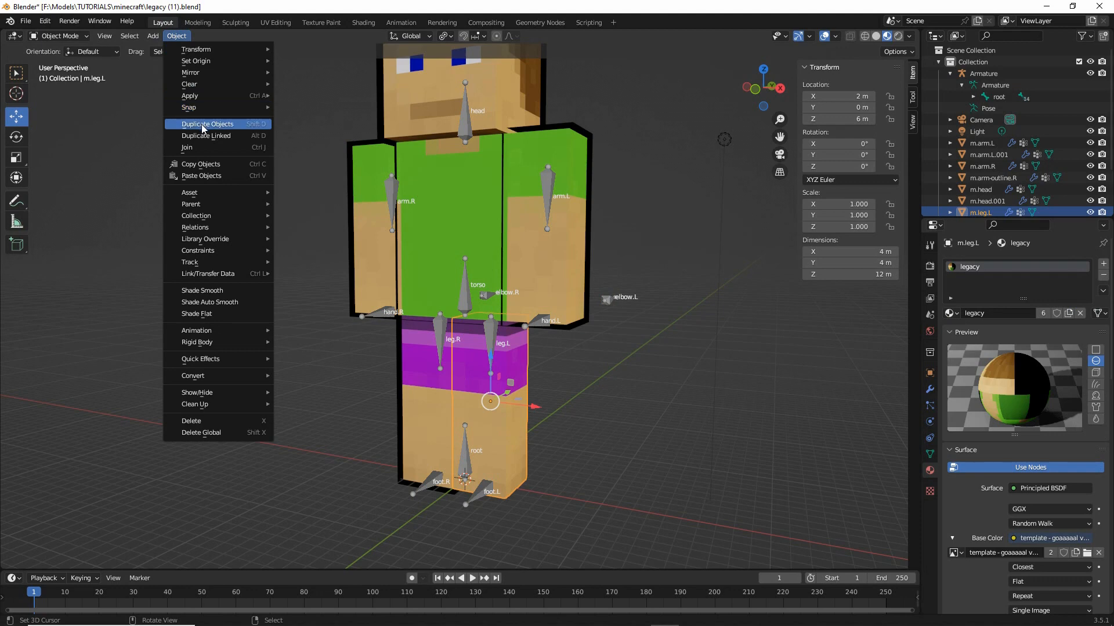
click(249, 125)
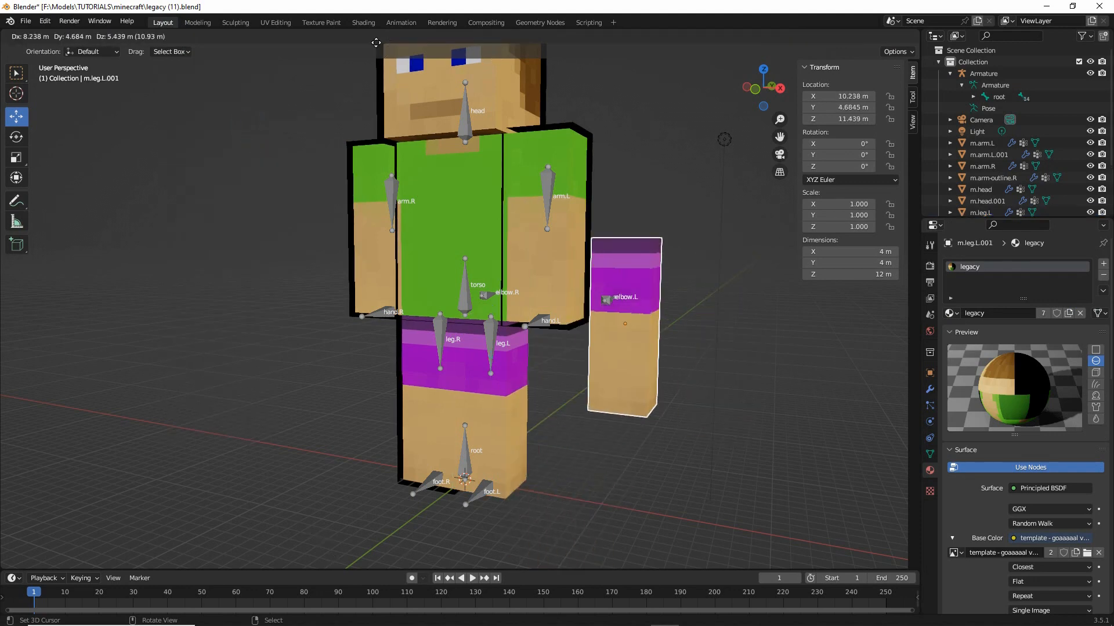
right_click(363, 571)
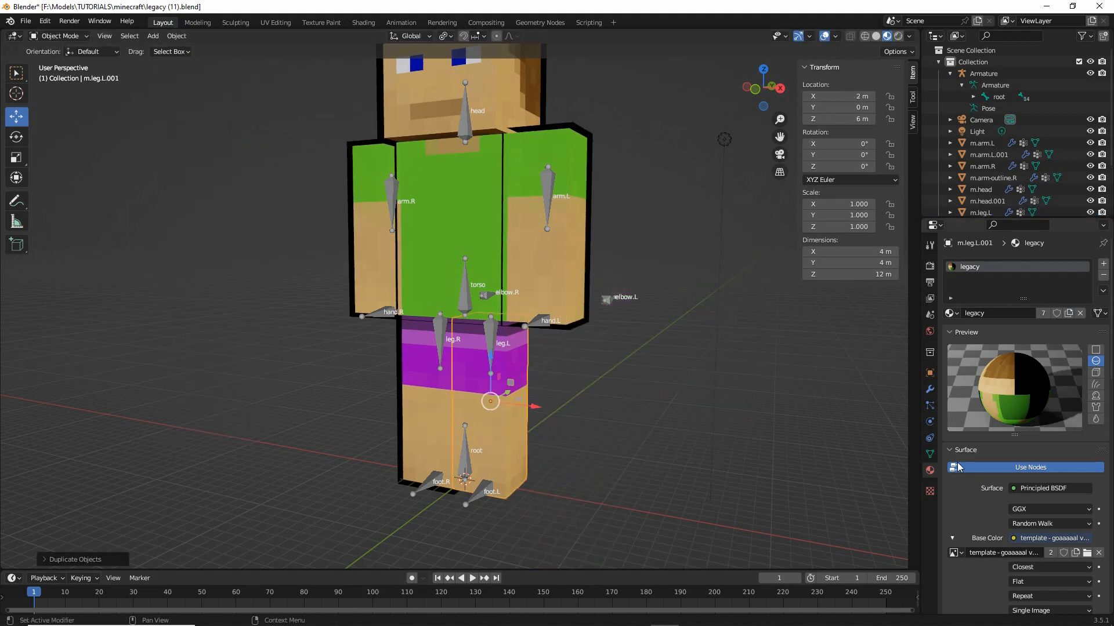
click(952, 314)
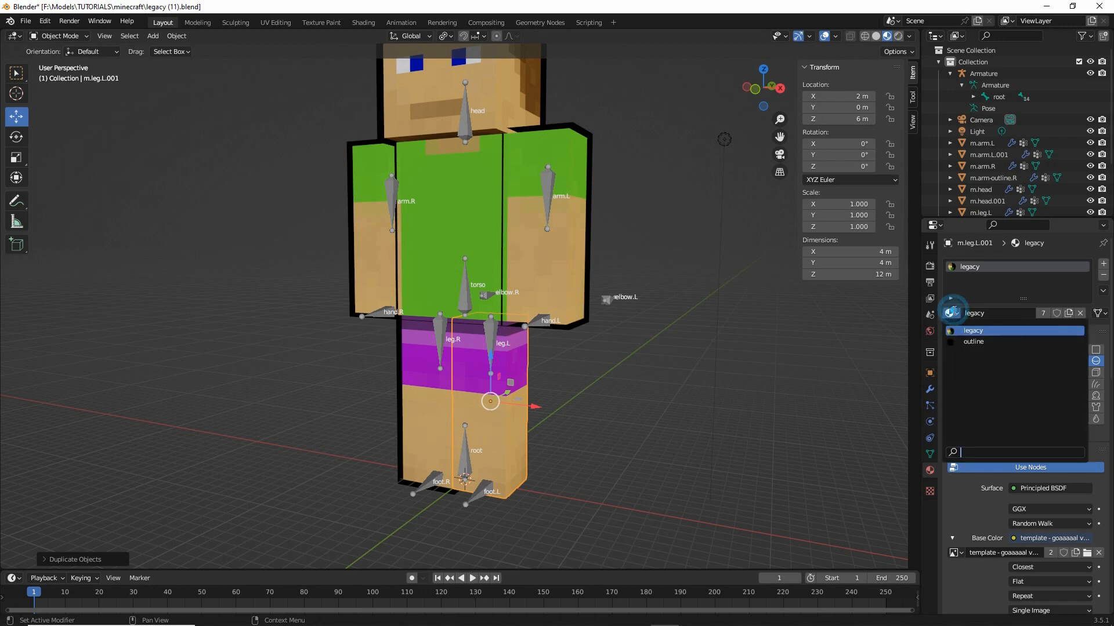
click(968, 342)
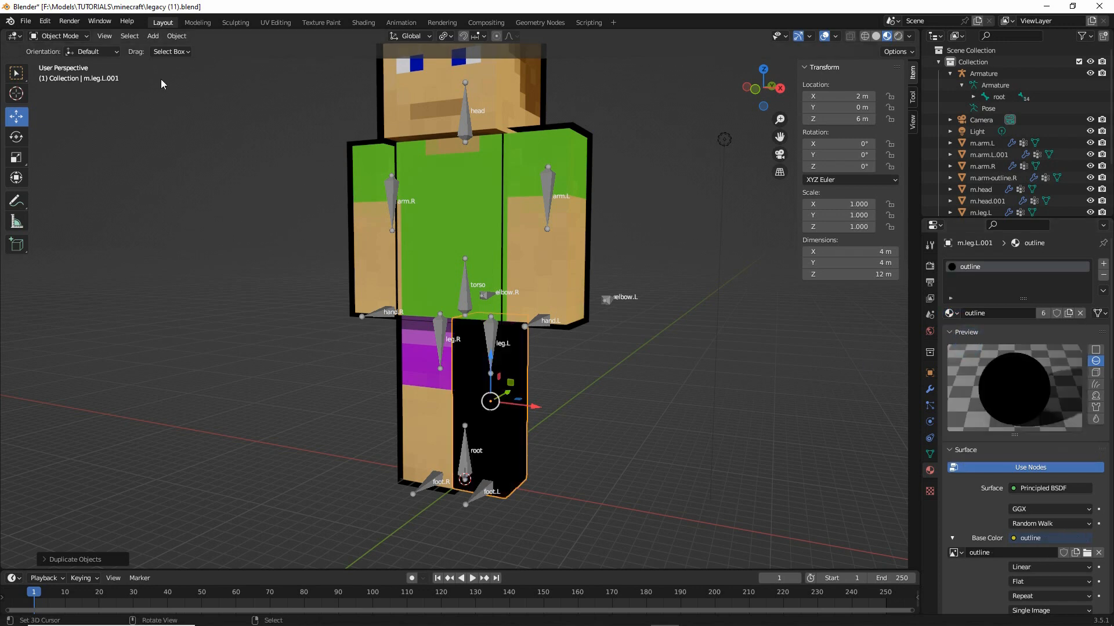
Flip the normals of all faces on the duplicated left leg mesh in Edit Mode and return to Object Mode
click(59, 36)
click(56, 61)
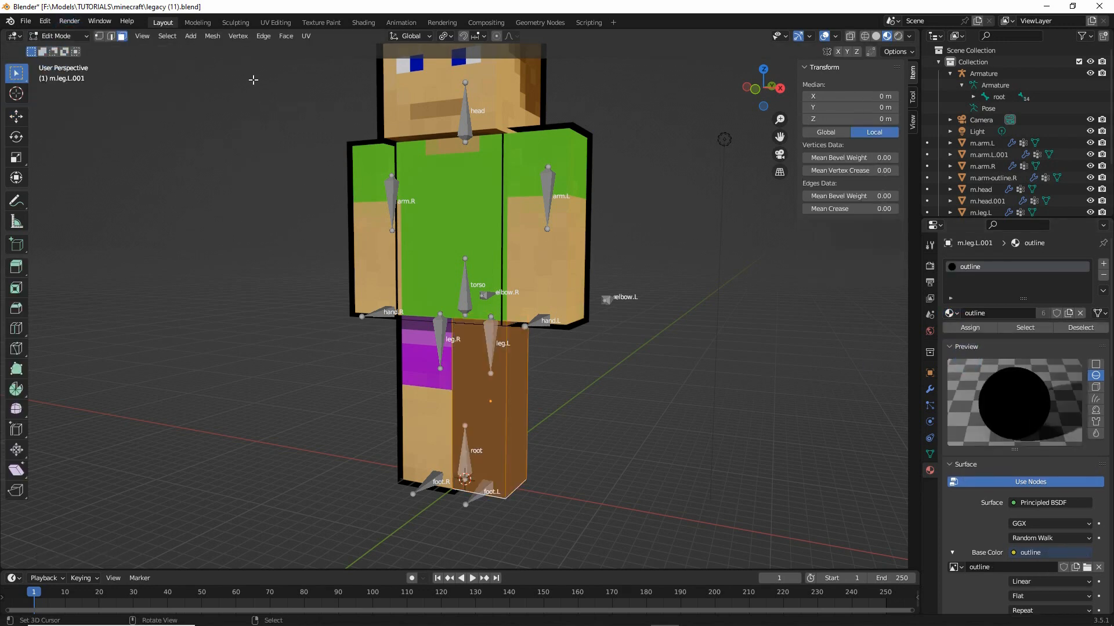
click(167, 36)
click(175, 49)
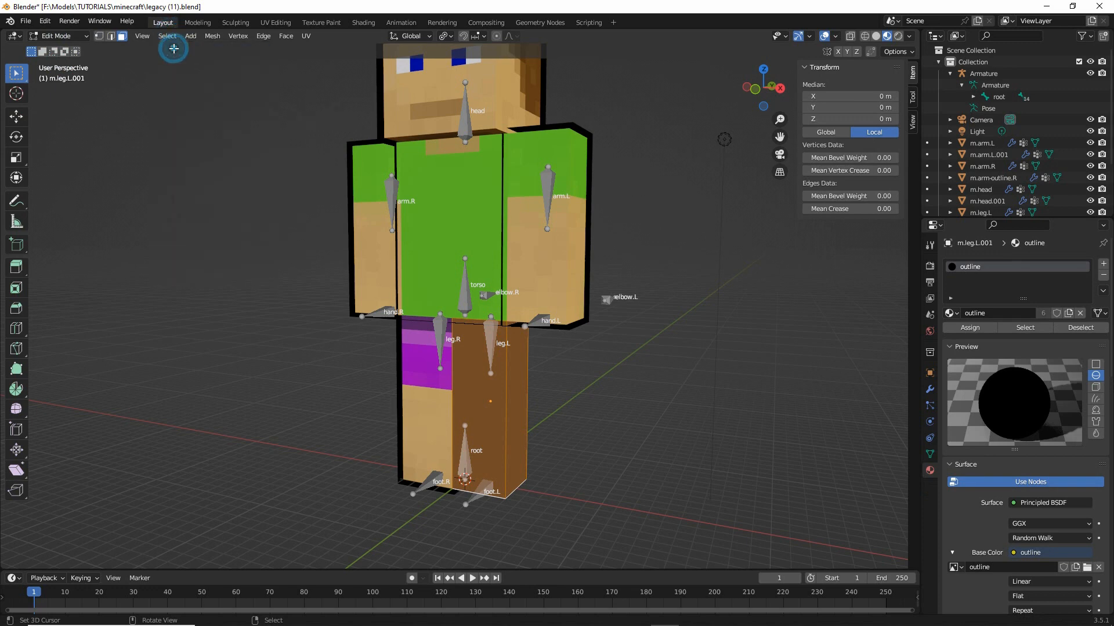
click(212, 36)
mouse_move(242, 238)
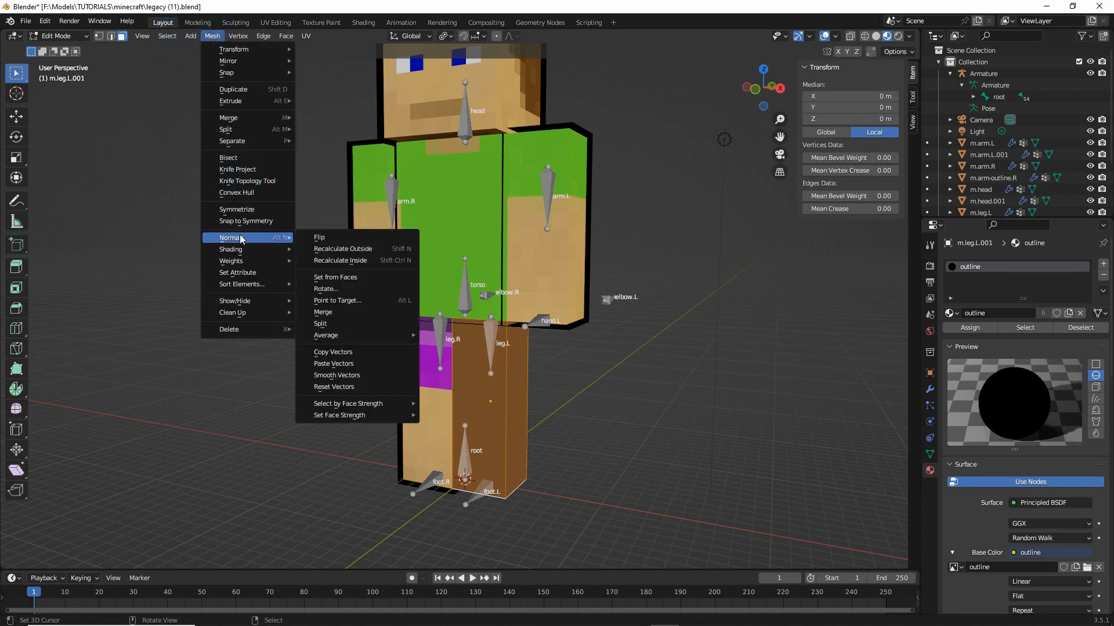
click(318, 239)
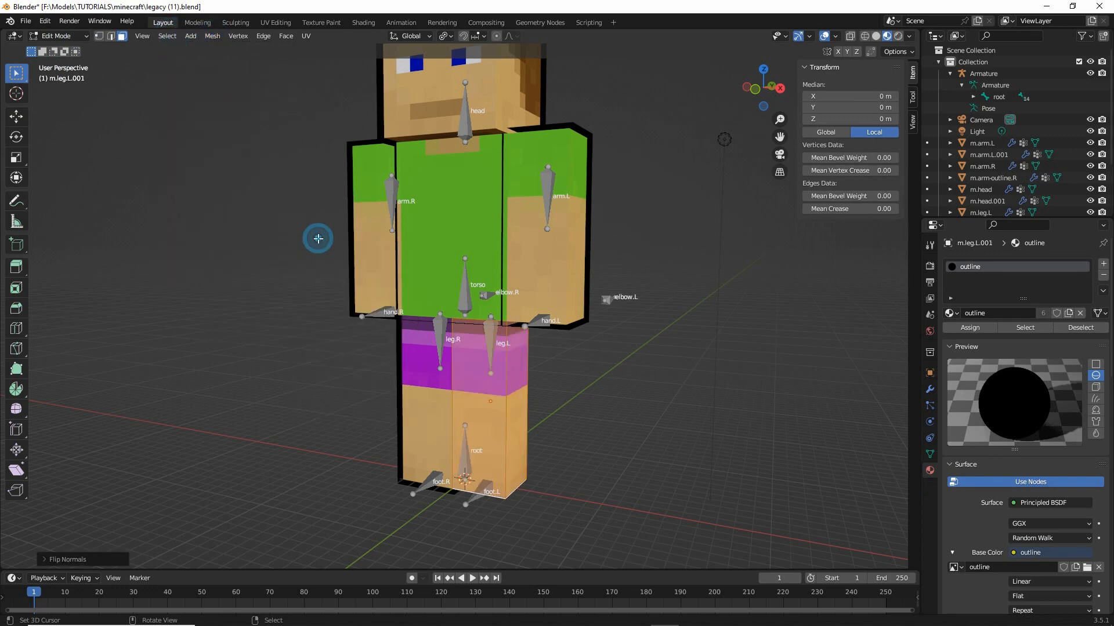
click(58, 36)
click(62, 50)
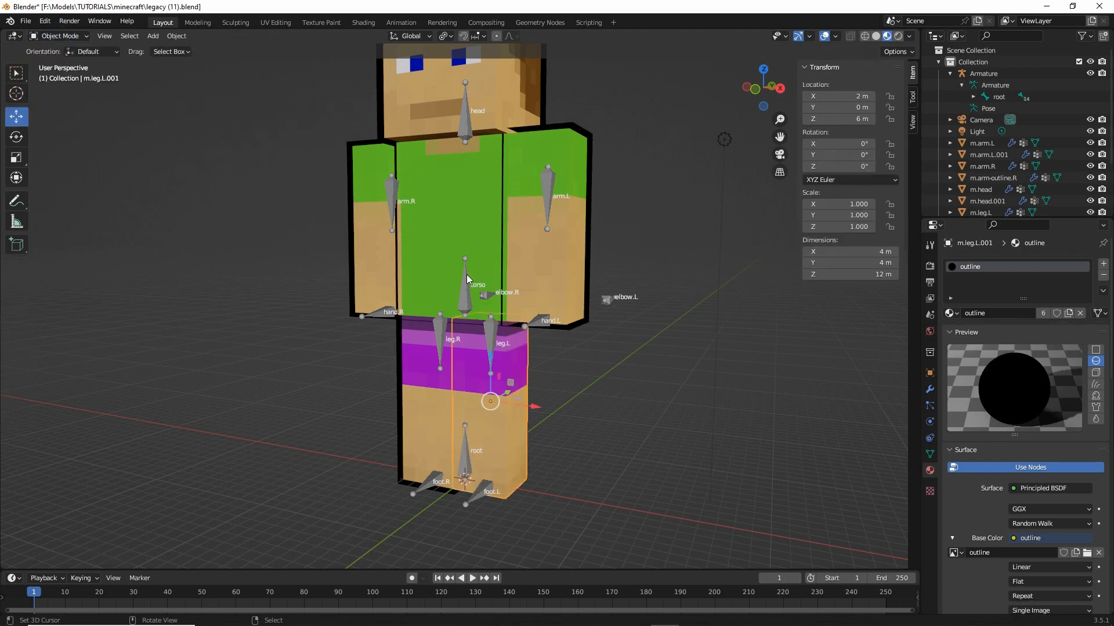
Set the left leg outline mesh's dimensions to 4.6 m in X, 4.6 m in Y and 12.6 m in Z
click(874, 251)
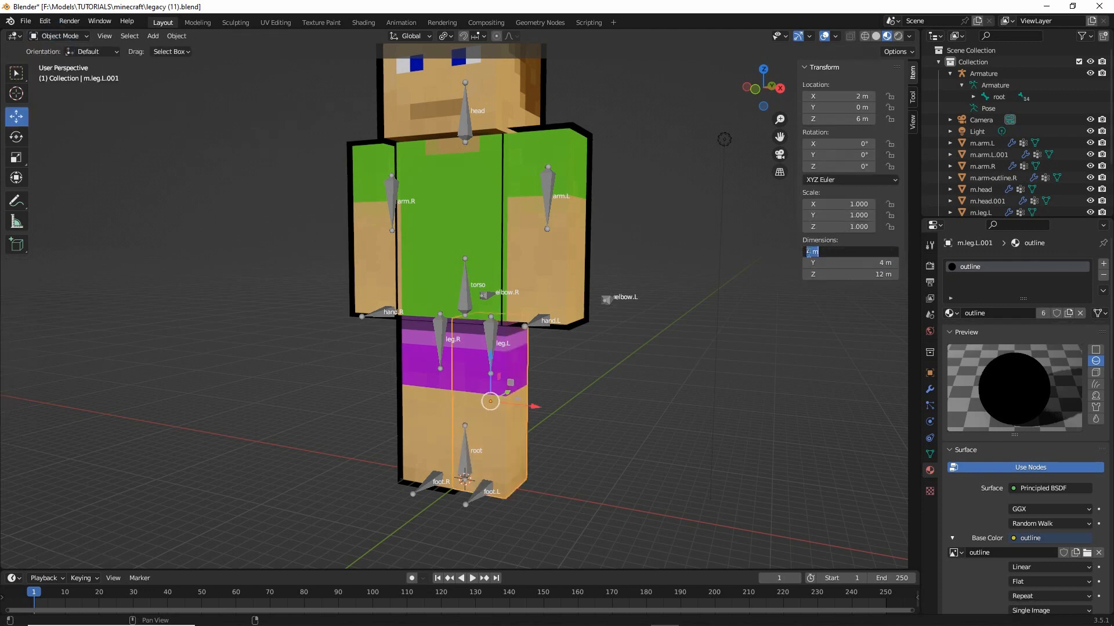
click(811, 251)
text(.6)
key(Return)
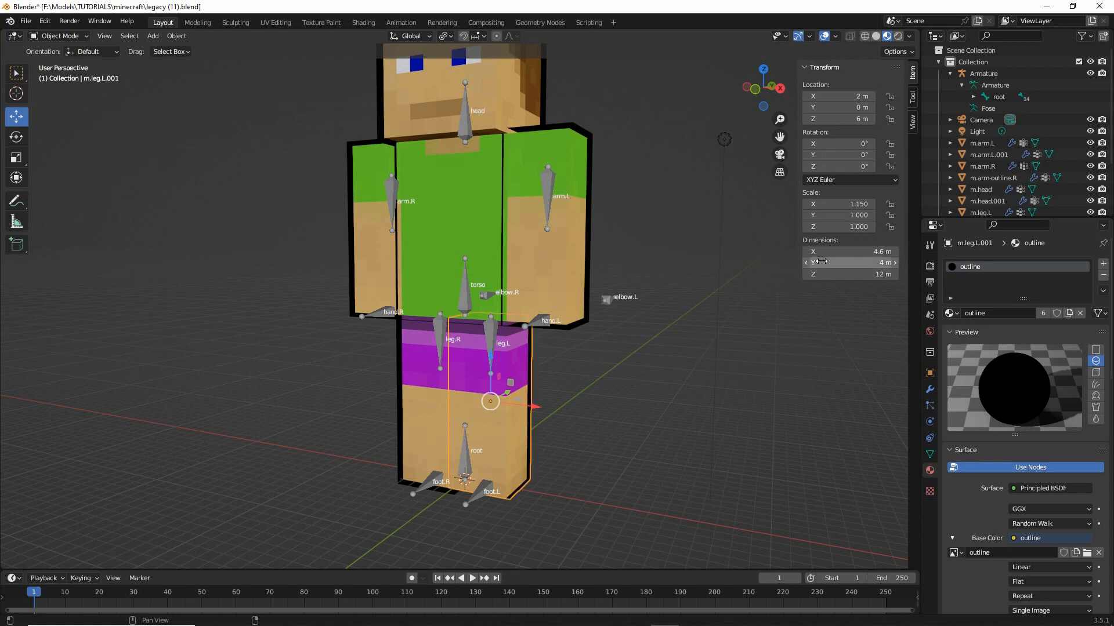
click(874, 266)
click(813, 263)
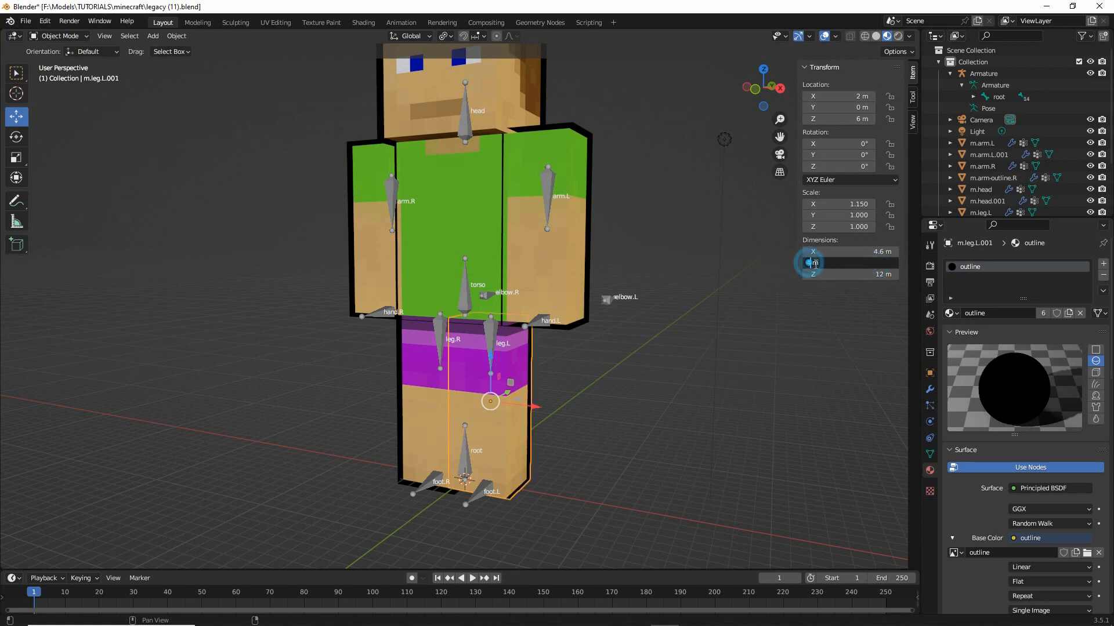
text(.6)
key(Return)
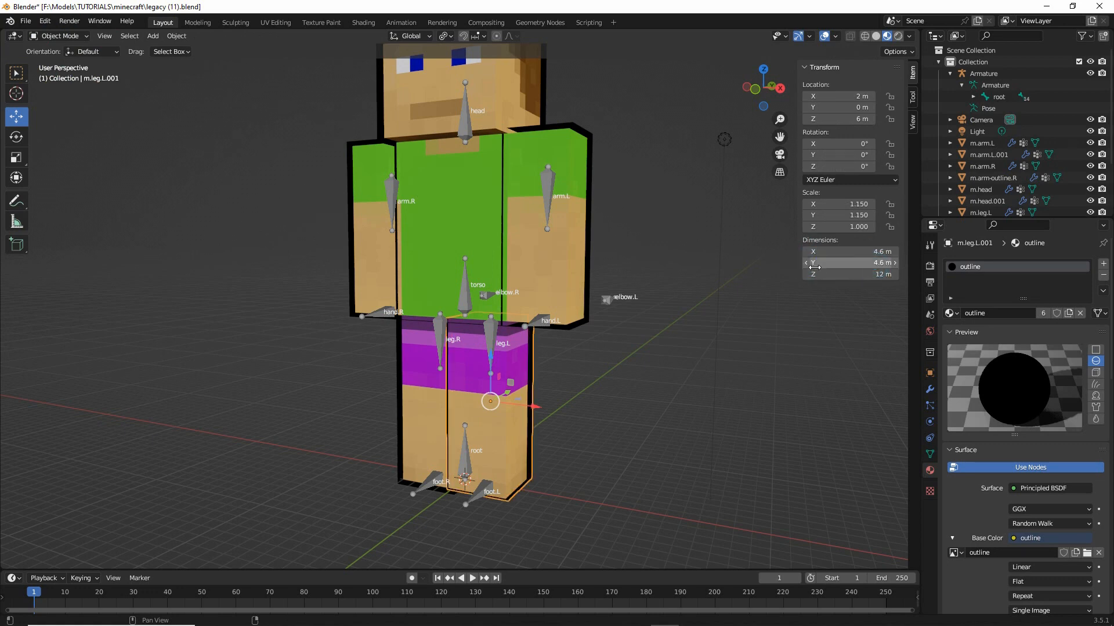
click(870, 274)
click(815, 275)
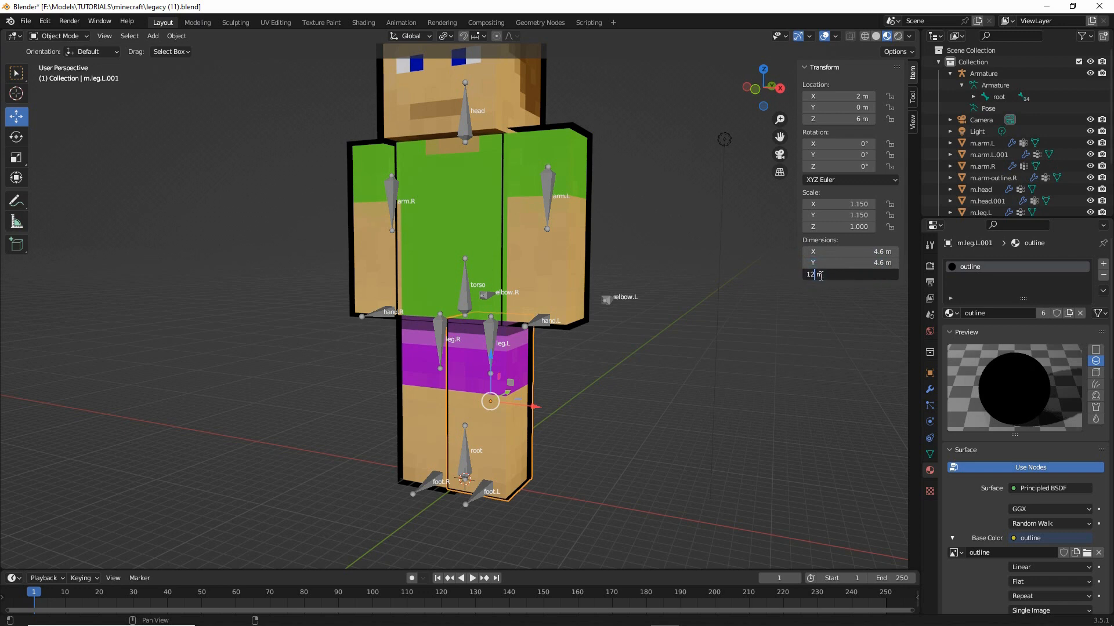
text(.6)
key(Return)
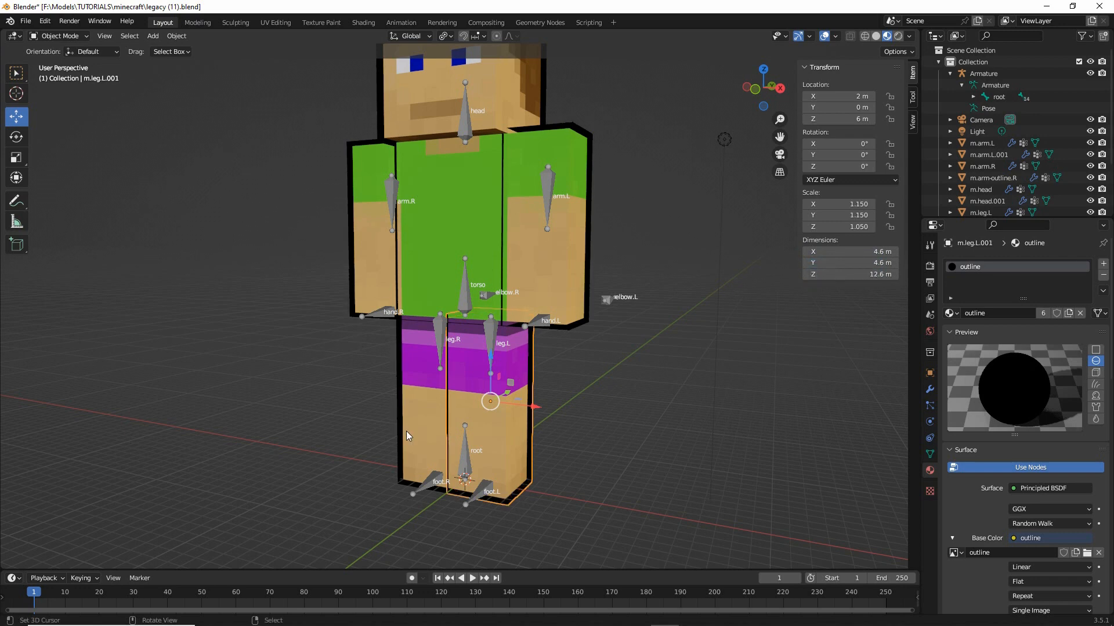
Put the armature in Pose Mode and test the left leg outline by moving the foot.L bone, cancelling the move
click(424, 490)
click(50, 37)
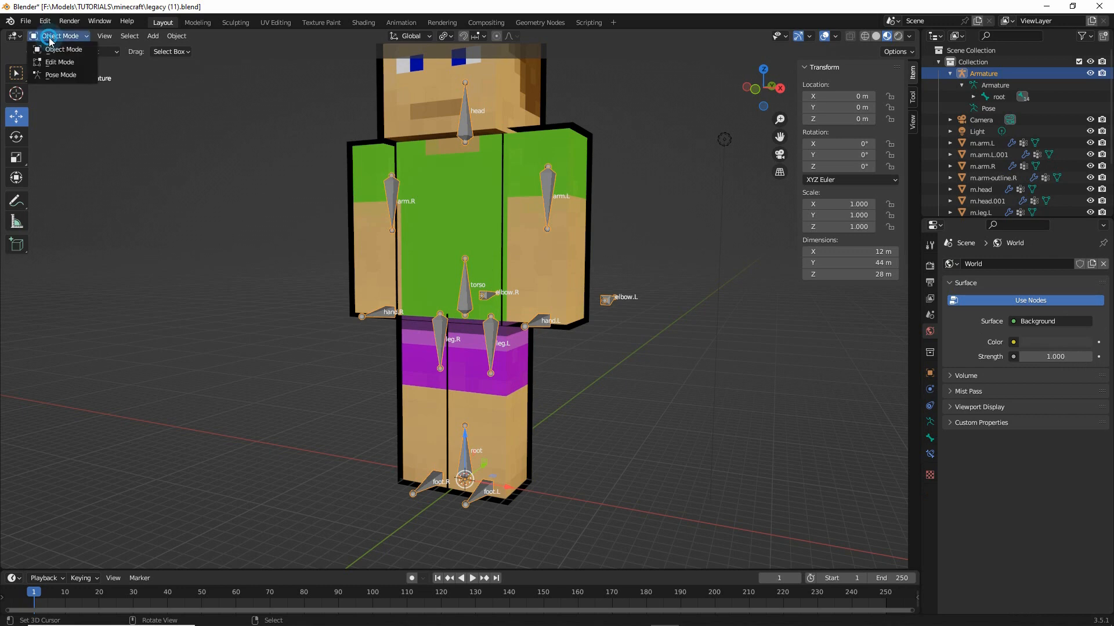
click(58, 75)
click(482, 494)
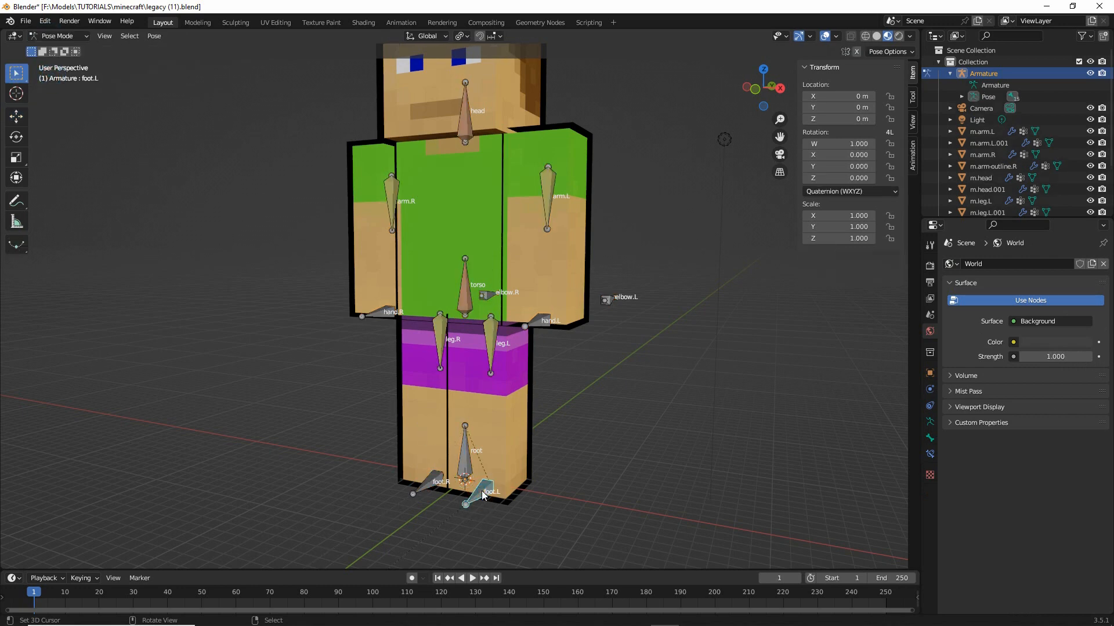
key(g)
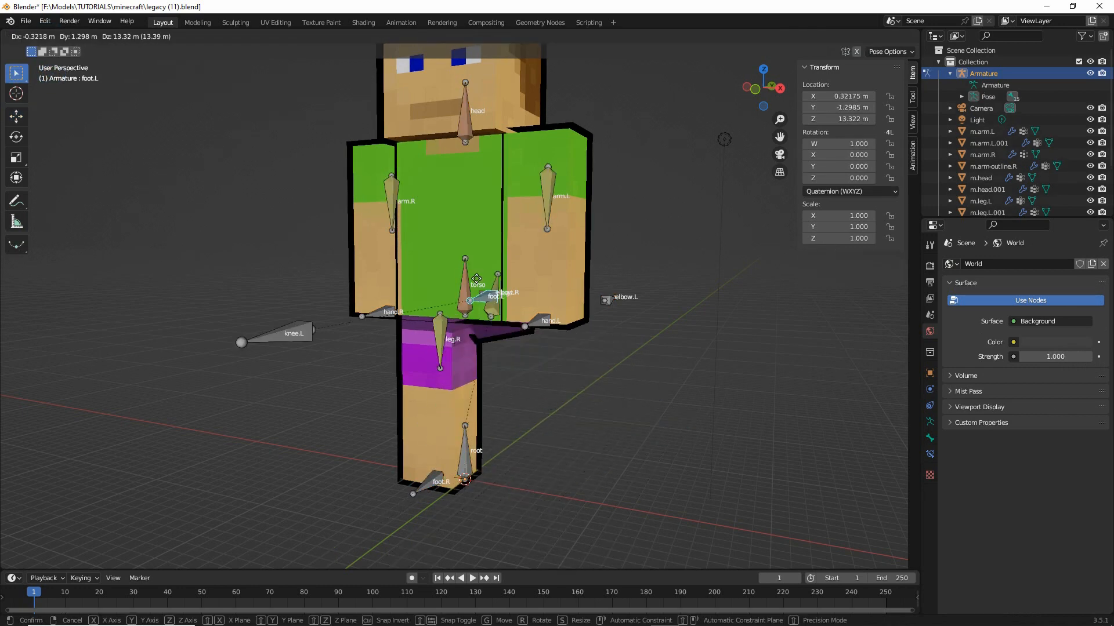
right_click(503, 381)
Test the whole outlined rig by moving the torso bone, cancel the move, and inspect the character from the front
middle_drag(468, 263, 426, 242)
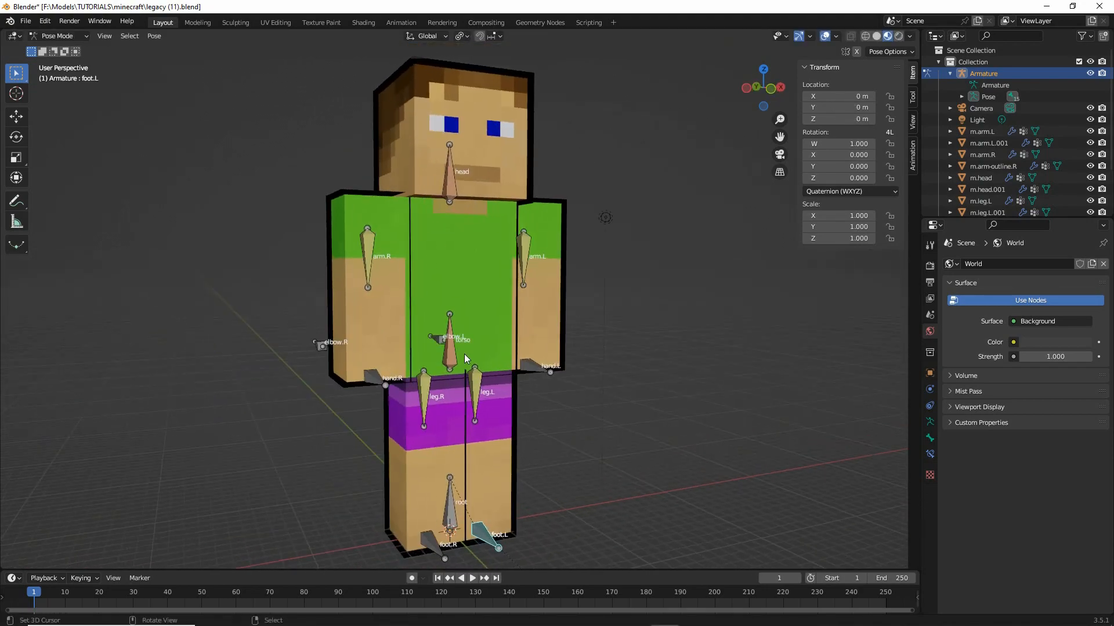
click(447, 344)
key(g)
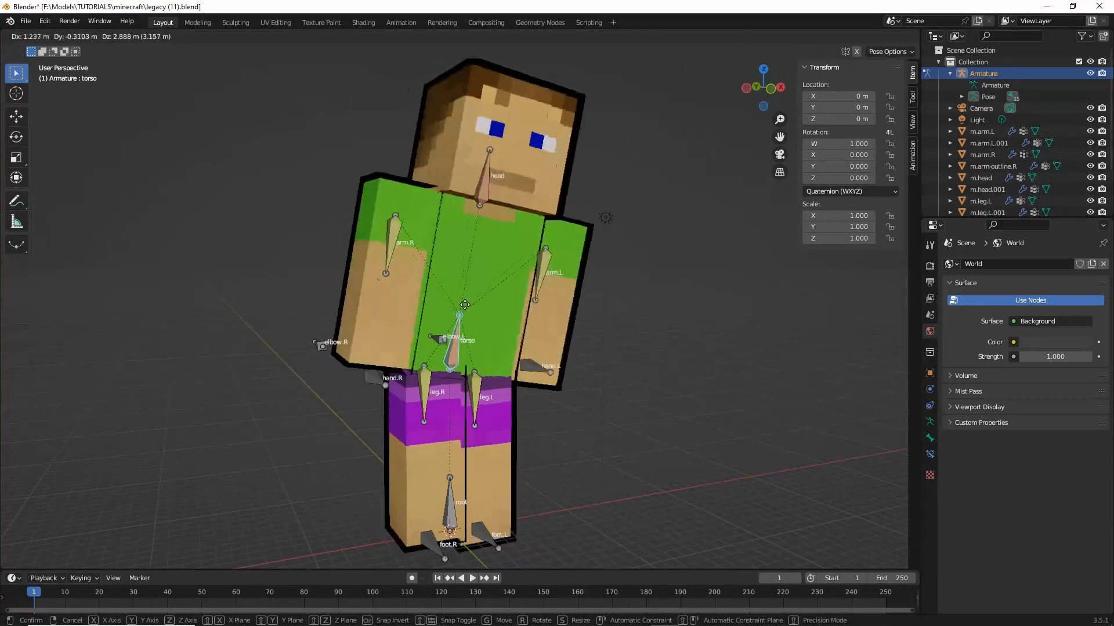
right_click(470, 339)
middle_drag(470, 333, 453, 315)
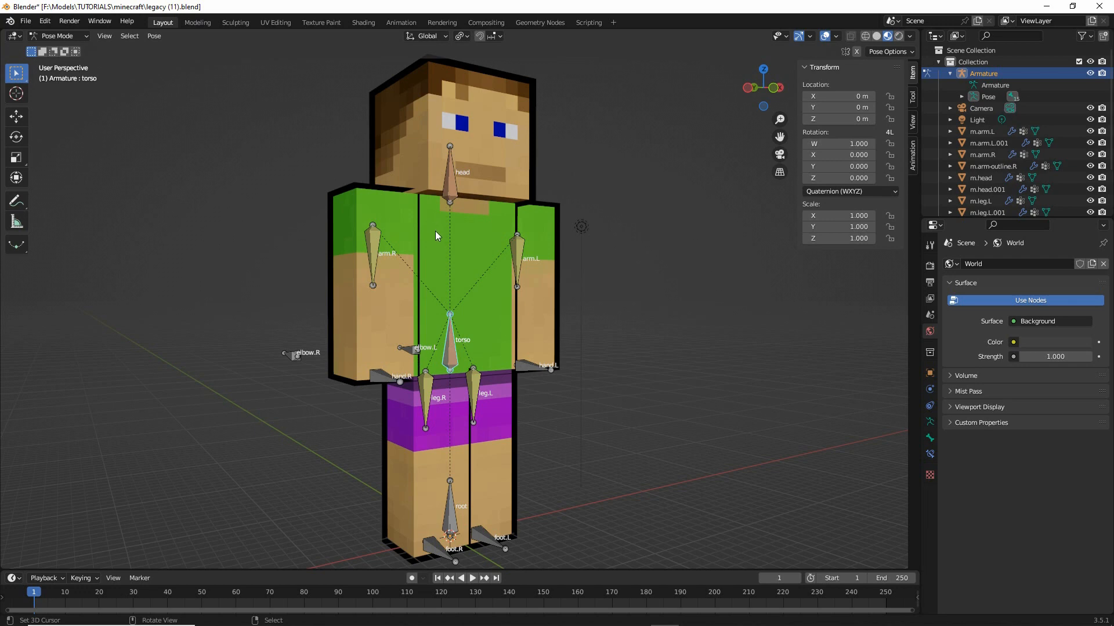
key(ctrl+2)
drag(417, 182, 432, 177)
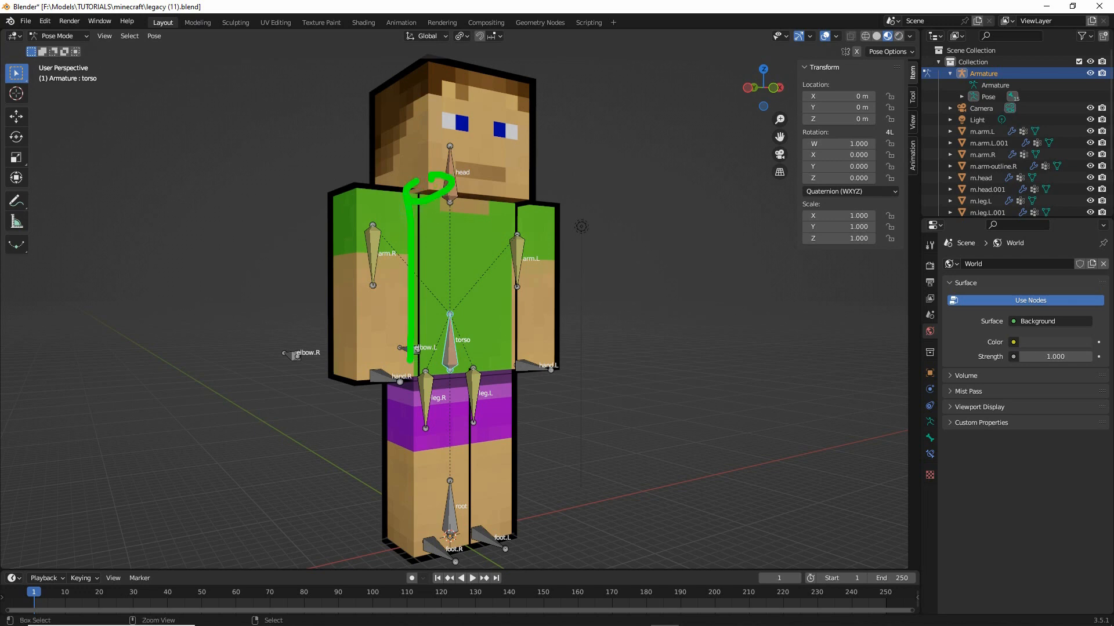
mouse_move(410, 360)
mouse_down()
mouse_move(434, 285)
mouse_move(424, 163)
mouse_up()
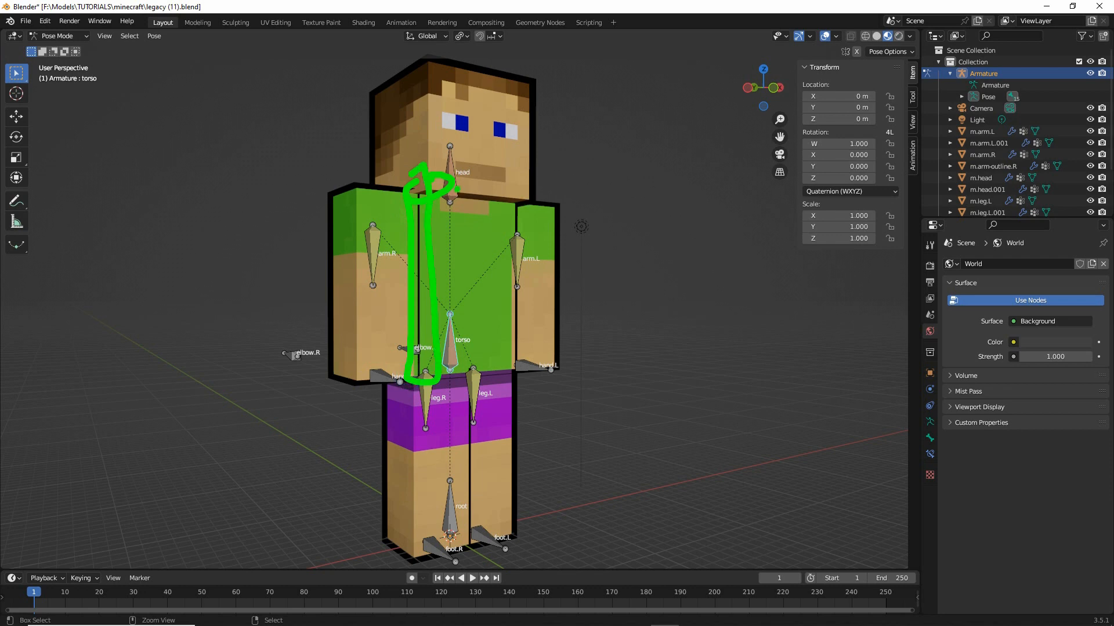
drag(534, 199, 438, 190)
mouse_move(516, 234)
mouse_down()
mouse_move(508, 335)
mouse_move(526, 364)
mouse_move(526, 220)
mouse_up()
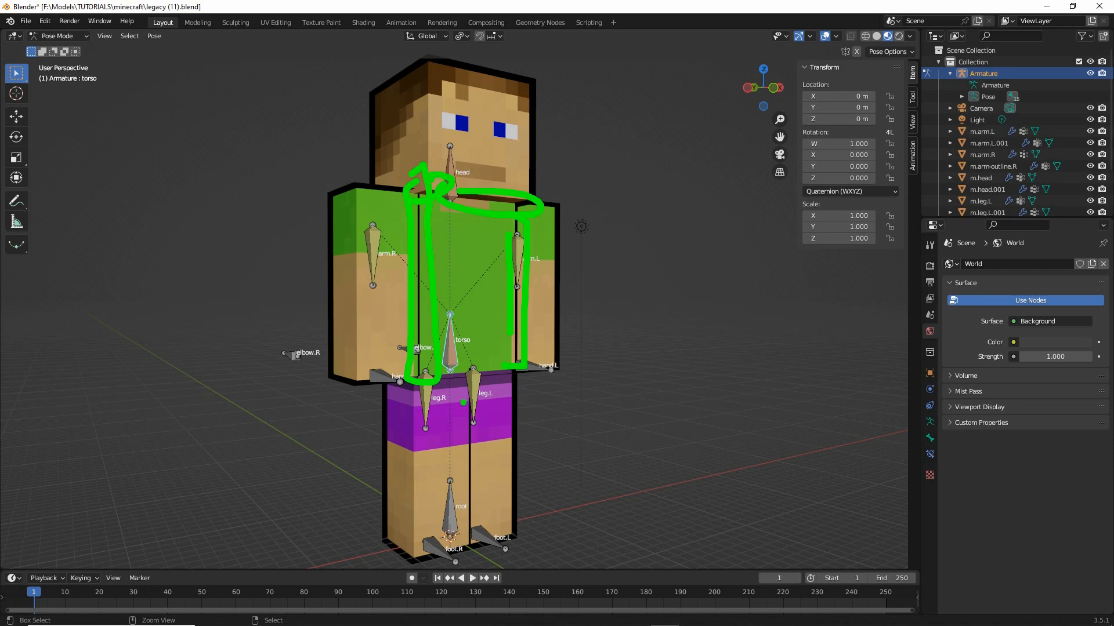
mouse_move(463, 402)
mouse_down()
mouse_move(465, 508)
mouse_move(479, 380)
mouse_up()
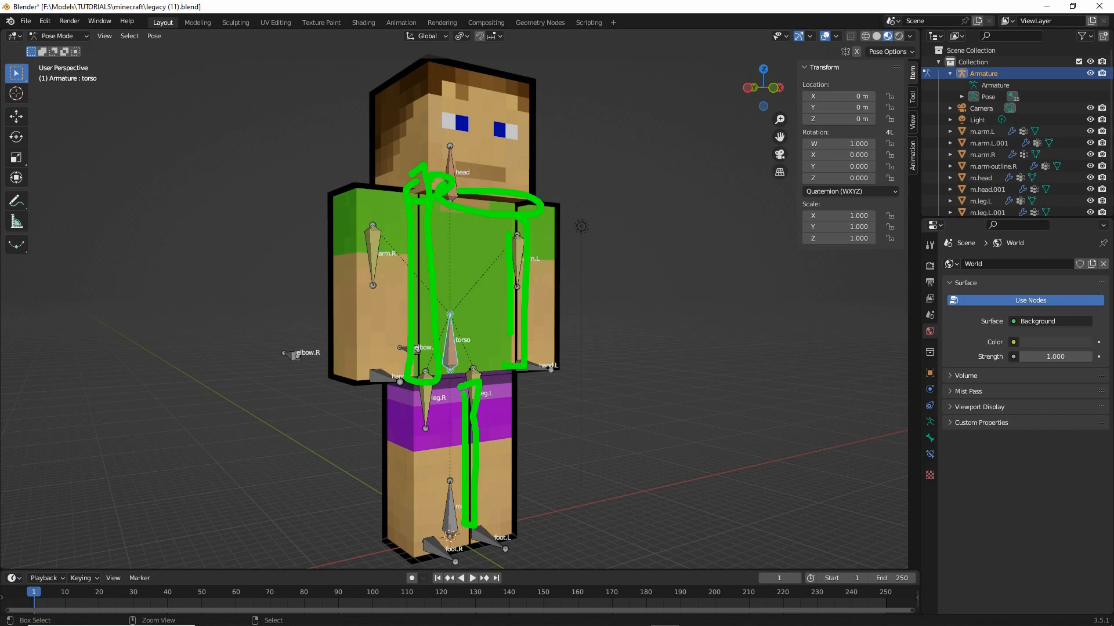
key(Escape)
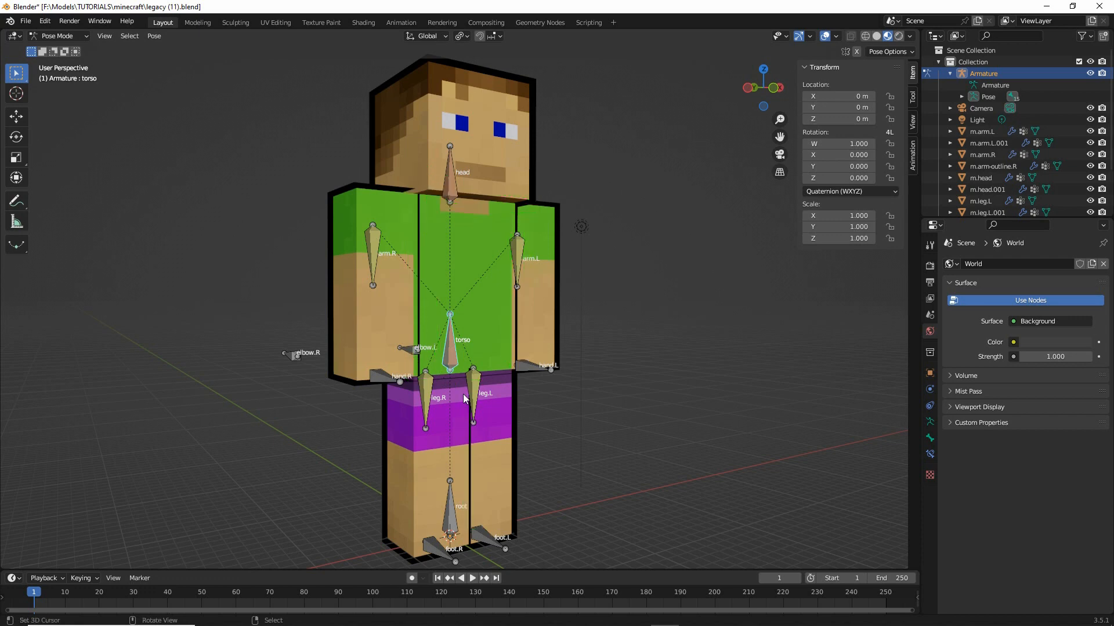
mouse_move(333, 200)
mouse_down()
mouse_move(371, 193)
mouse_move(373, 116)
mouse_move(423, 72)
mouse_move(484, 67)
mouse_move(530, 199)
mouse_move(562, 369)
mouse_move(529, 400)
mouse_move(493, 547)
mouse_move(395, 535)
mouse_move(380, 389)
mouse_move(330, 375)
mouse_move(342, 167)
mouse_up()
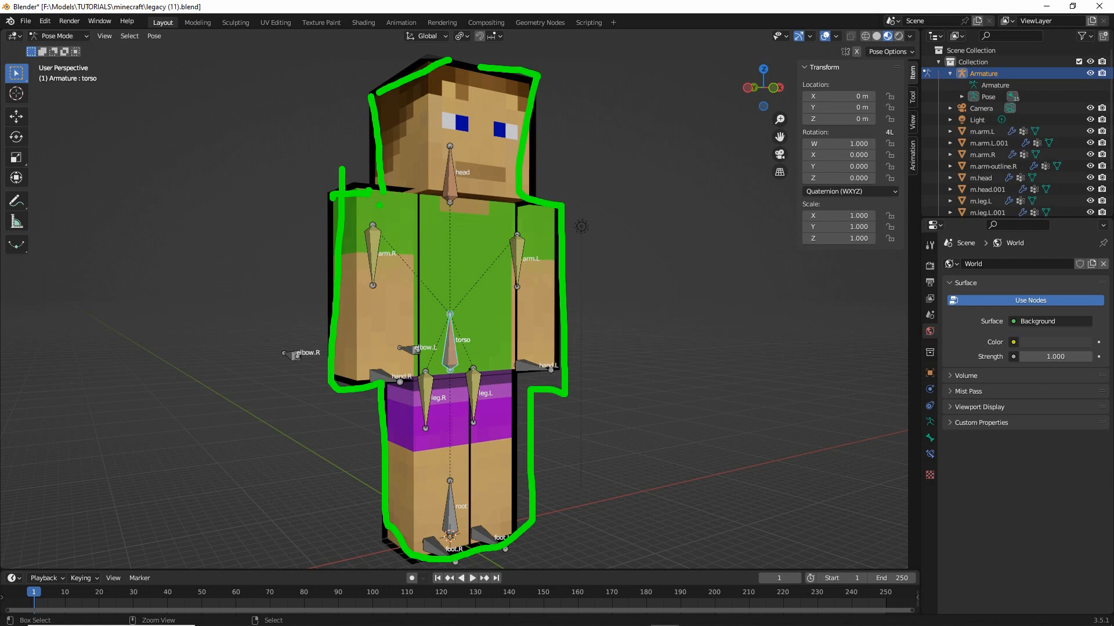
key(Escape)
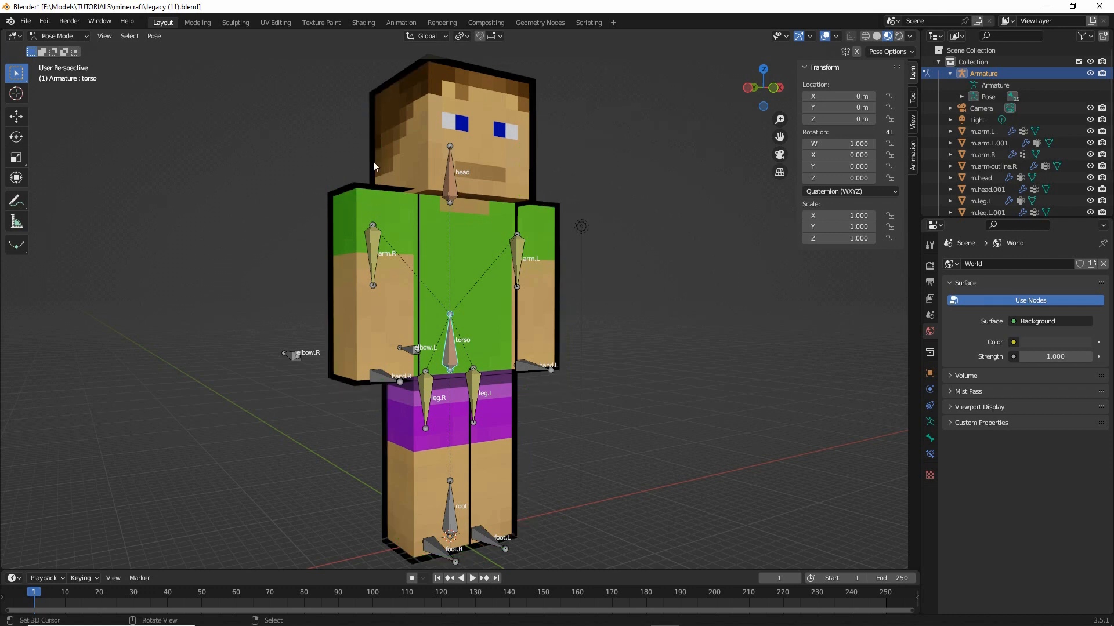
middle_drag(496, 234, 512, 384)
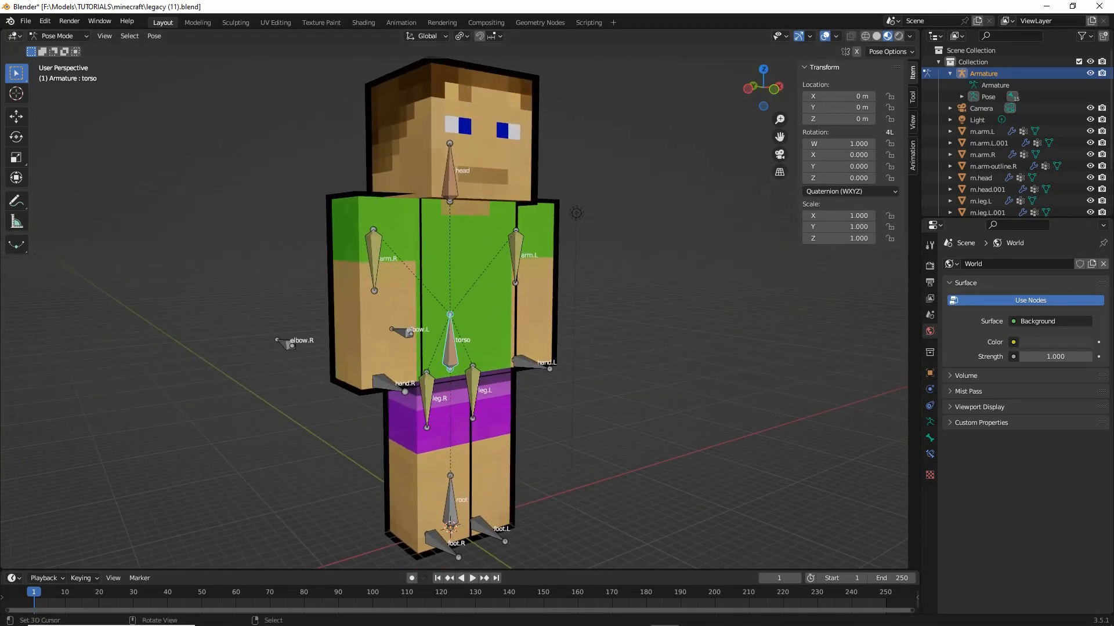
Save the outlined character as a new file named legacy (12).blend in the minecraft folder
click(26, 23)
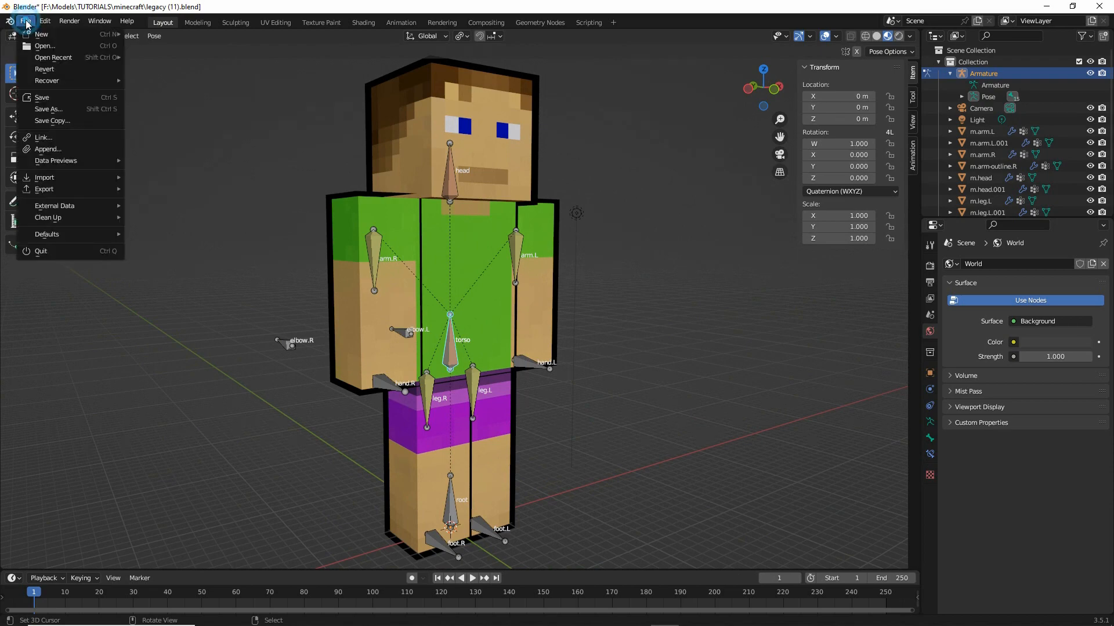
click(50, 111)
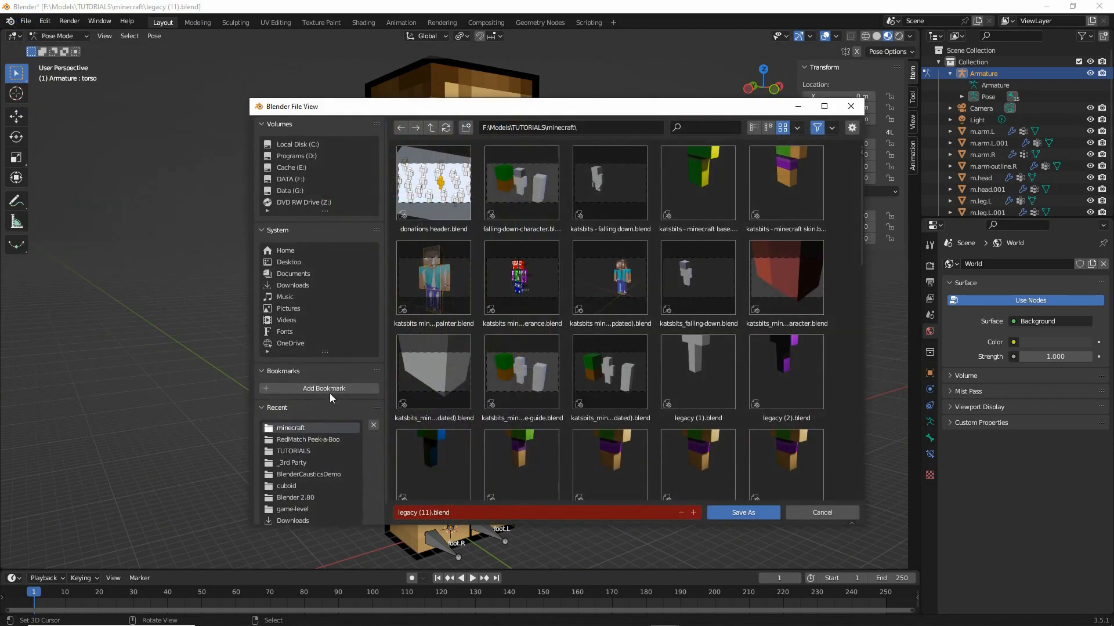
click(427, 513)
text(2)
key(Return)
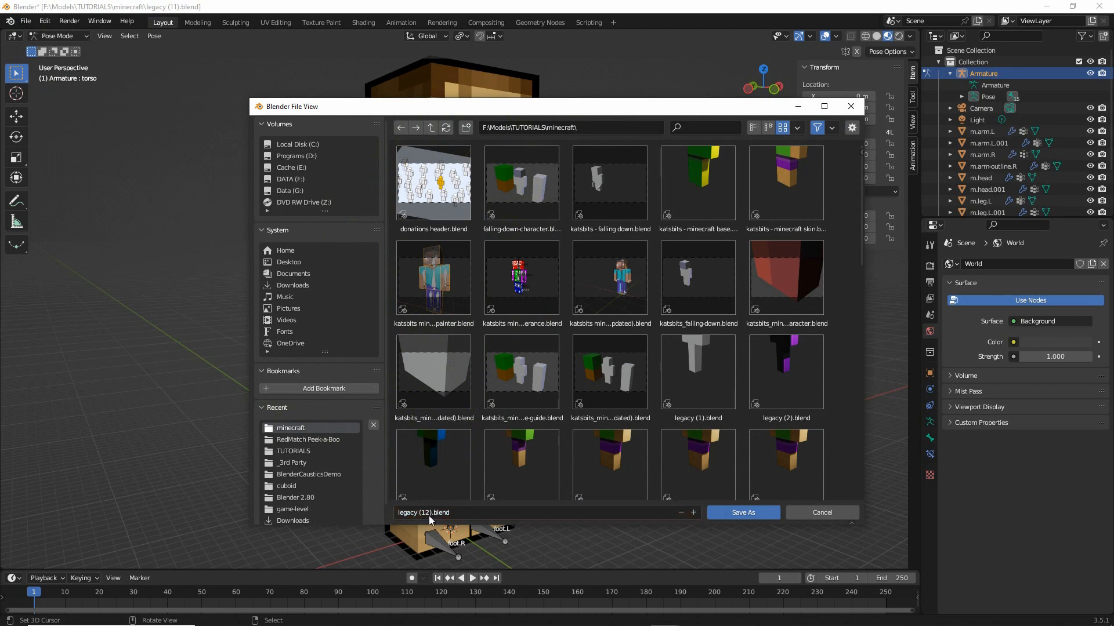
click(743, 513)
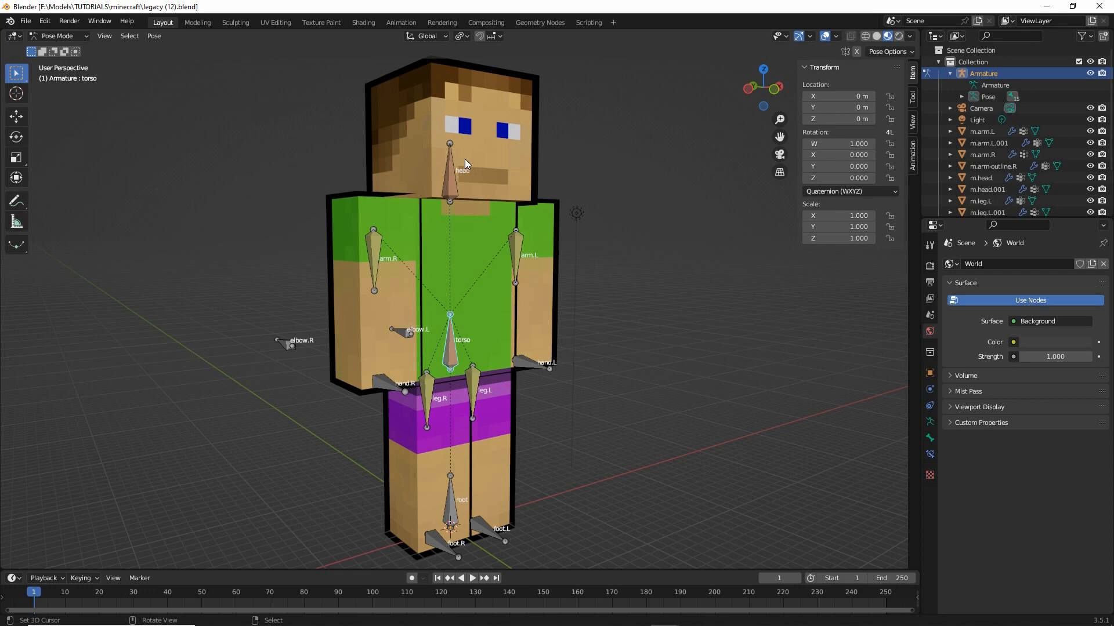
Reopen the recent file legacy (11).blend, the version without outline meshes
click(26, 23)
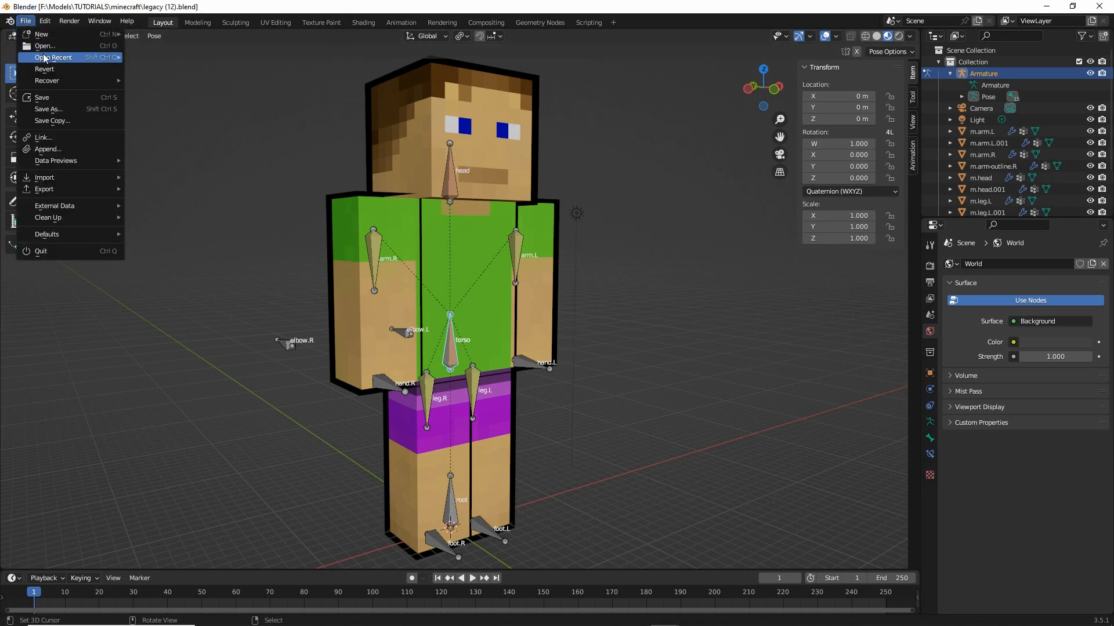
mouse_move(47, 58)
click(173, 68)
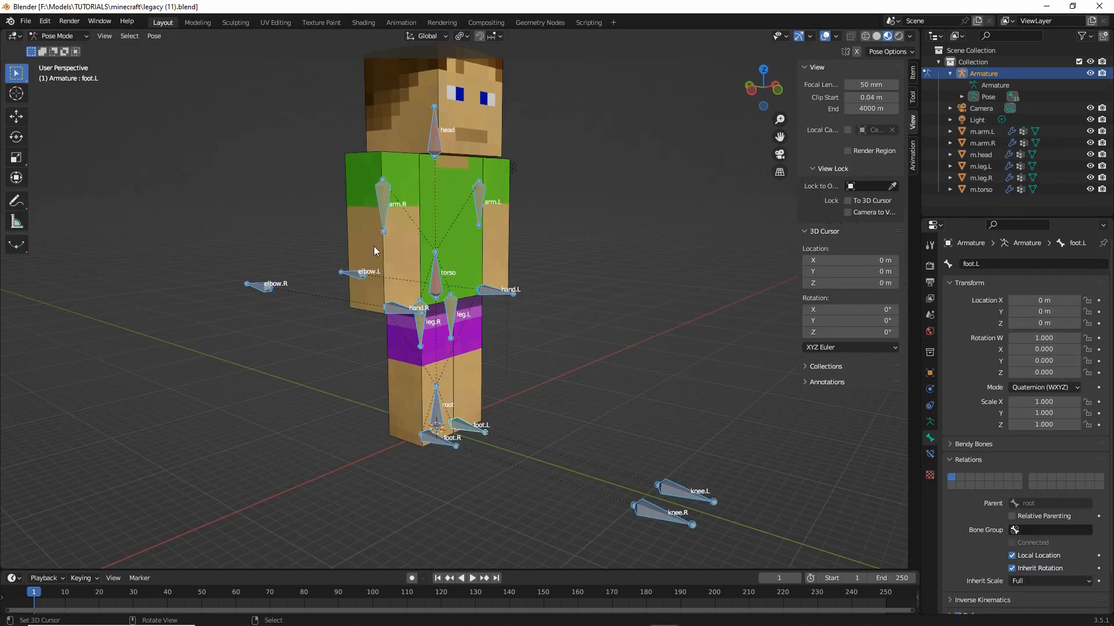
Switch the armature from Pose Mode to Object Mode and select the right arm mesh m.arm.R
middle_drag(371, 247, 416, 286)
scroll(415, 286, up, 4)
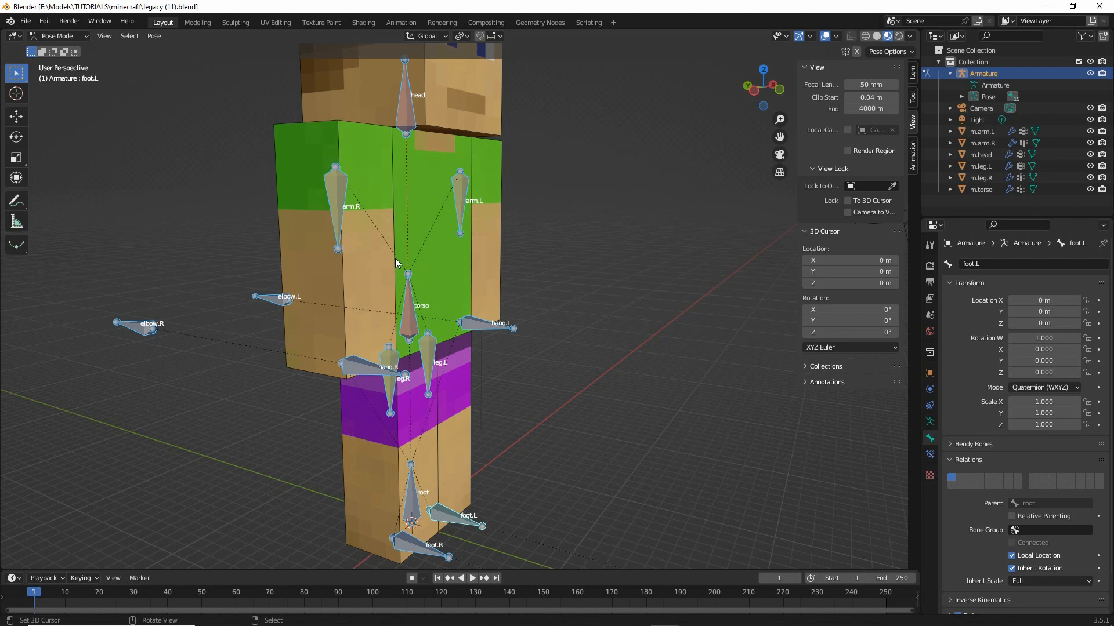
middle_drag(385, 261, 442, 331)
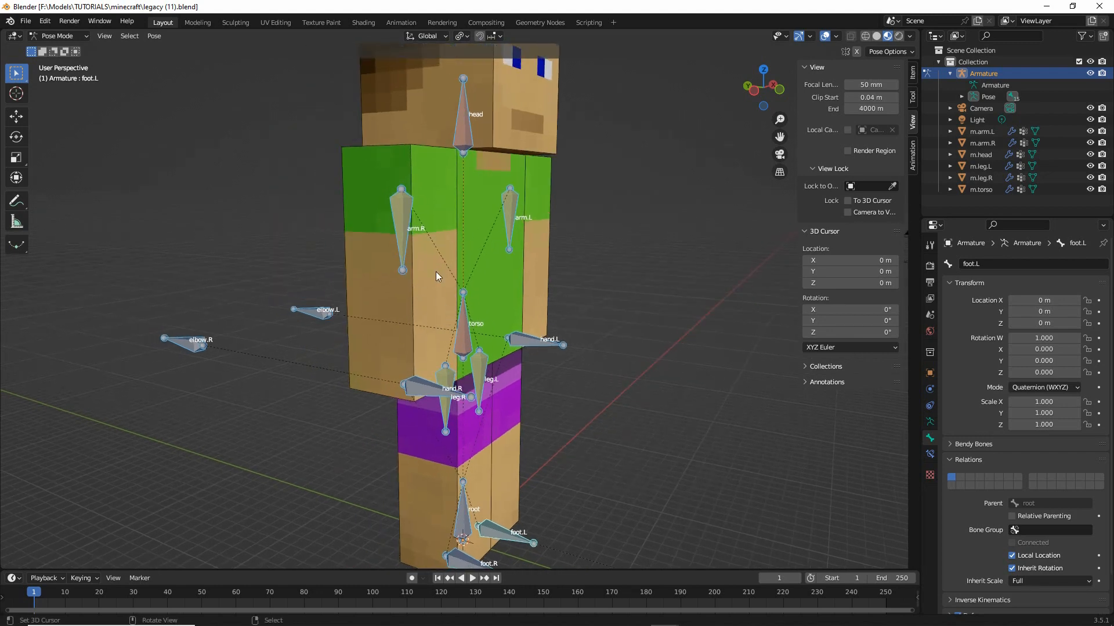
drag(421, 212, 452, 268)
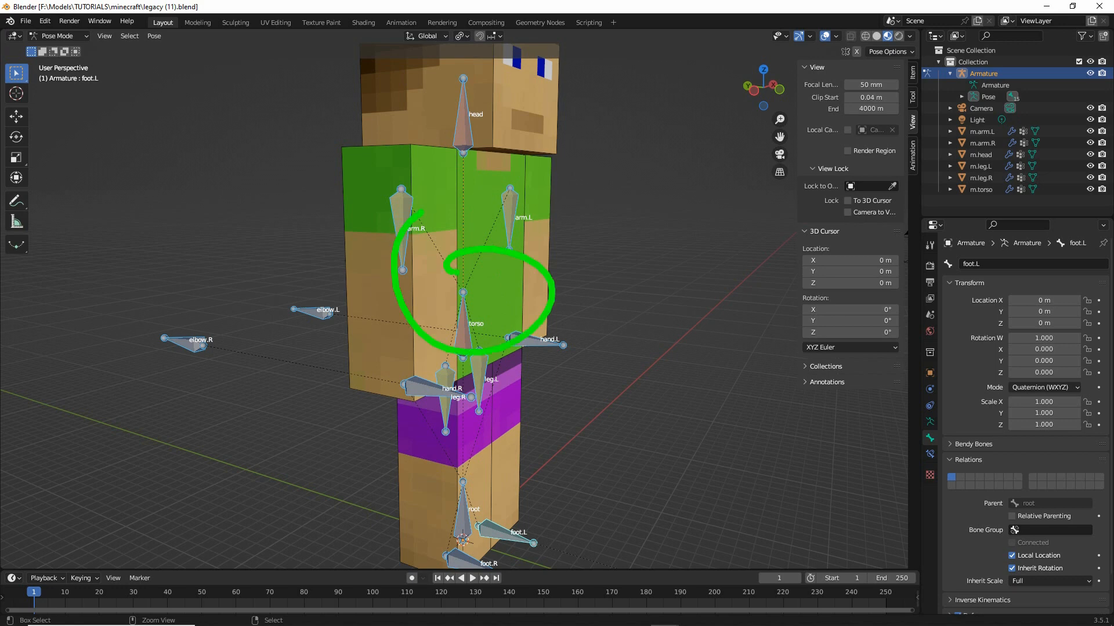
key(Escape)
click(58, 36)
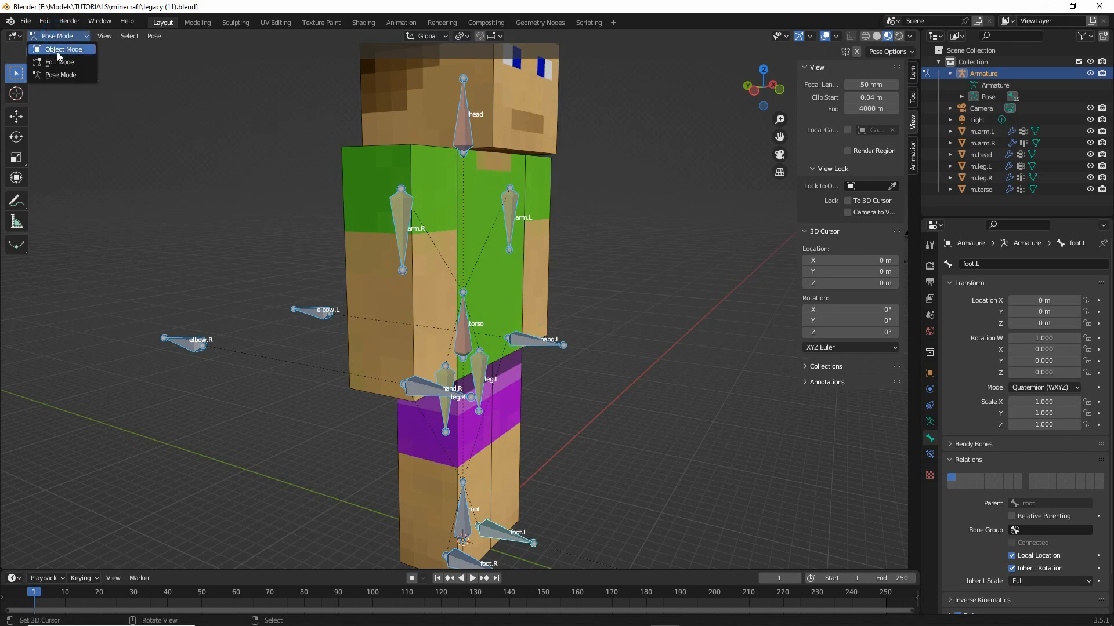
click(57, 51)
right_click(361, 299)
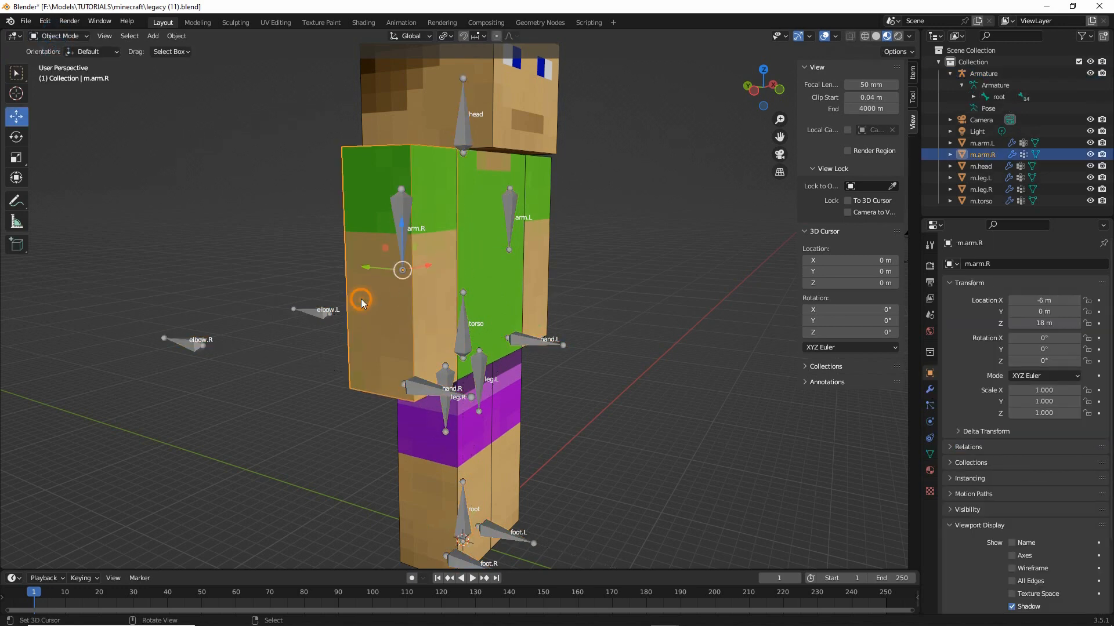
scroll(377, 311, up, 2)
shift+middle_drag(377, 311, 449, 368)
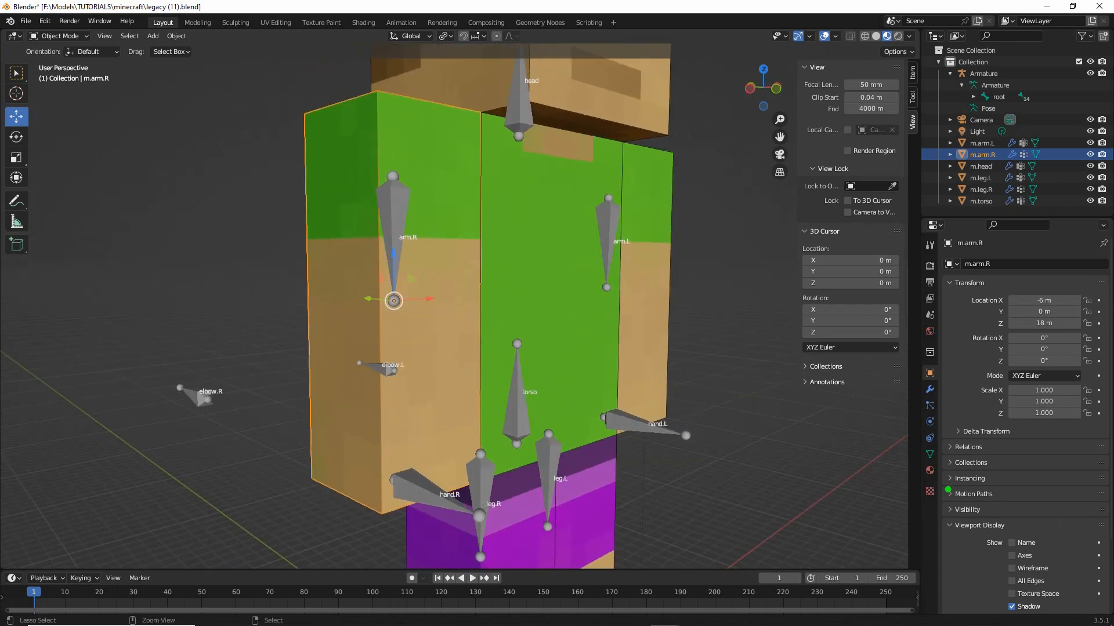
Add a second material slot to the right arm mesh and create a new material in it named outline
drag(914, 458, 919, 455)
click(930, 471)
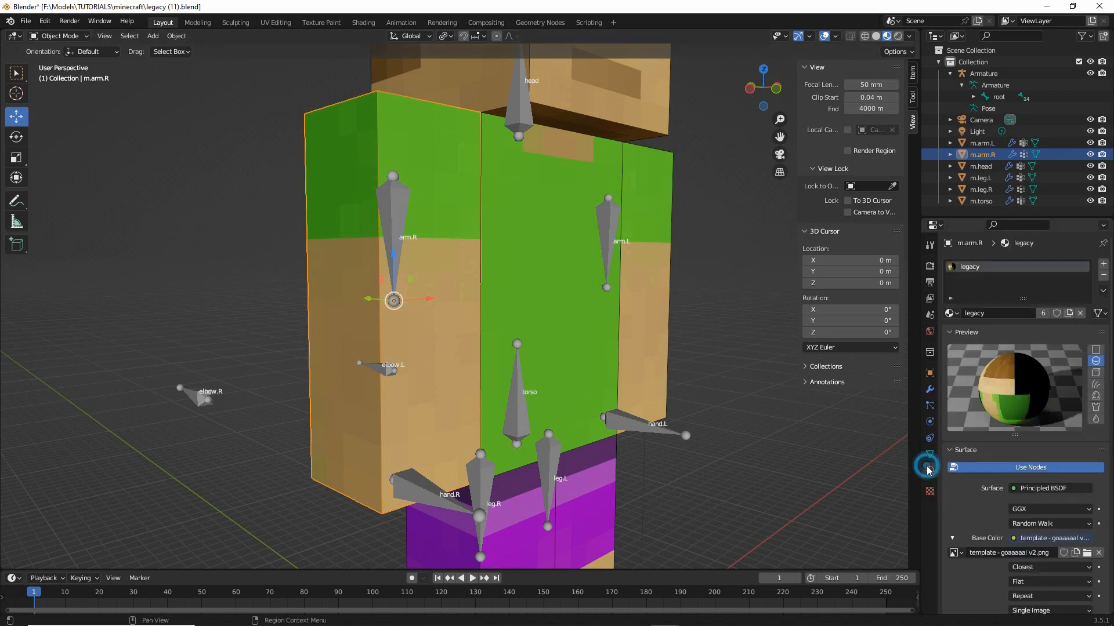
click(1103, 265)
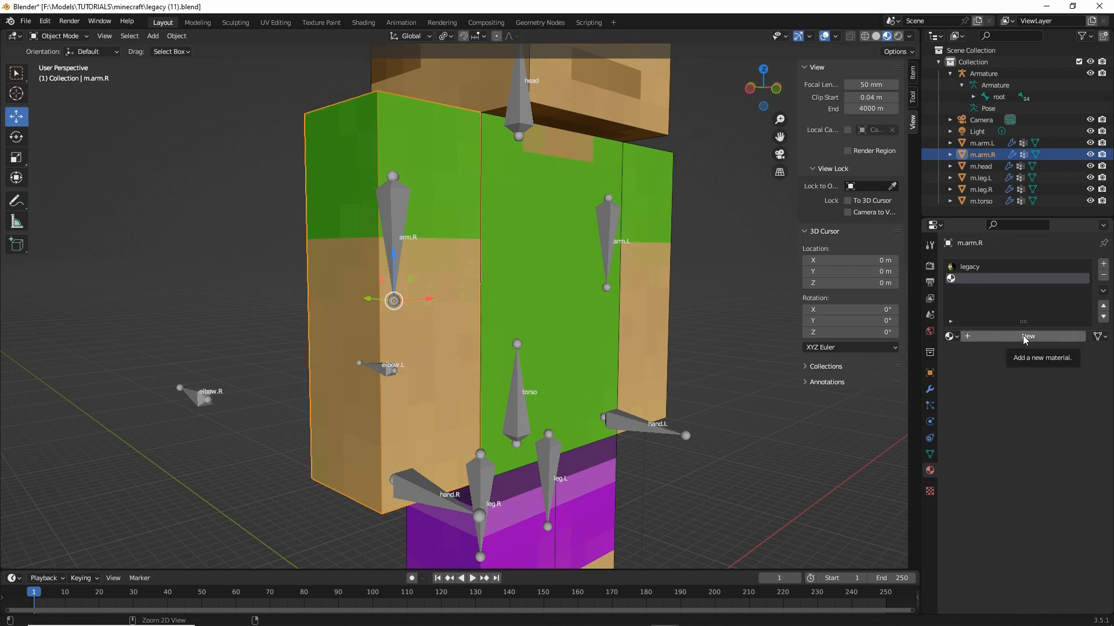
mouse_move(1018, 327)
mouse_down()
mouse_move(1030, 347)
mouse_move(1017, 326)
mouse_up()
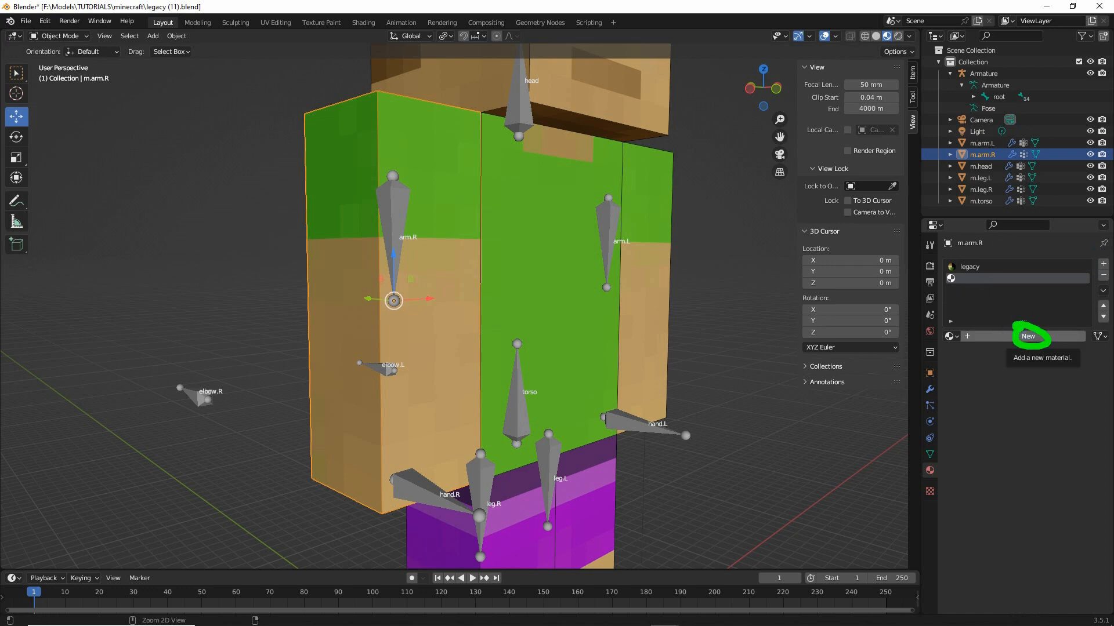
click(1023, 337)
double_click(1001, 337)
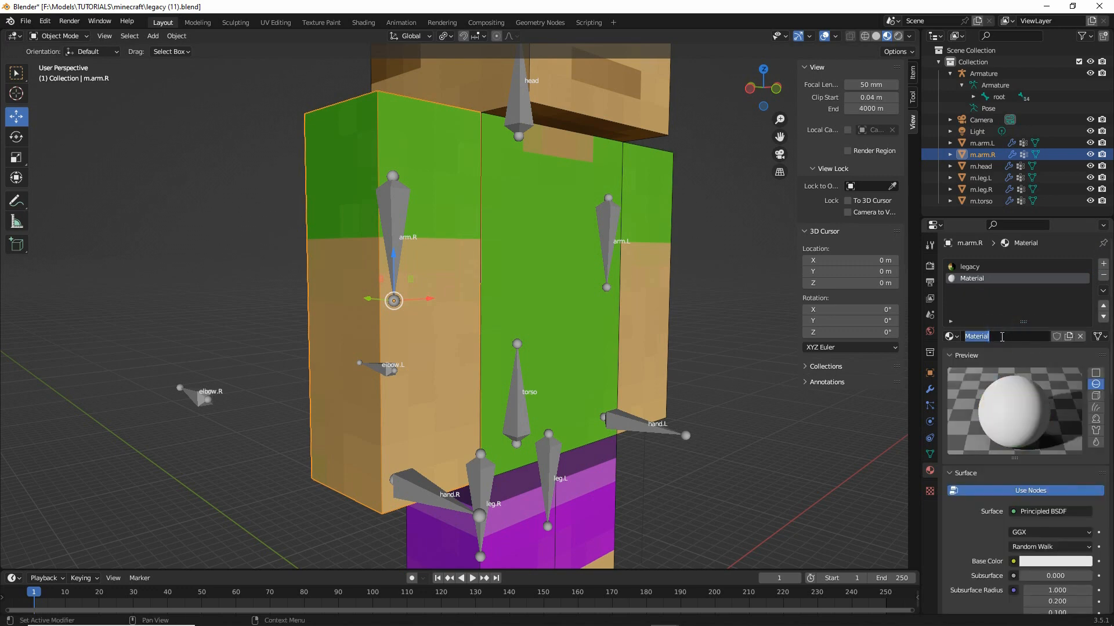
text(c)
text(utline)
key(Return)
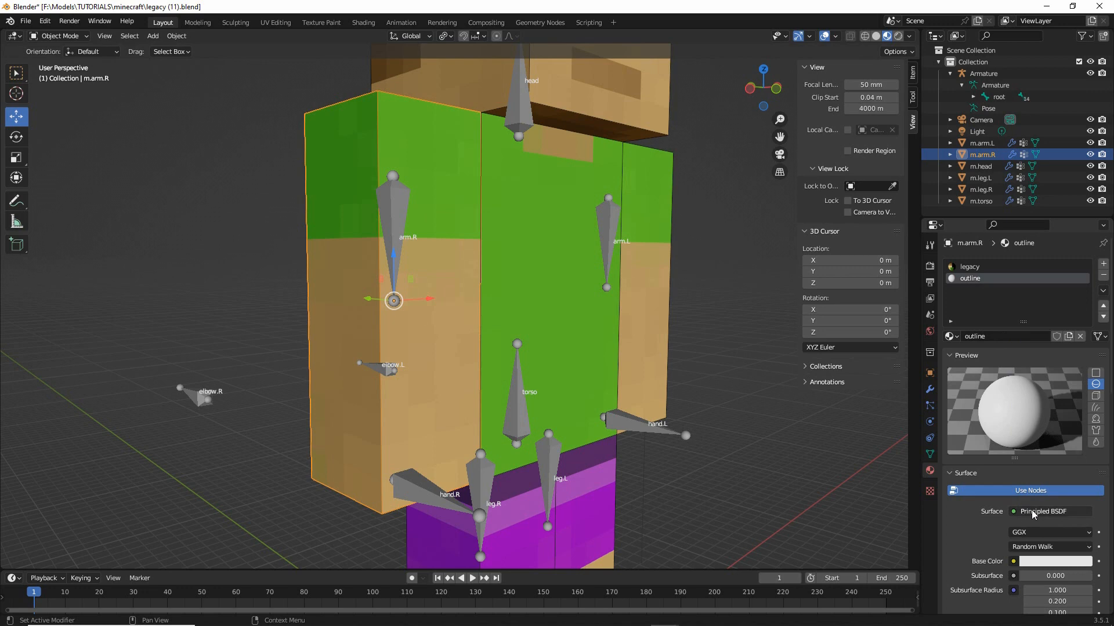
Set the outline material's base color to black, with a Value of 0
scroll(1009, 511, down, 5)
key(ctrl+2)
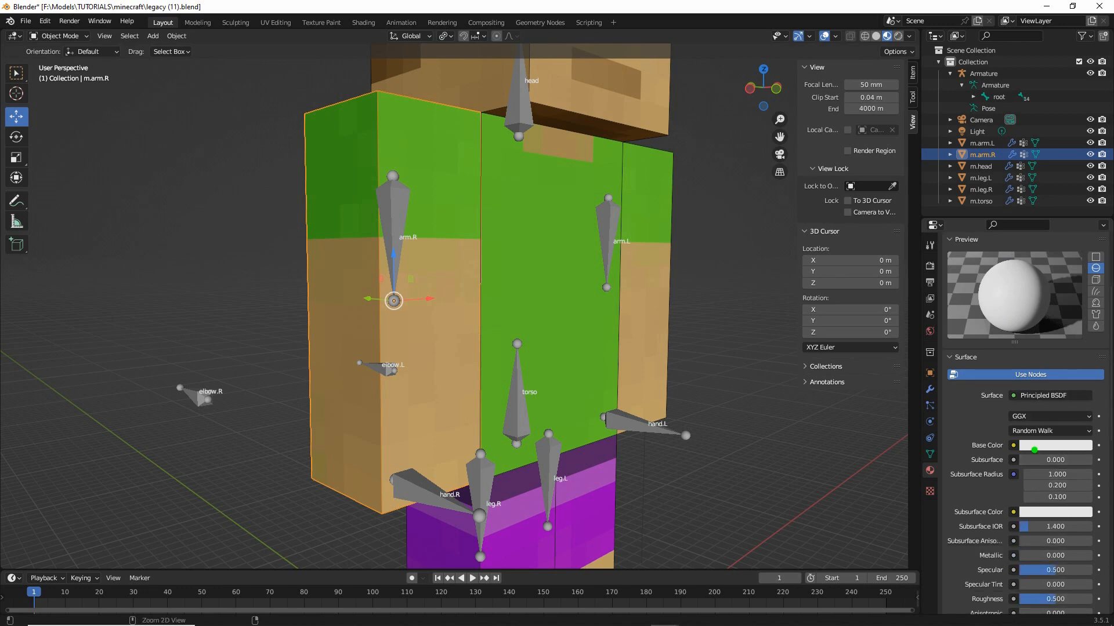
drag(1009, 459, 1077, 462)
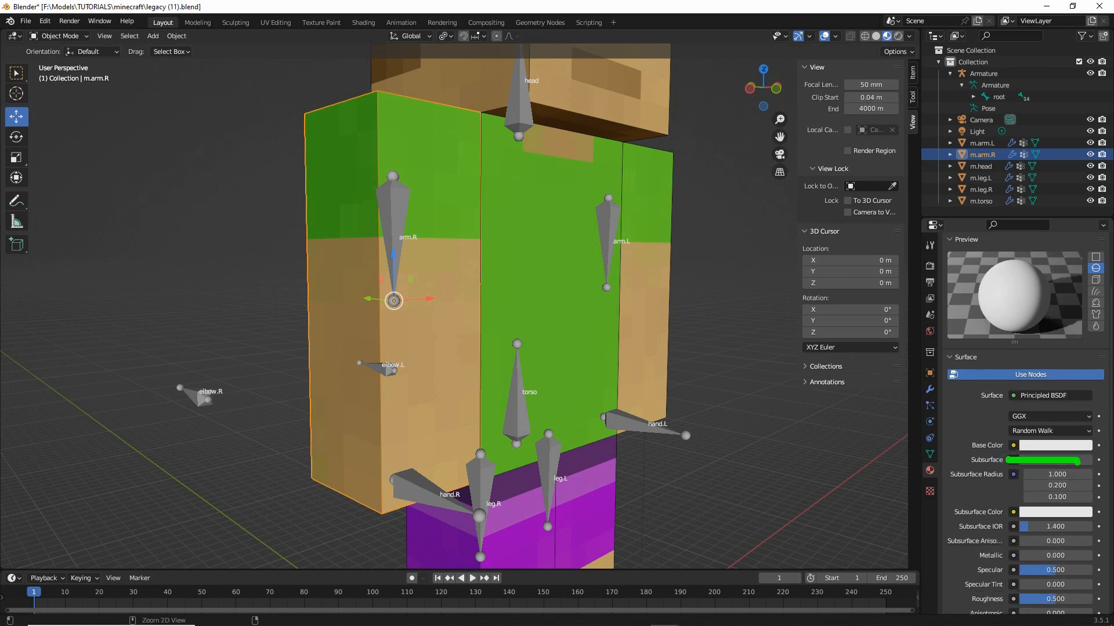
click(1055, 445)
drag(1083, 285, 1082, 364)
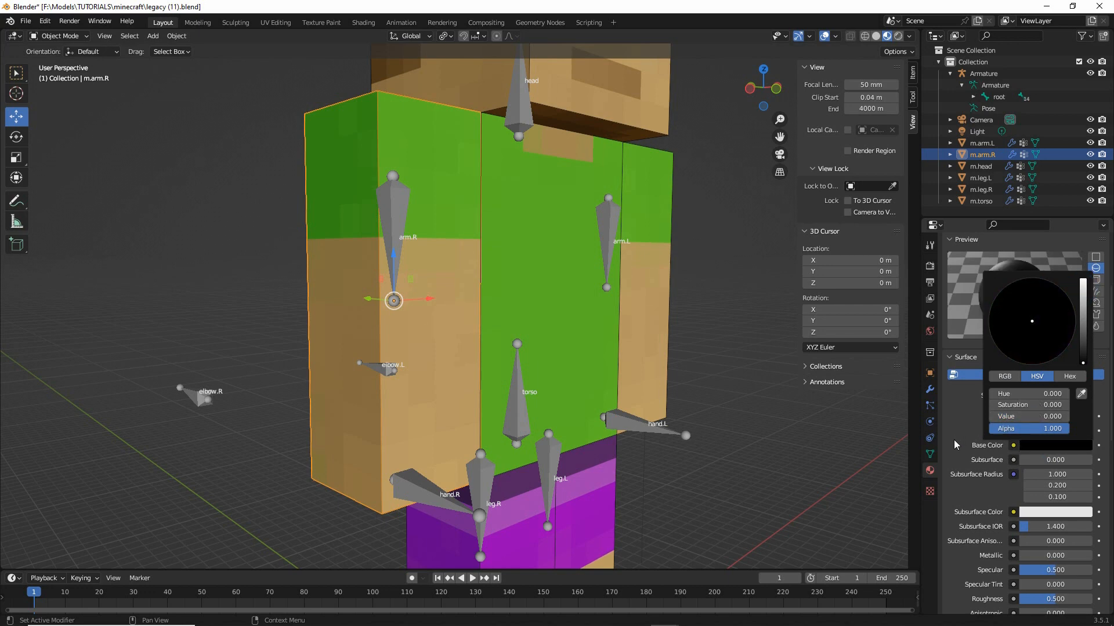
Lower the outline material's Specular and Roughness to their minimum
scroll(1002, 301, up, 5)
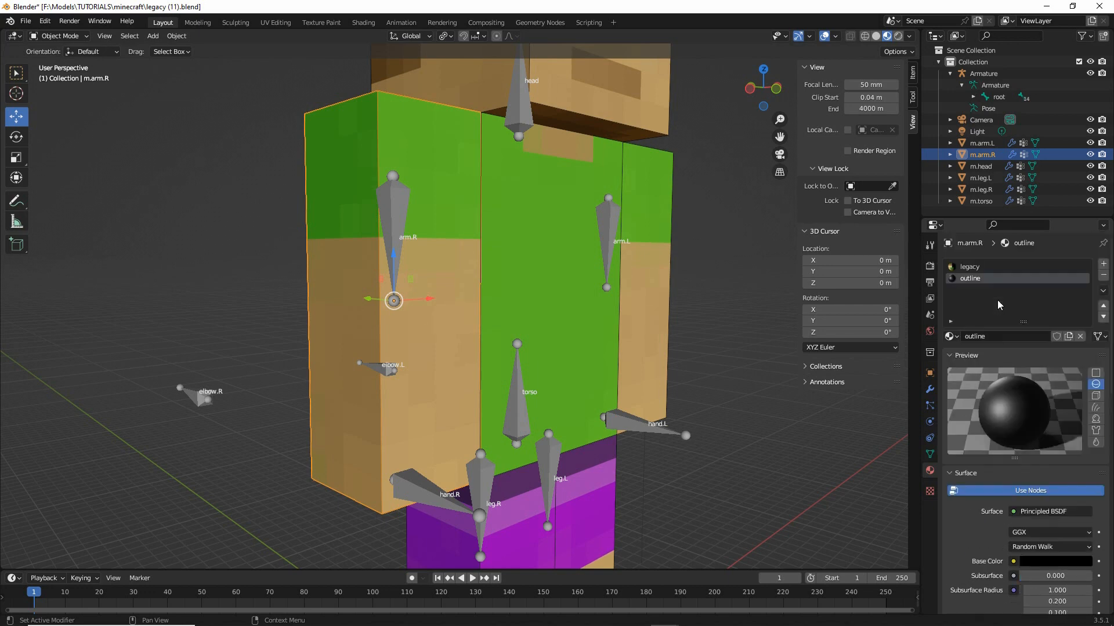
scroll(998, 298, down, 10)
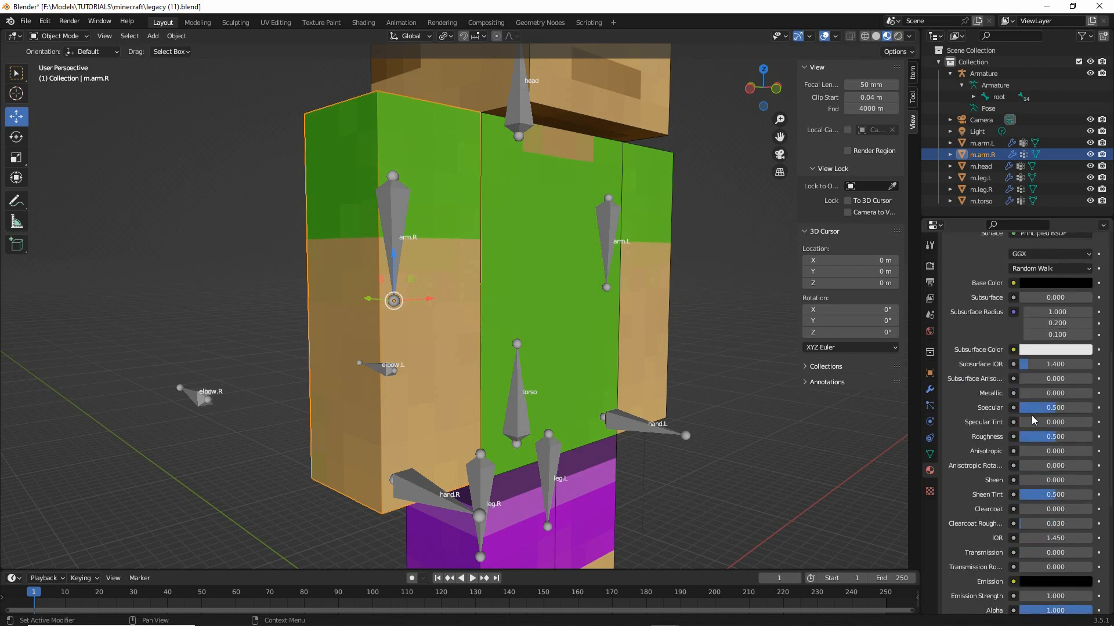
drag(1065, 410, 1021, 410)
drag(1070, 440, 1019, 452)
Enable Backface Culling in the outline material's settings
scroll(975, 487, down, 10)
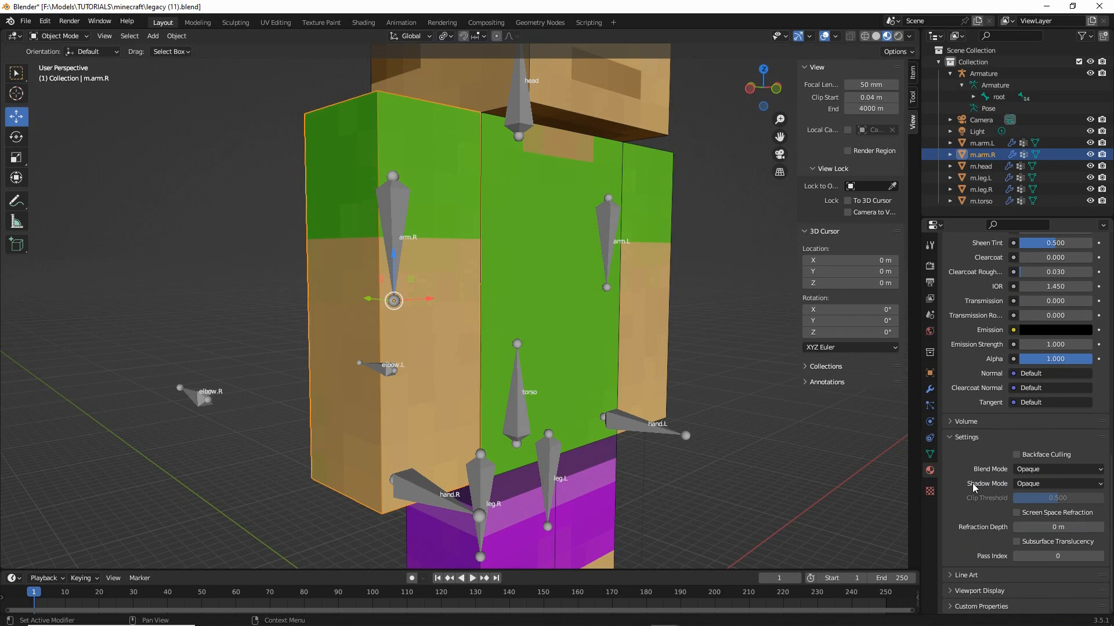
drag(1012, 465, 1071, 464)
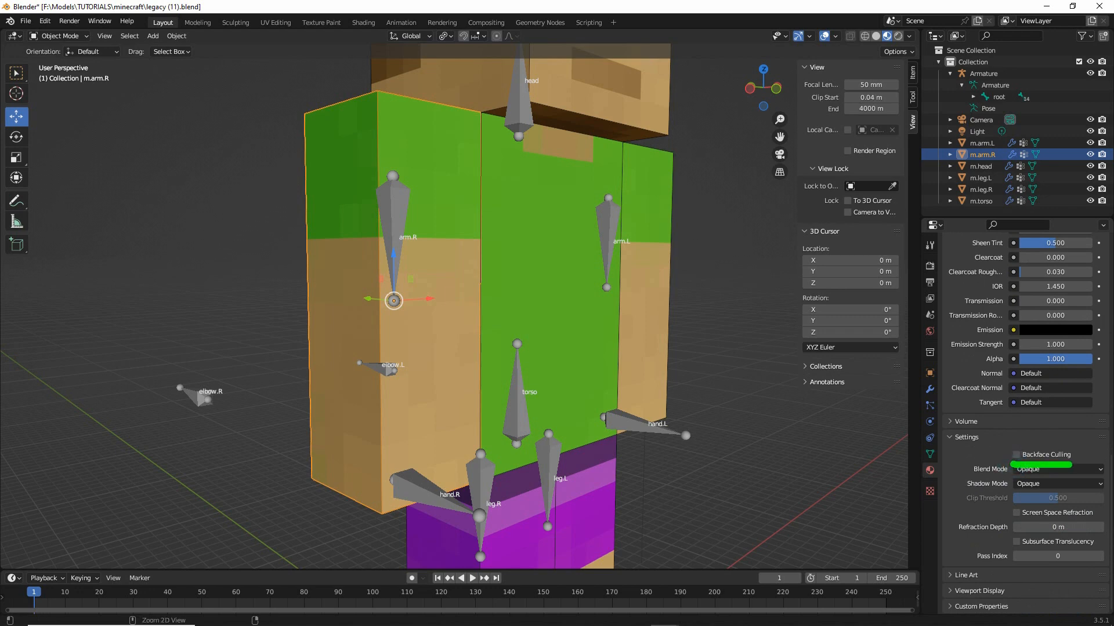
click(1016, 455)
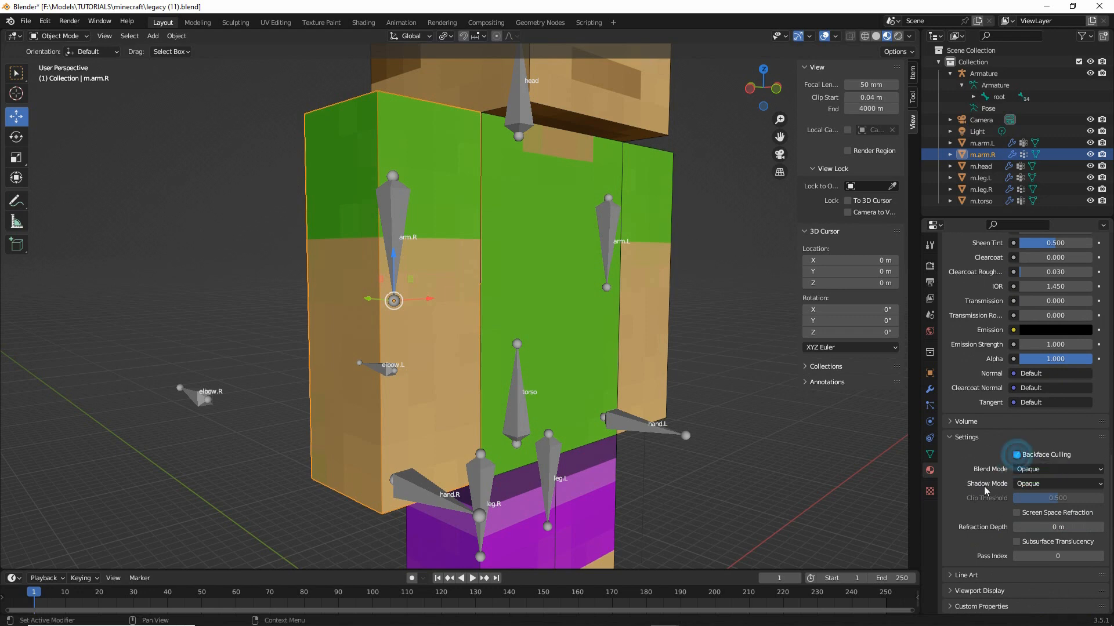
scroll(959, 500, up, 20)
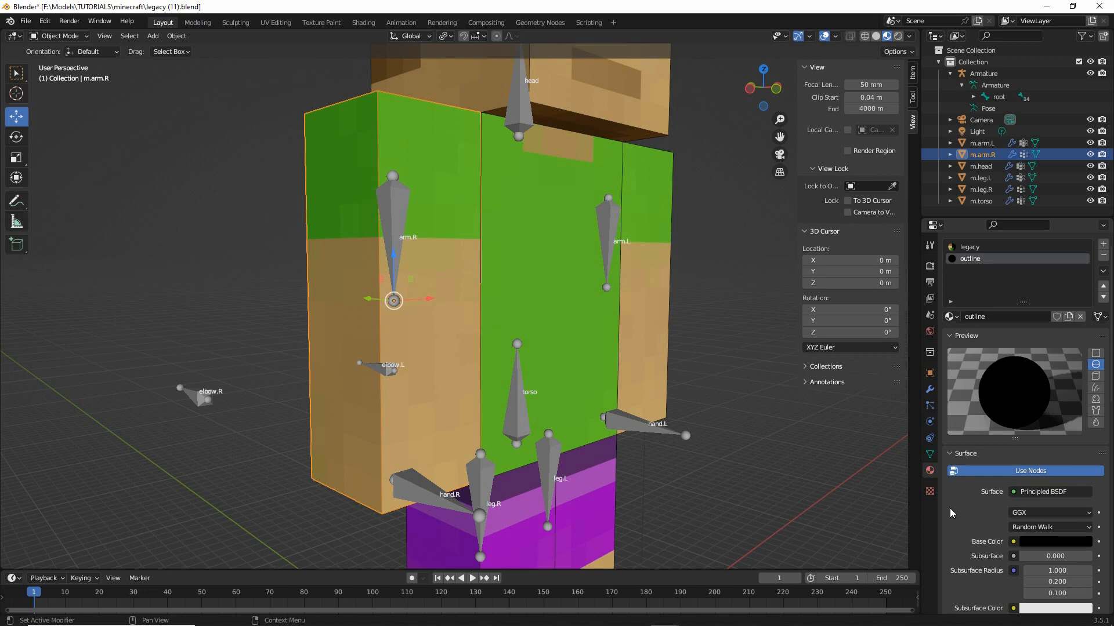
Add a Solidify modifier to the right arm mesh
click(930, 391)
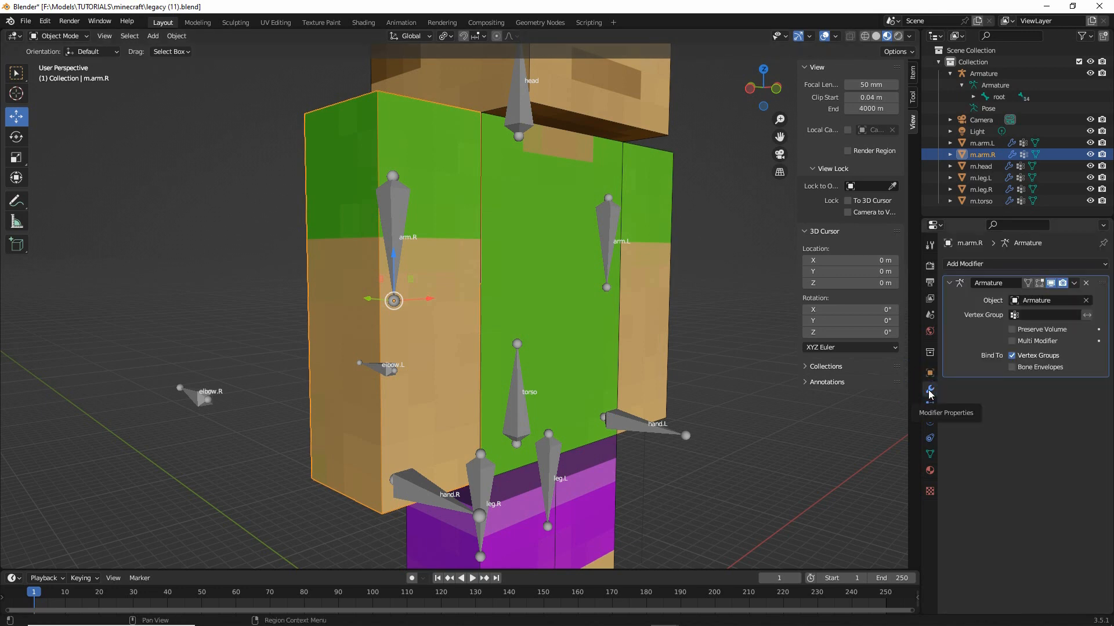
click(989, 264)
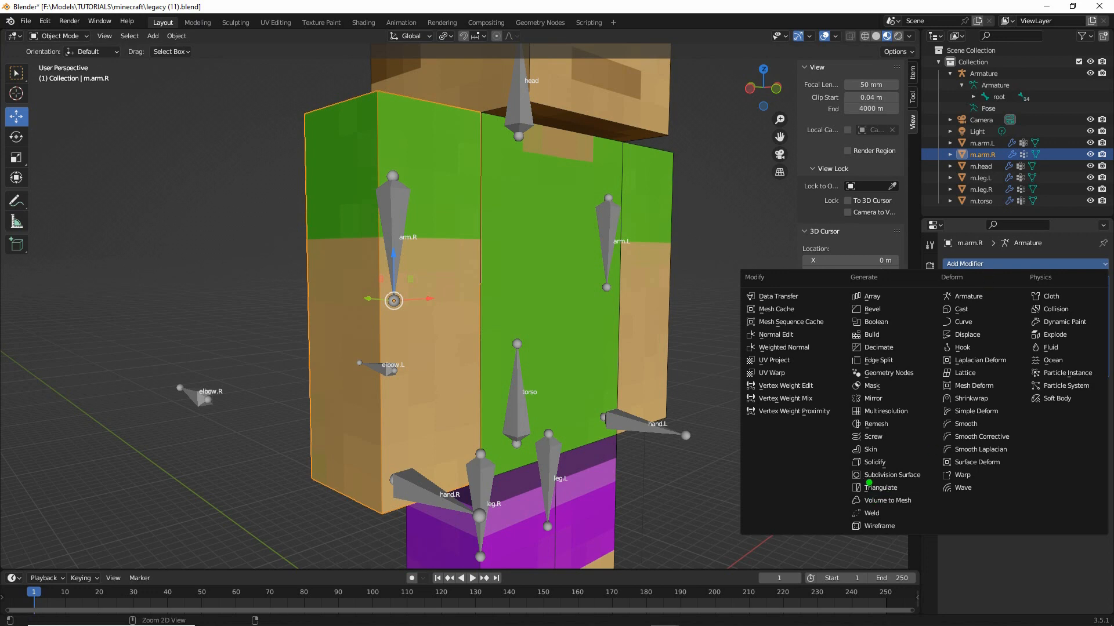
drag(851, 470, 887, 469)
drag(946, 274, 960, 279)
drag(862, 482, 886, 472)
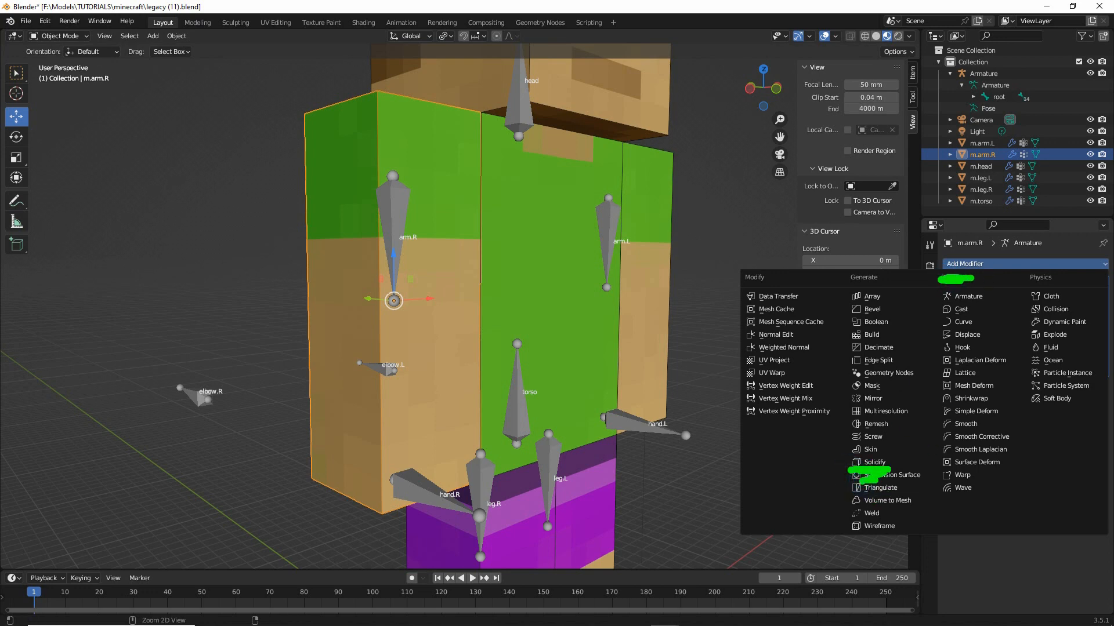
click(873, 462)
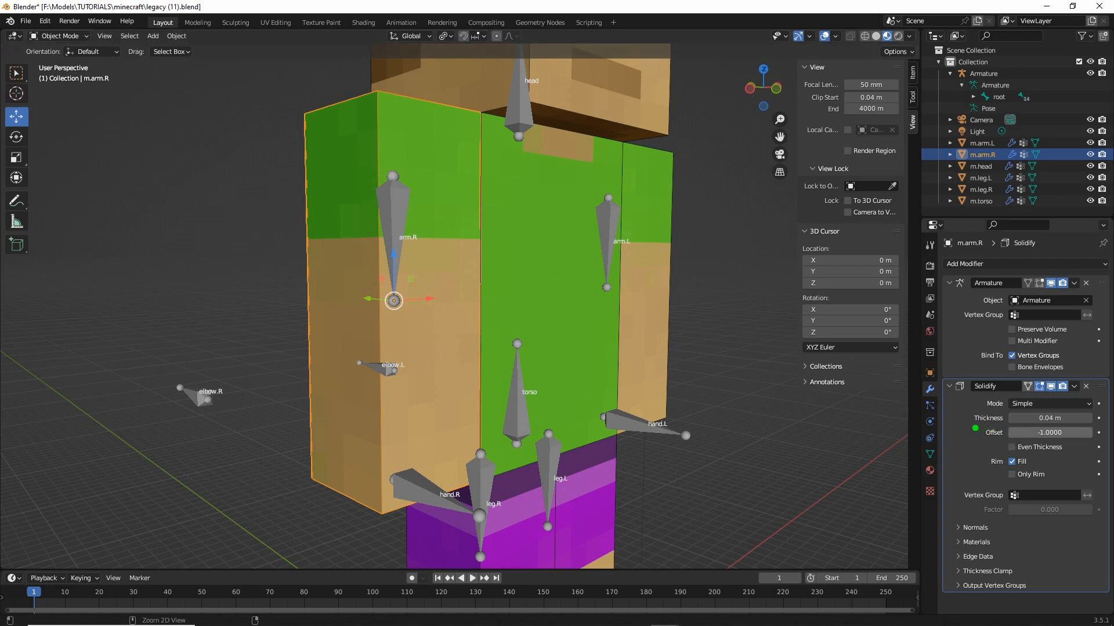
Set the Thickness of the right arm's Solidify modifier to -0.4 m
drag(975, 428, 999, 427)
key(Escape)
drag(1044, 418, 962, 418)
click(1046, 417)
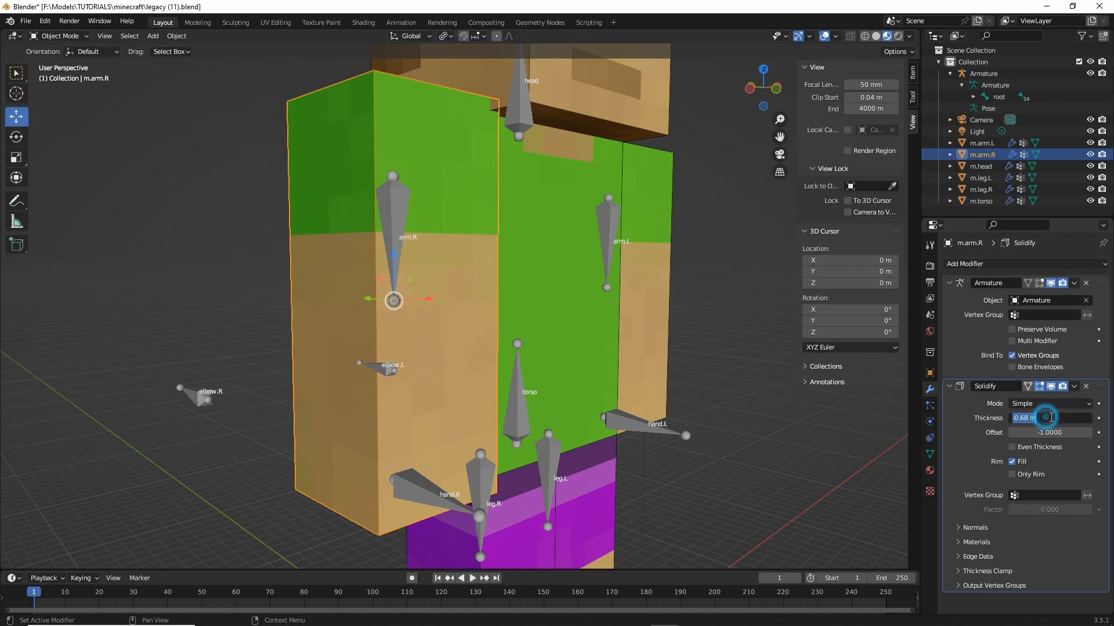
drag(1021, 418, 1070, 418)
text(4)
key(Return)
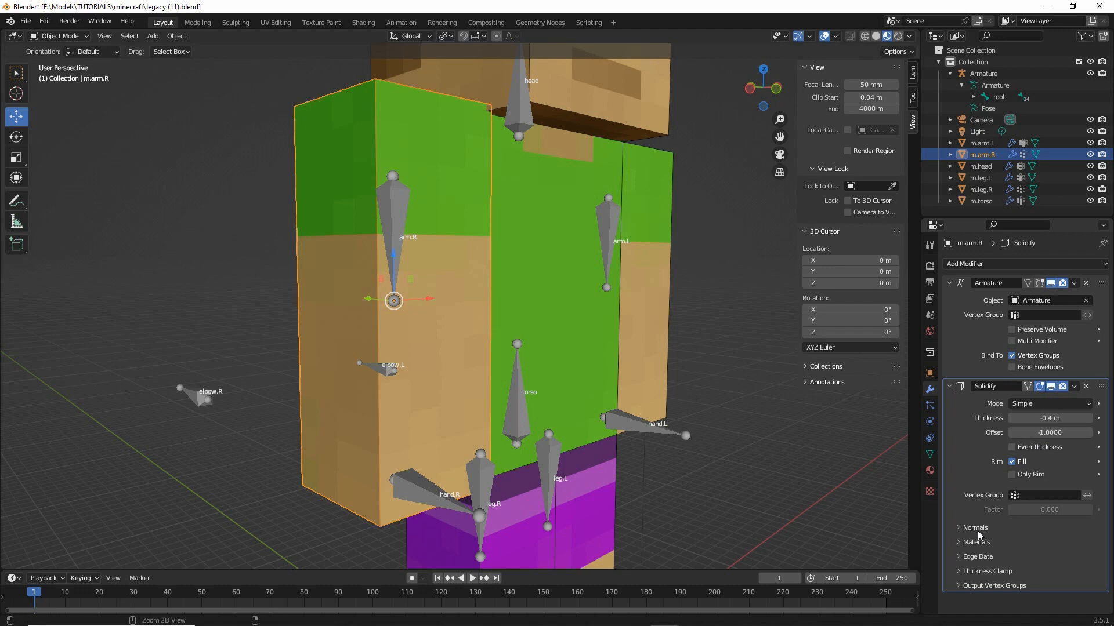
Flip the normals in the right arm's Solidify modifier
drag(958, 535, 1000, 535)
key(Escape)
click(958, 528)
scroll(980, 515, down, 1)
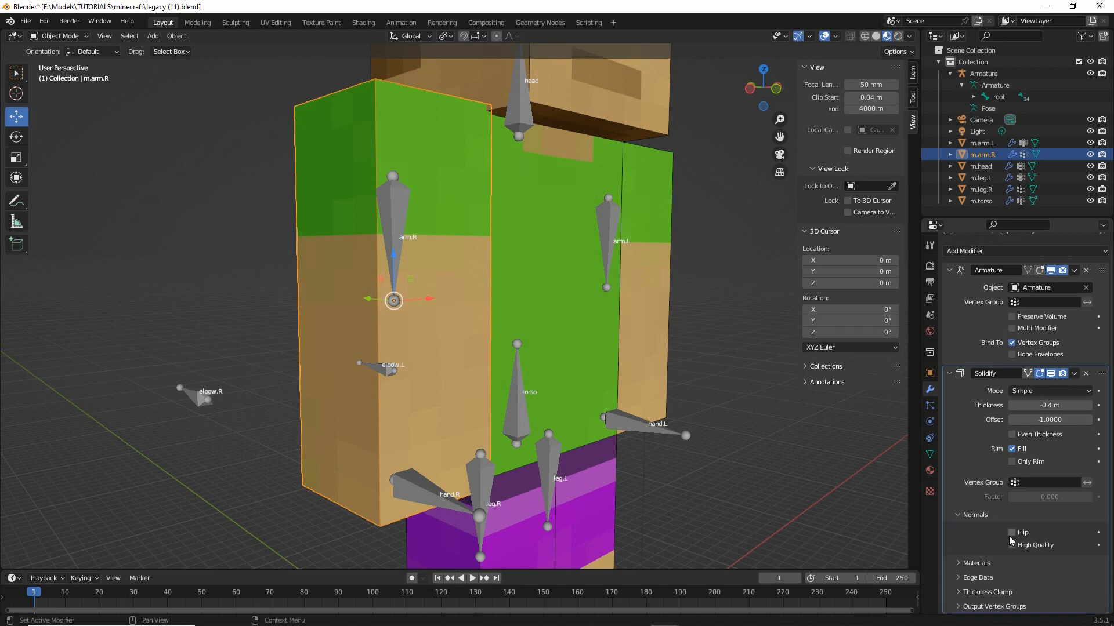
key(ctrl+2)
drag(1007, 540, 1041, 541)
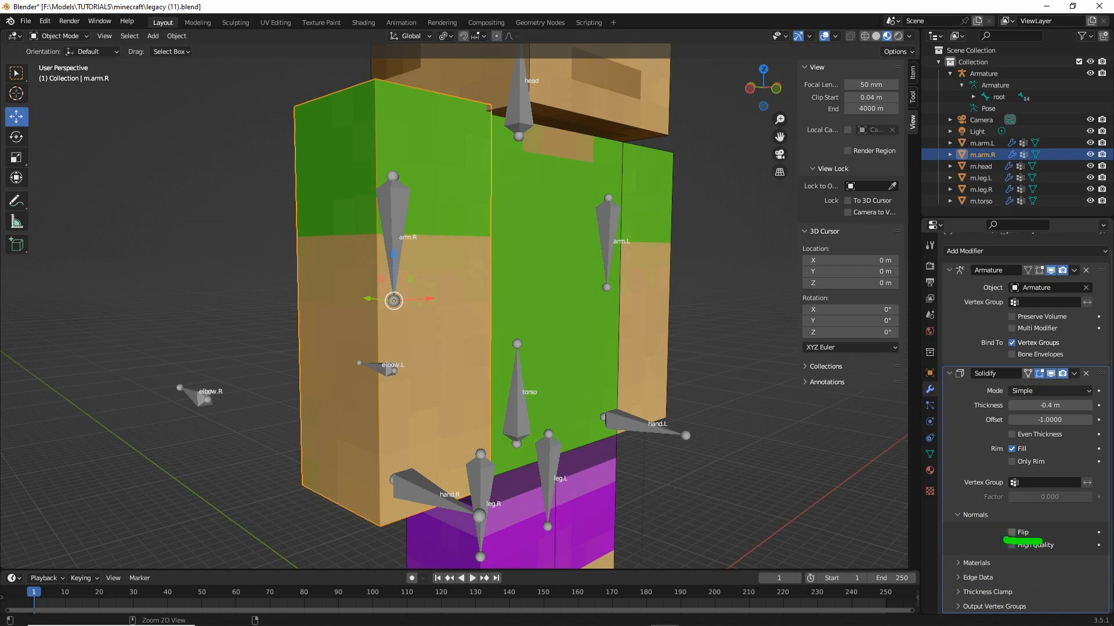
mouse_move(149, 44)
mouse_down()
mouse_move(185, 43)
mouse_move(163, 71)
mouse_move(174, 192)
mouse_move(148, 231)
mouse_move(181, 231)
mouse_up()
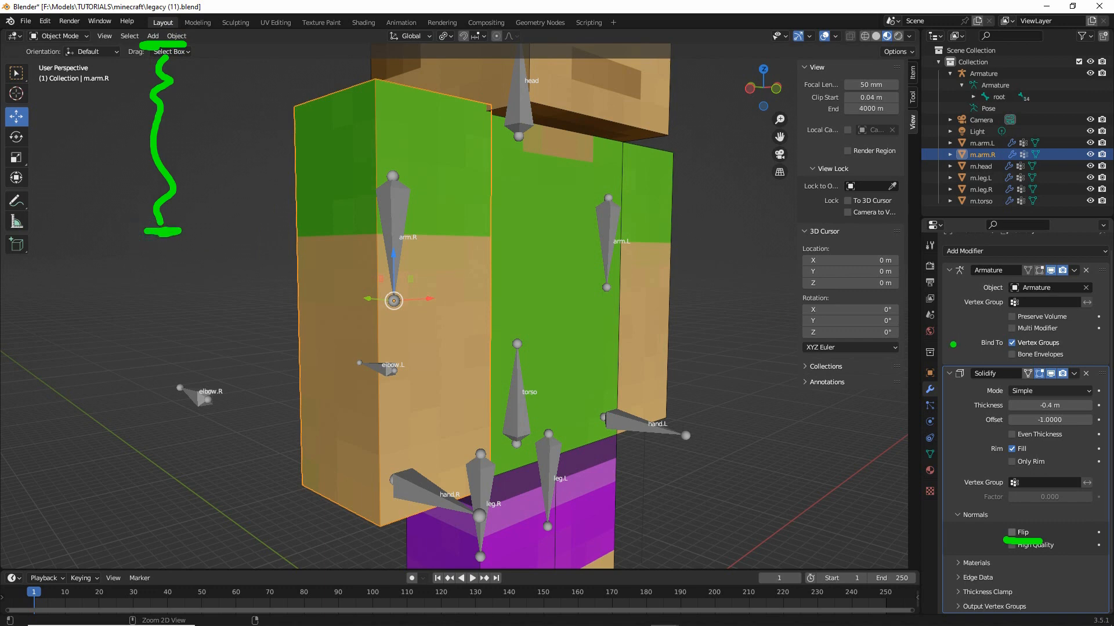
key(Escape)
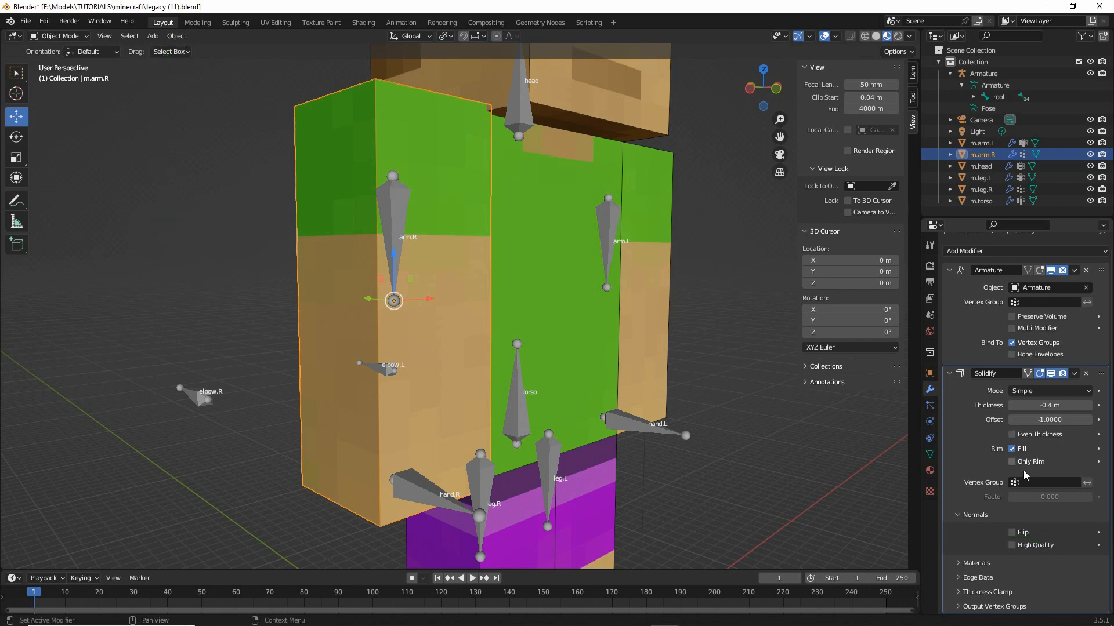
click(1015, 534)
mouse_move(520, 371)
middle_down()
mouse_move(507, 372)
mouse_move(550, 371)
mouse_move(522, 371)
middle_up()
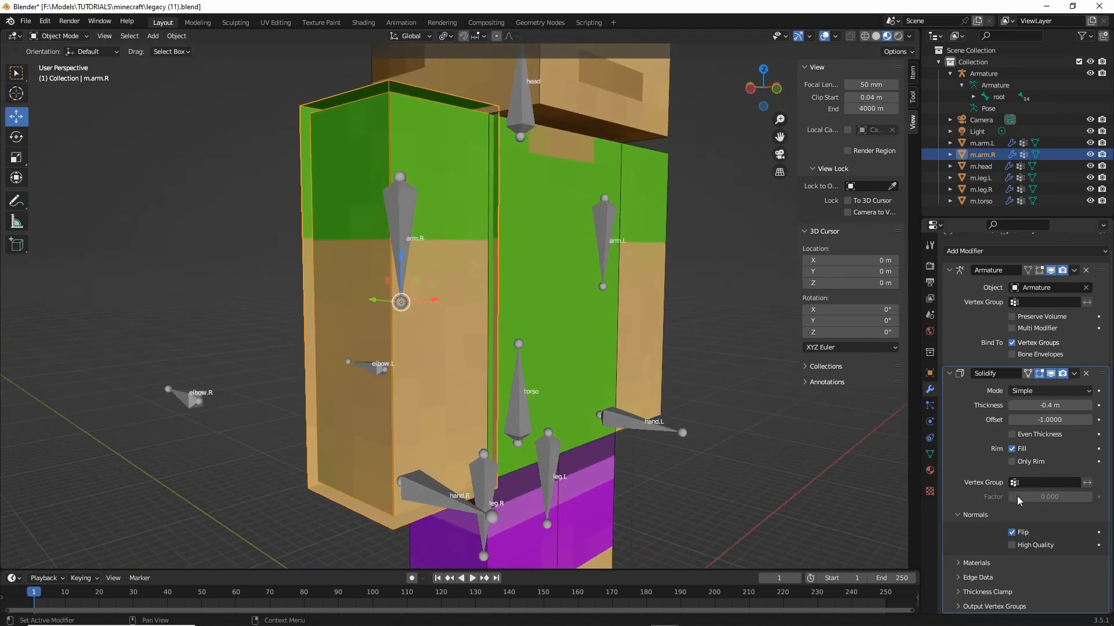
Set the Material Offset of the right arm's Solidify modifier to 1 so the shell uses the outline material slot
drag(961, 576, 995, 574)
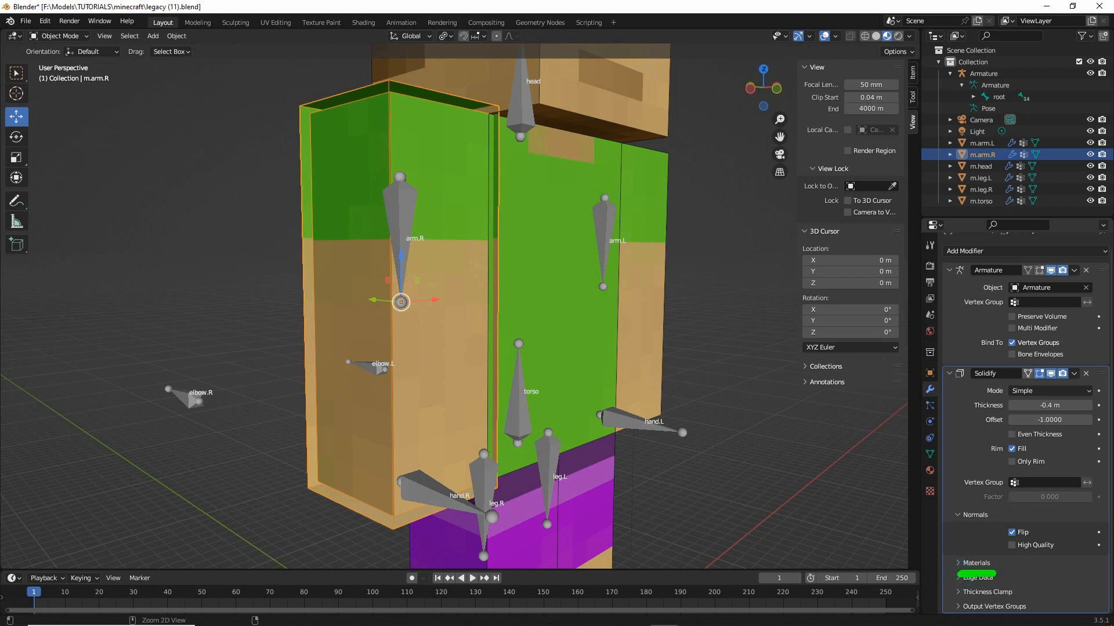
click(958, 565)
scroll(964, 519, down, 2)
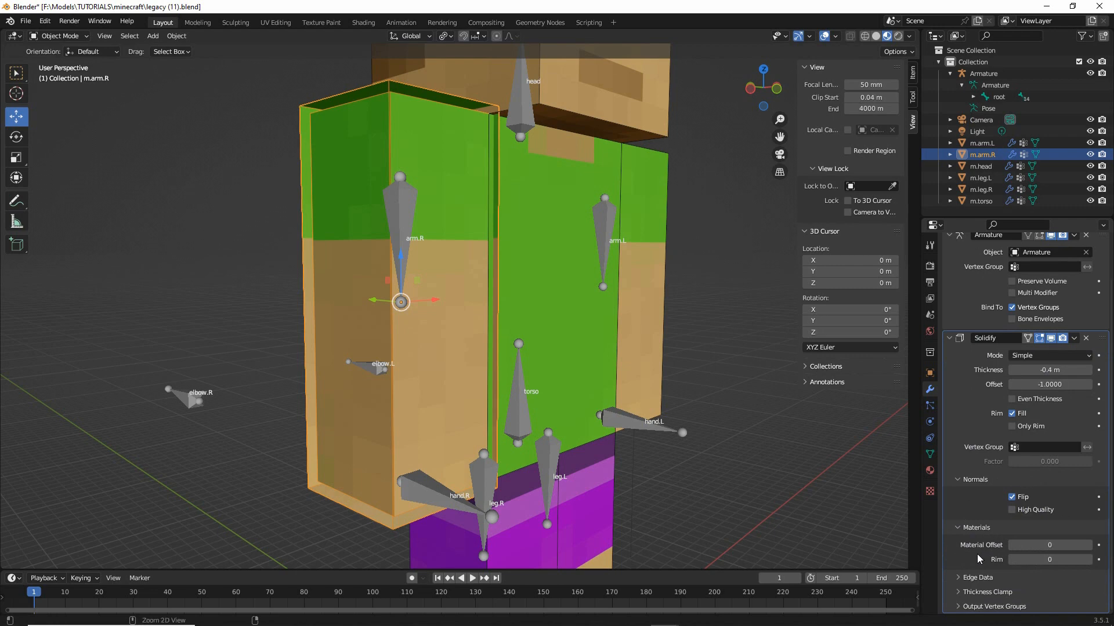
drag(960, 557, 1000, 554)
key(Escape)
click(930, 471)
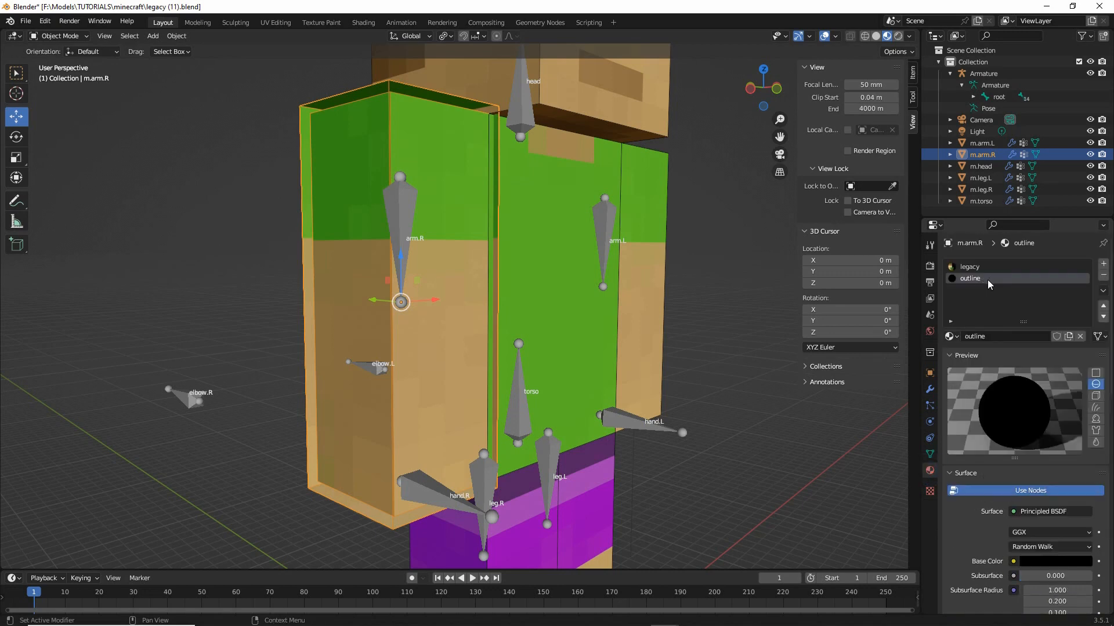
drag(985, 267, 1007, 265)
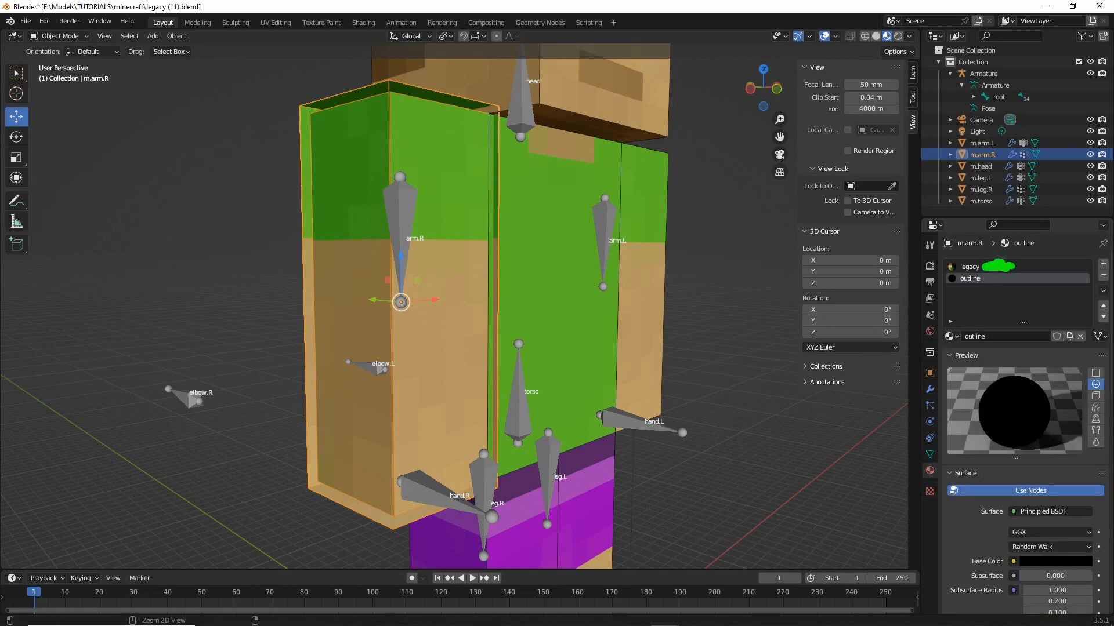
mouse_move(318, 120)
mouse_down()
mouse_move(410, 89)
mouse_move(487, 296)
mouse_move(486, 321)
mouse_up()
drag(989, 280, 1008, 279)
click(930, 389)
scroll(998, 500, down, 2)
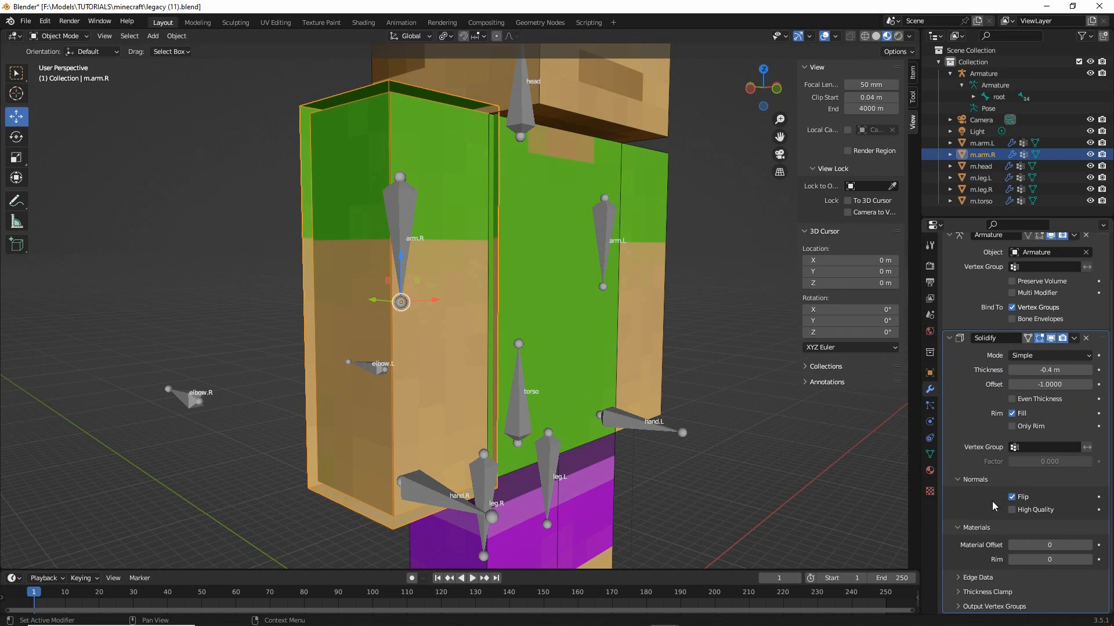
click(1088, 545)
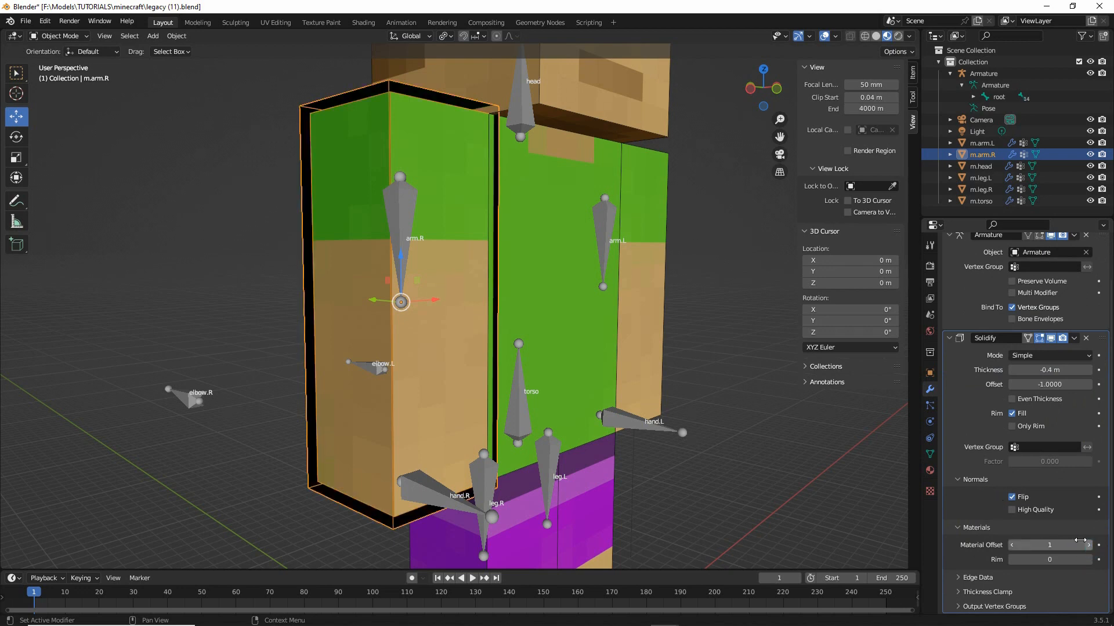
middle_drag(510, 406, 512, 377)
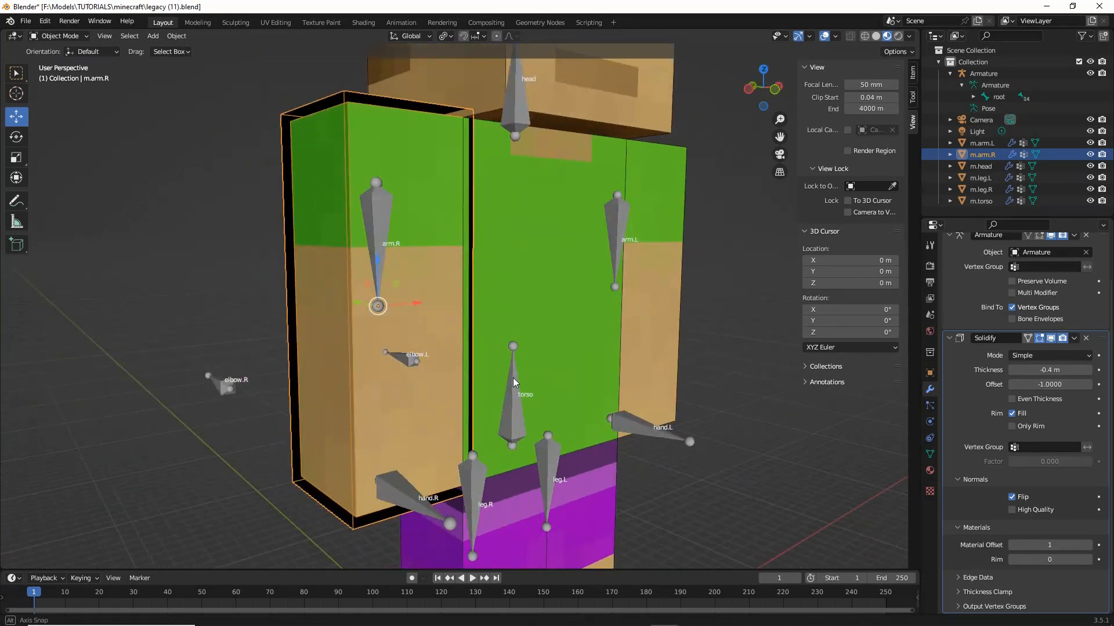
Deselect everything and turn off the wireframe overlay in the viewport
click(130, 35)
click(138, 59)
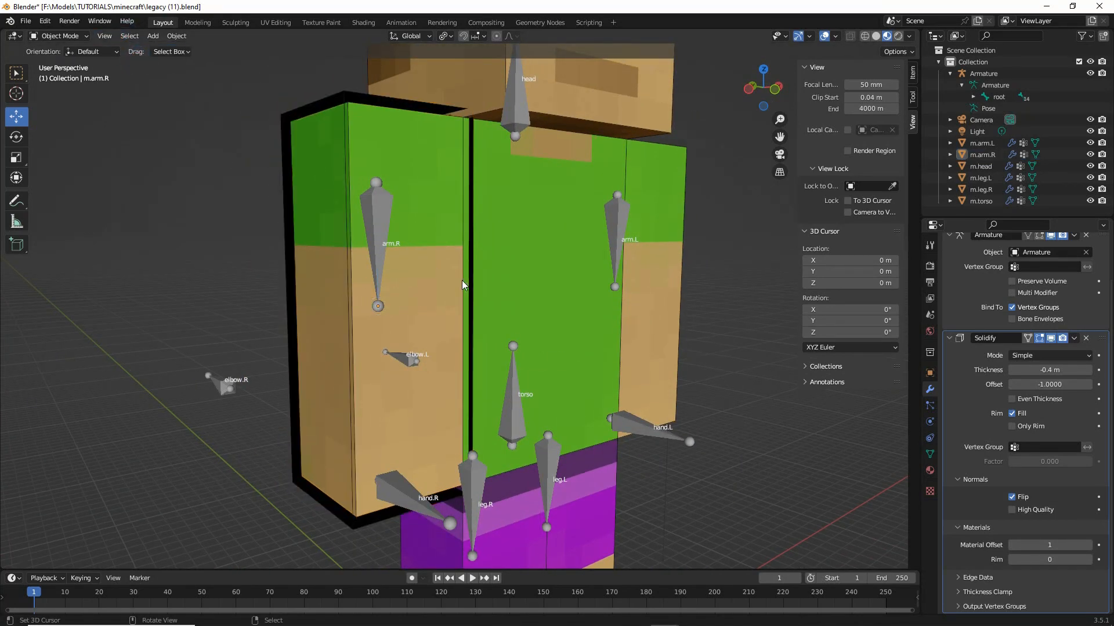
mouse_move(462, 280)
middle_down()
mouse_move(423, 277)
mouse_move(461, 280)
middle_up()
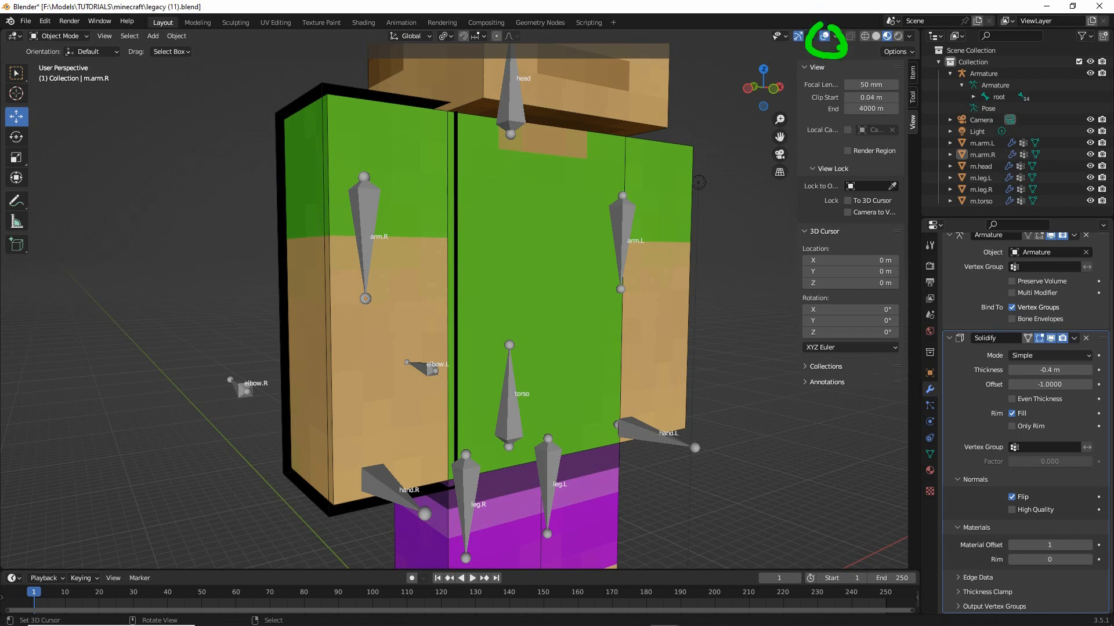
click(835, 36)
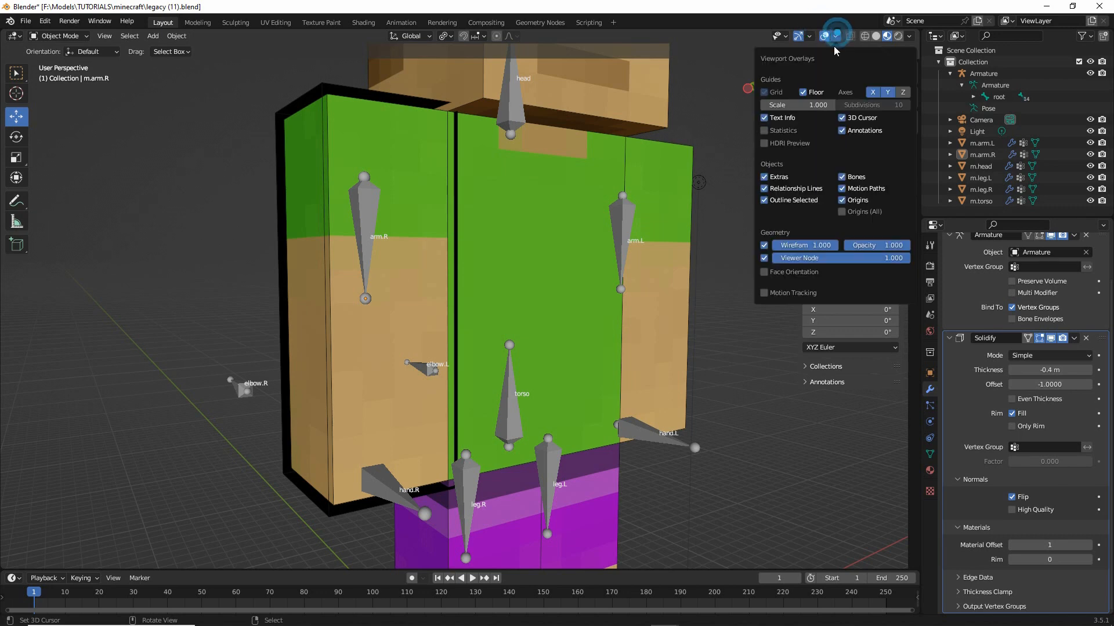
click(764, 245)
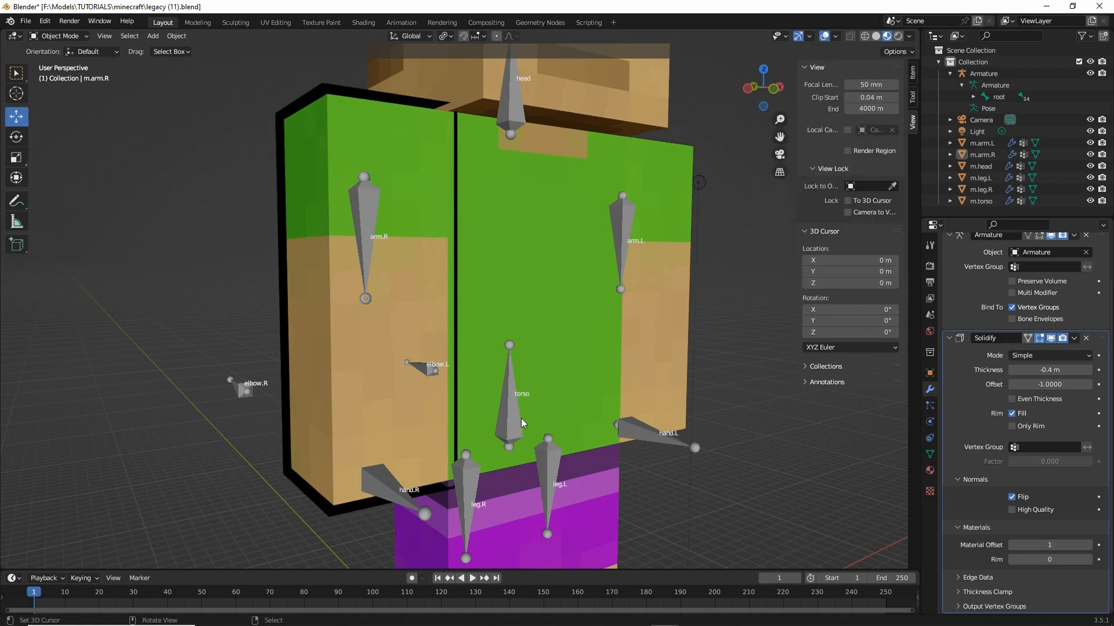
Add a Solidify modifier to the torso mesh with a Thickness of -0.4 m
mouse_move(521, 419)
middle_down()
mouse_move(677, 427)
mouse_move(492, 436)
mouse_move(520, 457)
mouse_move(517, 422)
mouse_move(525, 432)
middle_up()
click(524, 427)
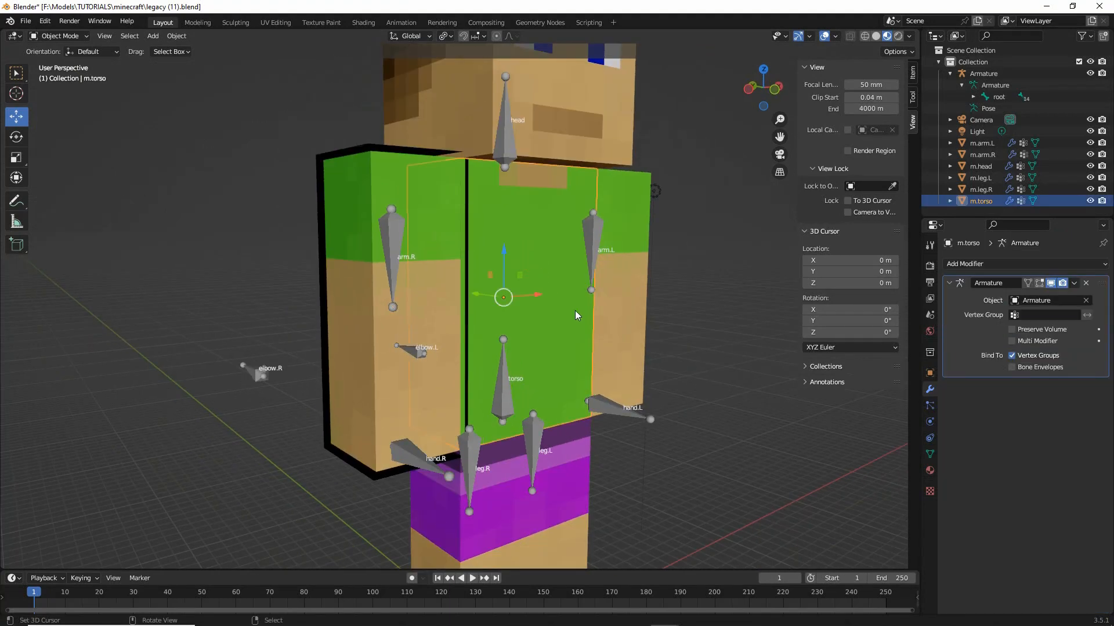
click(1018, 262)
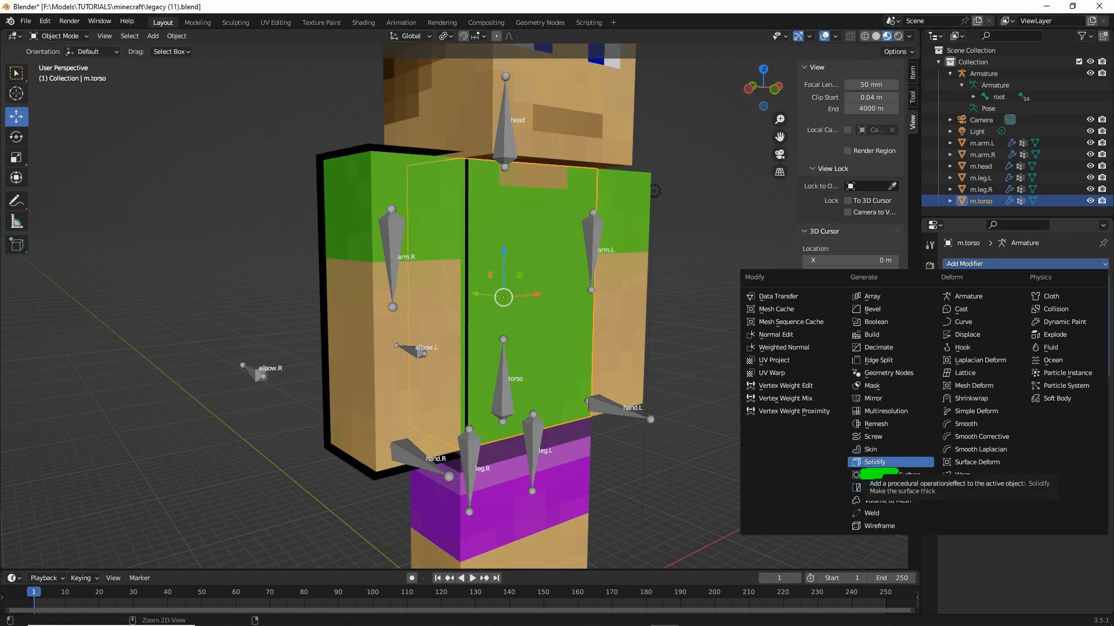
click(876, 463)
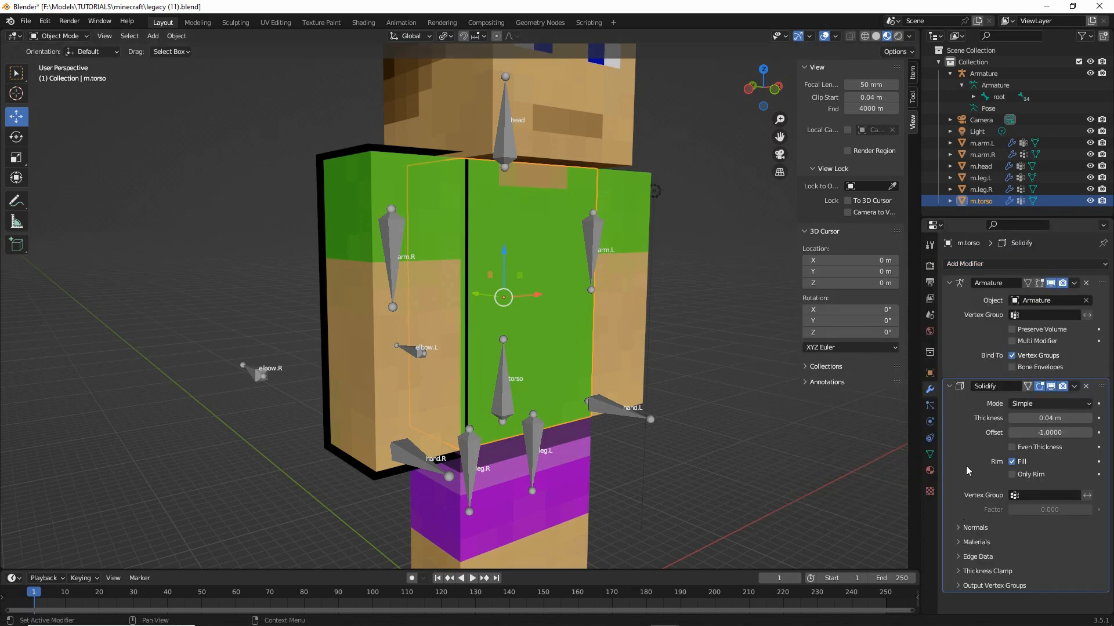
click(1050, 419)
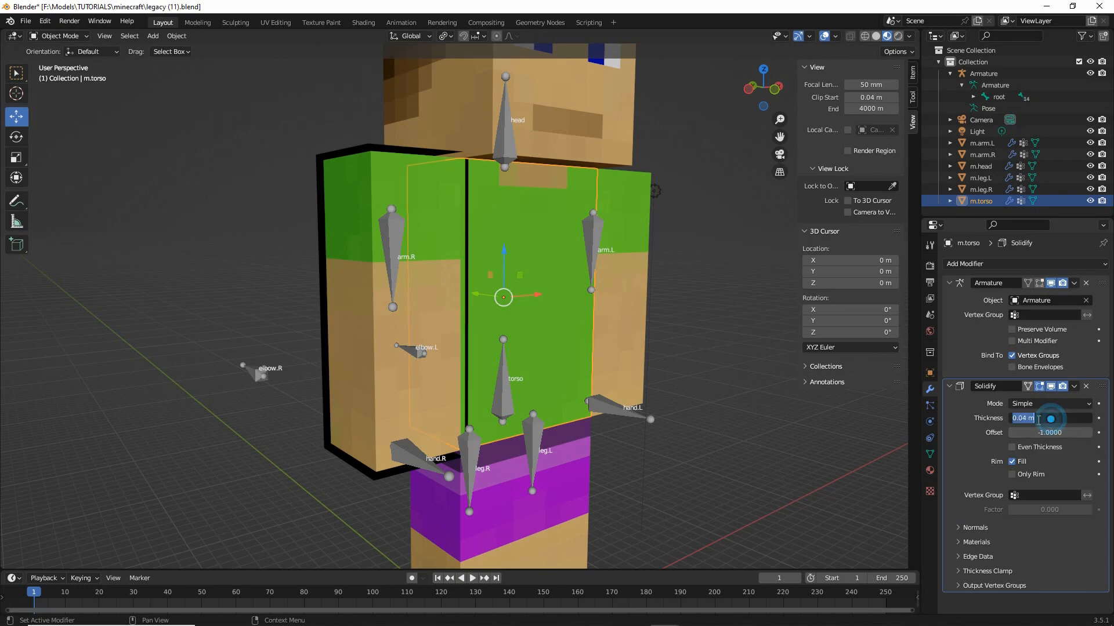
key(BackSpace)
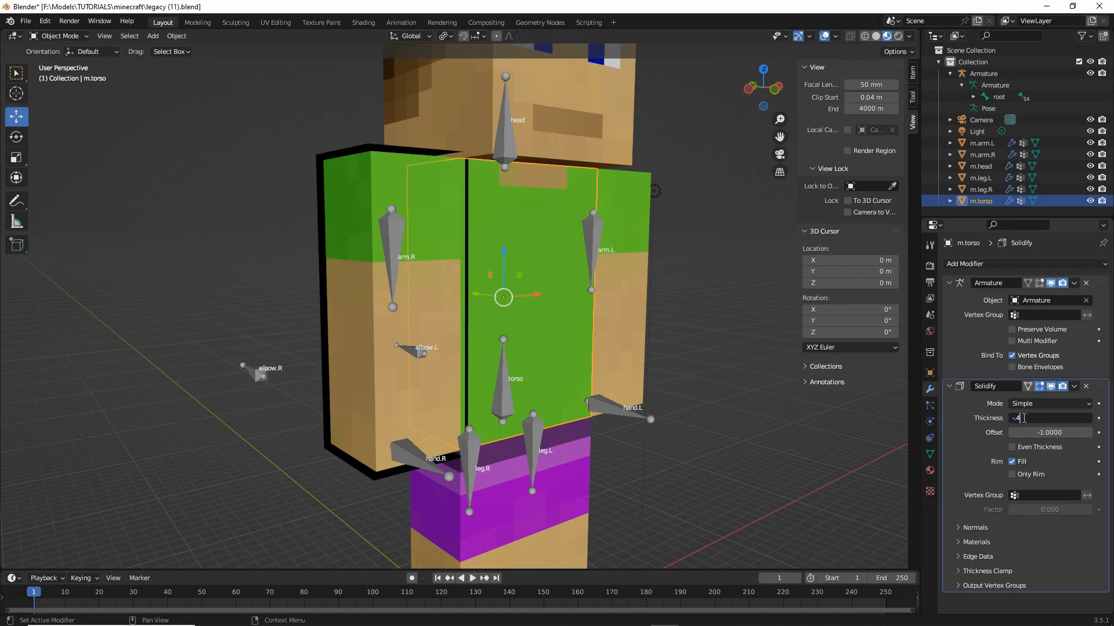
text(-.4)
key(Return)
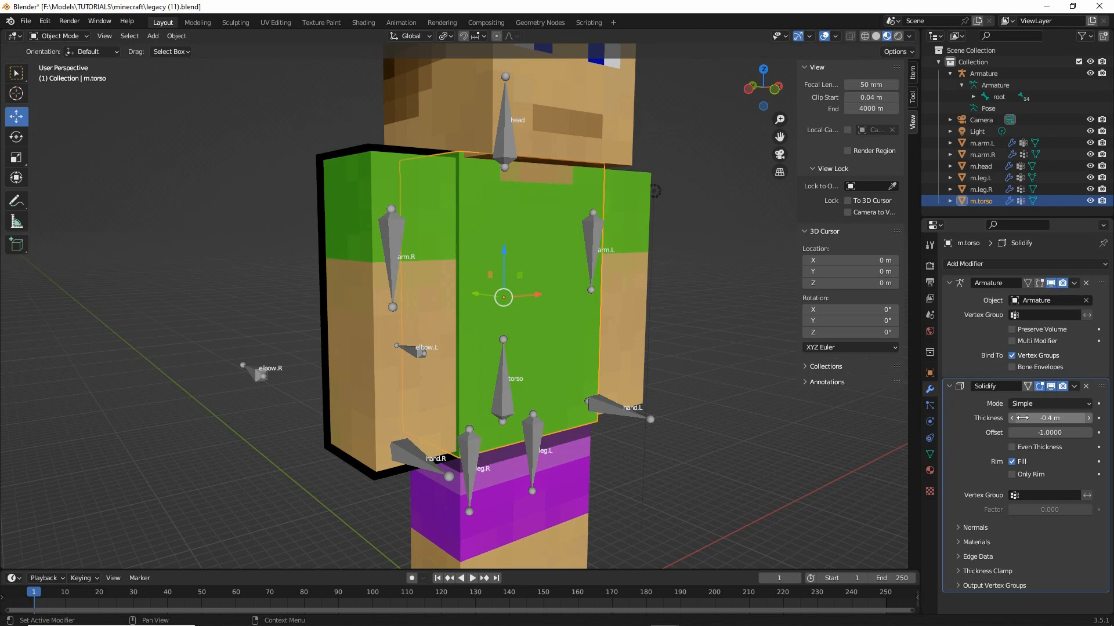
Flip the normals in the torso's Solidify modifier and set its Material Offset to 1
click(958, 528)
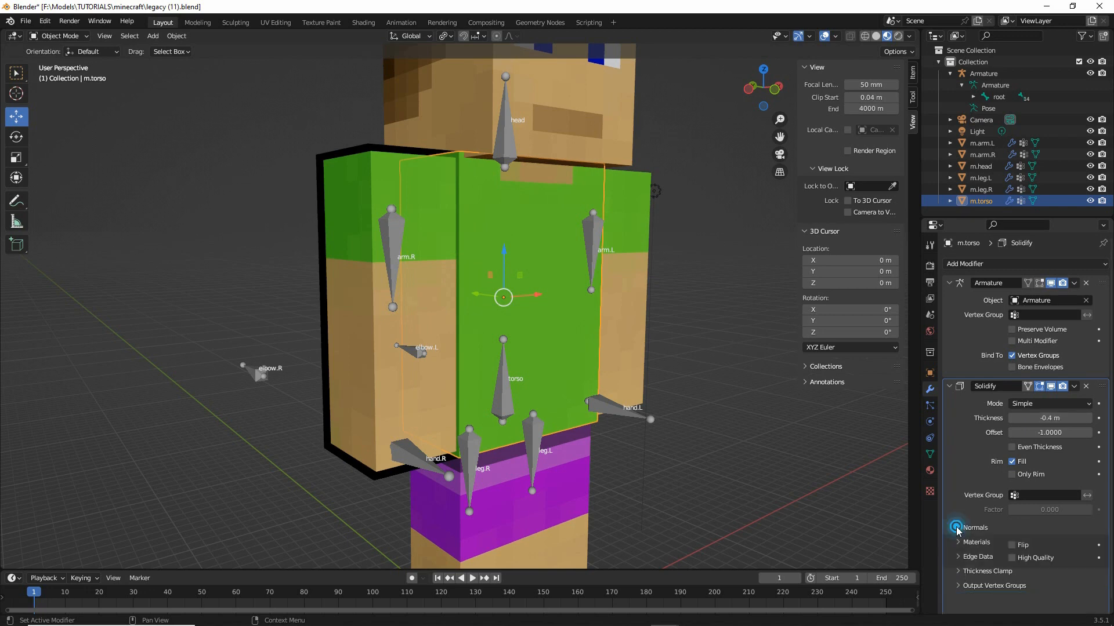
click(1012, 546)
scroll(979, 537, down, 1)
click(958, 567)
scroll(980, 558, down, 3)
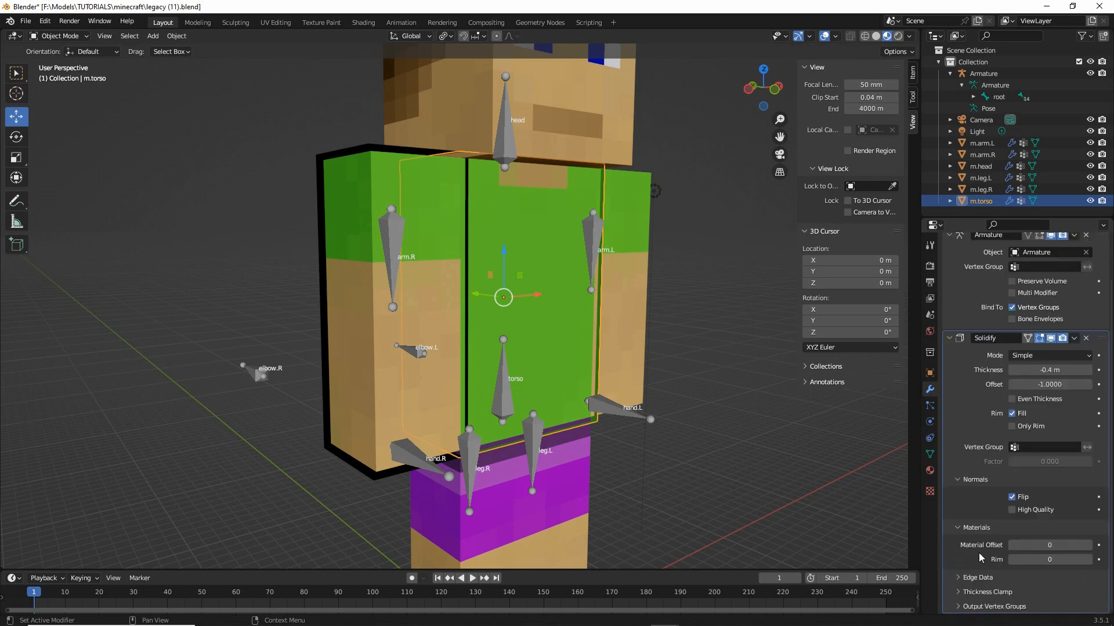
click(1088, 545)
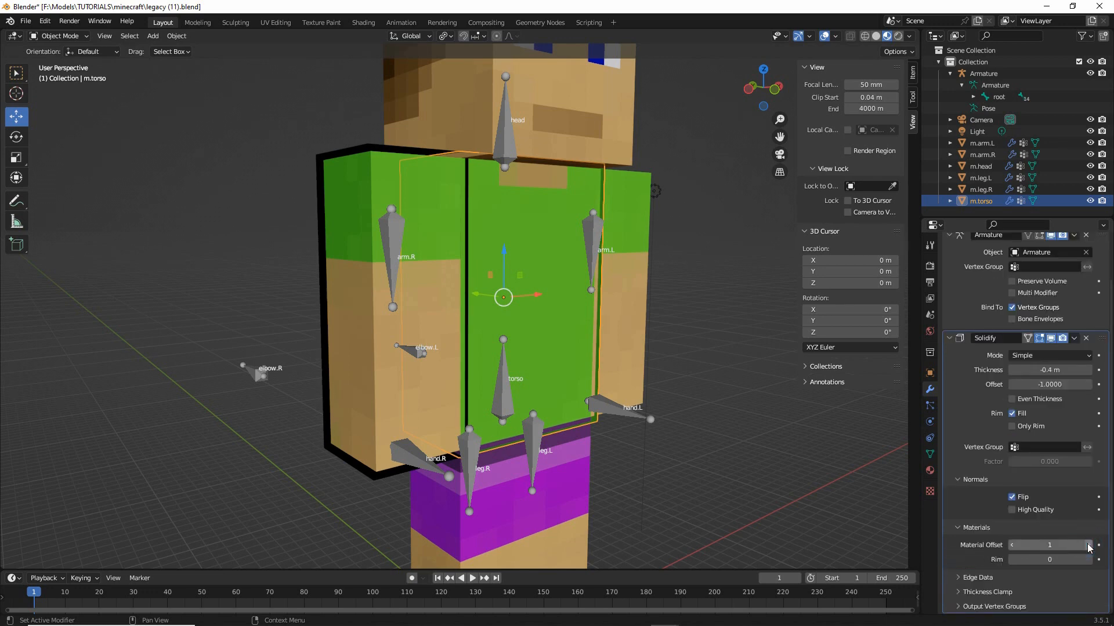
middle_drag(615, 400, 628, 405)
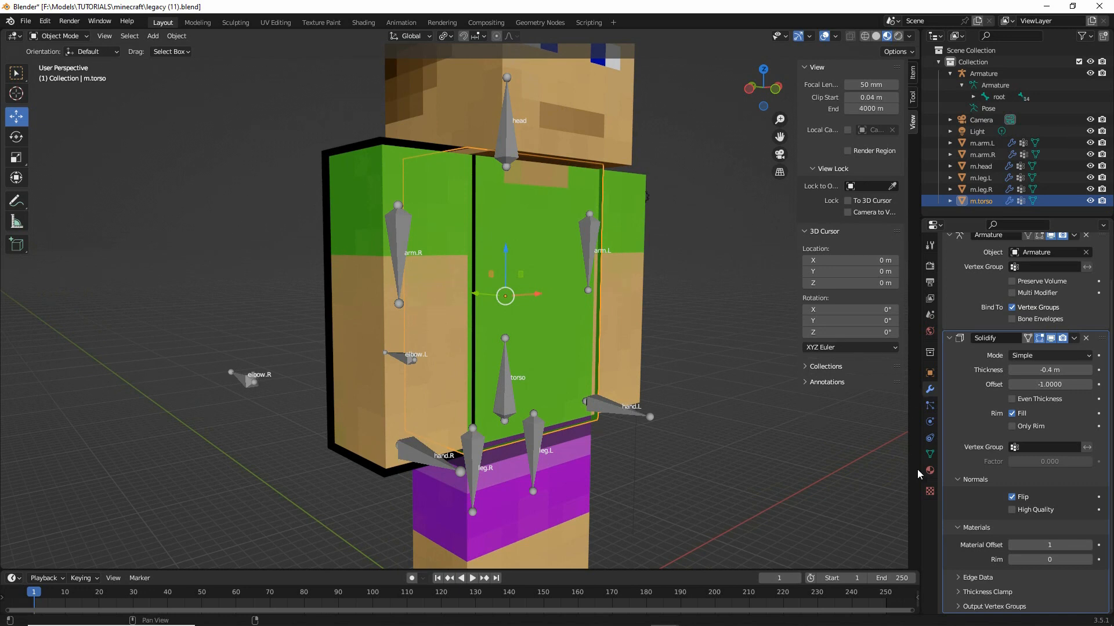
Add a second material slot to the torso mesh
drag(913, 456, 923, 453)
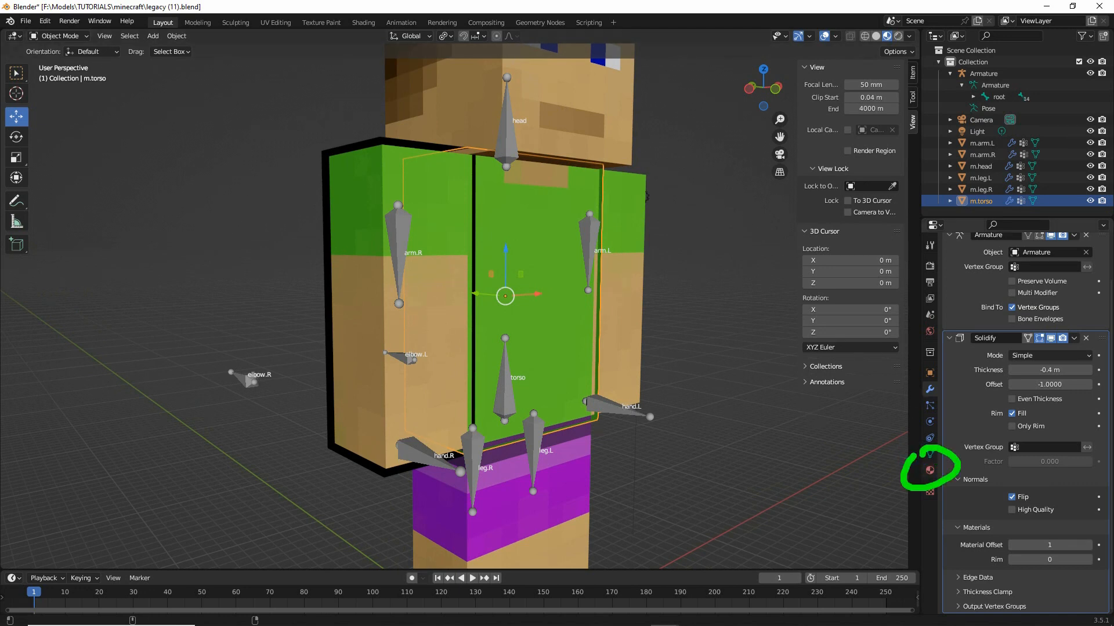
click(930, 470)
scroll(993, 272, up, 2)
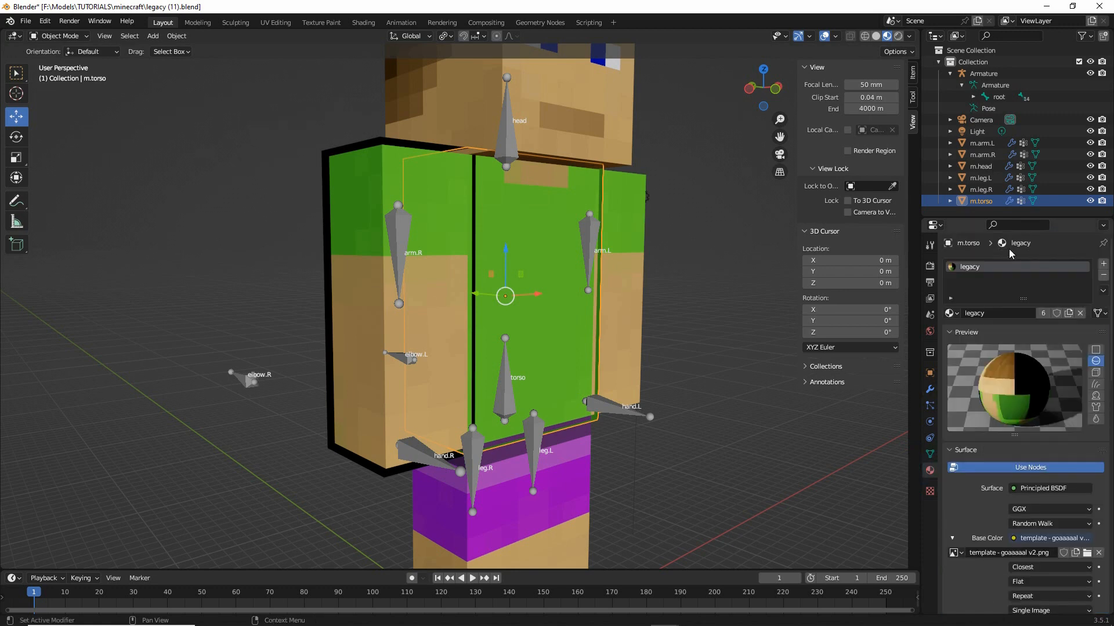
click(1103, 264)
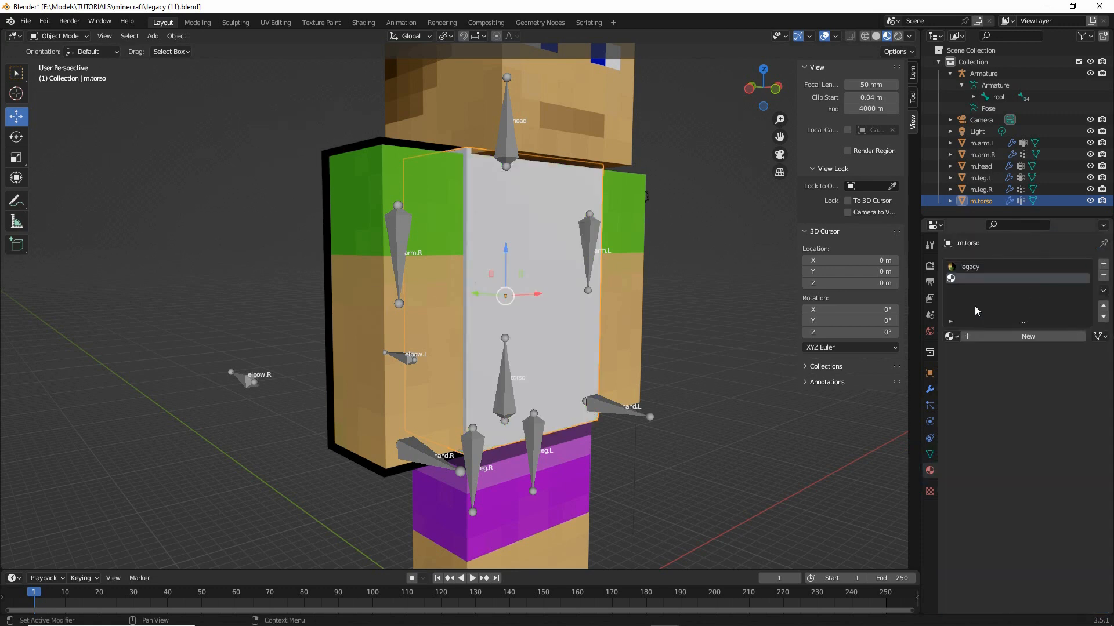
Assign the existing outline material to the torso mesh's empty second material slot
click(950, 336)
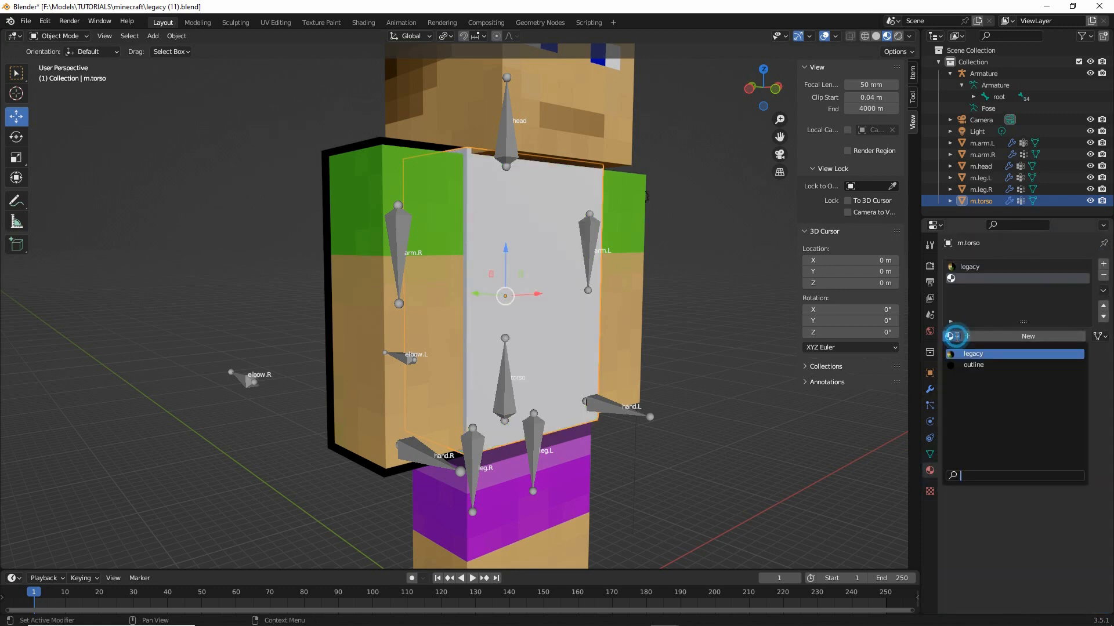
click(973, 365)
middle_drag(589, 383, 572, 378)
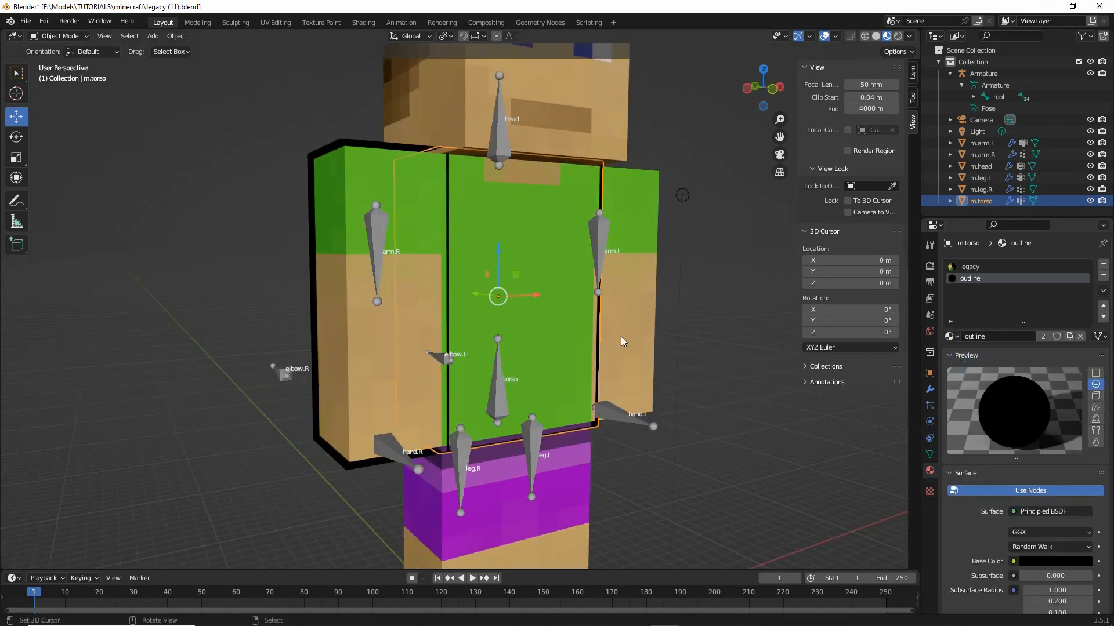
Add a second material slot to the left arm mesh m.arm.L and assign the outline material to it
click(653, 338)
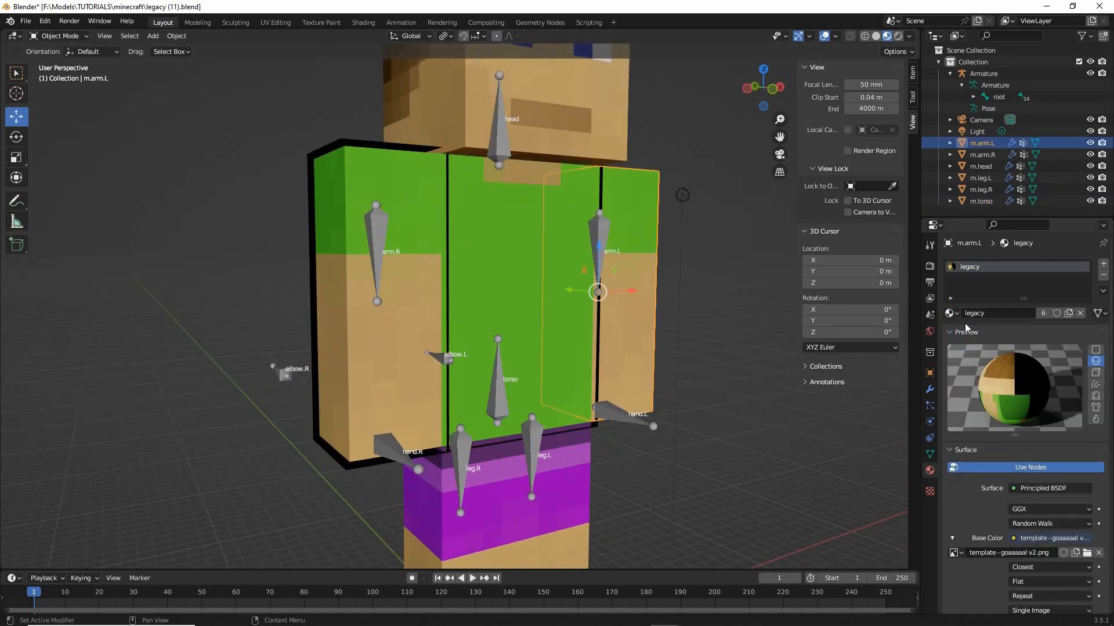
click(1103, 264)
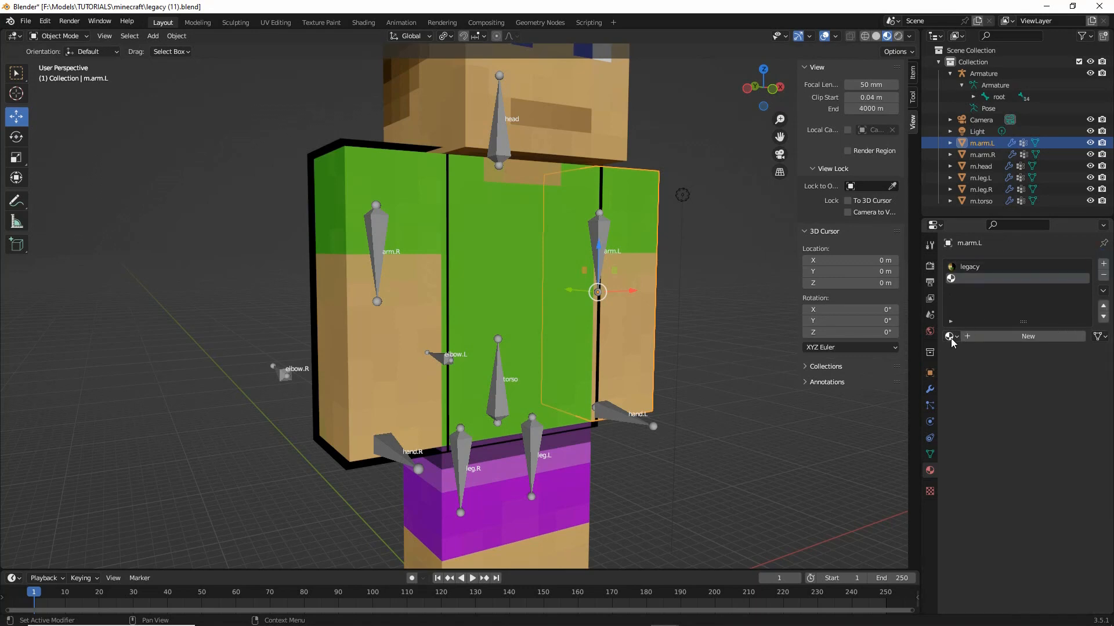
click(950, 336)
click(967, 365)
Add a second material slot to the head mesh and assign the outline material to it
click(592, 98)
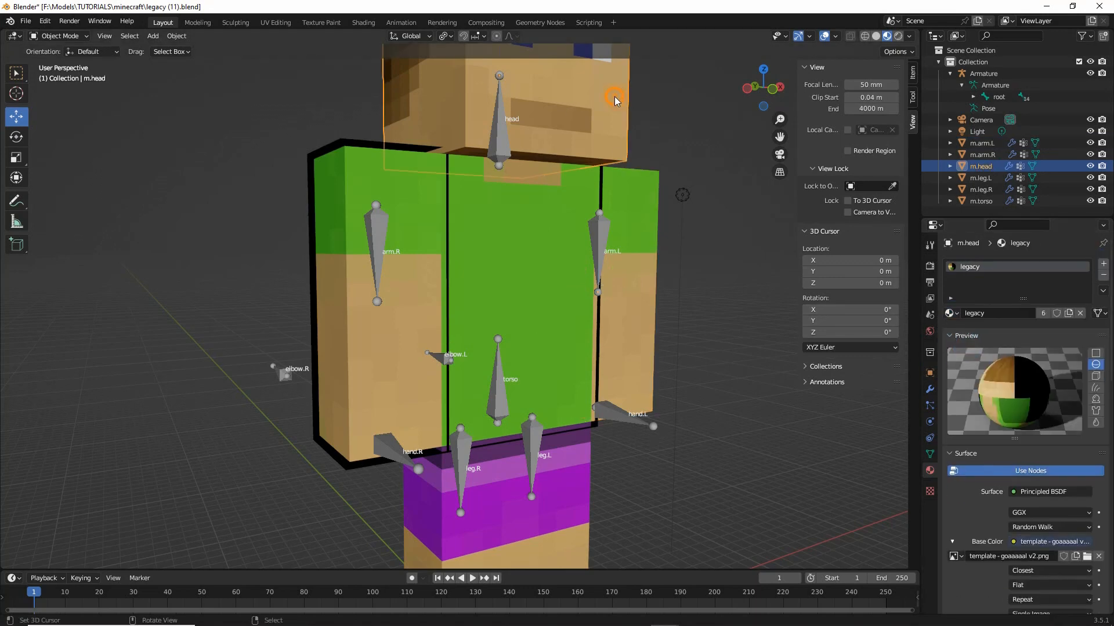
click(1103, 263)
click(950, 336)
click(968, 366)
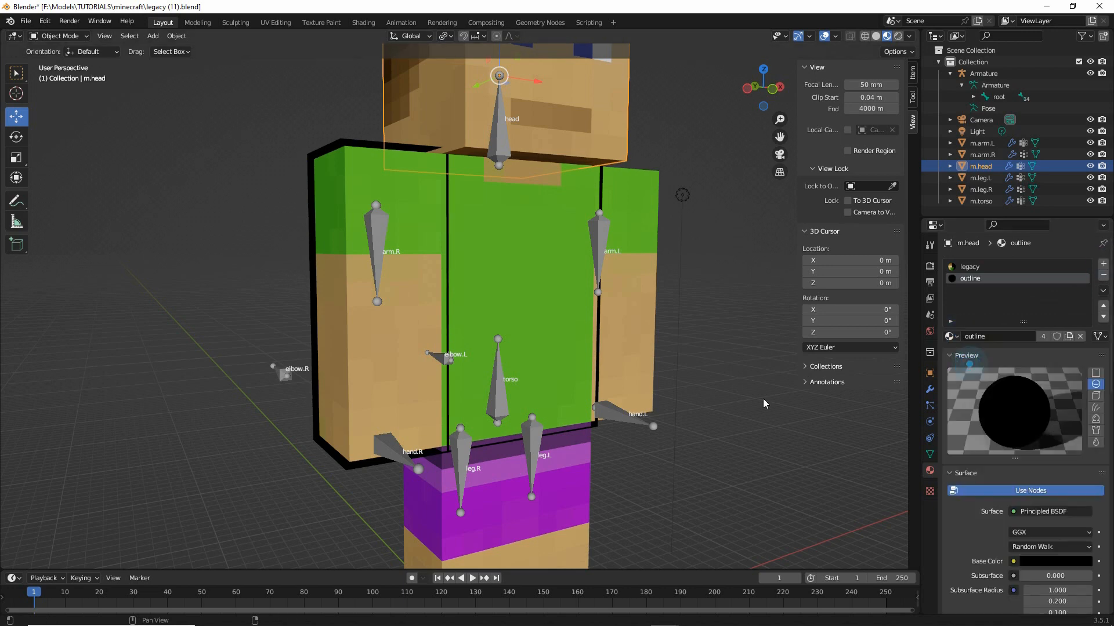
Add a second material slot to the left leg mesh m.leg.L and assign the outline material to it
shift+middle_drag(632, 458, 642, 374)
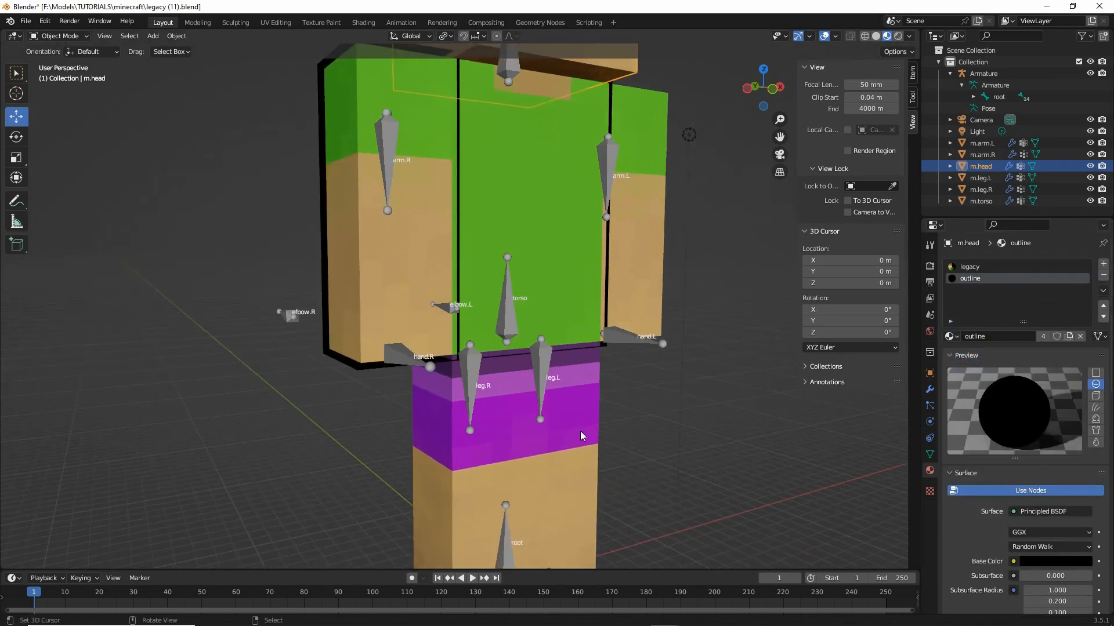
right_click(572, 444)
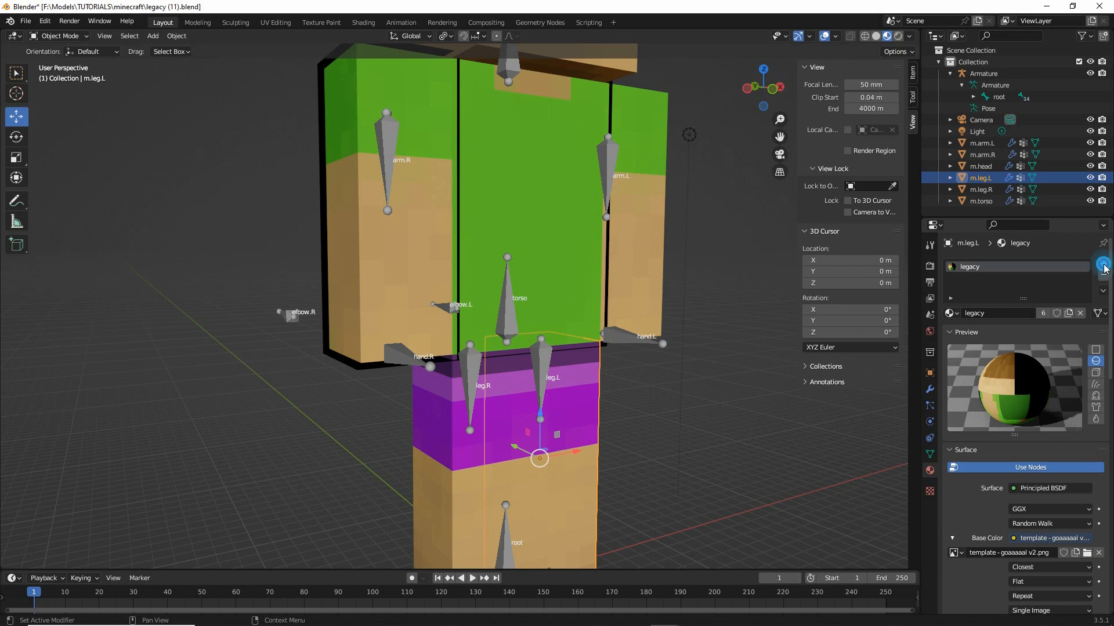
click(1103, 264)
click(950, 337)
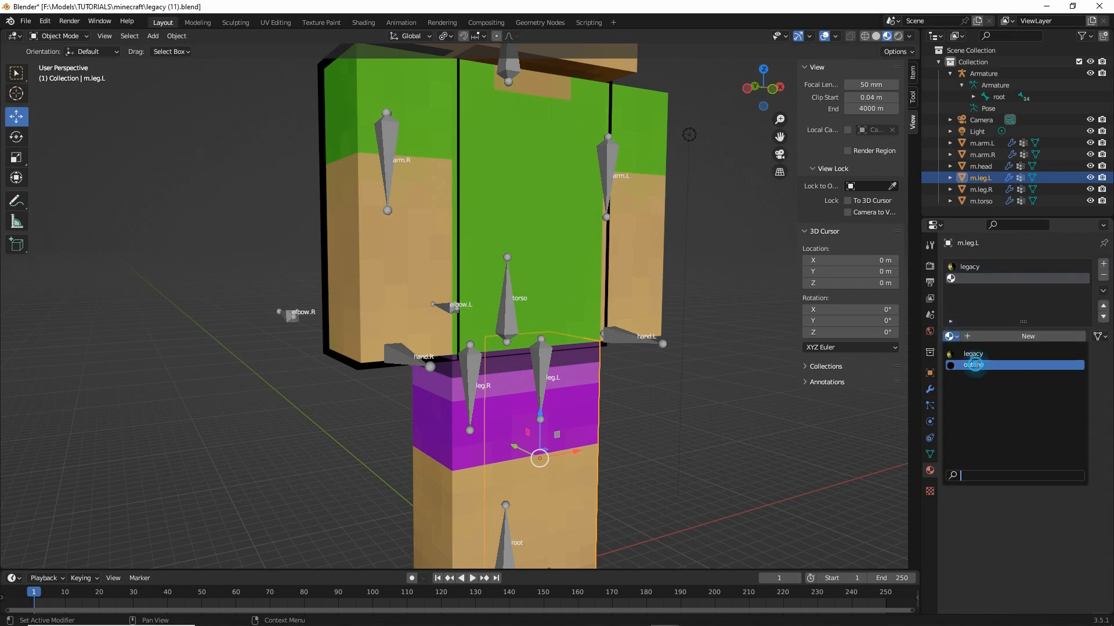
click(968, 365)
Add a second material slot to the right leg mesh m.leg.R and assign the outline material to it
right_click(461, 451)
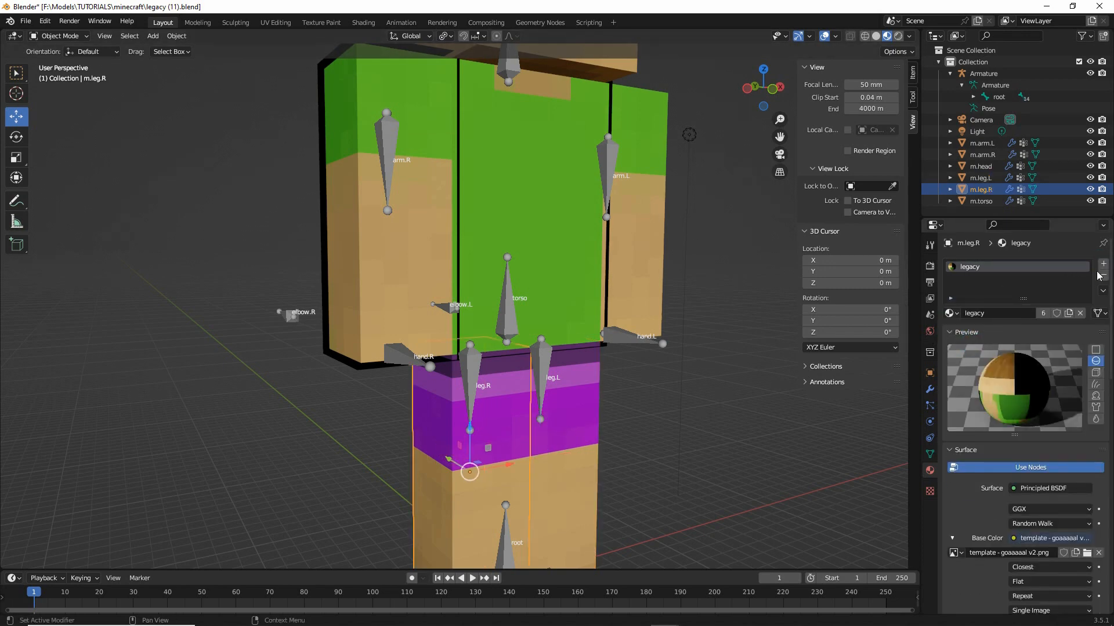
click(1103, 263)
click(951, 336)
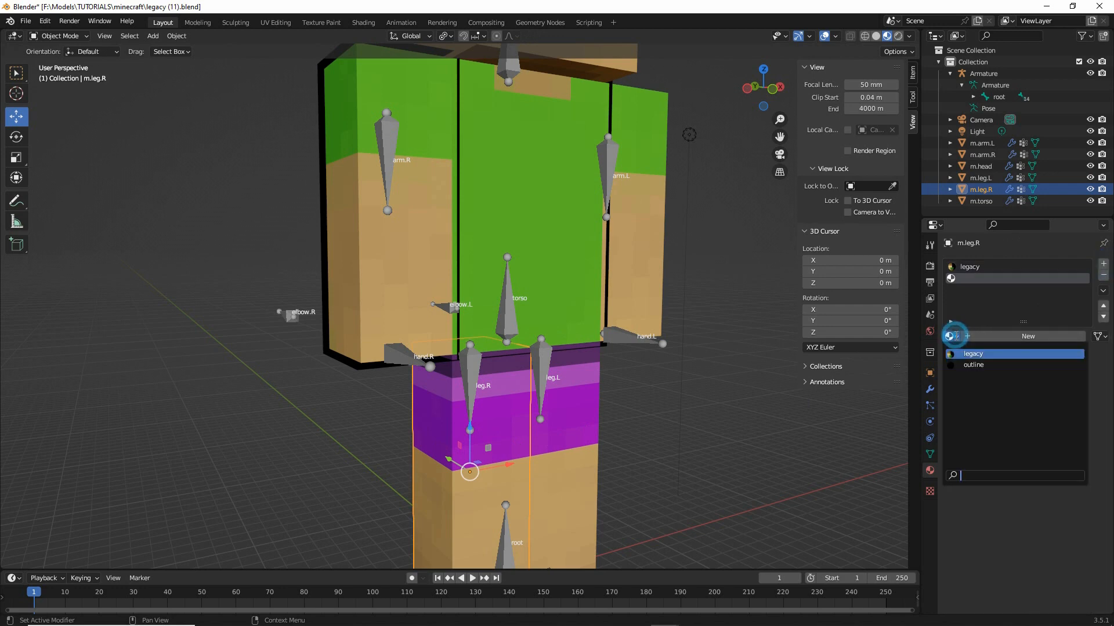
click(960, 366)
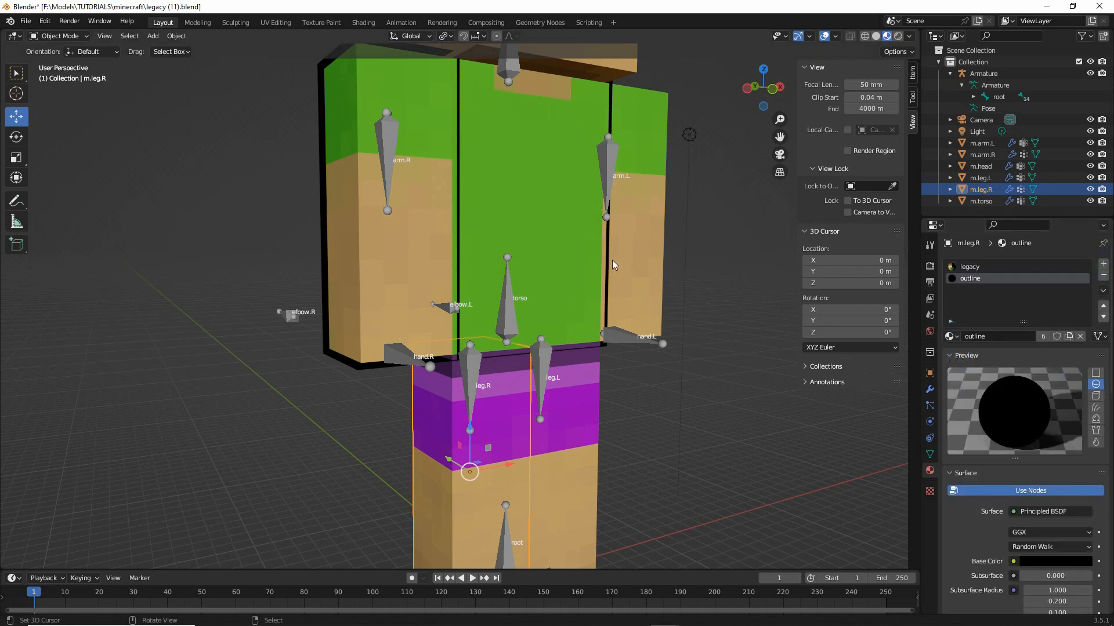
Add a Solidify modifier to the left arm mesh m.arm.L with a Thickness of -0.4 m
shift+middle_drag(612, 260, 585, 360)
right_click(650, 325)
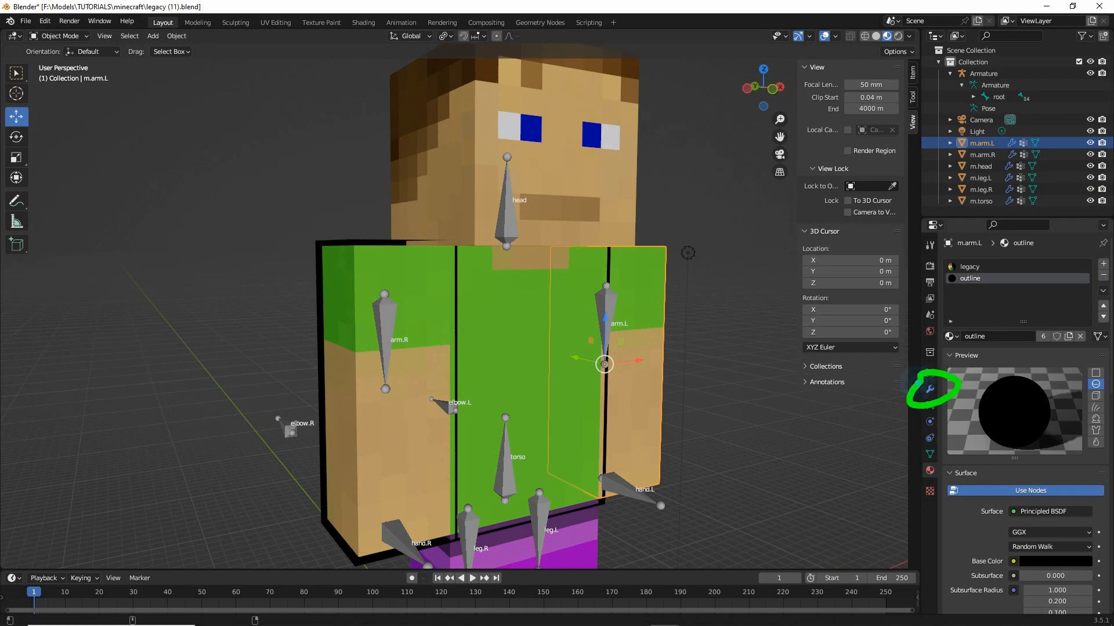
click(929, 392)
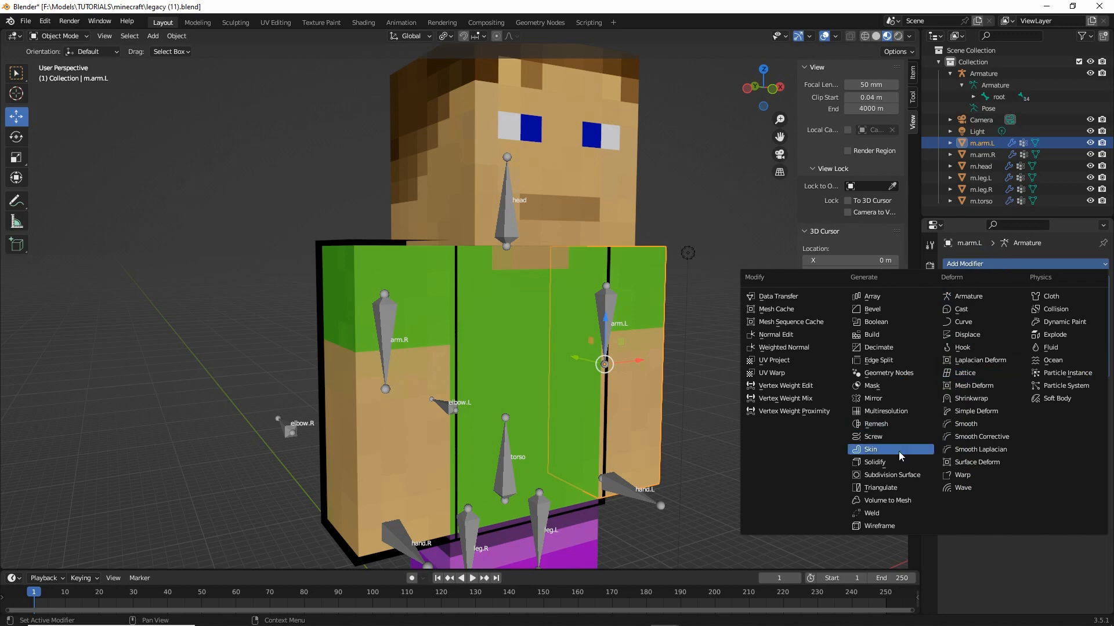
click(874, 462)
click(1047, 418)
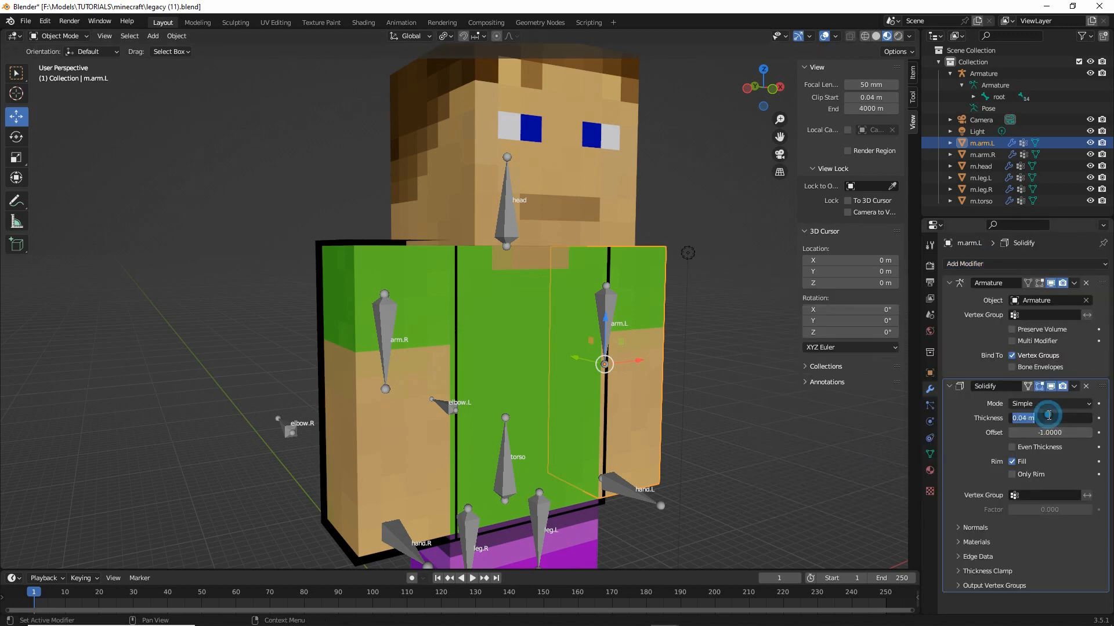
key(BackSpace)
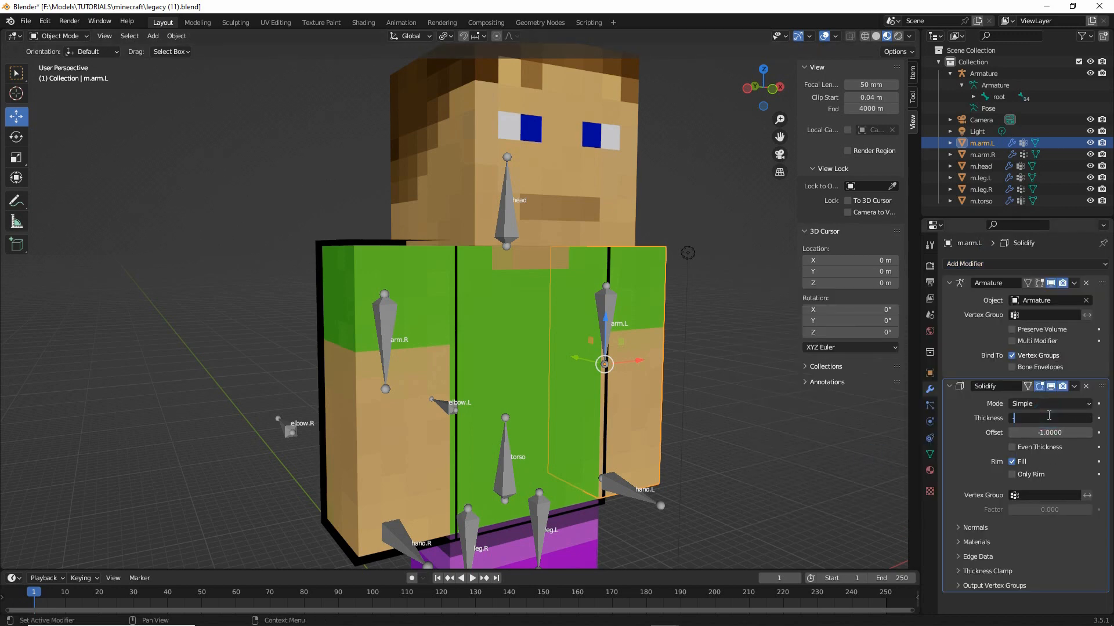
text(-.4)
key(Return)
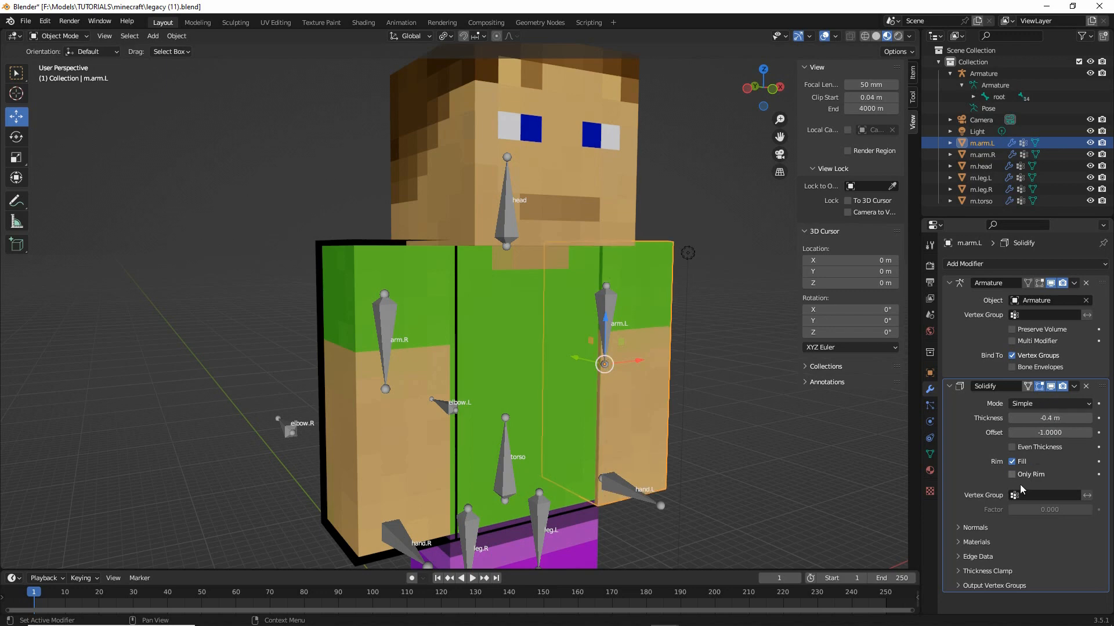
Flip the normals in the left arm's Solidify modifier and set its Material Offset to 1
click(958, 528)
scroll(960, 525, down, 1)
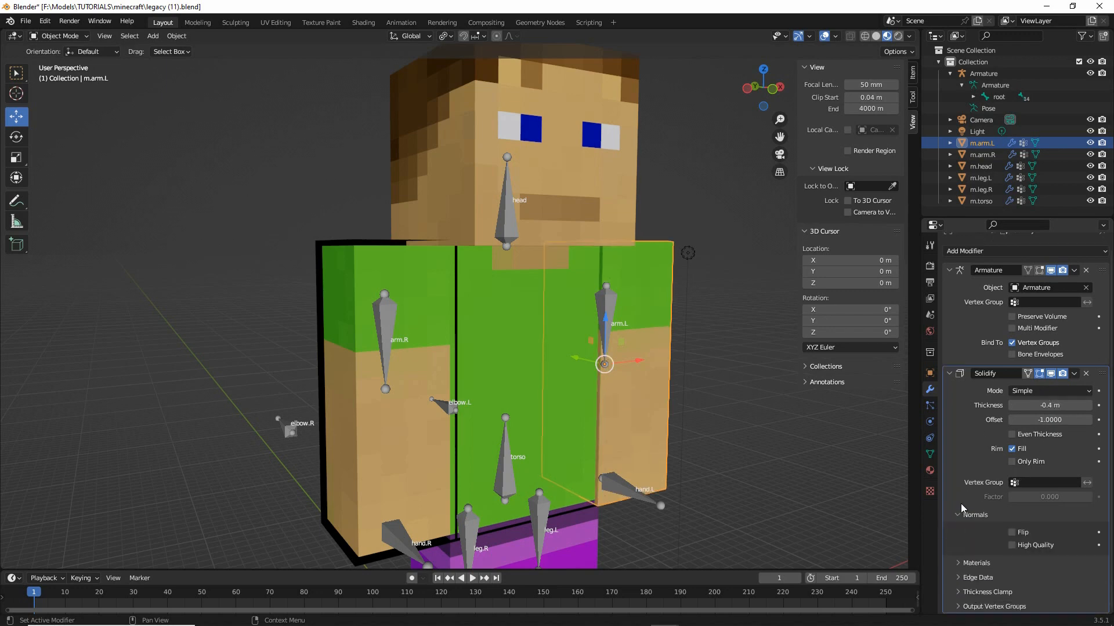
click(1010, 532)
click(977, 562)
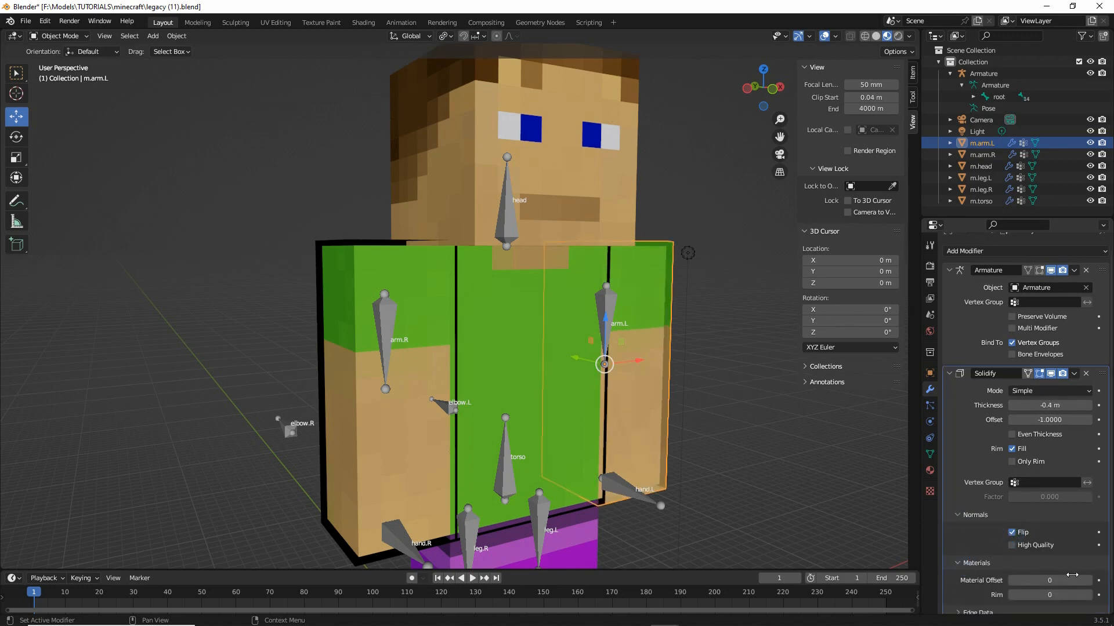
Add a Solidify modifier to the head mesh with a Thickness of -0.4 m
click(624, 198)
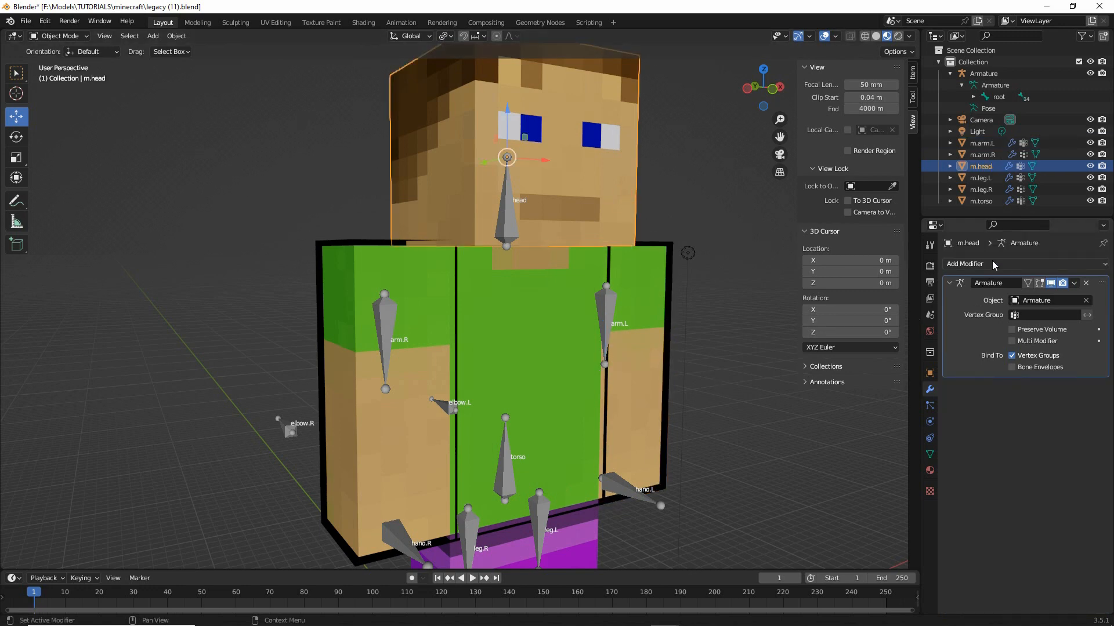
click(969, 264)
click(874, 462)
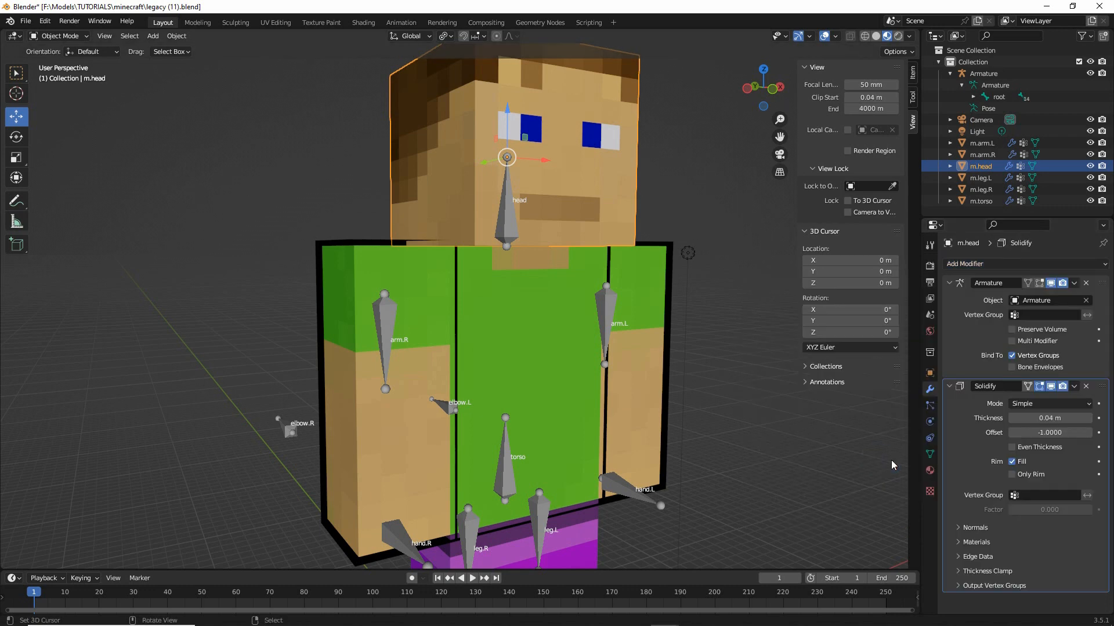
click(1049, 418)
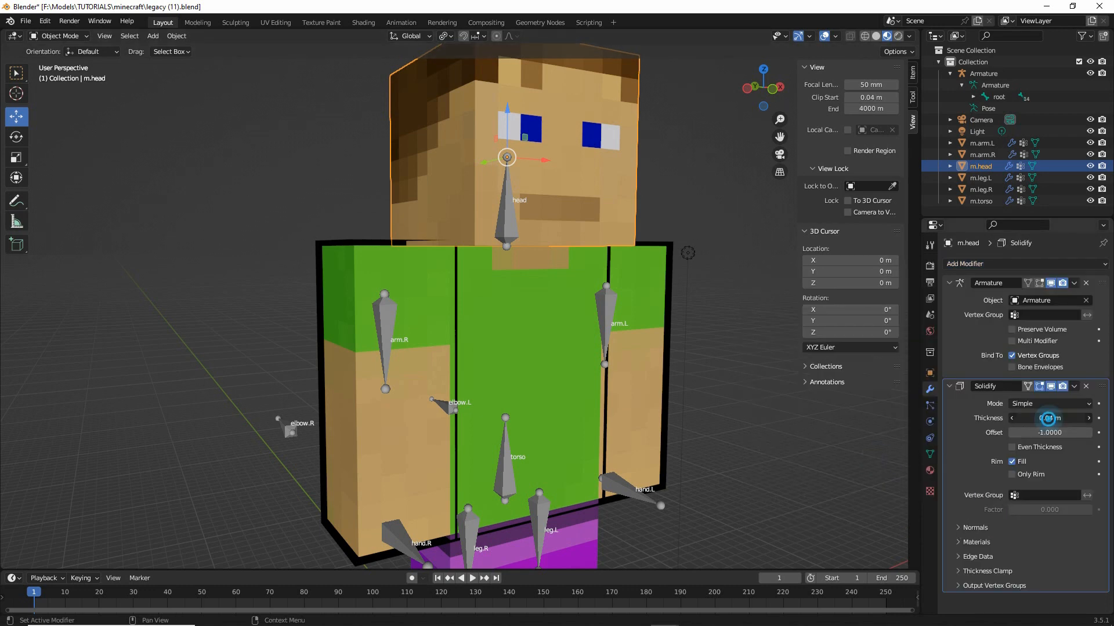
key(BackSpace)
text(-.4)
key(Return)
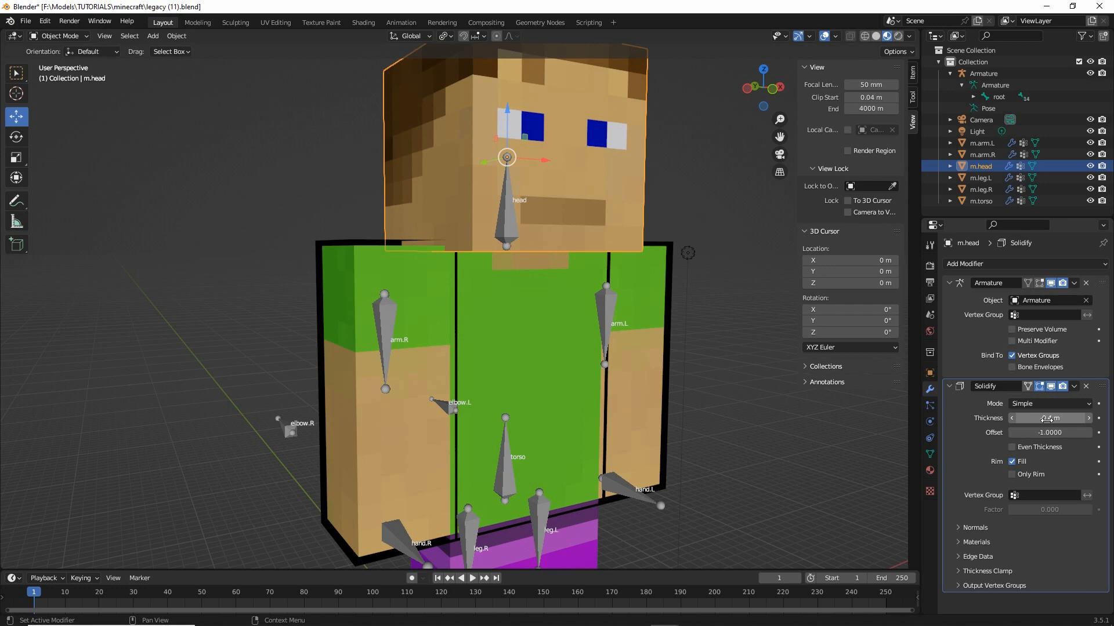
Flip the normals in the head's Solidify modifier and set its Material Offset to 1
click(958, 527)
click(1012, 545)
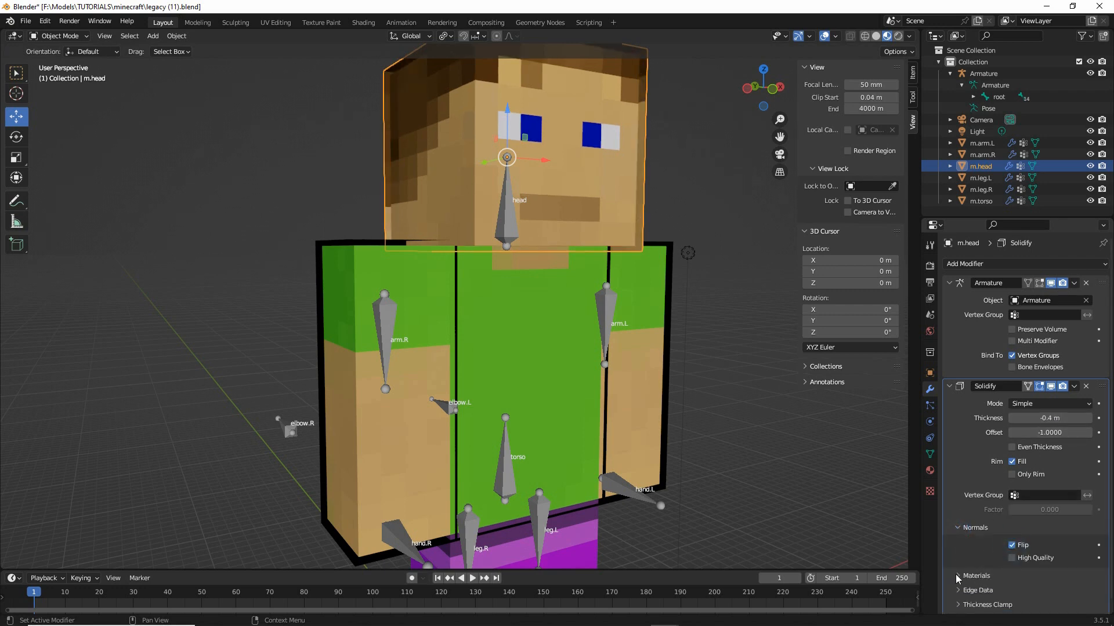
click(977, 575)
click(1090, 593)
Add a Solidify modifier to the right leg mesh m.leg.R with a Thickness of -0.4 m
scroll(771, 412, down, 4)
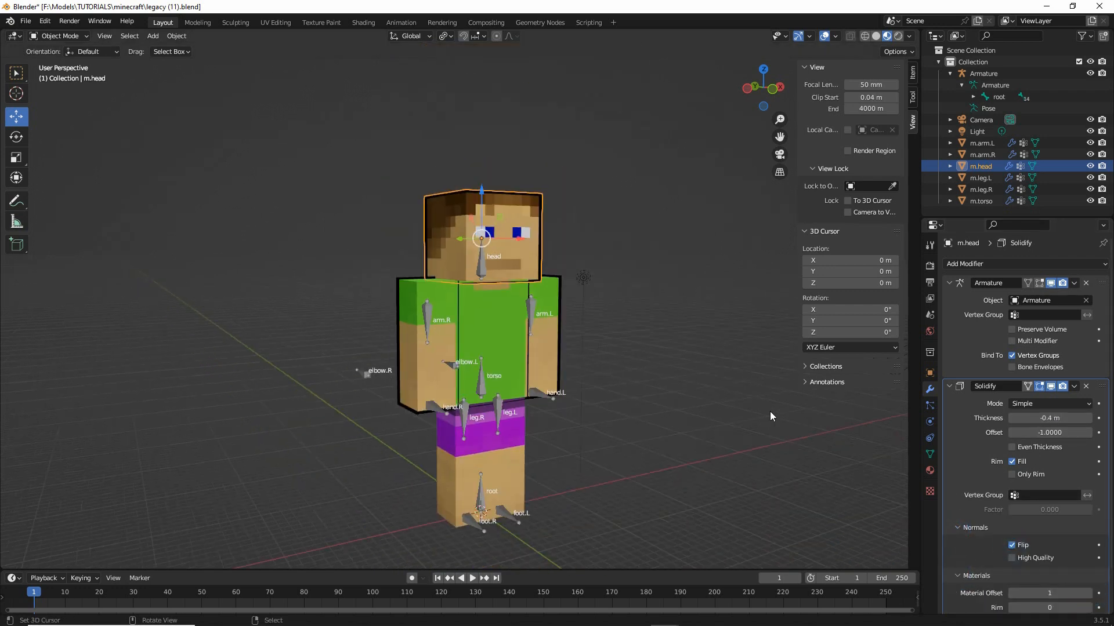
scroll(635, 436, up, 2)
shift+middle_drag(531, 472, 530, 373)
scroll(512, 392, up, 2)
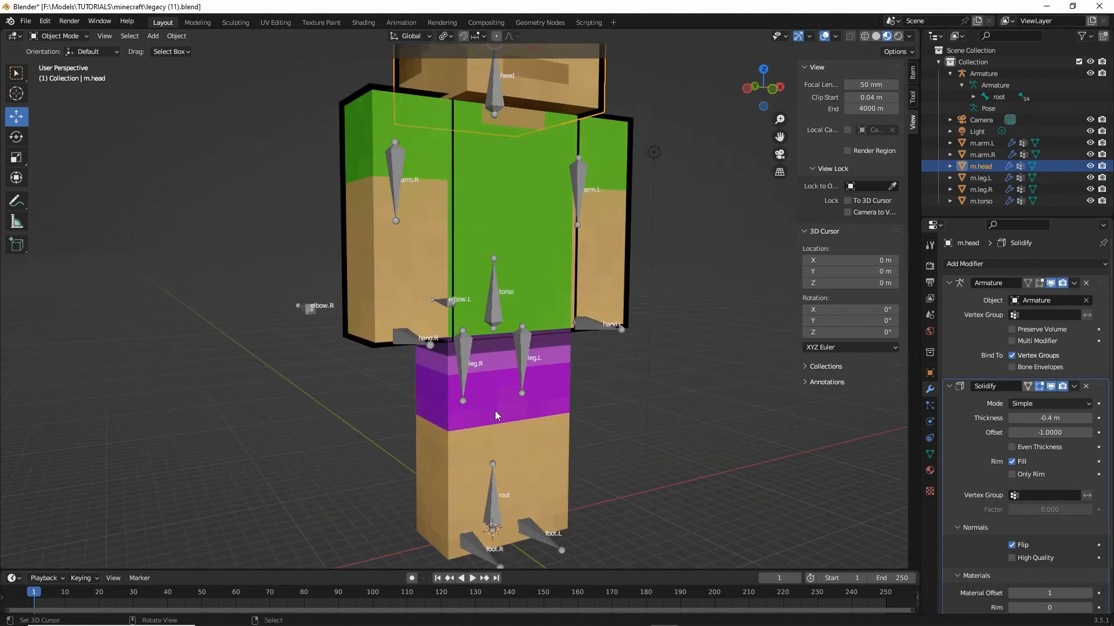
click(462, 441)
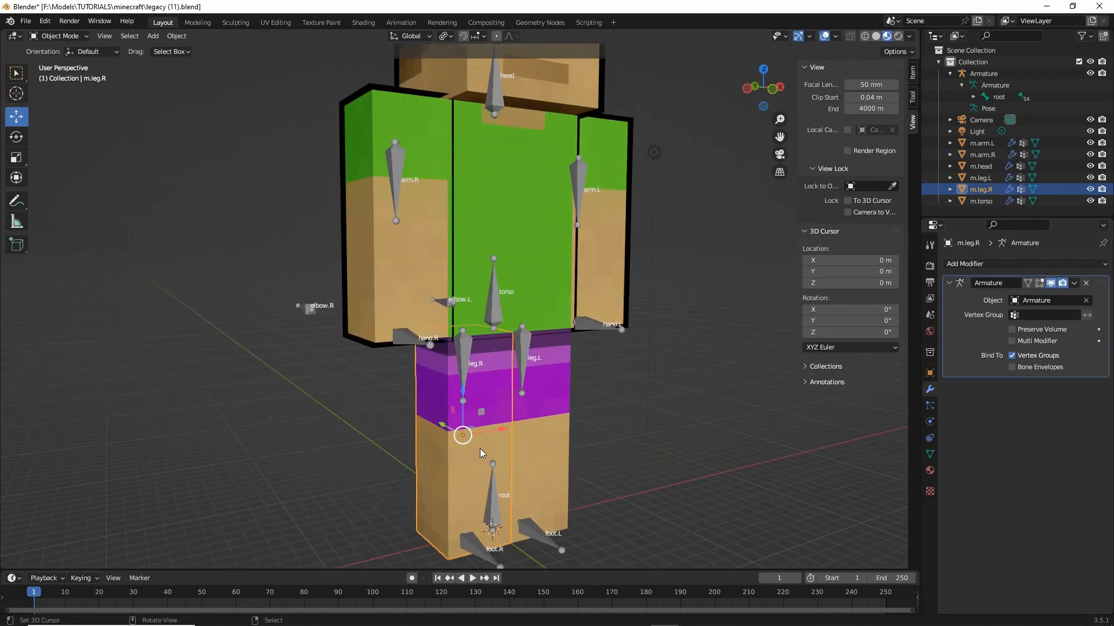
click(1006, 263)
click(876, 463)
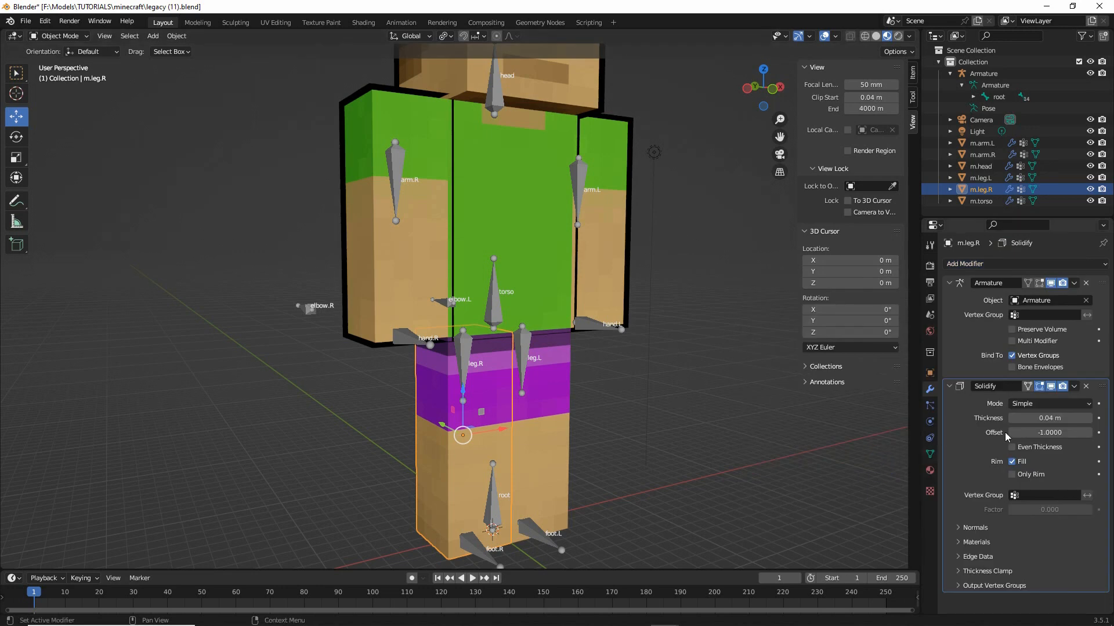
click(1043, 418)
key(BackSpace)
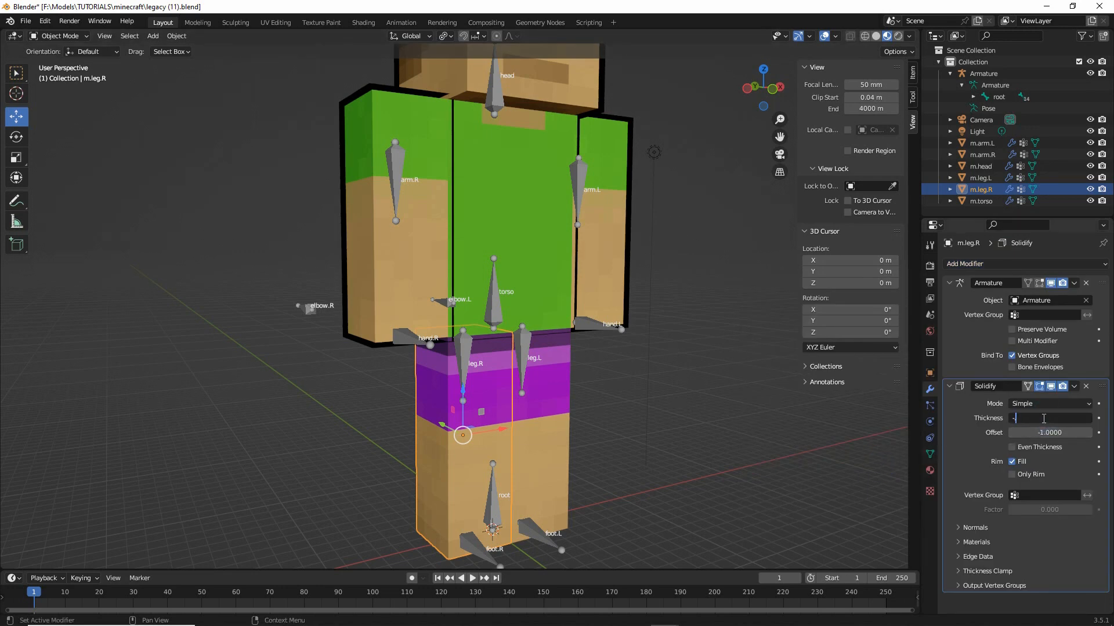
key(Return)
Flip the normals in the right leg's Solidify modifier and set its Material Offset to 1
click(959, 528)
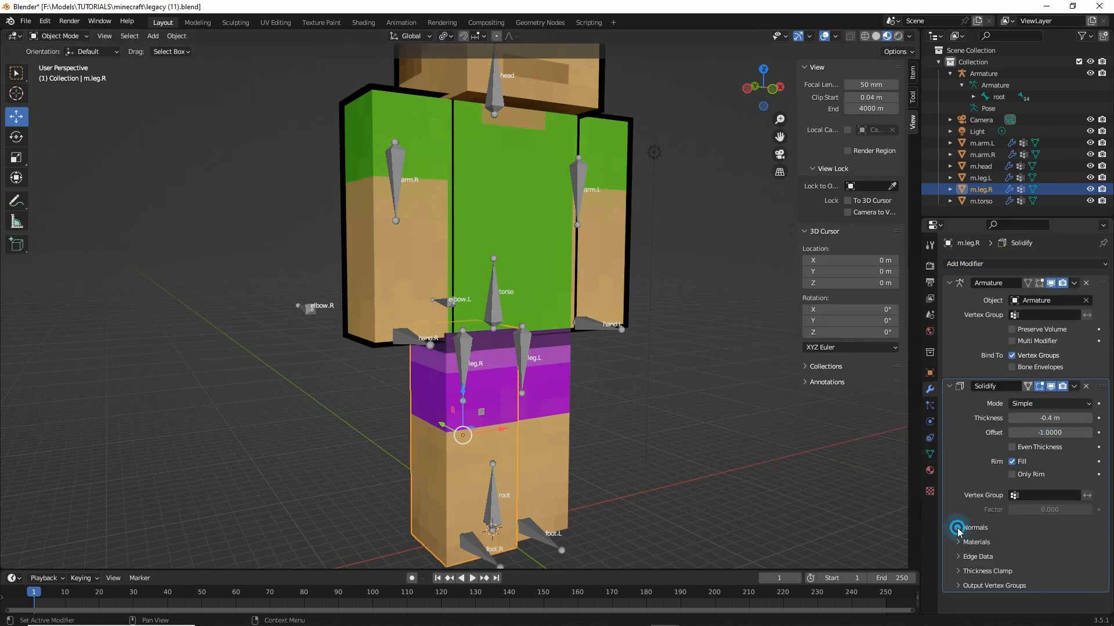
click(1011, 545)
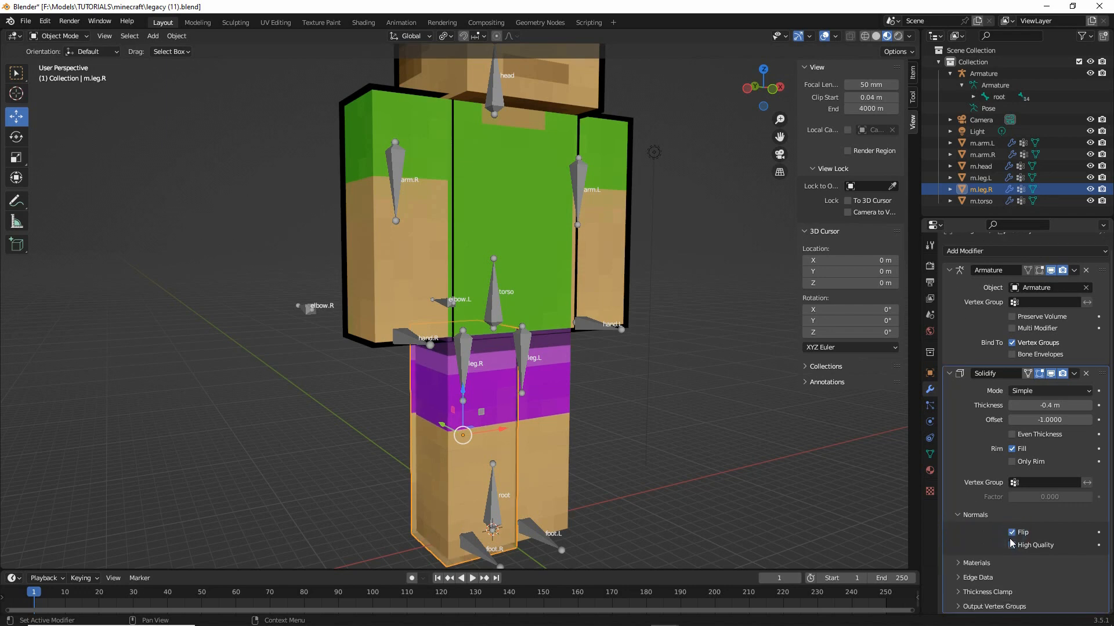
click(965, 562)
click(1088, 581)
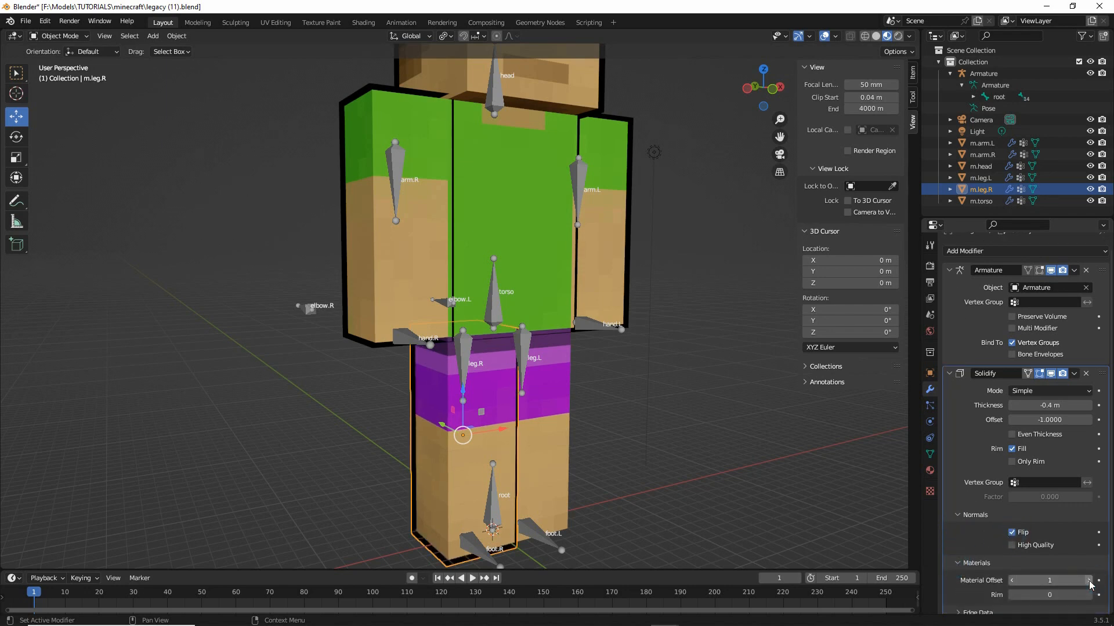
Add a Solidify modifier to the left leg mesh m.leg.L with a Thickness of -0.4 m
click(572, 496)
click(1016, 264)
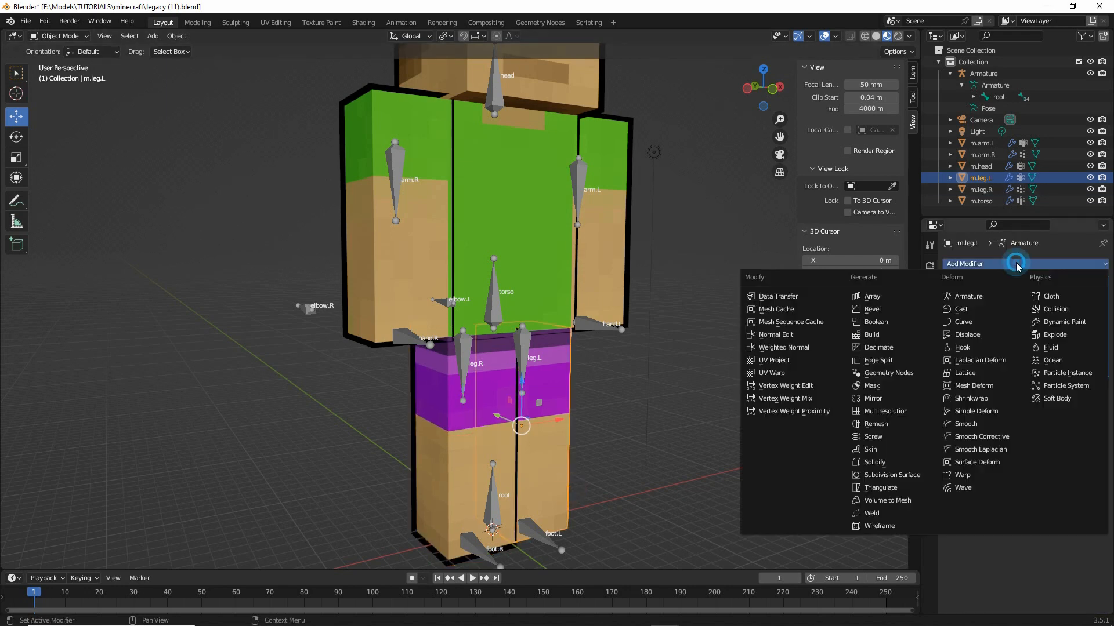
click(875, 462)
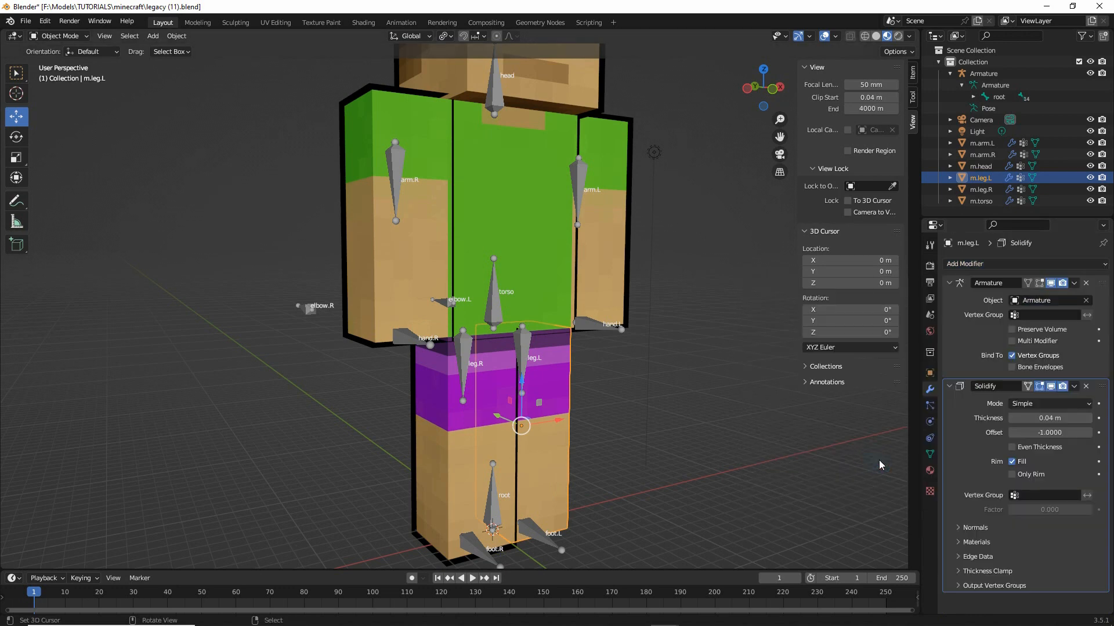
click(1044, 417)
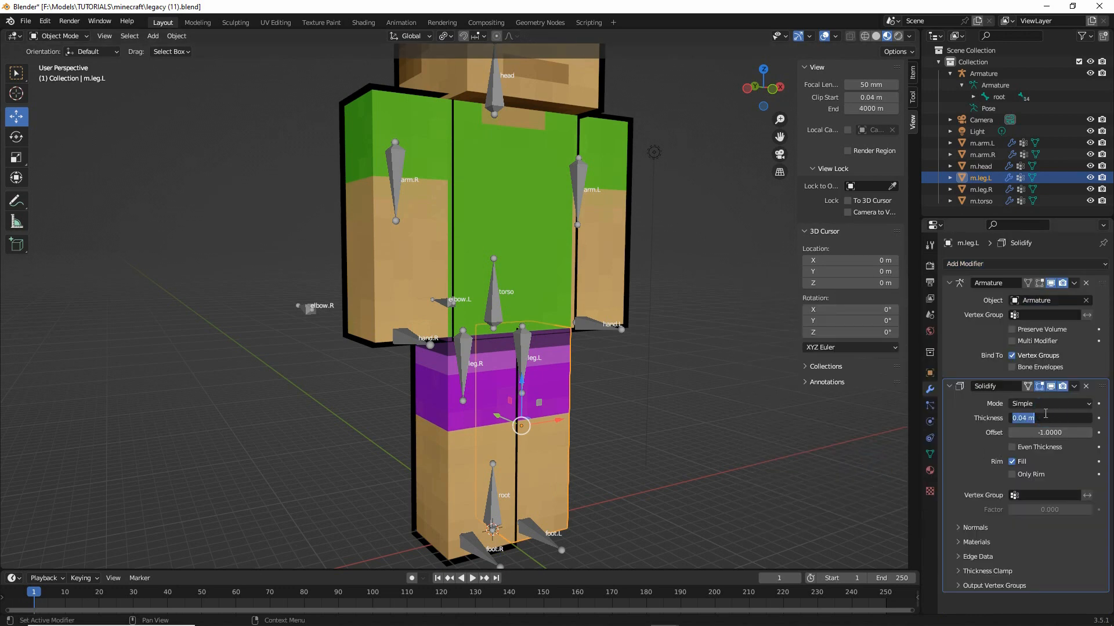
key(BackSpace)
text(-.4)
key(Return)
Flip the normals in the left leg's Solidify modifier and set its Material Offset to 1
click(967, 528)
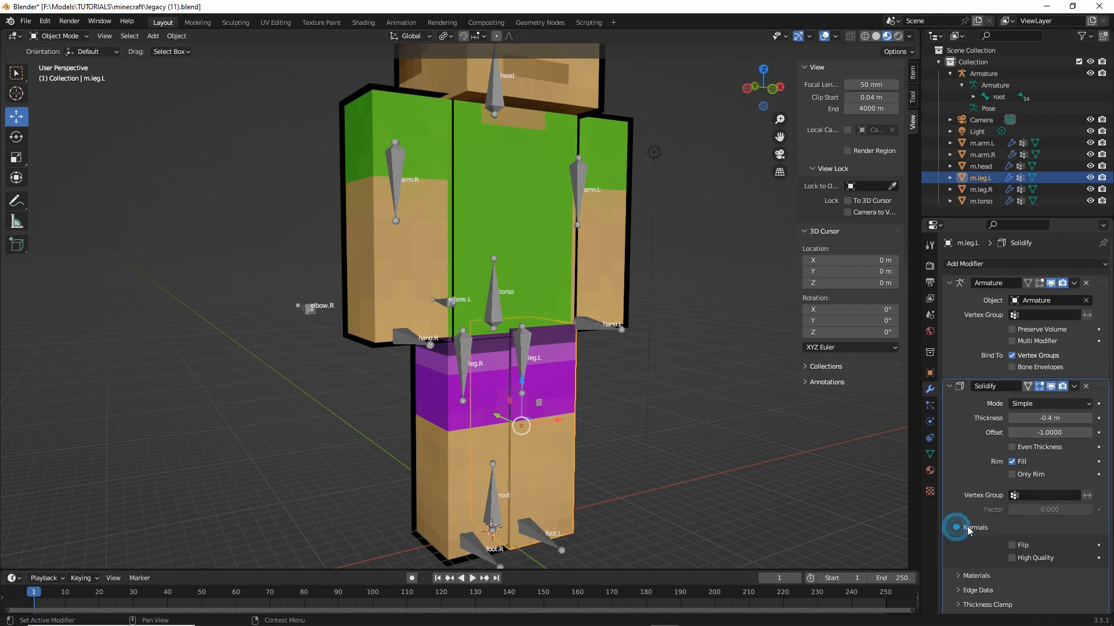
click(1012, 533)
click(962, 566)
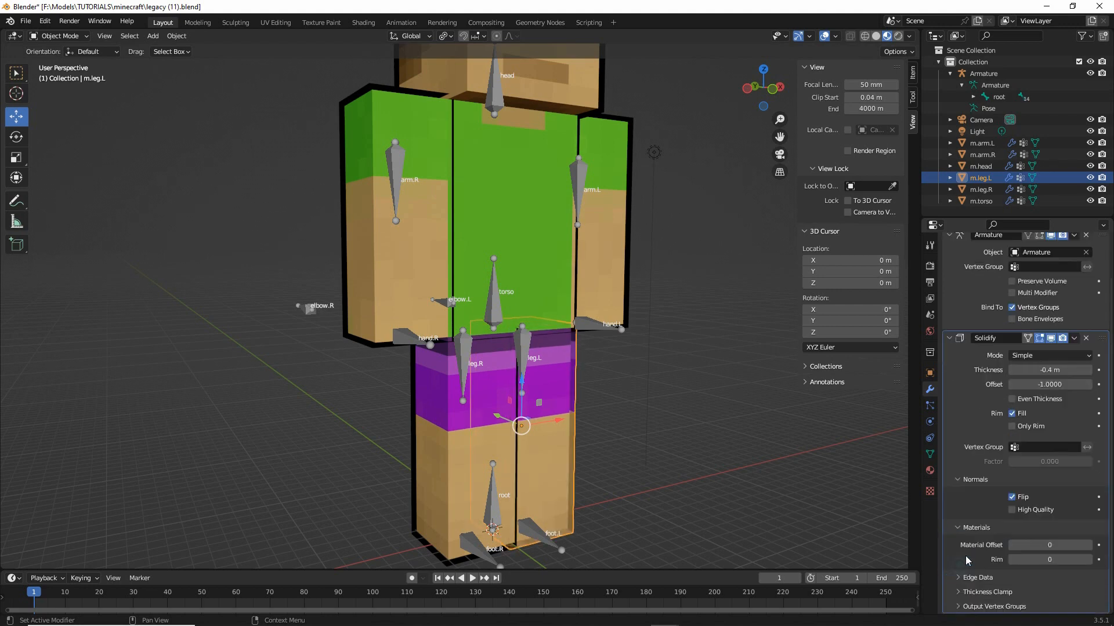
click(1089, 546)
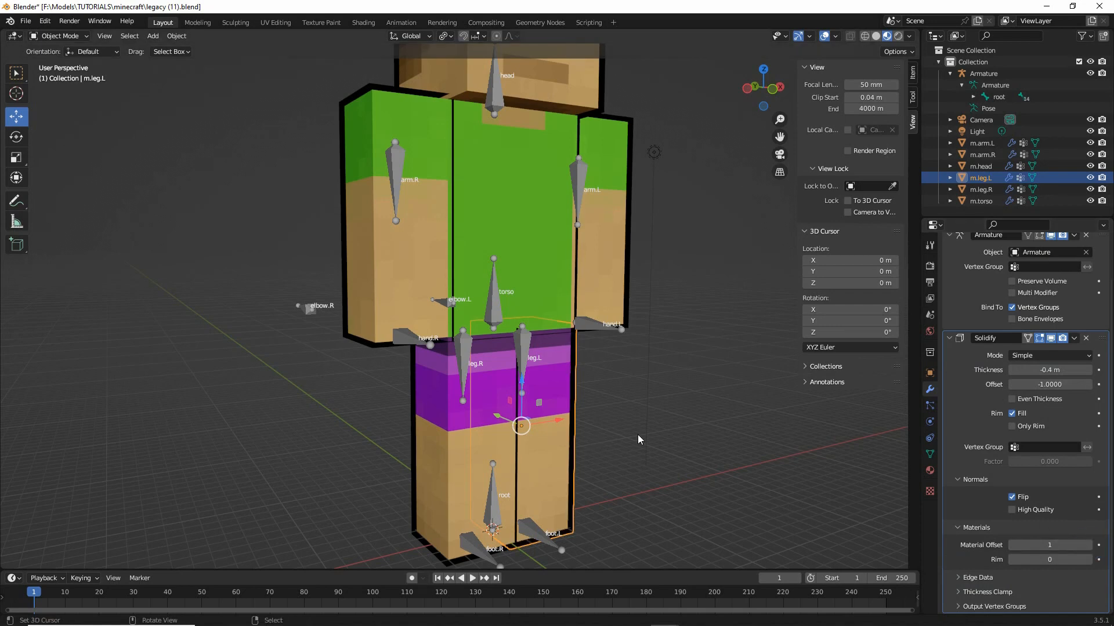
Deselect all objects in the scene
click(129, 36)
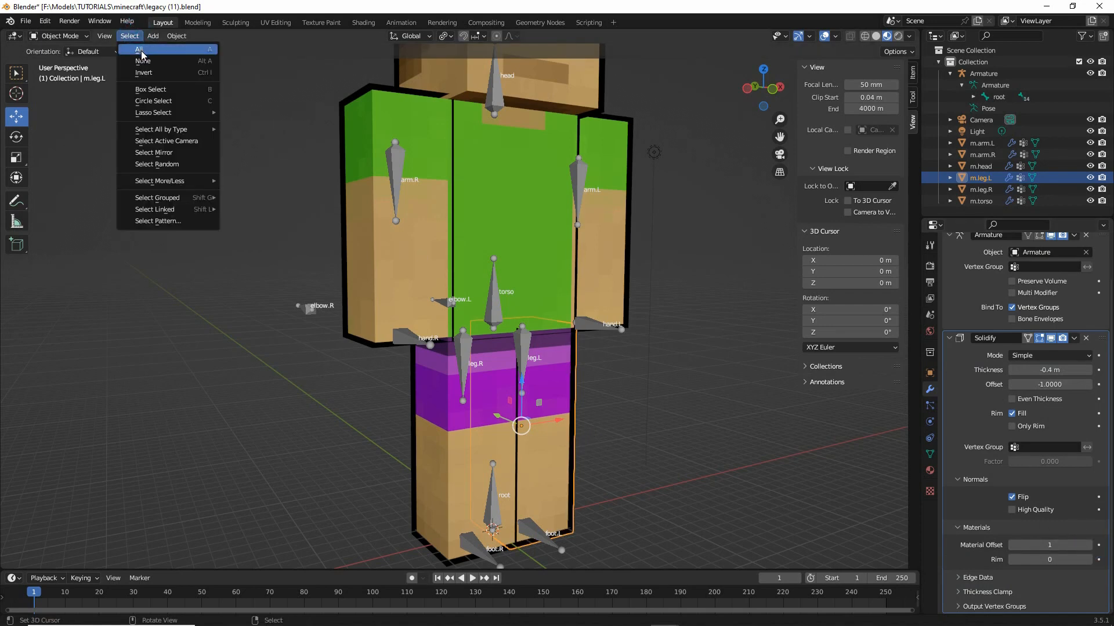
click(139, 60)
scroll(598, 388, down, 1)
scroll(597, 384, down, 1)
middle_drag(597, 384, 570, 371)
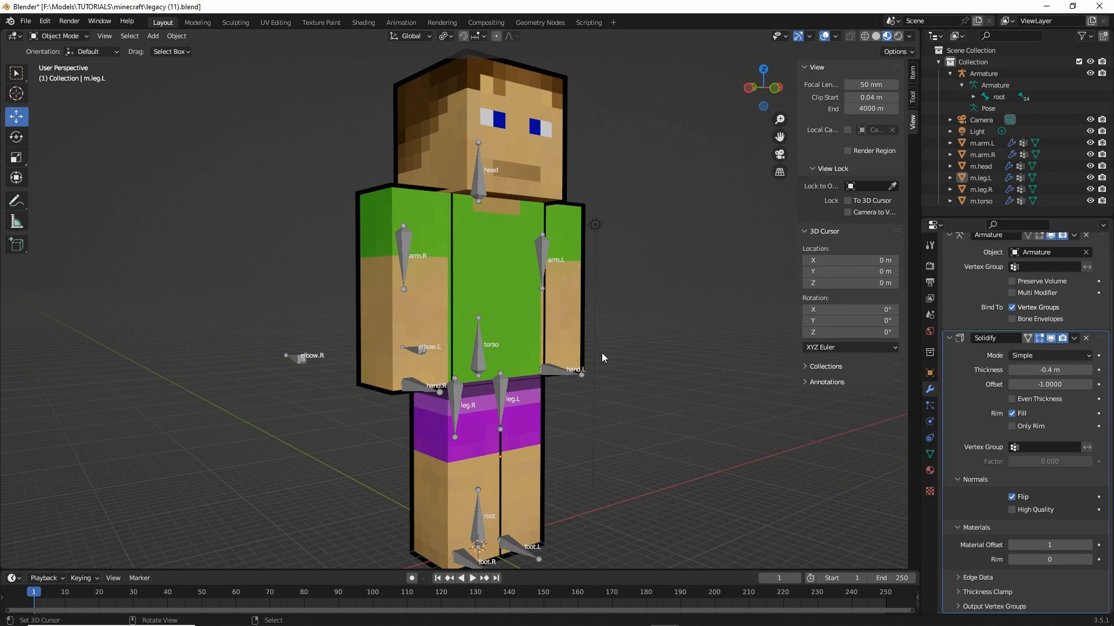
key(ctrl+2)
drag(450, 215, 452, 338)
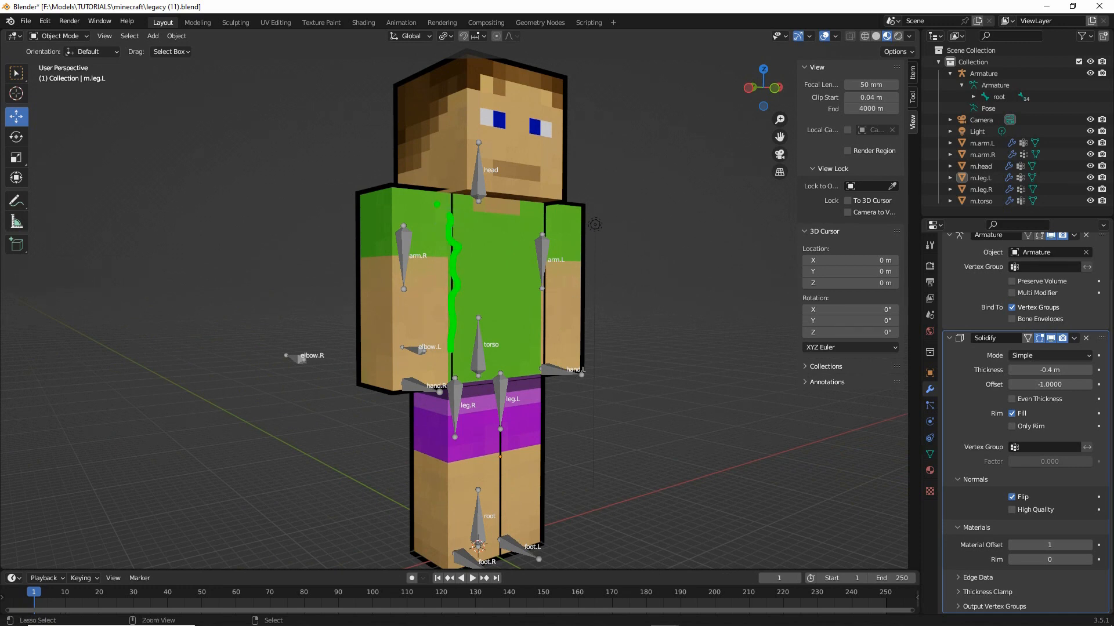
mouse_move(437, 204)
mouse_down()
mouse_move(461, 179)
mouse_move(567, 197)
mouse_move(450, 200)
mouse_up()
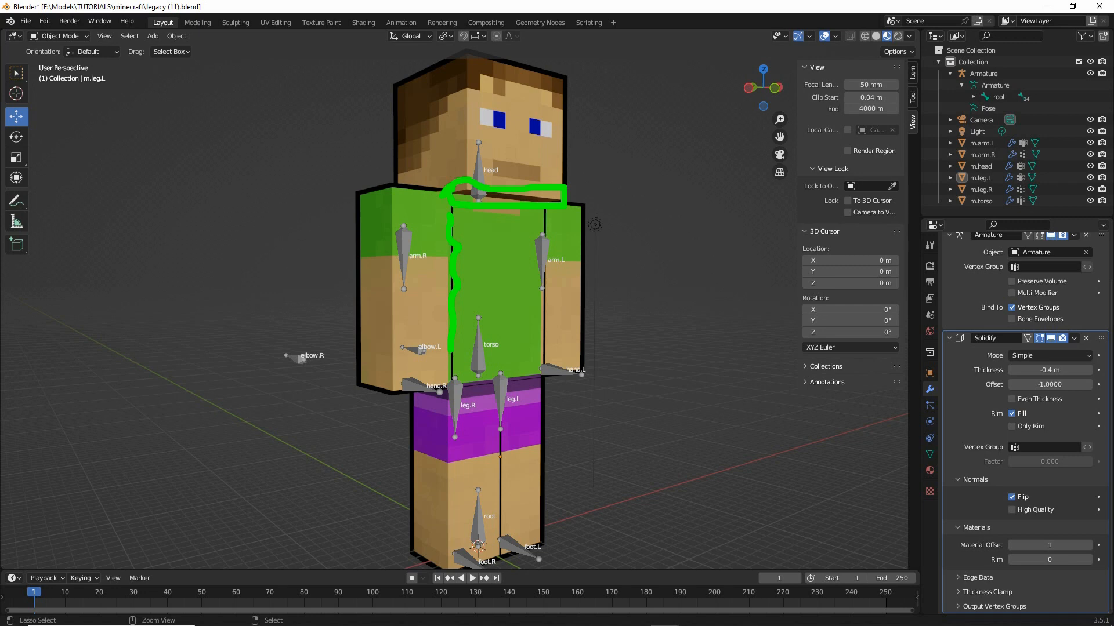
key(Escape)
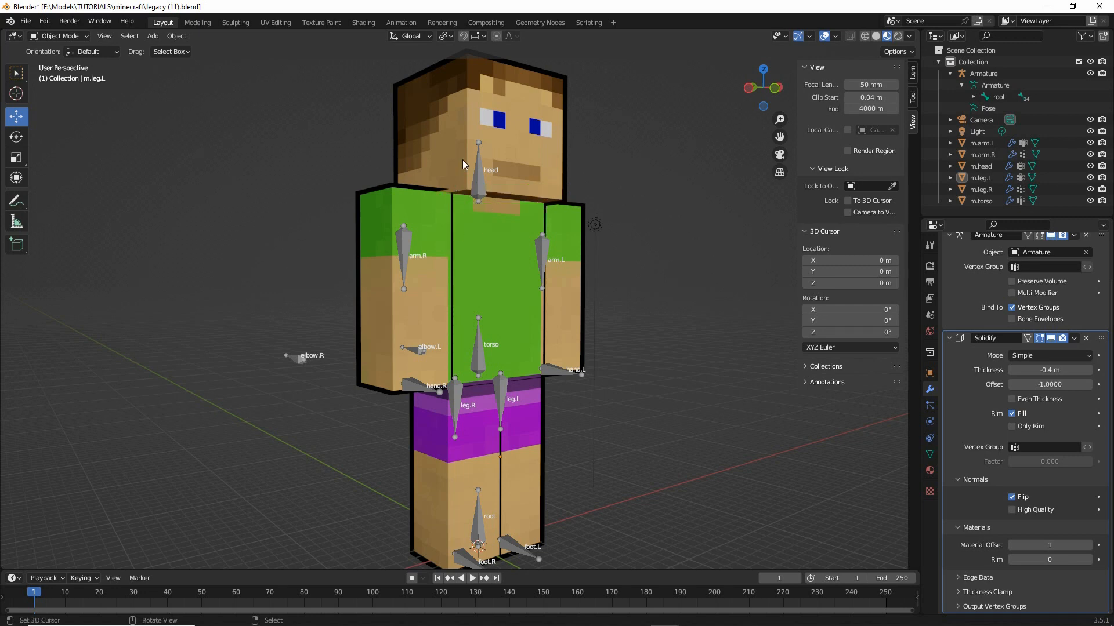
Examine the outline and Solidify modifier settings on the arm, torso, leg and head meshes one after another
click(432, 287)
click(493, 287)
click(555, 276)
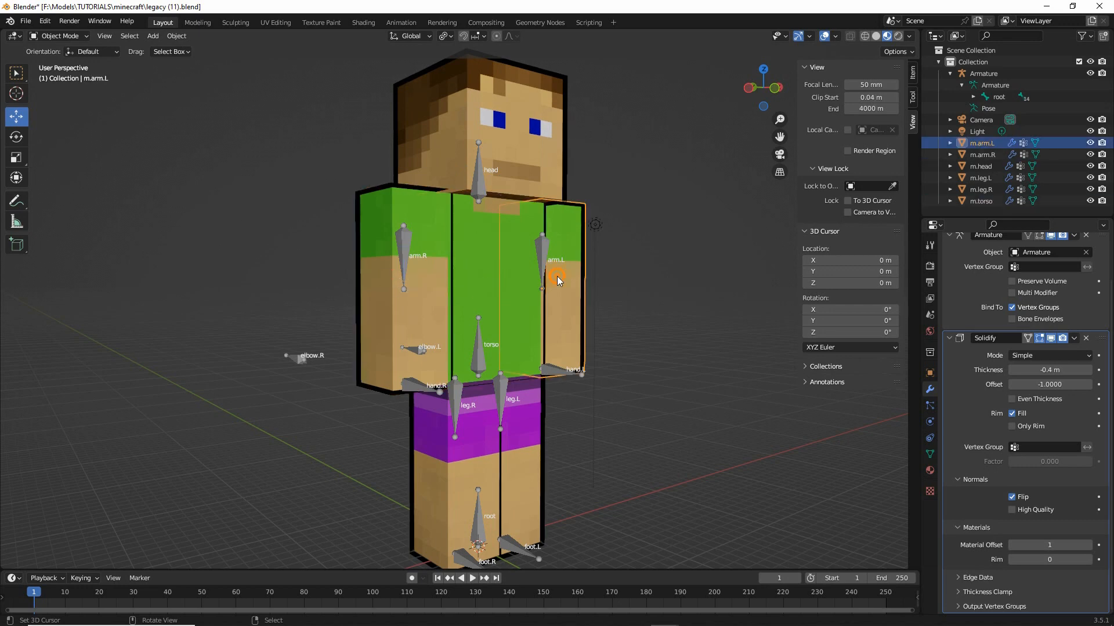
right_click(556, 138)
right_click(479, 427)
right_click(525, 455)
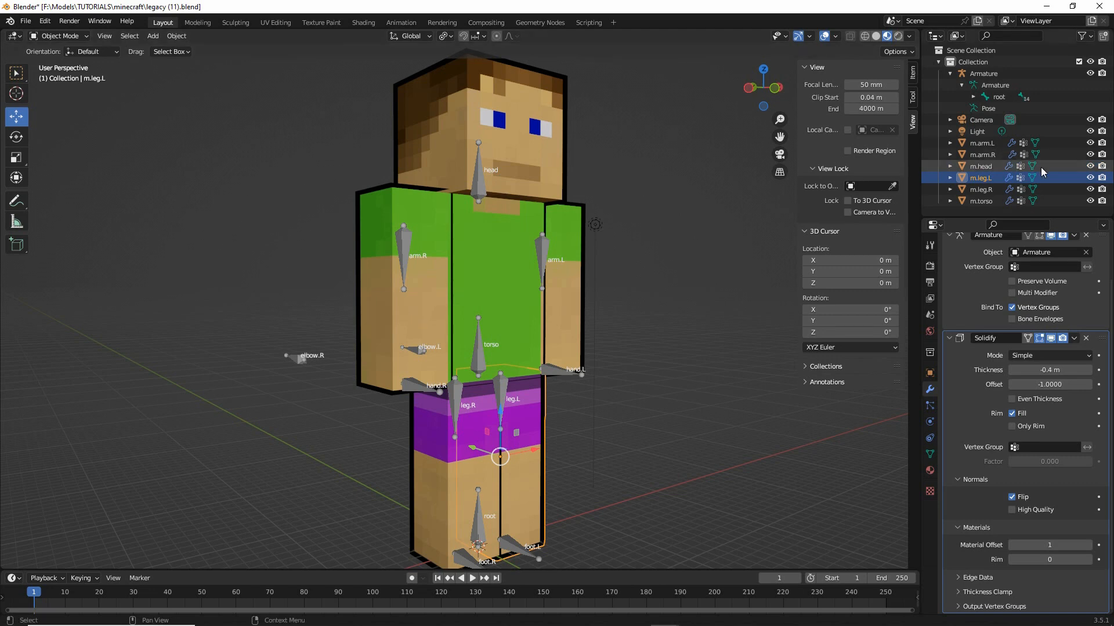
click(985, 146)
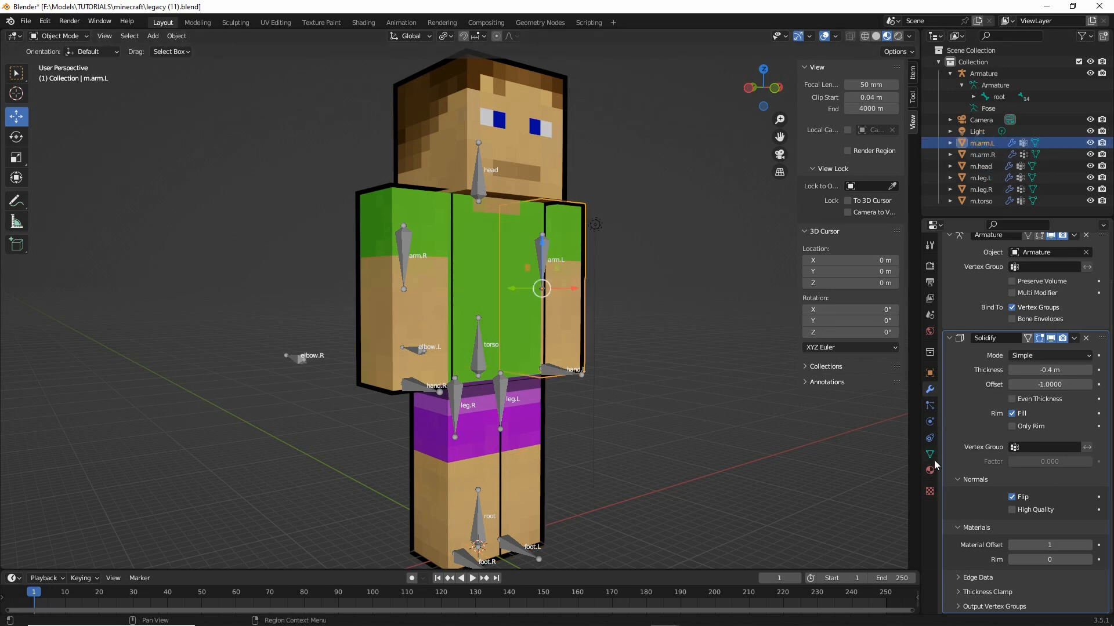
click(931, 394)
mouse_move(958, 428)
mouse_down()
mouse_move(941, 504)
mouse_move(928, 468)
mouse_move(589, 455)
mouse_up()
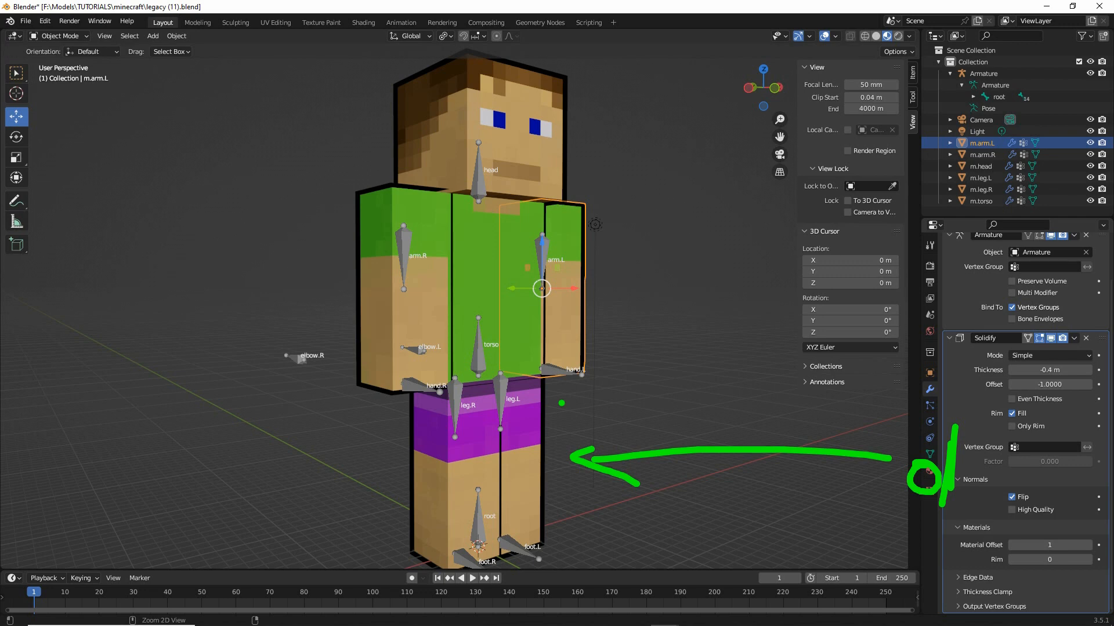
key(Escape)
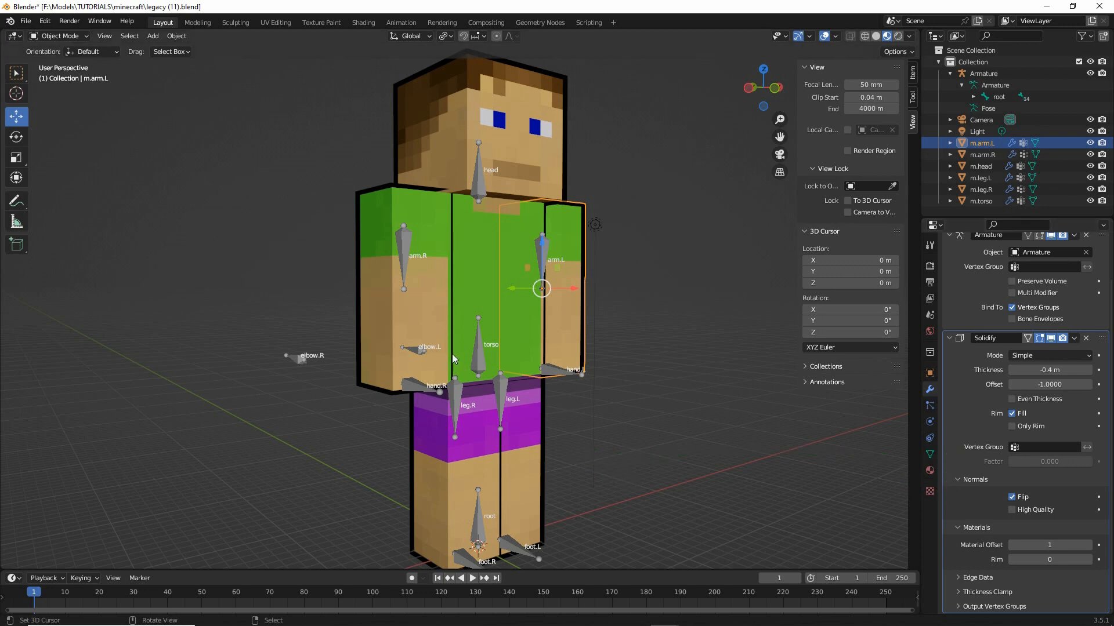
click(396, 360)
click(490, 331)
click(558, 320)
click(540, 431)
click(490, 442)
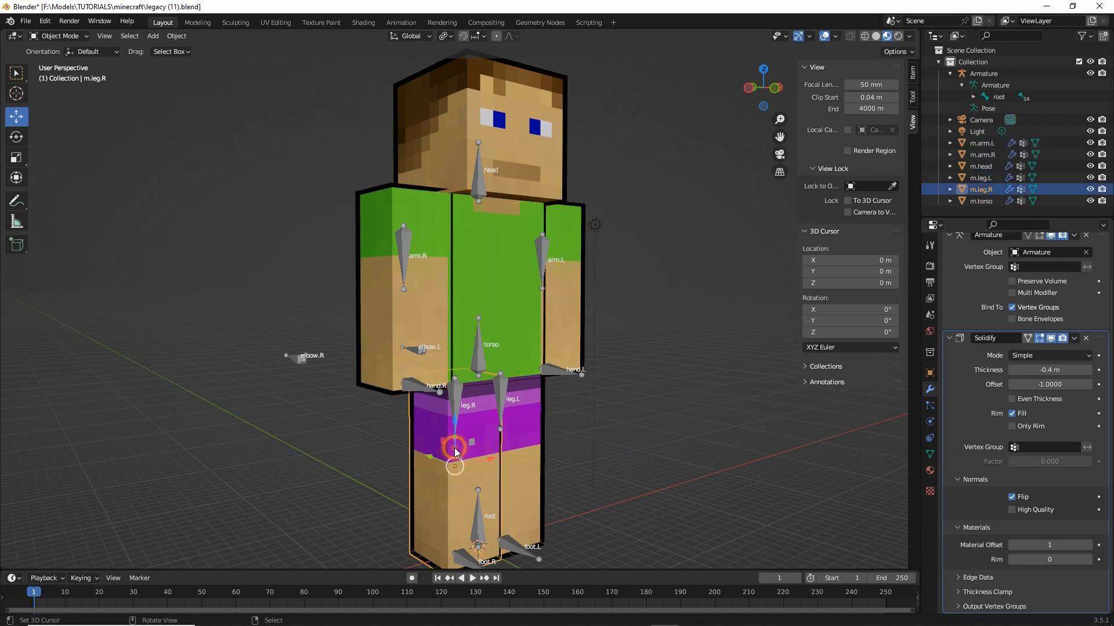
click(447, 126)
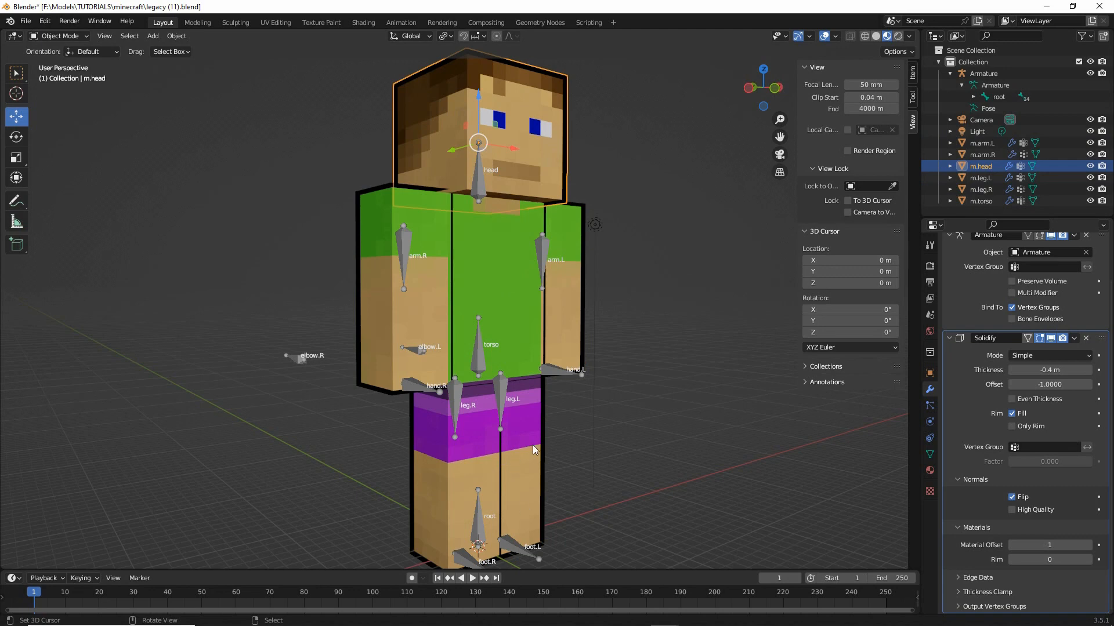
Select the character's armature and switch it to Pose Mode
click(480, 366)
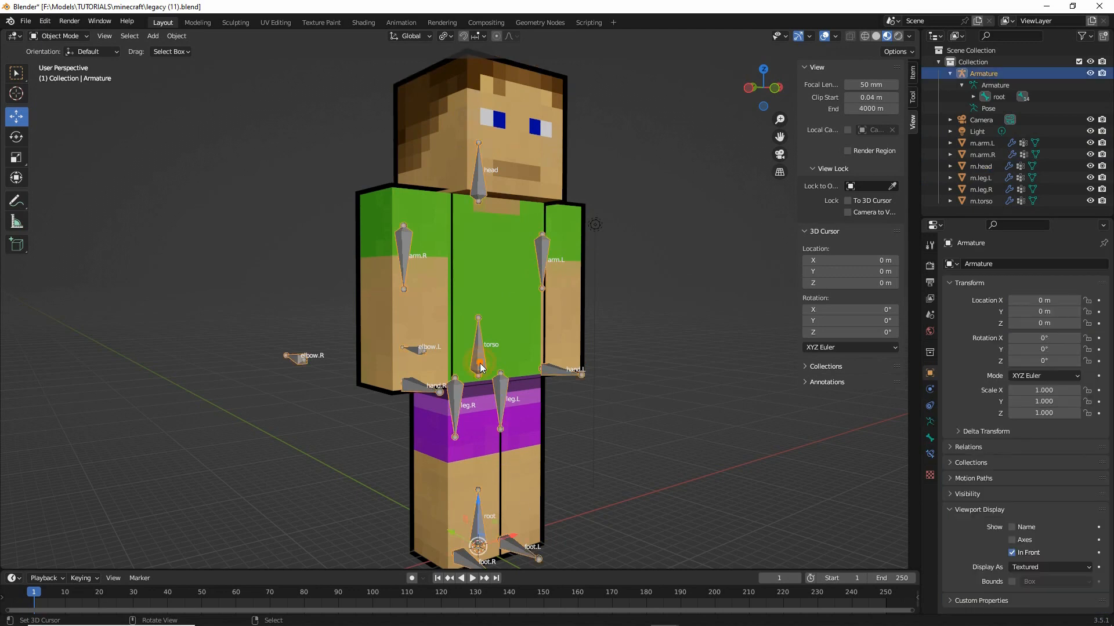
click(52, 42)
click(58, 73)
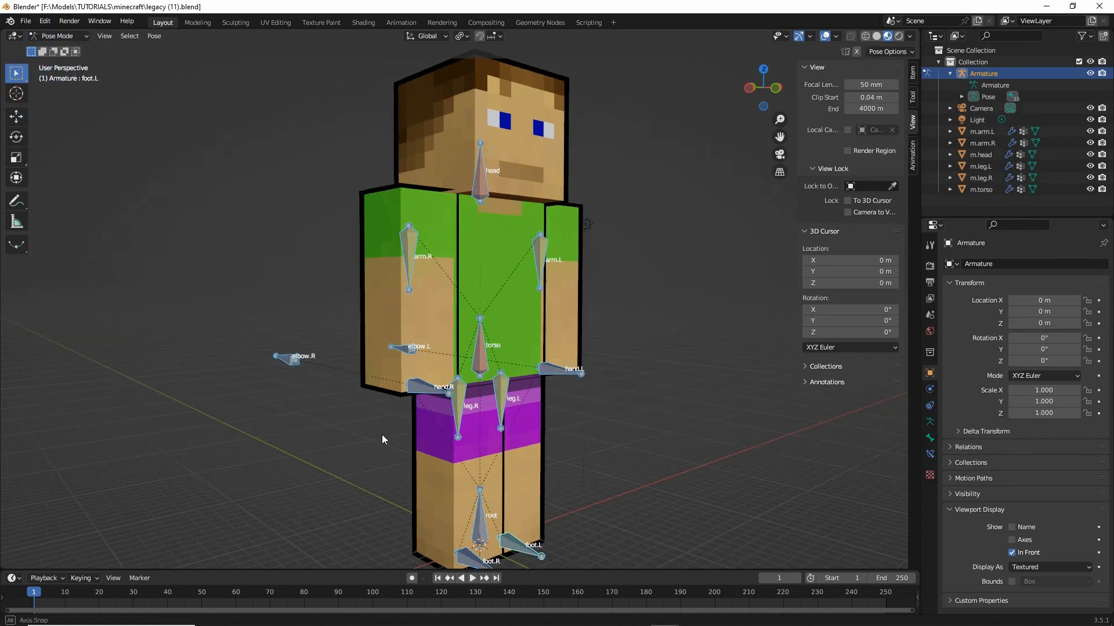
Test the outlines in motion by moving the torso, hand.R and hand.L bones in turn, cancelling each move
click(481, 346)
key(g)
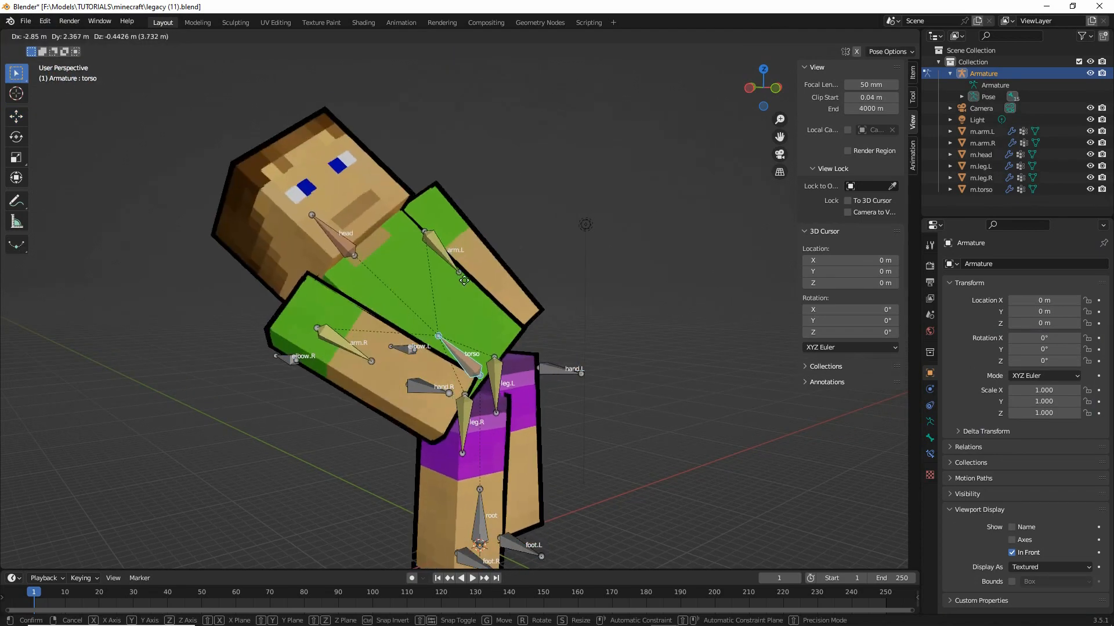
right_click(507, 308)
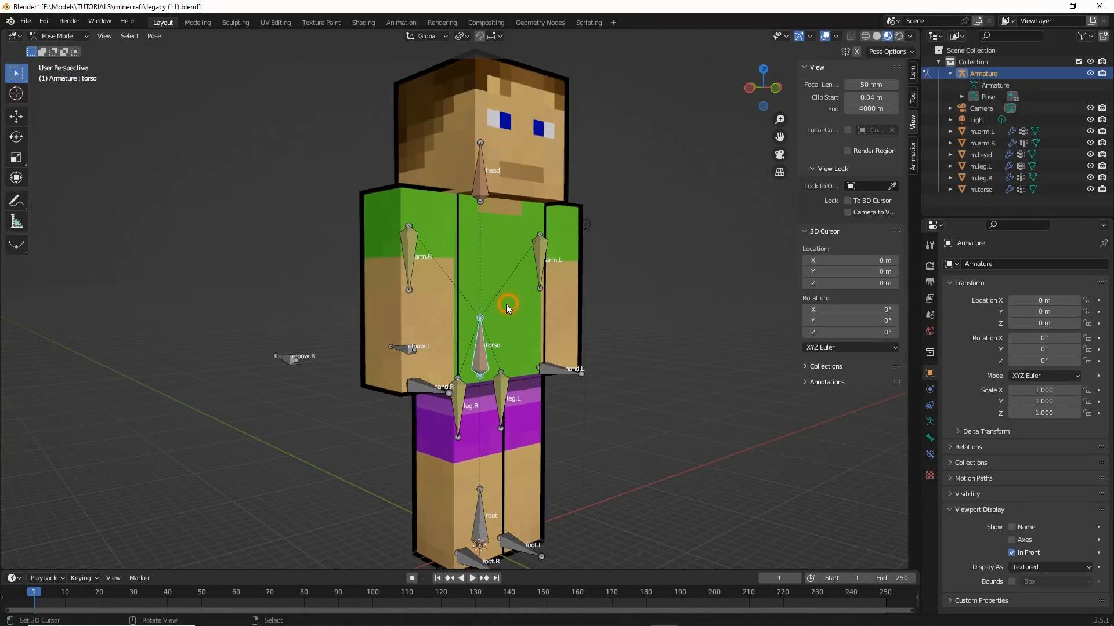
click(420, 391)
middle_drag(446, 415, 406, 432)
key(g)
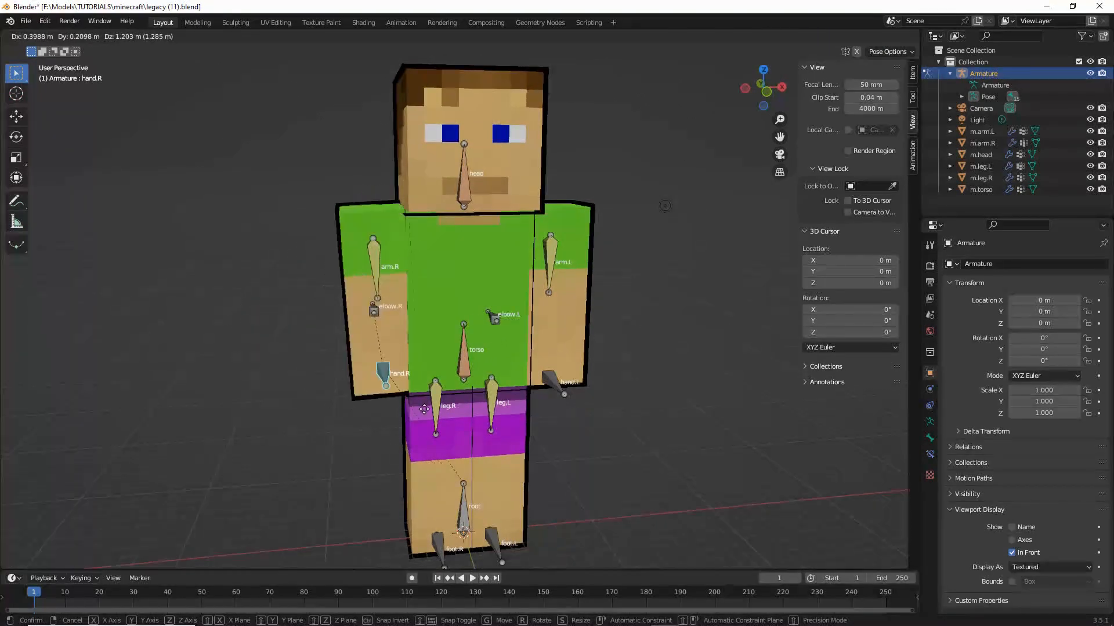
right_click(346, 376)
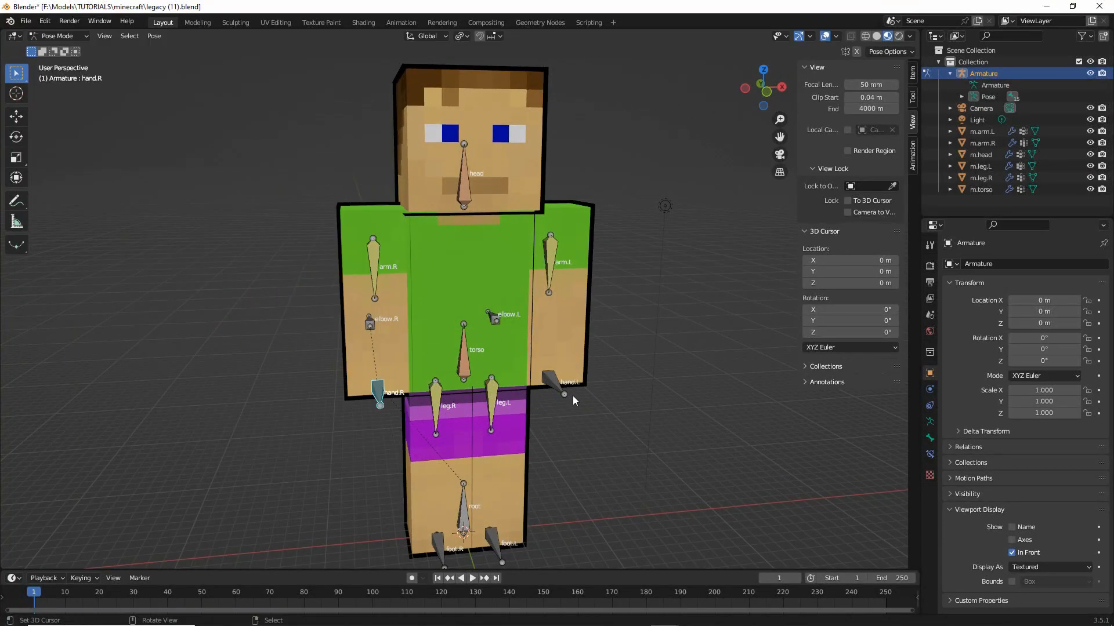
click(572, 397)
key(g)
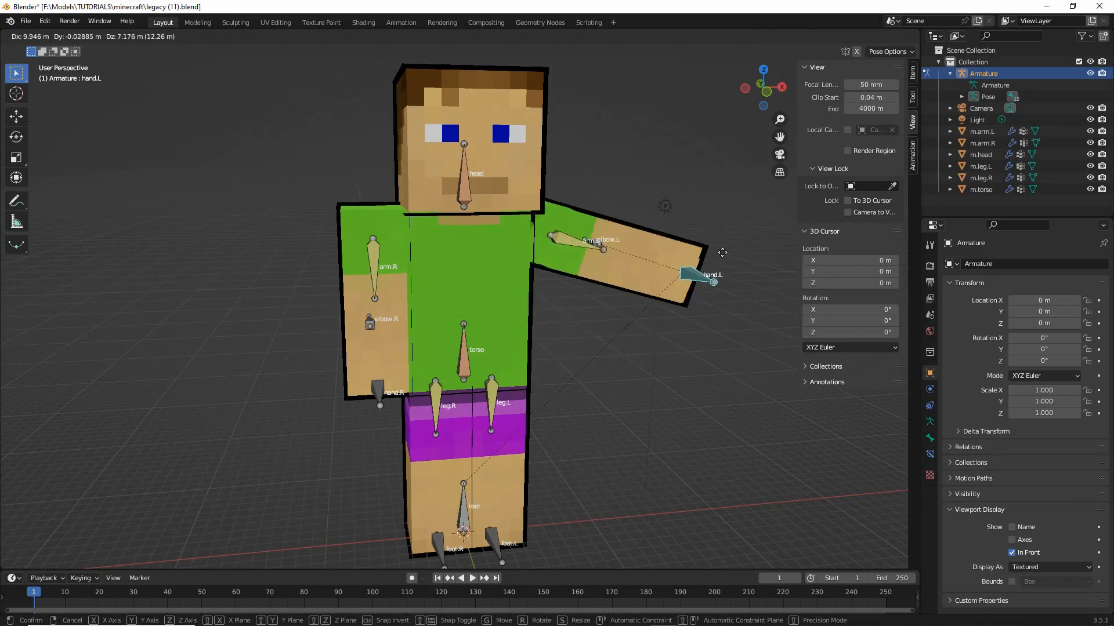
right_click(667, 278)
middle_drag(641, 308, 900, 375)
Save the file under the new name legacy (13).blend
click(26, 23)
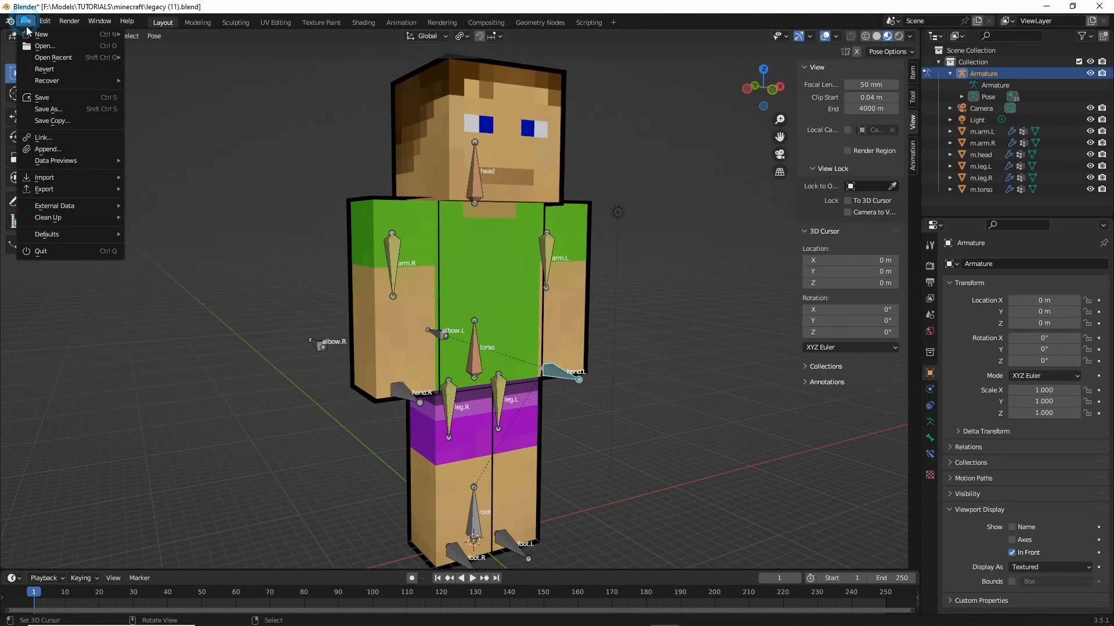
click(47, 109)
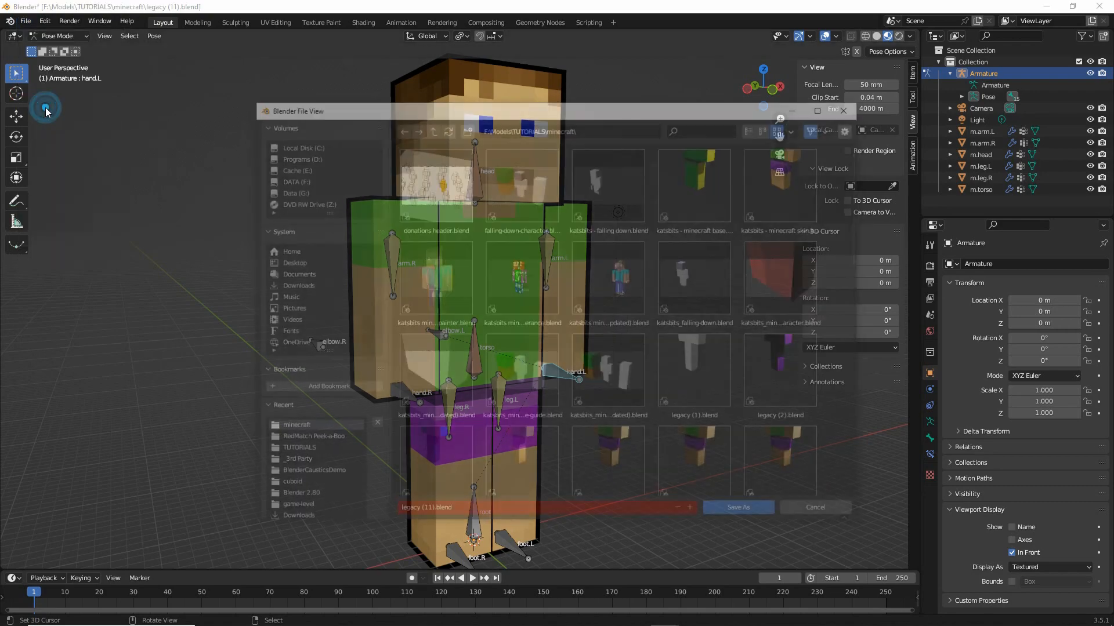
click(426, 514)
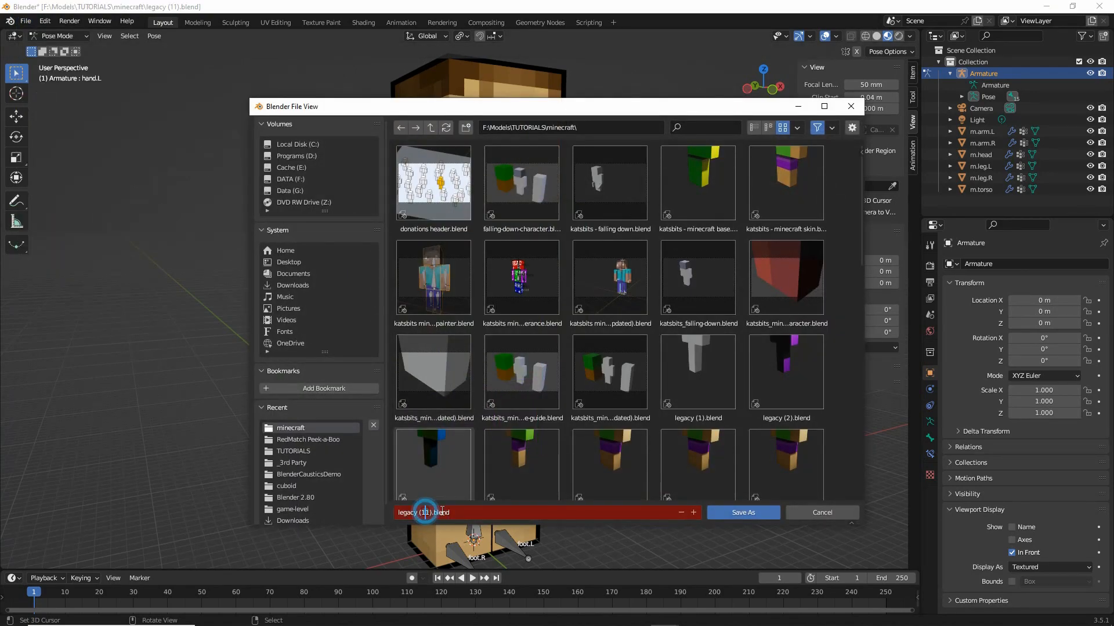
text(3)
key(Delete)
key(Return)
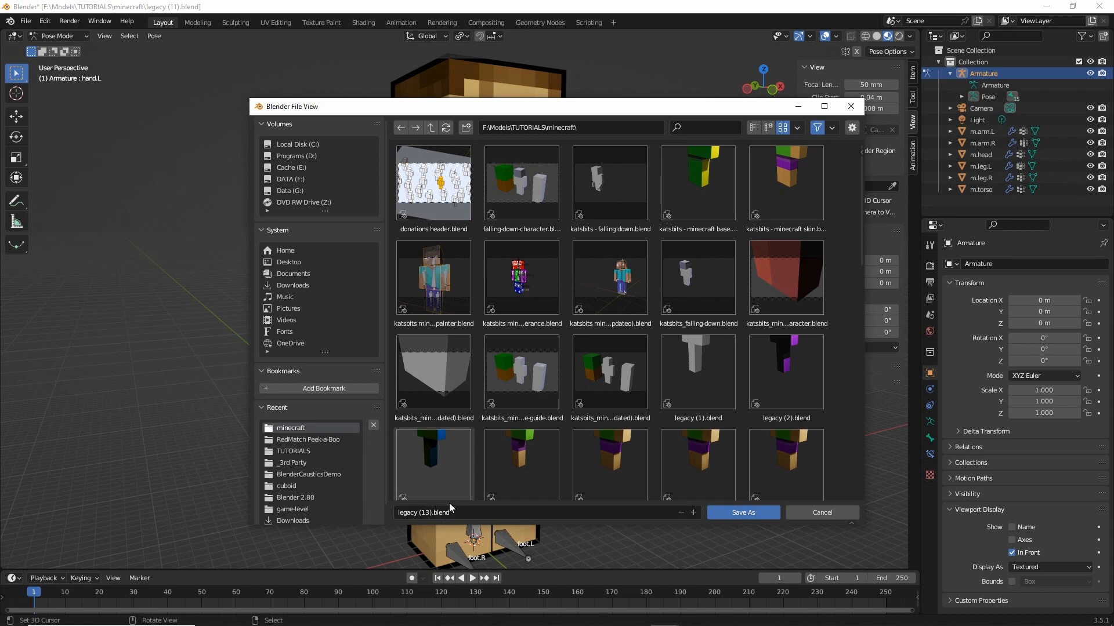
click(739, 511)
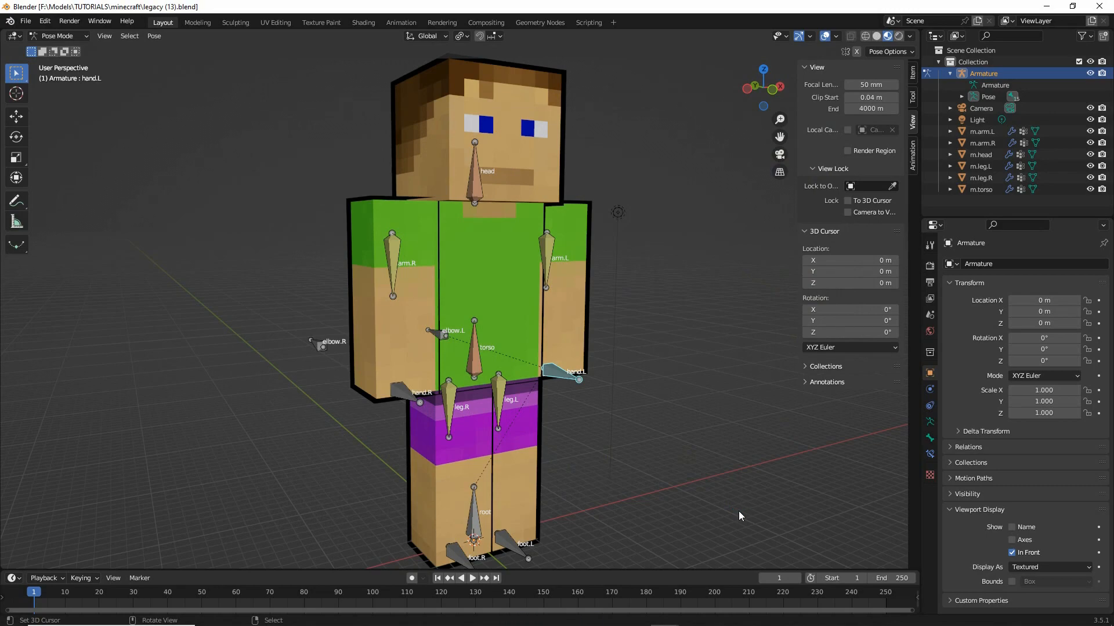
middle_drag(549, 379, 563, 361)
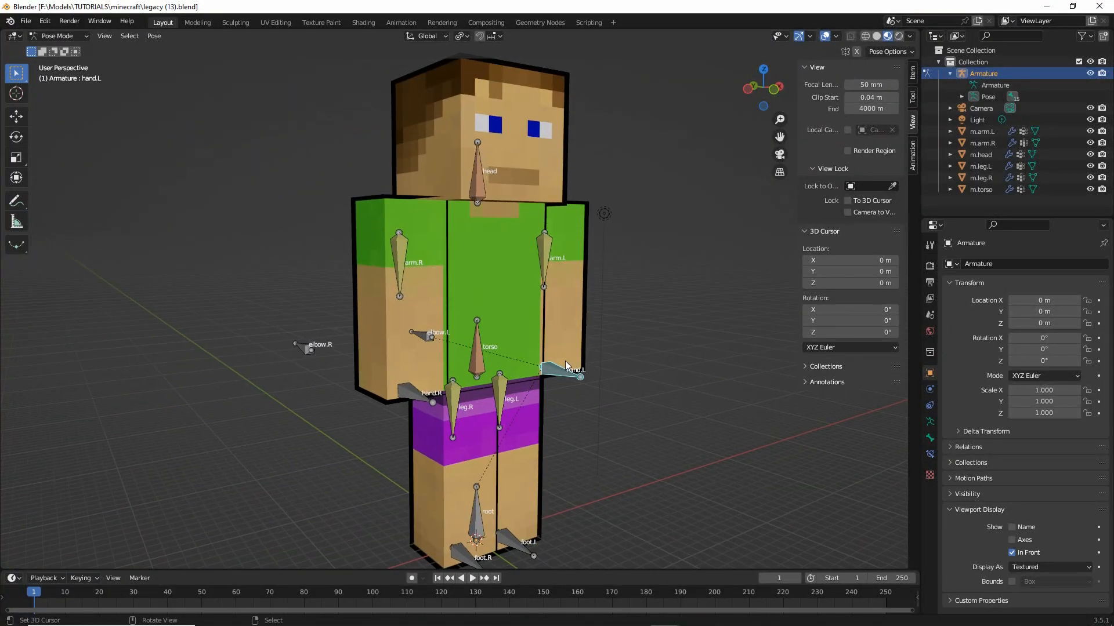
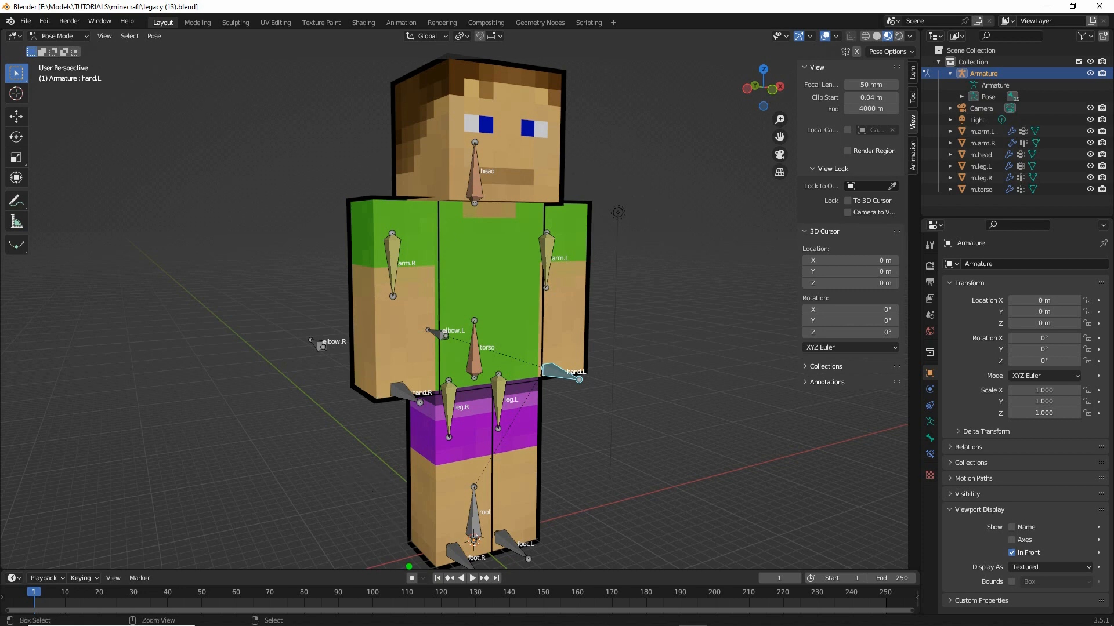
mouse_move(400, 553)
mouse_down()
mouse_move(414, 604)
mouse_move(468, 542)
mouse_move(402, 546)
mouse_up()
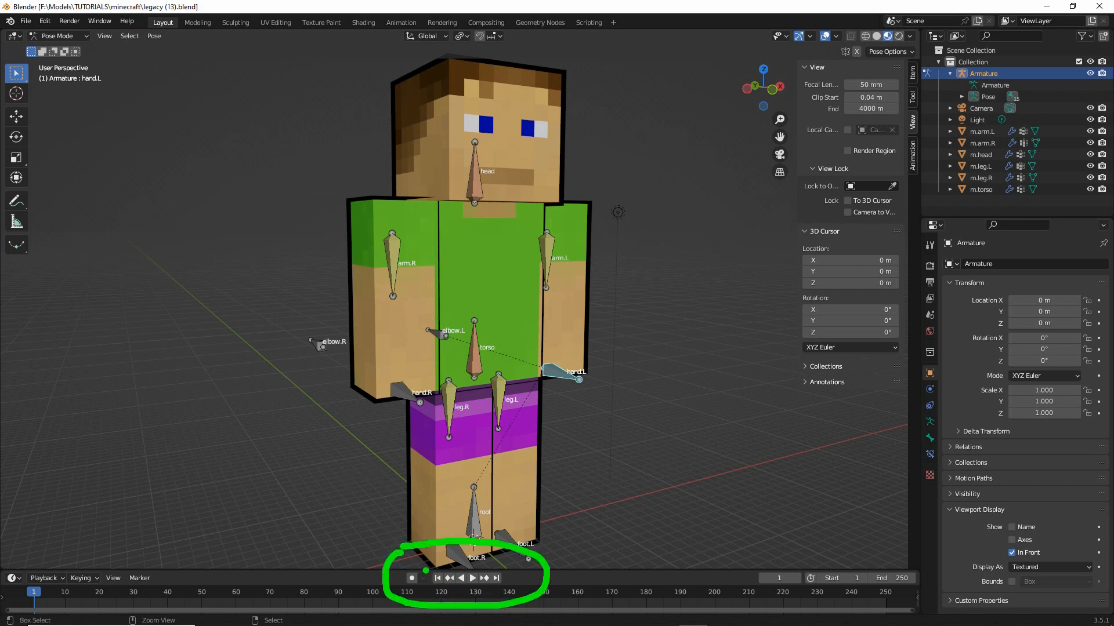
key(Escape)
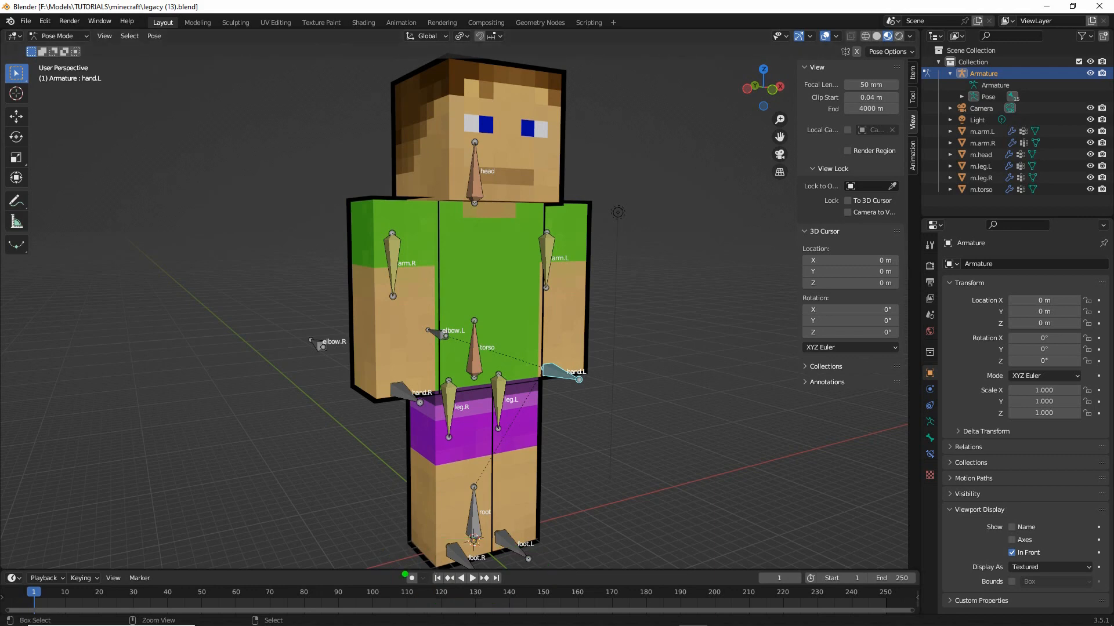
mouse_move(406, 559)
mouse_down()
mouse_move(439, 576)
mouse_move(410, 558)
mouse_up()
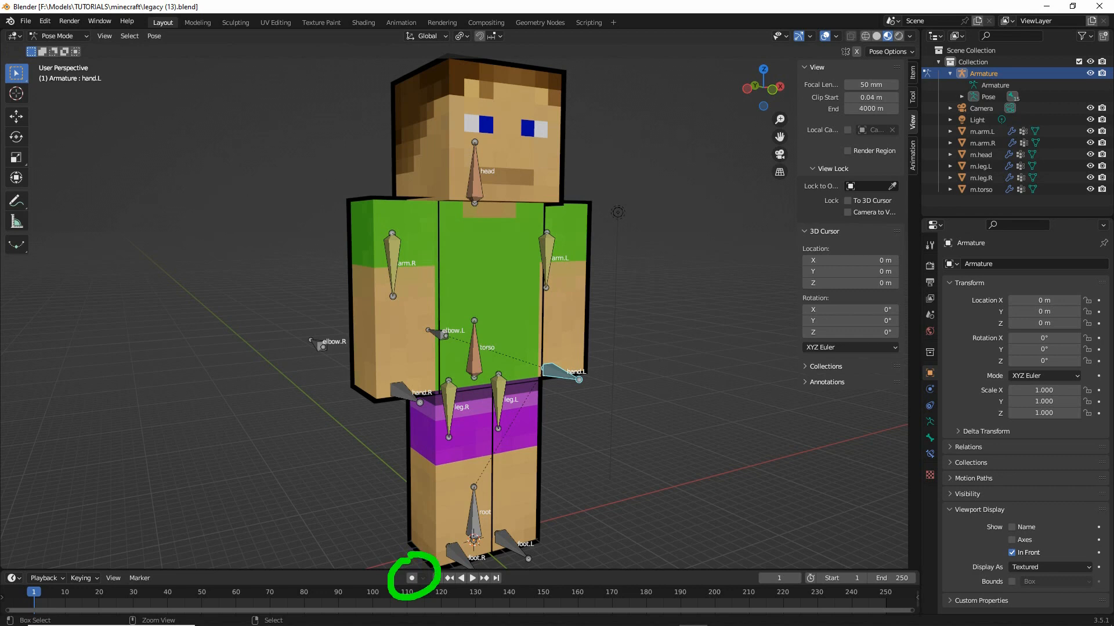
Enable automatic keyframing in the timeline and set the active keying set to Location, Rotation & Scale
click(412, 578)
click(412, 578)
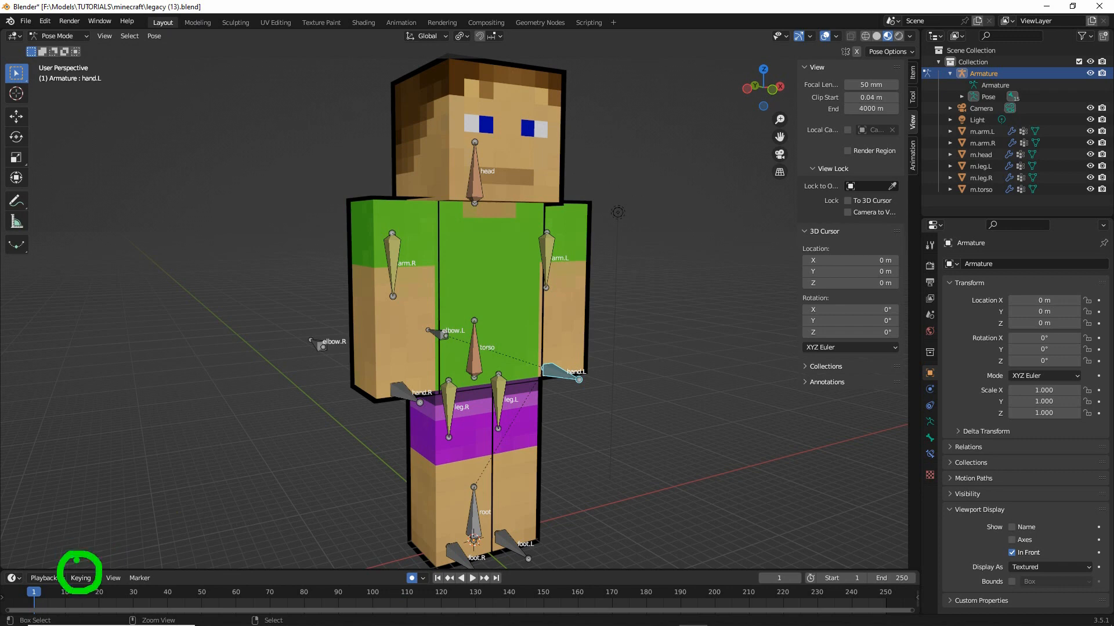
click(93, 579)
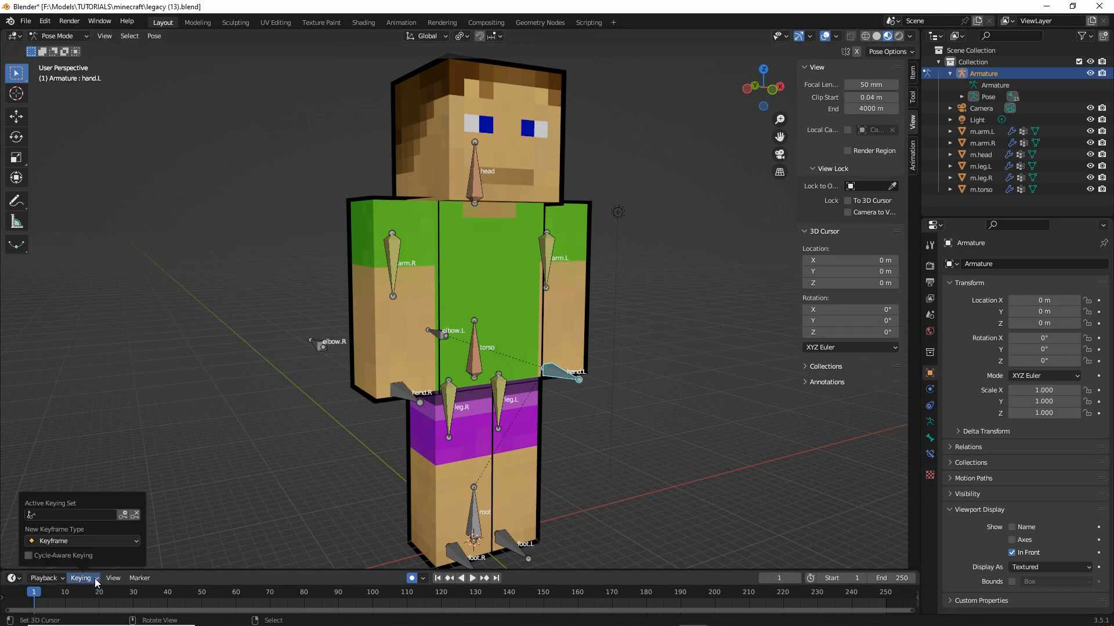
key(ctrl+2)
drag(33, 515, 73, 515)
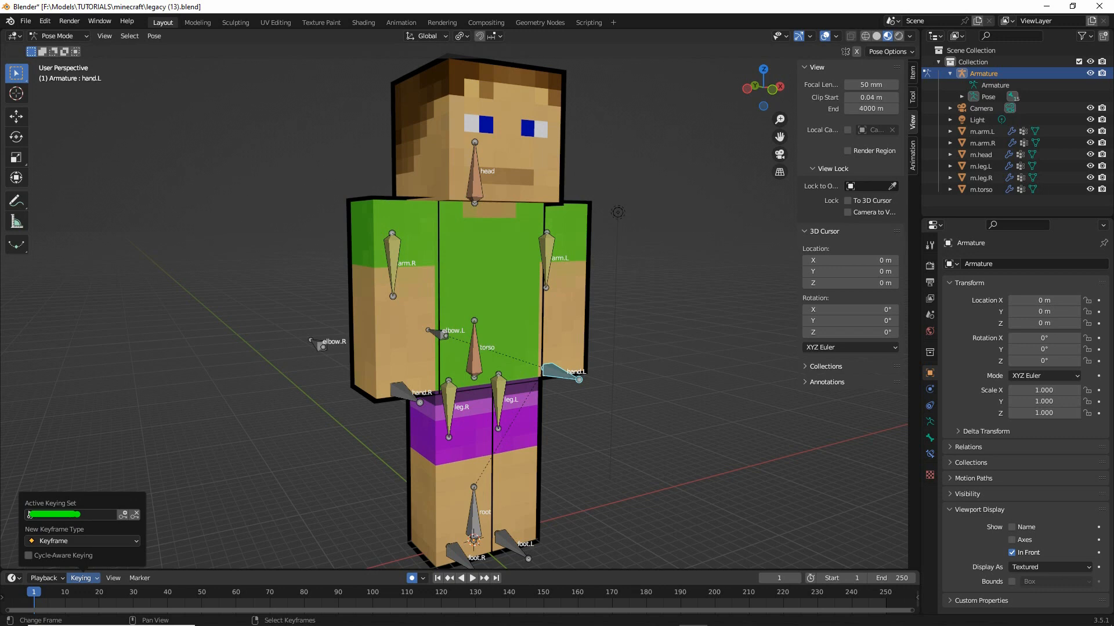
key(Escape)
click(32, 515)
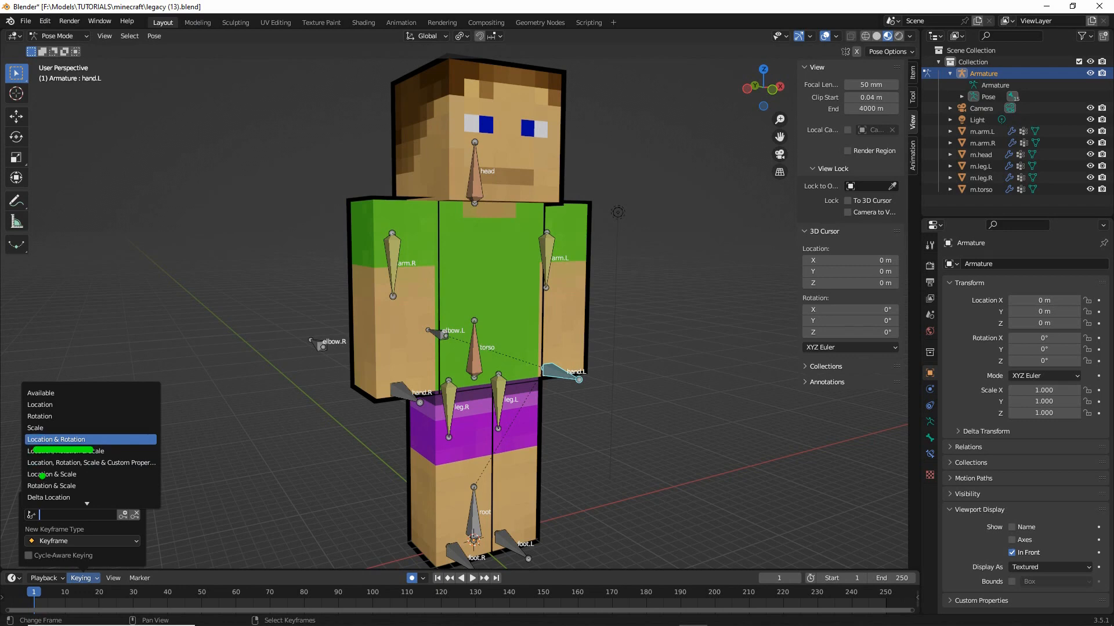
drag(31, 459, 107, 462)
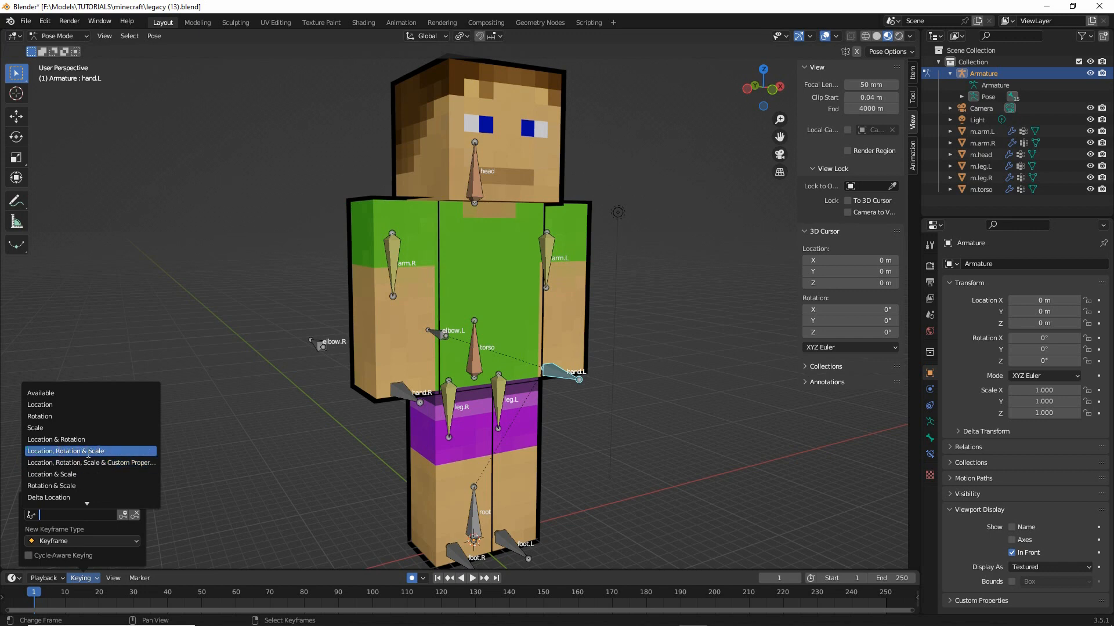
drag(36, 461, 114, 458)
click(82, 452)
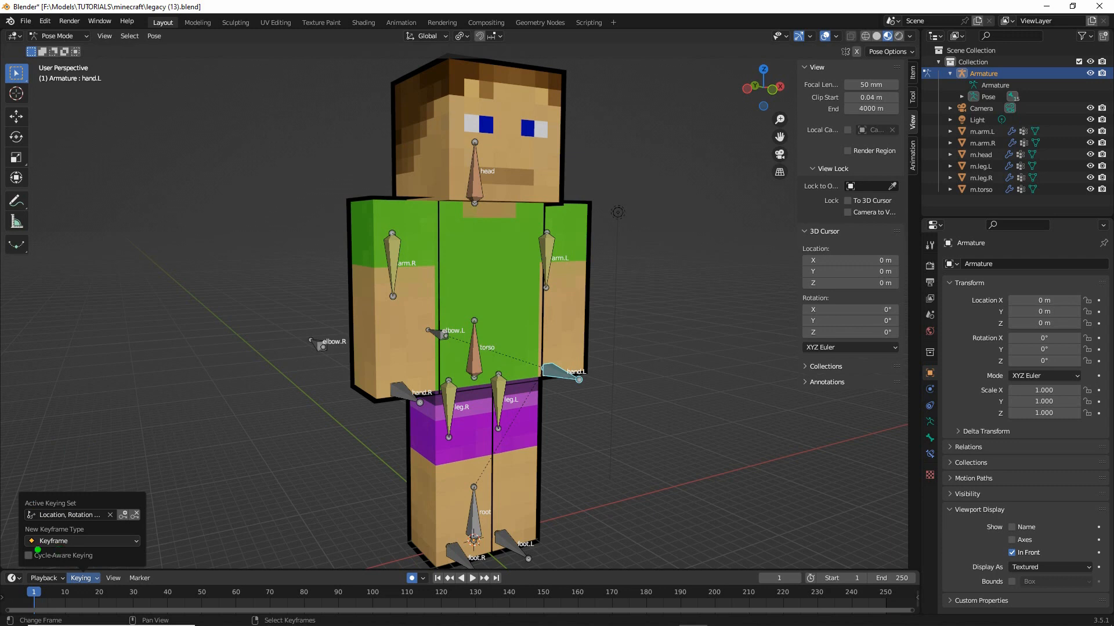
Choose Keyframe as the new keyframe type and close the keying settings
drag(22, 551, 84, 550)
click(138, 543)
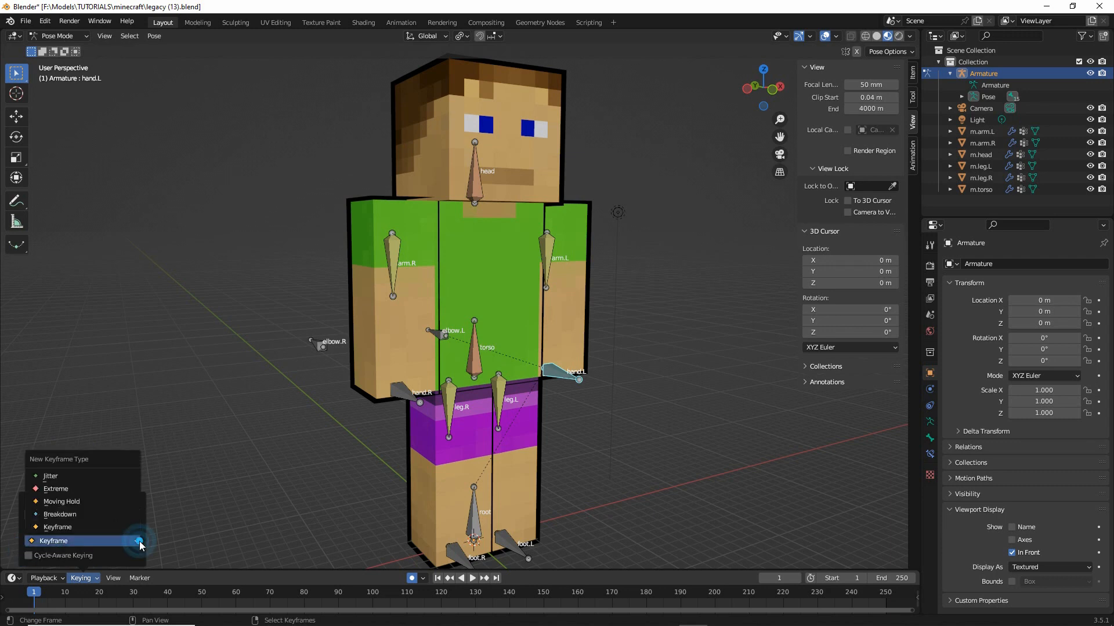
click(79, 528)
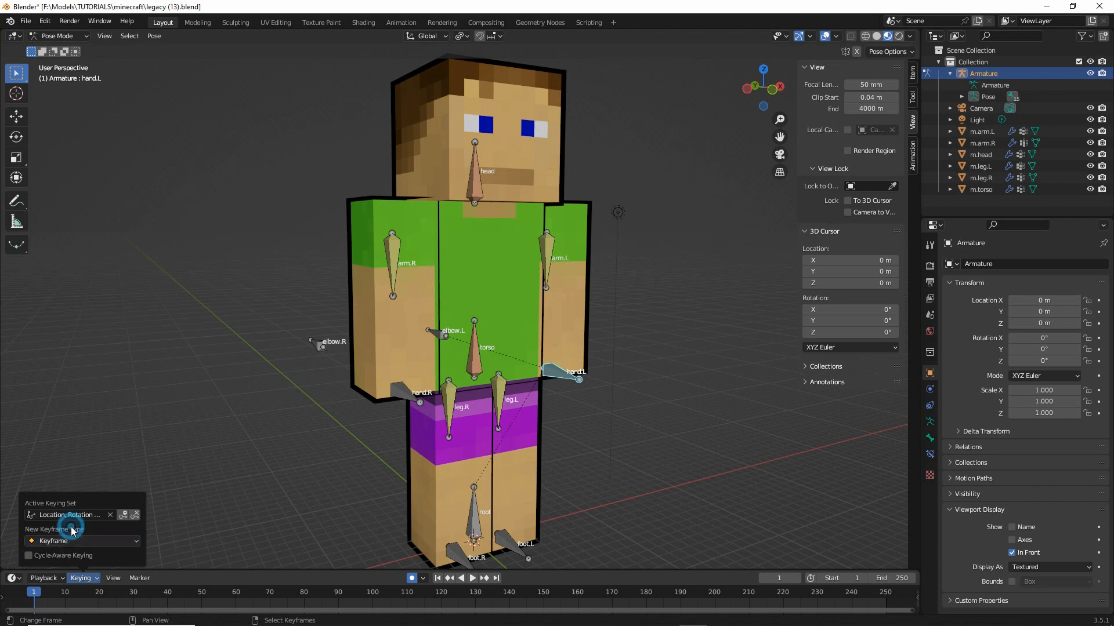
click(139, 577)
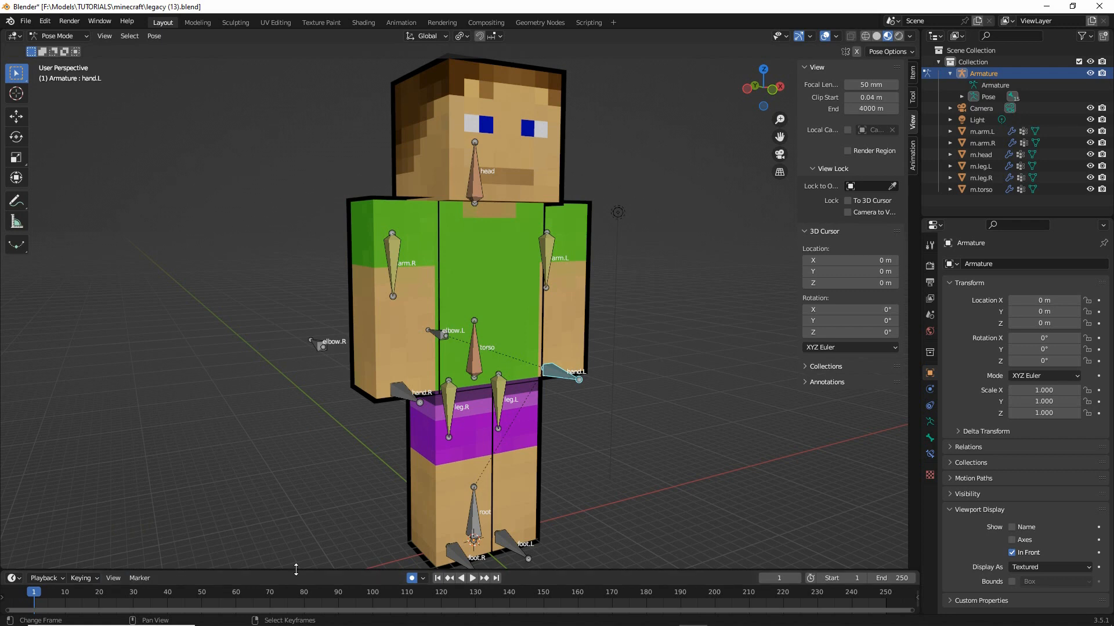
Enlarge the timeline area by raising its border with the 3D viewport
drag(250, 583, 350, 585)
drag(335, 579, 335, 596)
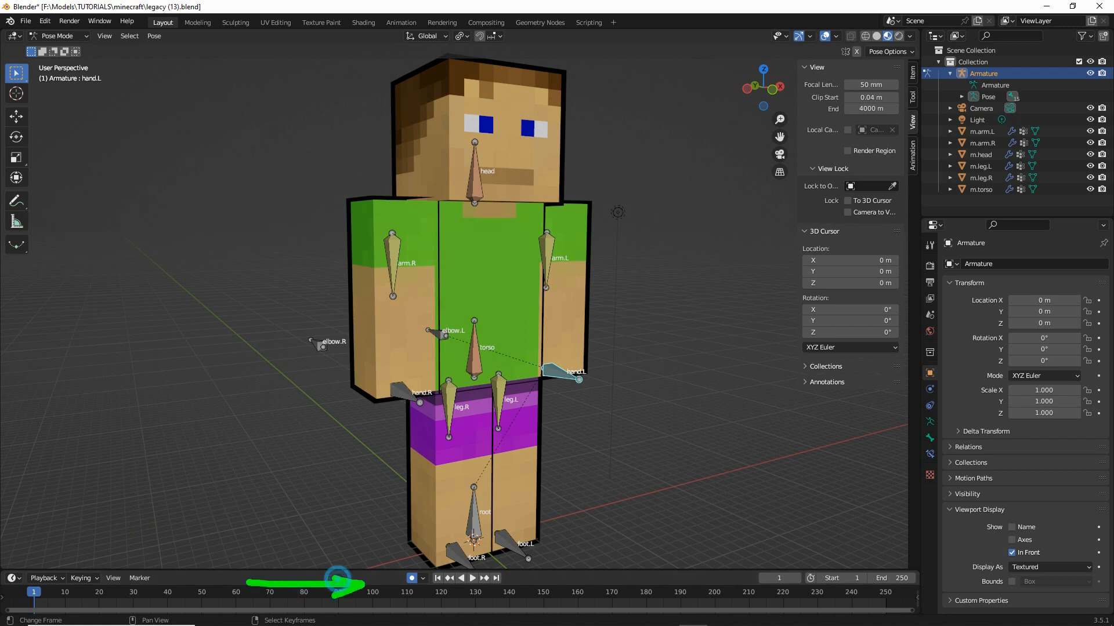
mouse_move(261, 567)
mouse_down()
mouse_move(323, 569)
mouse_move(295, 522)
mouse_up()
key(Escape)
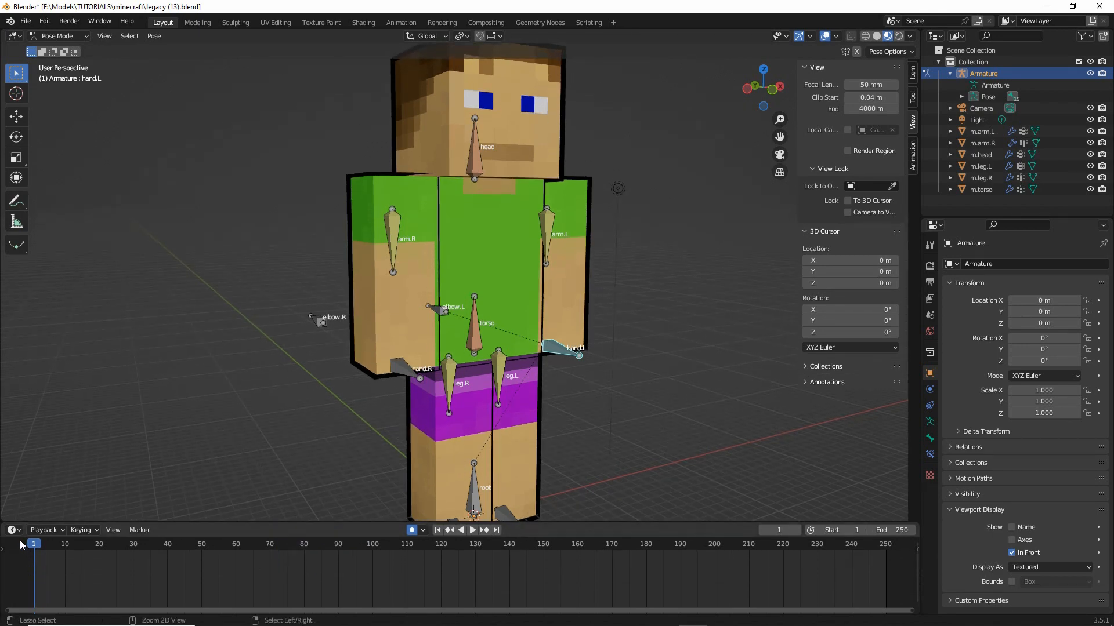
Switch the Timeline area to the Dope Sheet editor
mouse_move(19, 513)
mouse_down()
mouse_move(12, 523)
mouse_move(34, 525)
mouse_up()
key(Escape)
click(20, 530)
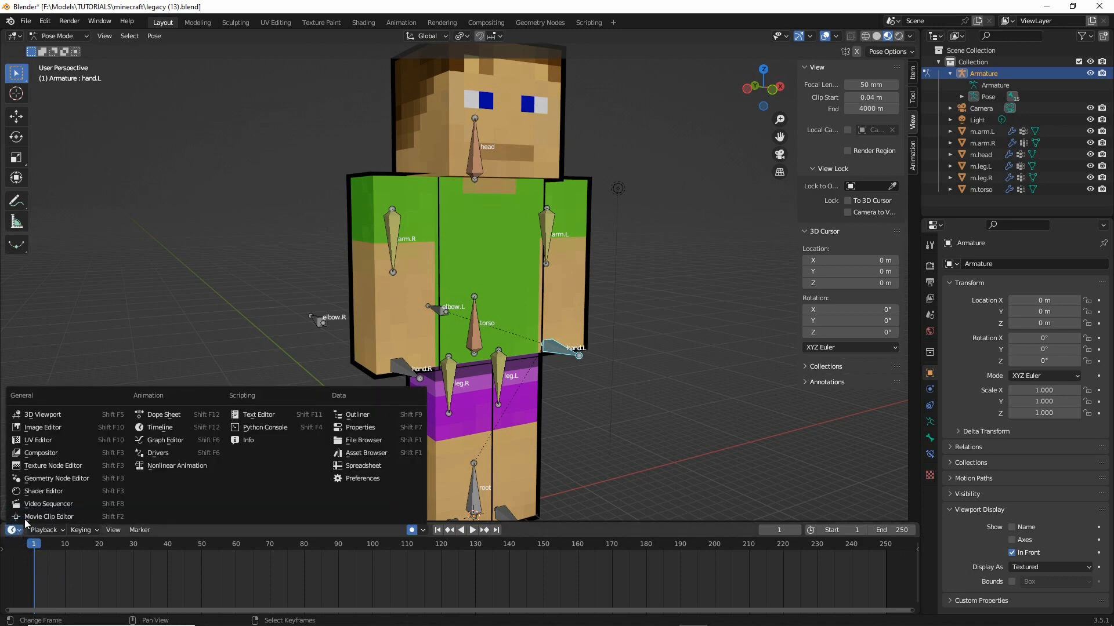
drag(129, 428, 182, 428)
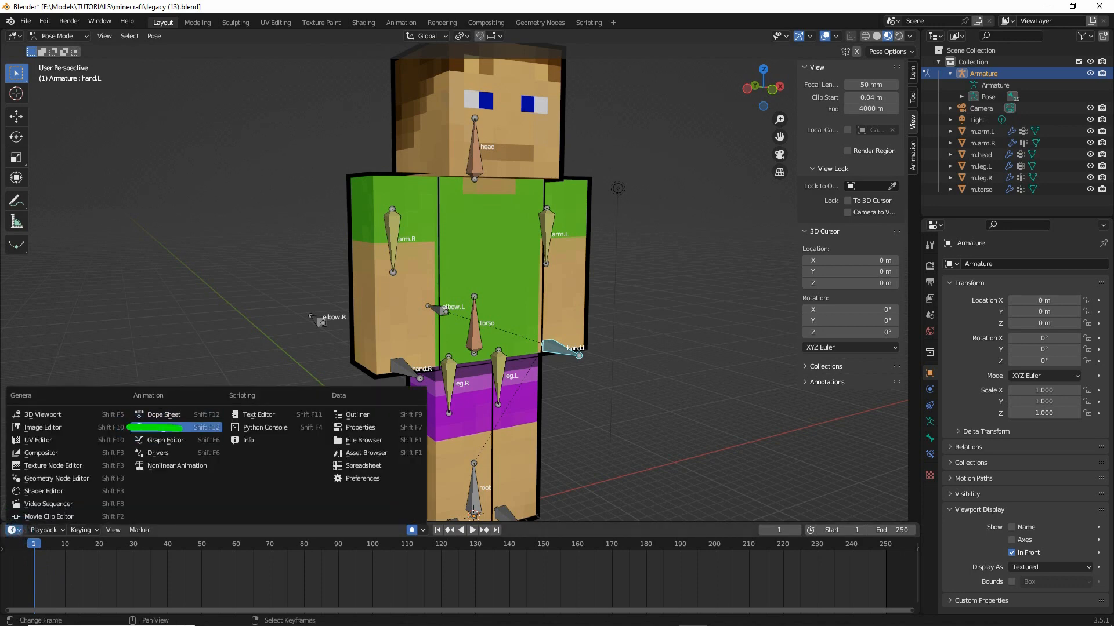
key(Escape)
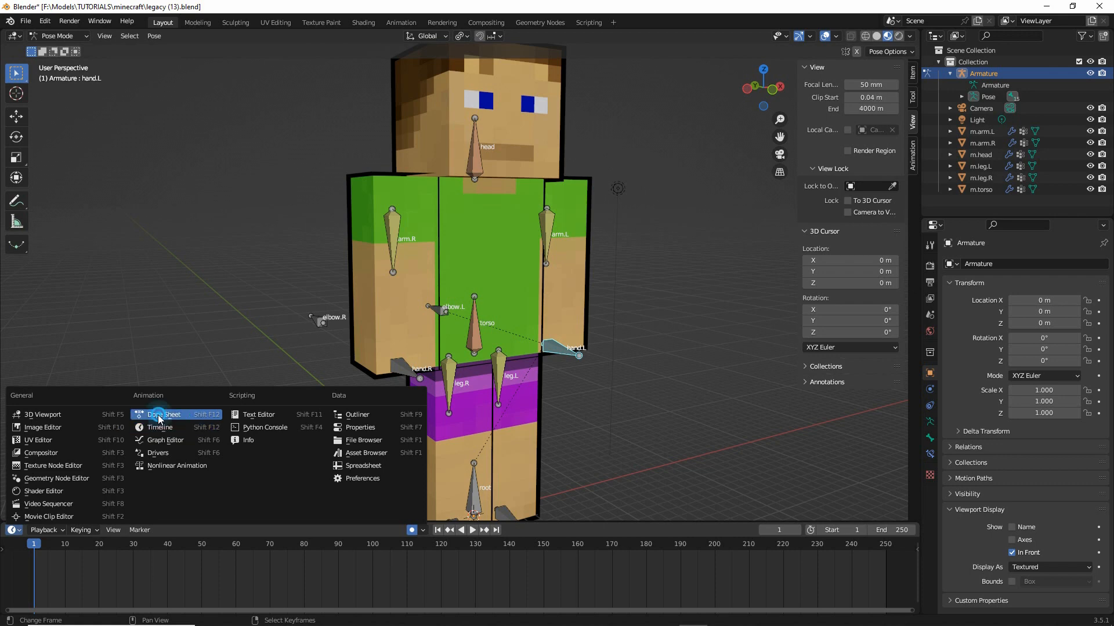
click(162, 415)
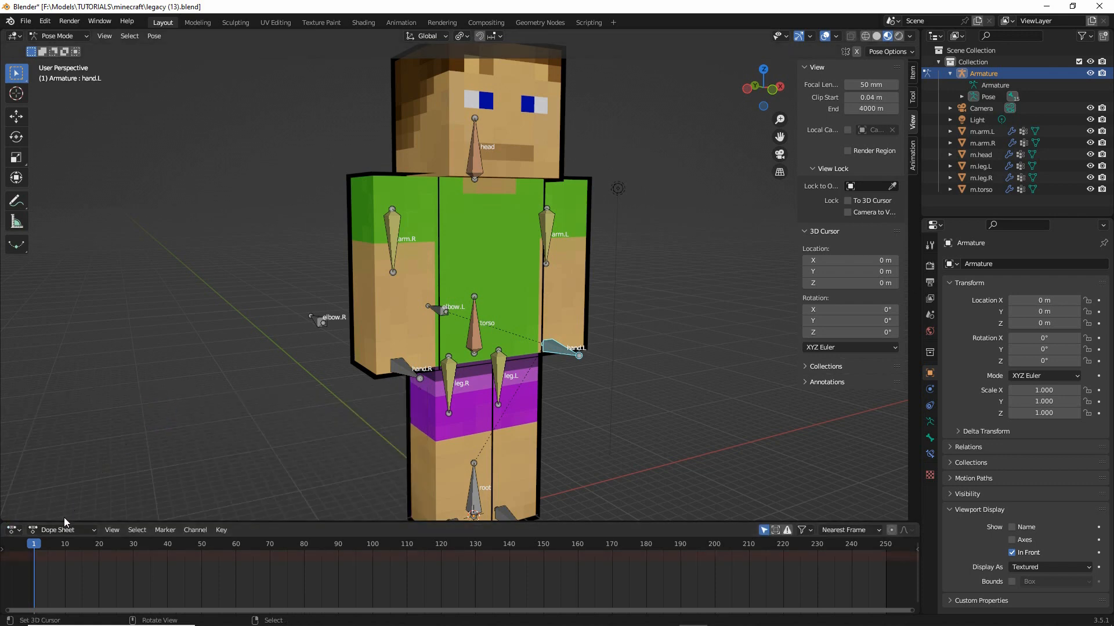
Change the Dope Sheet's mode to Action Editor
mouse_move(49, 514)
mouse_down()
mouse_move(29, 545)
mouse_move(57, 512)
mouse_up()
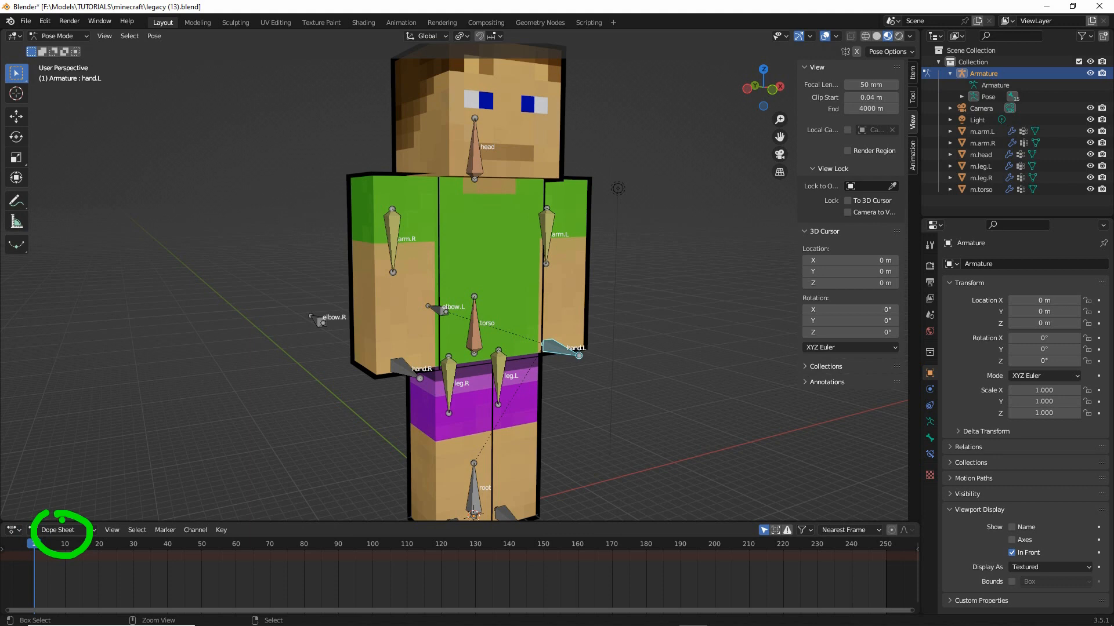
key(Escape)
click(64, 529)
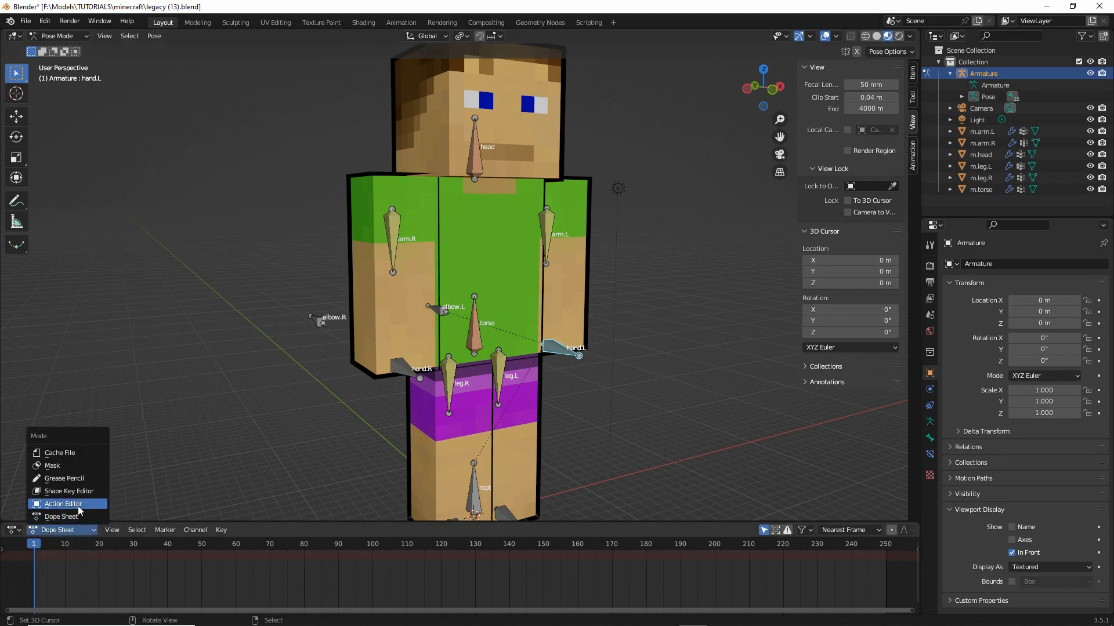
drag(42, 513, 93, 514)
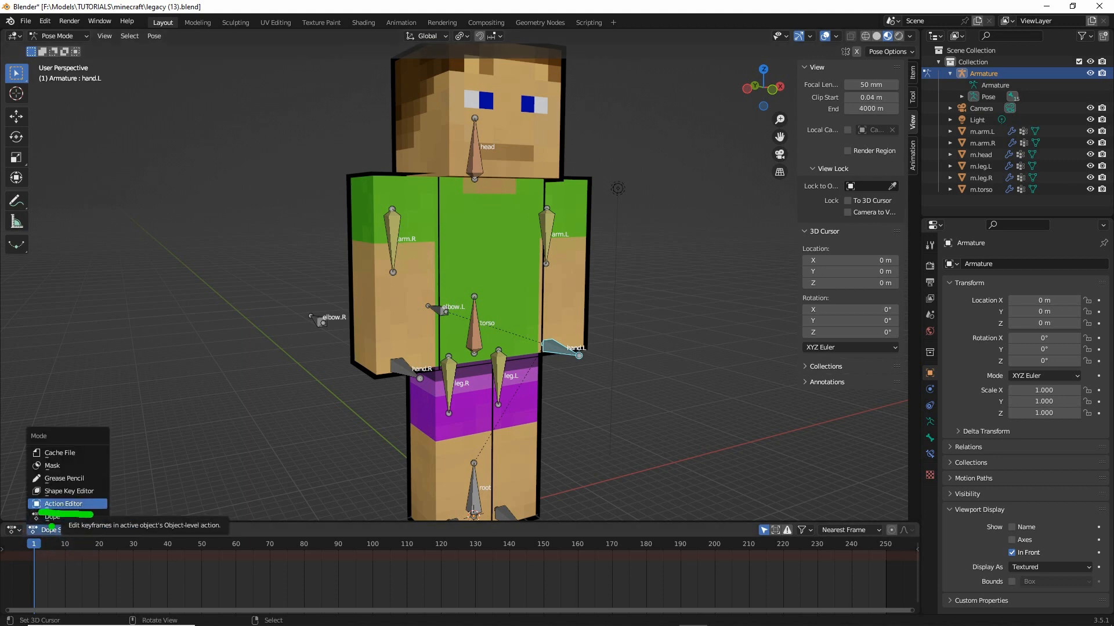
key(Escape)
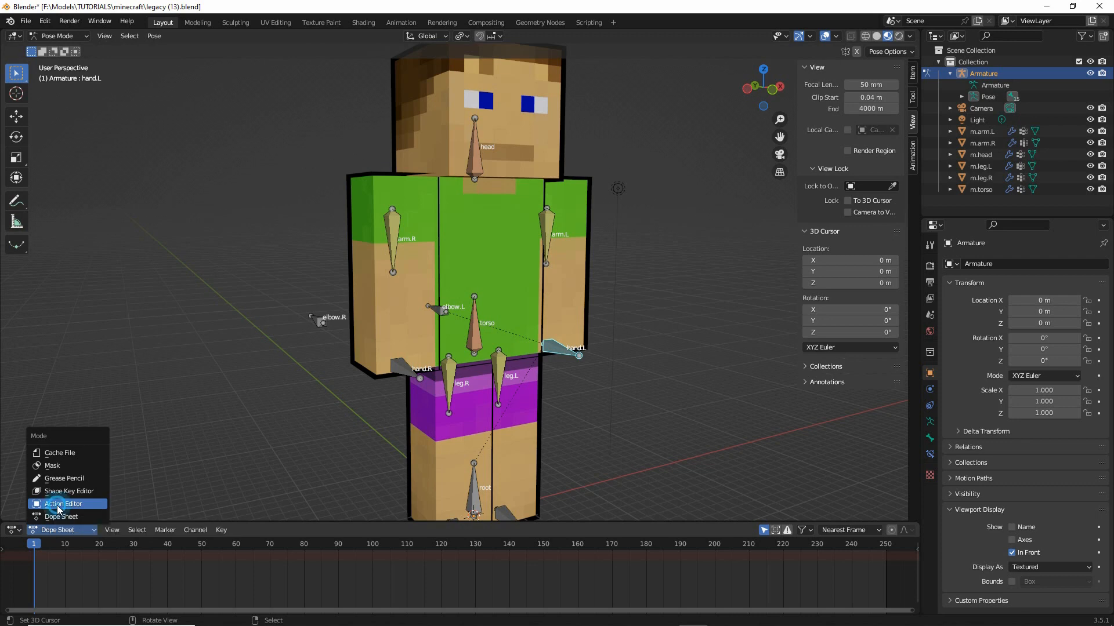
click(58, 504)
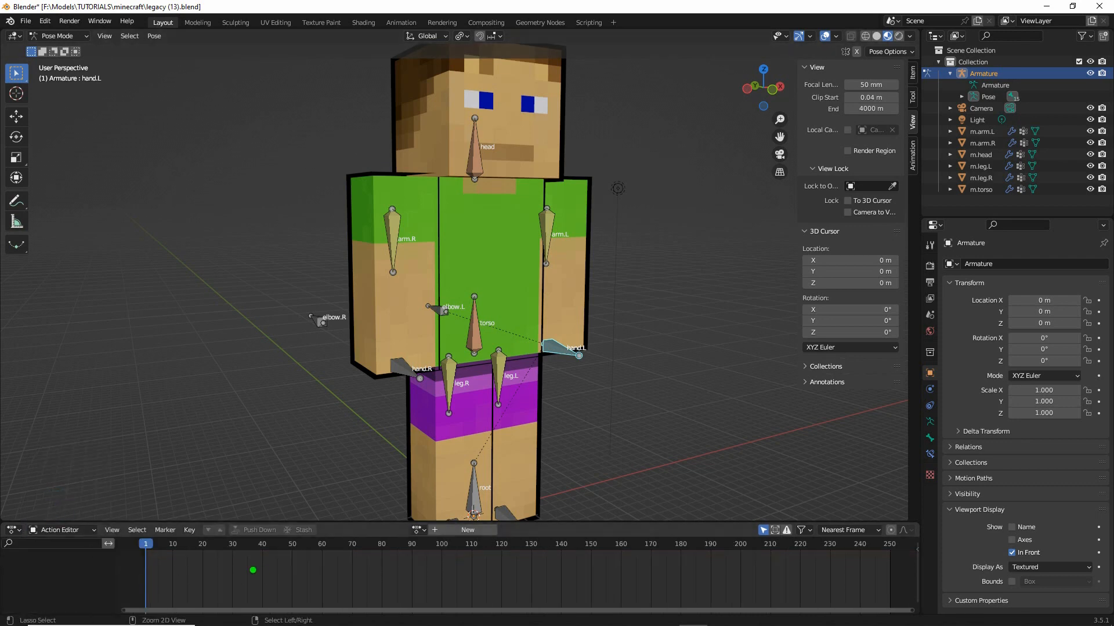
mouse_move(251, 569)
mouse_down()
mouse_move(481, 583)
mouse_move(476, 597)
mouse_up()
drag(267, 558, 268, 591)
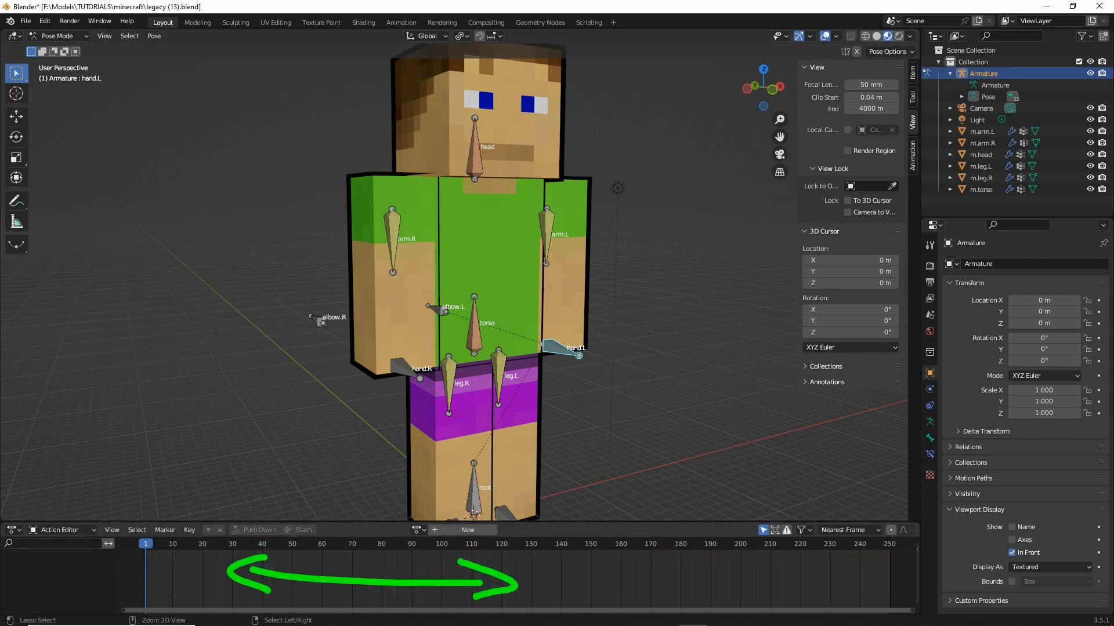
mouse_move(558, 571)
mouse_down()
mouse_move(733, 577)
mouse_move(719, 606)
mouse_up()
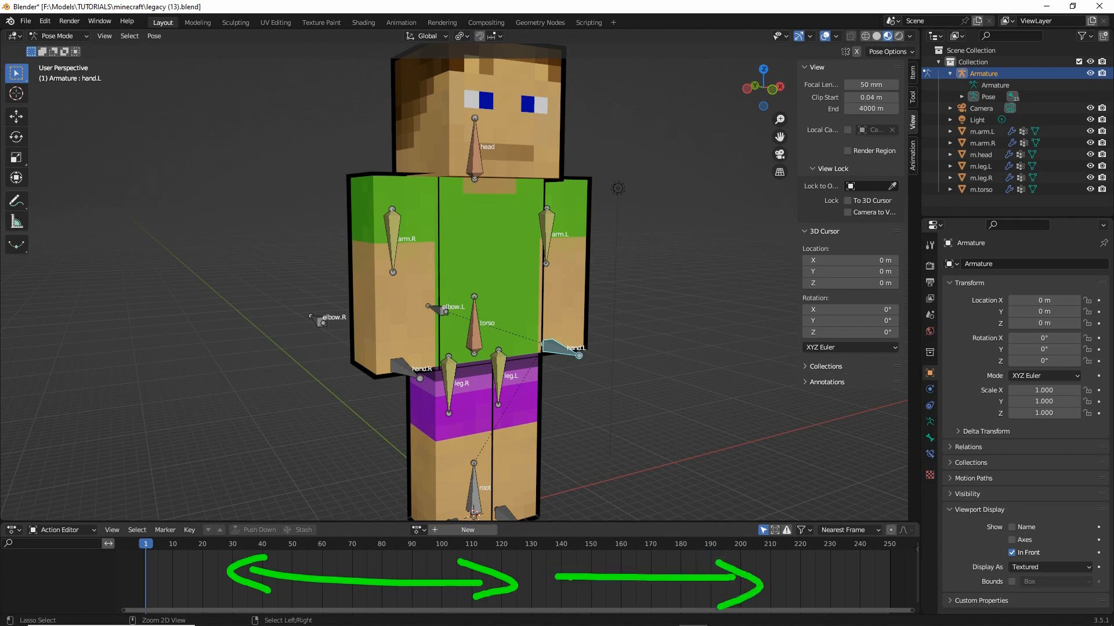
click(558, 570)
drag(570, 563, 592, 595)
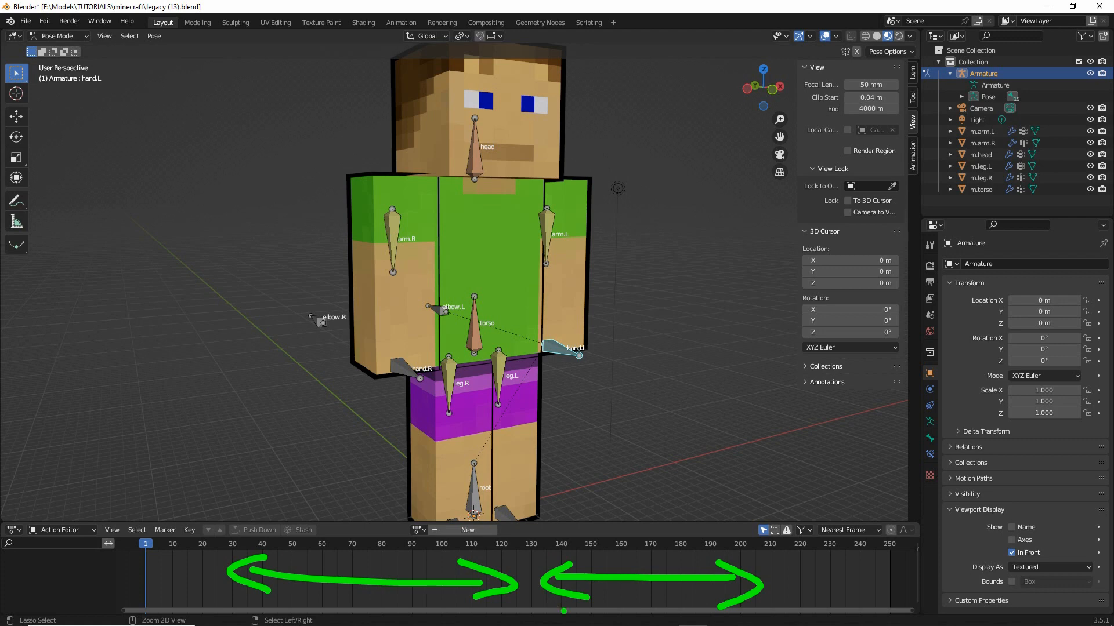
key(Escape)
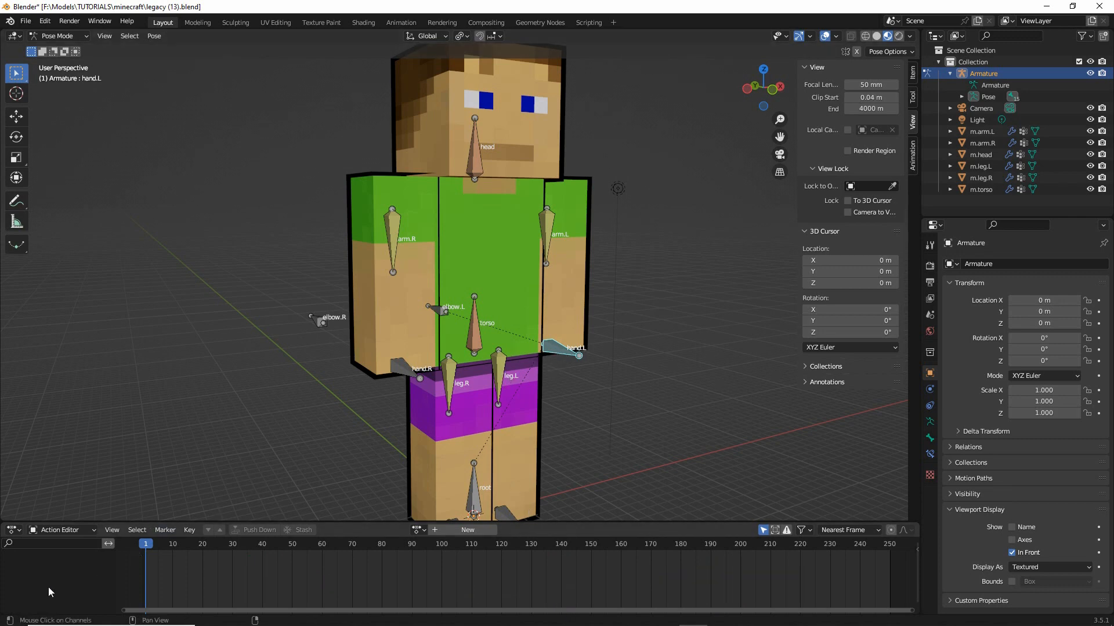
key(ctrl+2)
drag(134, 553, 158, 547)
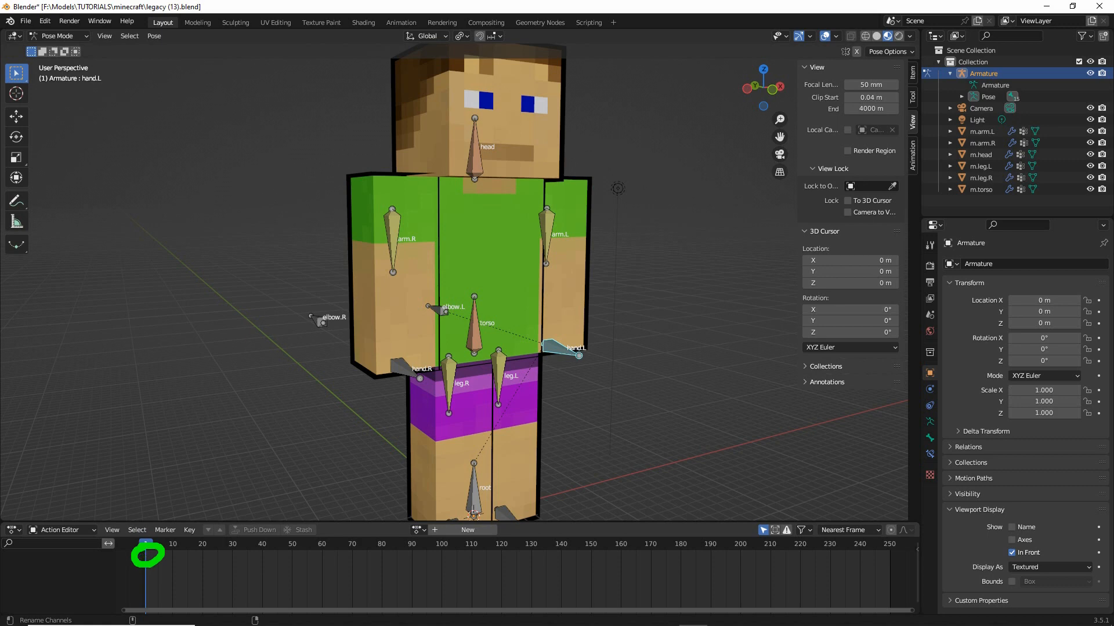
key(Escape)
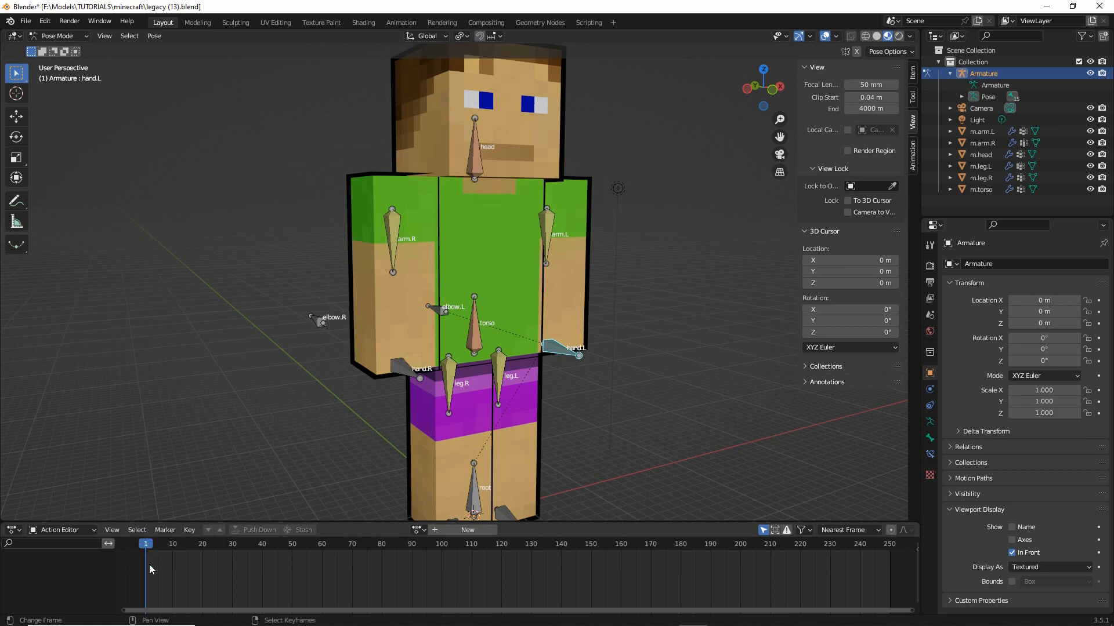
Select the torso bone and rotate it so the character bends forward at the waist on frame 1
middle_drag(358, 420, 468, 389)
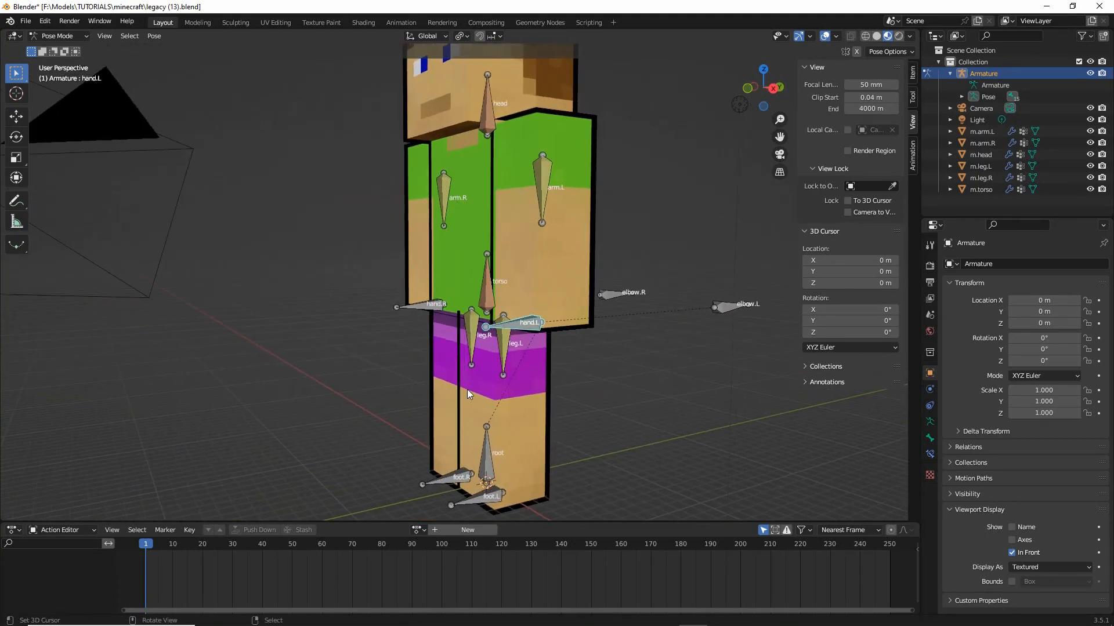
click(484, 294)
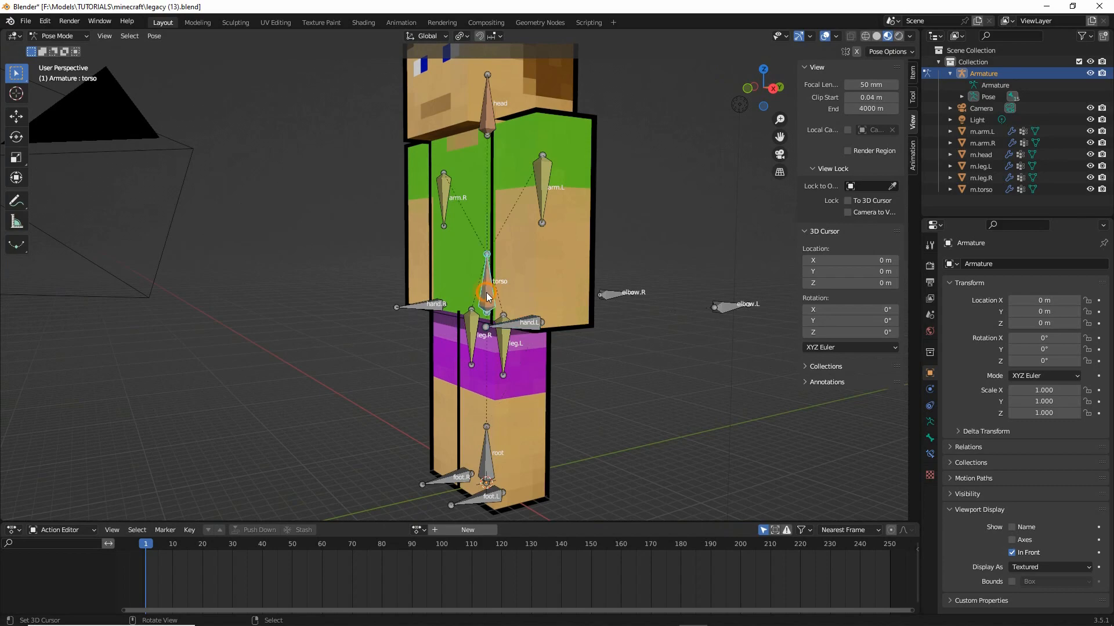
middle_drag(364, 363, 480, 346)
key(ctrl+2)
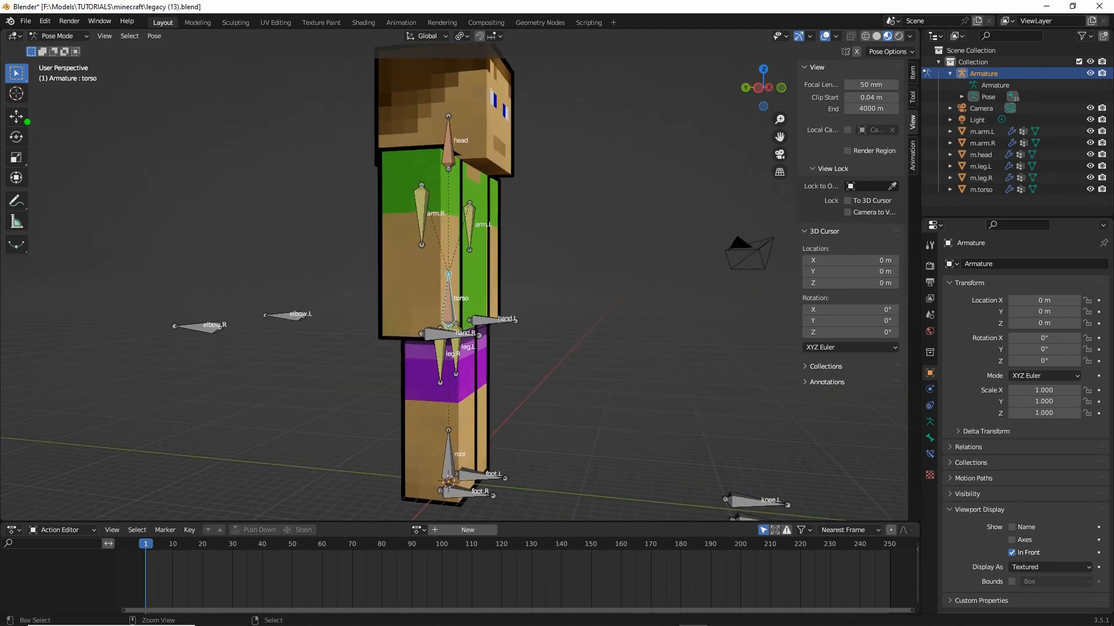
mouse_move(42, 113)
mouse_down()
mouse_move(78, 114)
mouse_move(83, 141)
mouse_up()
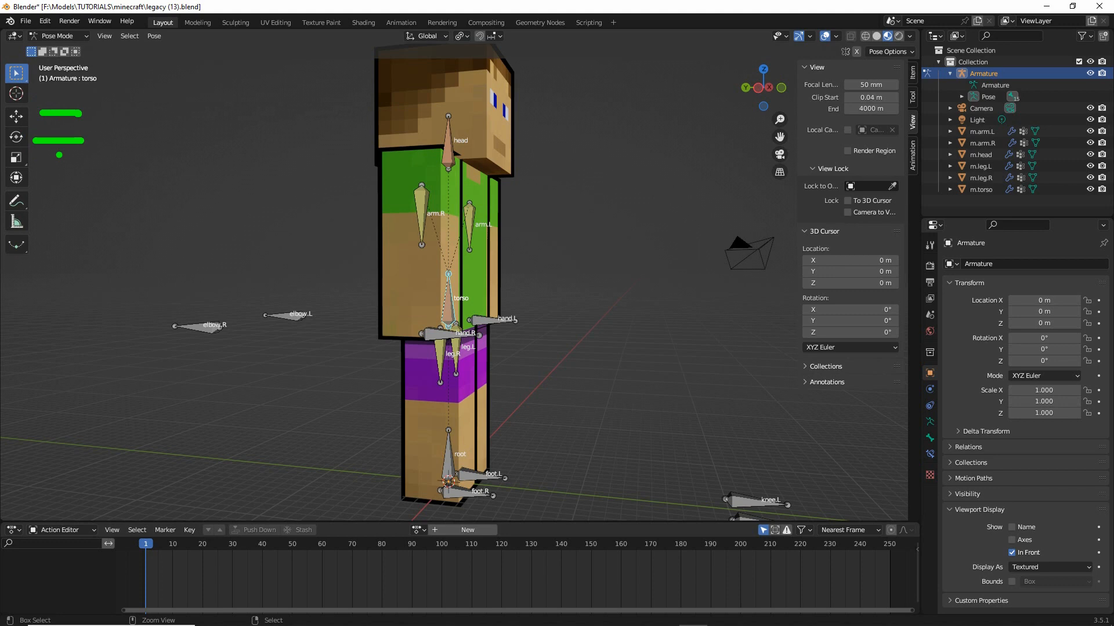
key(Escape)
click(16, 116)
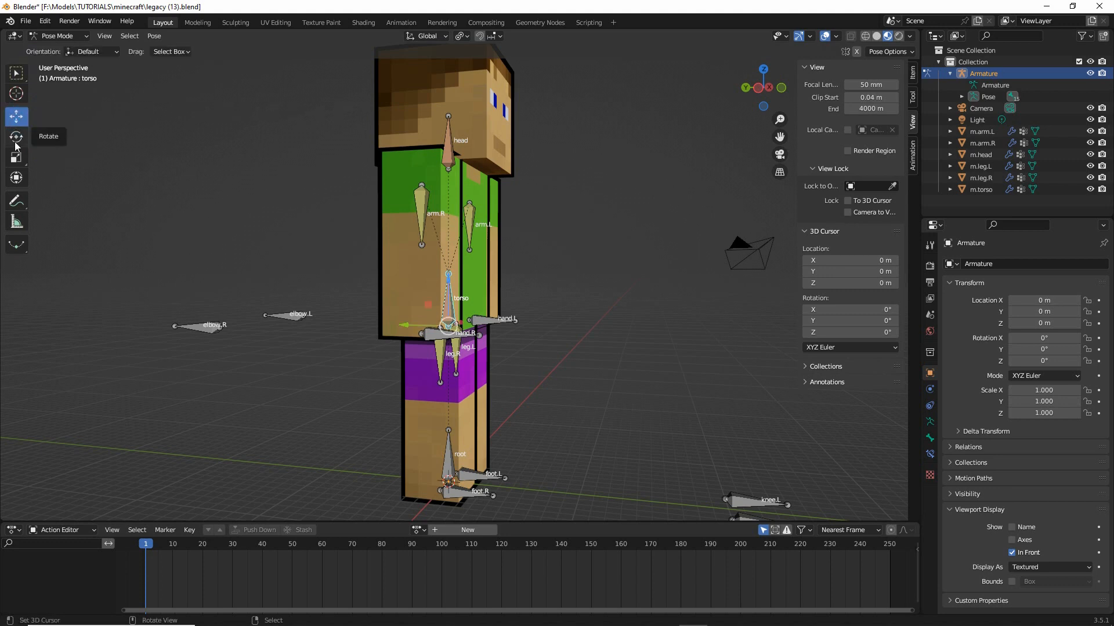
click(17, 136)
drag(482, 306, 415, 377)
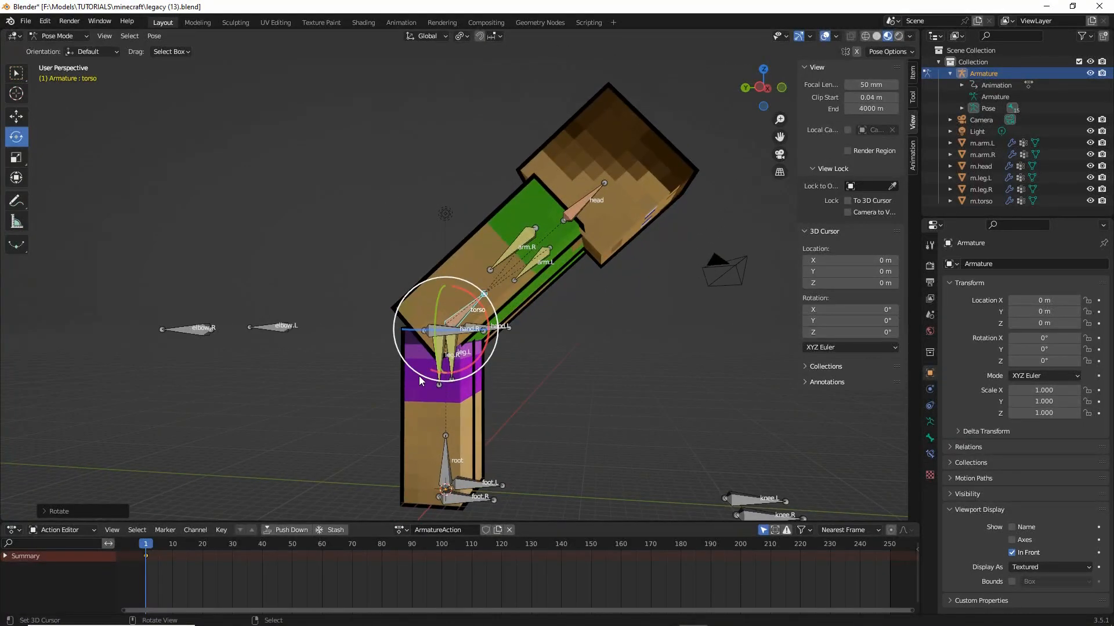
Adjust the position of the bent torso bone above the legs on frame 1
key(g)
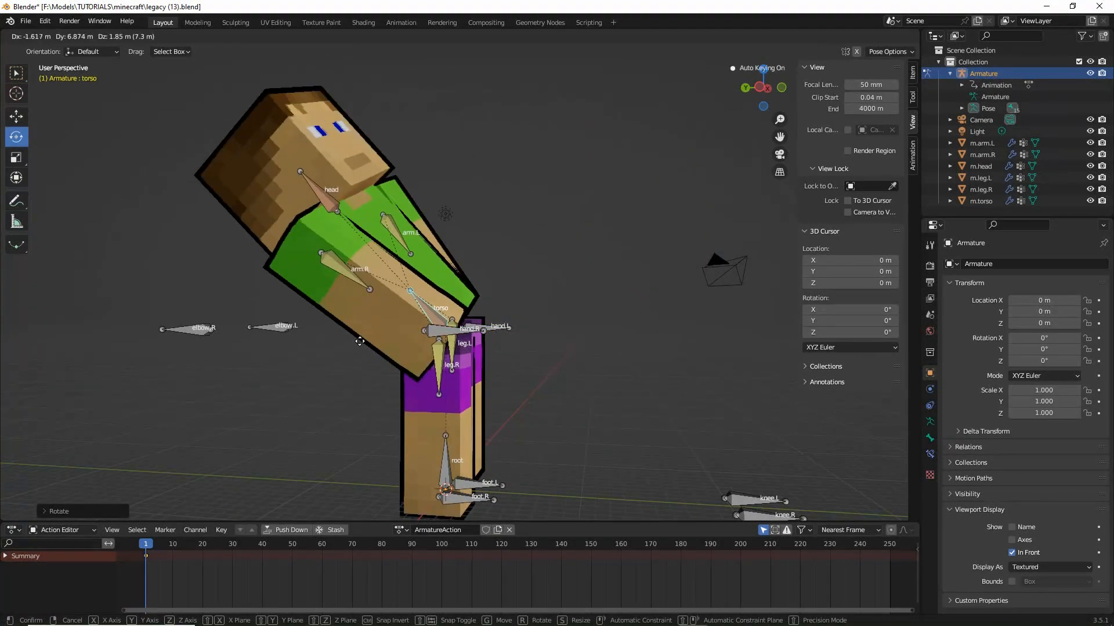
right_click(417, 334)
key(g)
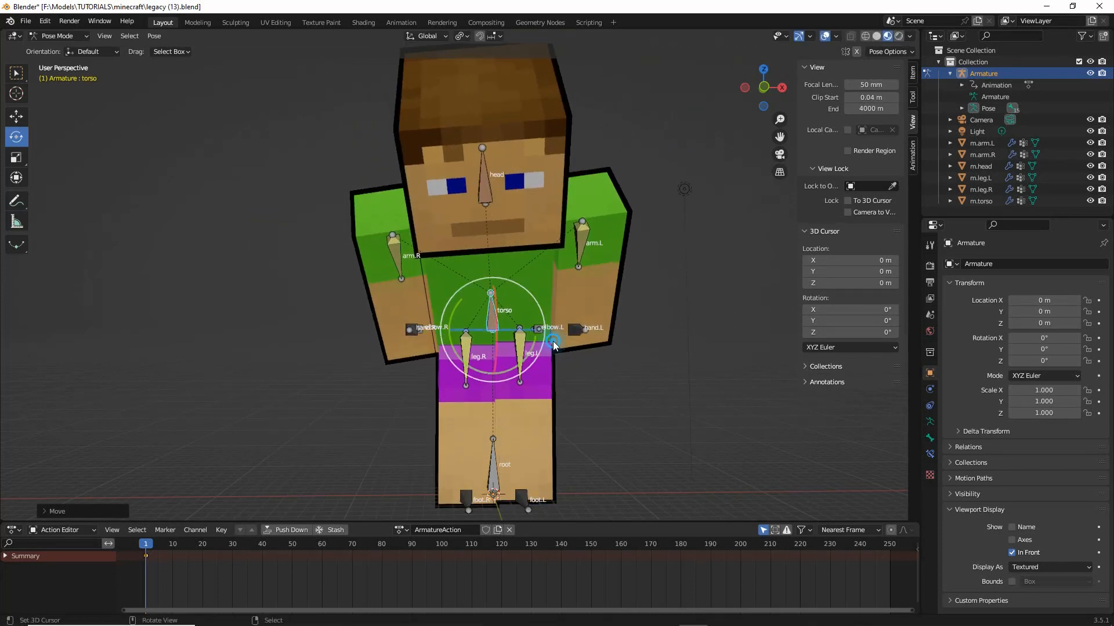
click(165, 544)
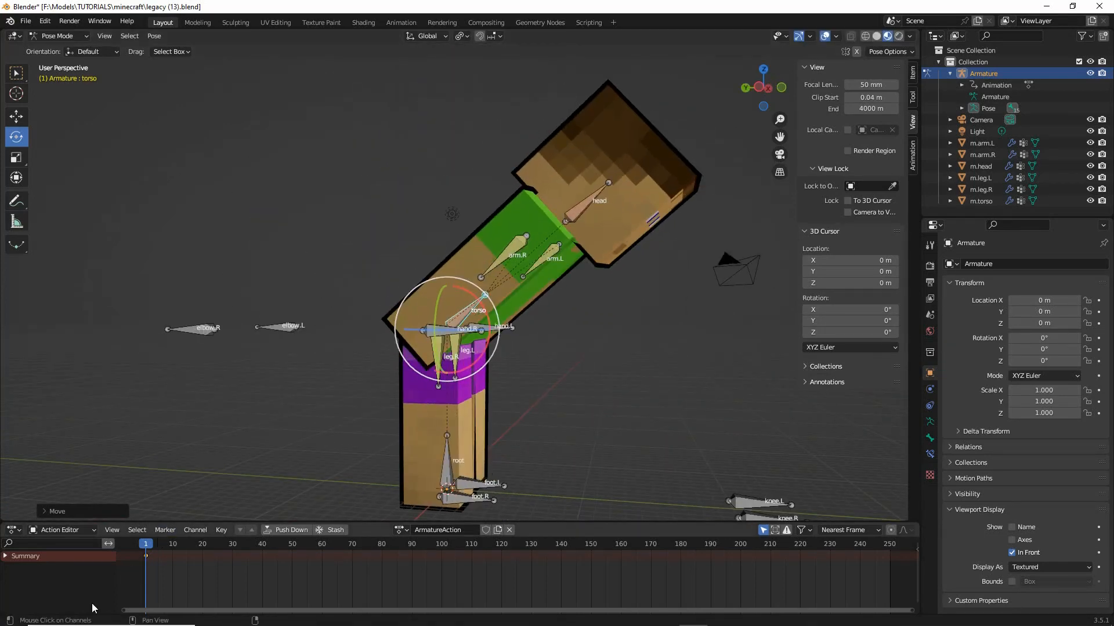
Expand the Summary channel in the Action Editor to show the torso bone's keyframe row
key(ctrl+2)
mouse_move(145, 543)
mouse_down()
mouse_move(150, 579)
mouse_move(146, 542)
mouse_up()
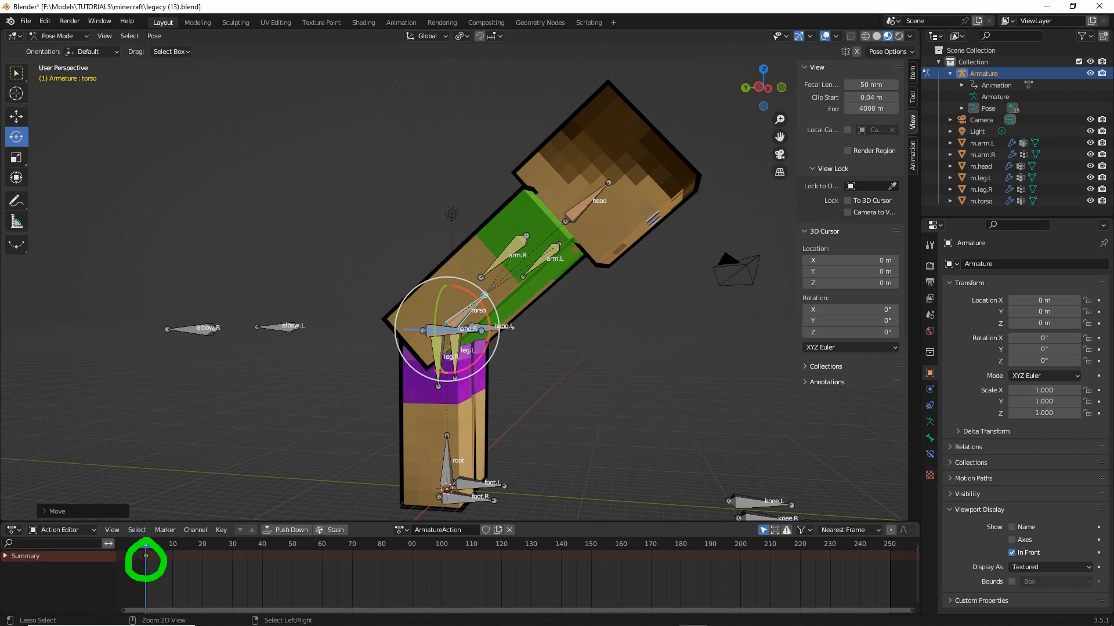
key(Escape)
middle_drag(541, 369, 513, 372)
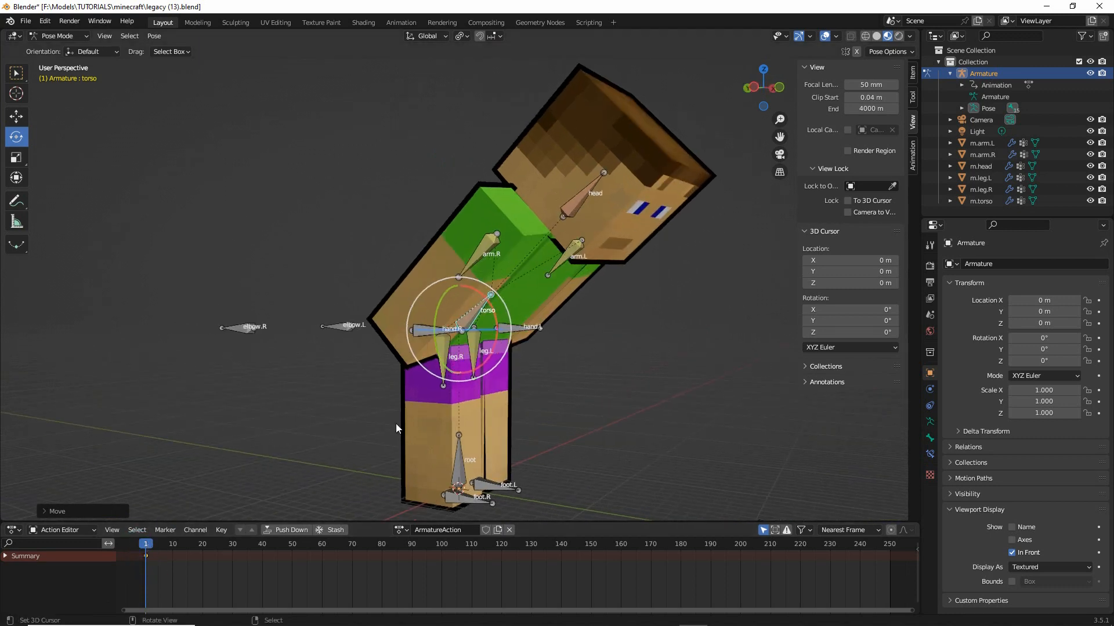
key(ctrl+2)
drag(5, 568, 58, 569)
key(Escape)
click(4, 556)
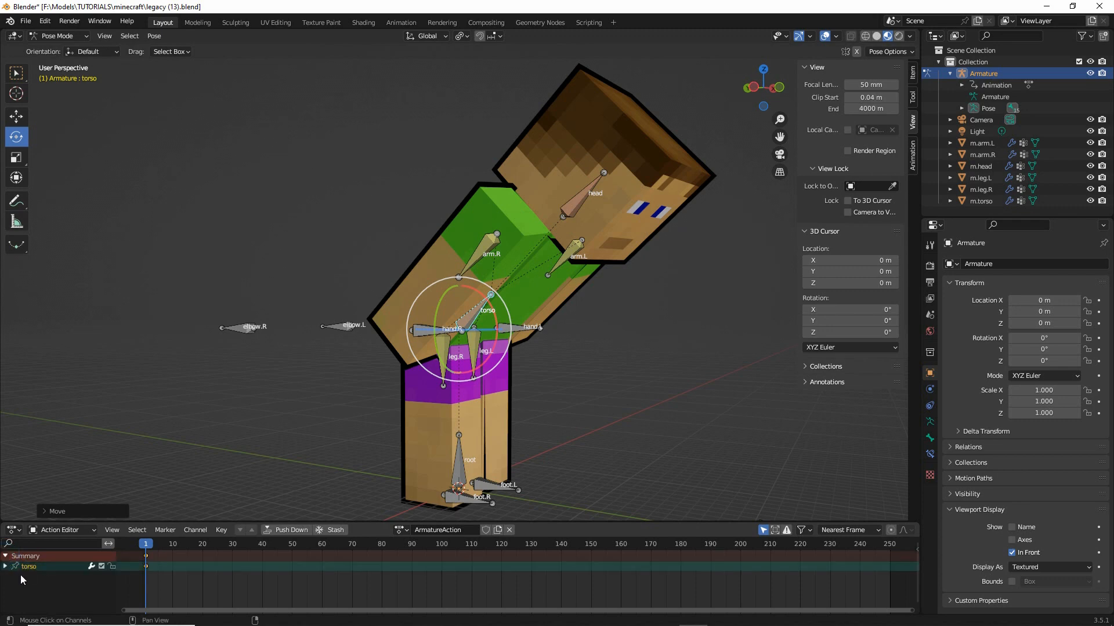
key(ctrl+2)
drag(19, 578, 51, 577)
key(Escape)
Move the hand.R bone forward and down so the right arm hangs in front of the body on frame 1
middle_drag(517, 377, 442, 338)
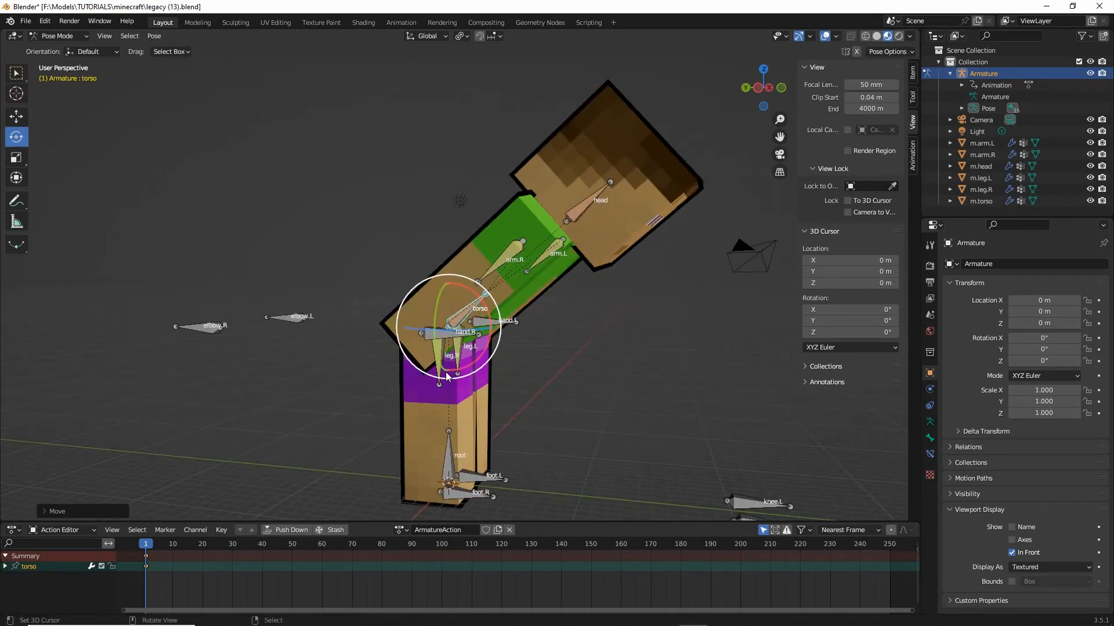
click(439, 344)
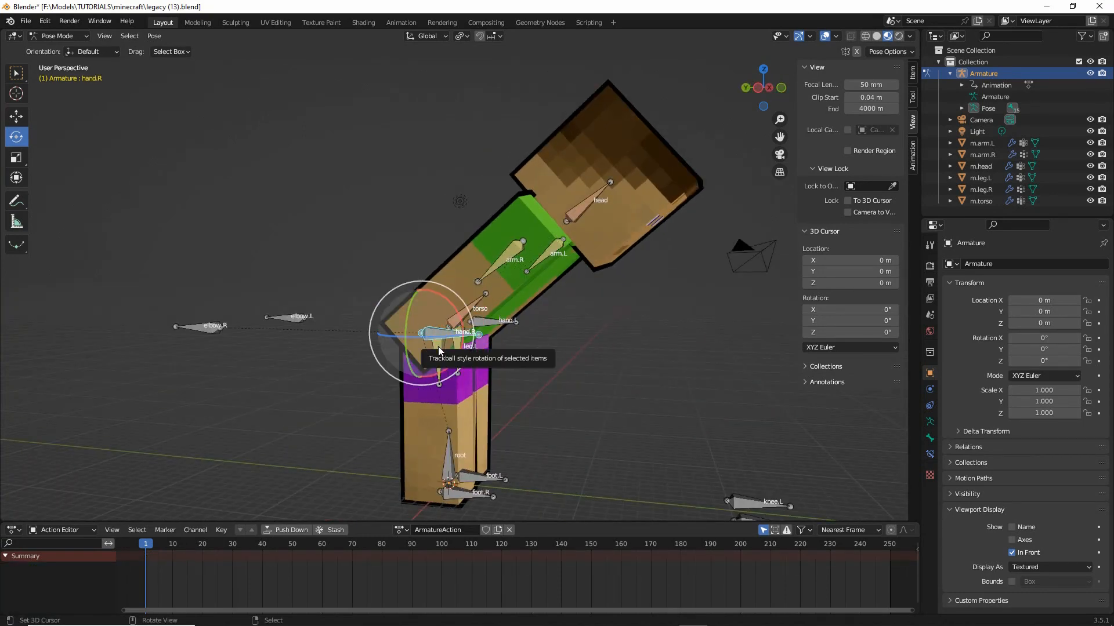
key(g)
click(578, 412)
middle_drag(577, 412, 520, 408)
key(g)
click(499, 416)
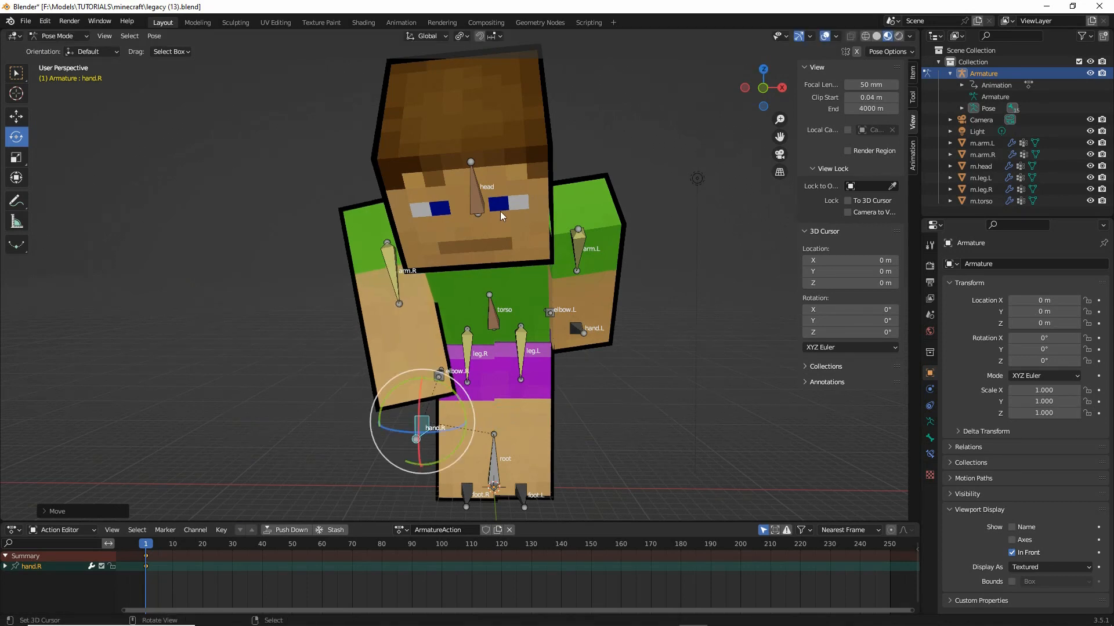
Rotate the head bone to face further down and shift it slightly back on frame 1
click(476, 185)
middle_drag(476, 185, 313, 204)
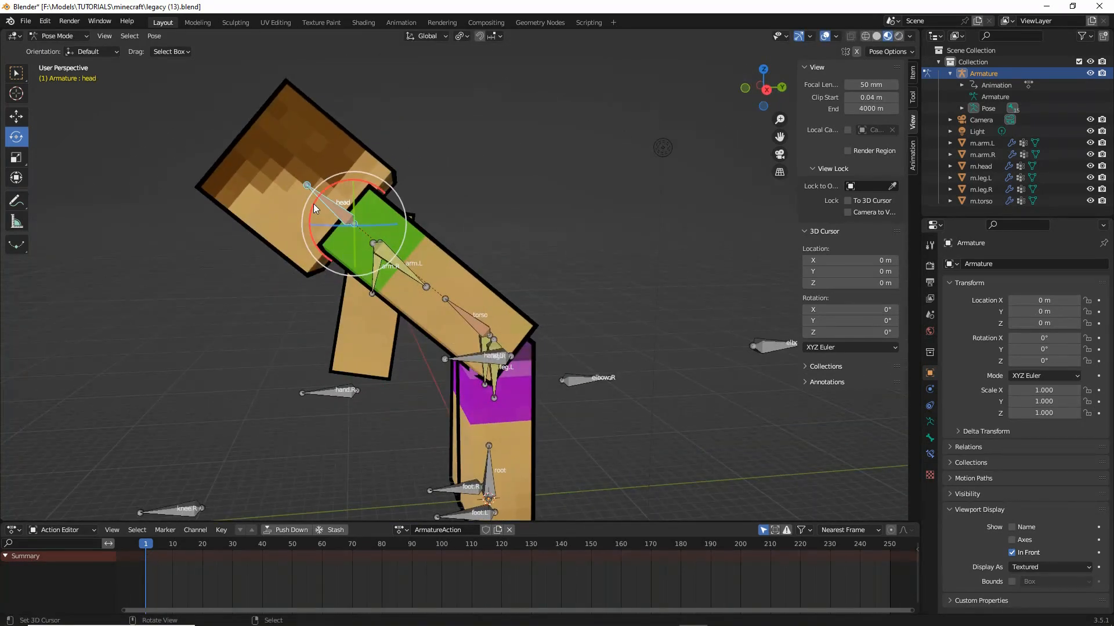
key(r)
click(345, 306)
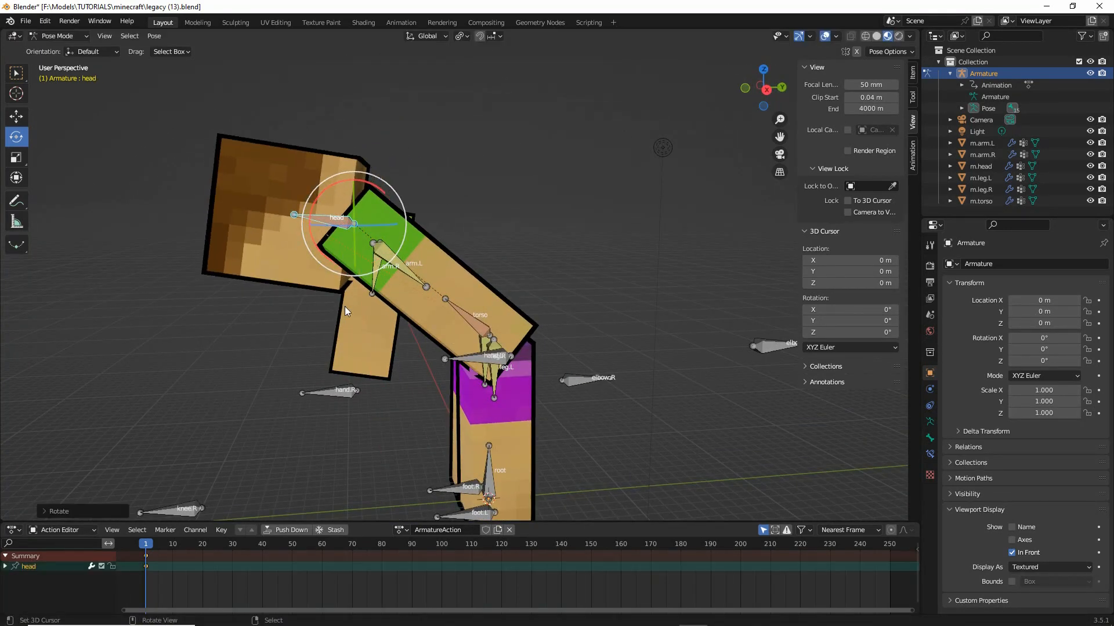
key(g)
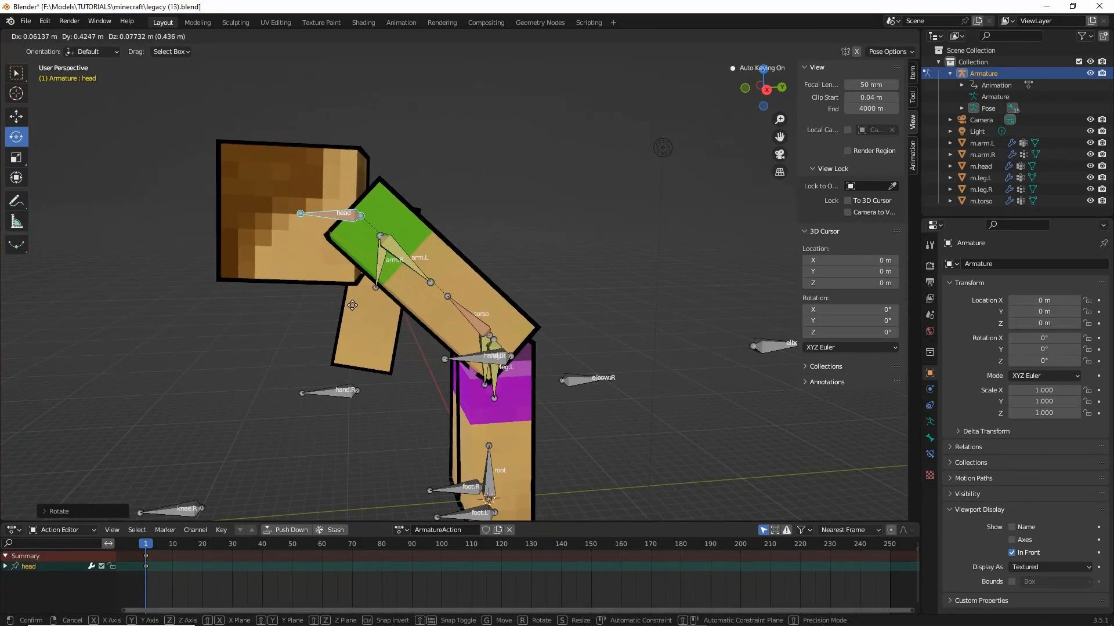
click(355, 304)
middle_drag(354, 304, 420, 340)
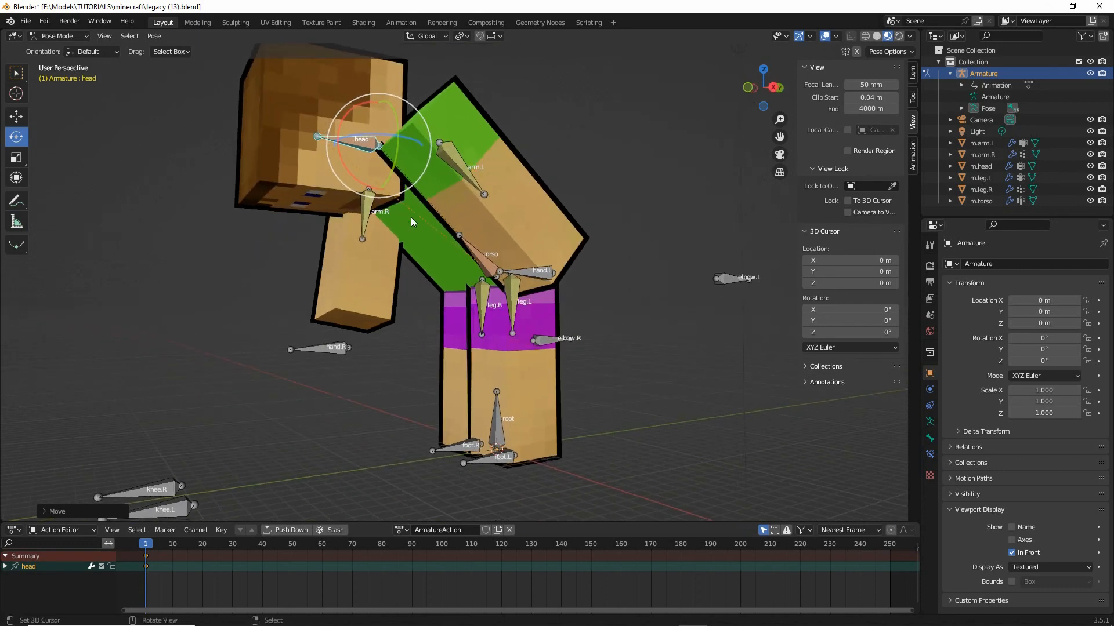
key(ctrl+2)
mouse_move(353, 129)
mouse_down()
mouse_move(395, 152)
mouse_move(338, 131)
mouse_up()
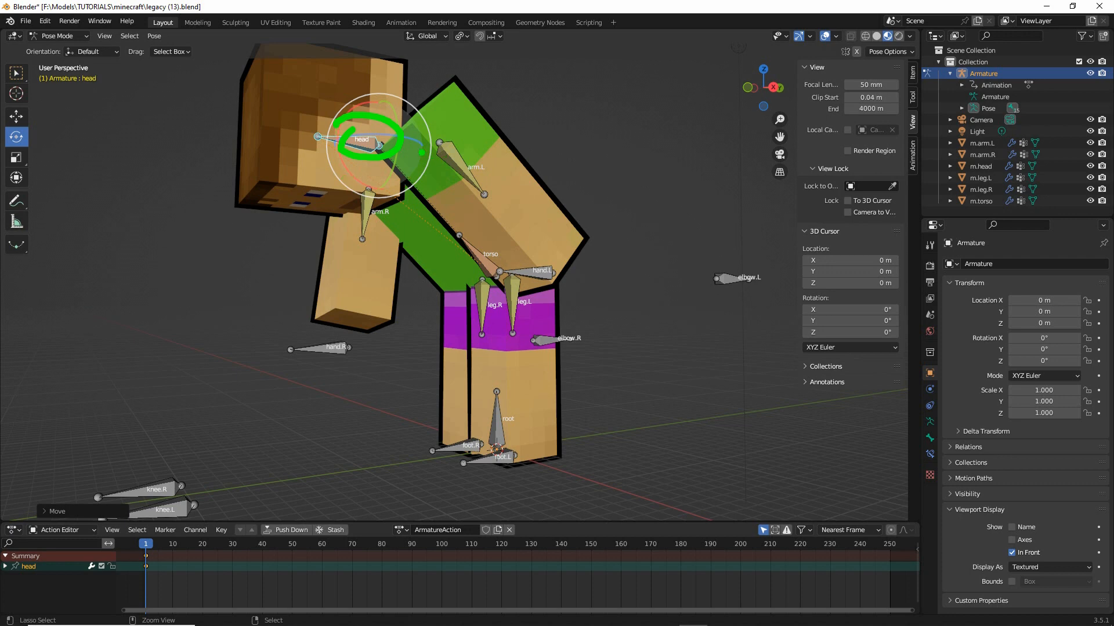
drag(378, 138, 379, 142)
drag(427, 188, 469, 271)
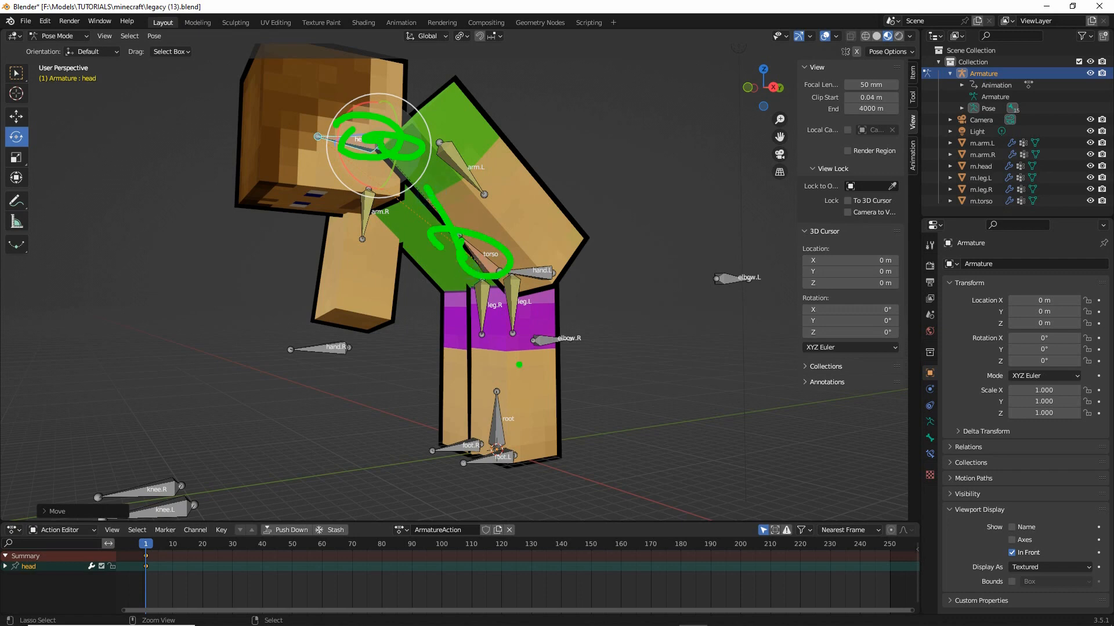
key(Escape)
key(g)
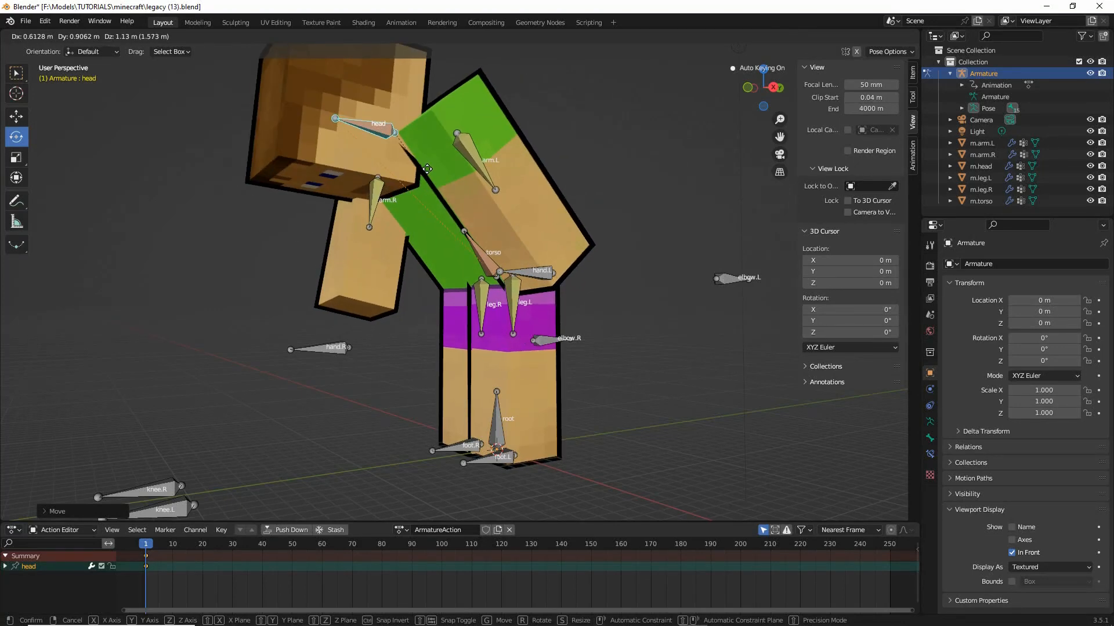
right_click(427, 169)
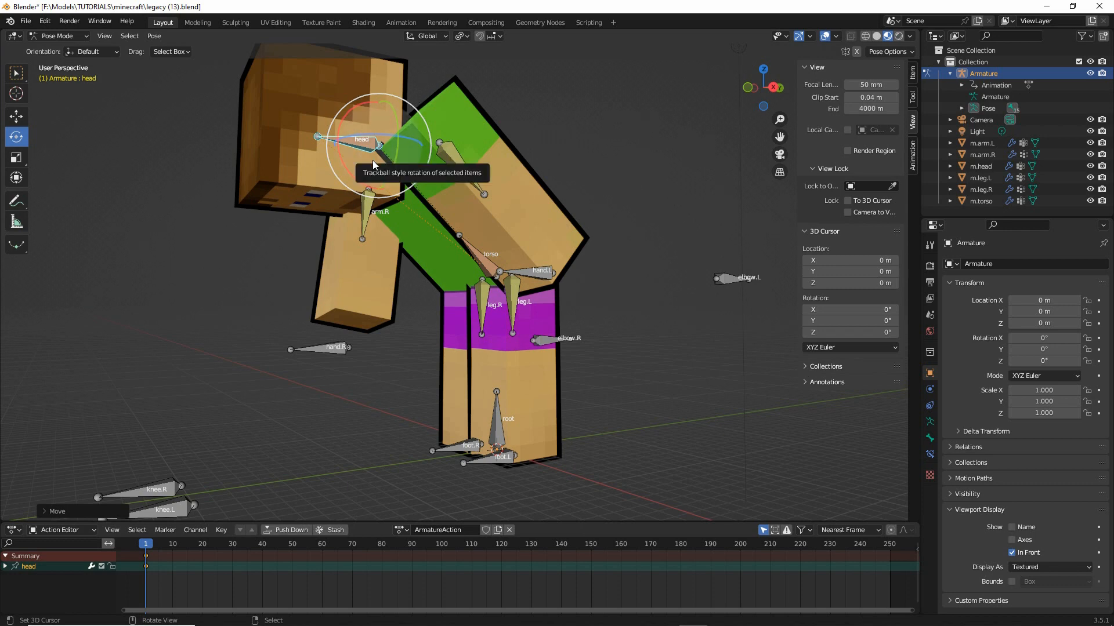
key(ctrl+2)
mouse_move(360, 134)
mouse_down()
mouse_move(368, 145)
mouse_move(372, 135)
mouse_up()
mouse_move(387, 150)
mouse_down()
mouse_move(445, 220)
mouse_move(450, 273)
mouse_move(486, 242)
mouse_up()
Move the hand.L bone backward and up so the left arm extends behind the body on frame 1
mouse_move(441, 321)
middle_down()
mouse_move(503, 318)
mouse_move(444, 309)
middle_up()
right_click(502, 270)
middle_drag(502, 271, 478, 285)
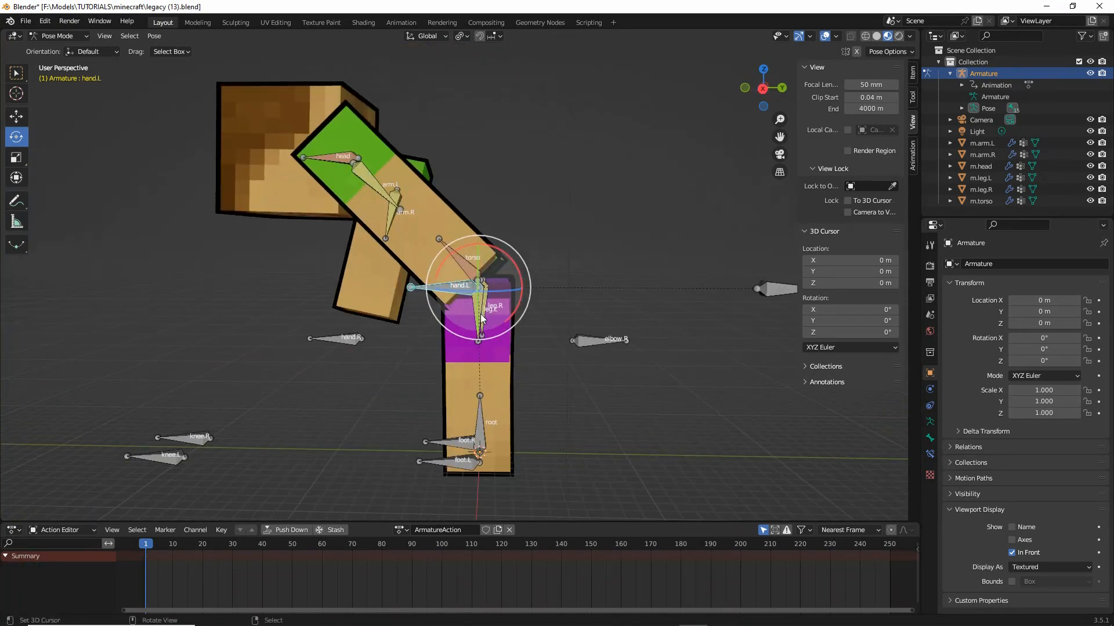
key(g)
click(570, 264)
Move the foot.L bone backward and up so the left leg swings behind the body on frame 1
right_click(481, 434)
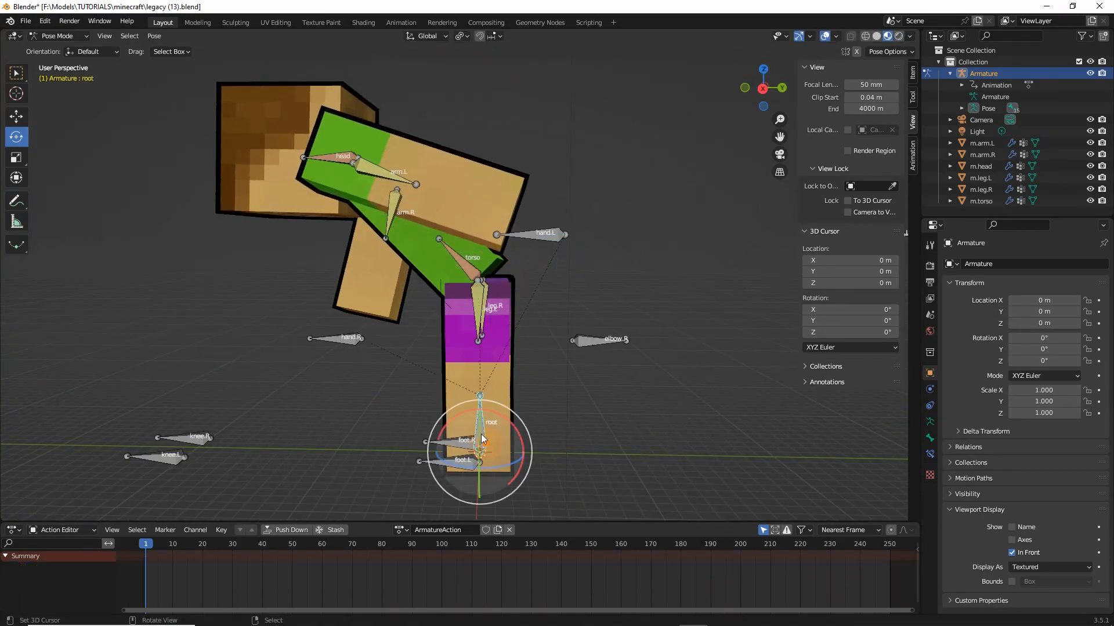
middle_drag(481, 434, 506, 452)
right_click(505, 454)
key(g)
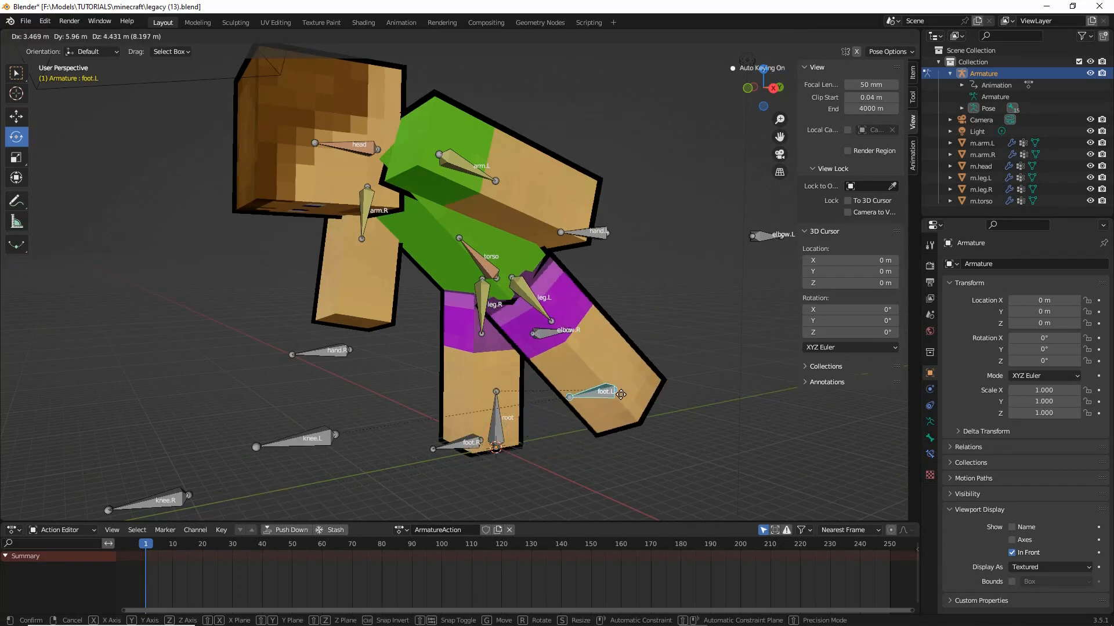
click(597, 406)
middle_drag(597, 406, 521, 354)
key(g)
click(613, 363)
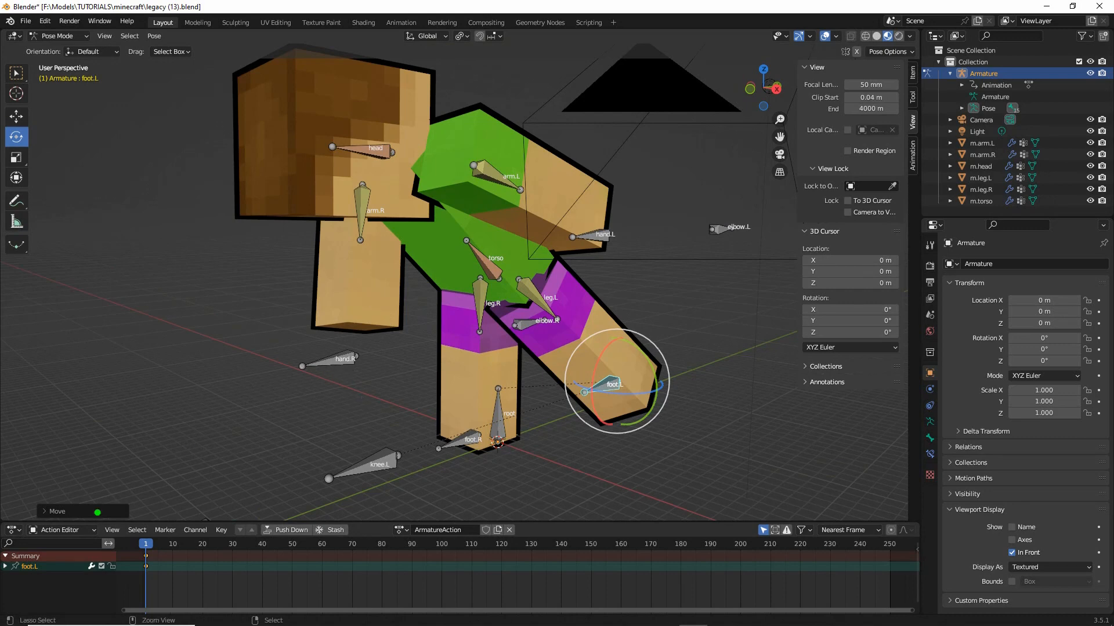
mouse_move(150, 558)
mouse_down()
mouse_move(144, 575)
mouse_move(141, 553)
mouse_up()
mouse_move(593, 367)
mouse_down()
mouse_move(631, 429)
mouse_move(620, 367)
mouse_up()
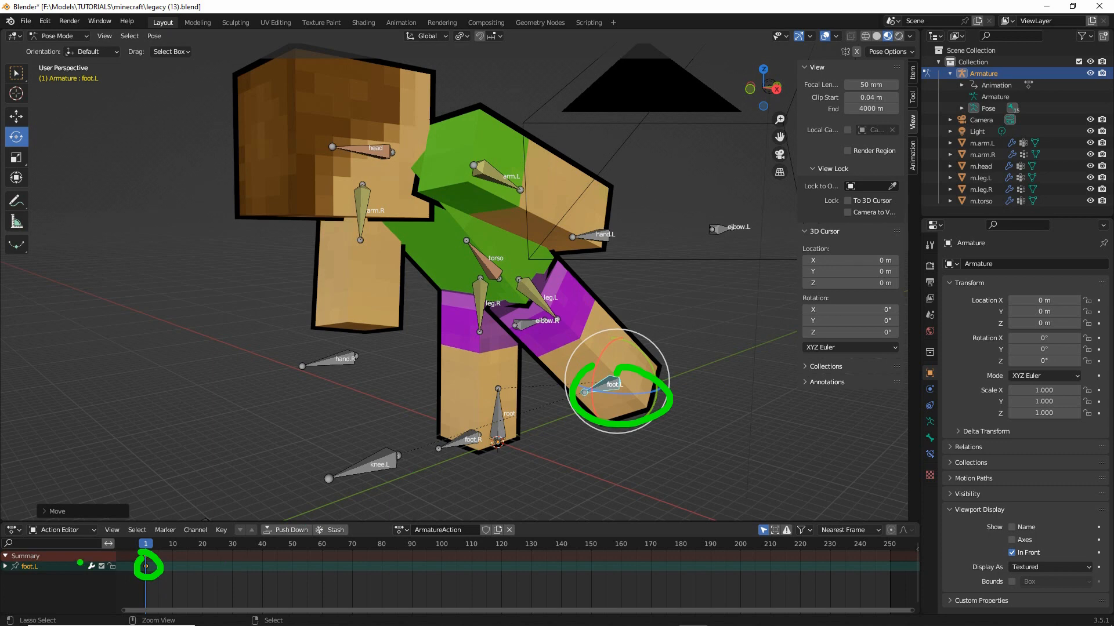
mouse_move(21, 579)
mouse_down()
mouse_move(34, 579)
mouse_move(19, 579)
mouse_up()
drag(174, 558, 171, 597)
click(171, 556)
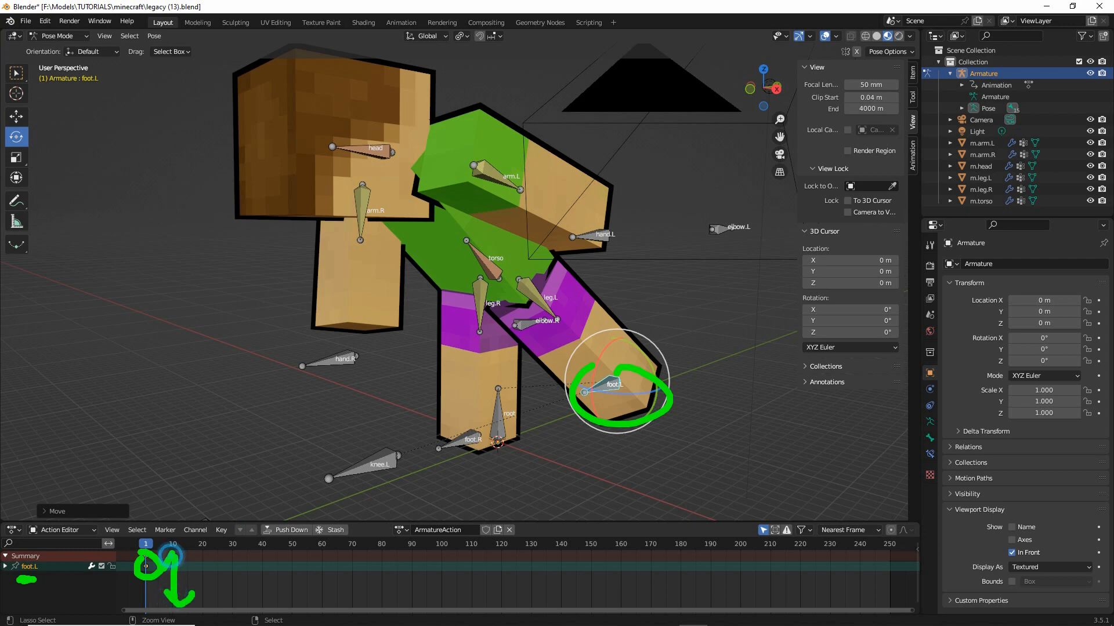
mouse_move(21, 580)
mouse_down()
mouse_move(44, 580)
mouse_move(34, 602)
mouse_move(45, 609)
mouse_up()
click(66, 593)
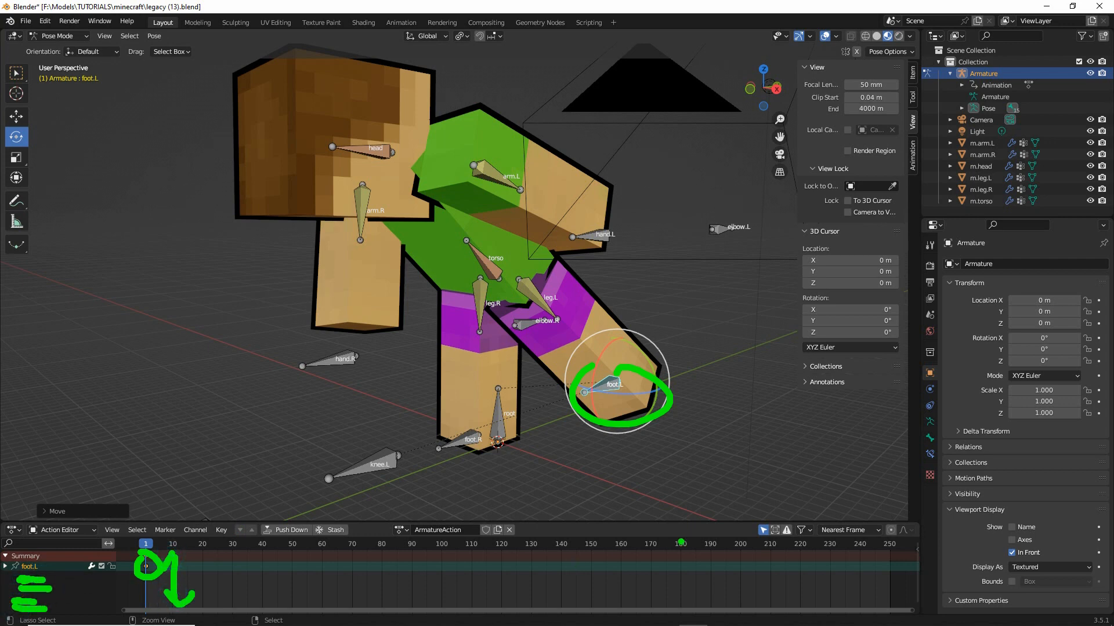
mouse_move(757, 517)
mouse_down()
mouse_move(732, 529)
mouse_move(765, 501)
mouse_up()
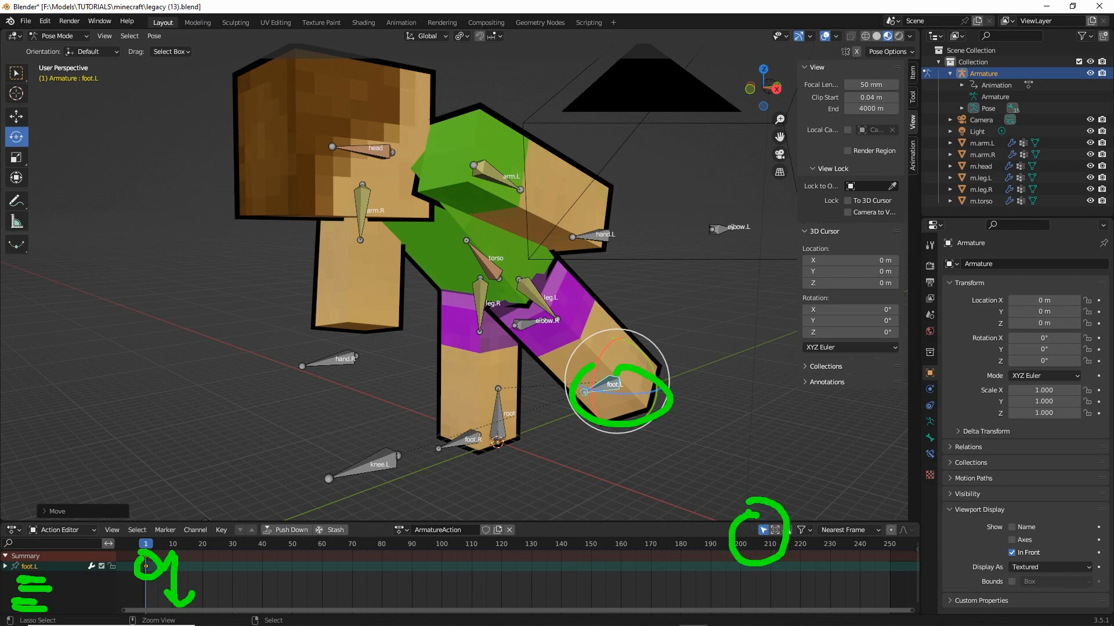
key(Escape)
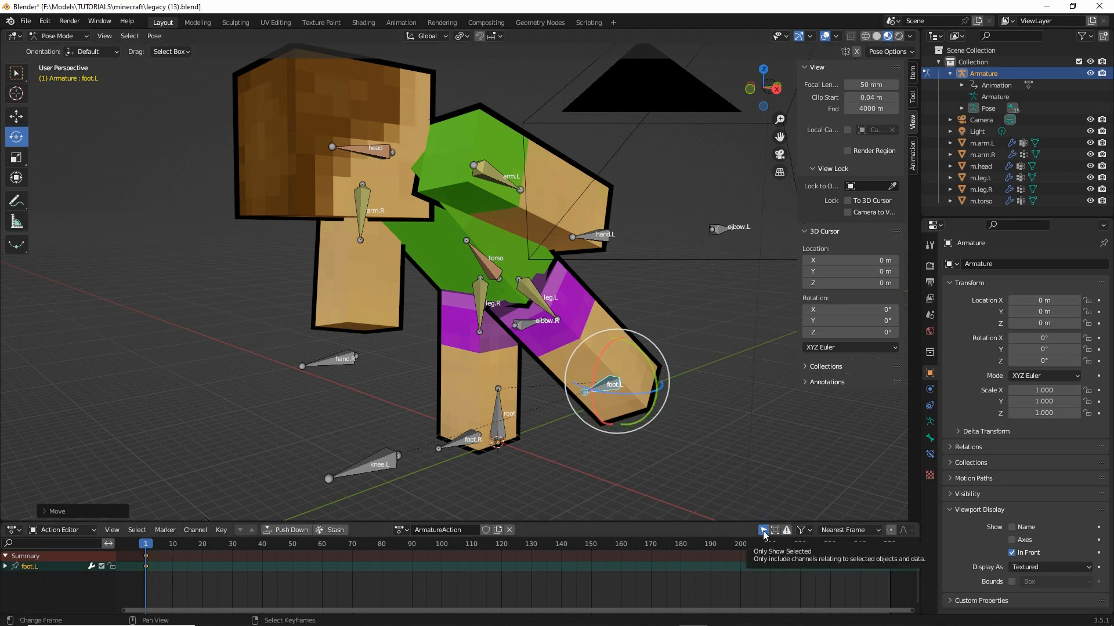
Turn off Only Show Selected in the Action Editor and enlarge the editor so the channels of all keyed bones fit
click(763, 530)
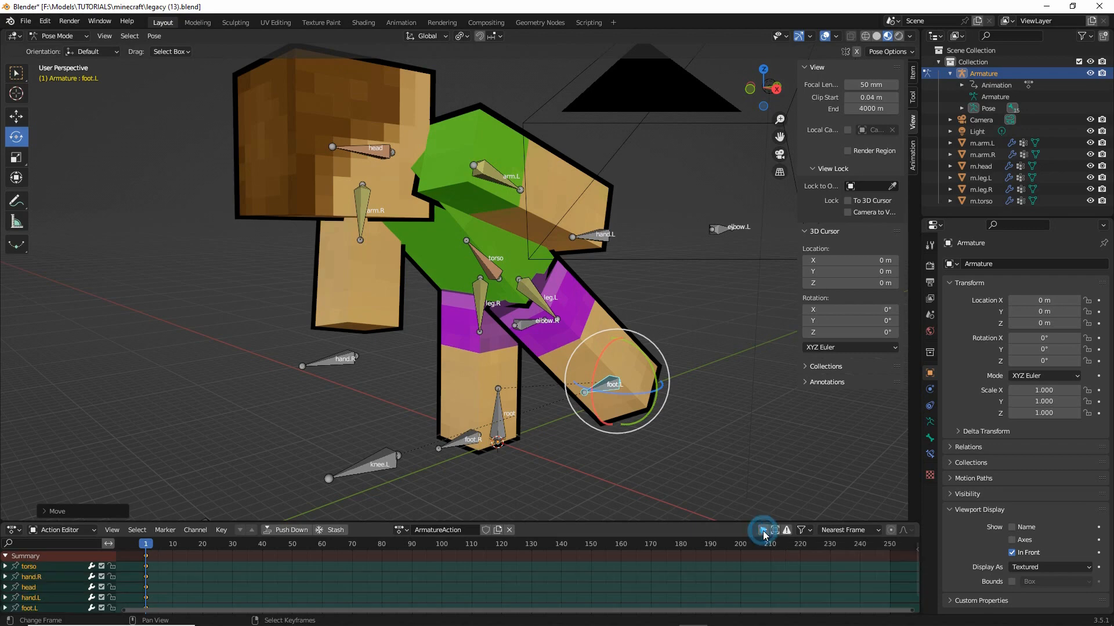
drag(297, 522, 298, 489)
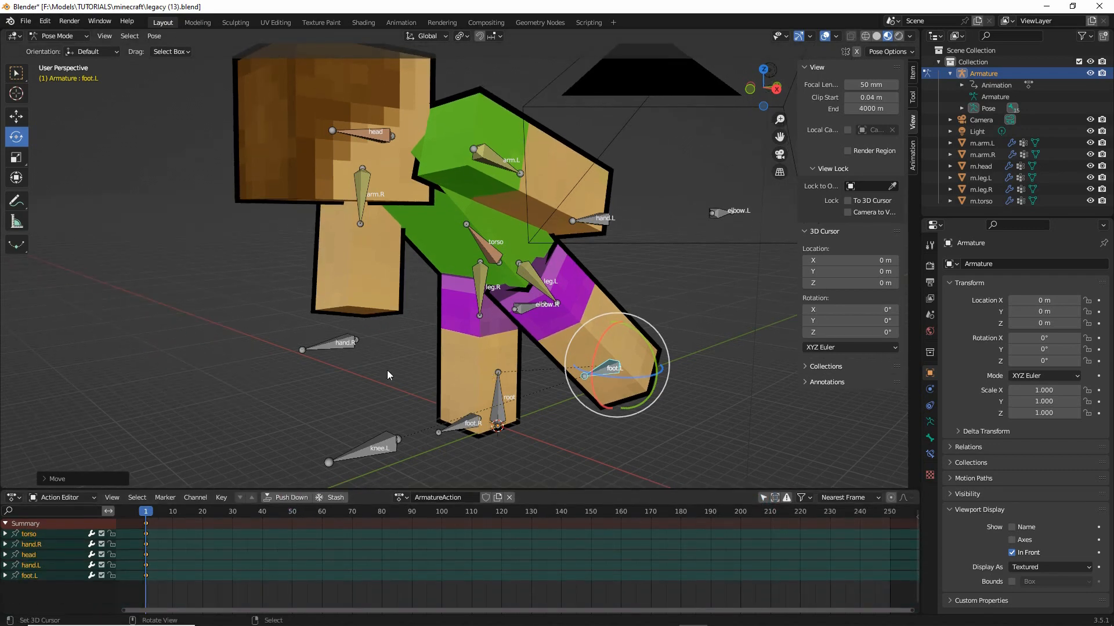
Select the torso bone from the character's other side and try moving it backward
middle_drag(387, 370, 613, 360)
click(459, 258)
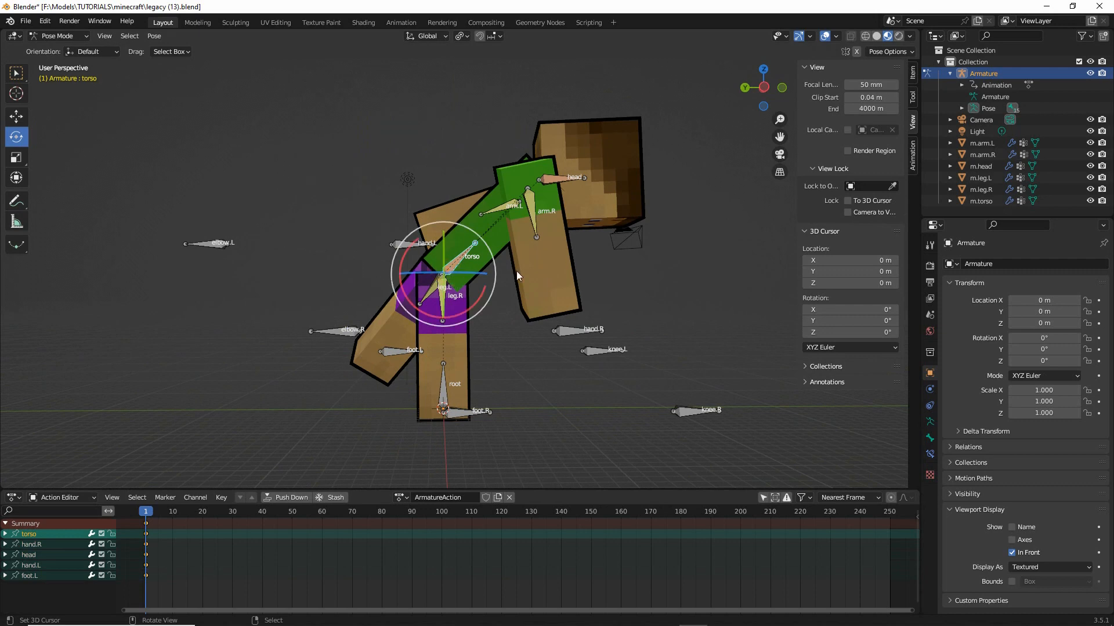
key(g)
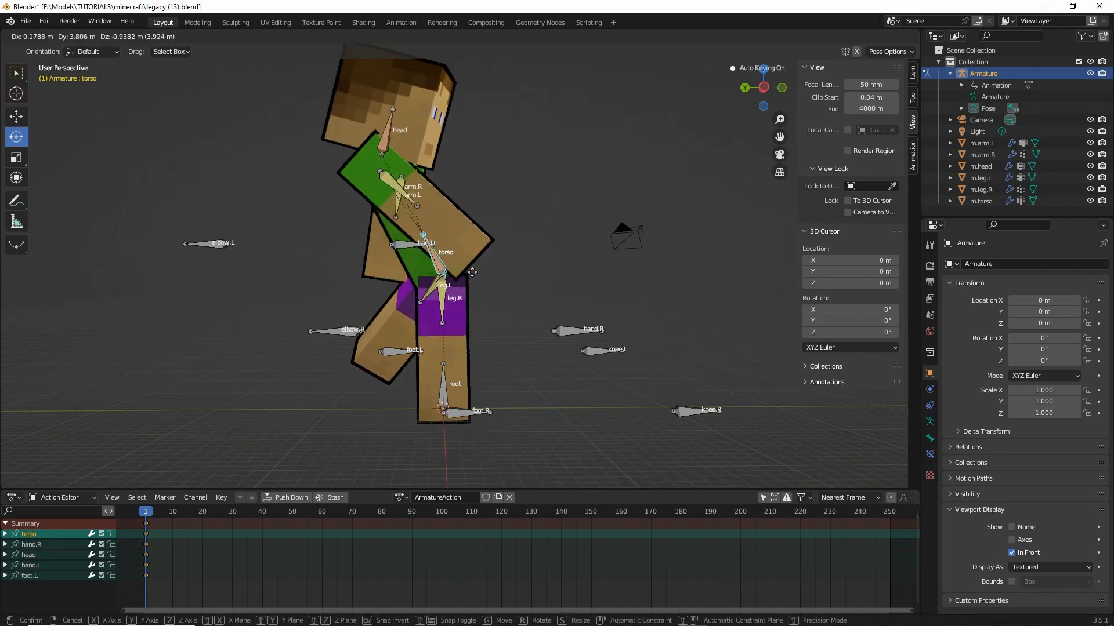
right_click(469, 273)
ctrl+drag(452, 279, 409, 293)
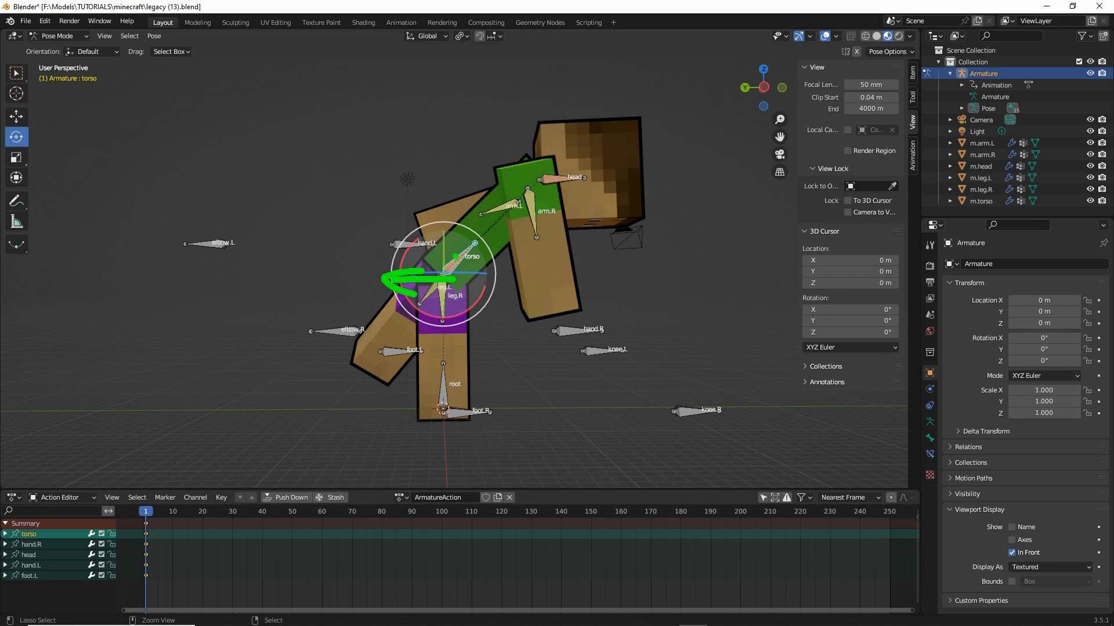
mouse_move(434, 251)
mouse_down()
mouse_move(482, 258)
mouse_move(448, 235)
mouse_up()
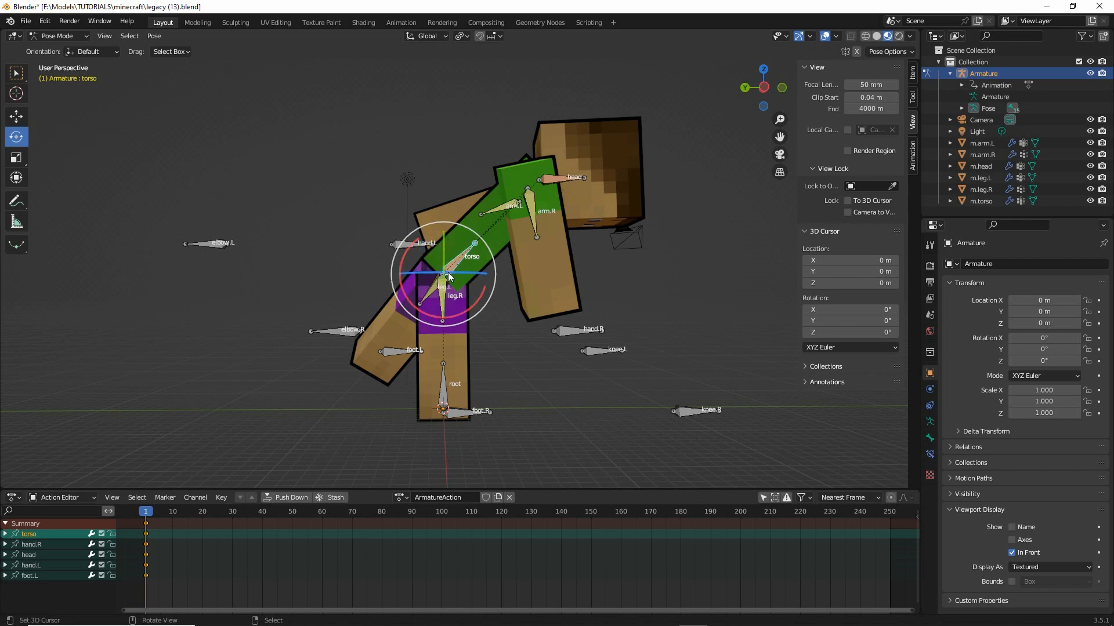
key(g)
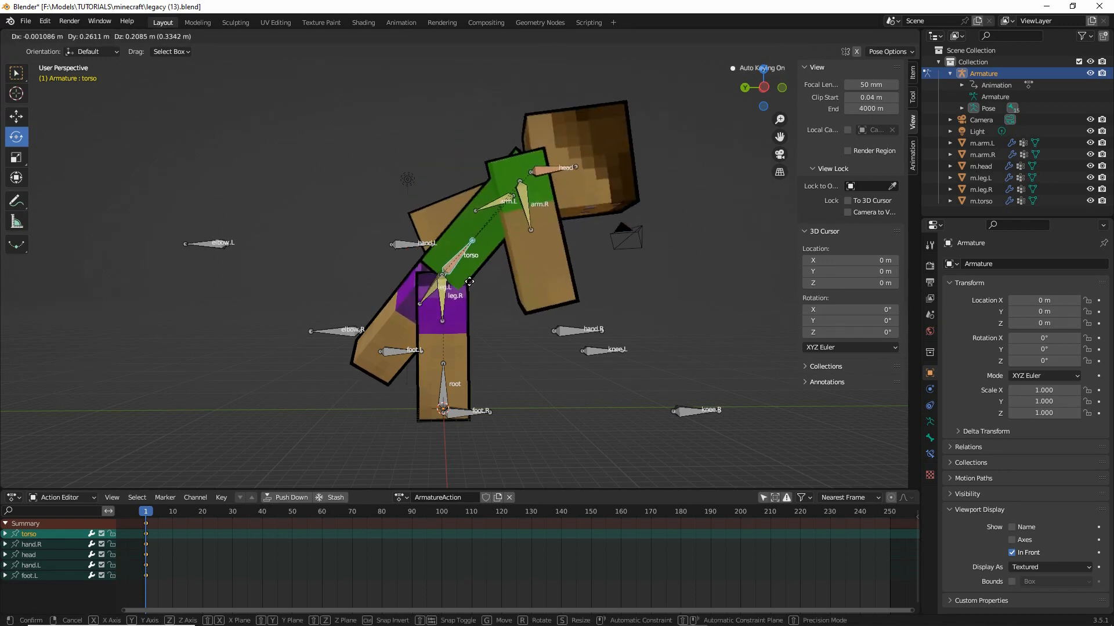
right_click(453, 296)
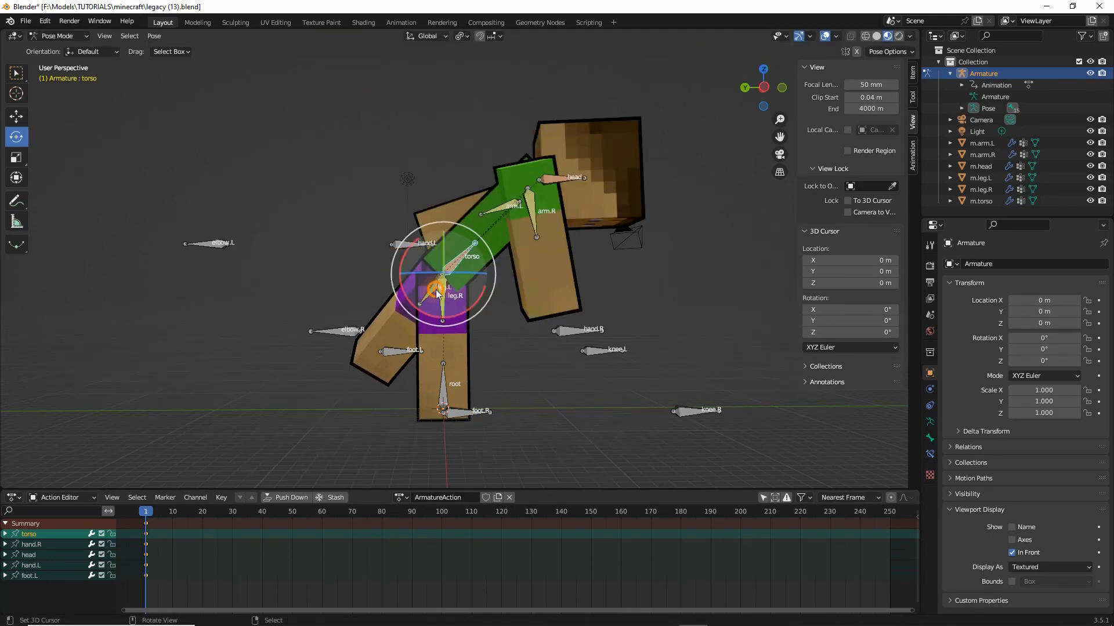
Open the torso bone's constraint settings and test the IK constraint by trying to move the torso backward
scroll(450, 311, up, 2)
shift+middle_drag(451, 312, 481, 287)
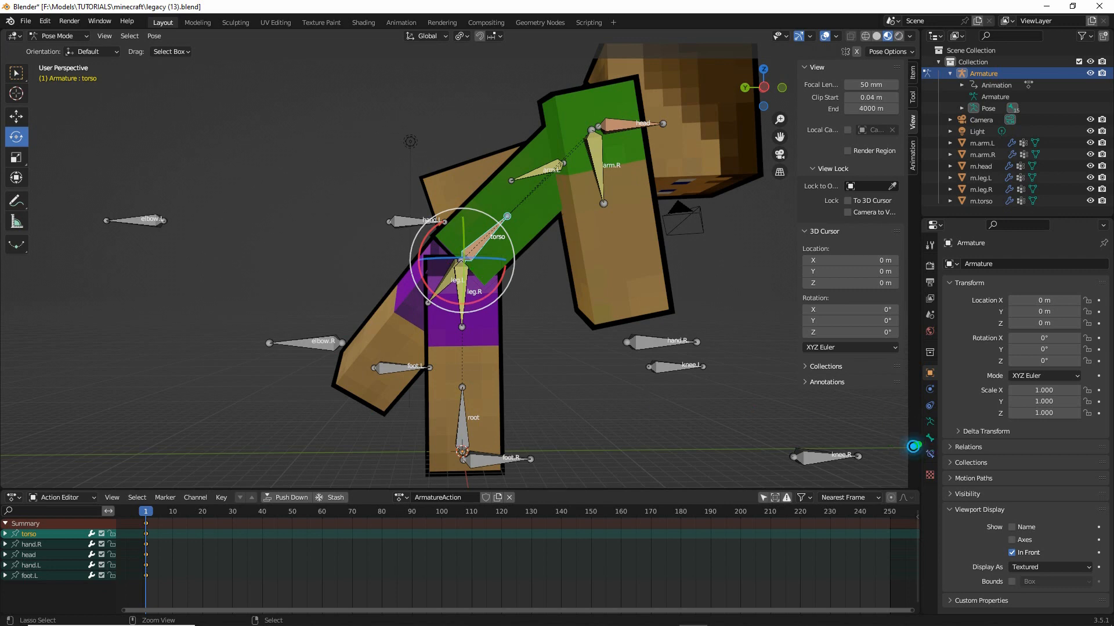
drag(913, 447, 873, 436)
key(Escape)
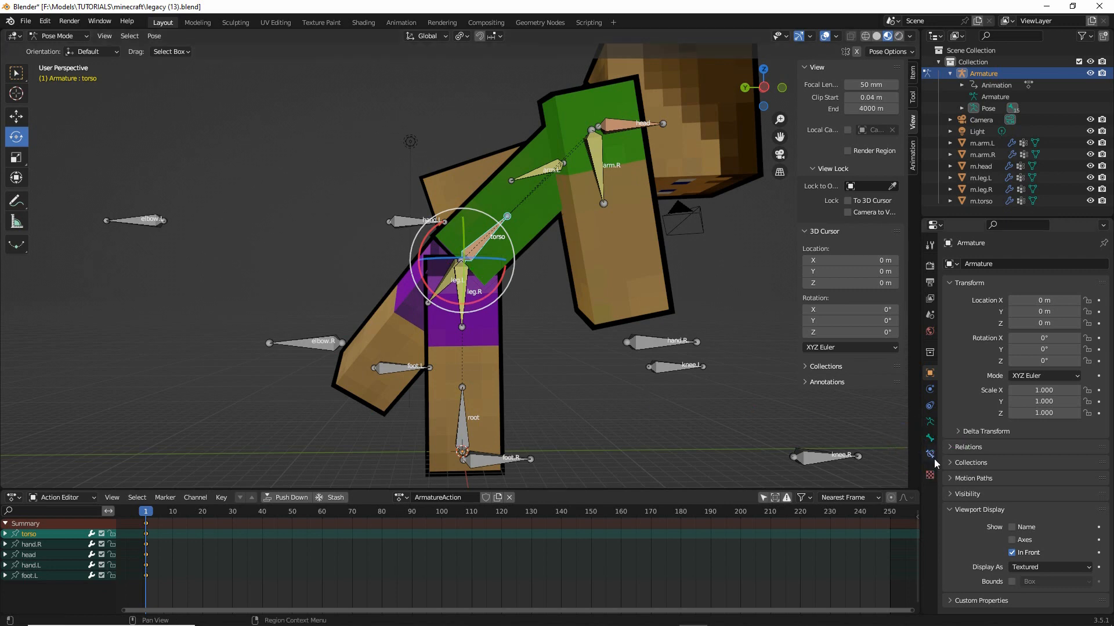
click(930, 455)
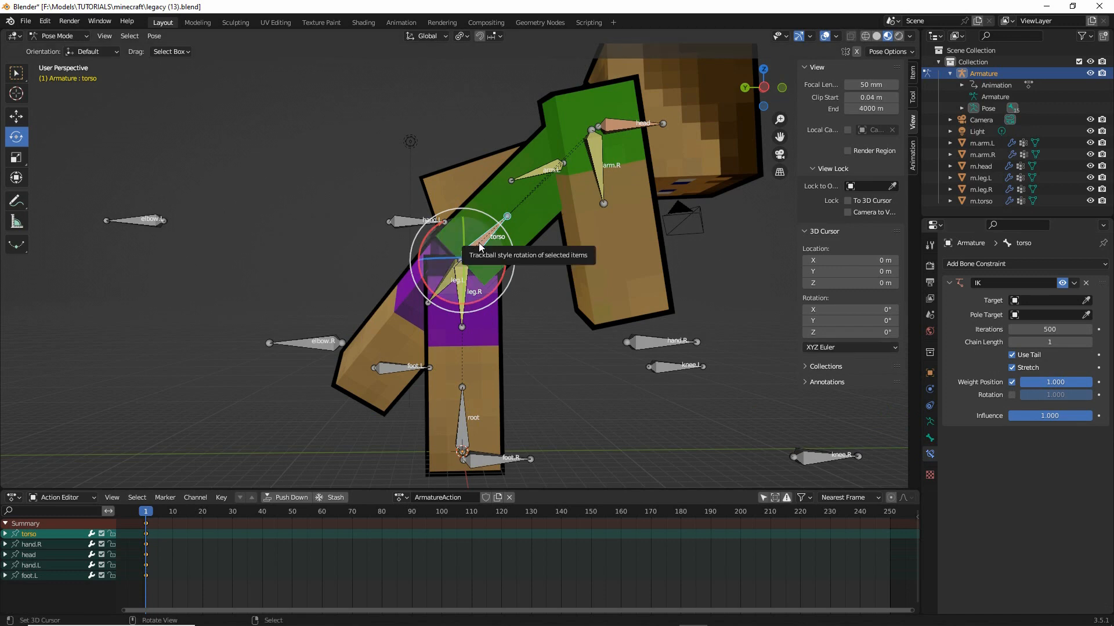
key(g)
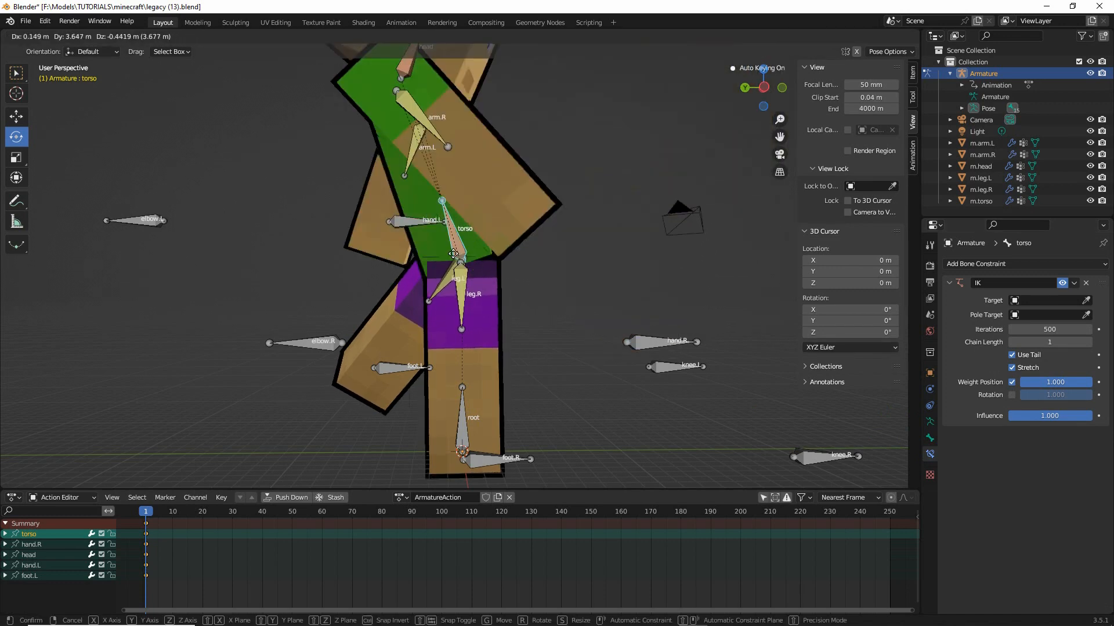
key(Escape)
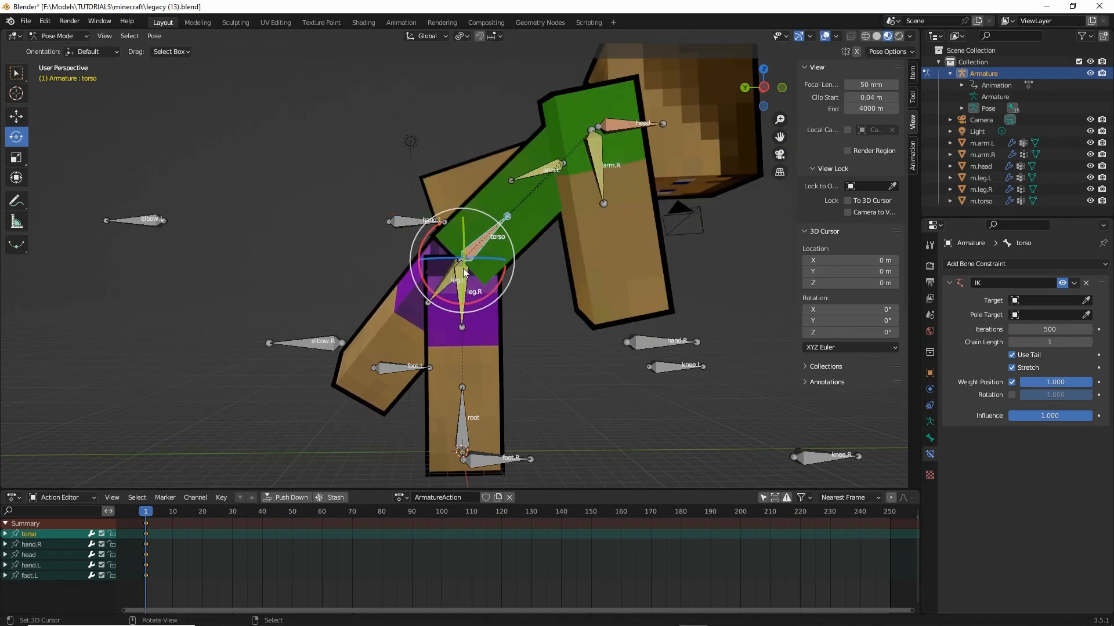
Set the torso IK constraint's chain length to 0 and try moving the torso bone to test it
middle_drag(520, 300, 495, 311)
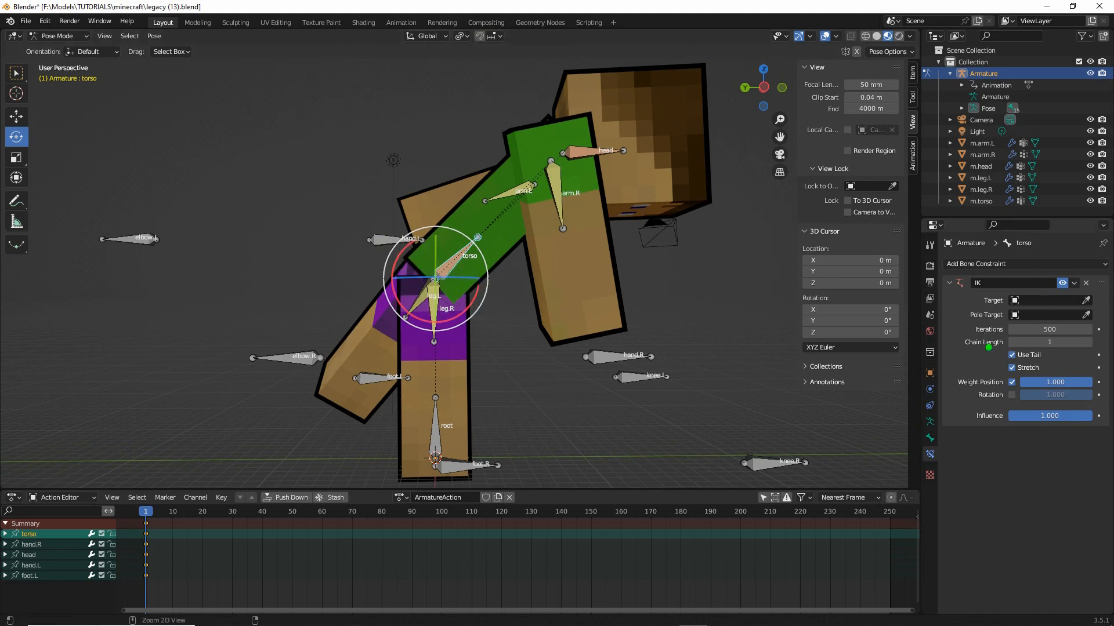
drag(960, 351, 997, 353)
key(Escape)
click(1012, 343)
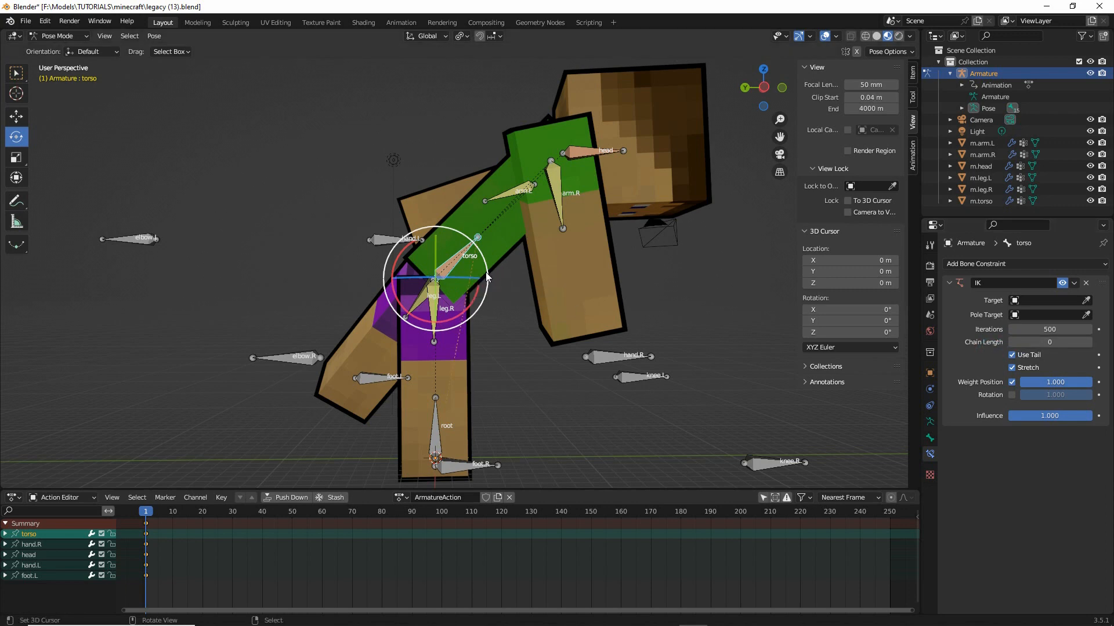
key(g)
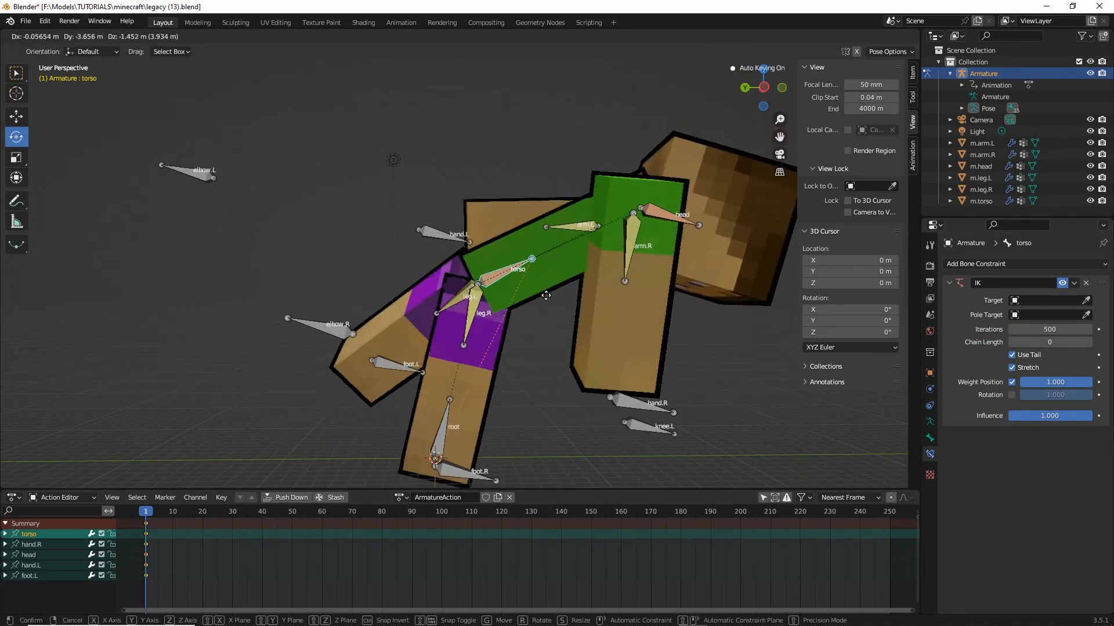
click(510, 298)
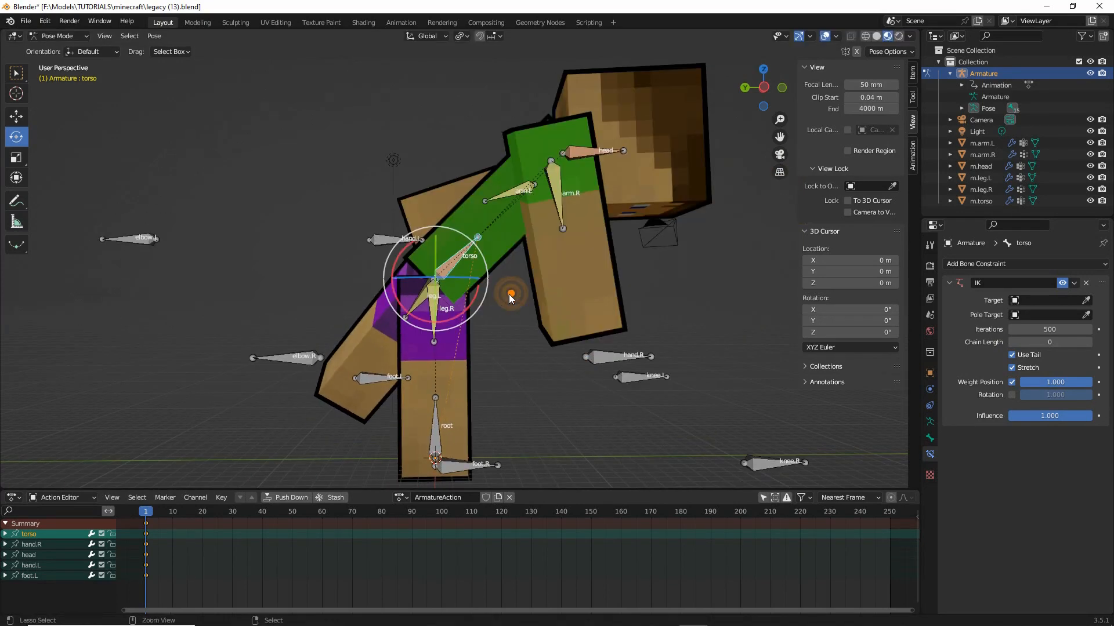
drag(437, 256, 438, 287)
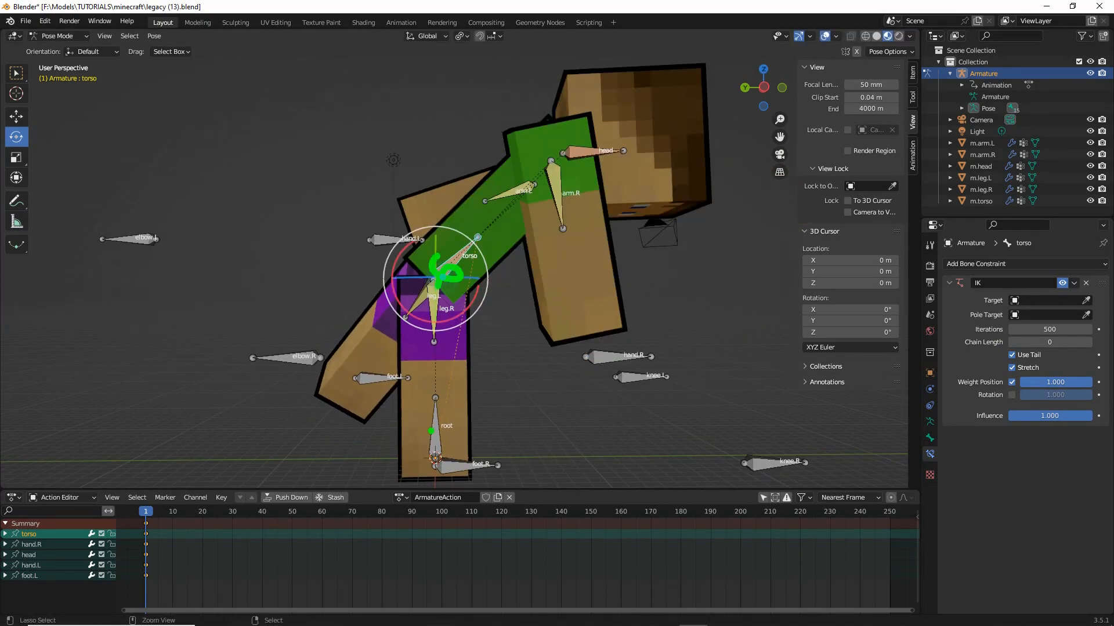
drag(422, 437, 431, 444)
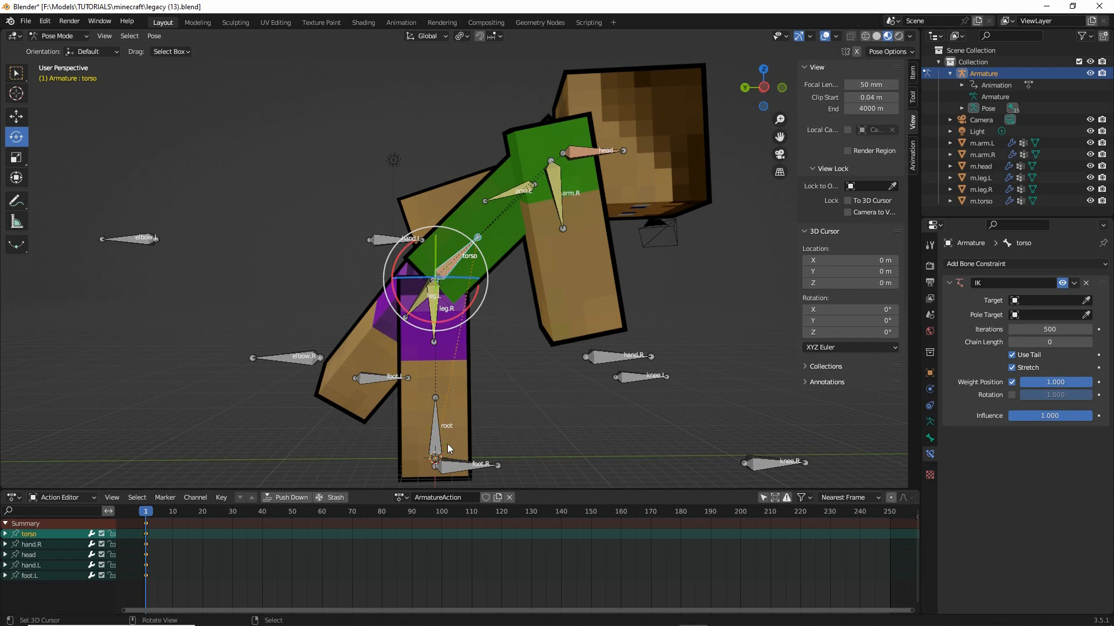
Set the torso IK constraint's chain length to 2 and try moving the torso bone to test it
click(1088, 342)
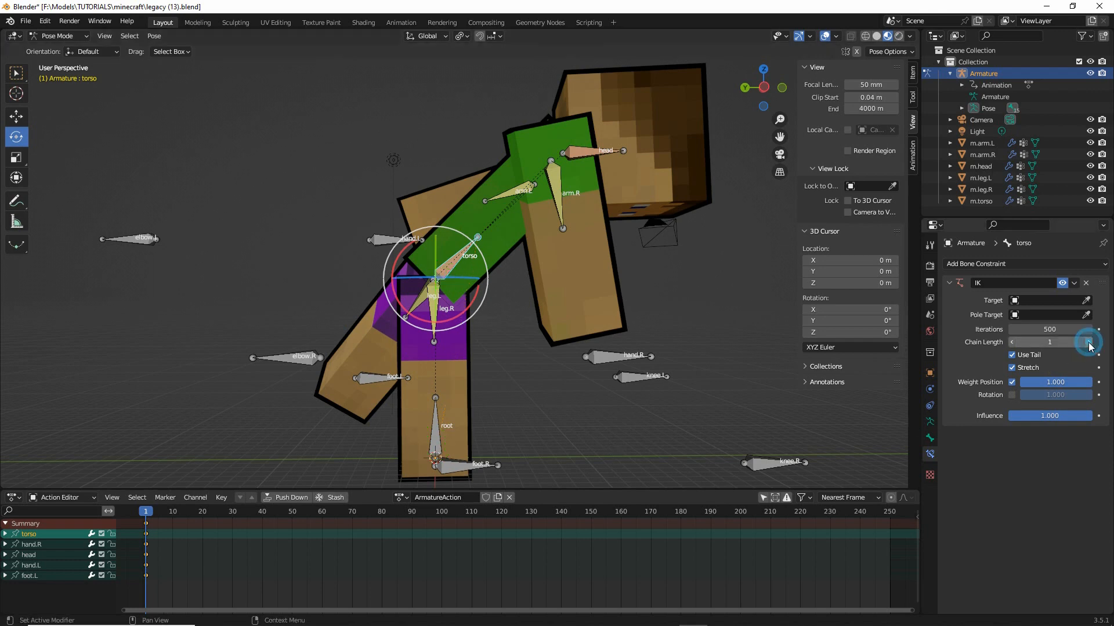
click(1089, 343)
key(g)
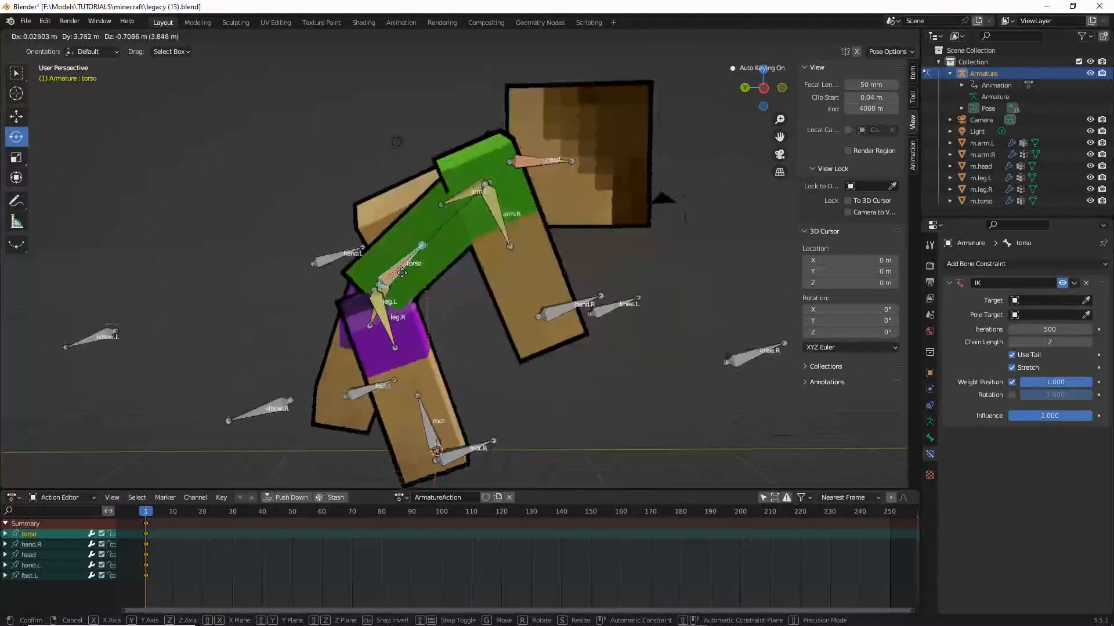
click(458, 277)
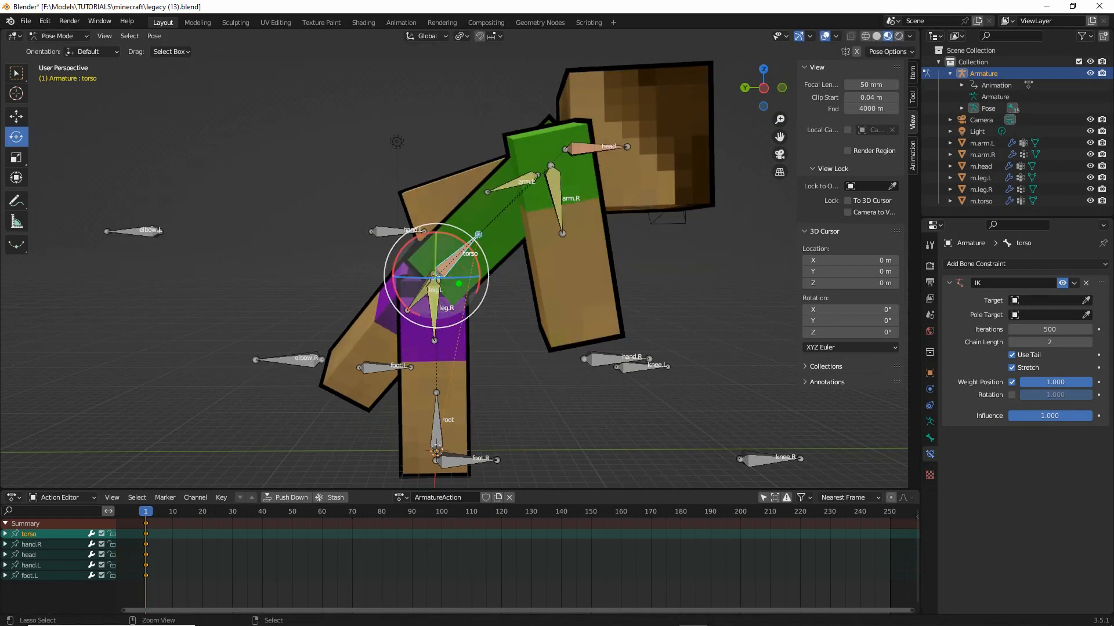
mouse_move(458, 235)
mouse_down()
mouse_move(441, 272)
mouse_move(444, 370)
mouse_move(443, 341)
mouse_up()
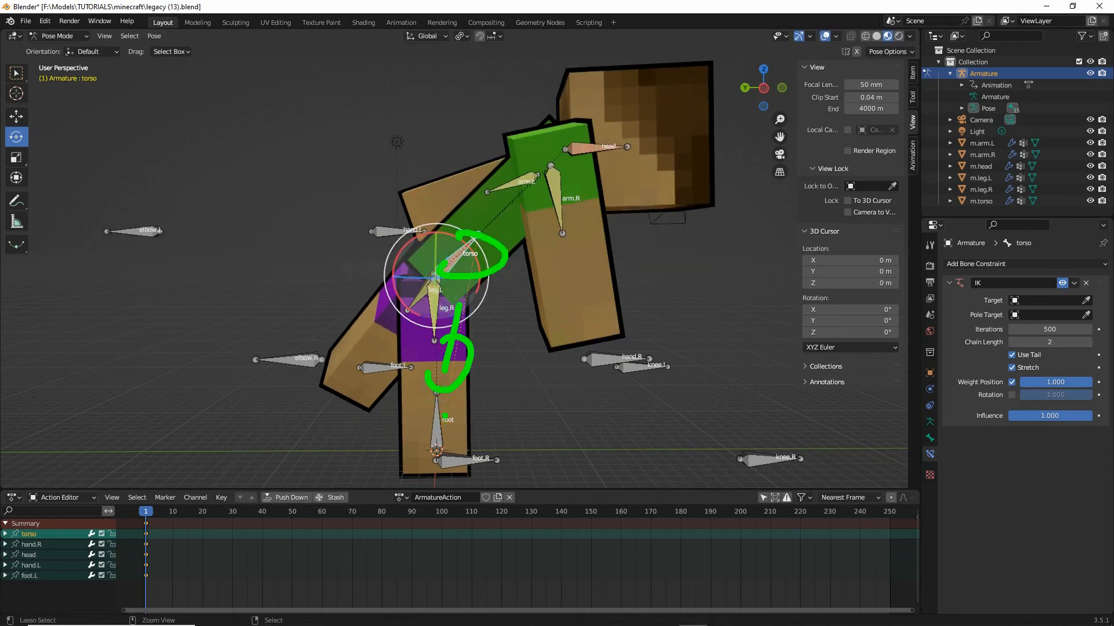
Try moving the torso bone forward and down to test how its IK chain bends
key(Escape)
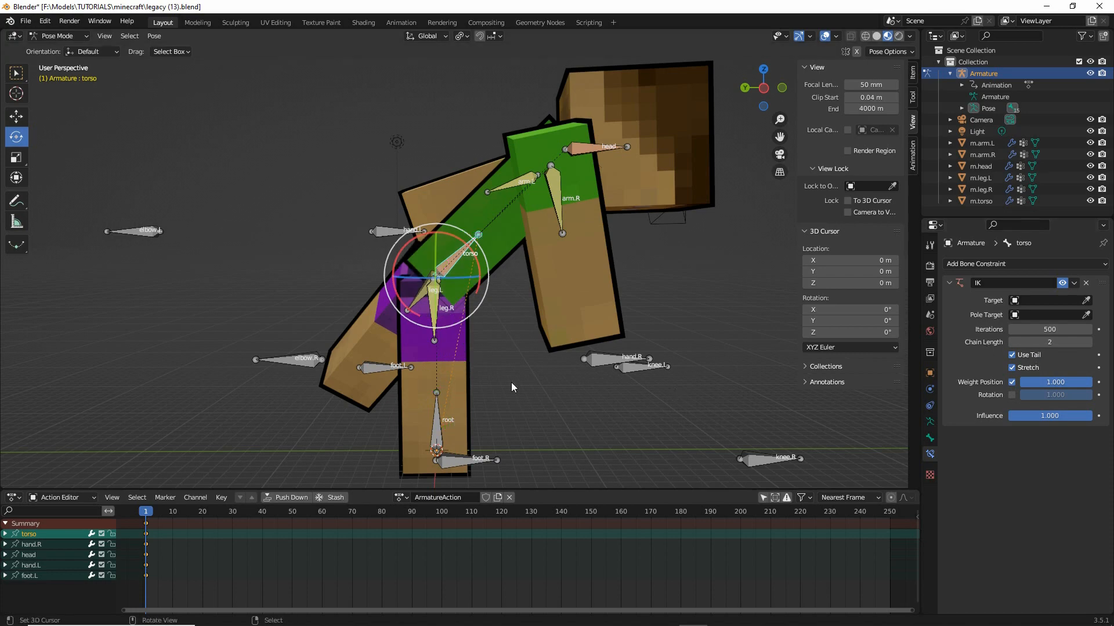
key(g)
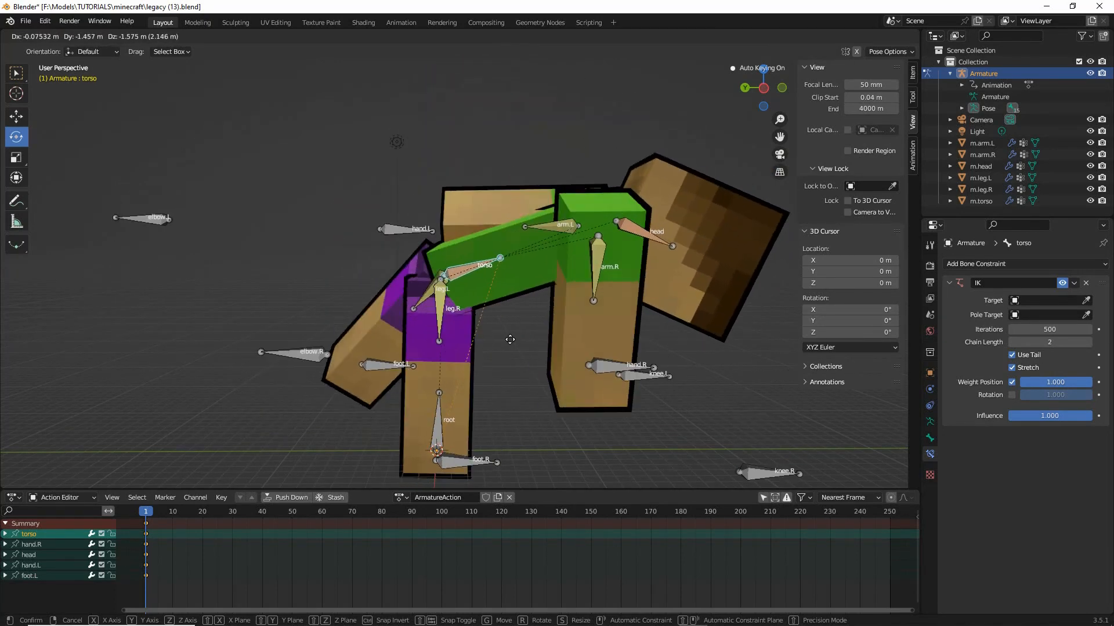
right_click(509, 339)
Put the armature in Edit Mode and duplicate the root bone in place
middle_drag(540, 377, 471, 386)
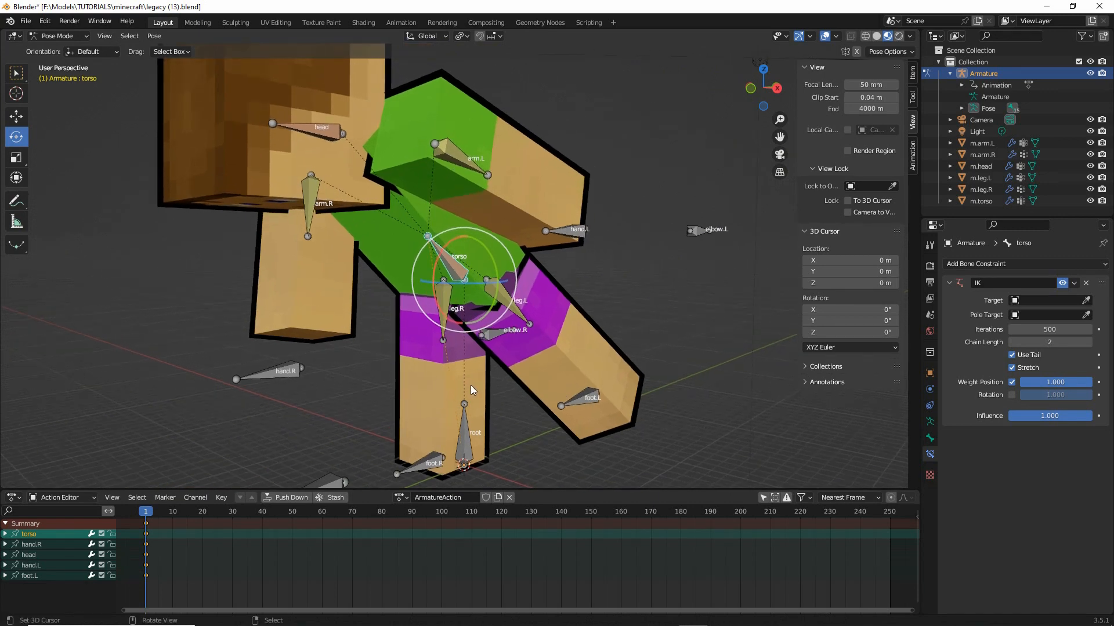
click(58, 36)
click(56, 59)
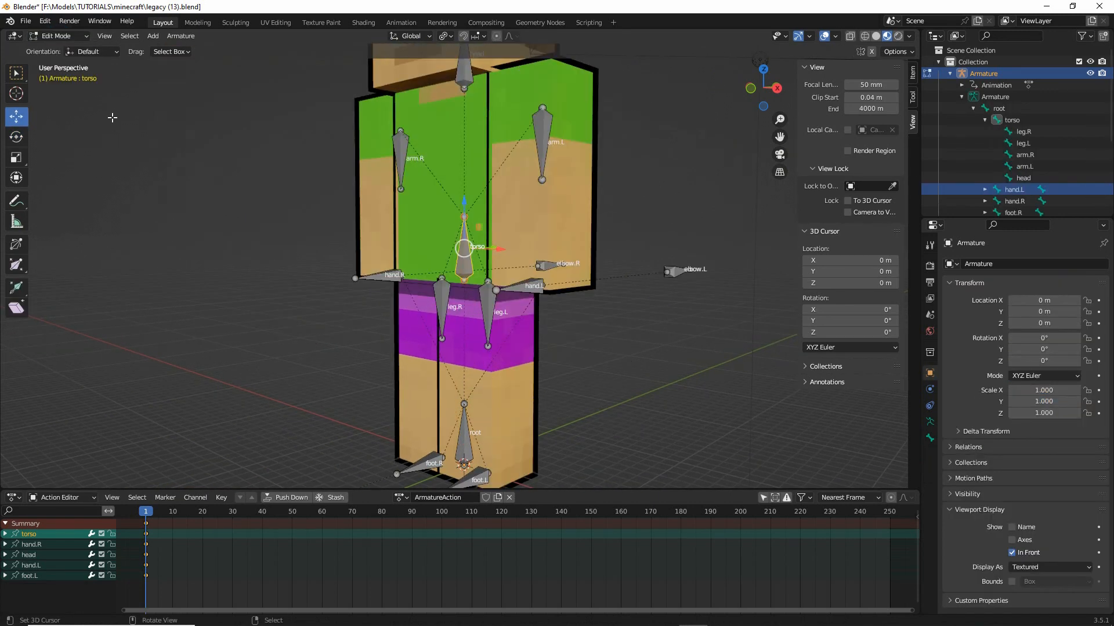
middle_drag(388, 377, 545, 330)
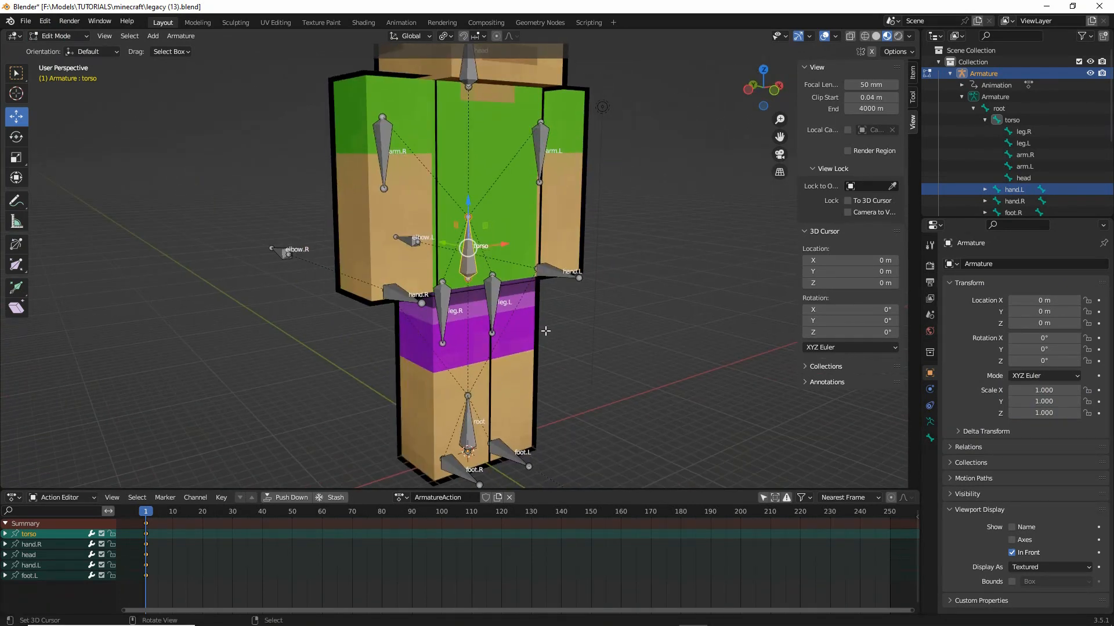
middle_drag(452, 313, 478, 390)
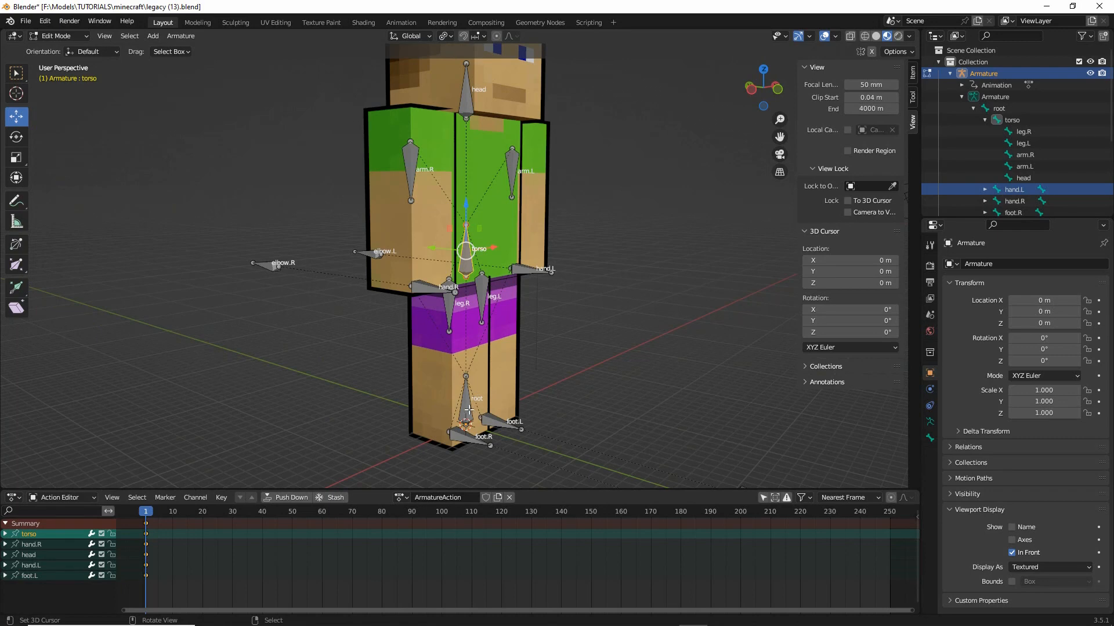
click(467, 408)
scroll(467, 406, up, 2)
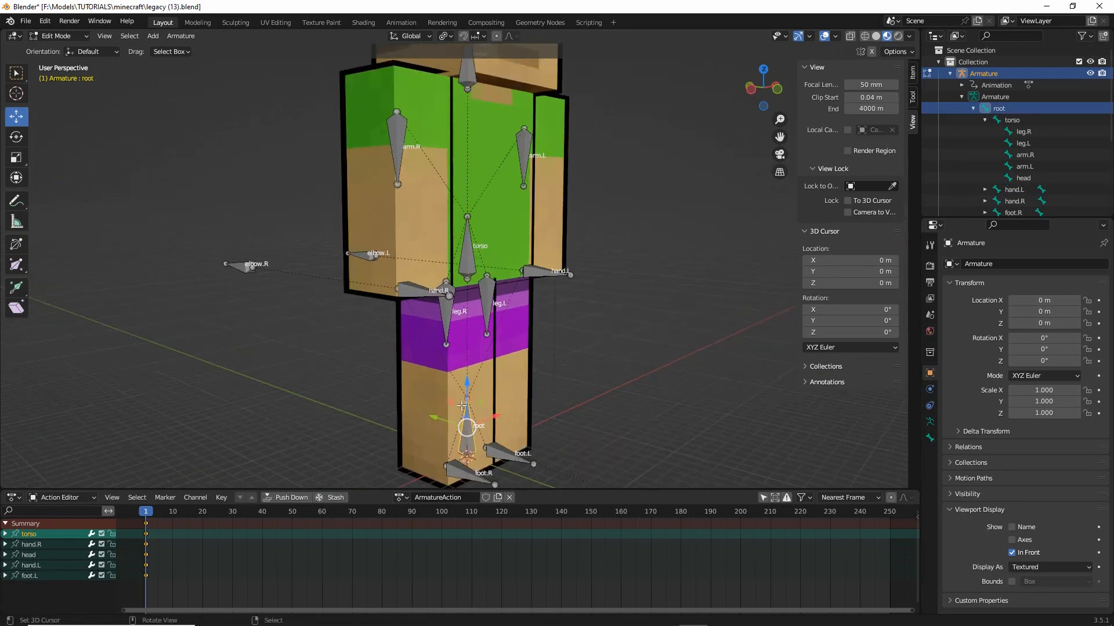
middle_drag(469, 402, 467, 403)
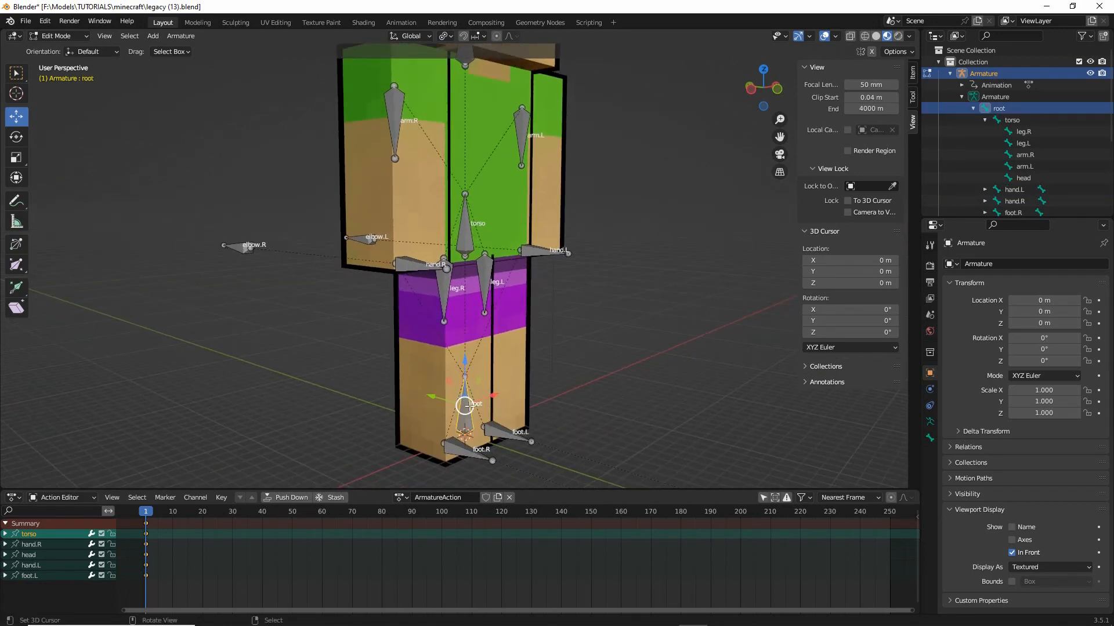
click(181, 36)
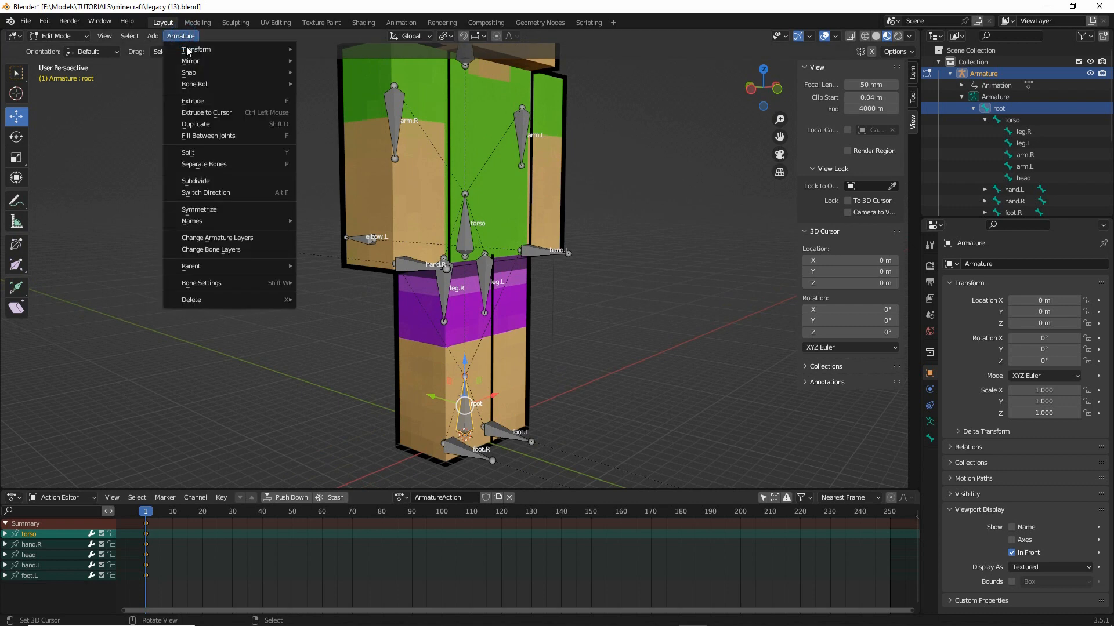
click(204, 125)
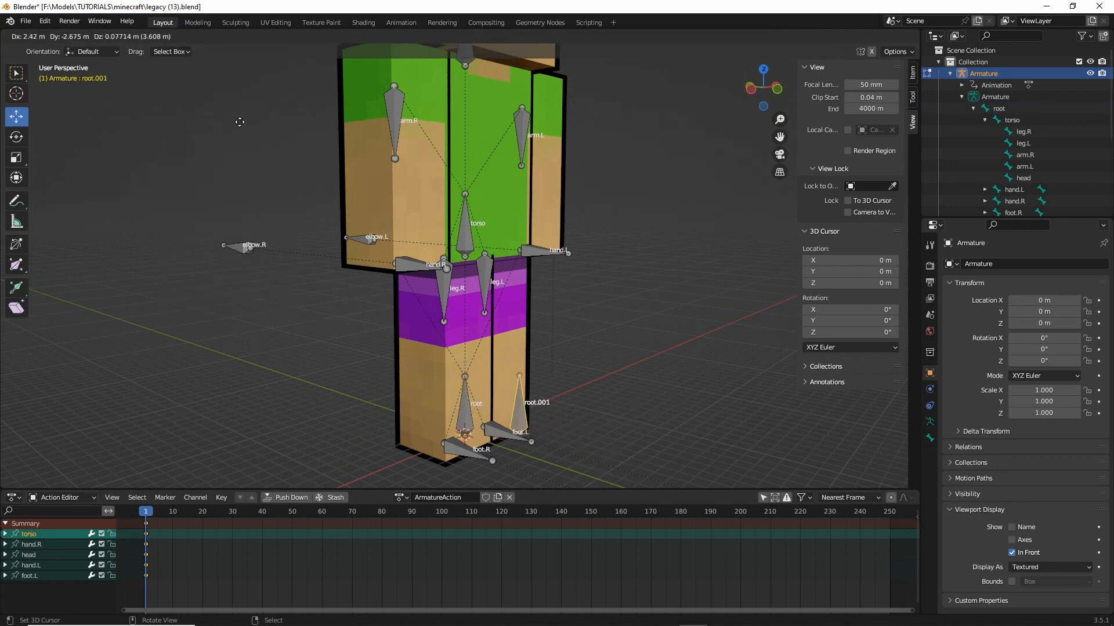
right_click(230, 126)
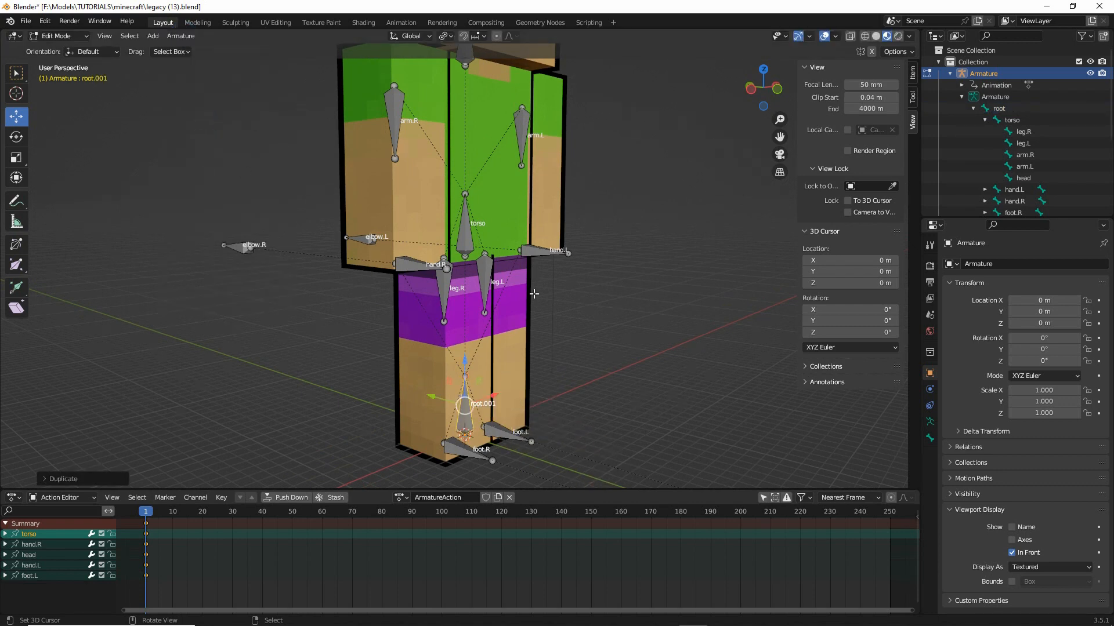
Rename the duplicated root bone as master
scroll(1009, 174, down, 3)
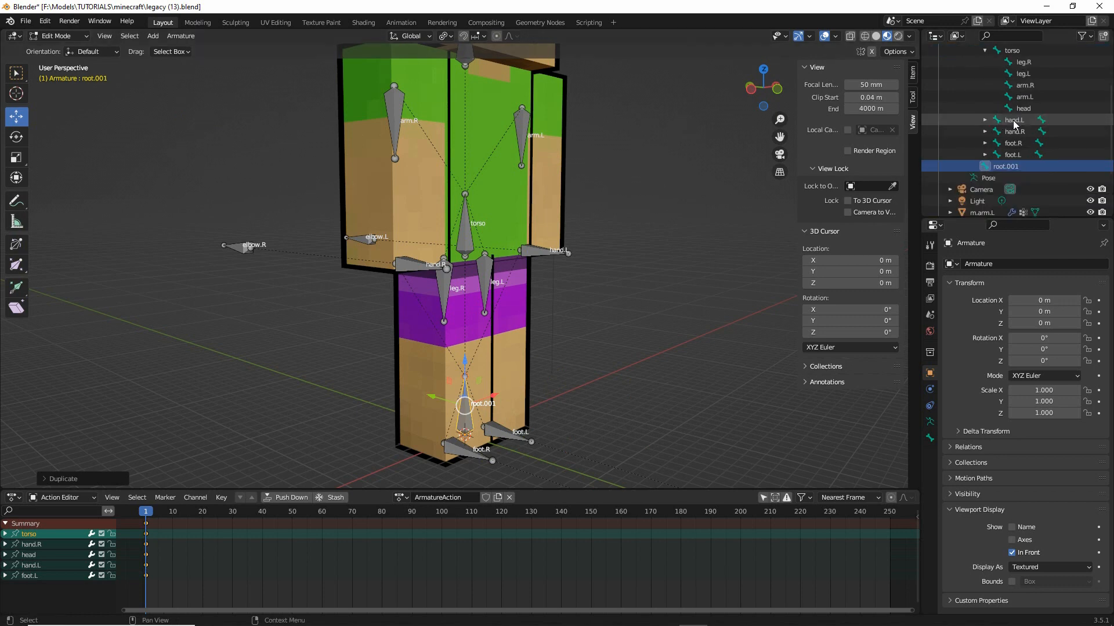
double_click(1007, 167)
scroll(1032, 157, down, 2)
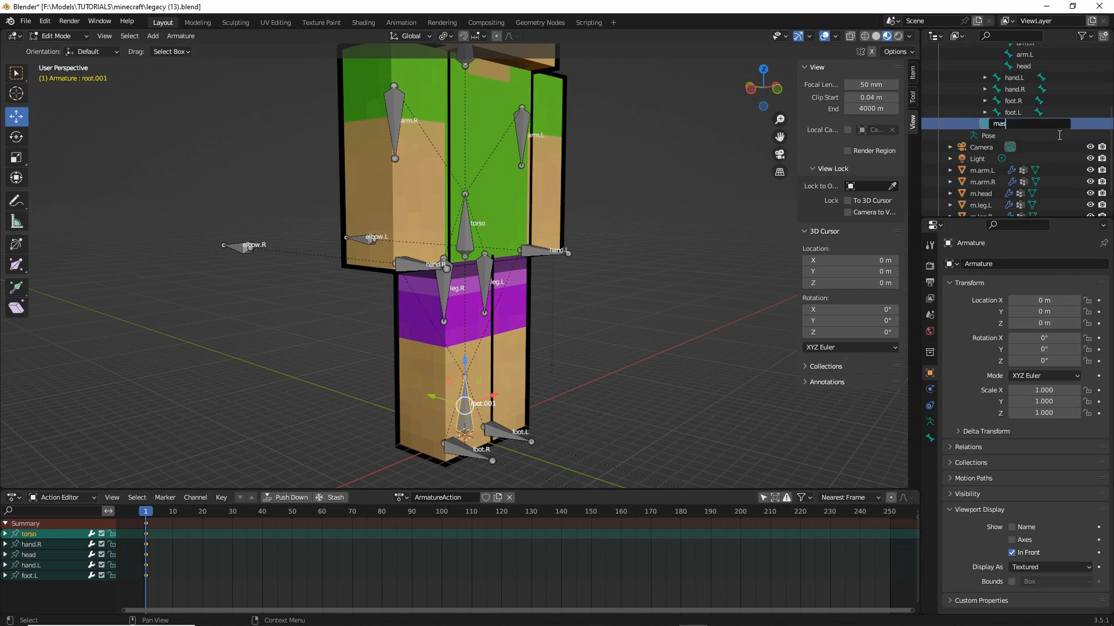
key(Return)
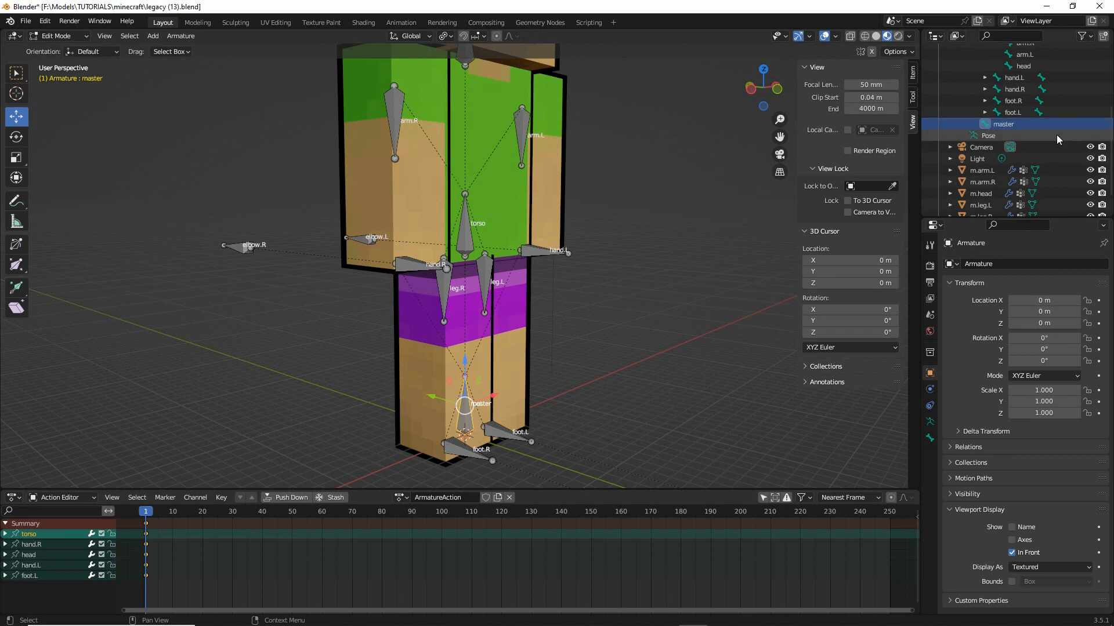
Select the torso bone and set its parent to the master bone
click(465, 227)
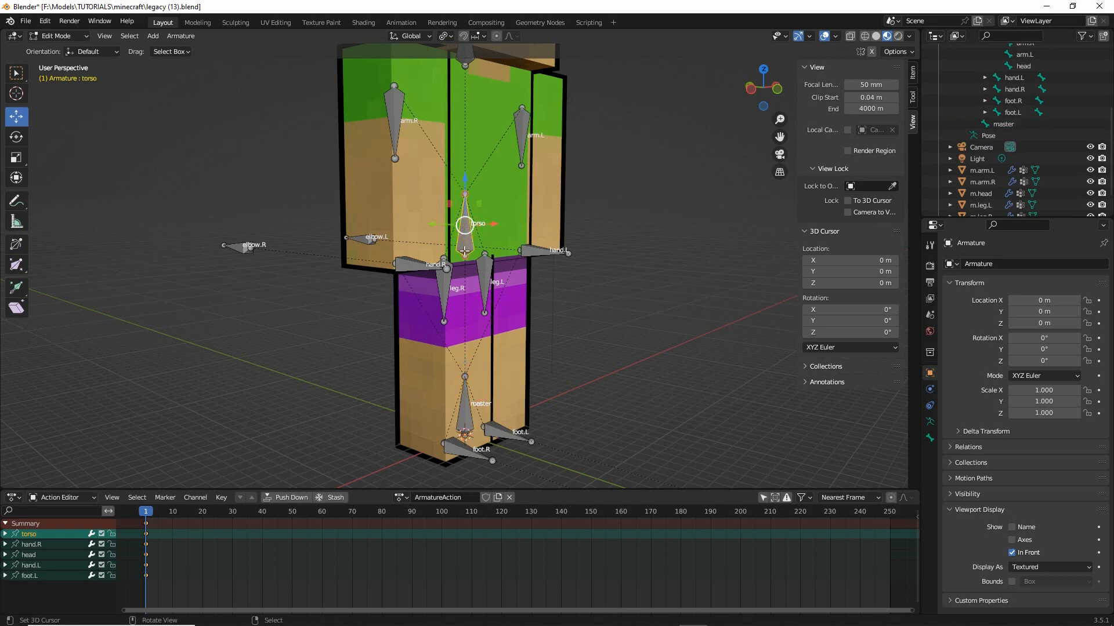
scroll(1014, 93, up, 5)
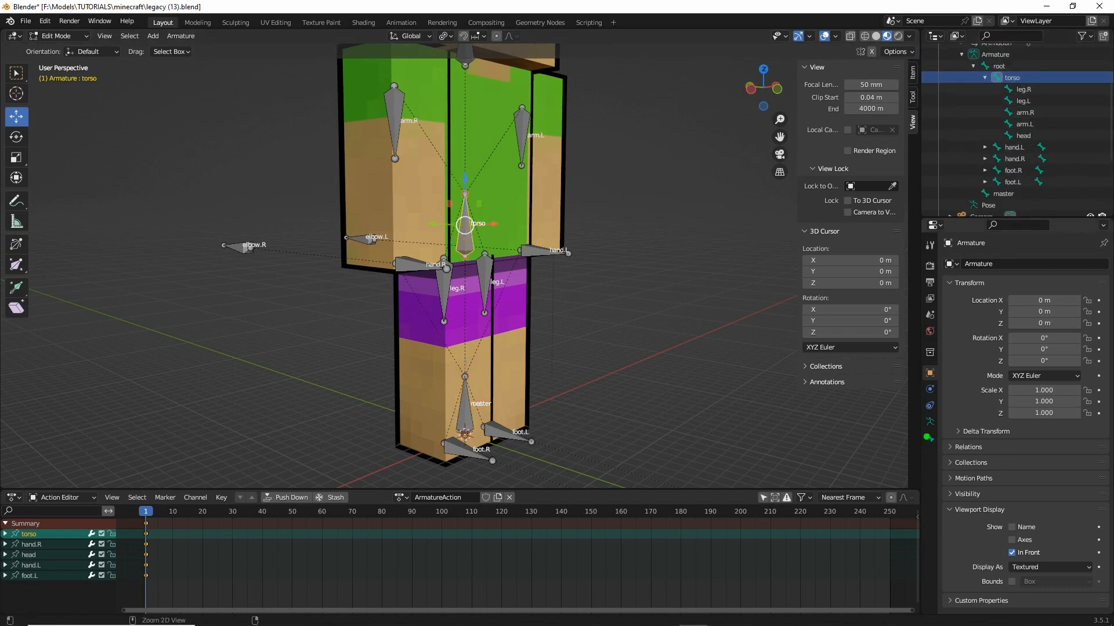
drag(922, 434, 923, 426)
click(930, 438)
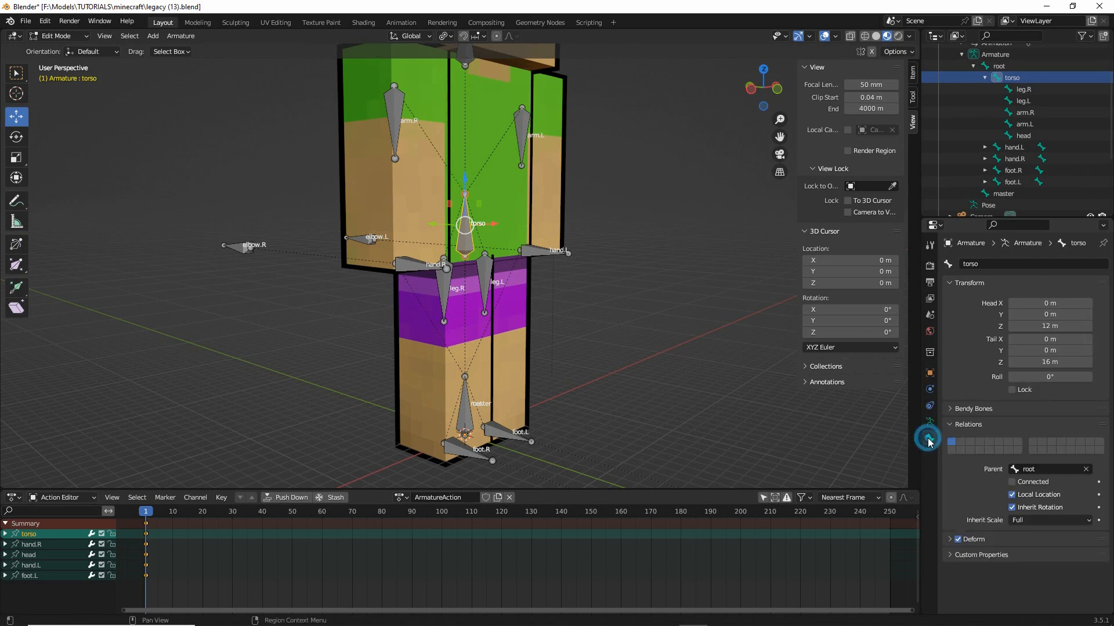
click(1017, 472)
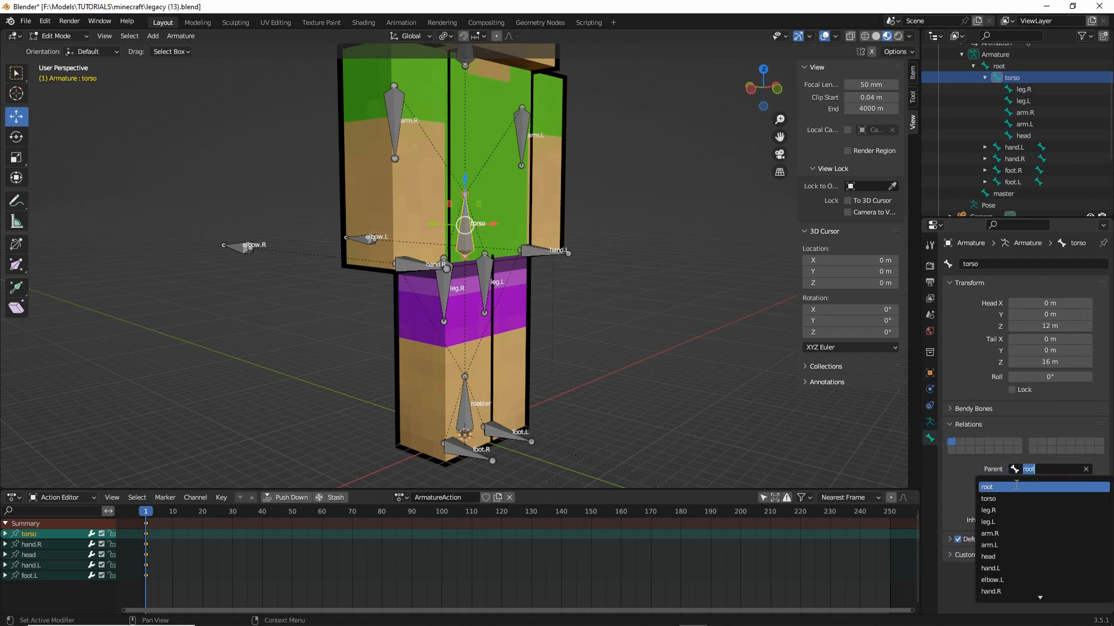
key(Down)
key(Down)
key(Down)
key(Down)
key(Down)
key(Down)
key(Down)
key(Down)
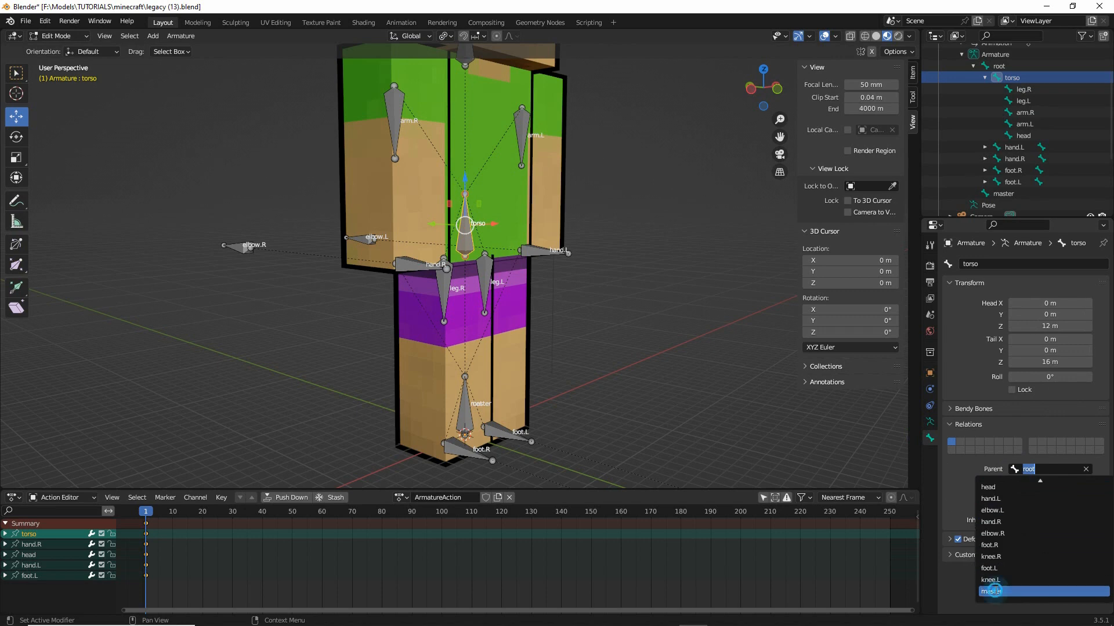
click(991, 592)
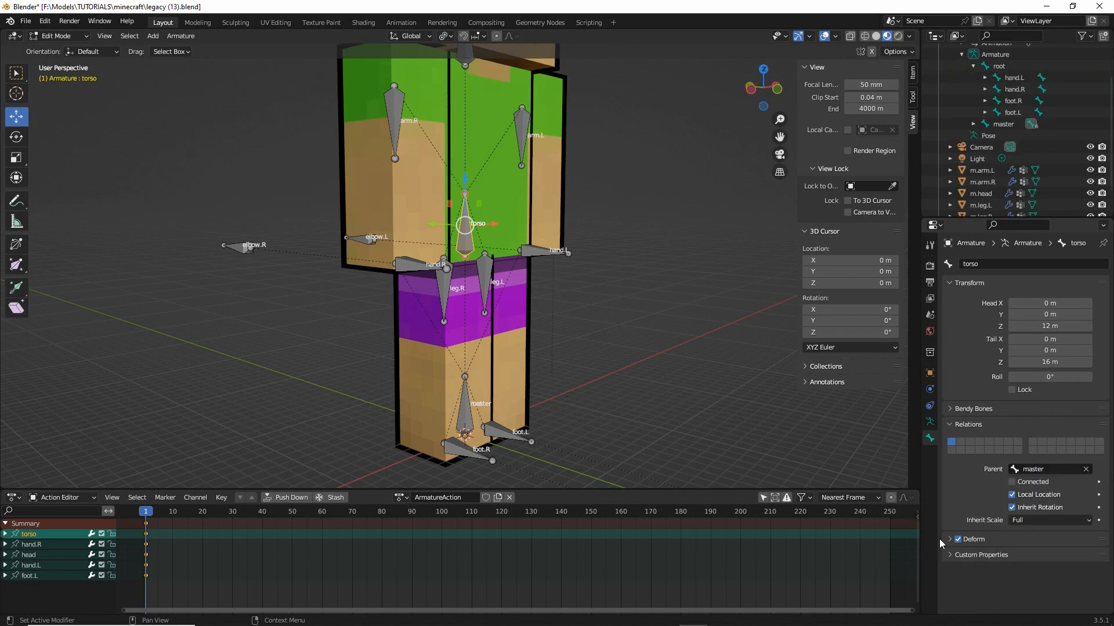
Select the master bone and set its parent to the root bone
click(1003, 124)
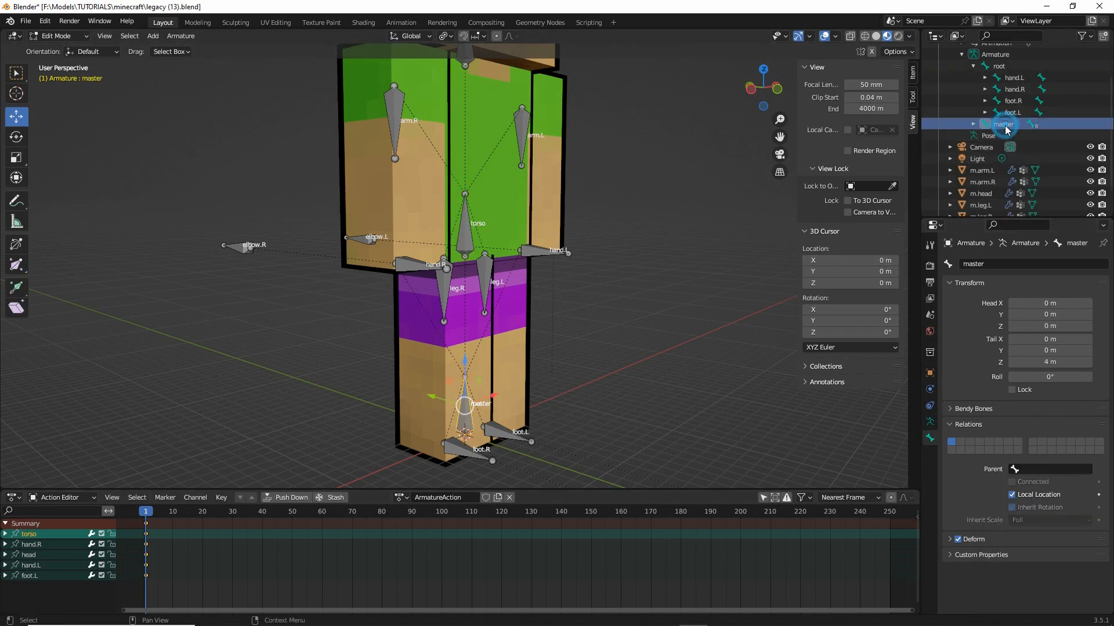
click(1015, 471)
click(994, 489)
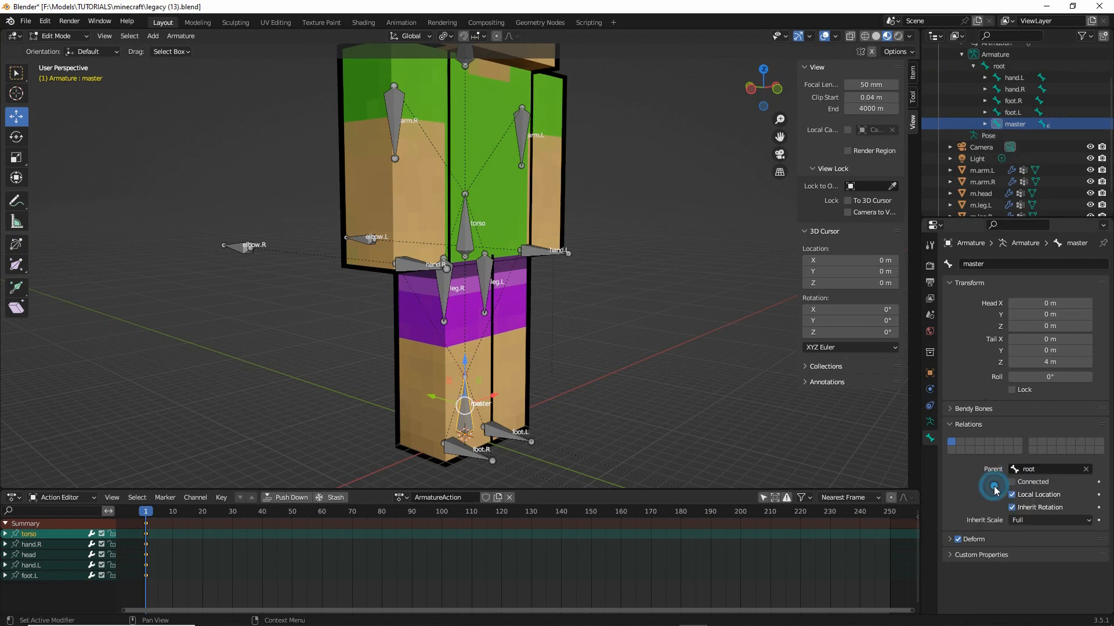
middle_drag(484, 415, 500, 397)
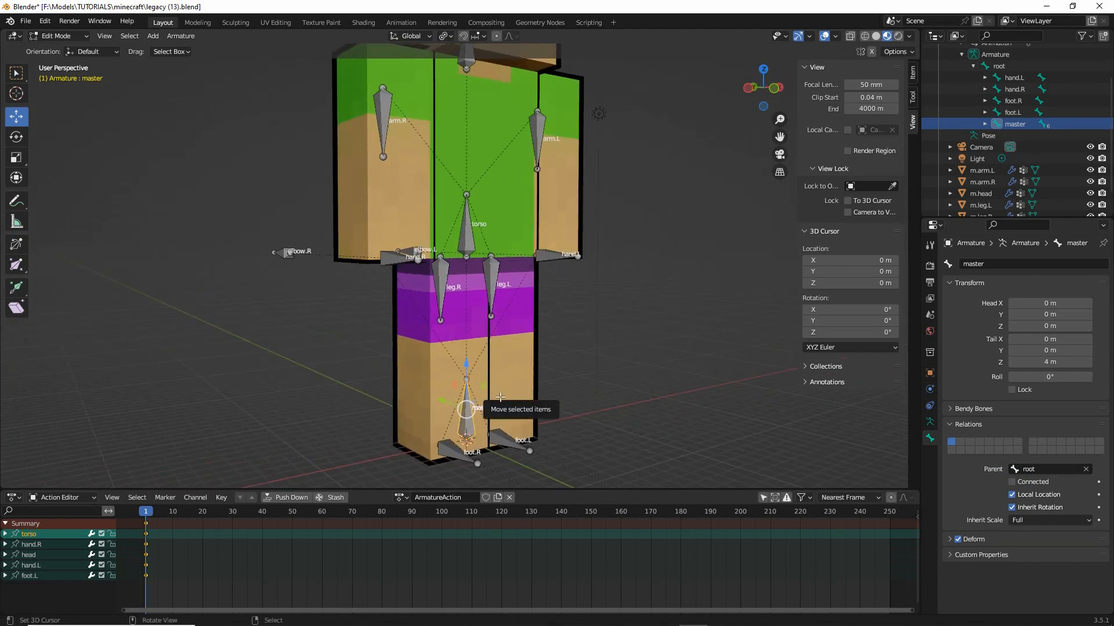
Leave Edit Mode and put the armature back into Pose Mode
key(Tab)
middle_drag(455, 398, 365, 387)
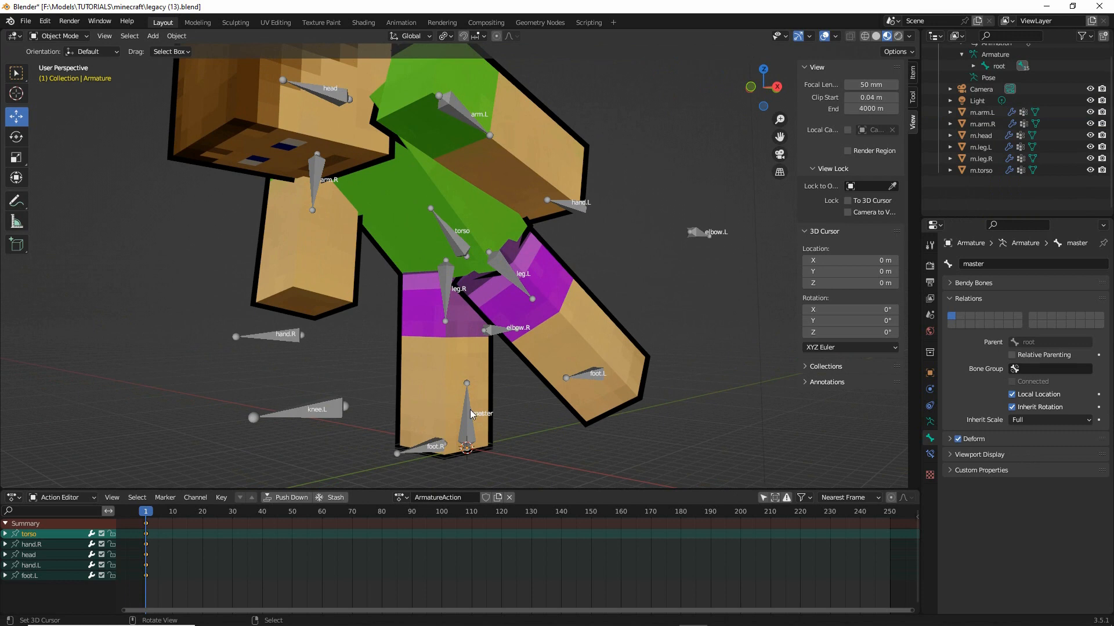
middle_drag(472, 409, 432, 399)
click(443, 242)
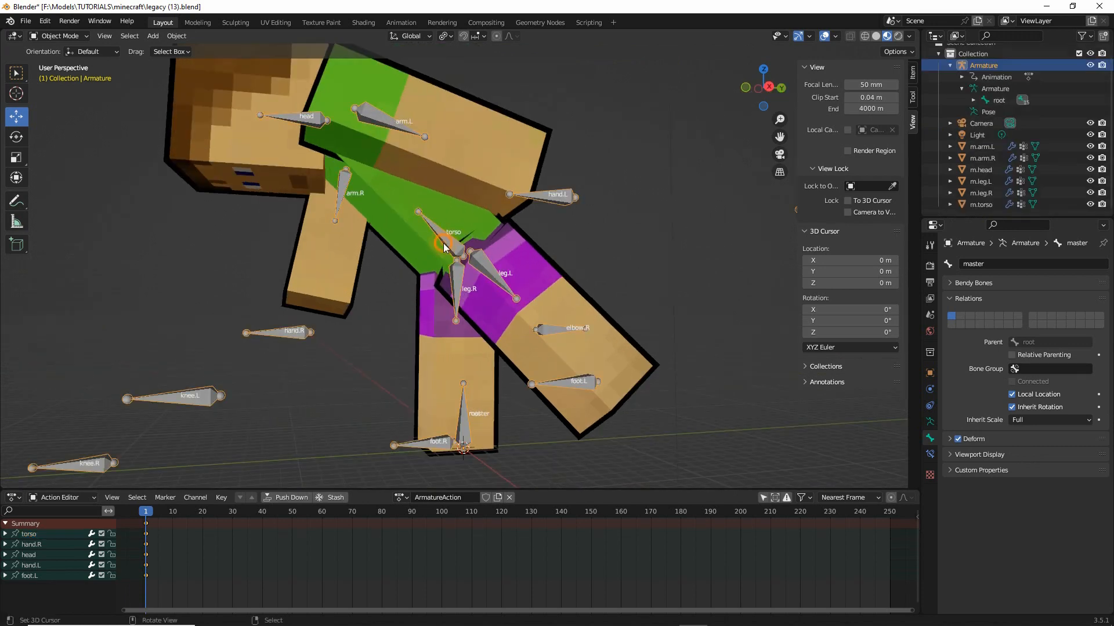
middle_drag(447, 305, 483, 314)
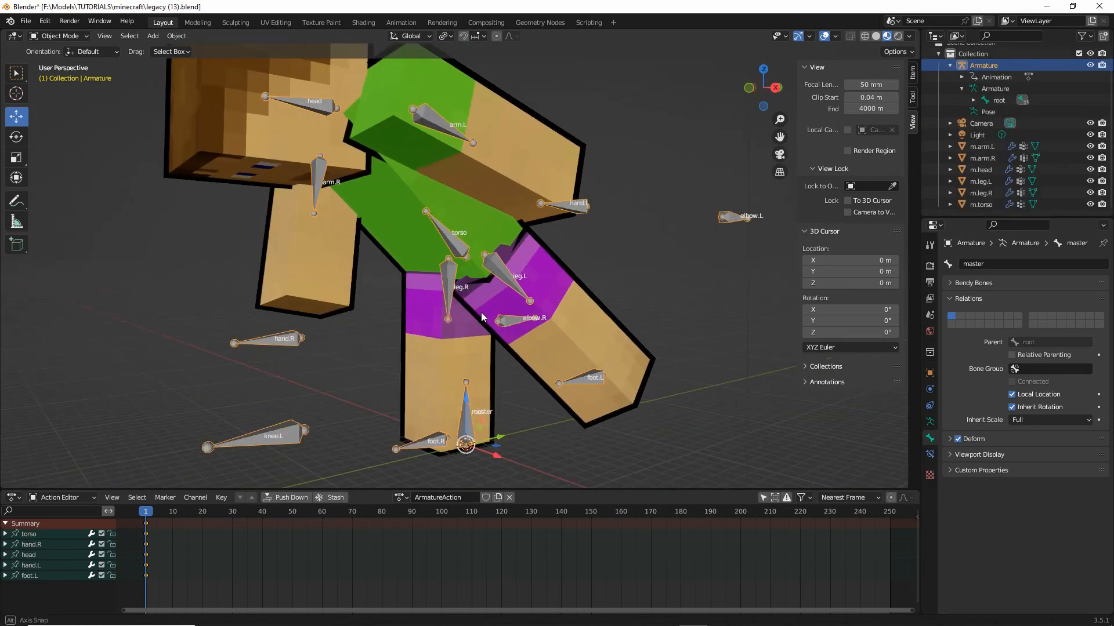
click(55, 36)
click(57, 75)
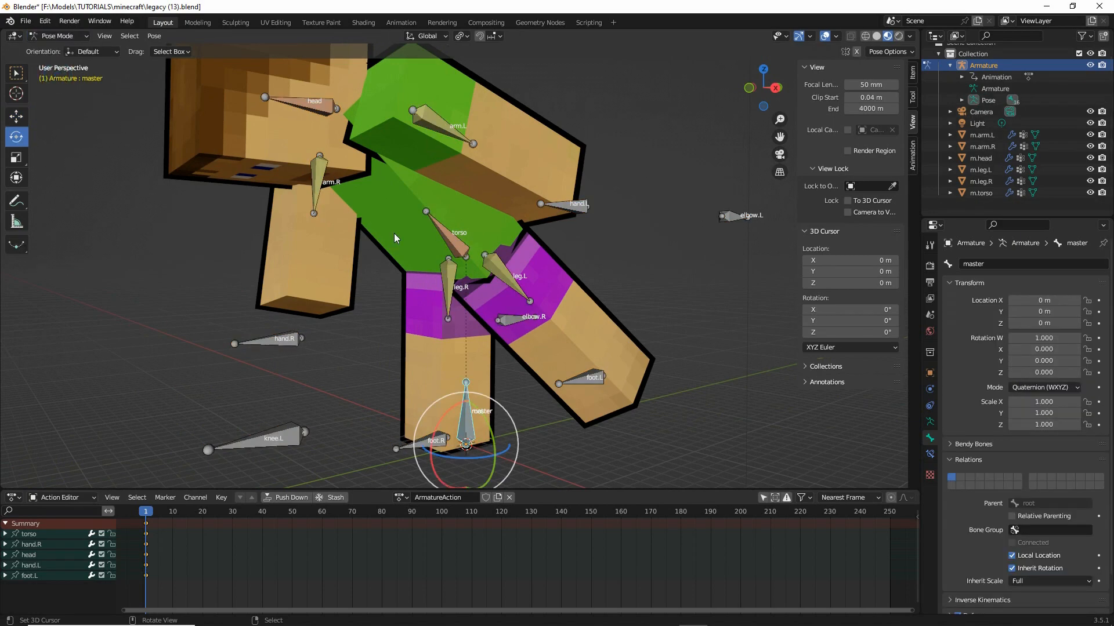
Select the torso bone and try moving it to test the new master bone in the chain
right_click(453, 233)
mouse_move(500, 341)
middle_down()
mouse_move(445, 341)
mouse_move(498, 327)
middle_up()
key(g)
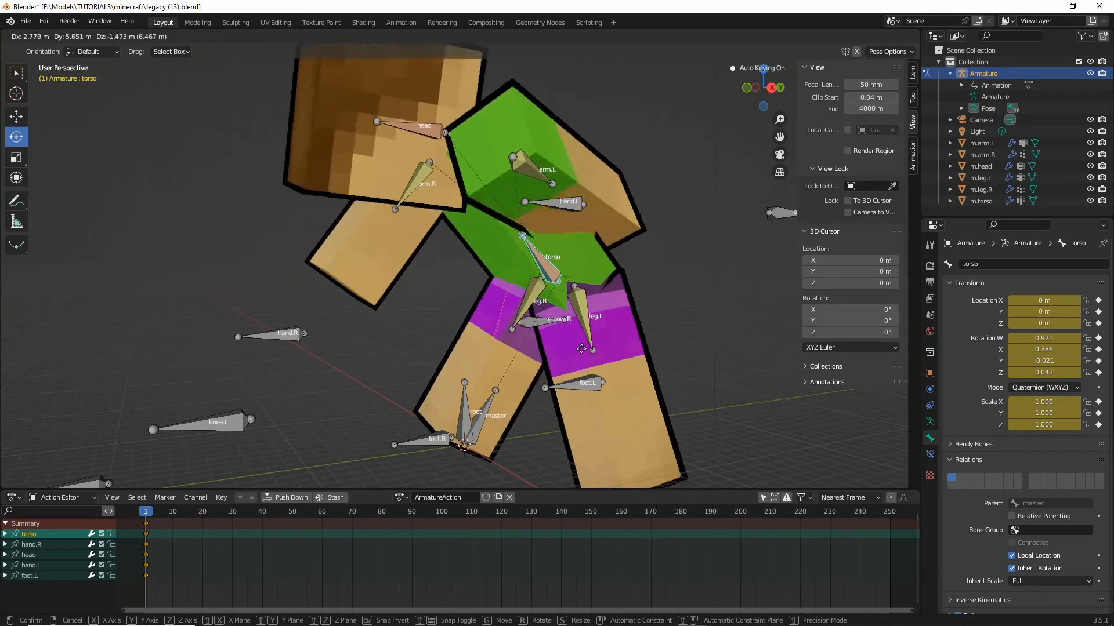
right_click(566, 350)
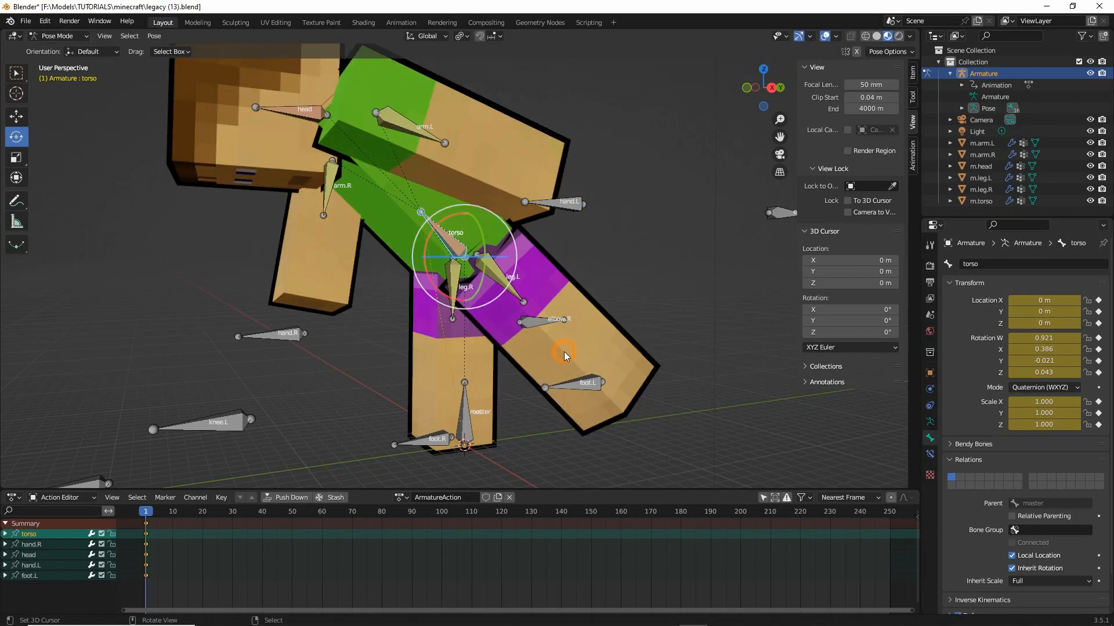
middle_drag(444, 395, 444, 395)
Move the torso bone slightly backward along the Y axis with the Move tool
middle_drag(647, 399, 453, 355)
click(16, 116)
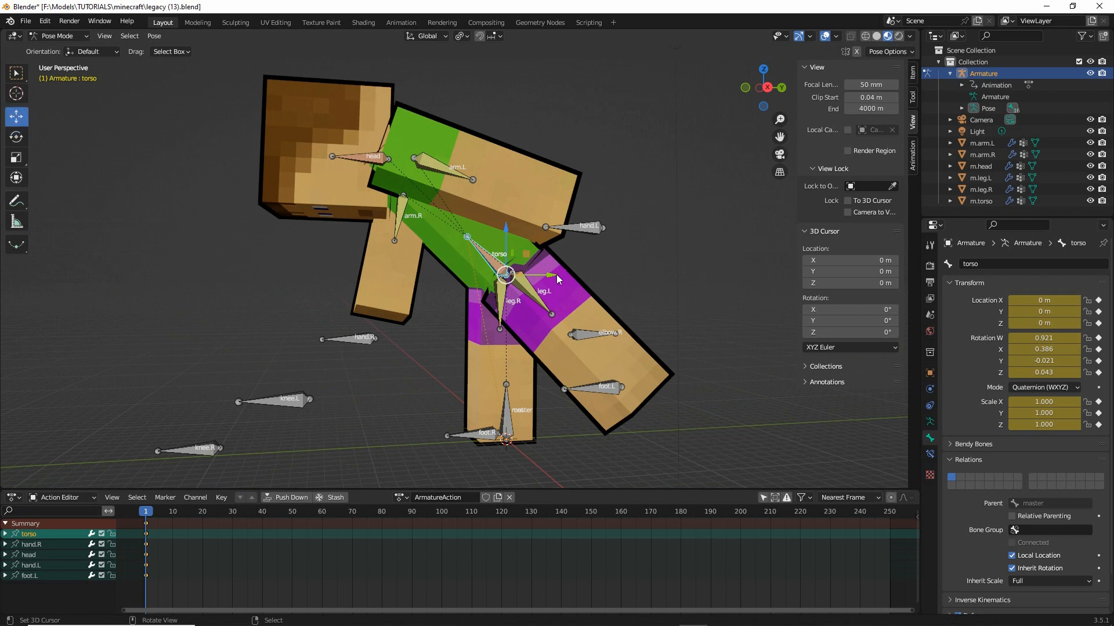
drag(556, 274, 576, 276)
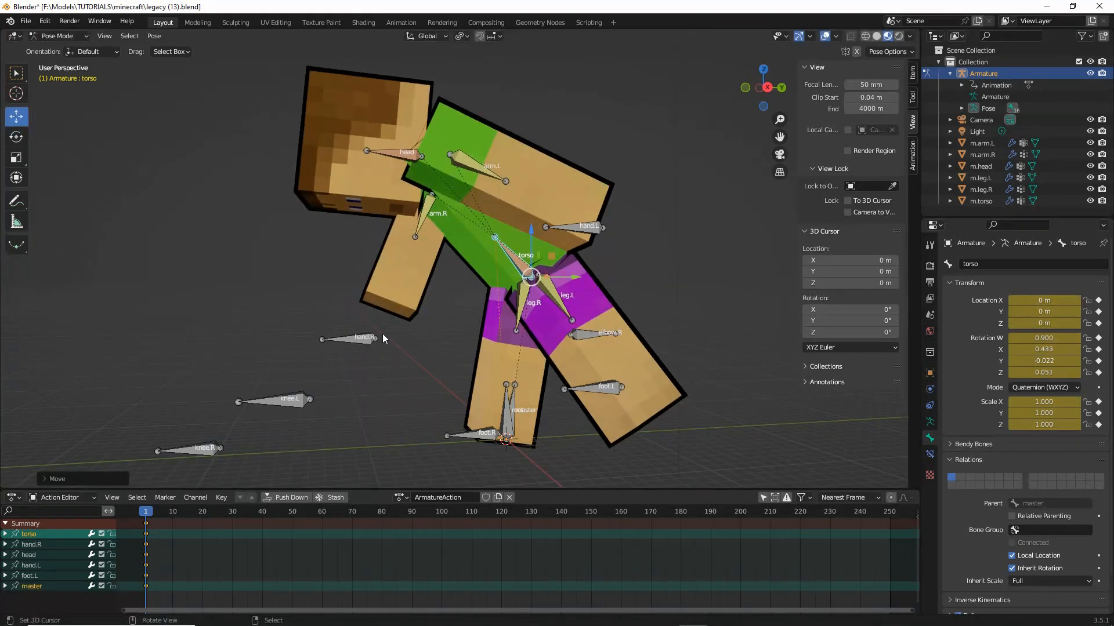
Move the hand.R bone about 3 m backward toward the body
click(355, 340)
key(g)
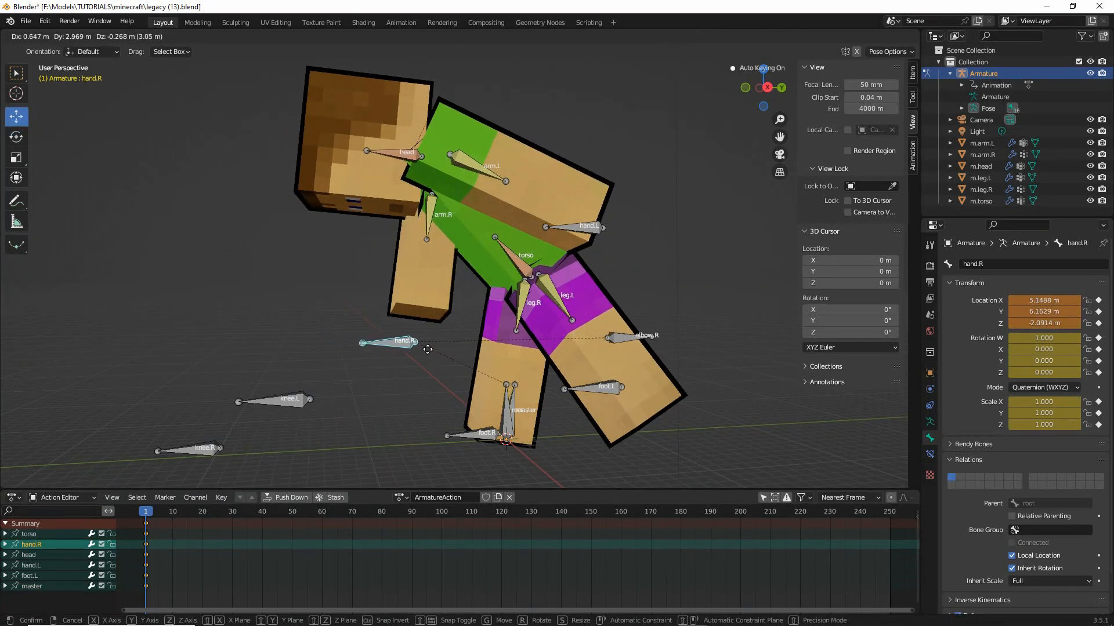
click(428, 349)
Shift the torso bone sideways along the X axis toward the character's right arm
middle_drag(429, 347, 463, 299)
click(495, 268)
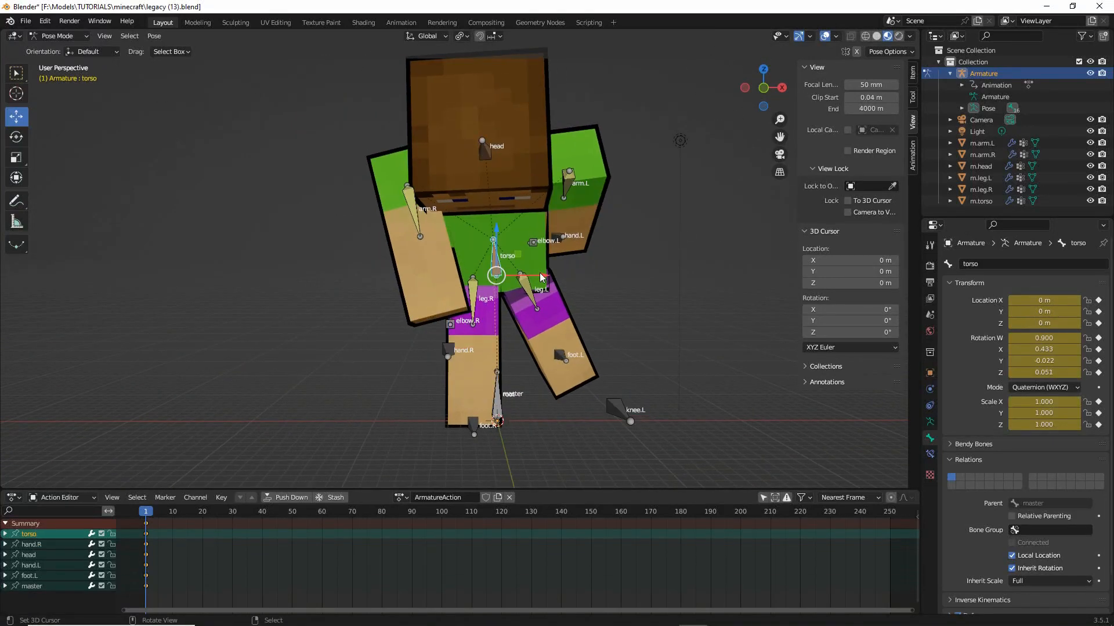
drag(539, 275, 538, 253)
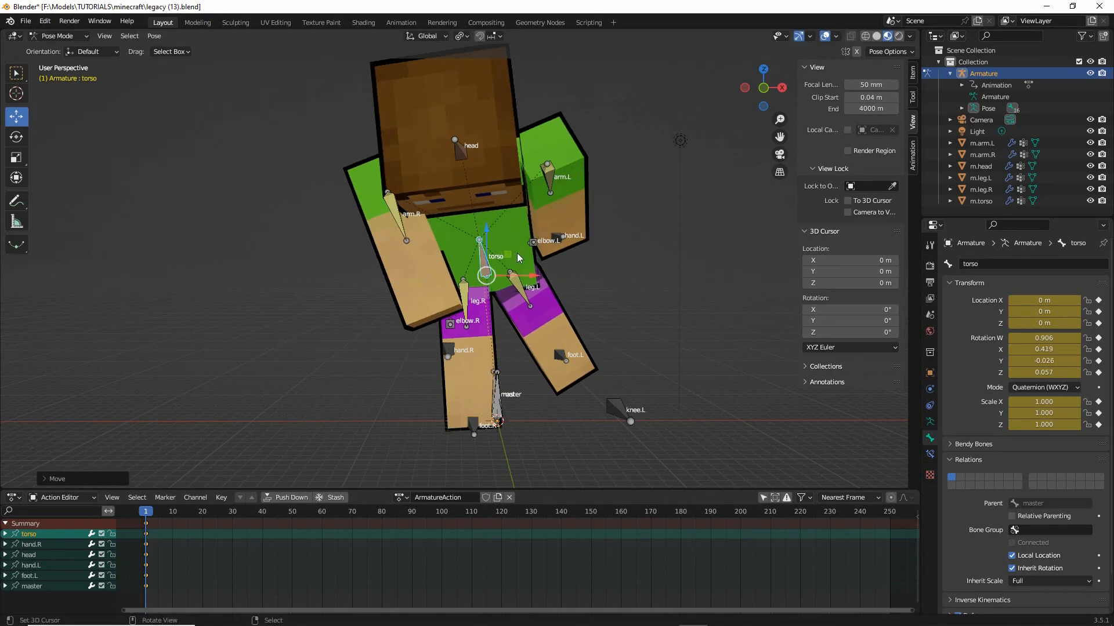
key(ctrl+z)
Rotate the torso bone with the Rotate tool to straighten its sideways lean and twist it slightly
click(16, 138)
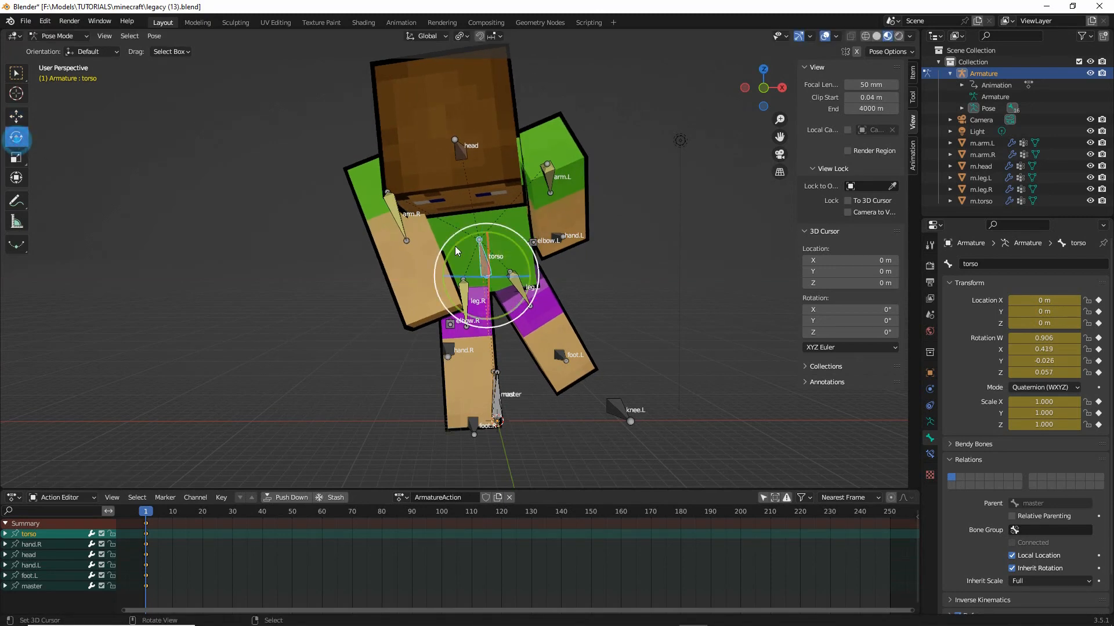
drag(475, 279, 510, 293)
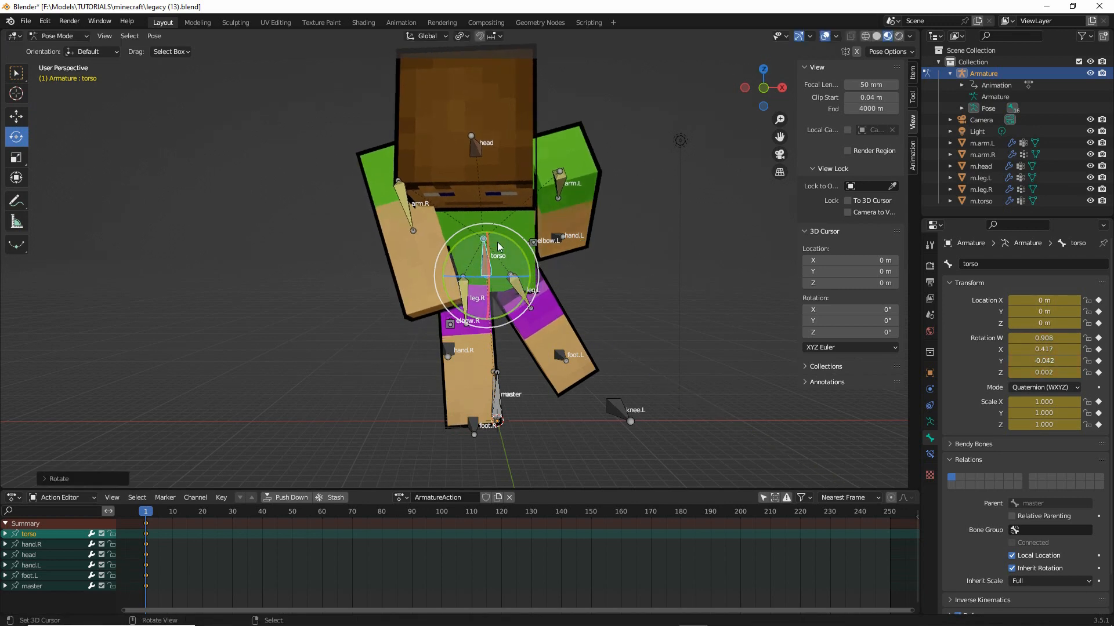
drag(477, 277, 475, 265)
middle_drag(476, 265, 491, 194)
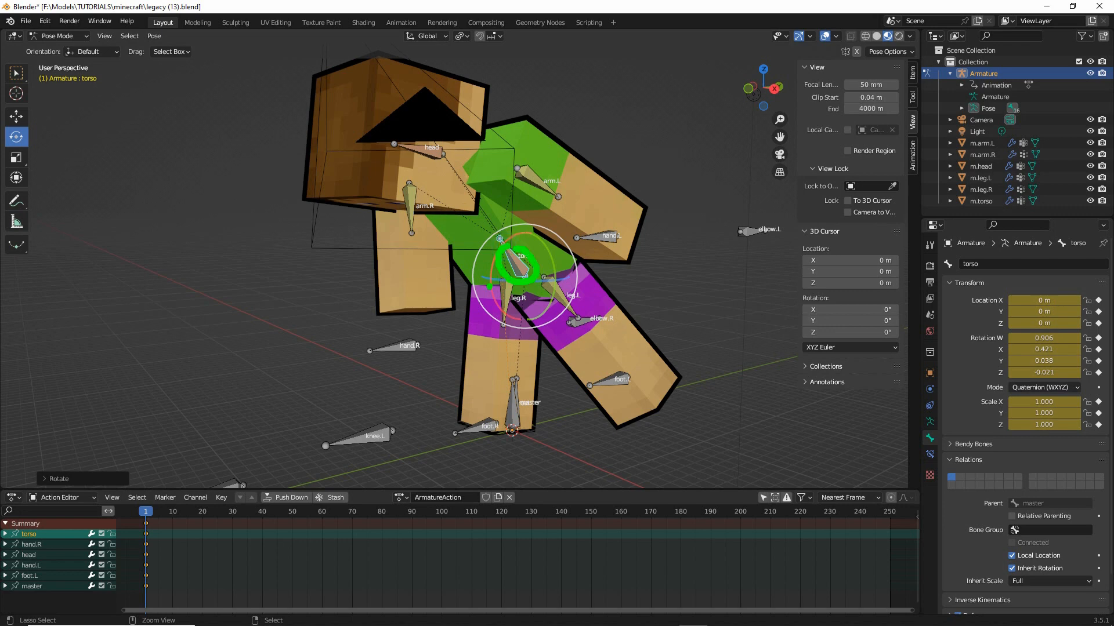
mouse_move(395, 336)
mouse_down()
mouse_move(447, 361)
mouse_move(400, 326)
mouse_up()
drag(604, 223, 582, 233)
drag(596, 396, 612, 383)
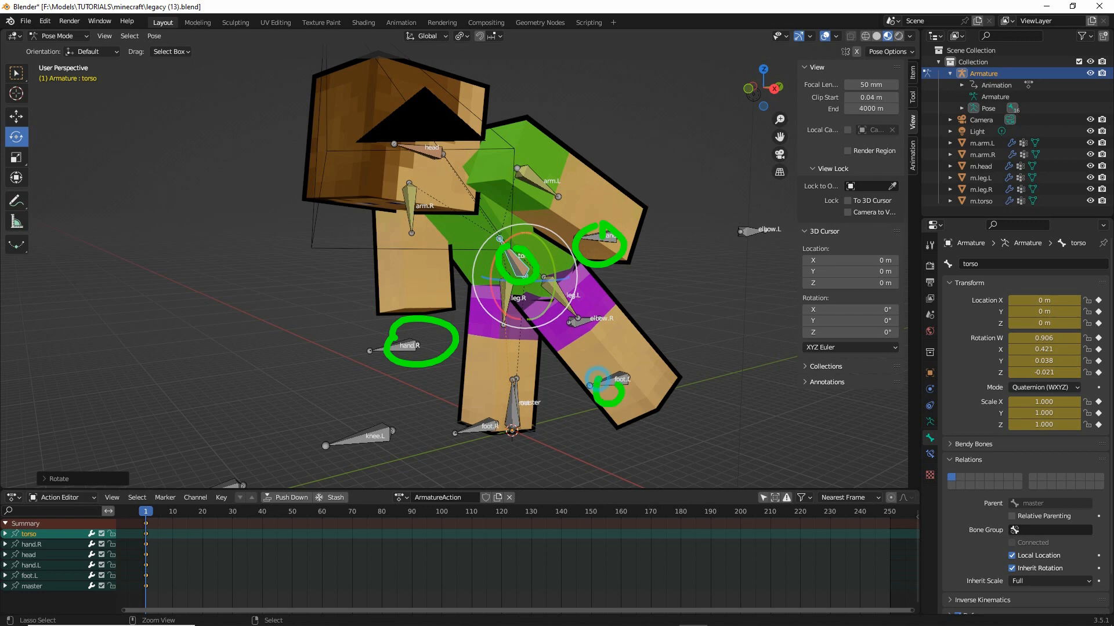
mouse_move(481, 425)
mouse_down()
mouse_move(462, 442)
mouse_move(466, 415)
mouse_up()
key(Escape)
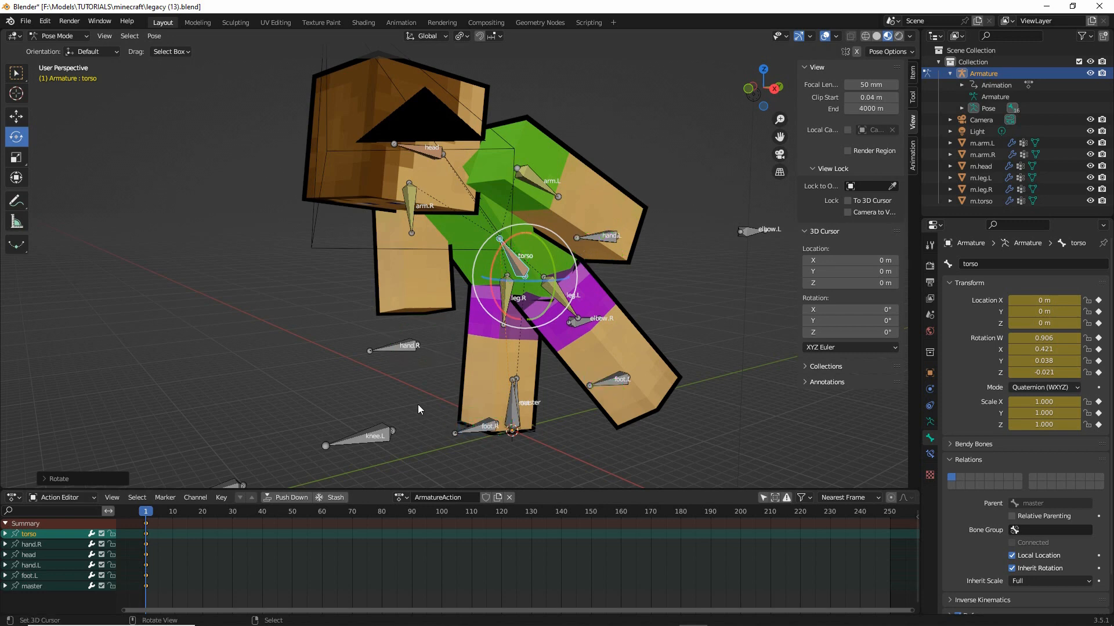
Move the foot.L bone about 3 m backward along Y and slightly upward to stretch the left leg behind the body
middle_drag(417, 405, 478, 396)
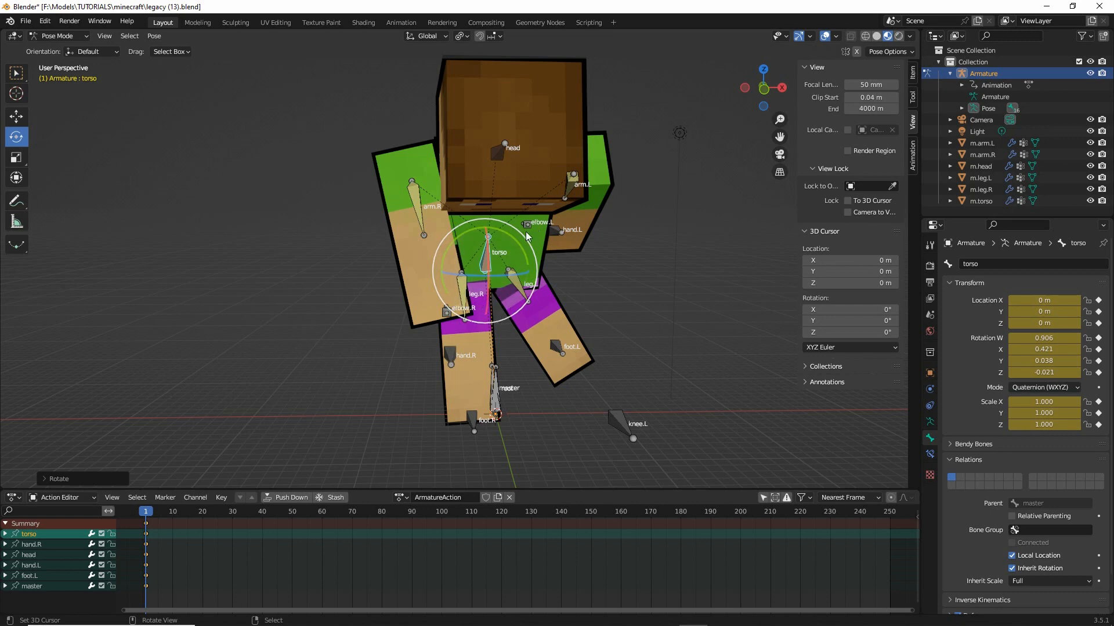
drag(520, 243, 533, 256)
middle_drag(567, 368, 469, 357)
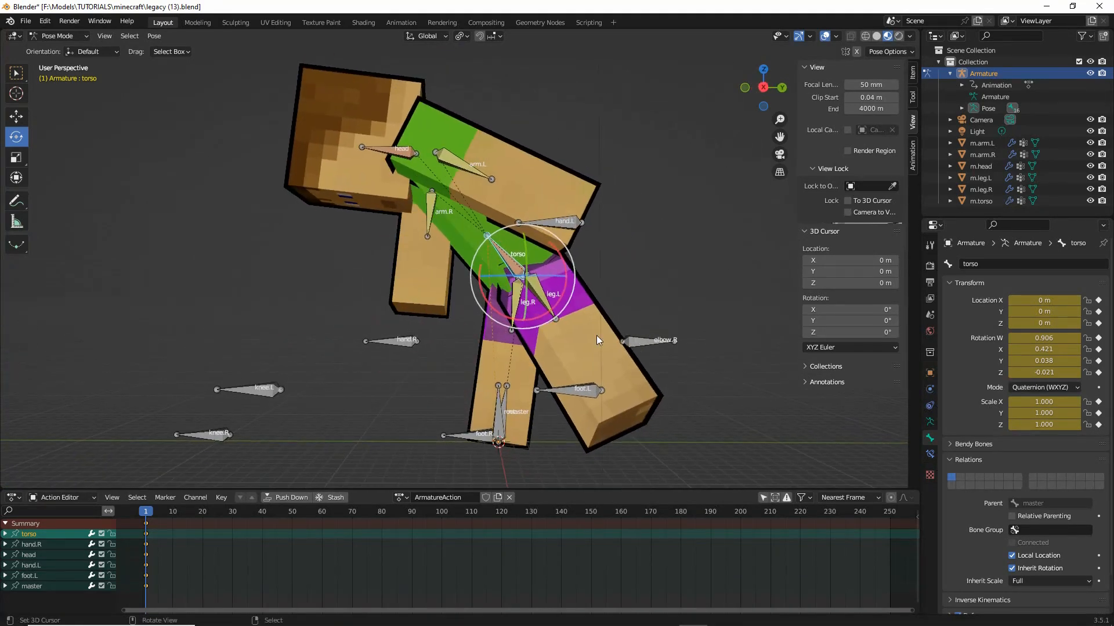
right_click(593, 395)
key(g)
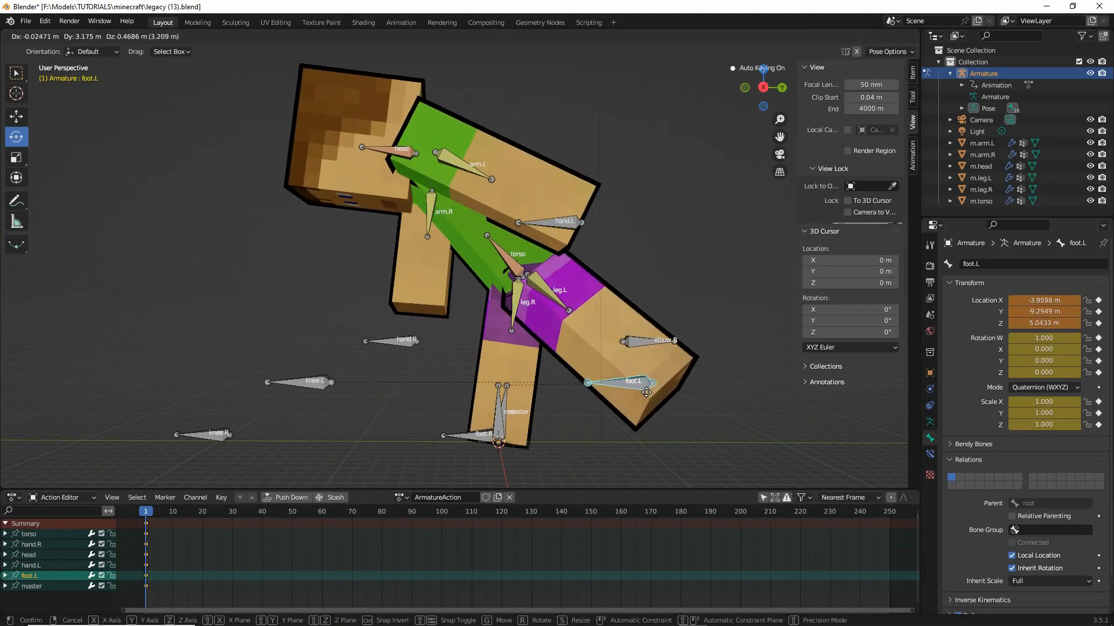
click(642, 391)
mouse_move(446, 307)
middle_down()
mouse_move(601, 317)
mouse_move(477, 312)
mouse_move(441, 328)
middle_up()
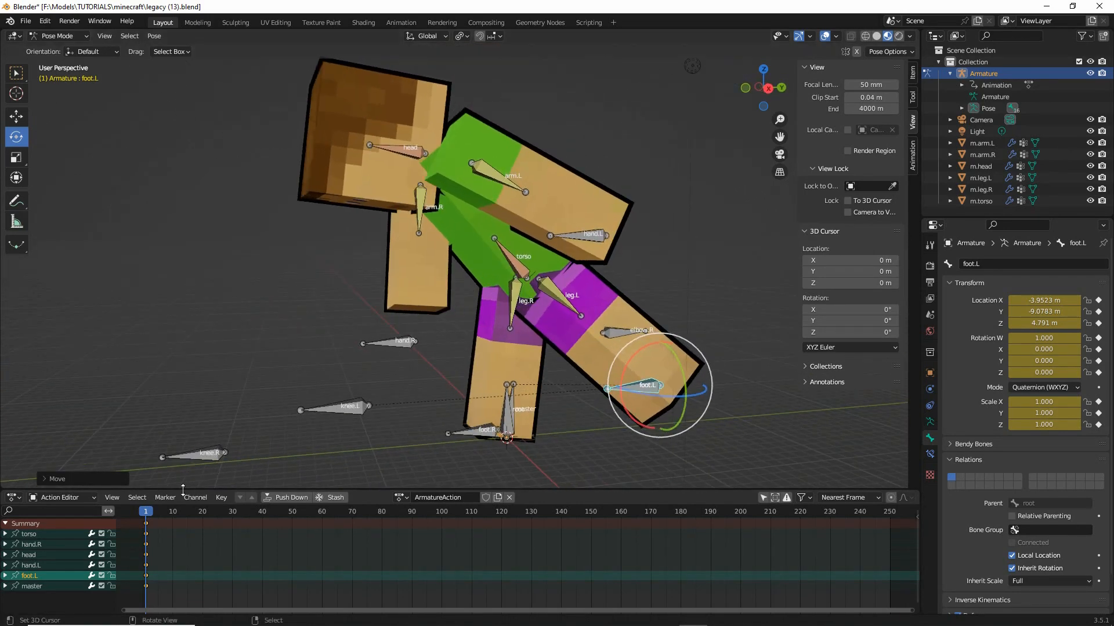
At frame 30, select all bones of the armature and clear all their transforms to key the rest pose
drag(146, 511, 233, 514)
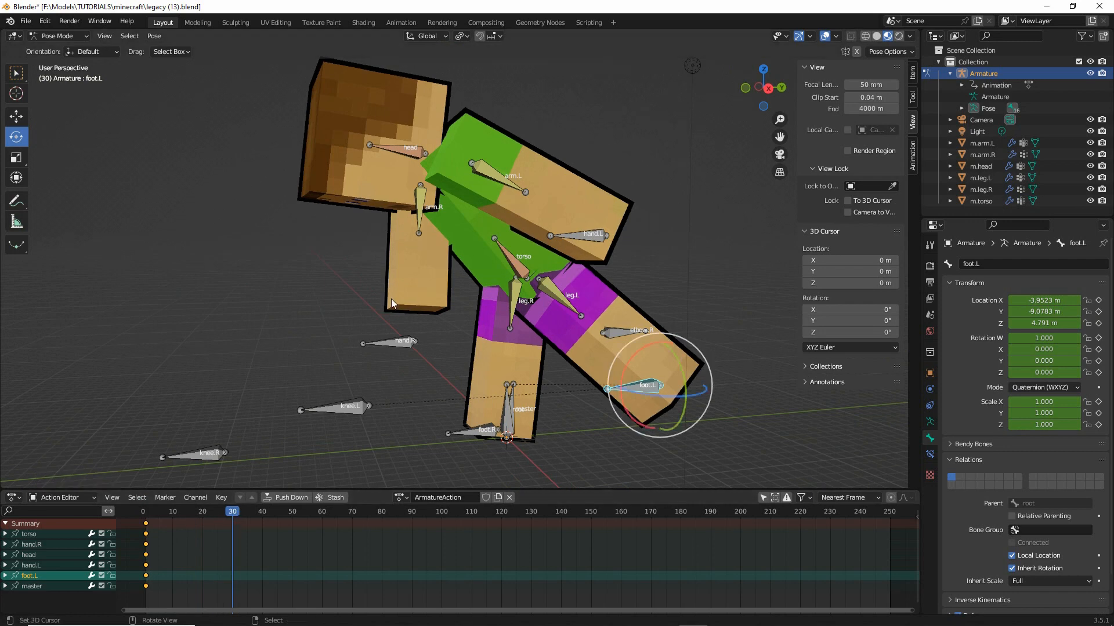
middle_drag(392, 304, 430, 308)
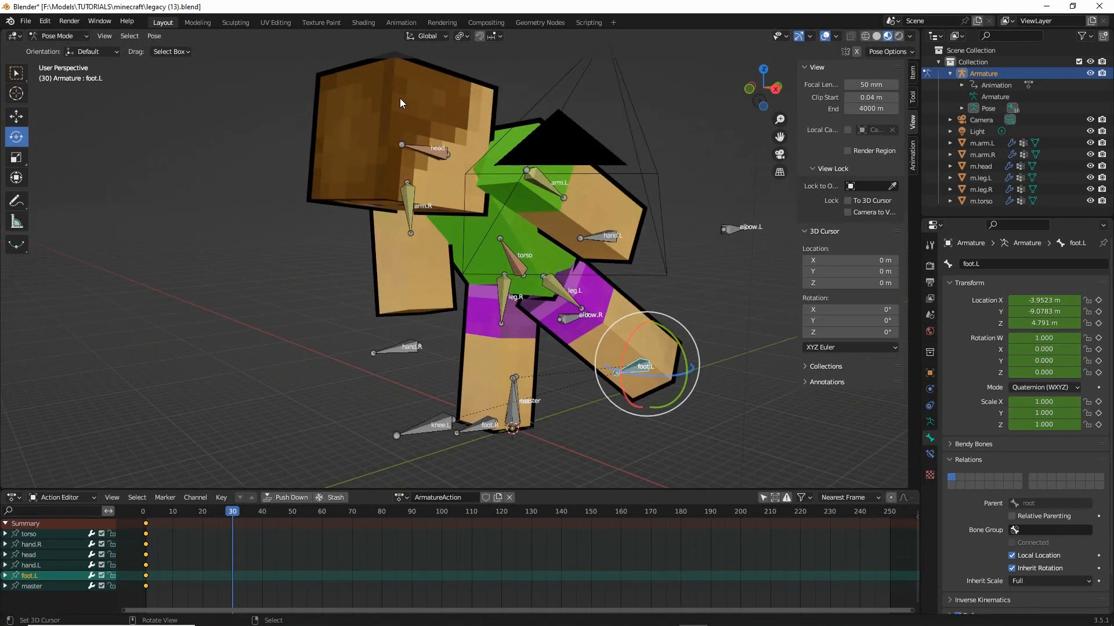
click(129, 36)
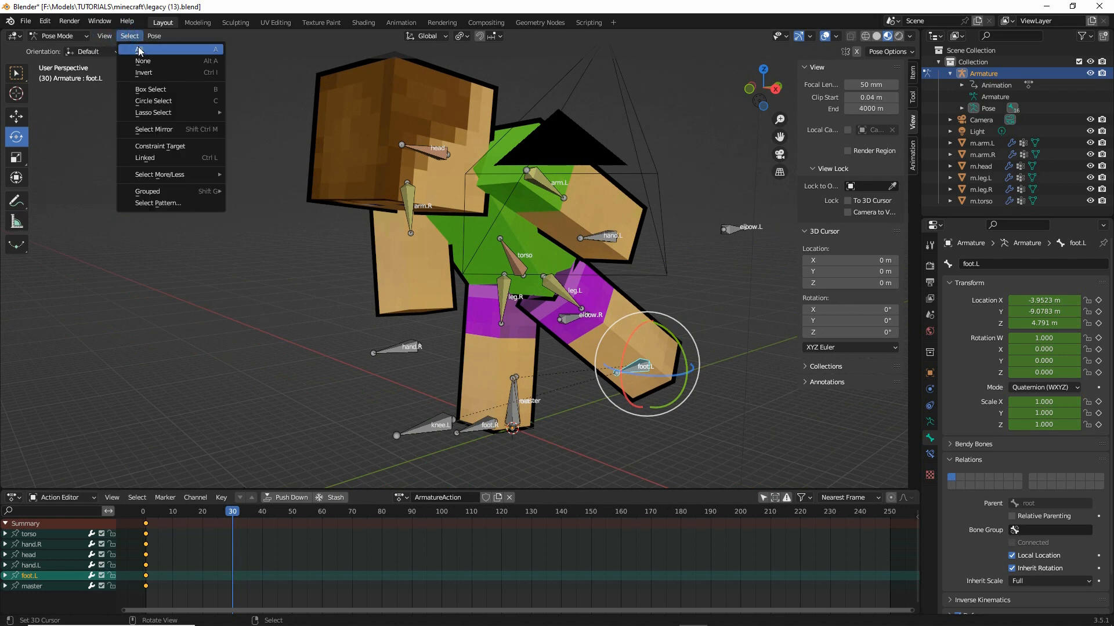
click(139, 50)
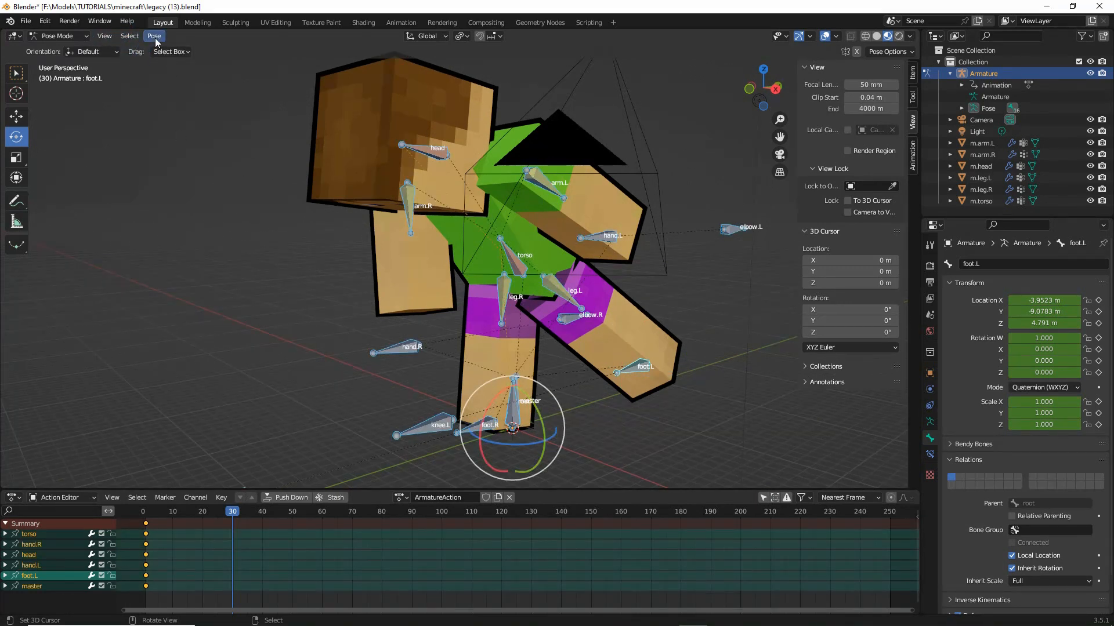
click(155, 36)
mouse_move(194, 61)
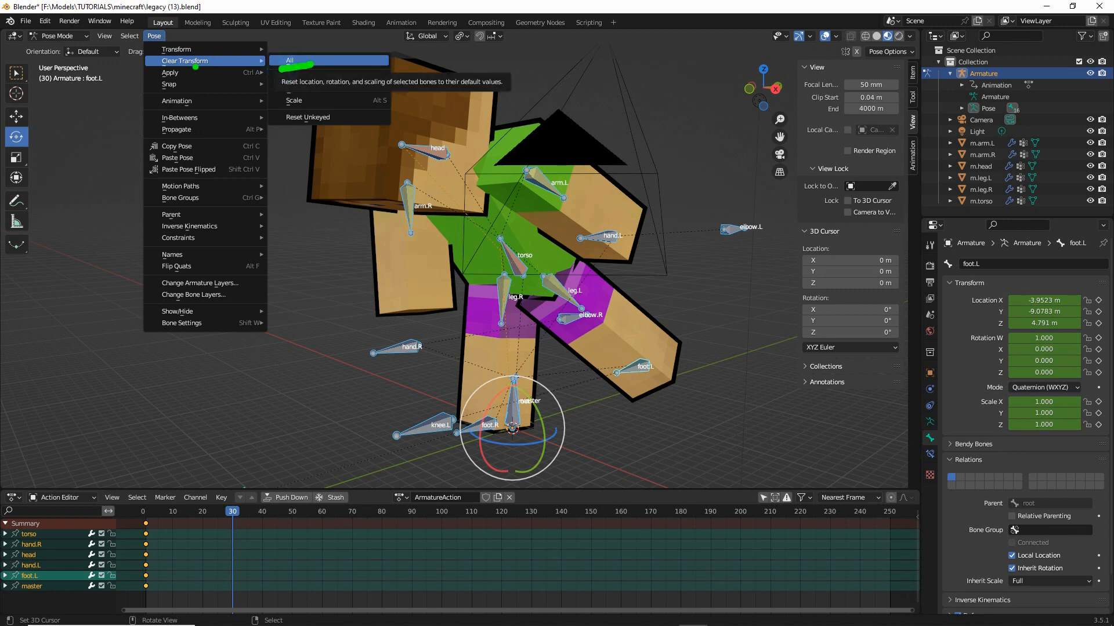
drag(159, 69, 214, 69)
drag(143, 49, 168, 47)
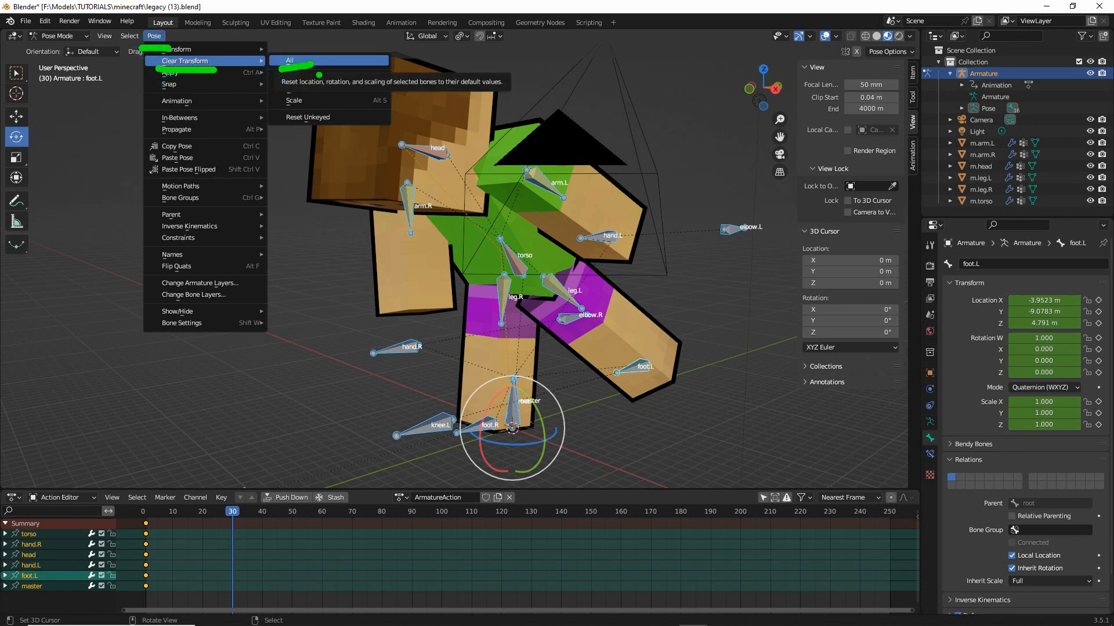
click(305, 61)
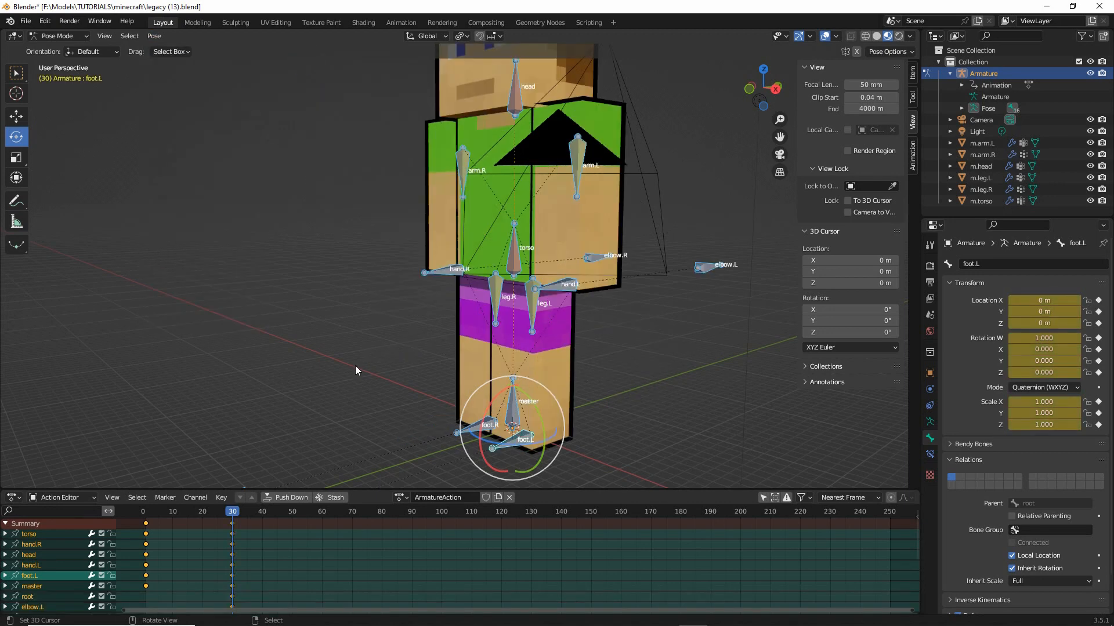
Scrub the timeline between frames 30 and 0 to preview the transition between the two keyed poses
middle_drag(256, 579, 266, 534)
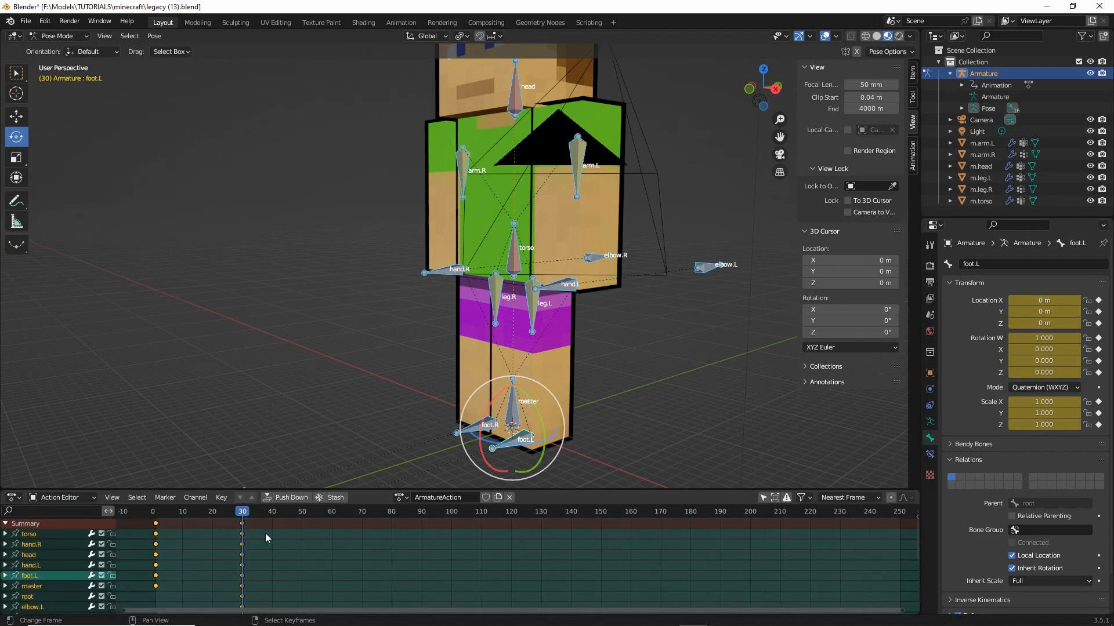
drag(266, 538, 152, 533)
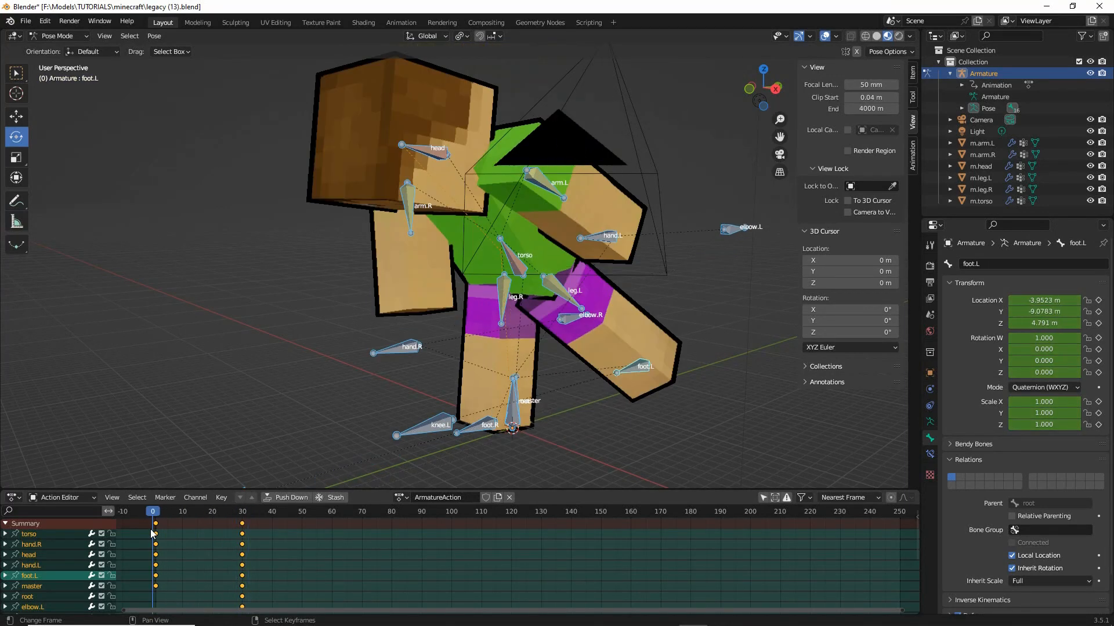
key(Up)
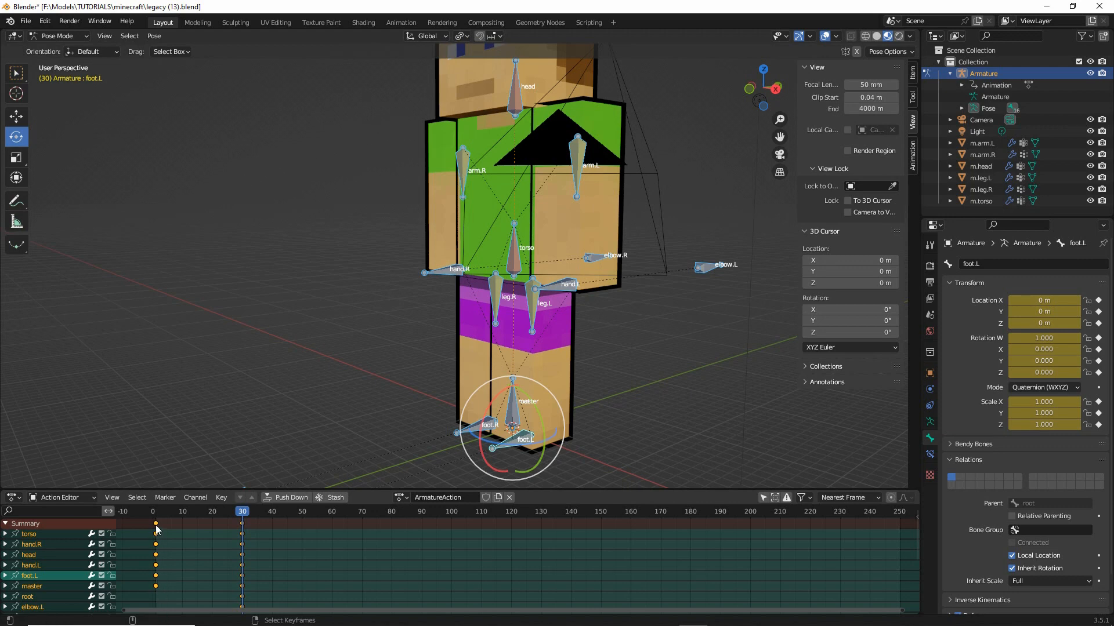
Move the crouched-pose keyframes from frame 1 to frame 60
click(157, 529)
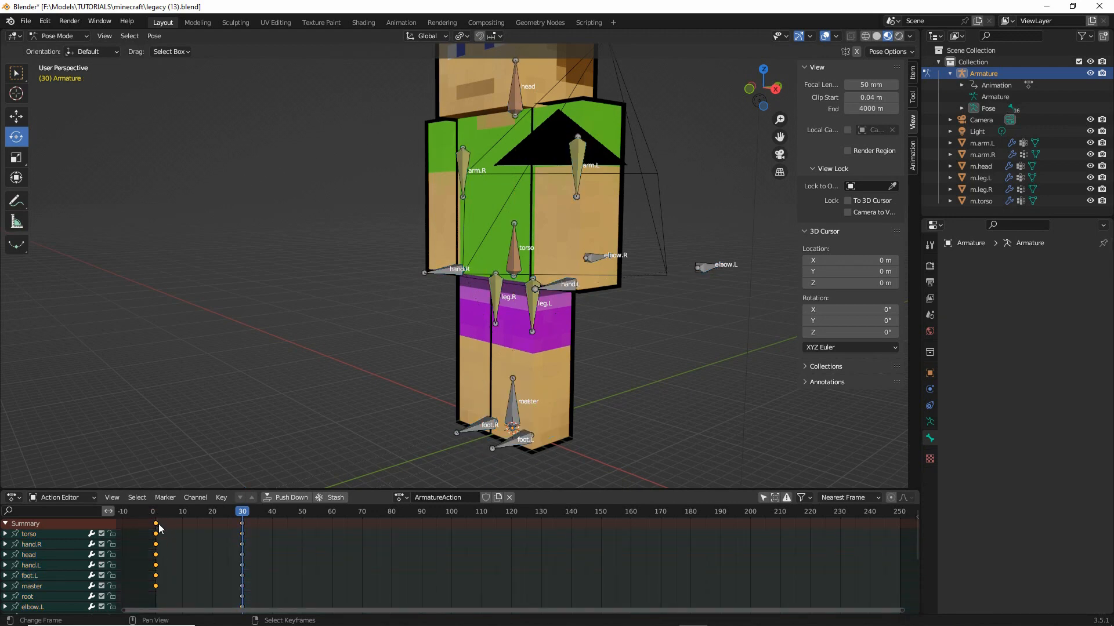
mouse_move(154, 514)
mouse_down()
mouse_move(137, 601)
mouse_move(171, 518)
mouse_move(153, 510)
mouse_up()
drag(161, 550, 335, 544)
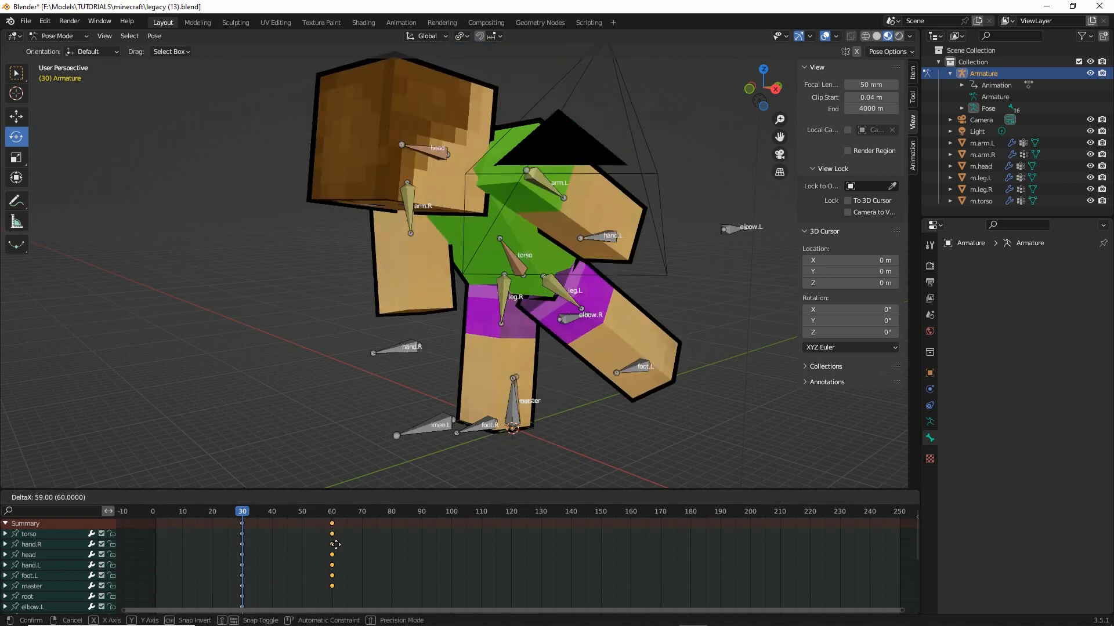
click(335, 544)
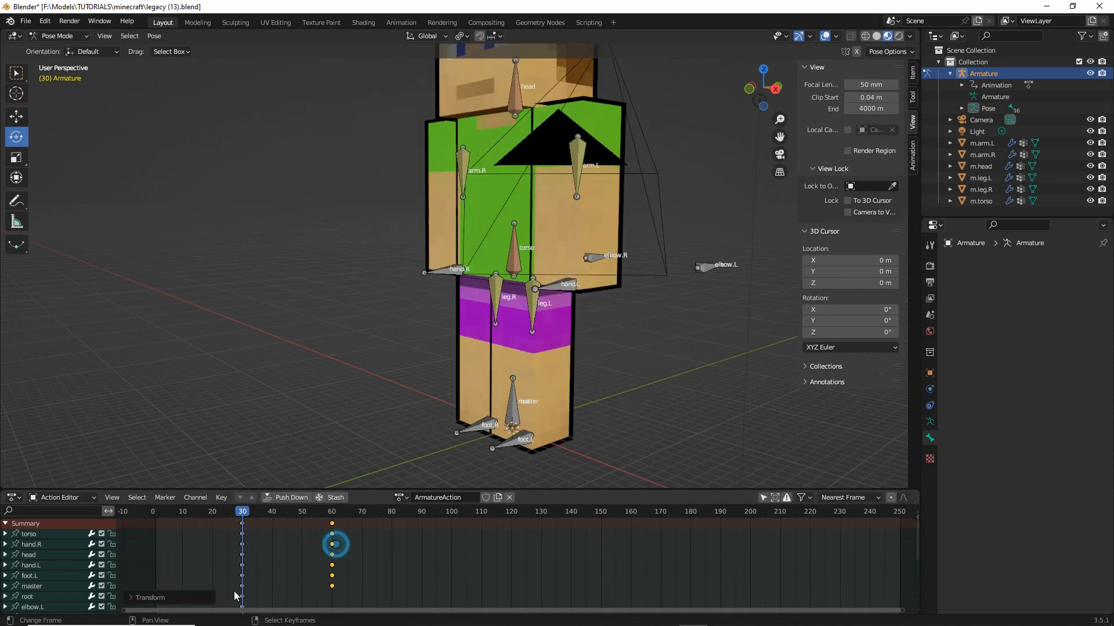
Move the rest-pose keyframes from frame 30 to frame 1
click(243, 526)
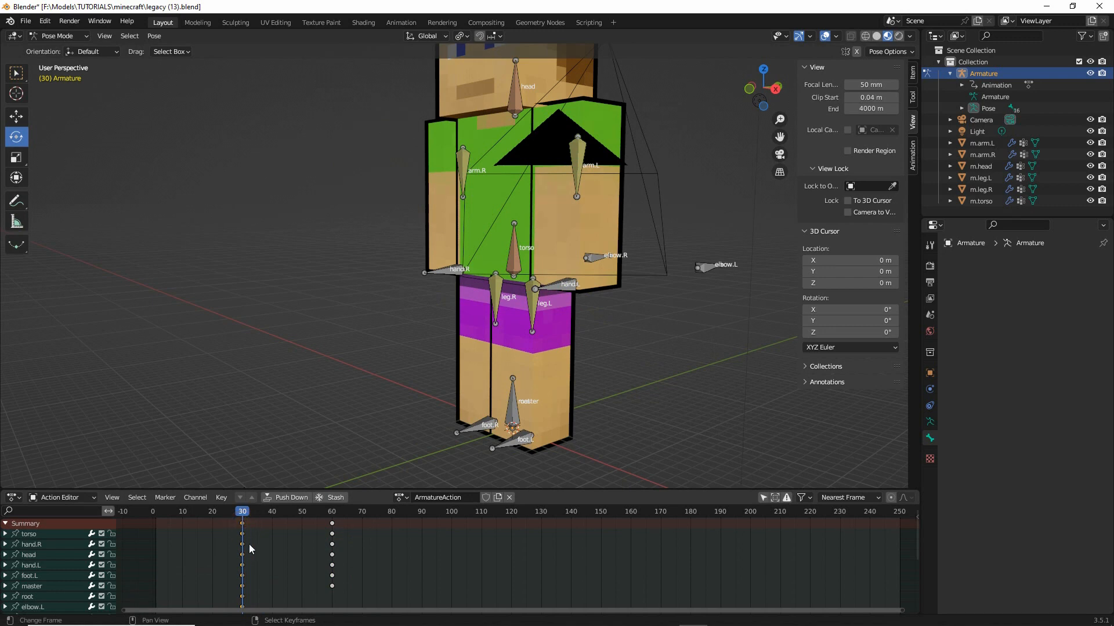
drag(252, 553, 166, 548)
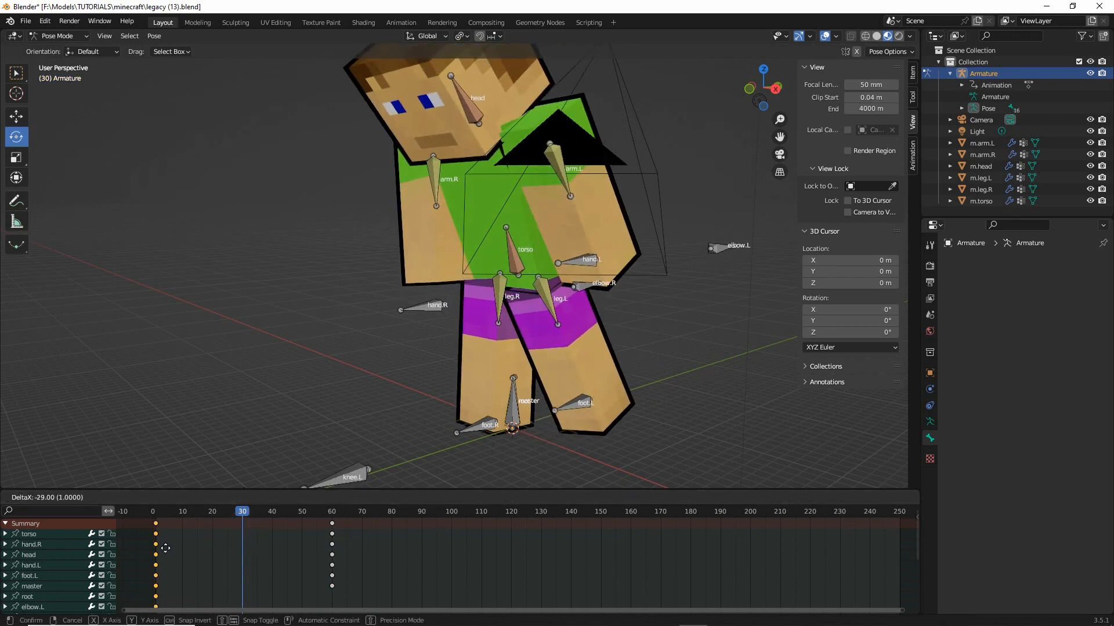
click(165, 549)
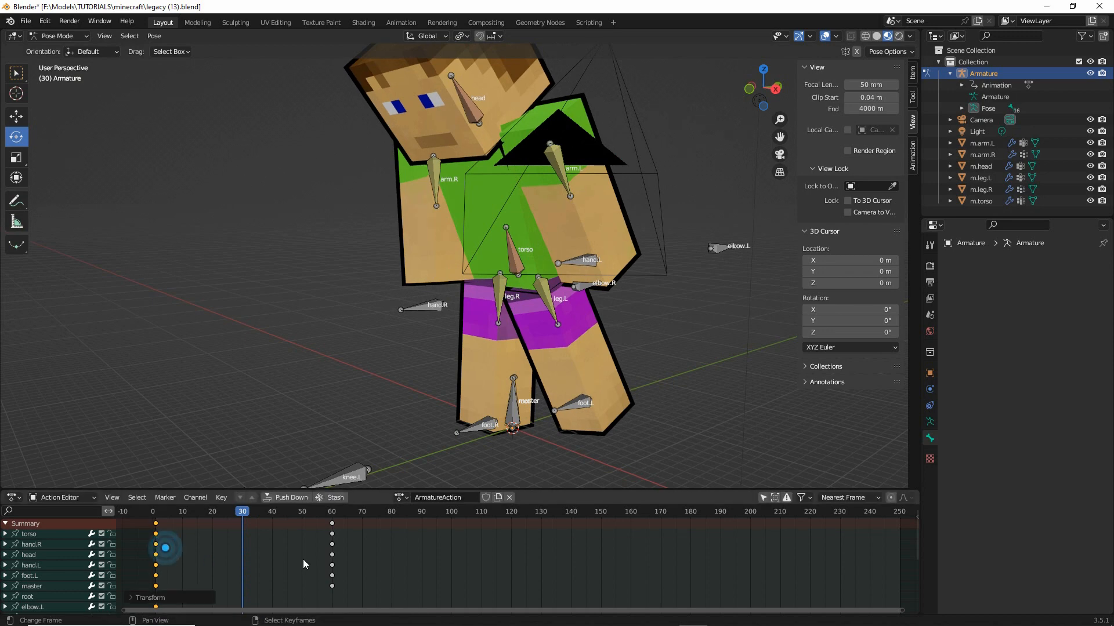
Move the crouched-pose keyframes from frame 60 to frame 30
alt+right_click(331, 546)
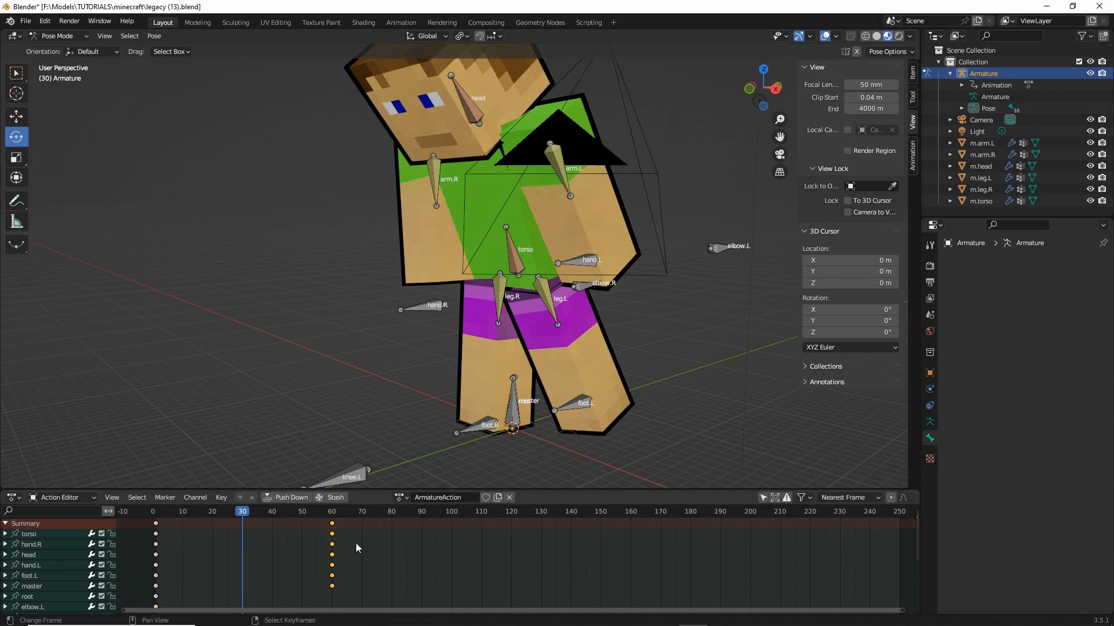
key(g)
click(265, 543)
Duplicate all the rest-pose keyframes at frame 1 and place the copies at frame 60
alt+right_click(157, 555)
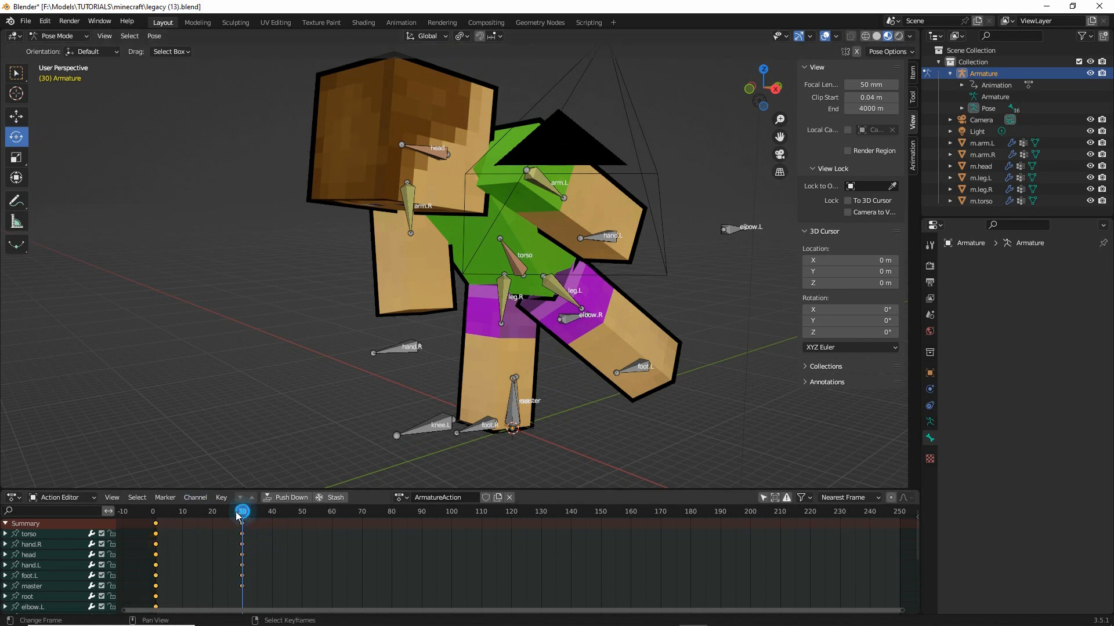
drag(242, 514, 329, 526)
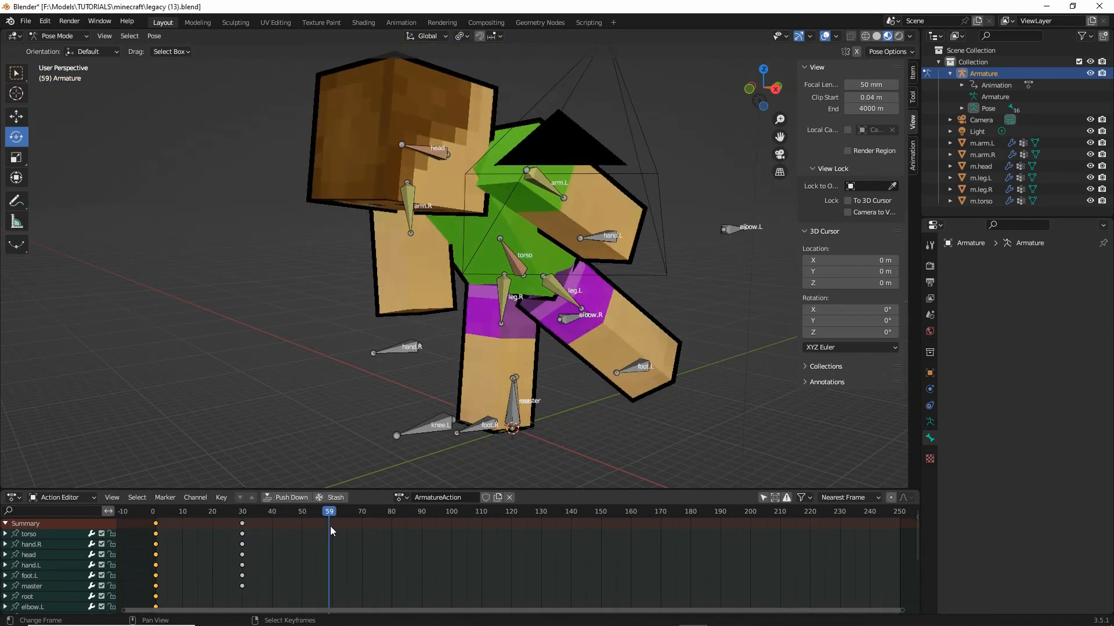
scroll(332, 529, up, 1)
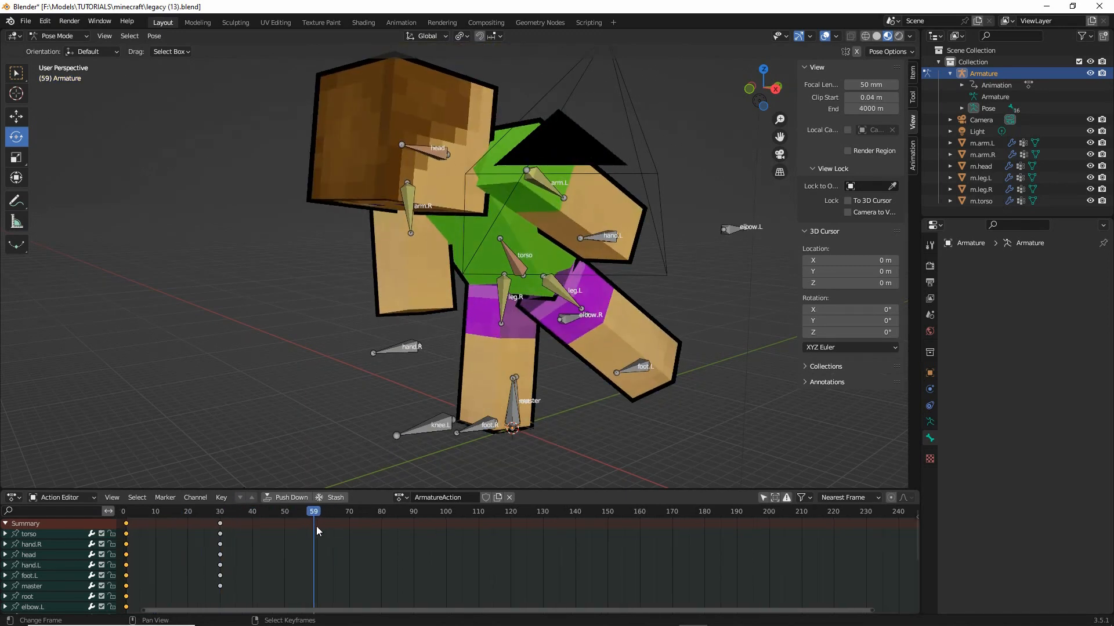
middle_drag(316, 527, 397, 539)
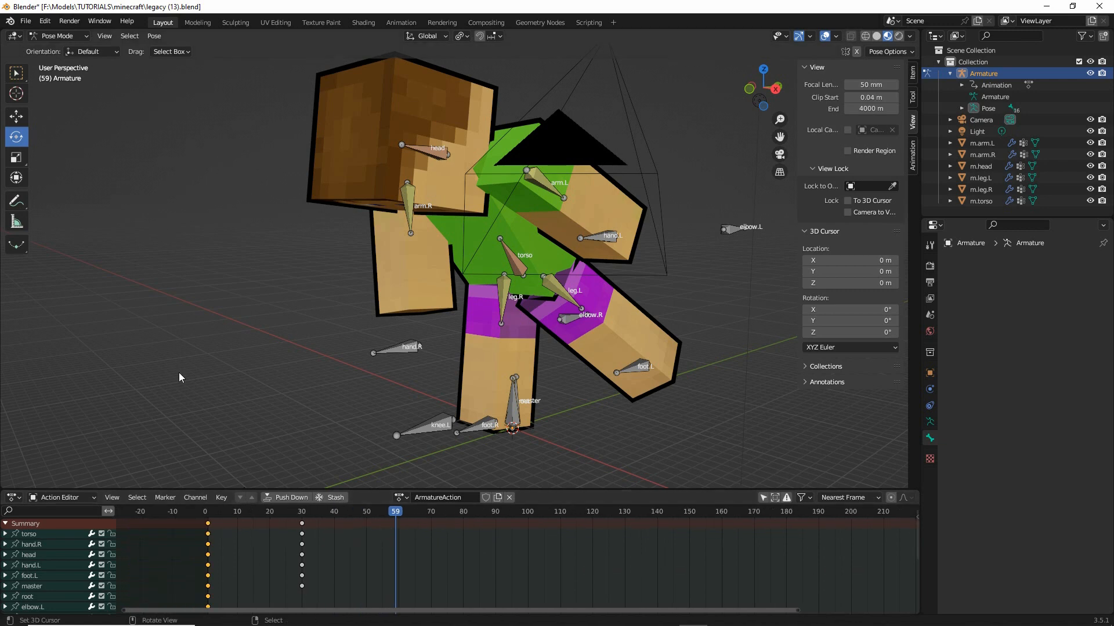
click(208, 526)
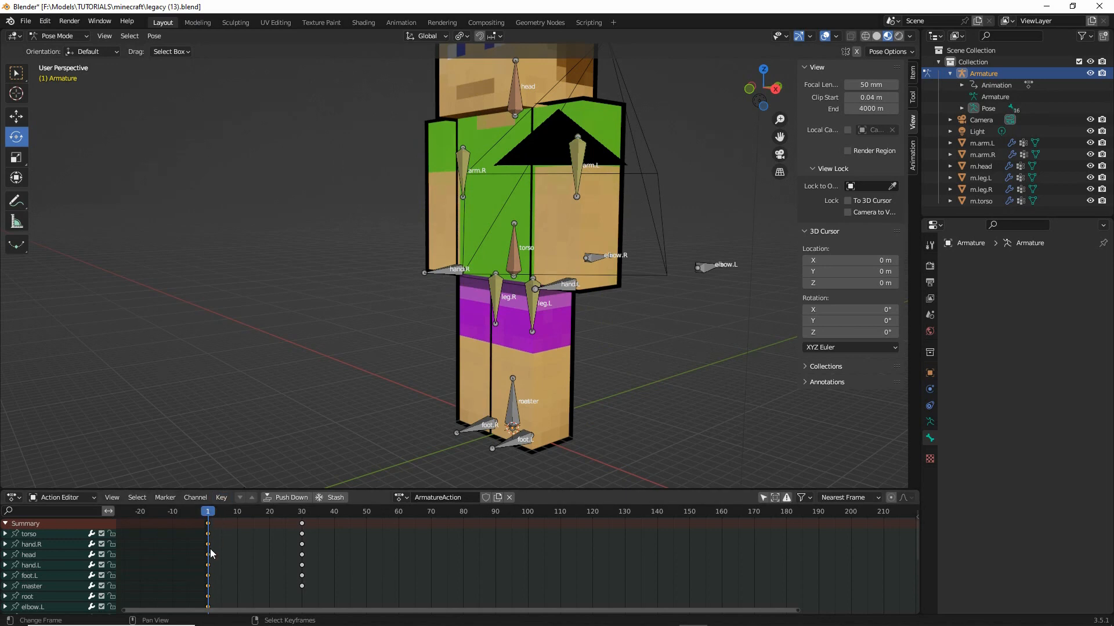
click(220, 498)
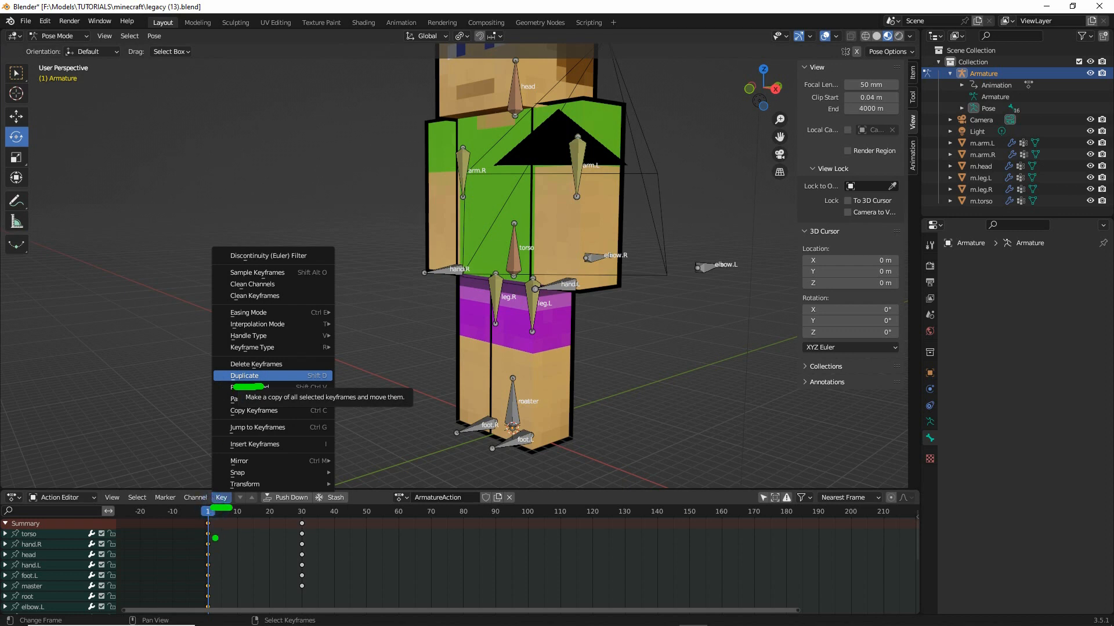
click(218, 539)
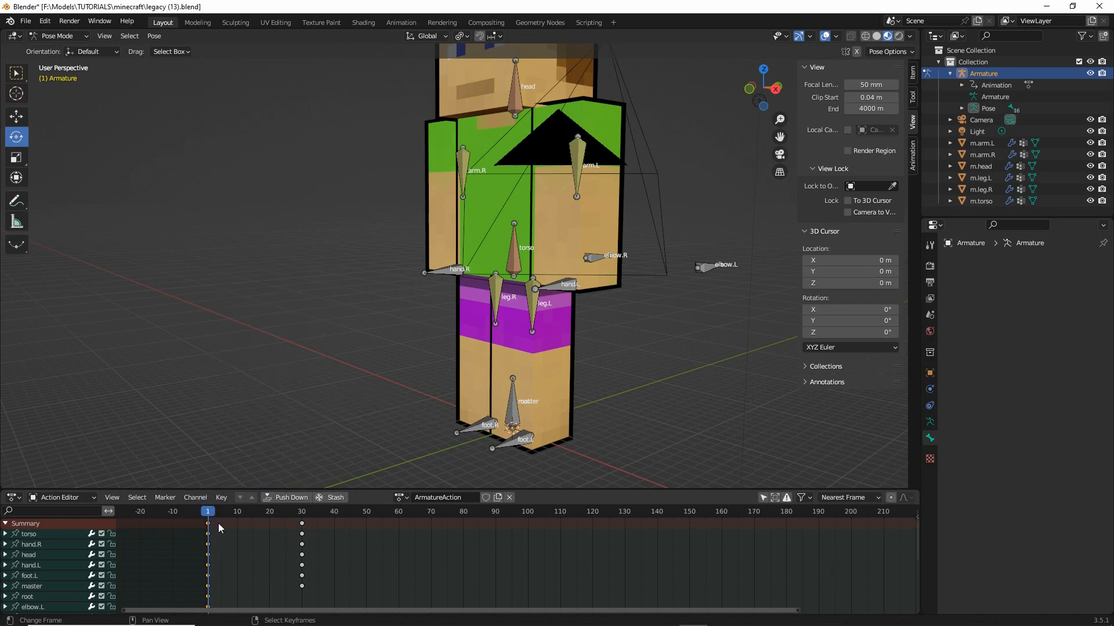
click(221, 497)
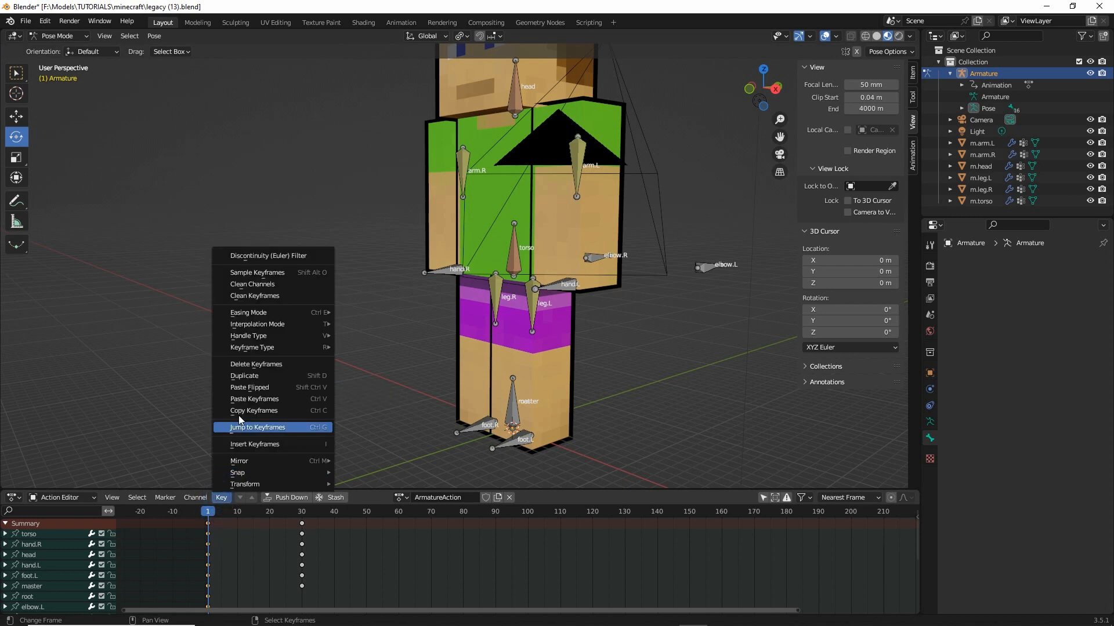
click(257, 377)
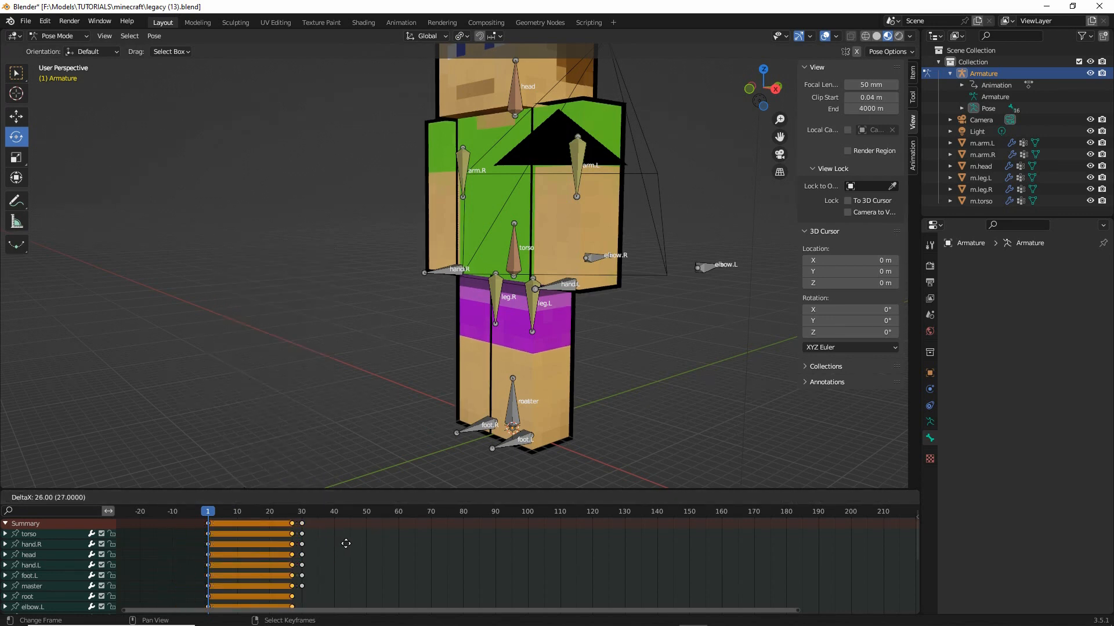
click(447, 549)
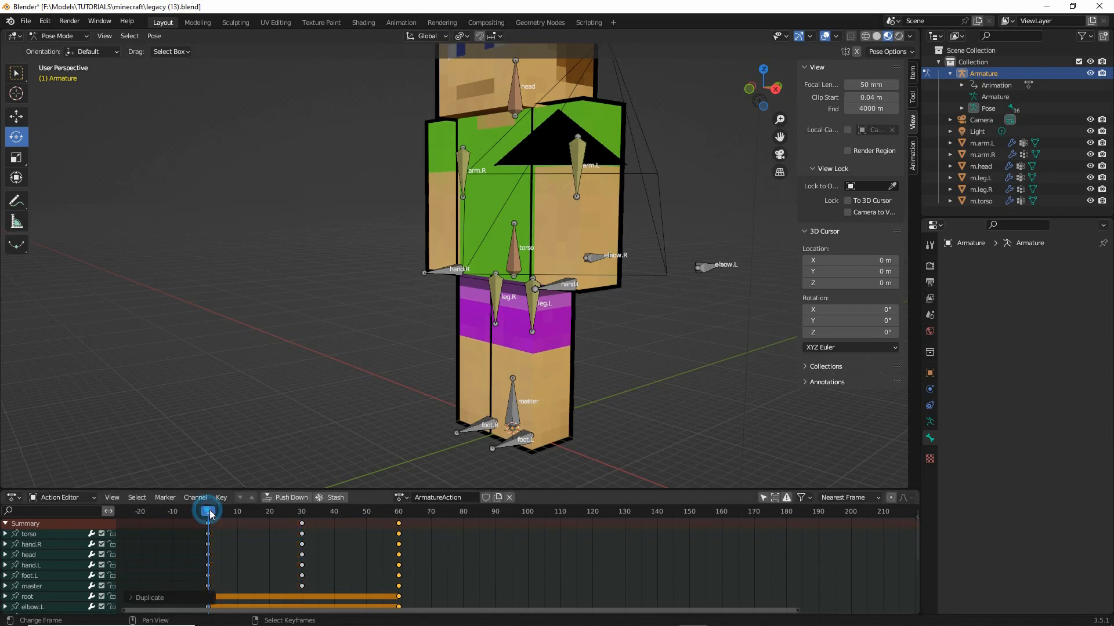
Remove the duplicated rest-pose keyframes from frame 60
mouse_move(208, 512)
mouse_down()
mouse_move(399, 524)
mouse_move(208, 524)
mouse_up()
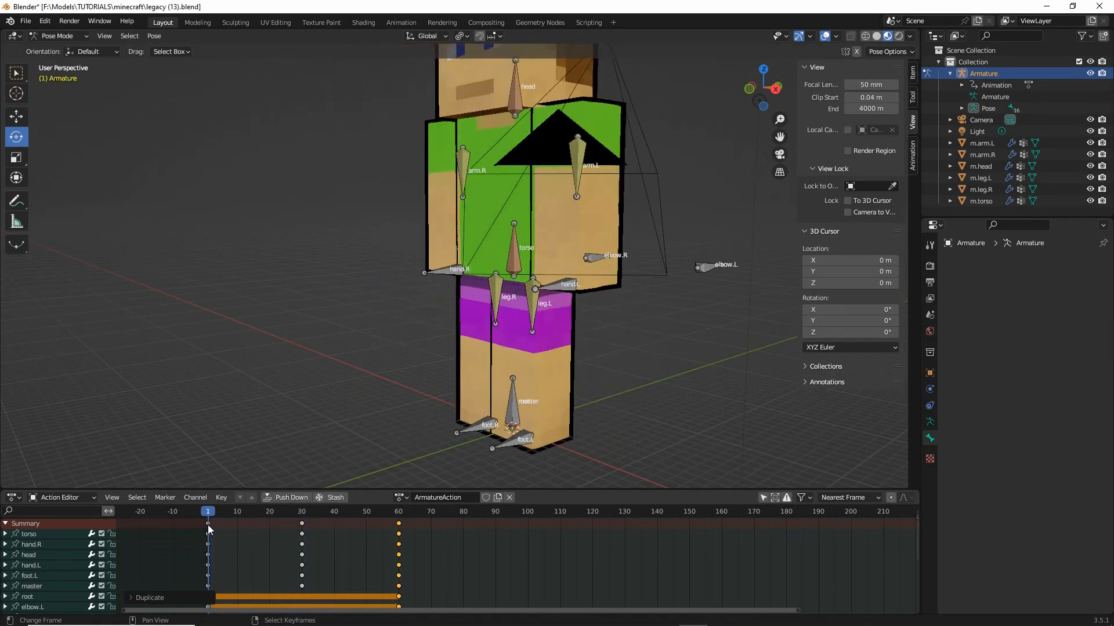
click(398, 552)
key(Delete)
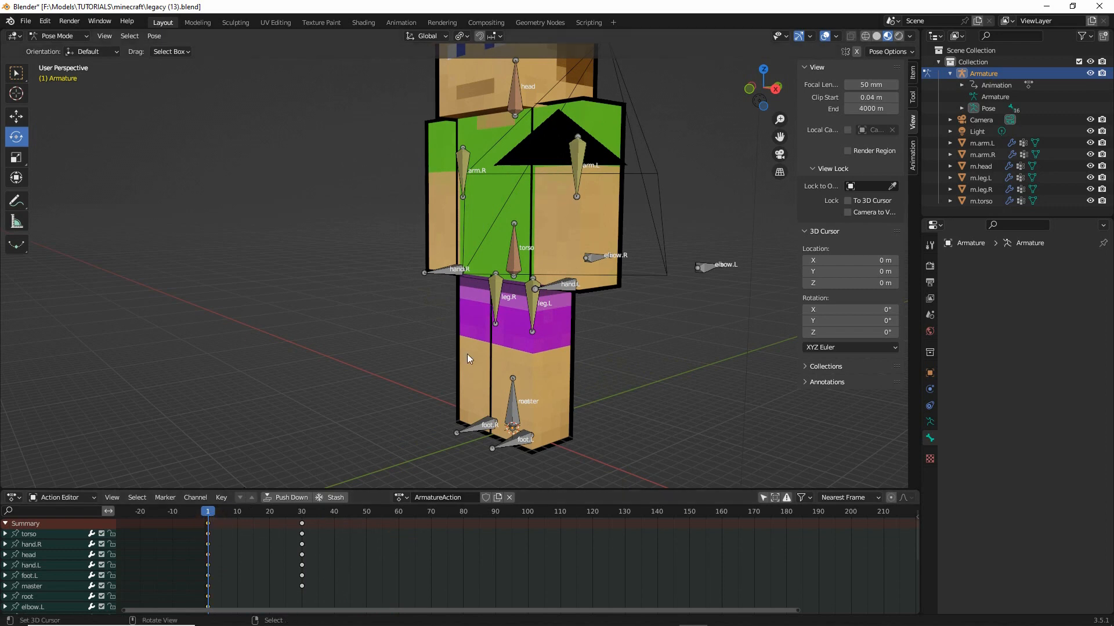
Copy the rest pose of all bones at frame 1 and paste it at frame 60
click(129, 36)
click(139, 51)
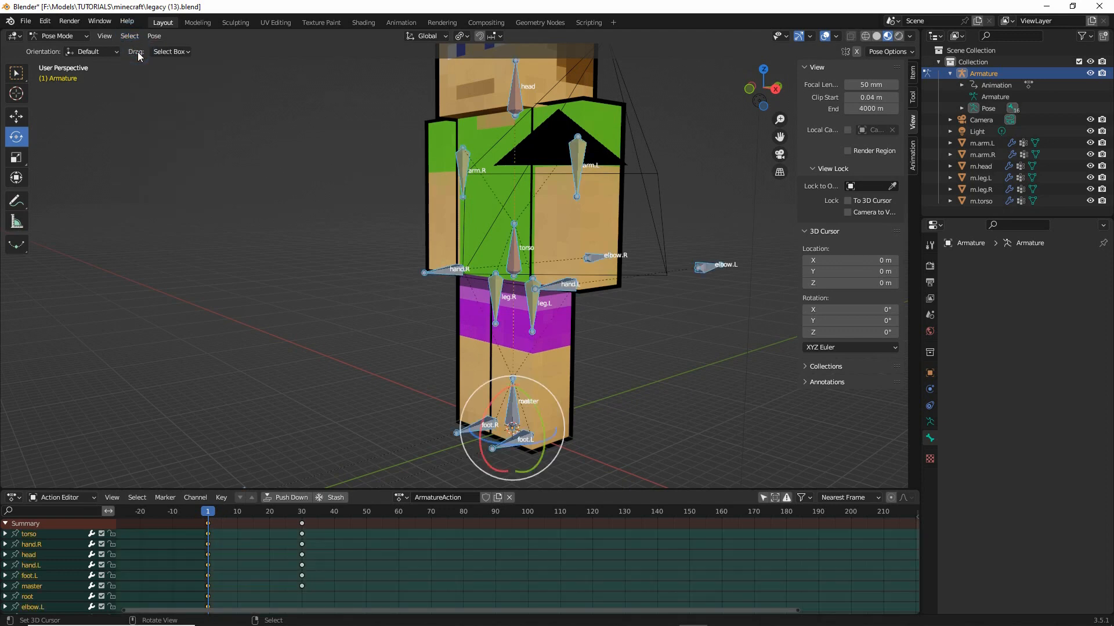
click(154, 36)
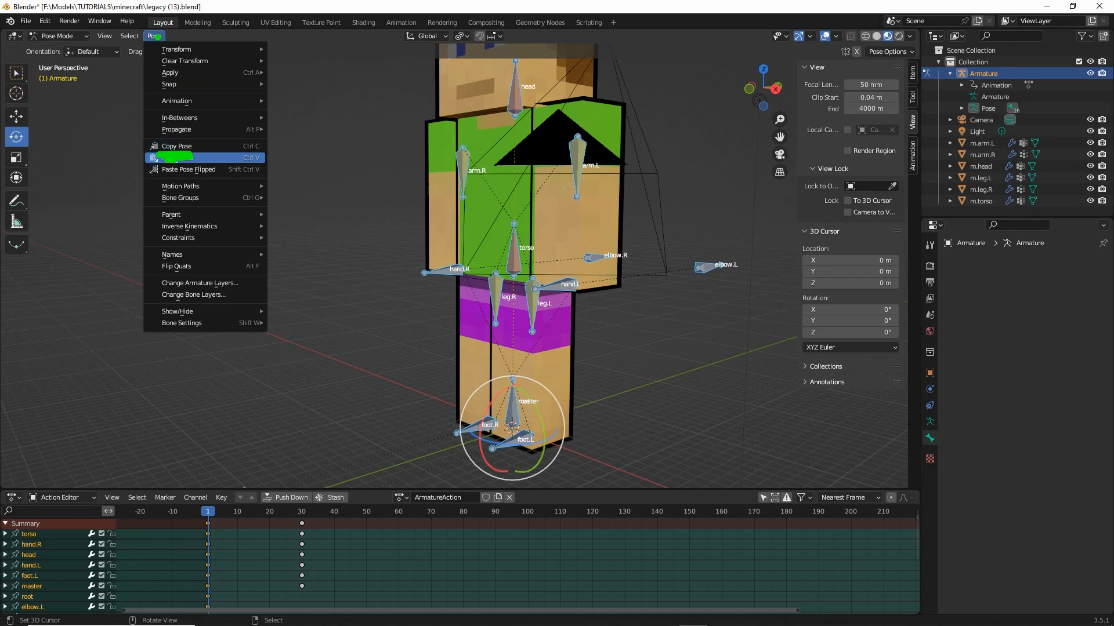
click(178, 148)
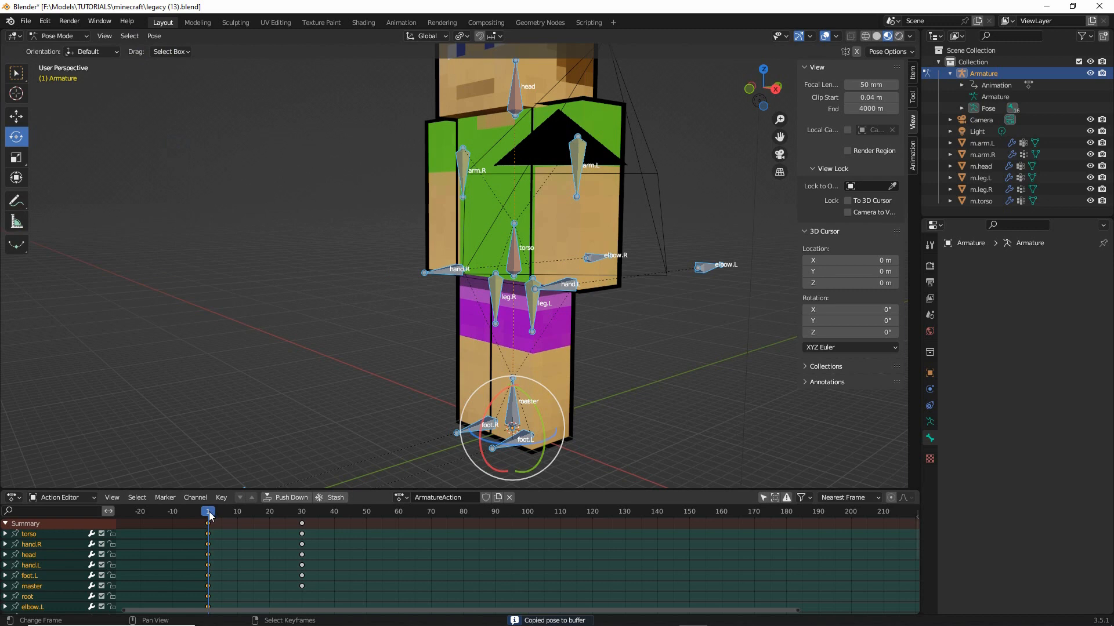
drag(210, 515, 398, 517)
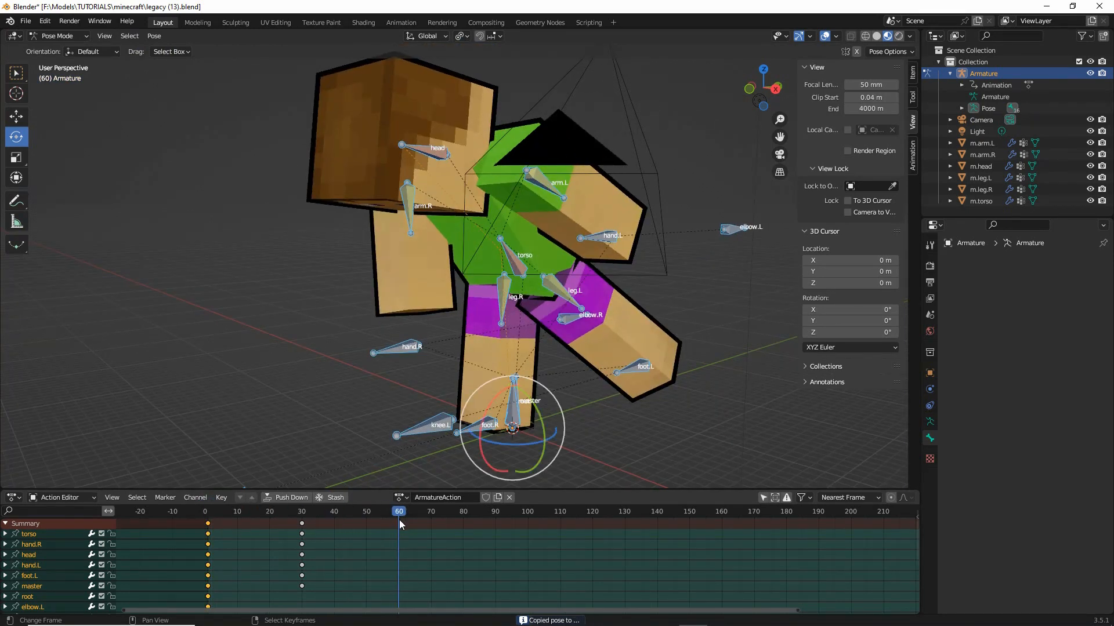
click(151, 36)
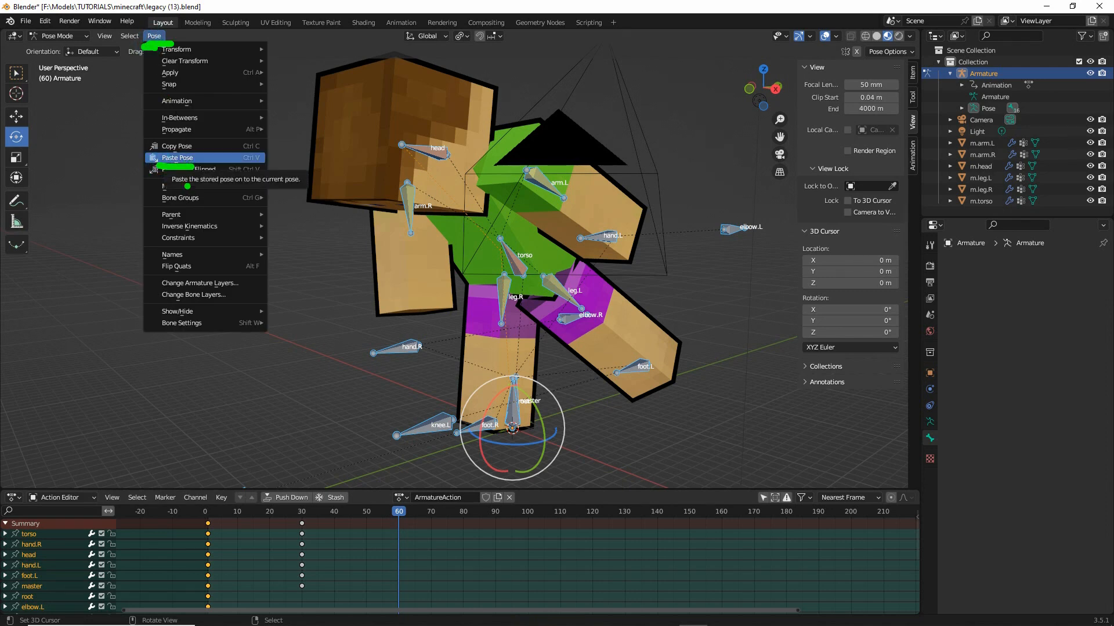
click(173, 158)
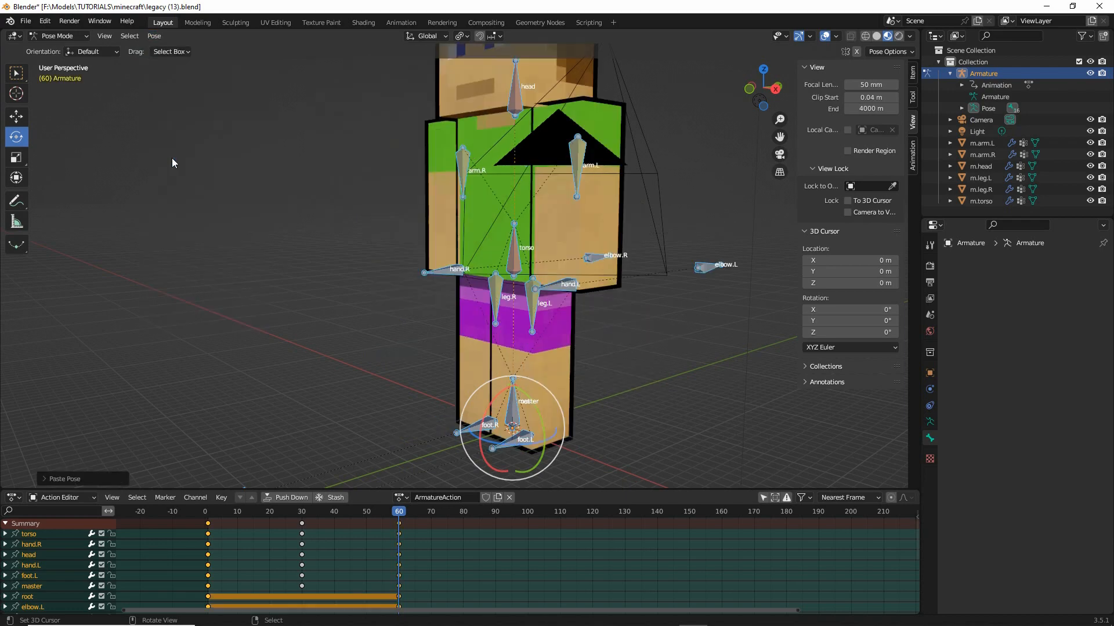
Preview the animation from frame 1 to the crouched pose at frame 30
click(209, 521)
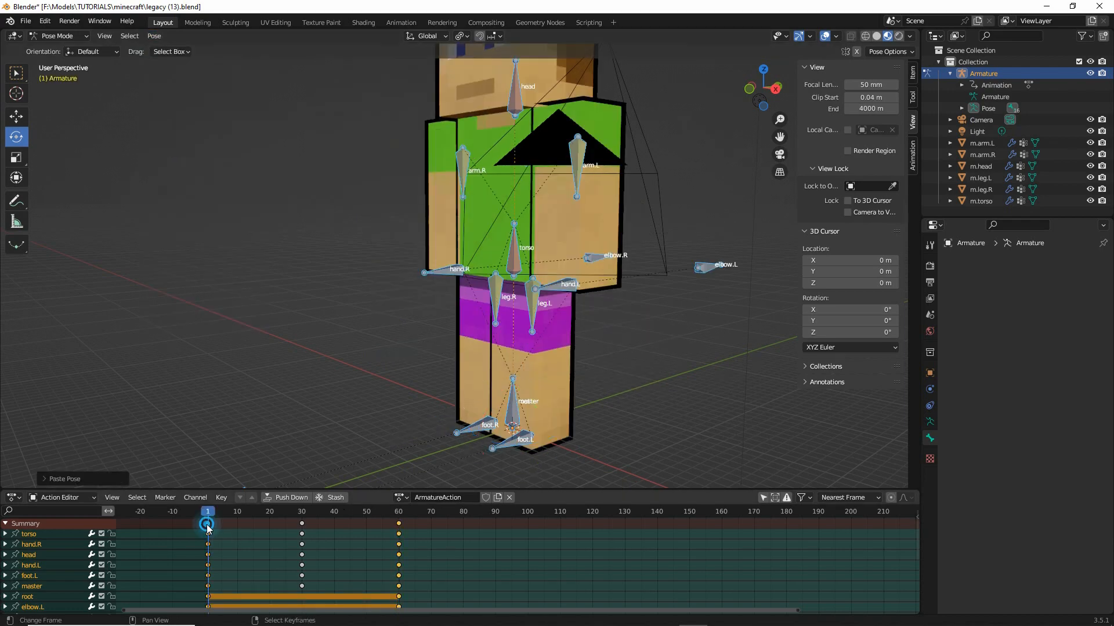
drag(332, 517, 301, 530)
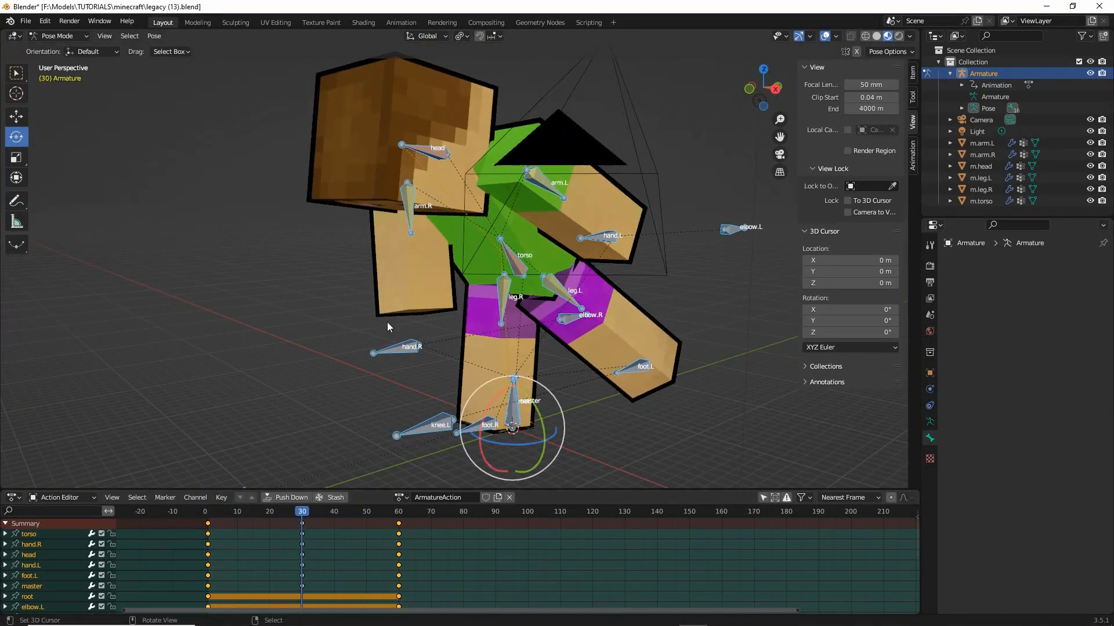
mouse_move(387, 322)
middle_down()
mouse_move(565, 325)
mouse_move(391, 316)
mouse_move(371, 332)
middle_up()
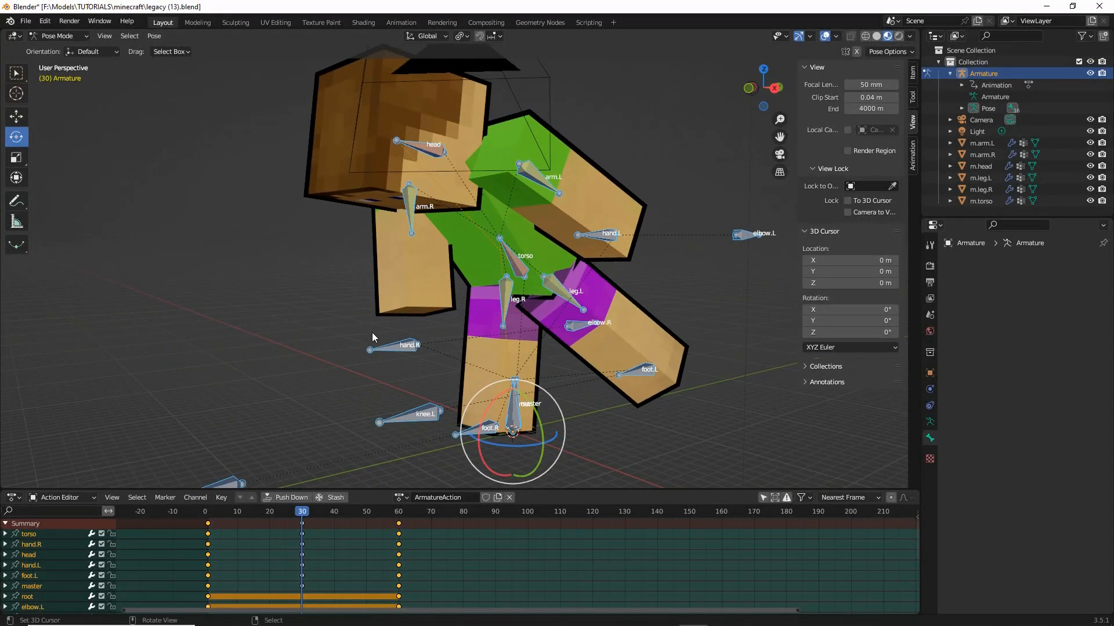
Rename the armature's action as pickup.ACTION
mouse_move(416, 486)
mouse_down()
mouse_move(485, 508)
mouse_move(429, 480)
mouse_up()
double_click(453, 498)
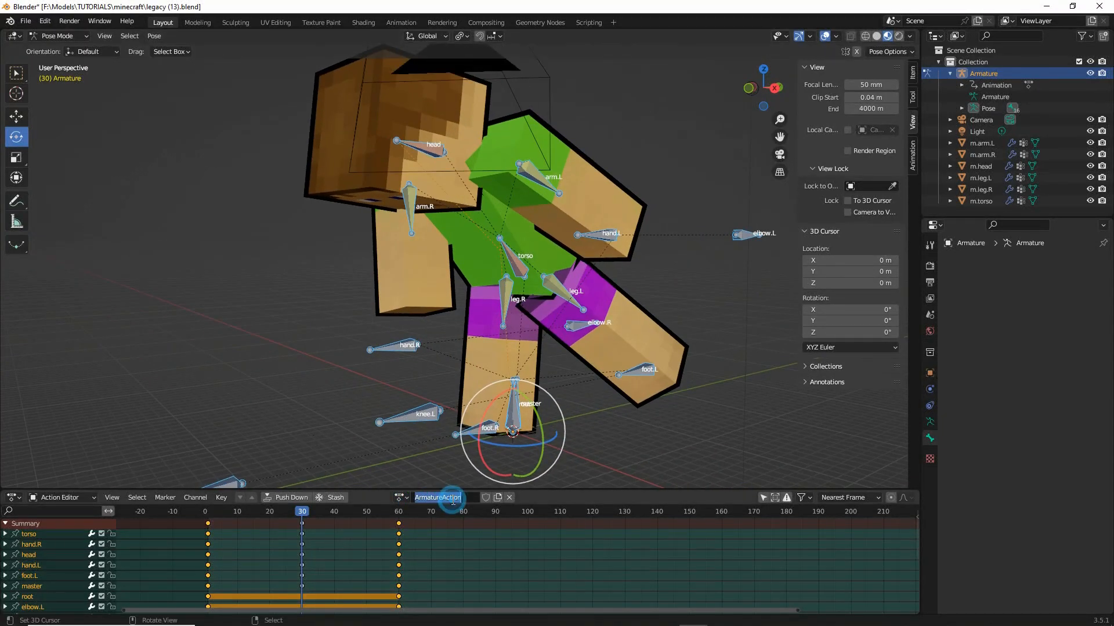
text(pickup.ACTION)
Scrub through the start of the animation, return to frame 1 and inspect the standing character
click(226, 513)
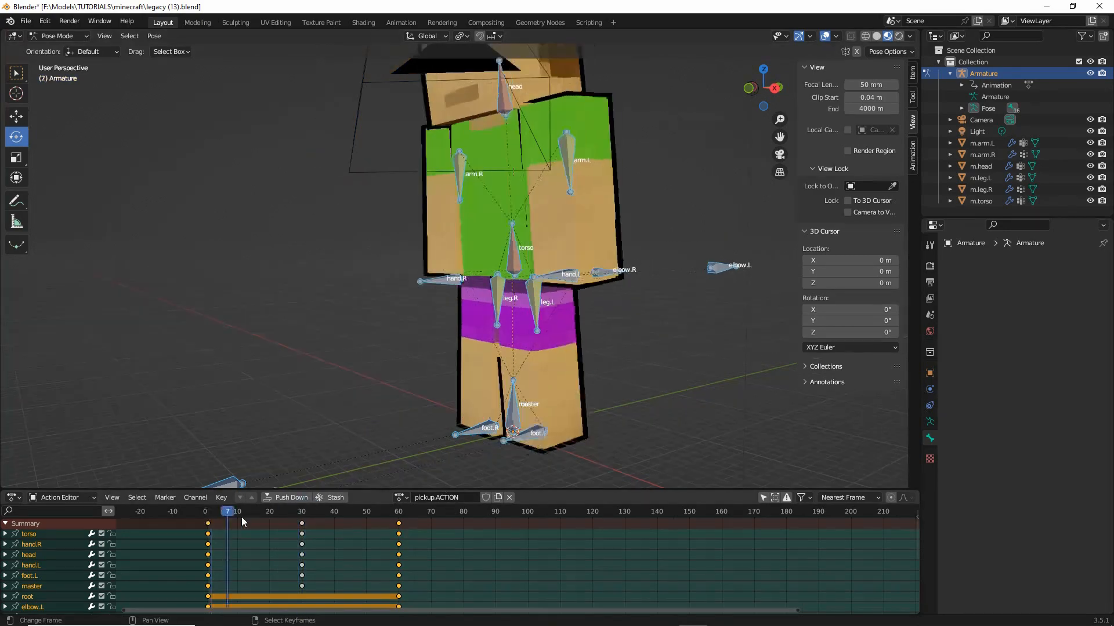
drag(241, 517, 208, 528)
middle_drag(363, 409, 452, 283)
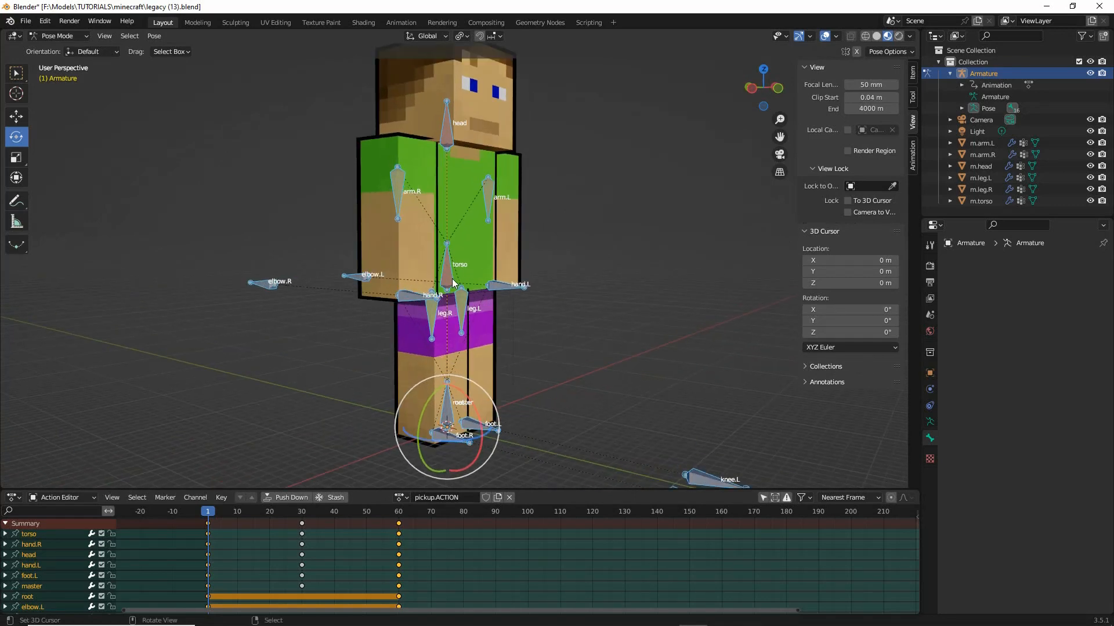
Try moving the torso bone at frame 1, and cancel the move
click(449, 281)
key(g)
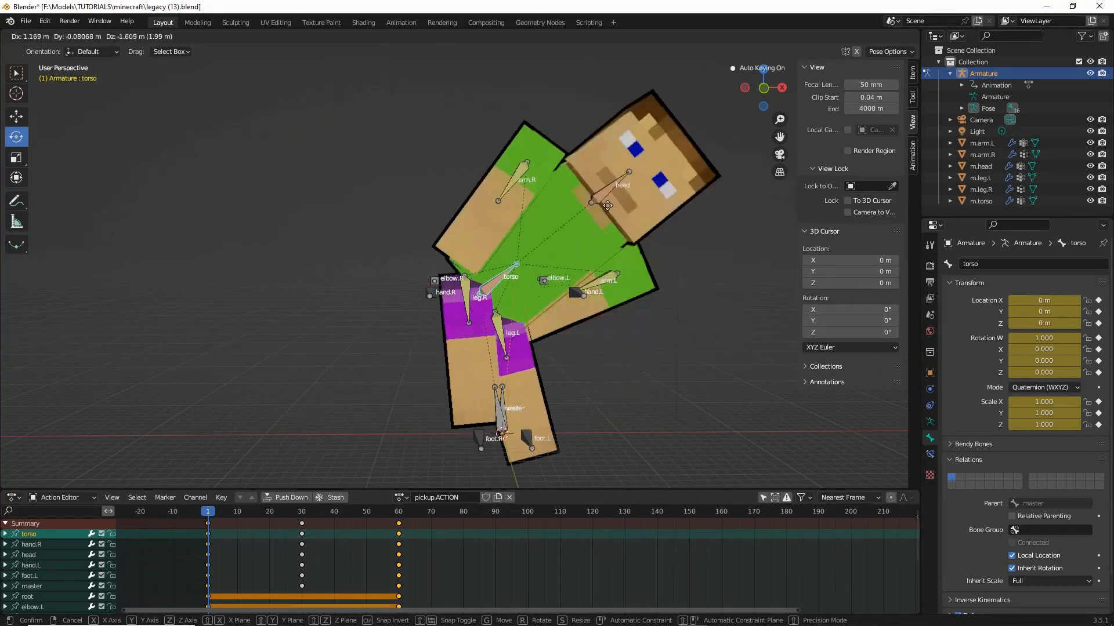
right_click(593, 200)
middle_drag(422, 270, 489, 288)
shift+middle_drag(470, 355, 503, 360)
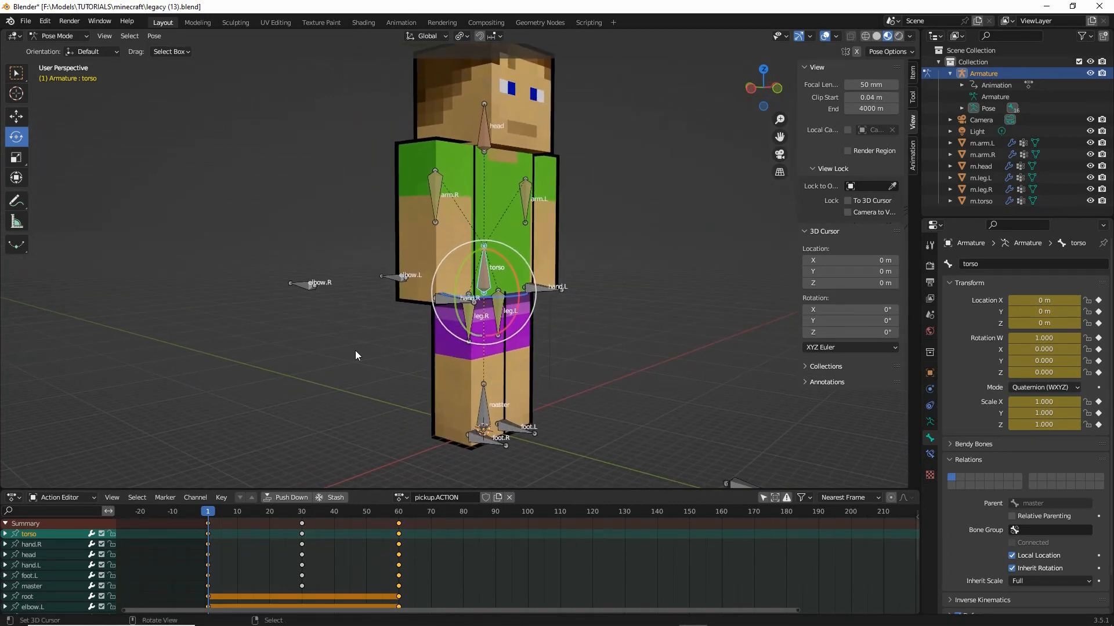
Examine the root and master bones in Edit Mode using cancelled test moves, and return to Pose Mode
click(58, 36)
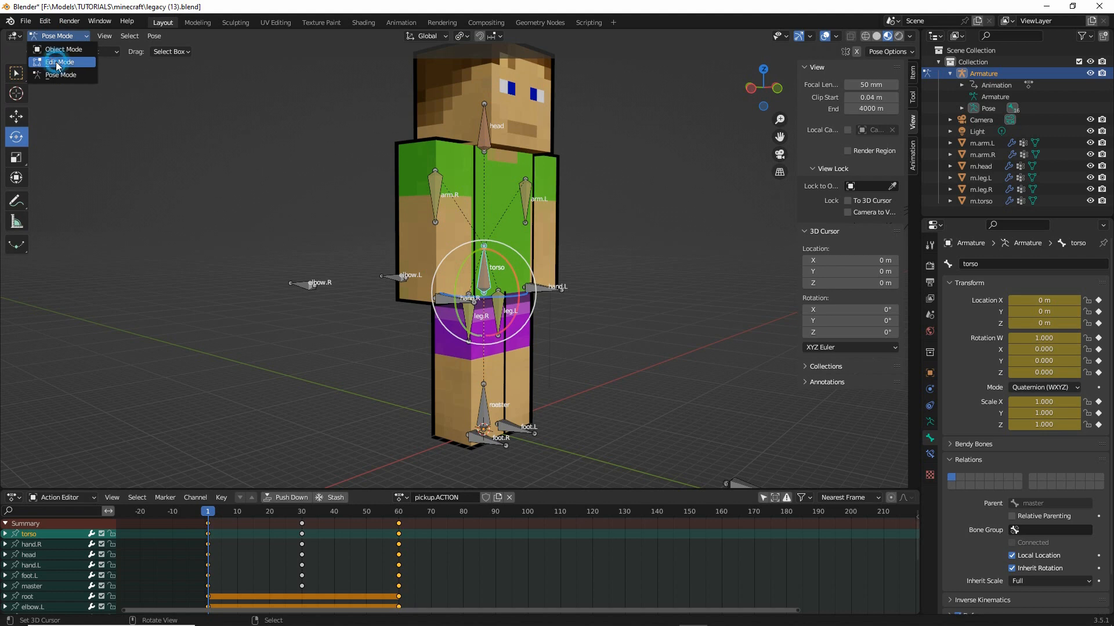
click(55, 55)
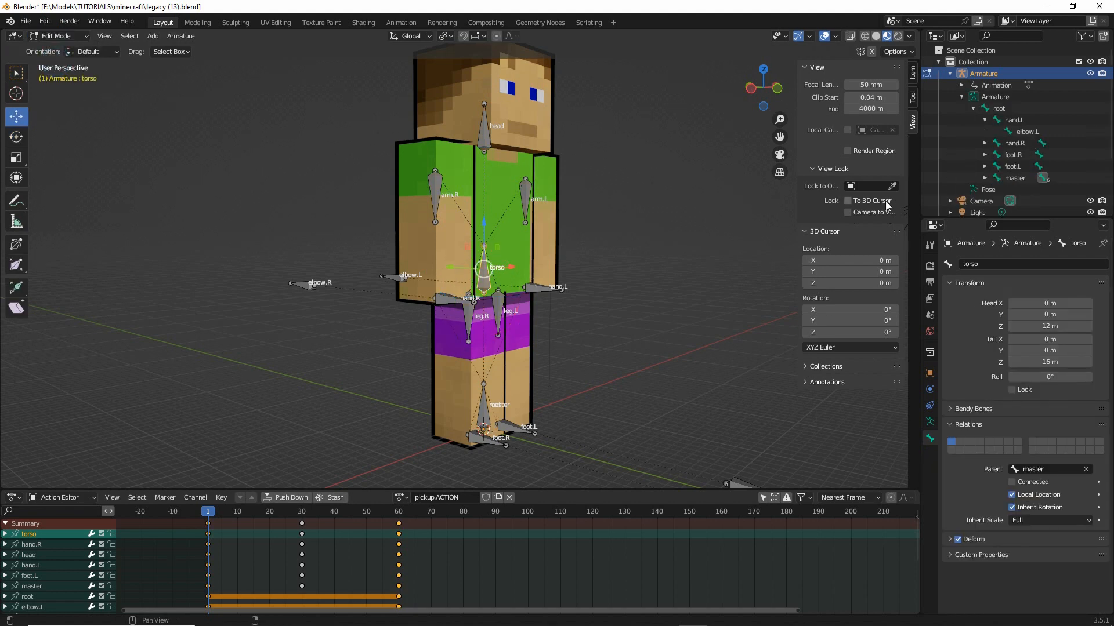
click(998, 109)
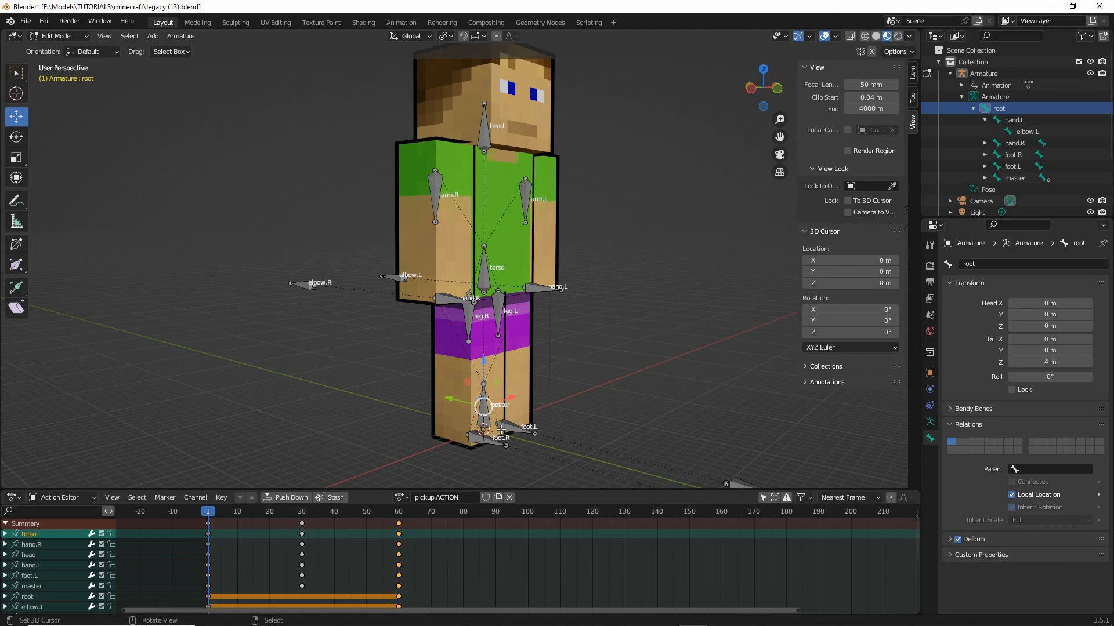
key(g)
right_click(562, 396)
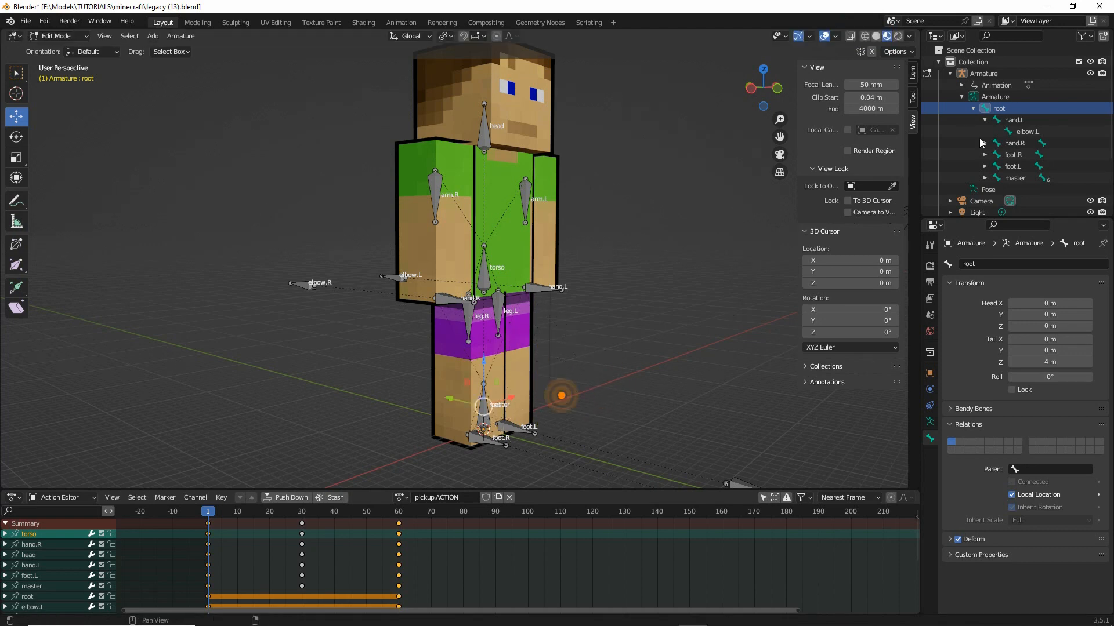
click(1014, 179)
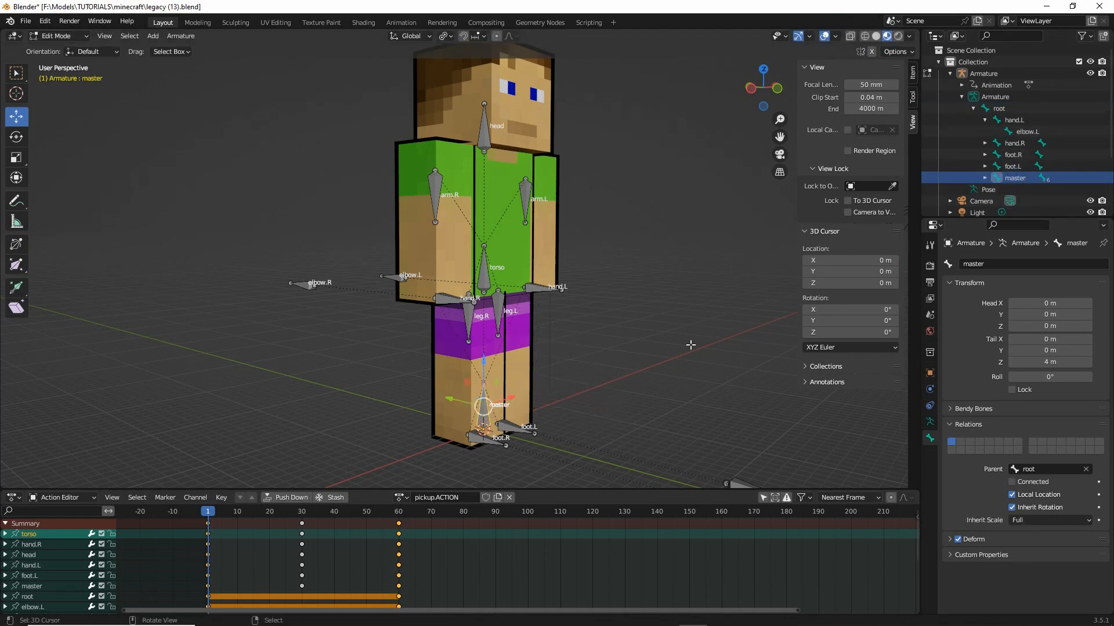
key(g)
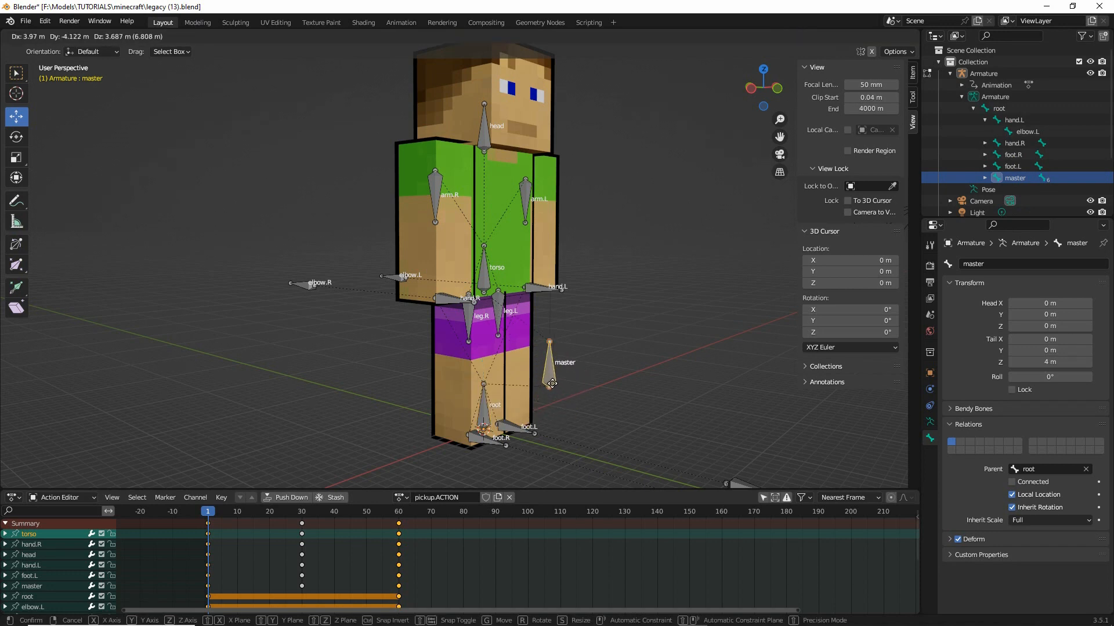
key(Escape)
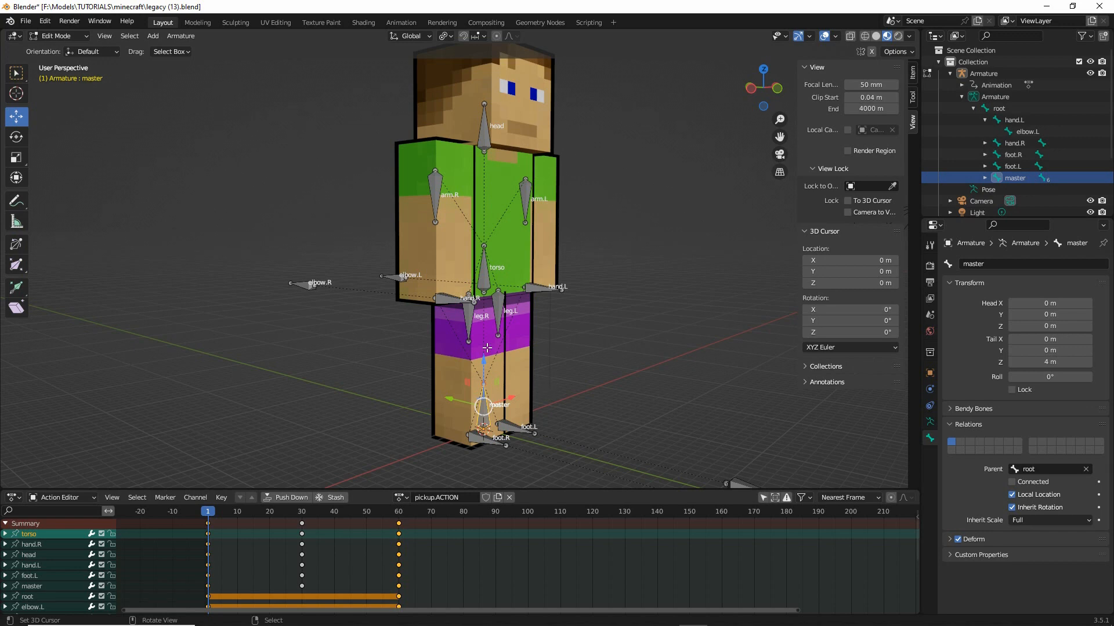
click(56, 36)
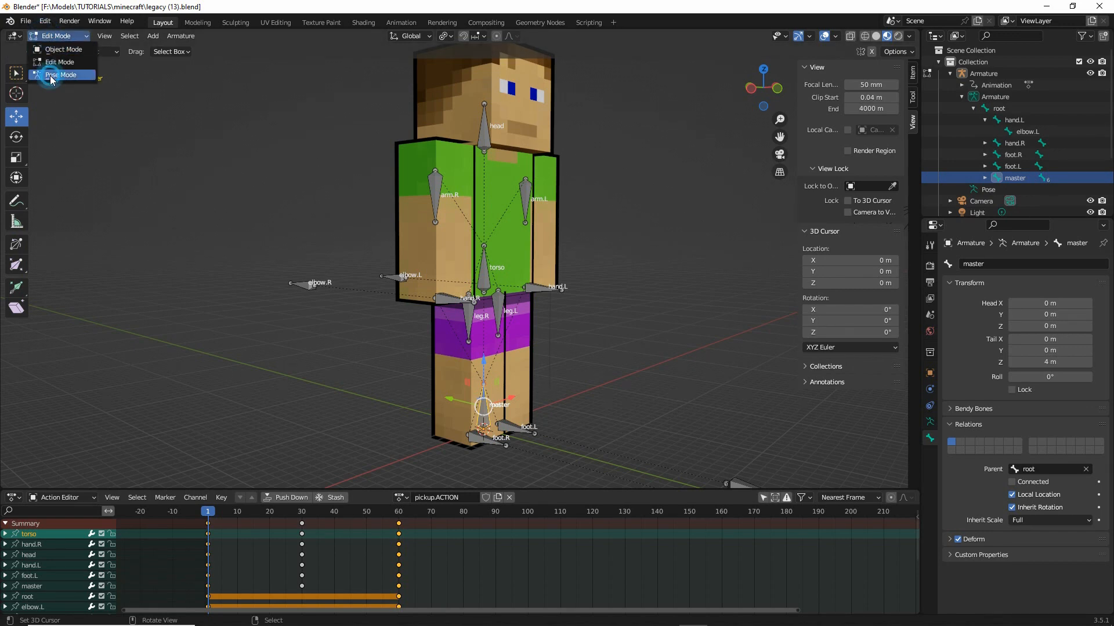
click(51, 77)
middle_drag(466, 301, 395, 288)
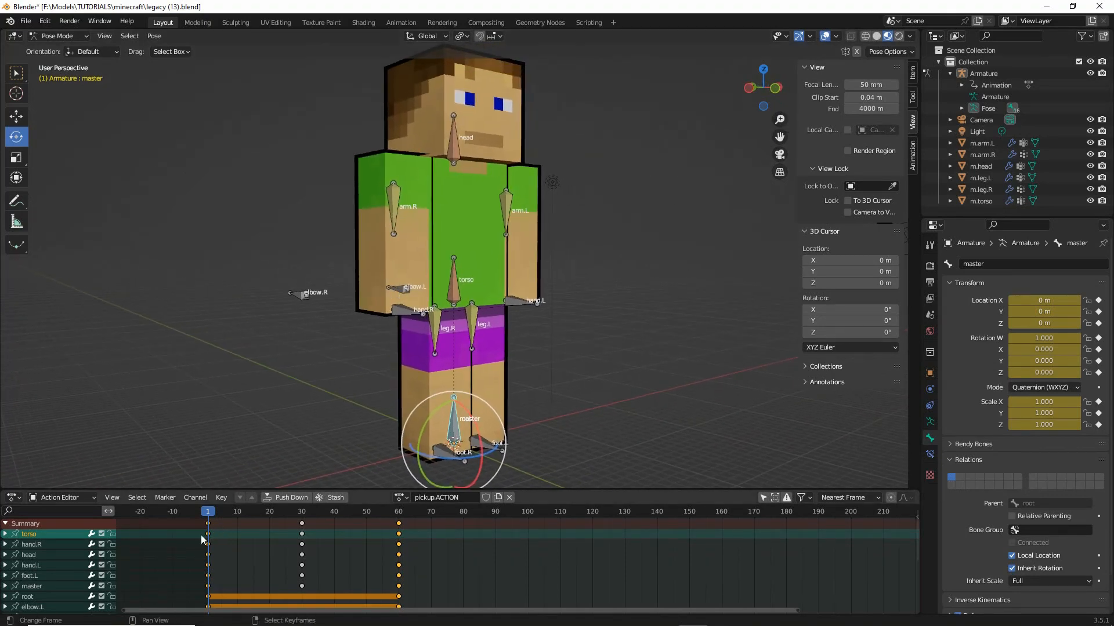
Protect pickup.ACTION with a fake user, and duplicate it as a new action named idle.ACTION
drag(209, 513, 400, 527)
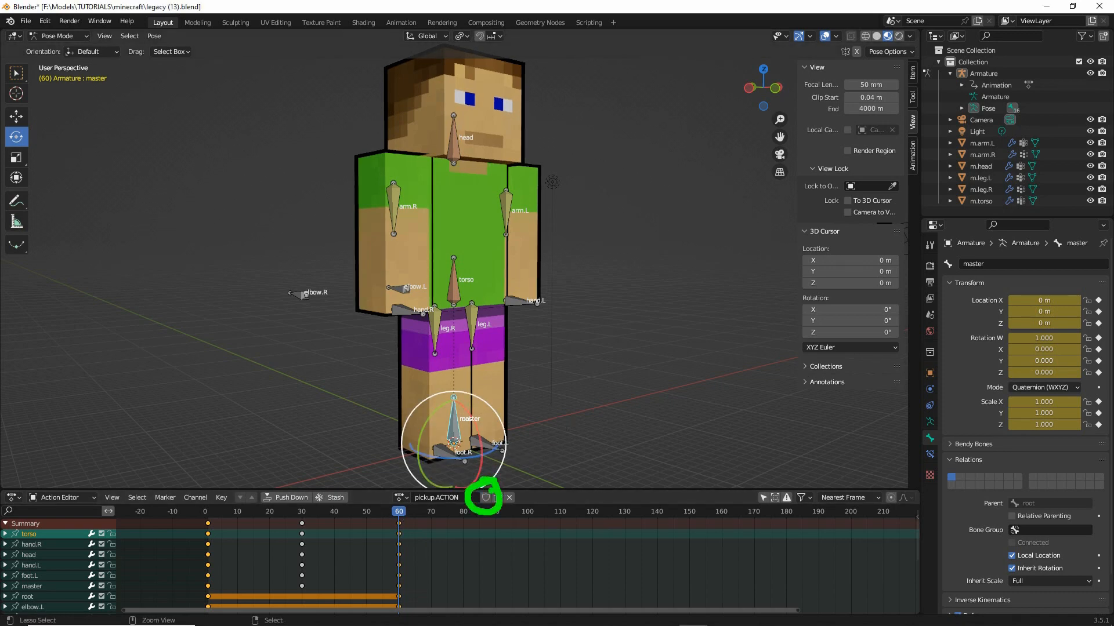
click(486, 497)
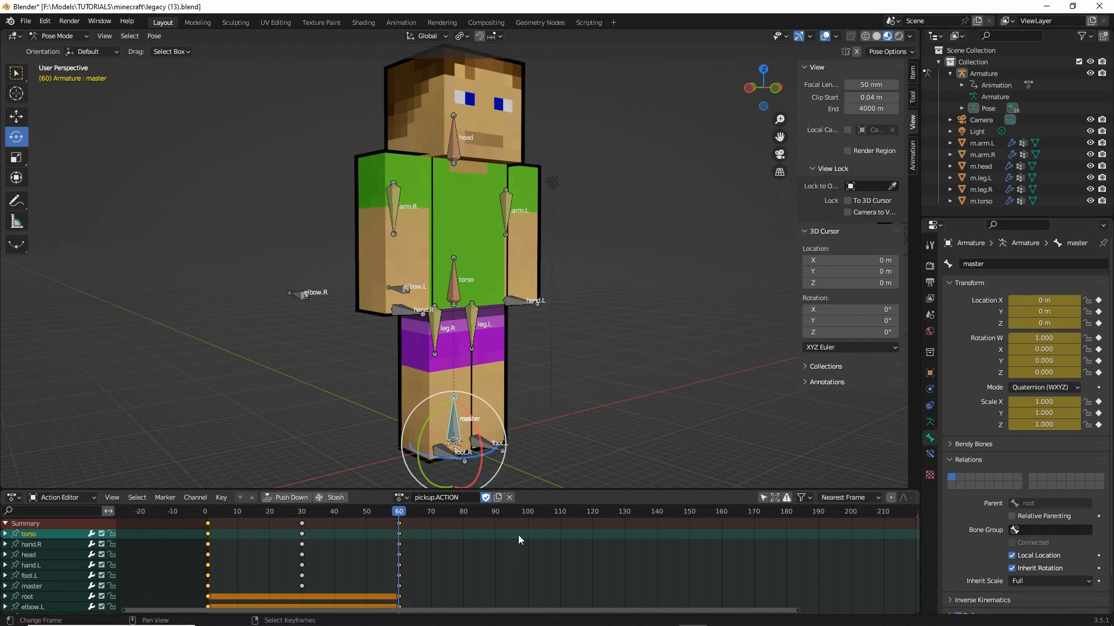
click(497, 498)
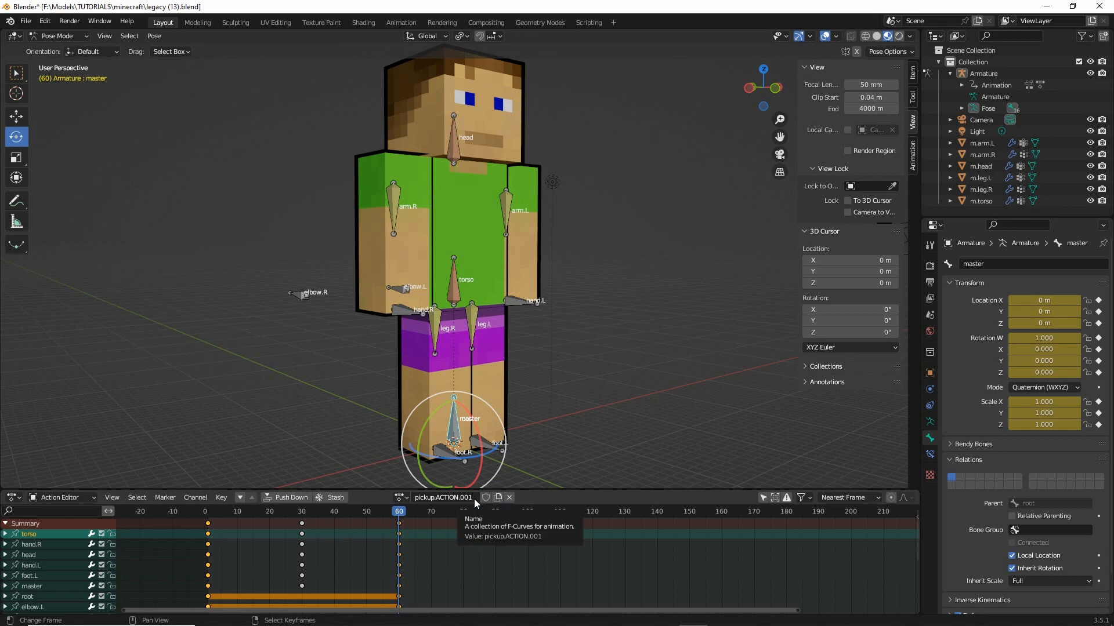
click(473, 499)
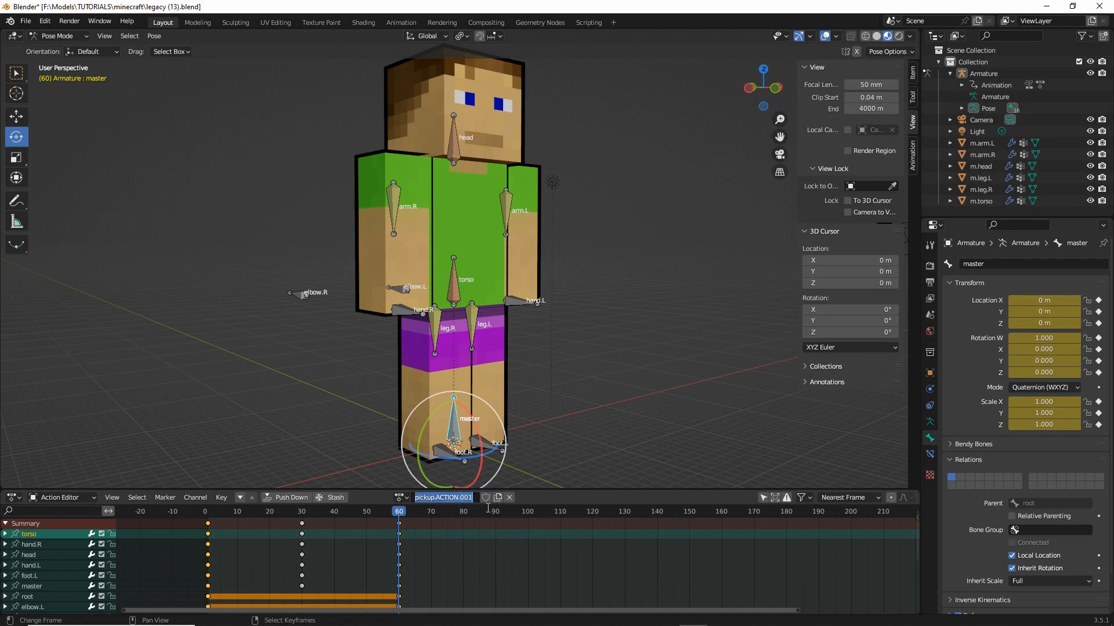
text(idle.ACTION)
Compare the poses at frames 1 and 60, select all keyframes at frame 30, and go to frame 30
middle_drag(458, 417, 478, 280)
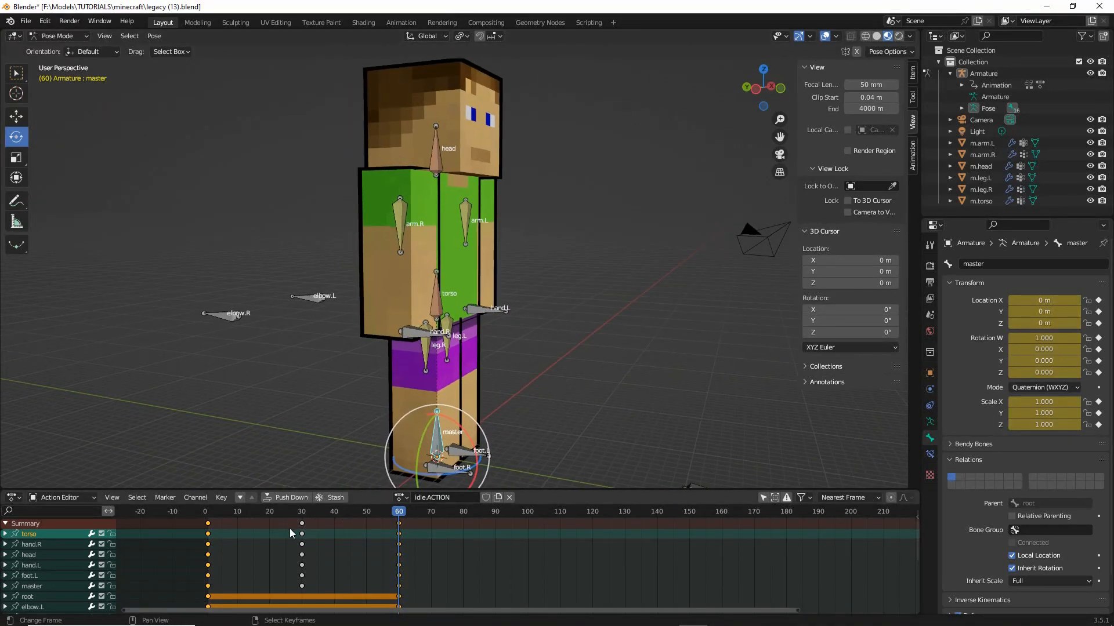
key(shift+Left)
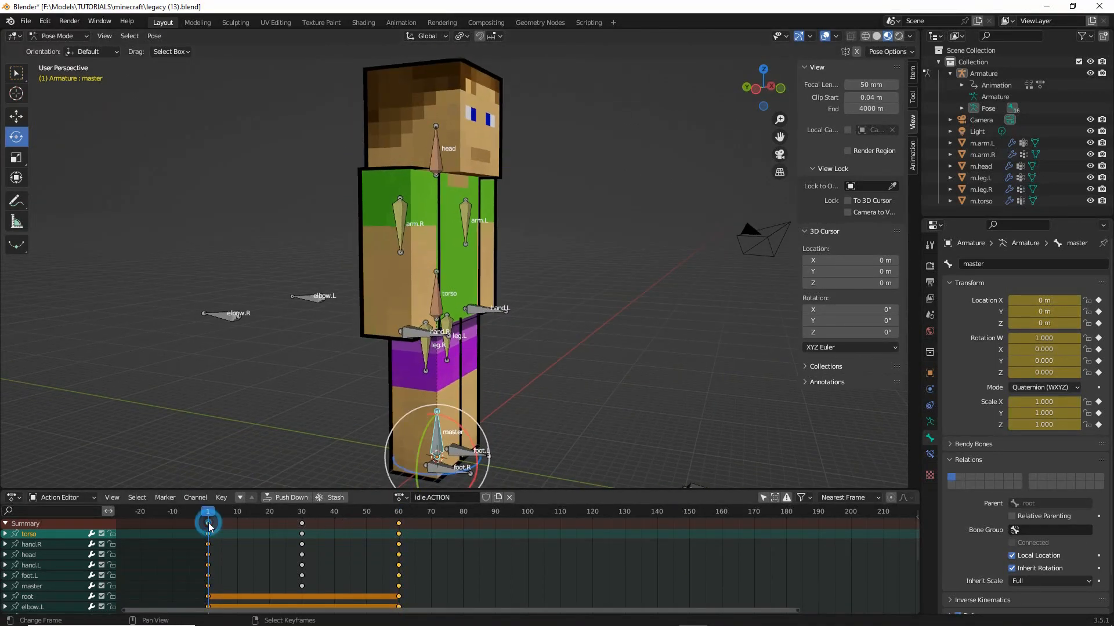
click(397, 522)
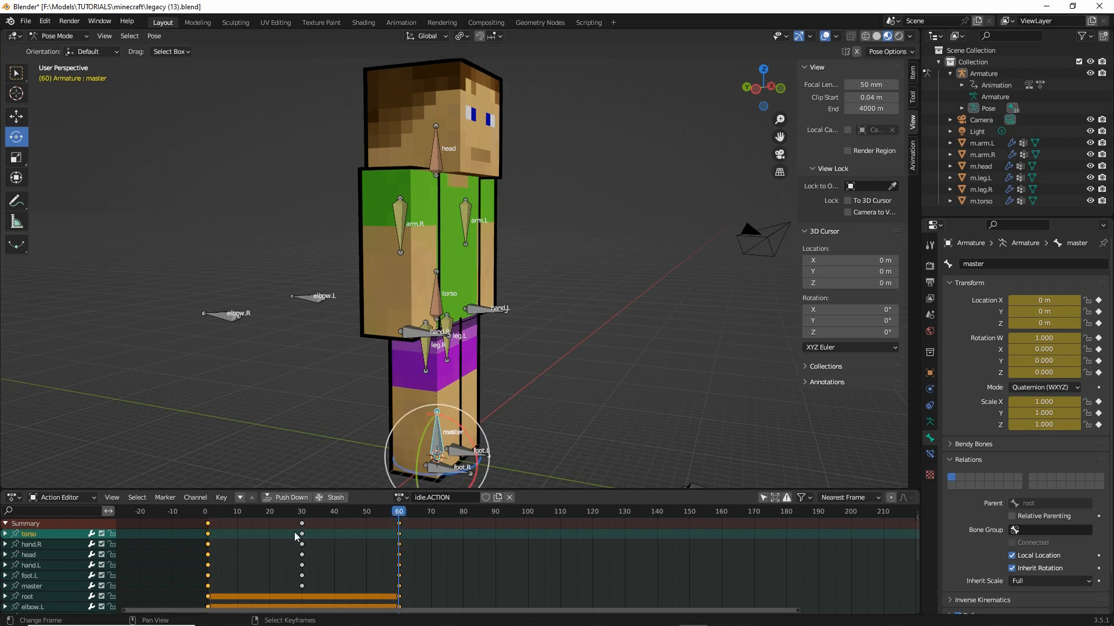
click(208, 521)
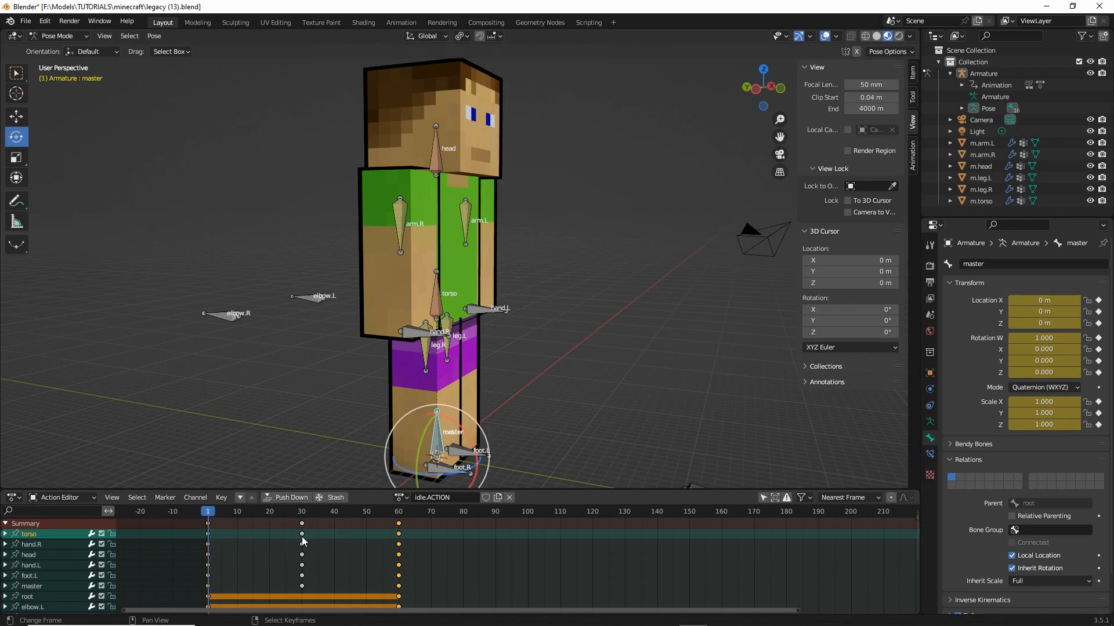
alt+click(303, 536)
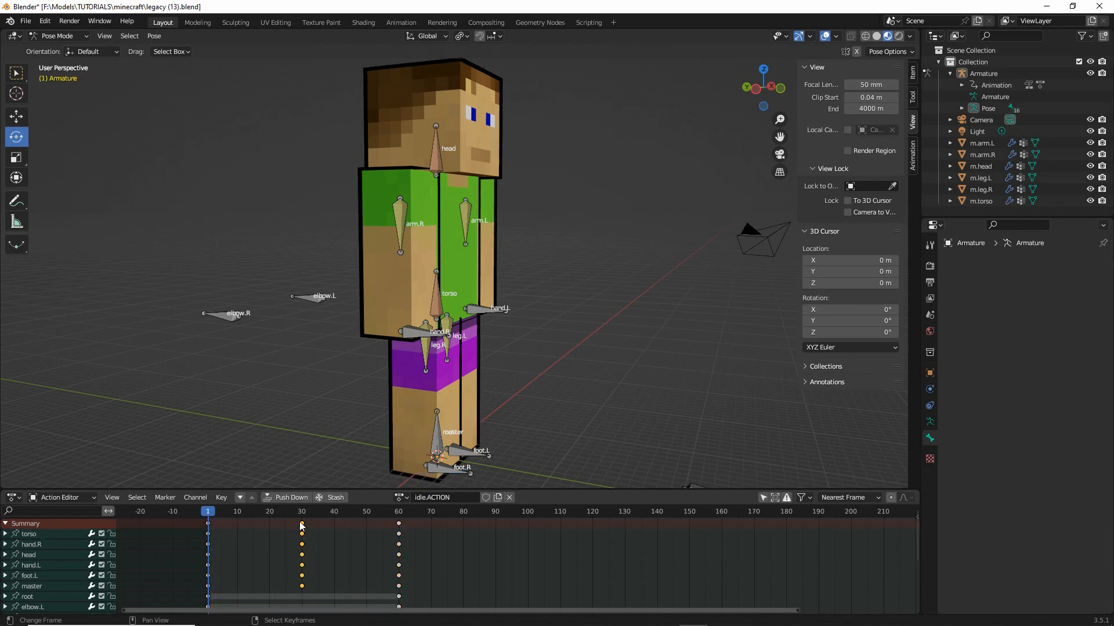
drag(214, 514, 302, 516)
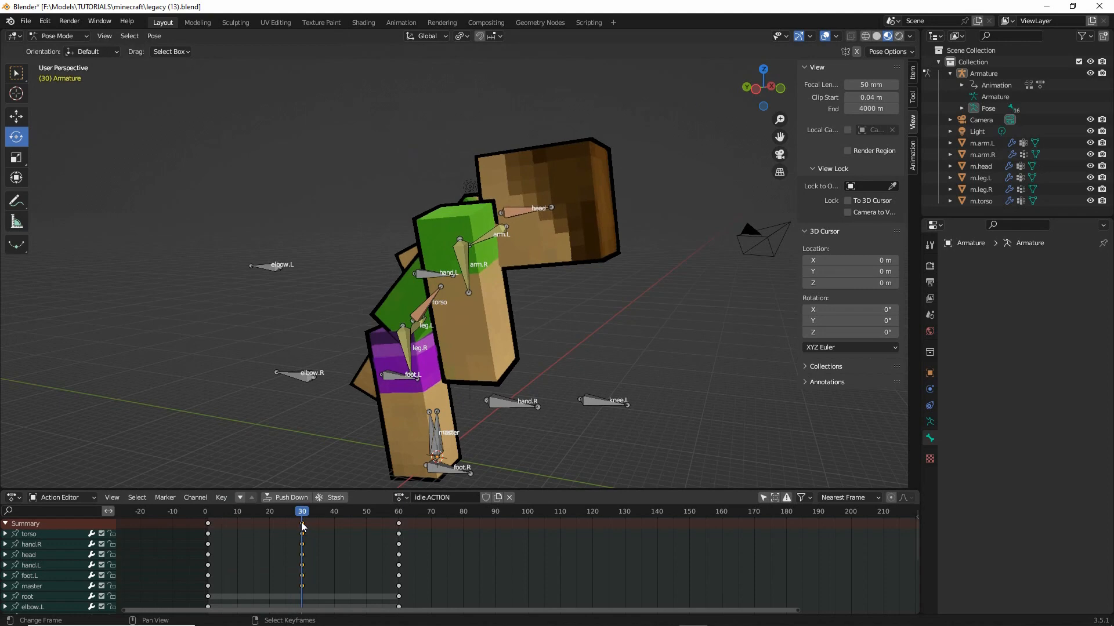
Try clearing all transforms of every bone at frame 30, and undo it
click(129, 36)
click(145, 51)
click(154, 36)
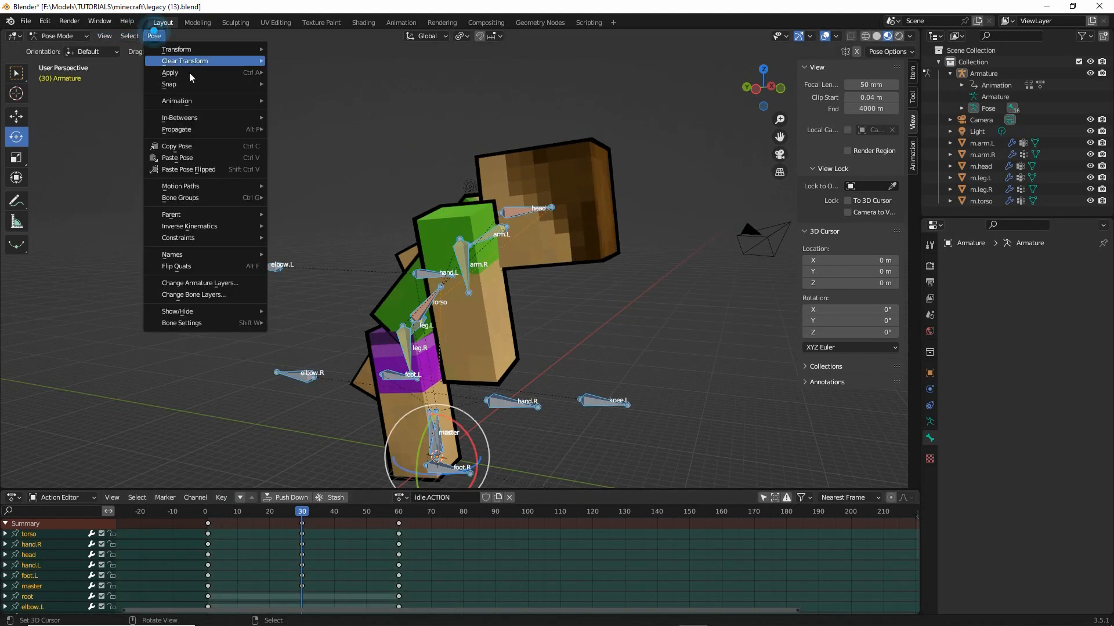
mouse_move(191, 62)
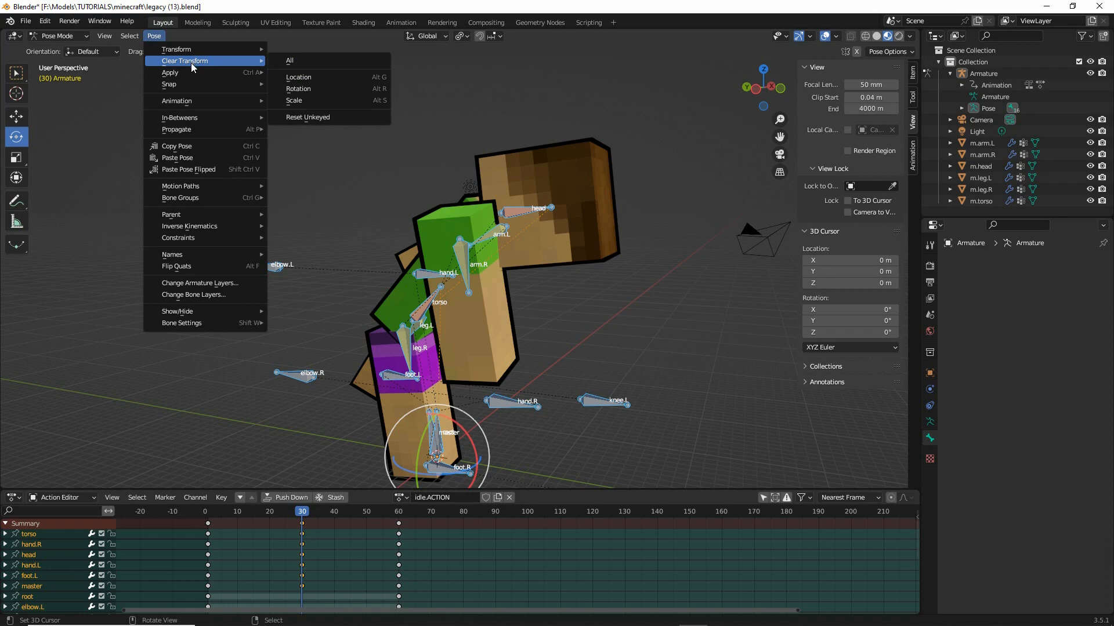
click(299, 63)
key(ctrl+z)
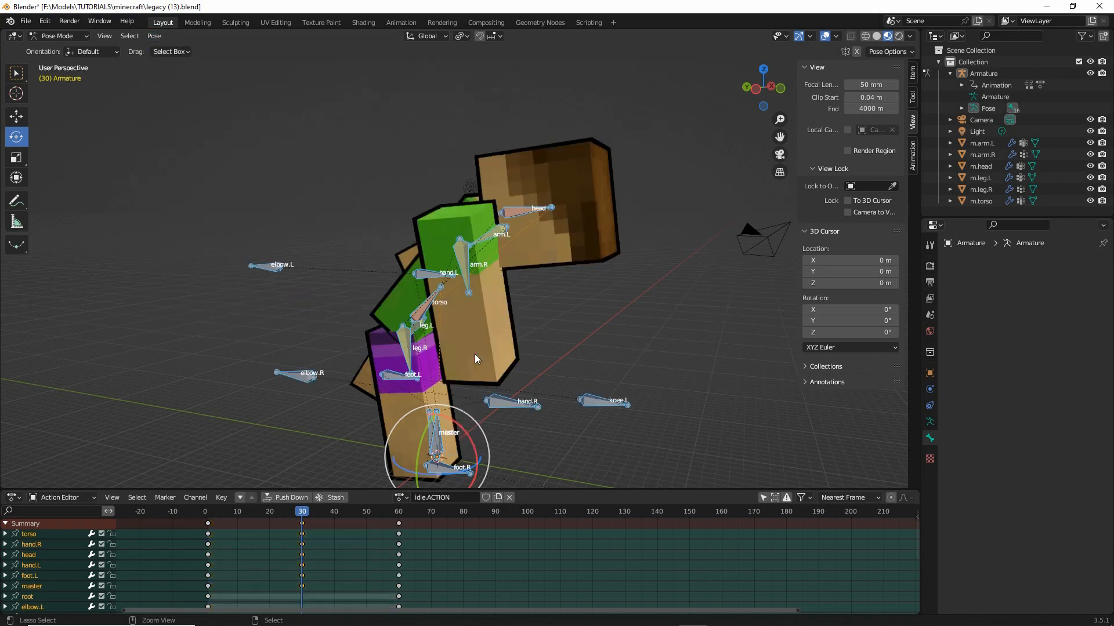
Delete all of idle.ACTION's keyframes at frame 30
click(303, 525)
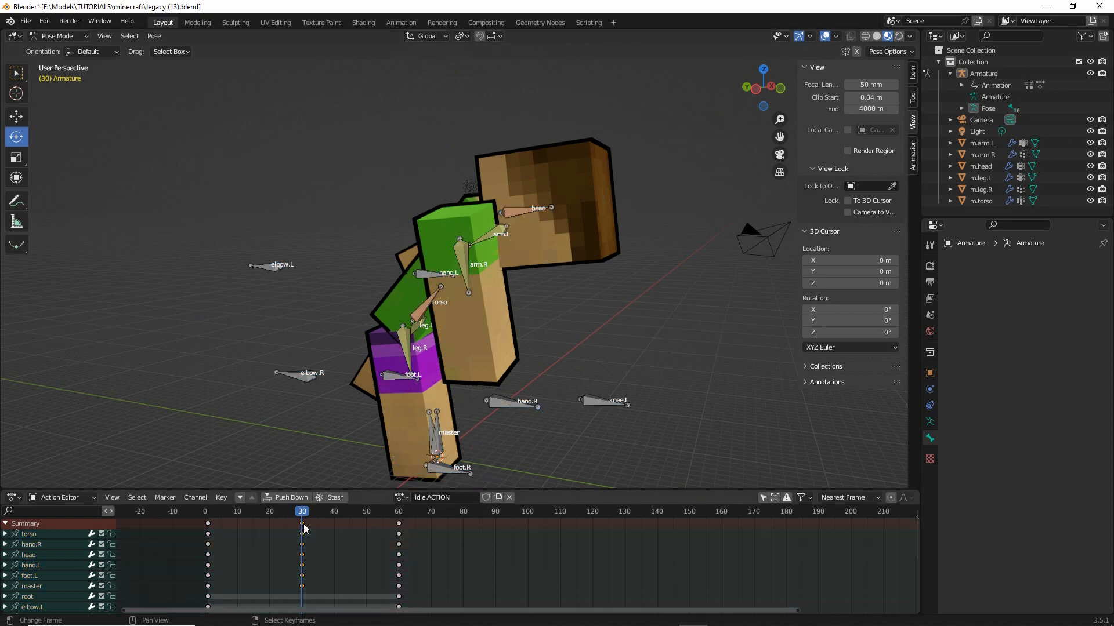
click(221, 500)
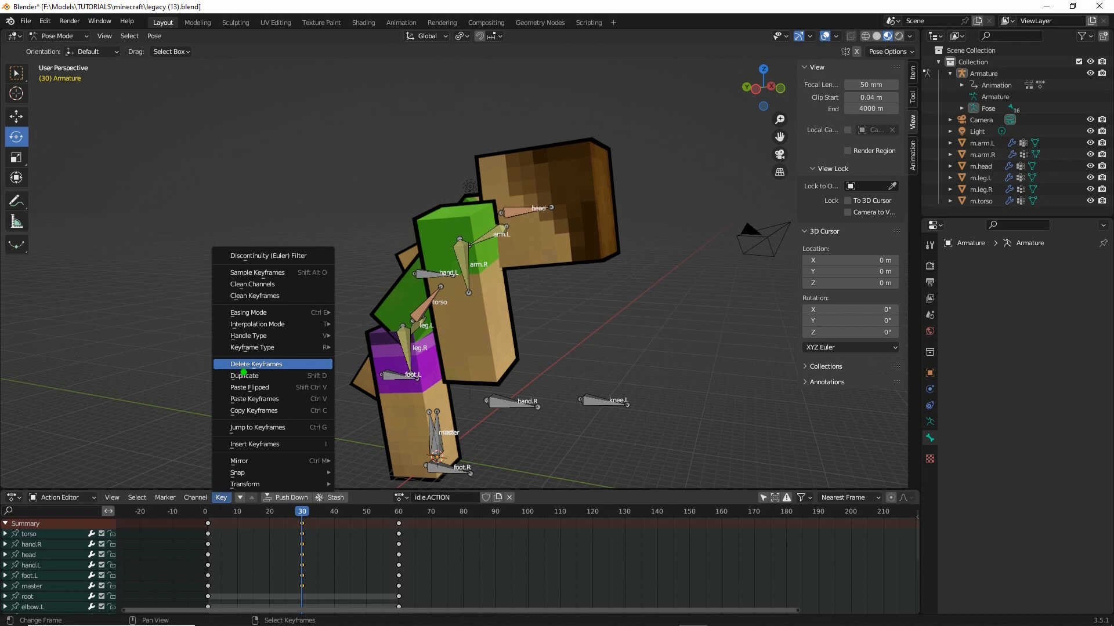
click(260, 365)
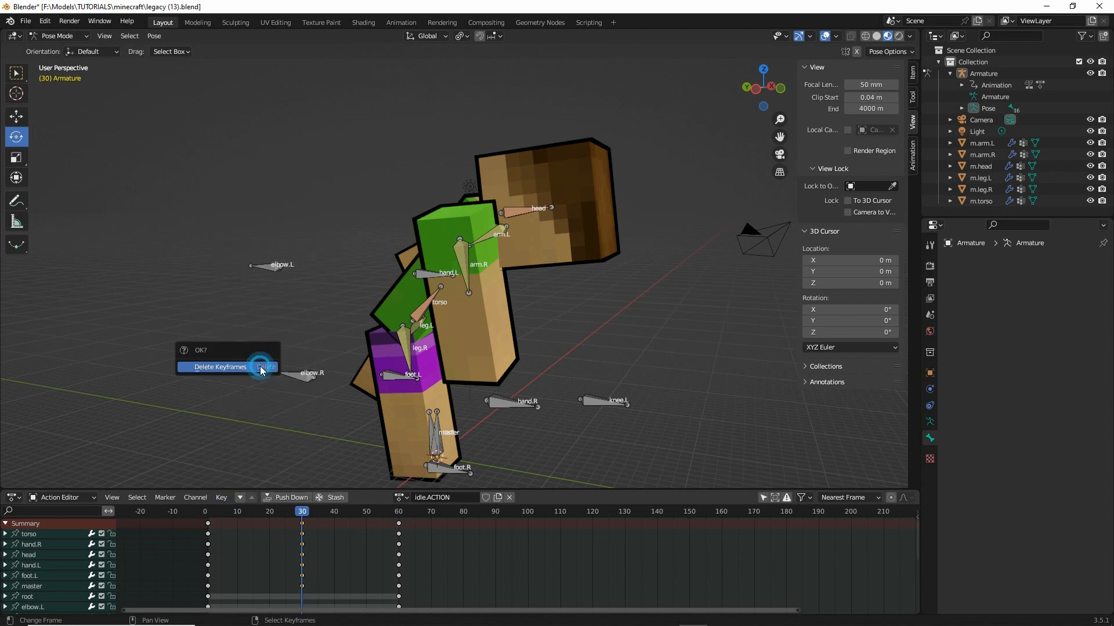
click(234, 368)
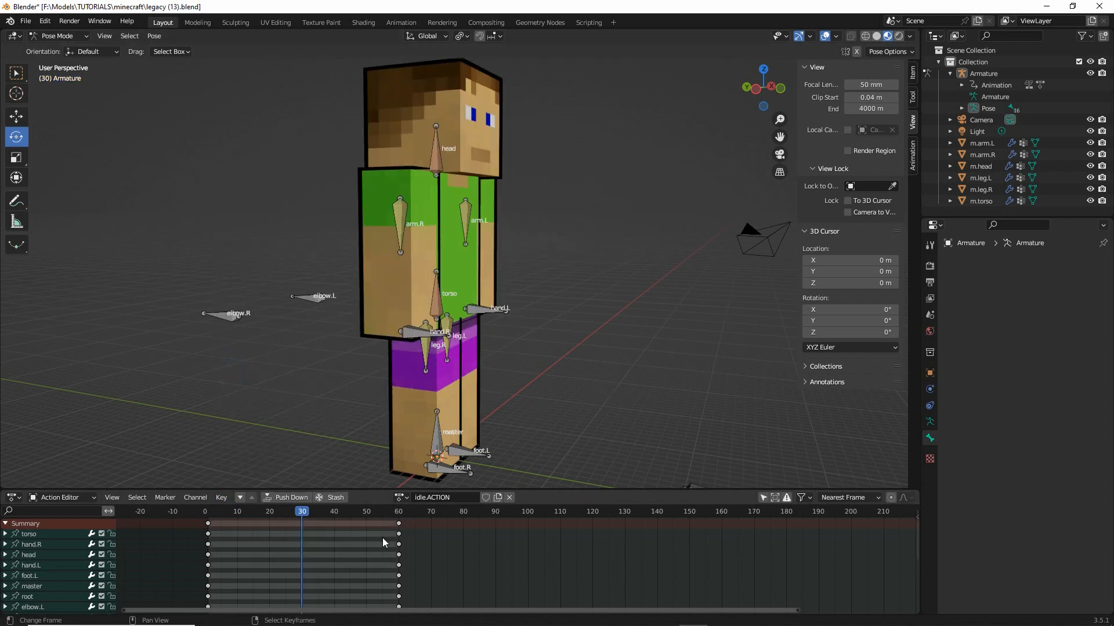
mouse_move(303, 515)
mouse_down()
mouse_move(228, 516)
mouse_move(303, 515)
mouse_up()
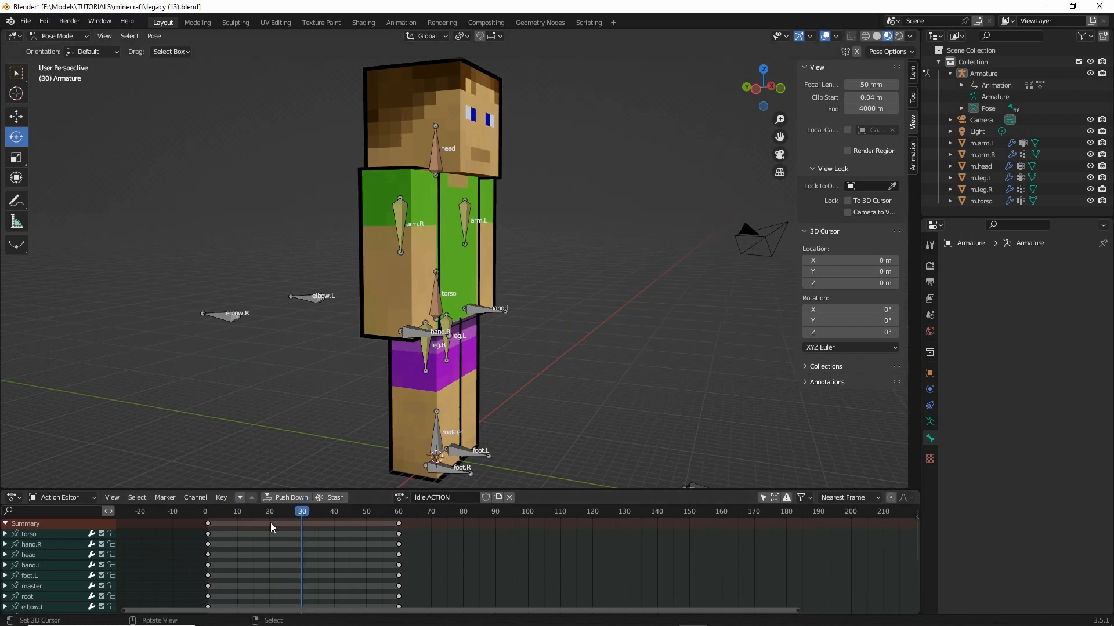
At frame 30, lean the torso bone back about 4.7° and tilt the head bone forward to compensate
right_click(434, 299)
scroll(446, 295, up, 1)
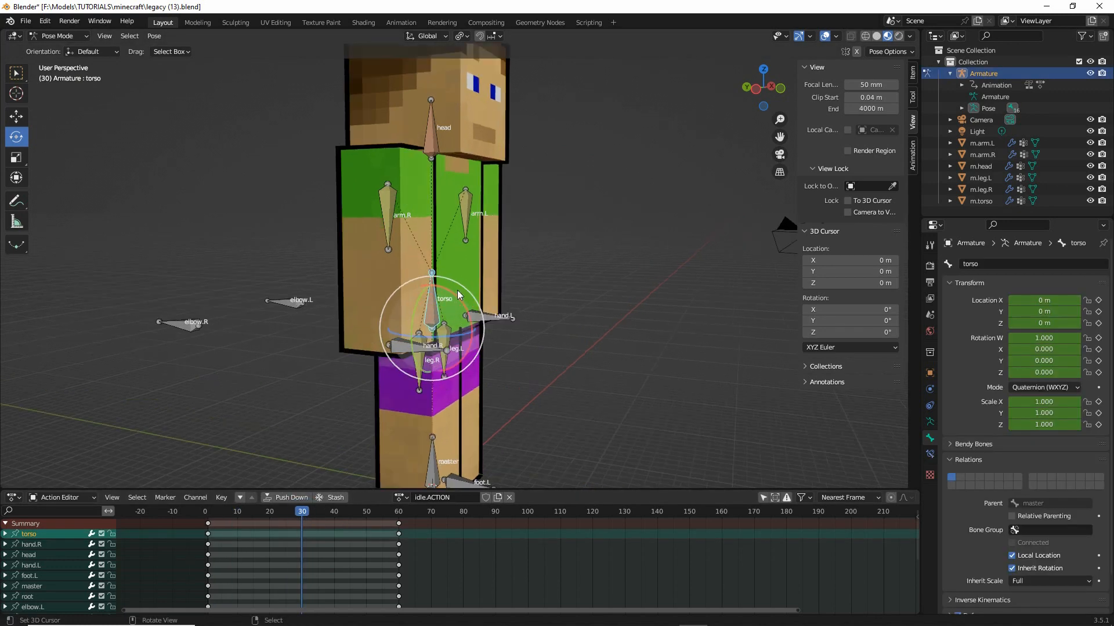
middle_drag(464, 289, 492, 283)
drag(447, 309, 446, 307)
click(446, 308)
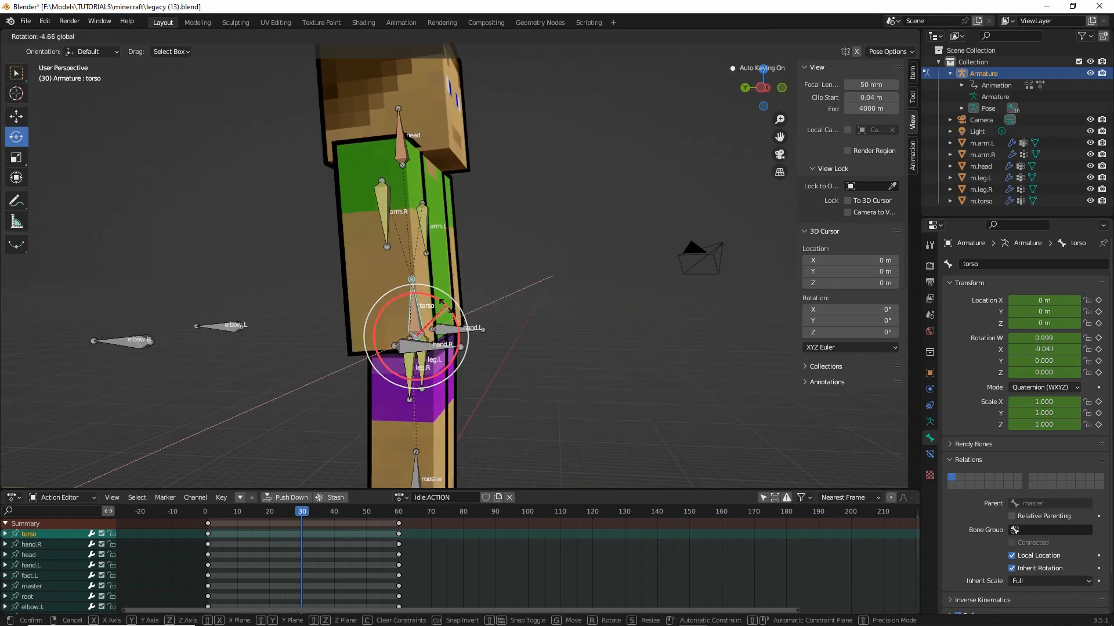
right_click(399, 121)
drag(443, 138, 442, 146)
mouse_move(417, 260)
middle_down()
mouse_move(436, 275)
mouse_move(401, 274)
mouse_move(424, 274)
middle_up()
Compare with frame 1, and at frame 30 rotate the torso slightly forward and the head back until it is level
drag(299, 518, 208, 525)
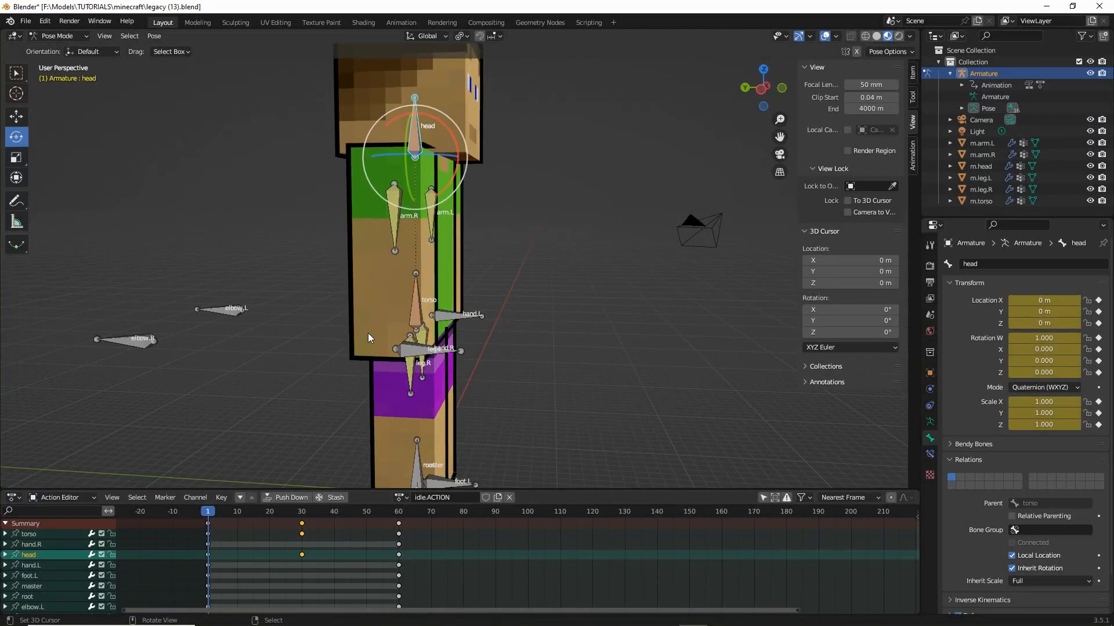
click(429, 313)
middle_drag(430, 316, 383, 319)
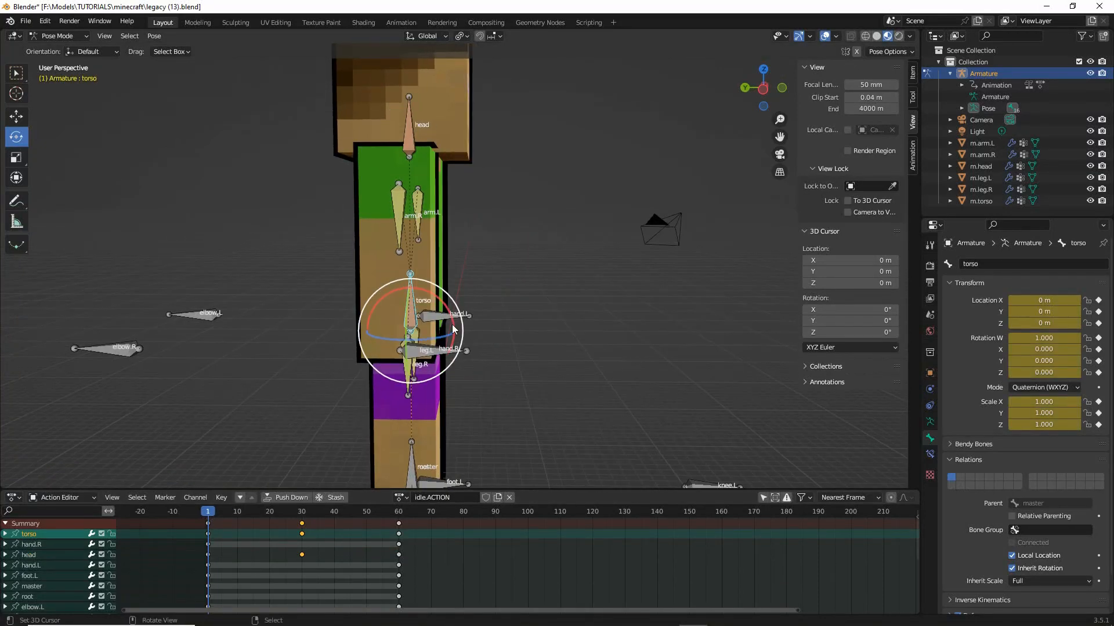
drag(237, 516, 302, 516)
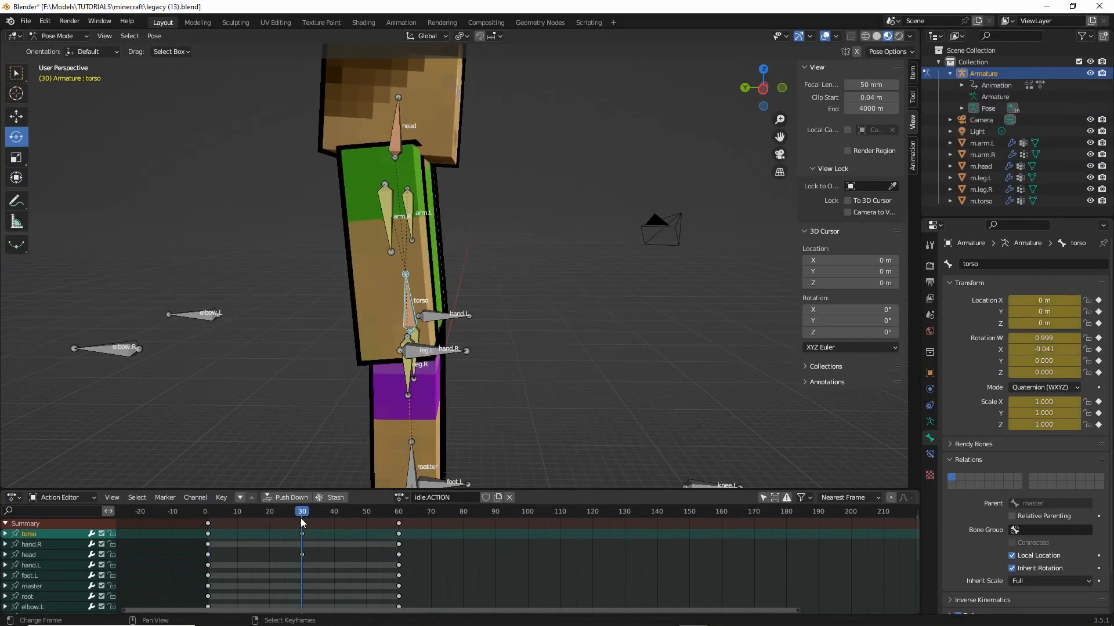
drag(432, 297, 452, 350)
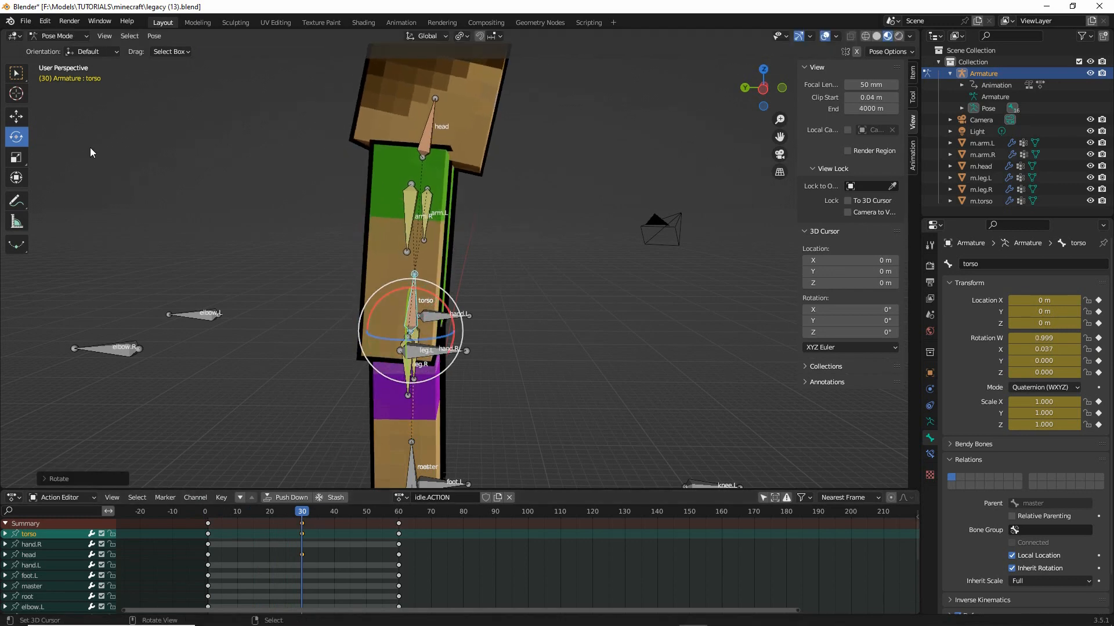
click(427, 128)
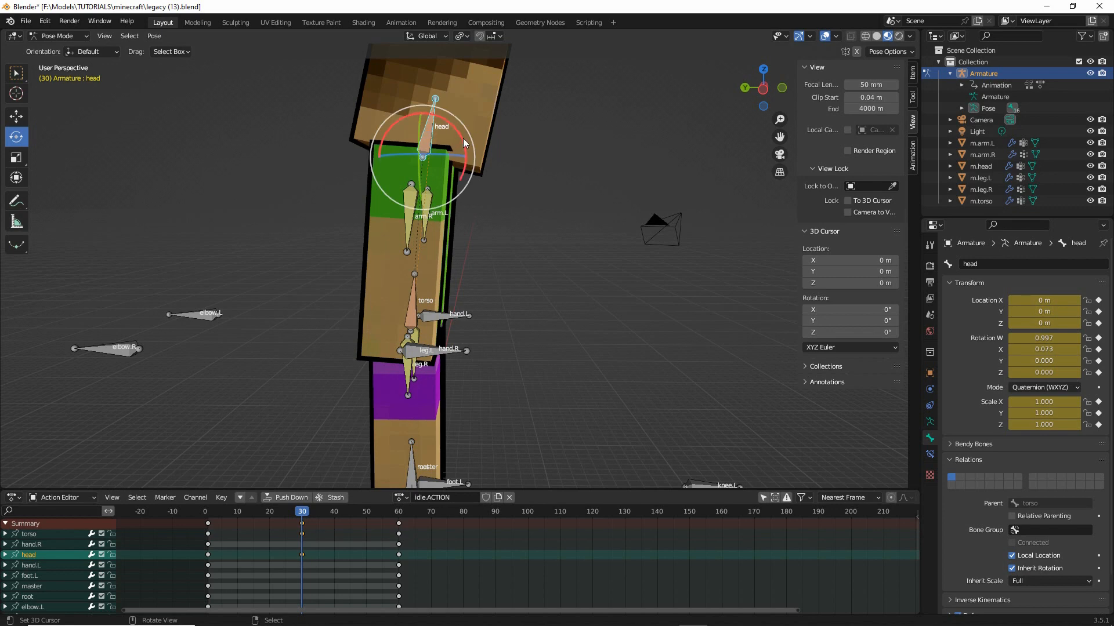
drag(462, 138, 460, 127)
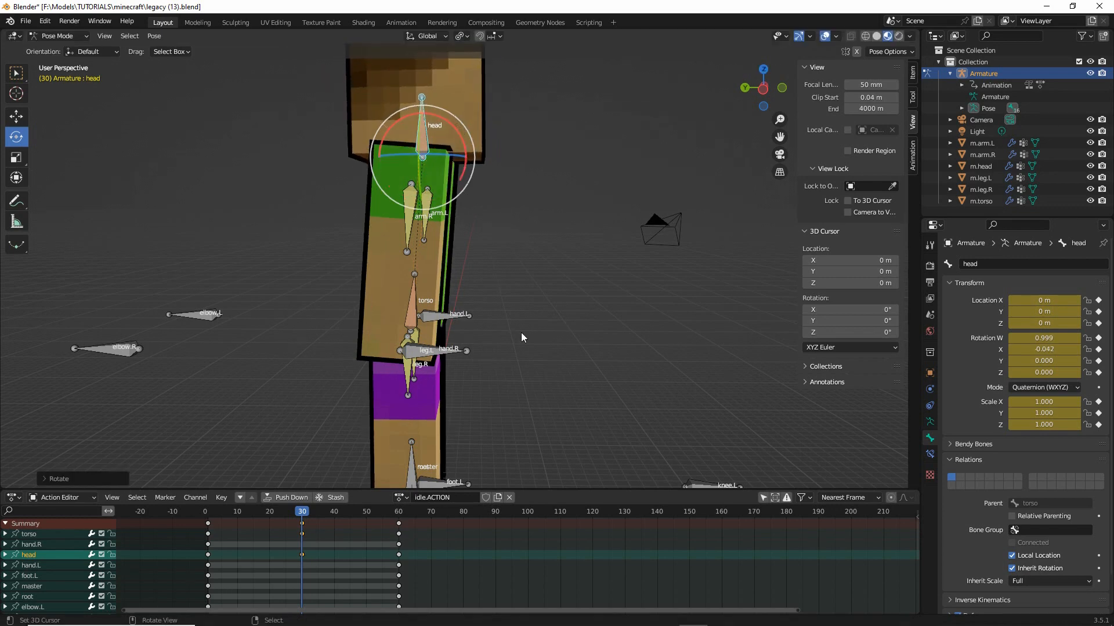
Preview the idle motion, and at frame 30 lean the torso slightly back and tilt the head forward to about 0.021 X rotation
middle_drag(521, 333, 471, 345)
scroll(447, 366, up, 1)
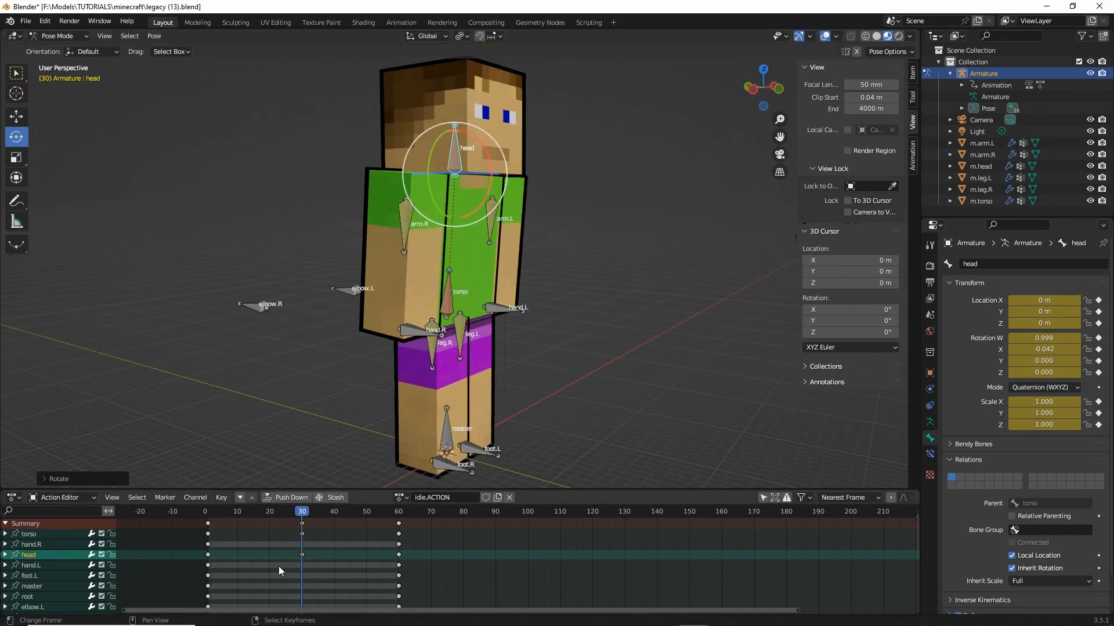
drag(306, 516, 380, 526)
drag(396, 525, 301, 526)
mouse_move(478, 294)
middle_down()
mouse_move(492, 298)
mouse_move(478, 297)
middle_up()
click(438, 286)
drag(458, 297, 454, 156)
click(409, 157)
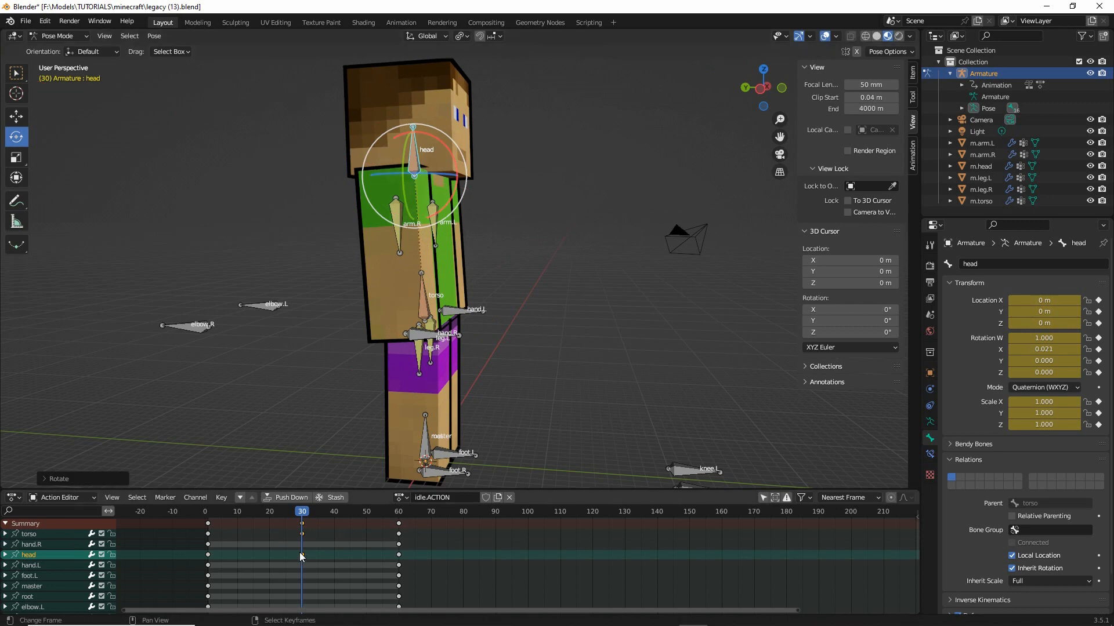
drag(303, 515, 302, 548)
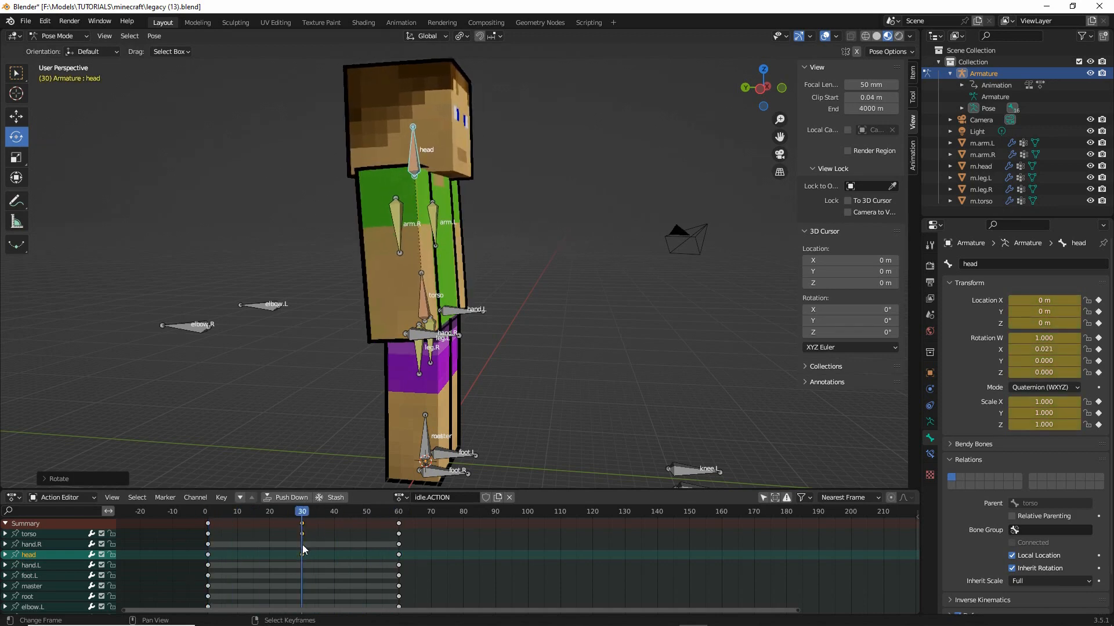
Shift the torso bone along the global Y axis at frame 30, preview the motion, and move the torso slightly backward
middle_drag(500, 197, 439, 347)
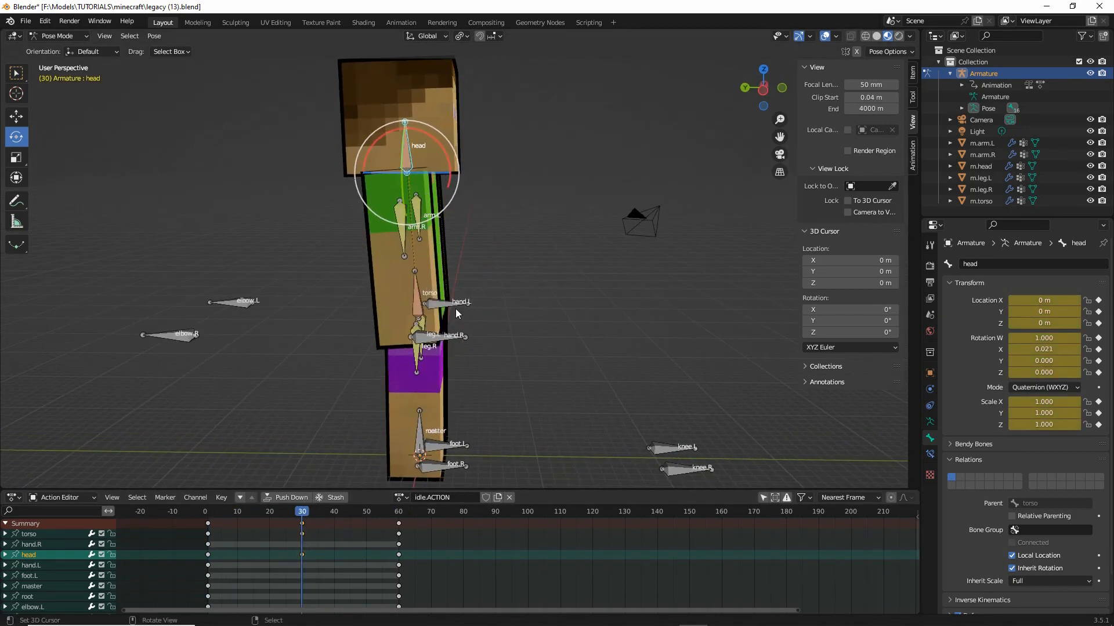
click(456, 310)
middle_drag(456, 310, 444, 335)
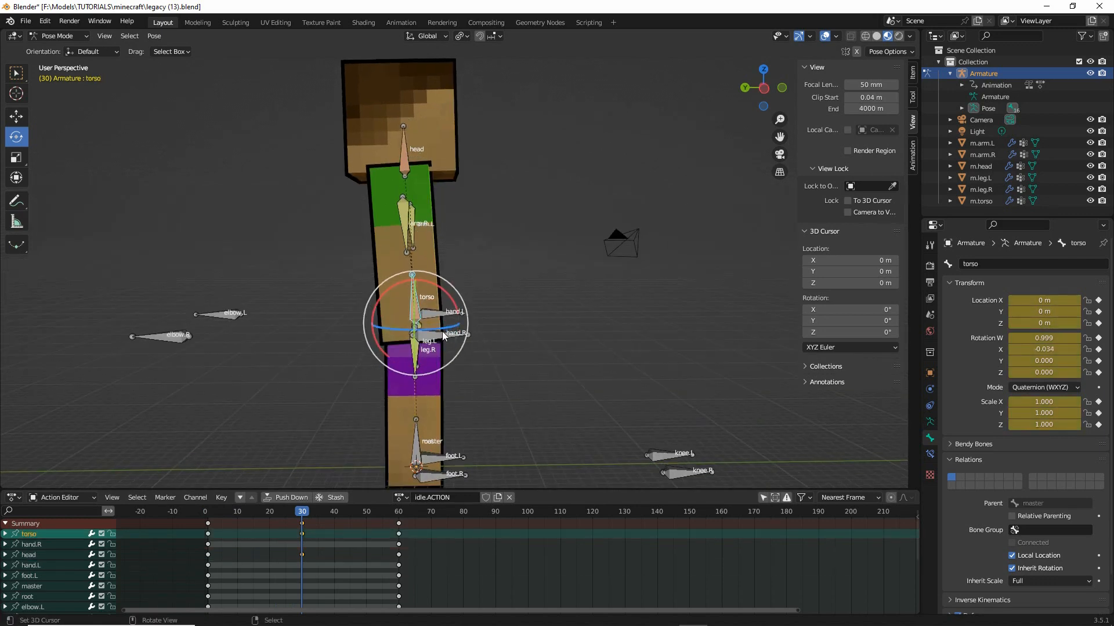
click(16, 117)
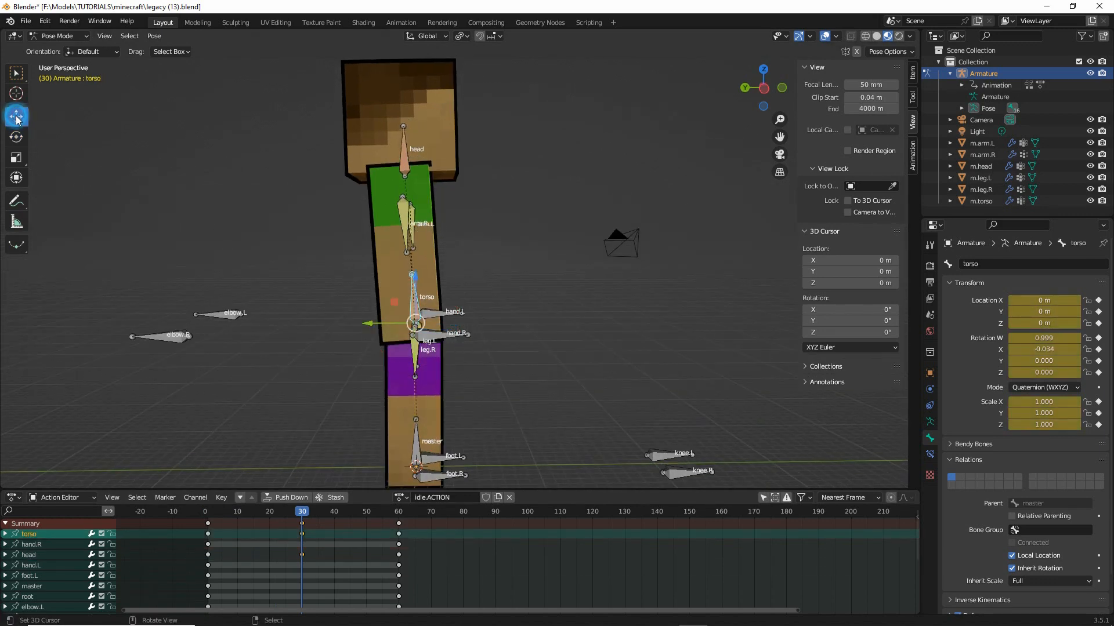
drag(373, 325, 375, 322)
drag(279, 512, 301, 516)
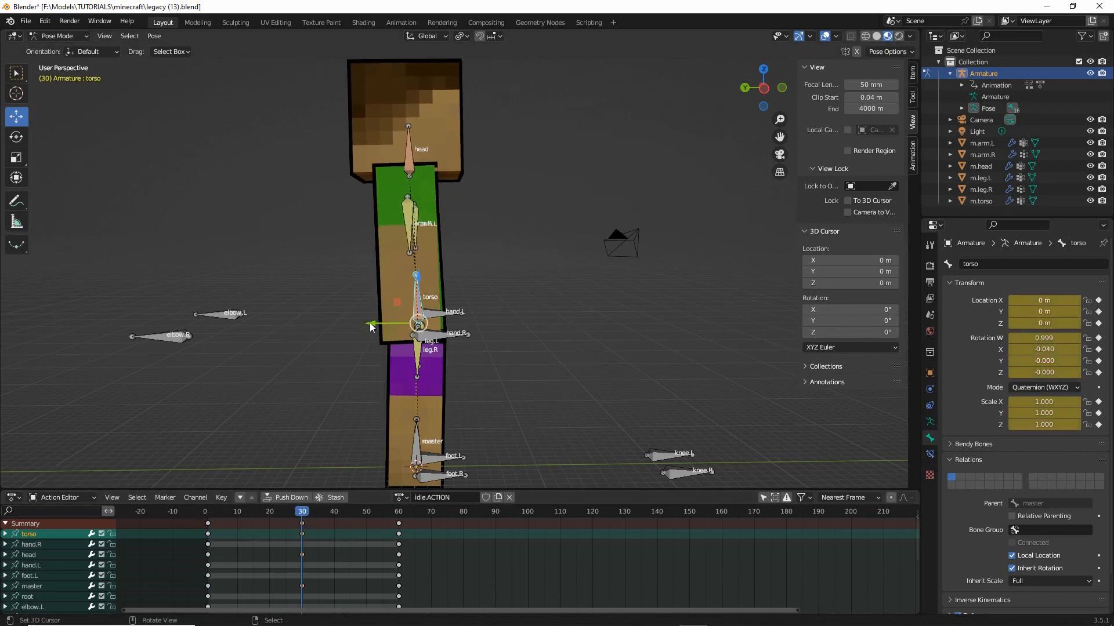
drag(370, 324, 361, 325)
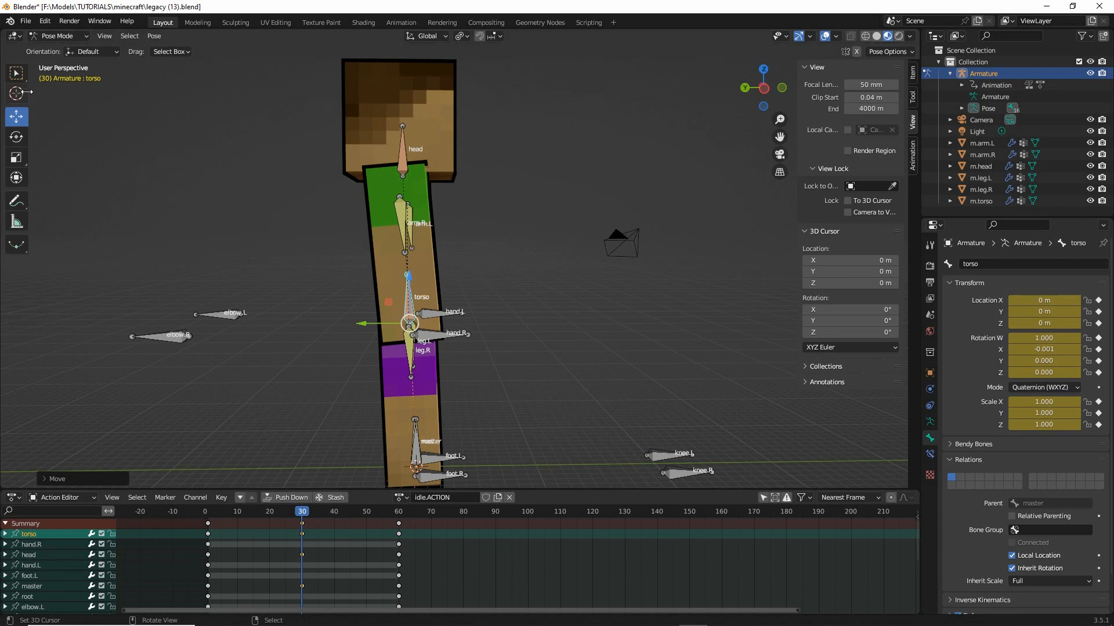
Rotate the torso bone forward at frame 30 to about 0.036 X rotation, and return to the Move tool
click(16, 138)
drag(382, 270, 434, 298)
click(15, 117)
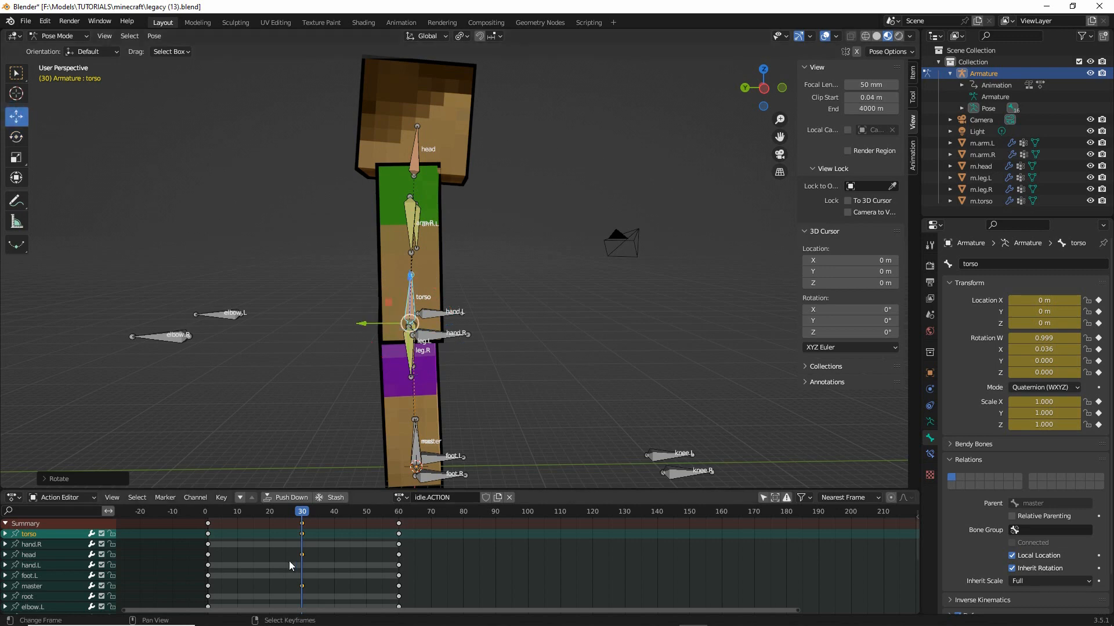
Select hand.R and hand.L, move both slightly backward along the global Y axis at frame 30 to about -0.428 m Y location, and preview
drag(301, 513, 399, 530)
middle_drag(493, 339, 518, 341)
click(451, 335)
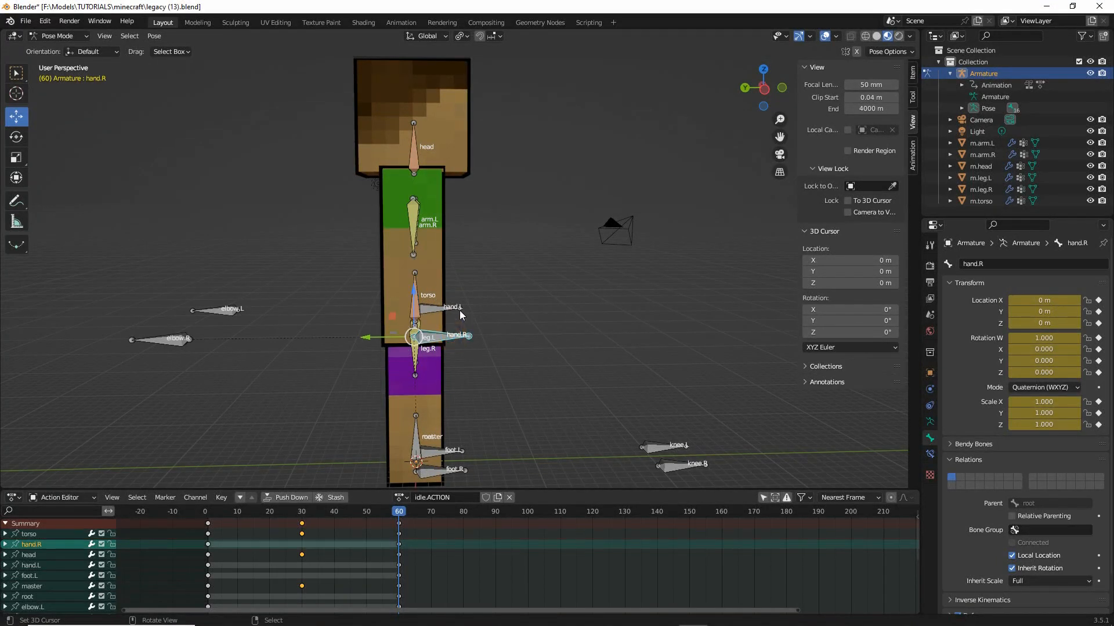
shift+click(458, 311)
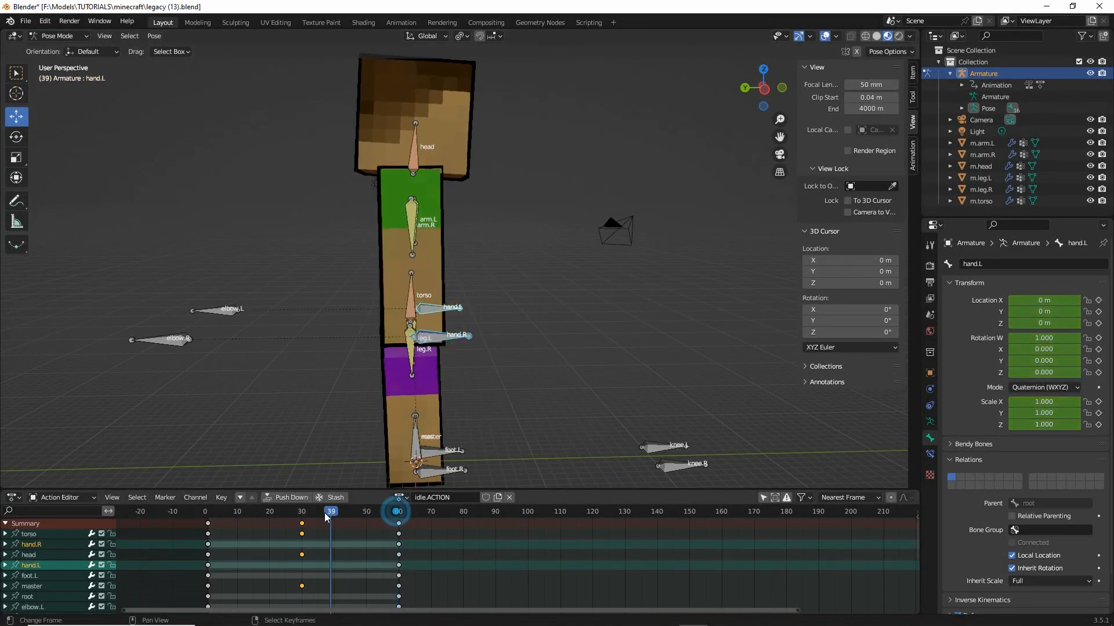
drag(396, 517, 302, 518)
drag(359, 326, 369, 321)
middle_drag(352, 288, 480, 281)
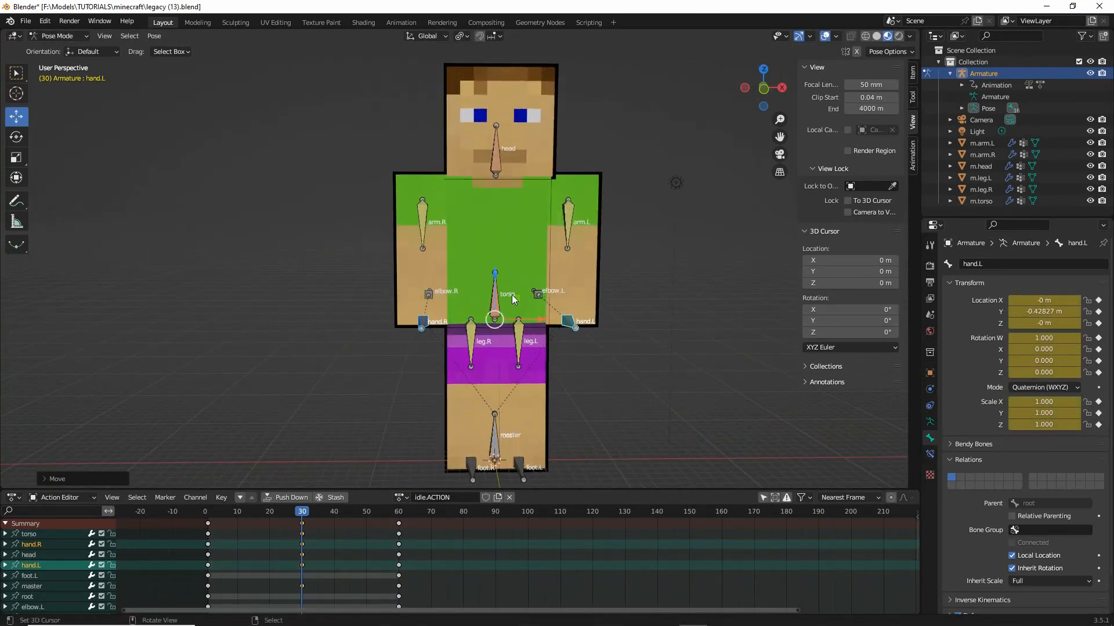
mouse_move(303, 514)
mouse_down()
mouse_move(206, 514)
mouse_move(398, 527)
mouse_move(303, 536)
mouse_up()
middle_drag(381, 364, 542, 312)
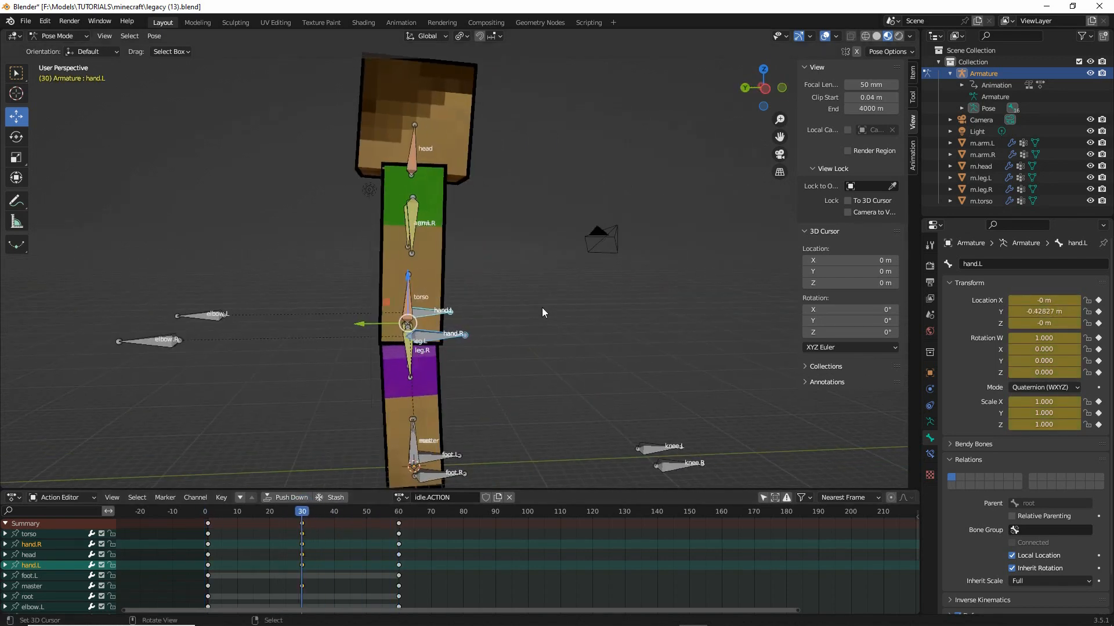
In the right orthographic view, rotate the head bone back to level at frame 30, about -0.017 X rotation, and preview the motion
click(413, 152)
middle_drag(413, 152, 399, 215)
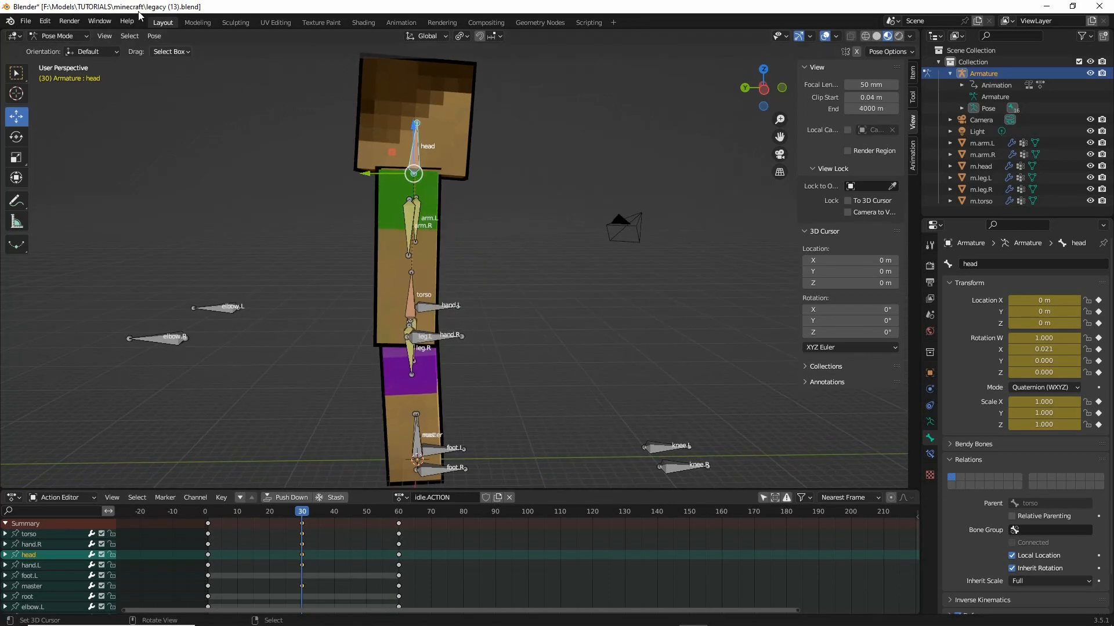
click(103, 37)
mouse_move(136, 183)
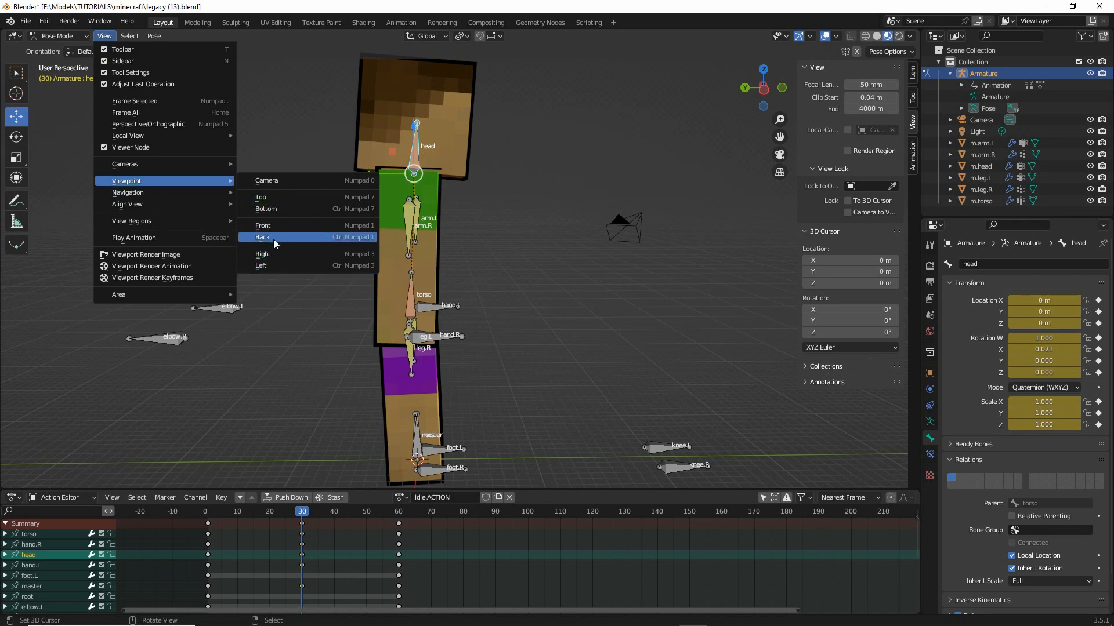
click(277, 254)
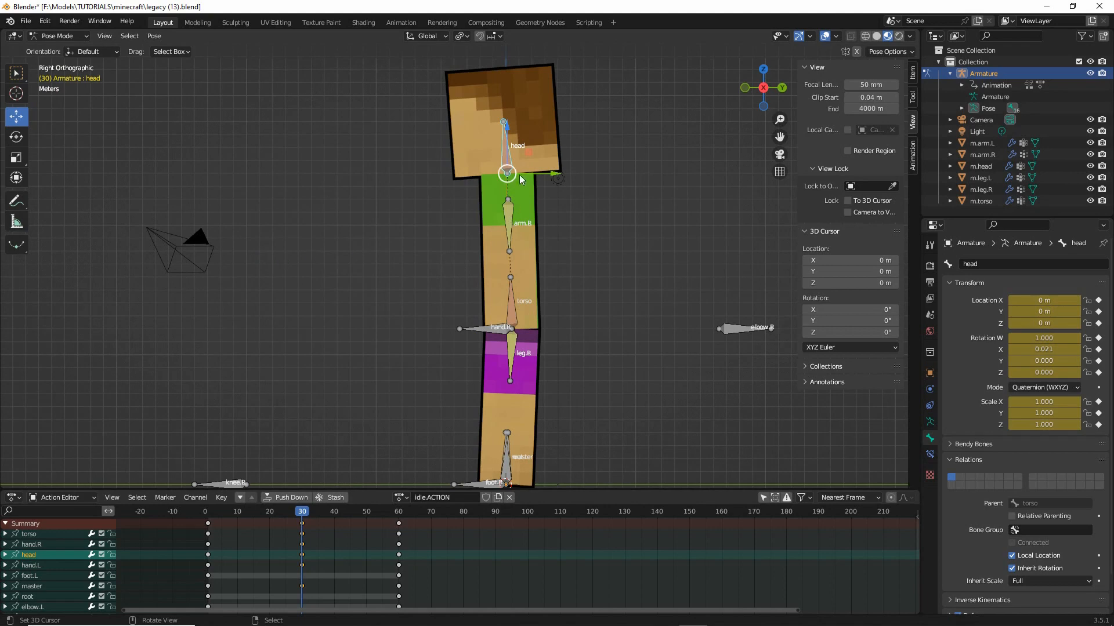
click(16, 137)
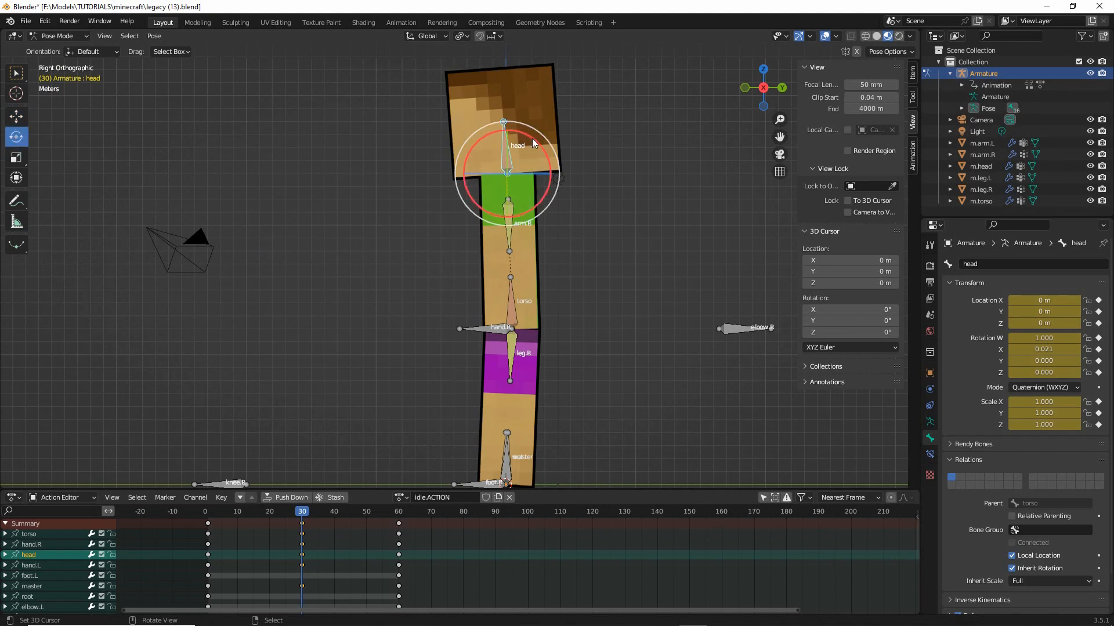
drag(531, 138, 537, 174)
mouse_move(302, 513)
mouse_down()
mouse_move(216, 513)
mouse_move(384, 516)
mouse_move(249, 519)
mouse_move(302, 522)
mouse_up()
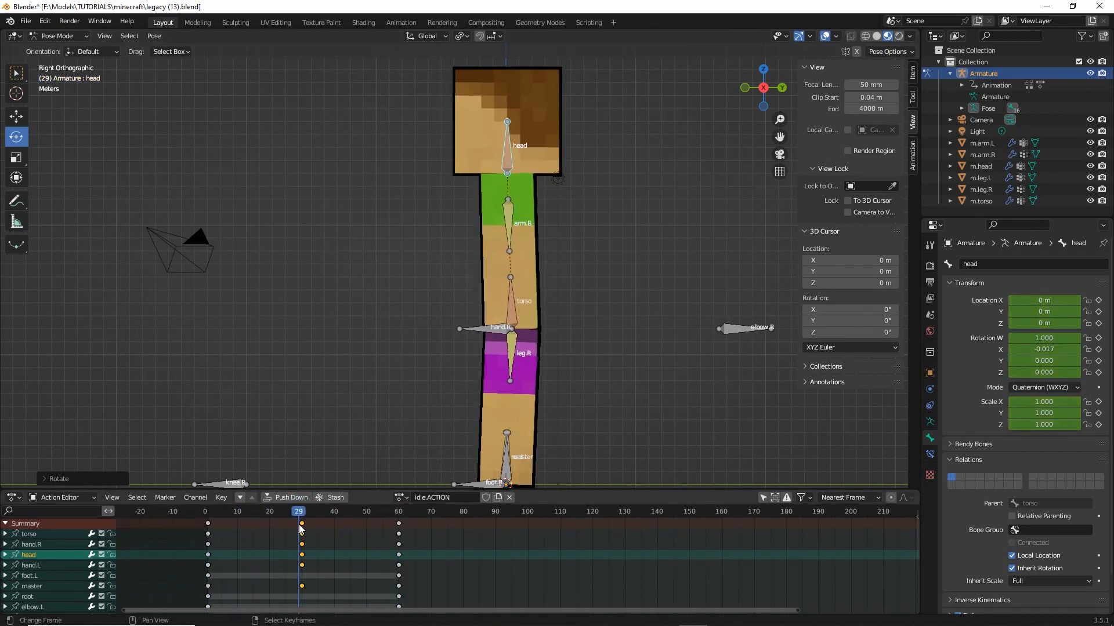
Rotate the torso bone backward at frame 30 to about -0.018 X rotation and preview the motion
click(512, 317)
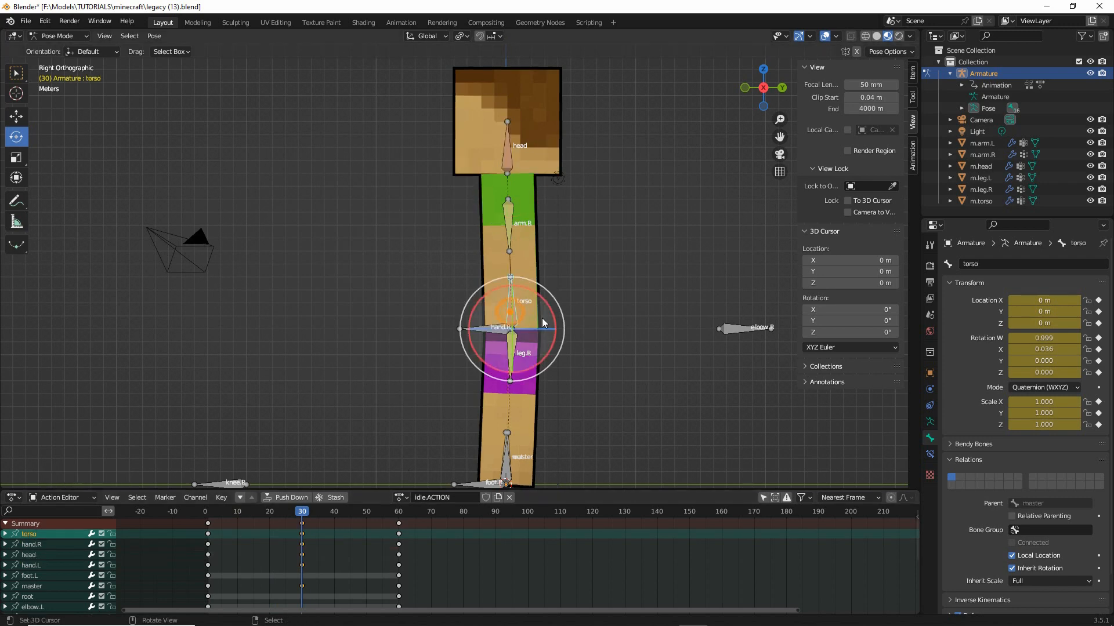
click(16, 118)
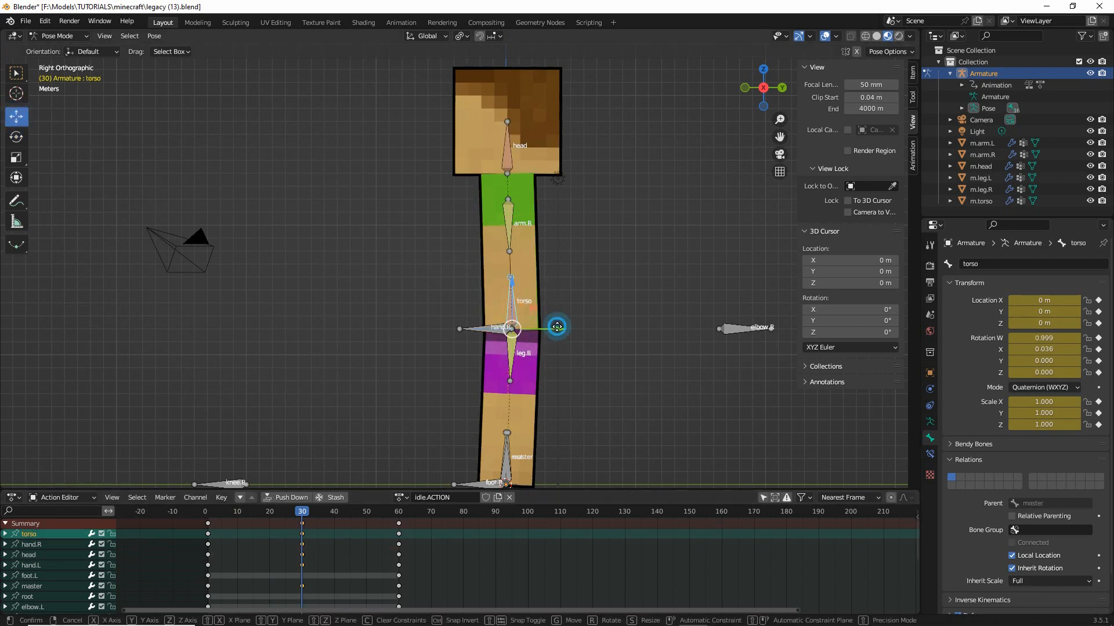
drag(558, 327, 540, 295)
click(16, 137)
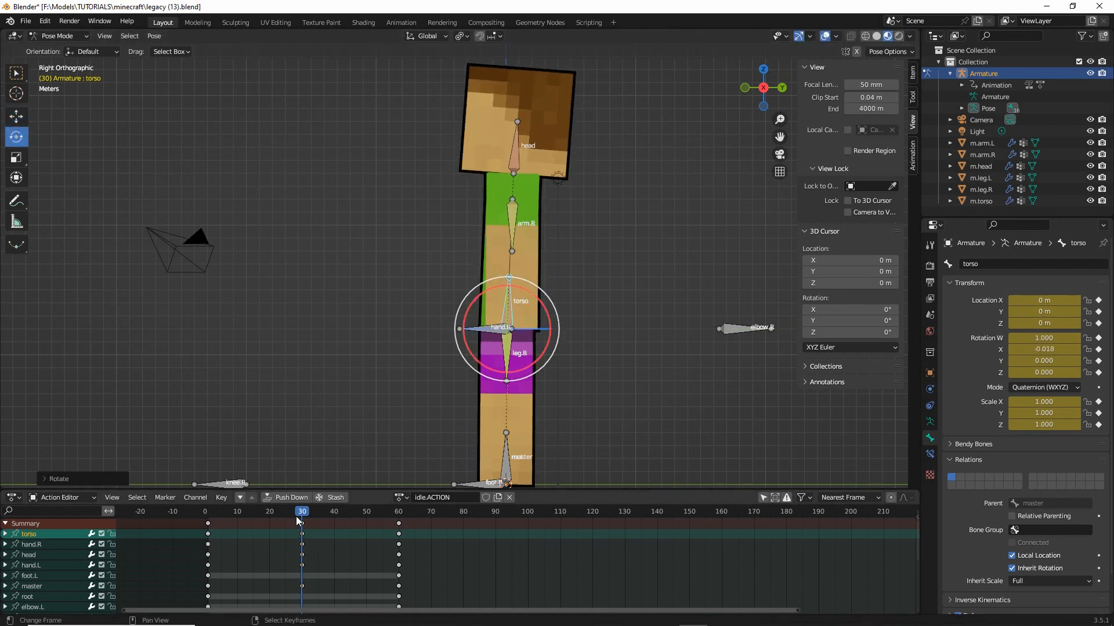
mouse_move(301, 513)
mouse_down()
mouse_move(207, 516)
mouse_move(355, 516)
mouse_move(302, 518)
mouse_up()
Tilt the head bone forward until level at frame 30, about 0.025 X rotation, and check the idle motion
click(515, 145)
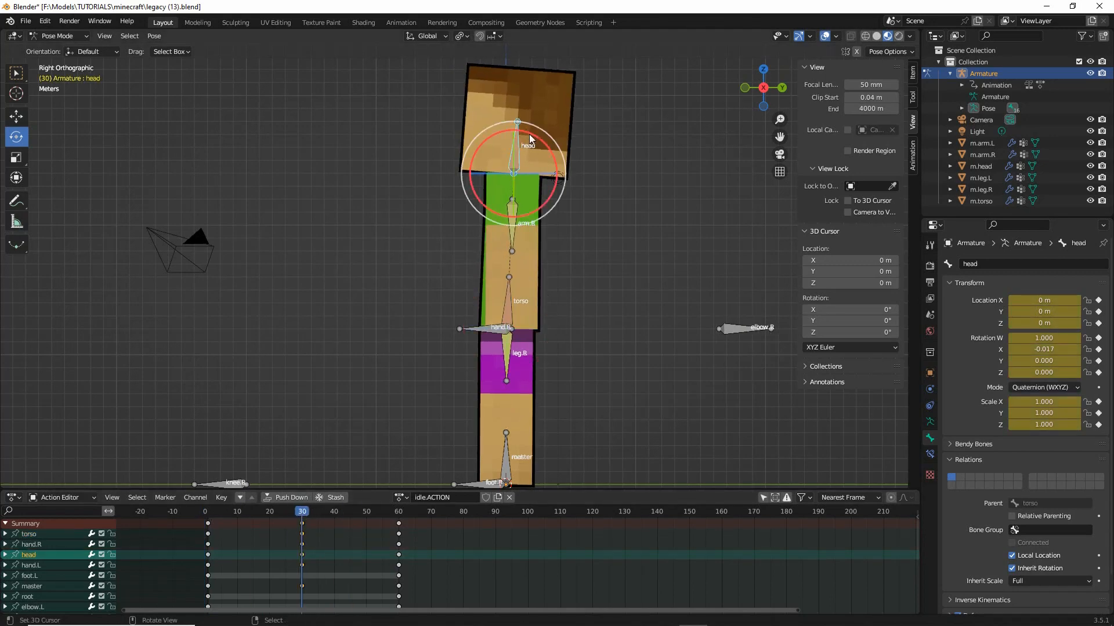
drag(530, 139, 526, 131)
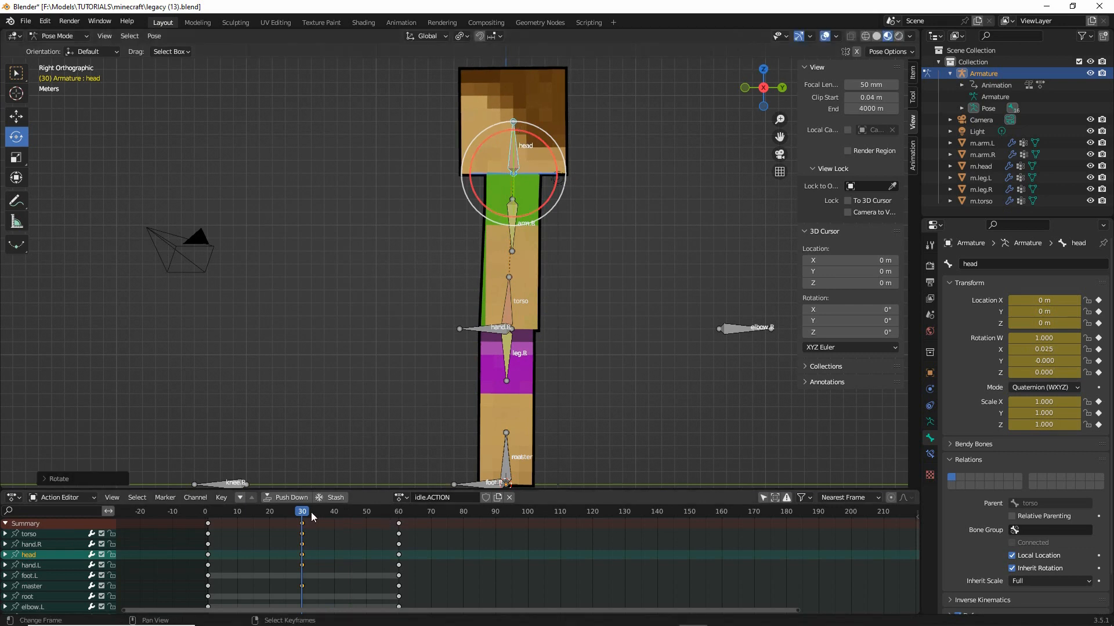
mouse_move(312, 517)
mouse_down()
mouse_move(386, 517)
mouse_move(207, 529)
mouse_move(301, 516)
mouse_up()
middle_drag(638, 273, 534, 296)
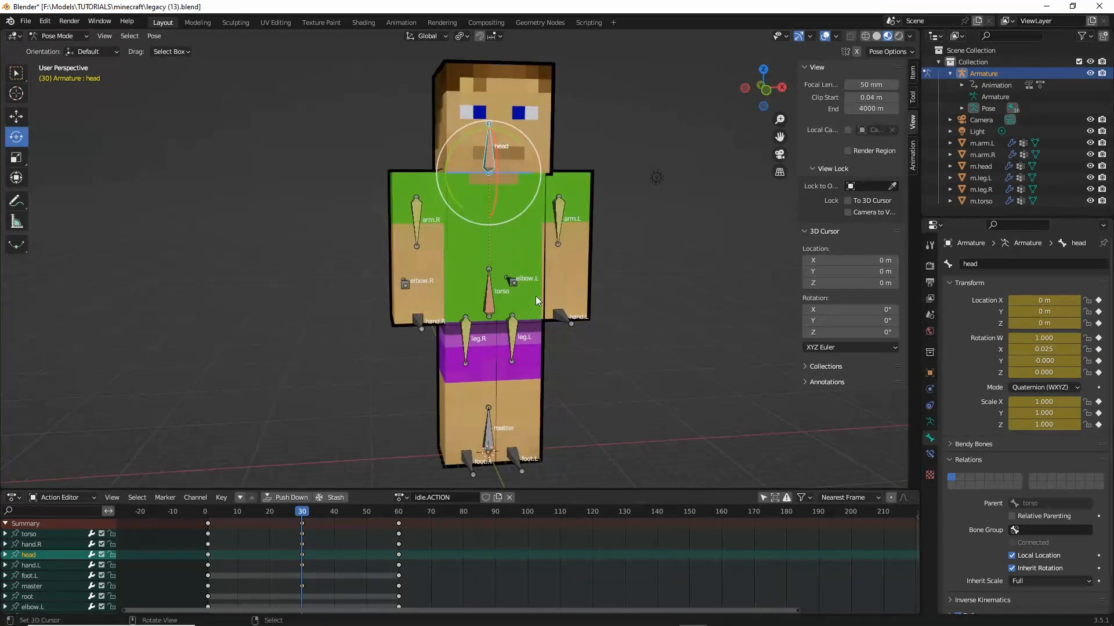
right_click(410, 322)
middle_drag(318, 365, 371, 377)
scroll(372, 377, up, 1)
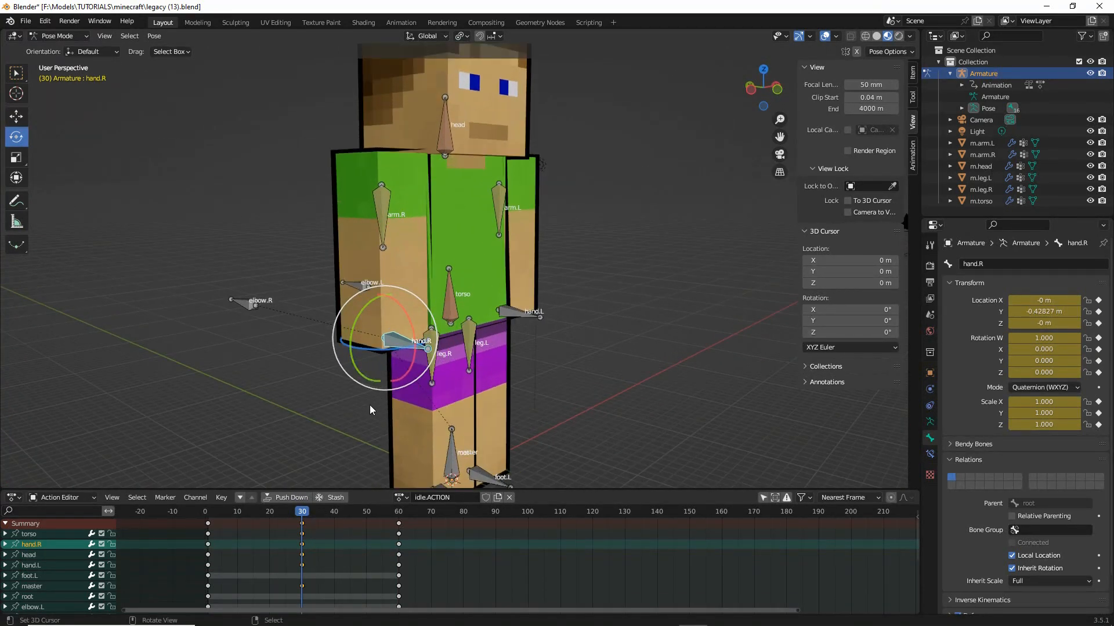
key(g)
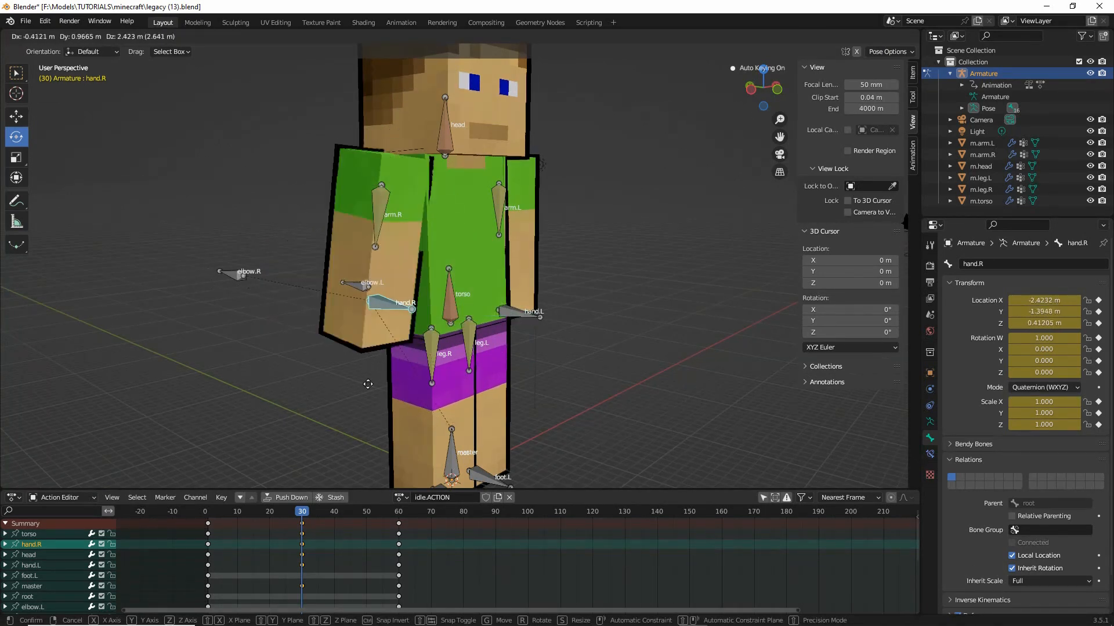
right_click(303, 377)
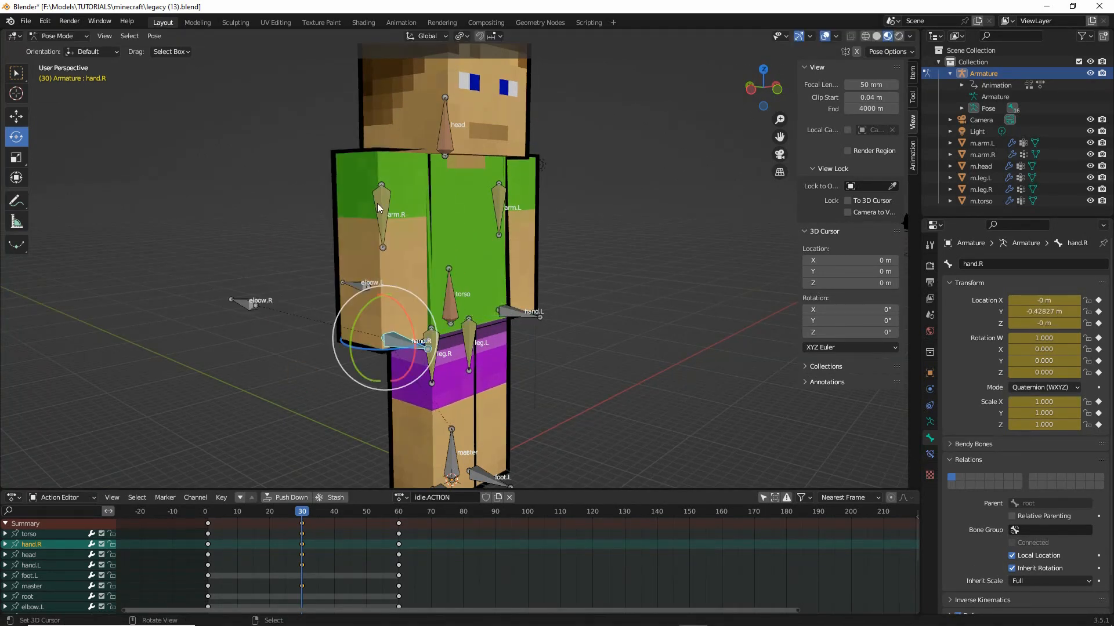
Select arm.R and arm.L, raise both shoulders slightly along the Z axis at frame 30 to about -0.365 m Y location, and preview
click(378, 208)
shift+click(499, 209)
middle_drag(499, 209, 489, 296)
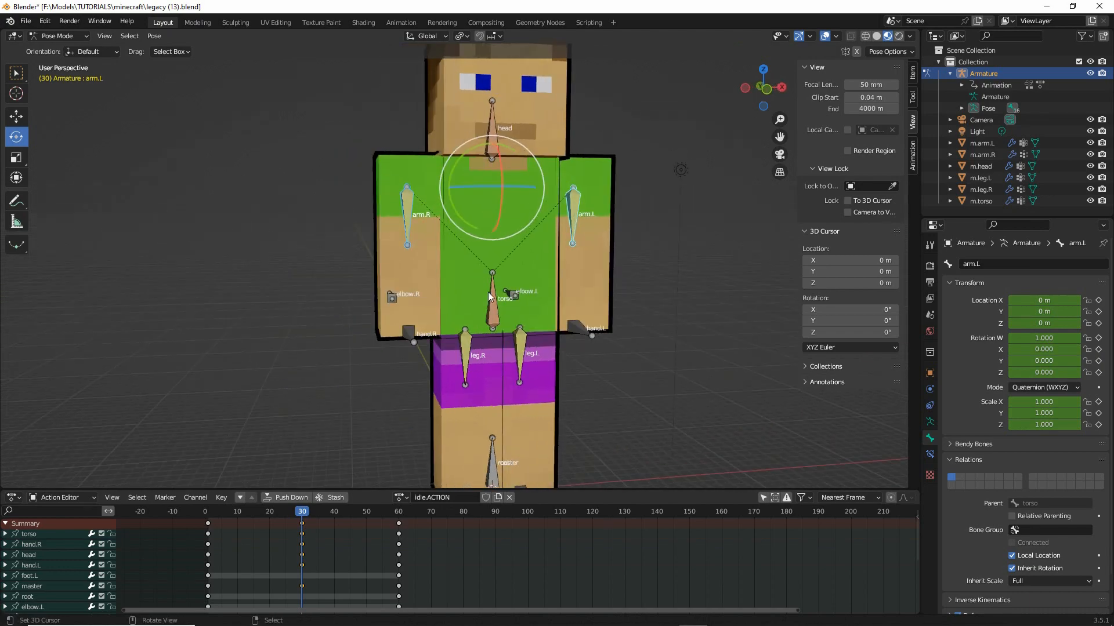
click(16, 116)
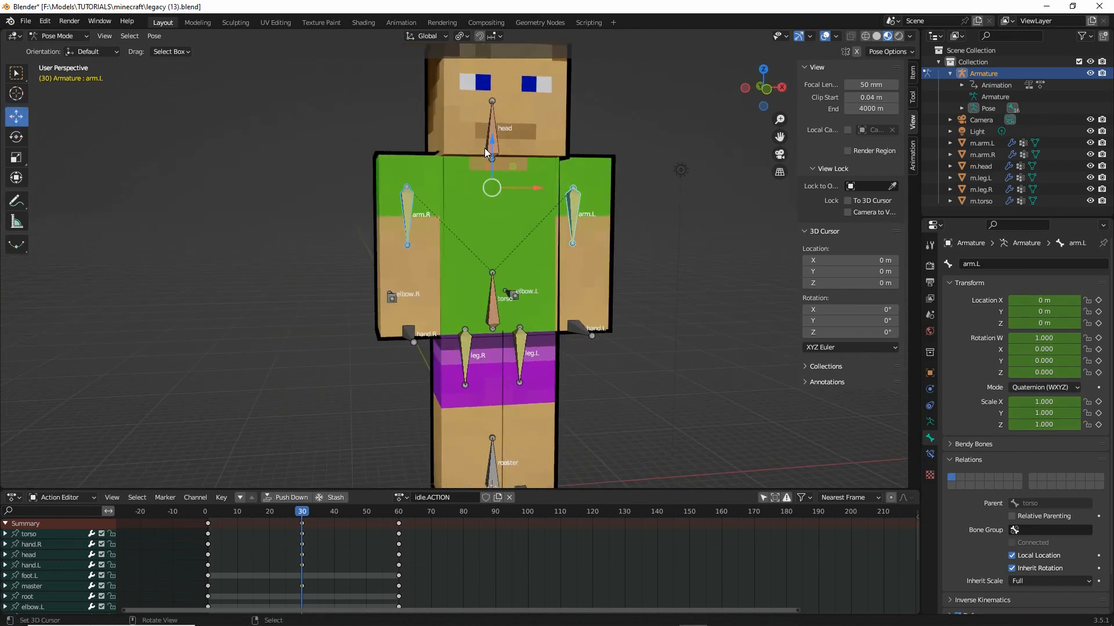
mouse_move(486, 144)
mouse_down()
mouse_move(493, 110)
mouse_move(489, 165)
mouse_up()
key(ctrl+z)
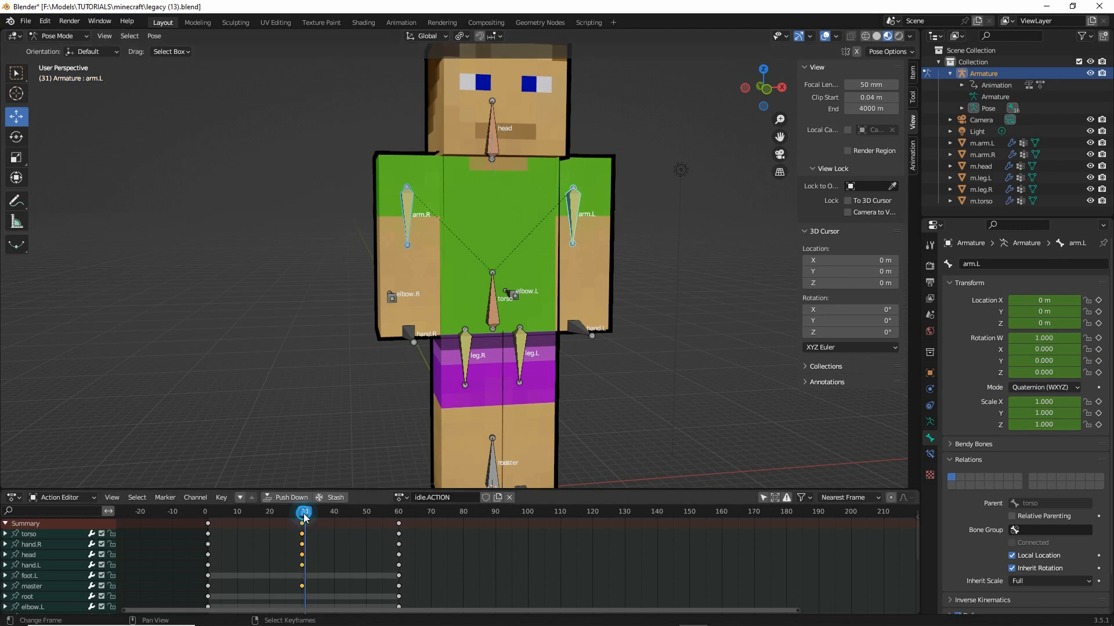
mouse_move(302, 525)
mouse_down()
mouse_move(207, 524)
mouse_move(301, 526)
mouse_up()
drag(487, 146, 489, 137)
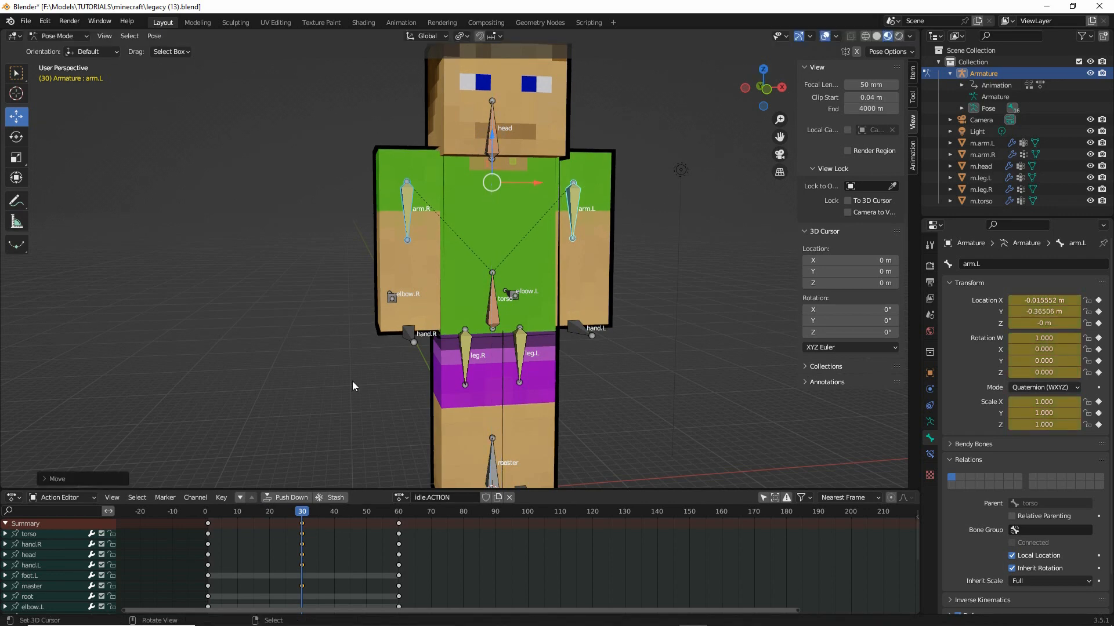
mouse_move(302, 525)
mouse_down()
mouse_move(193, 525)
mouse_move(369, 531)
mouse_move(274, 531)
mouse_move(302, 541)
mouse_up()
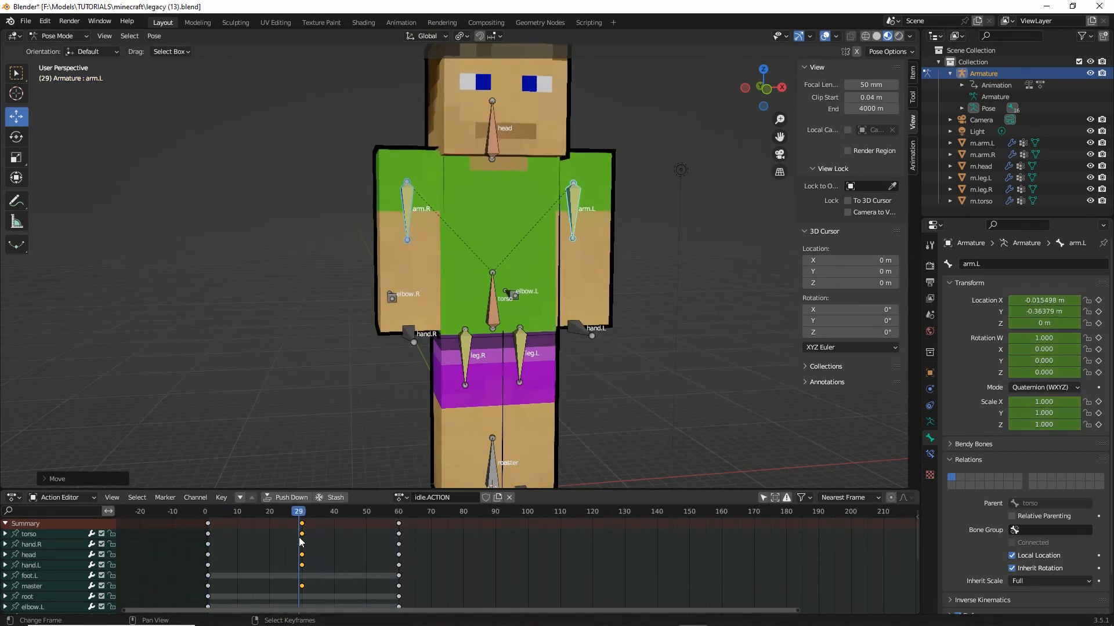
Preview the idle motion from an angled view and stop at frame 60
middle_drag(357, 239, 494, 283)
drag(307, 518, 400, 540)
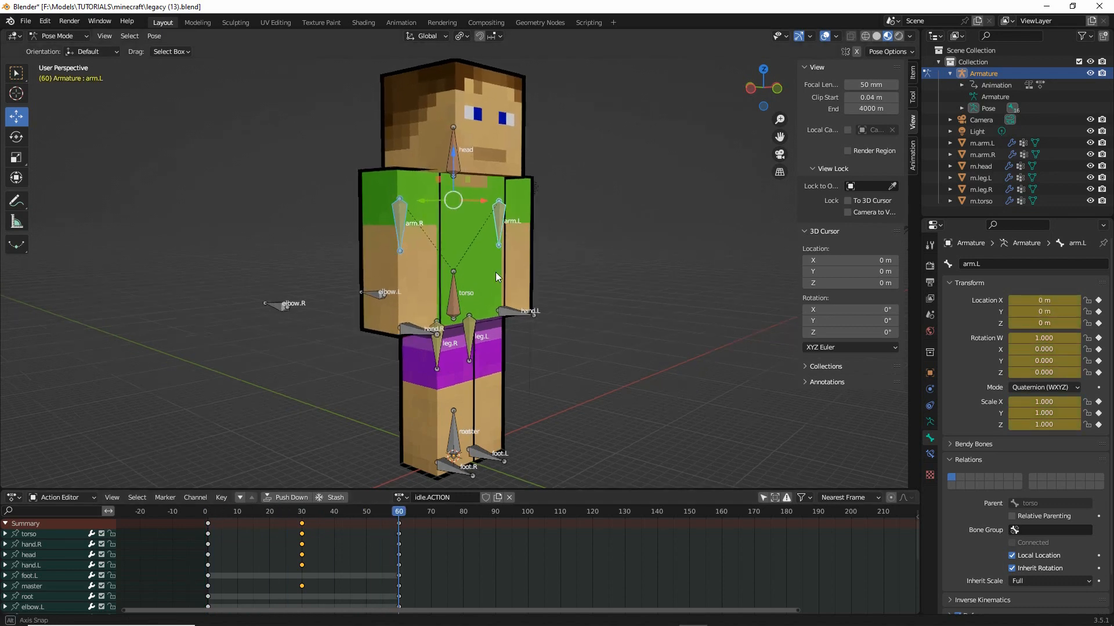
middle_drag(441, 279, 486, 276)
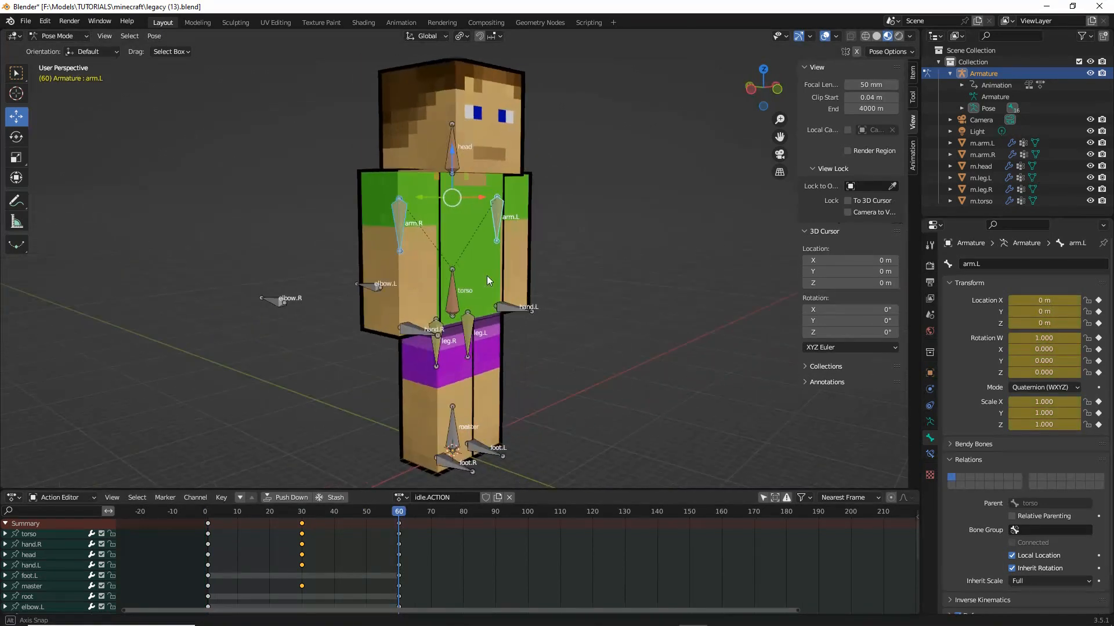
Save the file under the new name legacy (14).blend
click(25, 22)
click(50, 110)
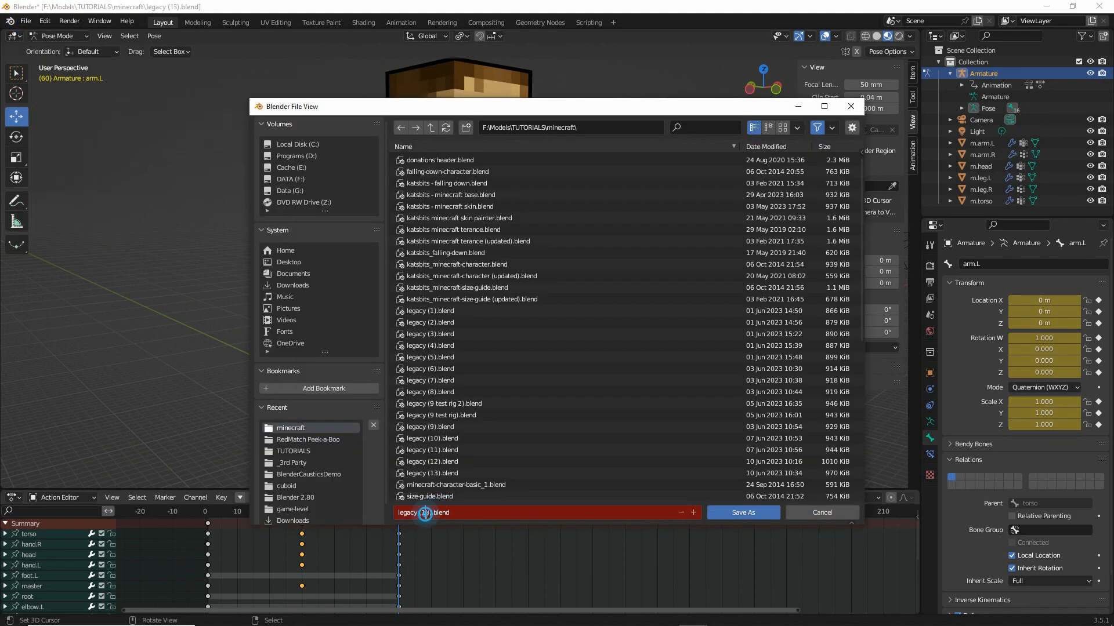
key(Return)
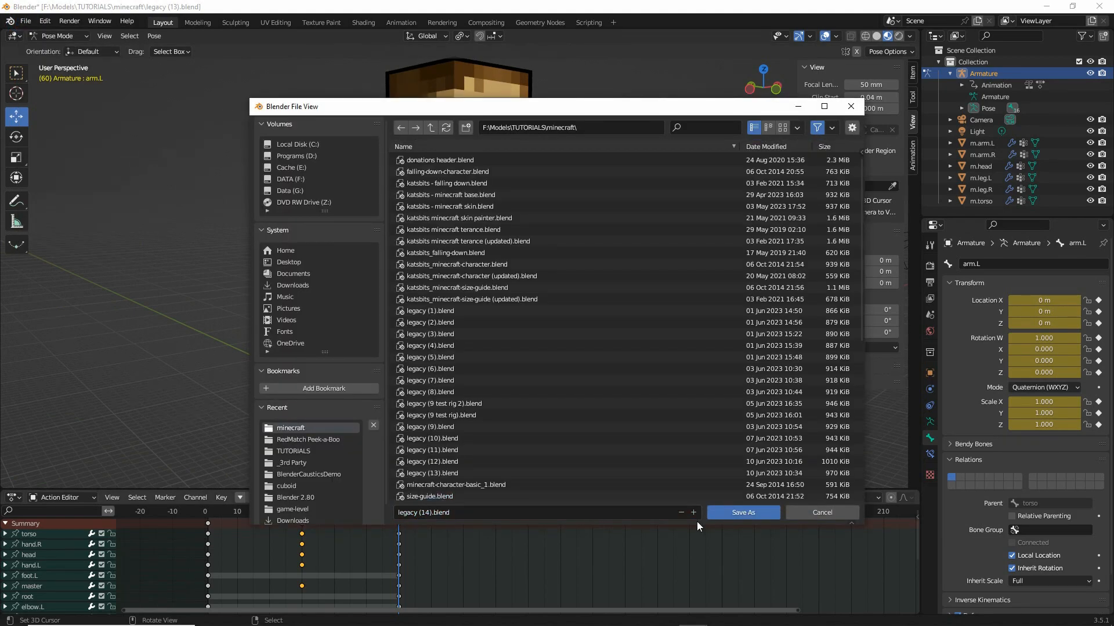
click(742, 511)
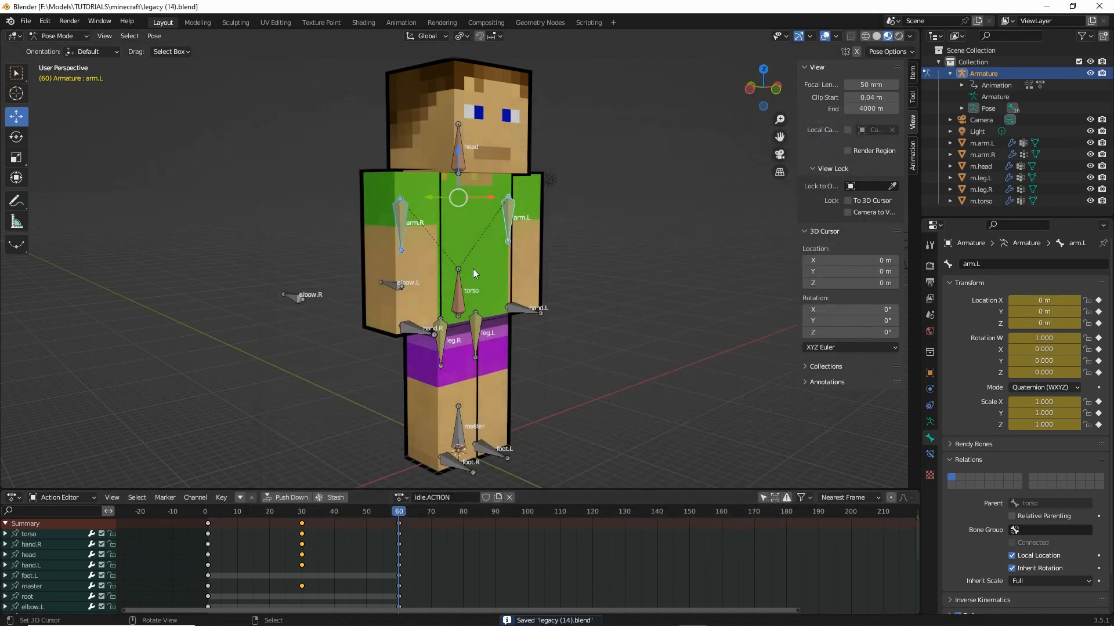
Replay the idle motion up to frame 60, view it from the front, and protect idle.ACTION with a fake user
mouse_move(404, 514)
mouse_down()
mouse_move(209, 525)
mouse_move(401, 535)
mouse_up()
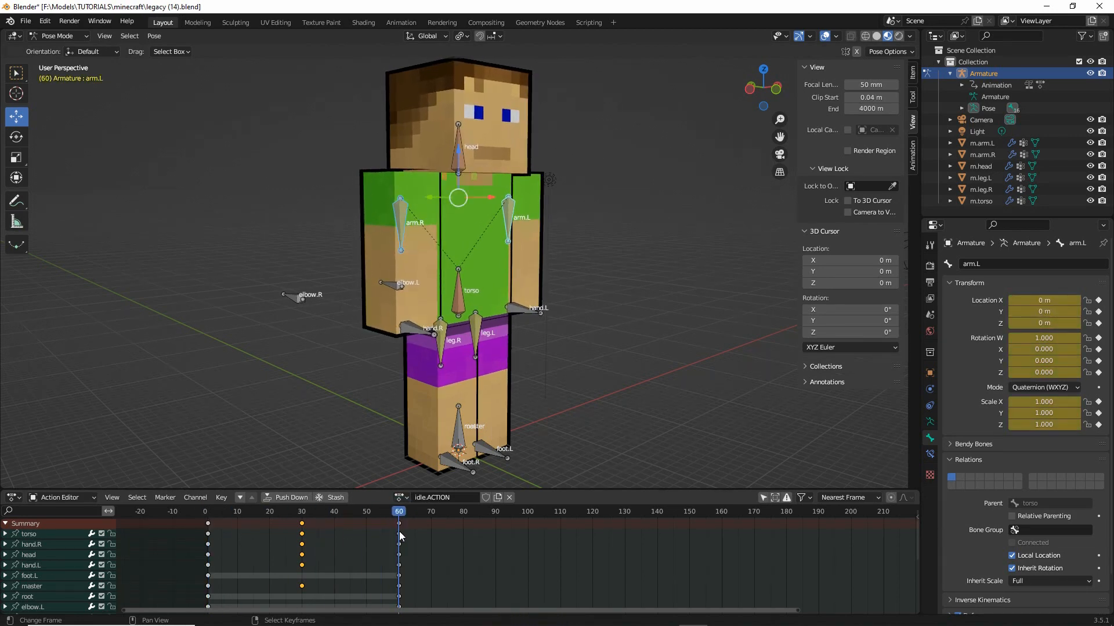
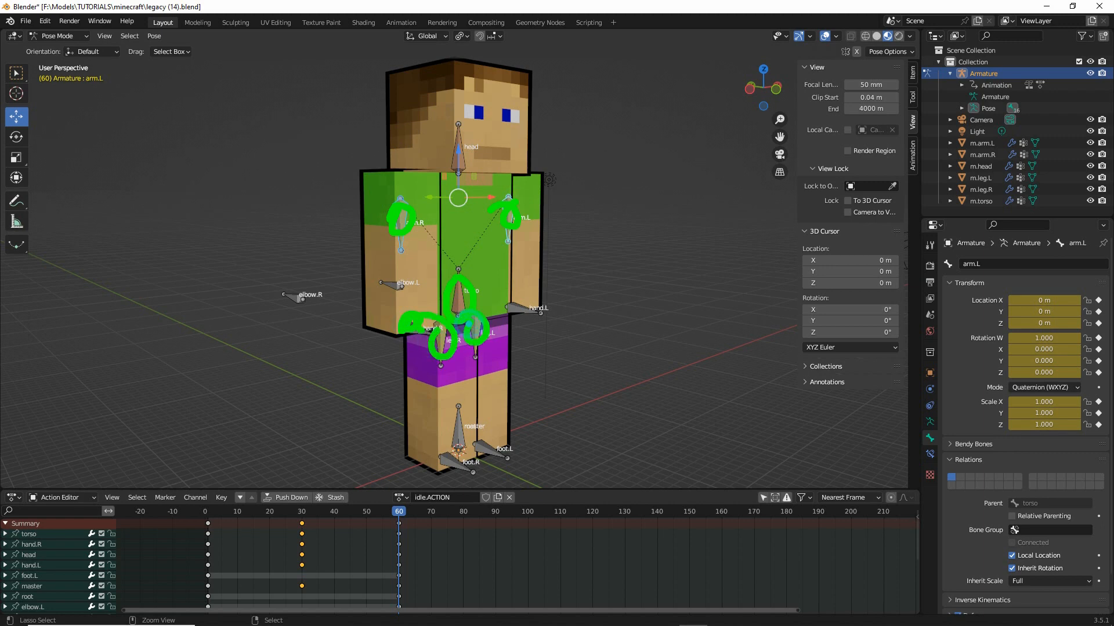
key(Escape)
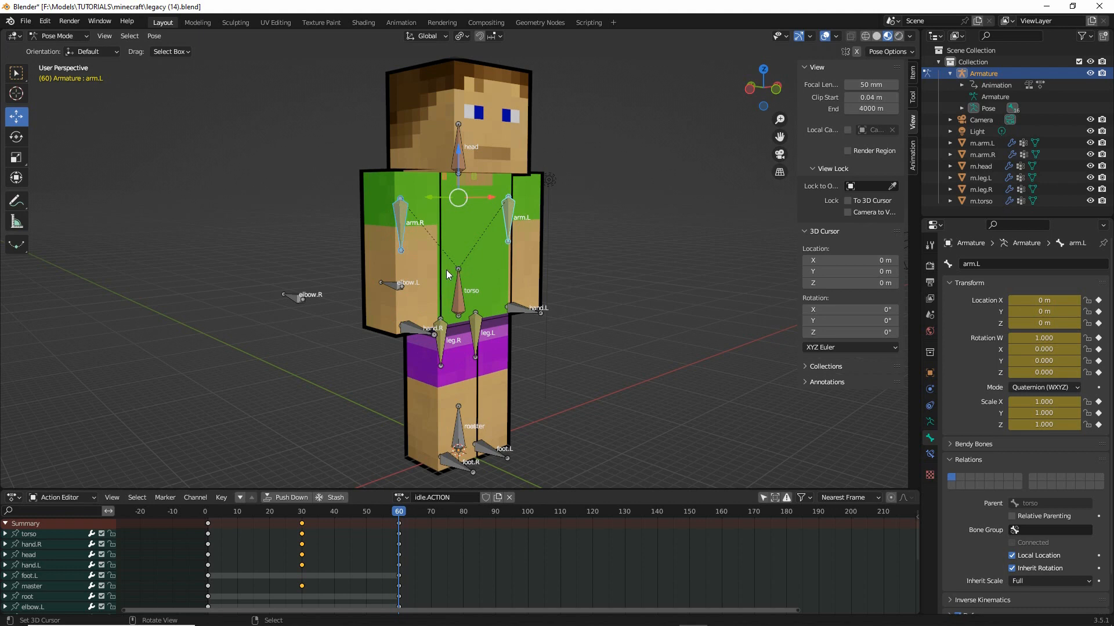
mouse_move(404, 517)
mouse_down()
mouse_move(209, 519)
mouse_move(402, 527)
mouse_move(216, 529)
mouse_move(398, 531)
mouse_up()
middle_drag(585, 302, 474, 270)
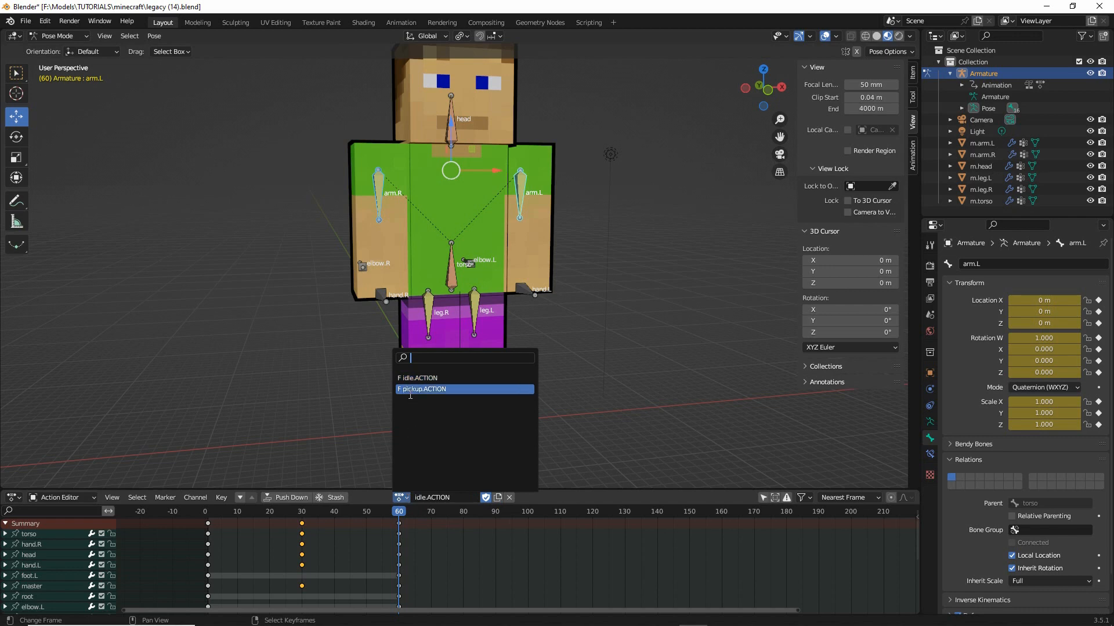
Switch the armature to pickup.ACTION and examine the torso and leg bones in its frame 30 pose from the side
click(412, 390)
drag(221, 521, 304, 524)
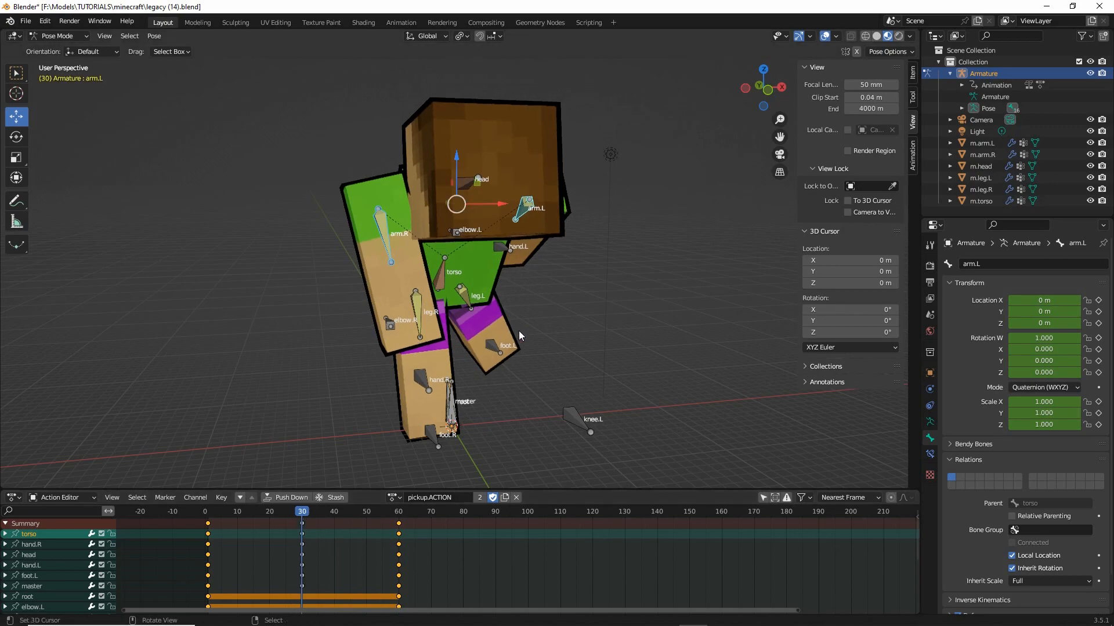
middle_drag(518, 330, 412, 316)
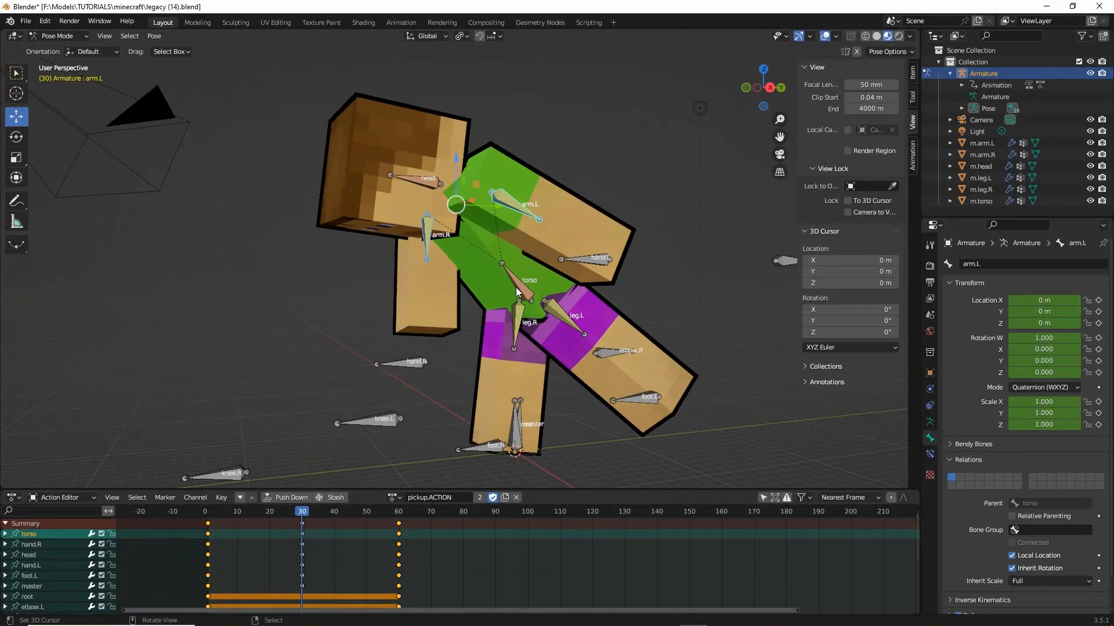
drag(522, 288, 522, 302)
mouse_move(544, 306)
mouse_down()
mouse_move(548, 319)
mouse_move(524, 335)
mouse_up()
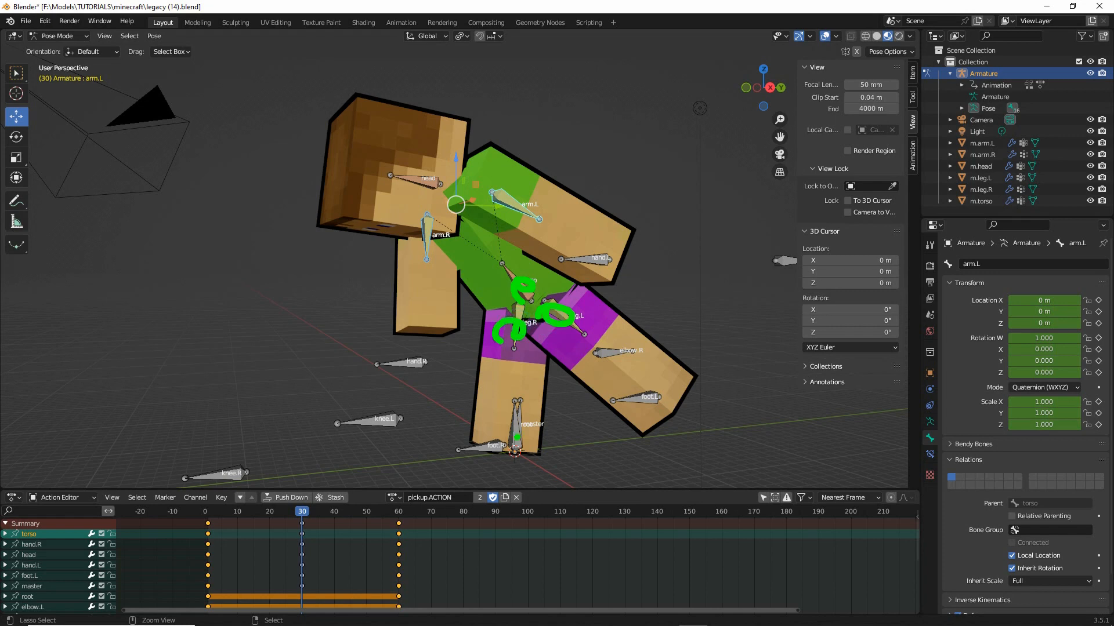
Return pickup.ACTION to frame 1 and switch the armature to idle.ACTION
key(Escape)
mouse_move(362, 323)
middle_down()
mouse_move(466, 326)
mouse_move(469, 312)
mouse_move(330, 307)
mouse_move(372, 311)
middle_up()
drag(302, 515, 210, 539)
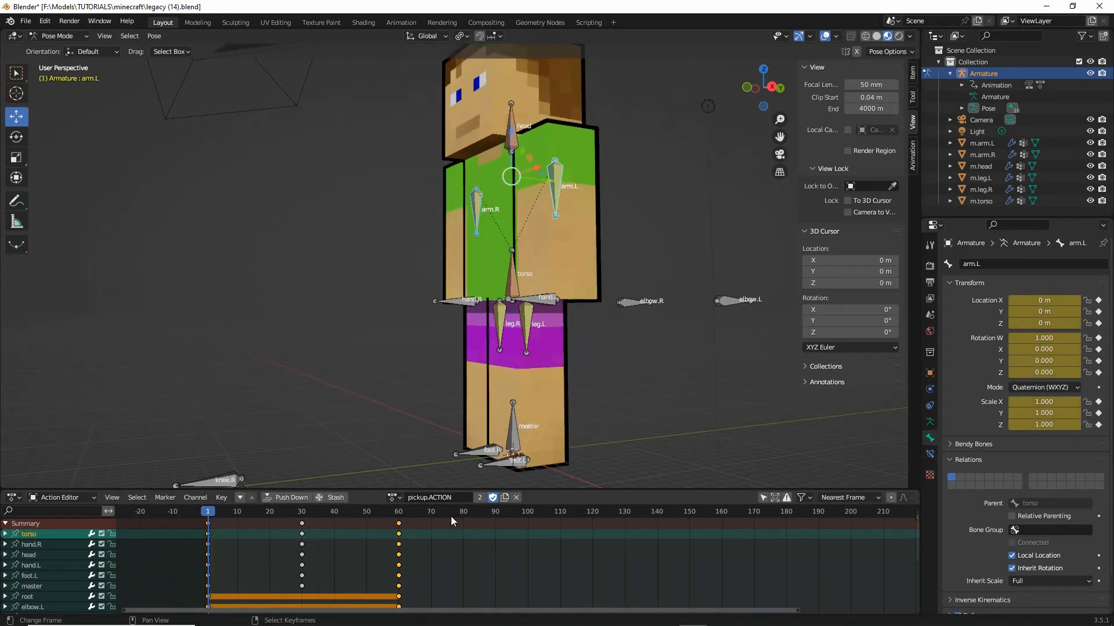
click(395, 497)
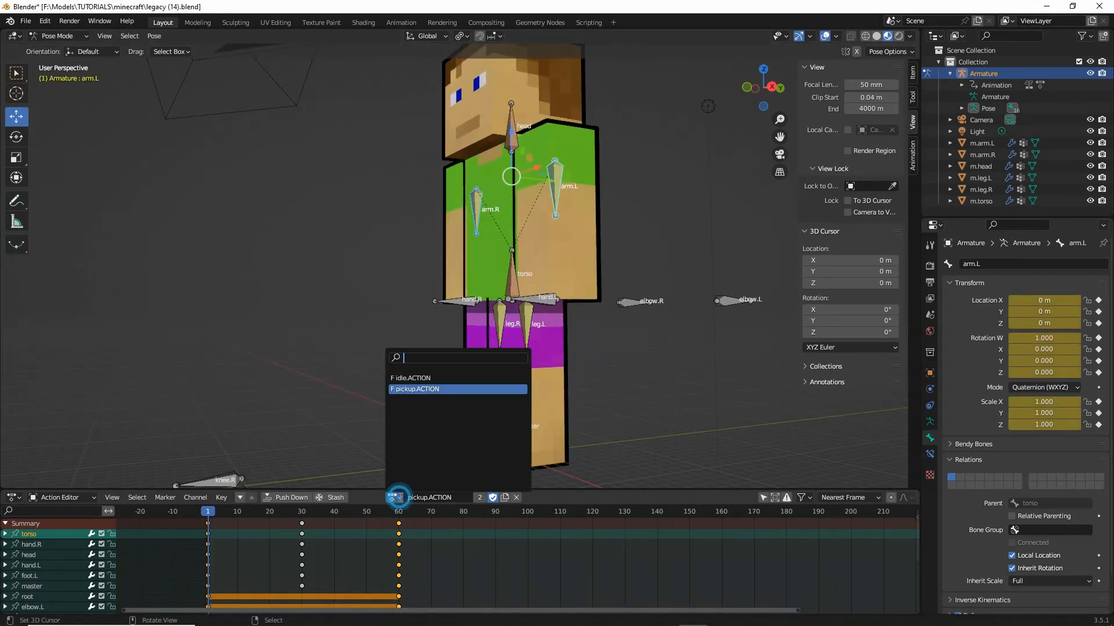
click(410, 378)
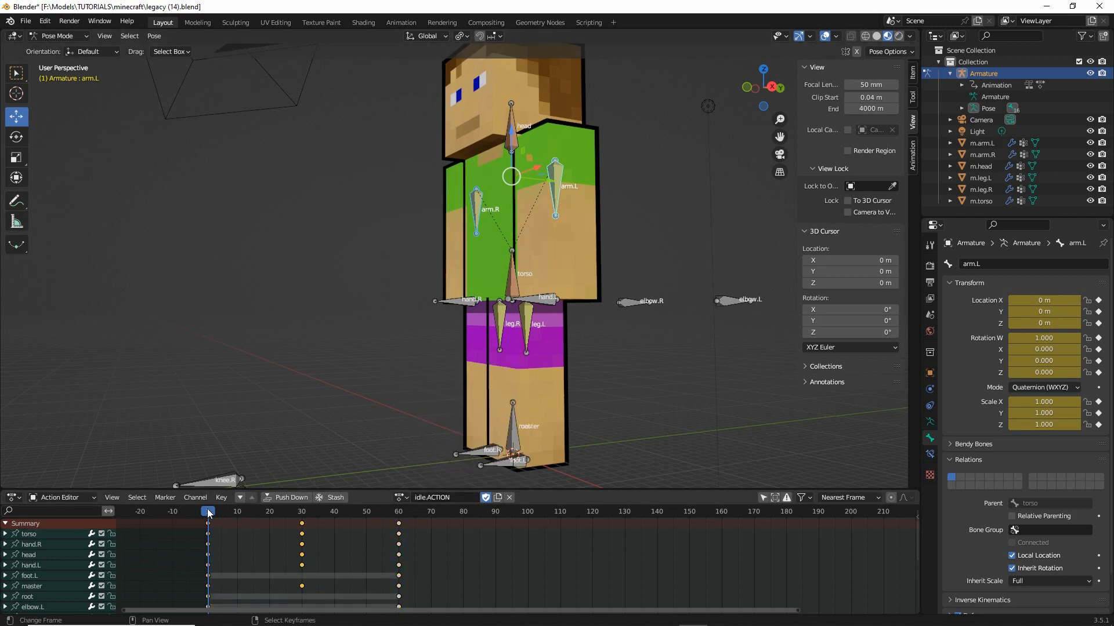
mouse_move(209, 513)
mouse_down()
mouse_move(399, 526)
mouse_move(209, 531)
mouse_up()
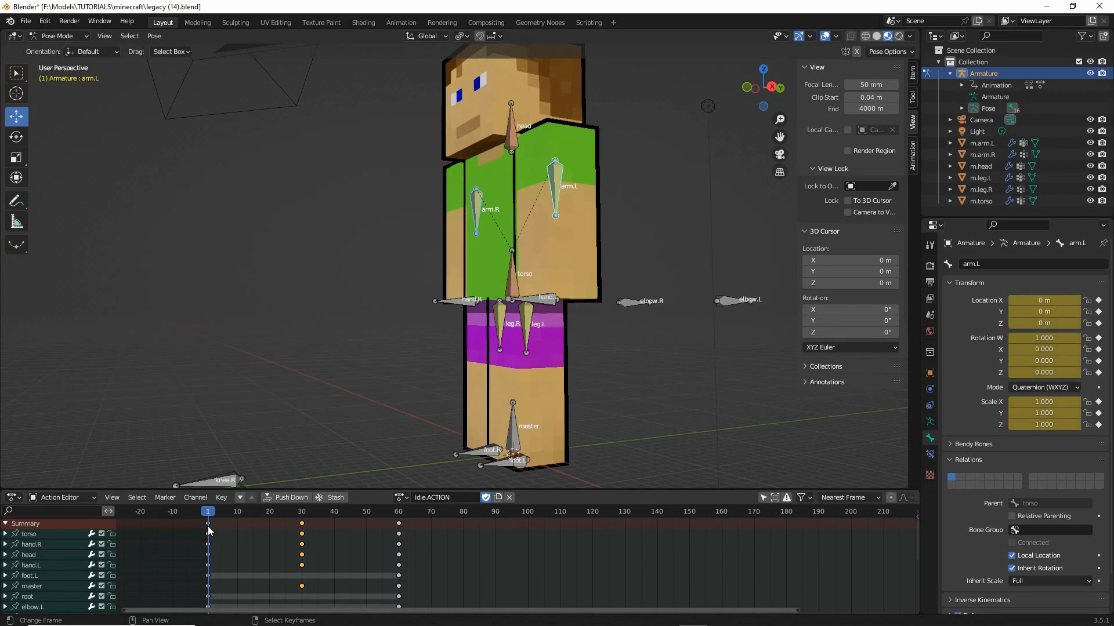
Duplicate idle.ACTION as a separate action and name the copy walk.ACTION
key(ctrl+2)
mouse_move(497, 483)
mouse_down()
mouse_move(486, 515)
mouse_move(497, 485)
mouse_up()
key(Escape)
click(498, 497)
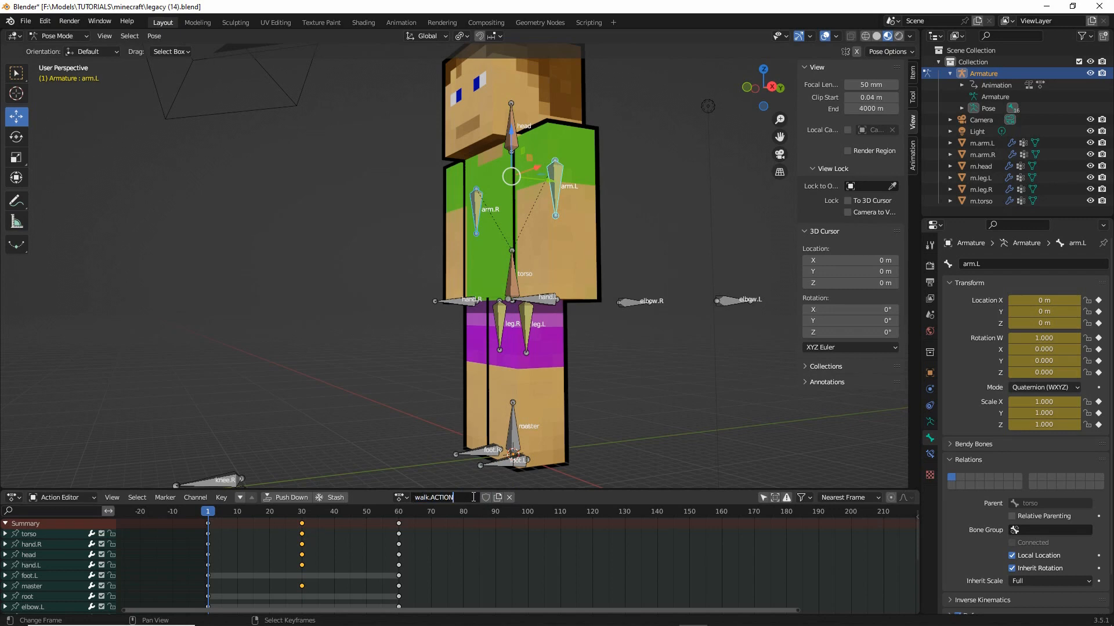
Delete all keyframes at frame 30 from walk.ACTION
middle_drag(375, 334, 402, 273)
scroll(443, 315, up, 2)
scroll(429, 348, up, 1)
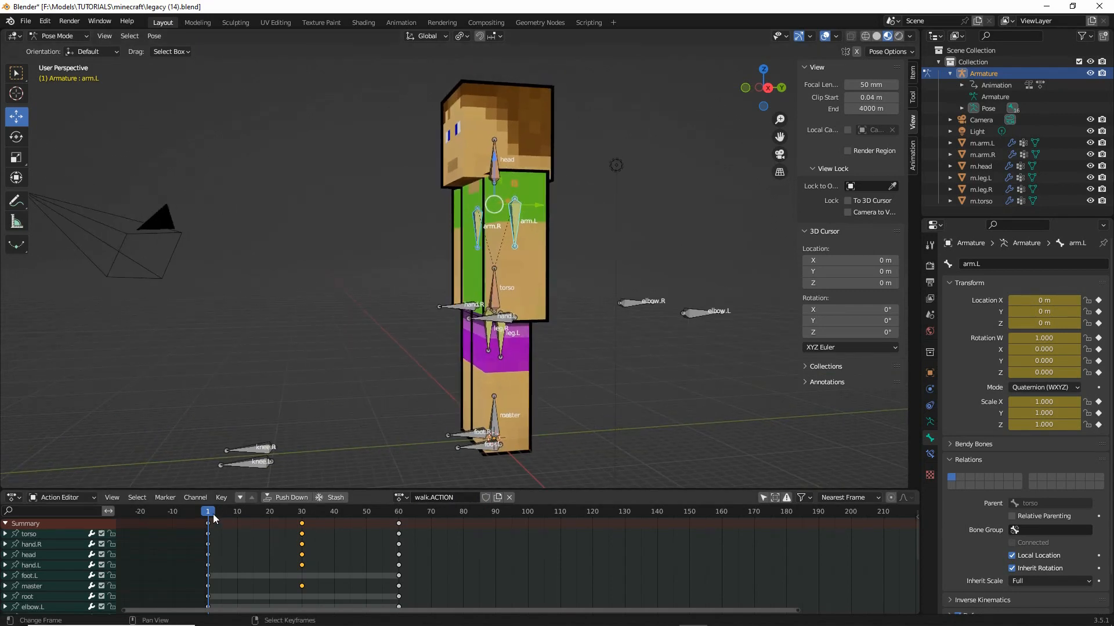
drag(210, 516, 305, 531)
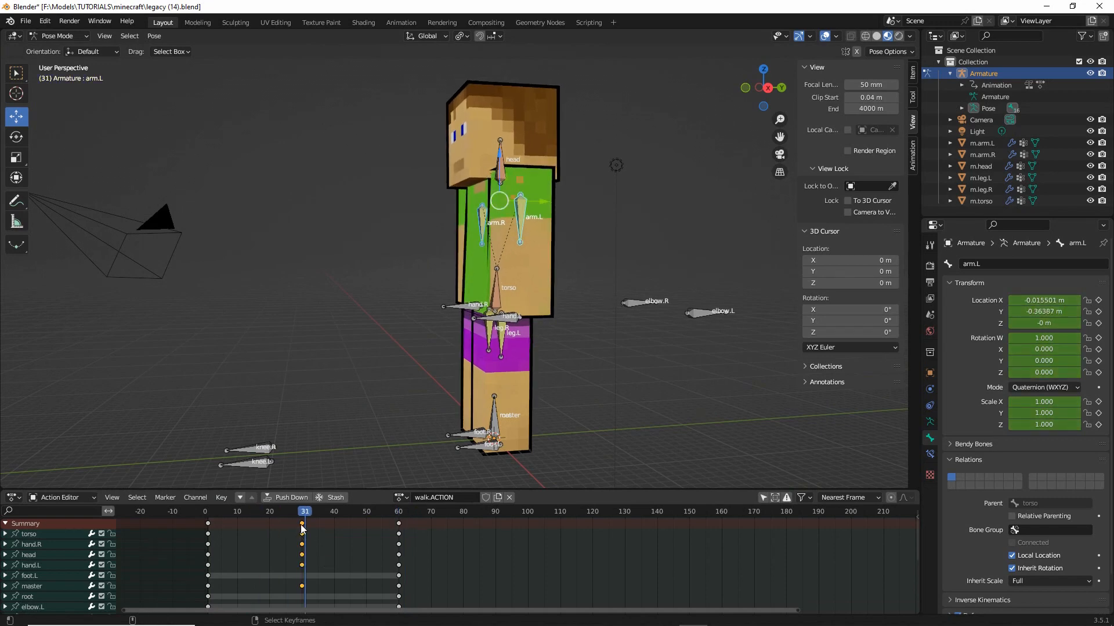
click(302, 525)
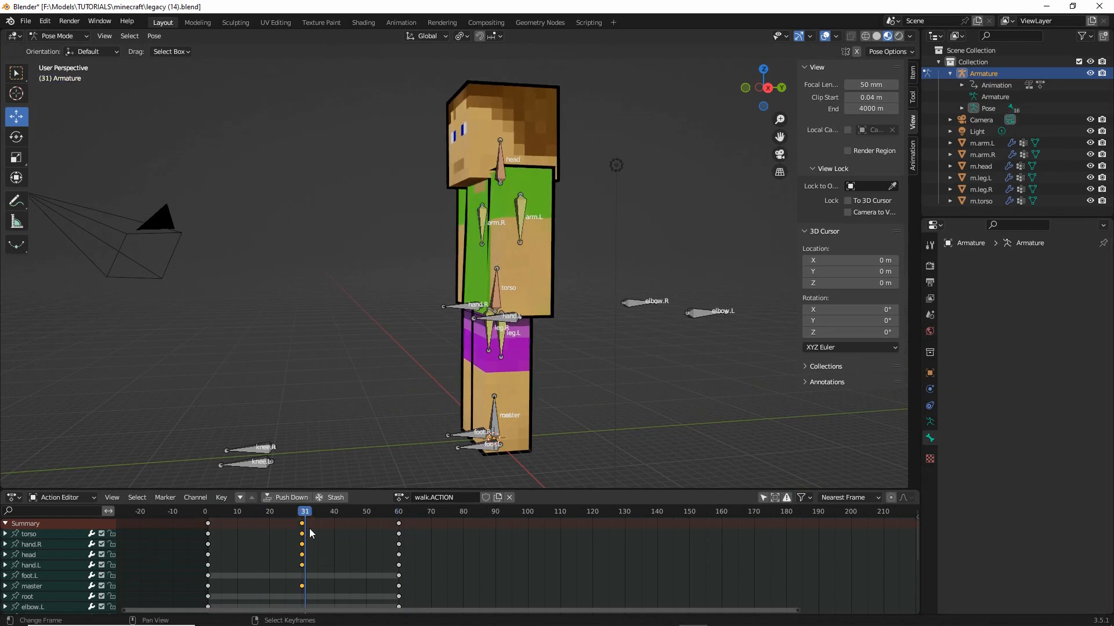
click(223, 498)
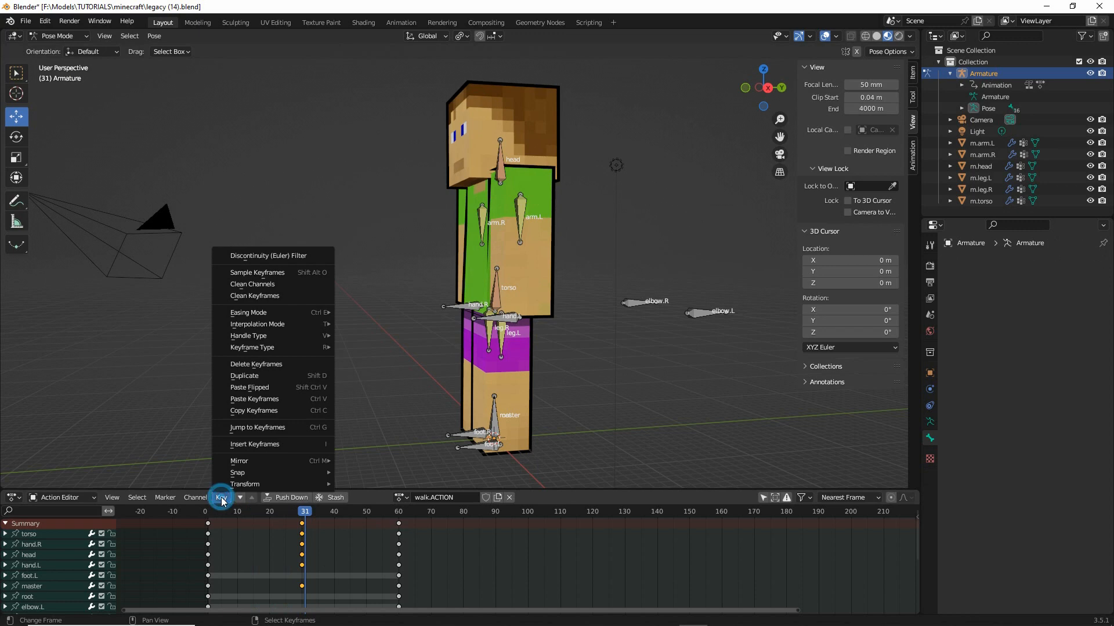
click(250, 364)
click(205, 367)
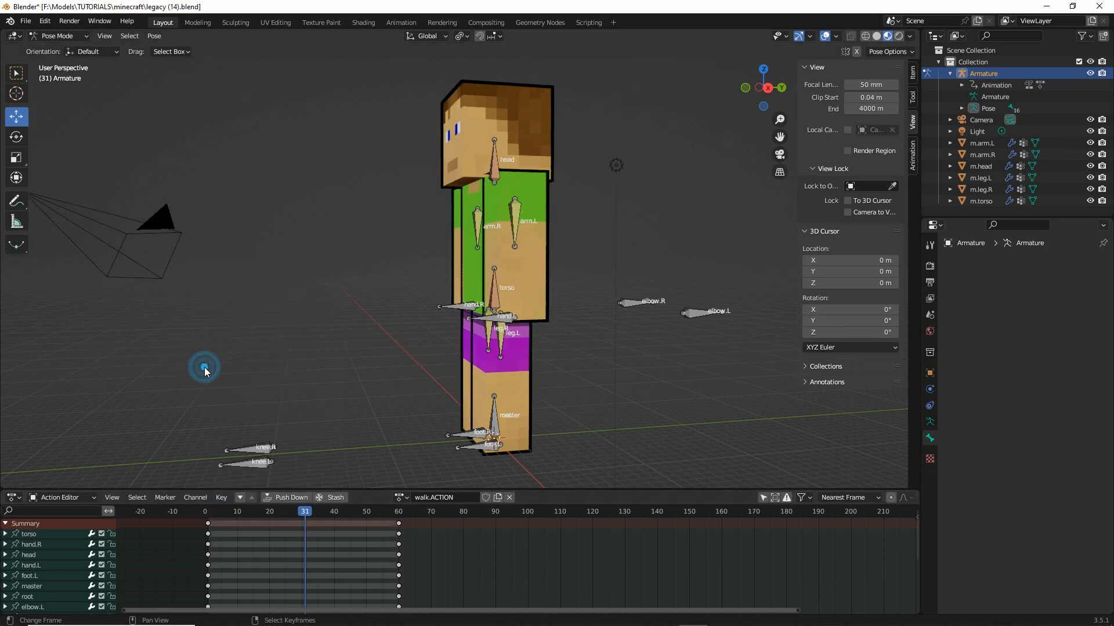
At frame 1, move the foot.L bone forward along the Y axis for the first stride
drag(304, 515, 207, 515)
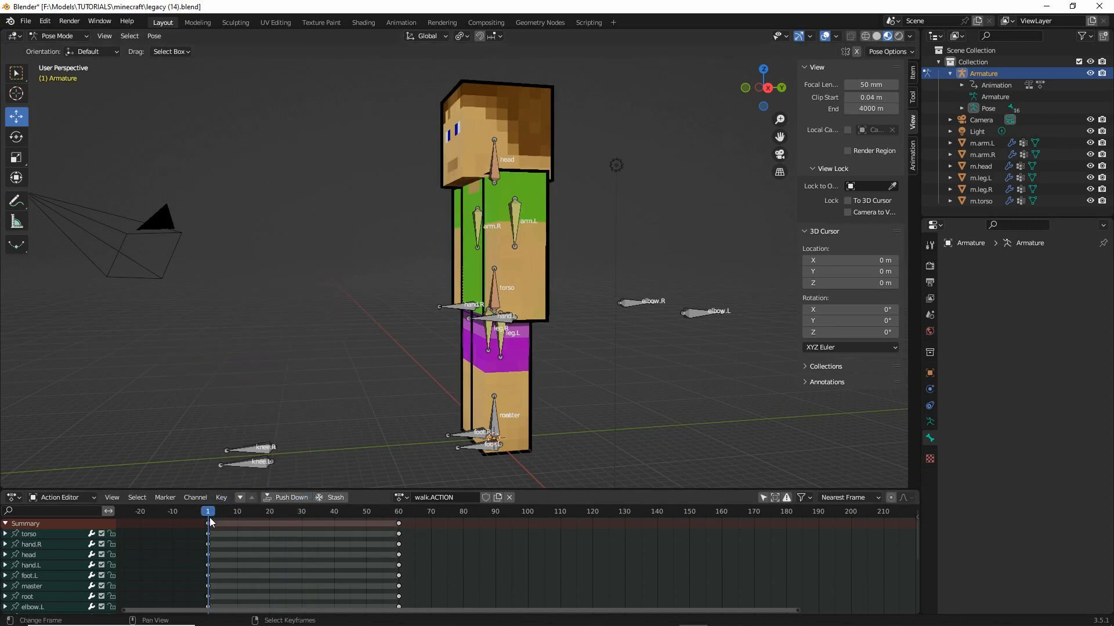
middle_drag(485, 330, 508, 340)
click(476, 436)
middle_drag(475, 436, 536, 458)
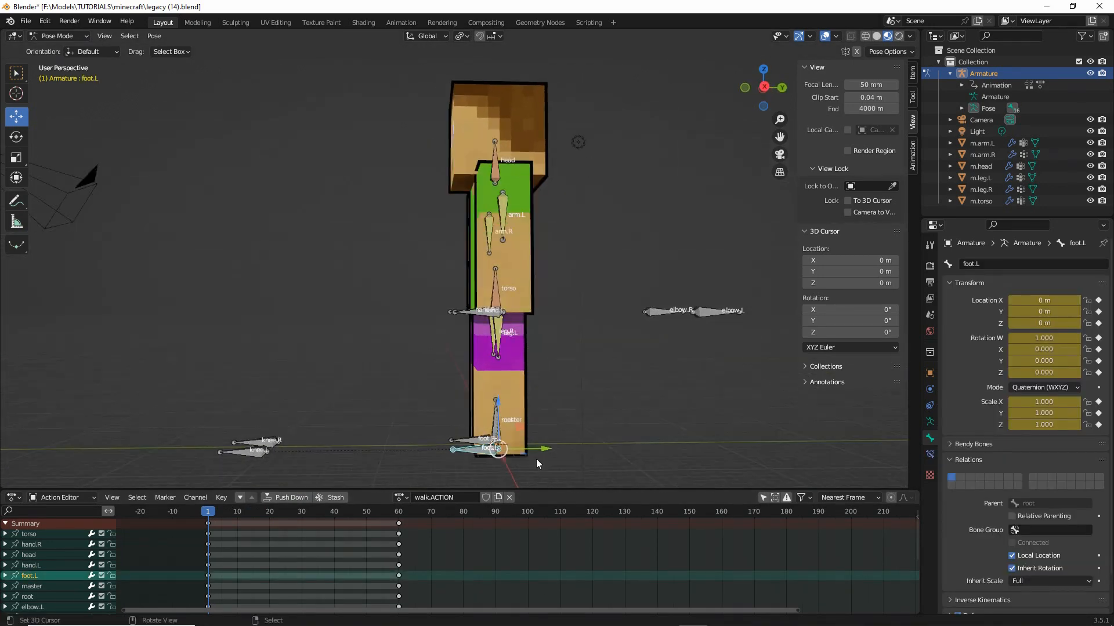
key(g)
key(y)
click(479, 449)
Move the foot.R bone backward along Y by about 6.44 m at frame 1 and check the stride in right view
click(502, 426)
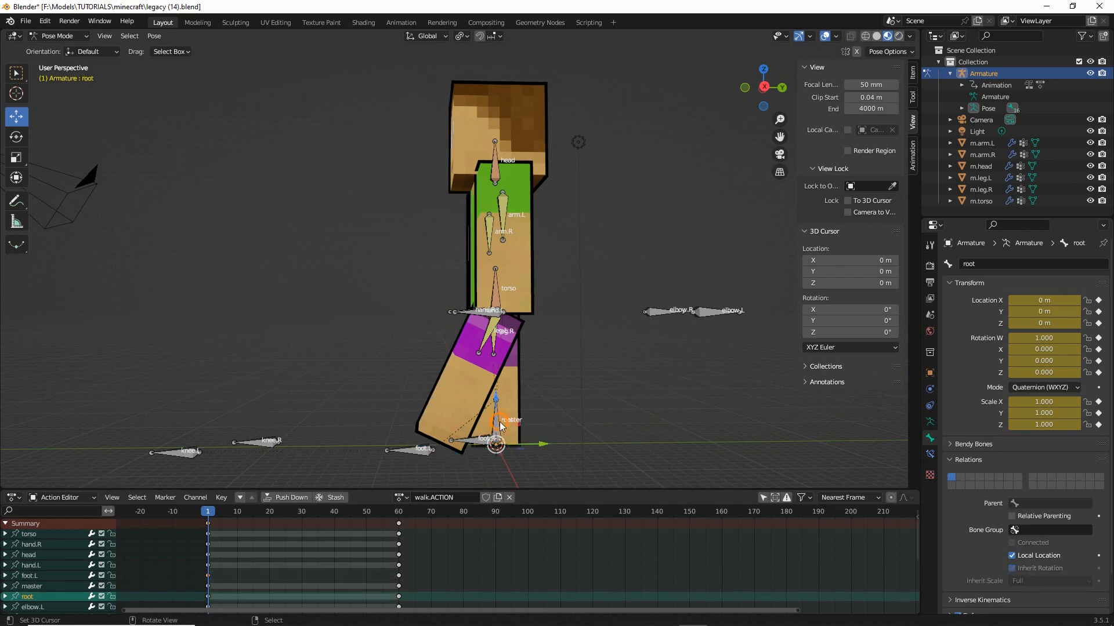
right_click(475, 439)
drag(538, 443, 607, 444)
middle_drag(534, 401, 532, 395)
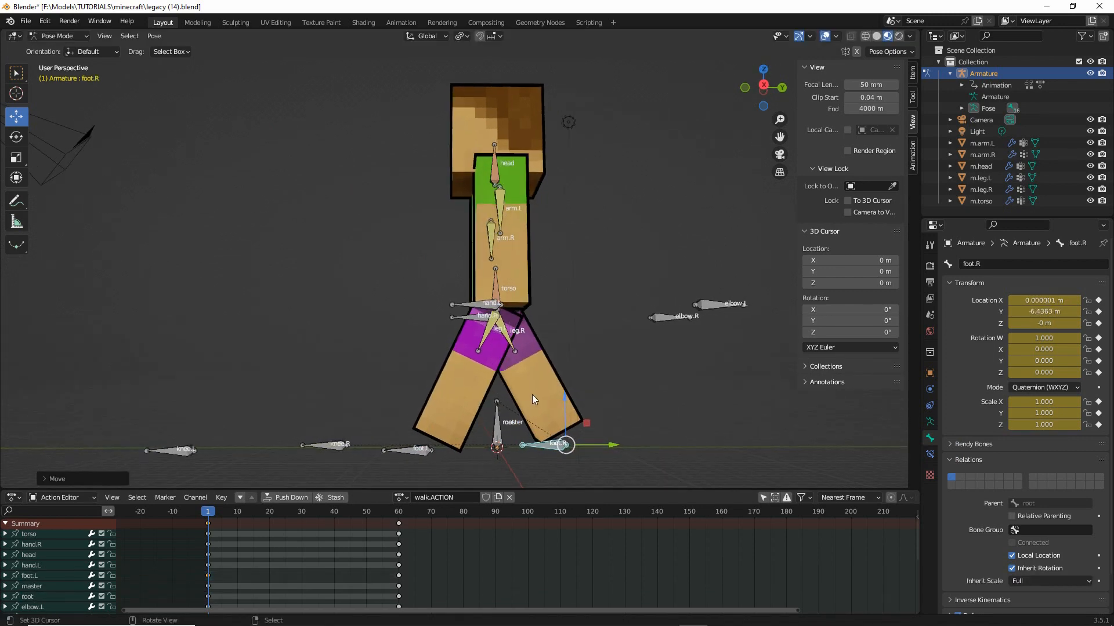
click(110, 38)
mouse_move(137, 183)
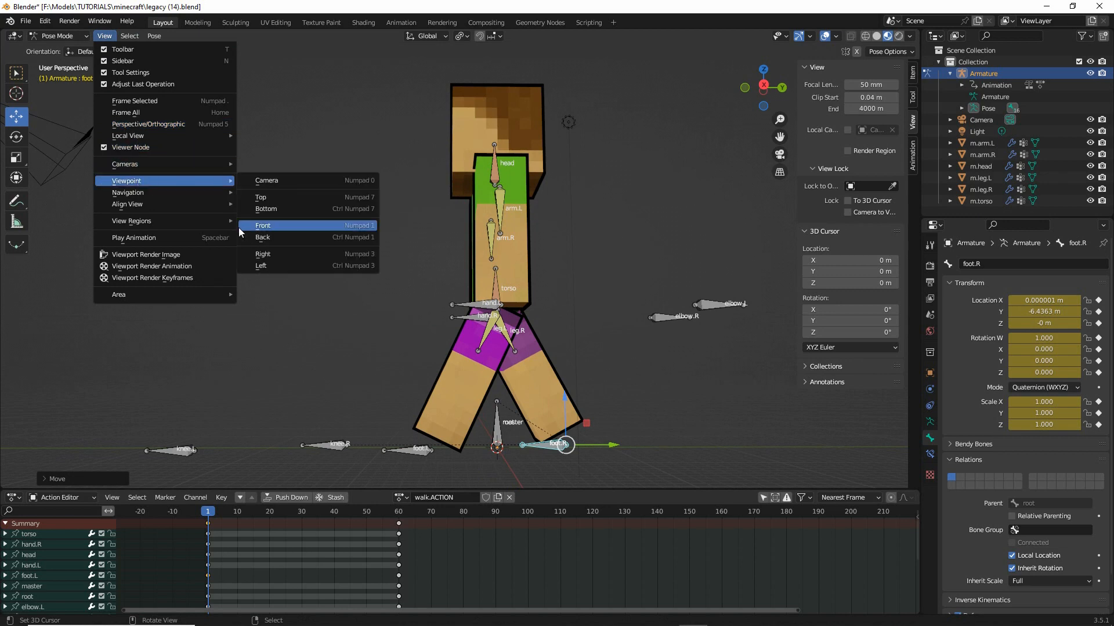
click(270, 254)
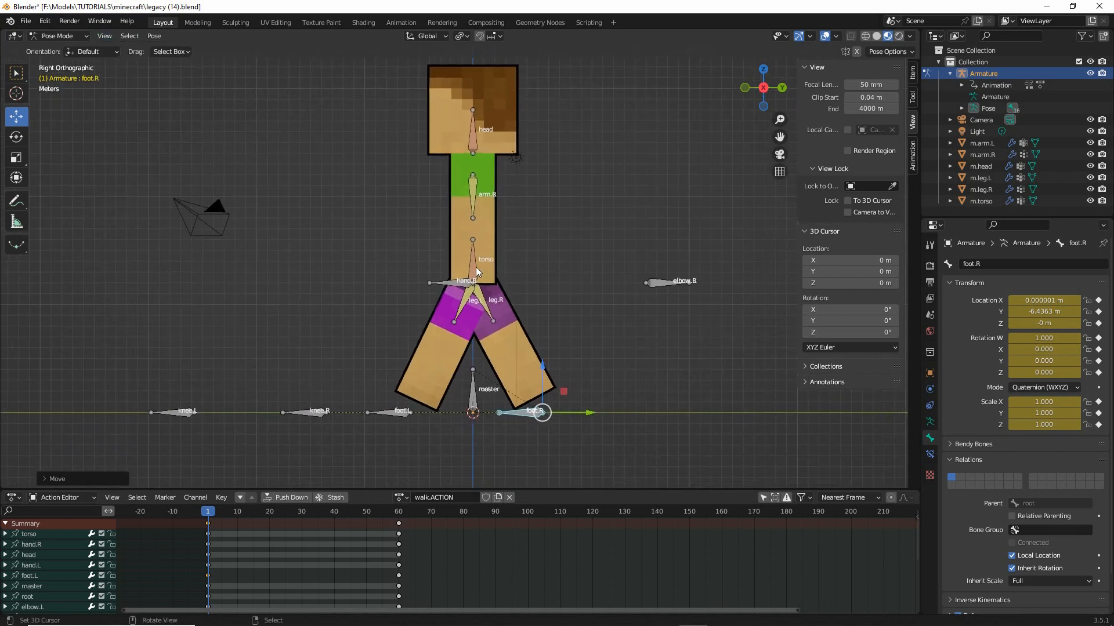
key(ctrl+z)
At frame 1, swing hand.R forward along Y by about 5.56 m and hand.L backward by about 6.25 m
middle_drag(430, 349, 374, 221)
click(436, 276)
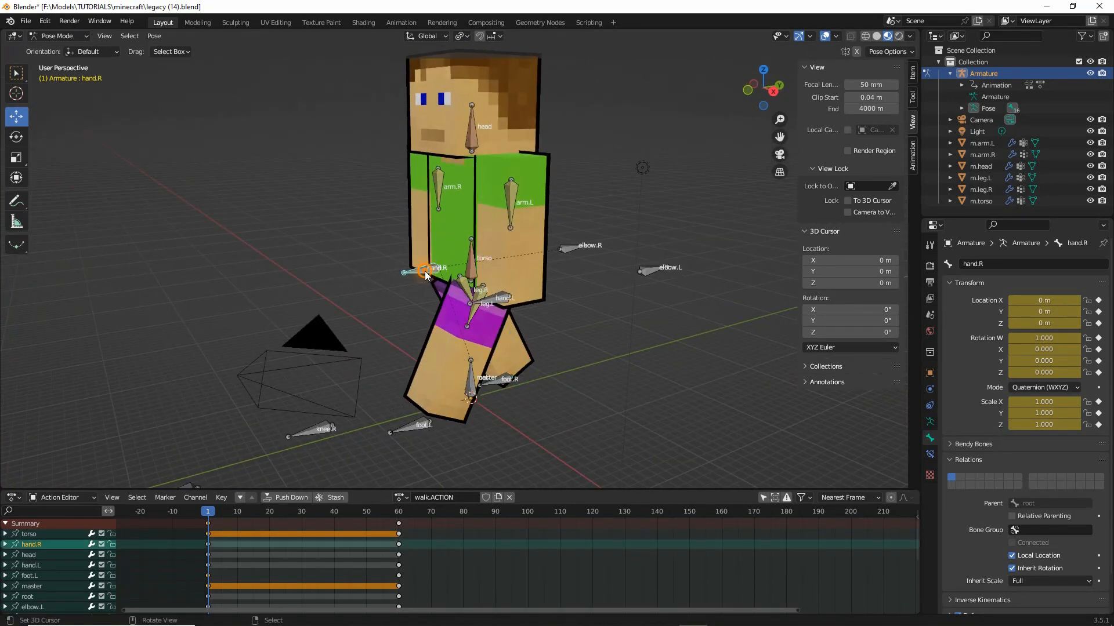
middle_drag(436, 276, 480, 265)
drag(499, 267, 505, 292)
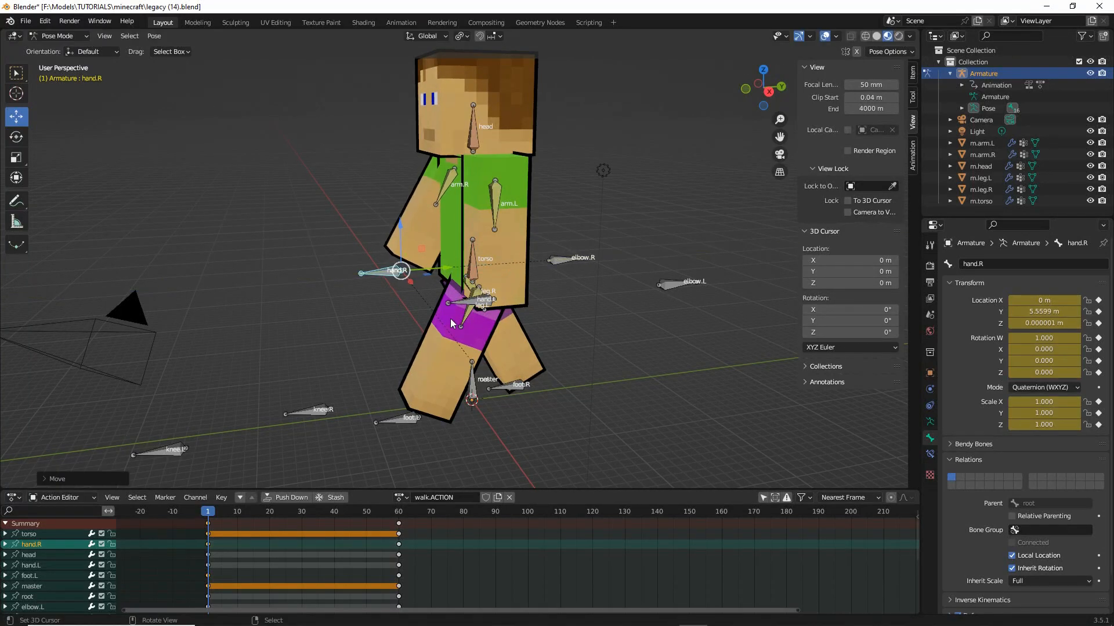
mouse_move(450, 318)
middle_down()
mouse_move(430, 301)
mouse_move(435, 320)
middle_up()
right_click(448, 296)
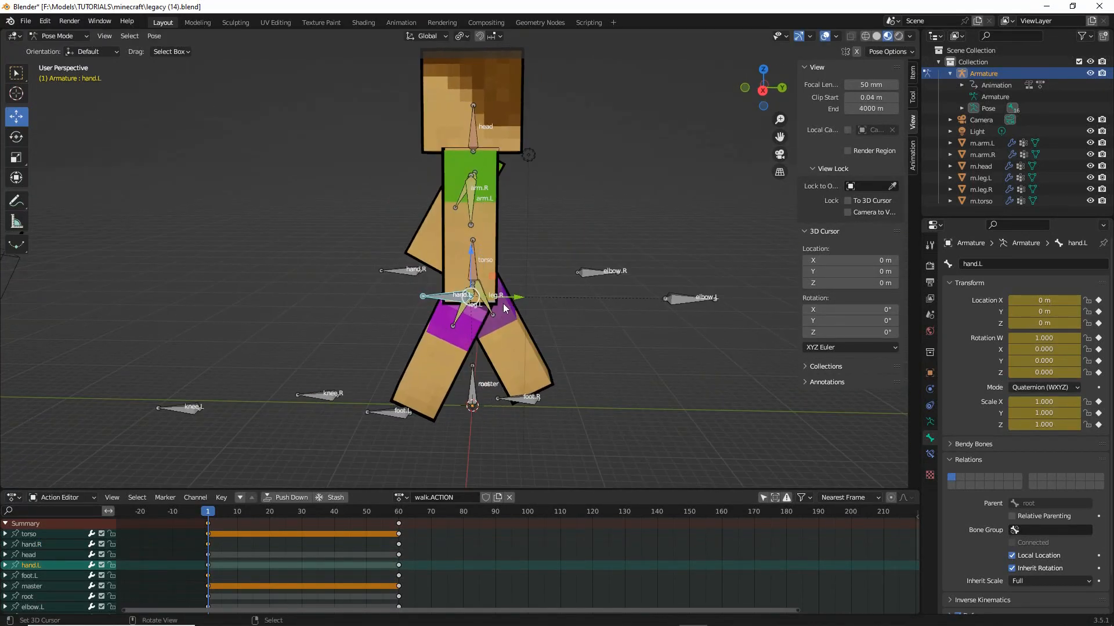
drag(516, 297, 586, 280)
middle_drag(389, 314, 516, 333)
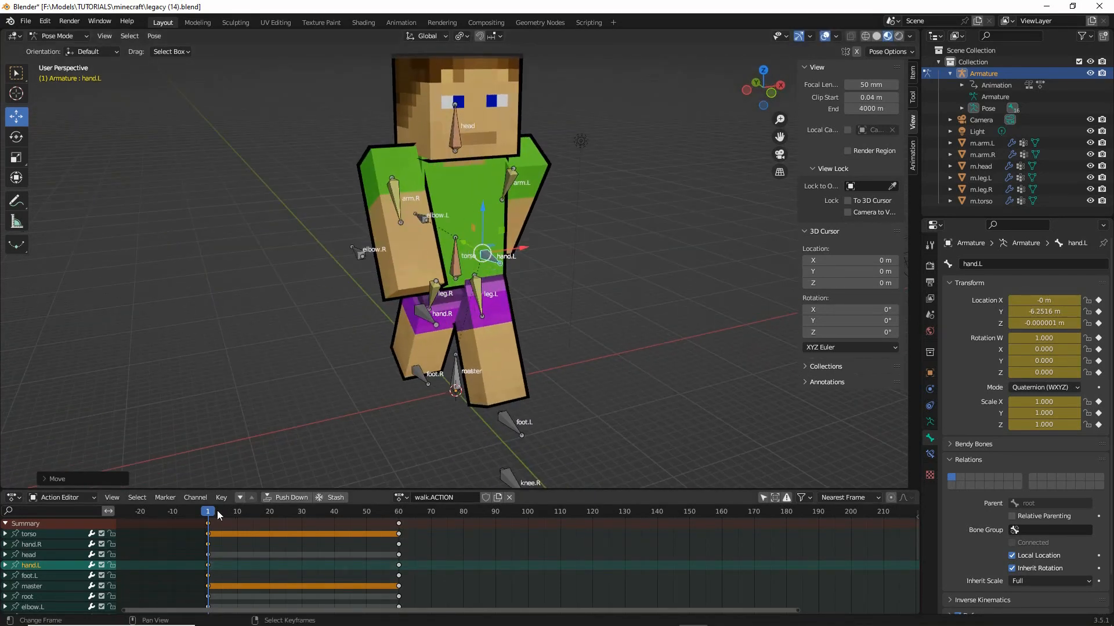
mouse_move(220, 515)
mouse_down()
mouse_move(206, 516)
mouse_move(384, 514)
mouse_move(209, 524)
mouse_up()
At frame 30, reverse the stride by moving foot.R forward to about 4.78 m on Y and foot.L backward
middle_drag(399, 322, 500, 304)
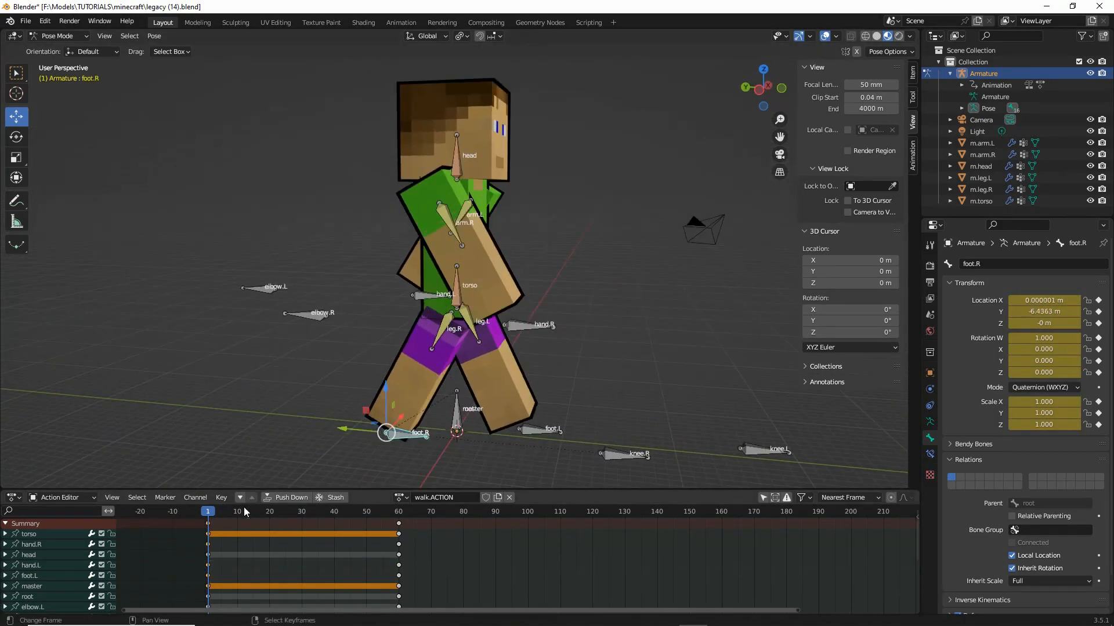
drag(207, 516, 302, 530)
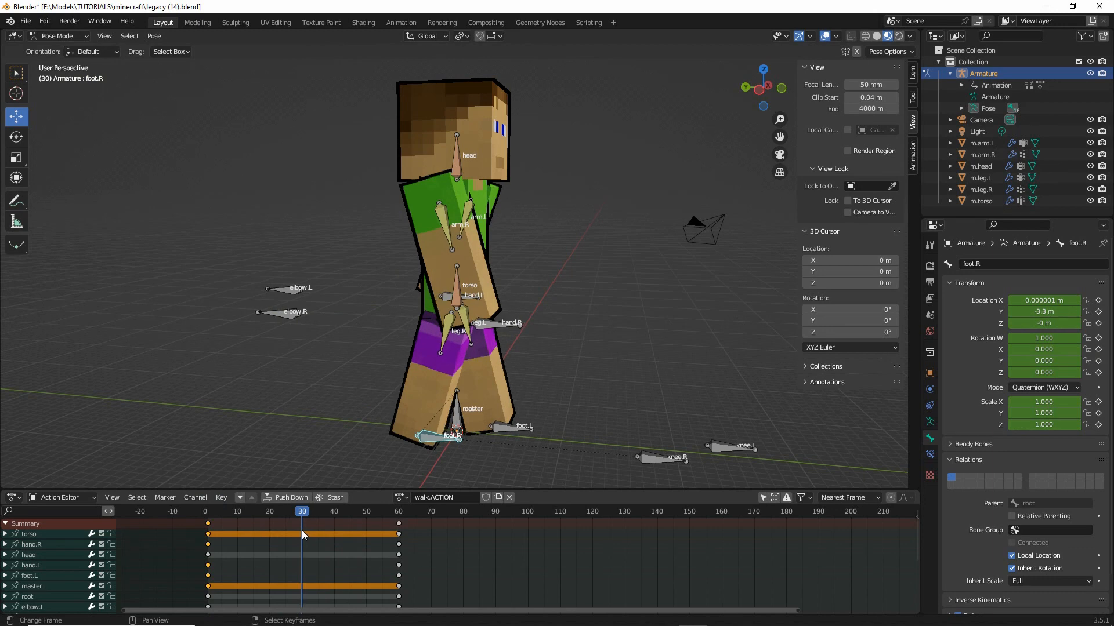
key(g)
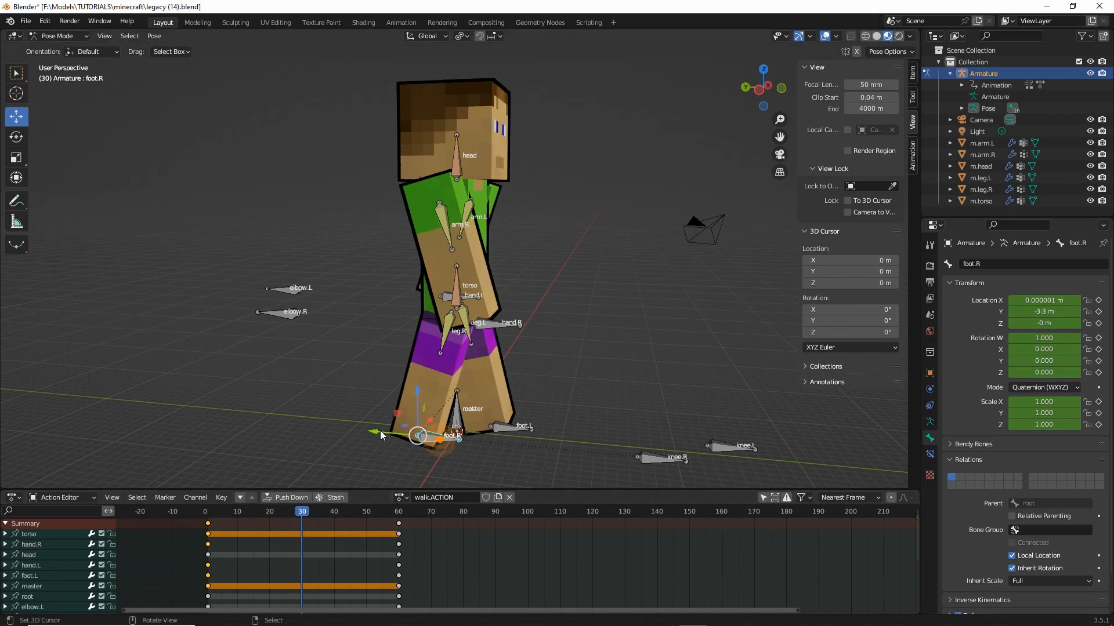
key(y)
click(458, 444)
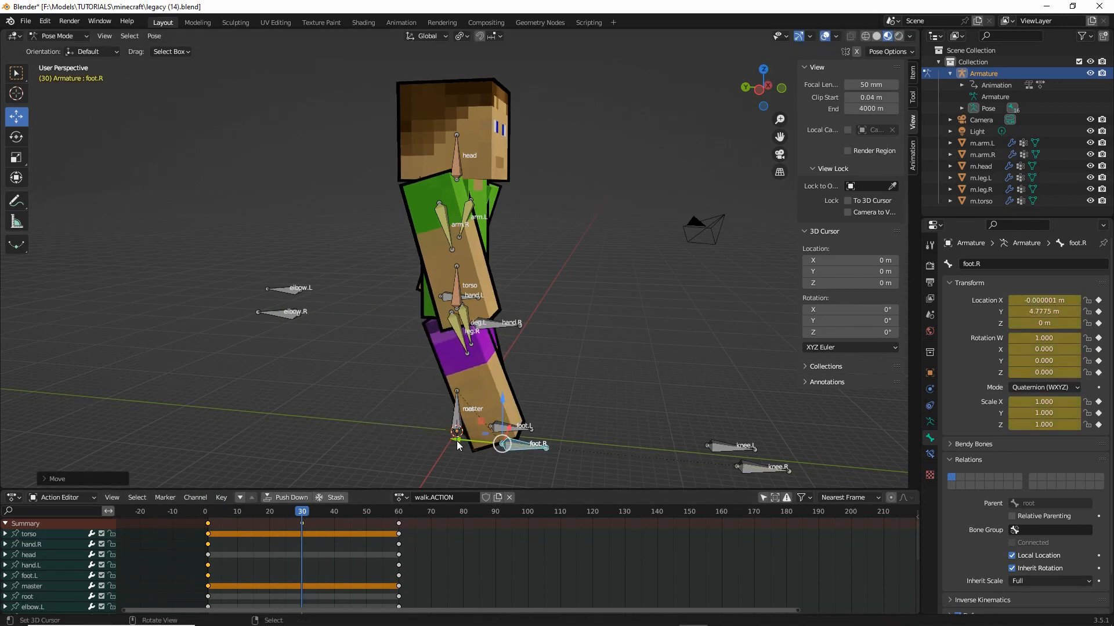
click(506, 429)
key(g)
key(y)
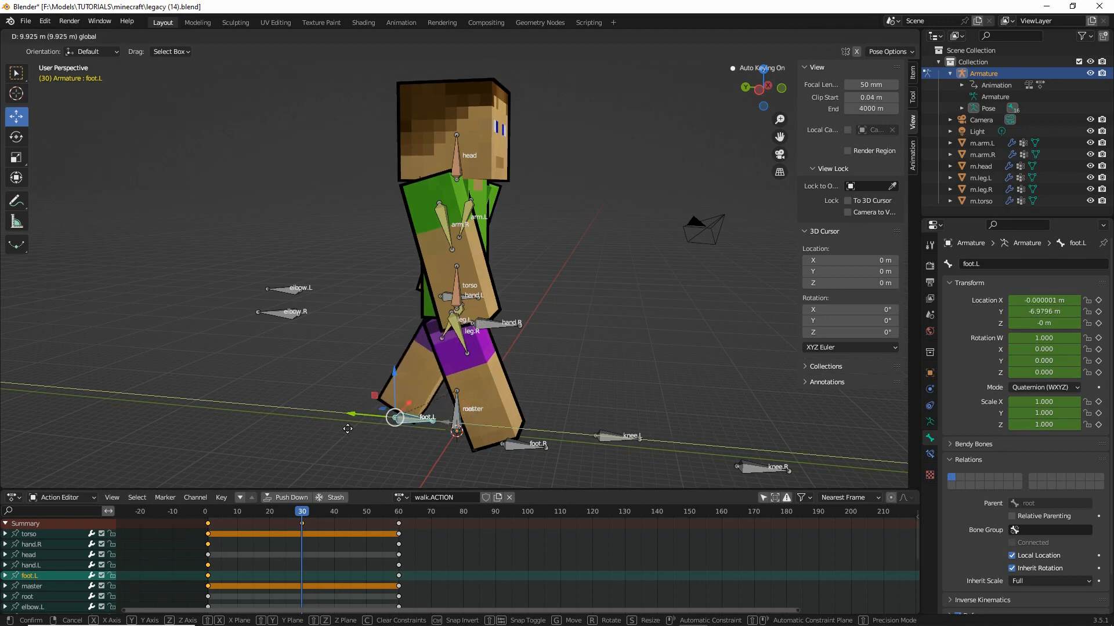
click(383, 427)
At frame 30, reverse the arm swing with hand.R backward to about -6.27 m and hand.L forward to about 8.08 m on Y
click(496, 325)
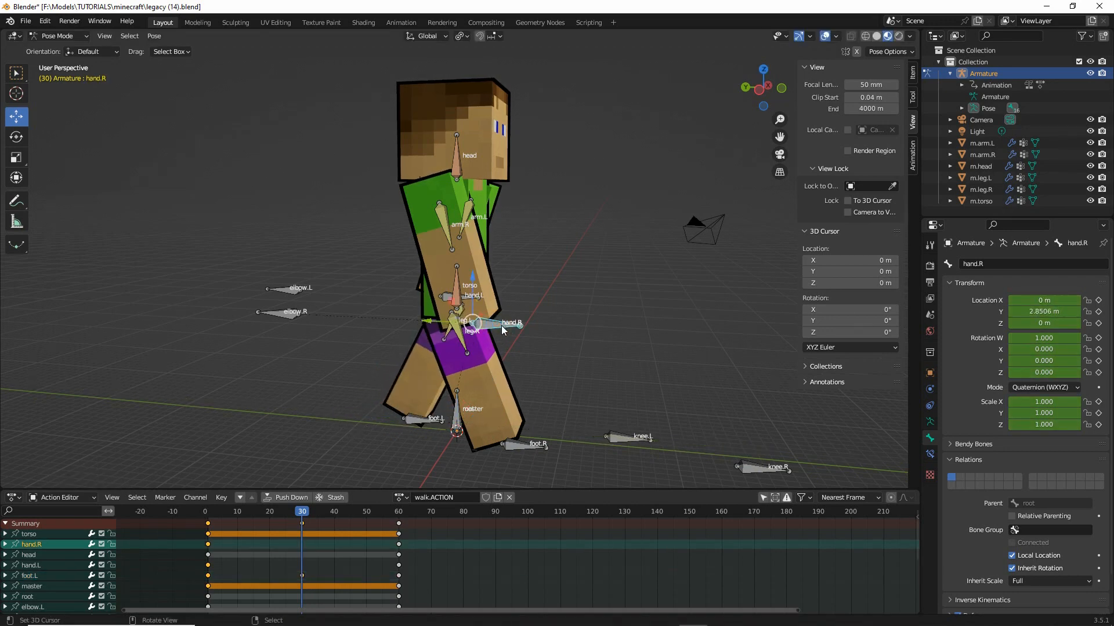
key(g)
key(y)
click(434, 315)
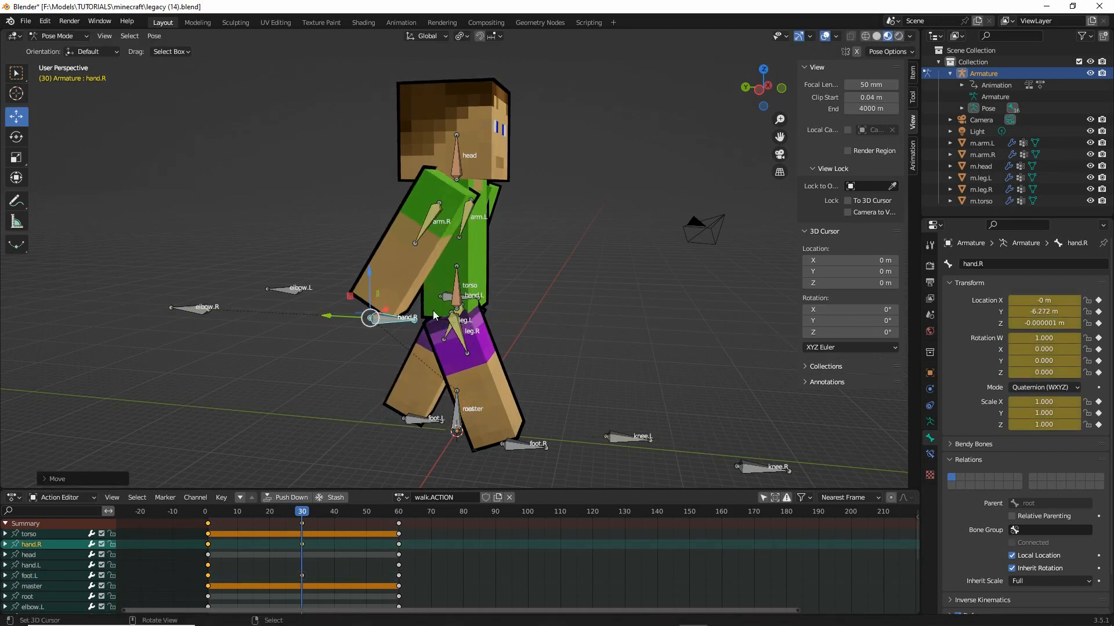
click(450, 298)
key(g)
key(y)
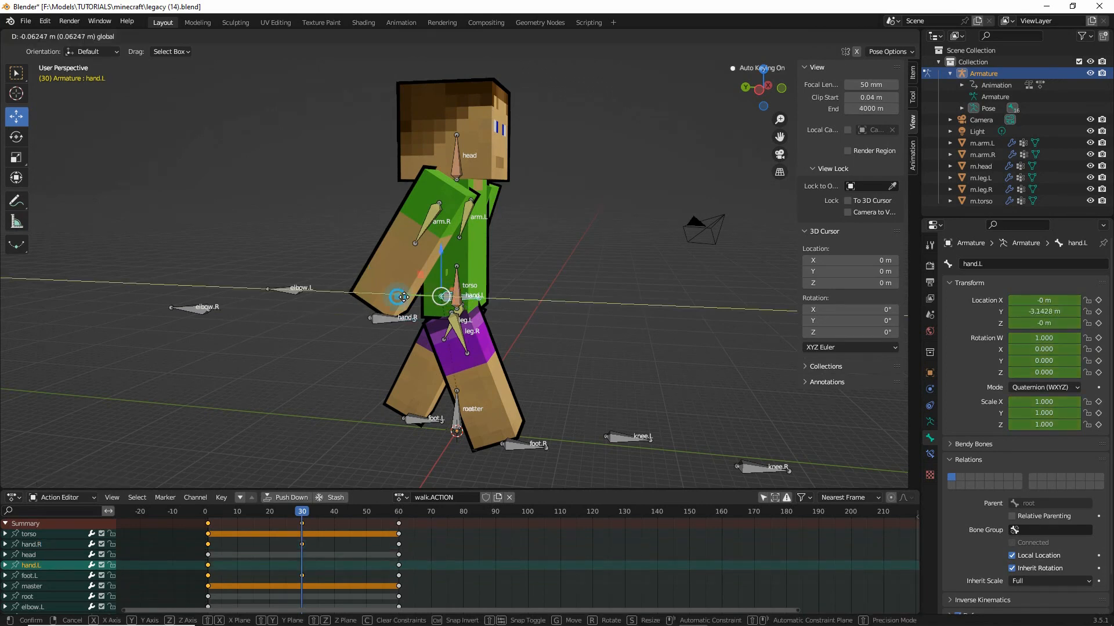
click(507, 282)
middle_drag(507, 282, 366, 335)
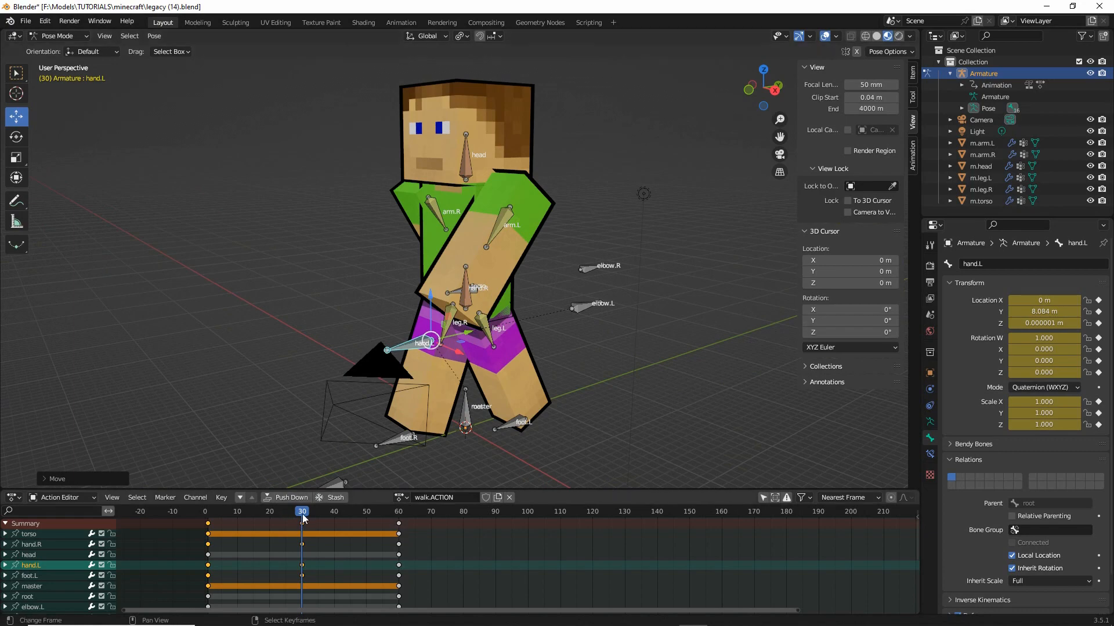
Return to frame 1, select all bones and copy their pose
drag(301, 514, 208, 518)
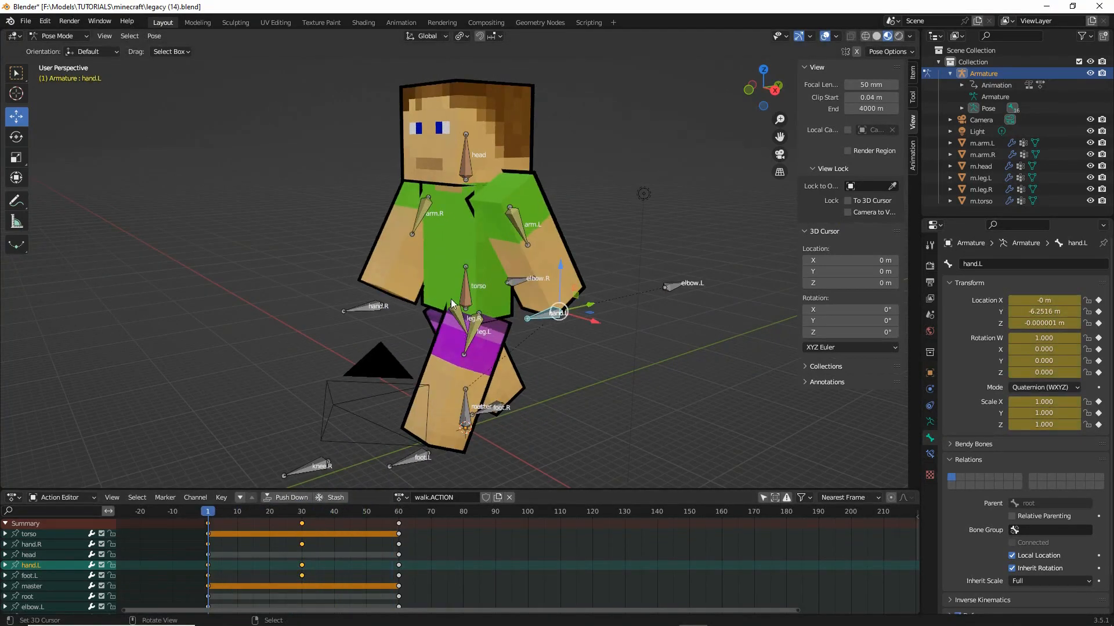
middle_drag(451, 302, 460, 299)
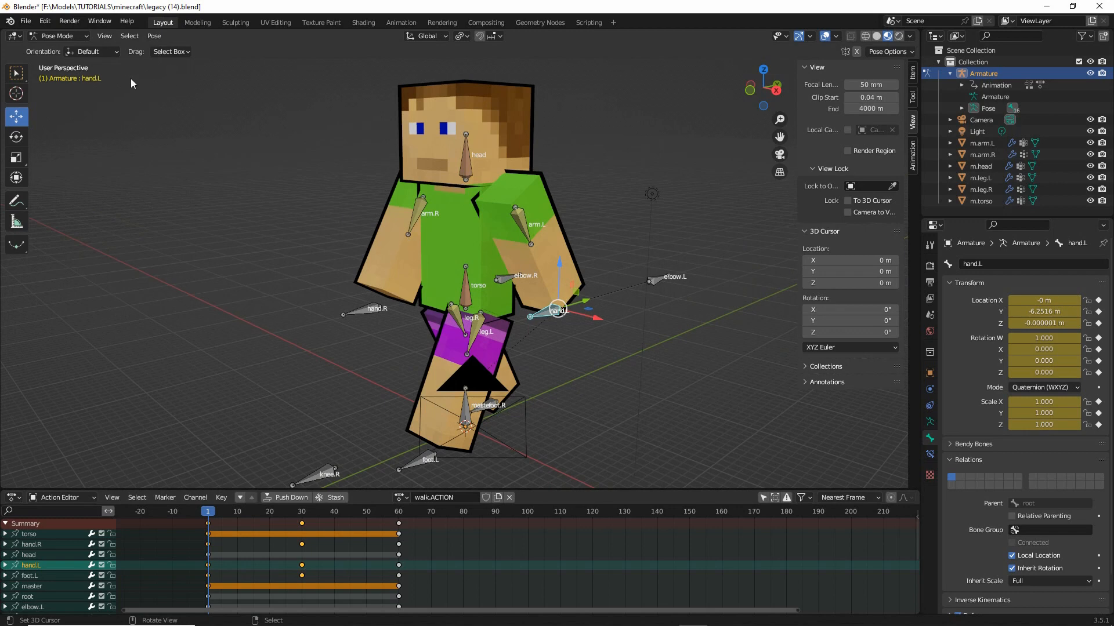
click(129, 36)
click(141, 49)
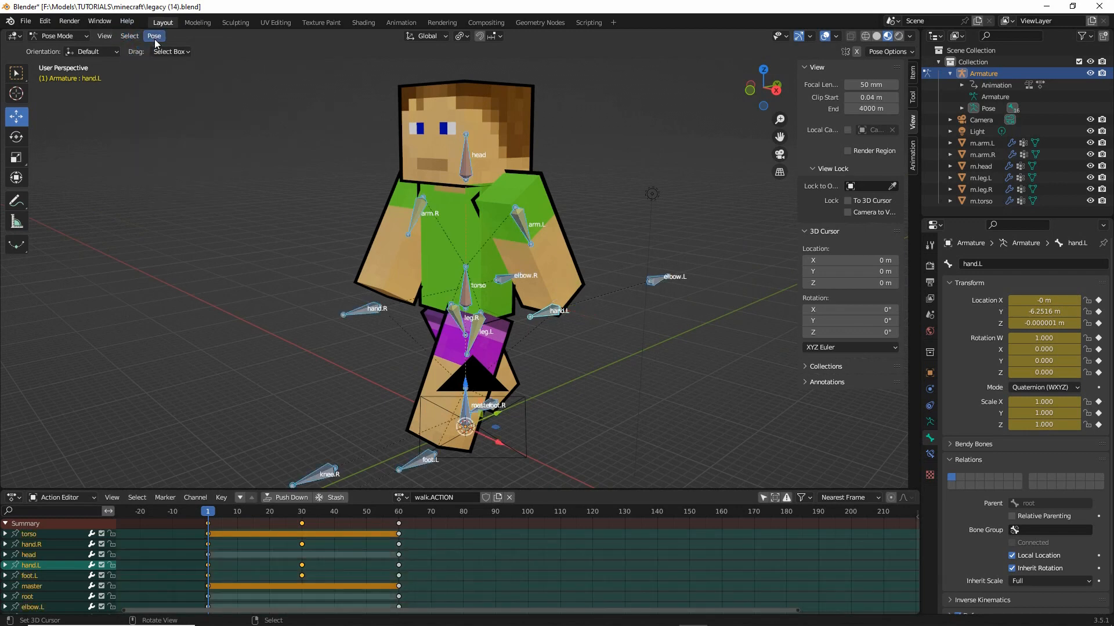
click(155, 40)
click(175, 148)
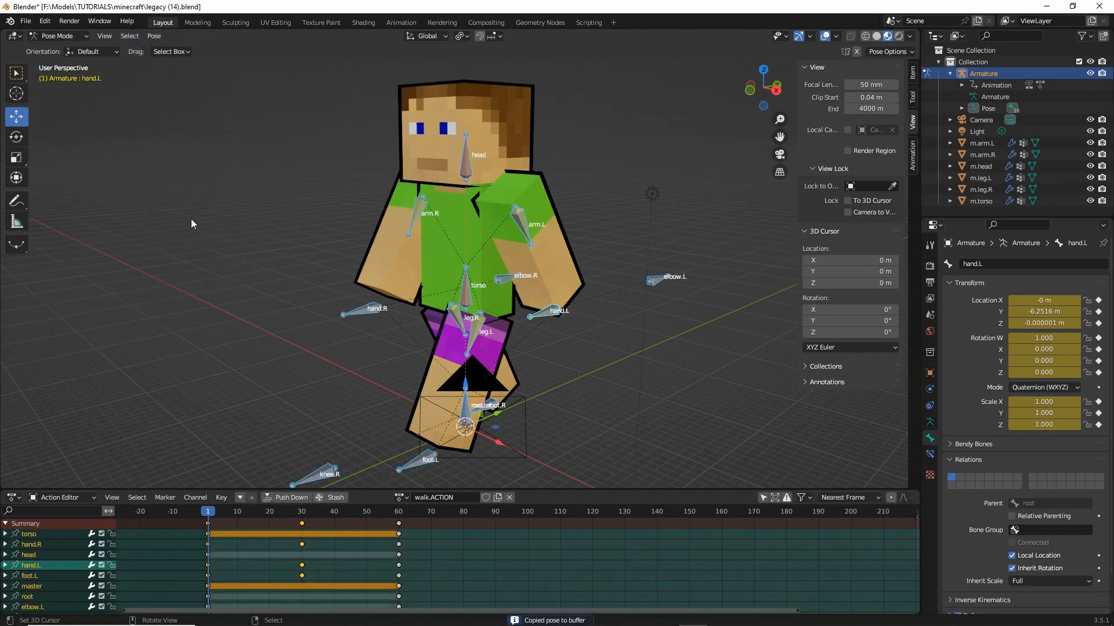
Paste the copied frame 1 pose onto all bones at frame 60
drag(210, 517, 399, 520)
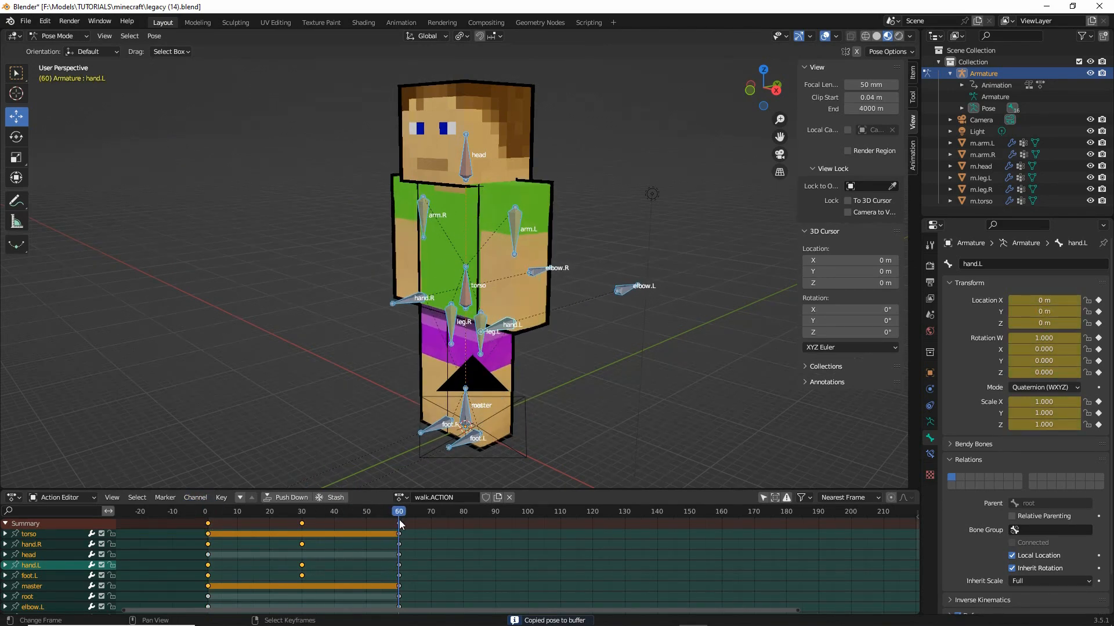
click(154, 36)
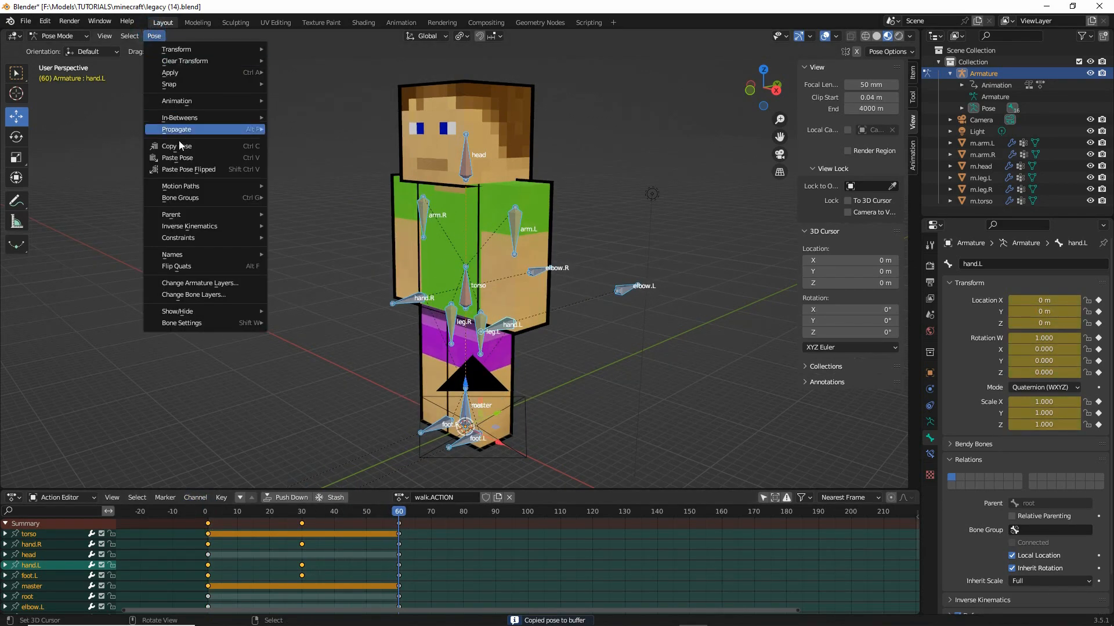
click(177, 158)
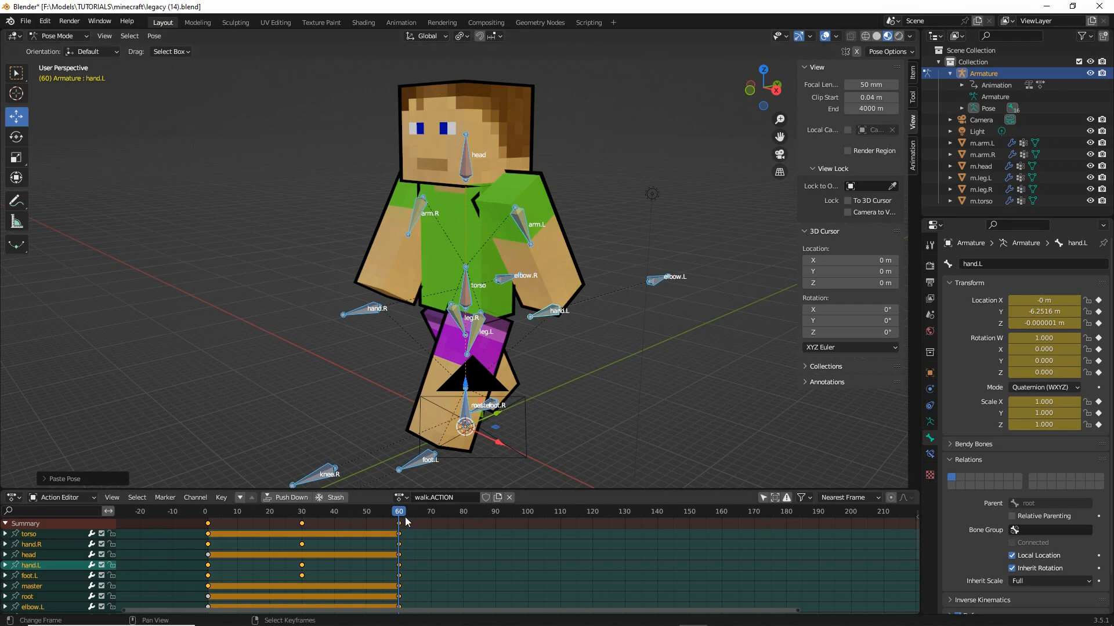
At frame 1, twist the torso bone about its vertical axis and counter-rotate the head to a quaternion Y of about 0.138
drag(398, 514, 208, 545)
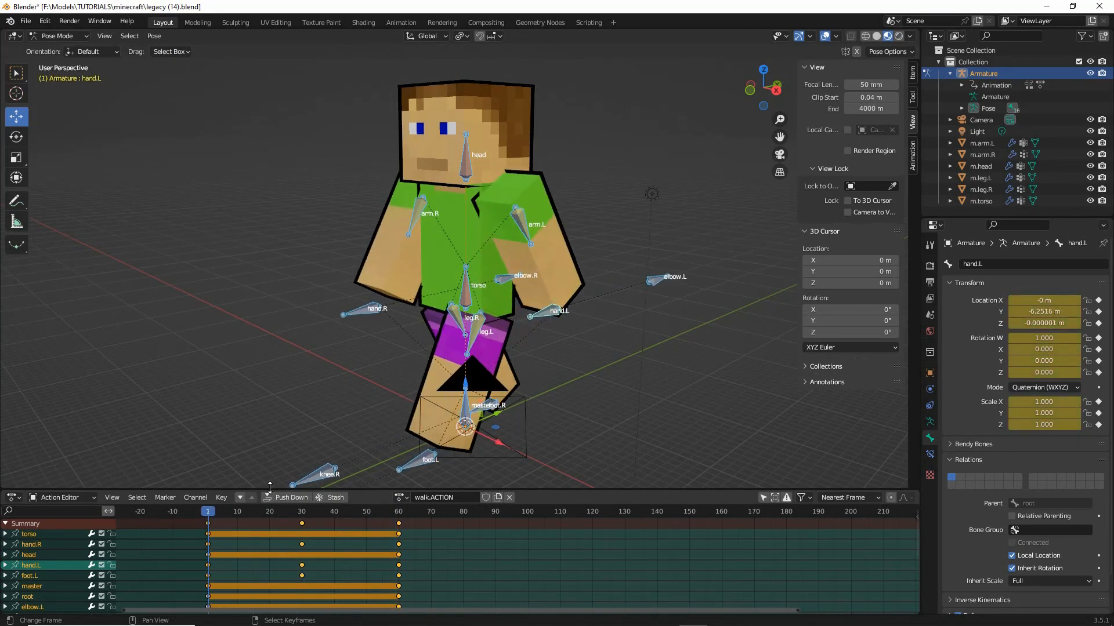
middle_drag(498, 372, 524, 355)
click(463, 285)
middle_drag(463, 285, 143, 175)
click(16, 137)
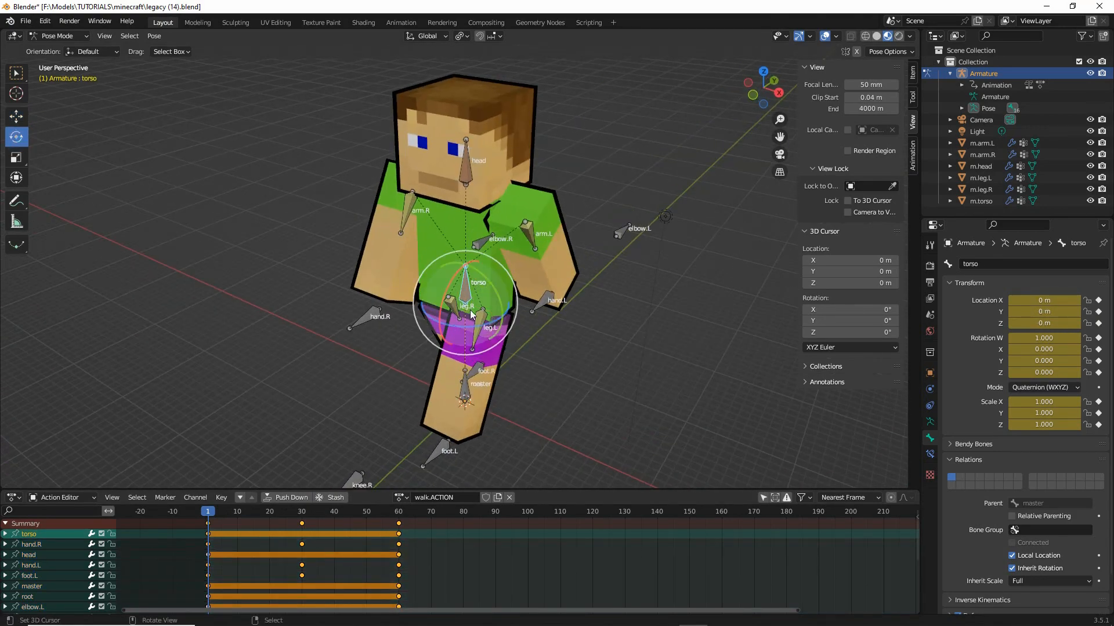
drag(479, 324, 472, 325)
click(465, 169)
drag(461, 203, 464, 206)
middle_drag(462, 255, 521, 279)
At frame 30, clear the torso's rotation, twist it the opposite way and counter-rotate the head forward
drag(206, 512, 302, 512)
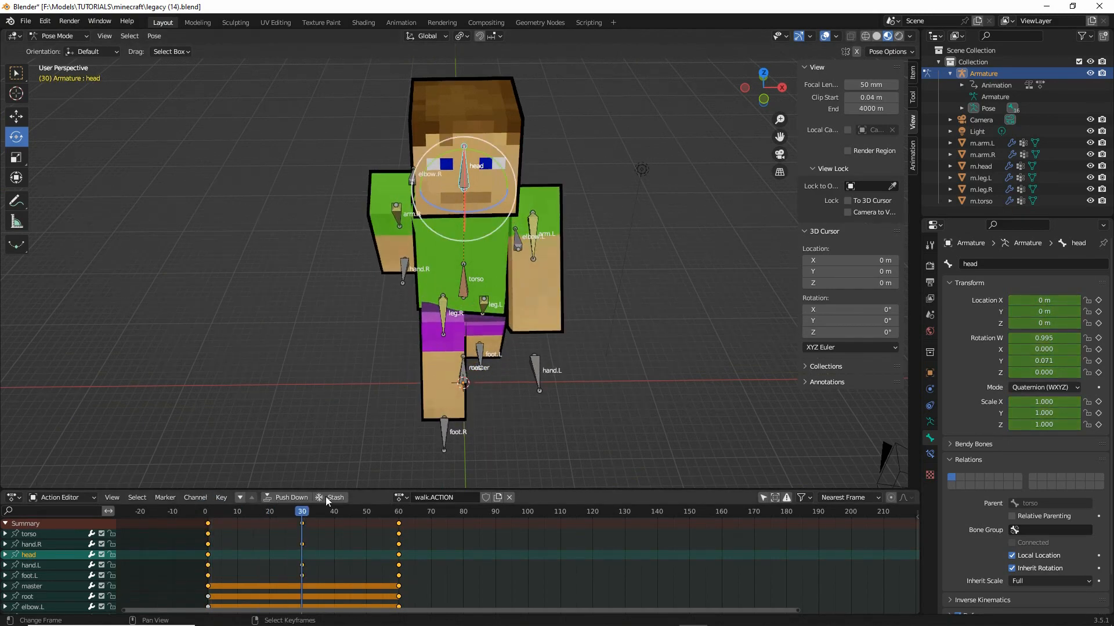
click(464, 288)
scroll(464, 290, up, 3)
middle_drag(460, 294, 437, 287)
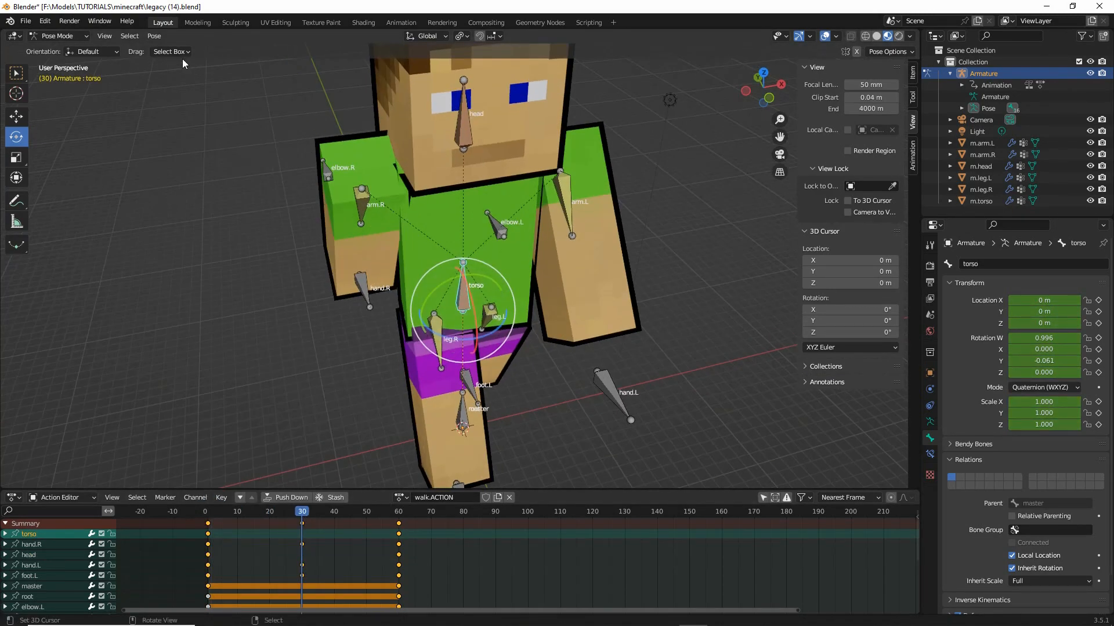
click(155, 37)
mouse_move(191, 61)
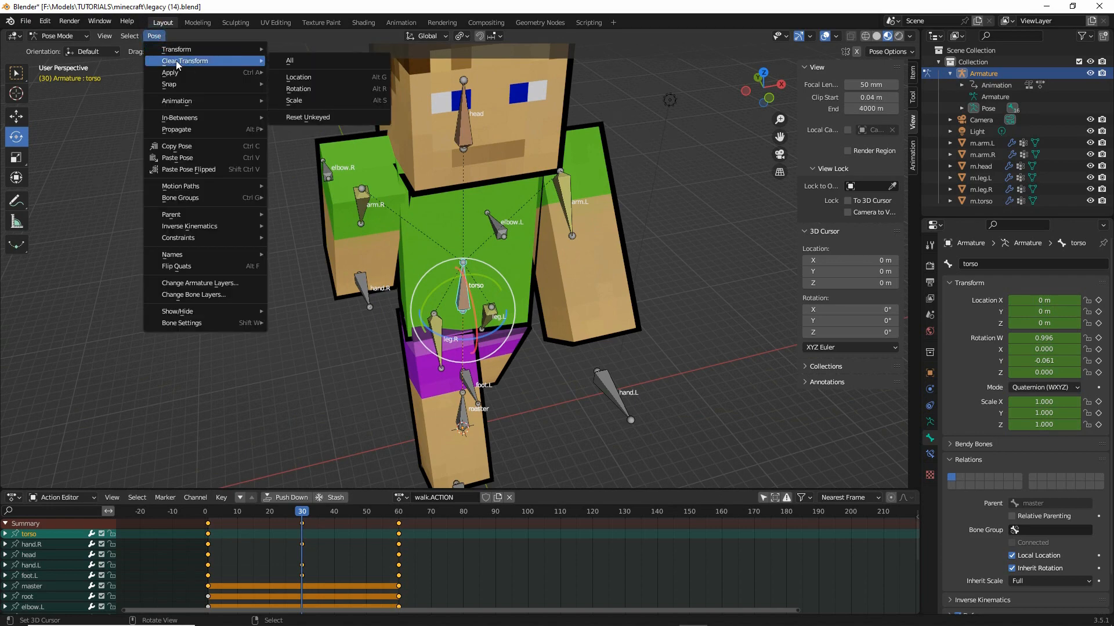
click(299, 88)
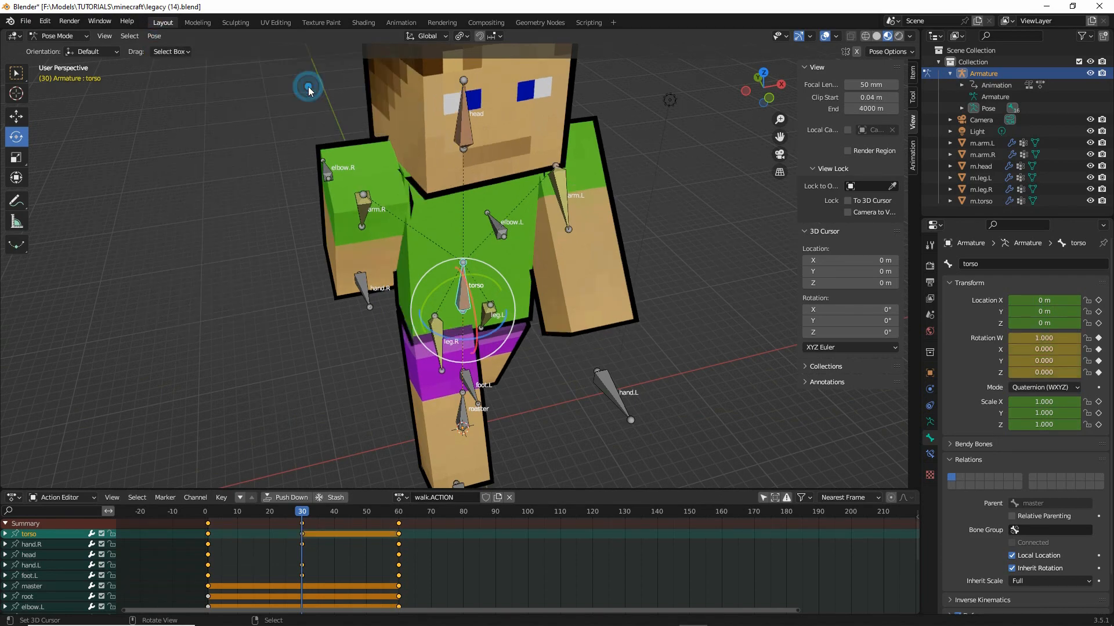
drag(479, 352, 479, 114)
click(469, 141)
drag(470, 169, 393, 459)
Copy the torso and head pose at frame 1 and paste it at frame 60
drag(305, 515, 207, 526)
middle_drag(447, 149, 458, 152)
click(467, 289)
shift+click(463, 105)
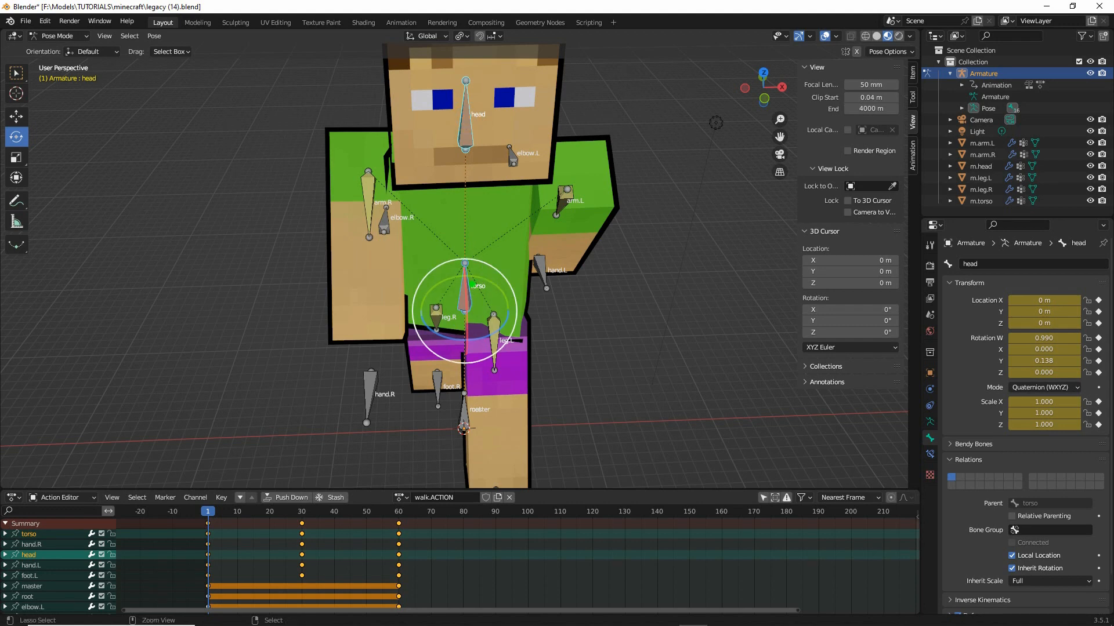
drag(447, 272, 455, 281)
click(154, 36)
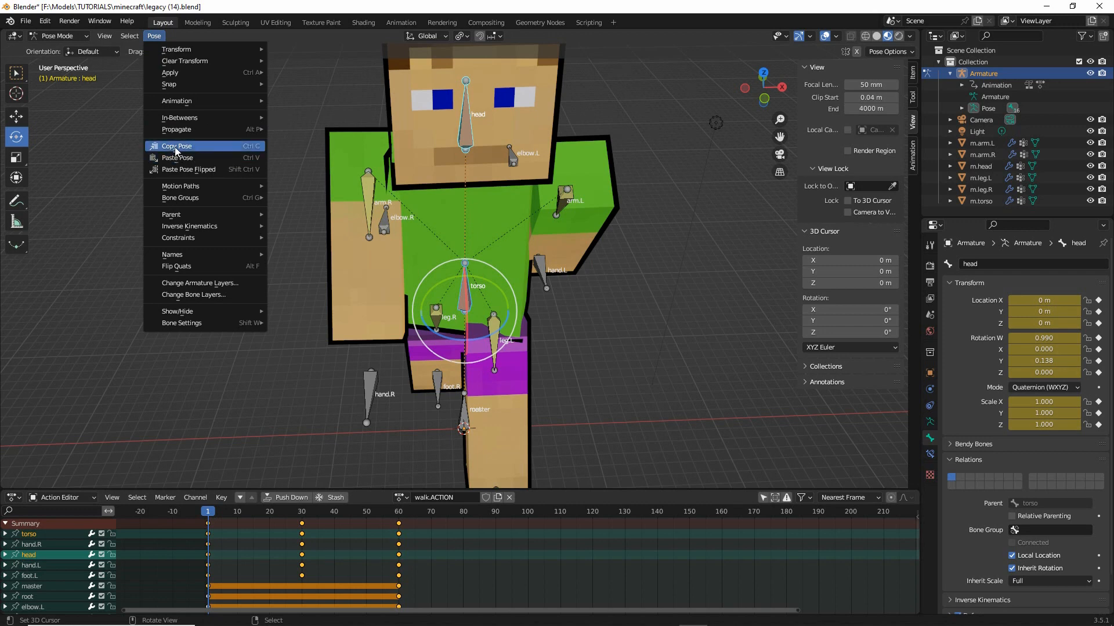
click(174, 149)
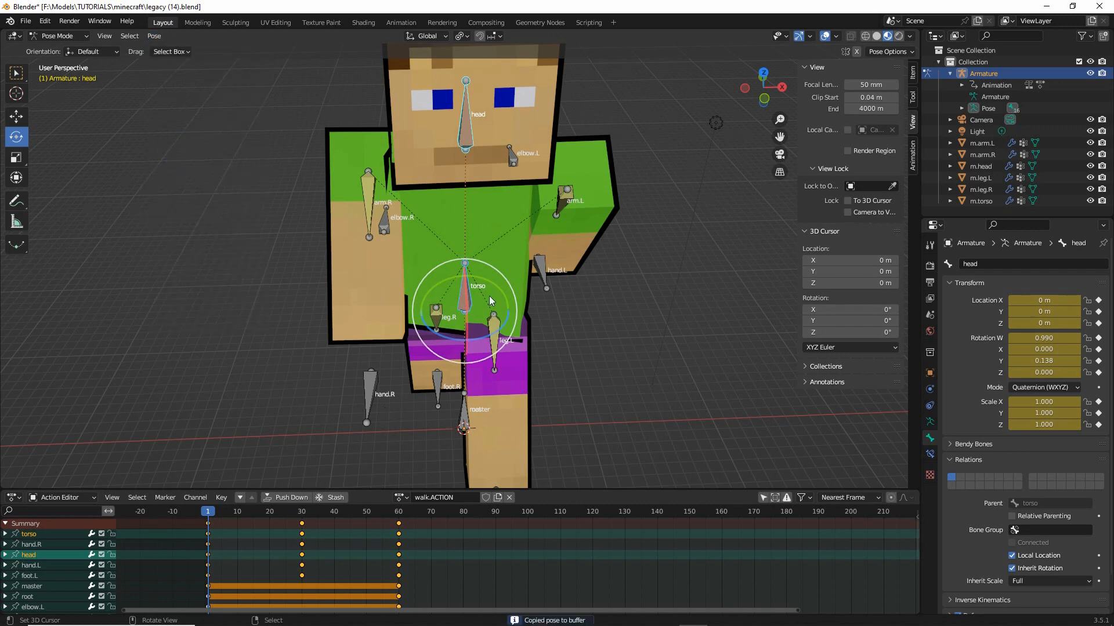
click(399, 555)
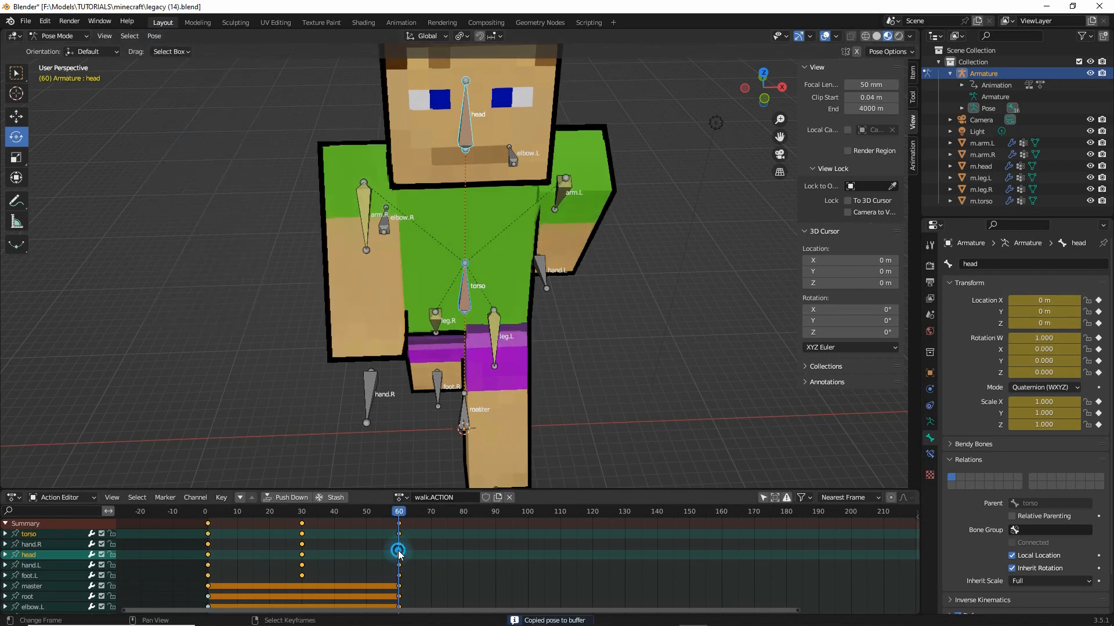
click(155, 37)
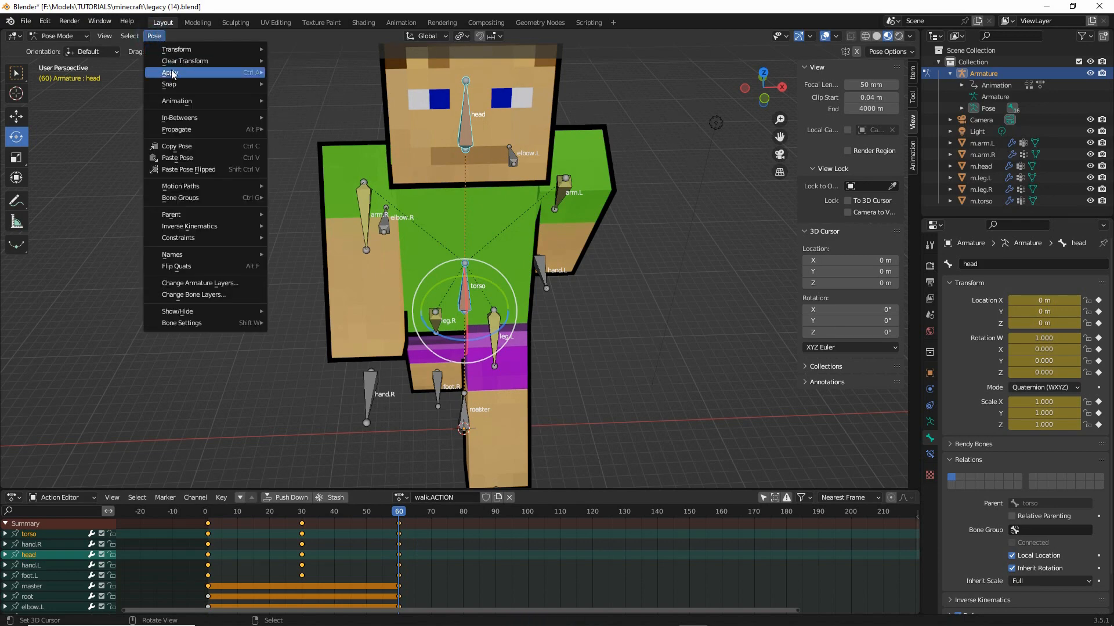
click(178, 160)
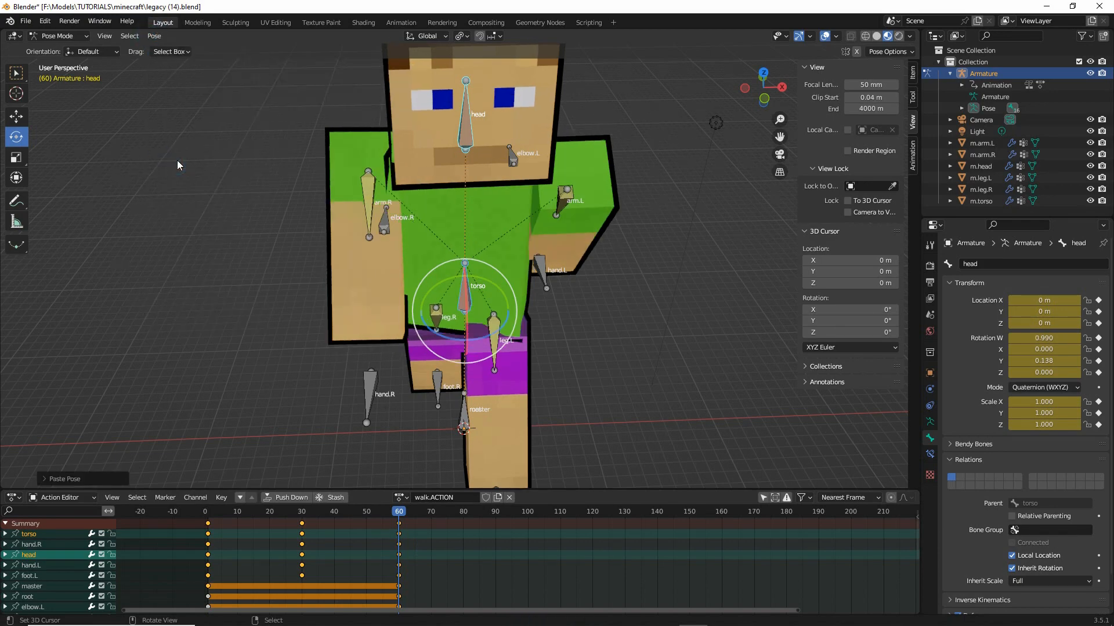
Scrub through the walk cycle up to frame 60 to check the torso and head twist
mouse_move(399, 524)
mouse_down()
mouse_move(209, 525)
mouse_move(398, 522)
mouse_up()
middle_drag(428, 281, 434, 283)
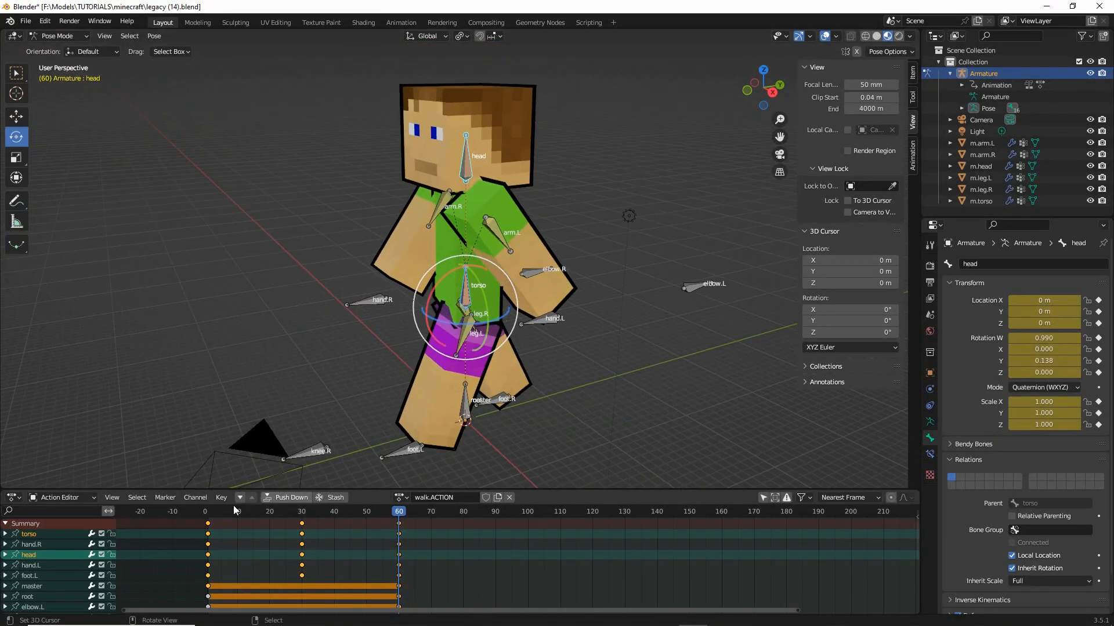
drag(247, 520, 180, 522)
drag(312, 533, 399, 530)
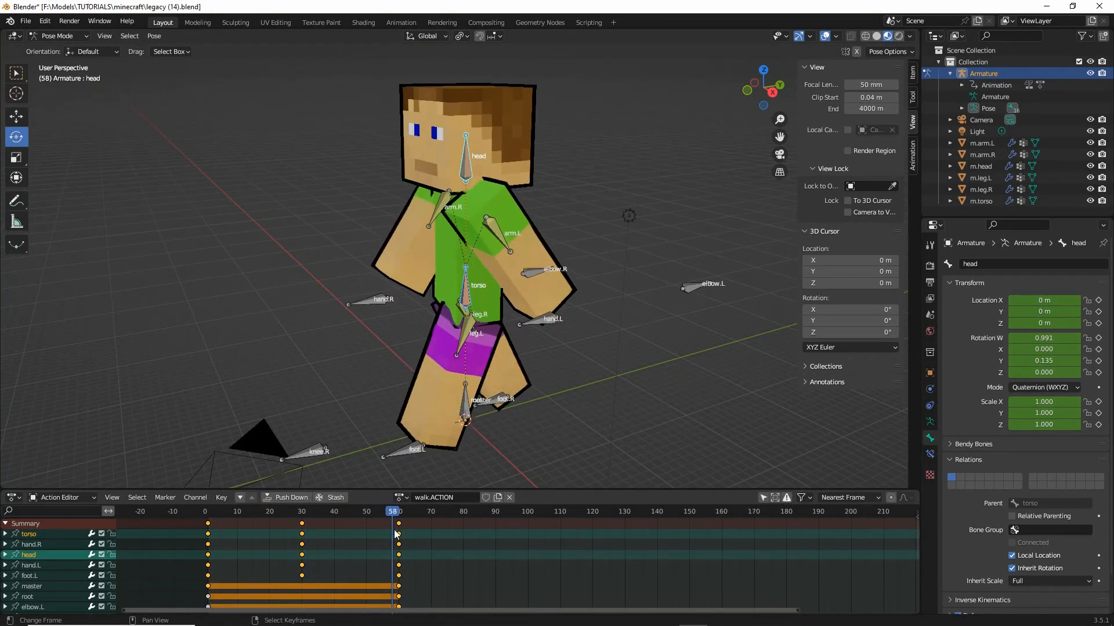
From the top view at frame 60, select only the head bone and rotate it to face straight ahead, quaternion Y about 0.120
middle_drag(372, 295, 454, 364)
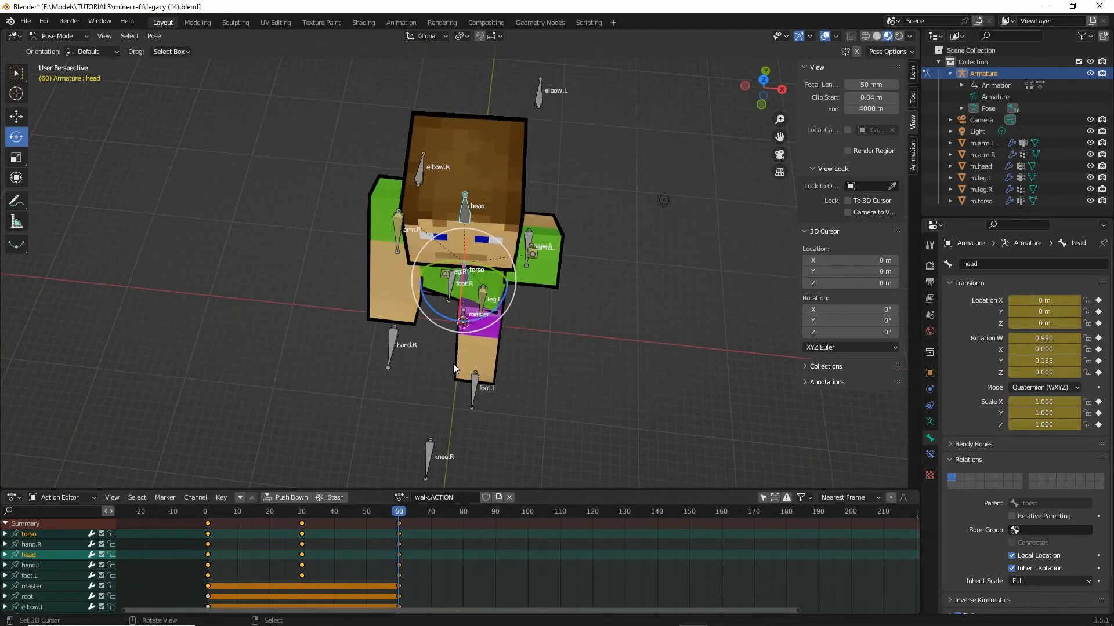
click(106, 35)
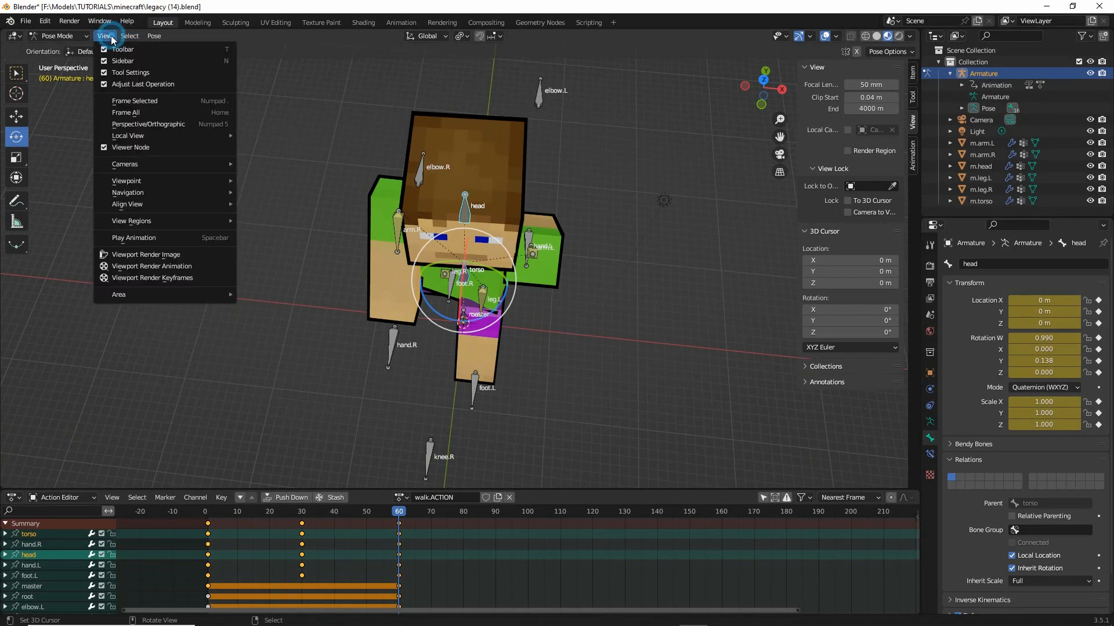
mouse_move(125, 182)
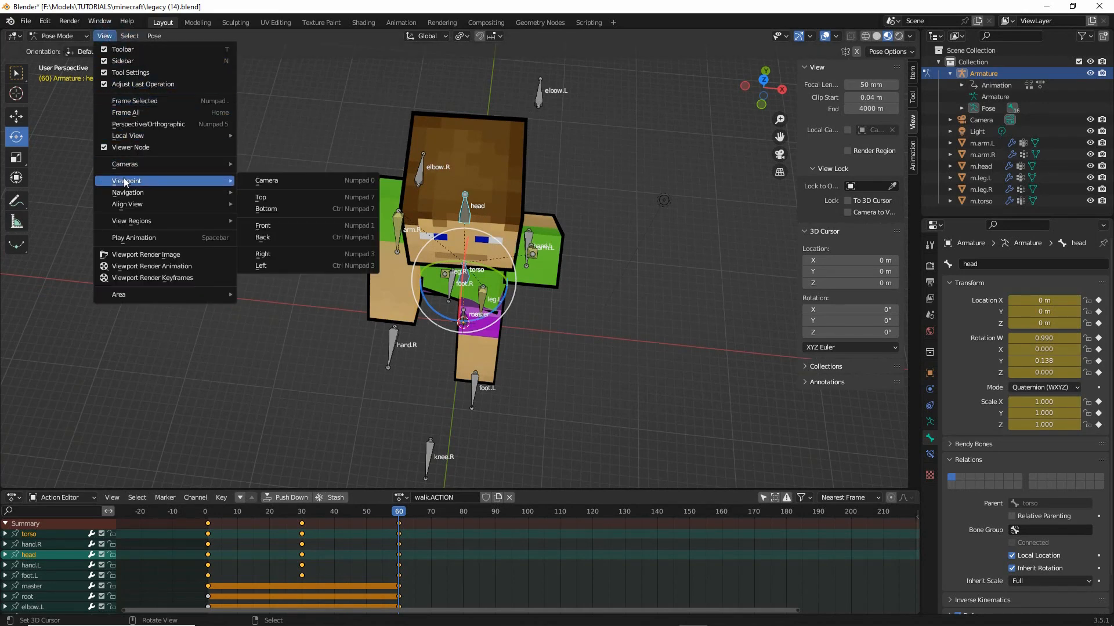
click(255, 198)
scroll(357, 214, up, 3)
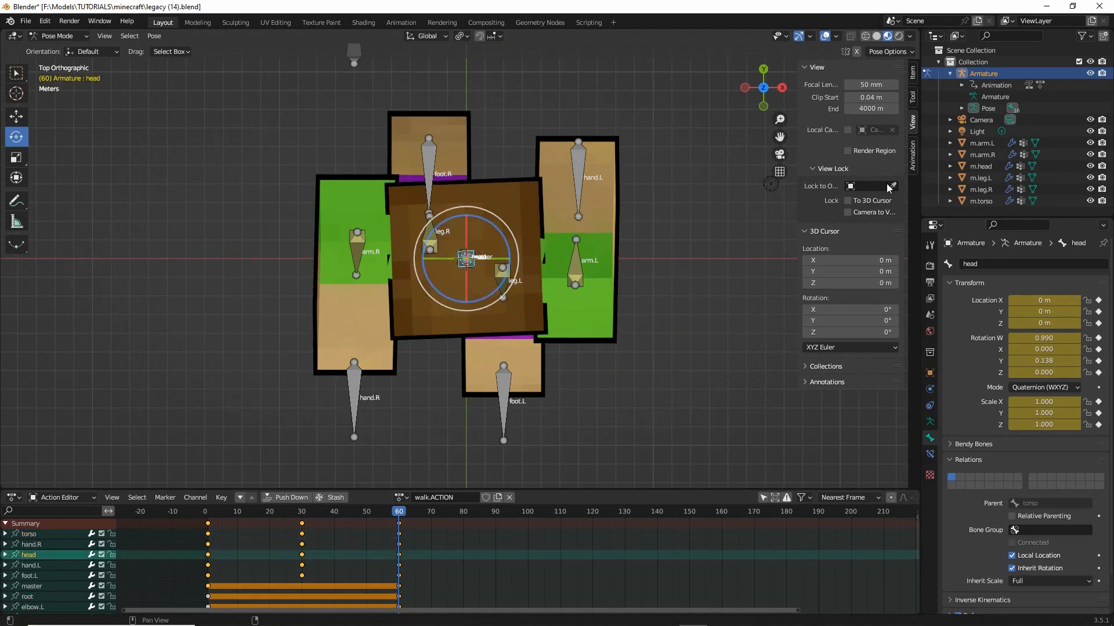
double_click(31, 557)
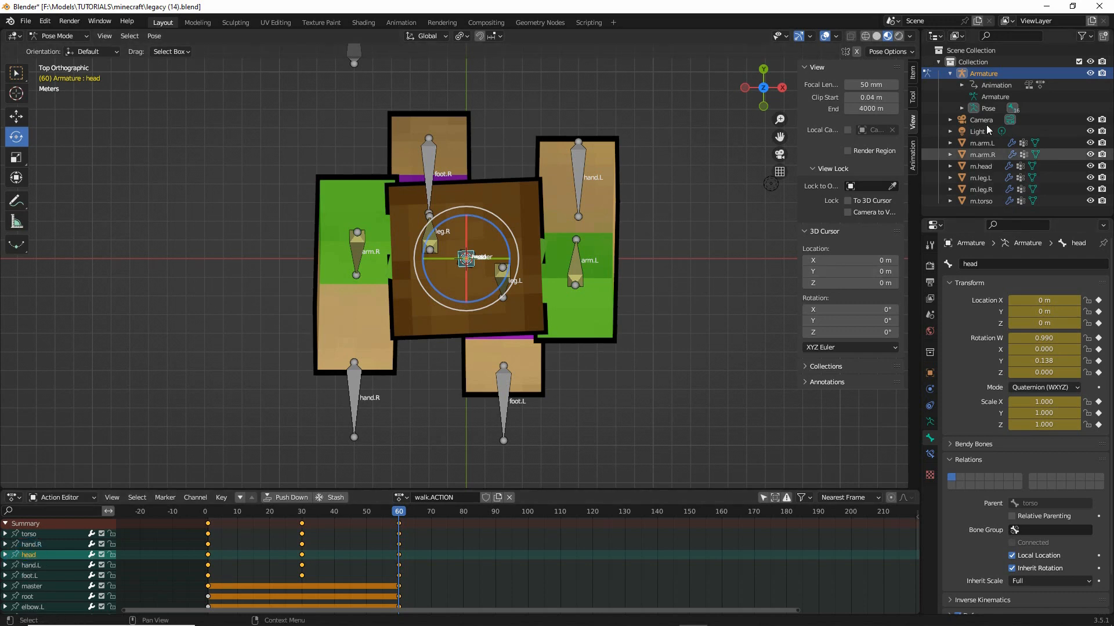
click(961, 107)
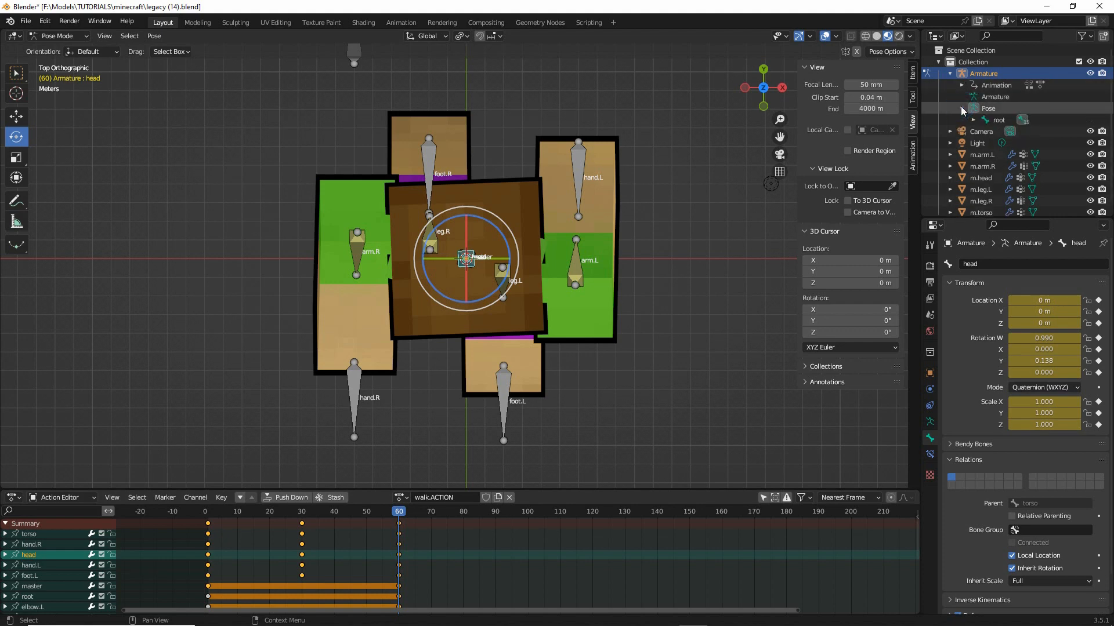
click(973, 120)
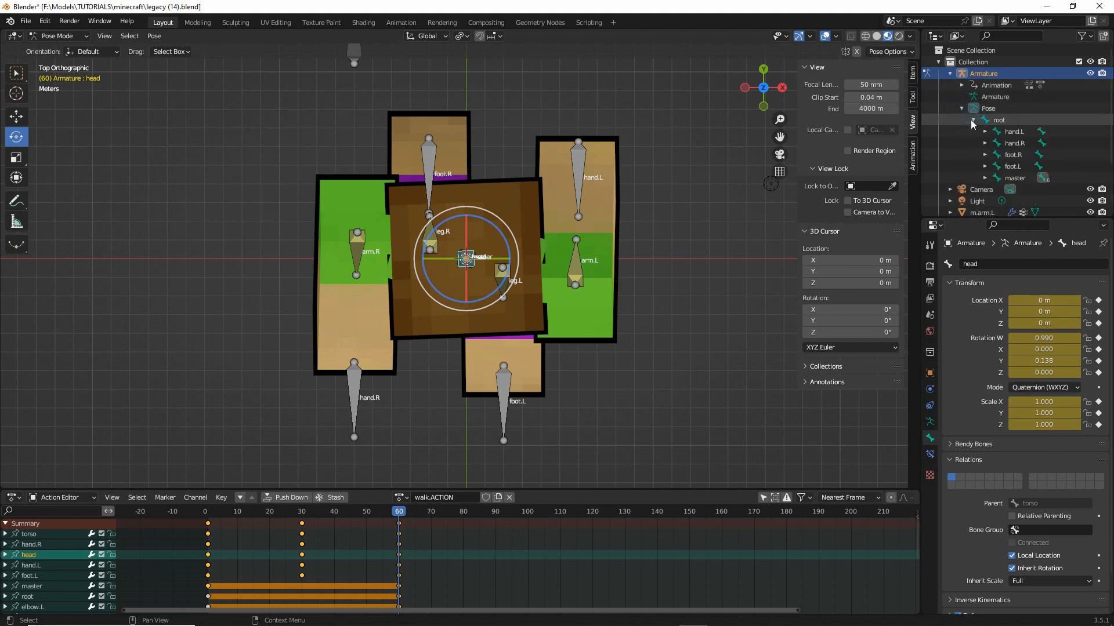
click(983, 178)
click(995, 190)
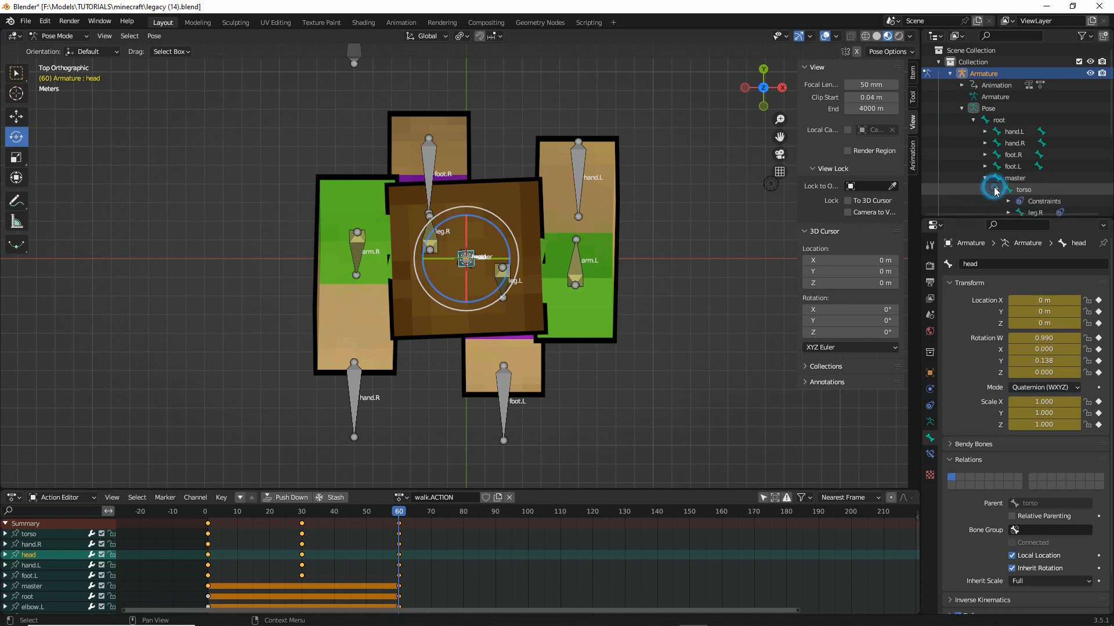
scroll(993, 185, down, 5)
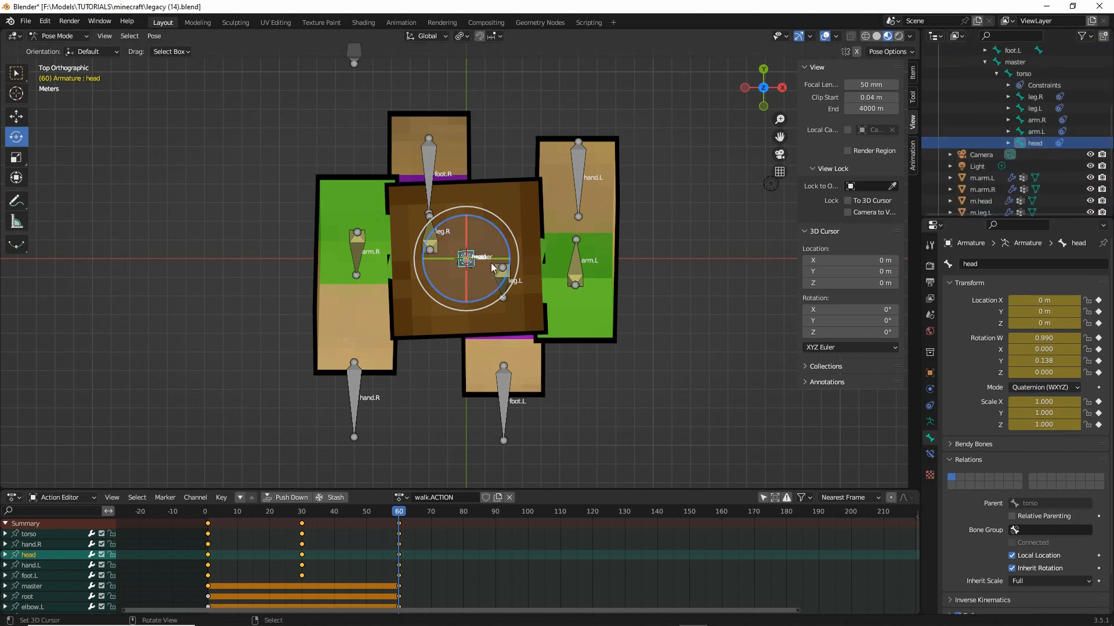
drag(504, 238, 508, 241)
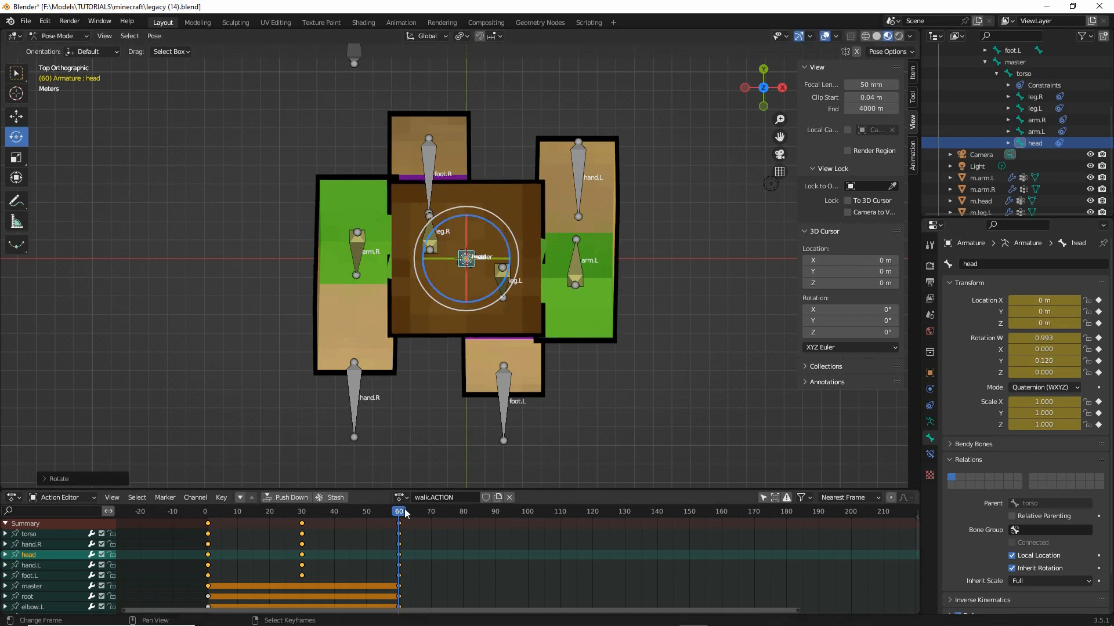
Copy the head's pose at frame 60 and paste it at frame 1
click(153, 36)
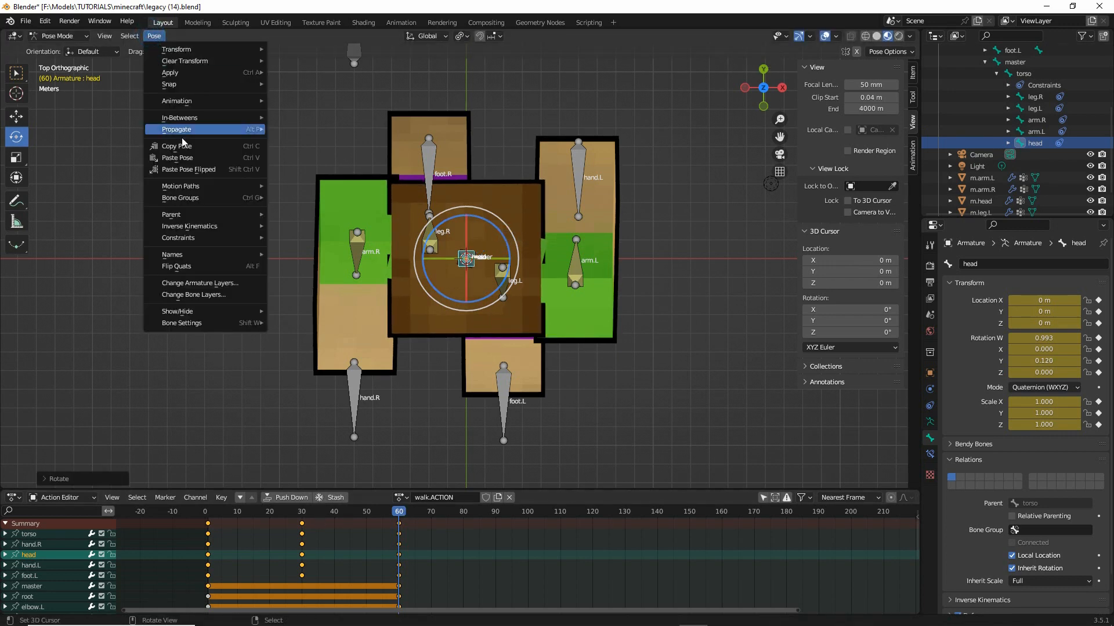
click(182, 147)
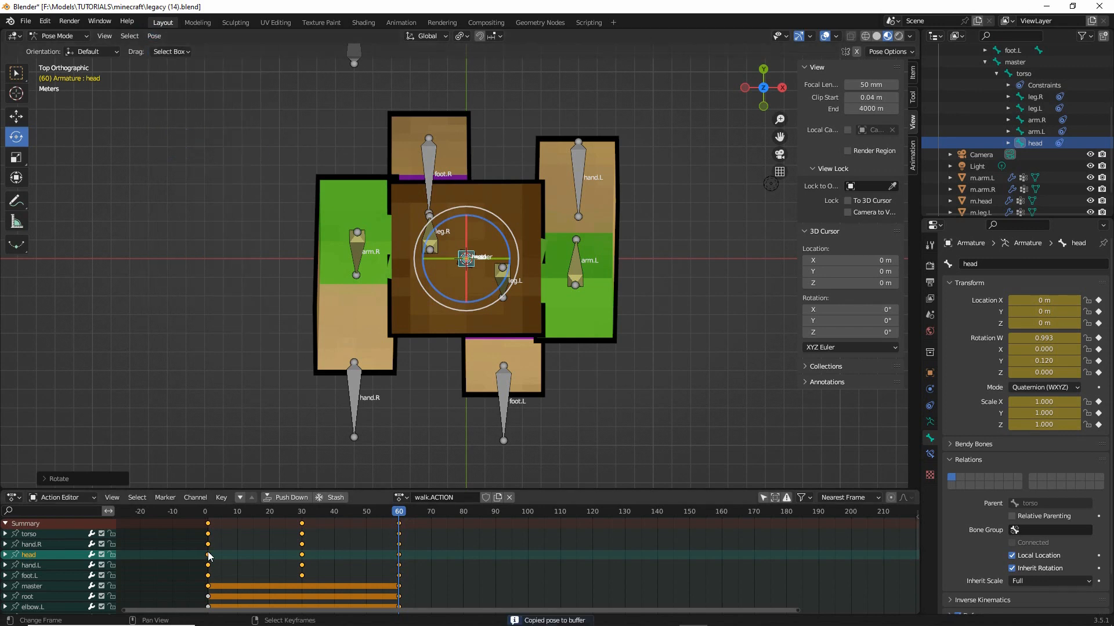
click(209, 556)
click(154, 36)
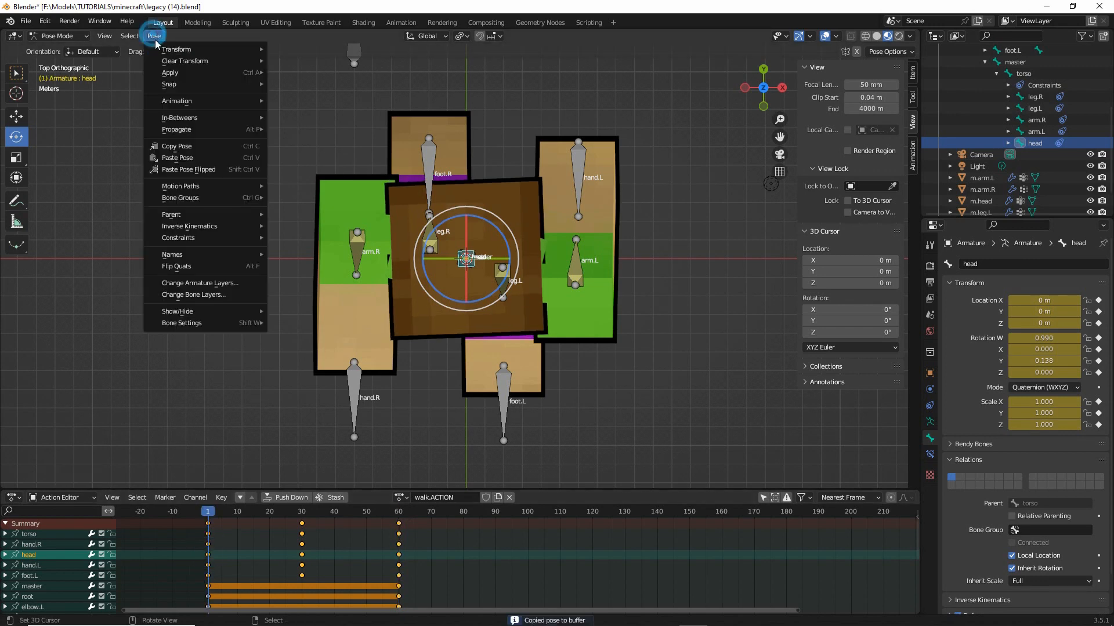
click(177, 158)
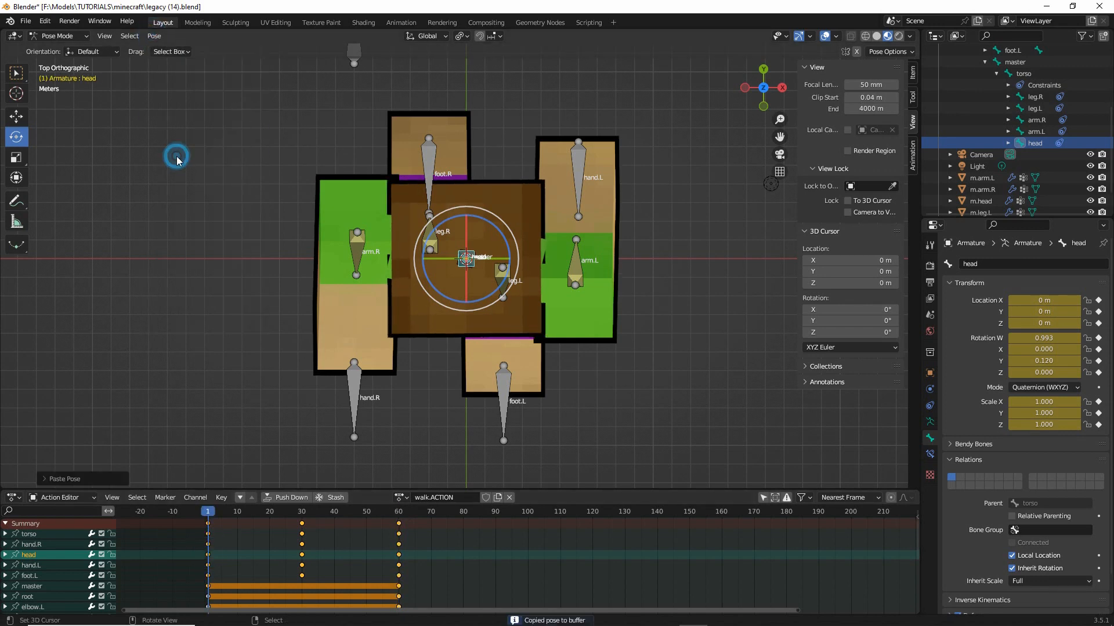
At frame 30, rotate the head to face straight ahead, with a quaternion Y of about -0.102
click(302, 546)
key(r)
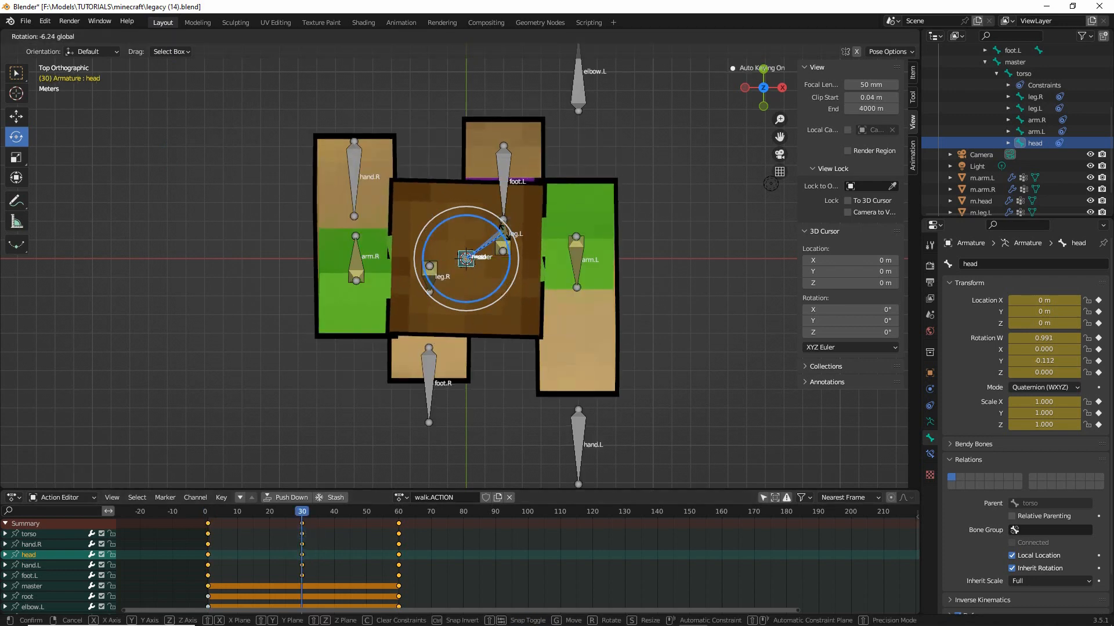
click(502, 229)
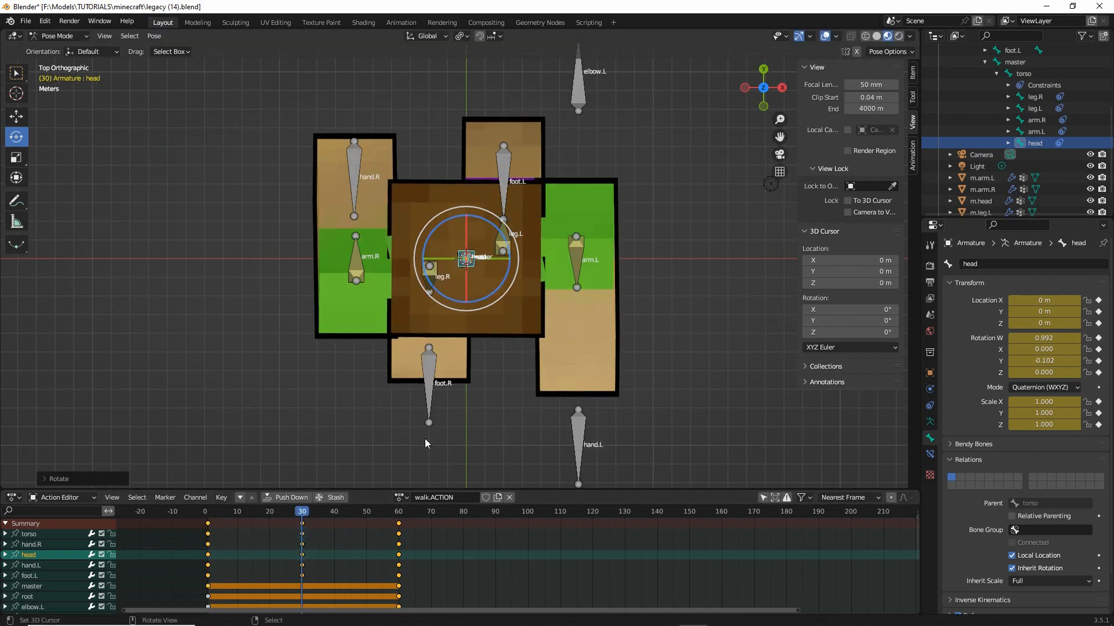
Scrub from frame 30 to frame 60 in an angled front view to check the head's direction
click(303, 513)
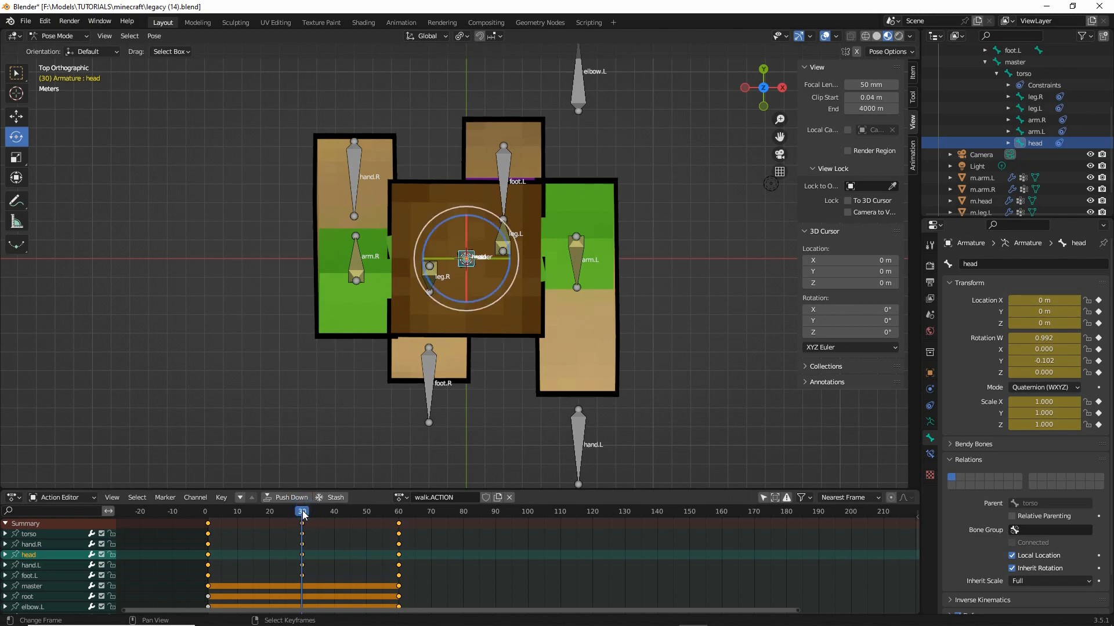
middle_drag(434, 413, 453, 337)
drag(308, 515, 400, 523)
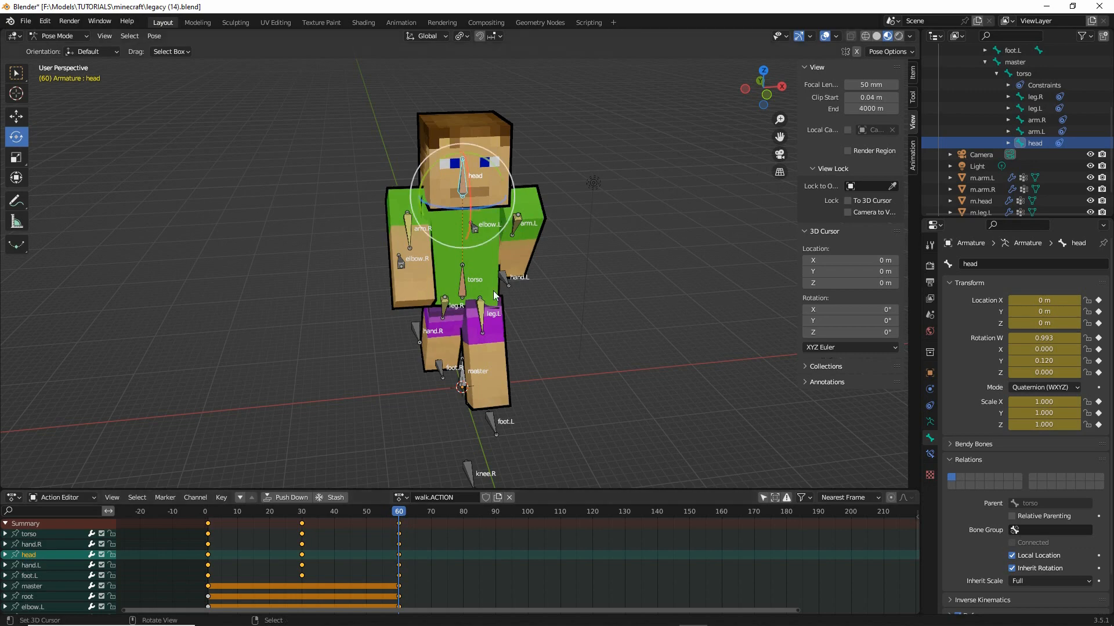
Scrub the walk back to frame 1 and inspect the character's pose from an angled side view
middle_drag(472, 303, 410, 484)
scroll(399, 304, up, 3)
drag(400, 515, 208, 538)
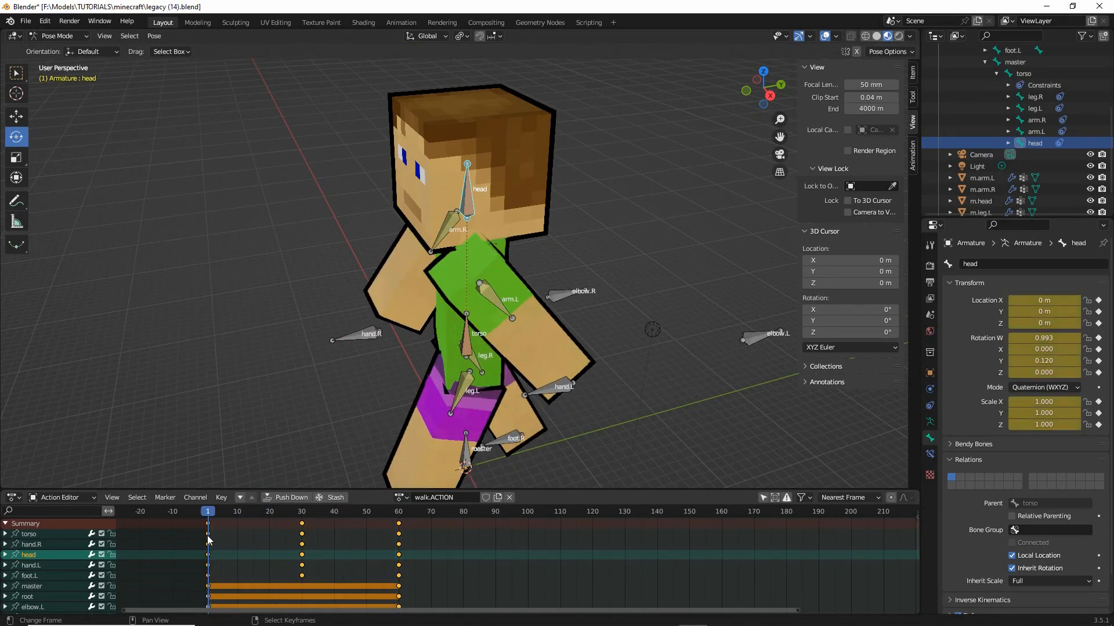
middle_drag(356, 302, 362, 386)
mouse_move(208, 515)
mouse_down()
mouse_move(384, 518)
mouse_move(221, 525)
mouse_move(399, 523)
mouse_move(208, 524)
mouse_up()
middle_drag(334, 382, 382, 416)
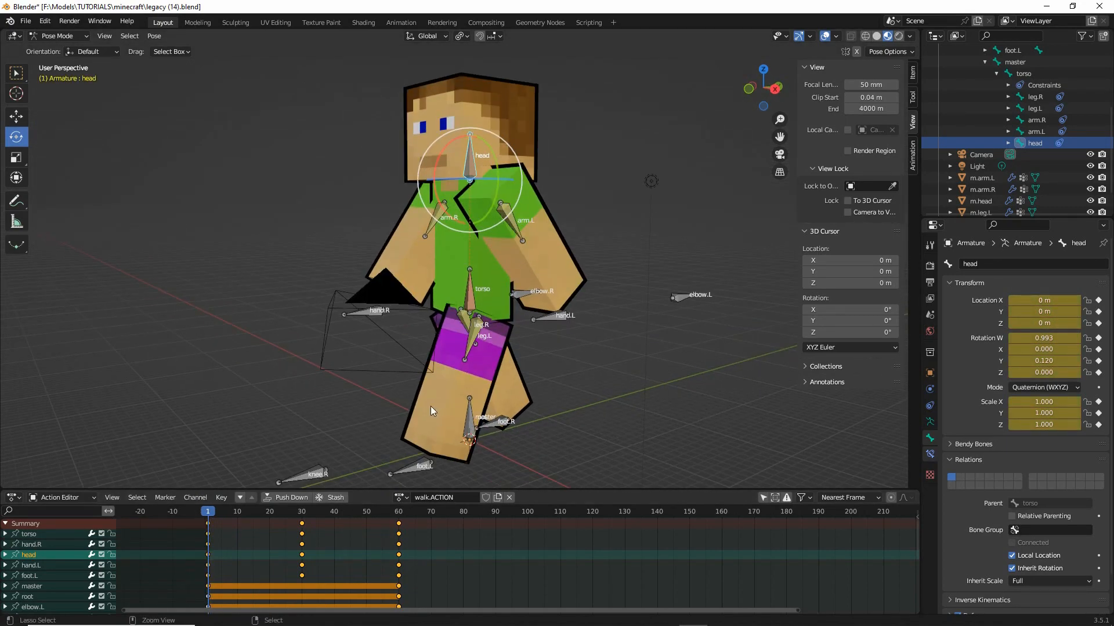
Set the scene's end frame to 60 in the output settings and play the walk animation once through
drag(923, 275, 873, 272)
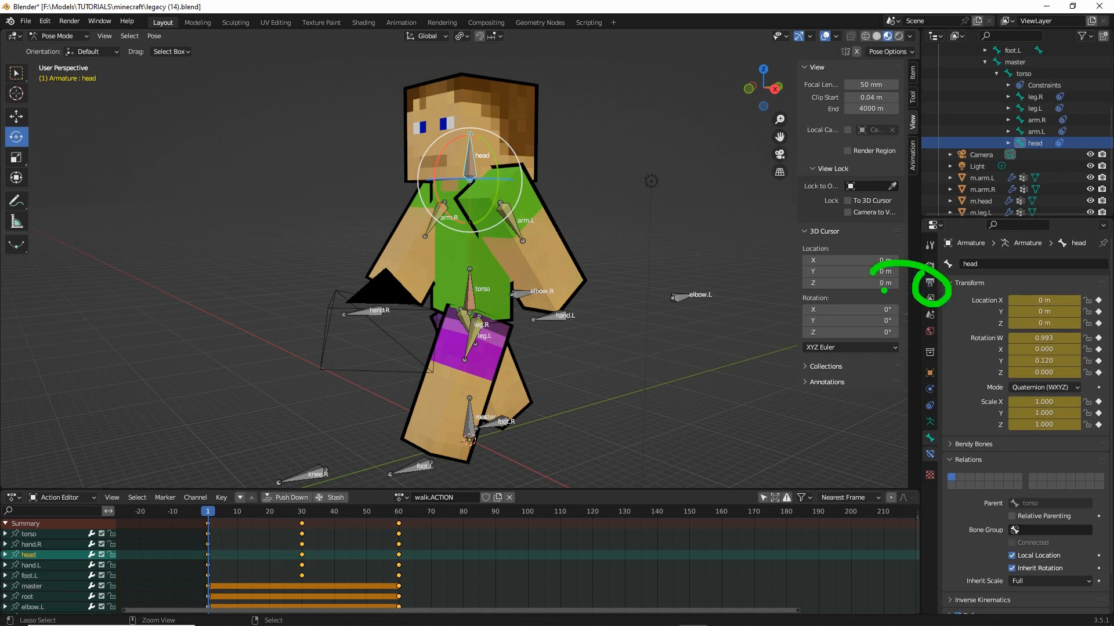
click(930, 283)
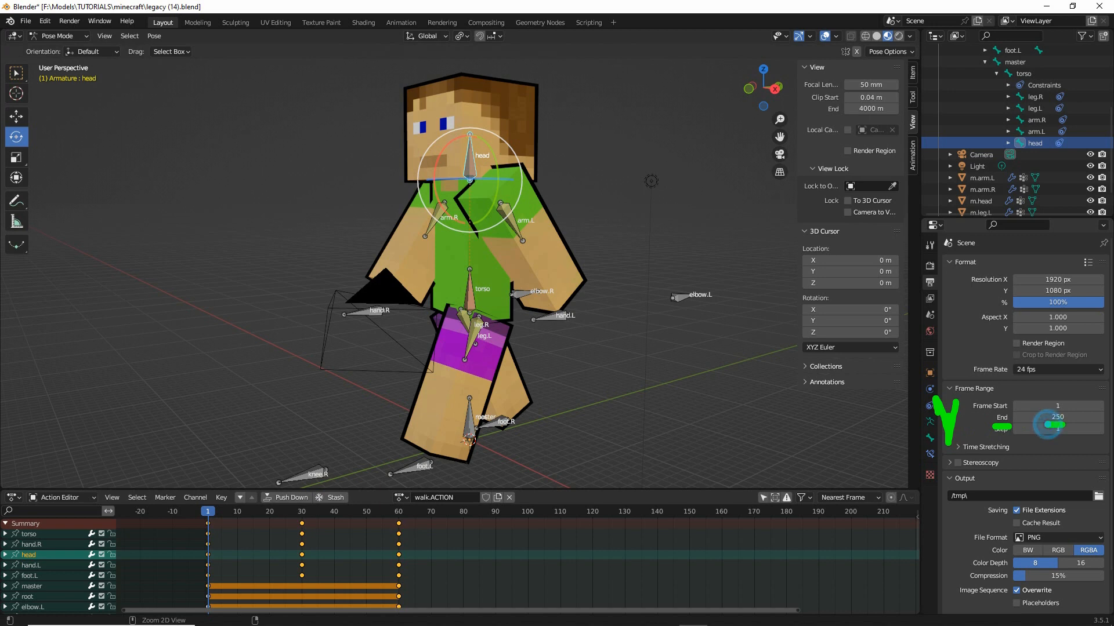
click(1059, 418)
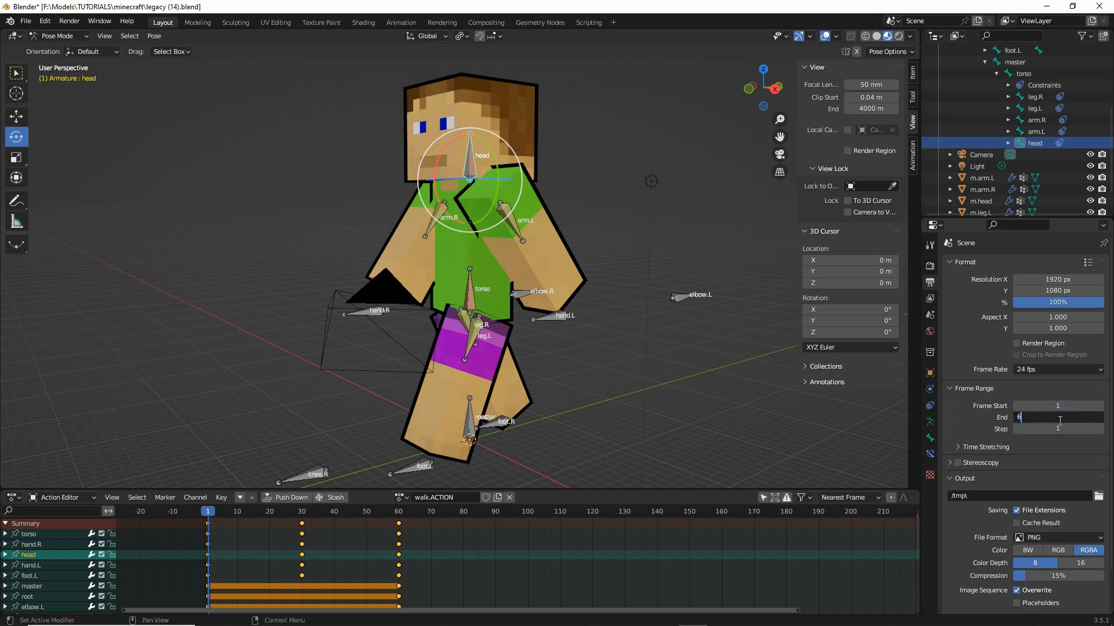
text(60)
key(Return)
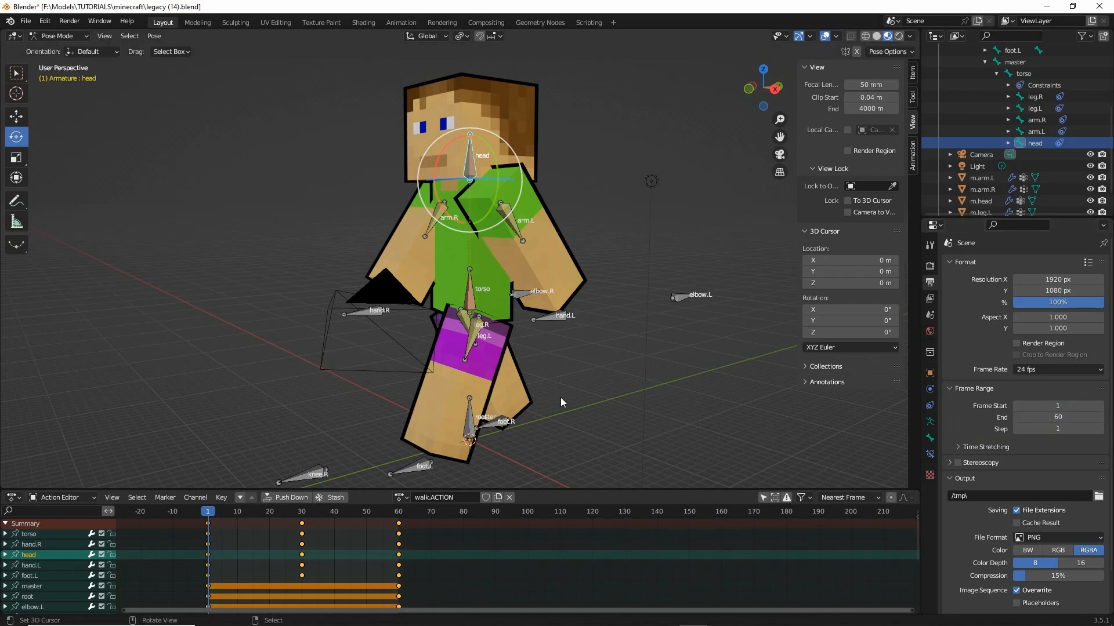
key(space)
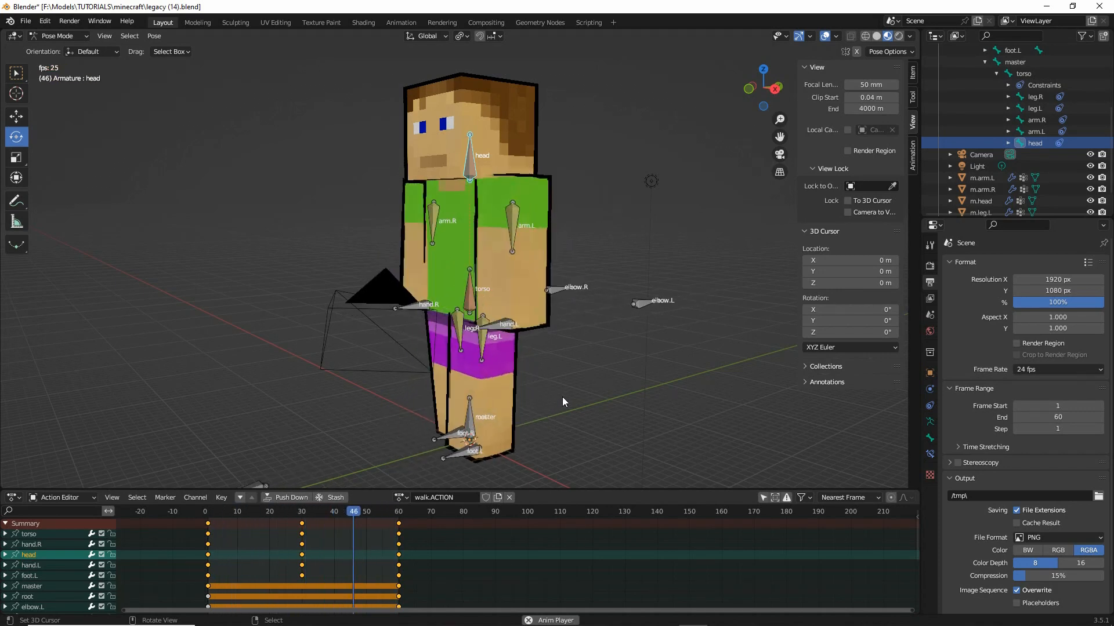
key(space)
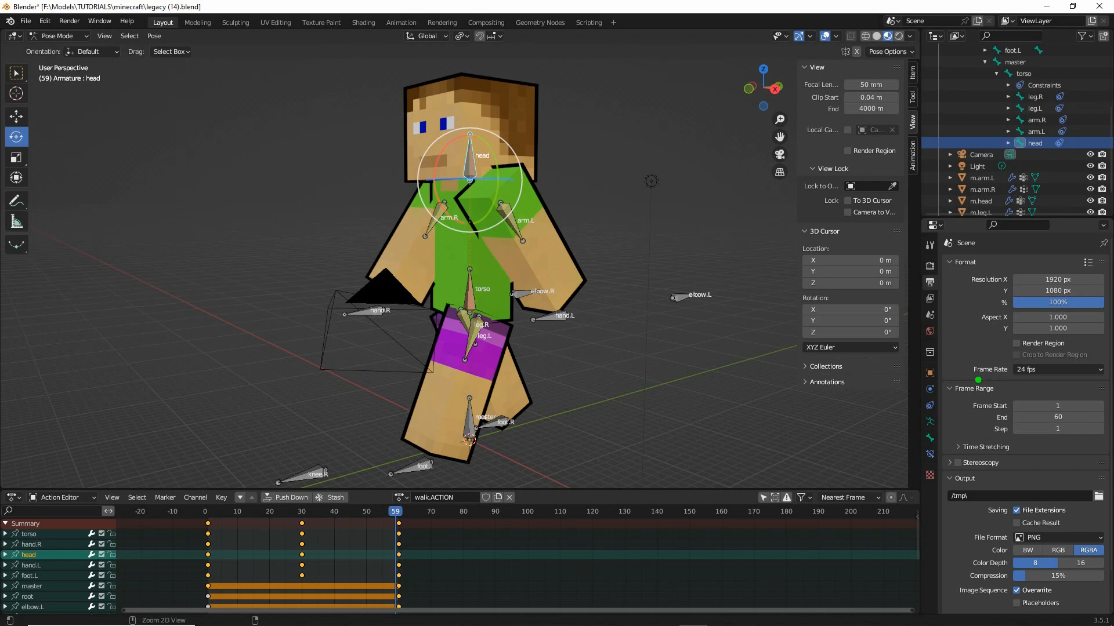
Set the scene's frame rate to 30 fps and play the walk animation to judge its speed
drag(975, 380, 1057, 380)
click(1051, 373)
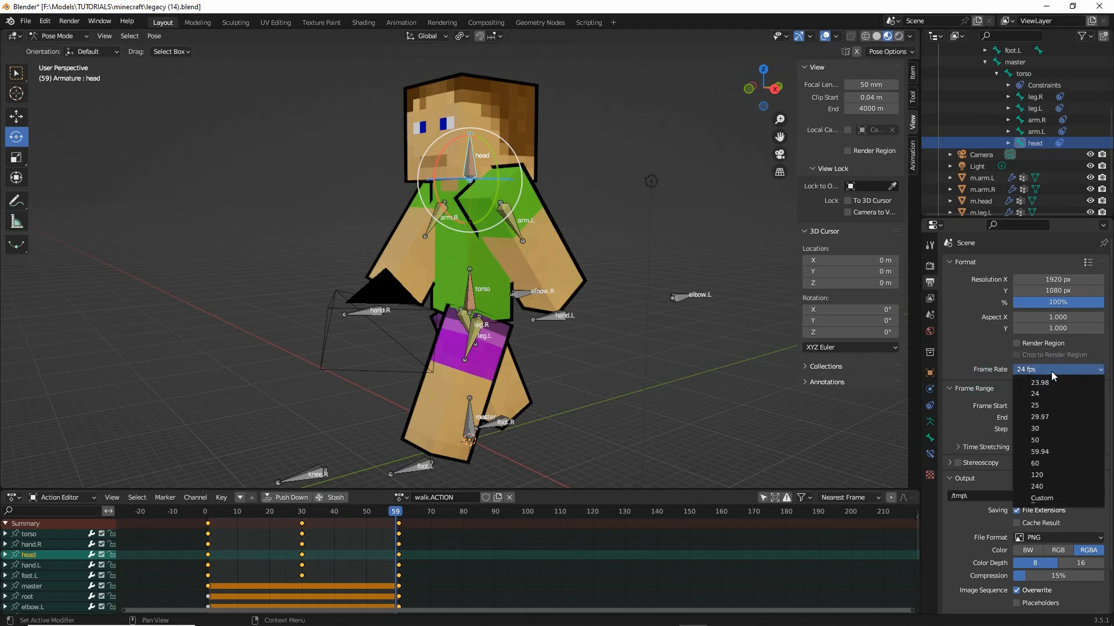
click(1037, 428)
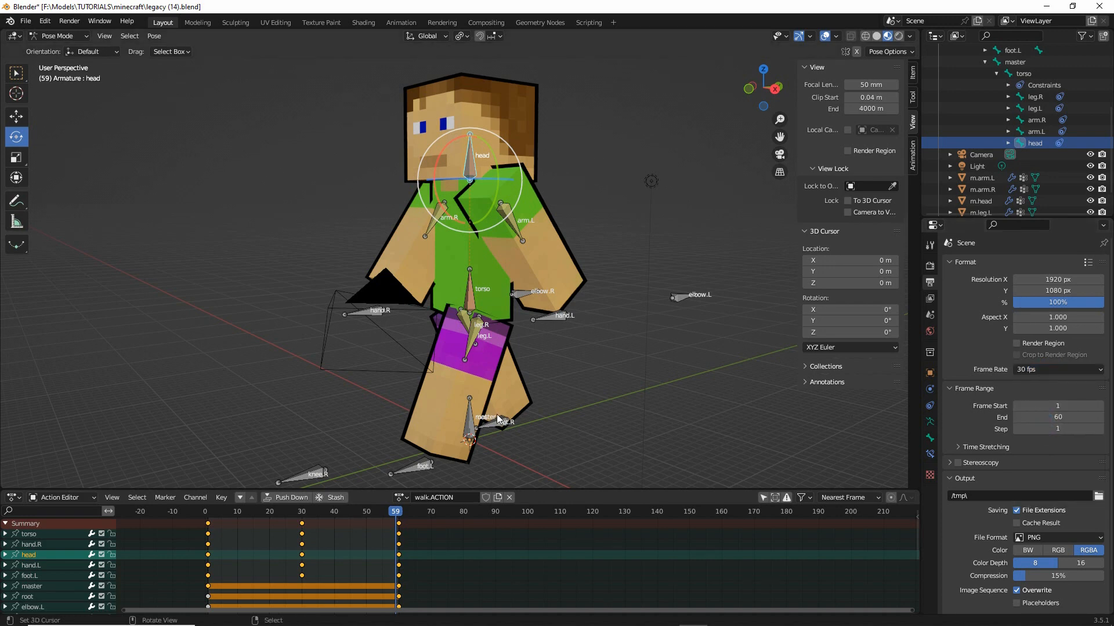
key(space)
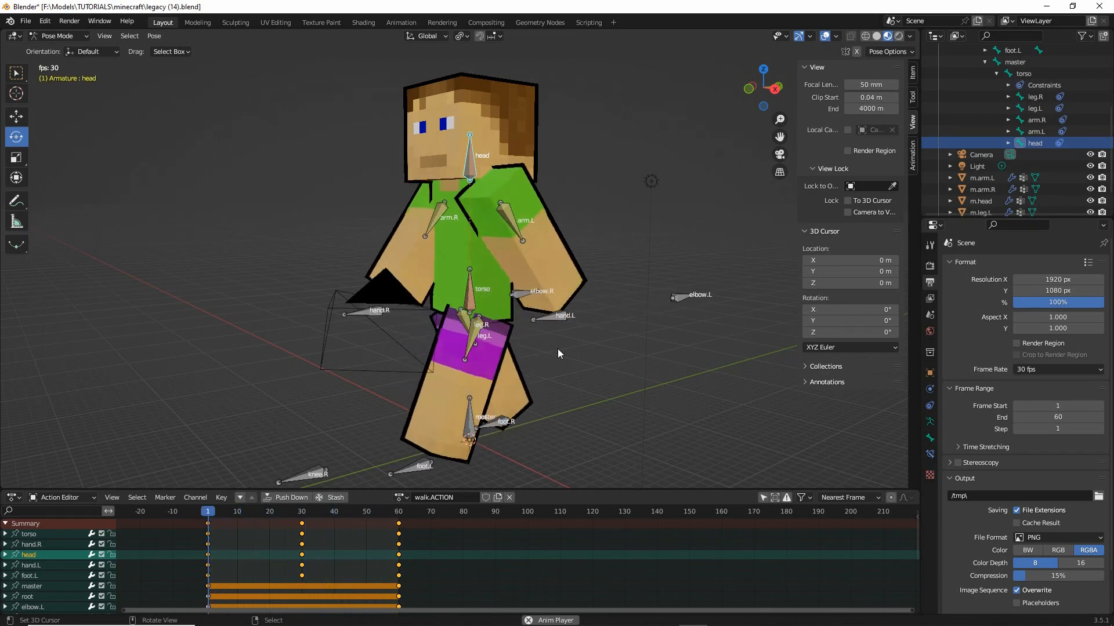
key(space)
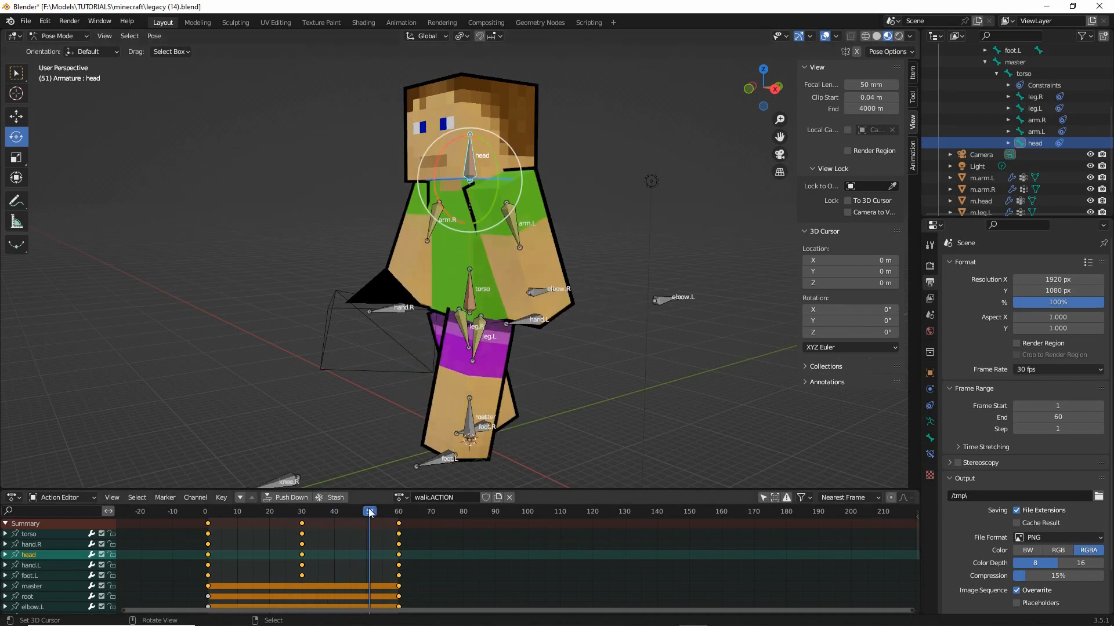
mouse_move(248, 526)
mouse_down()
mouse_move(341, 528)
mouse_move(388, 545)
mouse_move(397, 467)
mouse_up()
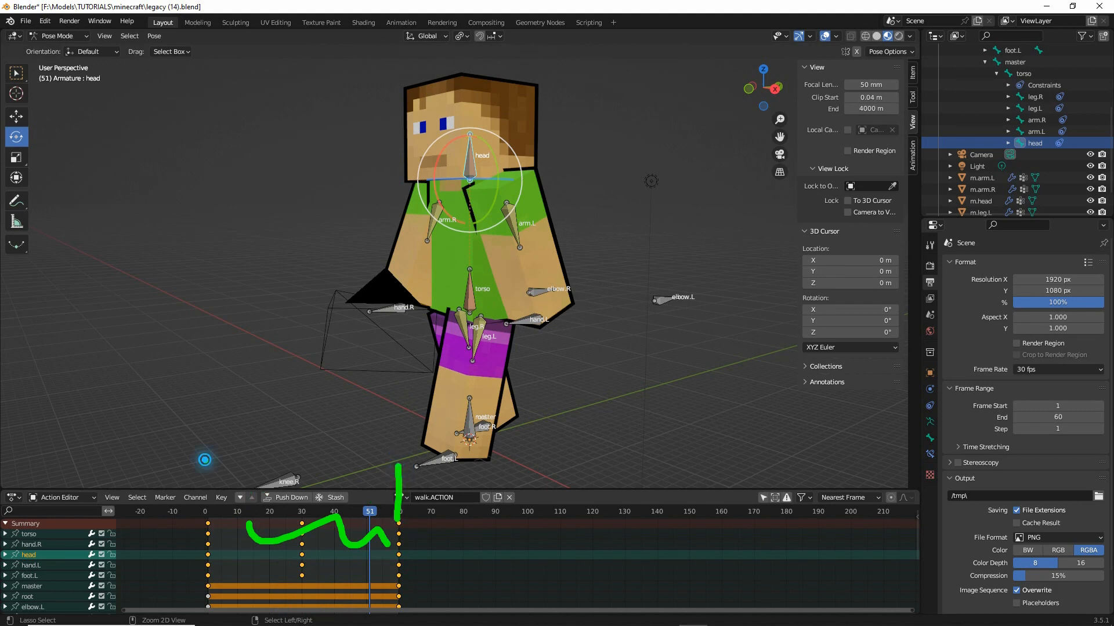
mouse_move(204, 460)
mouse_down()
mouse_move(204, 514)
mouse_move(390, 485)
mouse_up()
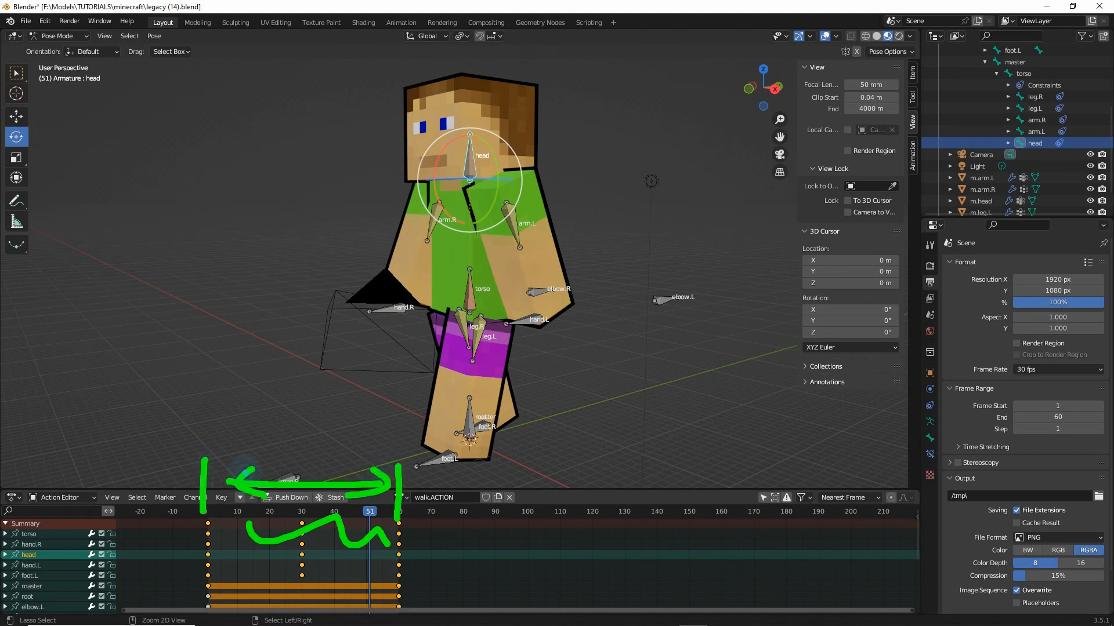
key(Escape)
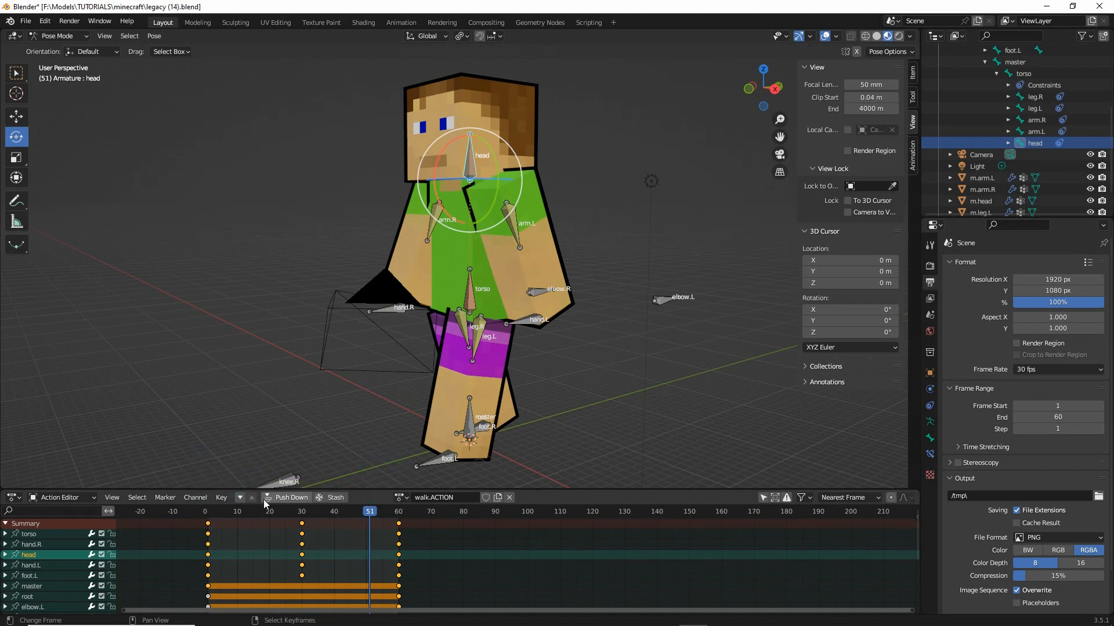
Shorten the walk by moving the middle keyframes to frame 15 and the last column of keyframes to frame 30
click(301, 555)
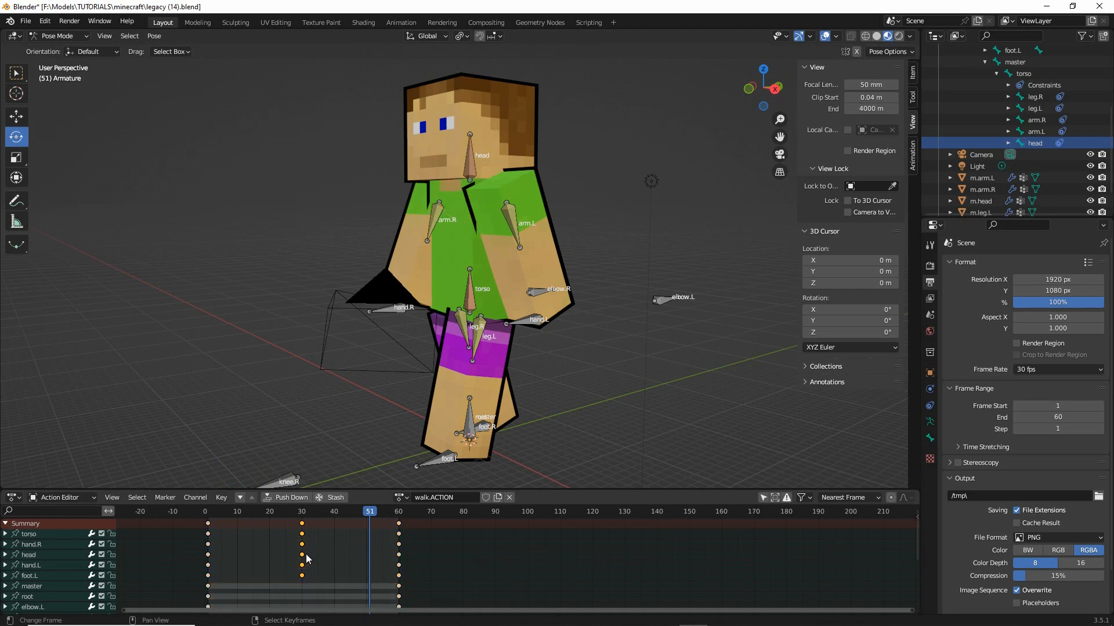
drag(307, 558, 256, 555)
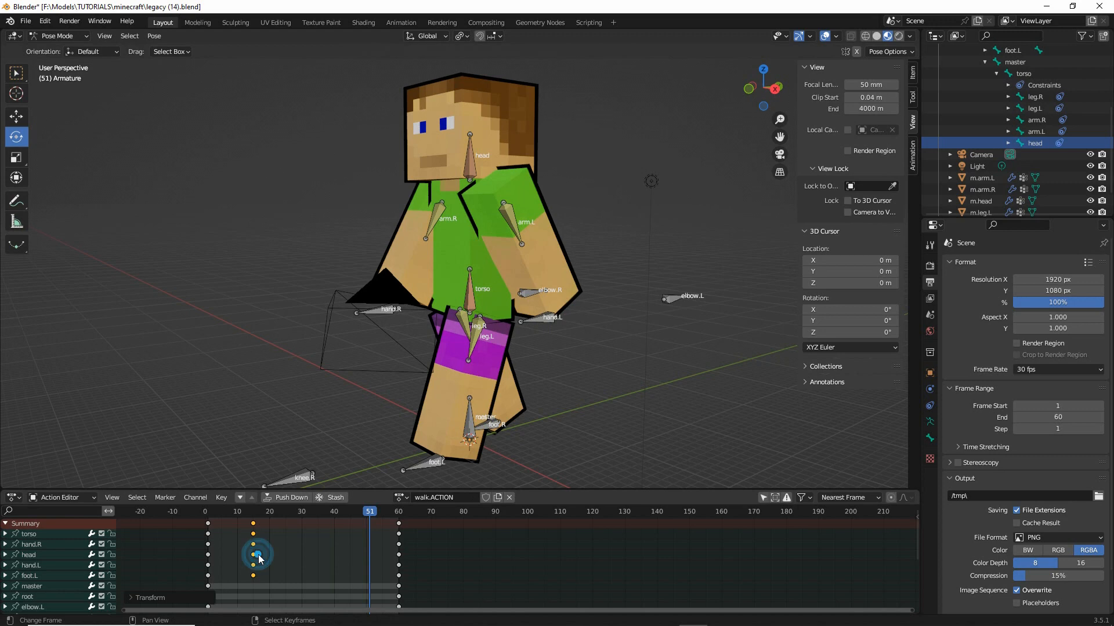
alt+click(399, 545)
drag(404, 556, 306, 555)
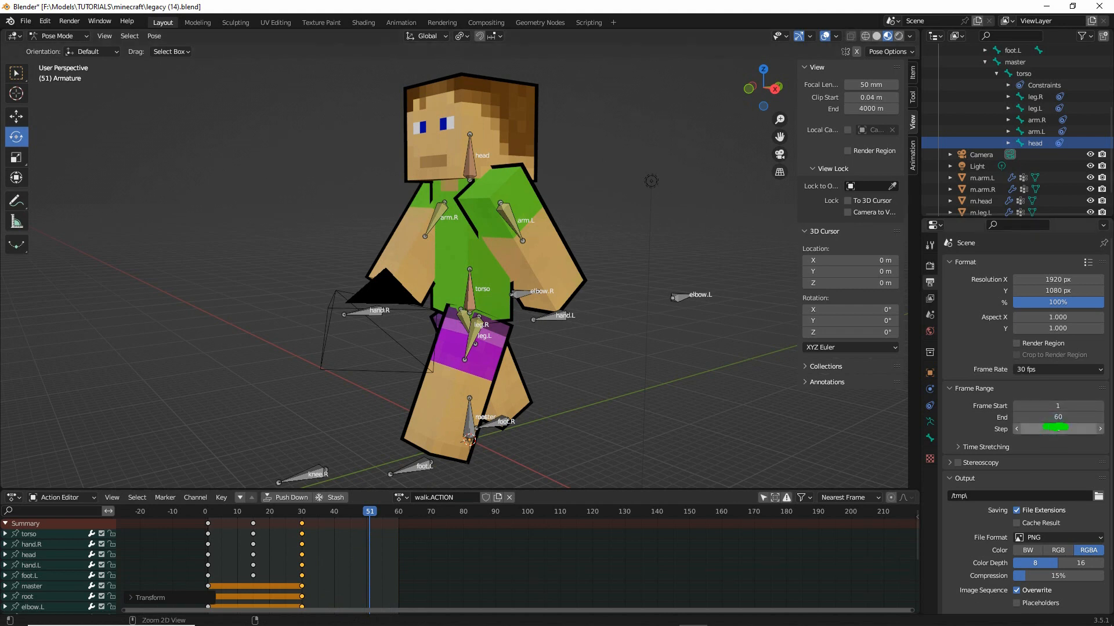
Set the scene's end frame to 30
click(1060, 417)
text(3)
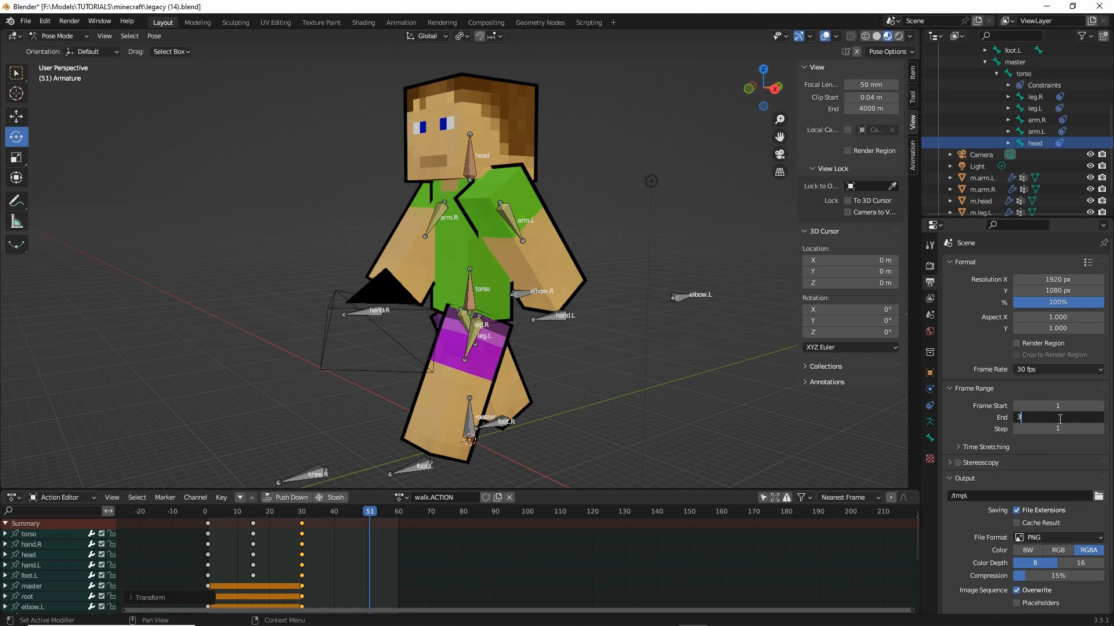
text(0)
key(Return)
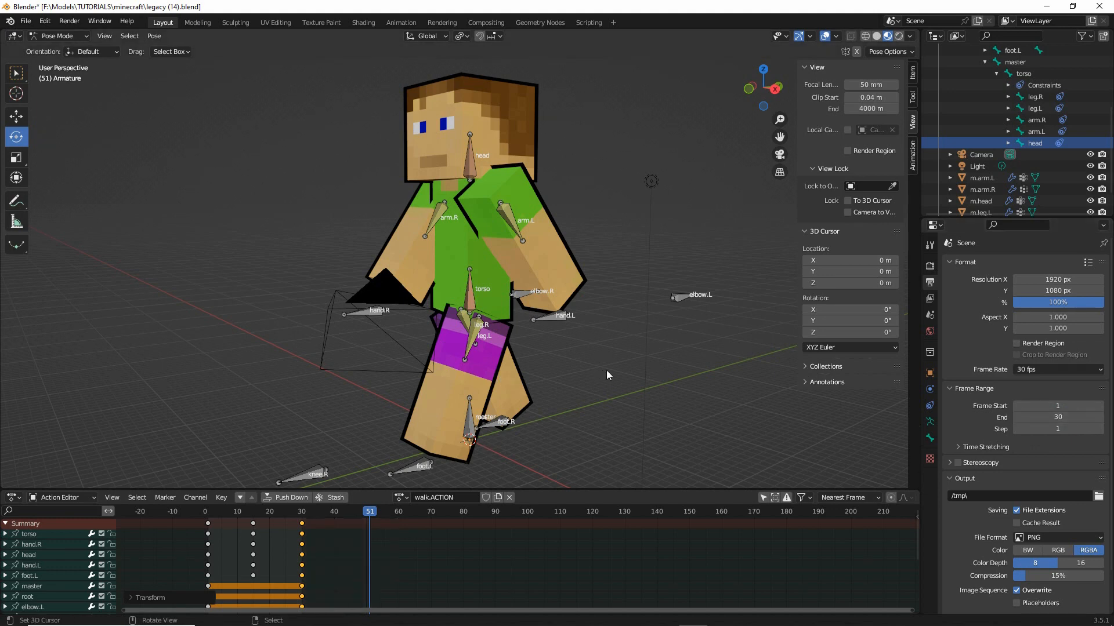
Play the shortened walk loop and examine it from behind and from the front
key(space)
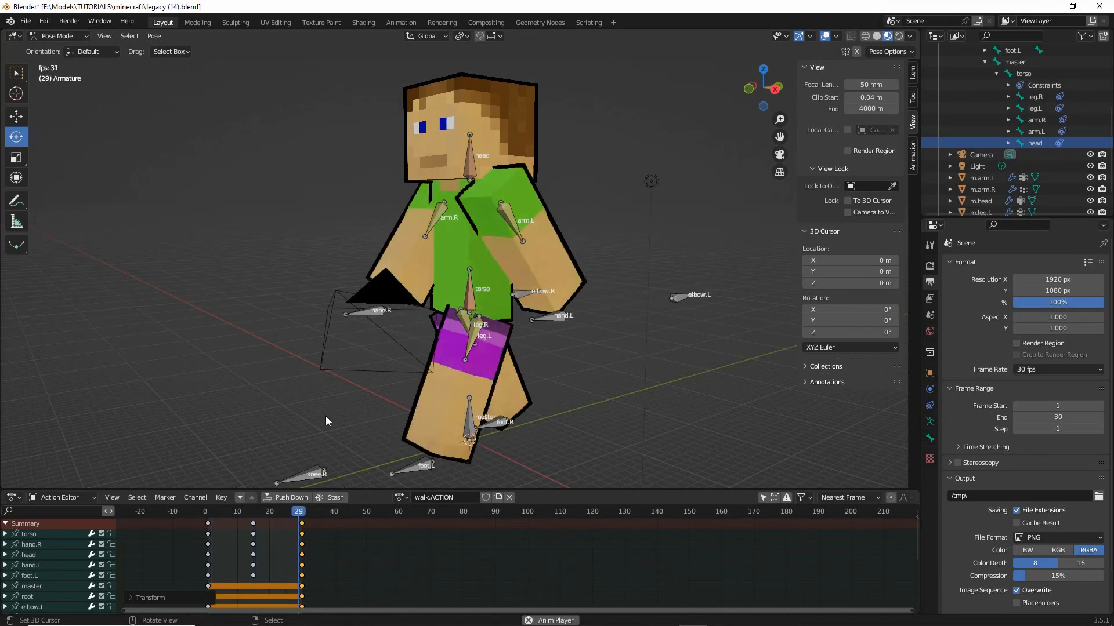
middle_drag(325, 416, 669, 416)
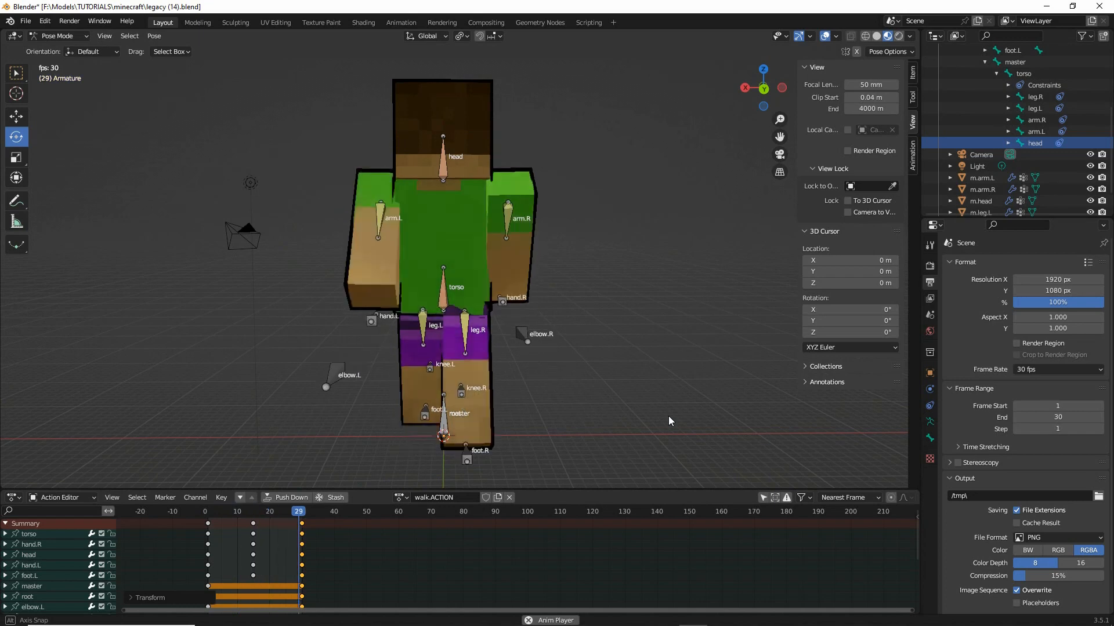
middle_drag(666, 416, 392, 414)
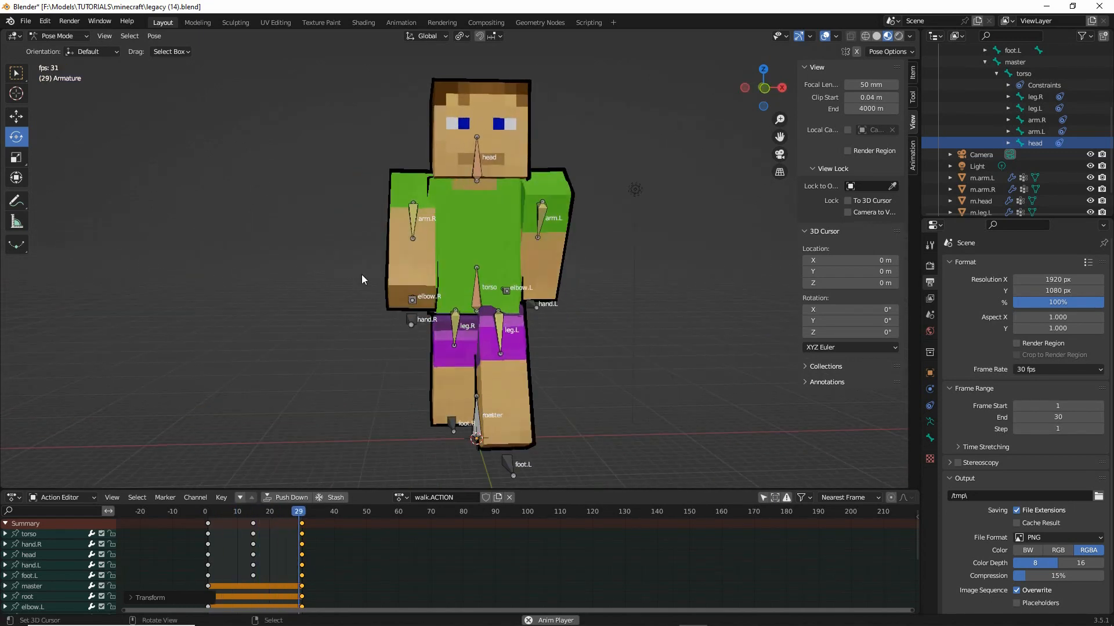
key(space)
At frame 1, select the torso bone in front view and tilt it slightly toward the character's left side
drag(218, 515, 208, 515)
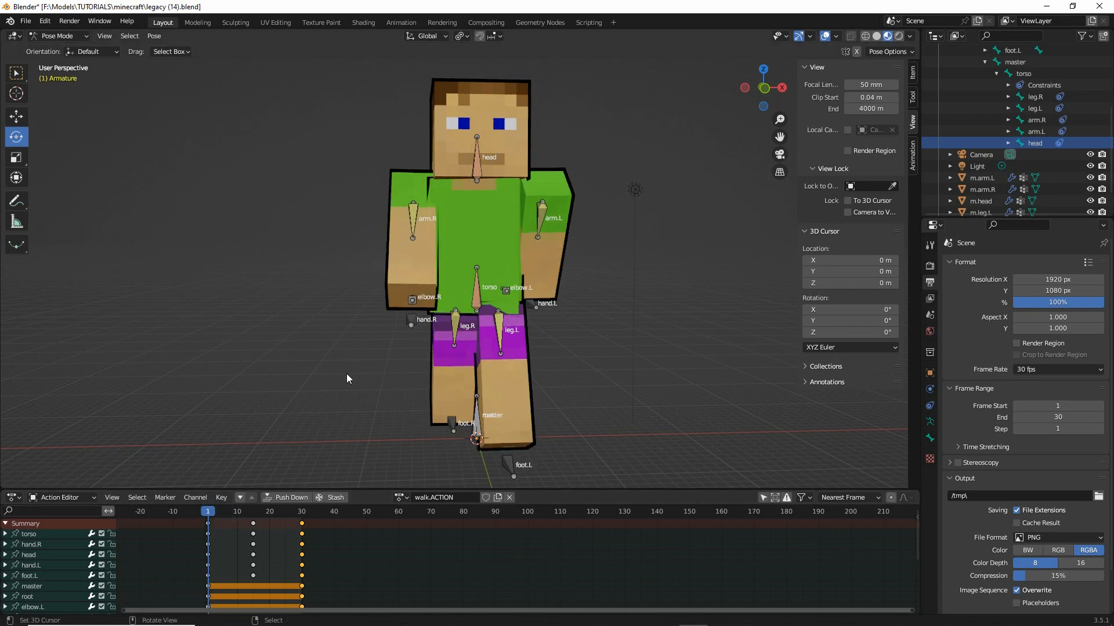
middle_drag(405, 277, 398, 278)
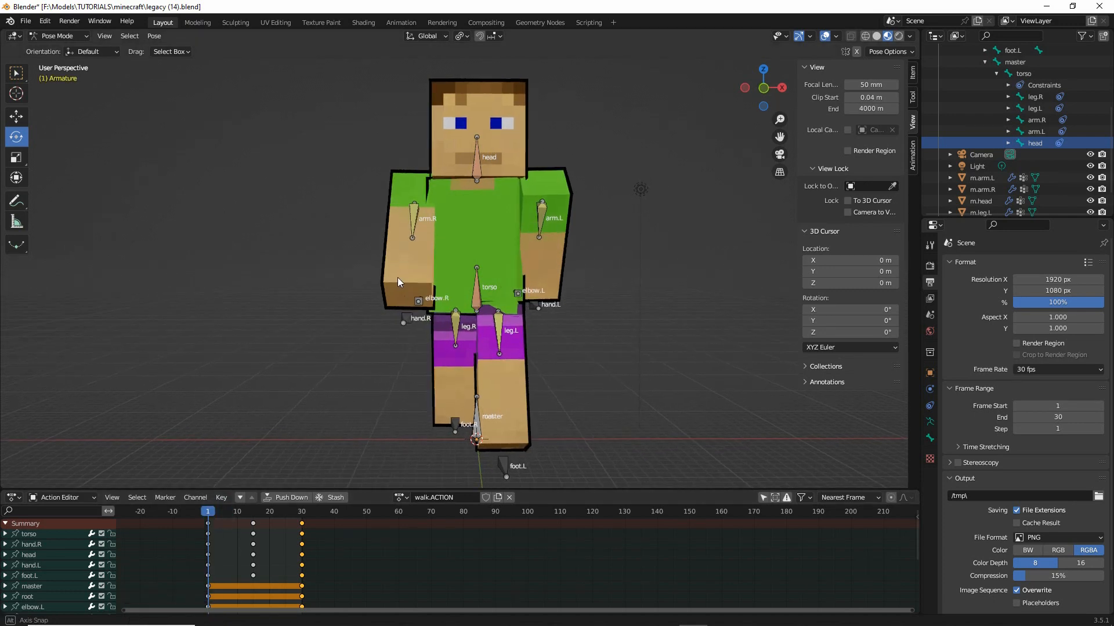
click(482, 282)
drag(499, 279, 505, 281)
At frame 15, tilt the torso toward the character's right side and rotate the head bone upright against it
drag(210, 525, 255, 524)
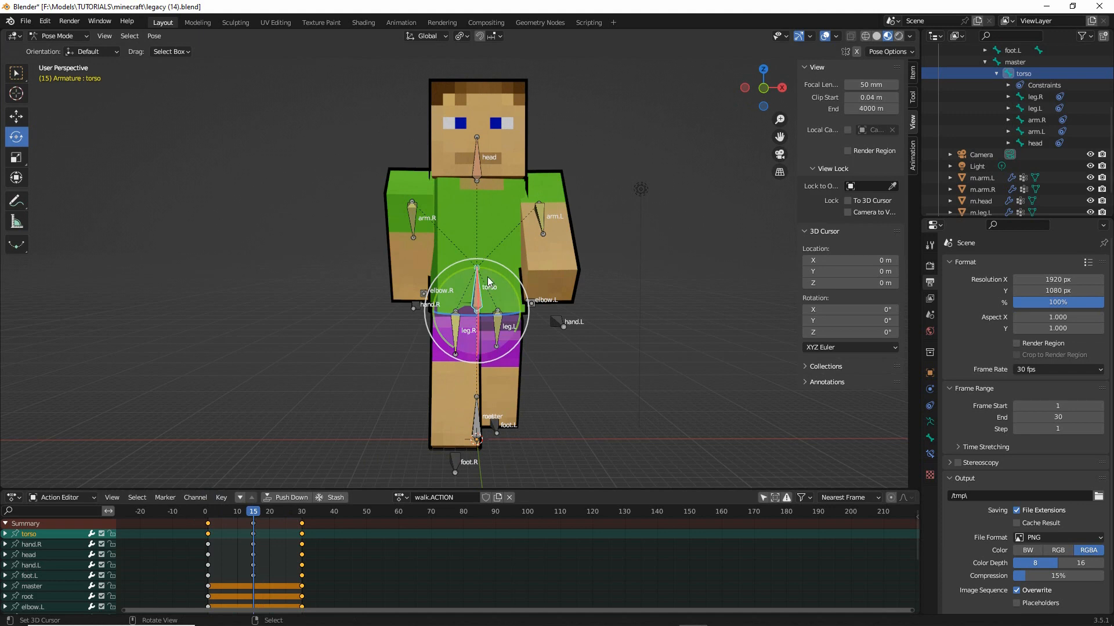
drag(487, 277, 494, 267)
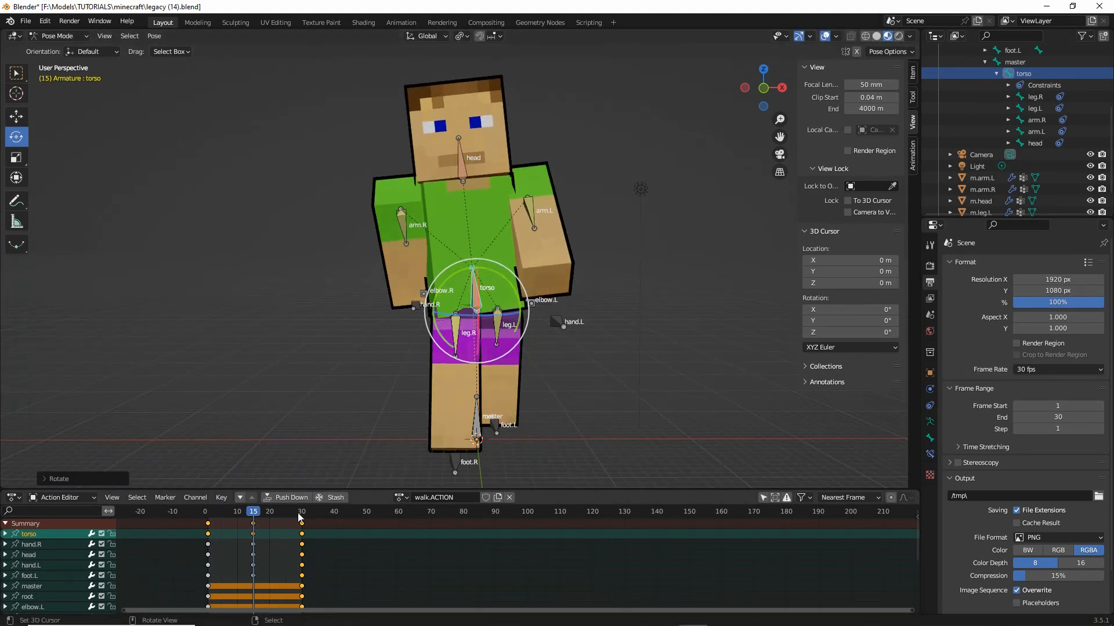
click(464, 159)
drag(490, 152, 495, 148)
At frame 1, rotate the head bone upright to counter the torso's sideways tilt
drag(253, 513, 210, 525)
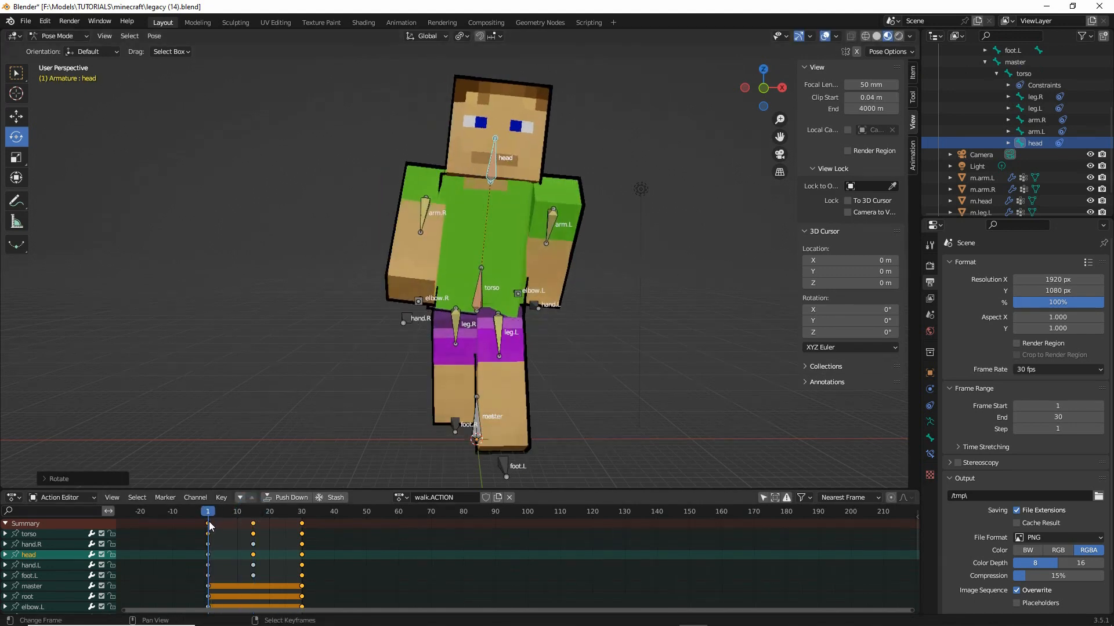
drag(508, 145, 512, 141)
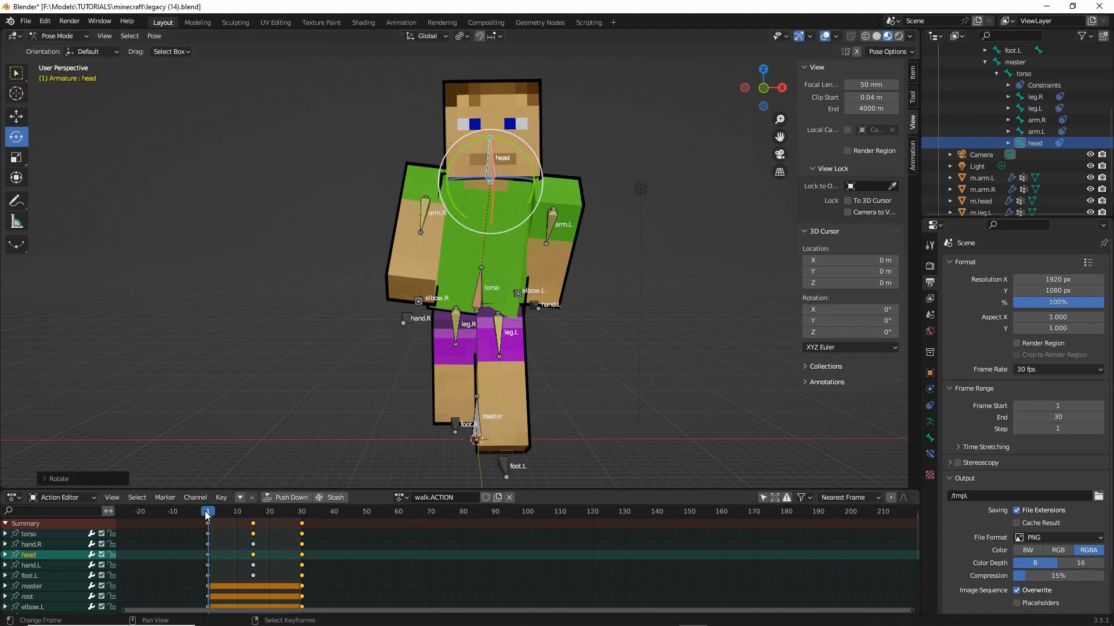
mouse_move(206, 515)
mouse_down()
mouse_move(264, 515)
mouse_move(209, 518)
mouse_up()
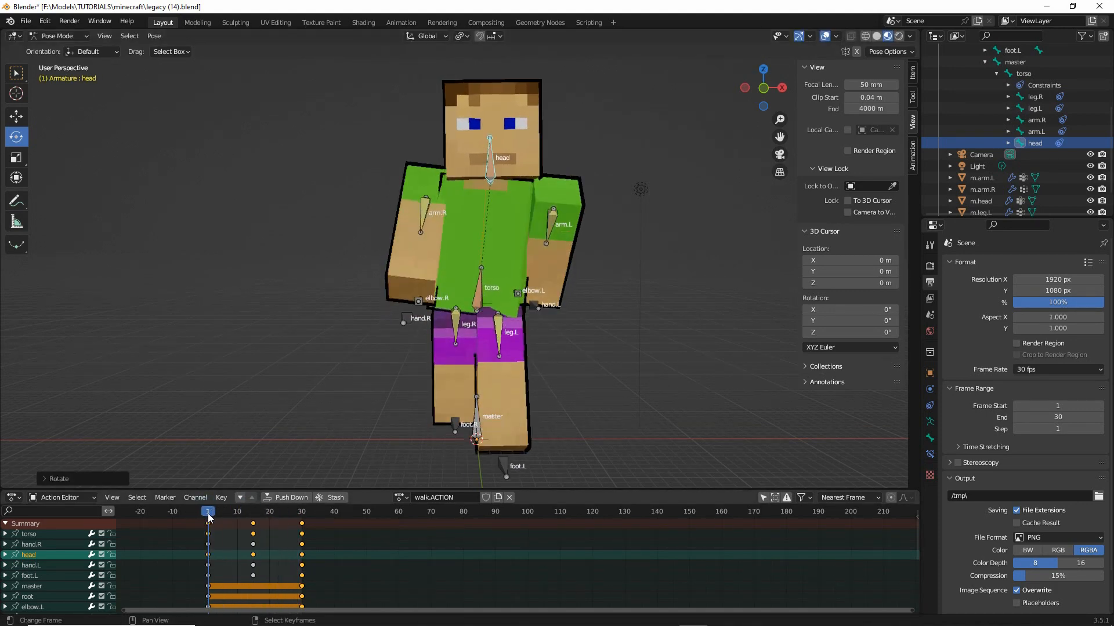
Copy the pose of the torso and head bones at frame 1 and paste it at frame 30
click(481, 292)
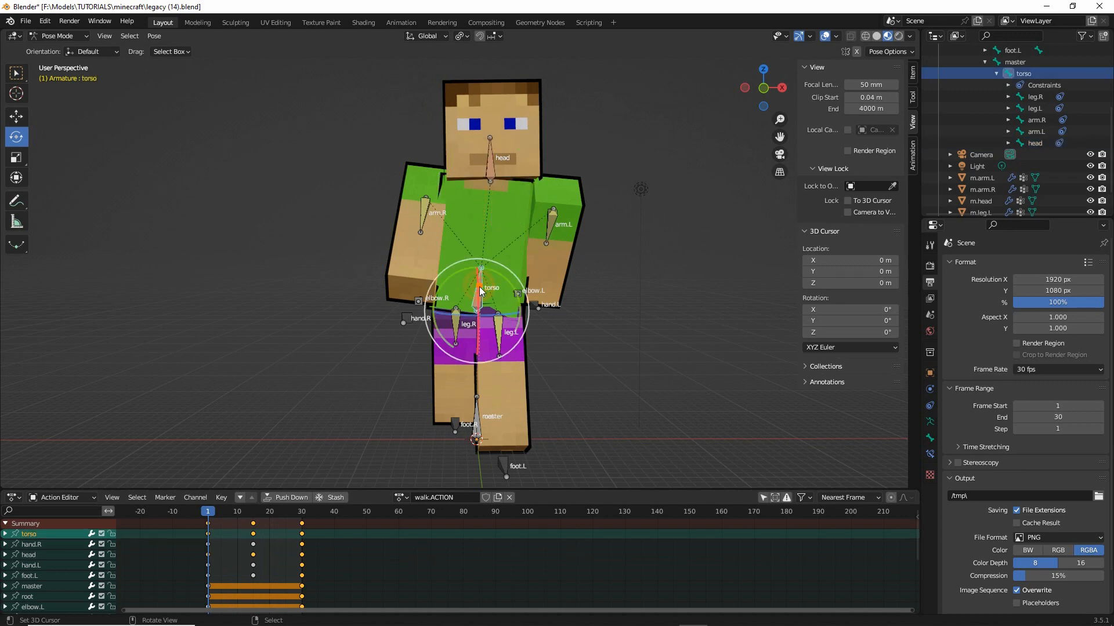
shift+click(490, 159)
click(152, 36)
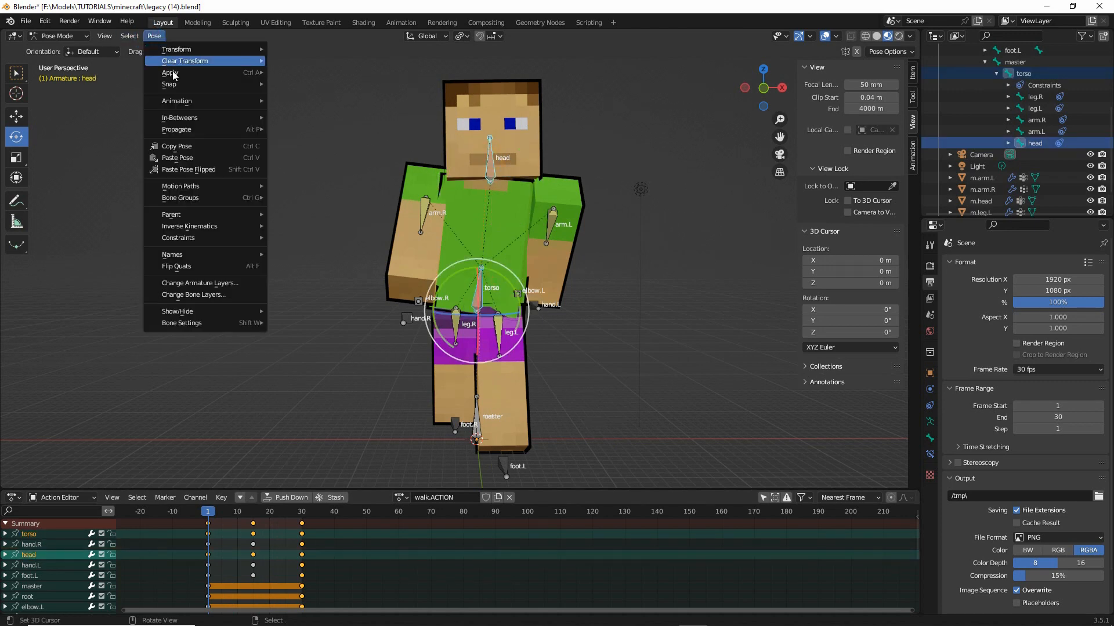
click(181, 146)
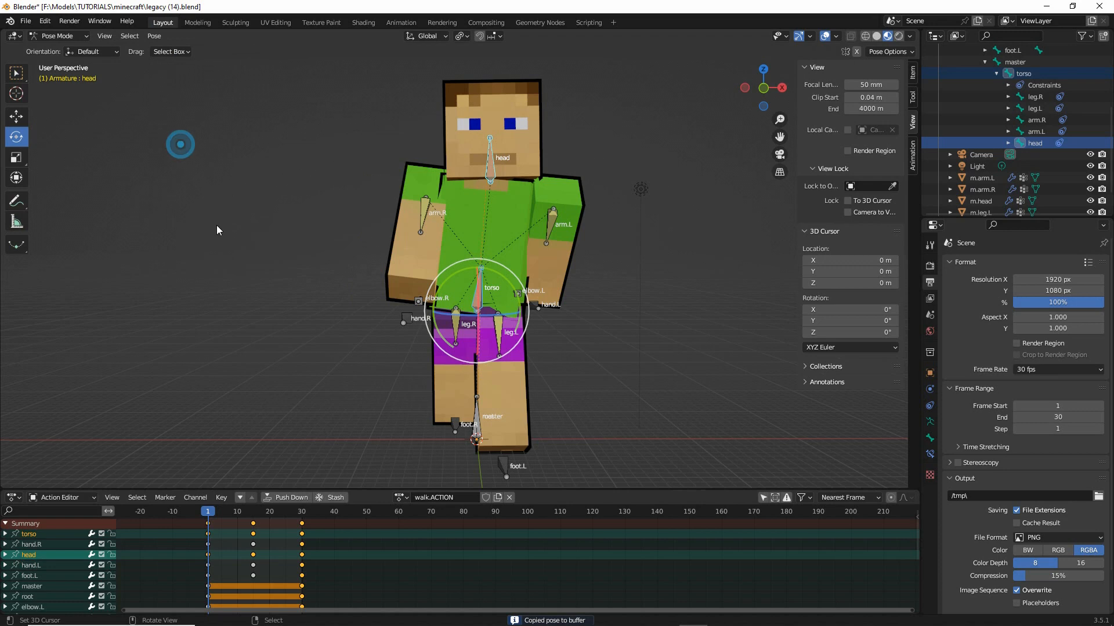
click(302, 532)
click(153, 36)
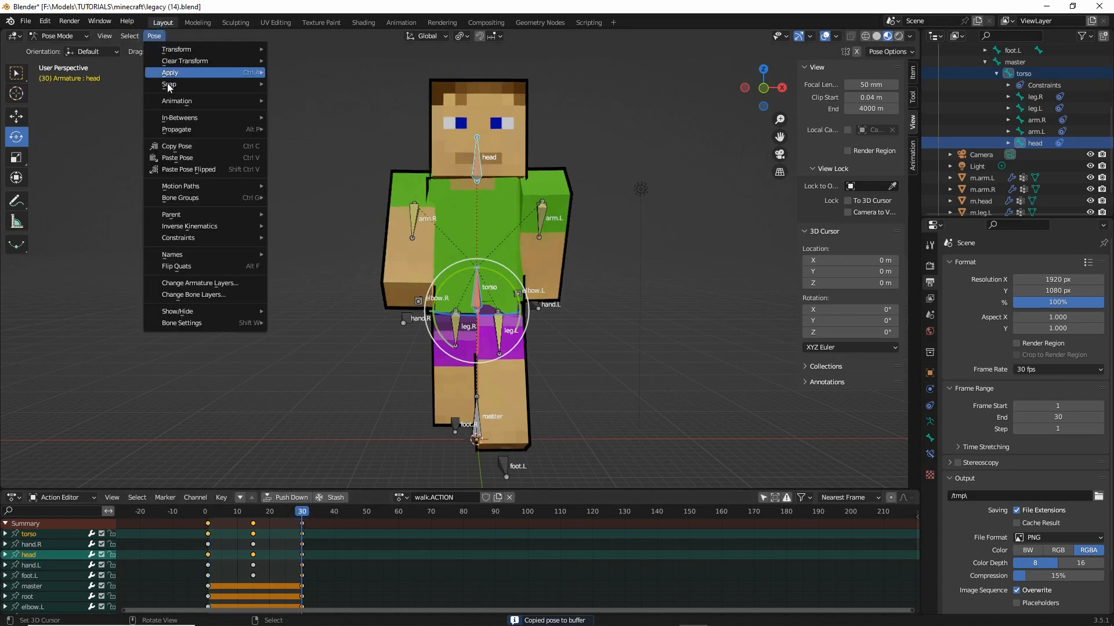
click(181, 159)
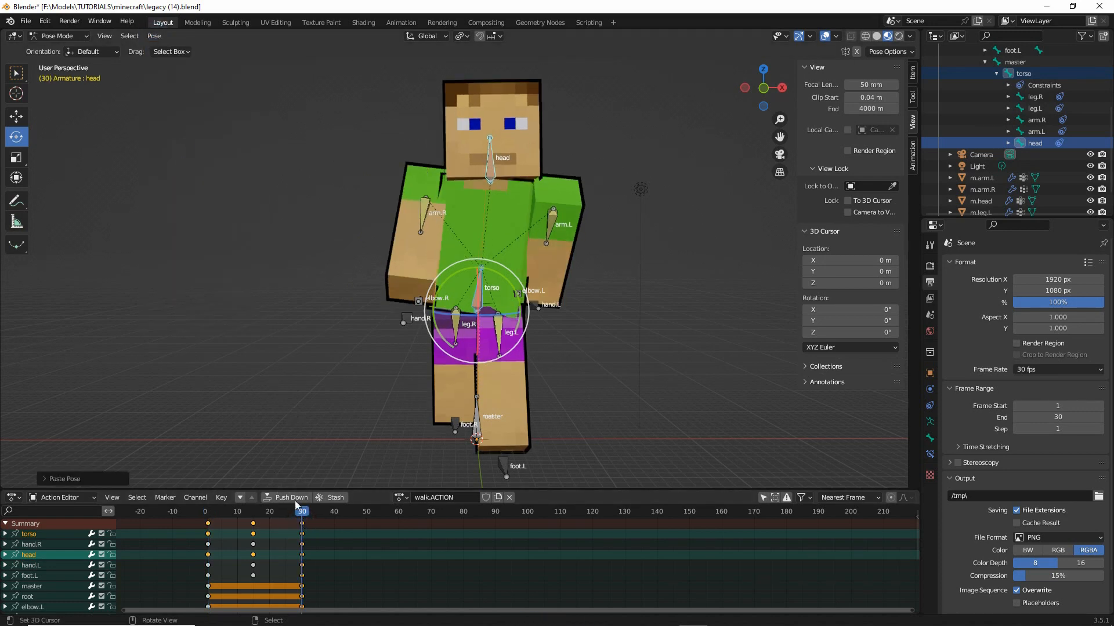
Play back the walk action and examine the looping torso, head and limb motion from several angles along with its keyframes
mouse_move(305, 516)
mouse_down()
mouse_move(211, 528)
mouse_move(301, 531)
mouse_up()
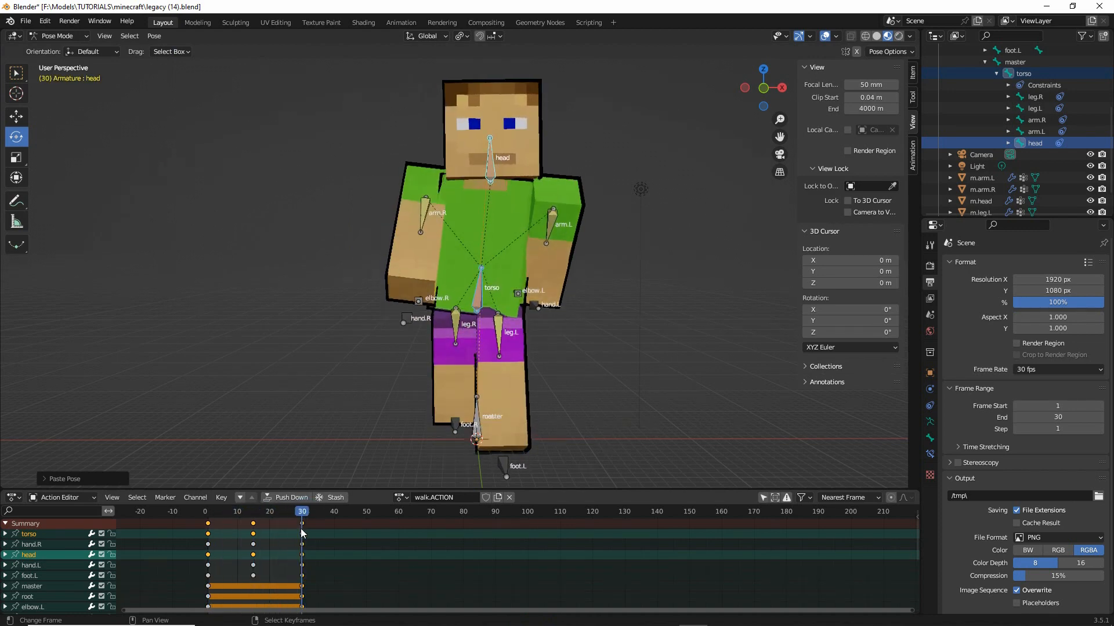
key(space)
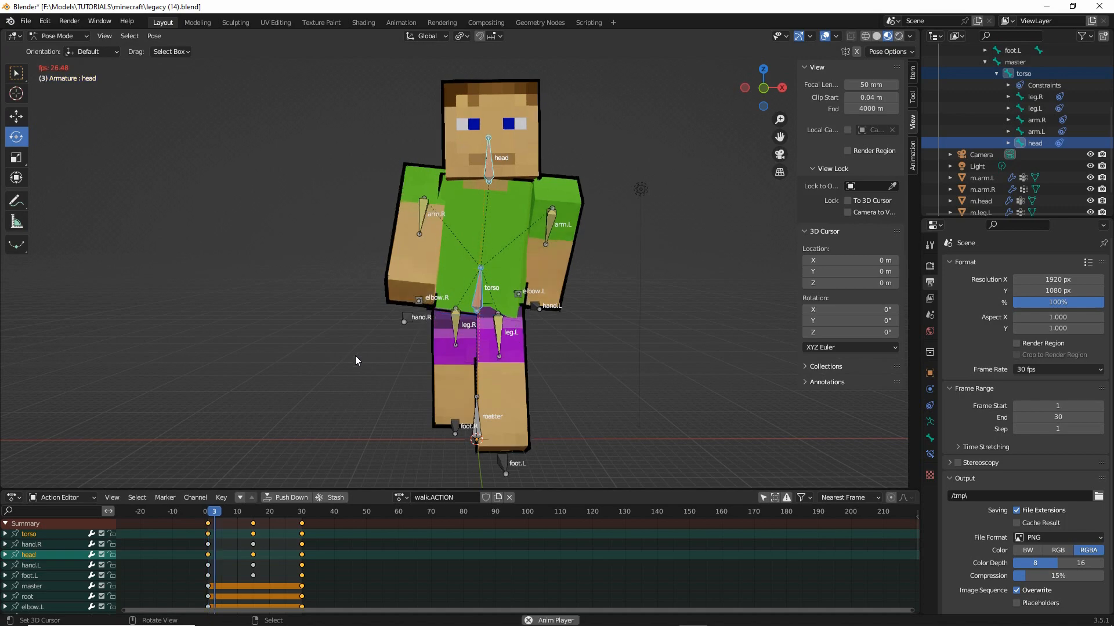
middle_drag(337, 329, 601, 336)
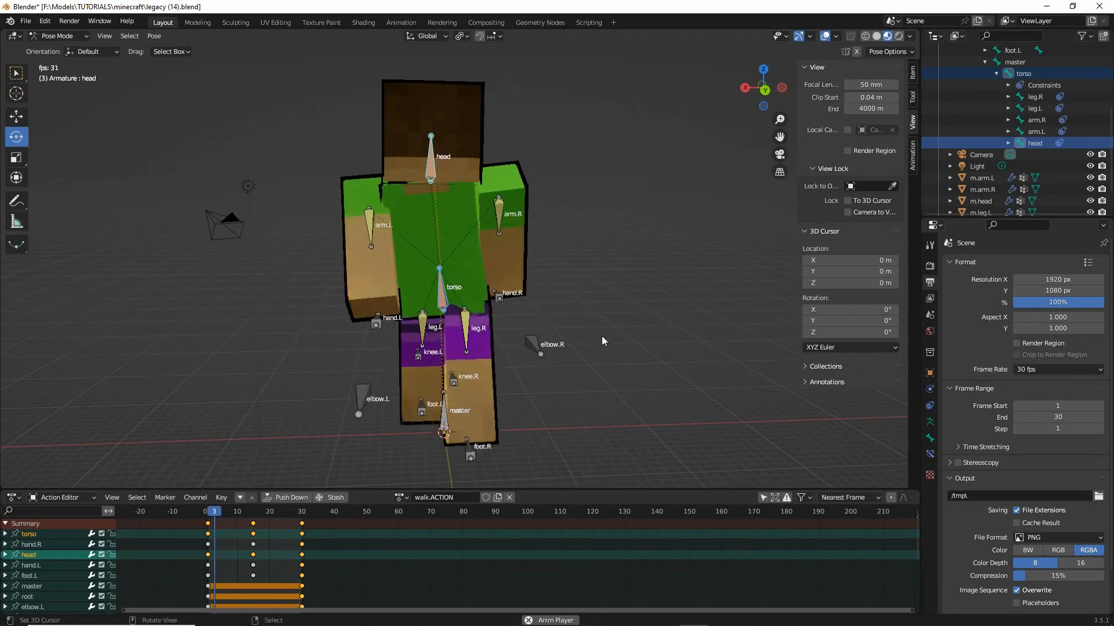
middle_drag(649, 367, 459, 361)
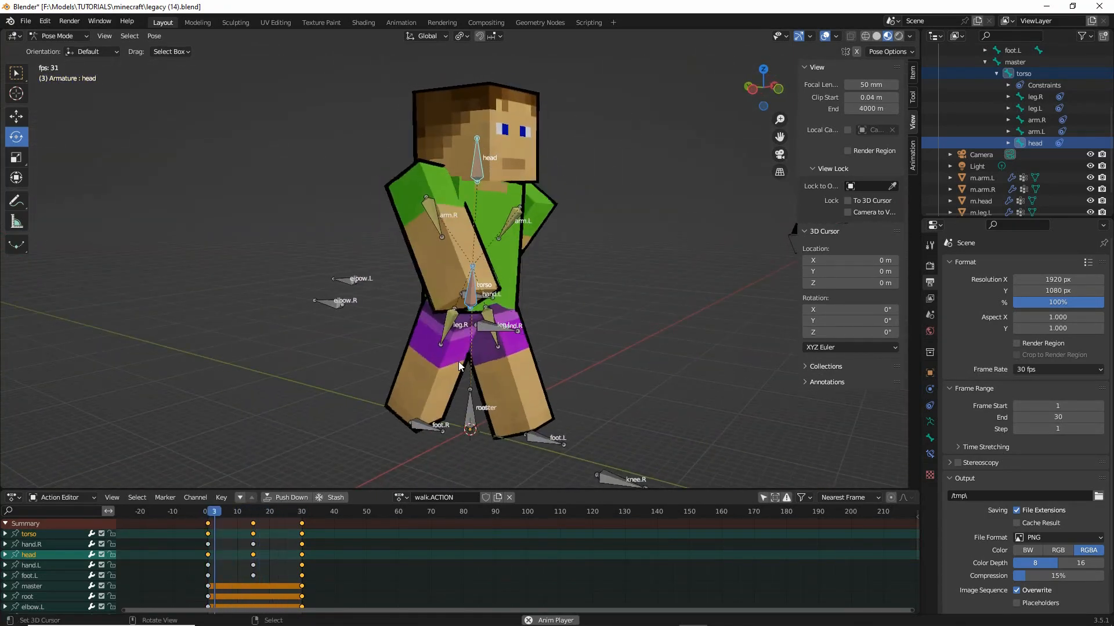
scroll(458, 369, up, 1)
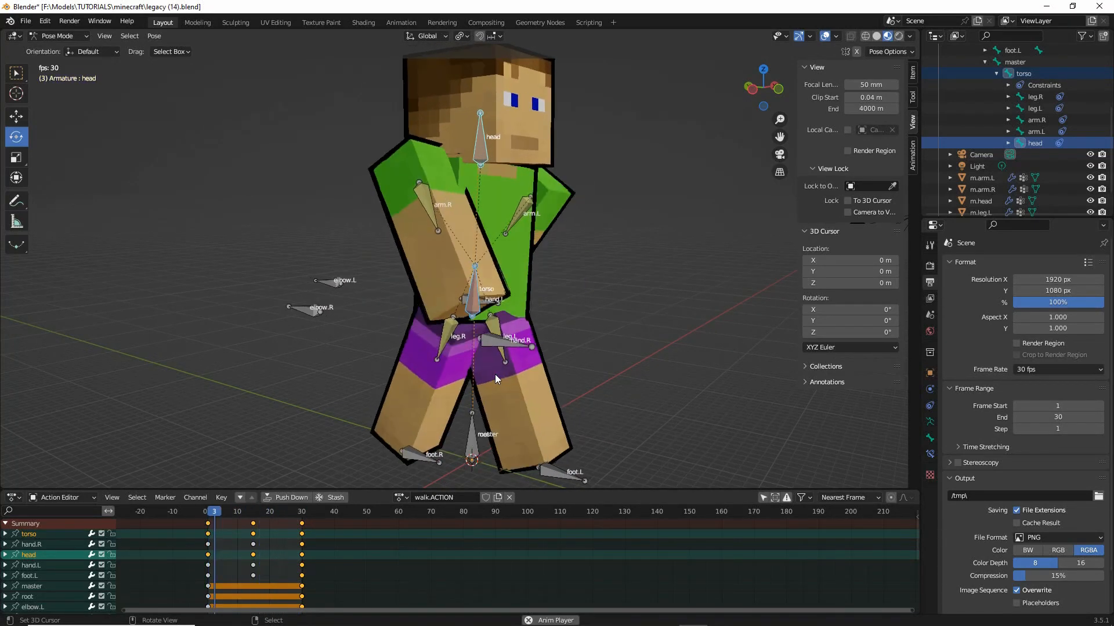
middle_drag(495, 376, 426, 384)
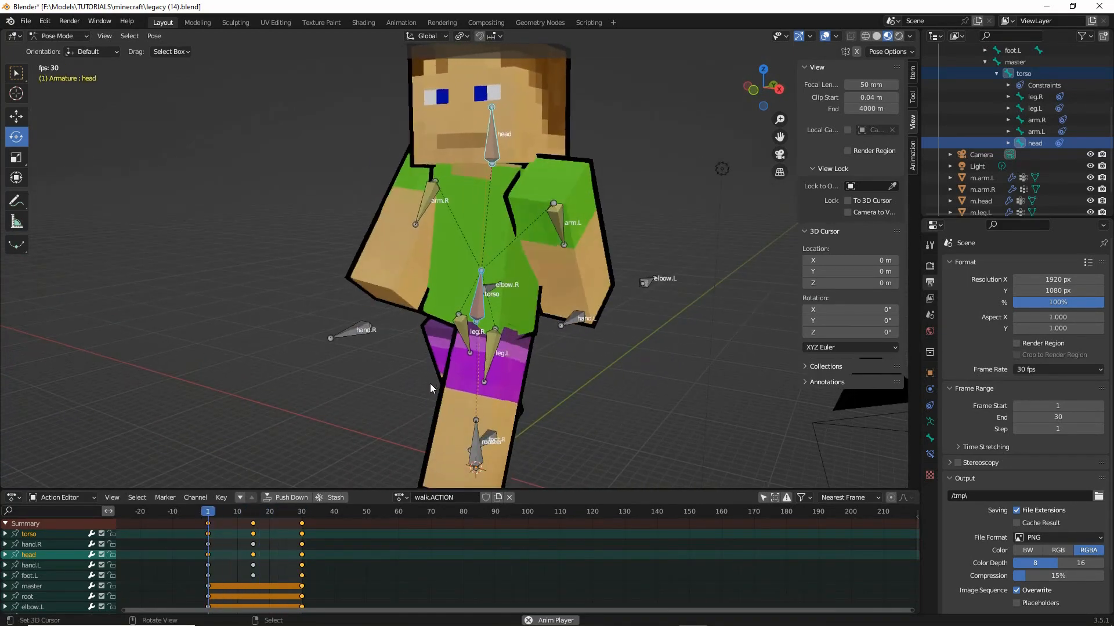
scroll(422, 374, down, 1)
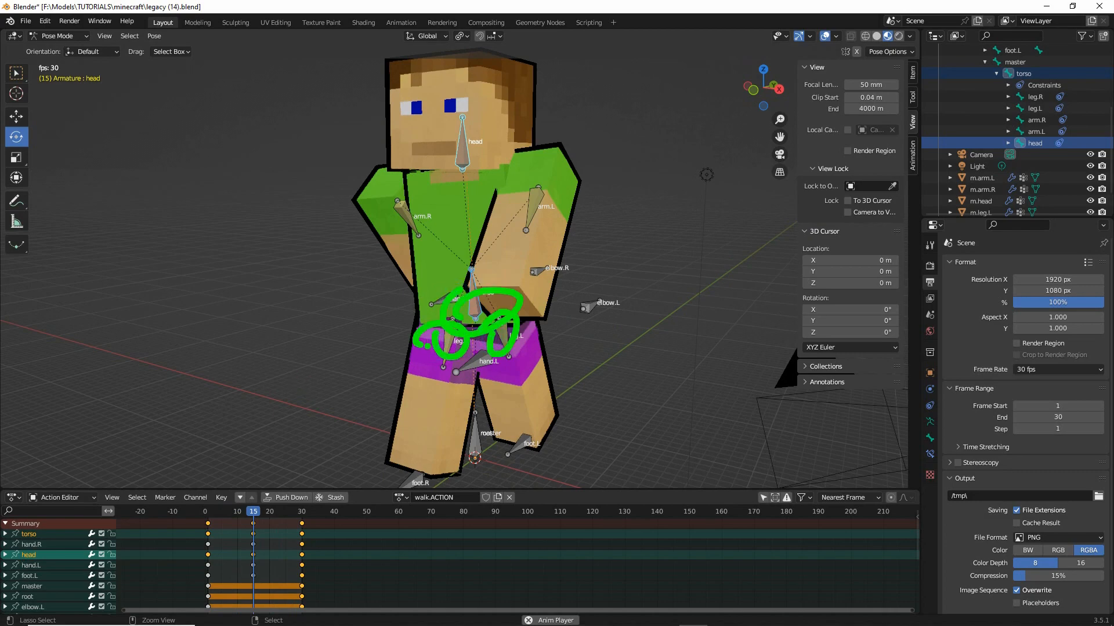
key(Escape)
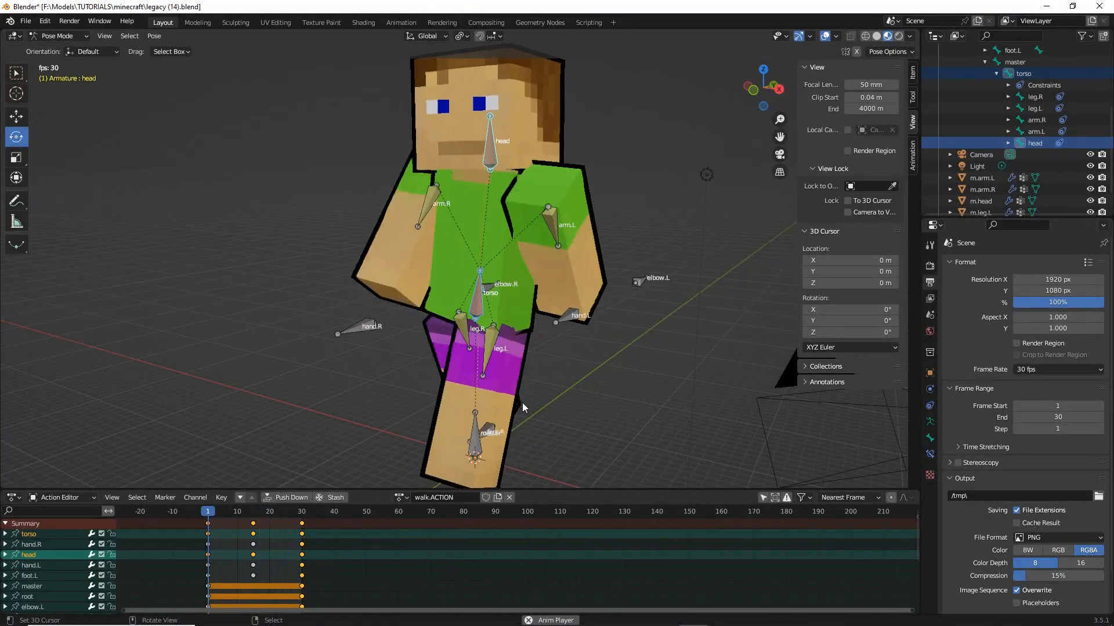
scroll(343, 559, up, 2)
middle_drag(261, 563, 455, 561)
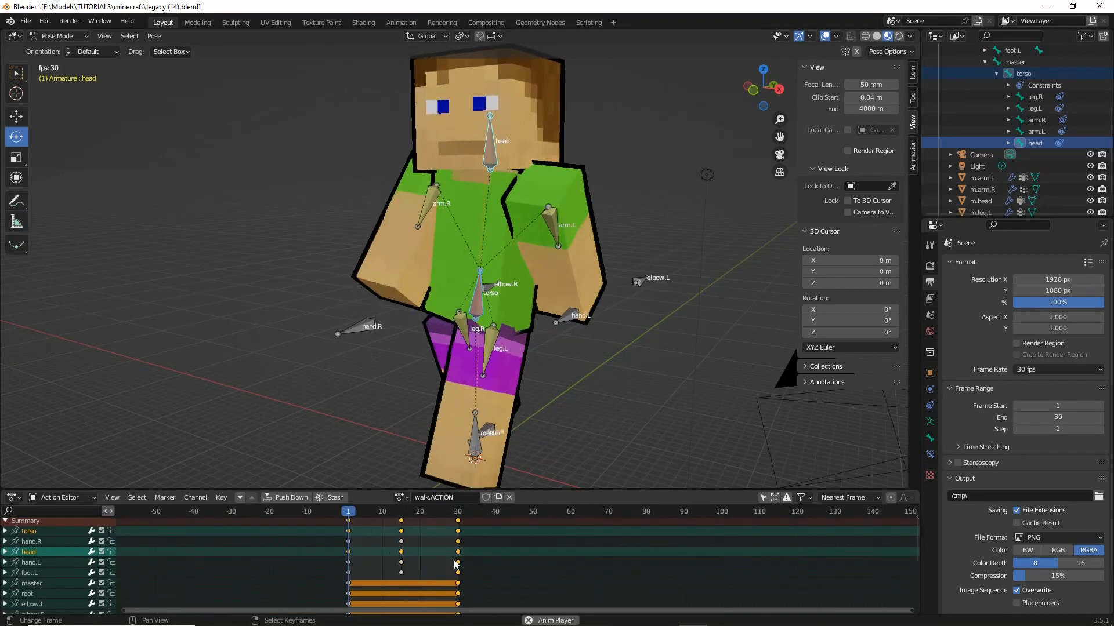
scroll(435, 576, up, 3)
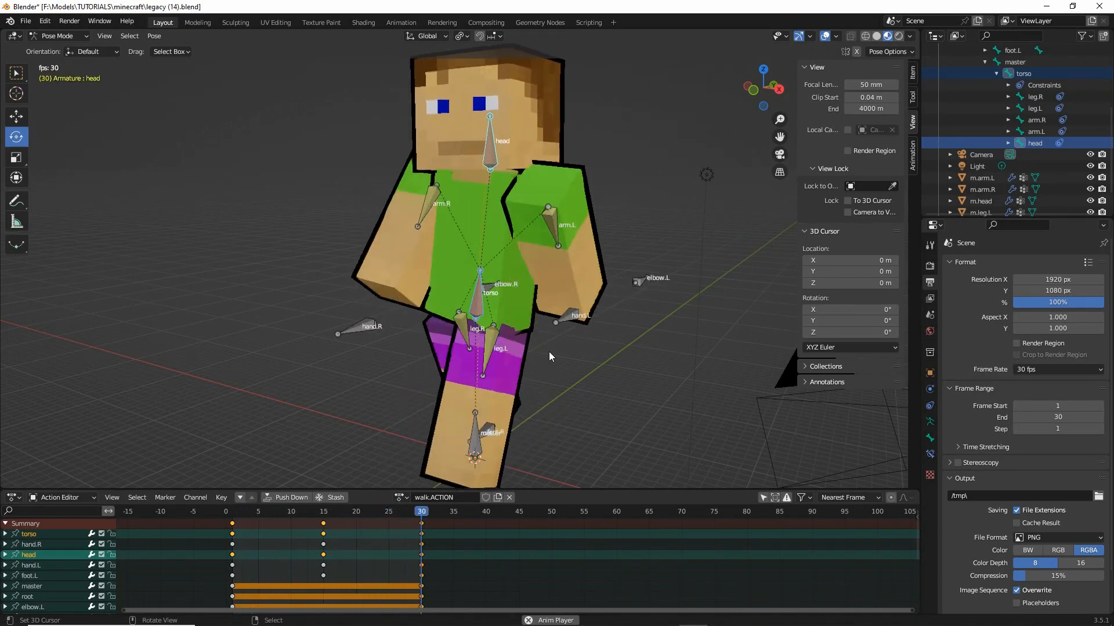
middle_drag(527, 349, 47, 353)
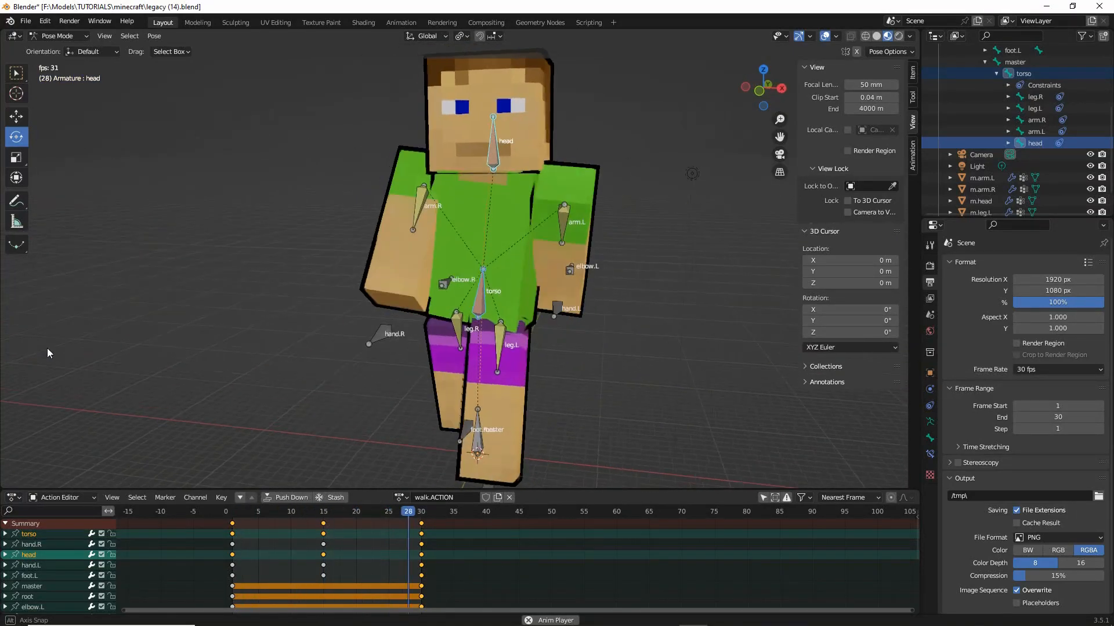